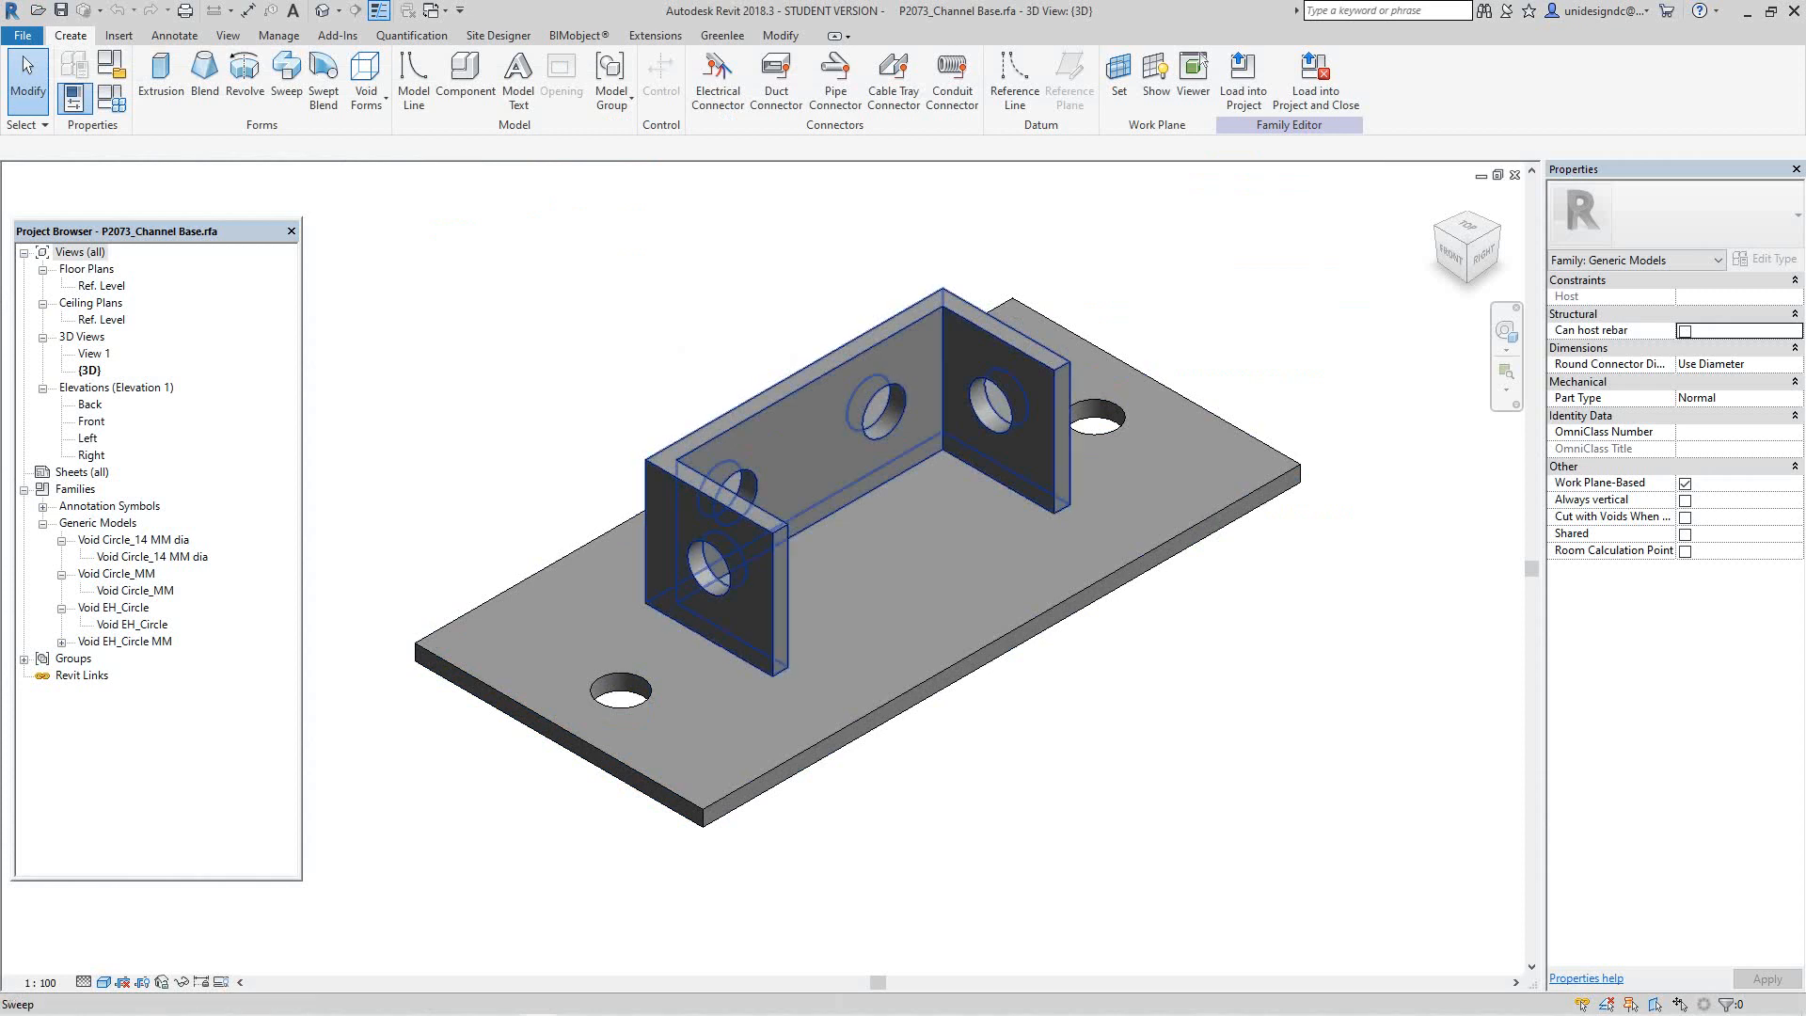
Step: Open the Ref. Level floor plan of the channel base and examine the base plate, holes and dimensions
double_click(102, 286)
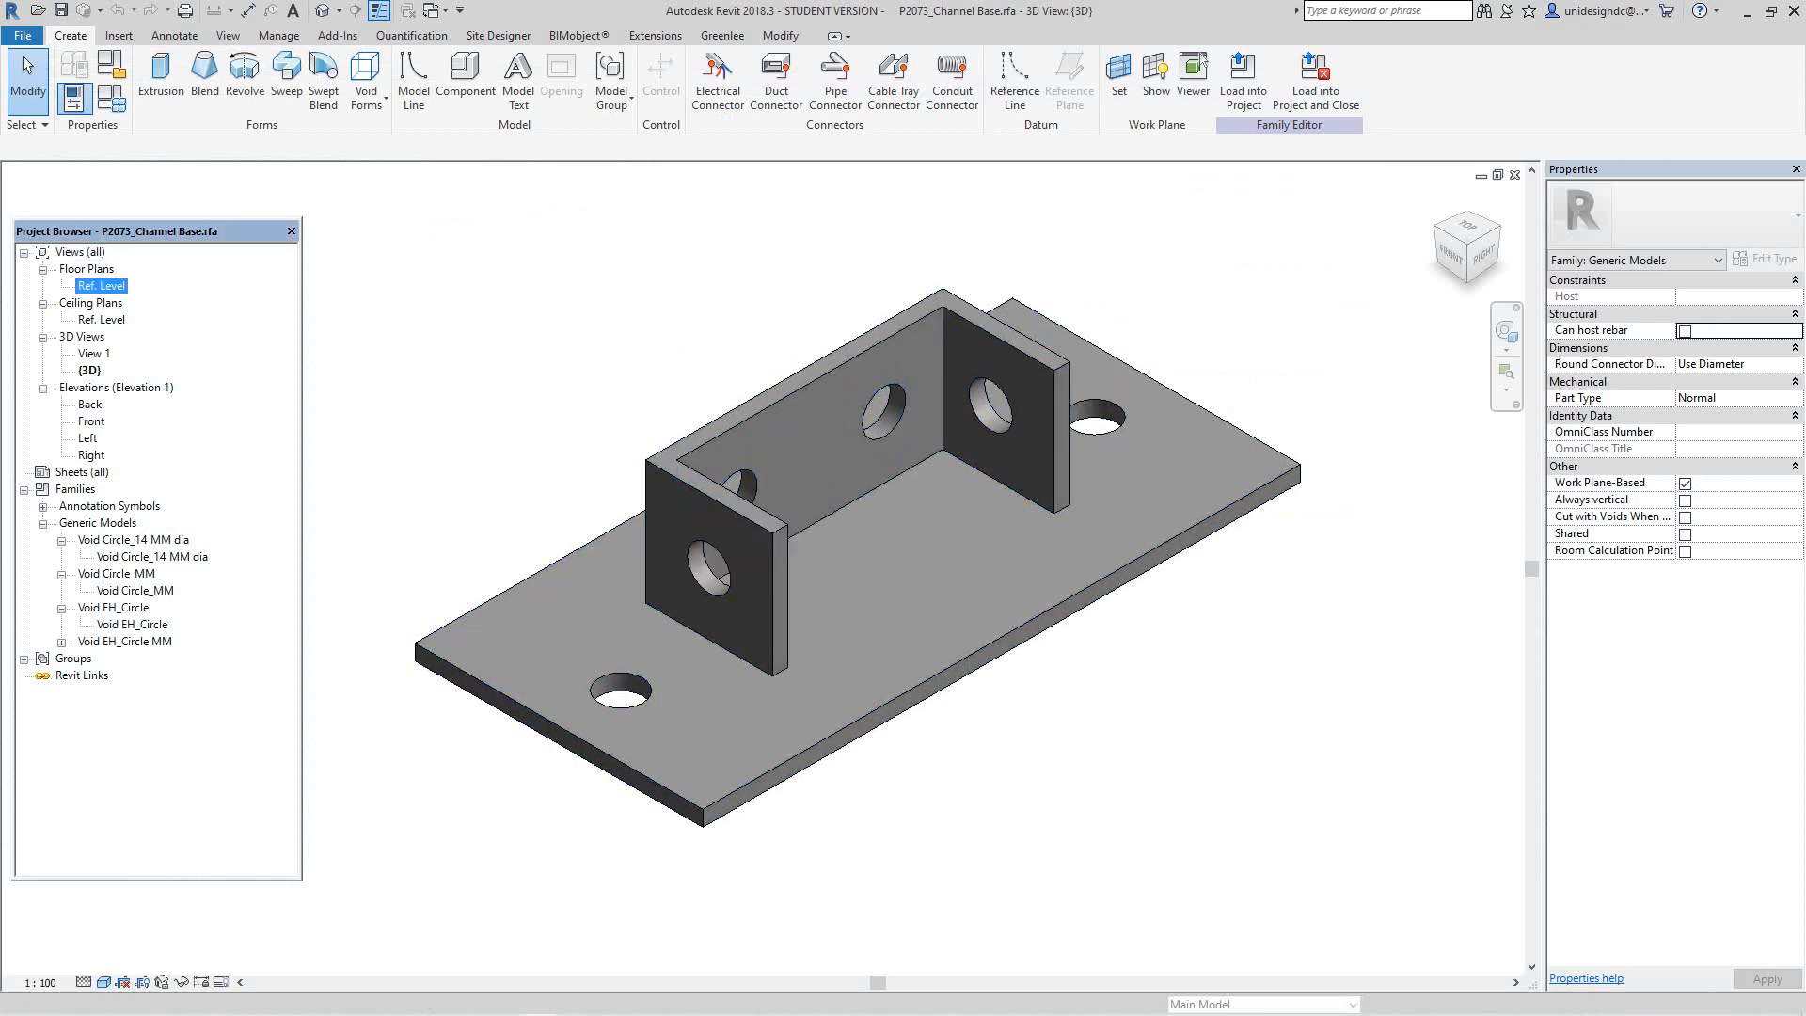
scroll(772, 570, up, 4)
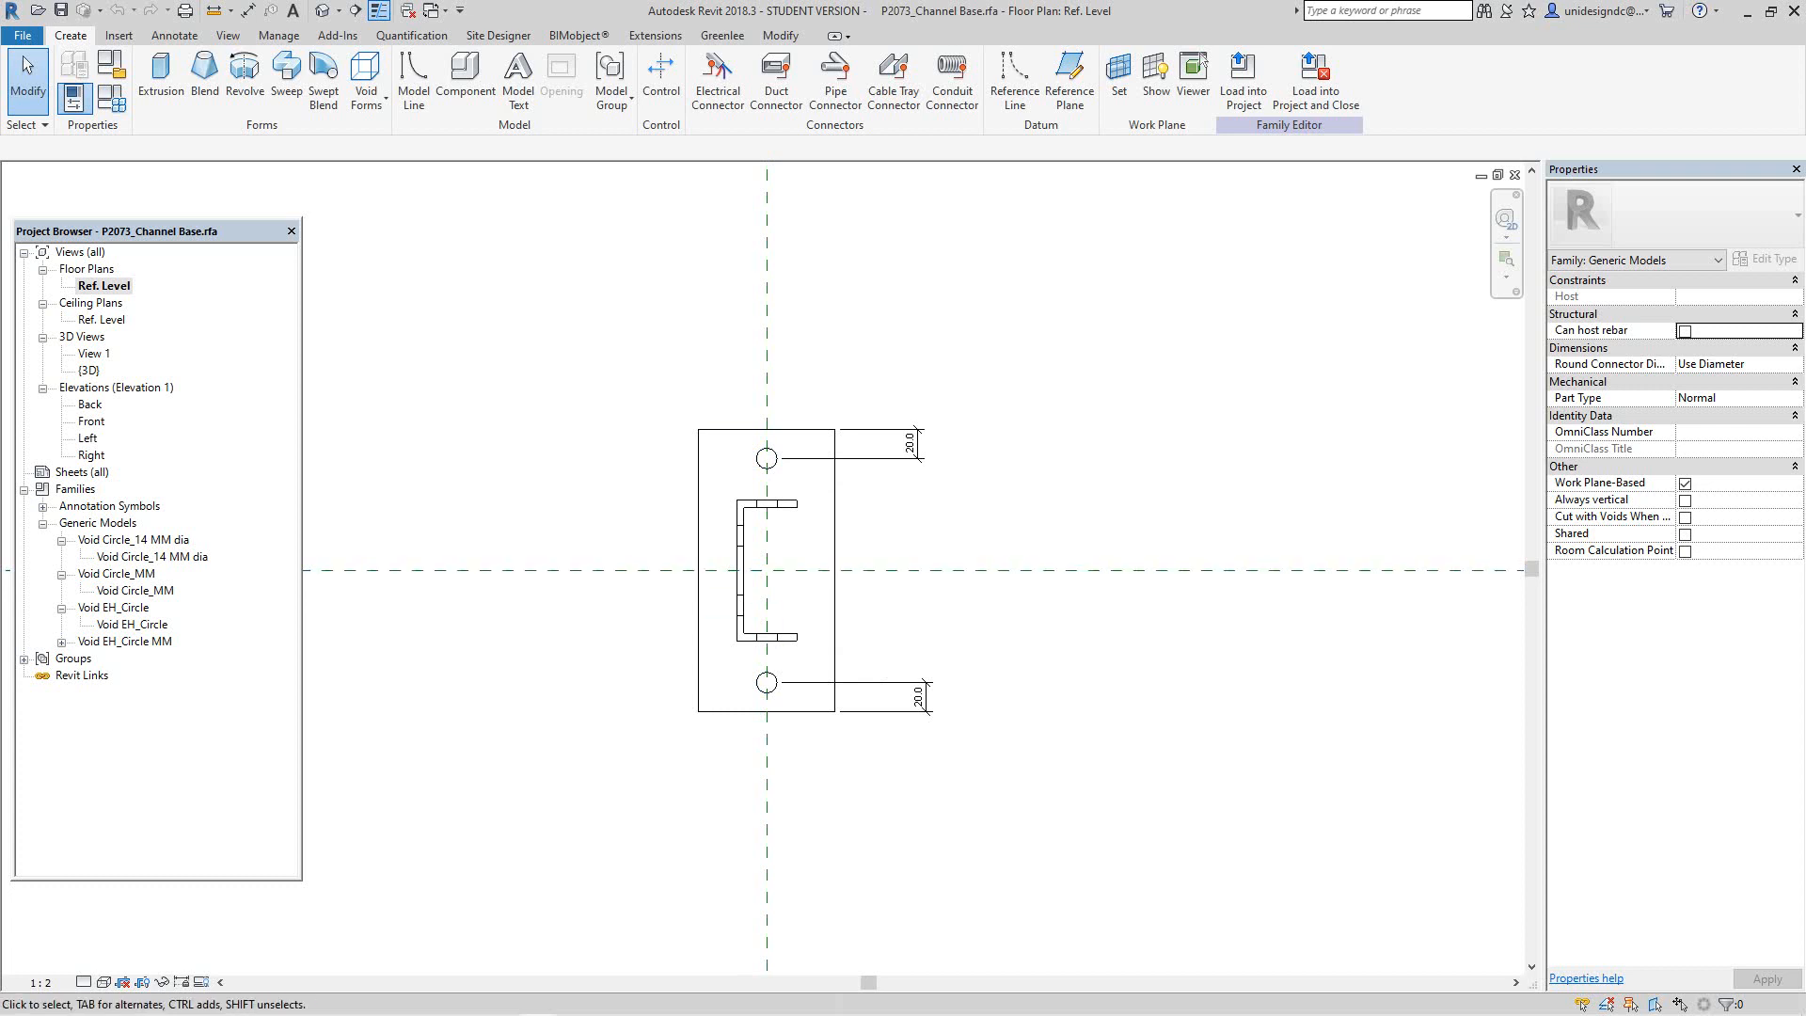
scroll(839, 522, up, 3)
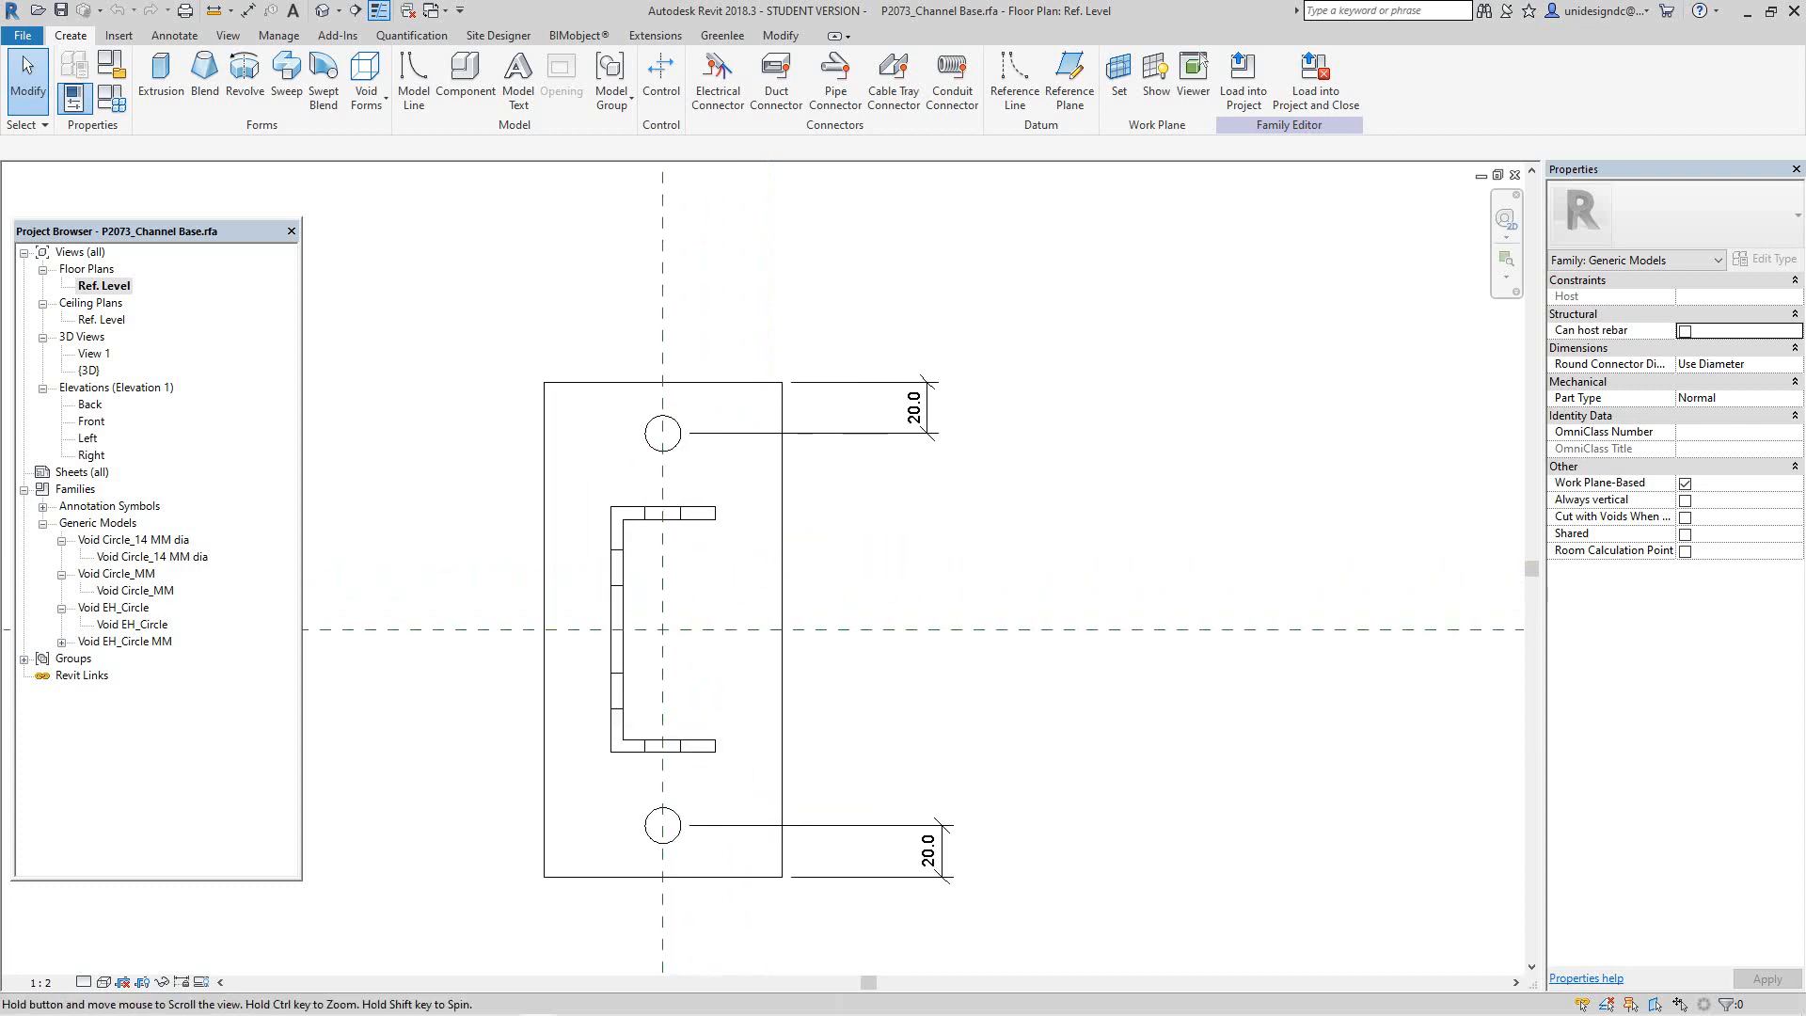
scroll(906, 500, down, 2)
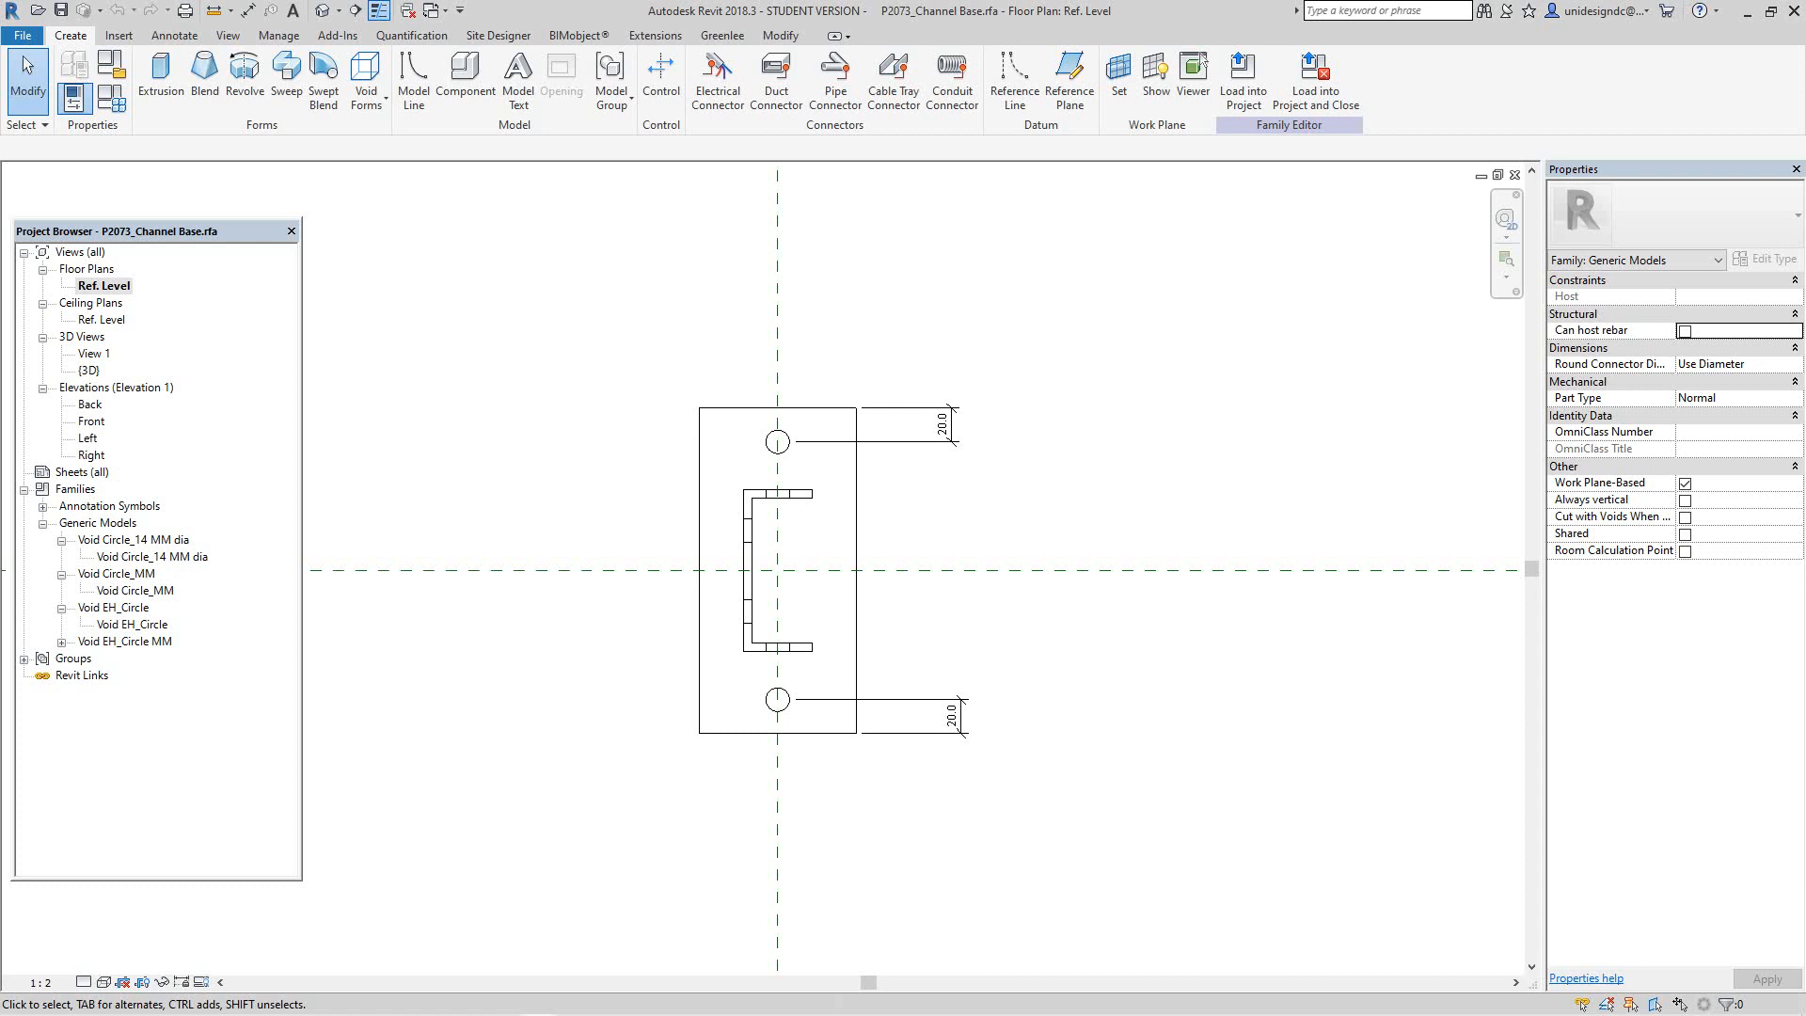
Step: Open the Front and Left elevations of the channel base and examine the channel's holes and dimensions
double_click(91, 420)
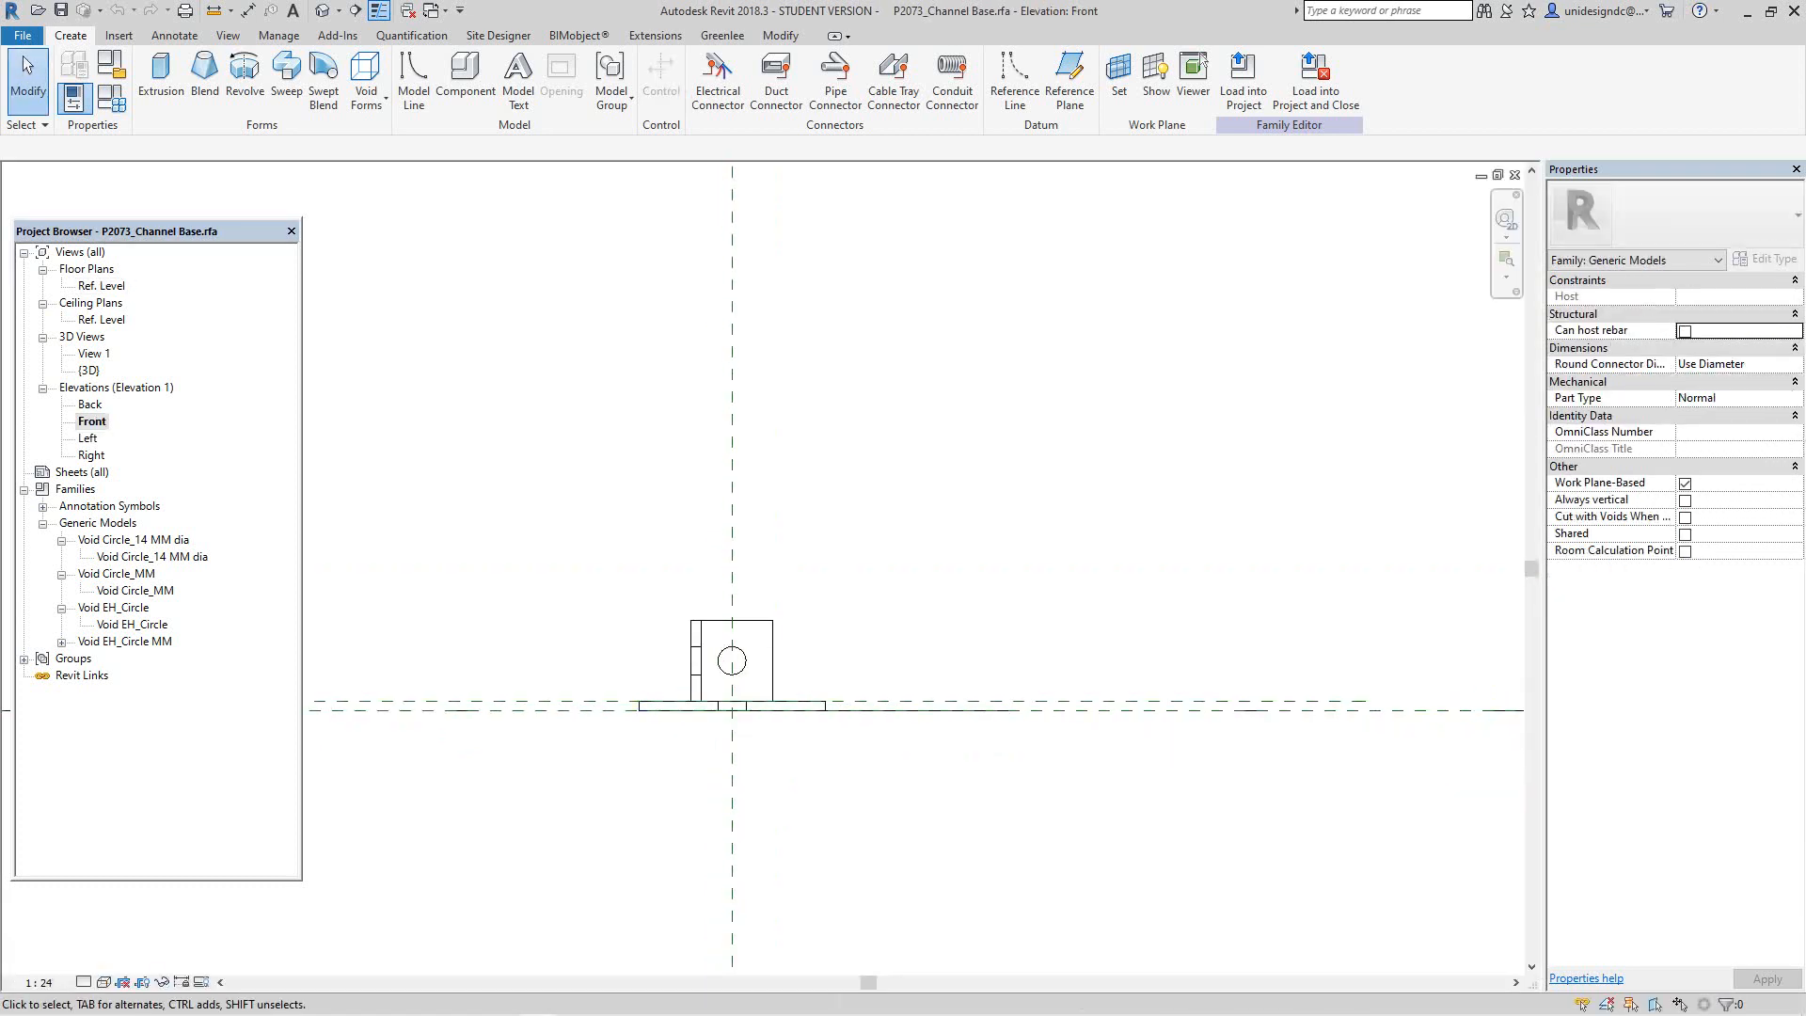
double_click(88, 439)
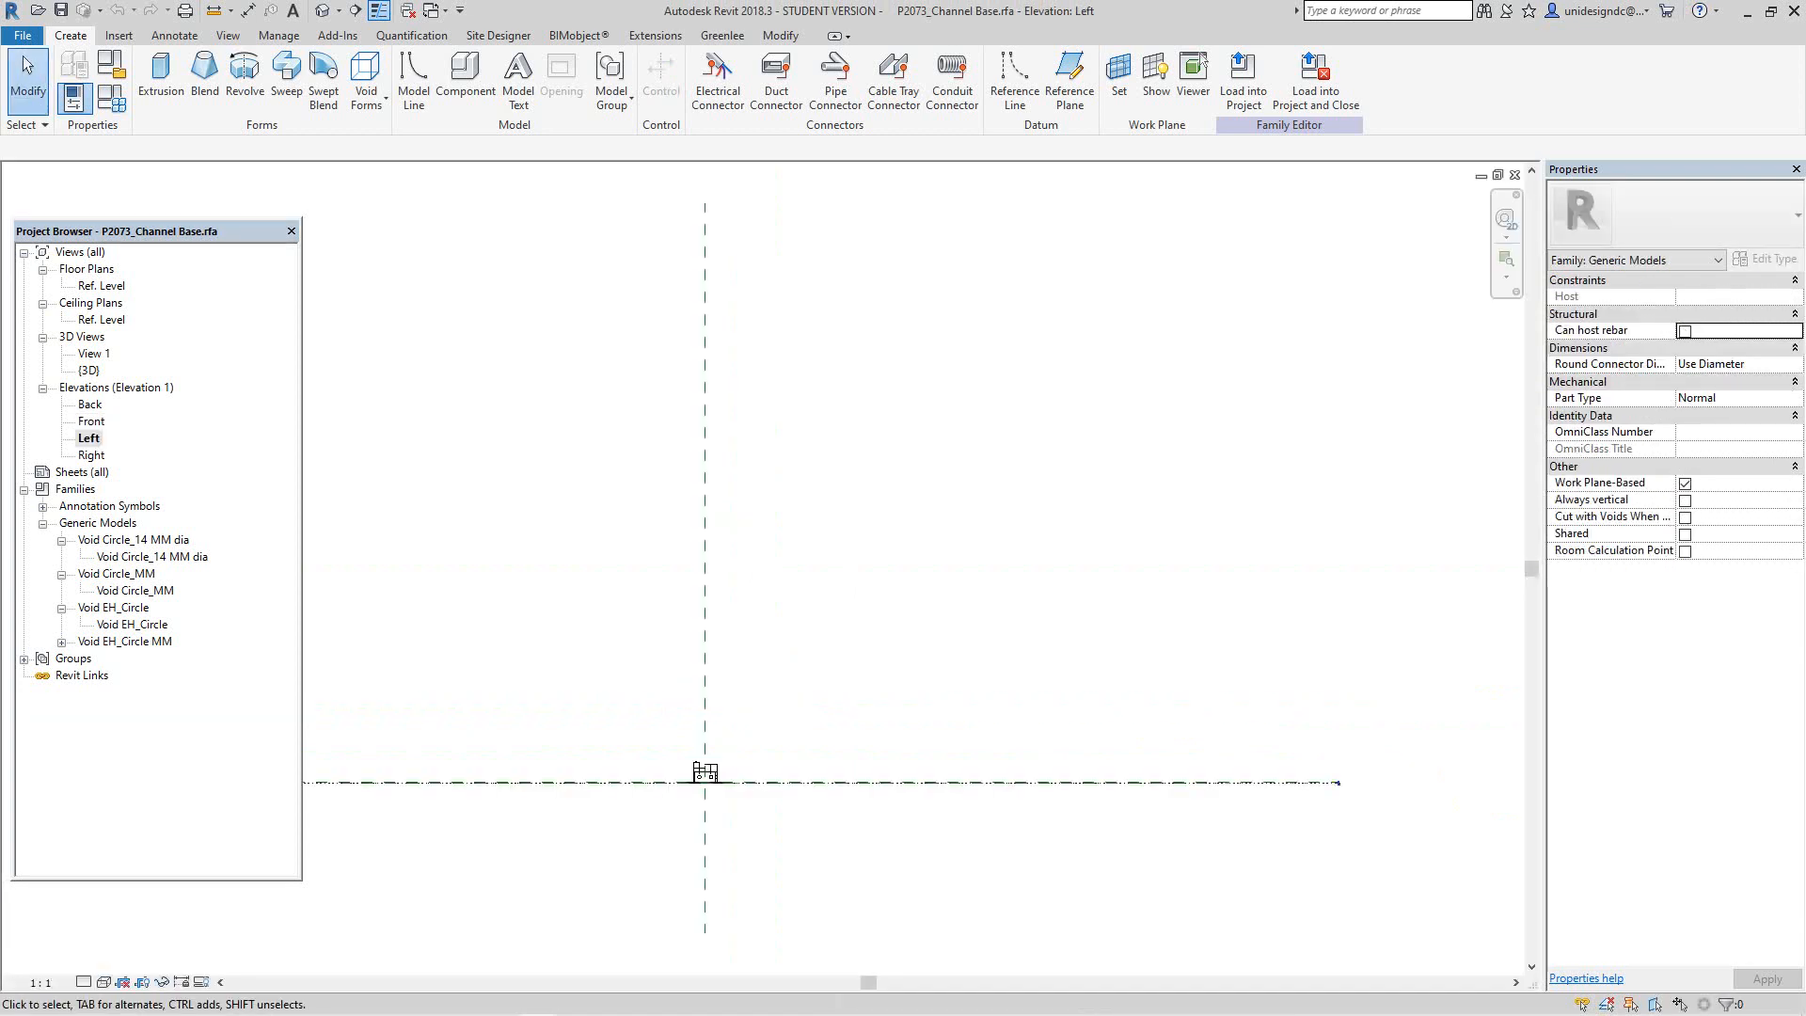
scroll(709, 788, up, 8)
scroll(742, 589, up, 6)
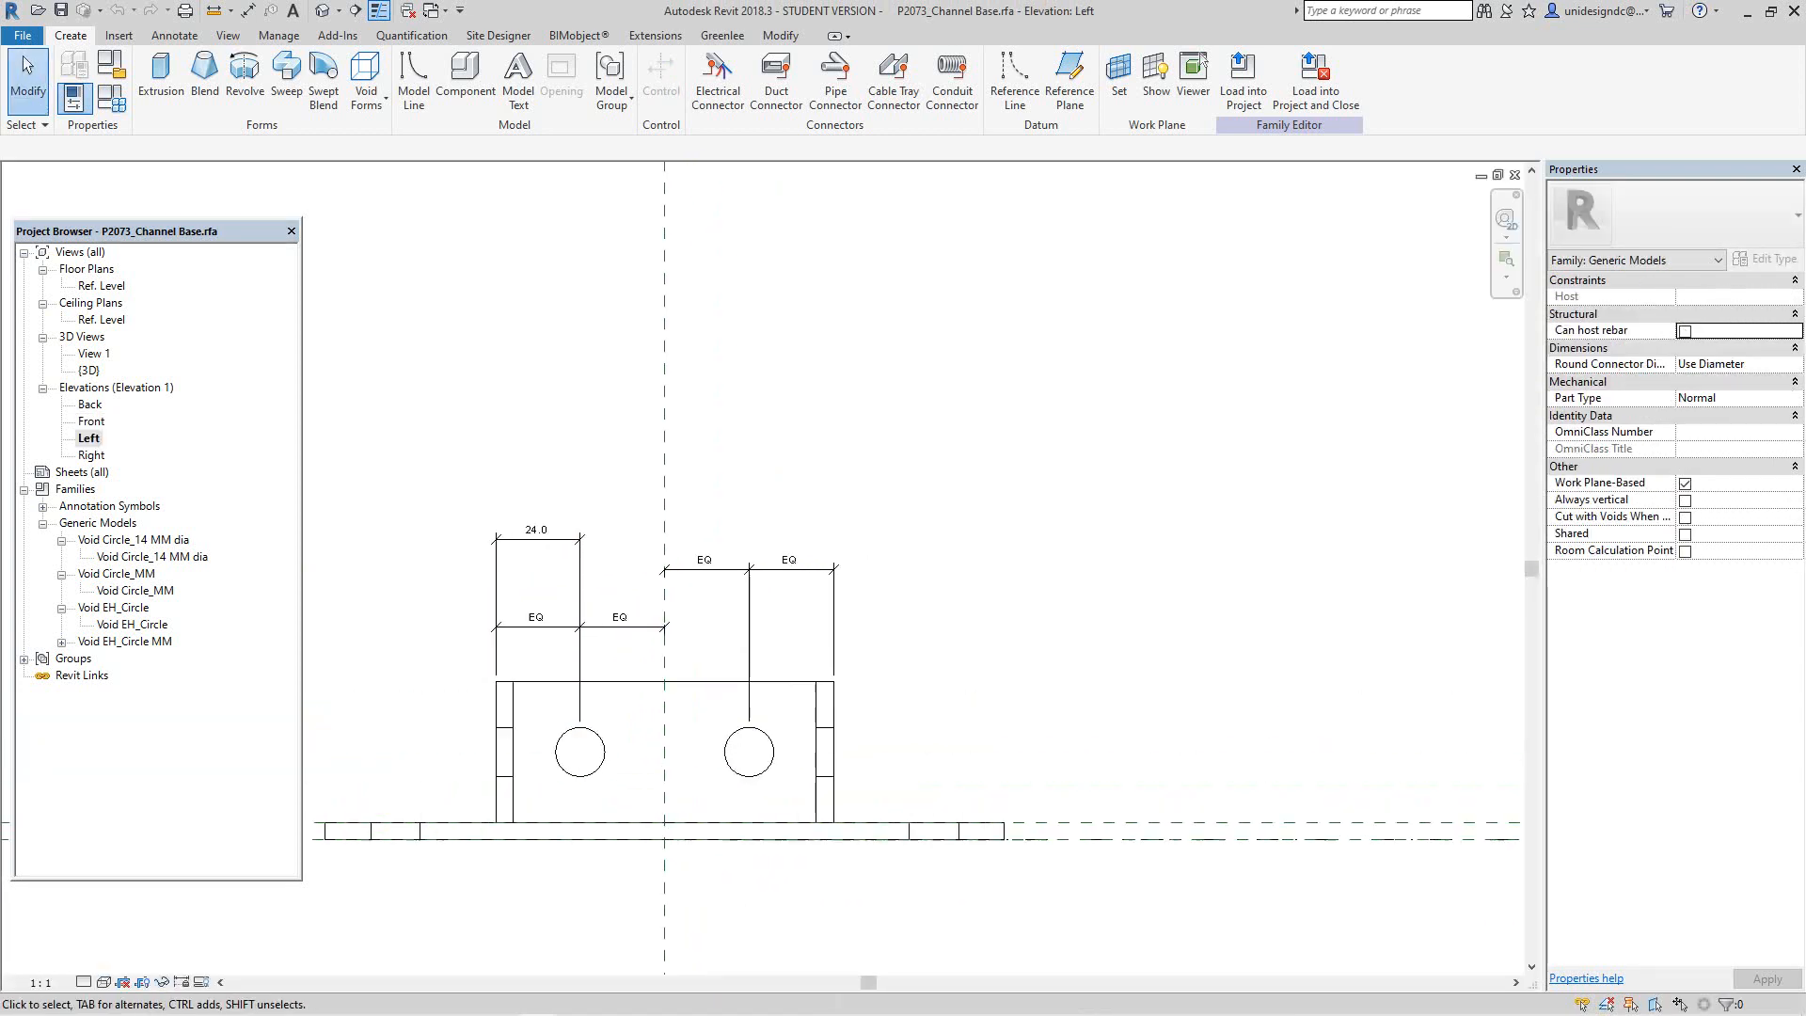
scroll(917, 682, up, 1)
middle_drag(918, 682, 1070, 580)
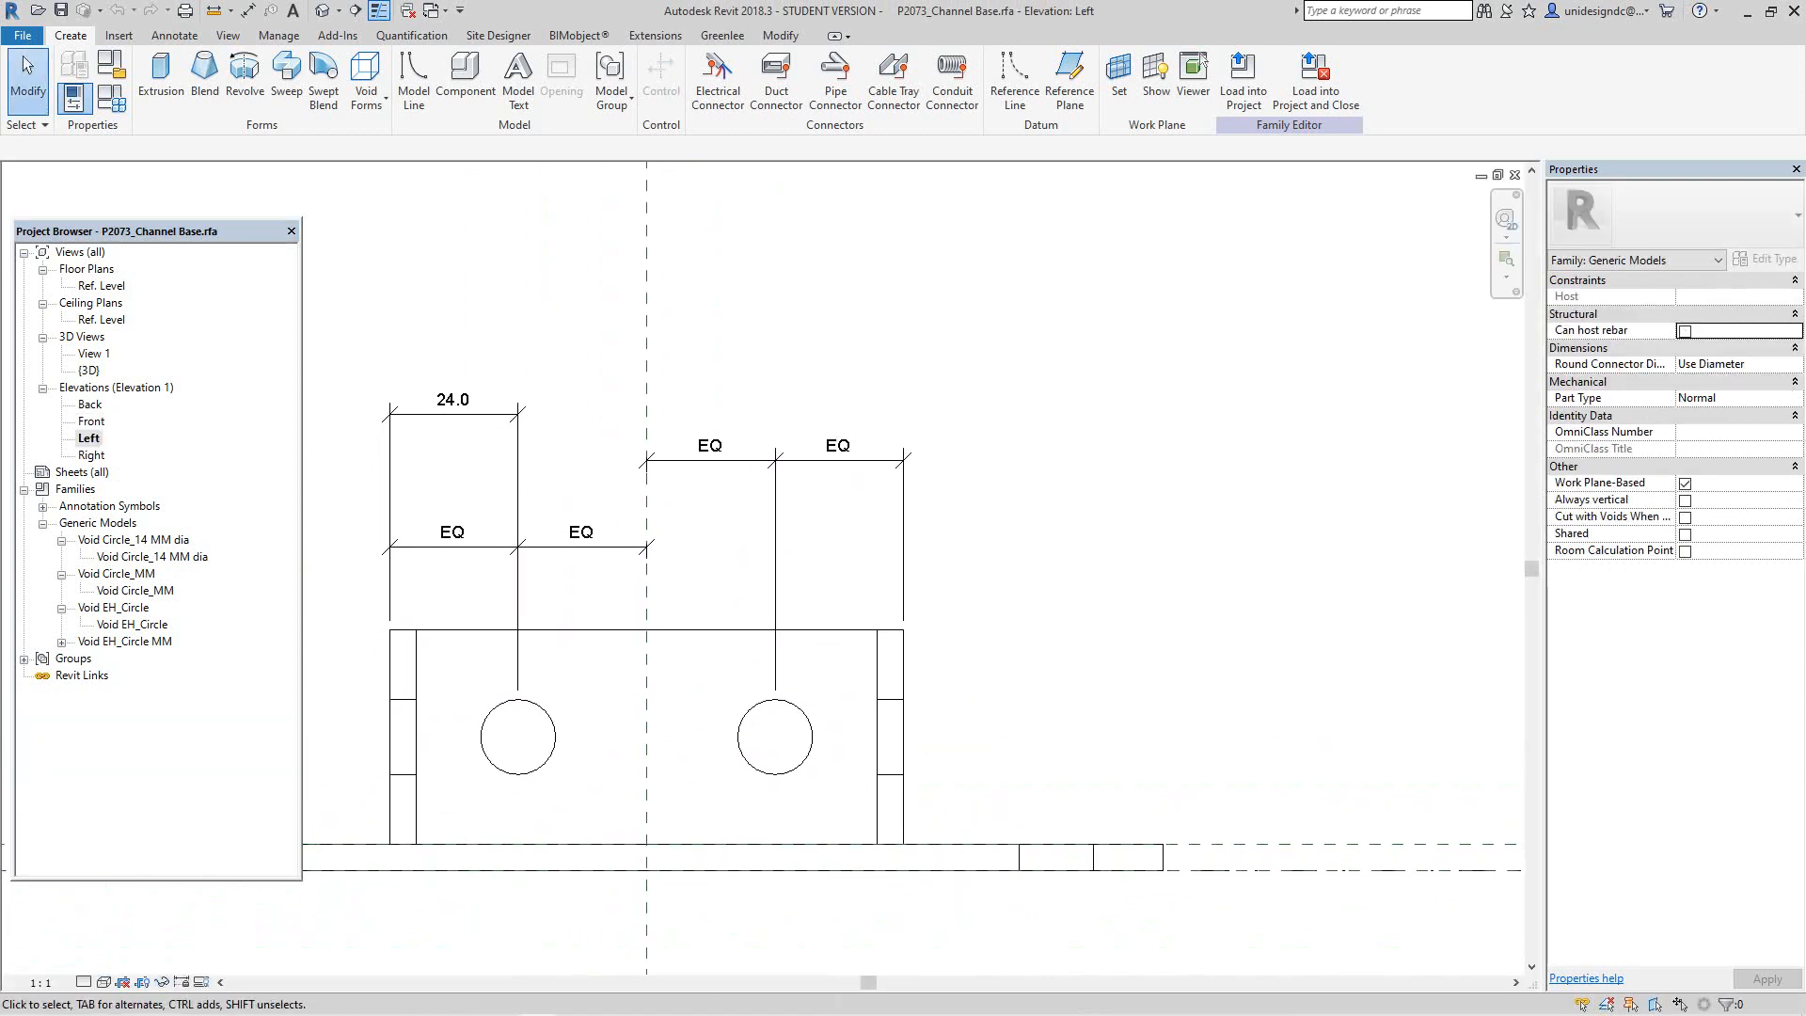
scroll(1069, 580, down, 2)
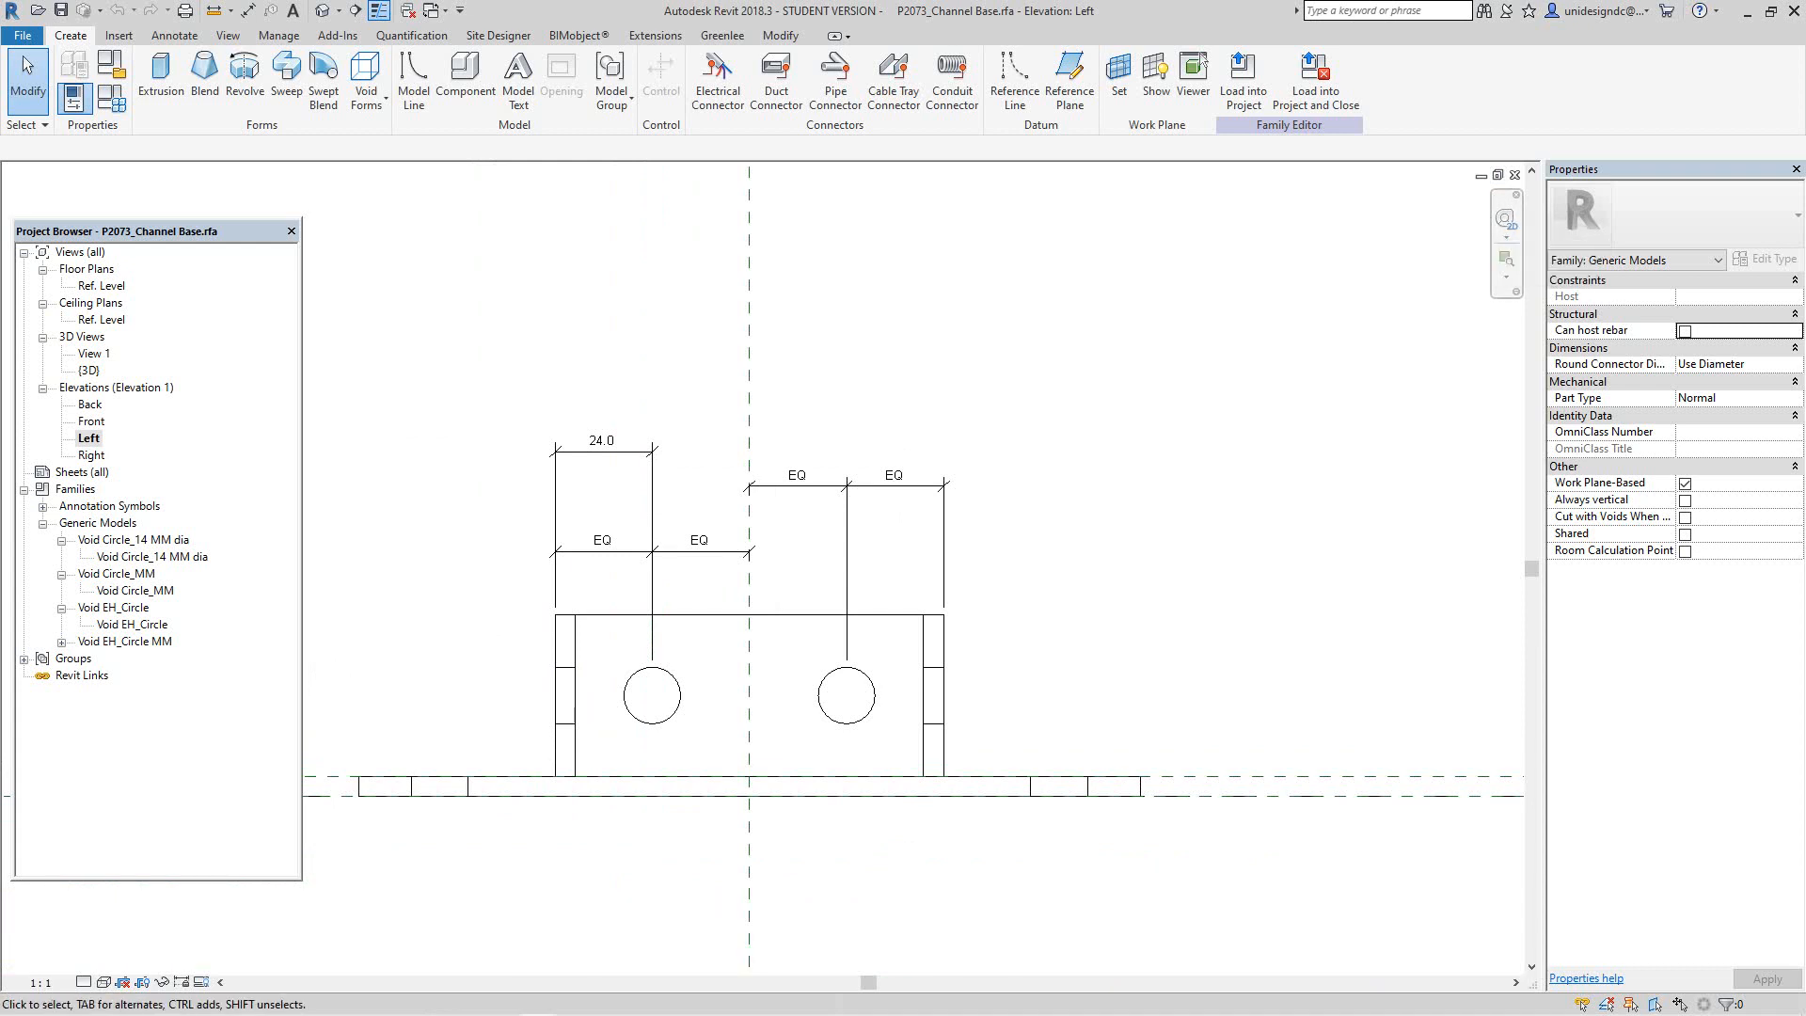
Step: Tile all open channel base views and fit the model in each of them
key(w)
key(t)
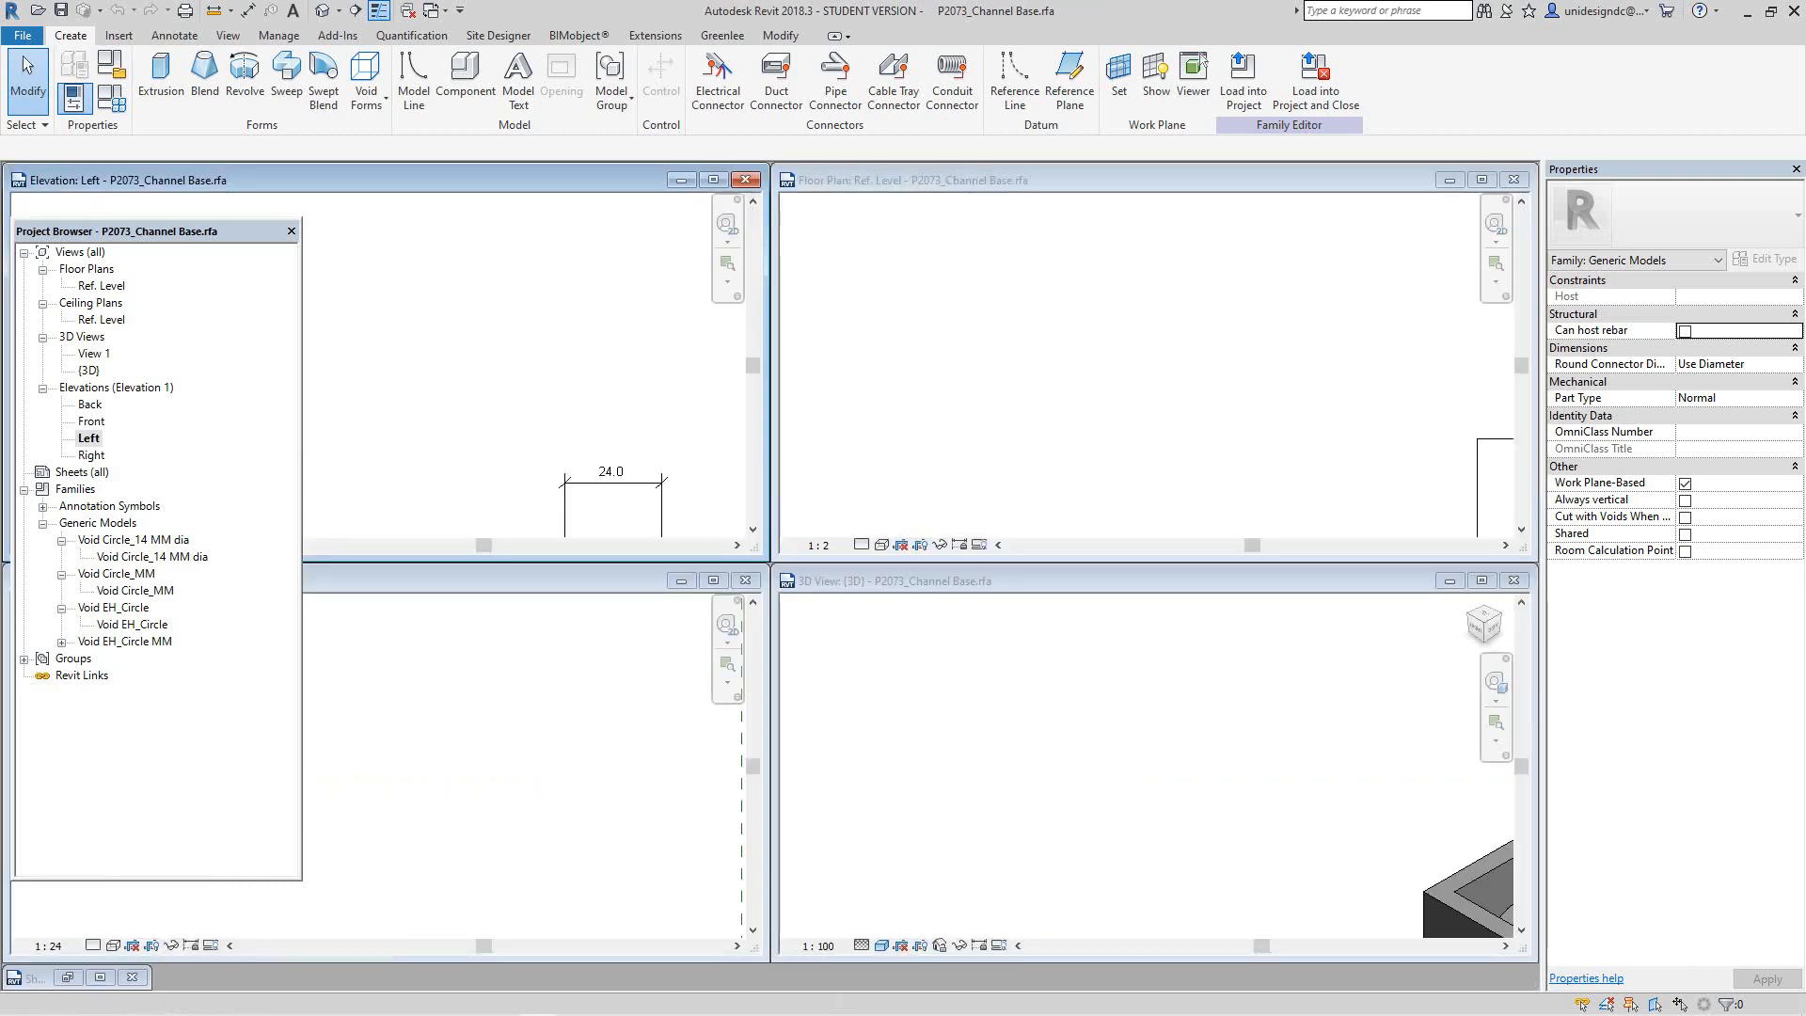
key(z)
key(a)
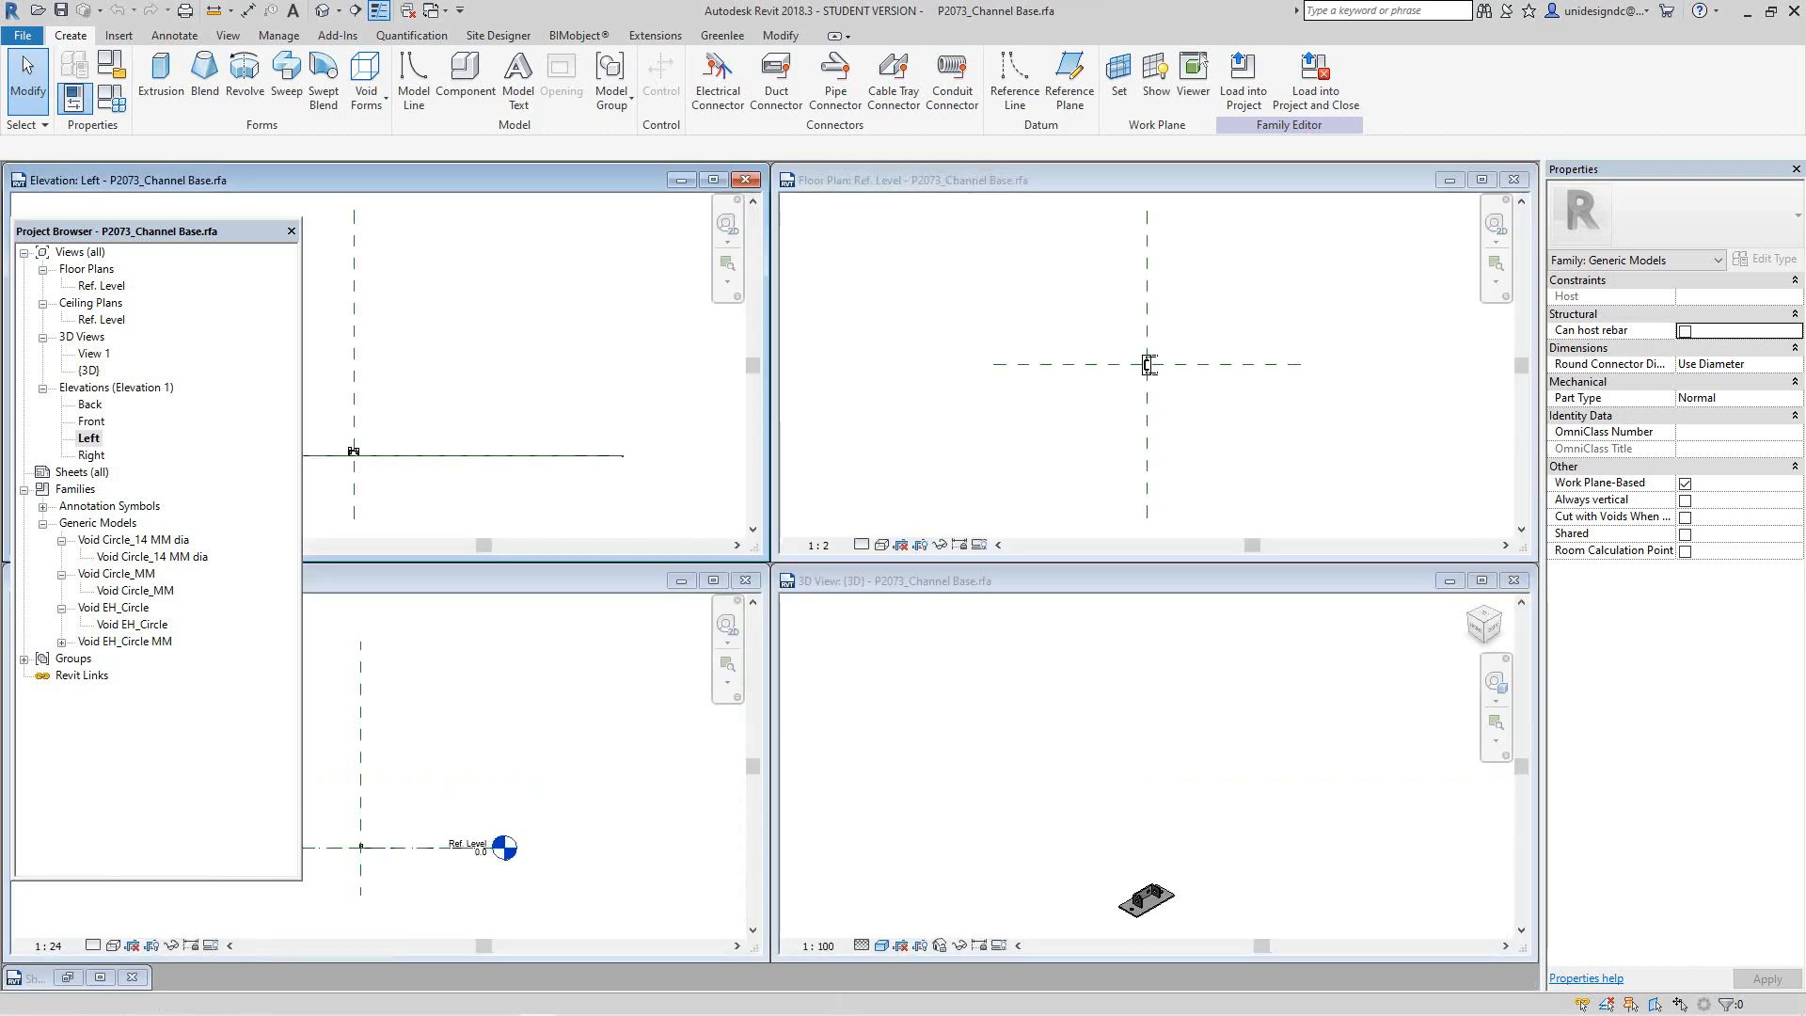
Step: Restore the minimized P1737 sheet and examine the bracket's 3D view up close
click(68, 978)
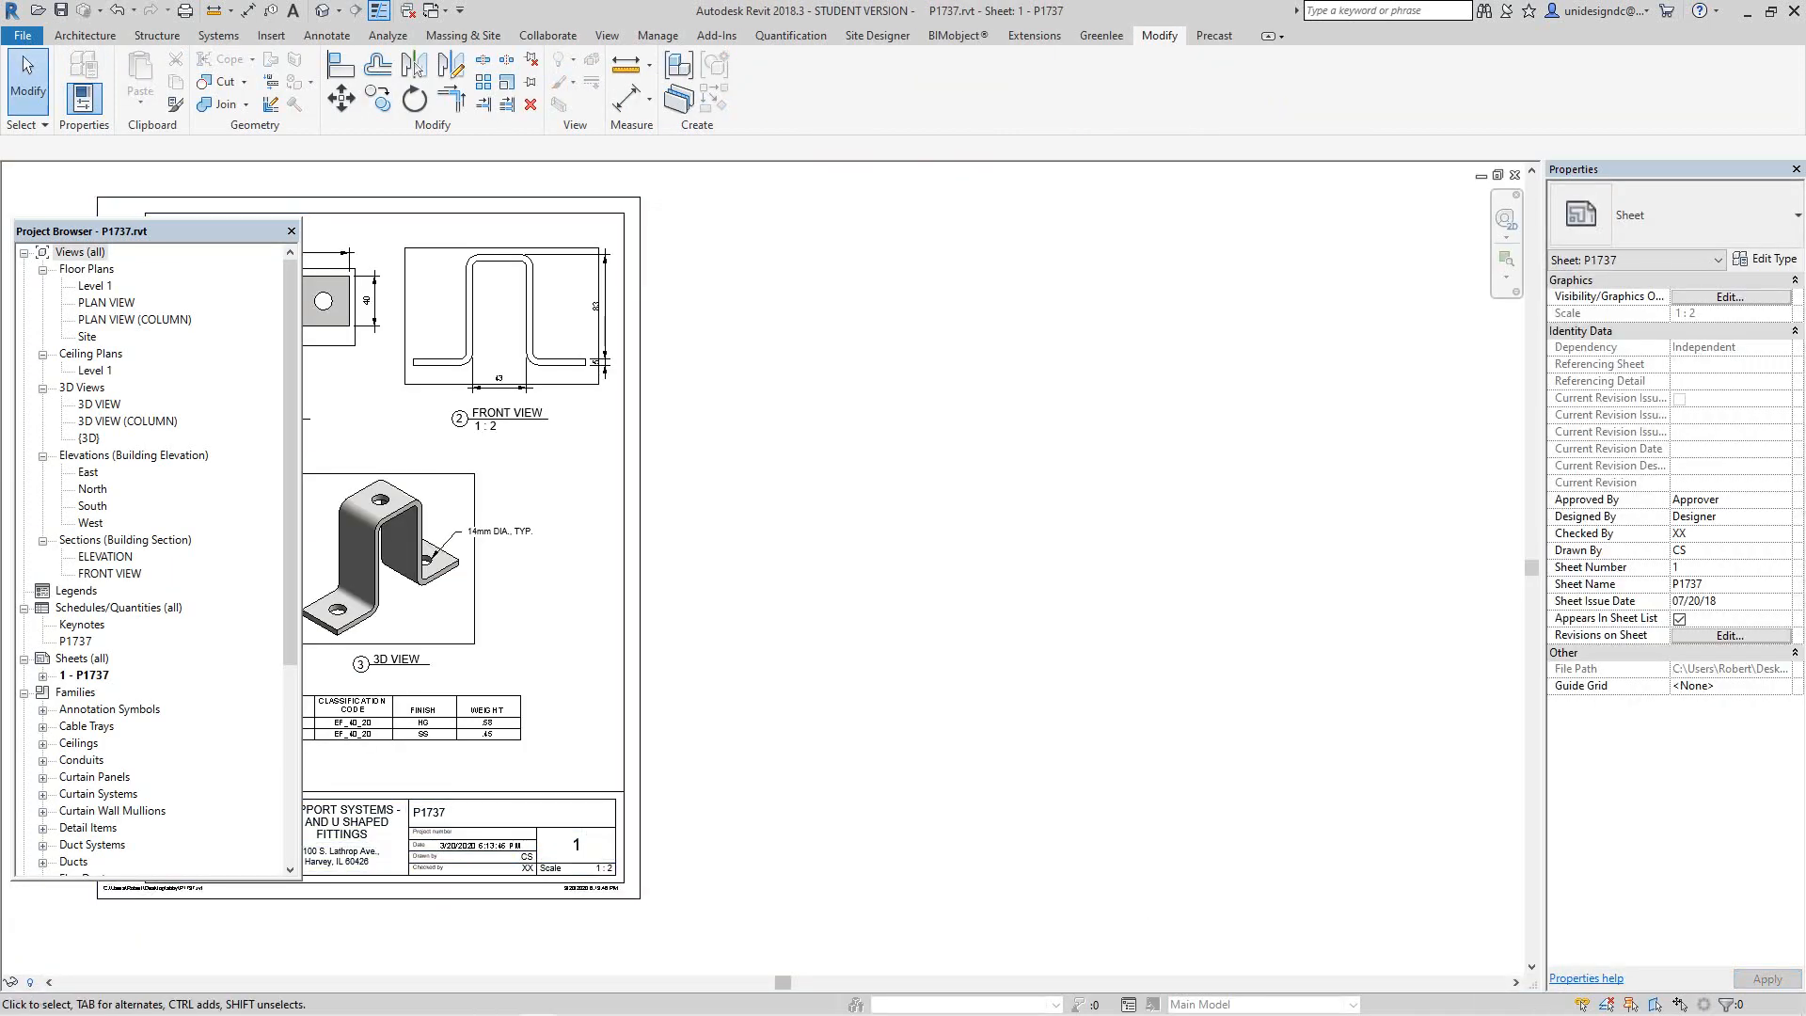
scroll(828, 753, up, 5)
scroll(822, 658, up, 3)
middle_drag(821, 658, 819, 721)
scroll(796, 749, down, 4)
scroll(860, 655, up, 2)
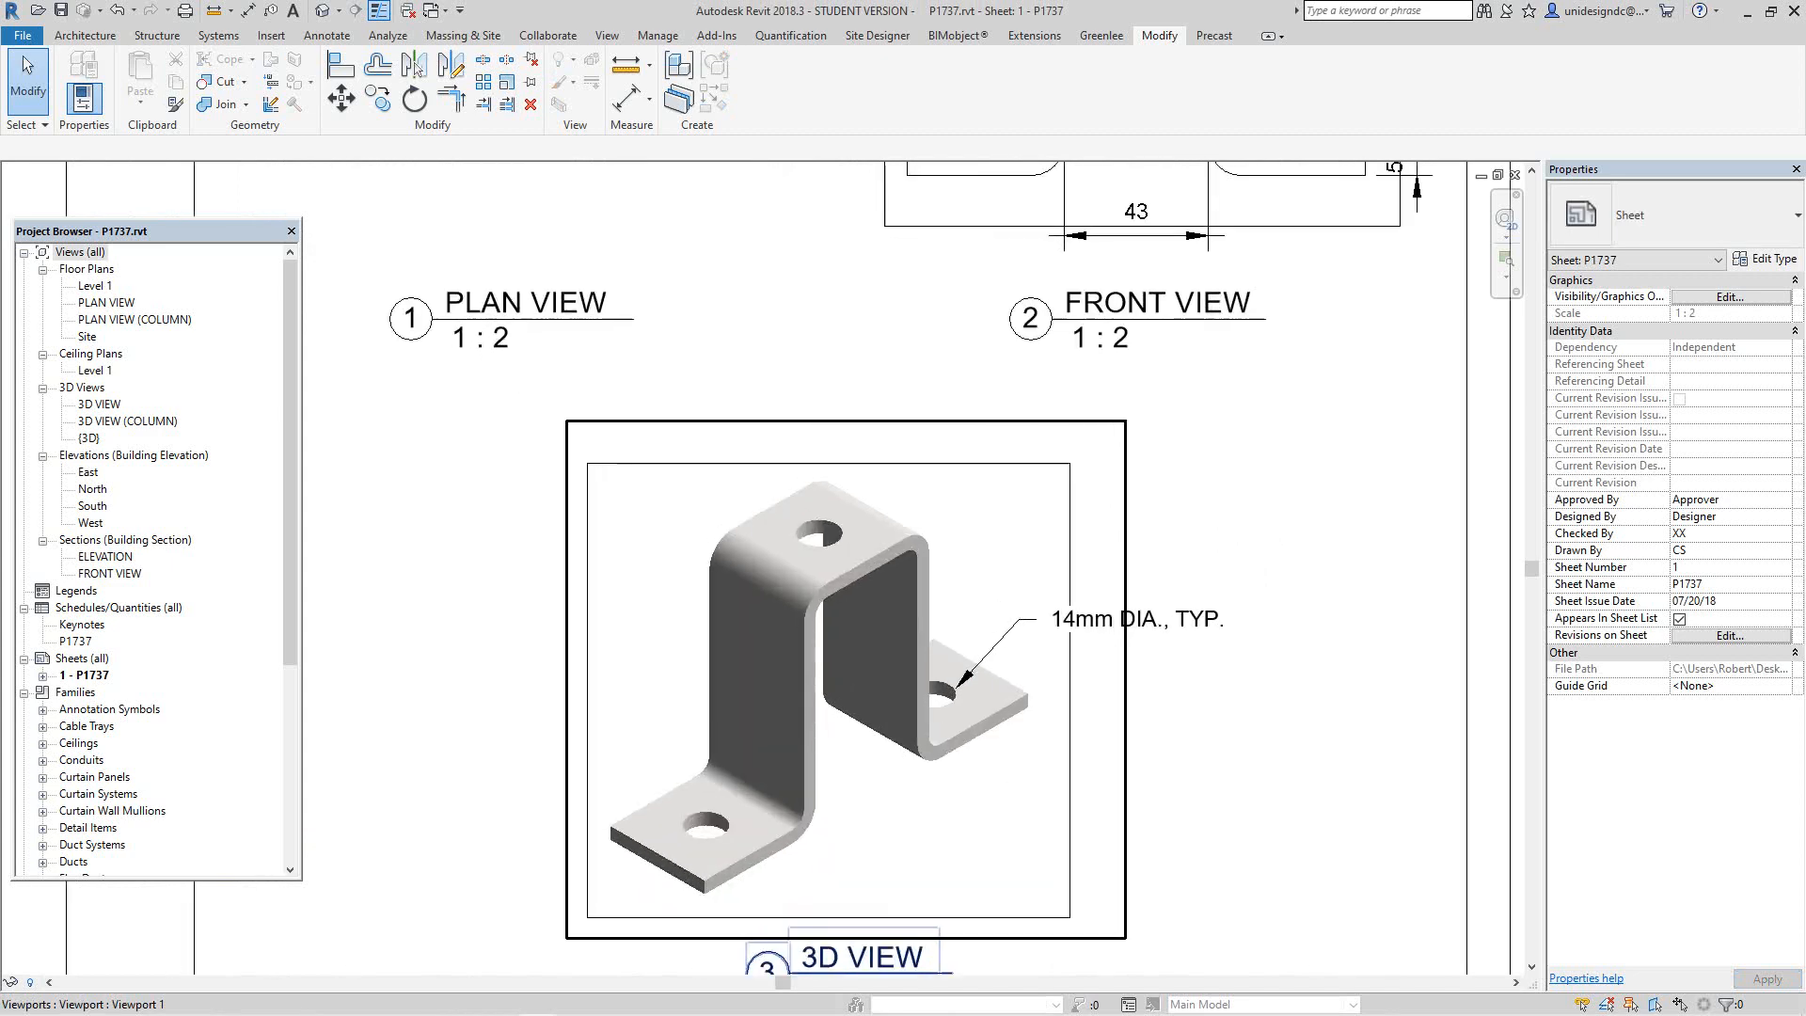
Step: Activate the 3D viewport on the sheet and open the bracket's P1737 family for editing
right_click(875, 649)
click(938, 343)
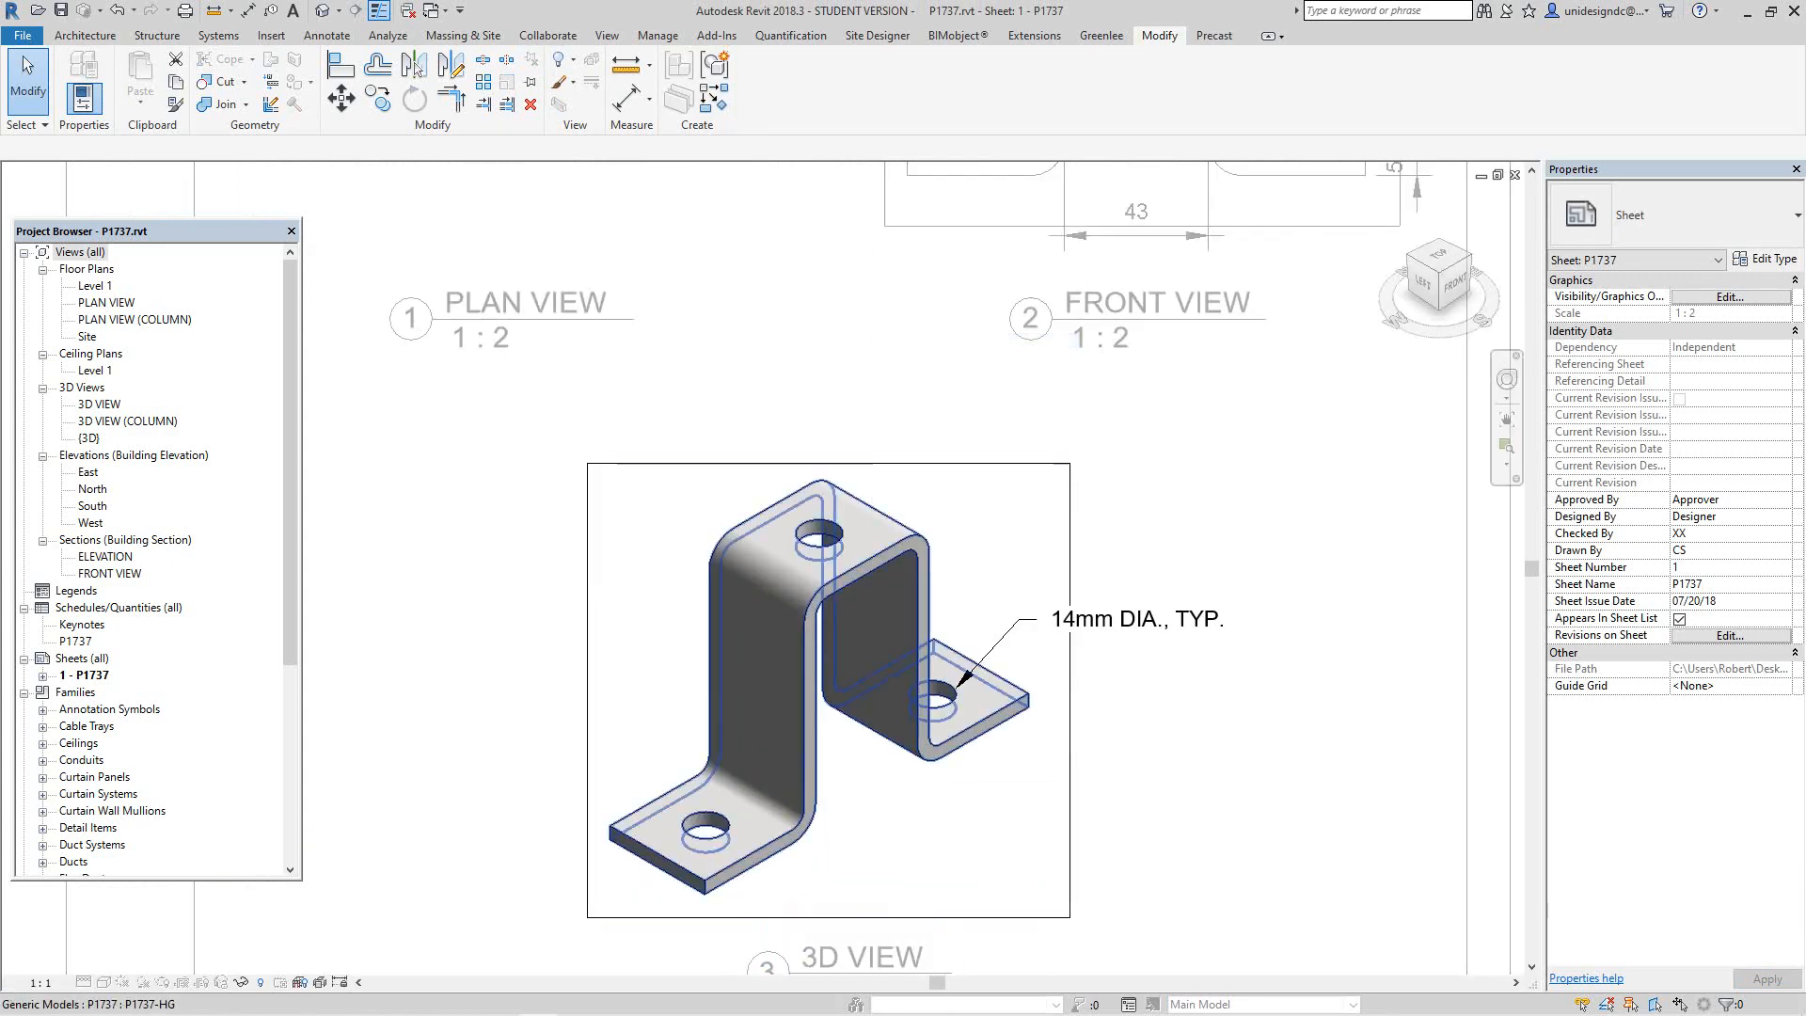
double_click(905, 551)
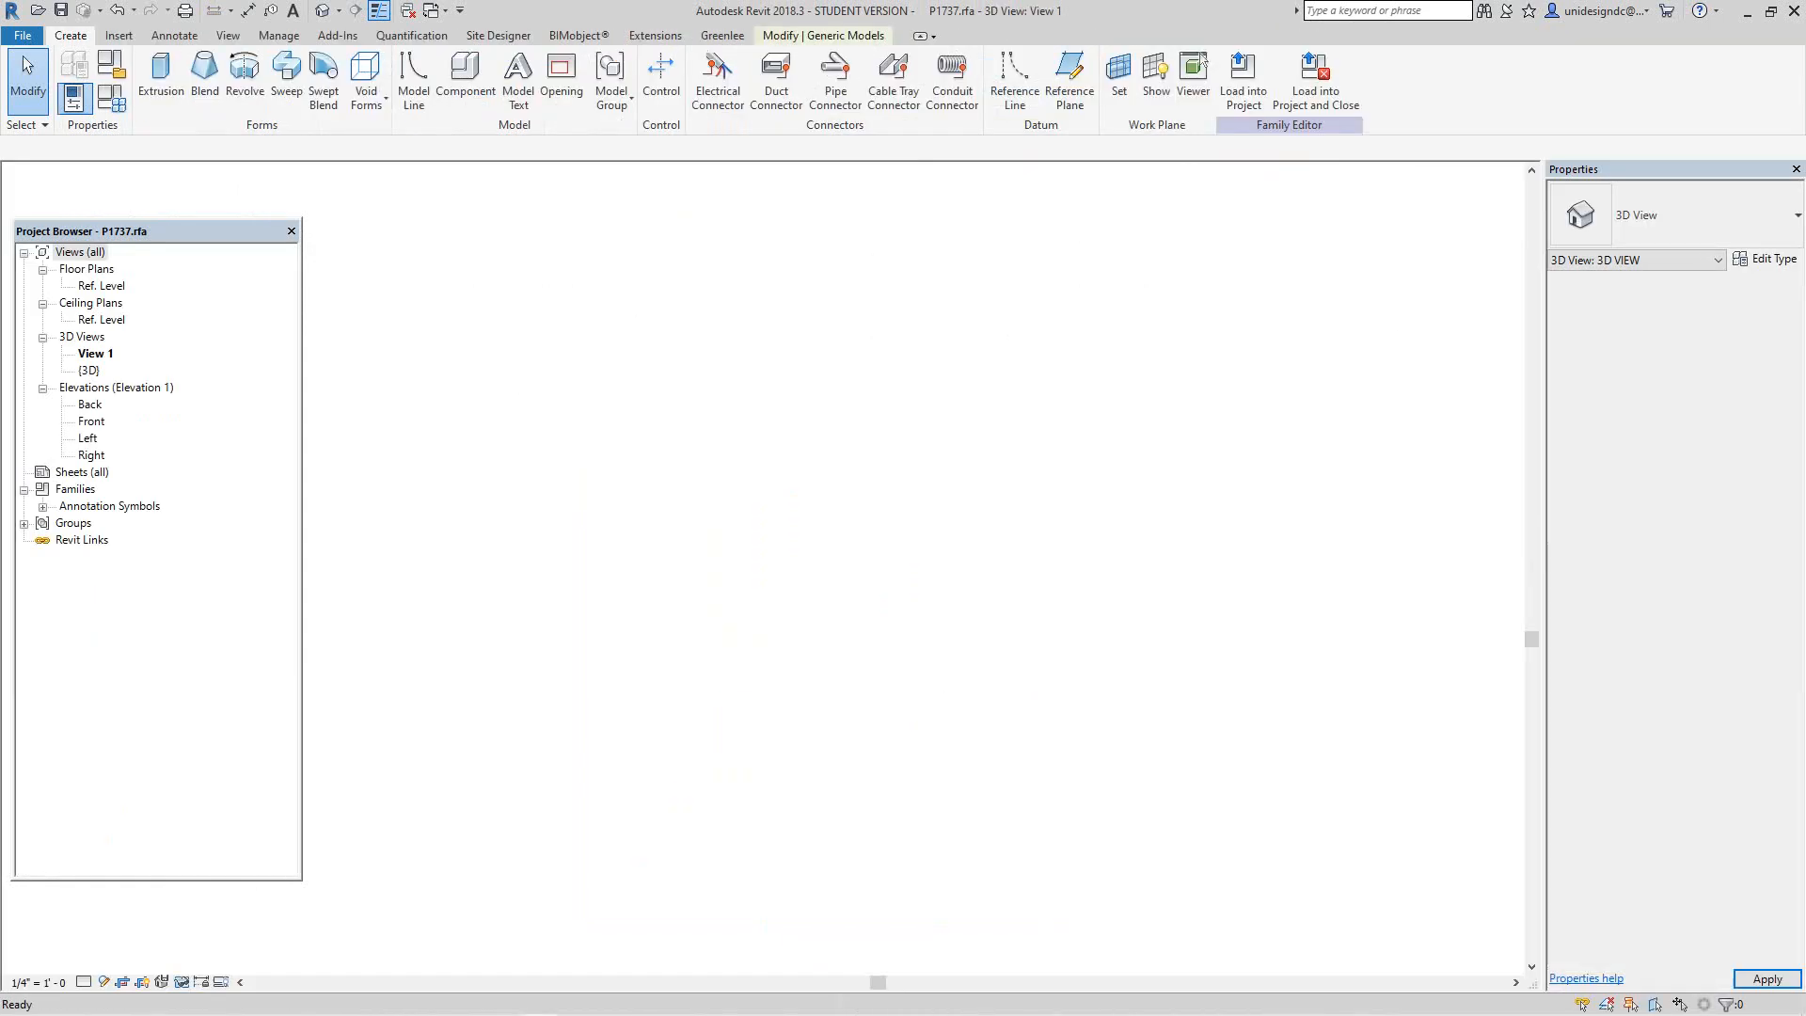
Step: Review the P1737 family's reference planes and parameter dimensions in the Ref. Level plan and Front elevation
double_click(101, 285)
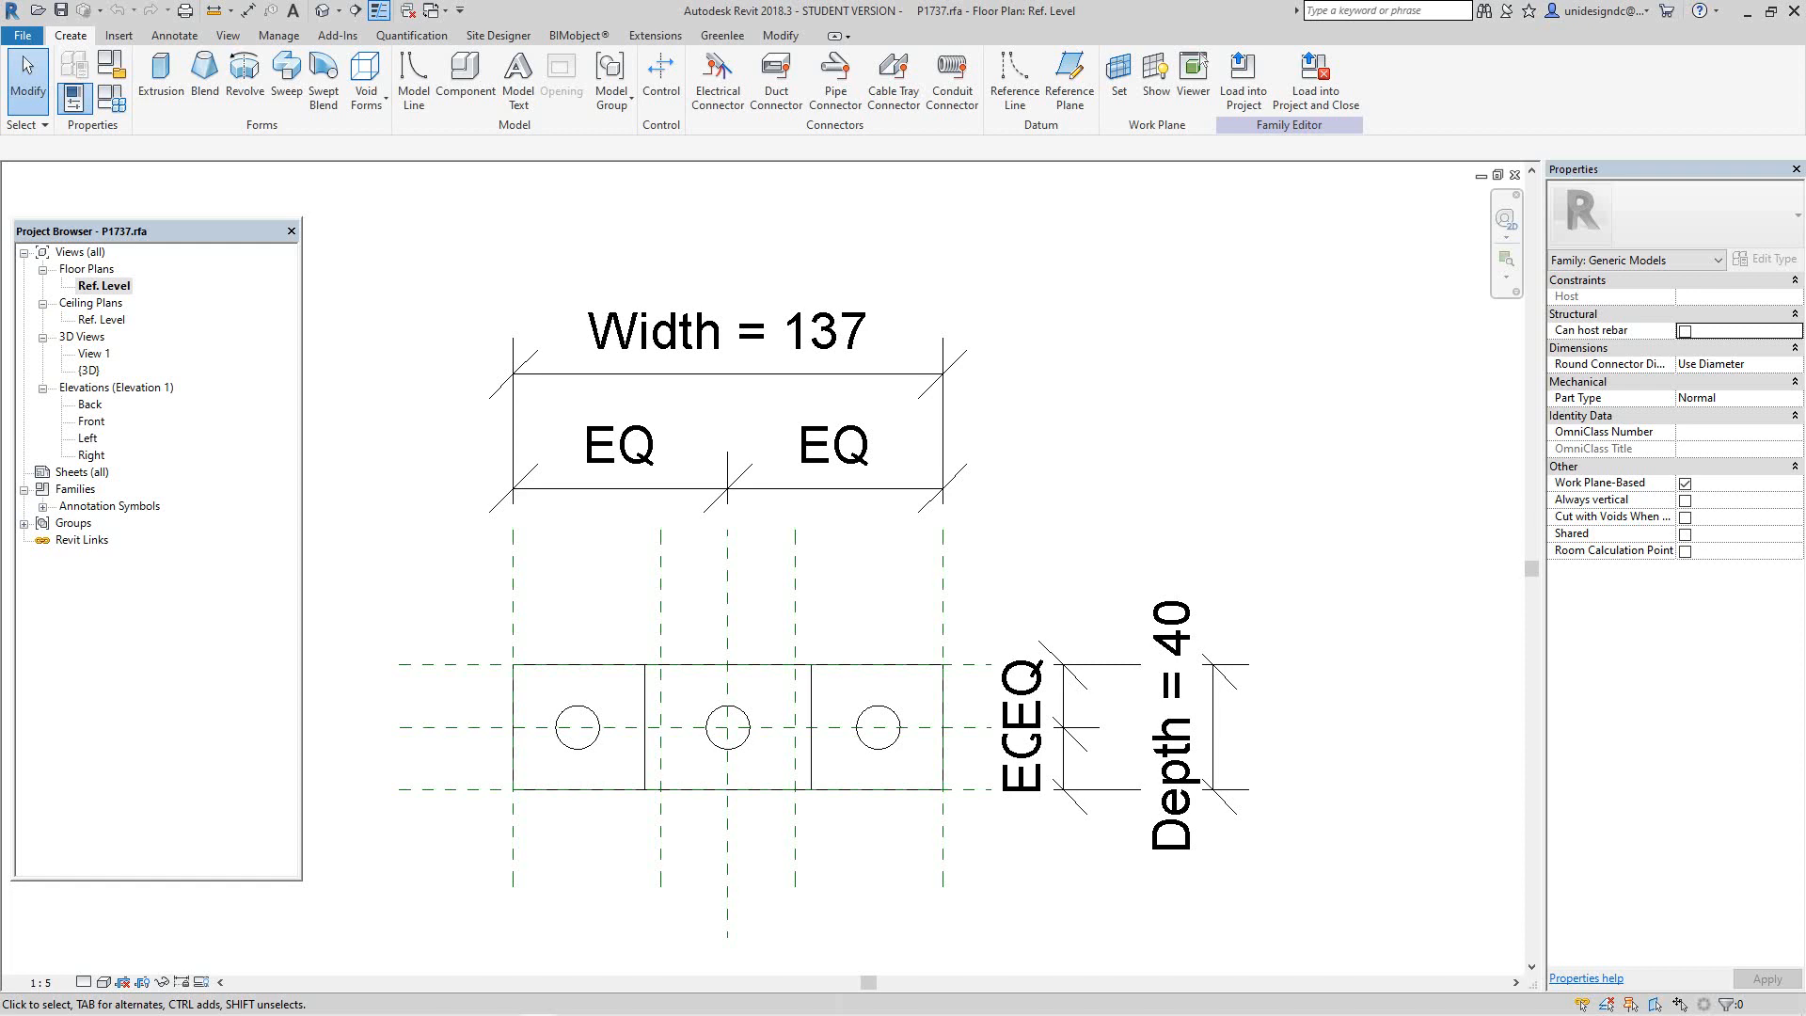
double_click(91, 420)
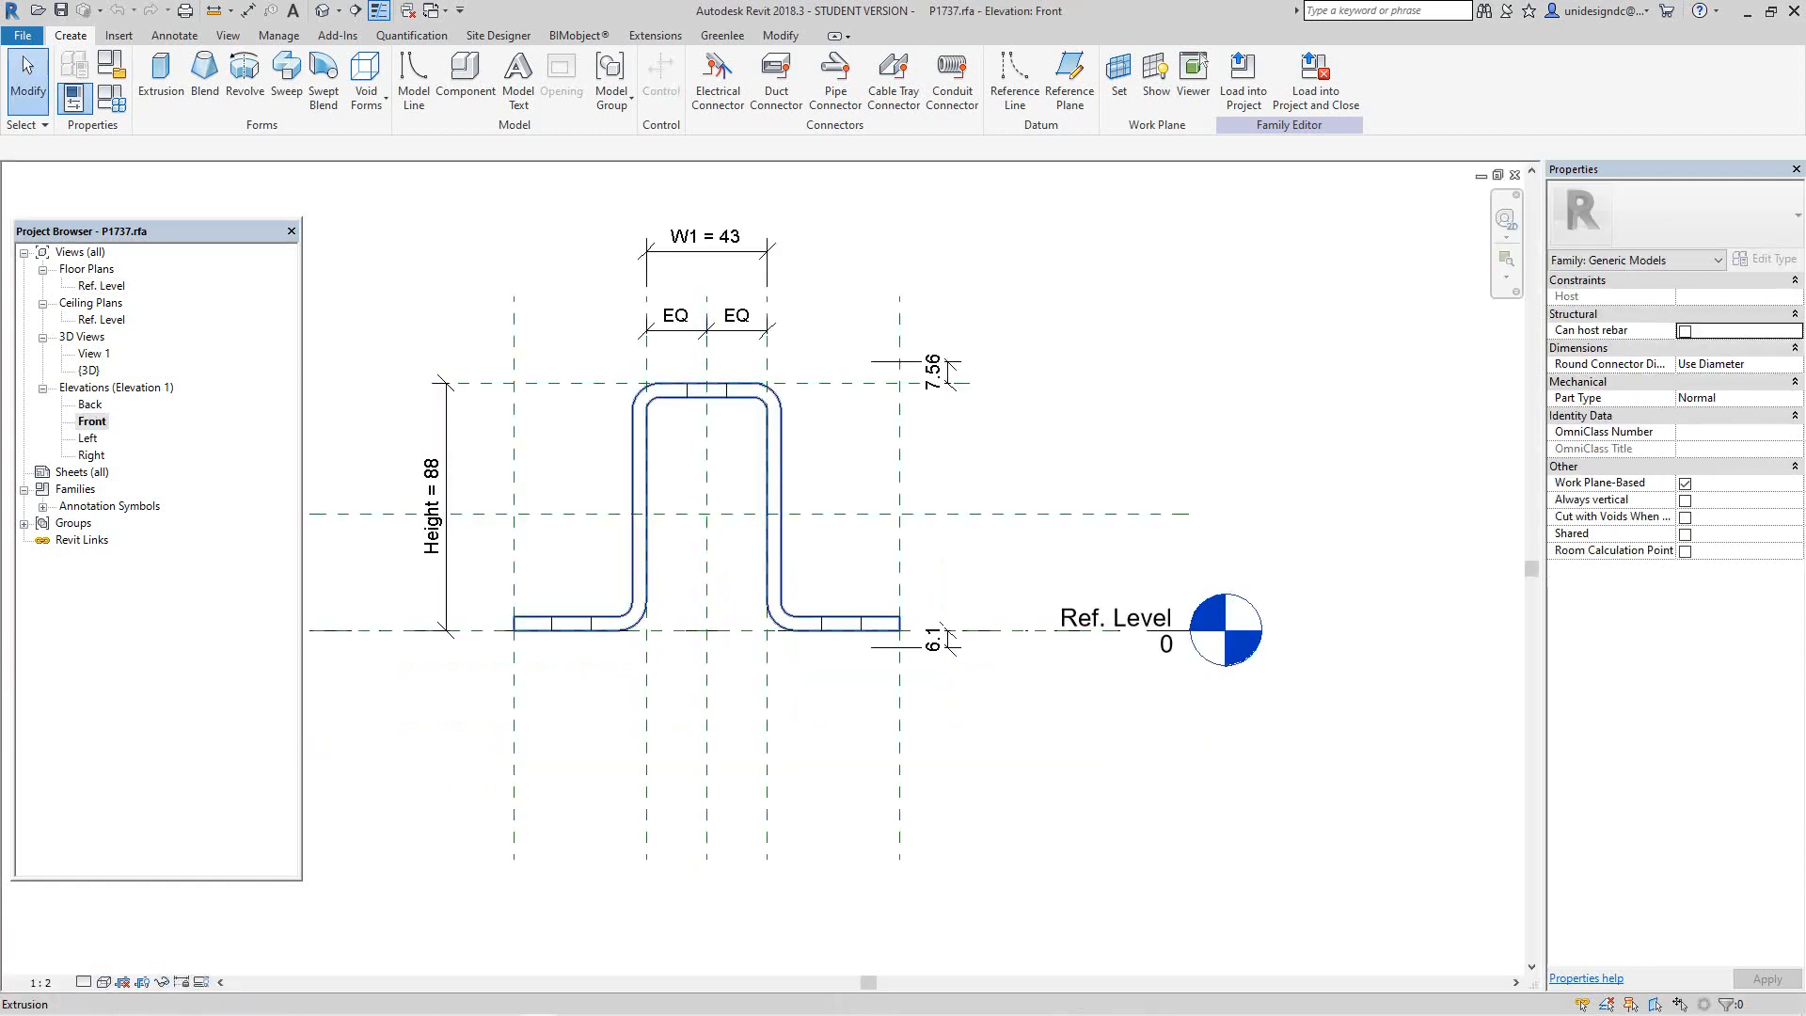
scroll(864, 653, up, 3)
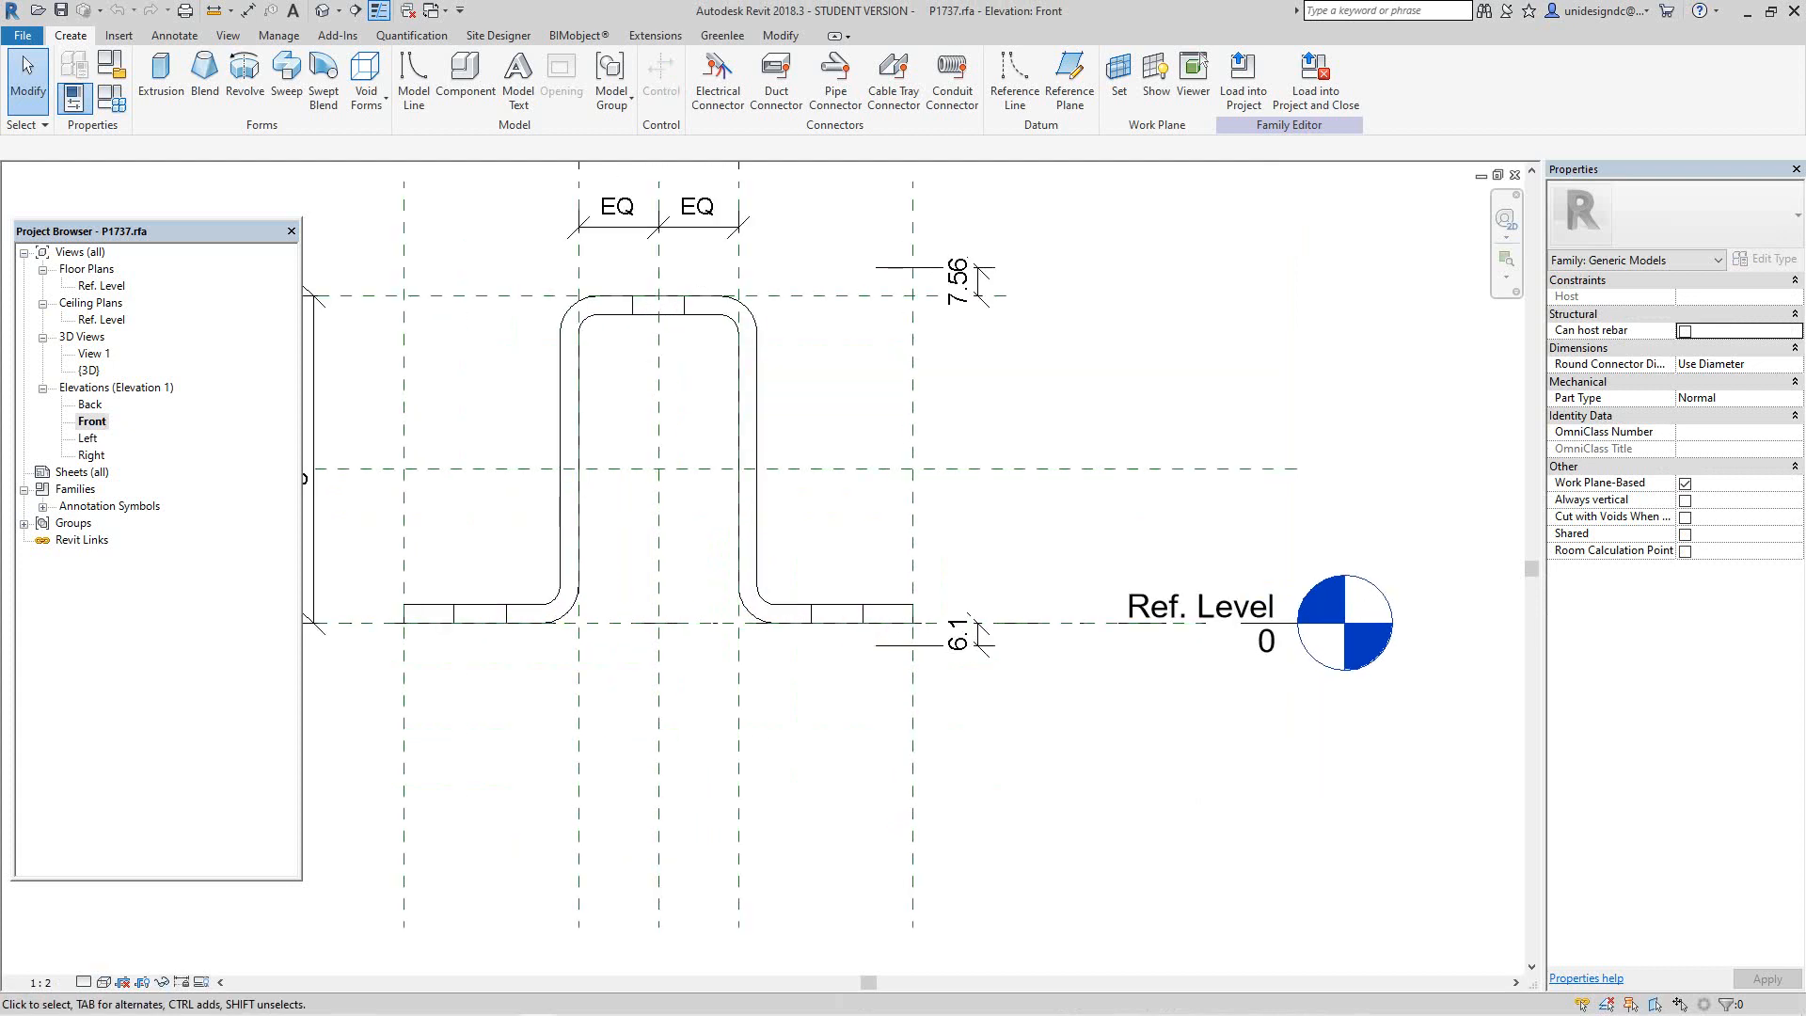
scroll(895, 617, down, 3)
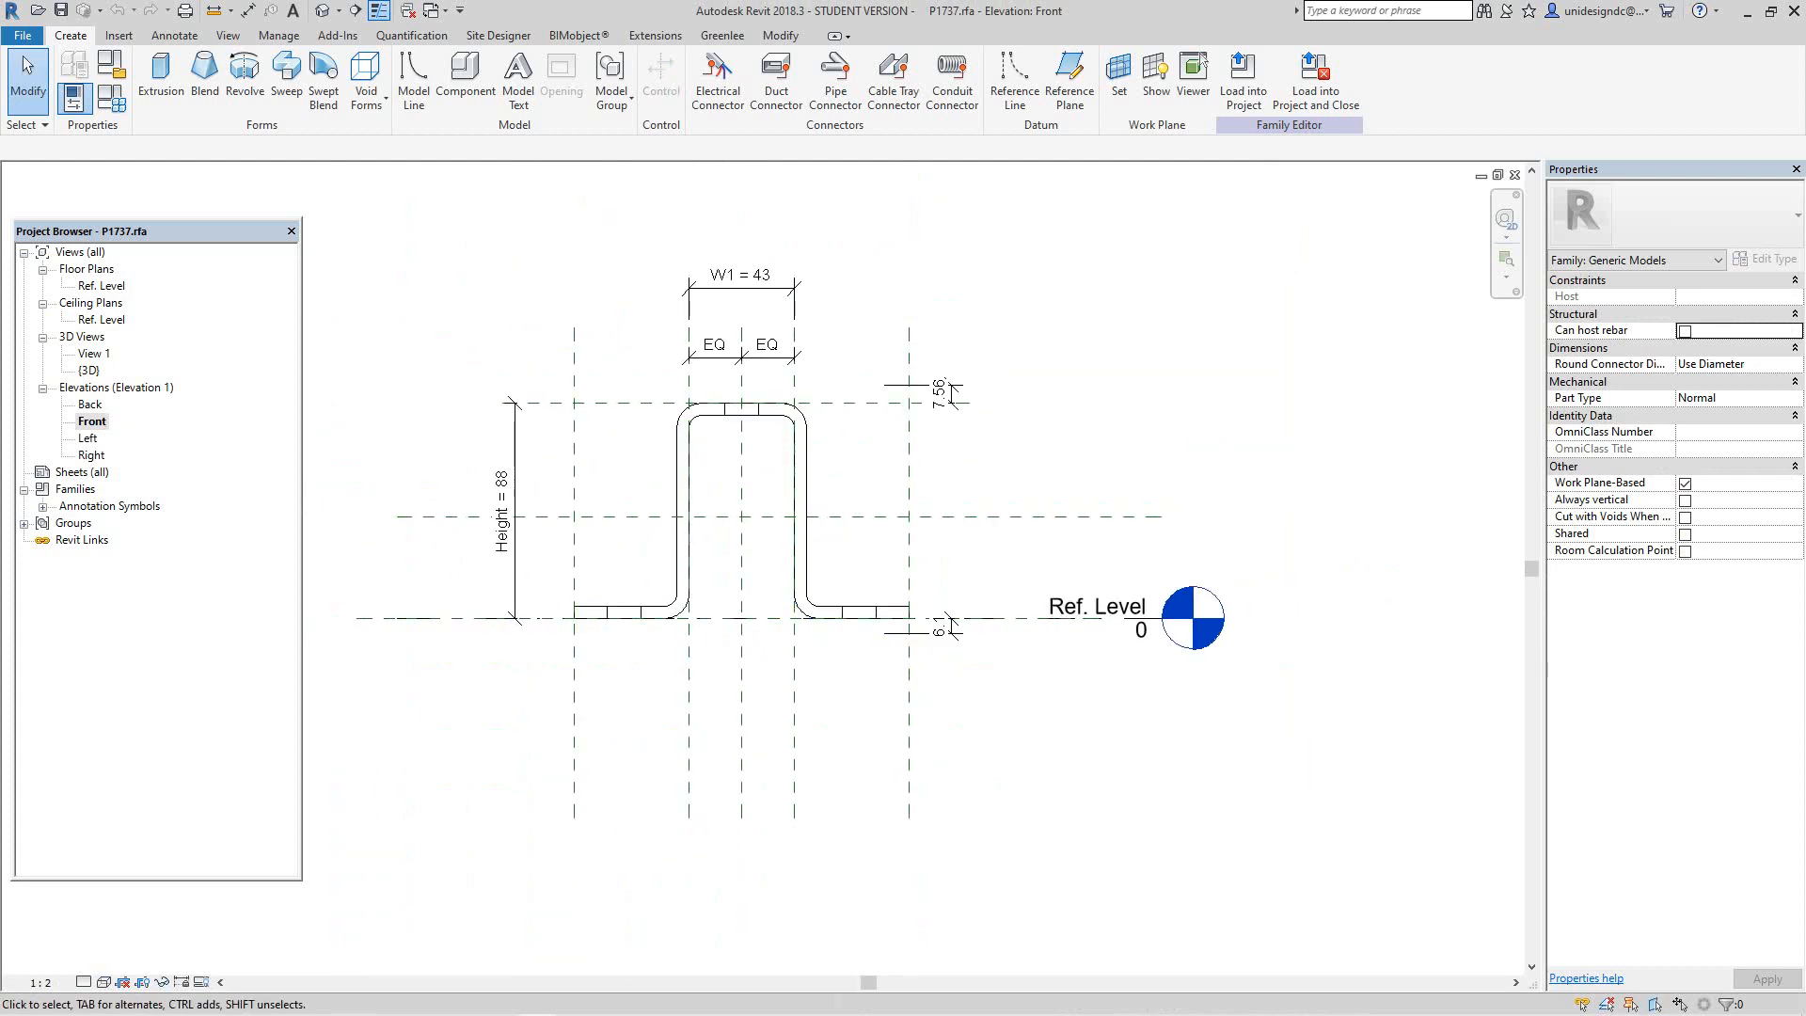
Step: Tile the open views of both families and fit the contents of every view
key(w)
key(t)
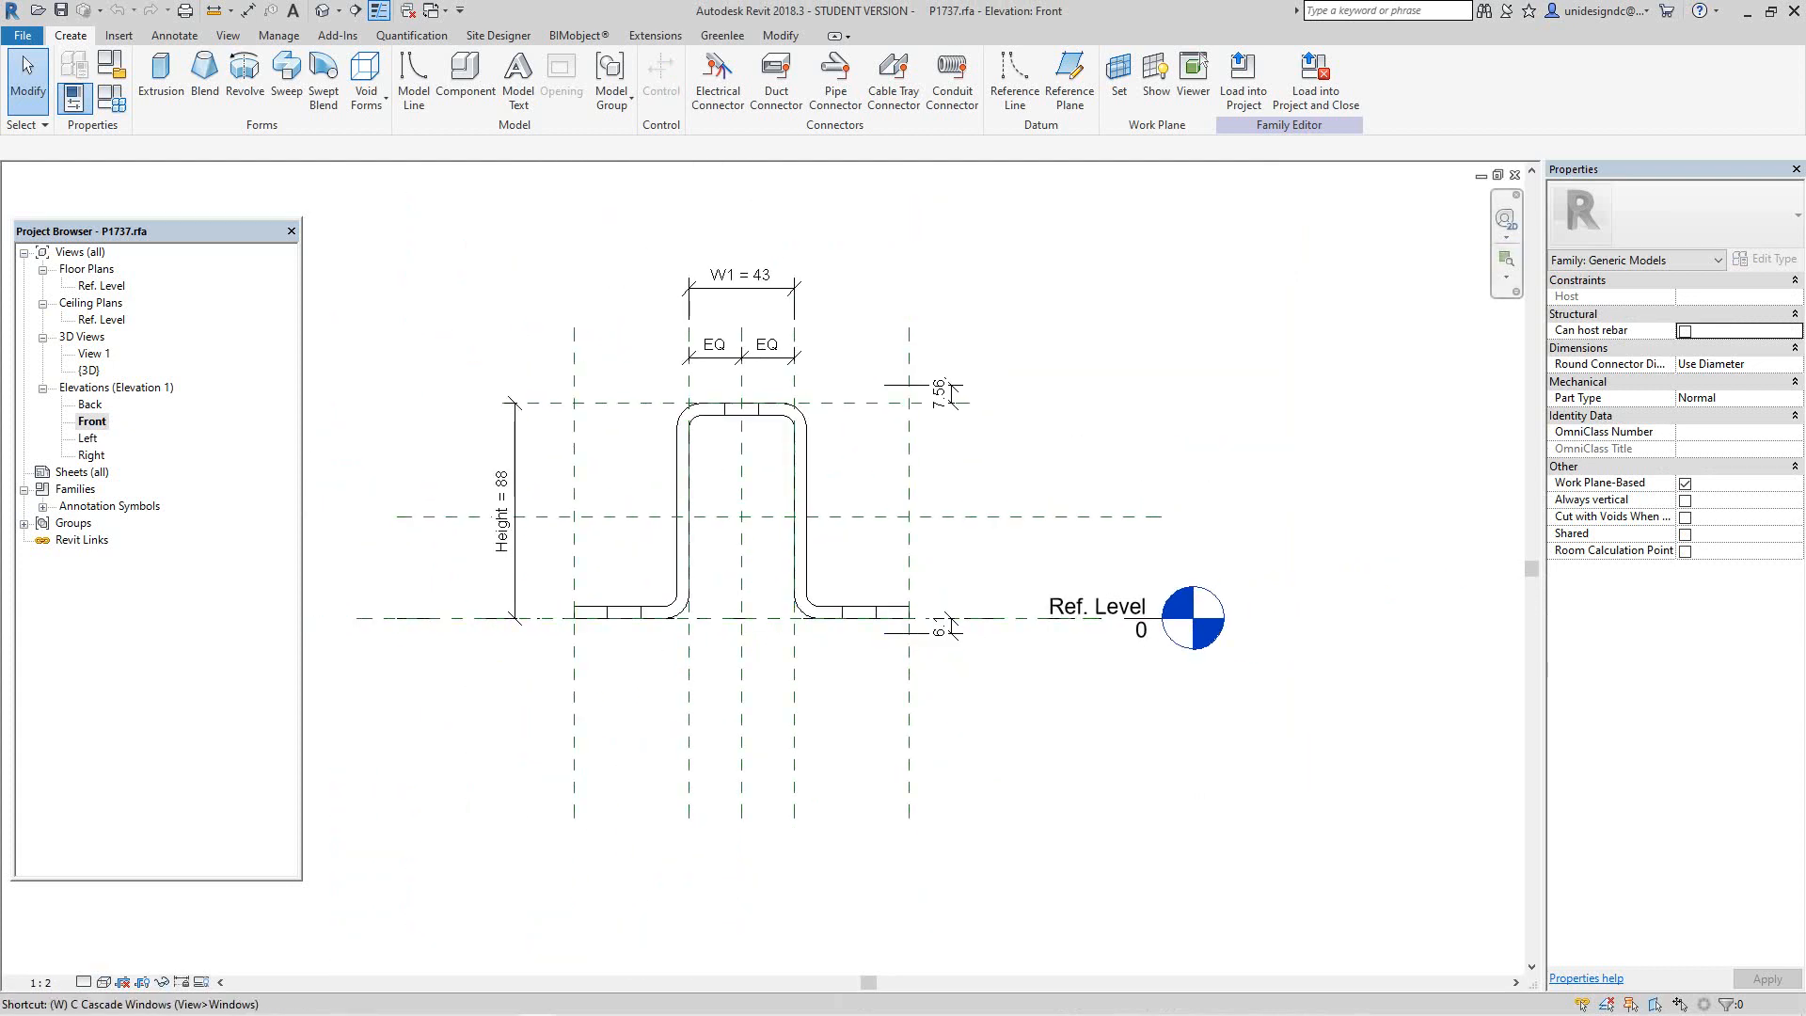
key(z)
key(a)
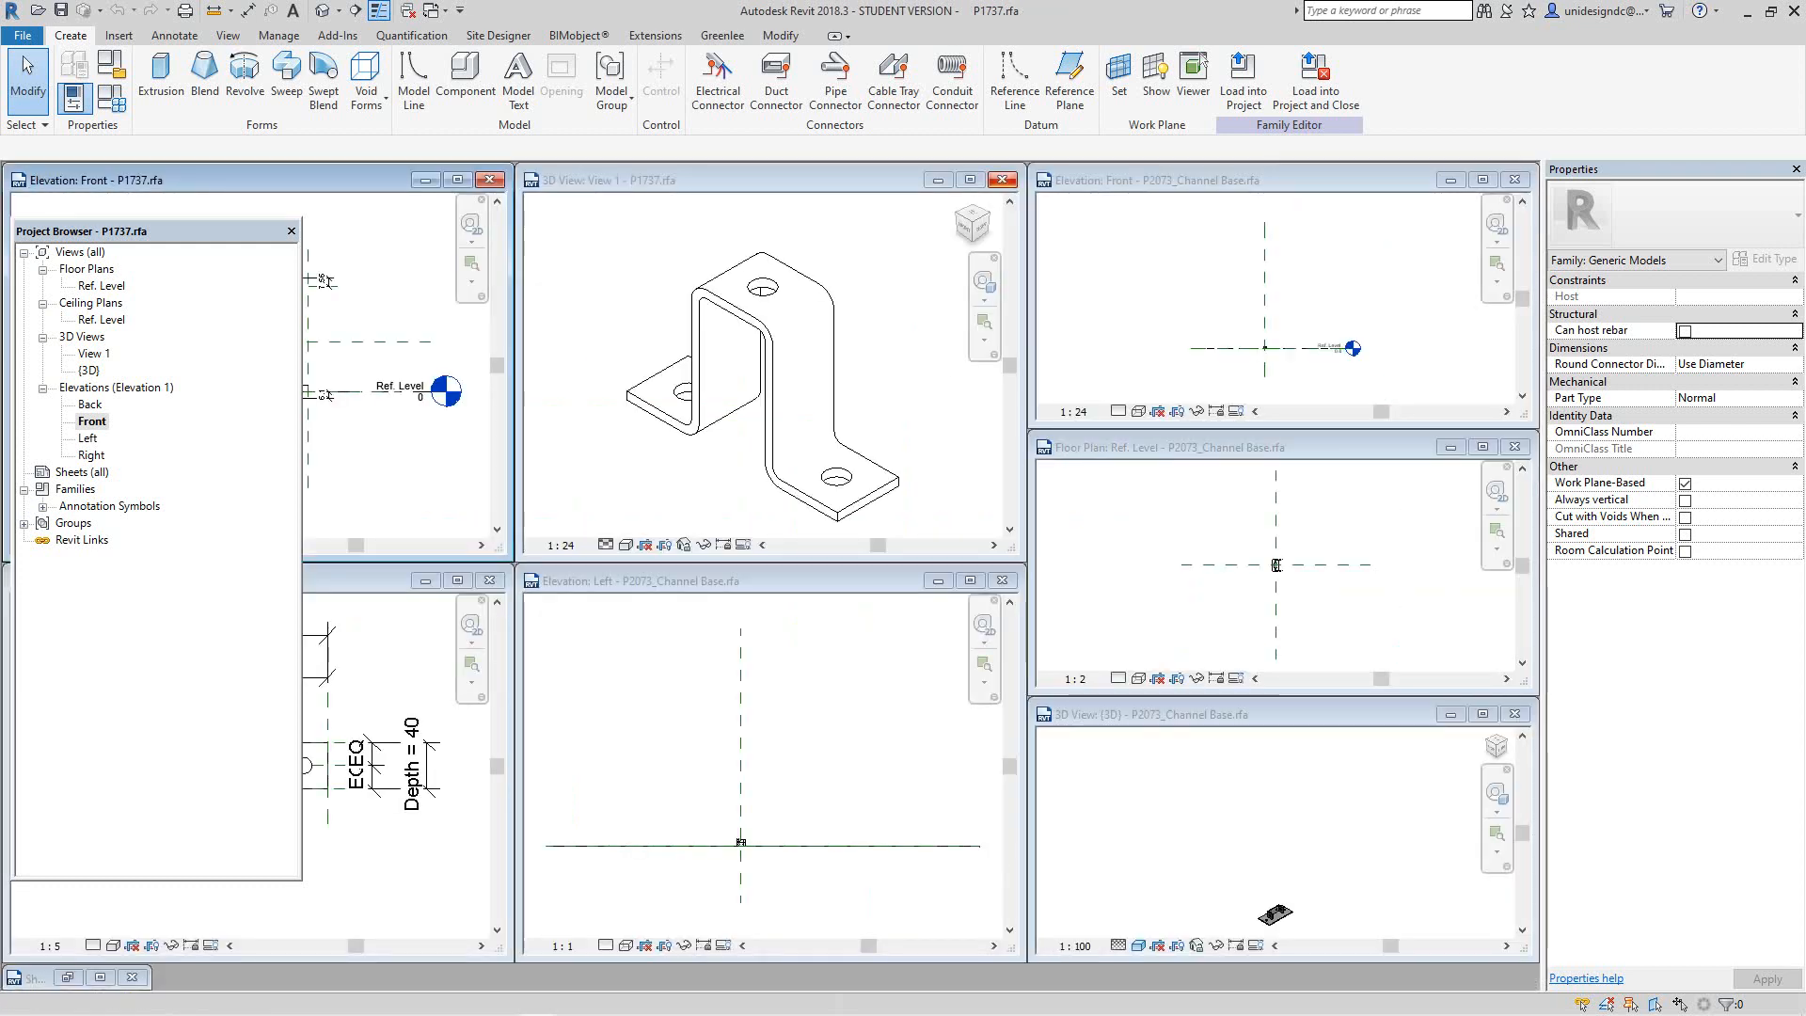
Step: Close the P1737 family's 3D view and Ref. Level plan, and move its Front elevation clear of the Project Browser
click(1002, 179)
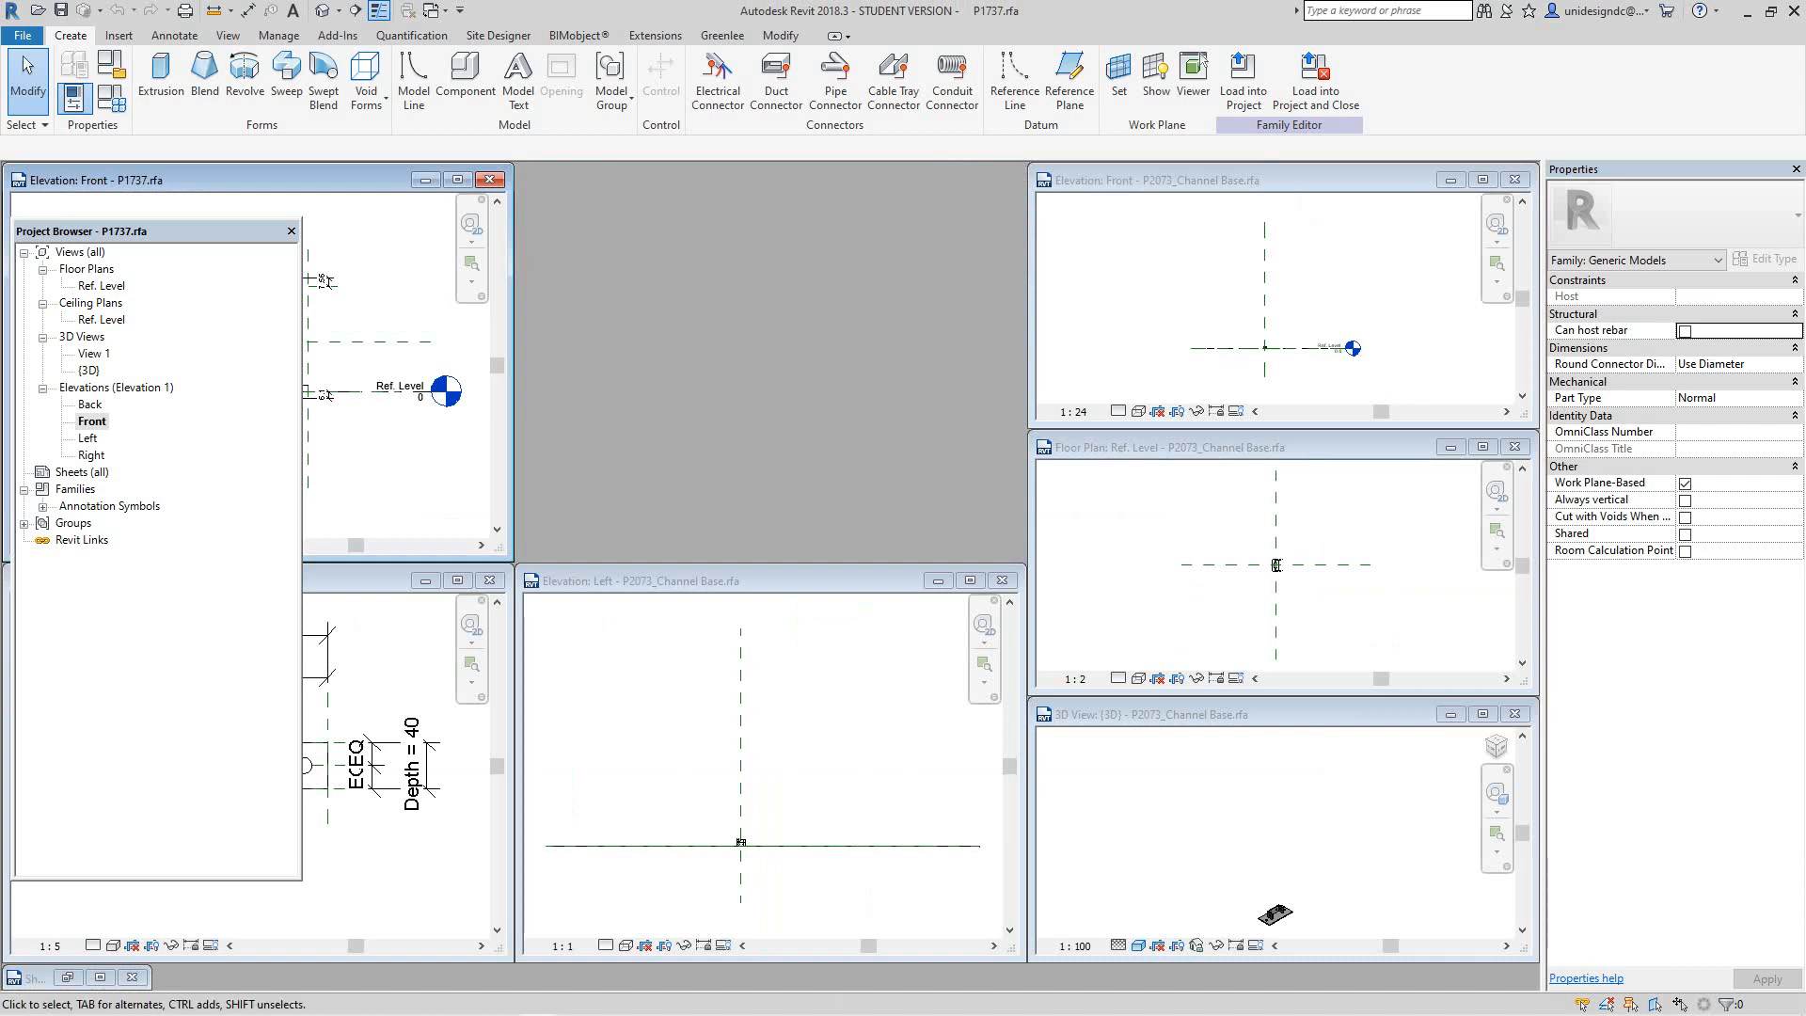
drag(365, 581, 694, 428)
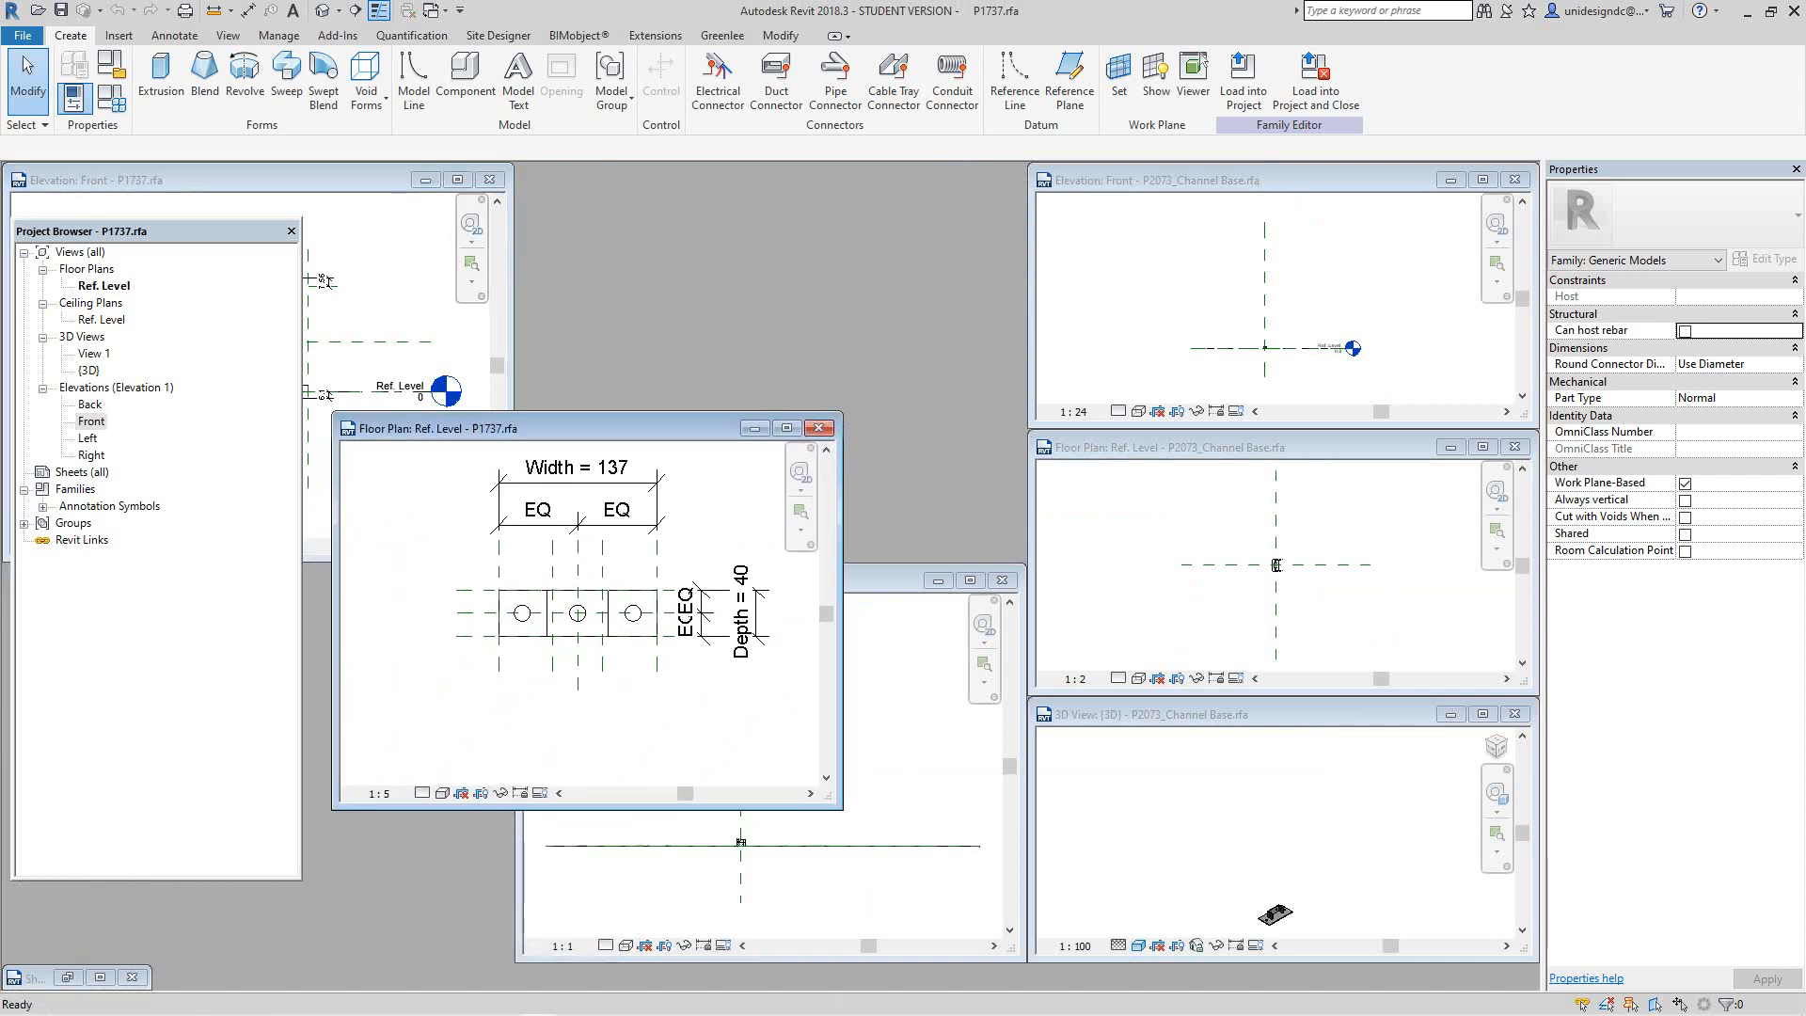
click(819, 428)
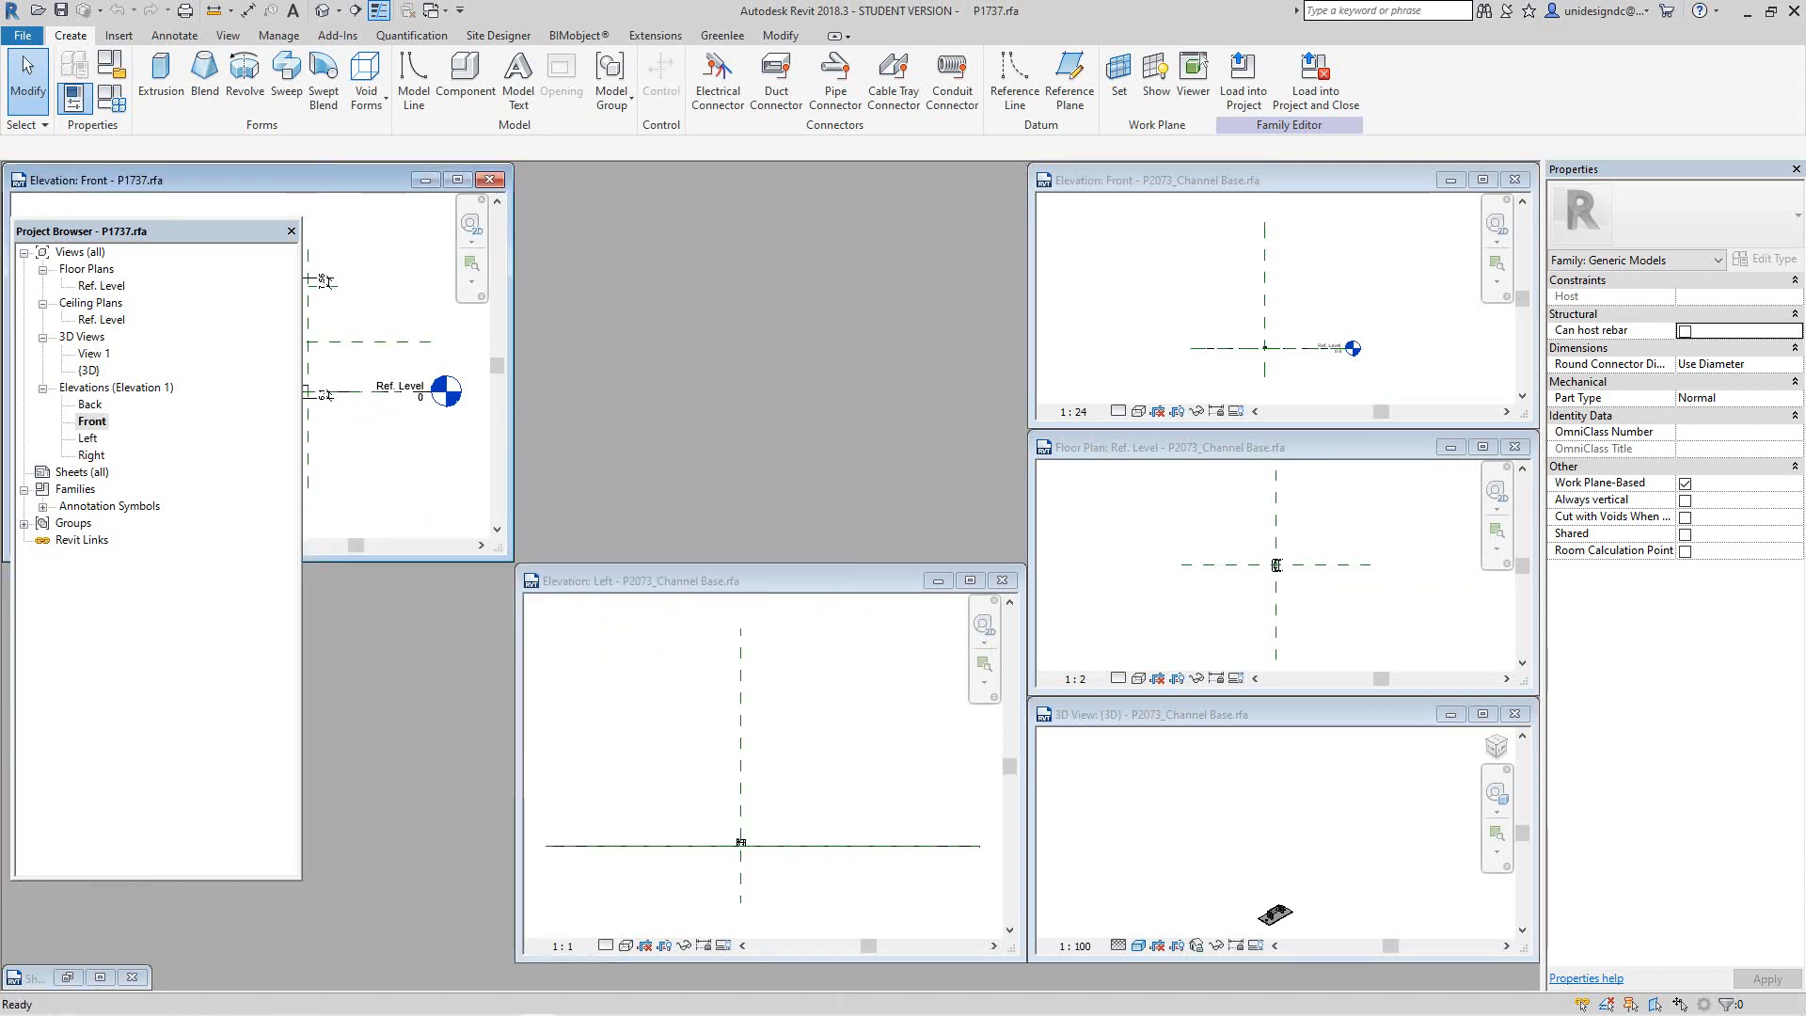
drag(283, 180, 558, 186)
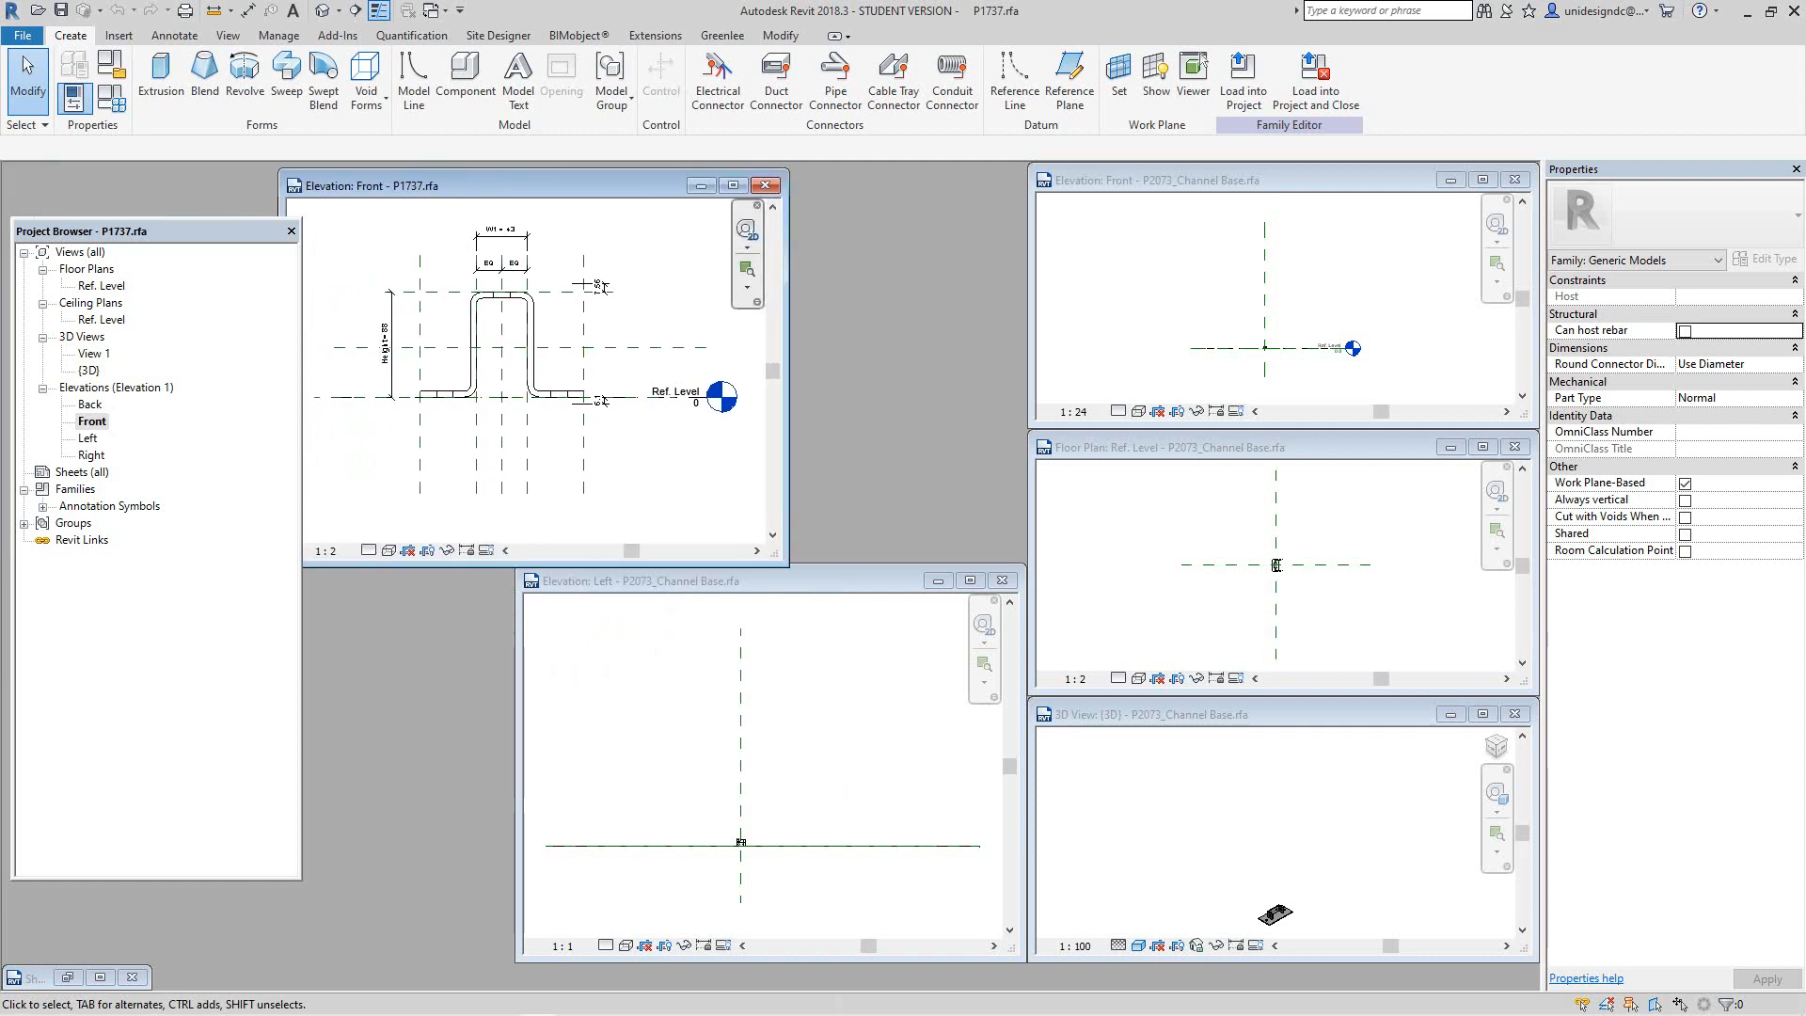
Step: Retile the remaining views and close the P1737 family's Front elevation without saving changes
key(w)
key(t)
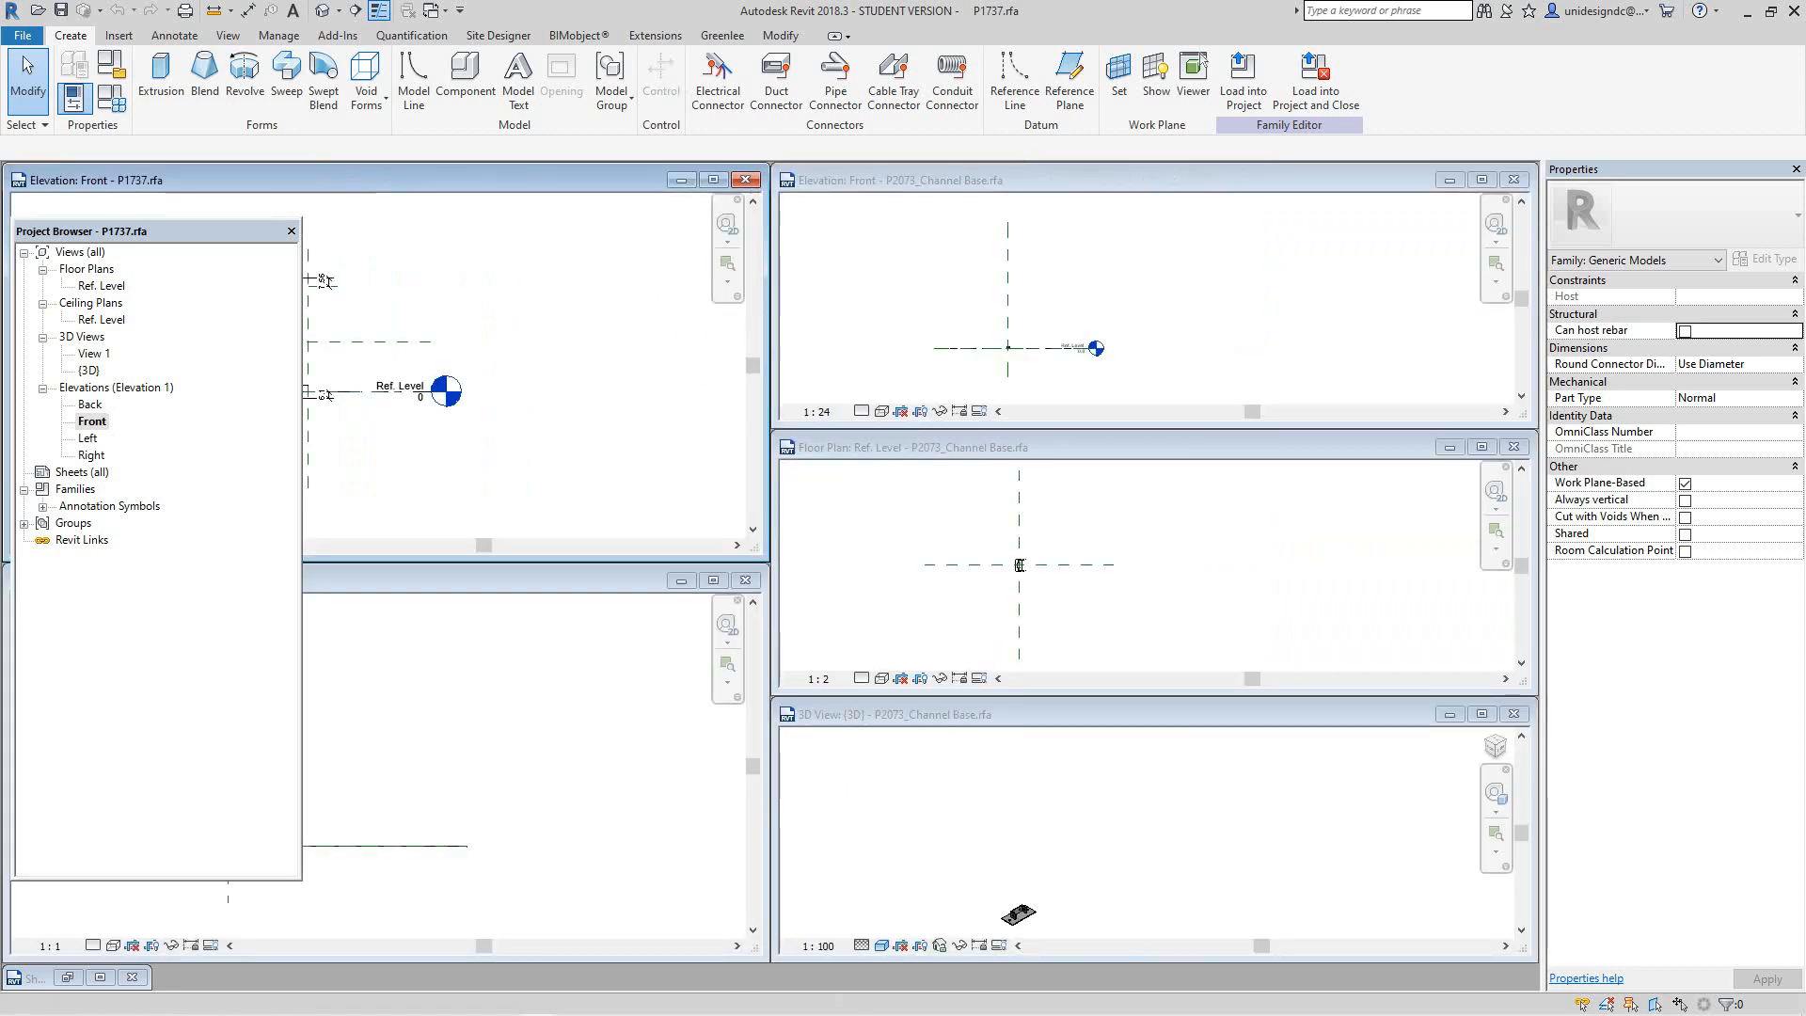
scroll(339, 383, down, 2)
middle_drag(338, 383, 557, 410)
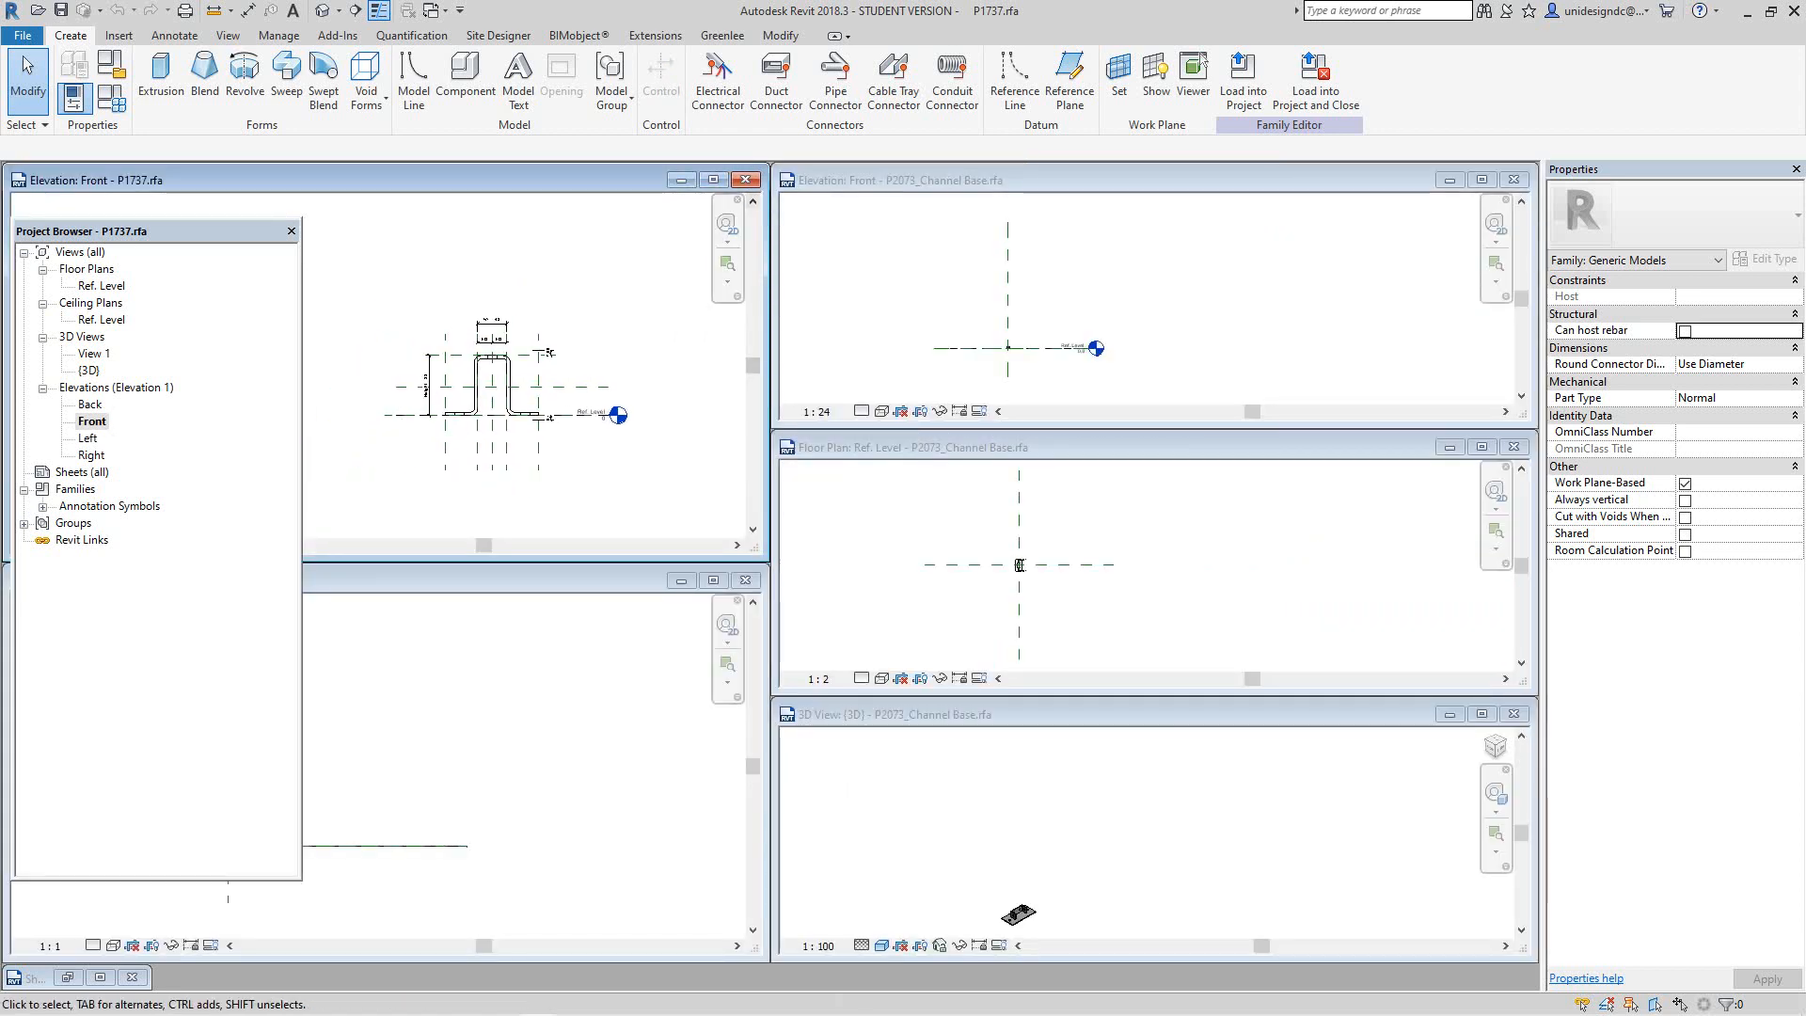
click(745, 180)
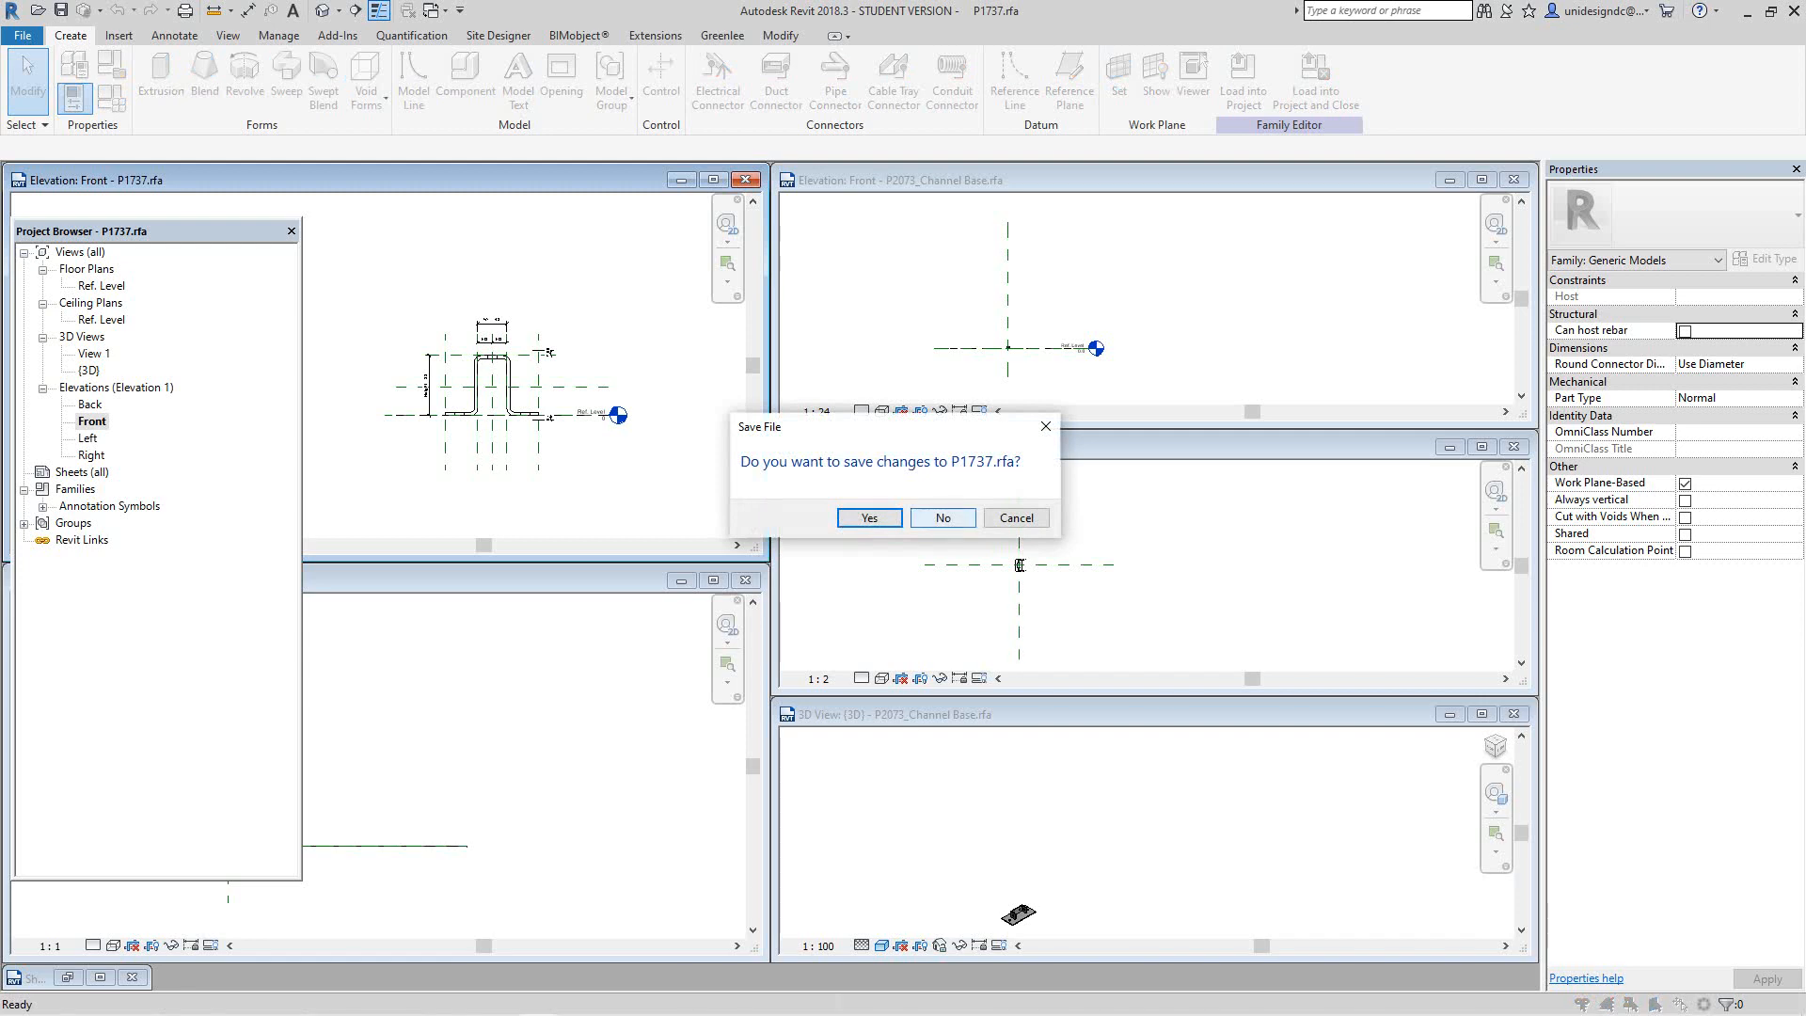
click(943, 517)
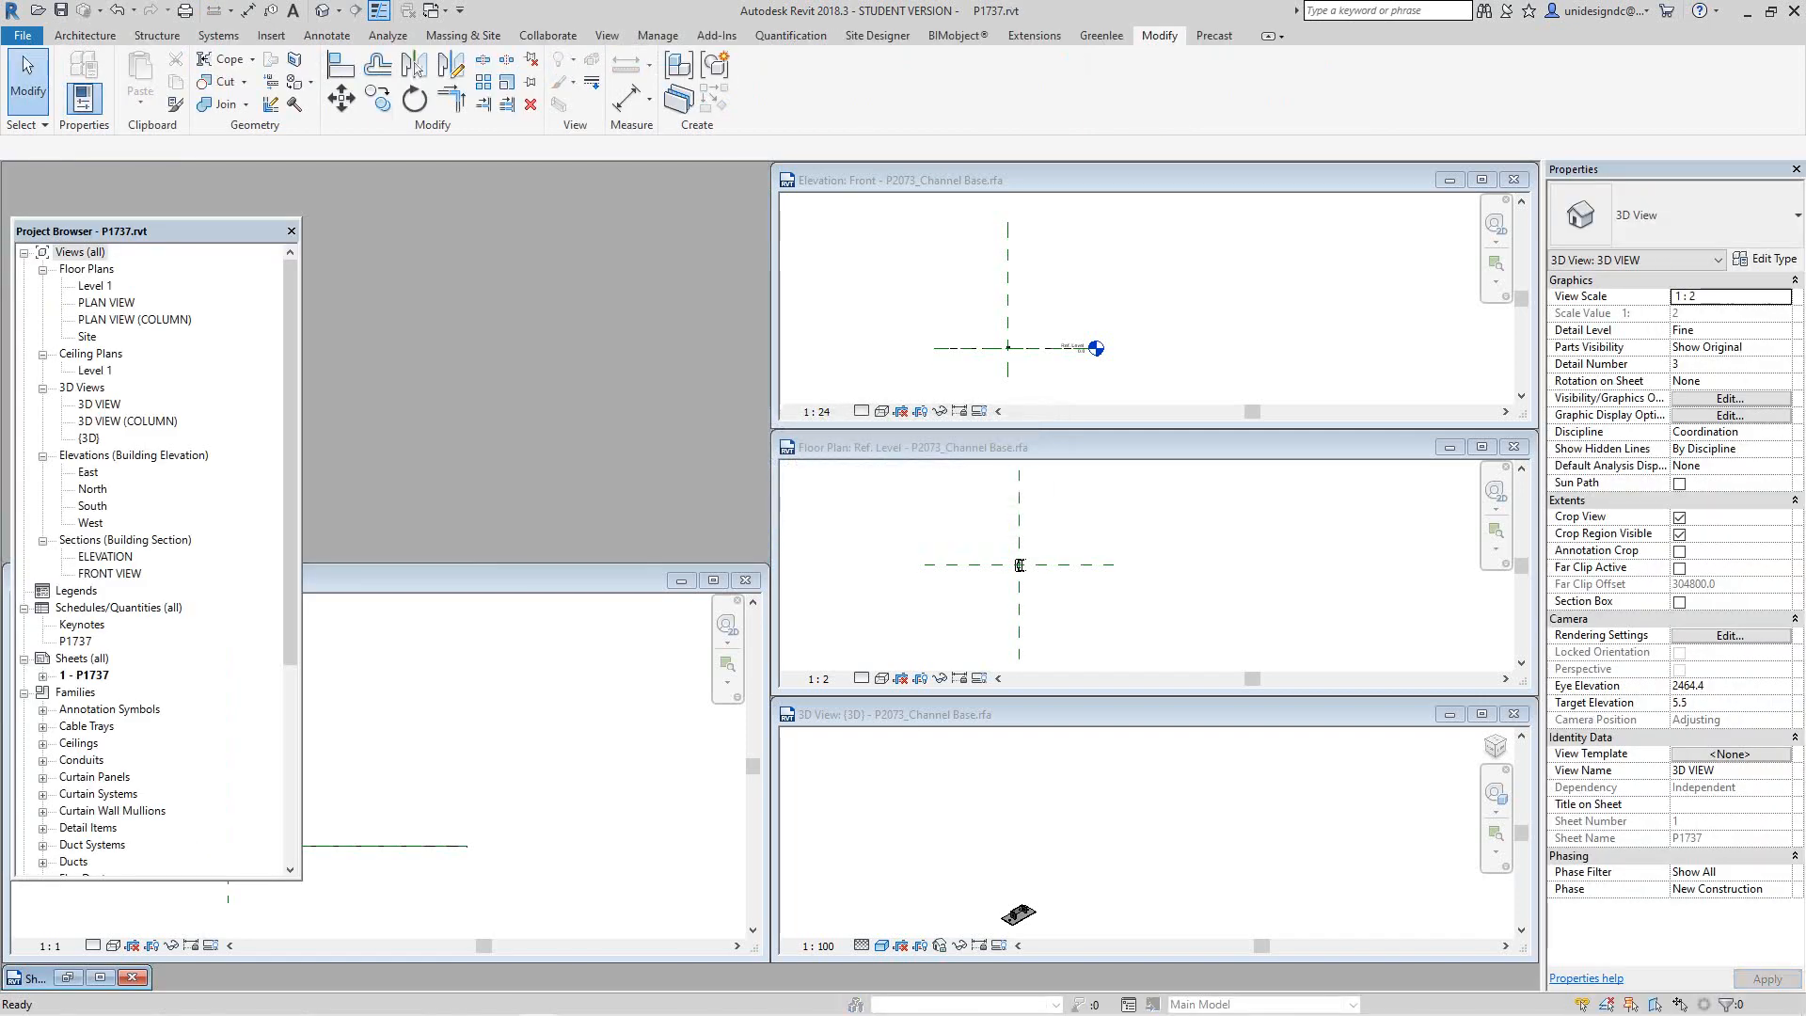
Step: Switch back to the P2073_Channel Base family, tile its four views and fit the model in each
click(1148, 292)
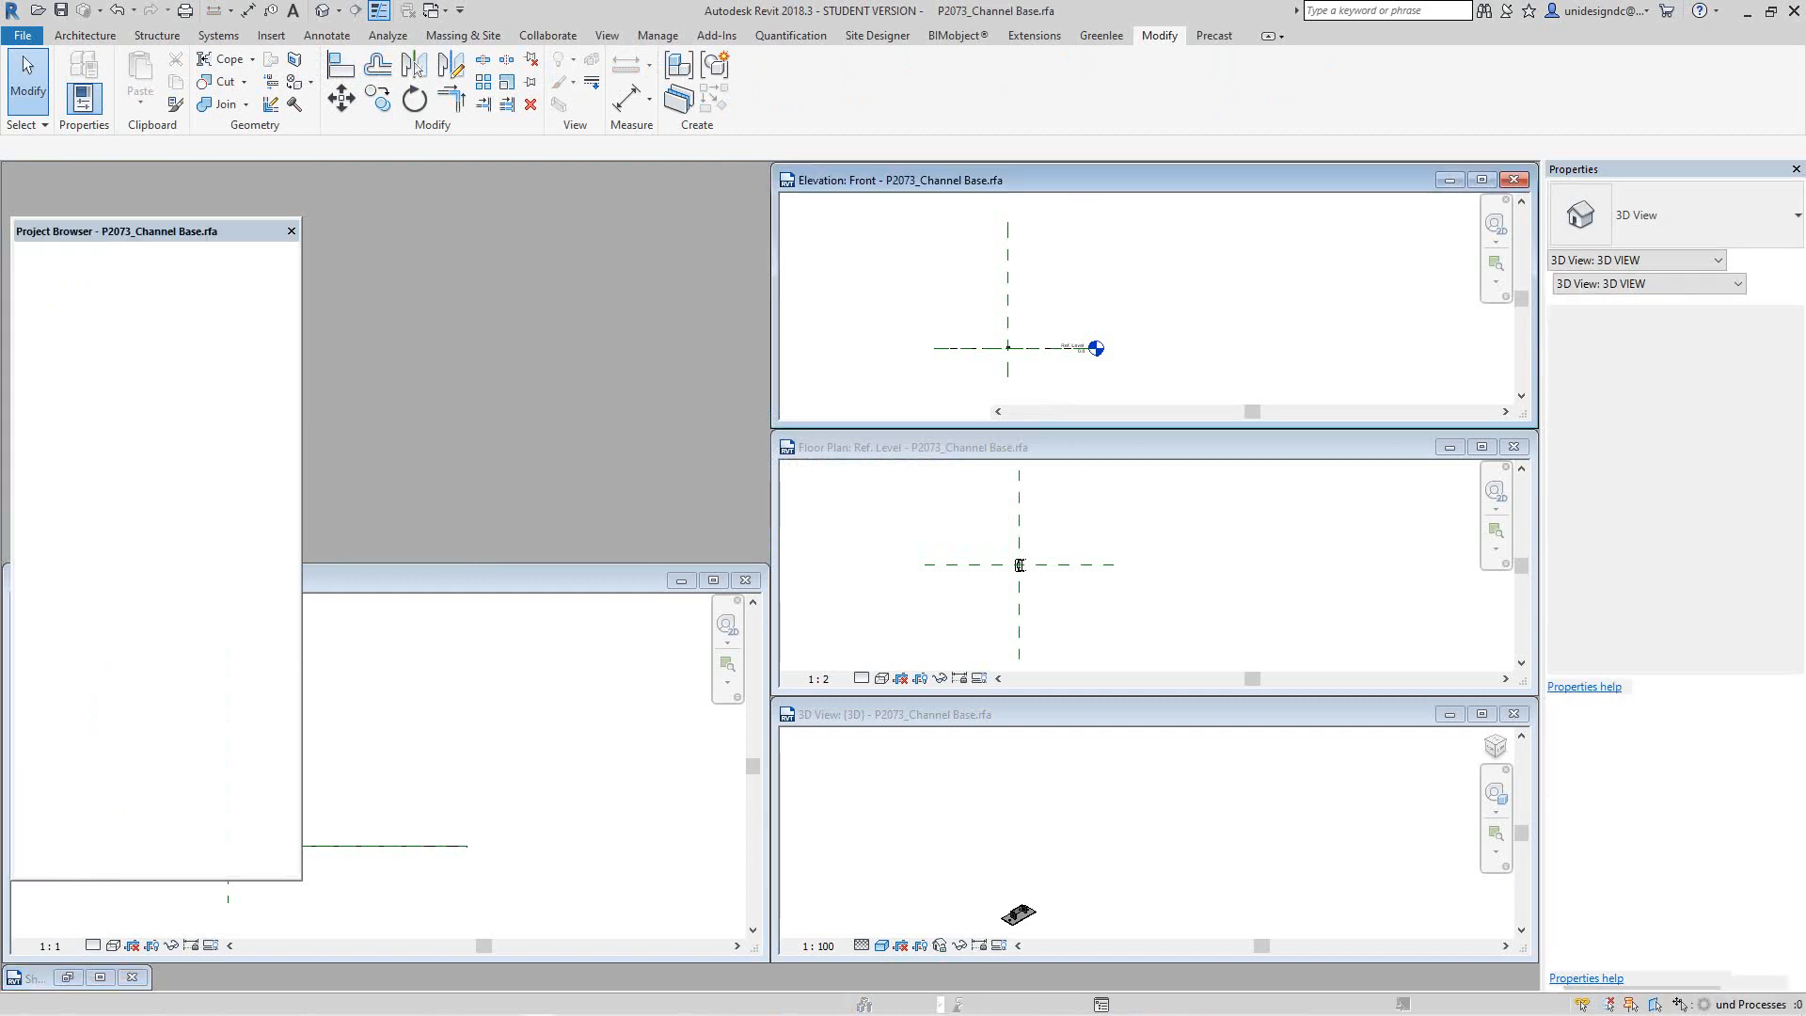
key(w)
key(t)
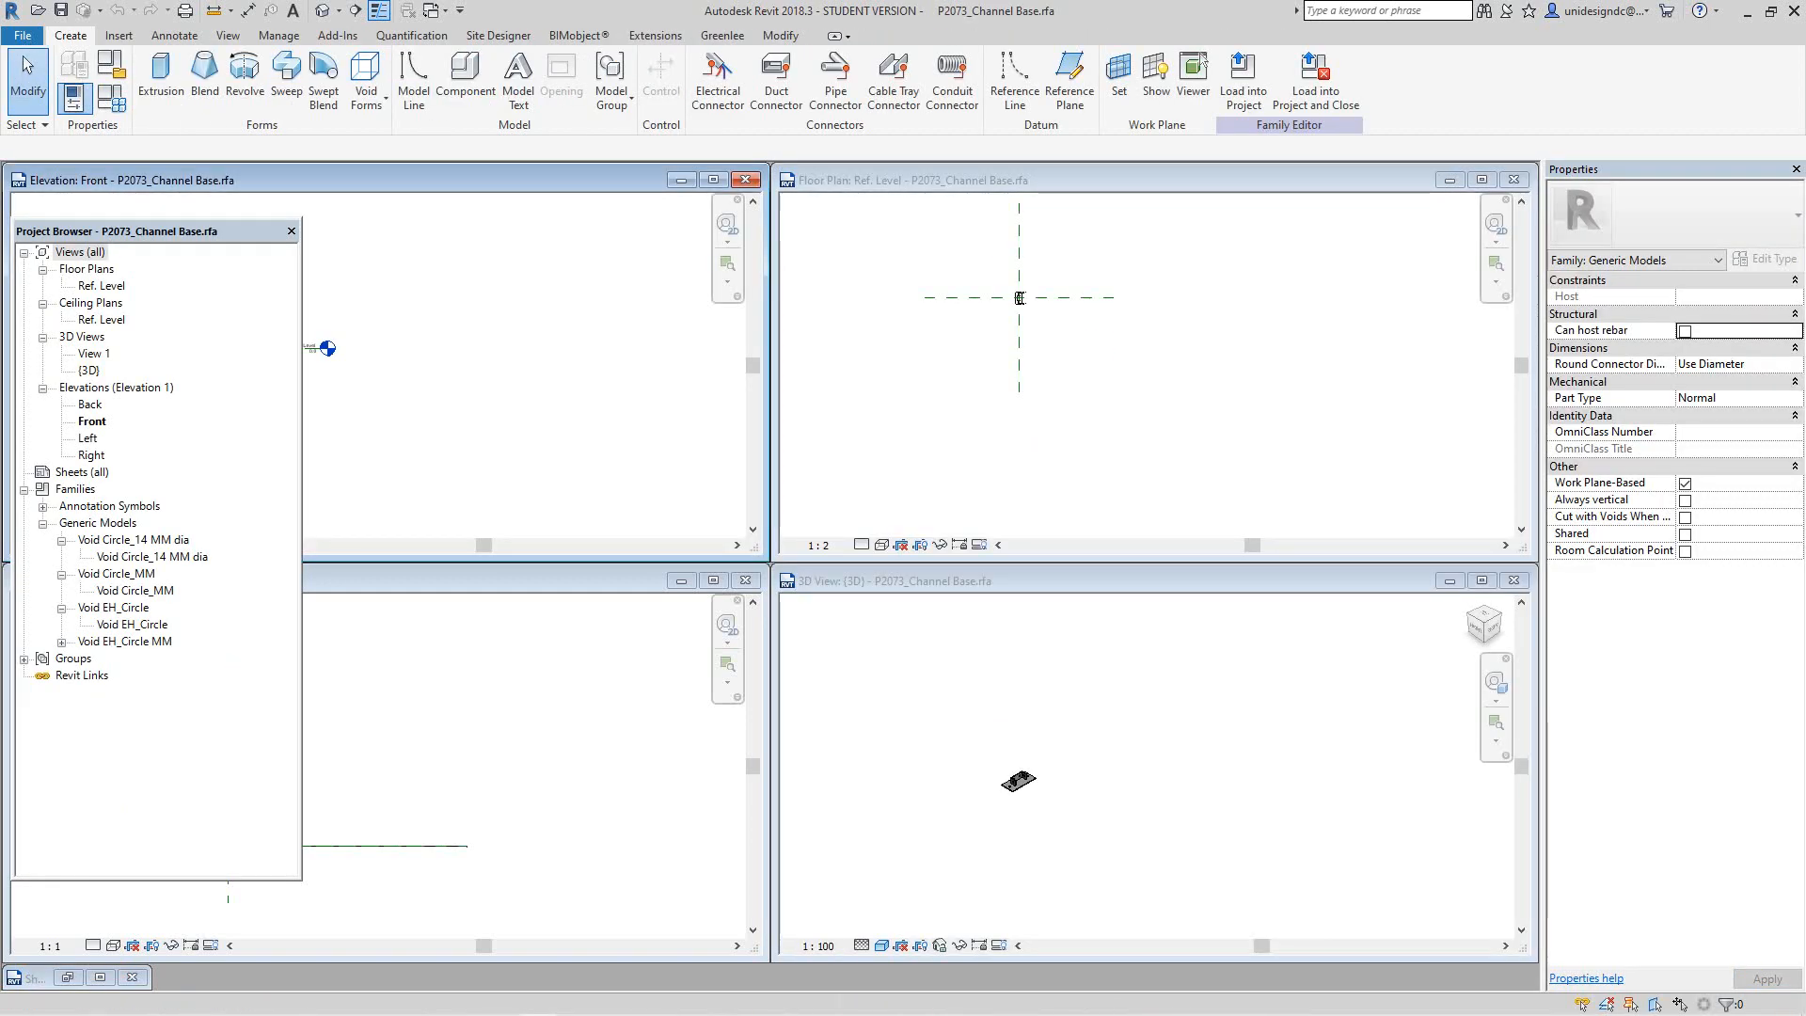
key(a)
click(1148, 395)
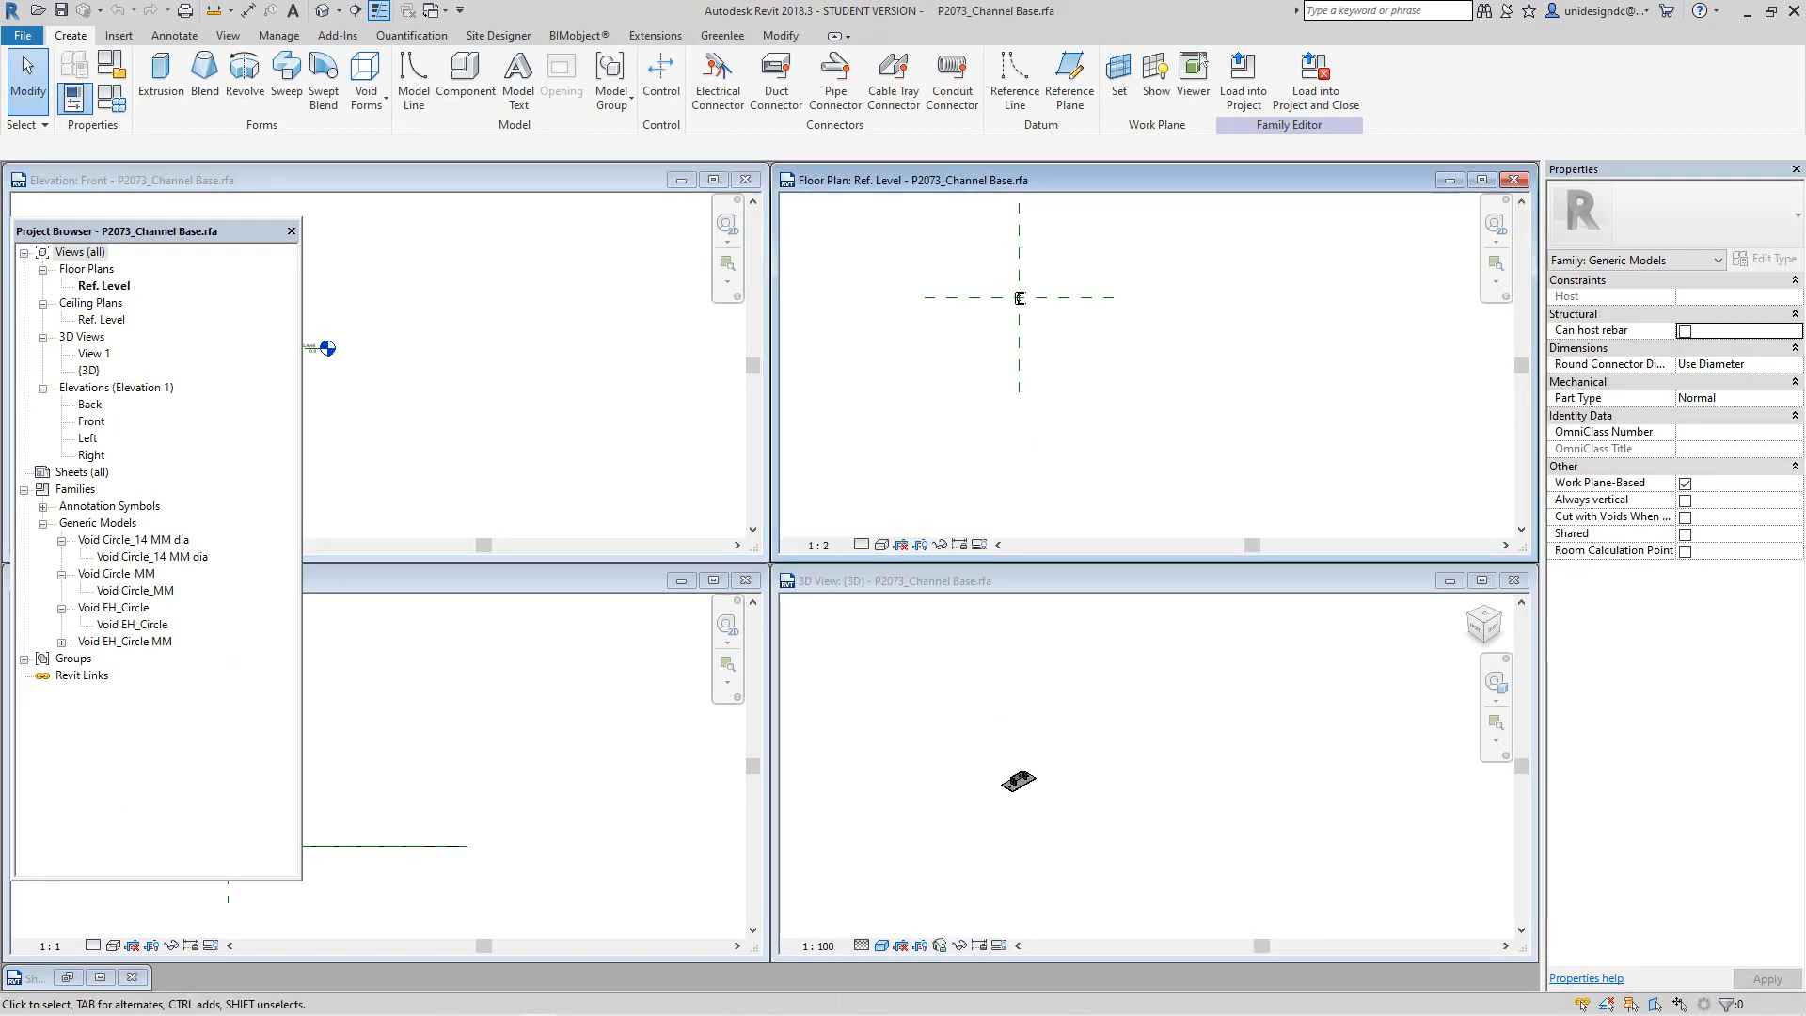
key(z)
key(a)
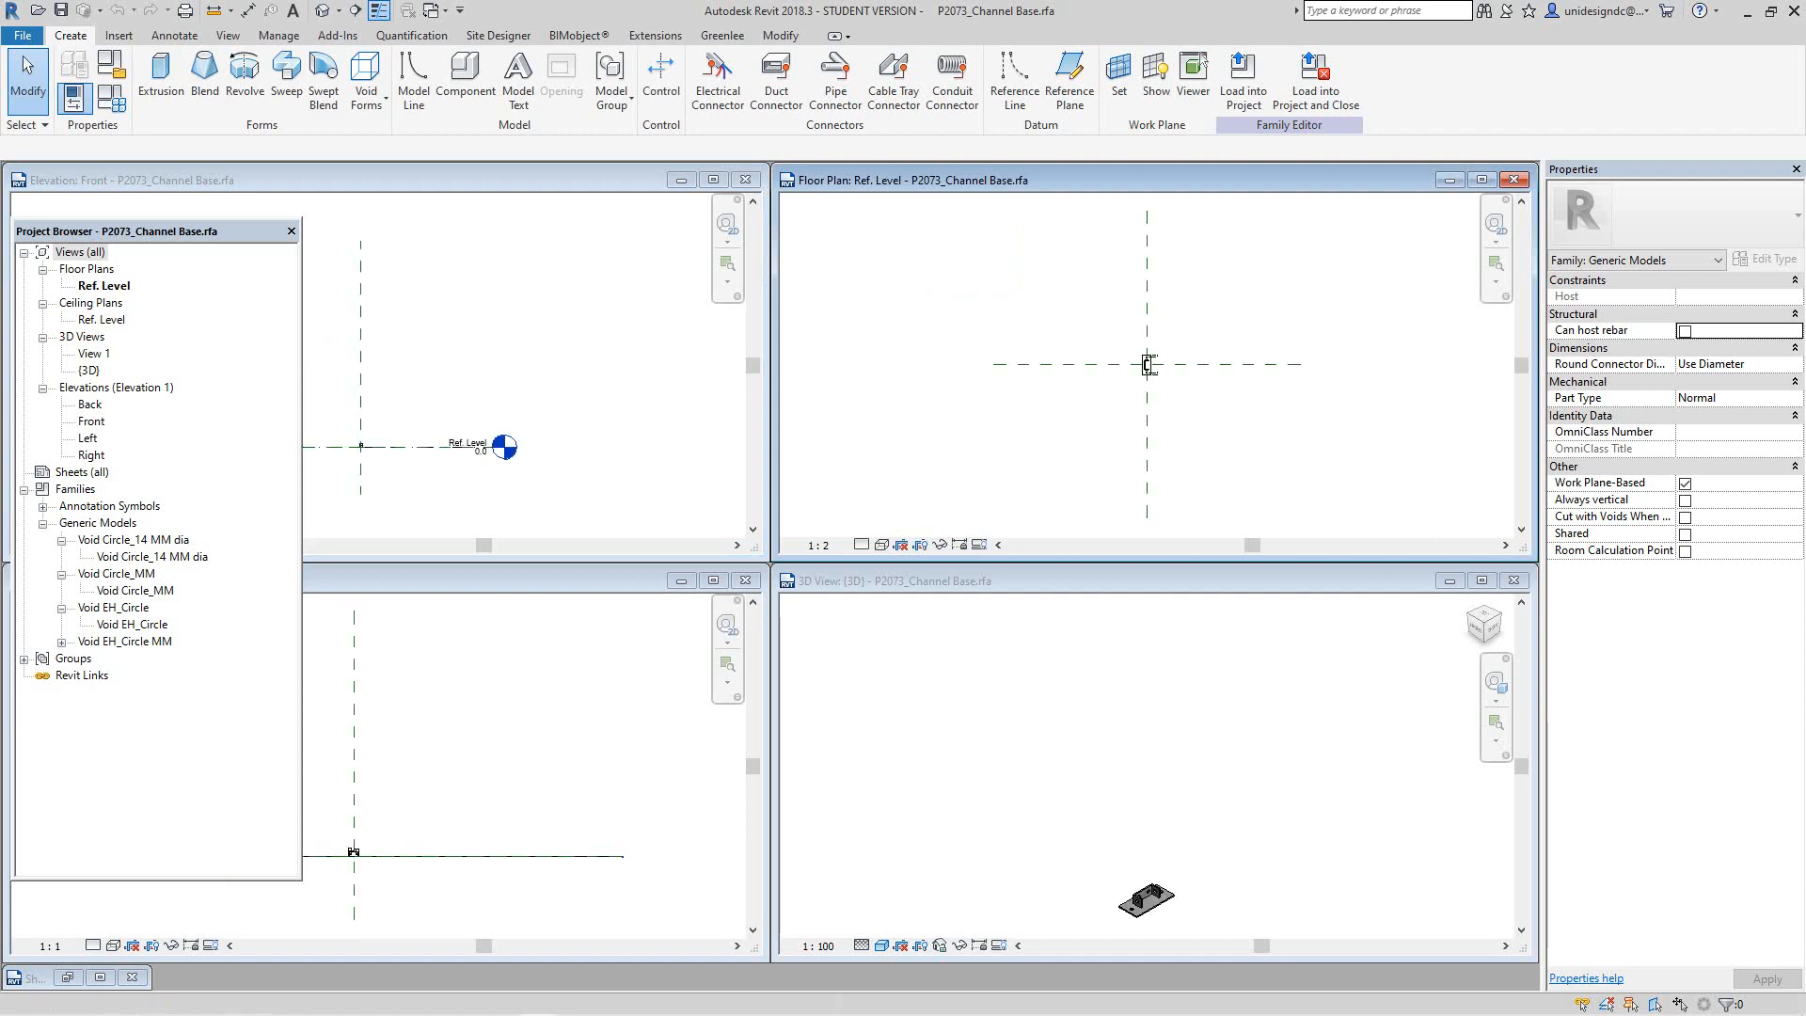
Step: Maximize the channel base's Ref. Level floor plan
scroll(1171, 348, up, 4)
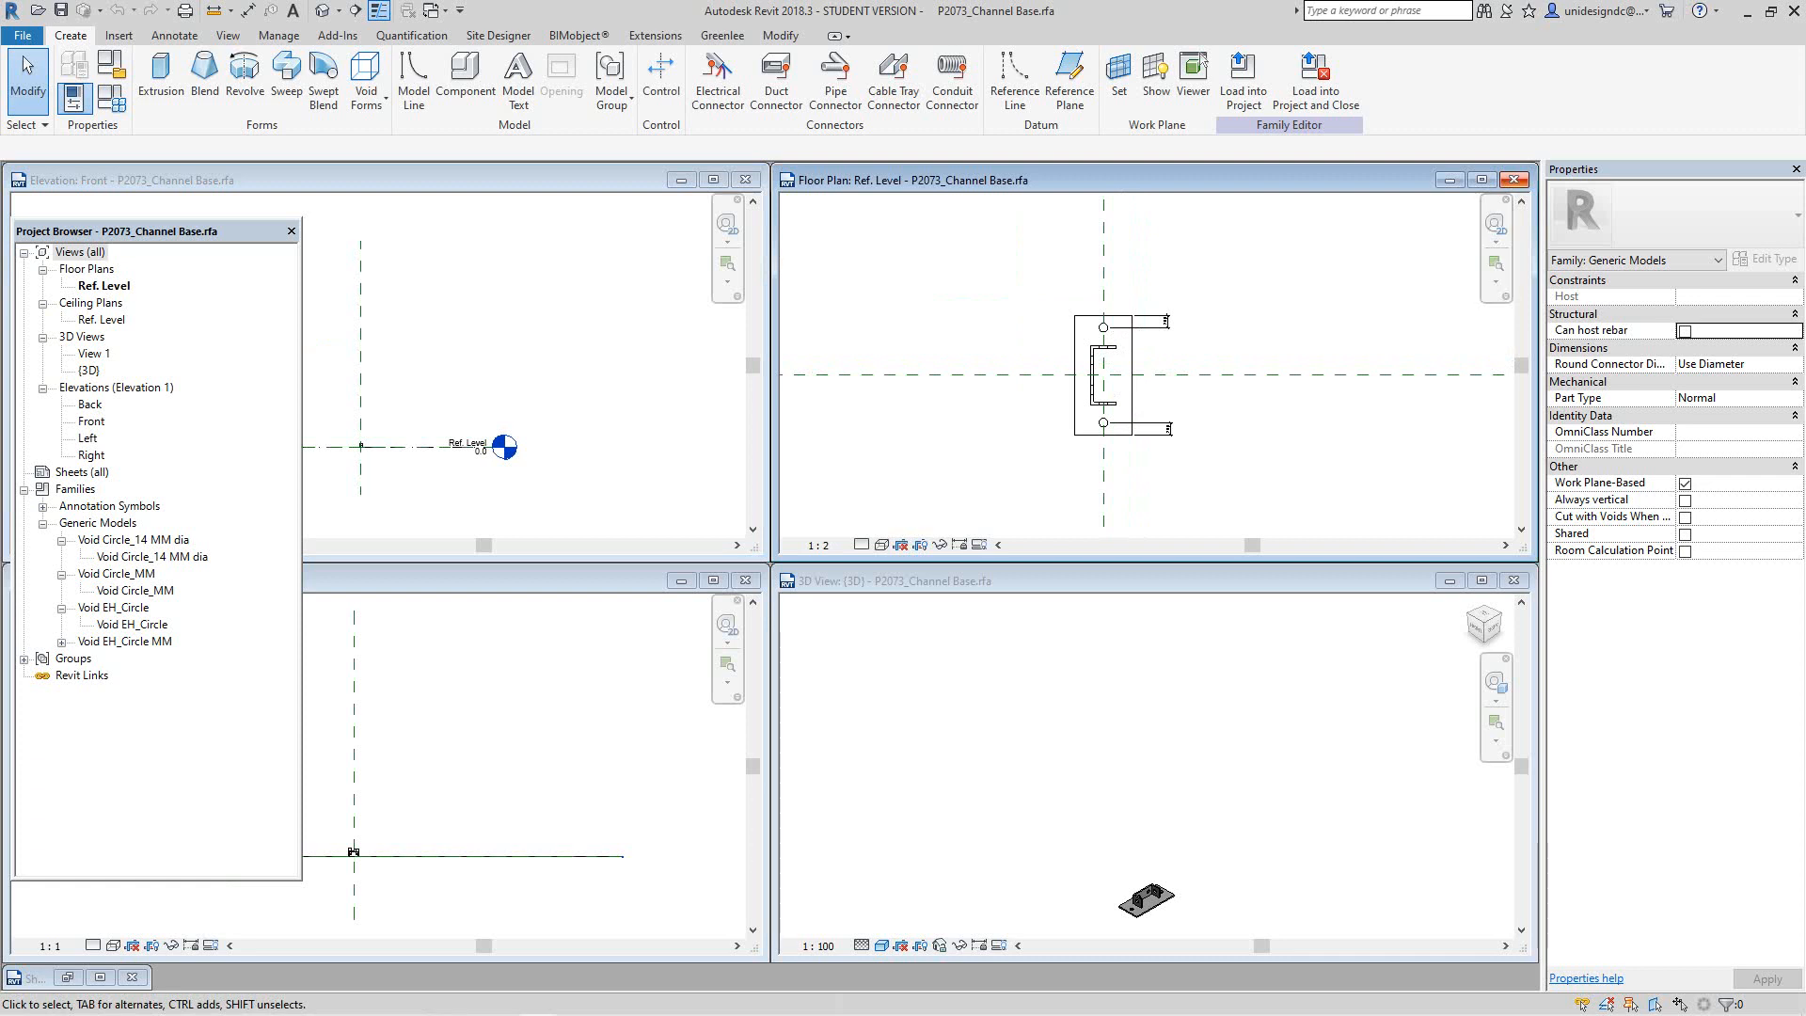
click(1482, 179)
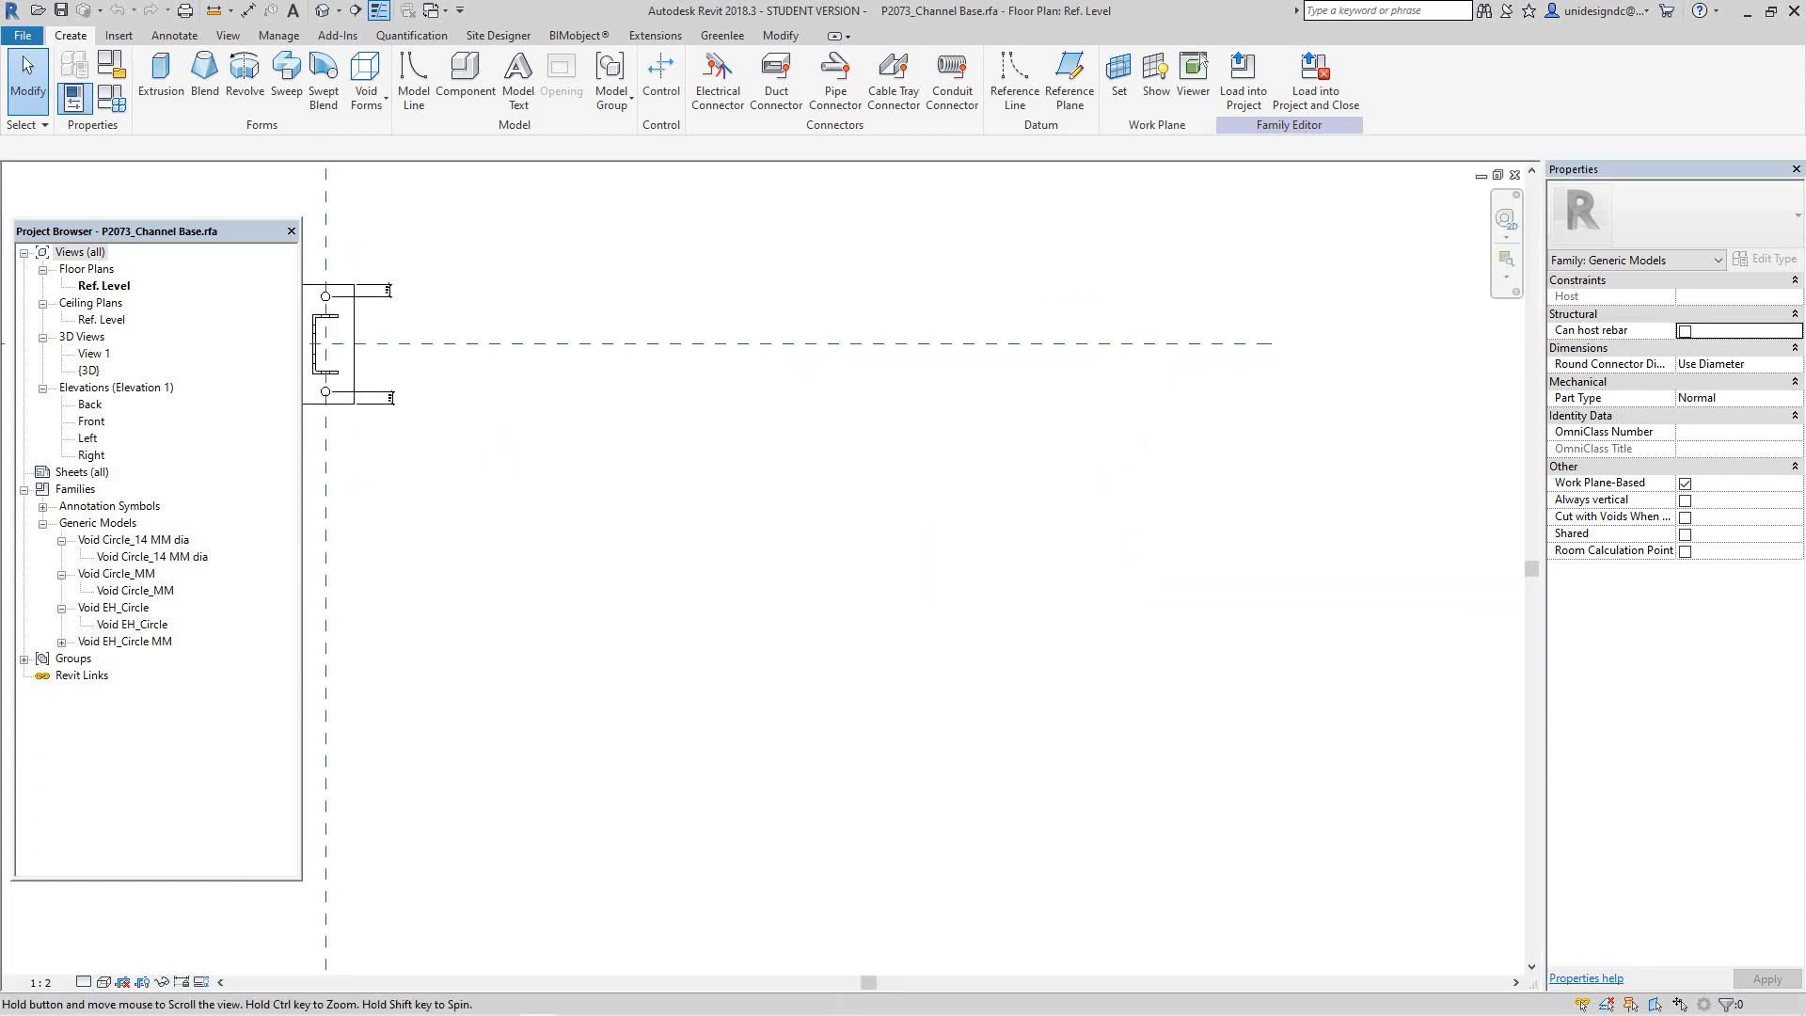
Step: Delete the existing channel base geometry, holes and dimensions from the Ref. Level floor plan
middle_drag(341, 336, 780, 535)
scroll(1120, 707, up, 6)
scroll(691, 504, down, 1)
drag(454, 305, 1259, 869)
key(Delete)
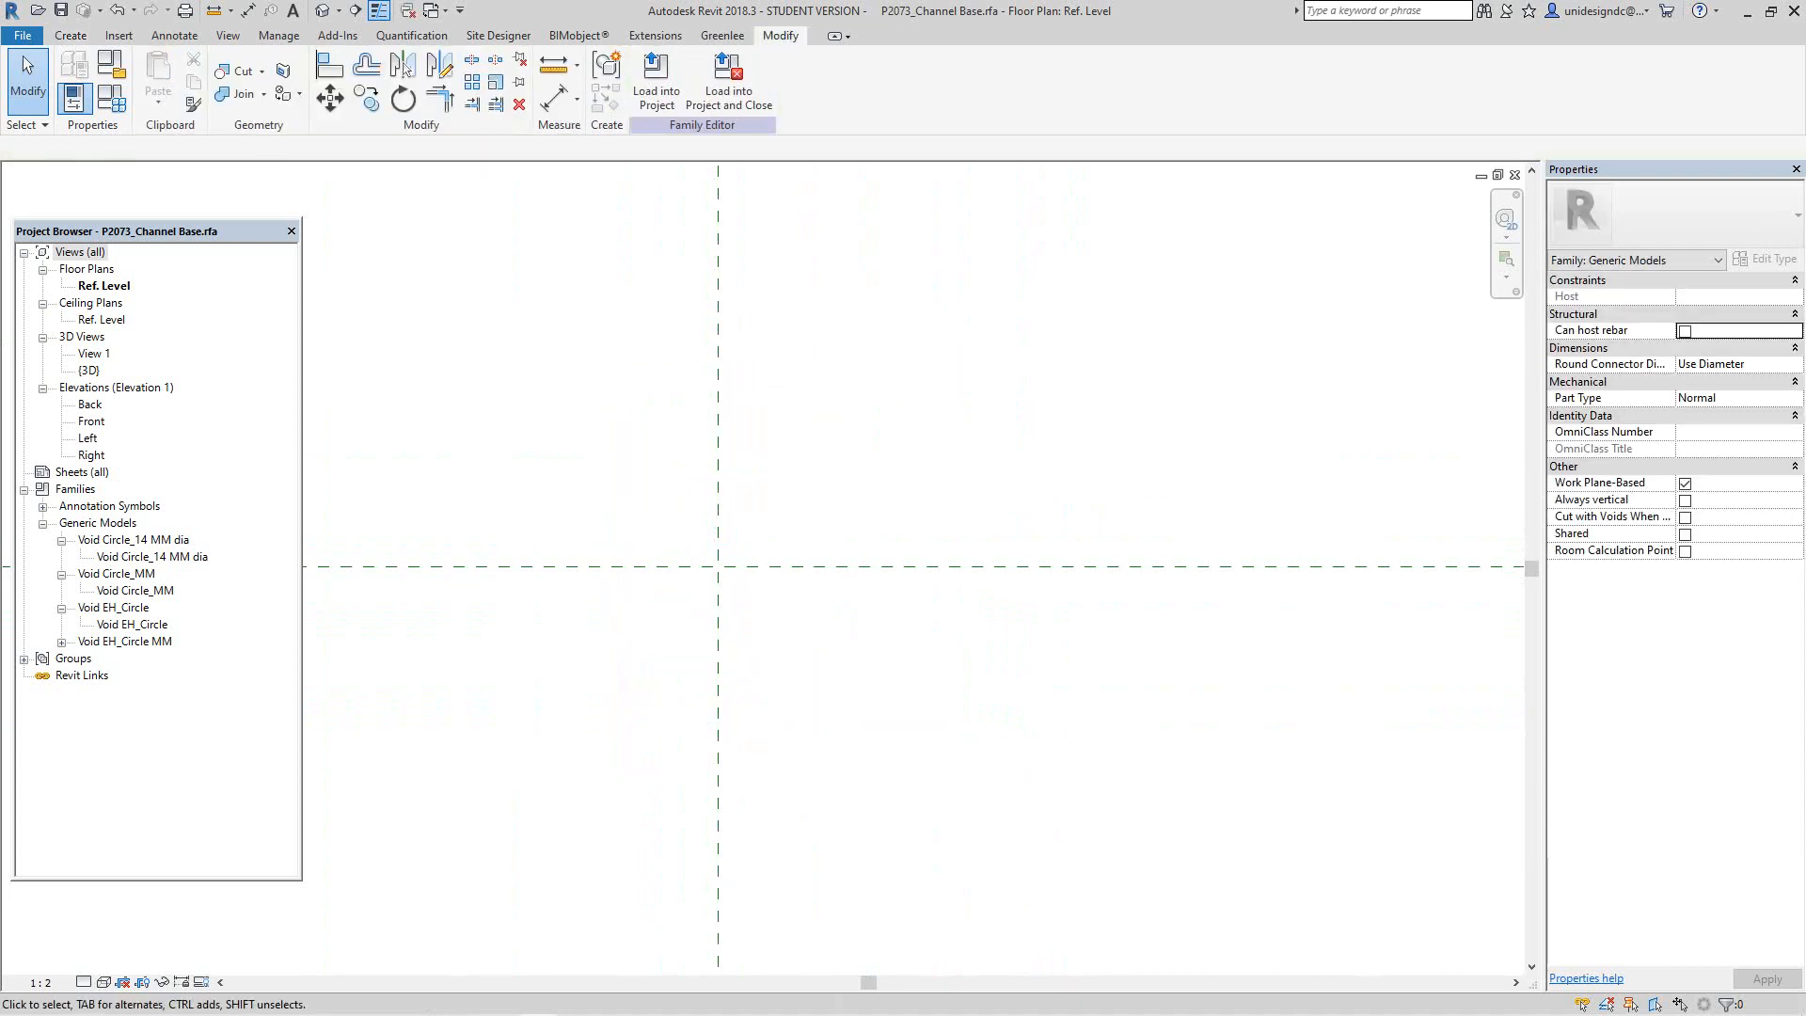
Step: Draw a vertical reference plane about 115 mm left of the Center (Left/Right) plane
middle_drag(847, 640, 1073, 664)
click(70, 35)
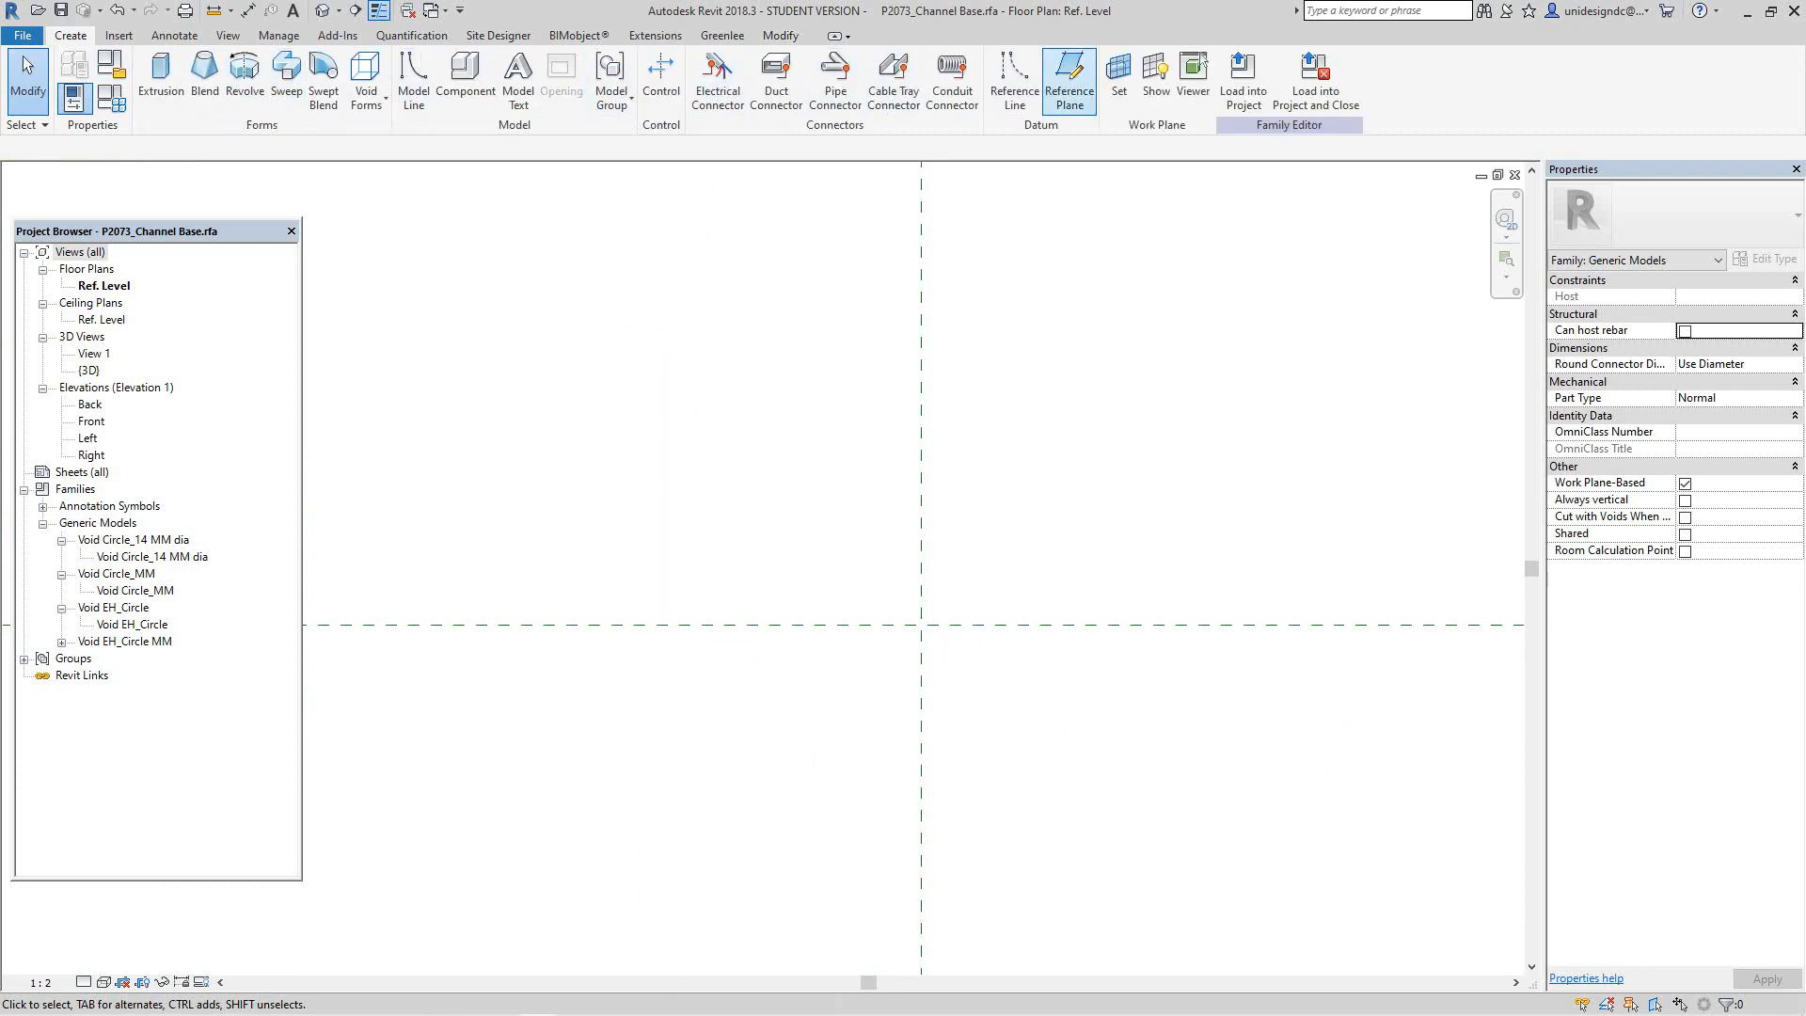
click(1070, 76)
click(813, 218)
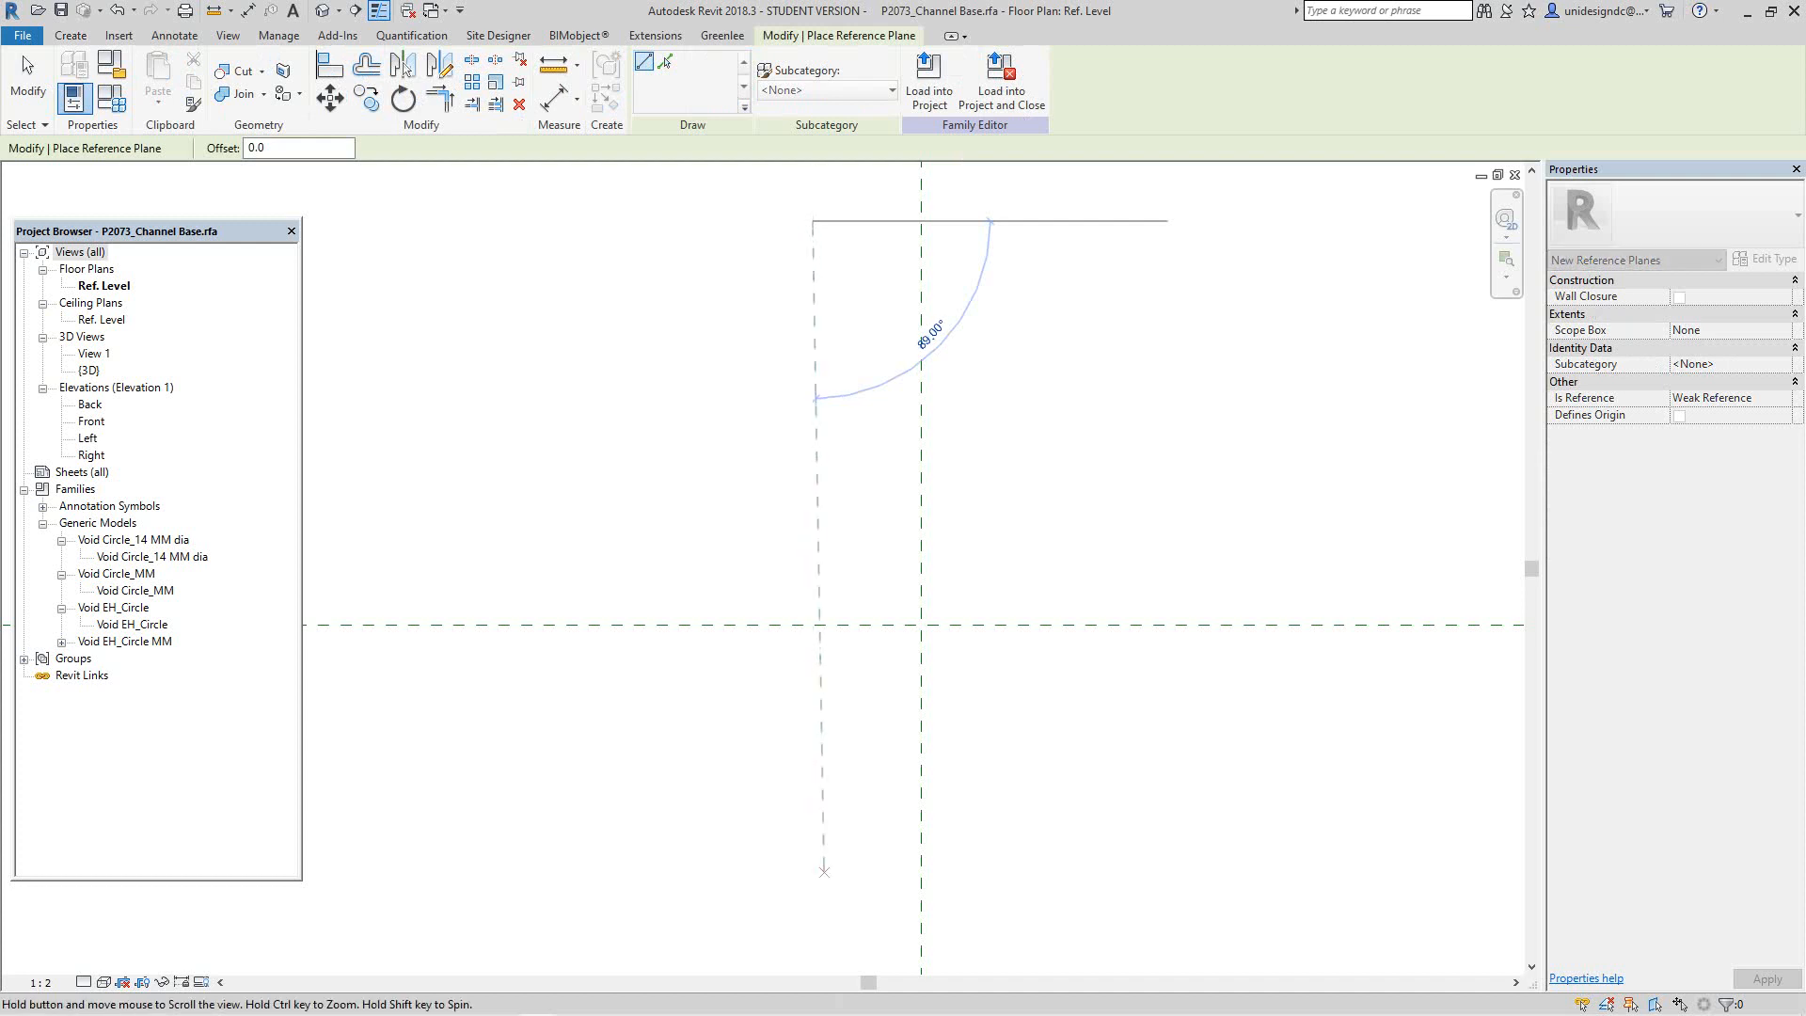
middle_drag(826, 871, 771, 735)
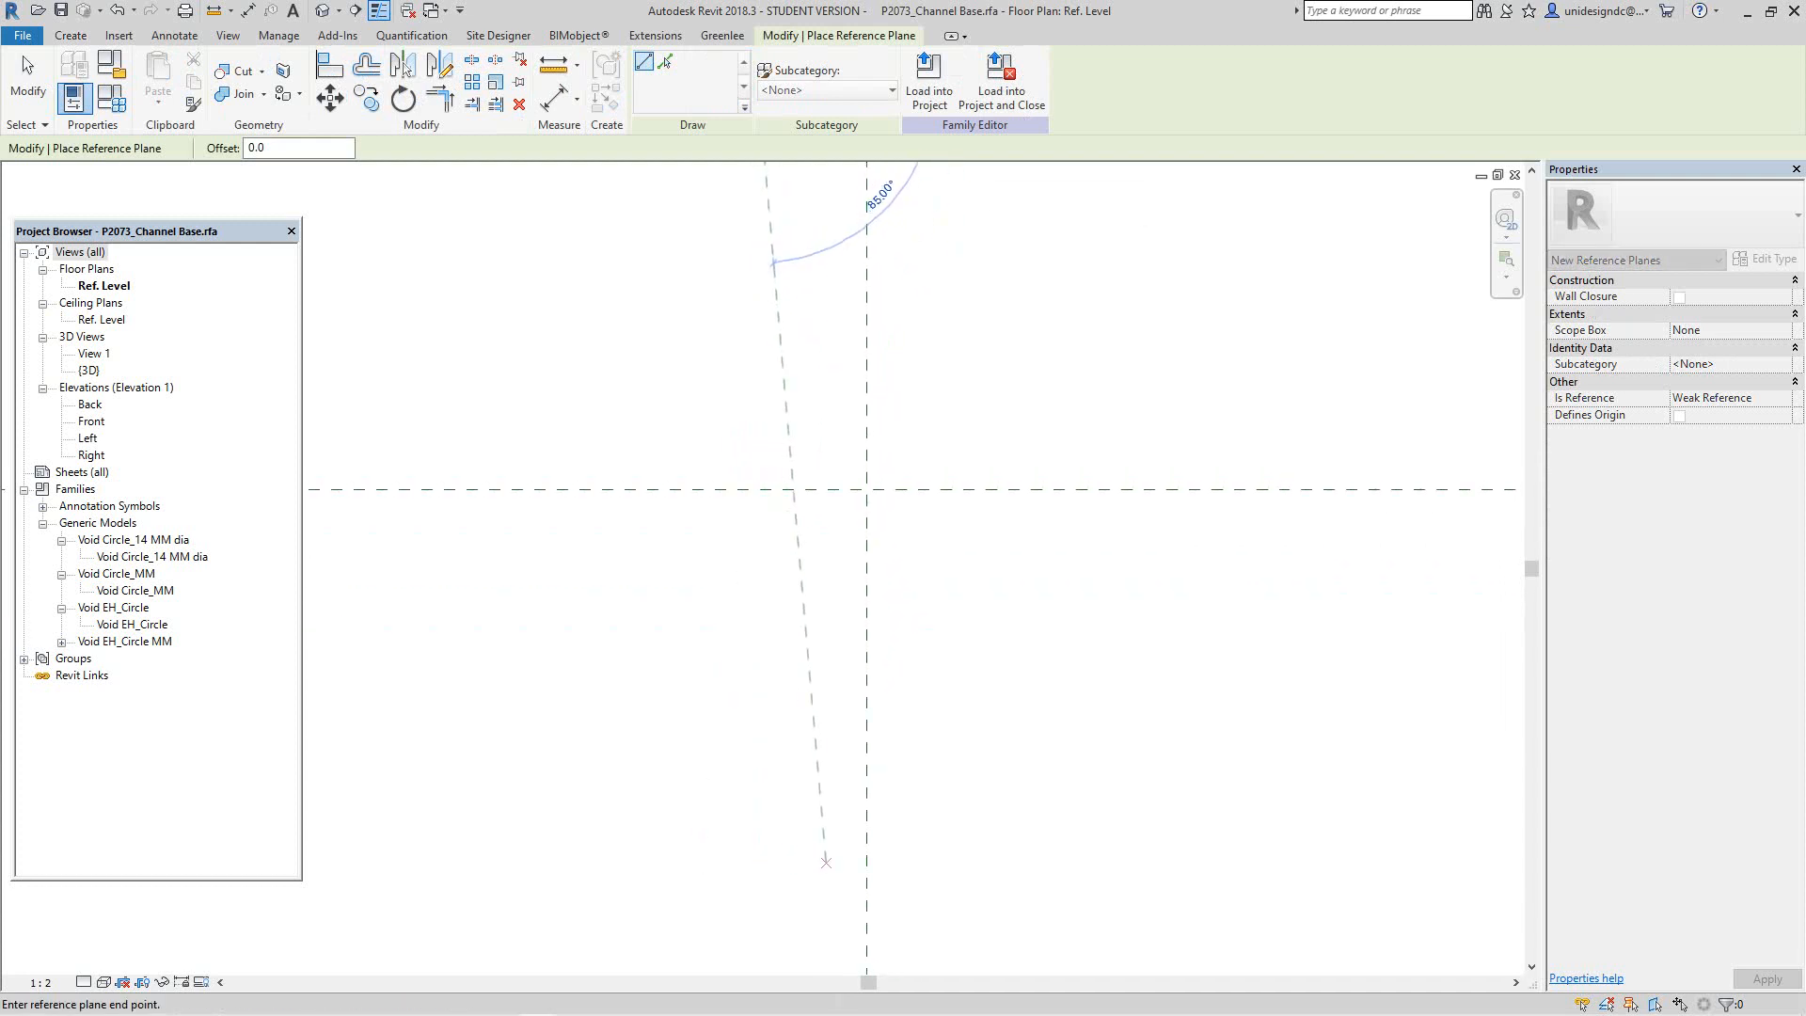
click(757, 880)
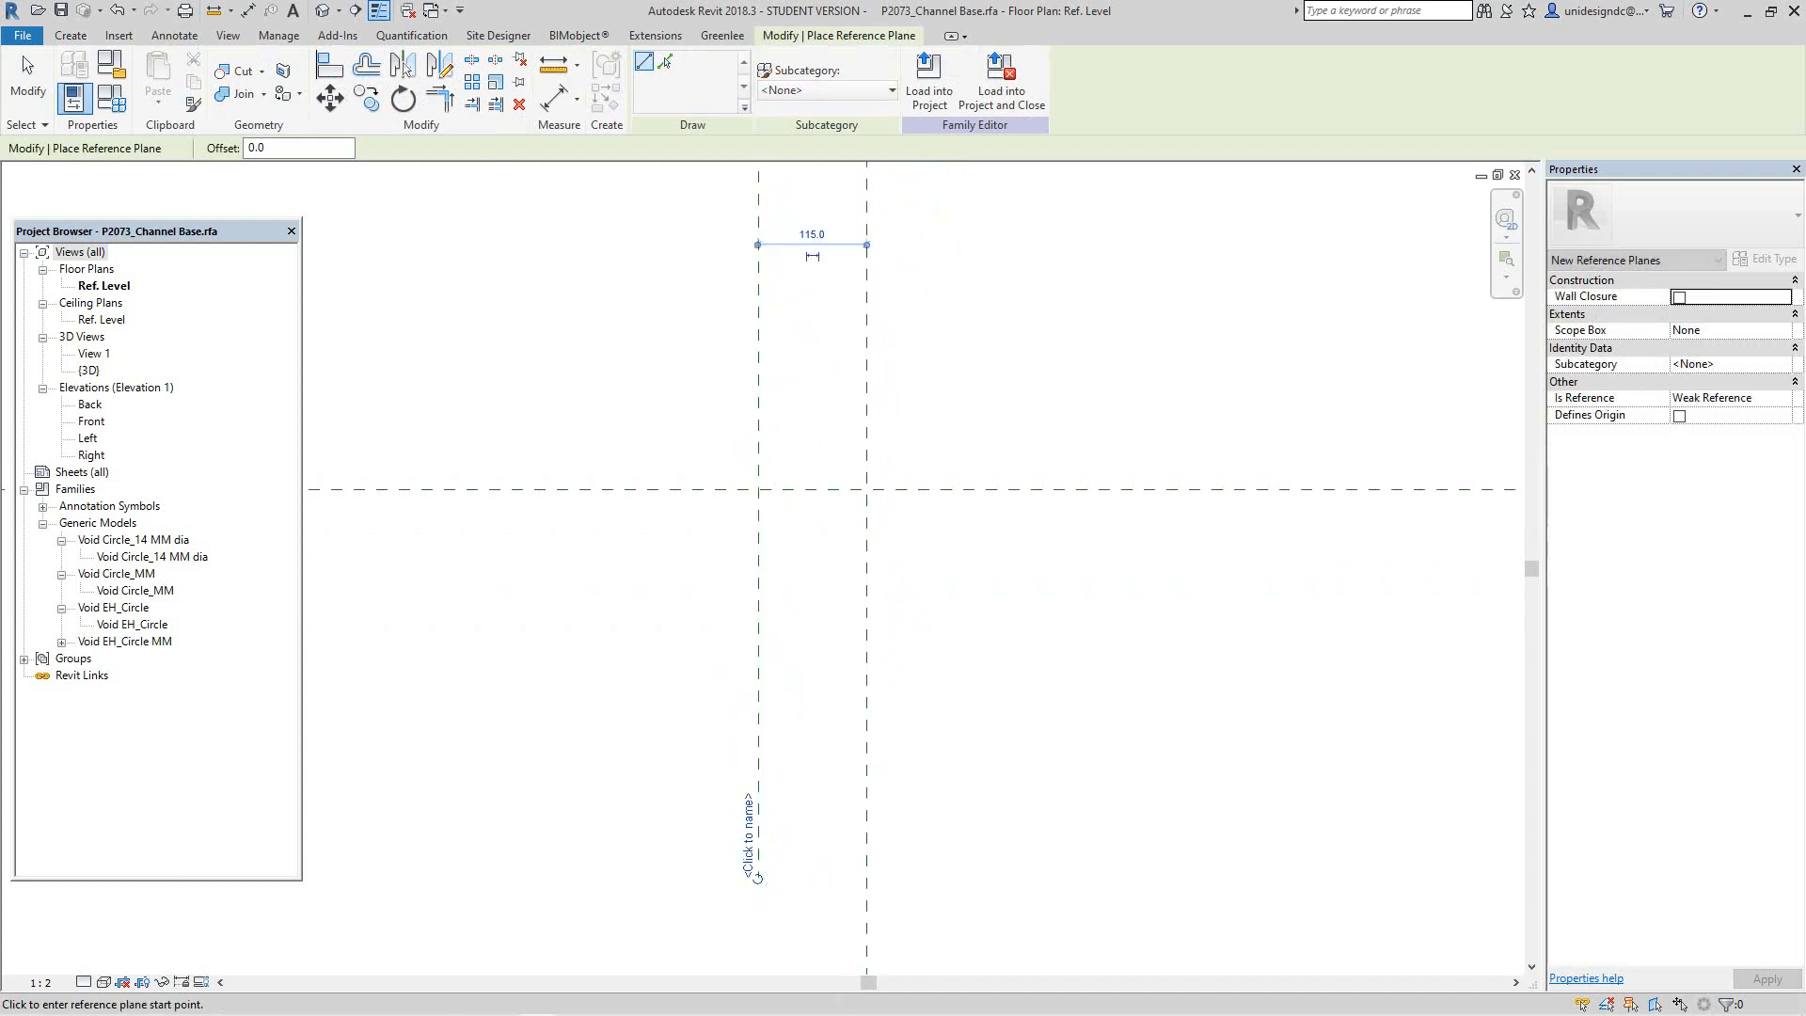
Step: Draw a second vertical reference plane about 105 mm right of the centre plane, with its ends aligned to the first
middle_drag(805, 278, 682, 622)
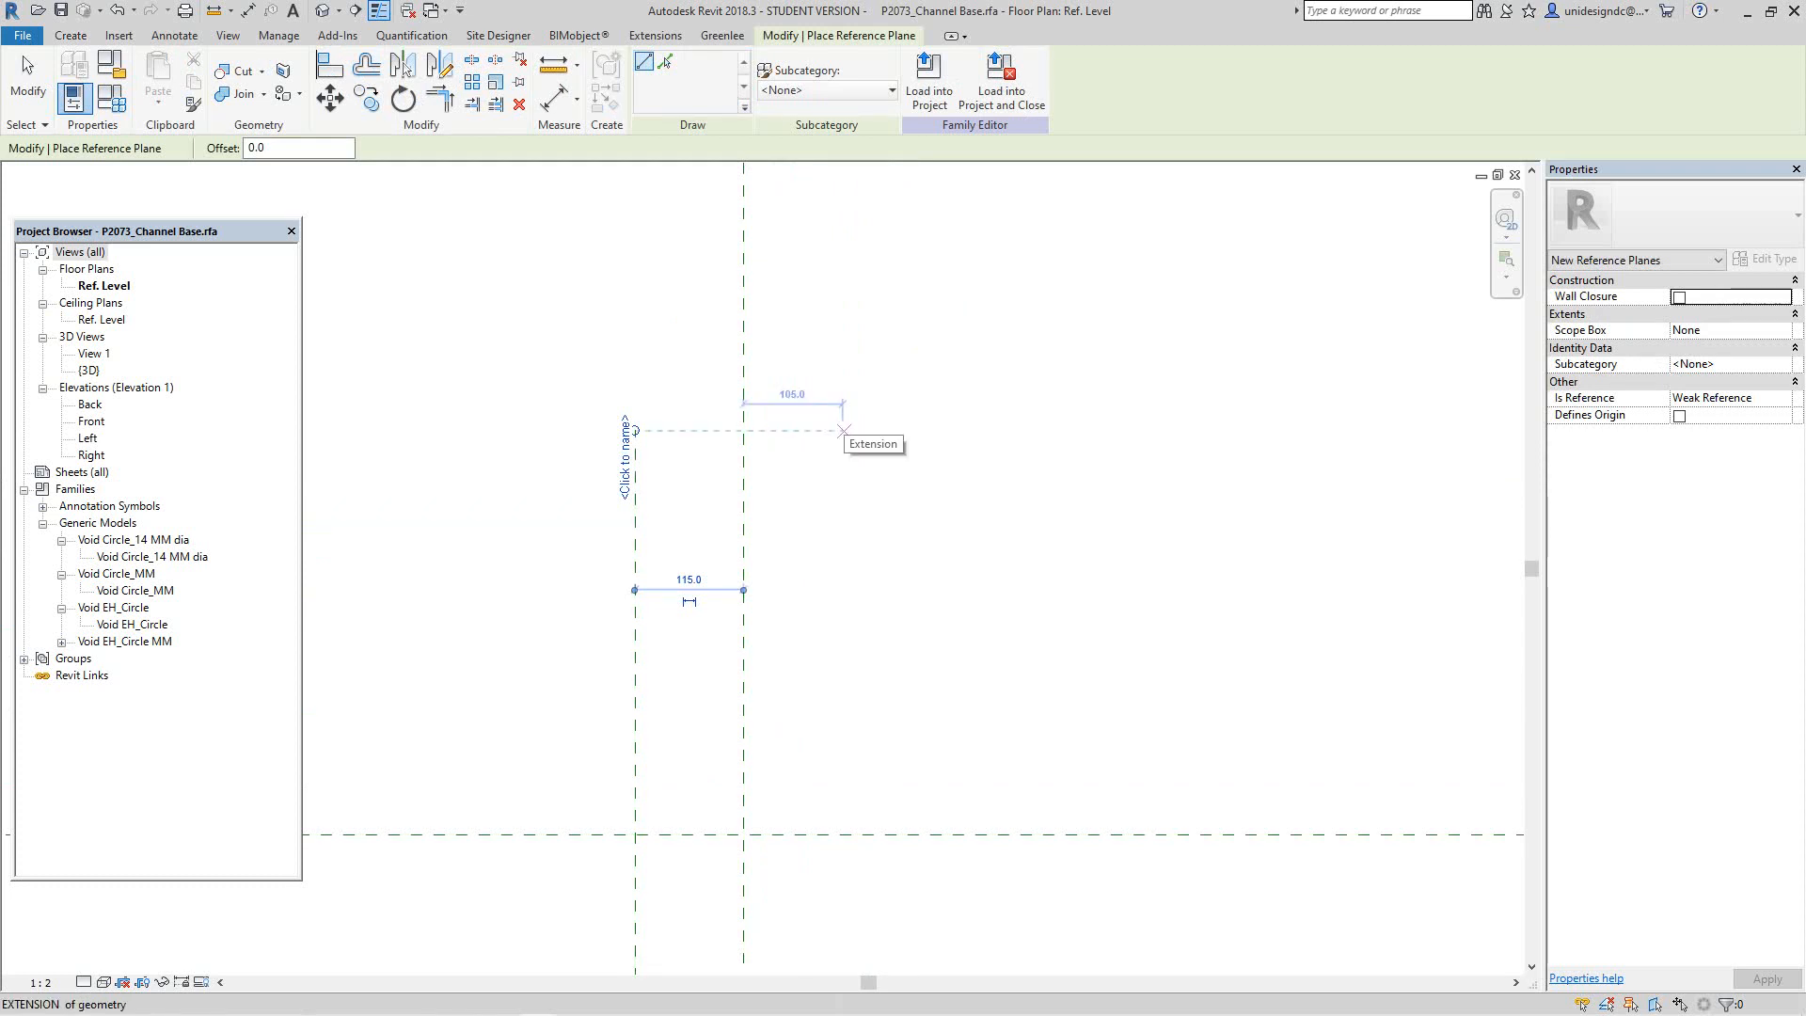
click(843, 431)
middle_drag(890, 670, 888, 352)
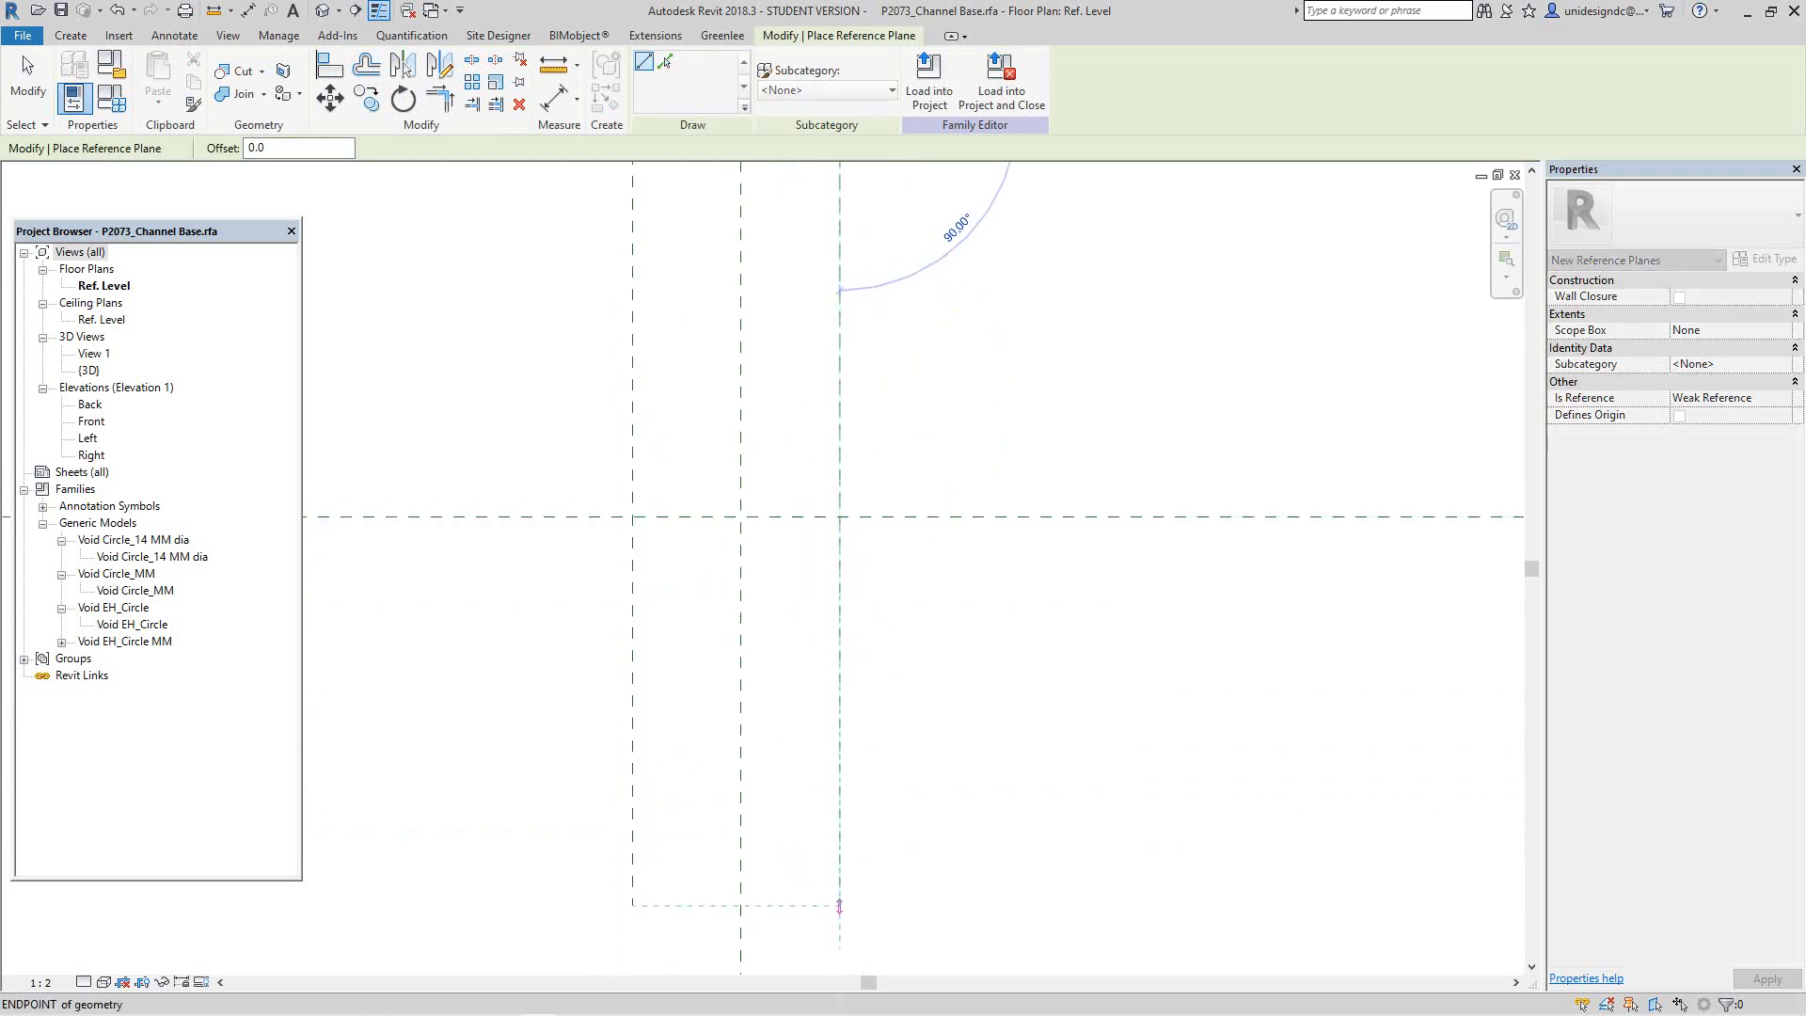
click(839, 905)
Step: Draw a horizontal reference plane about 117 mm above the horizontal centre plane, crossing both vertical planes
middle_drag(885, 659, 871, 813)
scroll(870, 814, down, 1)
click(490, 585)
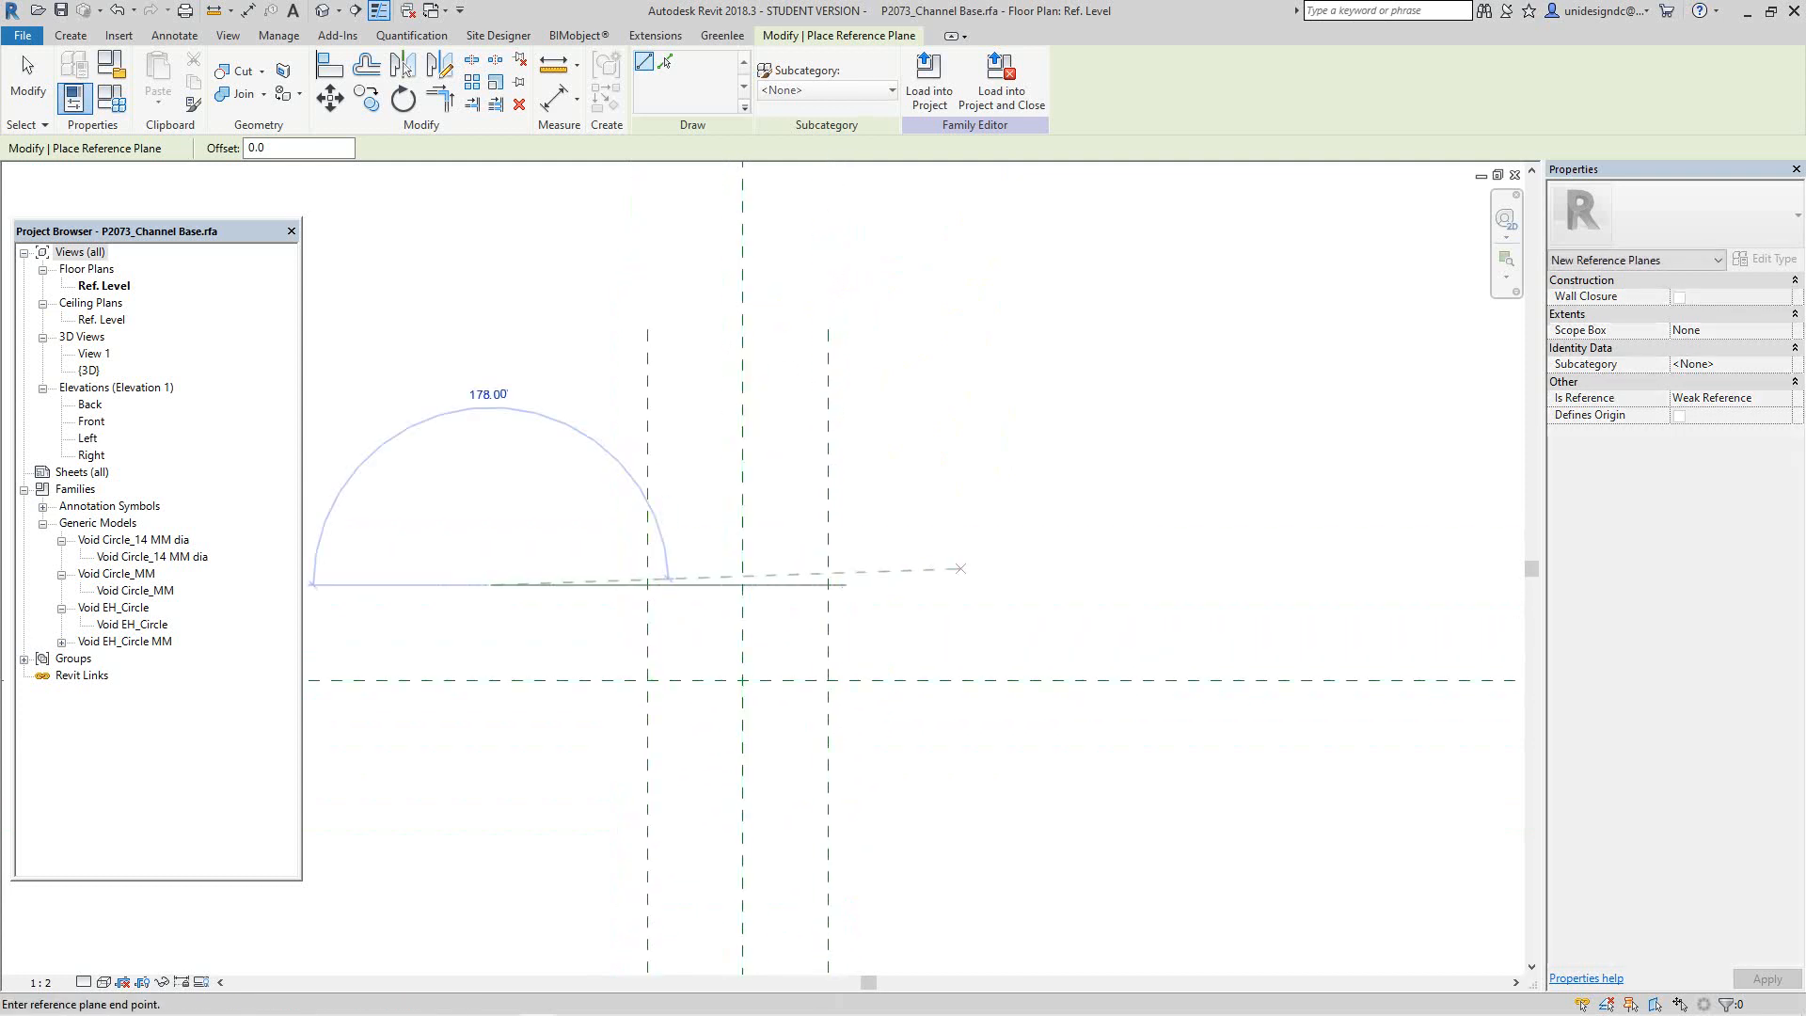
click(1096, 585)
right_click(1150, 600)
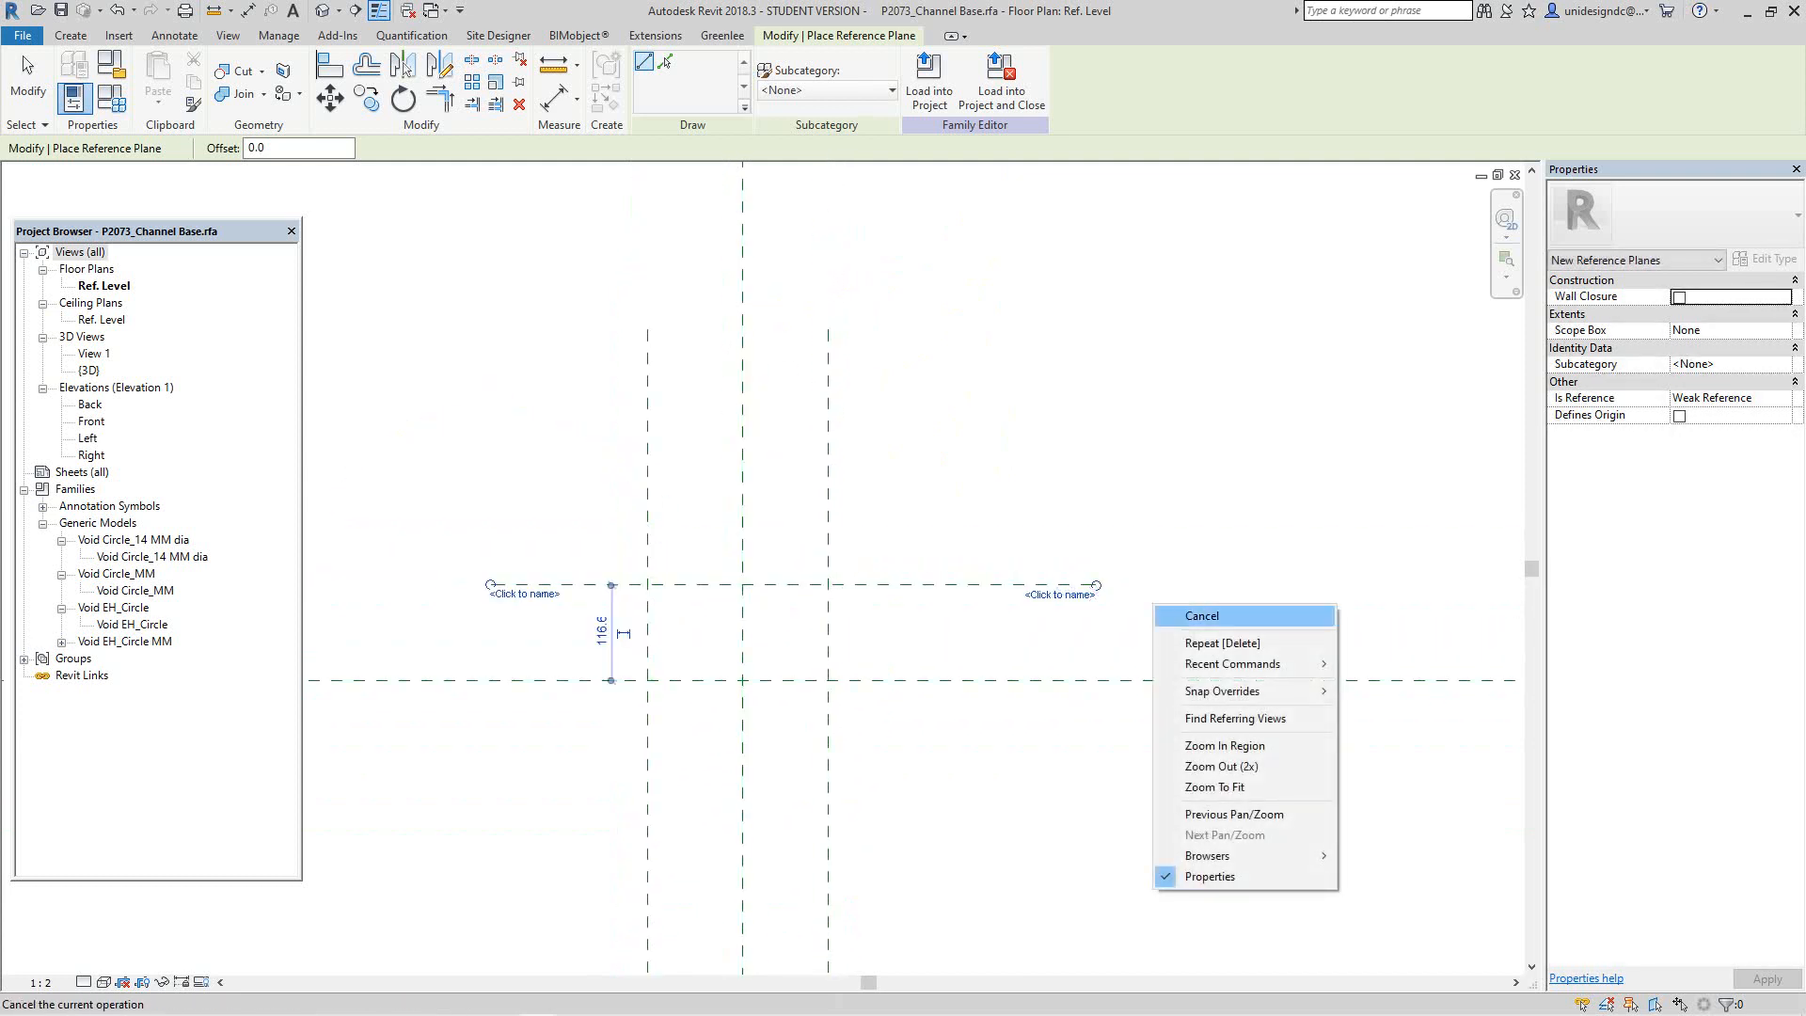
click(1201, 615)
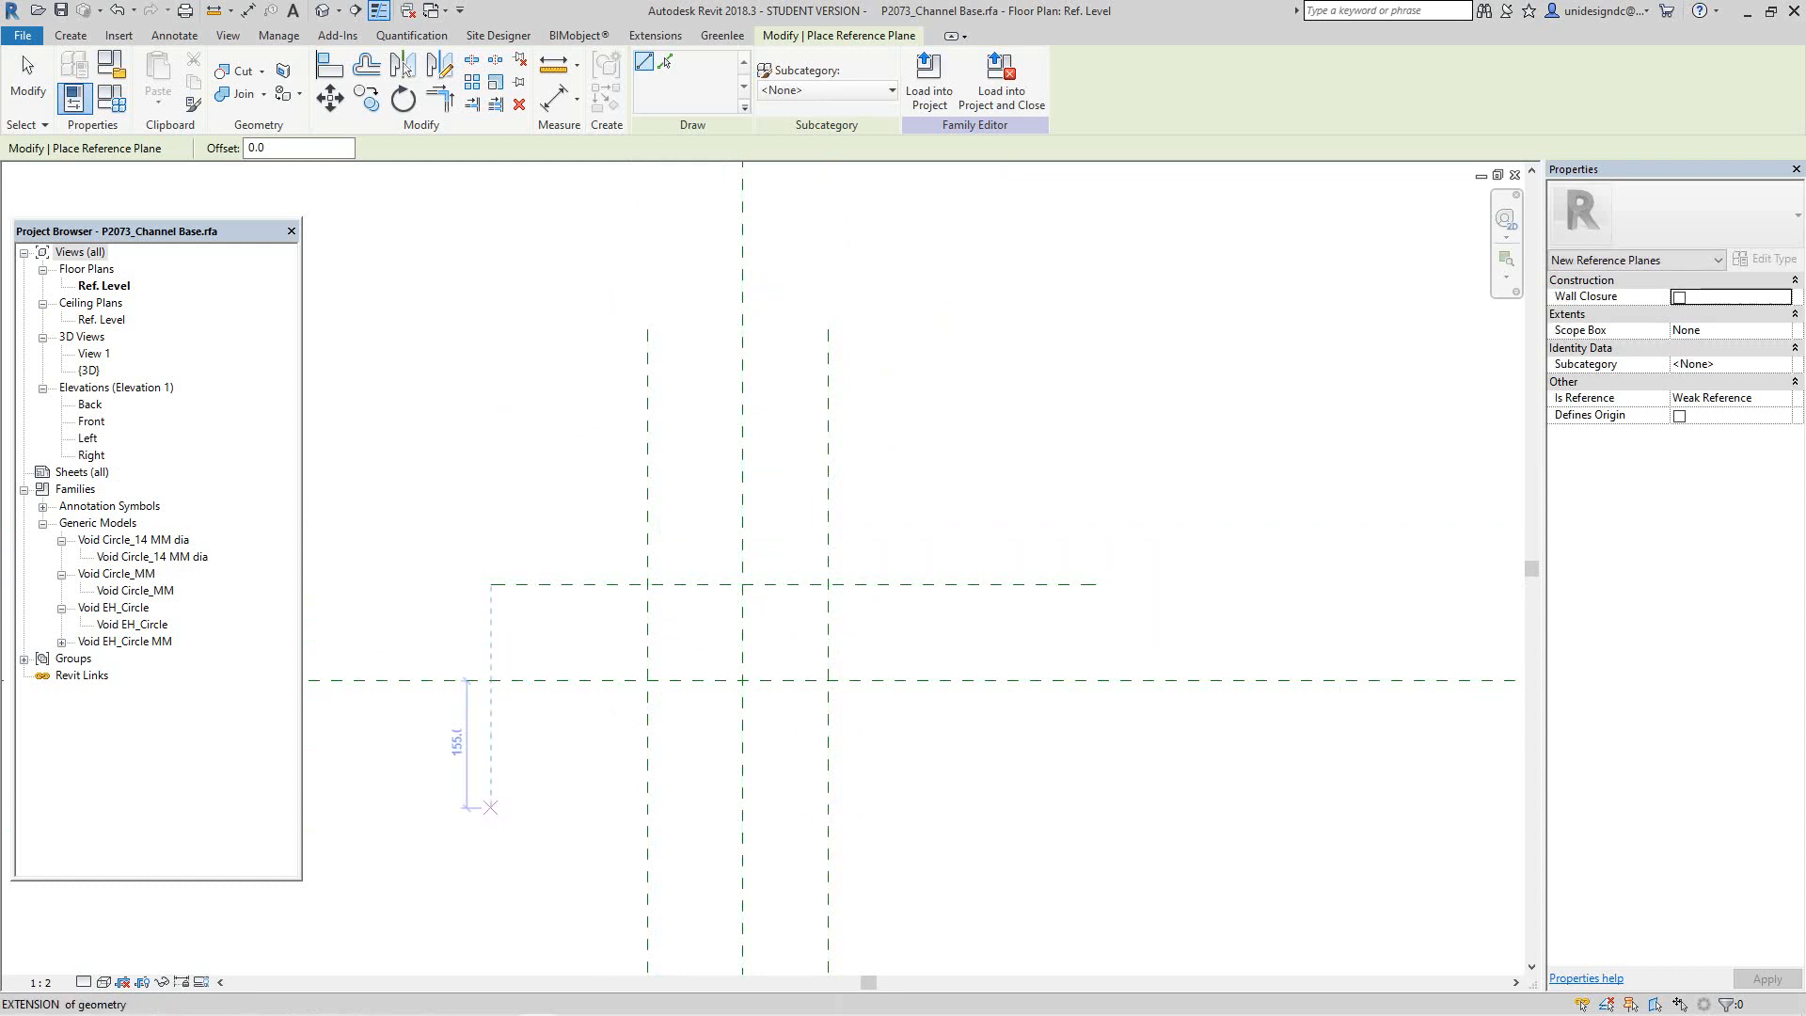
Step: Draw another horizontal reference plane about 145 mm below the horizontal centre plane and finish placing reference planes
click(466, 800)
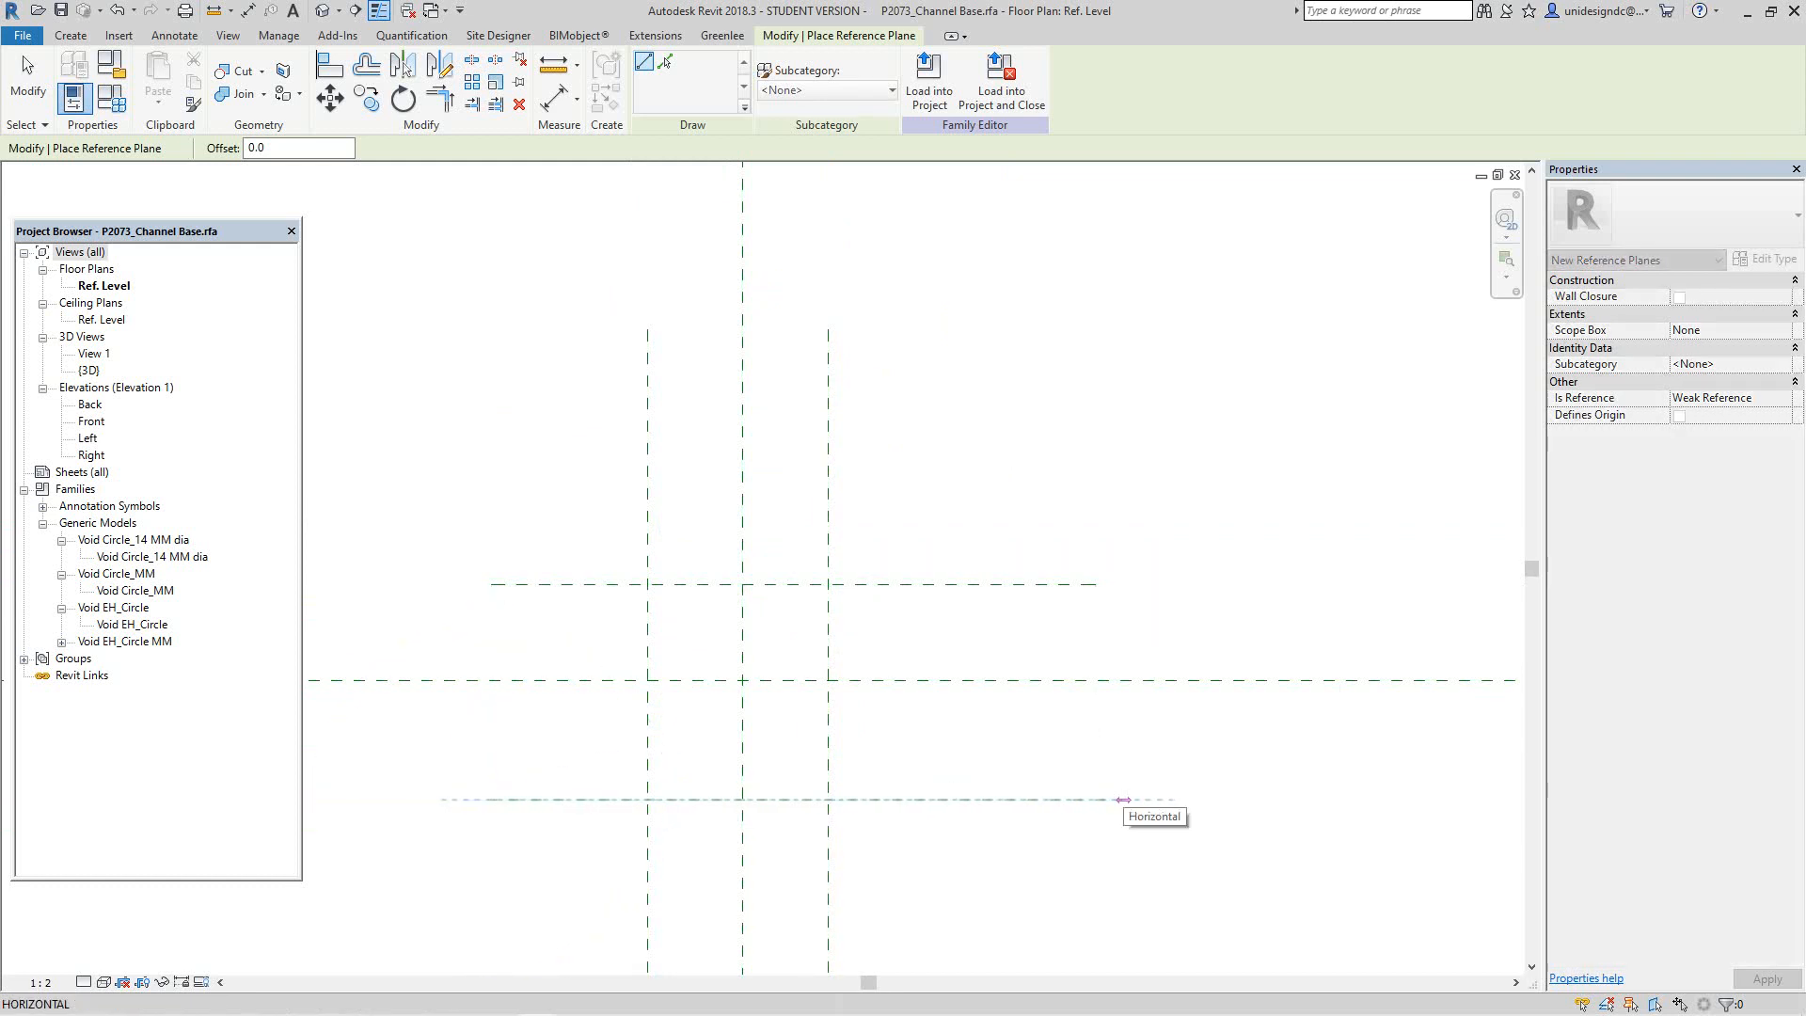
click(1141, 799)
right_click(1141, 800)
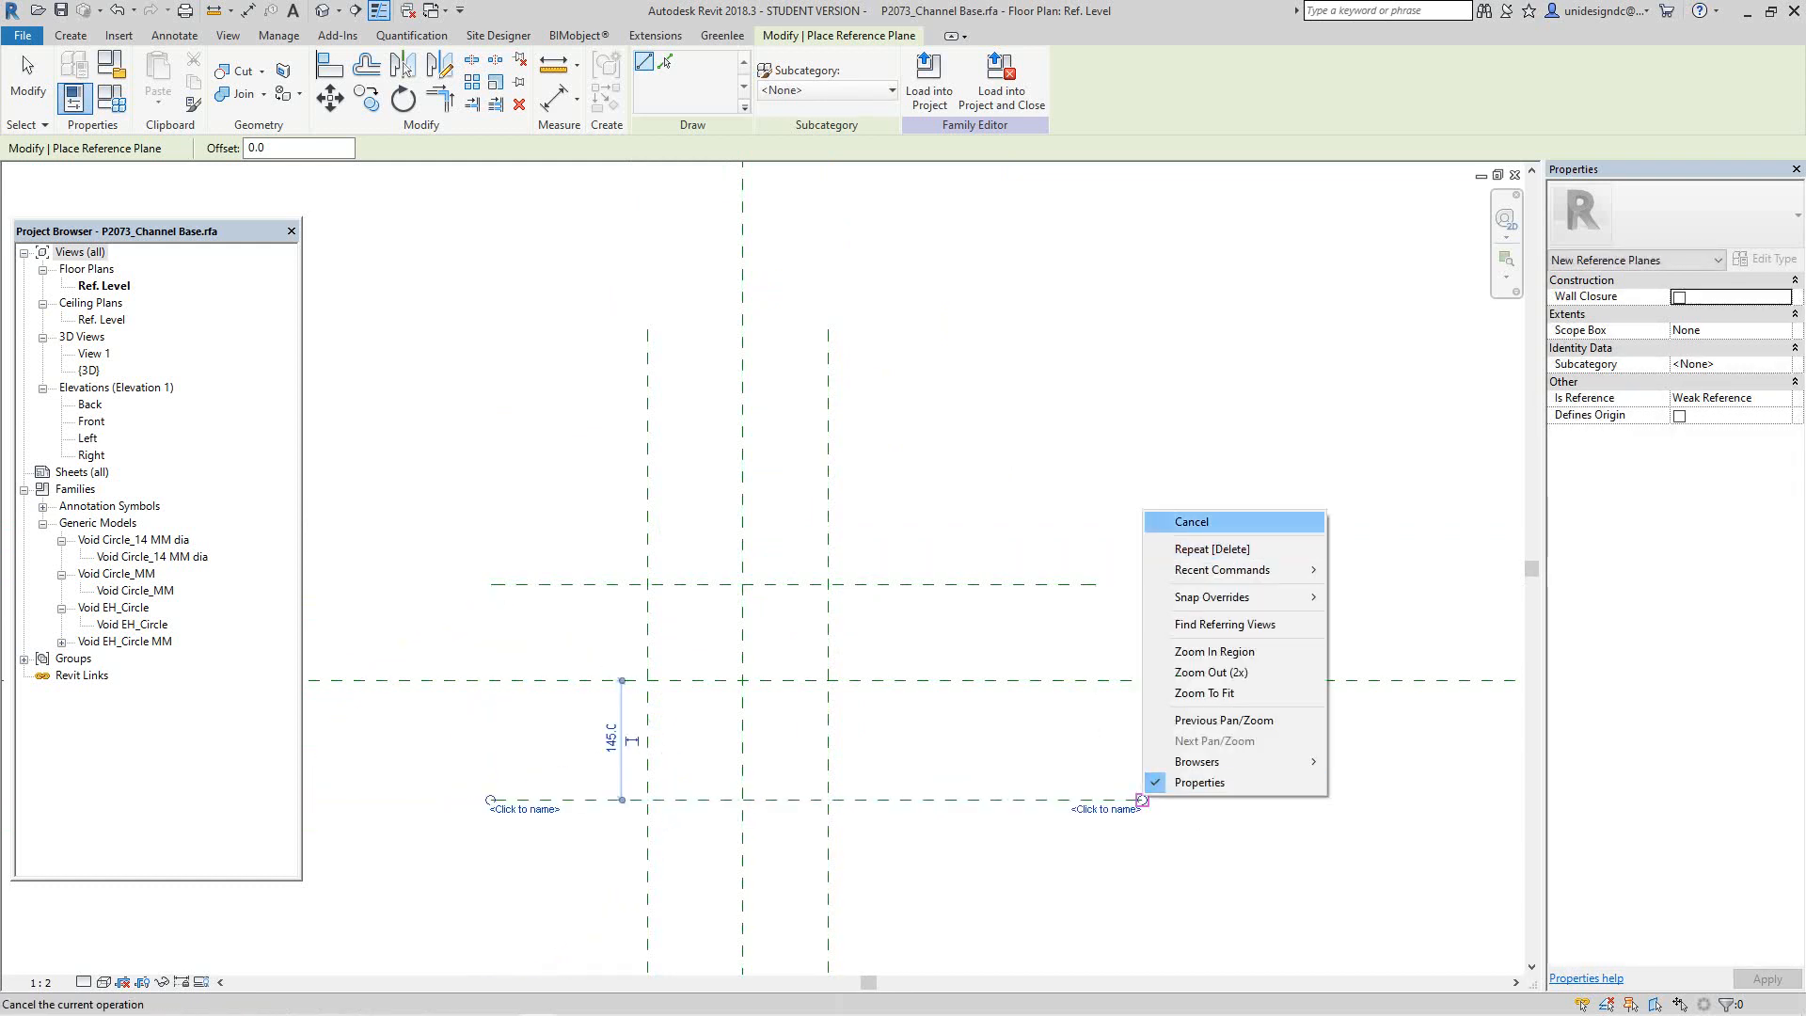
click(1192, 522)
scroll(721, 674, down, 1)
middle_drag(721, 674, 746, 554)
scroll(725, 532, up, 2)
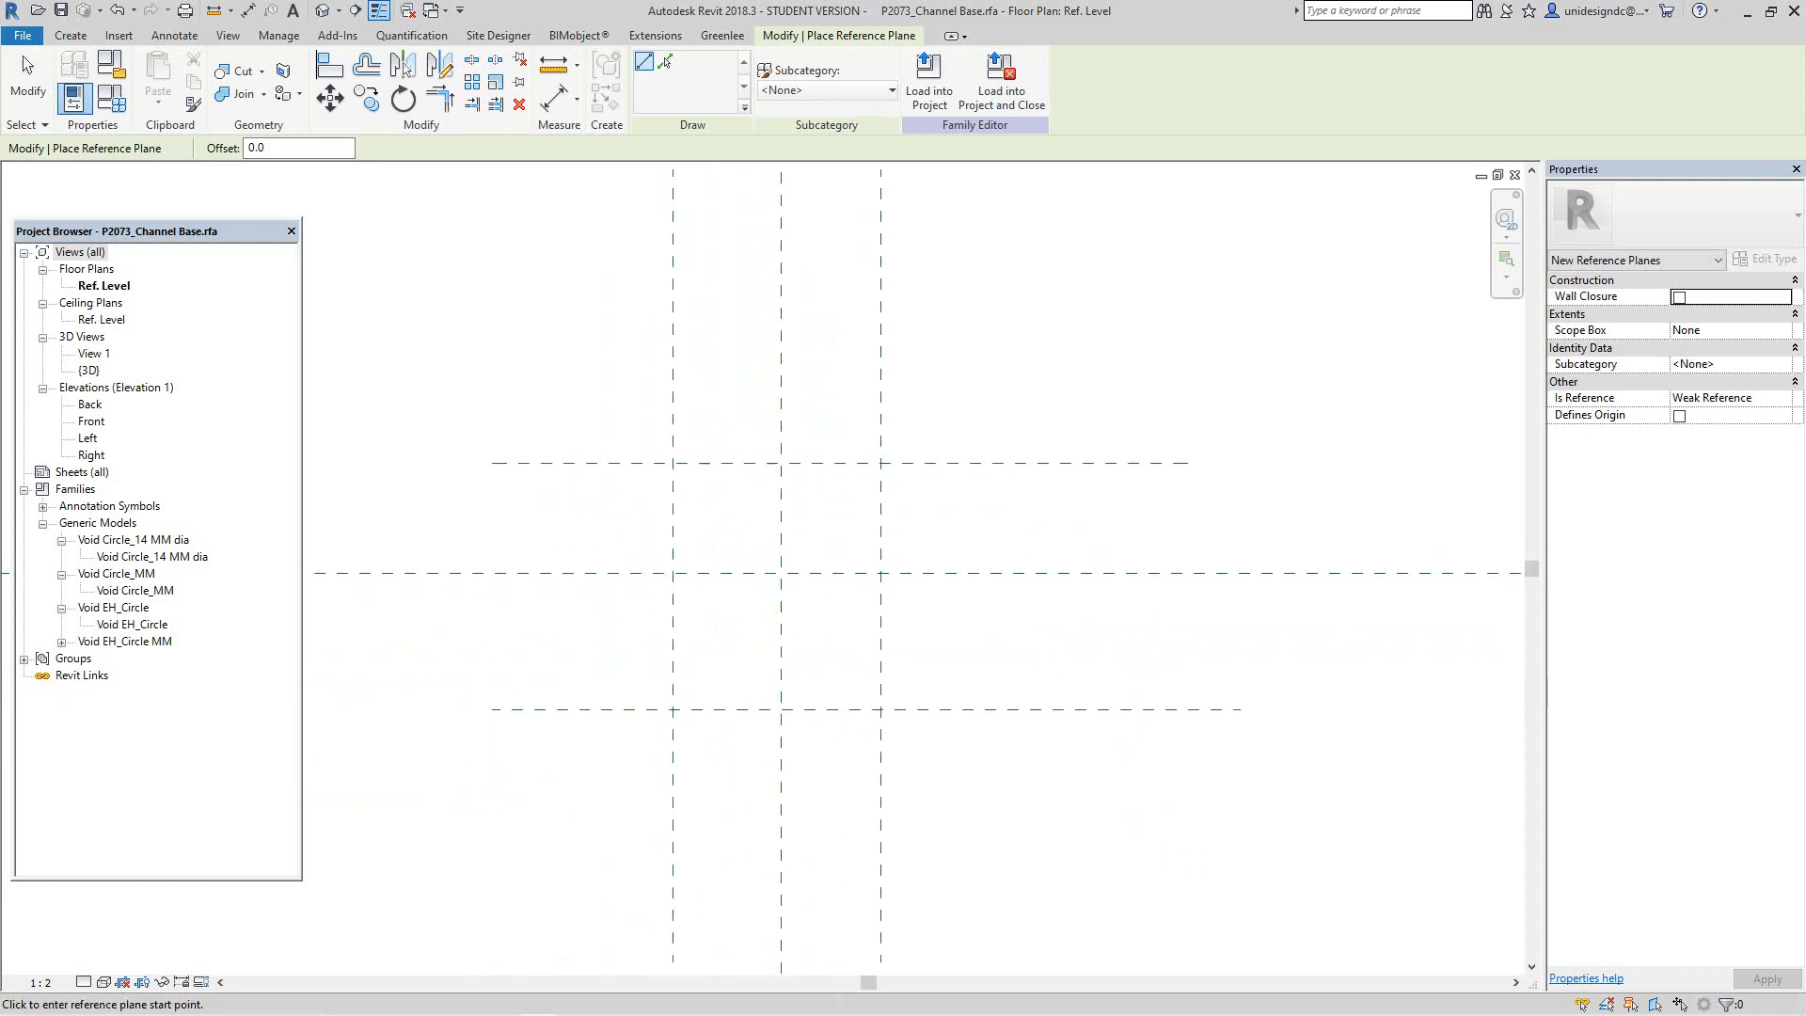
right_click(486, 360)
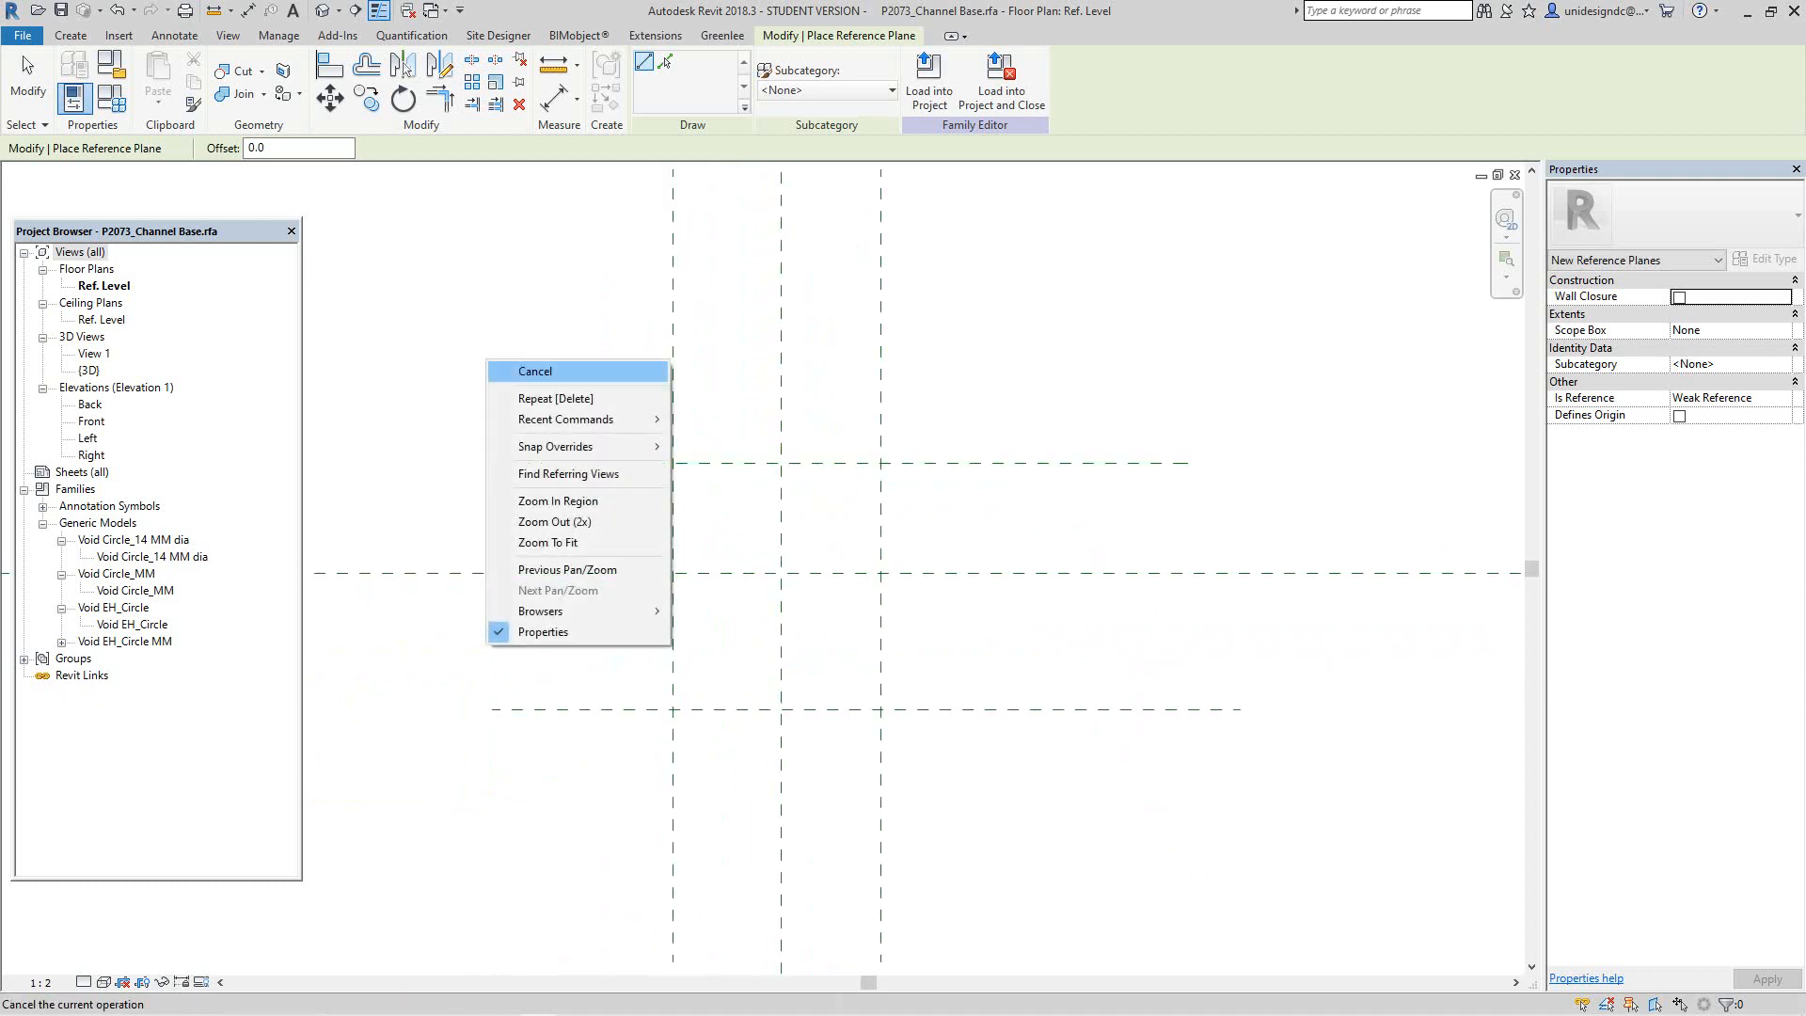
click(499, 371)
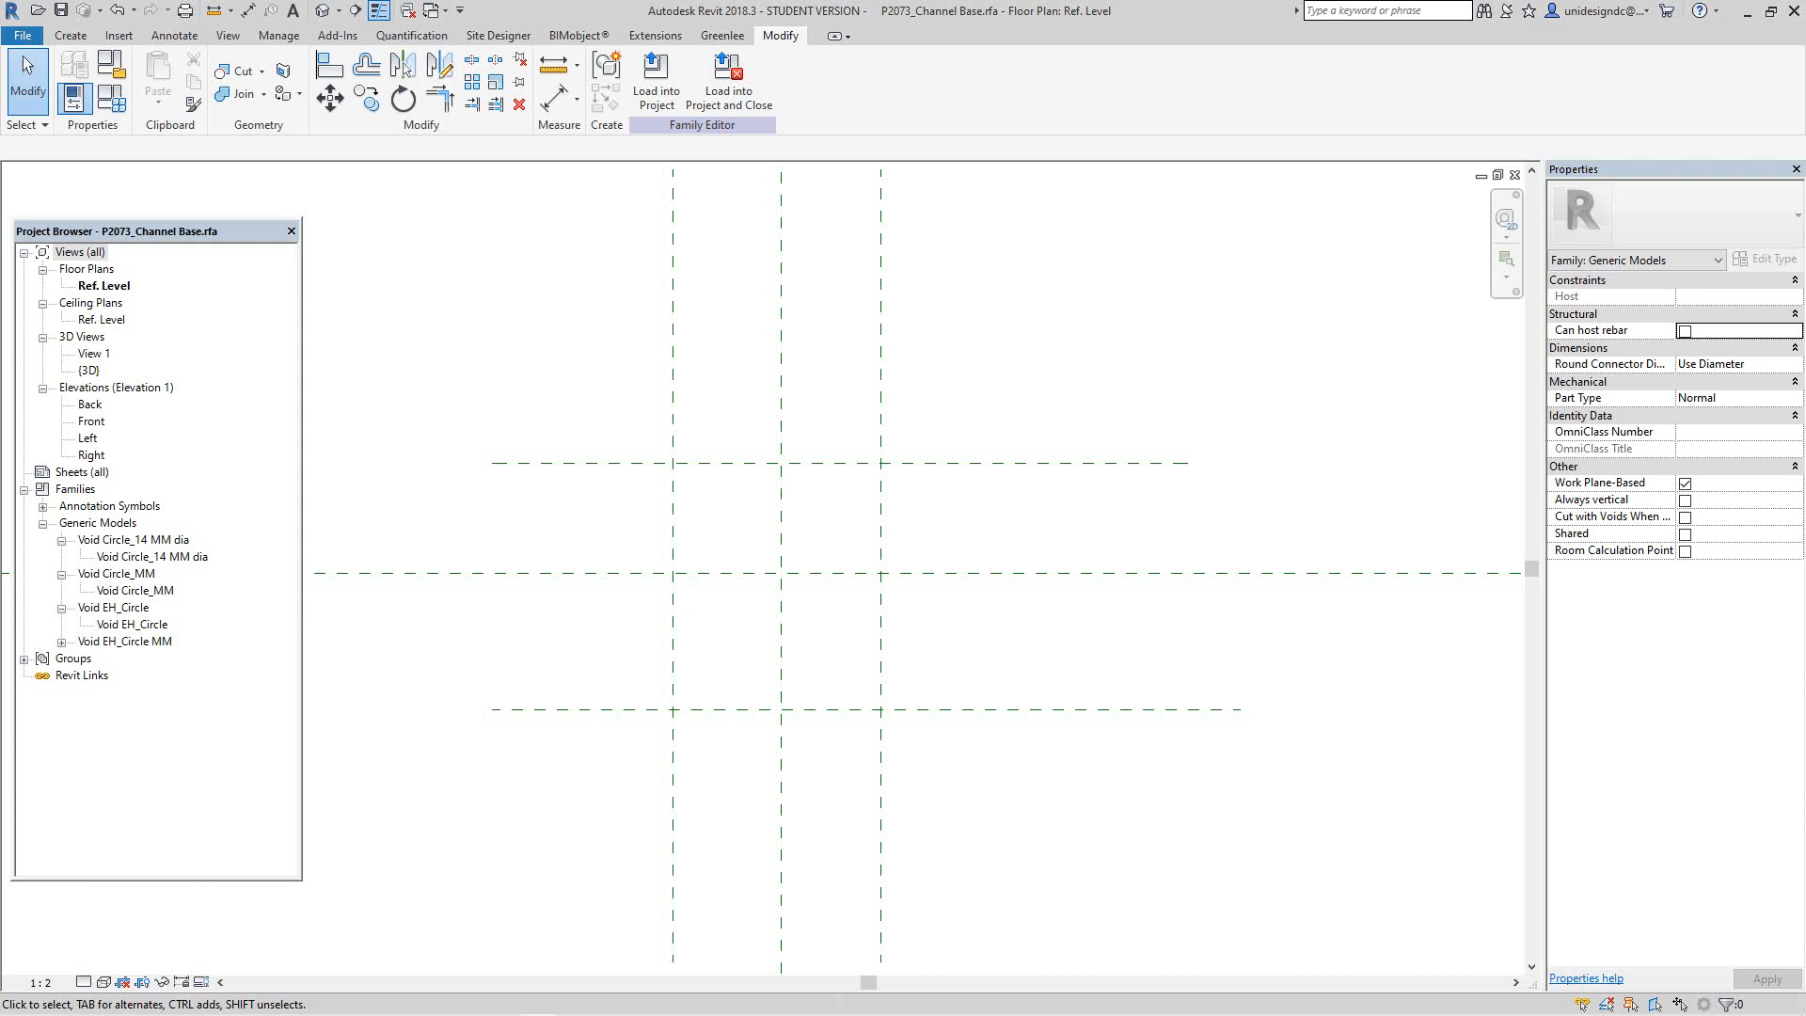
Step: Place a continuous aligned dimension across the three vertical reference planes, above the upper horizontal plane
scroll(884, 470, up, 3)
middle_drag(885, 471, 811, 456)
scroll(811, 456, down, 2)
click(248, 11)
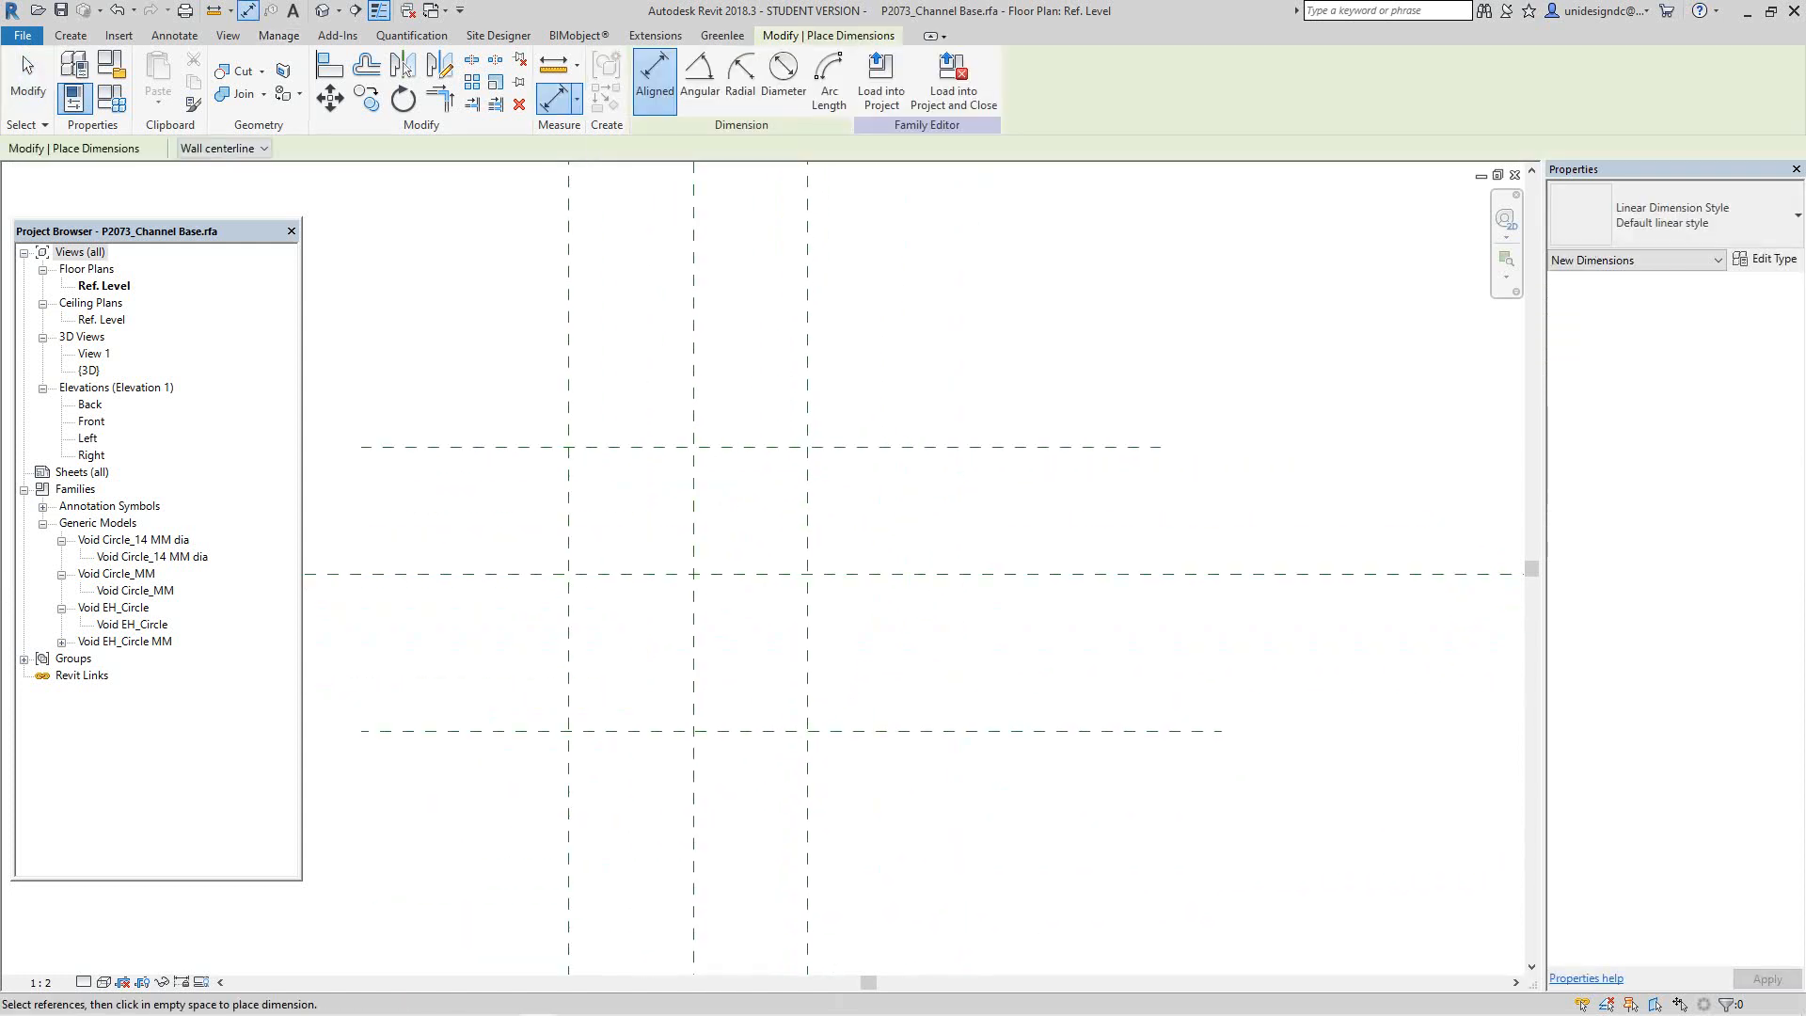
click(693, 355)
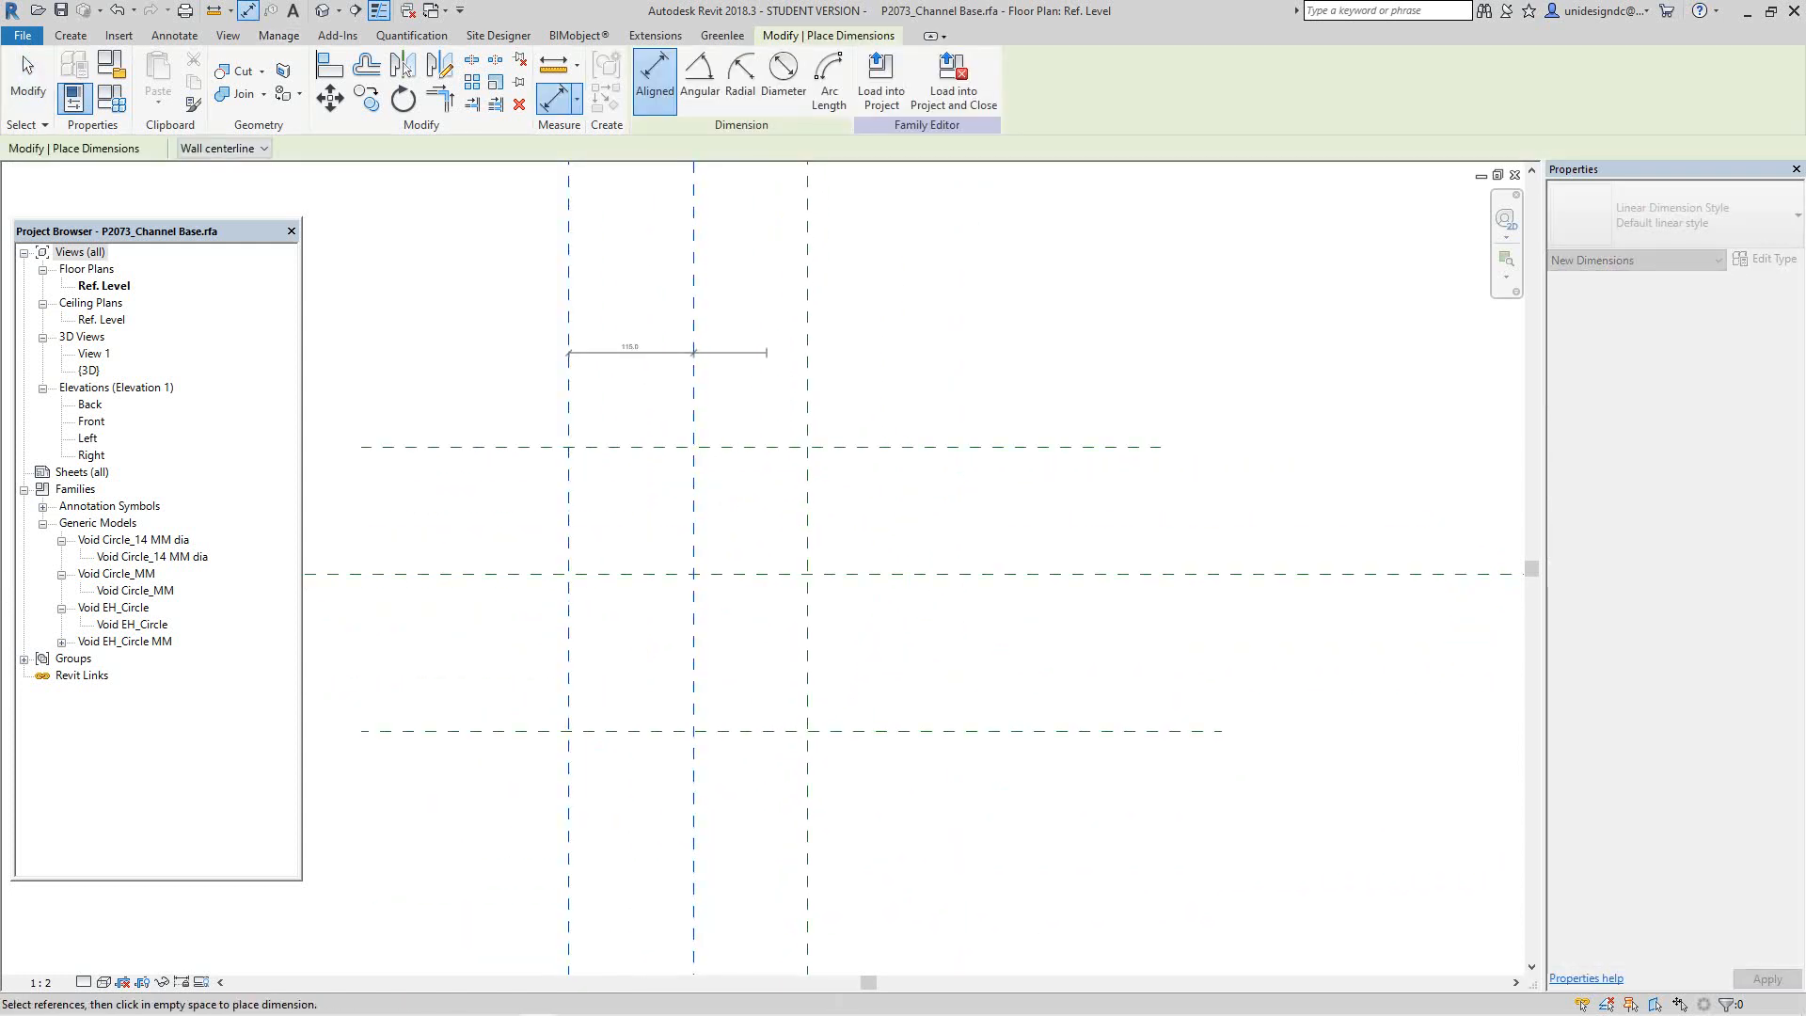
click(807, 354)
click(987, 316)
Step: Add an overall aligned dimension between the two outer vertical reference planes, above the chained dimension
middle_drag(986, 316, 952, 566)
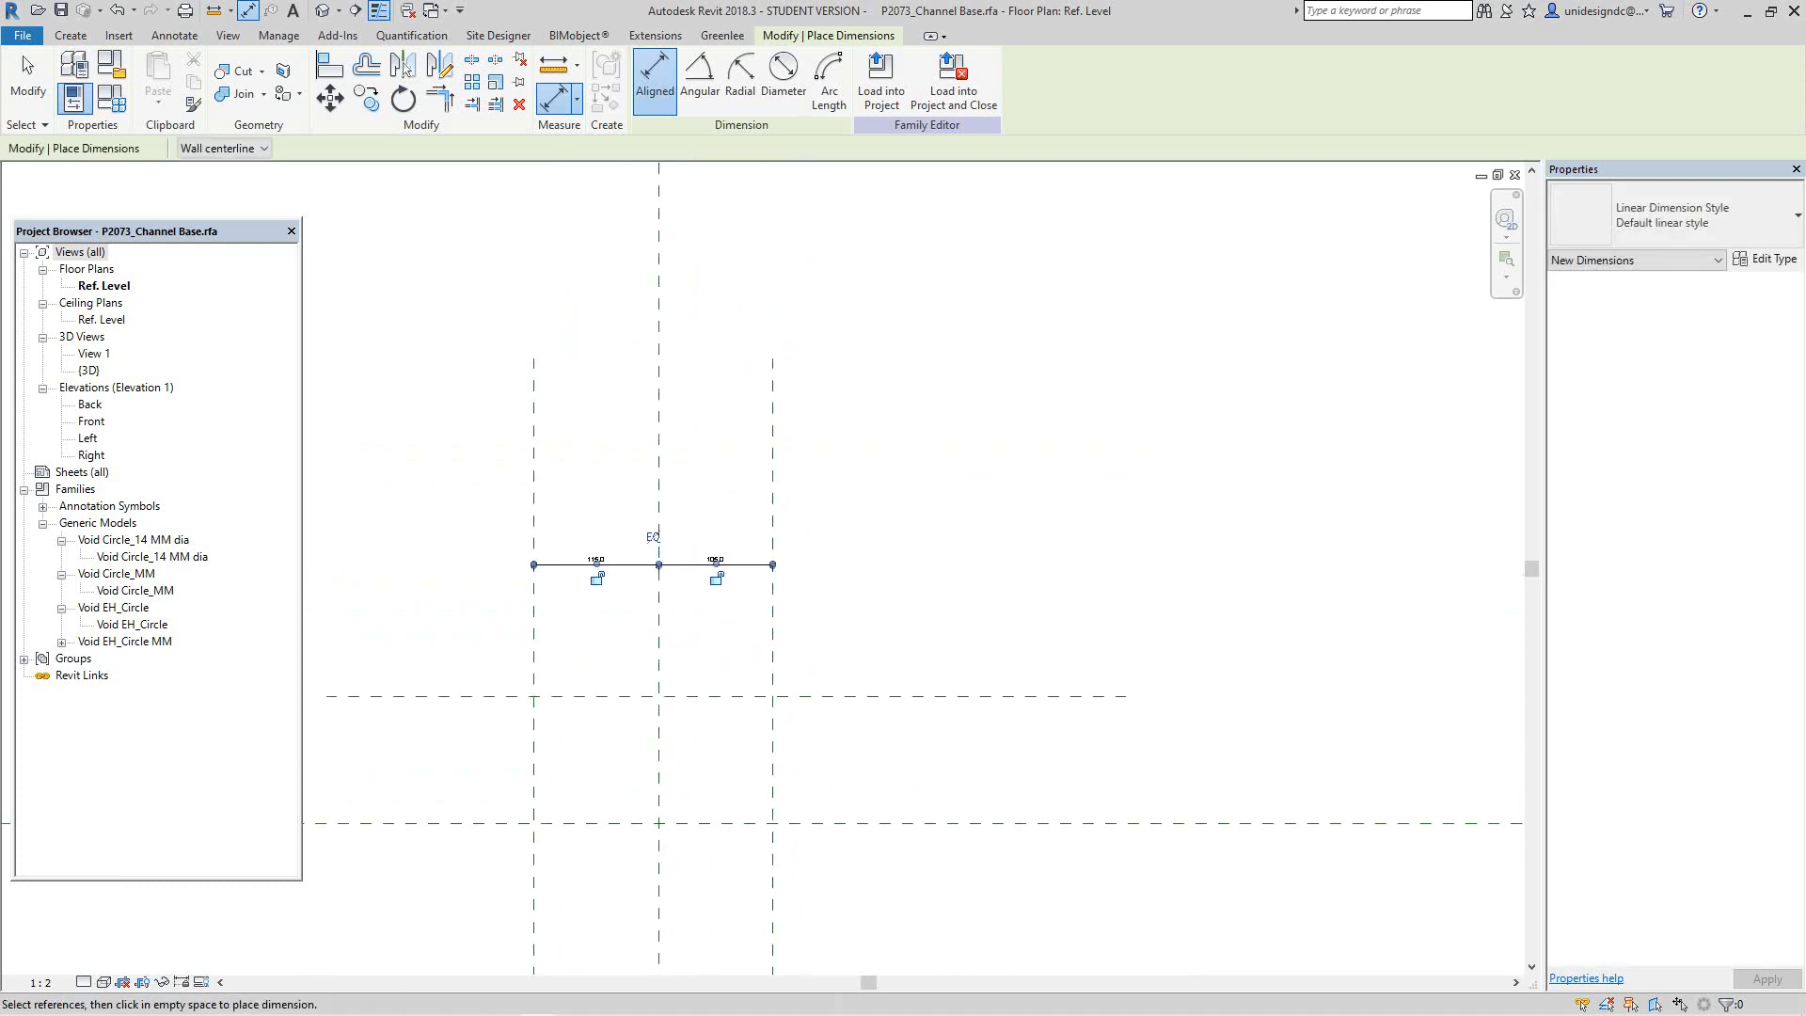
click(533, 454)
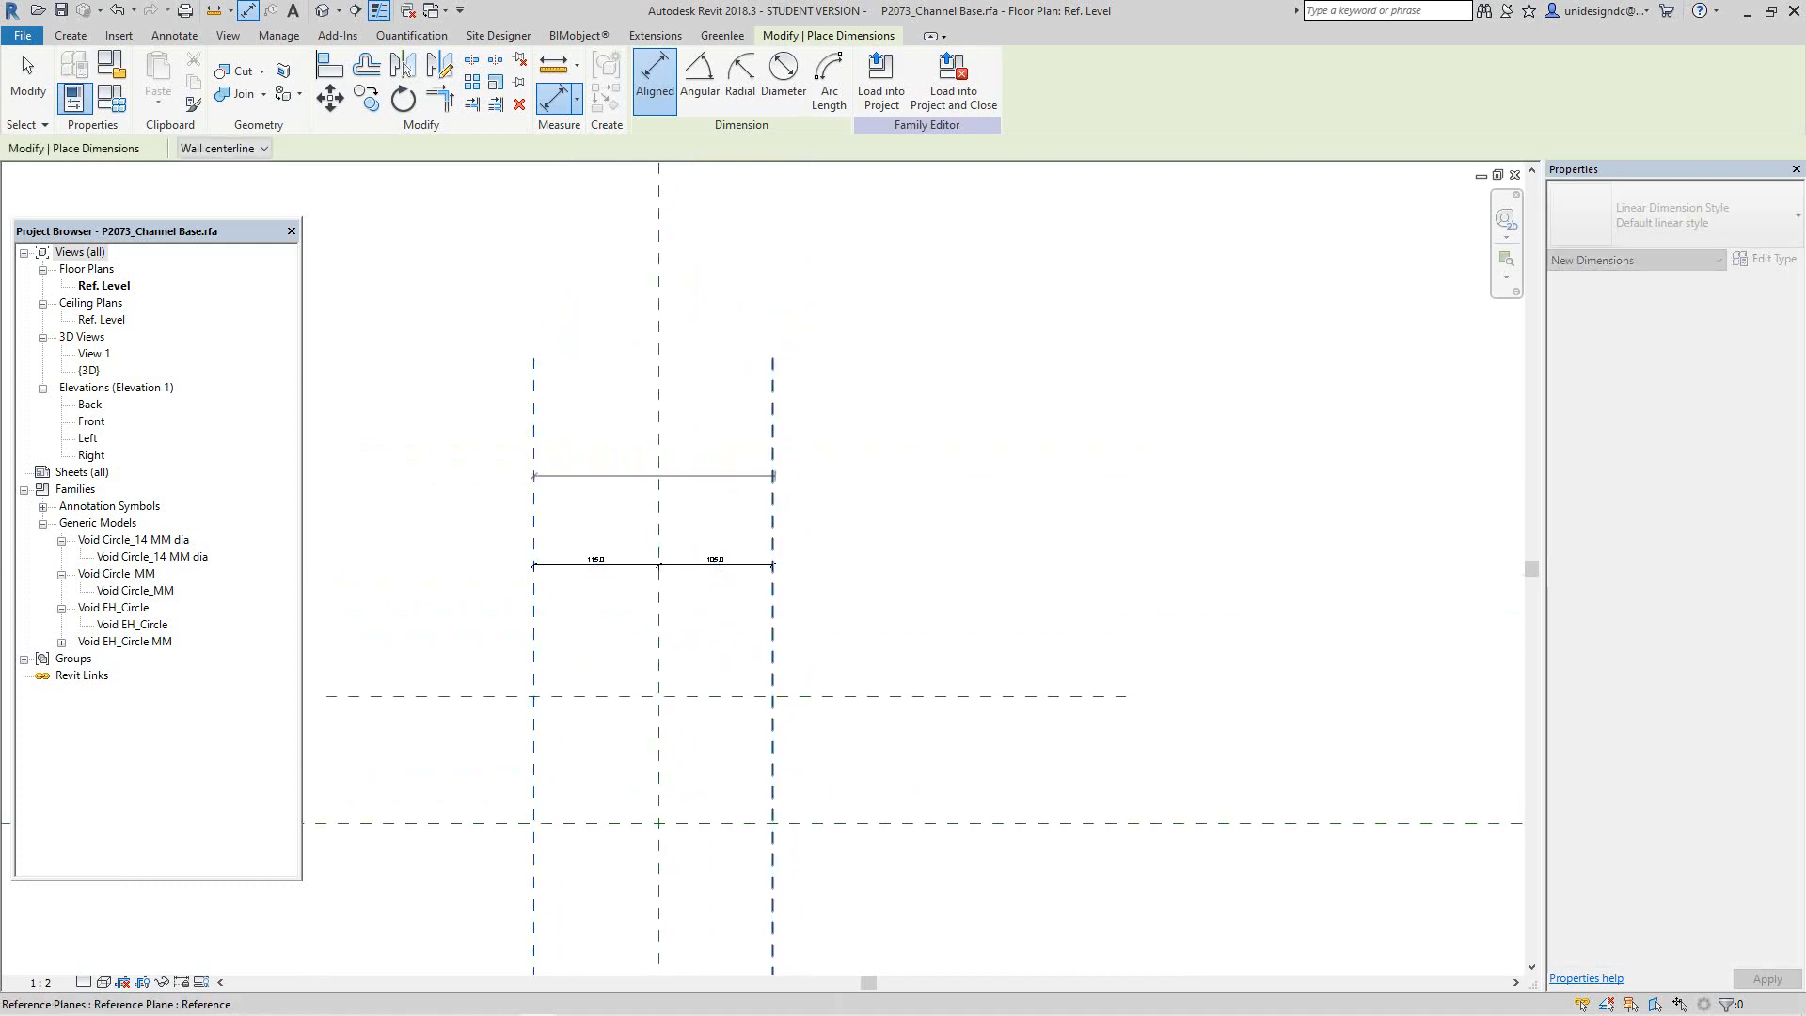
click(772, 478)
click(958, 479)
right_click(927, 525)
click(955, 536)
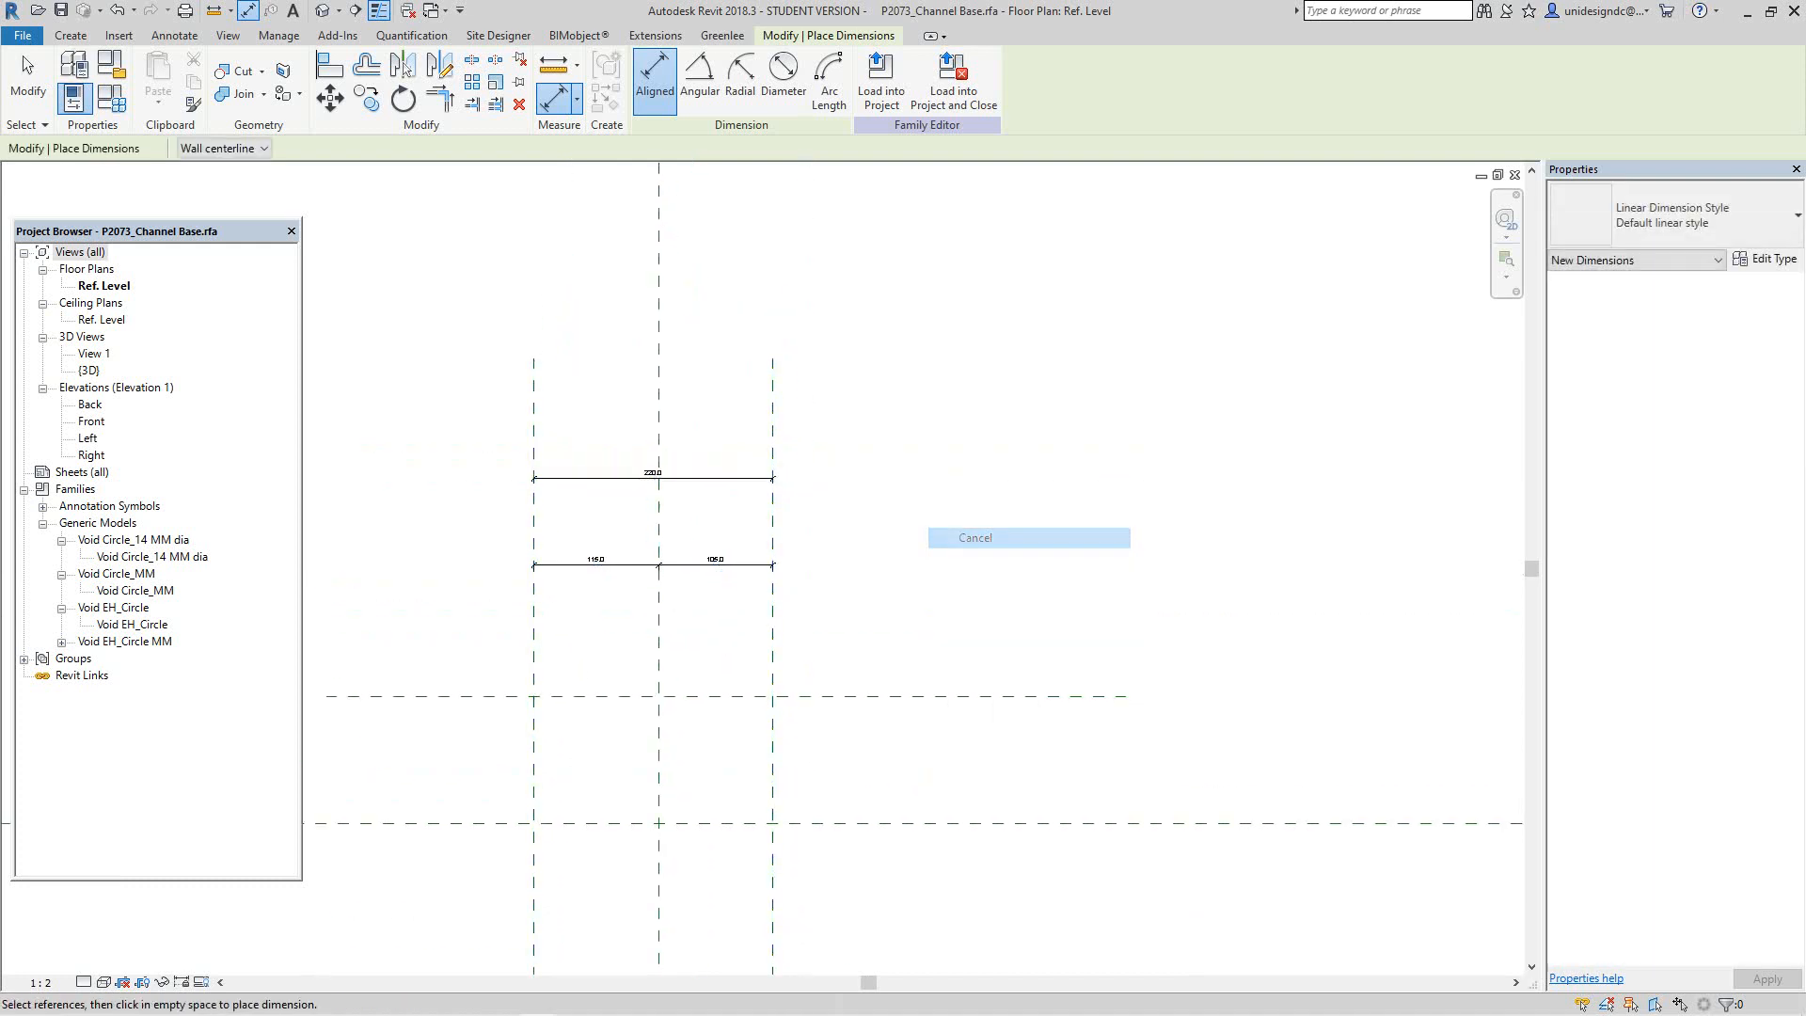
scroll(776, 575, up, 3)
right_click(684, 602)
click(726, 609)
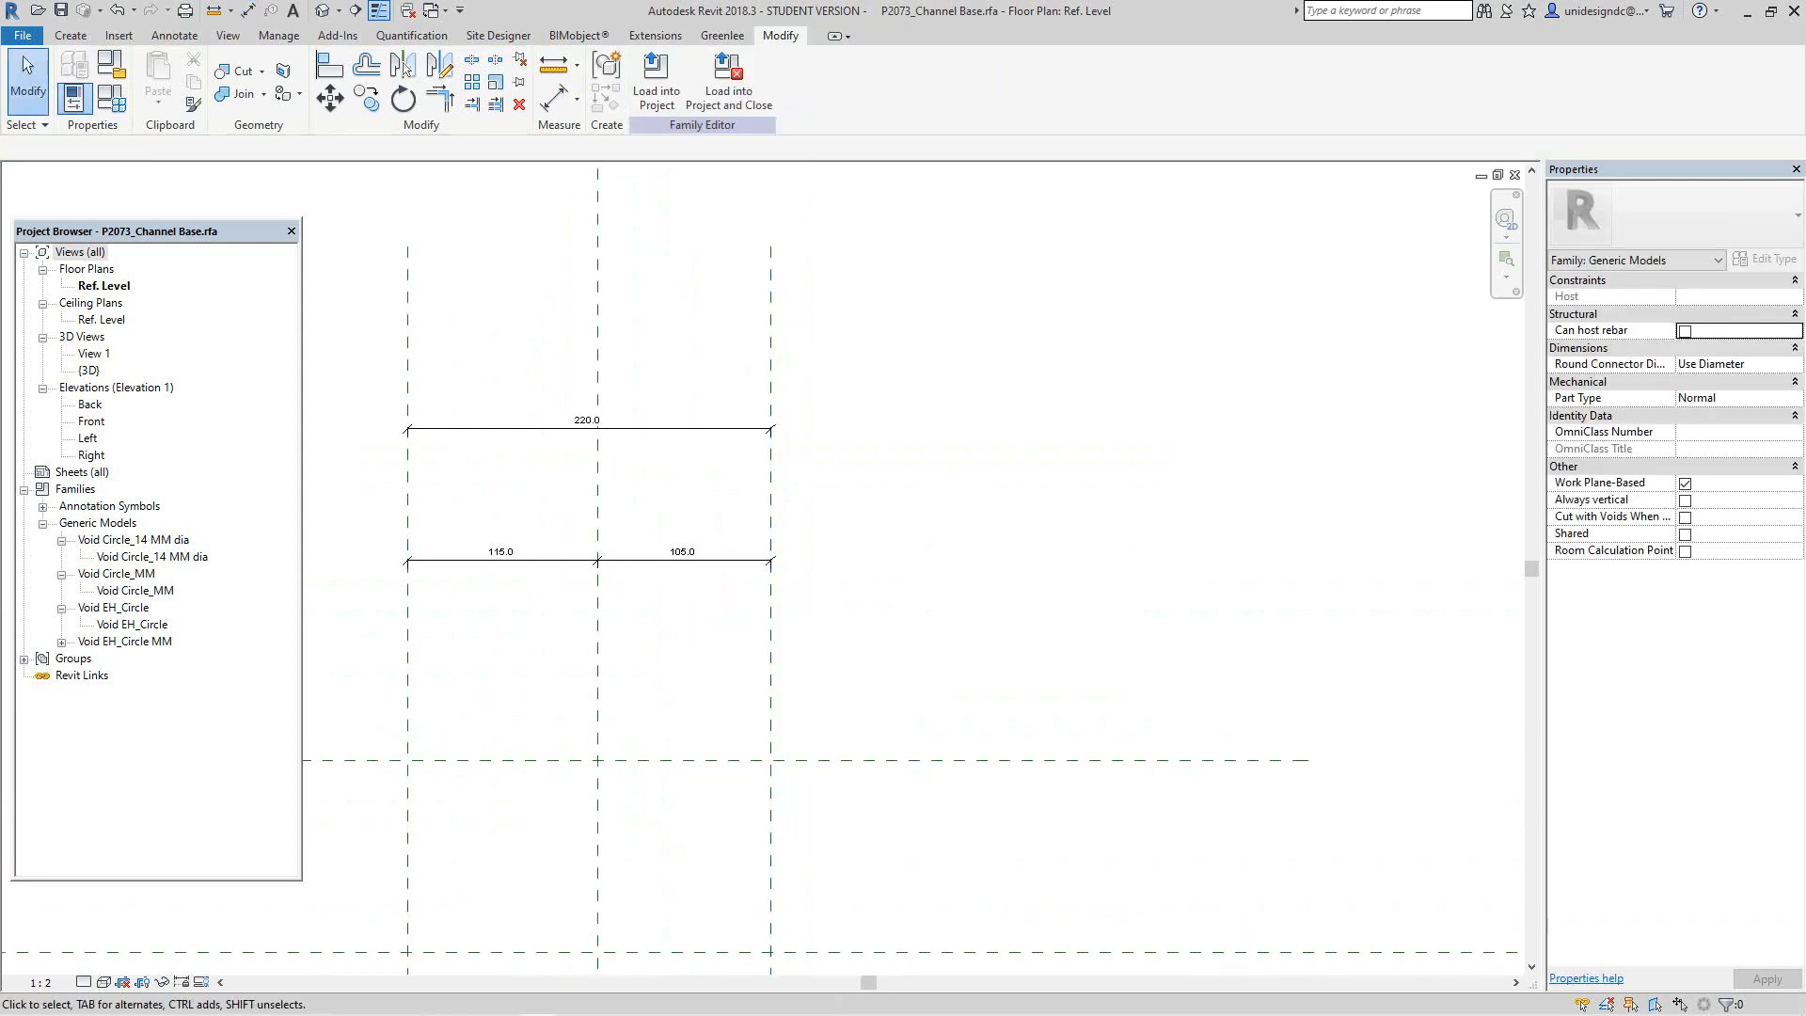
Step: Apply the equality constraint to the chained dimension so the outer vertical planes are centred on the middle plane
click(658, 561)
click(658, 560)
click(593, 518)
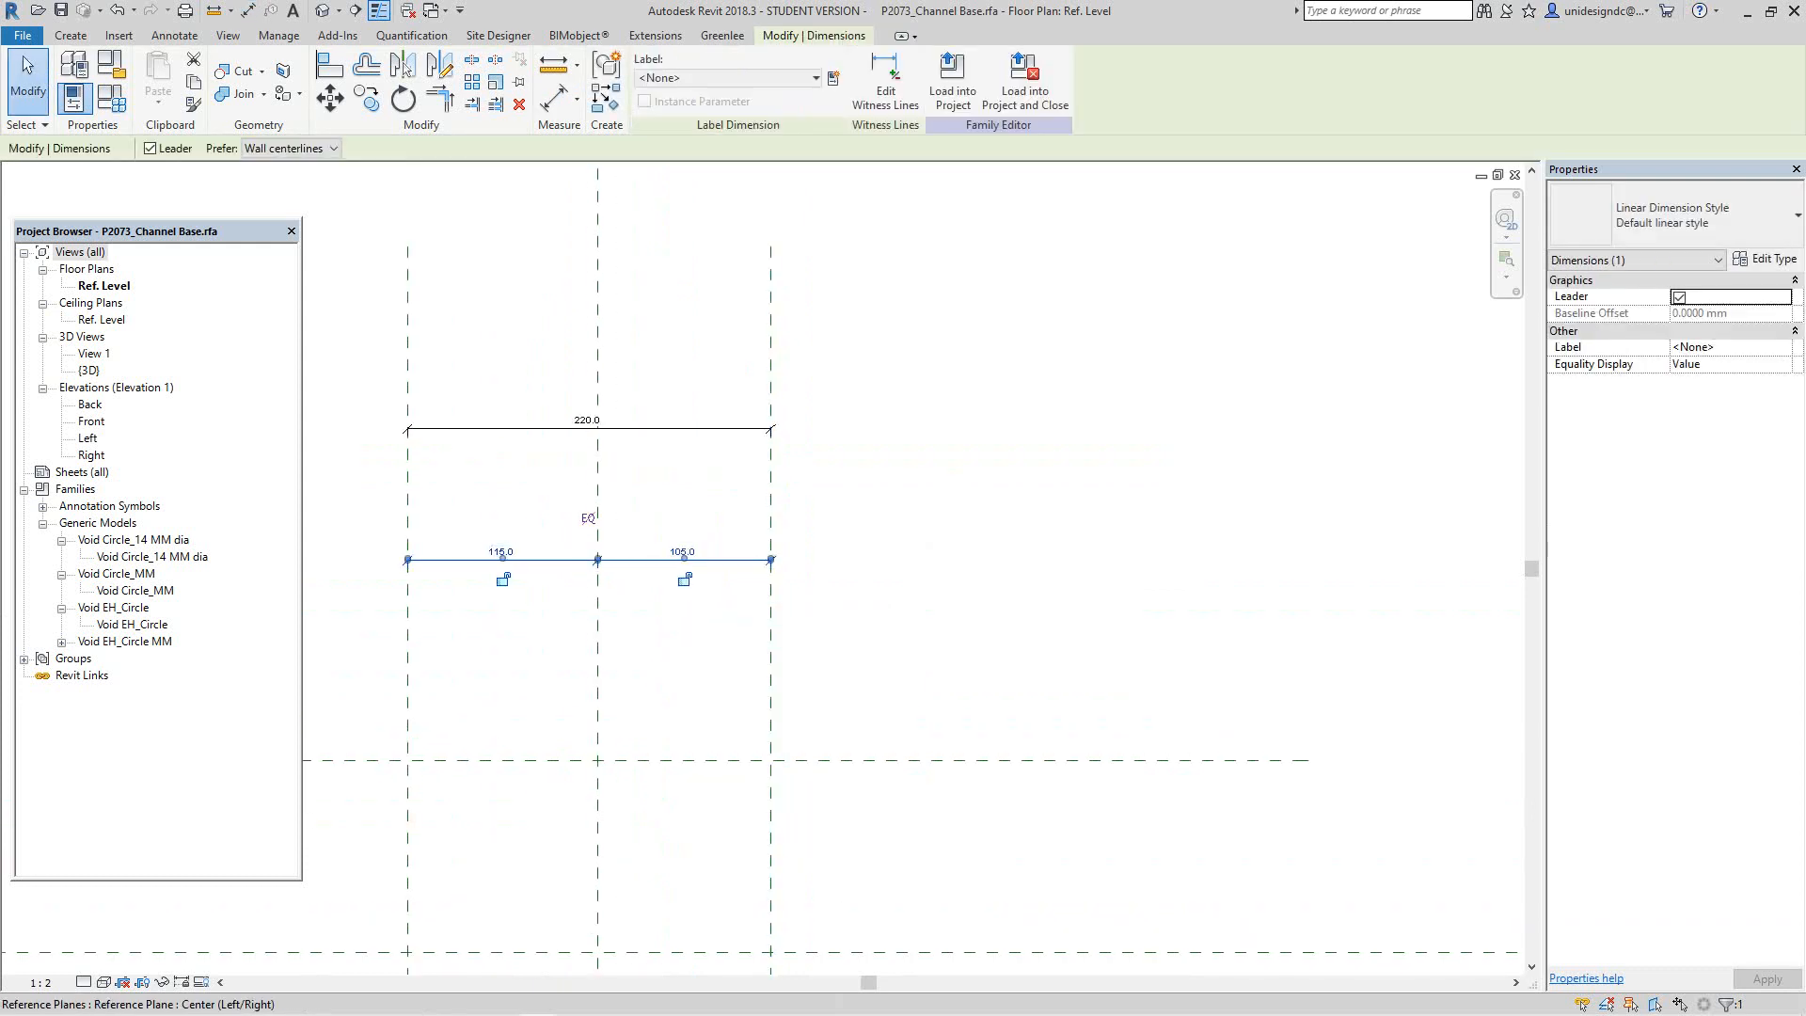
click(930, 593)
Step: Place a continuous aligned dimension across the three horizontal reference planes, to the right of the vertical planes
scroll(929, 592, down, 1)
middle_drag(930, 593, 906, 282)
scroll(906, 283, down, 1)
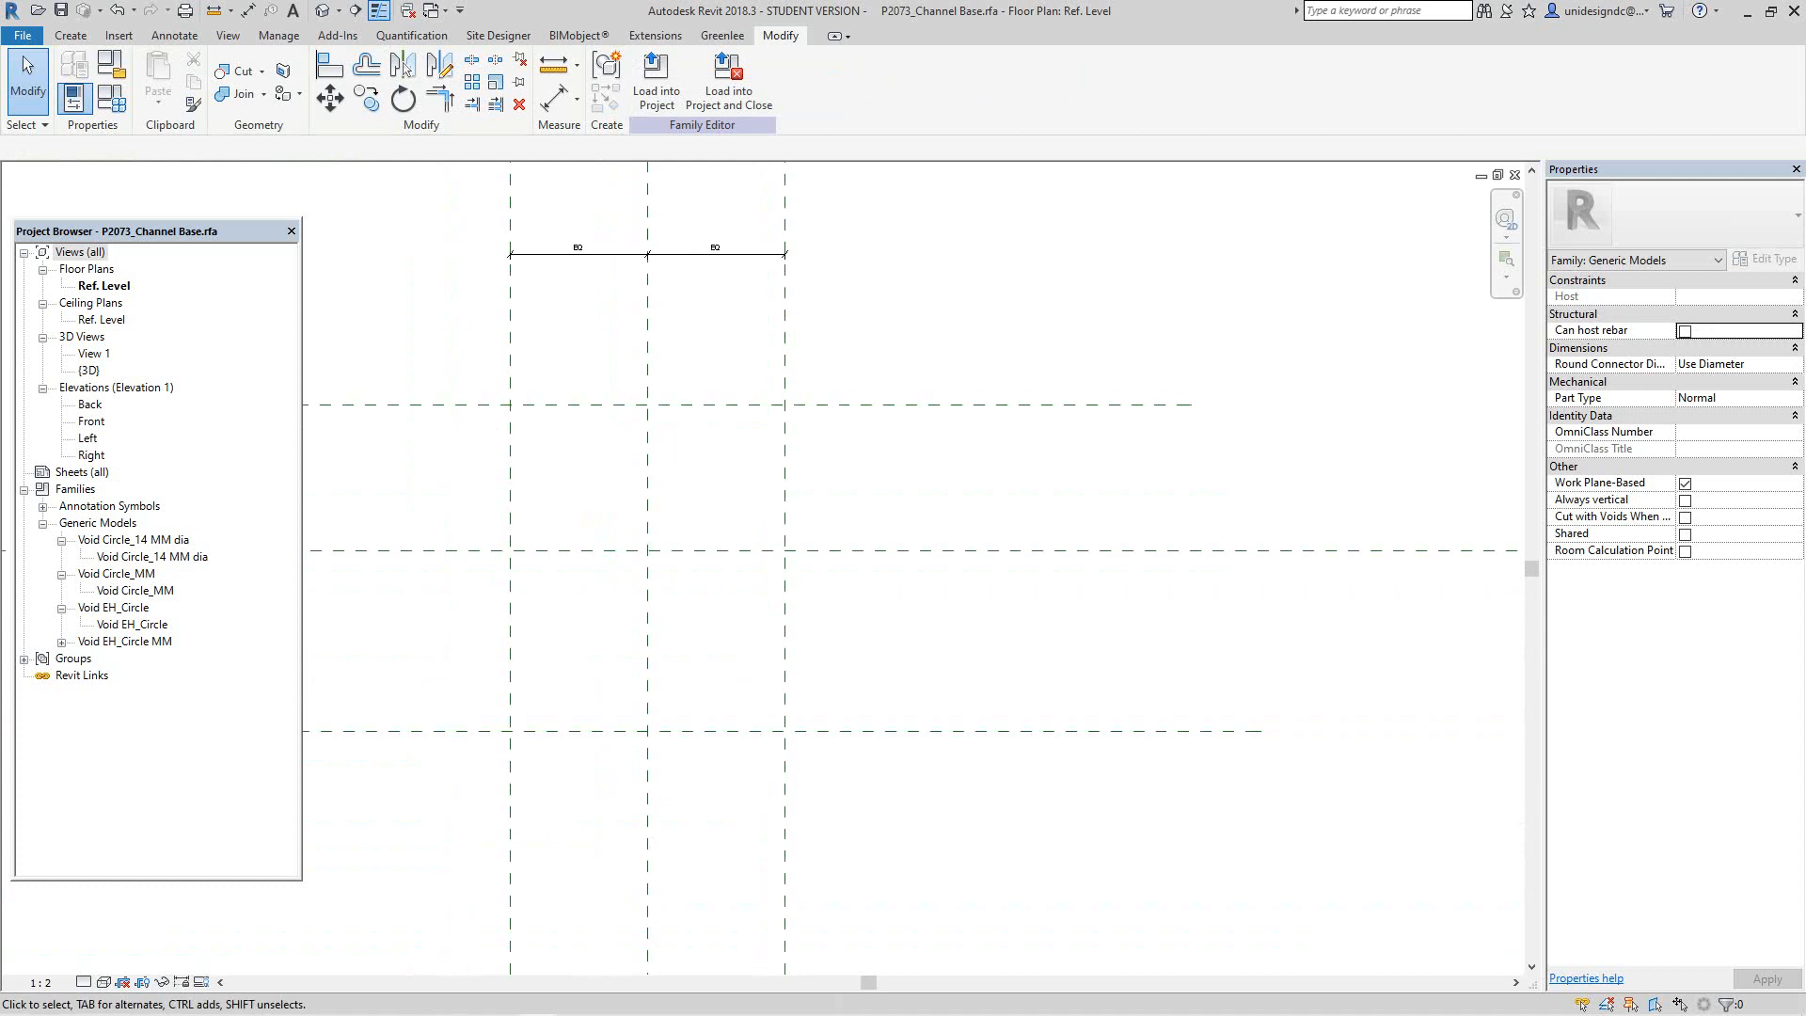
click(554, 97)
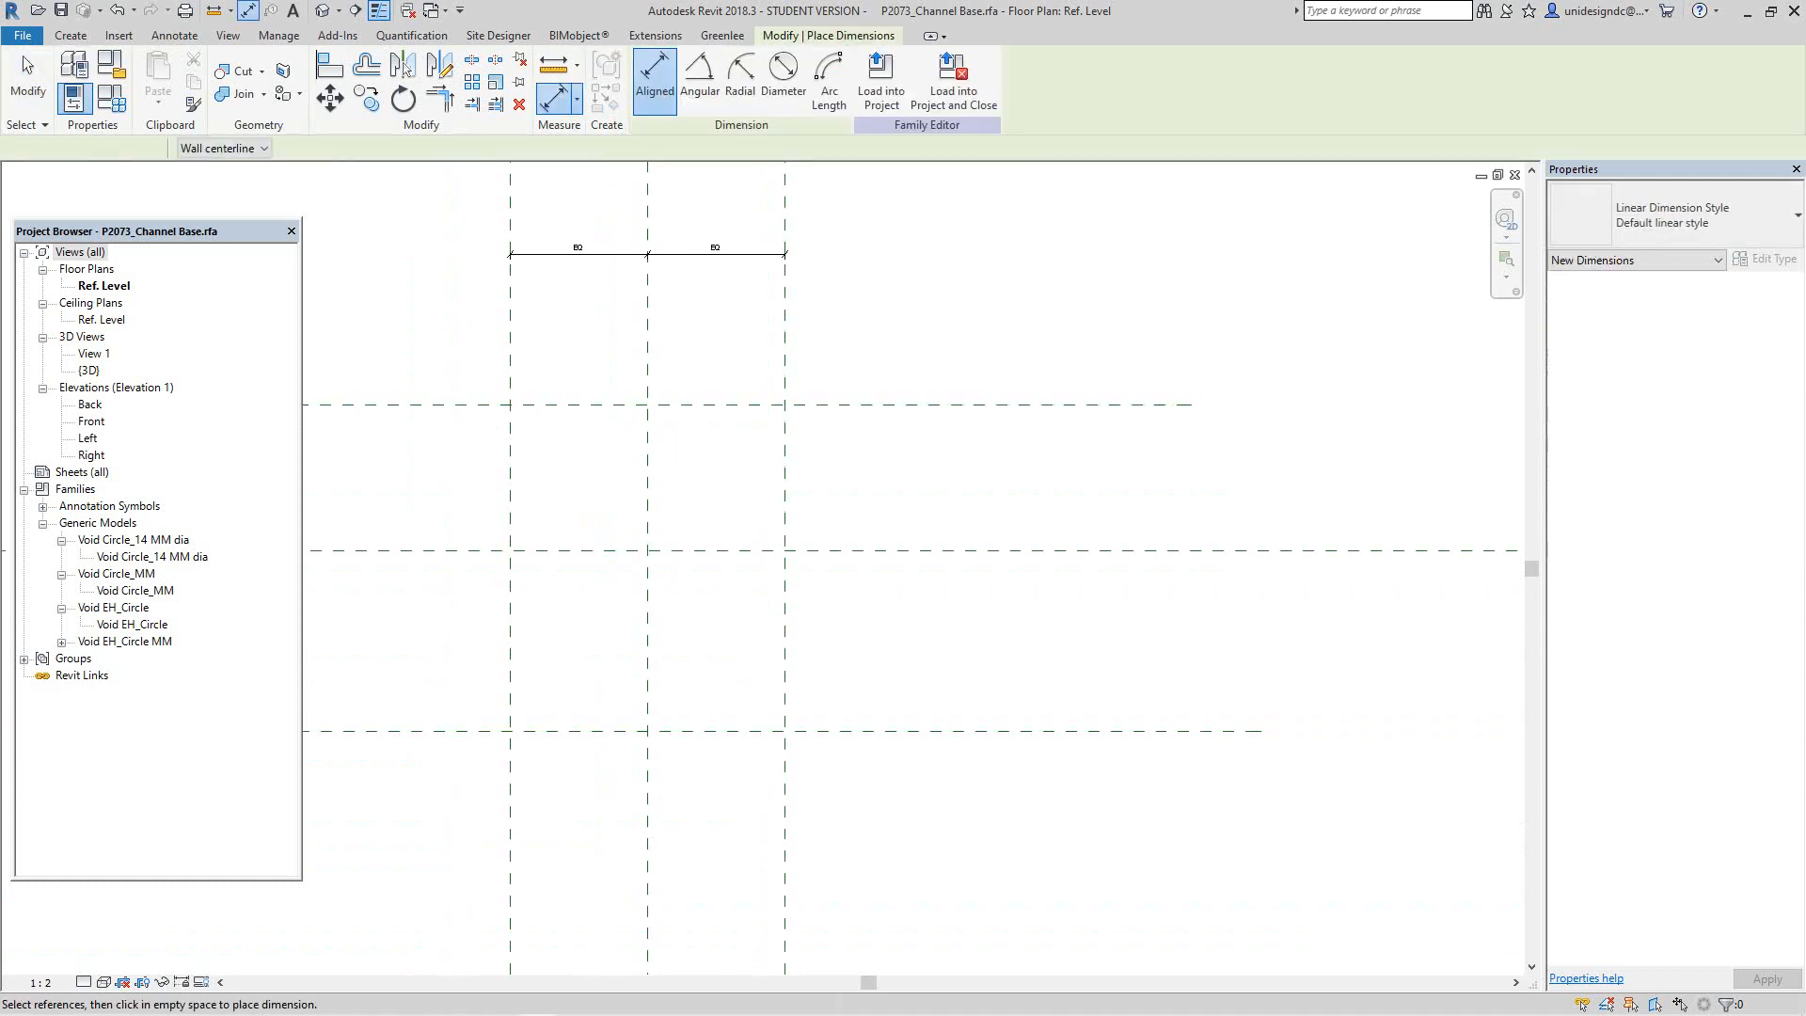
click(966, 405)
click(969, 551)
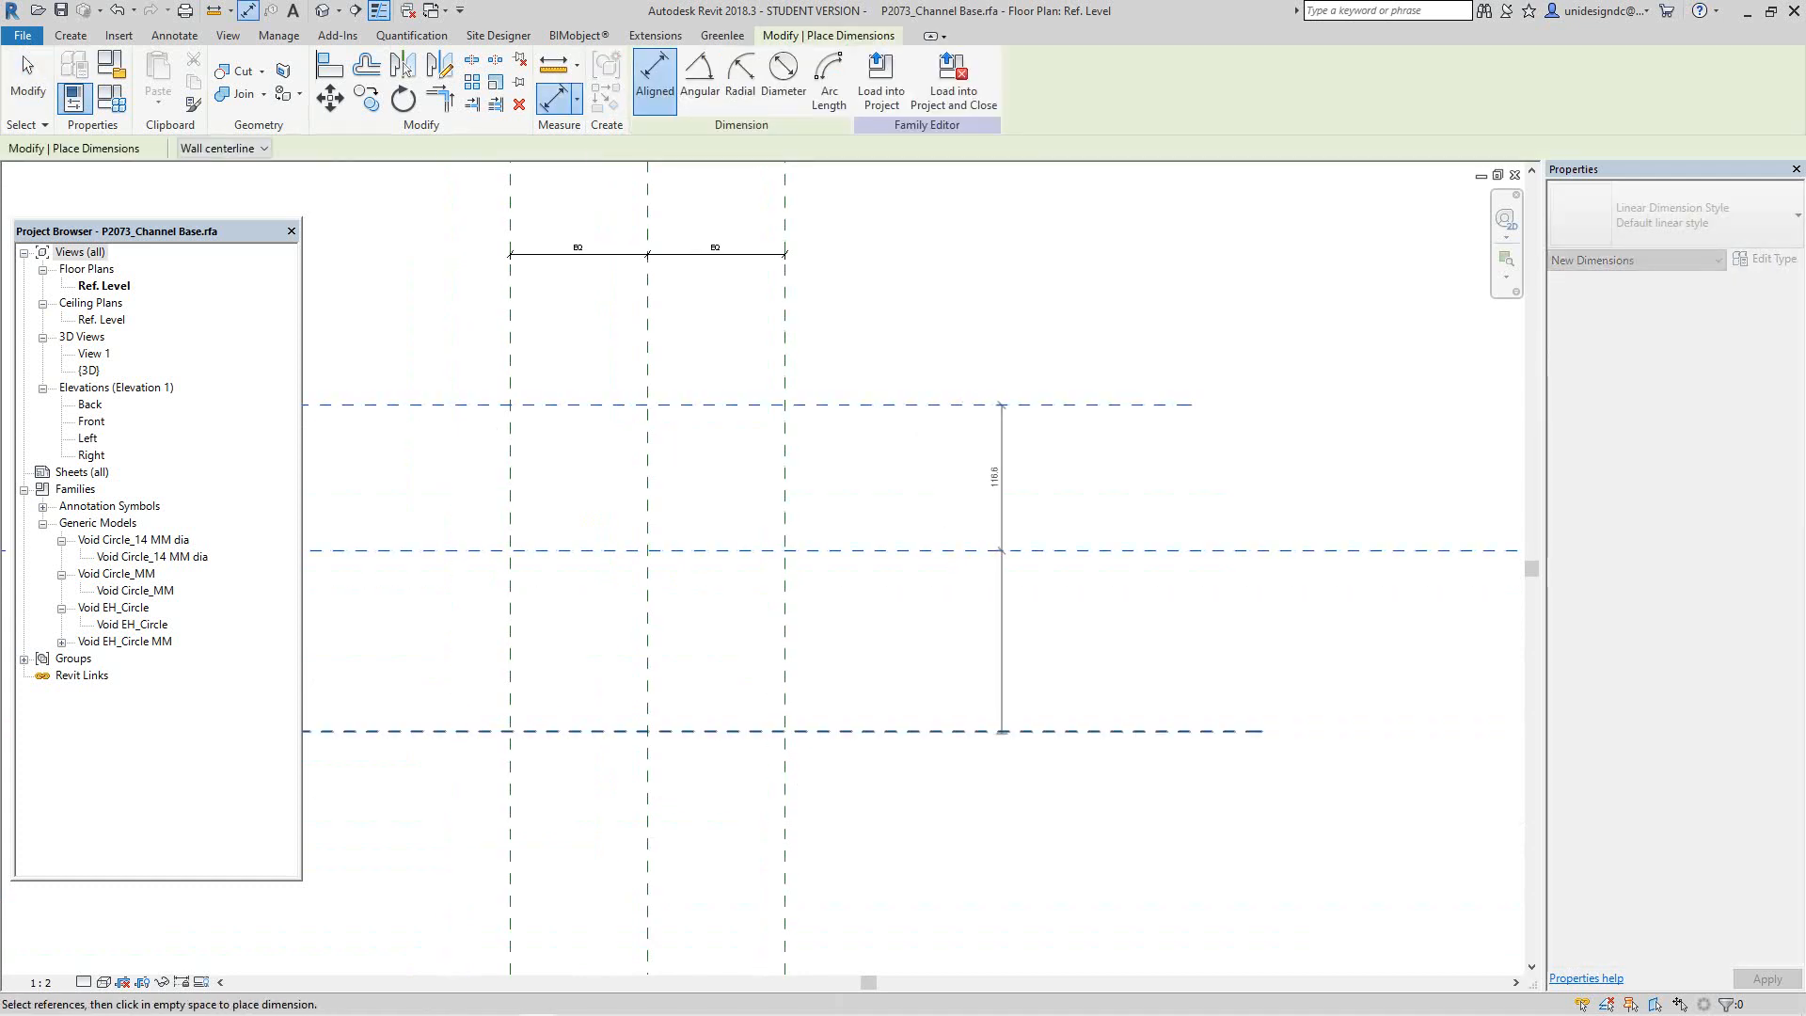
click(1003, 731)
click(971, 621)
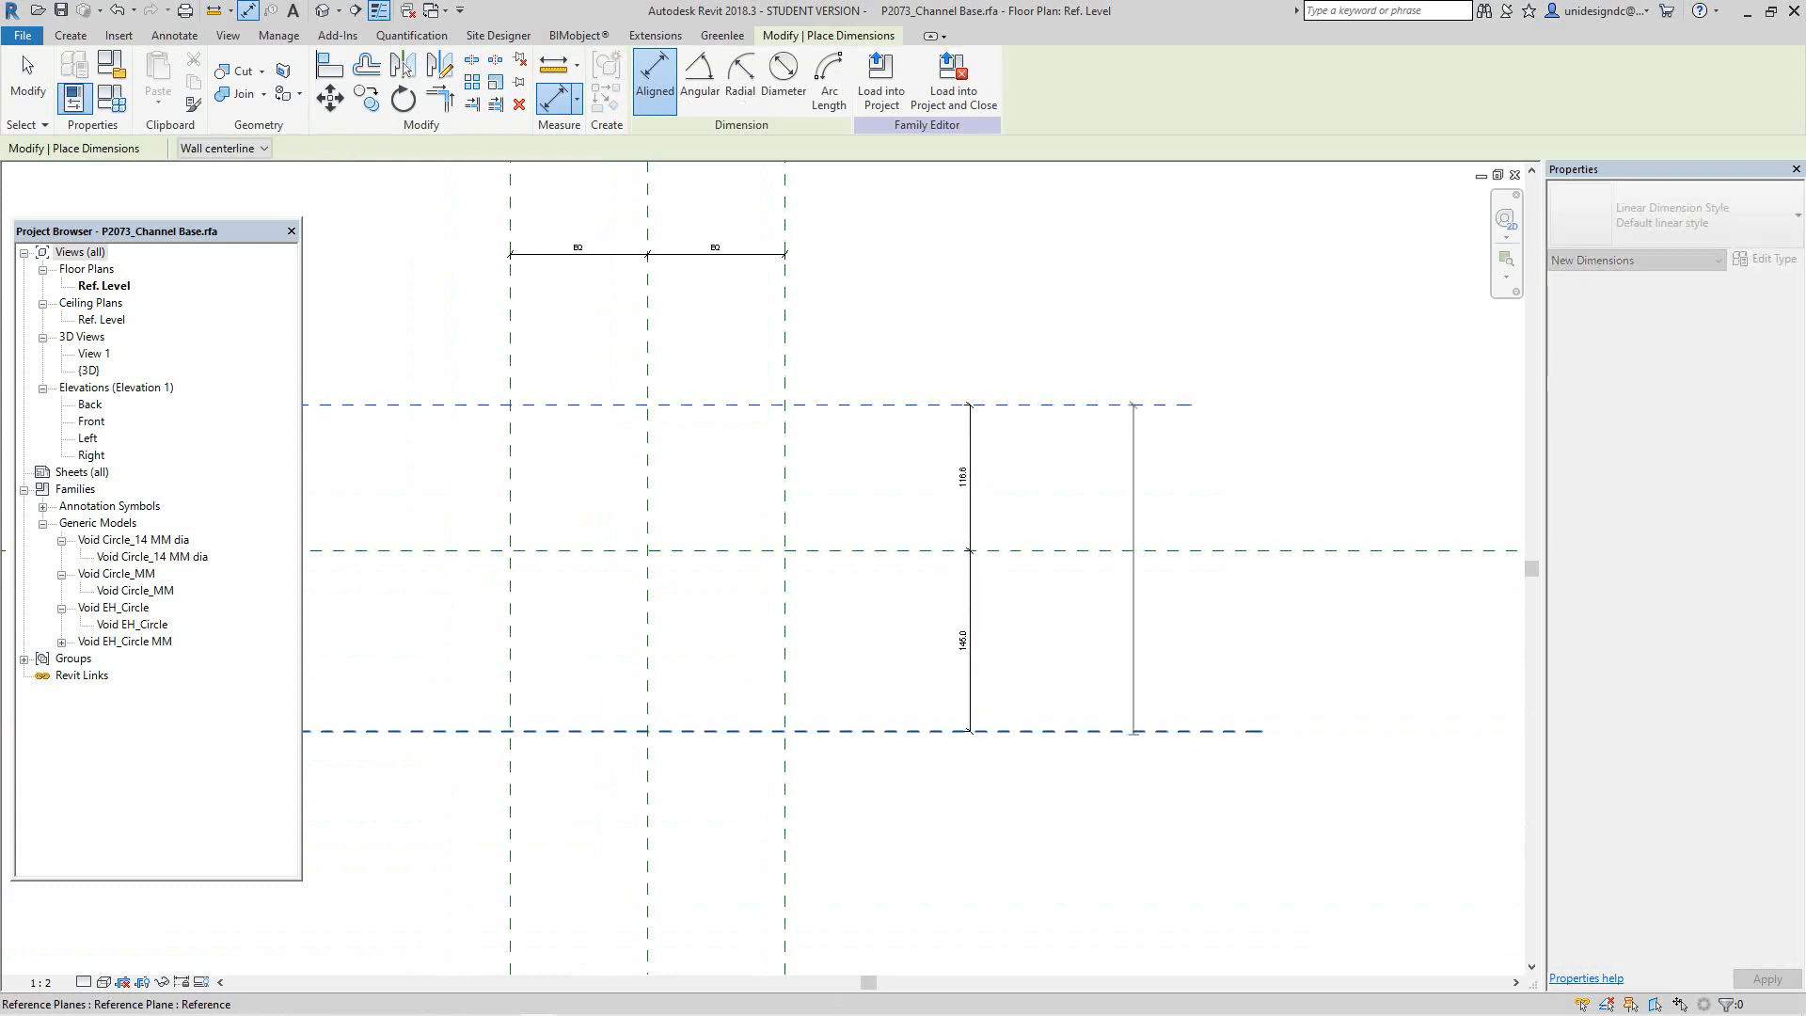
Step: Add an overall aligned dimension between the upper and lower horizontal reference planes and end dimensioning
click(1132, 731)
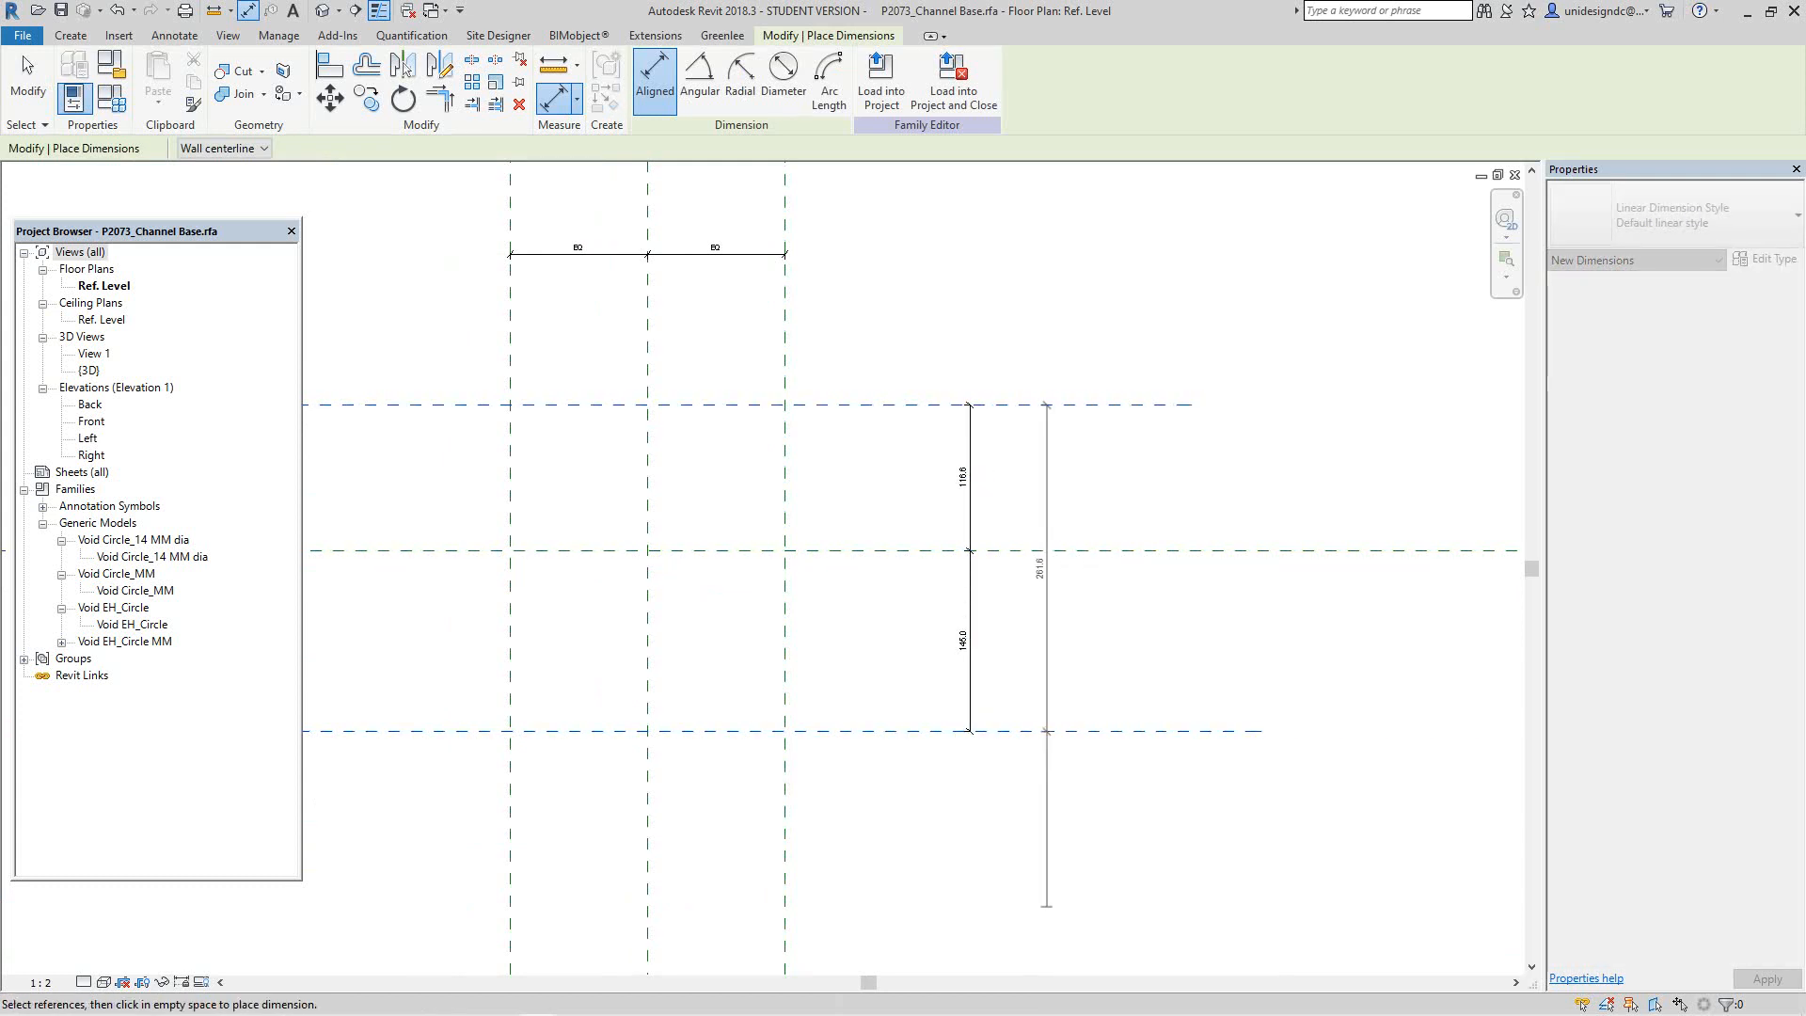
click(1044, 903)
right_click(1079, 597)
click(1120, 609)
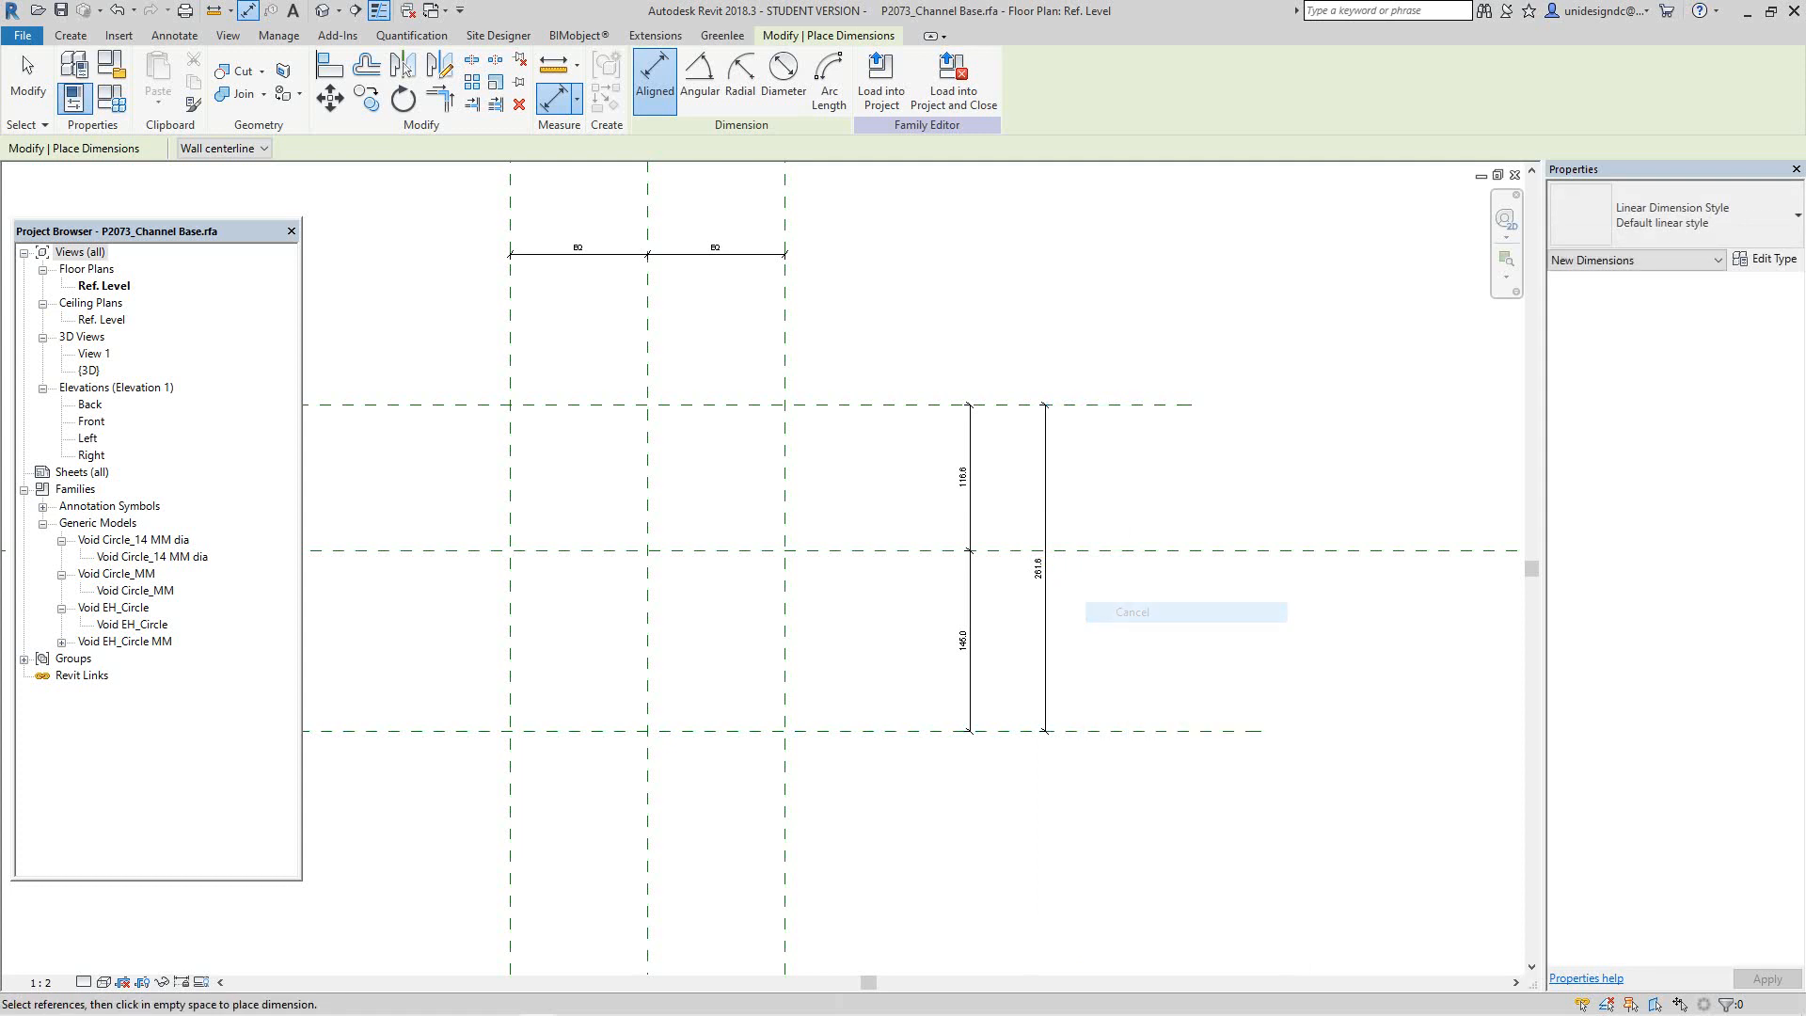
right_click(1002, 632)
click(1038, 642)
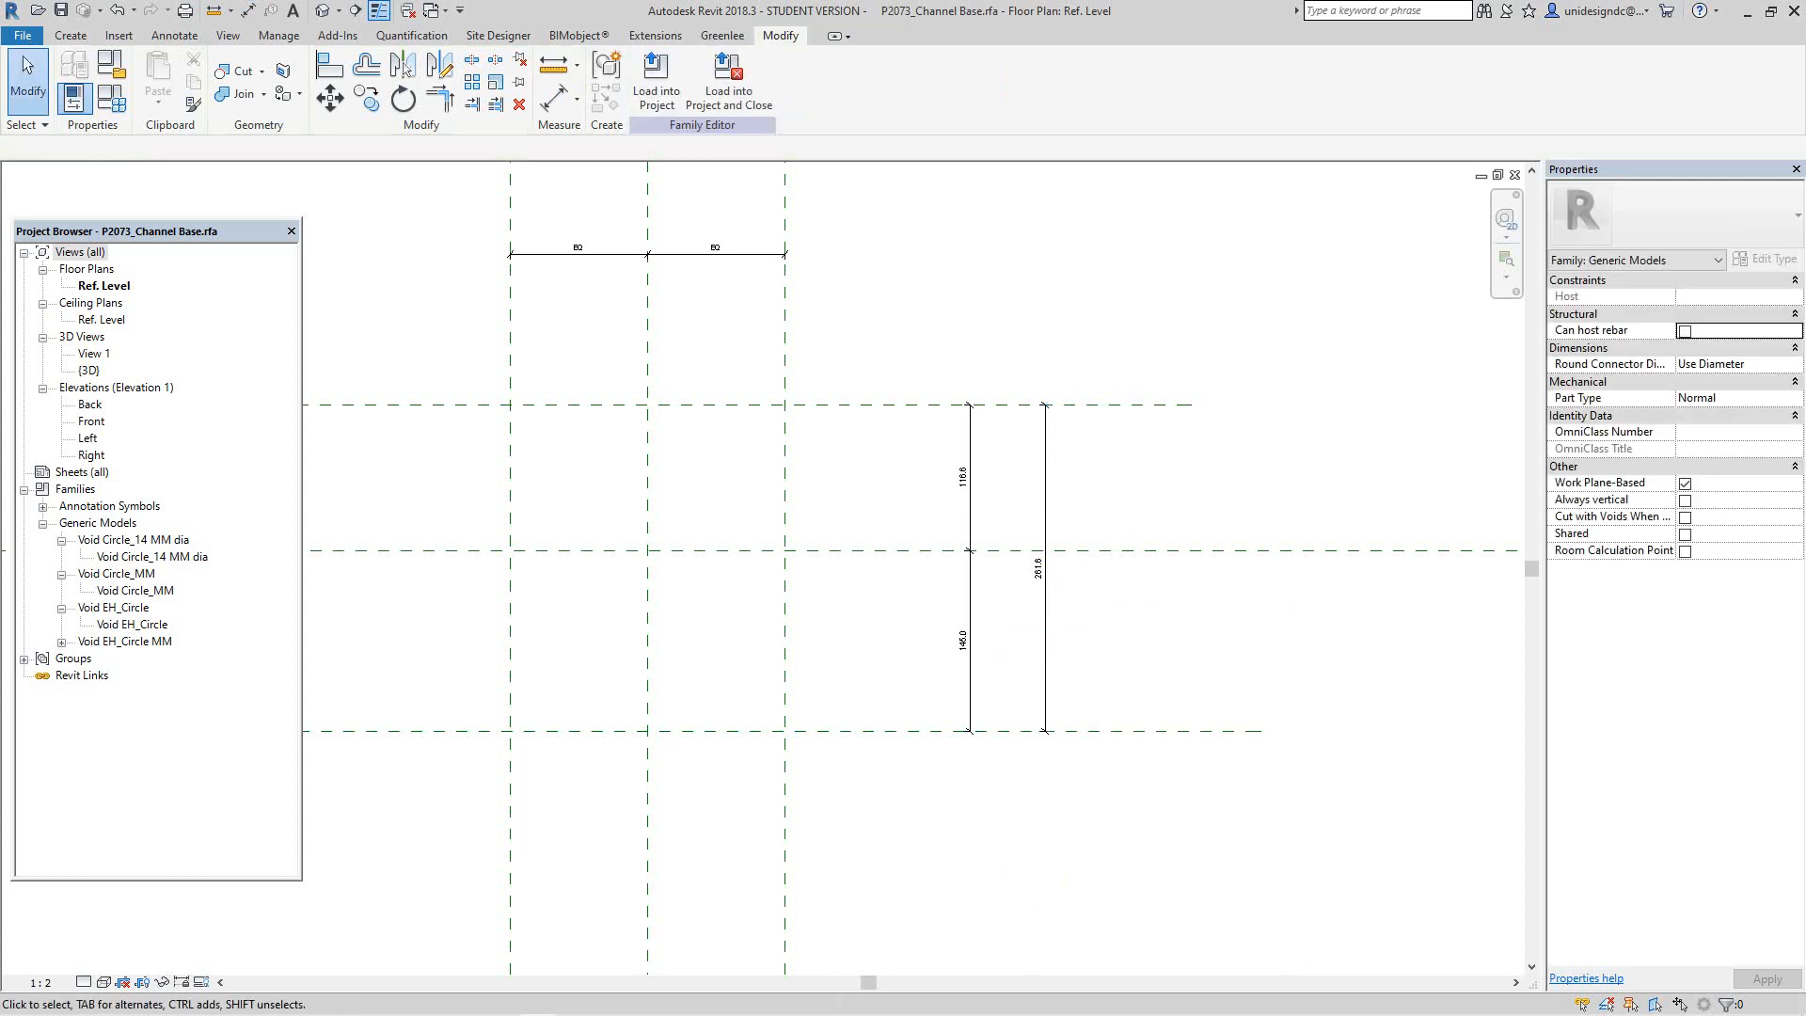
Step: Apply the equality constraint to the chained dimension across the horizontal reference planes
click(970, 616)
click(1001, 569)
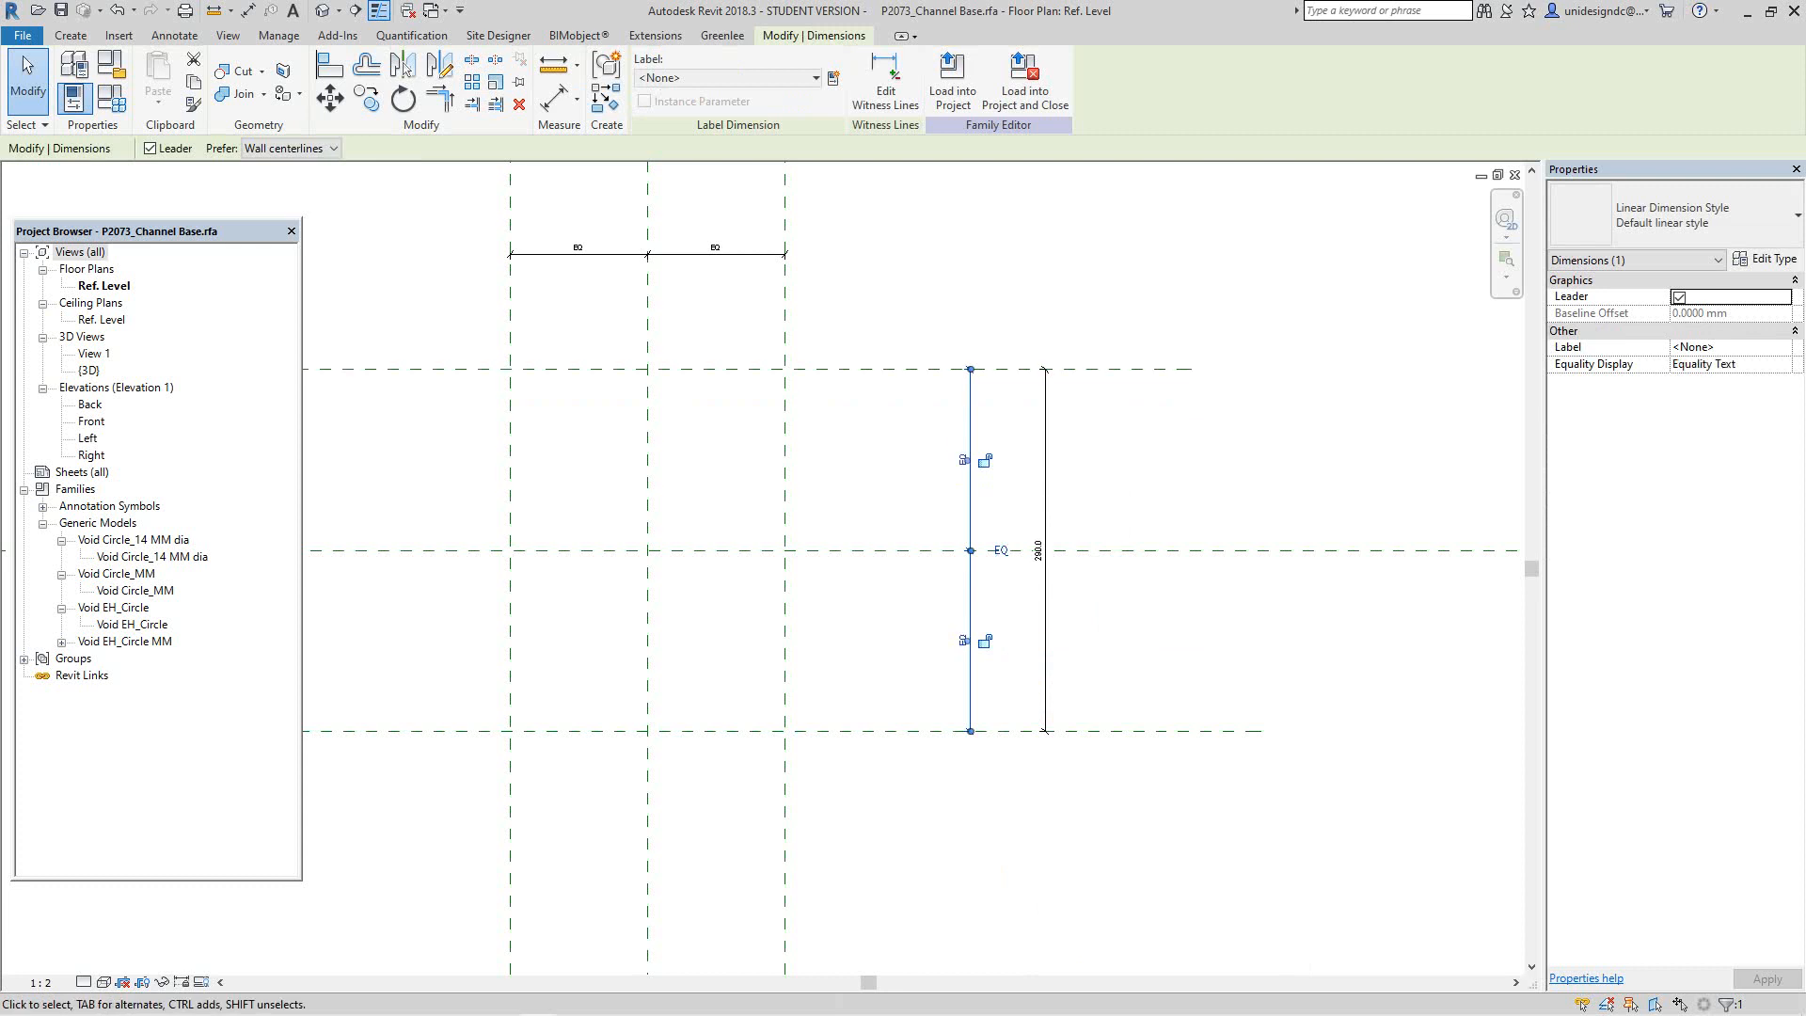
scroll(1003, 566, down, 3)
middle_drag(1003, 567, 1068, 586)
scroll(842, 318, up, 5)
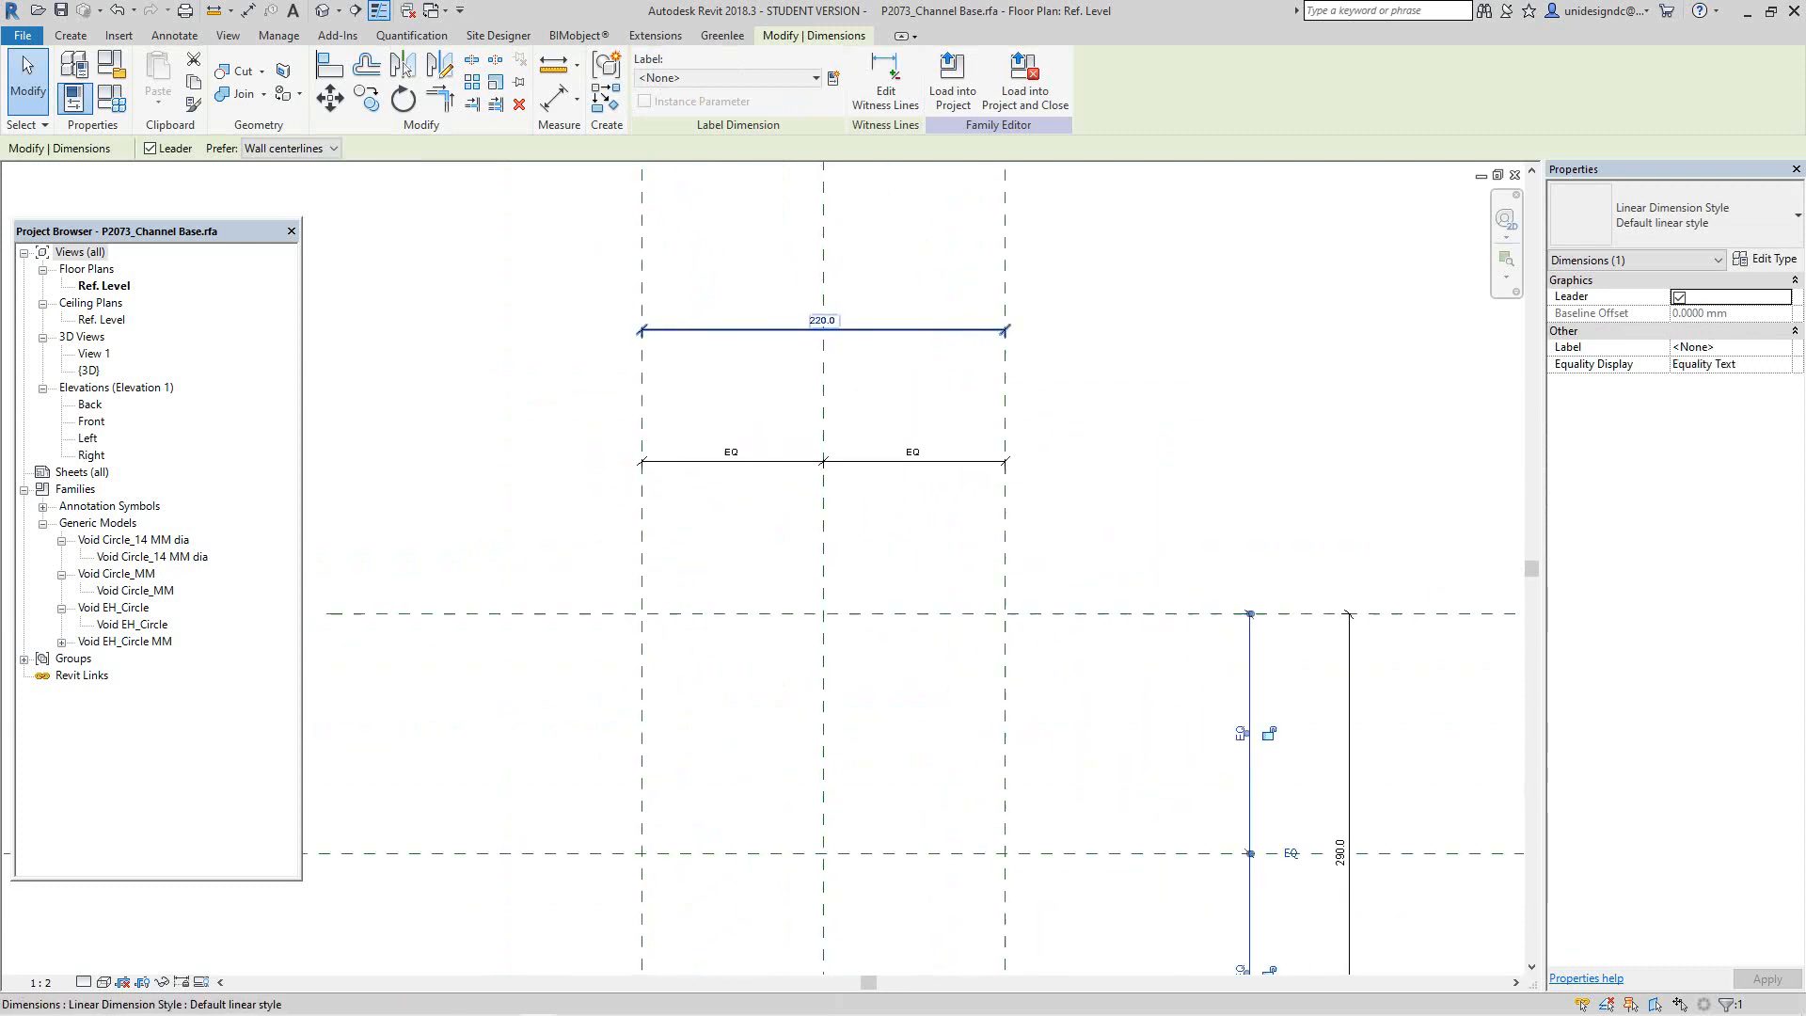
Step: Examine the dimensioned reference planes, check the plate dimensions on the Unistrut P2073 page in Chrome, and return to the Revit floor plan
scroll(845, 451, down, 1)
middle_drag(845, 451, 813, 249)
scroll(866, 546, up, 1)
scroll(865, 536, down, 4)
middle_drag(864, 540, 843, 687)
scroll(843, 691, up, 5)
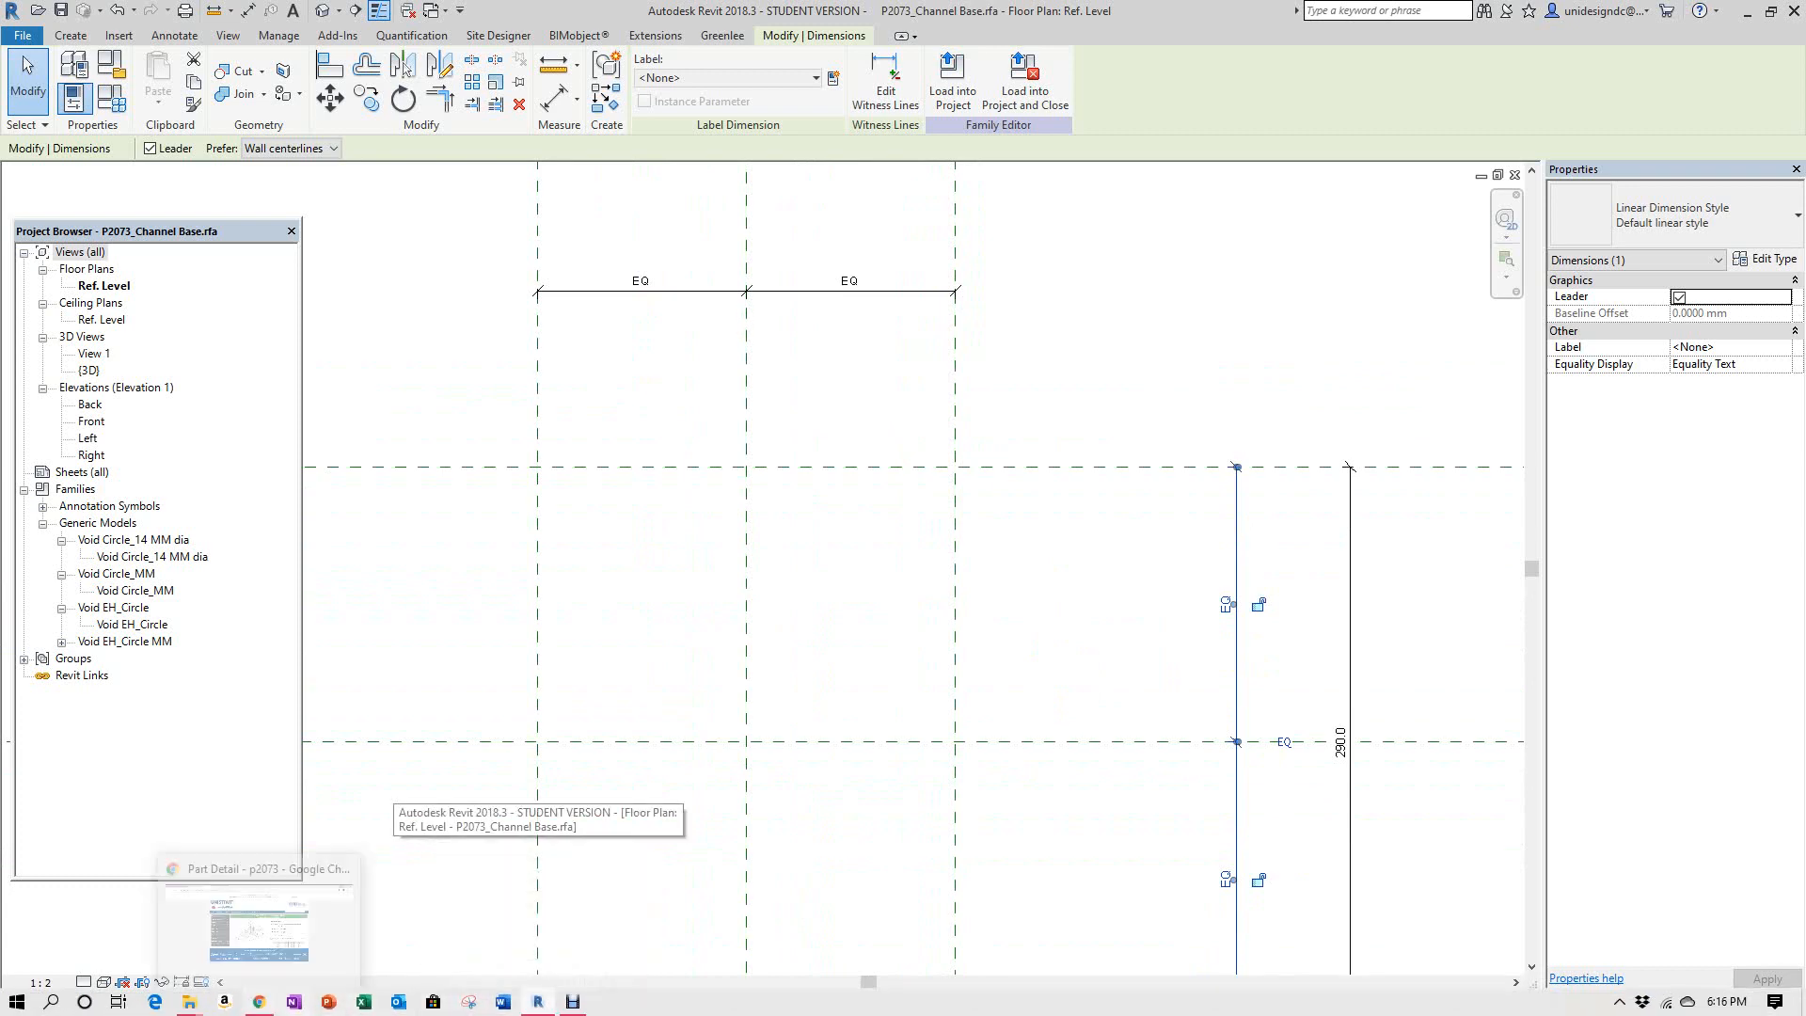
click(259, 1002)
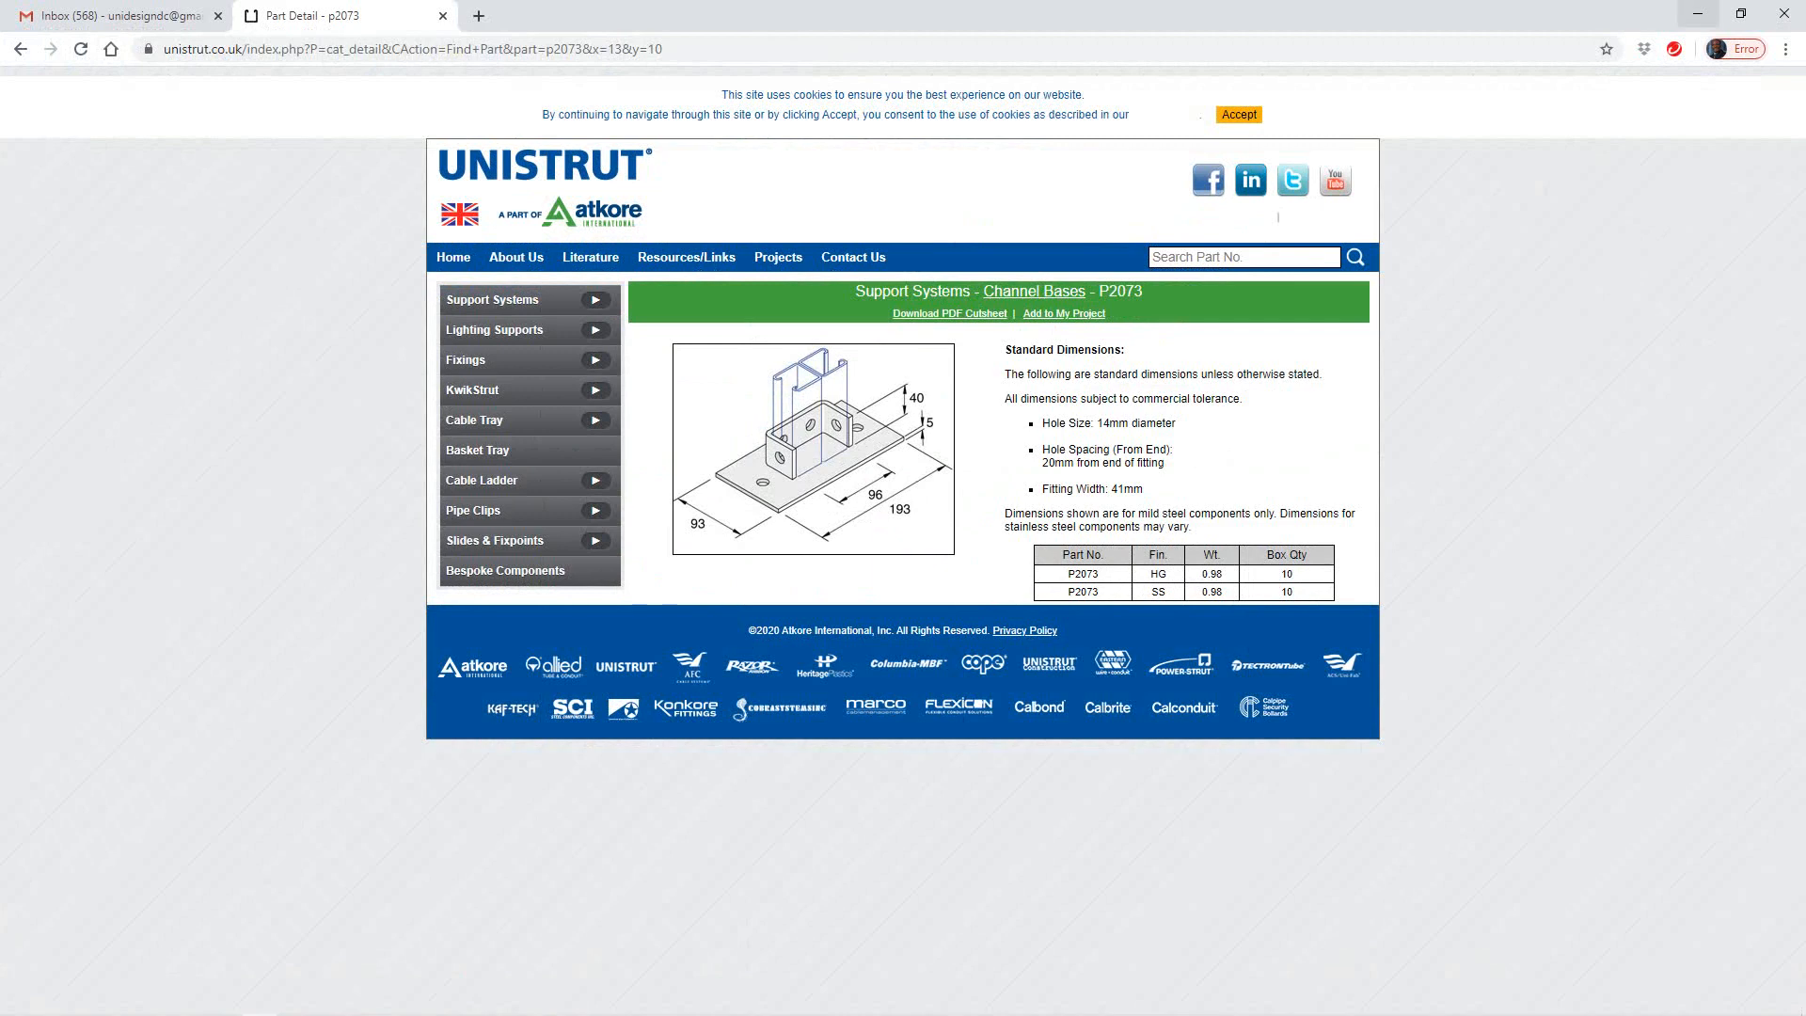
key(alt+Tab)
scroll(781, 591, down, 3)
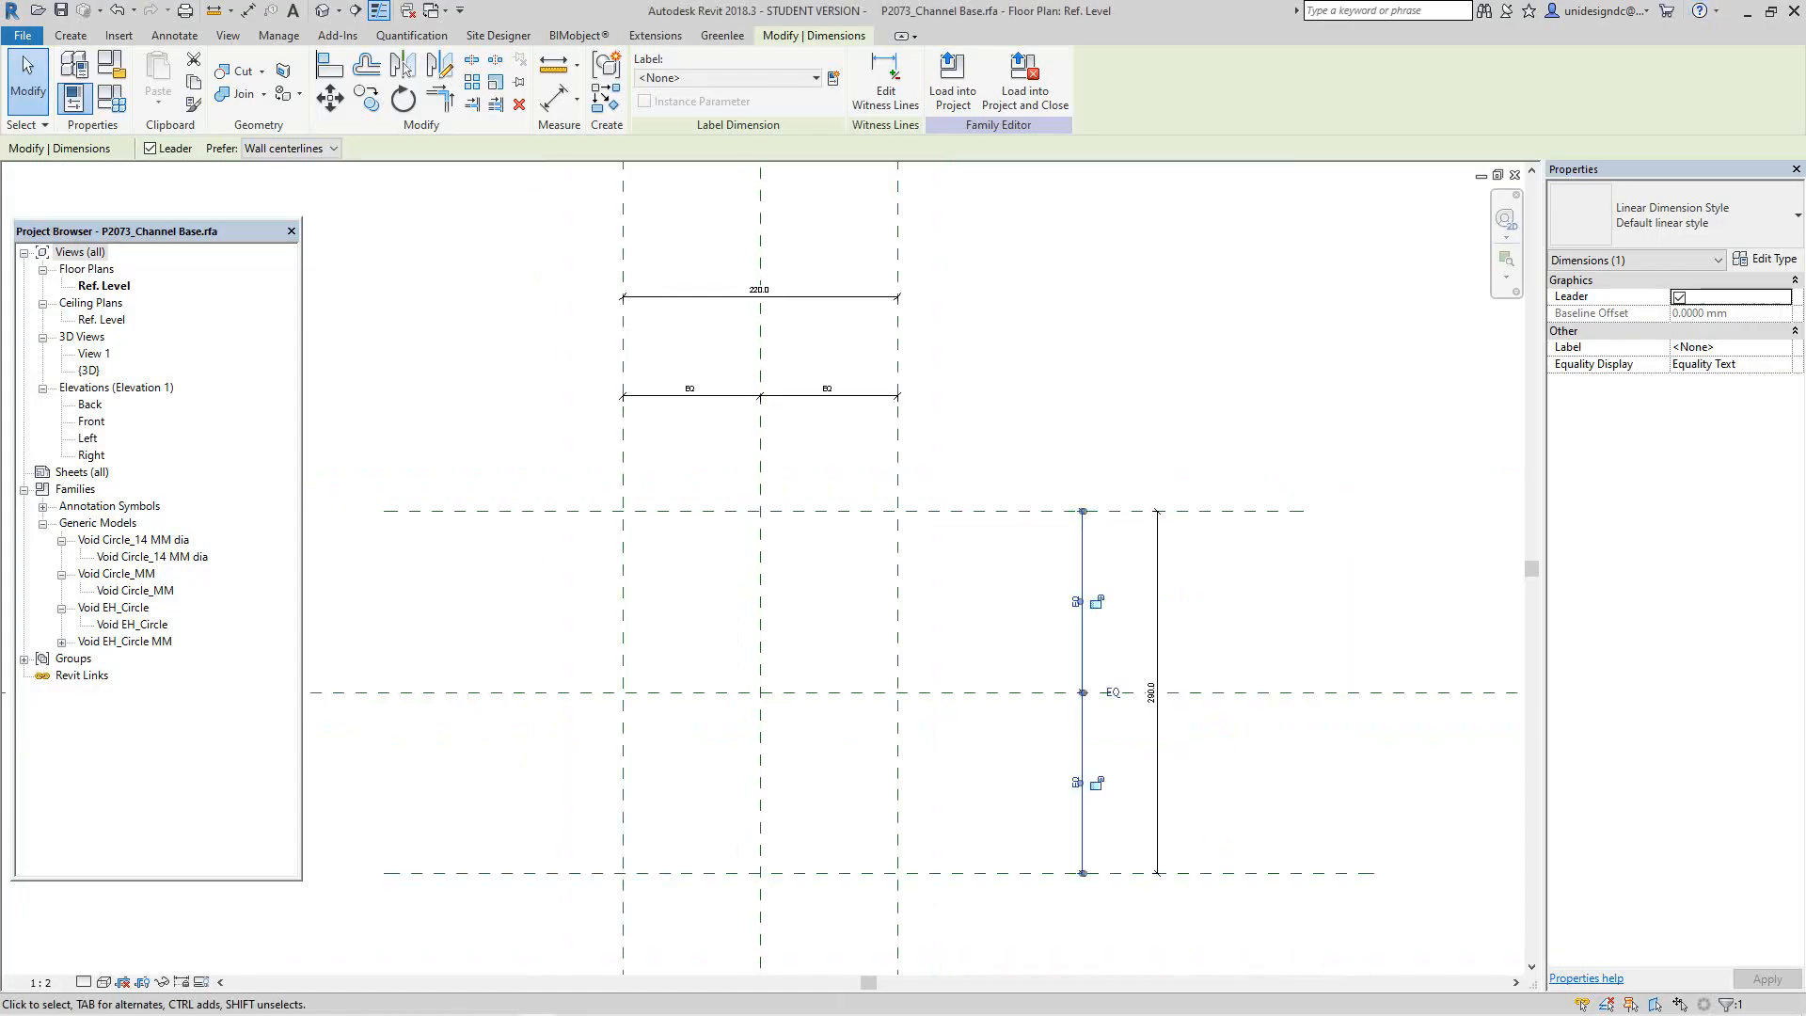
middle_drag(781, 591, 778, 559)
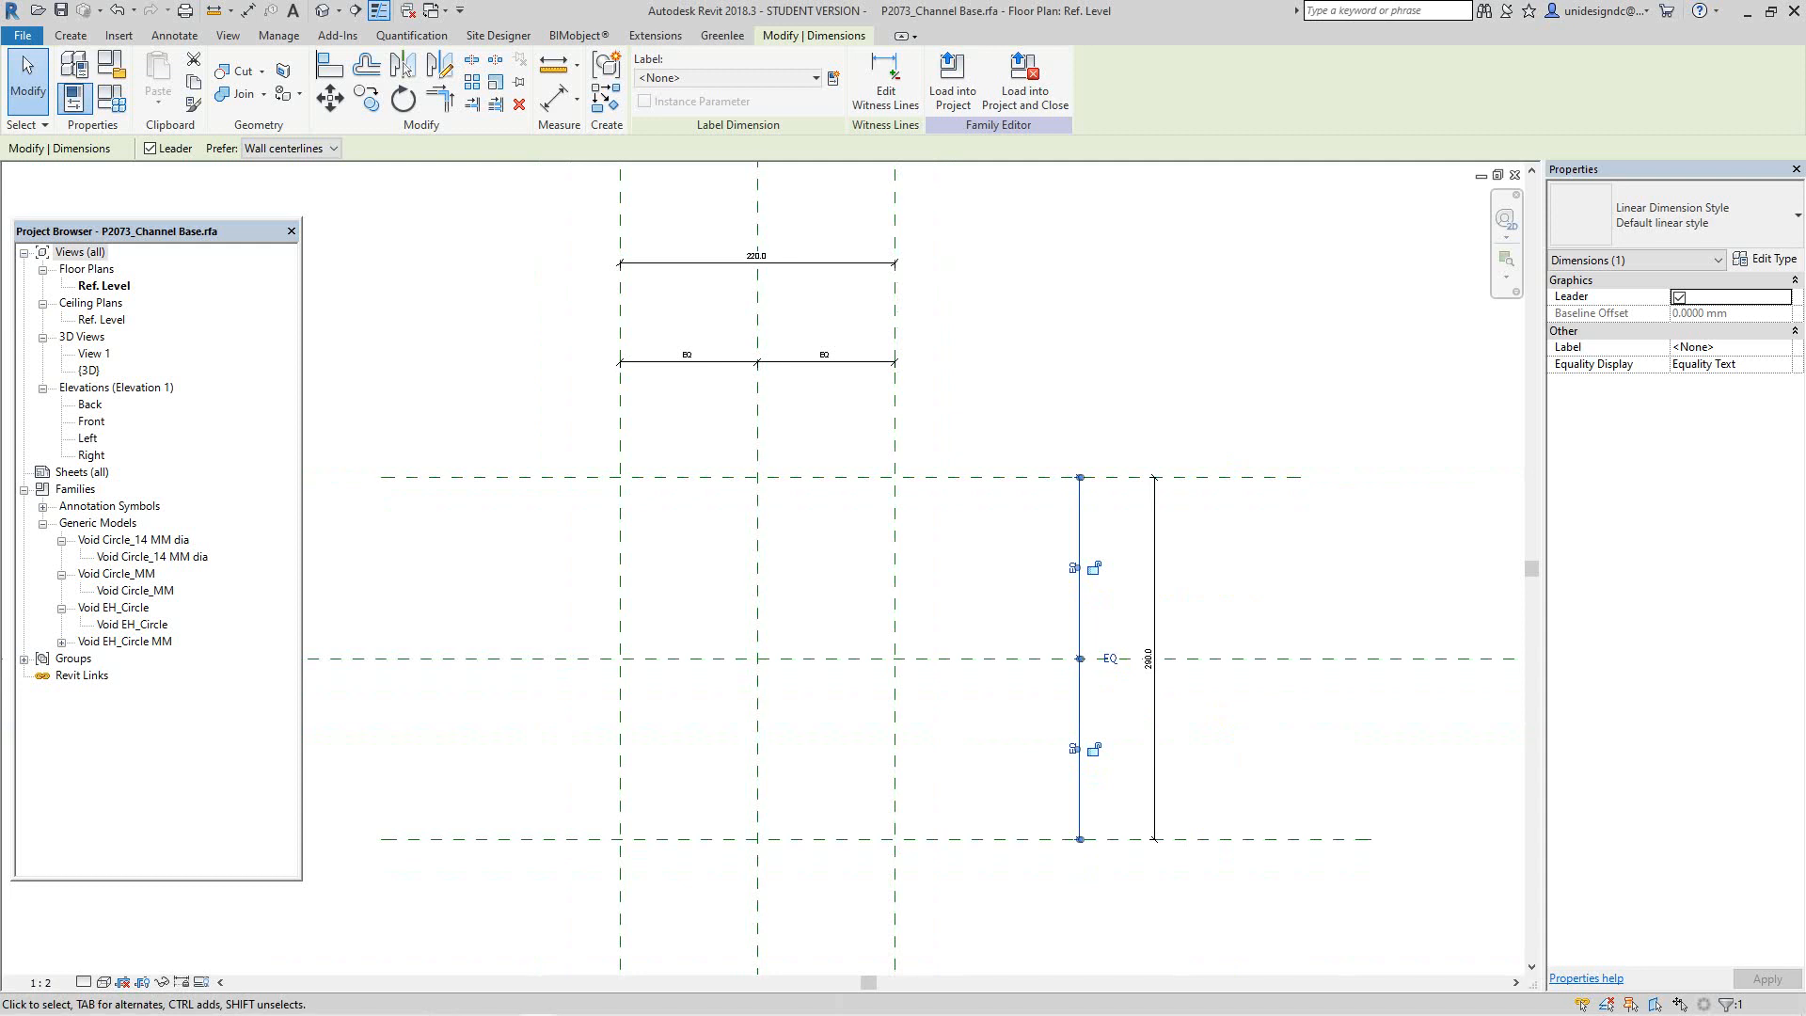
Step: Label the overall dimension between the outer vertical reference planes with a new type family parameter named Width
scroll(809, 299, up, 4)
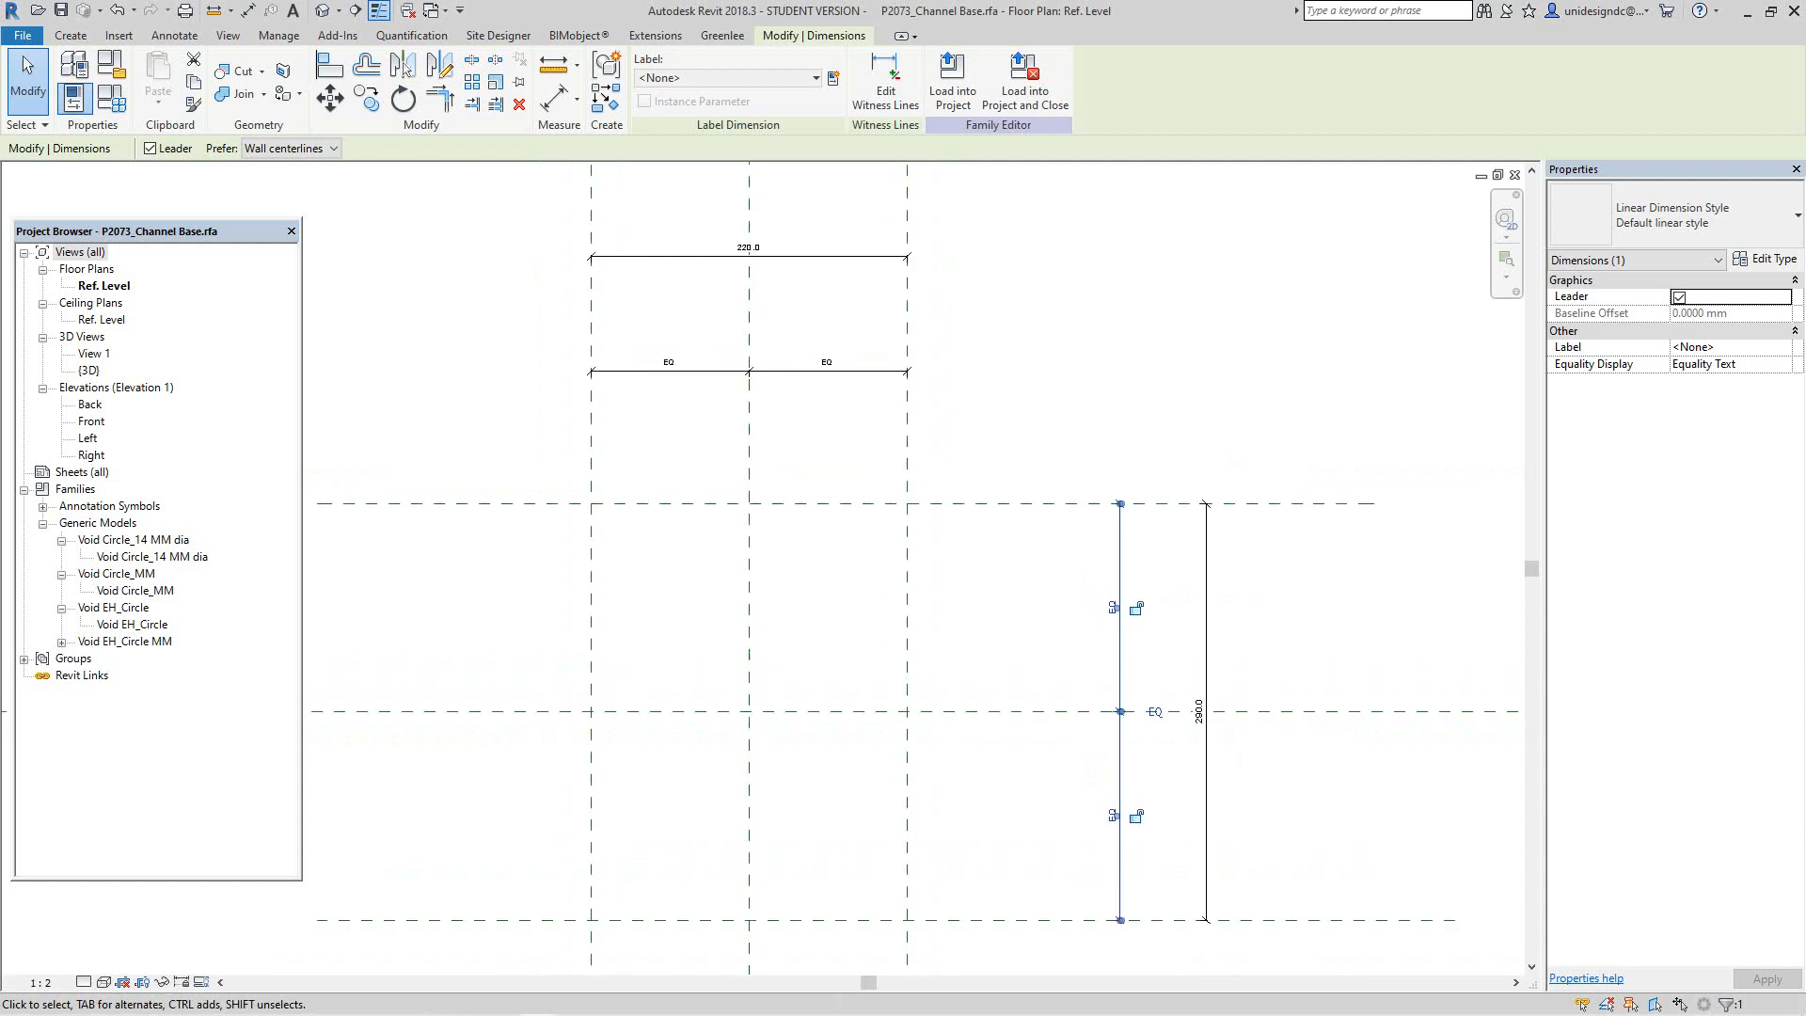
middle_drag(809, 299, 806, 629)
click(753, 564)
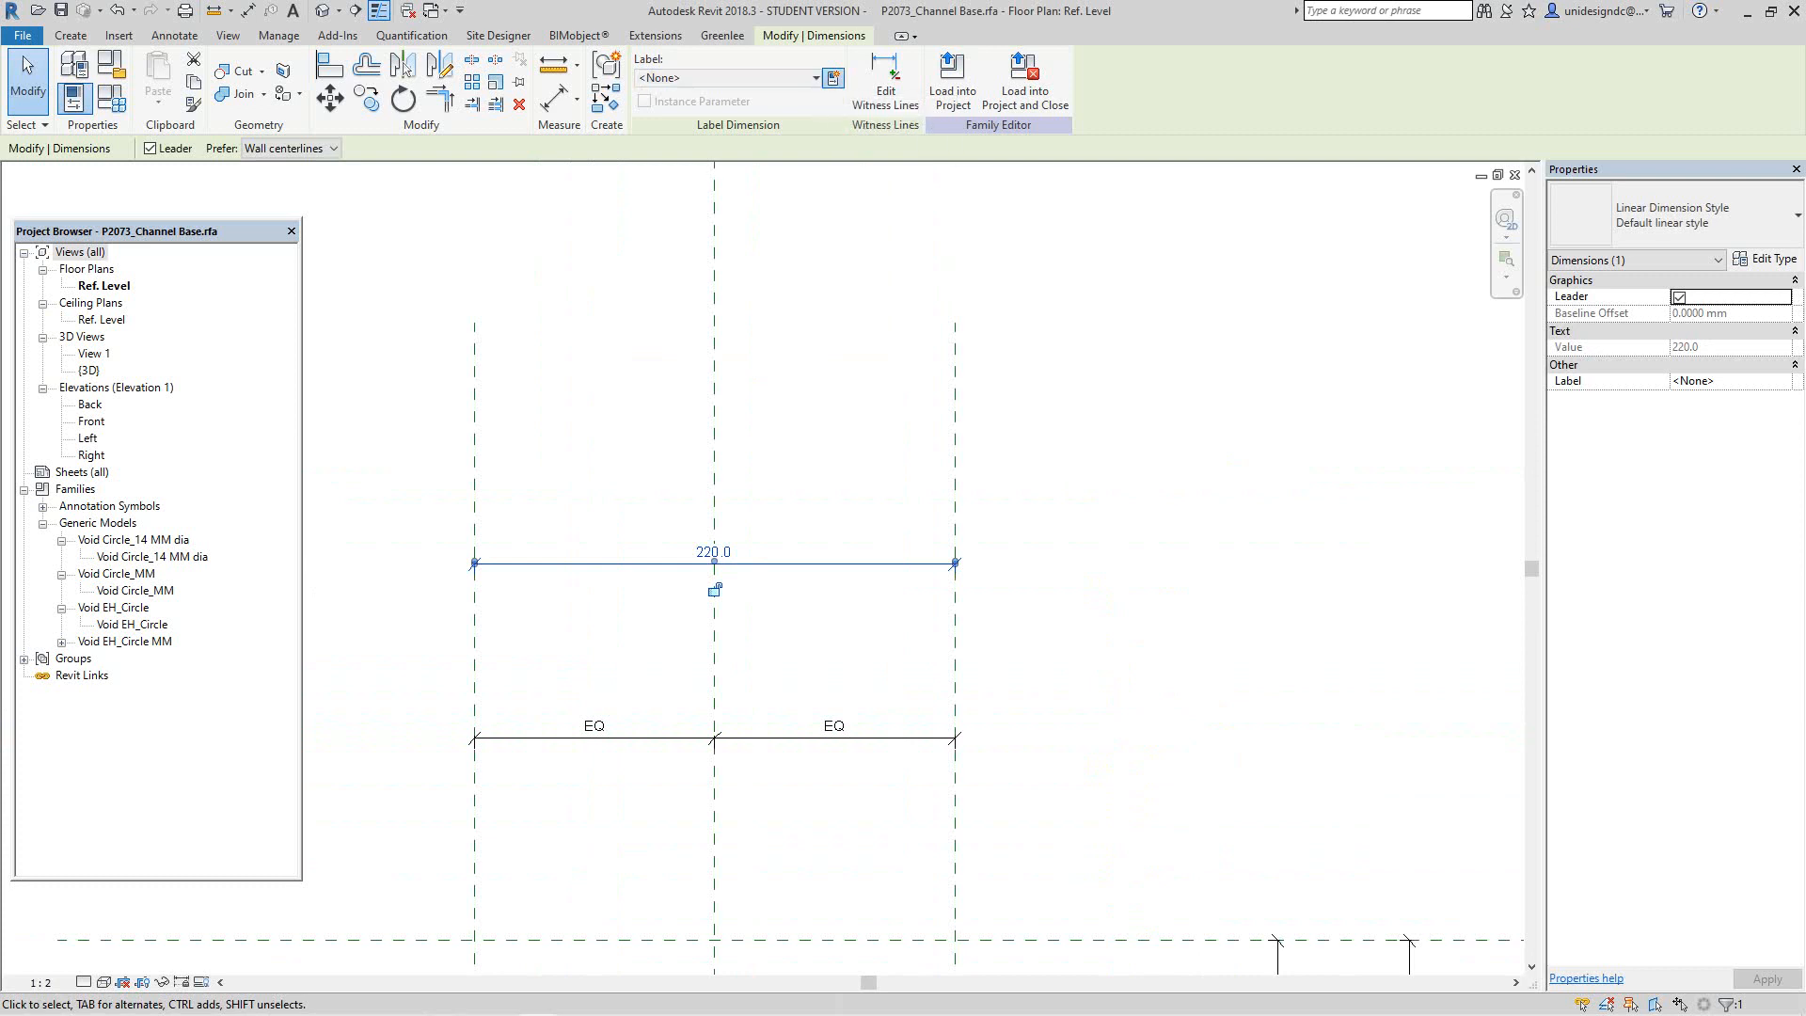
click(833, 78)
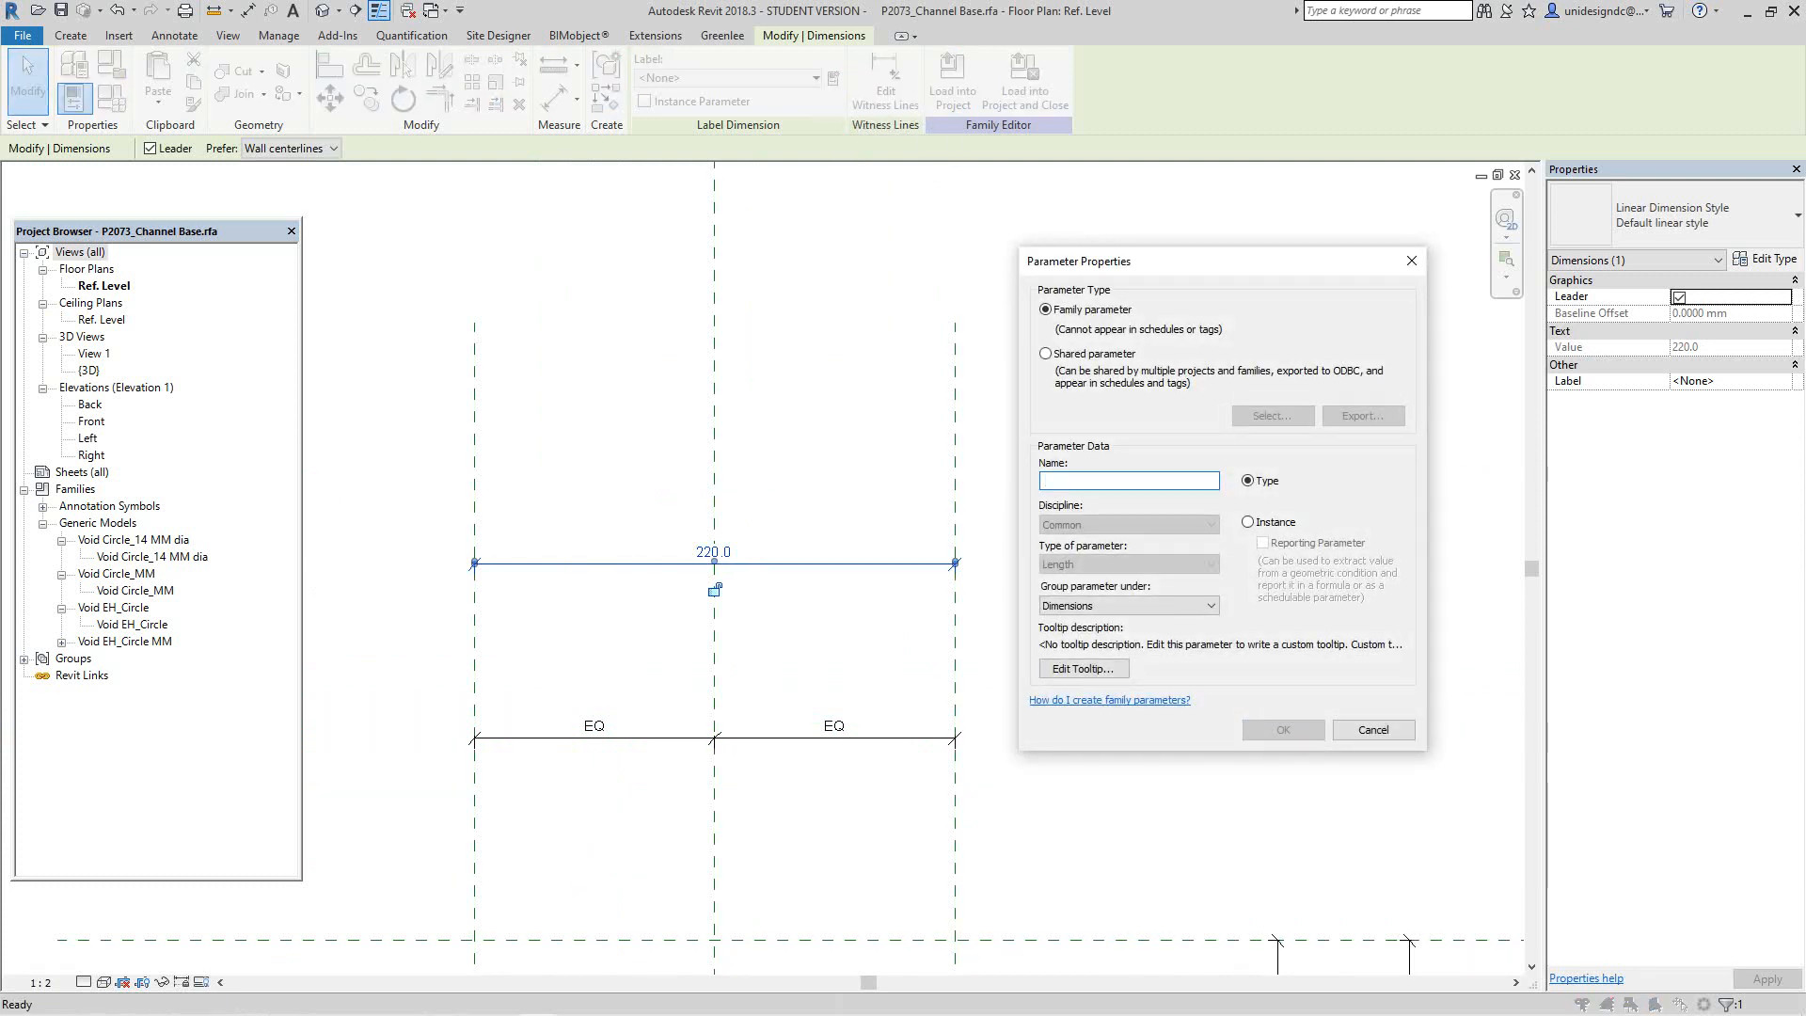
text(Width)
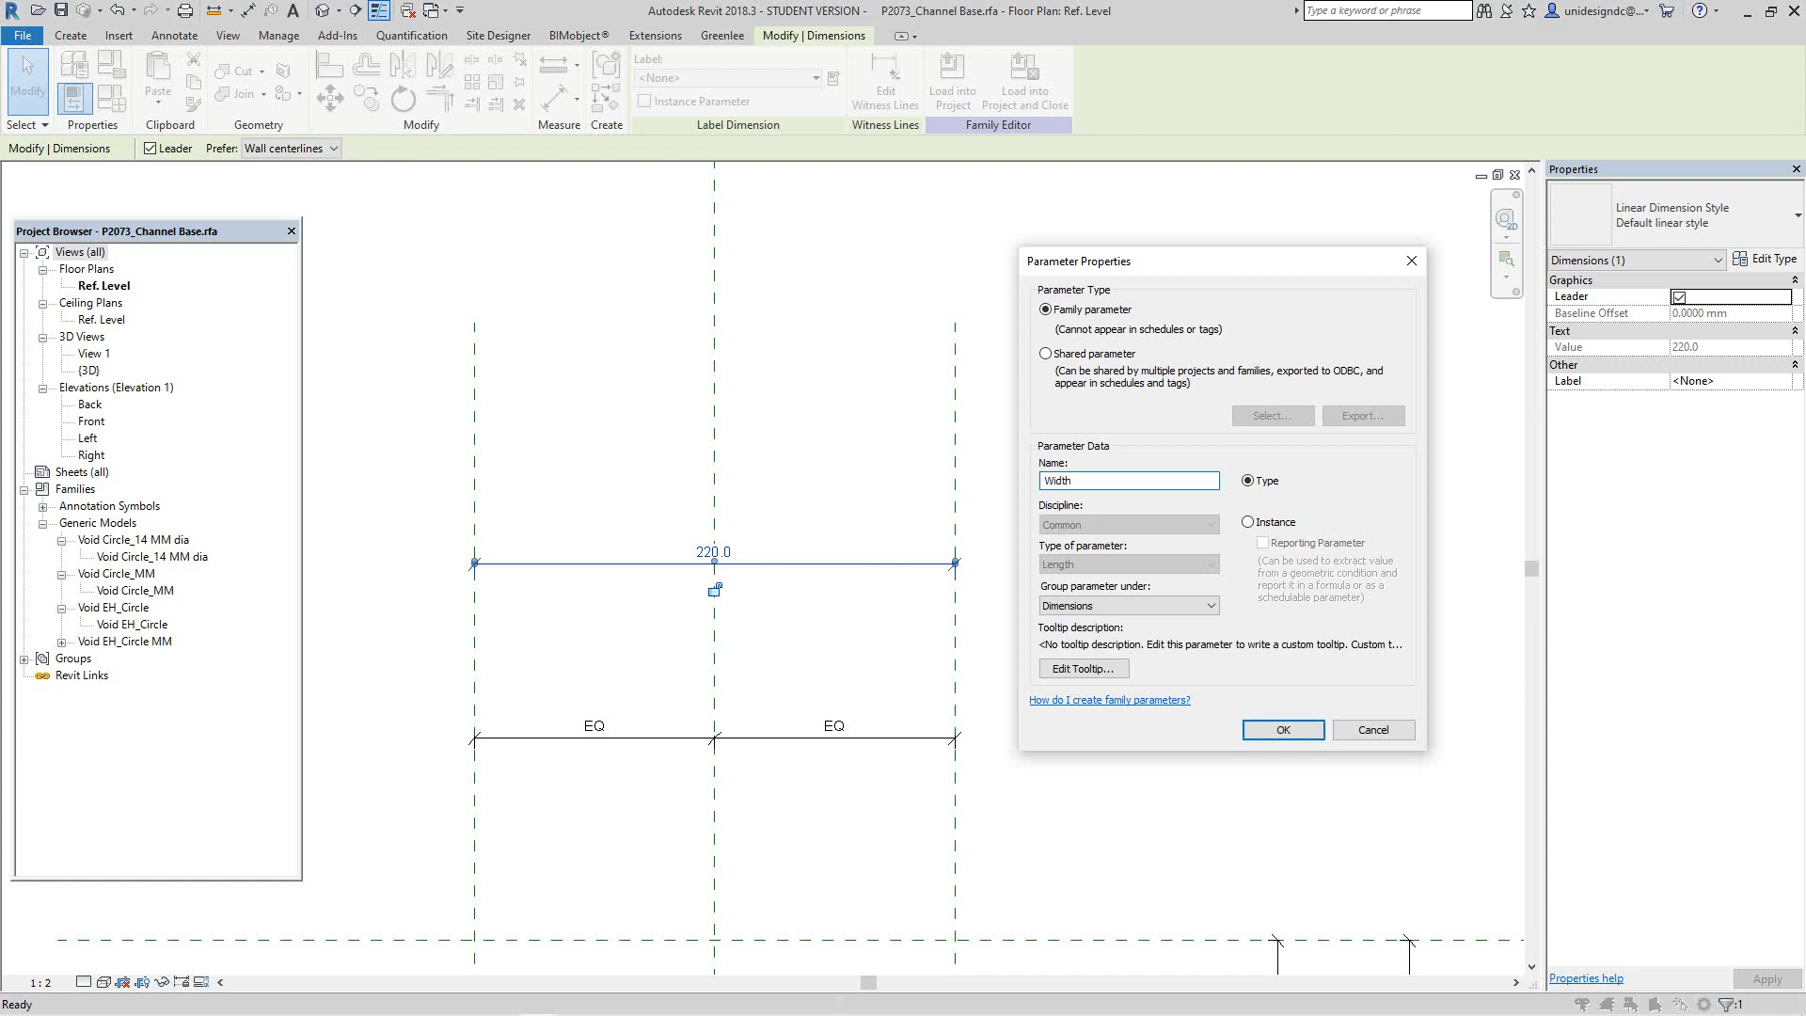
key(Return)
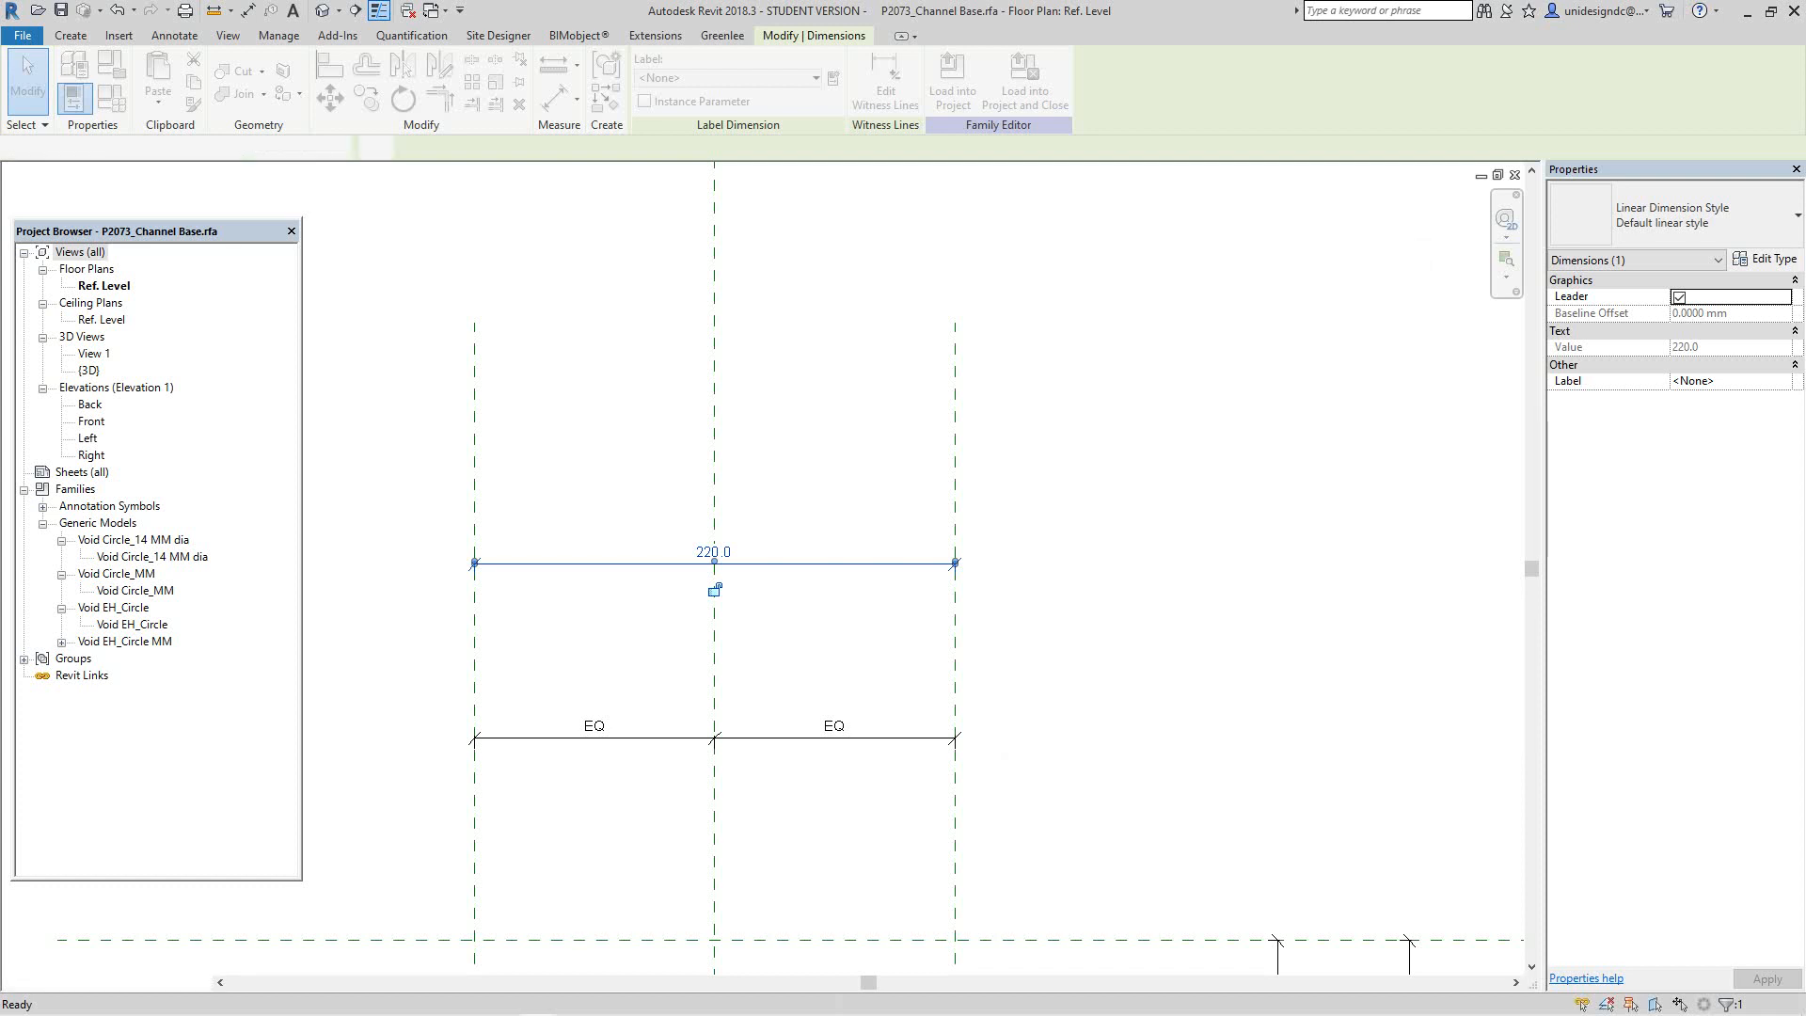
key(Escape)
Step: Label the overall dimension between the outer horizontal reference planes with a new type family parameter named Depth
scroll(714, 527, down, 1)
middle_drag(714, 527, 594, 183)
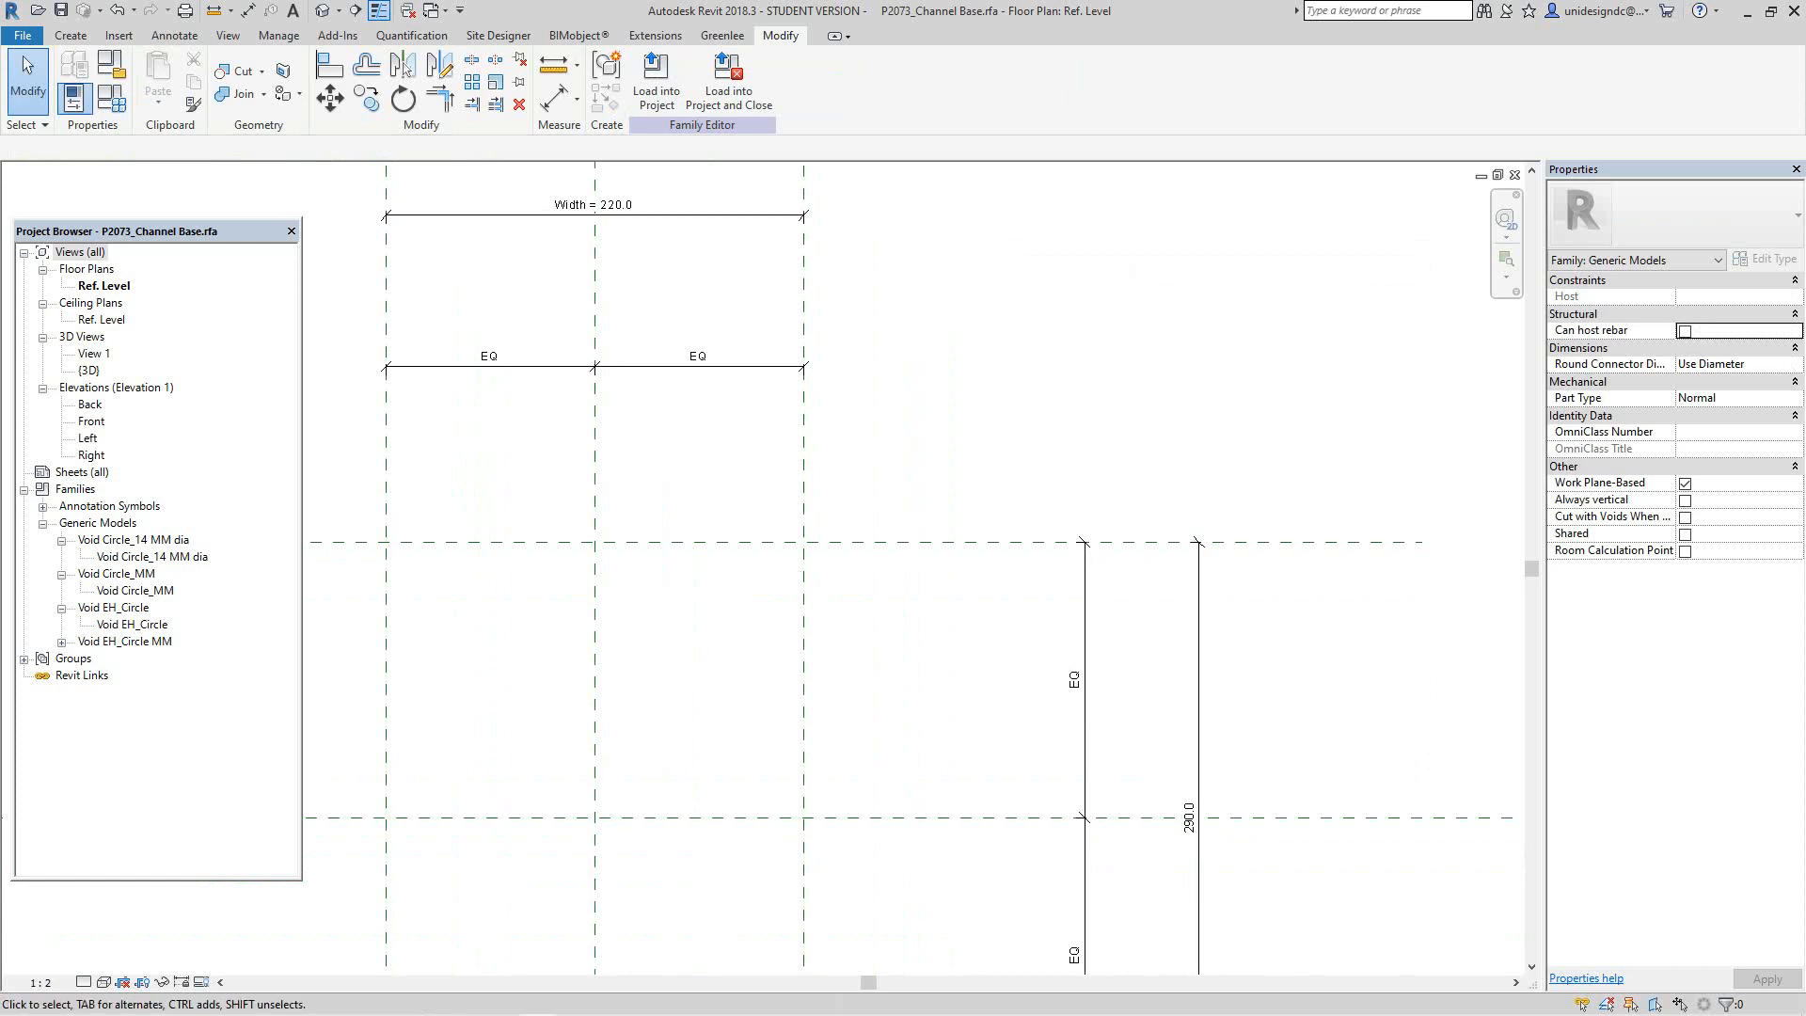
click(1191, 817)
scroll(944, 217, down, 3)
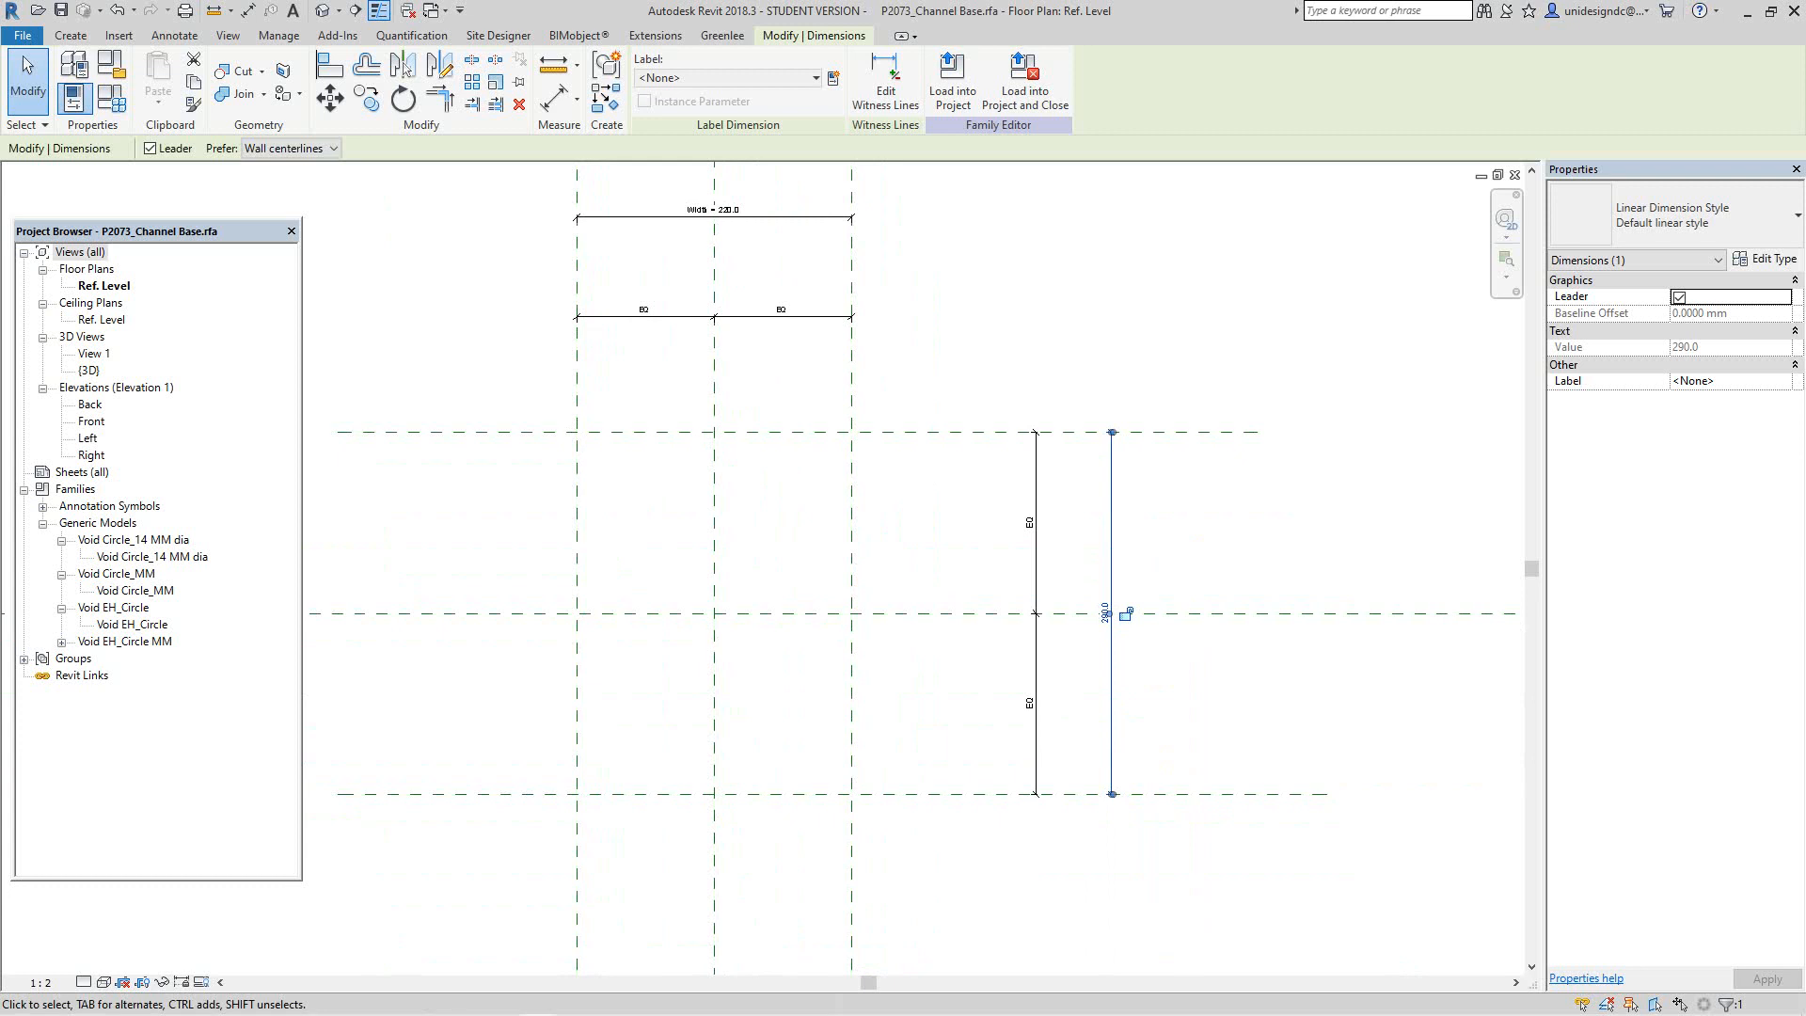
key(e)
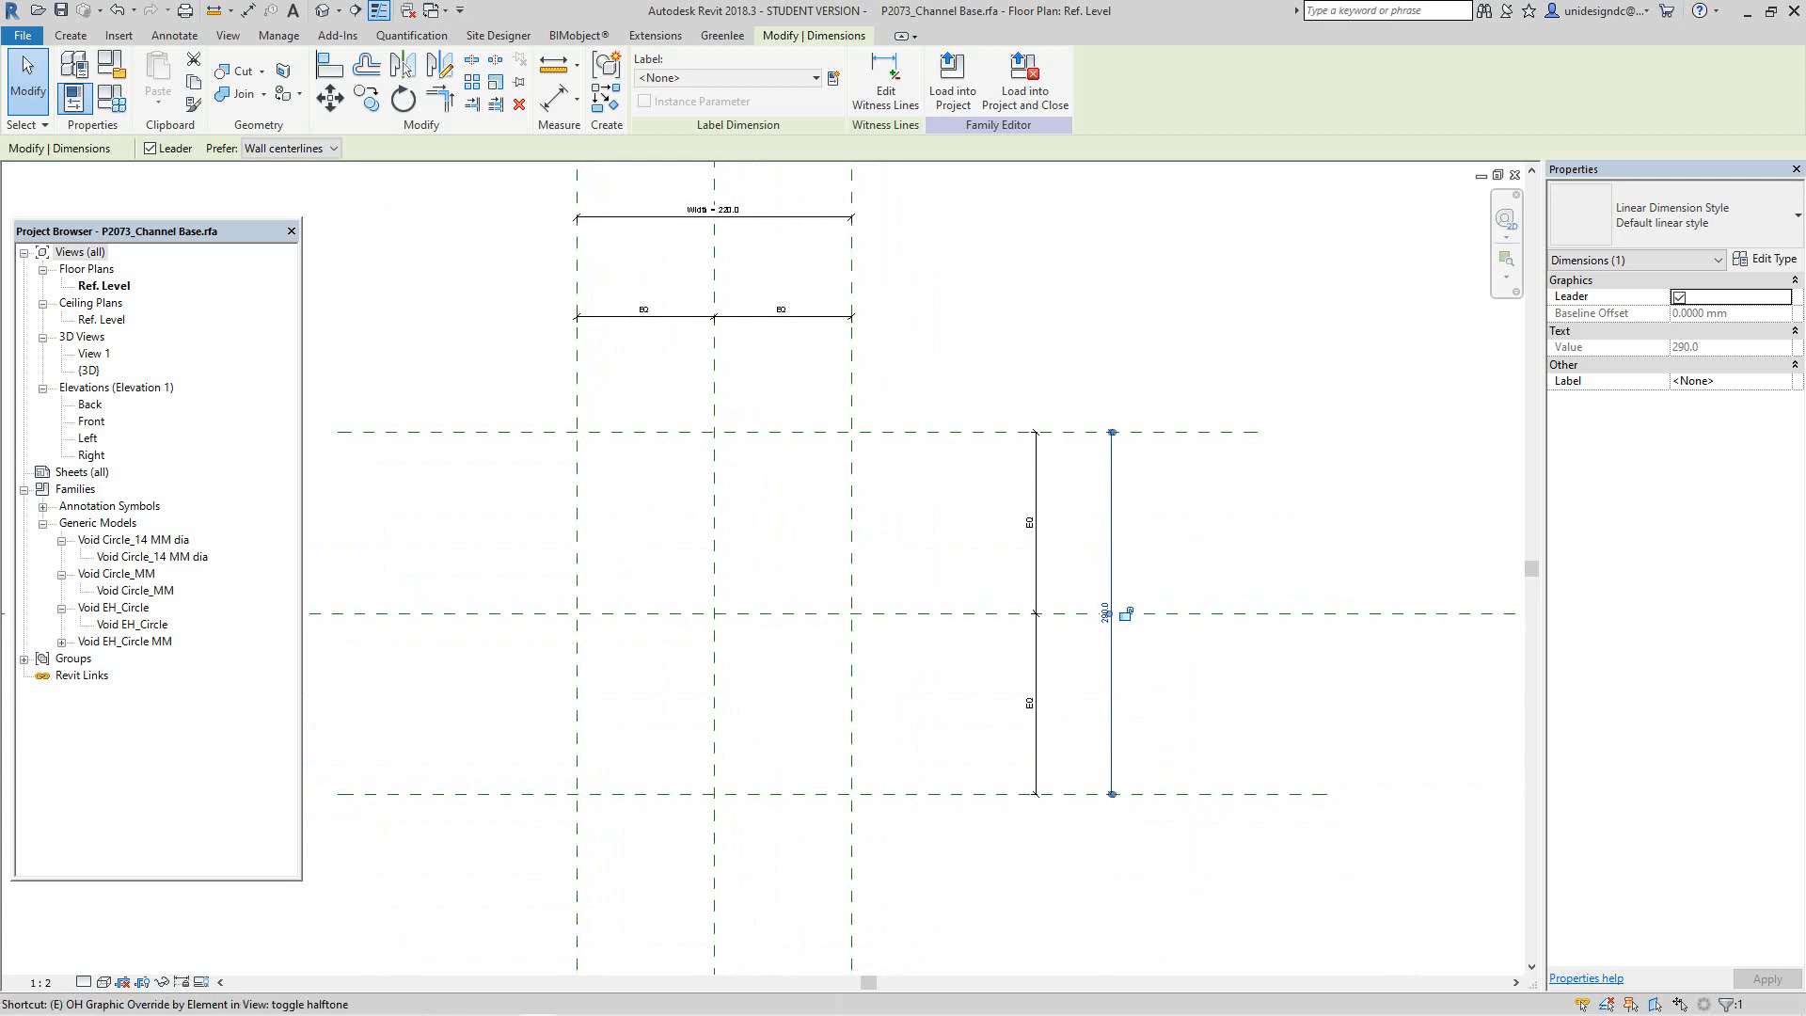
key(Escape)
click(1110, 613)
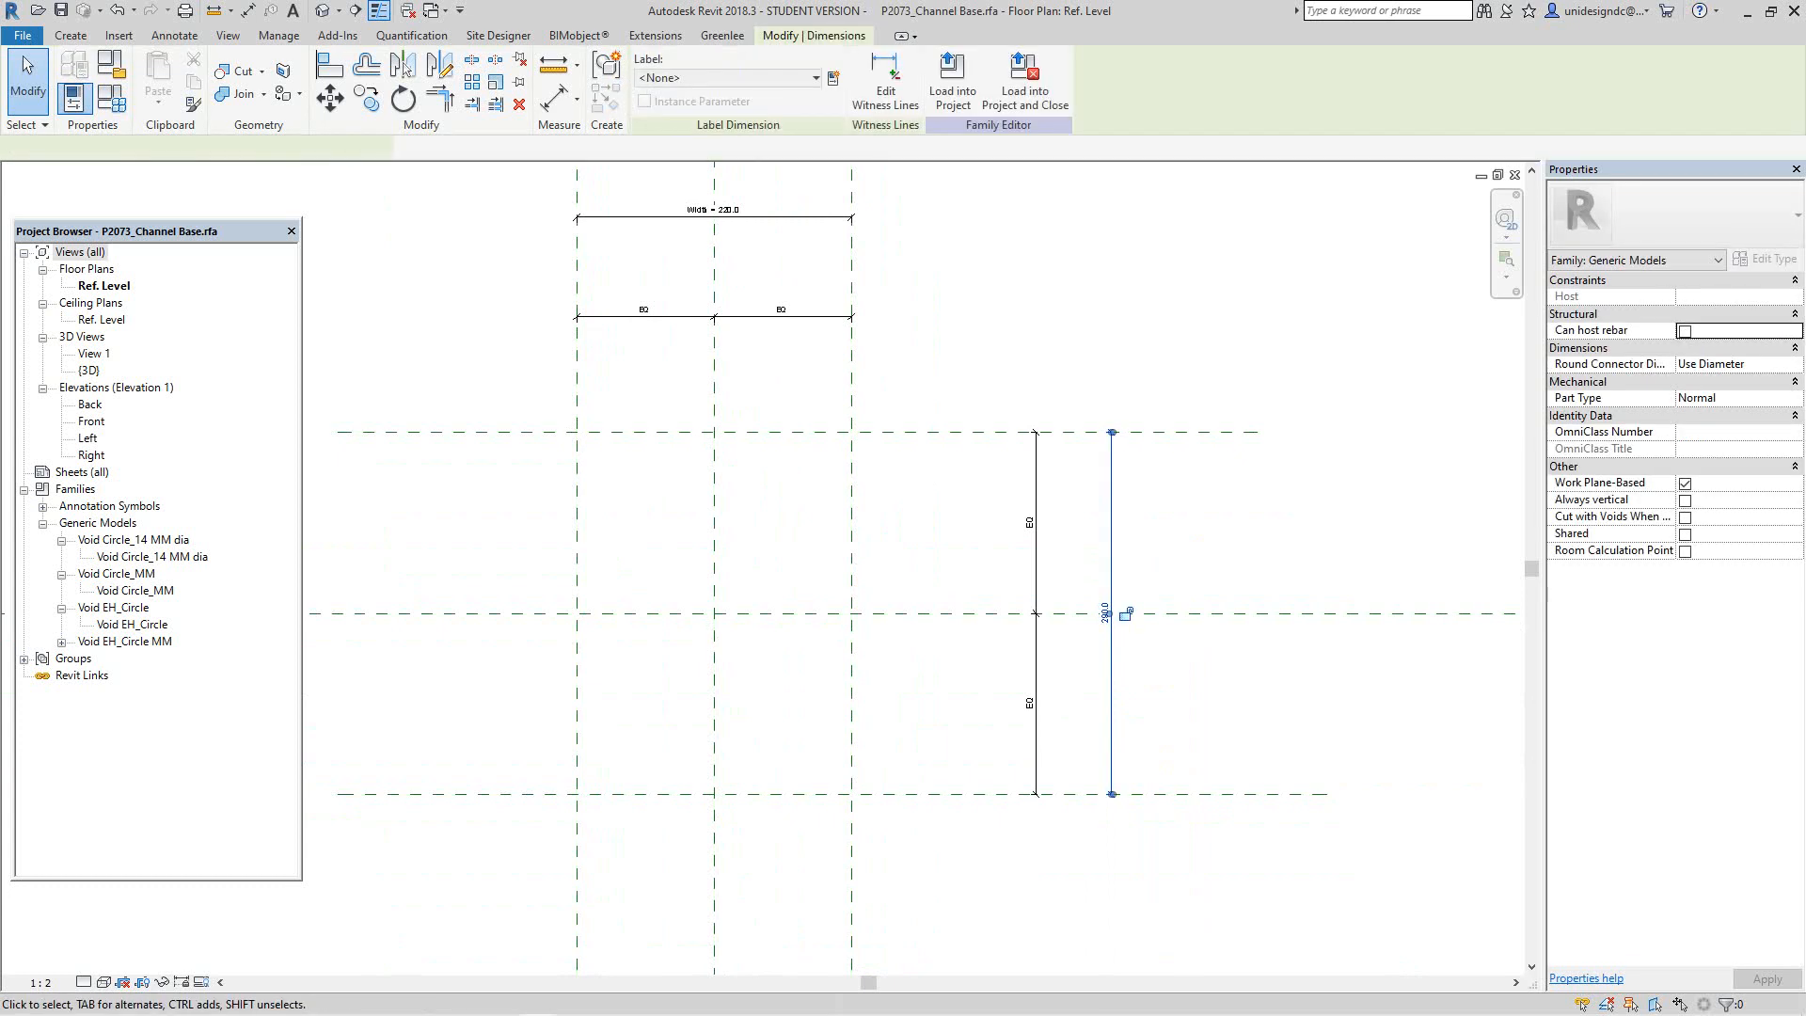
click(834, 79)
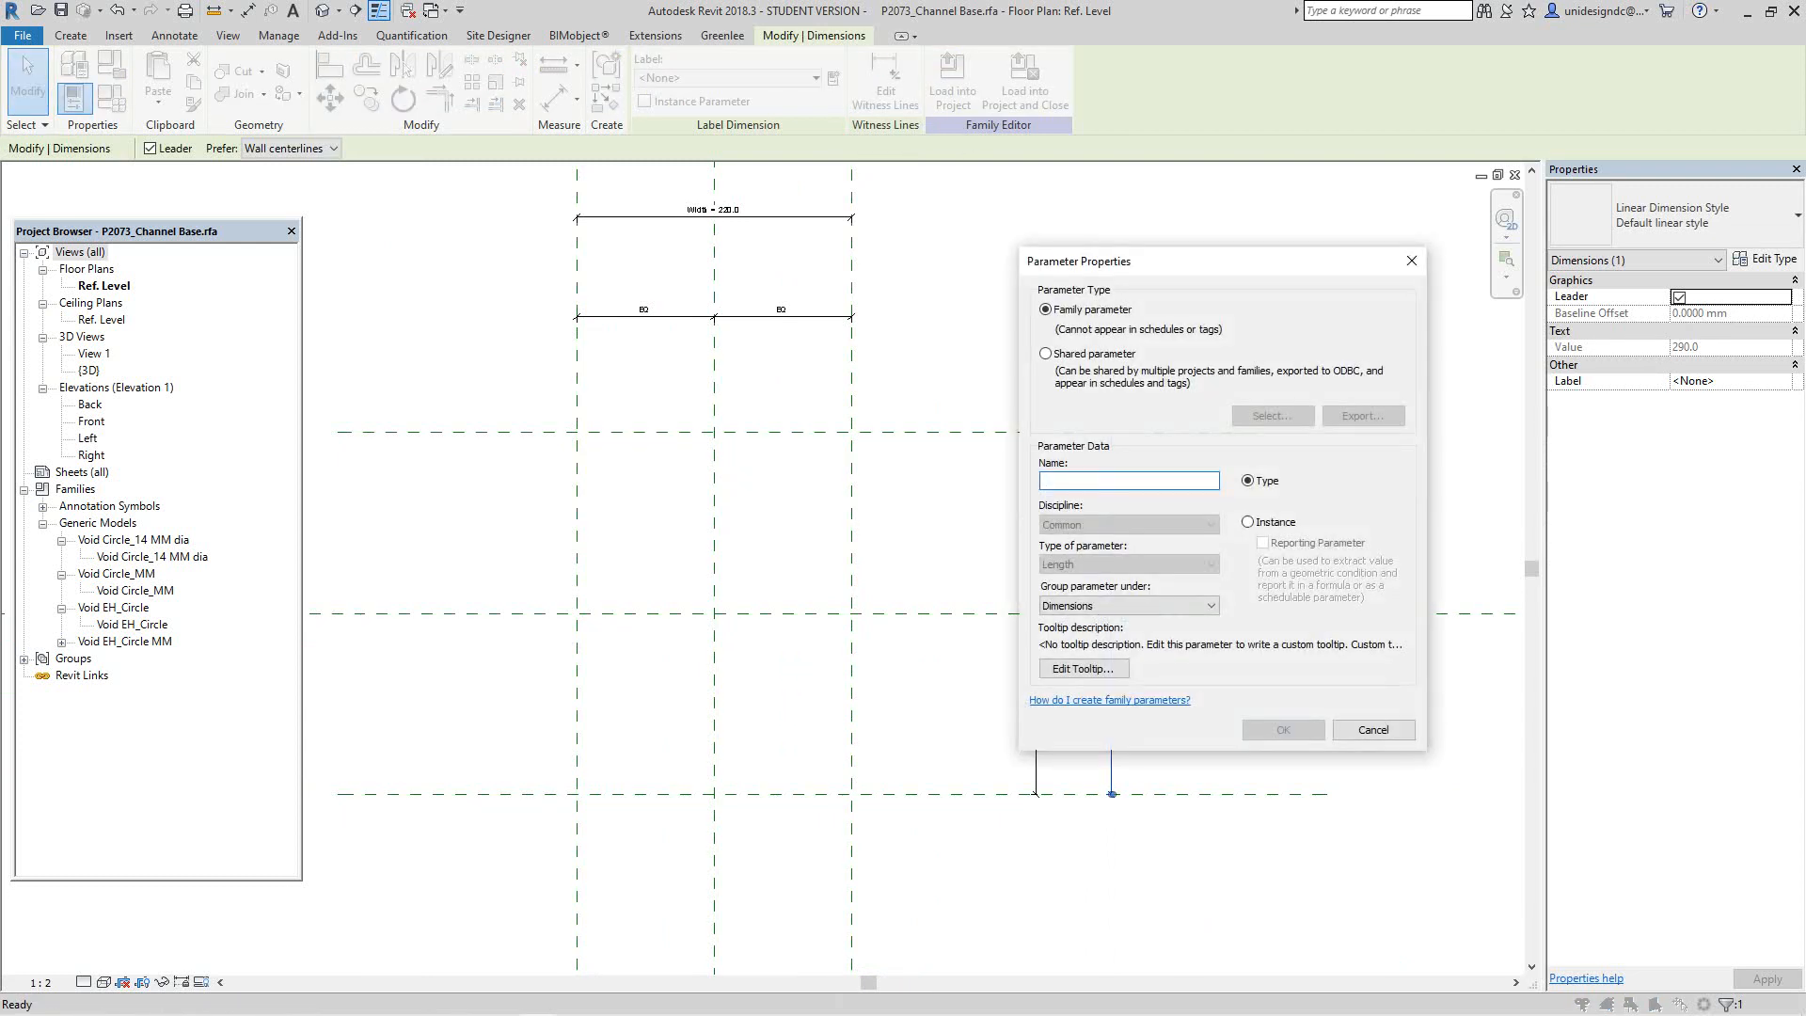
text(Depth)
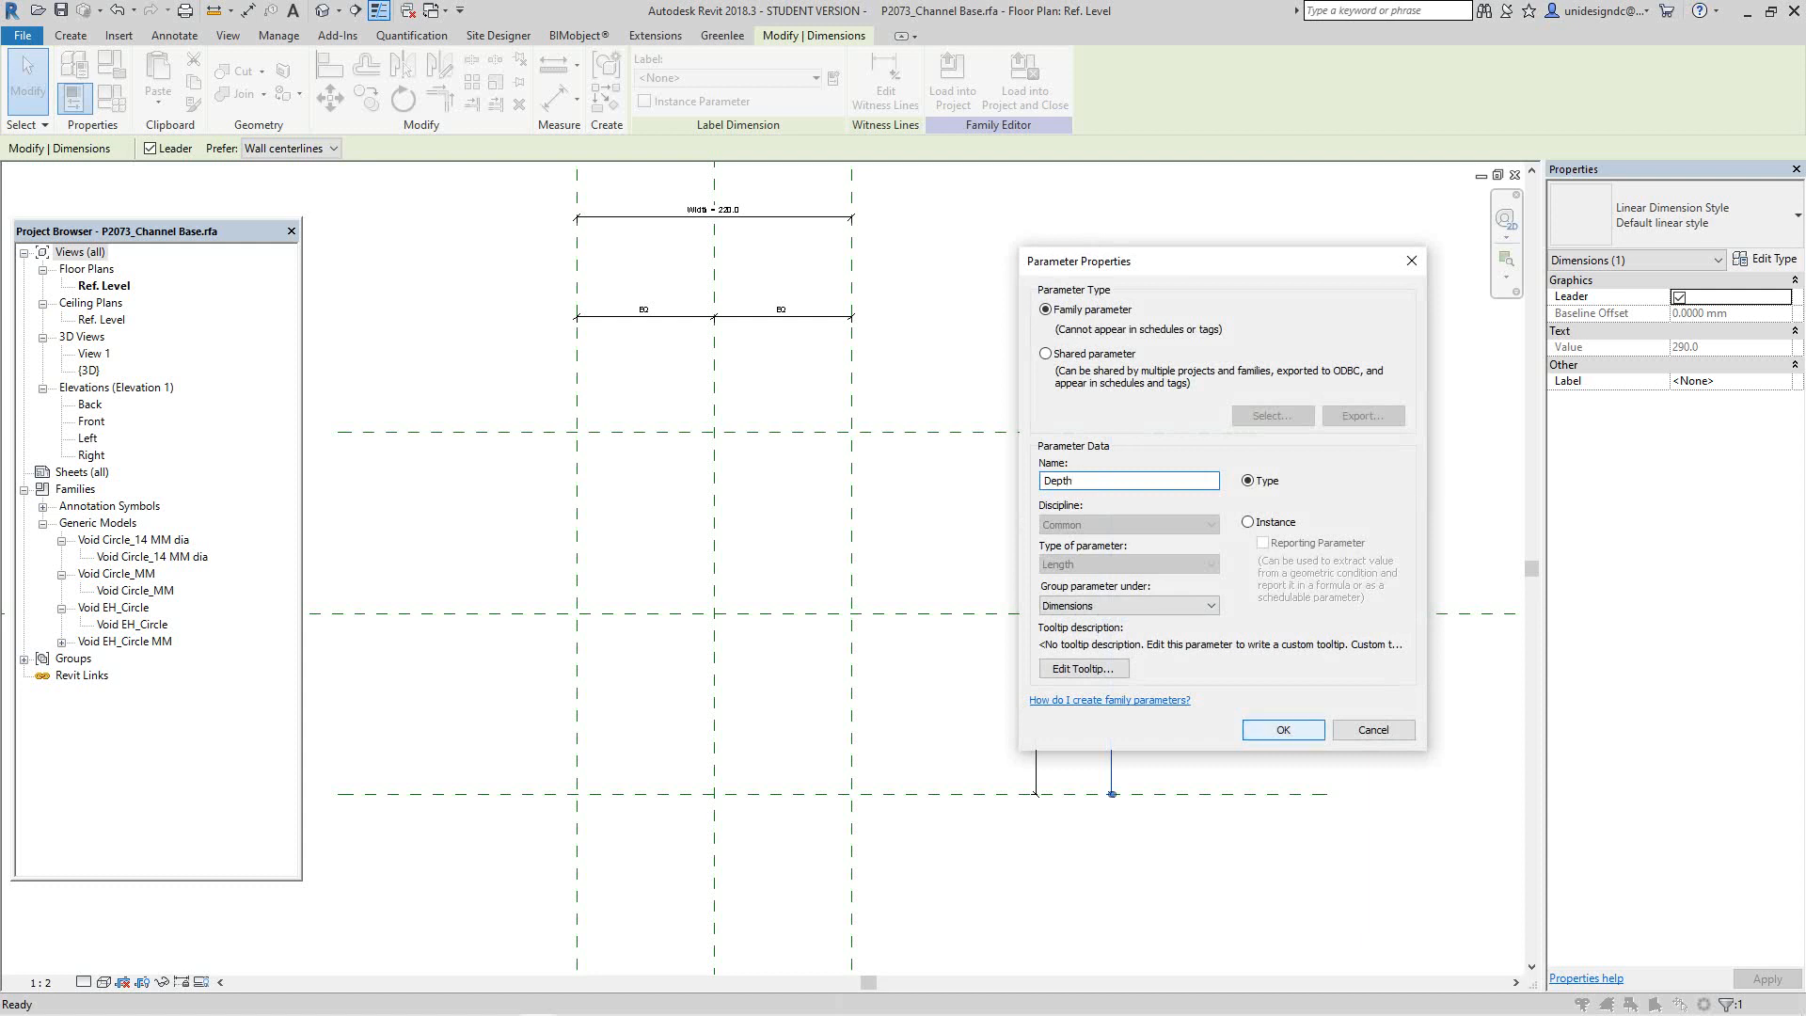
key(Return)
key(Escape)
Step: Review the labelled dimensions, check the plate dimensions on the Unistrut P2073 page in Chrome, and return to the Revit floor plan
scroll(1120, 648, up, 2)
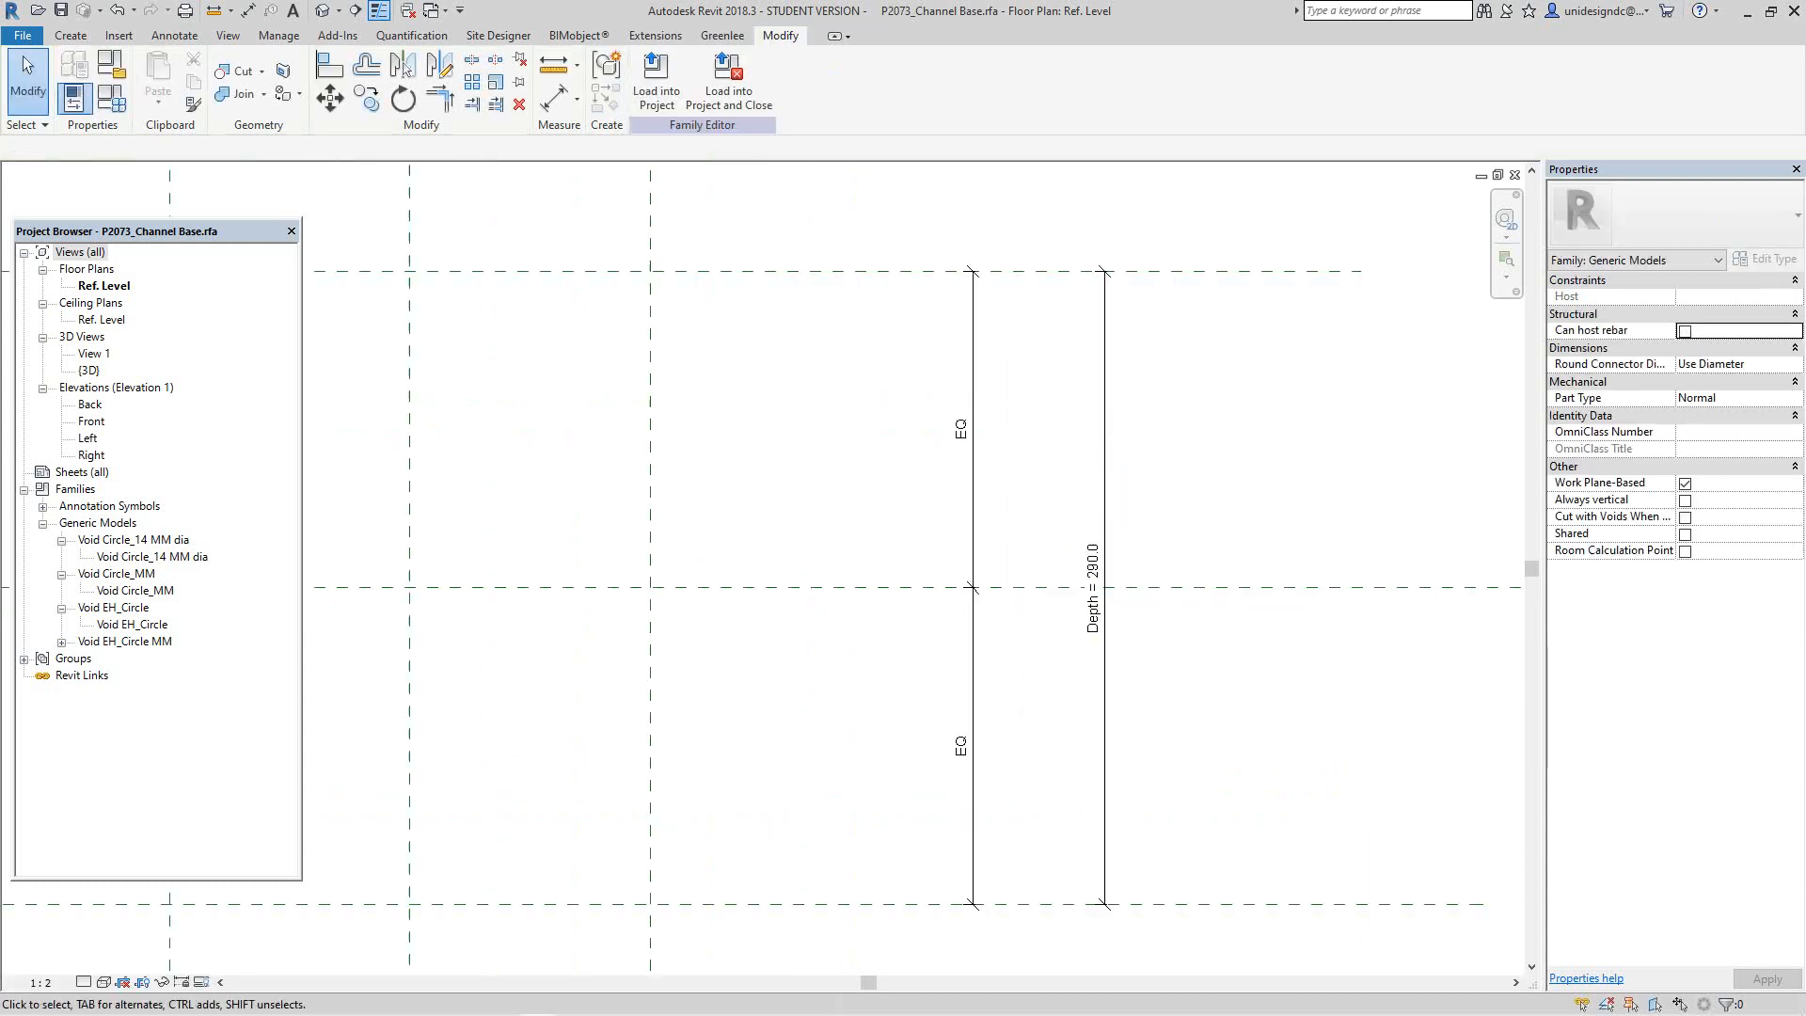
scroll(1078, 649, down, 3)
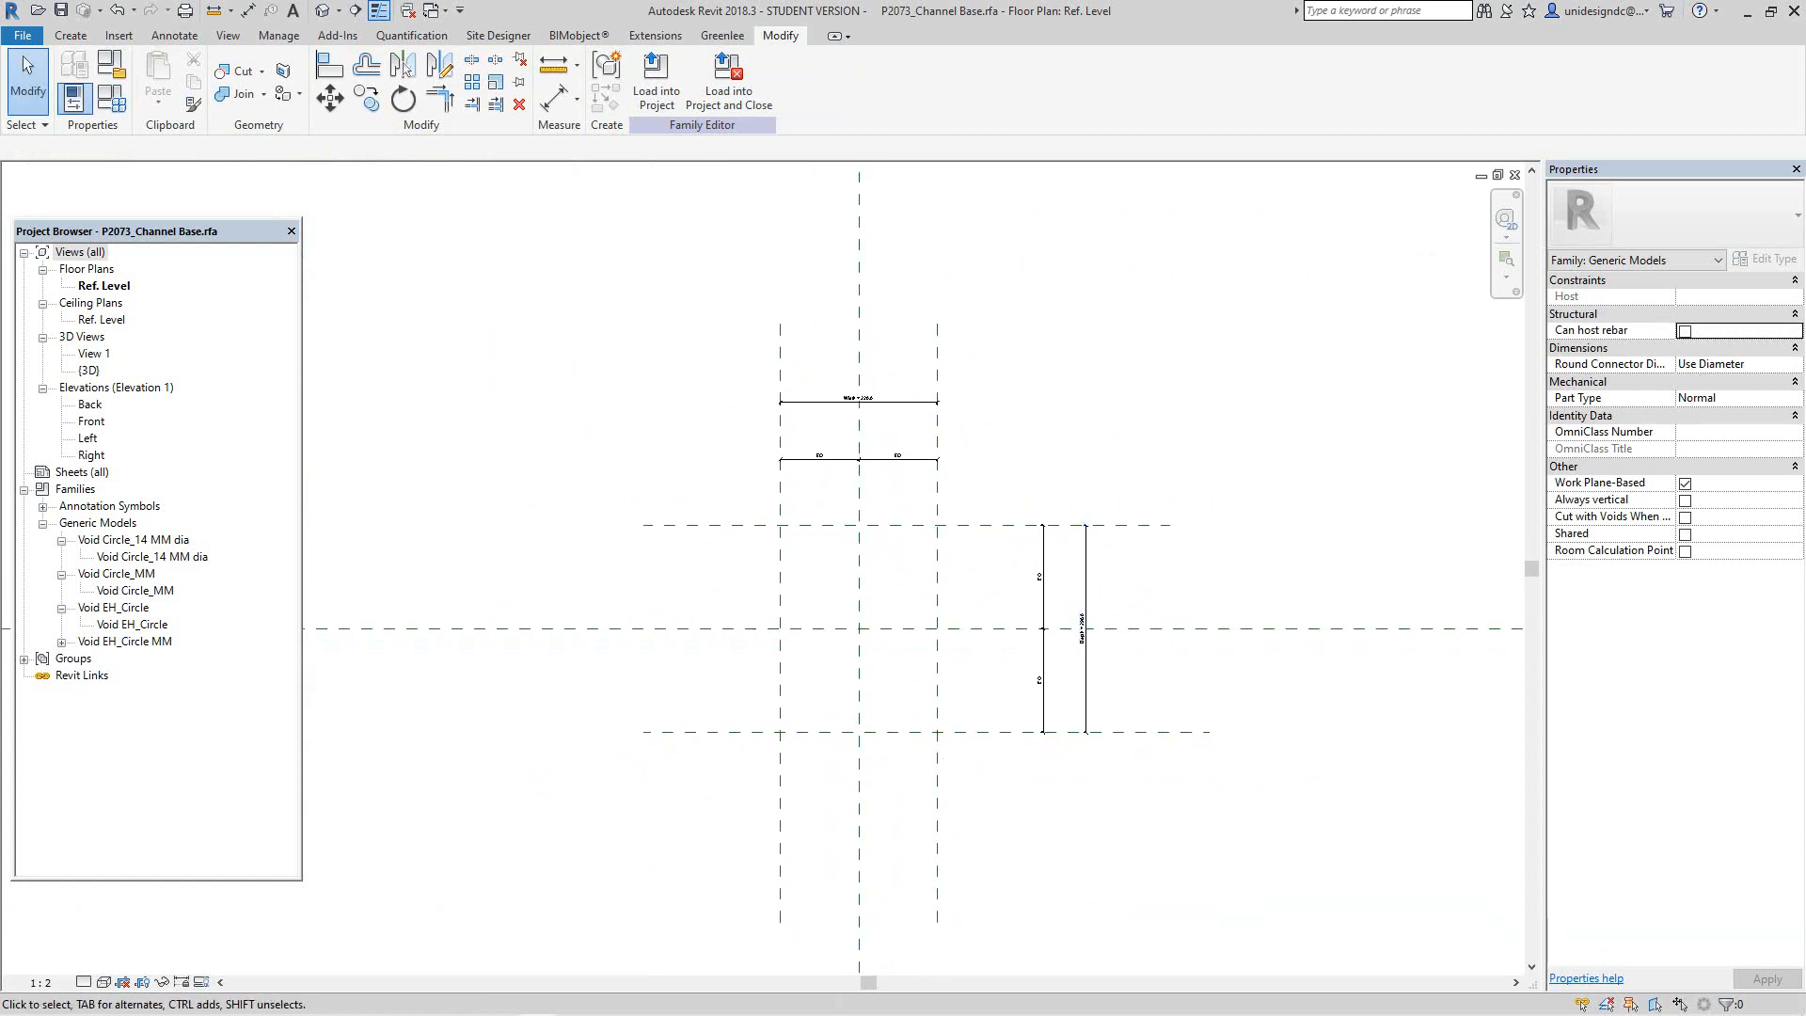
scroll(893, 527, up, 2)
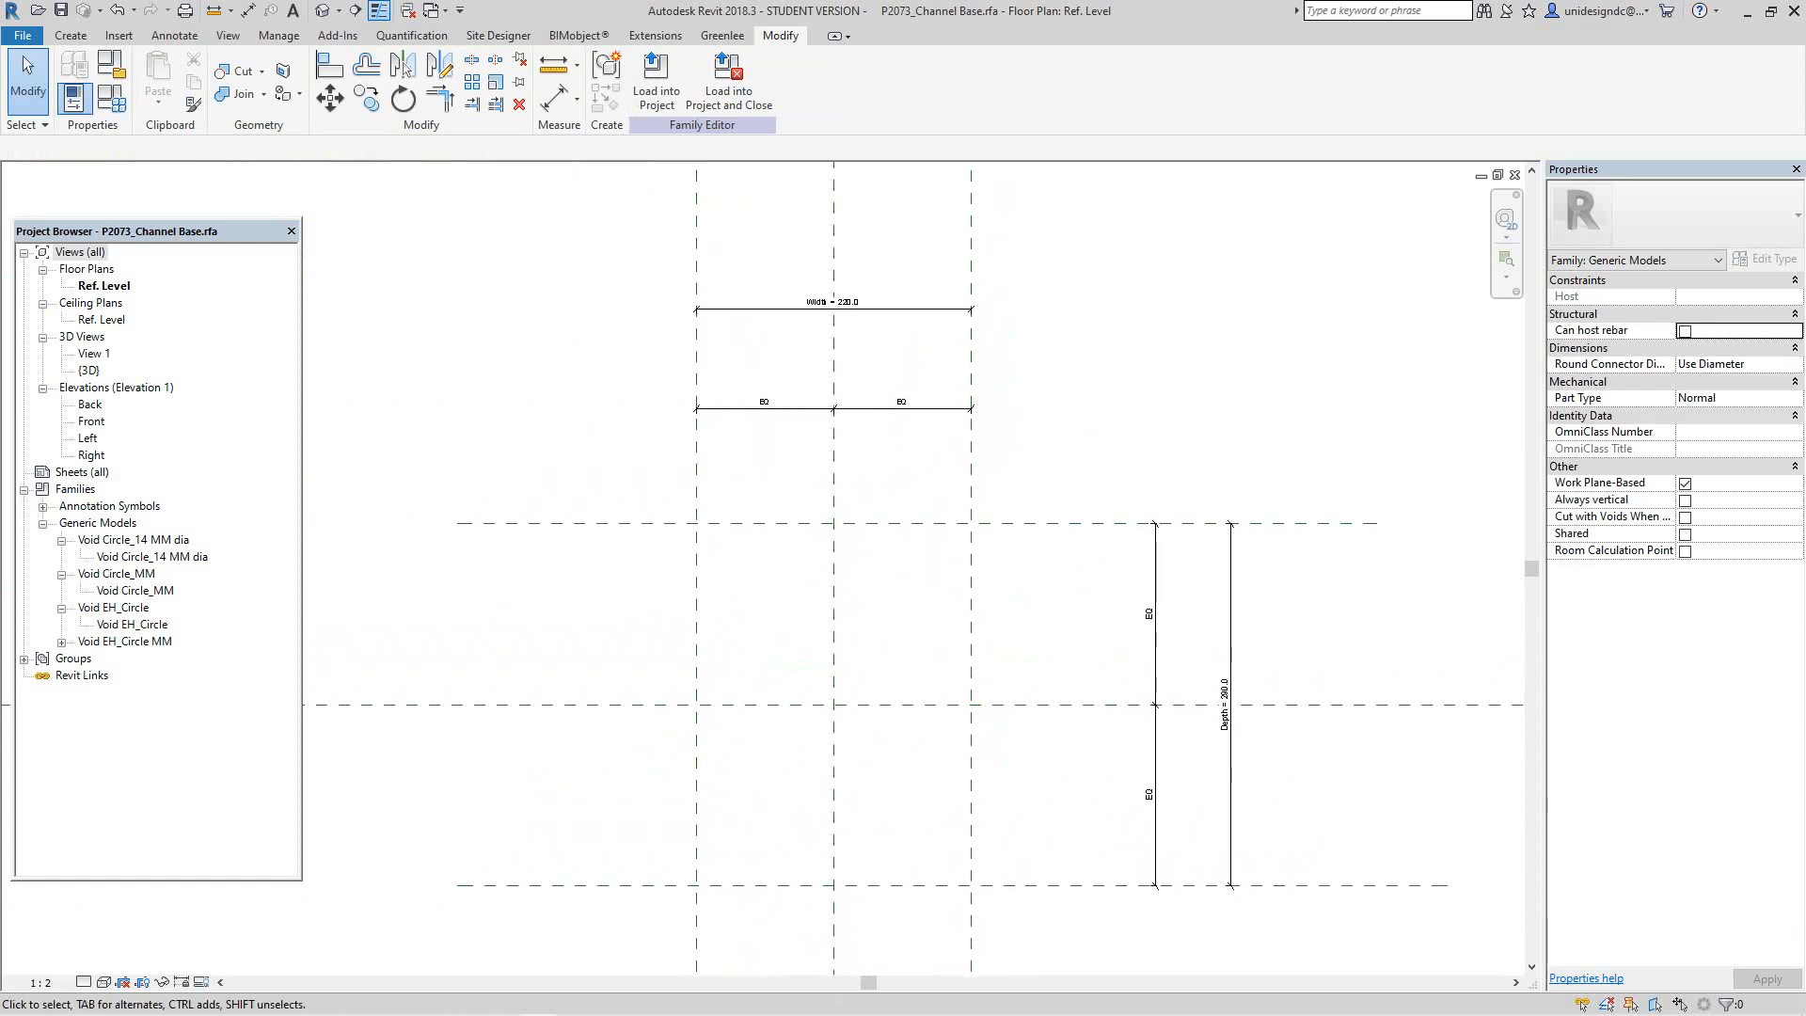
scroll(802, 582, up, 1)
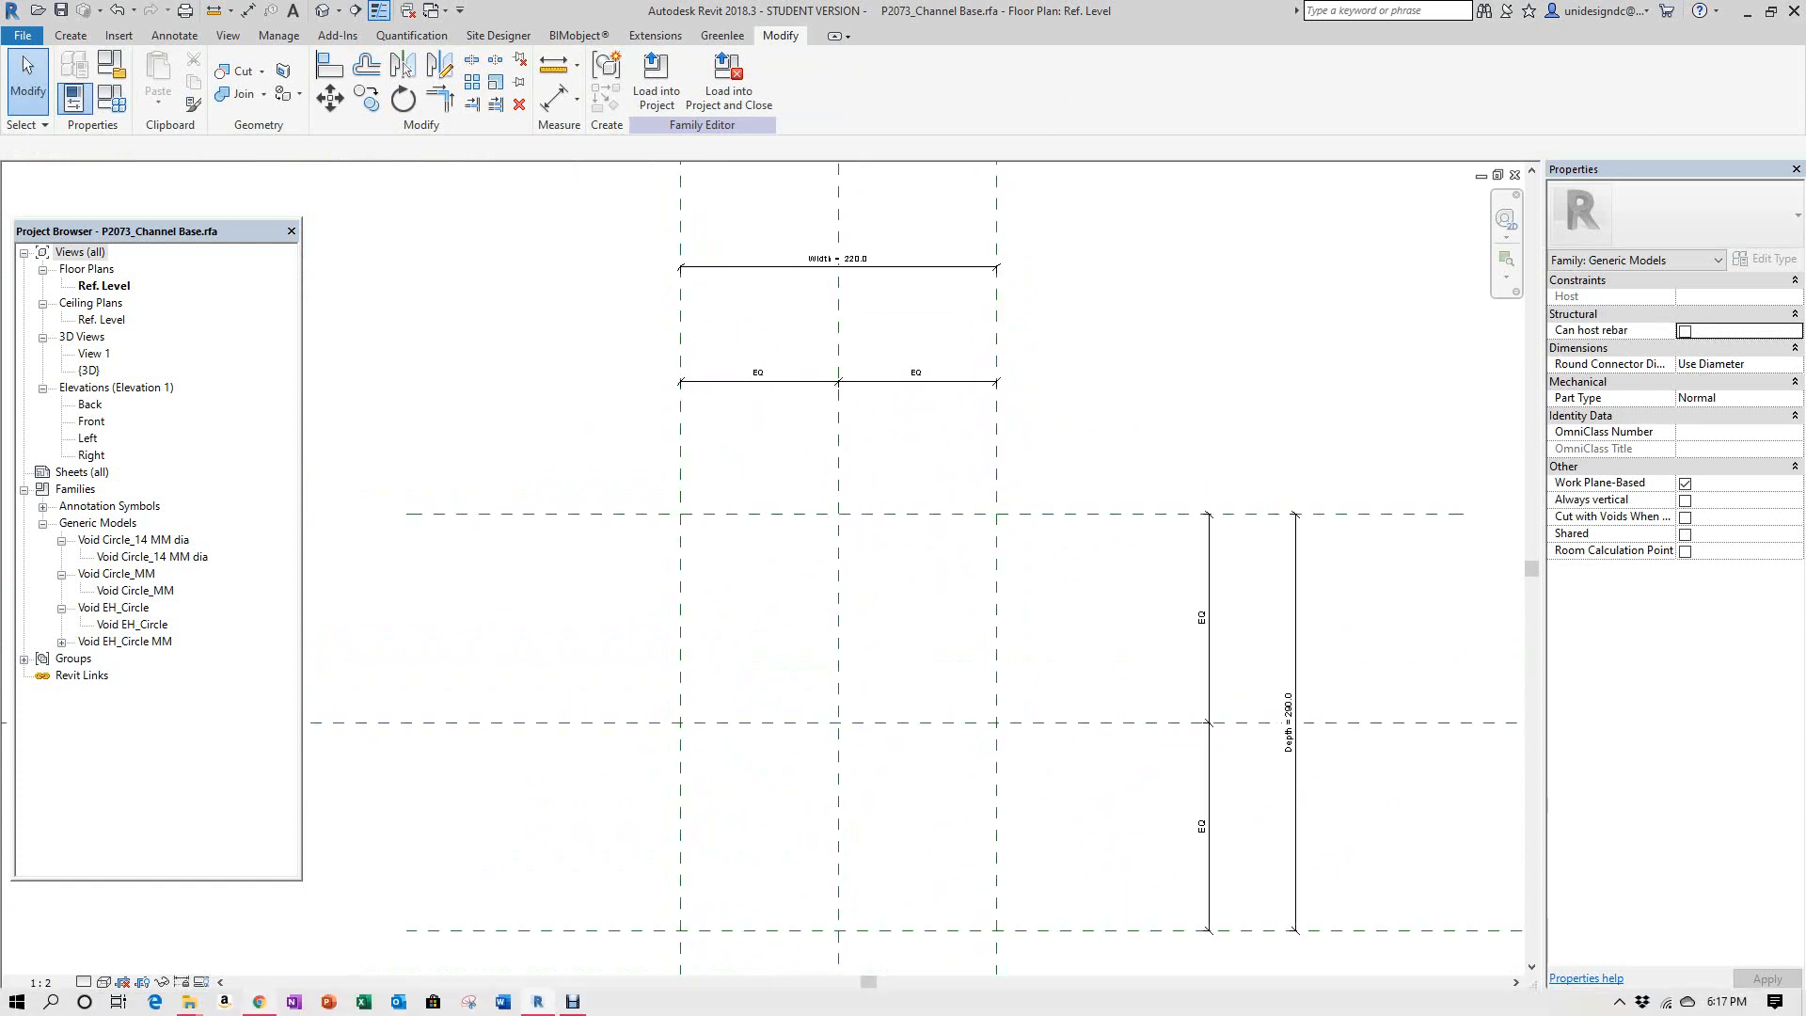
mouse_move(573, 1001)
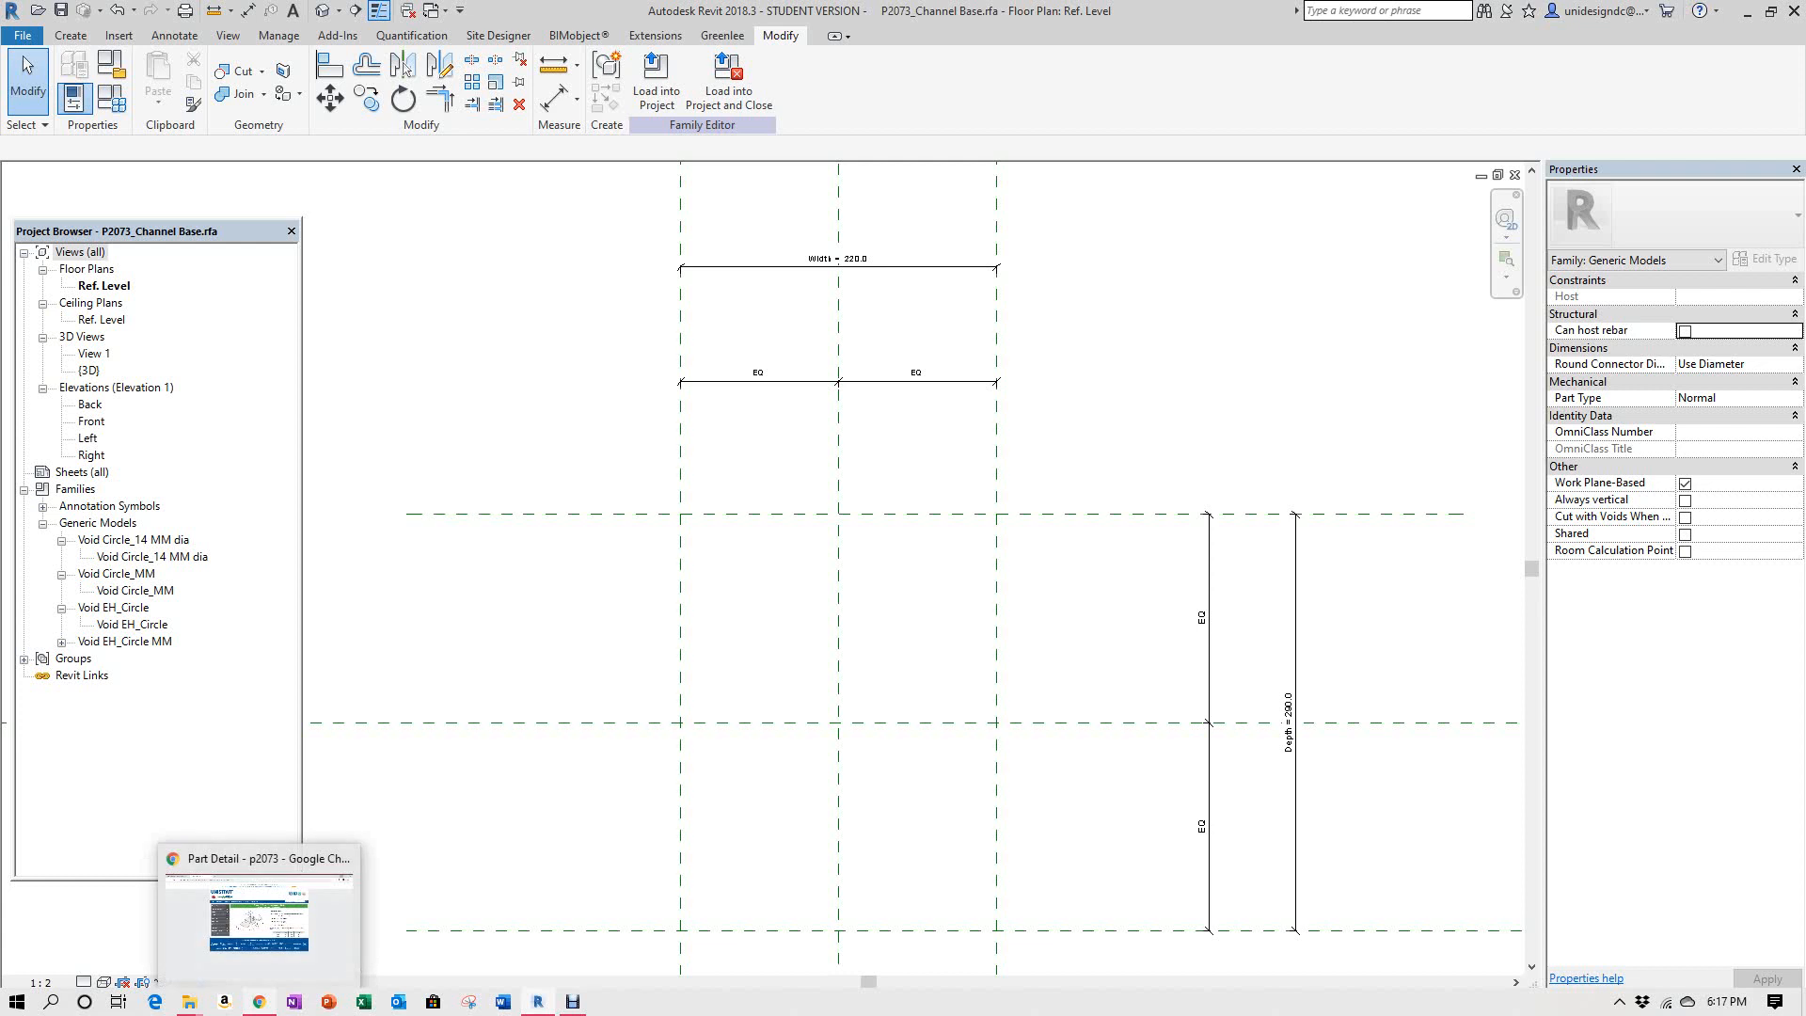
click(259, 1001)
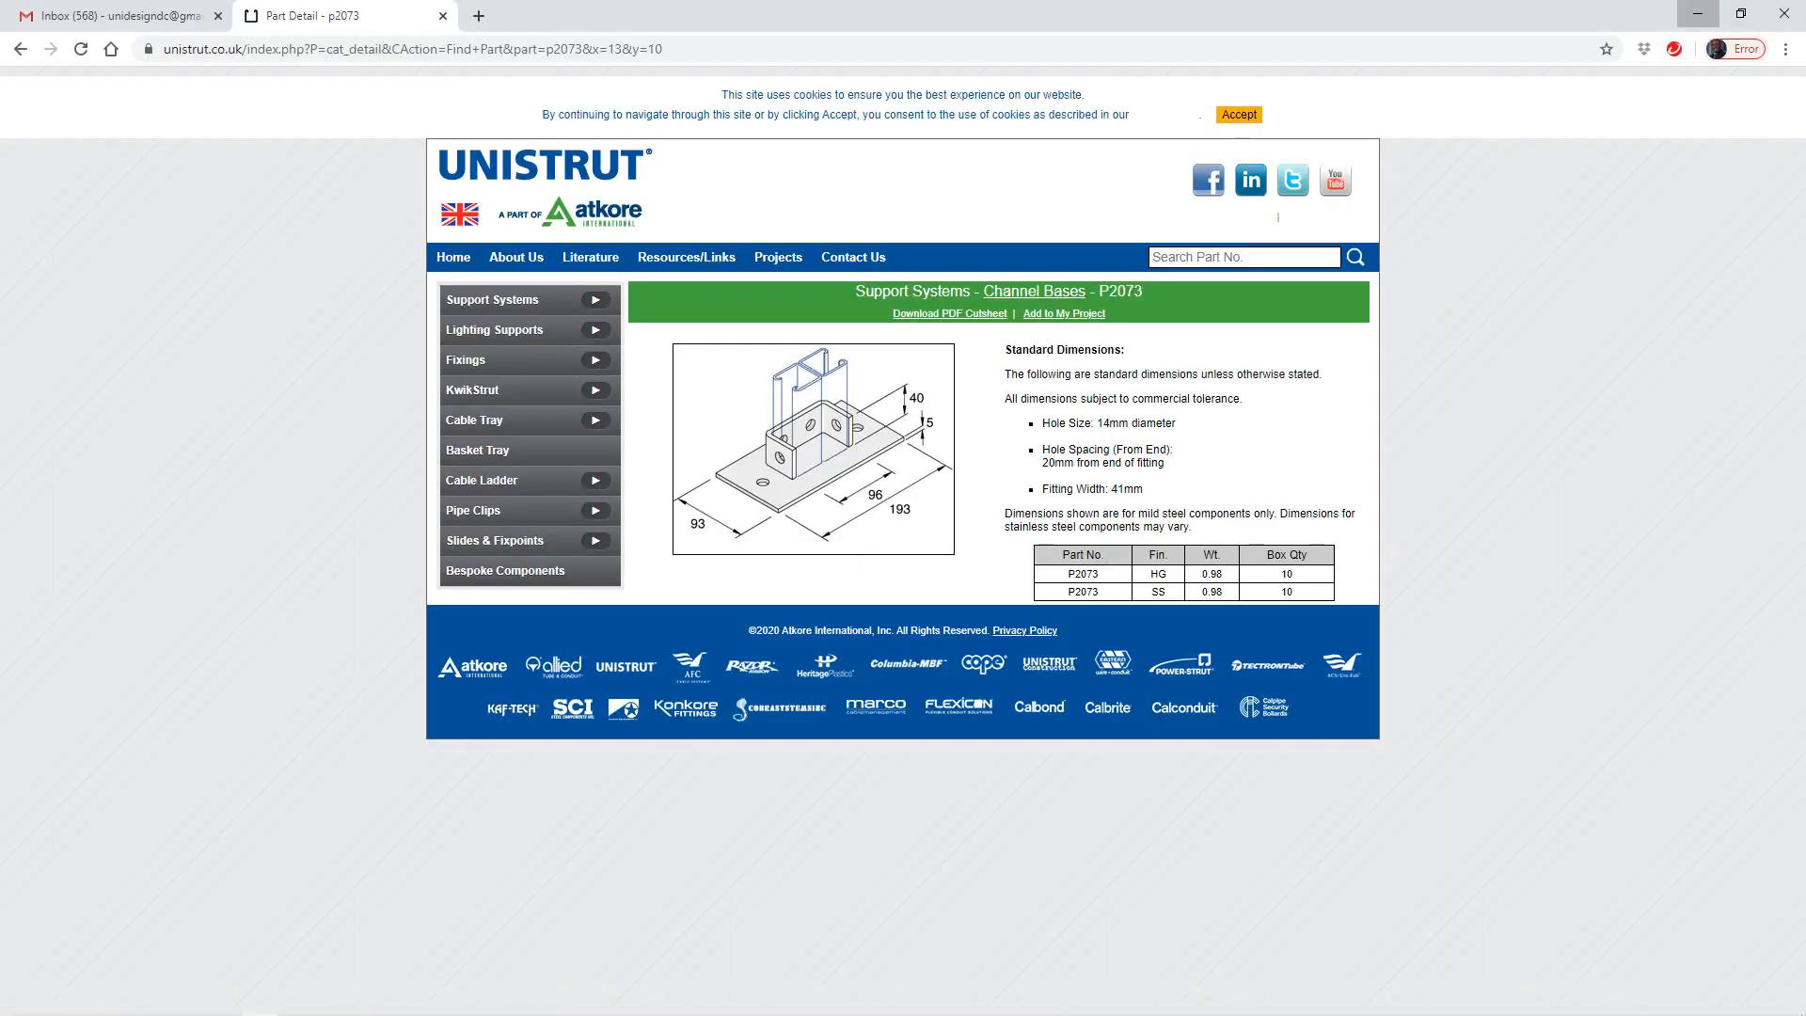
click(1699, 14)
Step: Set Depth to 193 mm and Width to 93 mm in the family types for P2073_HG
middle_drag(927, 294, 848, 446)
scroll(842, 440, up, 5)
click(766, 400)
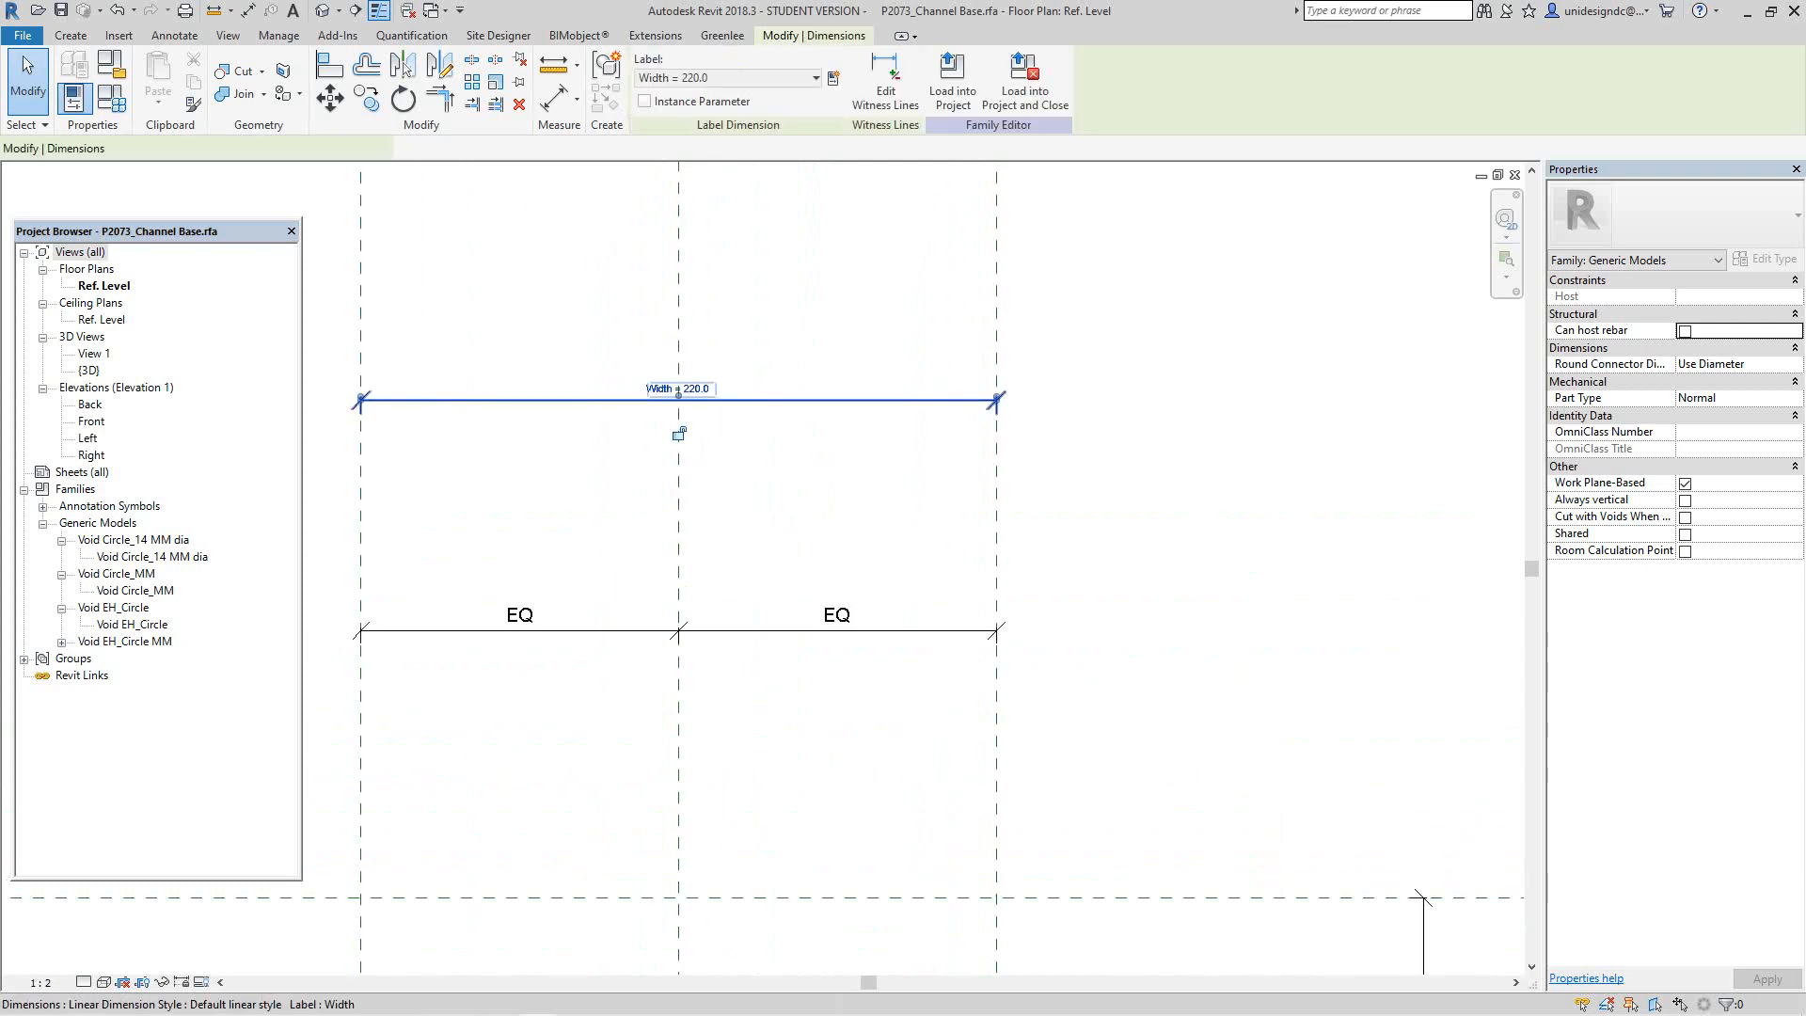
click(111, 97)
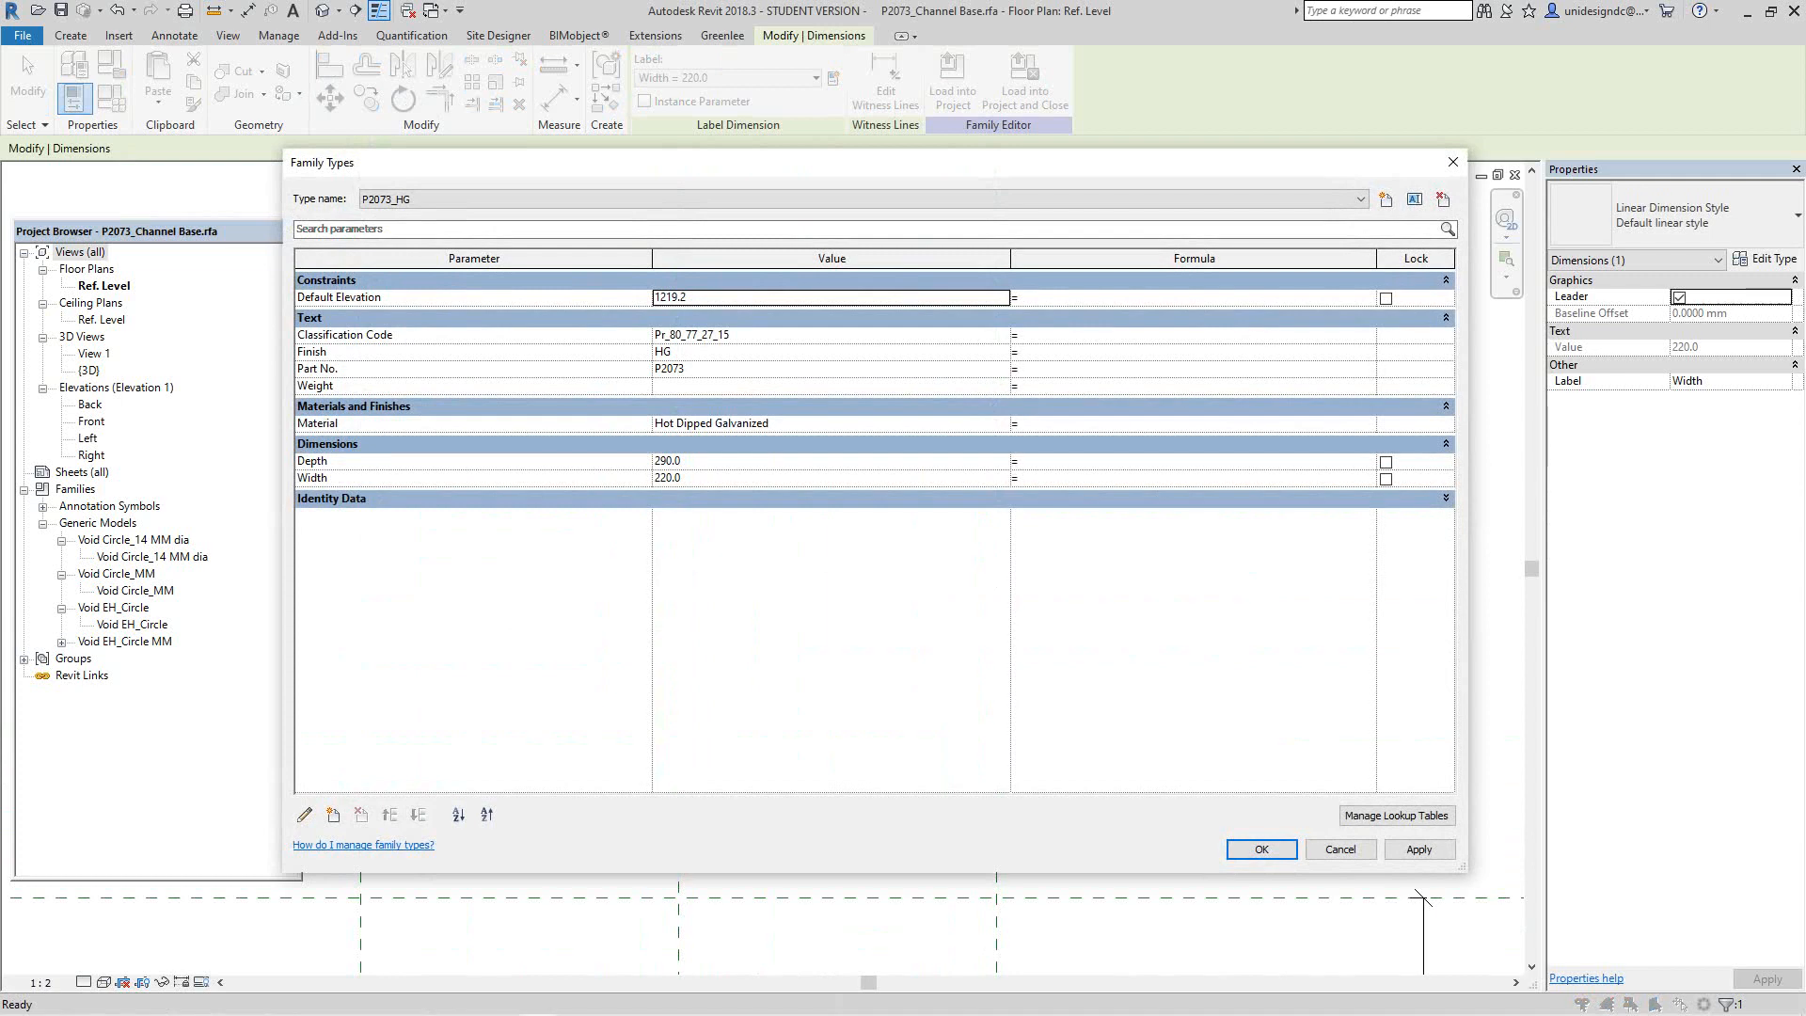
drag(377, 162, 387, 275)
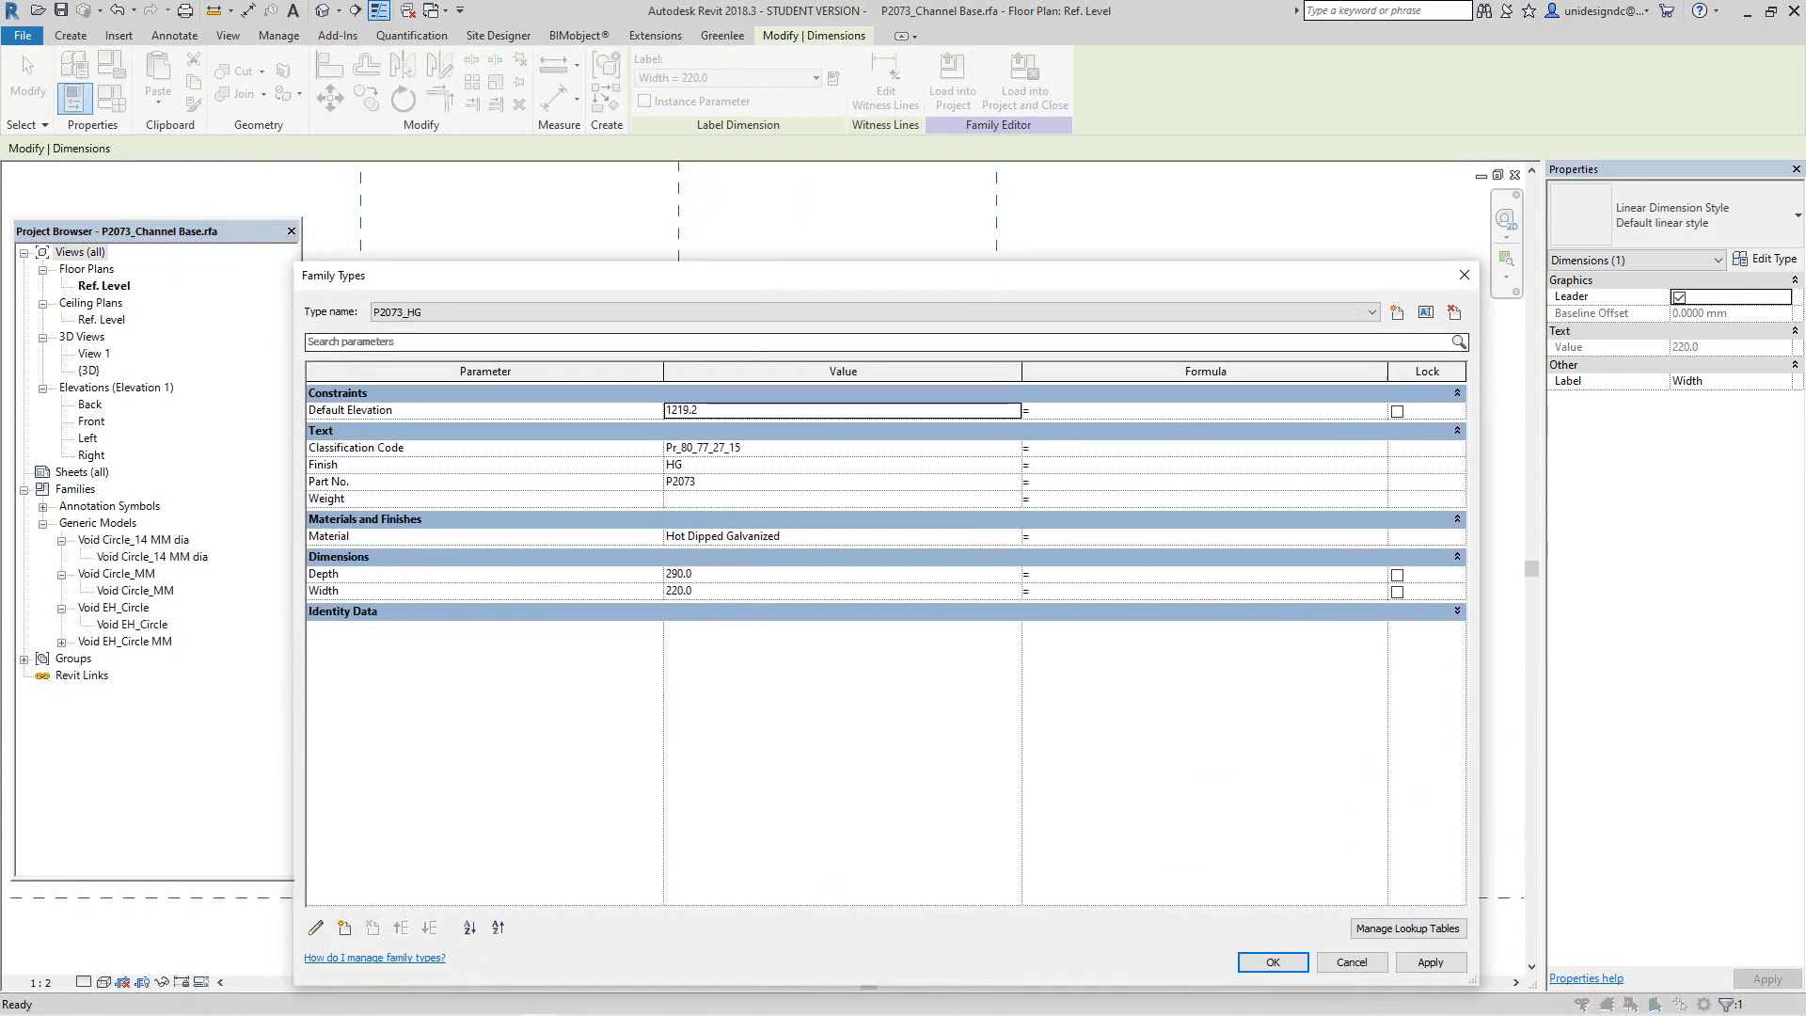
click(681, 574)
double_click(681, 574)
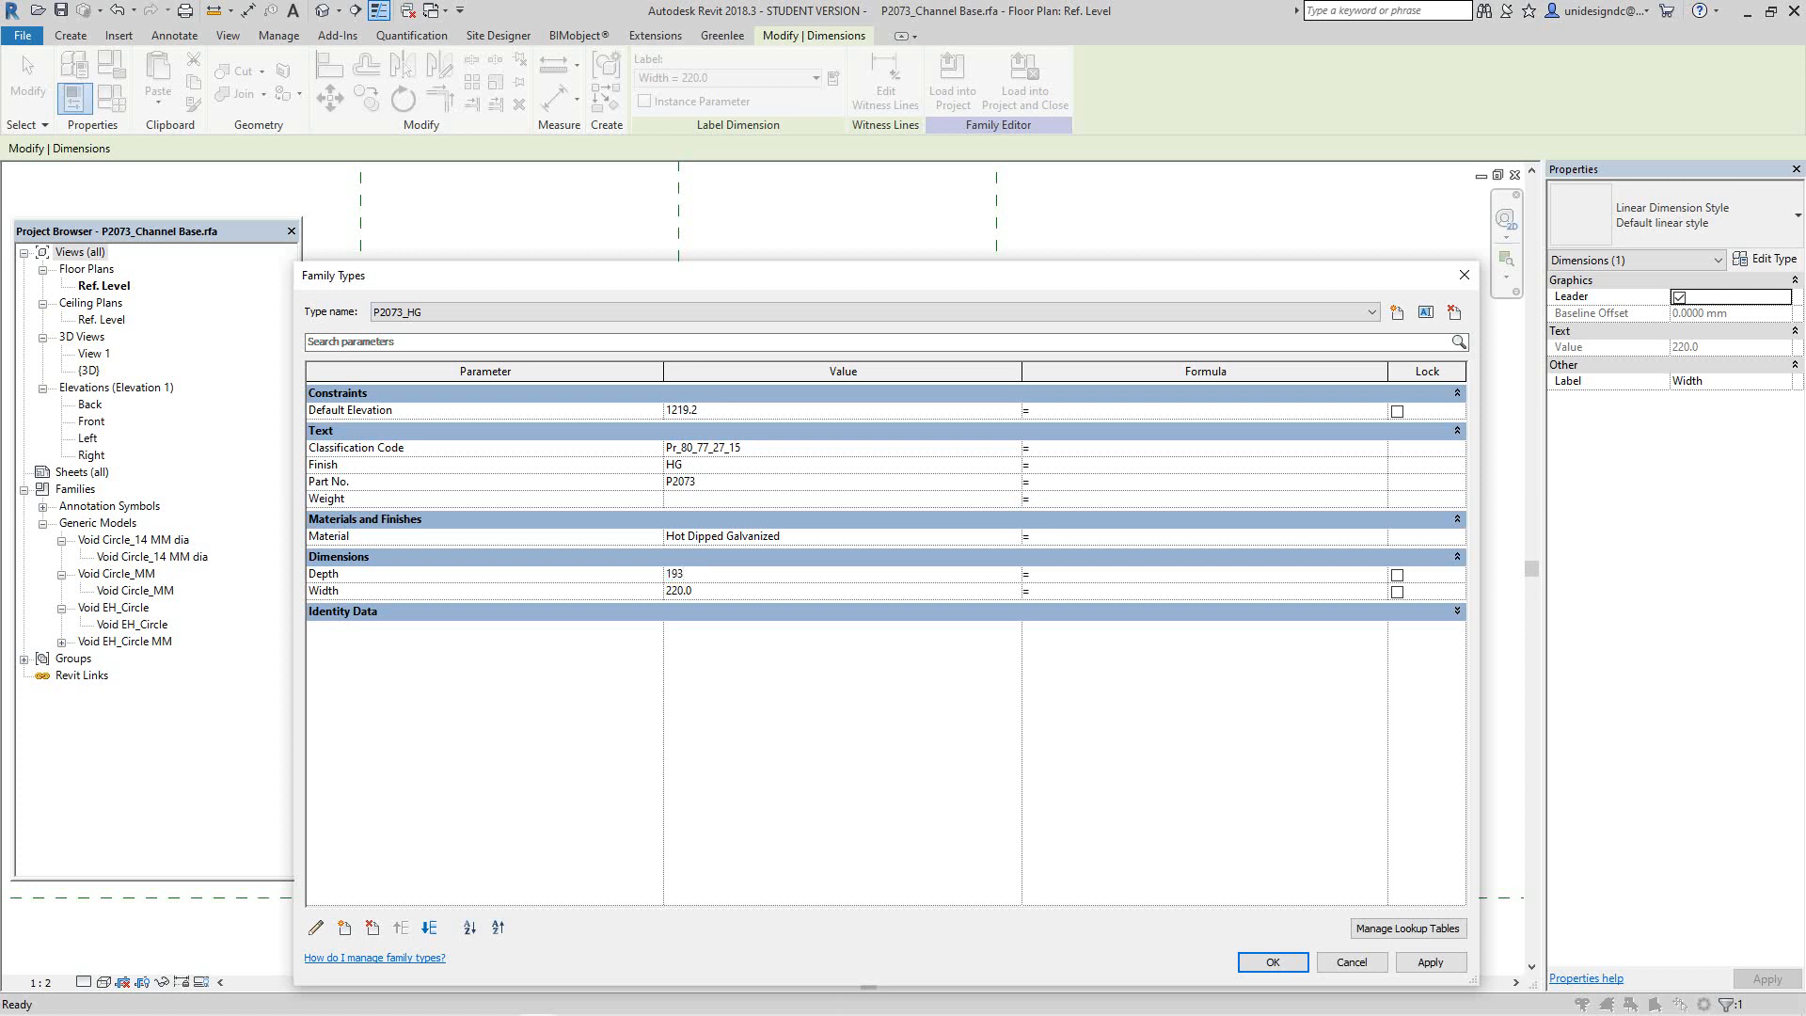
key(Return)
text(93)
click(1430, 962)
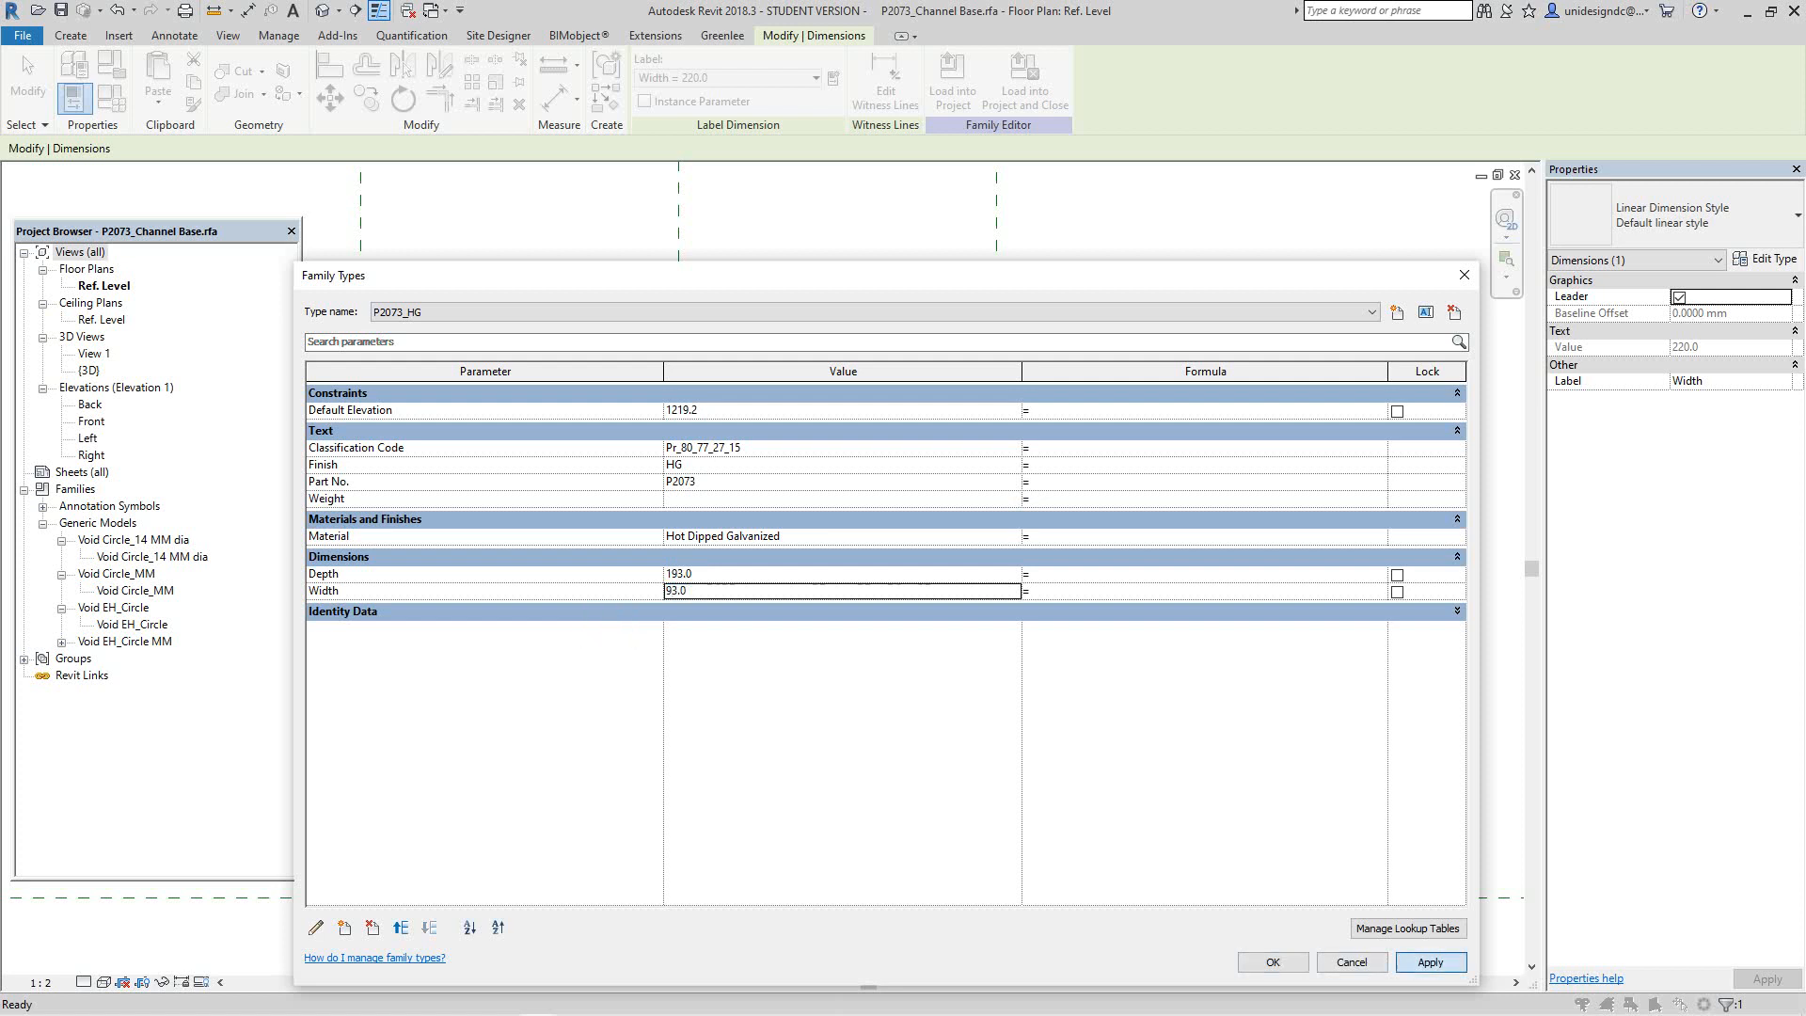
click(1273, 963)
Step: Swap the plate dimensions of type P2073_HG, setting Width to 193 mm and Depth to 93 mm
scroll(1006, 737, down, 3)
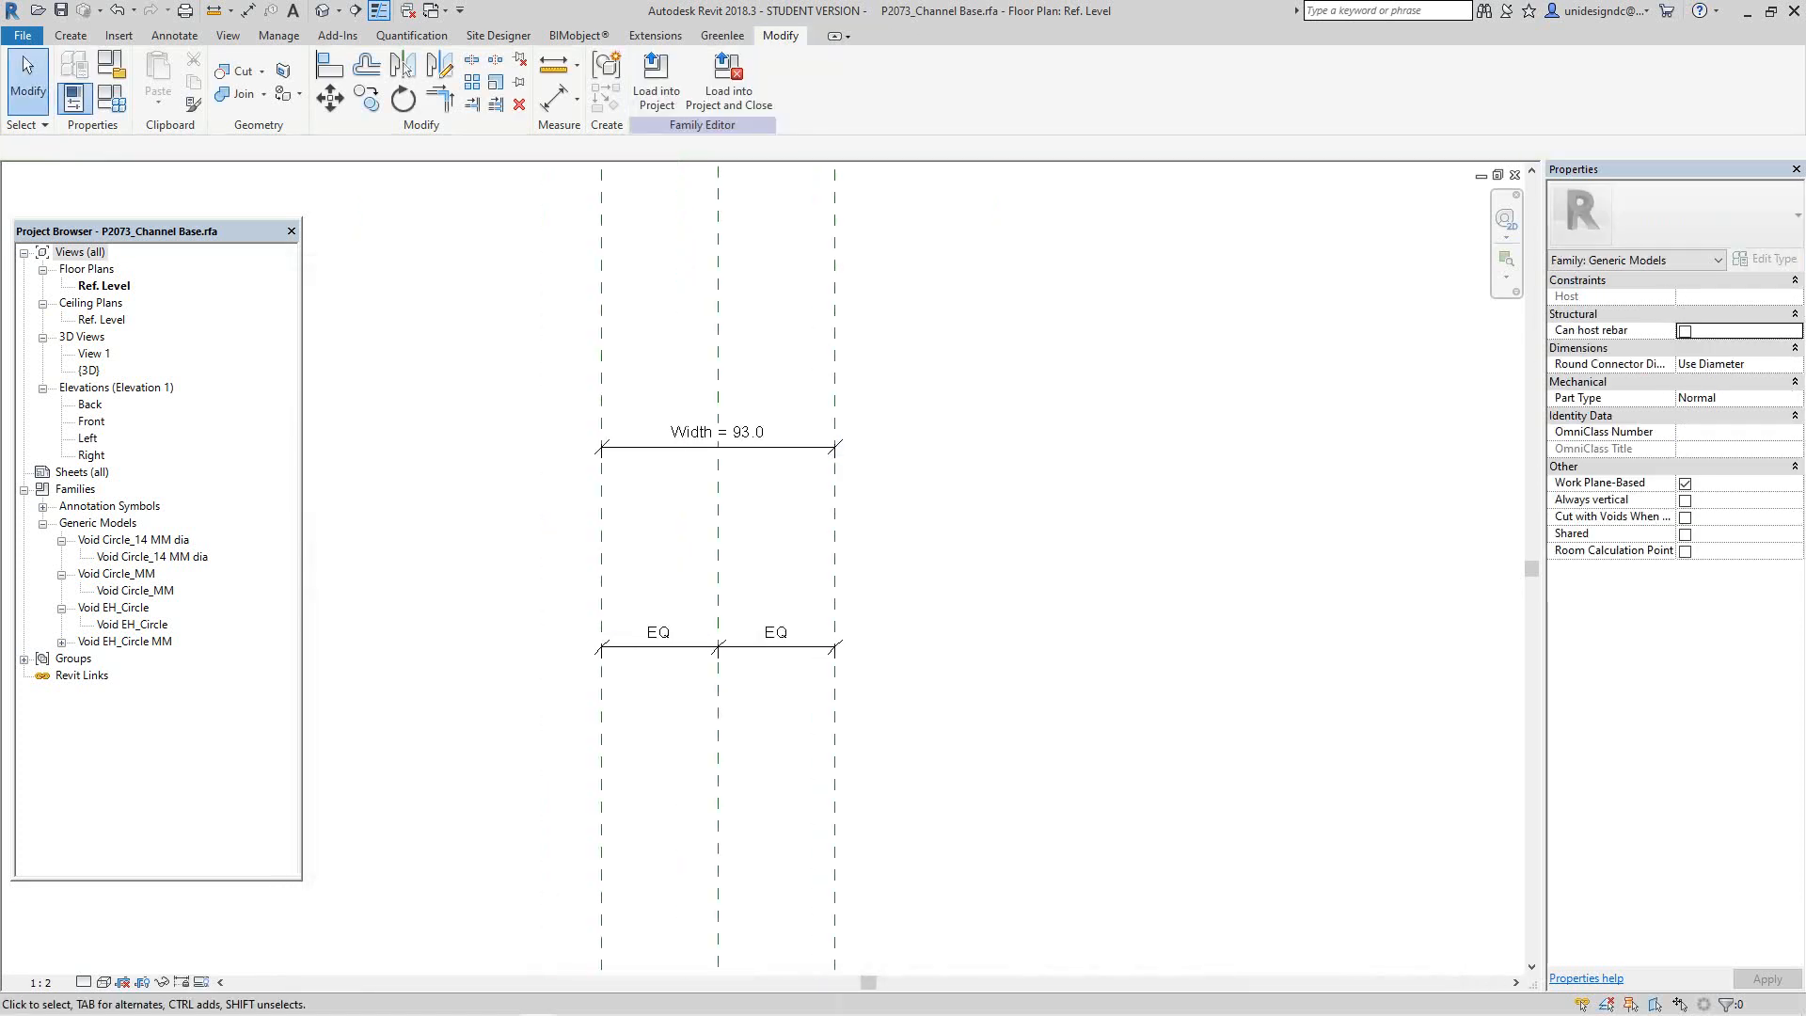
middle_drag(1007, 738, 950, 258)
scroll(973, 463, down, 1)
middle_drag(902, 637, 907, 805)
scroll(907, 804, up, 1)
scroll(914, 801, down, 4)
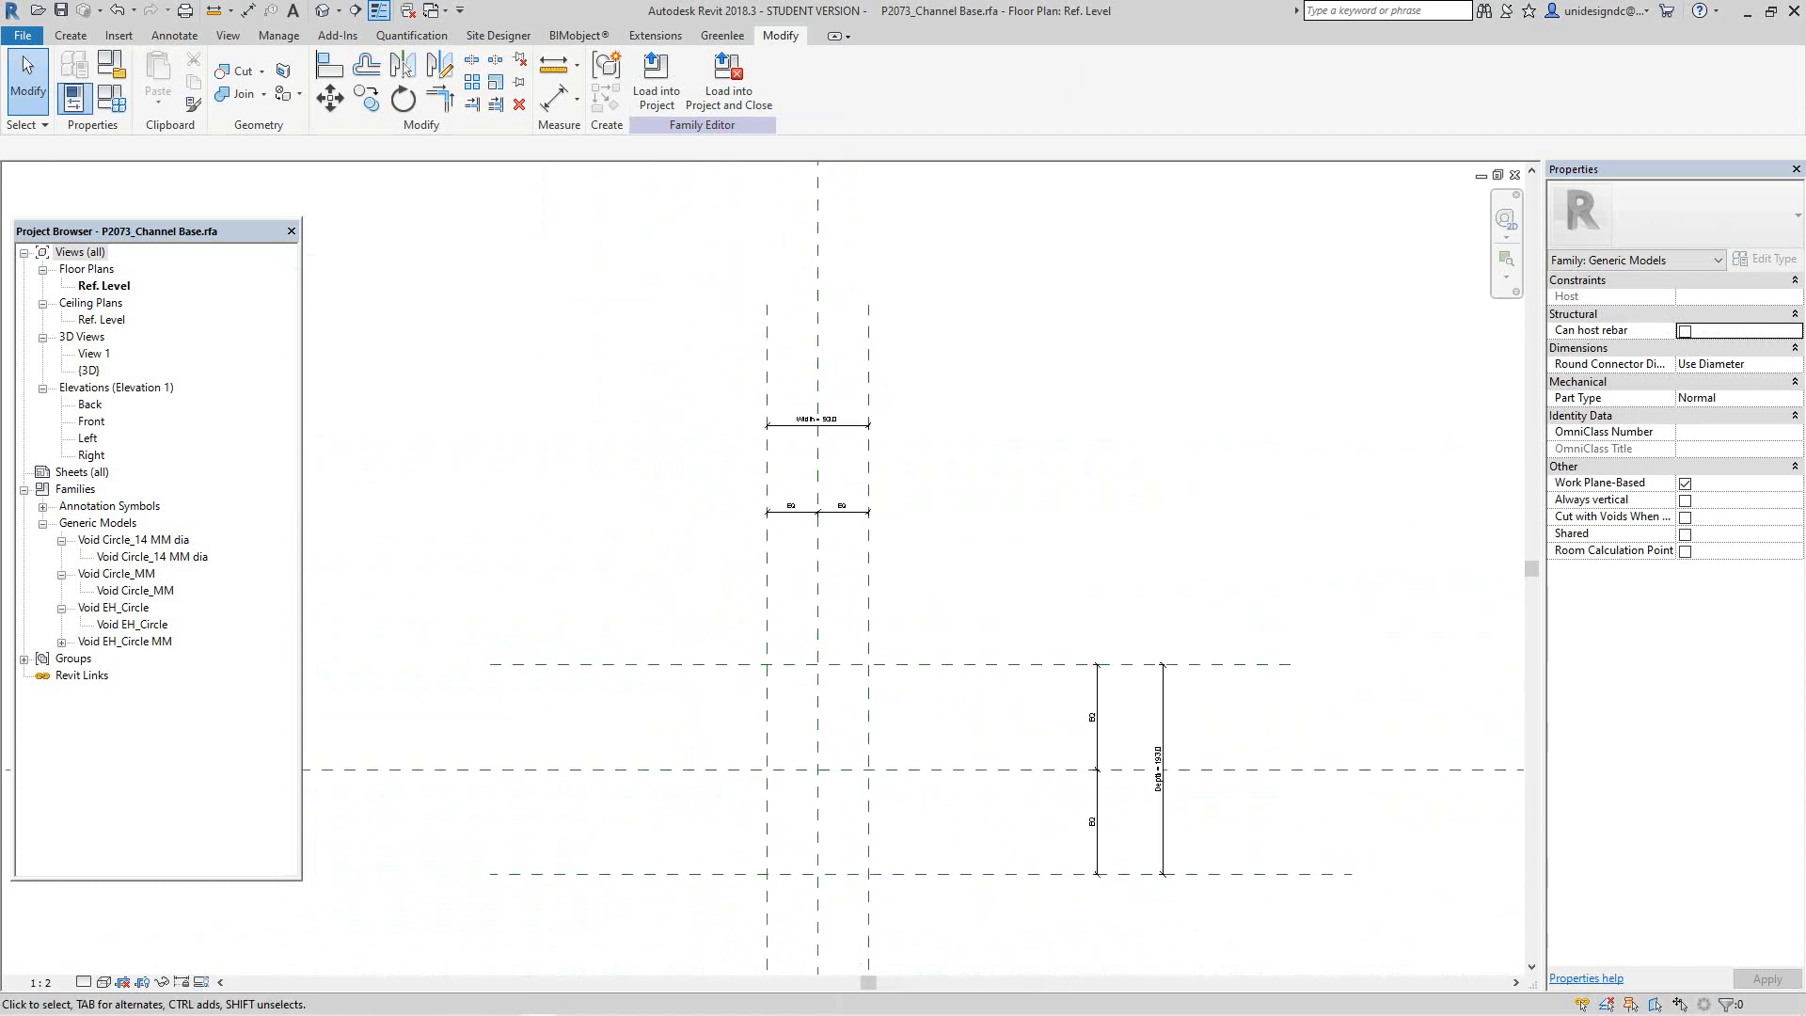
scroll(843, 418, up, 3)
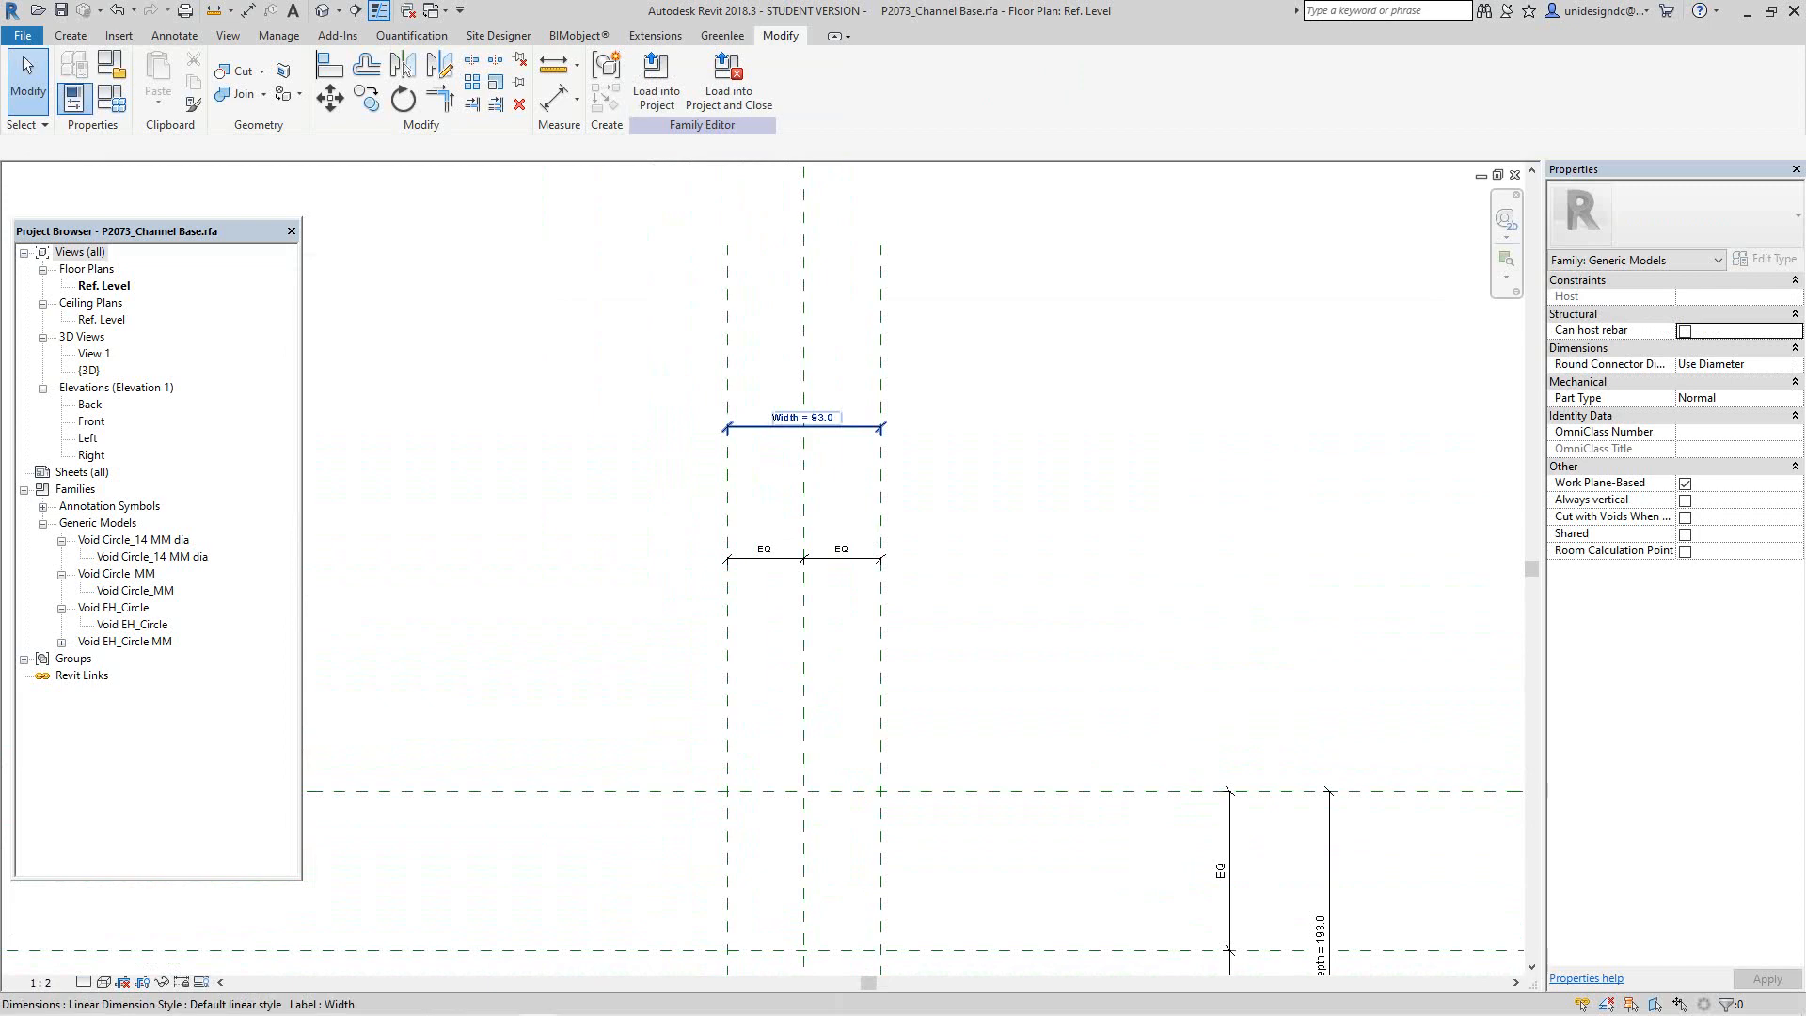
click(804, 426)
click(27, 81)
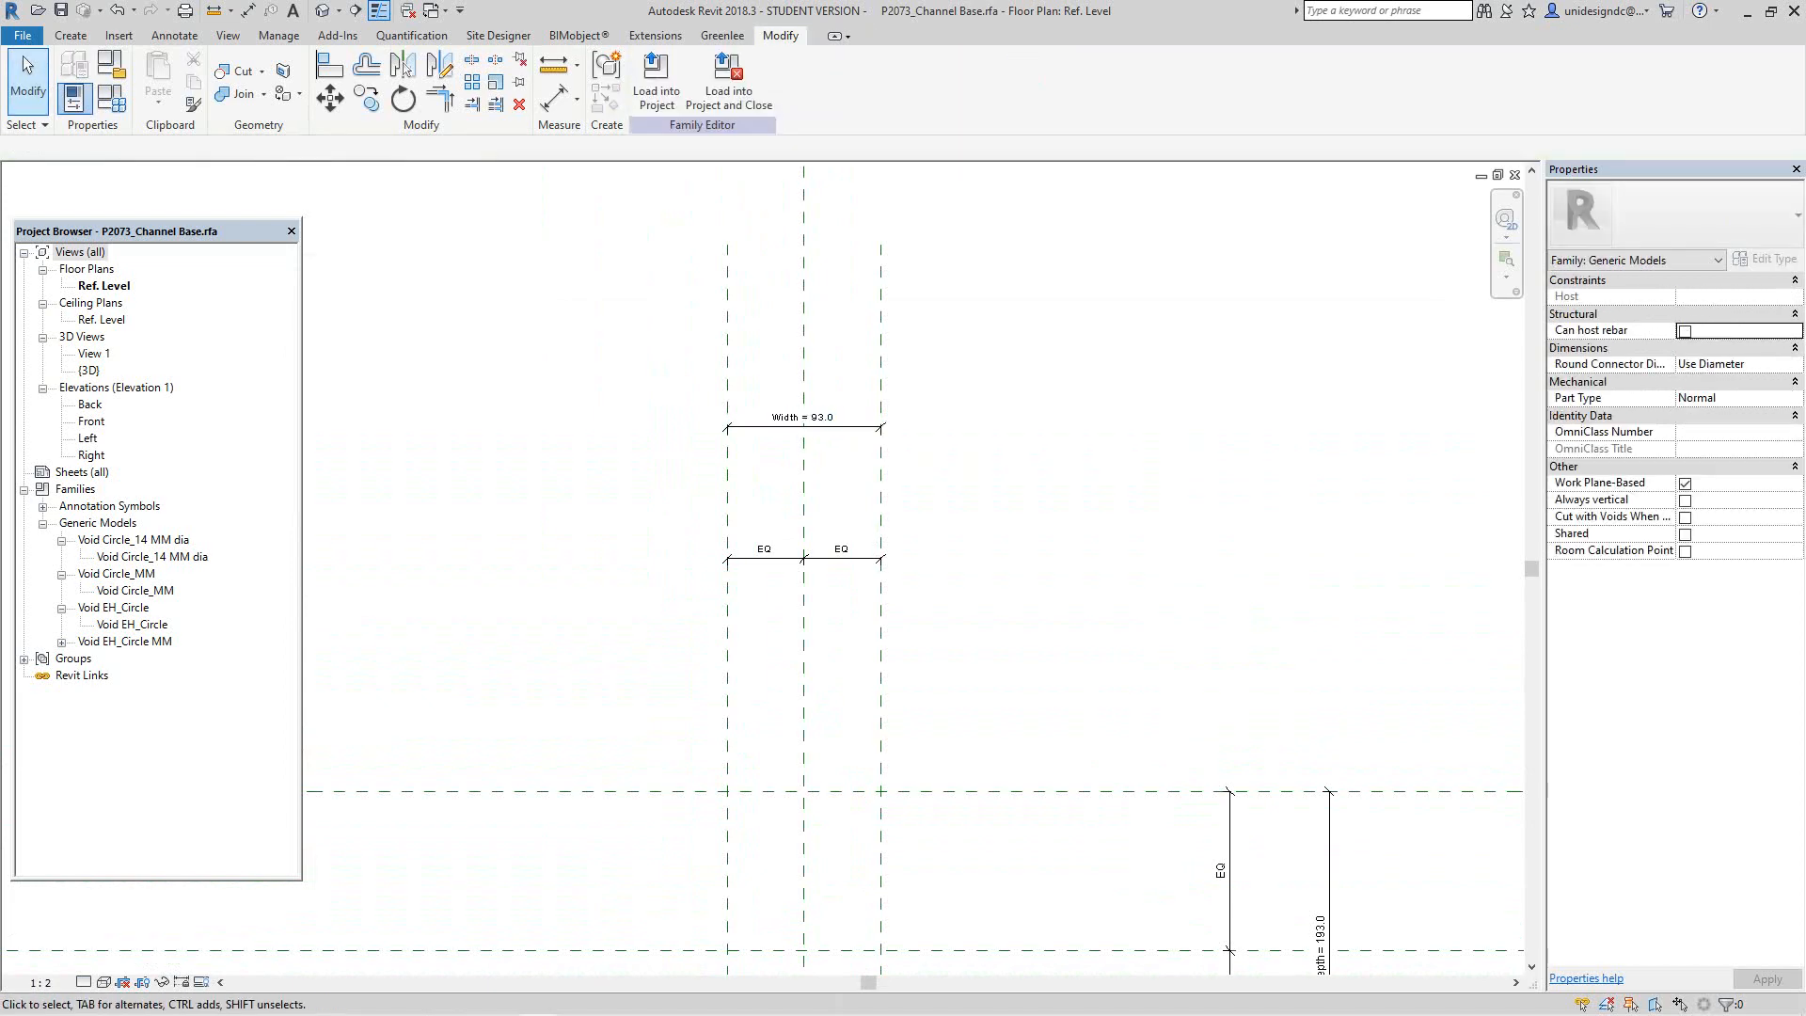
click(111, 98)
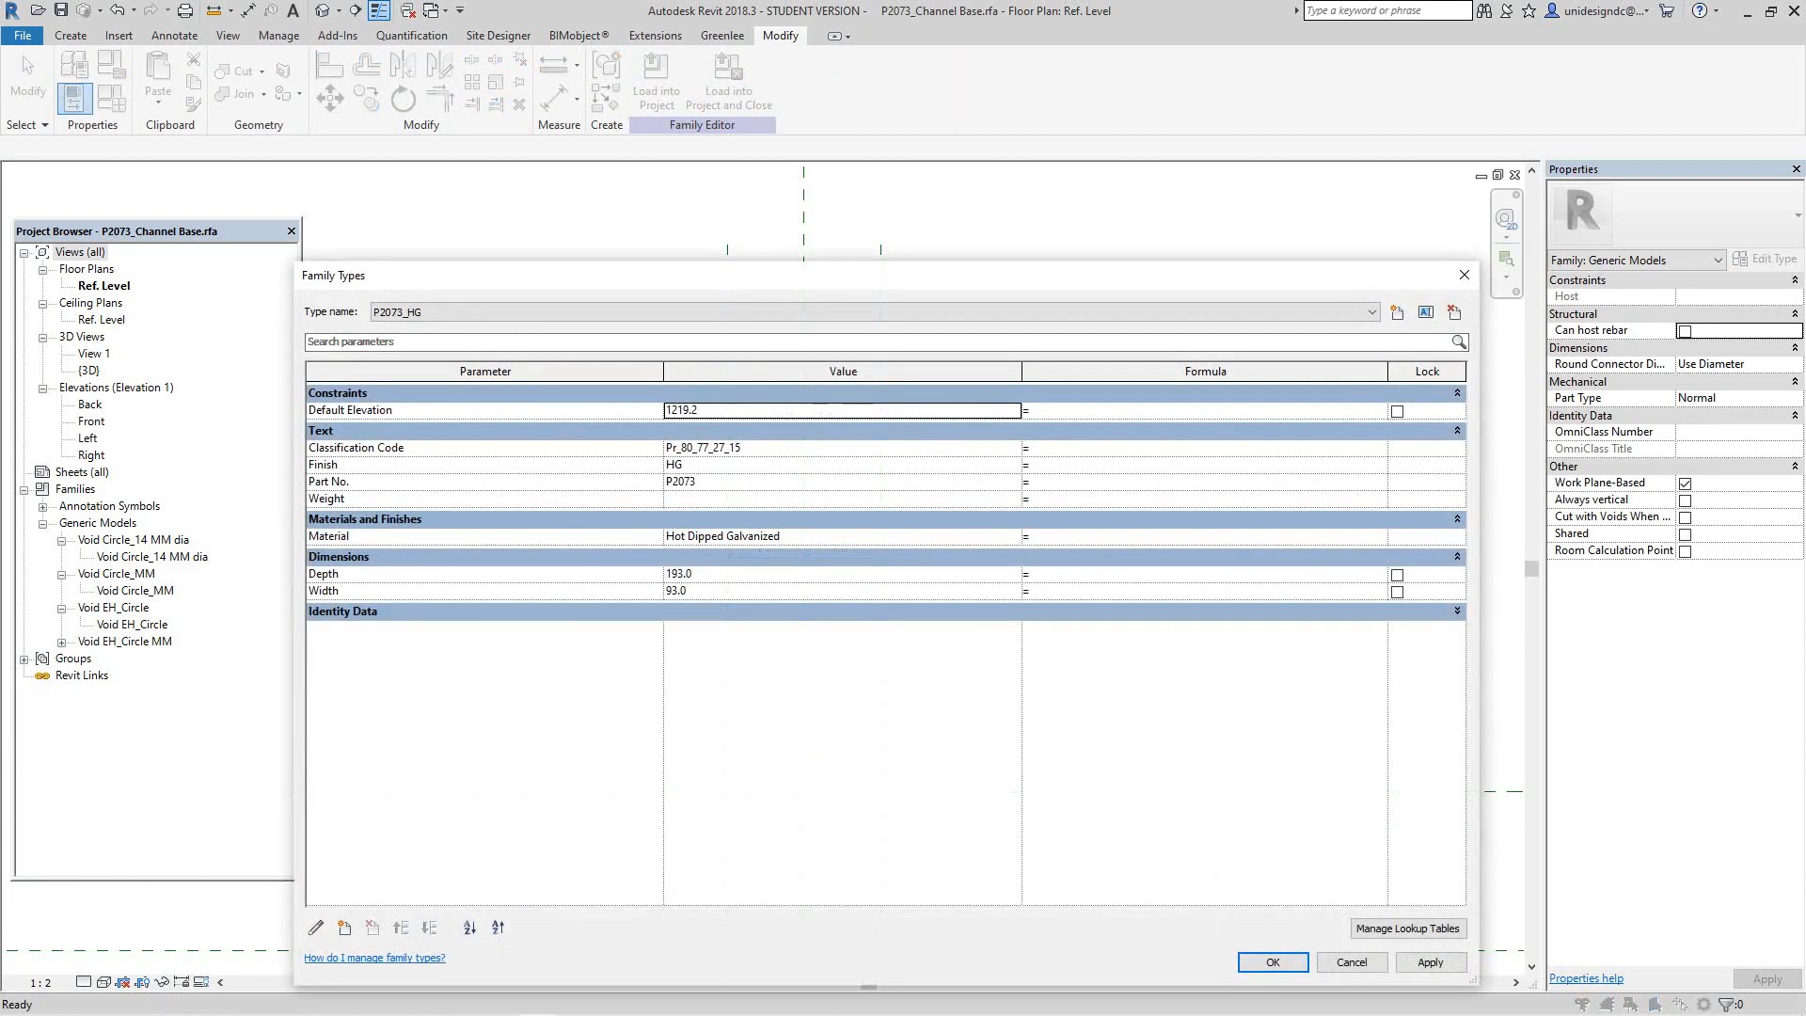
click(677, 591)
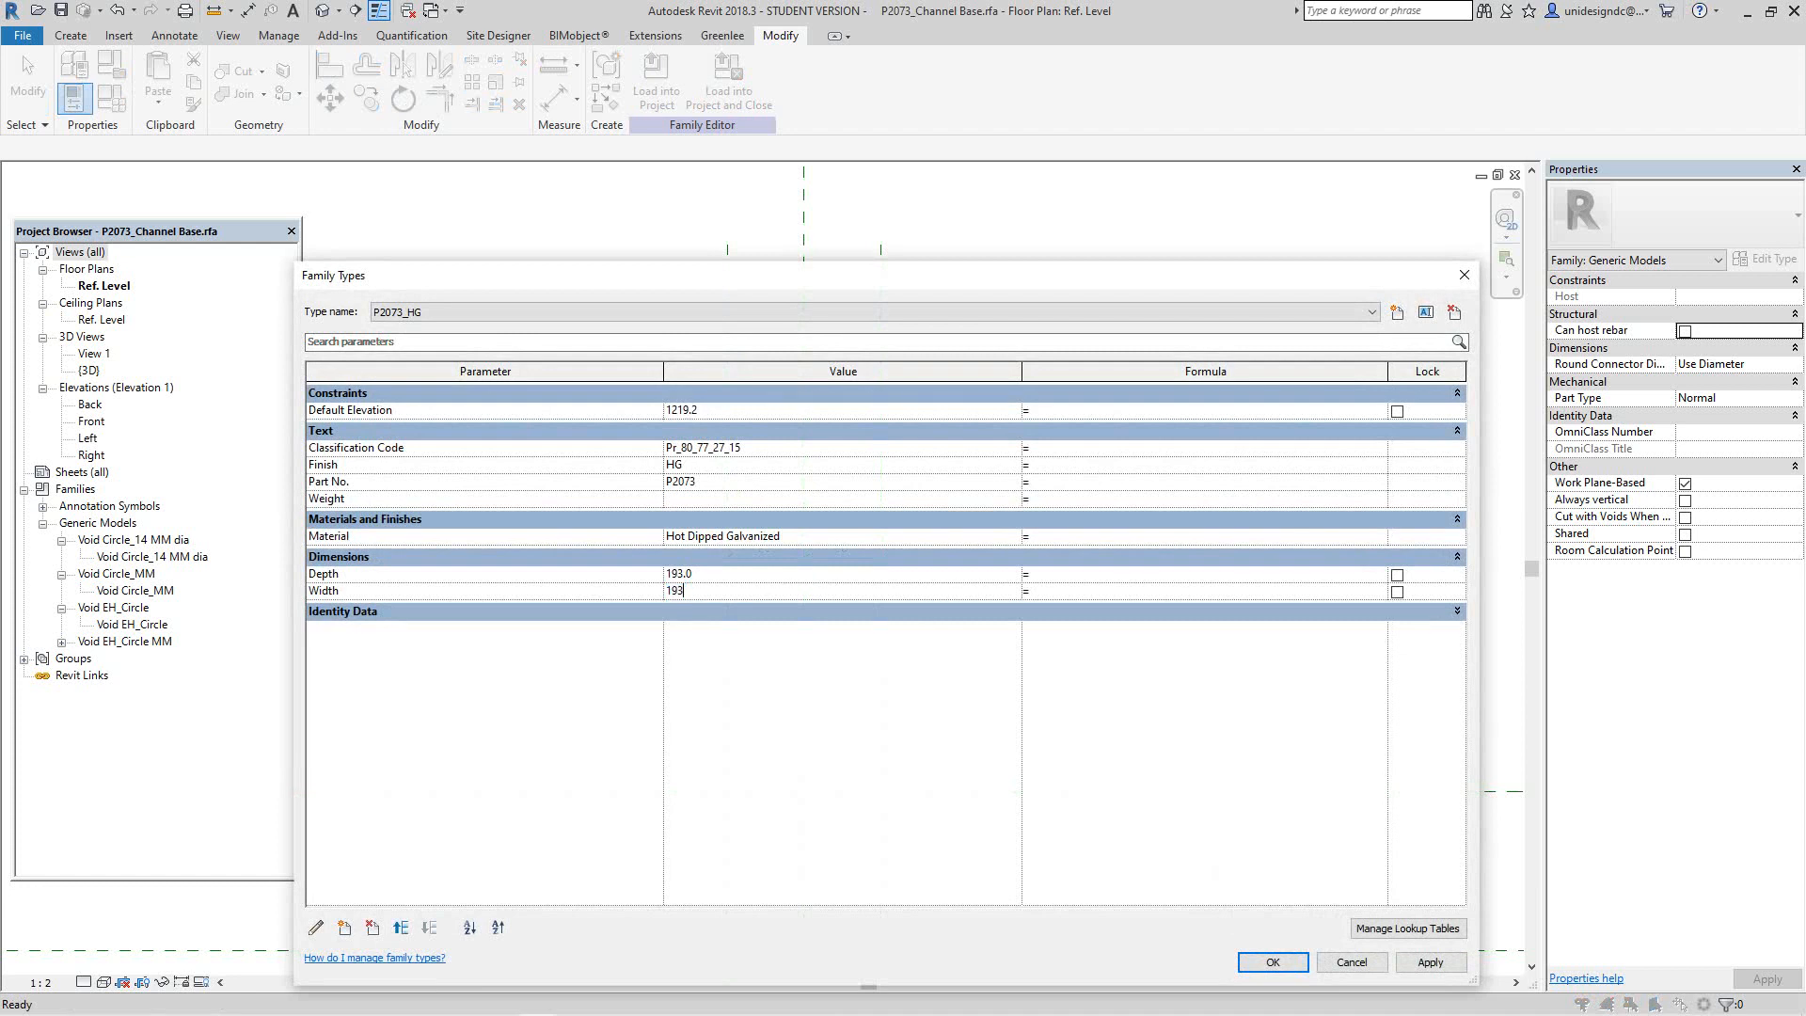
click(679, 574)
text(93)
click(1430, 962)
click(1273, 962)
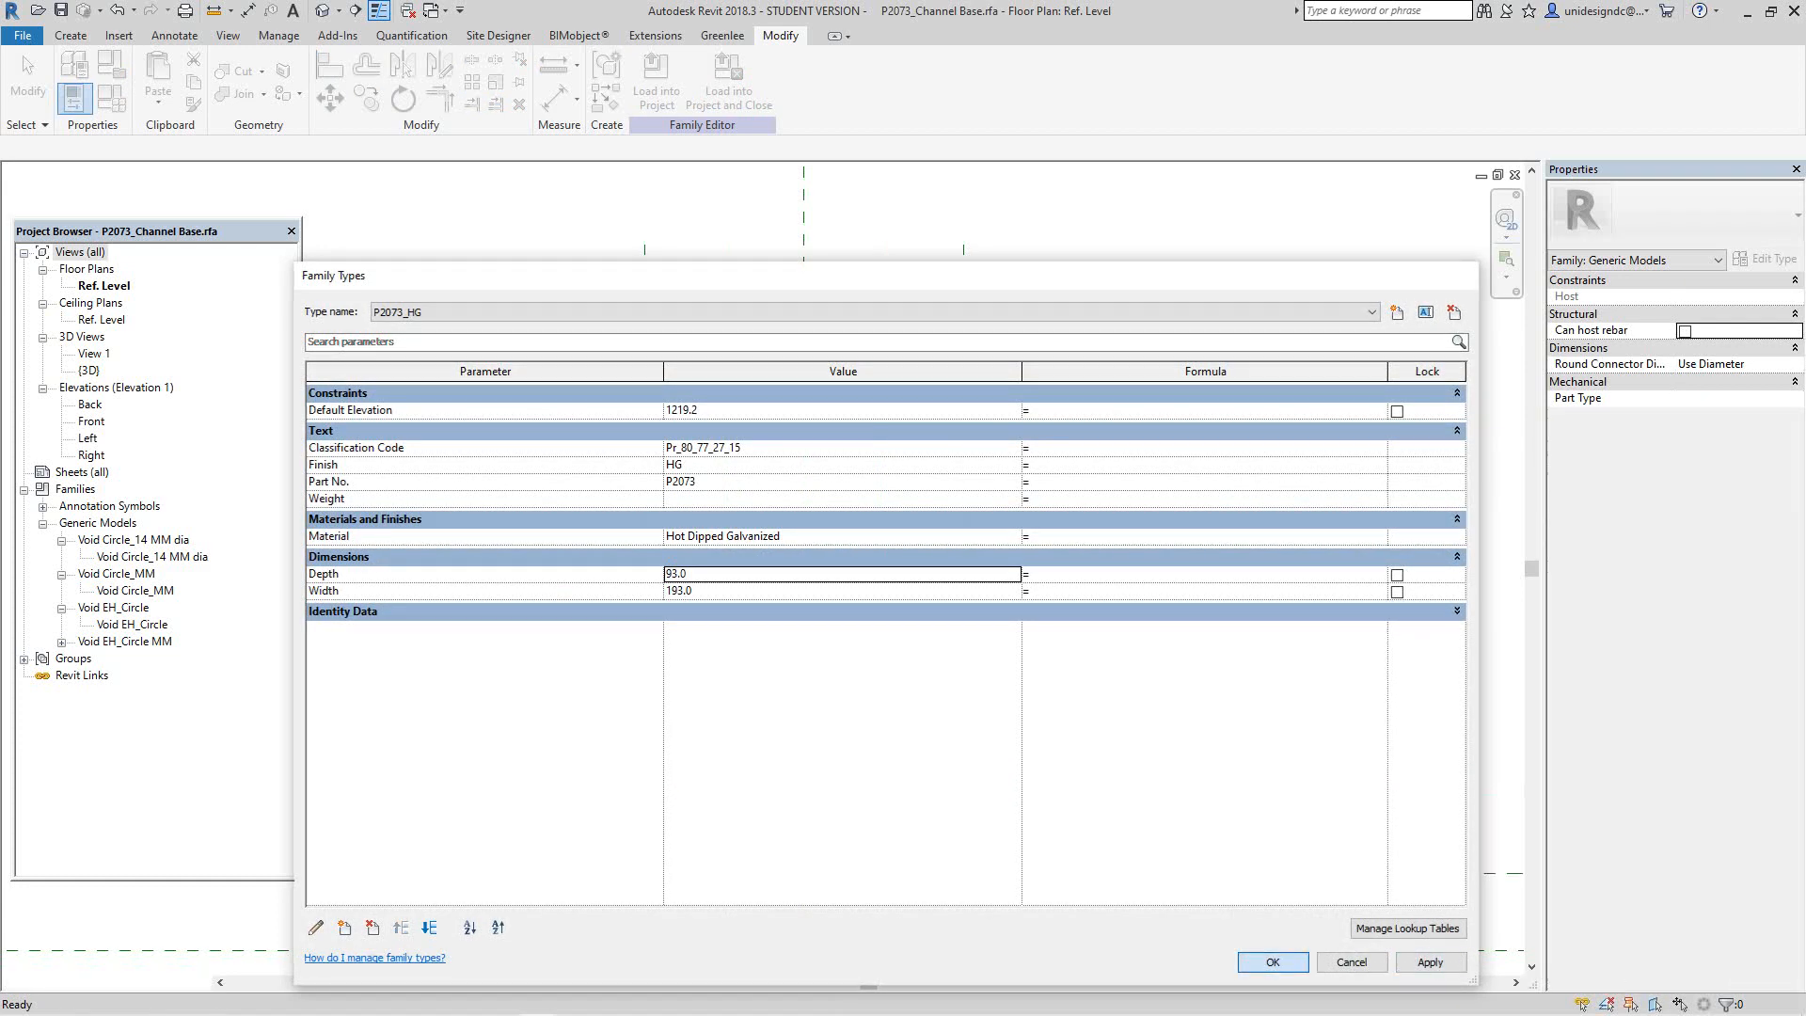
Step: Examine the resized reference plane layout together with its Width, Depth and equality dimensions
scroll(967, 611, down, 3)
middle_drag(967, 611, 967, 329)
scroll(903, 552, up, 4)
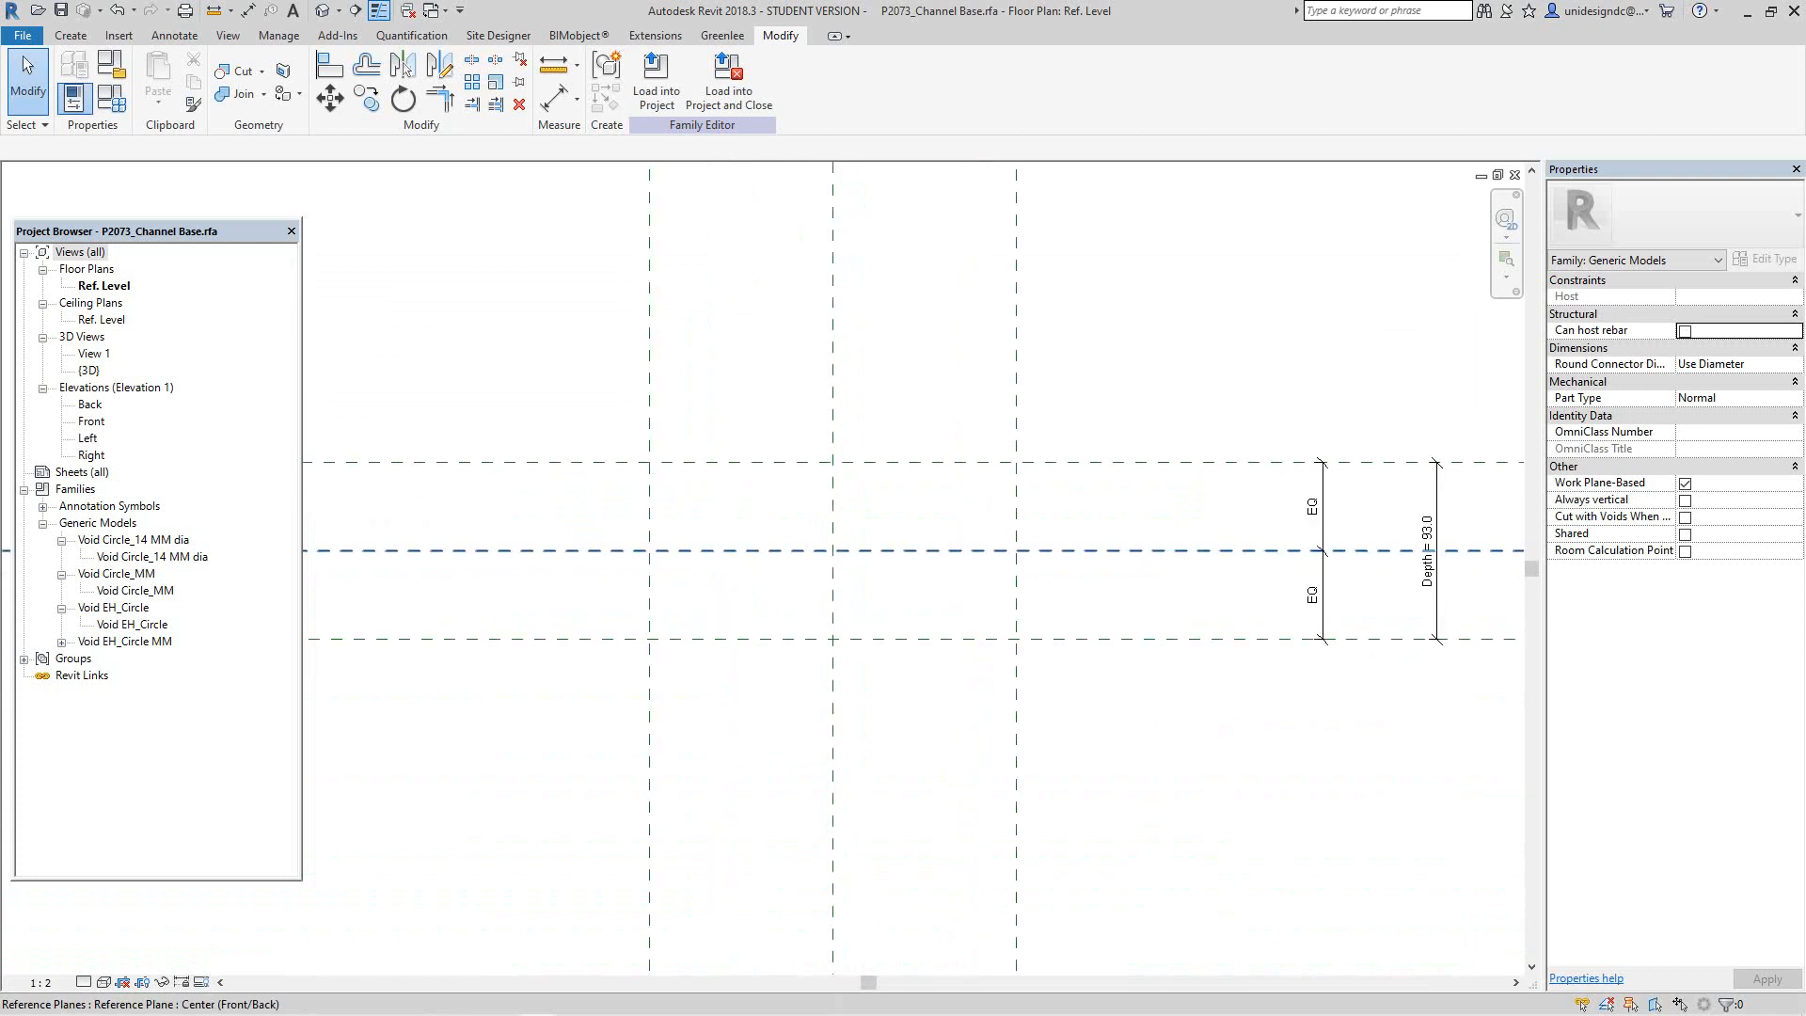
scroll(900, 552, up, 3)
middle_drag(900, 552, 857, 678)
scroll(887, 626, down, 3)
scroll(894, 625, down, 1)
scroll(1306, 680, up, 2)
scroll(1306, 679, down, 3)
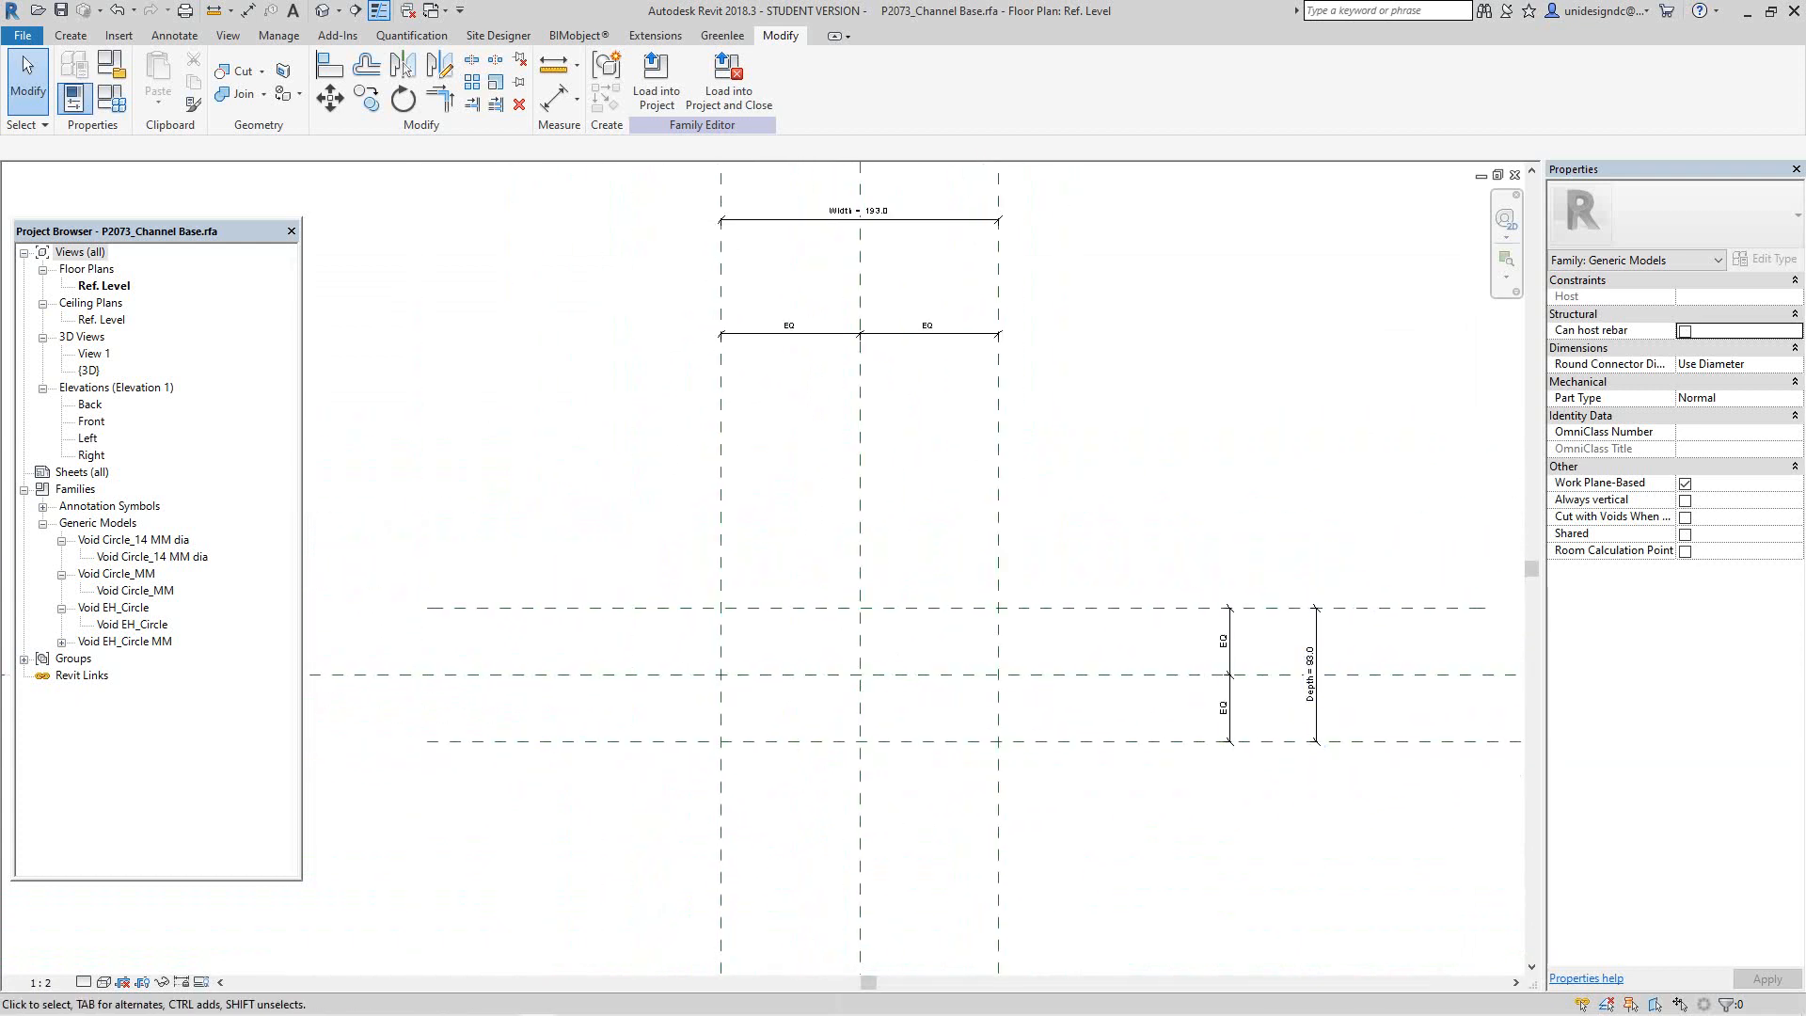
Step: Move the equality dimension and the Width dimension down, closer to the upper horizontal reference plane
middle_drag(938, 346, 924, 493)
scroll(924, 493, up, 2)
click(926, 477)
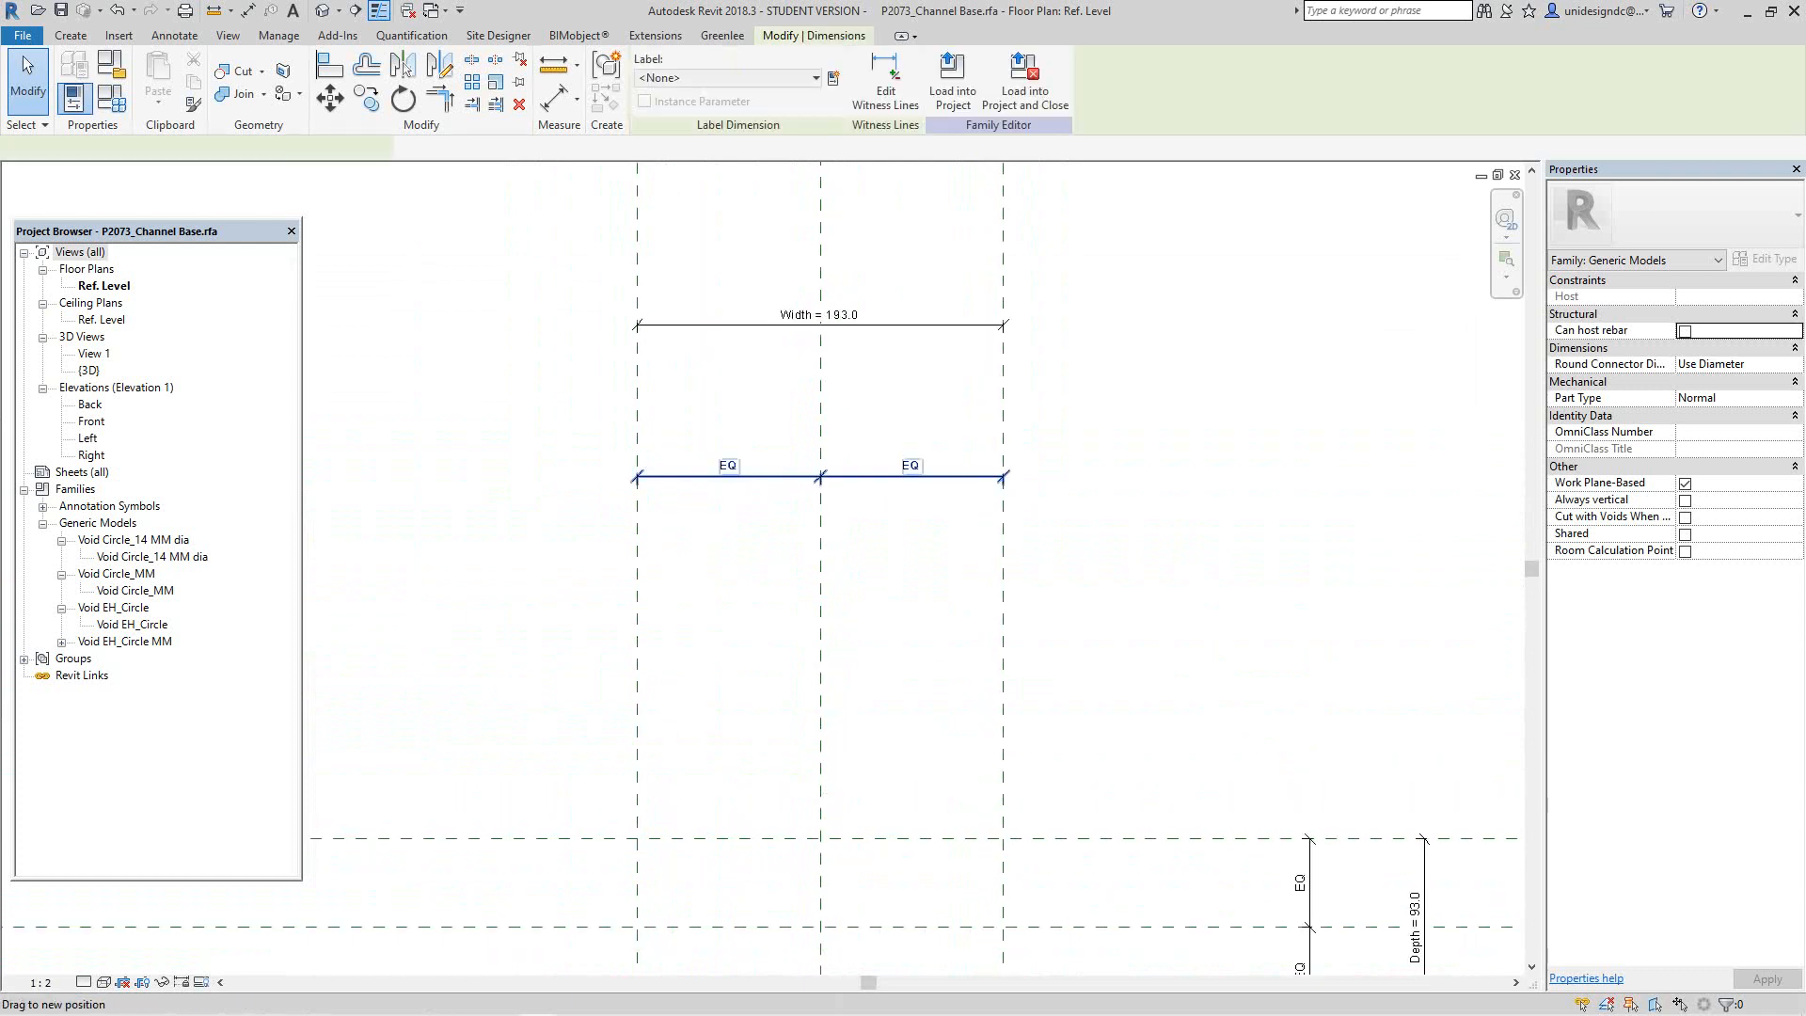
drag(926, 477, 925, 675)
key(Escape)
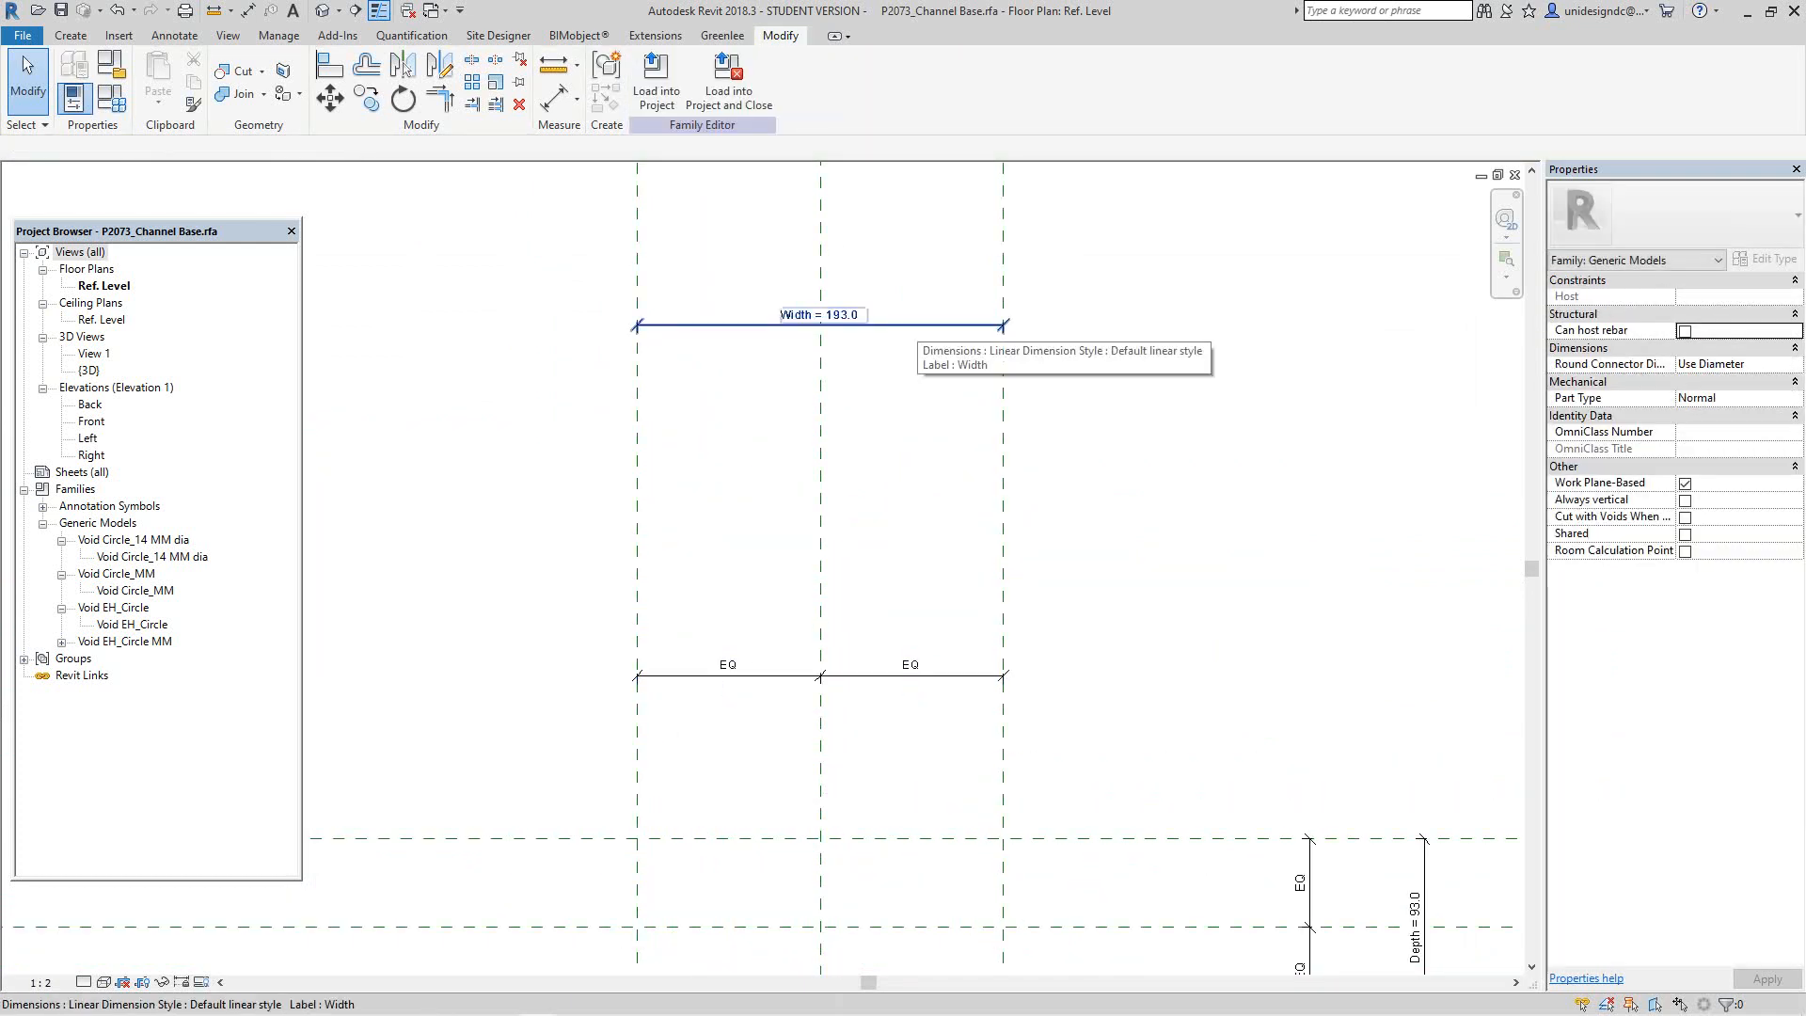
drag(822, 326, 822, 581)
key(Escape)
middle_drag(823, 581, 736, 423)
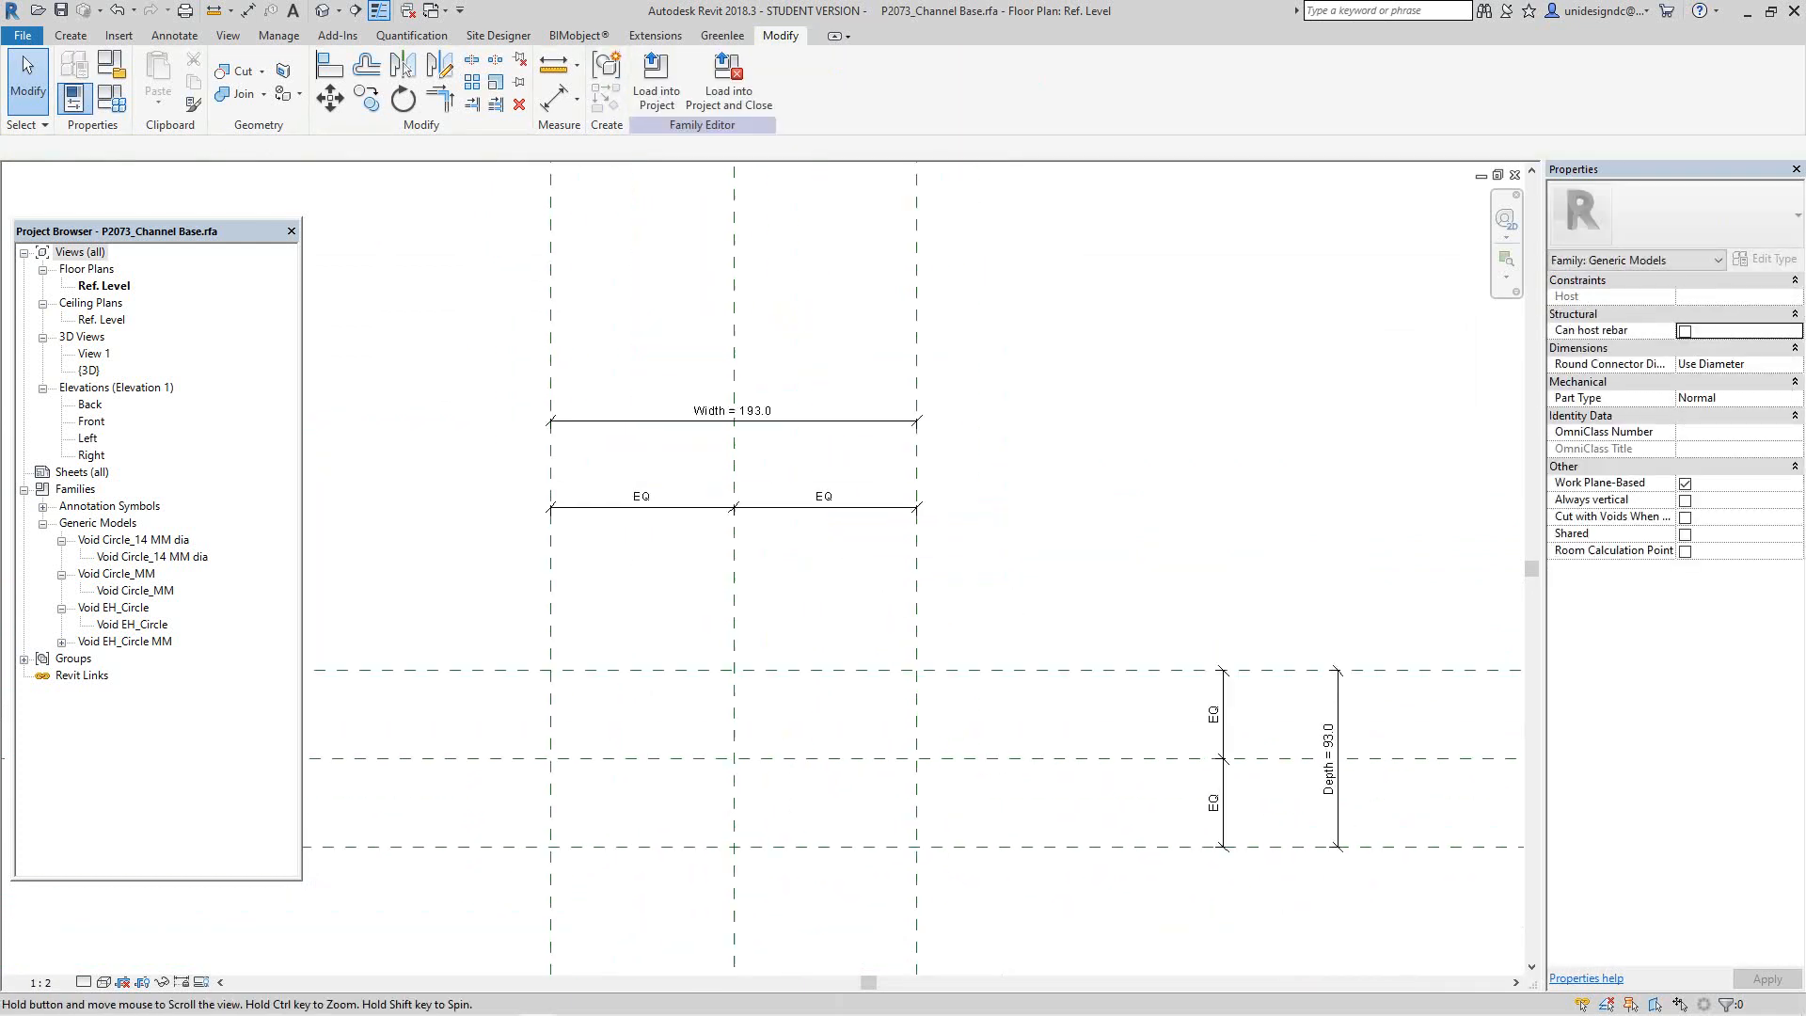
middle_drag(1086, 531, 1086, 320)
scroll(1070, 439, up, 2)
scroll(1108, 400, down, 2)
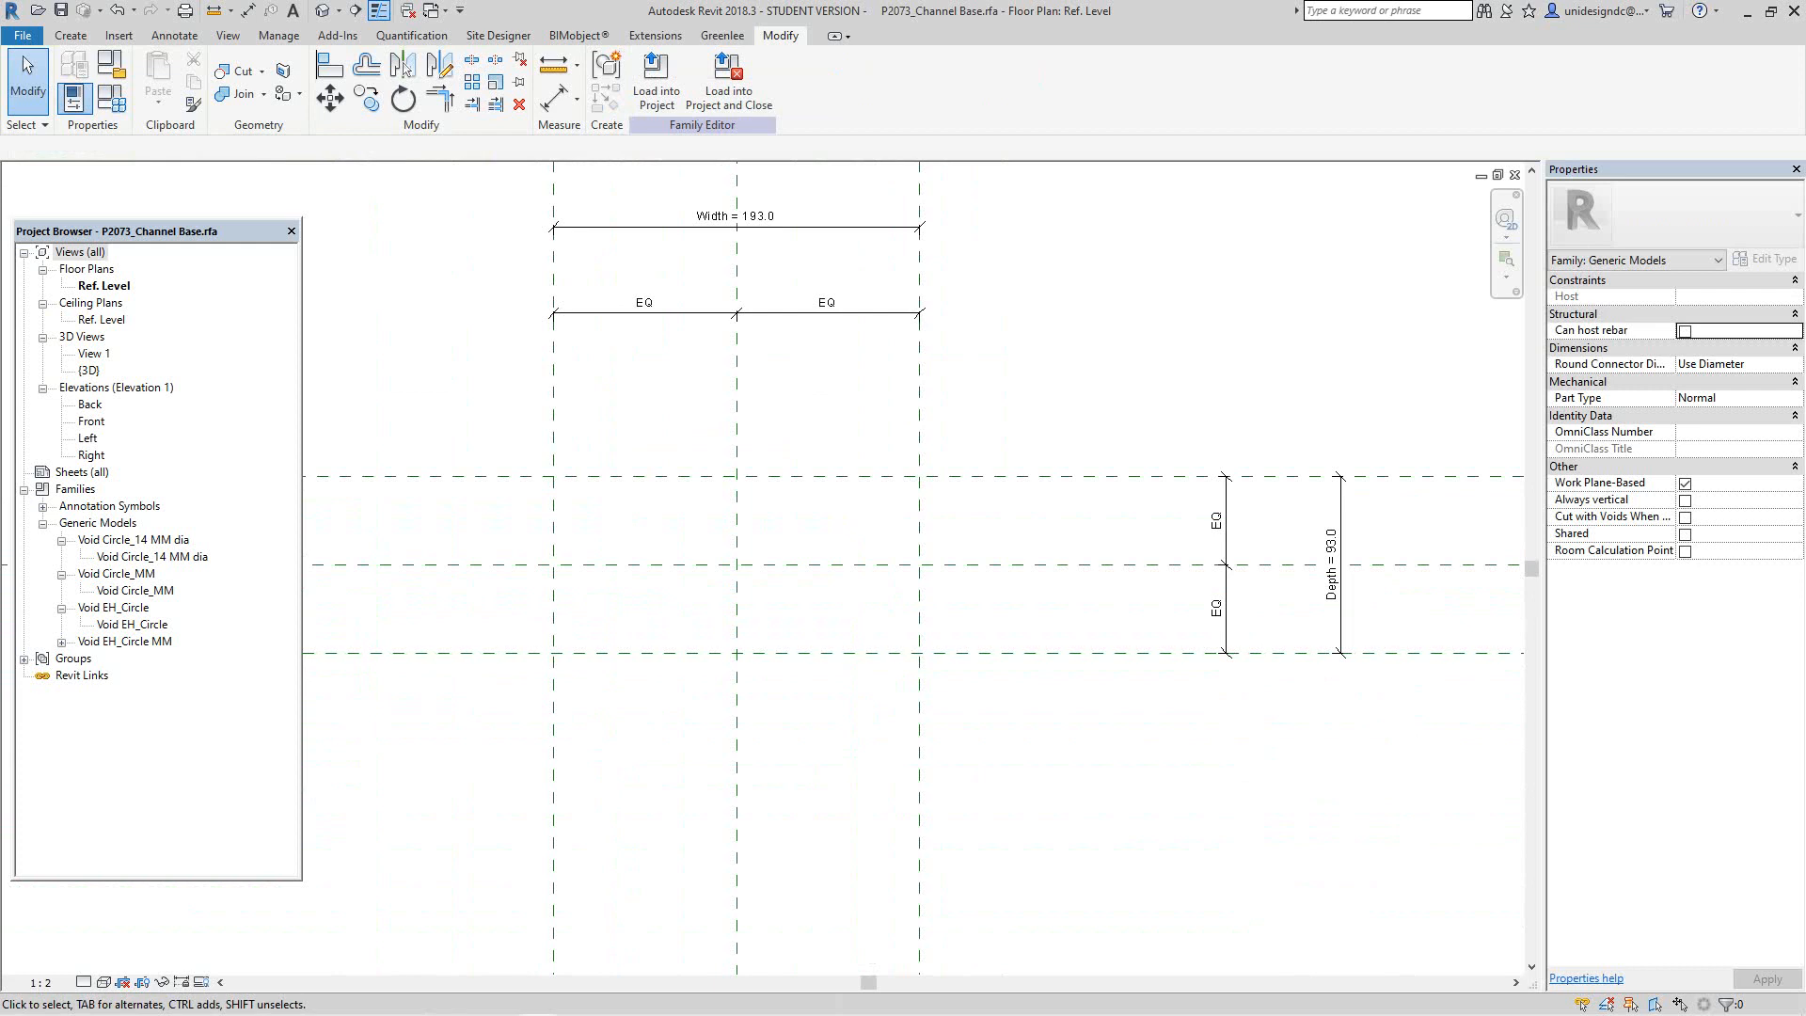
Step: Open the Front elevation and examine the horizontal reference plane just above the reference level
scroll(832, 702, down, 2)
middle_drag(832, 702, 912, 711)
scroll(922, 710, up, 3)
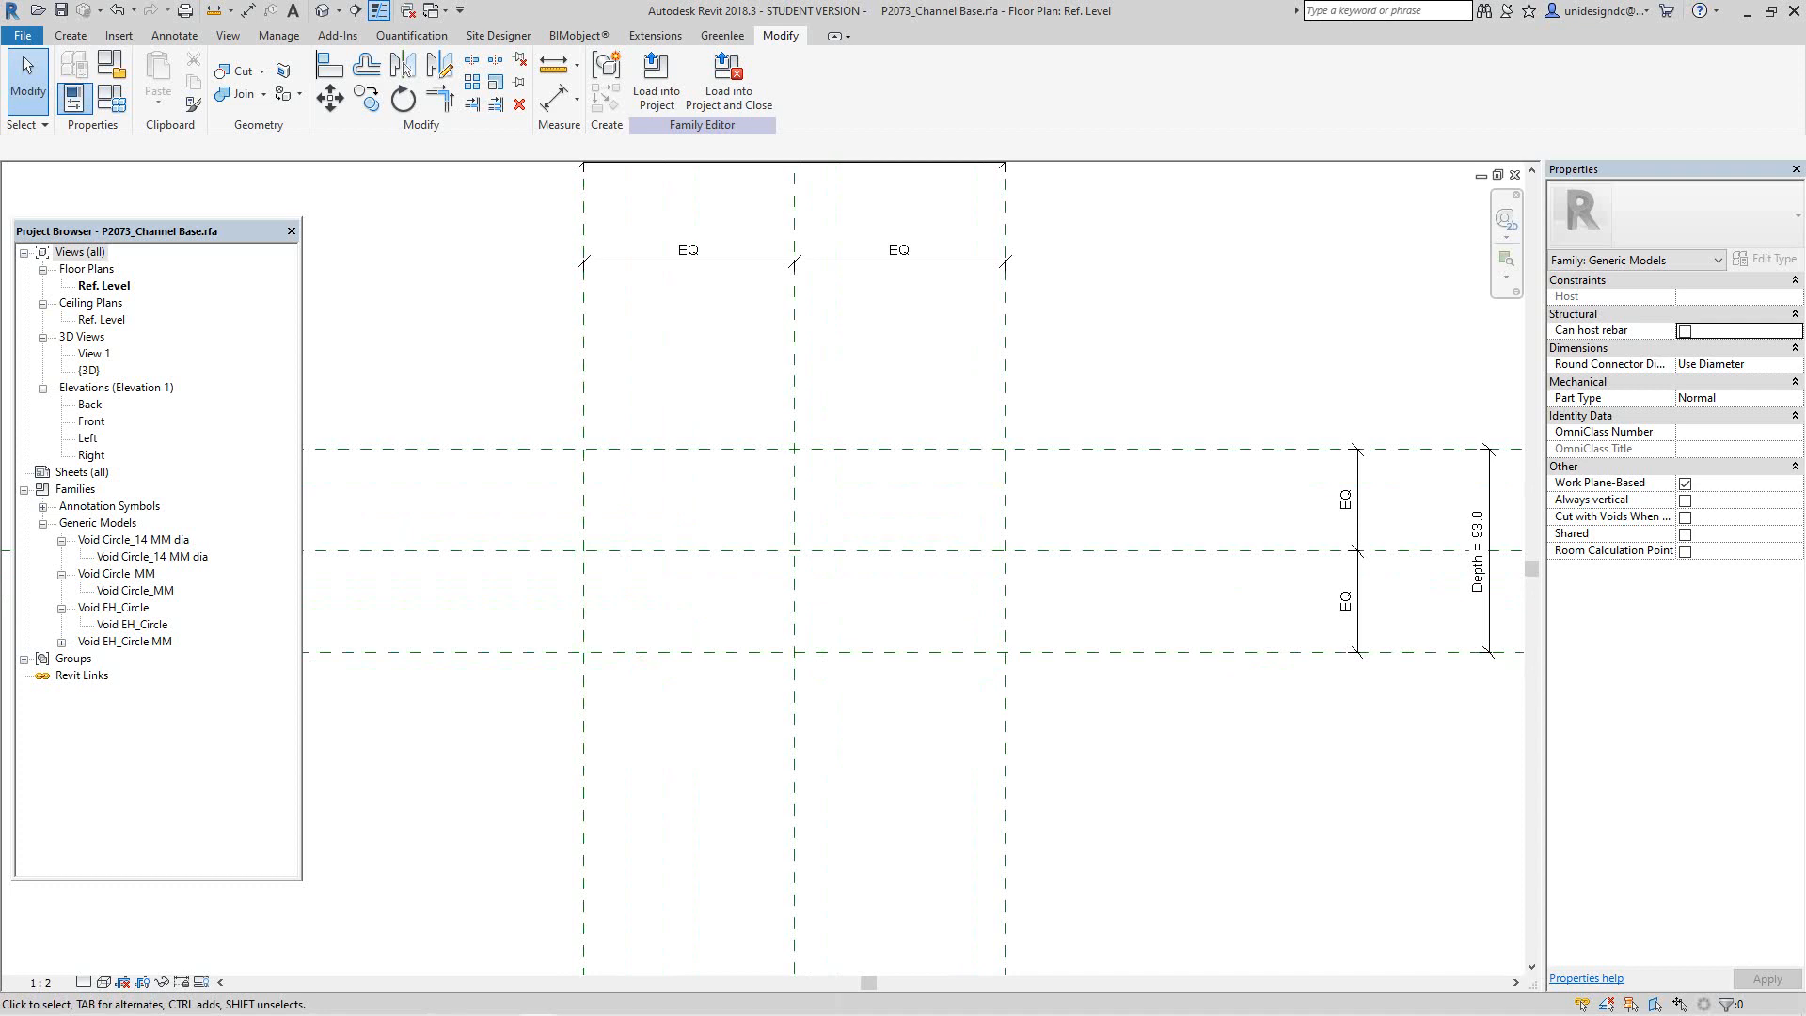
double_click(91, 420)
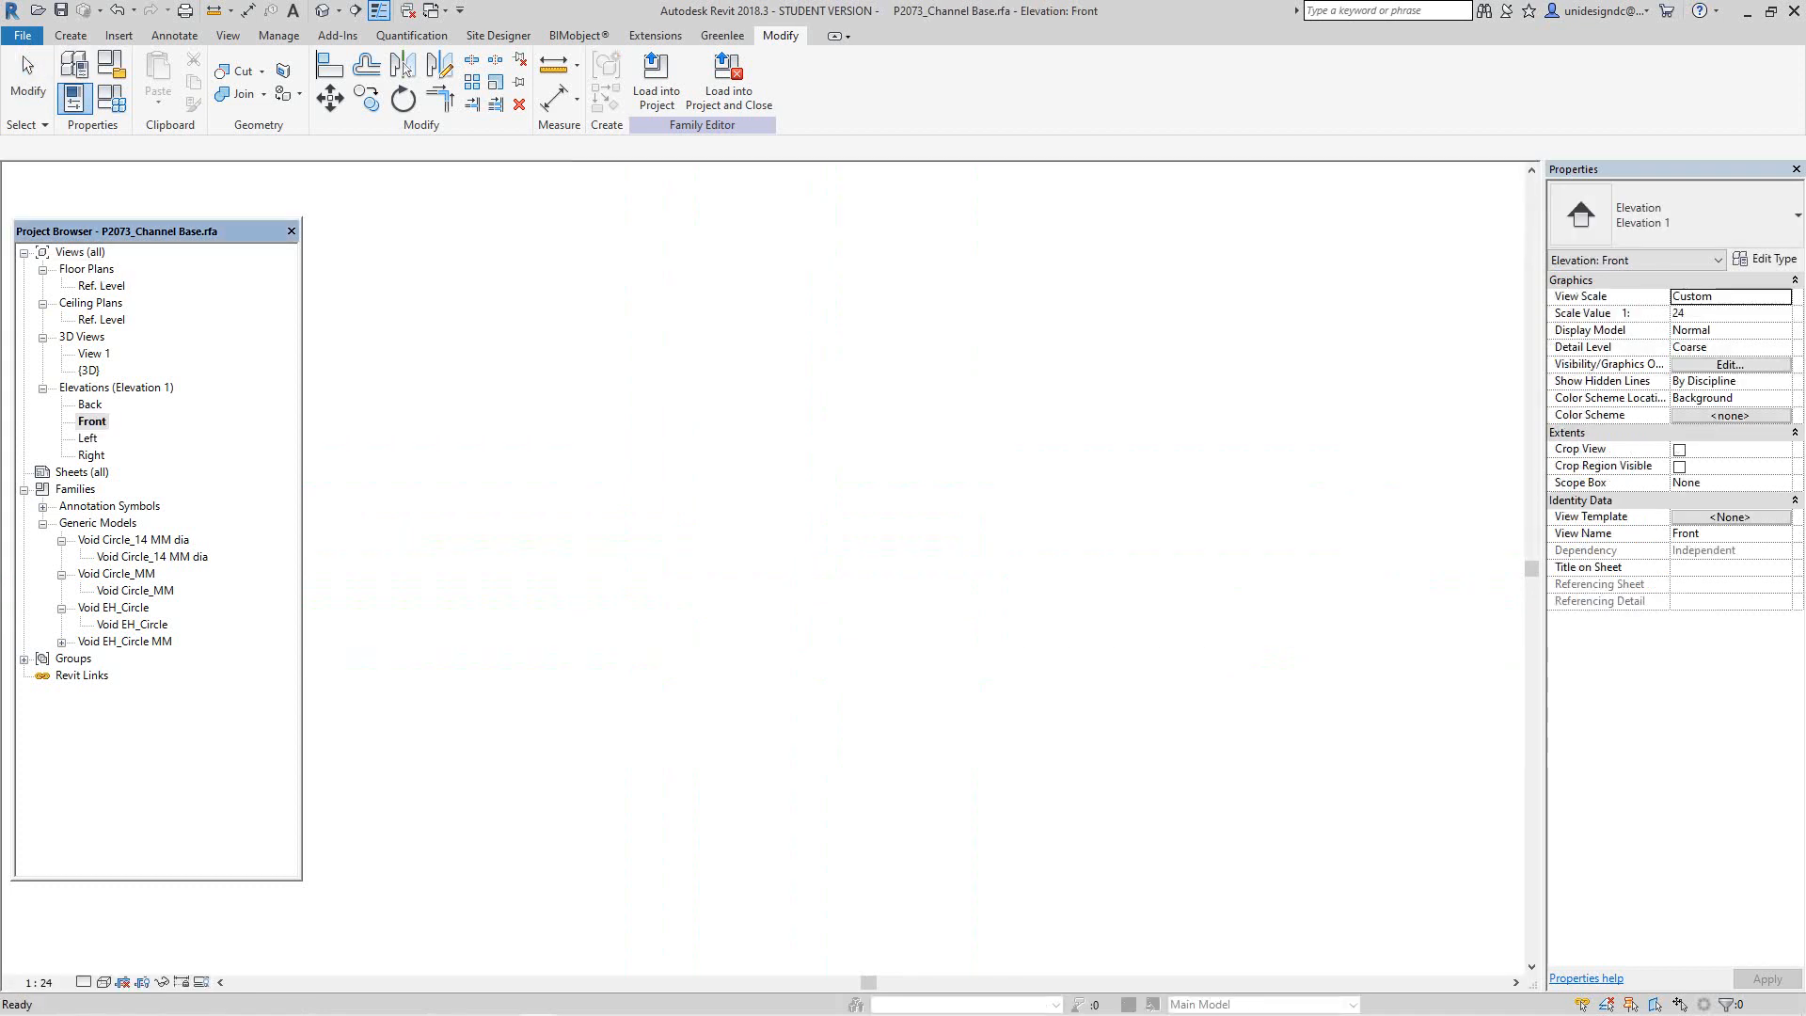
scroll(940, 737, up, 10)
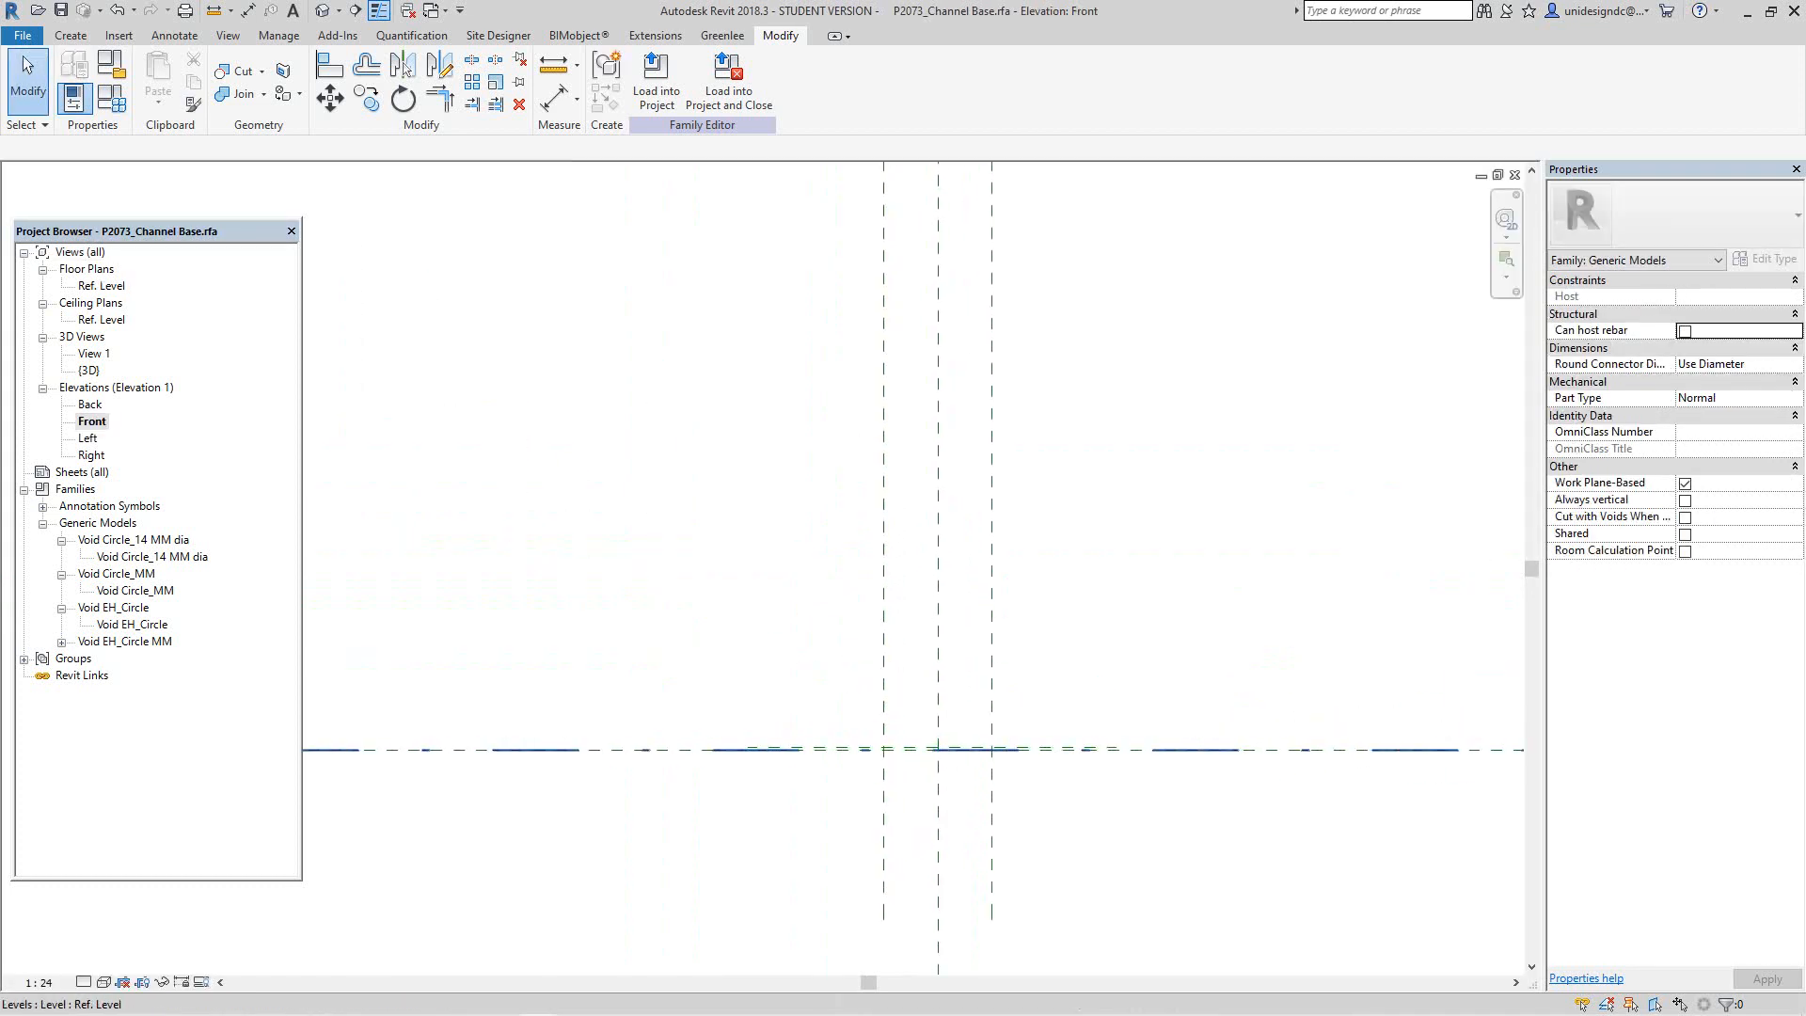
scroll(583, 701, up, 2)
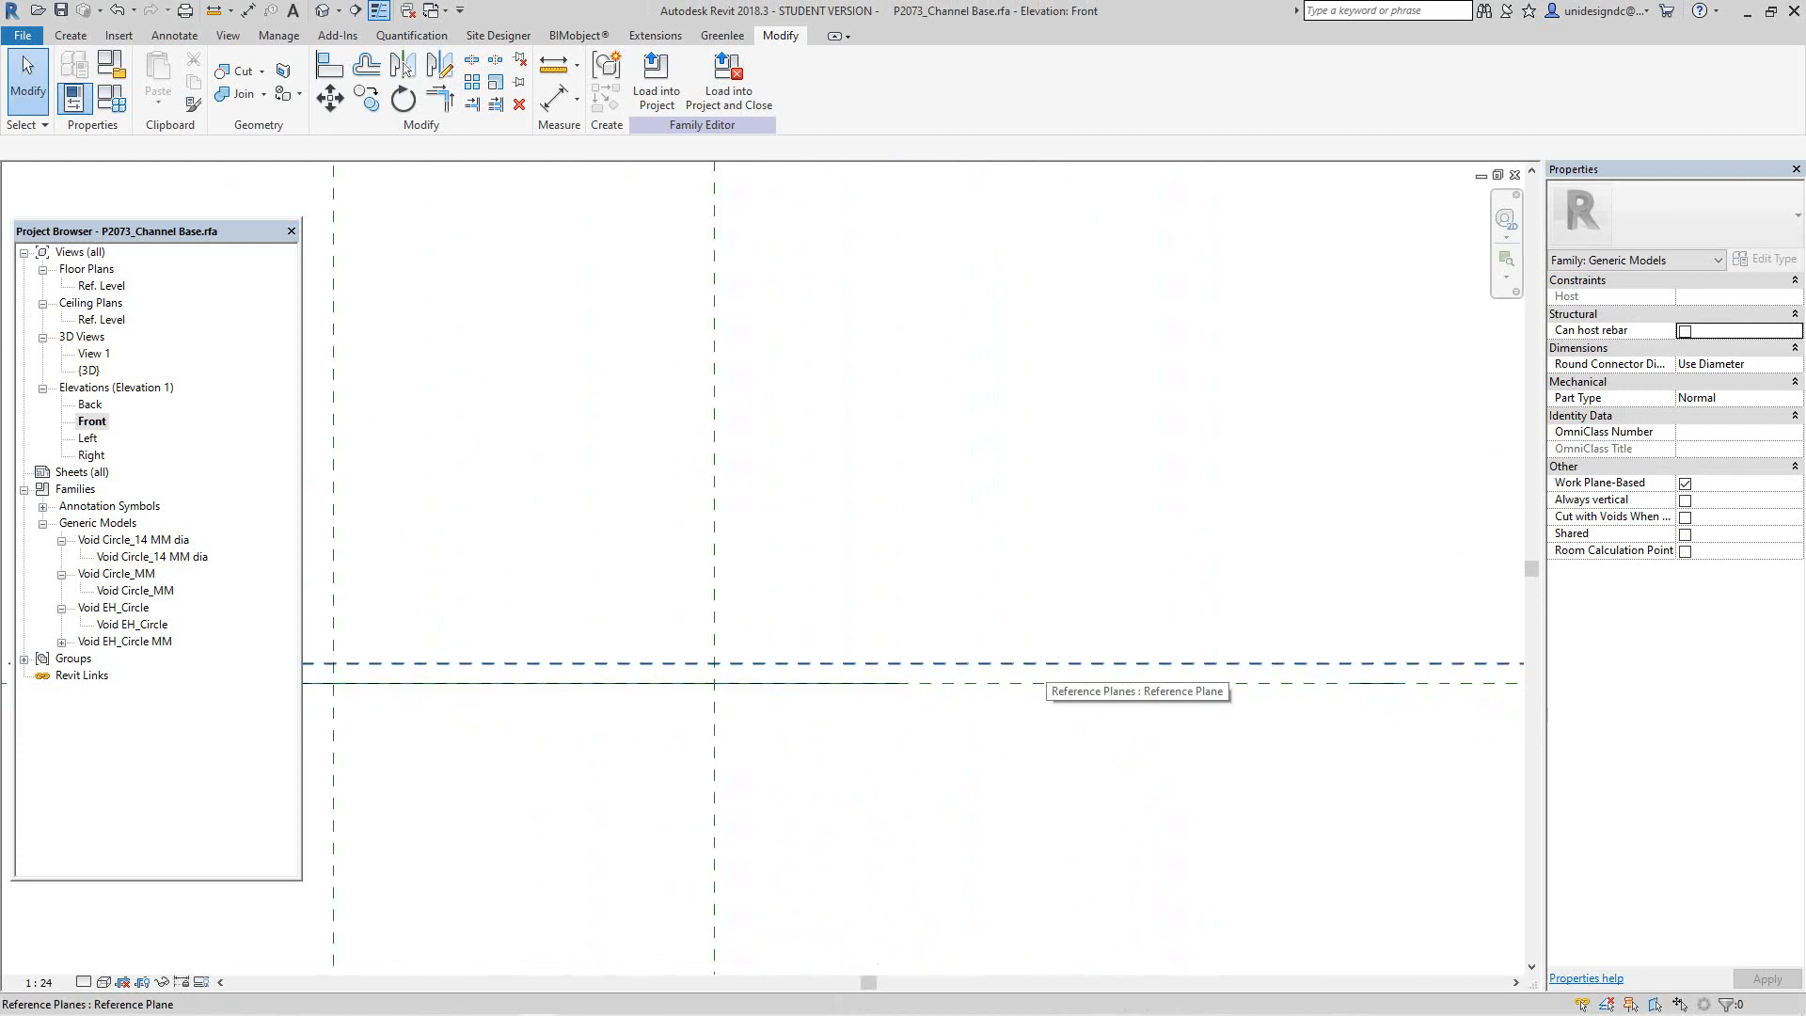
scroll(1052, 686, down, 2)
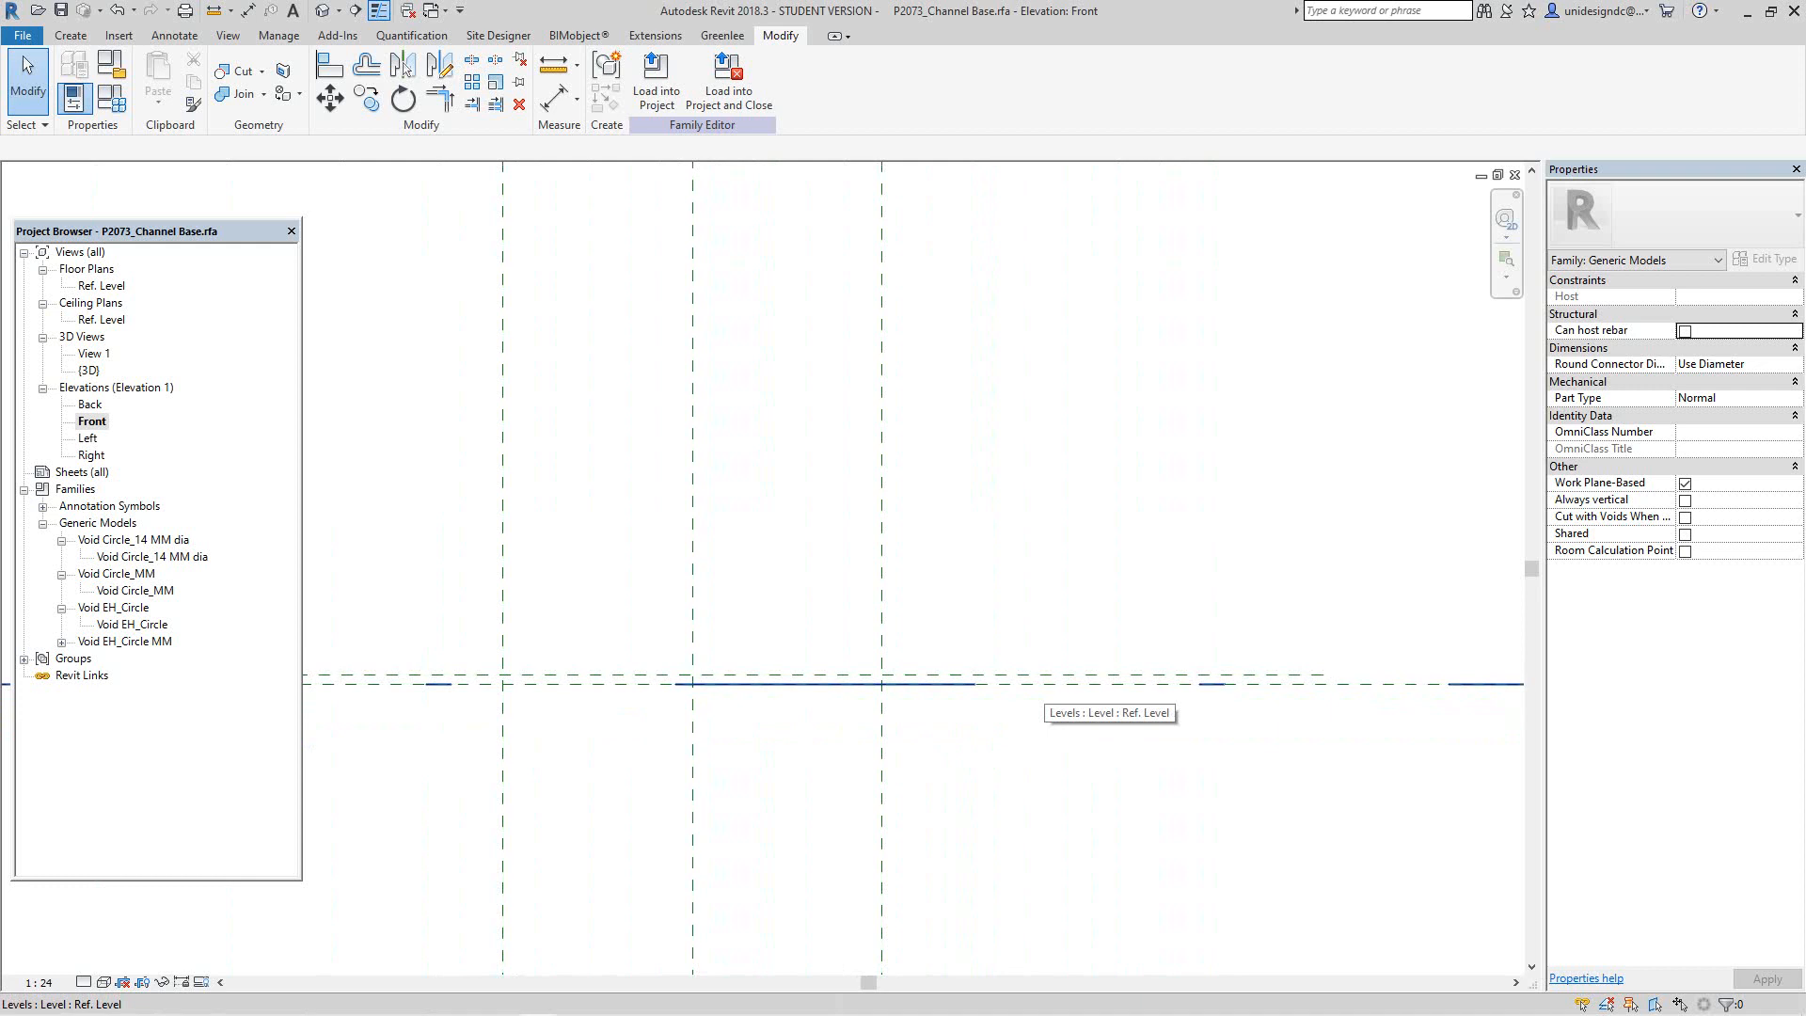
scroll(950, 555, down, 2)
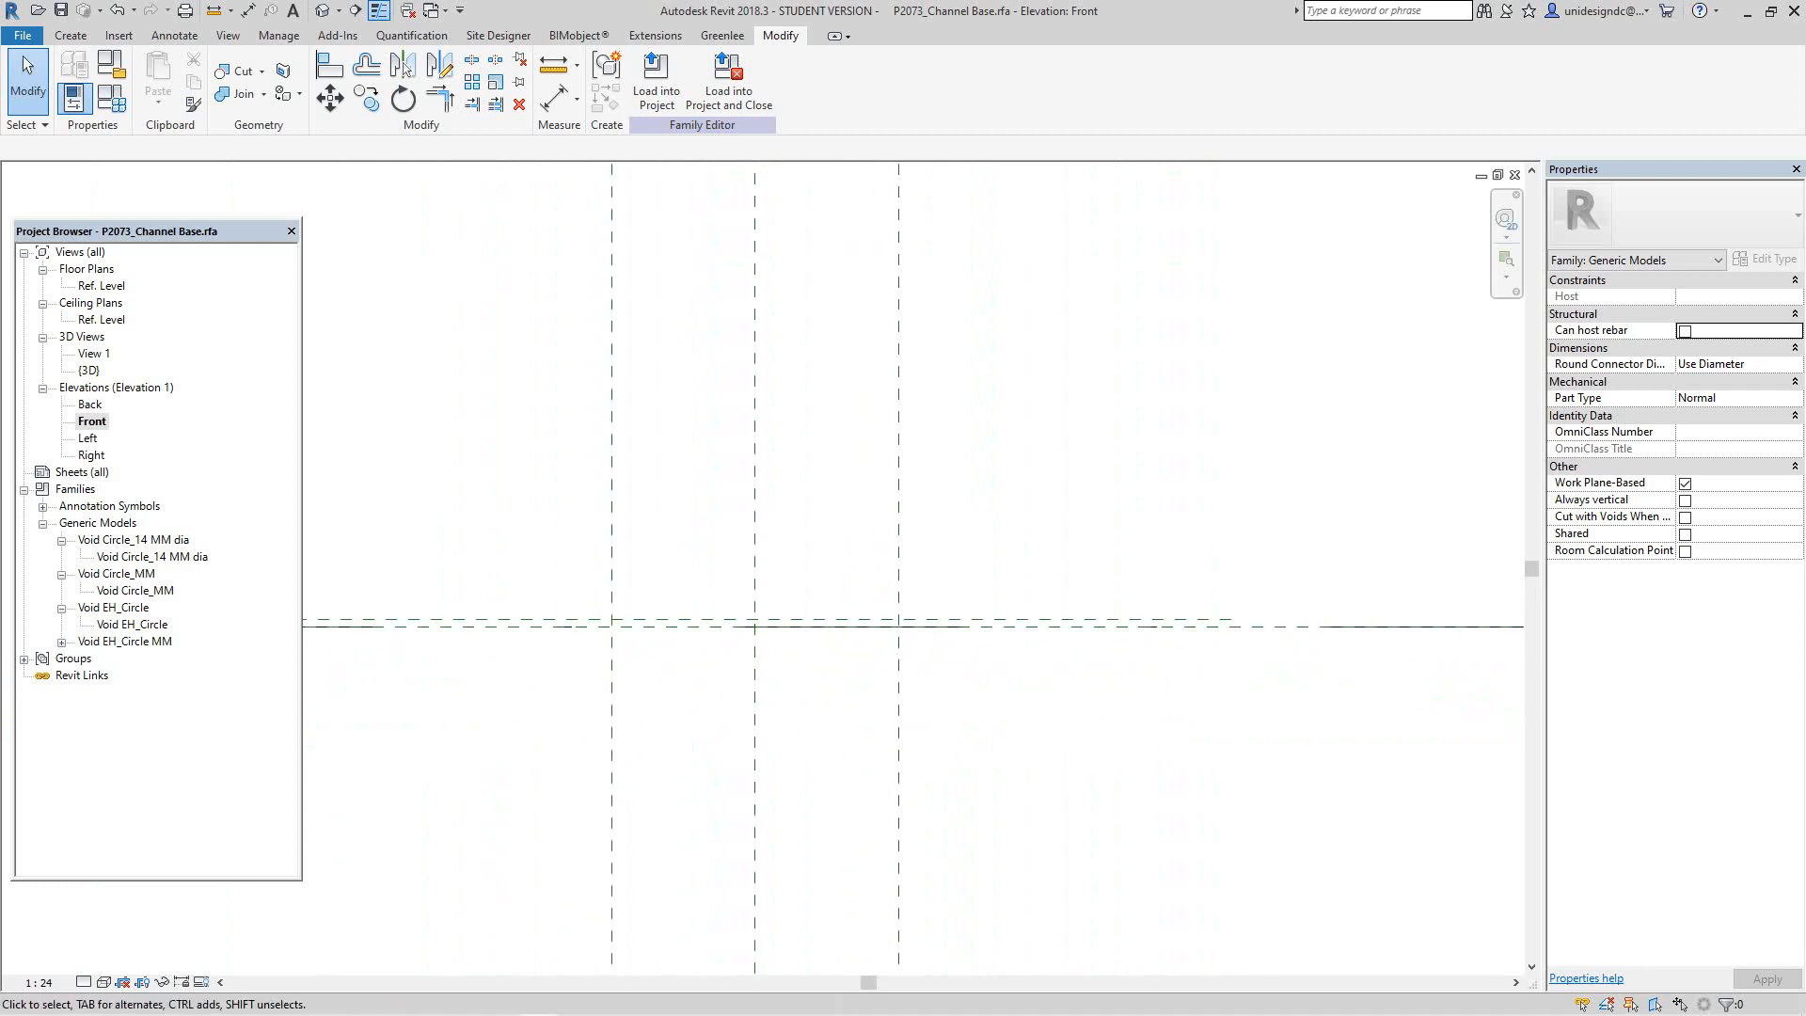
Step: Place an aligned dimension between the reference level and the horizontal reference plane just above it in the Front elevation
click(554, 98)
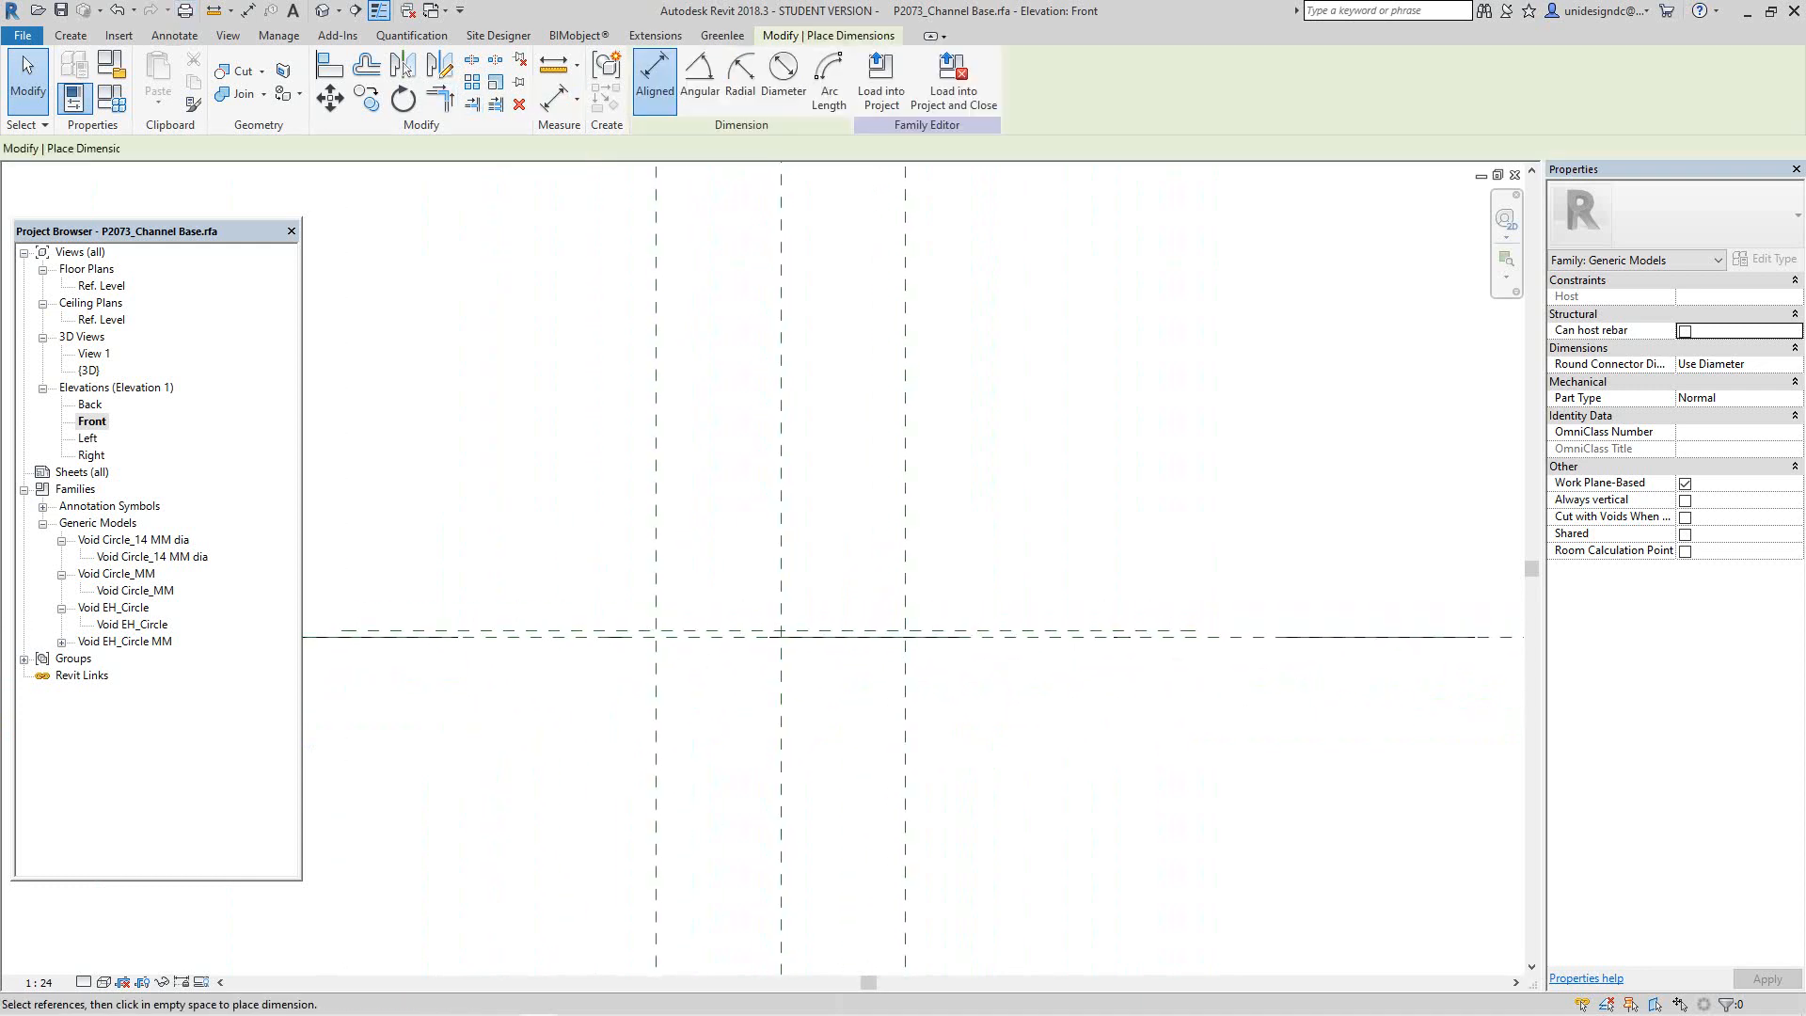
scroll(730, 617, up, 3)
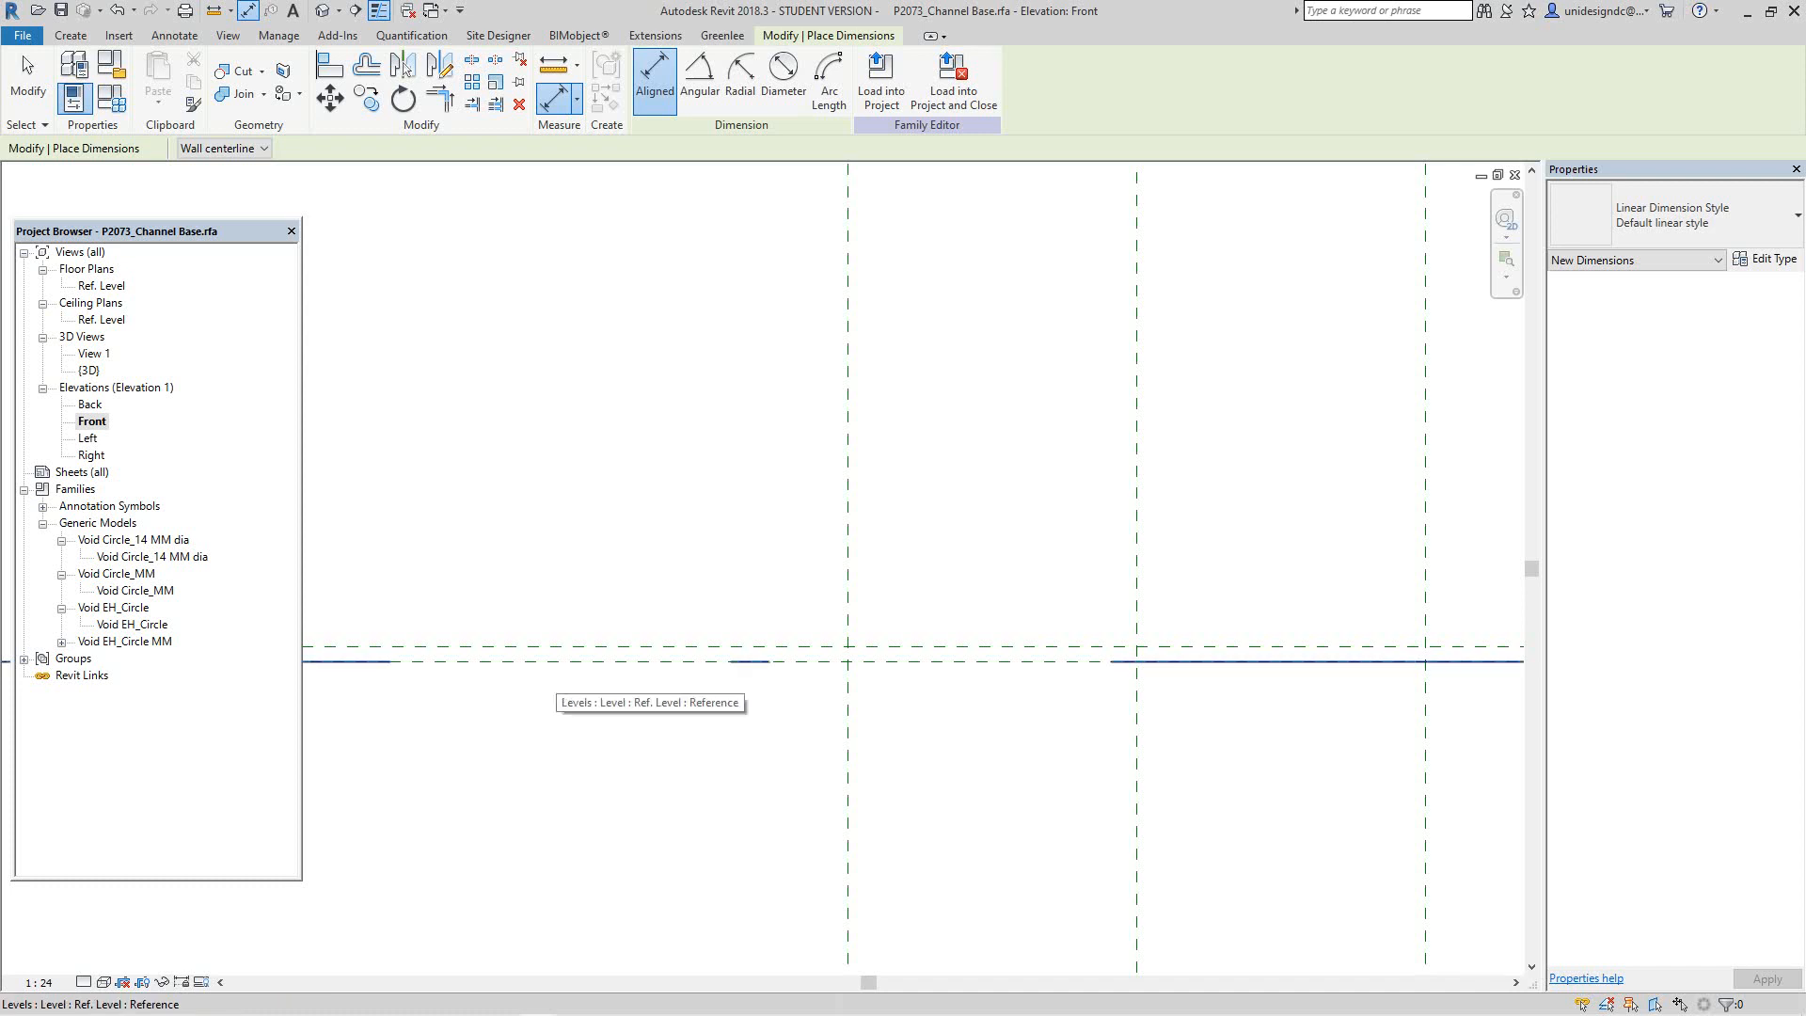
click(560, 647)
scroll(512, 420, down, 3)
middle_drag(513, 419, 578, 683)
click(503, 454)
key(Escape)
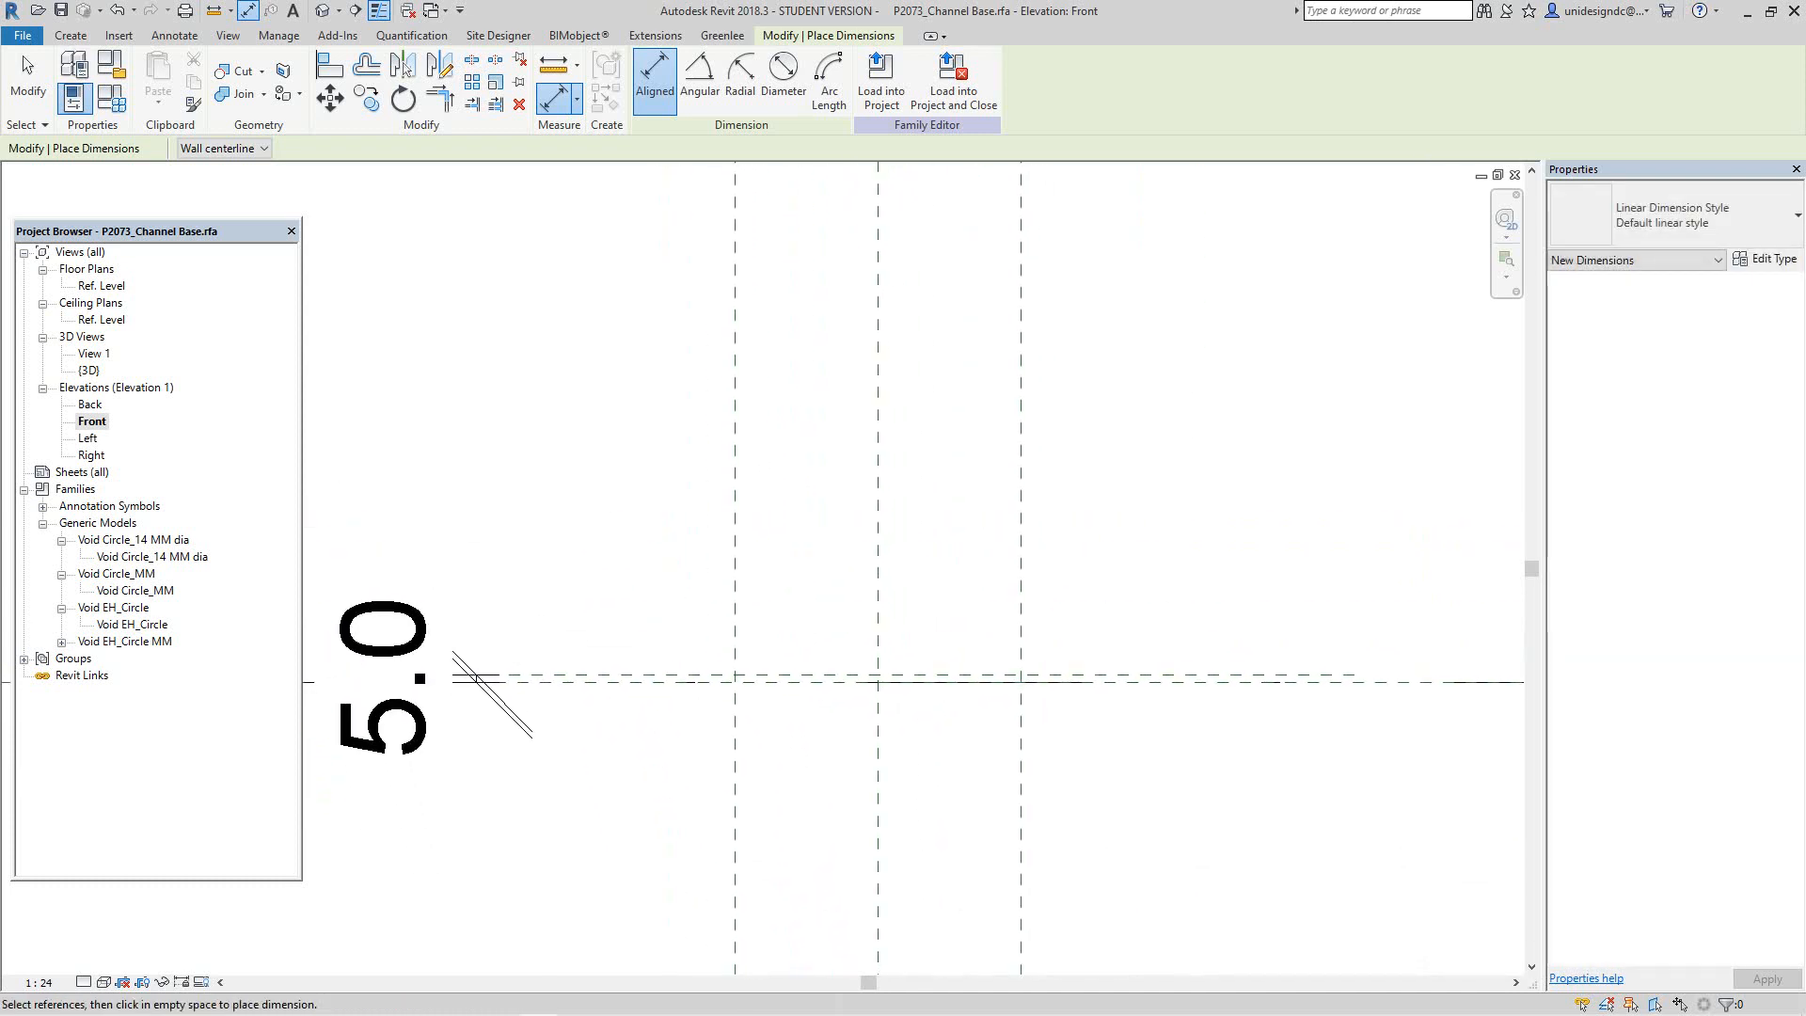
key(Escape)
Step: Label the new vertical dimension with a new family type parameter named Thickness, grouped under Dimensions
scroll(504, 846, up, 3)
scroll(513, 592, up, 2)
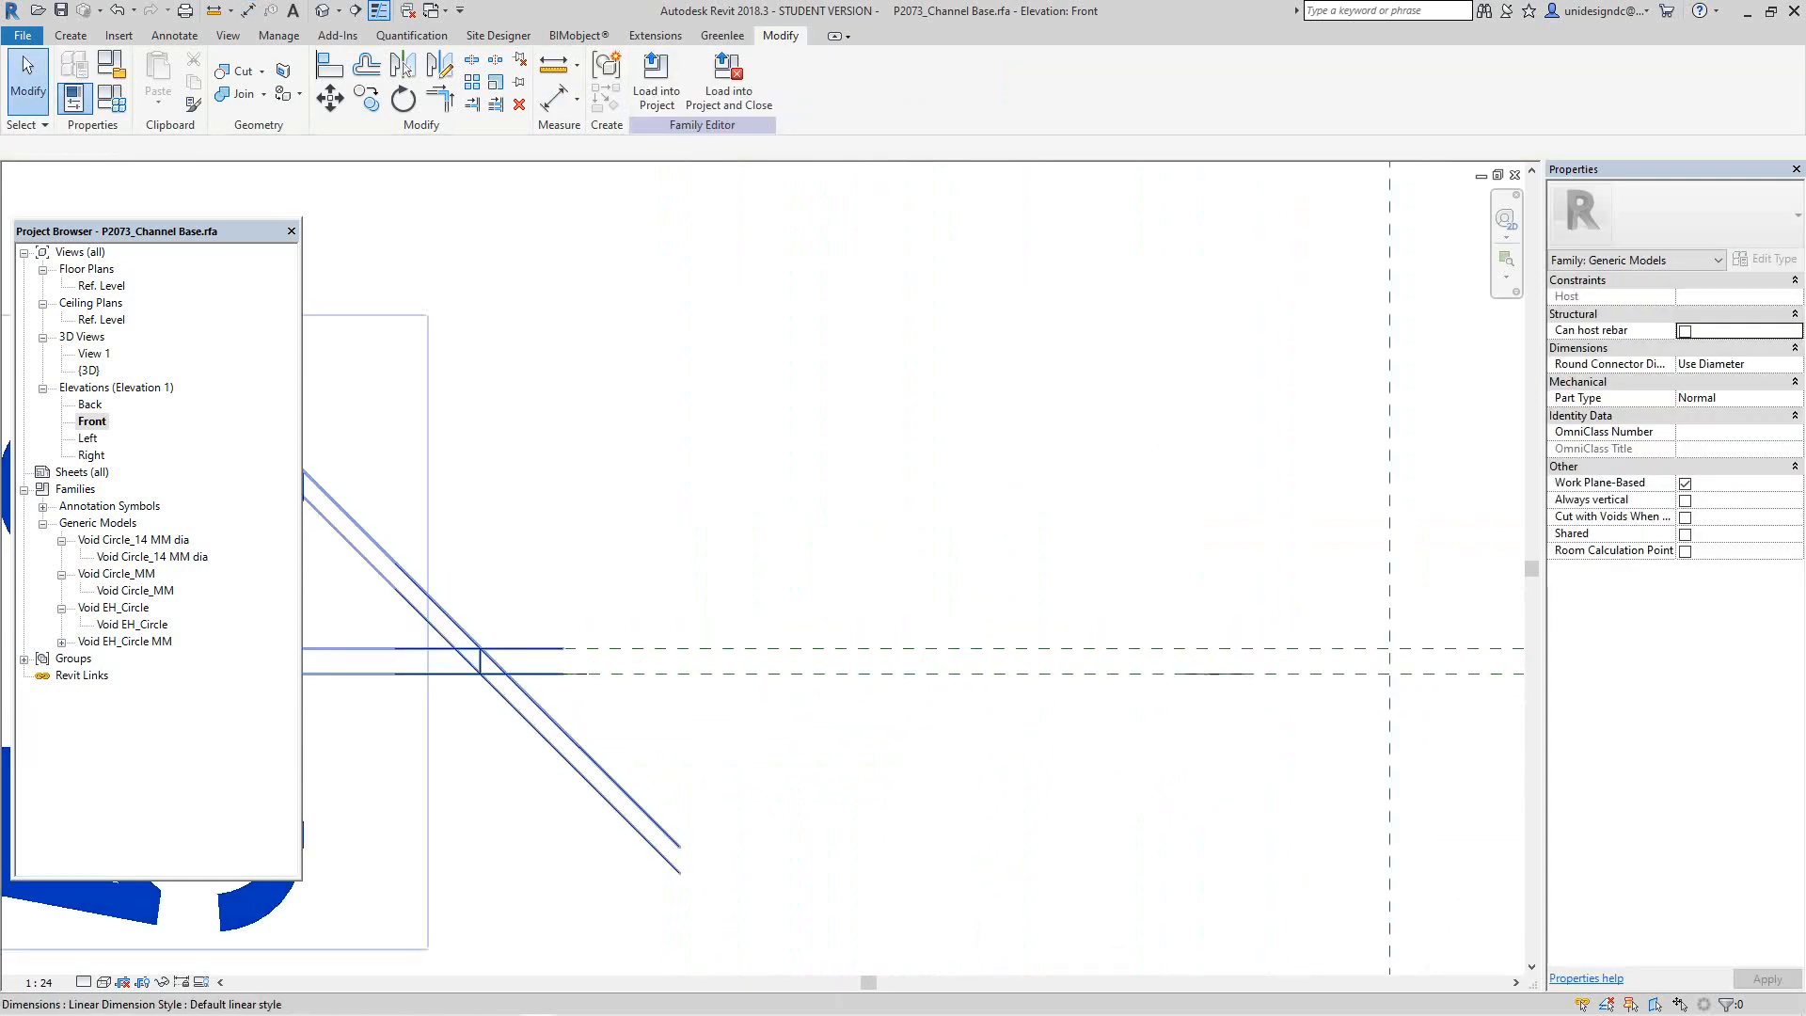
click(508, 649)
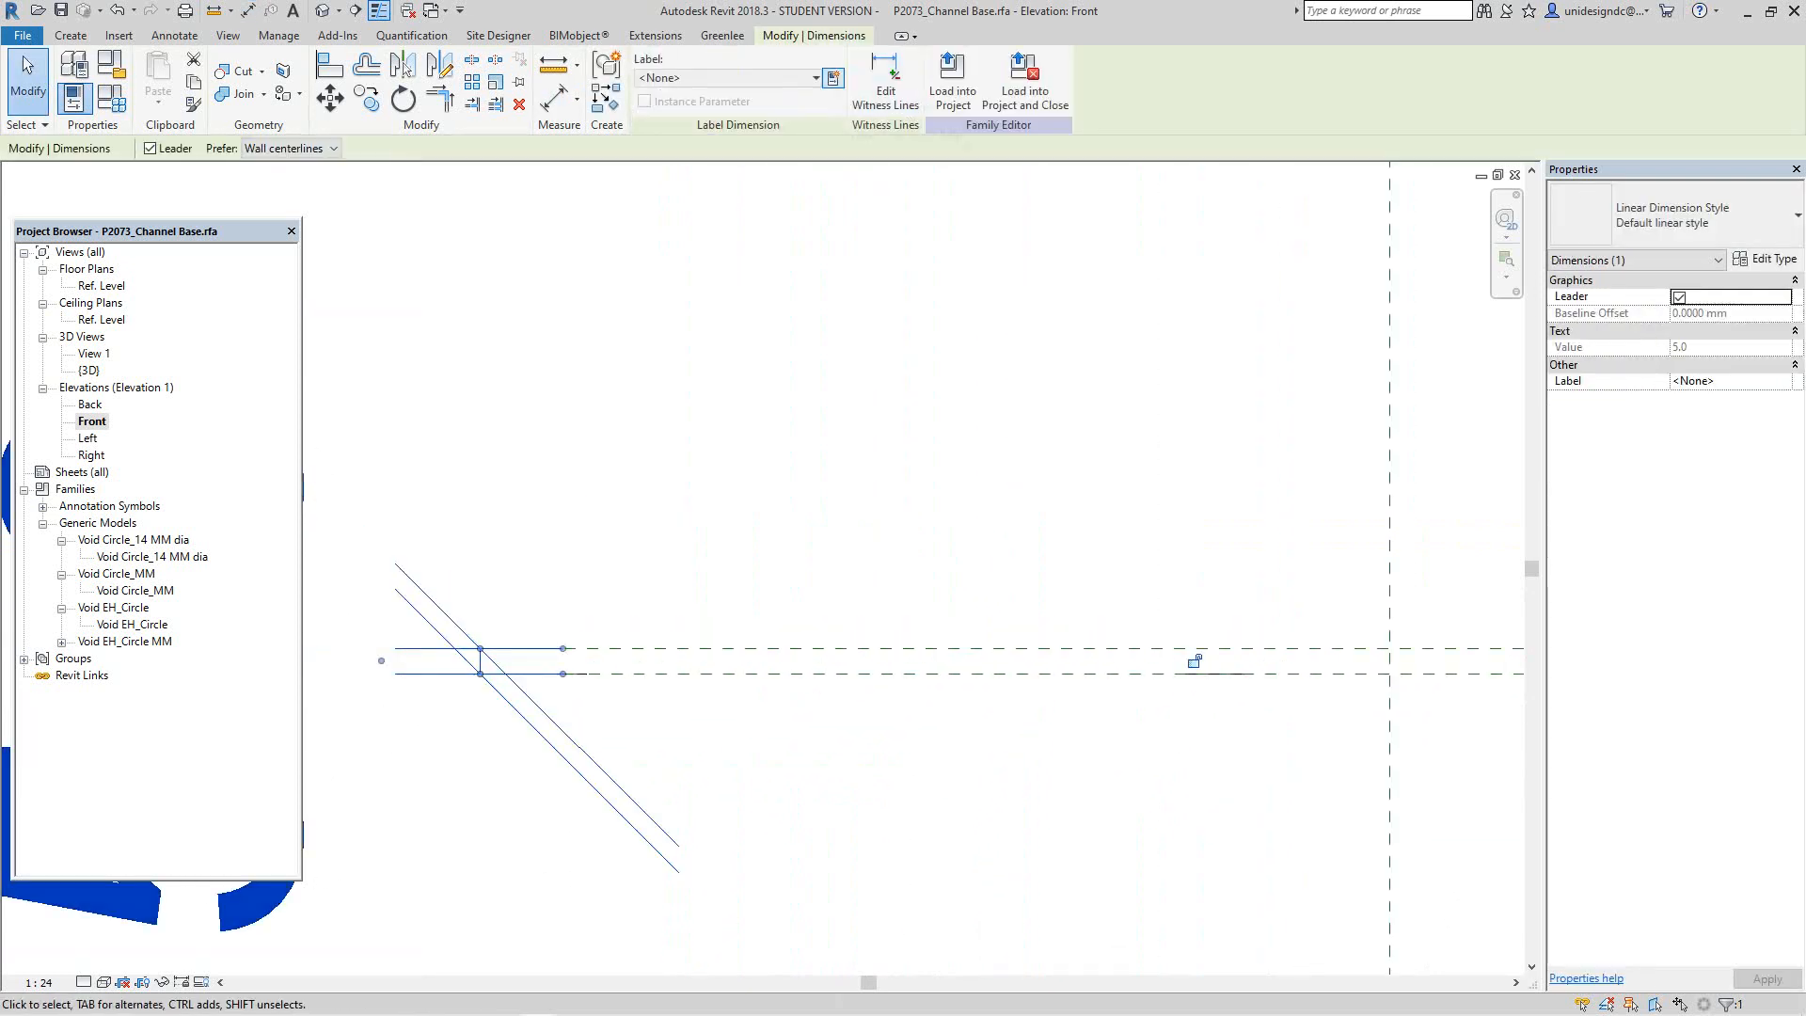
click(833, 79)
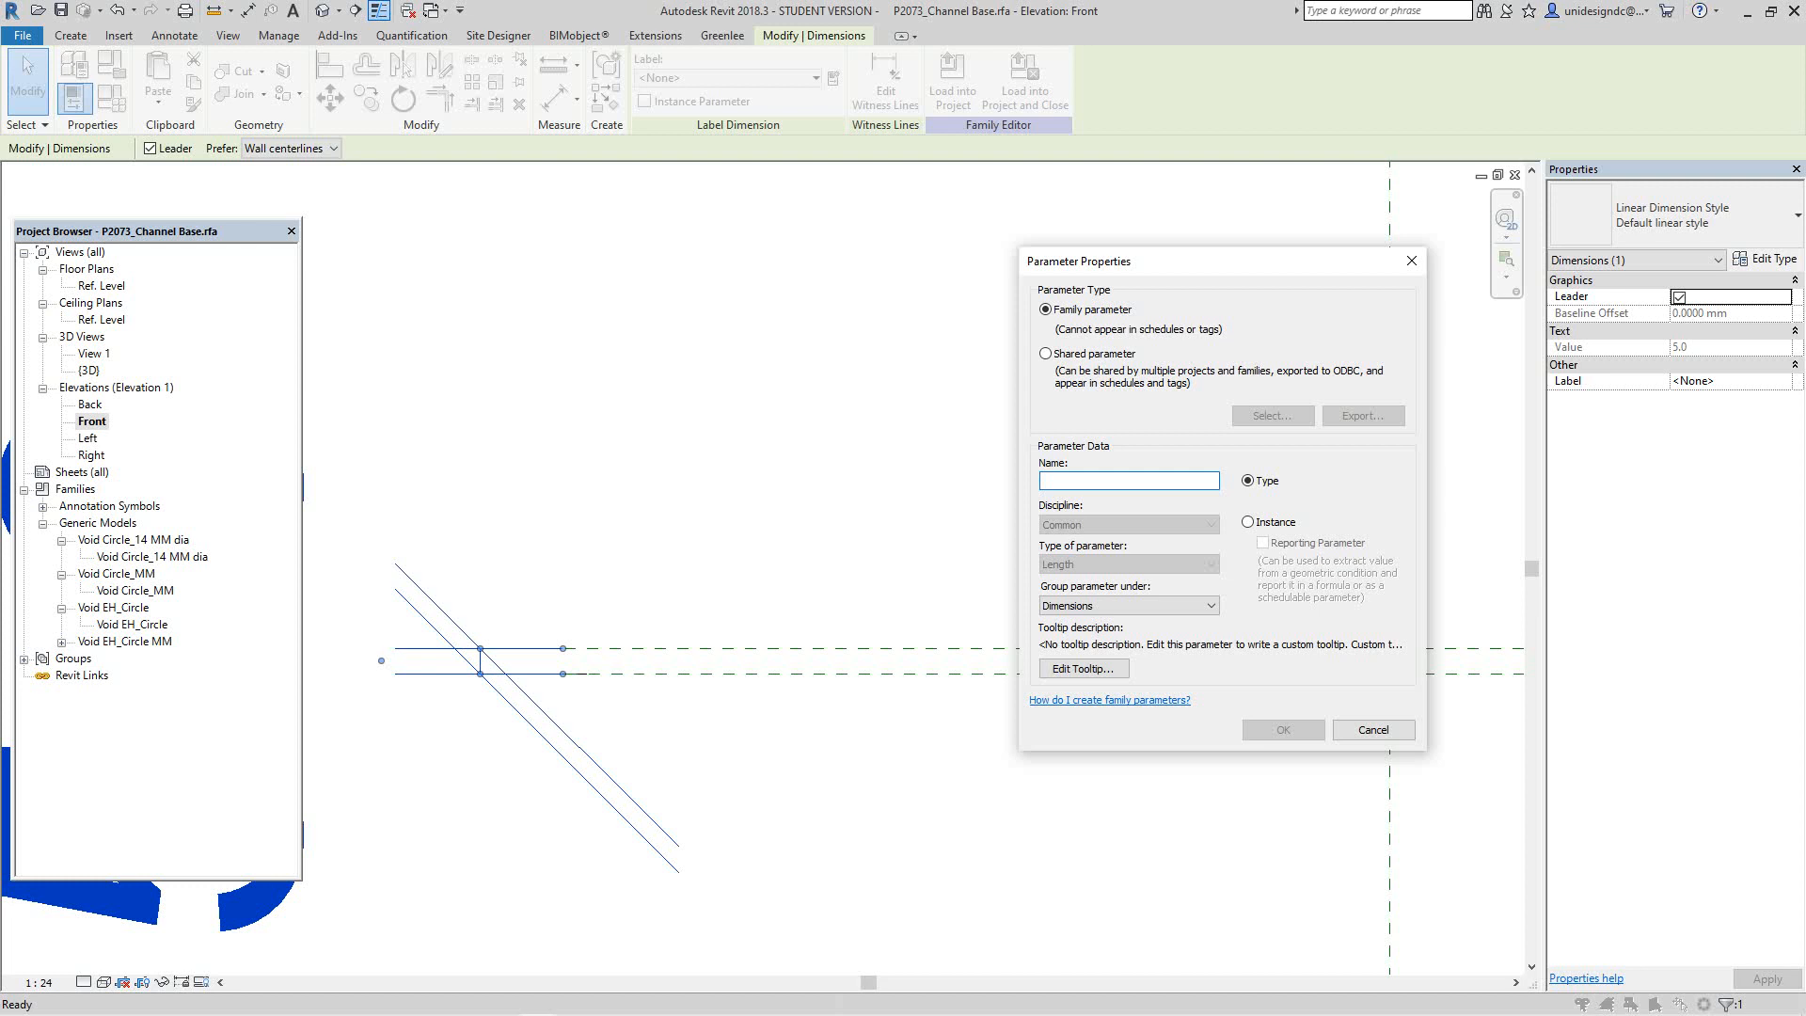
text(Thickness)
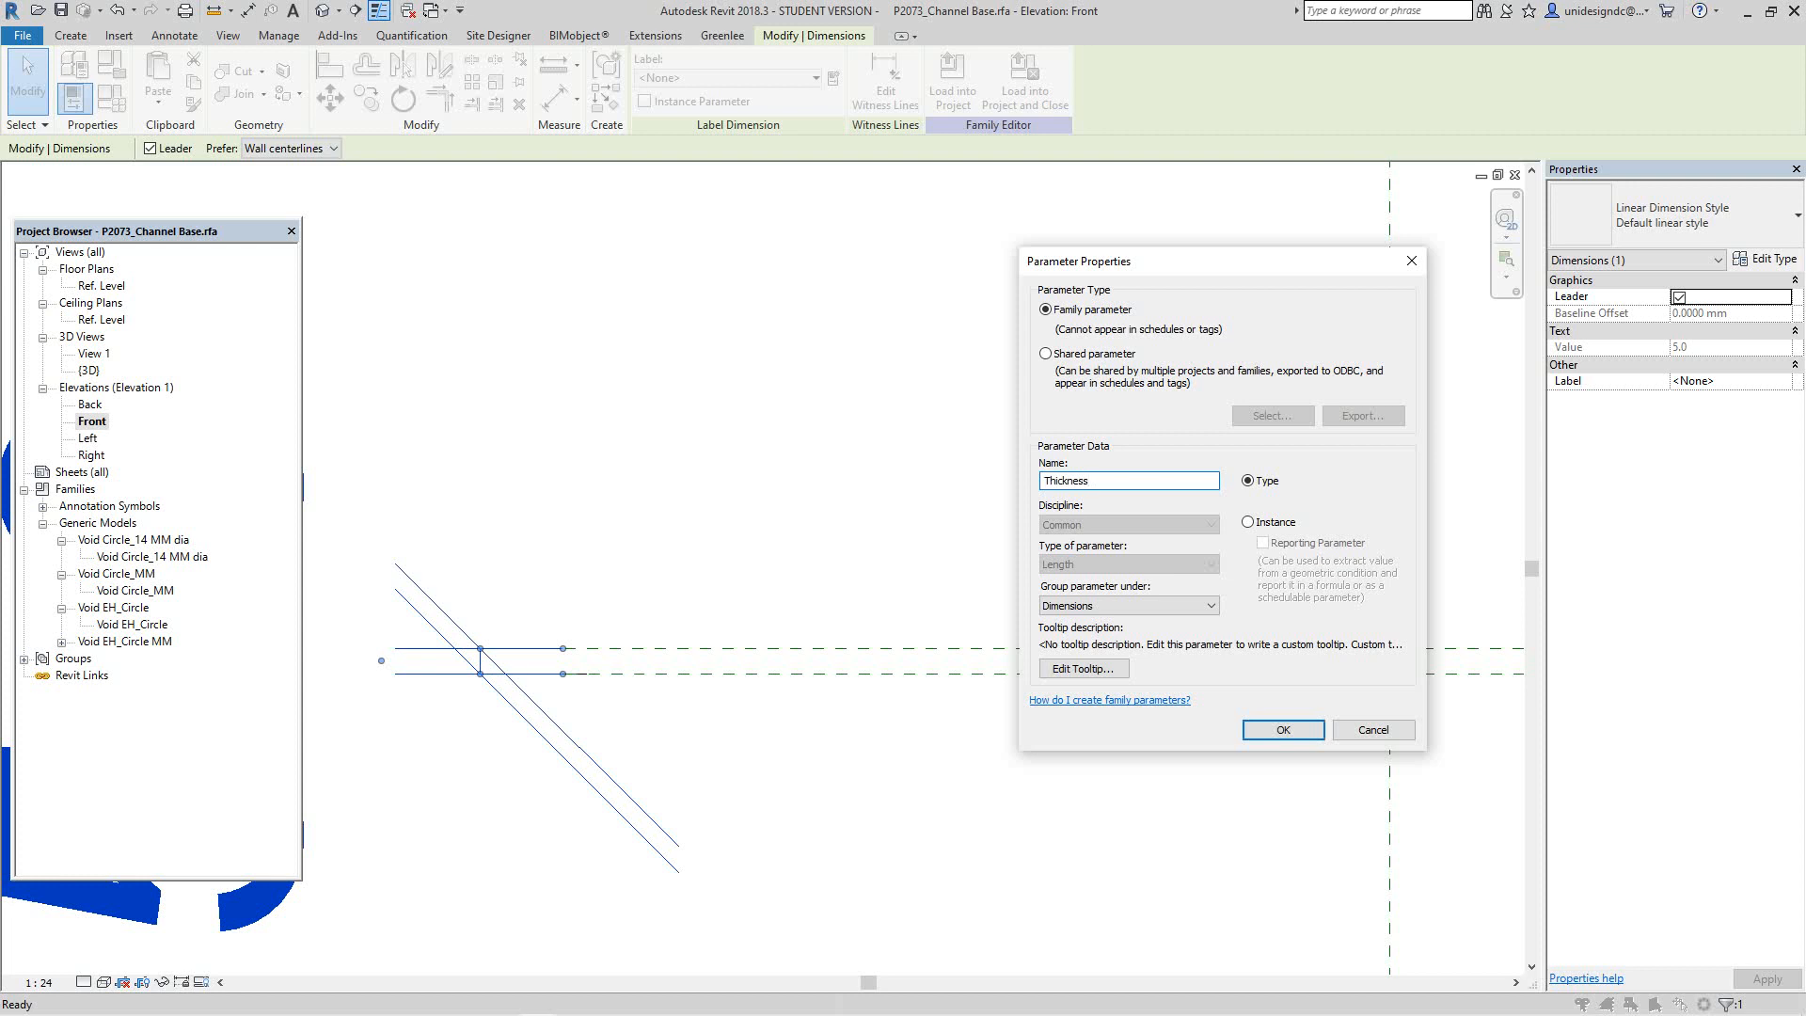
click(1284, 730)
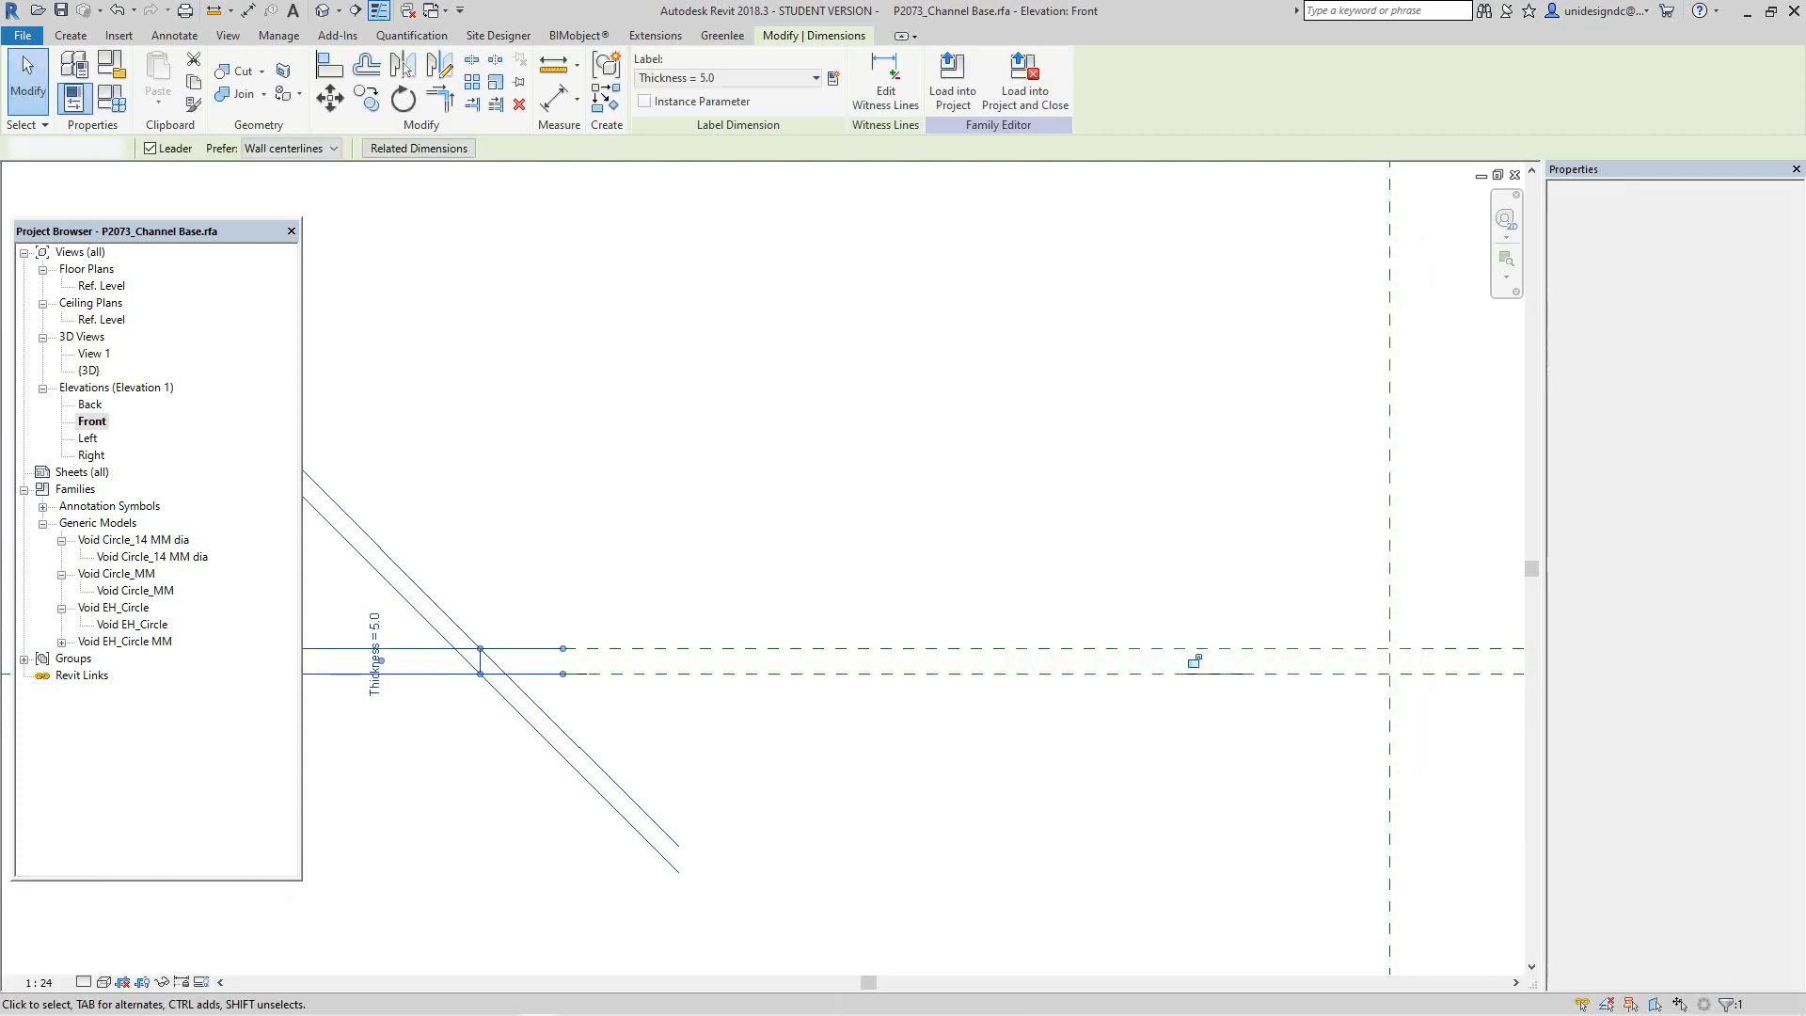
click(903, 854)
scroll(904, 854, down, 2)
scroll(336, 821, down, 3)
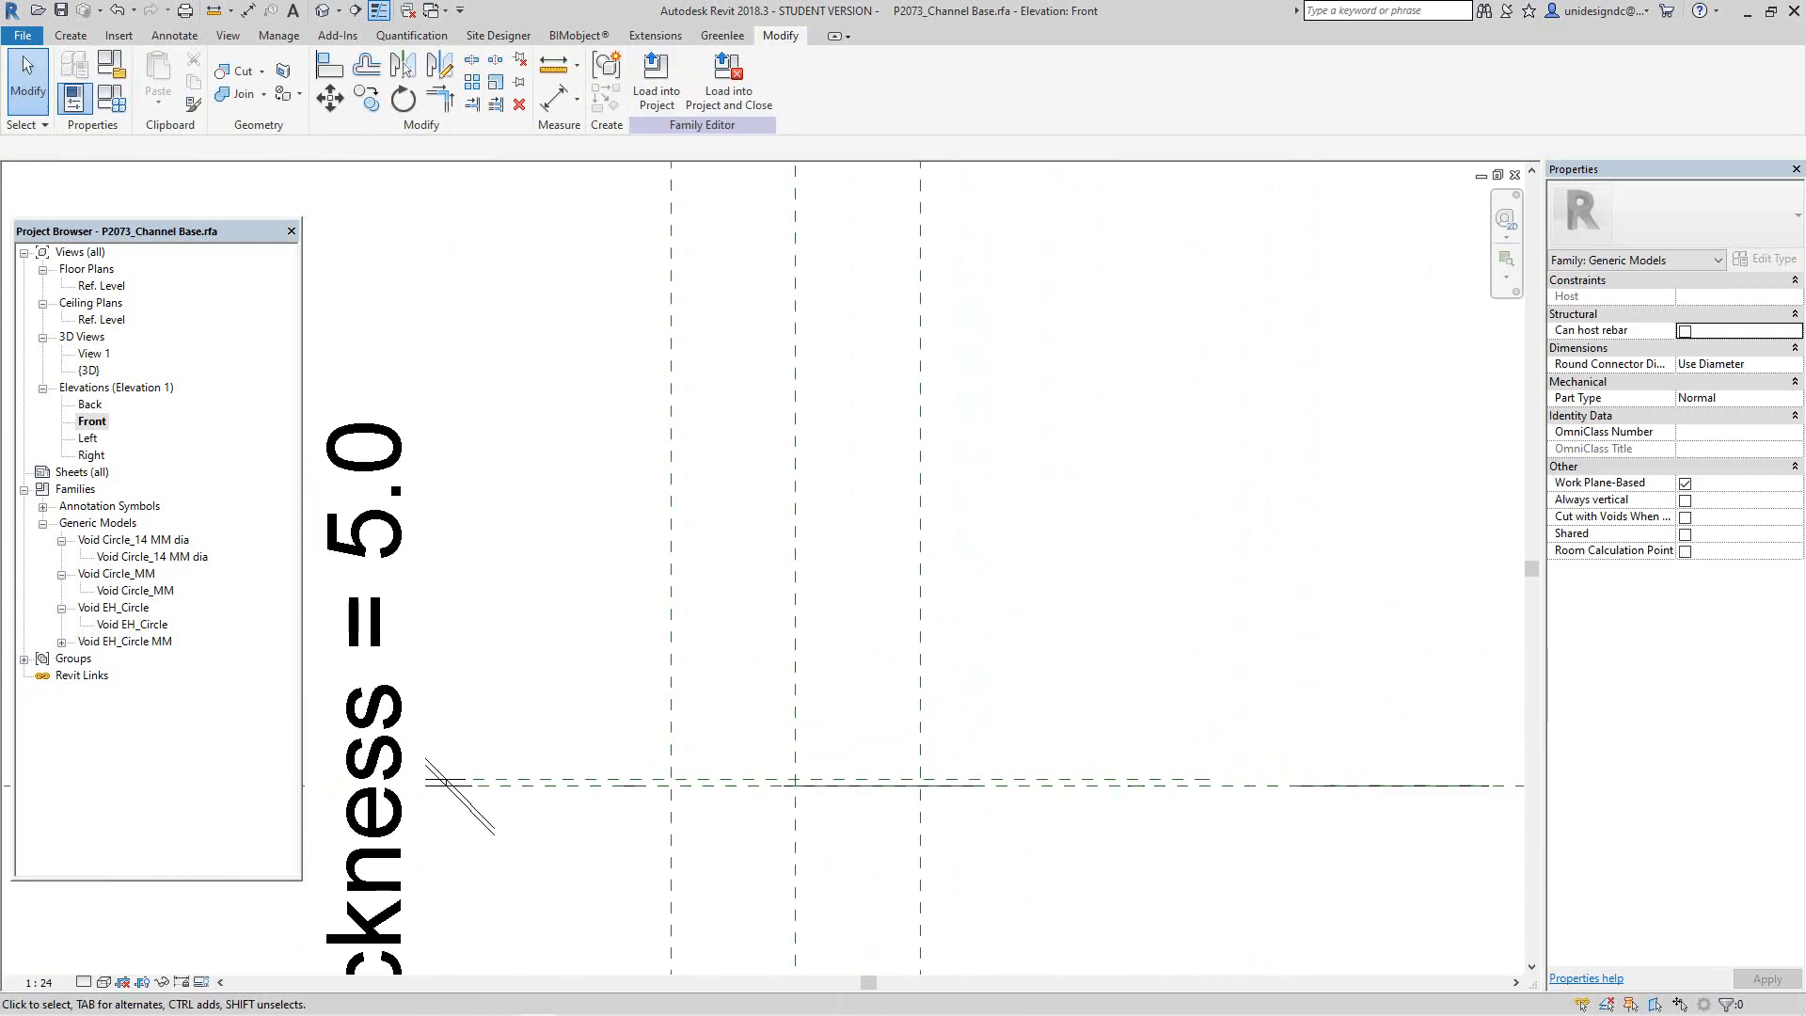
scroll(785, 573, up, 2)
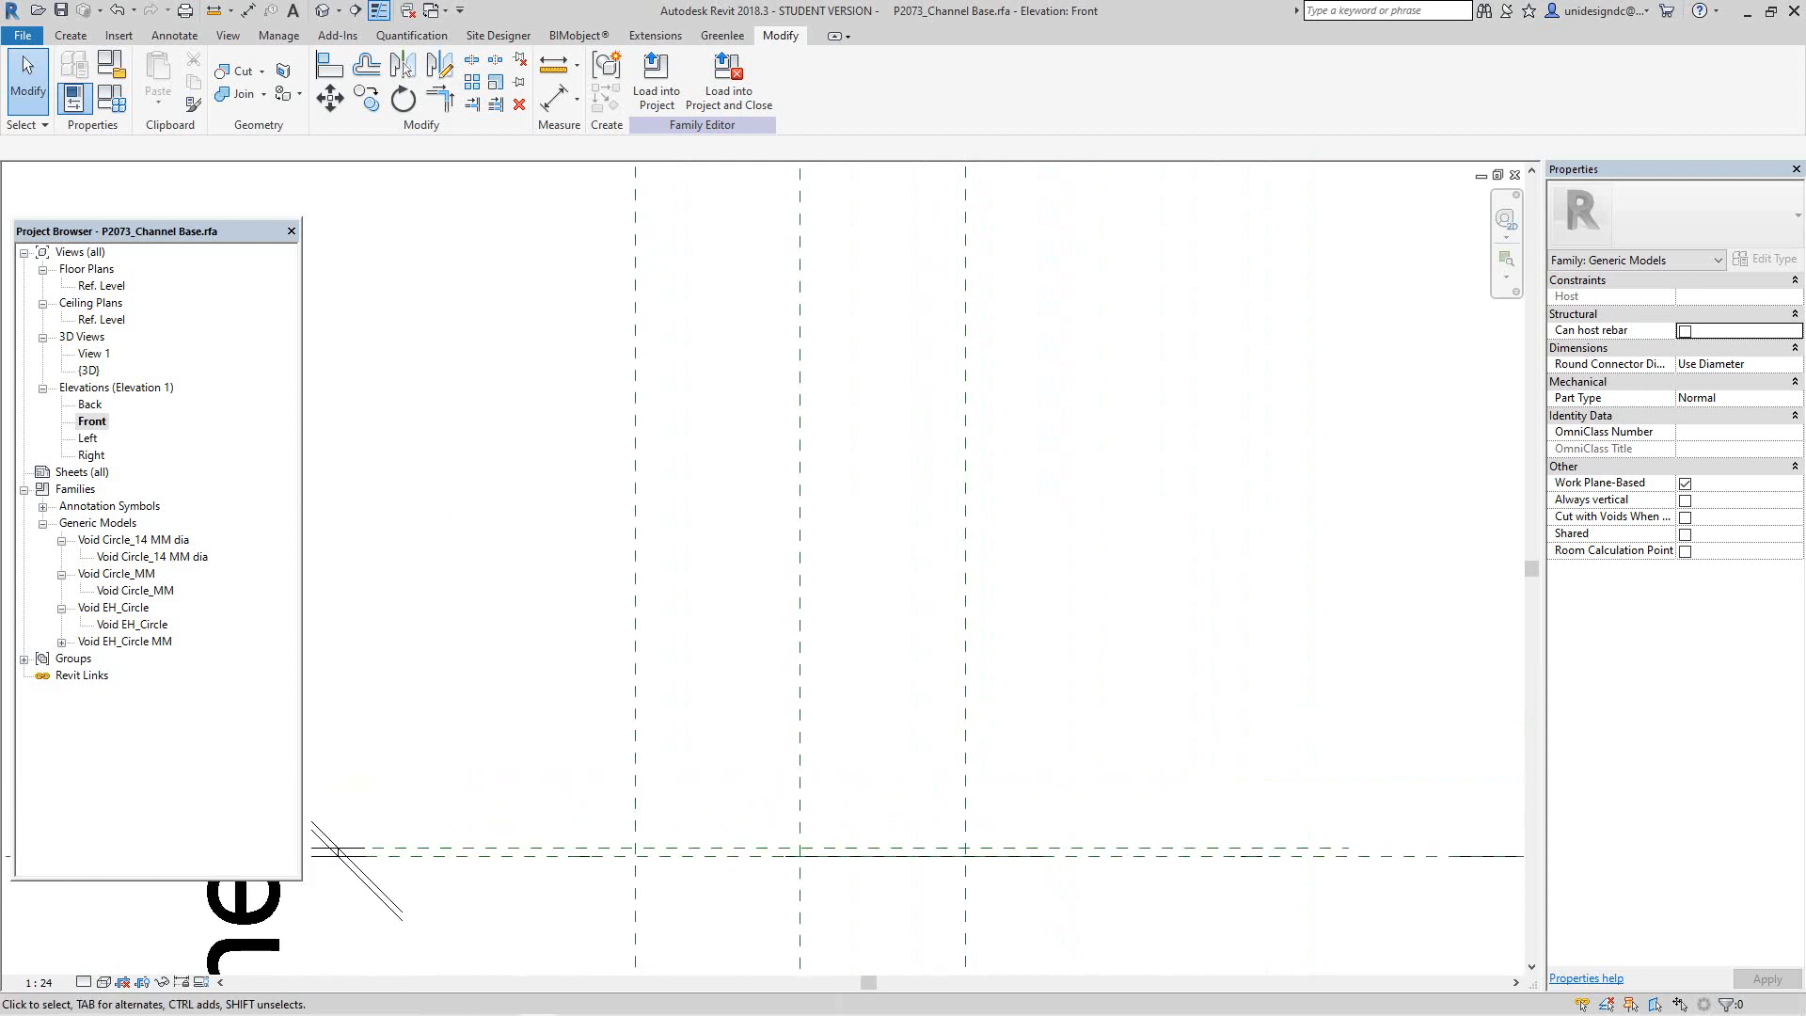
Step: Return to the Ref. Level floor plan and start a solid extrusion with its sketch lines picked from existing references
double_click(102, 286)
scroll(853, 725, up, 1)
middle_drag(852, 725, 861, 761)
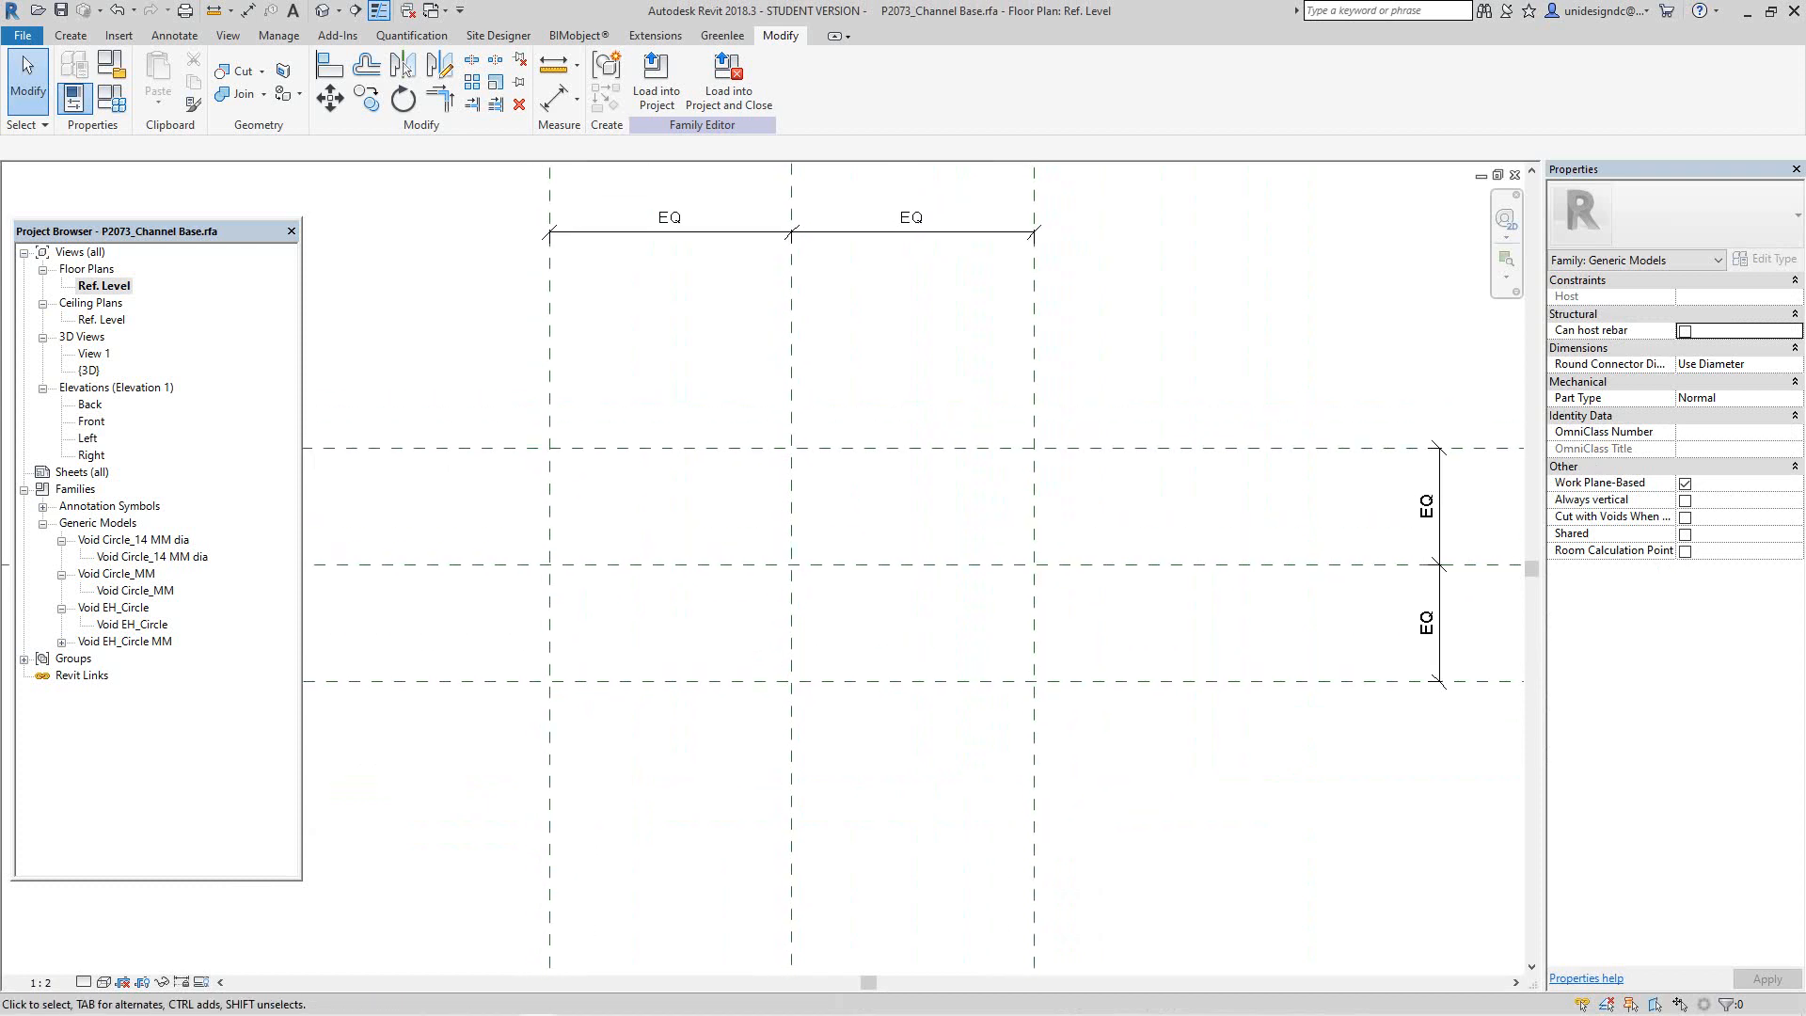
scroll(916, 831, down, 2)
middle_drag(915, 831, 912, 856)
scroll(894, 823, up, 1)
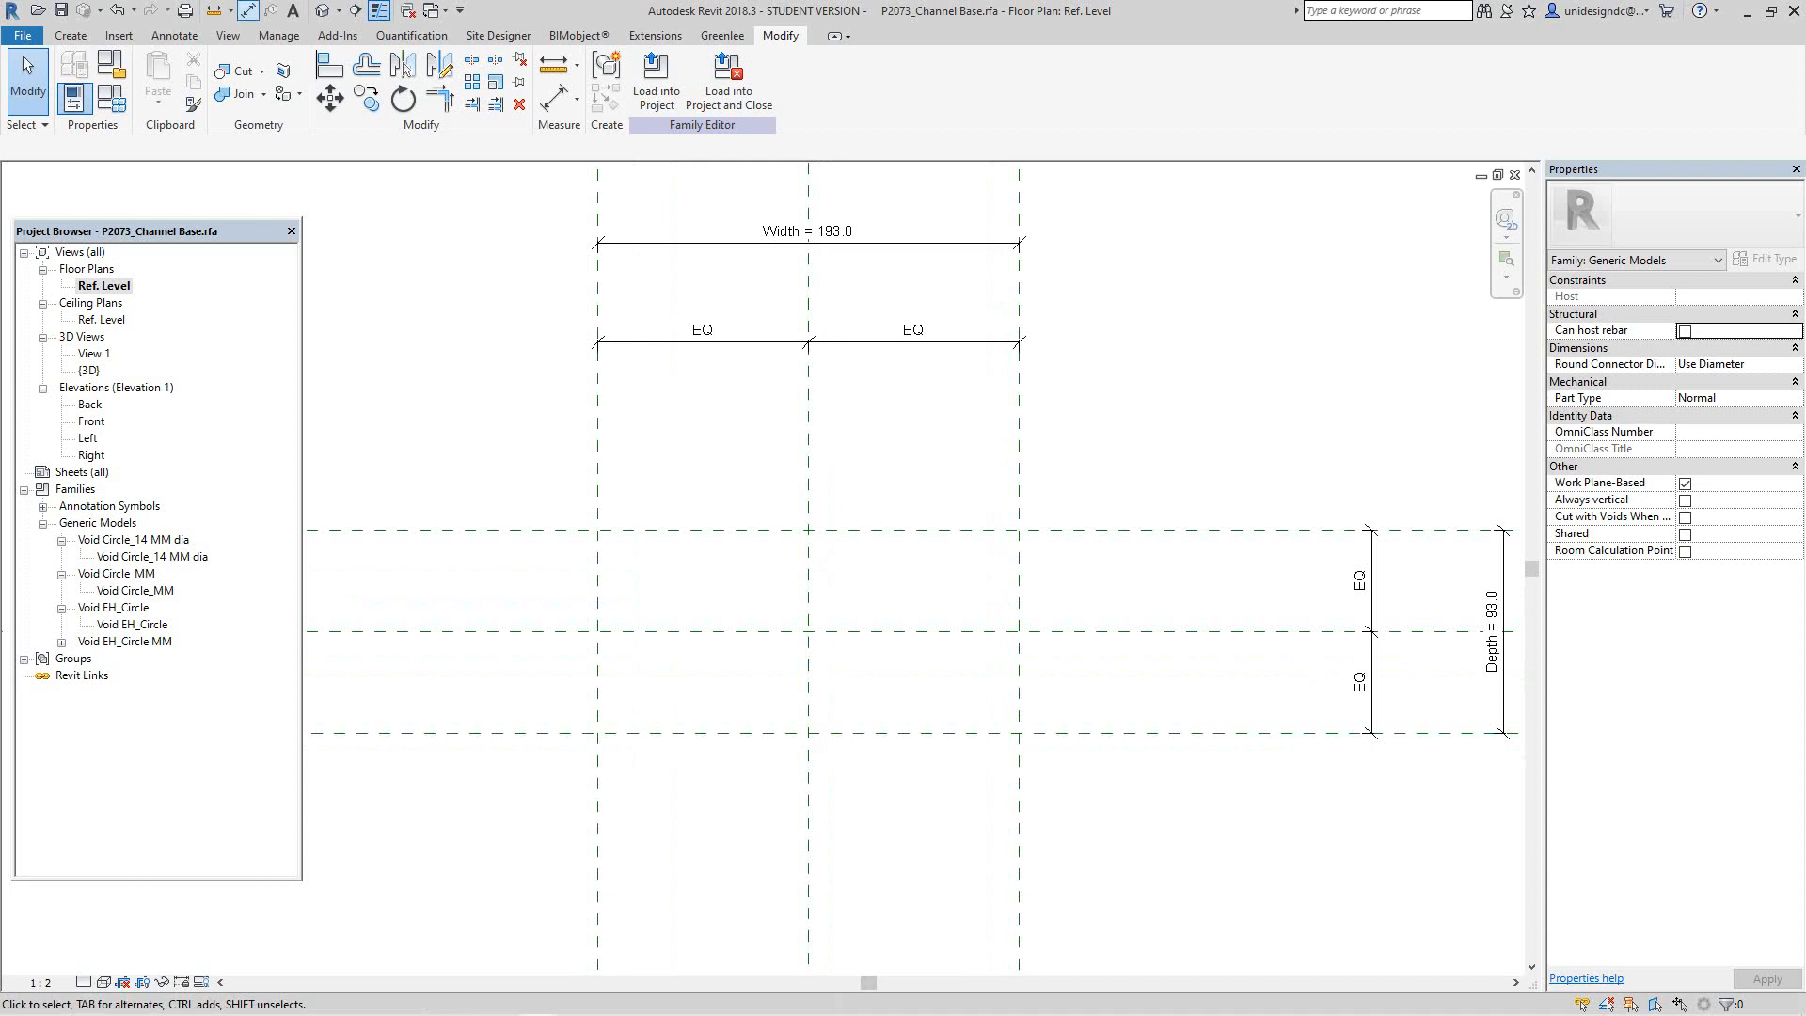
click(70, 35)
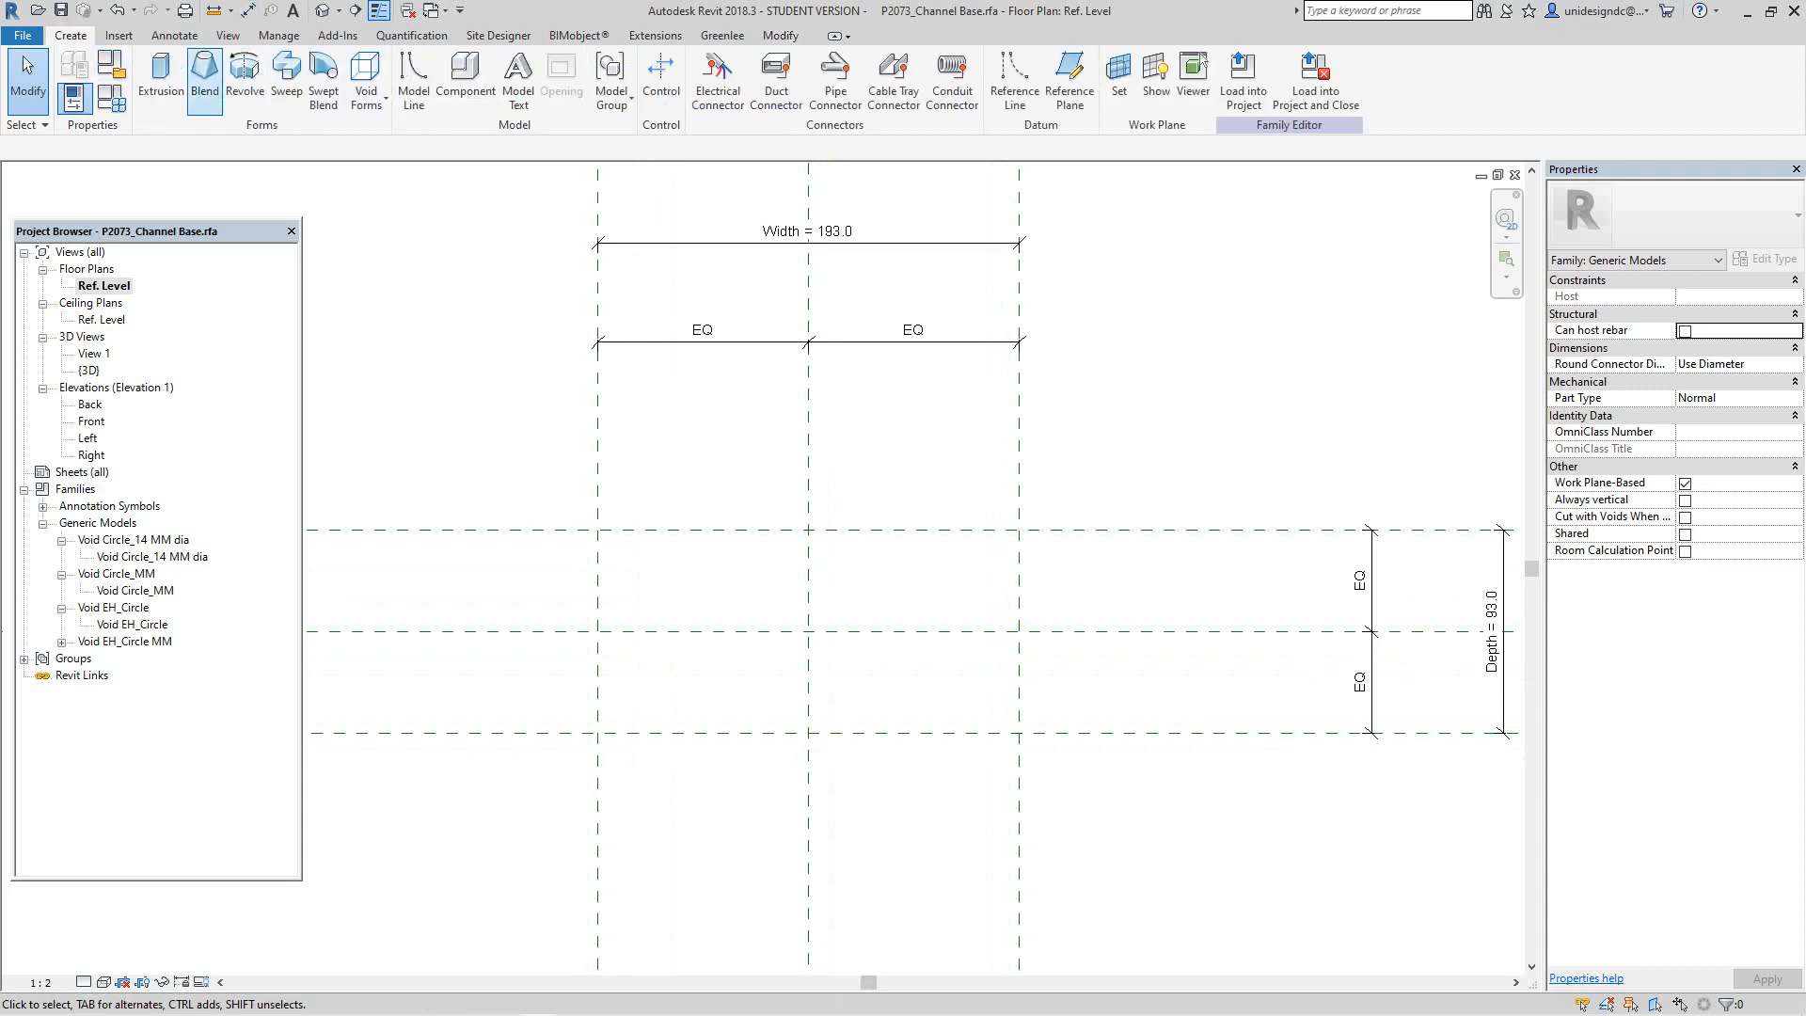
click(161, 80)
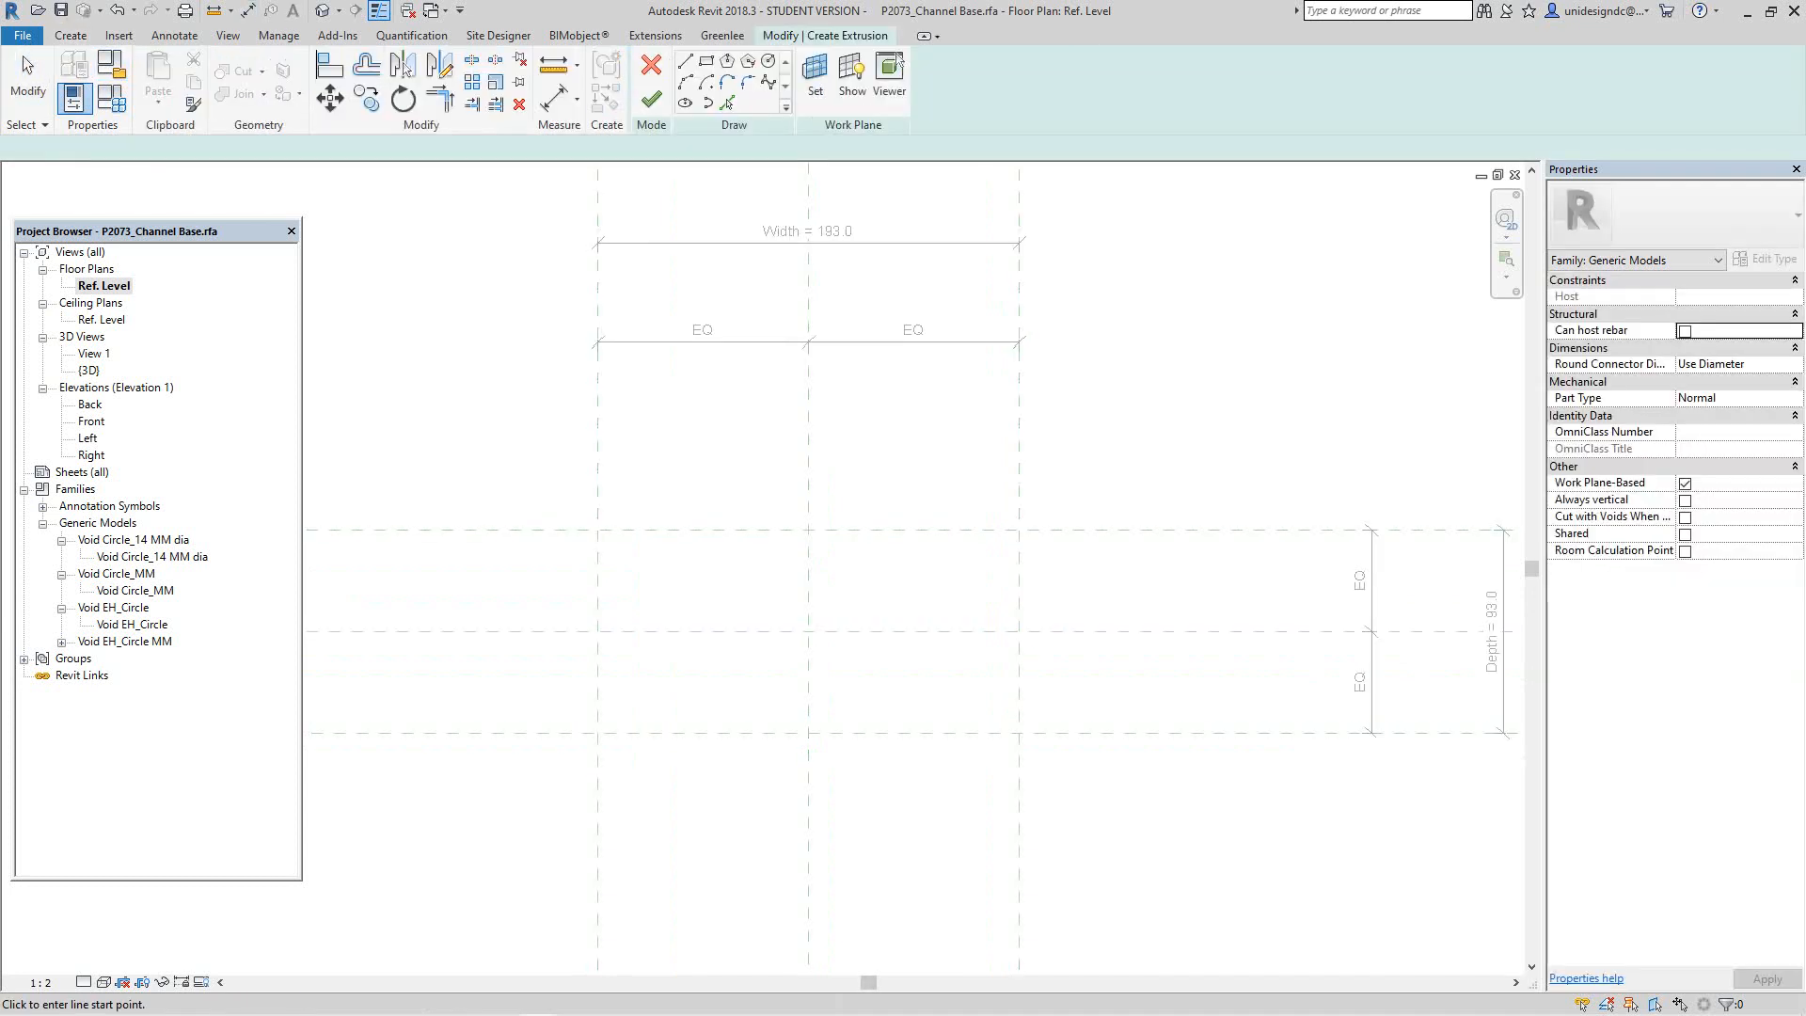
click(726, 102)
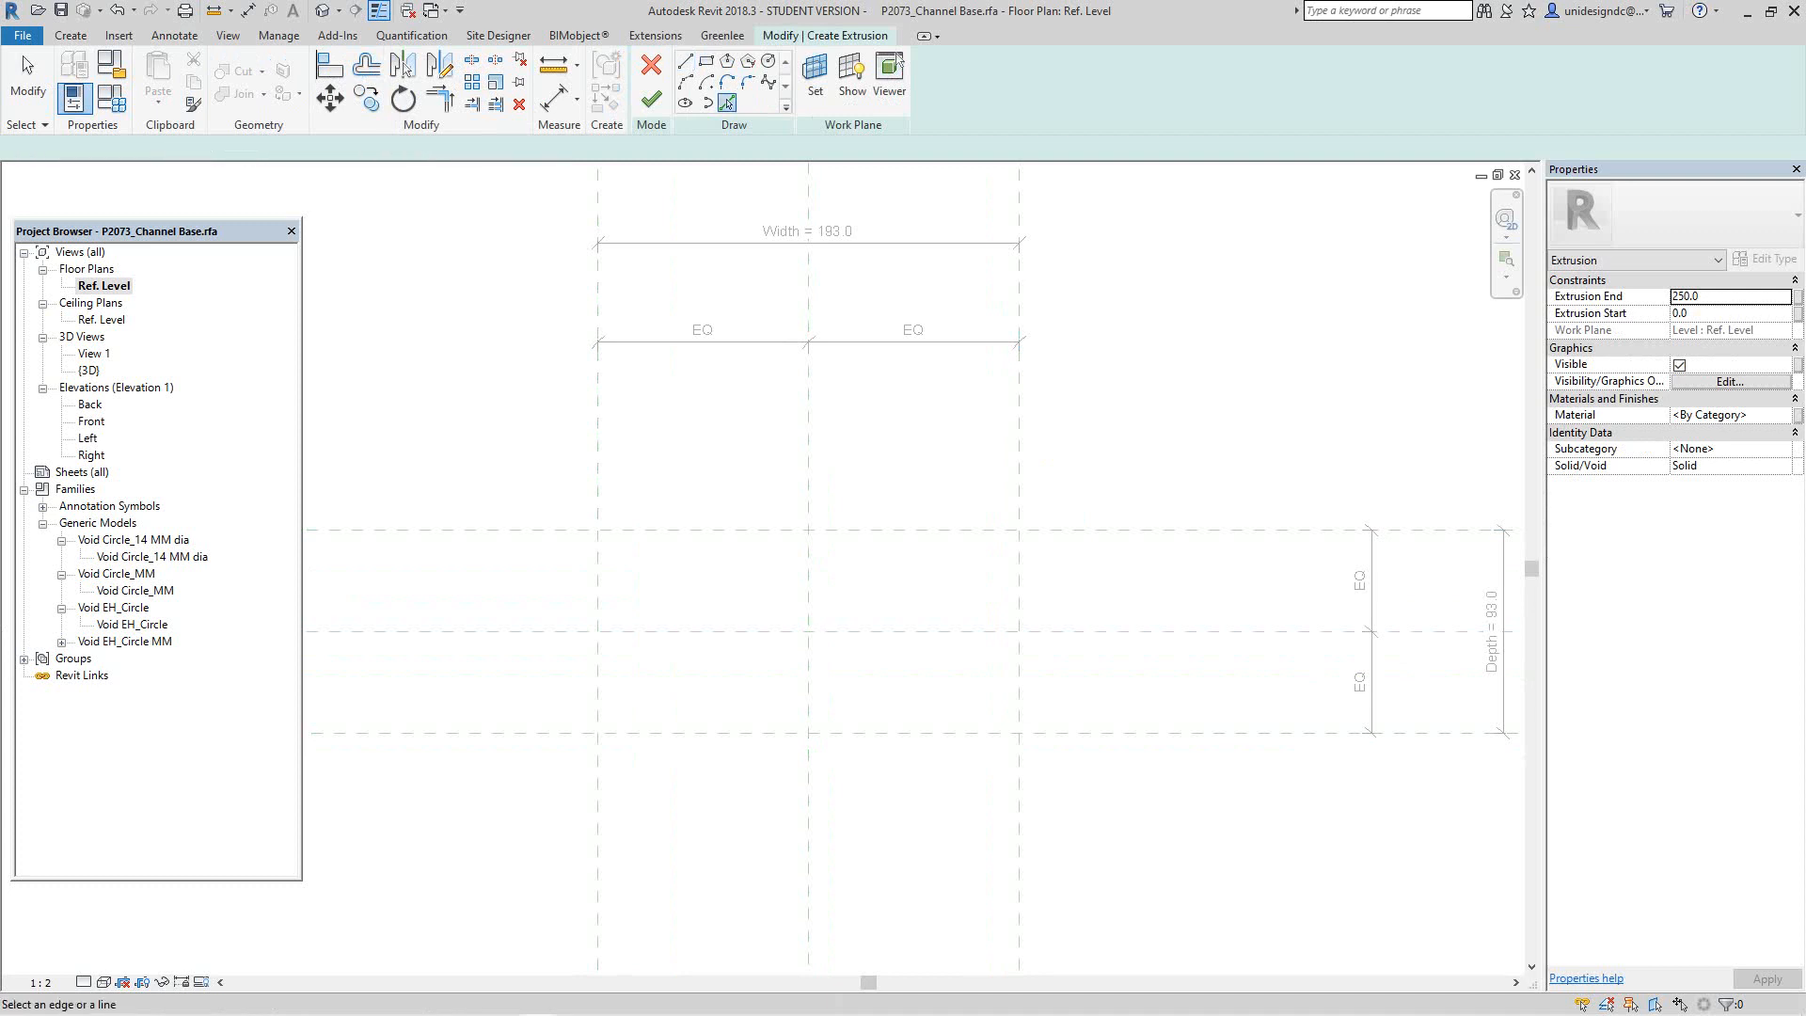
click(599, 612)
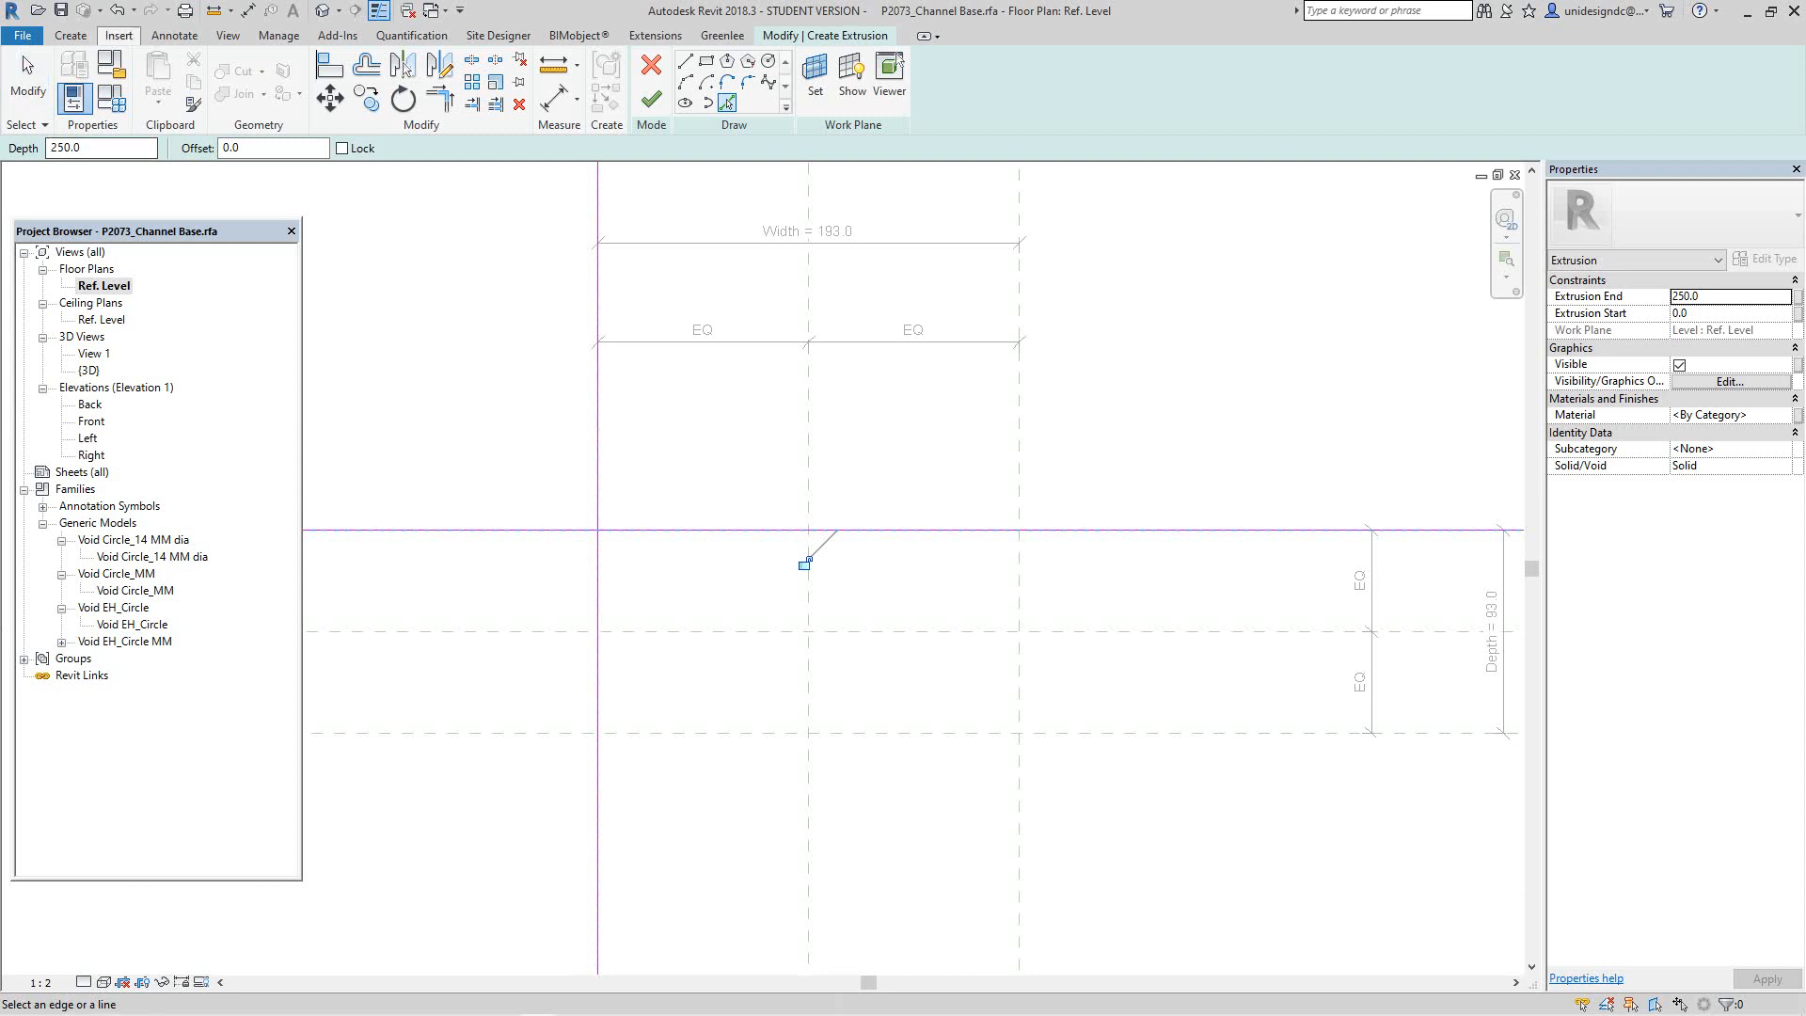
click(116, 10)
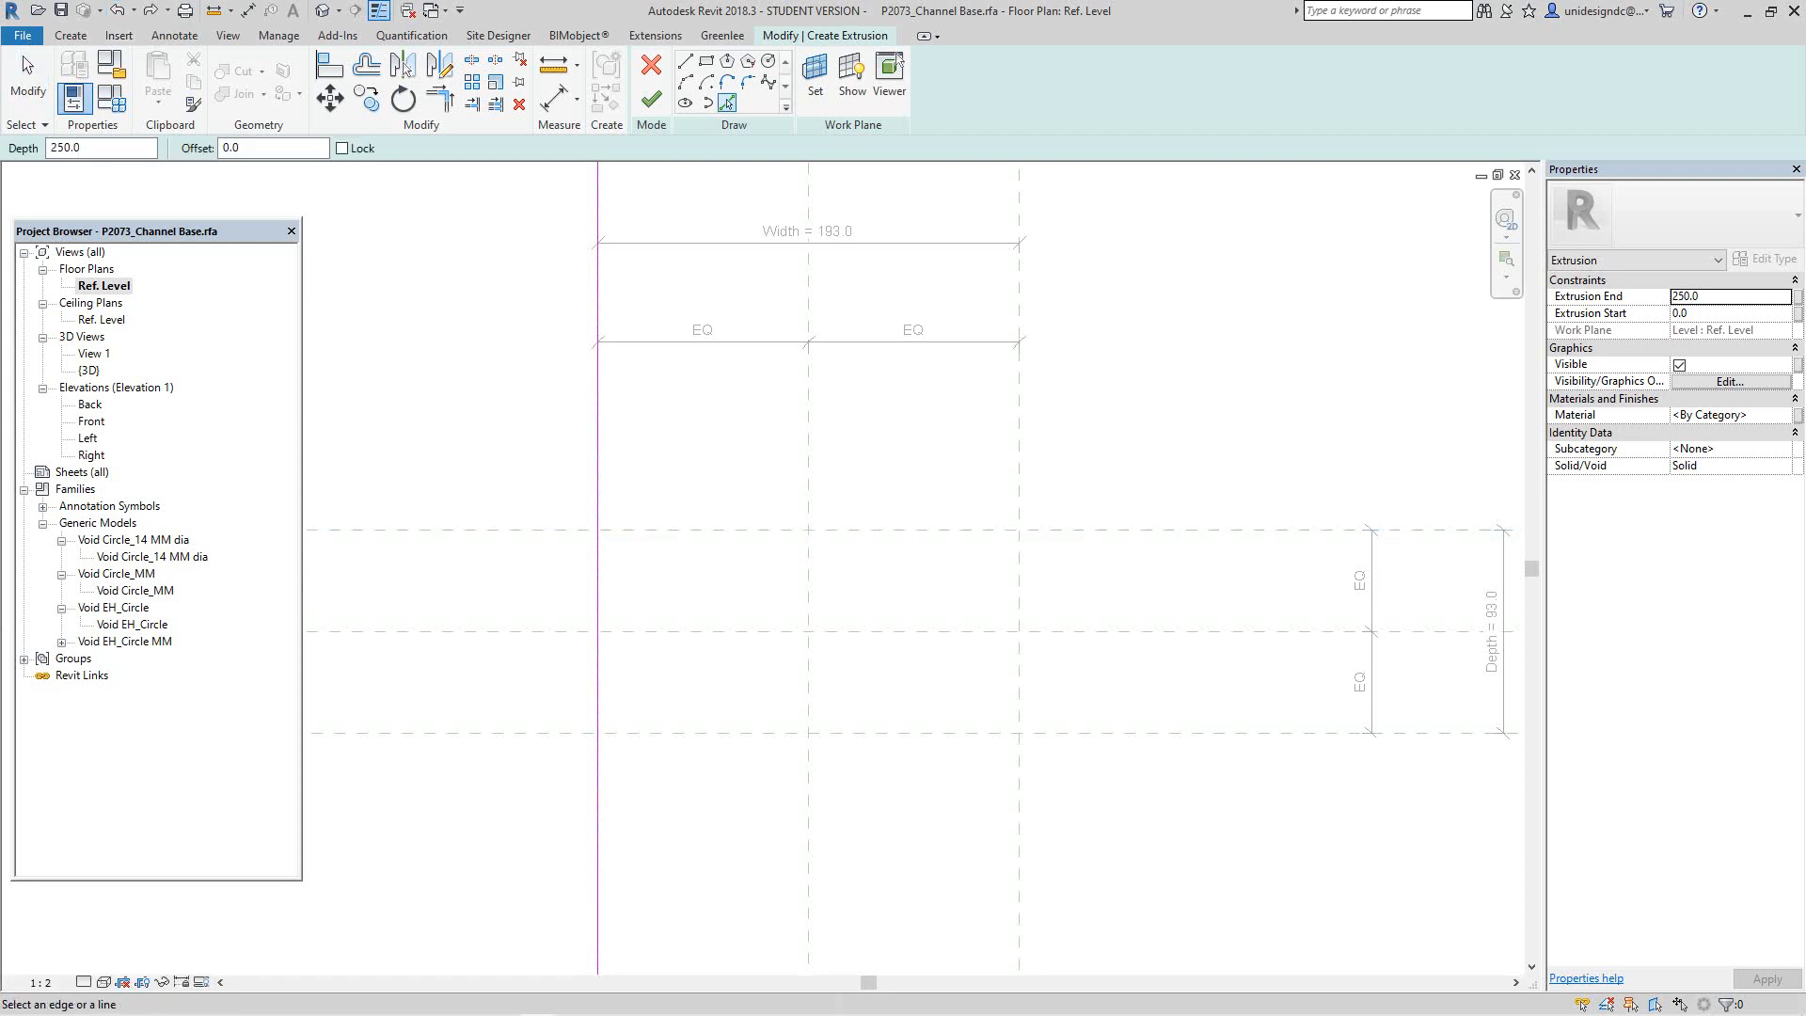
click(117, 10)
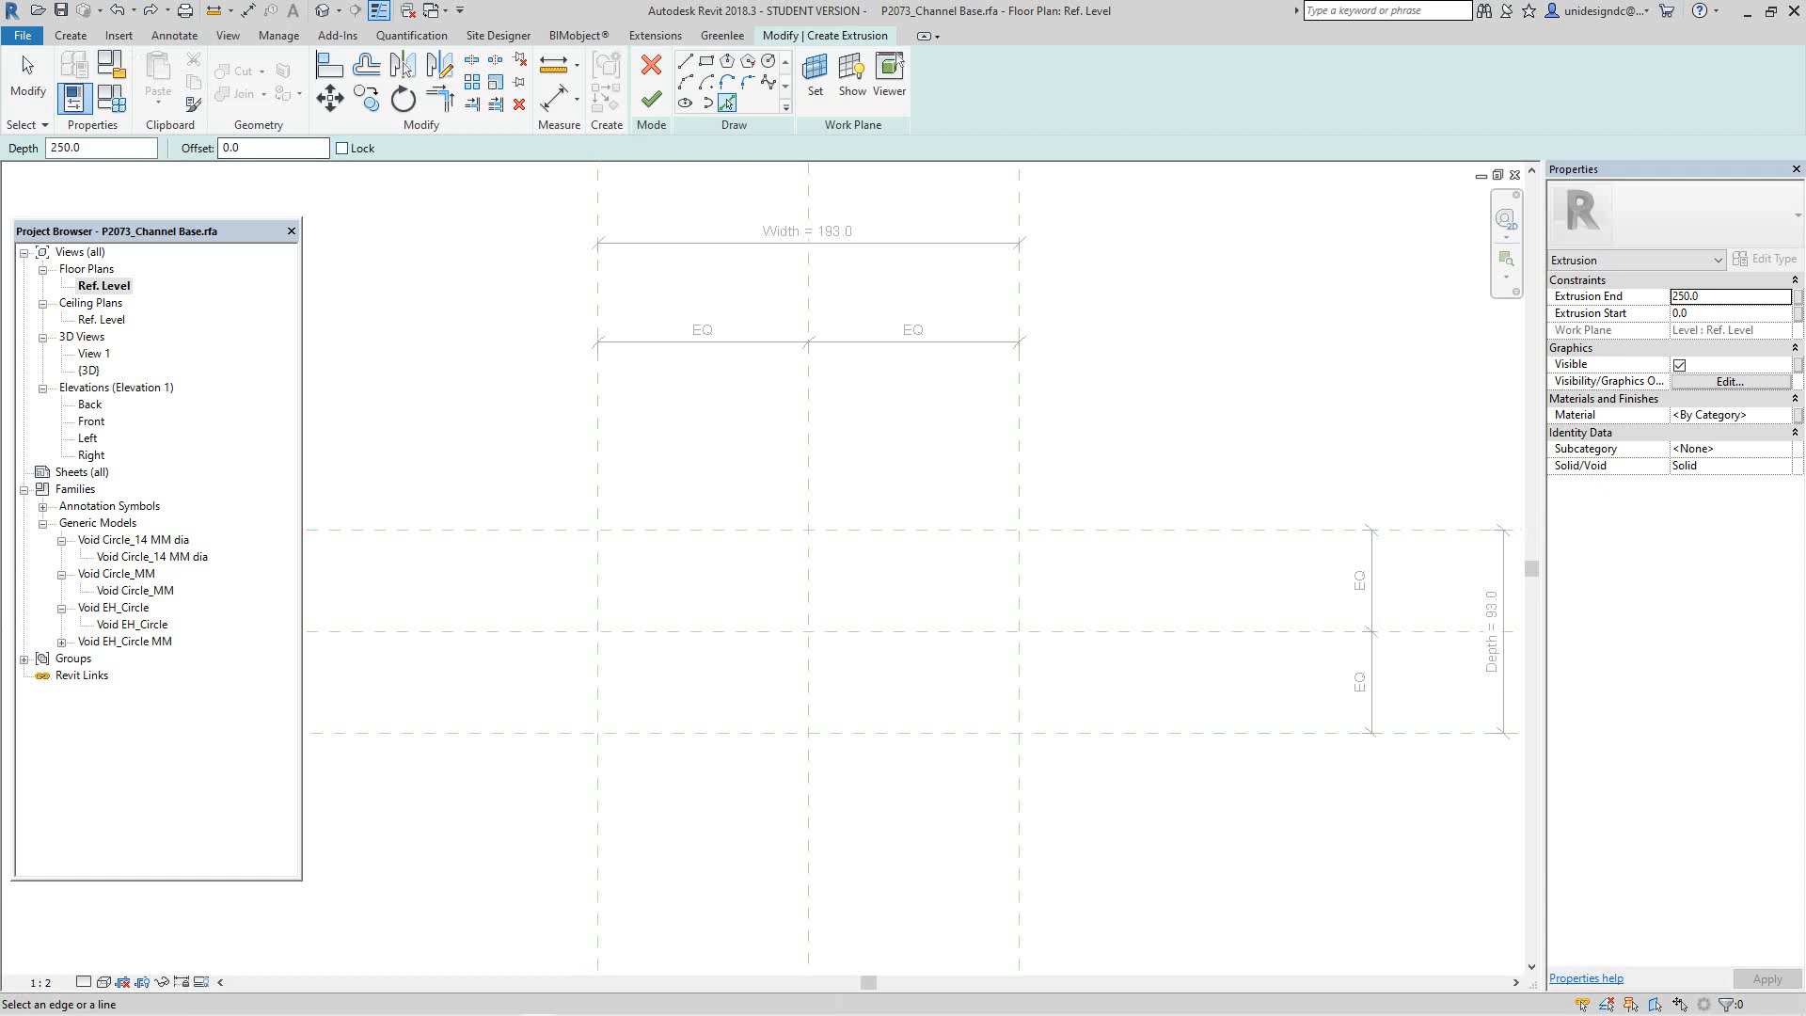
Step: Create extrusion sketch lines locked to the four outer reference planes that define the Width and Depth
click(597, 452)
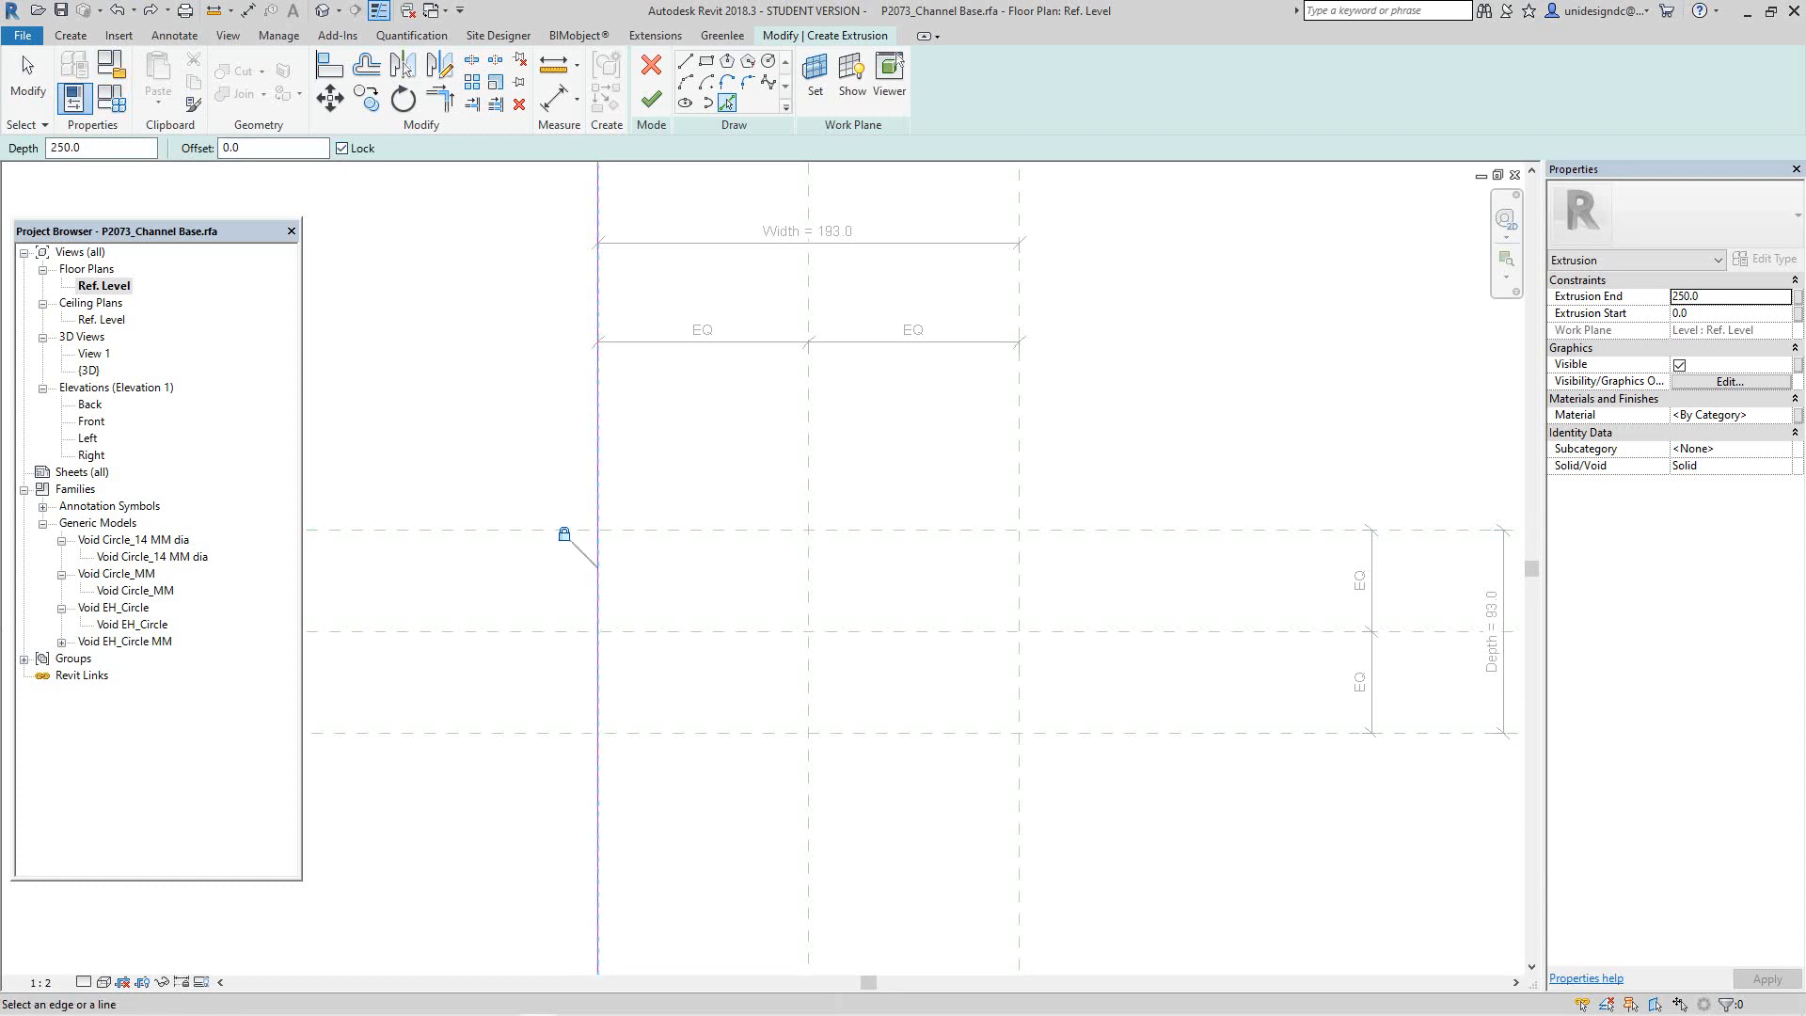
click(677, 530)
click(1019, 861)
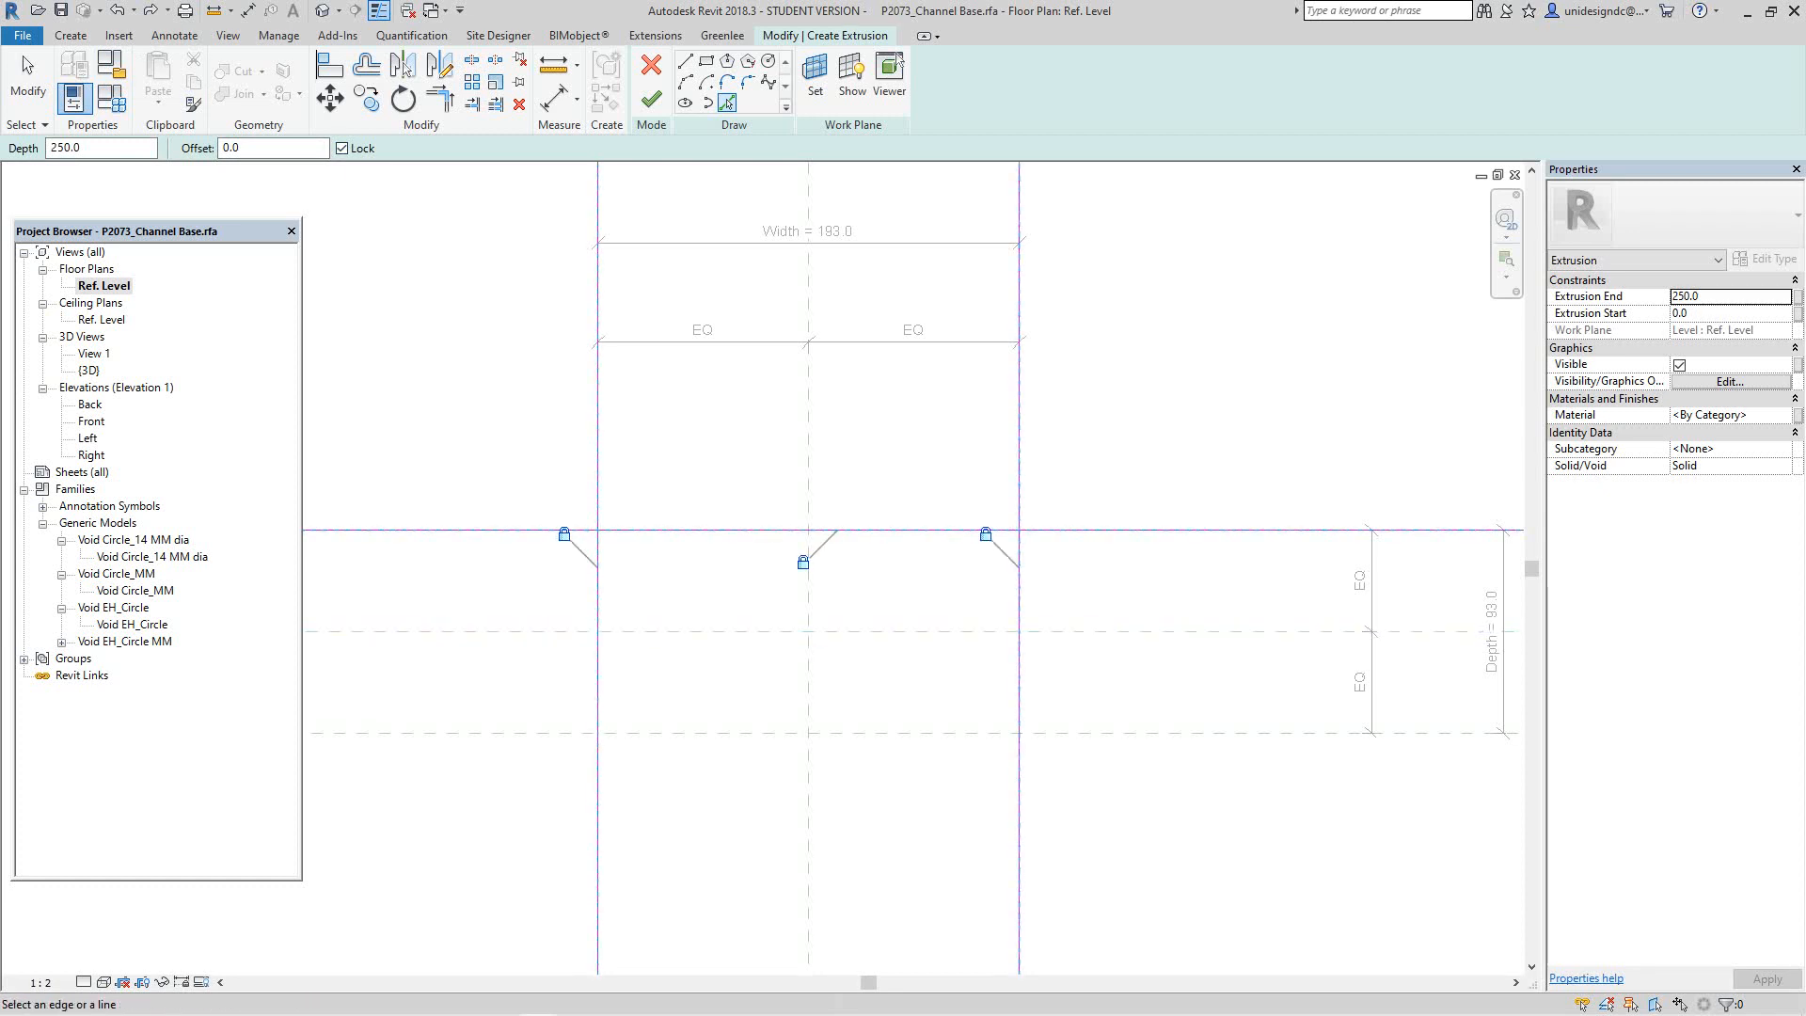
click(1073, 733)
scroll(911, 704, down, 1)
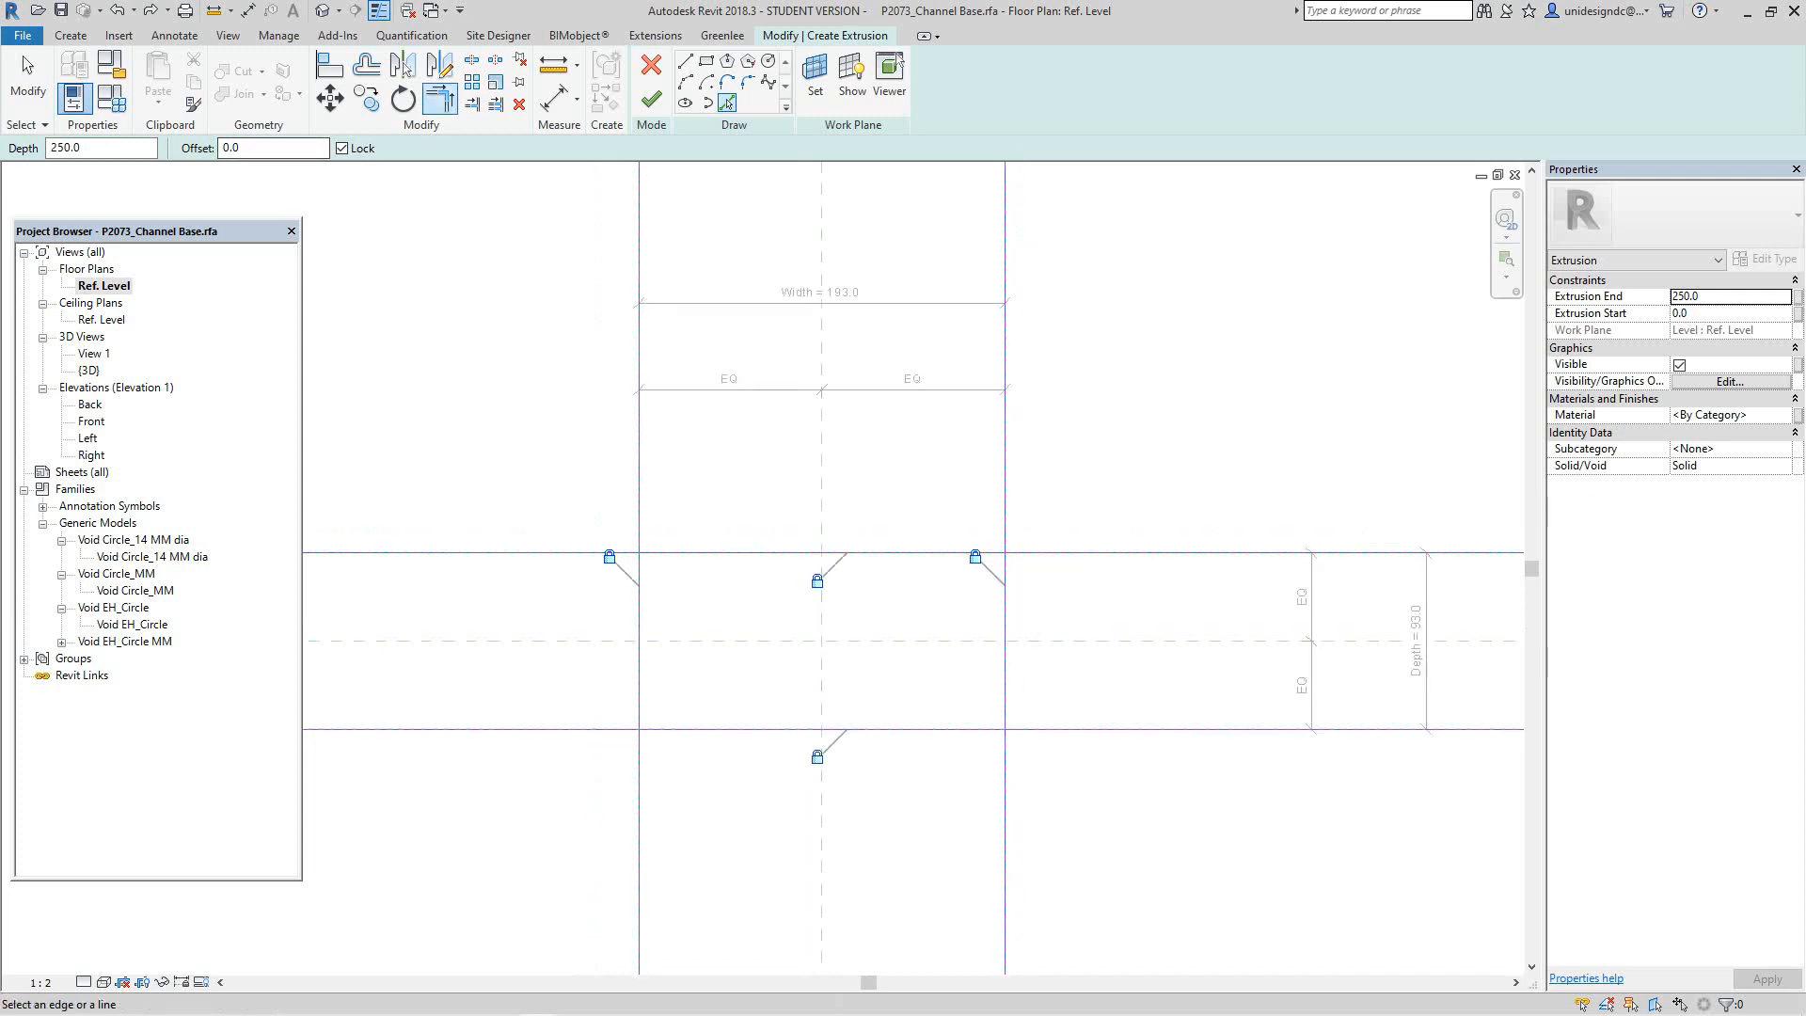
Step: Trim the four sketch lines at their corners into a closed rectangle and finish the extrusion
click(440, 98)
click(707, 552)
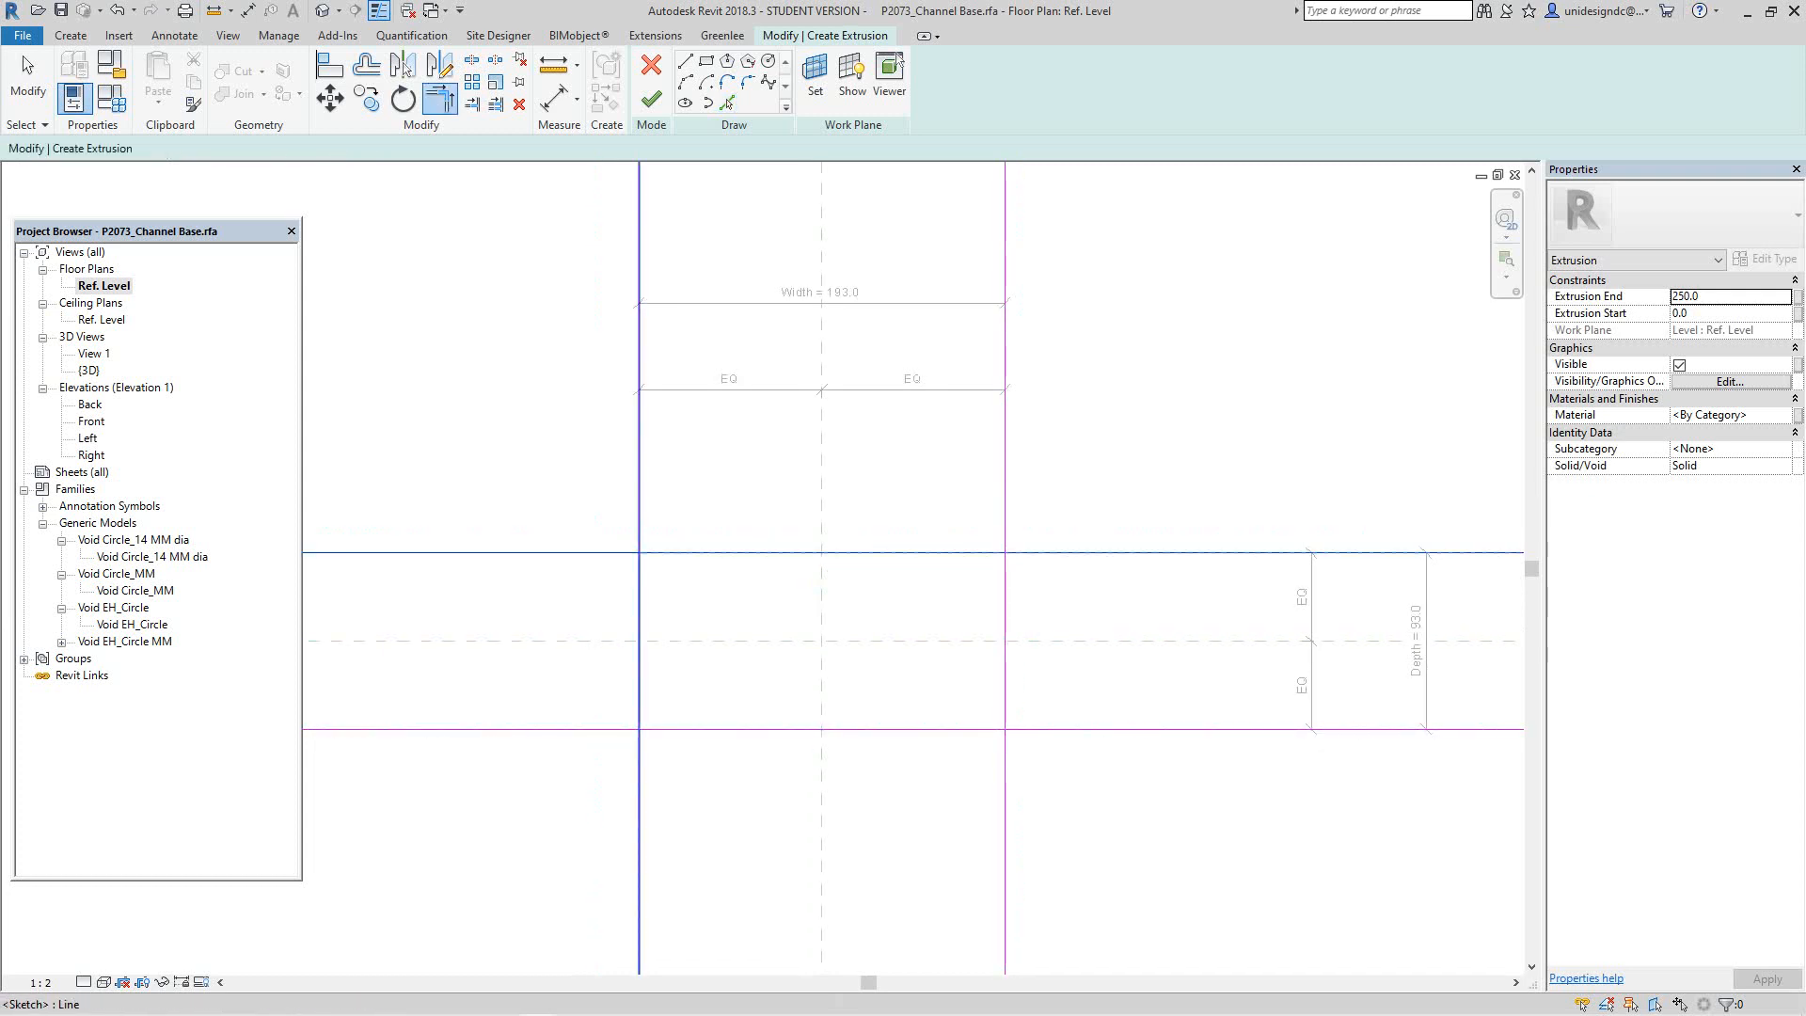
click(638, 612)
click(638, 657)
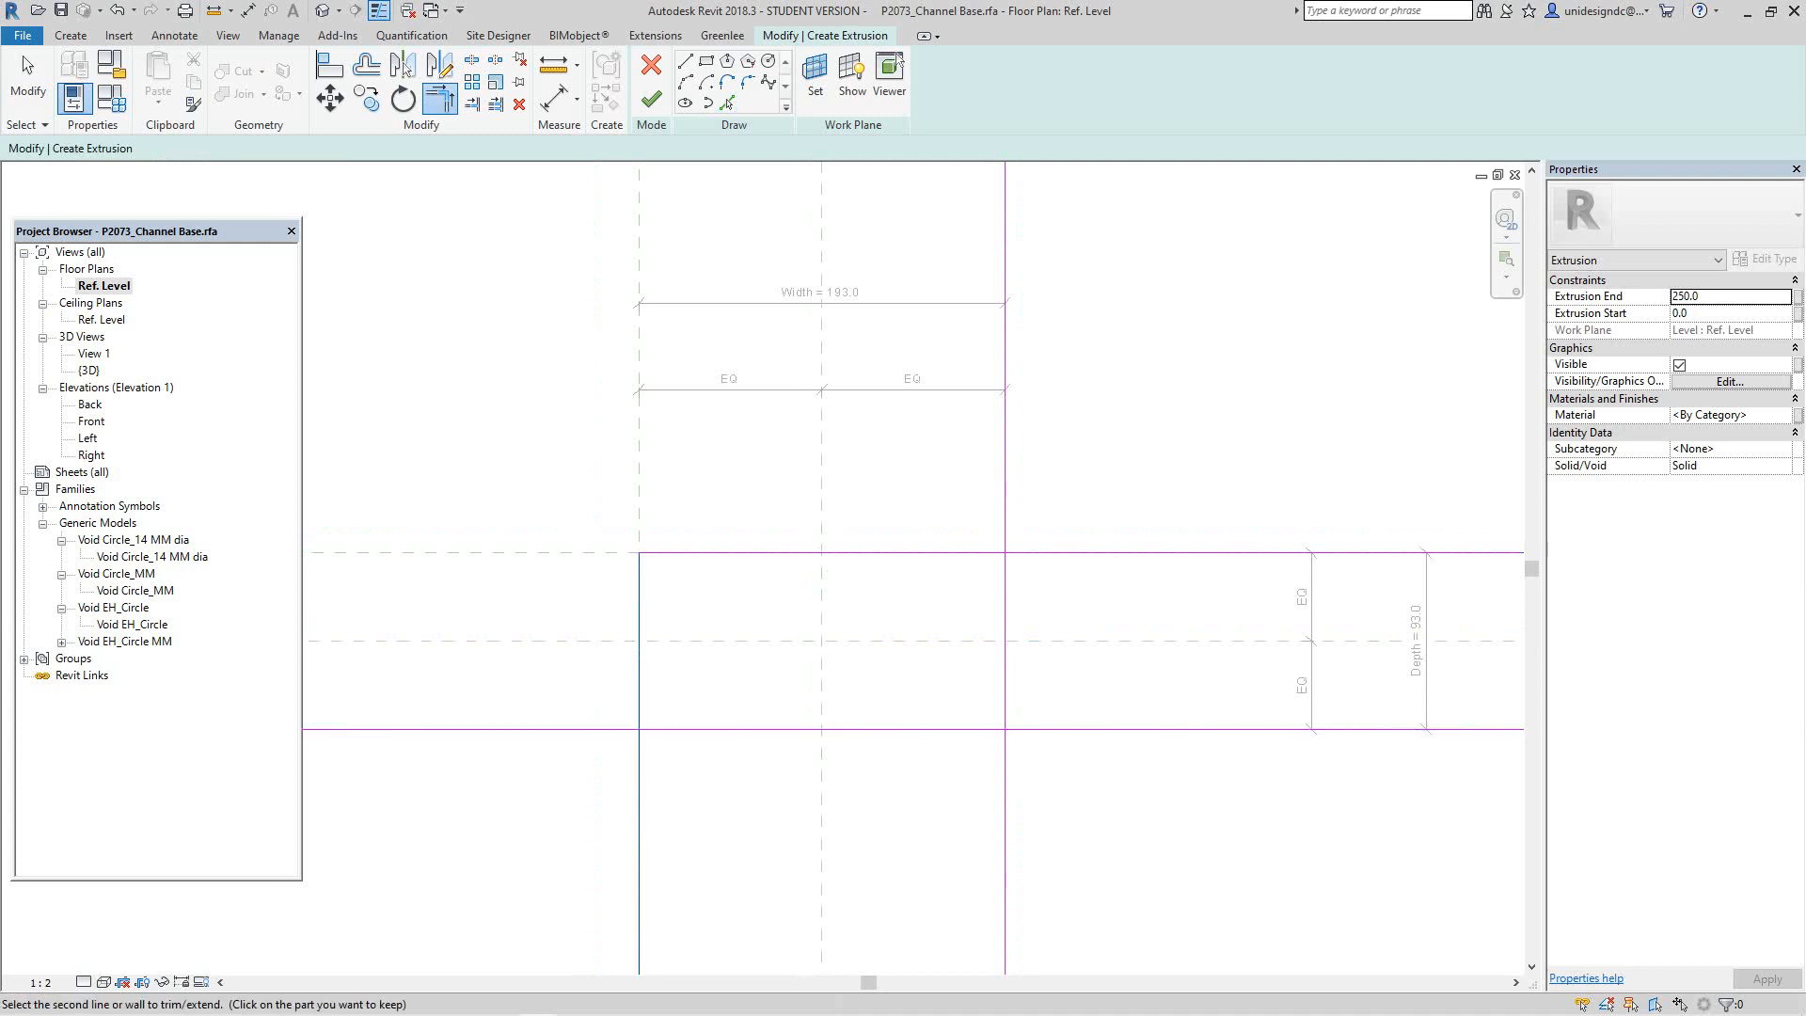
click(713, 729)
click(828, 729)
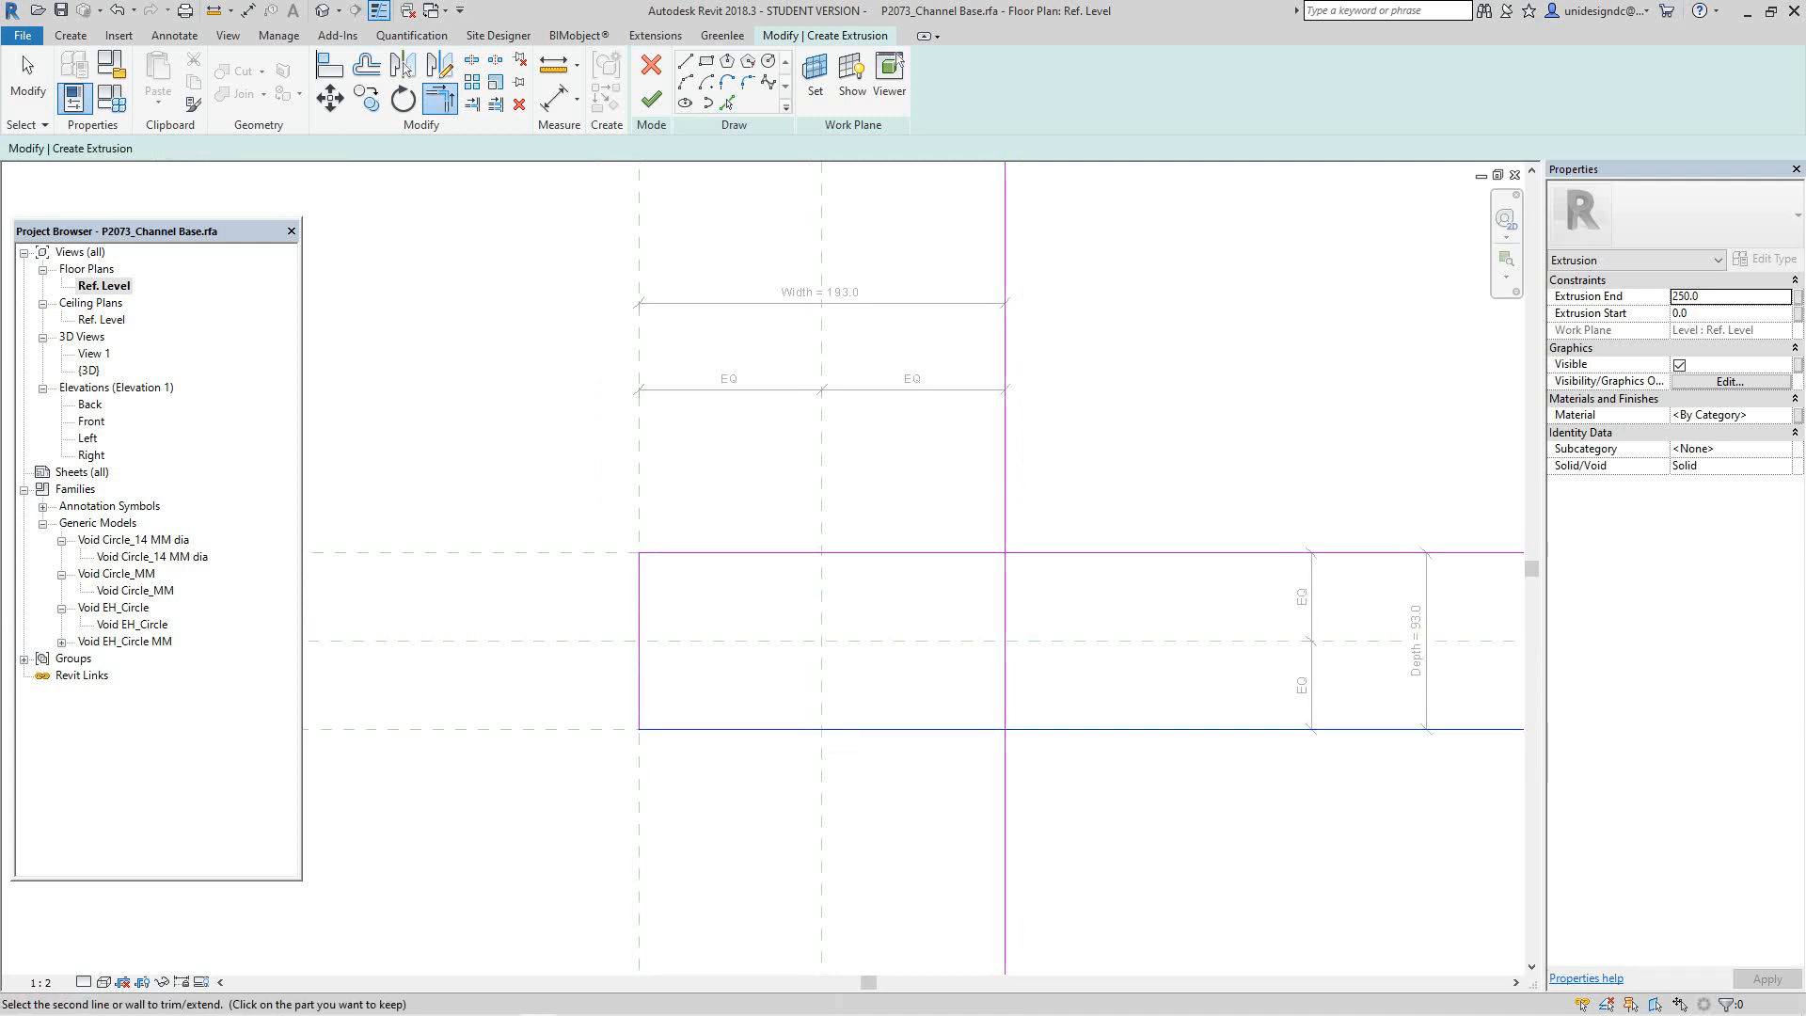
click(1004, 656)
click(922, 552)
click(1005, 616)
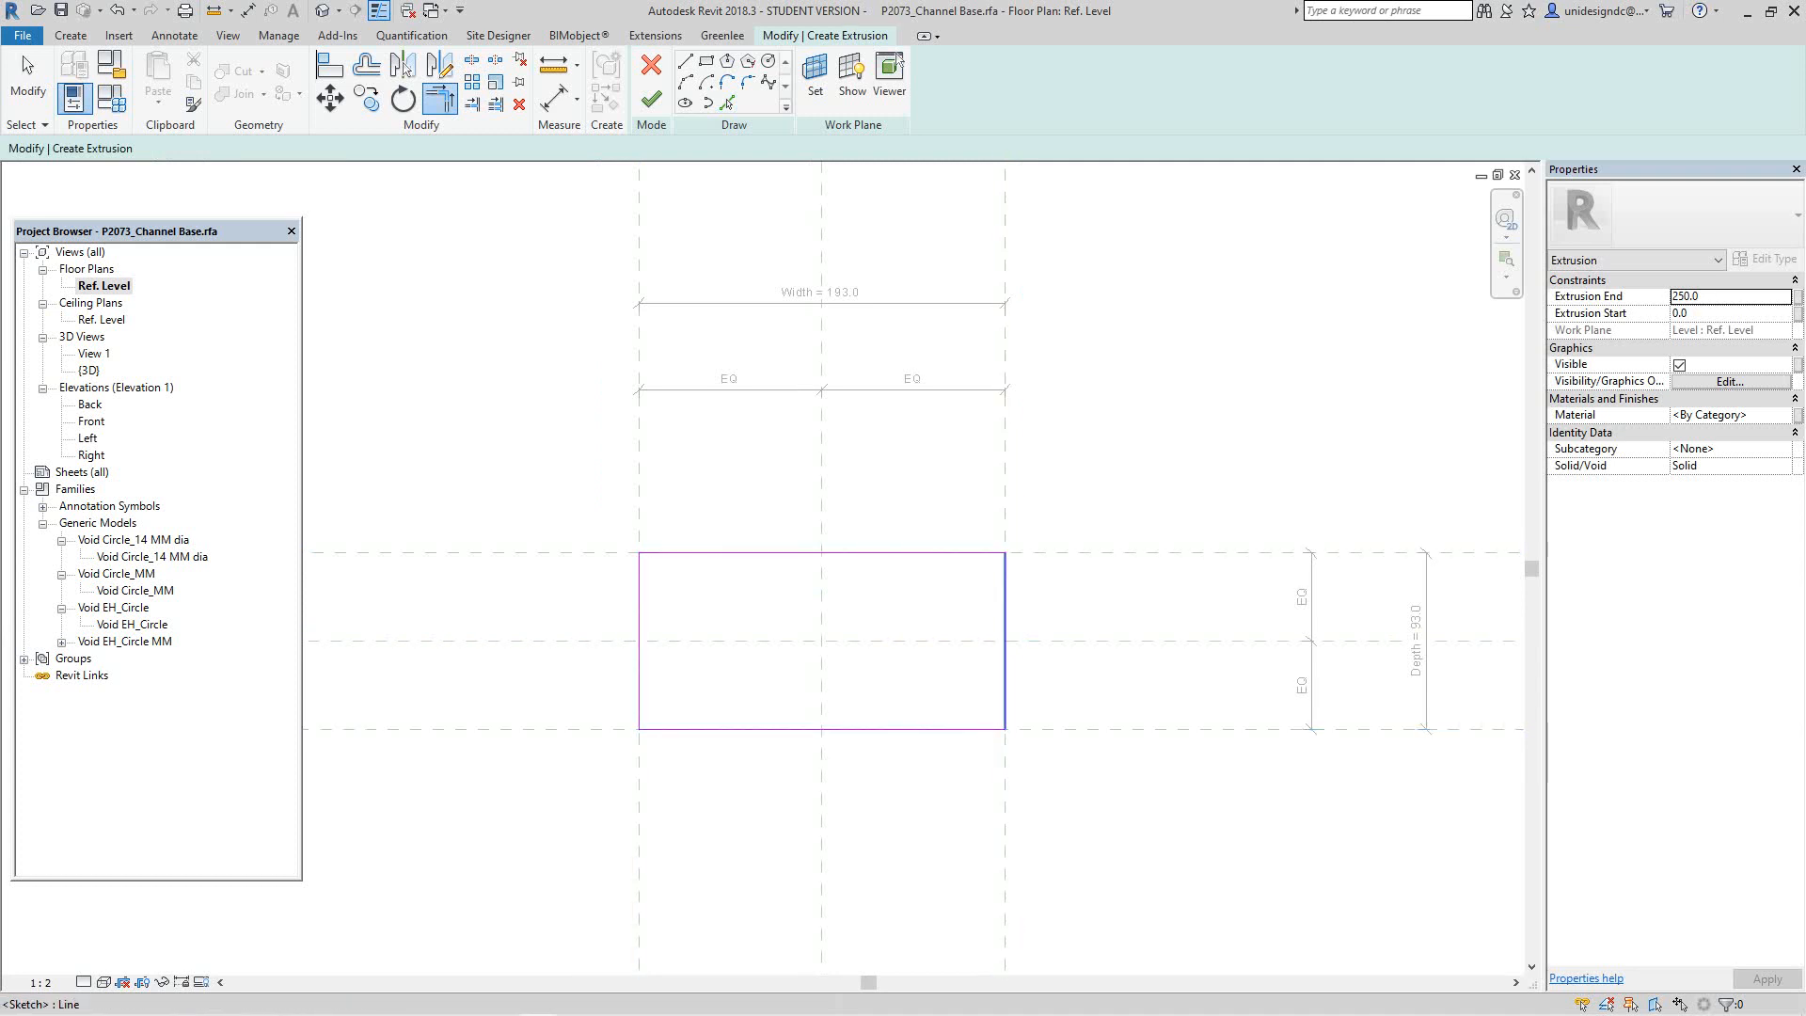
scroll(1064, 626, down, 1)
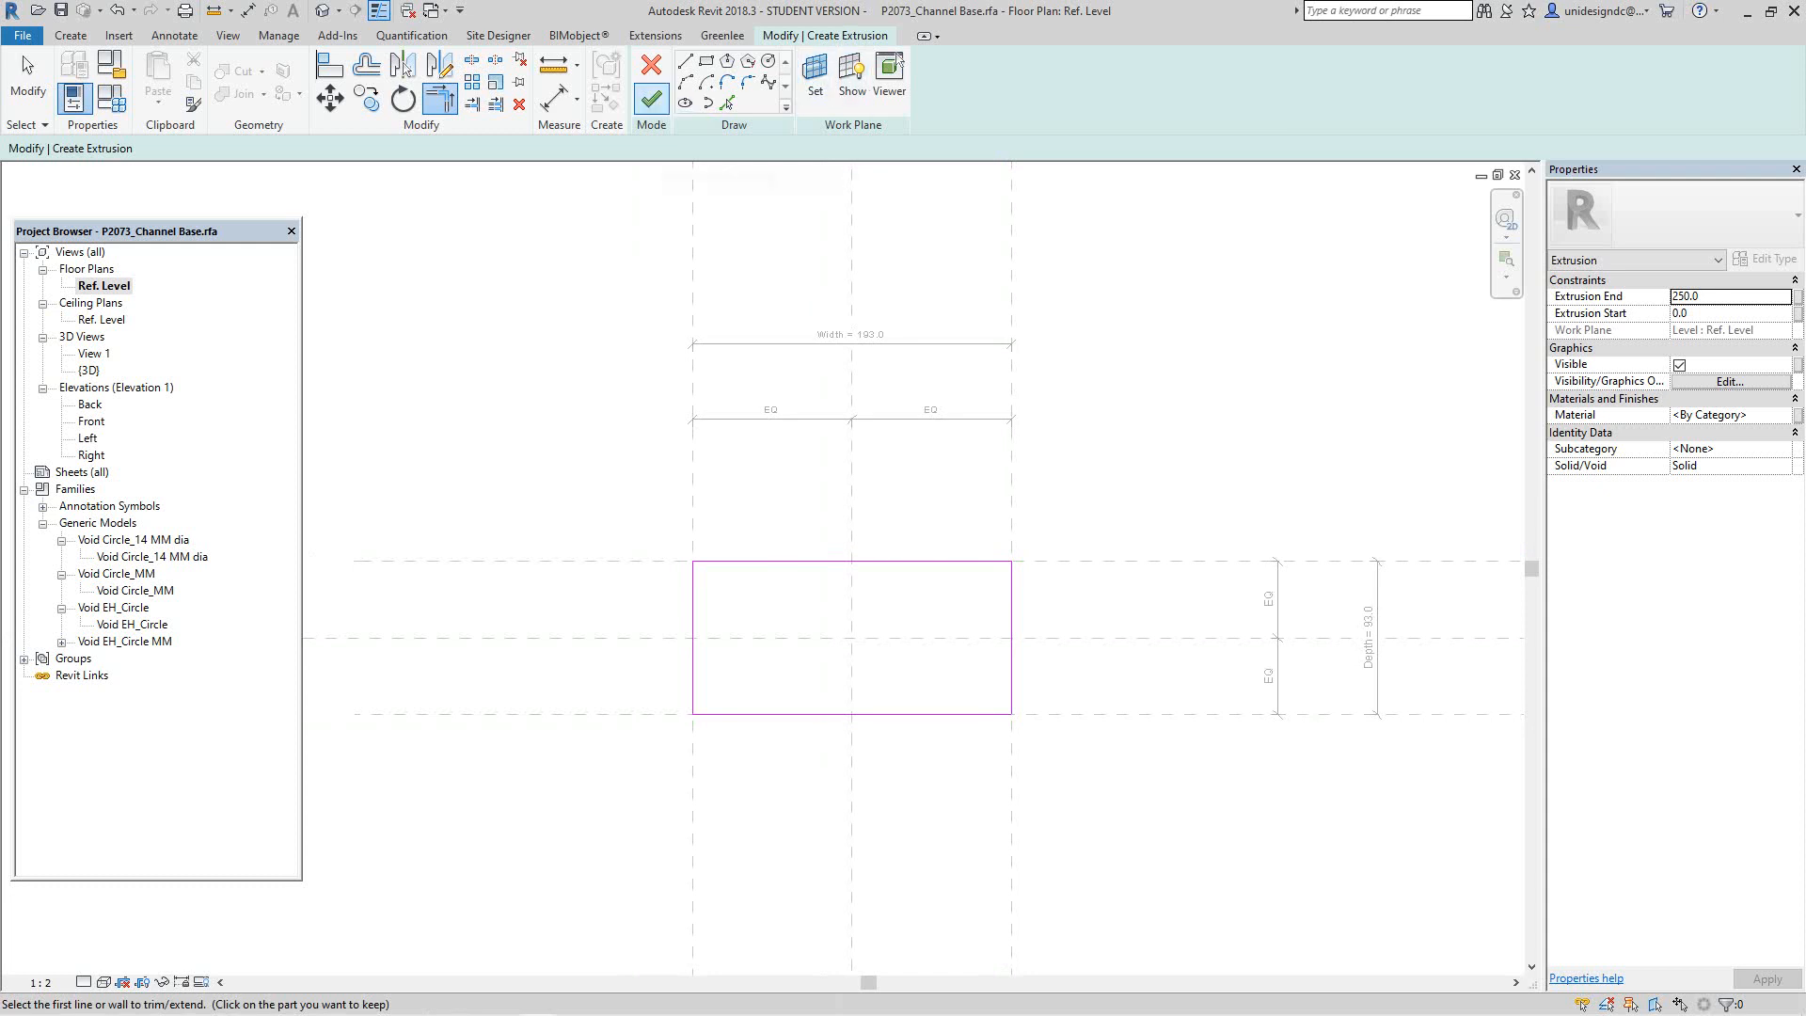
click(651, 98)
key(Escape)
middle_drag(894, 518, 890, 526)
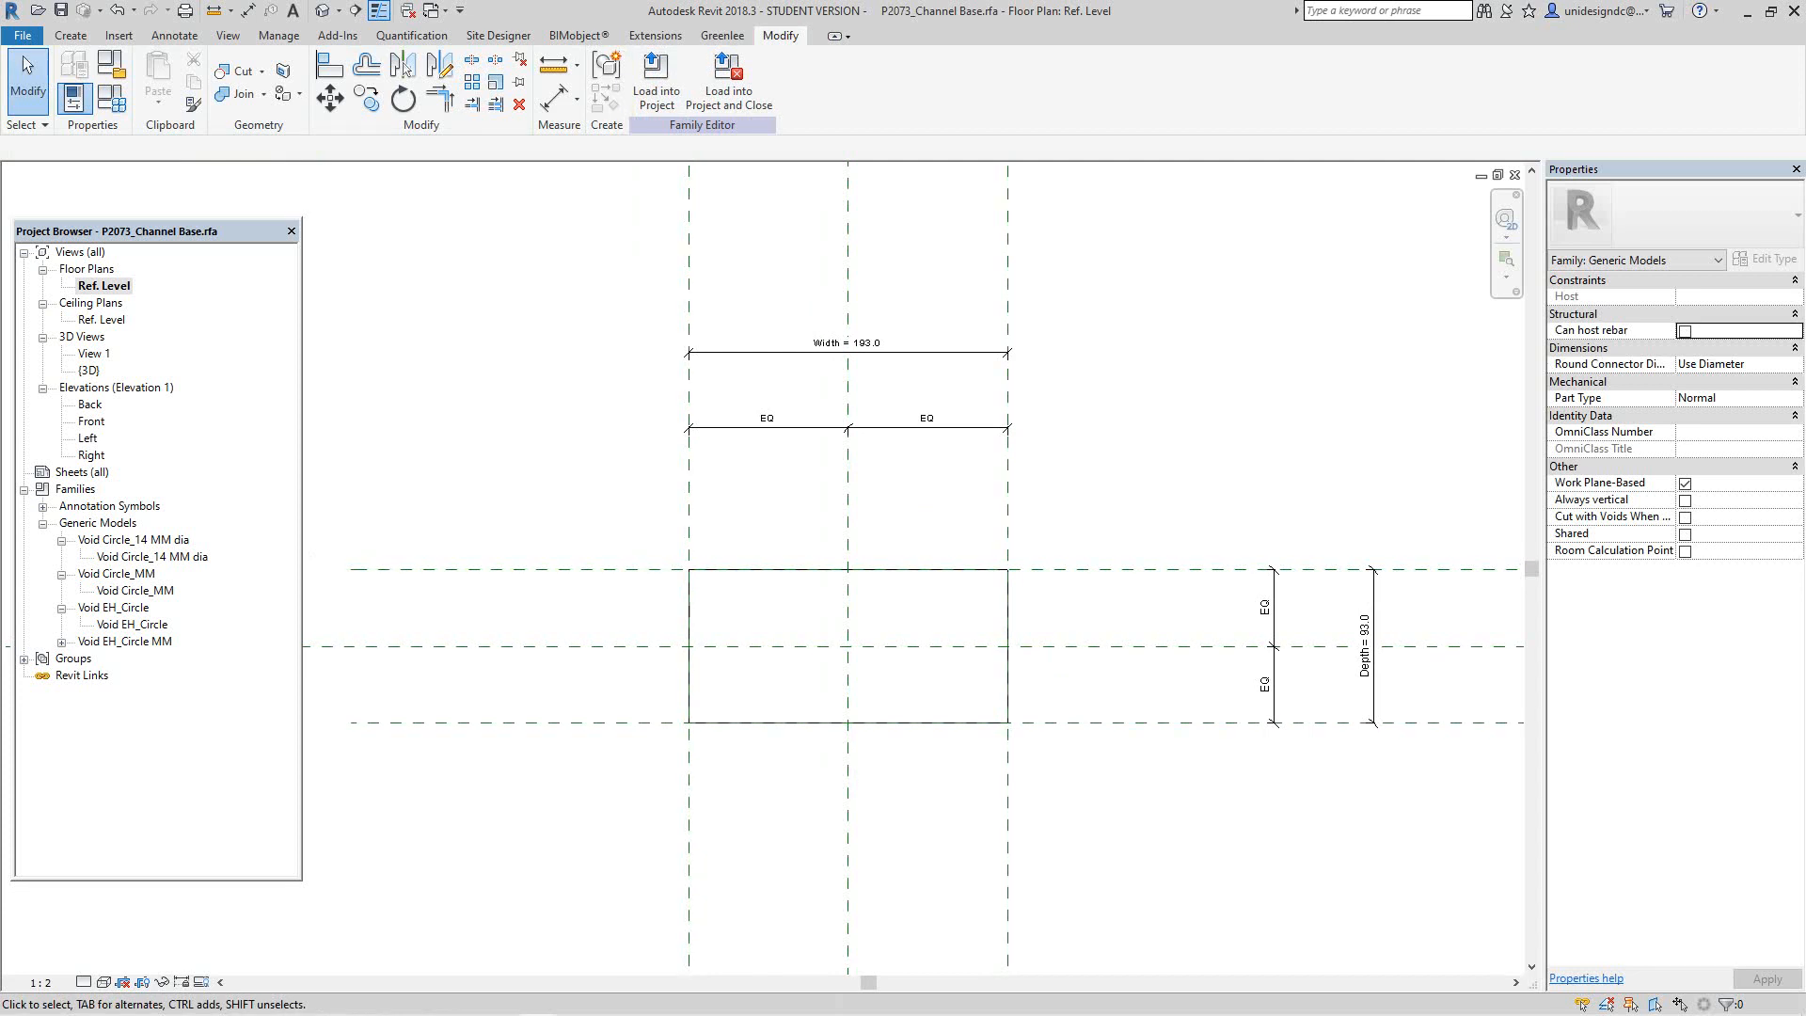
Step: In the Front elevation, align the top face of the plate extrusion to the Thickness reference plane and lock it
double_click(91, 421)
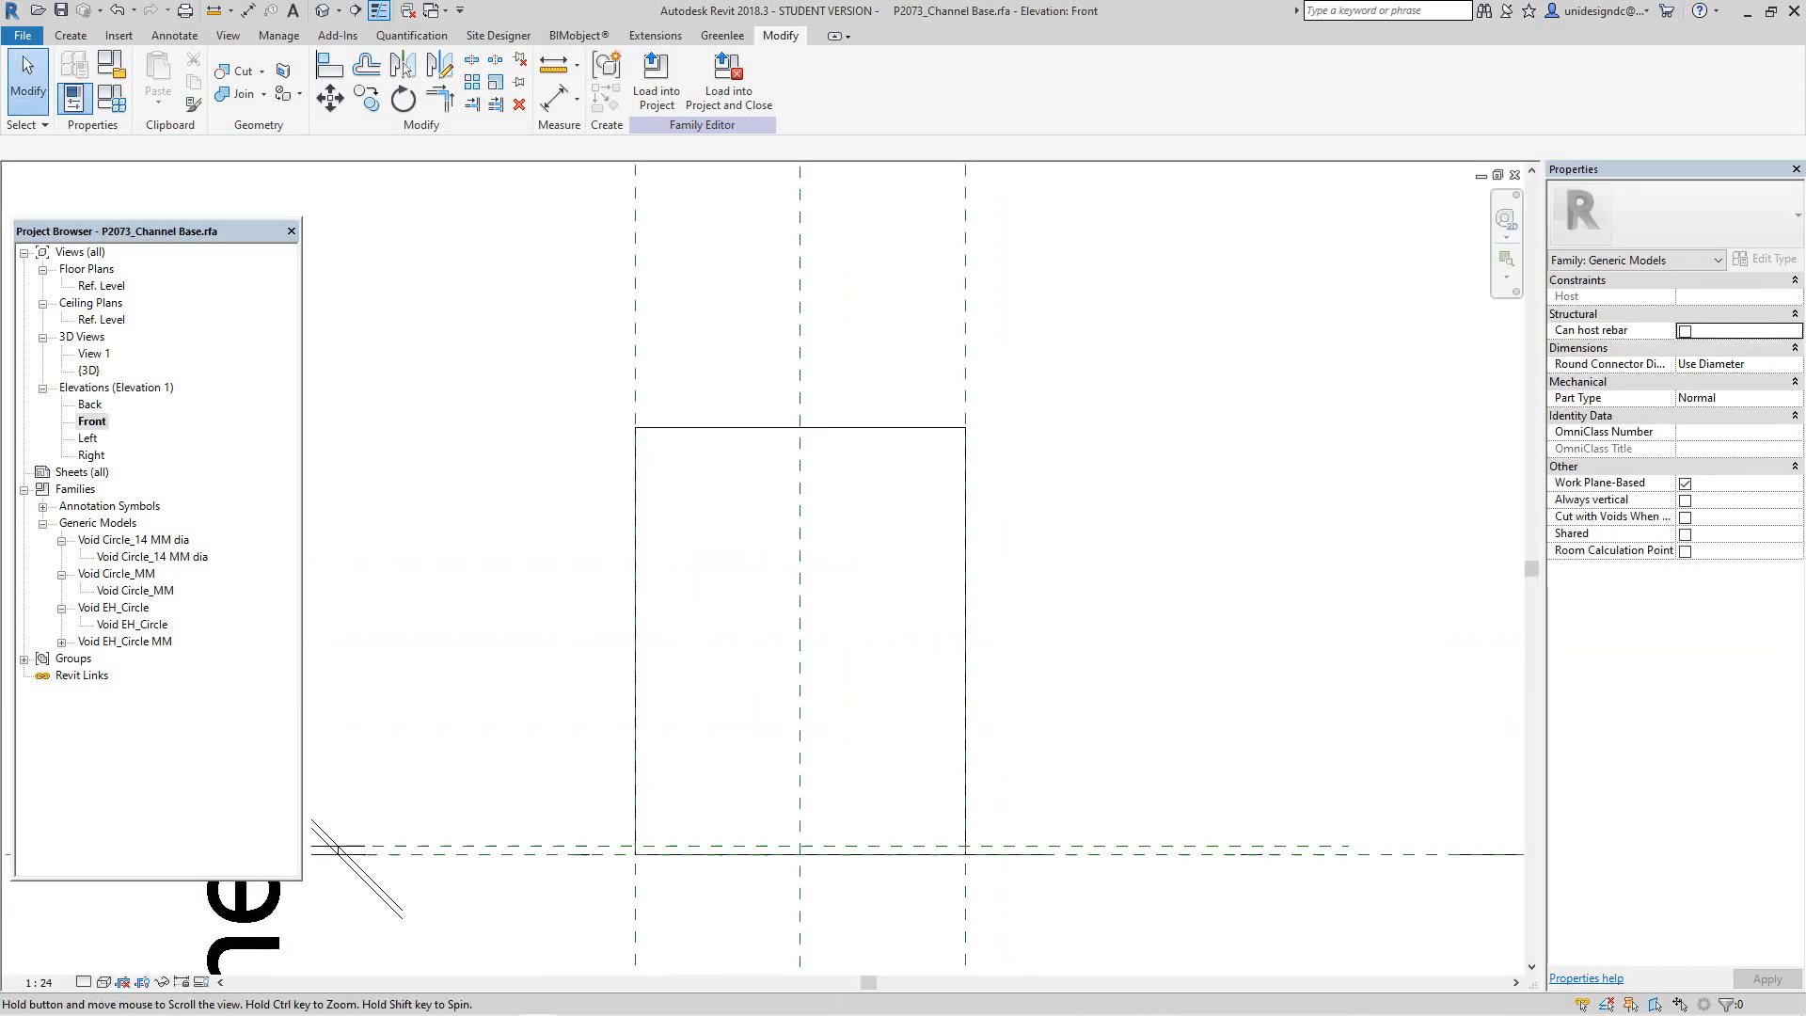
middle_drag(894, 530, 891, 518)
click(329, 65)
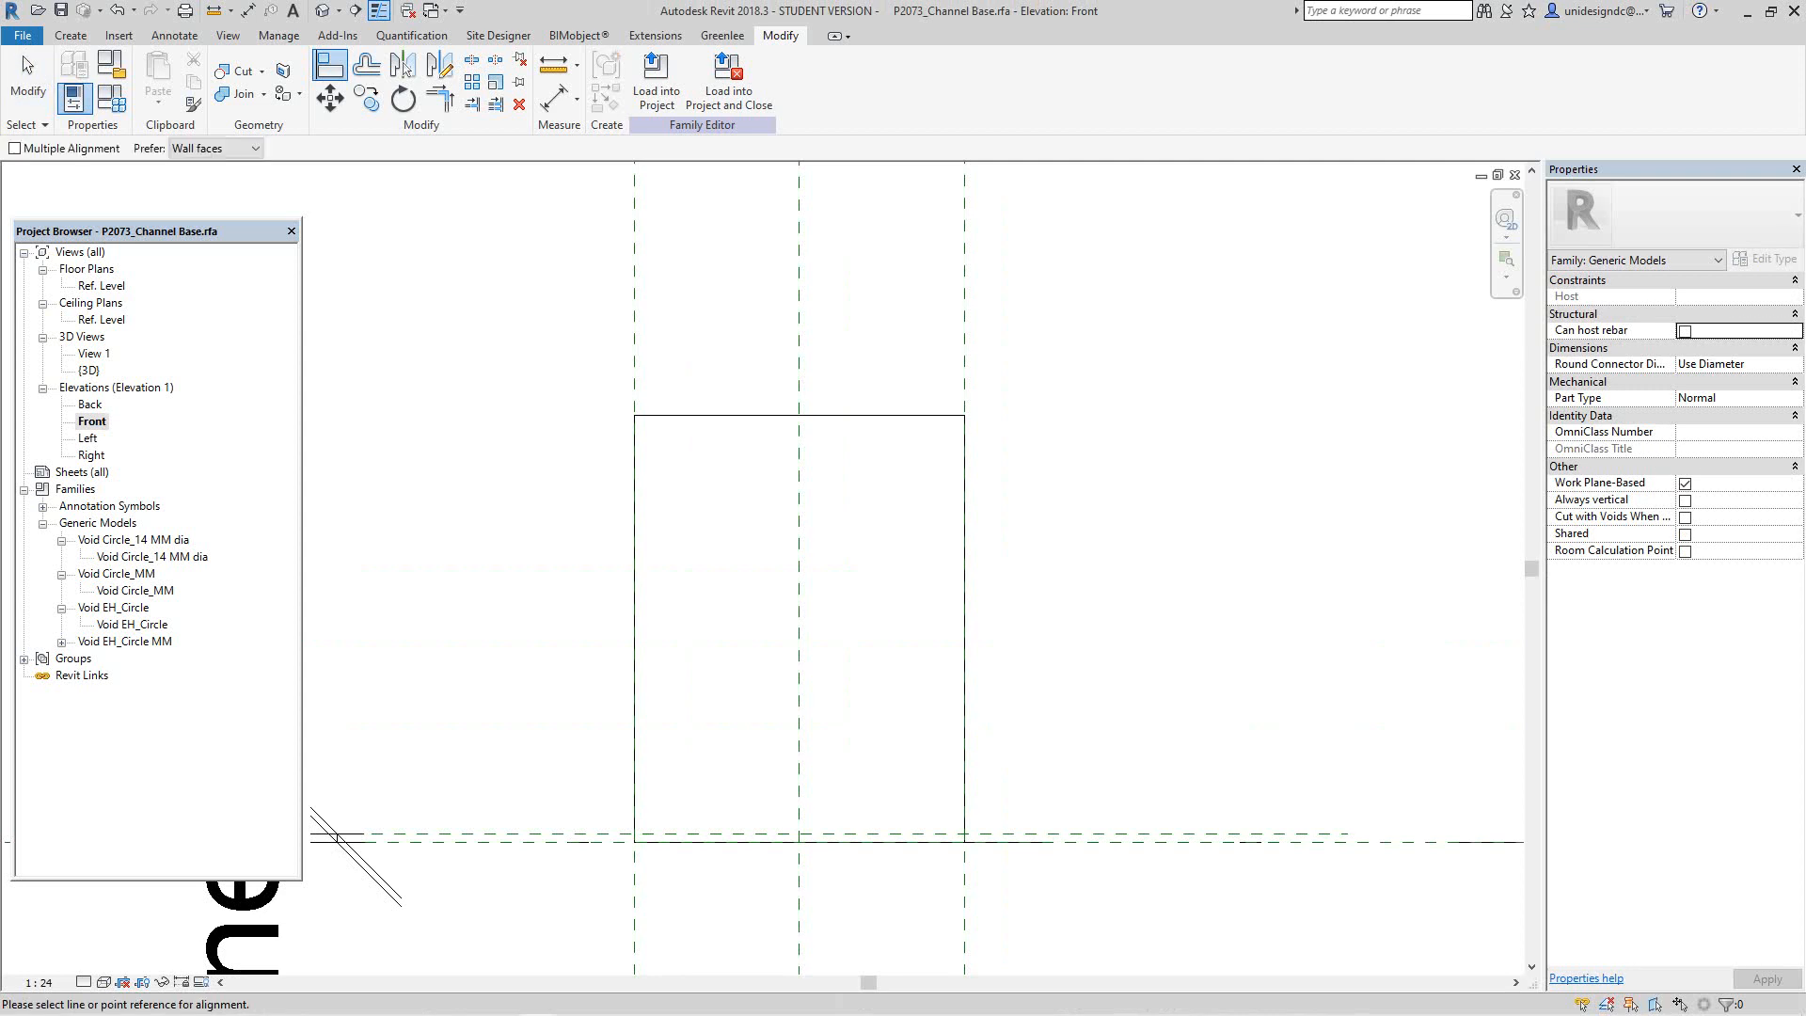
click(762, 834)
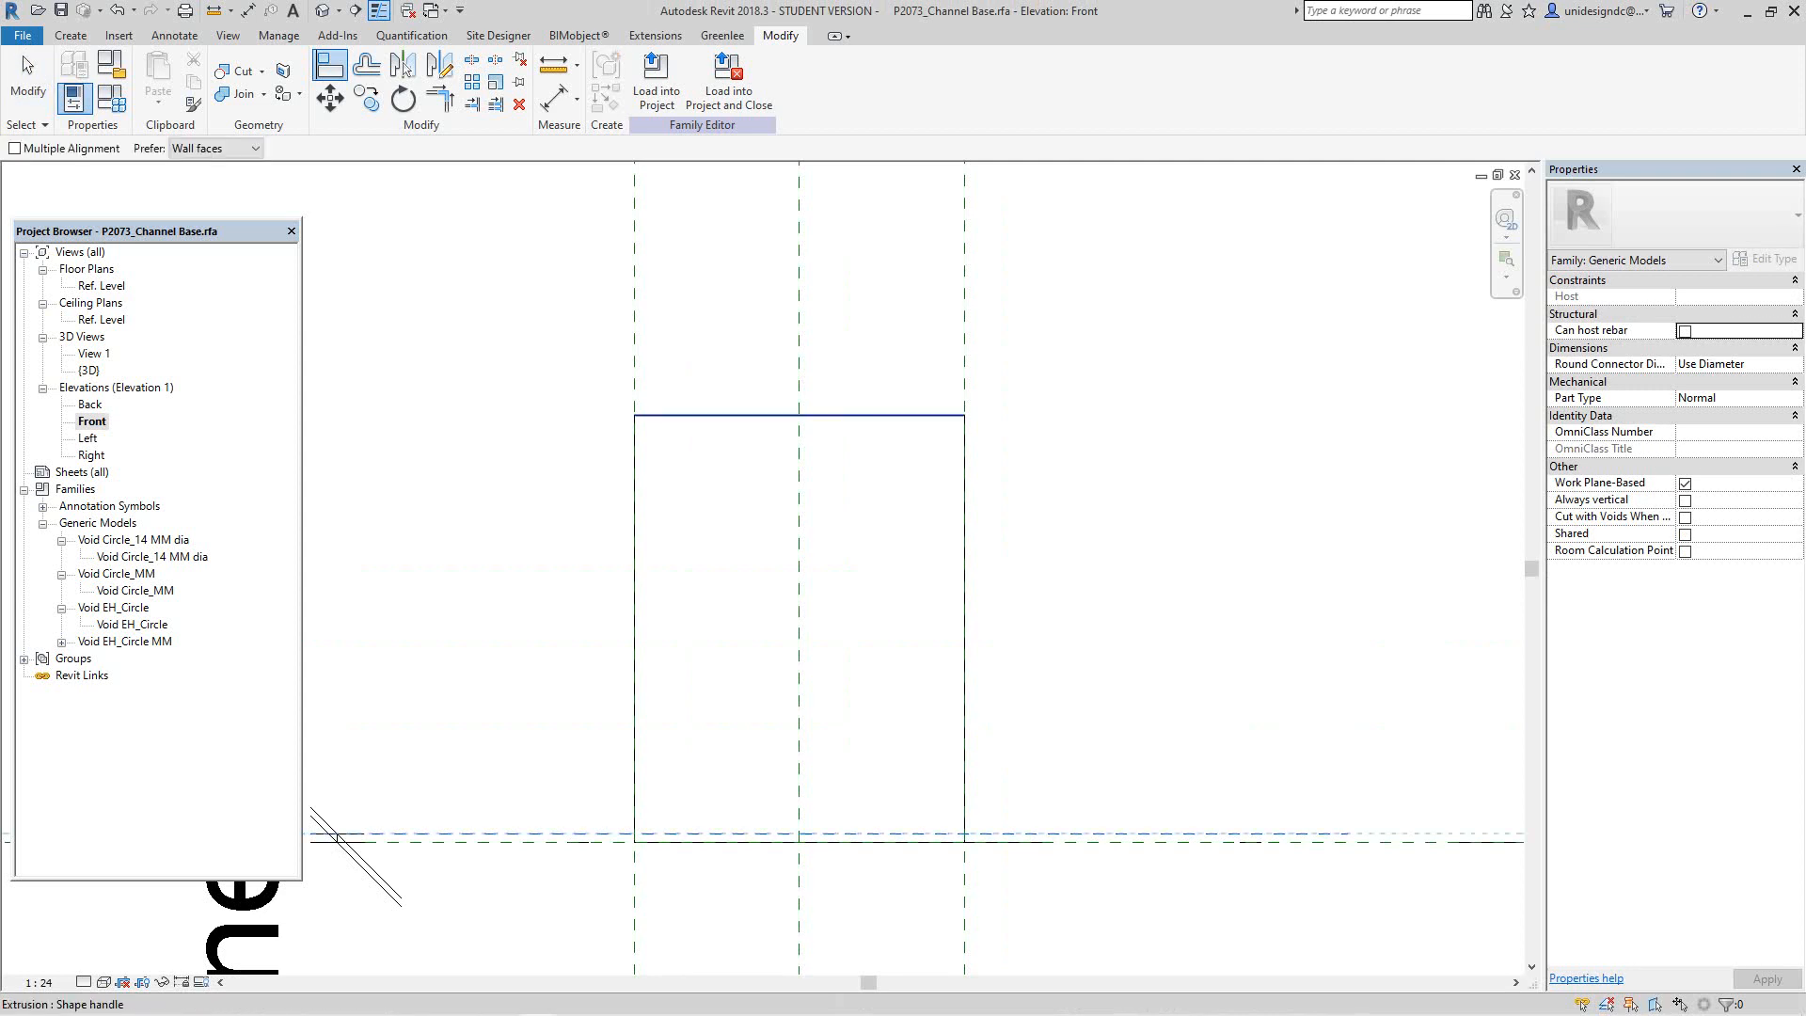
click(785, 415)
click(817, 801)
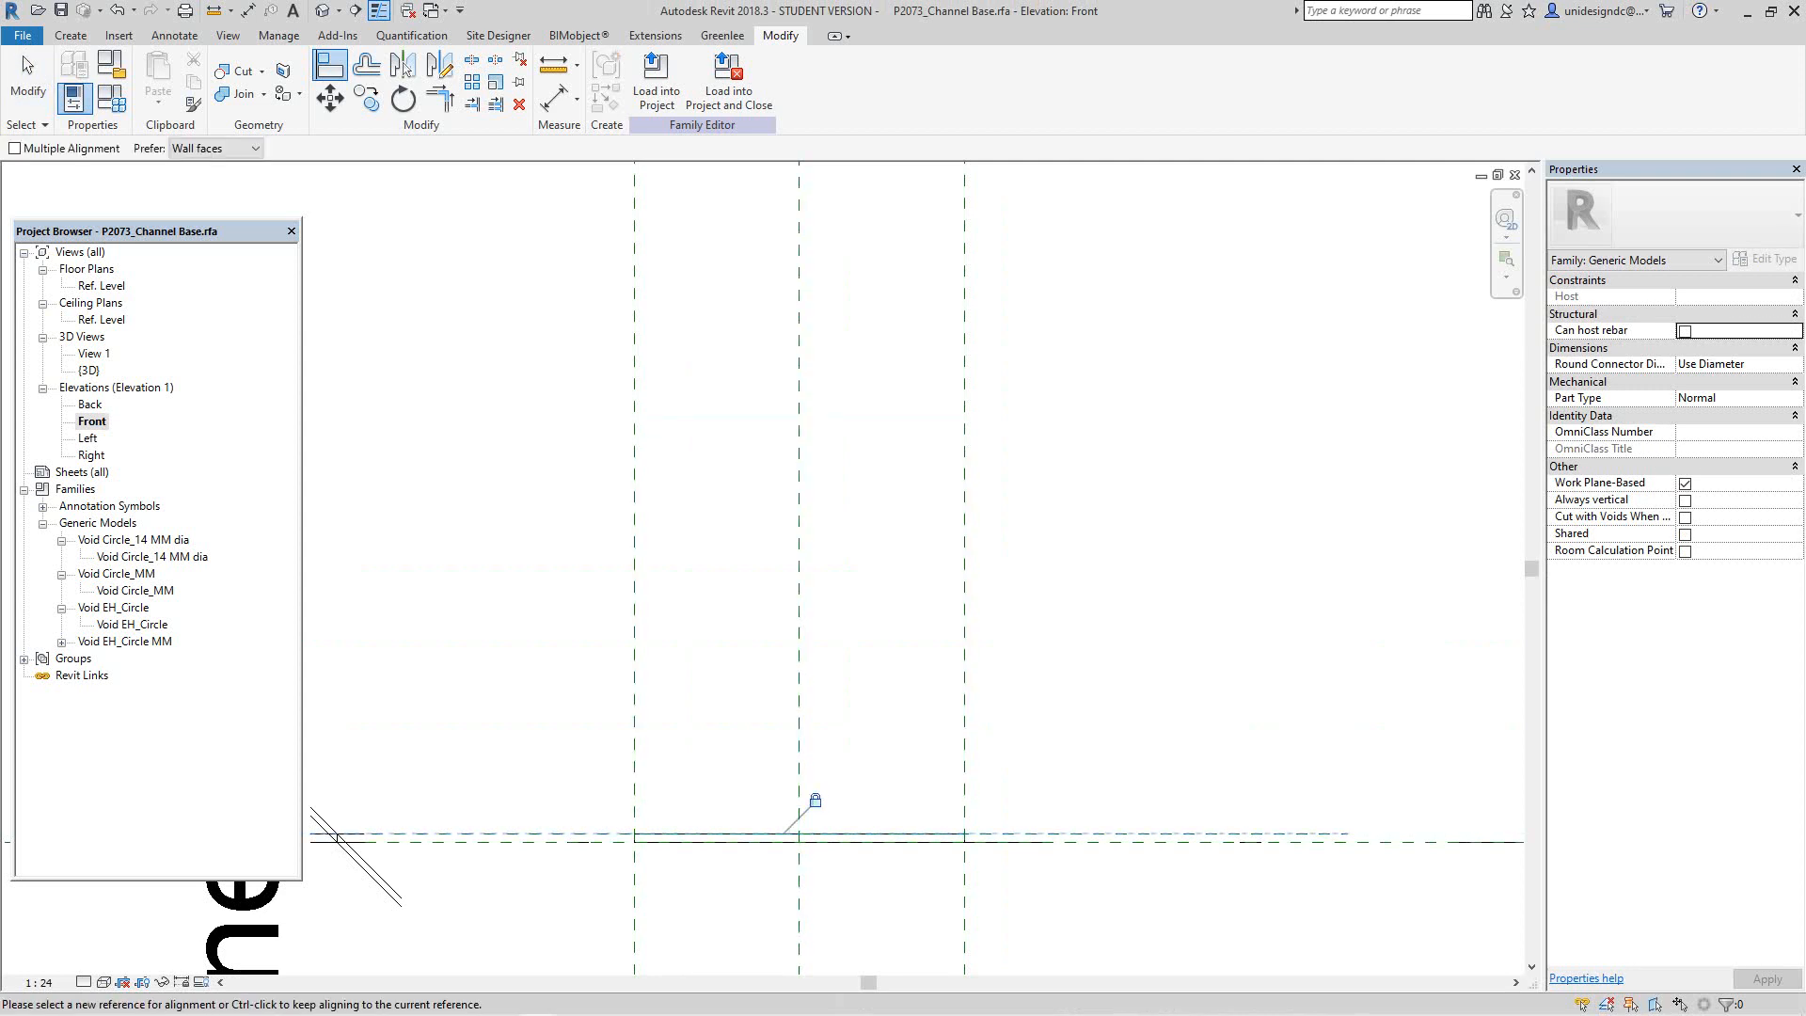
scroll(577, 586, down, 2)
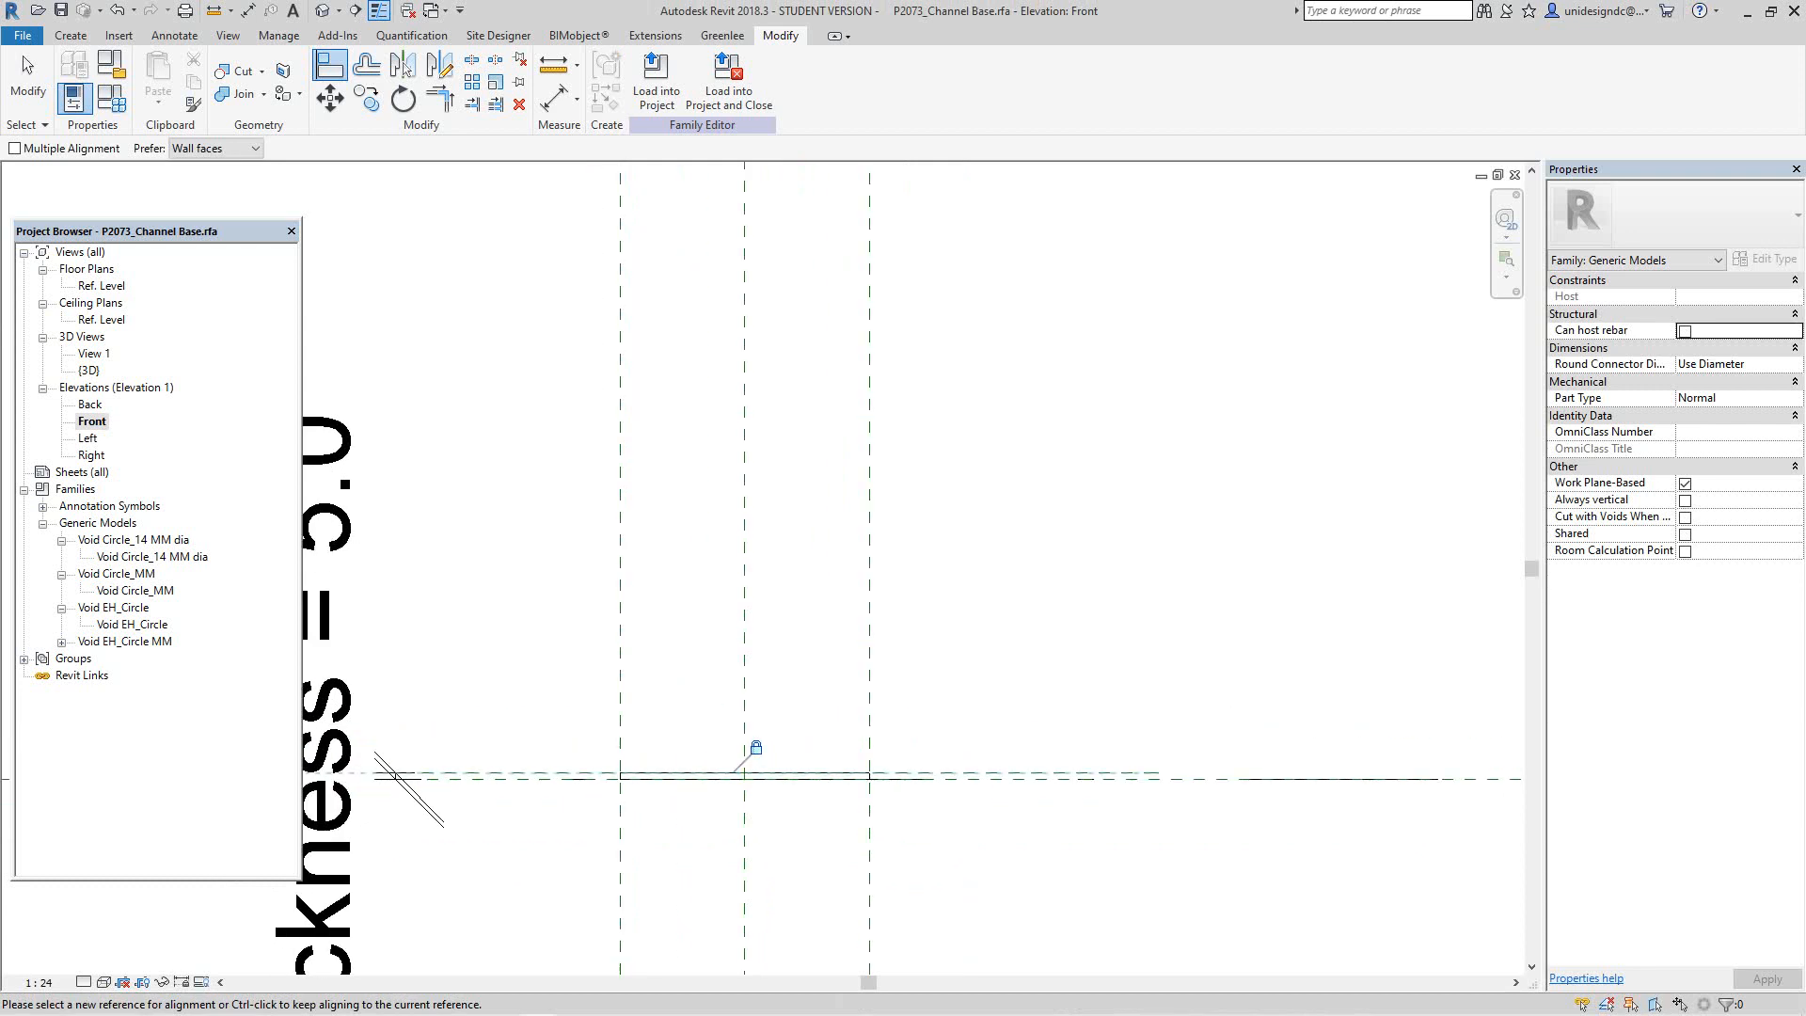
Step: Return to the Ref. Level floor plan and move the vertical EQ and Depth dimensions closer to the plate
double_click(103, 285)
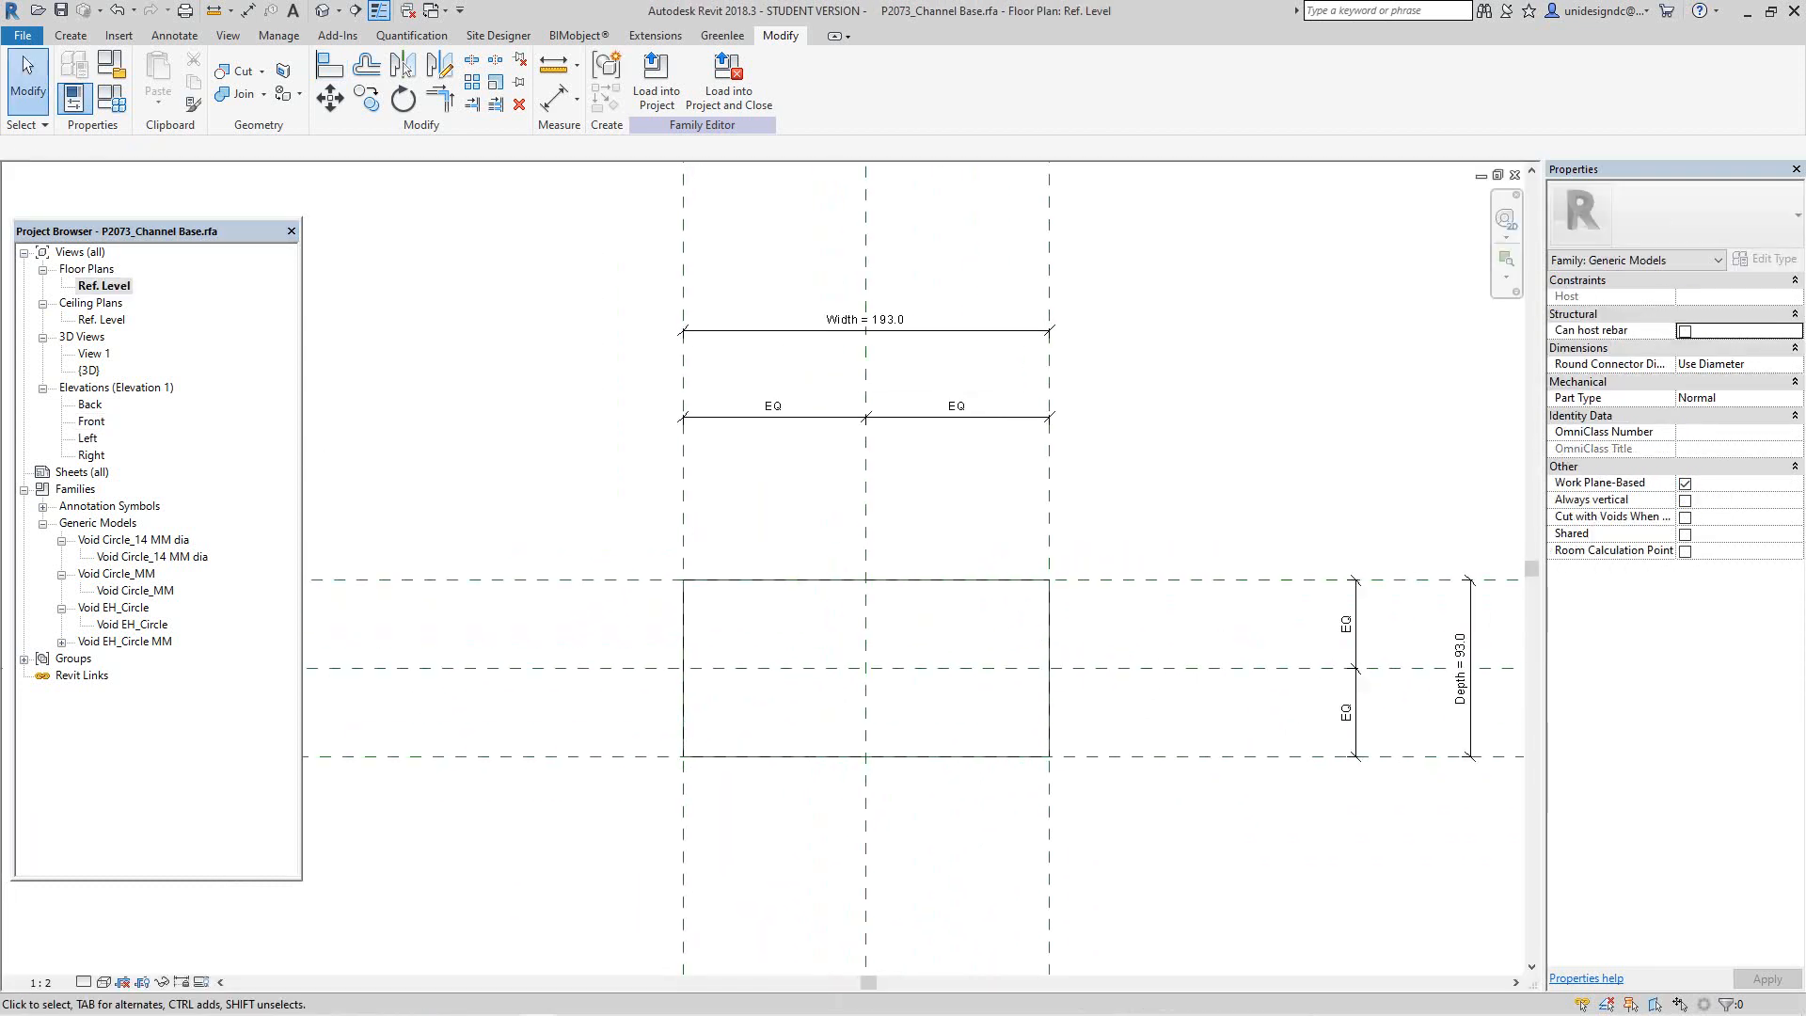
scroll(770, 587, down, 2)
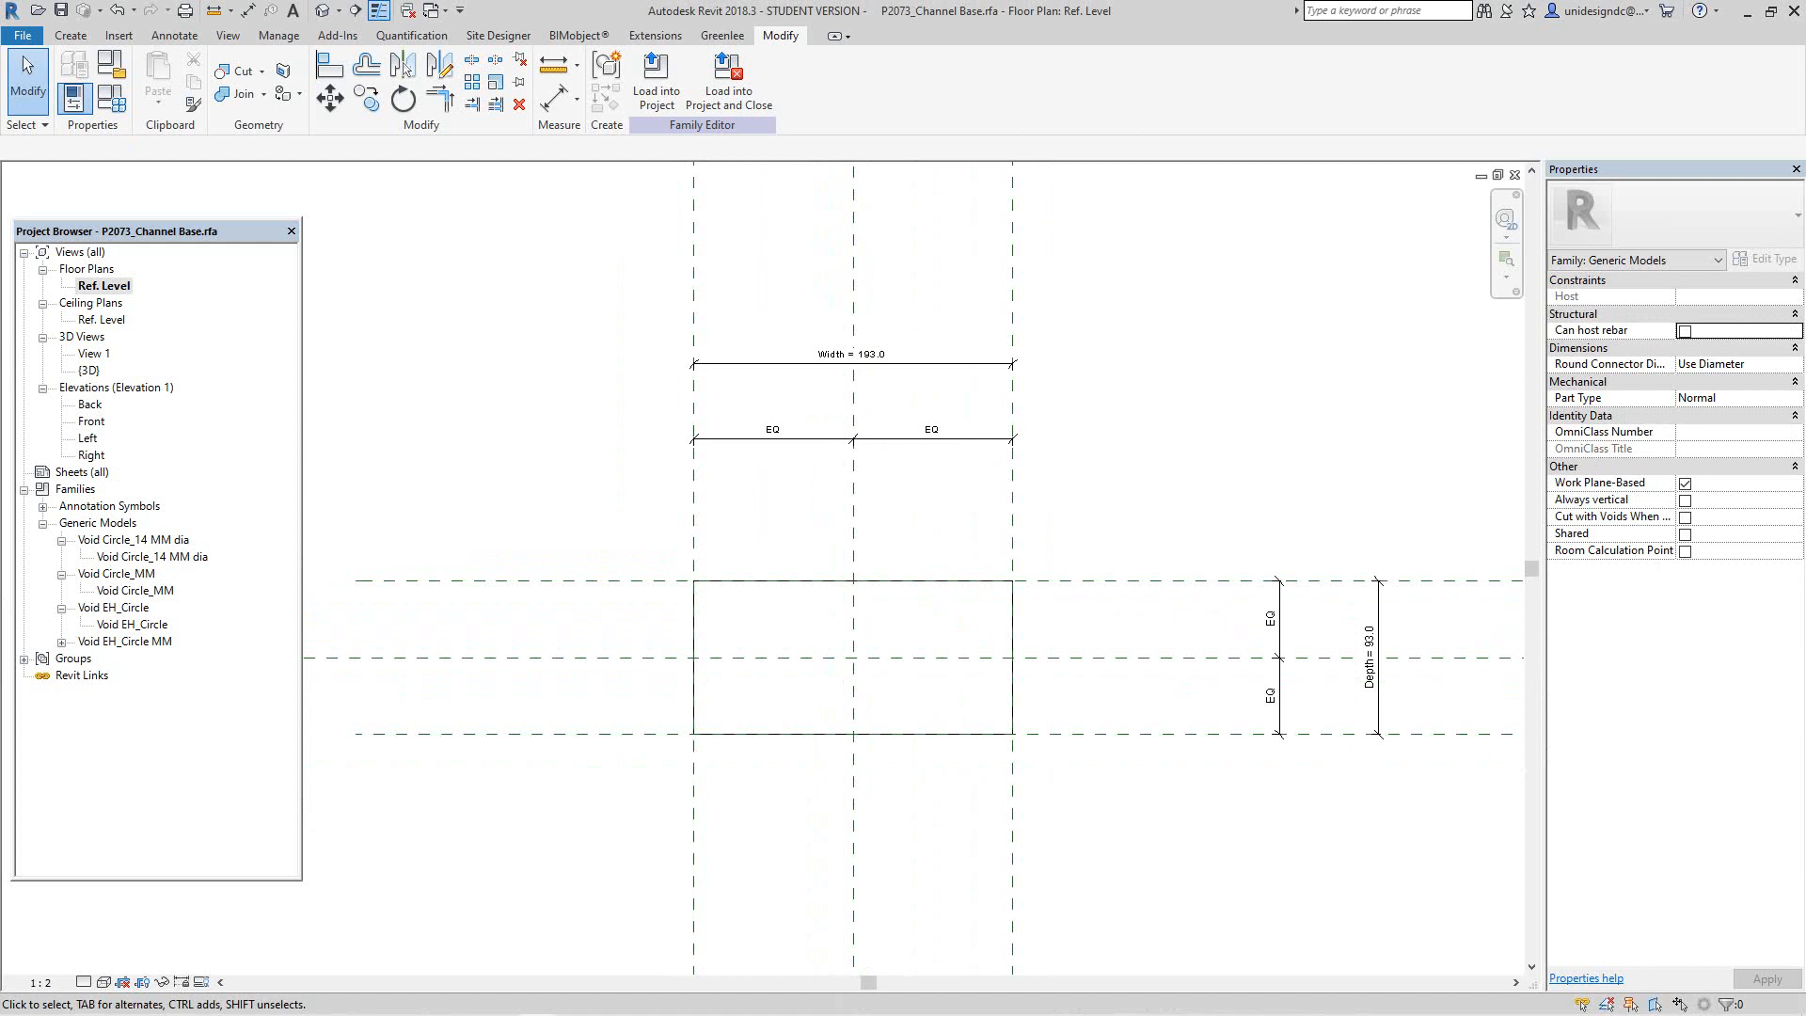
scroll(1035, 517, down, 1)
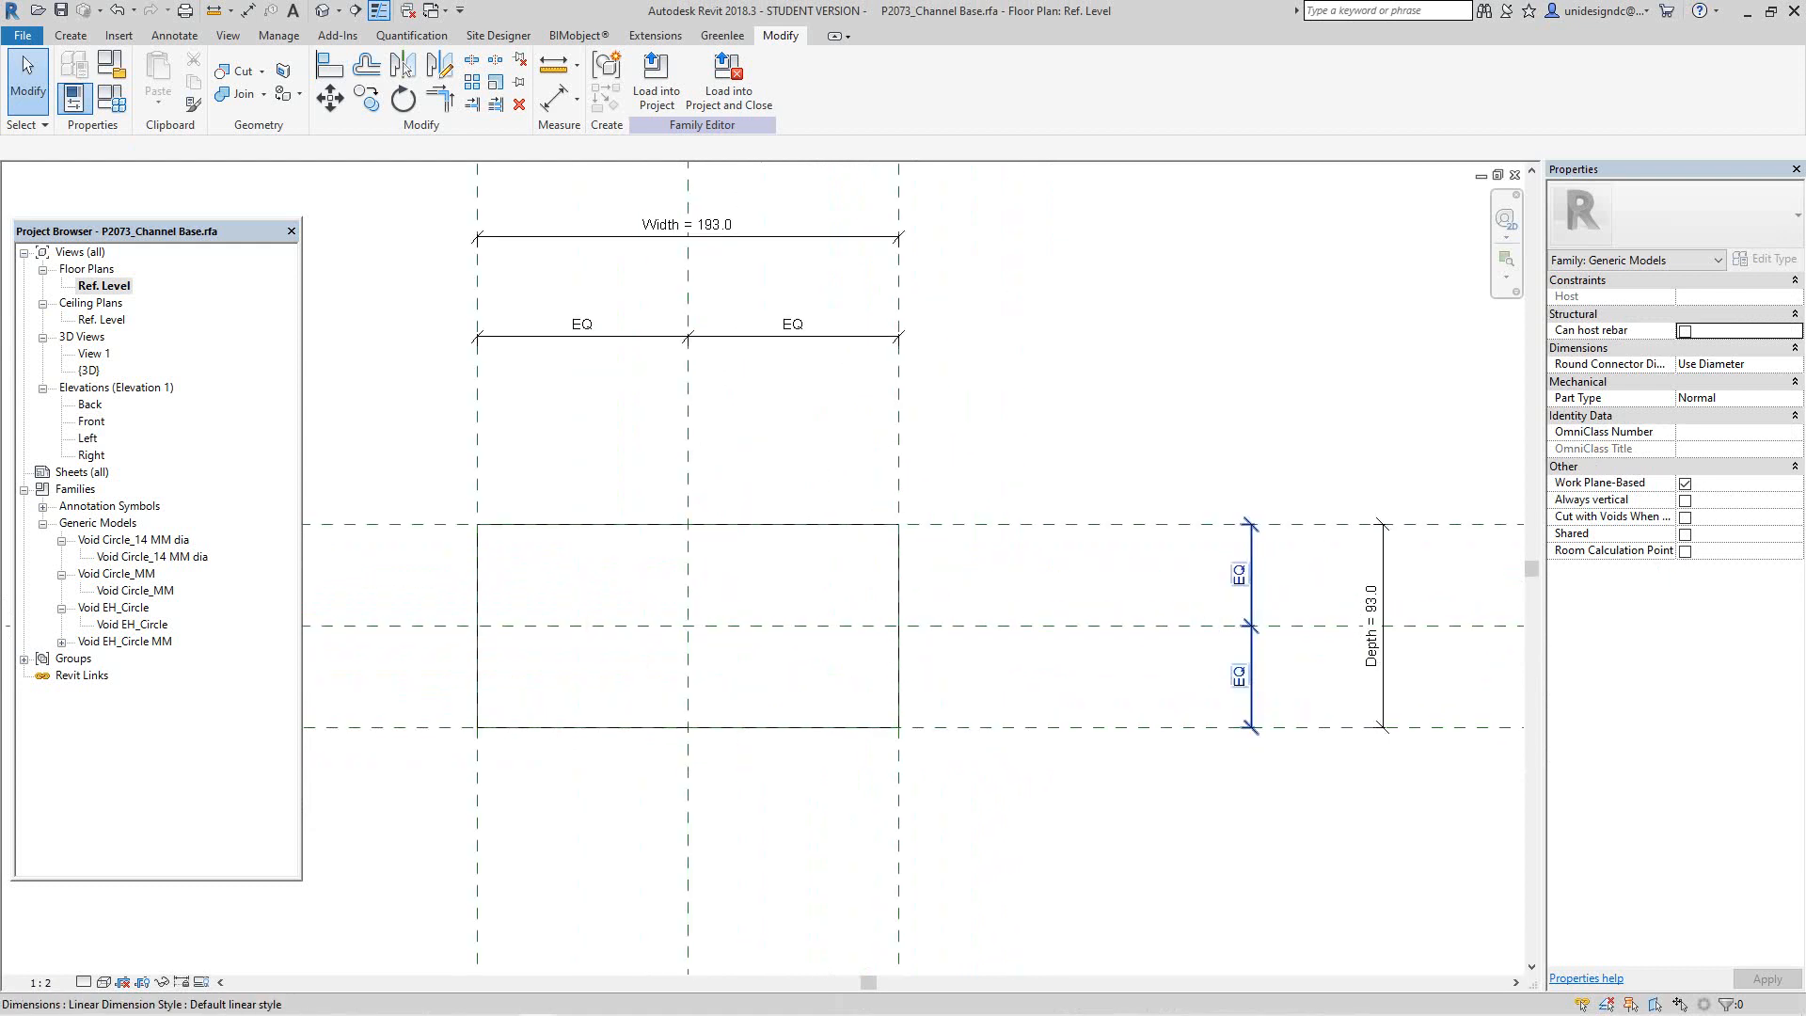
scroll(1256, 675, up, 3)
drag(1243, 675, 1006, 676)
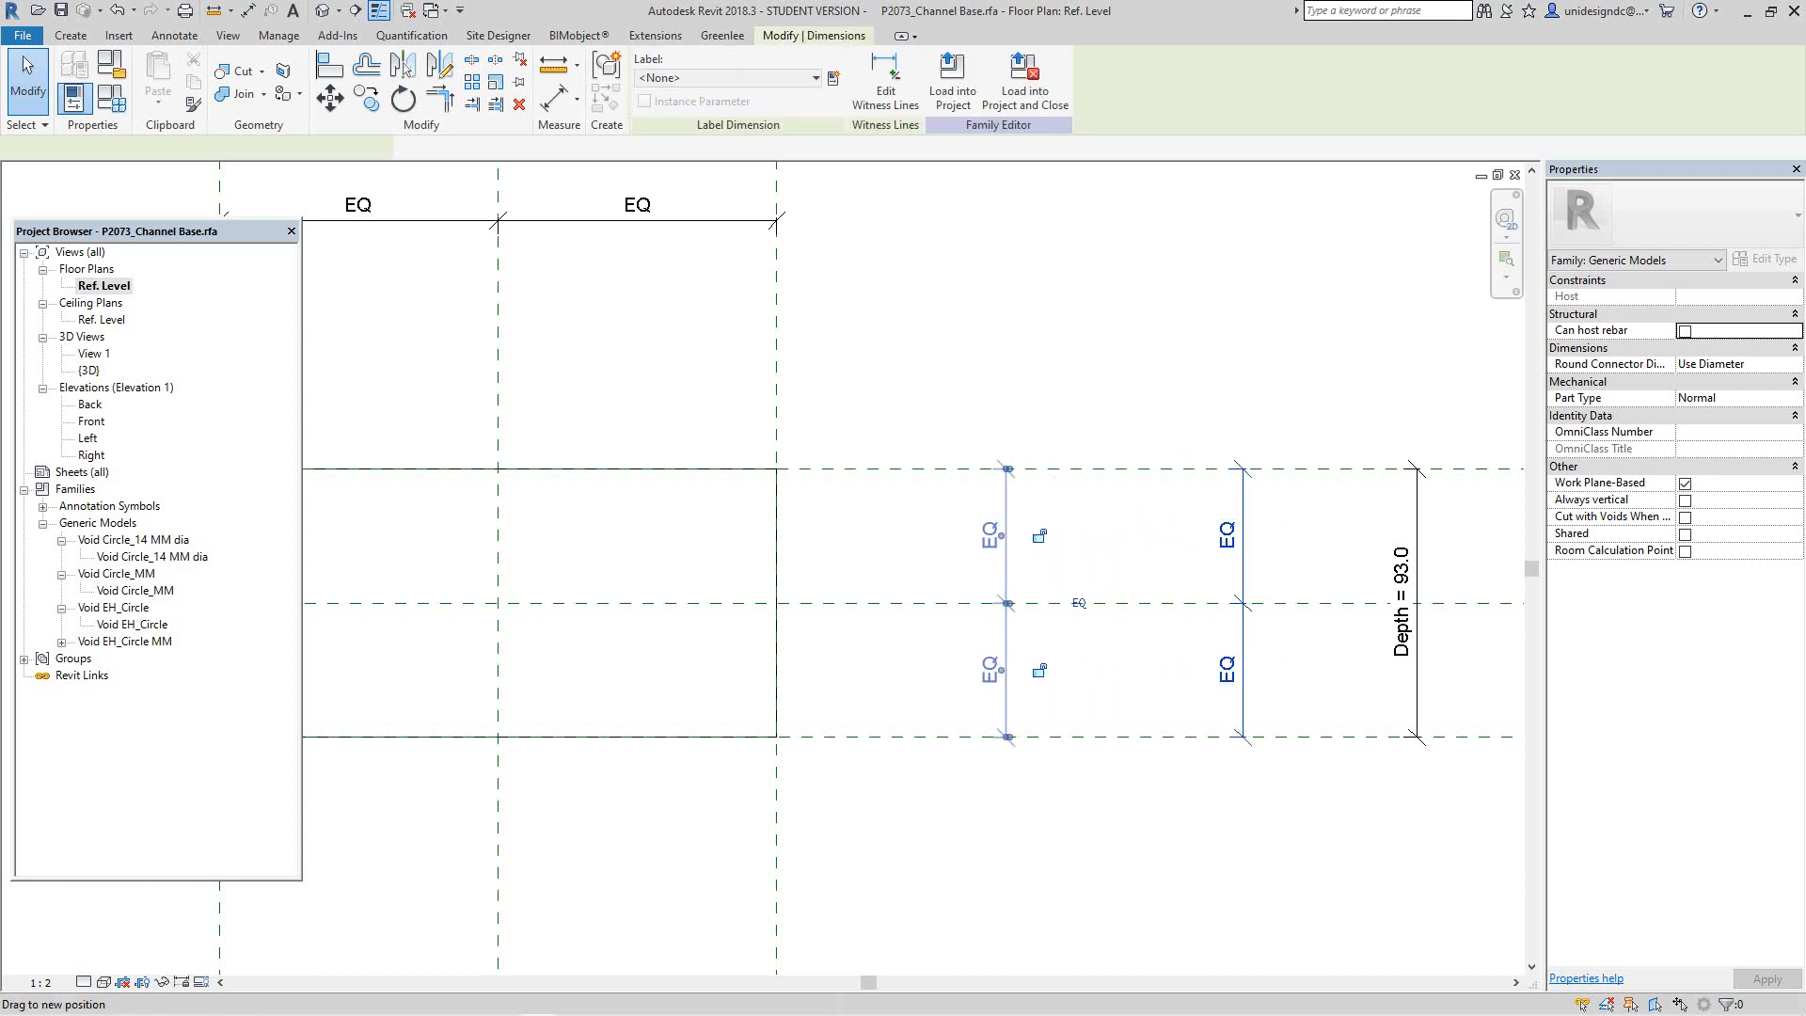
key(Escape)
drag(1418, 593, 1097, 593)
click(1175, 400)
scroll(1174, 394, down, 1)
middle_drag(1174, 394, 1203, 450)
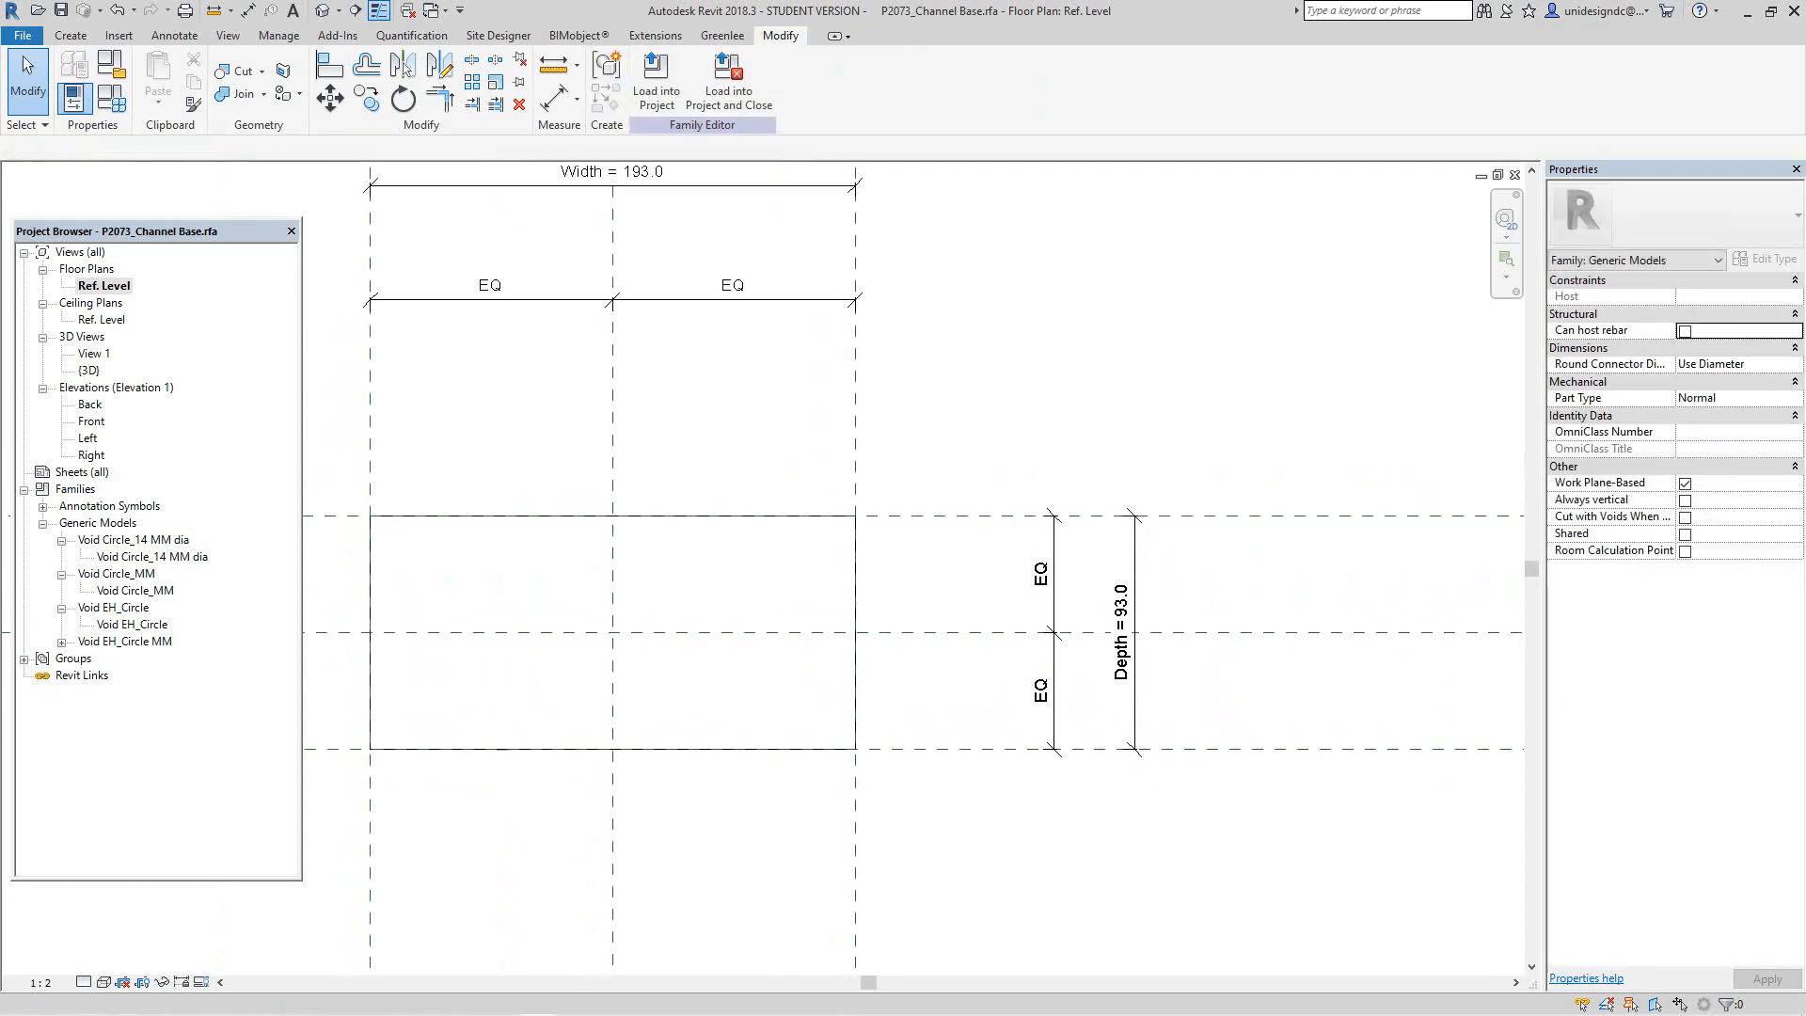
Step: Flex the family by setting the Depth of type P2073_HG to 200 and examine the plate in plan
click(112, 99)
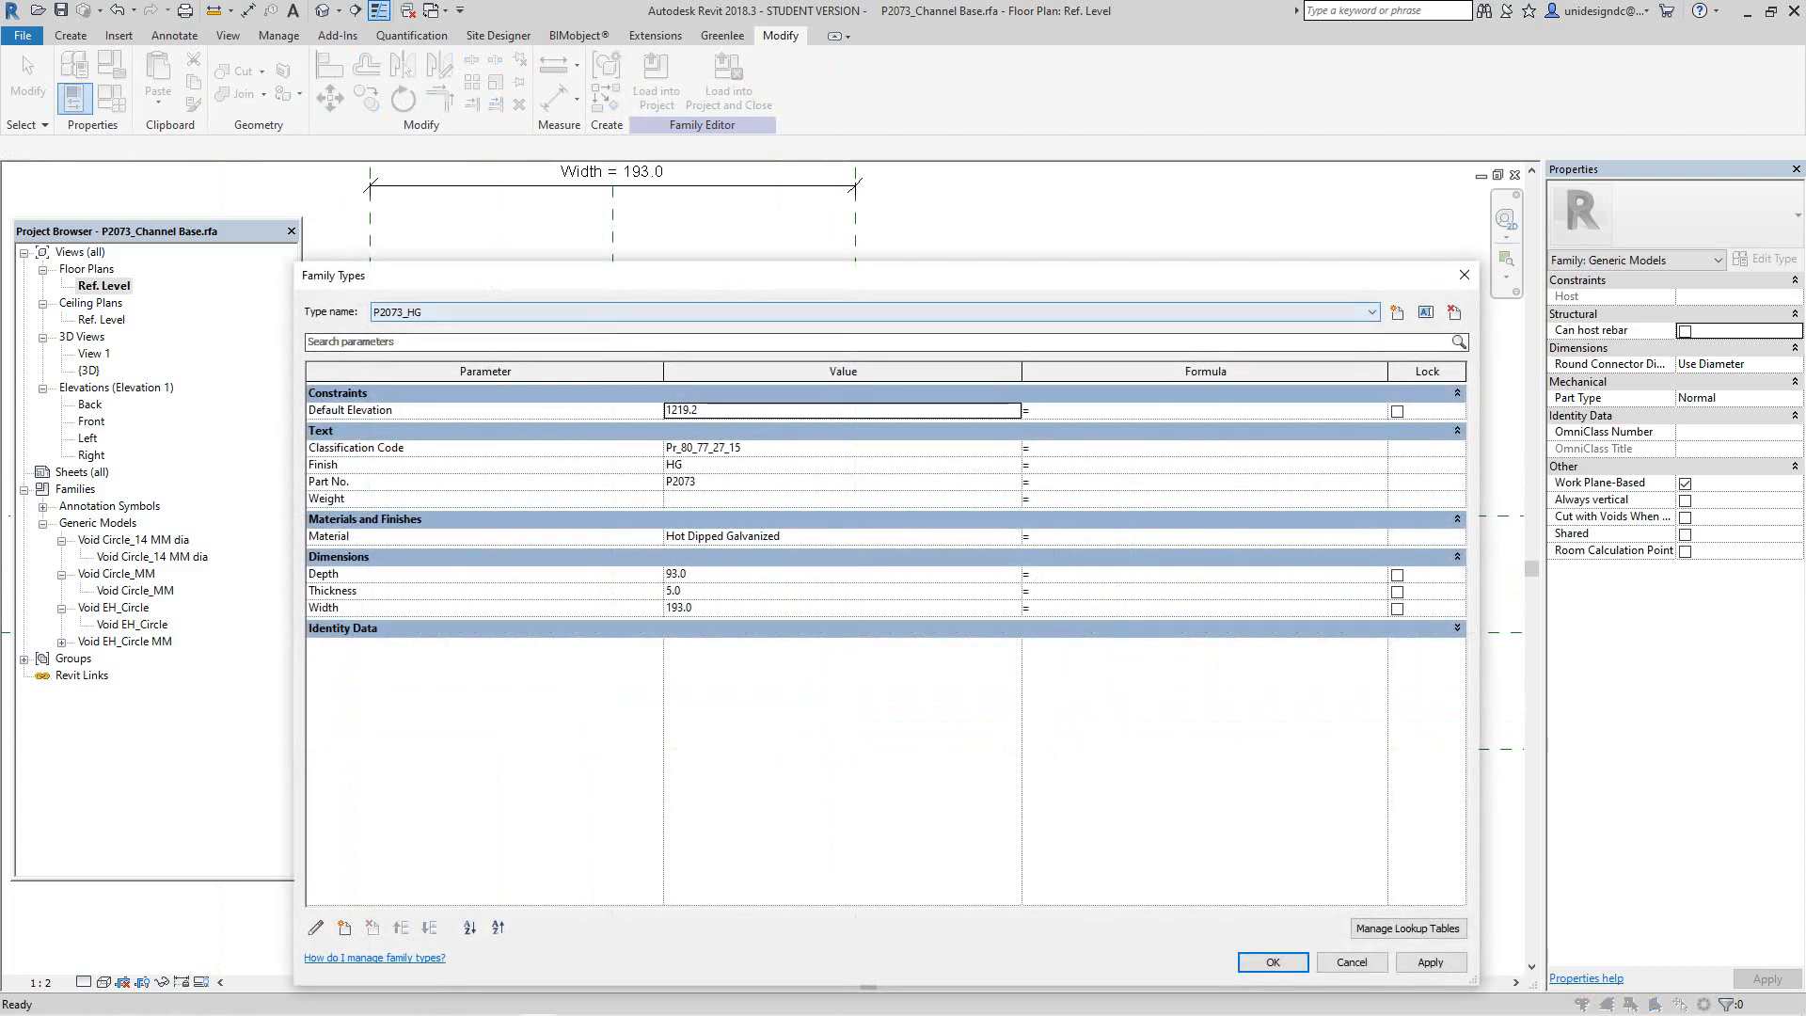
drag(789, 278, 857, 371)
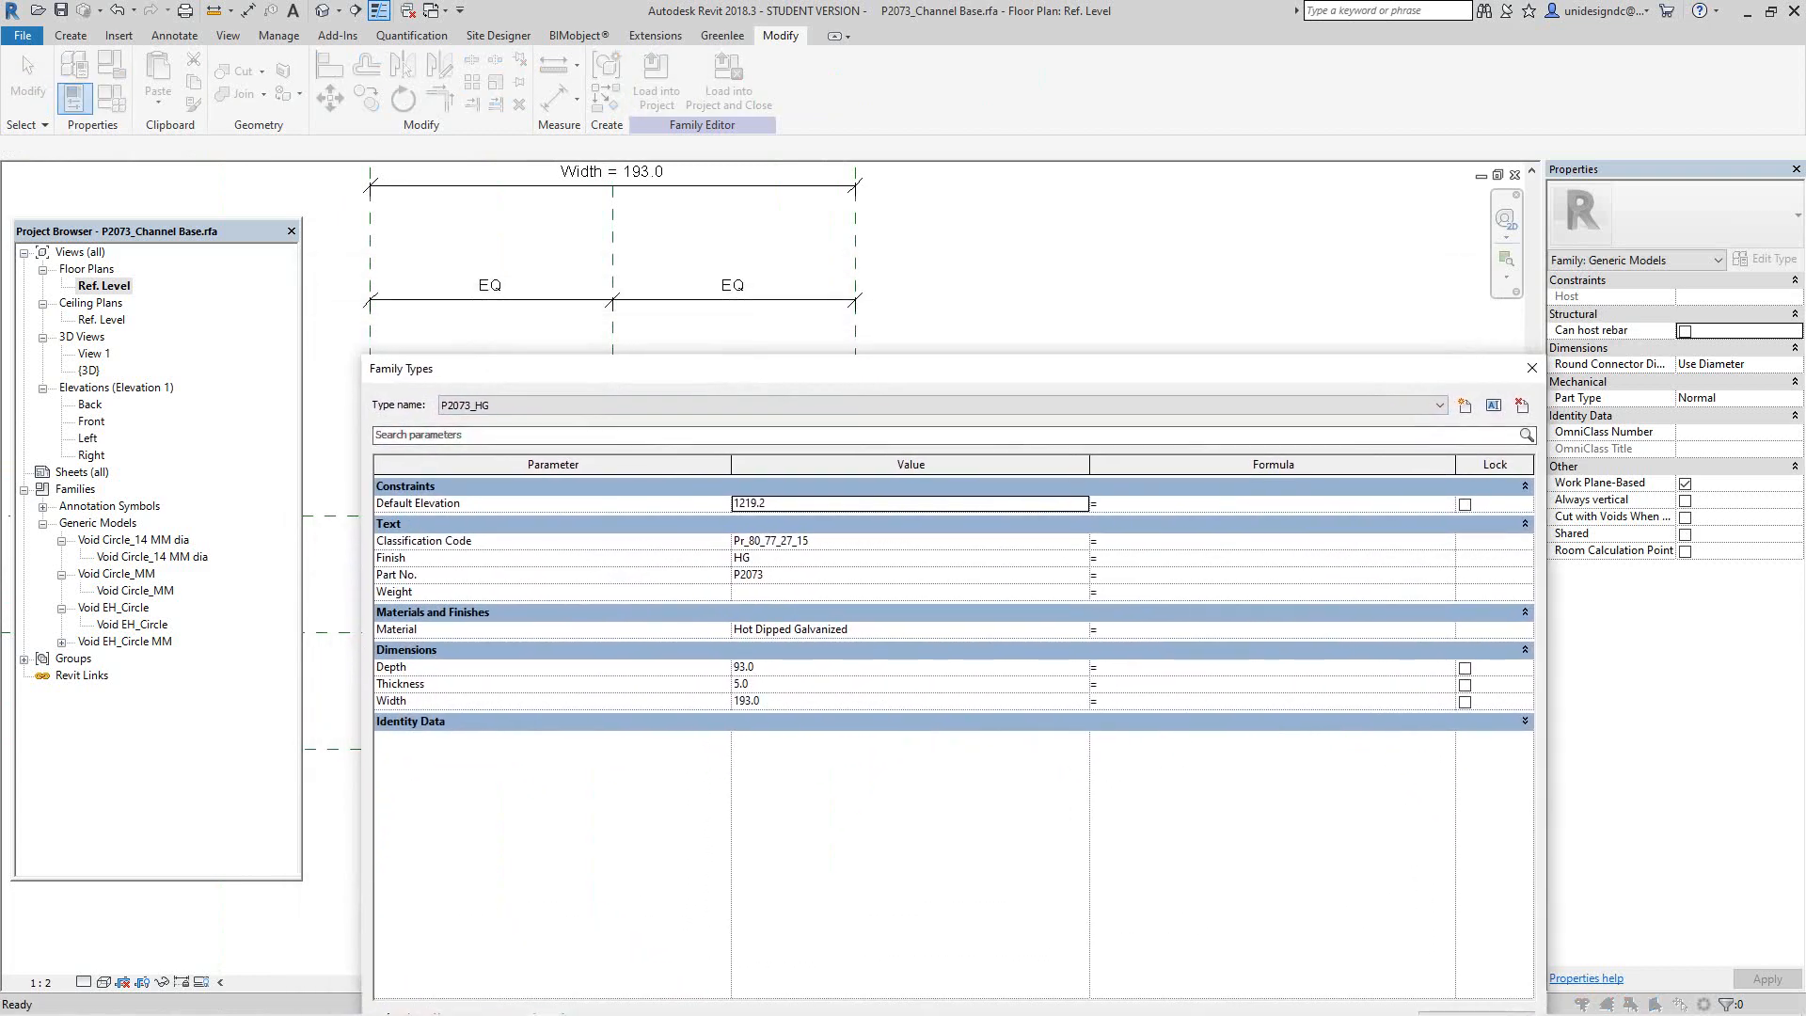
click(764, 667)
double_click(764, 667)
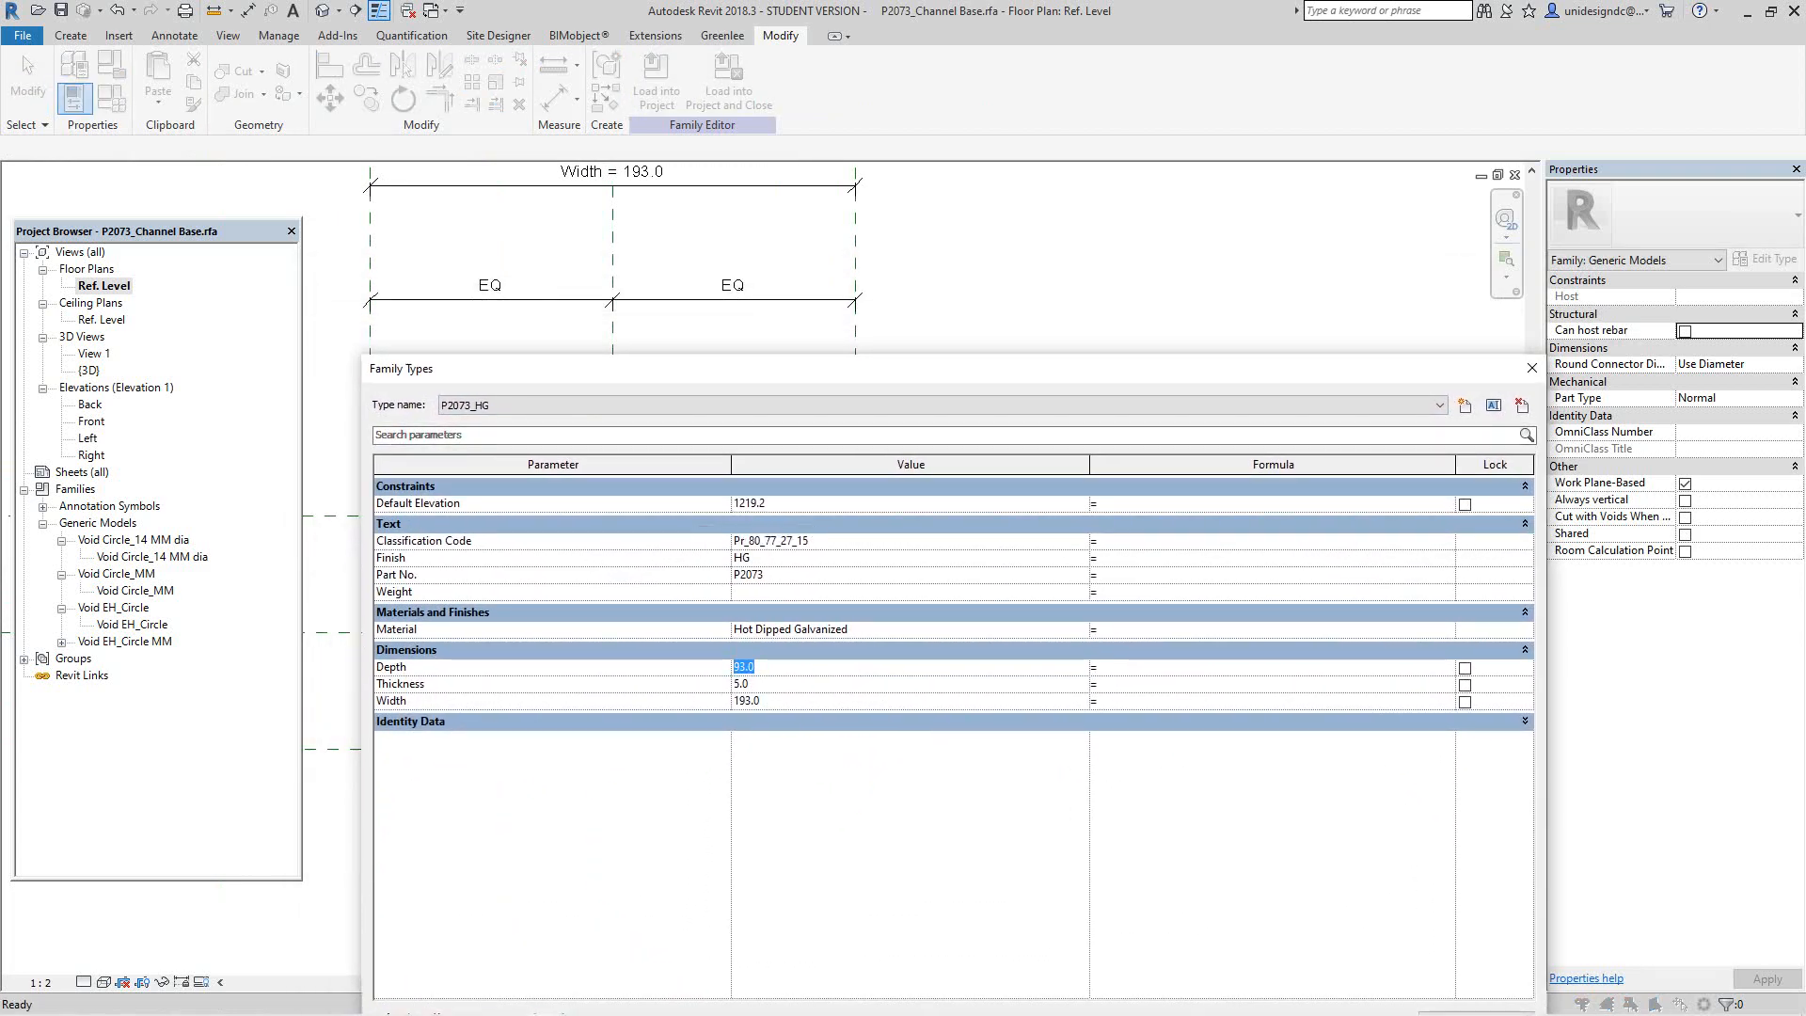
text(200)
drag(1276, 377, 1239, 206)
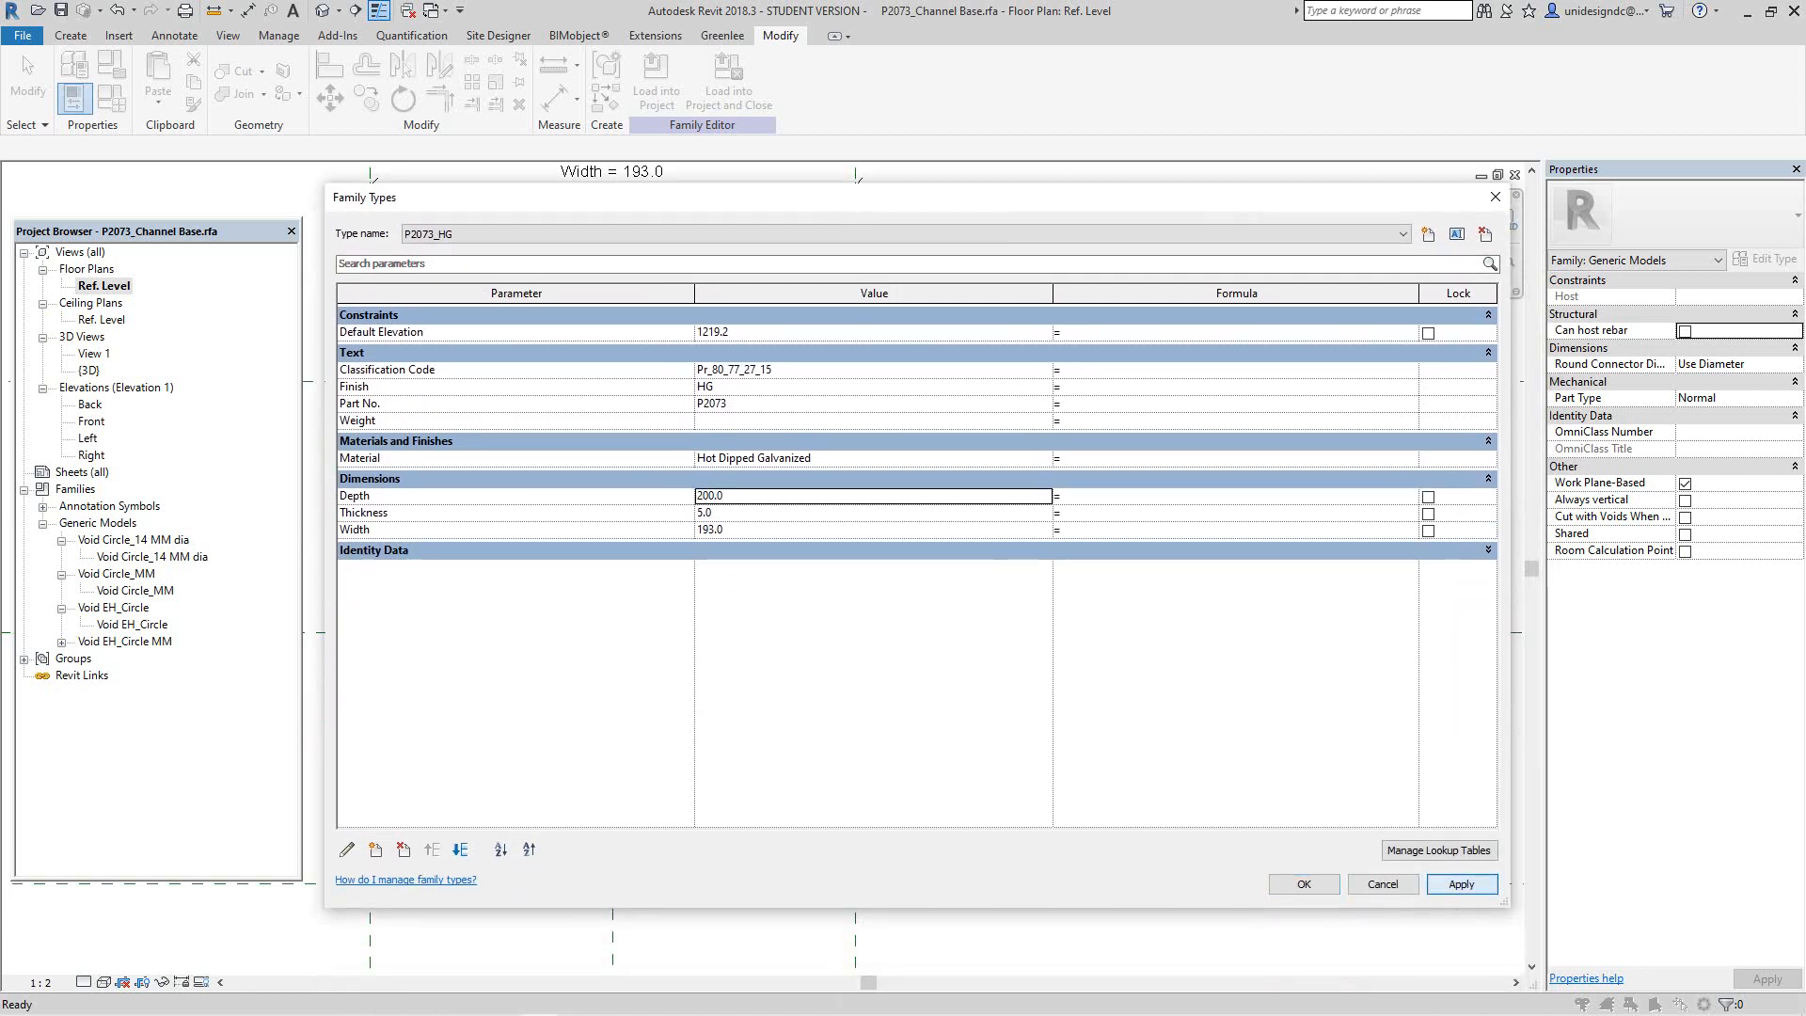
click(1304, 885)
scroll(1185, 761, down, 4)
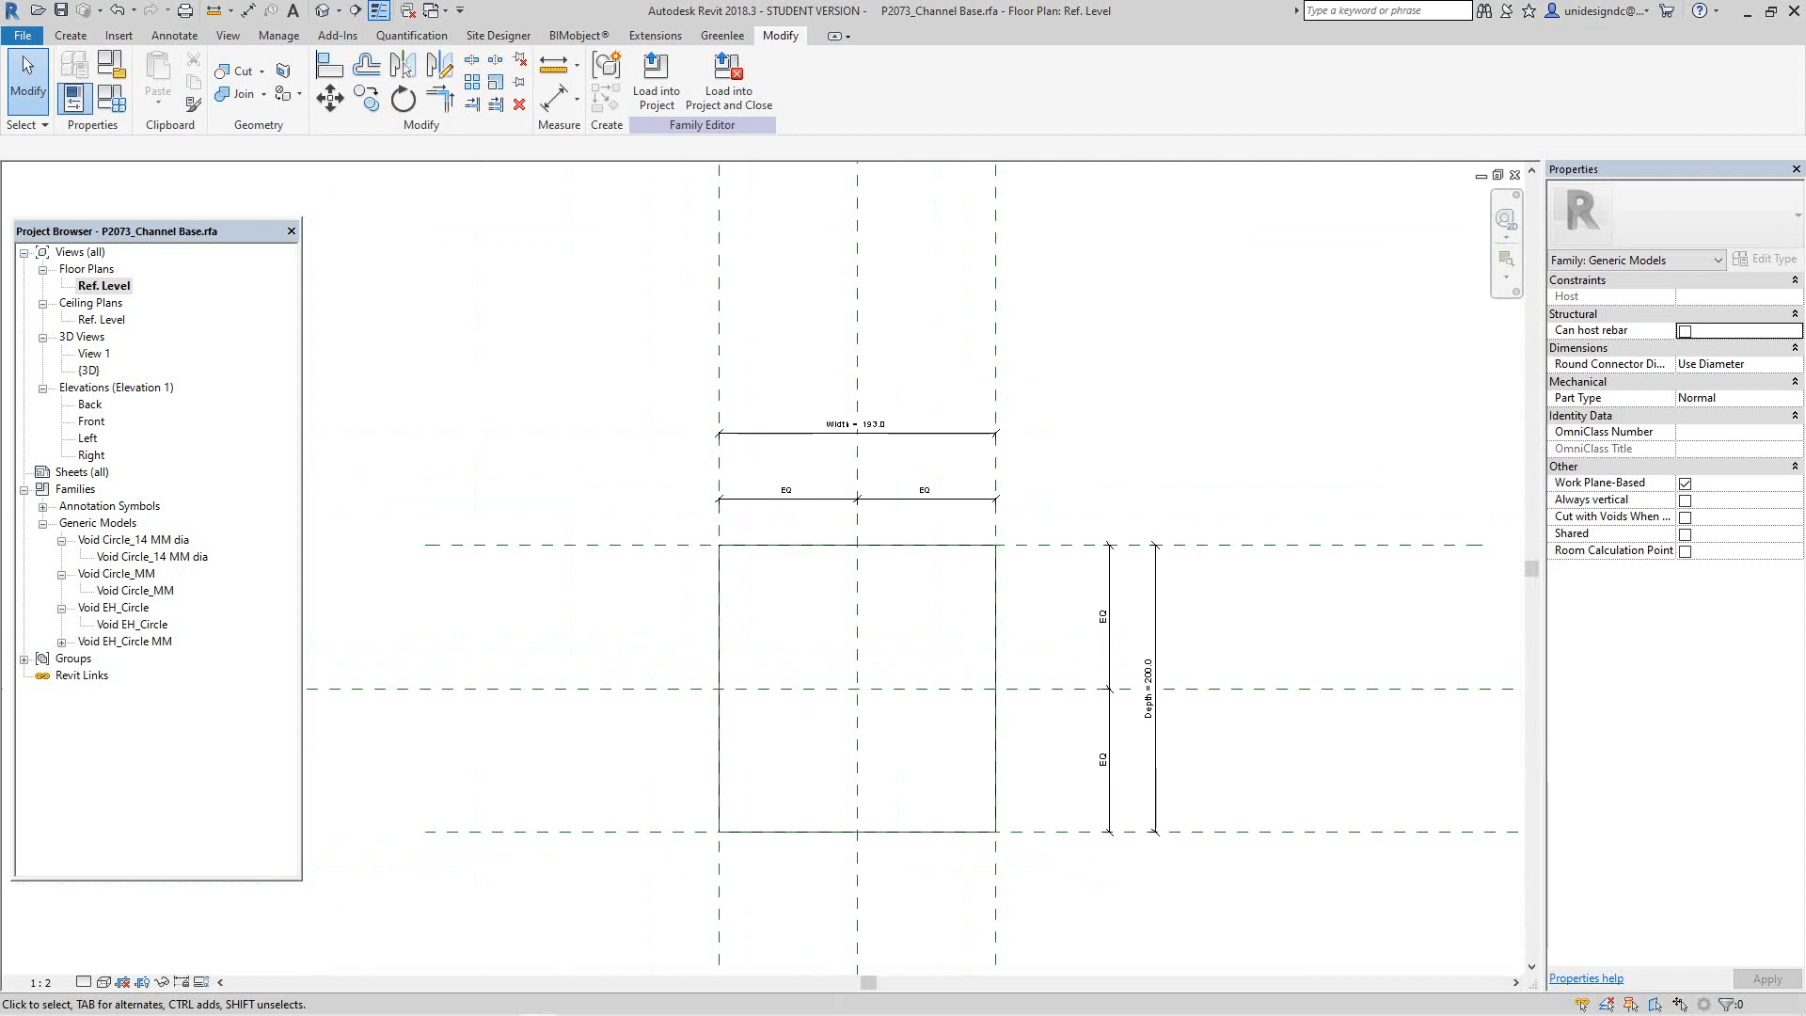
scroll(1137, 755, up, 3)
scroll(1168, 751, down, 2)
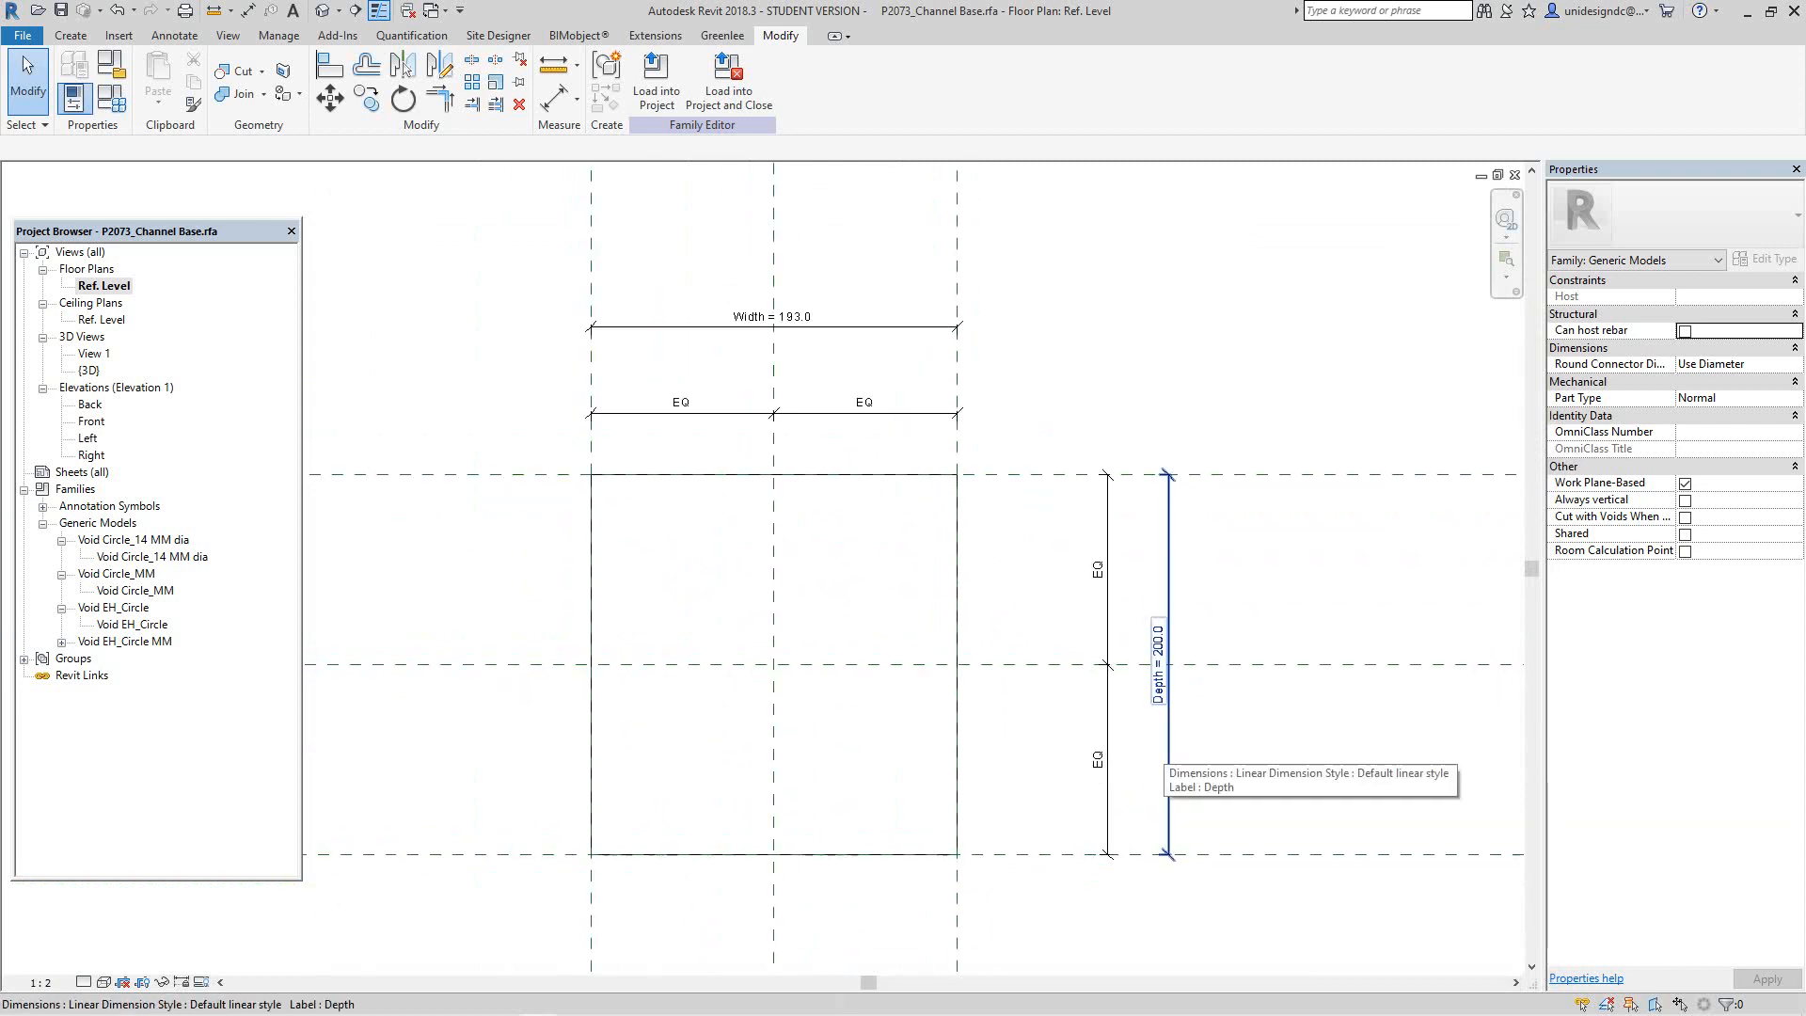
middle_drag(809, 414, 842, 477)
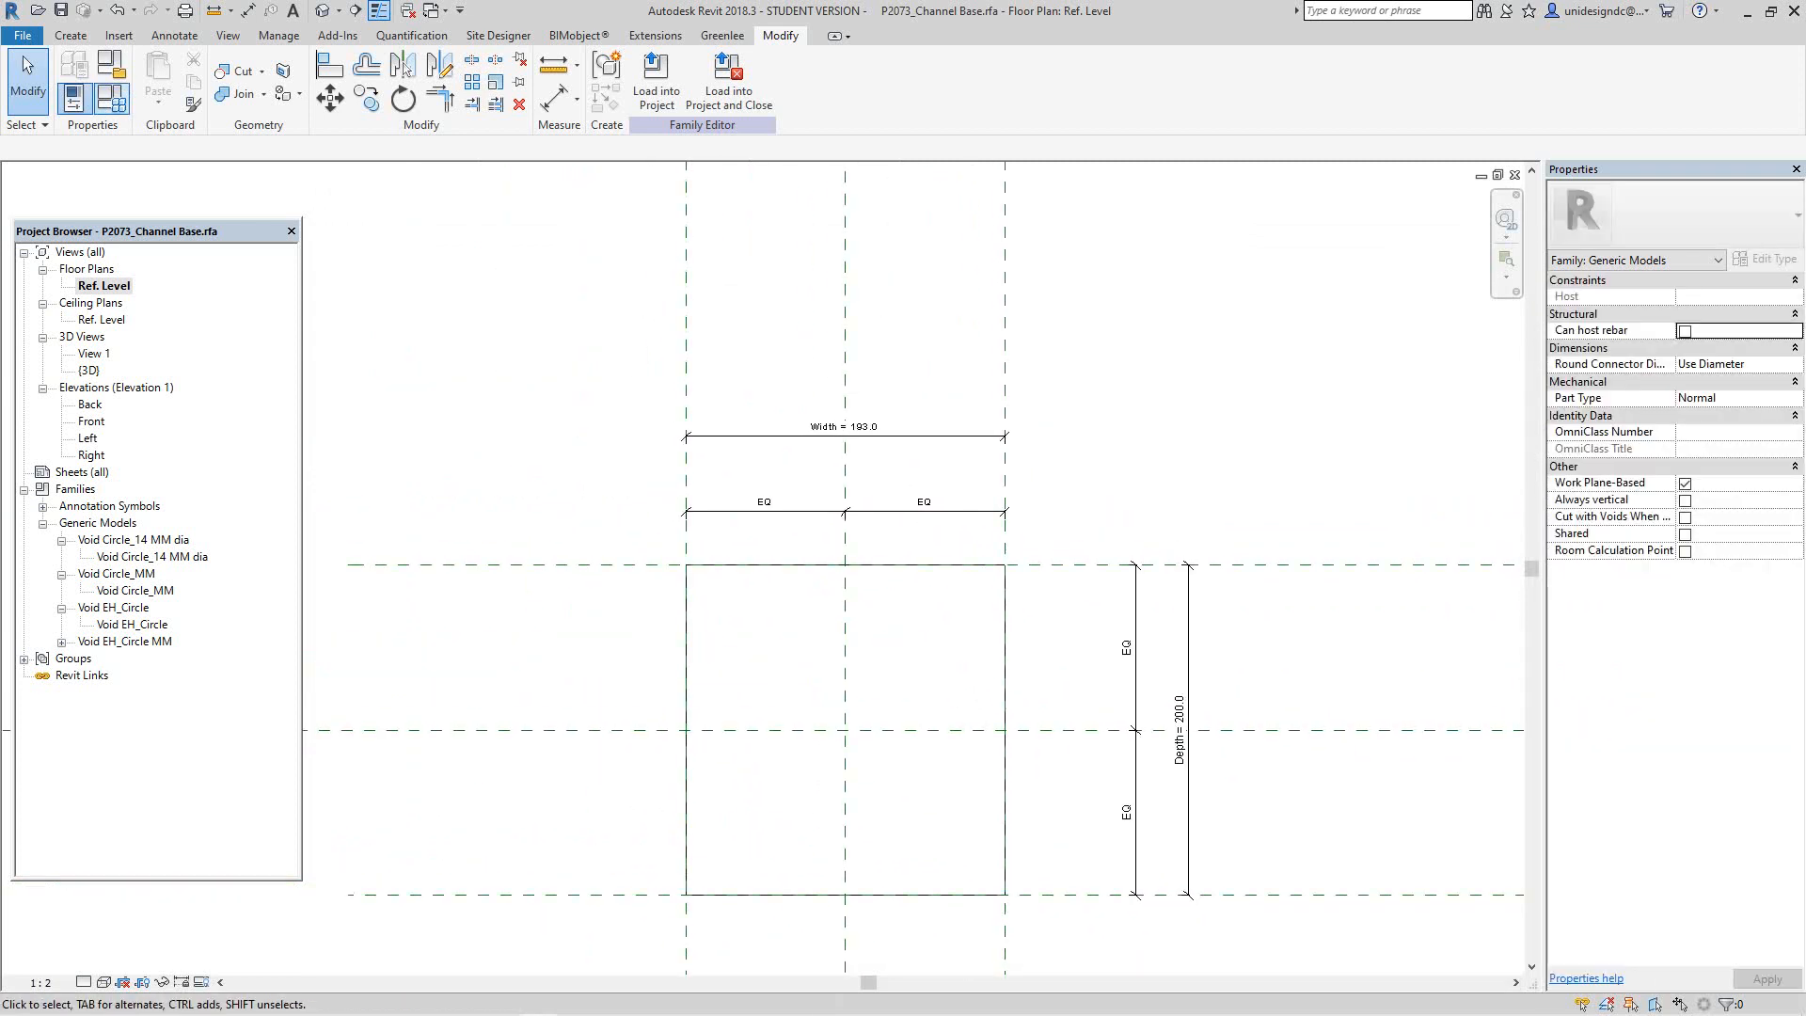
Step: Set the Depth of type P2073_HG back to 93 in the family types
click(111, 97)
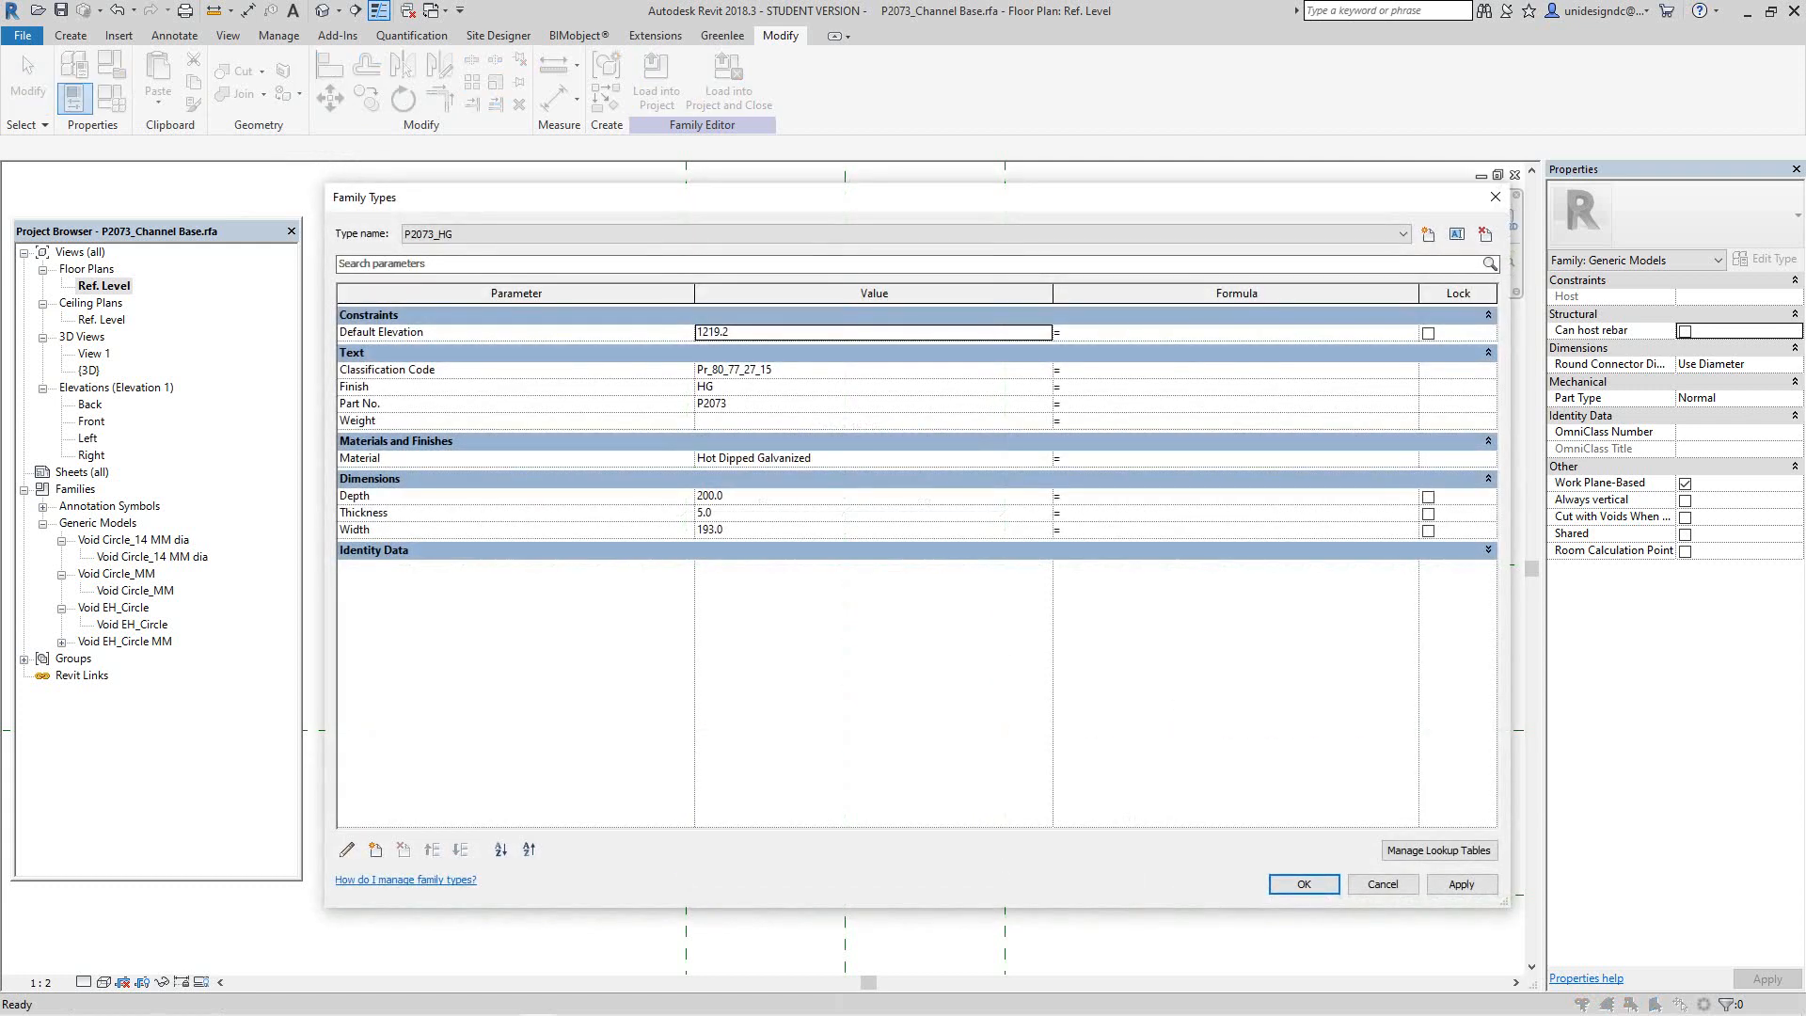
click(710, 496)
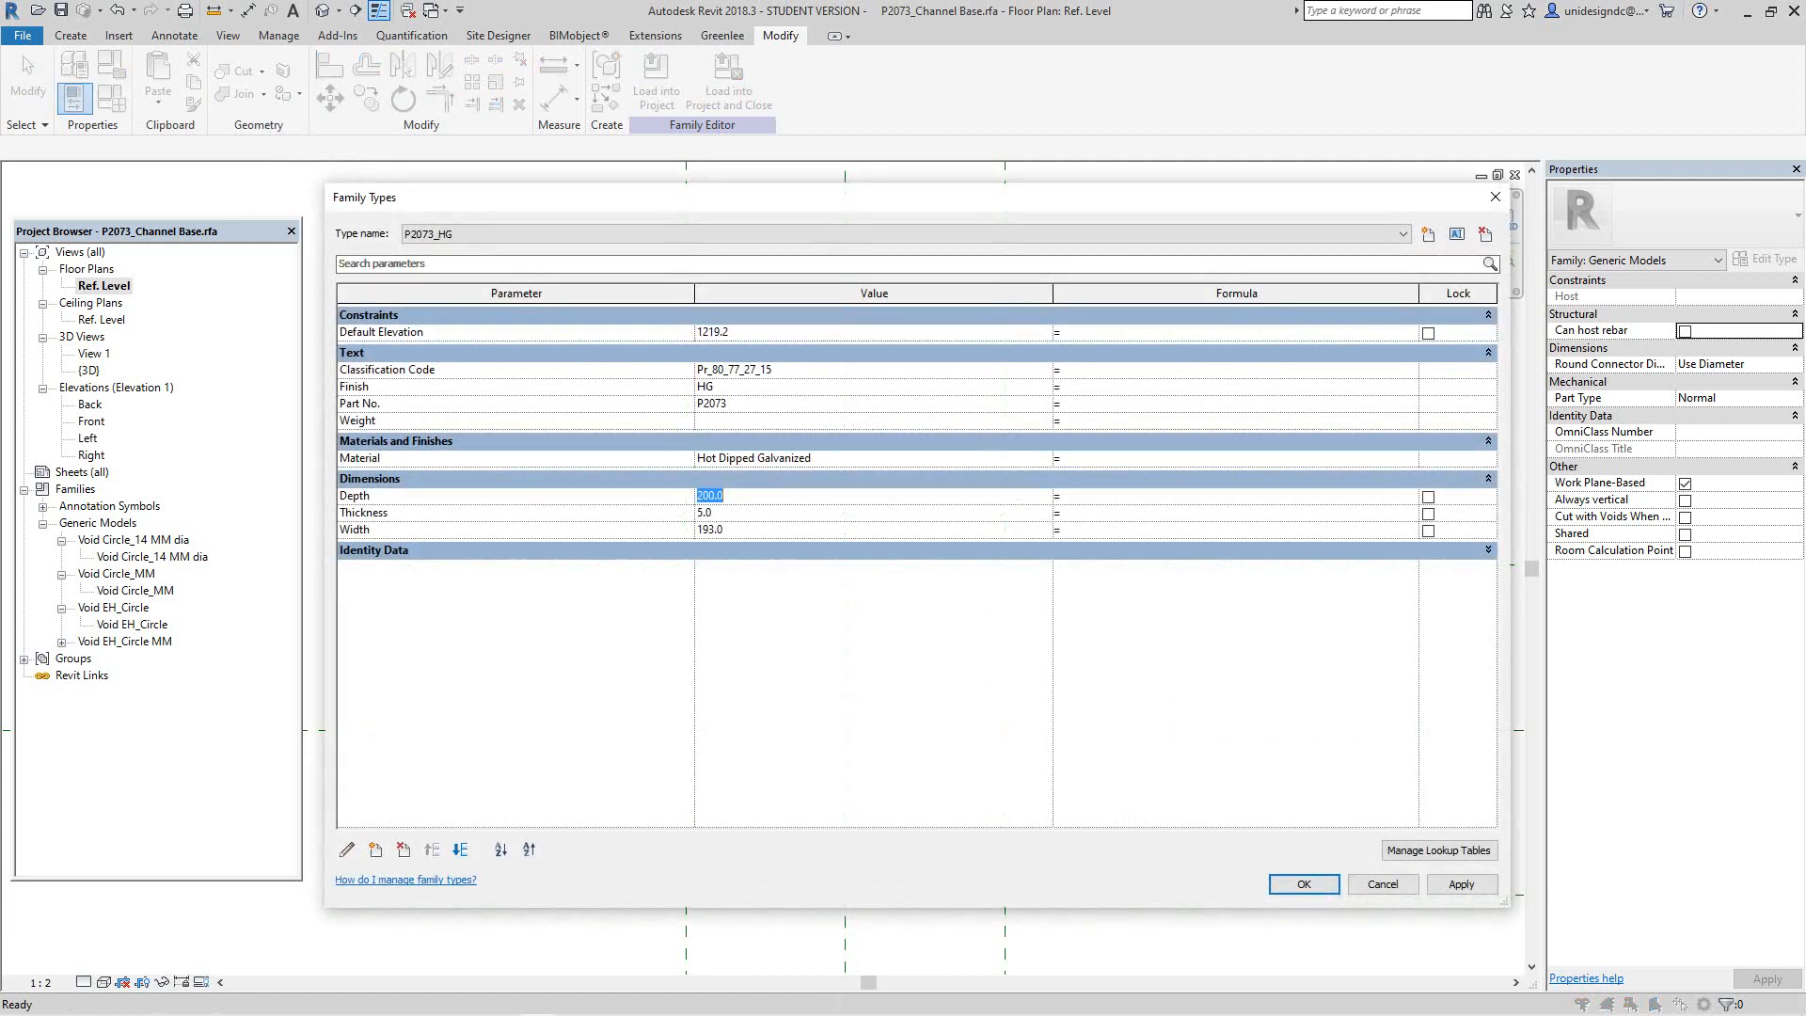
text(93)
key(Return)
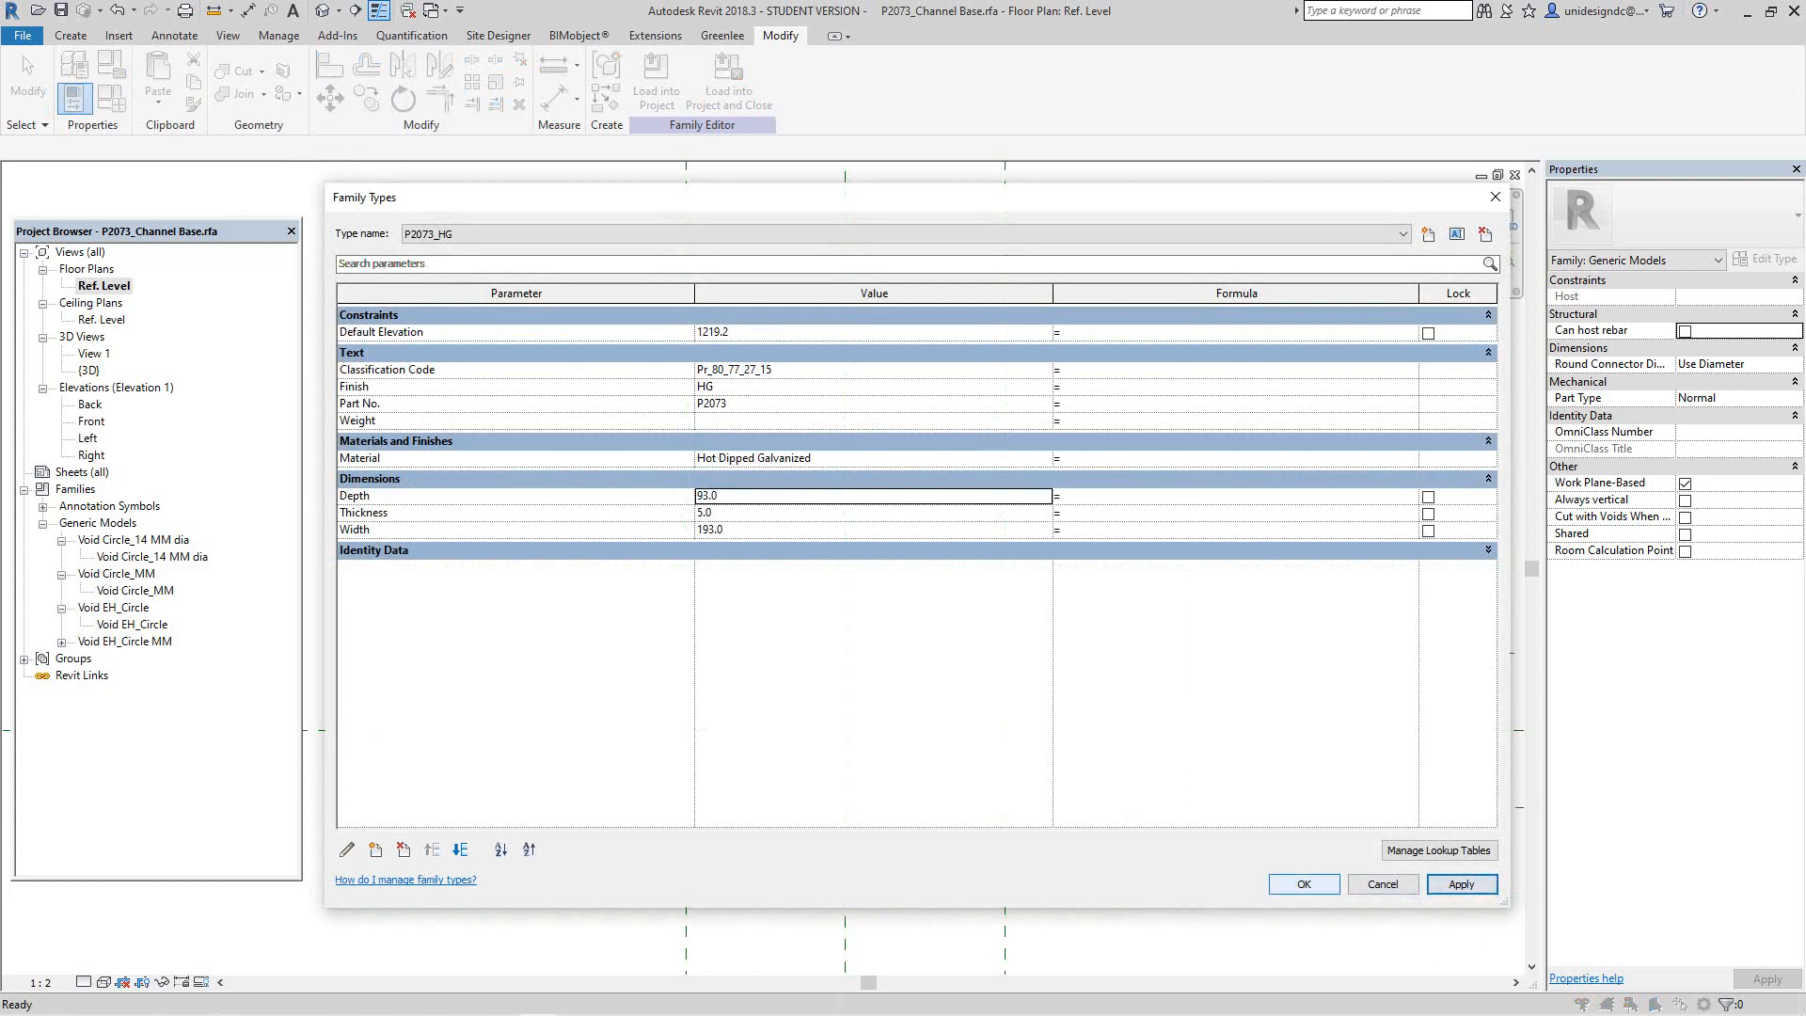
scroll(1086, 816, down, 1)
middle_drag(1086, 816, 1033, 673)
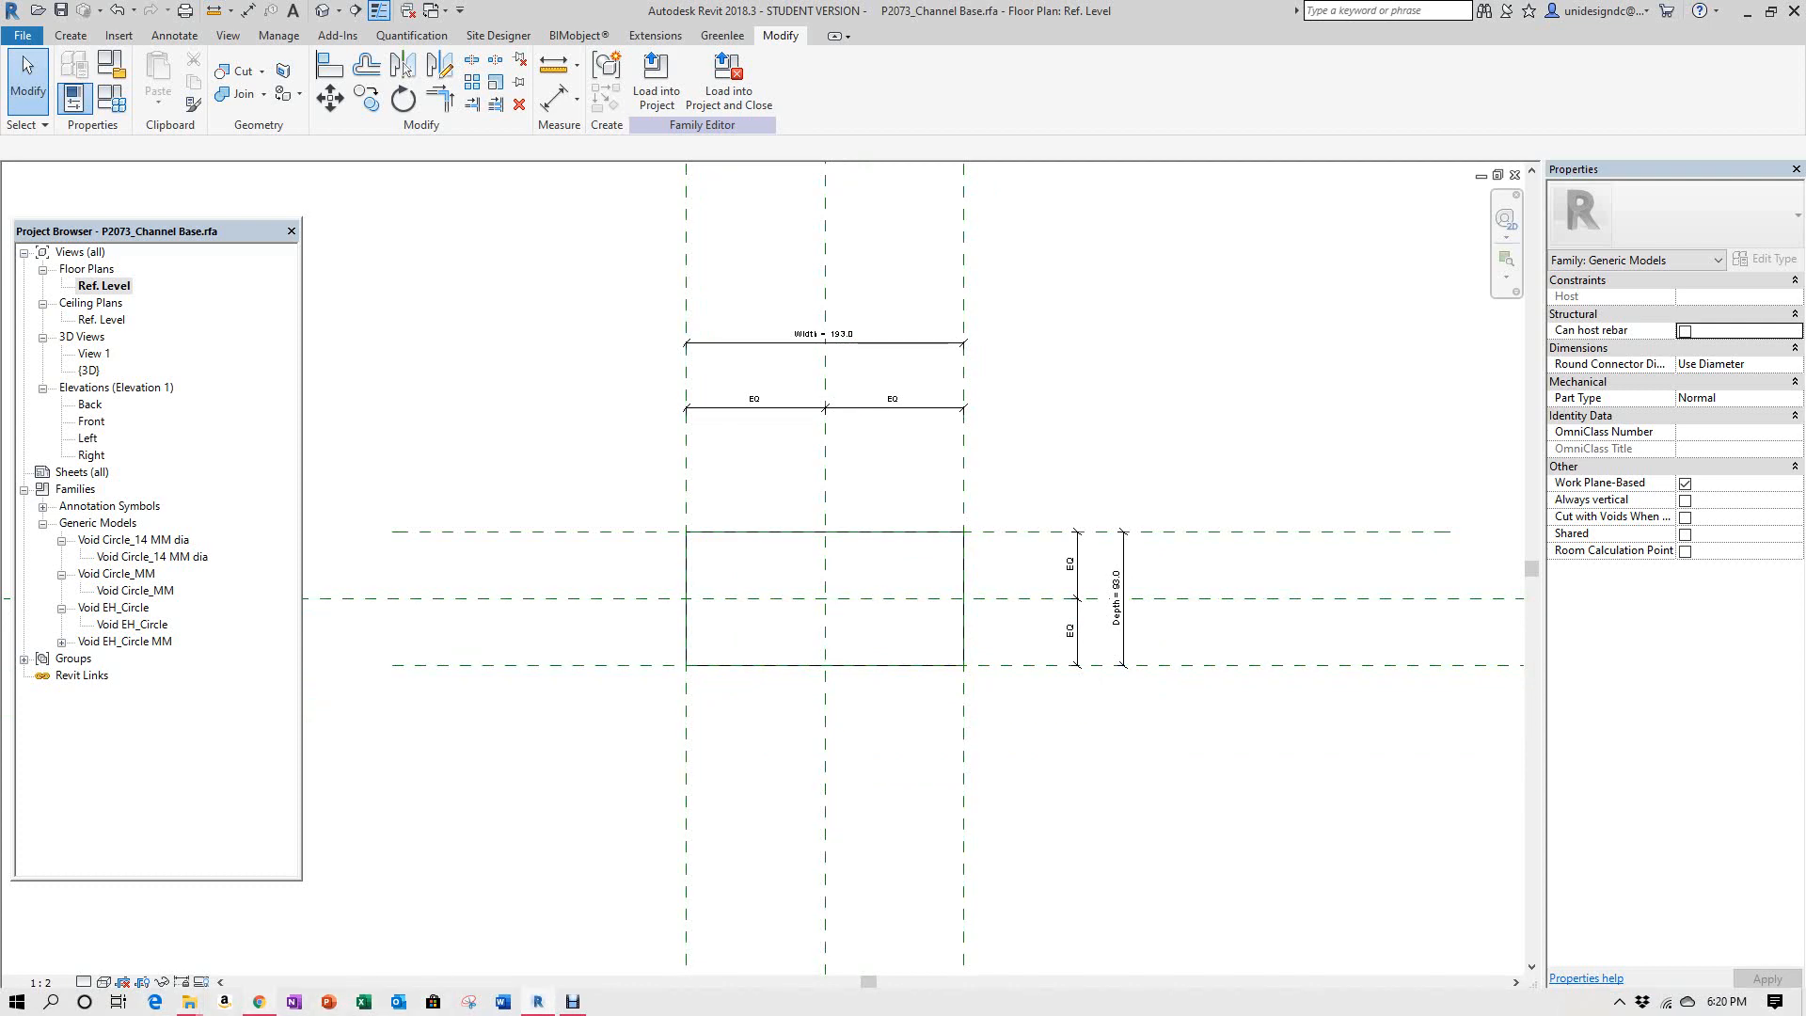
Step: Switch to Chrome to check the P2073 drawing and standard dimensions on the Unistrut page, then return to Revit
click(258, 1002)
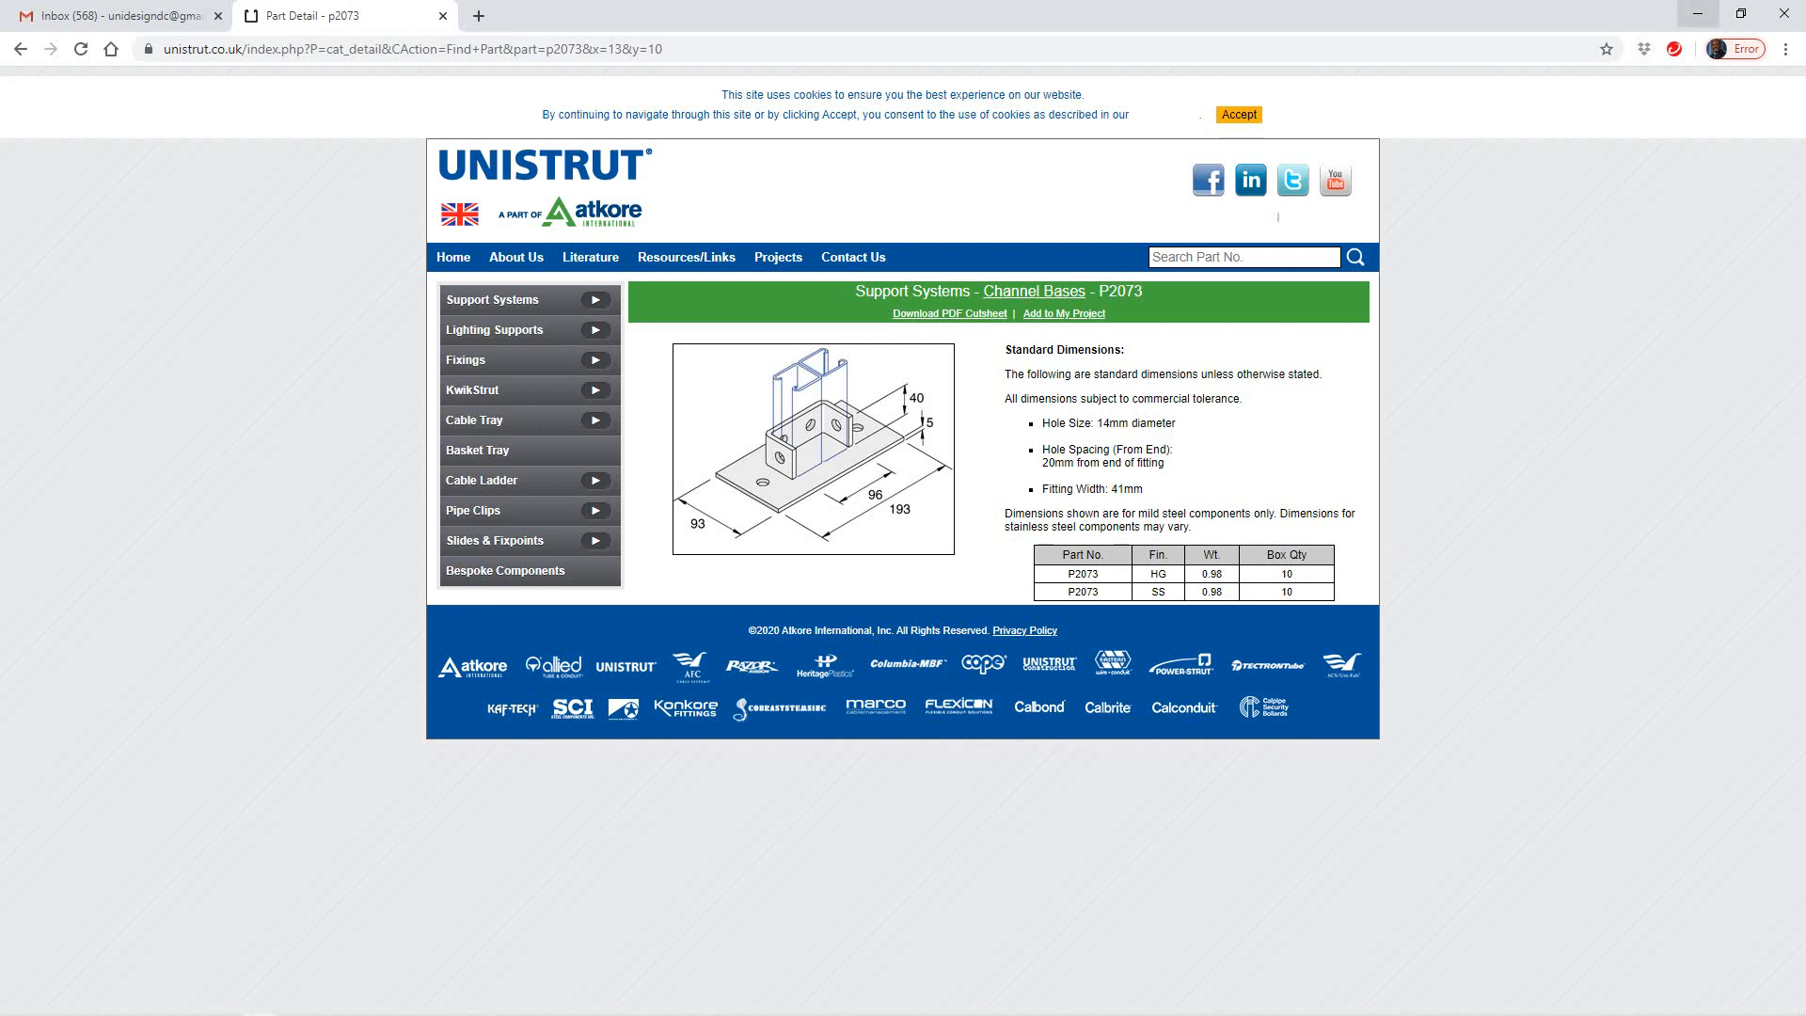
click(1698, 14)
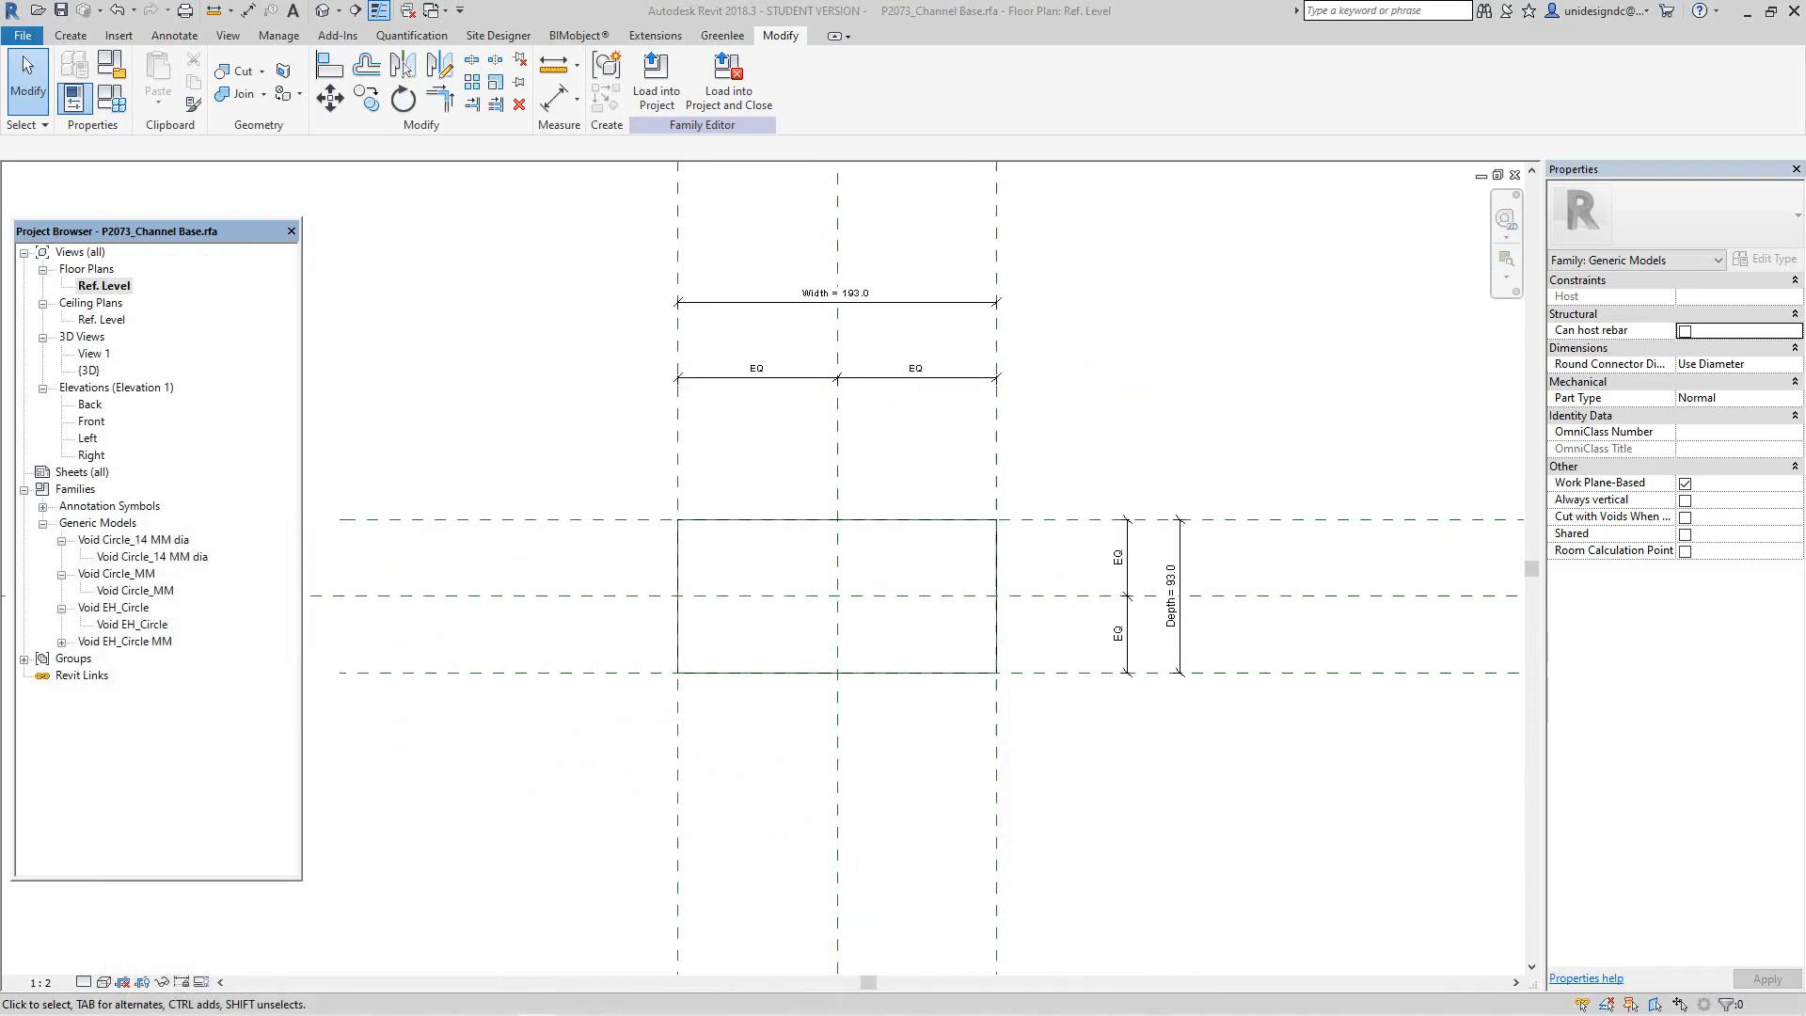
scroll(818, 649, up, 2)
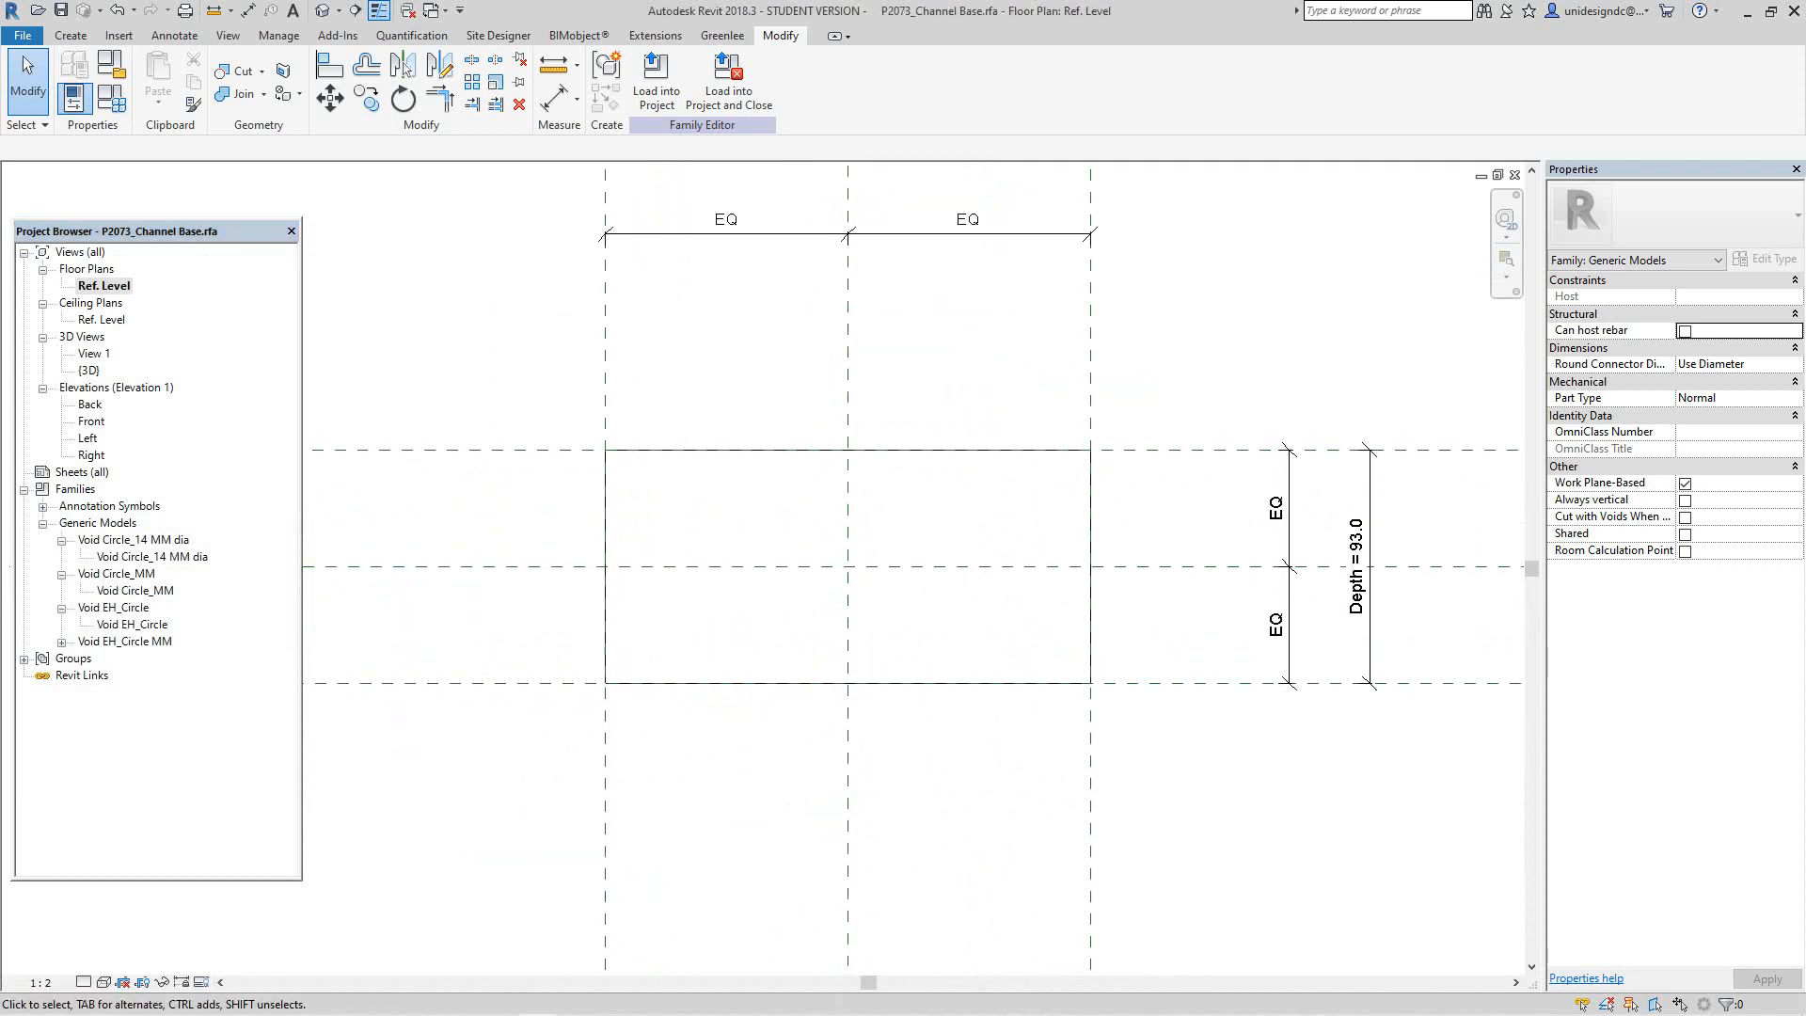
middle_drag(818, 649, 813, 679)
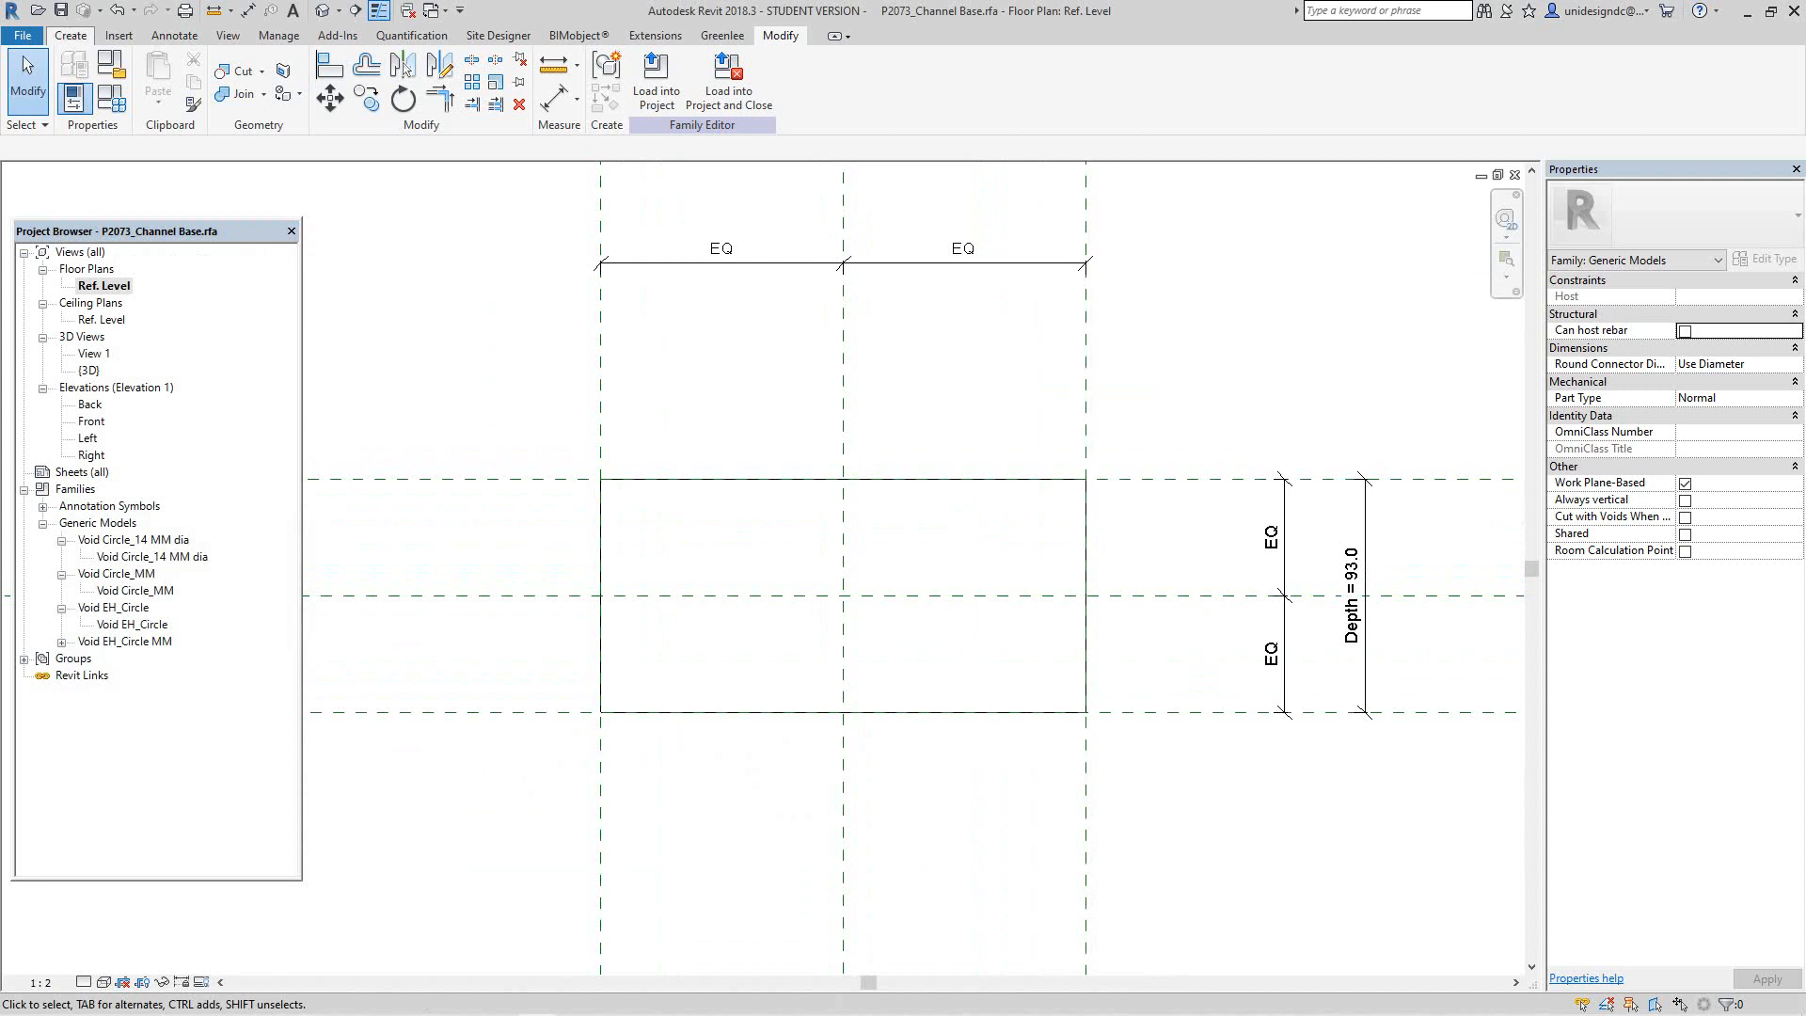
Step: Draw two vertical reference planes across the plate, about 48 mm left and about 56.5 mm right of the center plane
click(70, 34)
click(1070, 75)
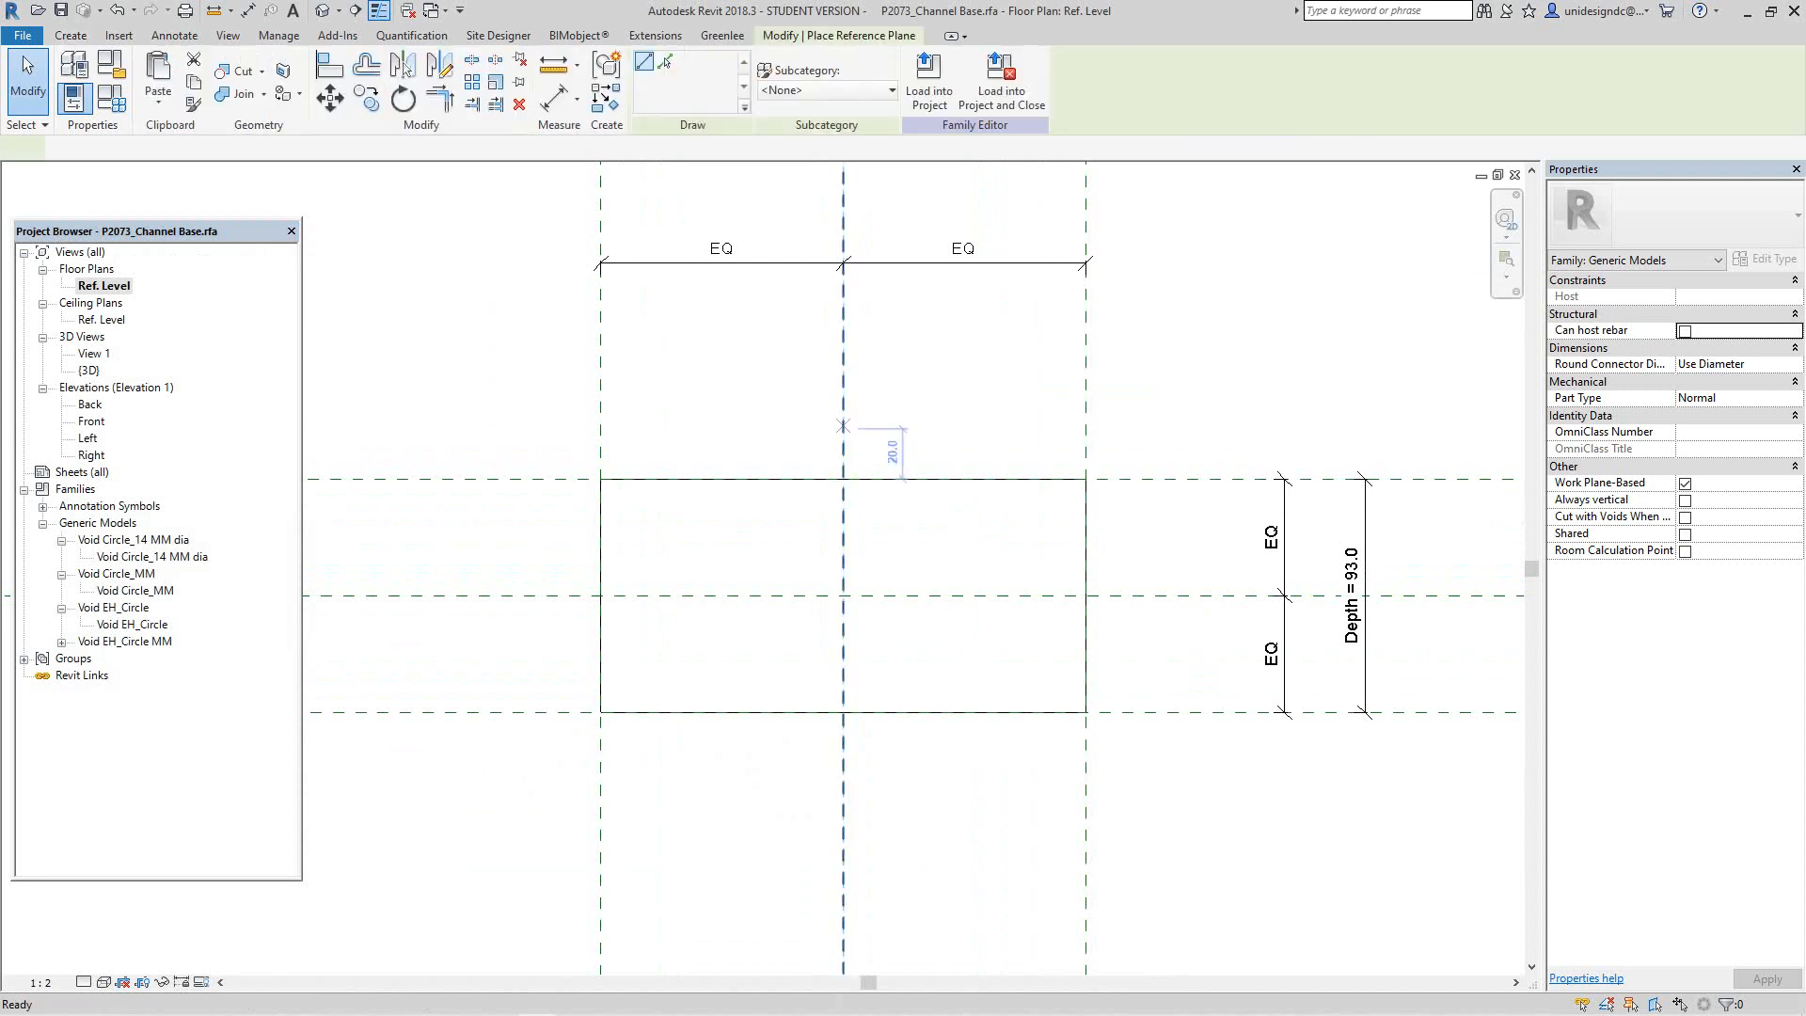
click(723, 412)
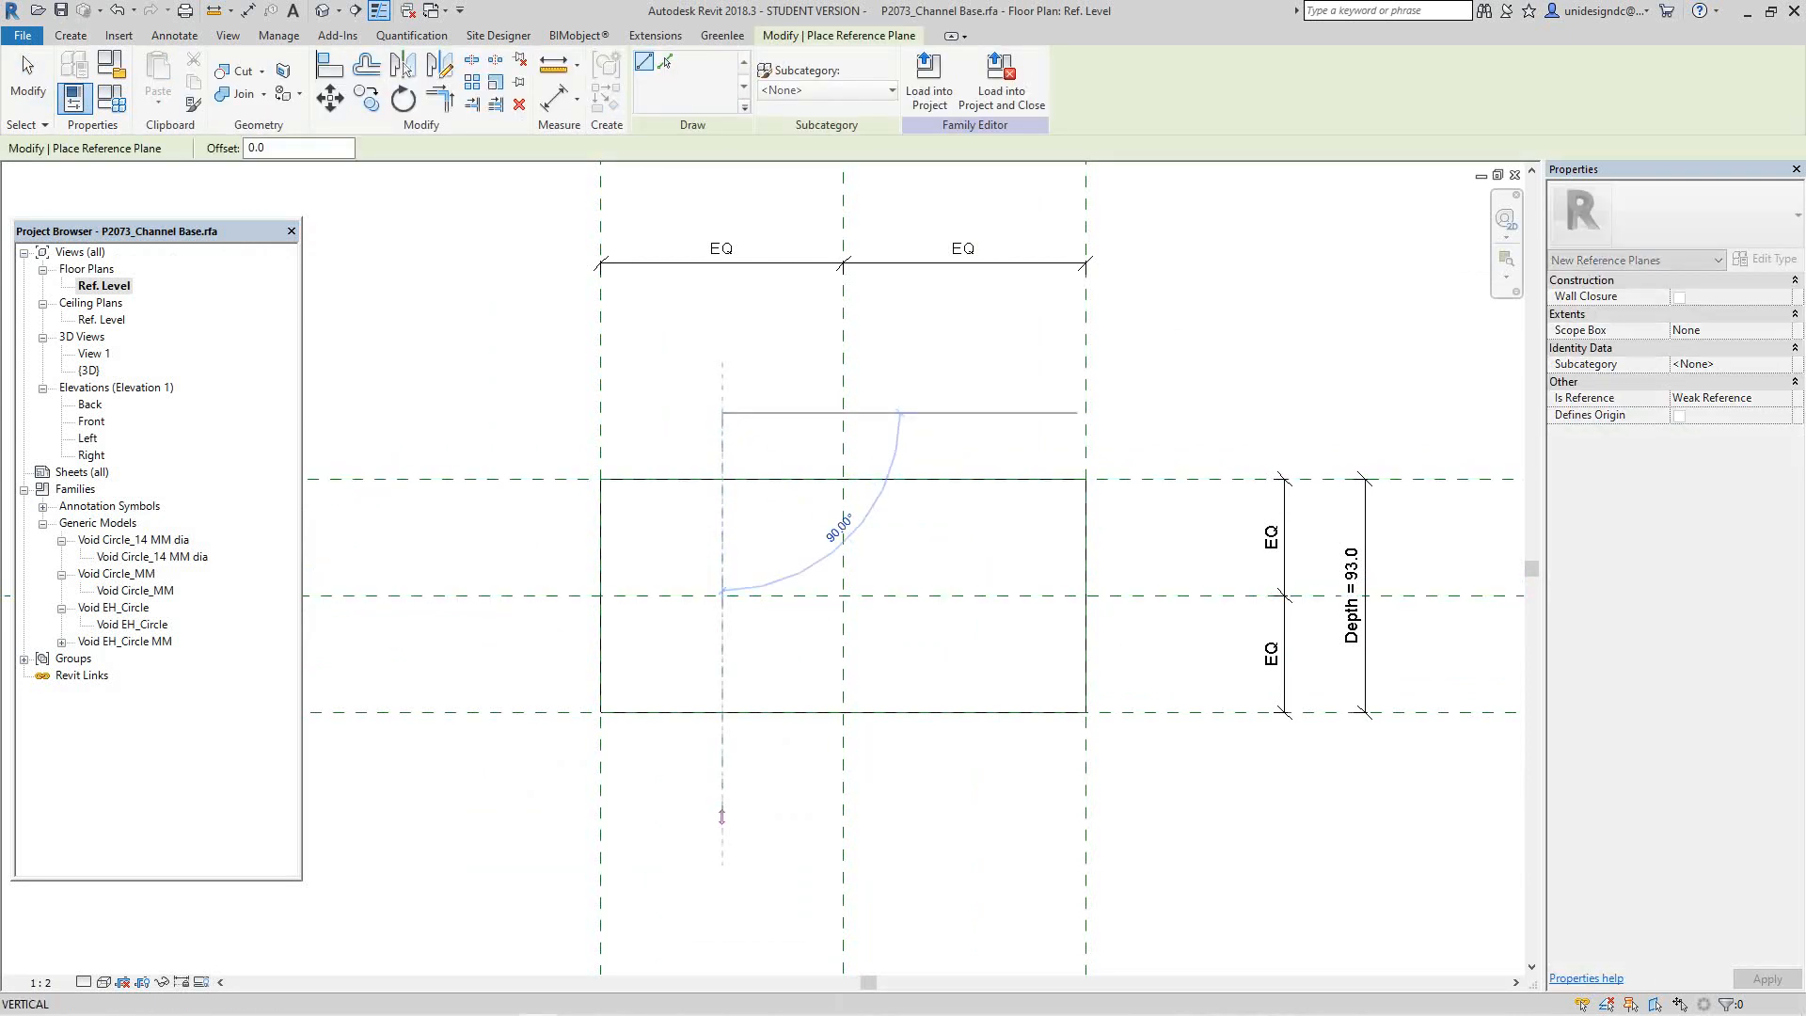
click(722, 859)
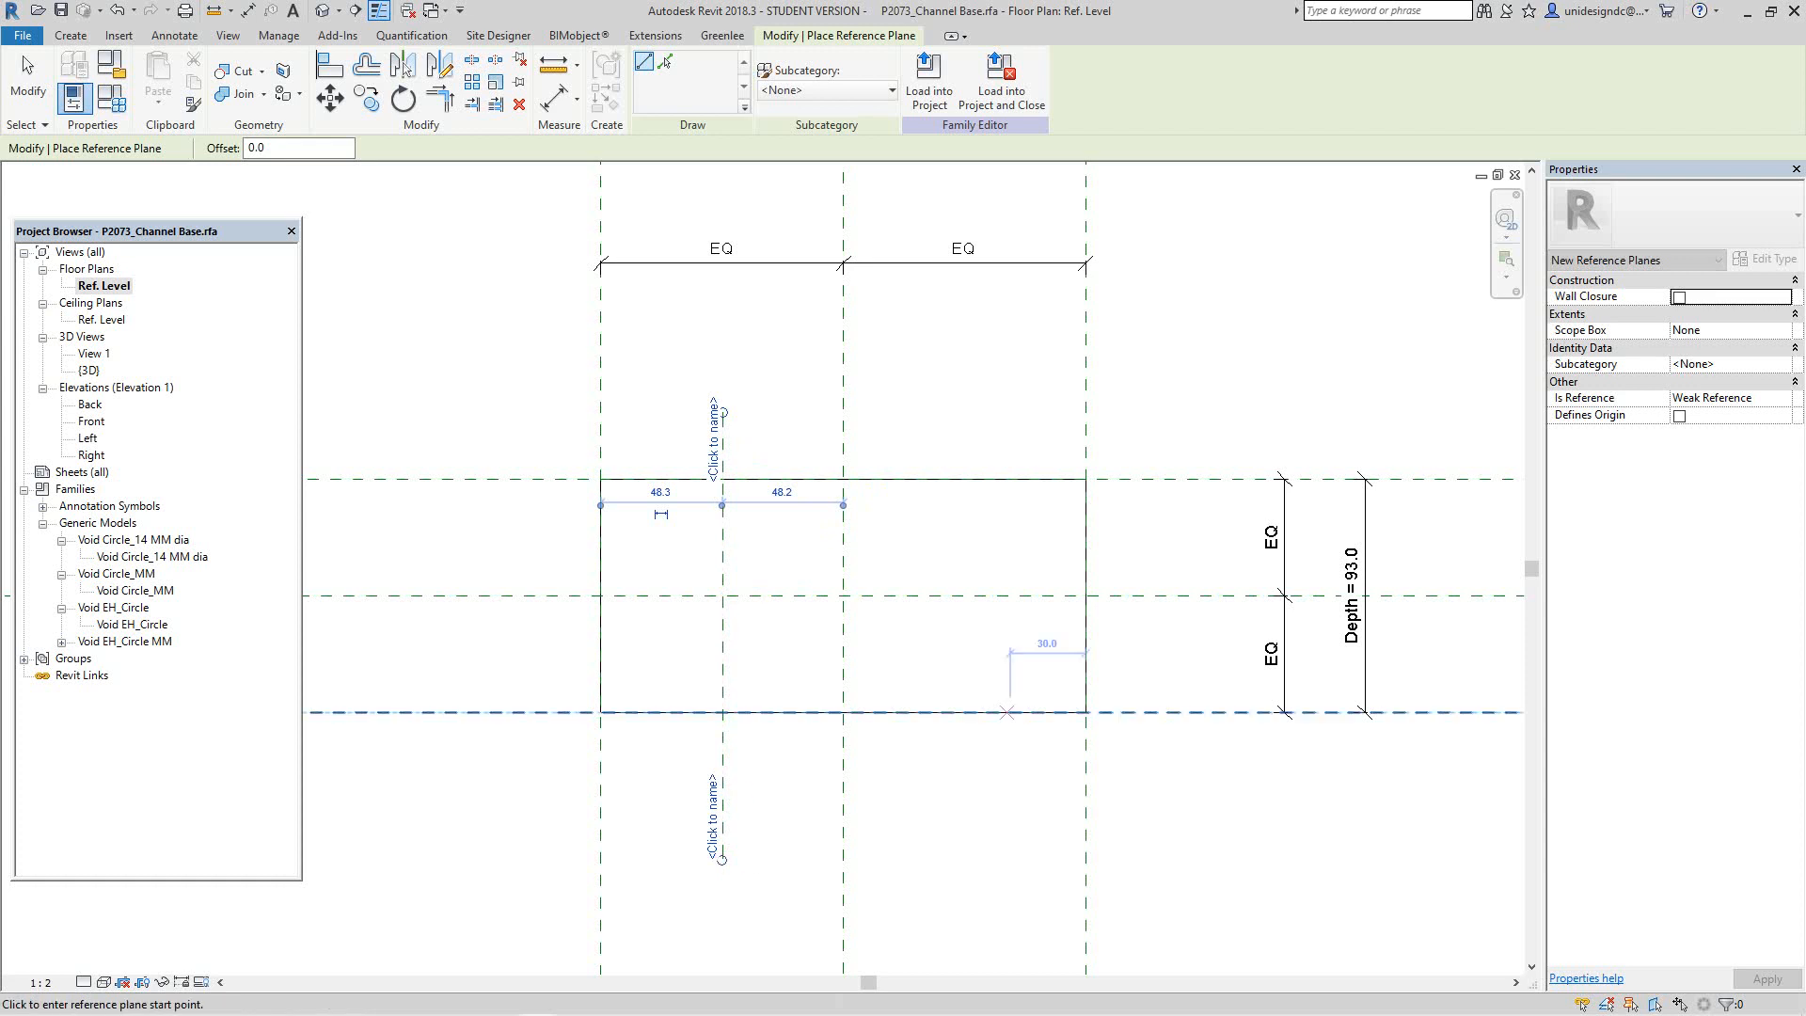
click(985, 412)
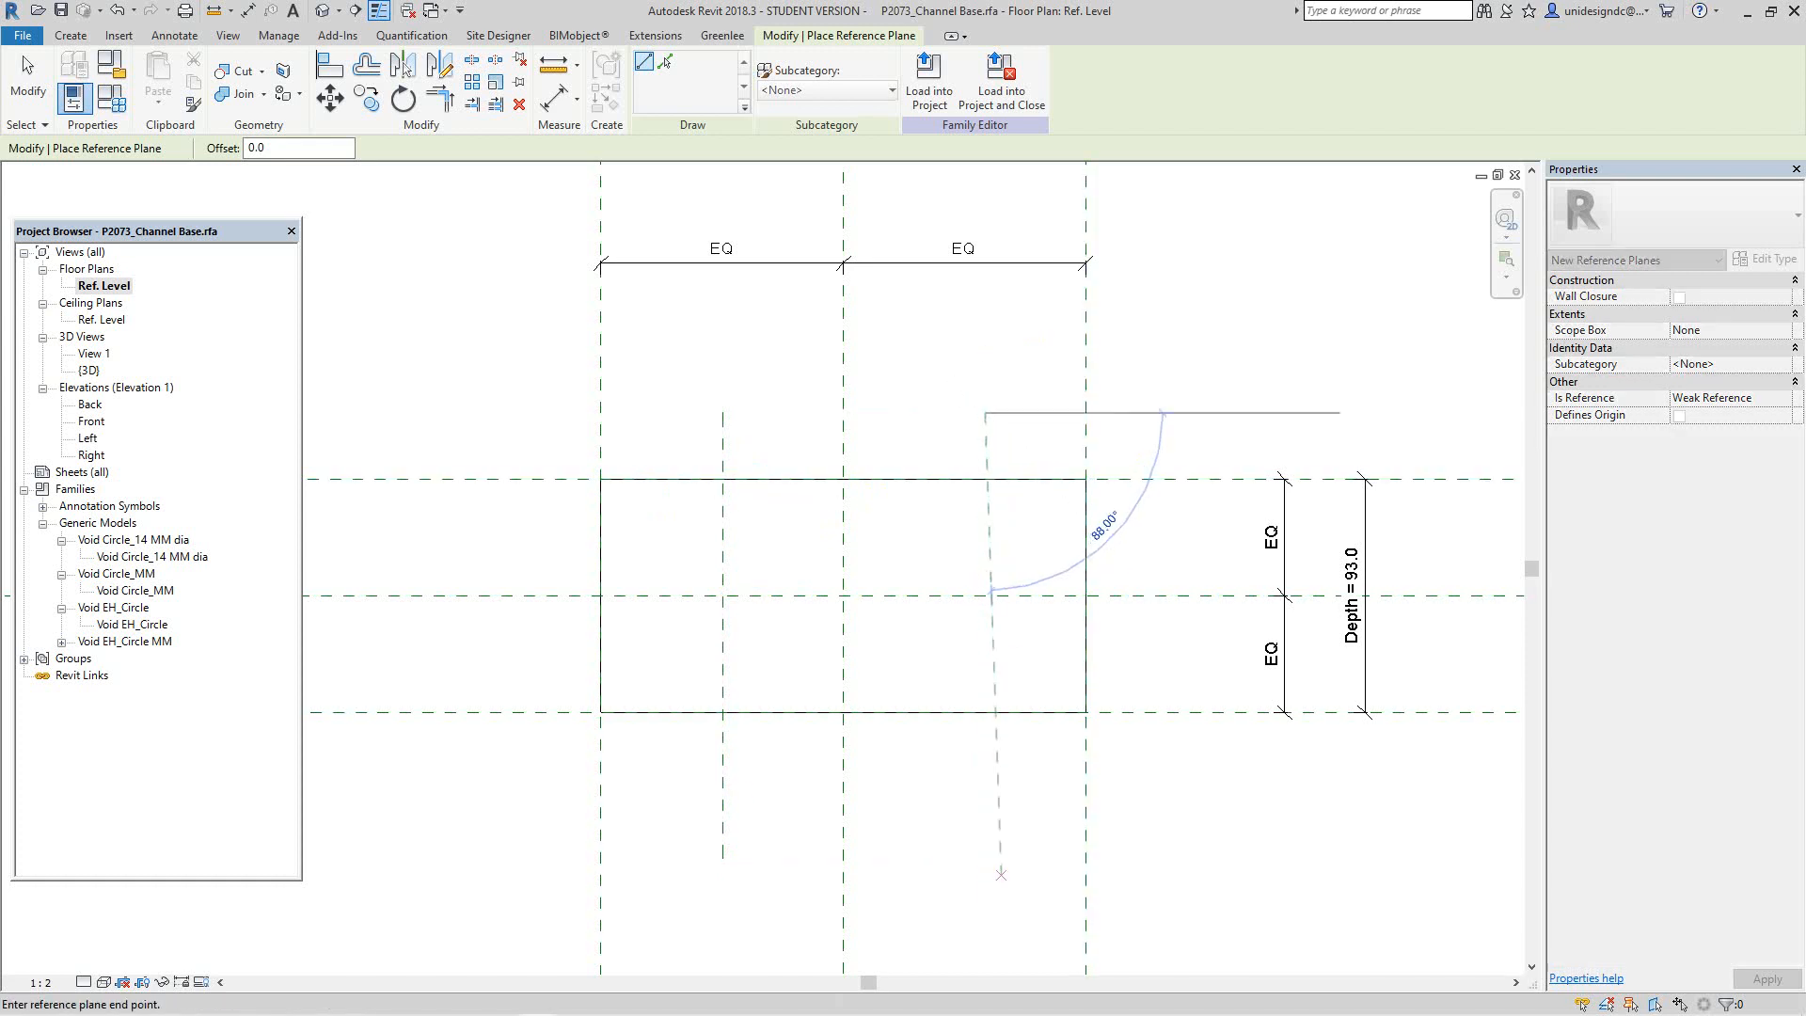
click(985, 873)
scroll(802, 354, up, 3)
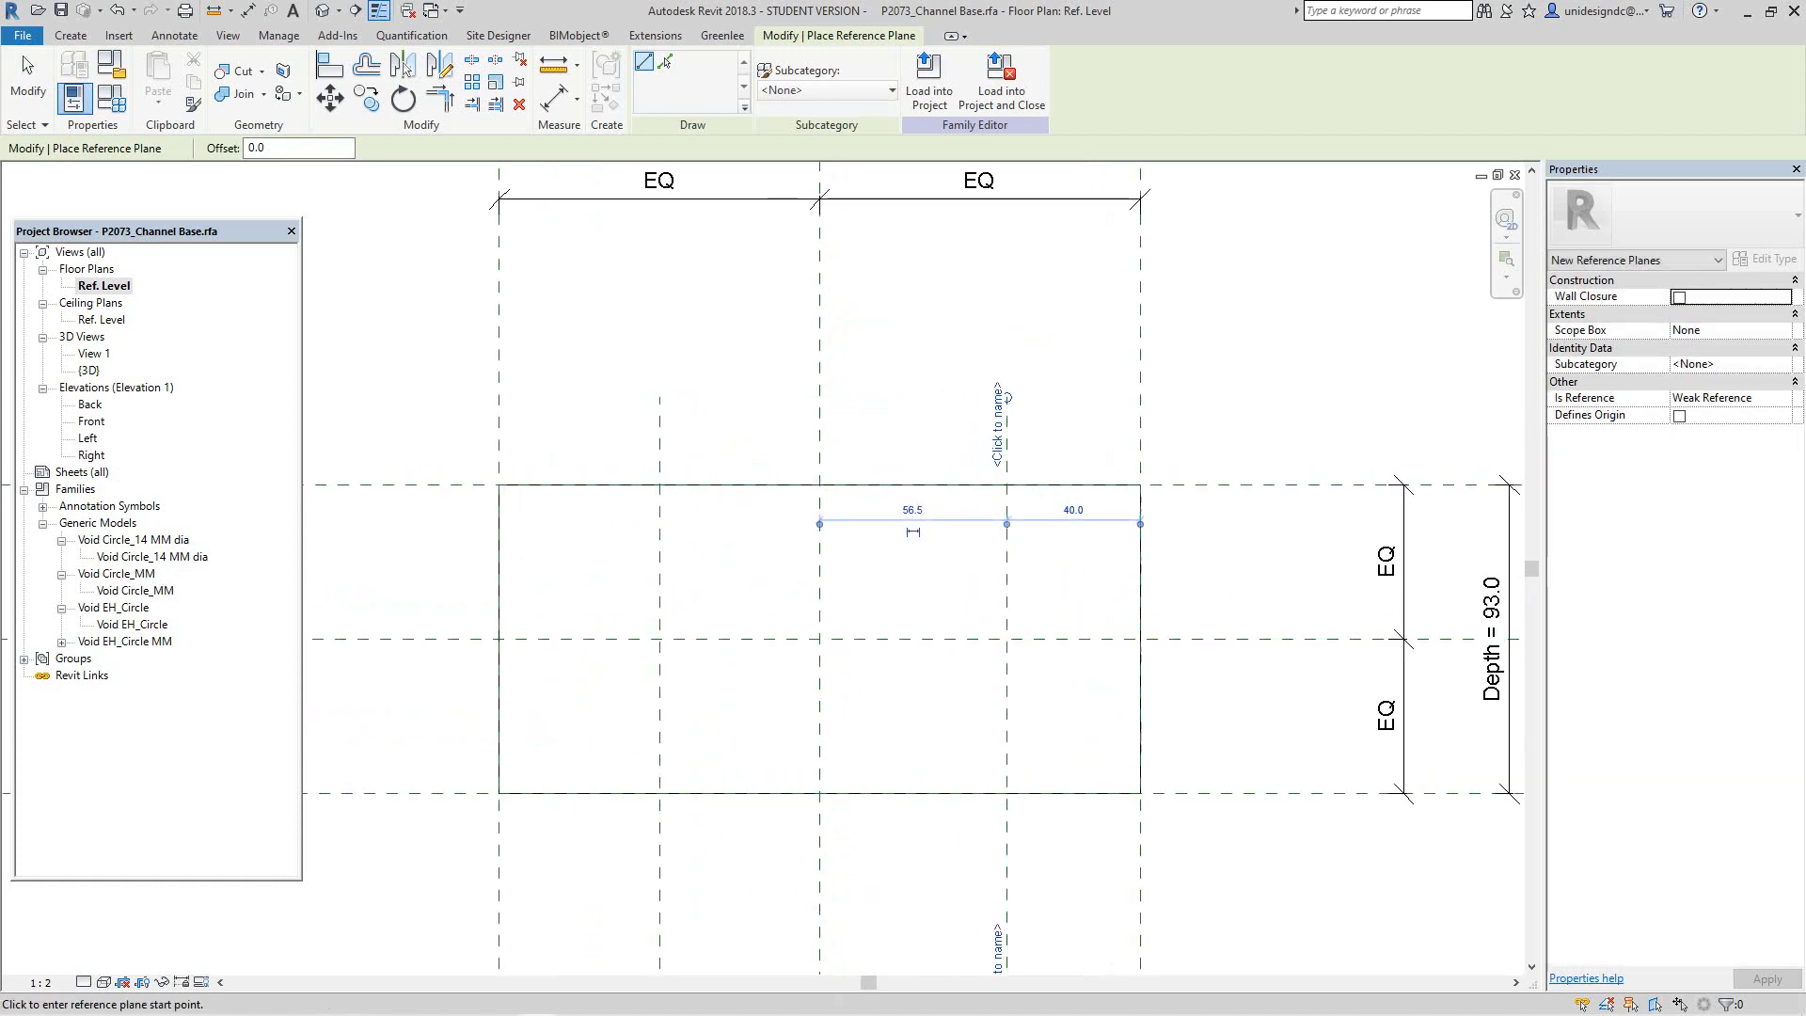
right_click(774, 347)
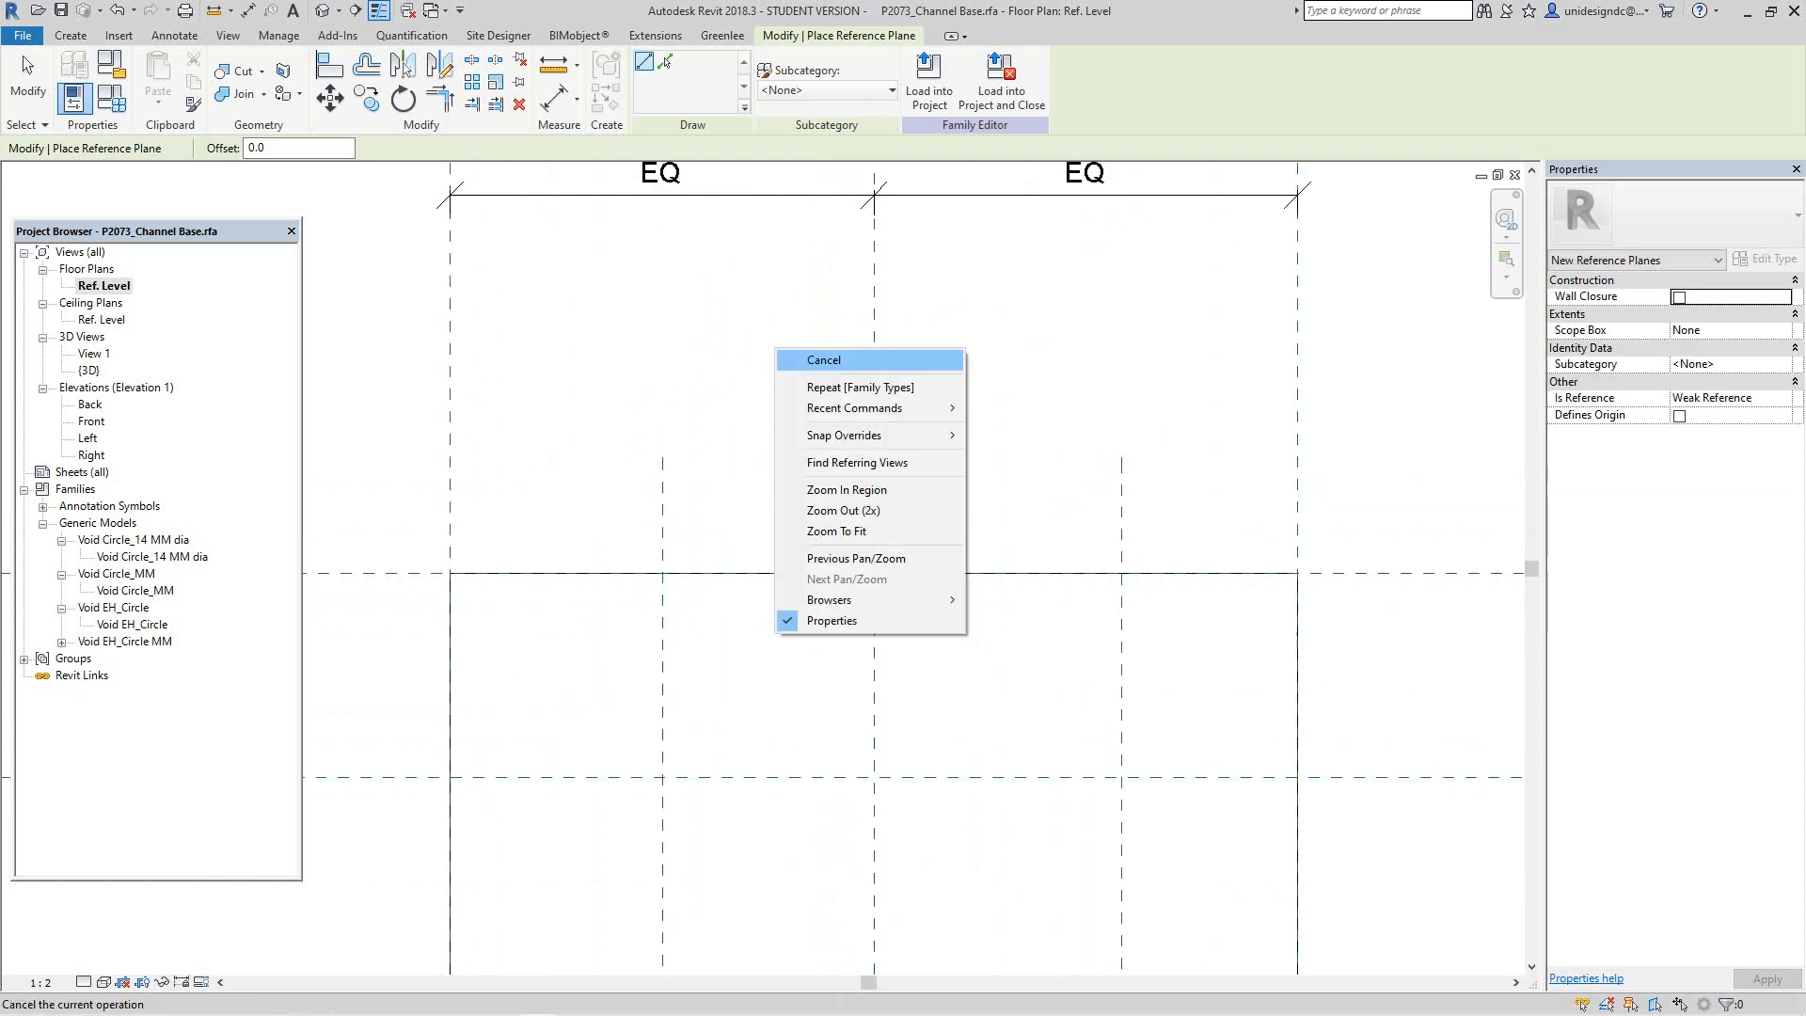
click(800, 357)
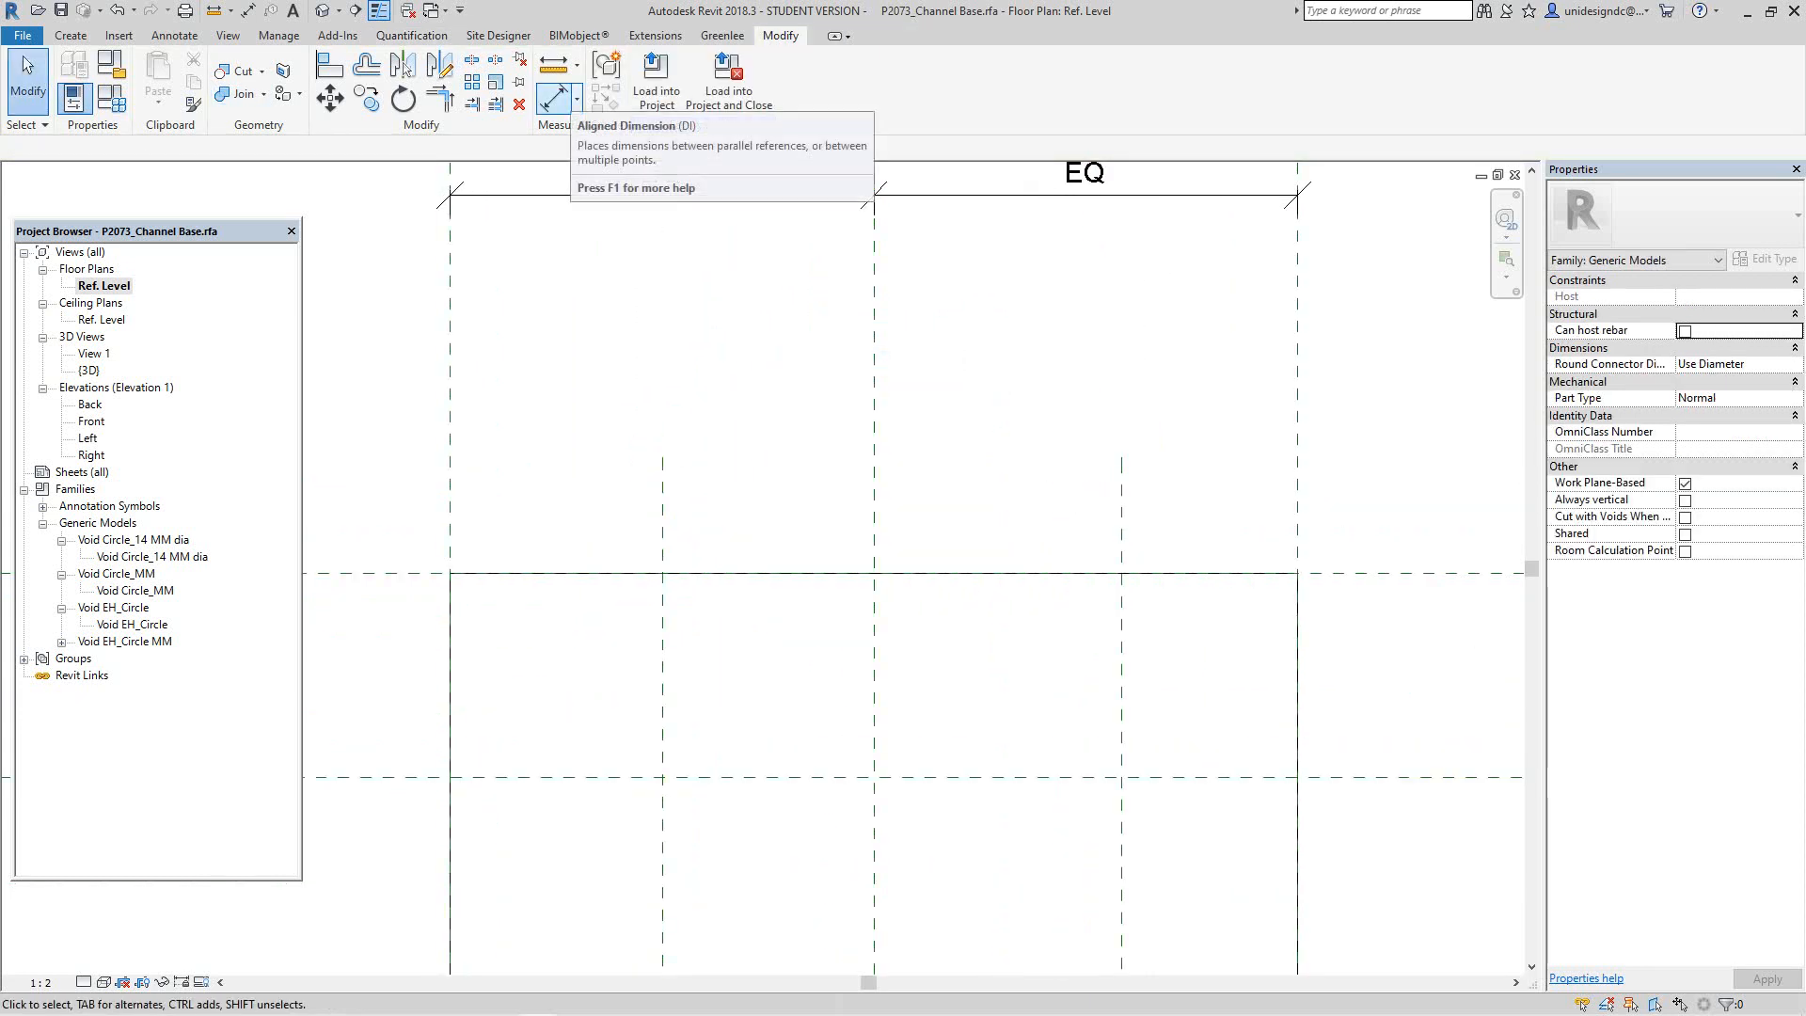
Step: Place a continuous aligned dimension across the left inner reference plane, the center plane and the right inner plane
click(553, 97)
click(662, 499)
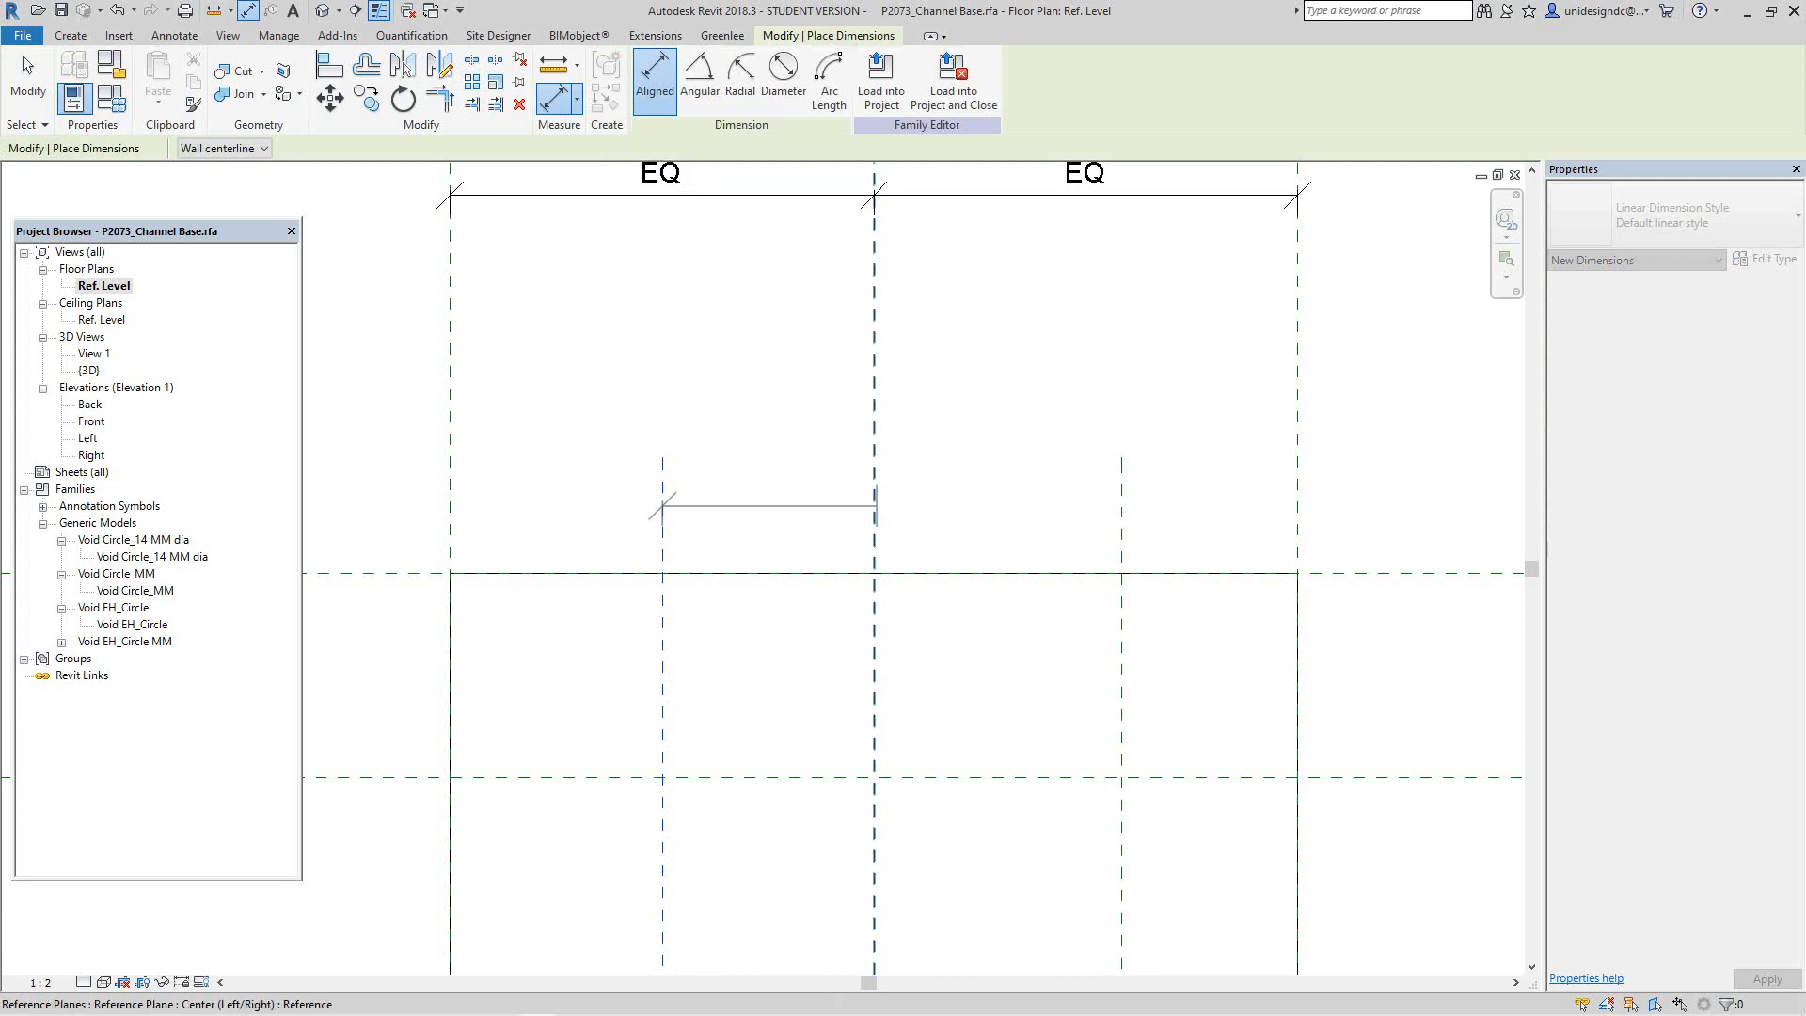
click(874, 517)
click(1121, 531)
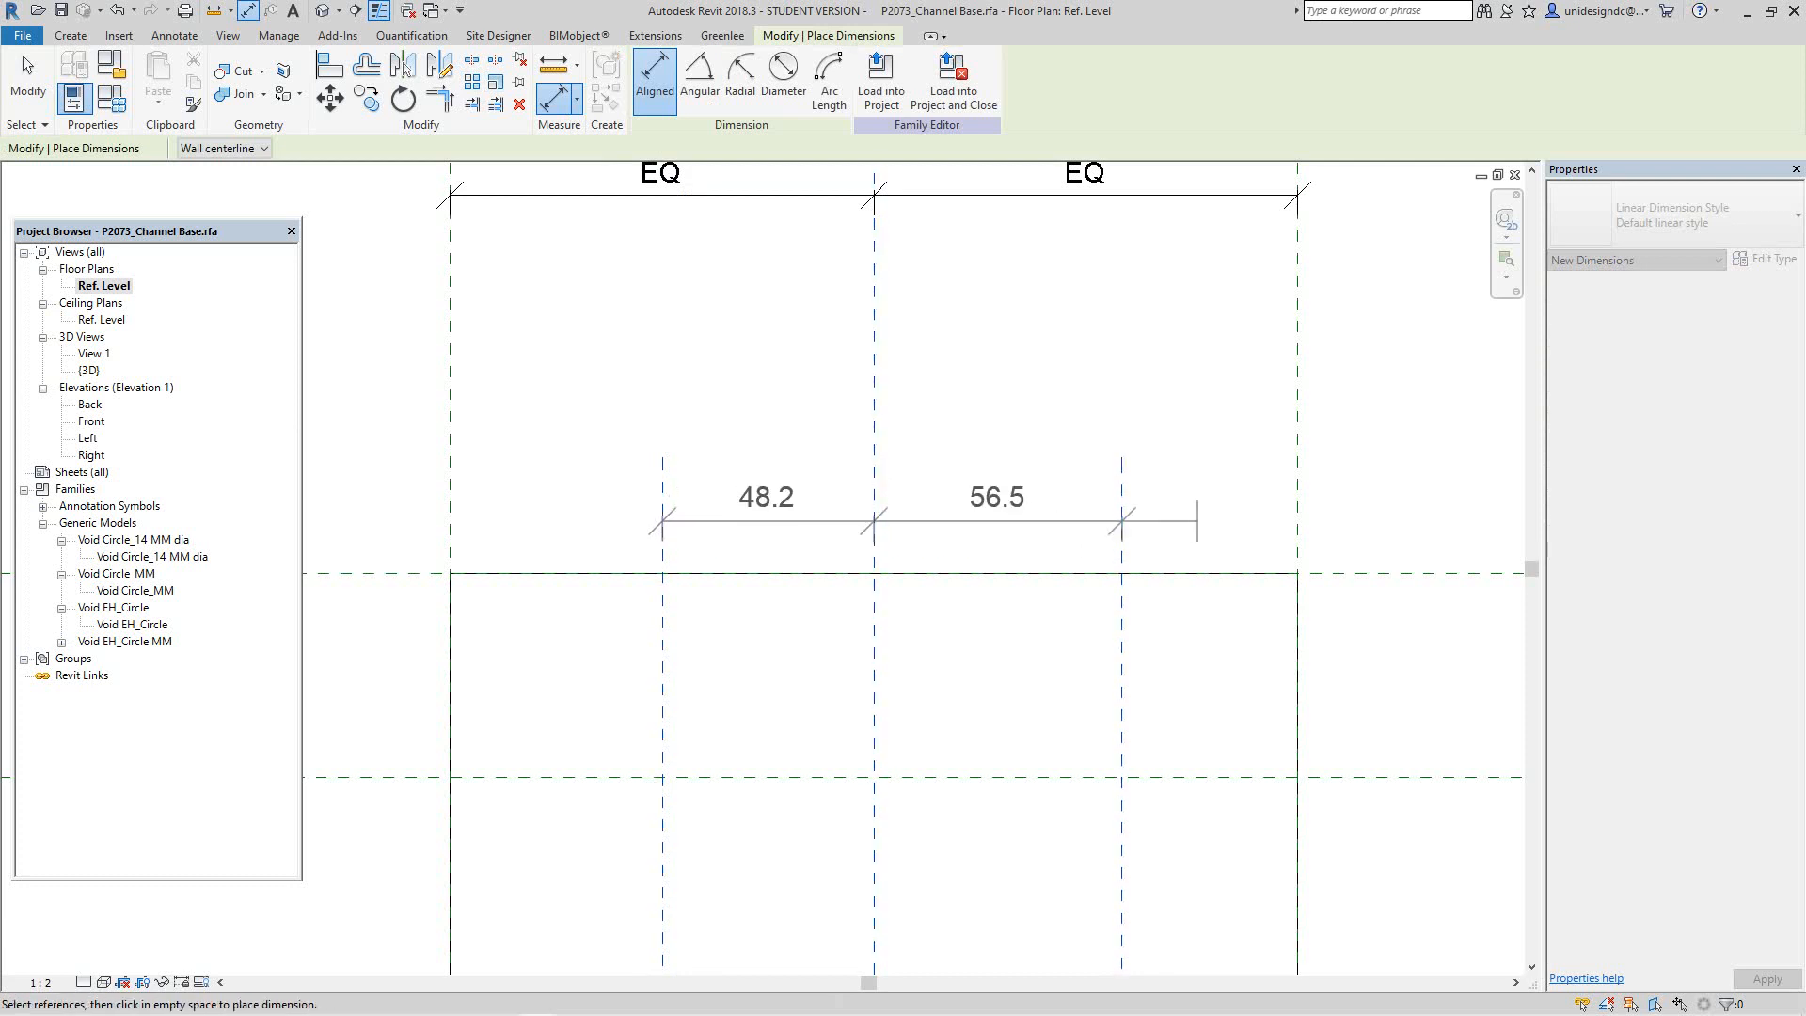
click(1197, 521)
Step: Place an overall aligned dimension between the left and right inner reference planes, above the continuous dimension
click(662, 478)
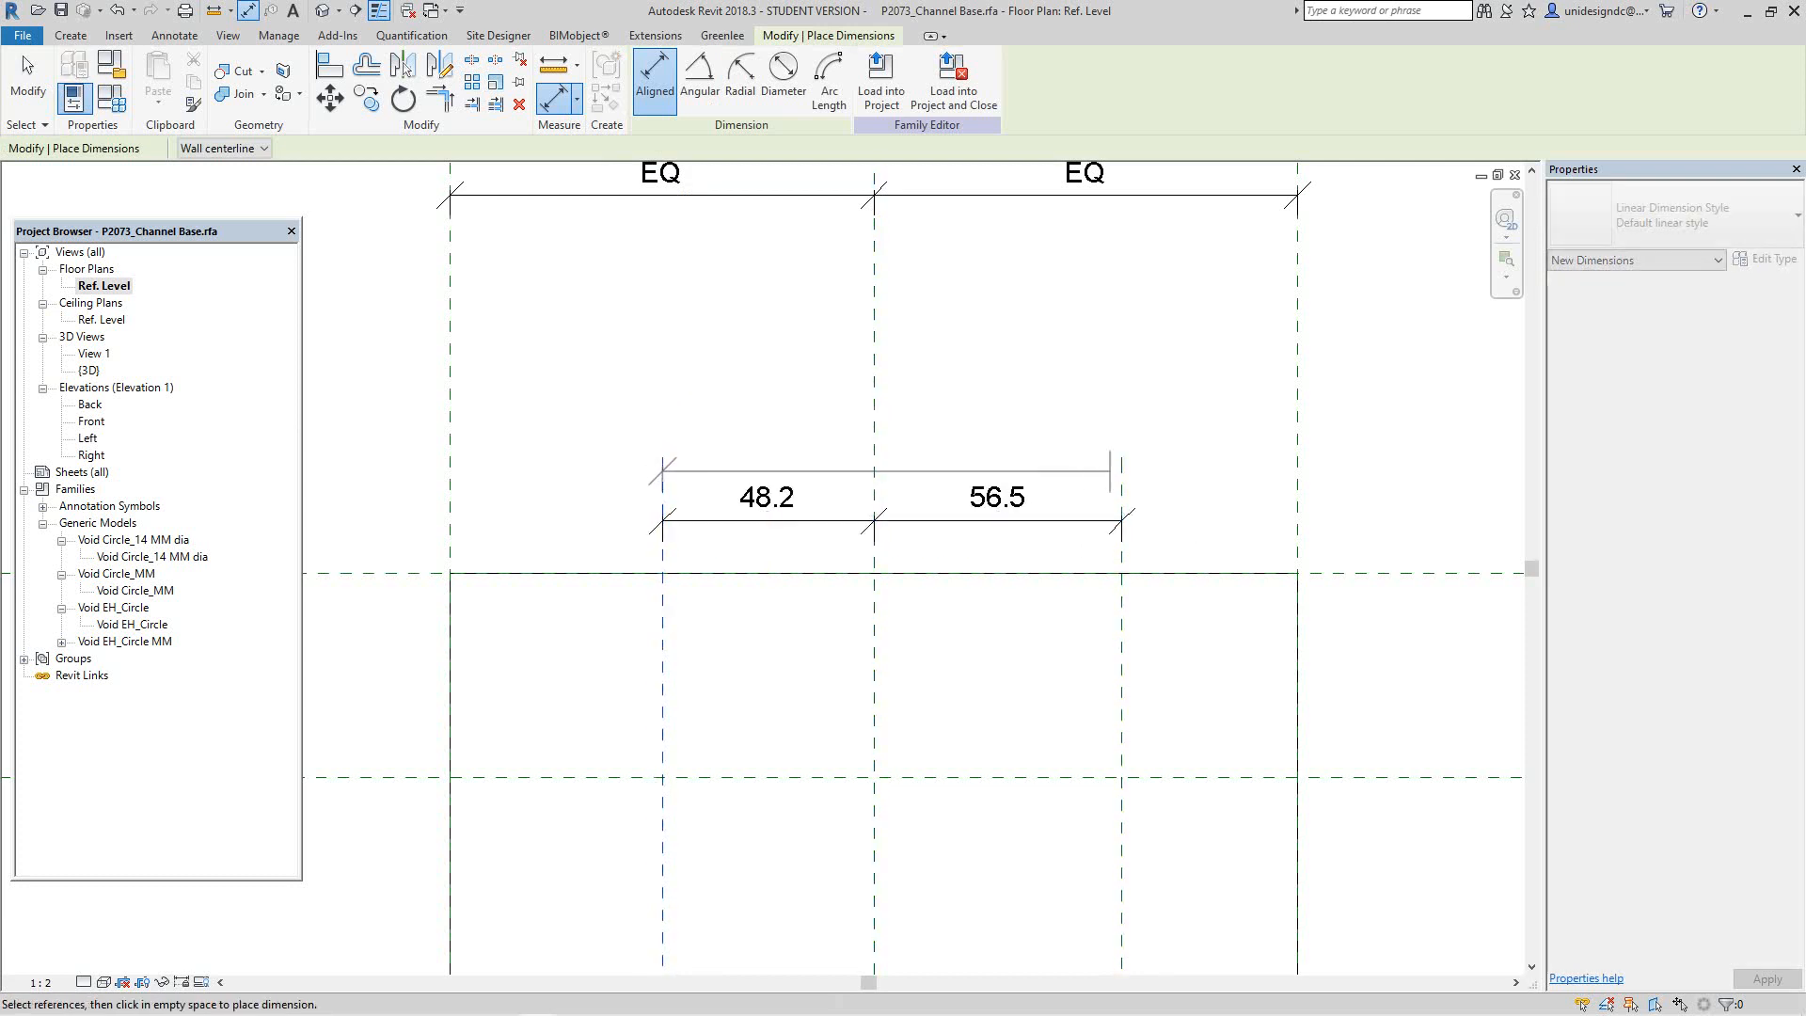
click(1122, 470)
click(1166, 389)
right_click(1191, 404)
click(1238, 414)
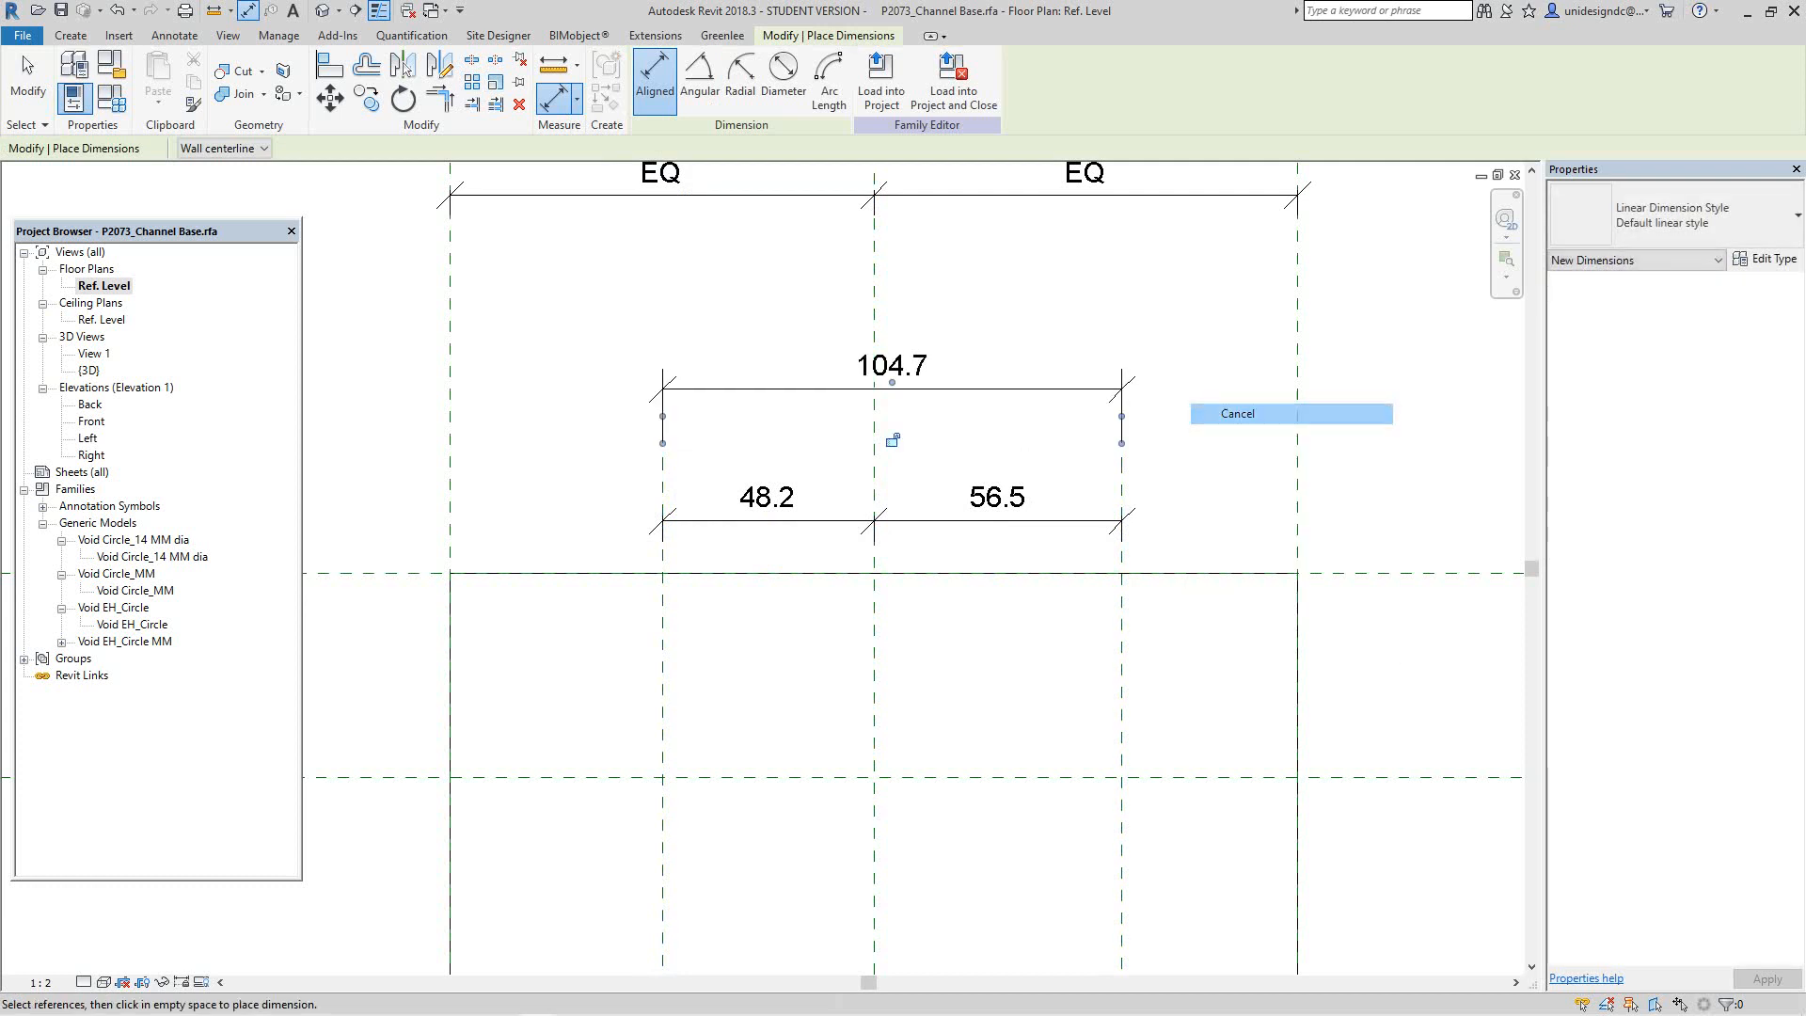
right_click(1216, 417)
click(1260, 429)
Step: Apply the equality constraint to the continuous dimension so both inner reference planes stay centered on the center plane
click(1017, 521)
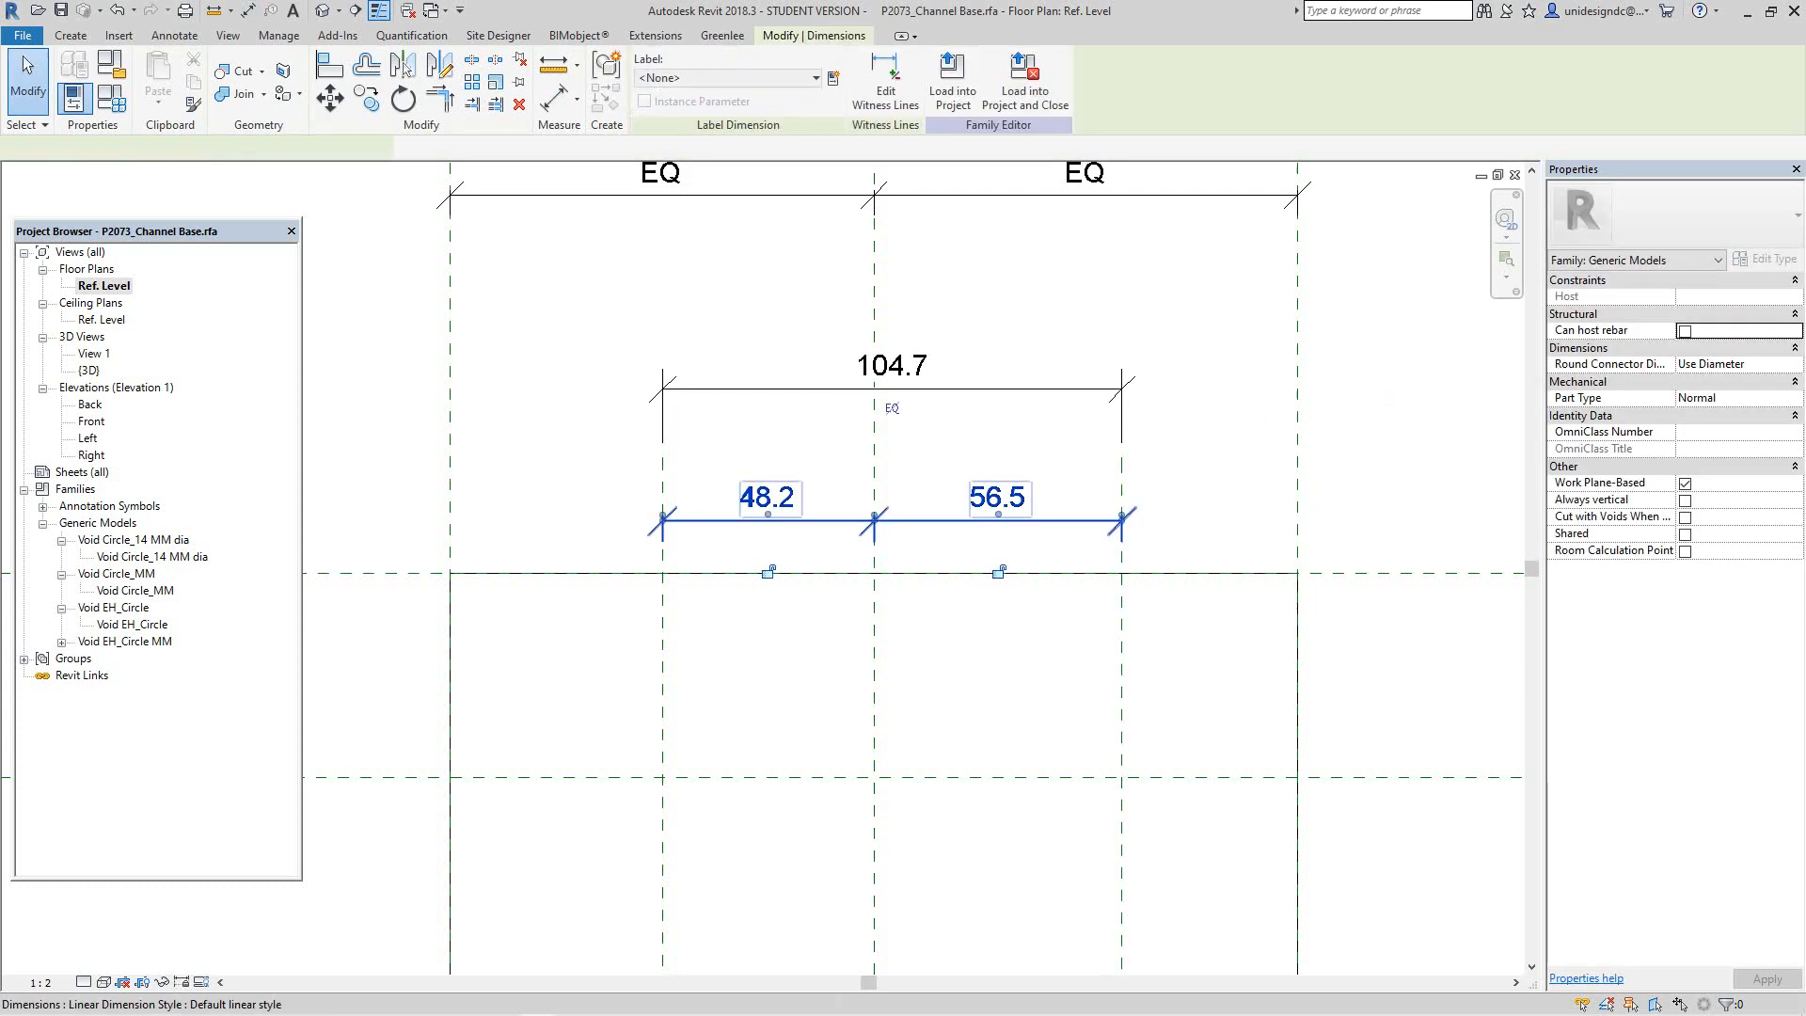
click(891, 407)
click(1003, 444)
scroll(983, 301, down, 3)
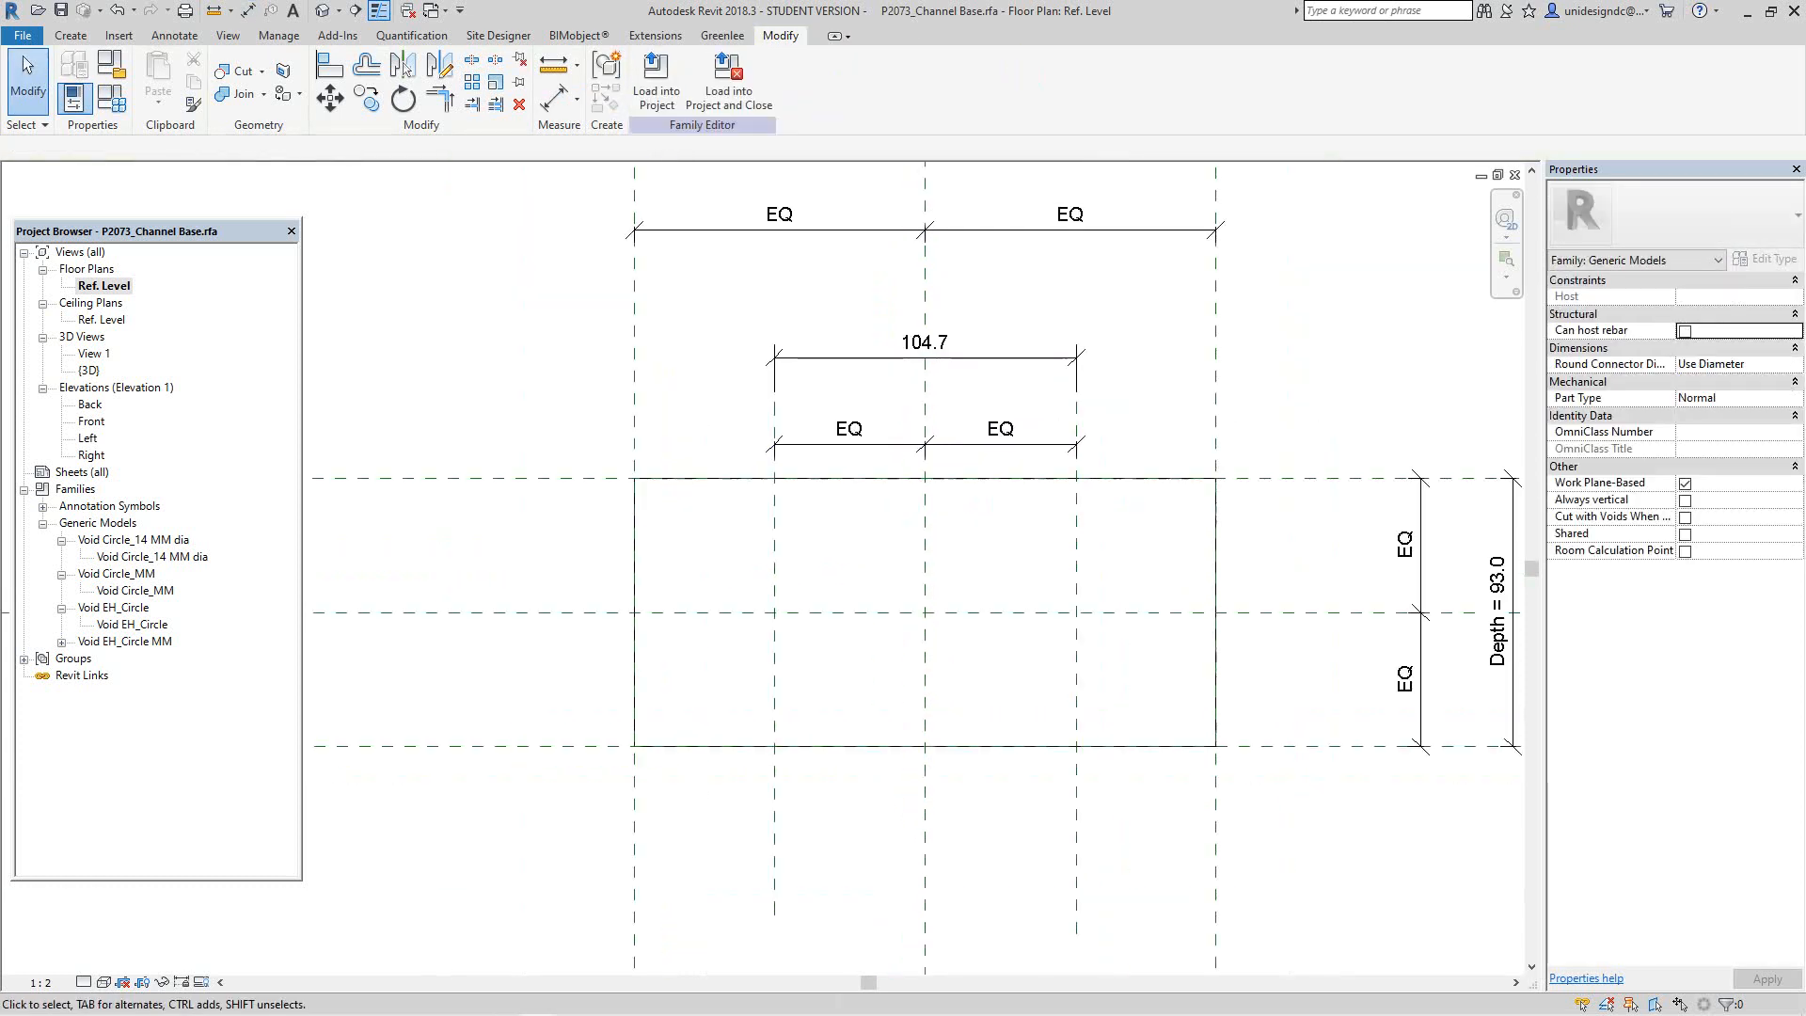
scroll(1003, 515, down, 3)
scroll(989, 513, up, 1)
scroll(1001, 513, up, 1)
scroll(1001, 513, down, 2)
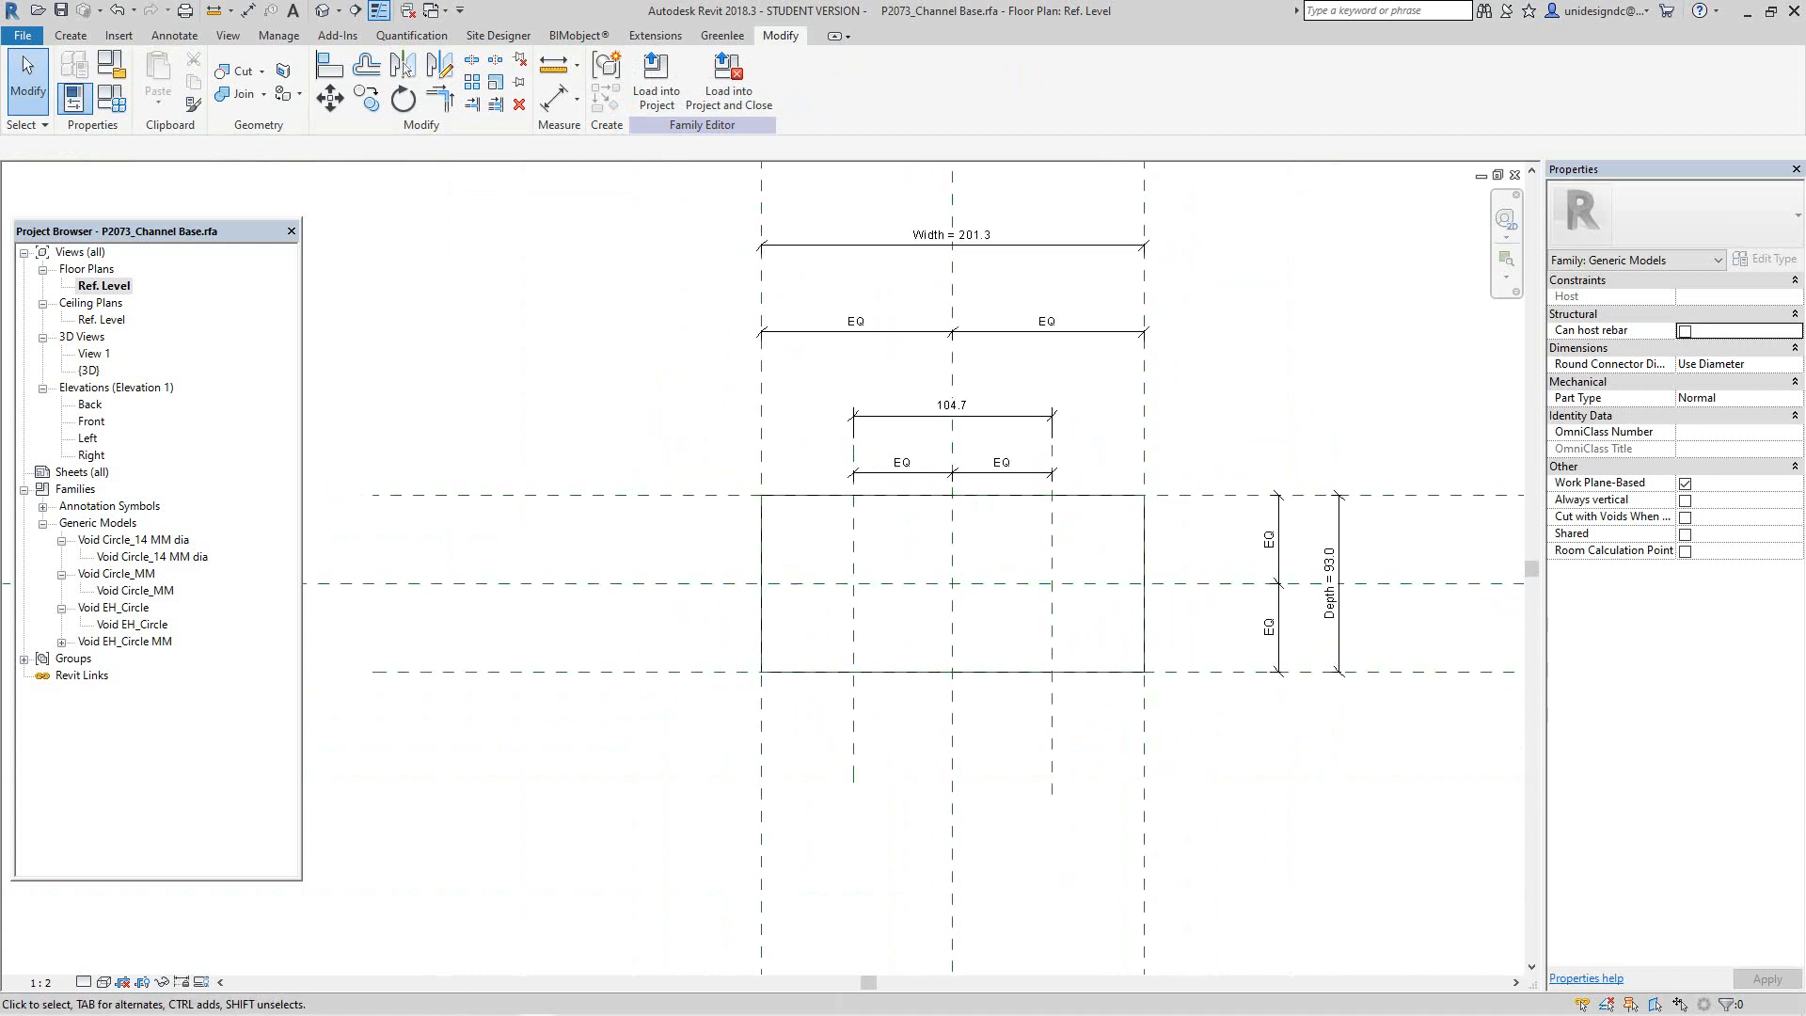
Step: Switch to Chrome to look up the channel-holding part's width on the P2073 drawing, and return to Revit
scroll(1004, 442, up, 3)
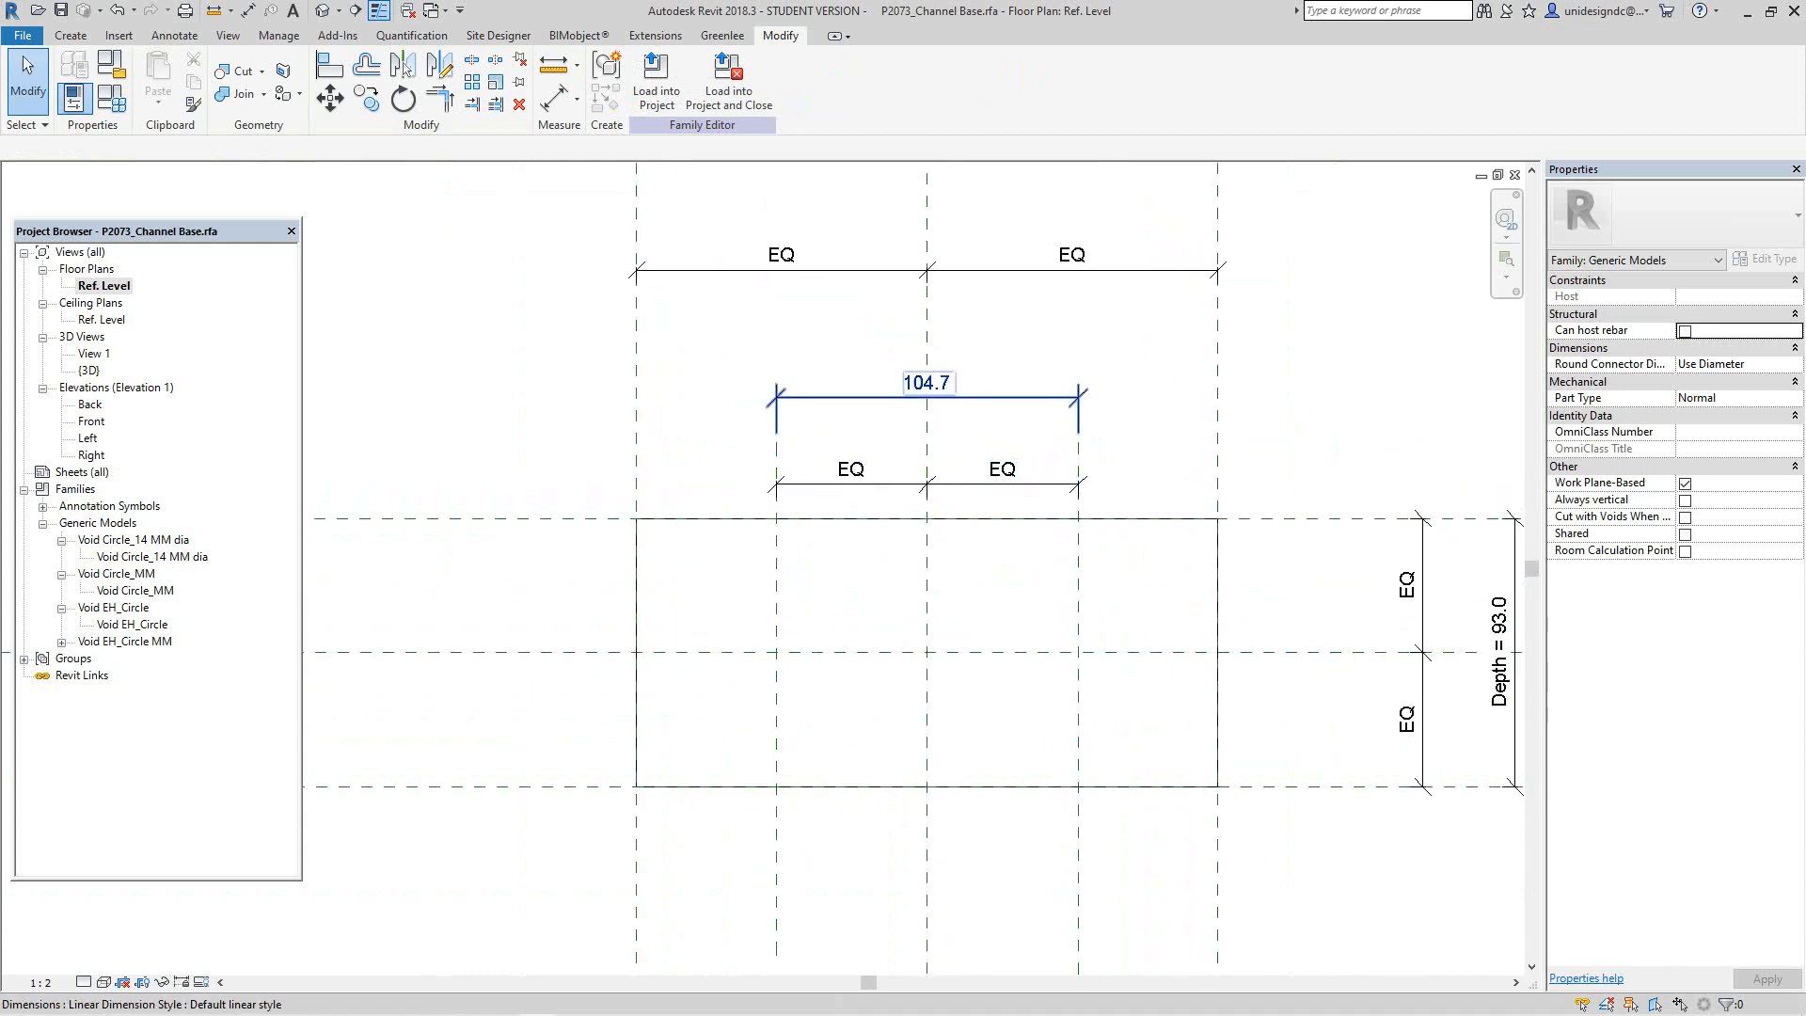
click(941, 397)
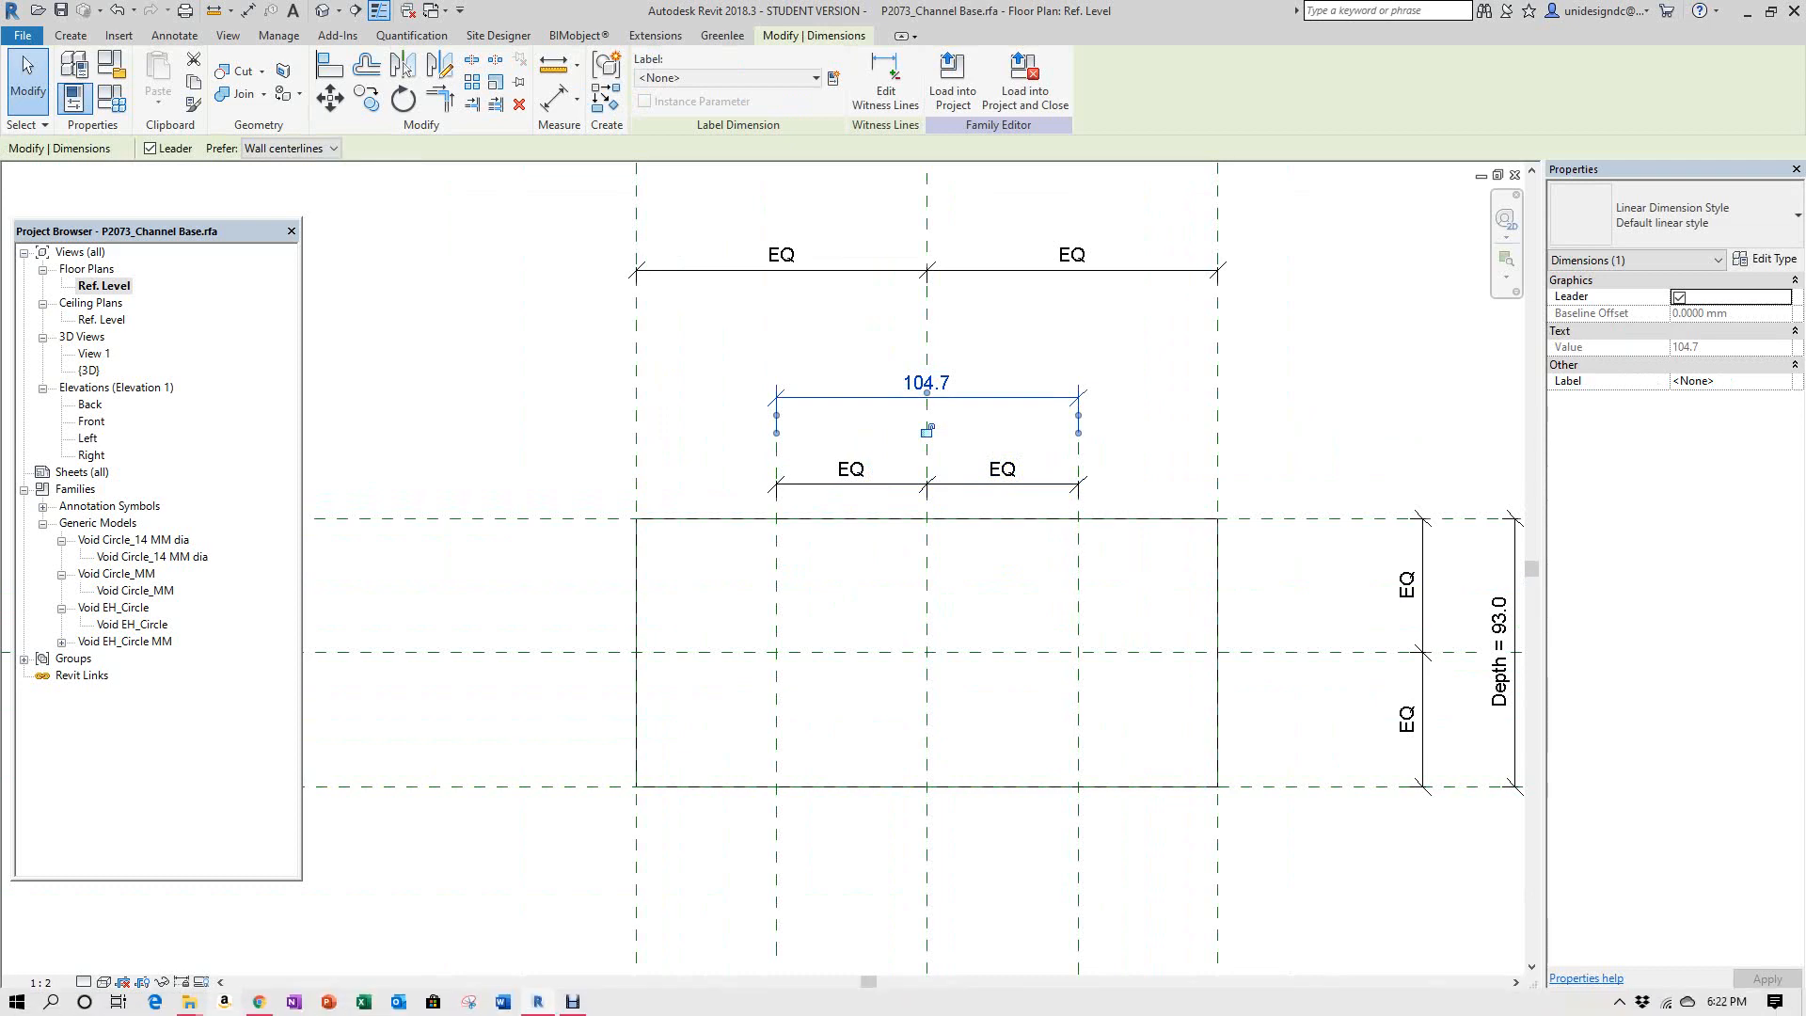
mouse_move(259, 1001)
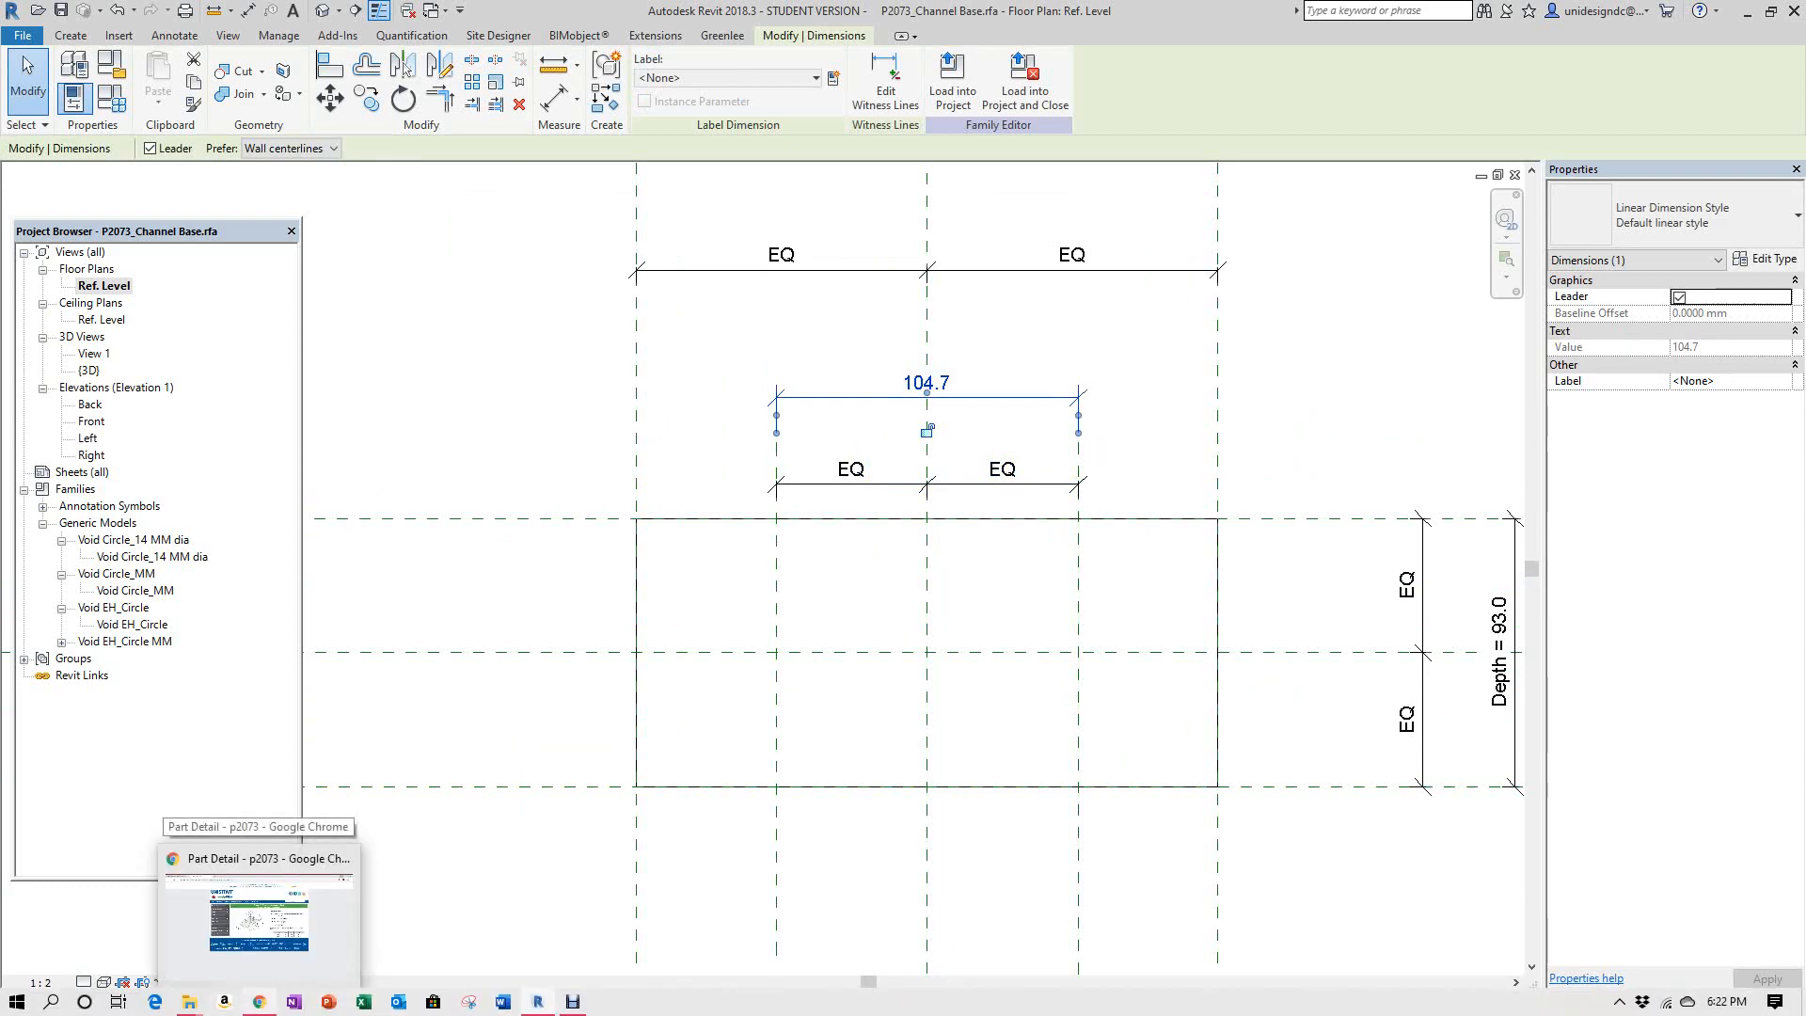
click(259, 856)
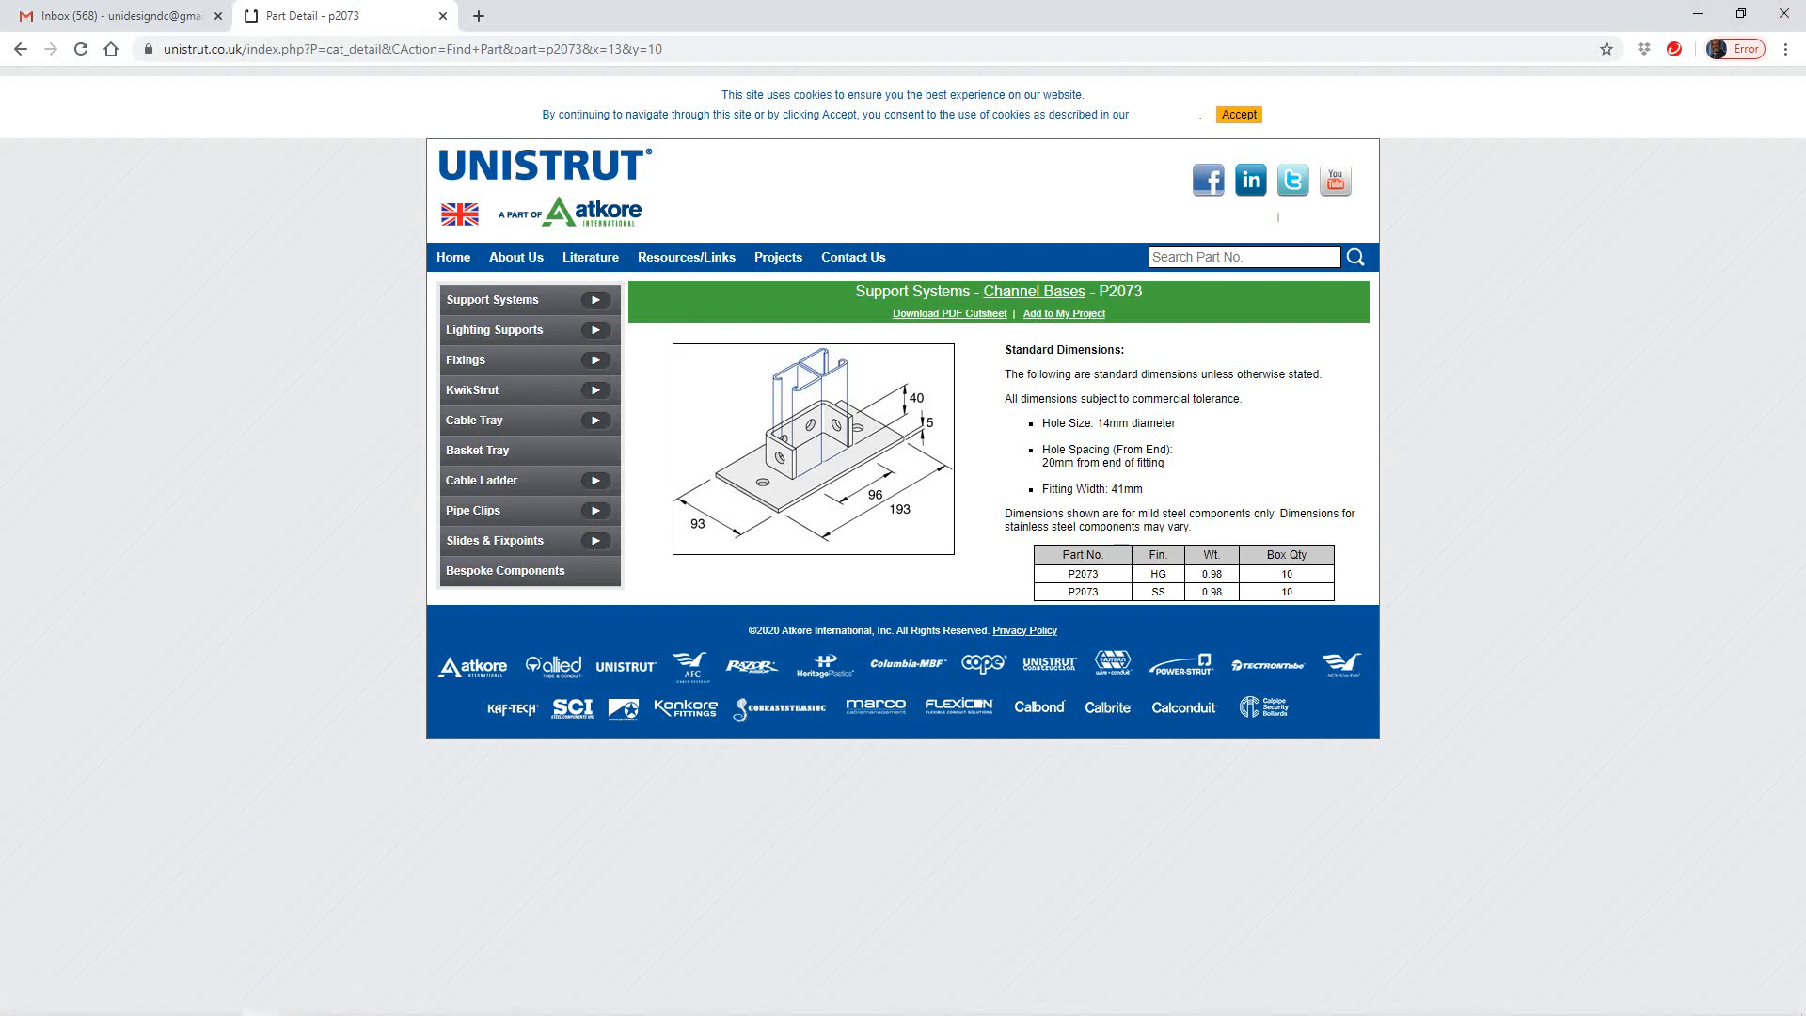
click(1698, 15)
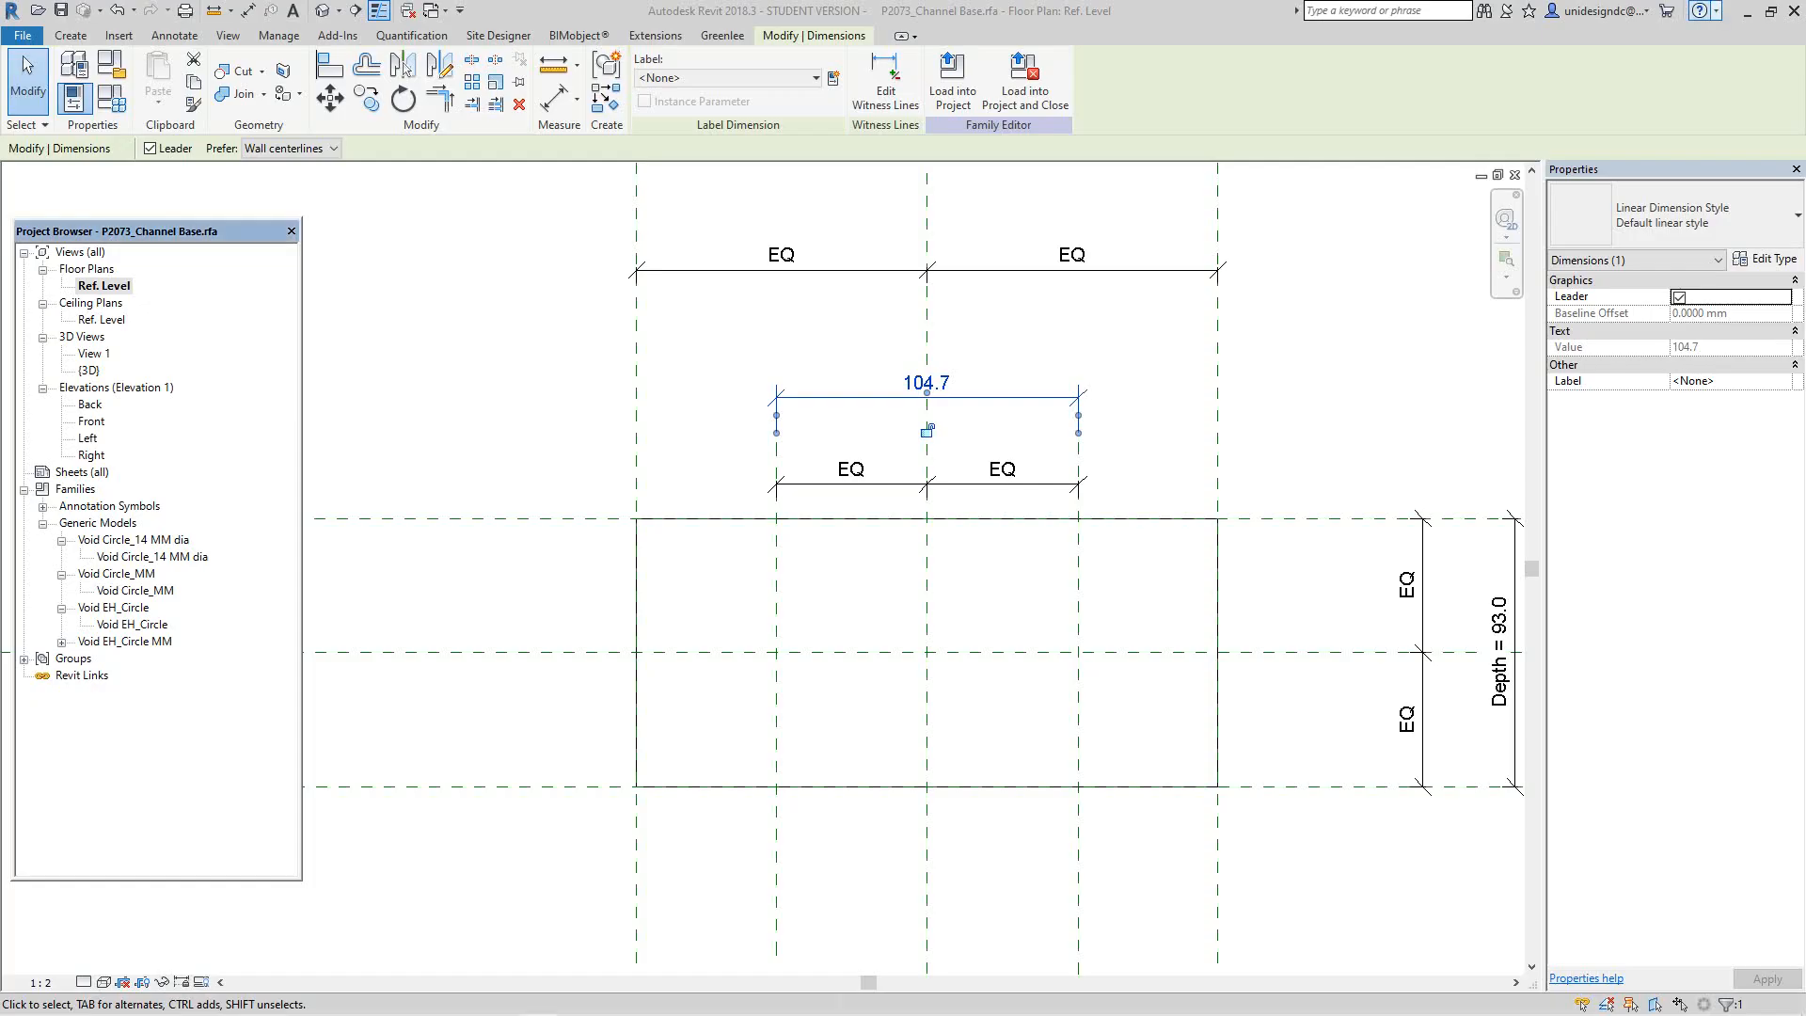
scroll(951, 383, up, 1)
key(Escape)
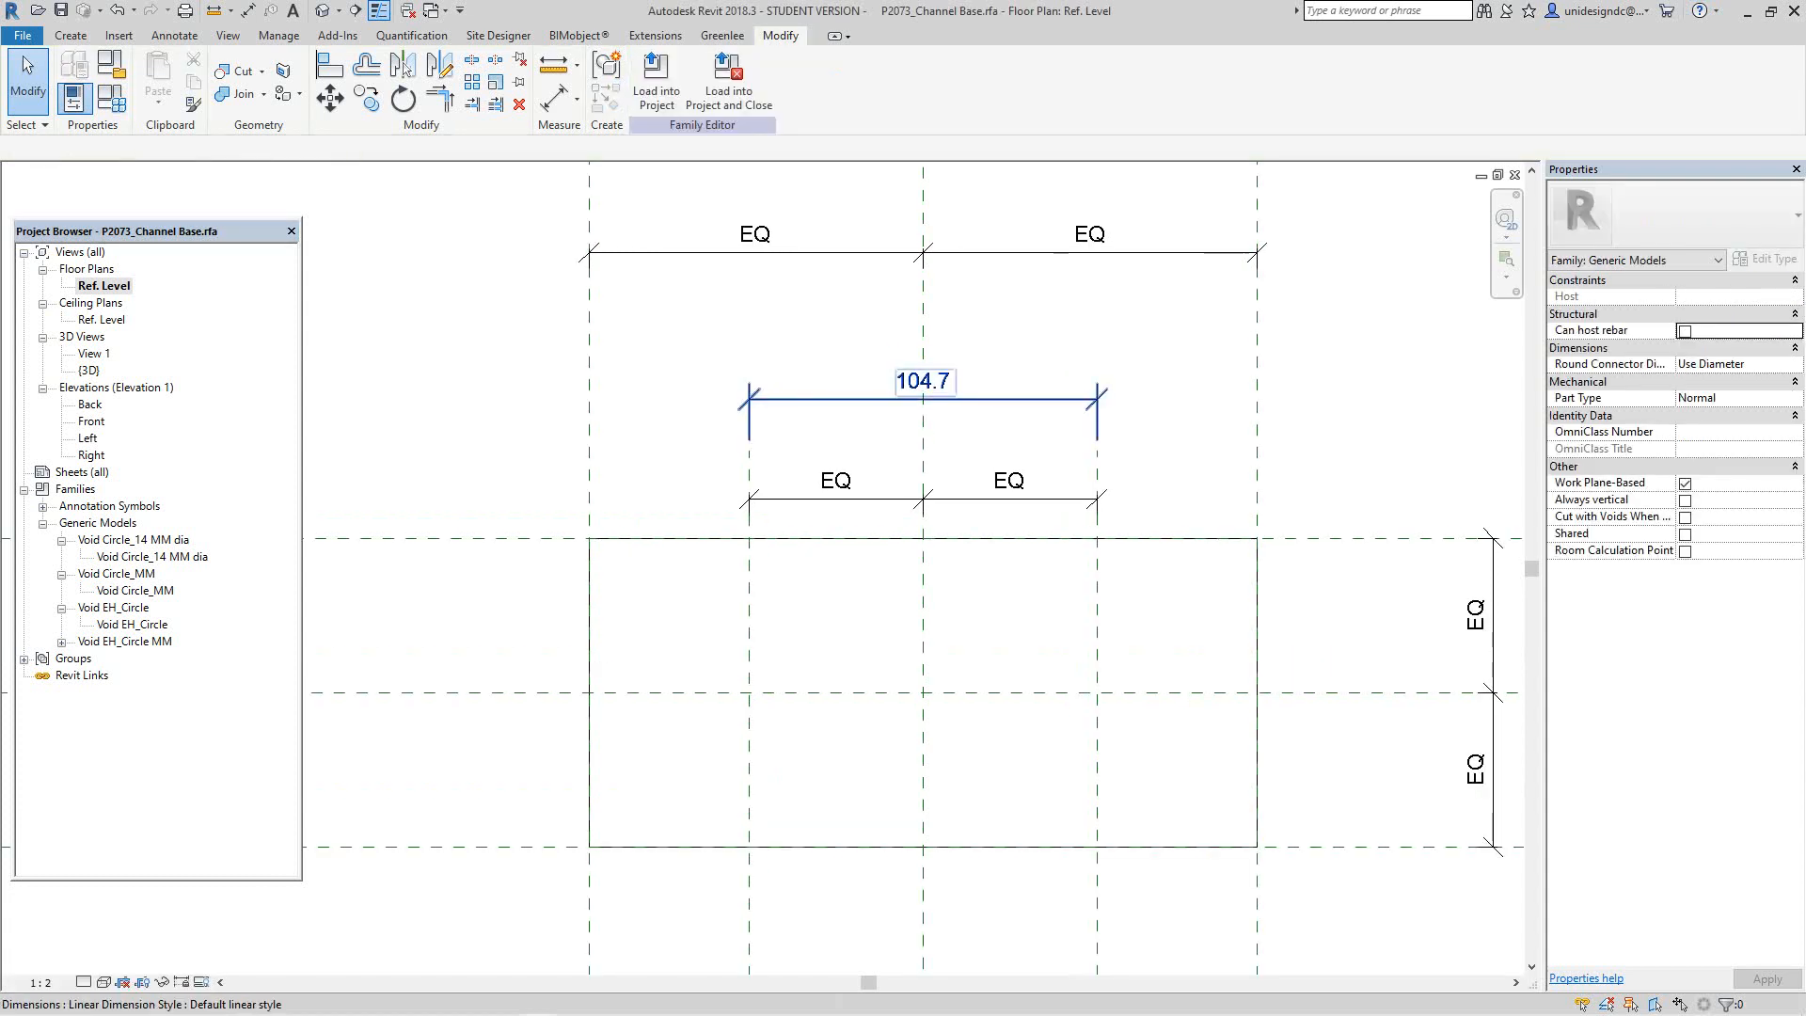
Step: Label the overall dimension between the inner reference planes with a new type family parameter named Channel Width
click(947, 383)
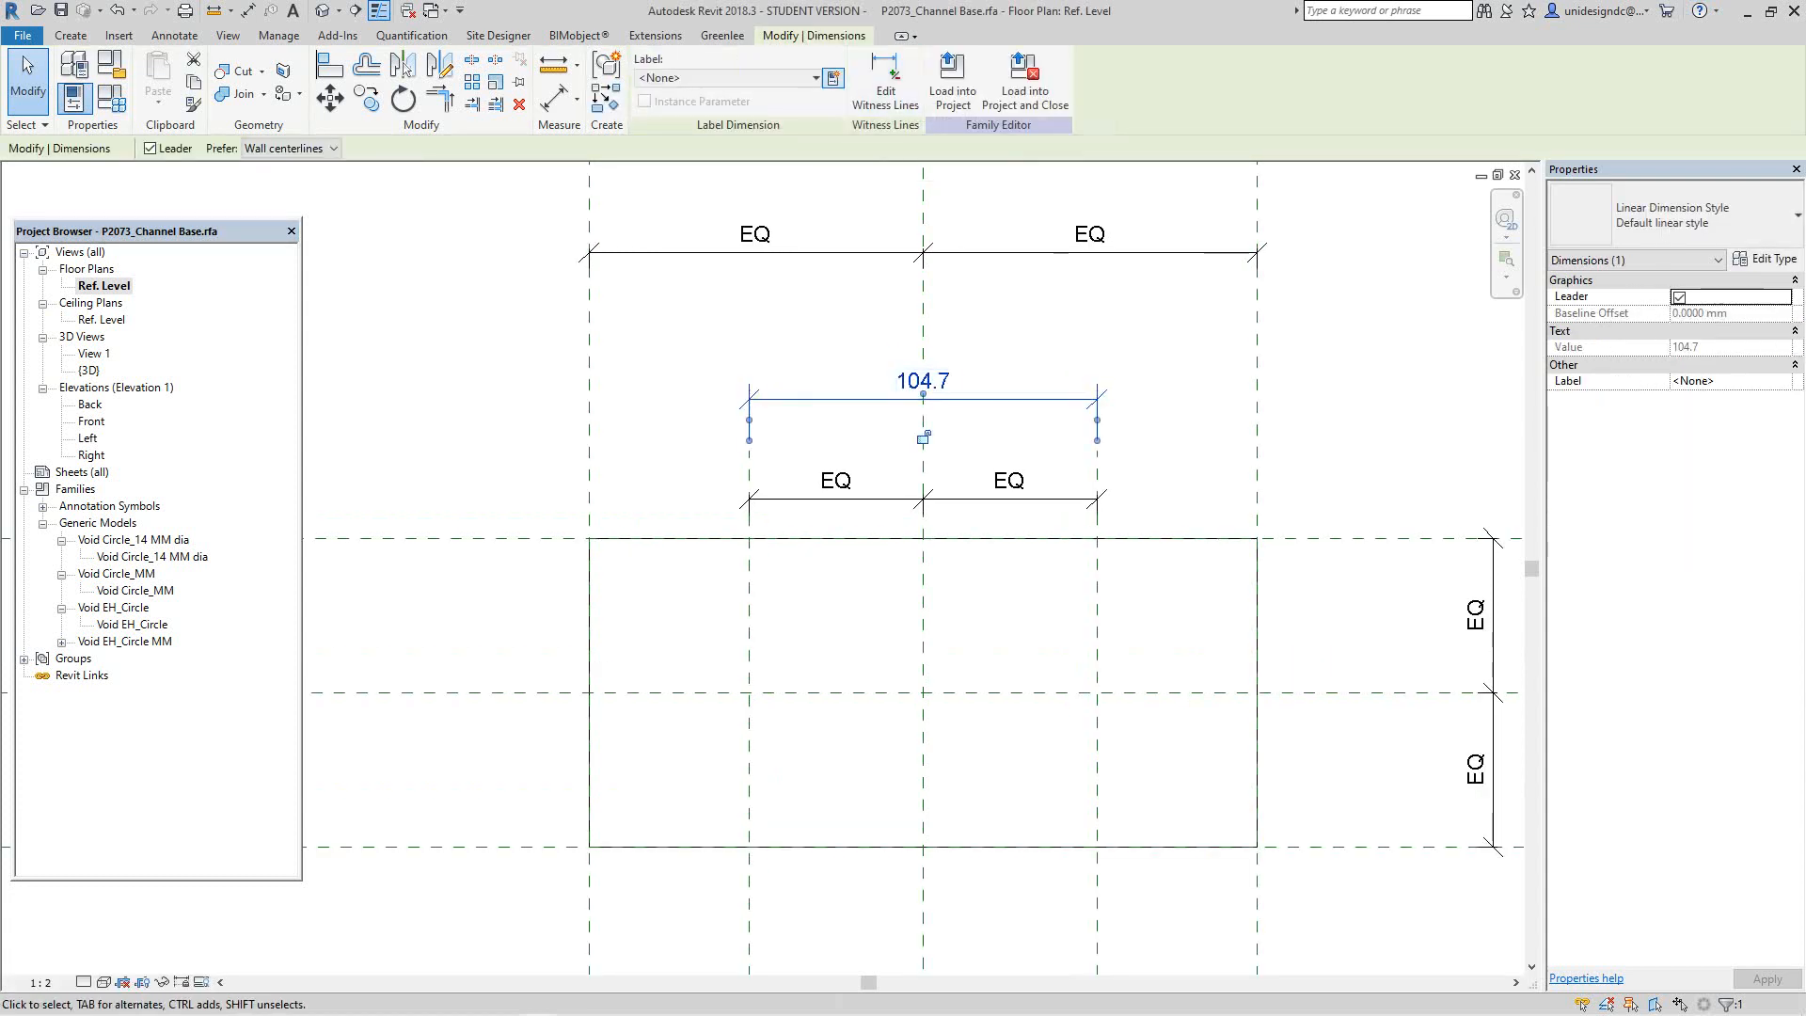
click(833, 78)
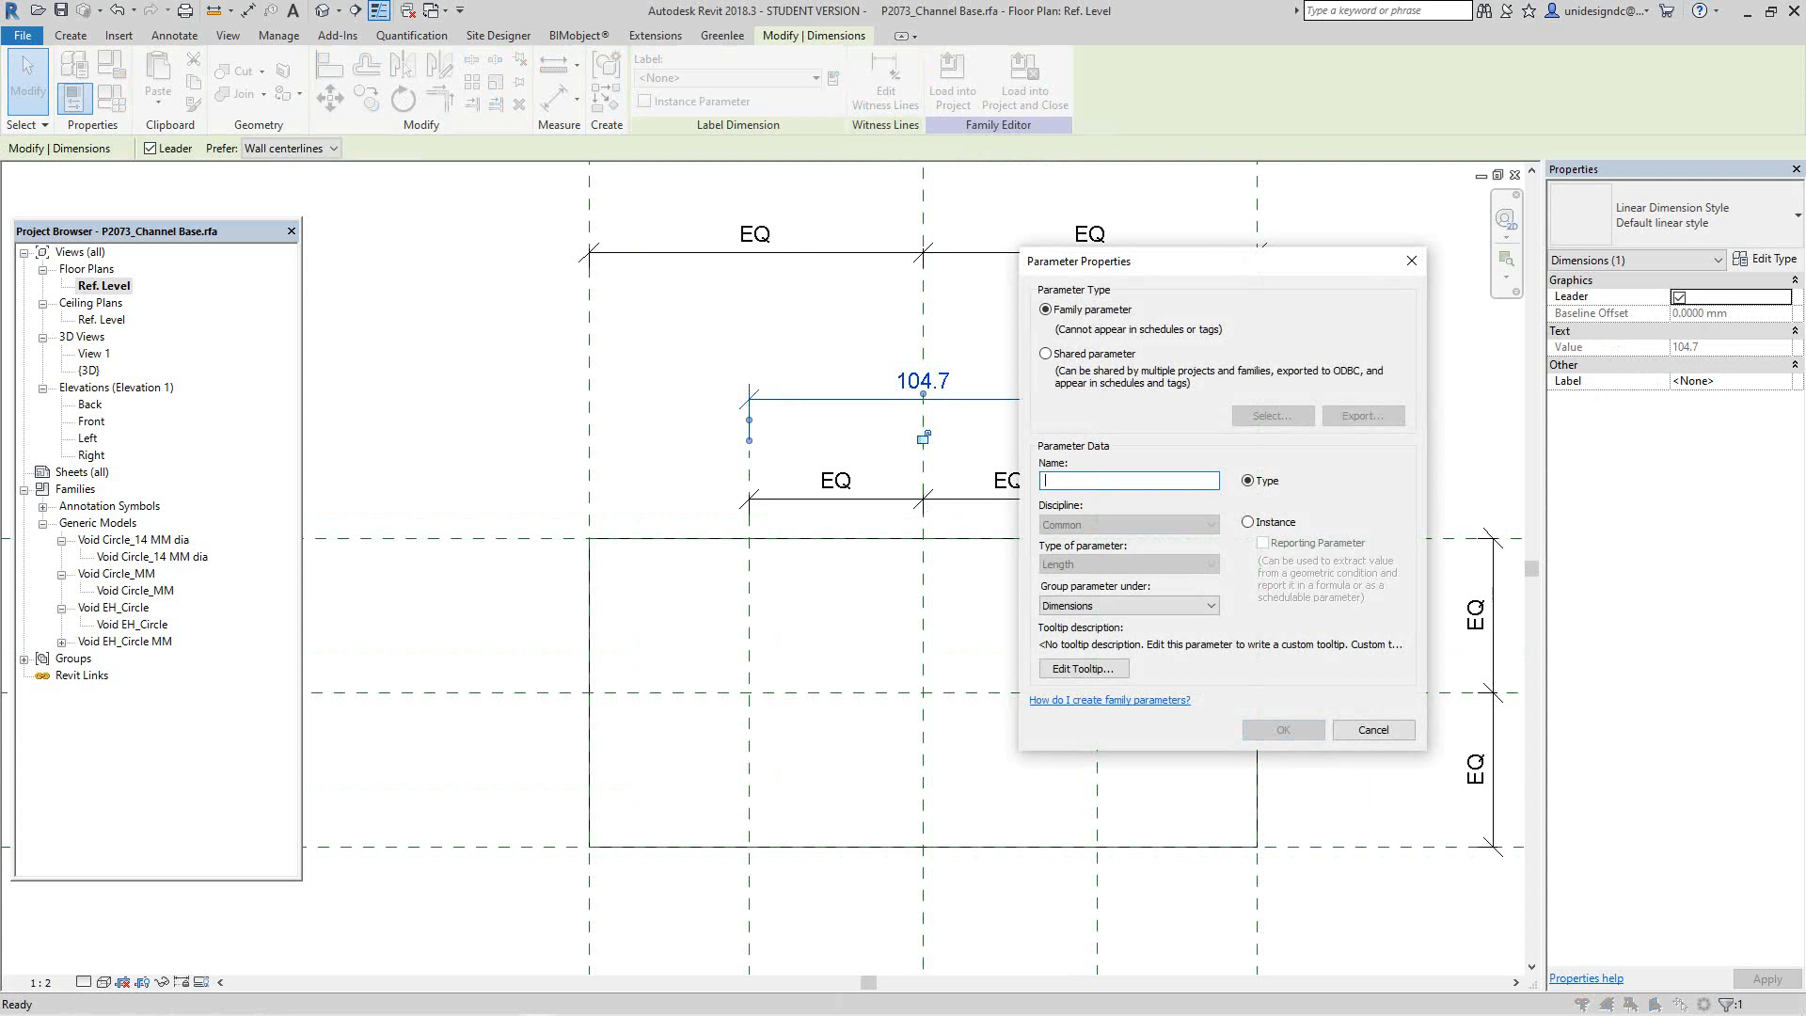
text(Ch)
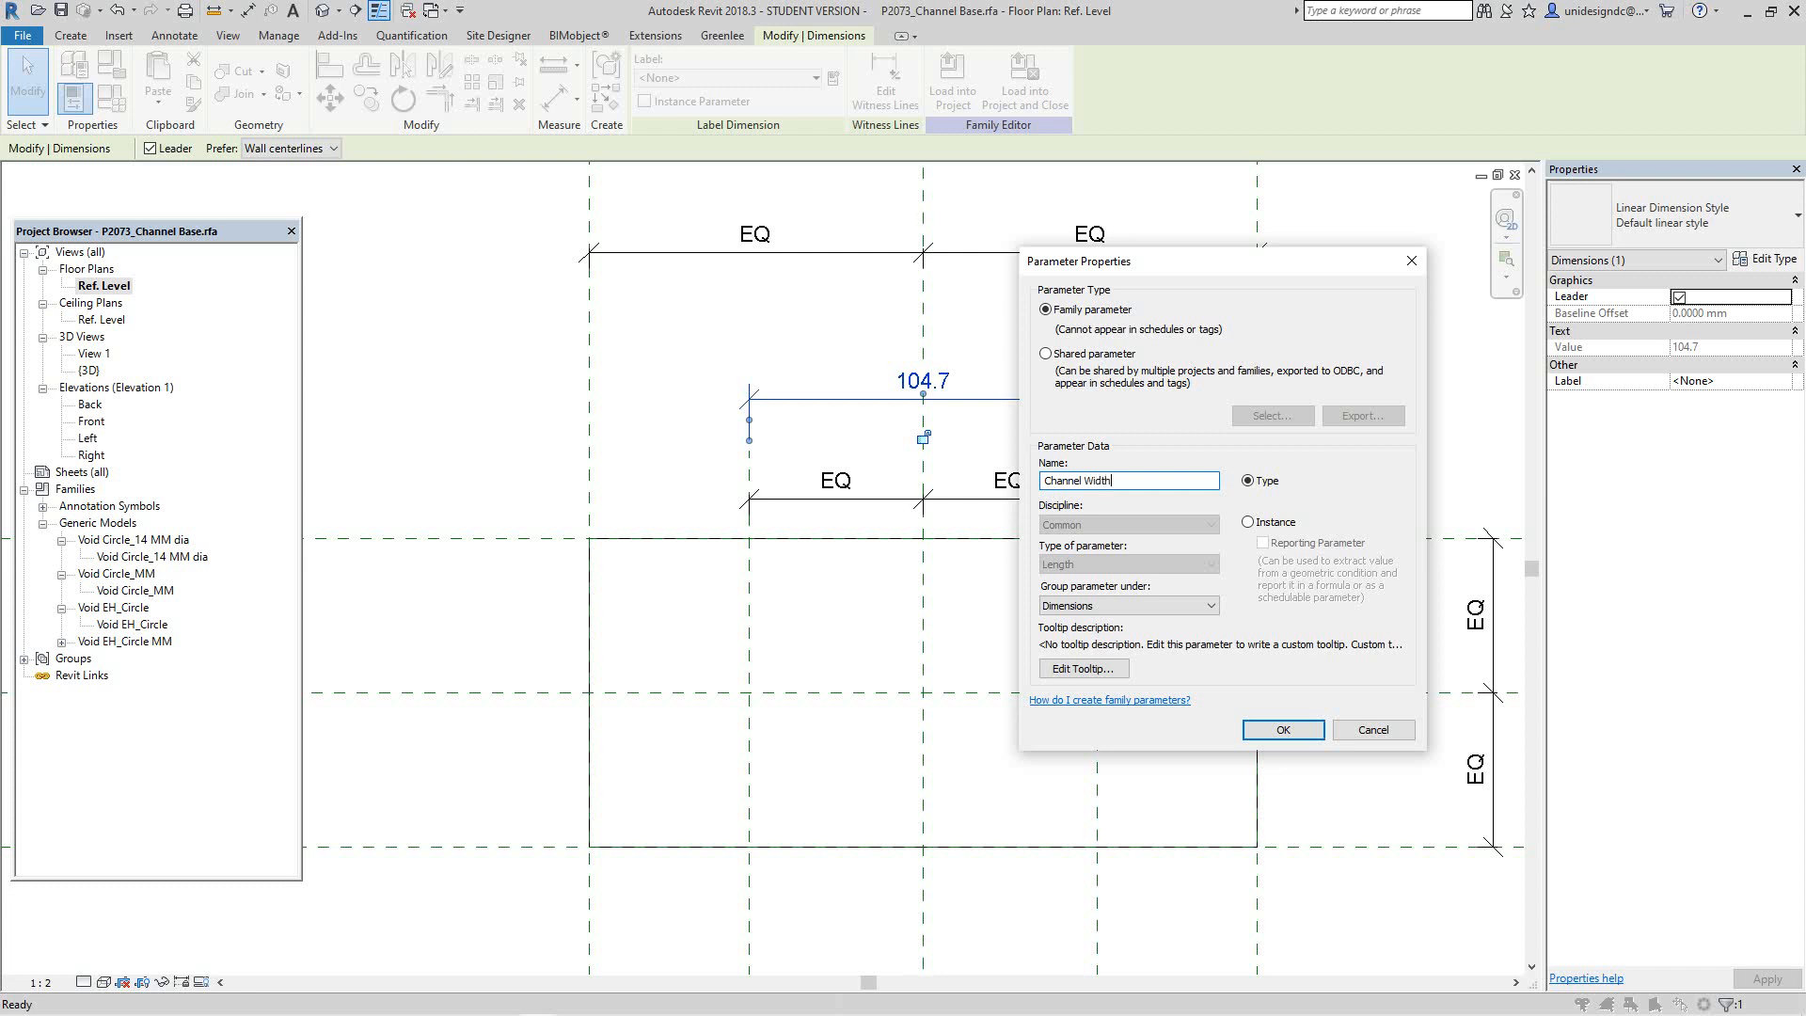
text(annel Width)
click(1283, 729)
key(Escape)
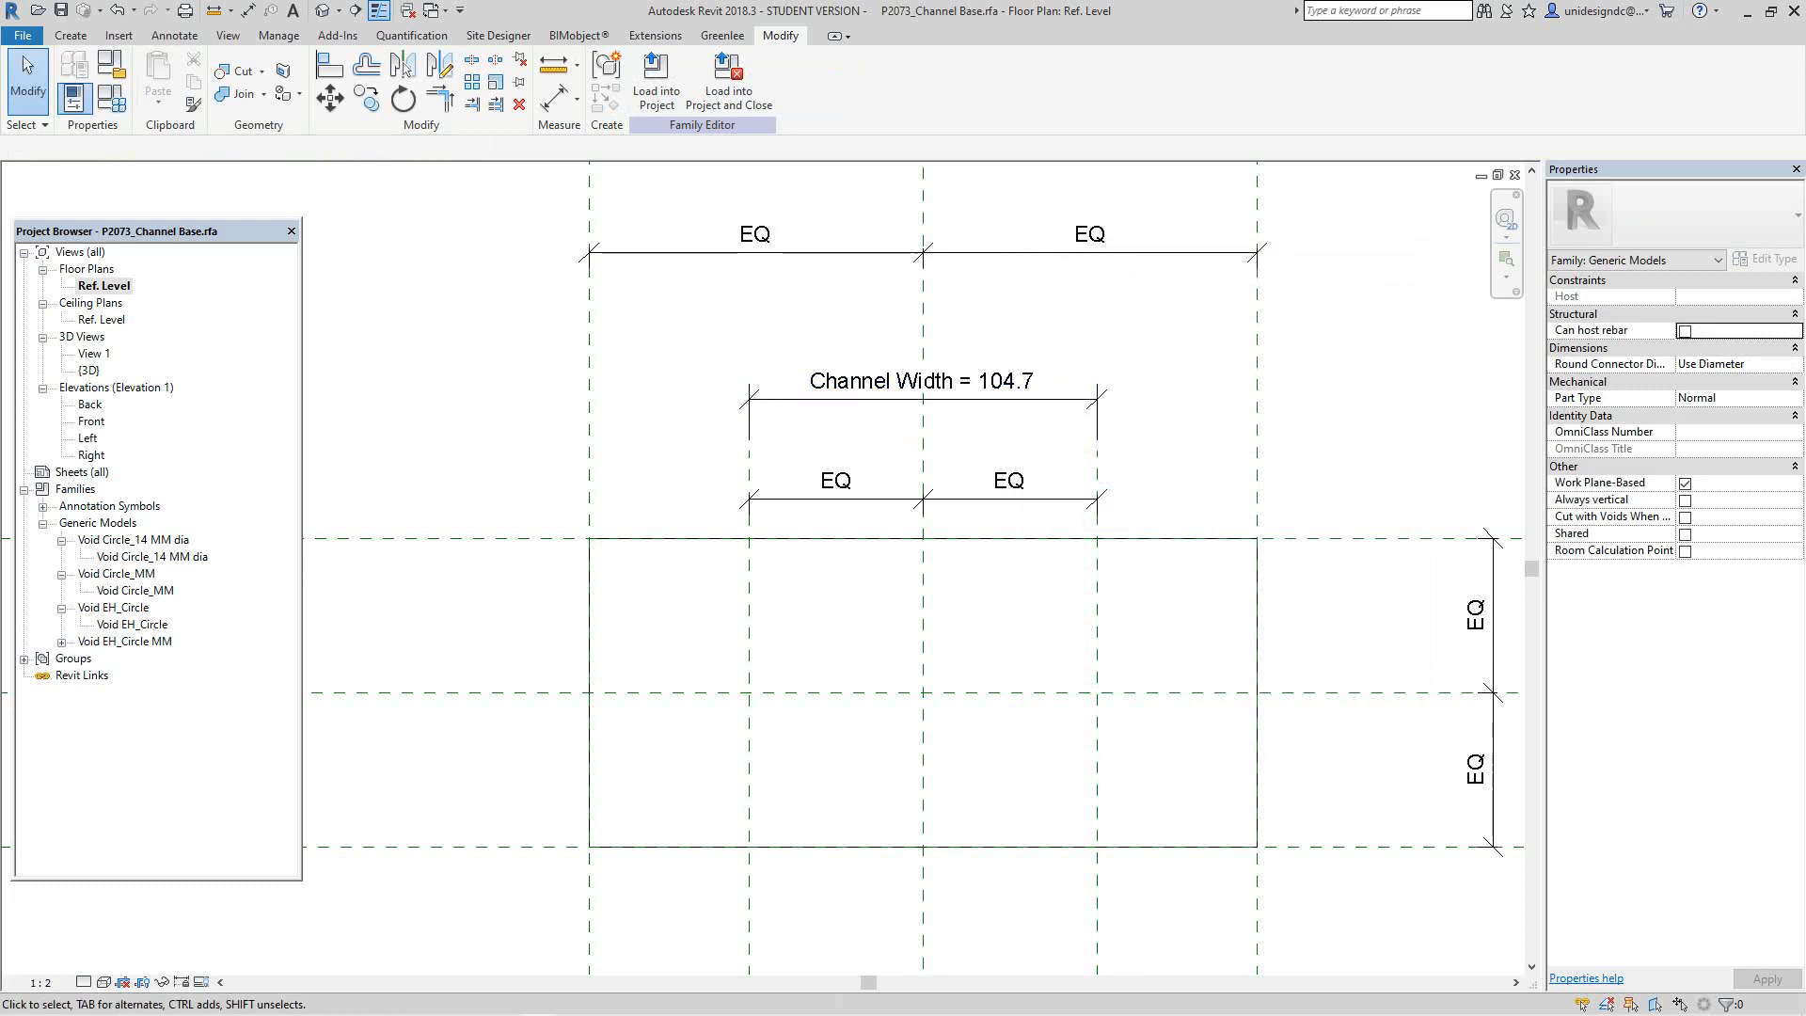
Step: Set the Channel Width of type P2073_HG to 96 in the family types
click(111, 97)
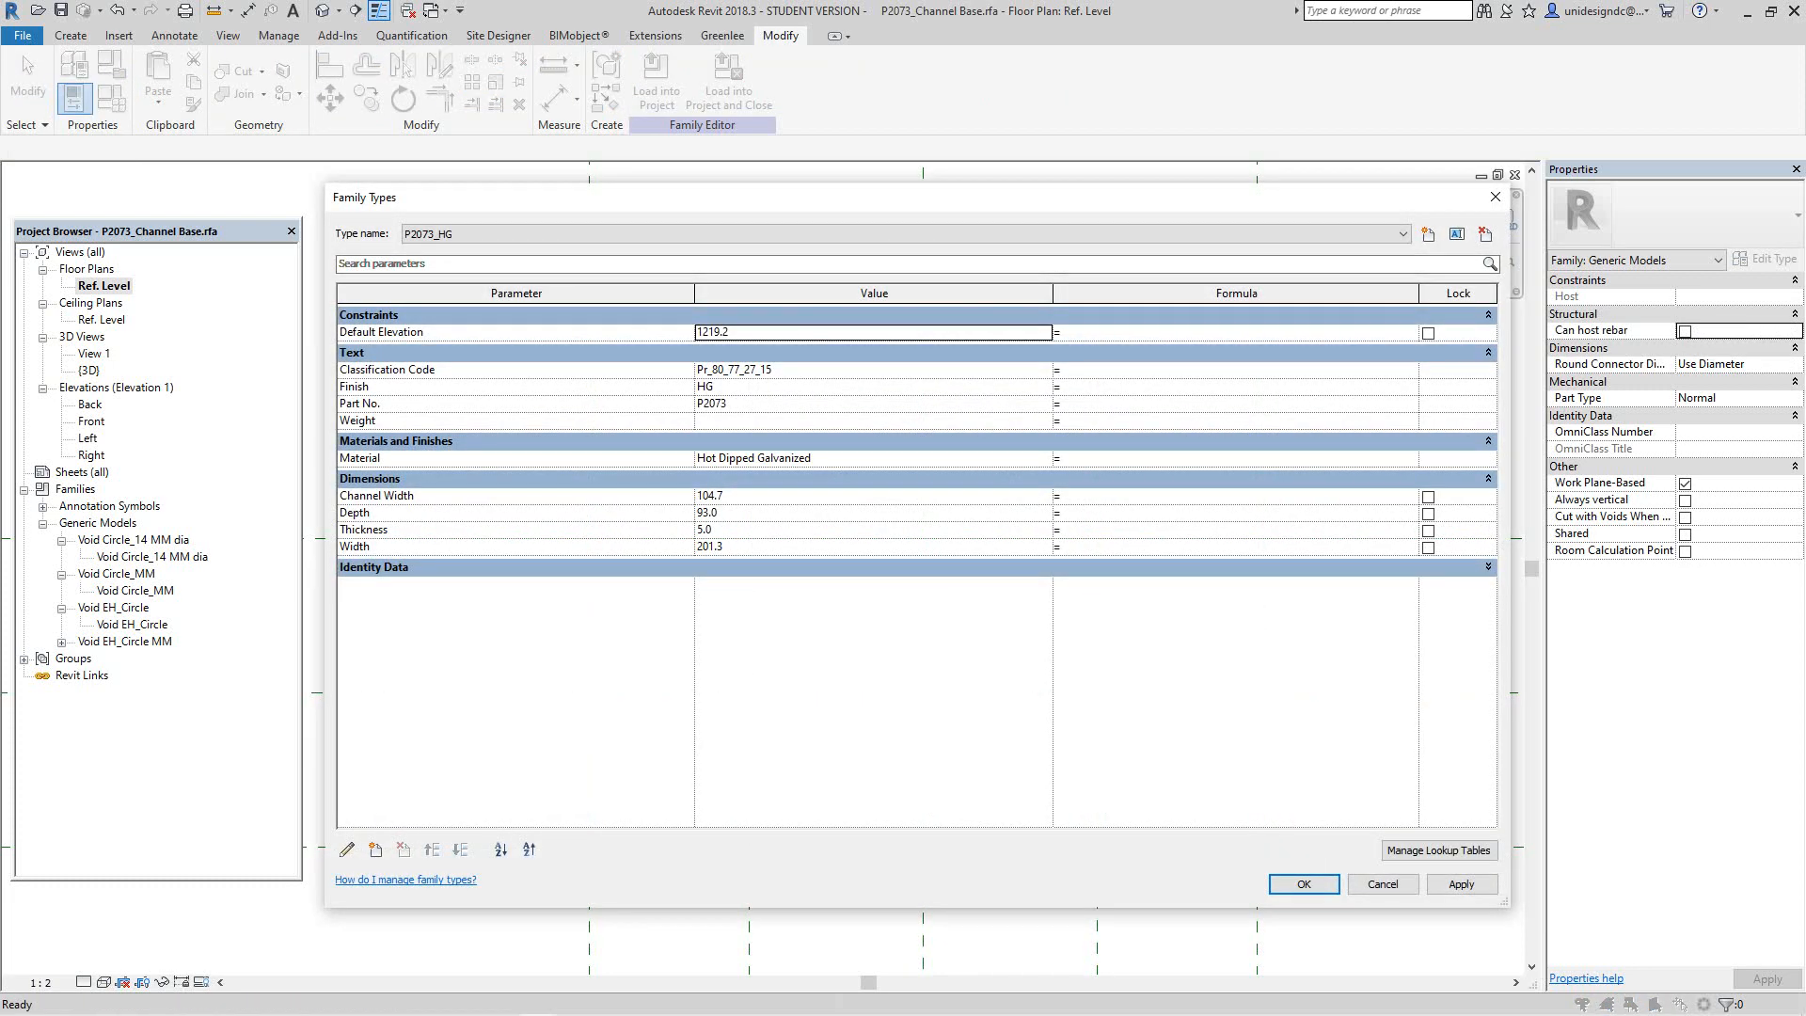
click(1489, 479)
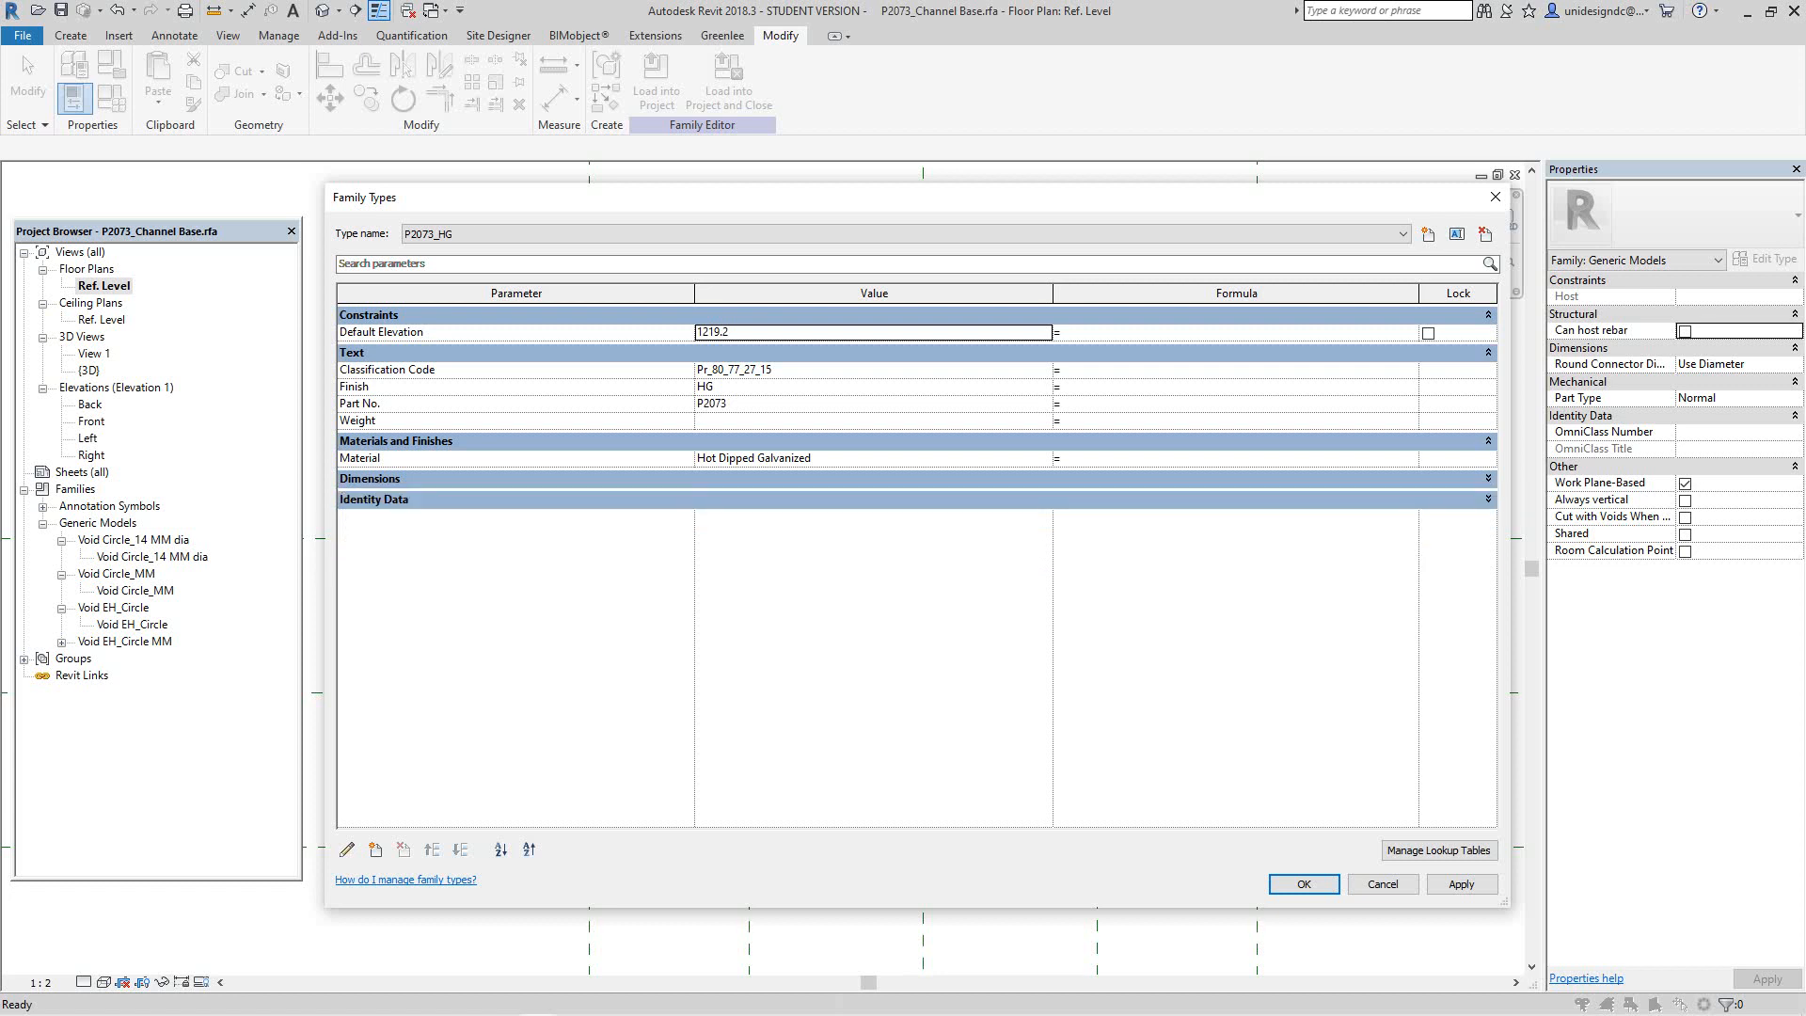
click(1489, 499)
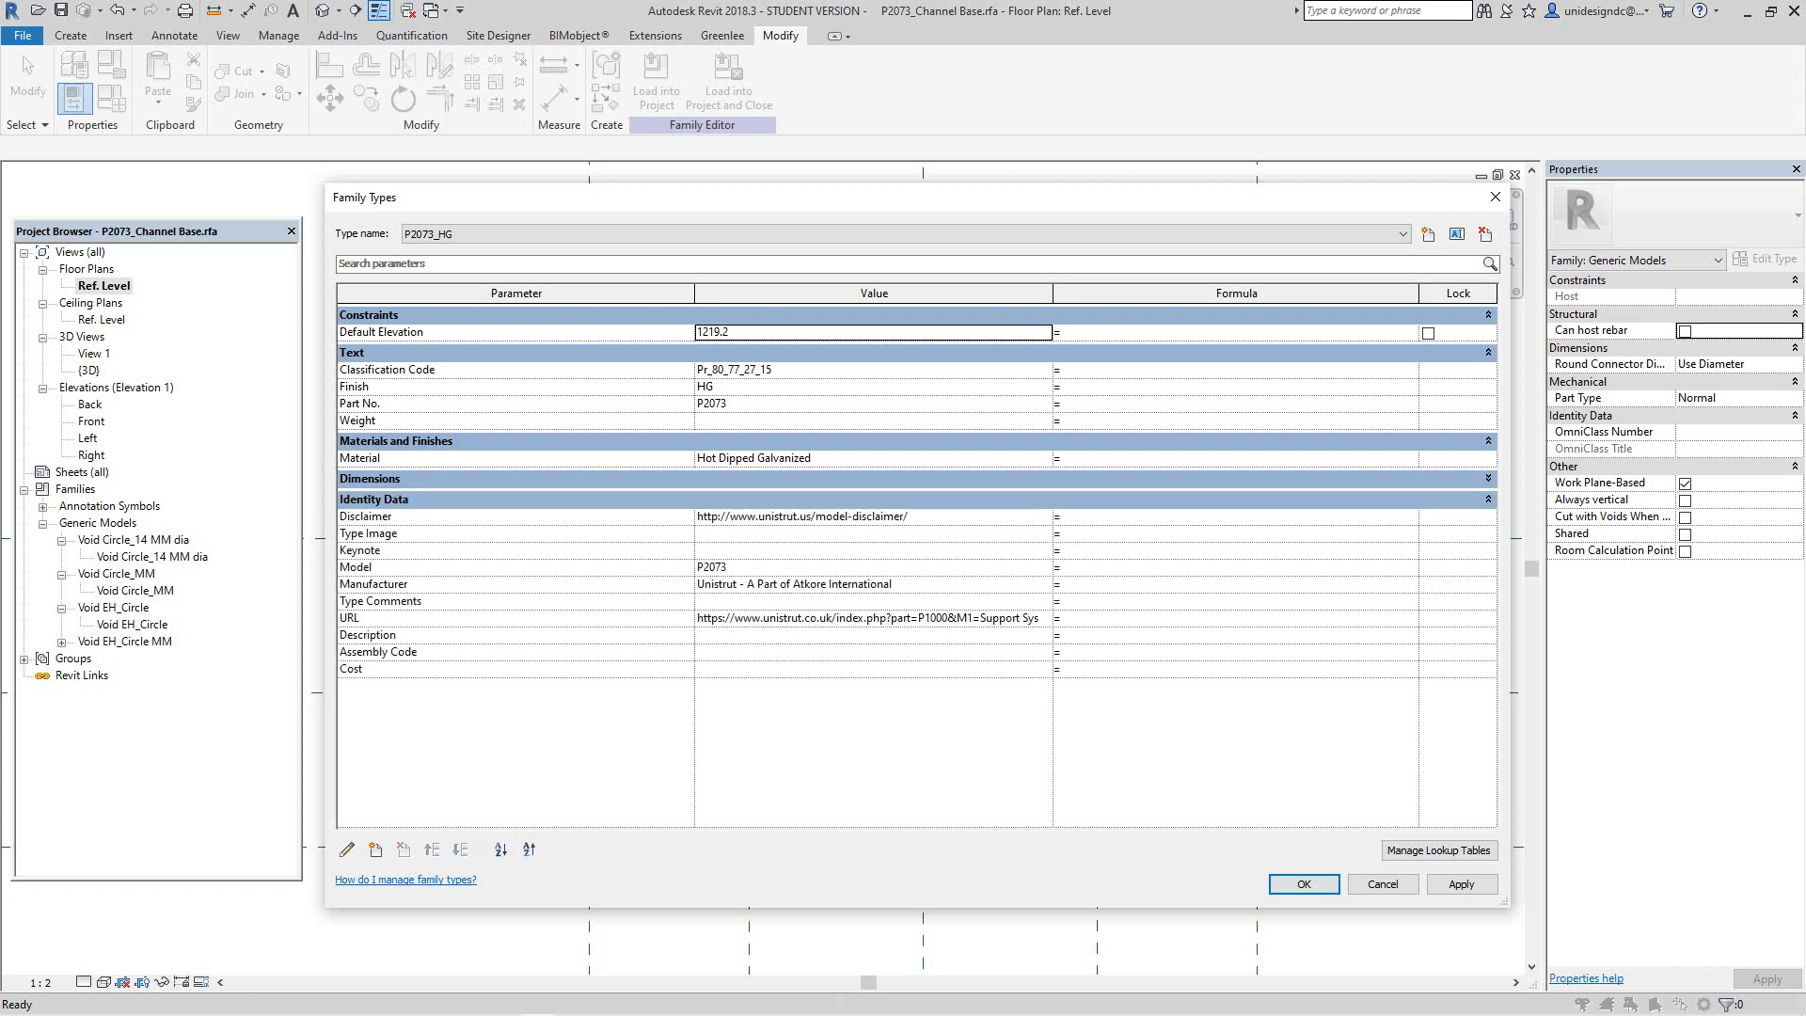
click(1489, 479)
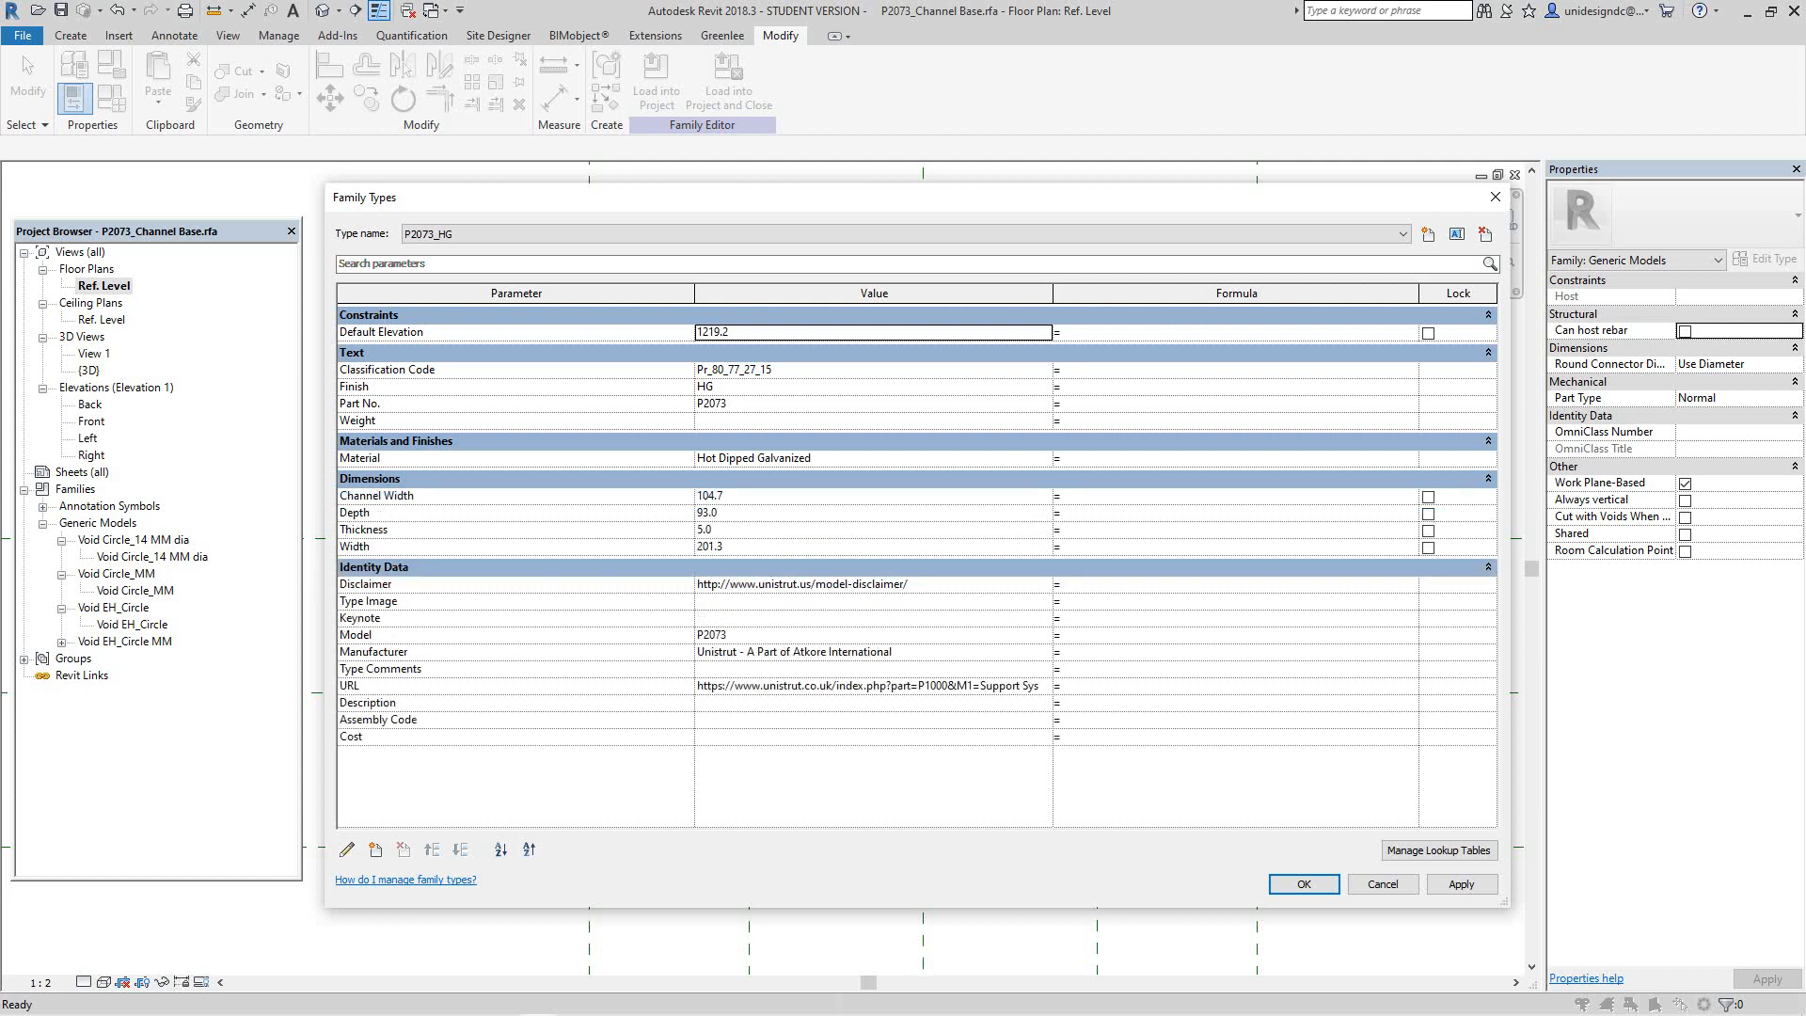
click(873, 496)
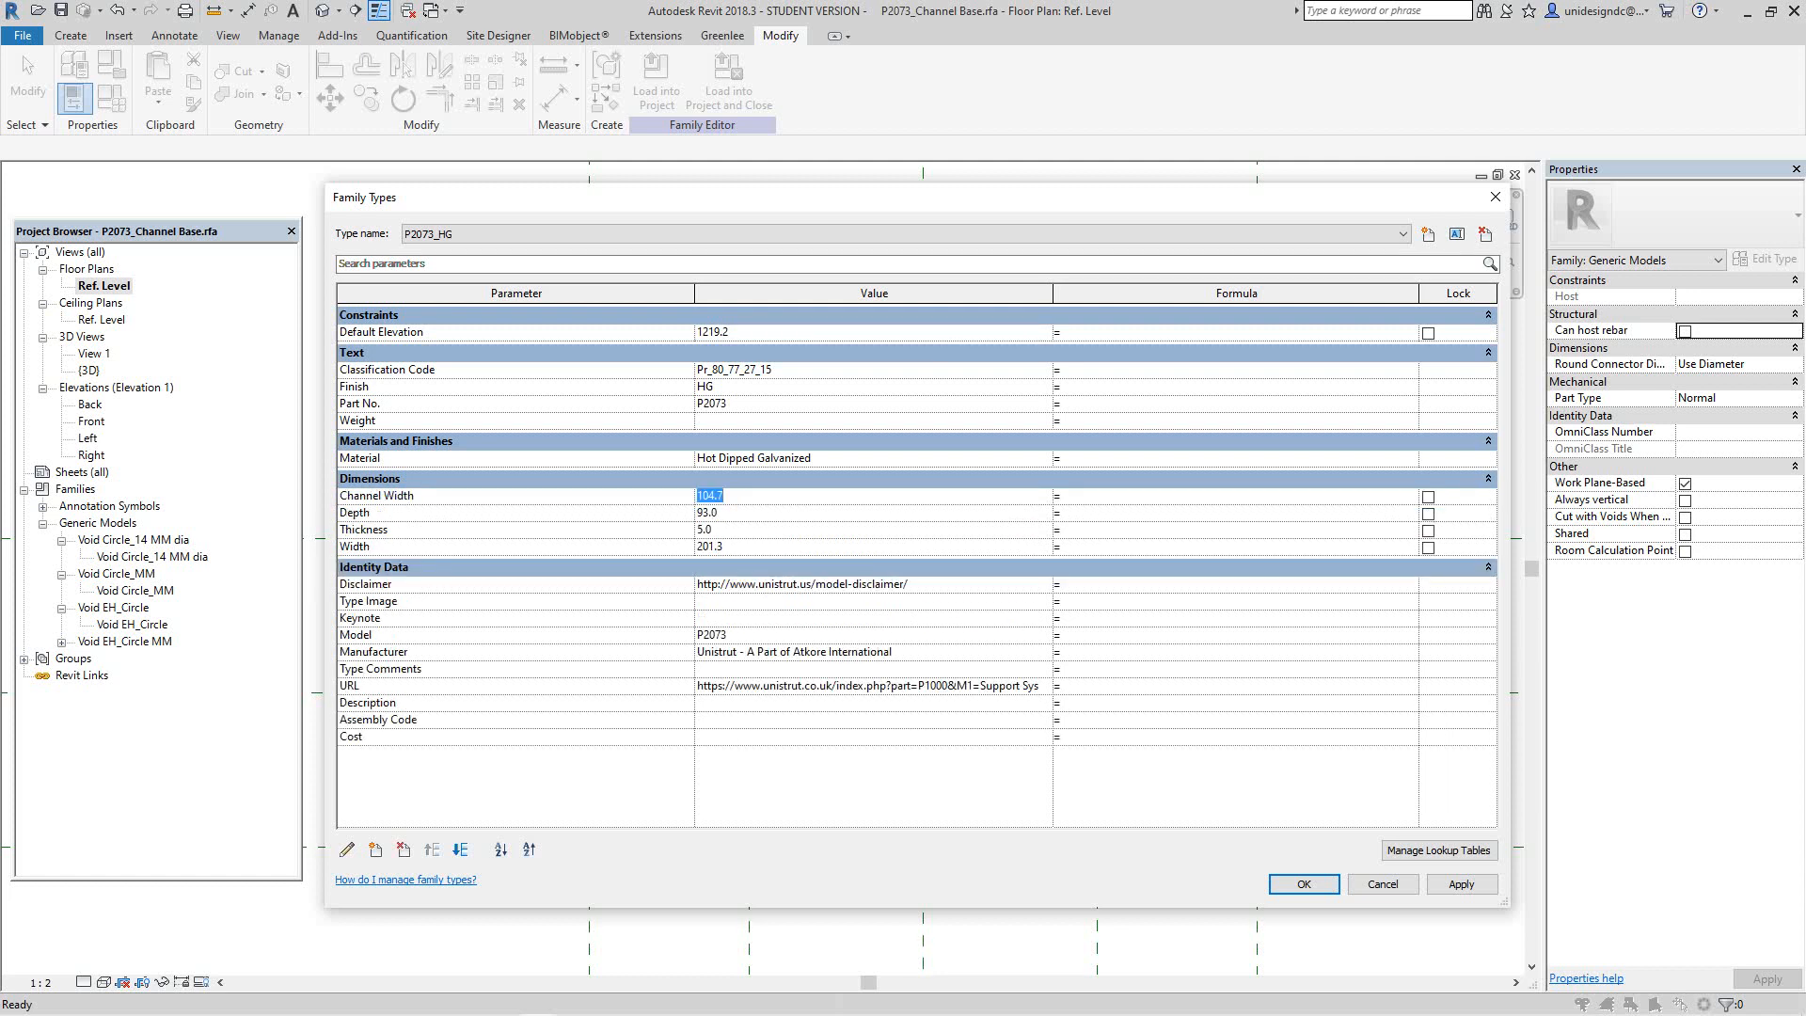
text(96)
key(Return)
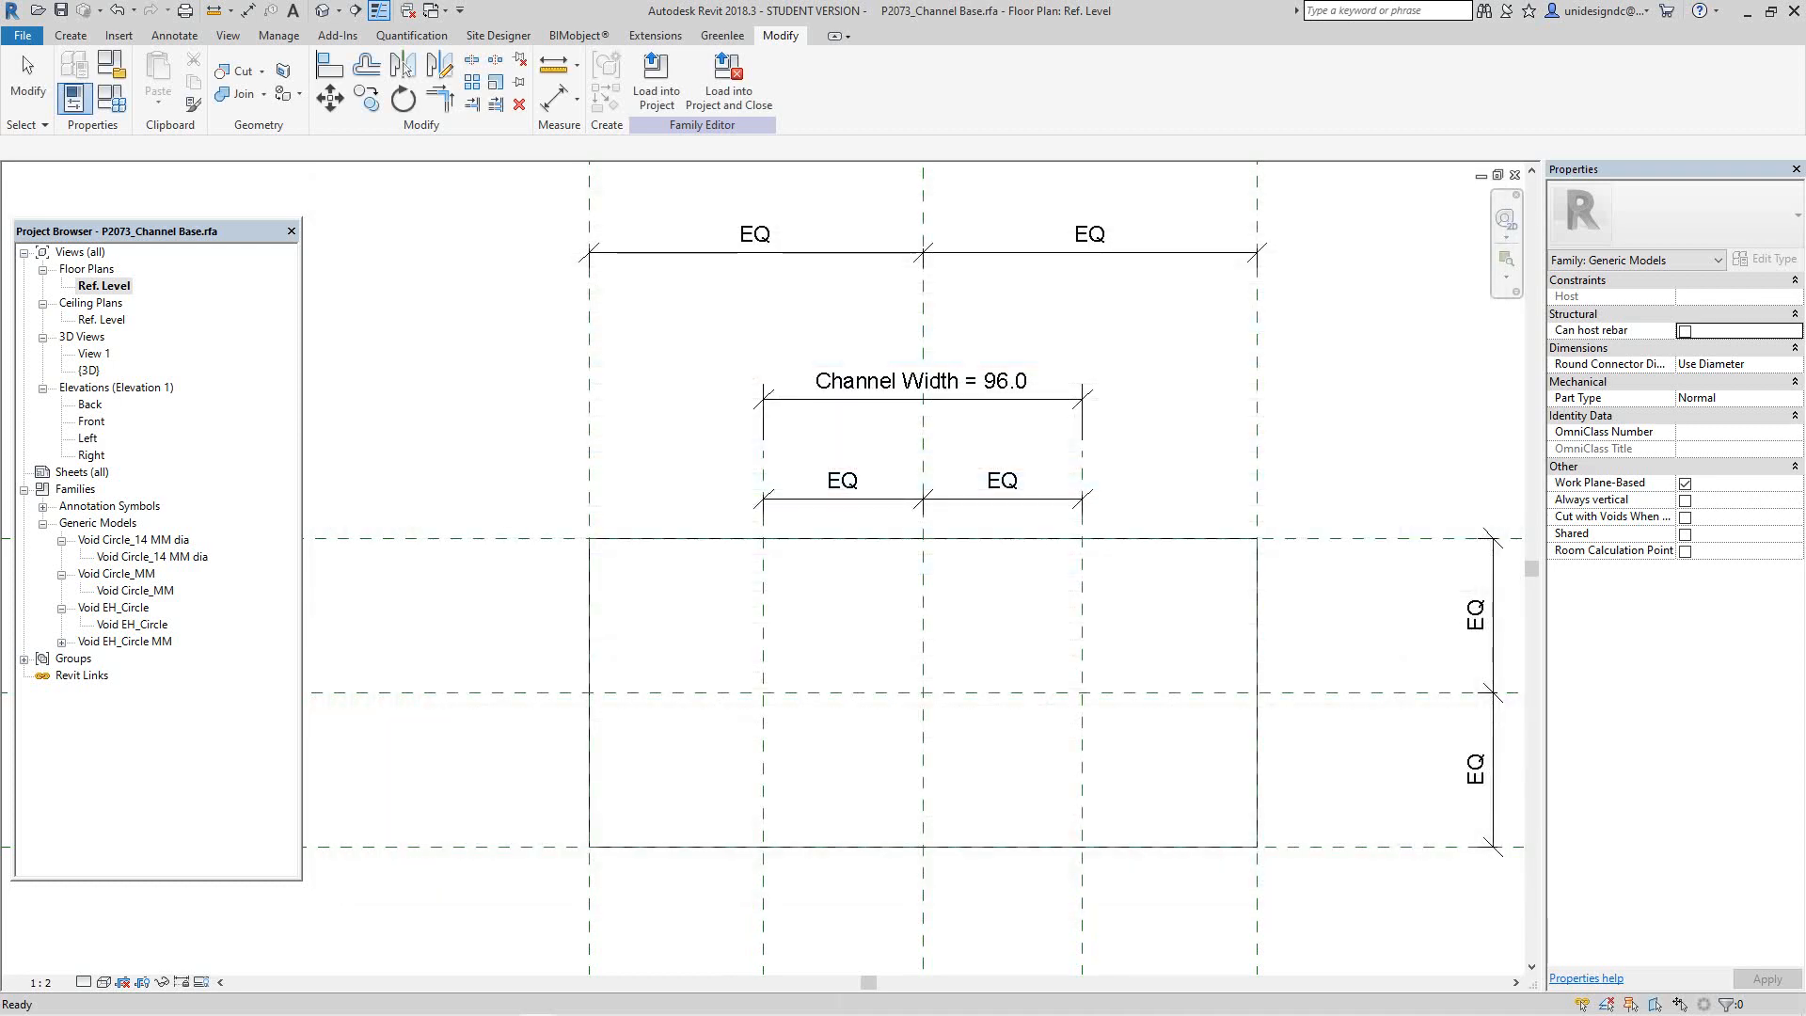
scroll(1048, 628, down, 1)
middle_drag(1048, 628, 1032, 582)
scroll(1032, 581, up, 1)
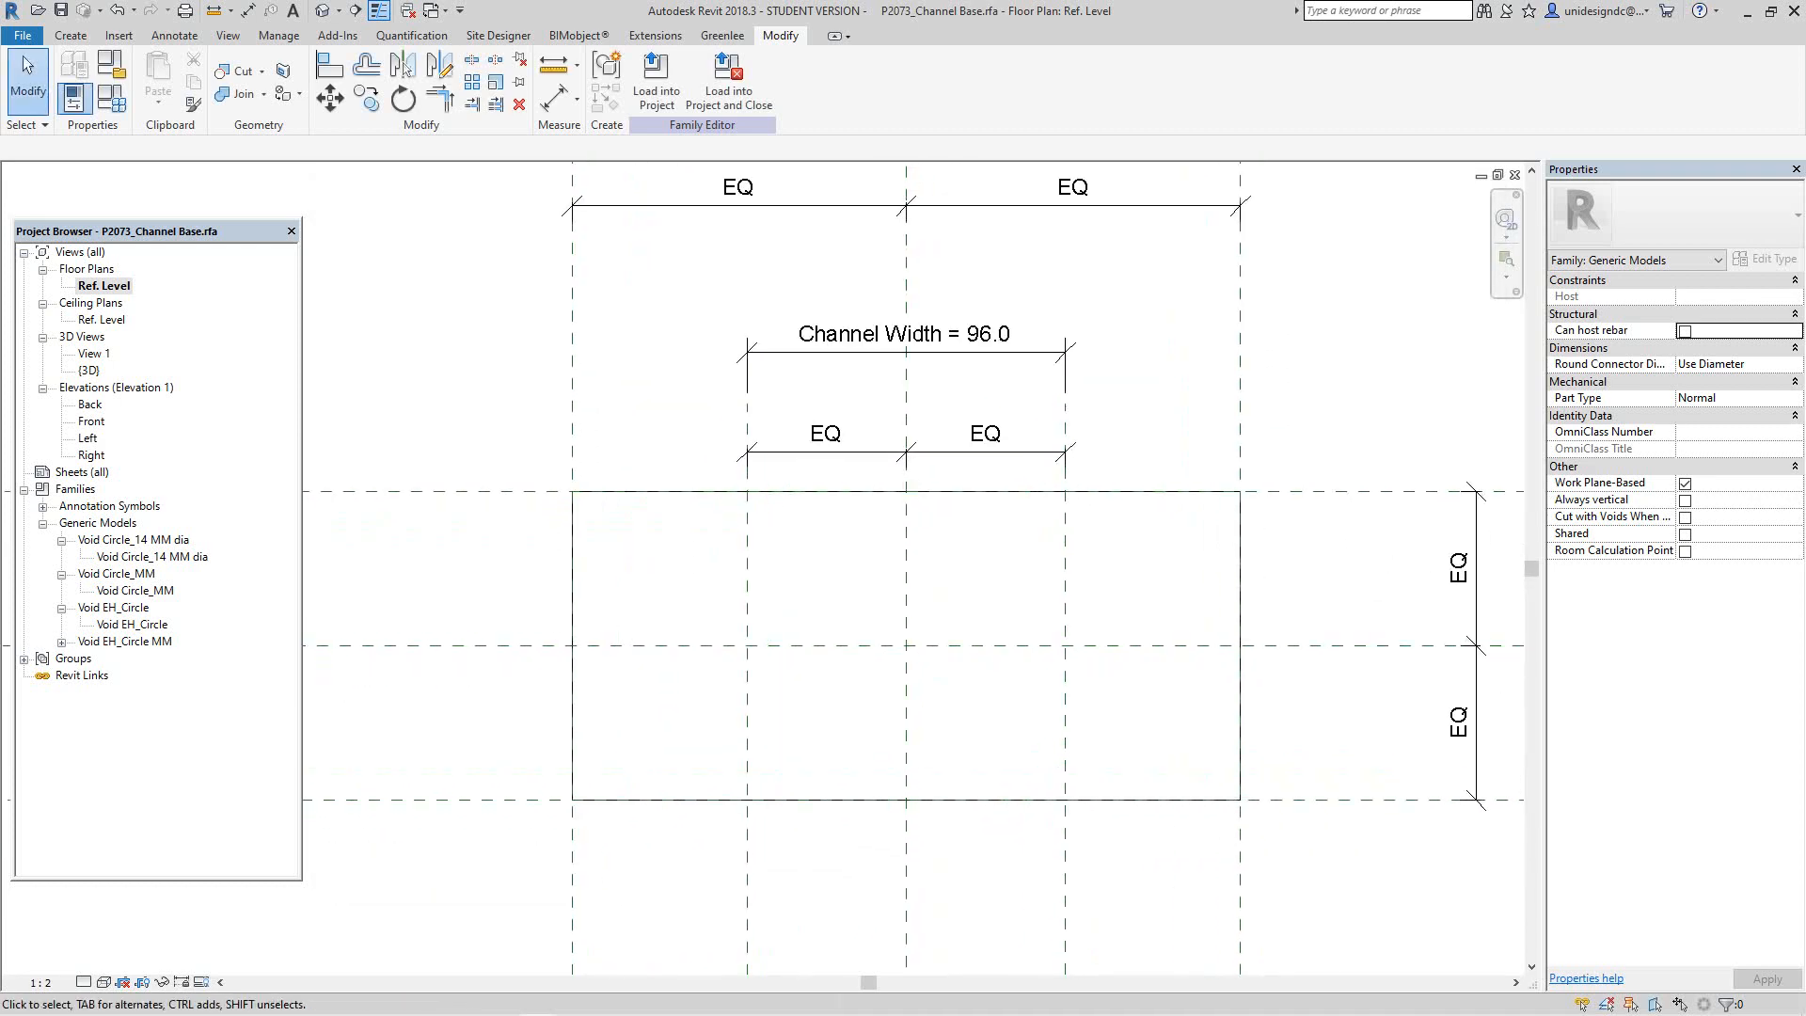
scroll(811, 548, down, 1)
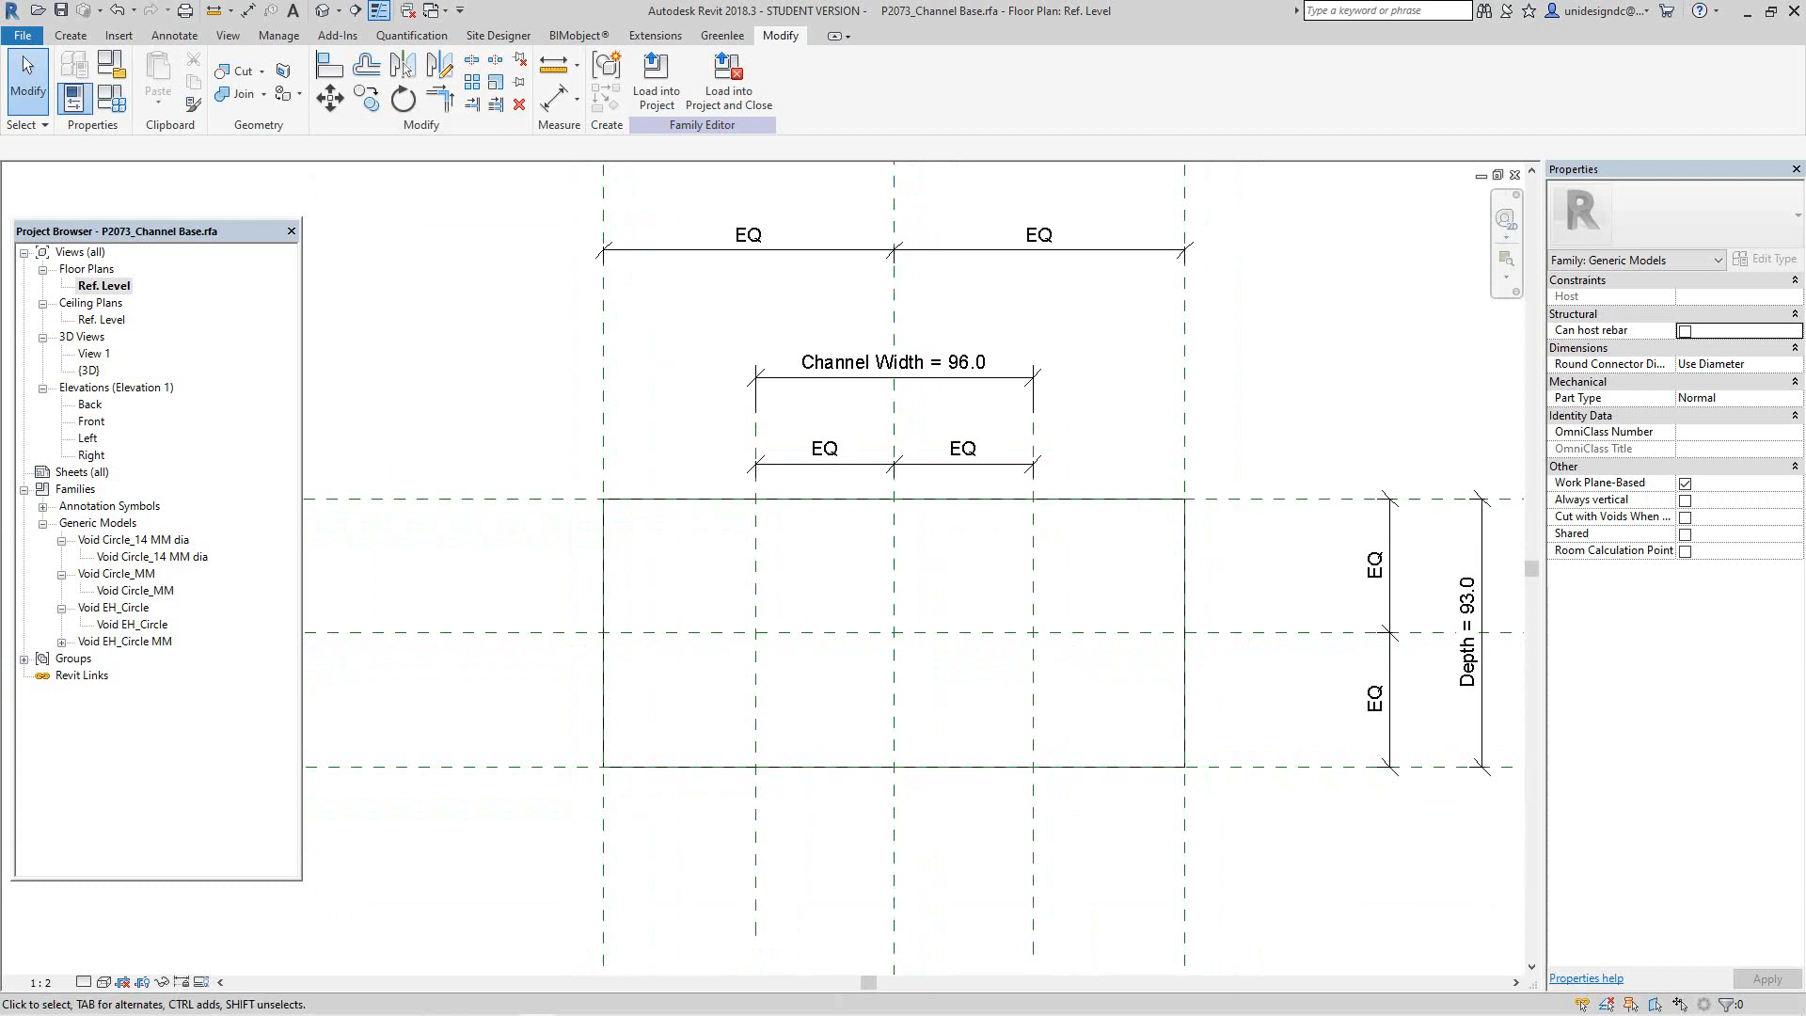
middle_drag(796, 635, 812, 550)
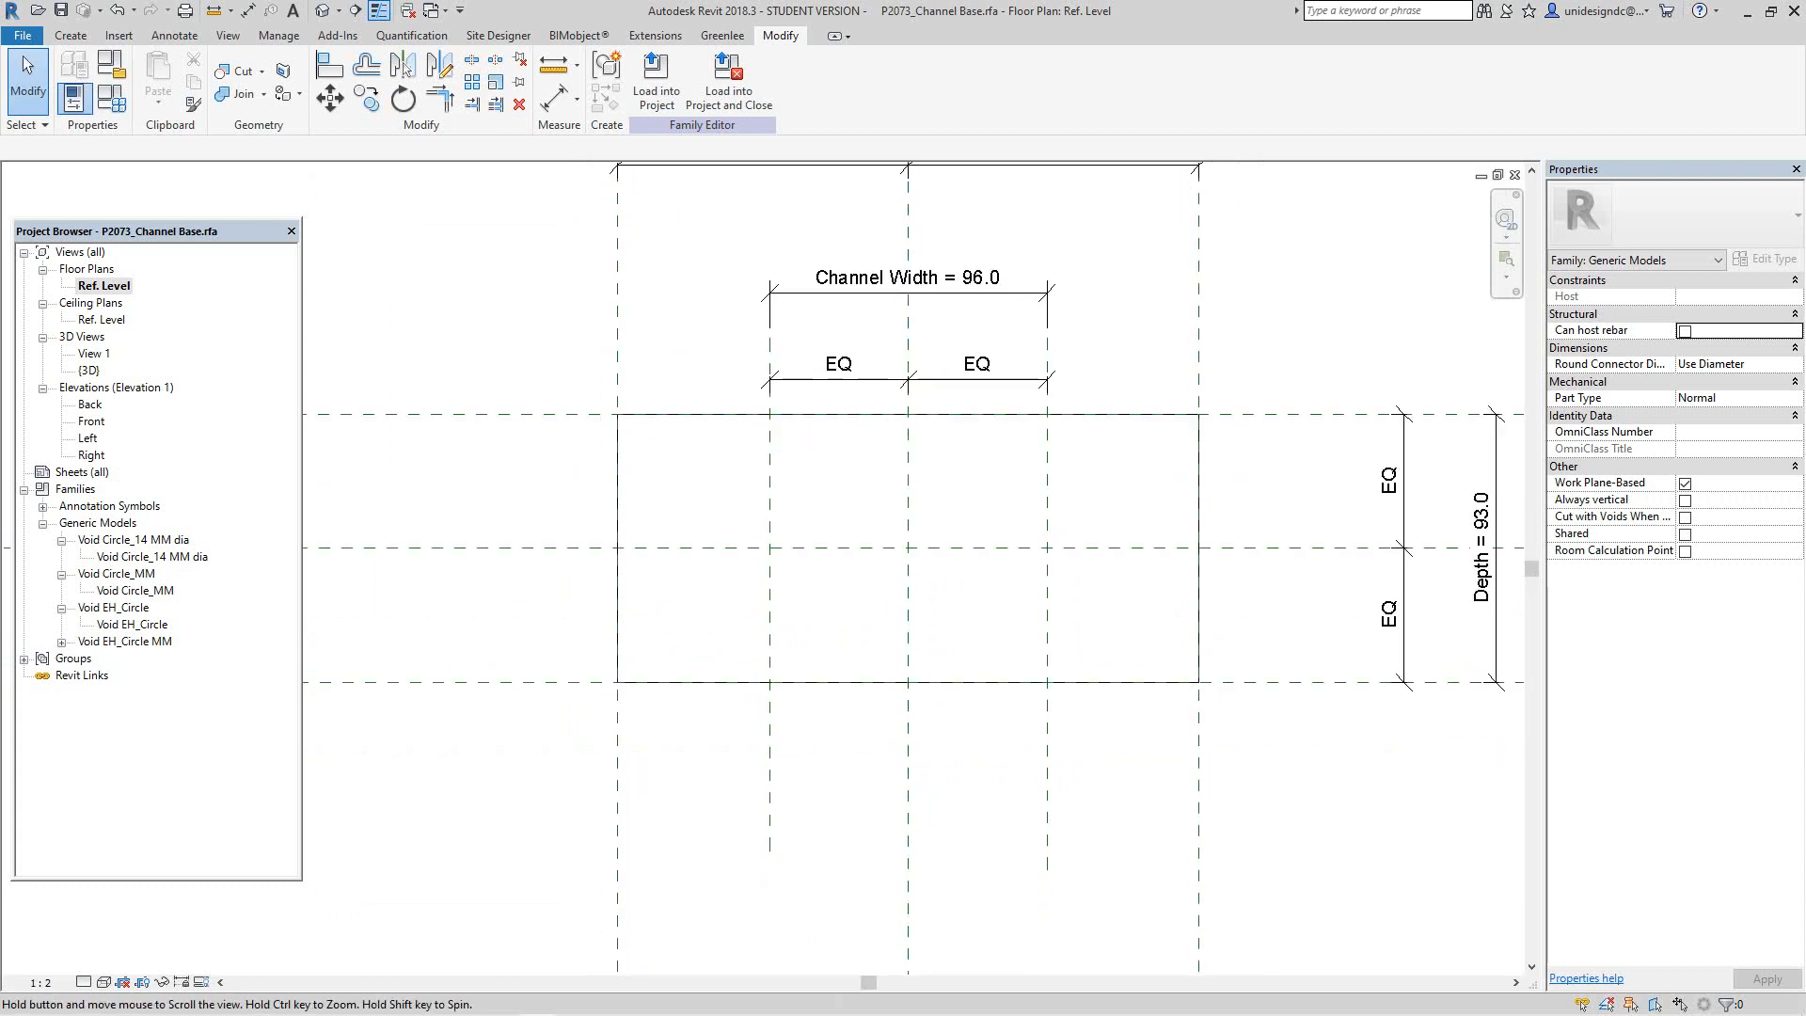
scroll(812, 549, up, 1)
scroll(797, 600, down, 1)
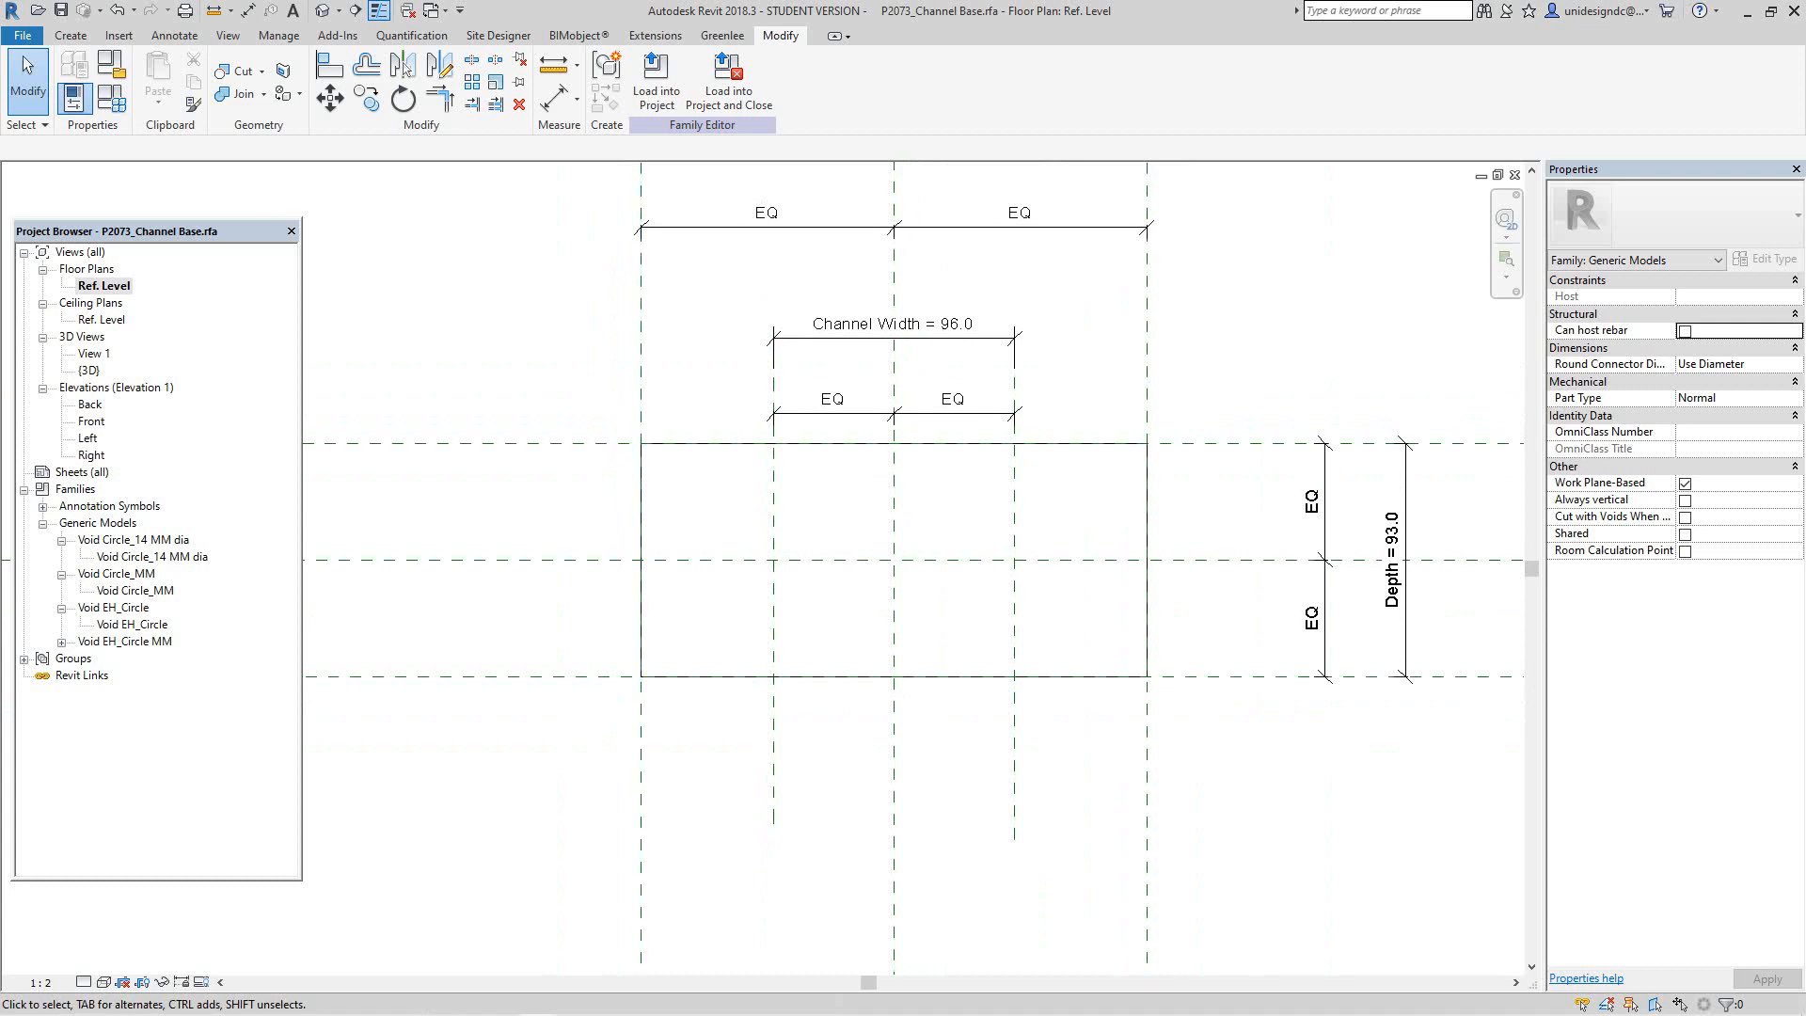
middle_drag(797, 600, 791, 654)
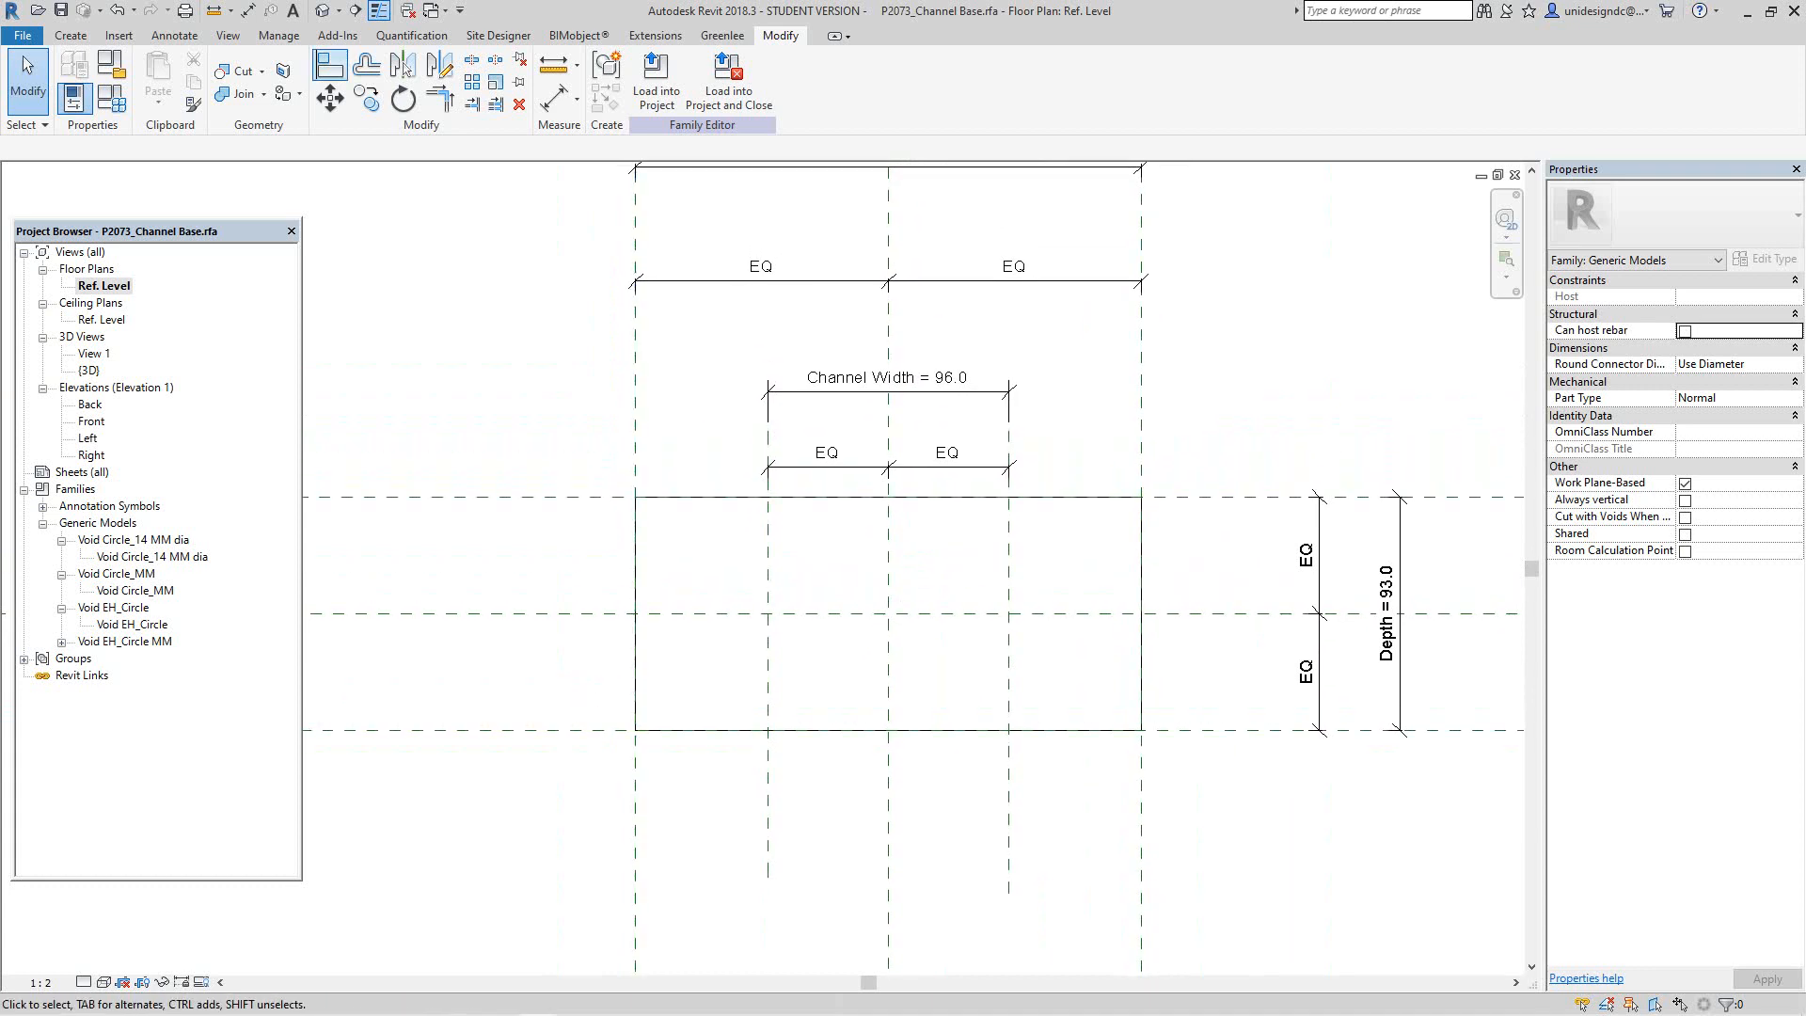
Step: Draw two horizontal reference planes inside the plate, one above the center plane and one about 31.5 mm below it
click(70, 36)
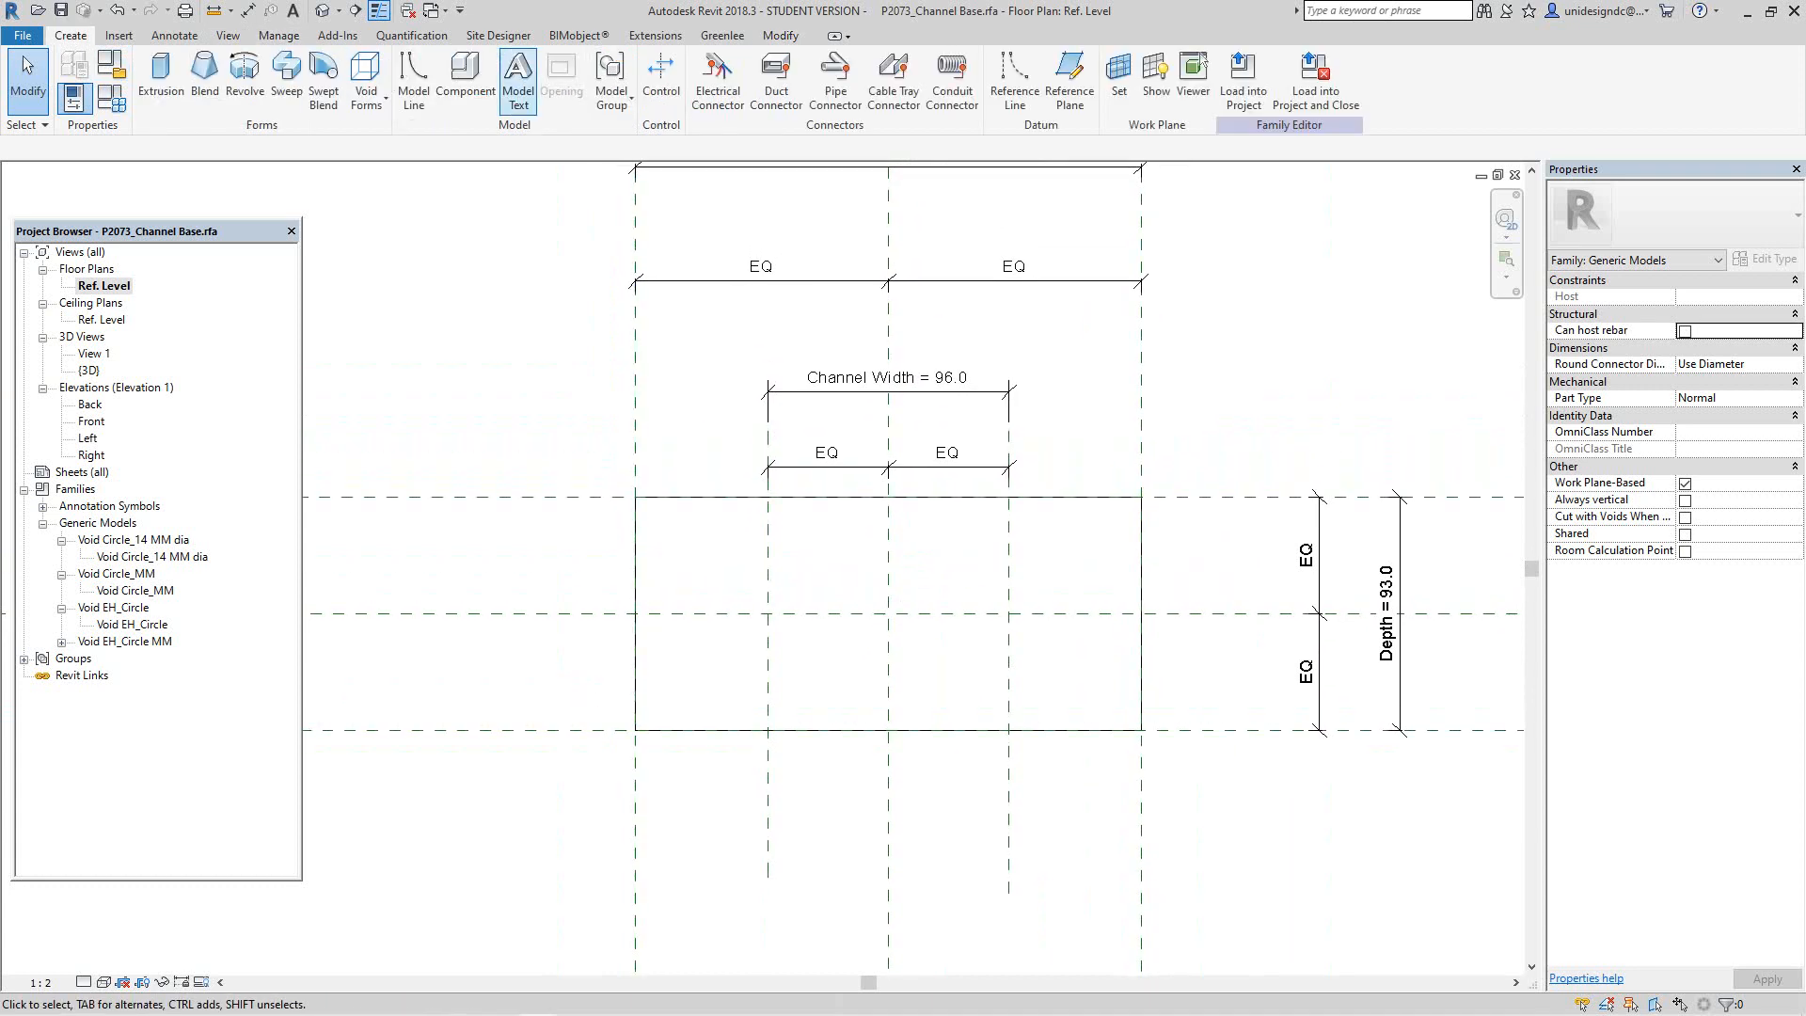
click(1069, 80)
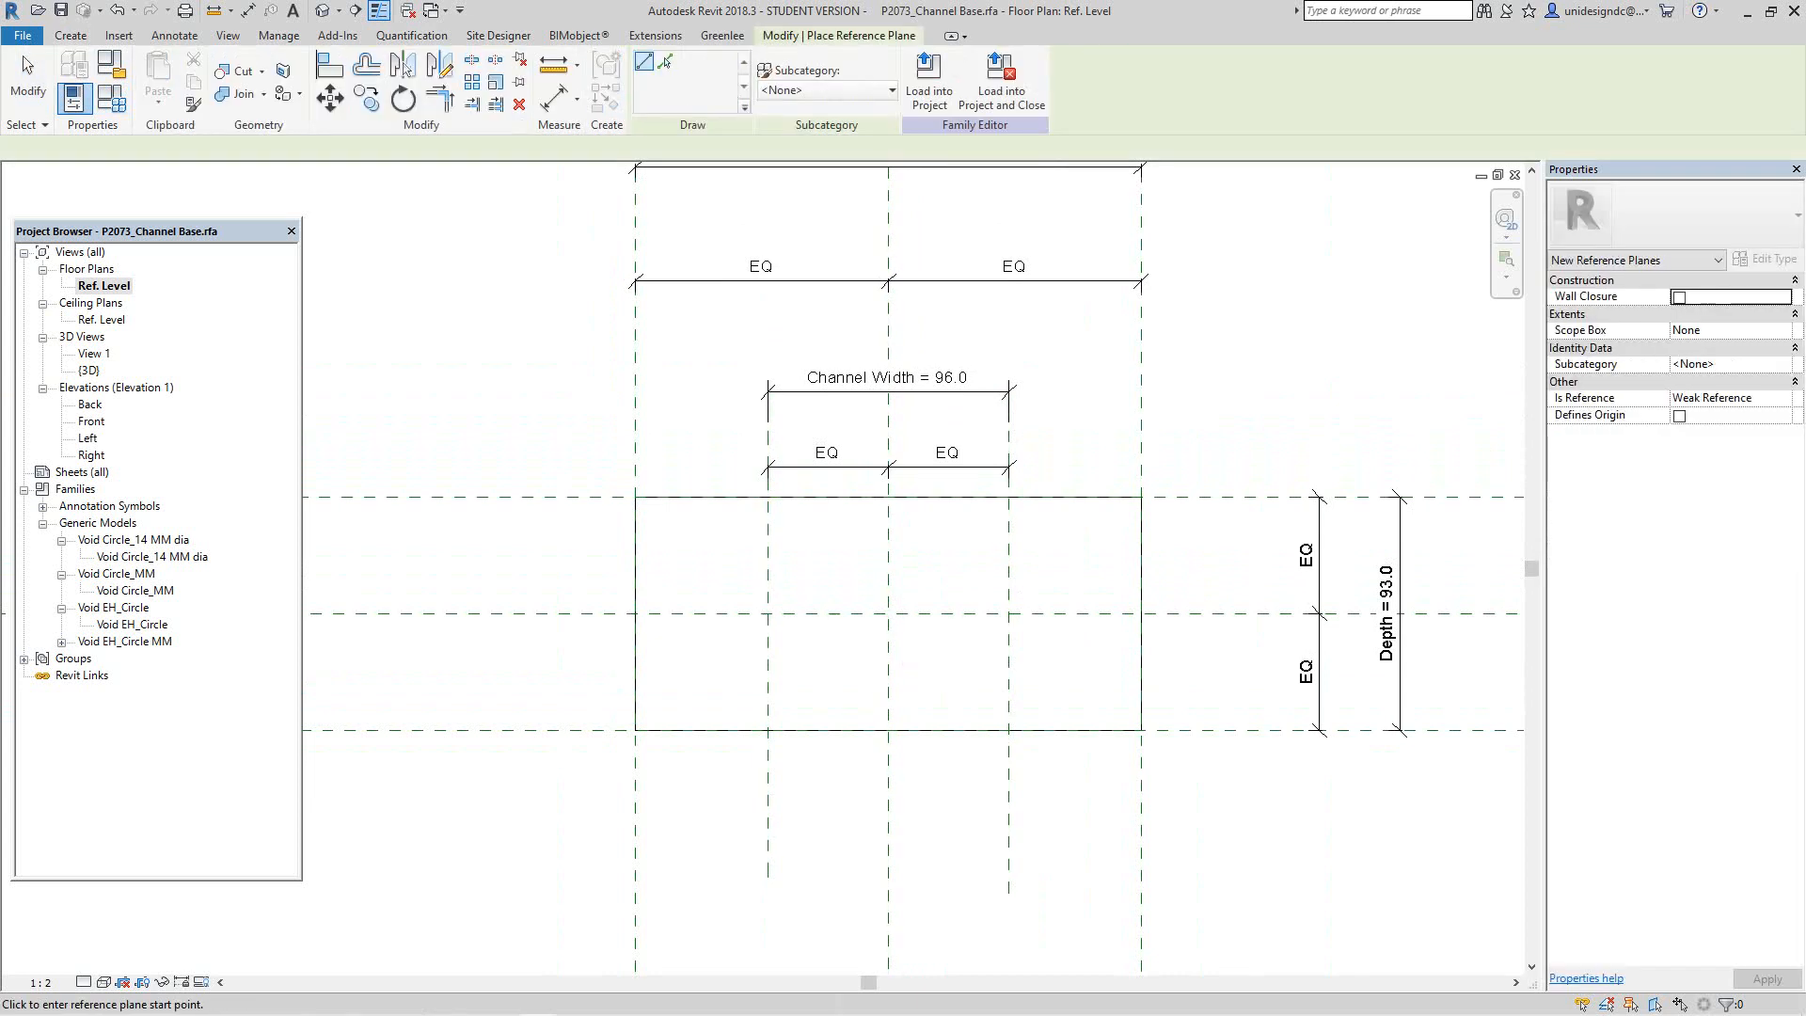
click(681, 560)
click(1127, 560)
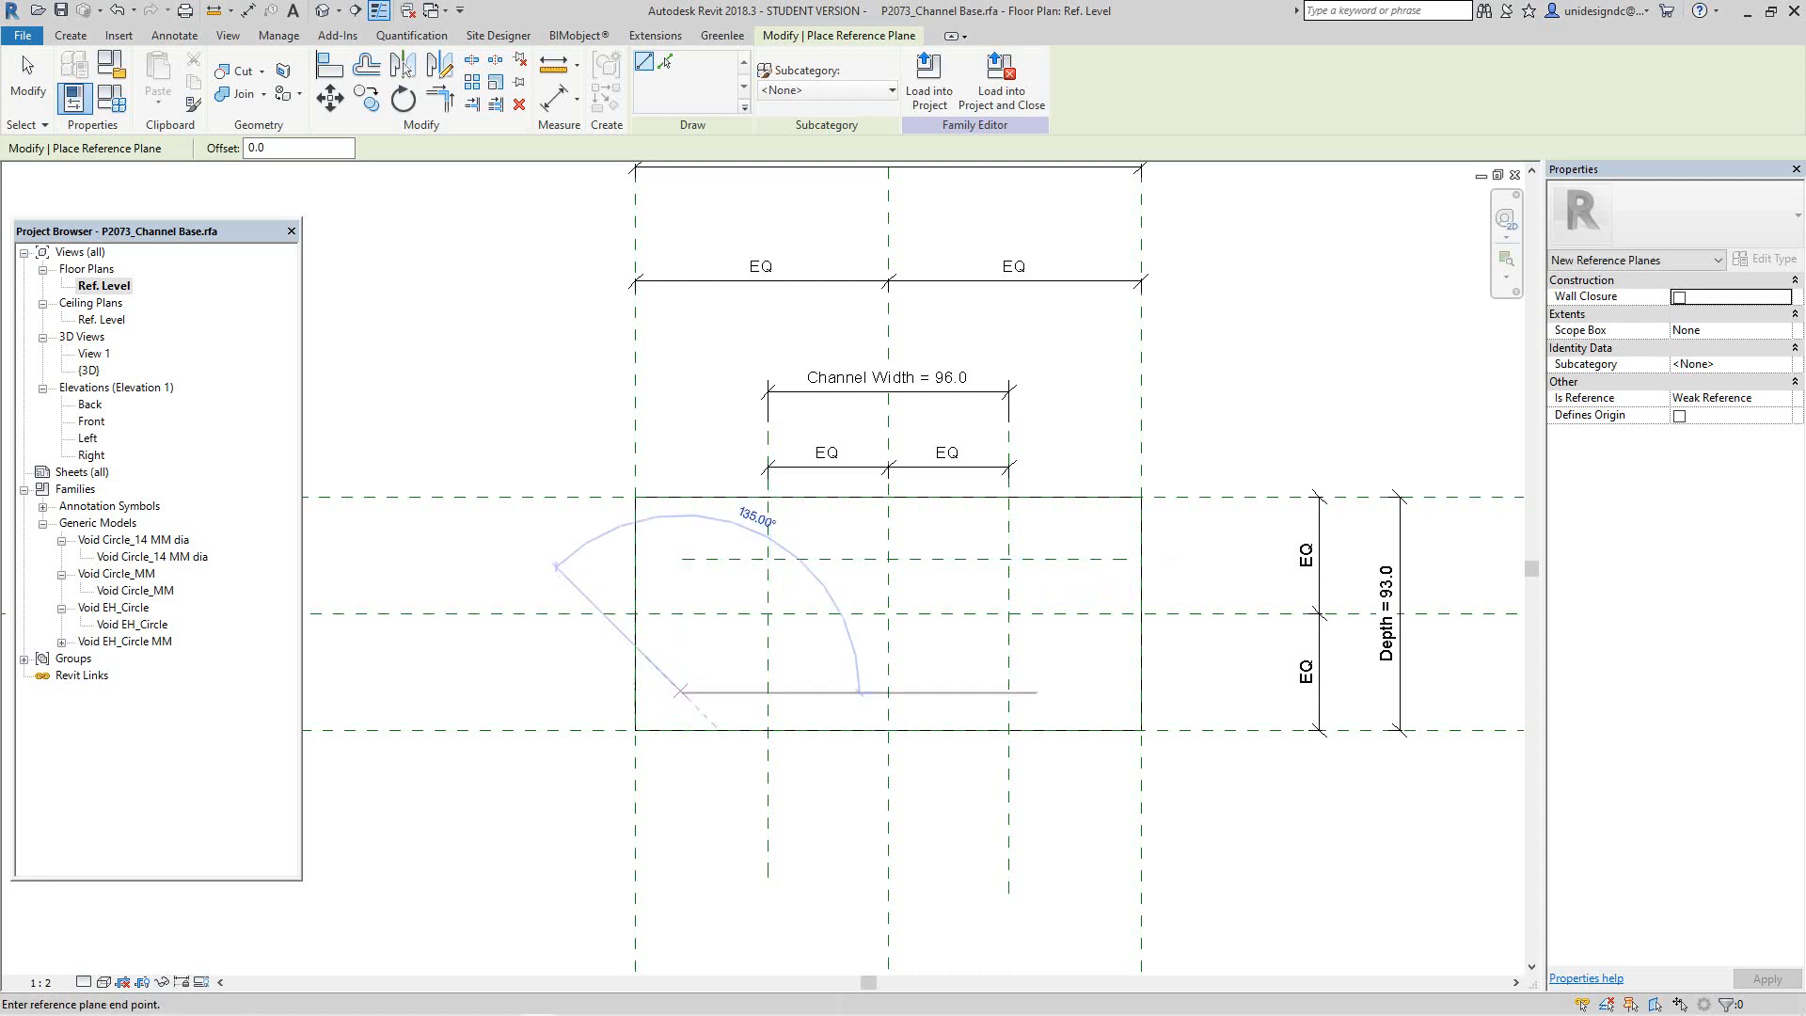
click(681, 693)
click(1113, 692)
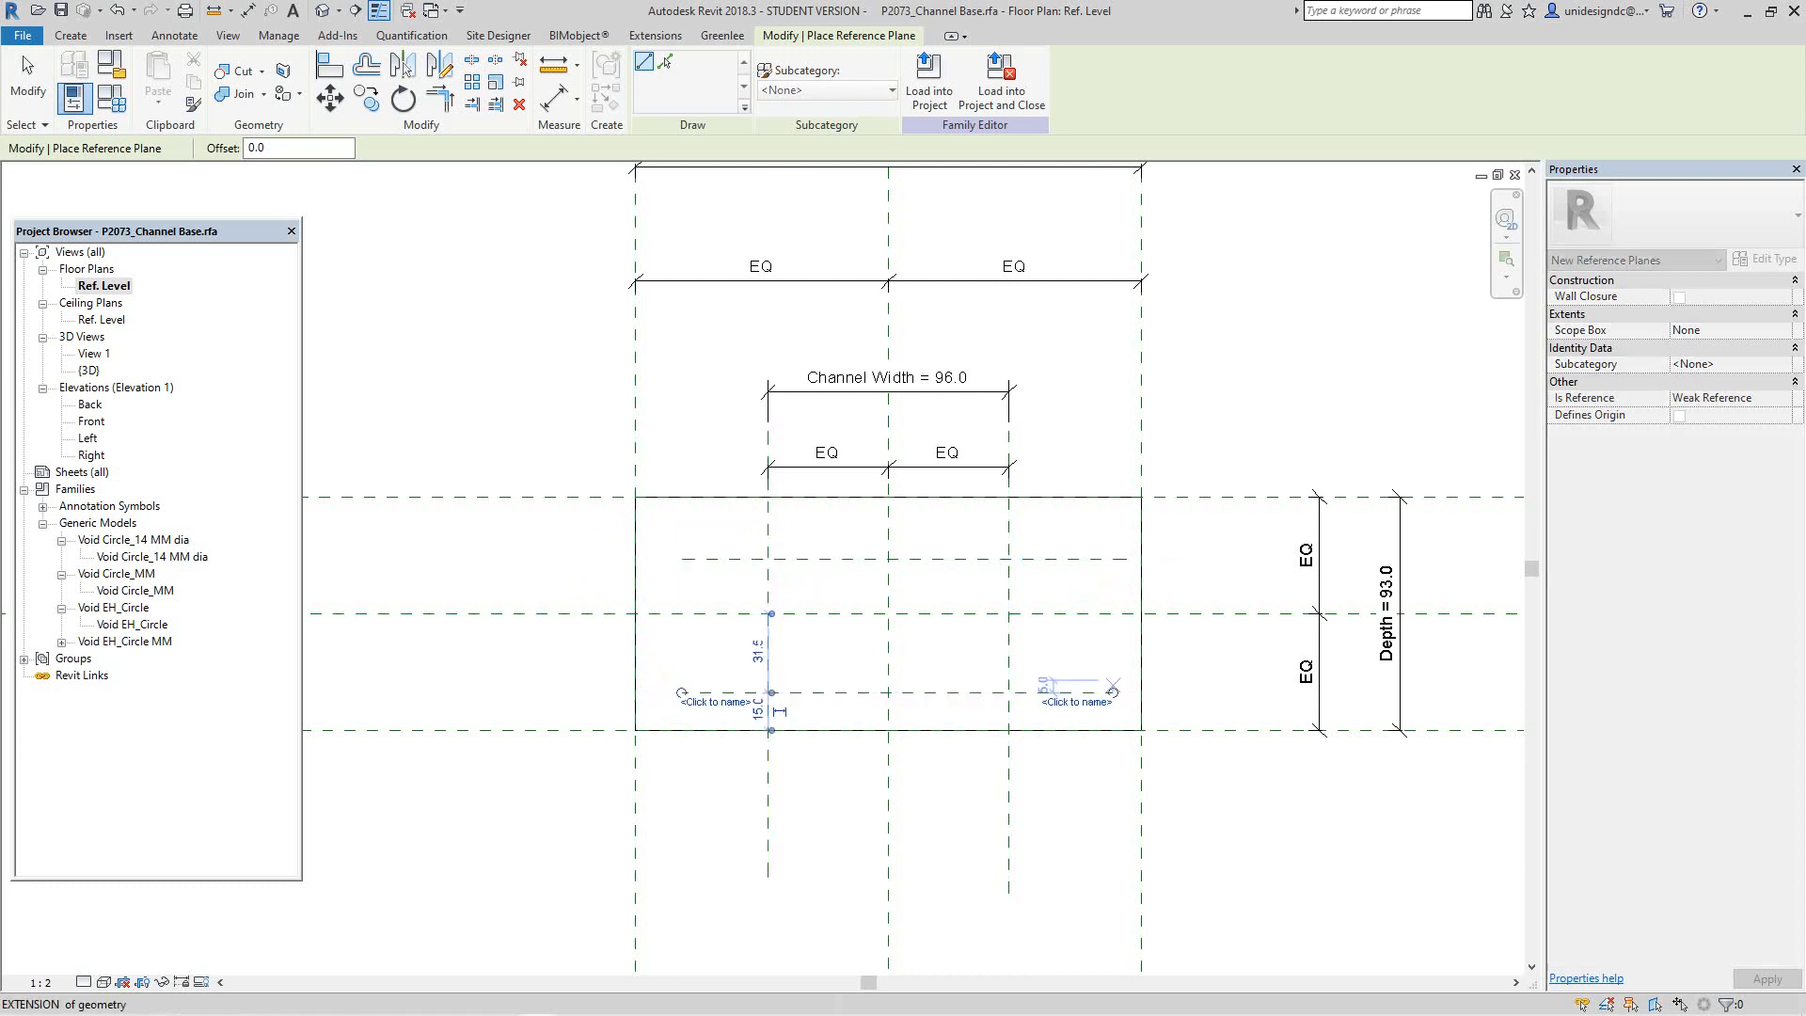
right_click(1113, 693)
click(1143, 694)
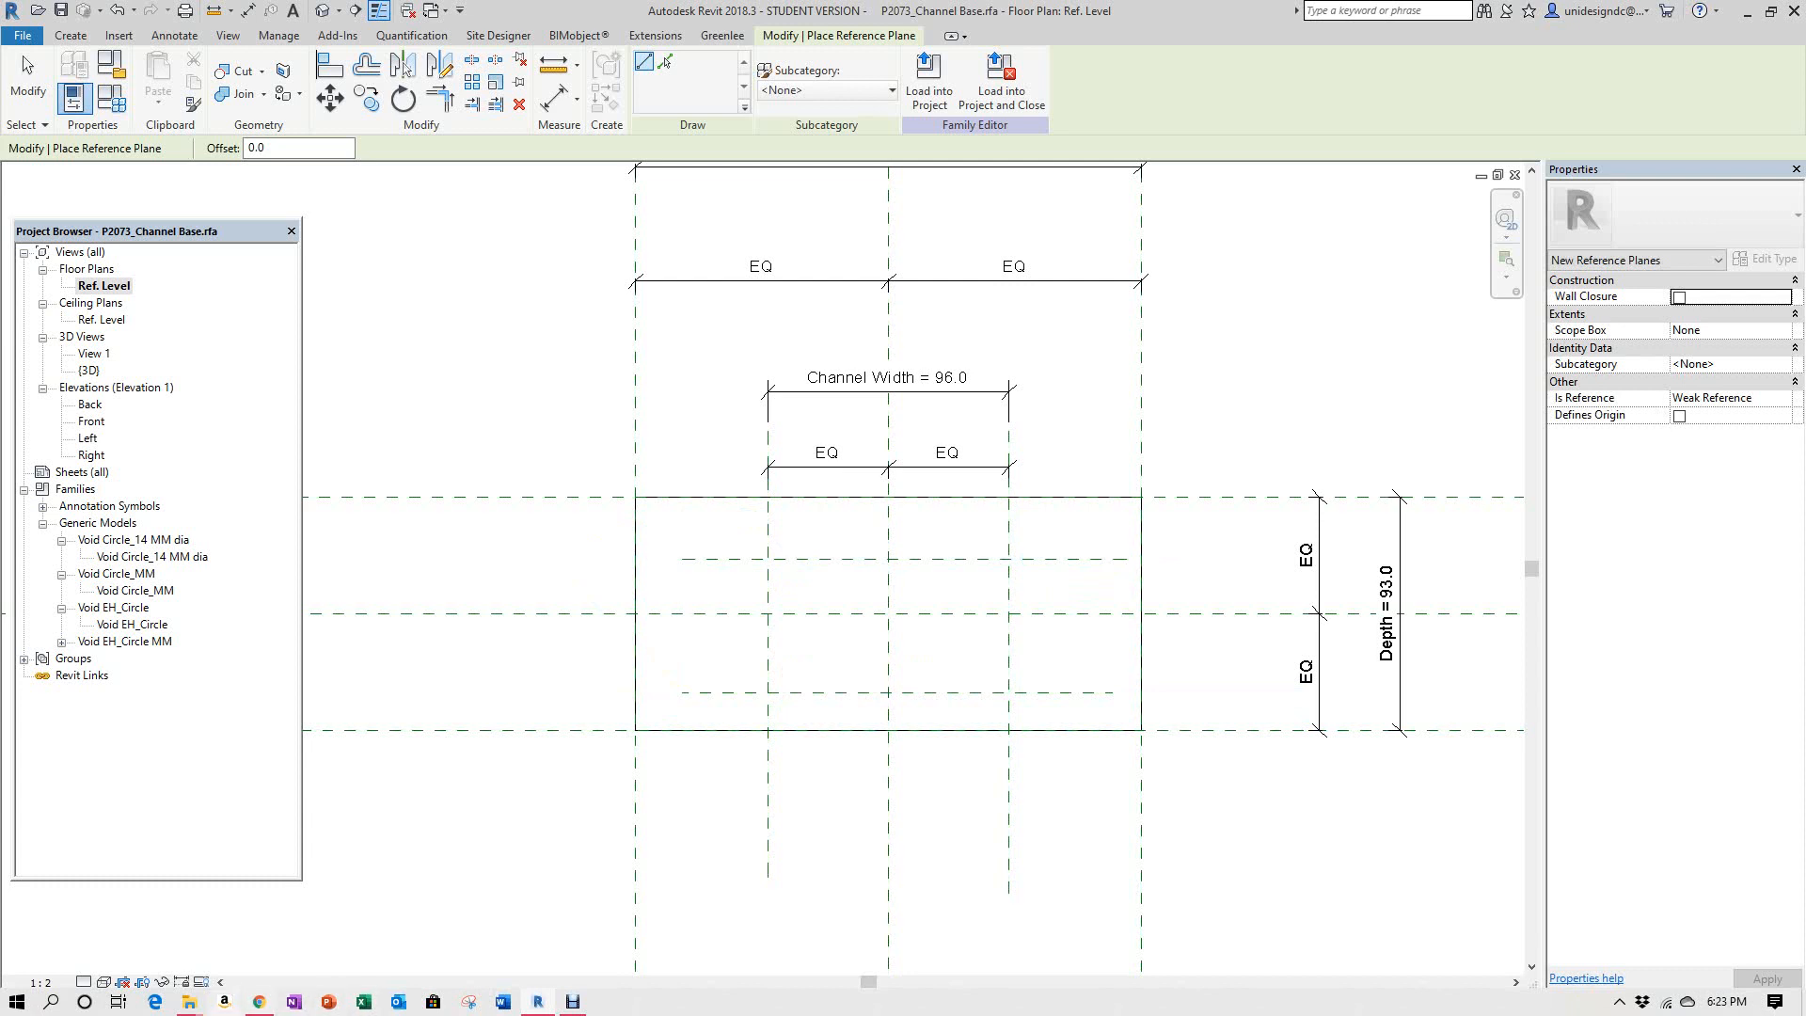
Step: Check the P2073 drawing and standard dimensions in Chrome for the spacing of the horizontal inner planes, and return to Revit
mouse_move(258, 1001)
click(259, 903)
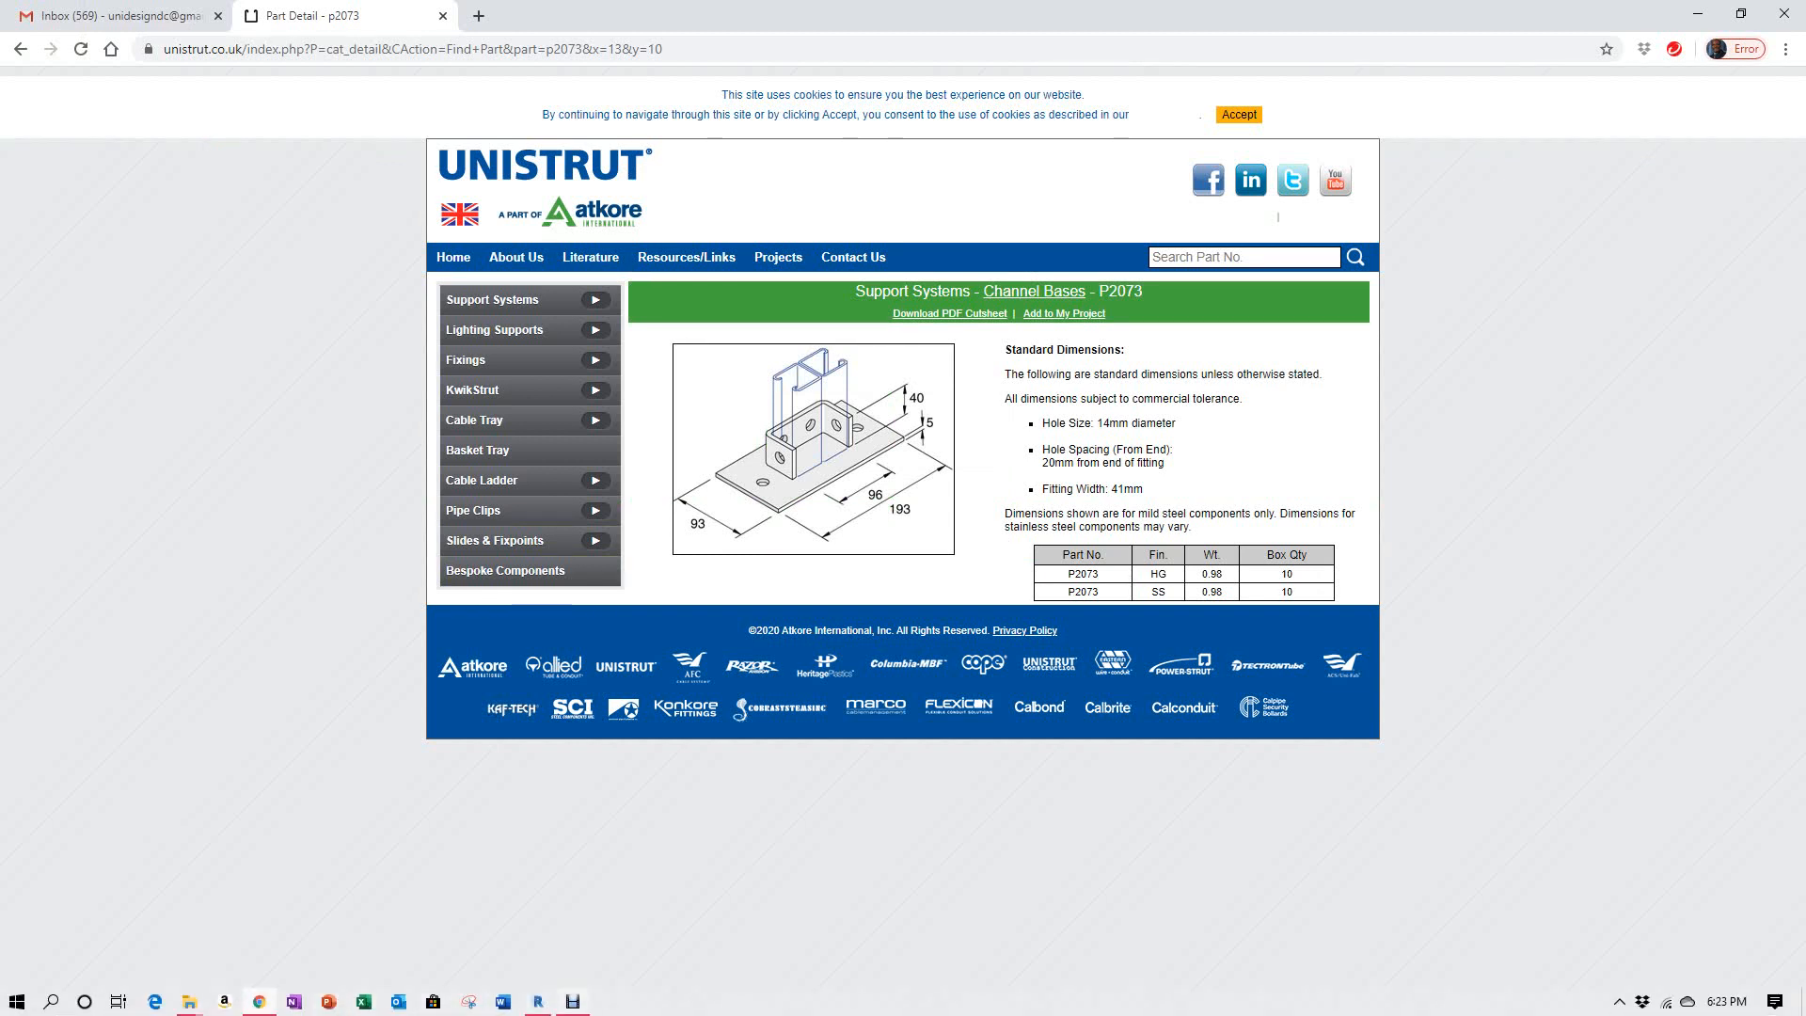
mouse_move(538, 1001)
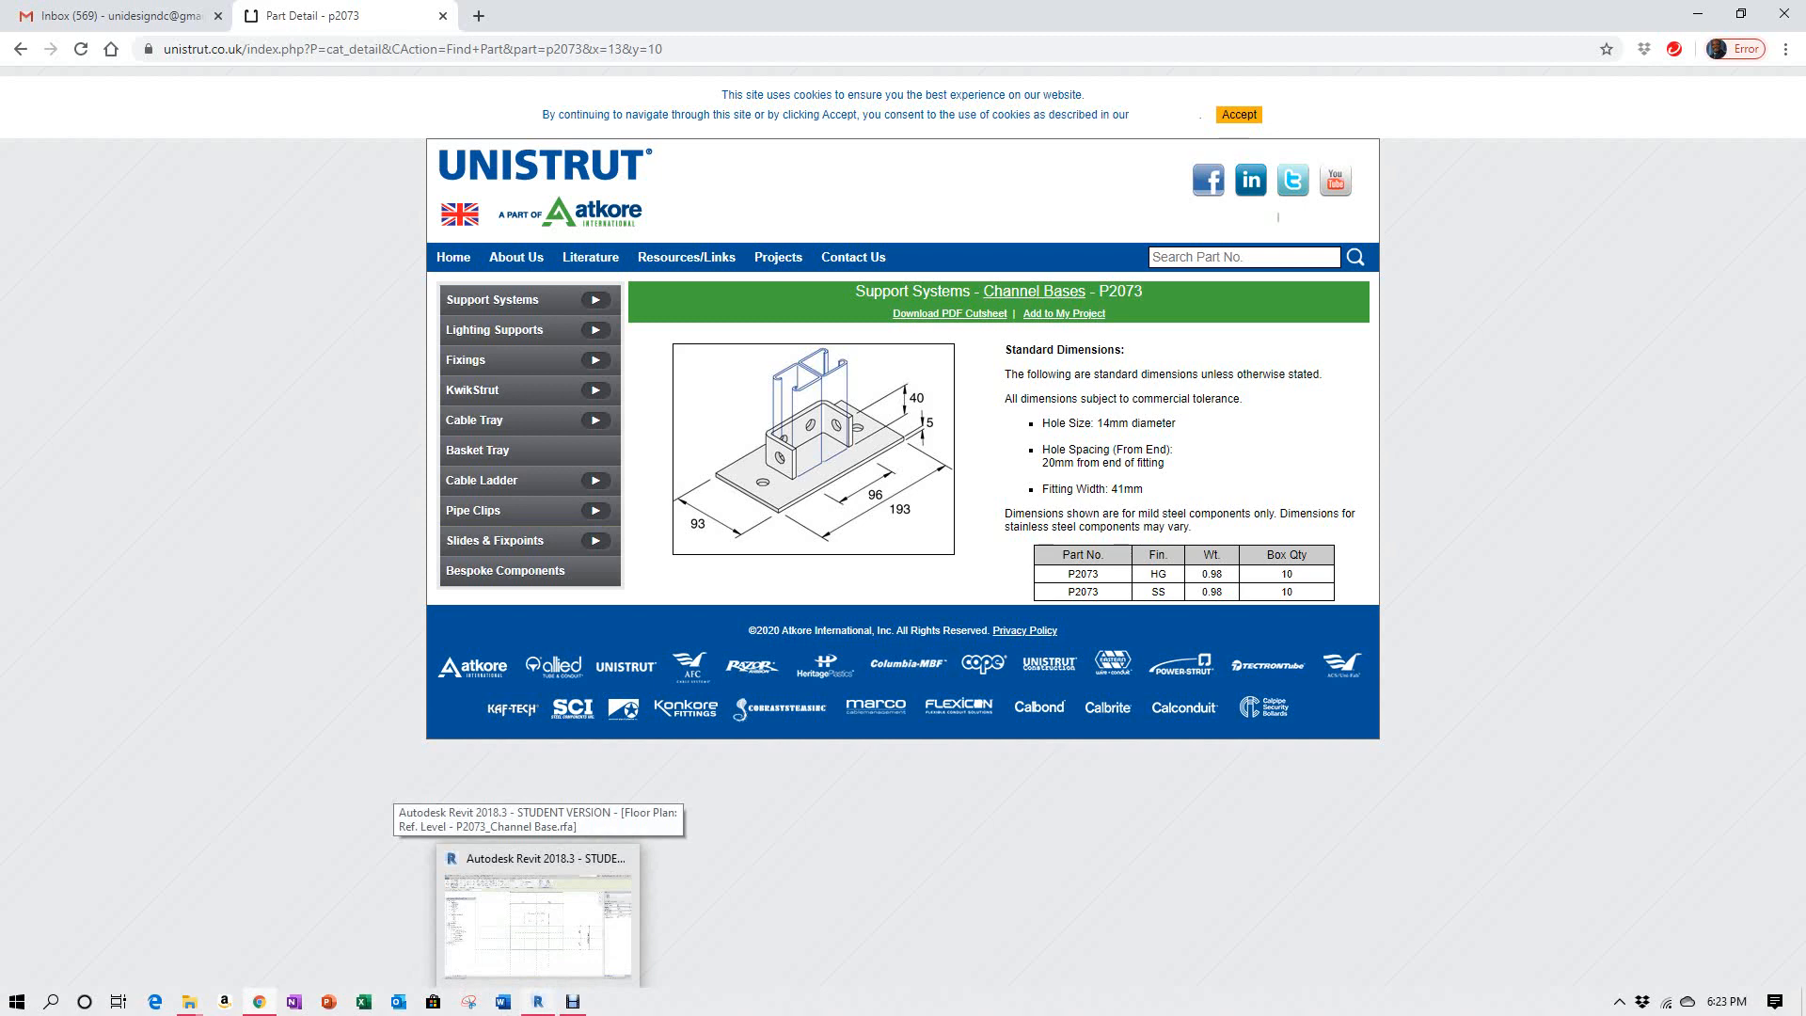
click(538, 1001)
scroll(836, 607, up, 2)
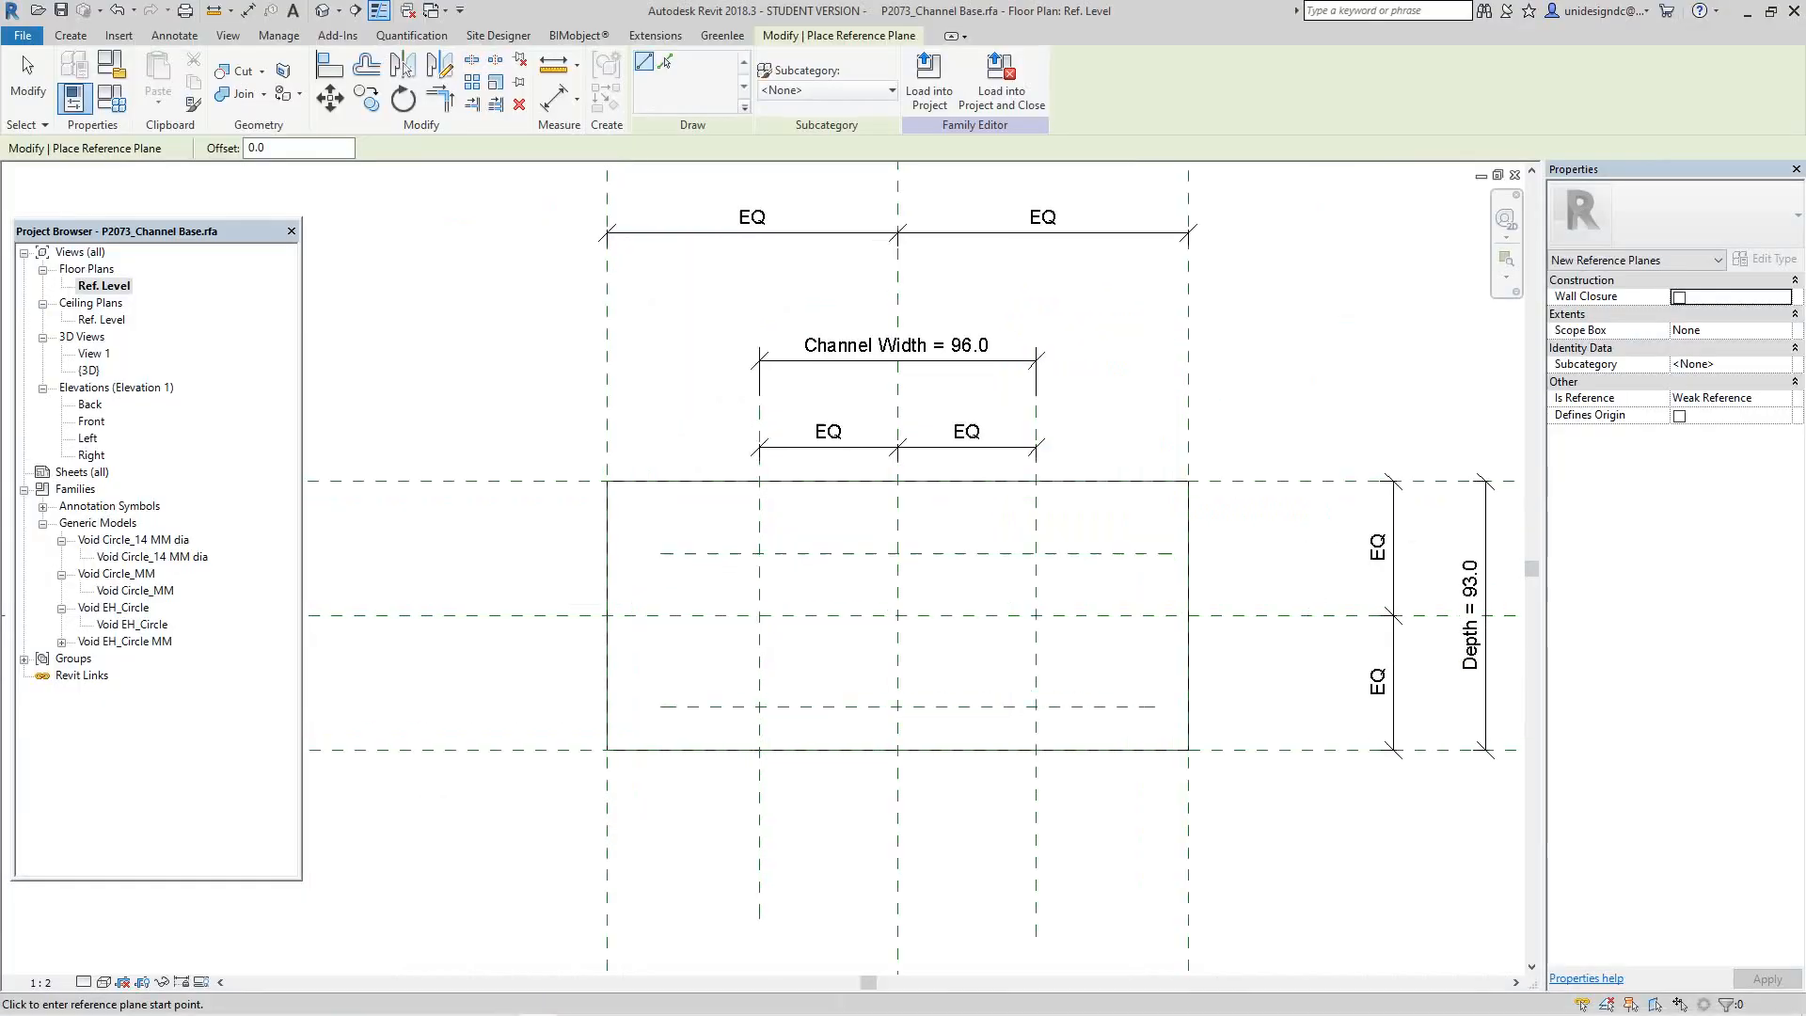
middle_drag(835, 607, 815, 559)
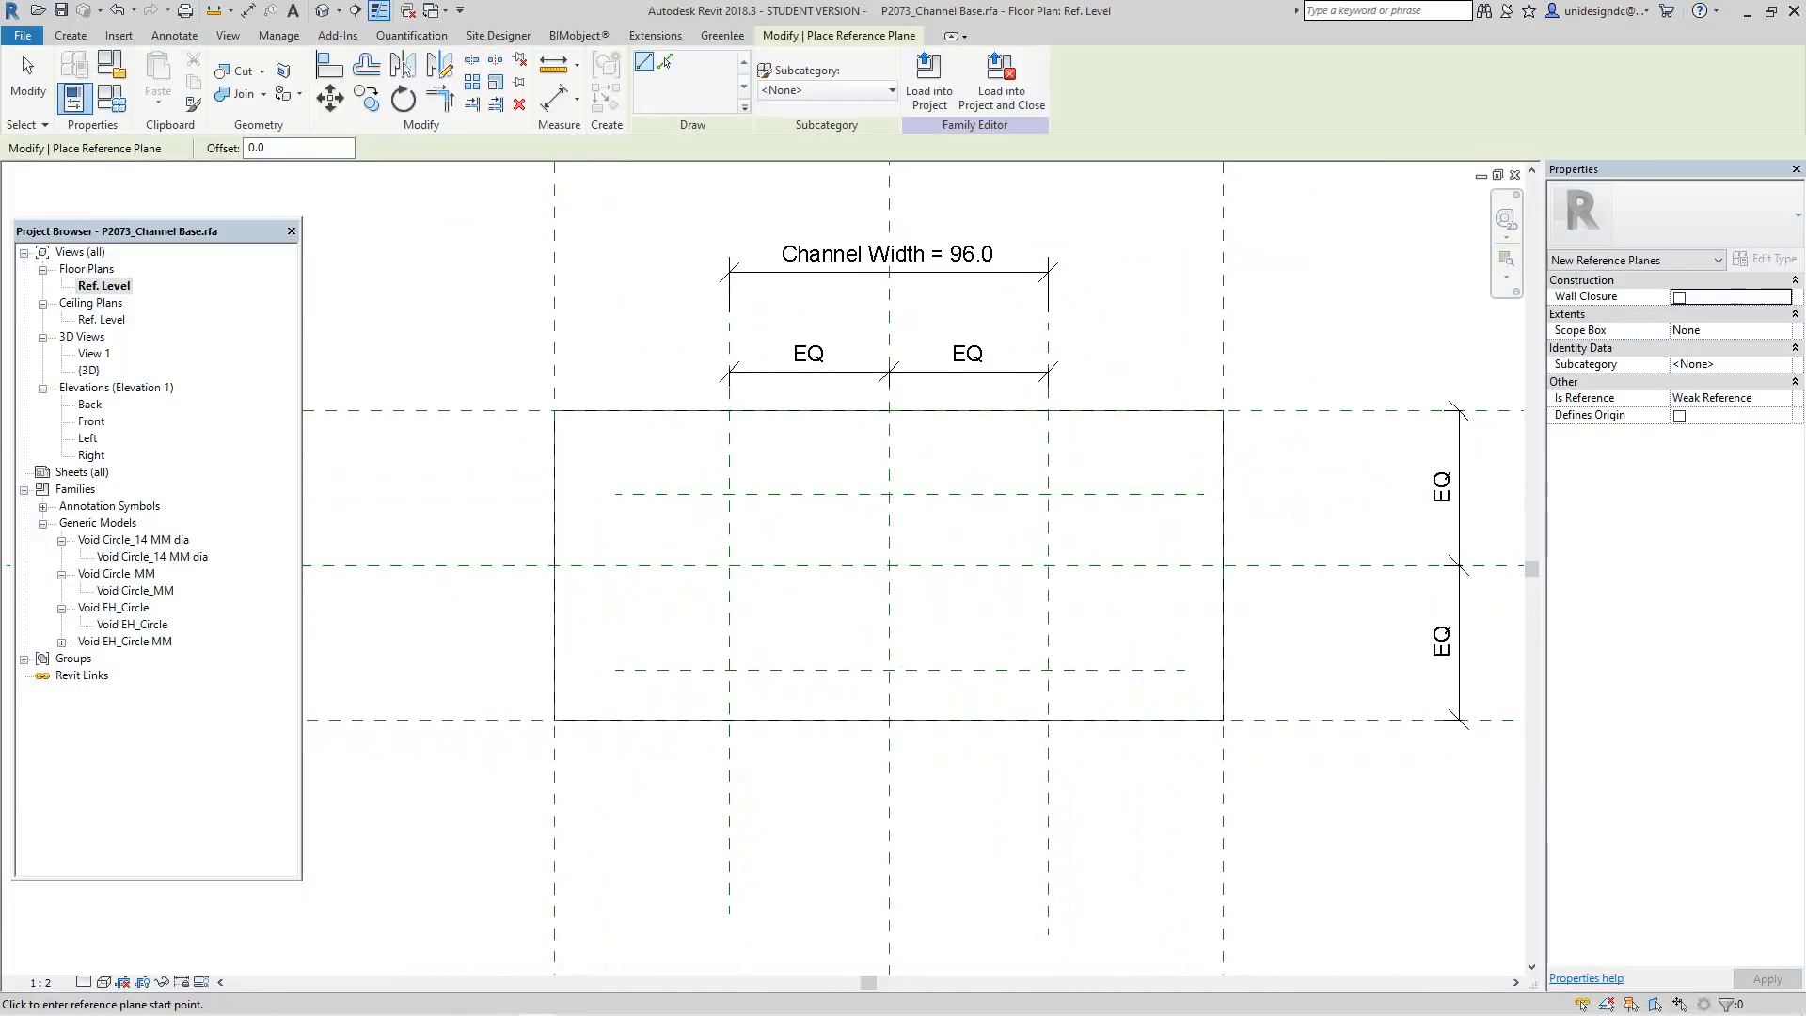
Step: Place a continuous aligned dimension across the lower inner plane, the horizontal center plane and the upper inner plane
key(d)
key(i)
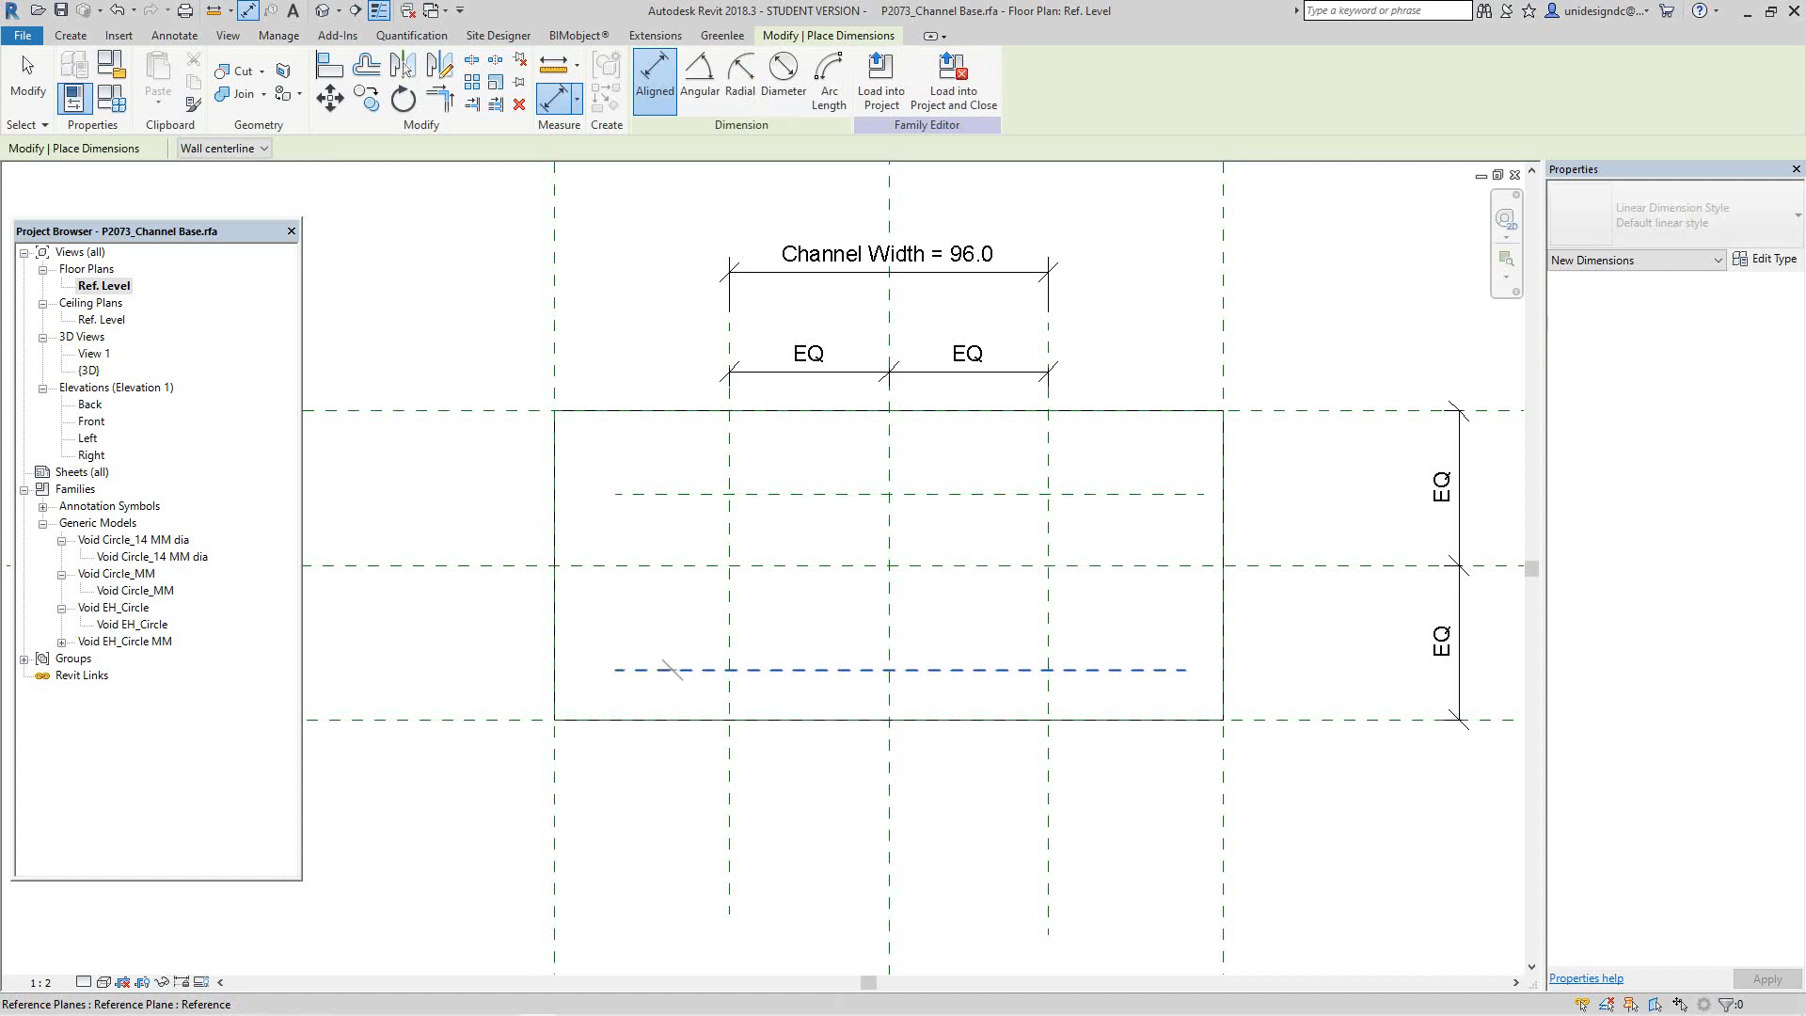
click(673, 670)
click(673, 565)
click(673, 494)
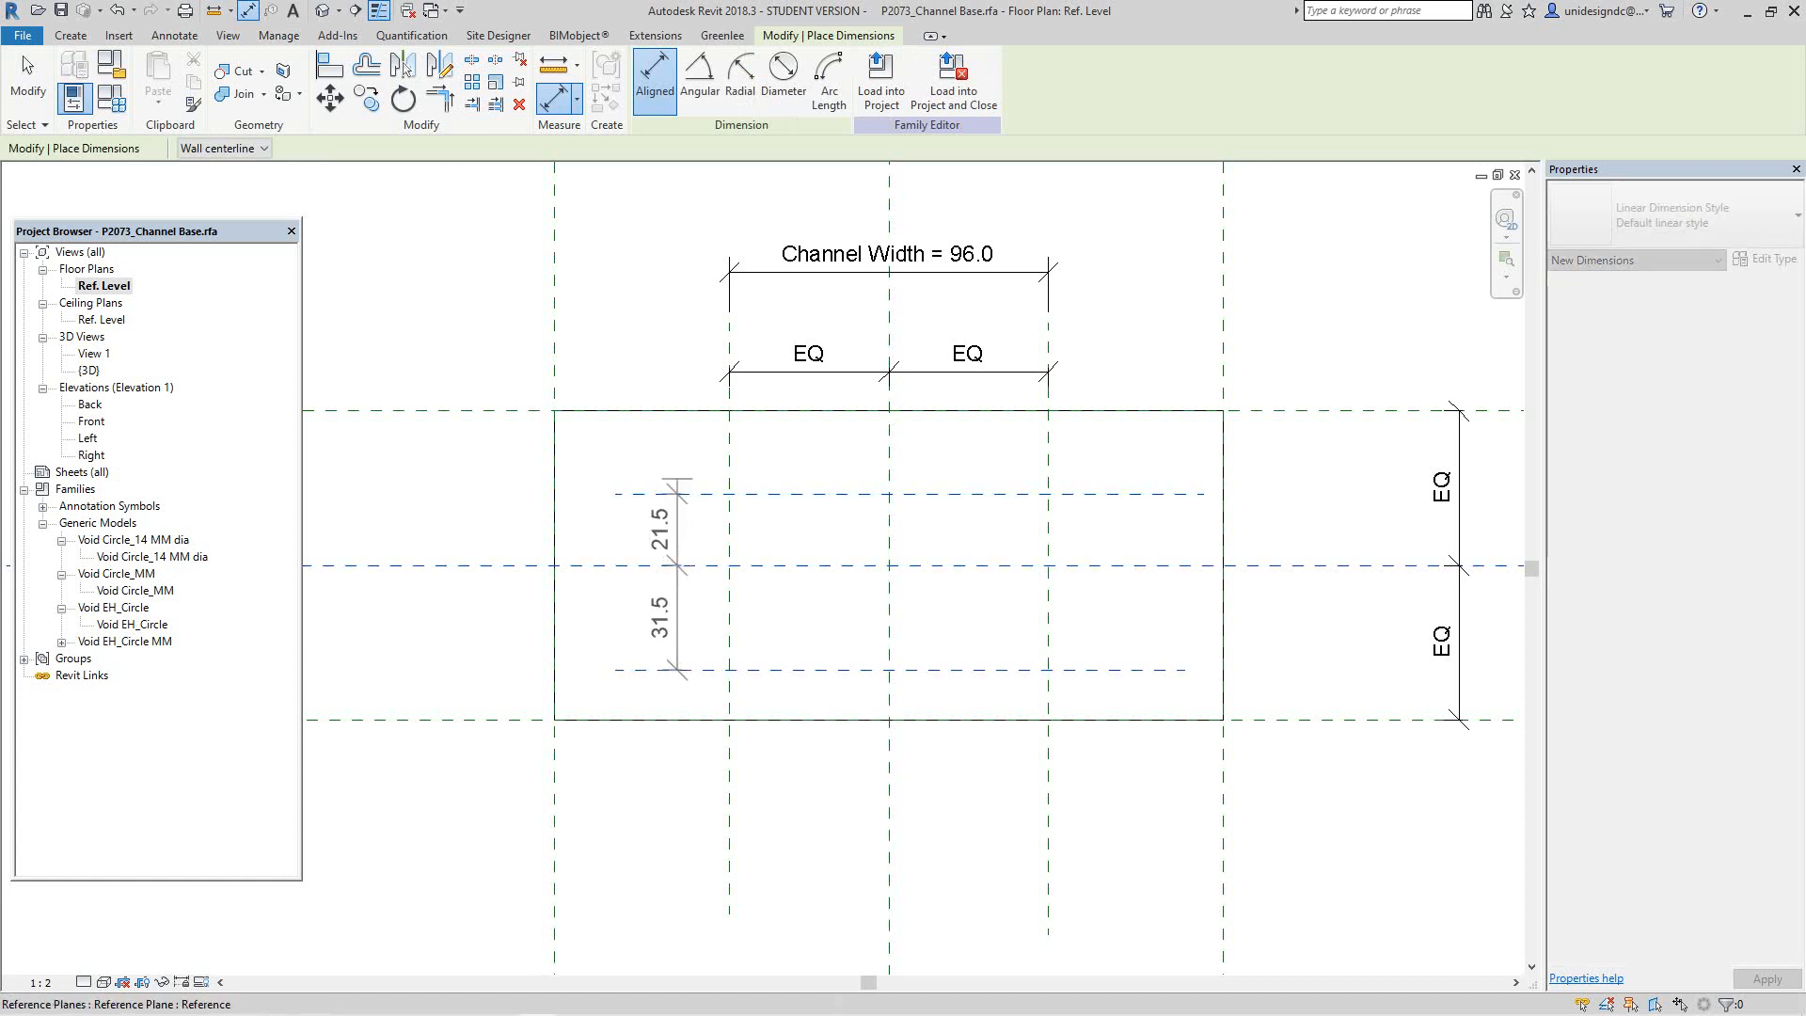
click(668, 527)
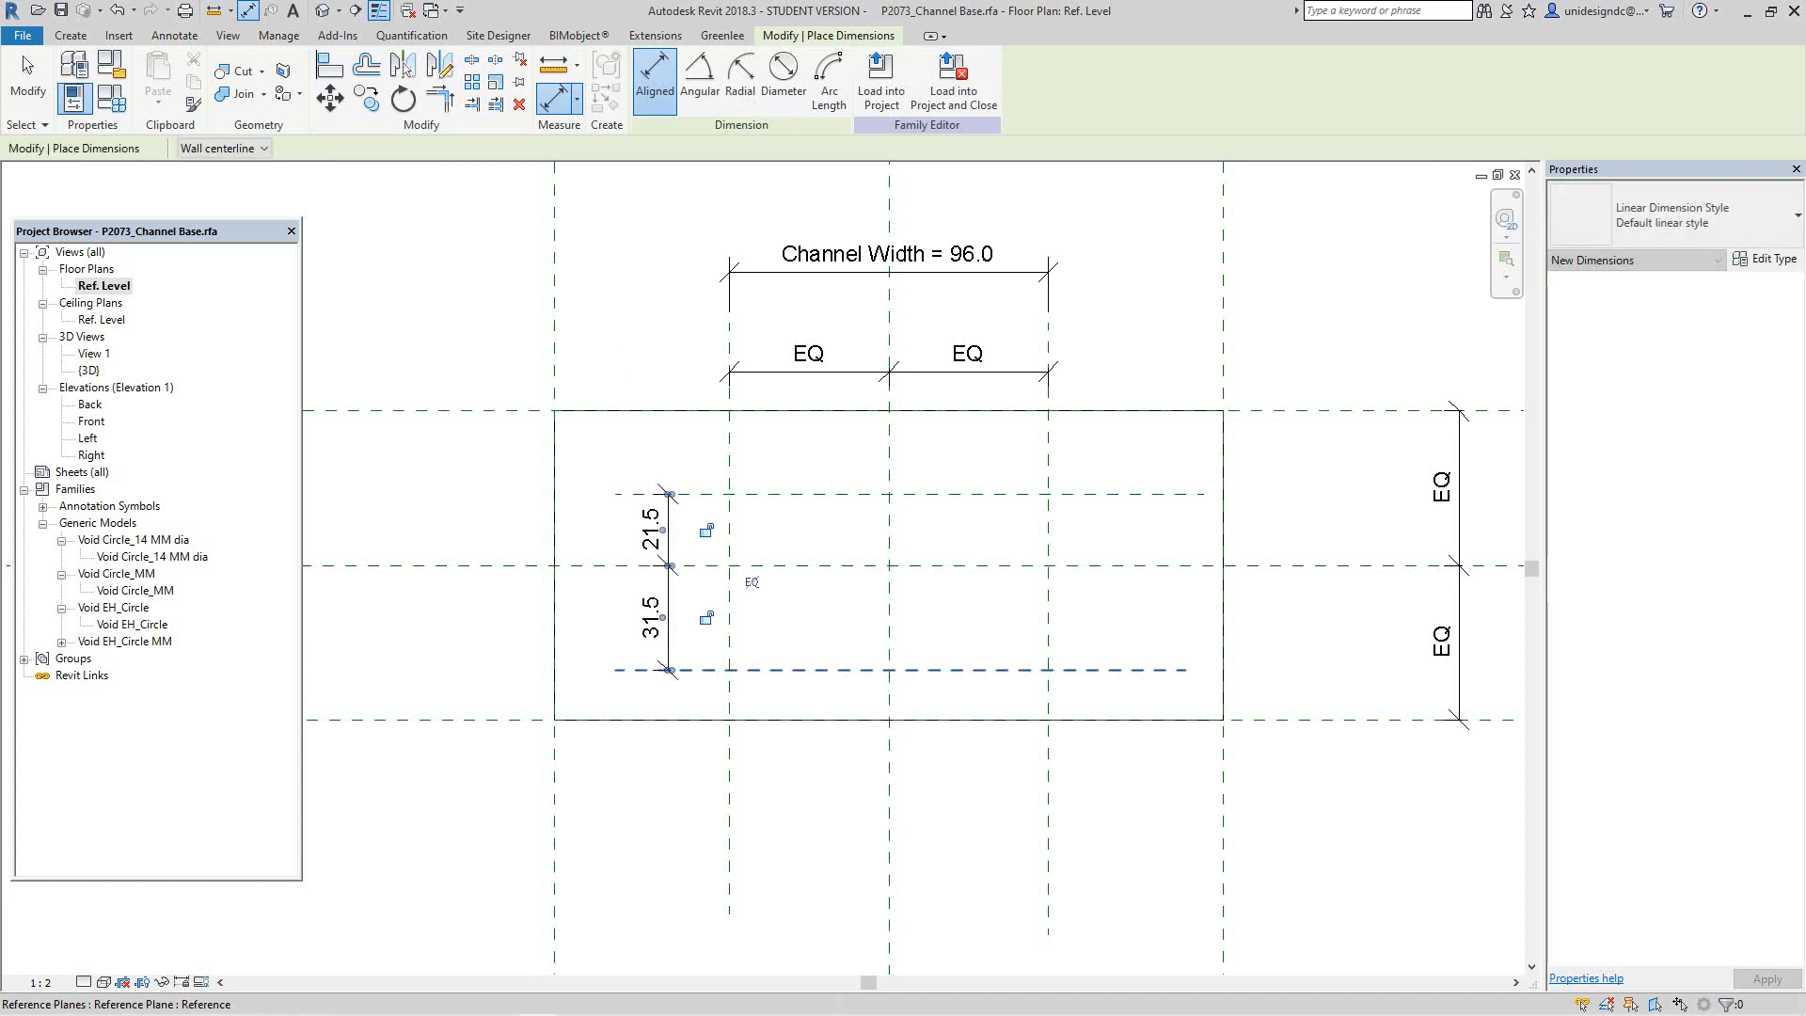
Step: Add an overall aligned dimension between the lower and upper inner reference planes, beside the continuous dimension
click(626, 670)
click(621, 494)
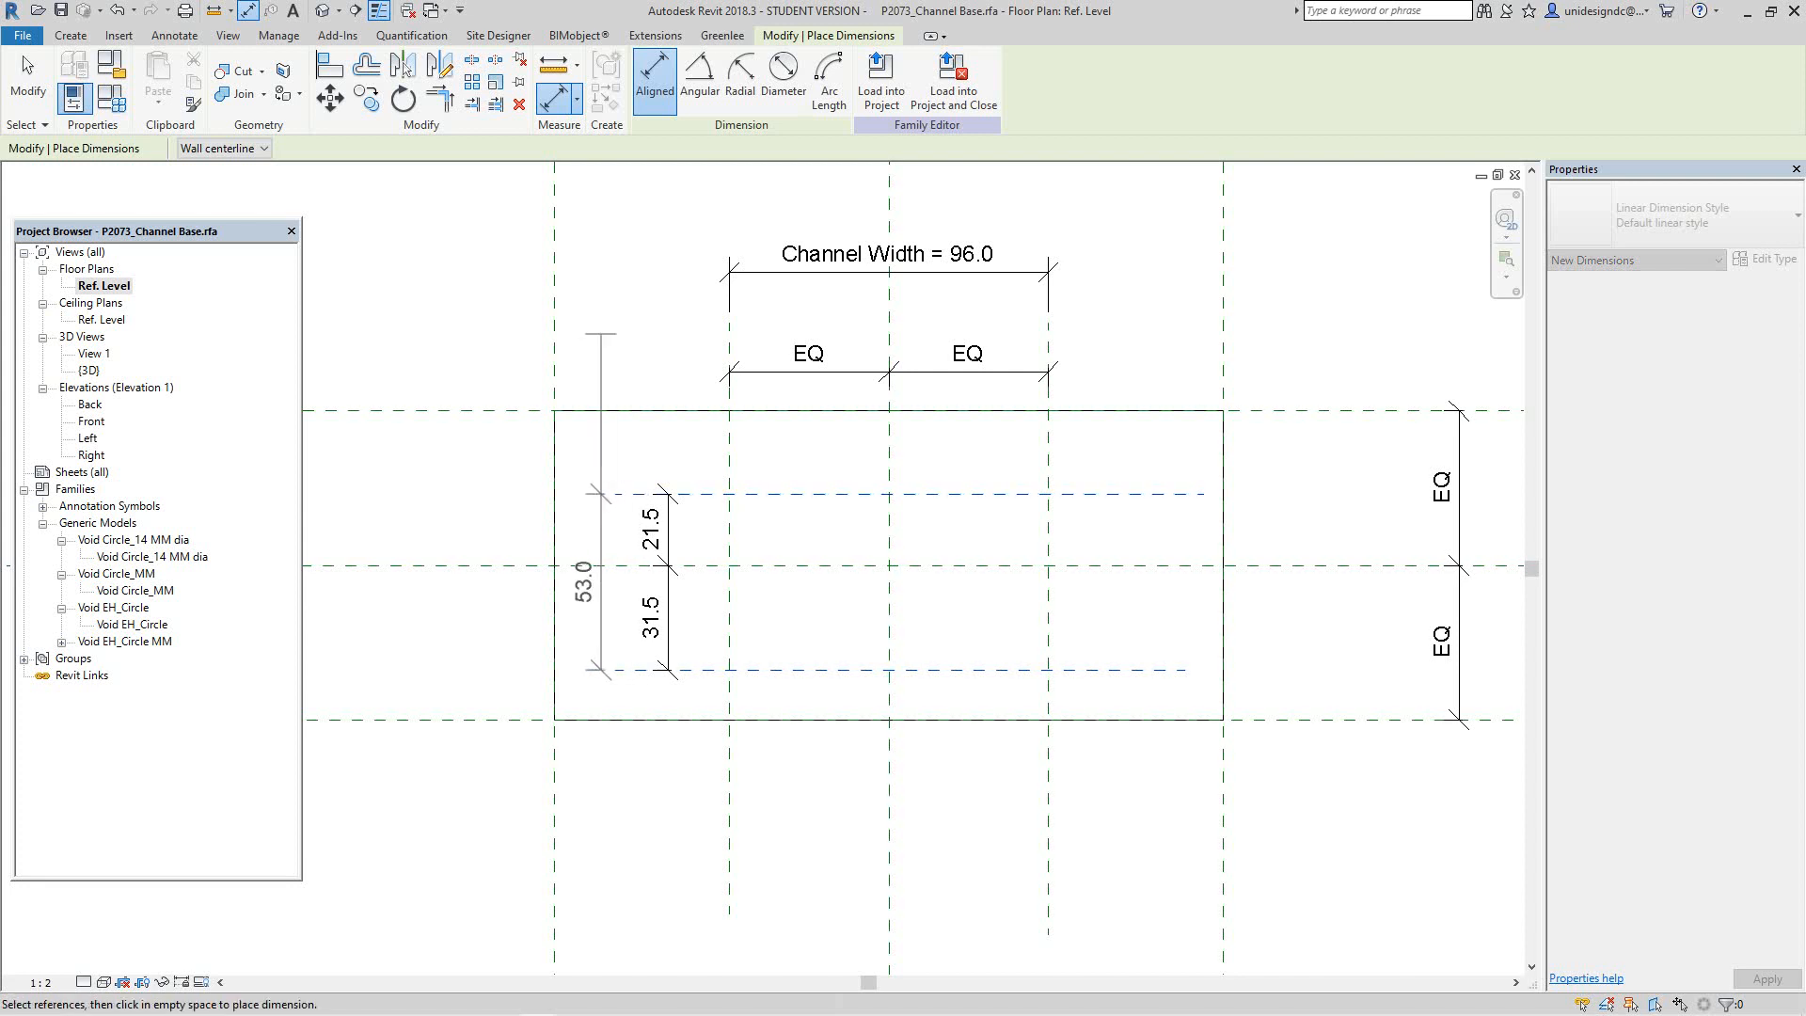
click(602, 584)
right_click(598, 327)
click(621, 334)
scroll(665, 488, up, 1)
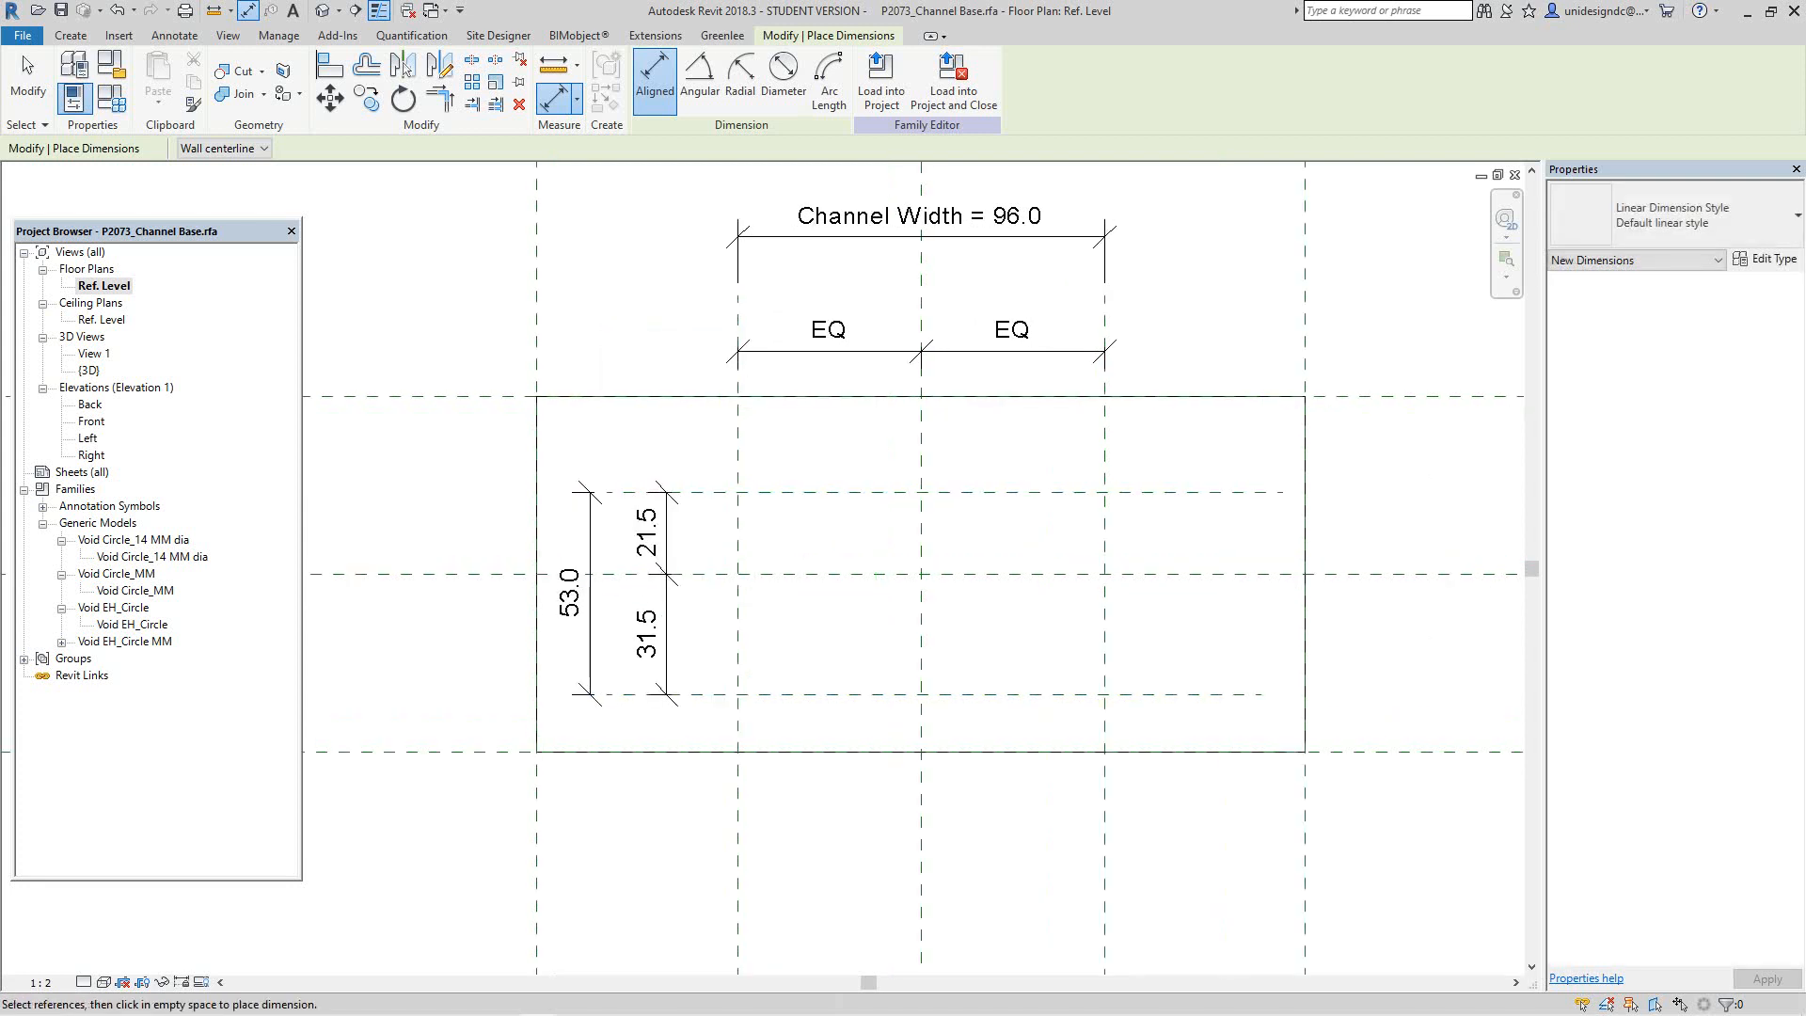
Step: Apply the equality constraint to the continuous dimension so the horizontal inner planes are centered on the center plane
right_click(683, 528)
click(730, 538)
click(667, 602)
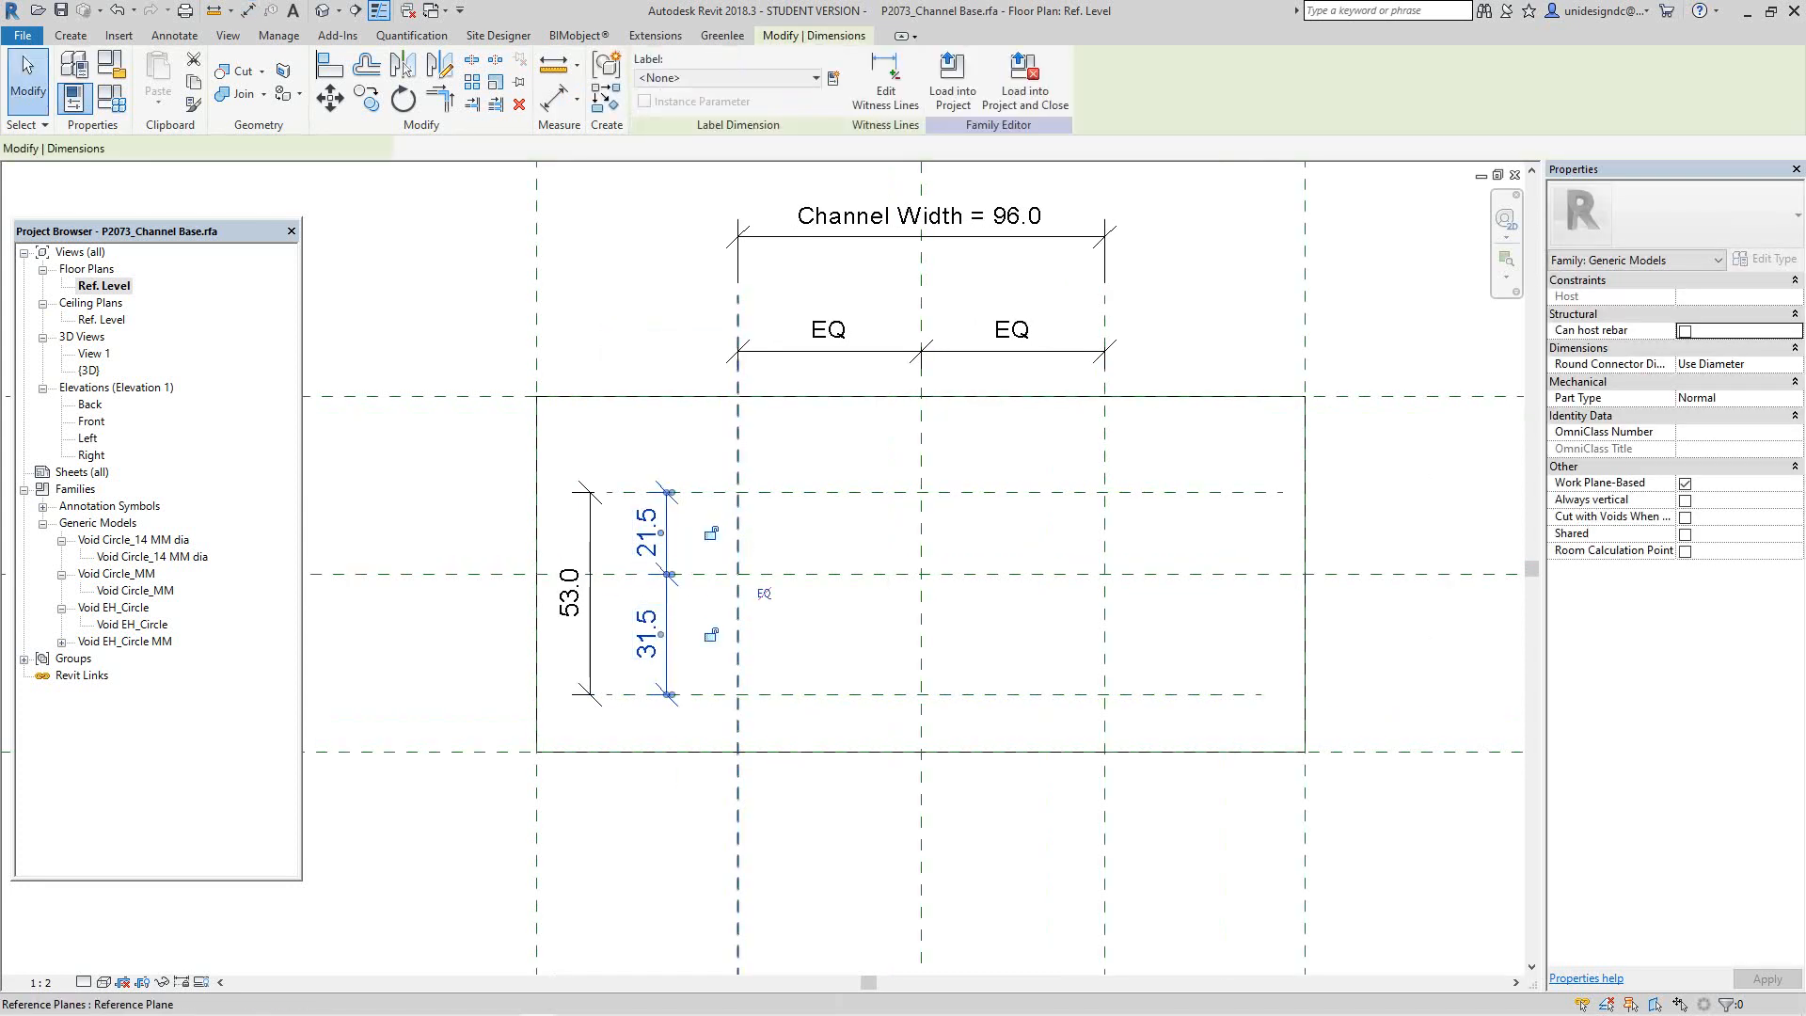
click(764, 594)
key(Escape)
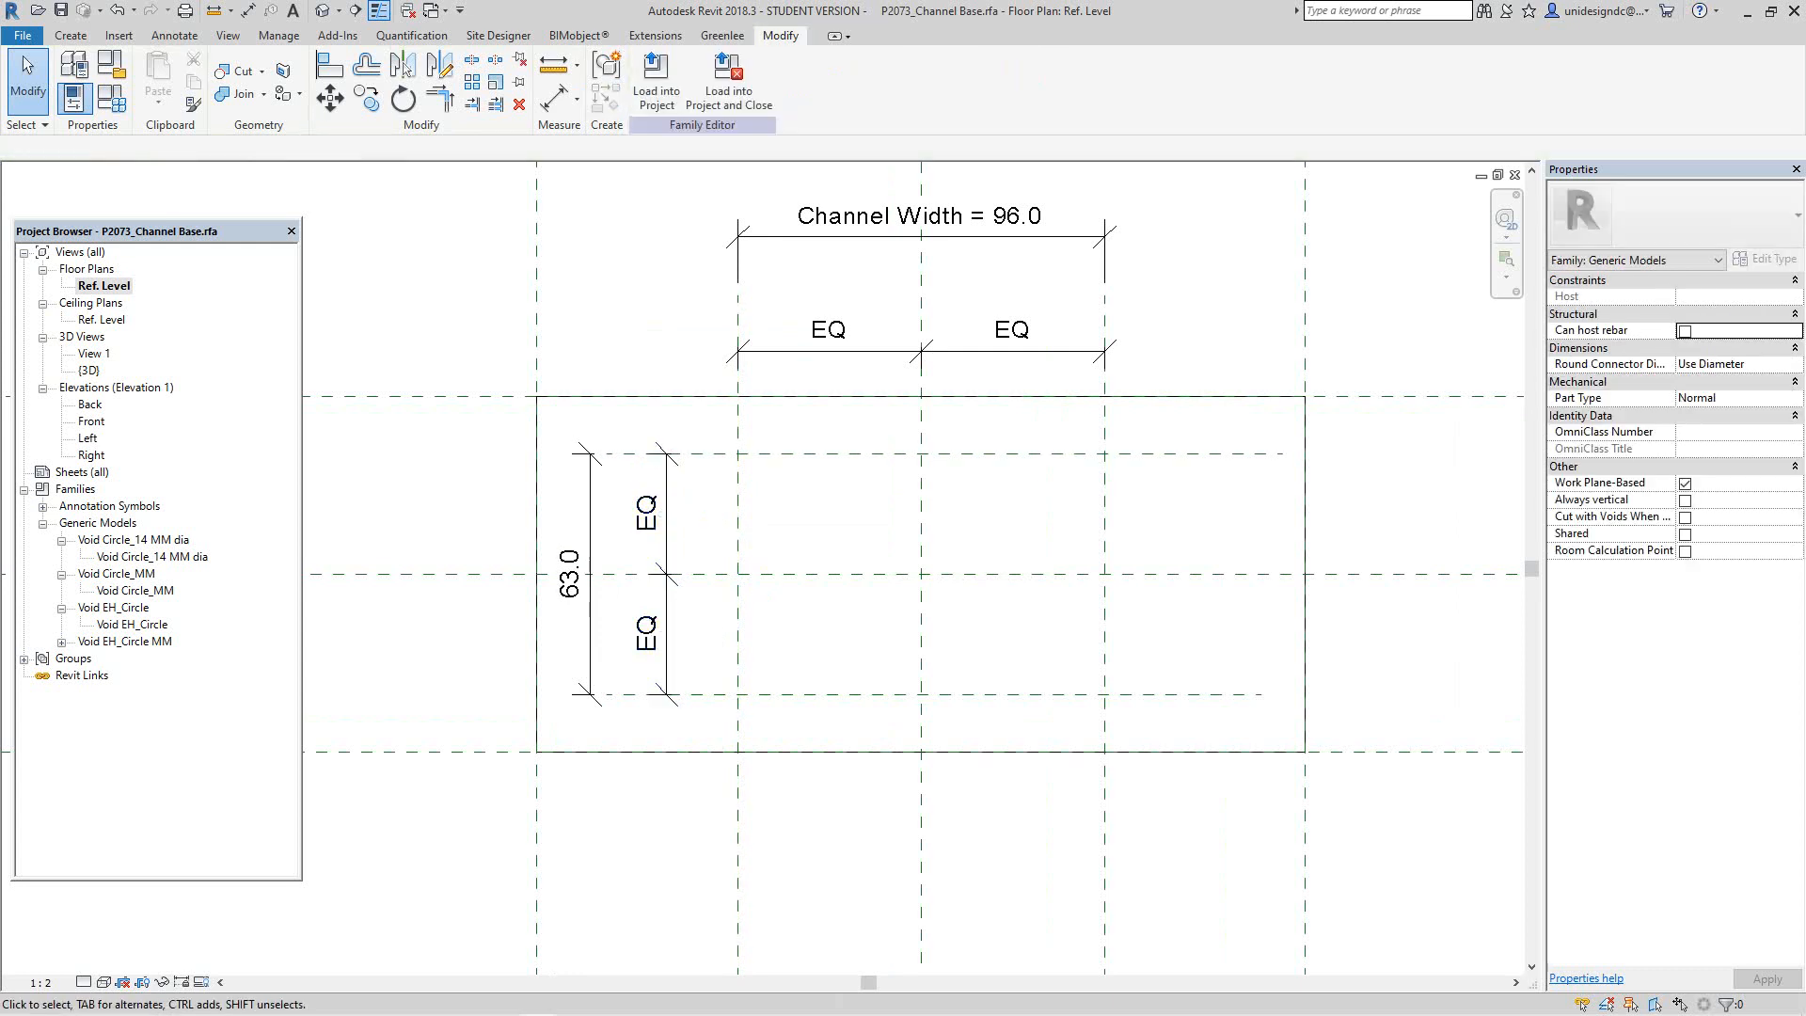
Step: Check the standard dimensions of P2073 in Chrome for the fitting width, and return to the Revit plan
scroll(764, 594, down, 1)
scroll(993, 545, down, 1)
scroll(754, 523, down, 1)
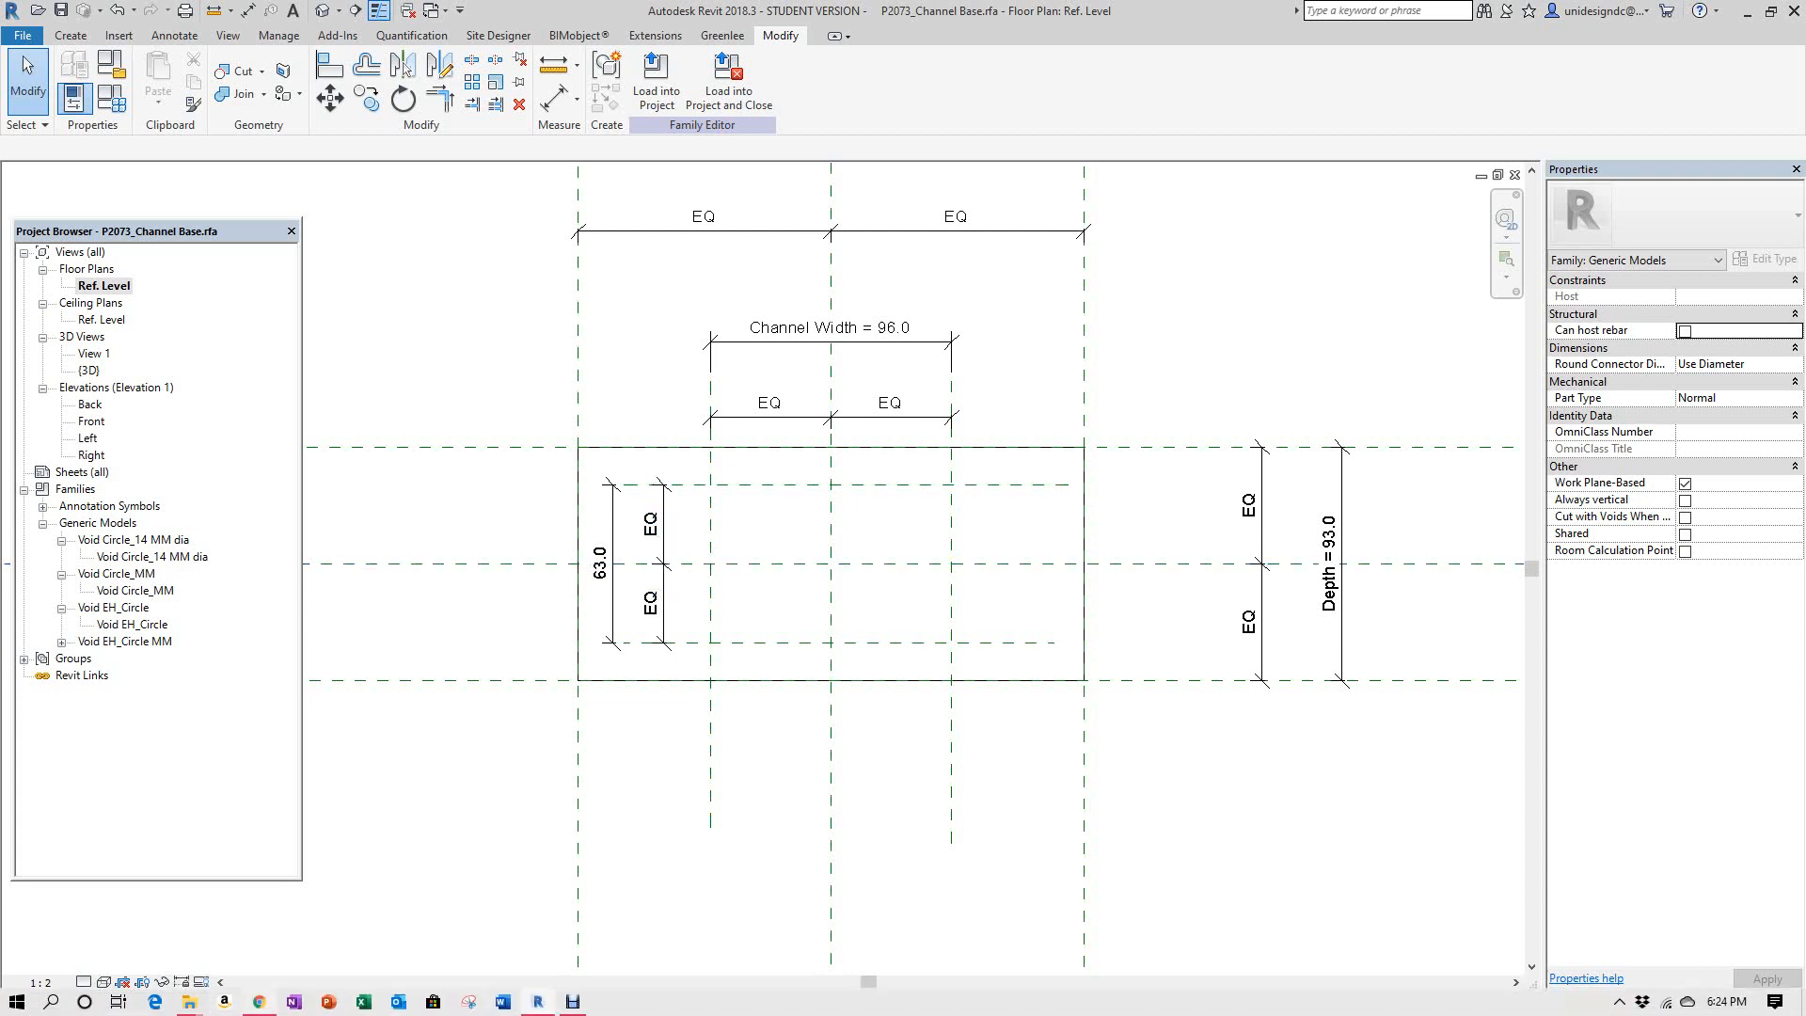
click(259, 1001)
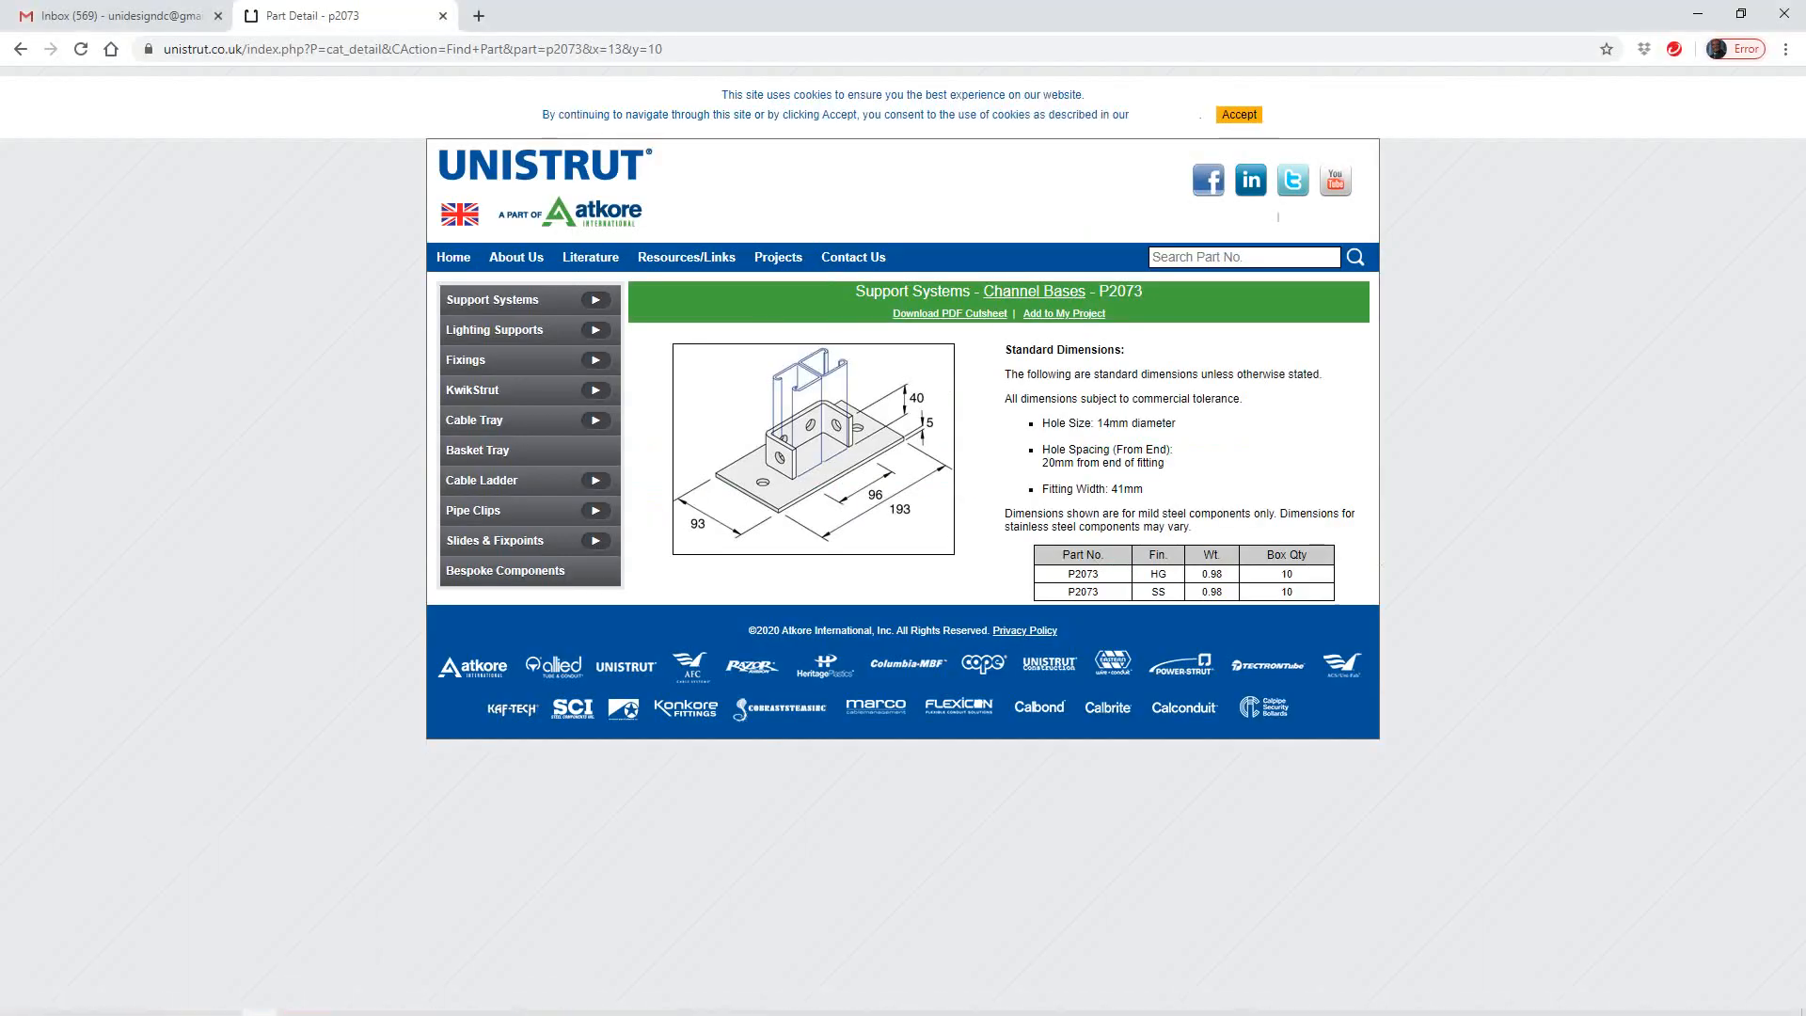
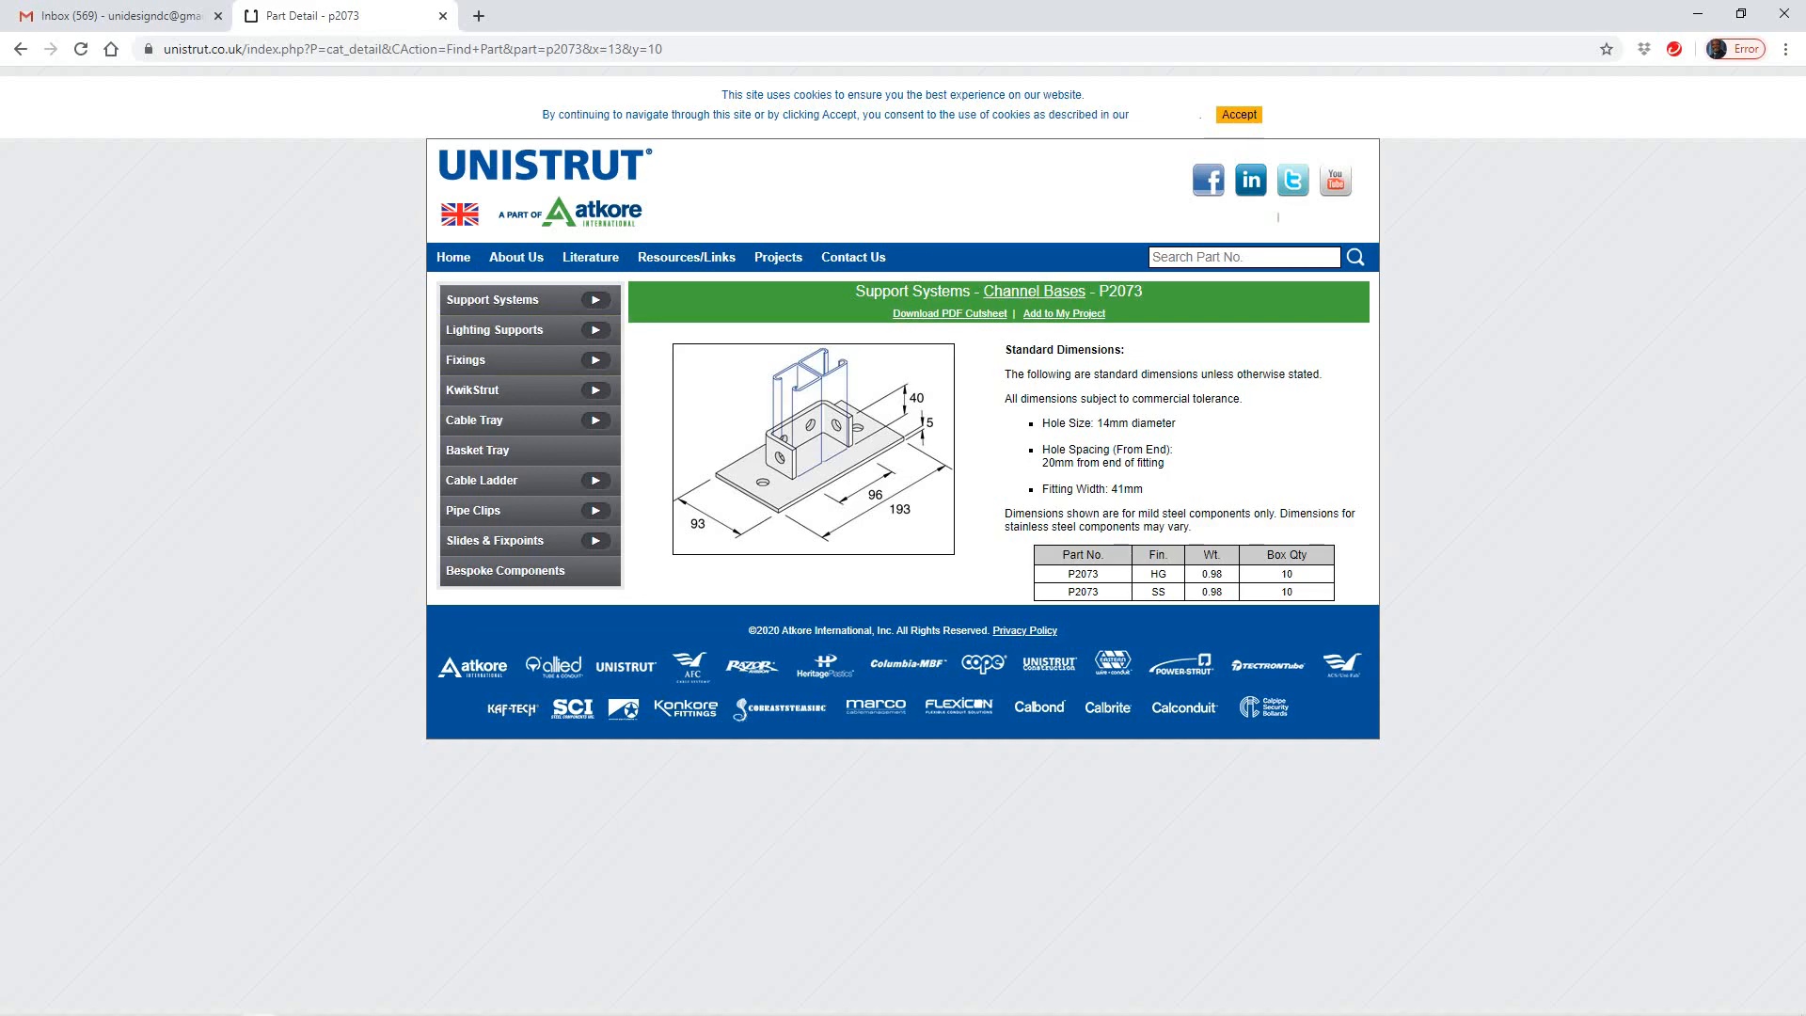
click(1698, 14)
scroll(608, 573, up, 2)
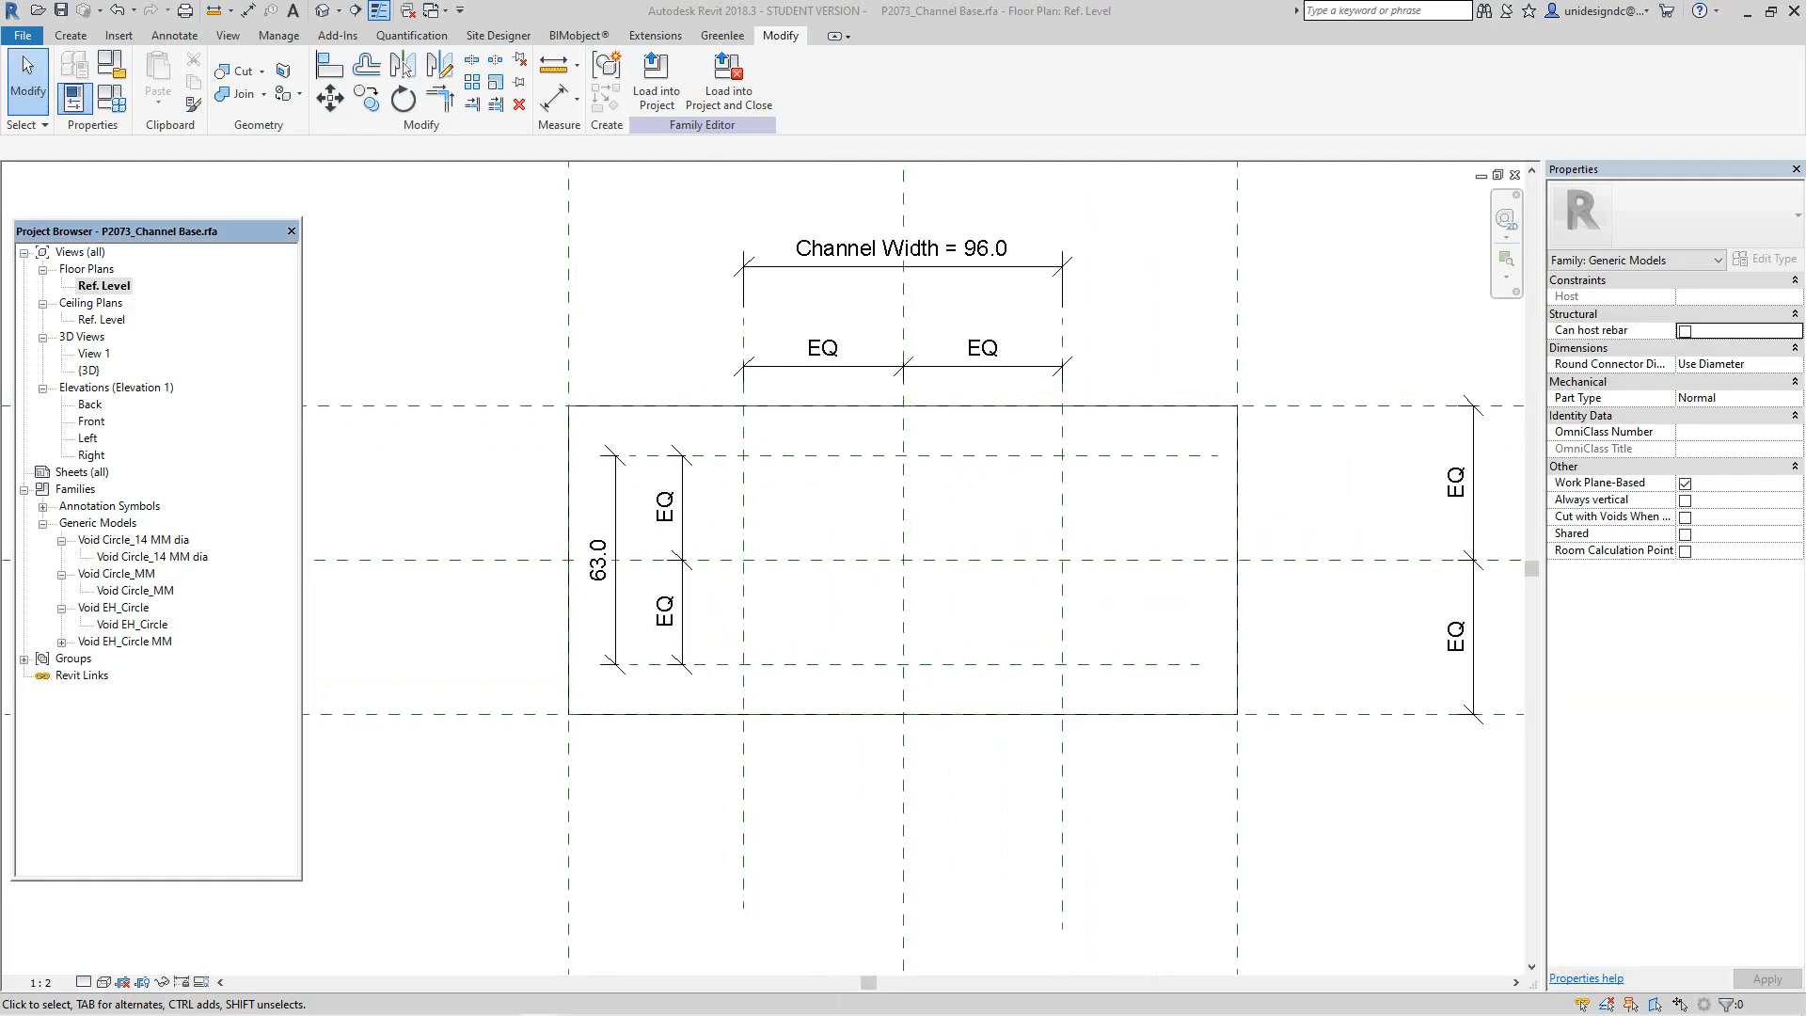
scroll(619, 561, down, 2)
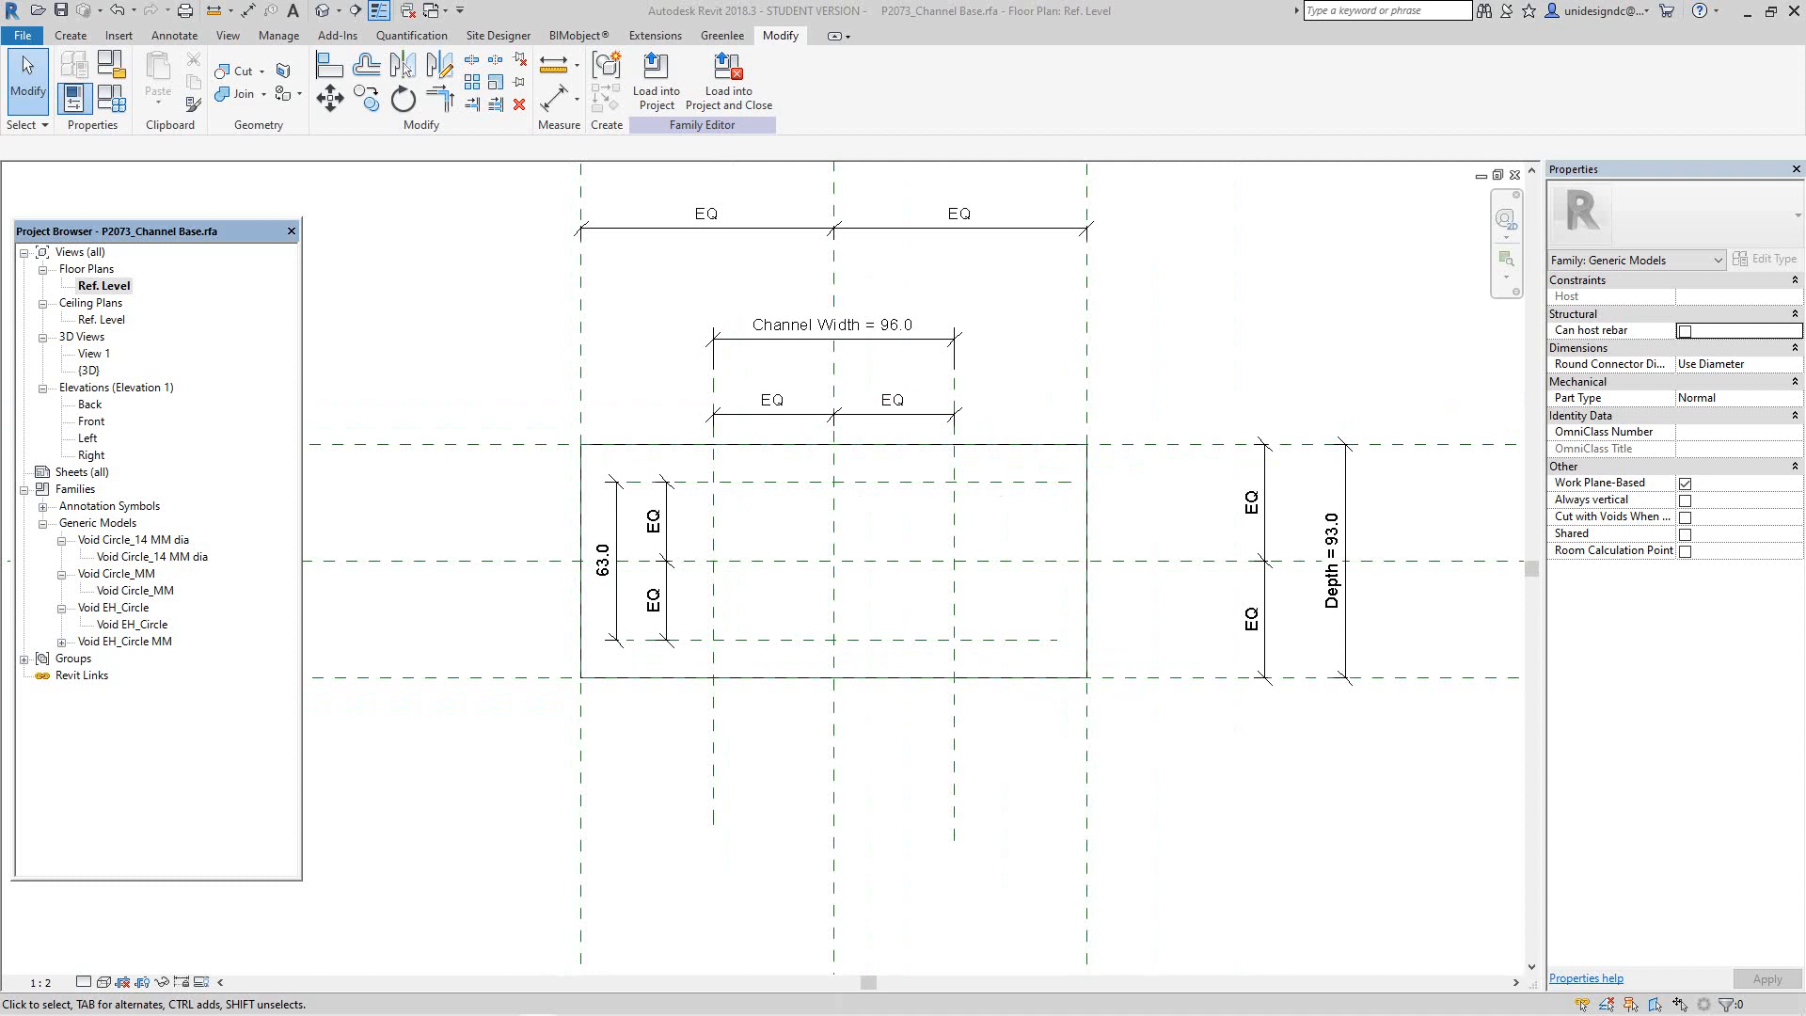
scroll(637, 555, up, 1)
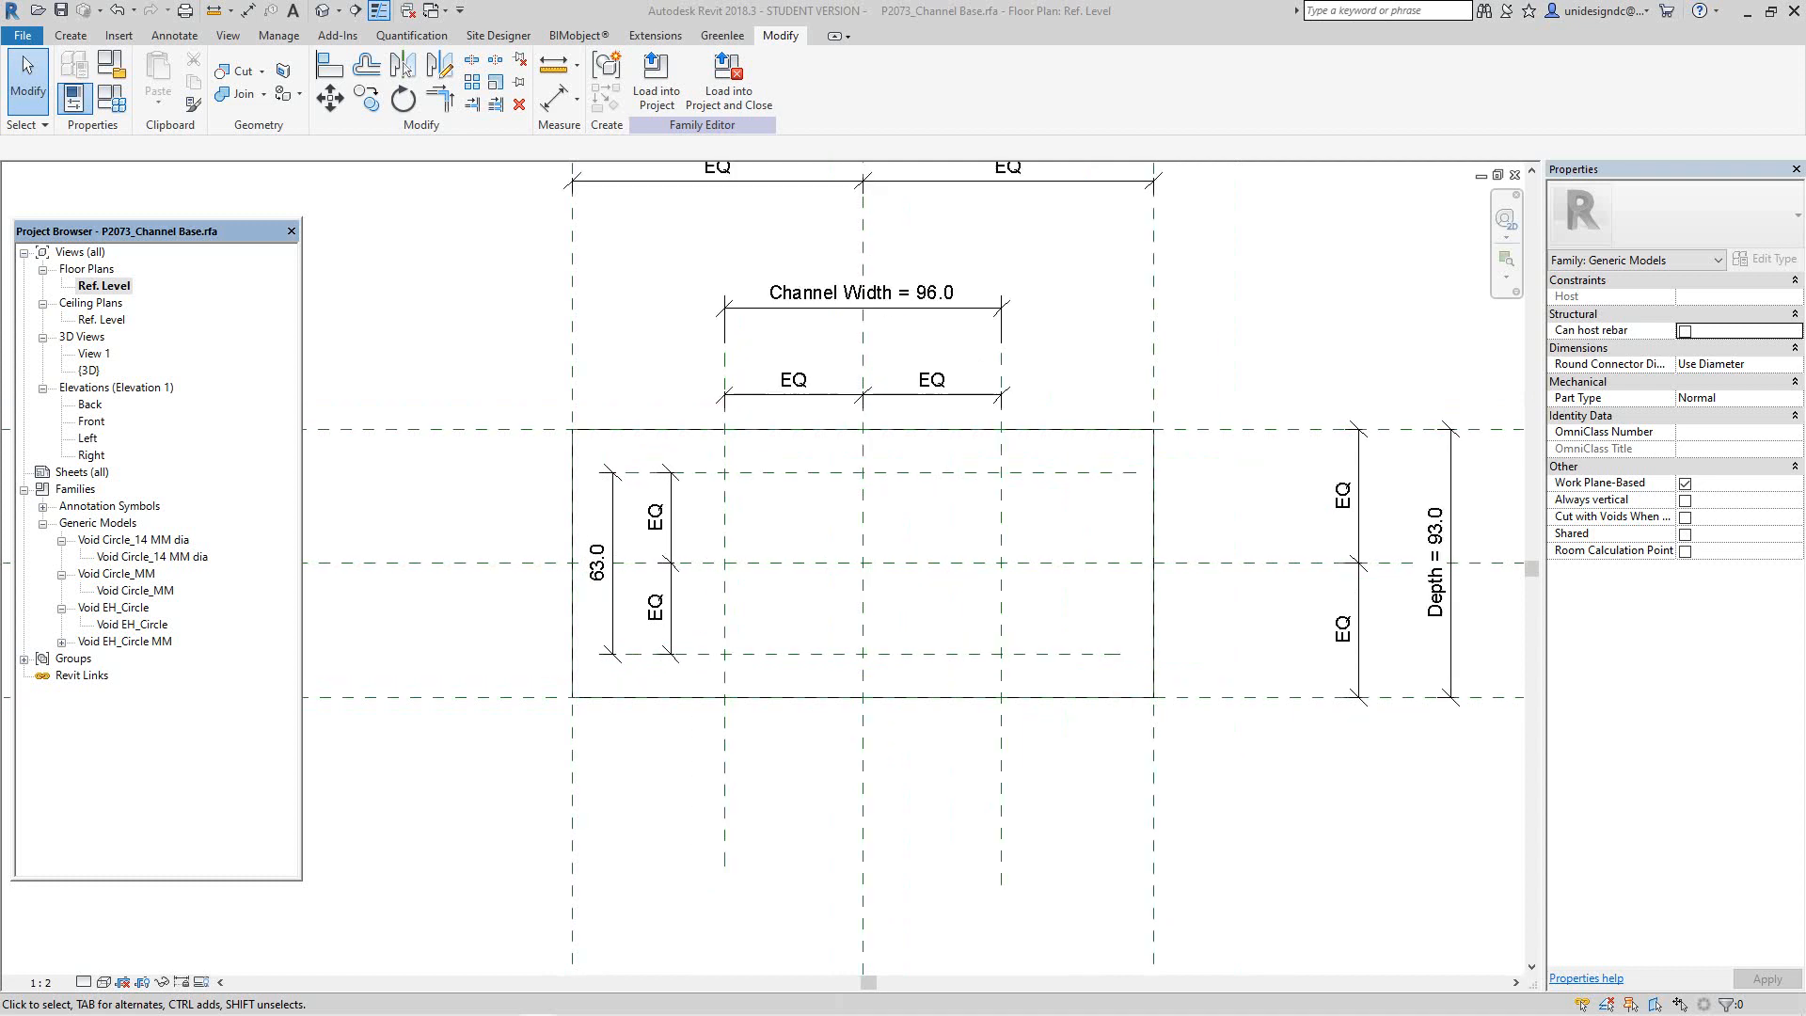
scroll(637, 538, down, 2)
scroll(616, 524, up, 2)
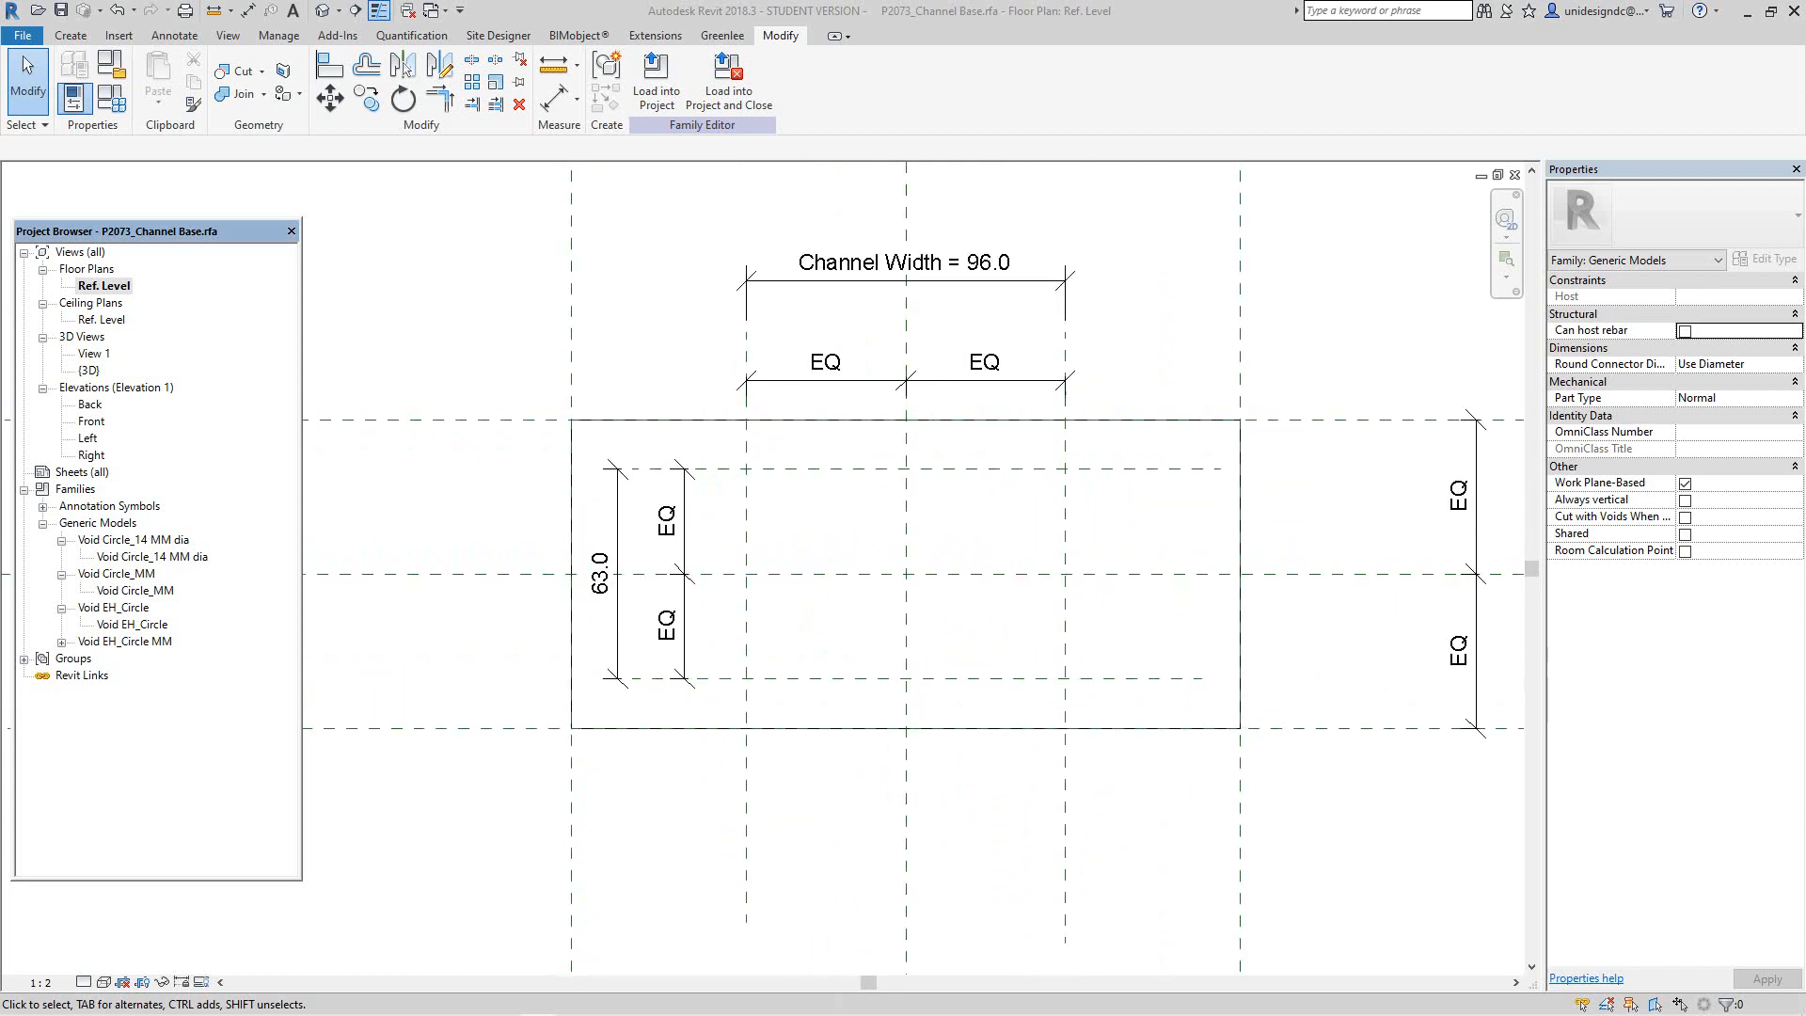
Step: Label the overall dimension between the horizontal inner planes with a new type family parameter named Channel Depth
right_click(633, 524)
click(649, 536)
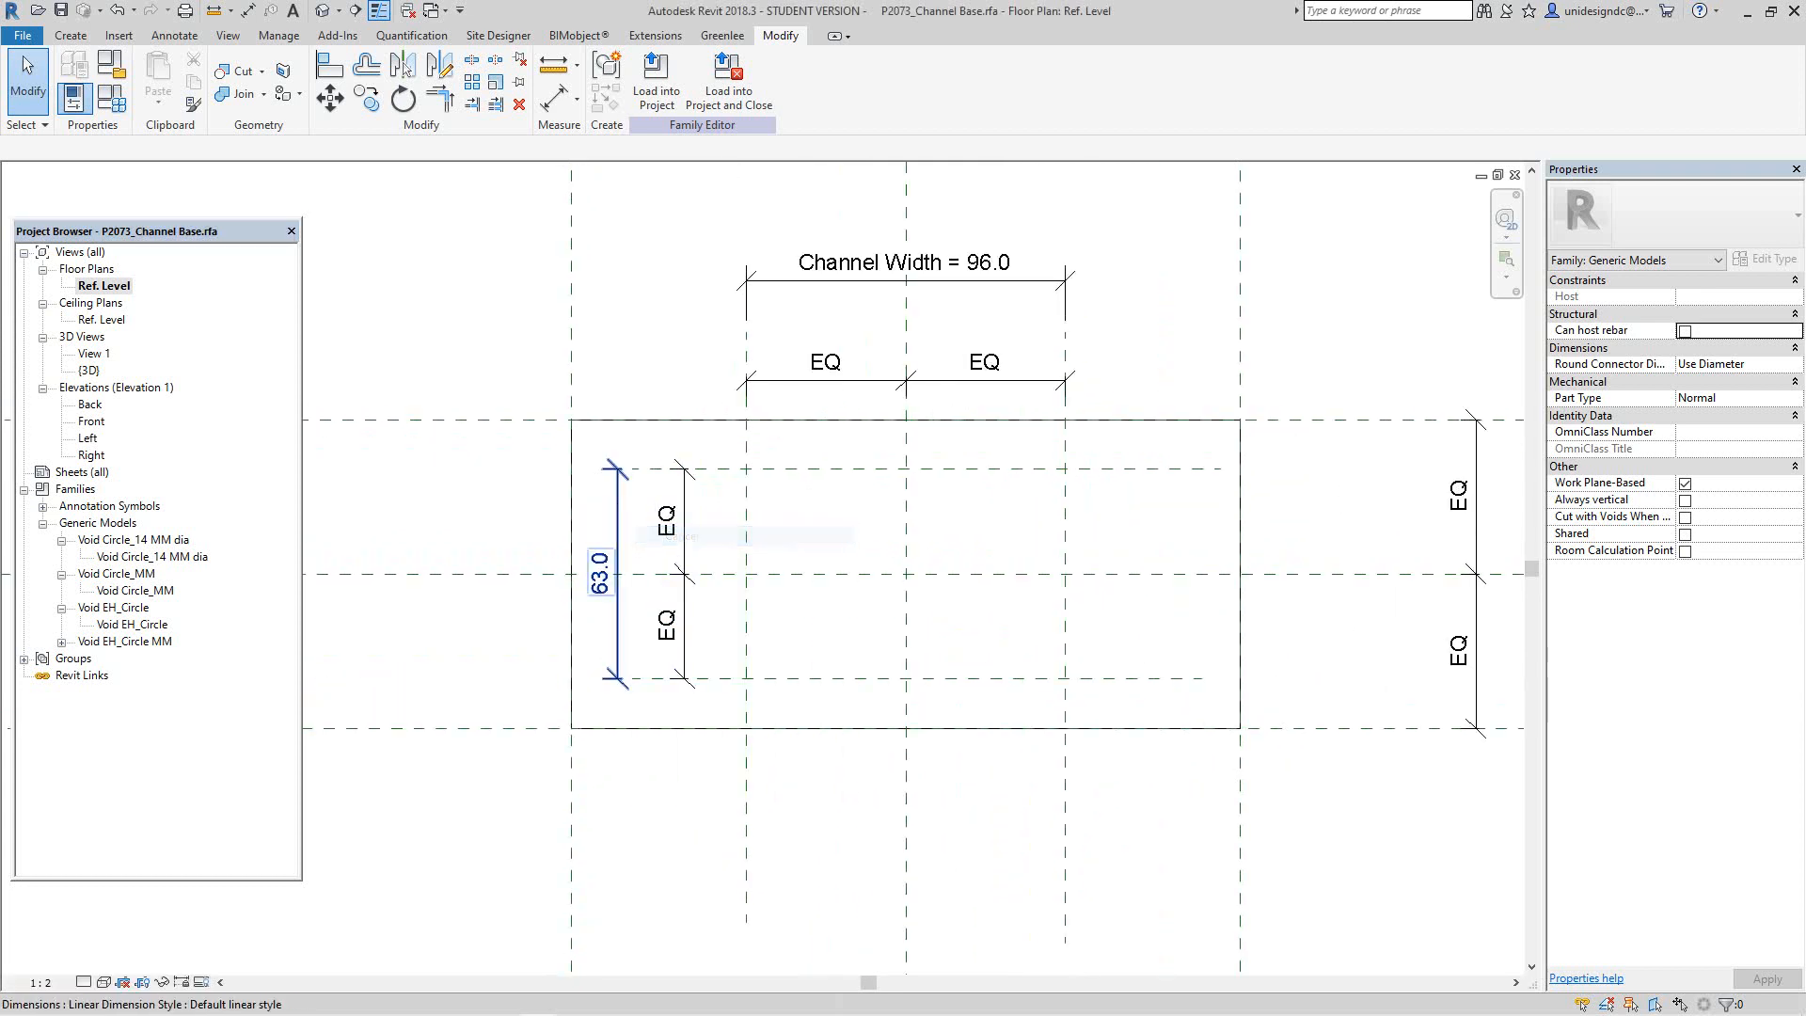
click(619, 533)
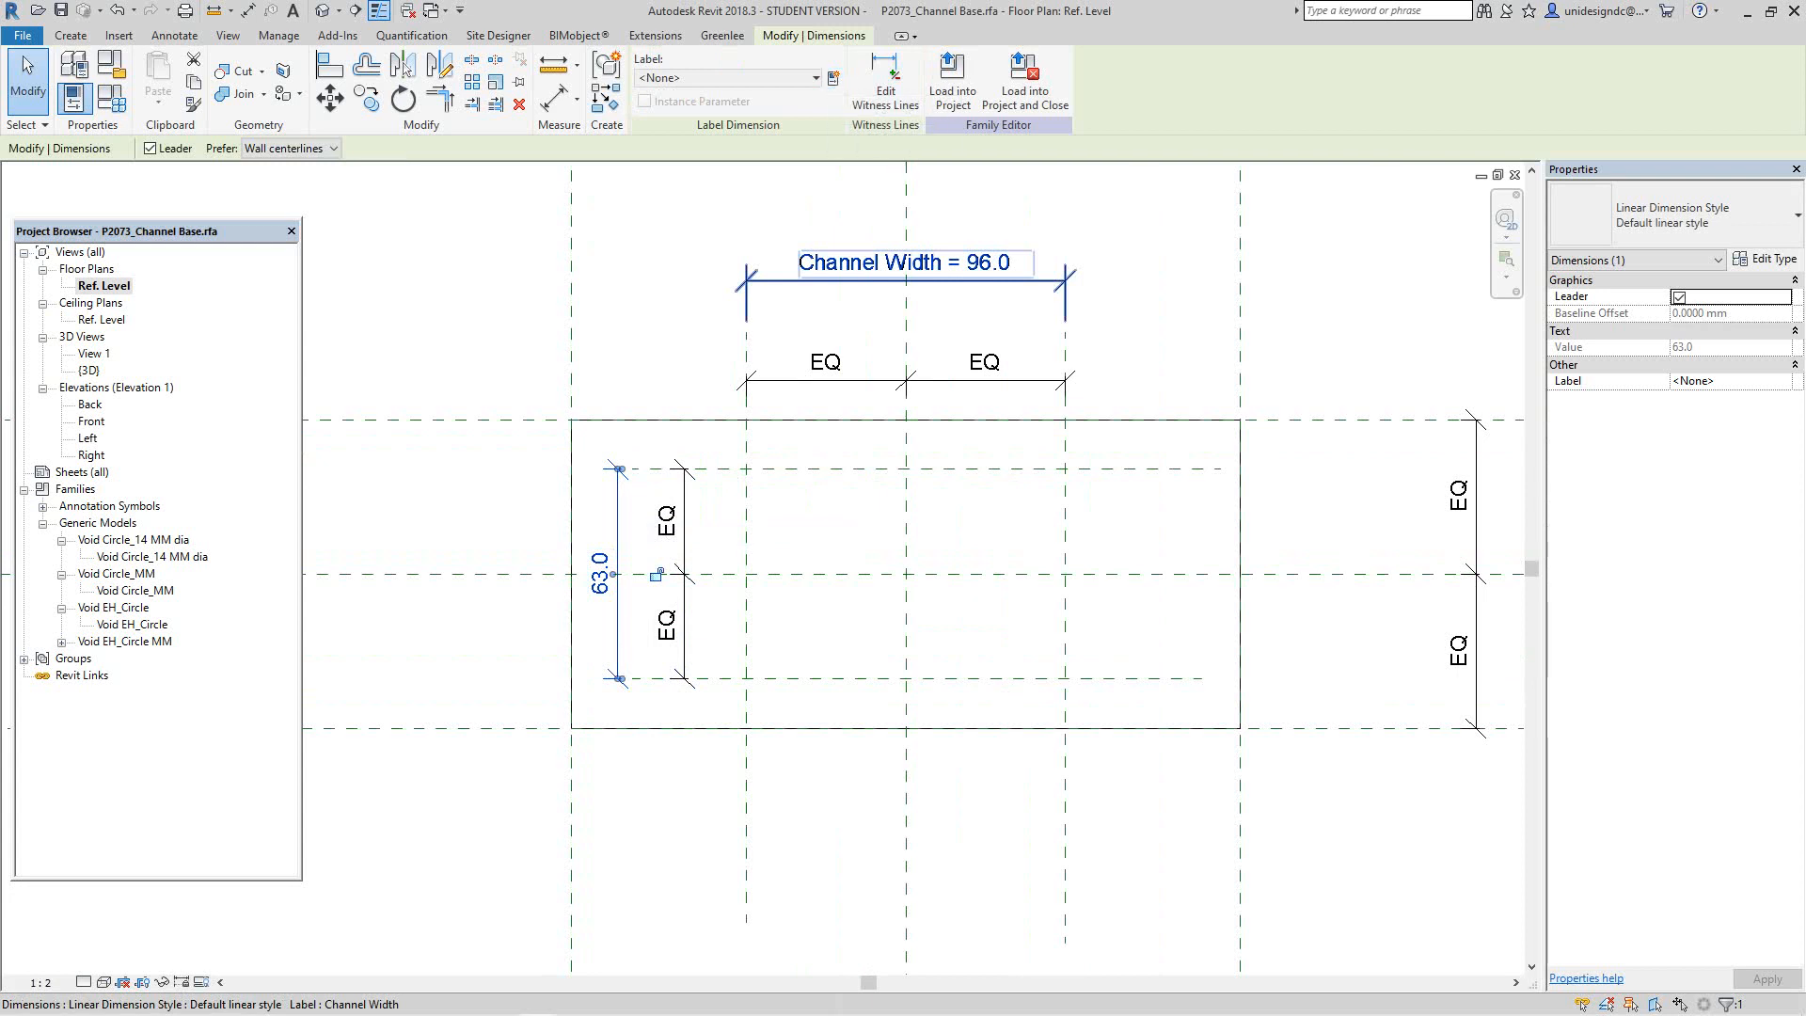
click(834, 78)
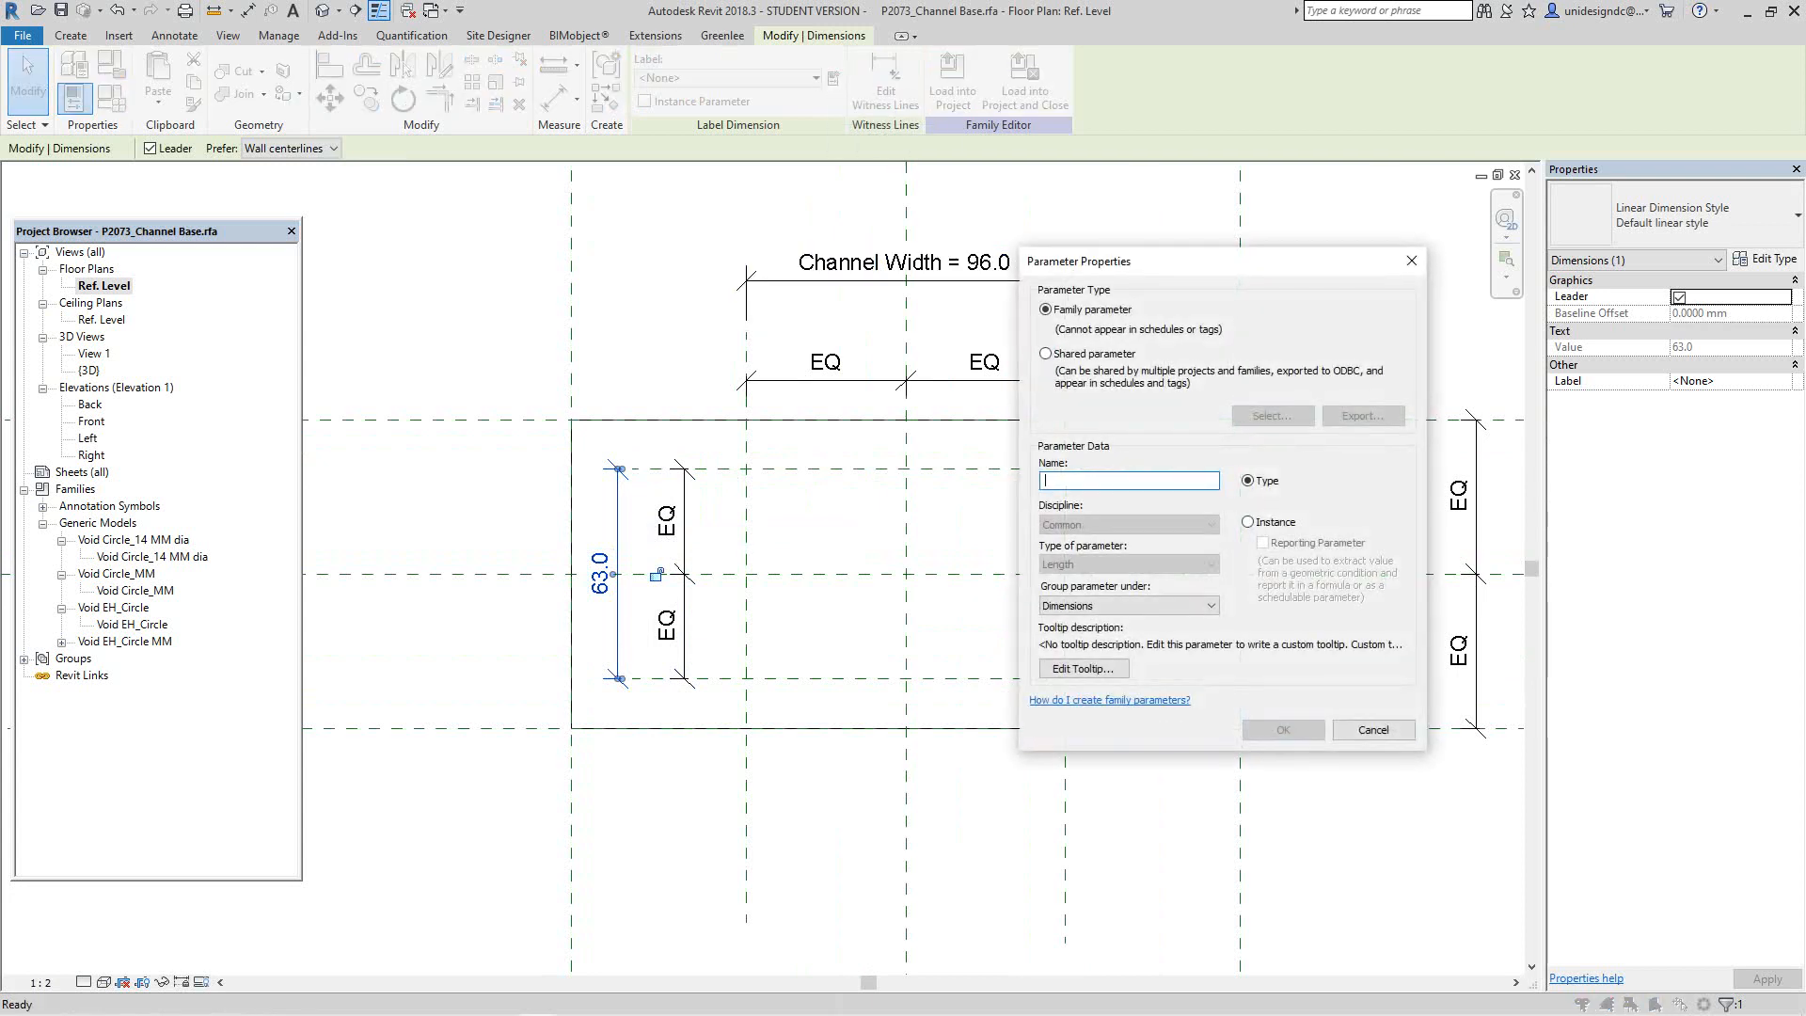
text(Channel Depth)
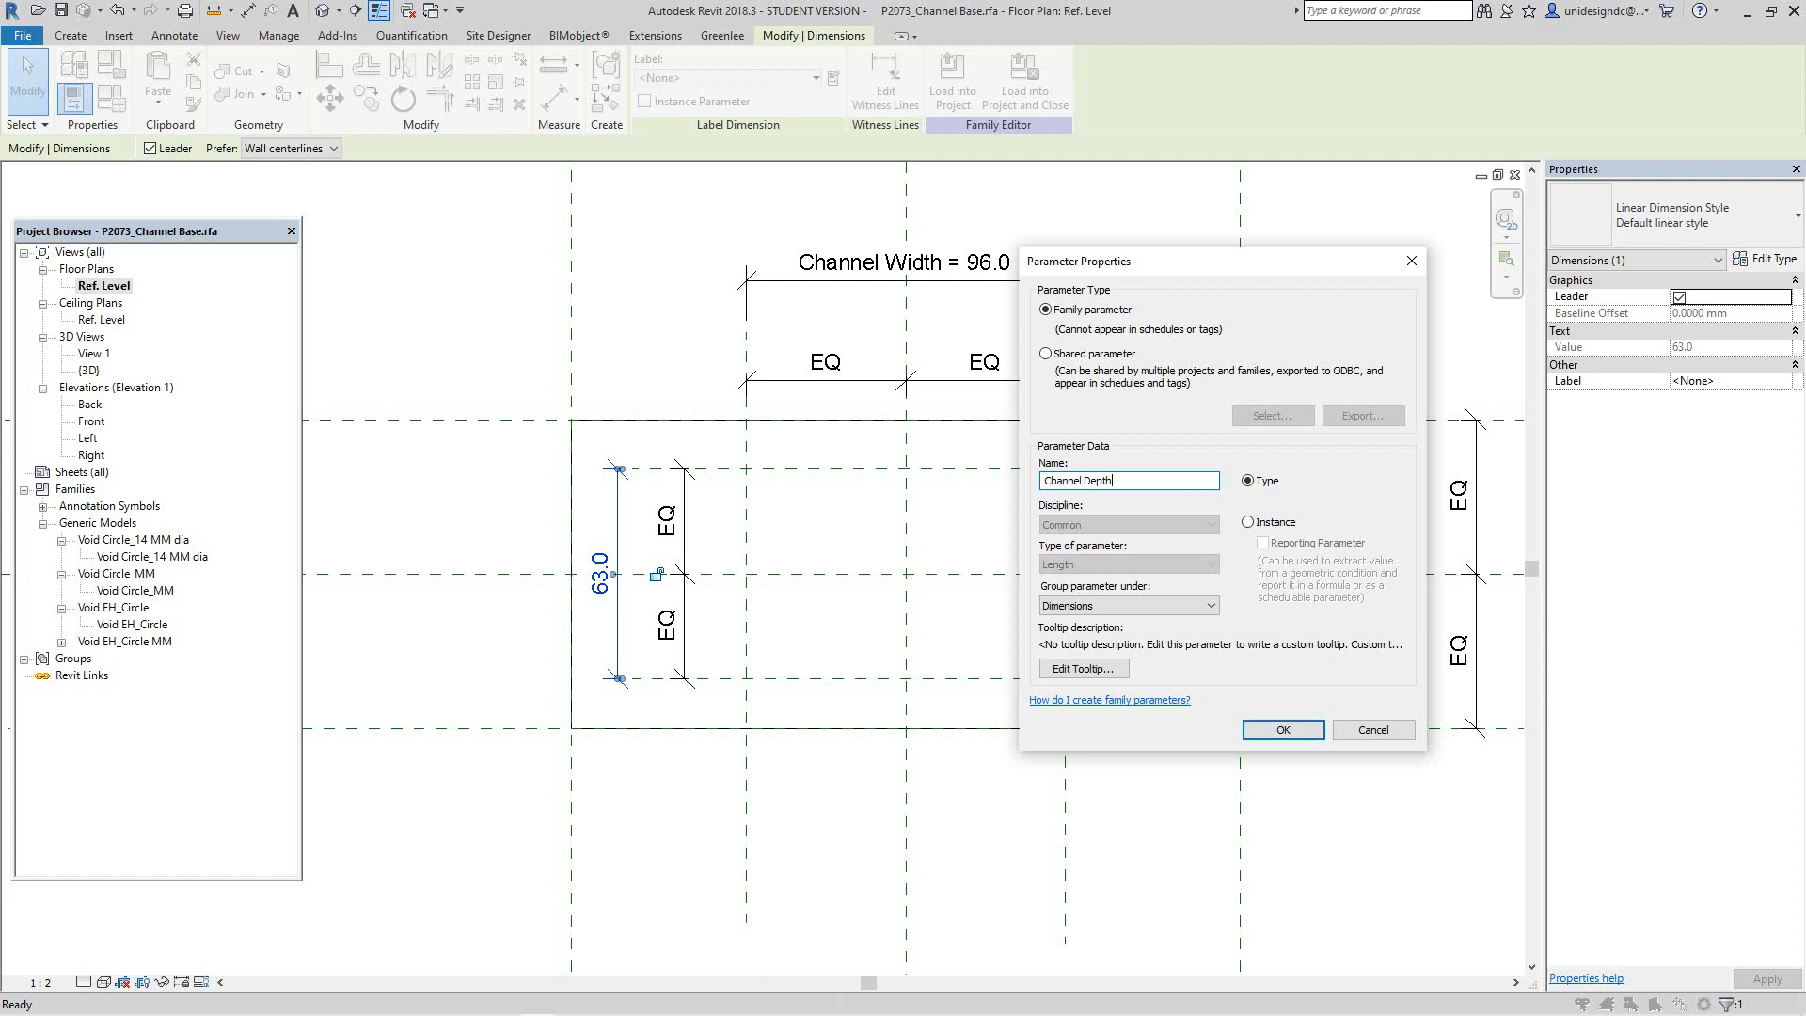
click(1283, 730)
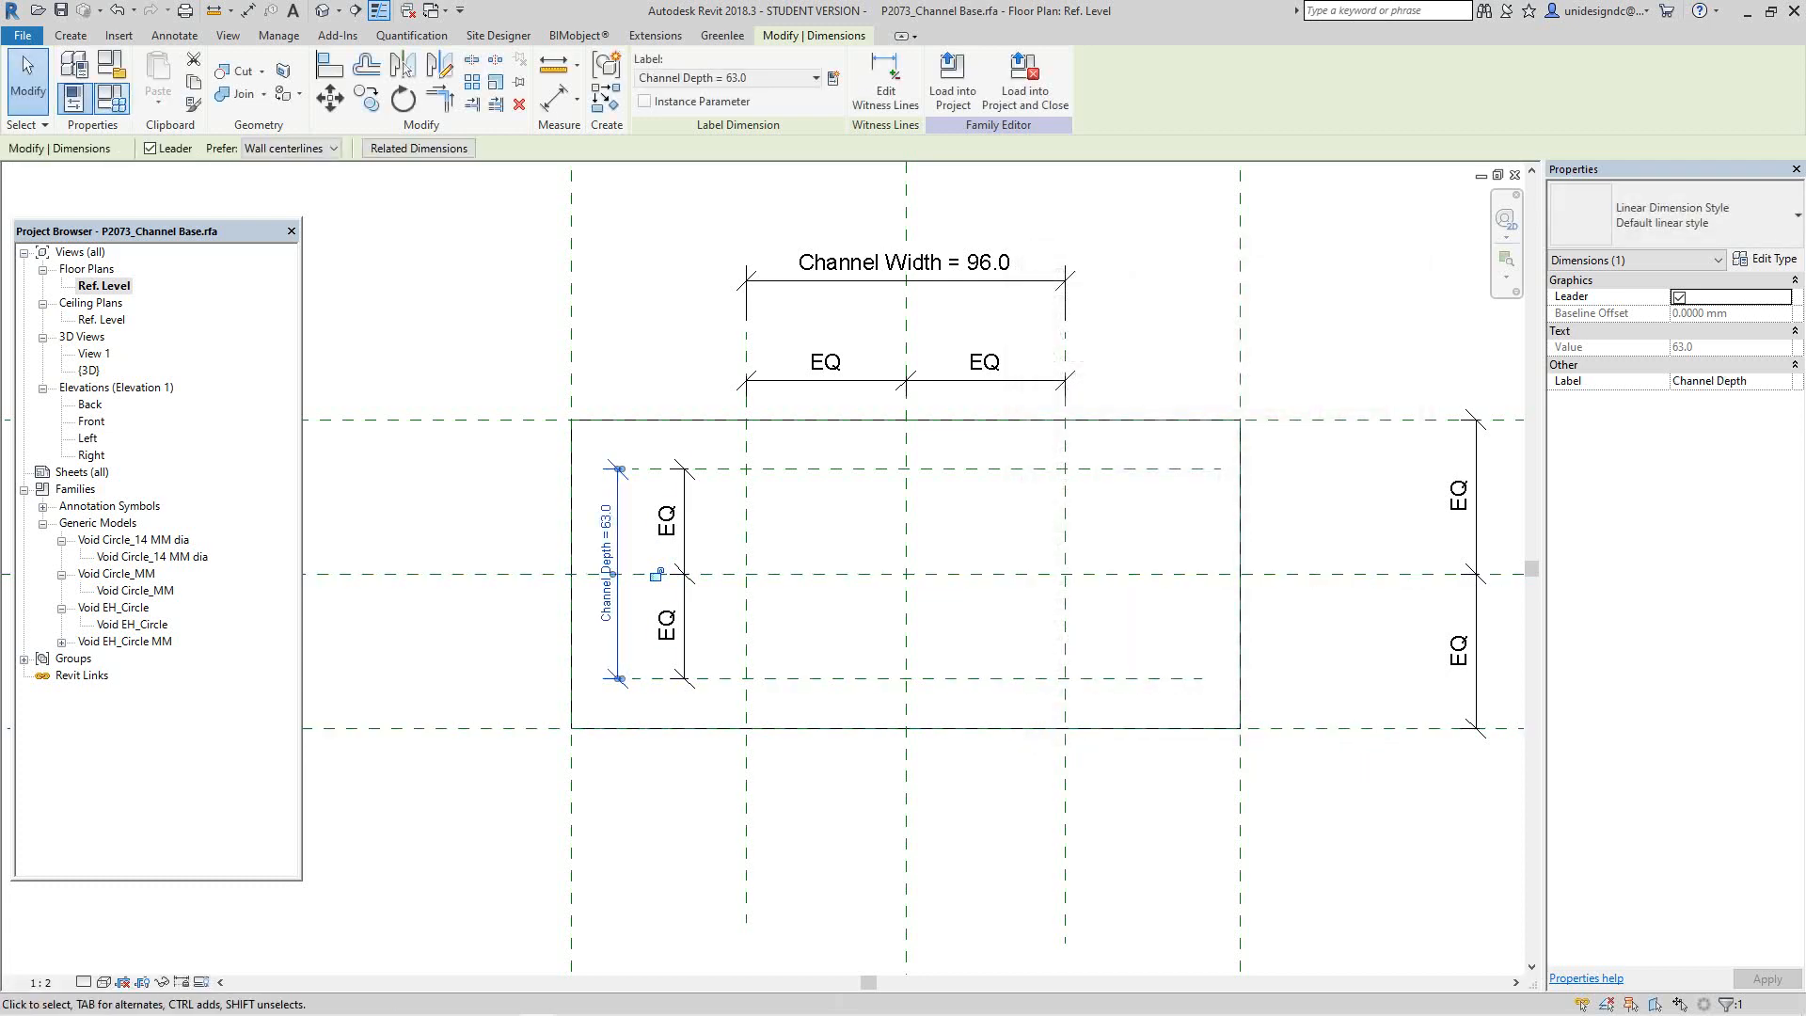
Step: Set the Channel Depth of type P2073_HG to 41 in the family types
click(111, 97)
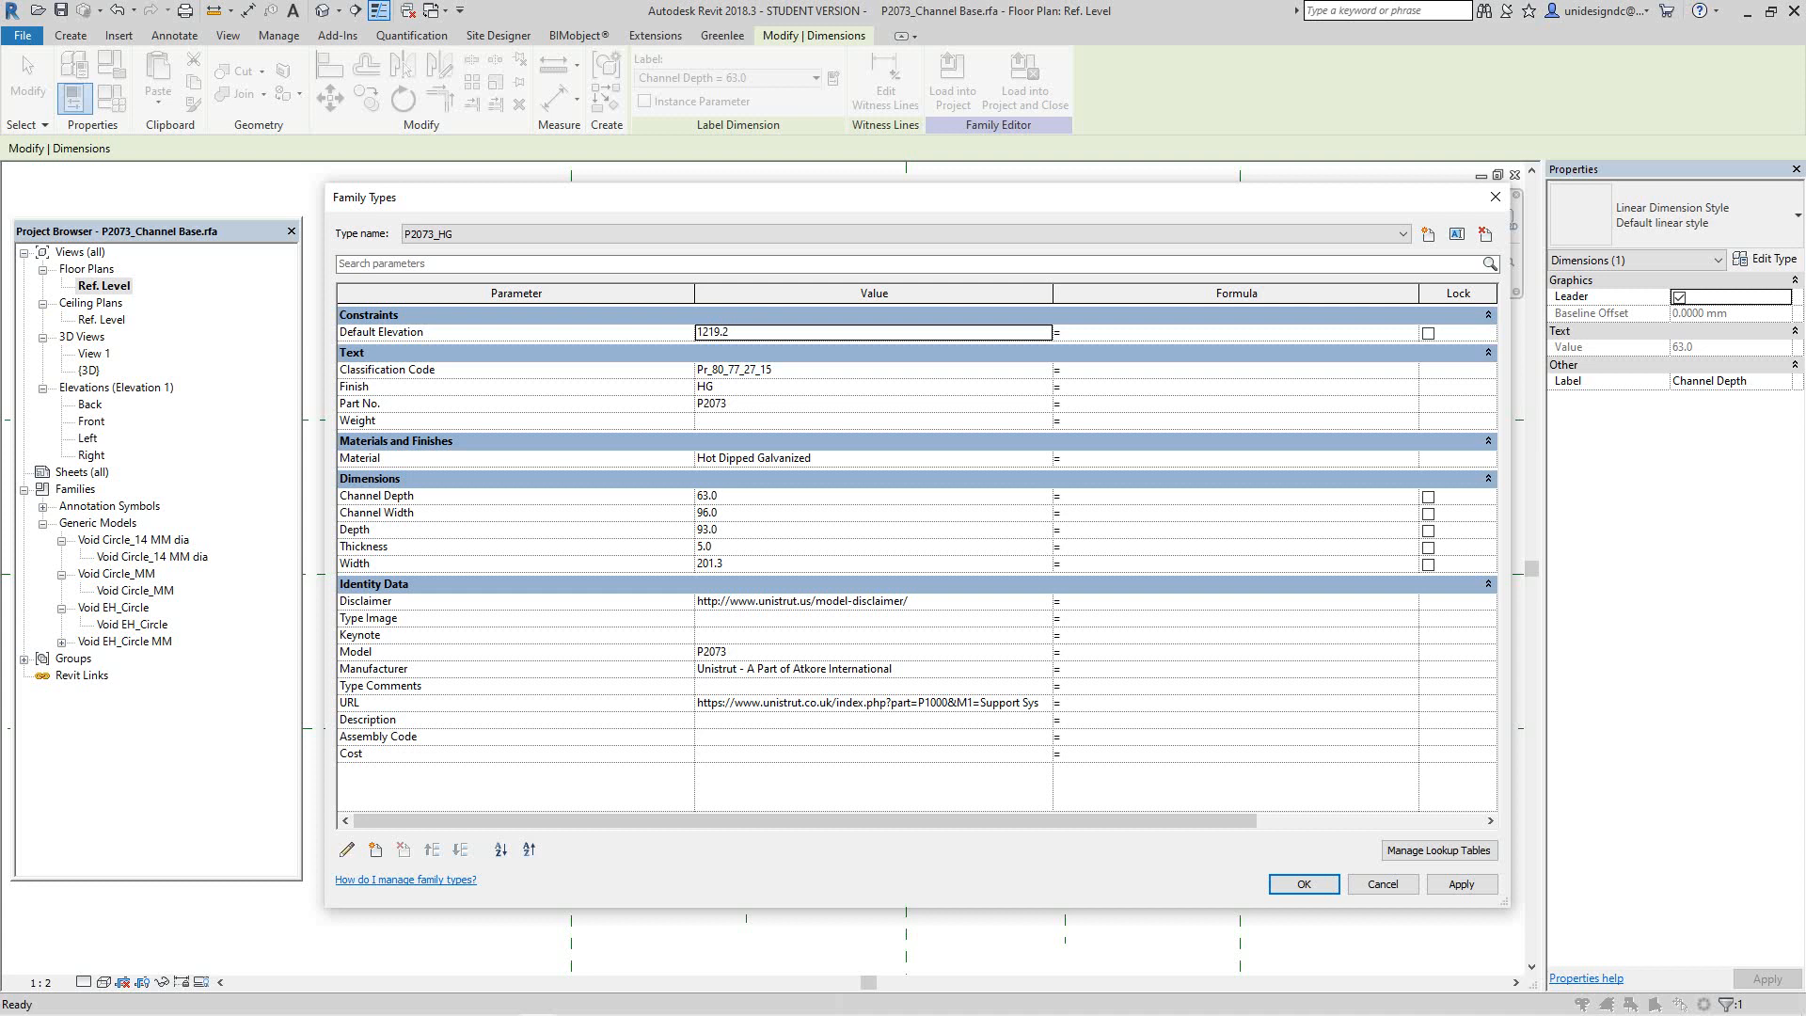
double_click(712, 496)
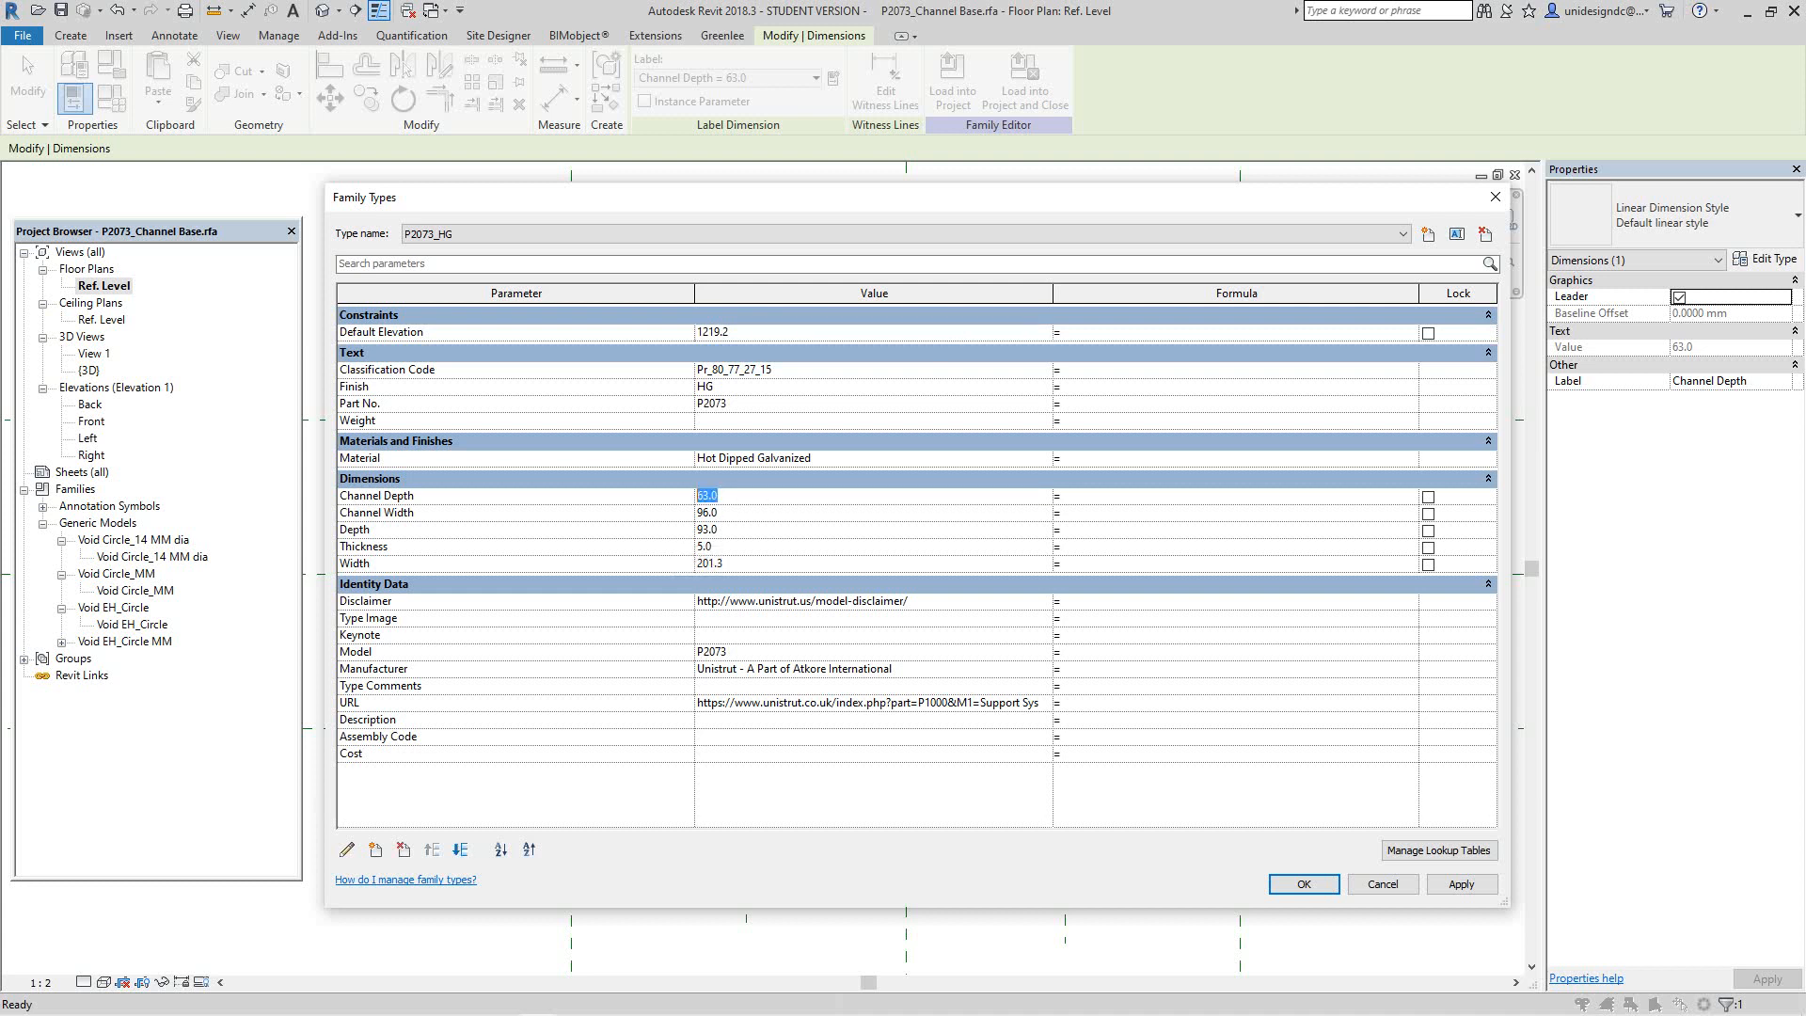
text(41)
click(1461, 885)
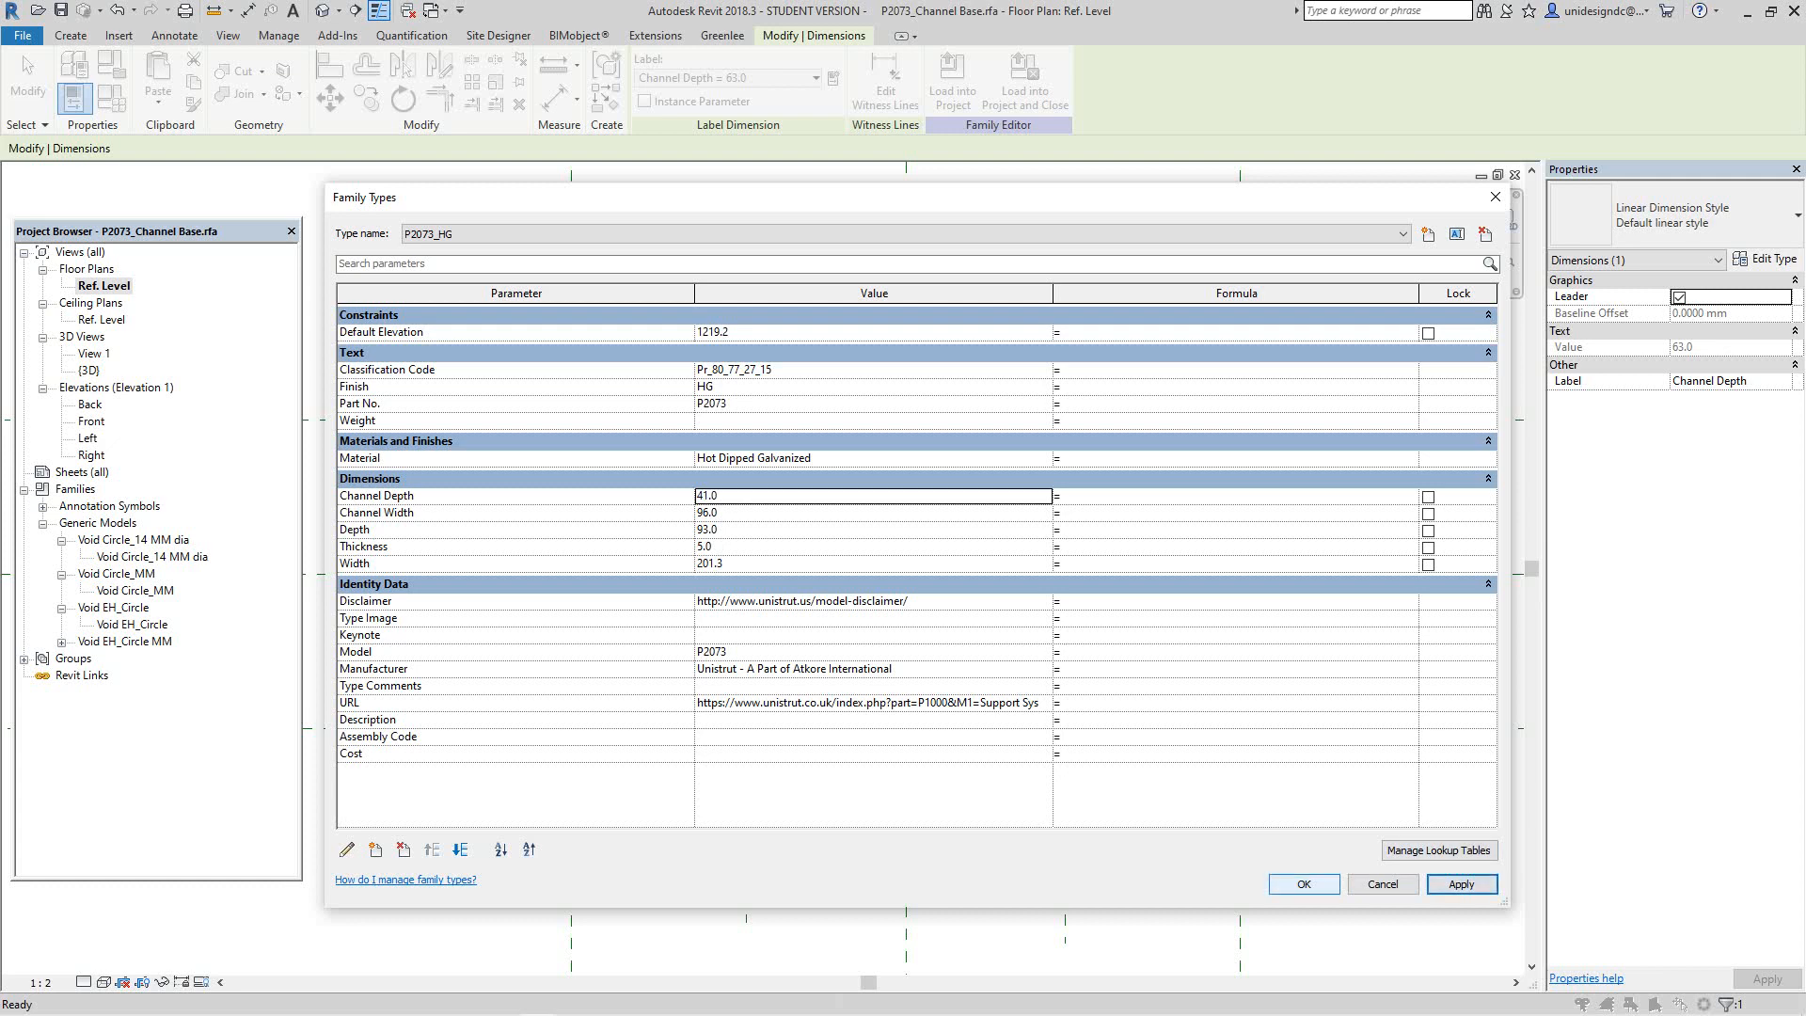
click(1304, 884)
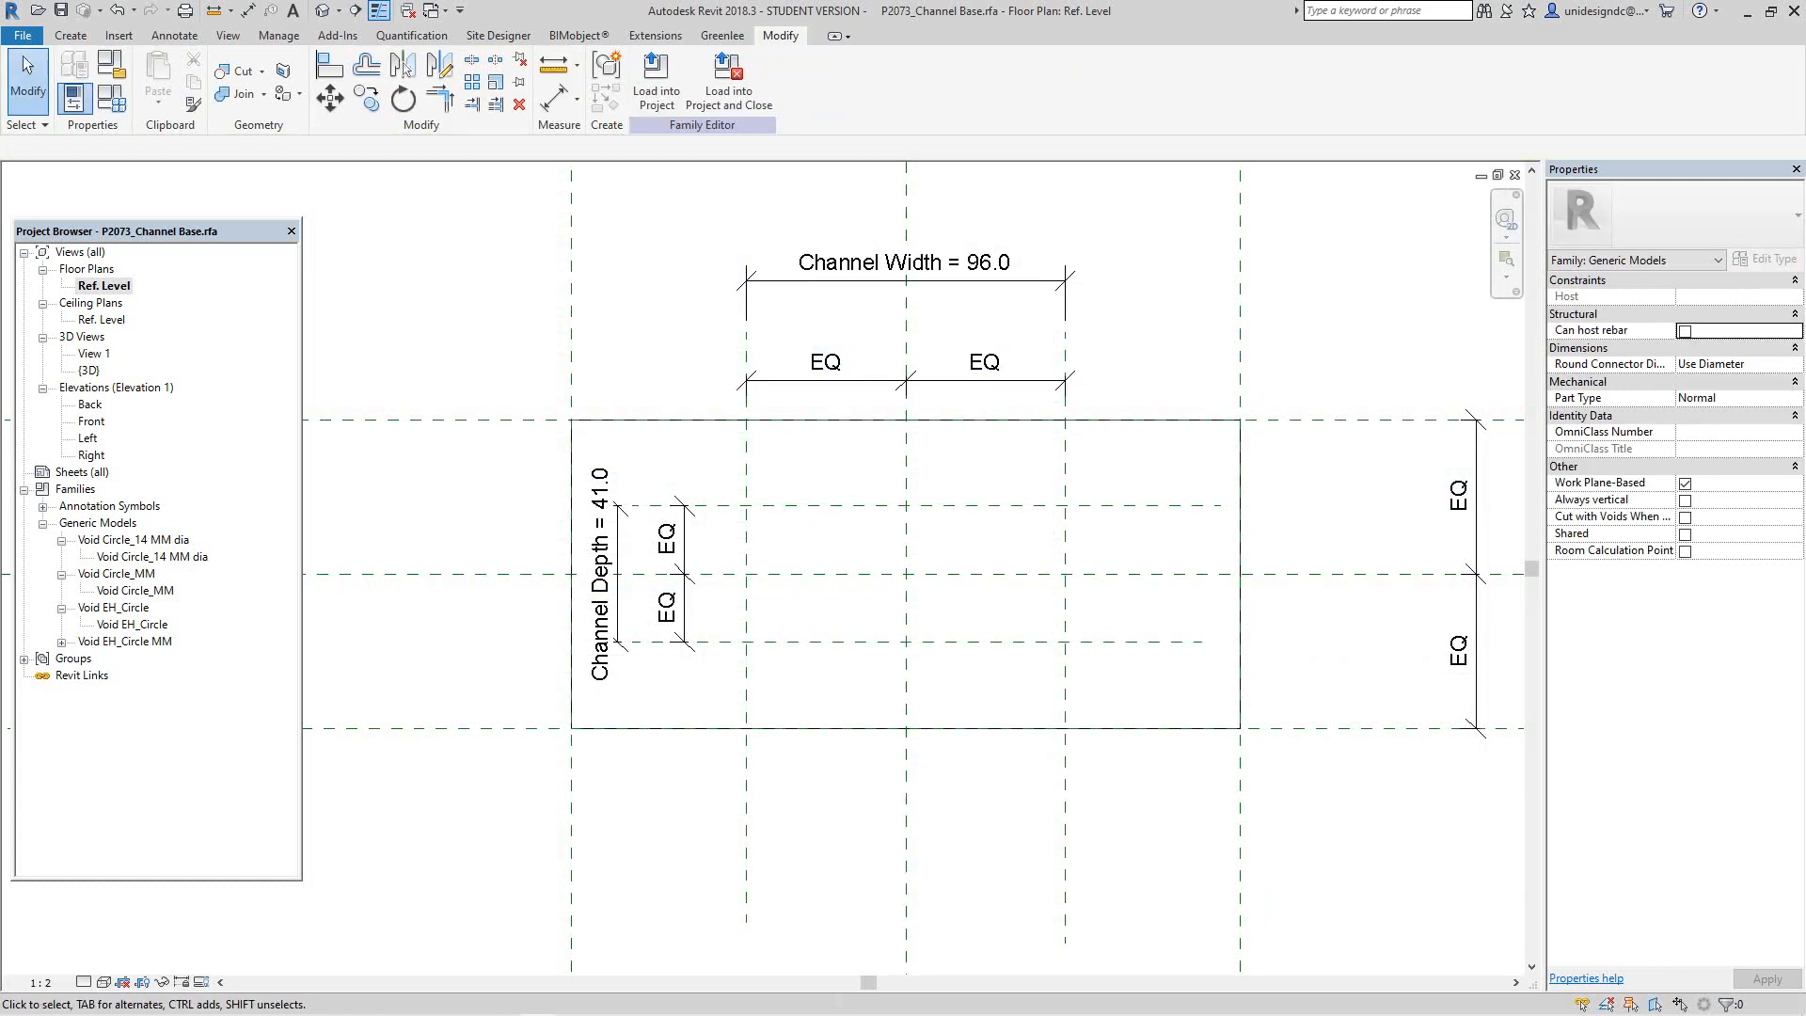
scroll(808, 611, down, 1)
scroll(806, 611, down, 1)
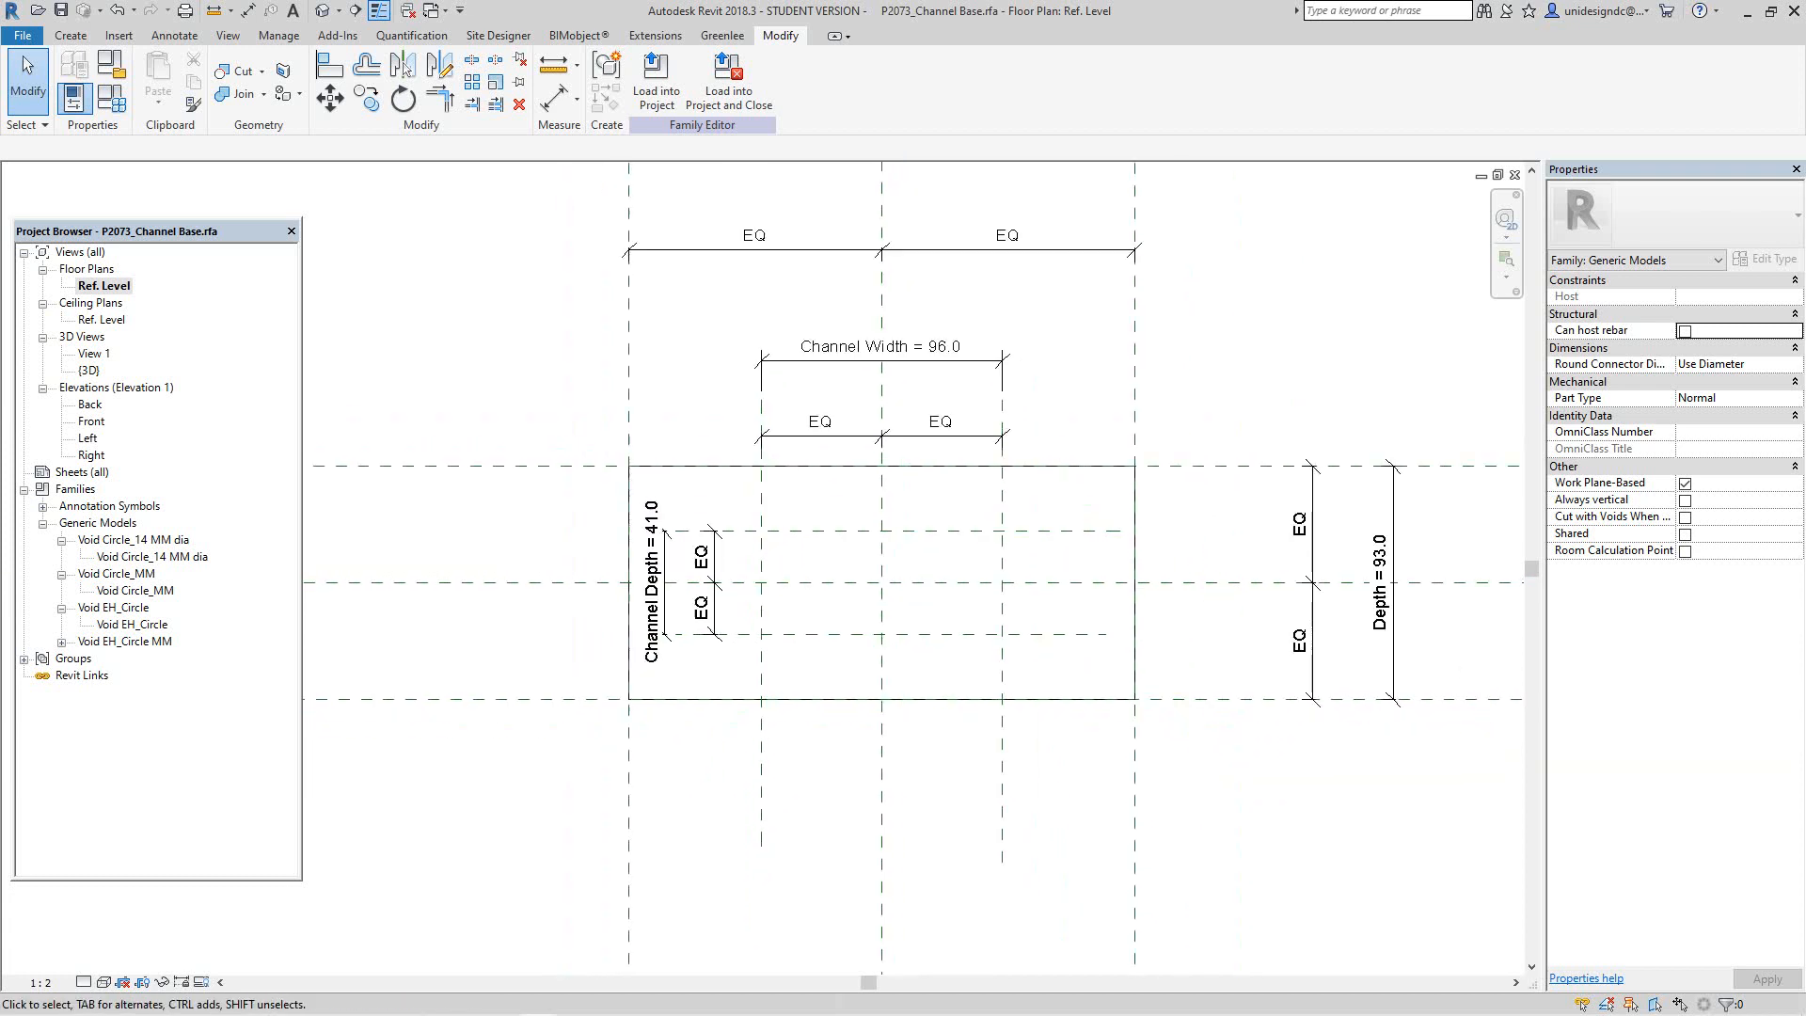
scroll(807, 604, up, 1)
scroll(781, 565, up, 3)
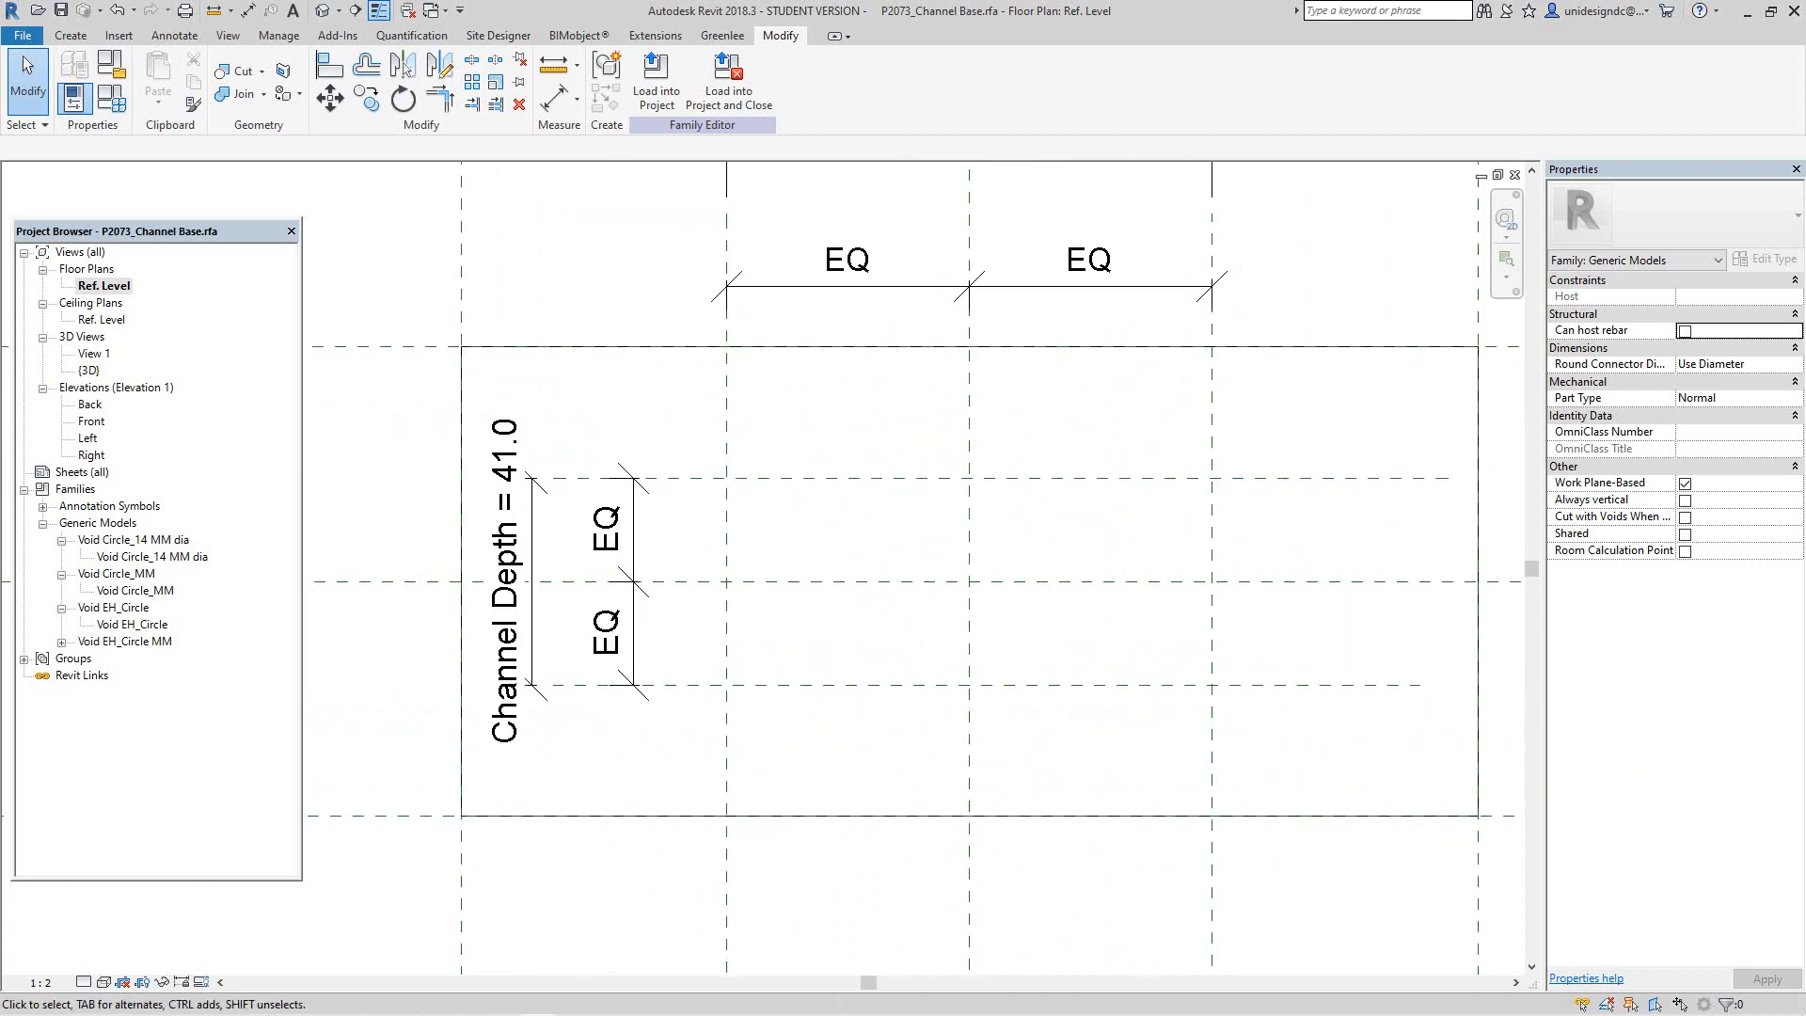
scroll(742, 519, up, 1)
scroll(744, 520, down, 2)
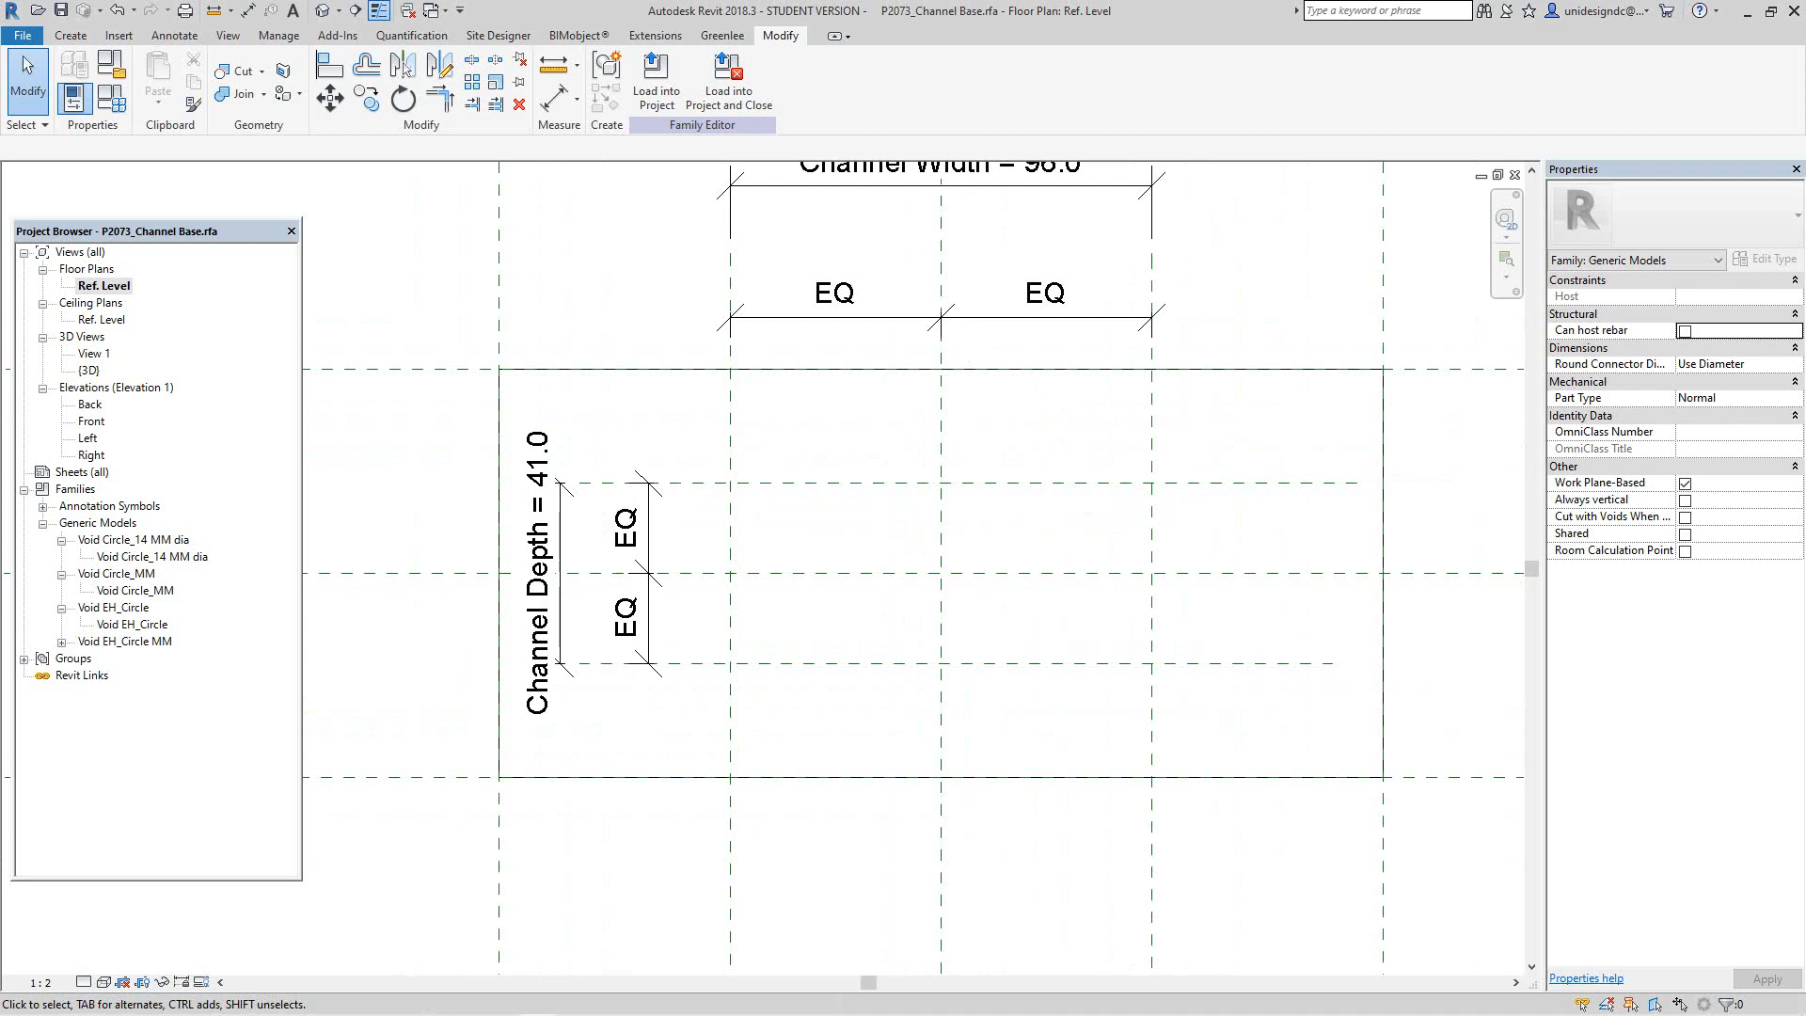
scroll(783, 480, down, 1)
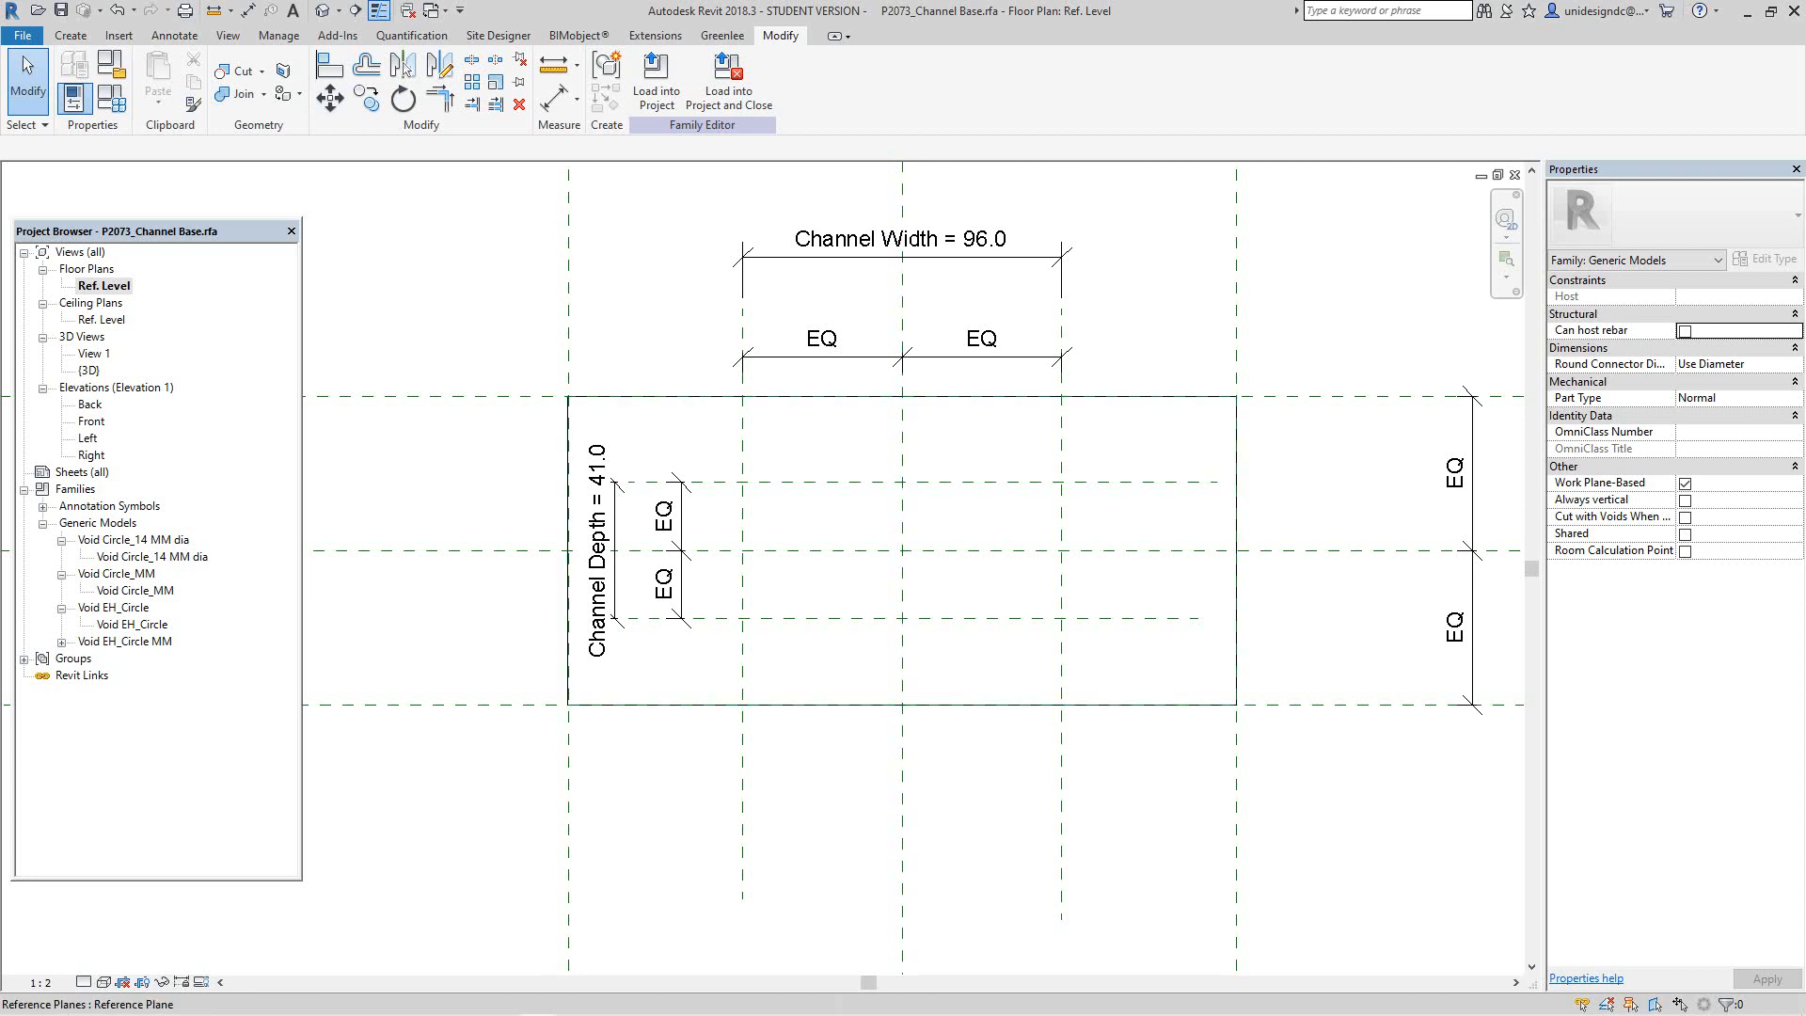
scroll(922, 846, down, 1)
scroll(631, 559, up, 1)
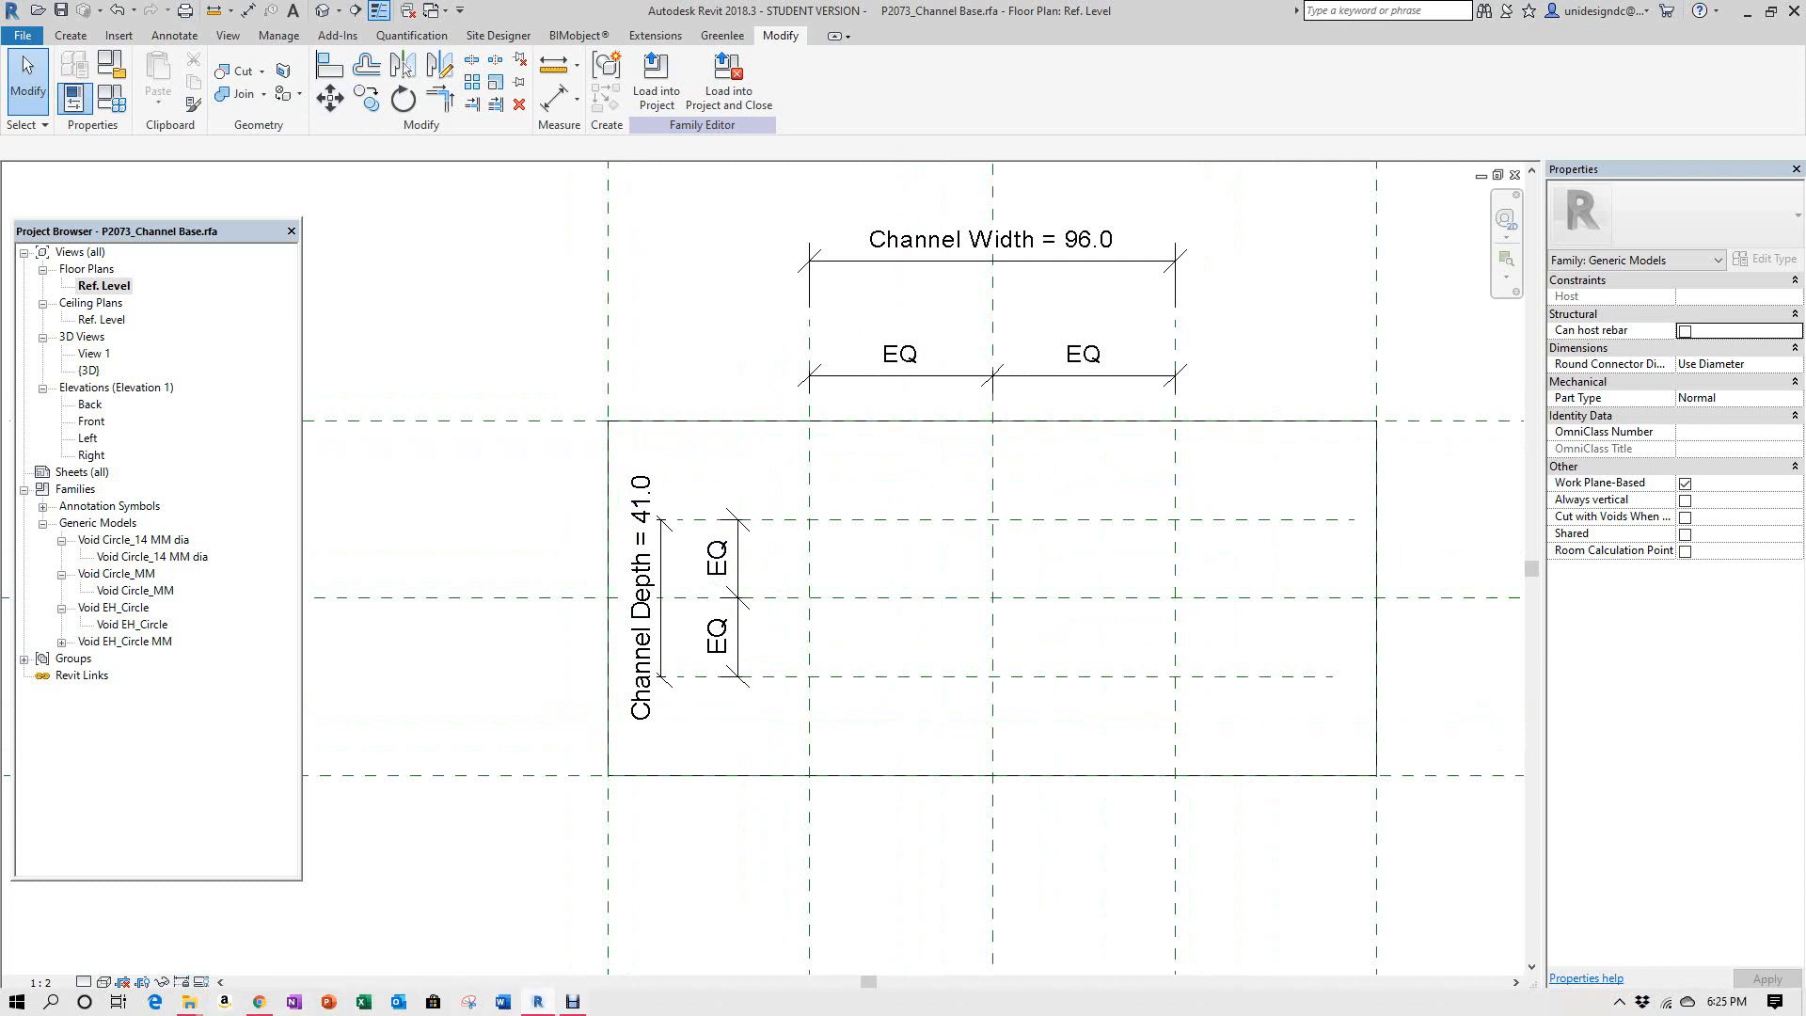
Step: Tile all open view windows and fit the contents of each view to its window
mouse_move(538, 1001)
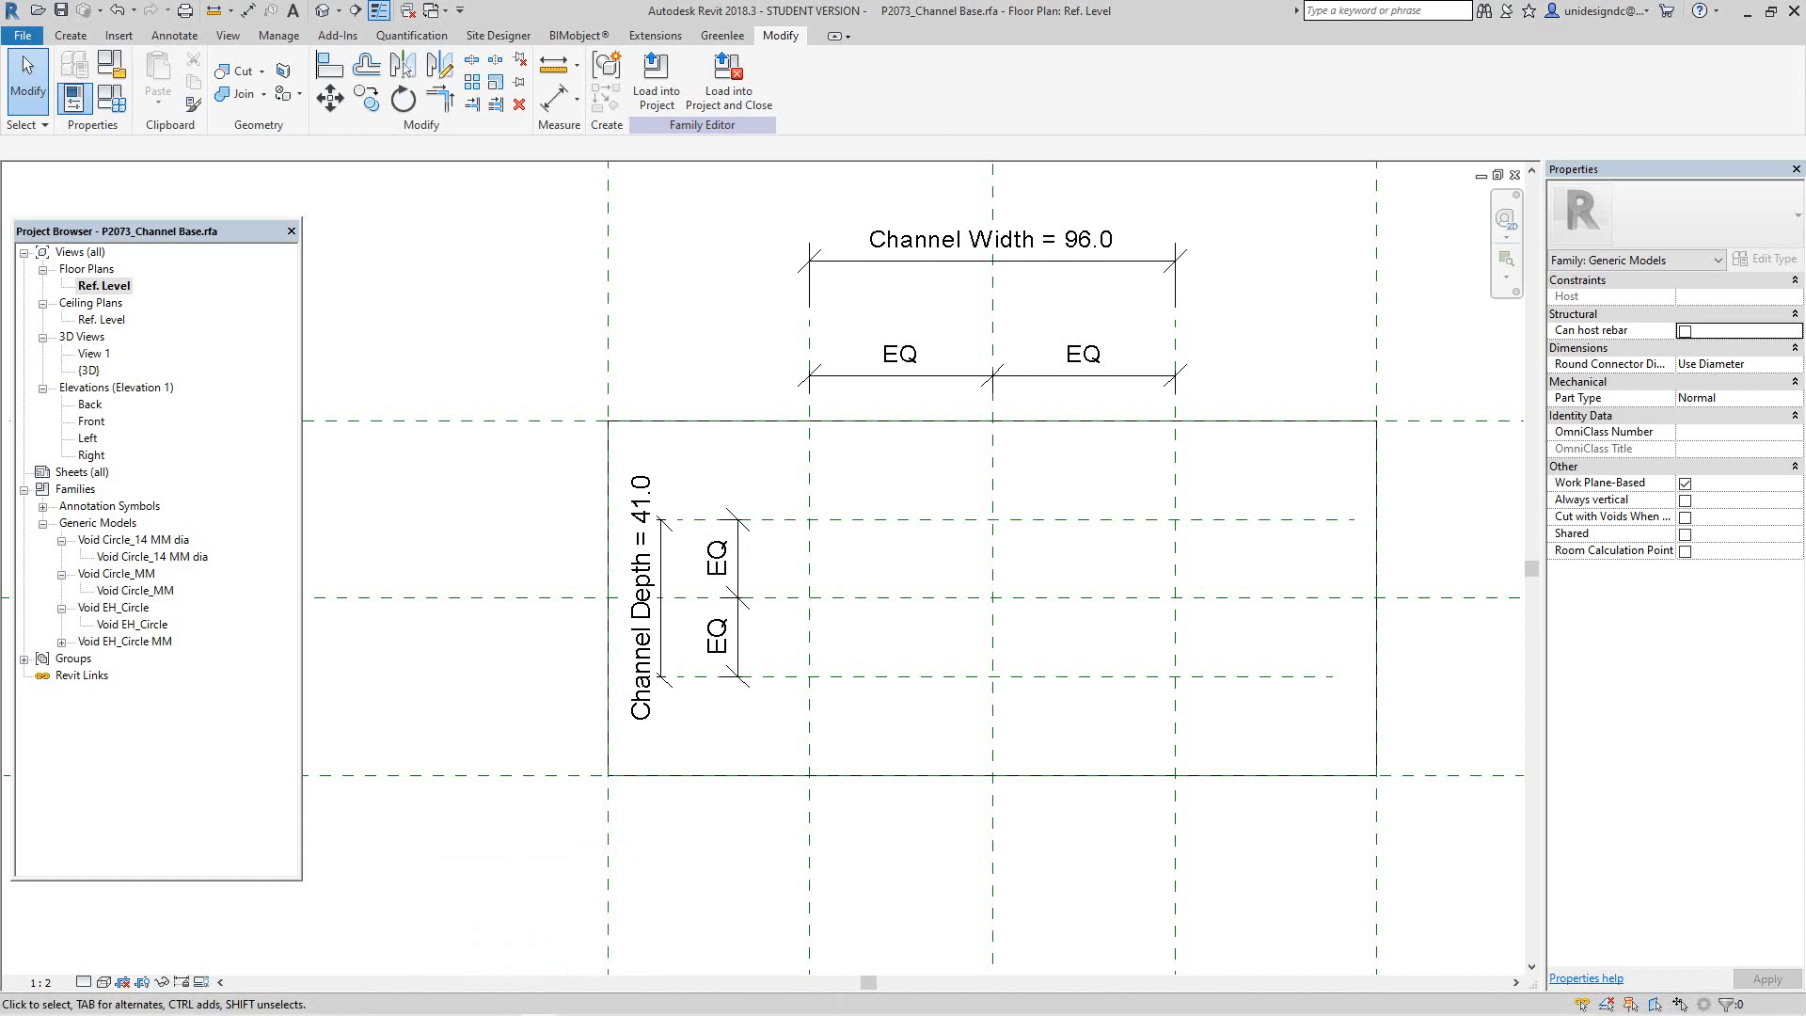
key(w)
key(t)
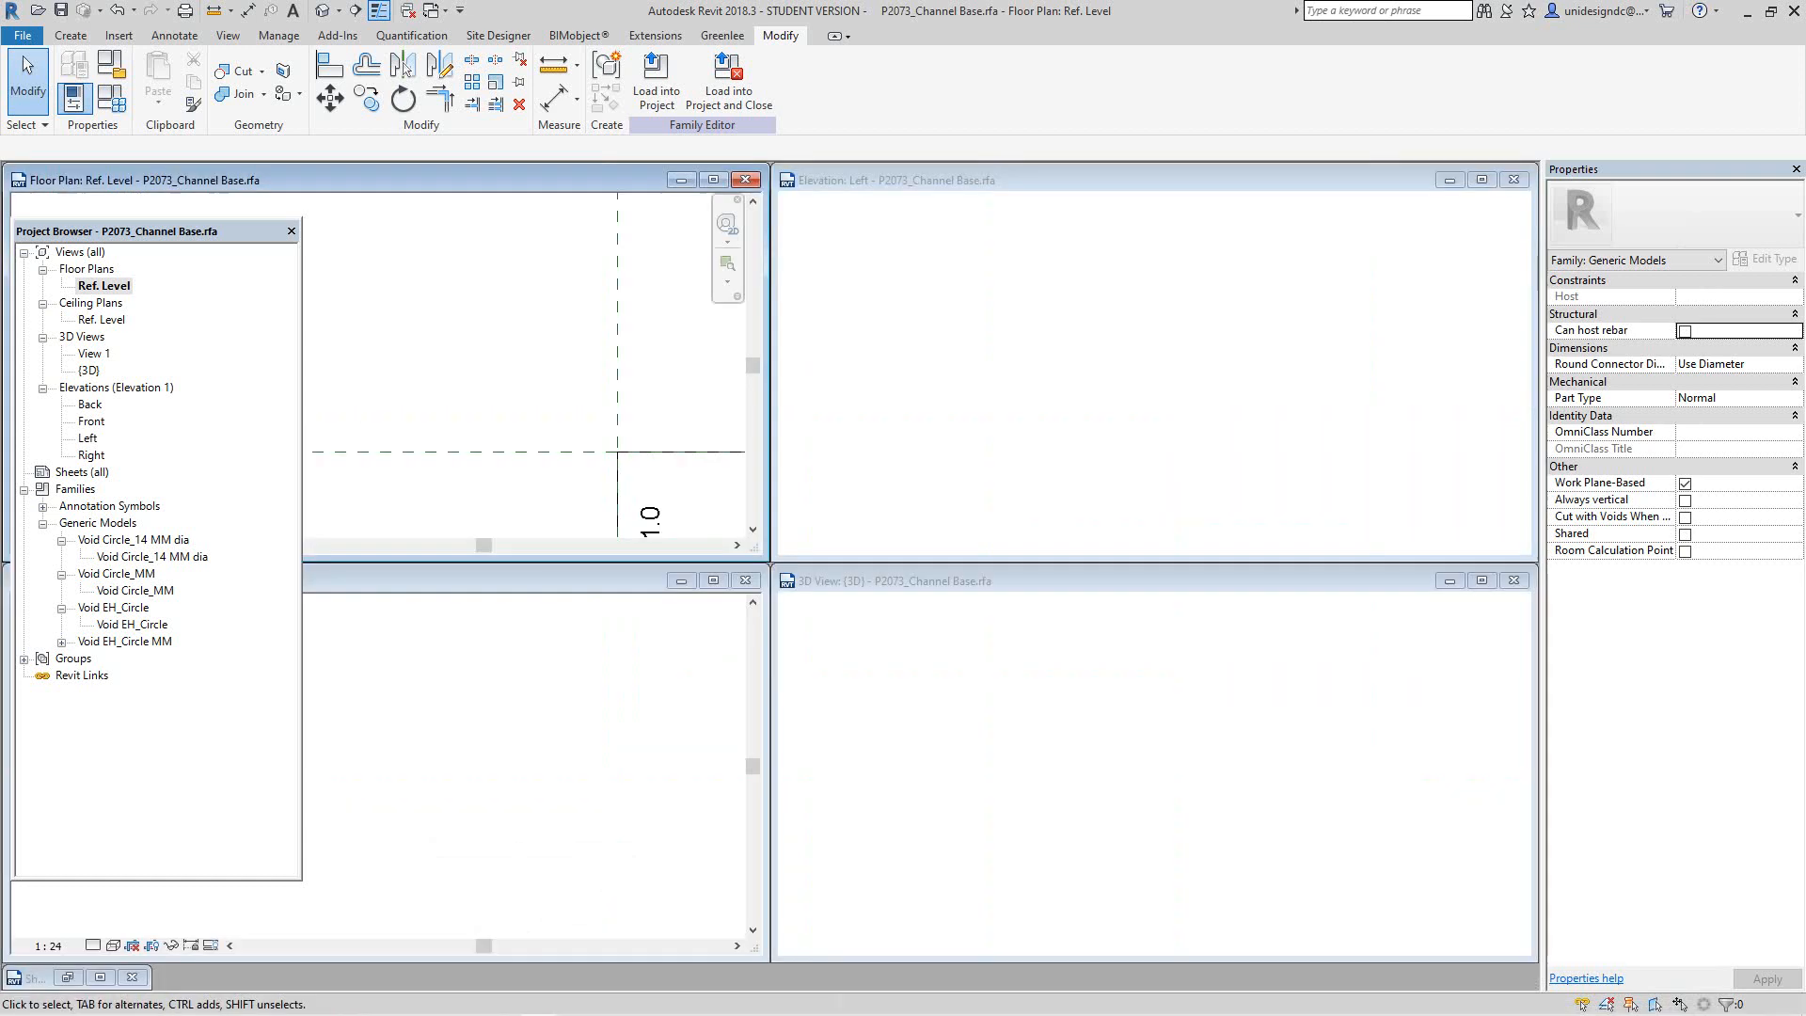
key(z)
key(a)
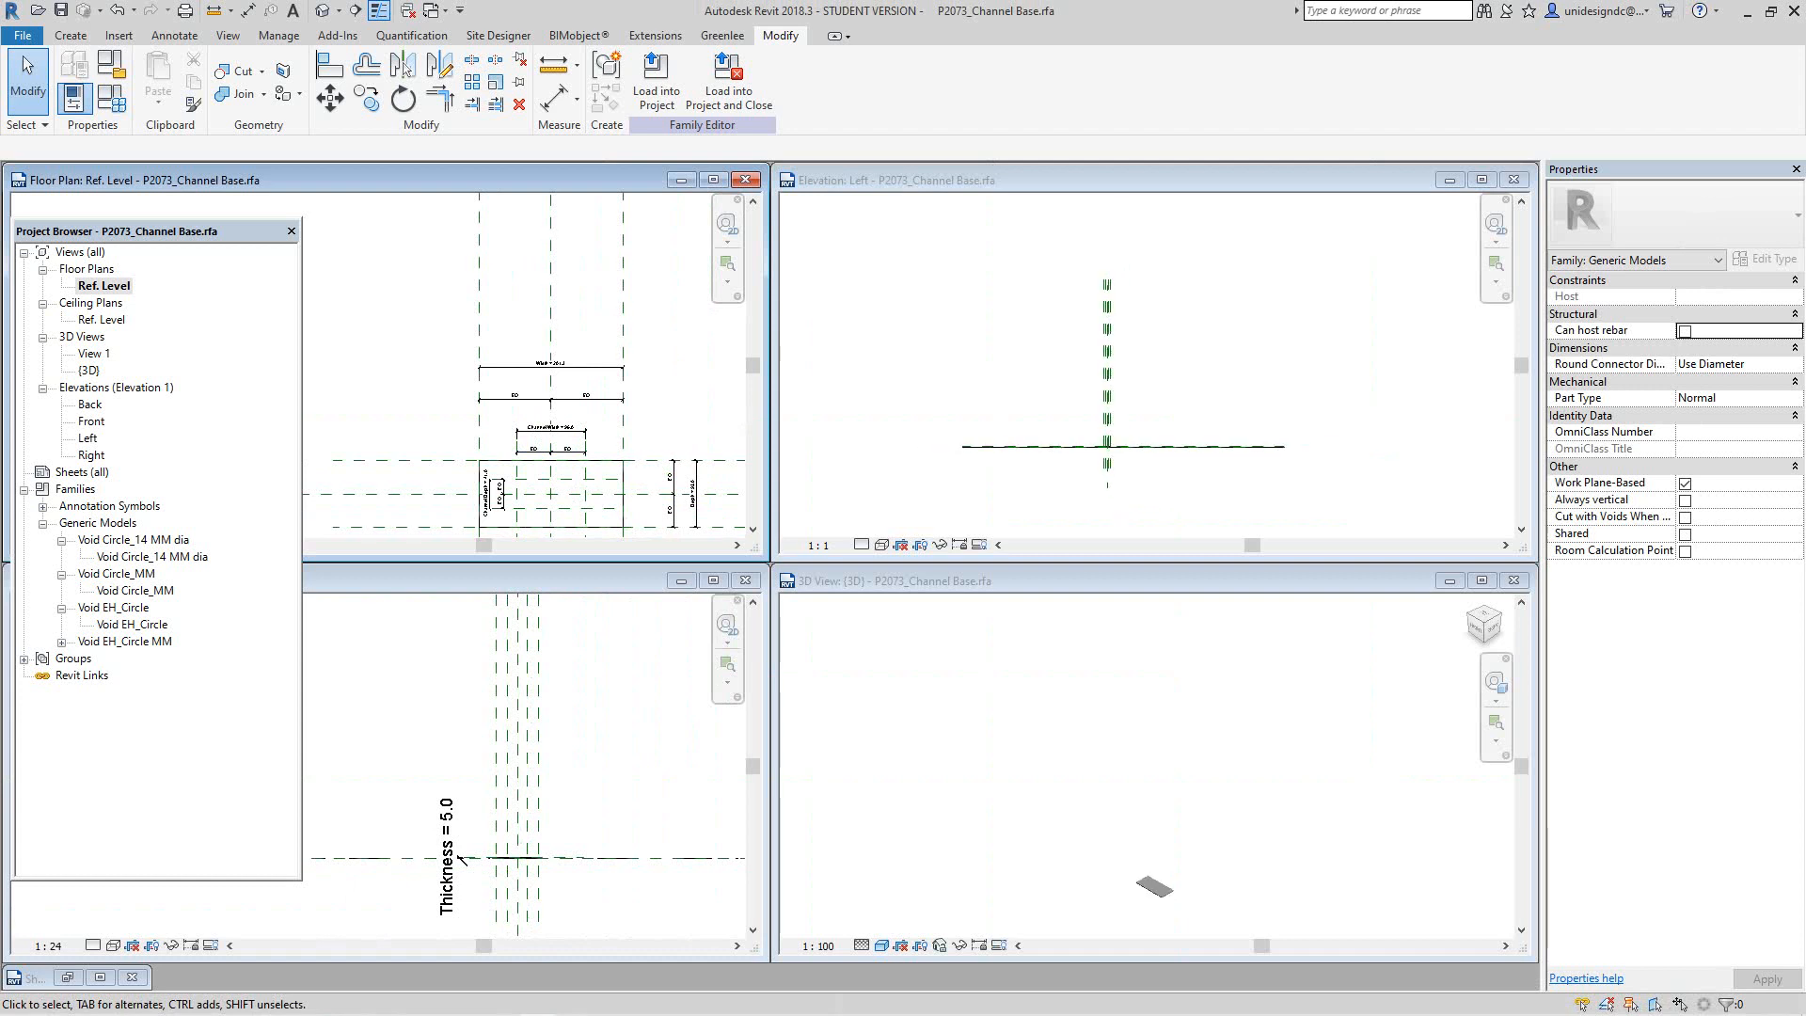
scroll(1060, 783, down, 5)
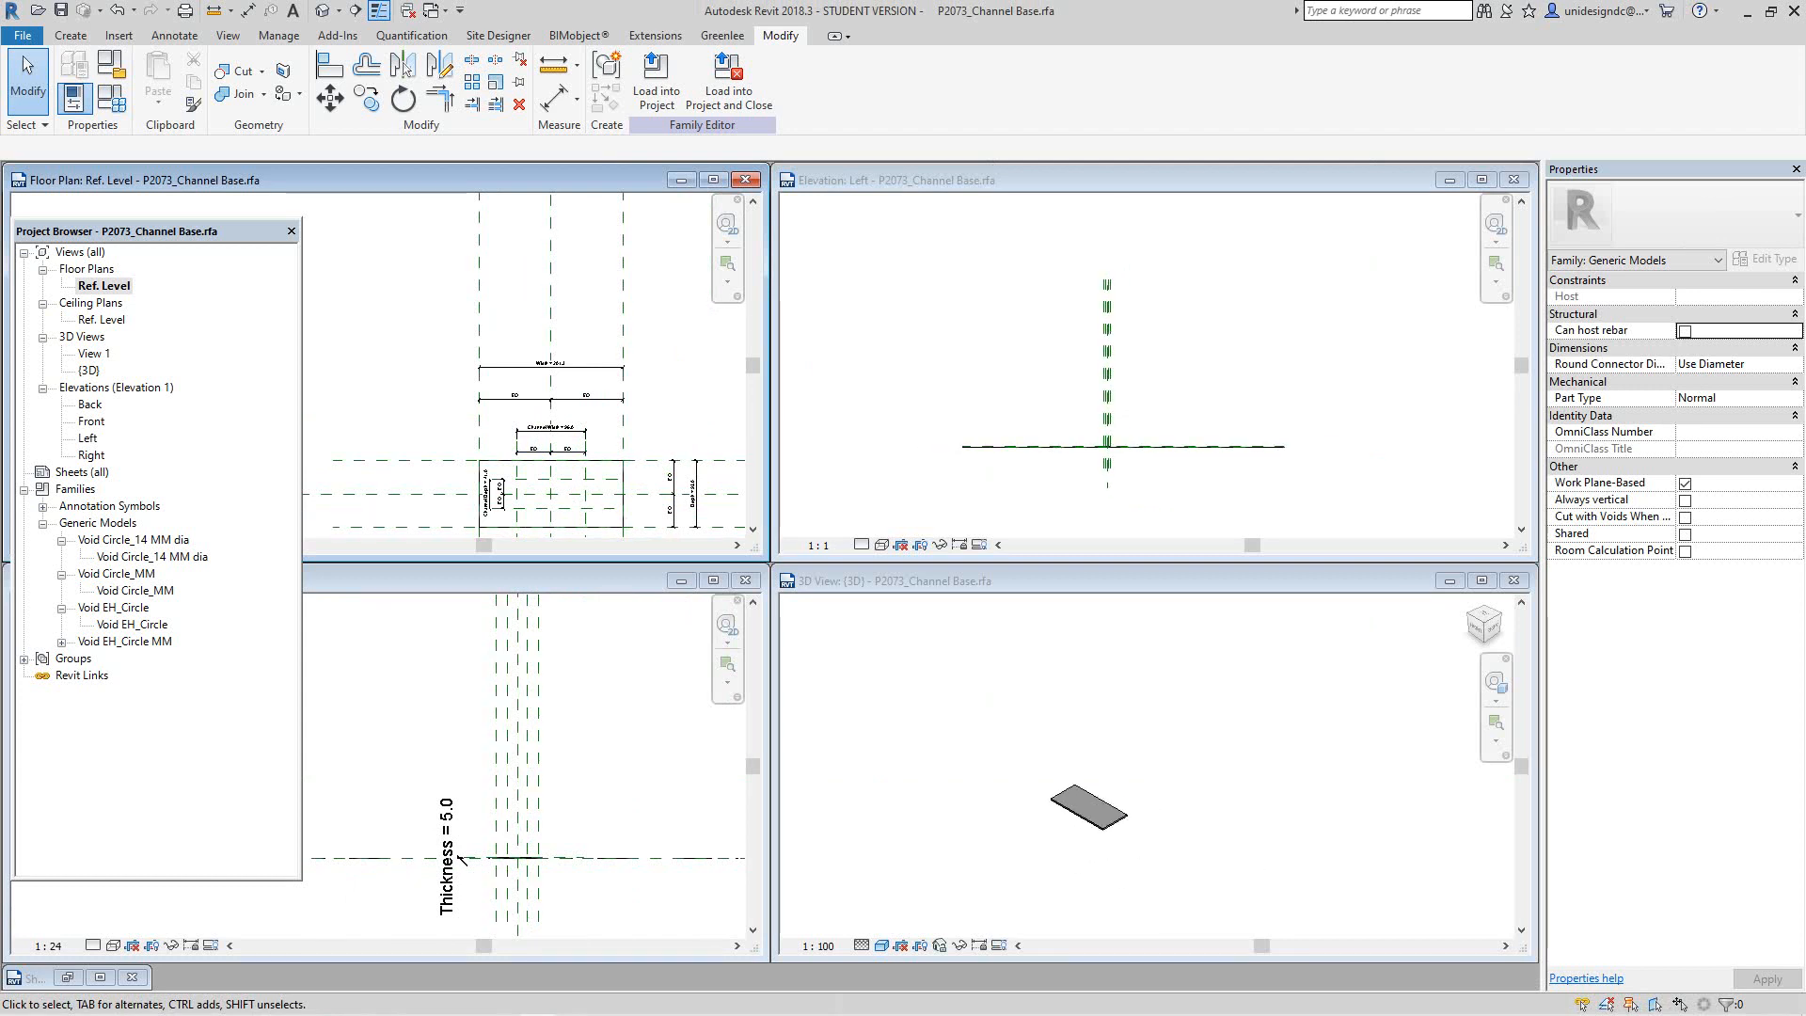
scroll(503, 428, down, 5)
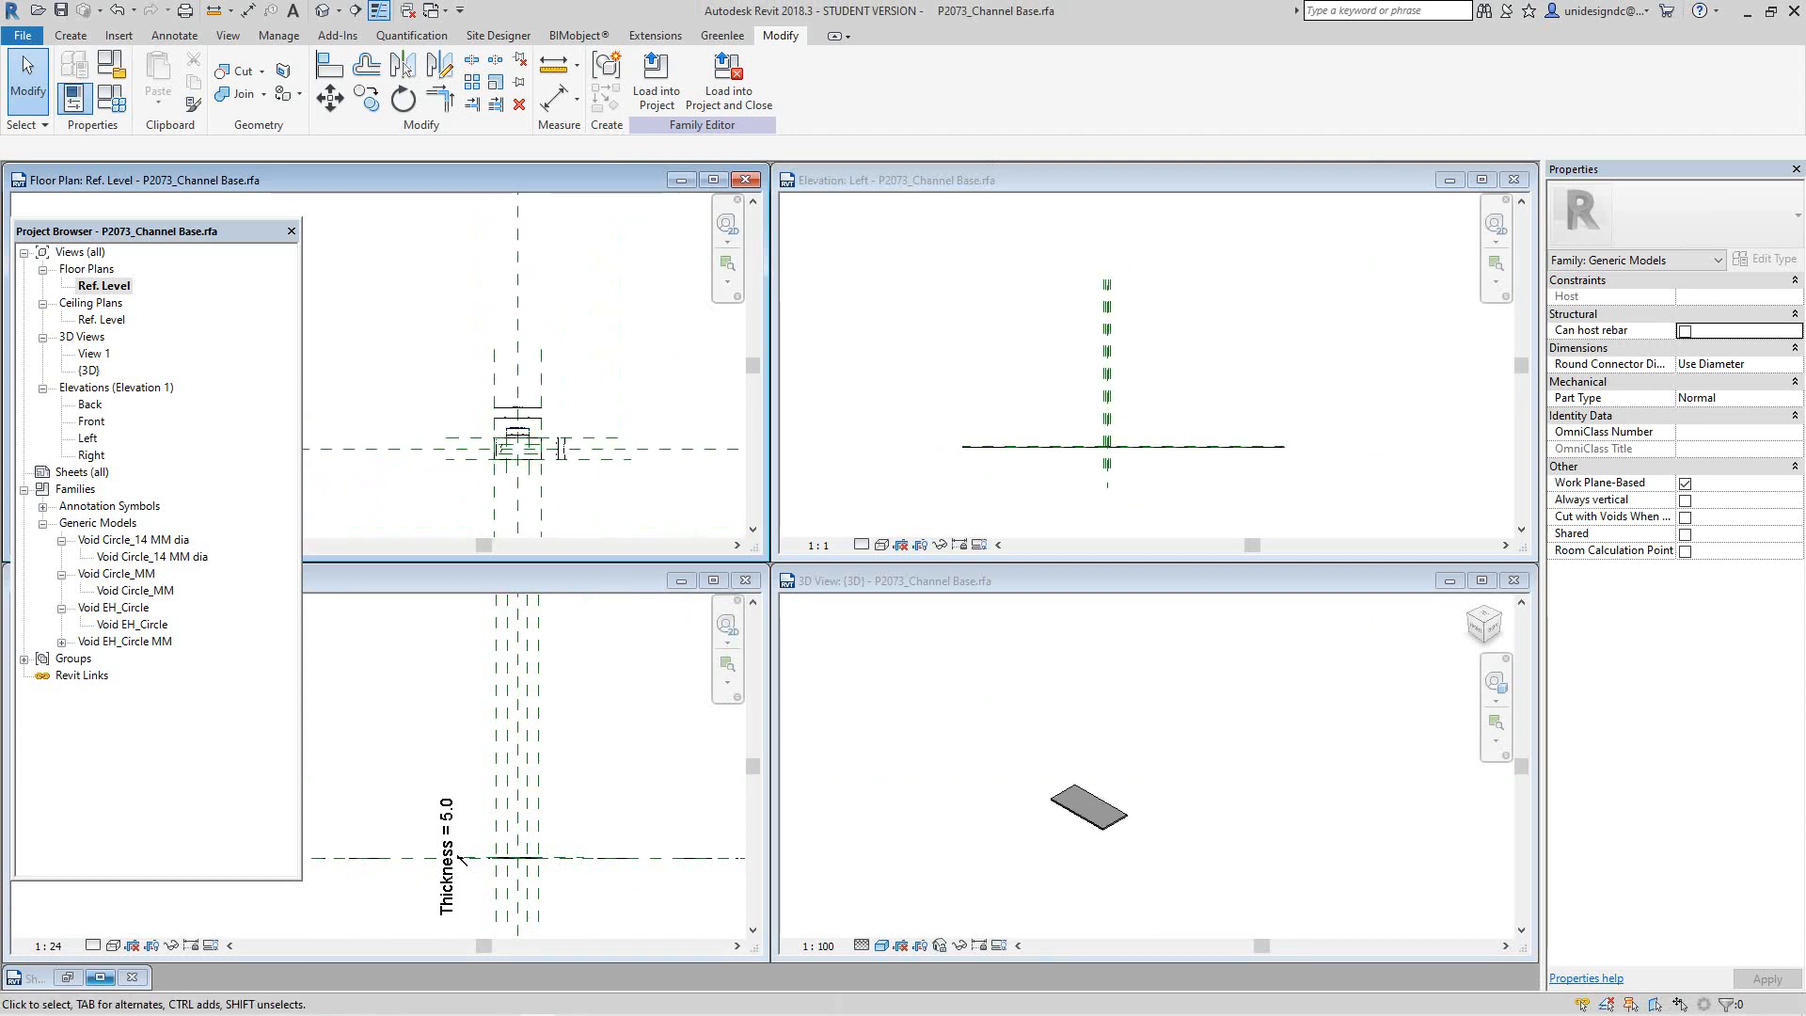
Step: Switch to the P1737 sheet and examine its plan, front and 3D views of the bracket
click(100, 978)
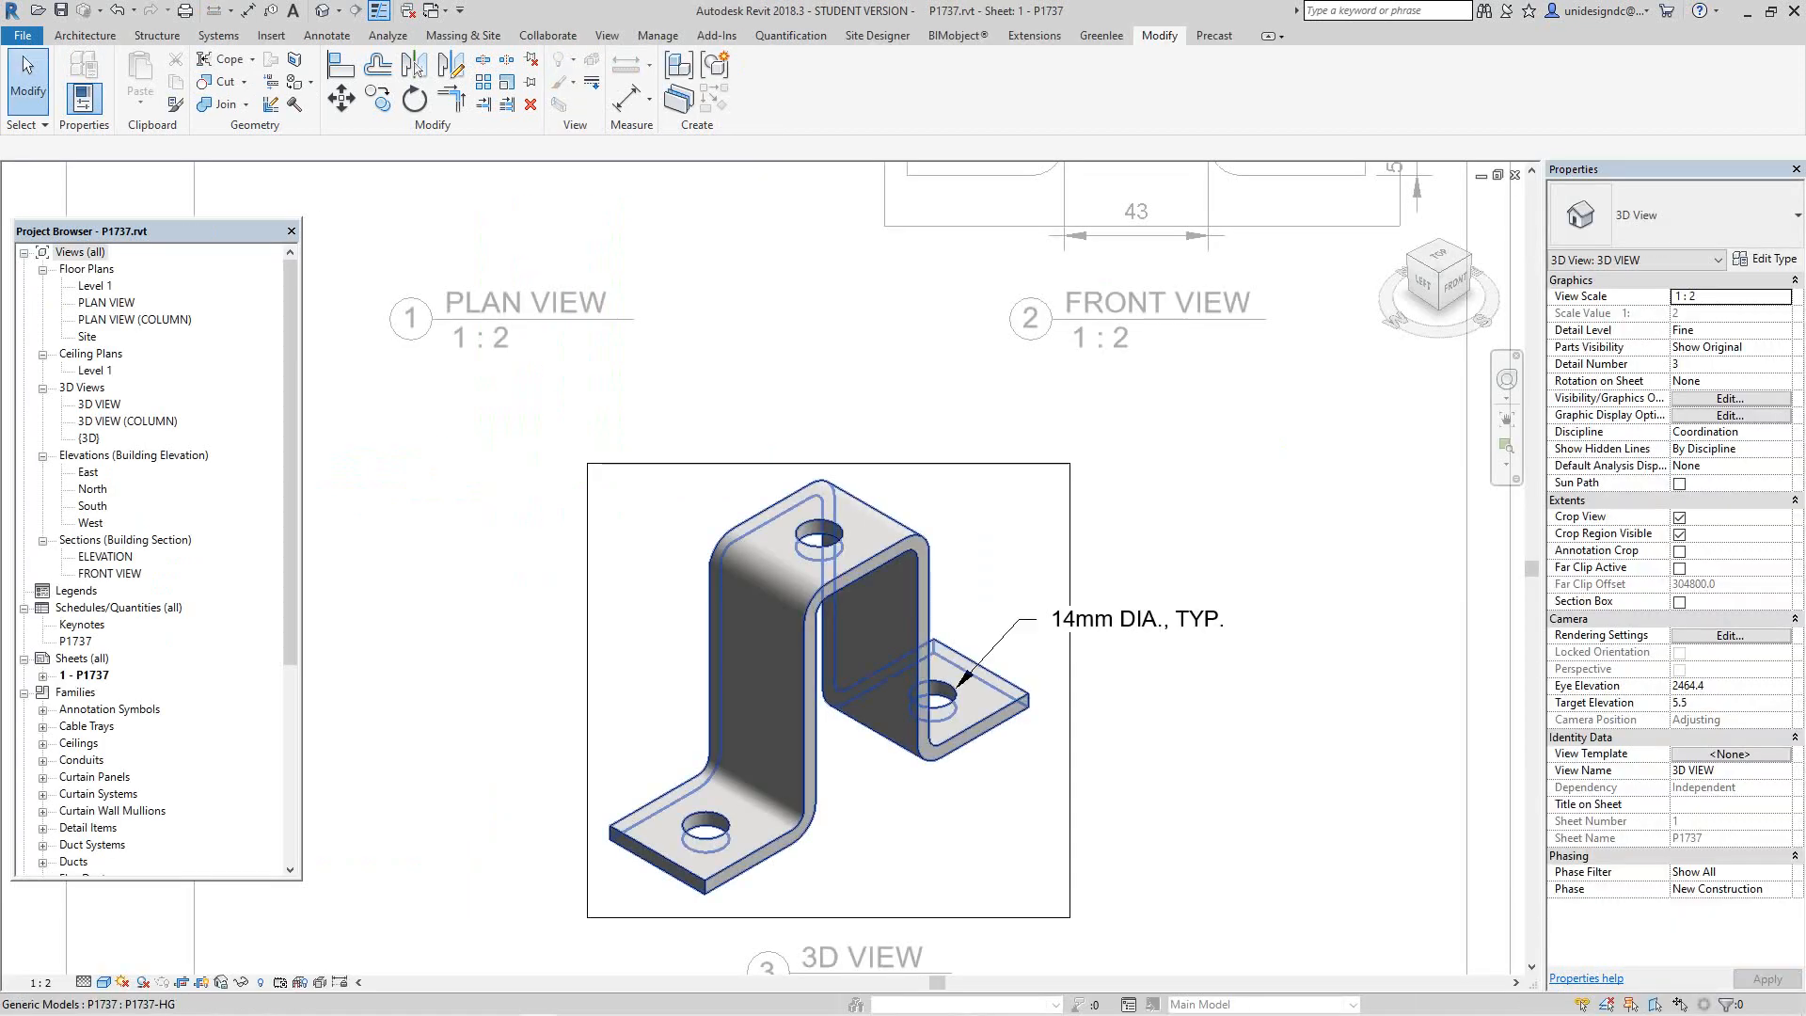
scroll(864, 828, down, 2)
middle_drag(864, 828, 868, 674)
scroll(860, 726, down, 1)
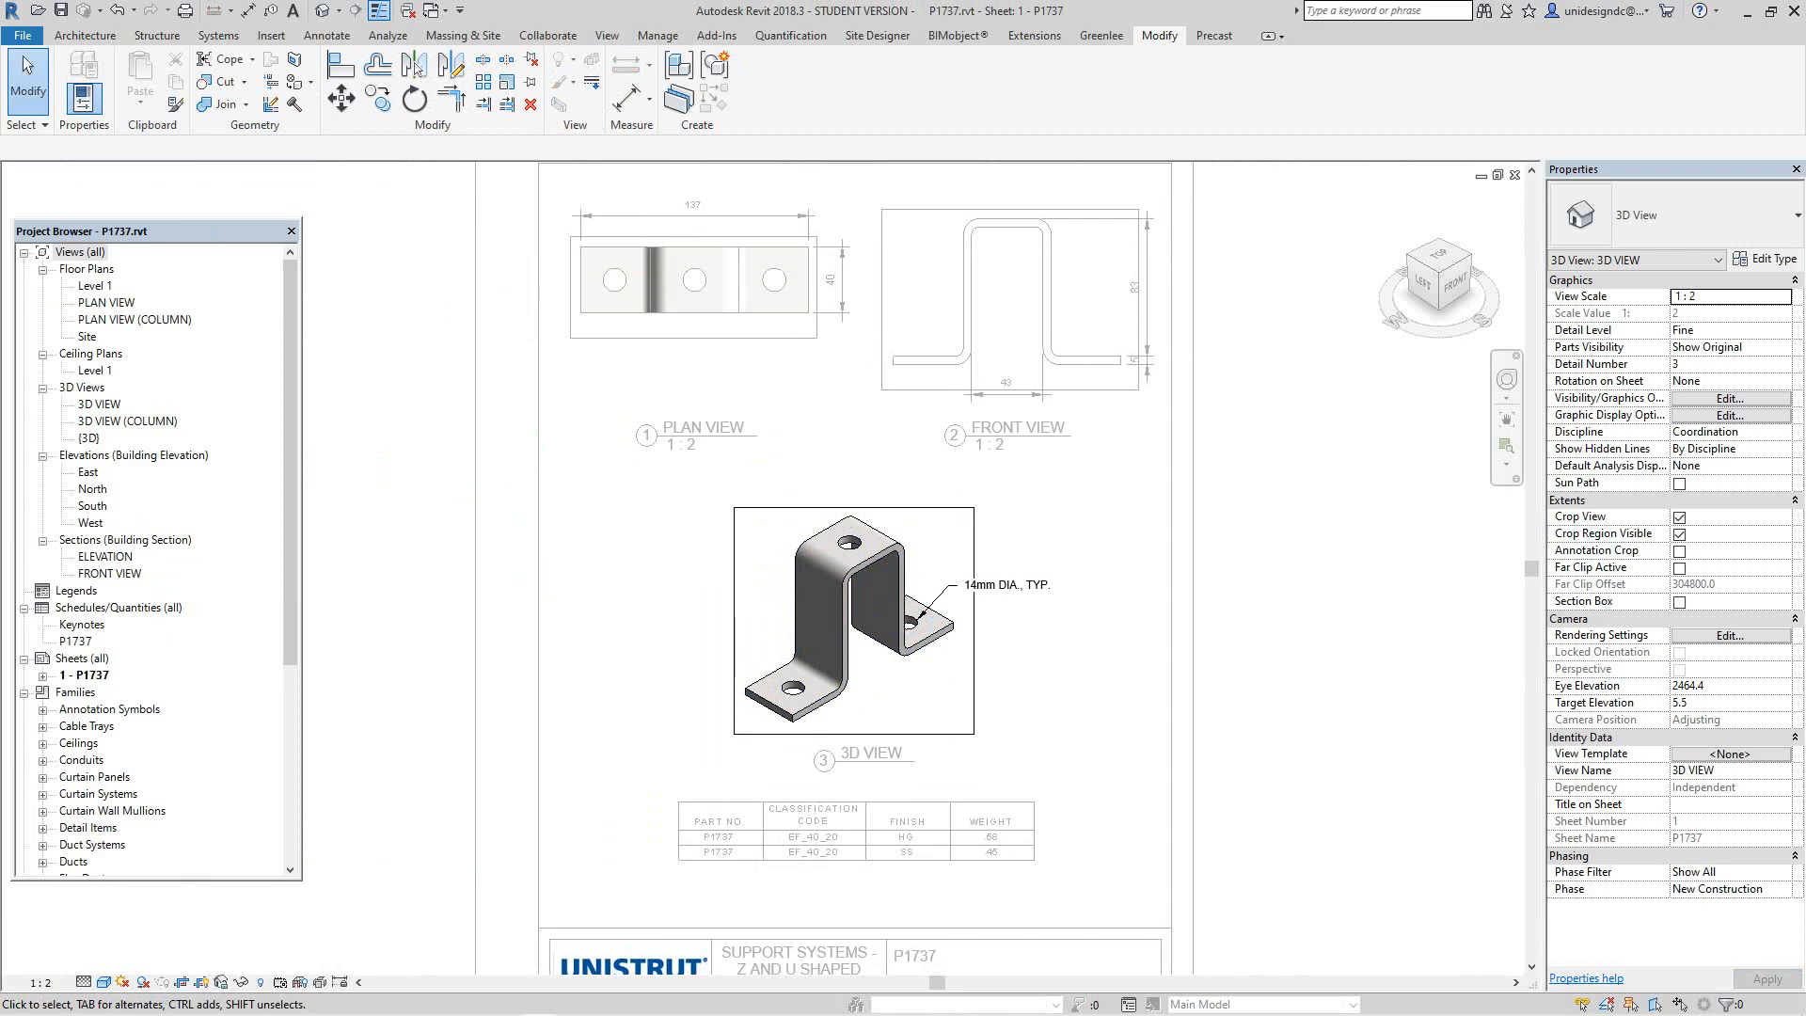
Step: Leave the activated 3D view on the P1737 sheet, dismiss the save reminder, and minimize the sheet
right_click(601, 587)
click(659, 686)
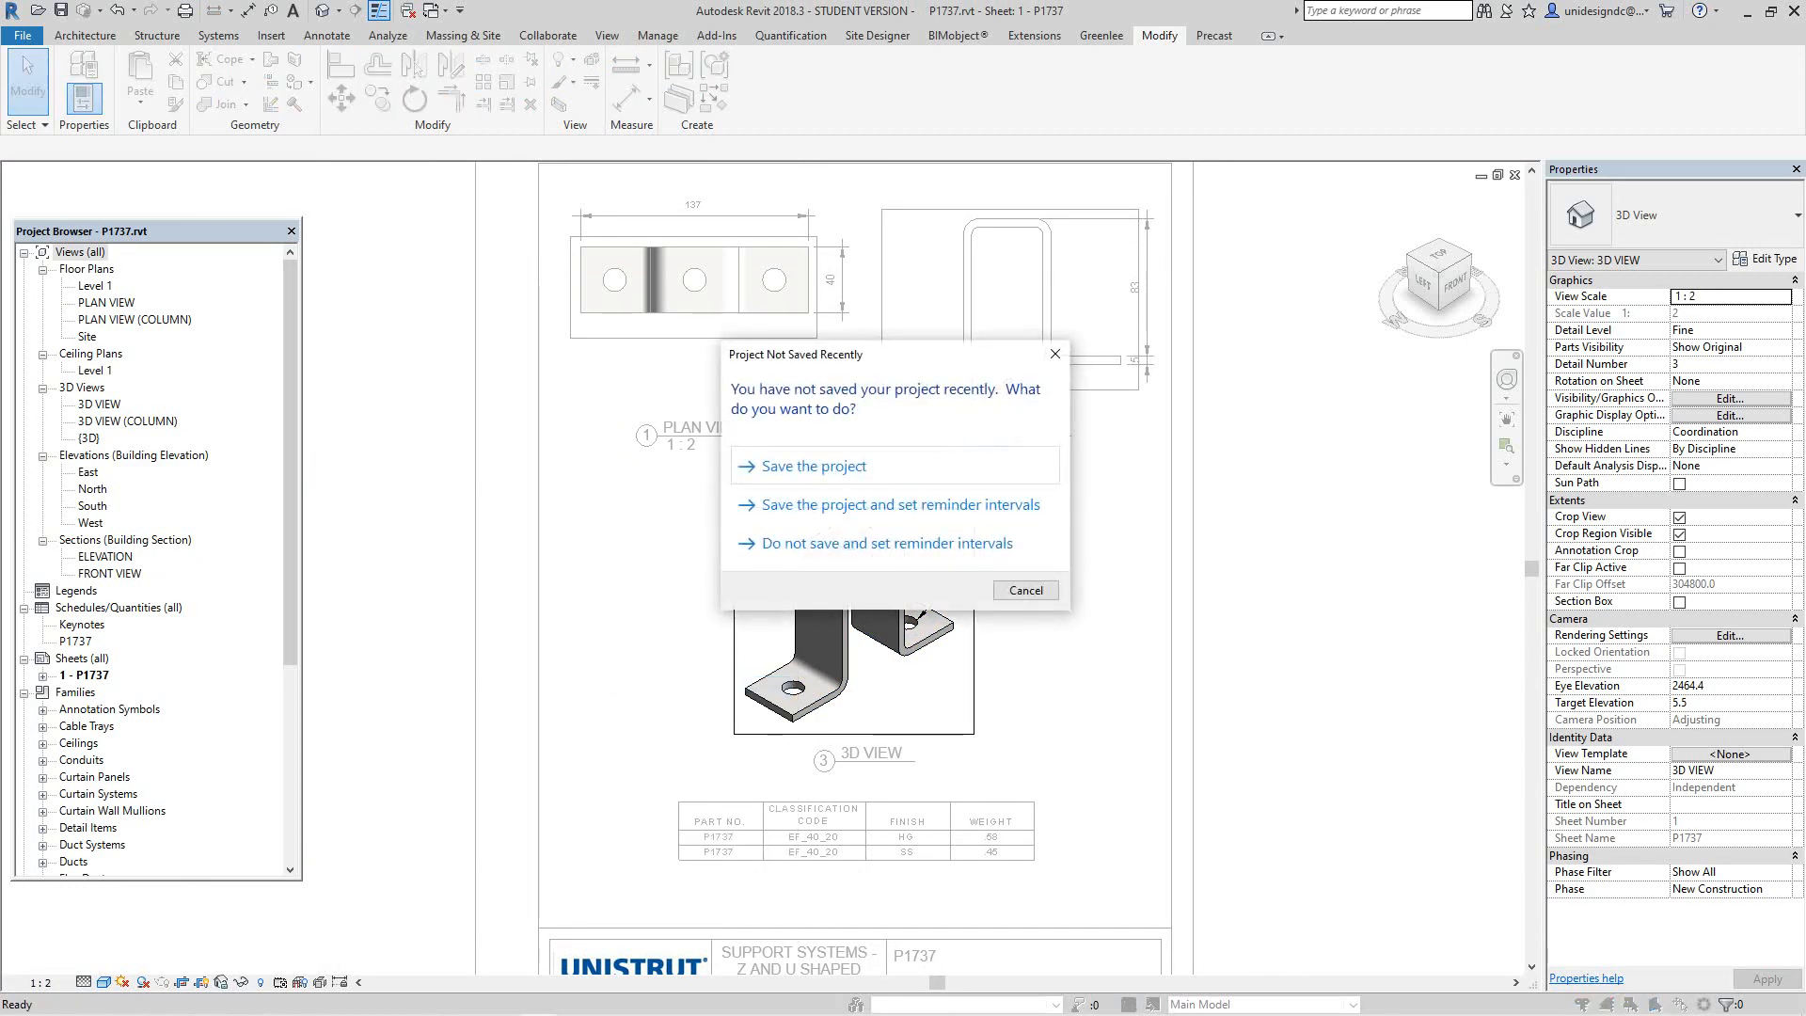
click(1026, 591)
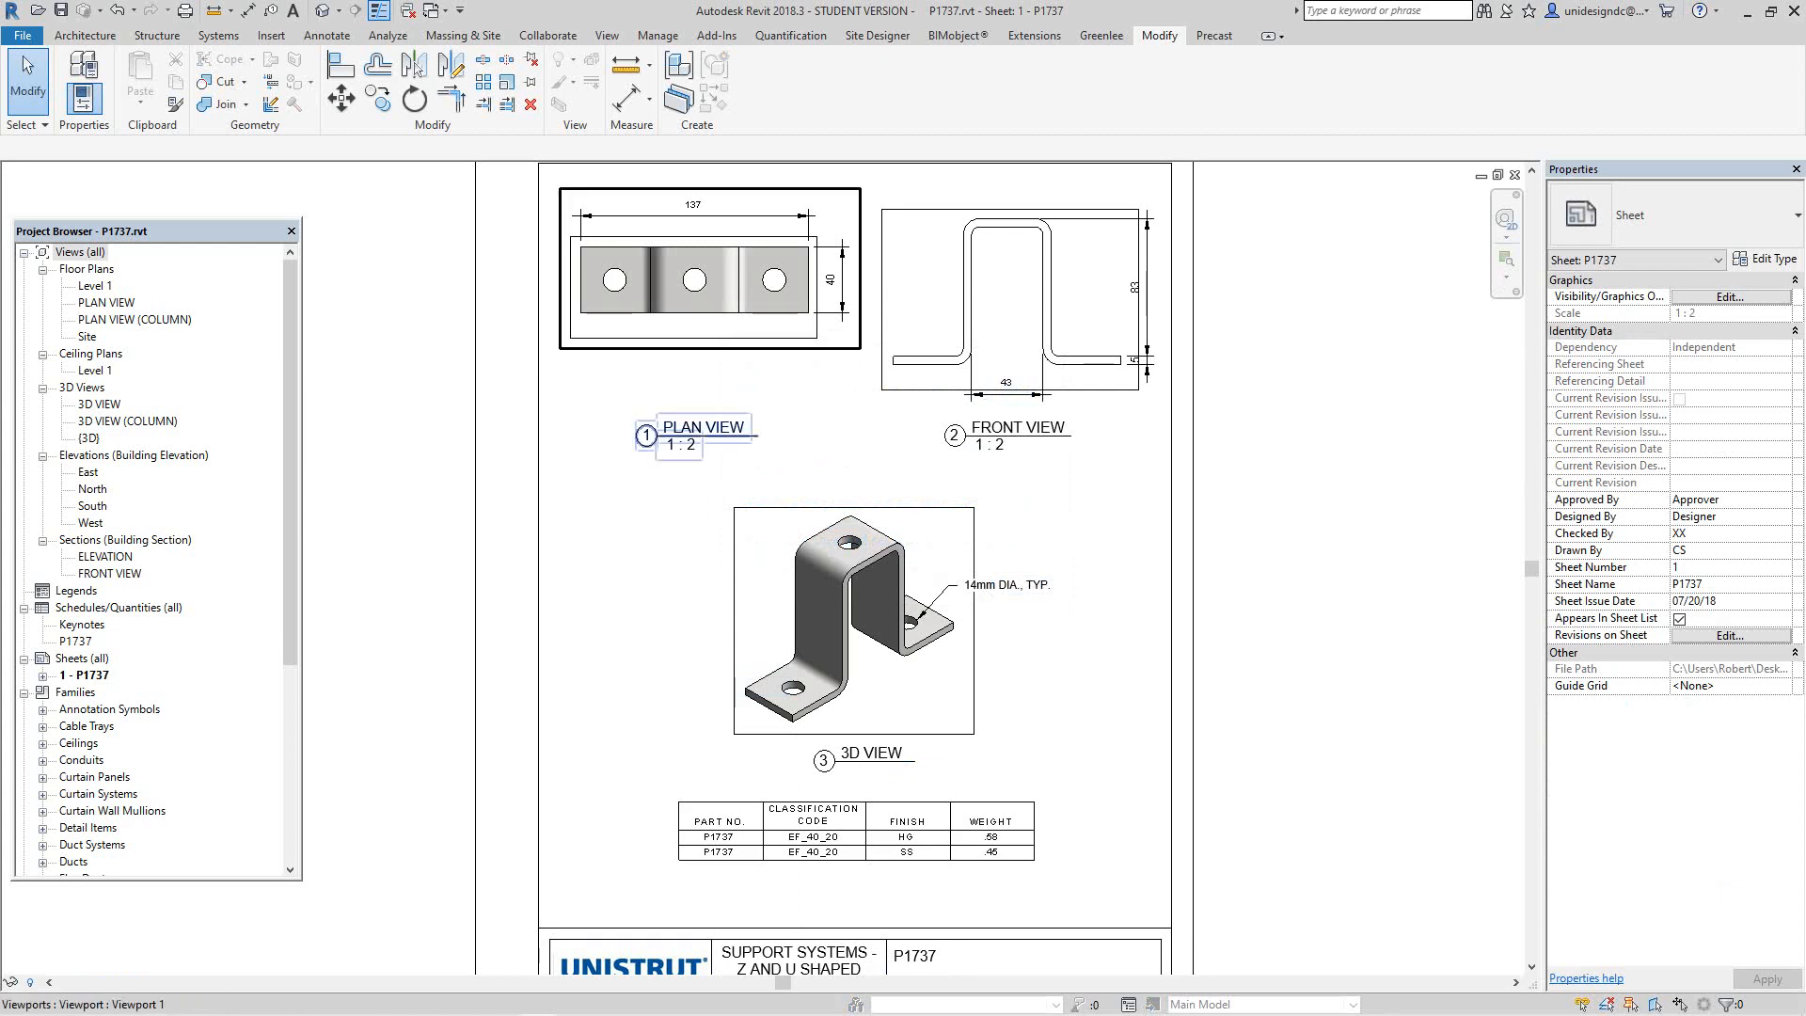
scroll(805, 310, up, 2)
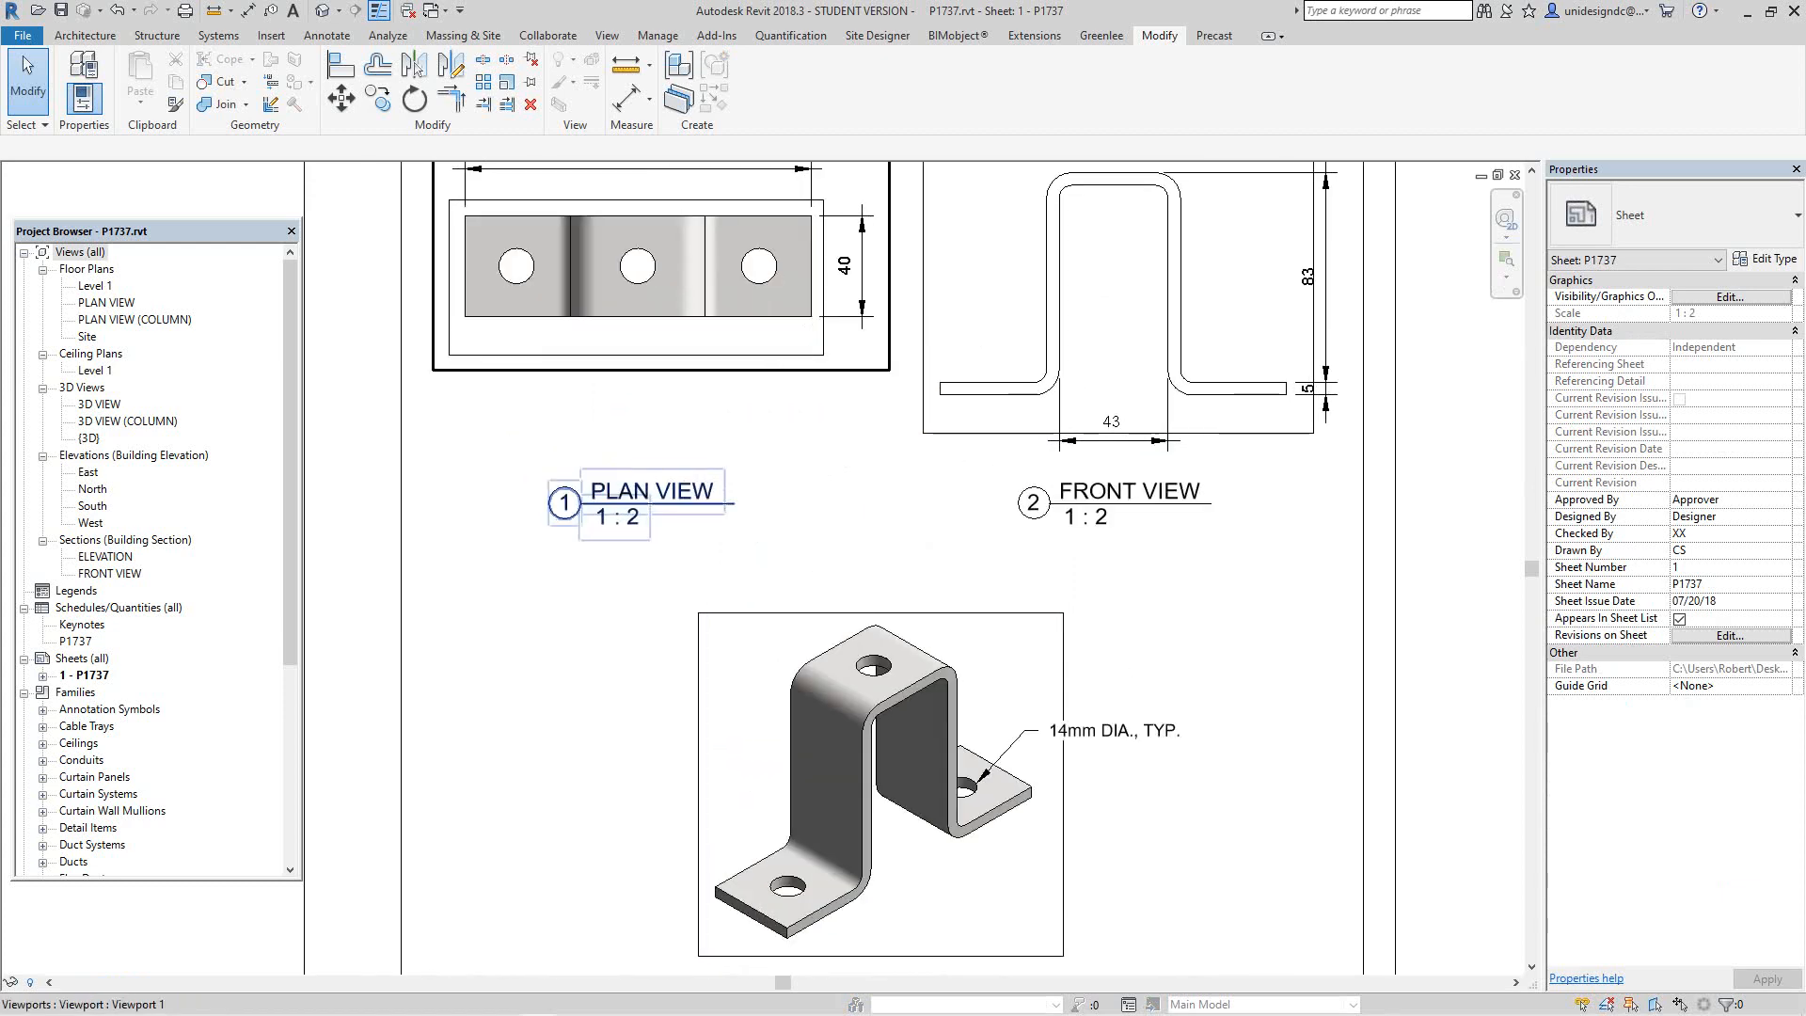
scroll(805, 311, down, 1)
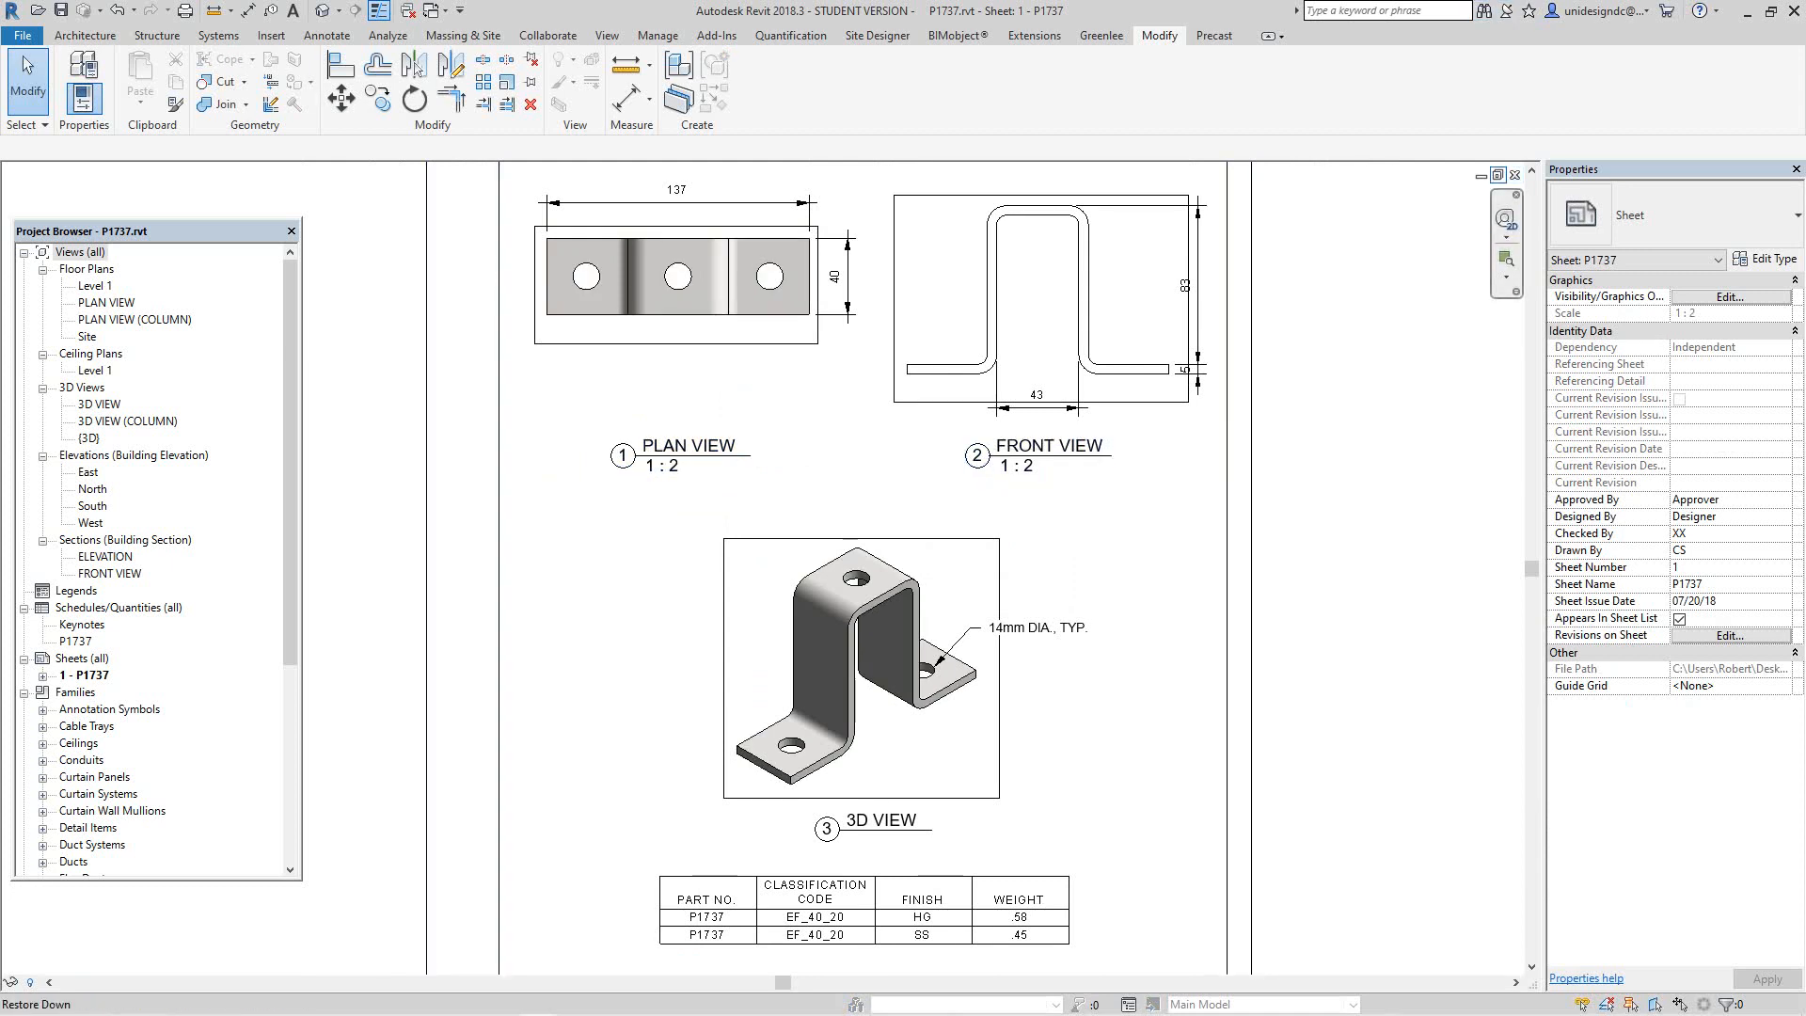
click(1481, 175)
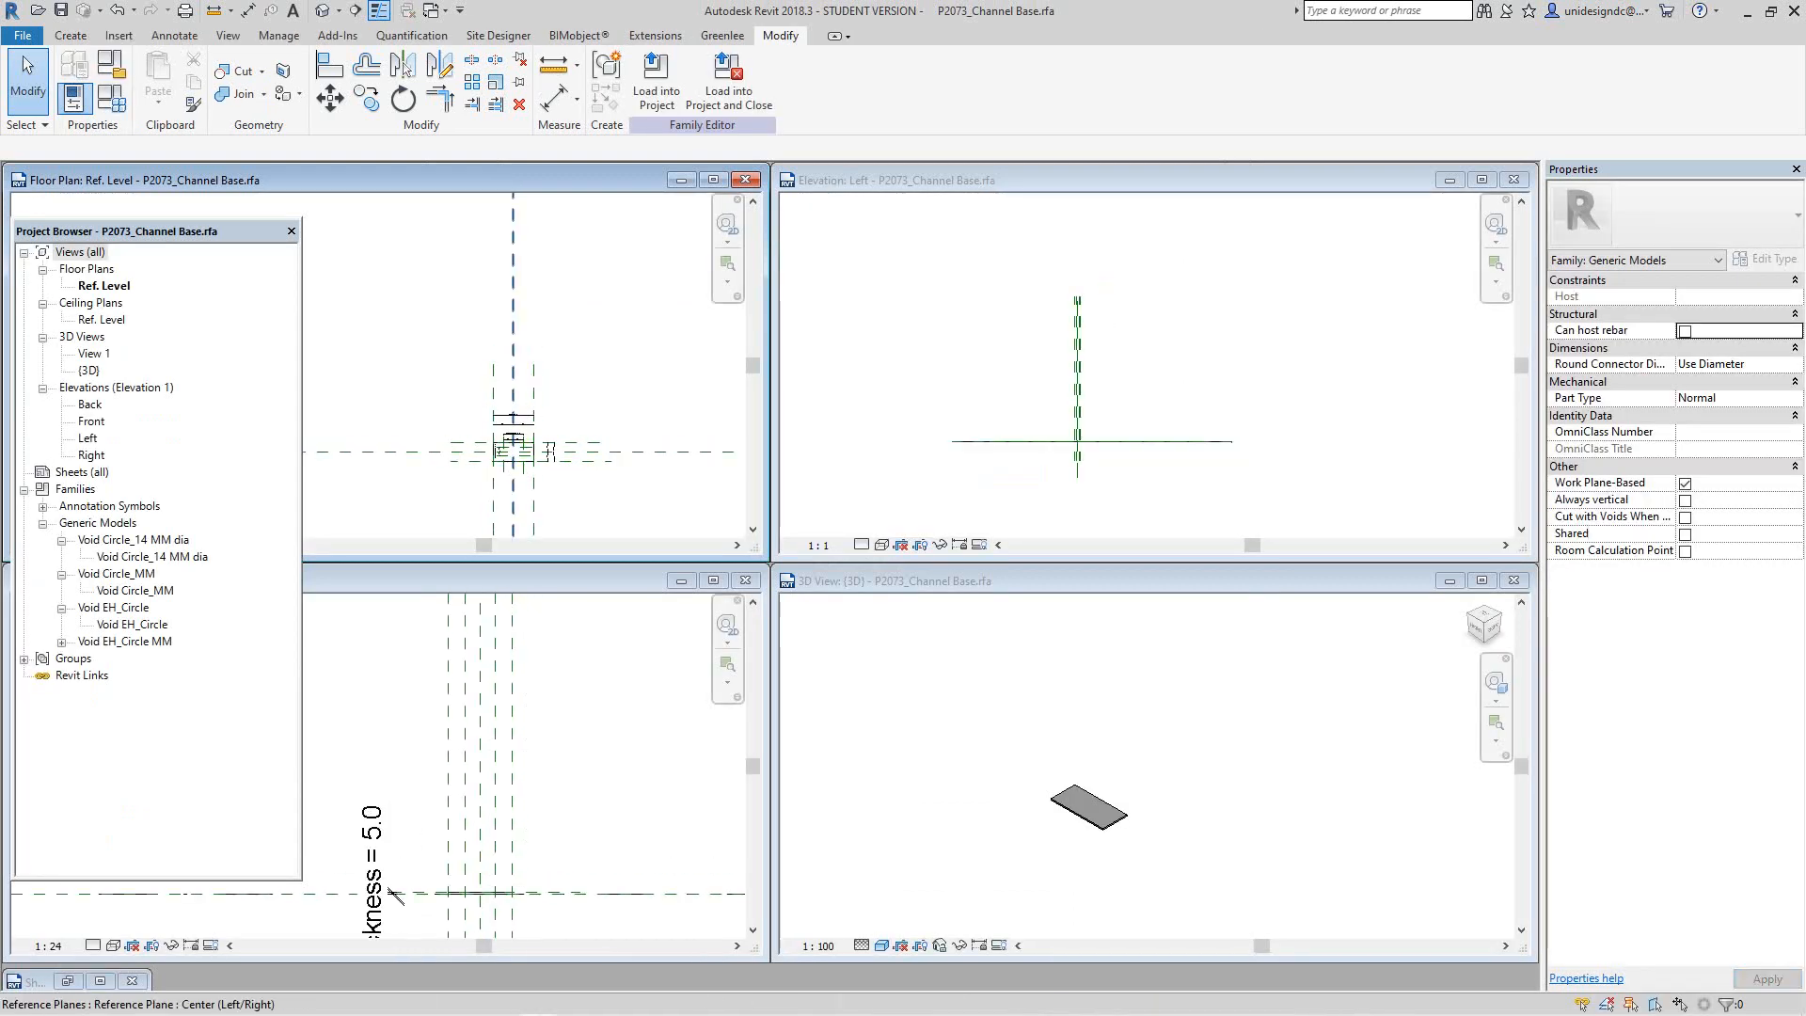
Step: Maximize the Ref. Level floor plan and examine the base plate outline with its Channel Width and Channel Depth planes
click(713, 180)
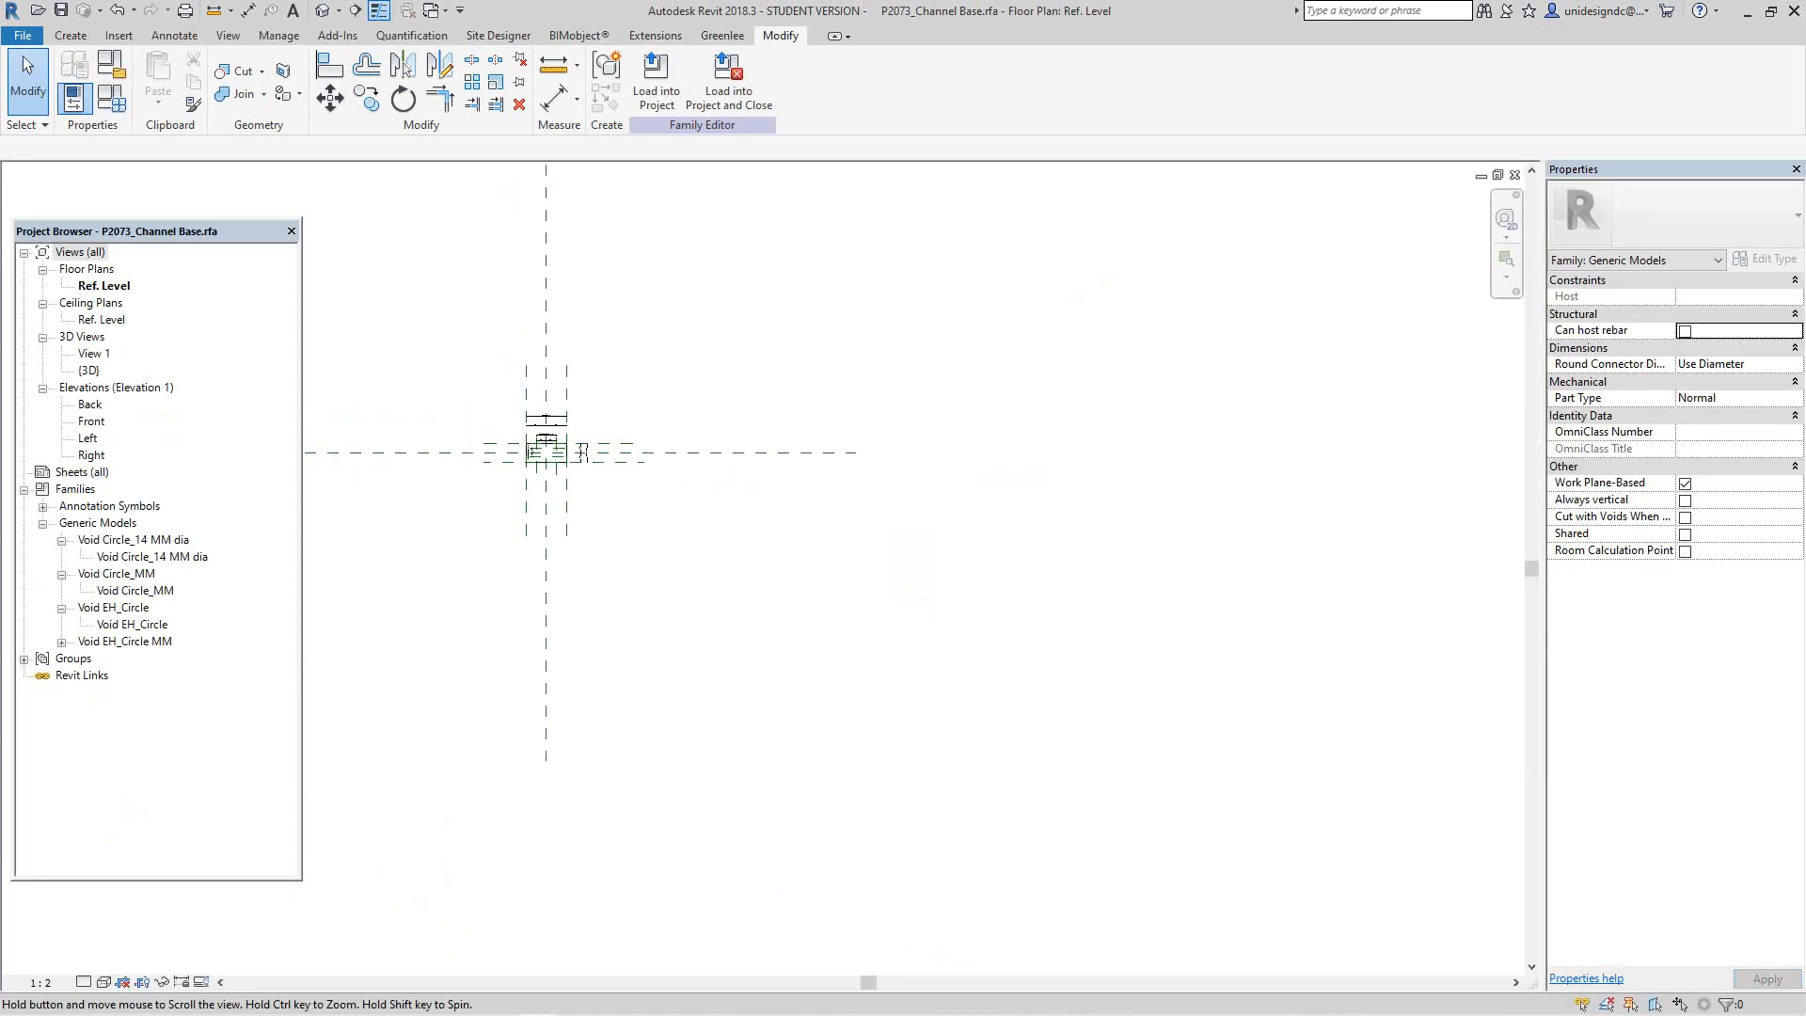
middle_drag(593, 440, 1120, 690)
scroll(1110, 696, up, 8)
middle_drag(945, 764, 966, 623)
scroll(895, 672, up, 3)
scroll(896, 673, up, 1)
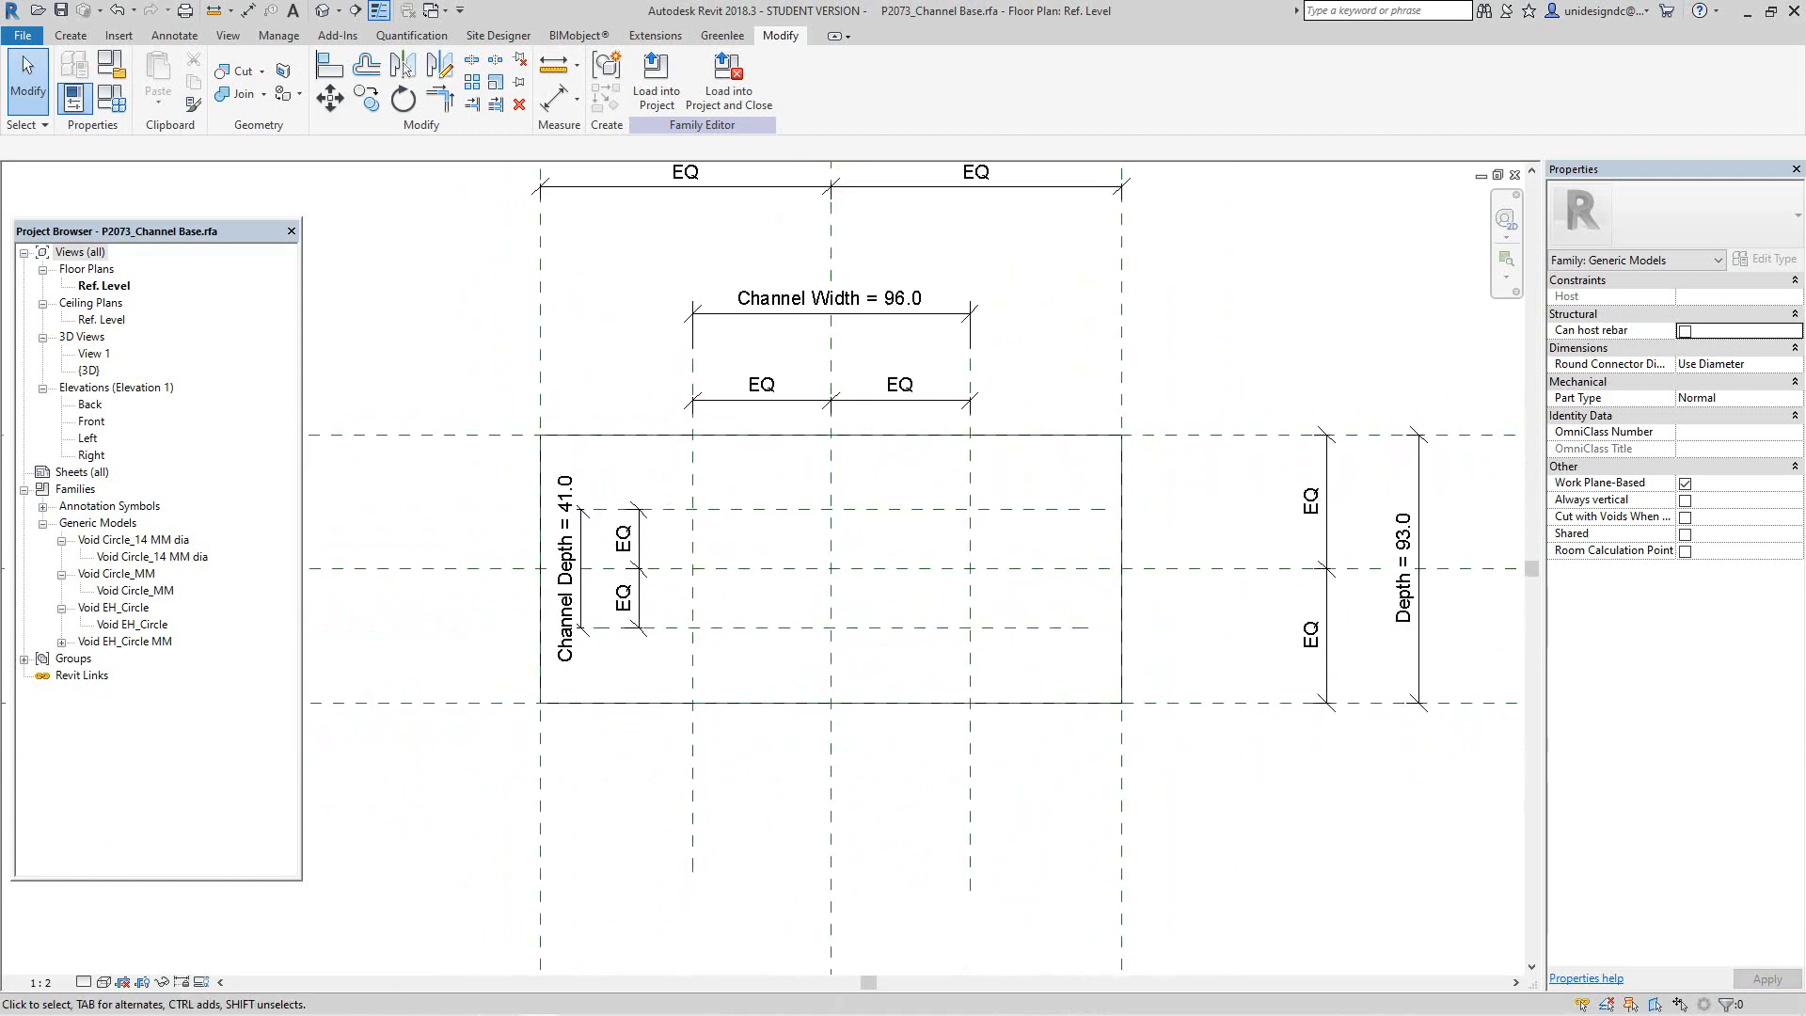
scroll(780, 543, up, 3)
scroll(778, 543, down, 2)
middle_drag(778, 542, 729, 527)
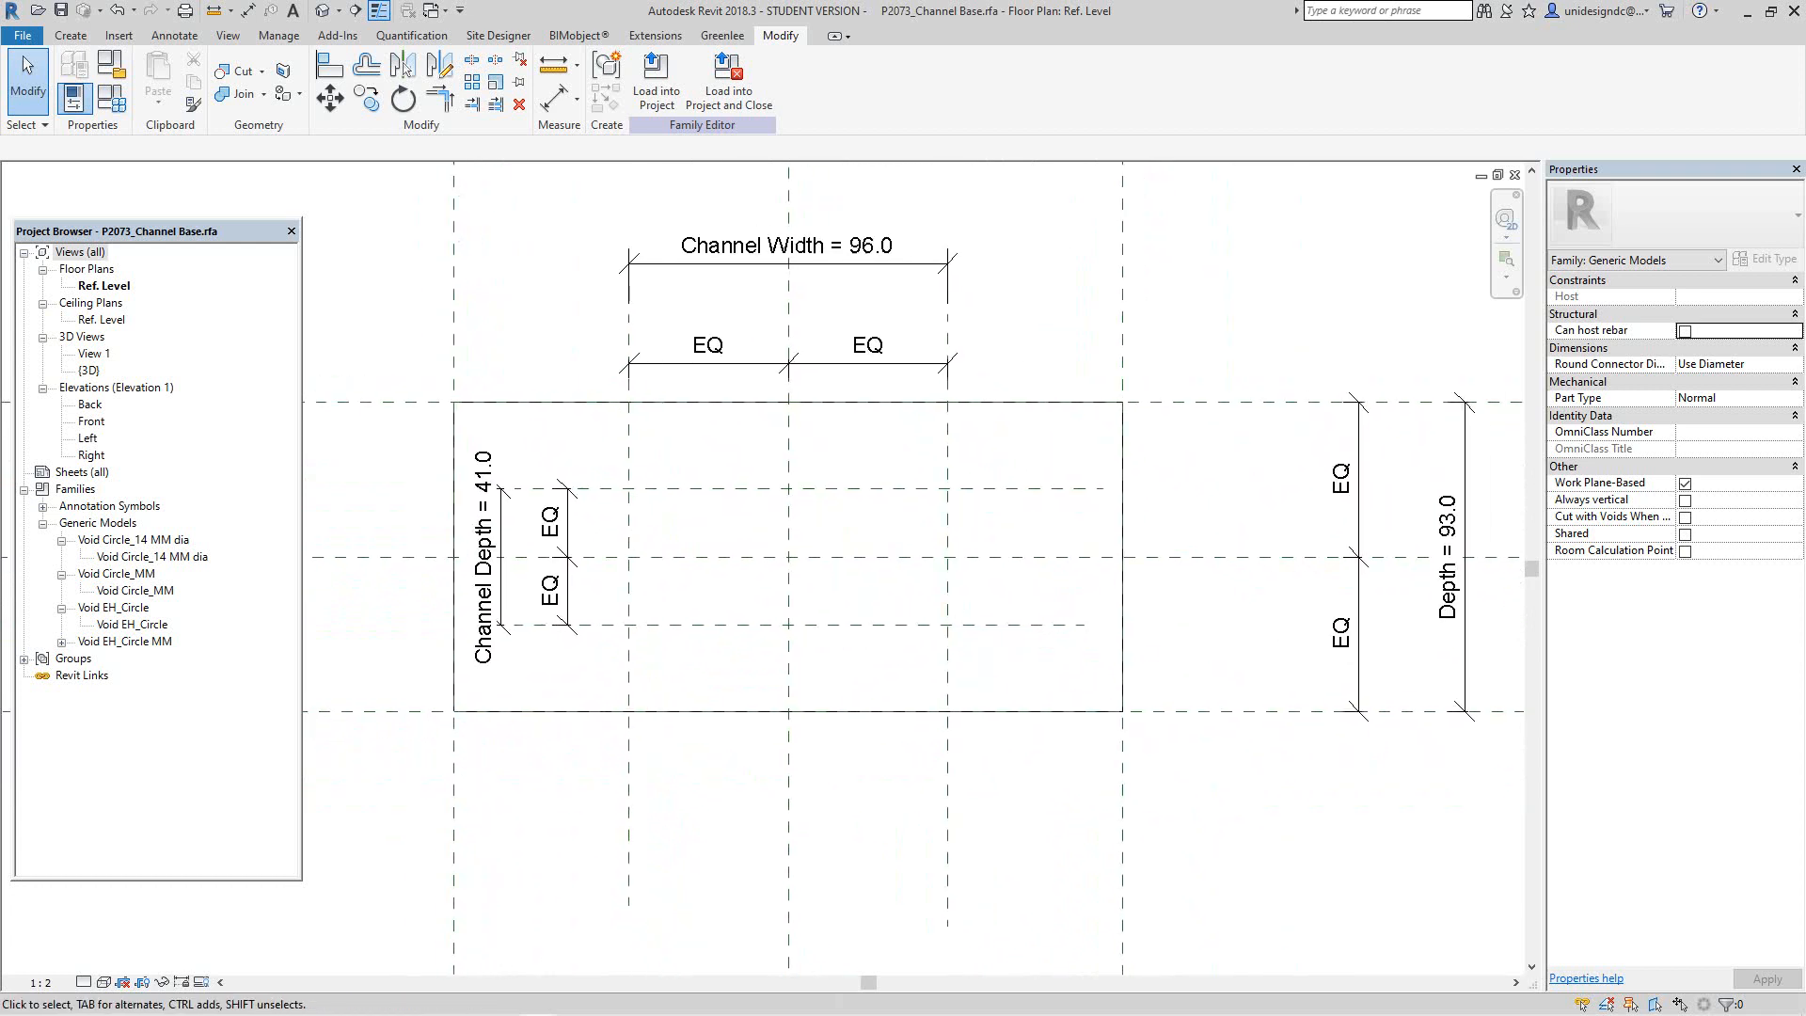
scroll(696, 515, up, 1)
scroll(696, 515, down, 3)
scroll(684, 516, up, 2)
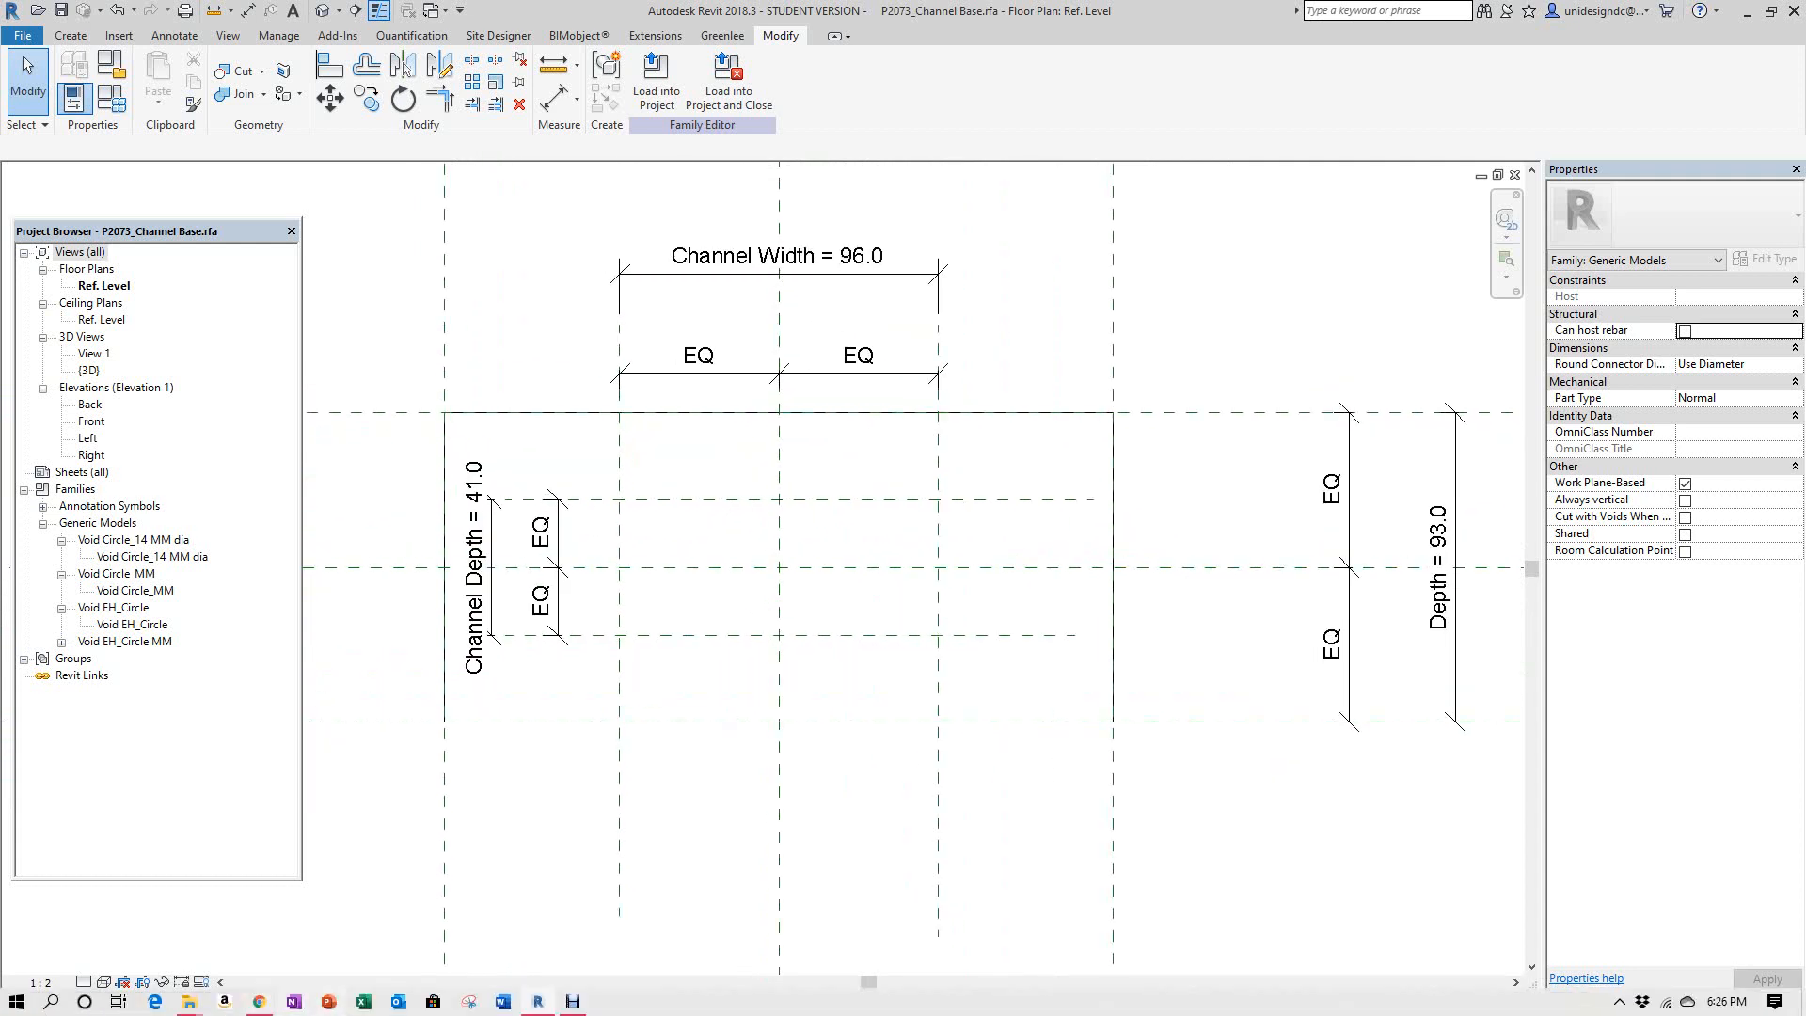
Step: Switch to the browser to check the P2073 drawing on the Unistrut page, and return to the floor plan in Revit
mouse_move(538, 1001)
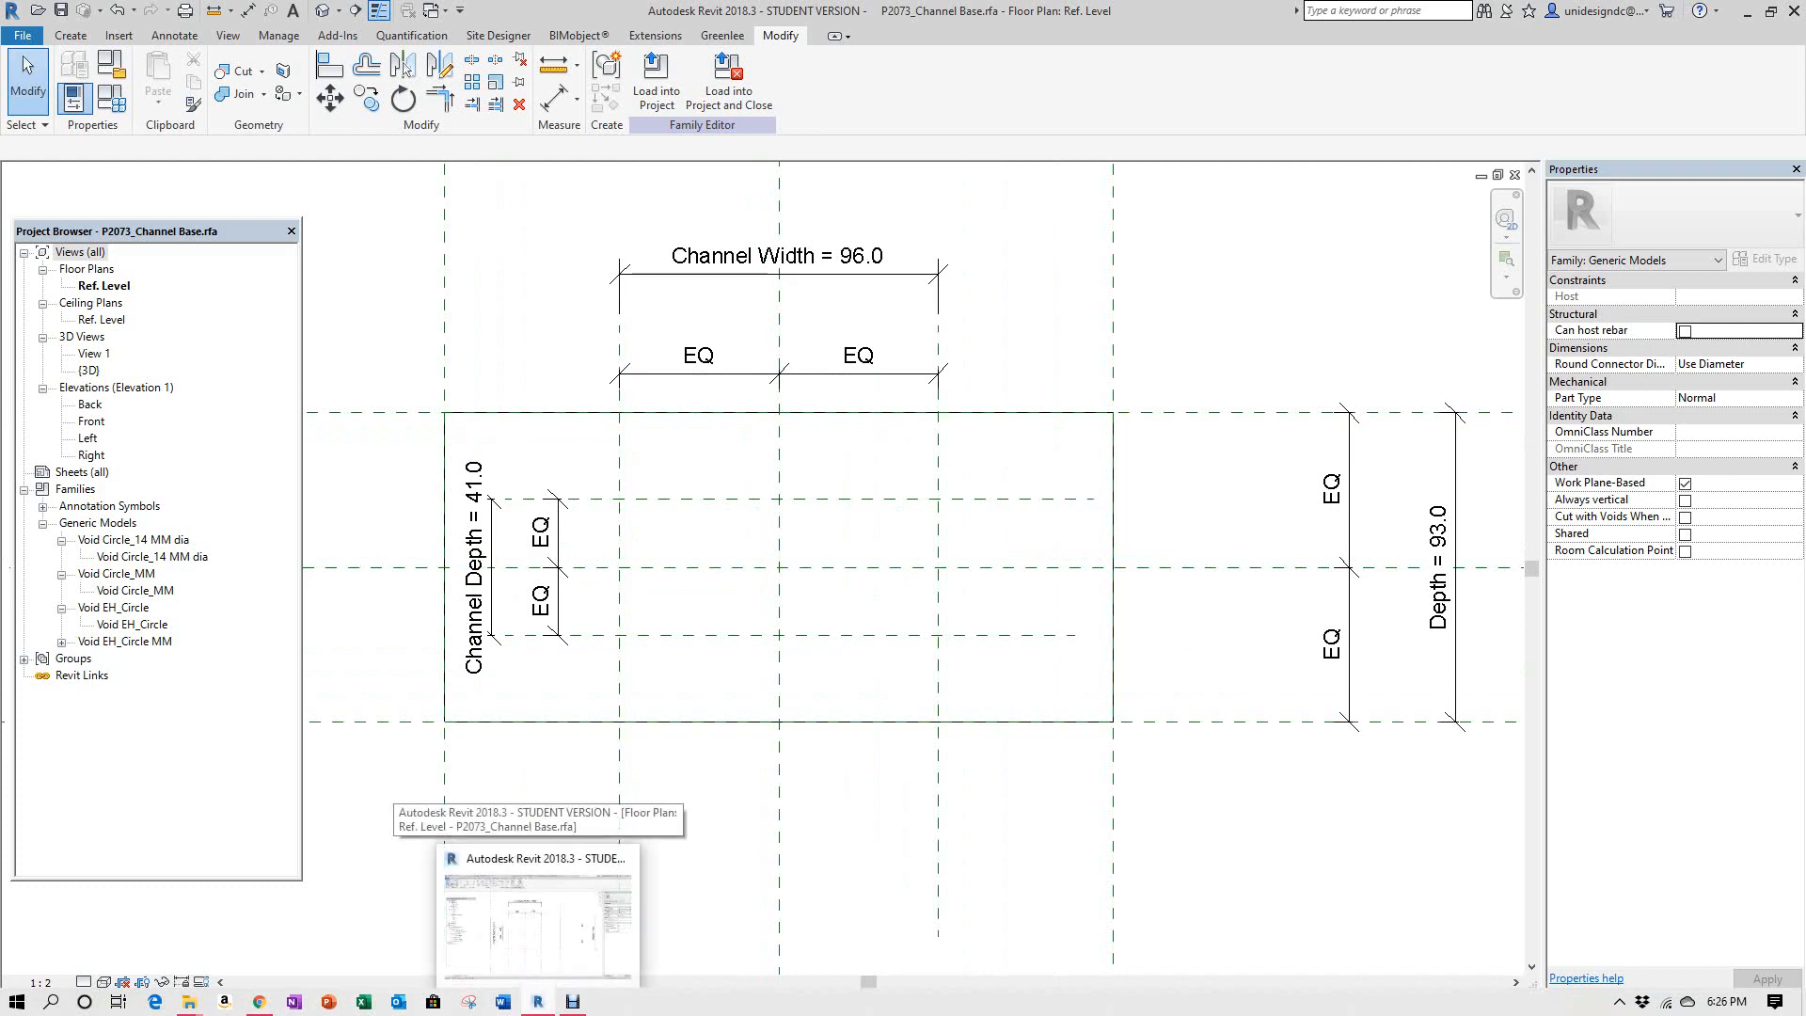
click(259, 1001)
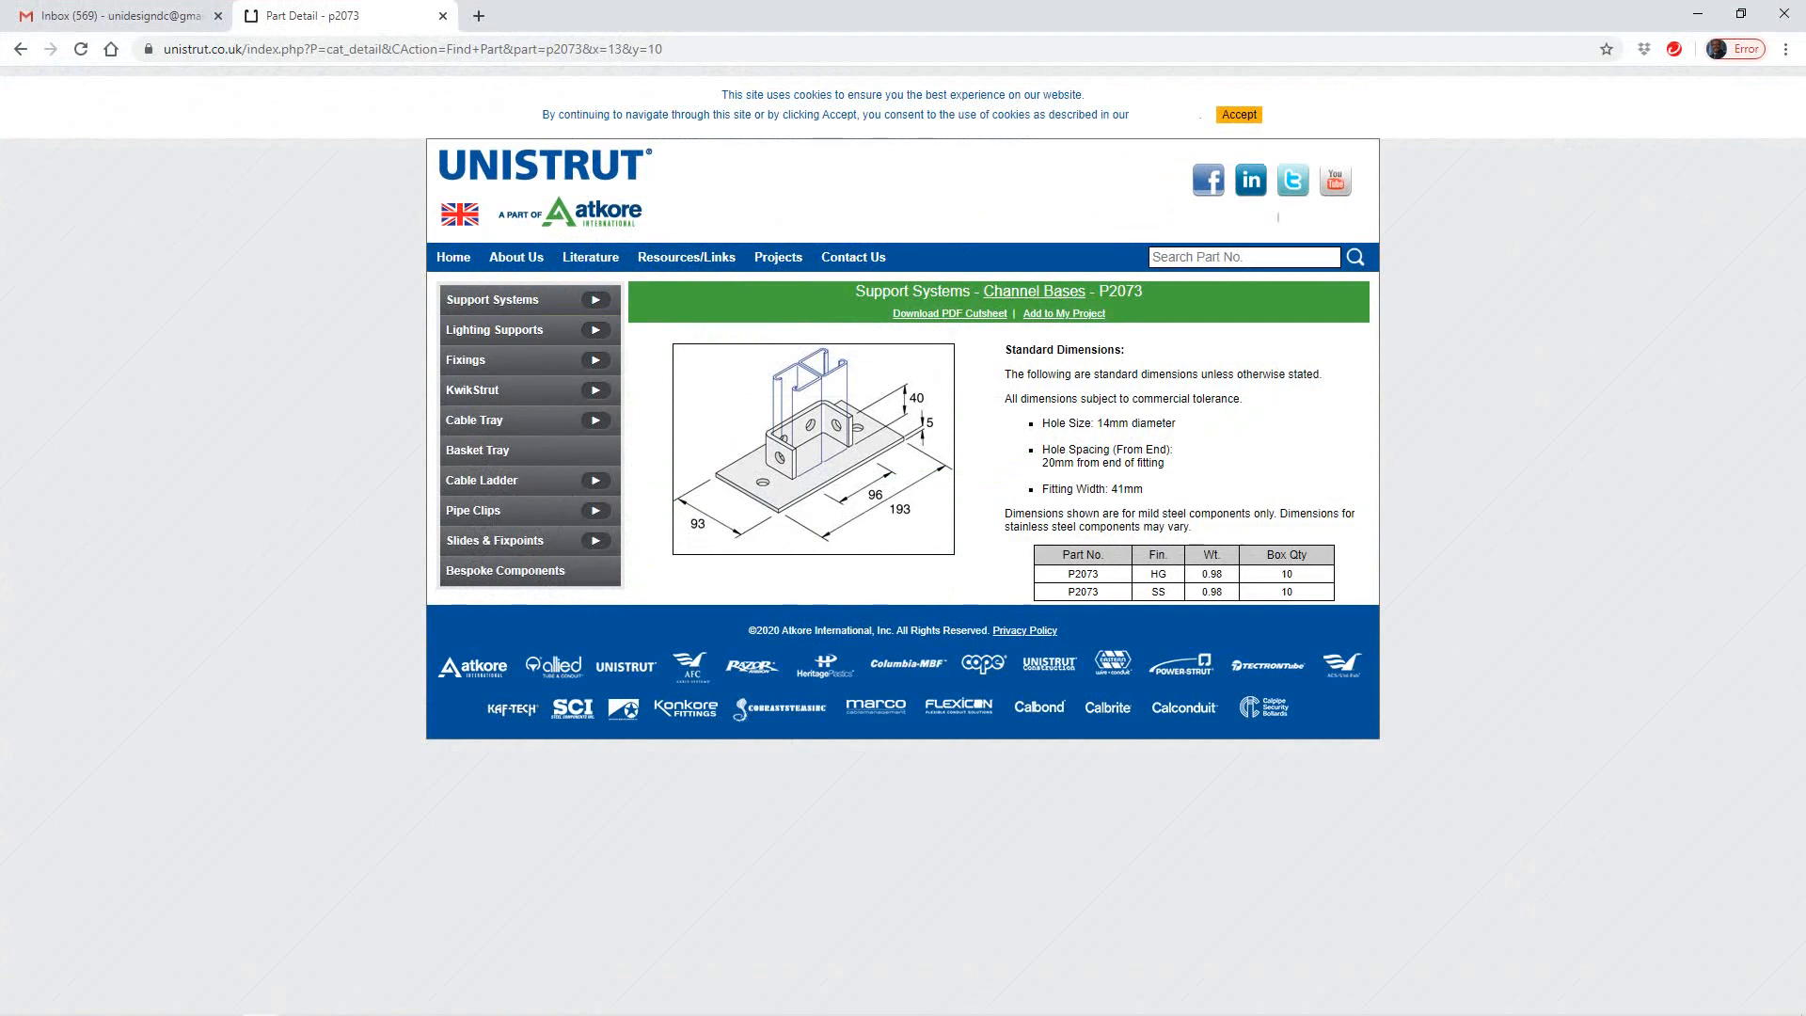
click(1699, 14)
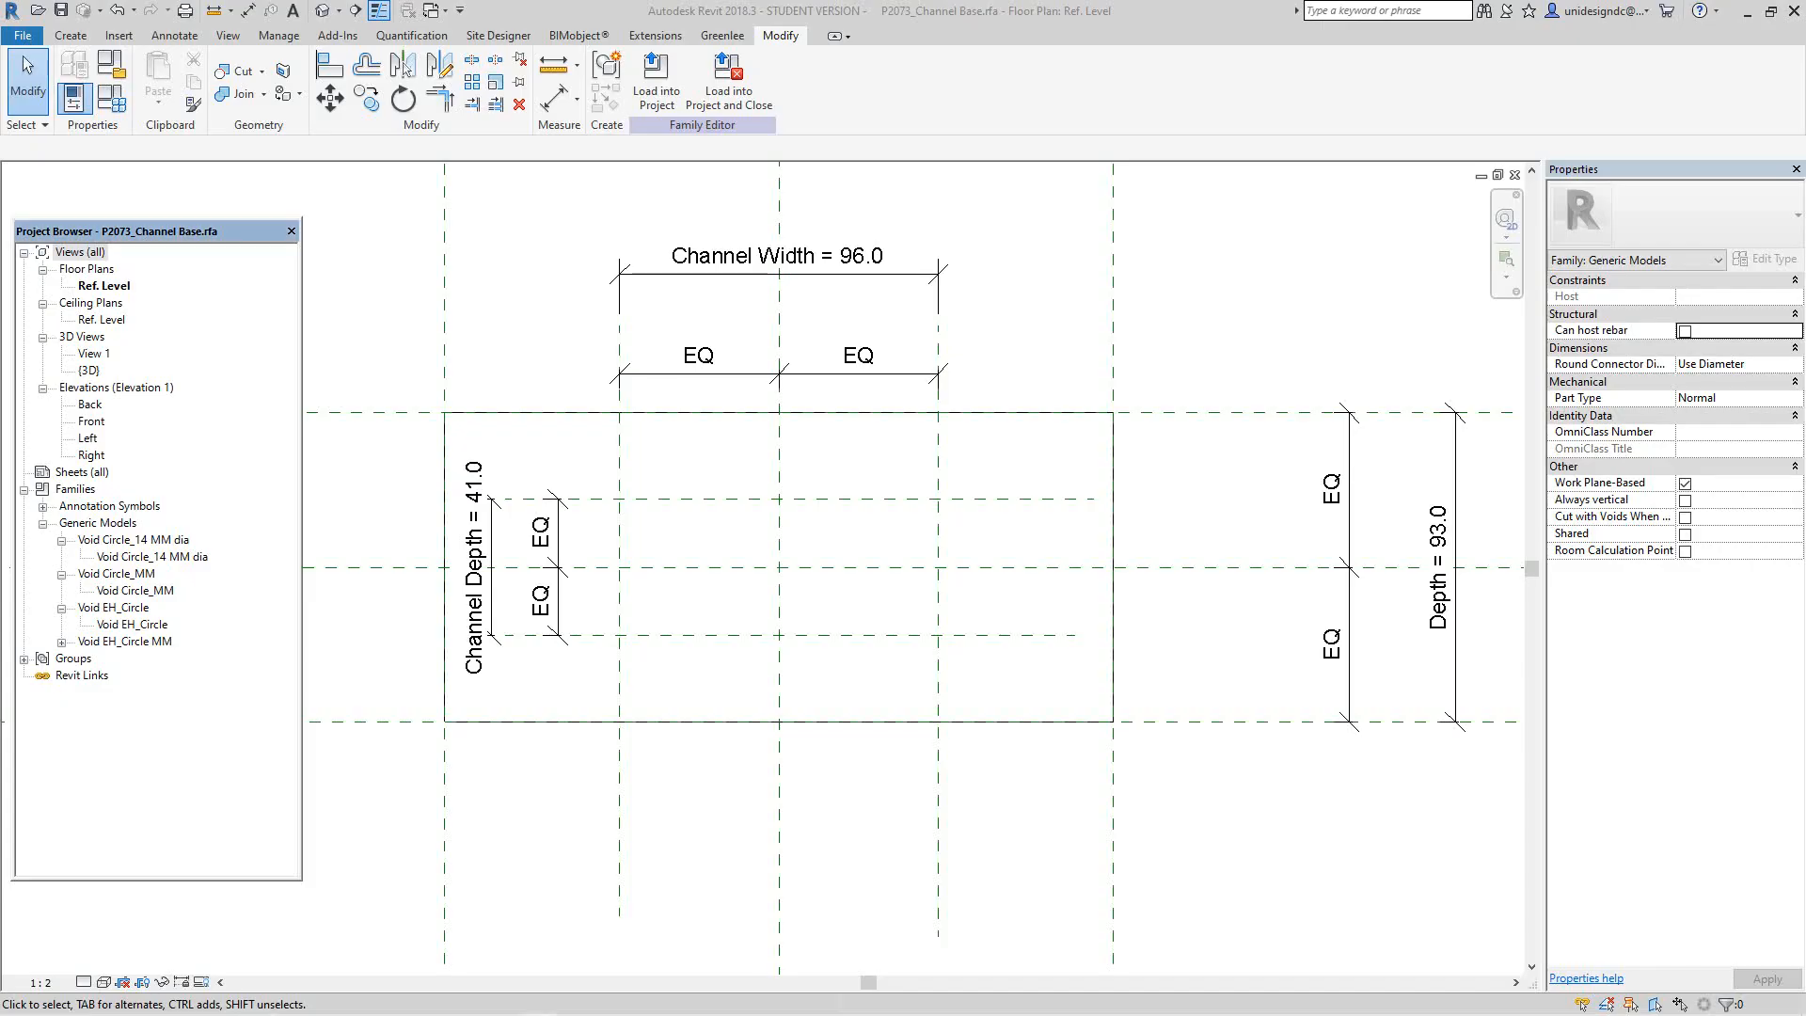
scroll(984, 625, down, 1)
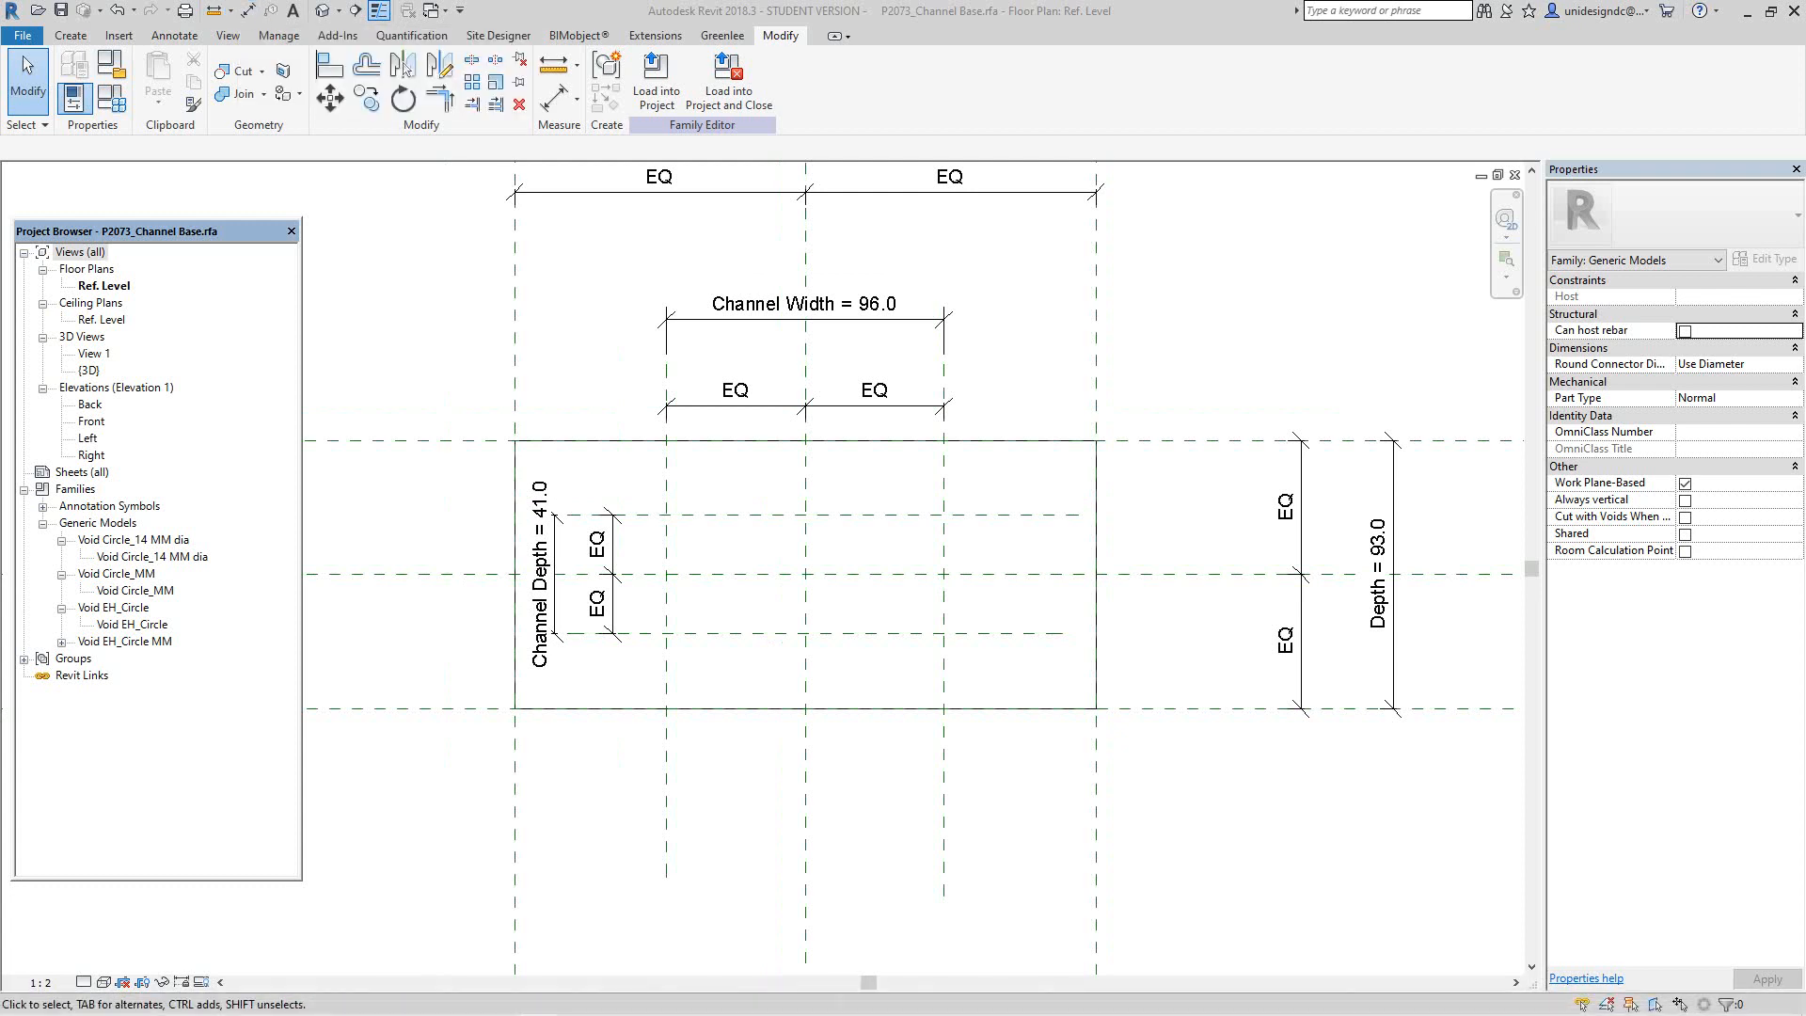
Step: In the Front elevation, draw a horizontal reference plane about 139.5 mm above the base plate, spanning all the vertical planes
double_click(91, 422)
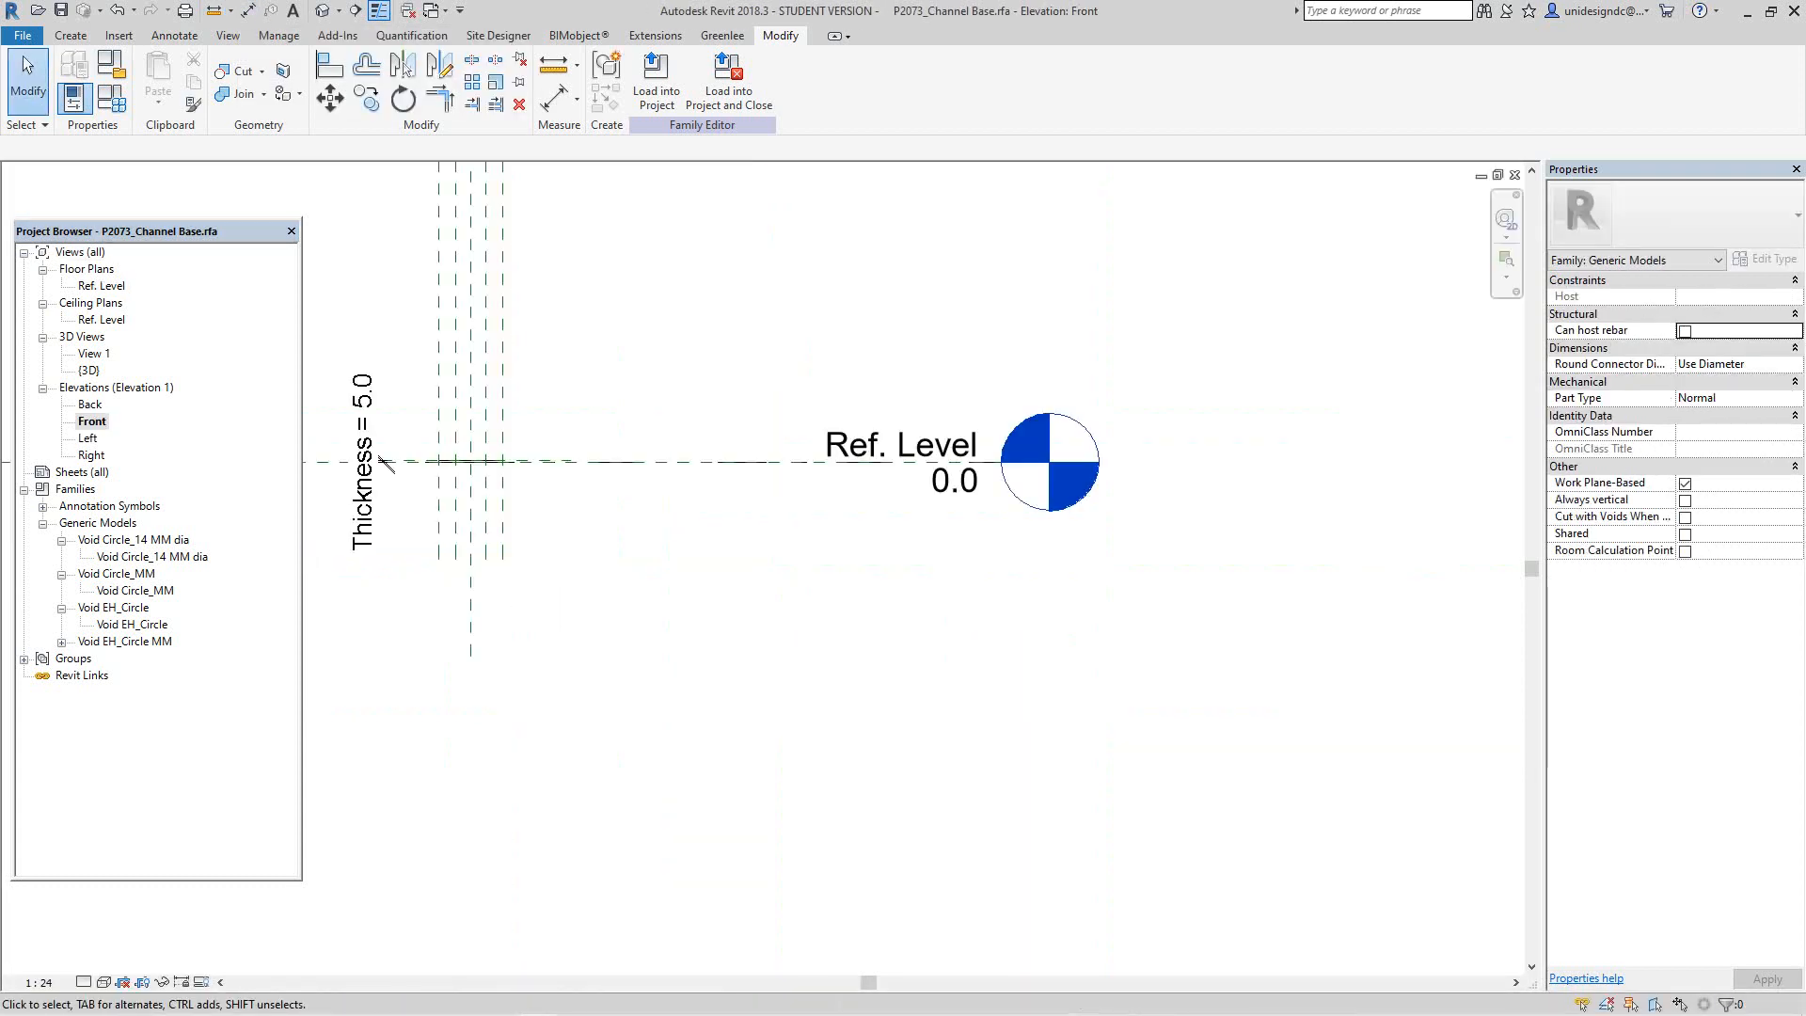
scroll(390, 406, up, 8)
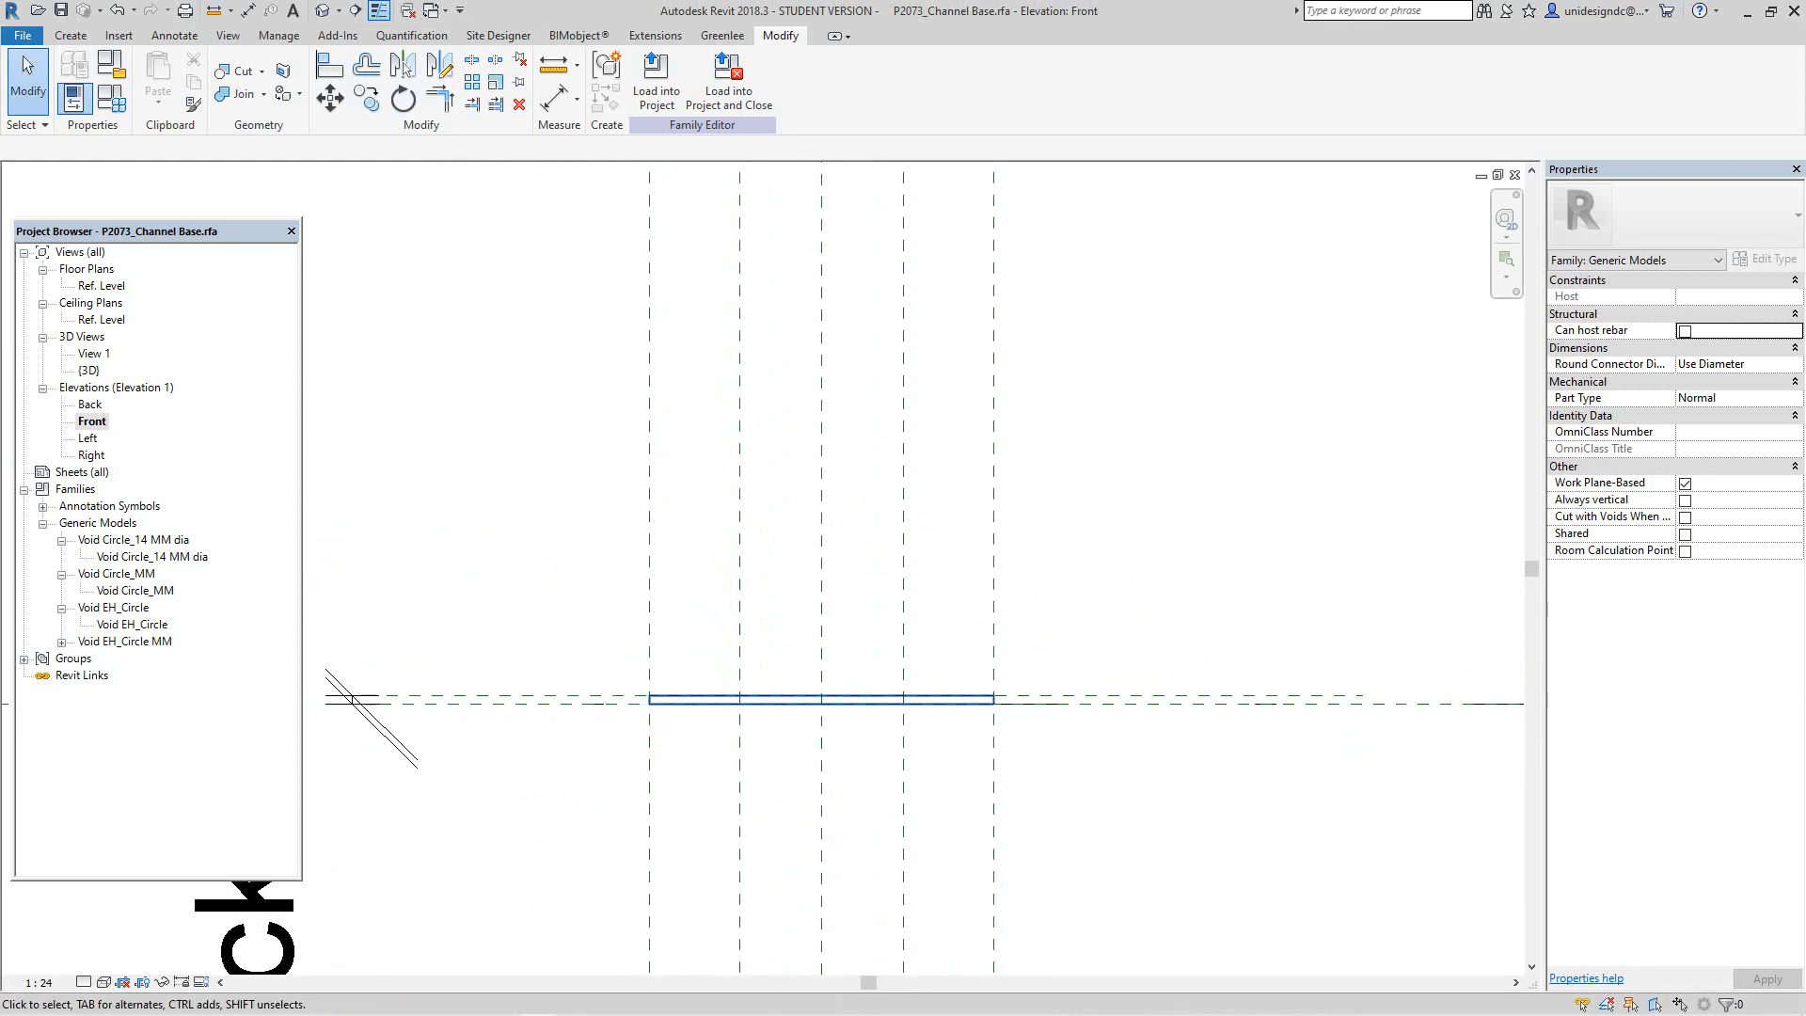
scroll(590, 701, down, 2)
middle_drag(589, 700, 597, 773)
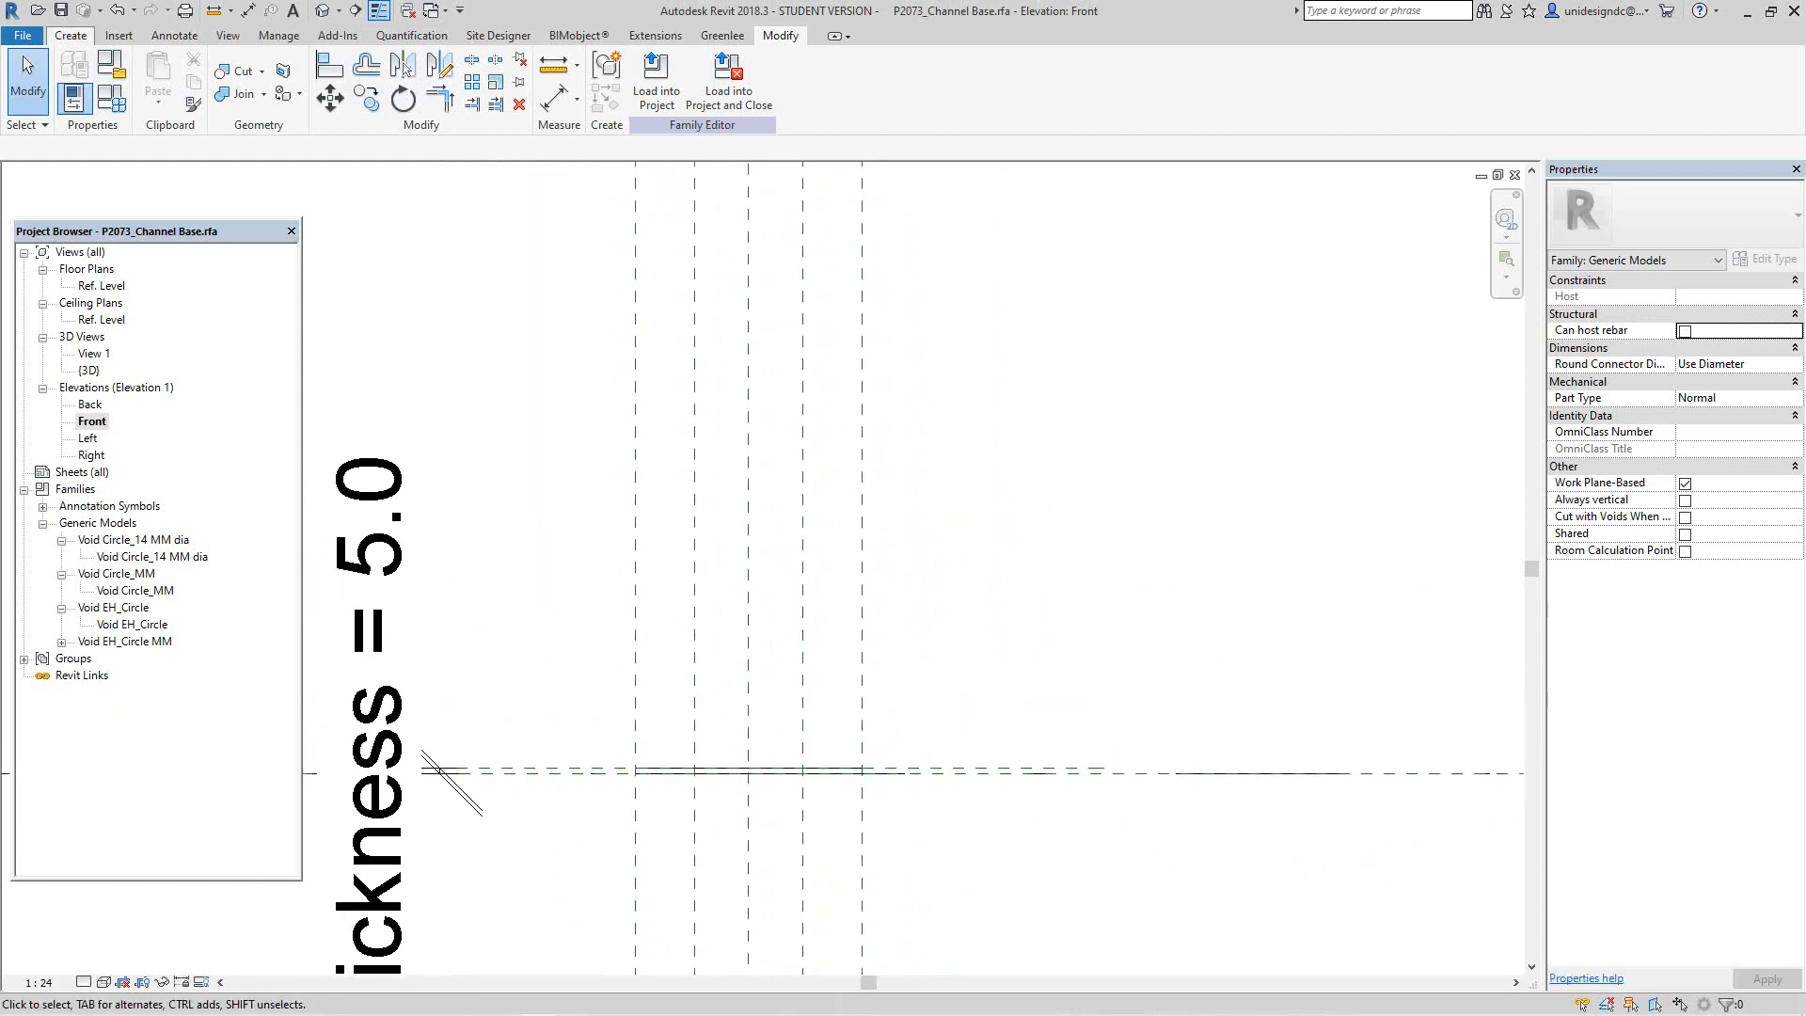
click(70, 35)
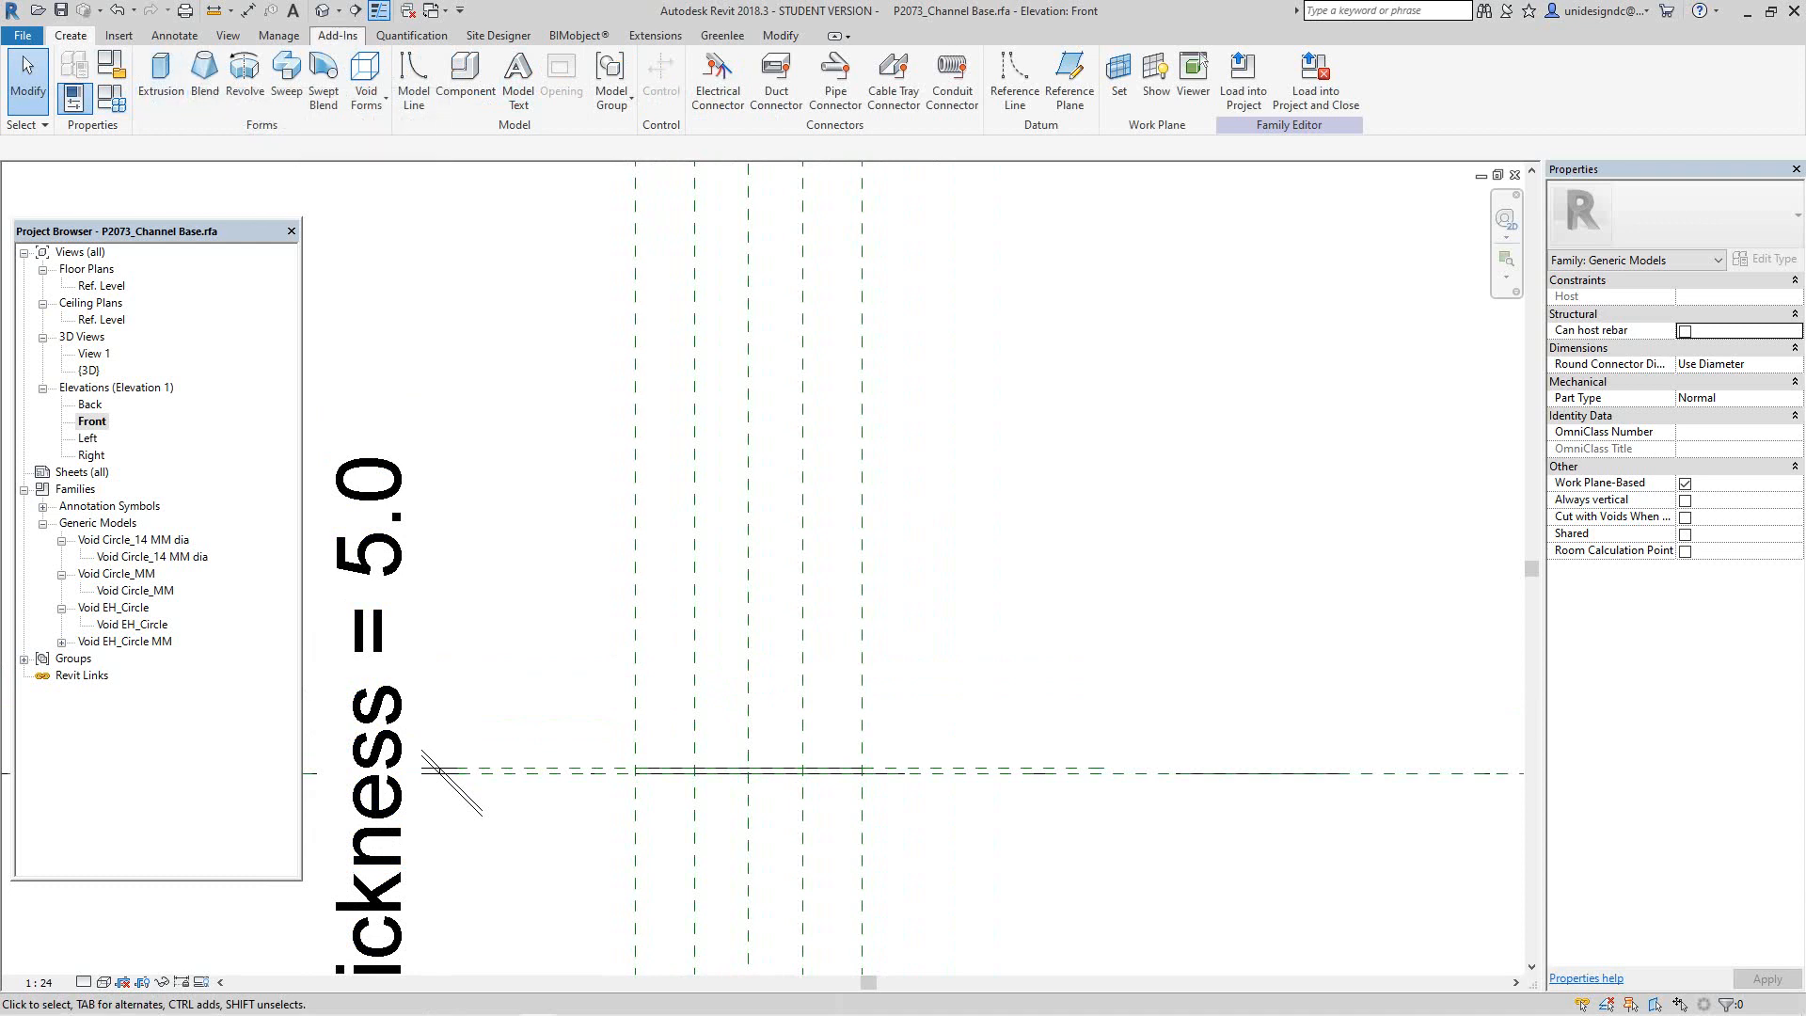
click(1069, 82)
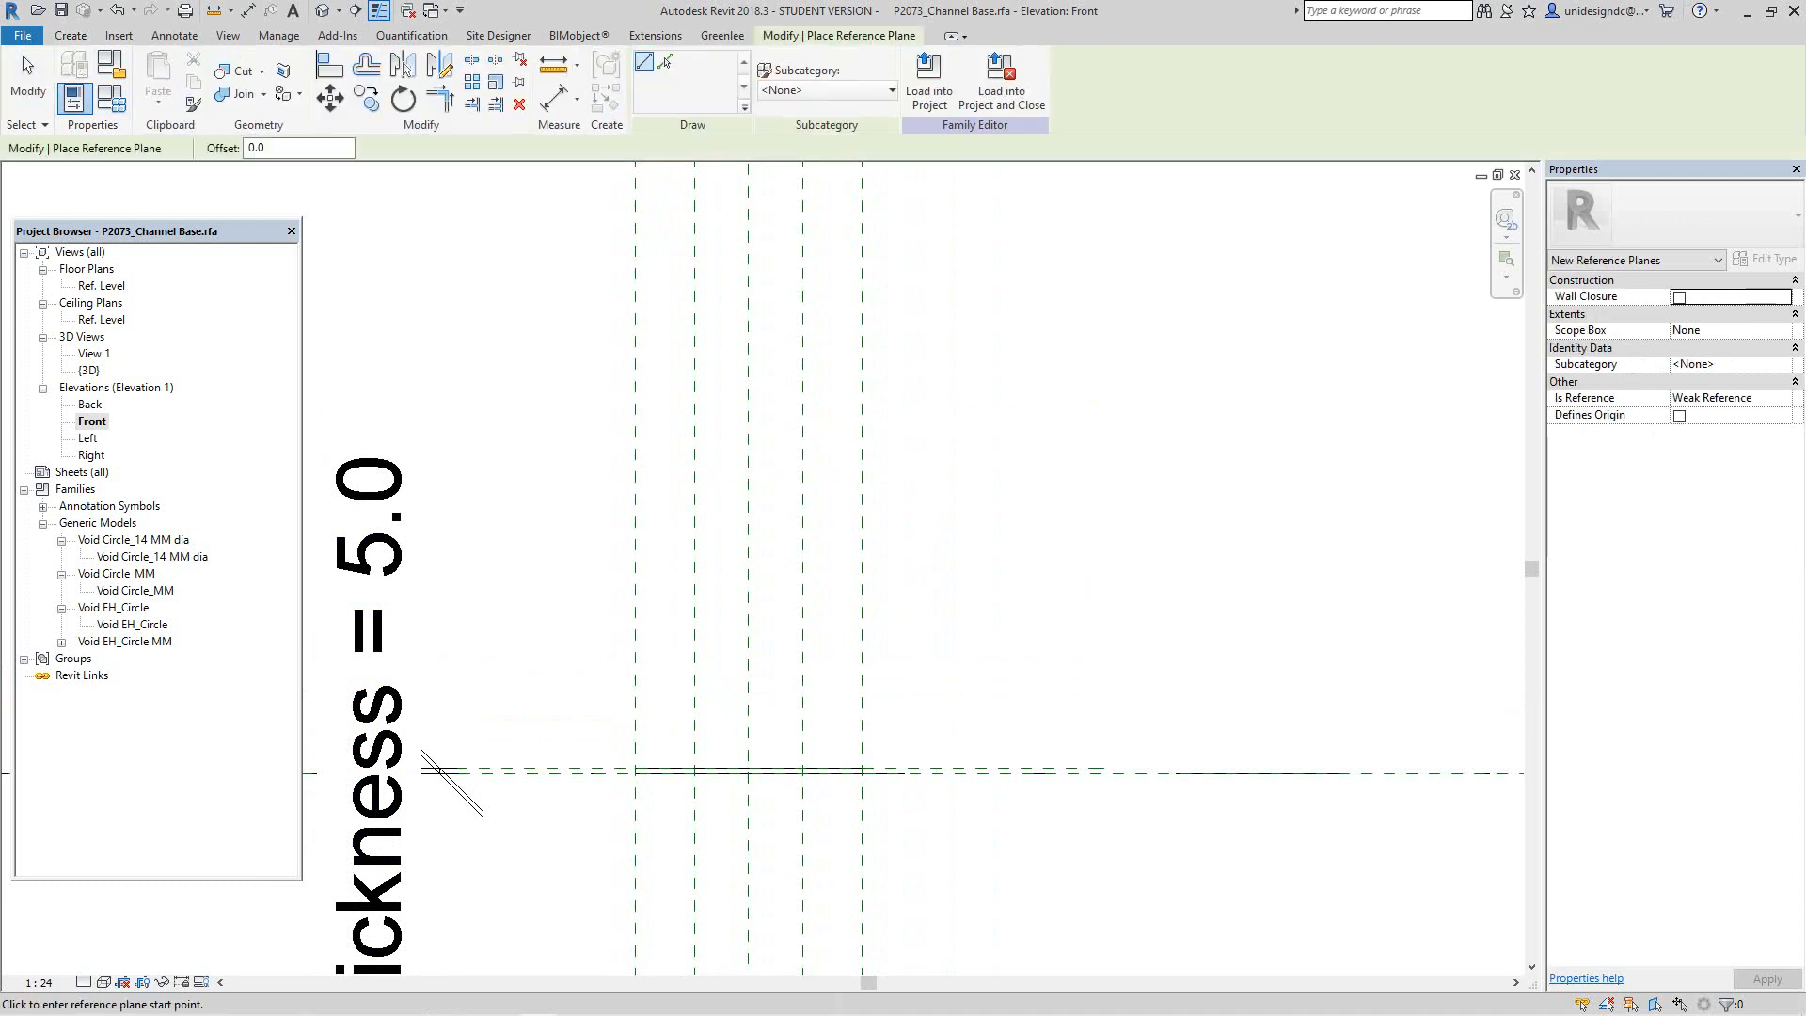
click(459, 611)
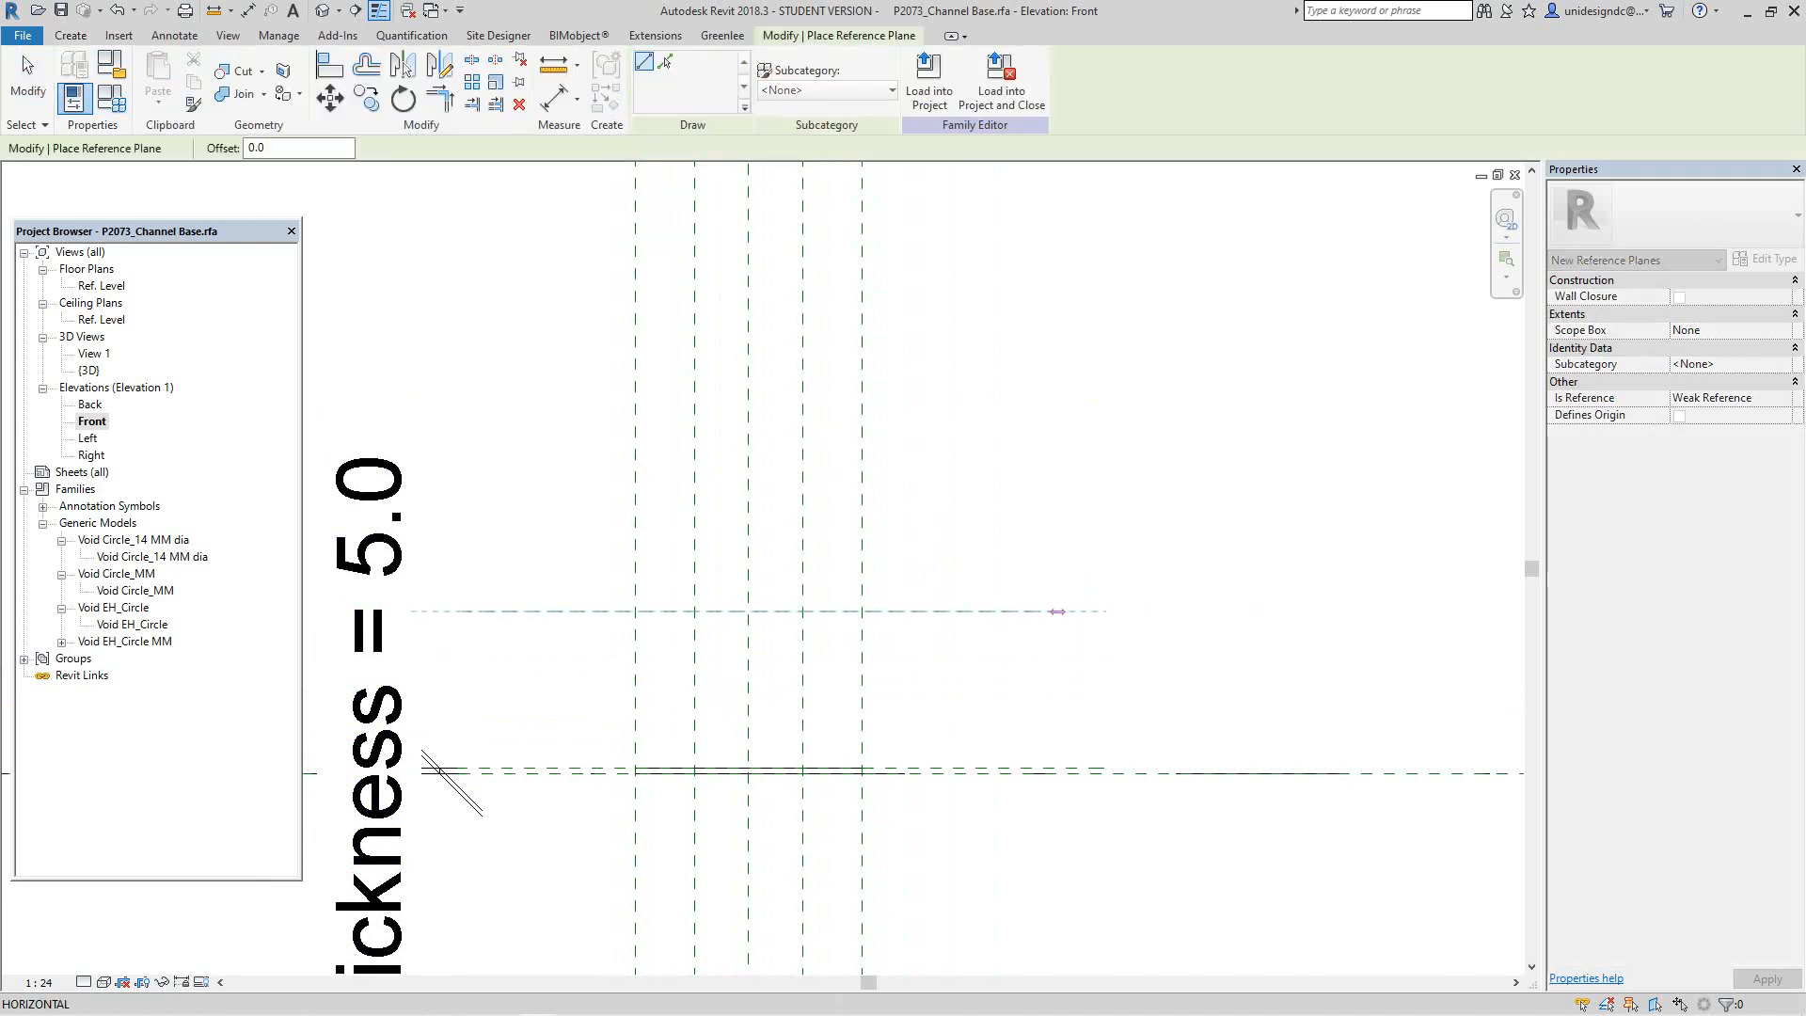
click(1105, 611)
right_click(1108, 615)
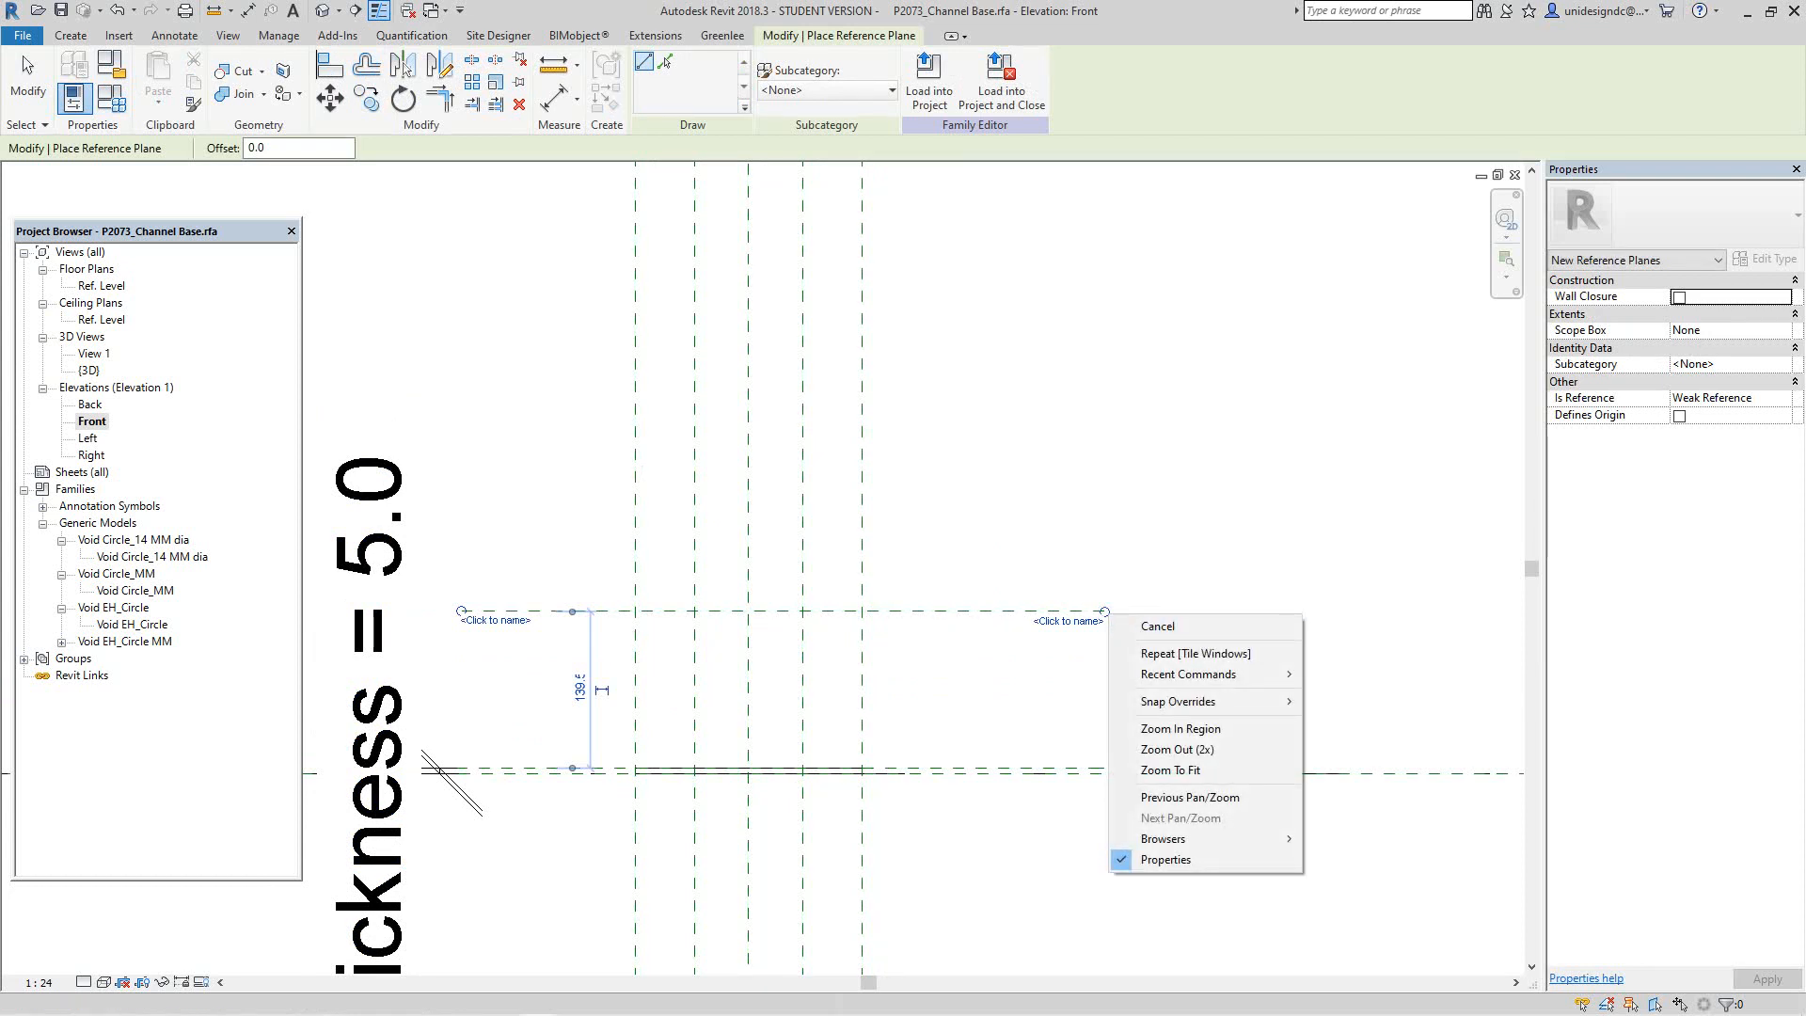
click(1159, 627)
Step: Make the temporary dimension between the base plate and the new horizontal plane permanent and end the reference plane command
click(534, 479)
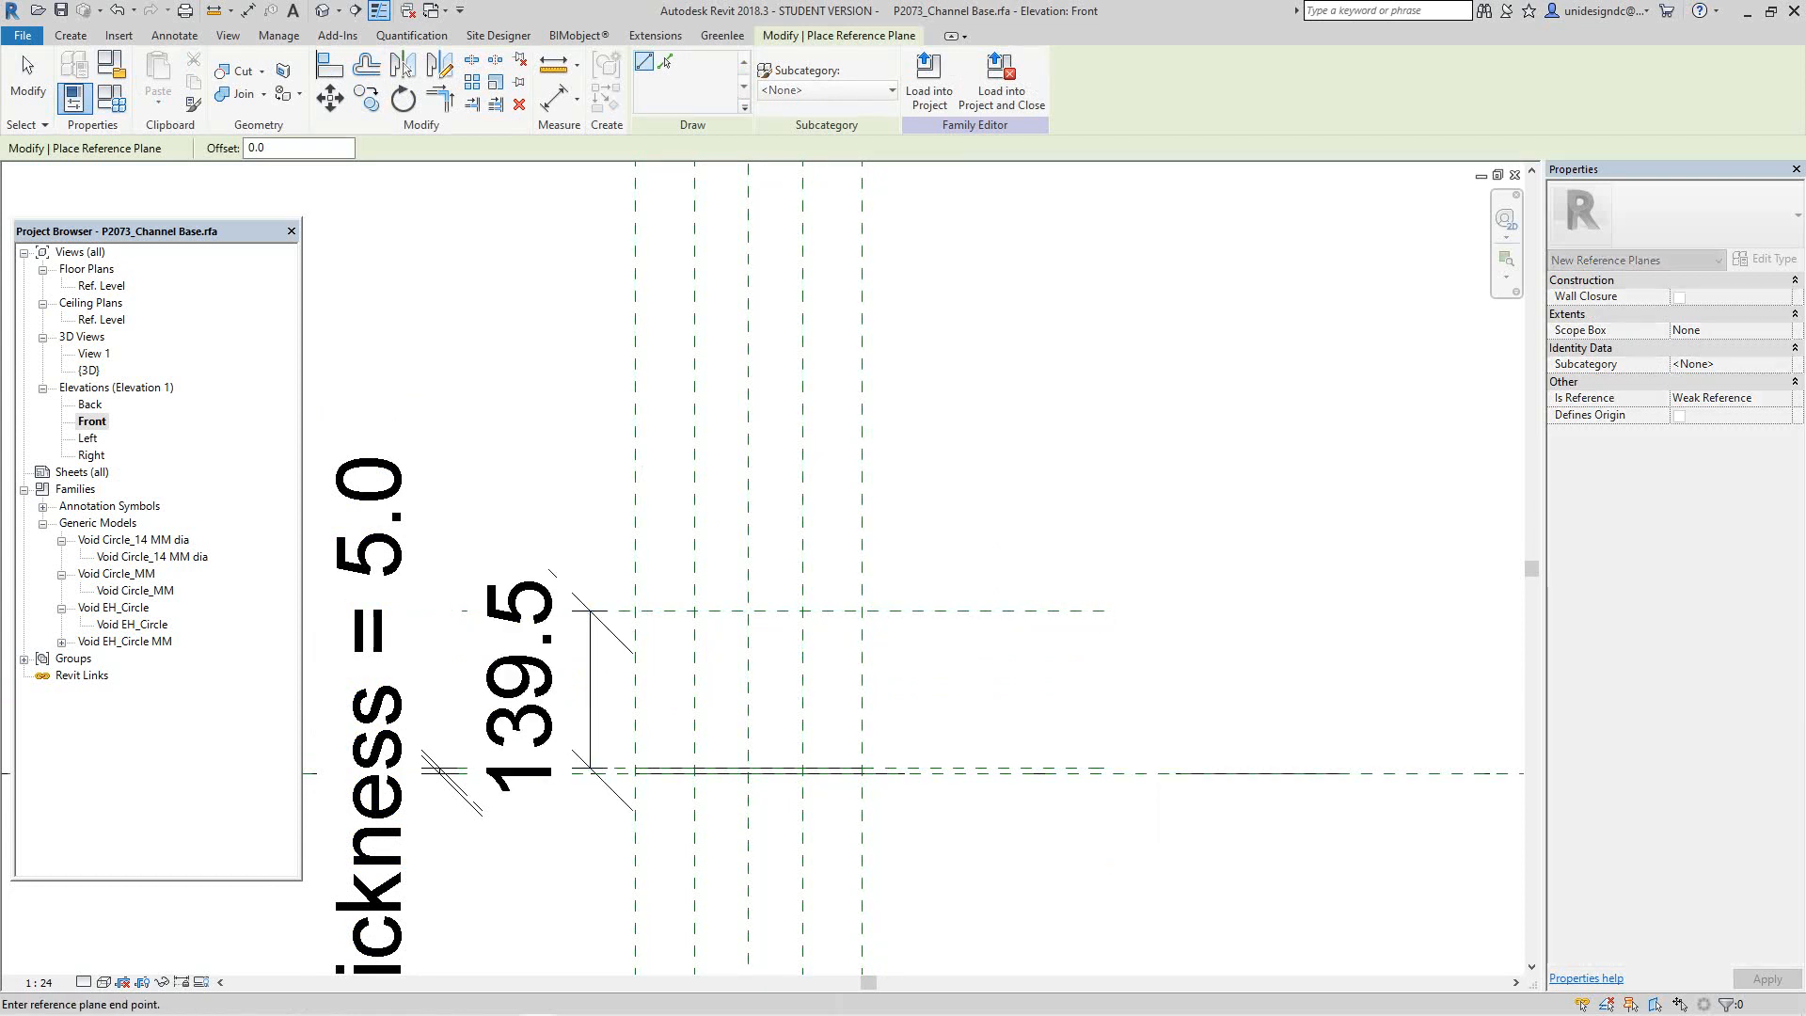
middle_drag(533, 505, 539, 480)
scroll(526, 393, down, 1)
right_click(511, 395)
click(546, 407)
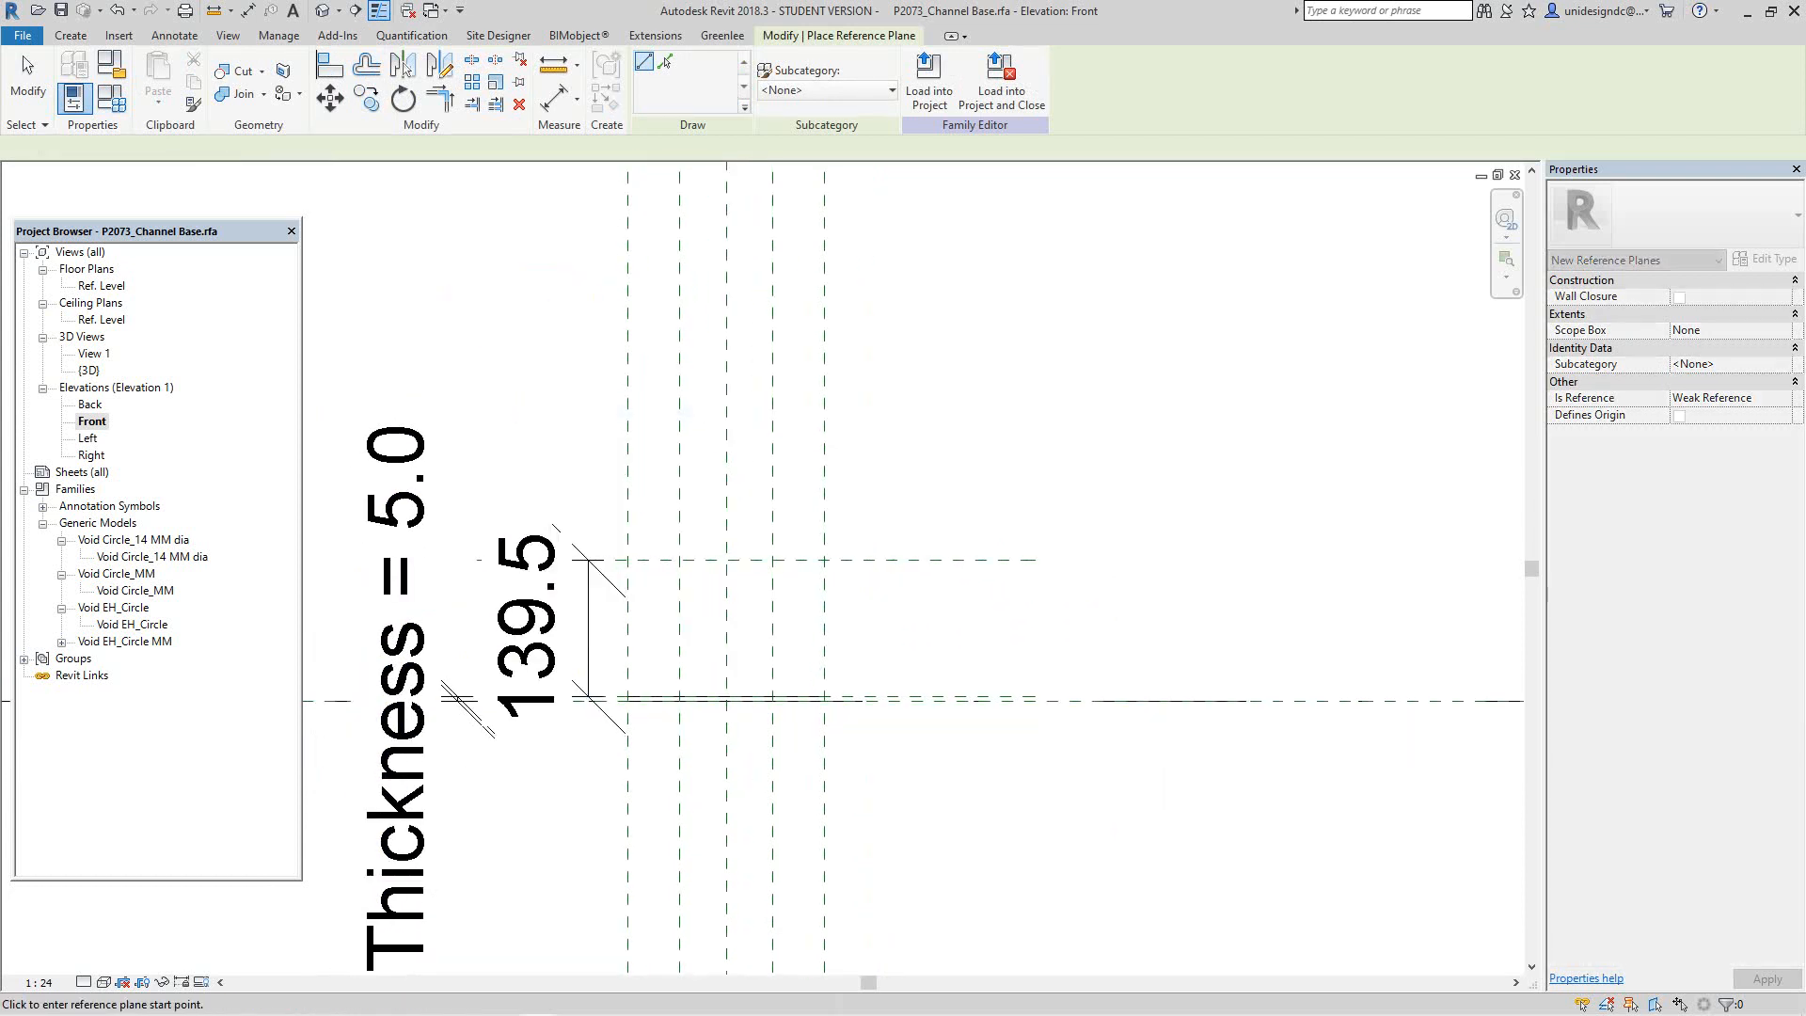
scroll(557, 568, up, 2)
right_click(523, 357)
click(546, 367)
scroll(604, 595, up, 1)
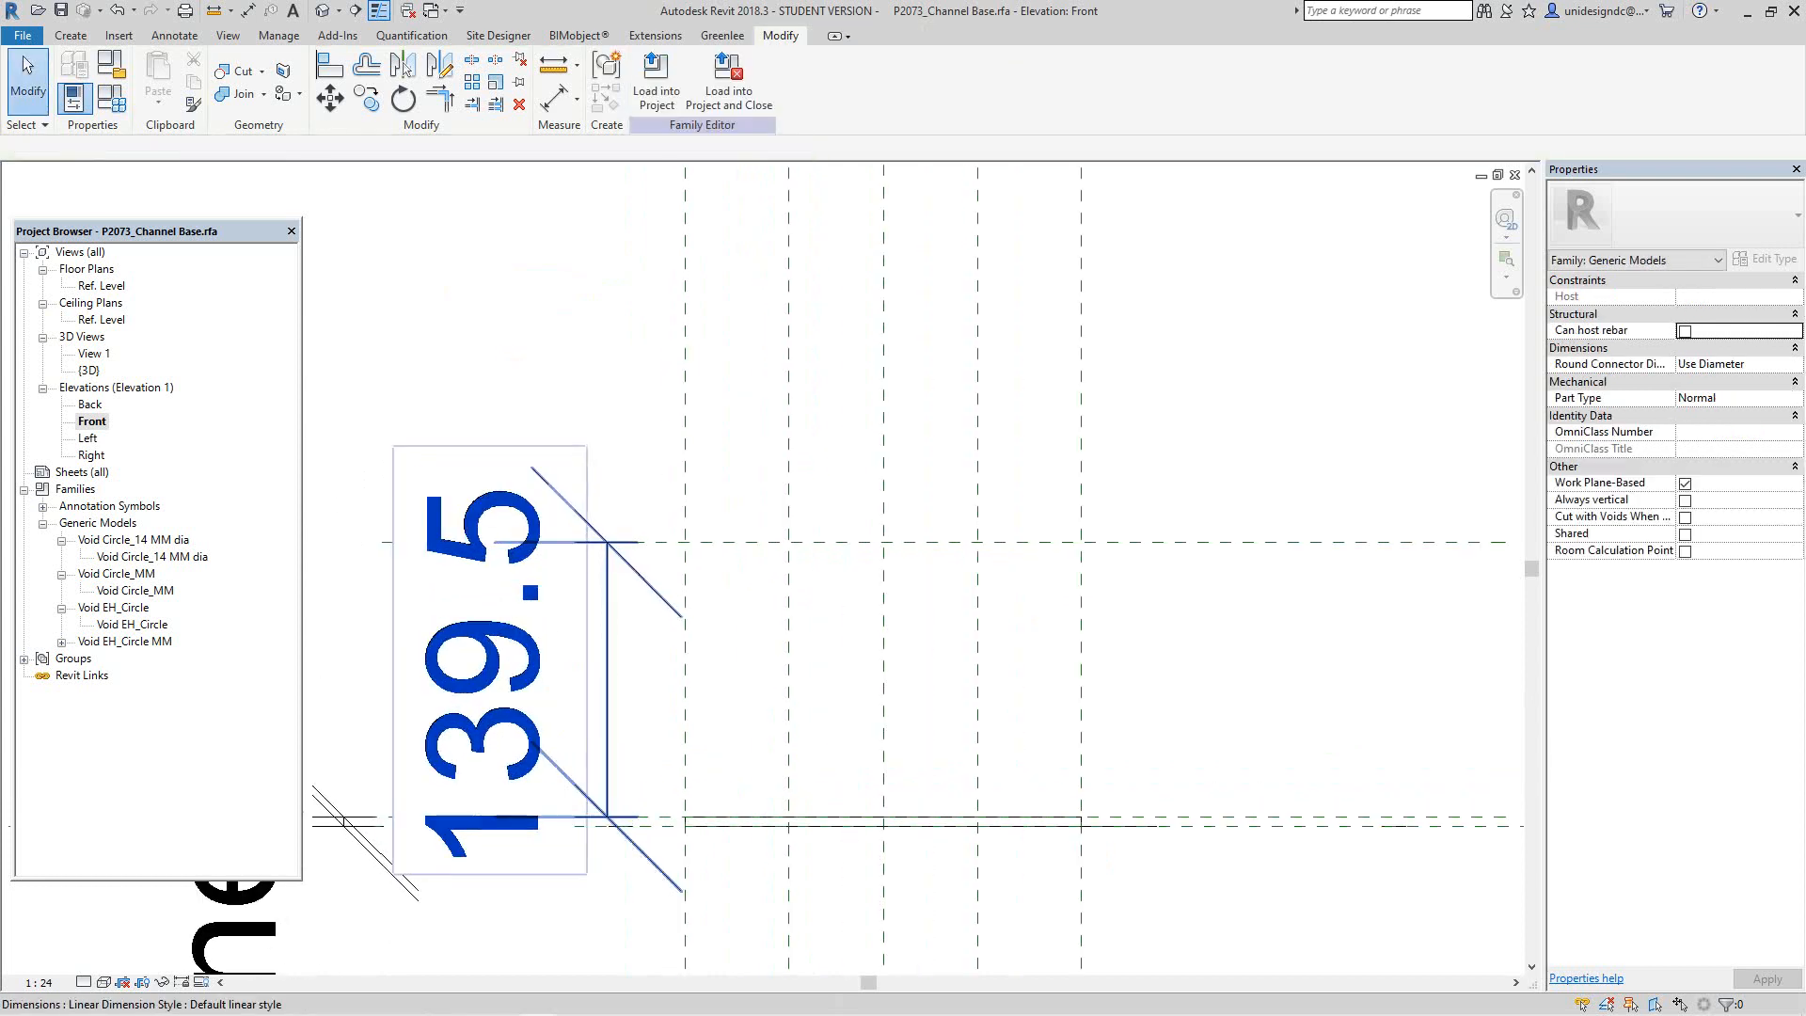
Step: Label the new plane's height dimension with a new type family parameter named Channel Heigth
click(606, 612)
click(834, 77)
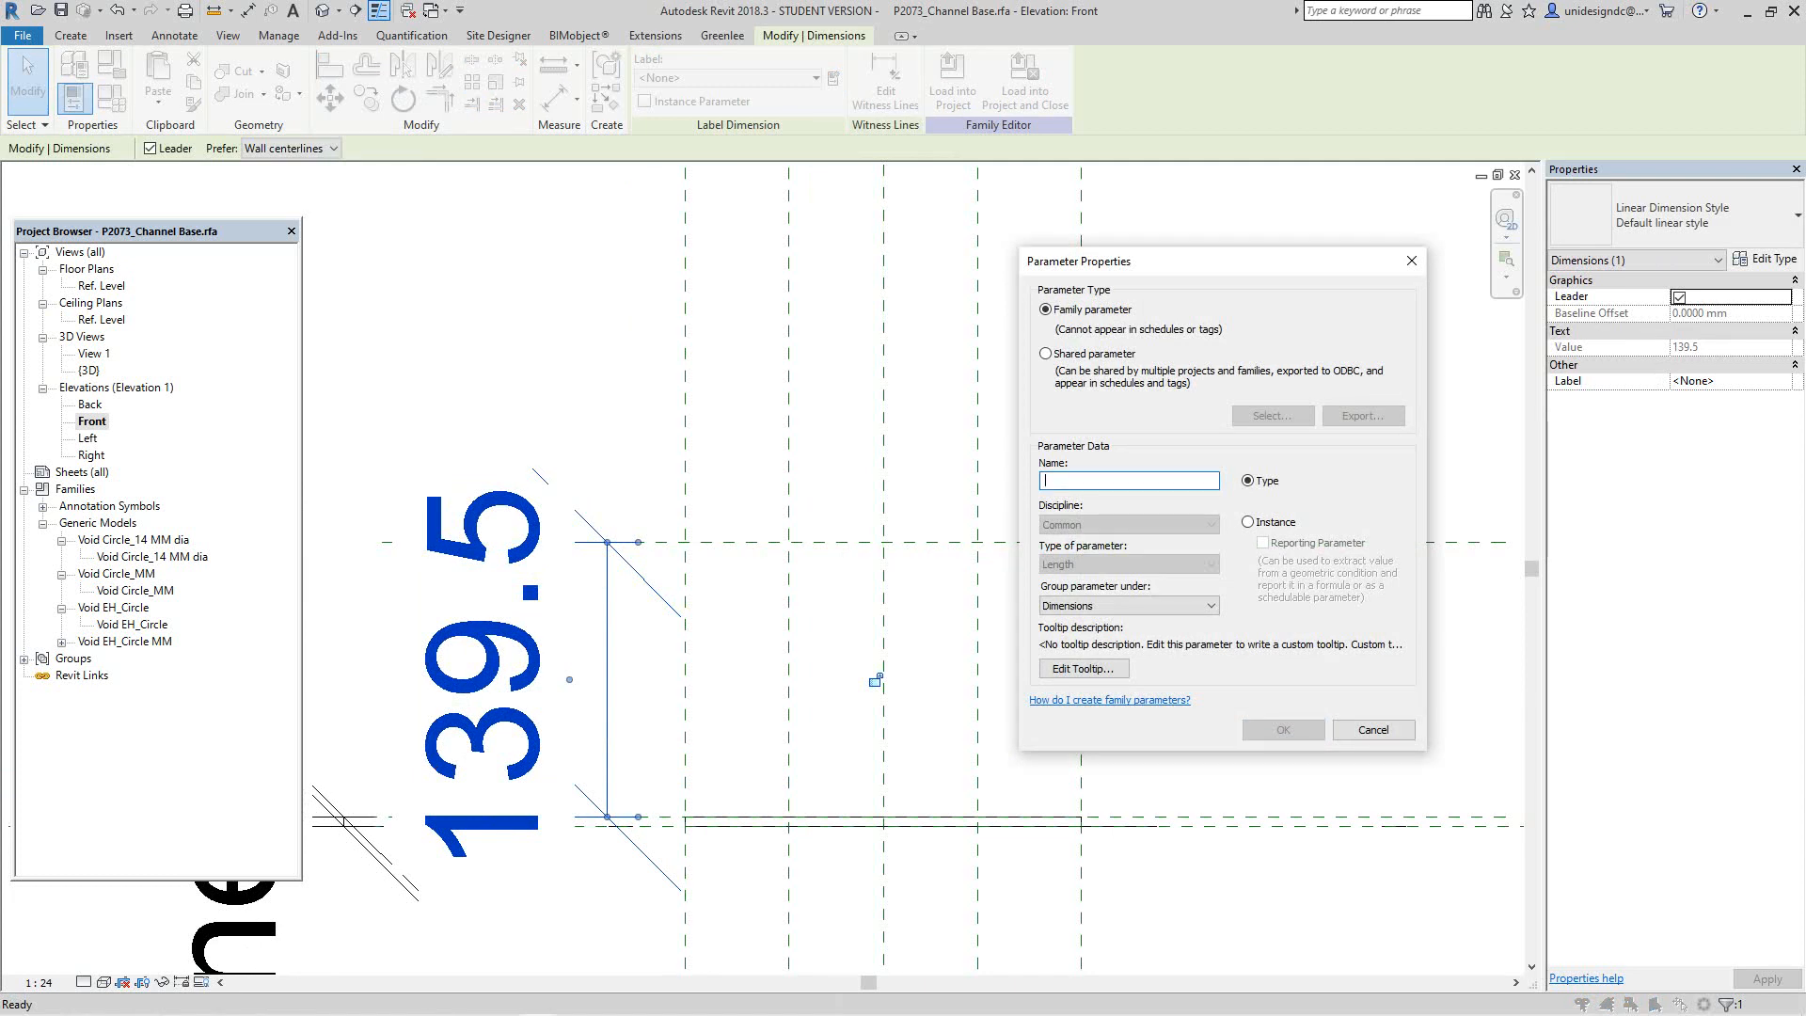
text(Cha)
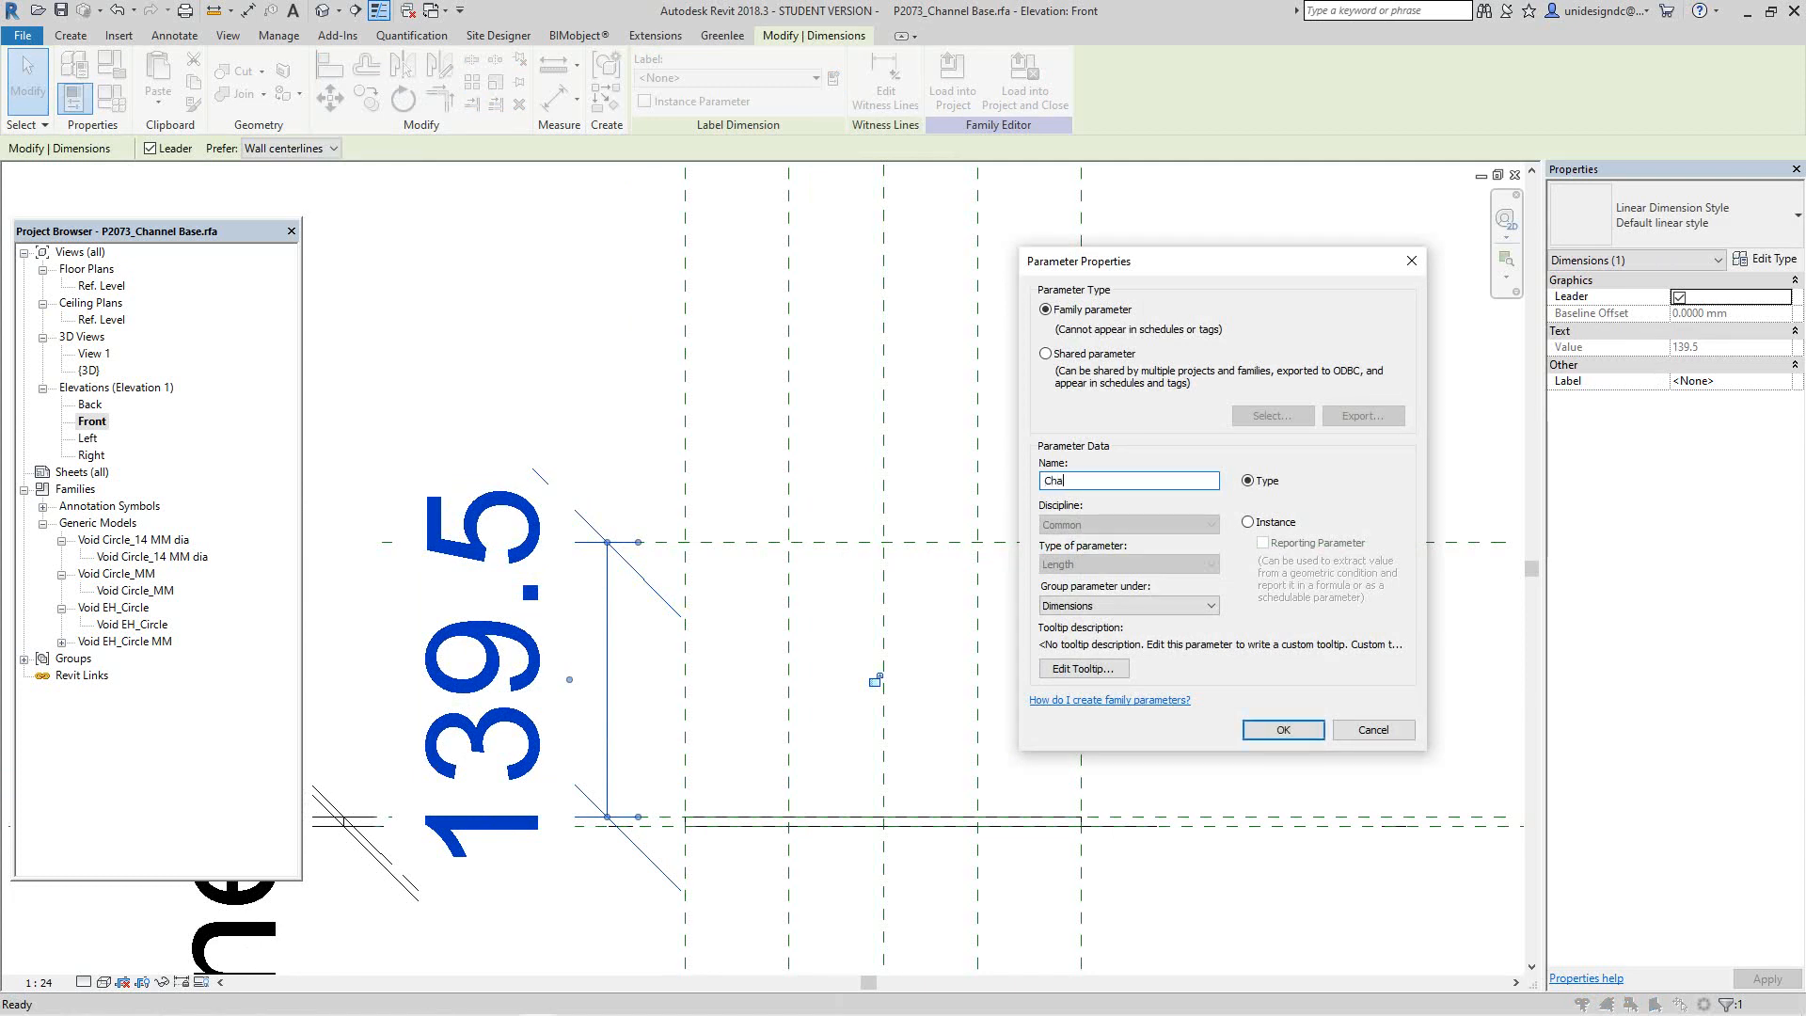
text(nnel Heigth)
click(1283, 730)
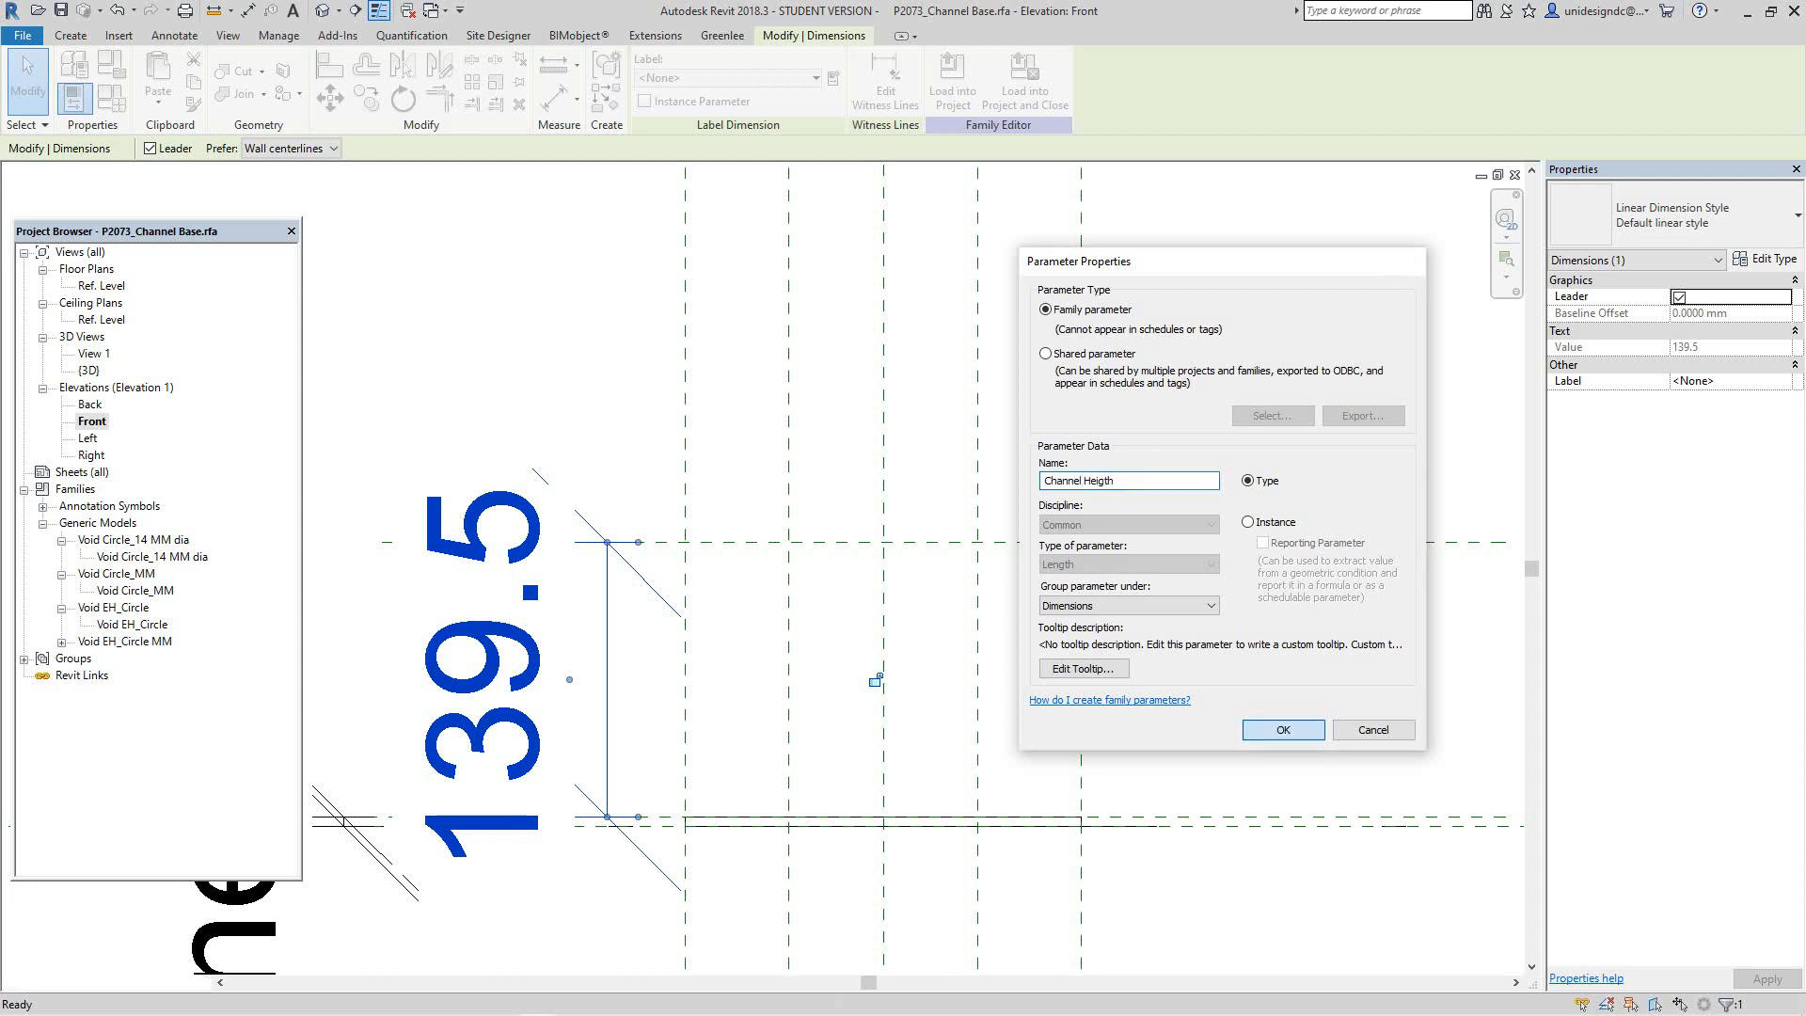
click(555, 362)
click(555, 362)
scroll(556, 362, down, 2)
scroll(556, 362, down, 2)
scroll(752, 479, up, 1)
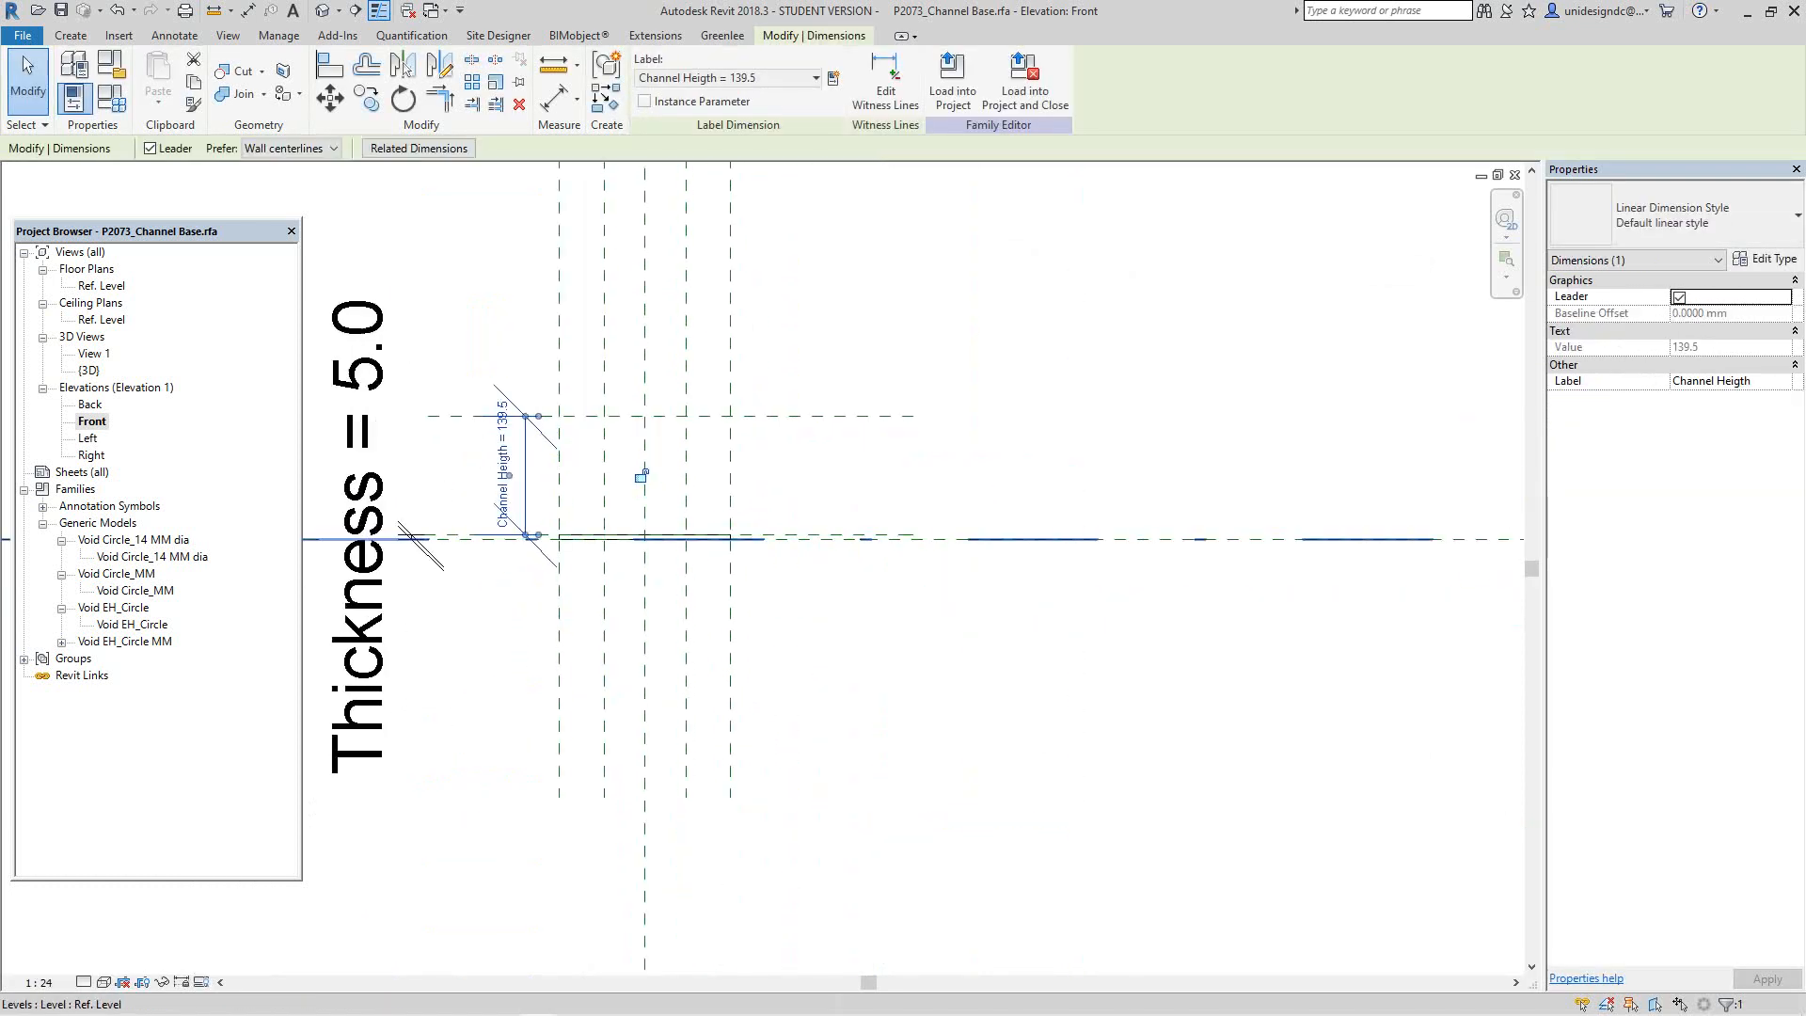
middle_drag(781, 537, 847, 580)
scroll(828, 639, up, 2)
key(Escape)
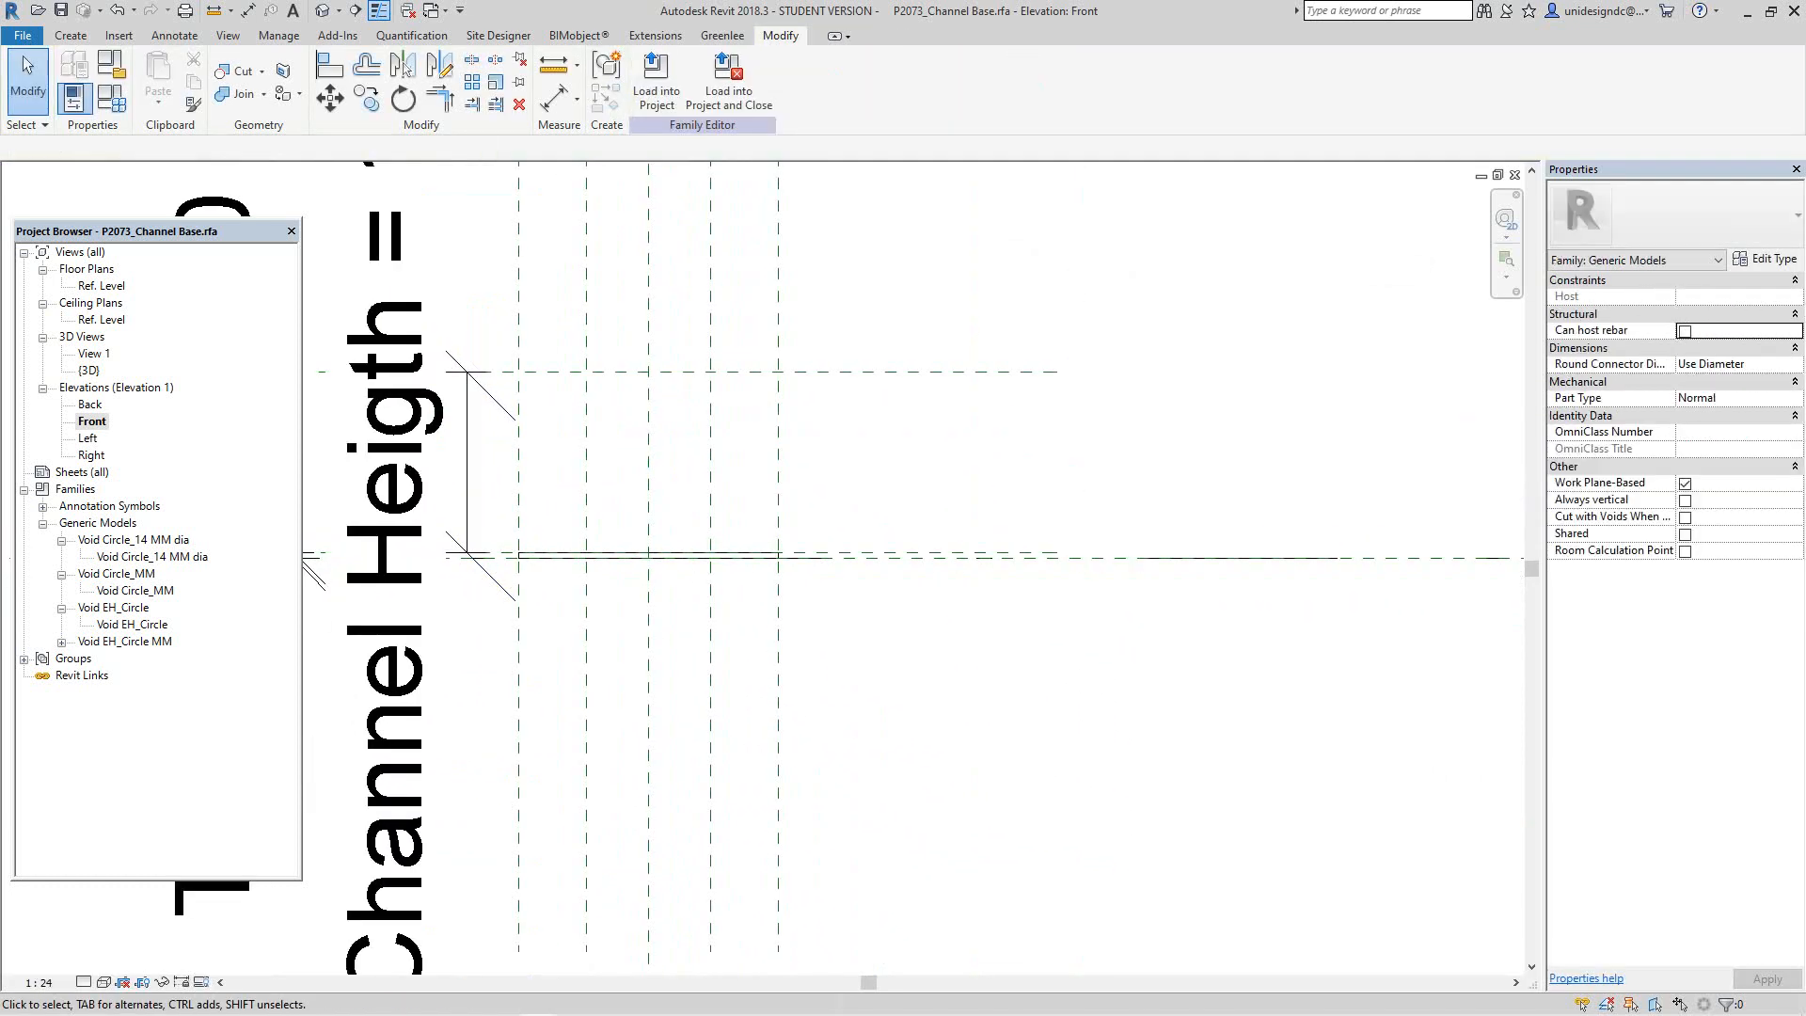
Step: Switch to the browser to check the upright height on the P2073 product drawing, and return to Revit
scroll(860, 435, down, 2)
scroll(919, 613, down, 1)
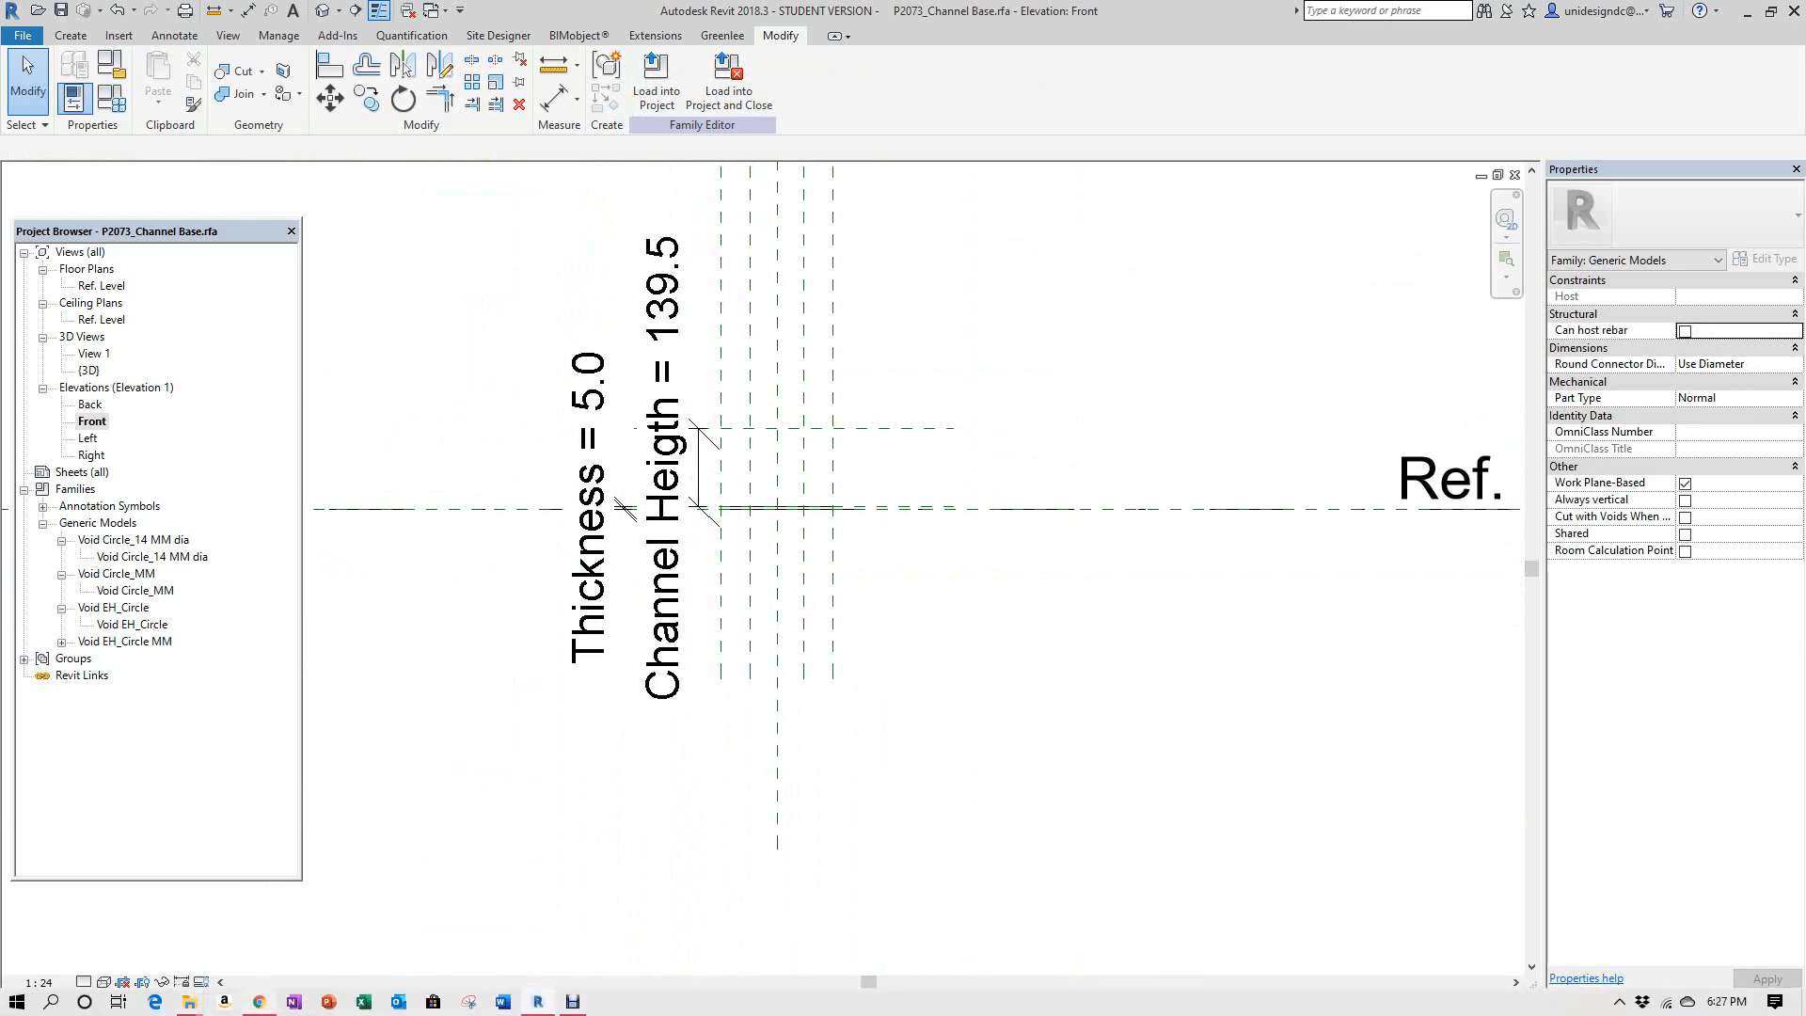
mouse_move(258, 1002)
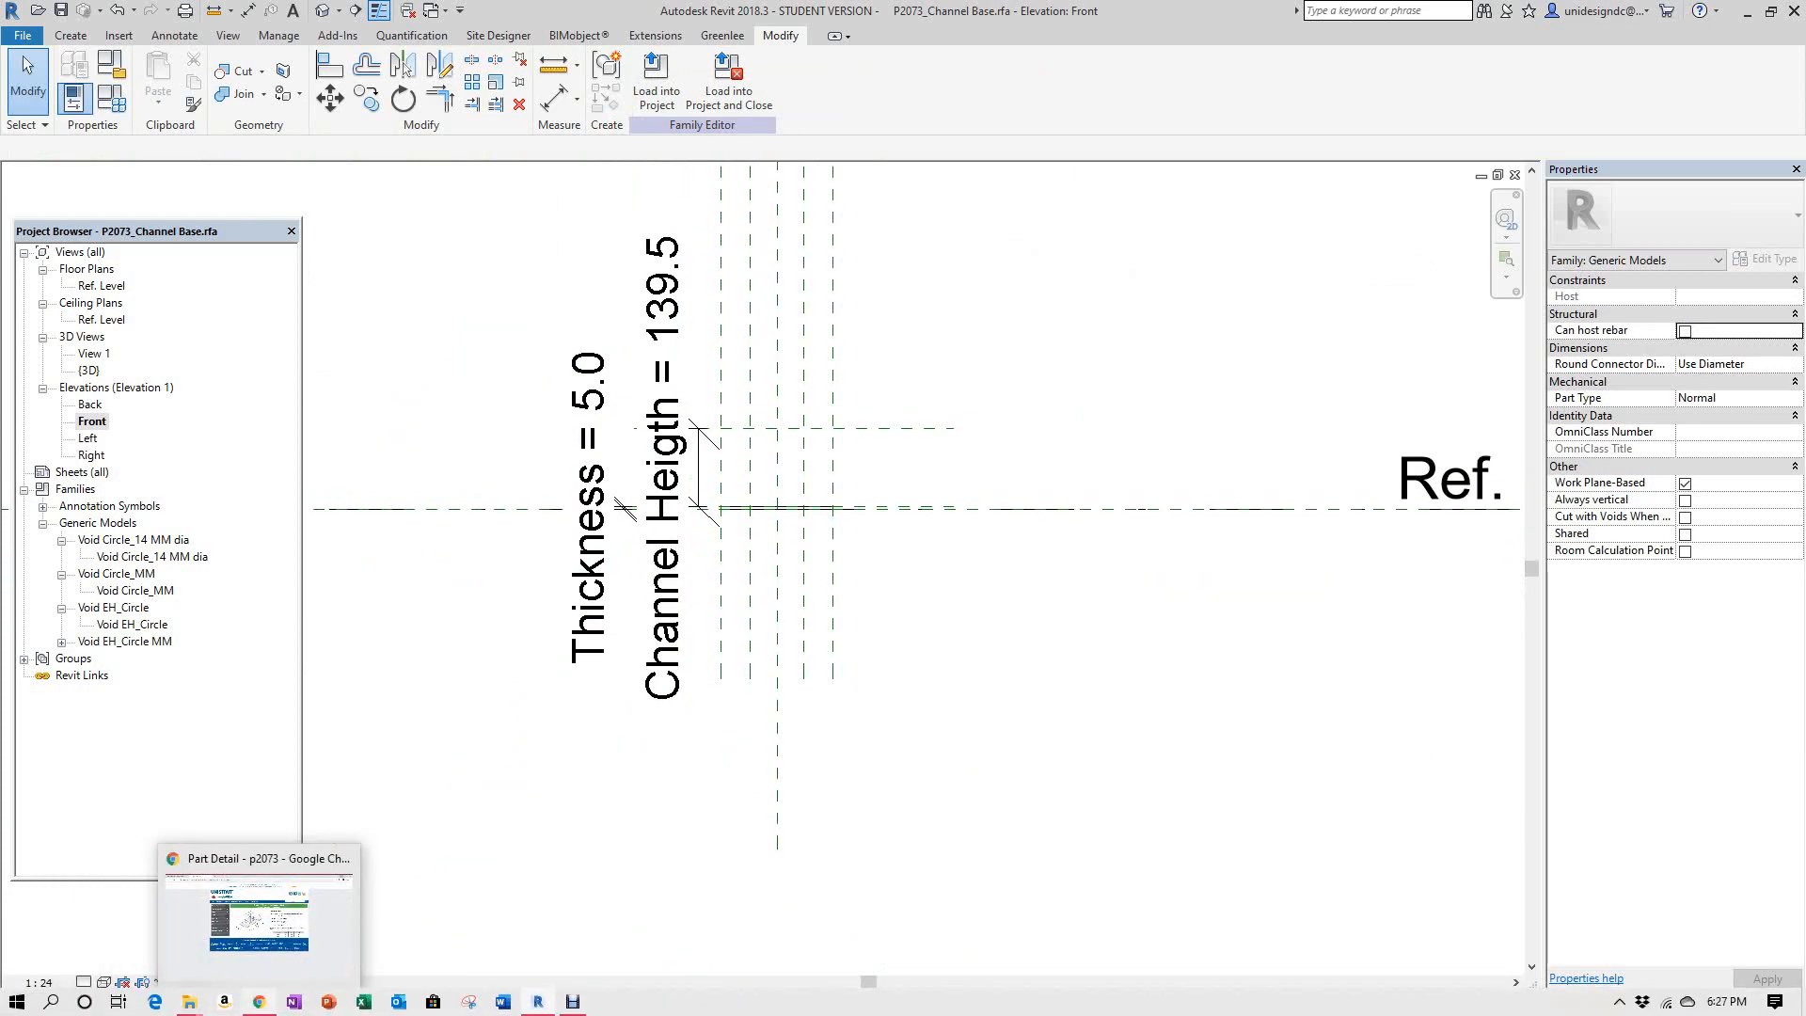
click(259, 908)
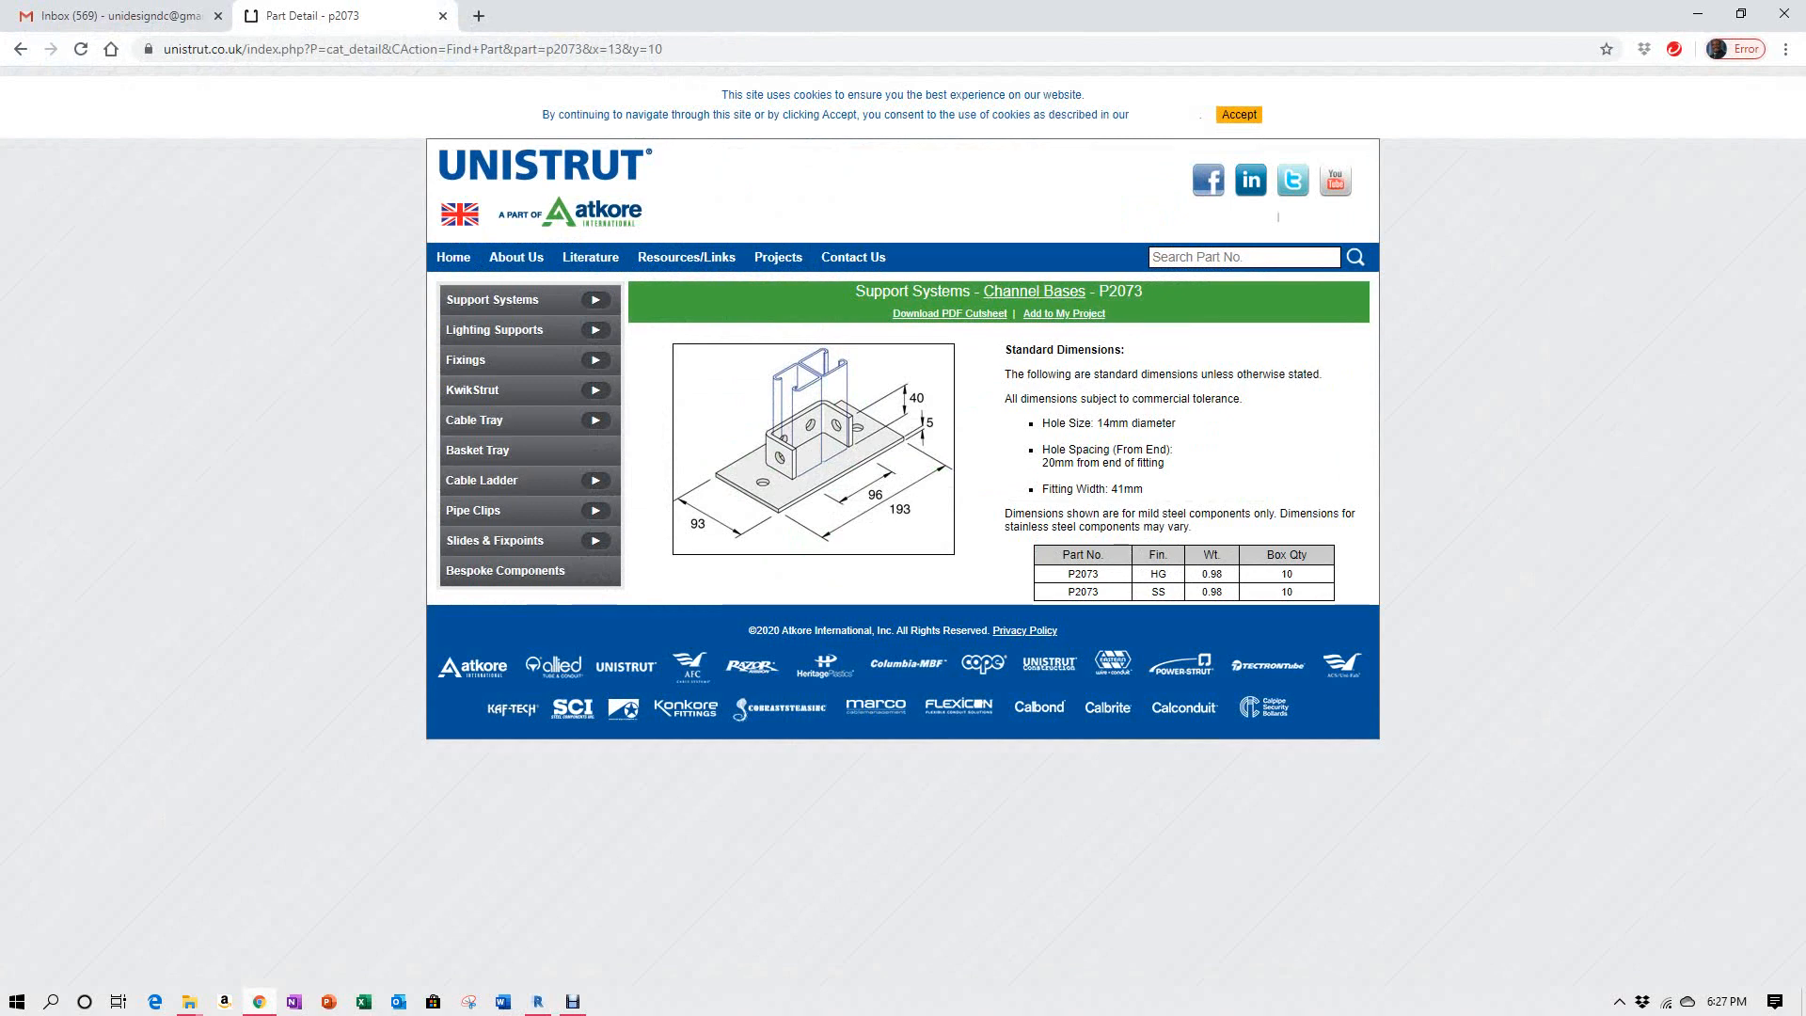
click(1698, 14)
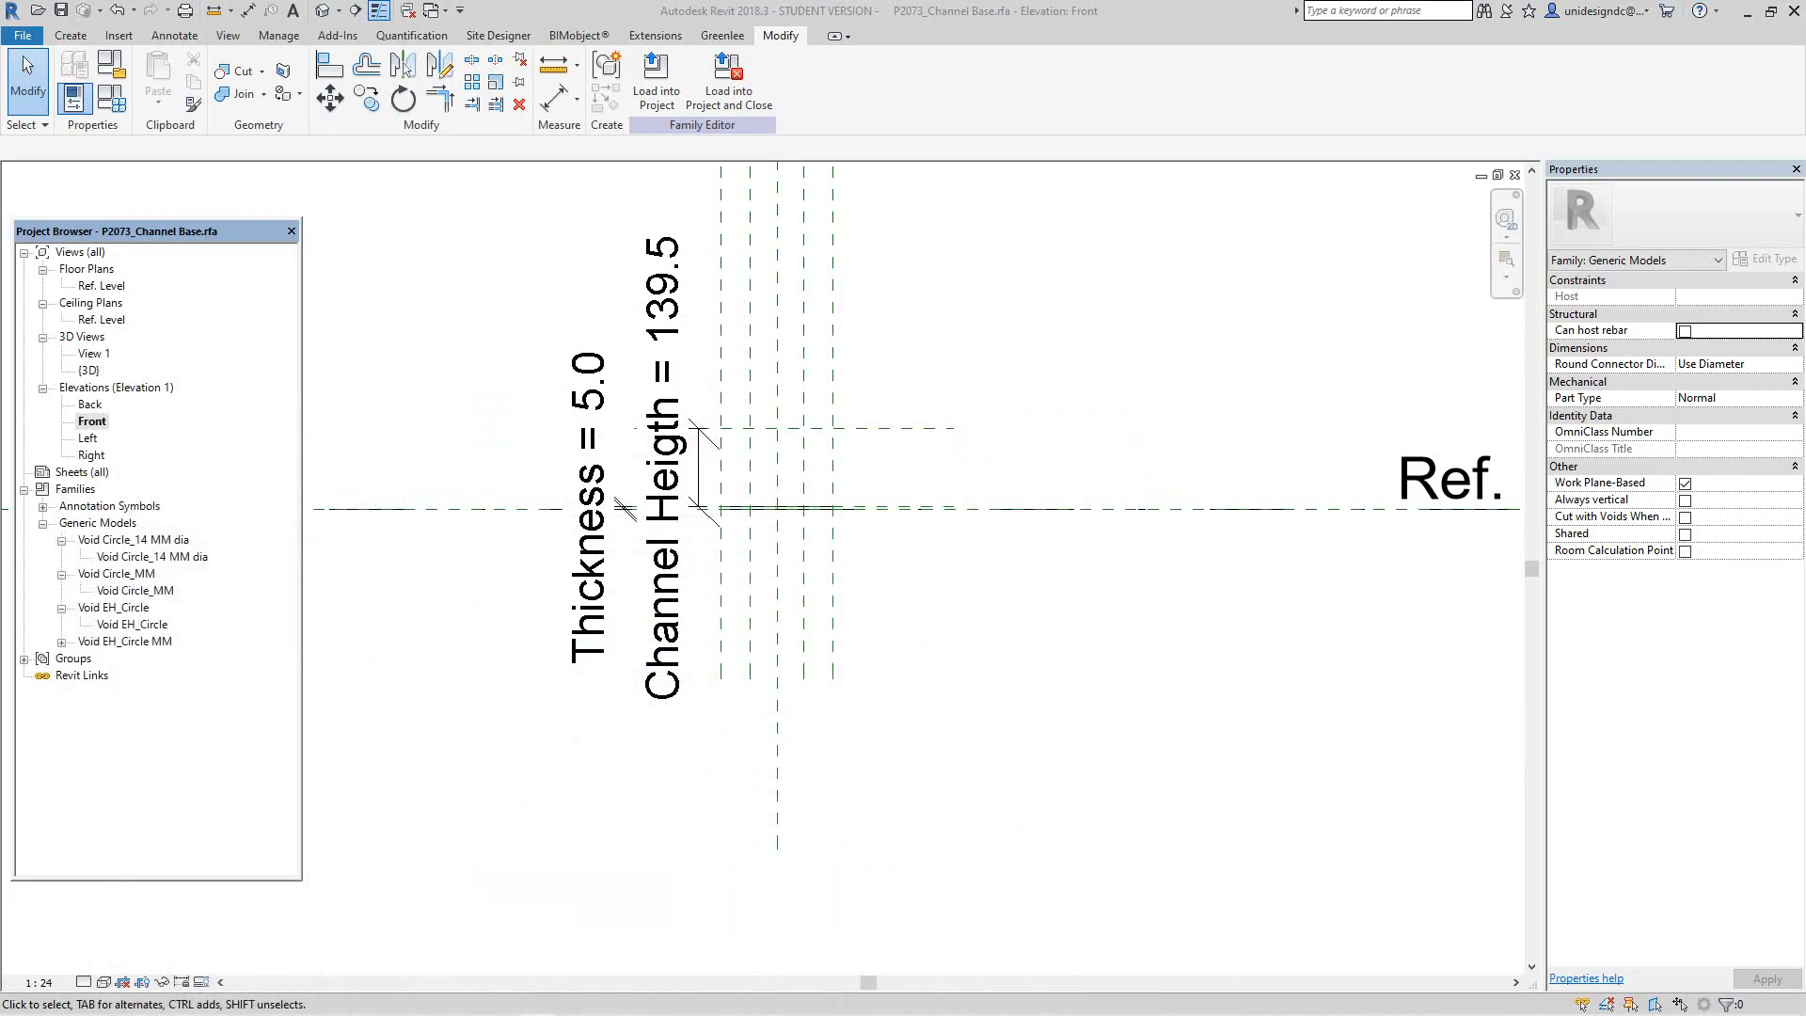
Step: Set the Channel Heigth of type P2073_HG to 40 in the family types
scroll(681, 494, up, 1)
click(111, 97)
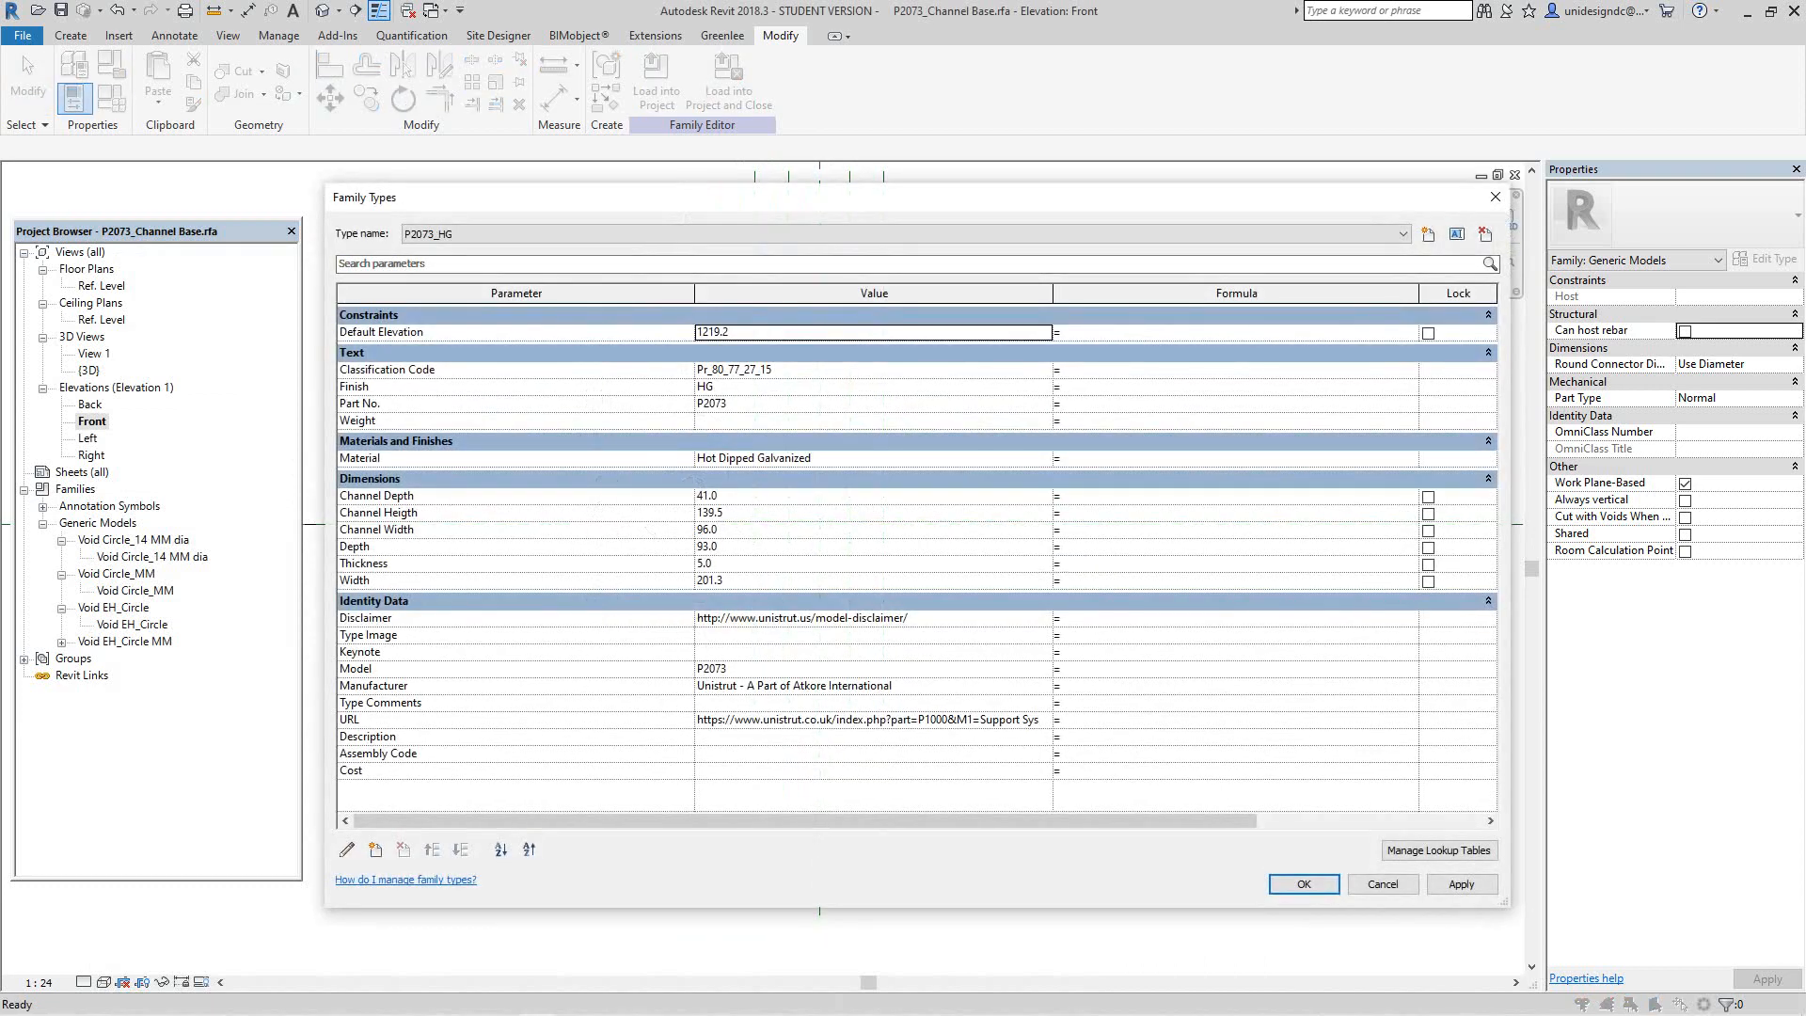
click(404, 513)
double_click(710, 512)
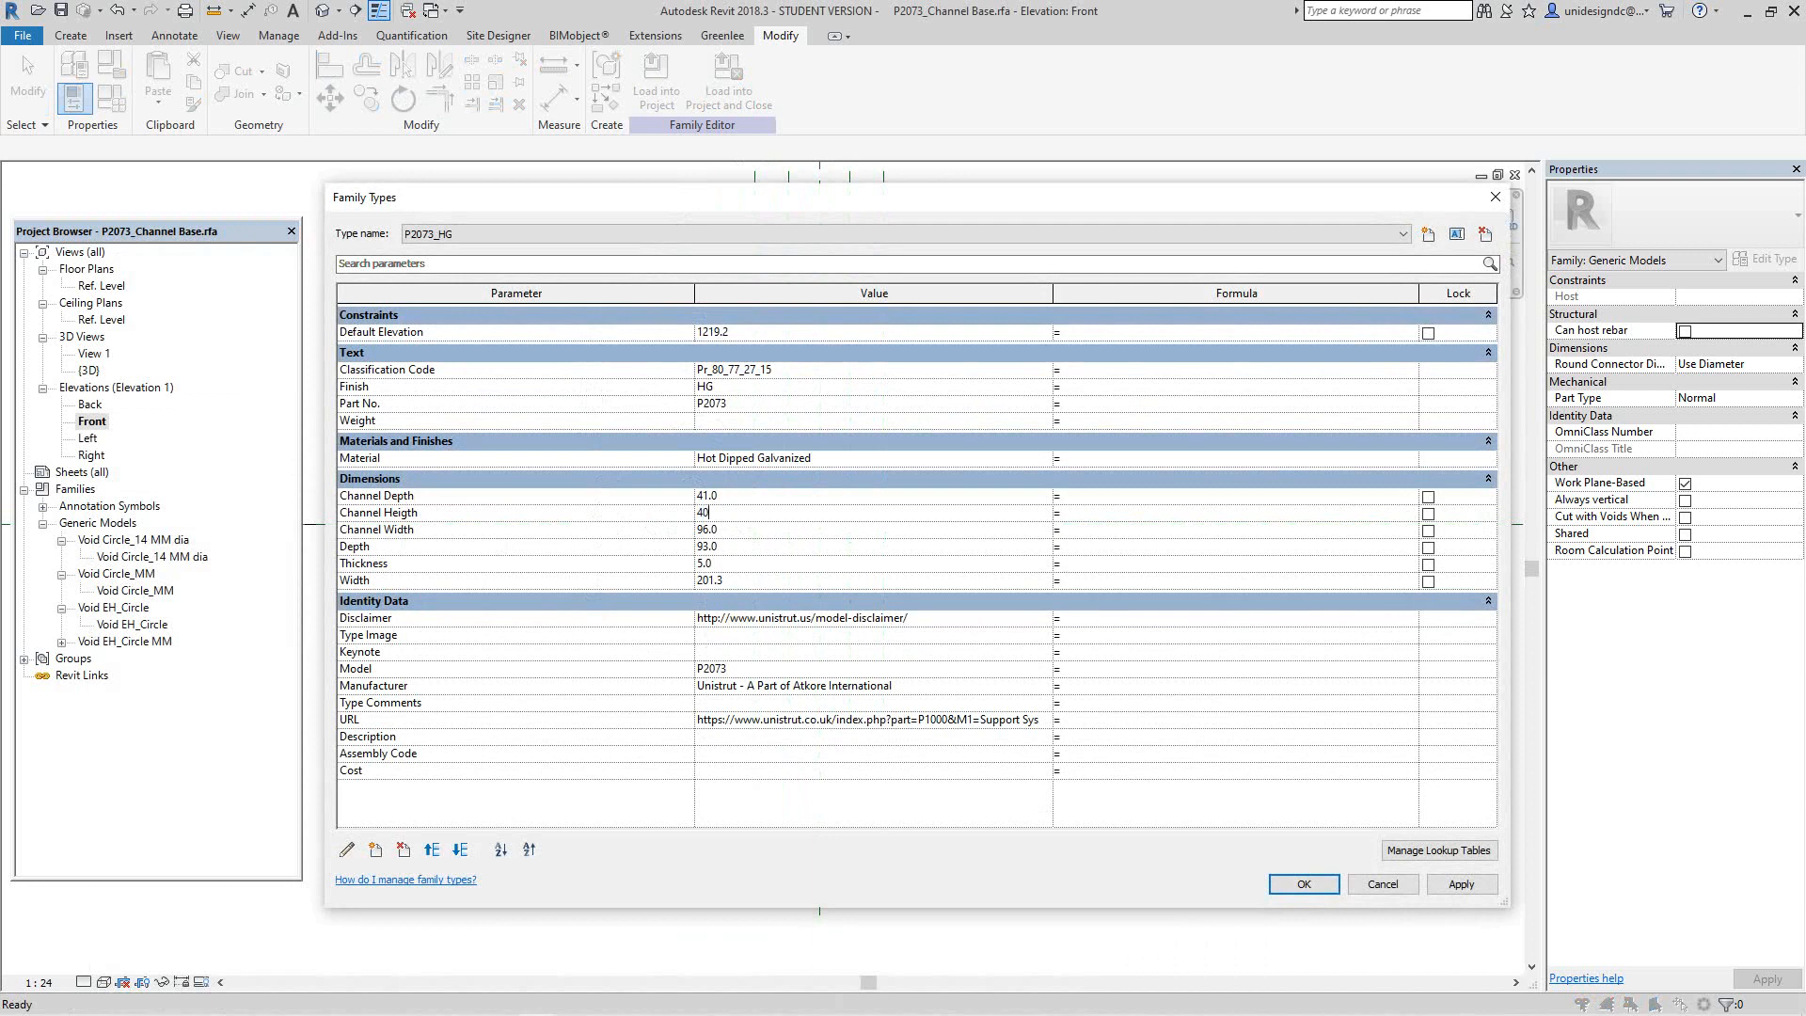
Step: Set the Channel Heigth parameter to 40 in the family types and accept the change
text(40)
key(Return)
click(1304, 885)
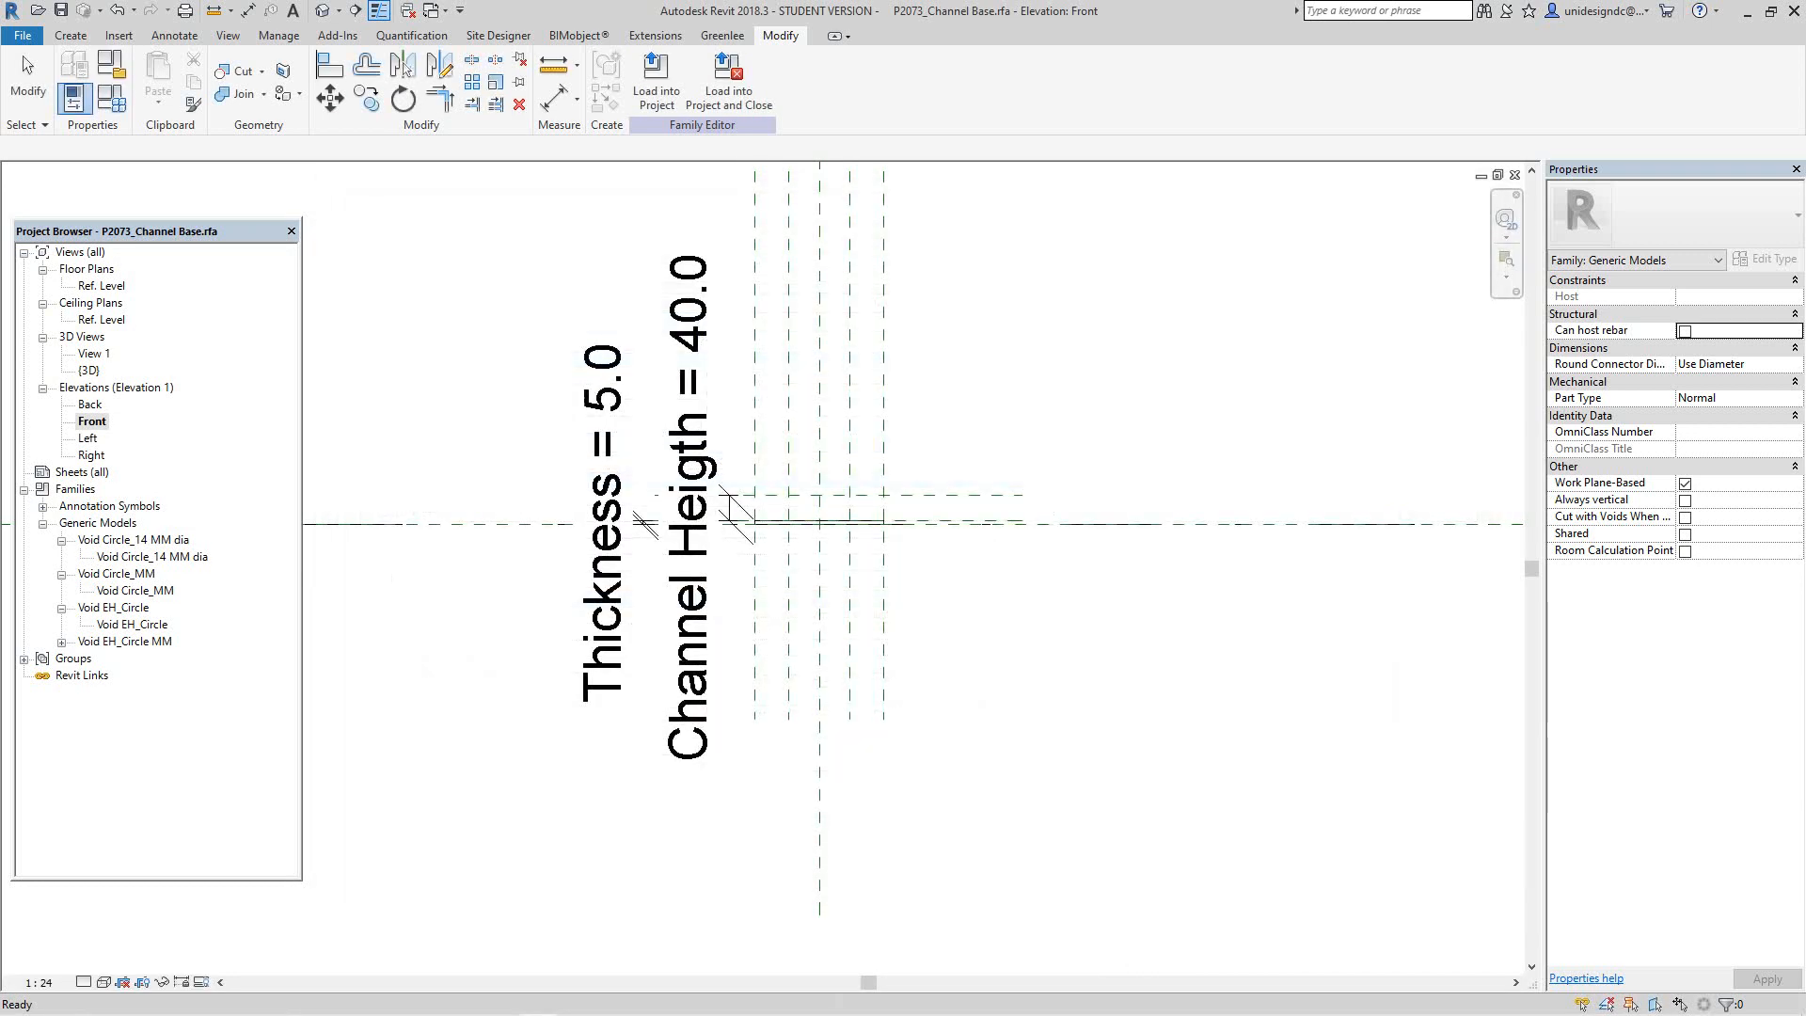
Step: Open the Ref. Level floor plan to work on the channel's reference planes
scroll(877, 536, up, 5)
scroll(877, 537, down, 1)
middle_drag(678, 500, 785, 573)
scroll(710, 533, up, 3)
scroll(715, 539, down, 3)
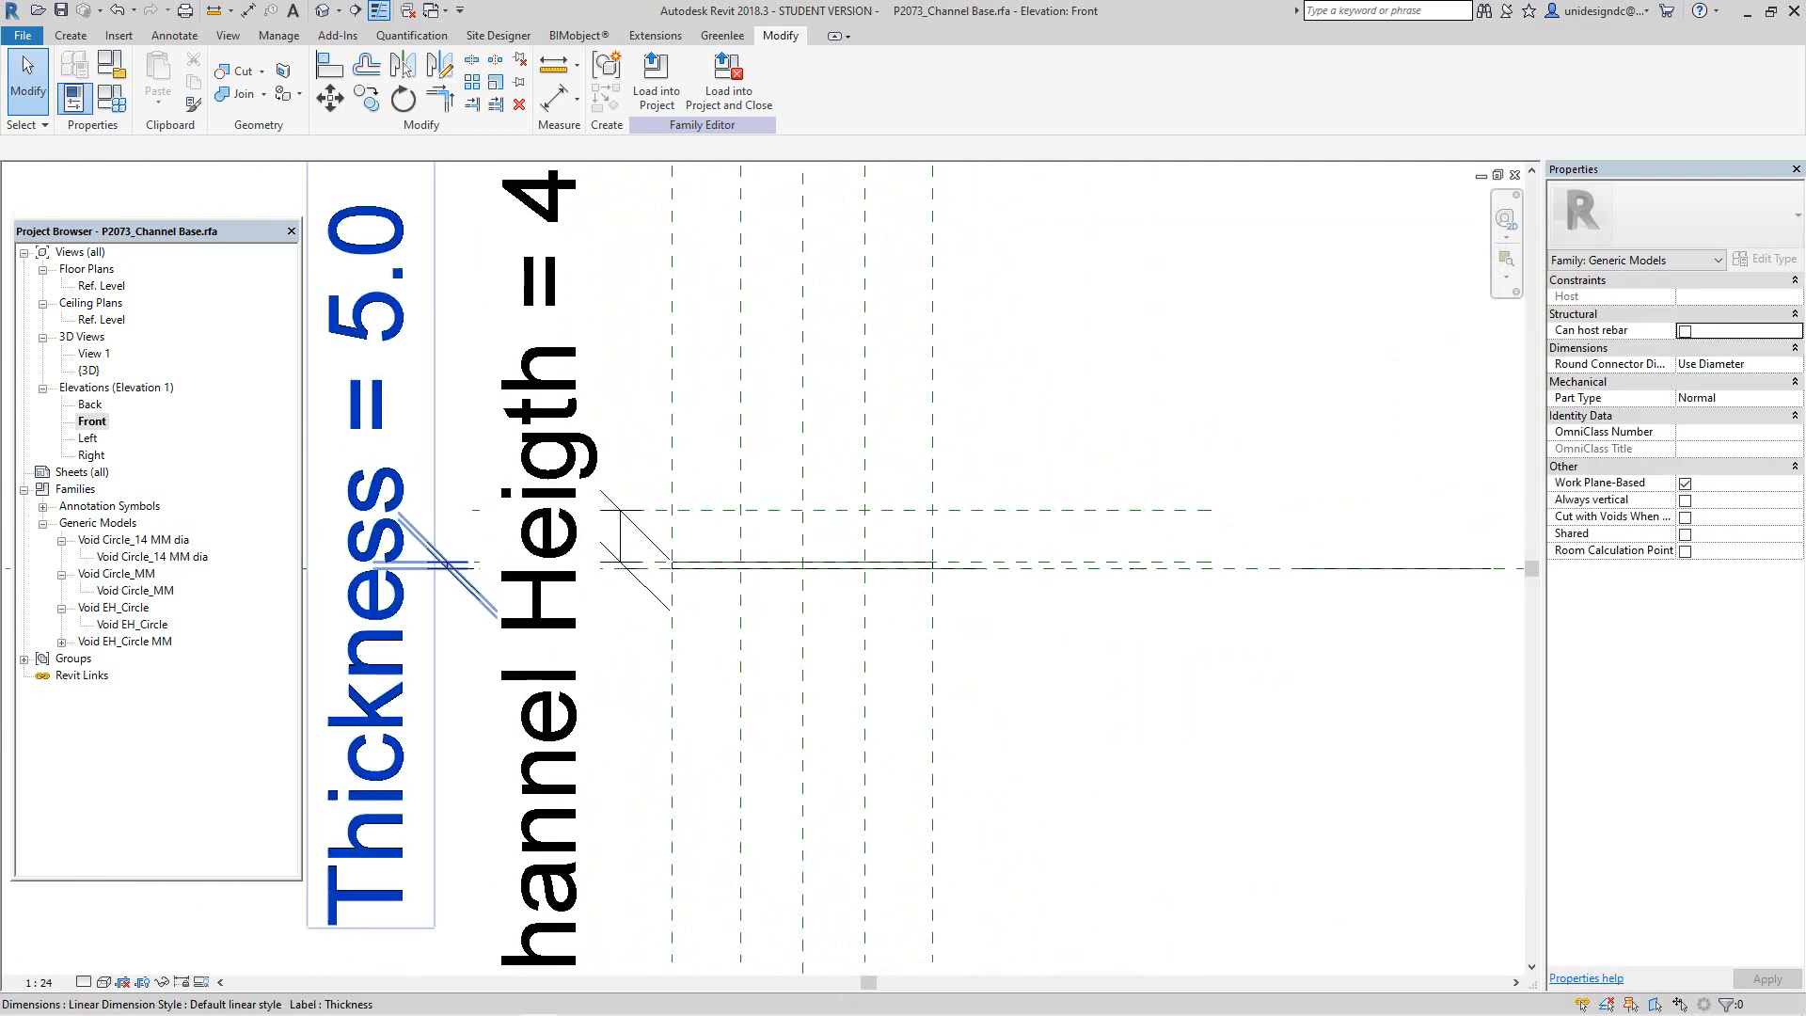
double_click(102, 286)
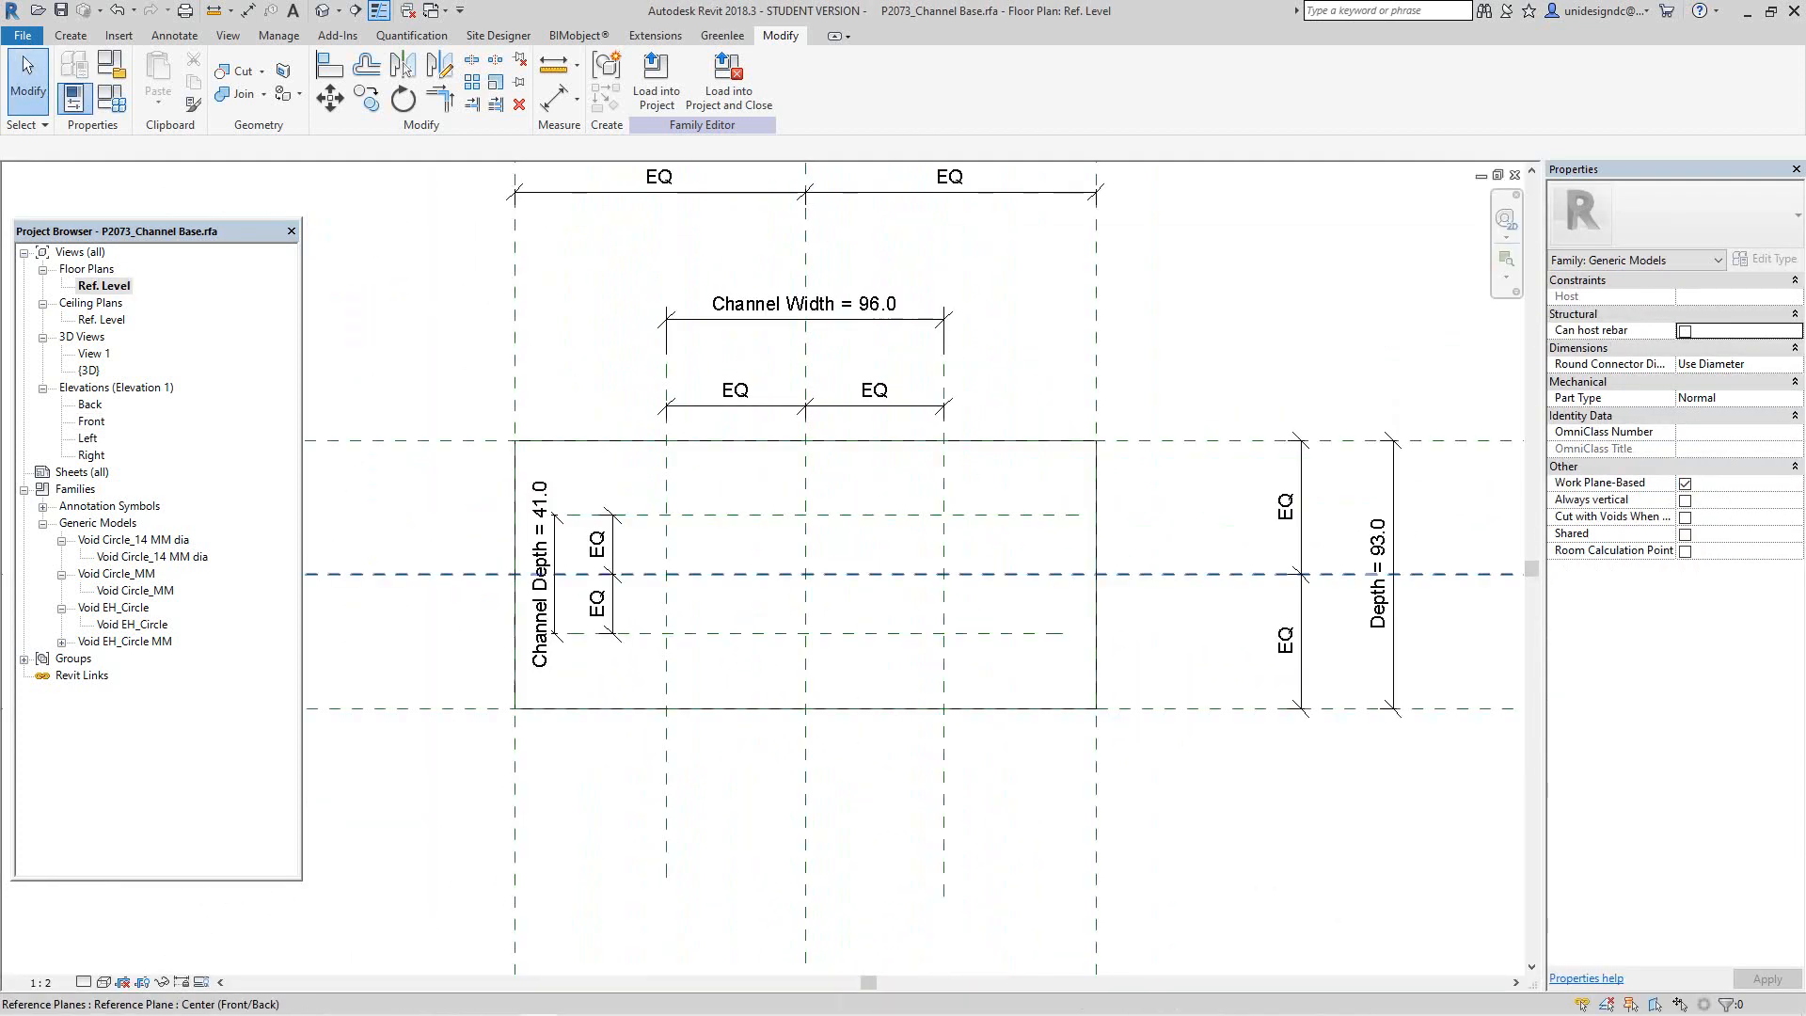
scroll(664, 583, up, 1)
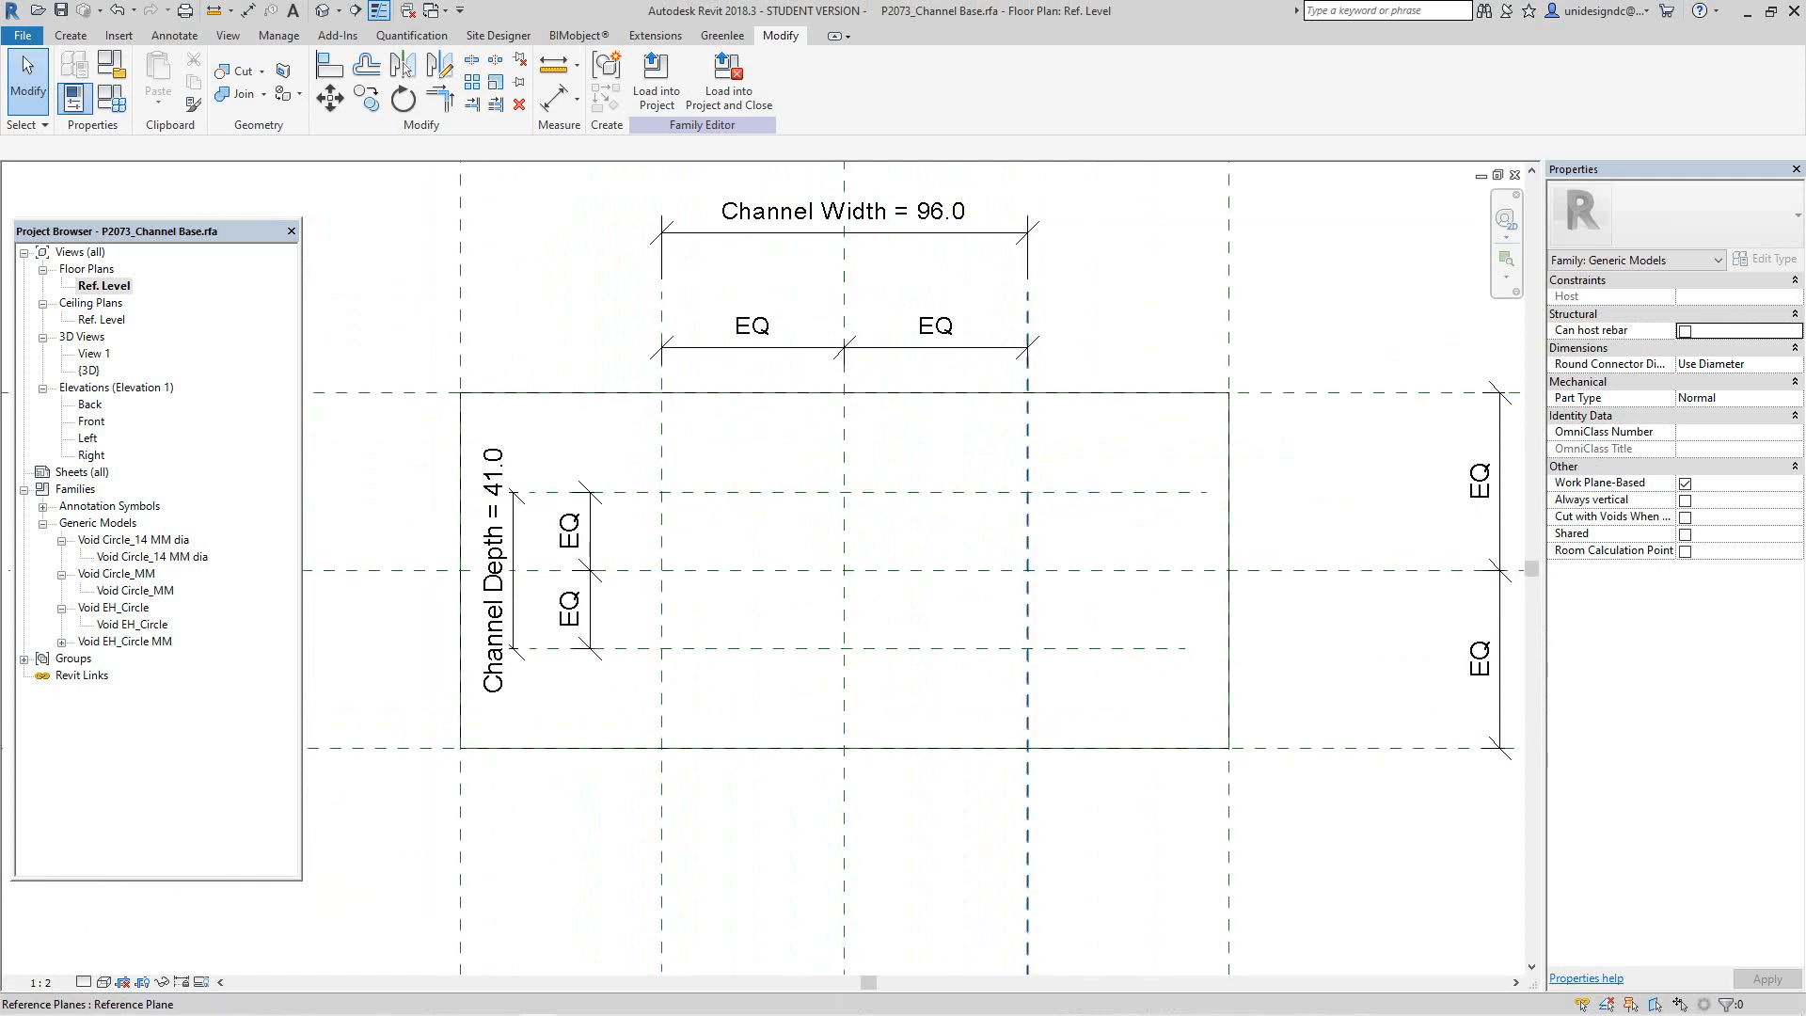
scroll(807, 458, down, 3)
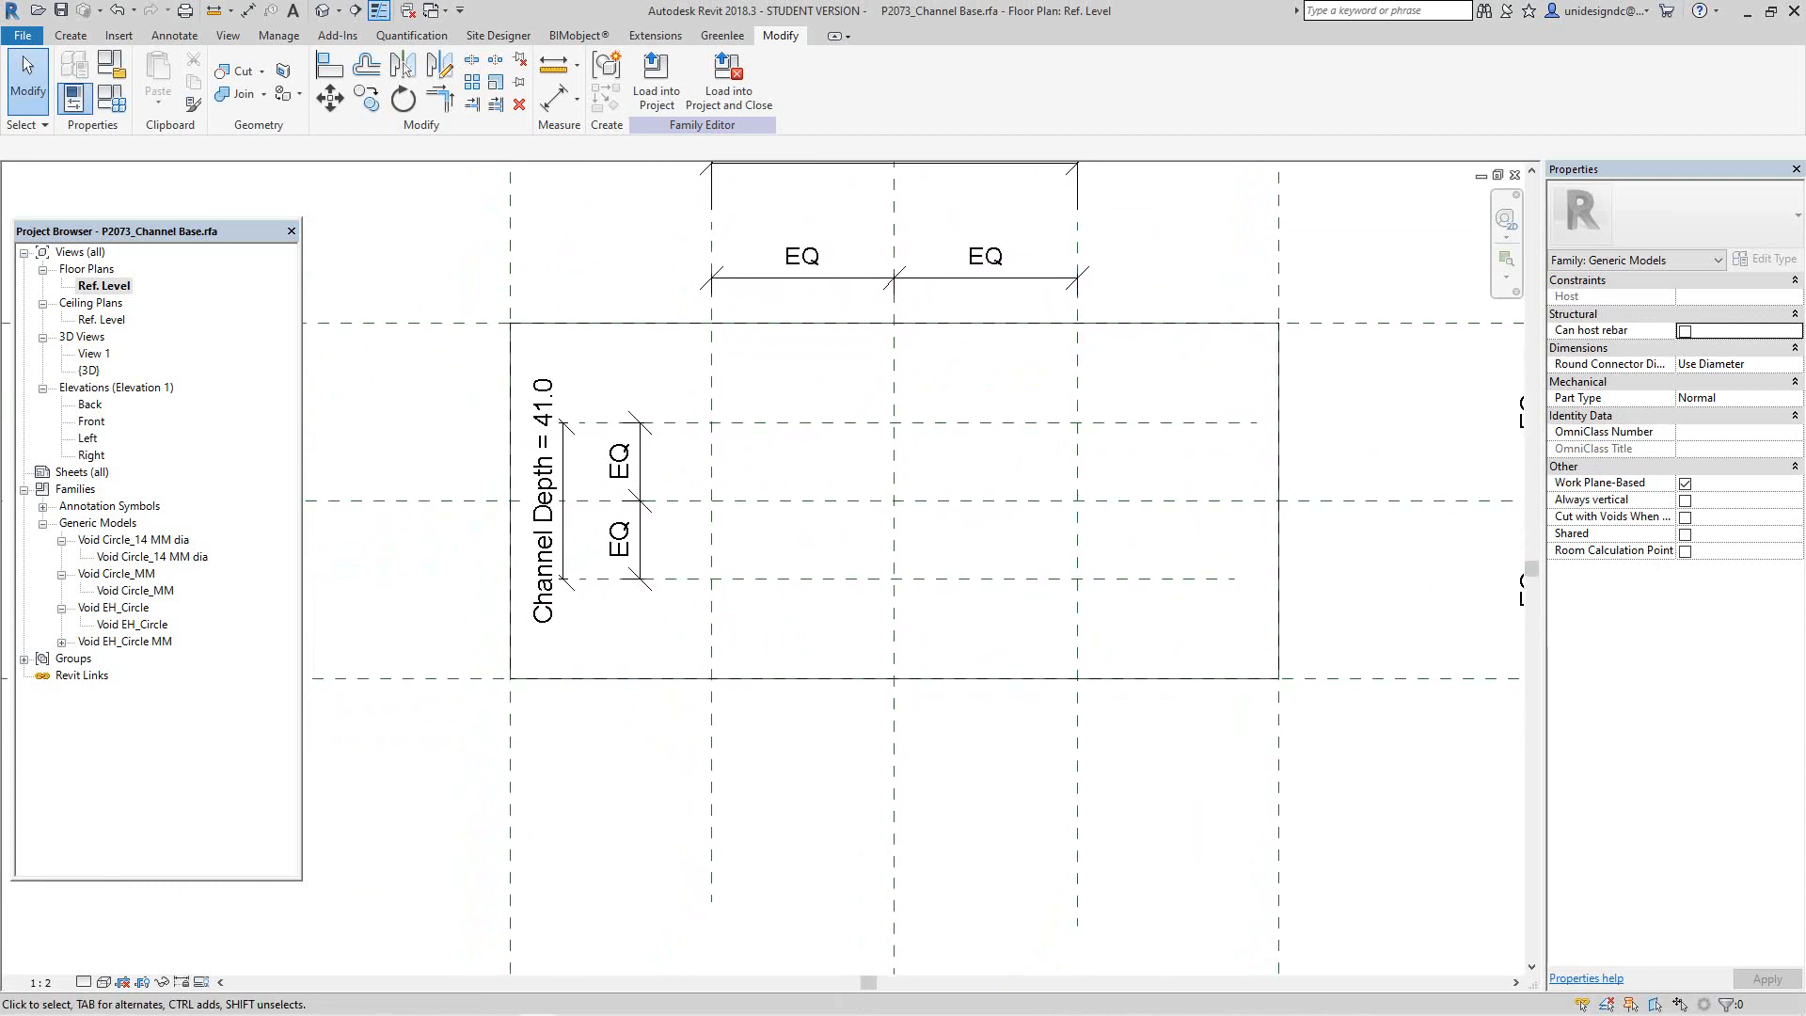
scroll(744, 526, up, 2)
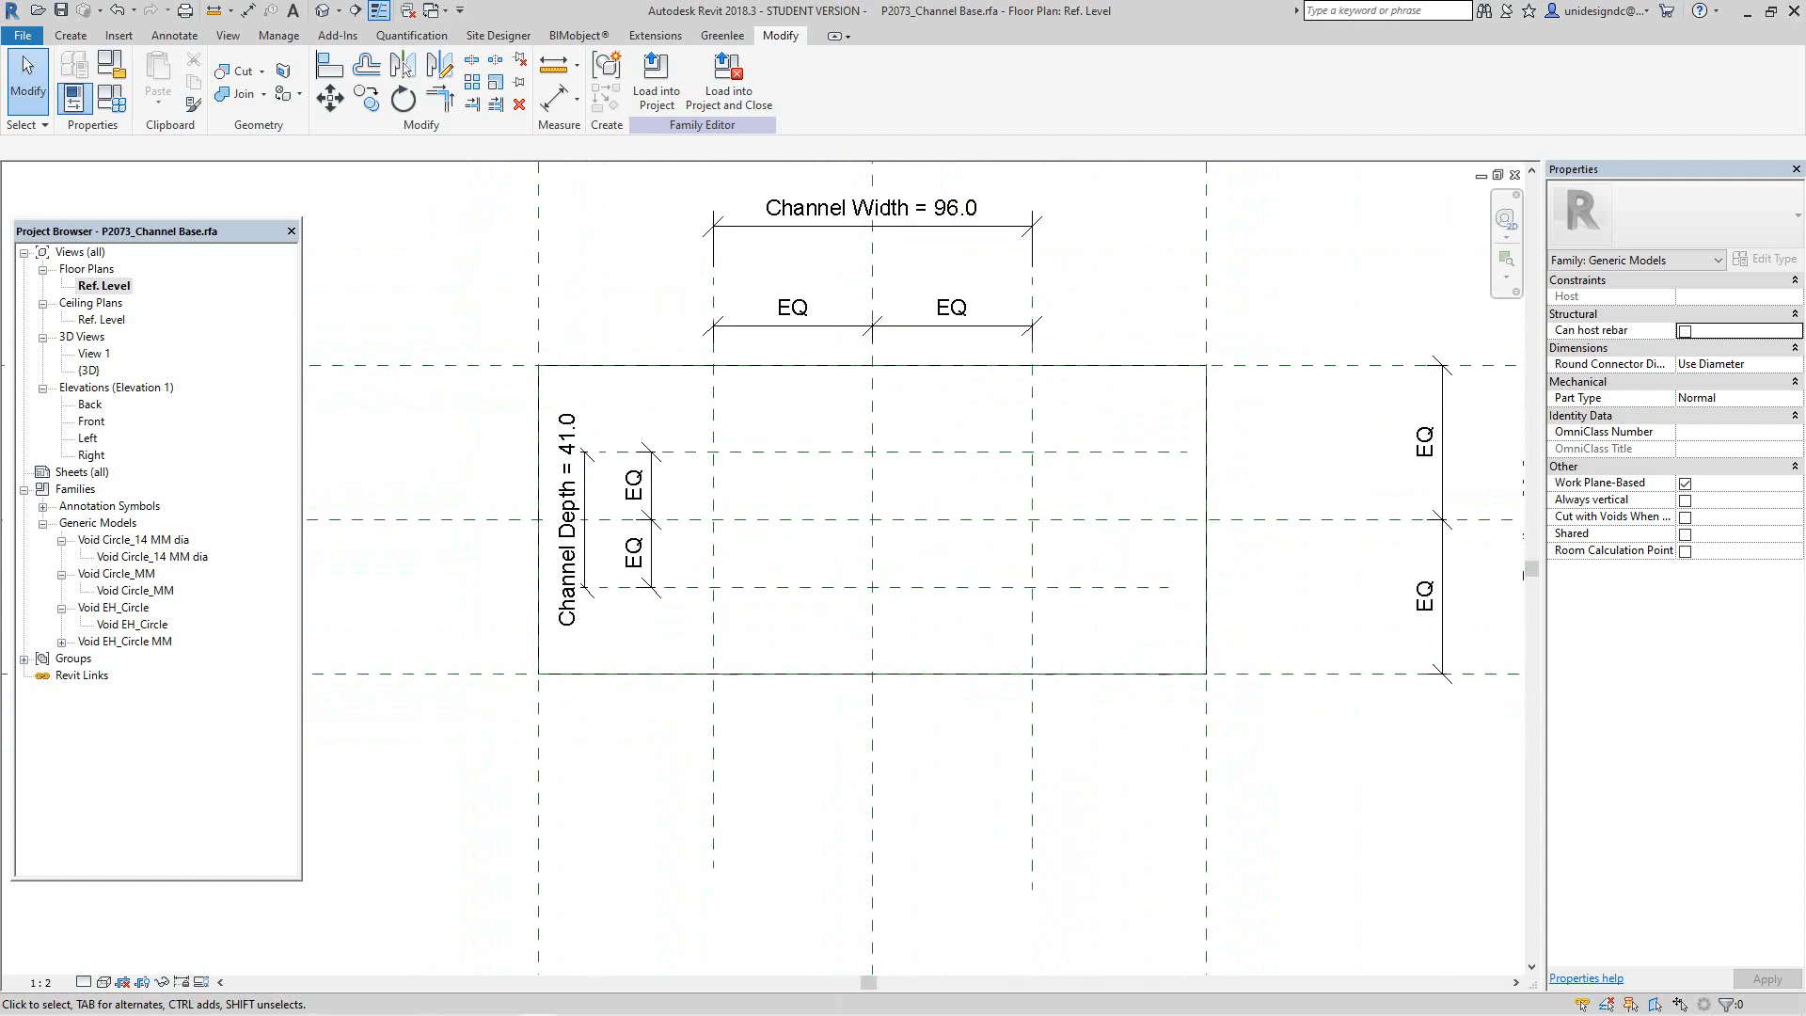
scroll(745, 569, up, 2)
middle_drag(745, 569, 802, 635)
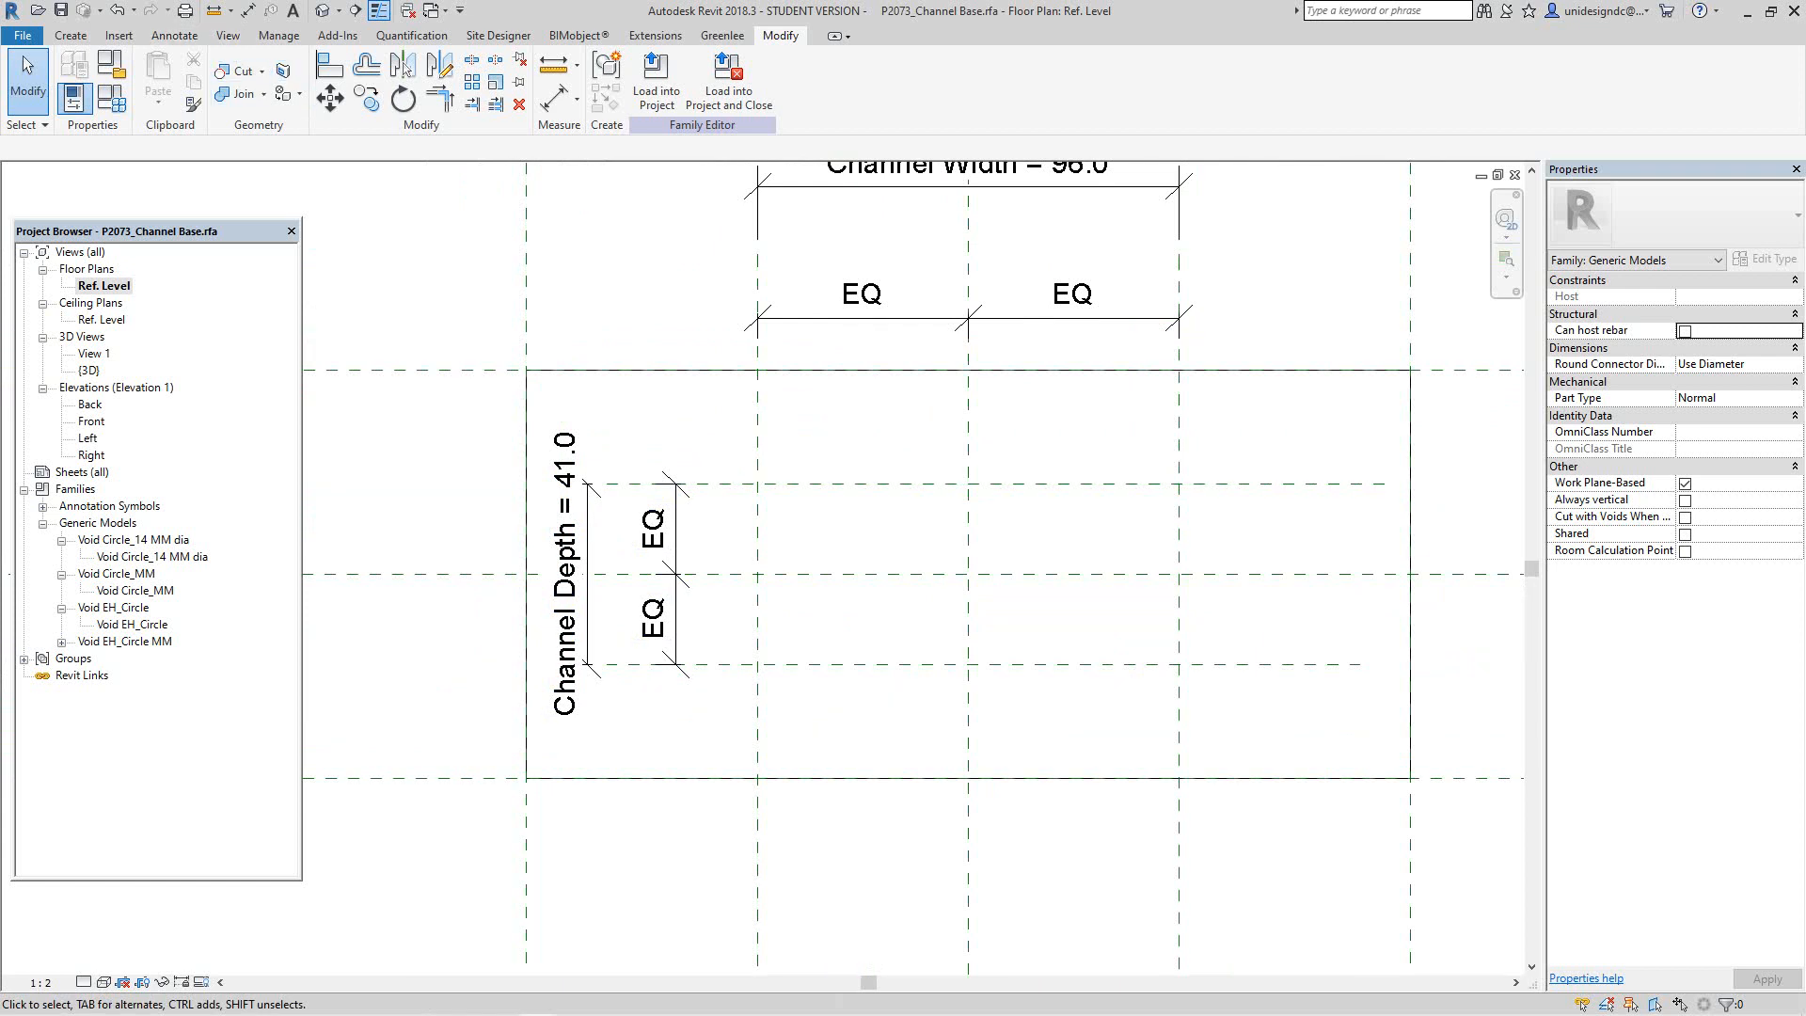
click(71, 35)
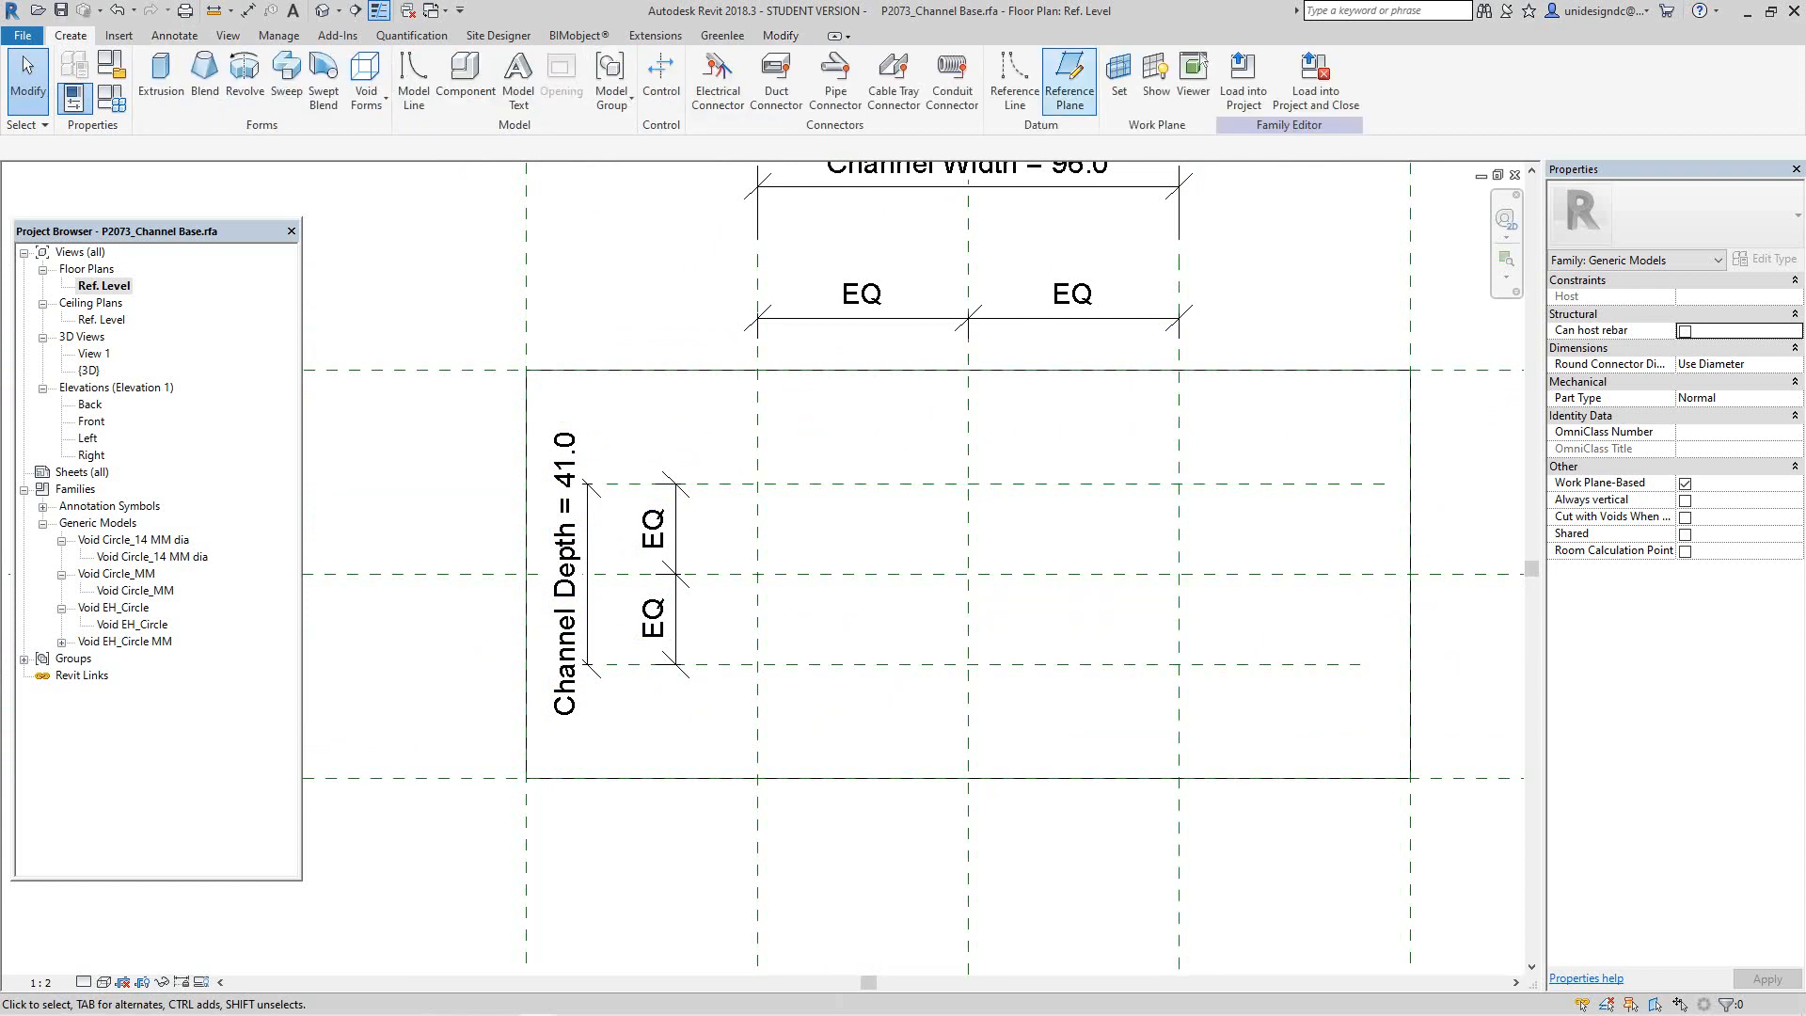
click(1069, 76)
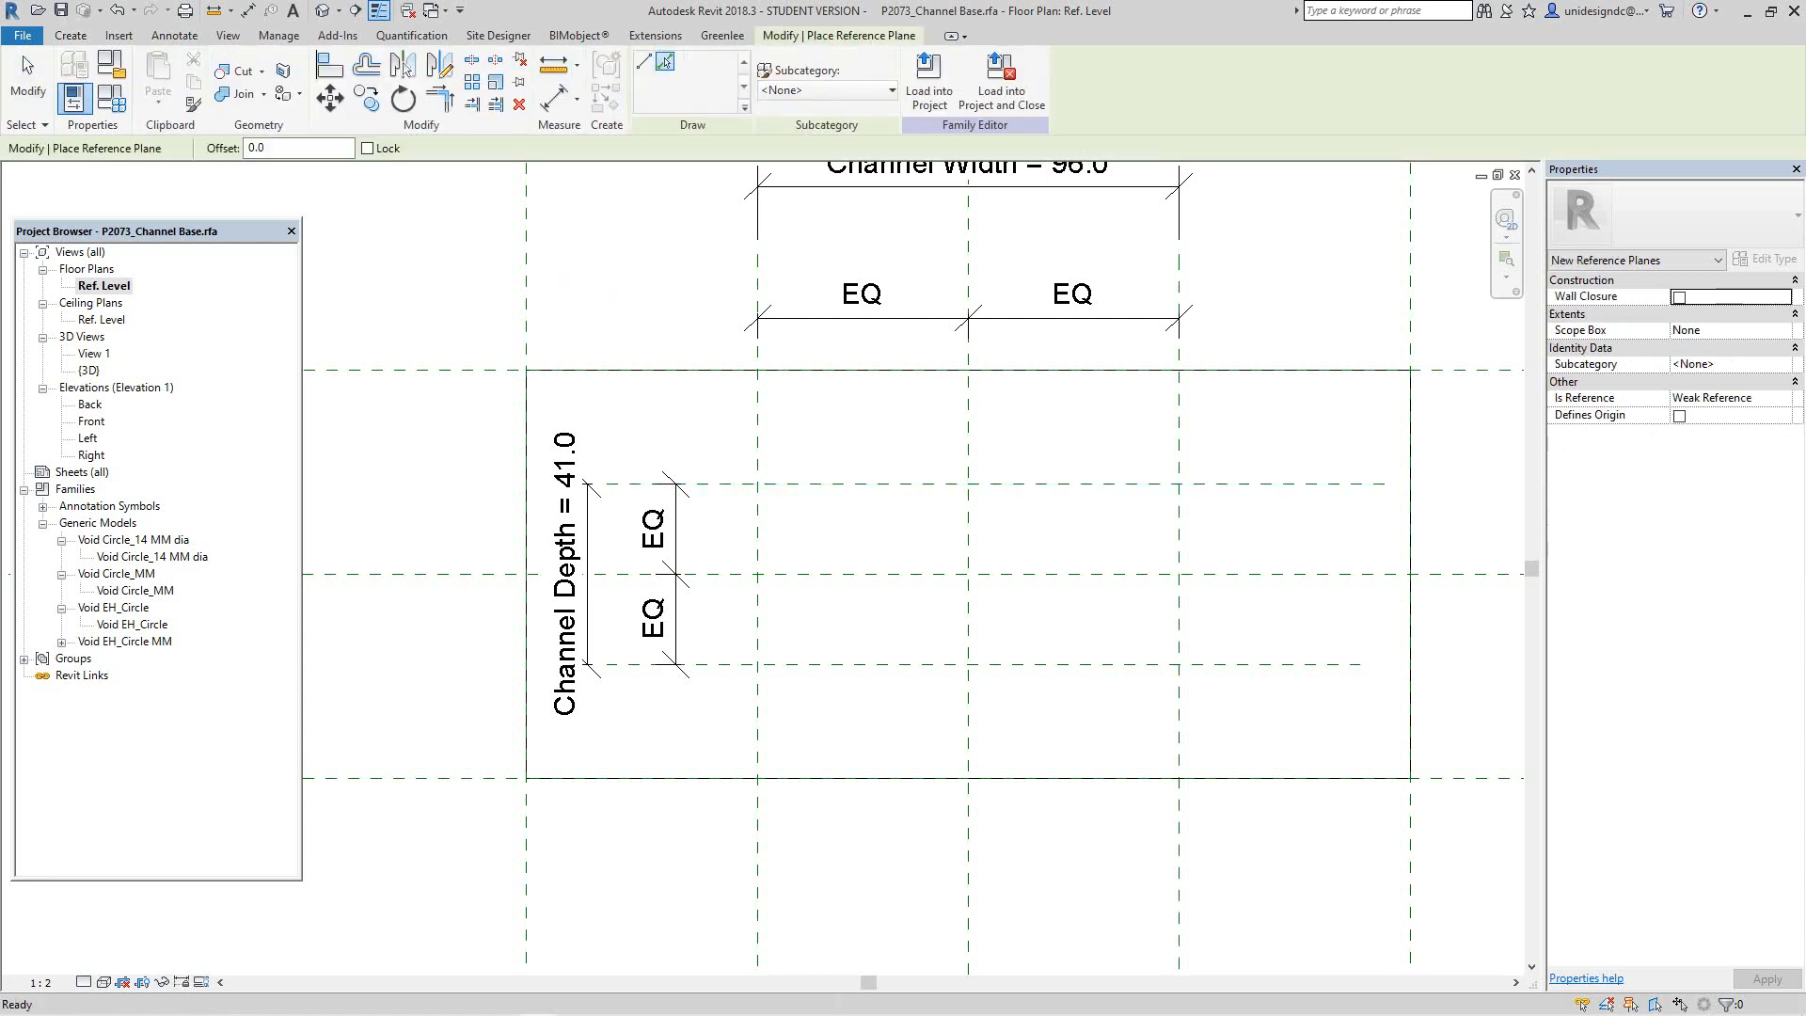
click(665, 62)
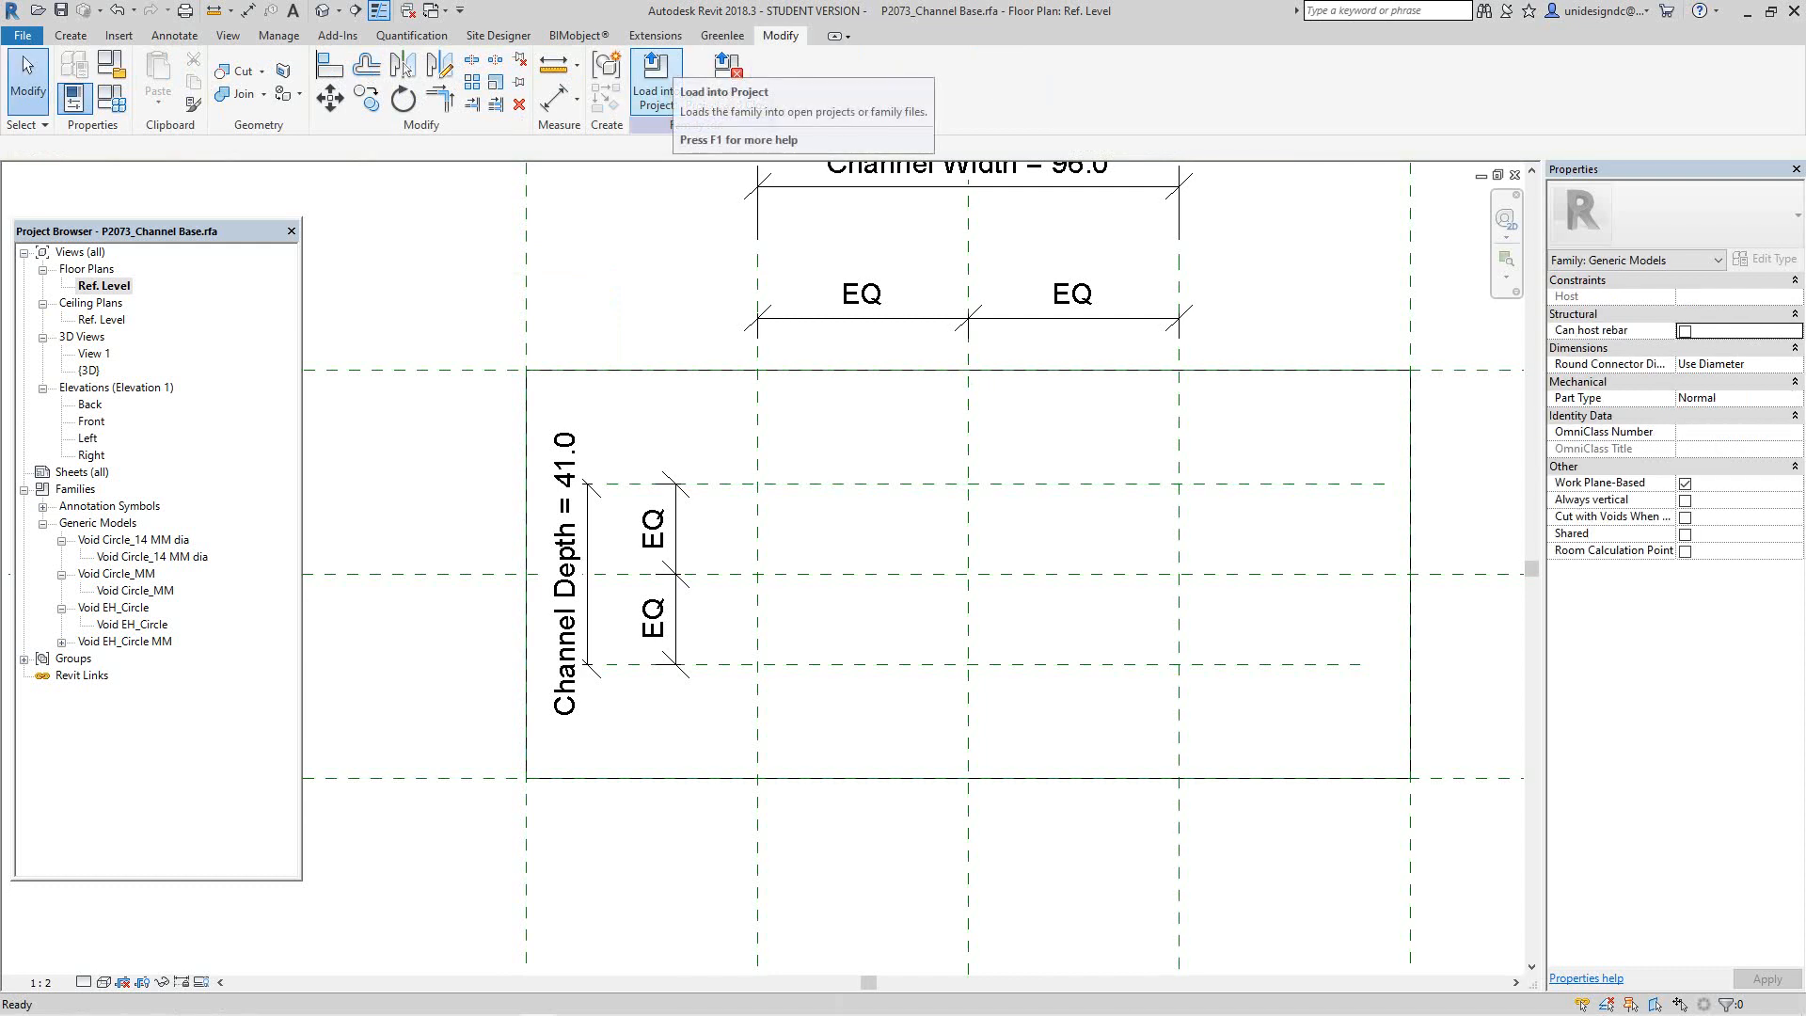
key(Escape)
key(Escape)
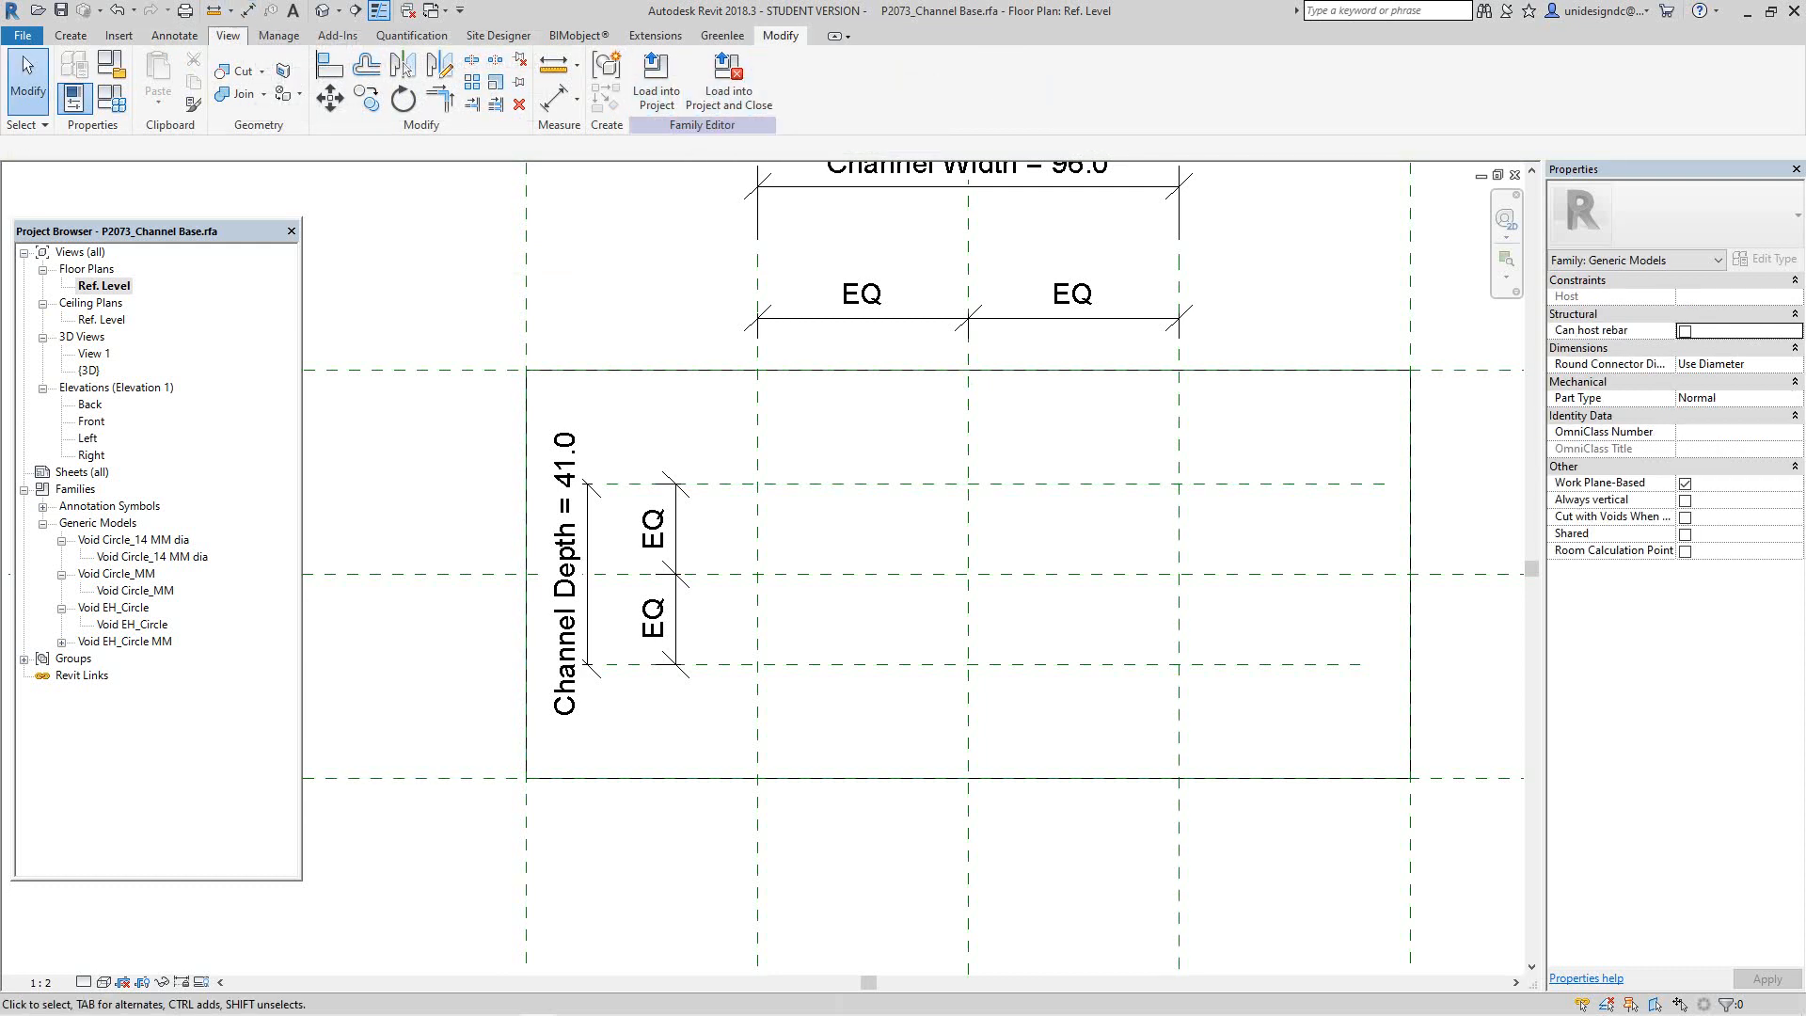
Step: Create reference planes offset 5 mm inward from the left Channel Width plane and the upper Channel Depth plane by picking them
click(70, 35)
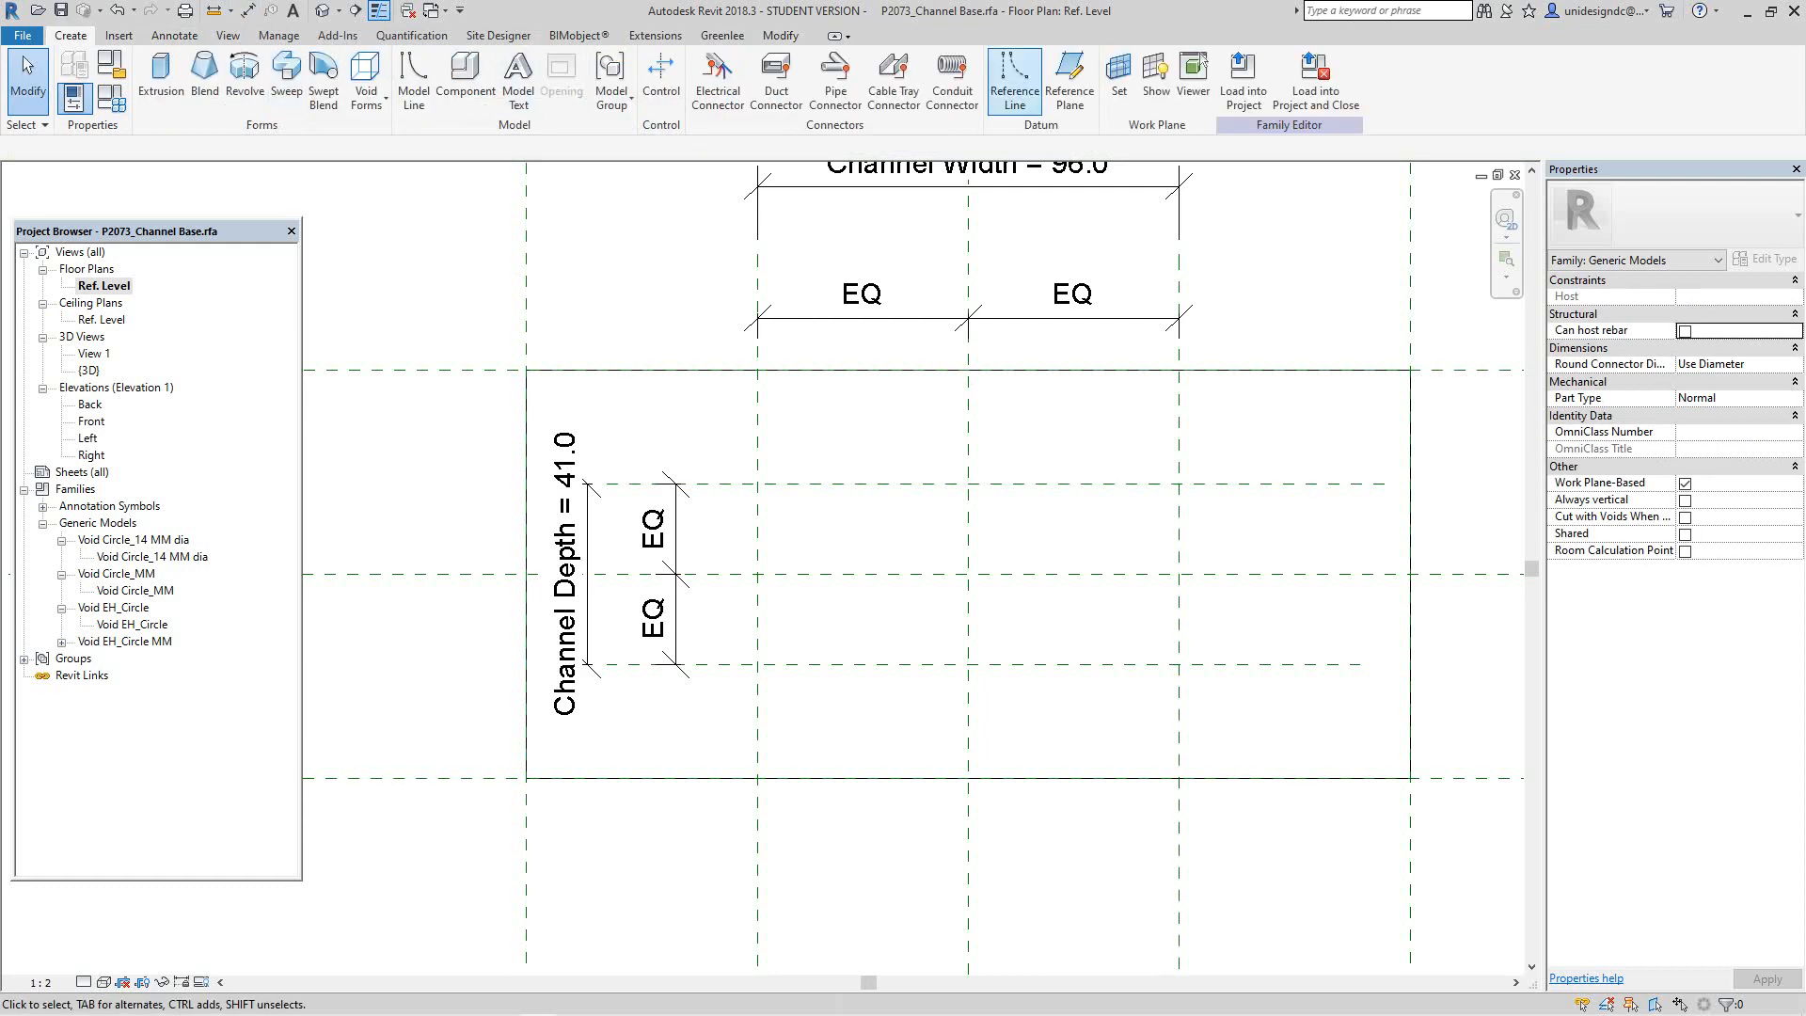
click(1070, 80)
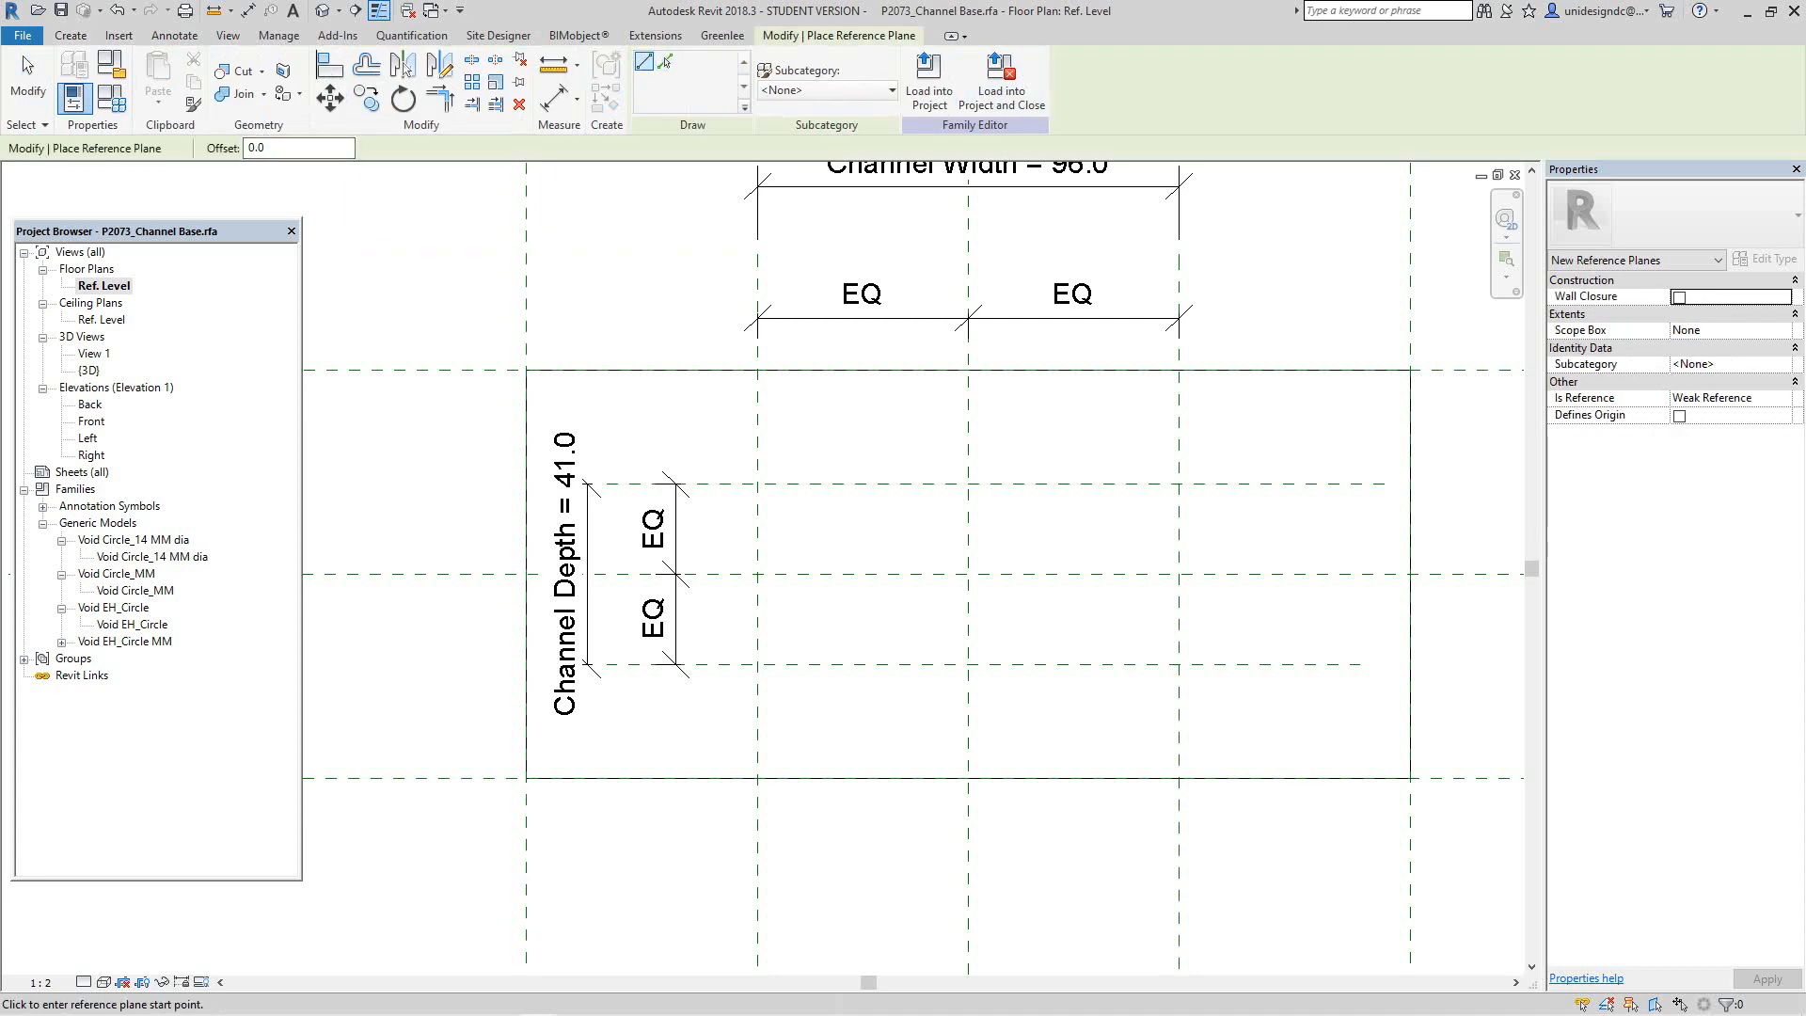
click(665, 63)
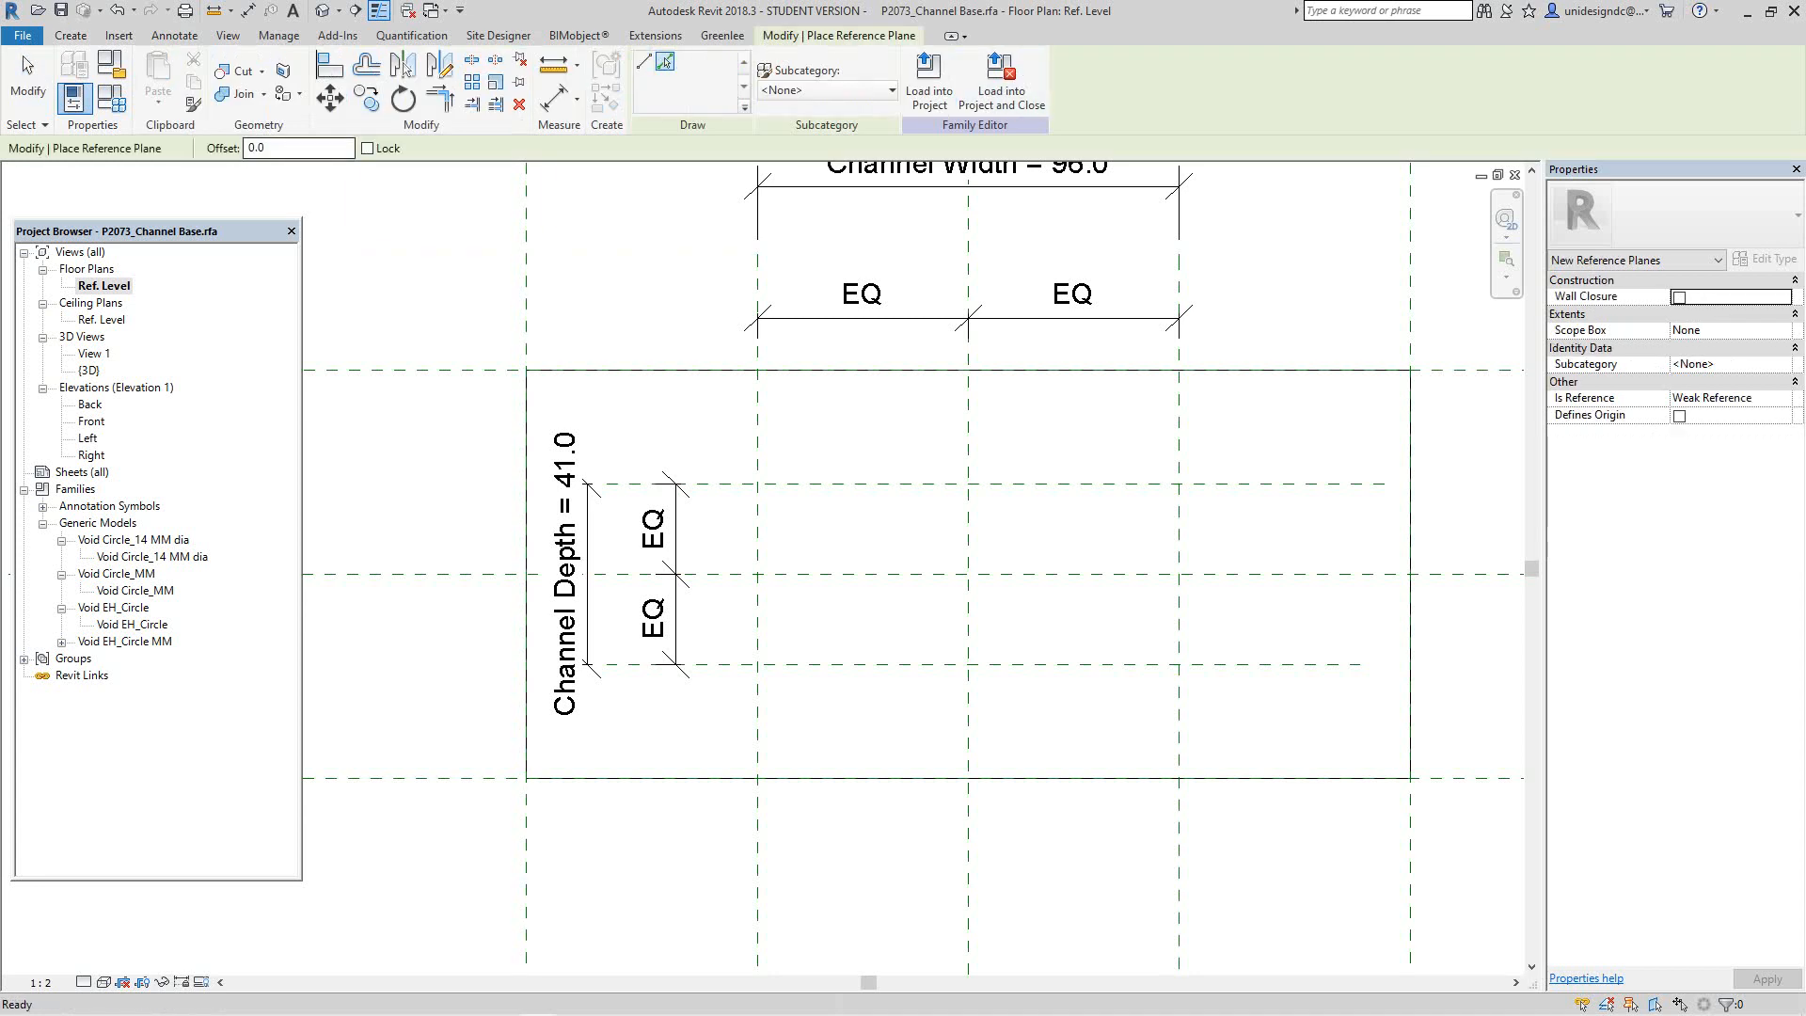
double_click(263, 148)
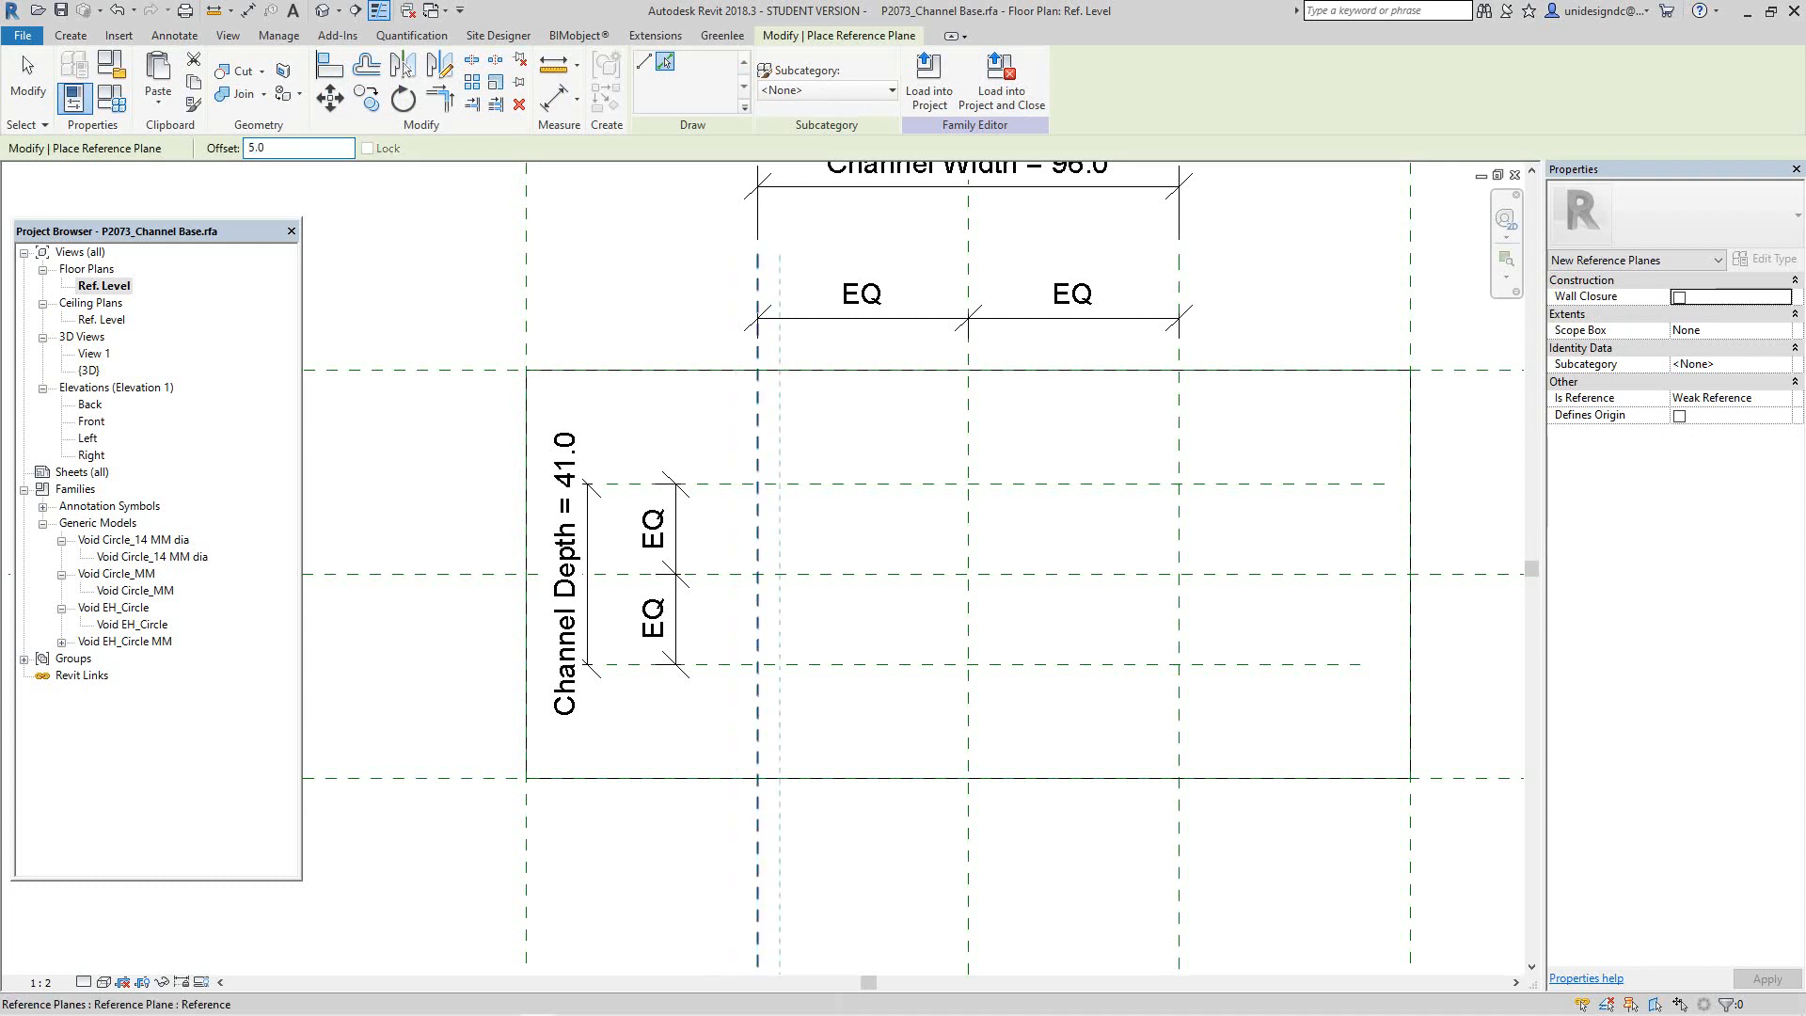
click(759, 424)
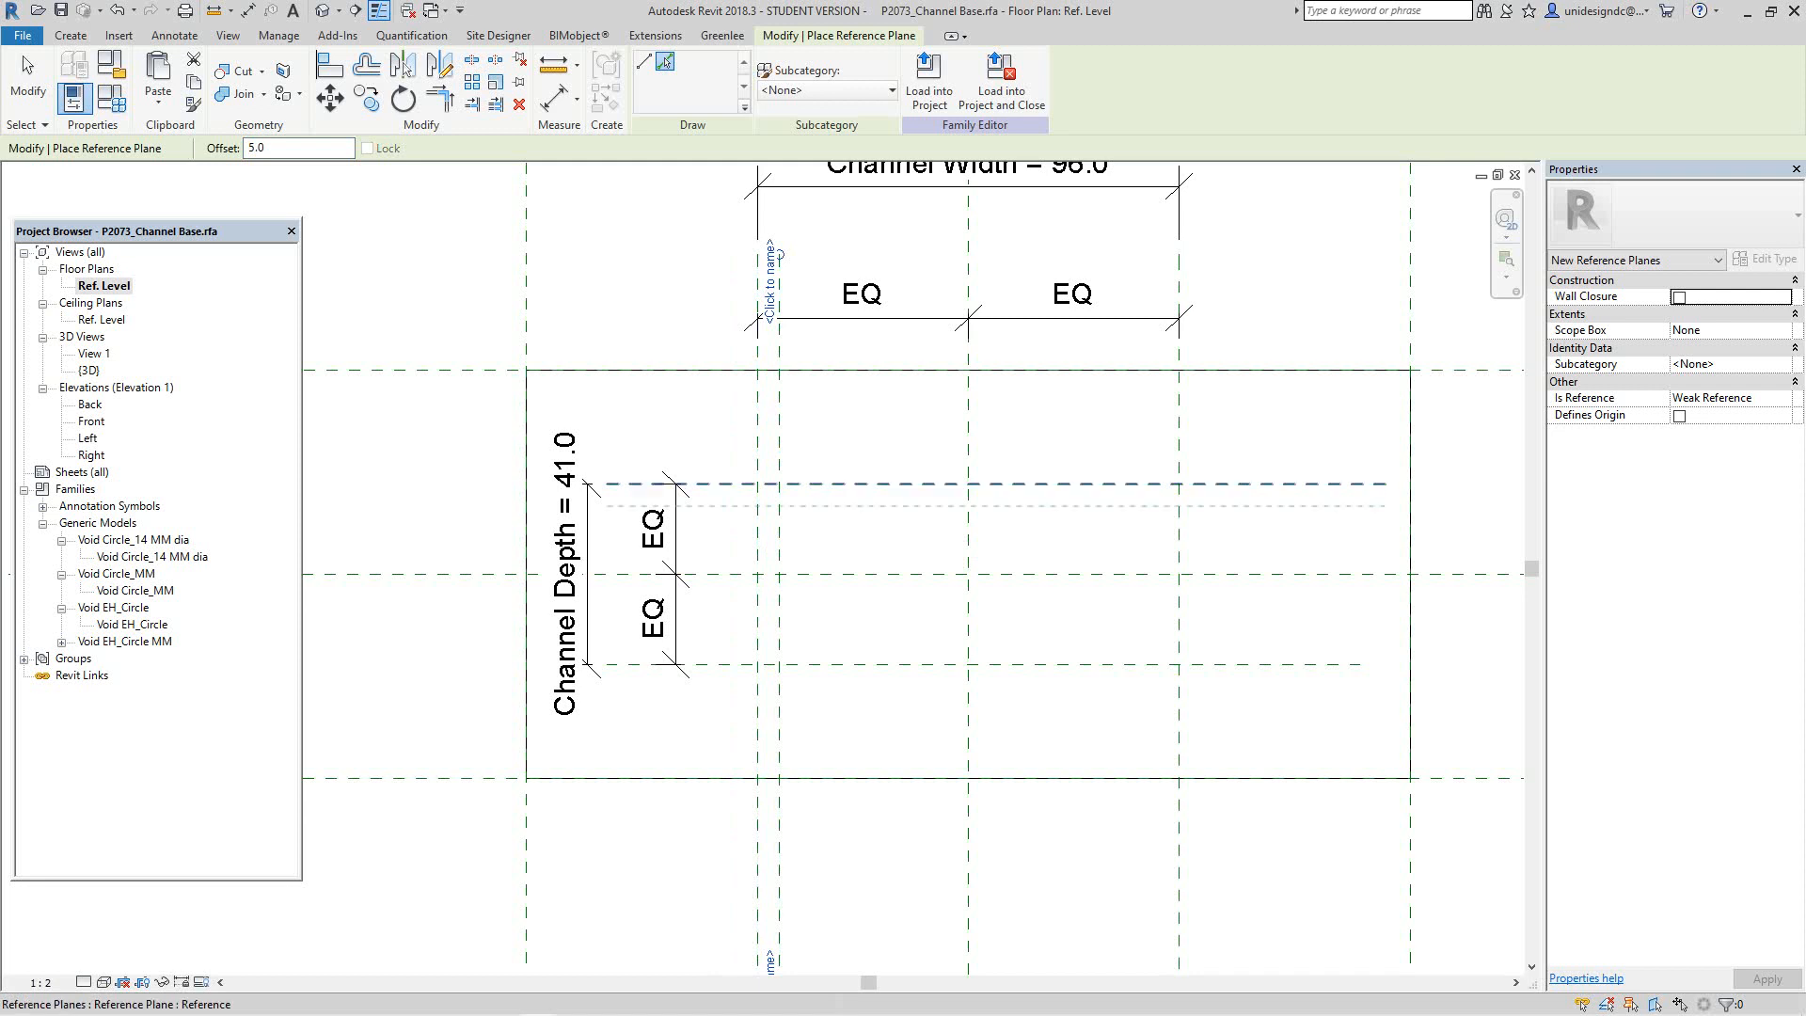
click(871, 486)
scroll(938, 581, down, 1)
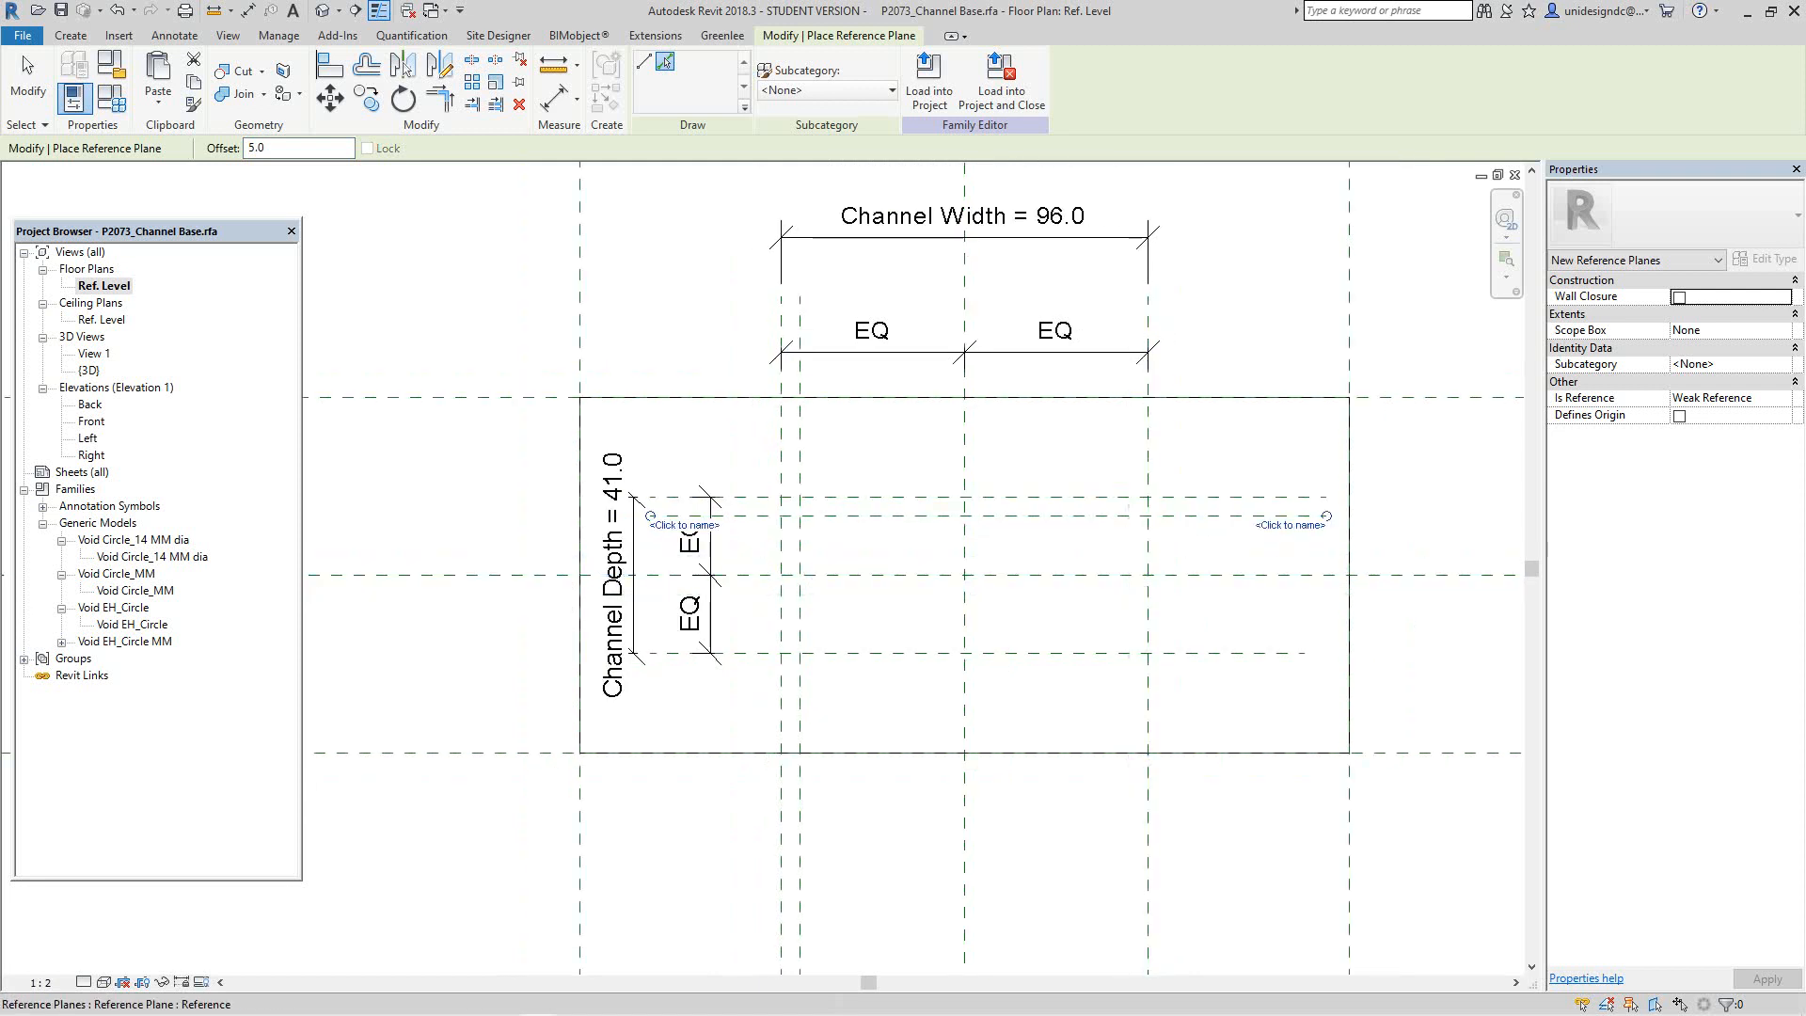
Step: Create a reference plane offset 5 mm inward from the right Channel Width plane
click(1145, 602)
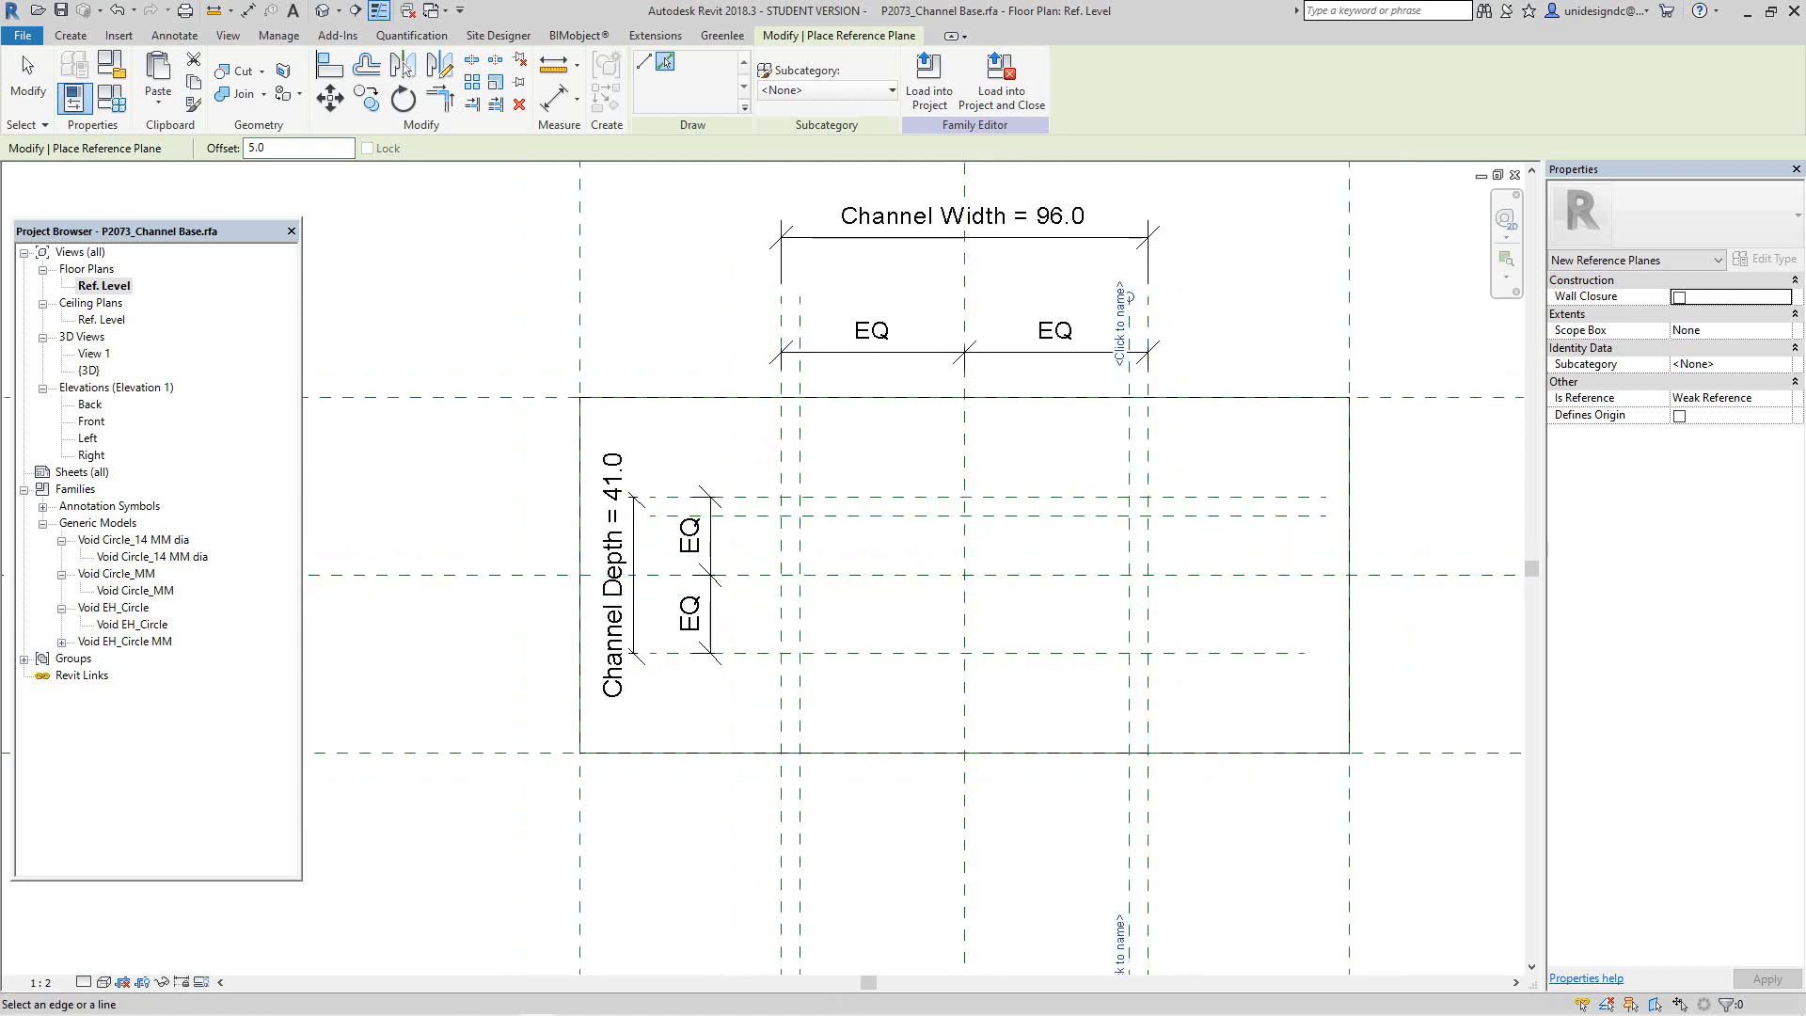
click(1063, 651)
scroll(845, 529, down, 2)
scroll(845, 529, up, 5)
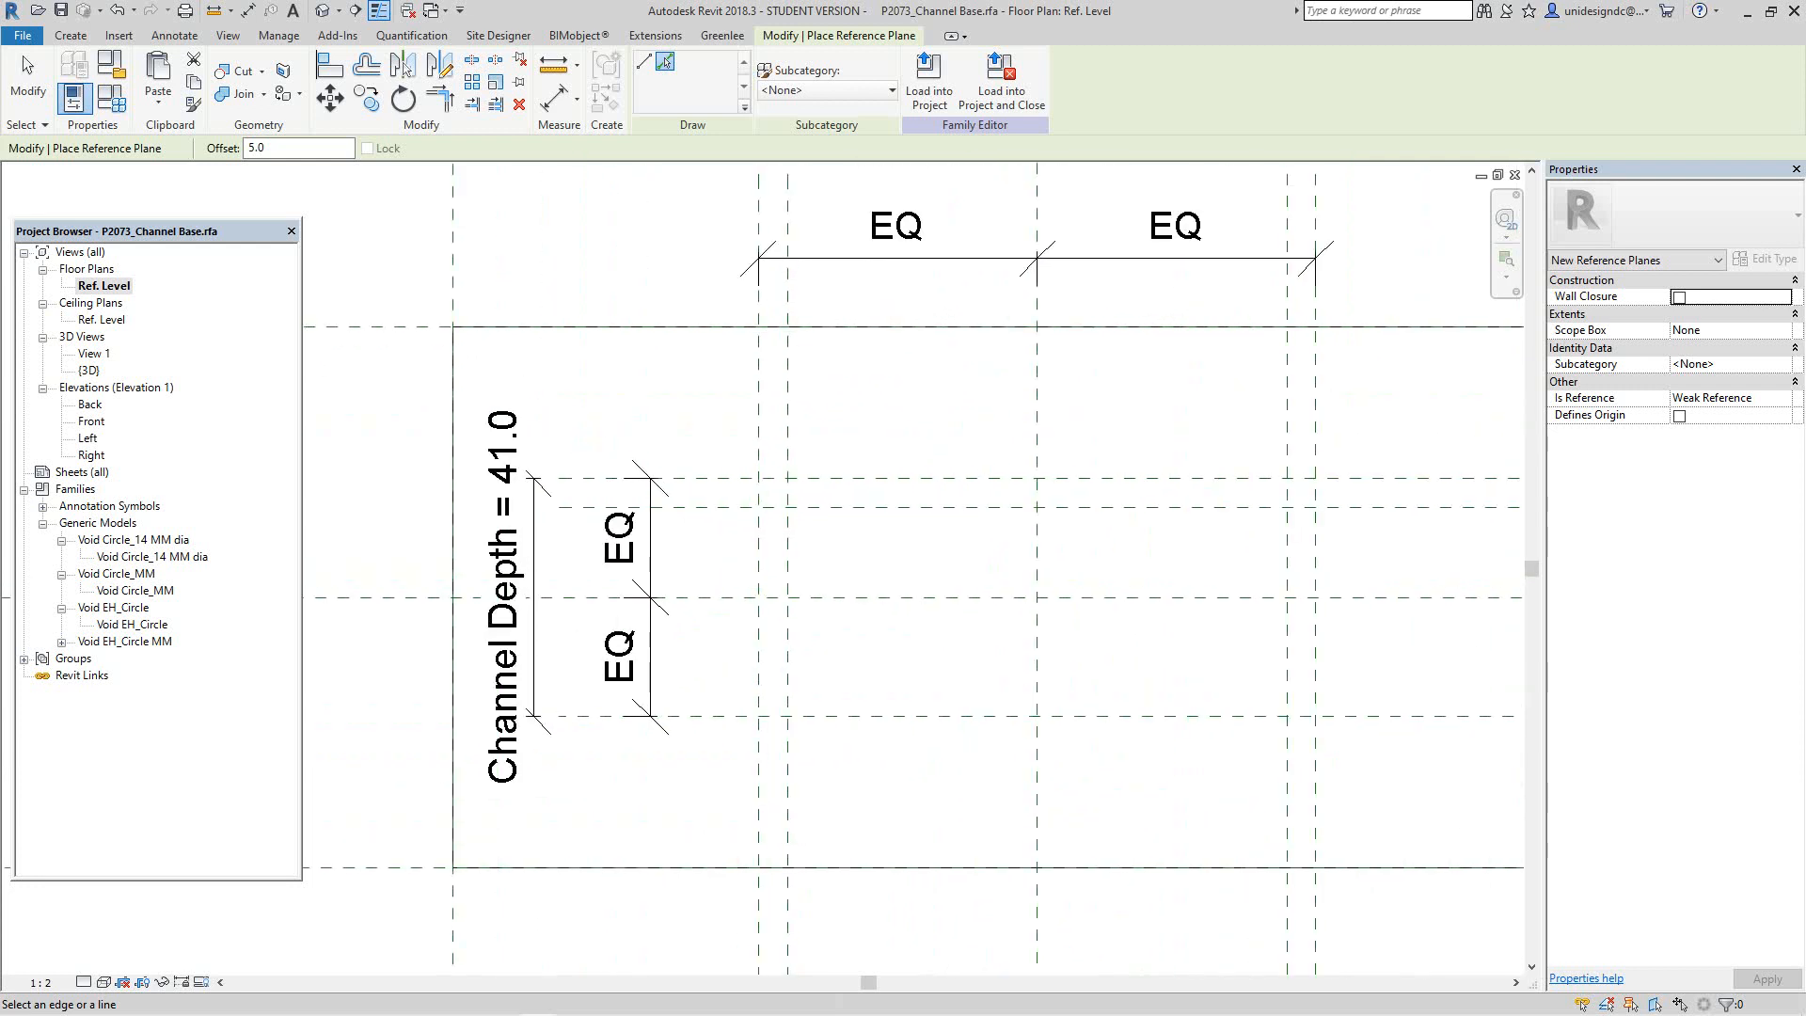
scroll(845, 529, down, 2)
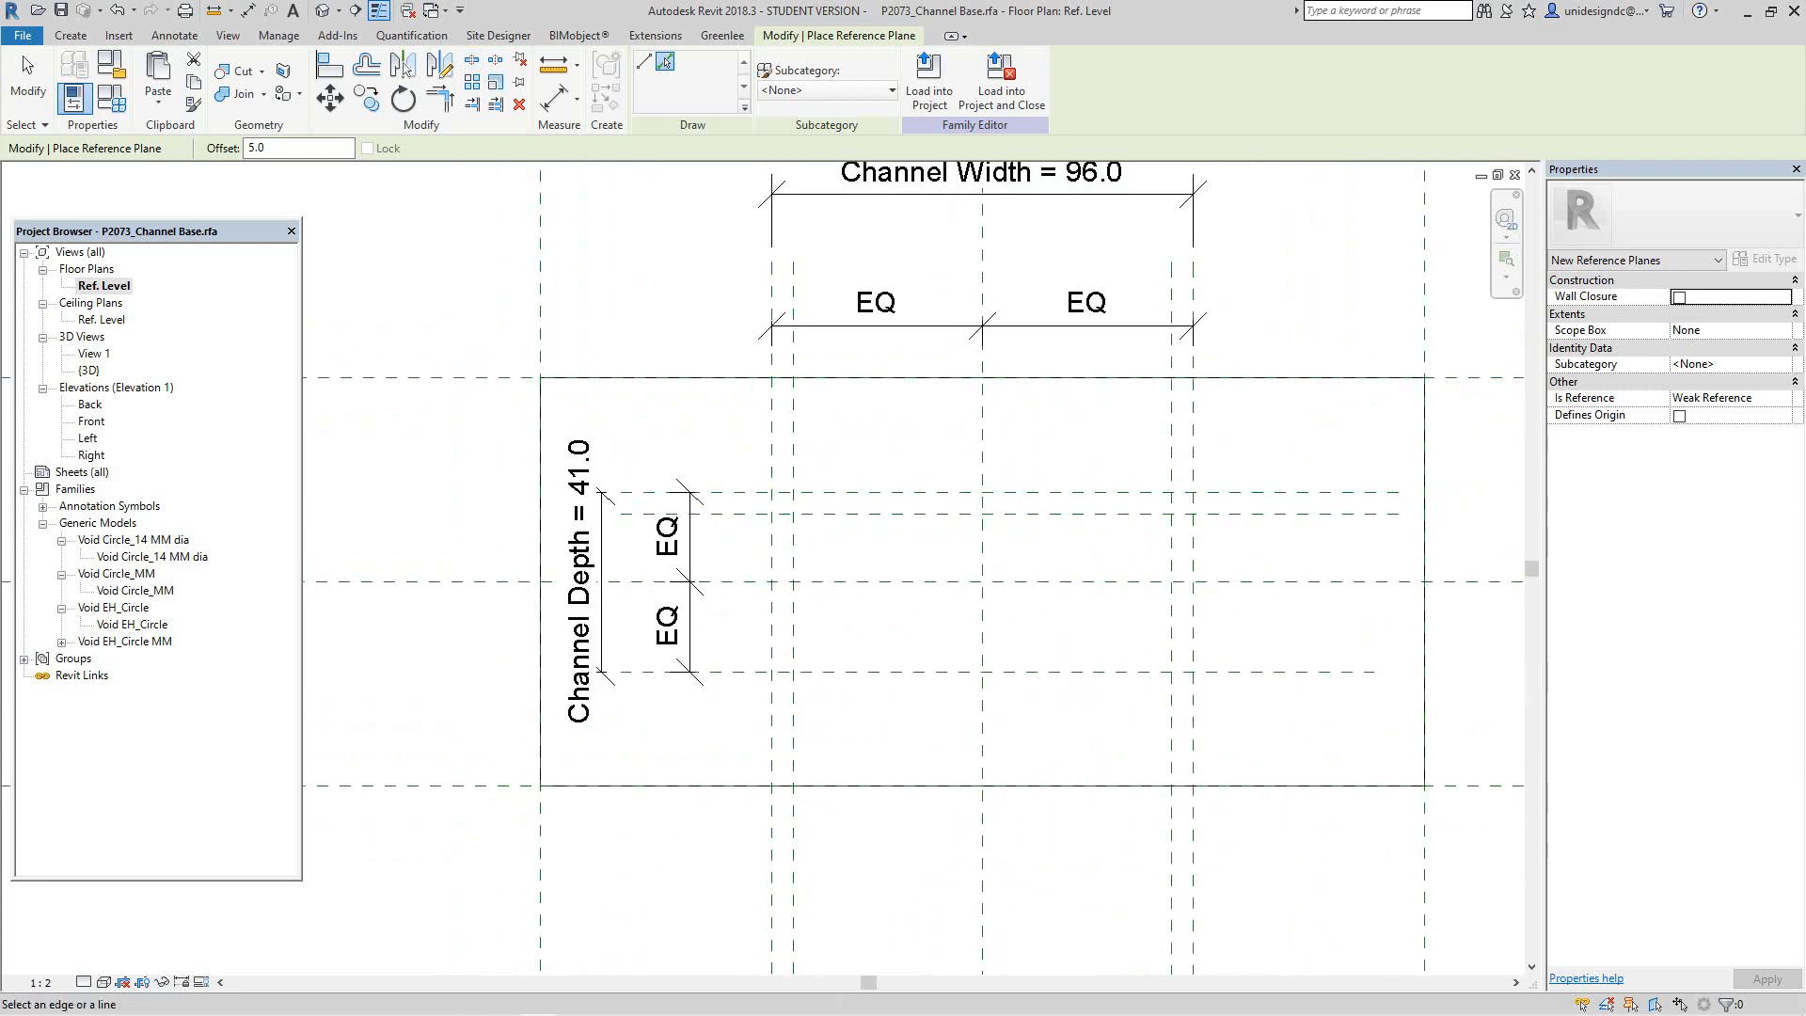
scroll(859, 581, up, 1)
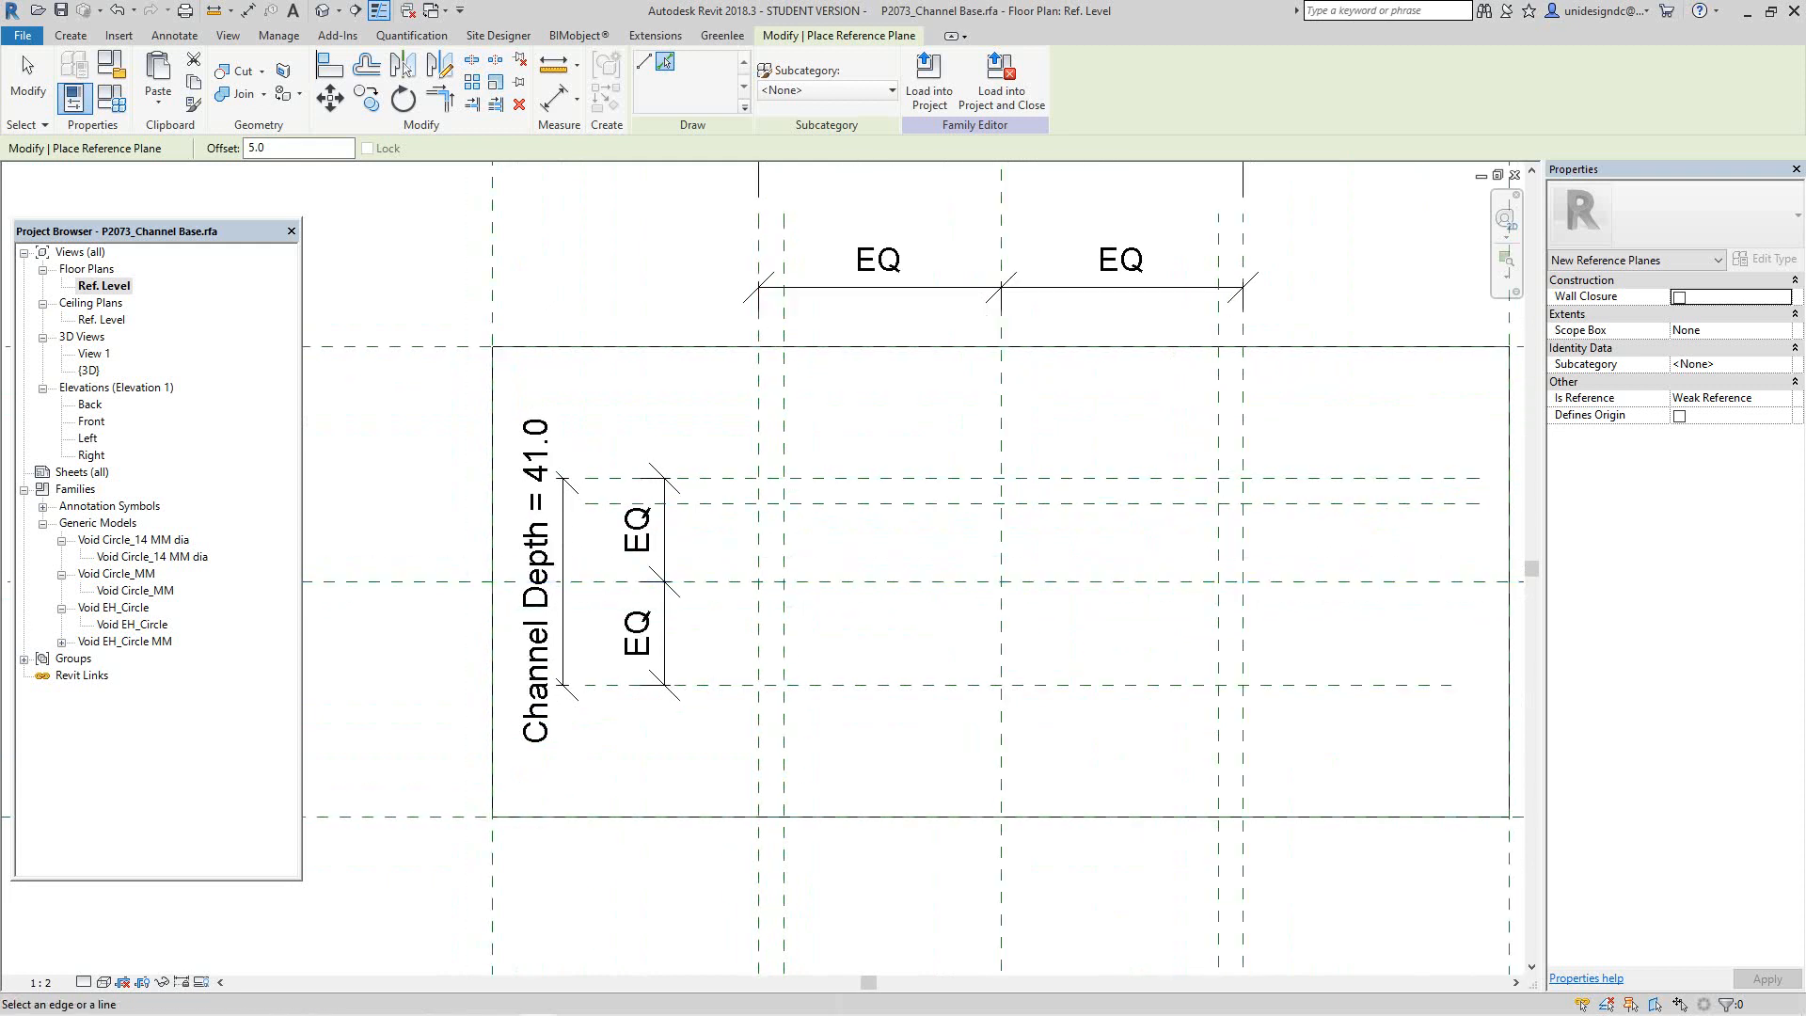
Step: Start an extrusion sketch and pick locked lines on the left Channel Width plane and the upper Channel Depth plane
click(329, 64)
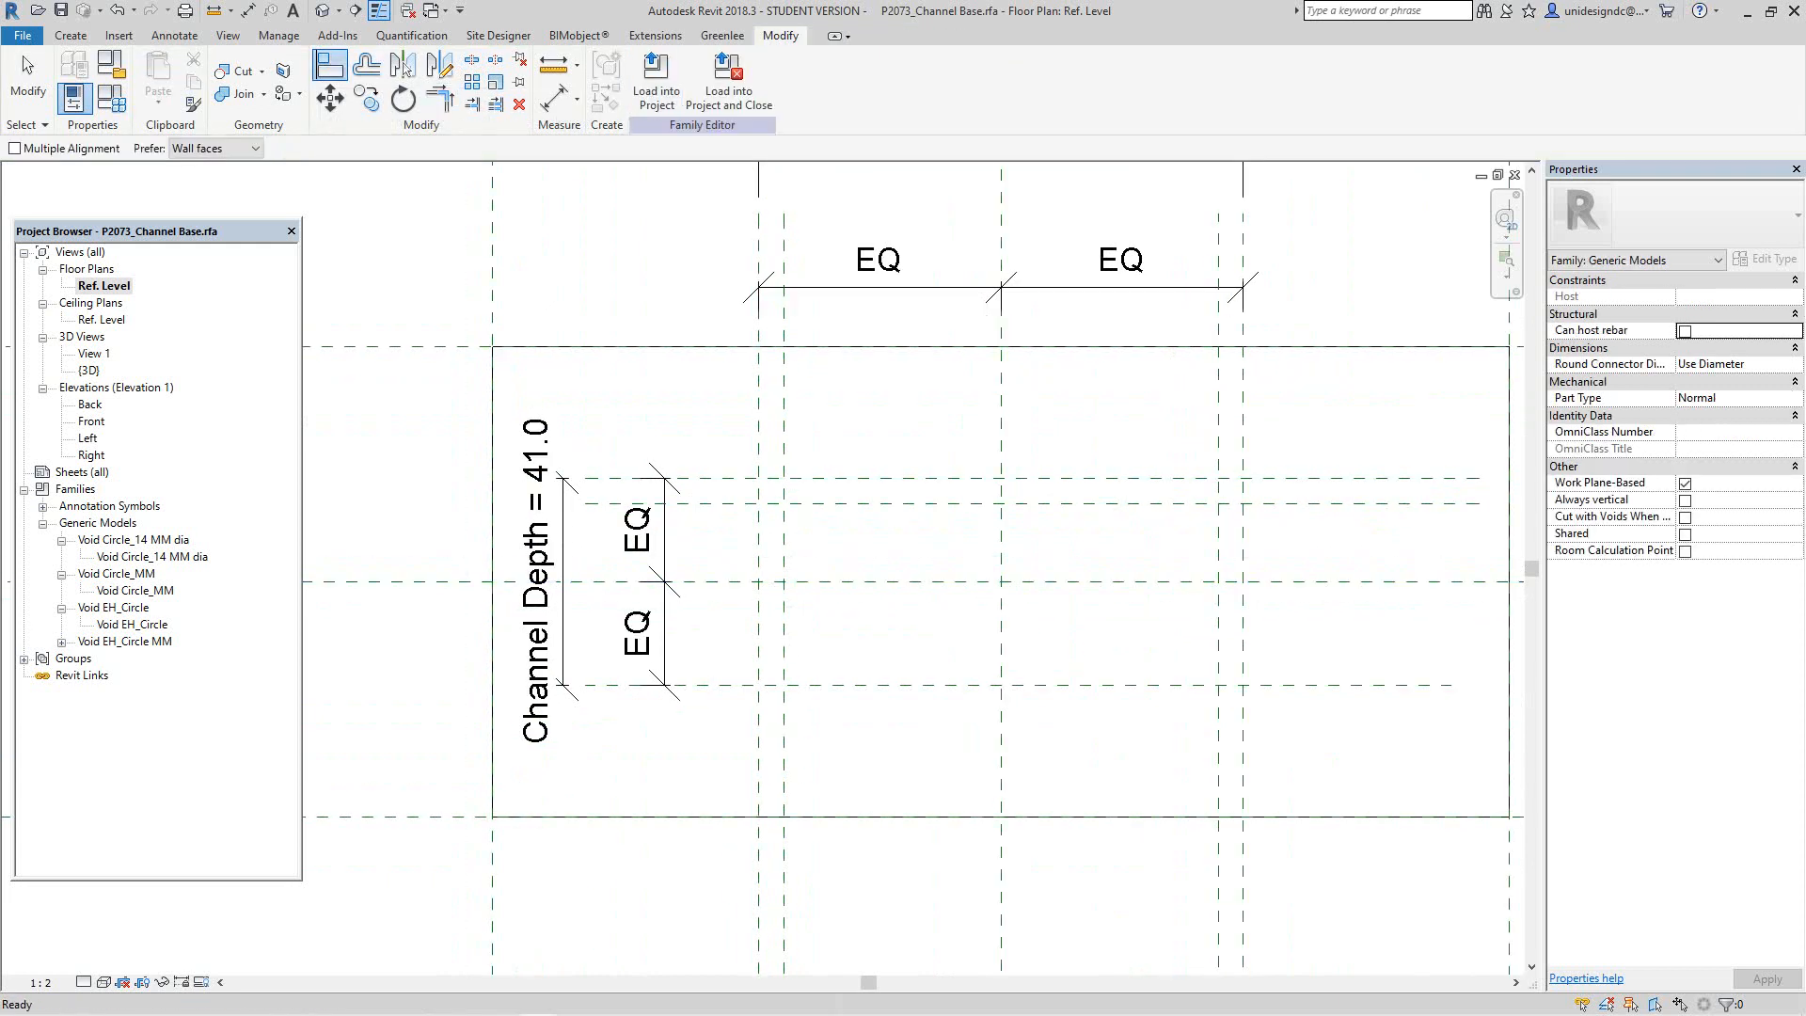
click(70, 35)
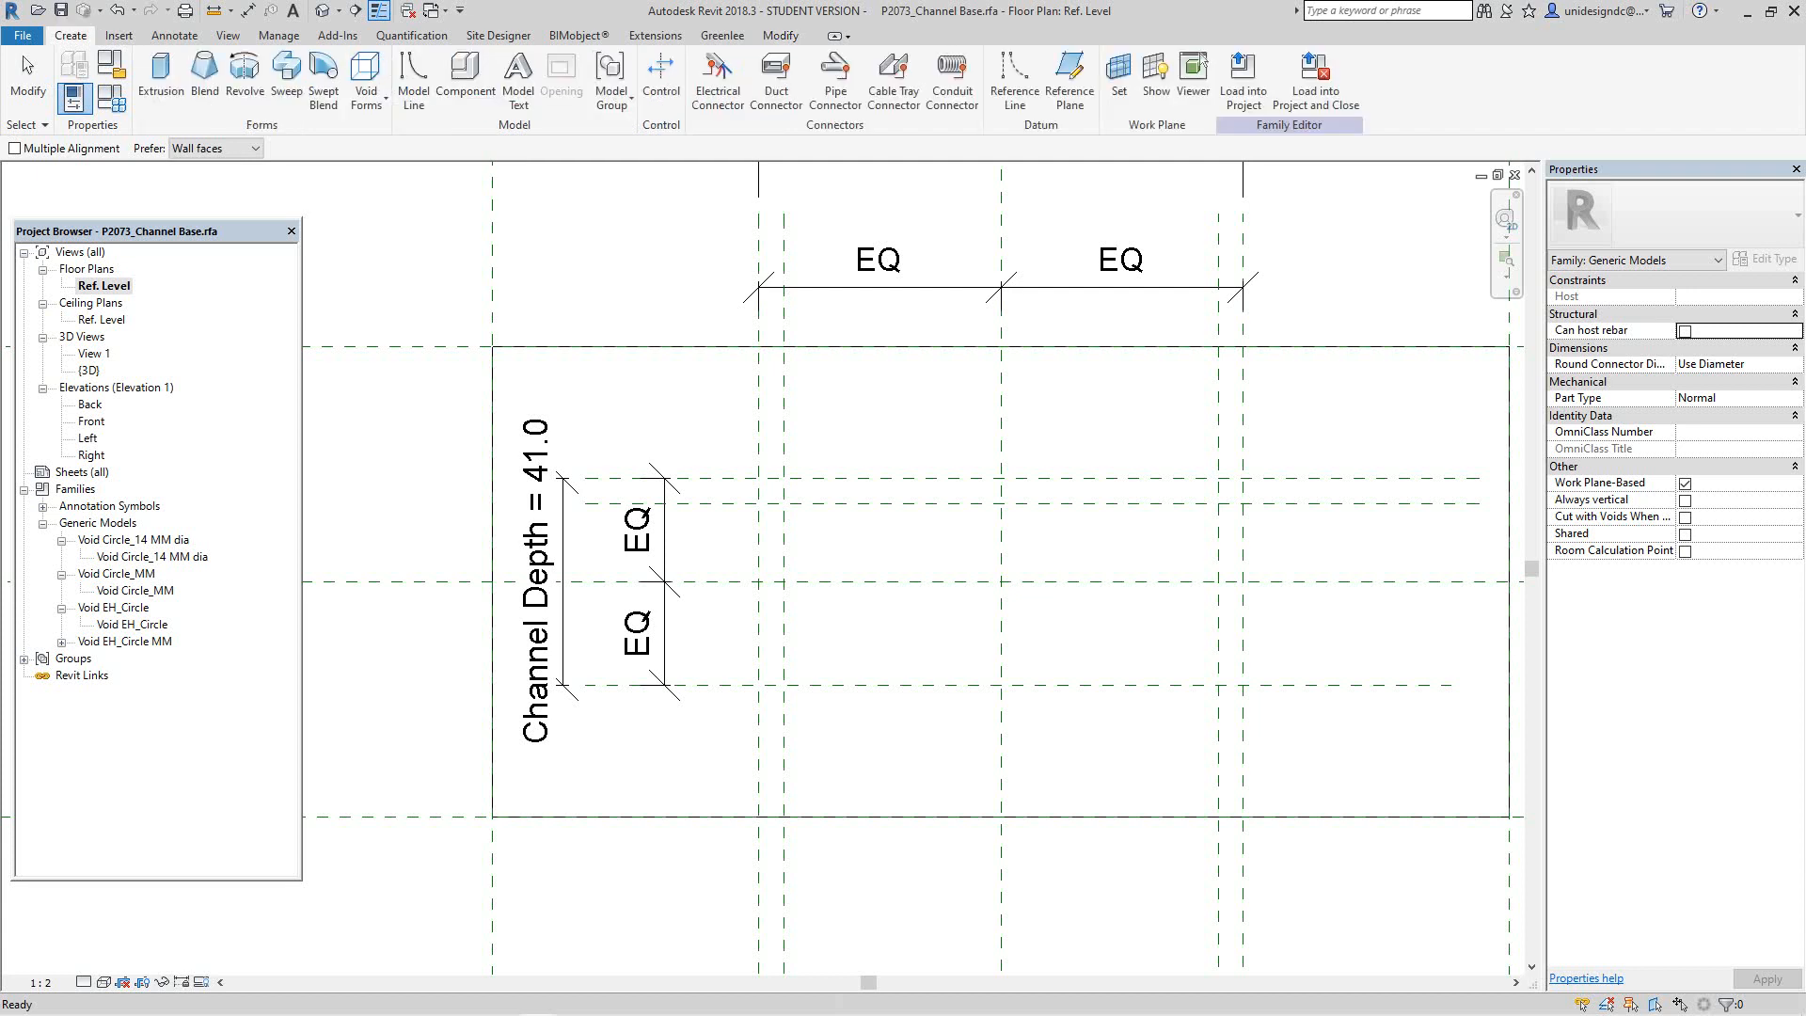
click(160, 75)
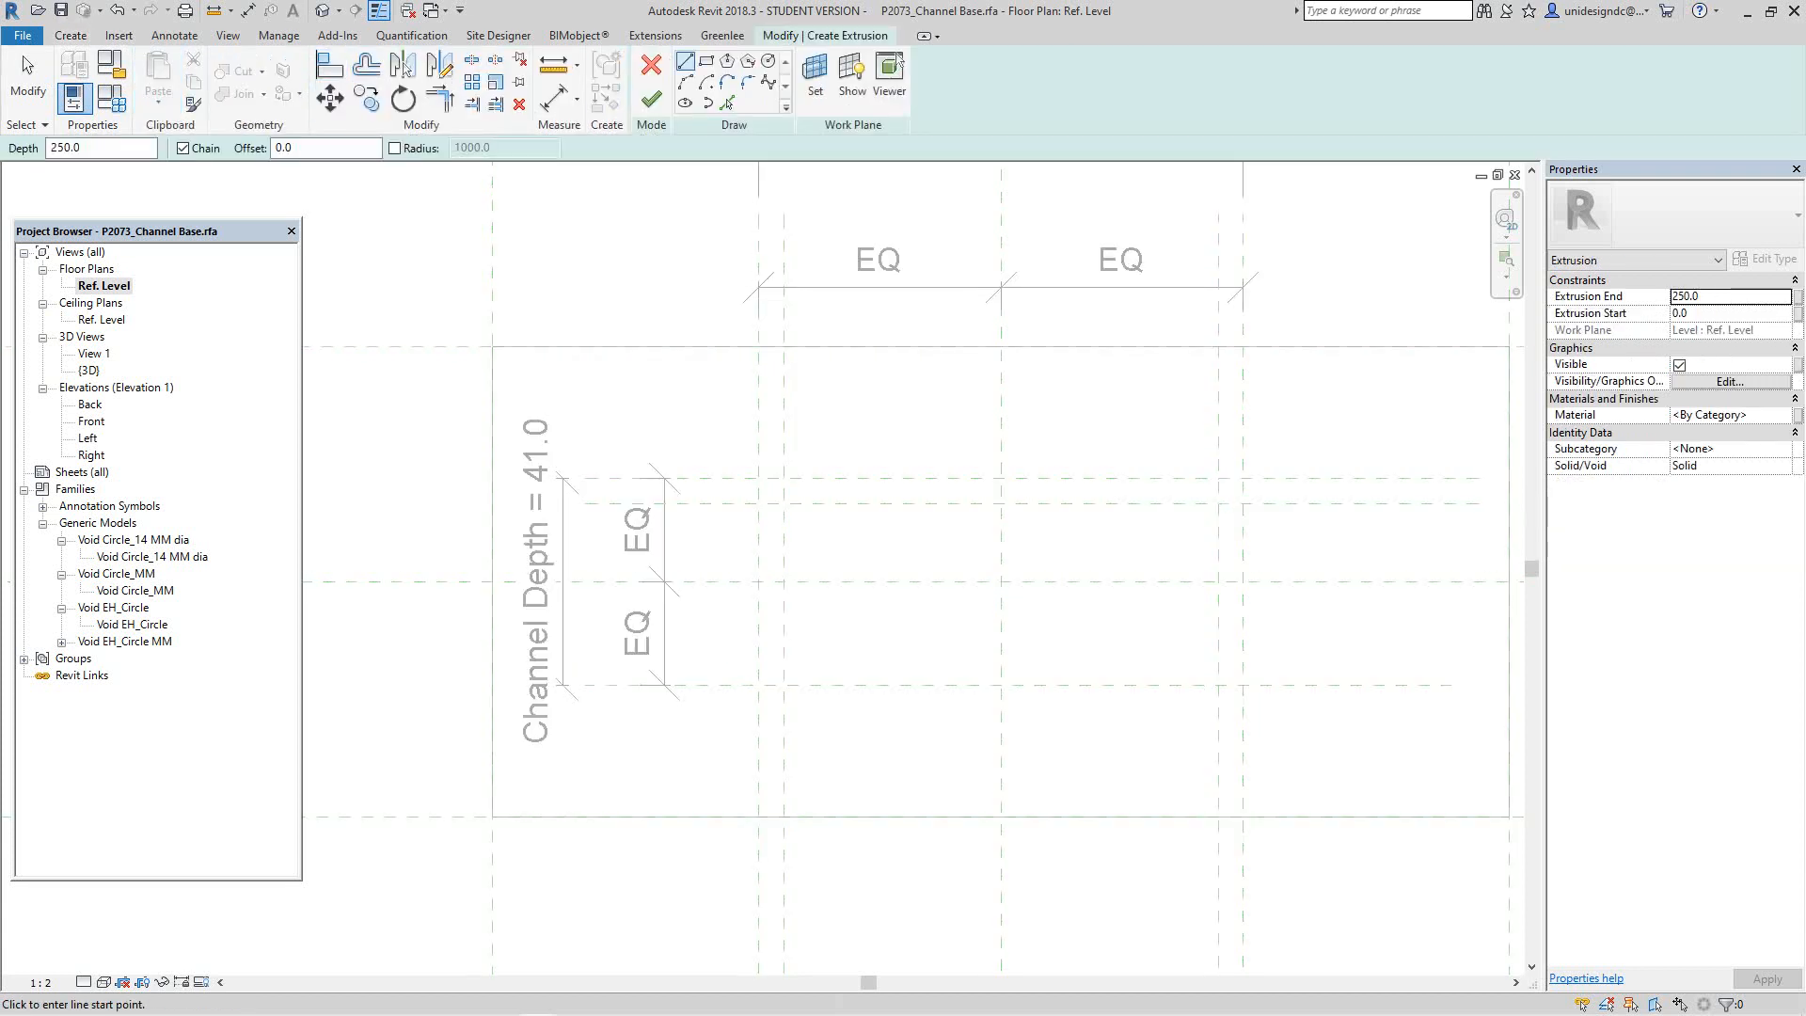
click(728, 103)
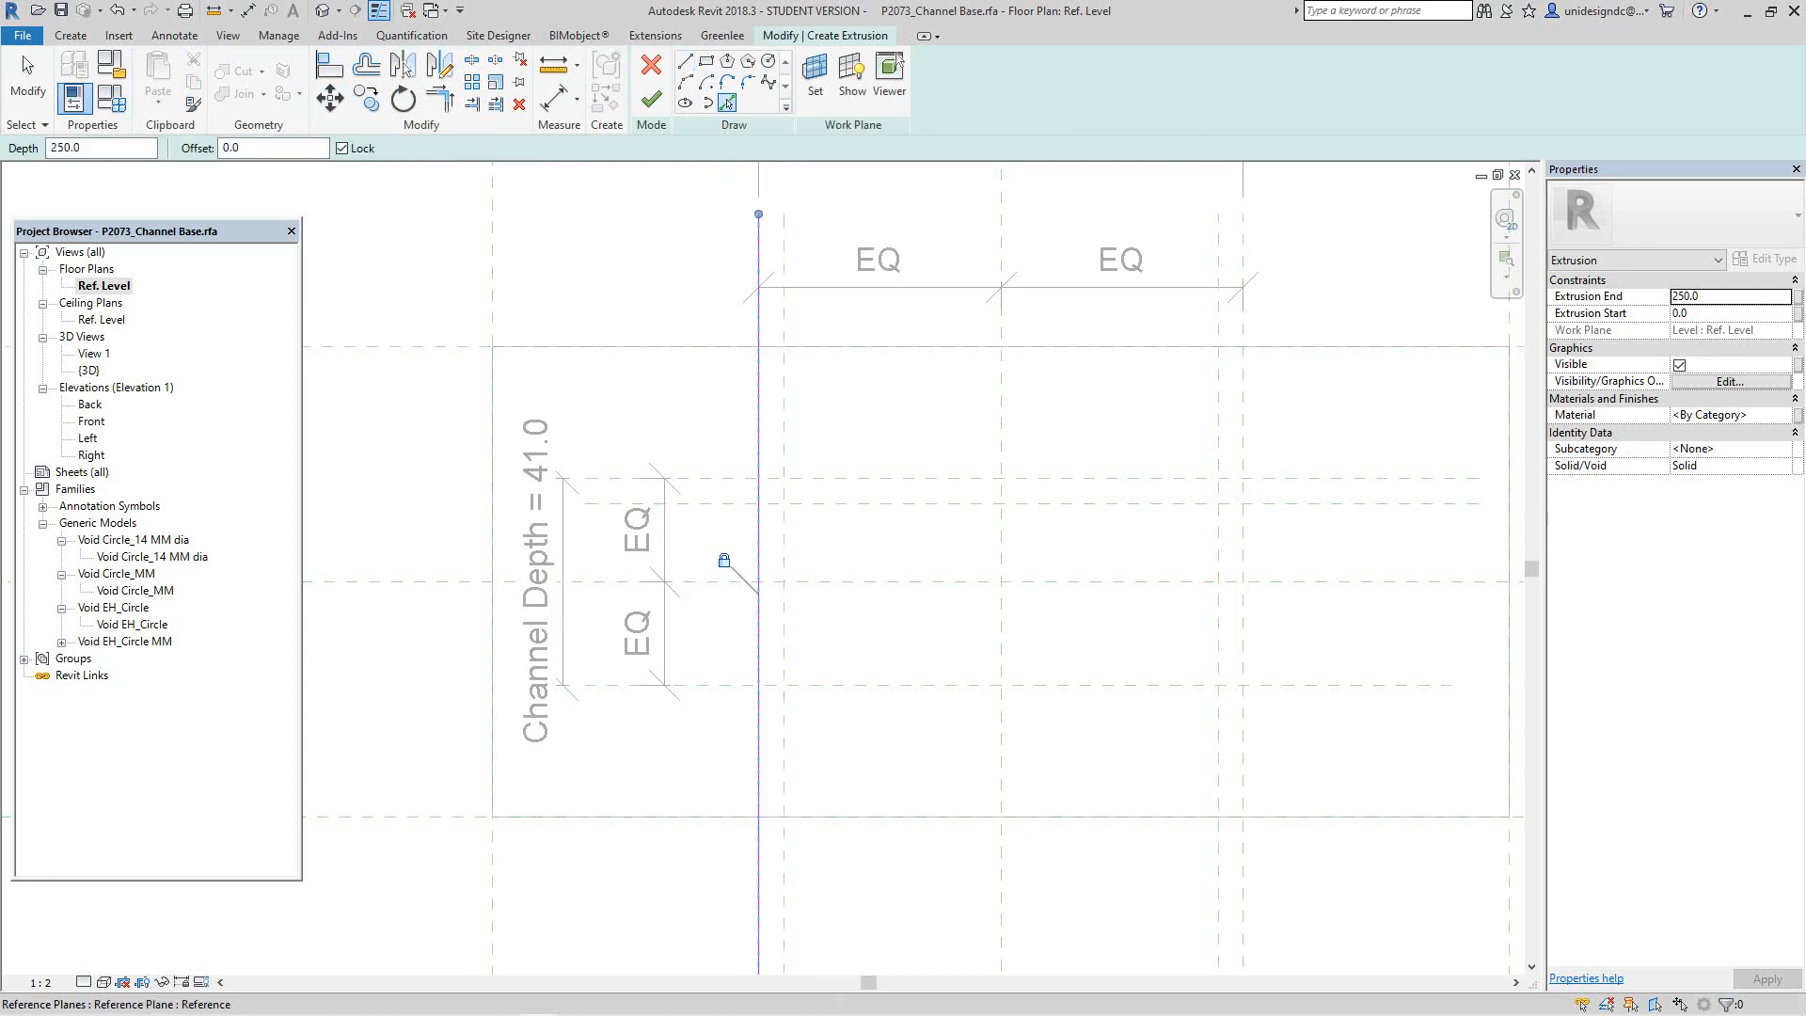
click(856, 478)
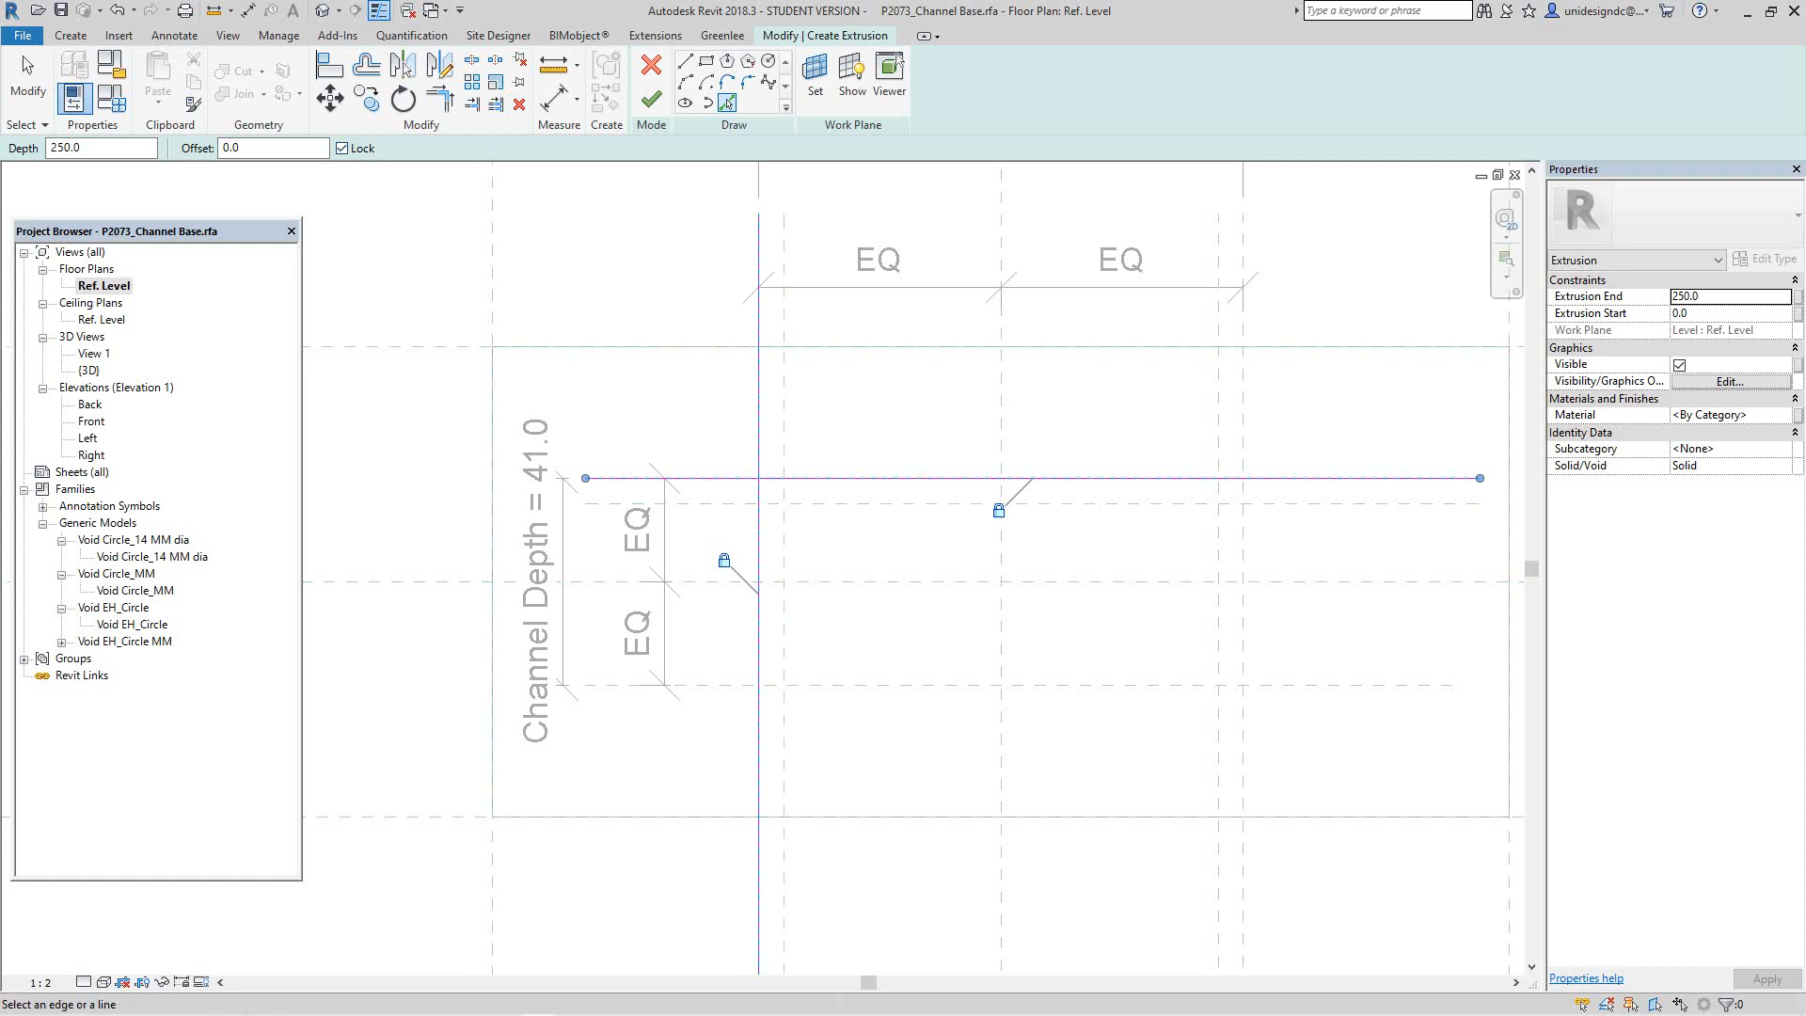
Step: Undo both picked sketch lines and discard the extrusion sketch
key(Escape)
click(117, 11)
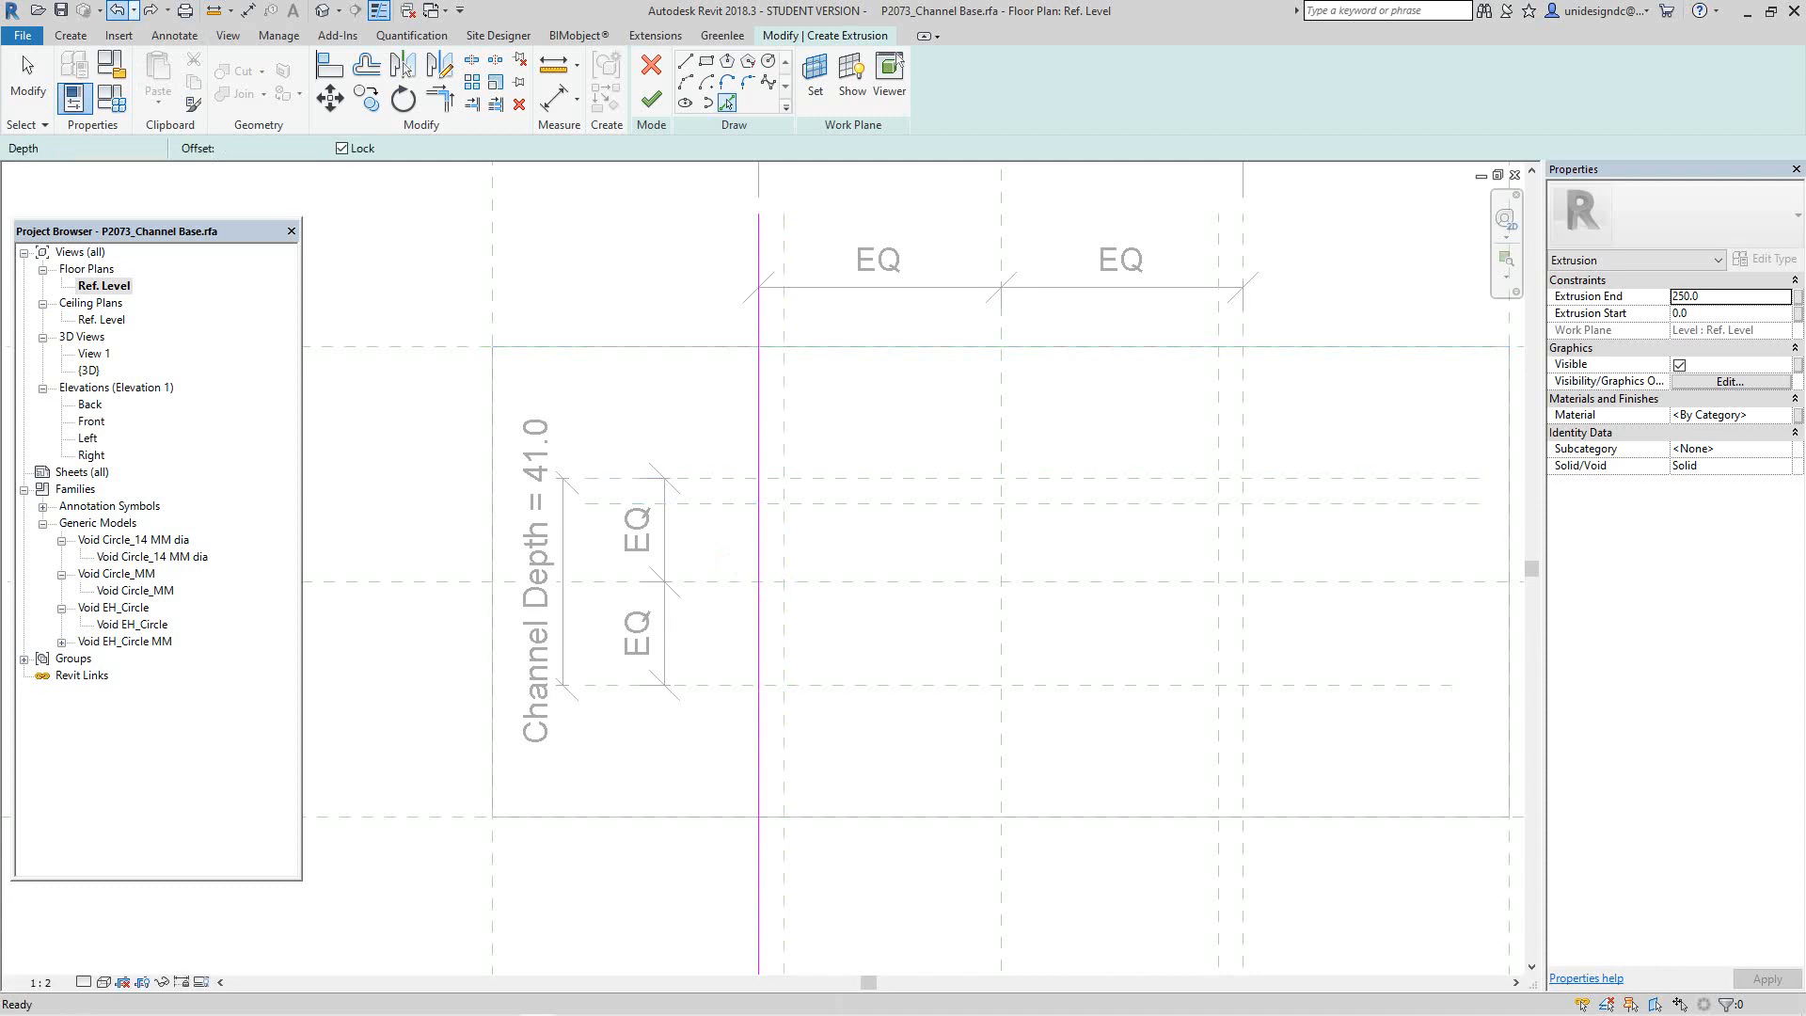
click(116, 10)
middle_drag(903, 564, 880, 545)
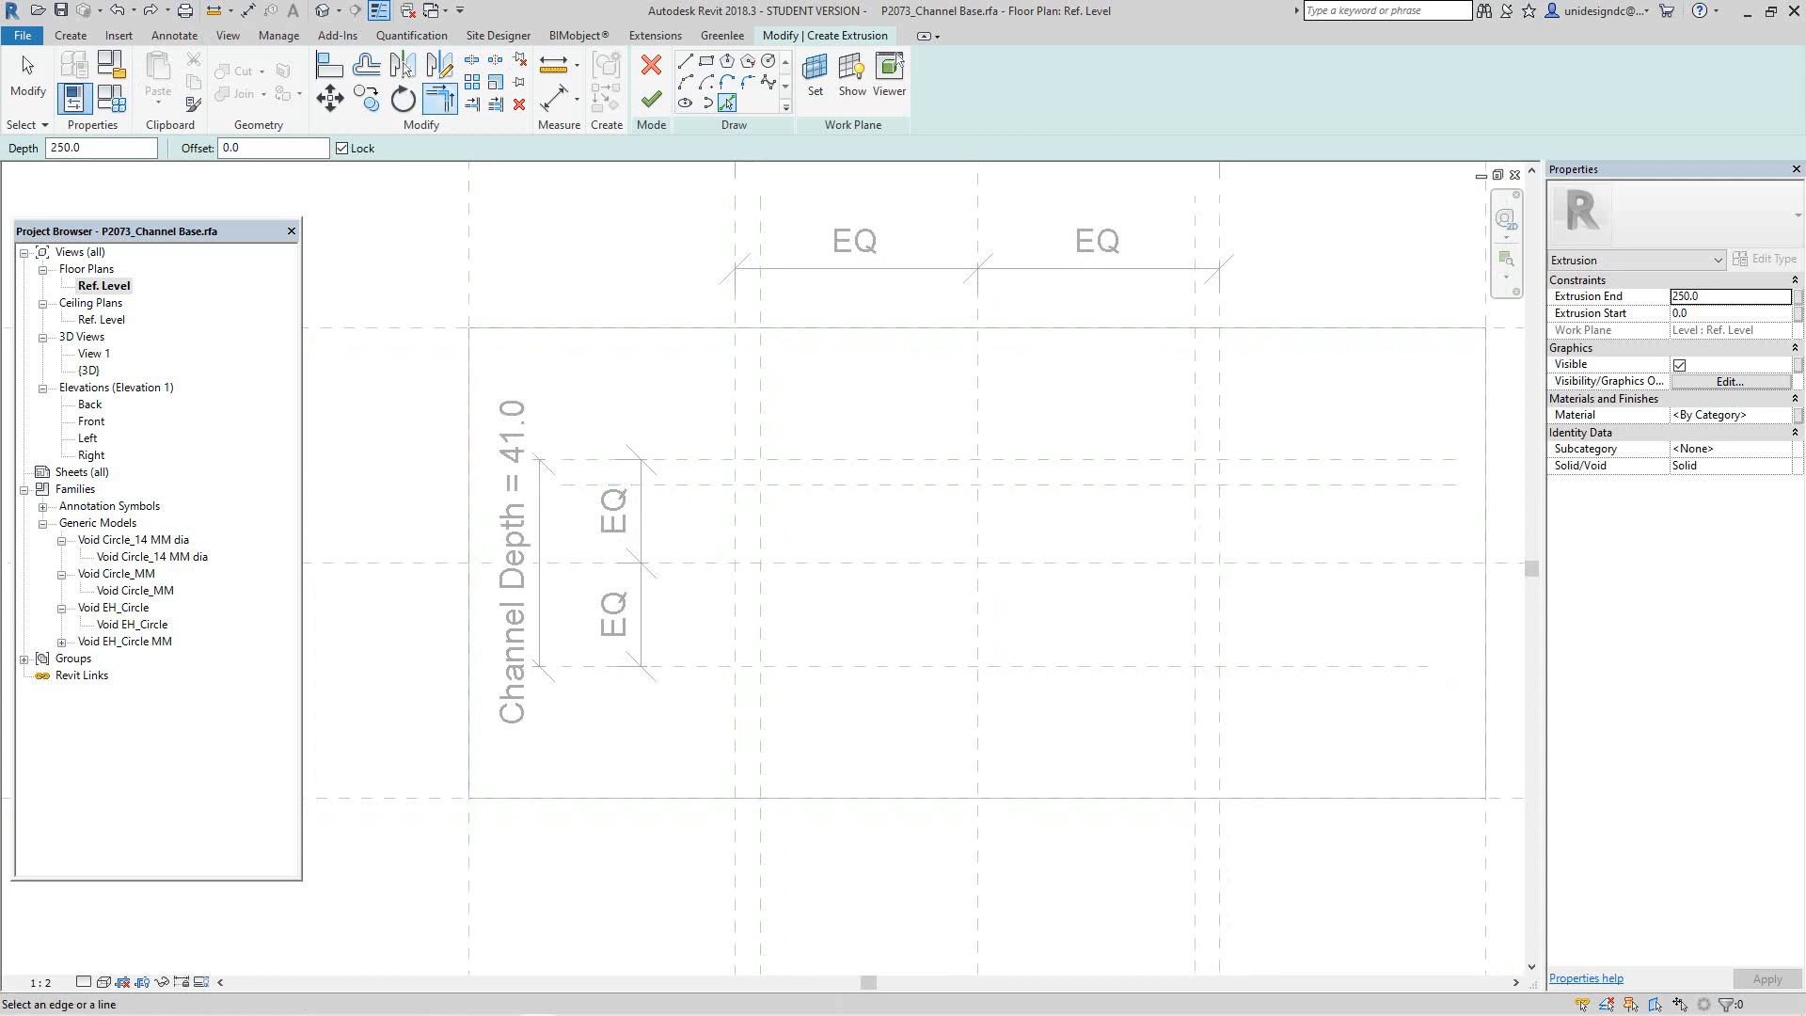
click(439, 98)
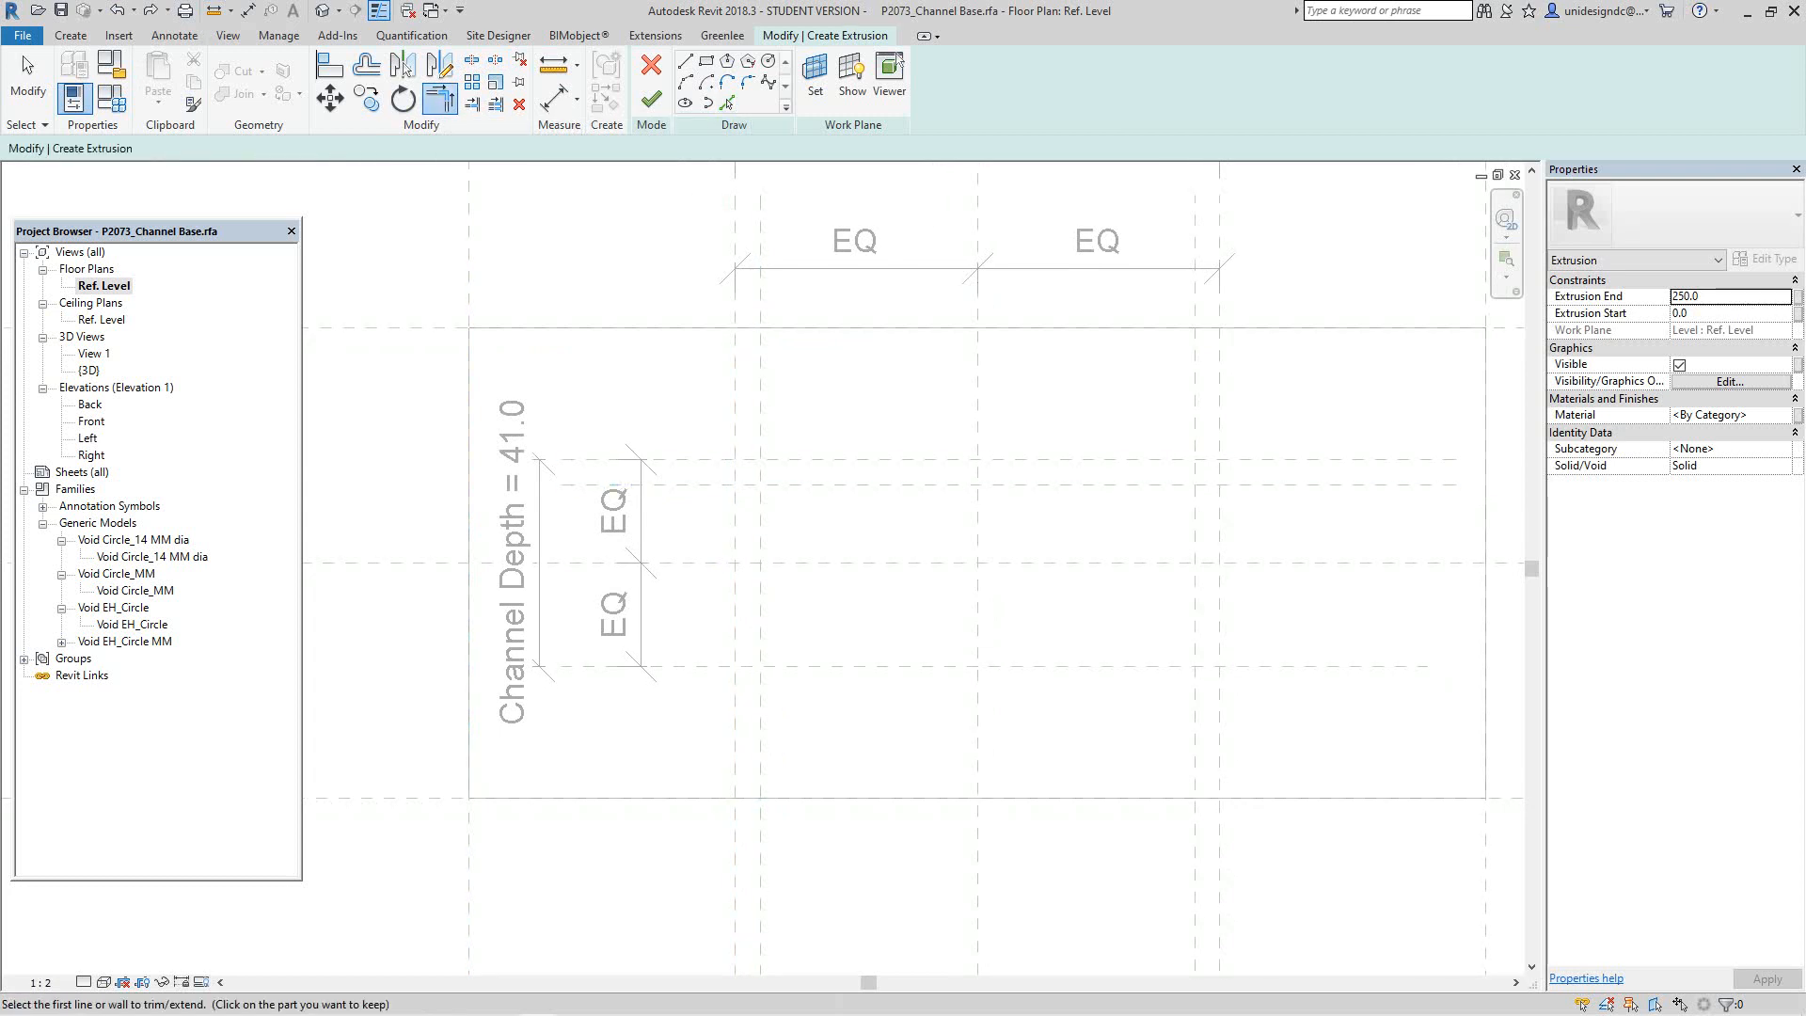
click(726, 101)
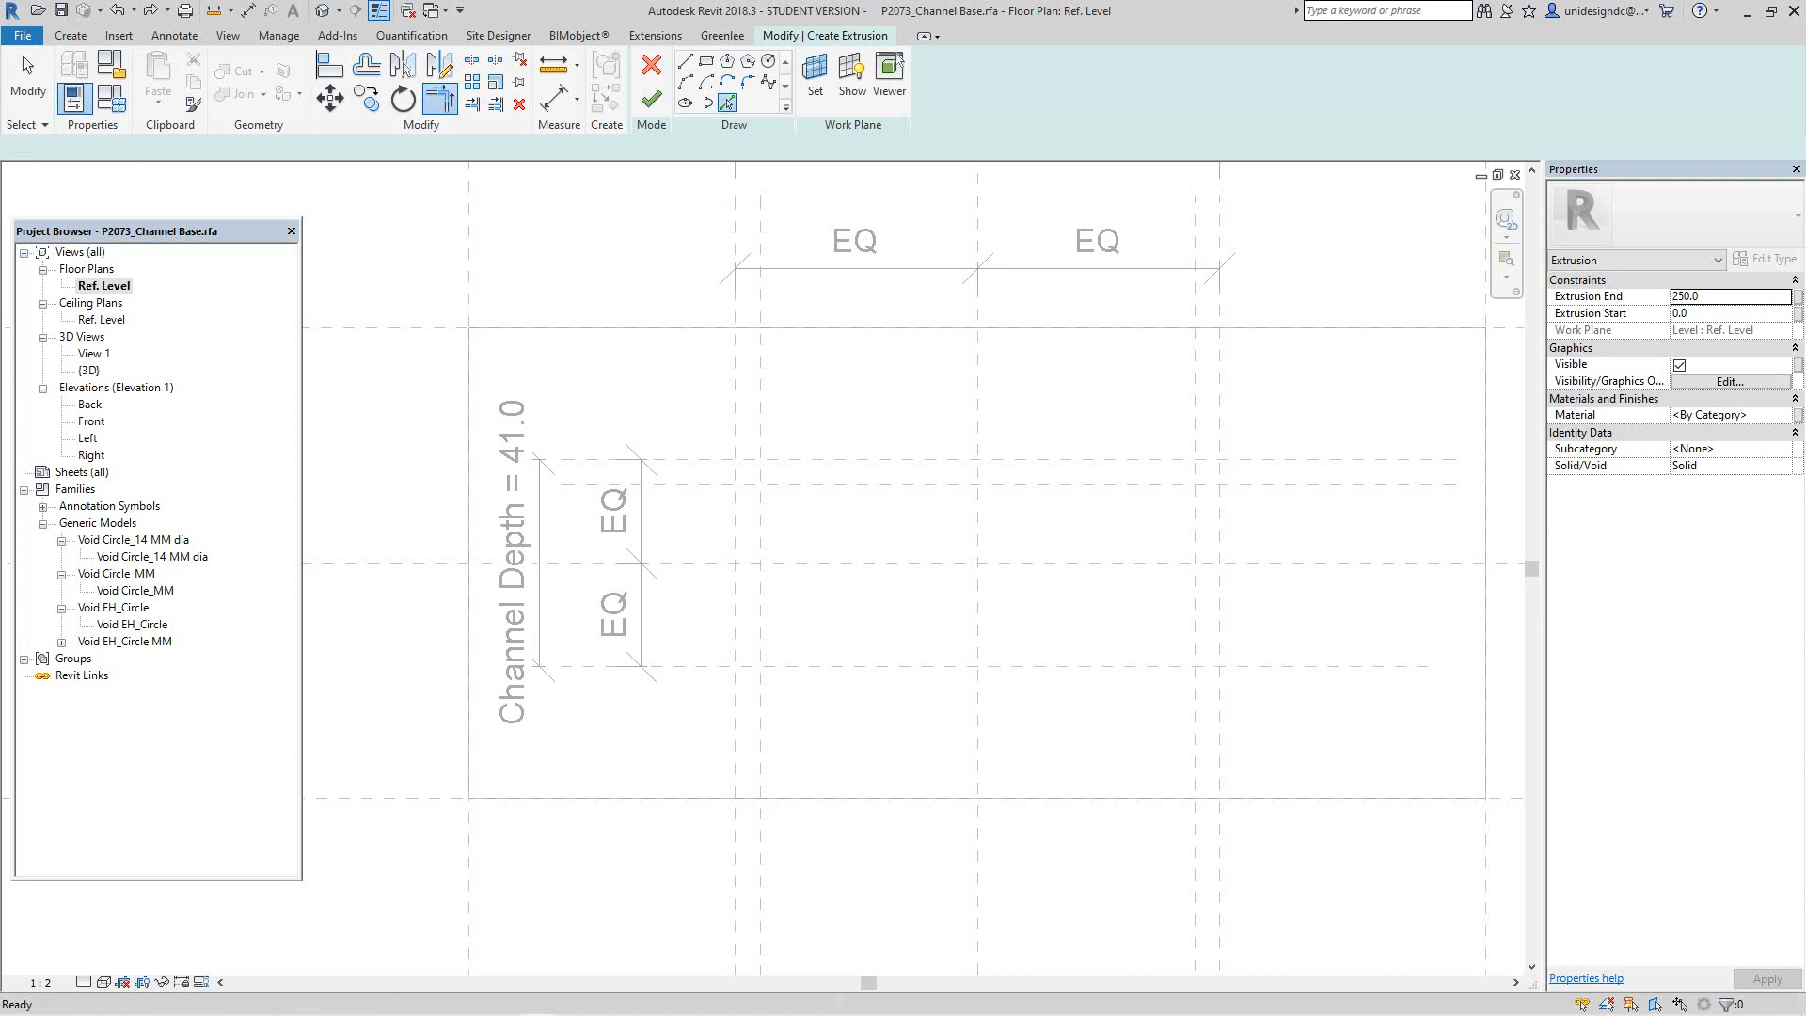
click(439, 99)
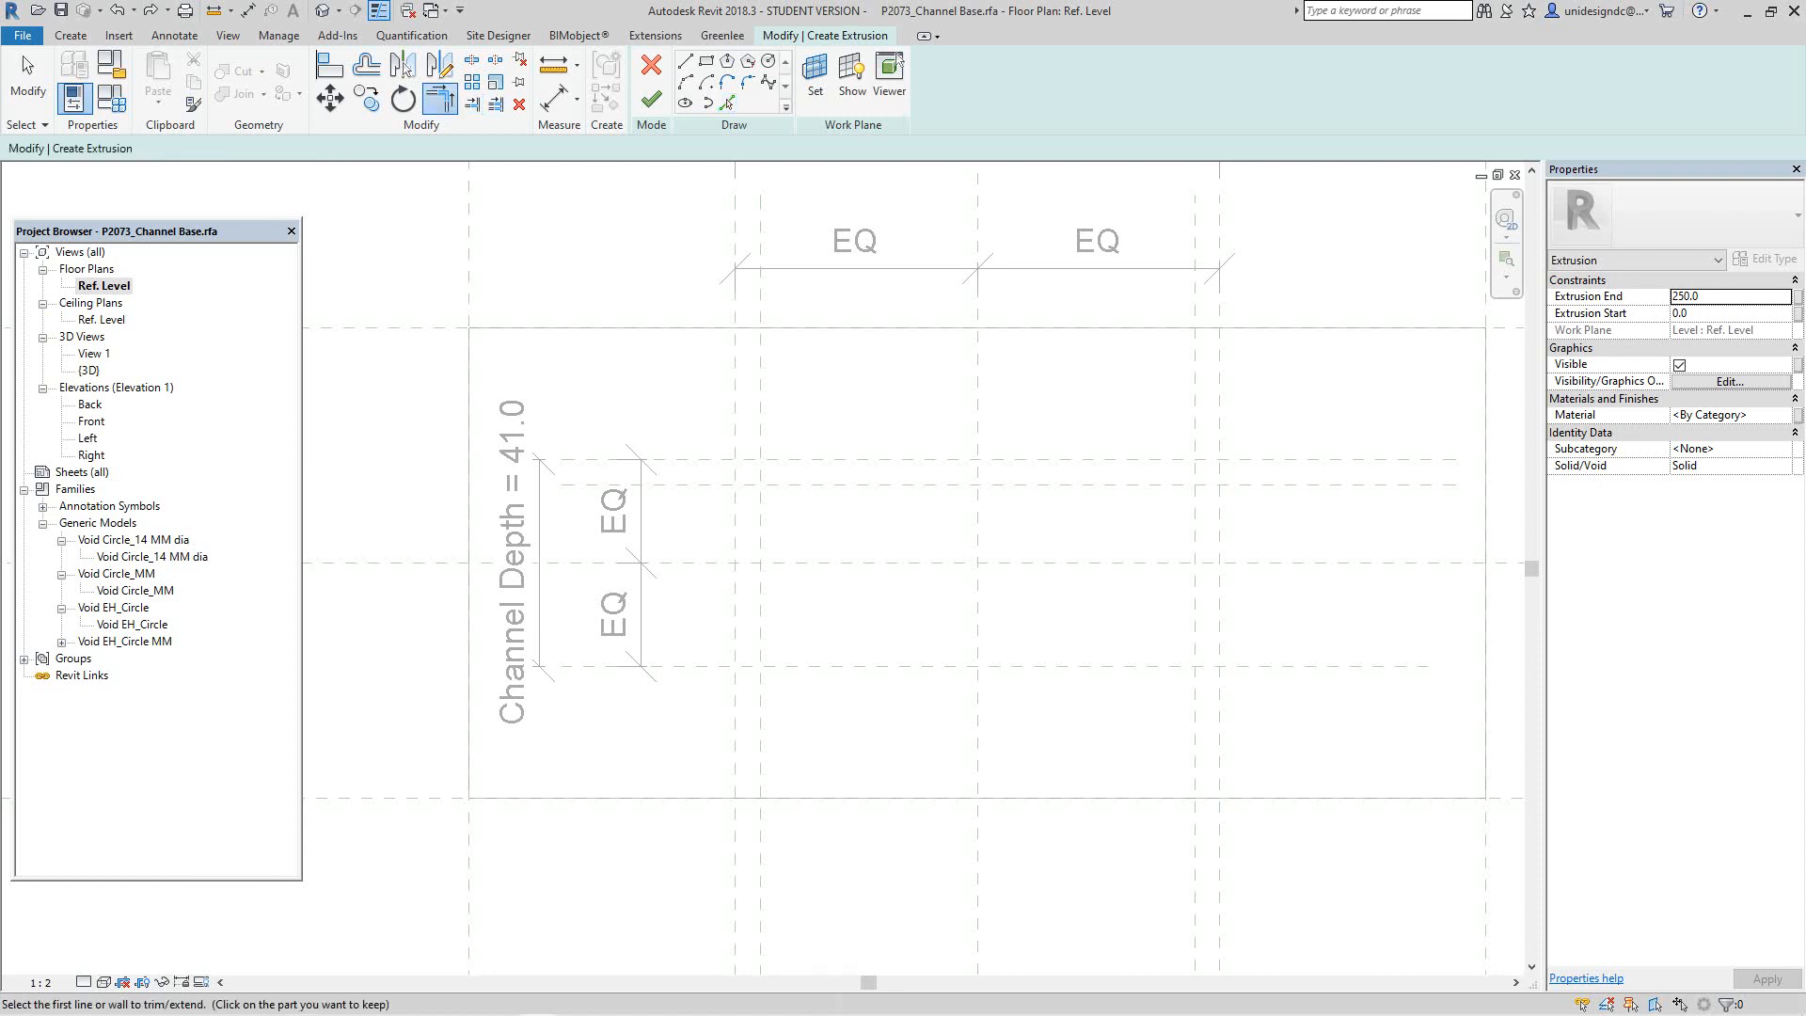
right_click(780, 582)
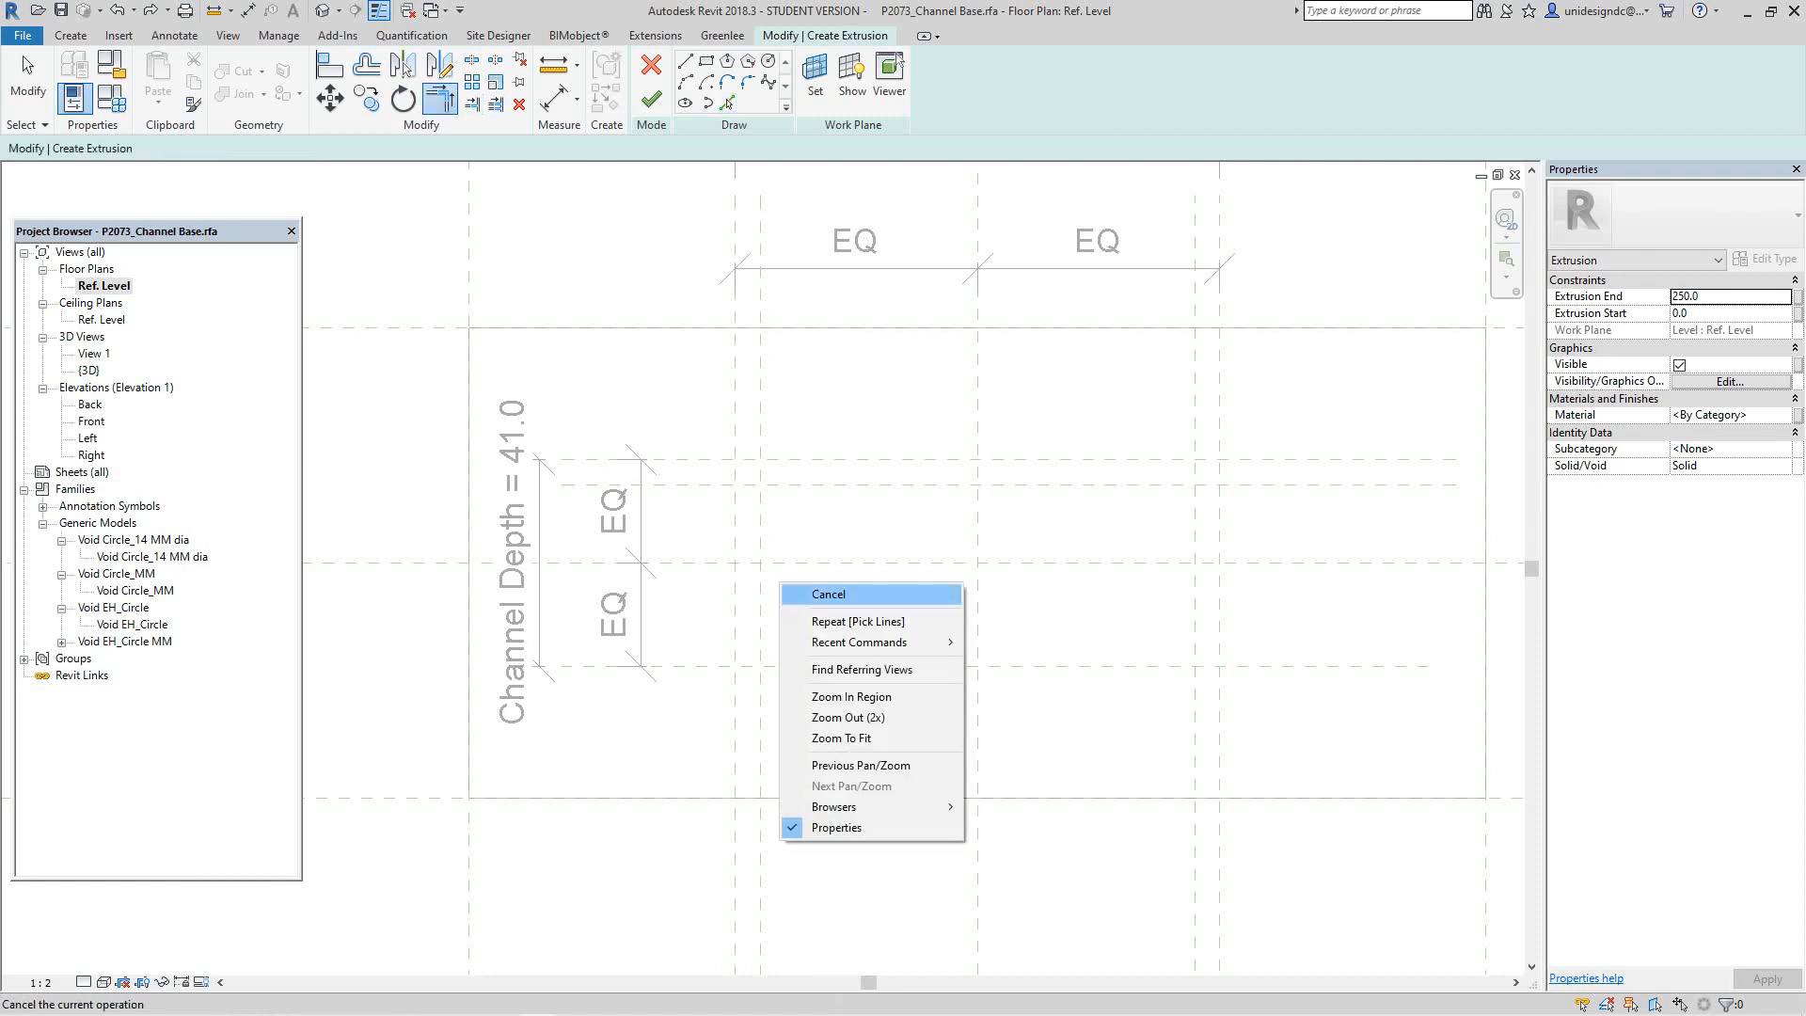
click(818, 596)
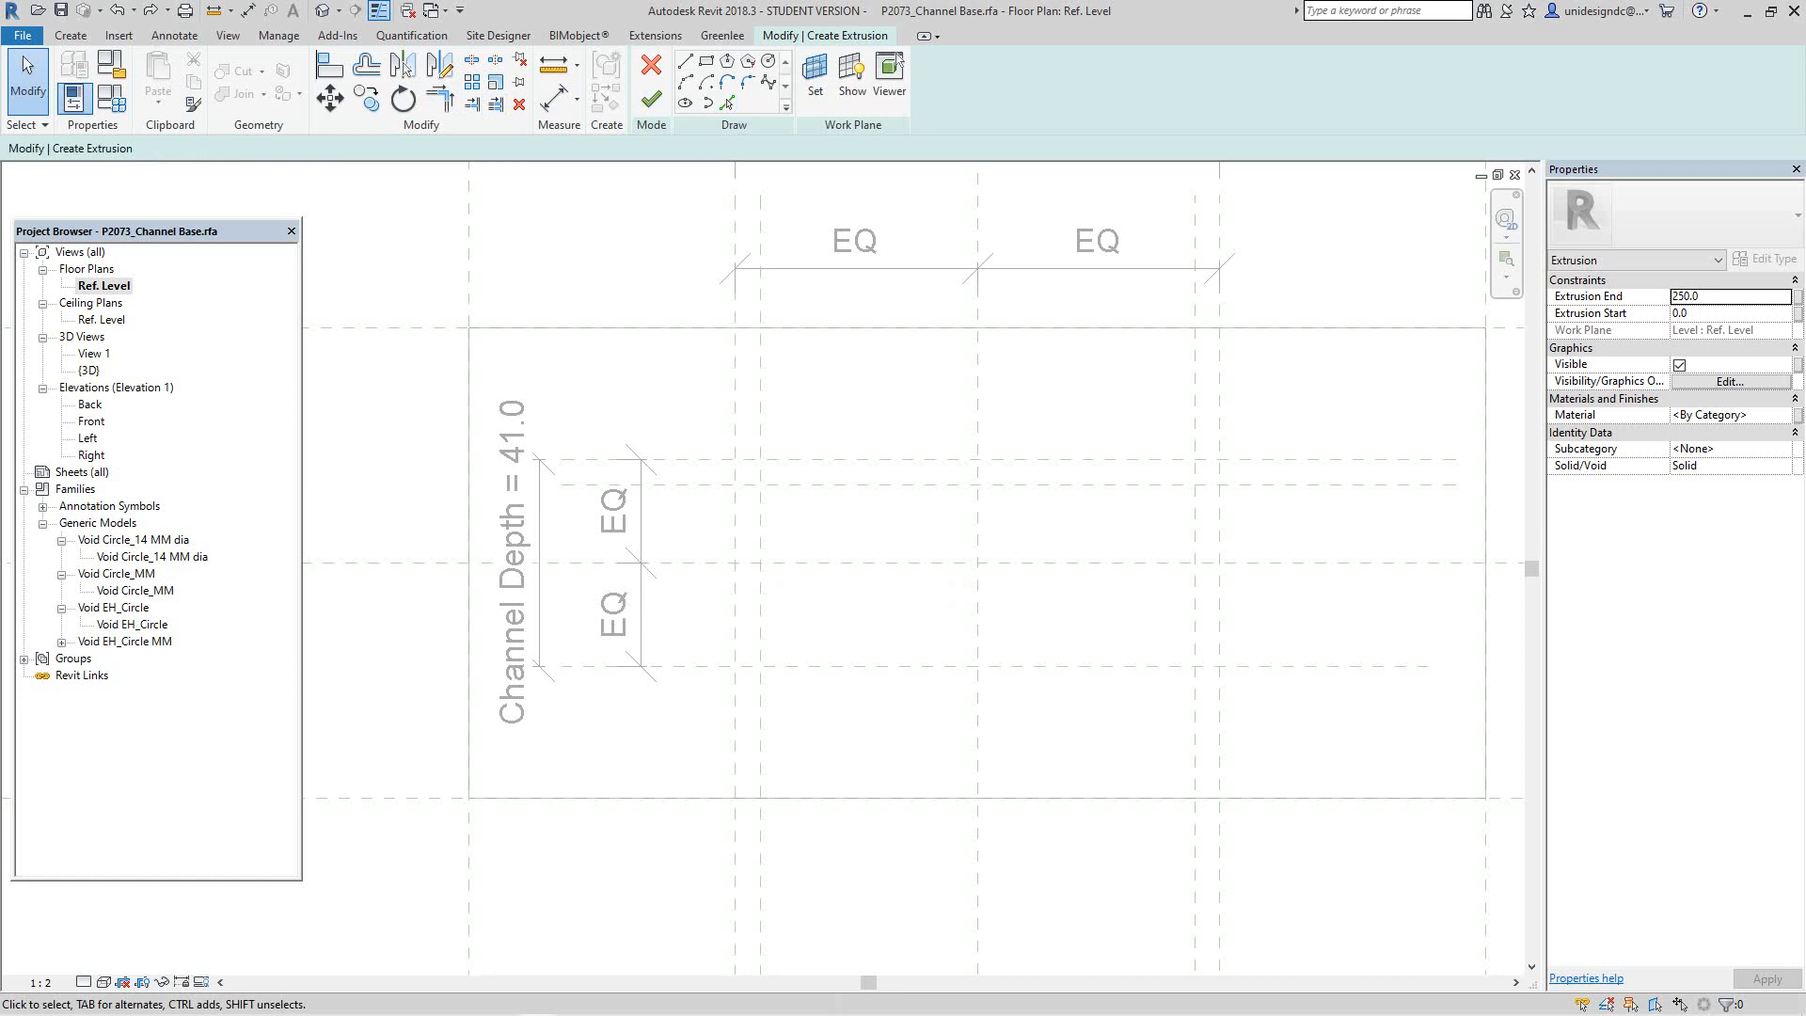
click(651, 64)
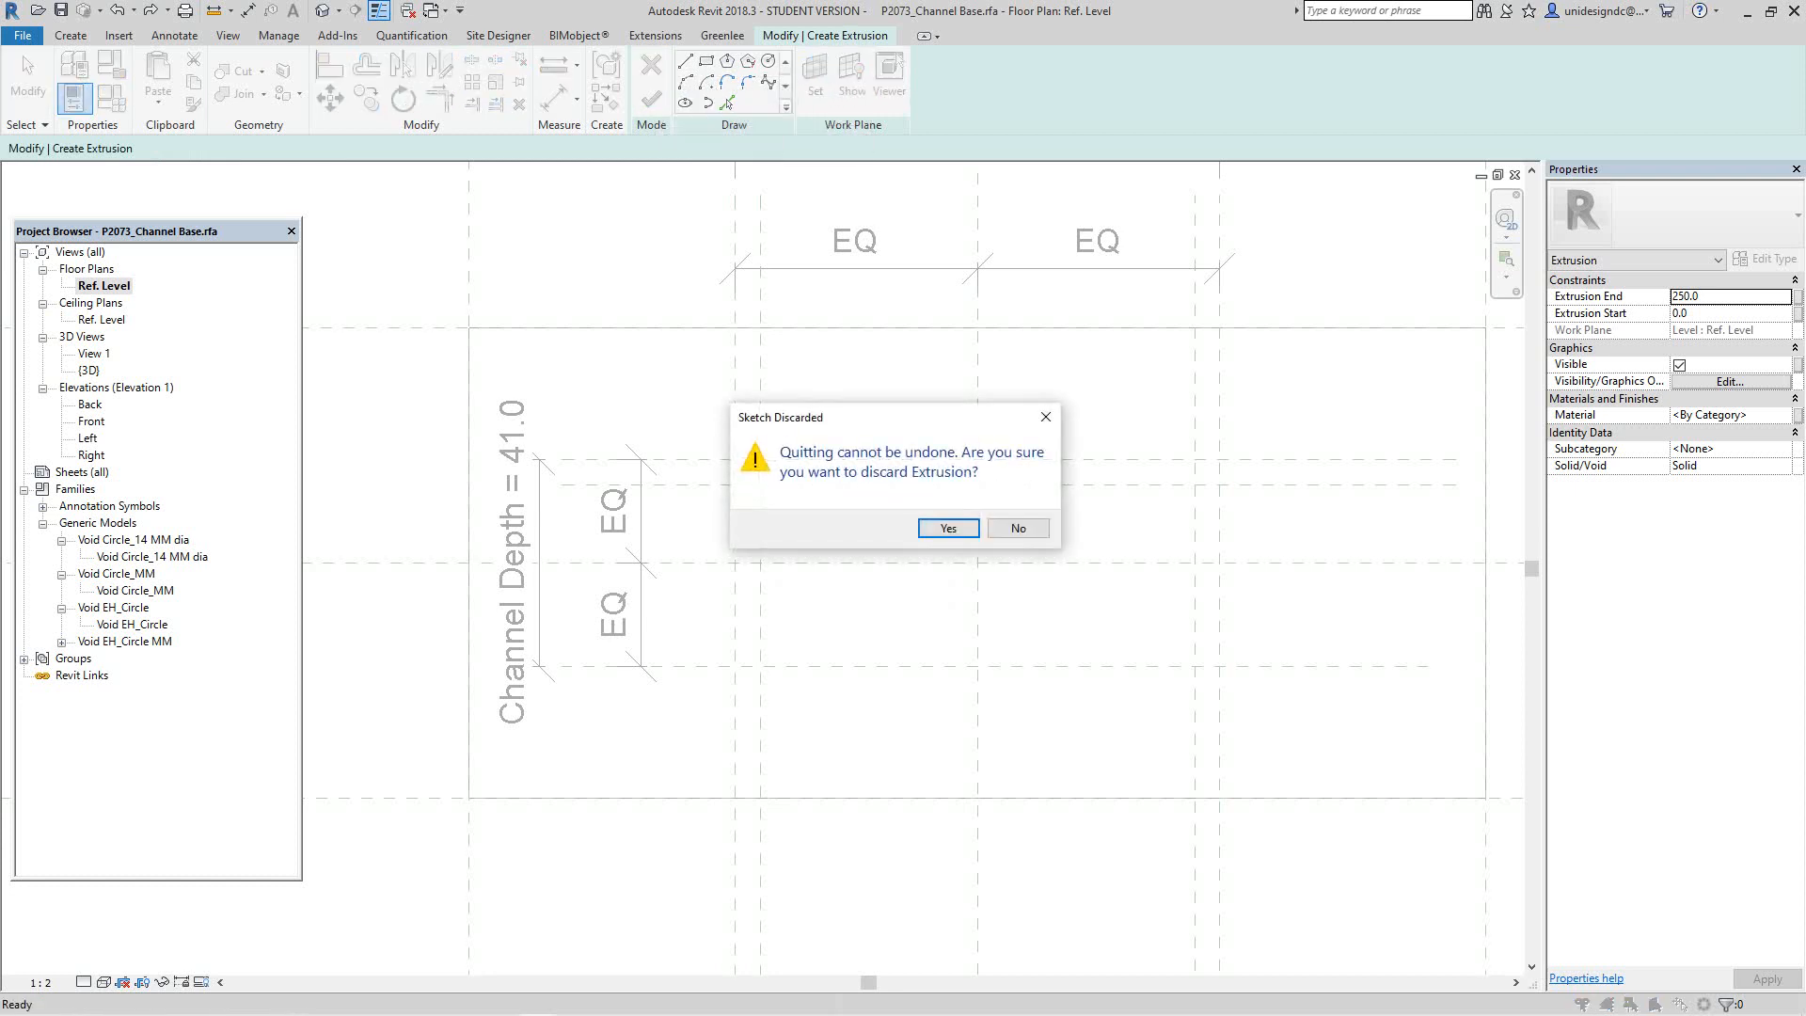
click(948, 528)
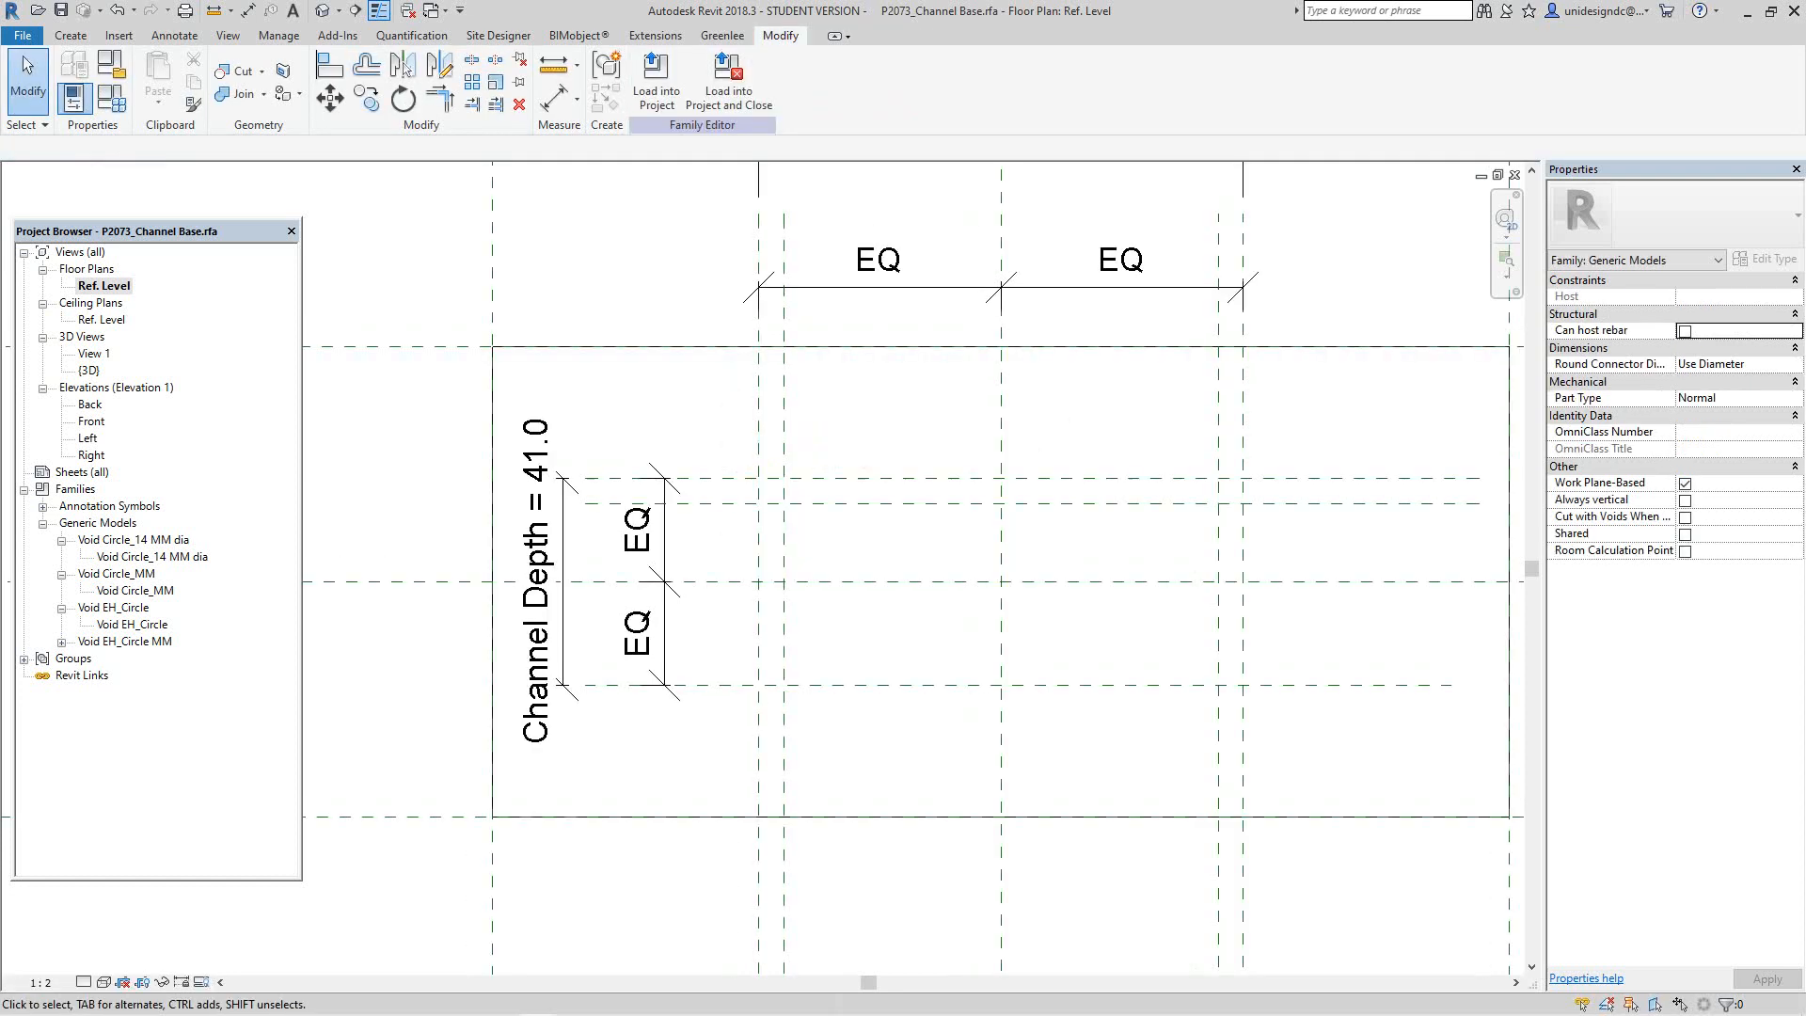
Step: Start an extrusion sketch and pick locked lines on the outer and 5 mm inner reference planes at the channel's left, upper and right sides
click(70, 35)
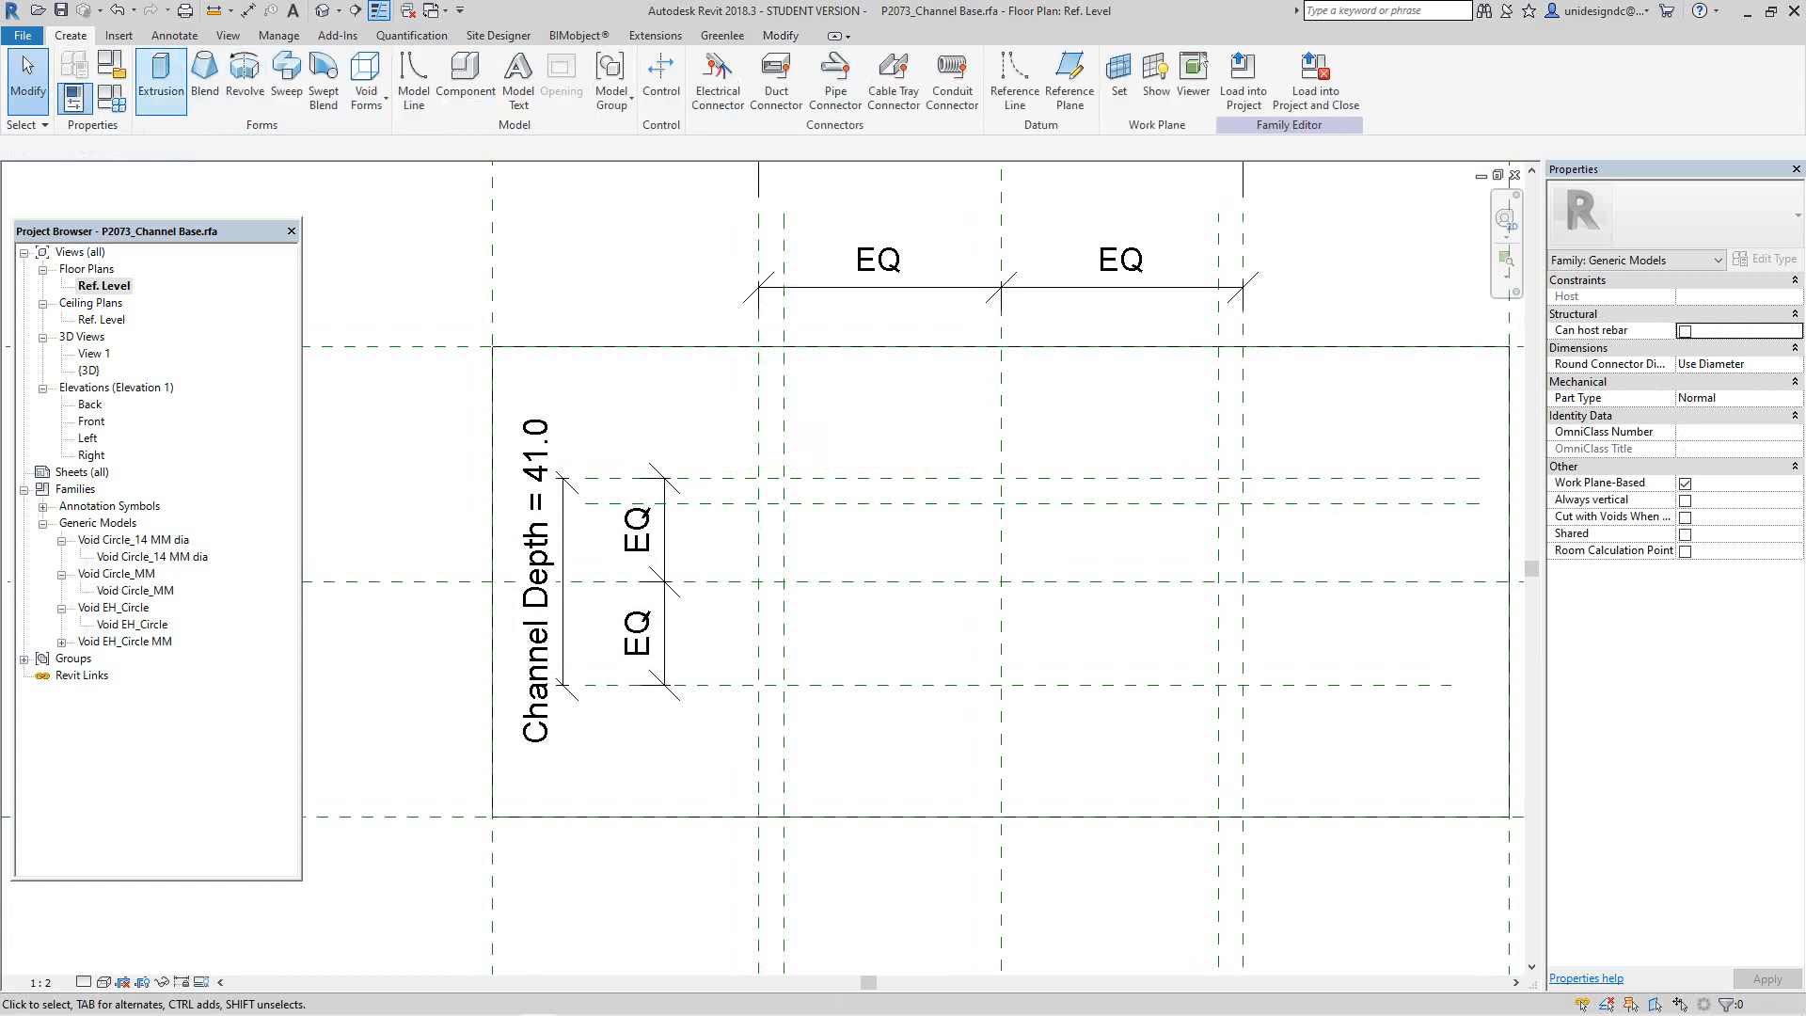
click(160, 80)
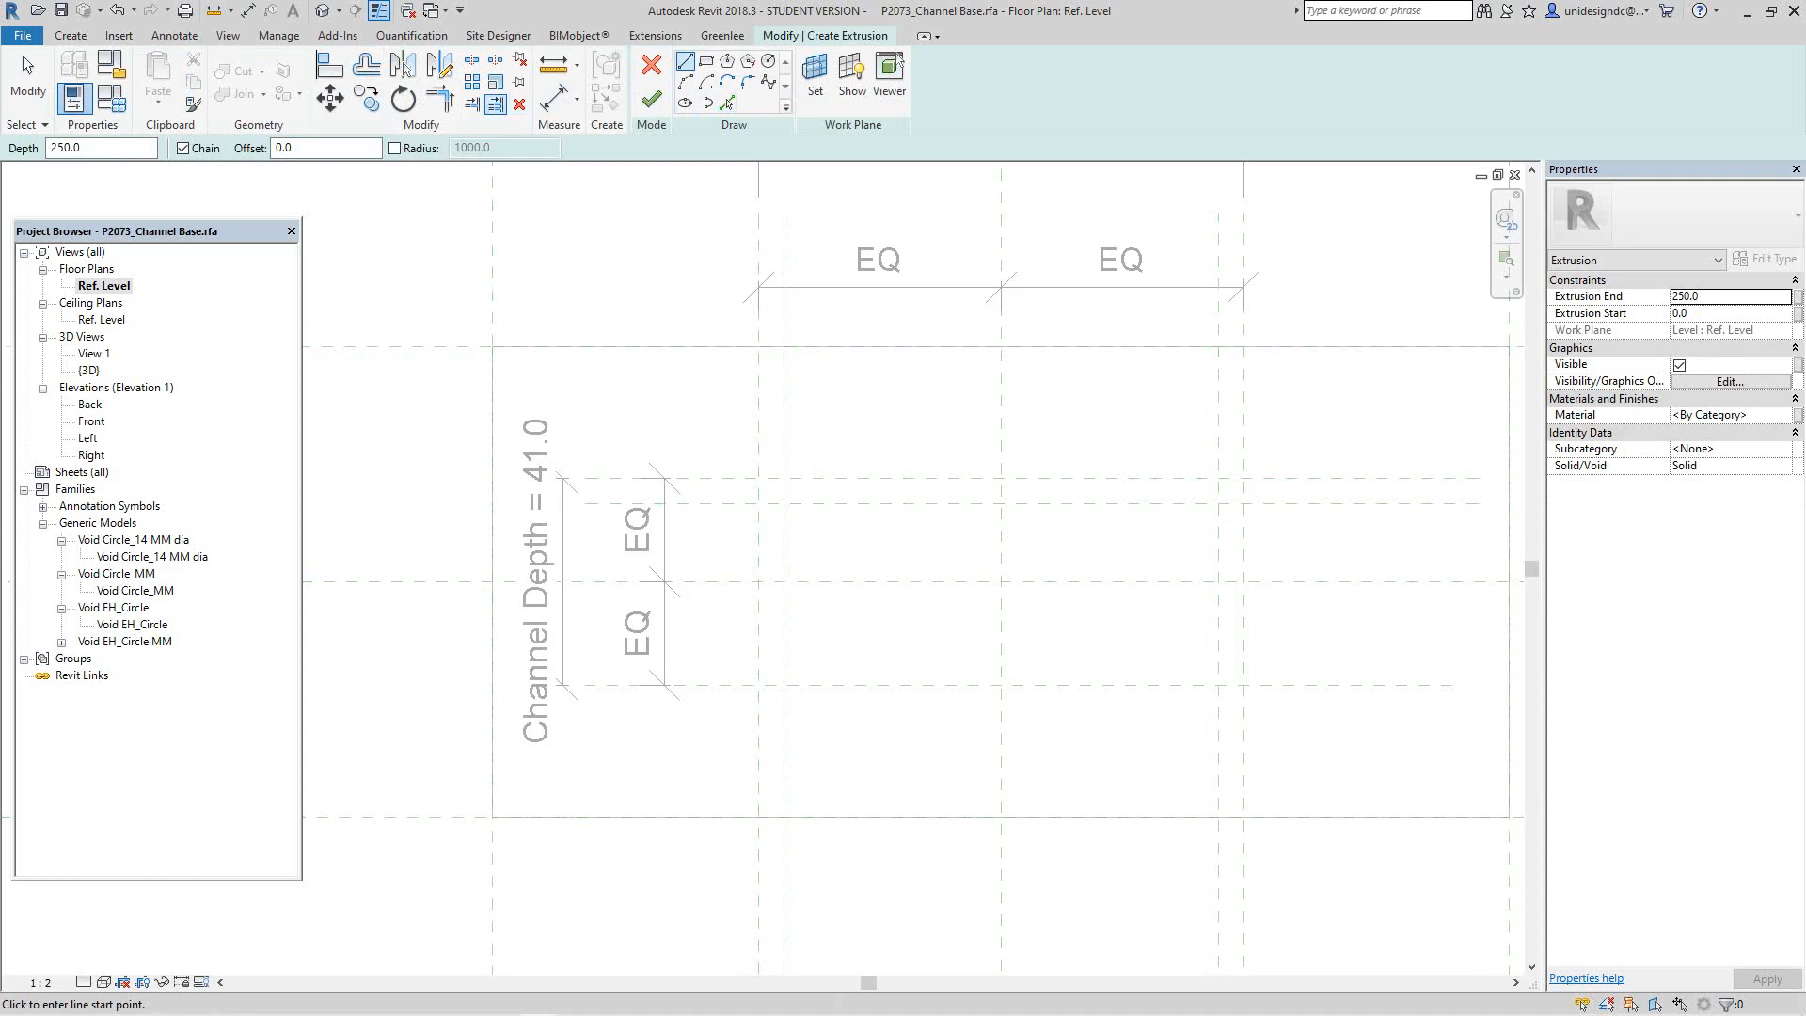
click(439, 99)
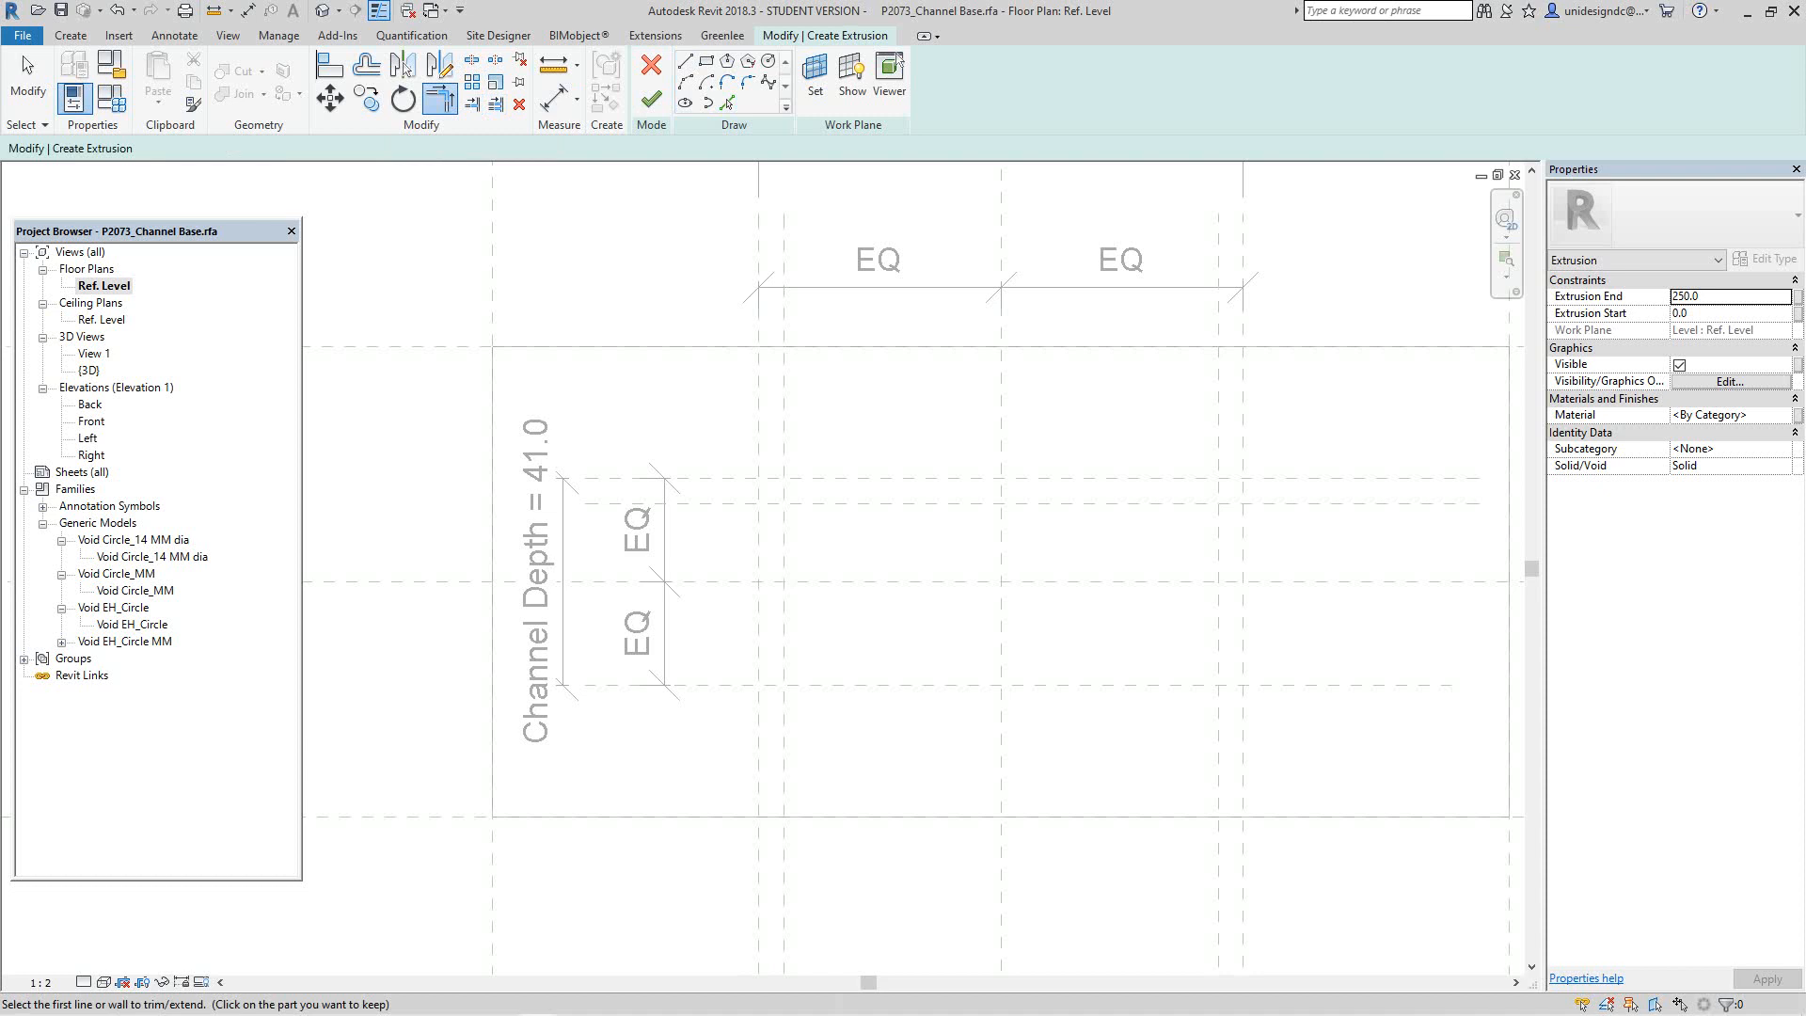
click(728, 104)
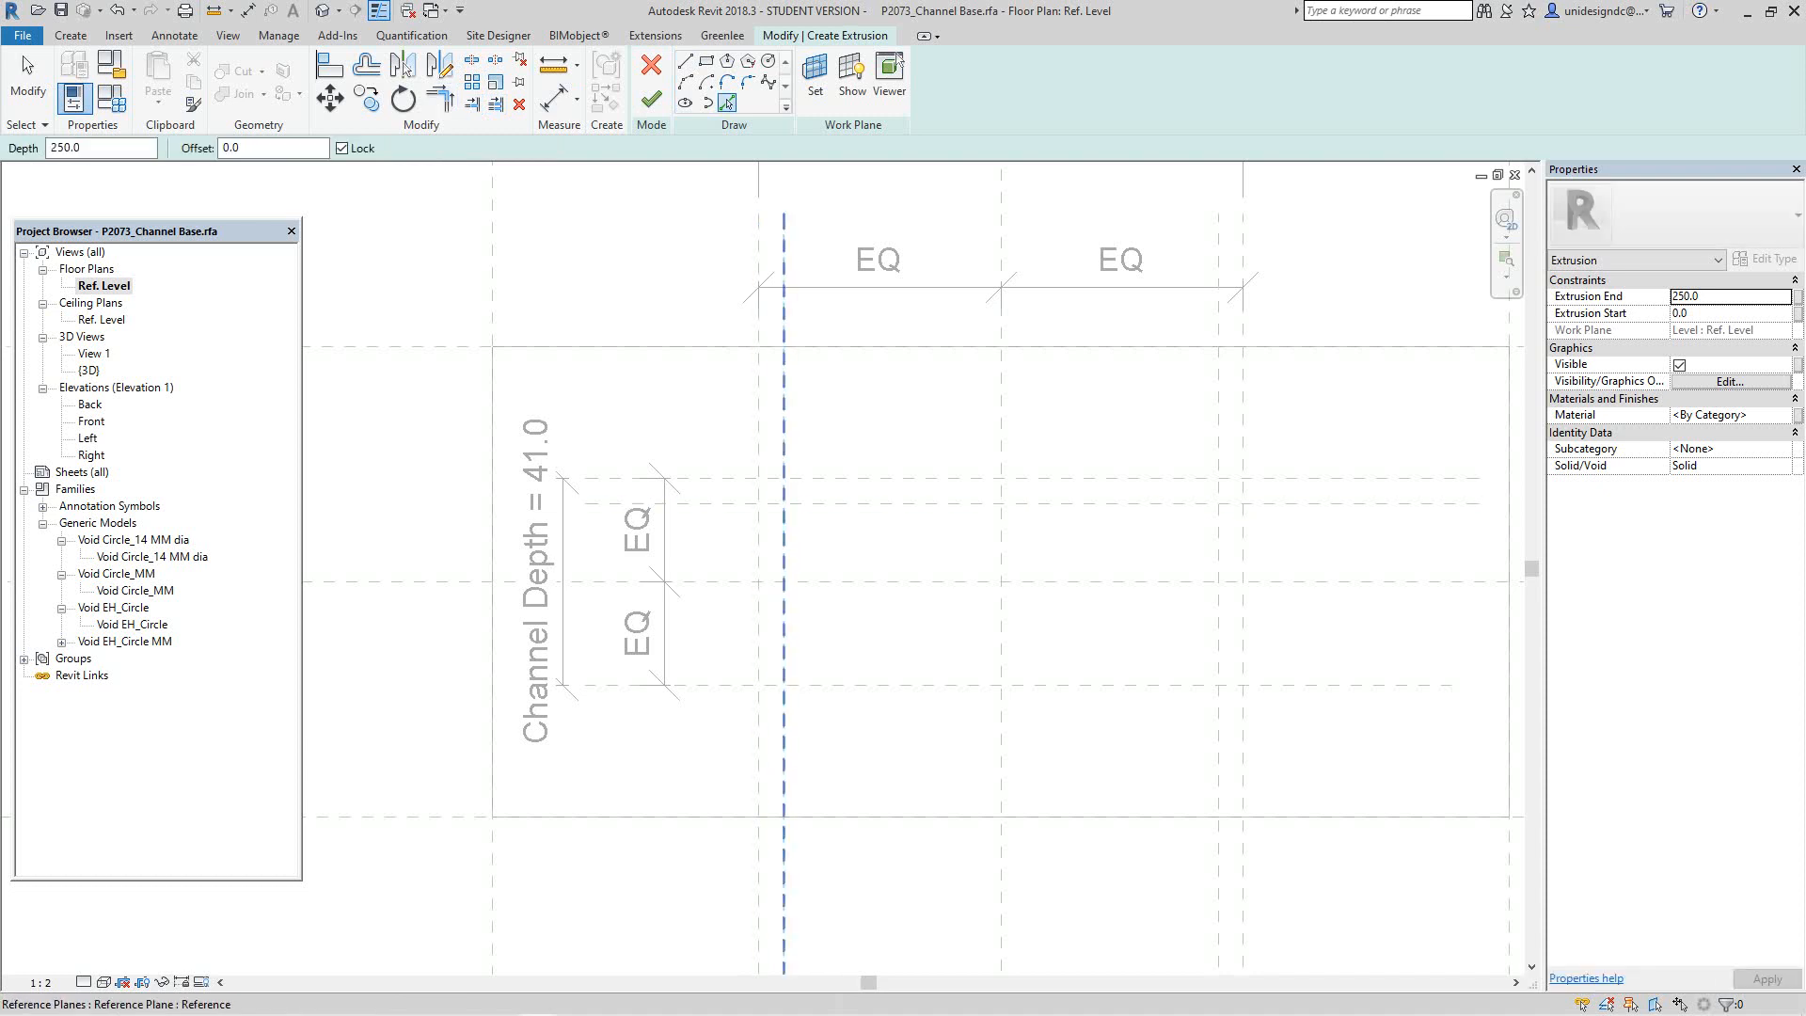
click(784, 543)
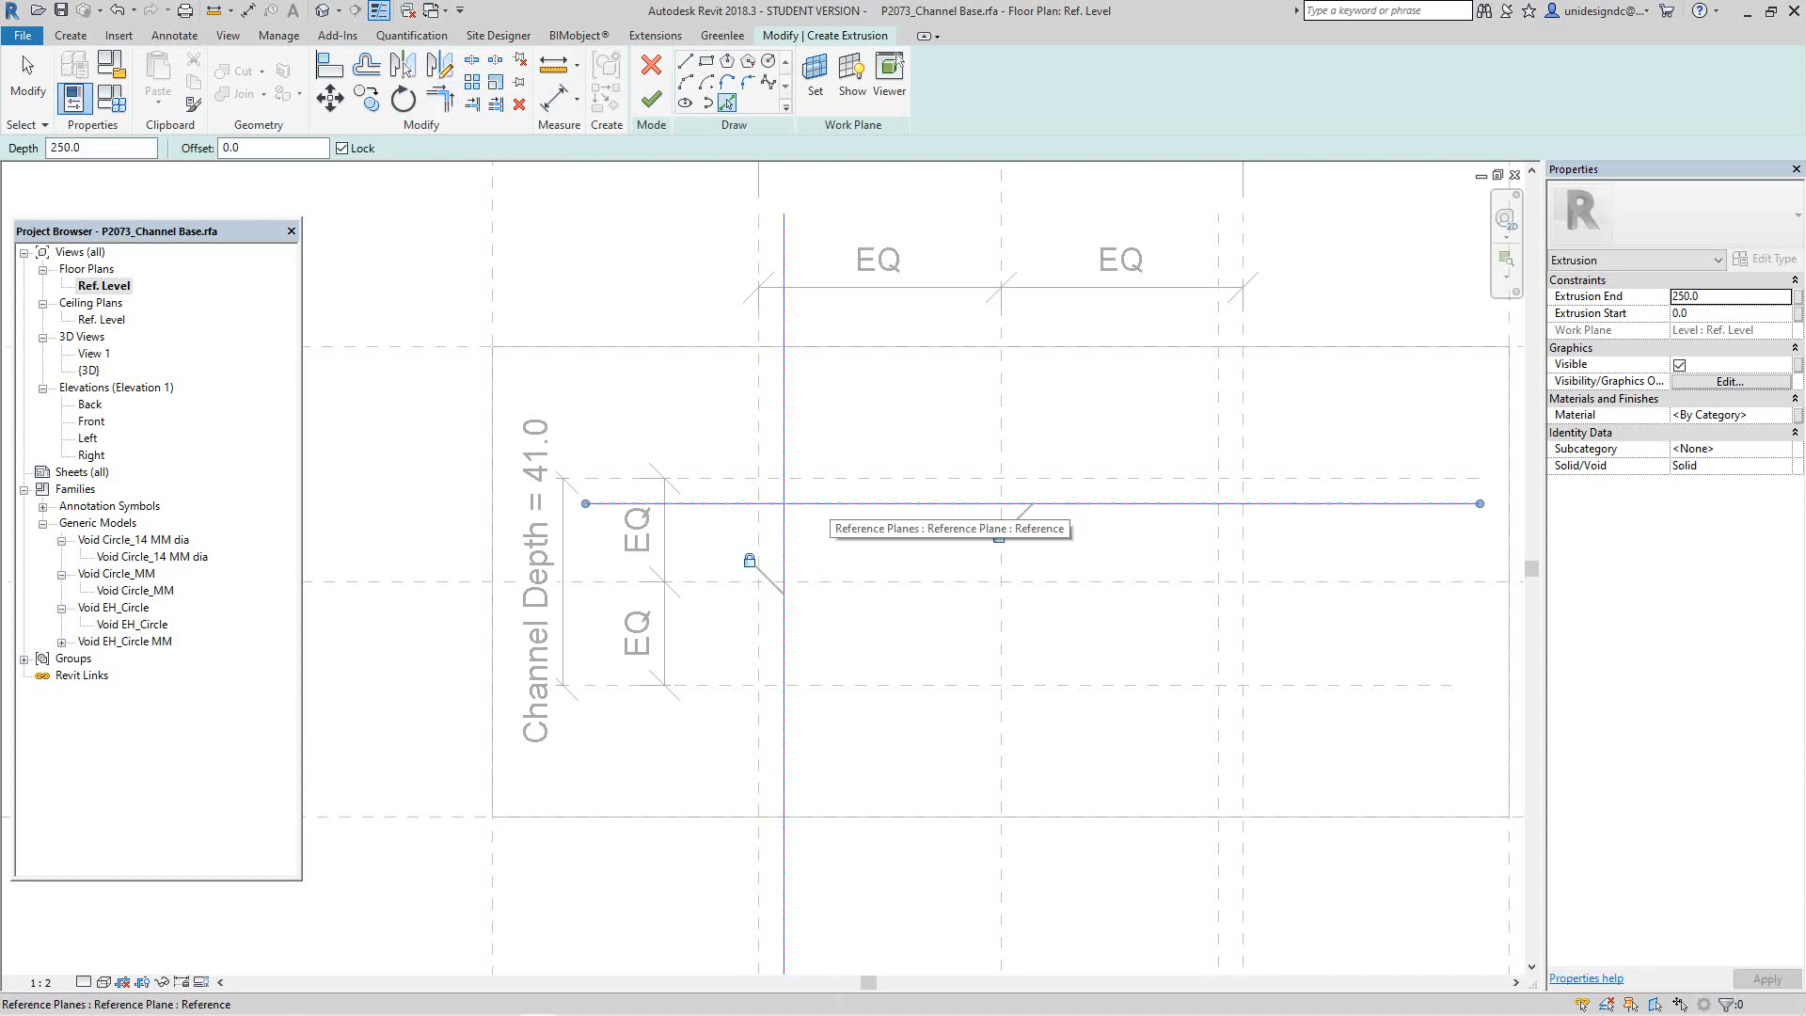
click(823, 505)
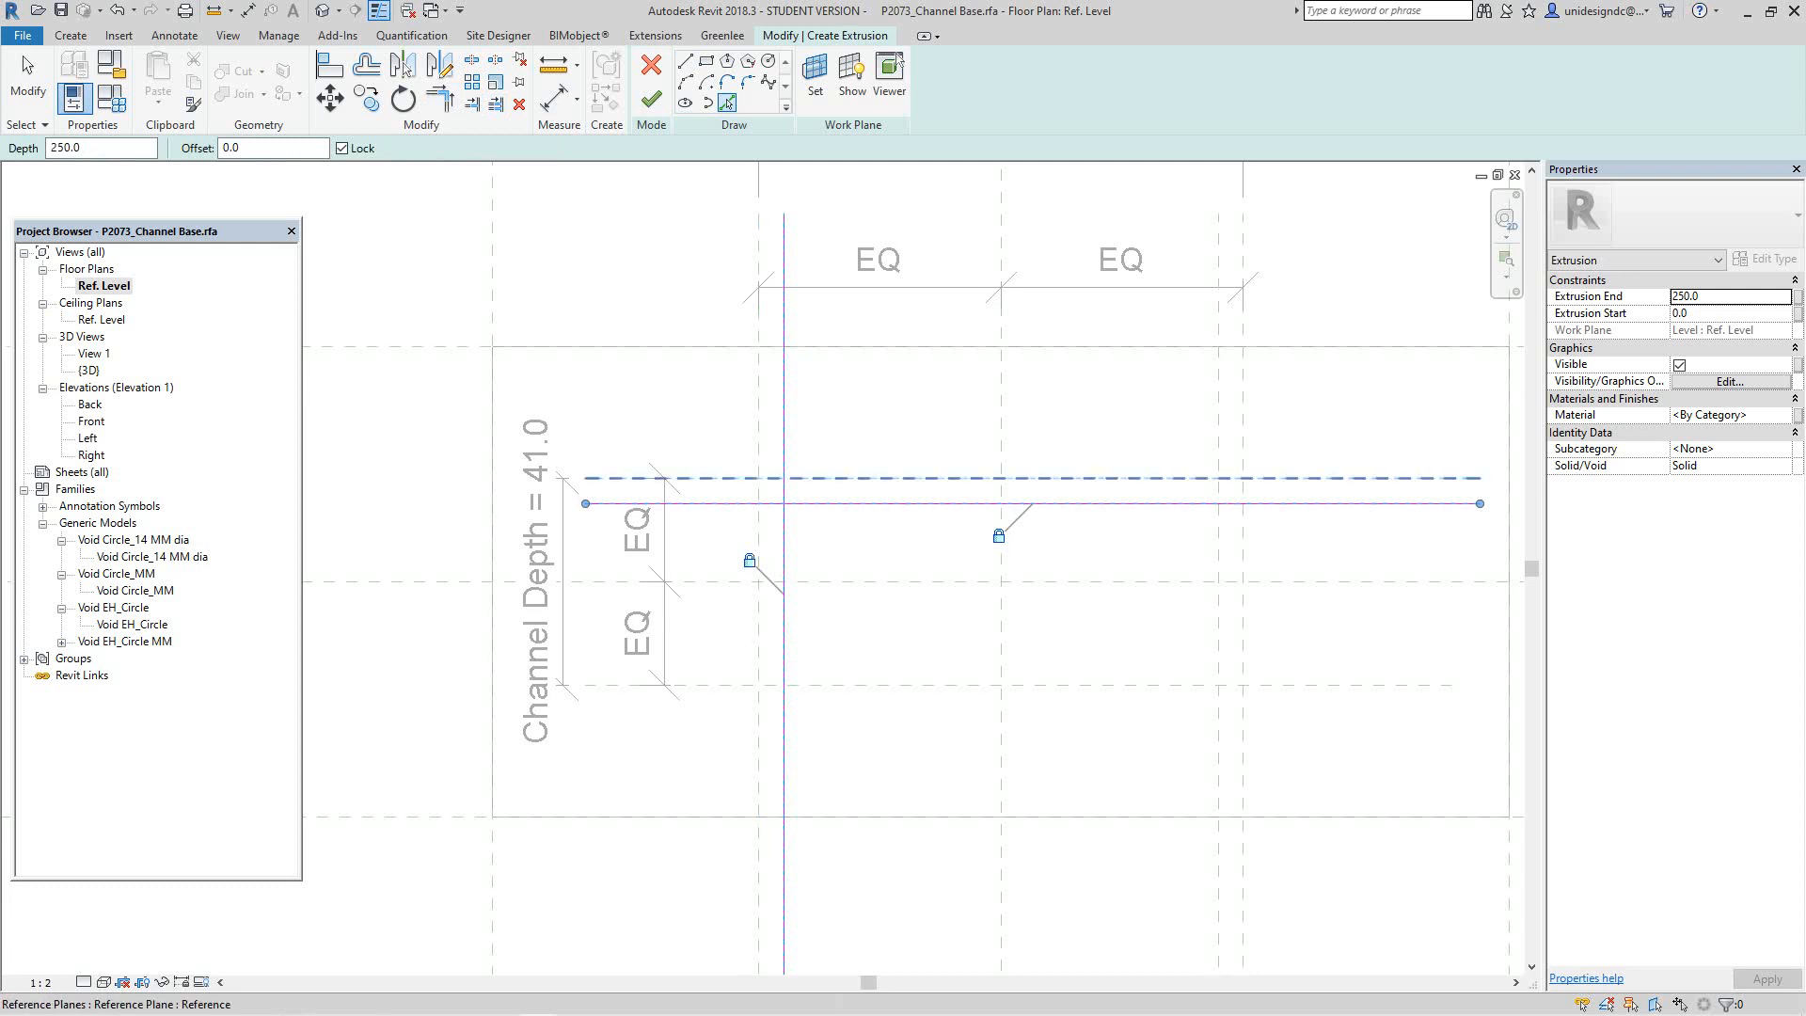
click(770, 478)
click(759, 555)
scroll(1038, 610, down, 1)
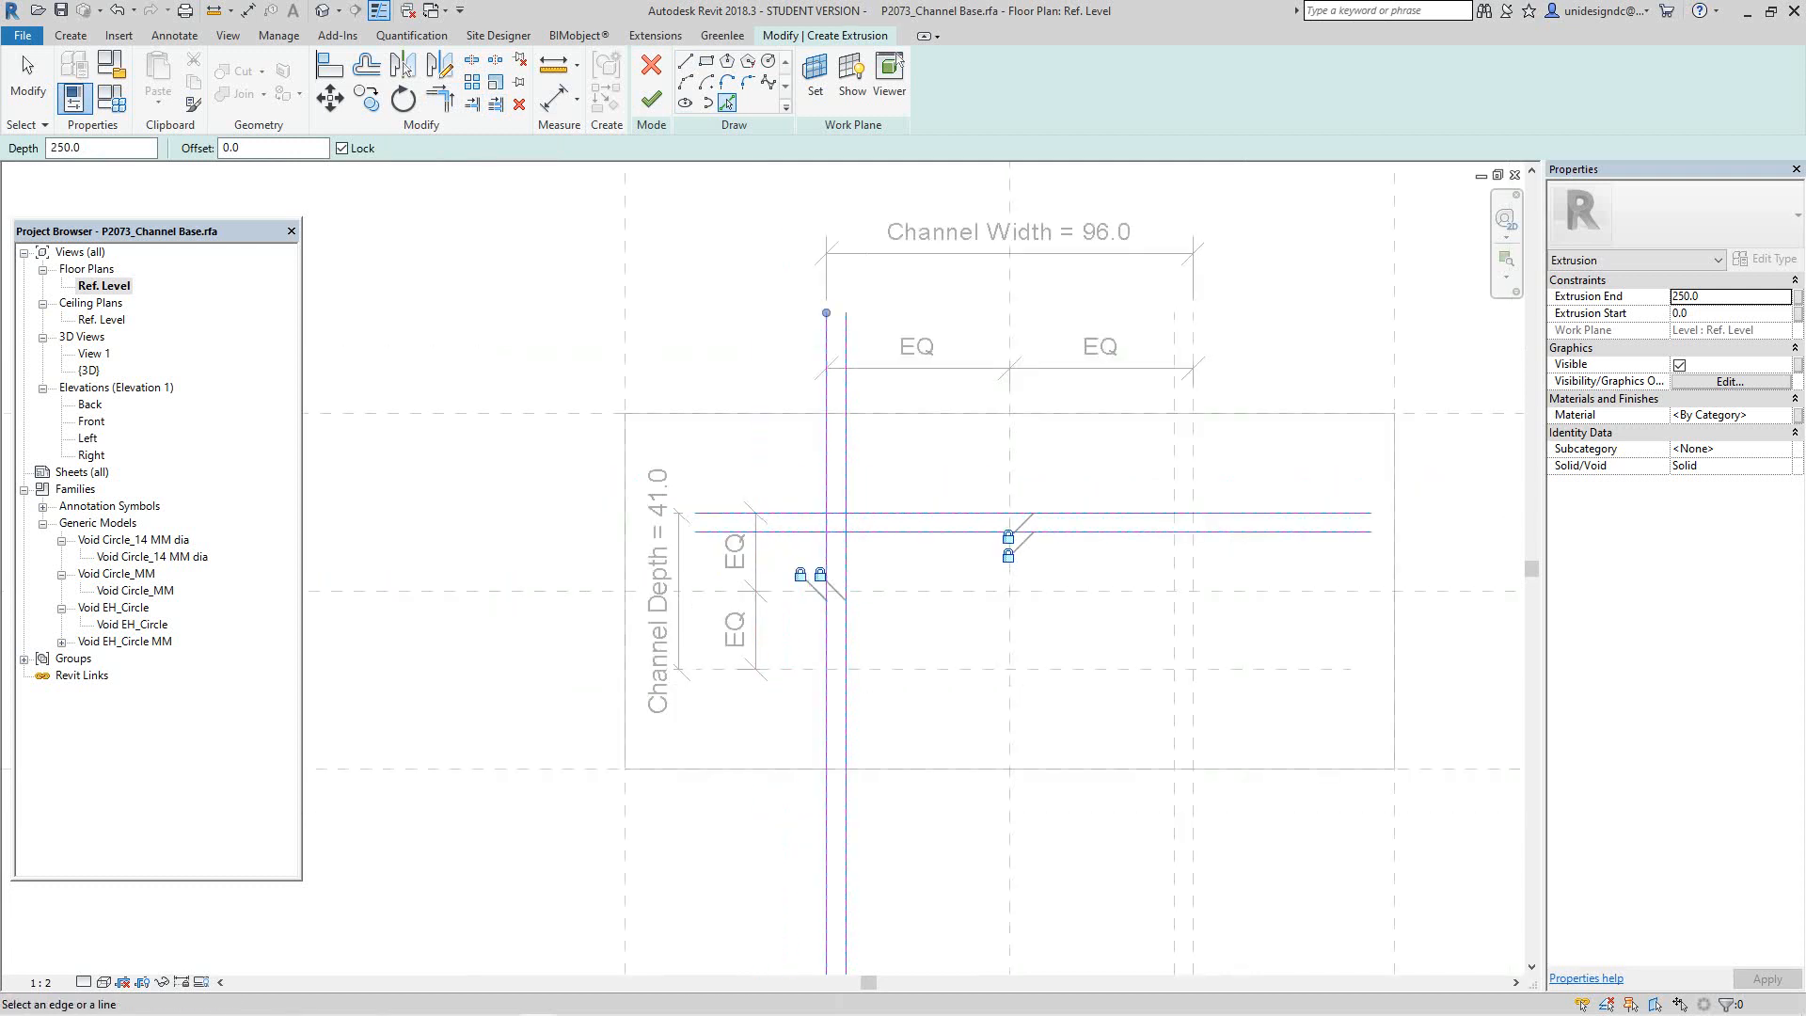
middle_drag(1037, 609, 1002, 626)
click(1139, 647)
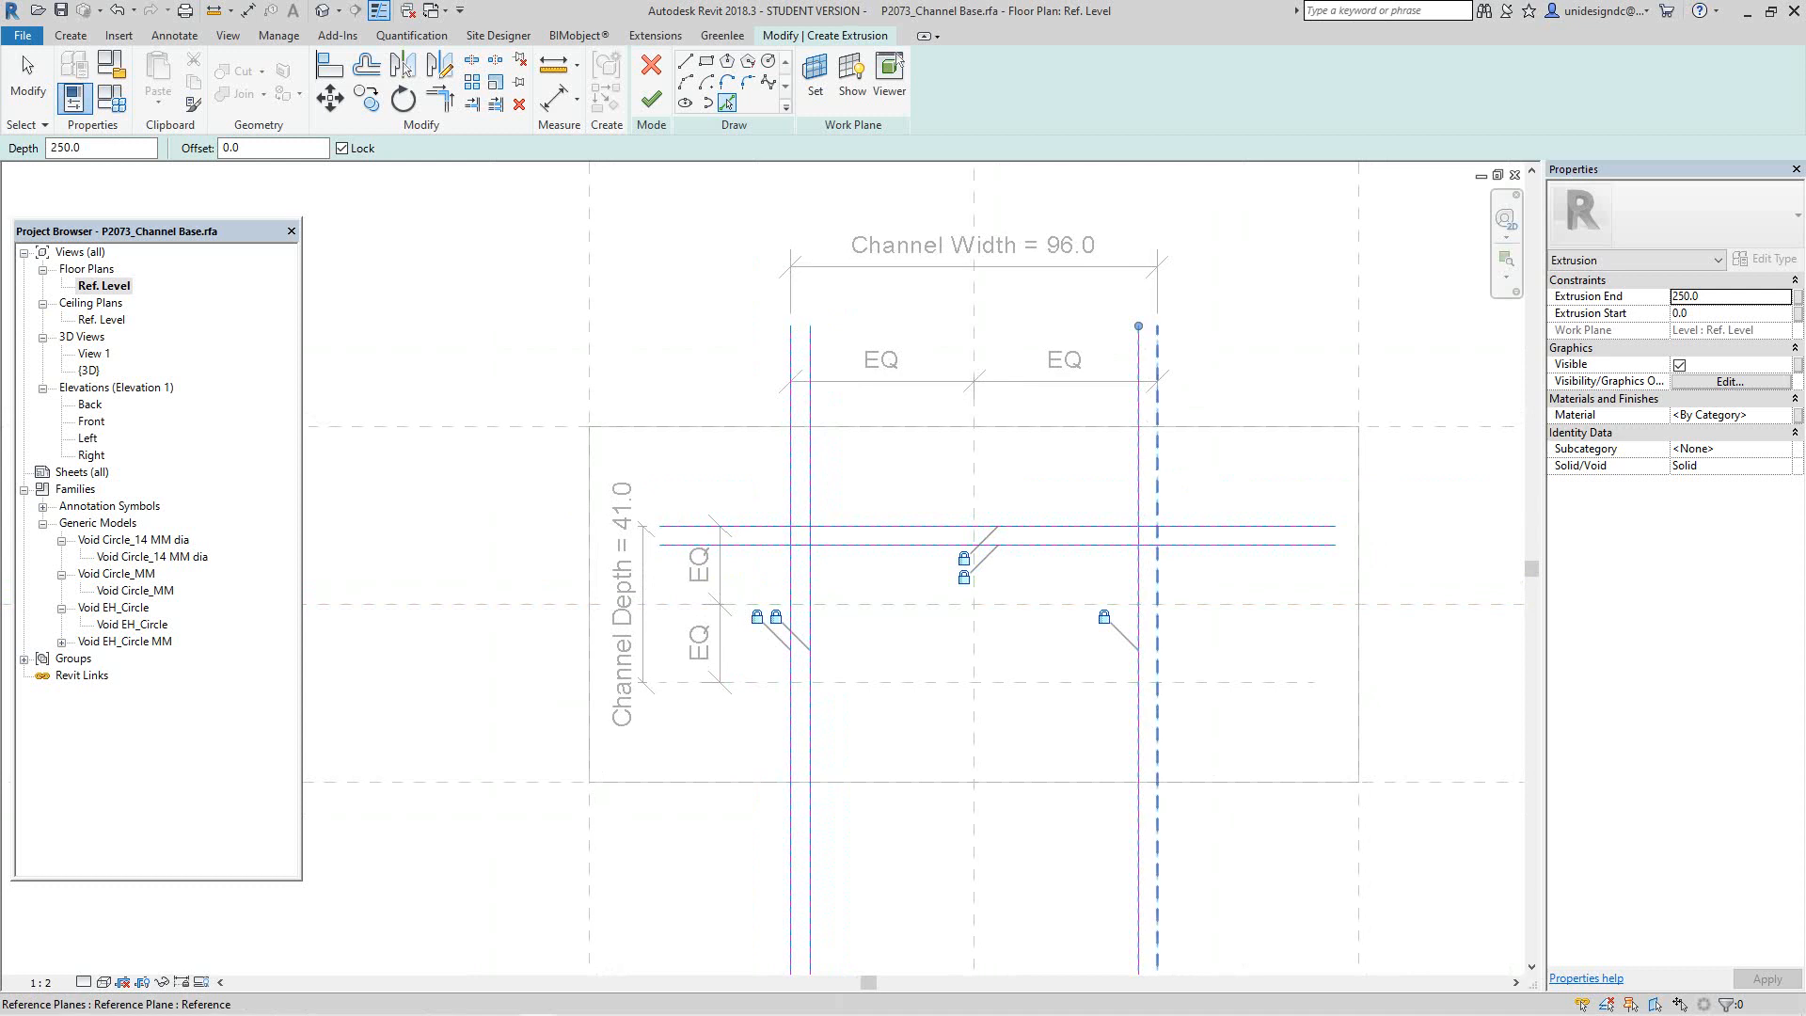
click(1159, 647)
Step: Trim the picked inner and outer lines to corners at both upper corners of the channel profile
click(440, 97)
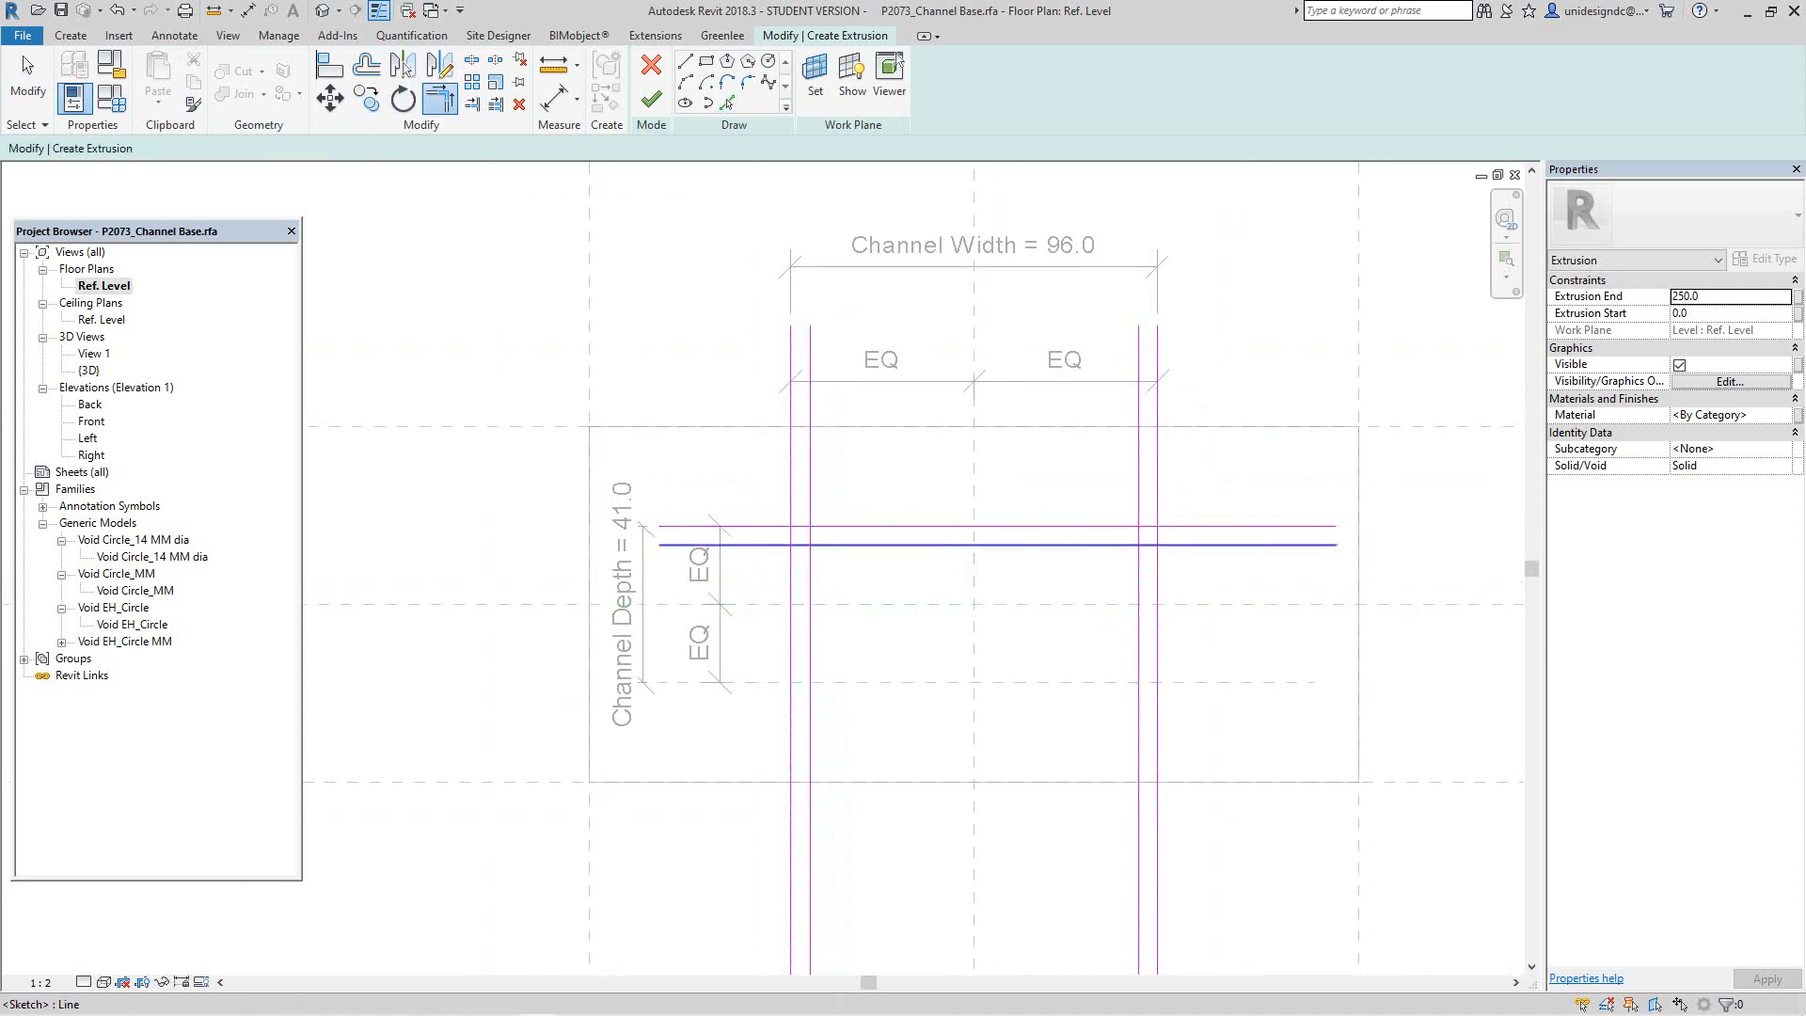
click(854, 544)
click(810, 579)
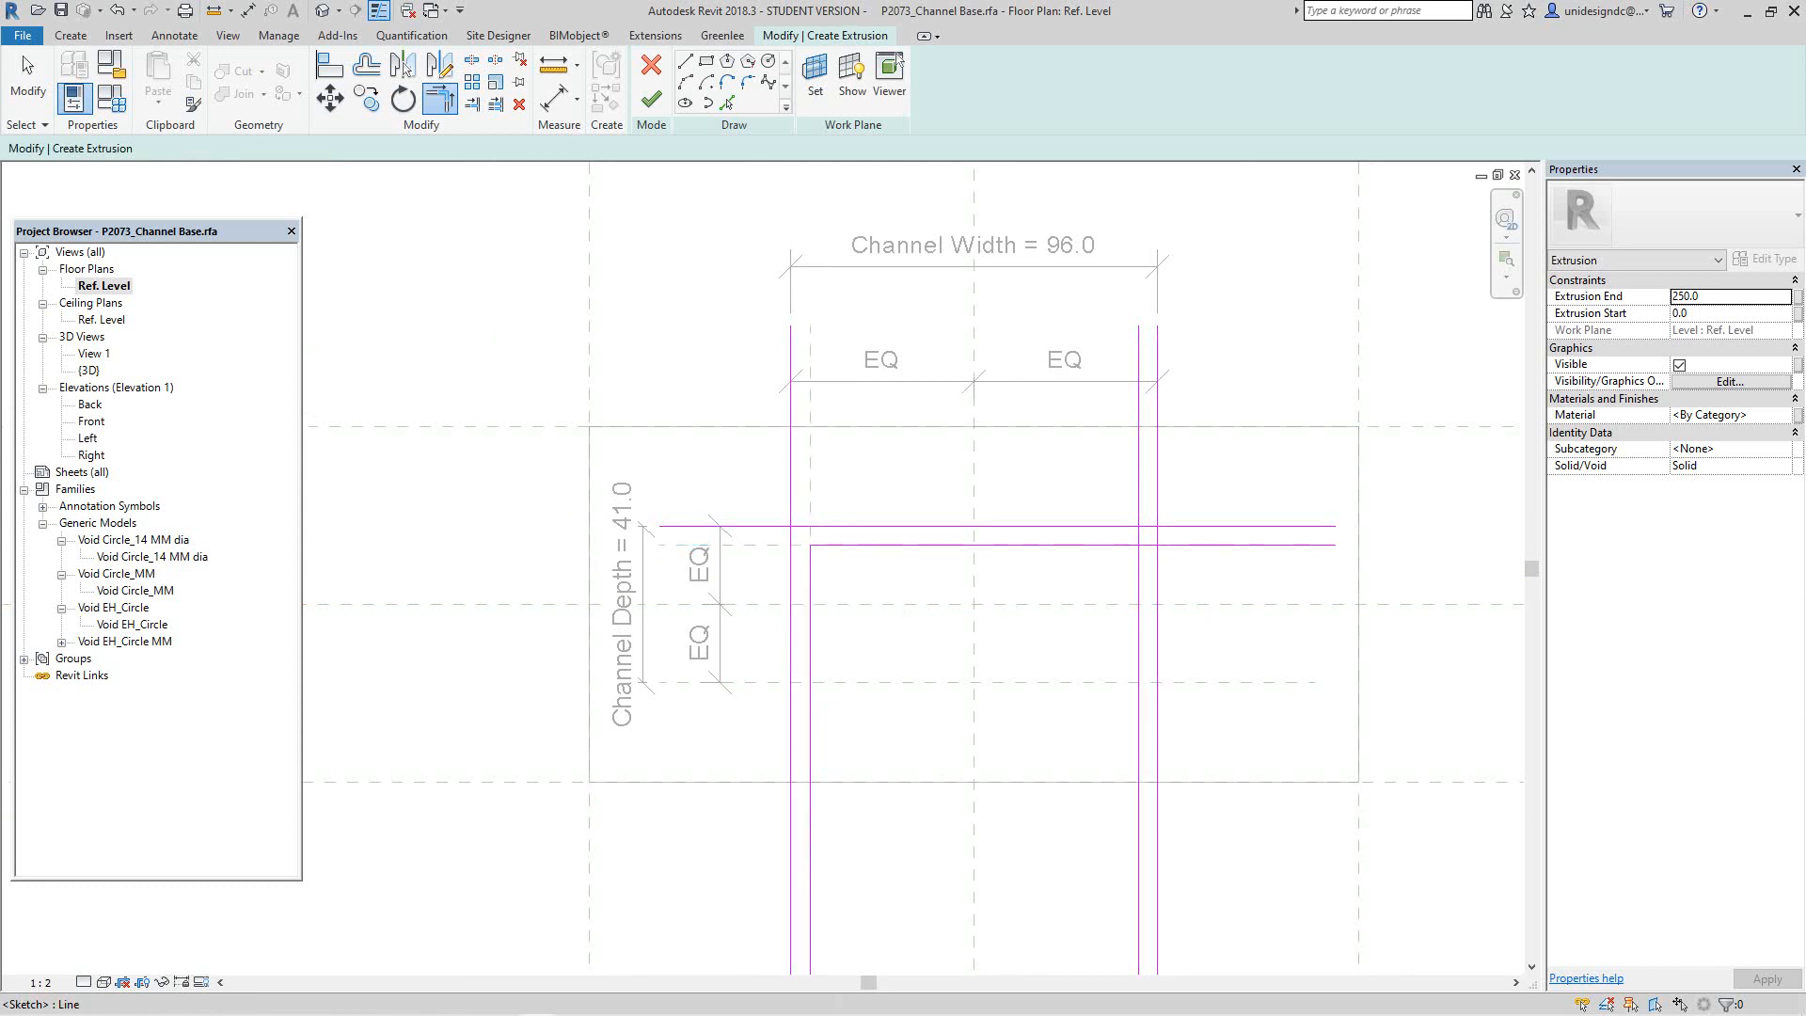
click(852, 525)
click(790, 579)
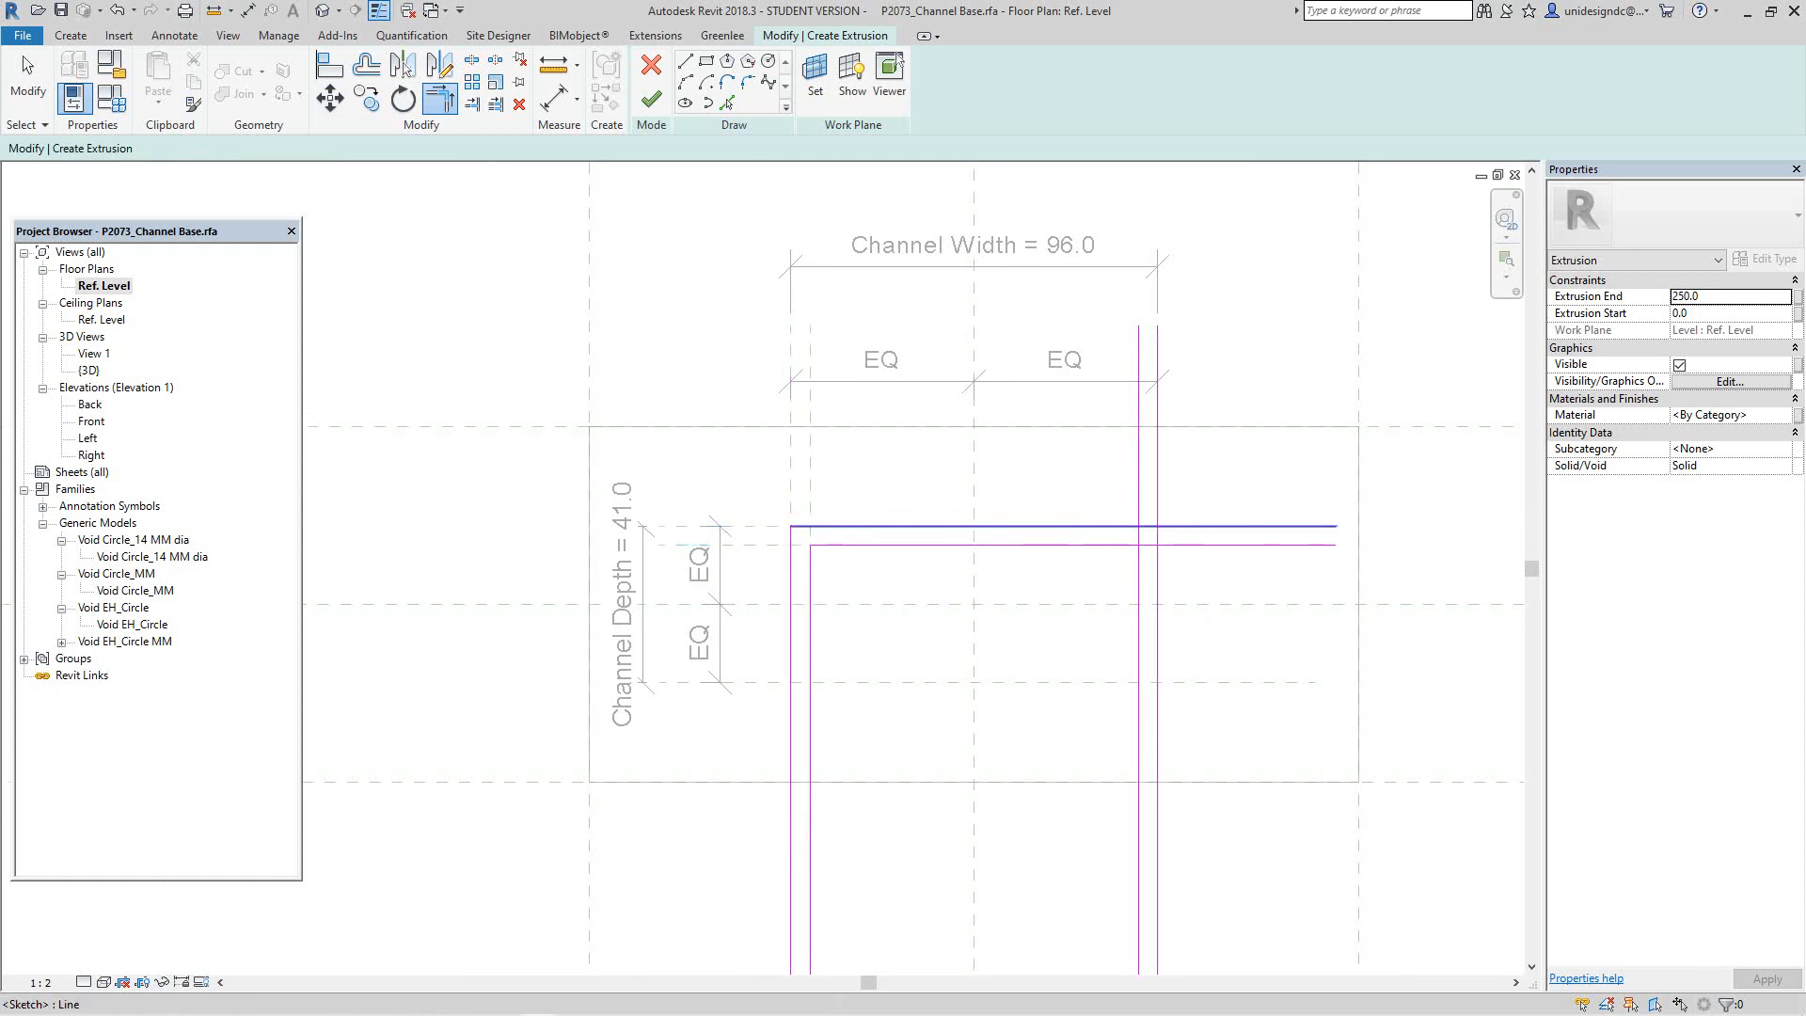
click(1092, 545)
click(1138, 589)
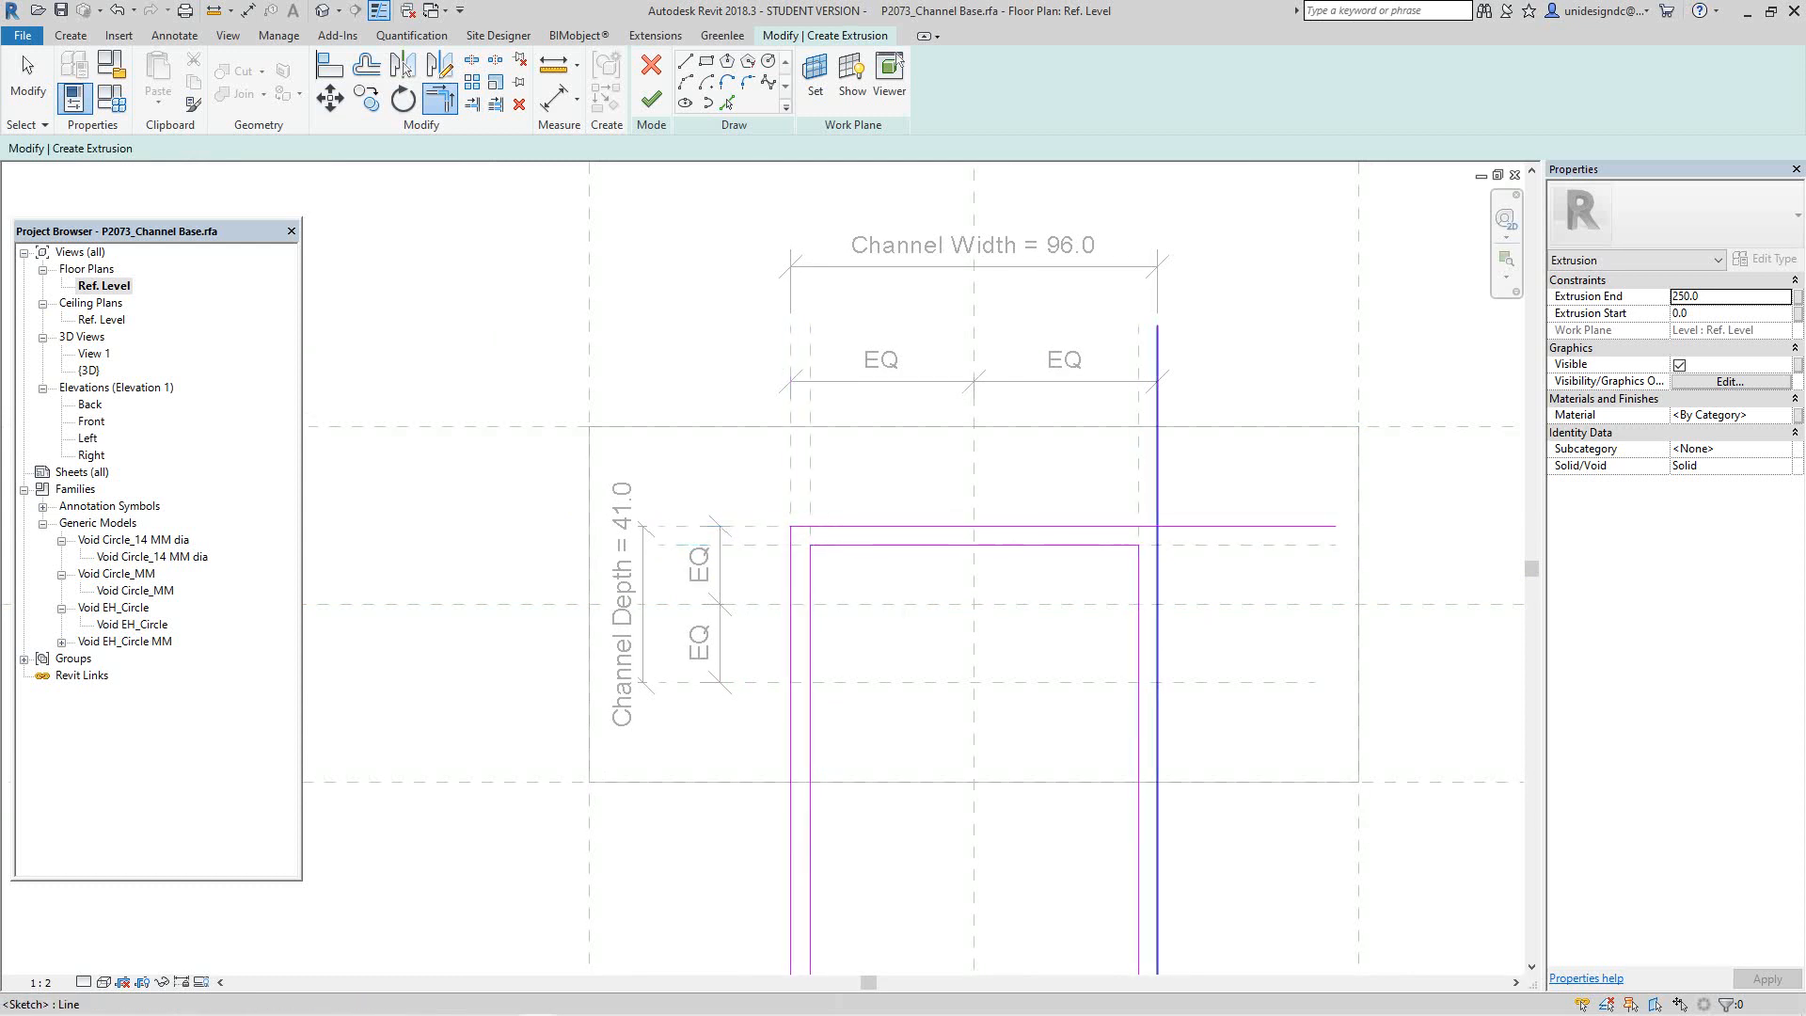
scroll(1154, 574, up, 2)
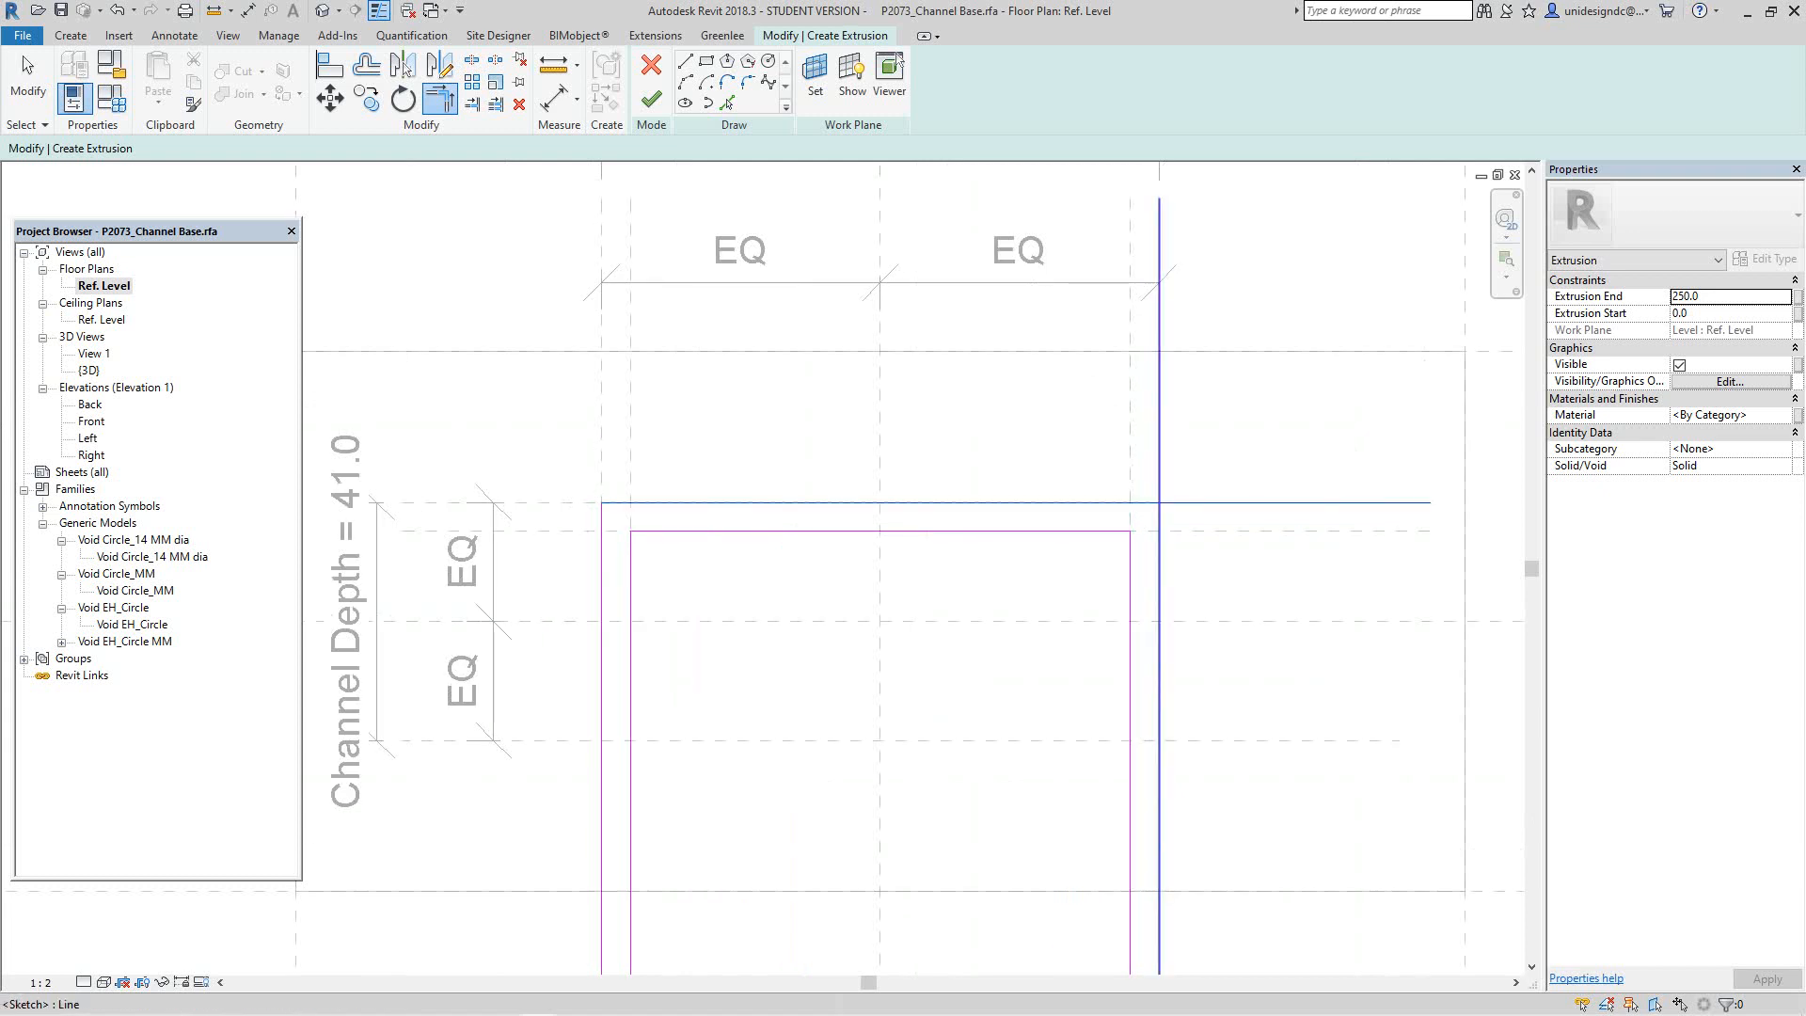
click(1159, 555)
scroll(1157, 555, down, 3)
middle_drag(1157, 555, 1138, 497)
scroll(948, 590, up, 1)
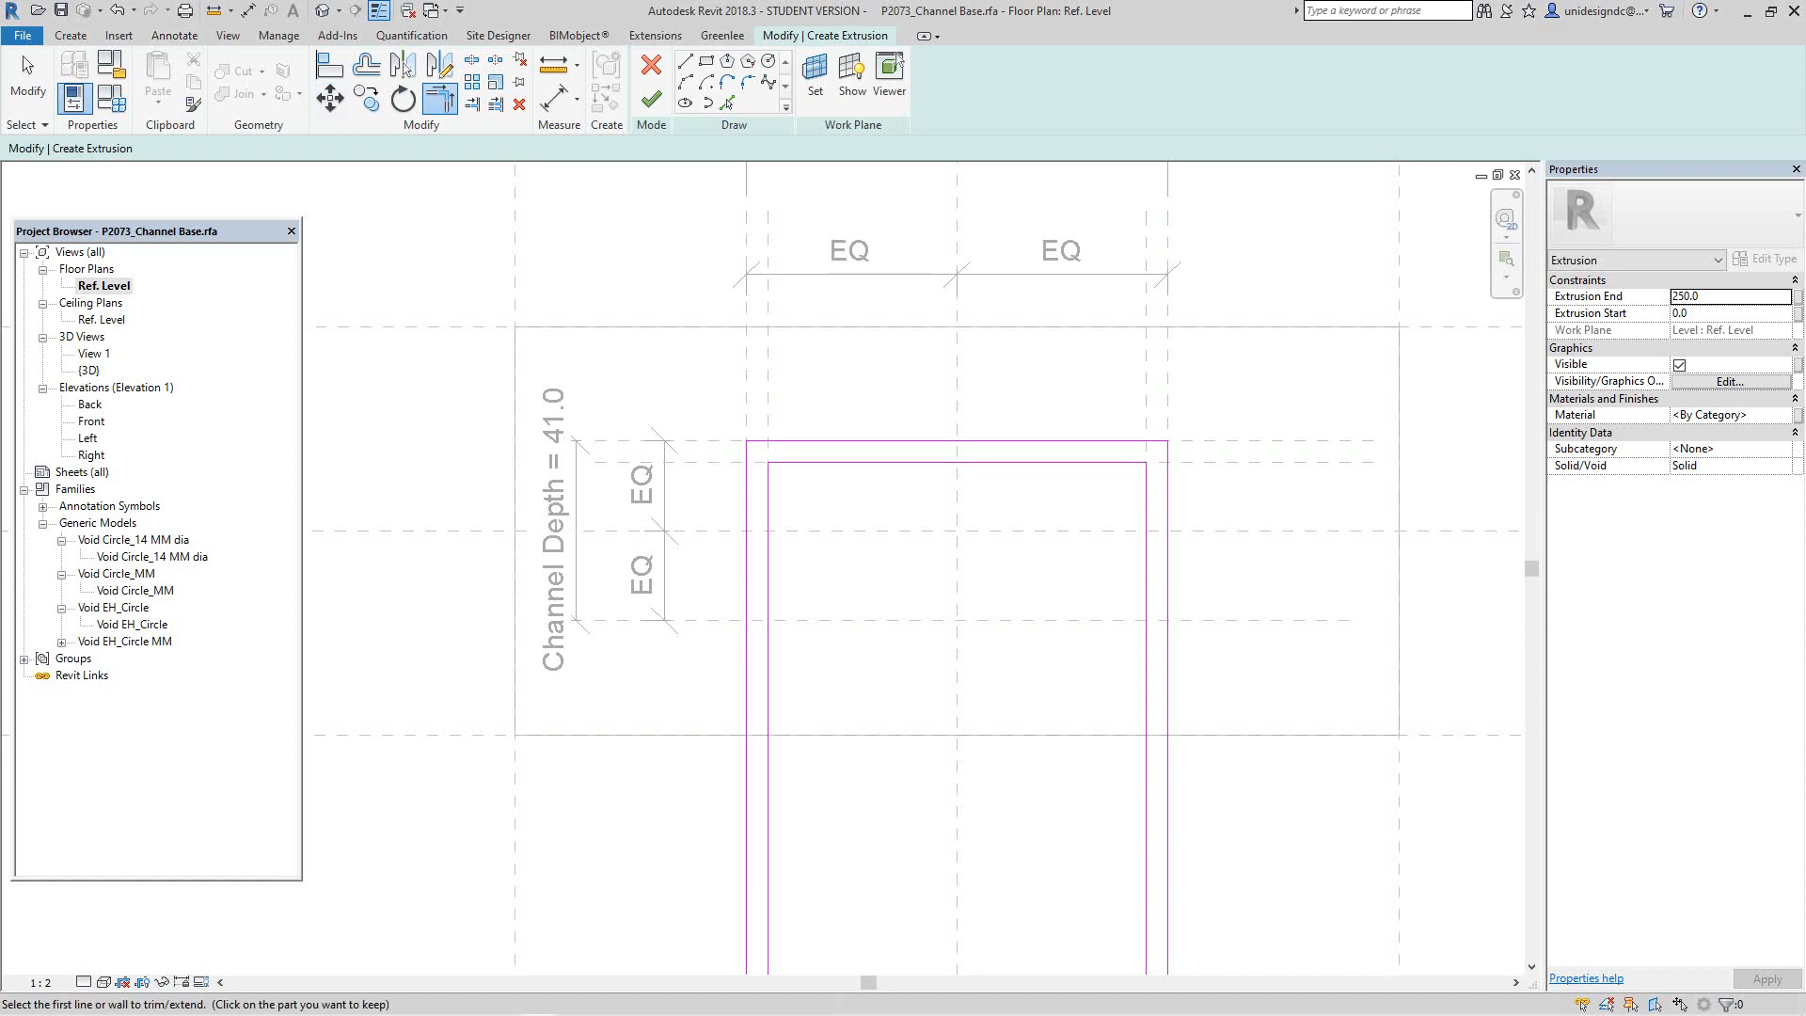
Step: Undo the corner trims and all picked lines in the extrusion sketch
click(117, 10)
click(117, 10)
click(117, 11)
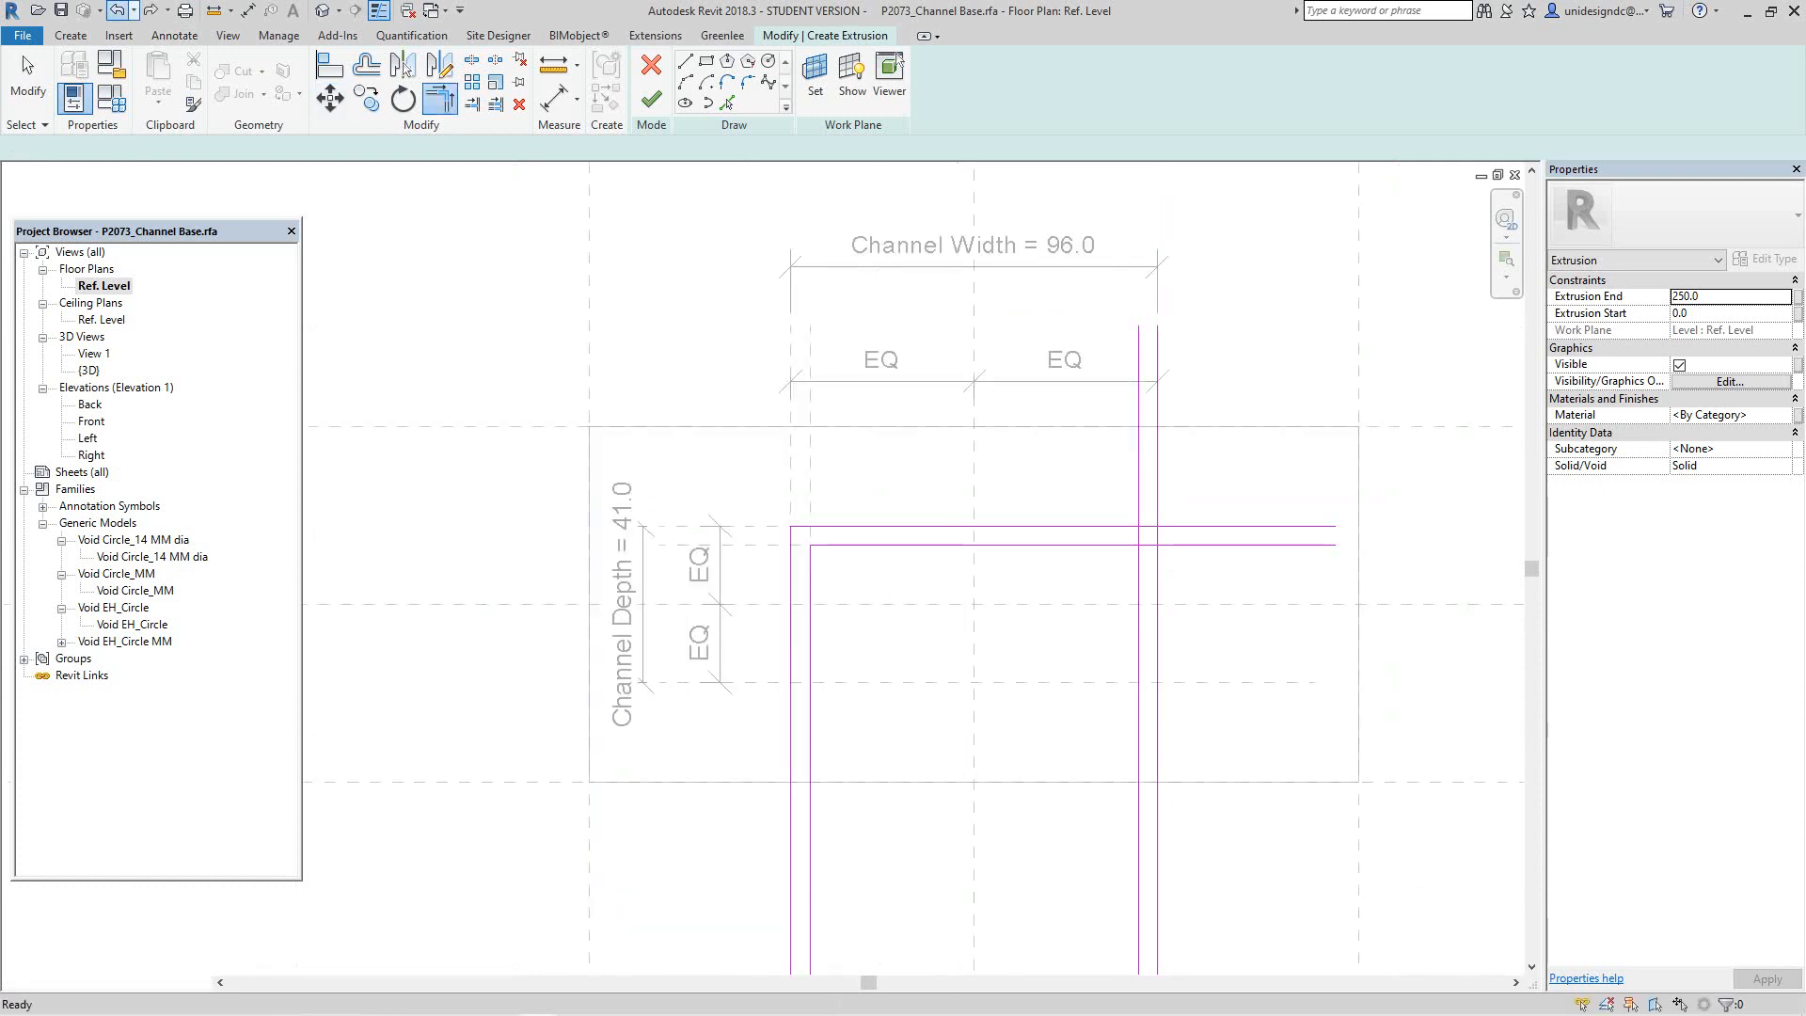
click(116, 10)
click(117, 11)
click(116, 10)
click(117, 11)
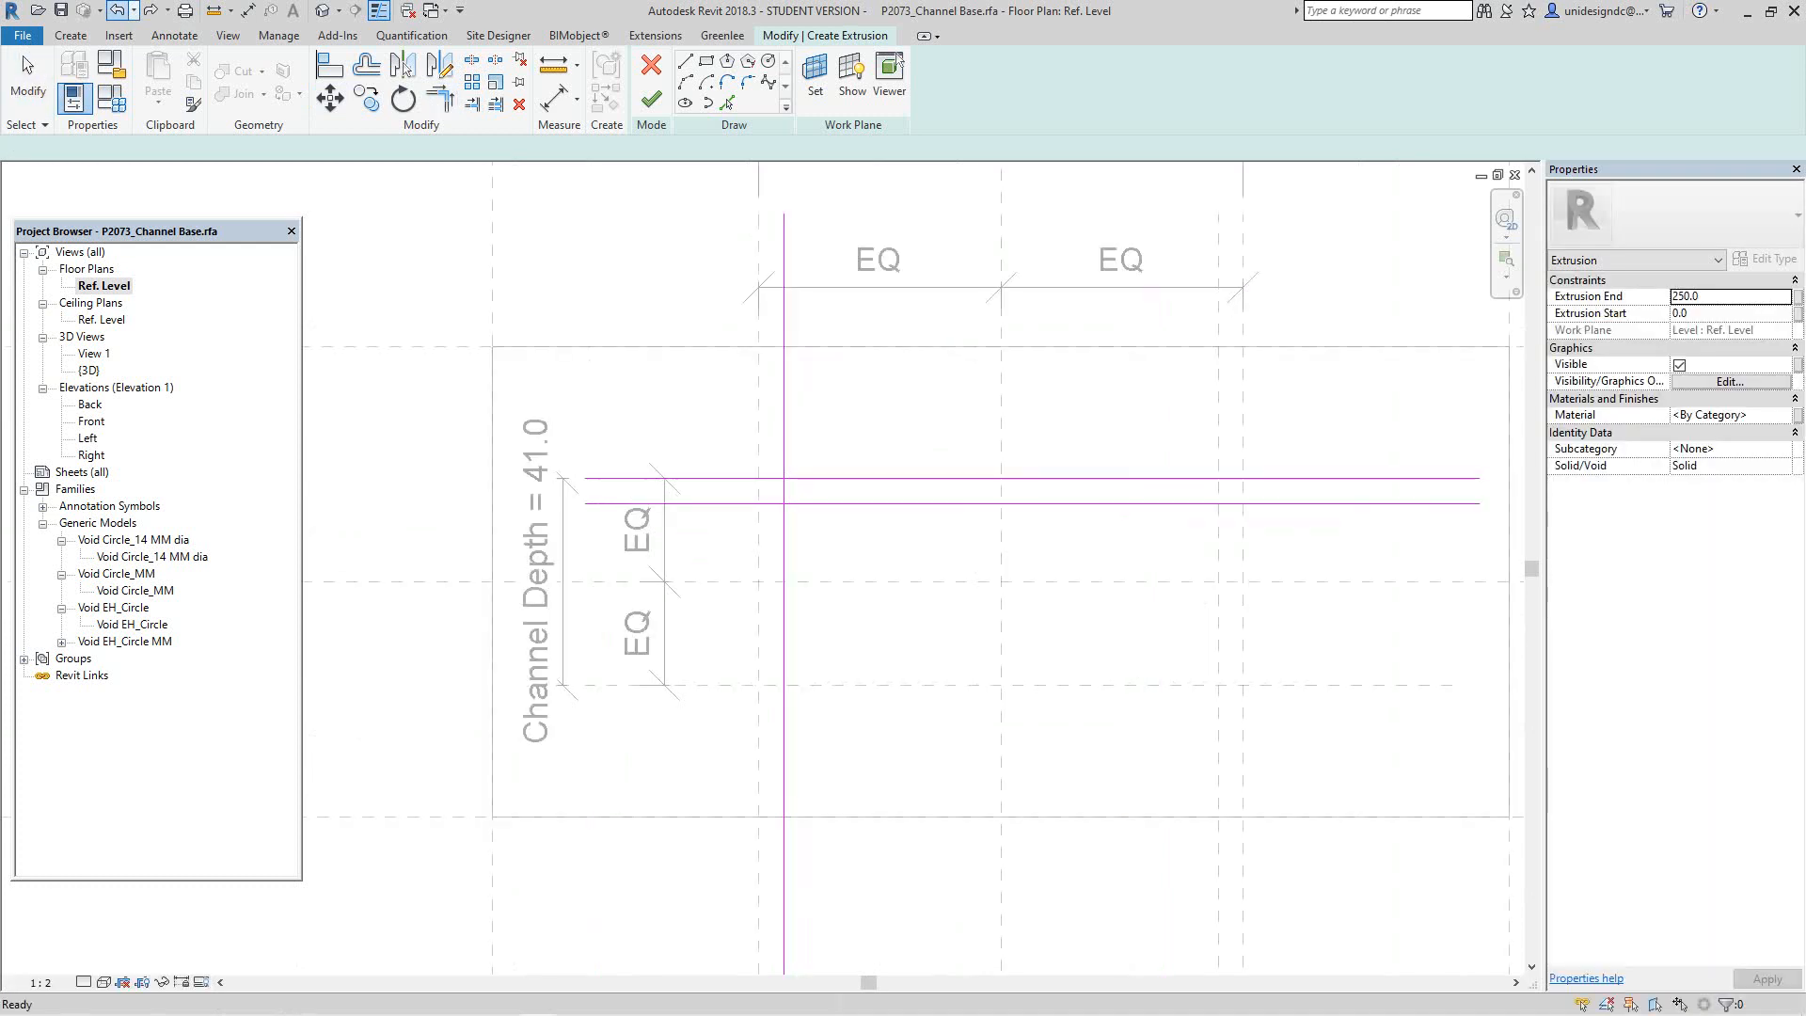
click(117, 11)
click(117, 10)
click(116, 10)
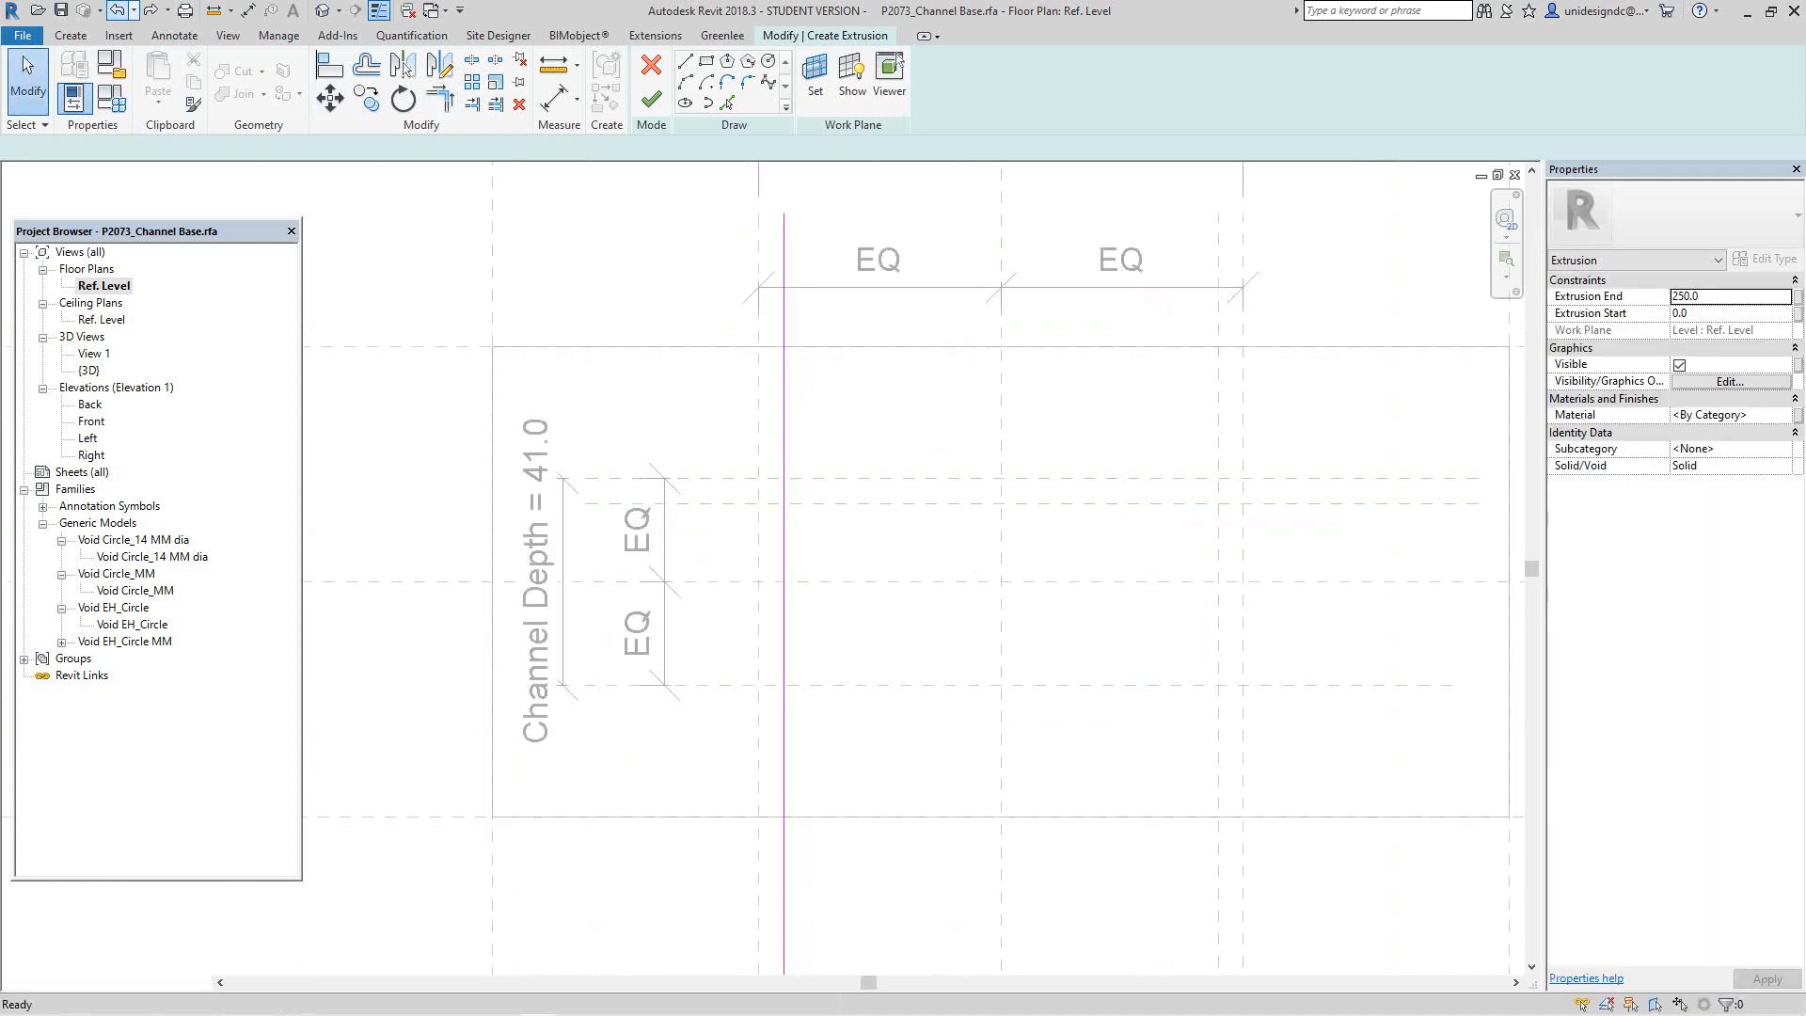
click(117, 10)
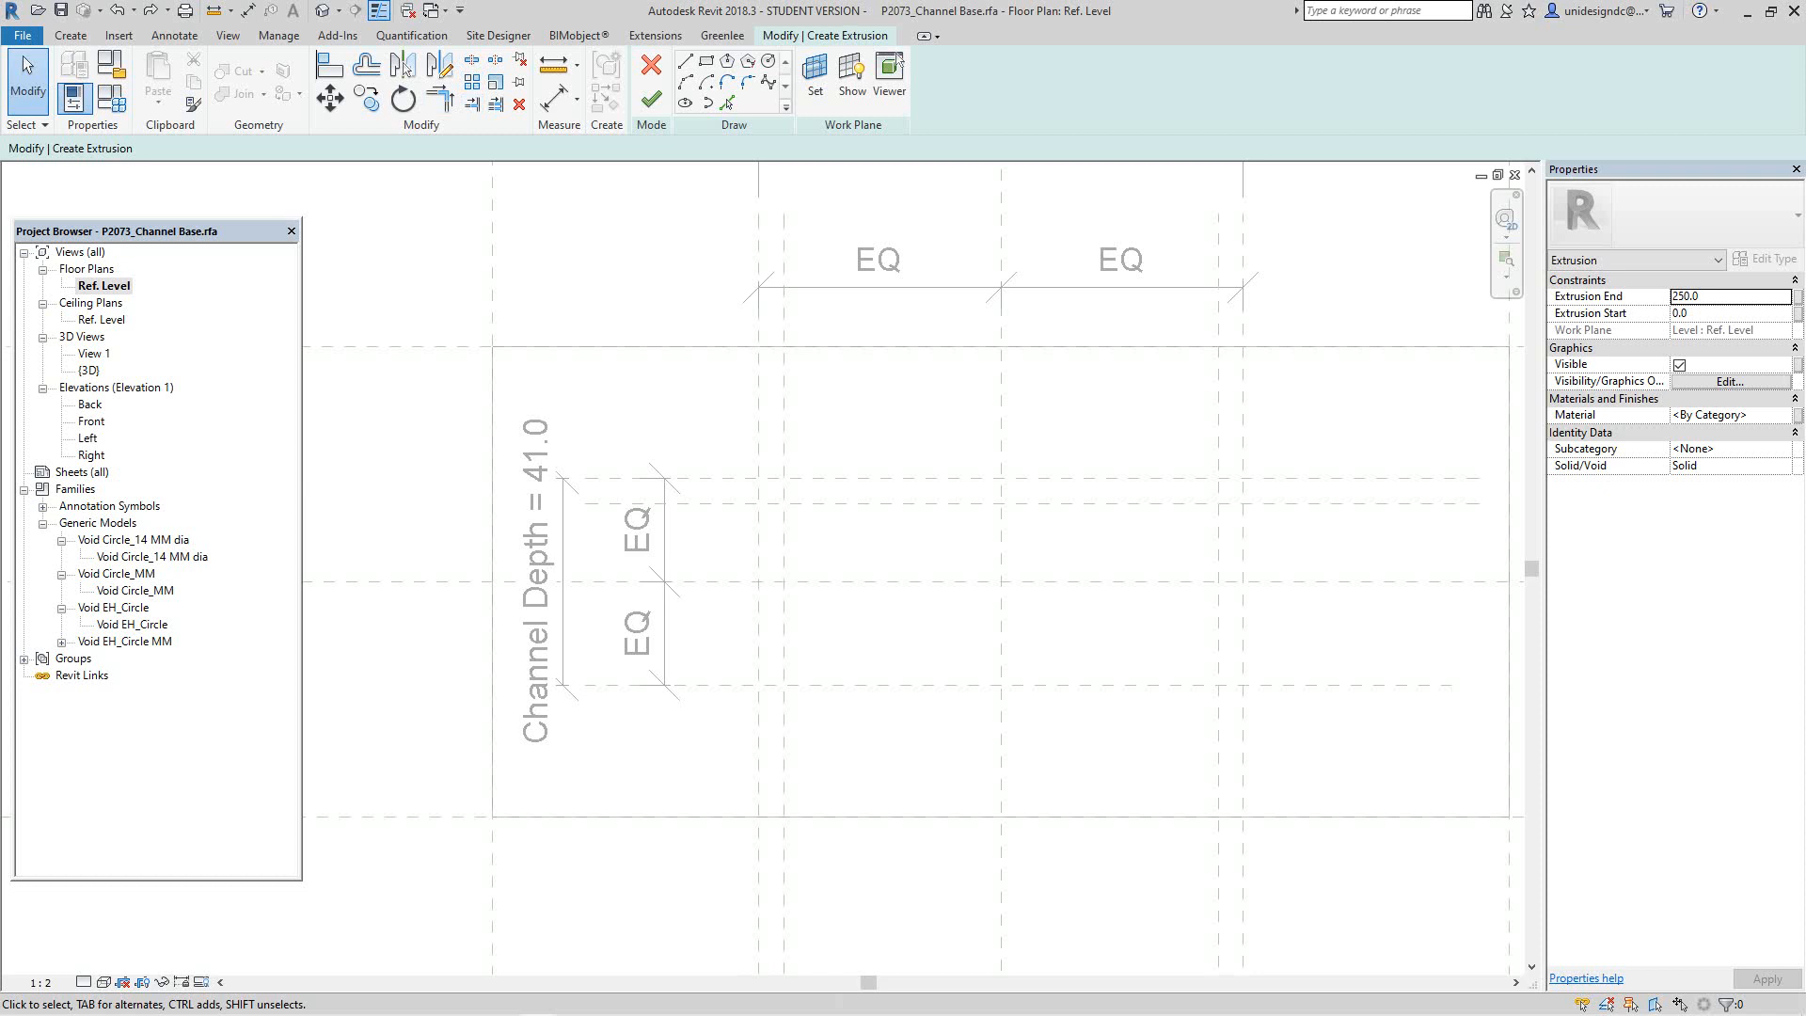
click(71, 36)
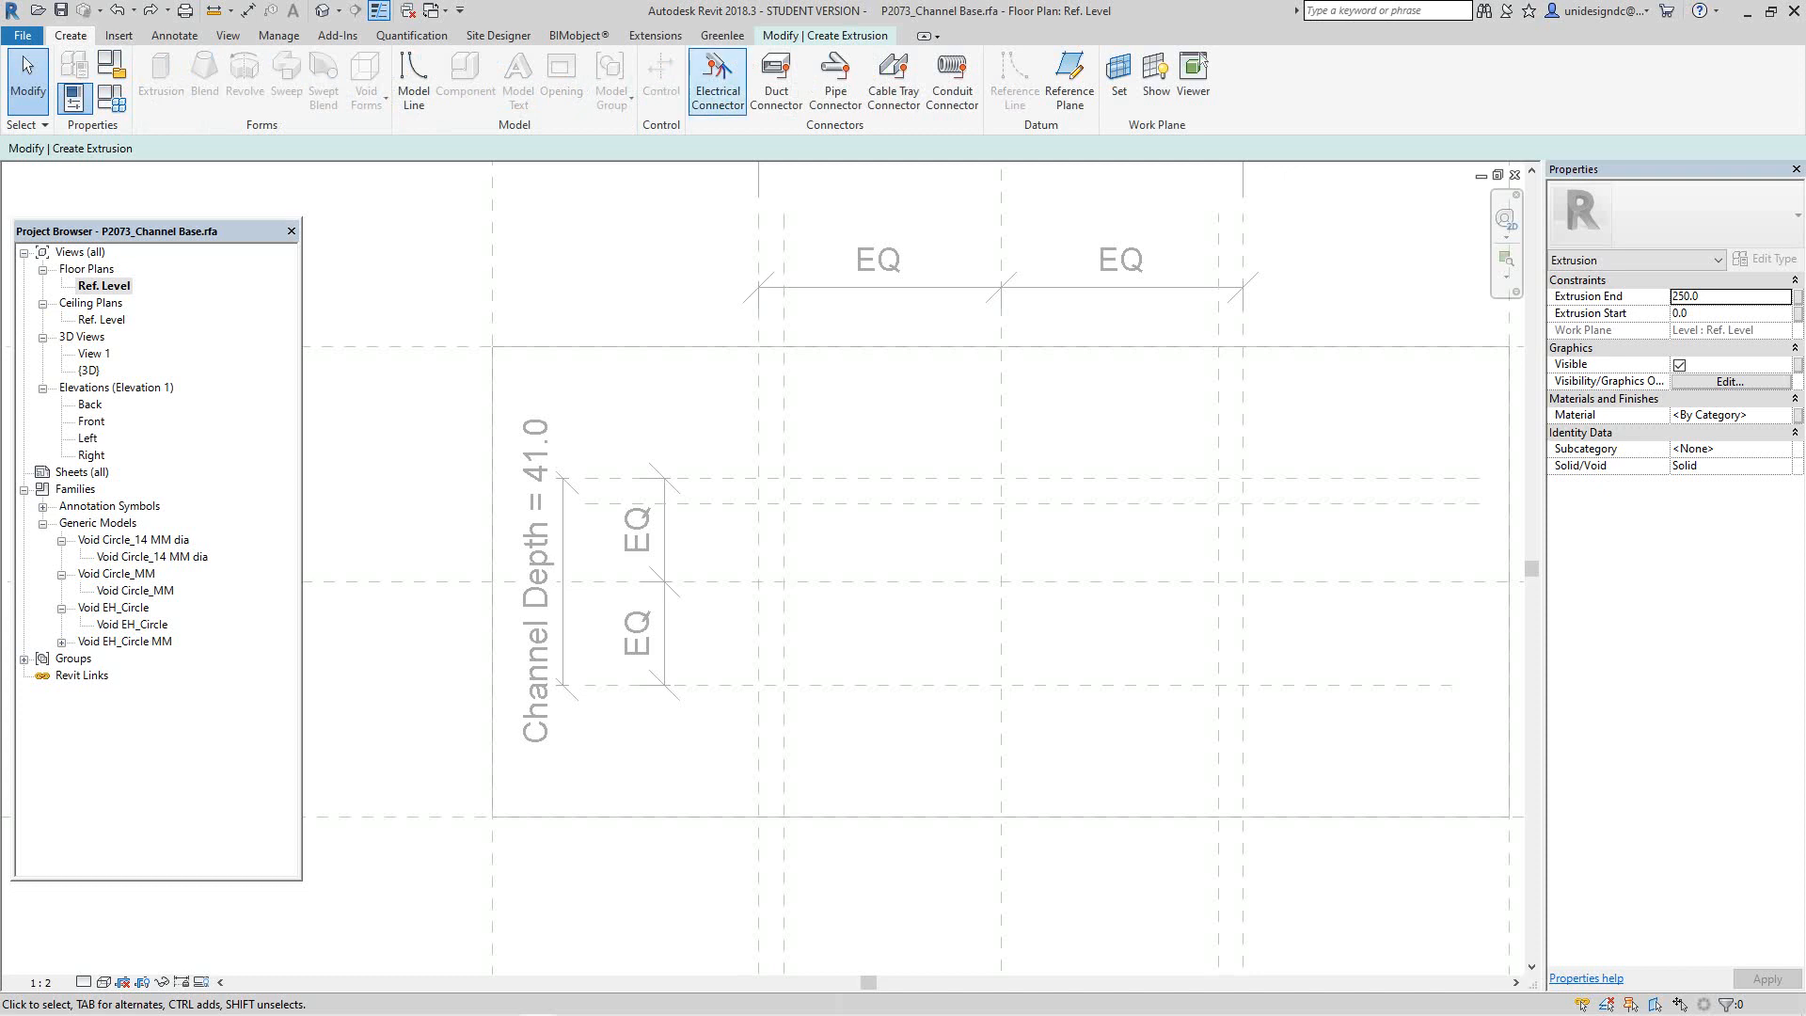
click(825, 36)
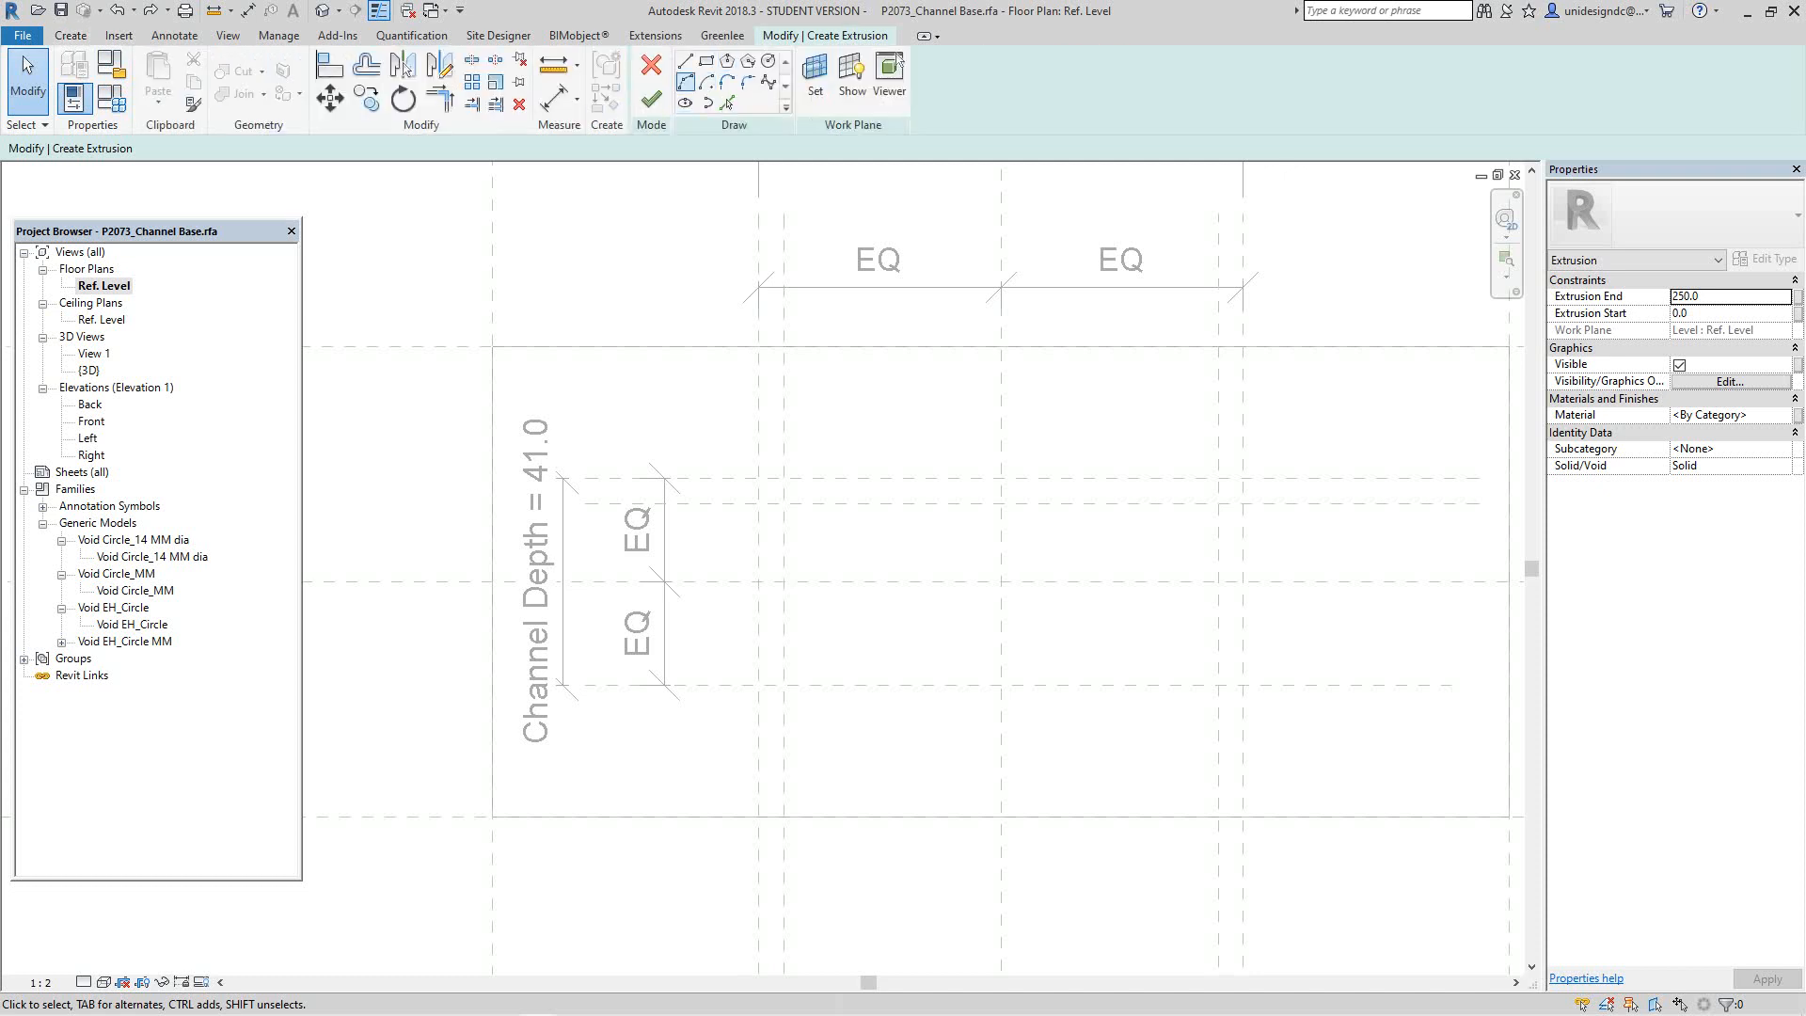
click(707, 82)
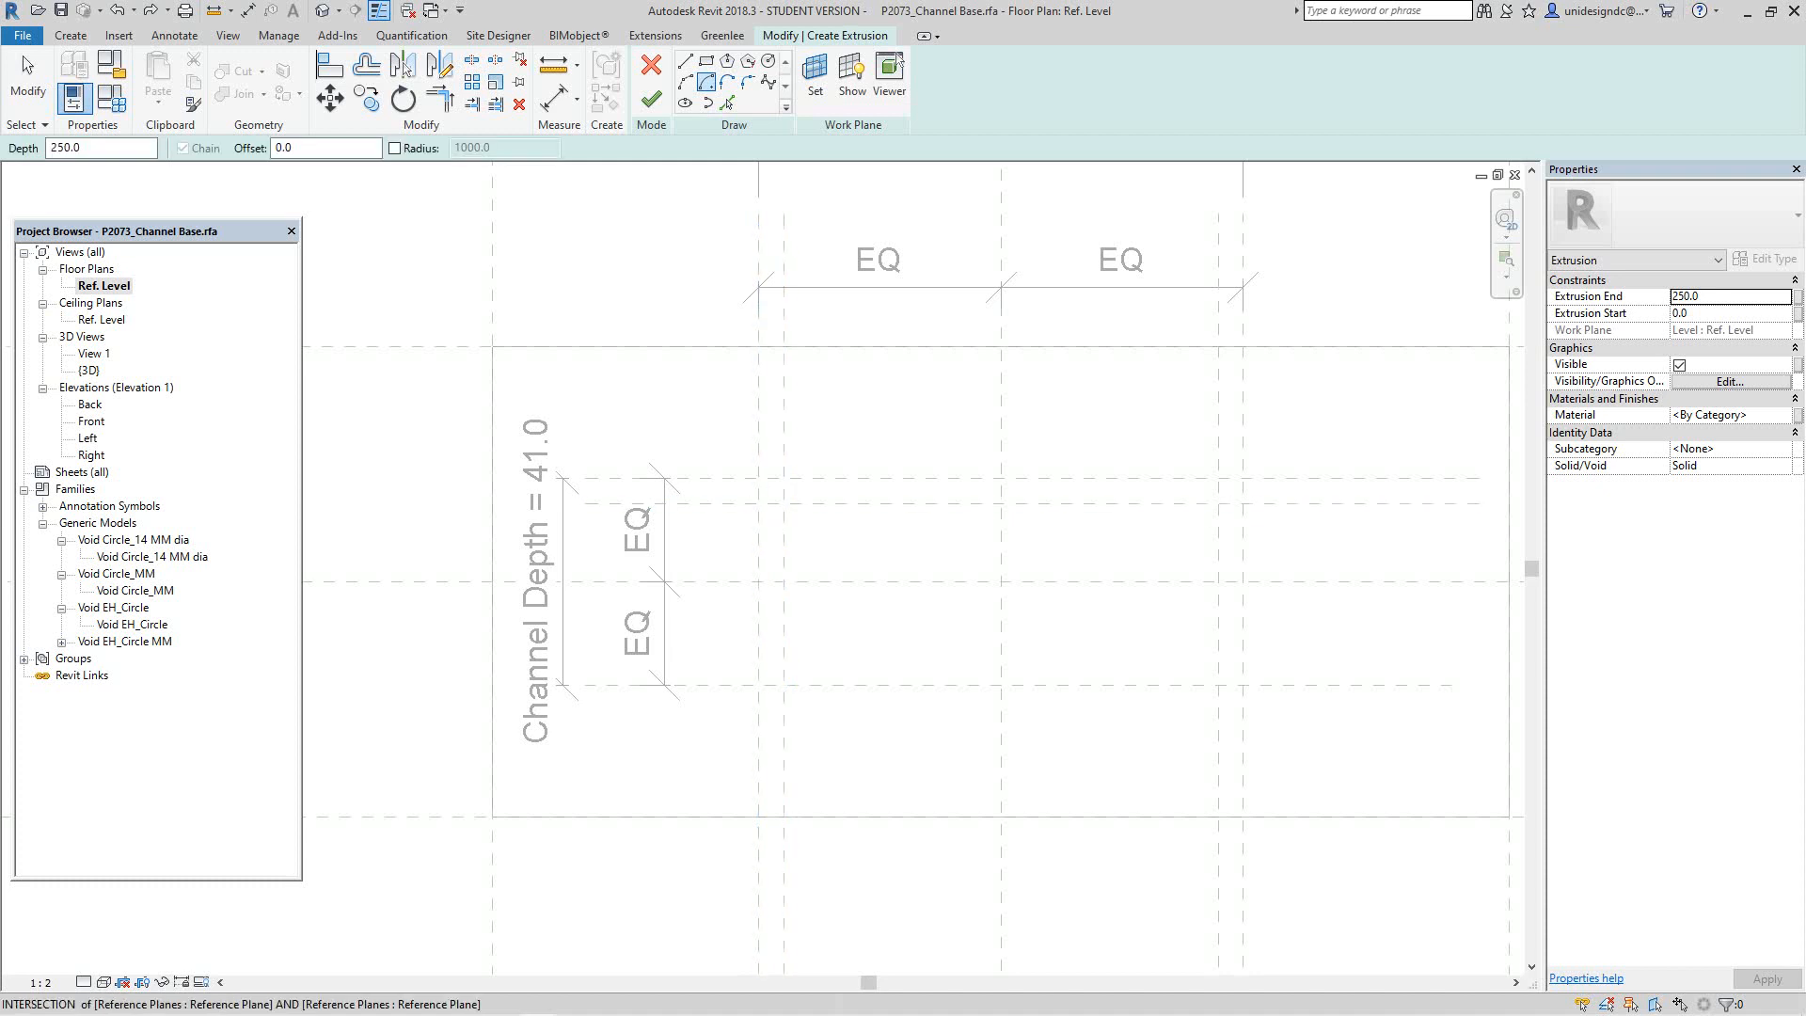
click(759, 504)
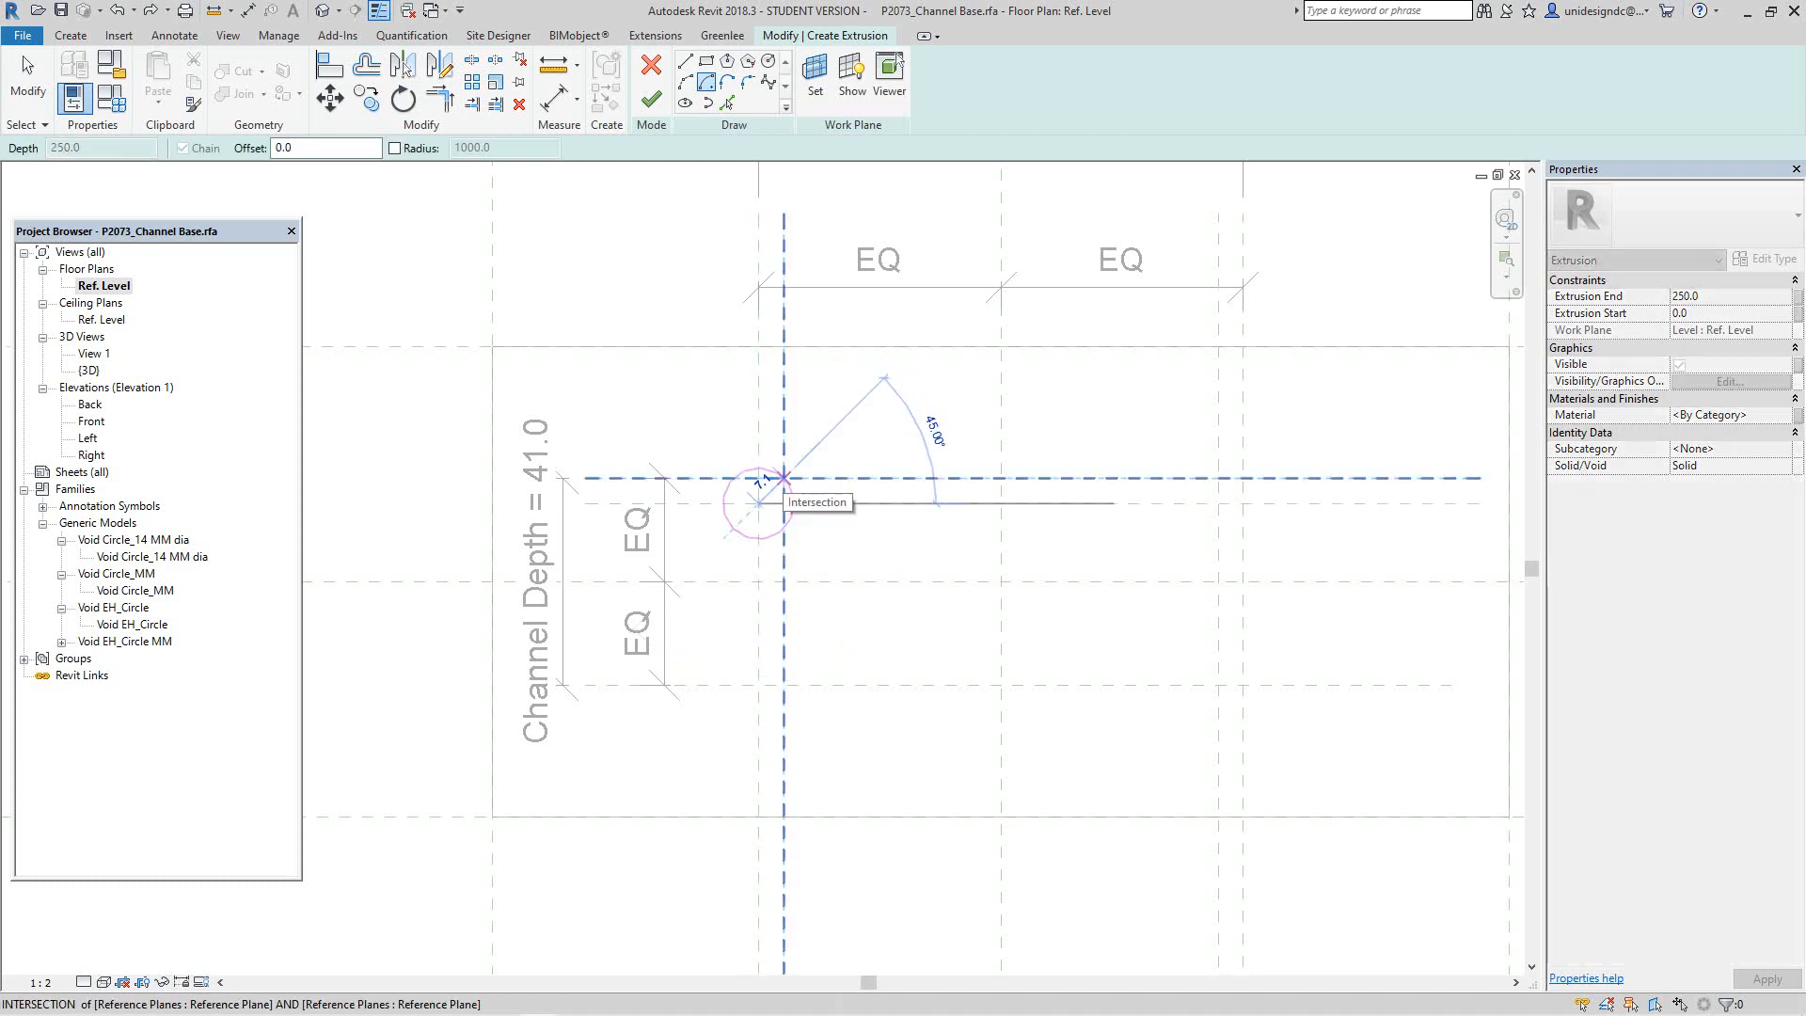
click(784, 478)
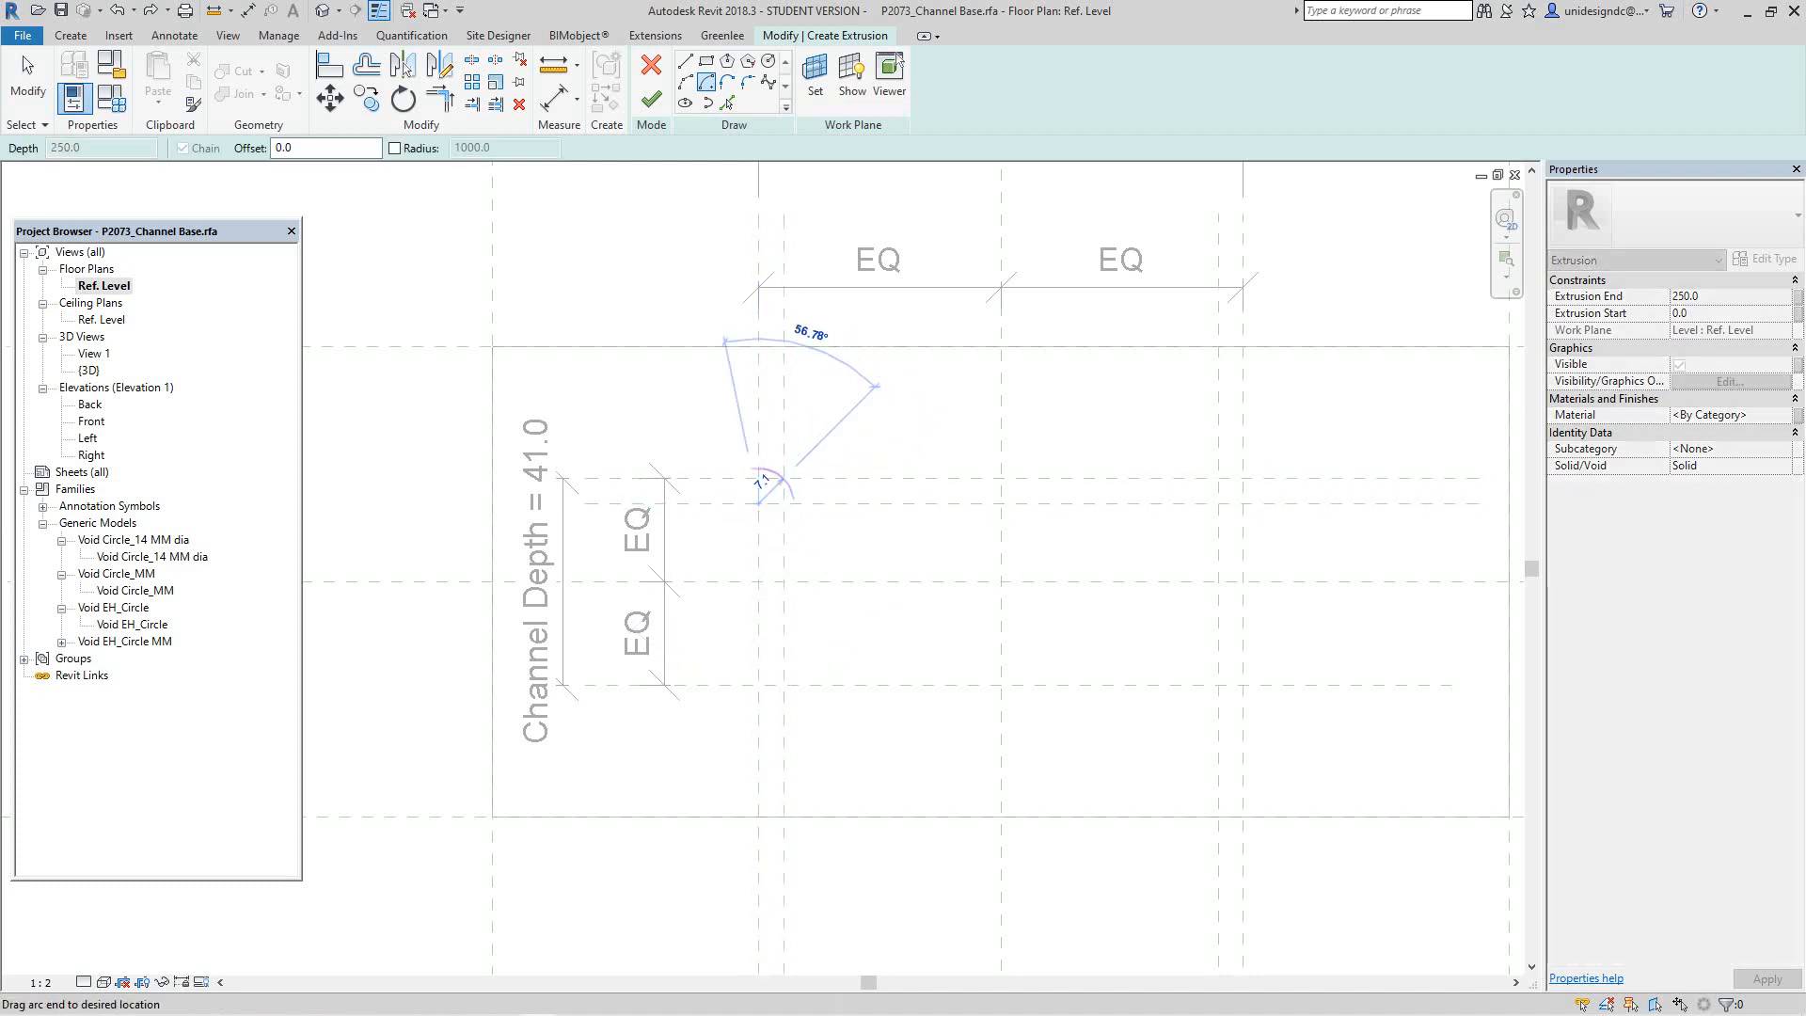
key(Escape)
key(Escape)
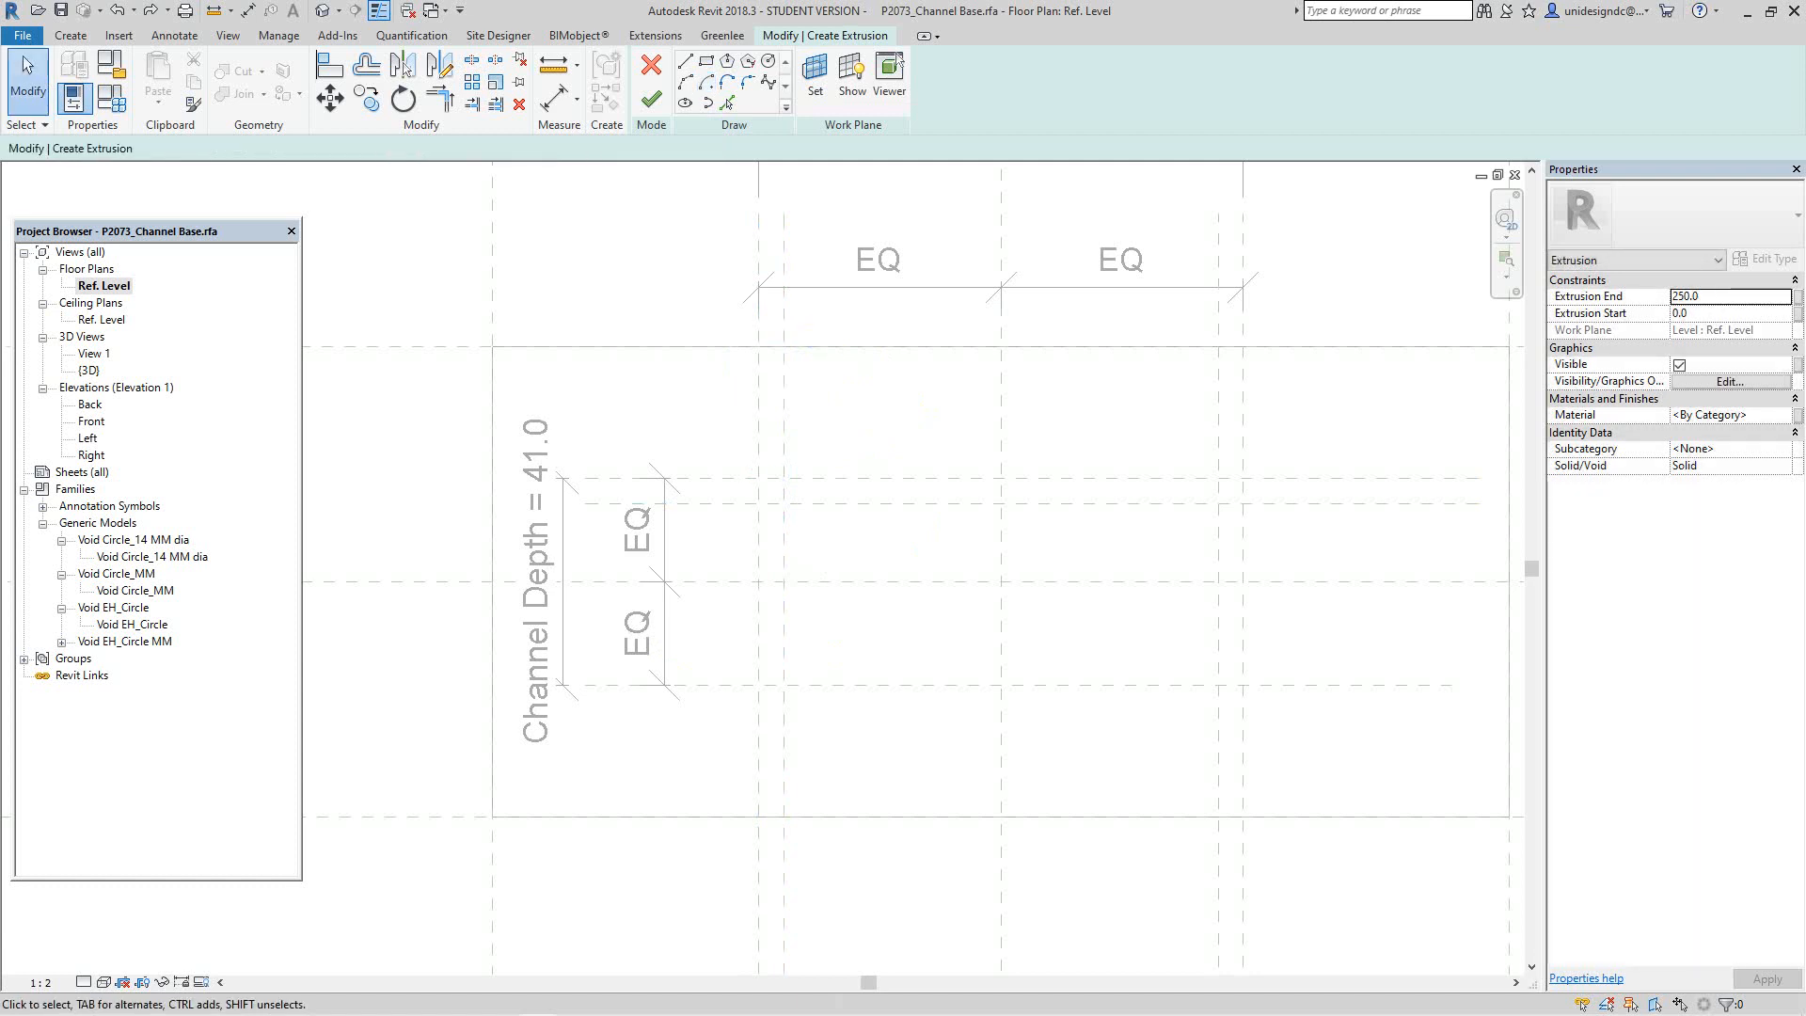
right_click(625, 265)
click(696, 302)
Step: Try a fillet arc with a fixed radius of 5.0 and discard the extrusion sketch
click(748, 83)
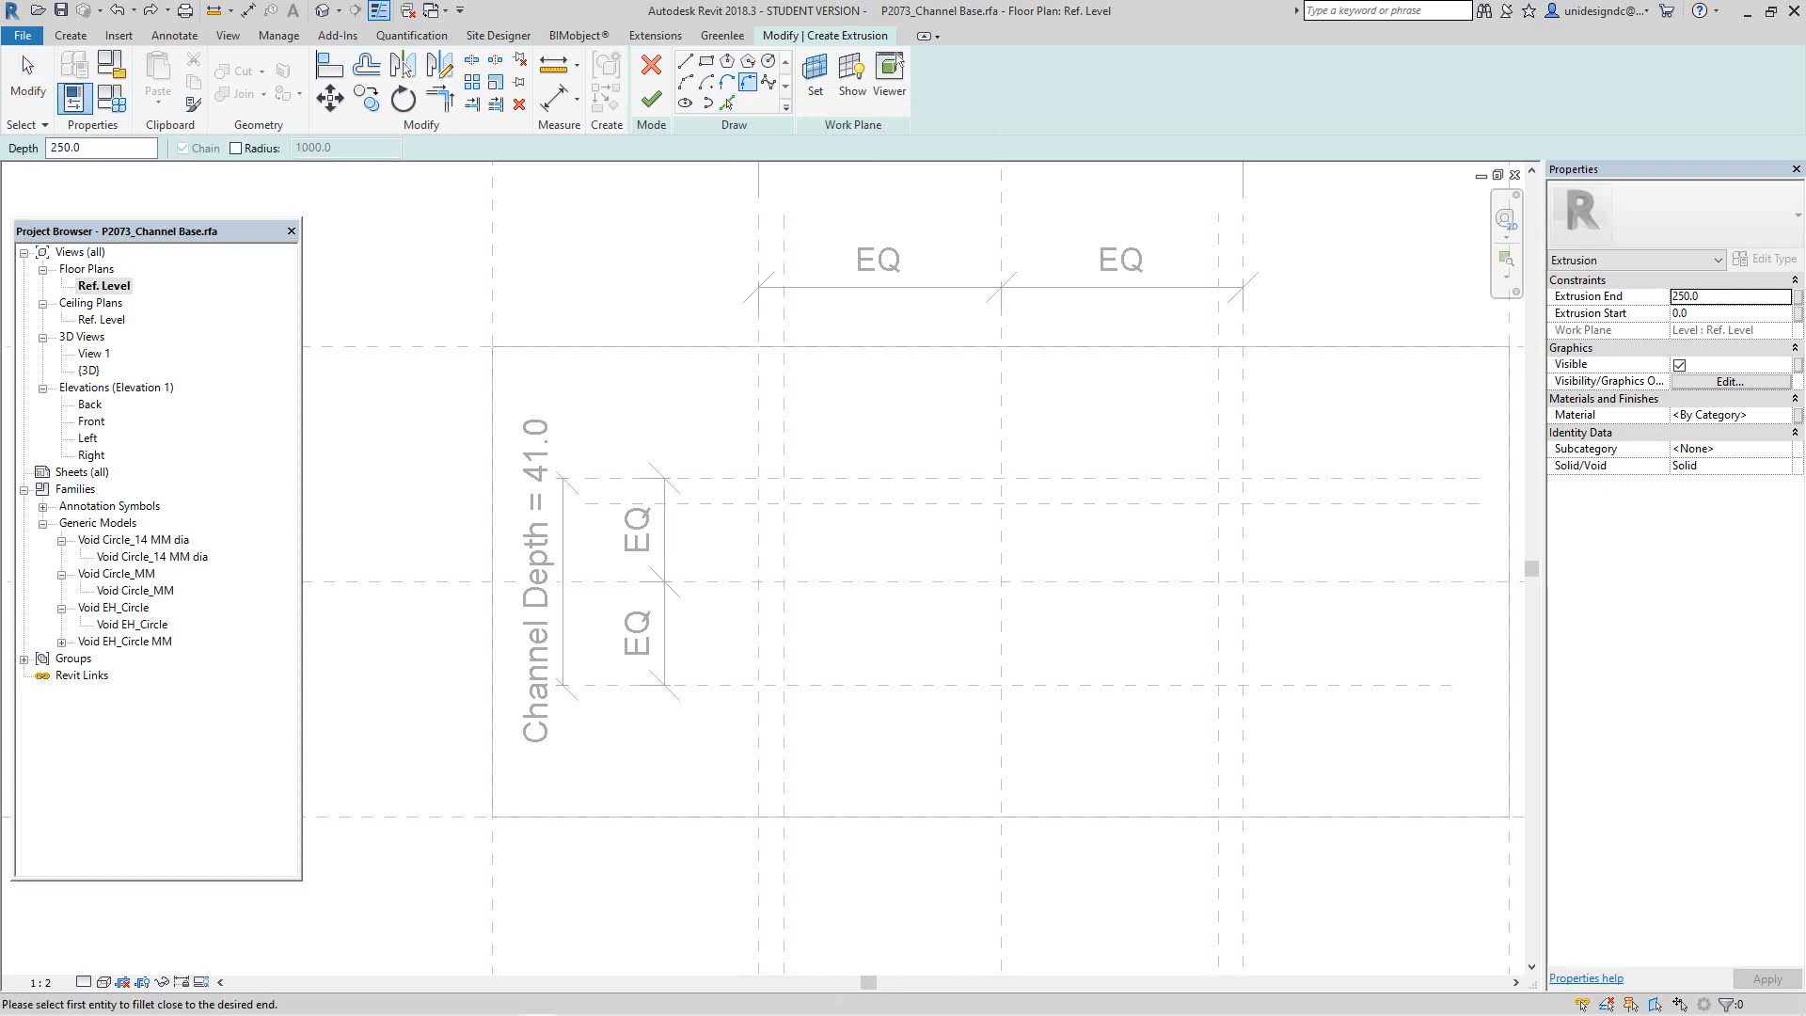
click(235, 148)
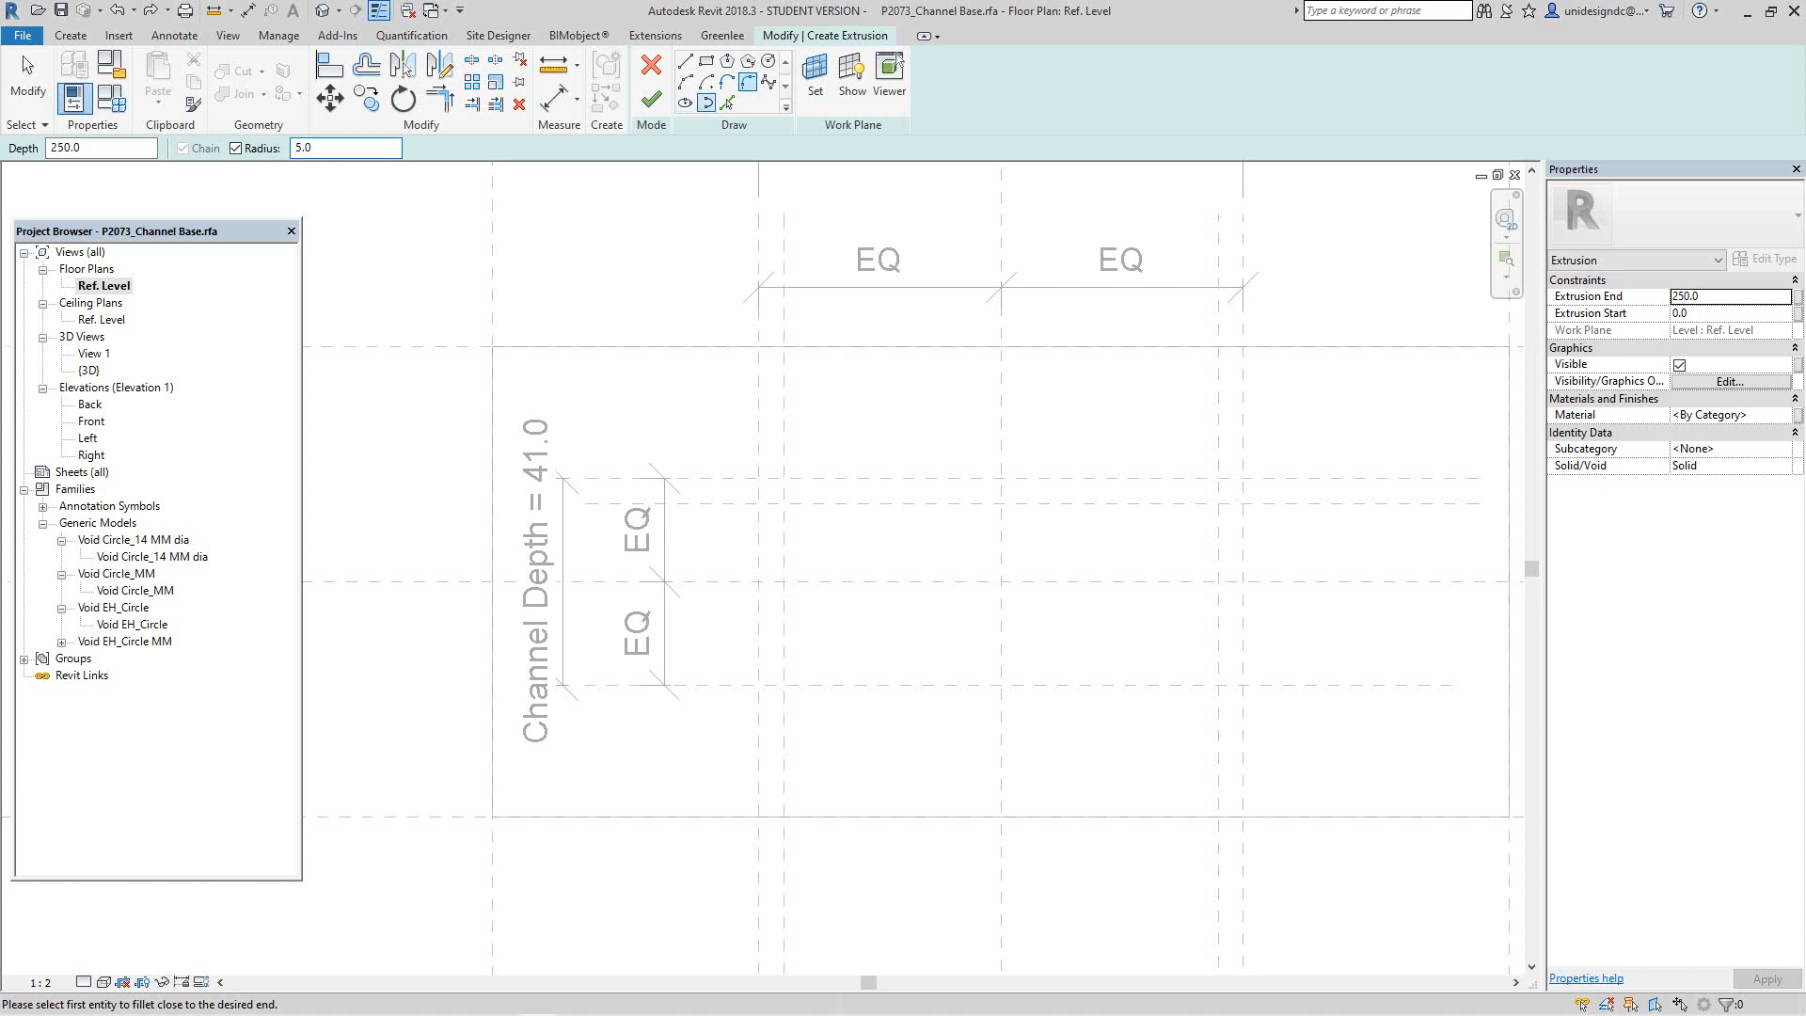
click(728, 83)
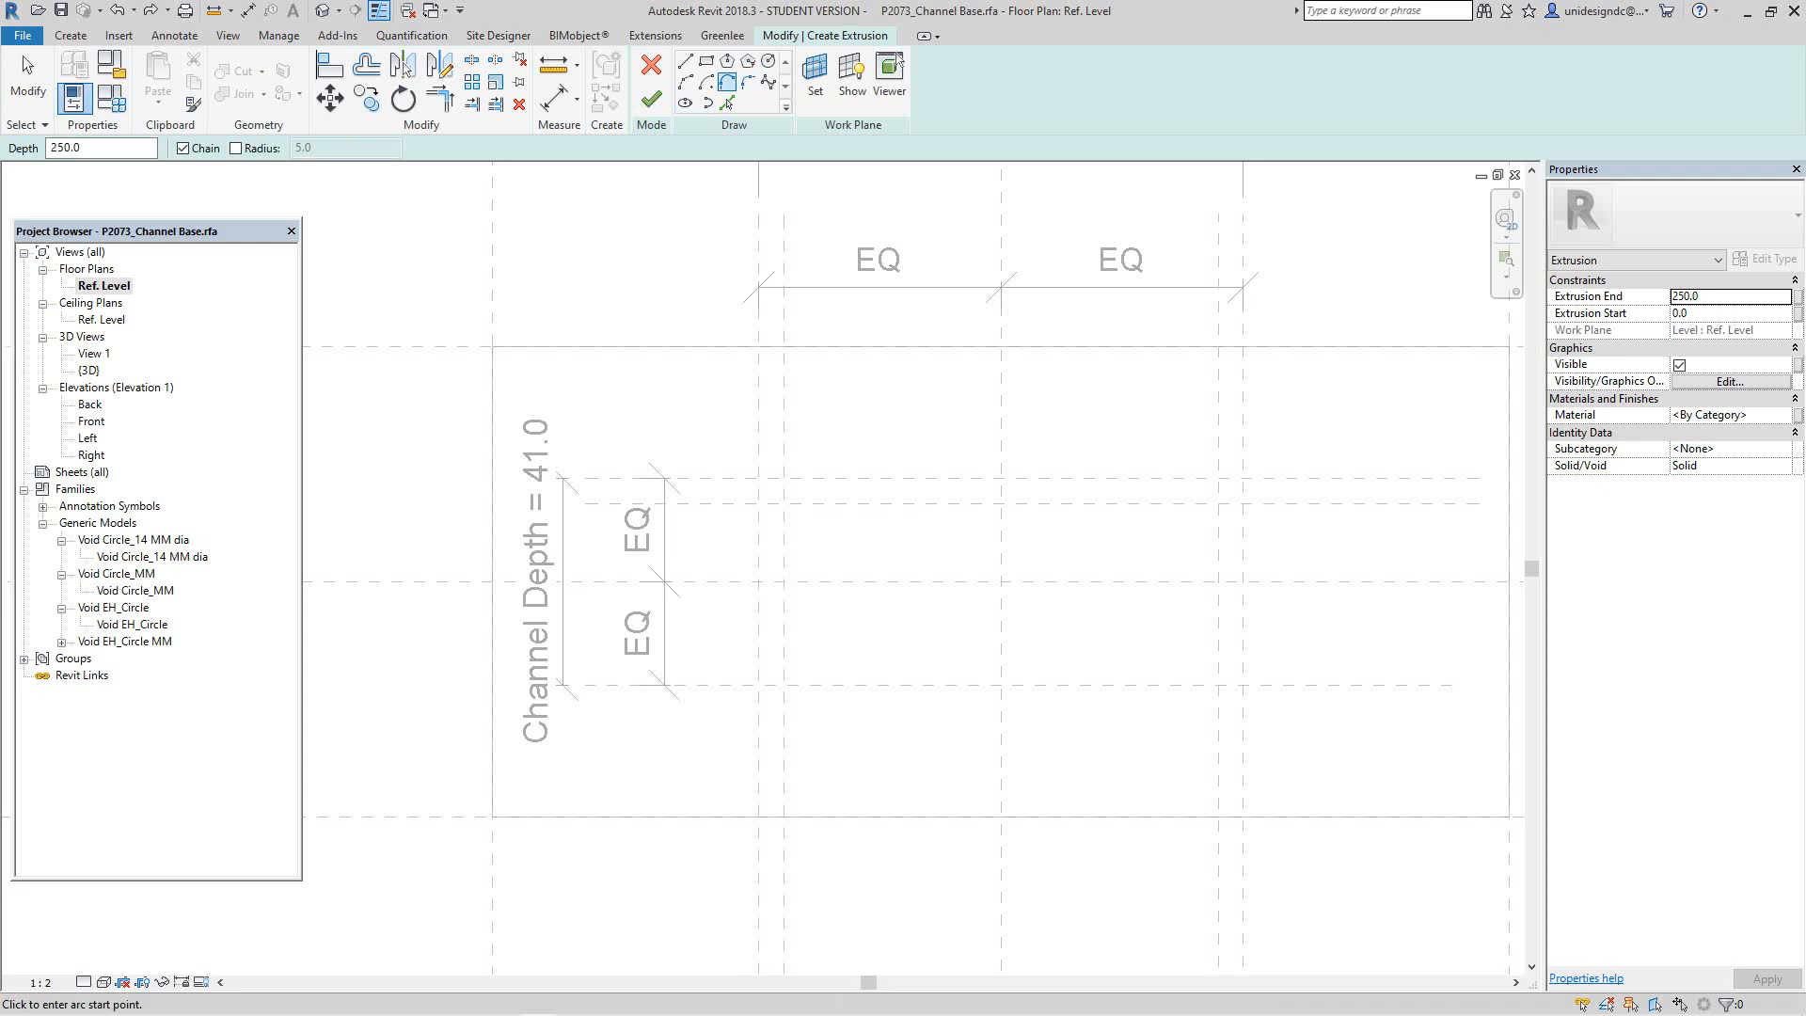
key(Escape)
scroll(807, 506, up, 3)
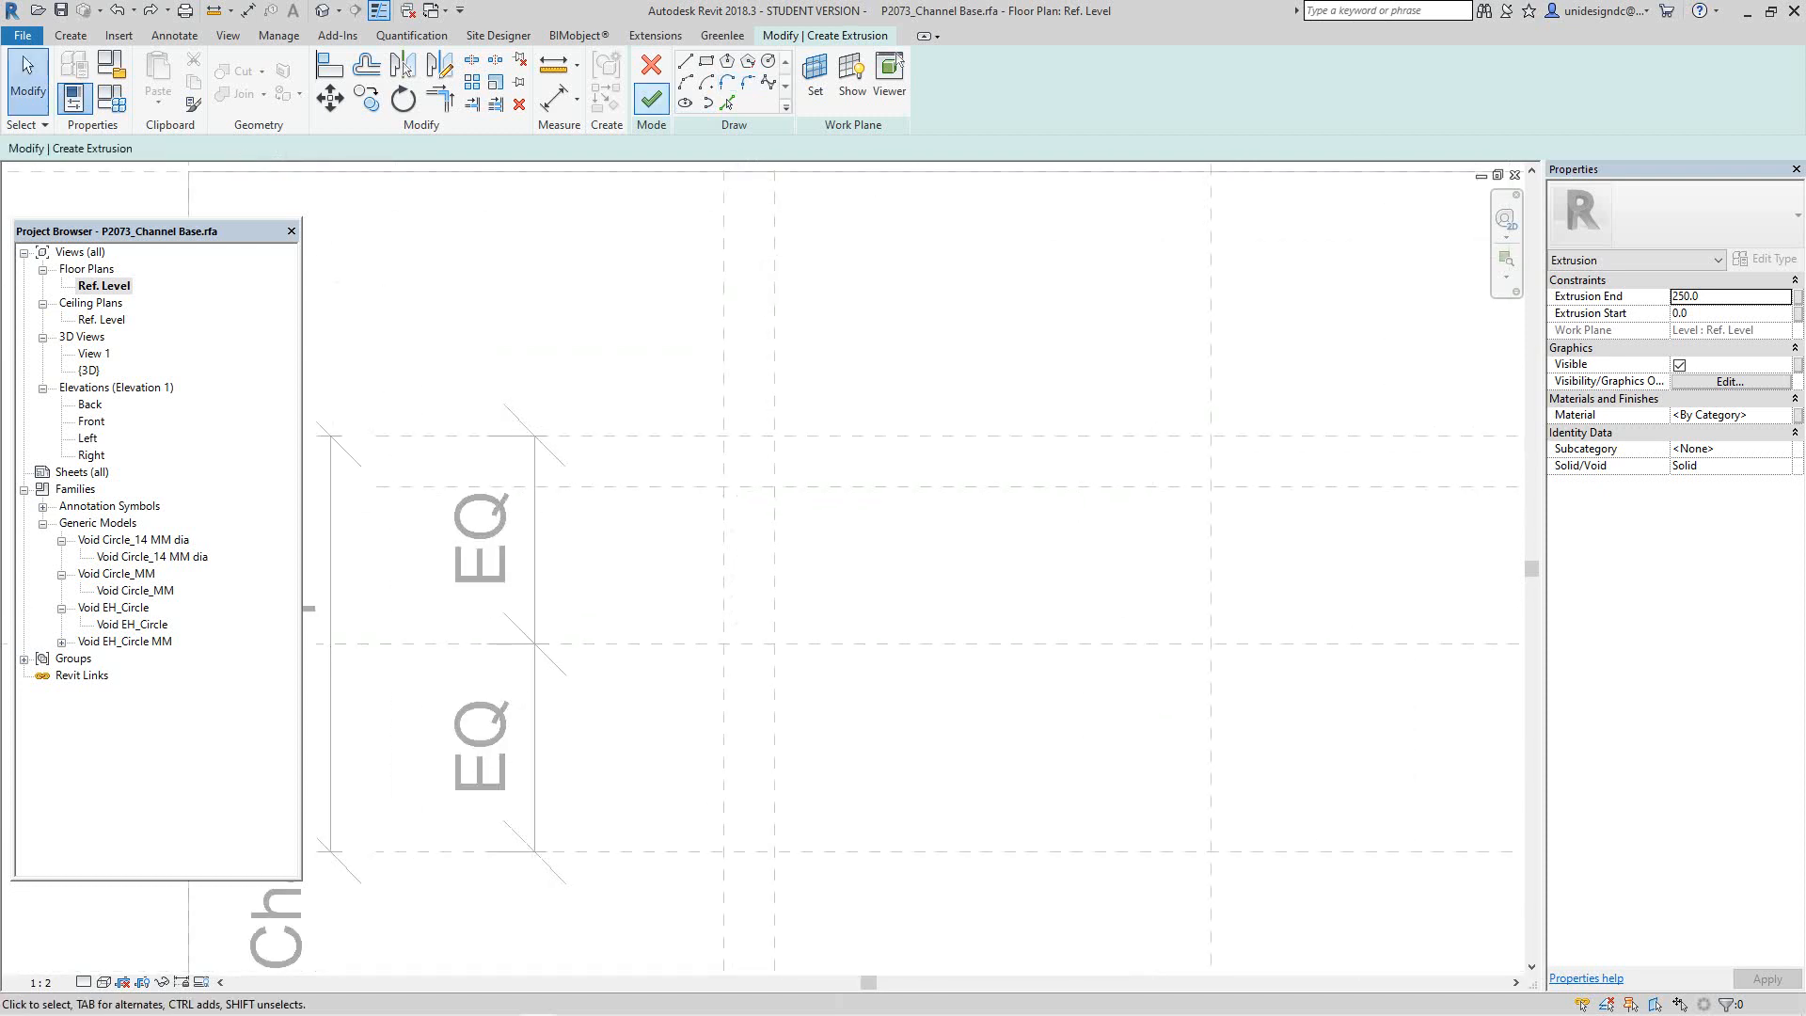
click(651, 64)
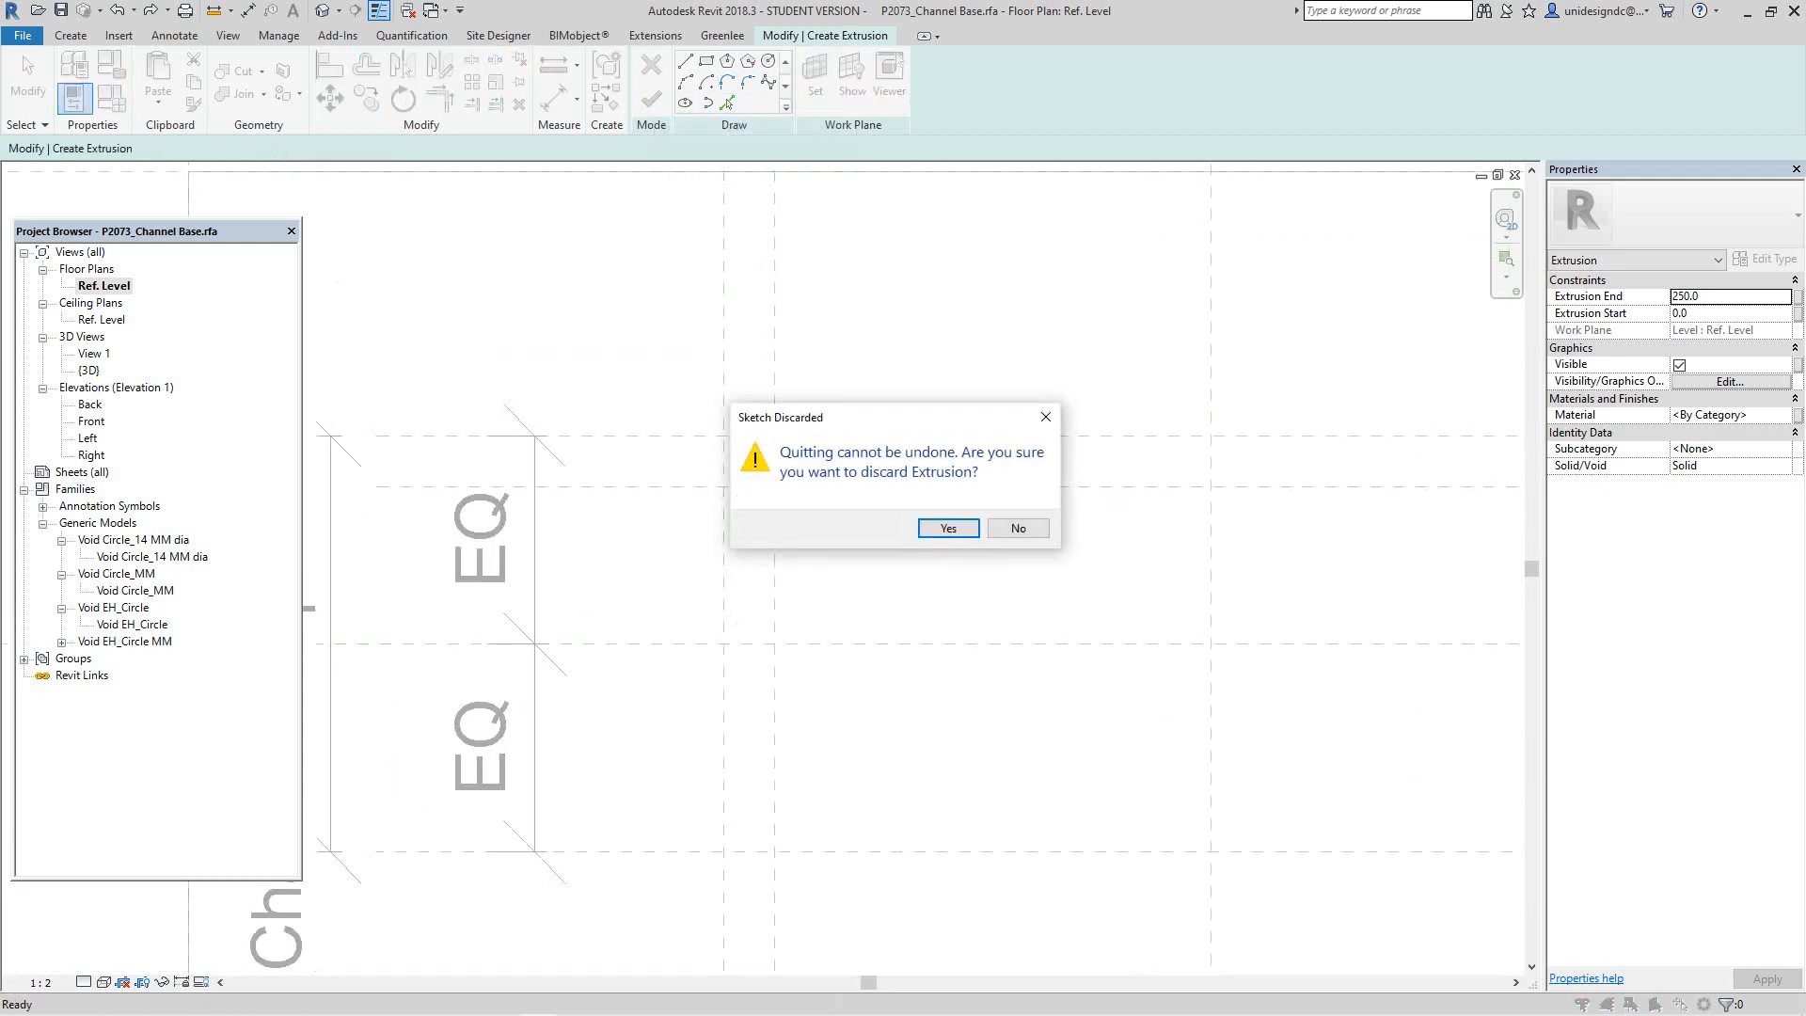
key(Return)
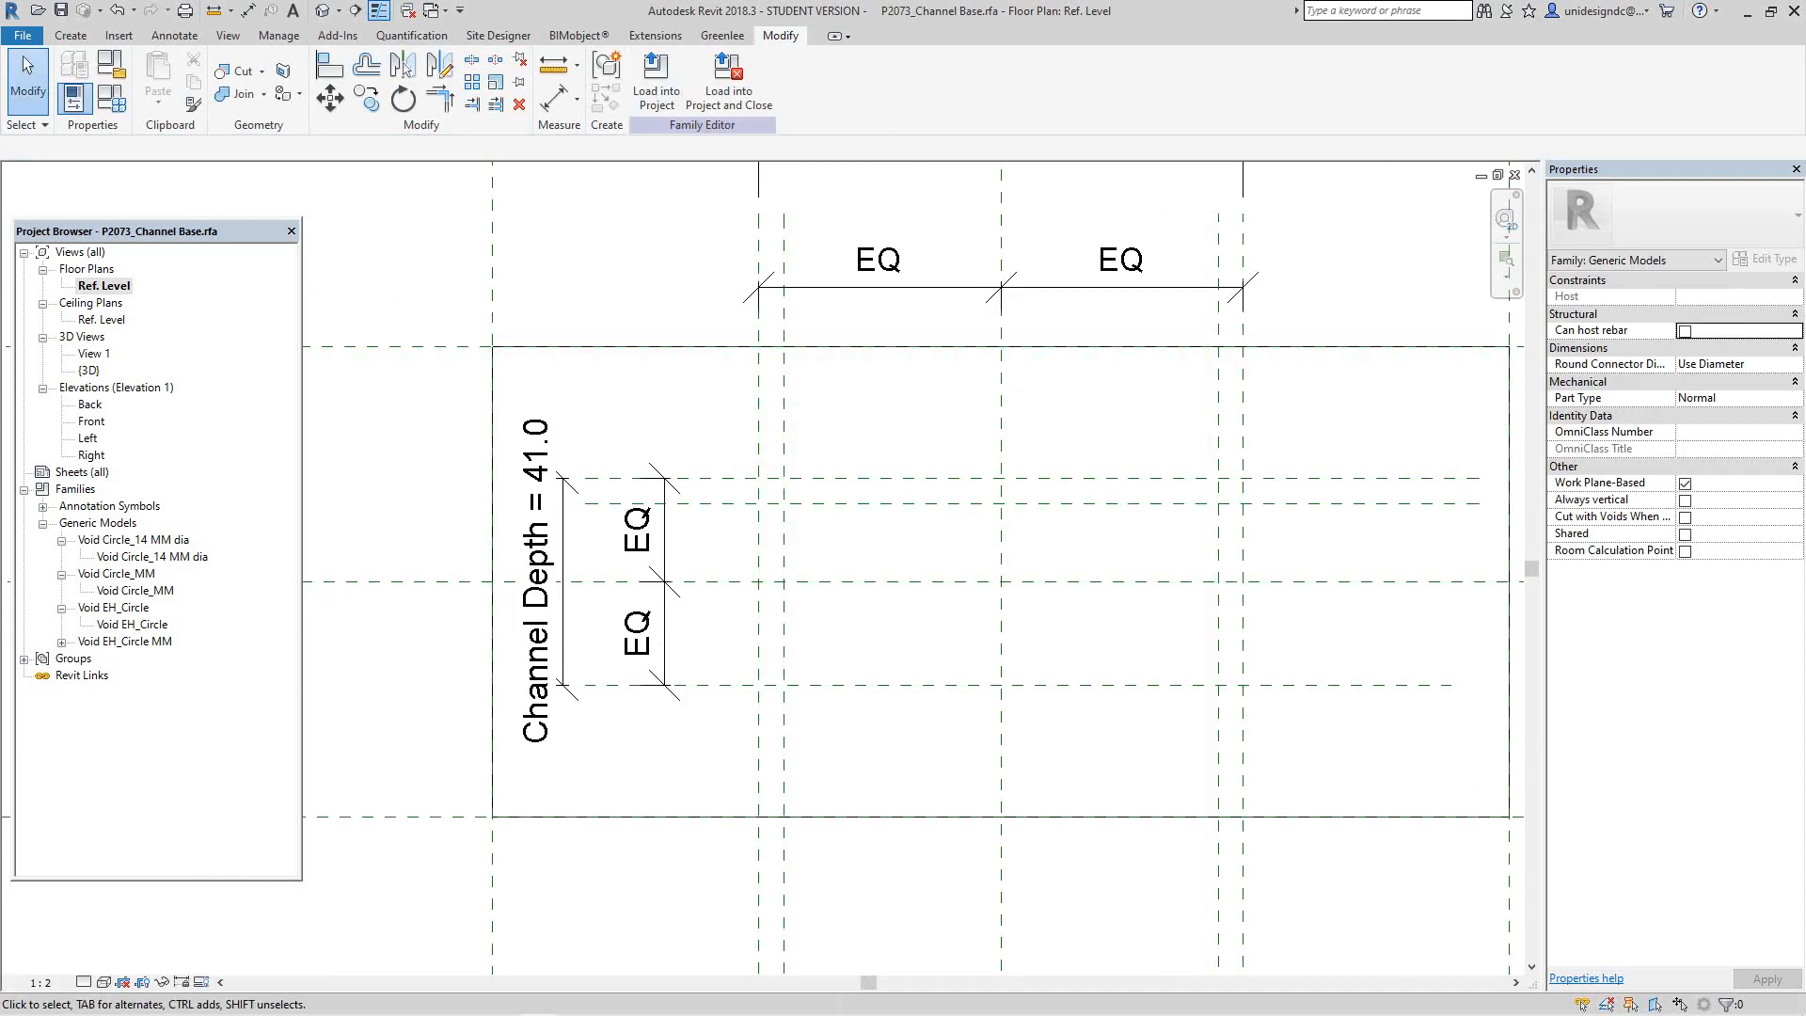
Step: Start a new extrusion sketch and pick locked lines on the left and right Channel Width planes and the upper Channel Depth plane
click(71, 35)
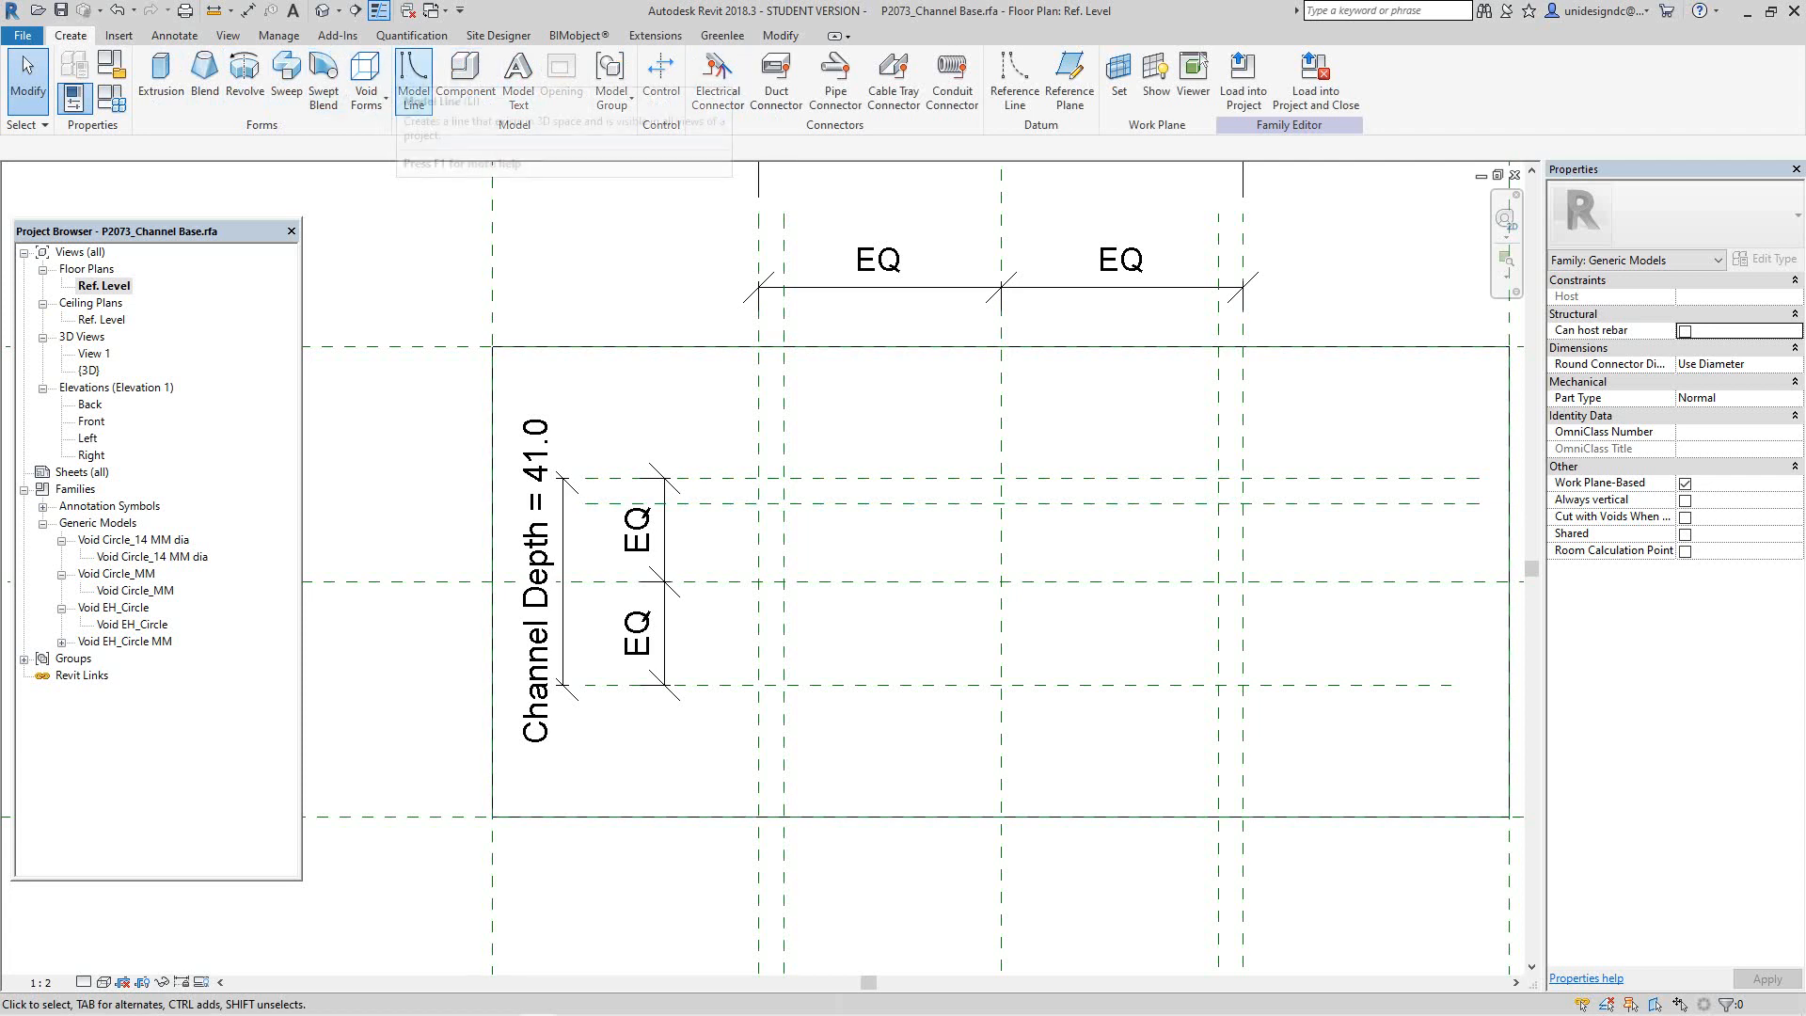
click(161, 75)
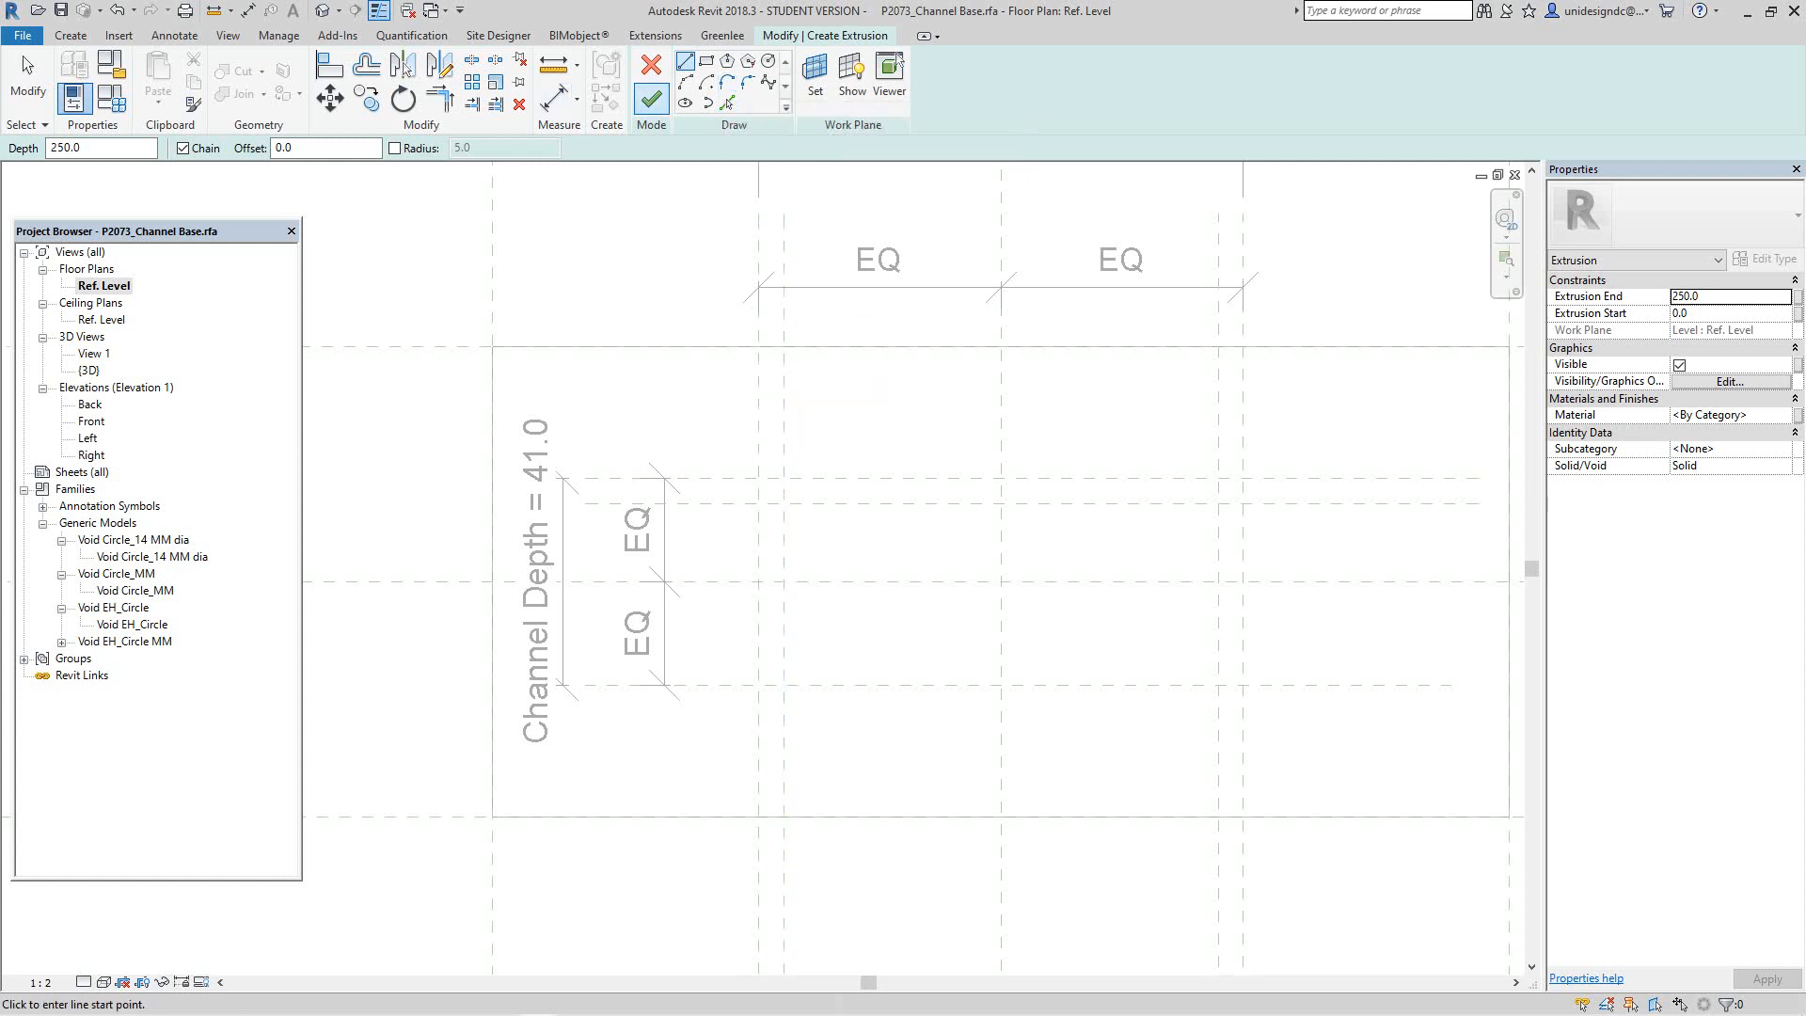
click(726, 103)
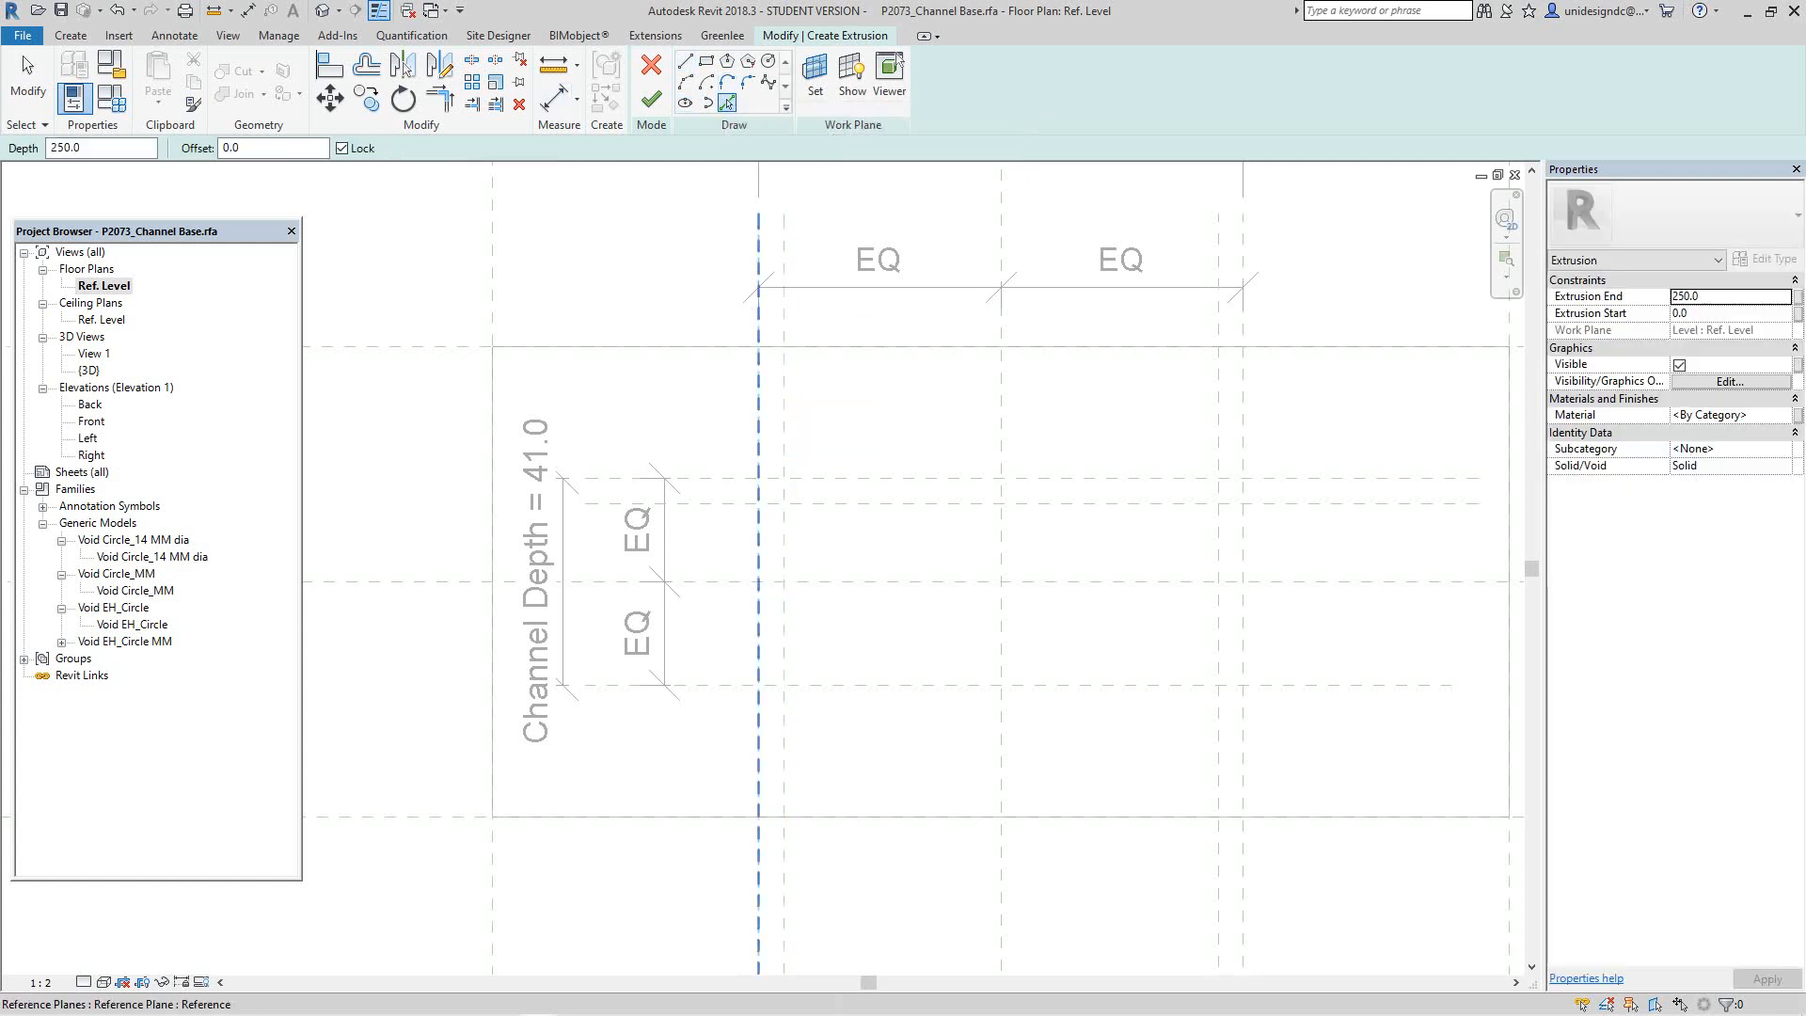
click(927, 478)
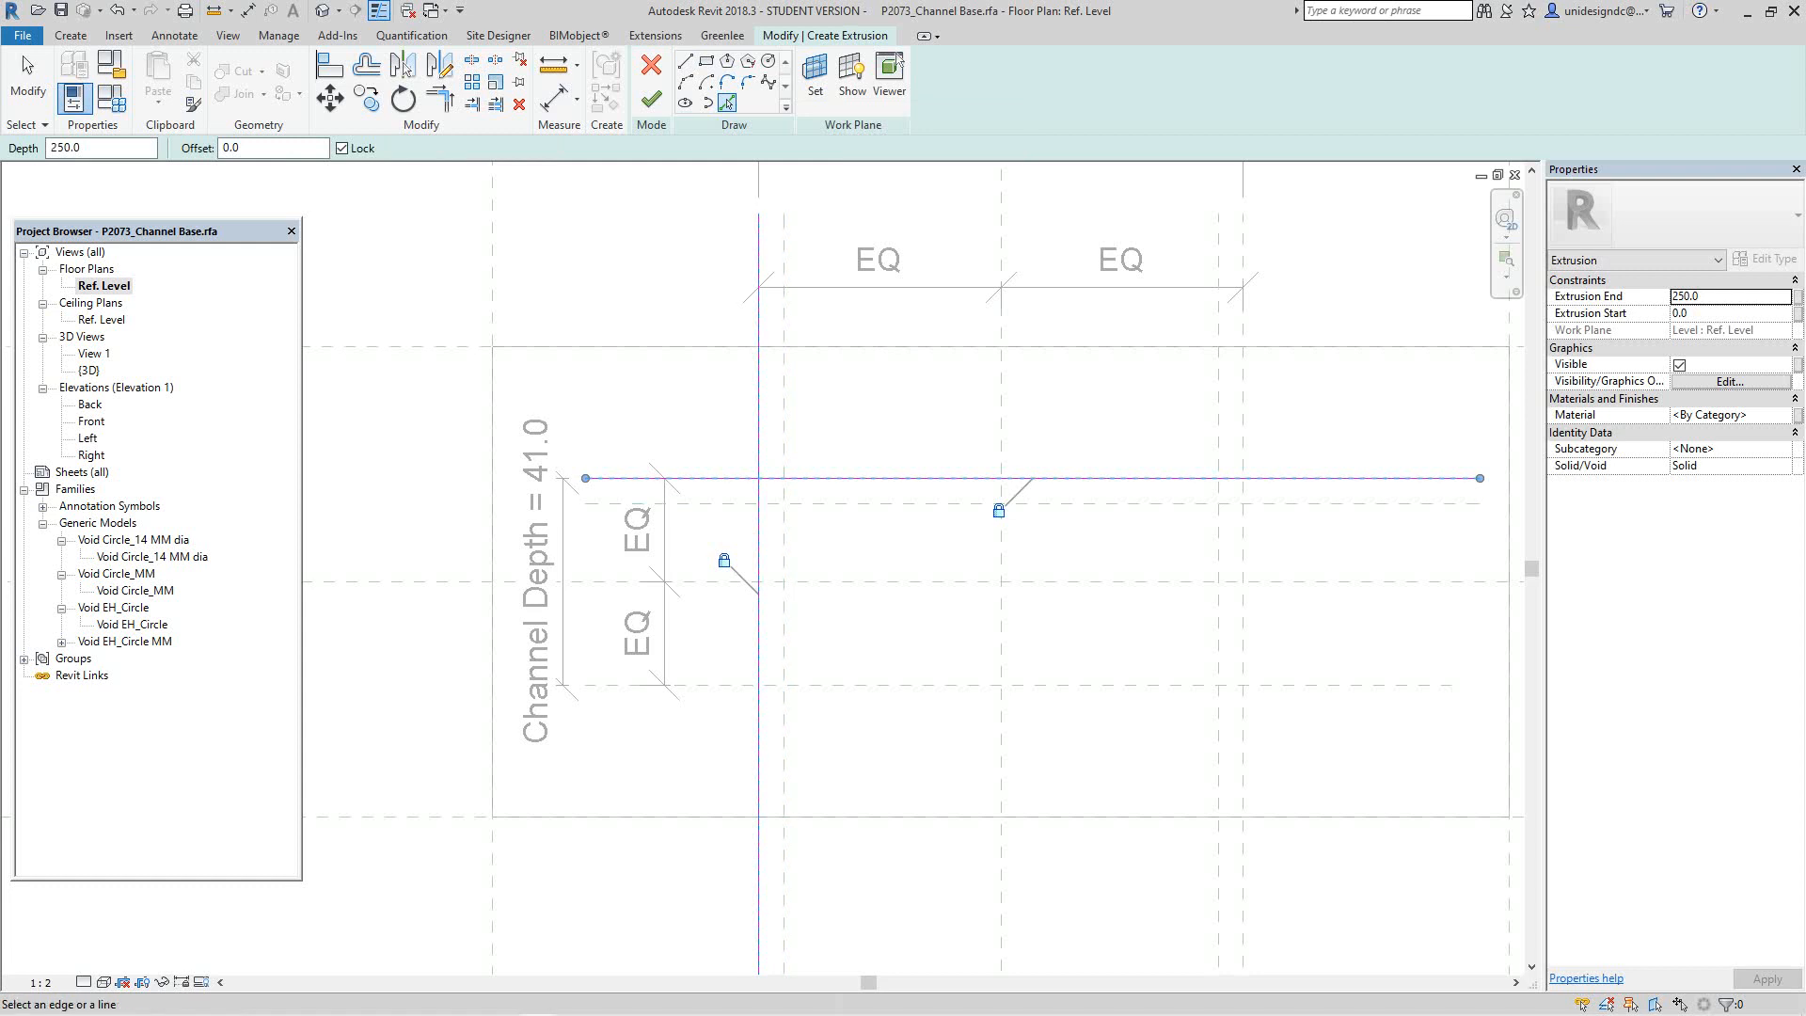
scroll(926, 496, down, 2)
click(1134, 659)
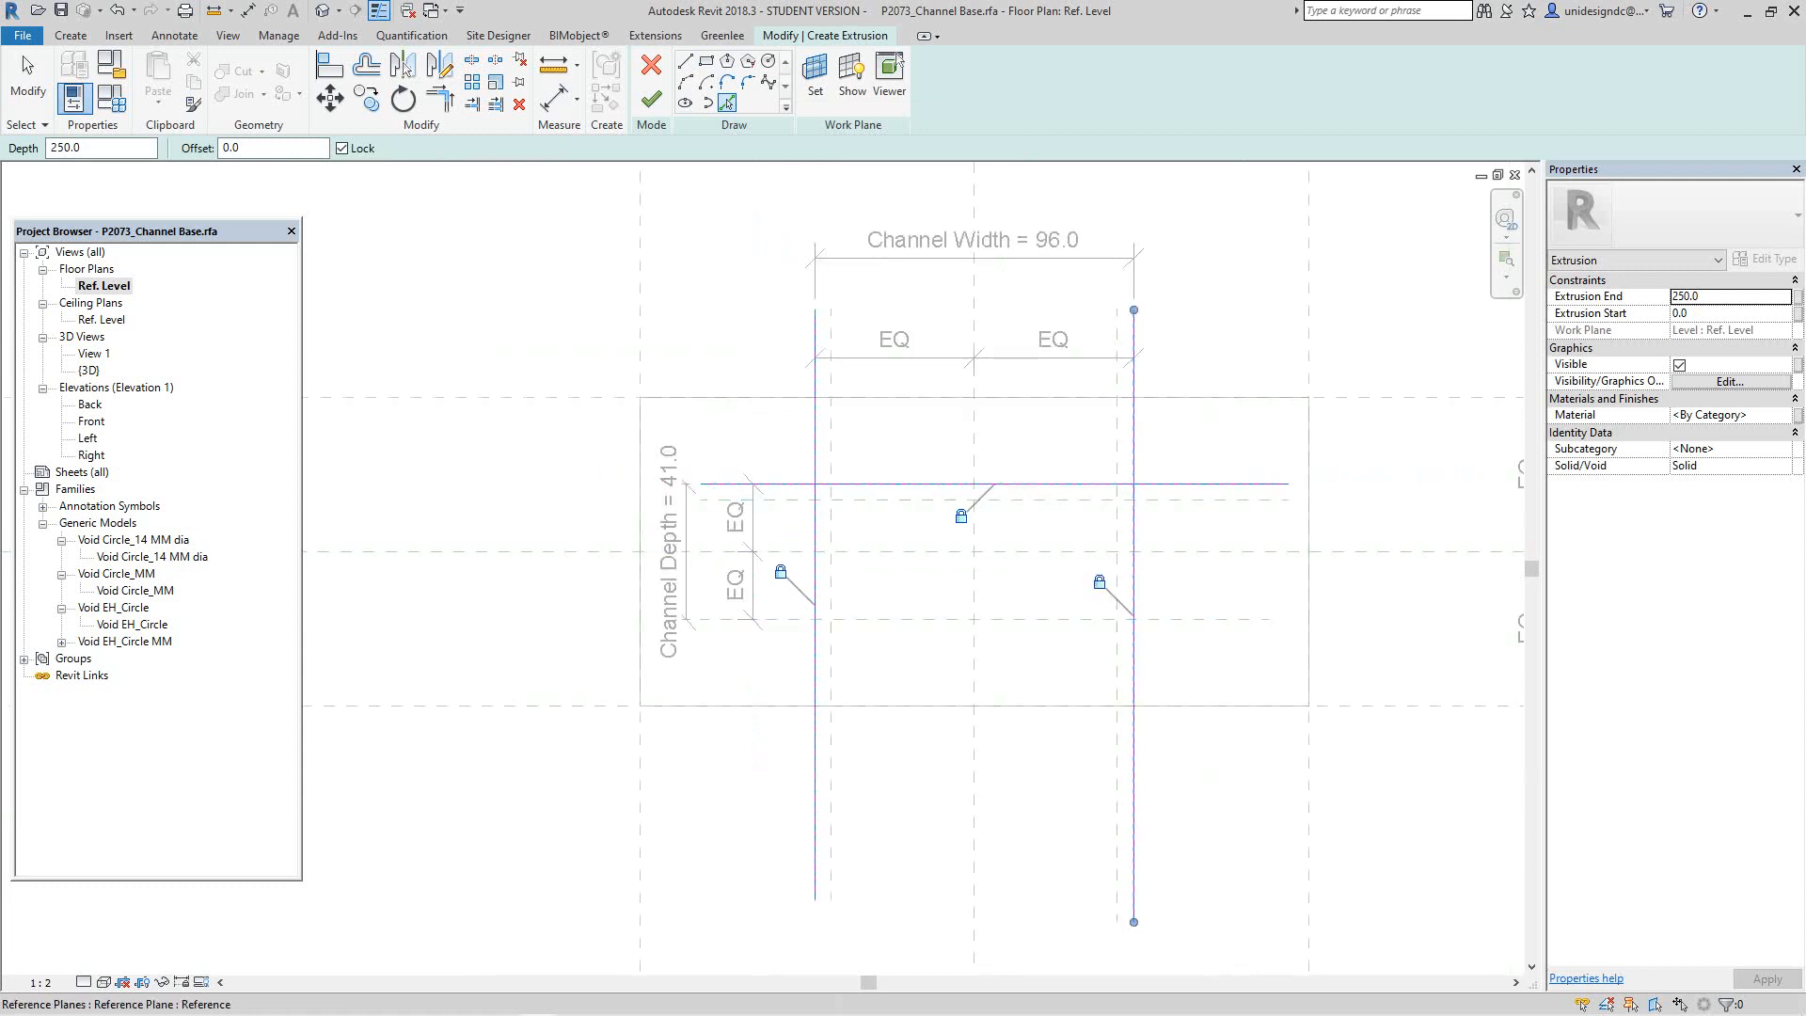
Step: Pick a locked line on the lower Channel Depth plane, and undo the extra line picked on the left inner wall plane
scroll(1133, 658, up, 2)
click(995, 607)
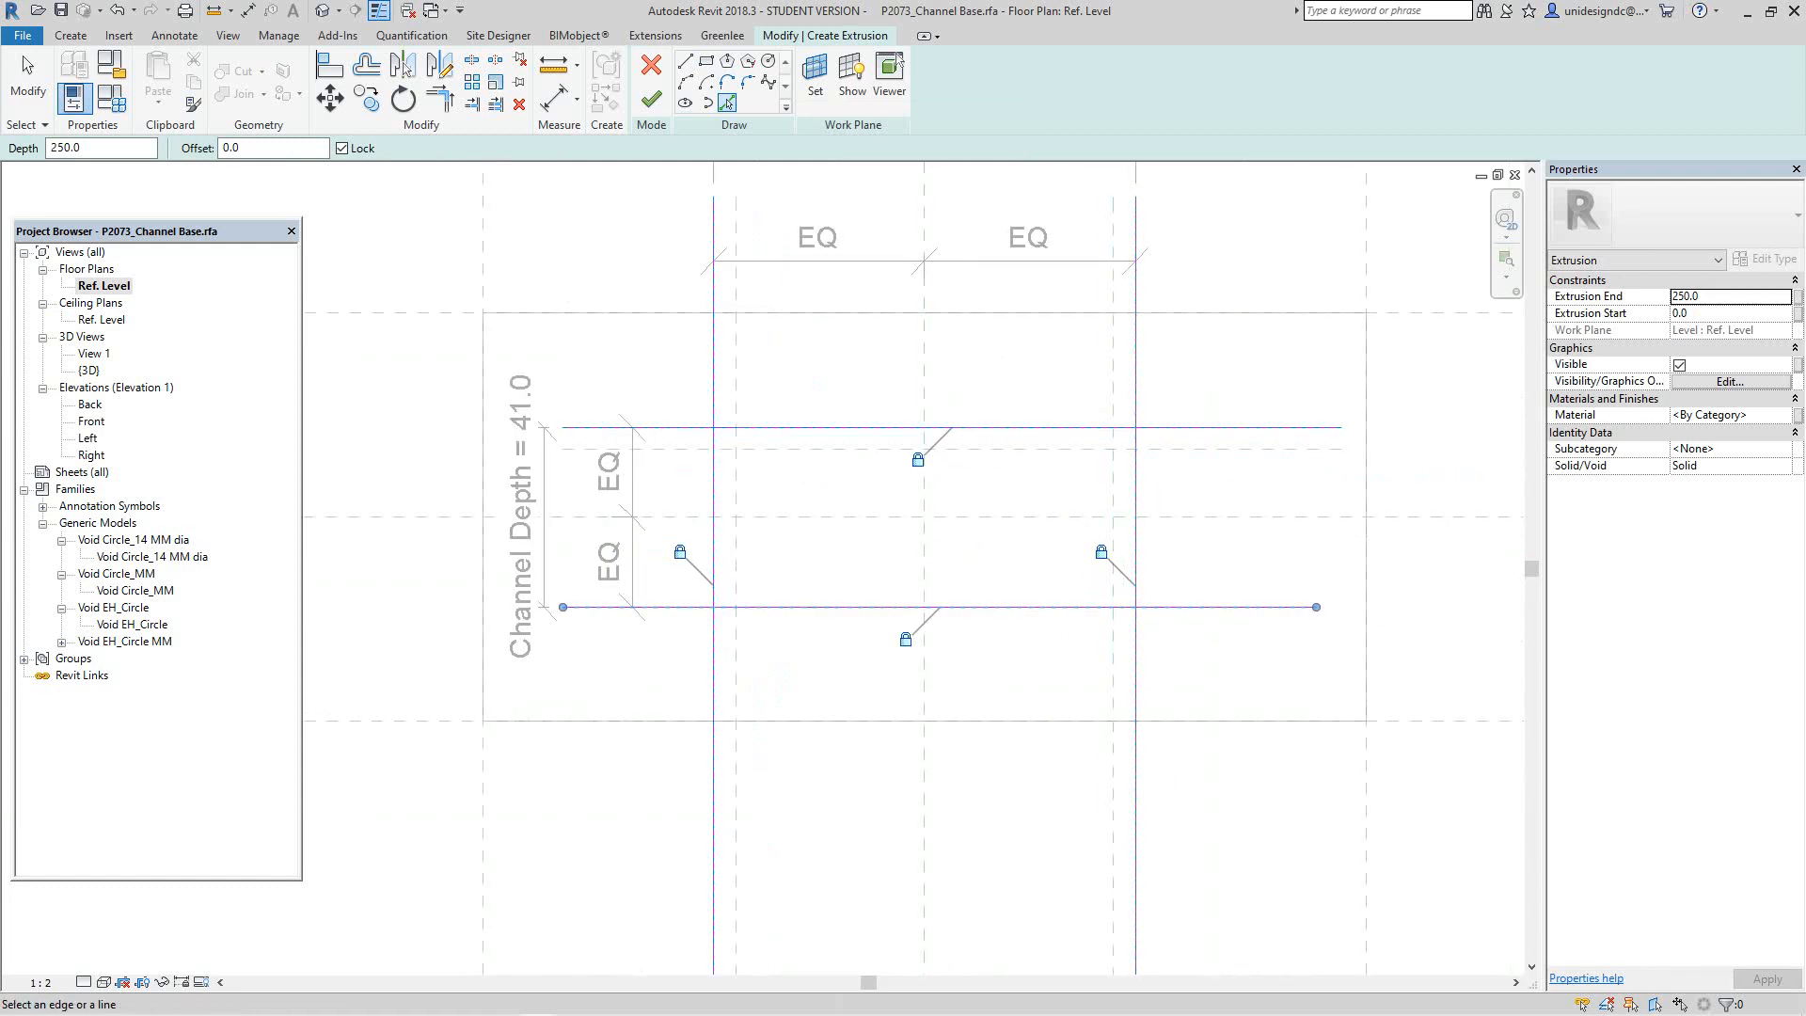
click(737, 659)
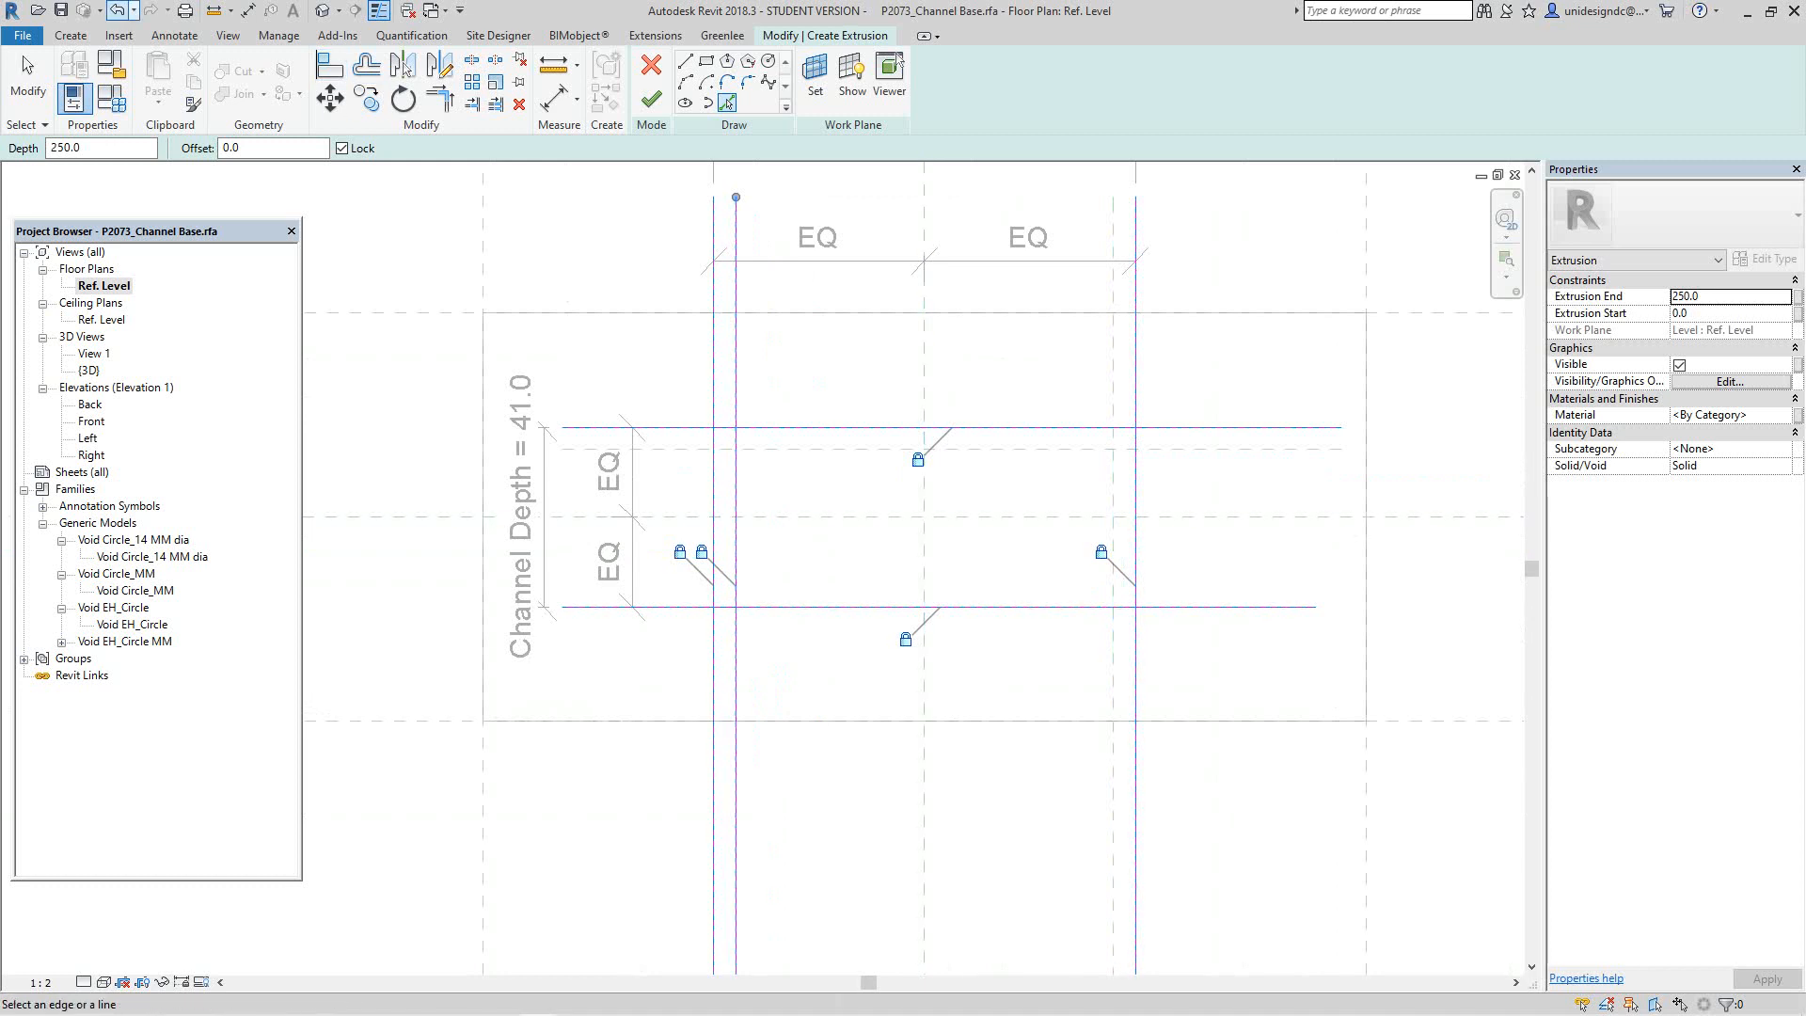
click(117, 10)
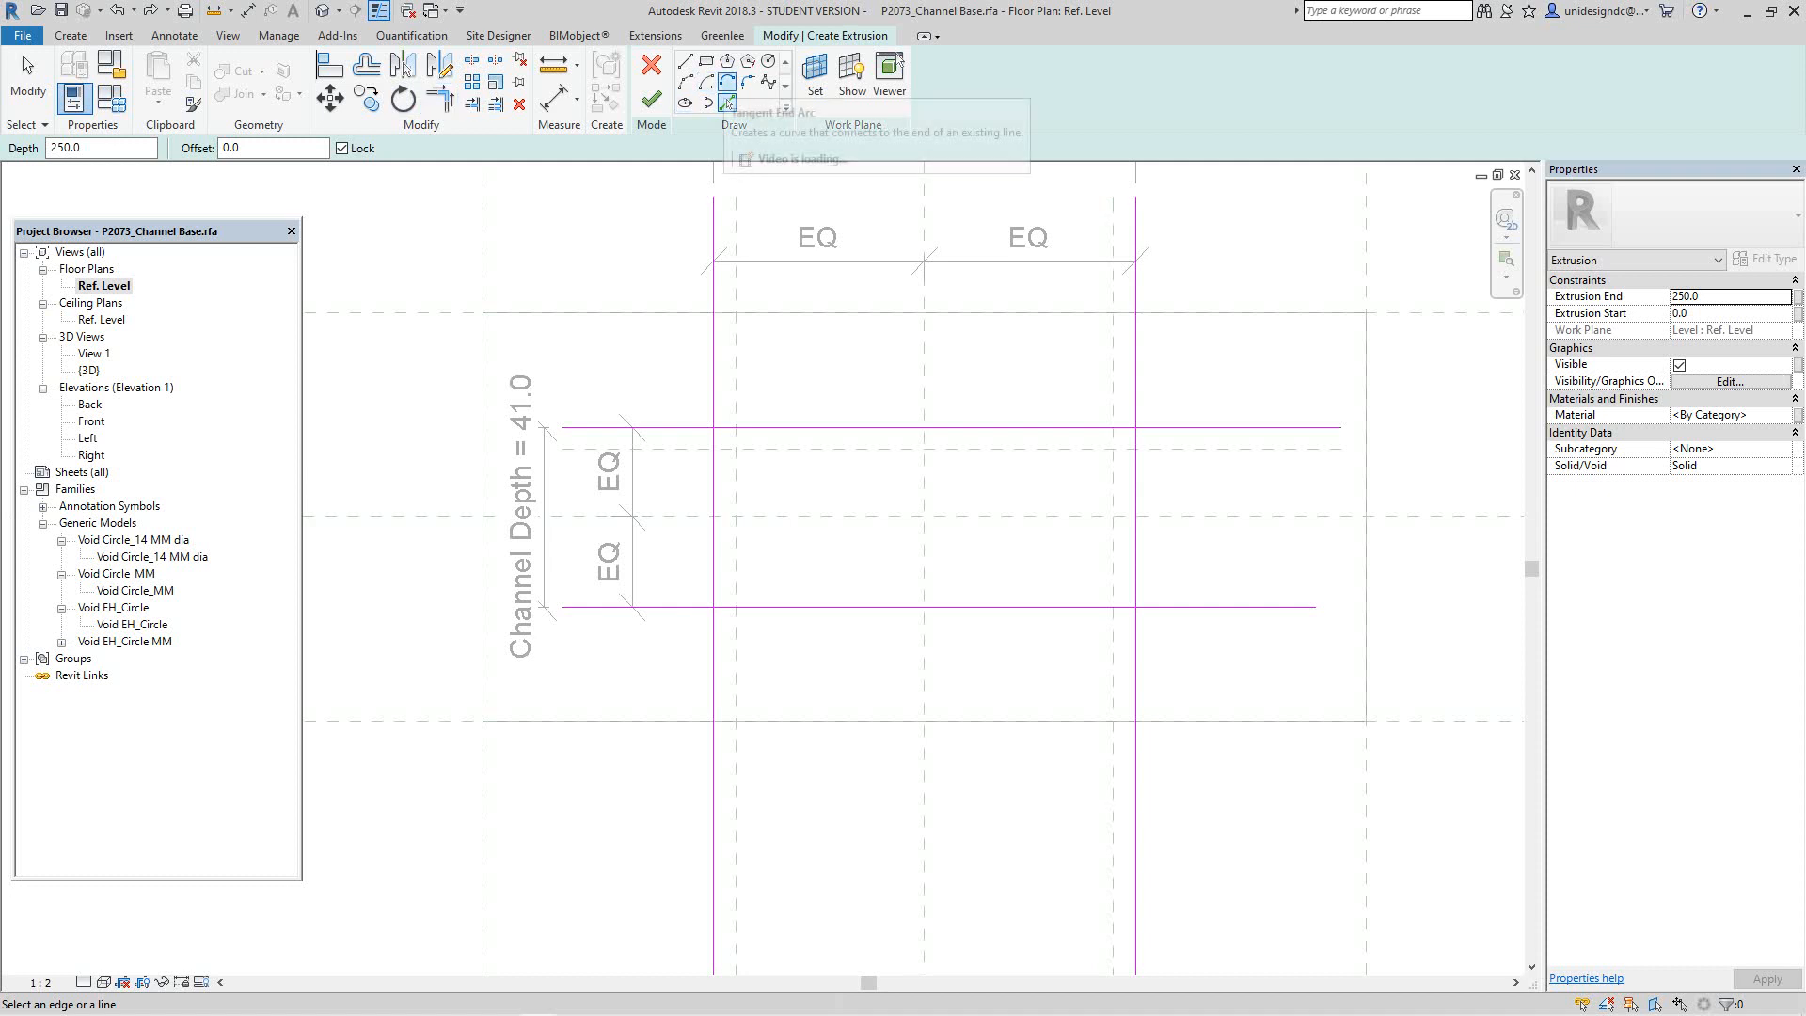
Step: Trim the four picked Channel Width and Channel Depth lines to corners, forming a closed outer rectangle
click(440, 98)
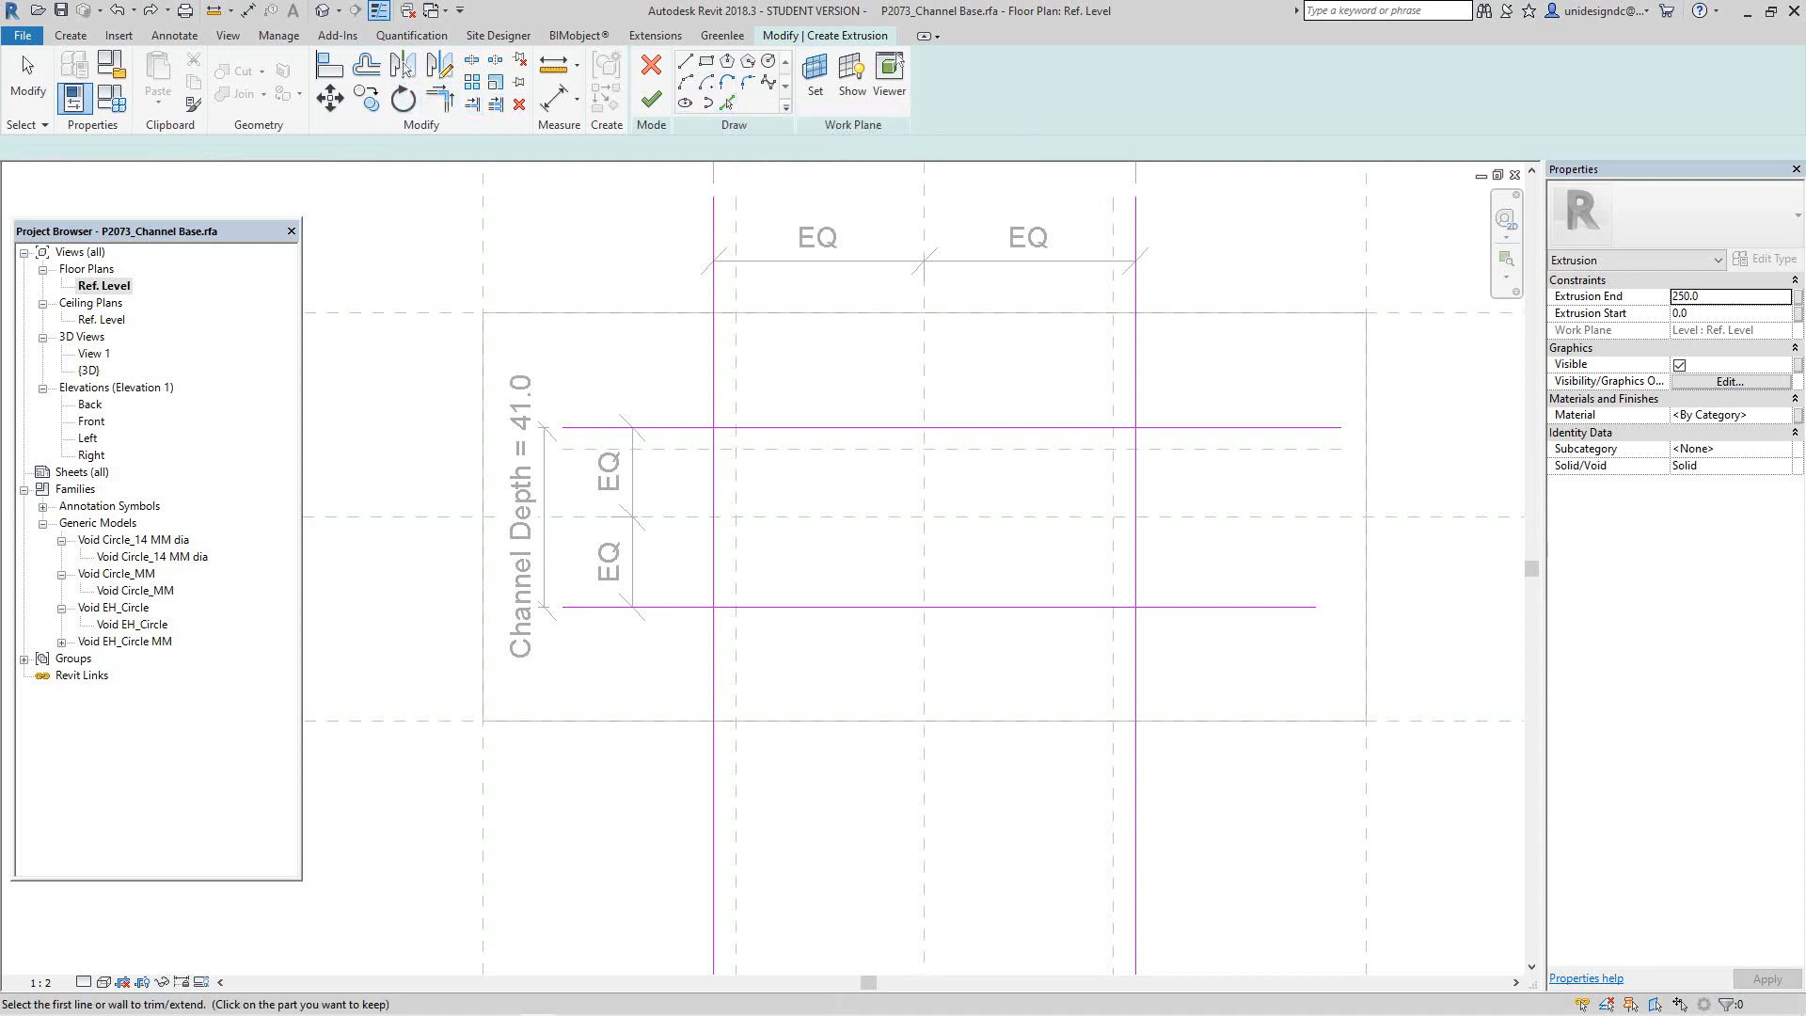
click(714, 482)
click(801, 427)
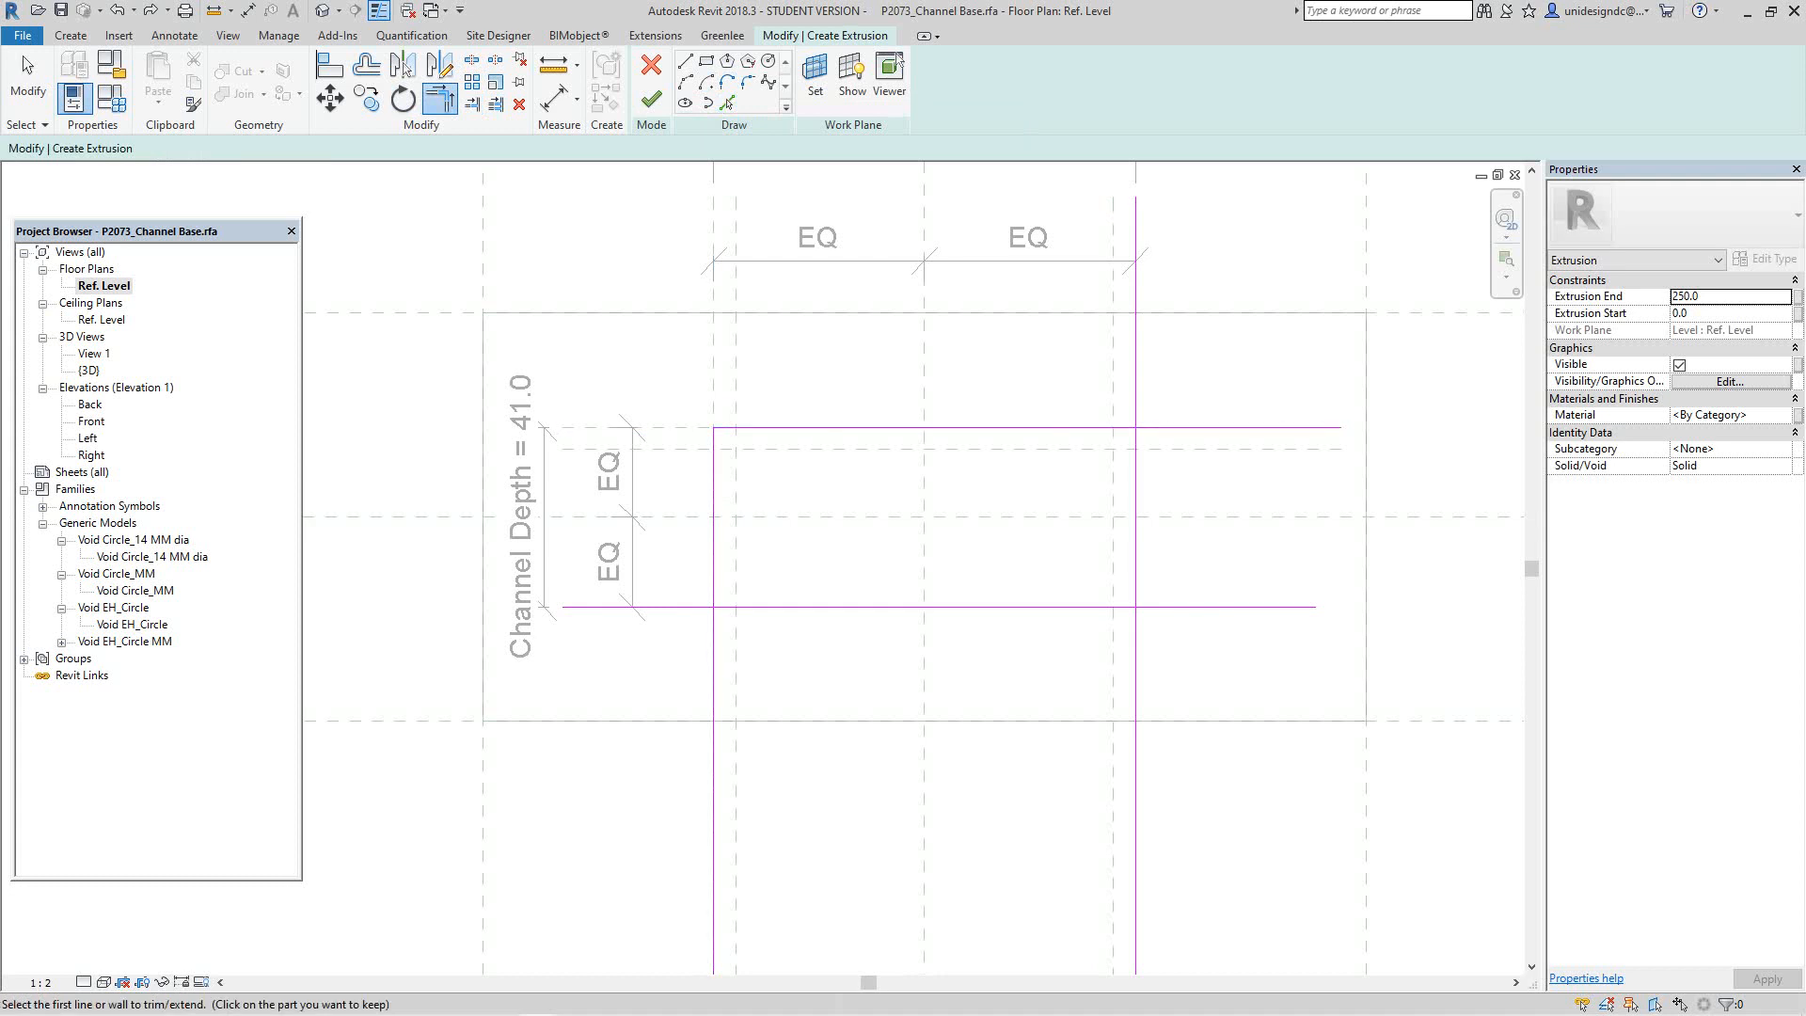
click(1033, 427)
click(1136, 499)
scroll(775, 612, up, 2)
click(694, 555)
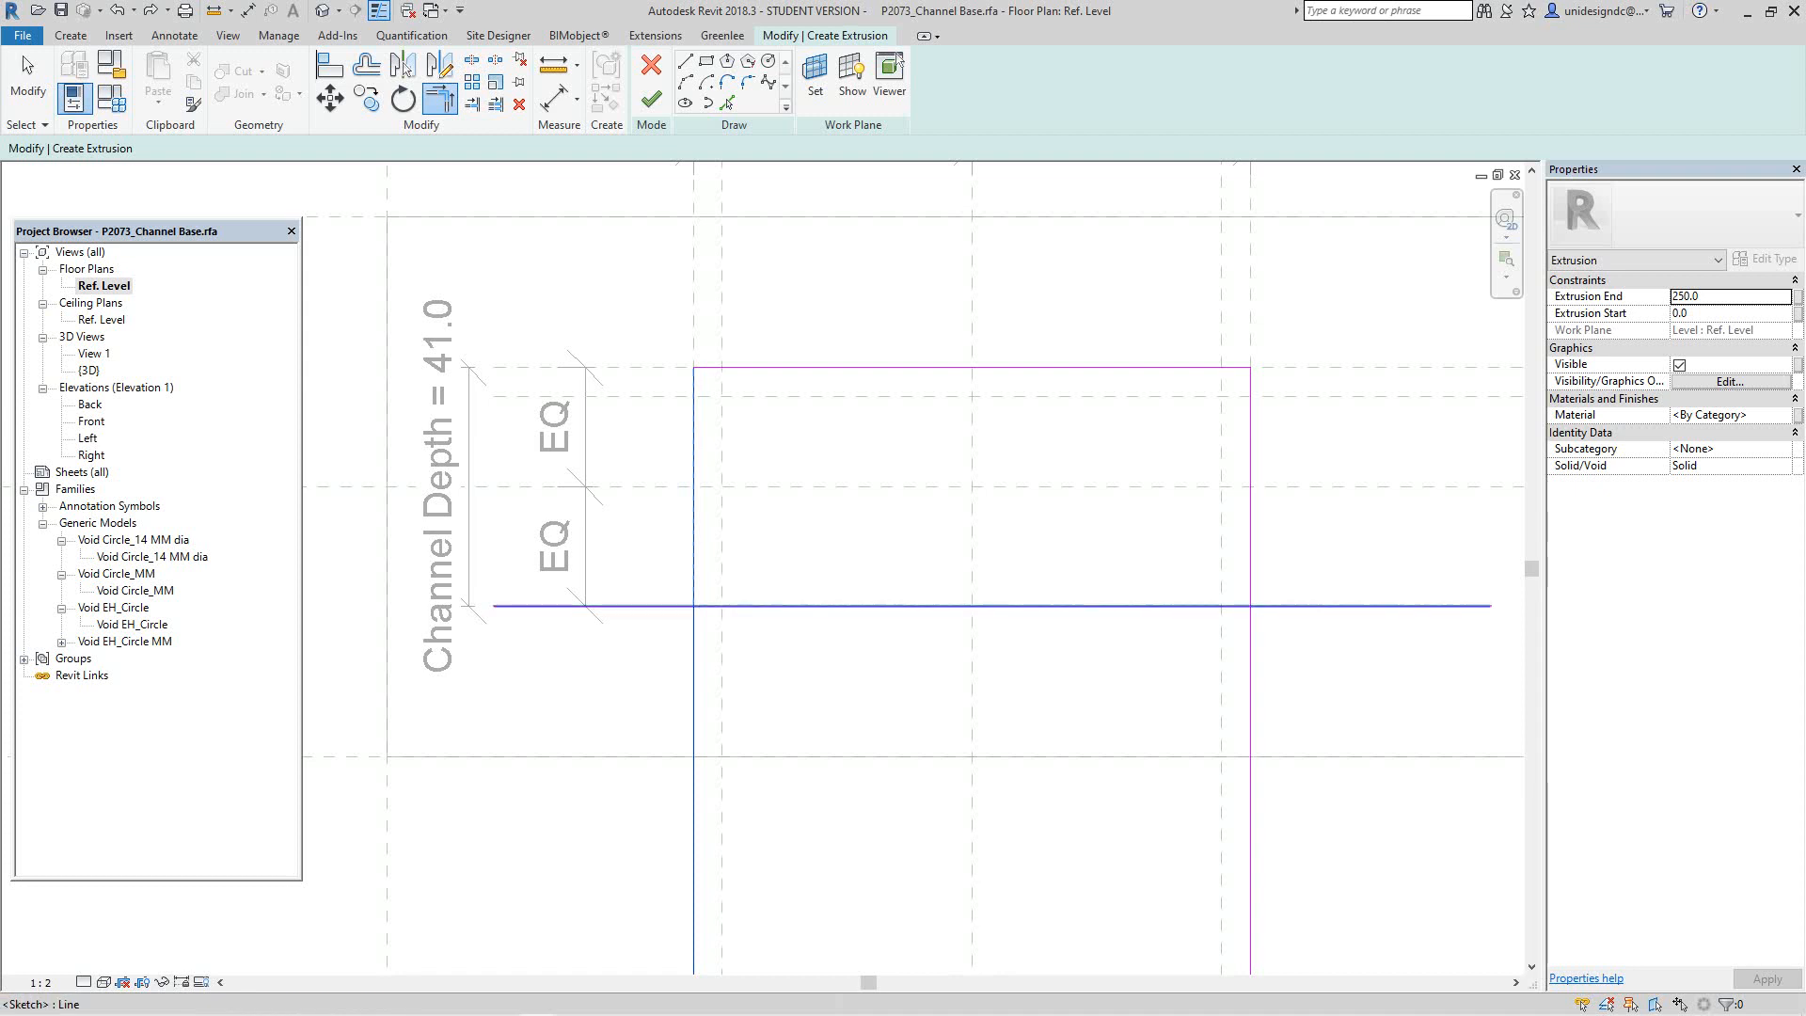
click(799, 607)
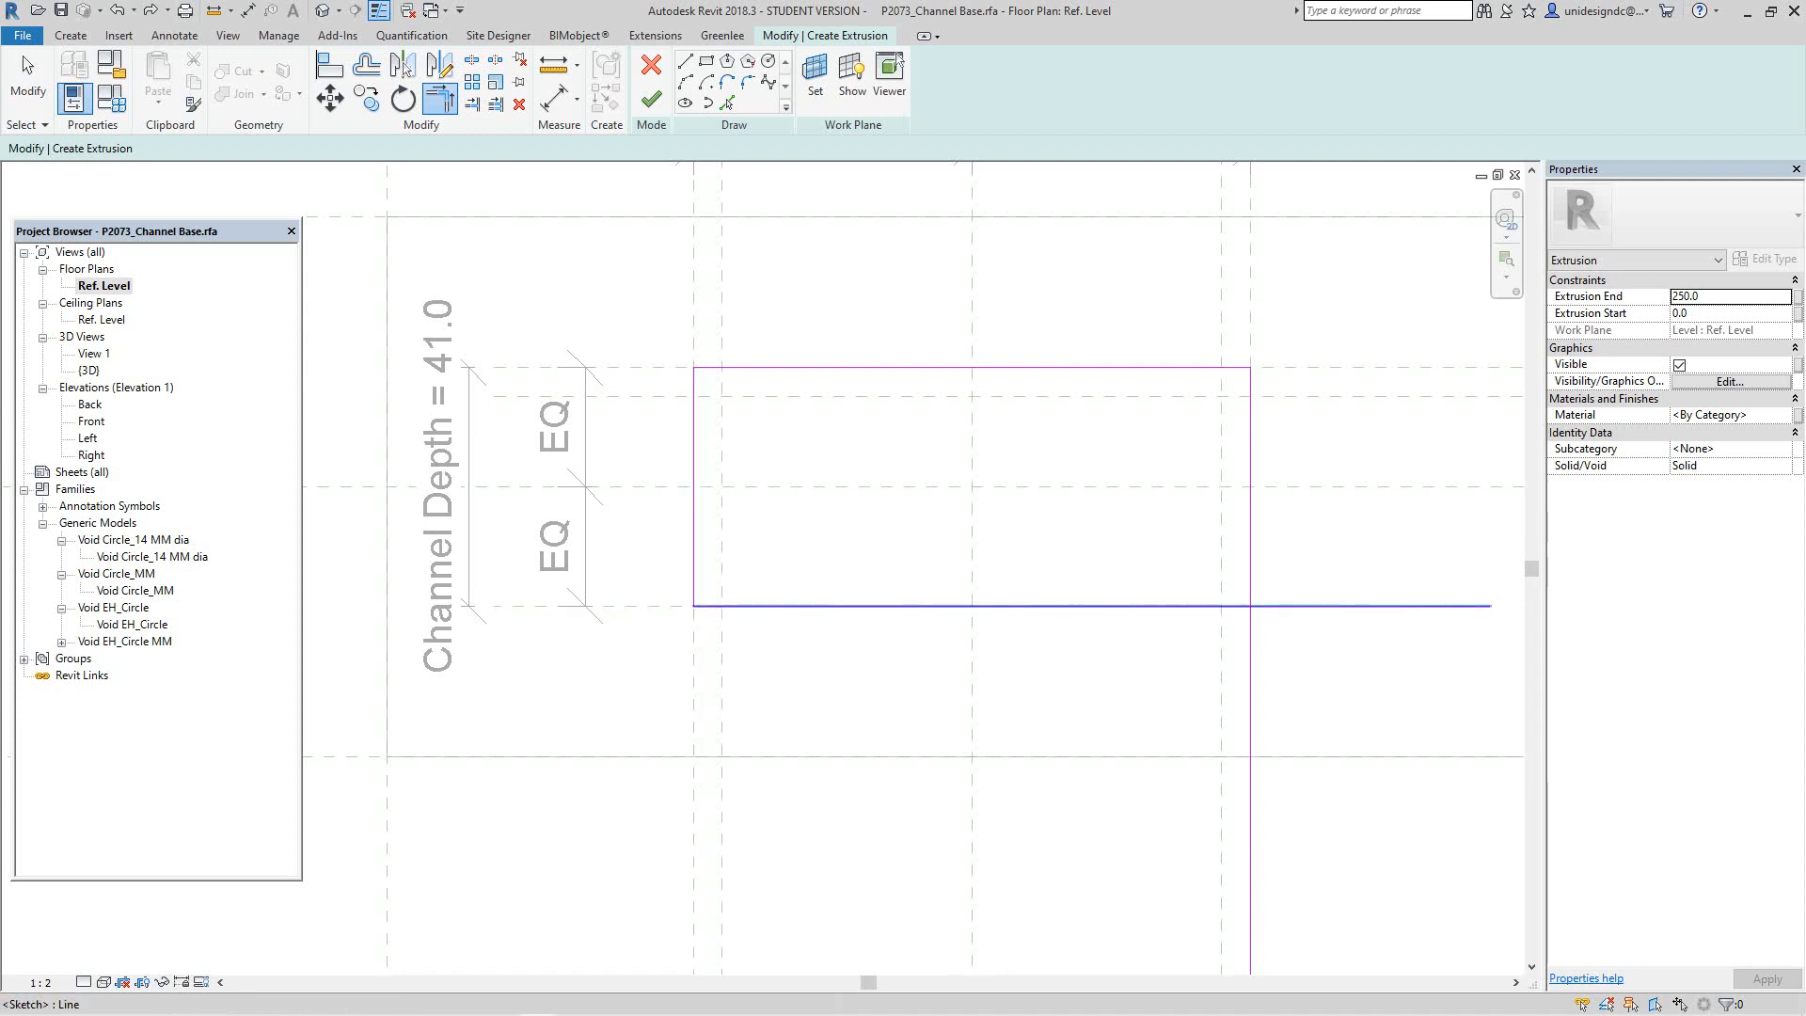
click(1167, 607)
click(1250, 553)
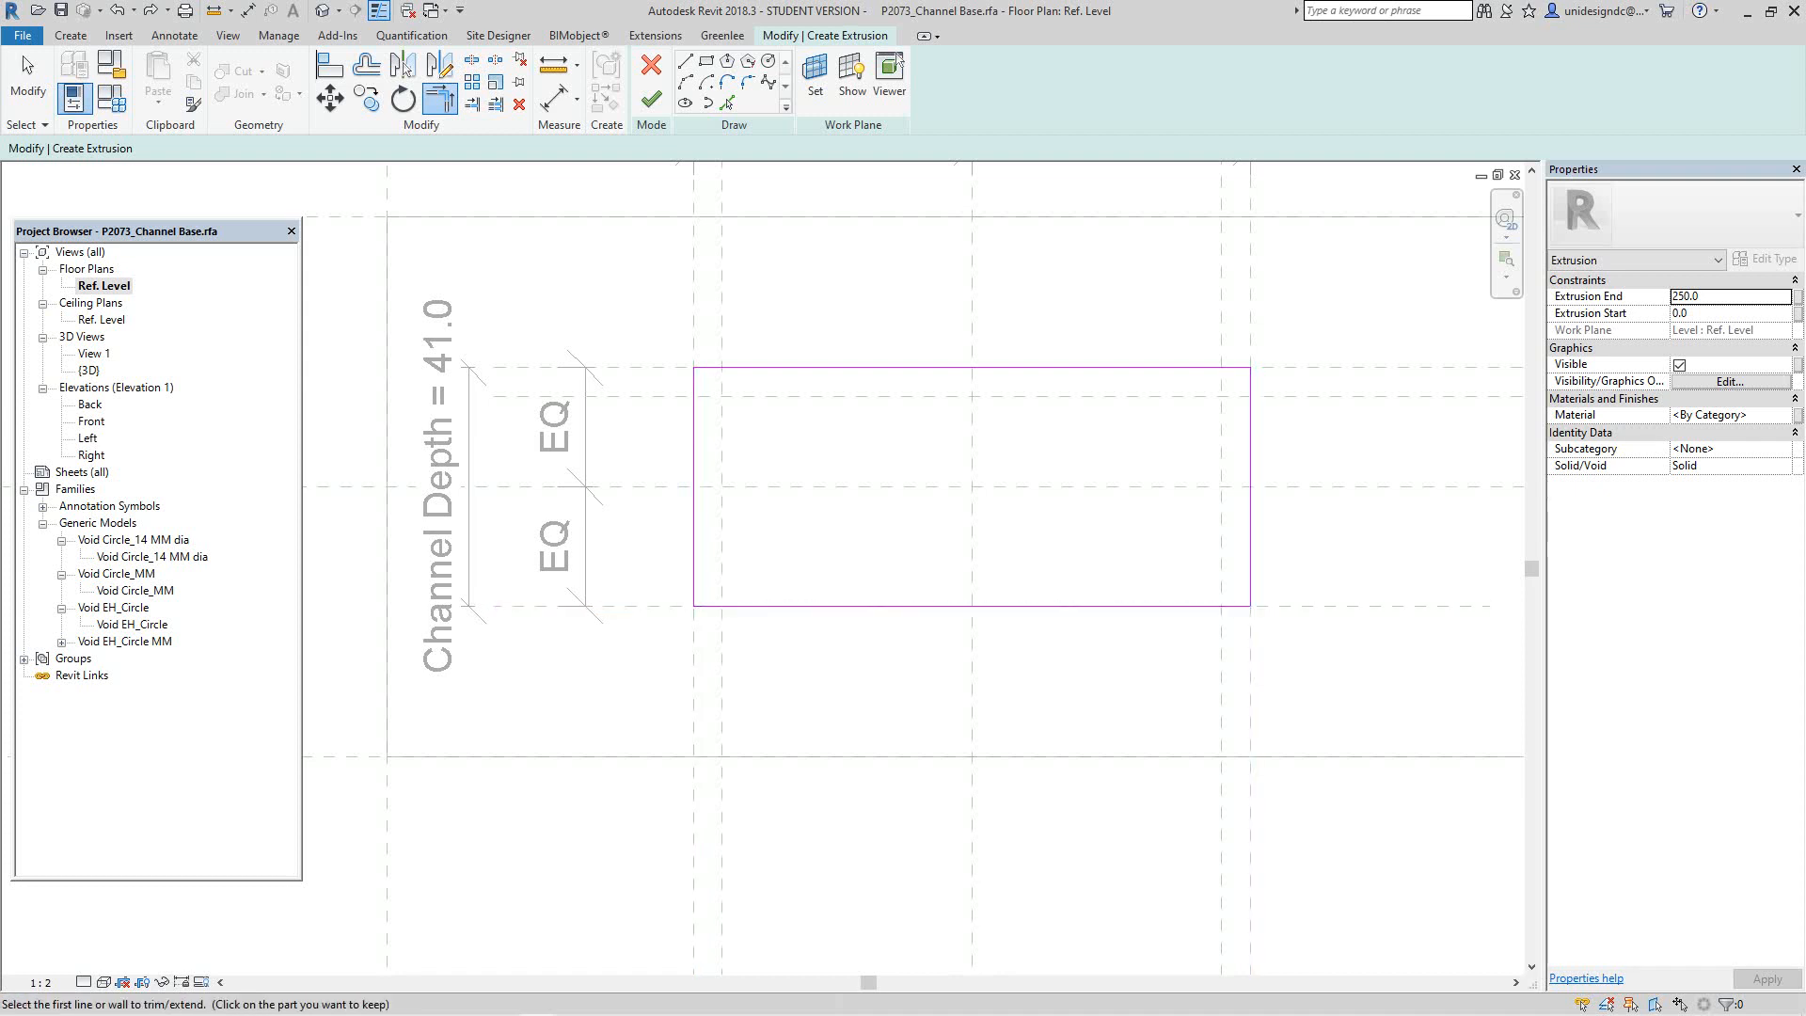
Step: Pick locked sketch lines on the upper, left and right inner wall planes of the channel
middle_drag(833, 467, 769, 492)
scroll(805, 519, up, 2)
scroll(763, 473, down, 4)
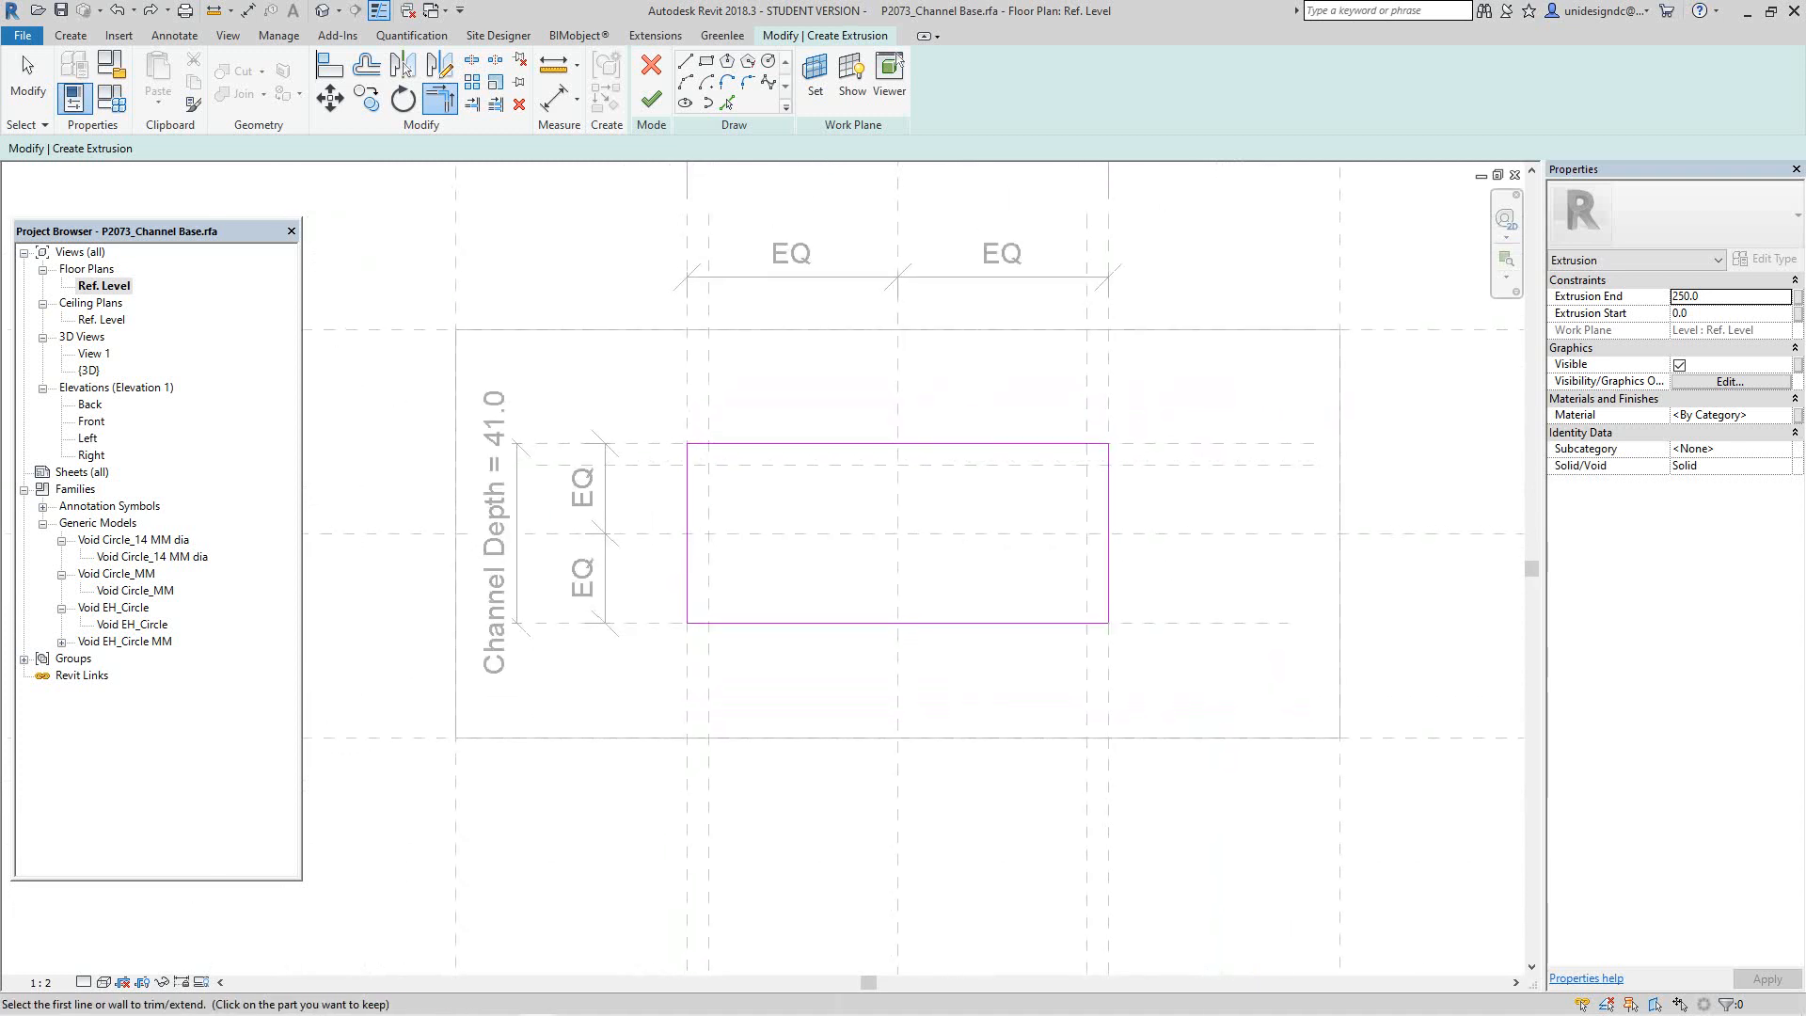
click(727, 103)
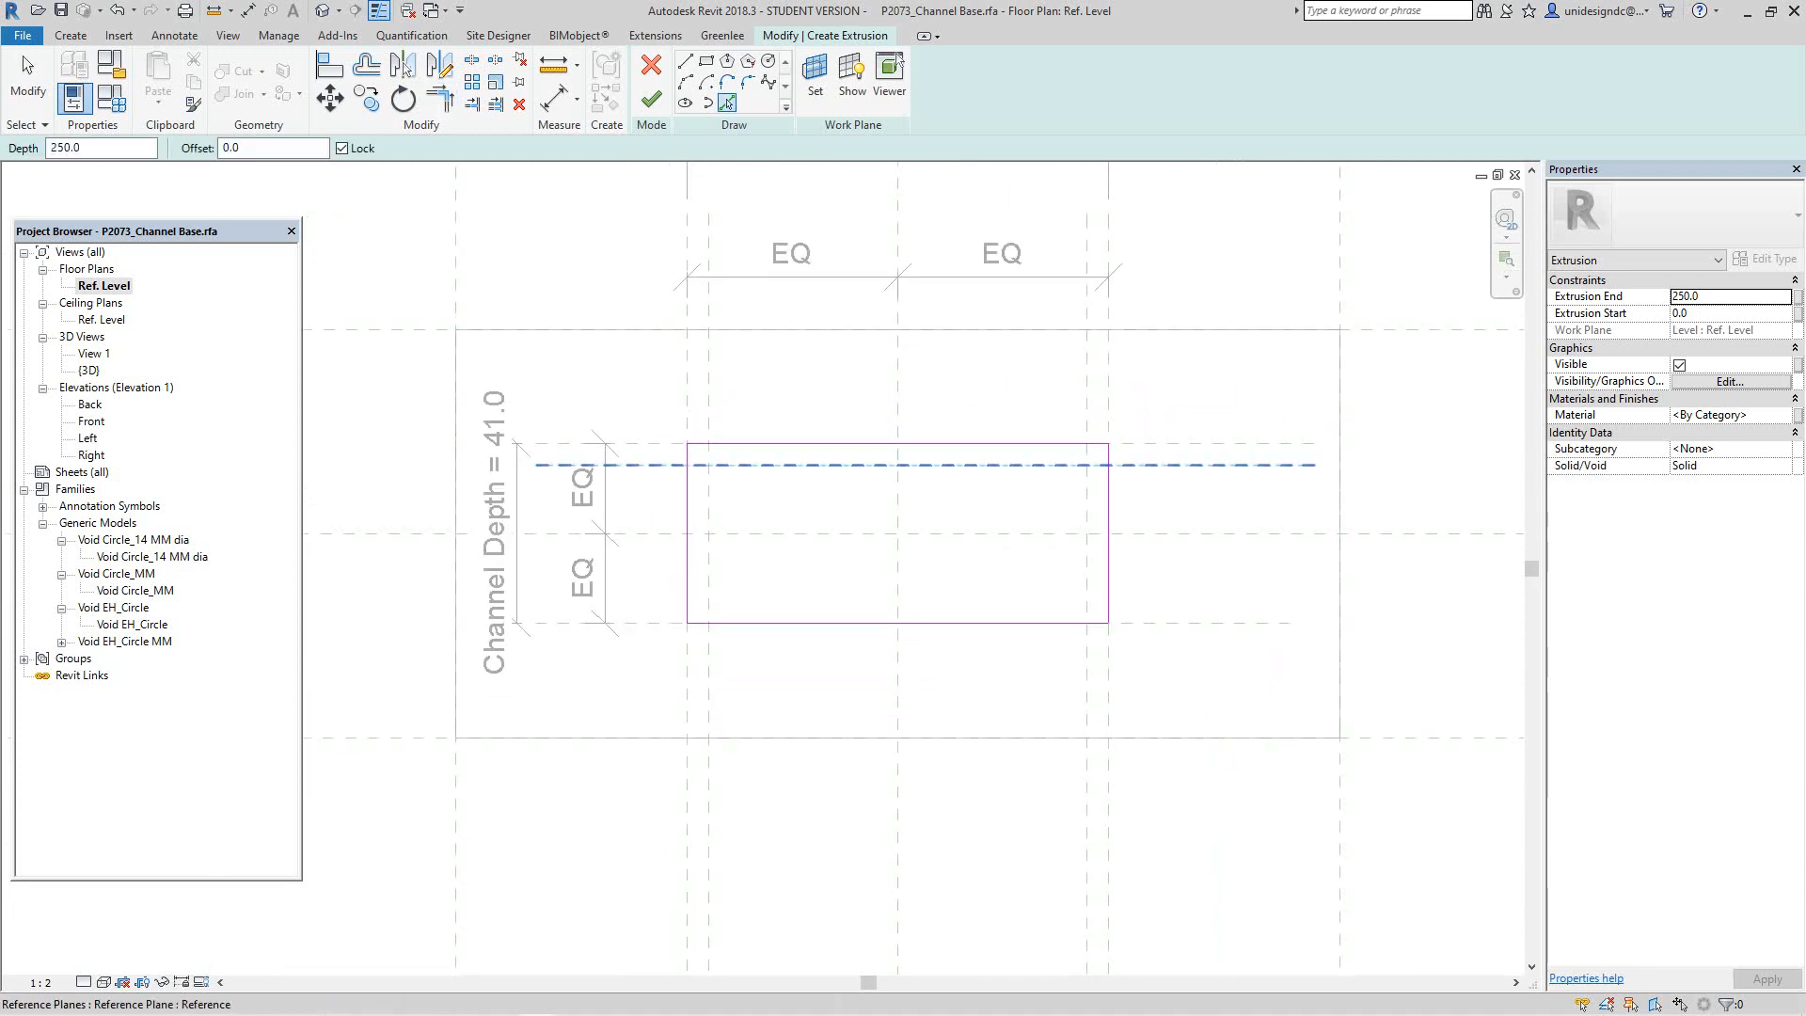
click(772, 464)
click(709, 565)
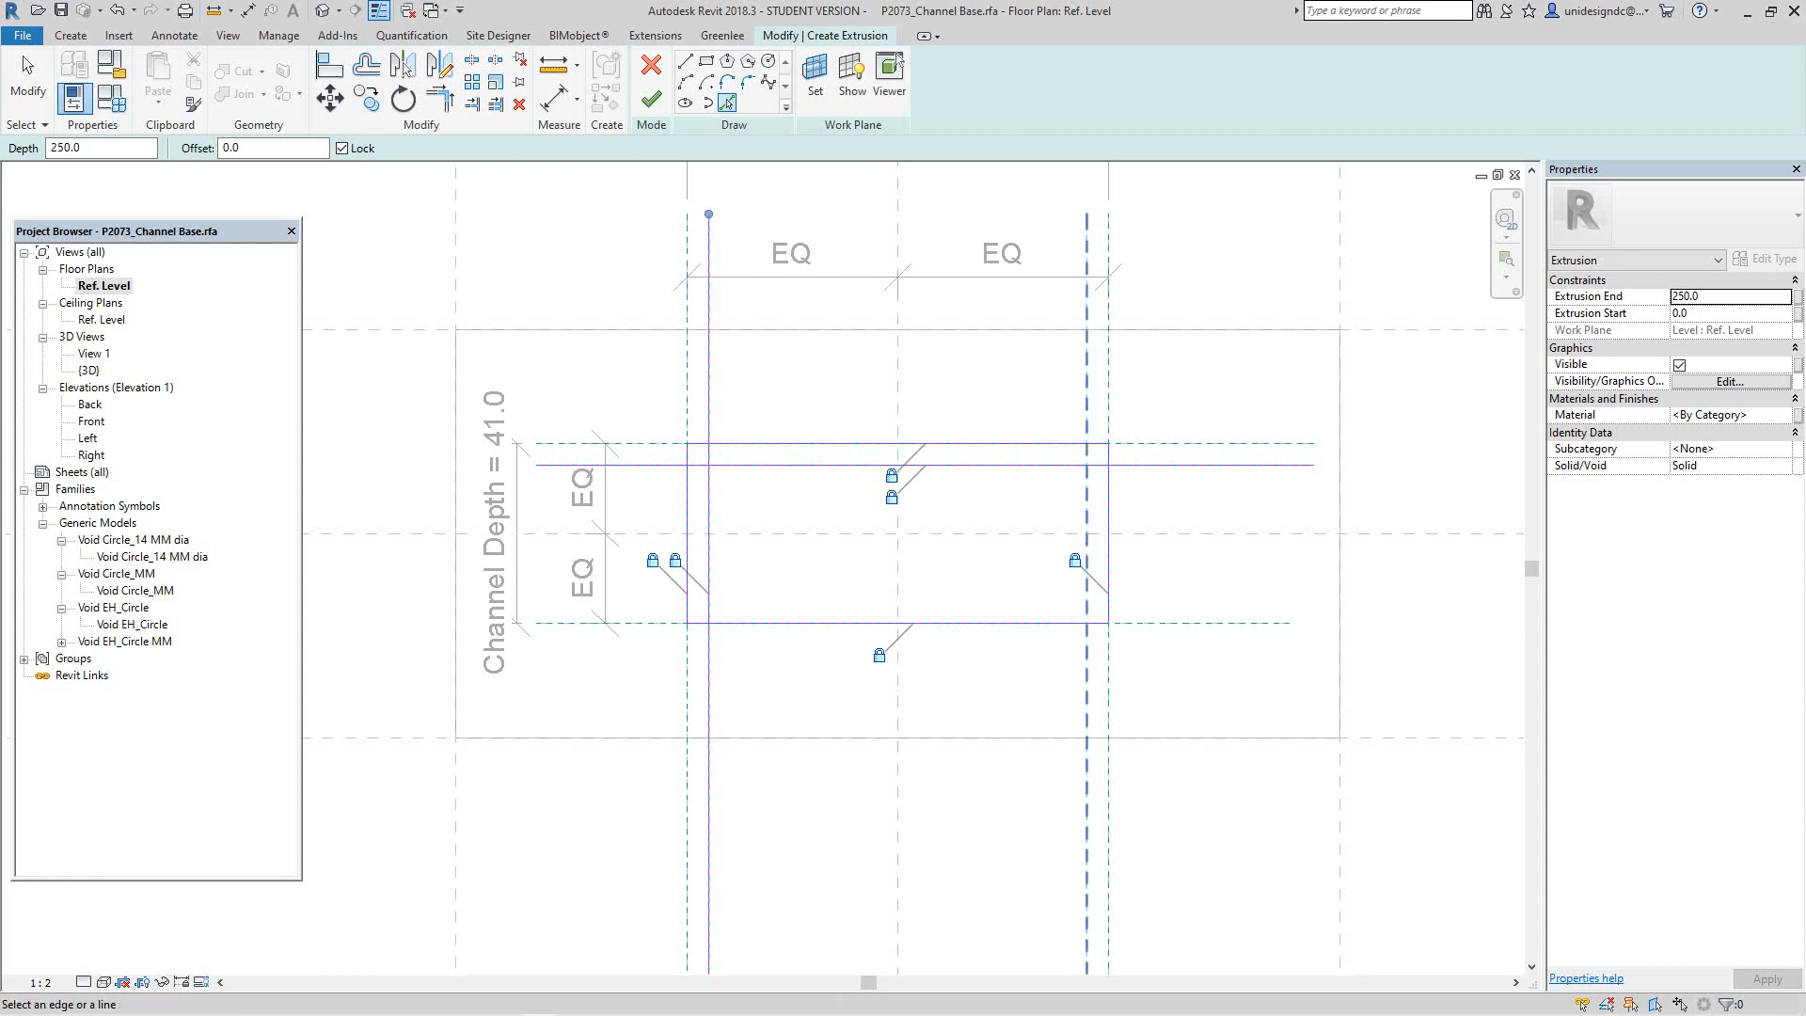
click(1086, 753)
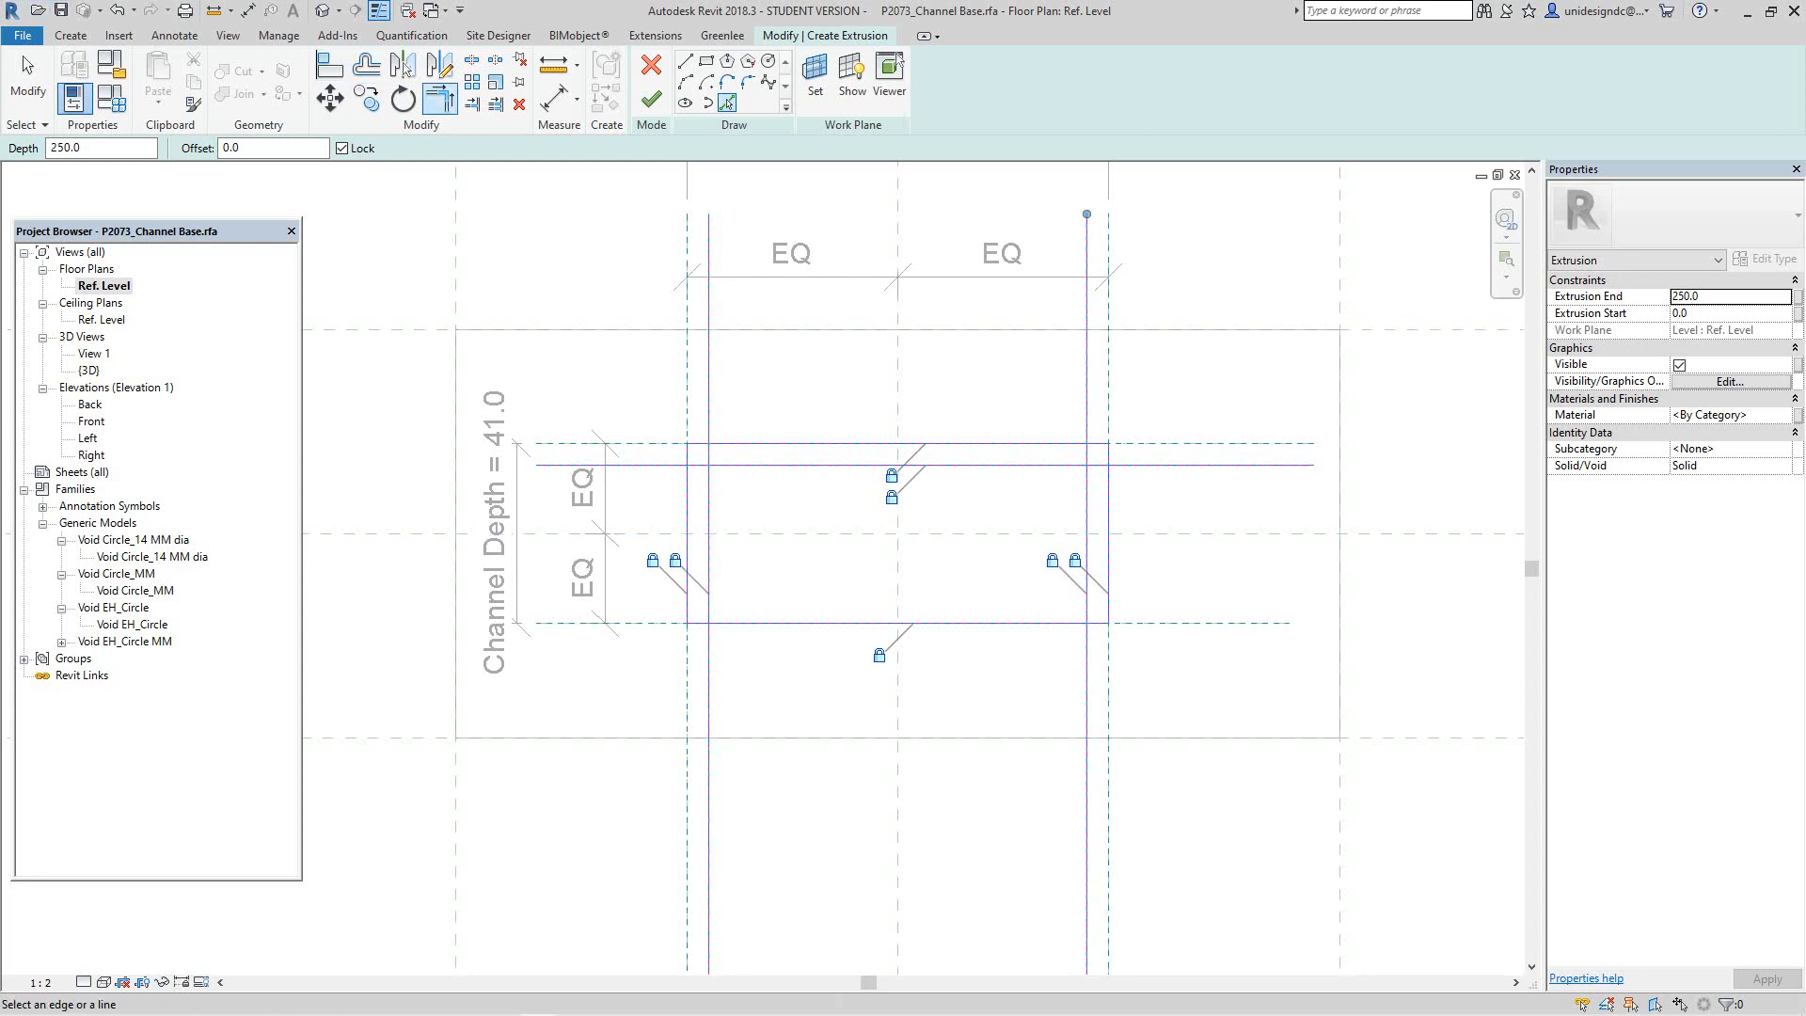
Step: Trim the left inner line to the lower line and pick another locked line on the lower Channel Depth plane
key(t)
key(r)
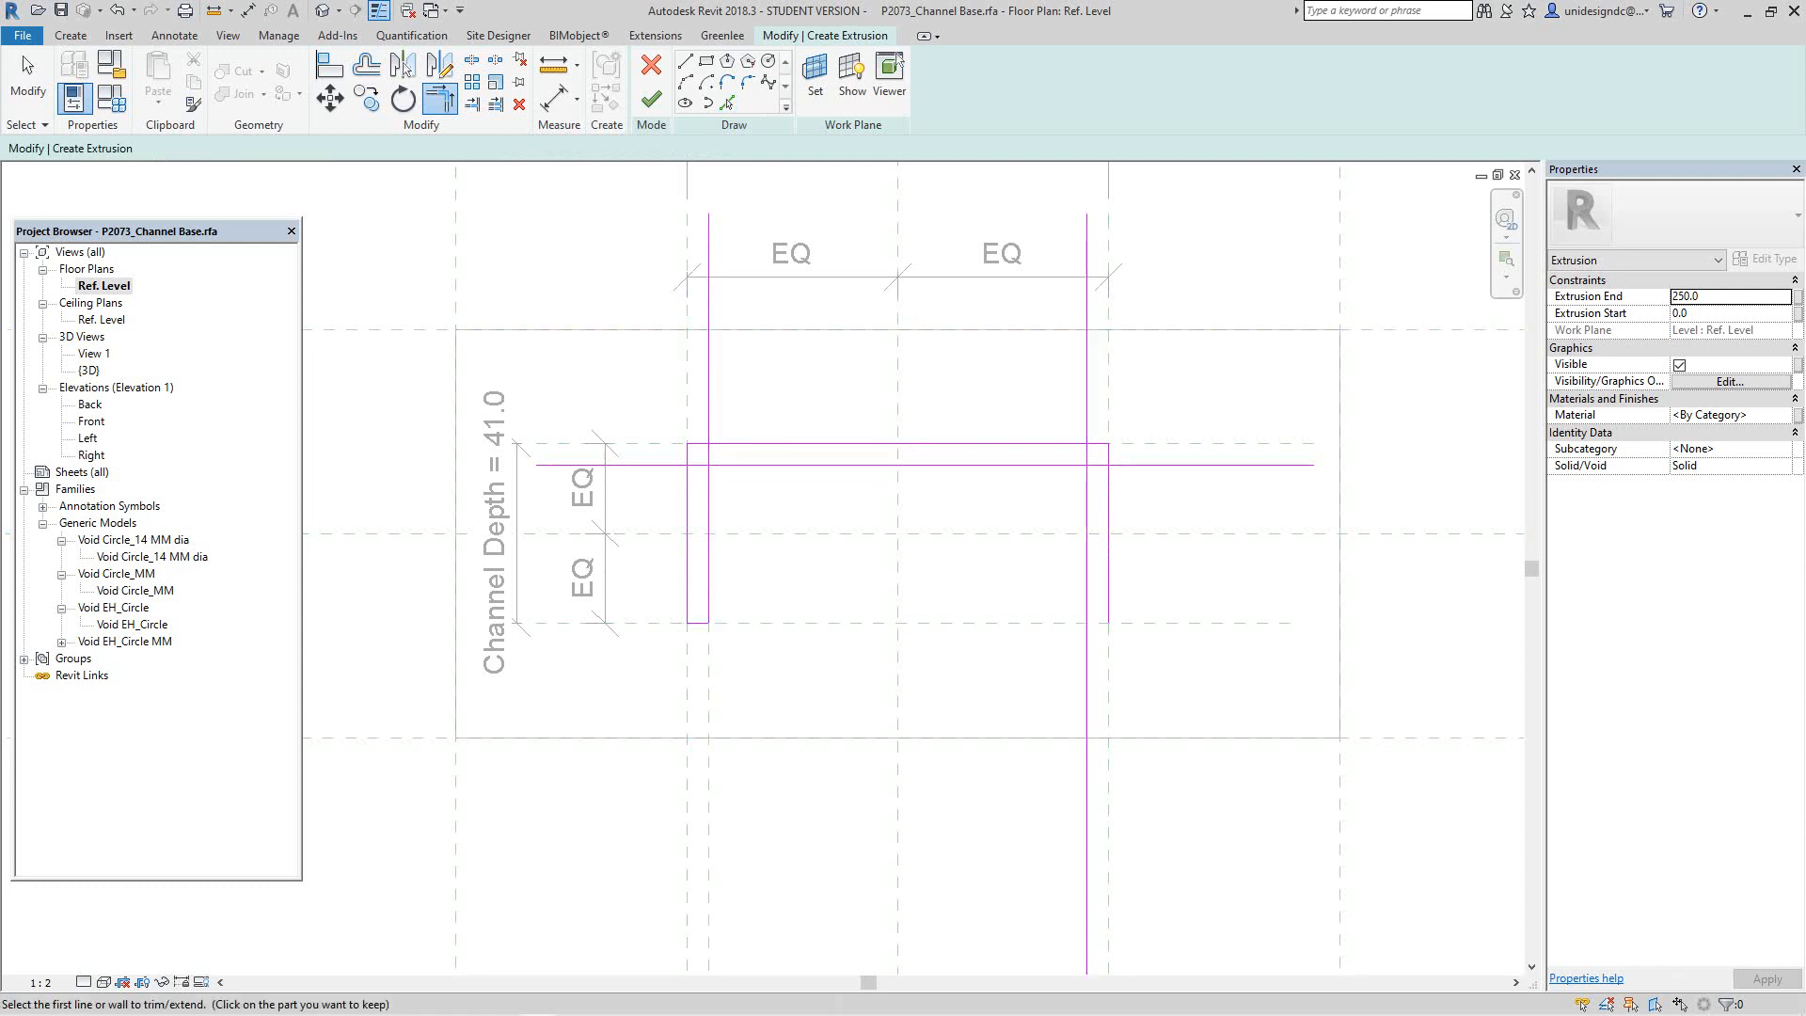
key(p)
key(l)
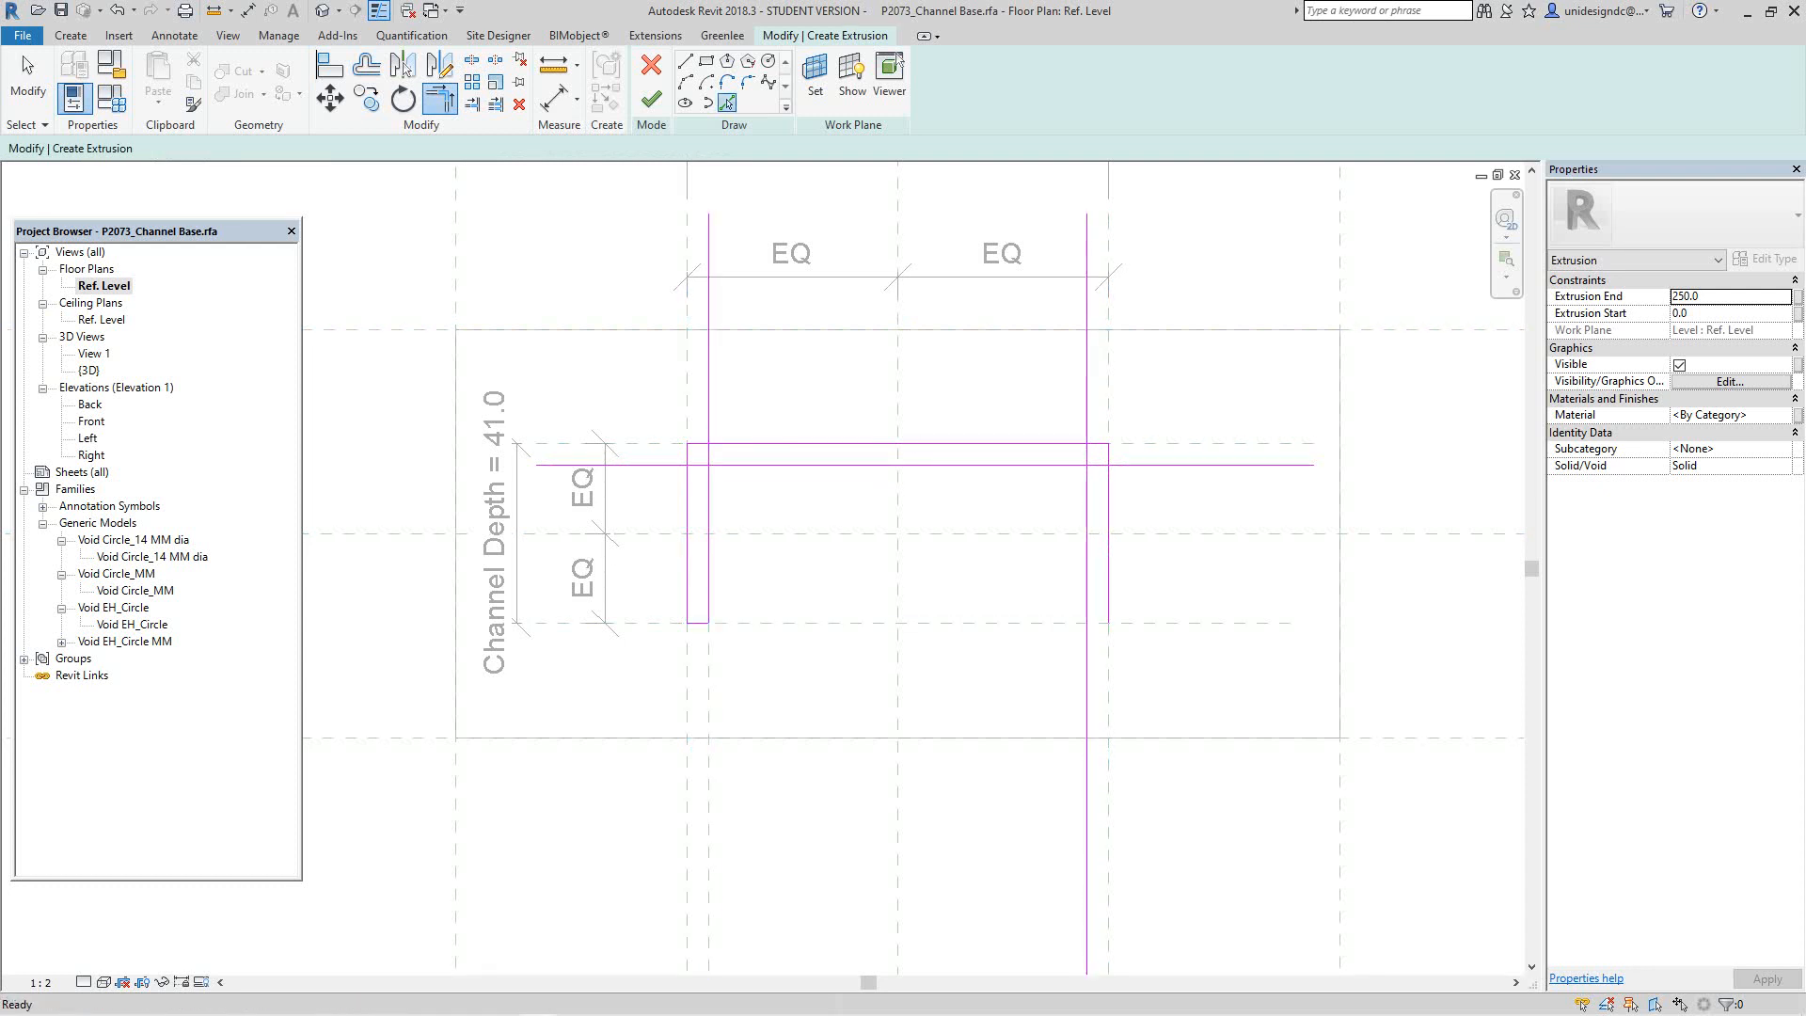
click(1034, 623)
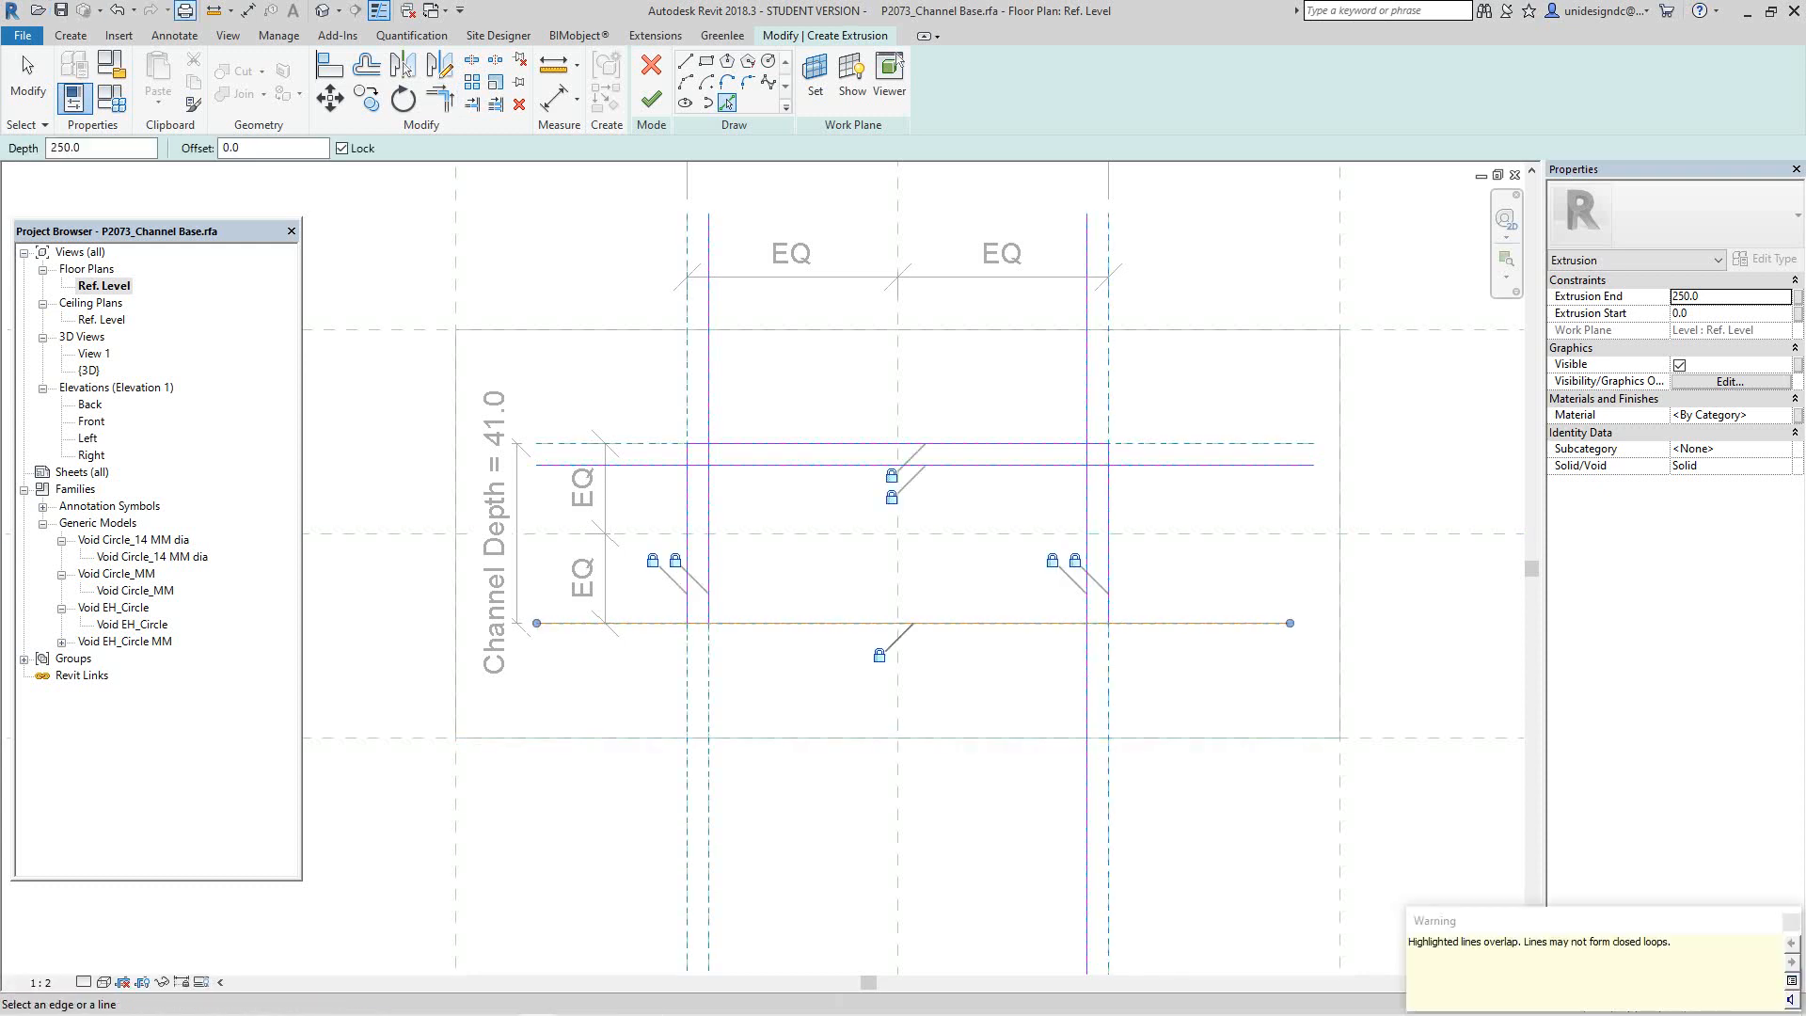
Step: Trim the right inner wall line to corners with the lower depth line and the upper inner line
click(440, 97)
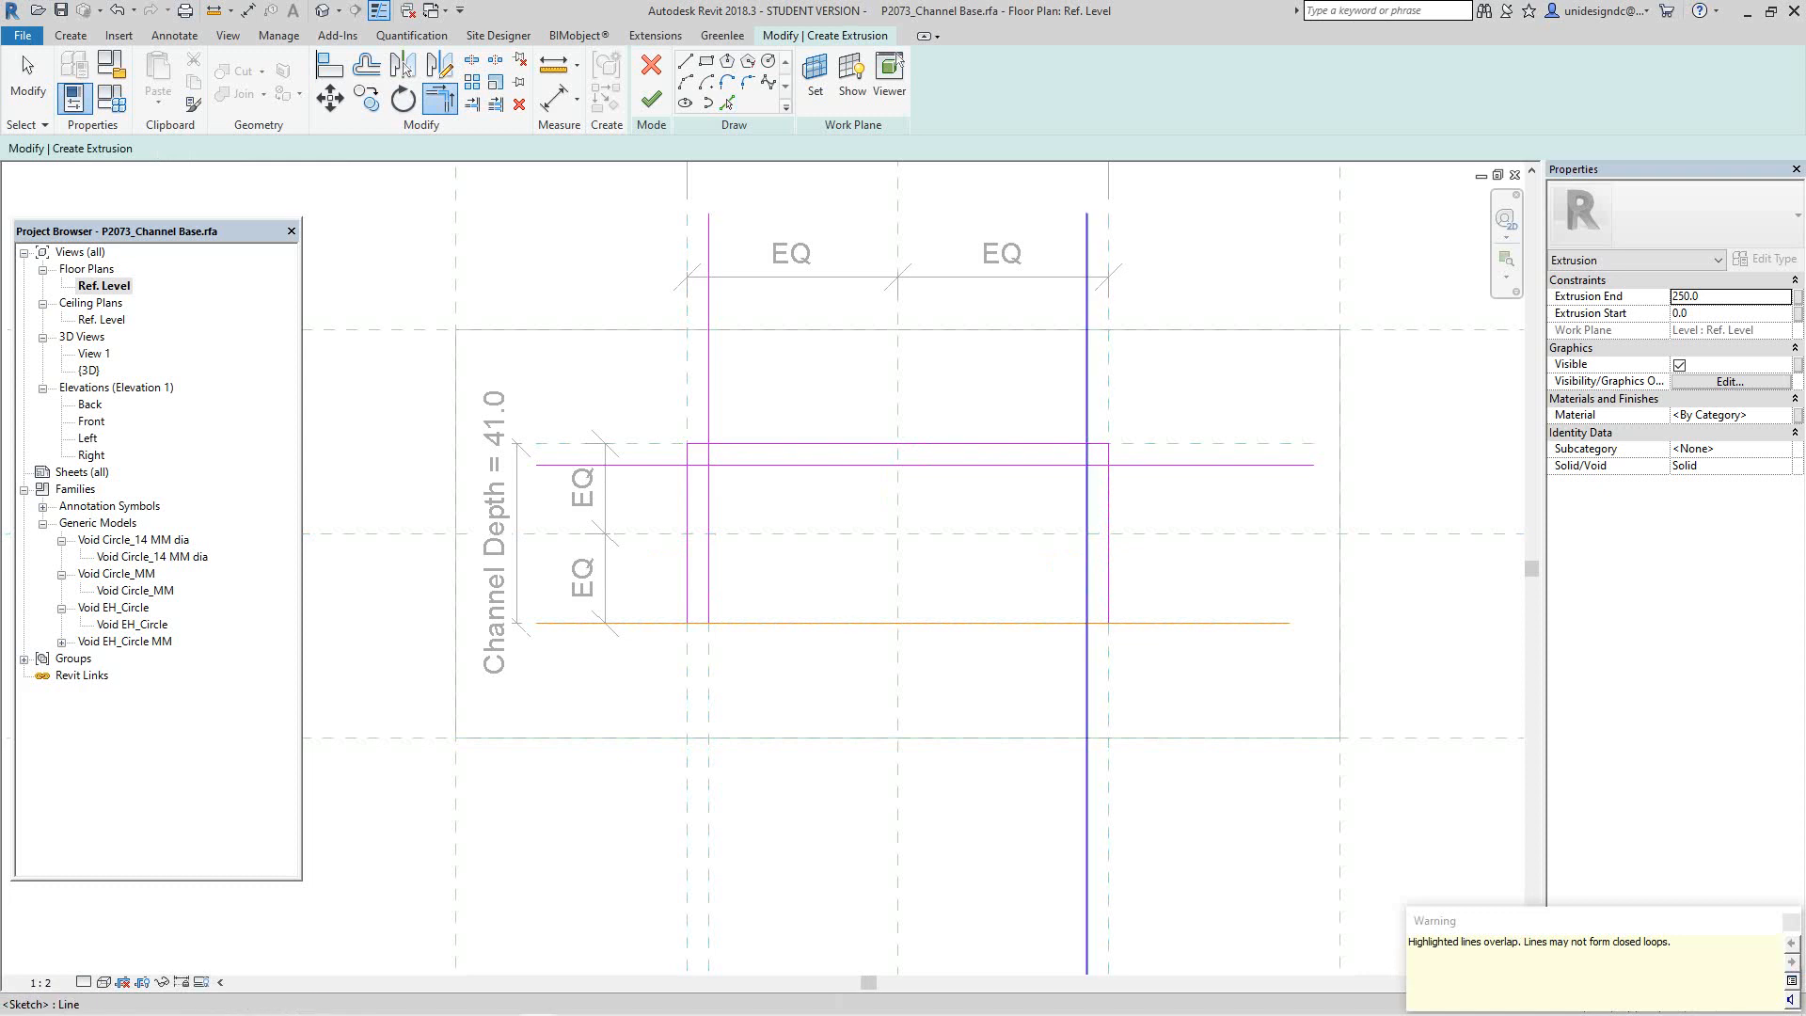
click(1087, 574)
click(1099, 623)
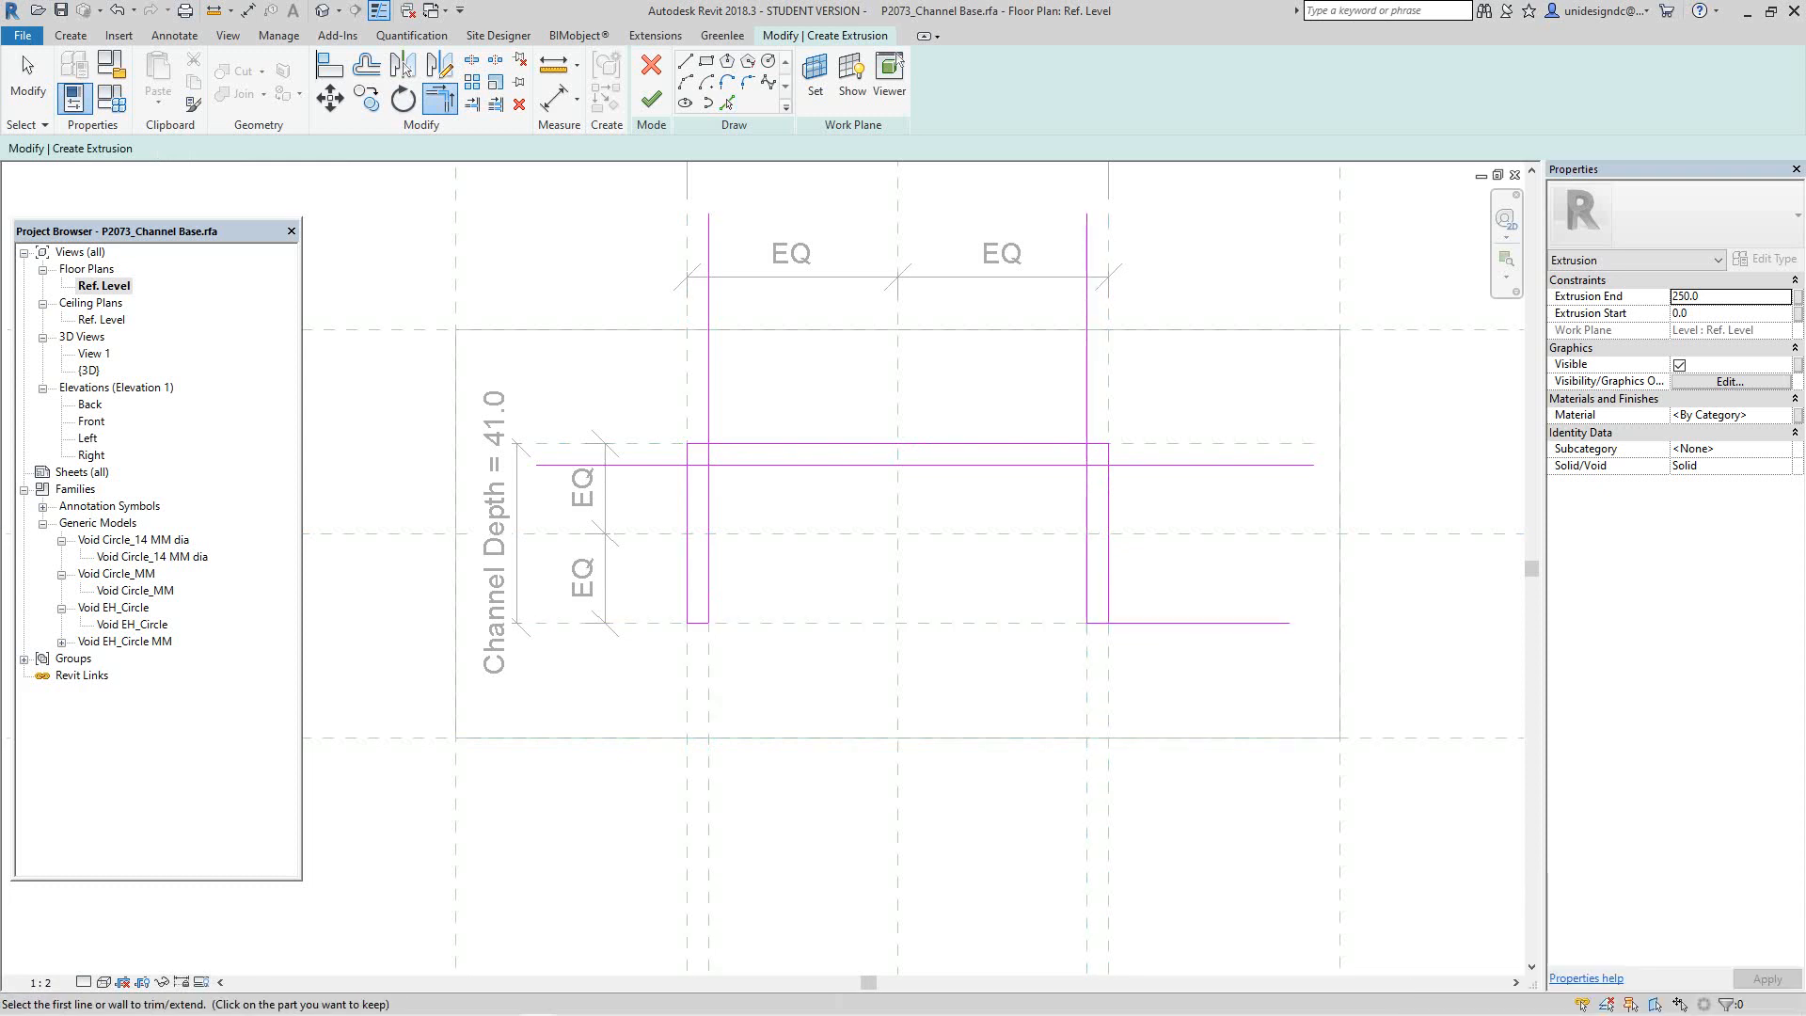
scroll(1154, 486, up, 2)
click(941, 458)
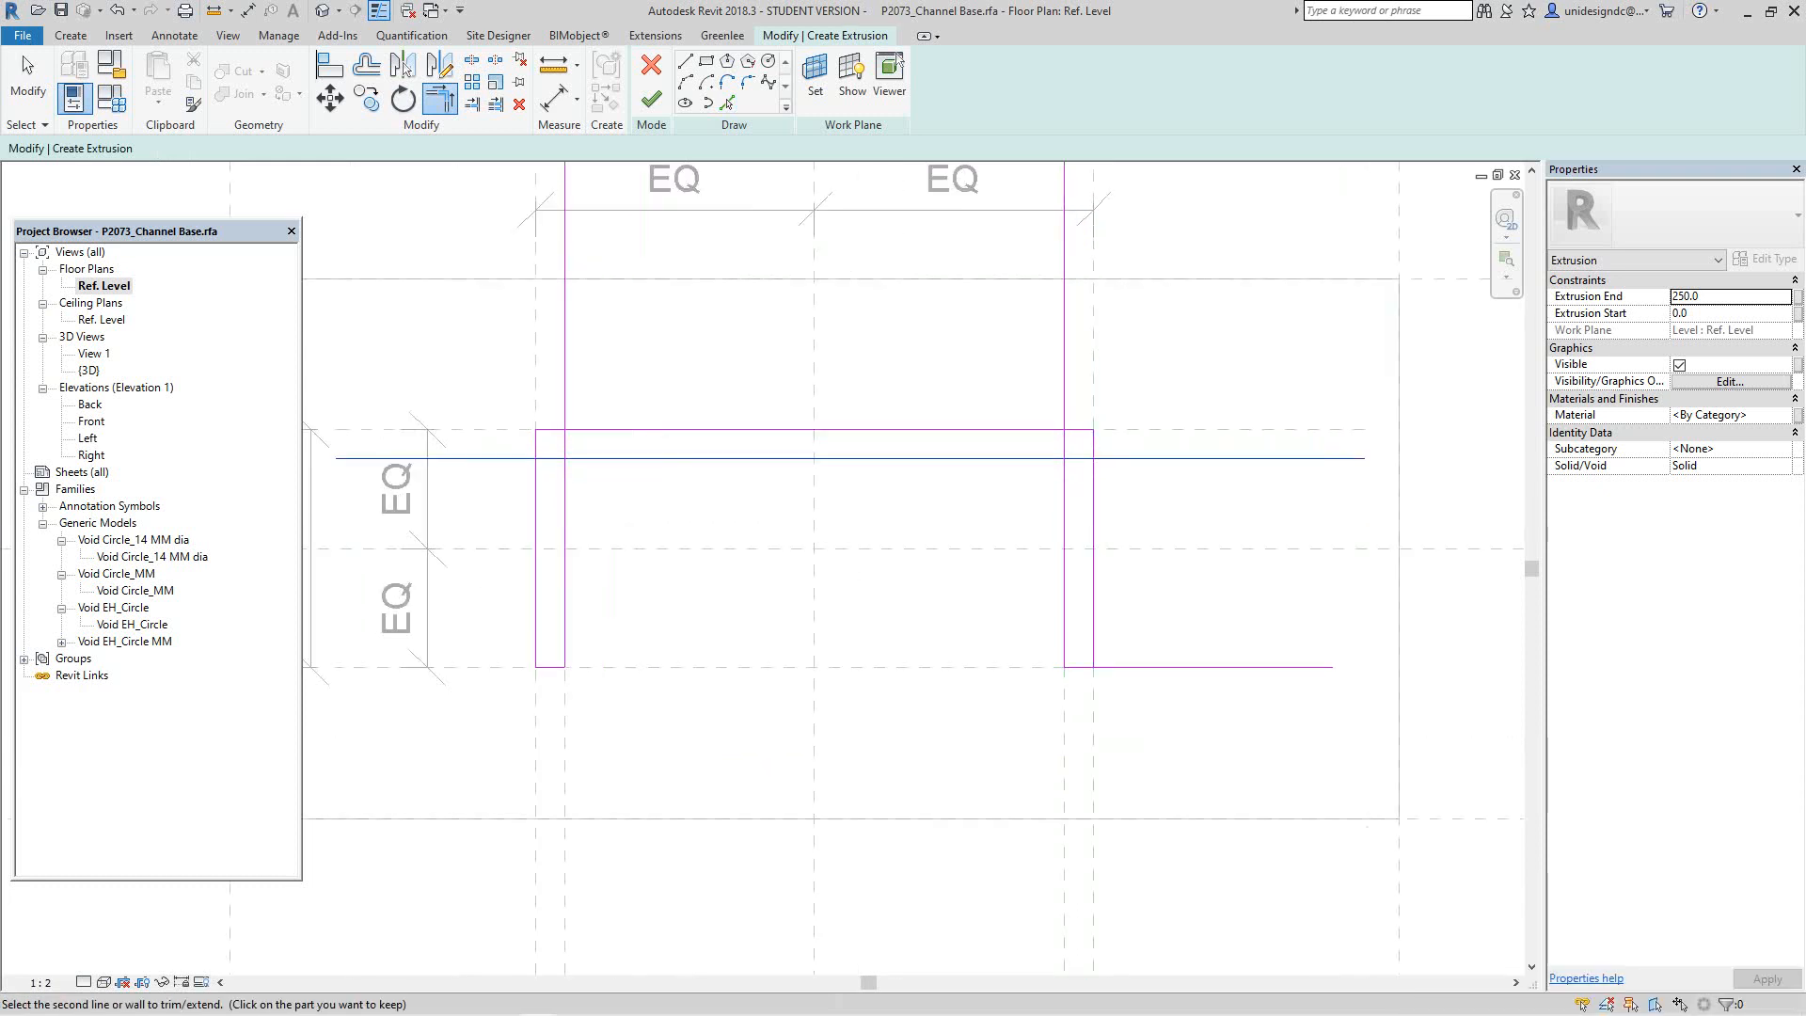
click(1064, 565)
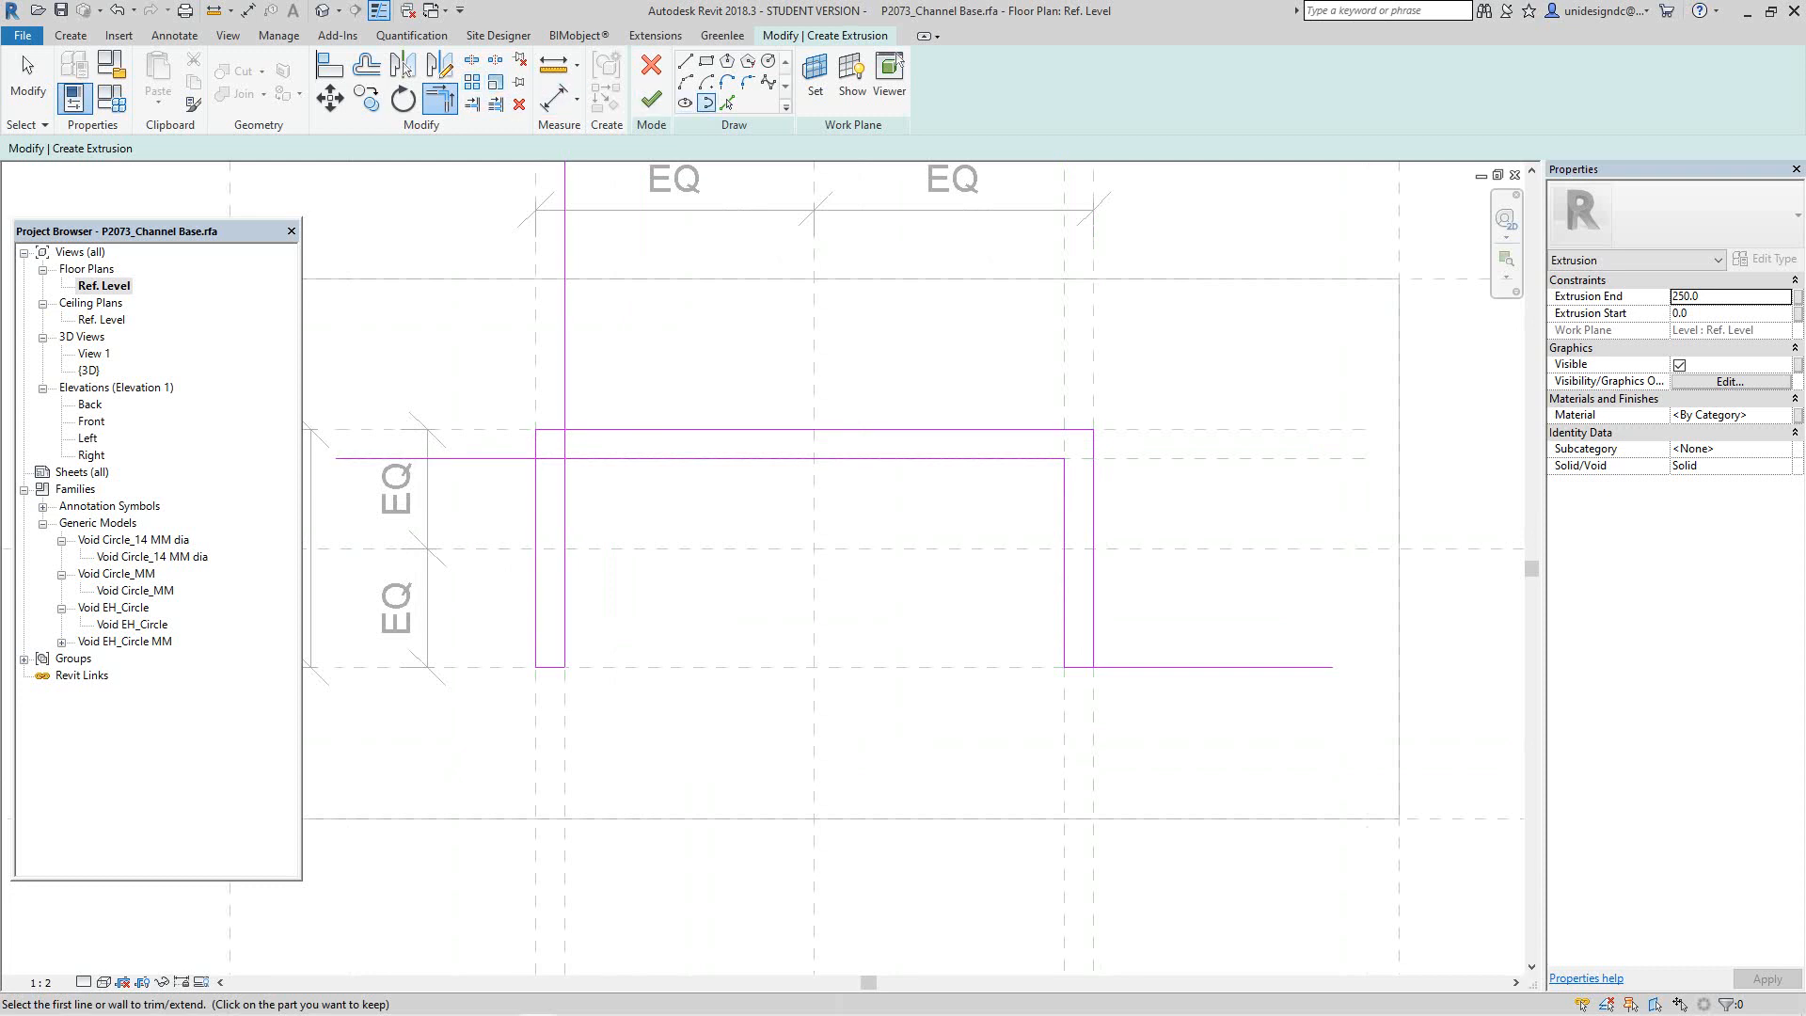
click(727, 94)
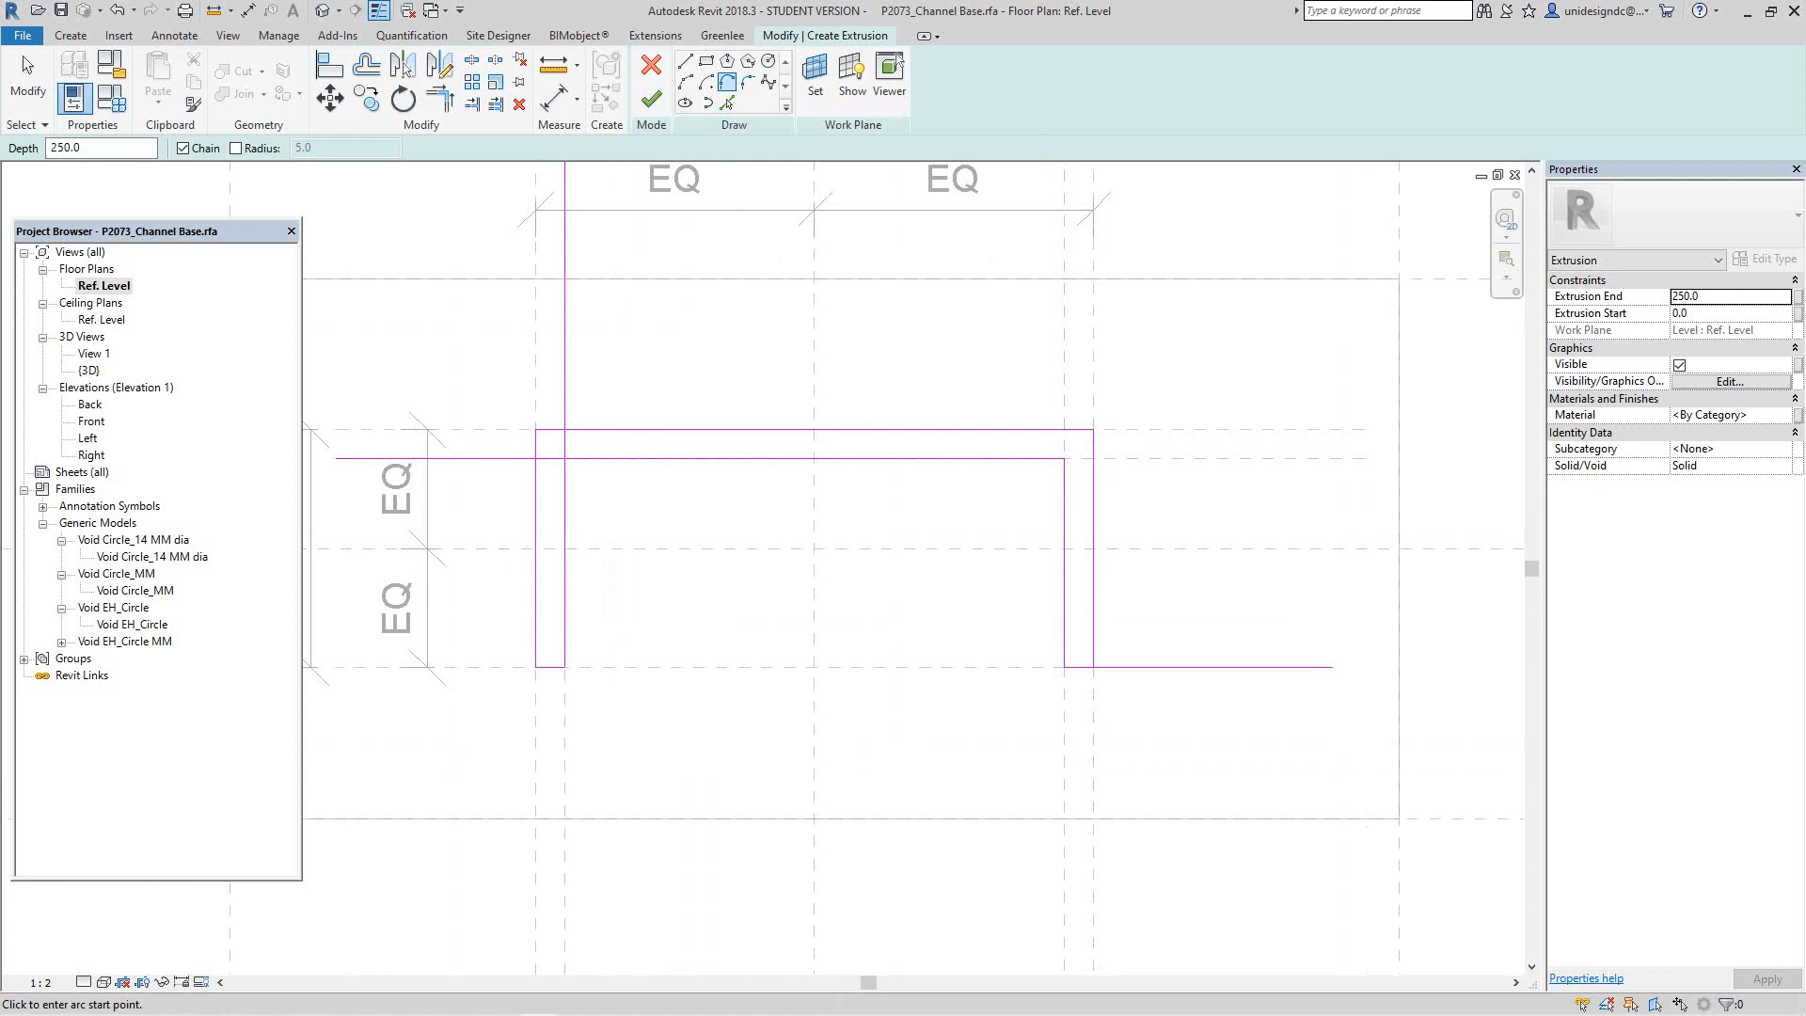
key(Escape)
key(Escape)
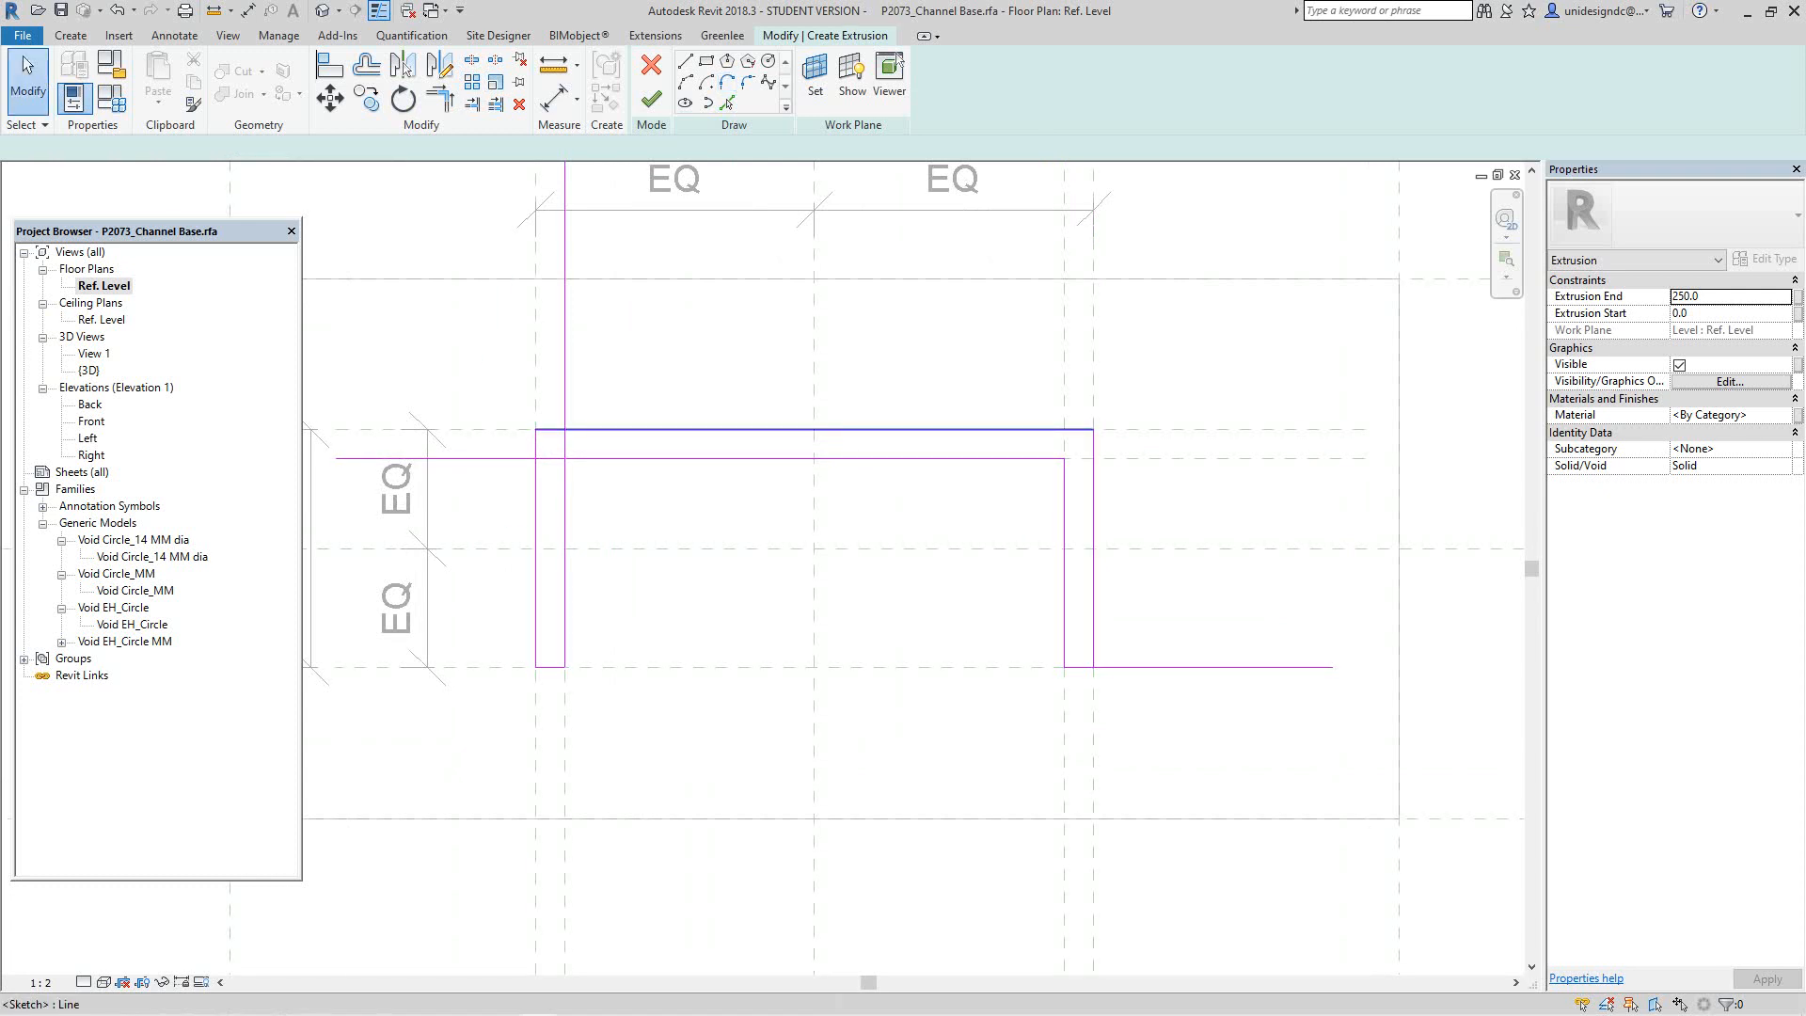
Step: Shorten the outer top and right lines at the upper-right corner back to the inner wall planes
click(1090, 430)
mouse_move(1094, 430)
mouse_down()
mouse_move(1065, 430)
mouse_move(1094, 432)
mouse_move(1093, 459)
mouse_up()
key(Escape)
click(1093, 440)
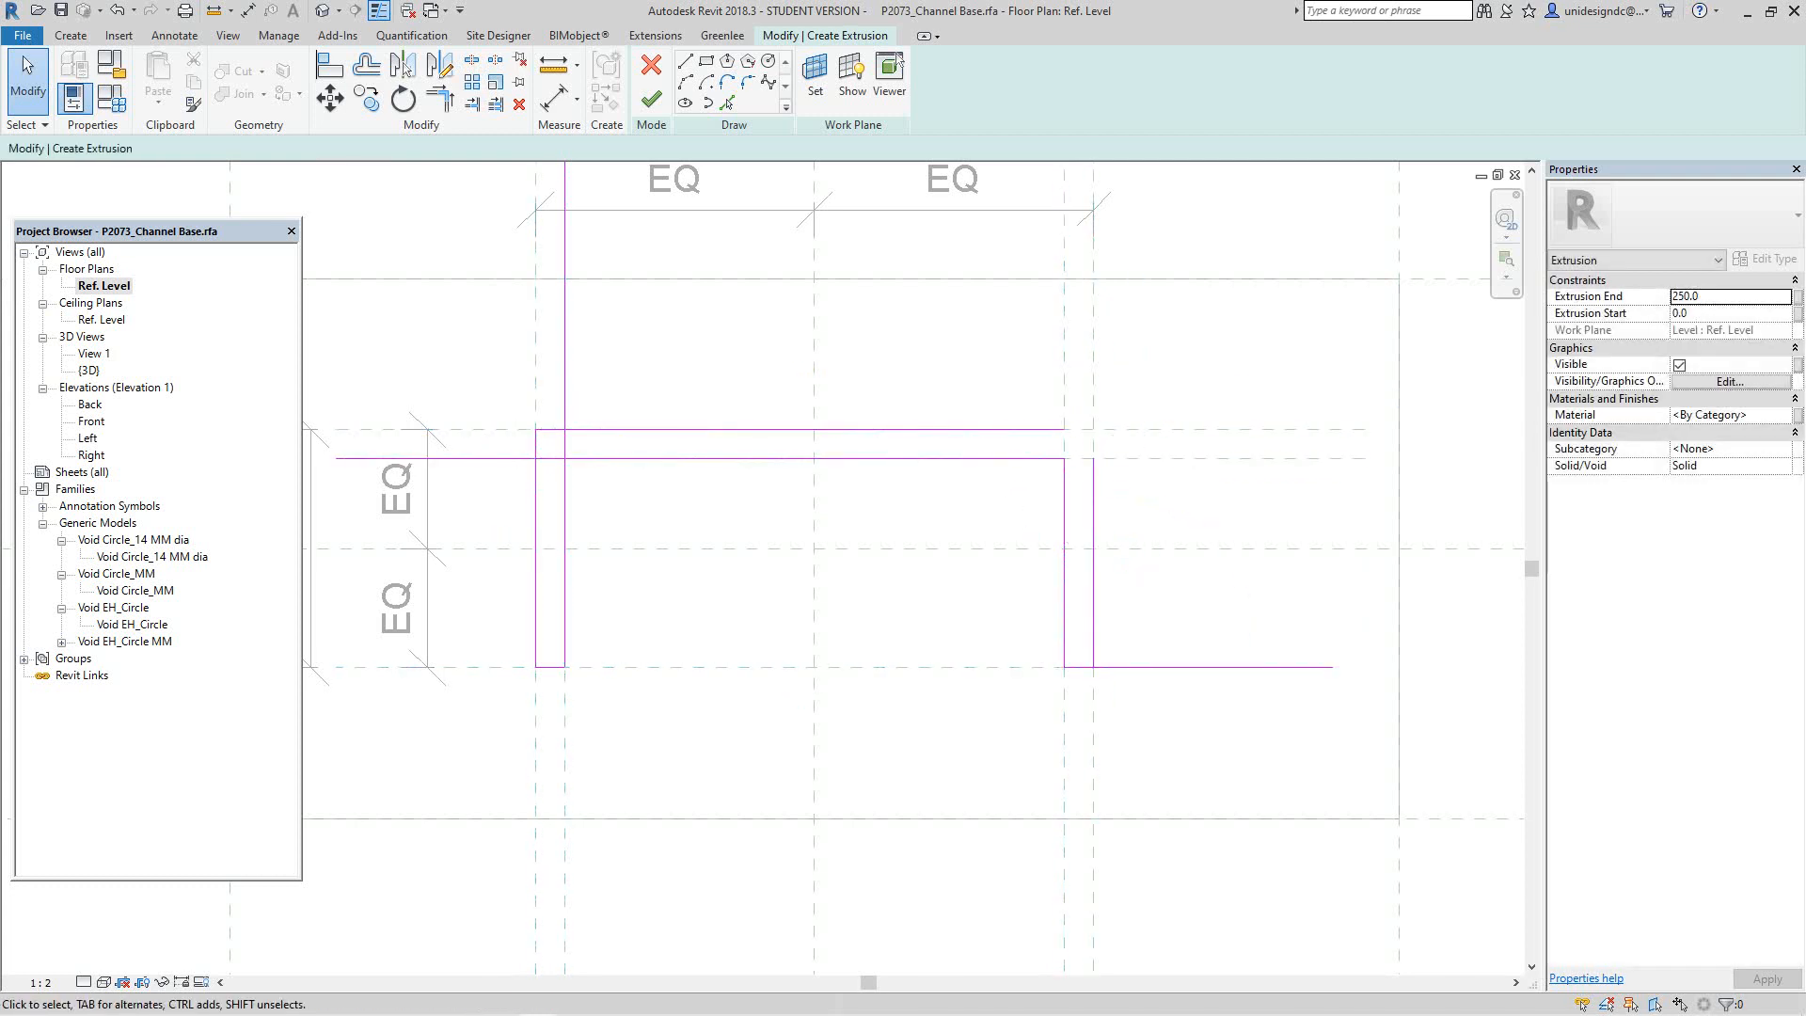
Step: Draw a tangent end arc joining the shortened outer lines at the upper-right corner
click(727, 83)
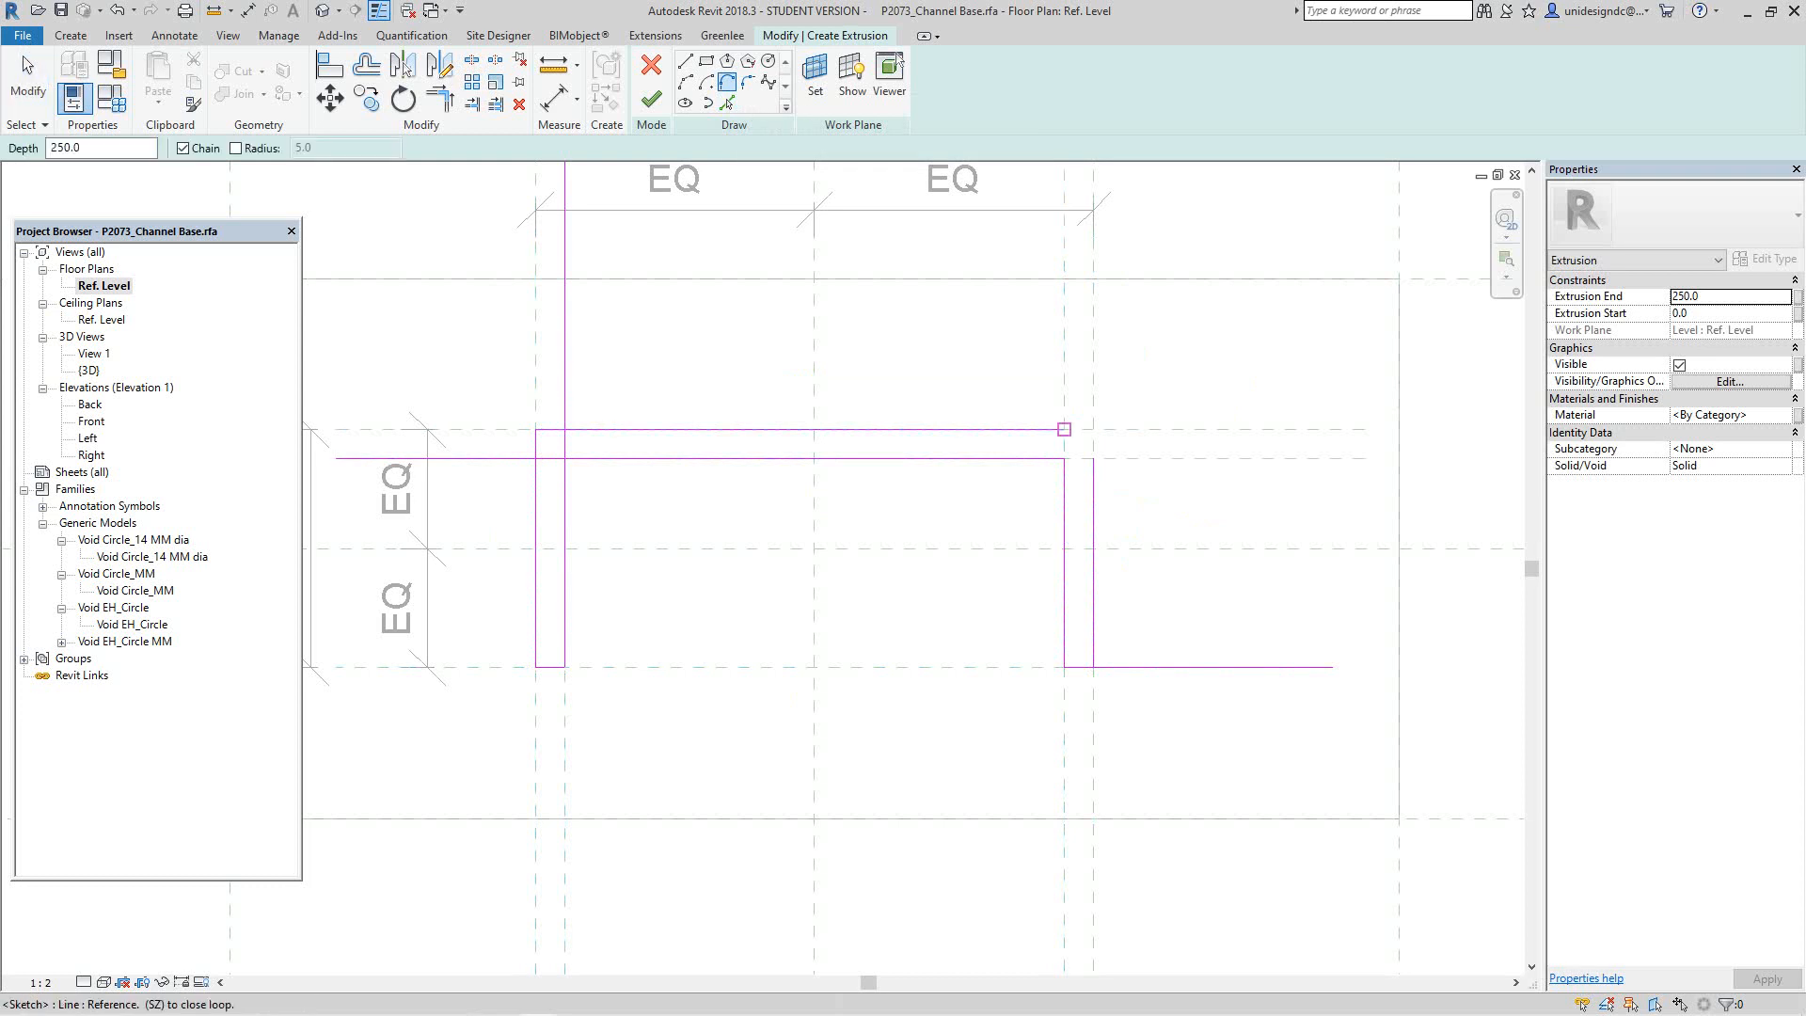
click(1064, 430)
click(1093, 458)
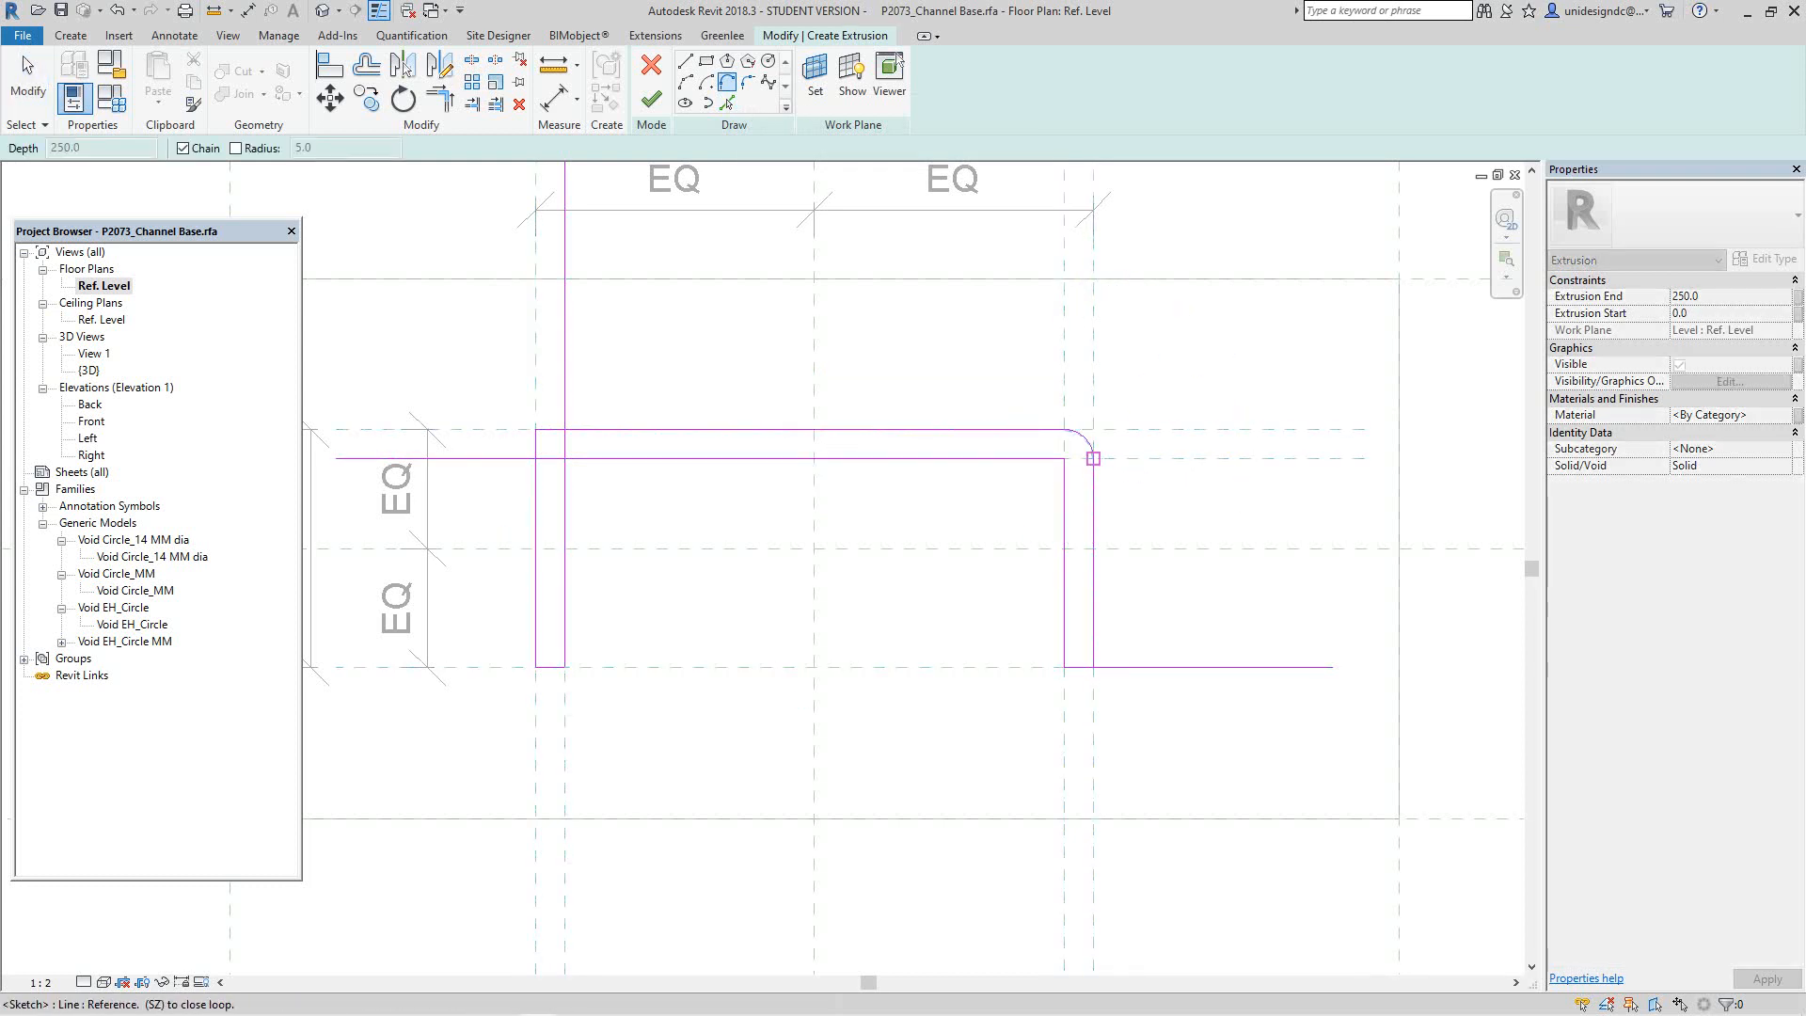
key(Escape)
key(Escape)
Step: Shorten the outer top and left lines at the upper-left corner back to the inner wall planes
scroll(1112, 476, up, 4)
scroll(1002, 454, down, 4)
middle_drag(992, 454, 1108, 462)
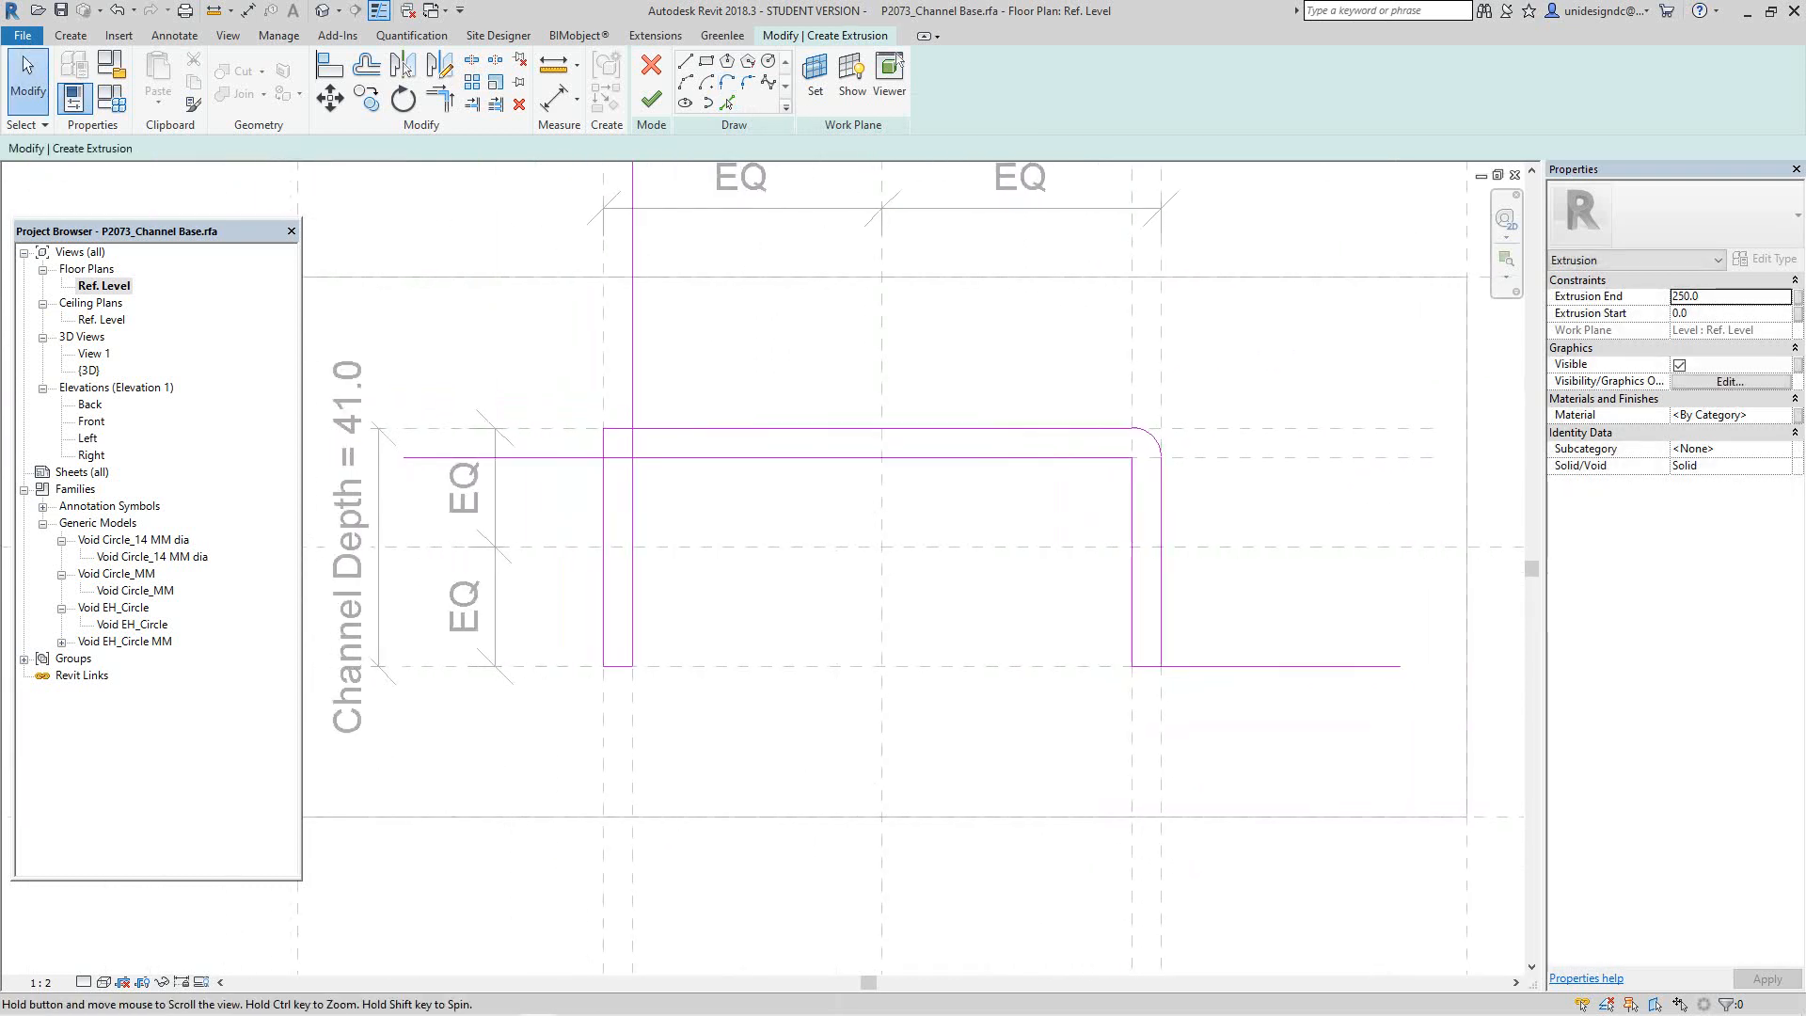
click(655, 429)
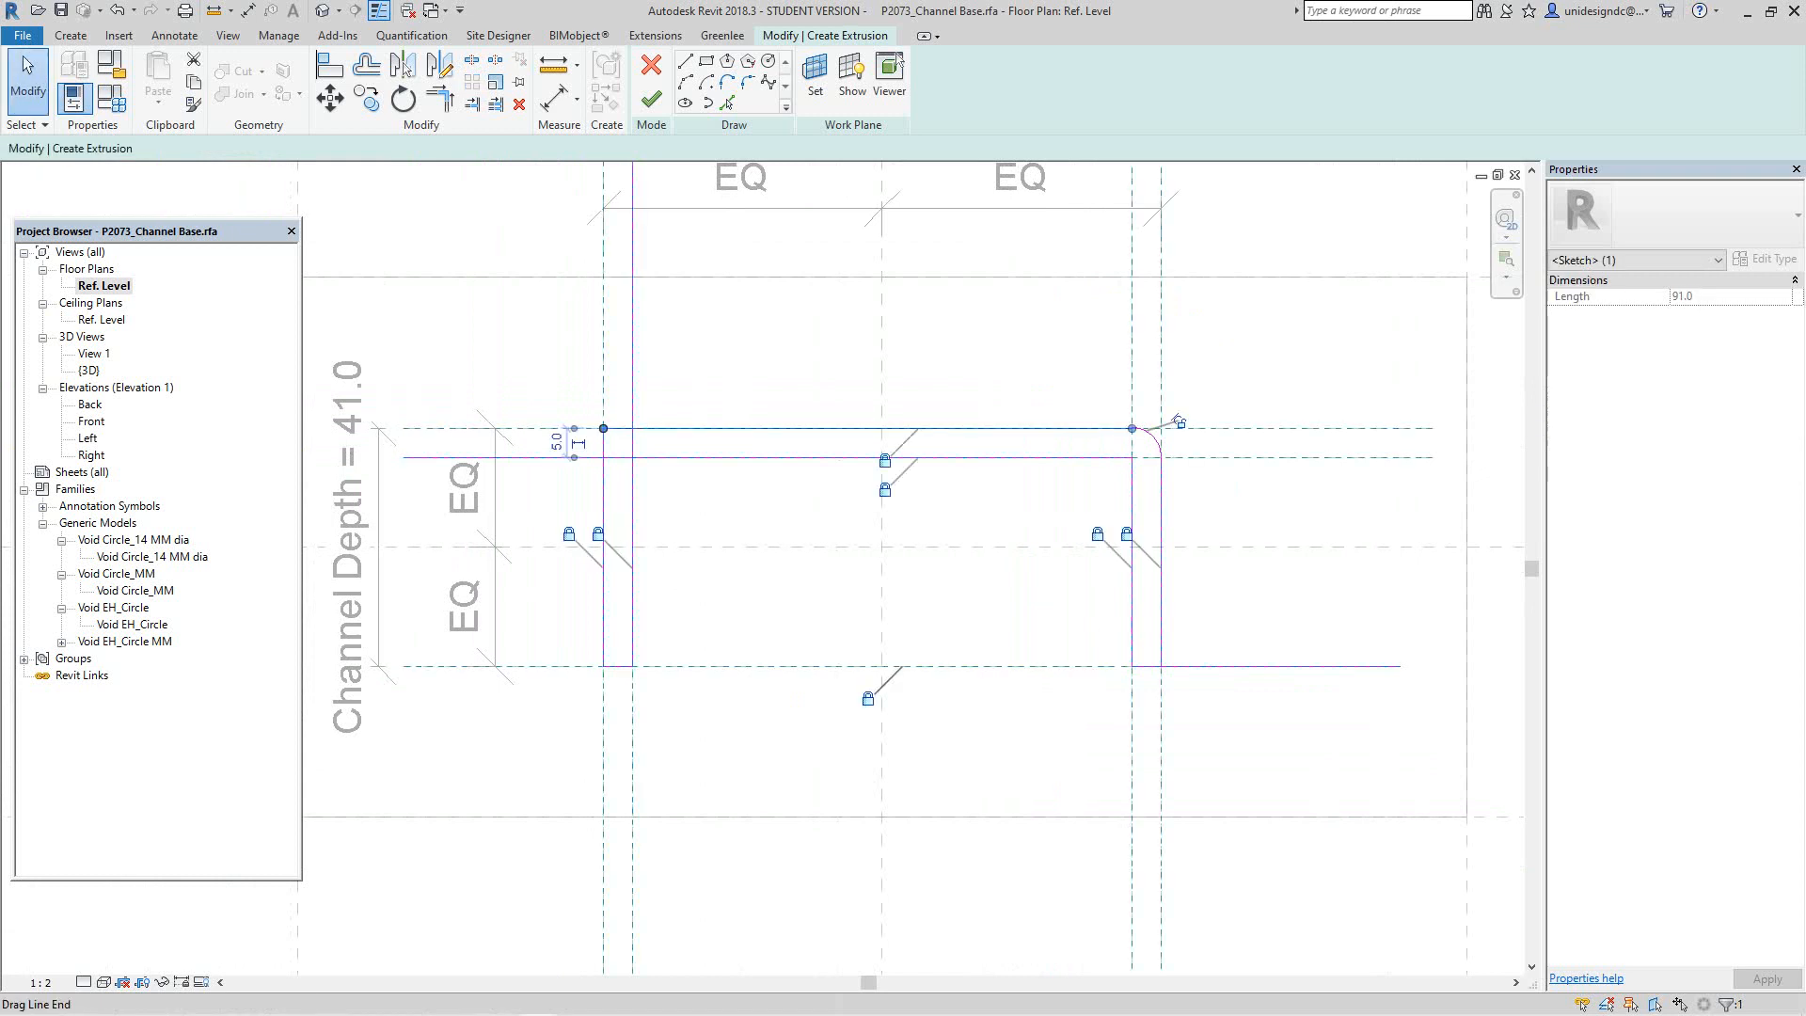
mouse_move(603, 429)
mouse_down()
mouse_move(632, 428)
mouse_move(603, 432)
mouse_move(603, 457)
mouse_up()
click(603, 451)
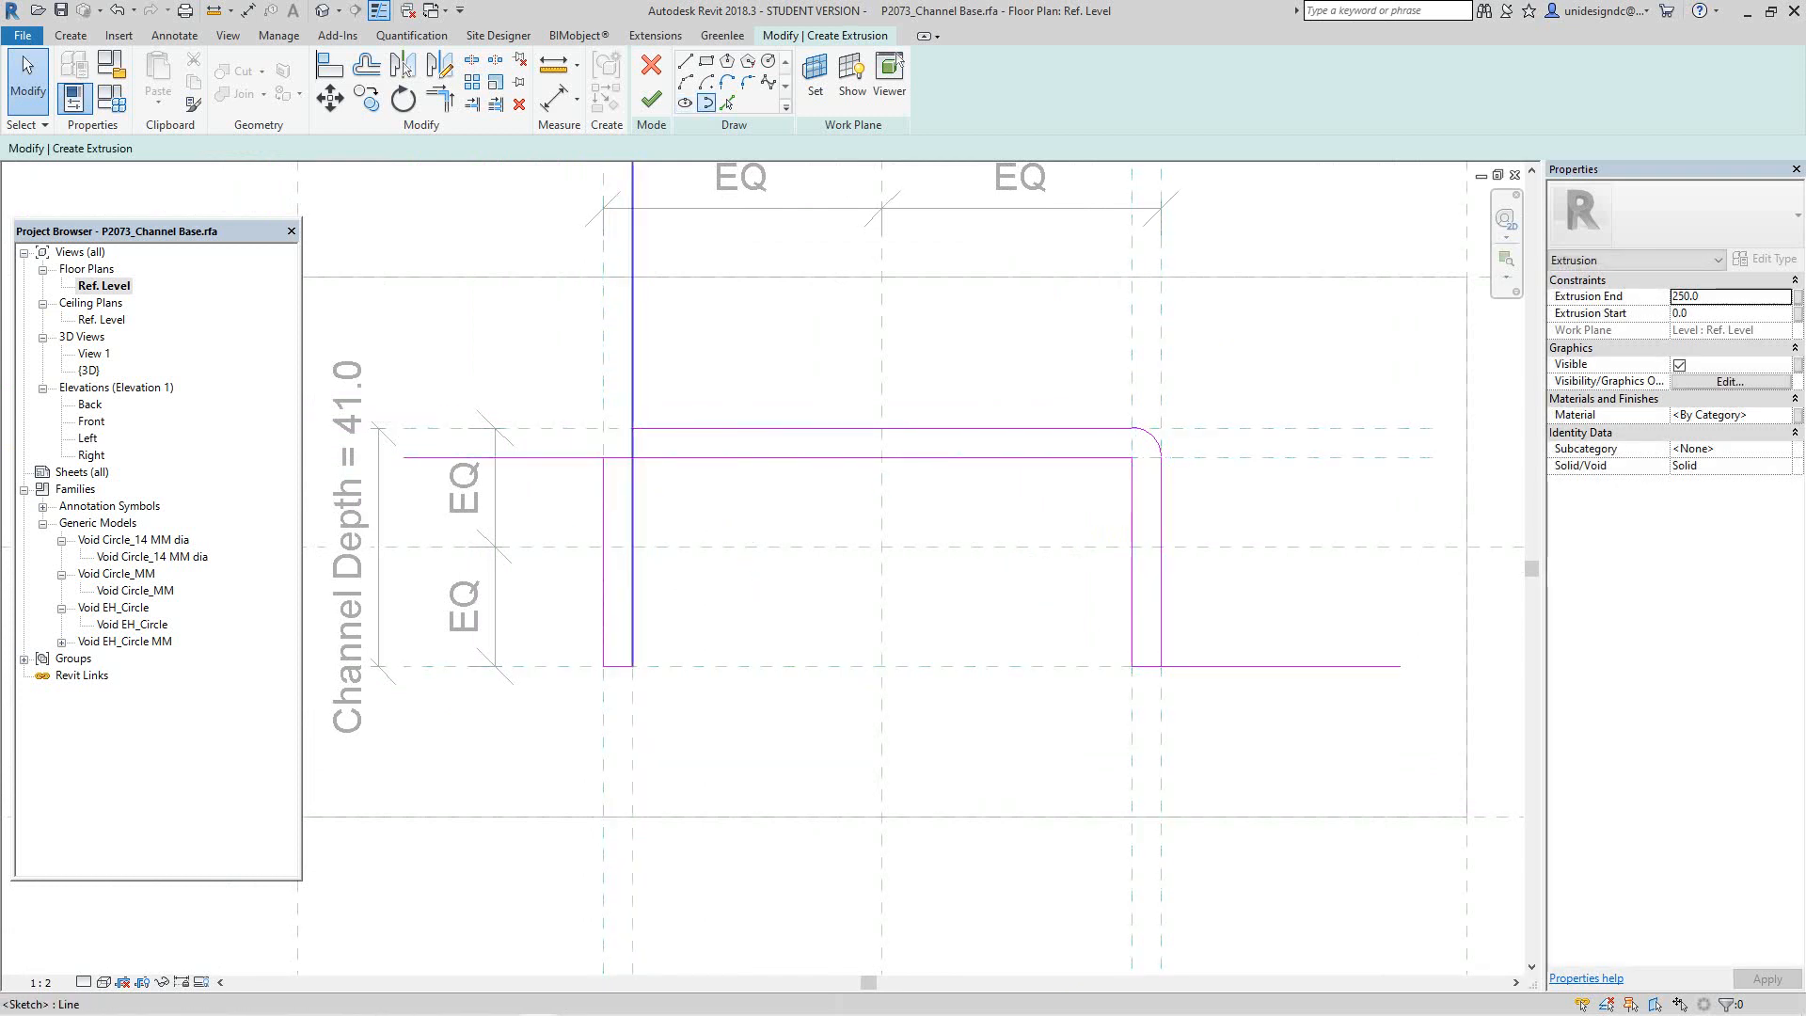
Step: Draw a tangent end arc joining the shortened outer lines at the upper-left corner
click(728, 83)
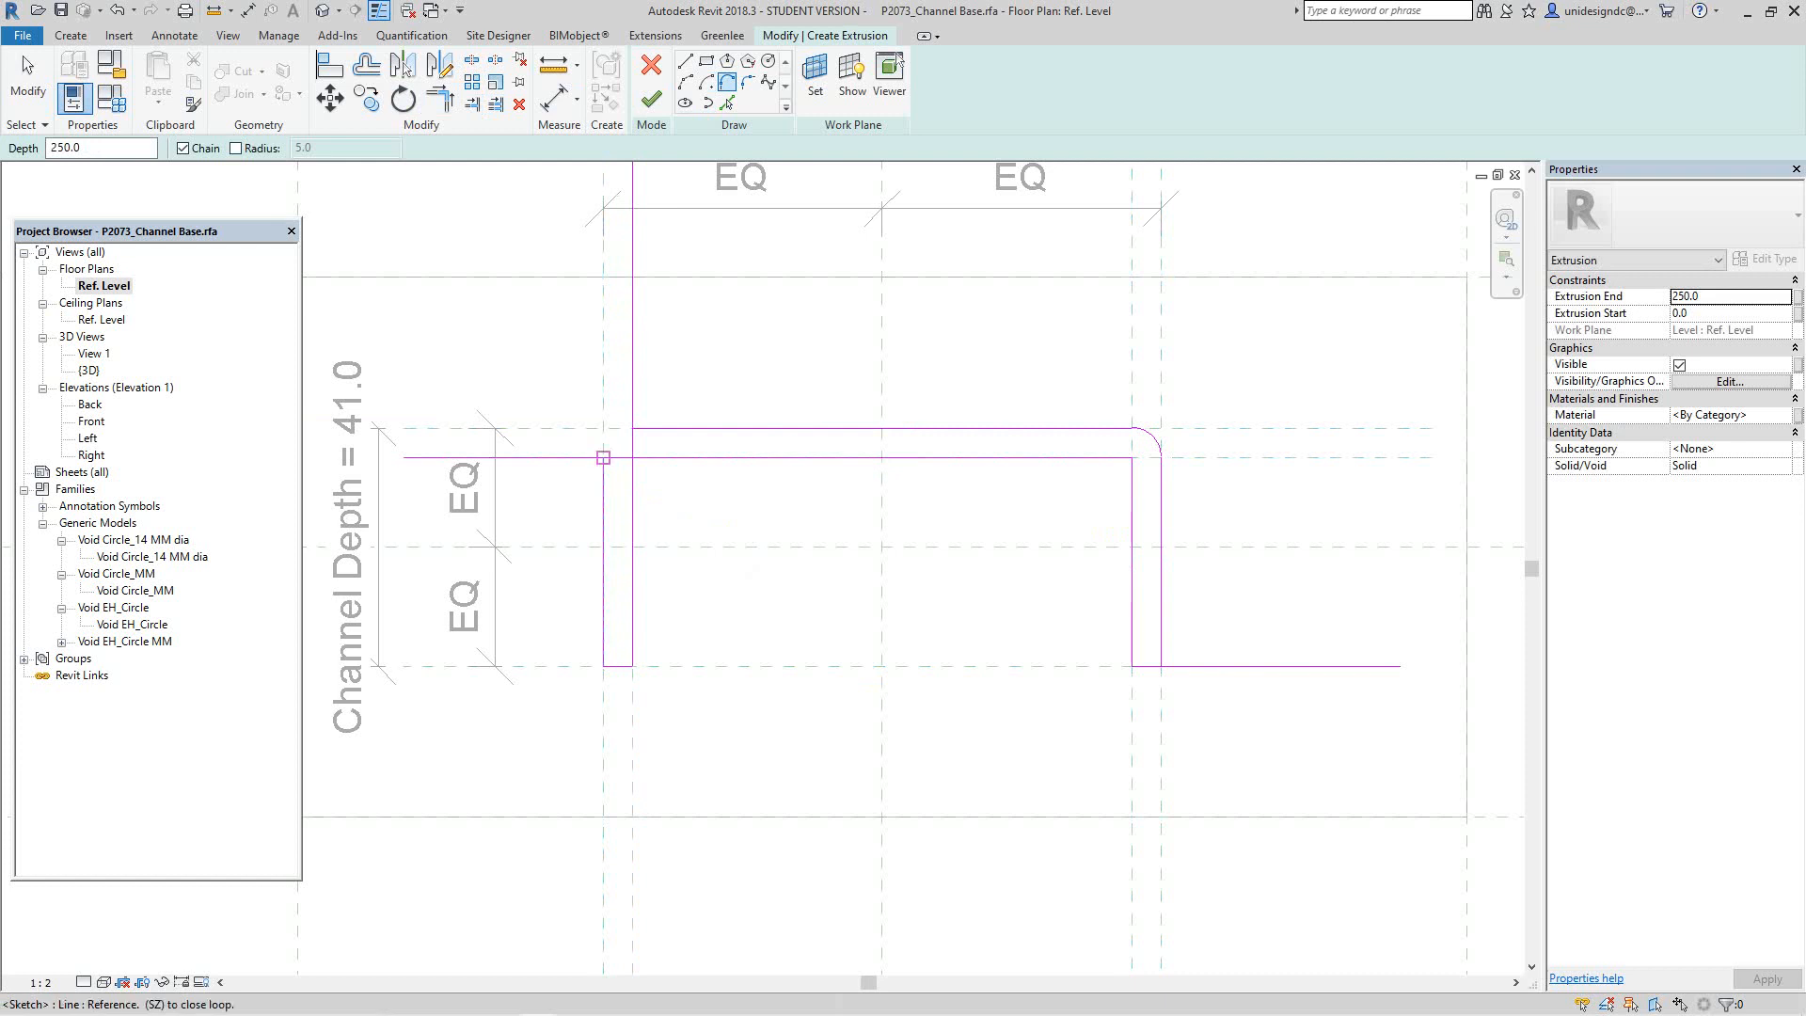
click(603, 457)
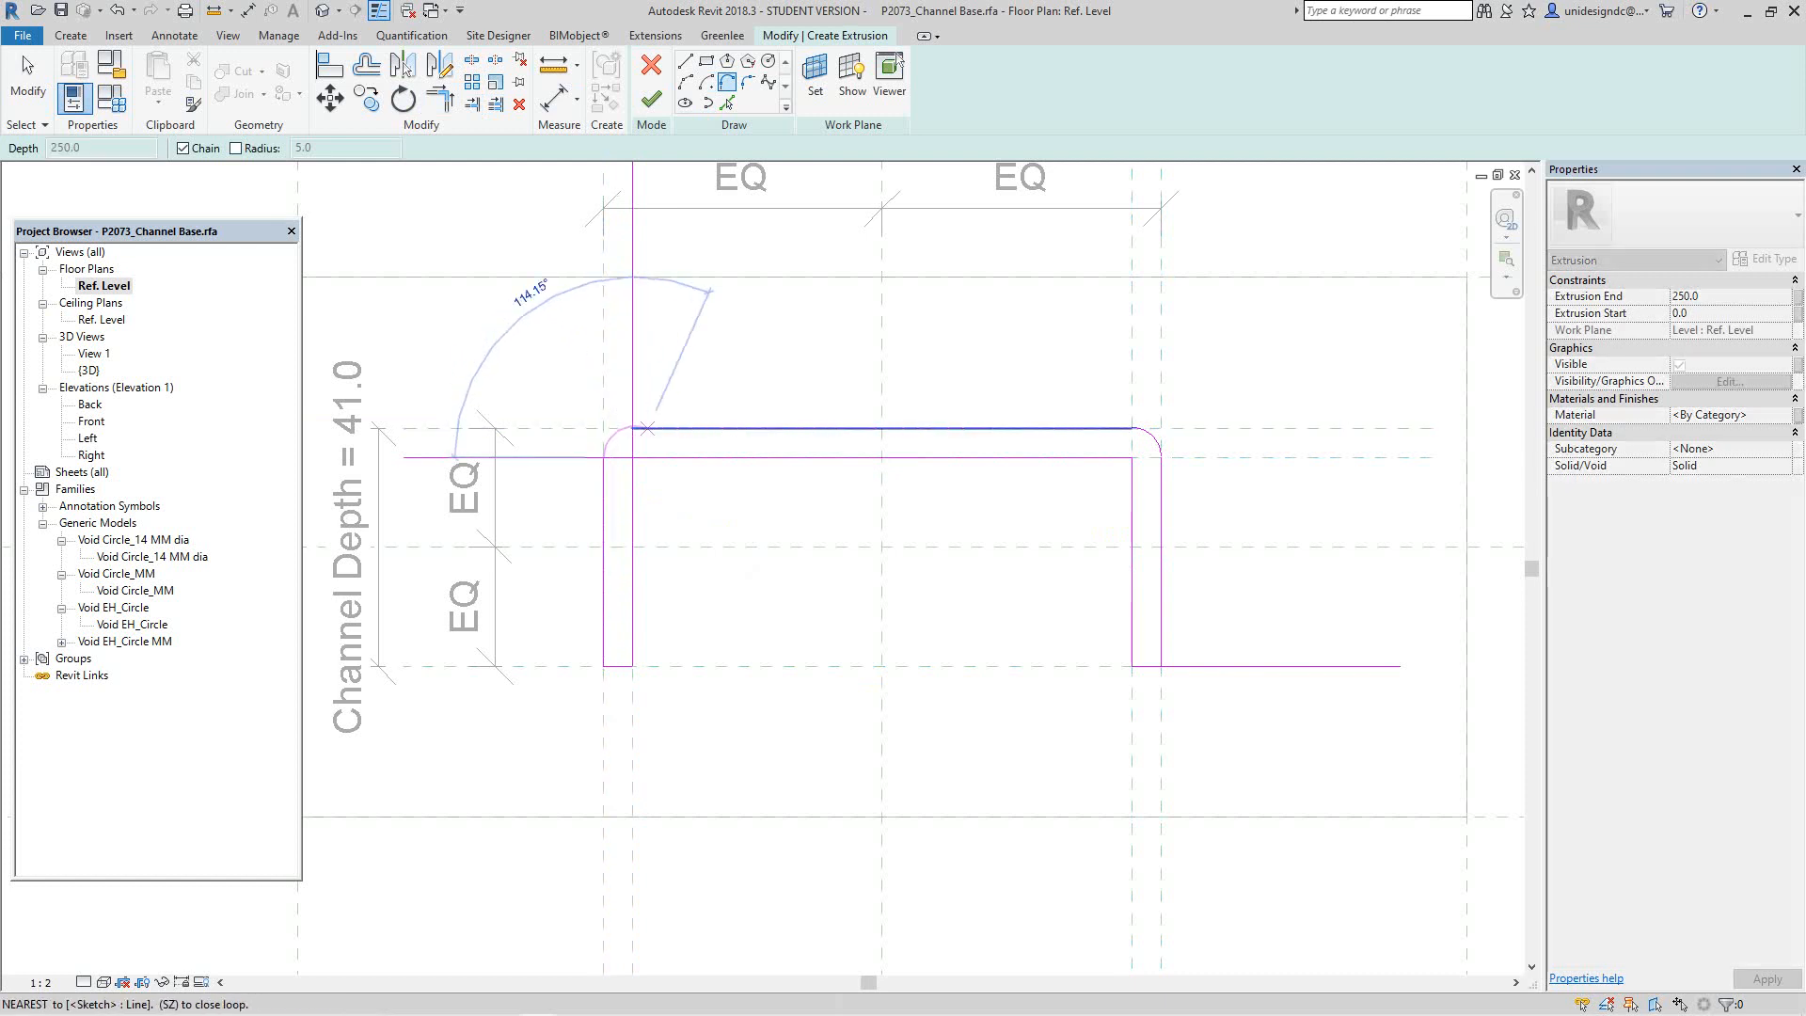
click(632, 428)
key(Escape)
key(Escape)
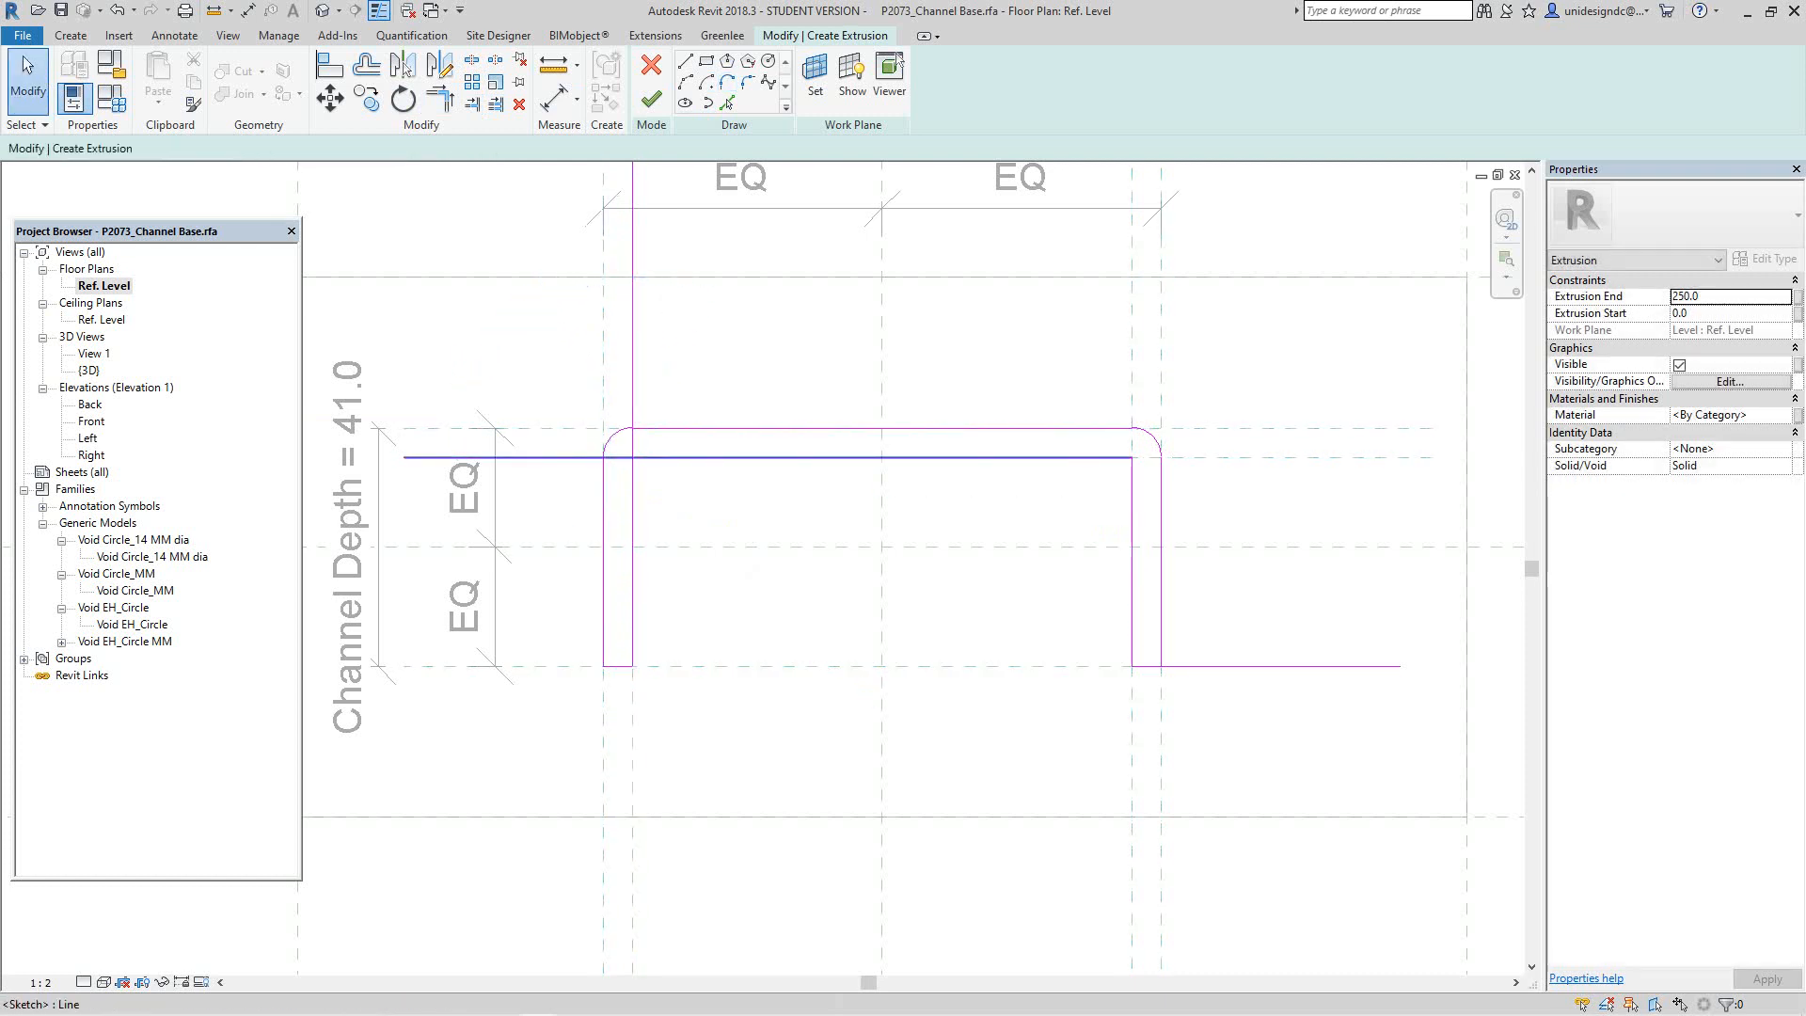
scroll(646, 440, up, 4)
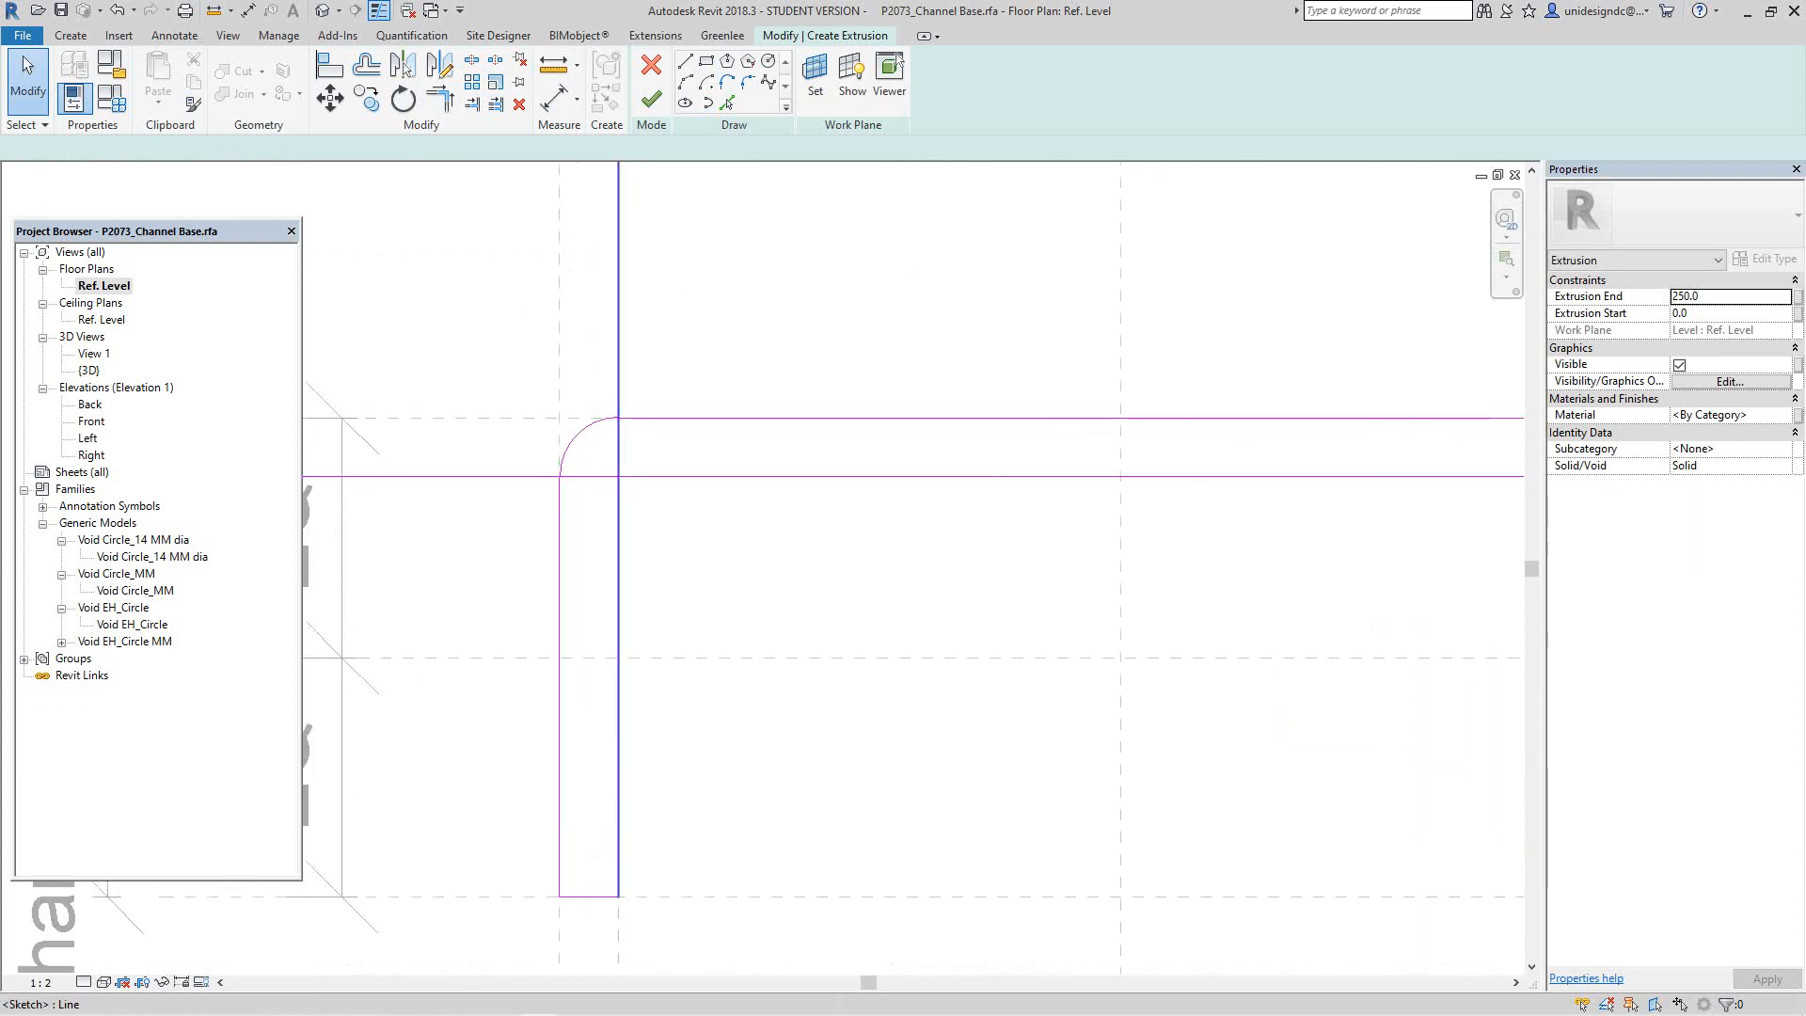
click(618, 437)
scroll(621, 437, down, 8)
scroll(619, 346, up, 5)
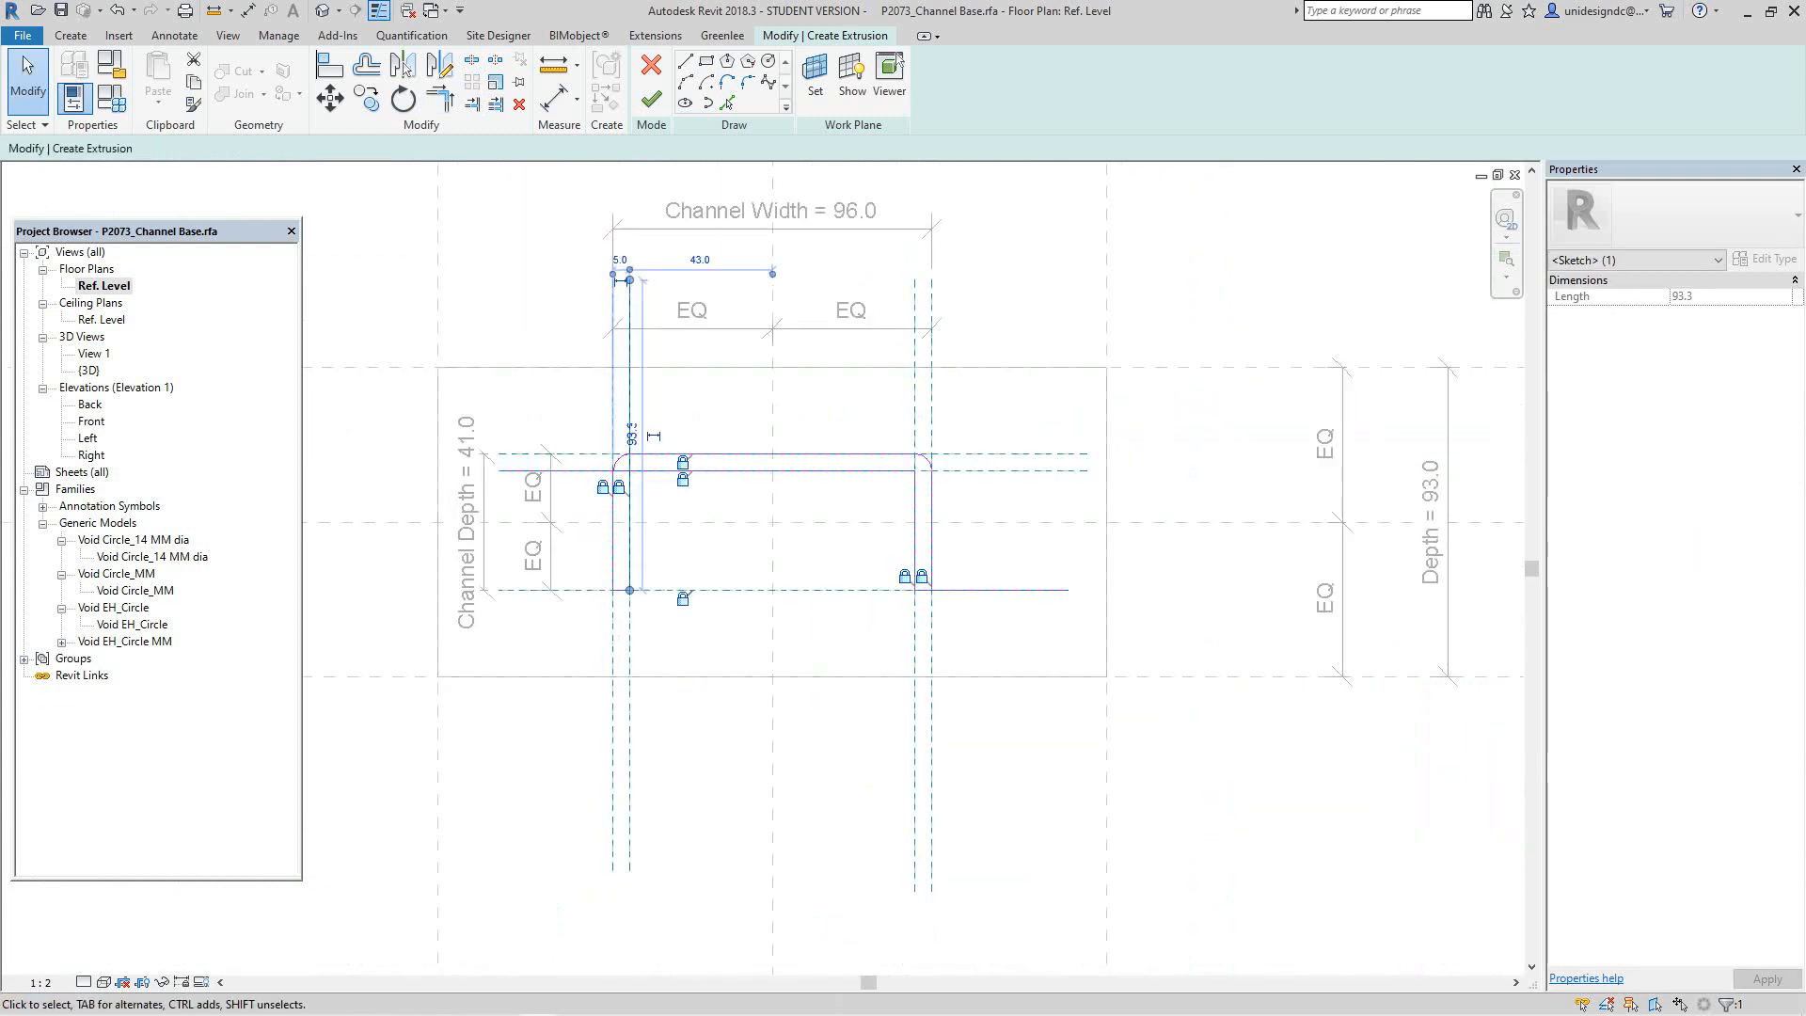
key(Escape)
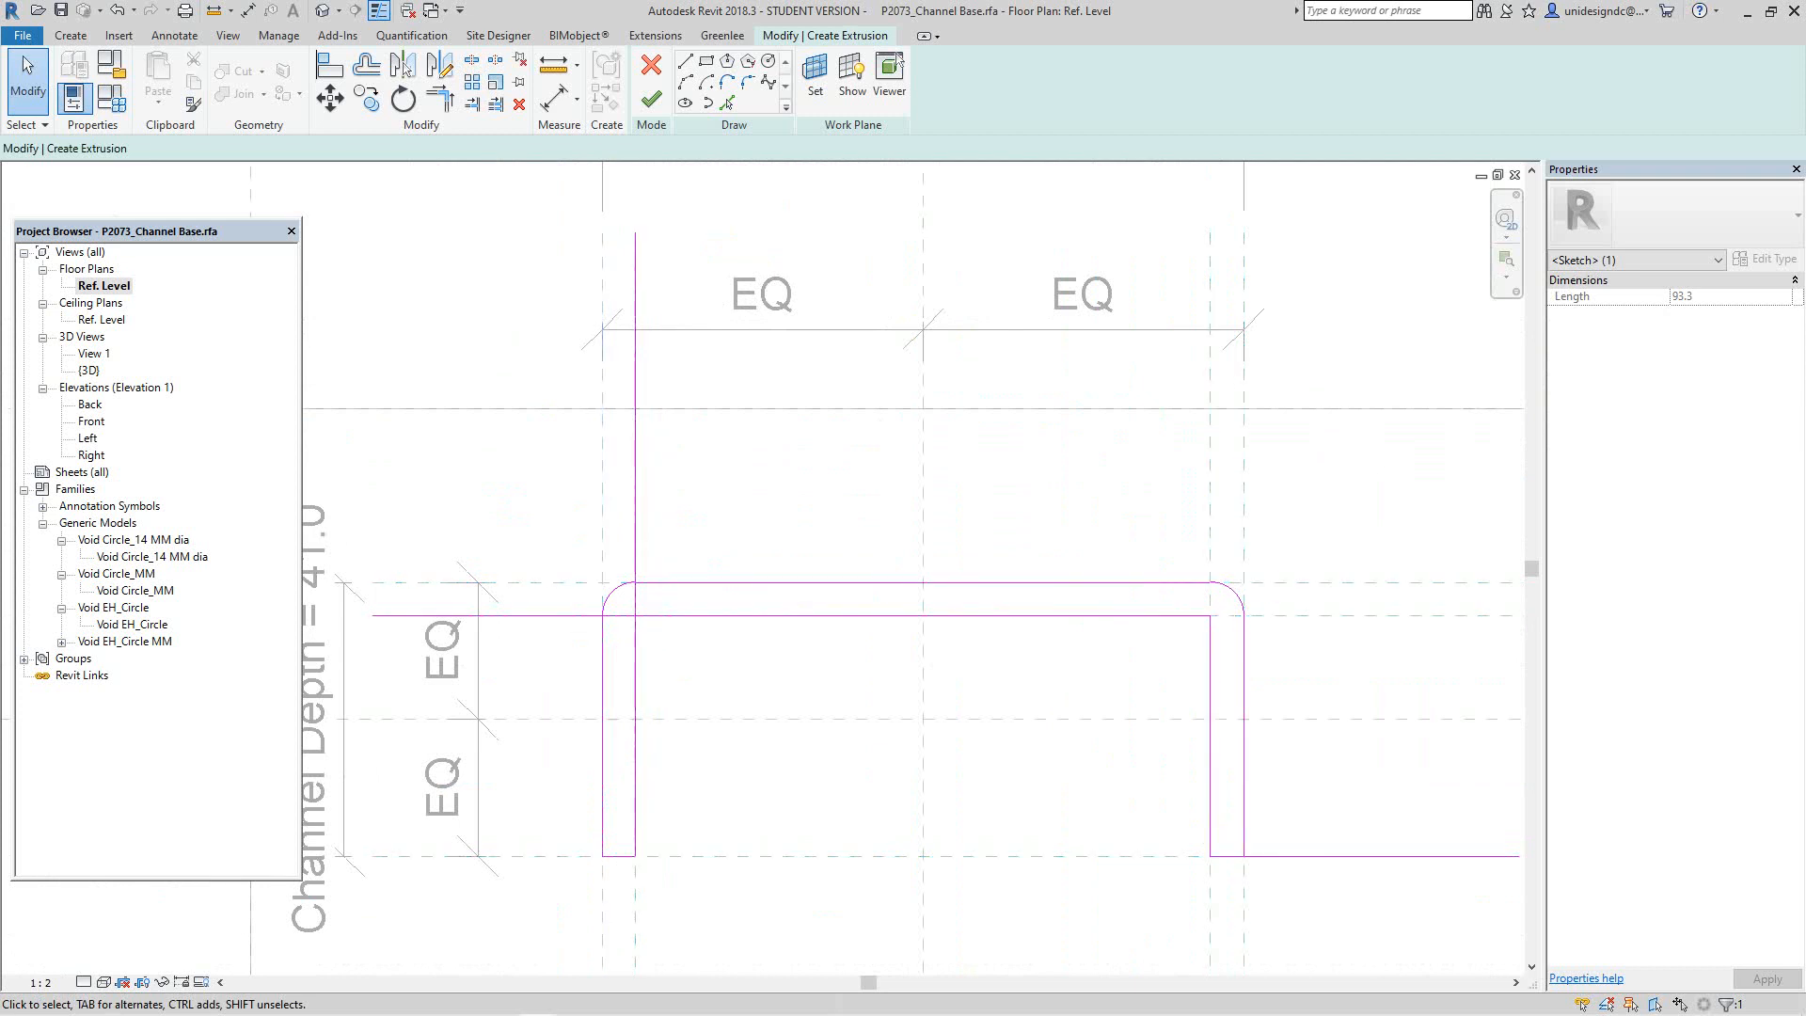
Step: Try to offset a copy of the upper-left corner arc by 5.0
scroll(647, 562, up, 1)
click(606, 597)
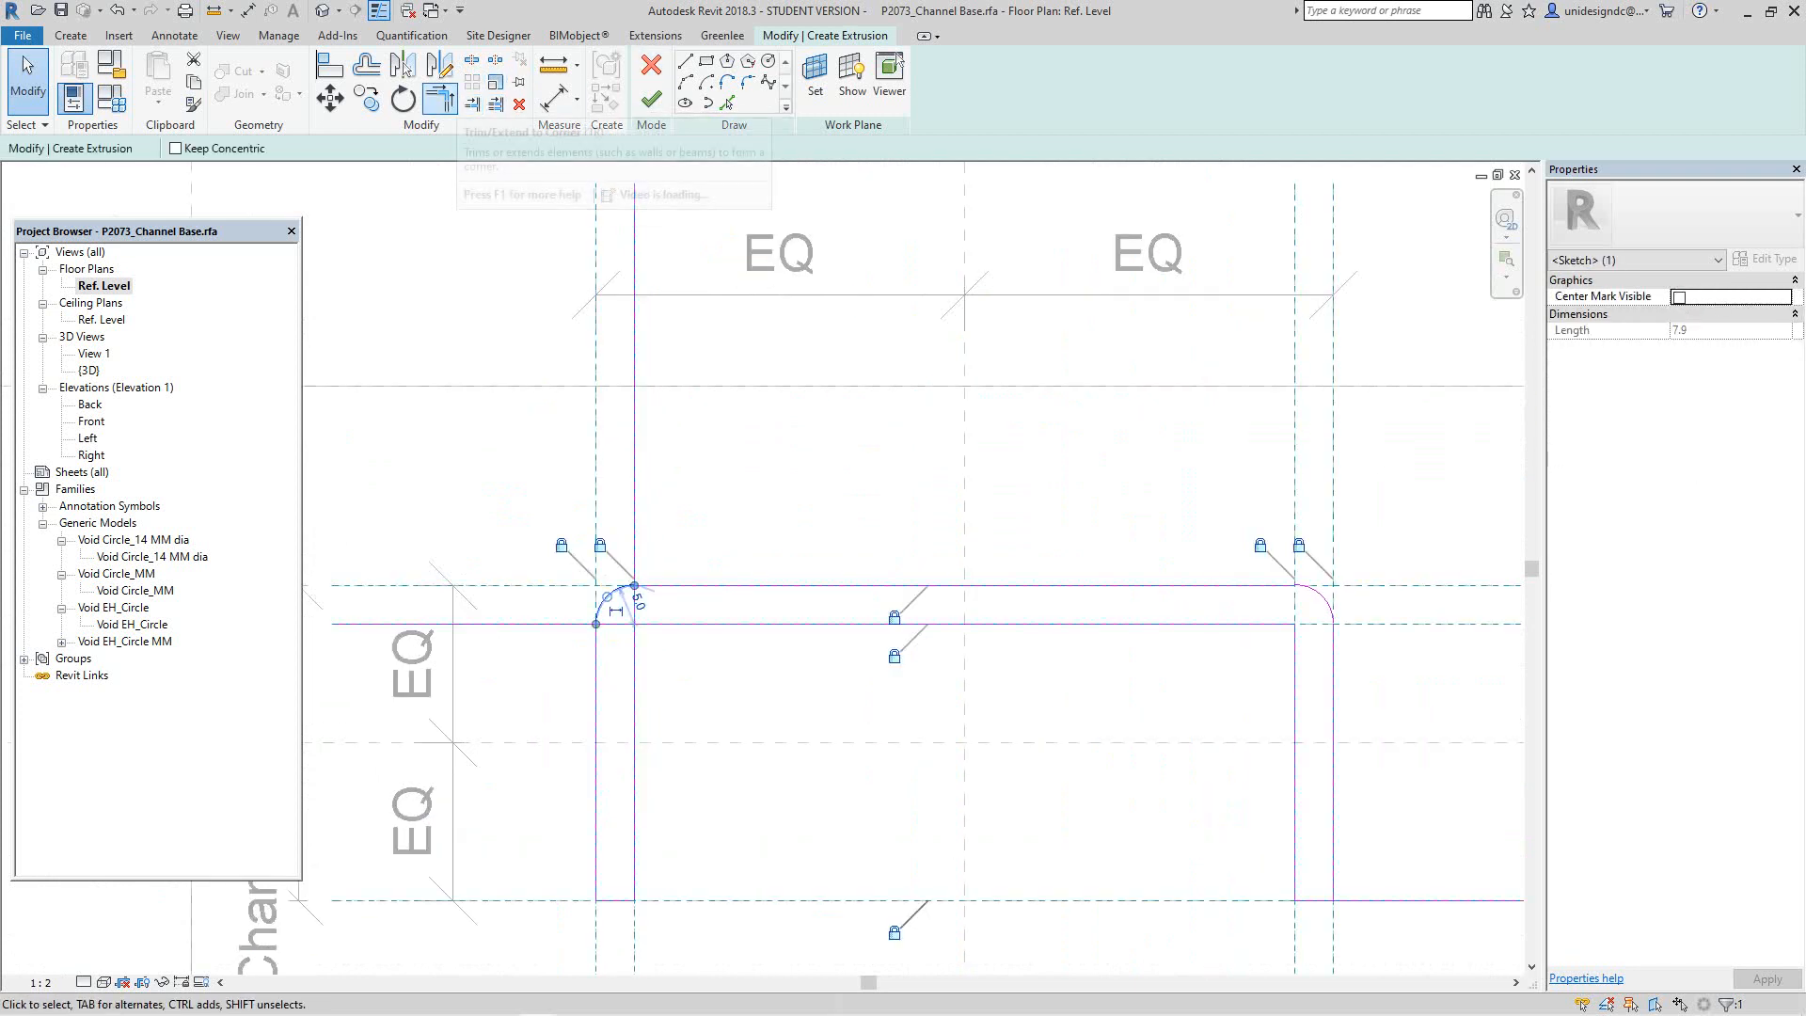
click(367, 66)
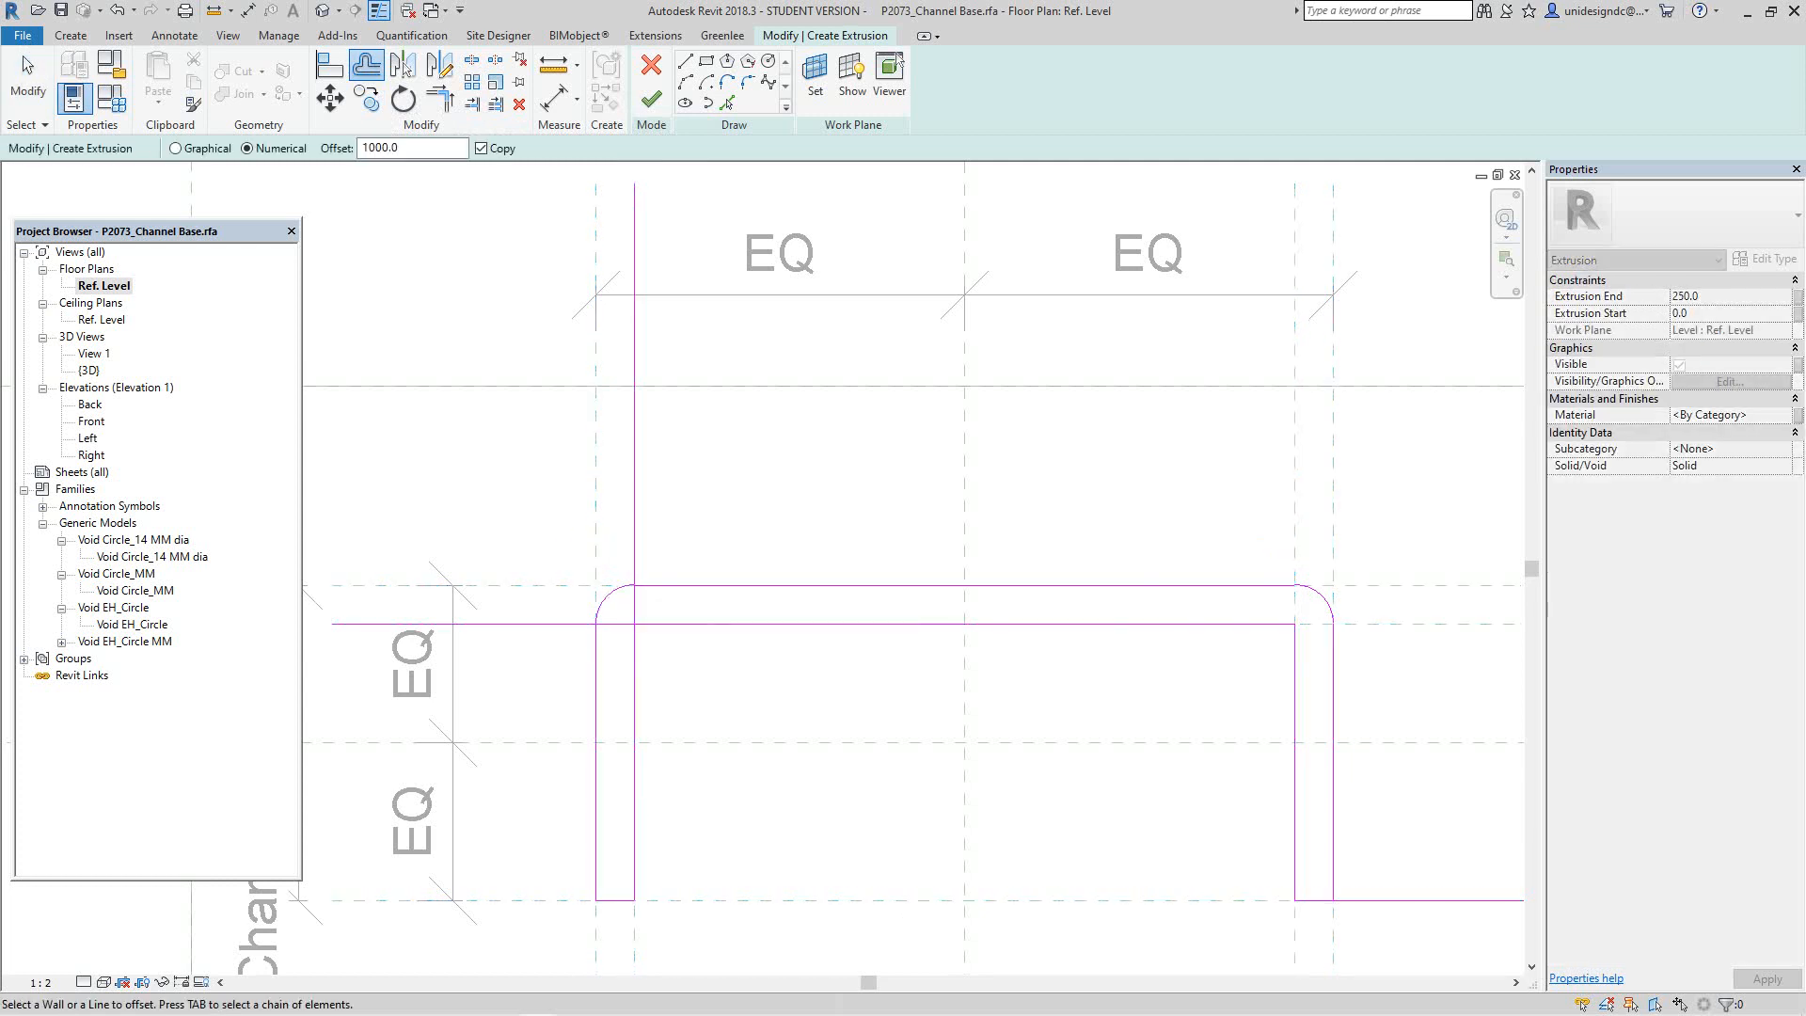
middle_drag(912, 564, 914, 527)
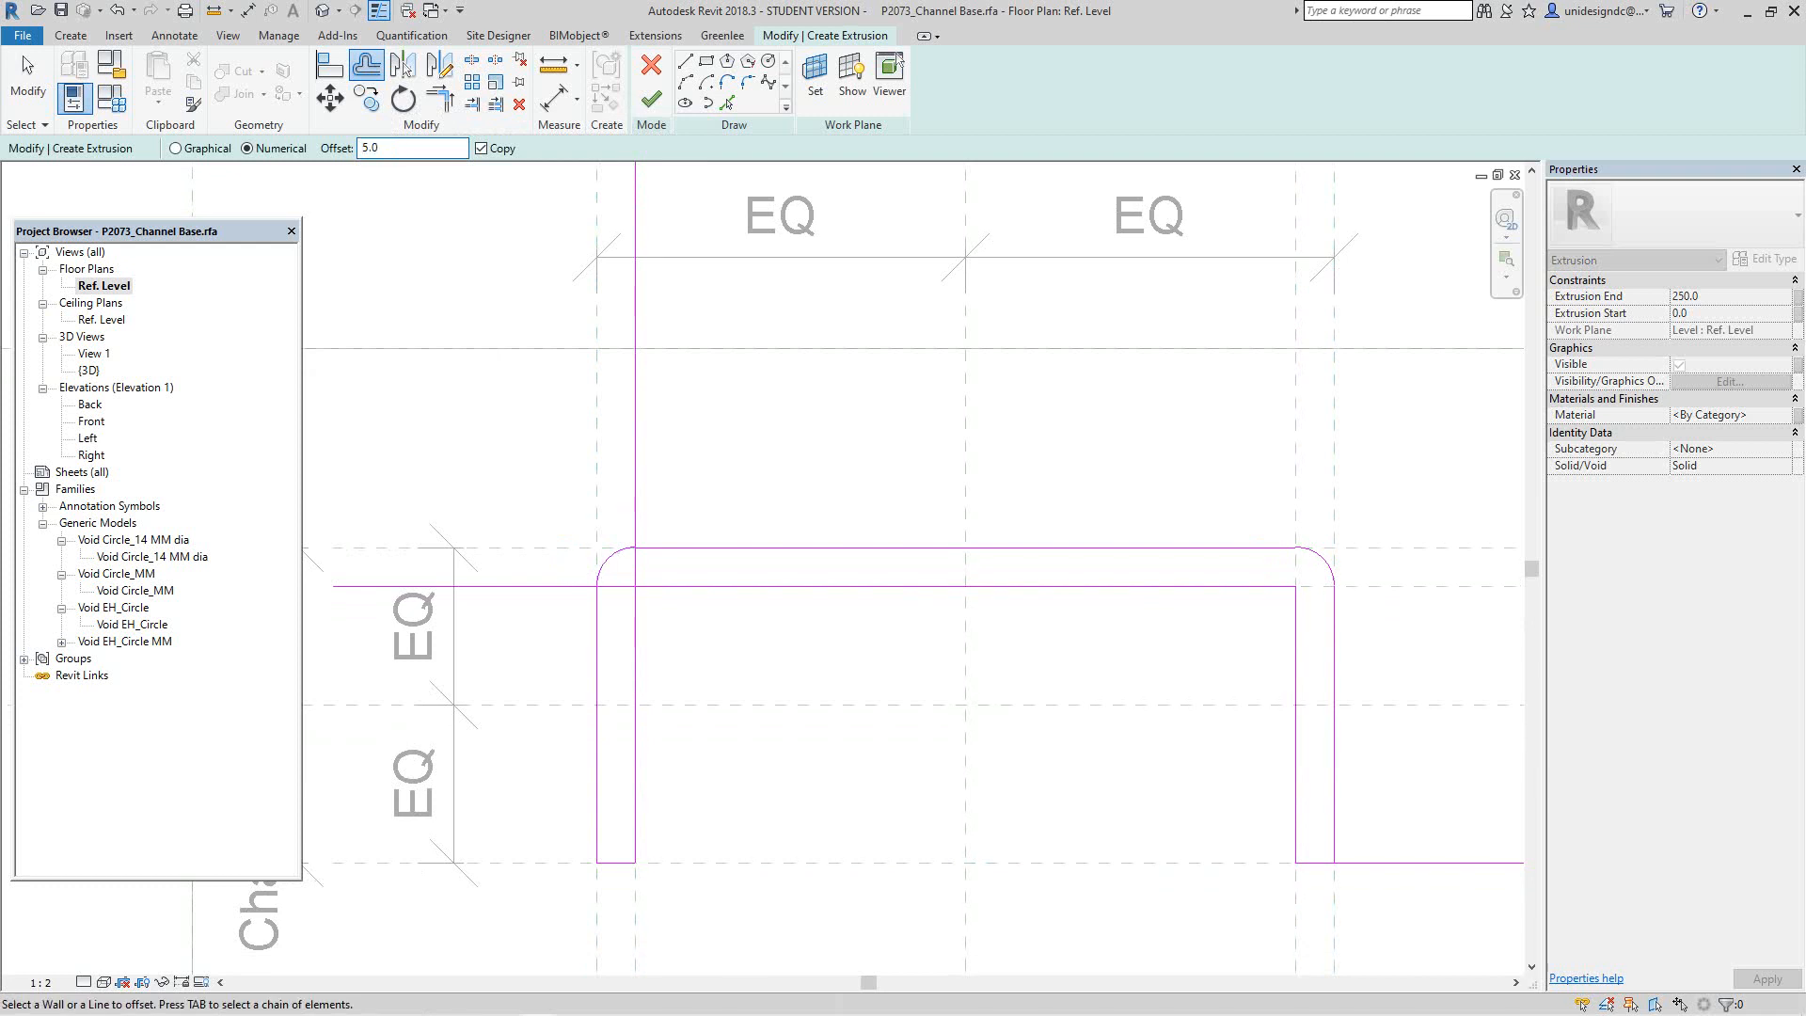
scroll(646, 602, up, 3)
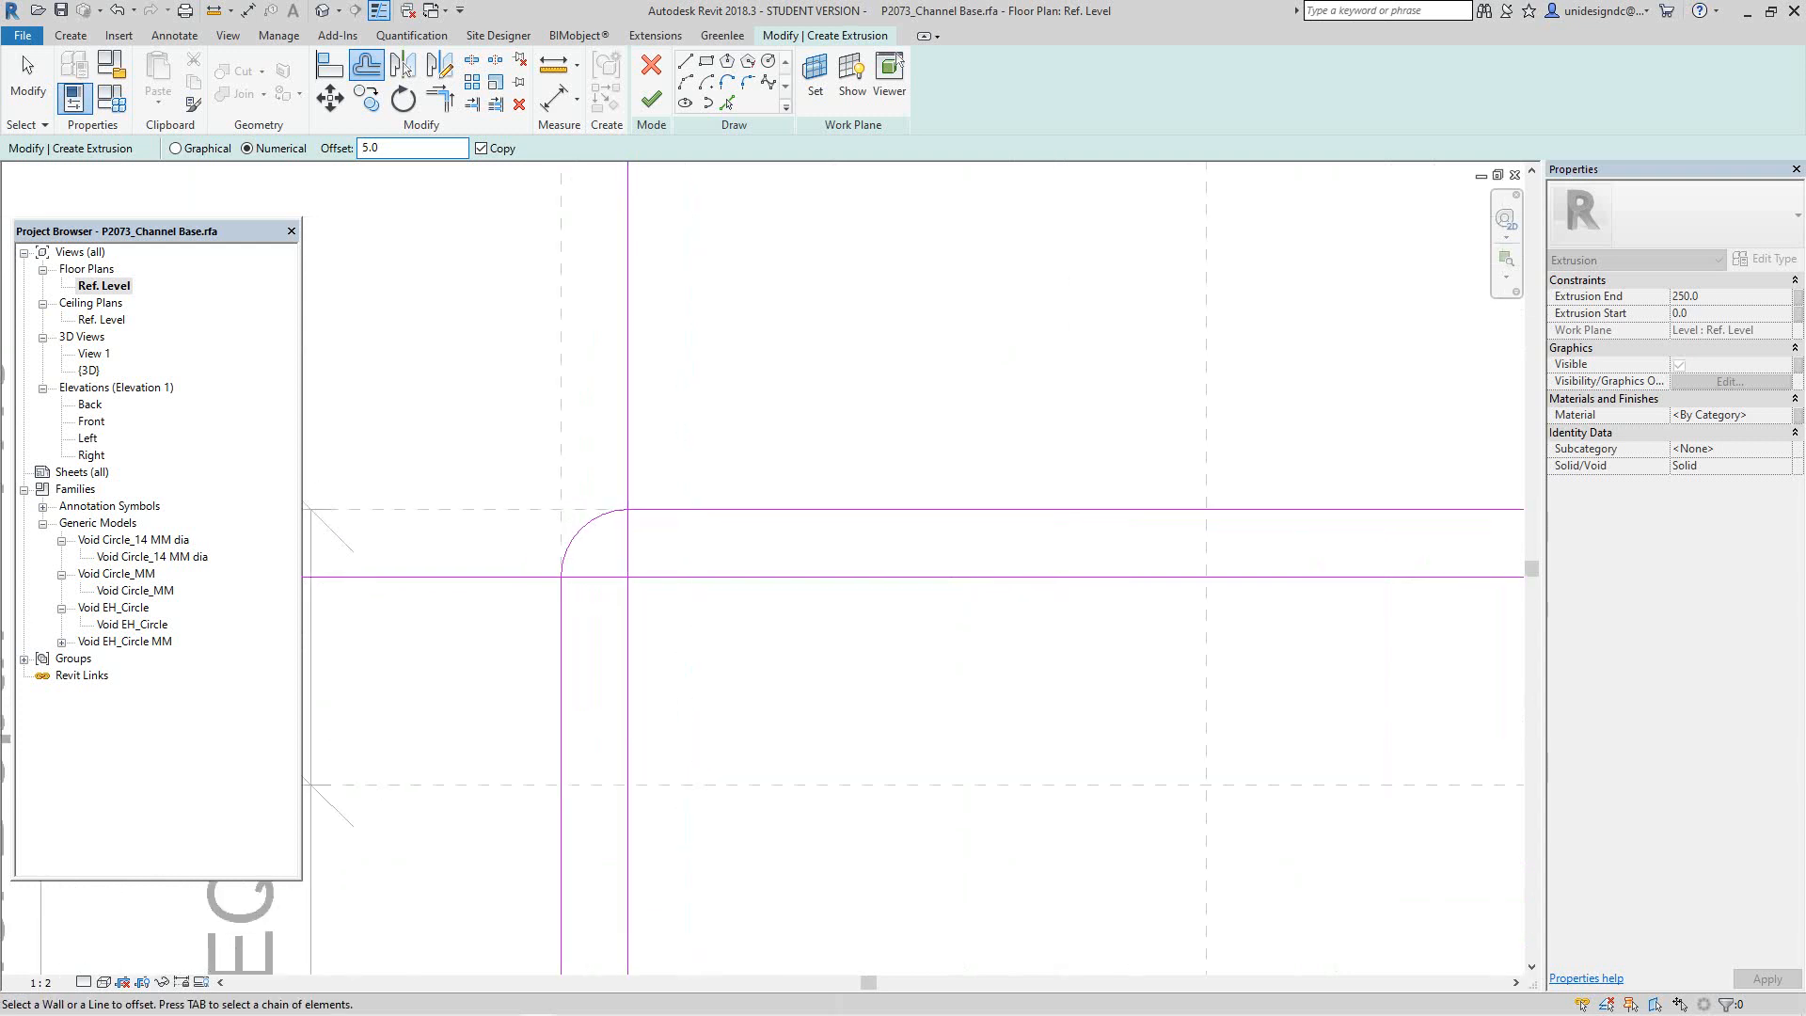
scroll(645, 554, down, 3)
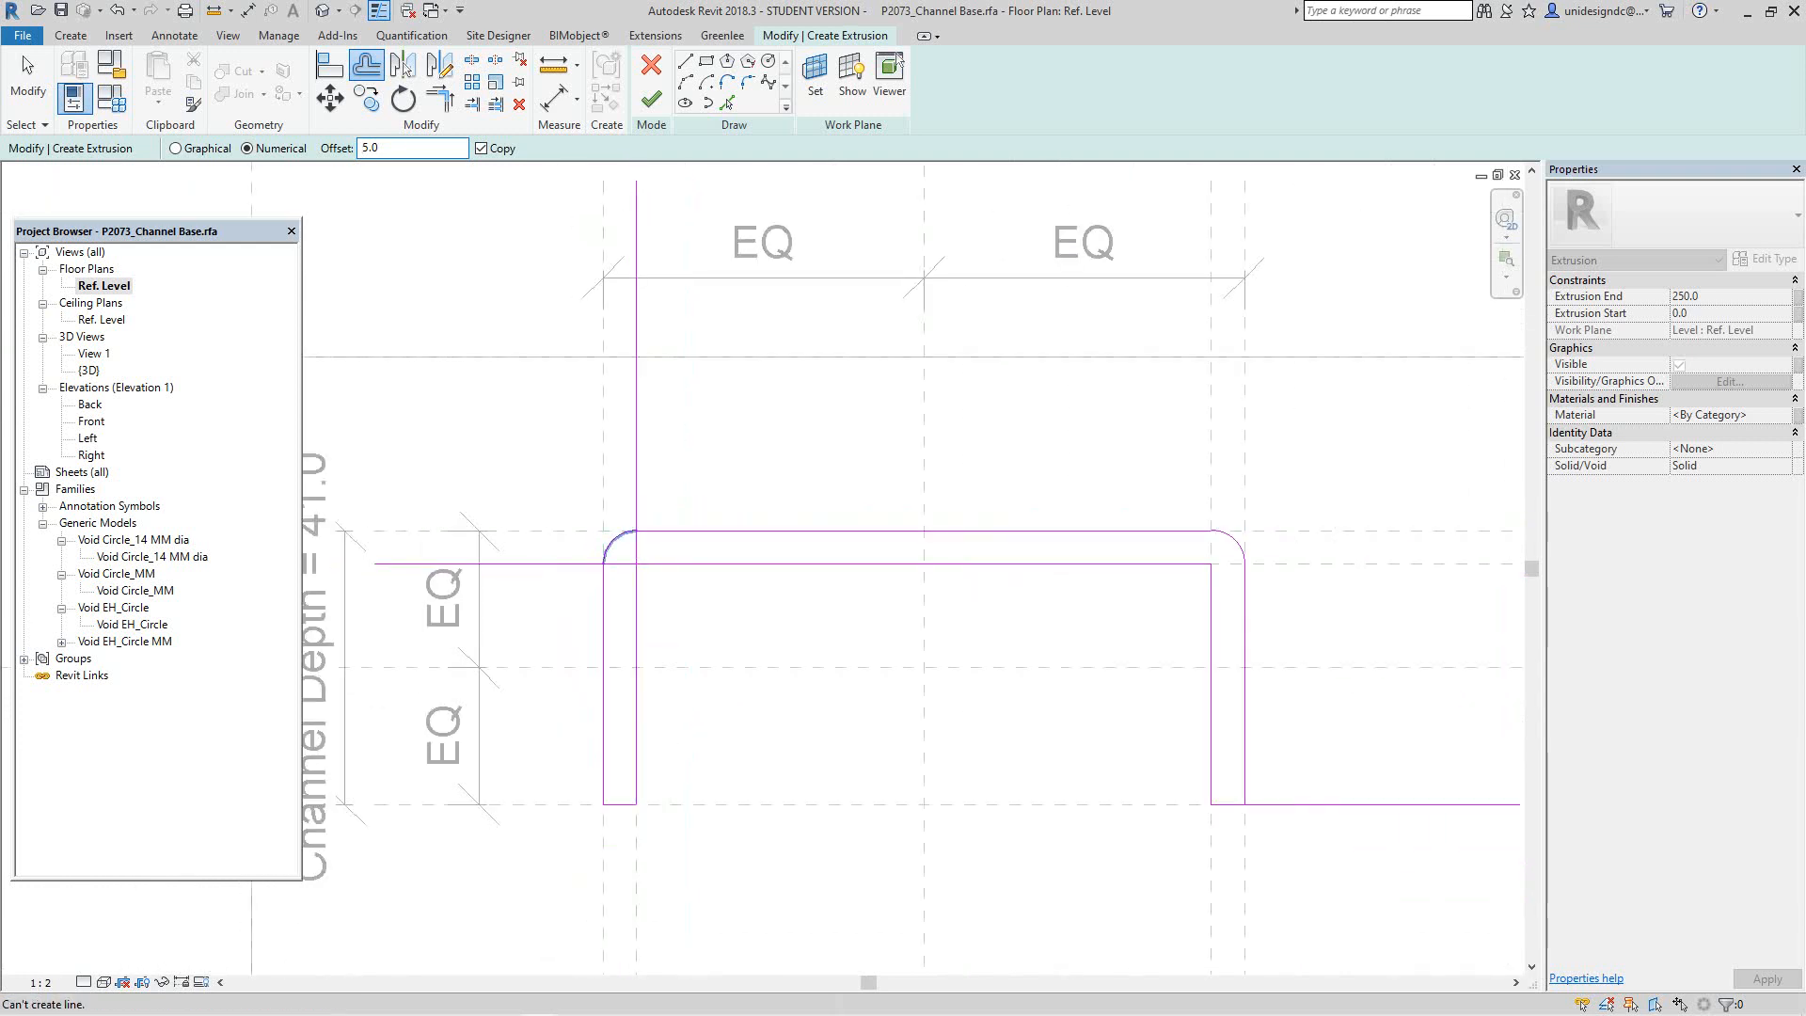
key(Escape)
scroll(640, 516, up, 3)
click(636, 488)
scroll(636, 488, down, 5)
key(Escape)
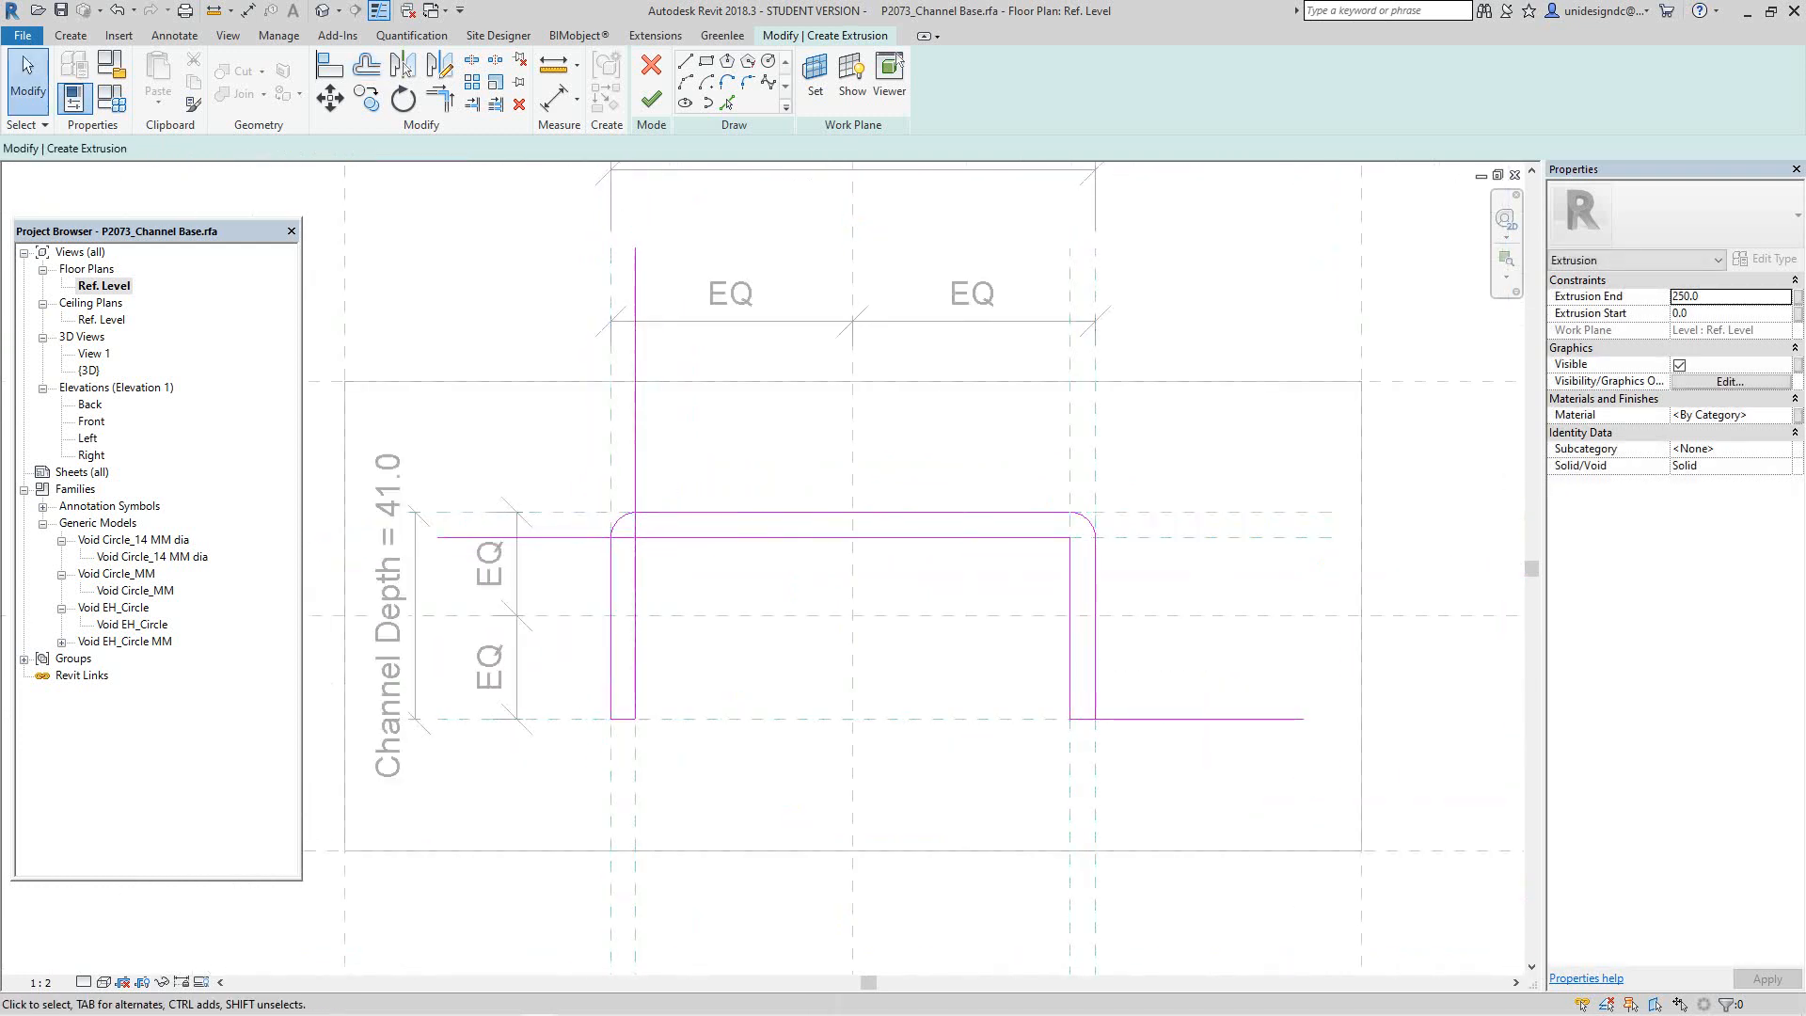
Step: Try to trim the left and top inner wall lines into a corner at the upper left
scroll(709, 632, up, 1)
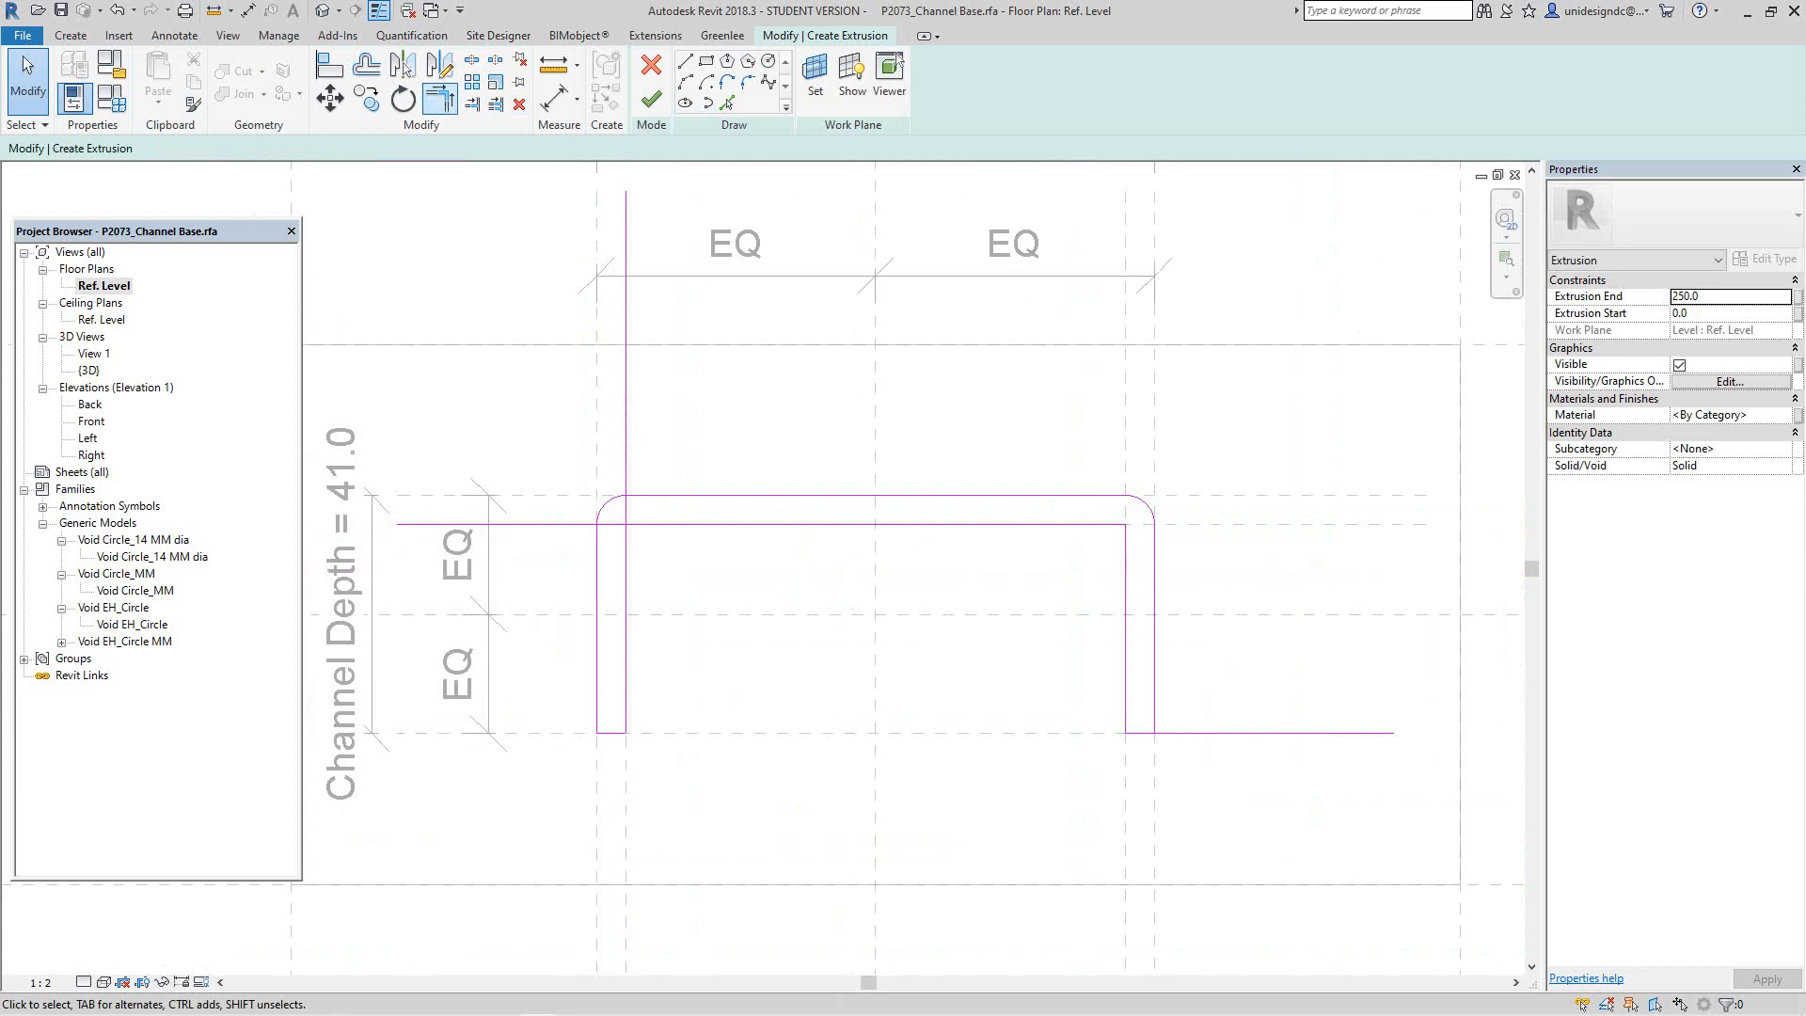
click(439, 98)
click(626, 602)
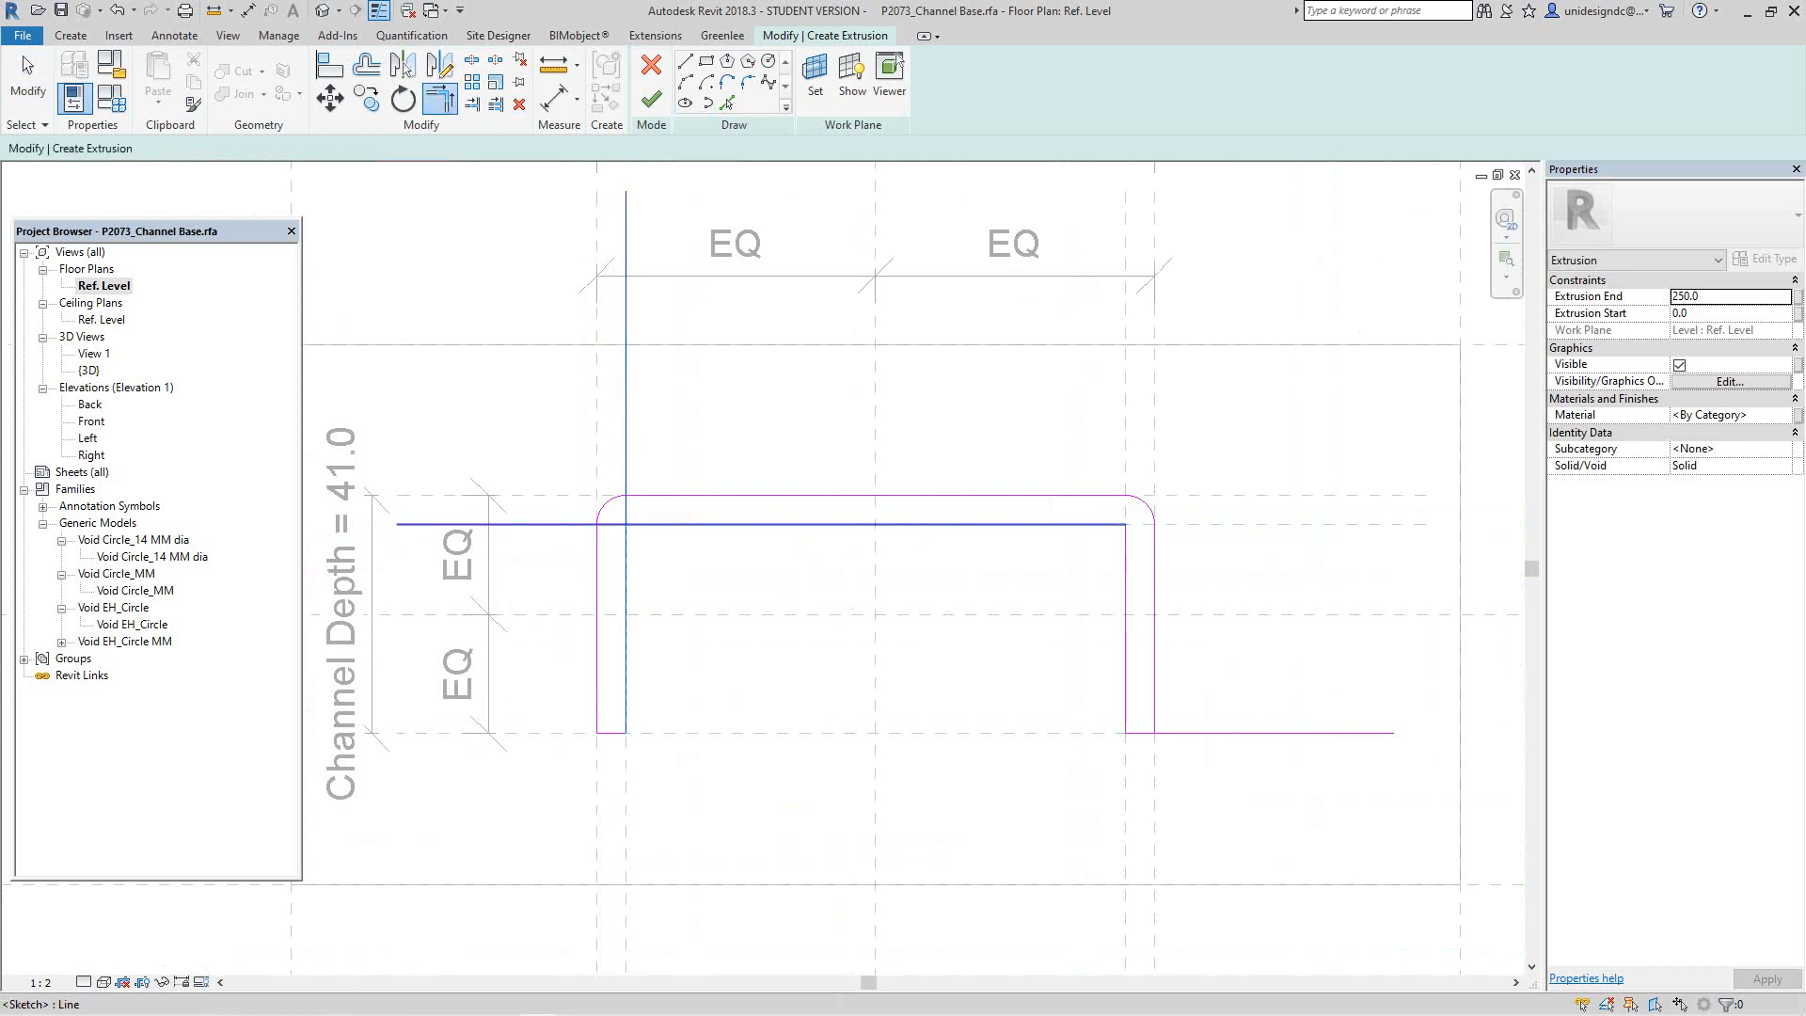
click(707, 524)
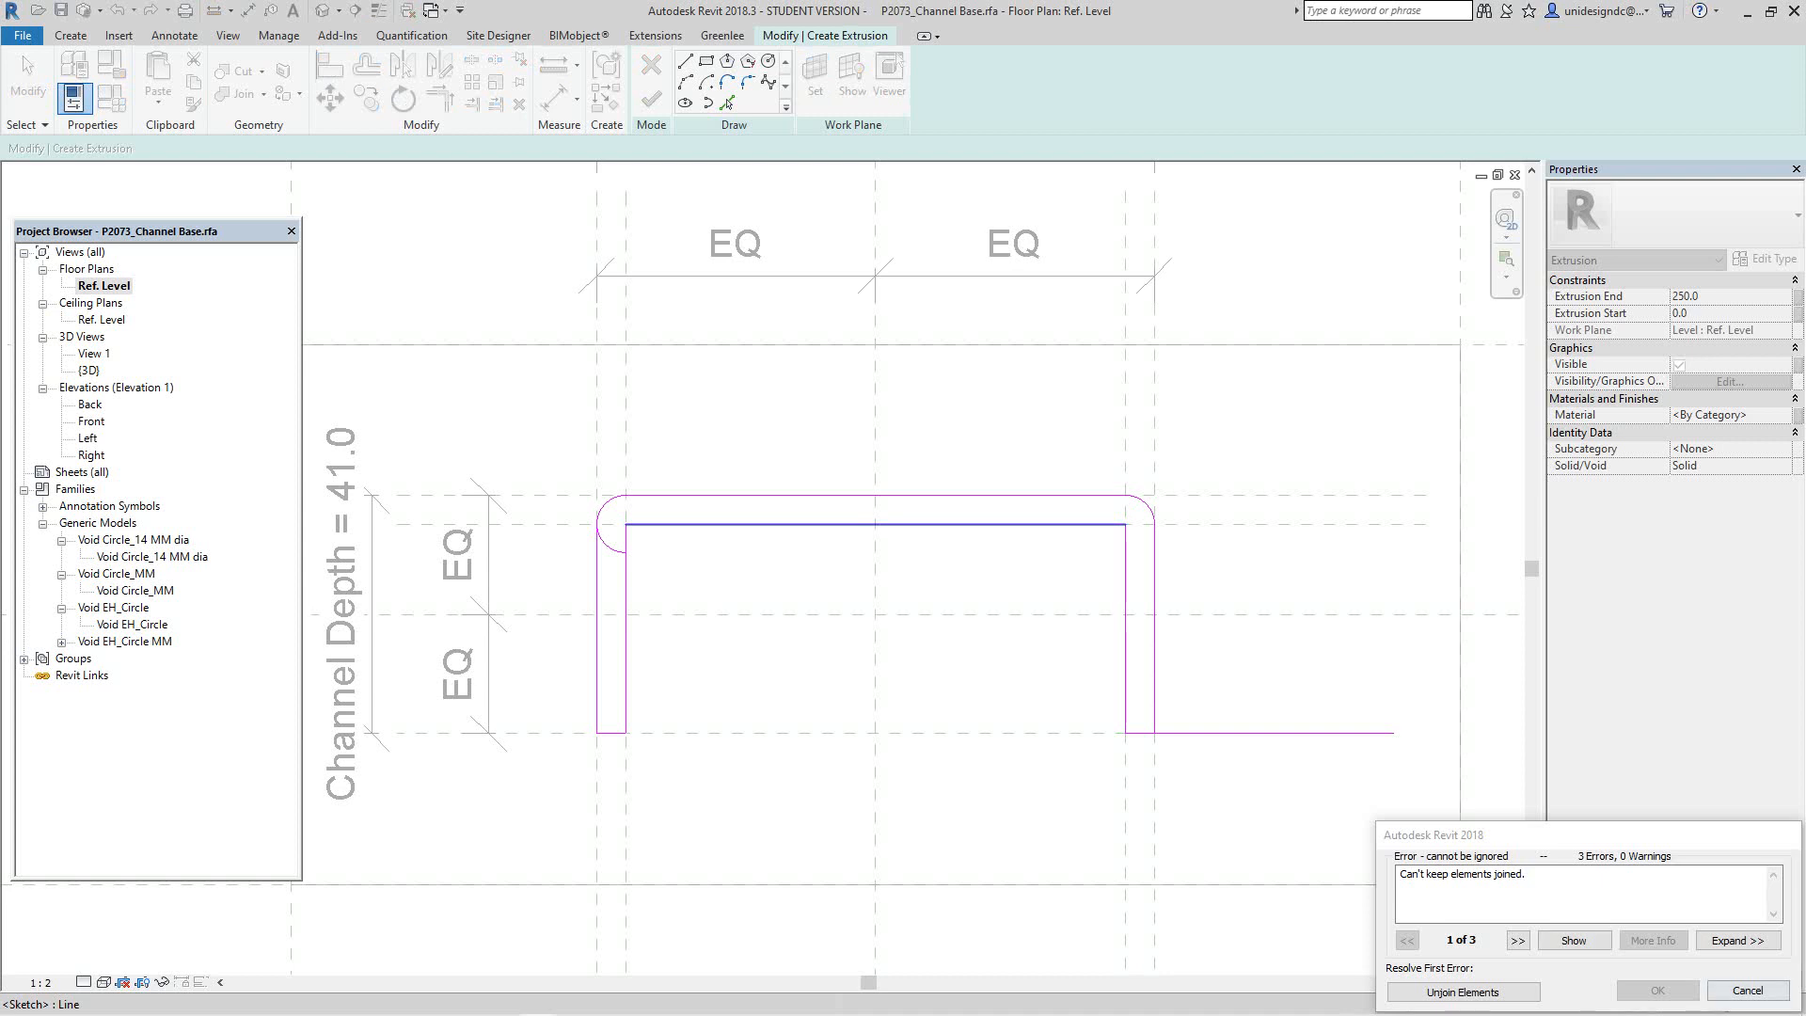
click(1748, 990)
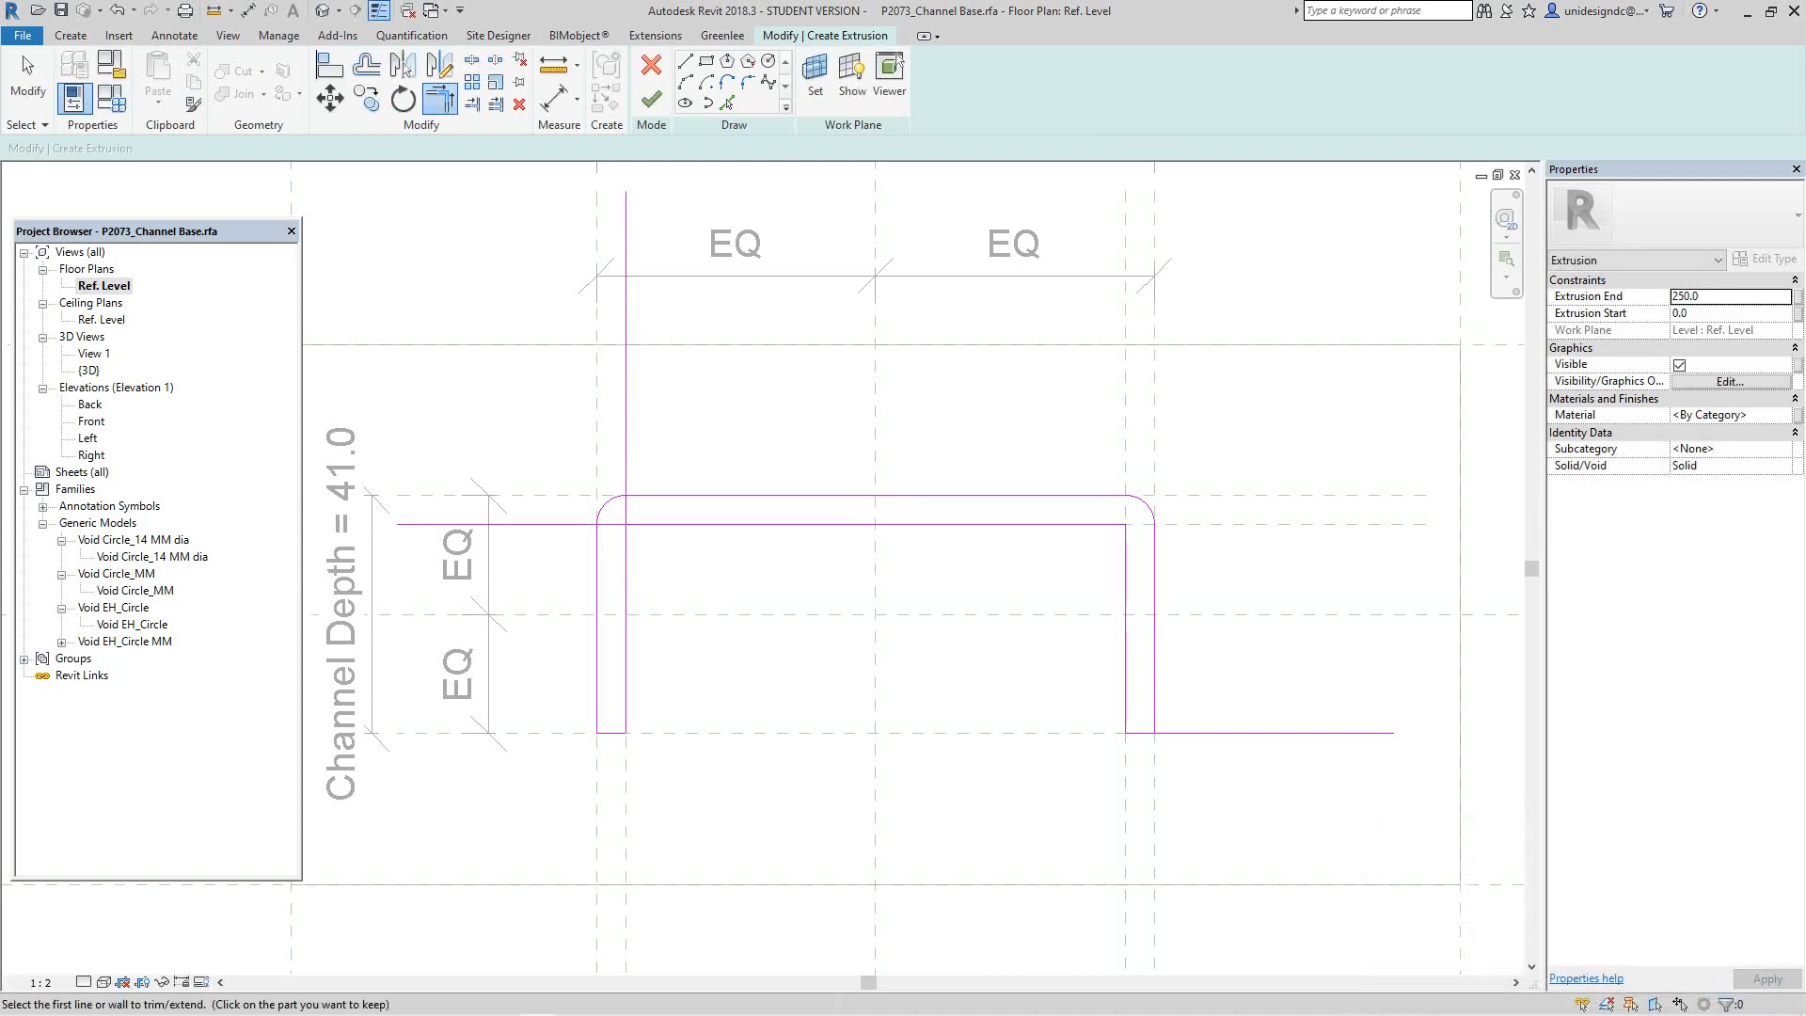
click(118, 10)
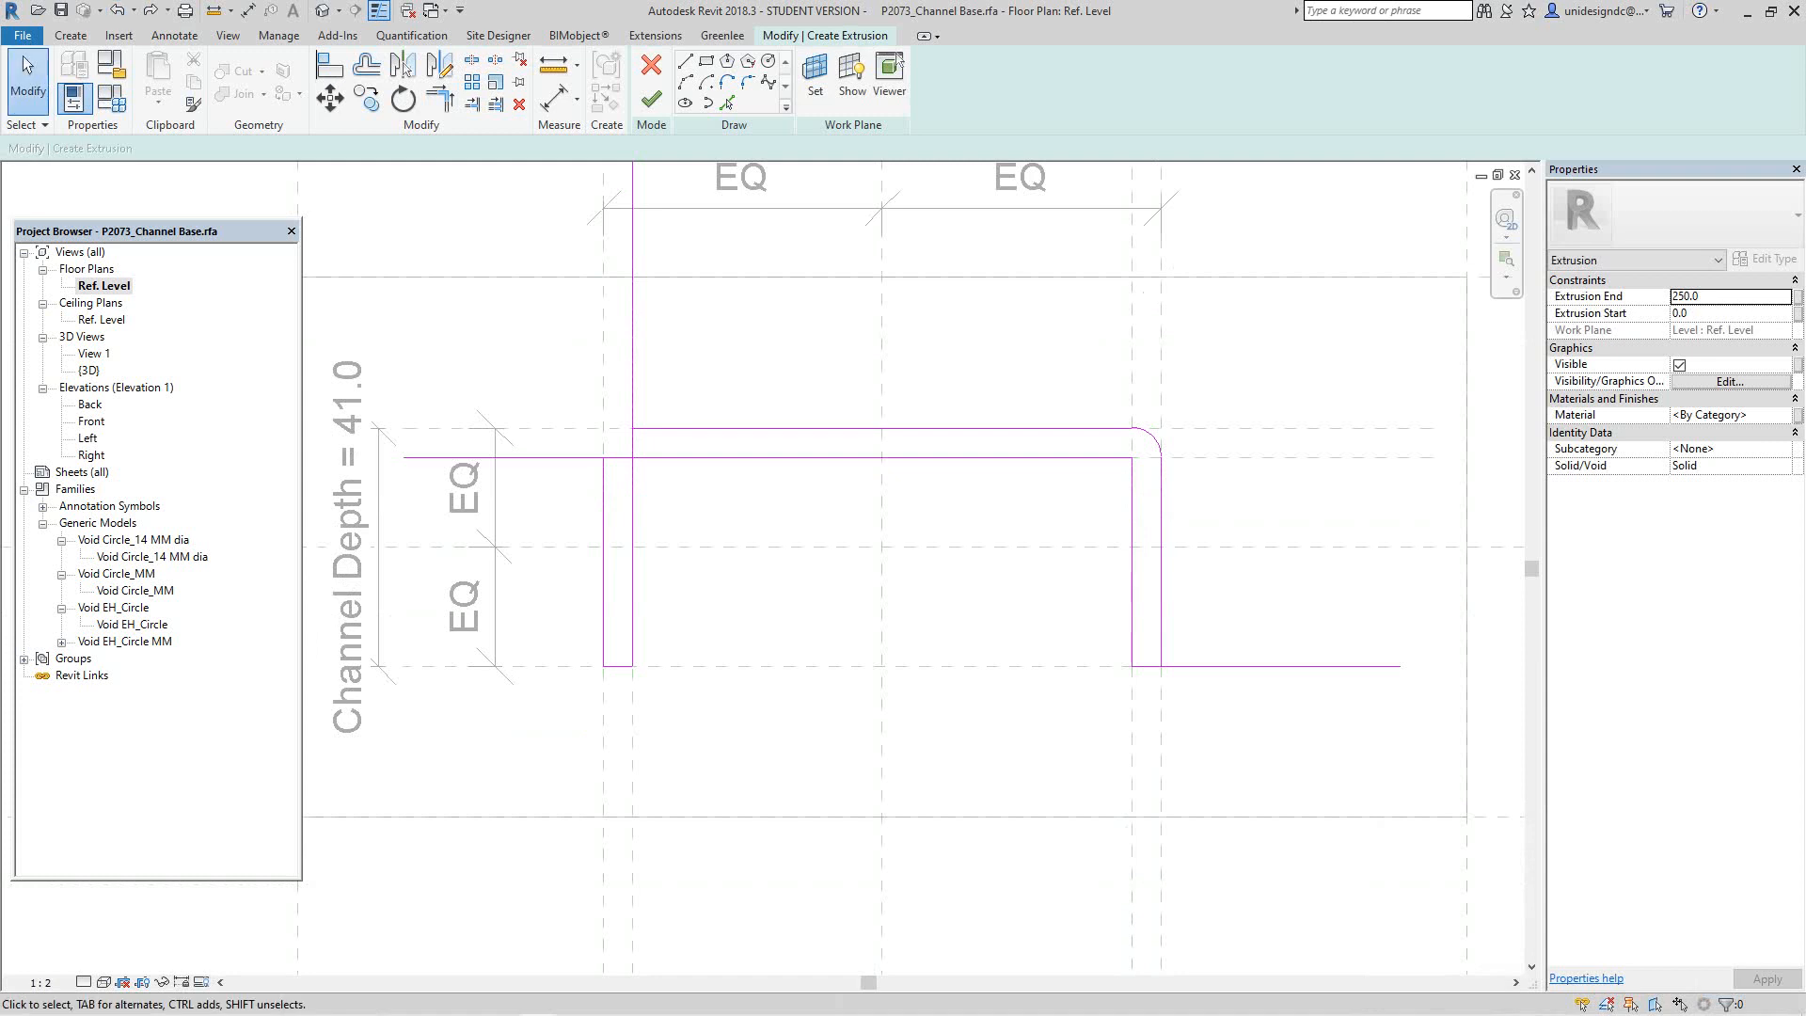
click(151, 10)
click(439, 98)
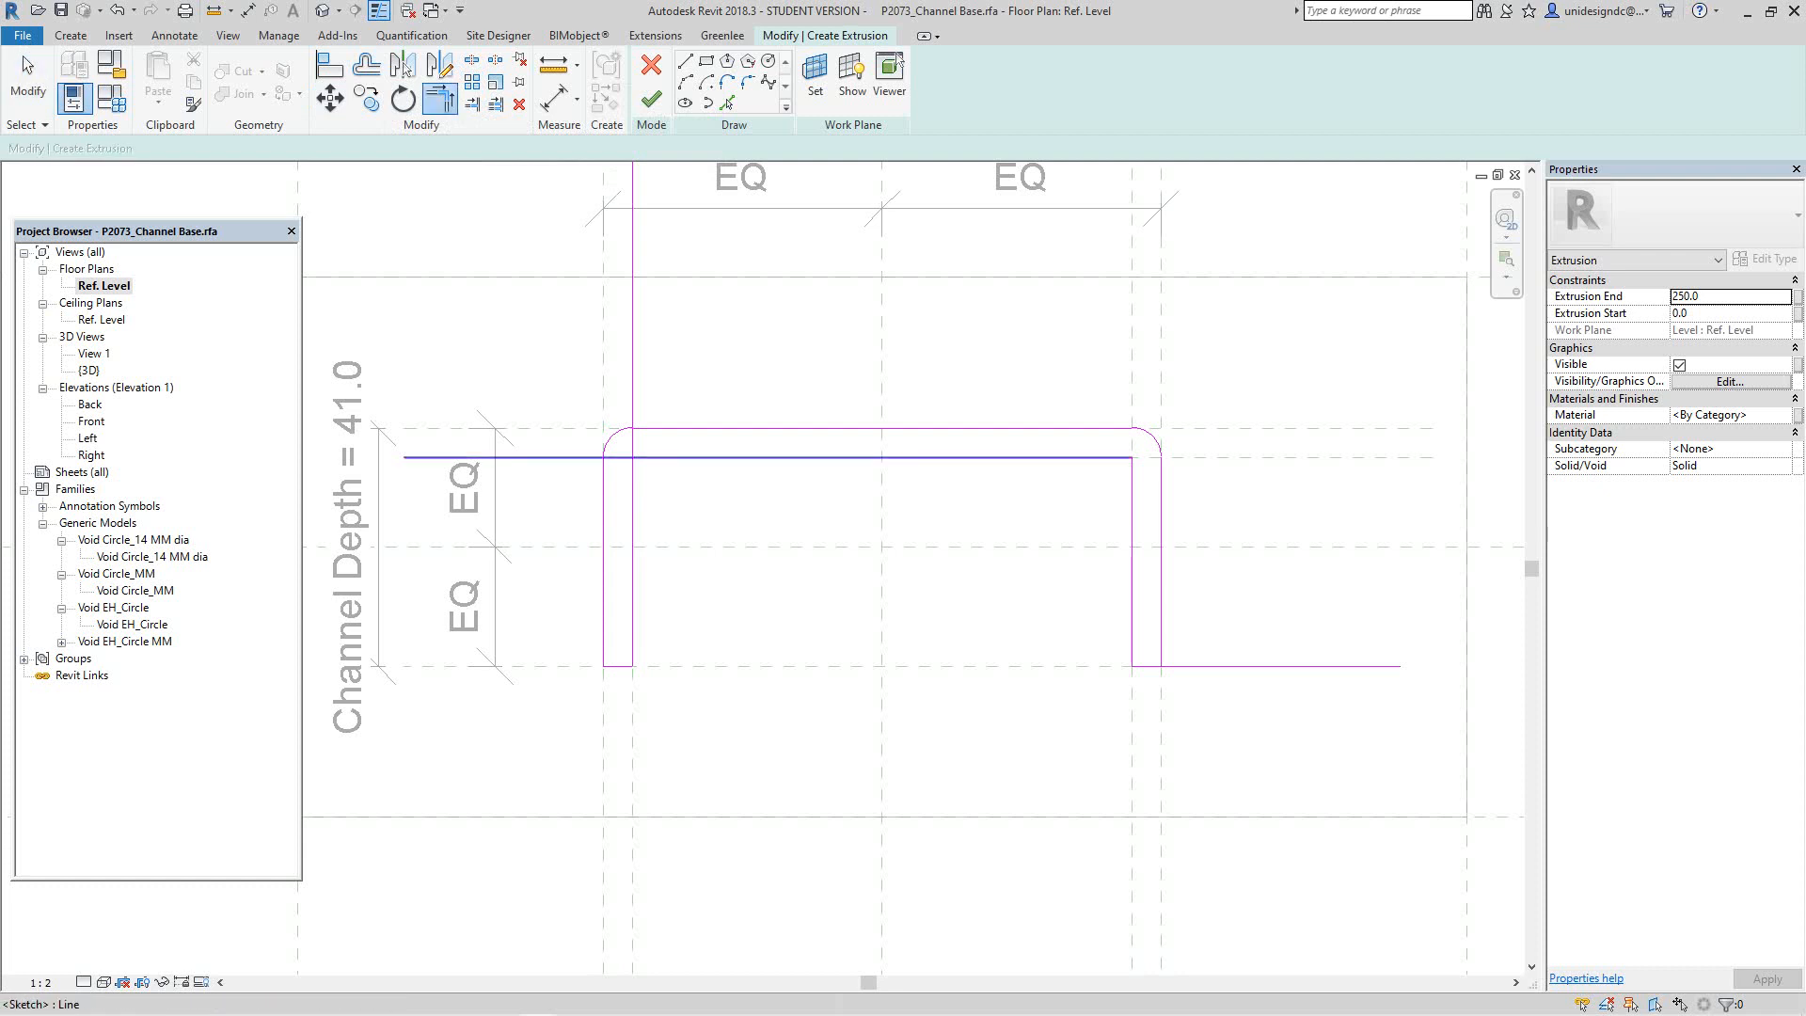
click(725, 458)
click(632, 555)
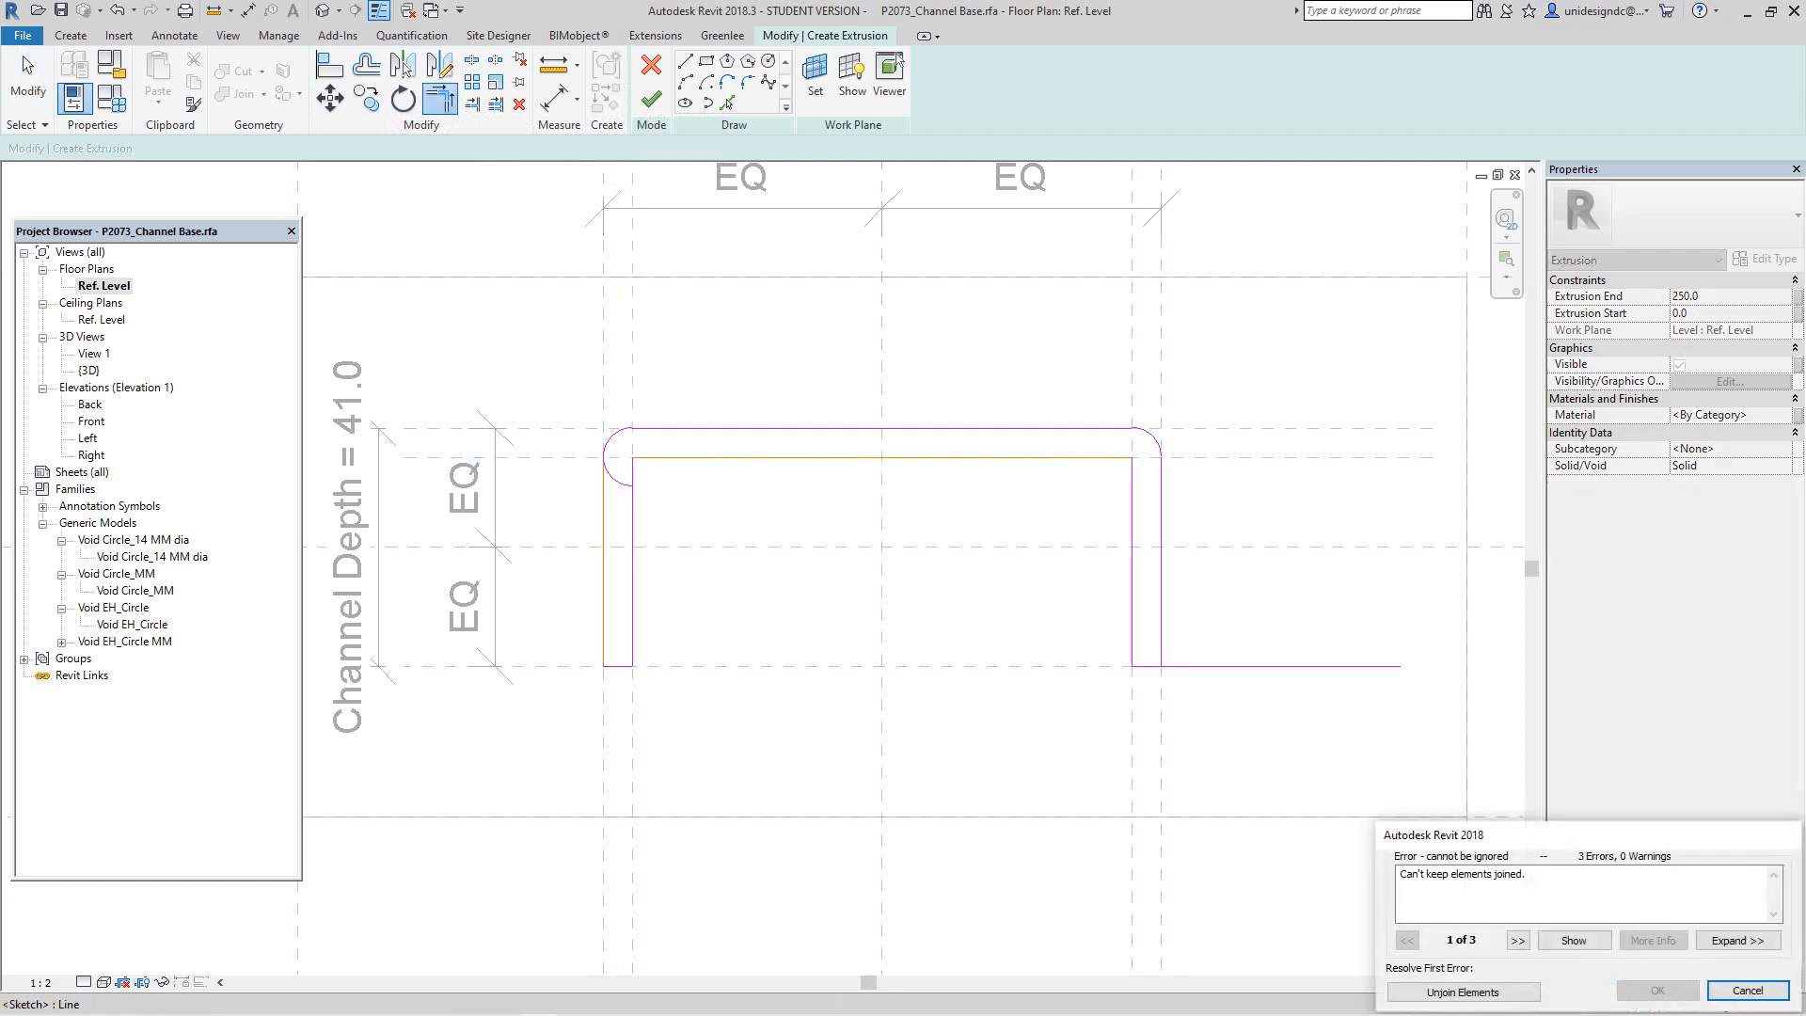
key(Escape)
Step: Trim the inner top line against the outer left line and delete the leftover segment
scroll(619, 440, up, 1)
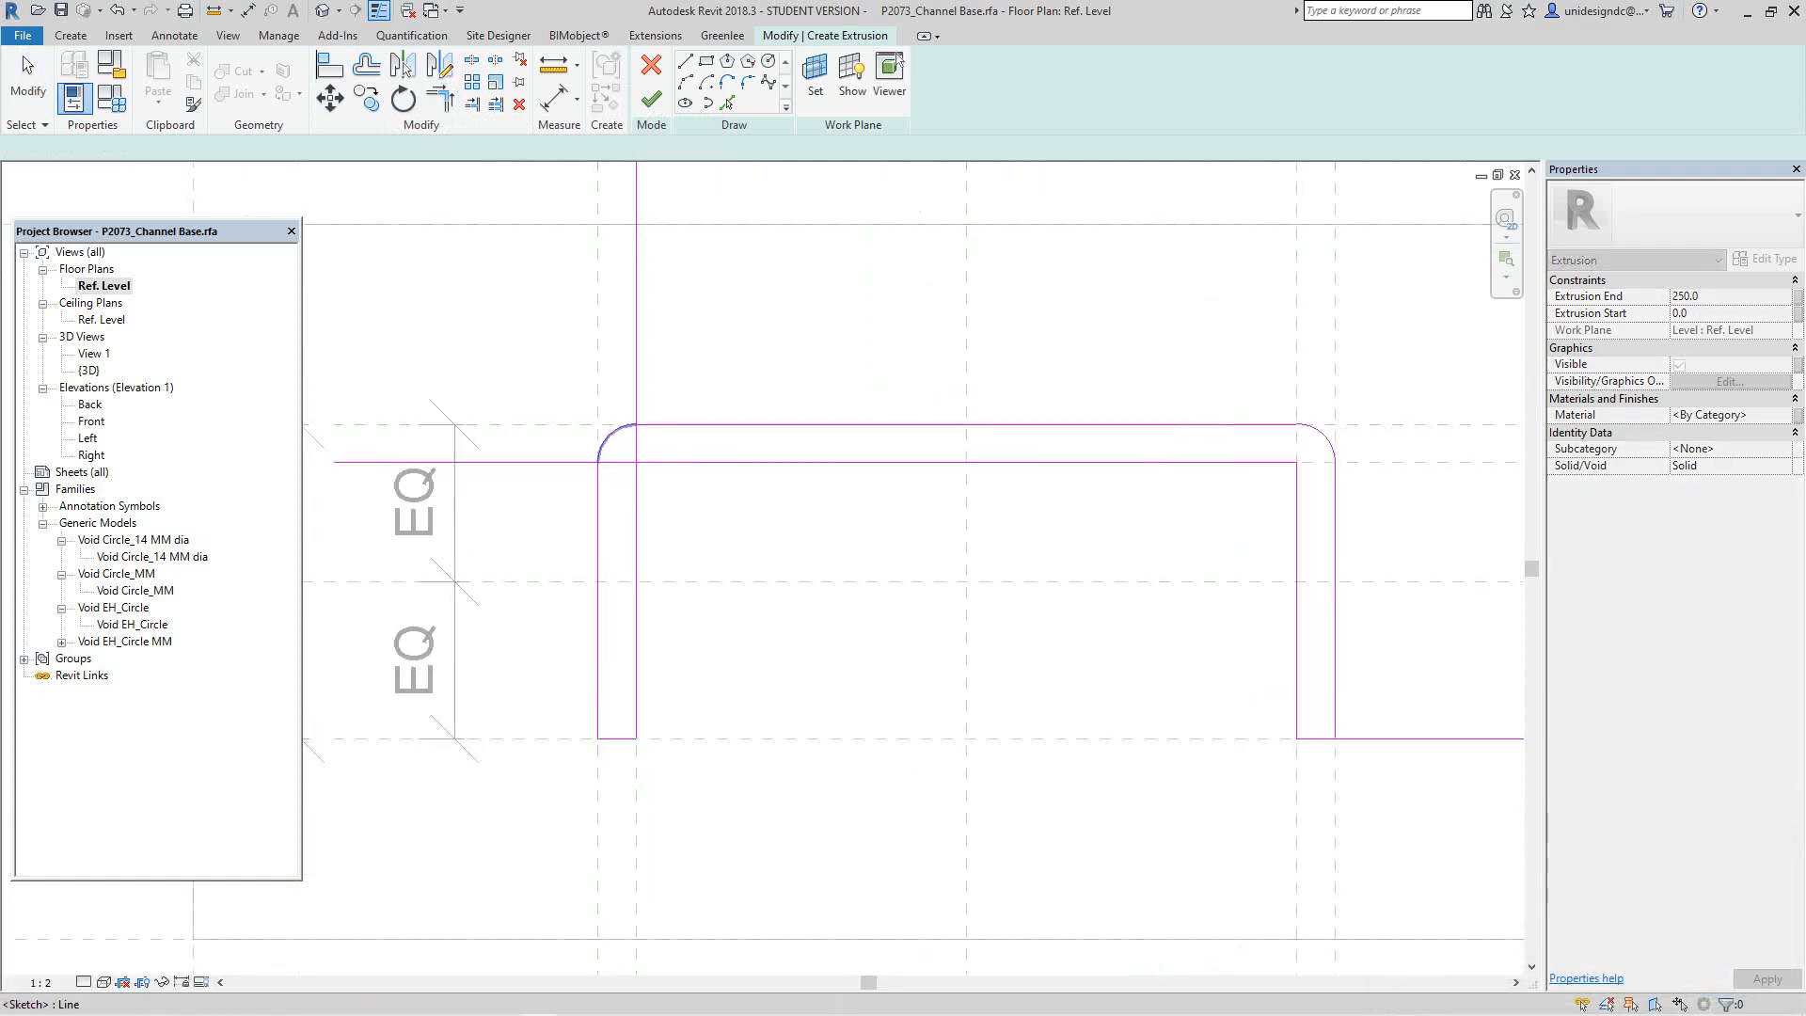
click(599, 565)
click(526, 462)
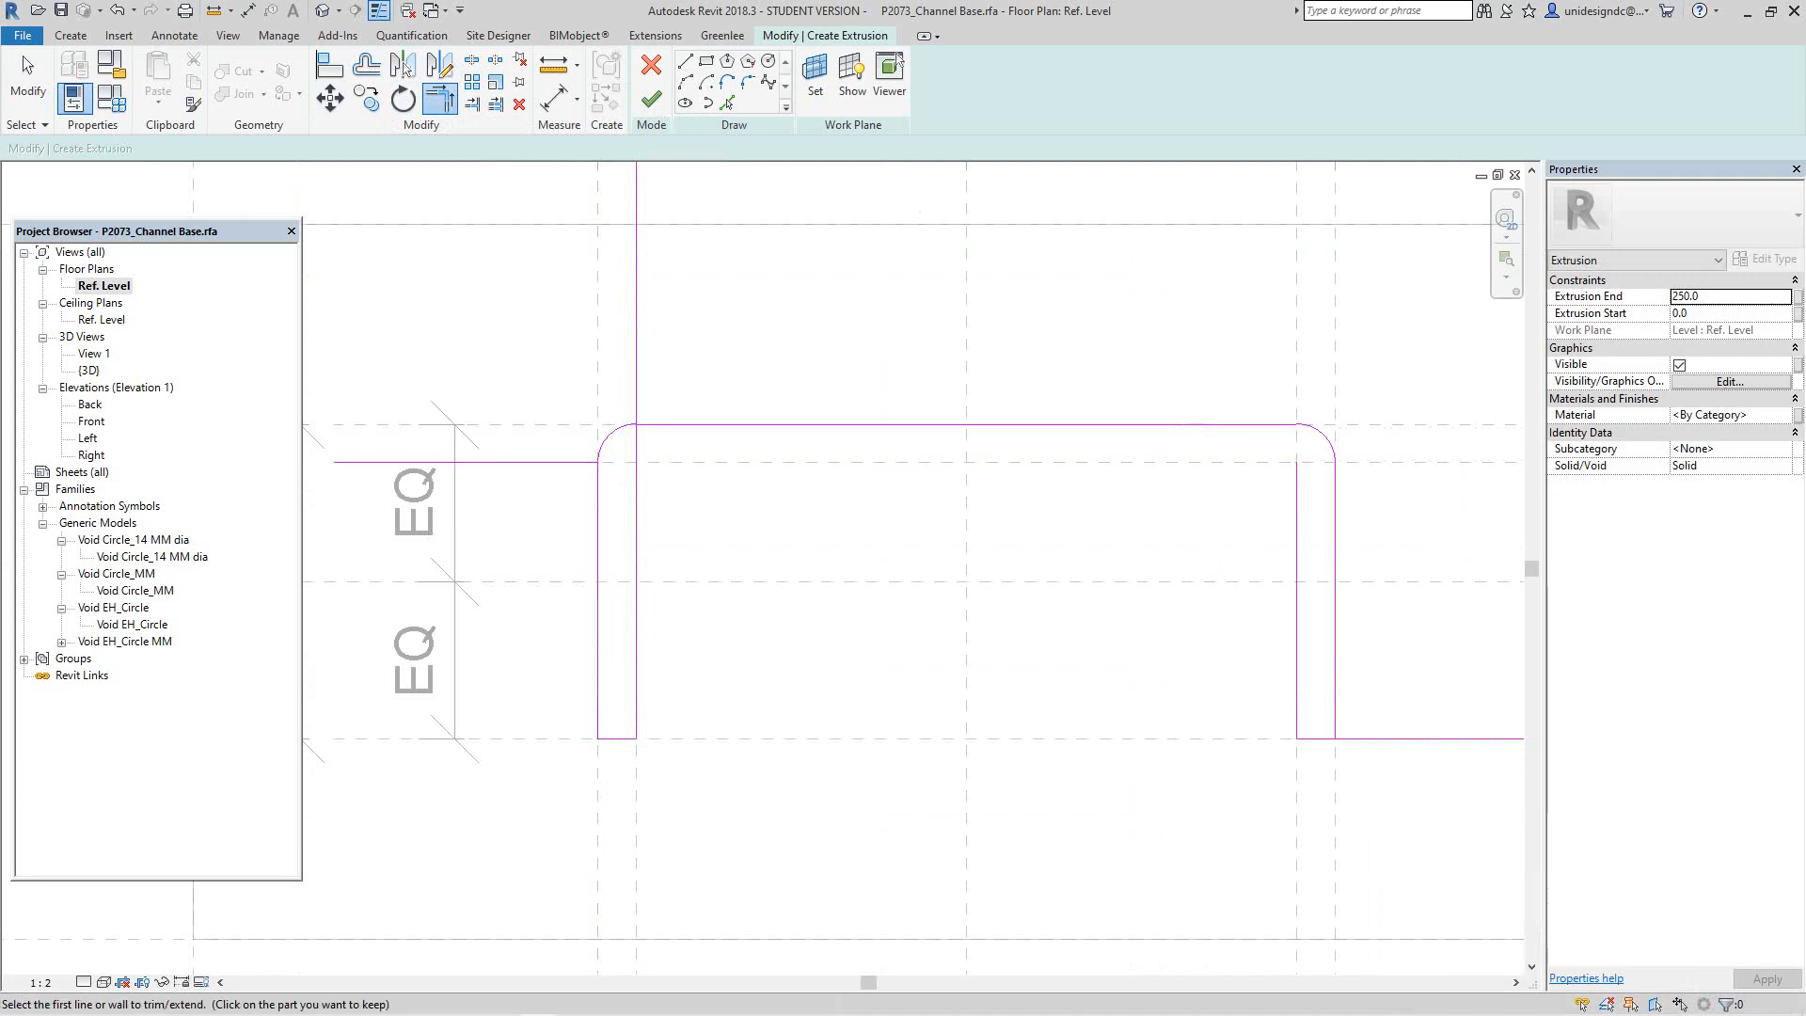
key(Escape)
click(568, 462)
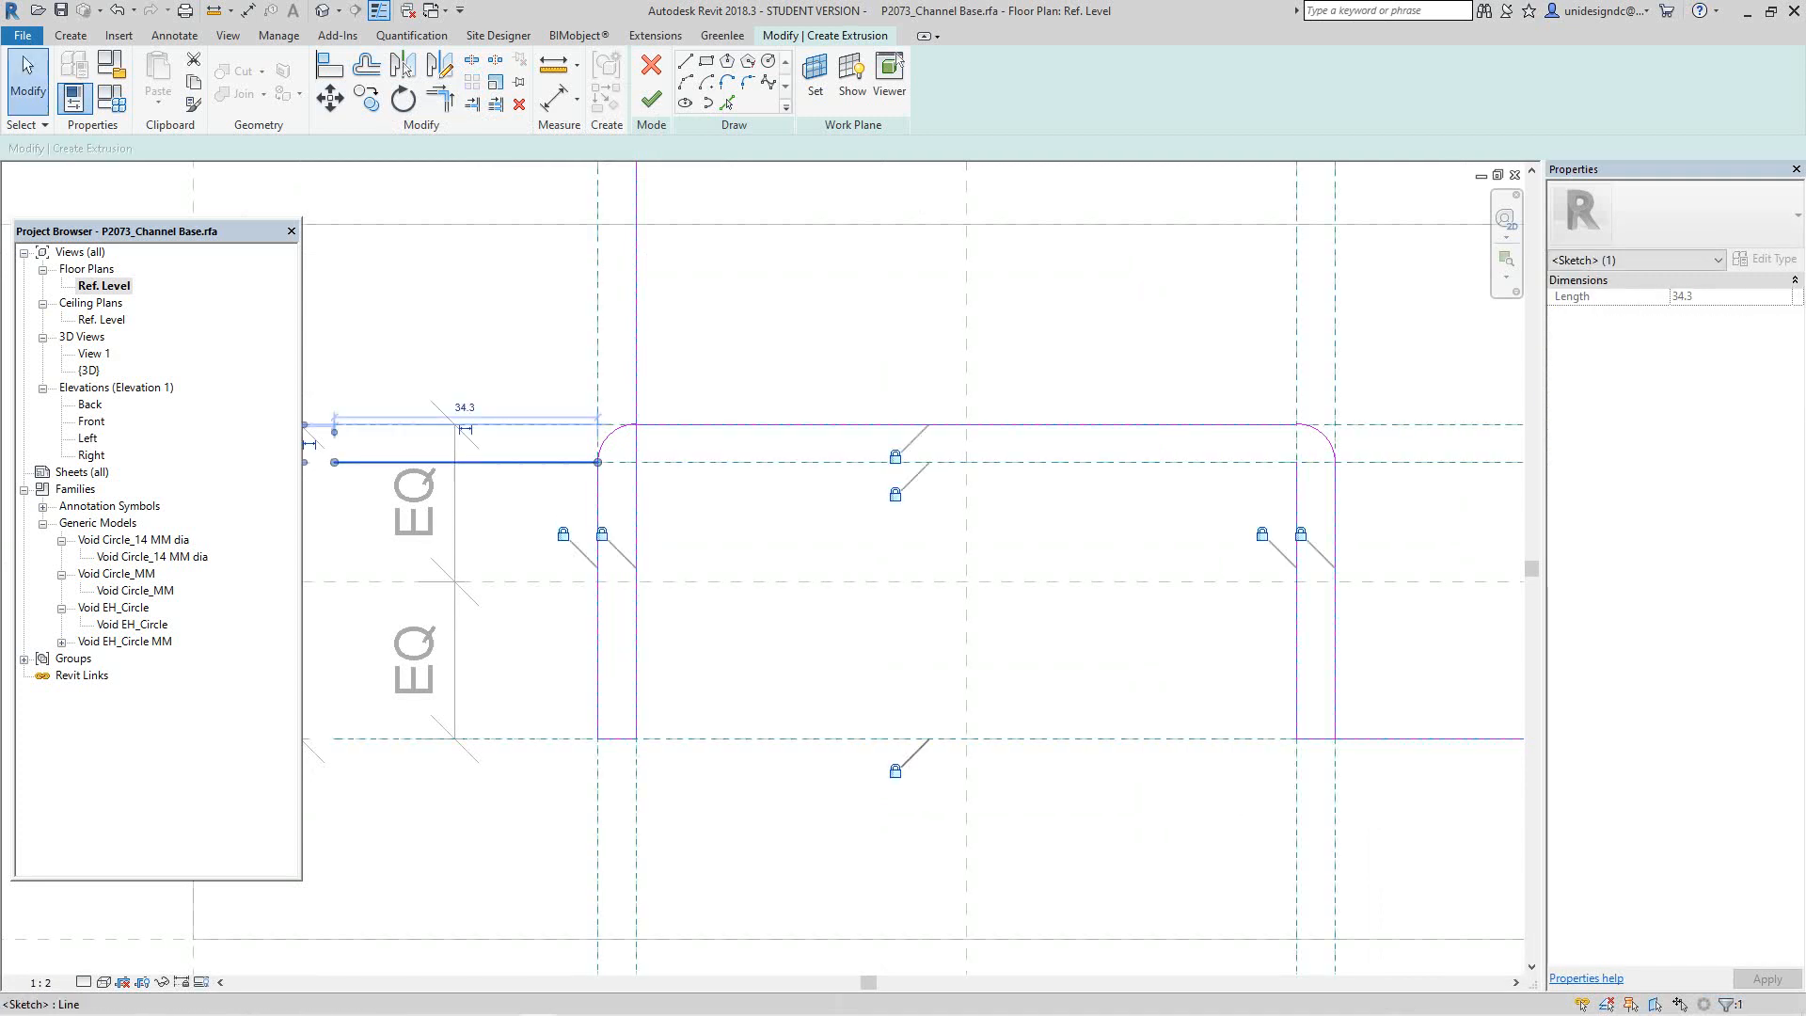
key(Escape)
scroll(658, 459, down, 2)
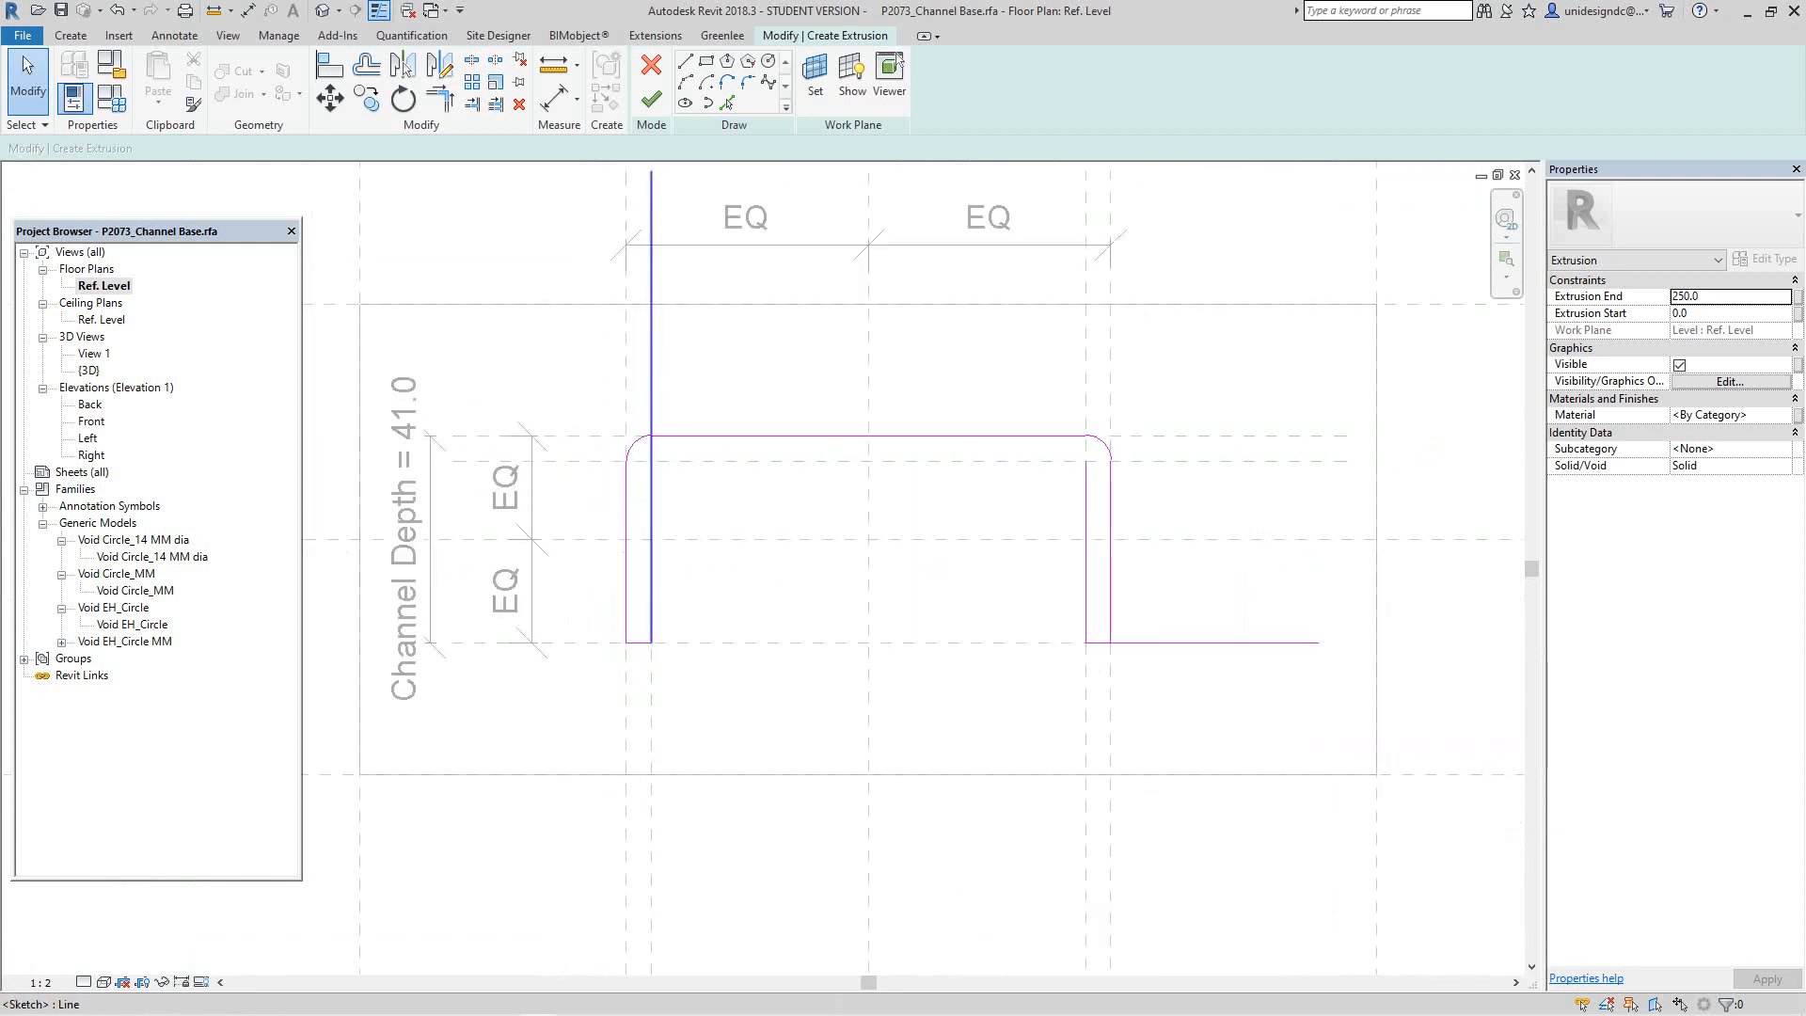
Step: Try to shorten the inner left line by pulling its upper end down to the inner top wall plane
click(651, 377)
mouse_move(651, 172)
mouse_down()
mouse_move(636, 351)
mouse_move(651, 353)
mouse_up()
scroll(667, 487, up, 2)
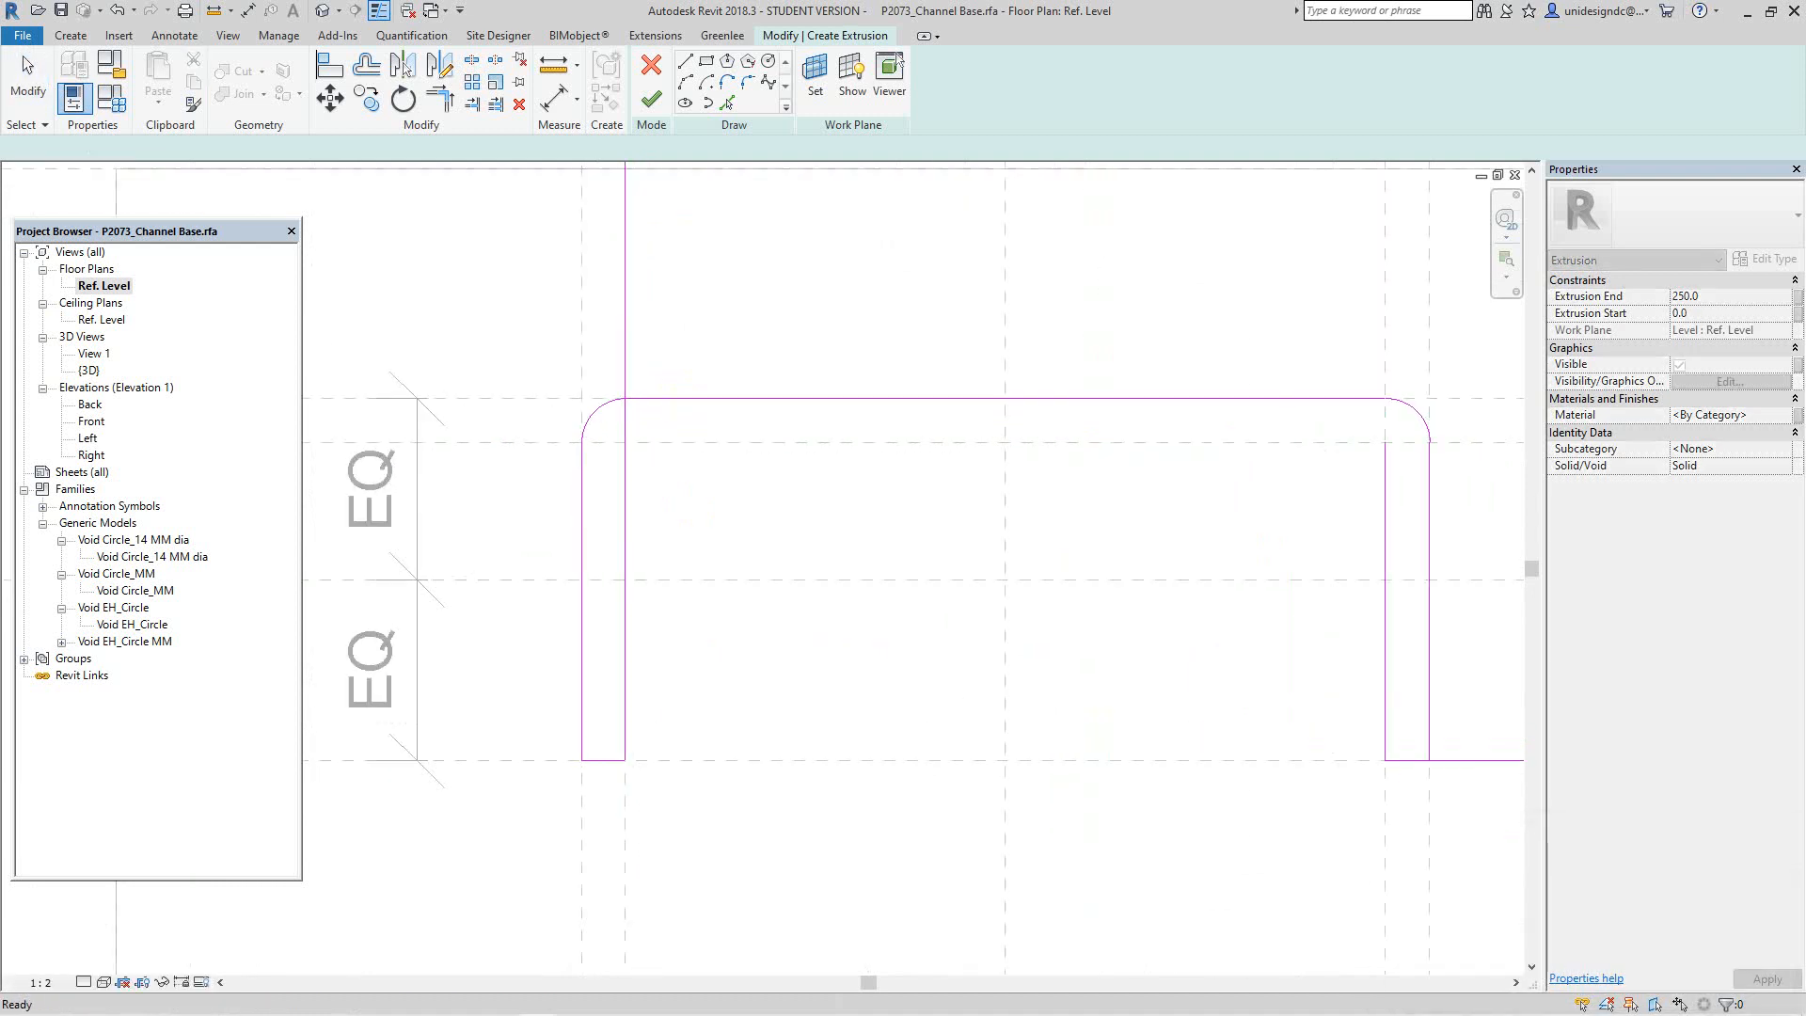
scroll(657, 463, down, 2)
click(632, 376)
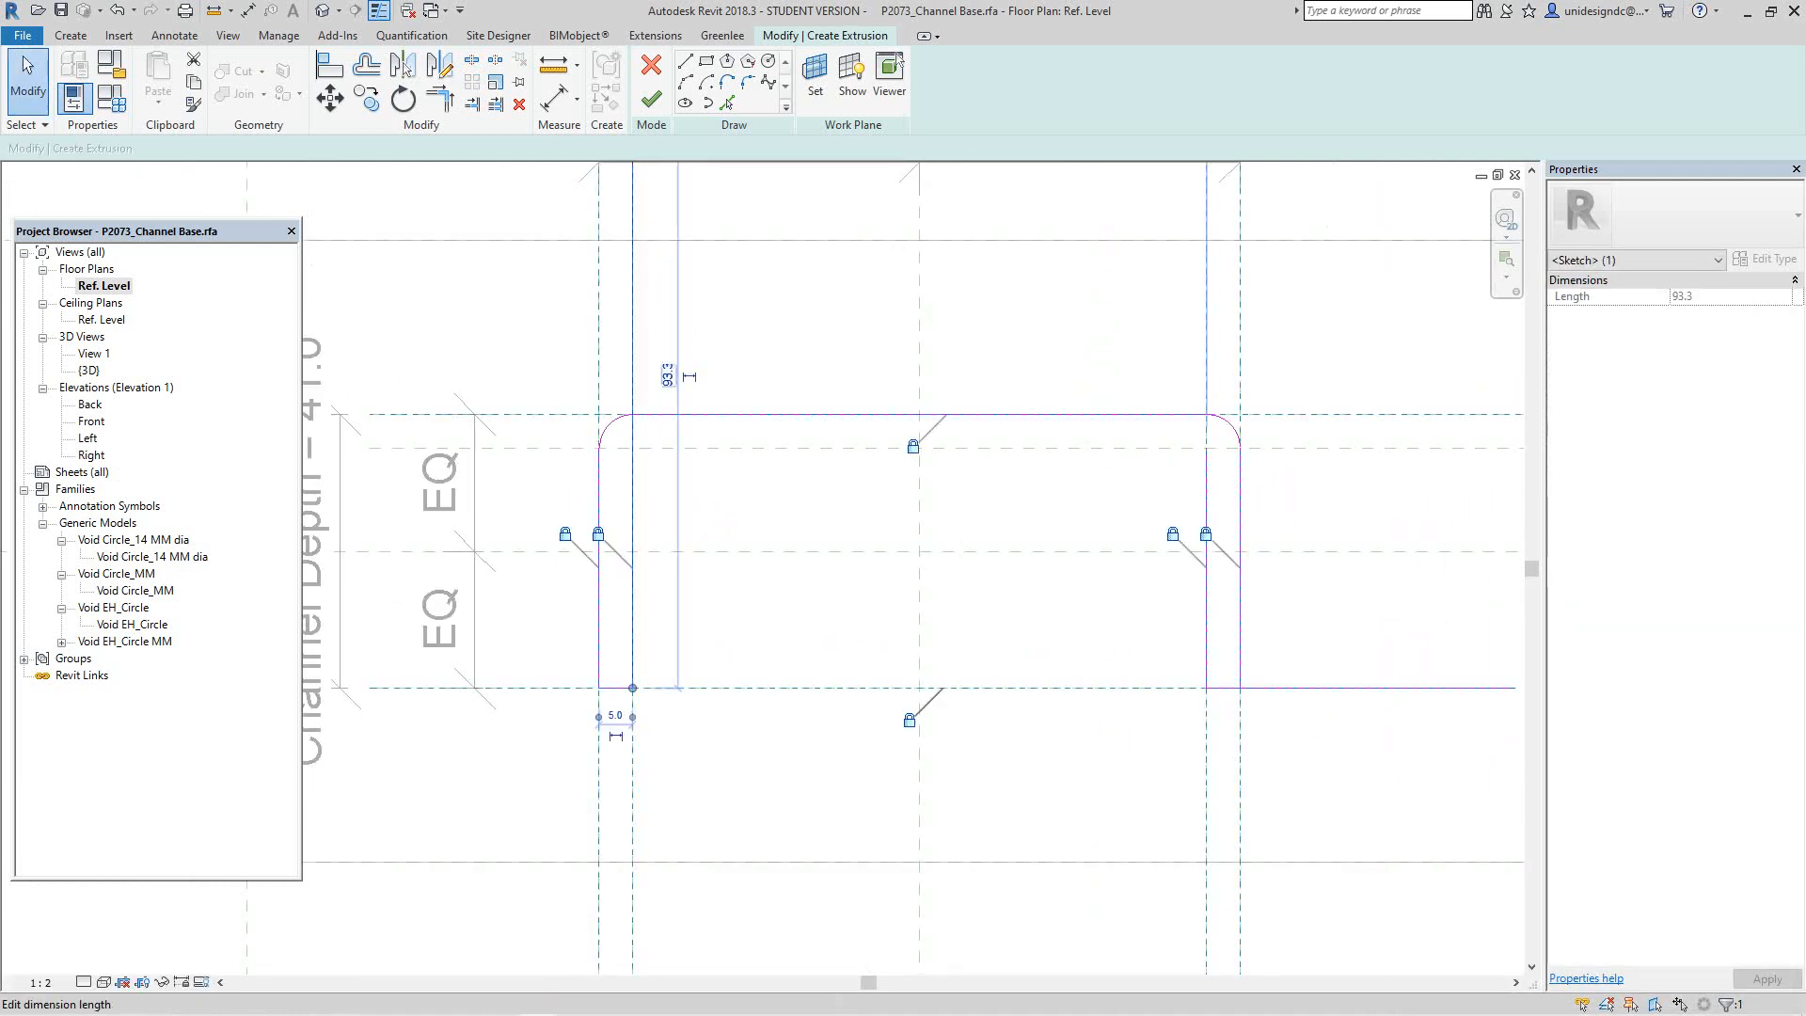
scroll(671, 494, down, 3)
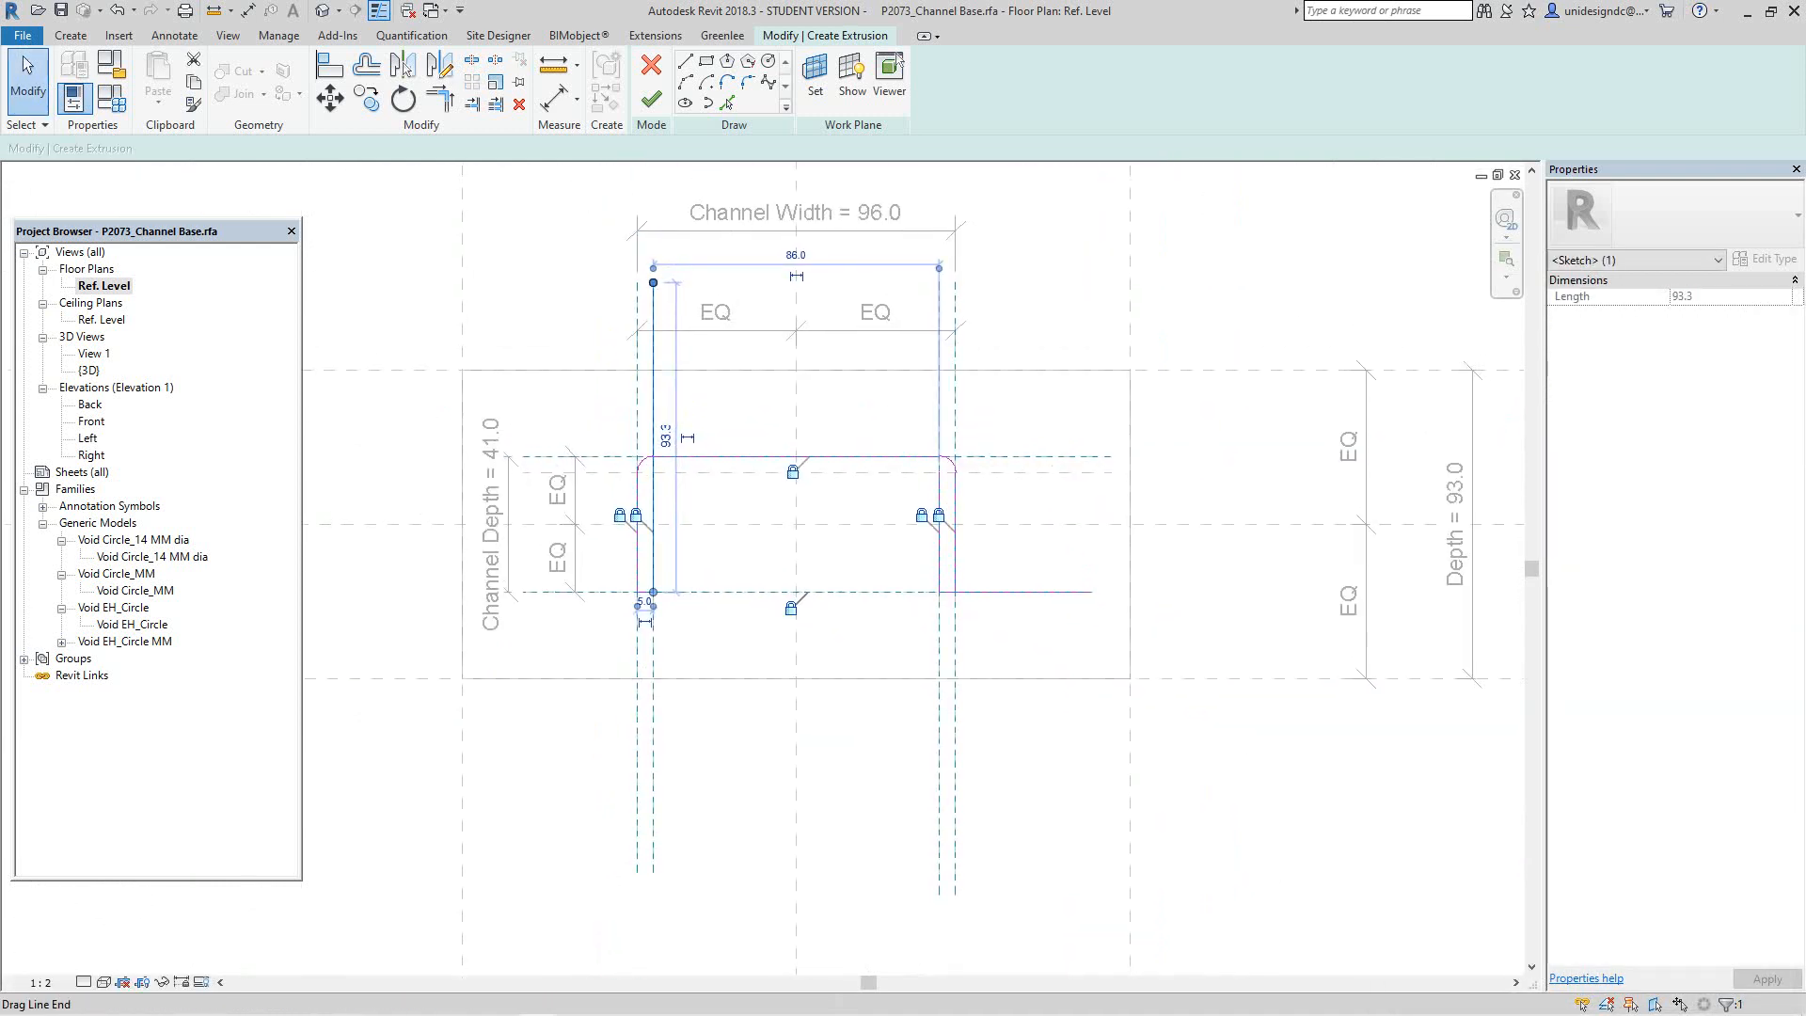
mouse_move(654, 282)
mouse_down()
mouse_move(670, 442)
mouse_move(654, 473)
mouse_up()
scroll(673, 483, up, 2)
key(Escape)
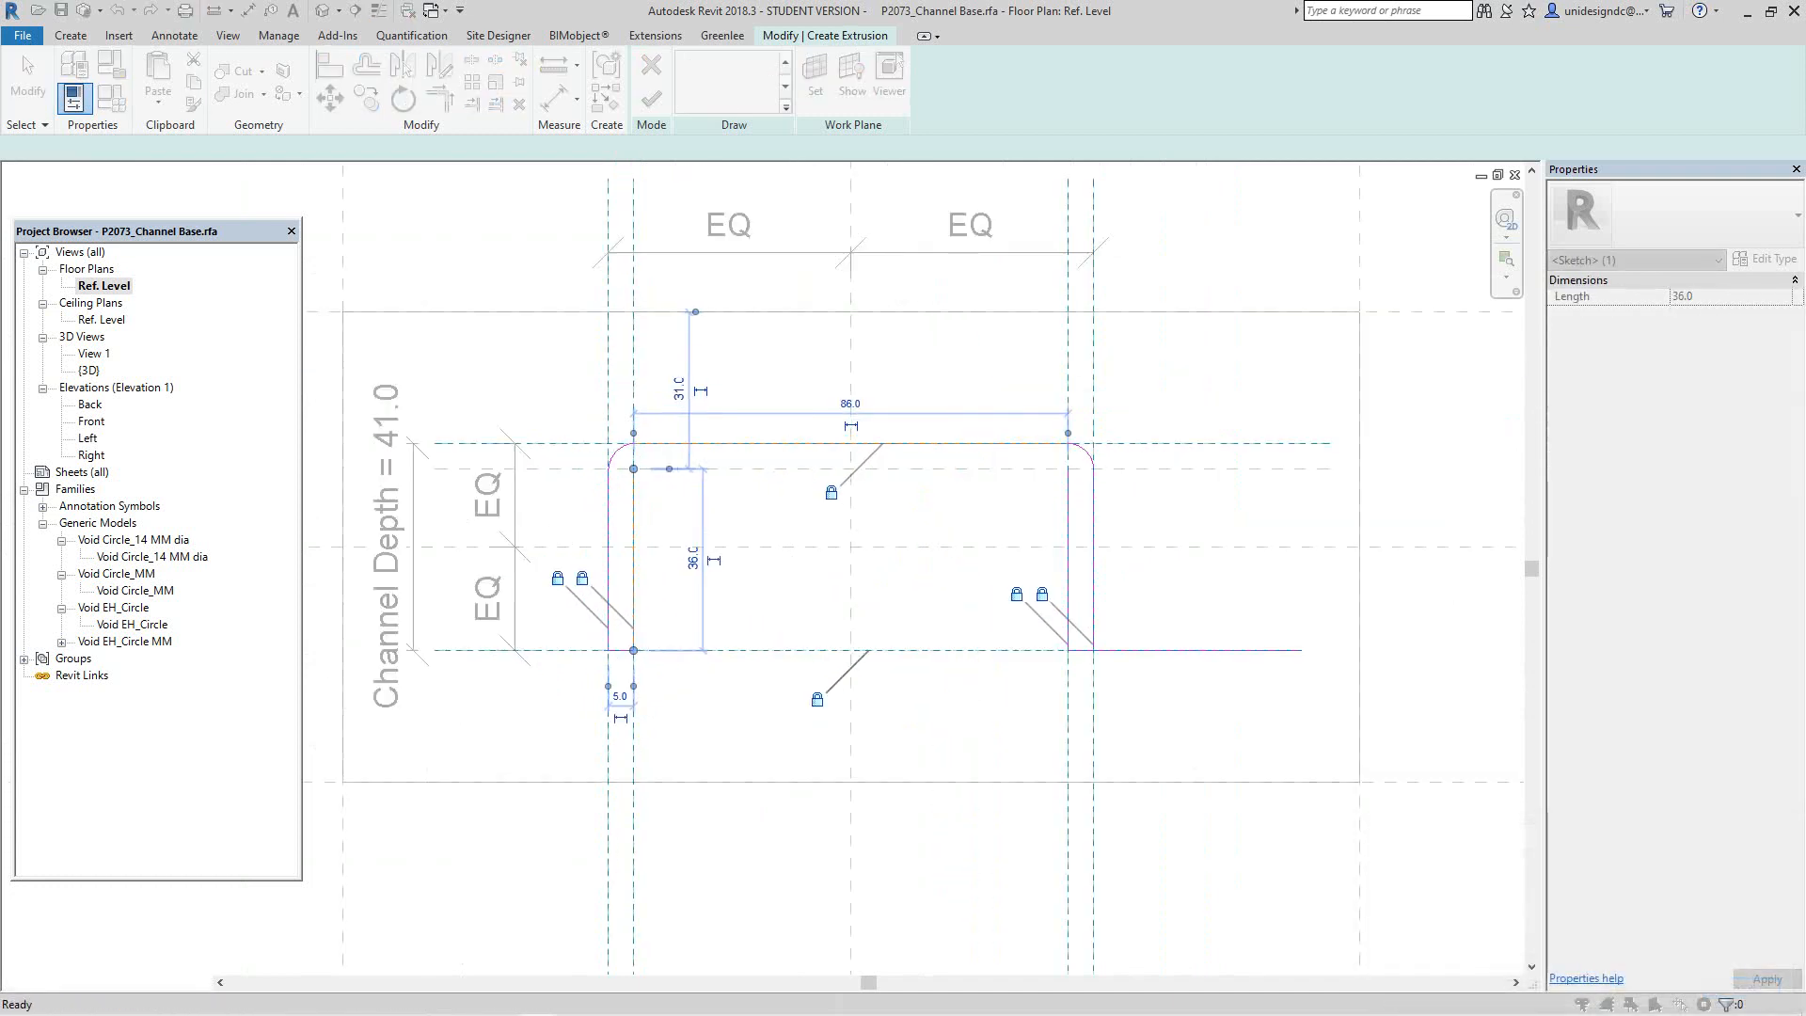
Step: Delete the overlong inner left line from the channel sketch
scroll(673, 482, up, 2)
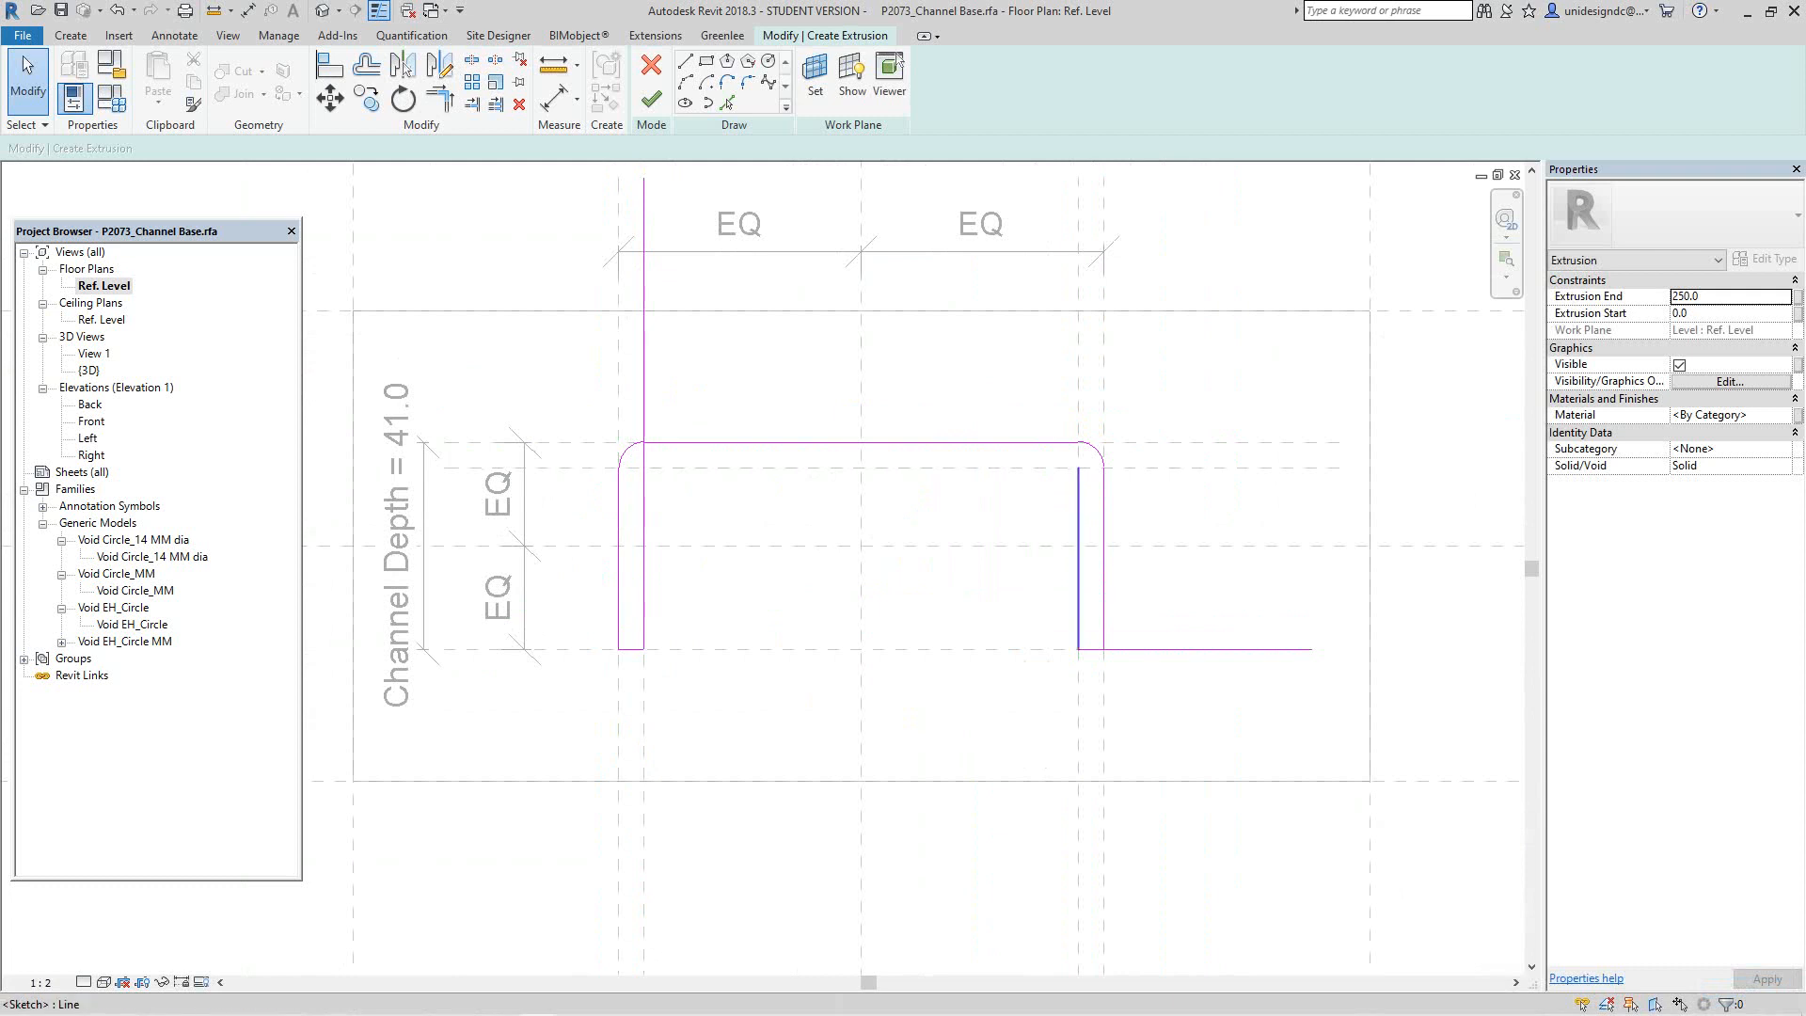
scroll(1073, 526, up, 1)
click(580, 368)
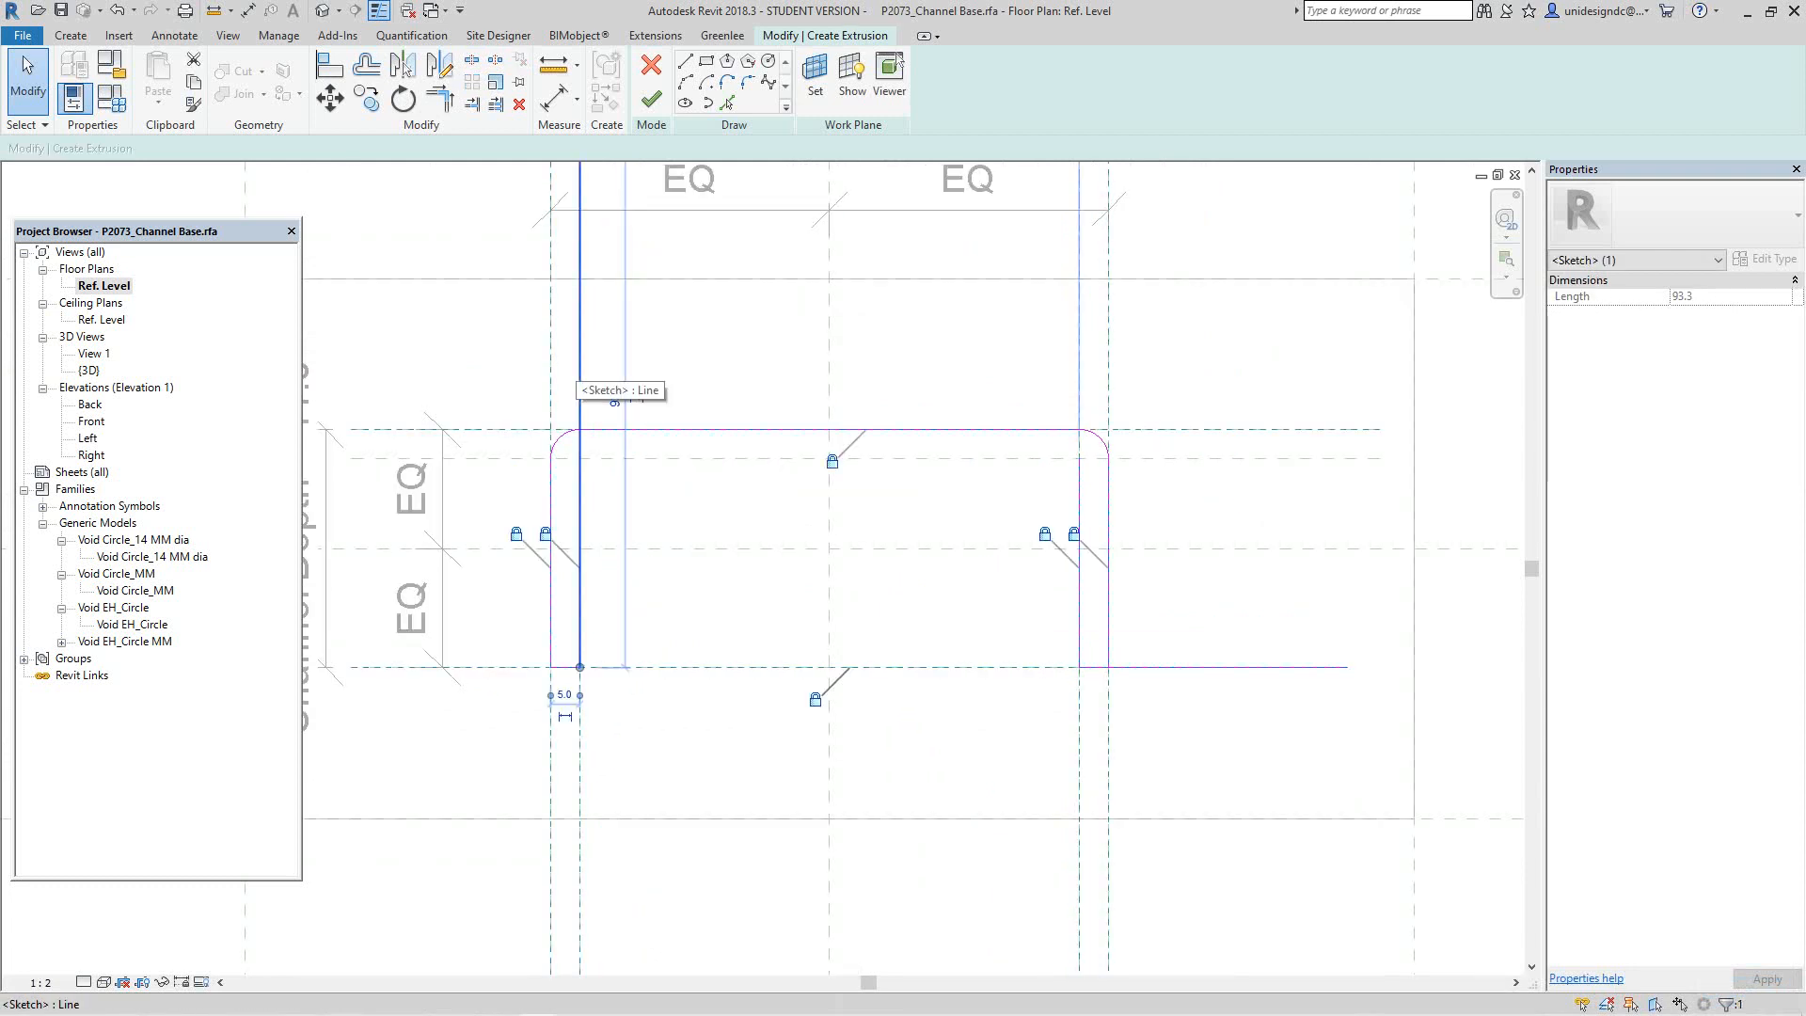
key(Delete)
scroll(757, 459, down, 1)
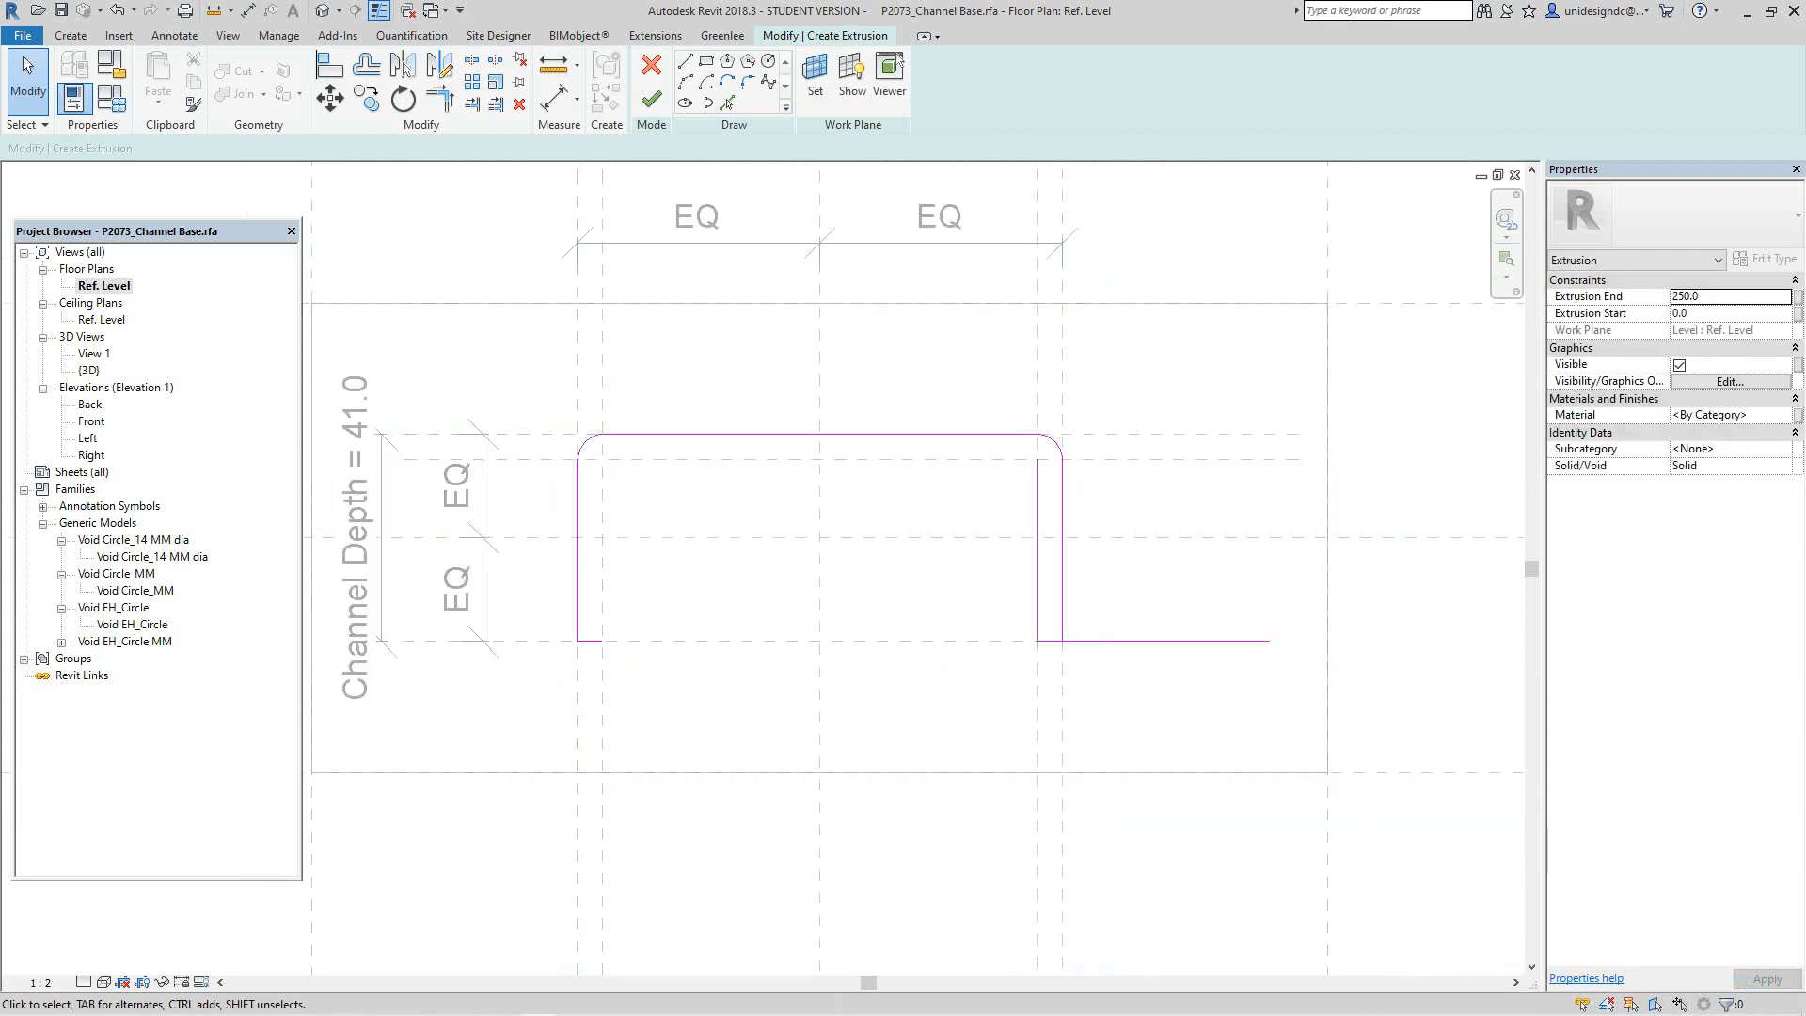
Step: Create new sketch lines picked from and locked to the inner top and inner left wall reference planes
scroll(1050, 487, up, 2)
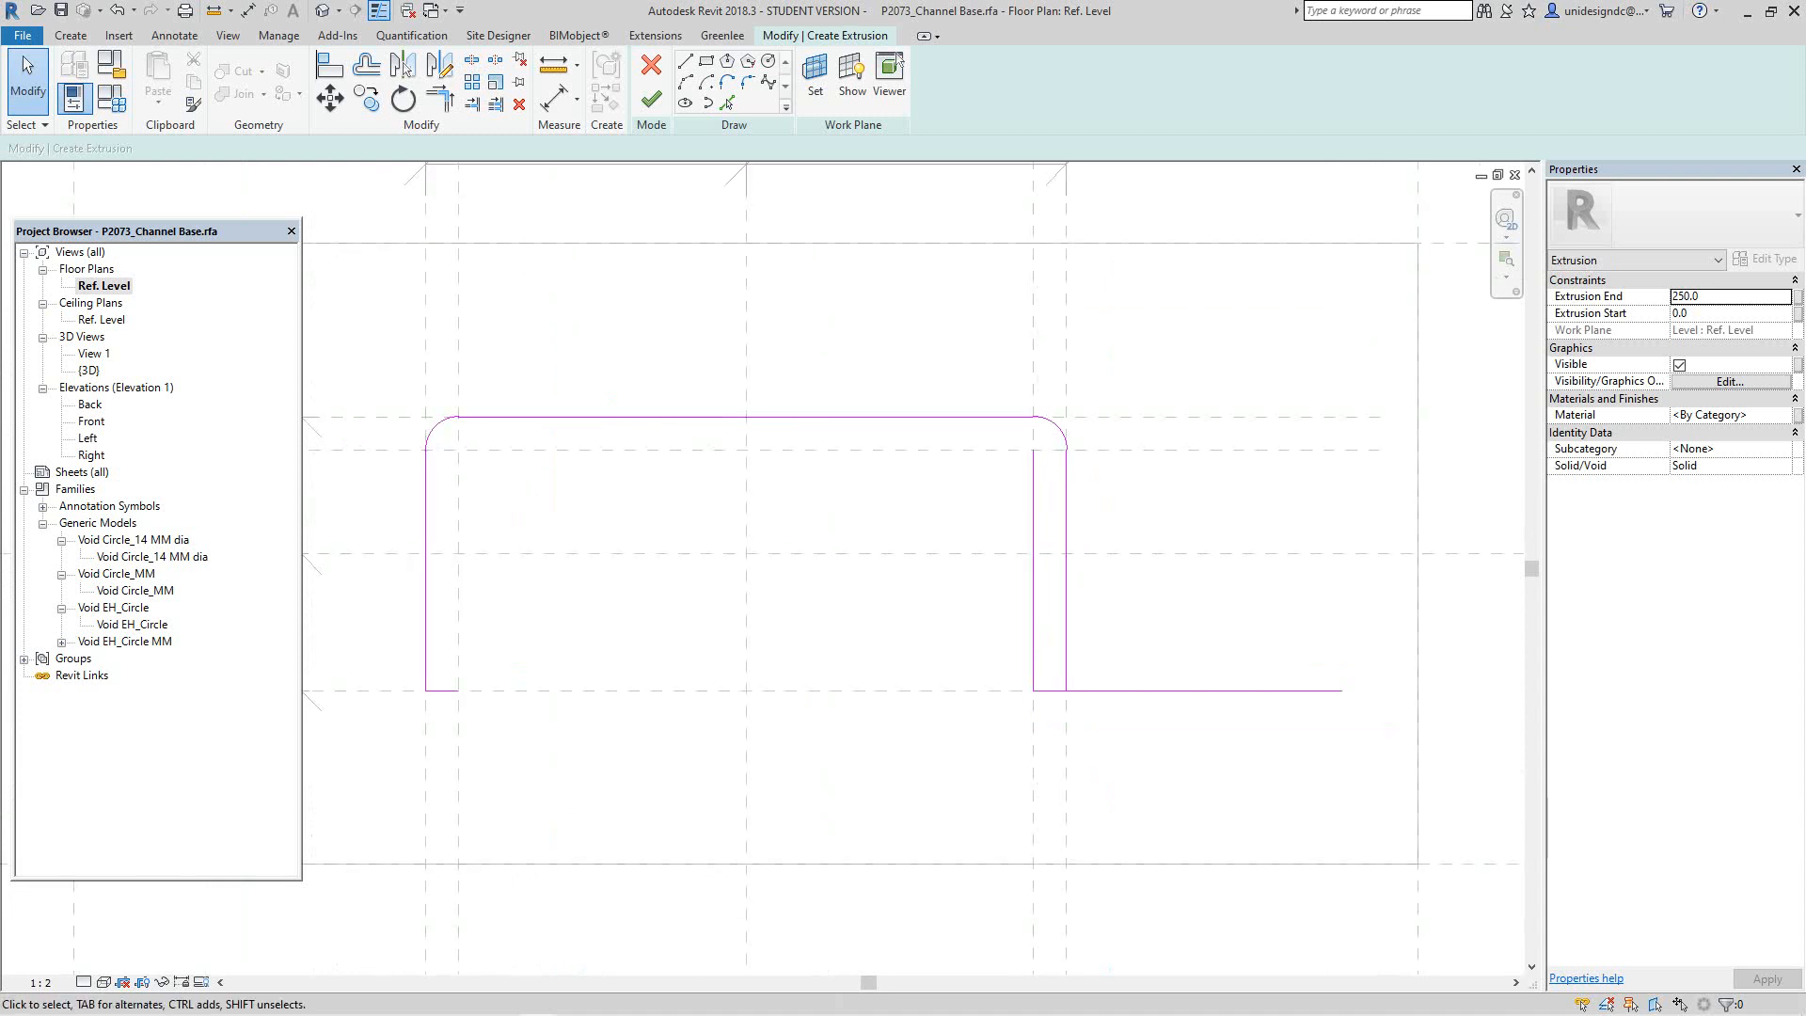
key(o)
key(f)
click(727, 102)
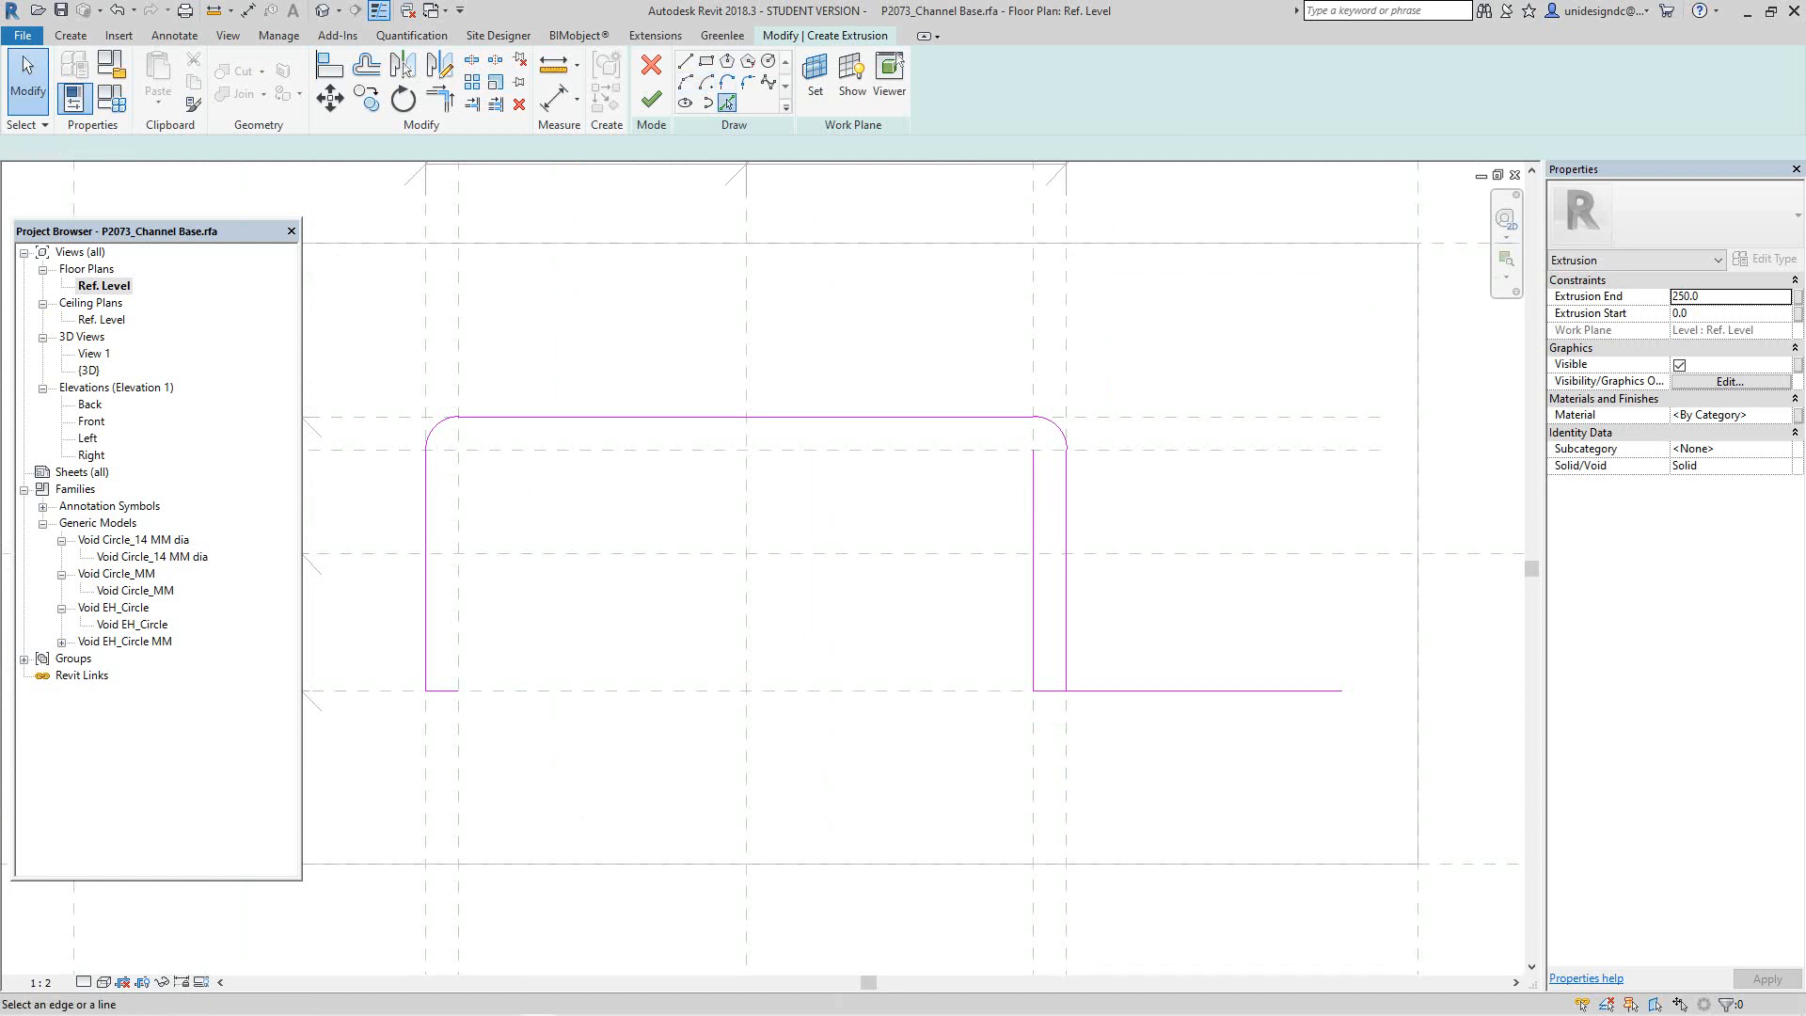
click(837, 449)
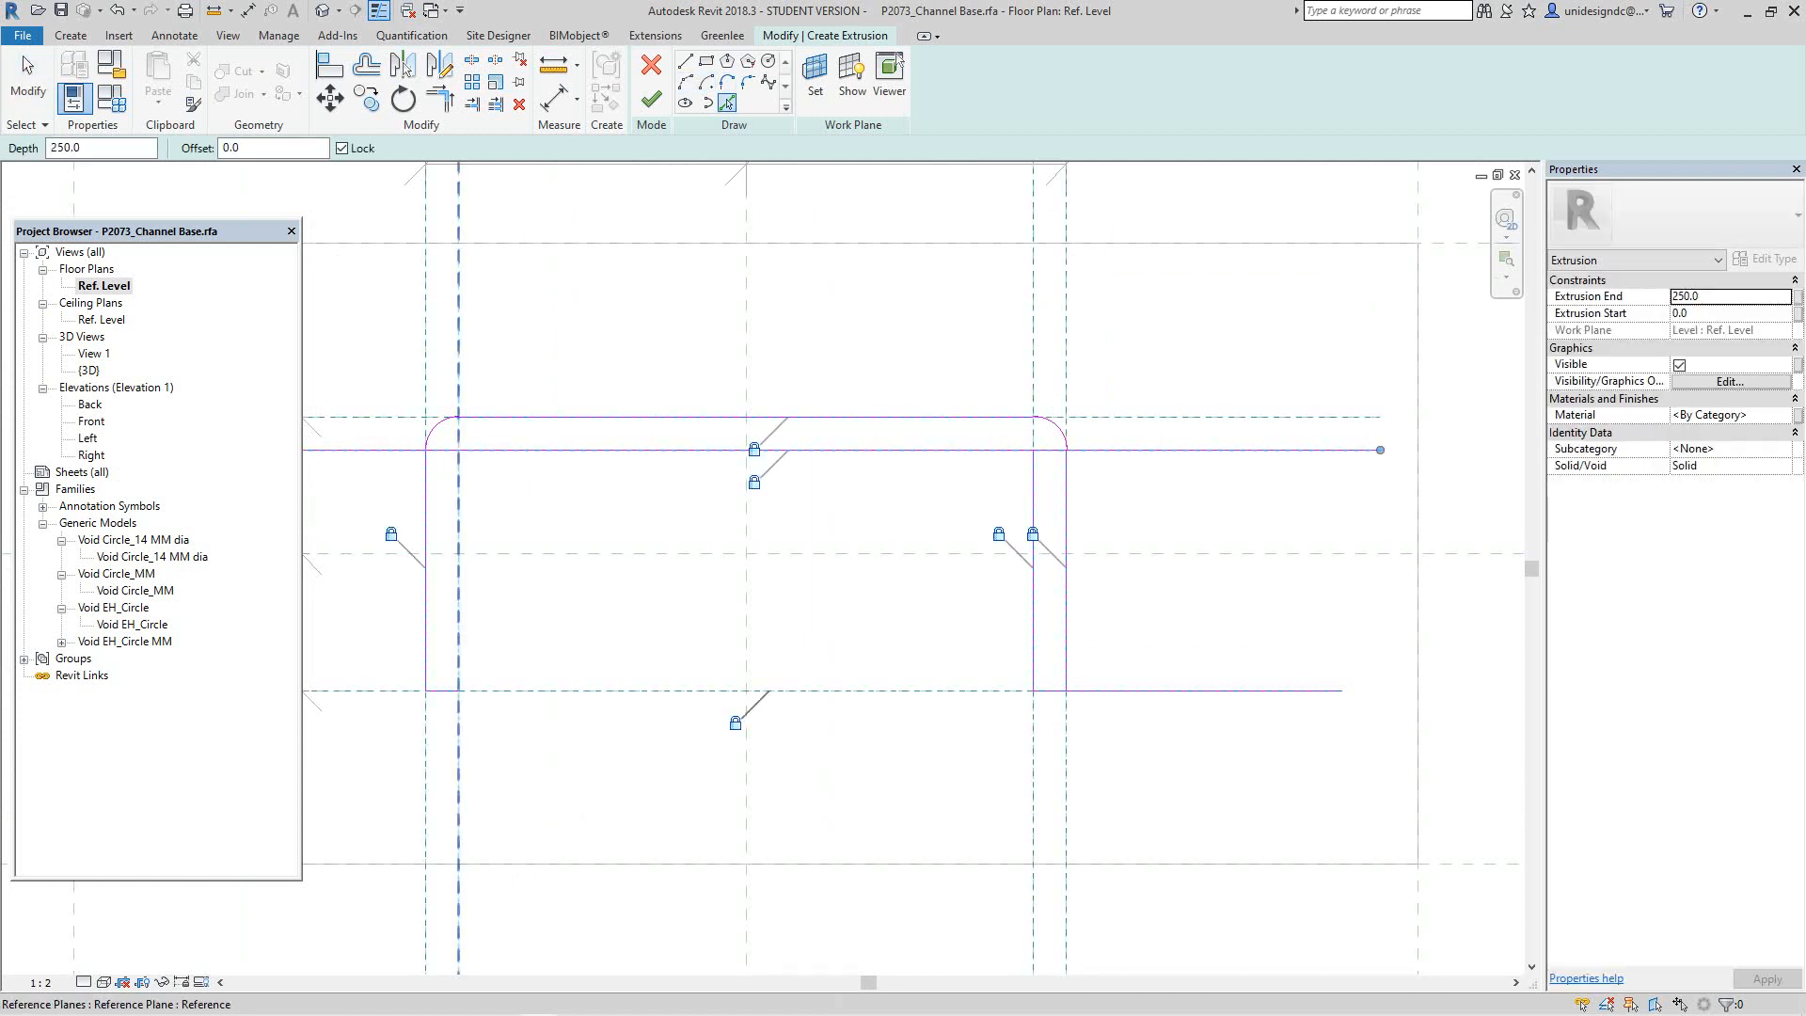
click(458, 532)
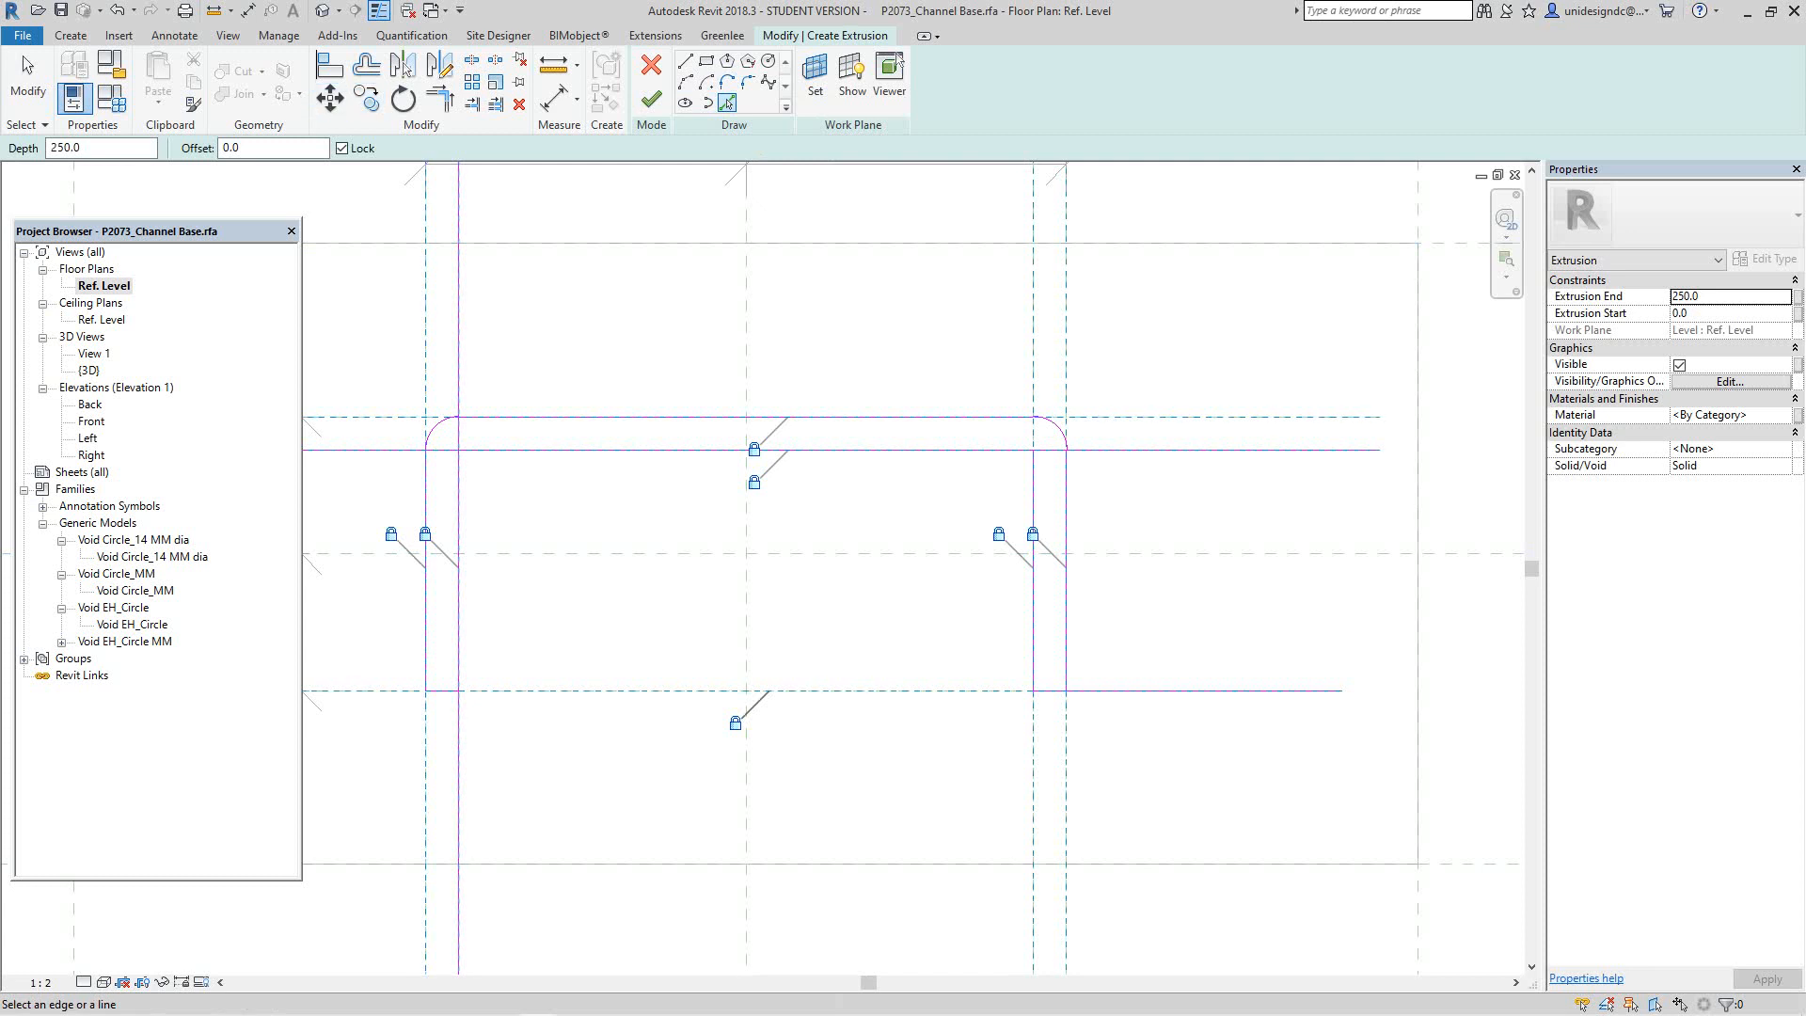
key(Escape)
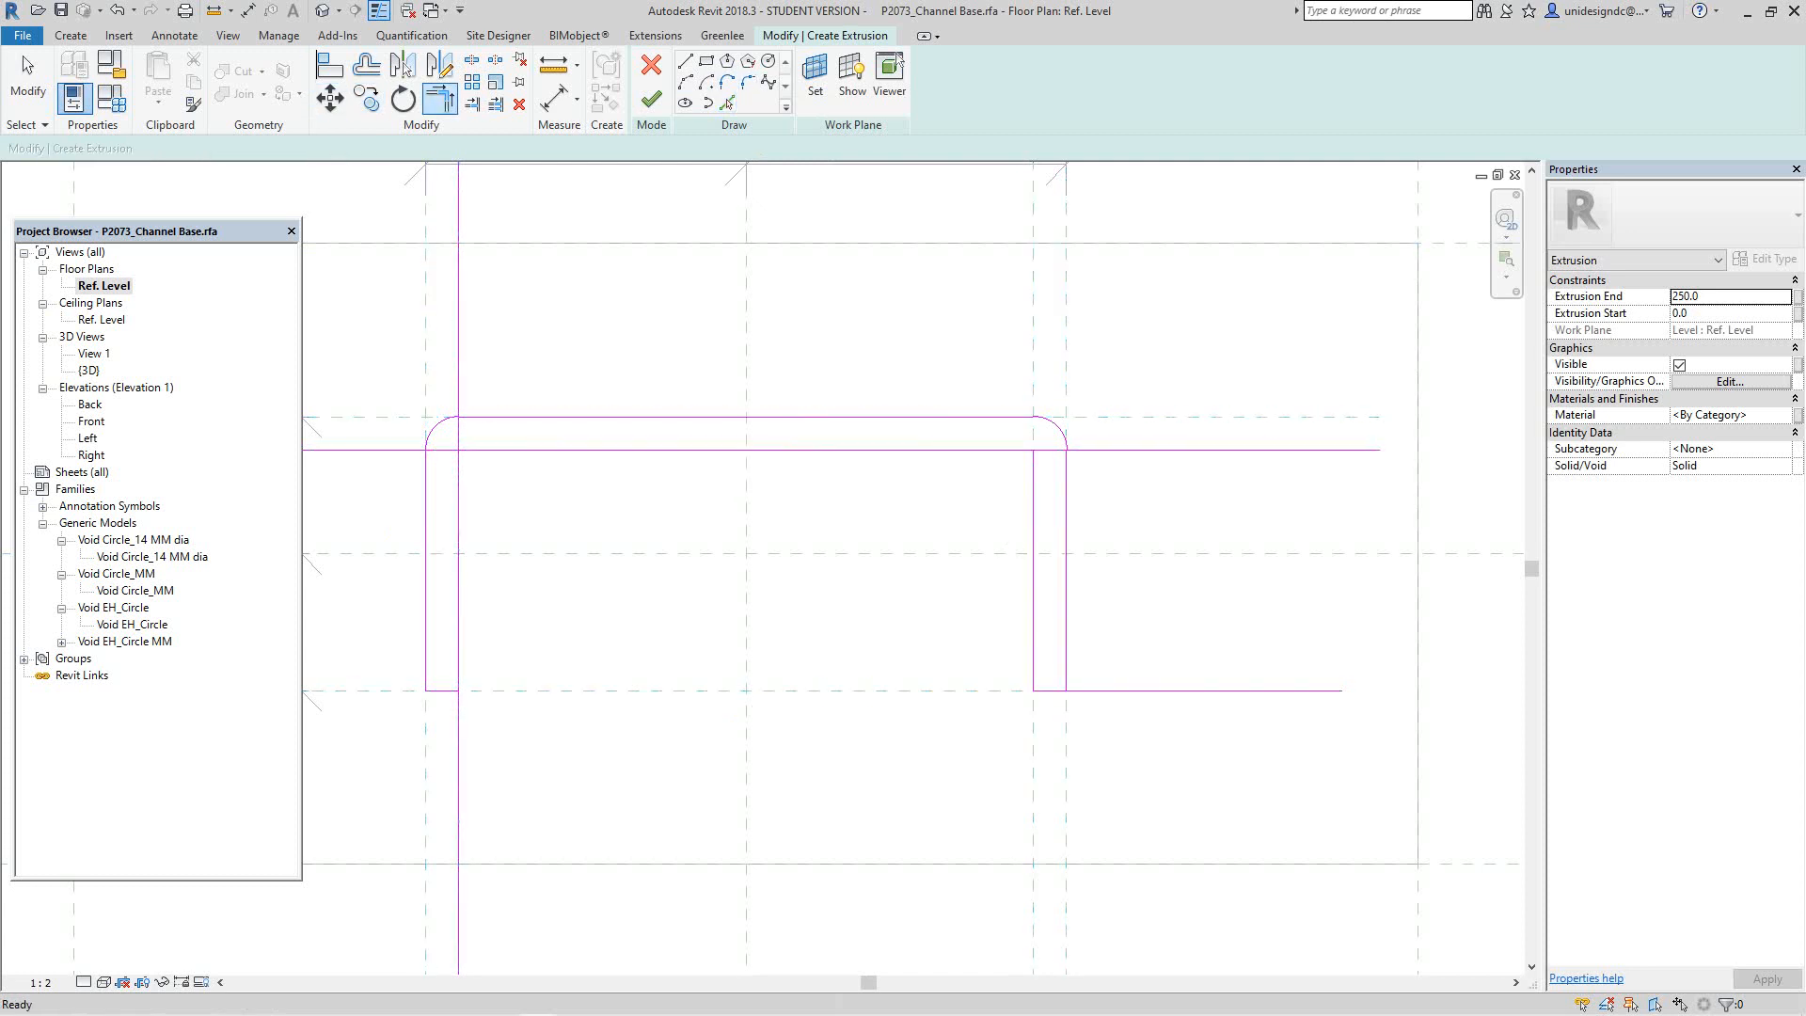
Step: Trim the inner top line to the left and right inner wall lines, forming both inner corners
click(458, 567)
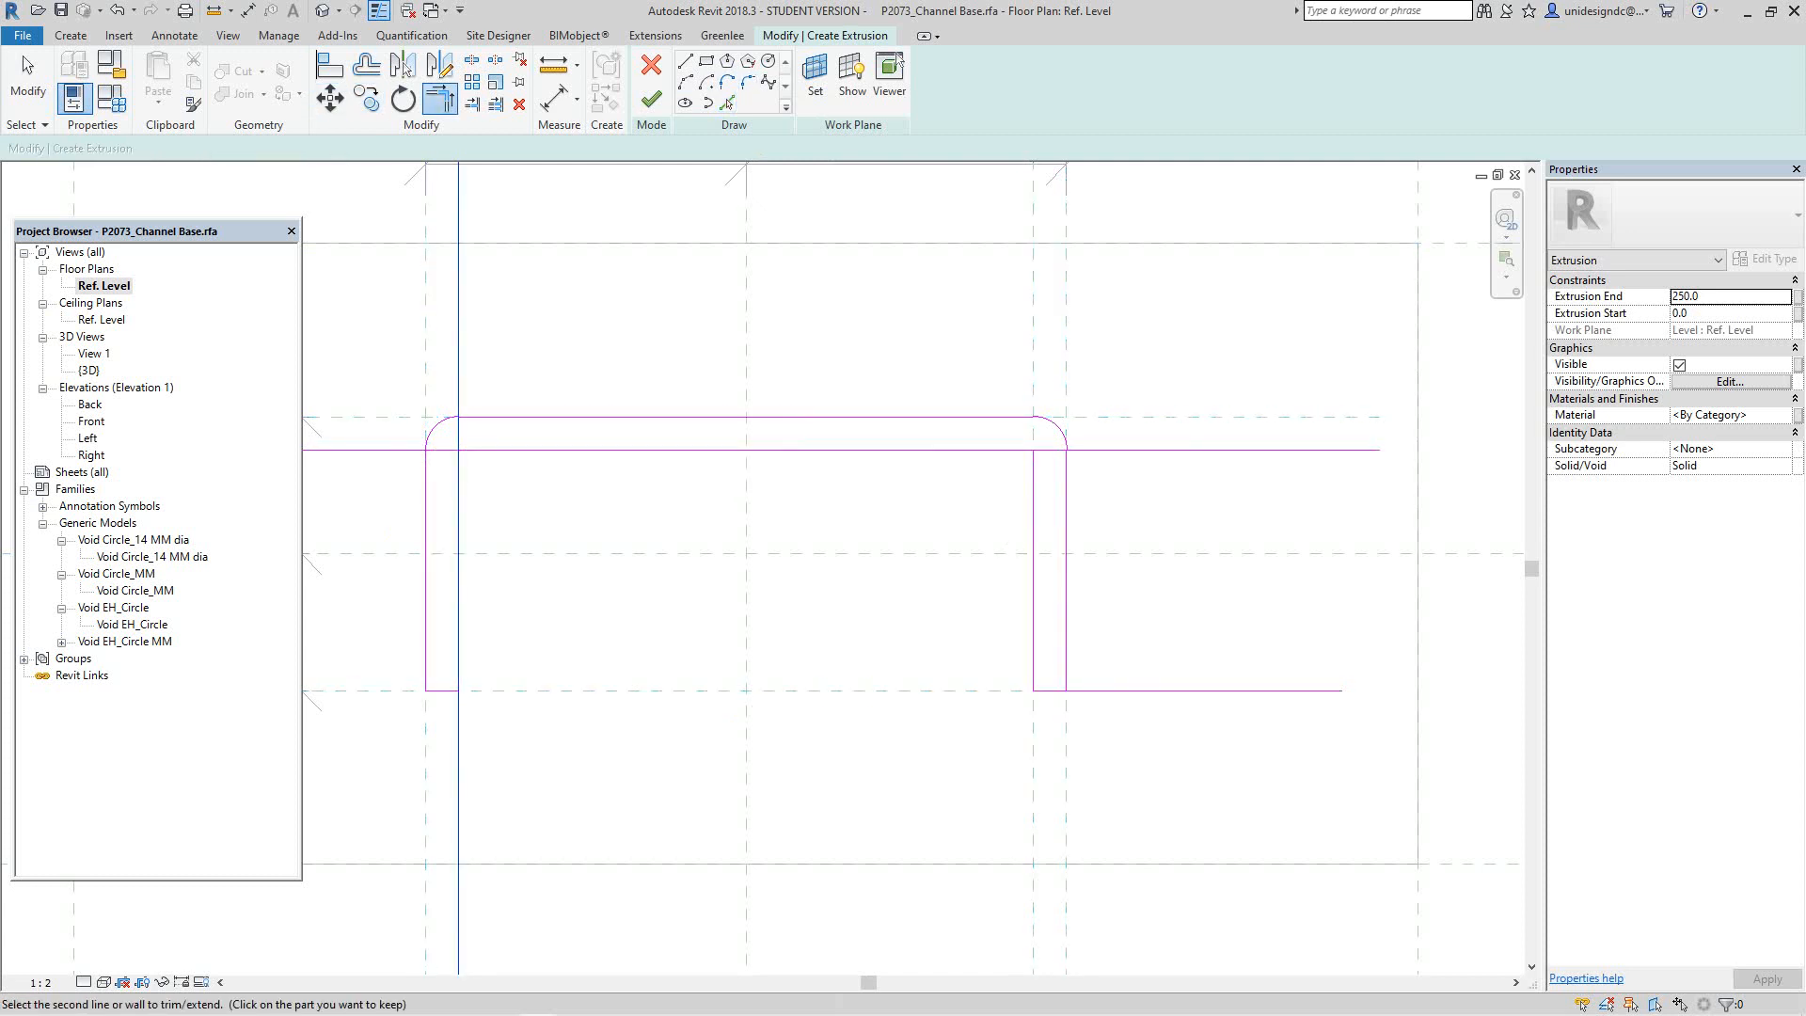
click(602, 450)
click(927, 449)
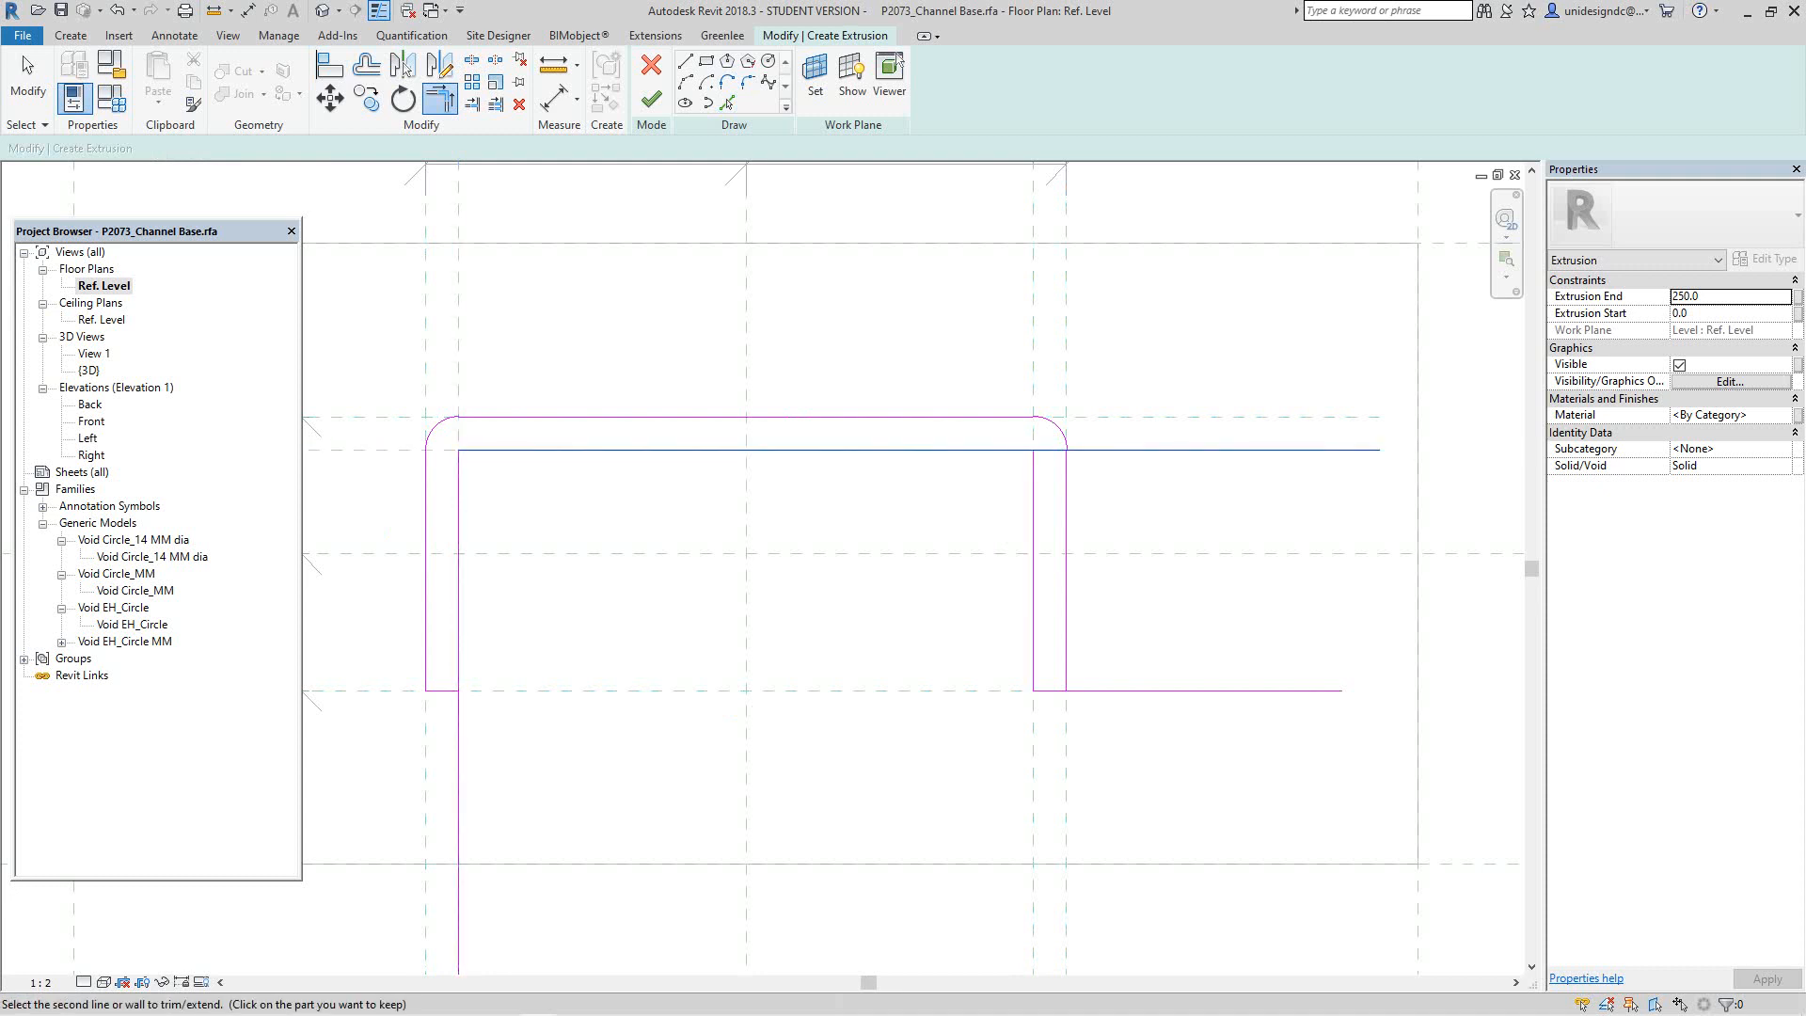
click(1034, 534)
scroll(998, 500, down, 1)
scroll(1105, 679, up, 1)
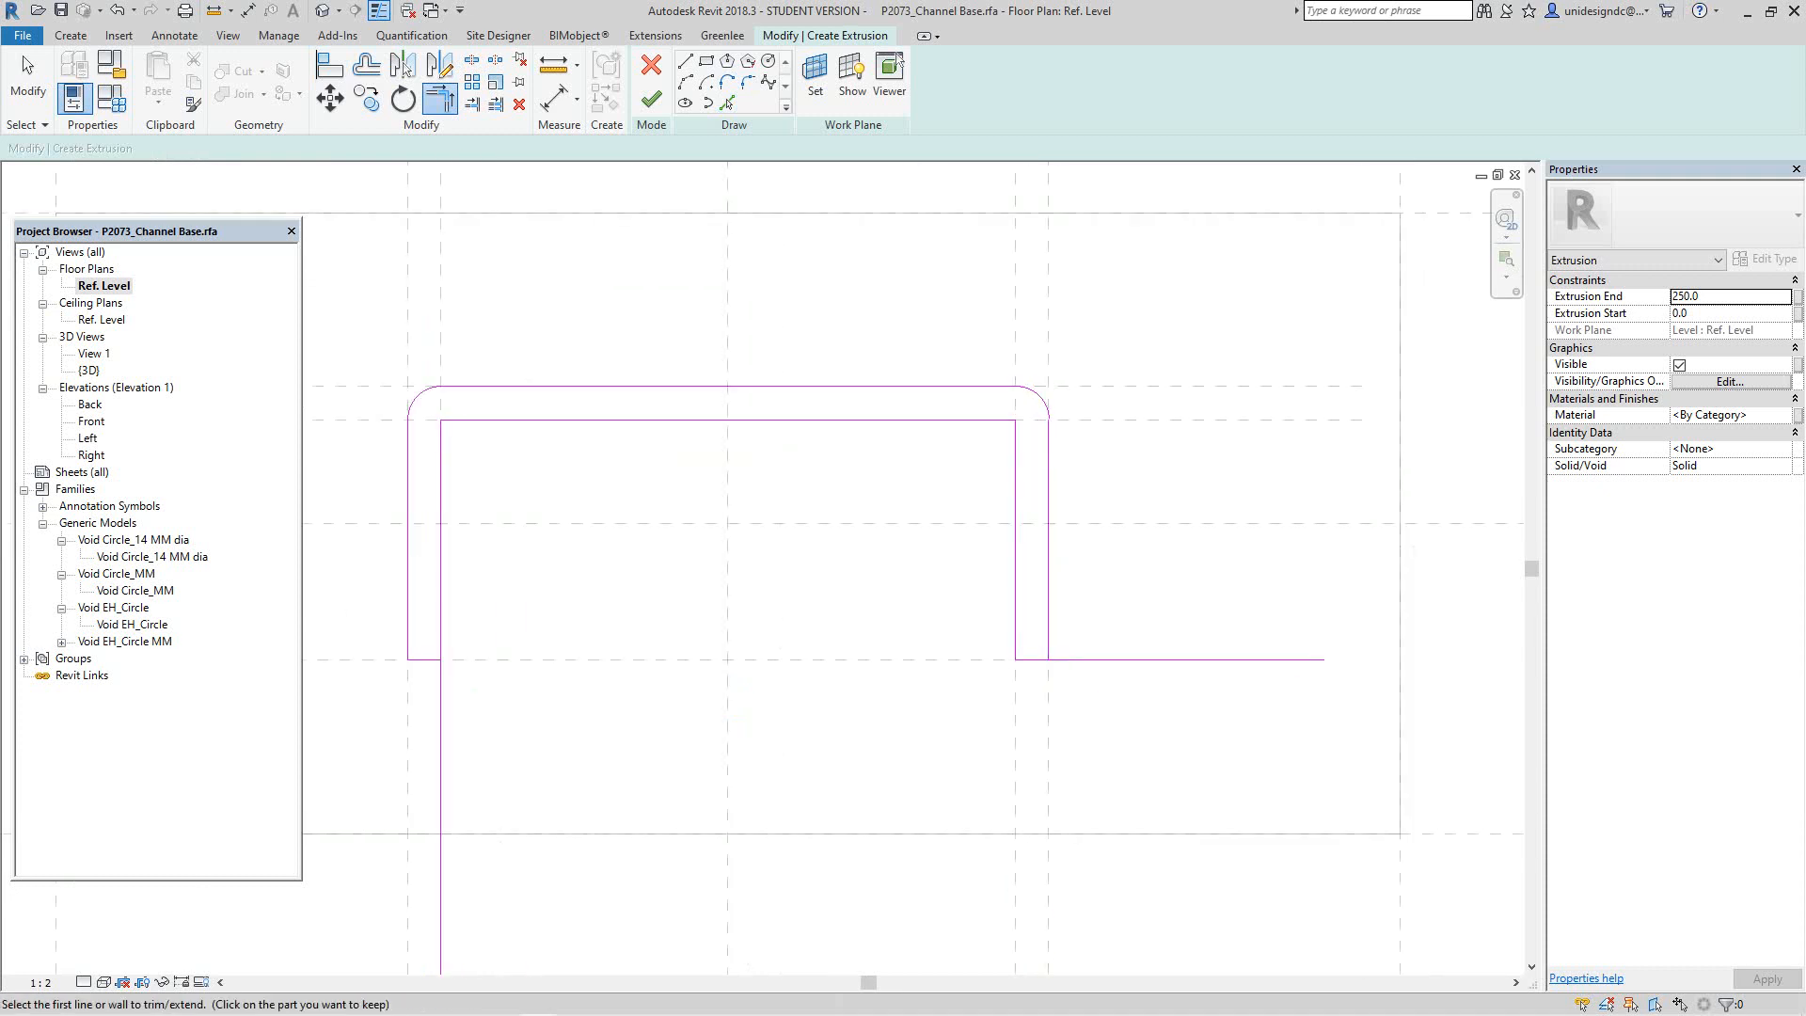
Step: Trim the open ends of the right and left channel legs into closed corners along the lower depth plane
click(1032, 660)
click(1049, 611)
middle_drag(988, 602, 1292, 598)
scroll(801, 649, up, 1)
click(703, 657)
click(725, 607)
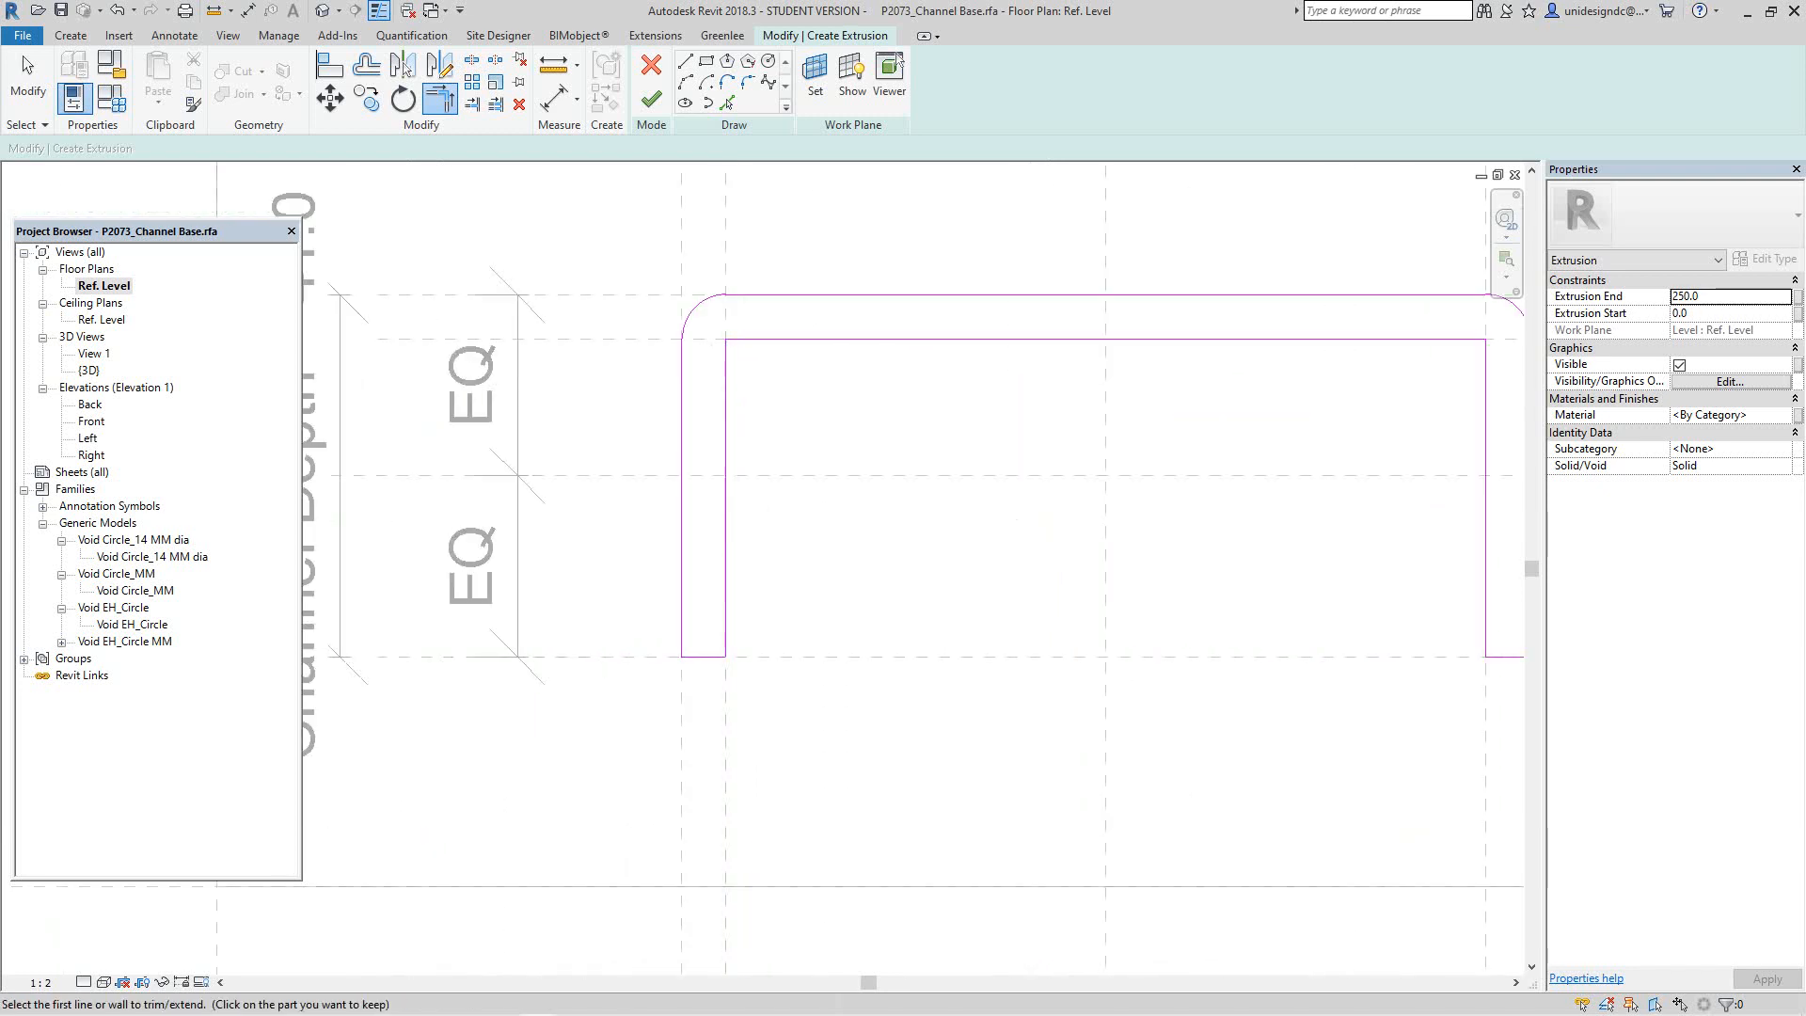
scroll(778, 553, down, 2)
middle_drag(782, 508, 765, 562)
scroll(766, 562, down, 1)
scroll(751, 516, up, 5)
scroll(724, 475, up, 2)
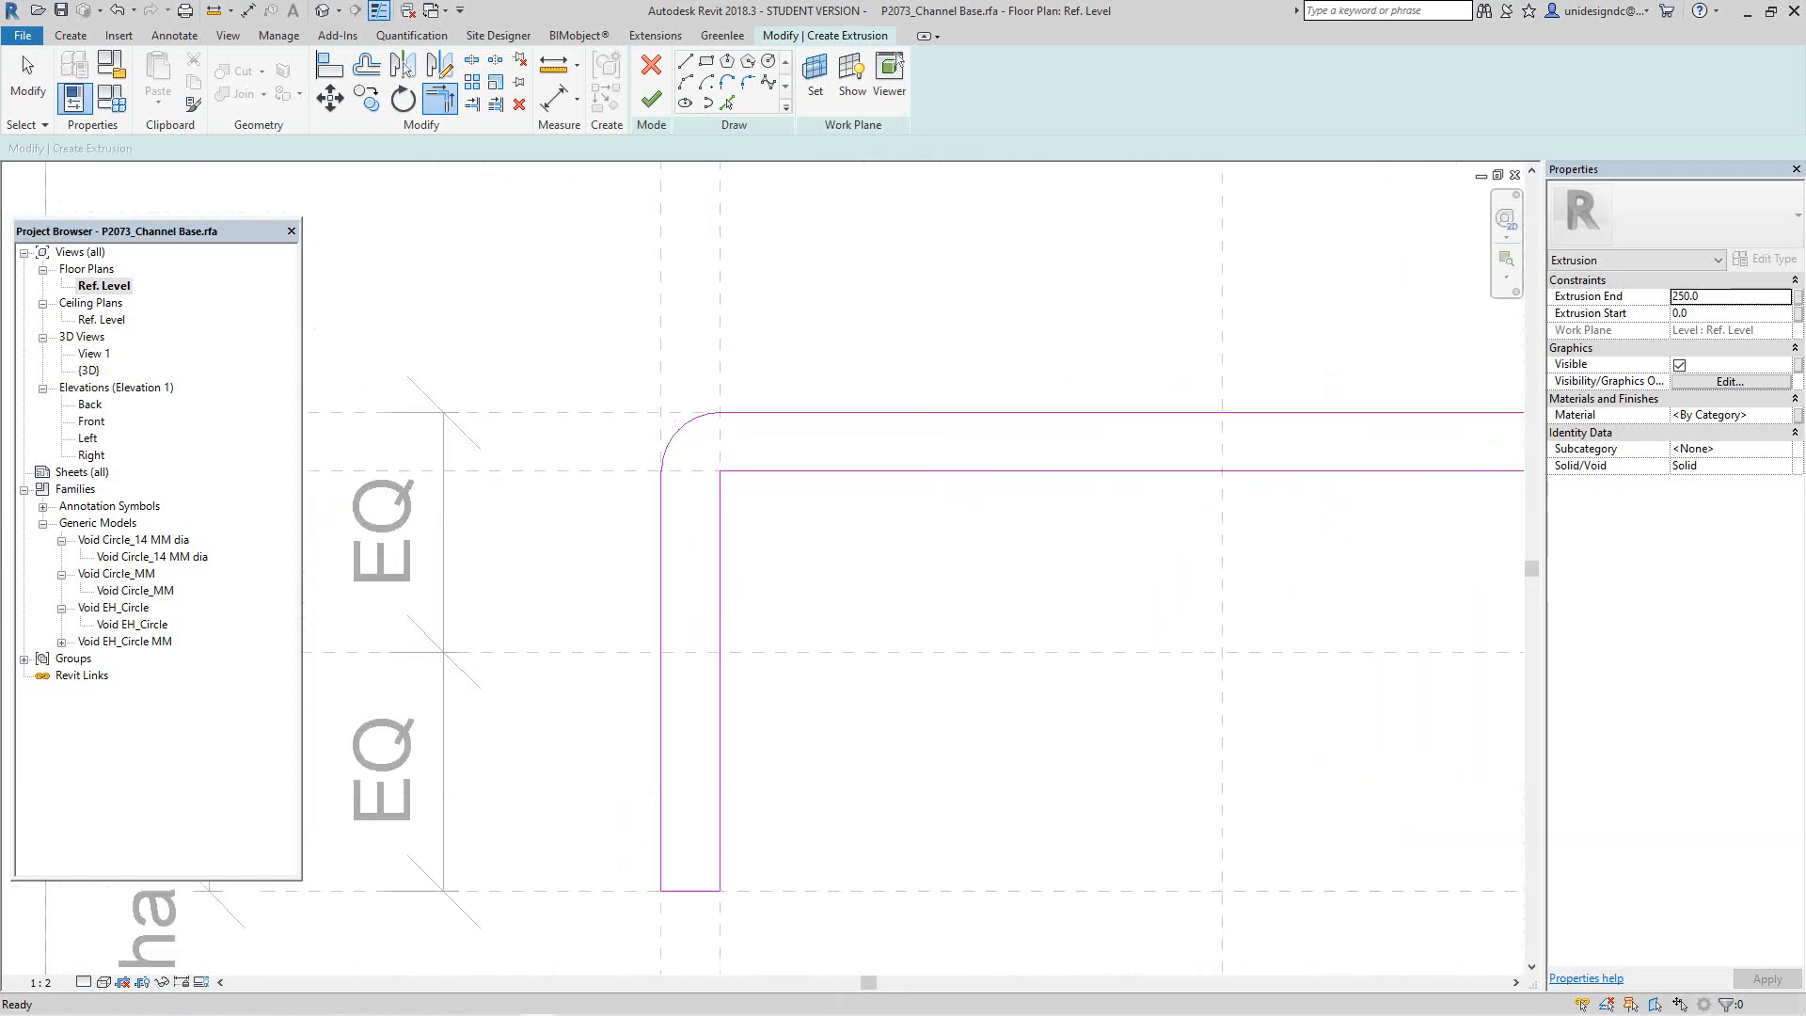
key(Escape)
click(720, 487)
scroll(720, 486, up, 5)
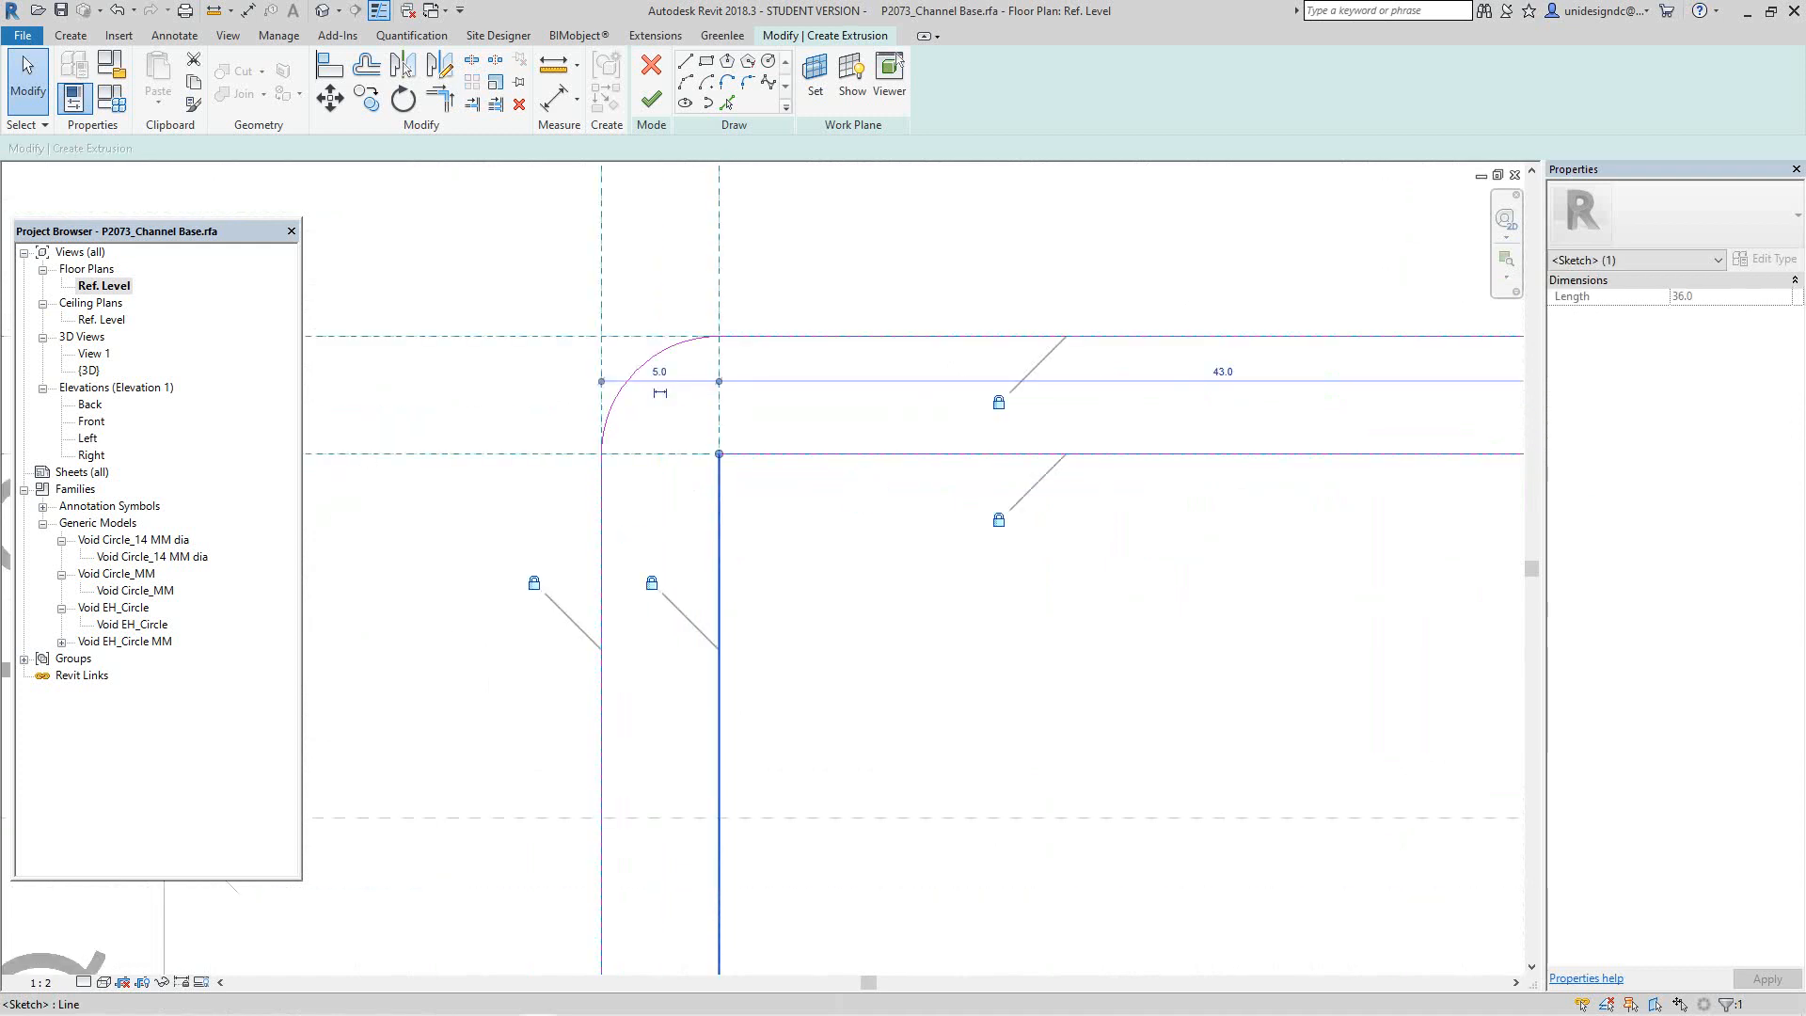
key(Escape)
Step: Try to round the channel's inner top-left corner with a fillet arc between the inner left and inner top lines
click(727, 81)
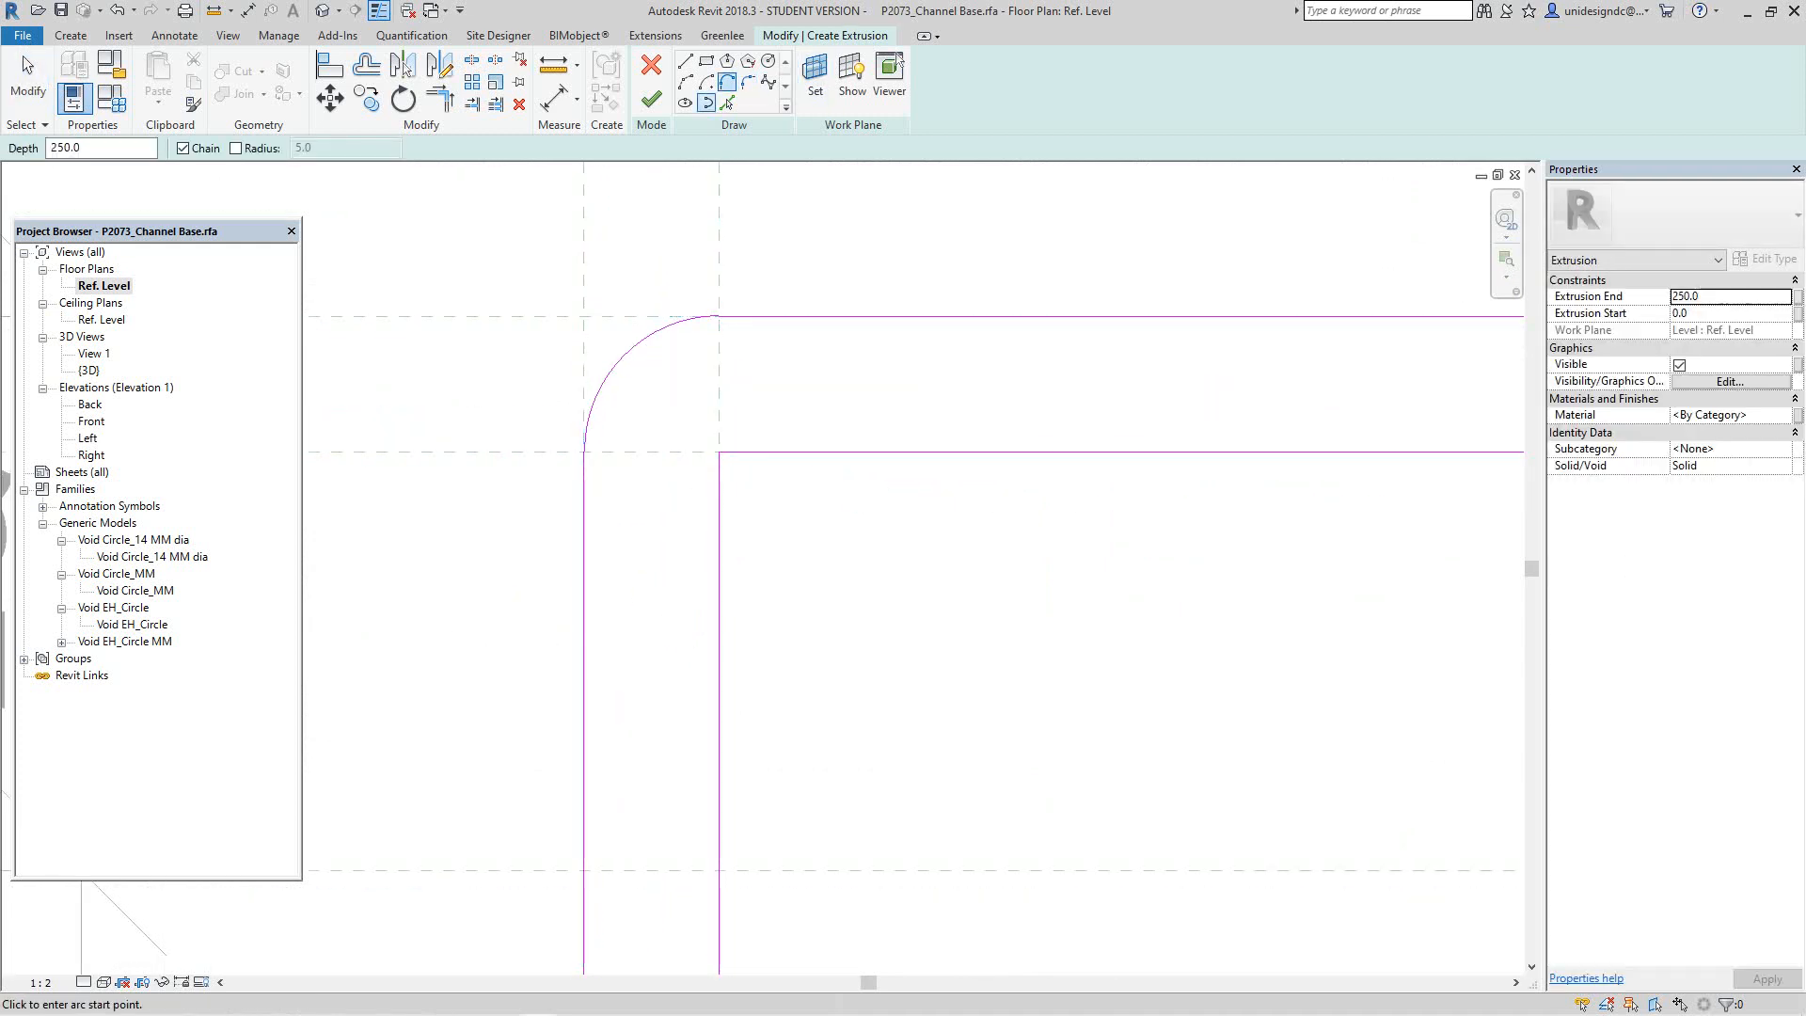
click(748, 82)
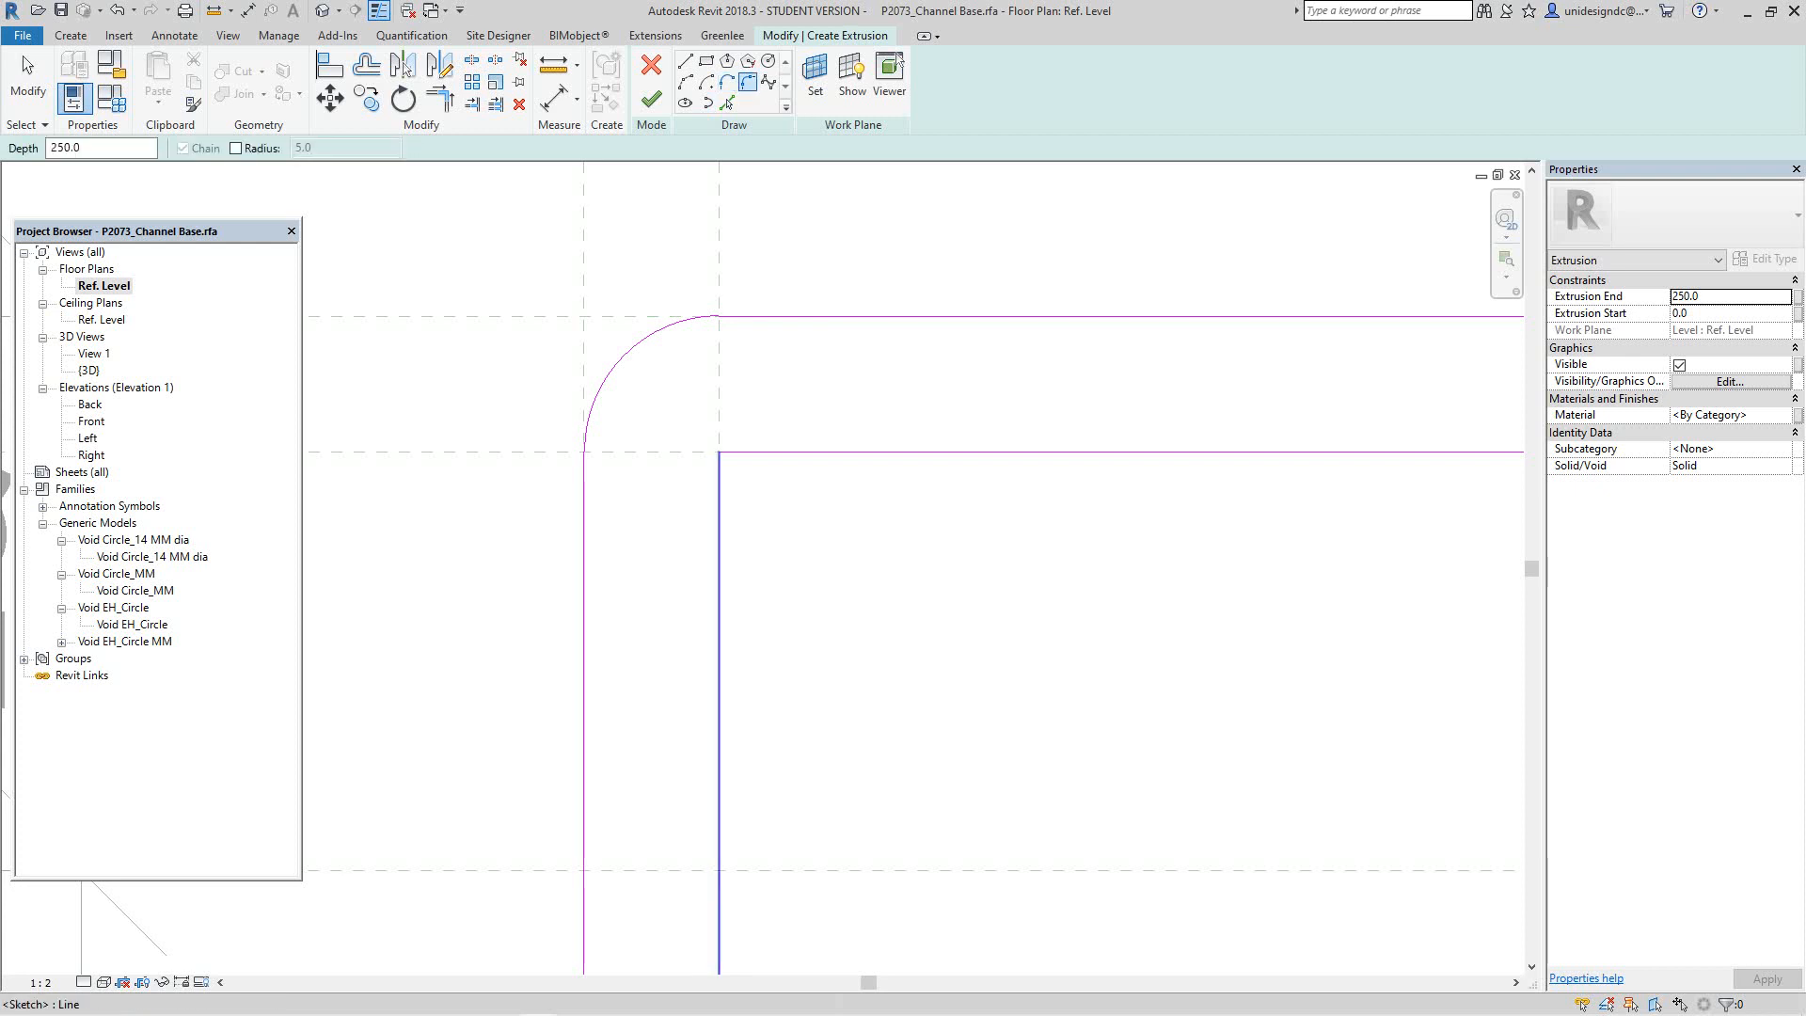
click(720, 527)
click(800, 453)
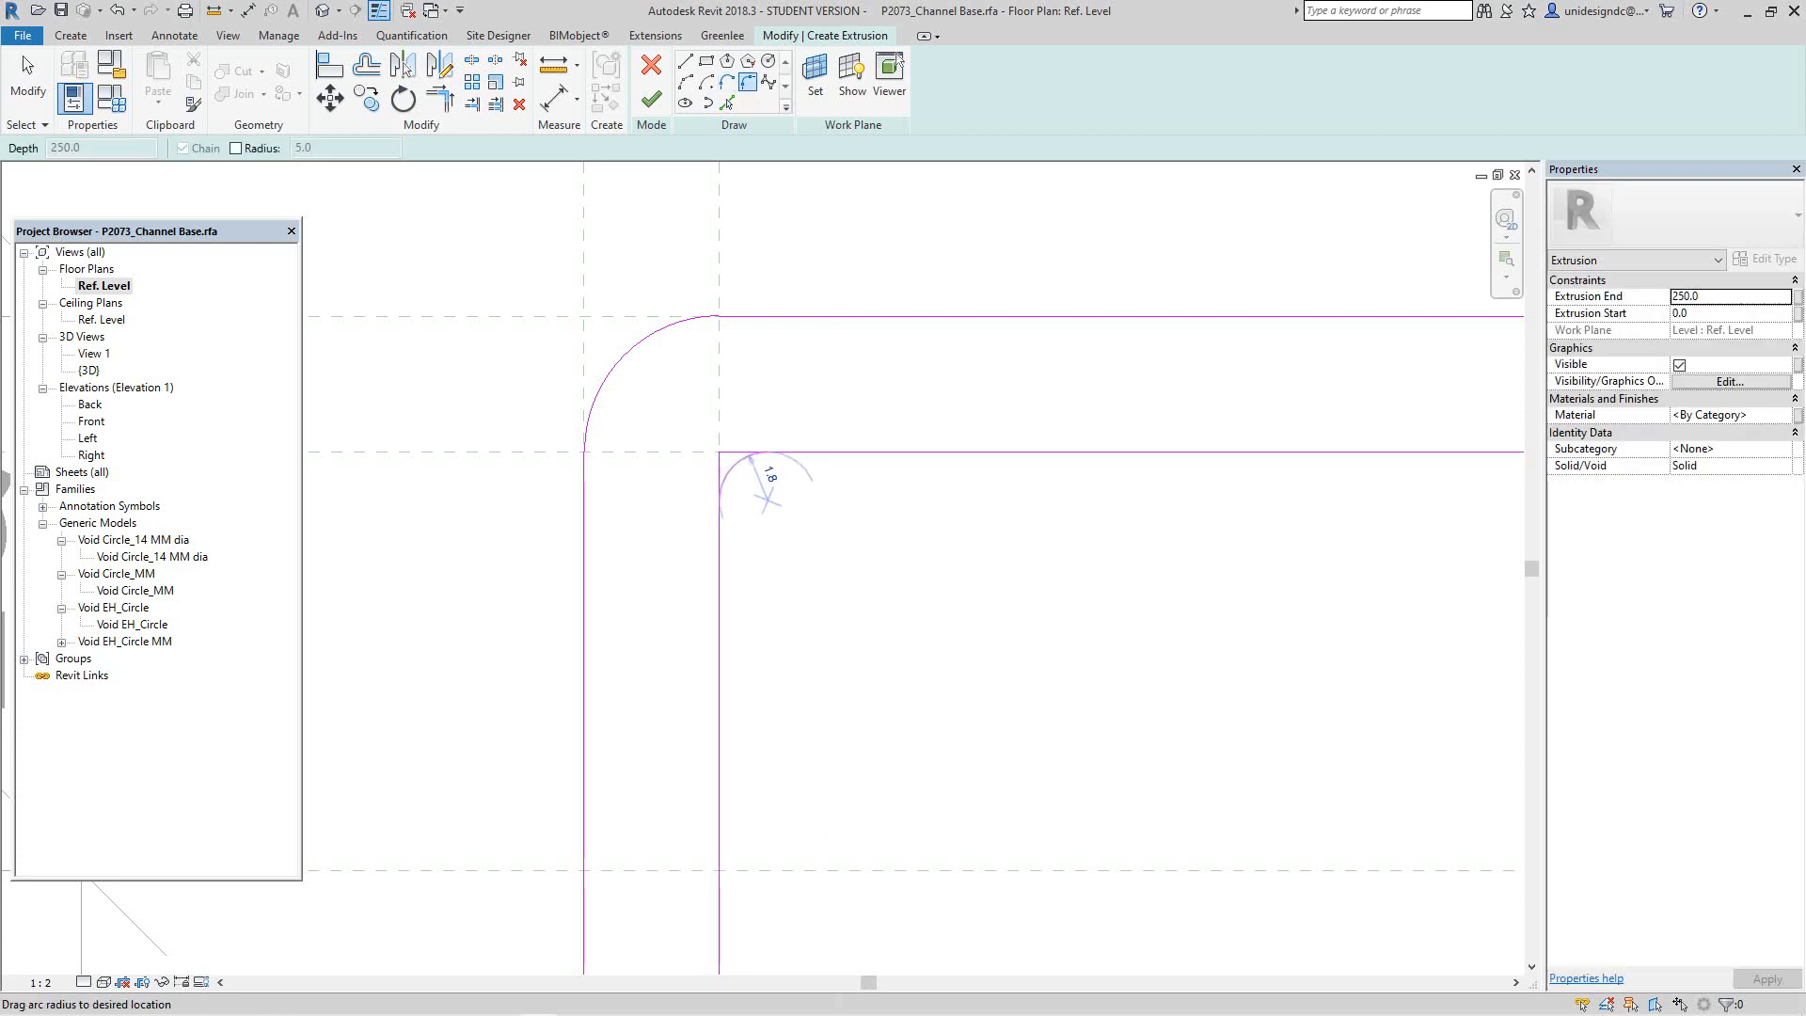
scroll(743, 459, up, 3)
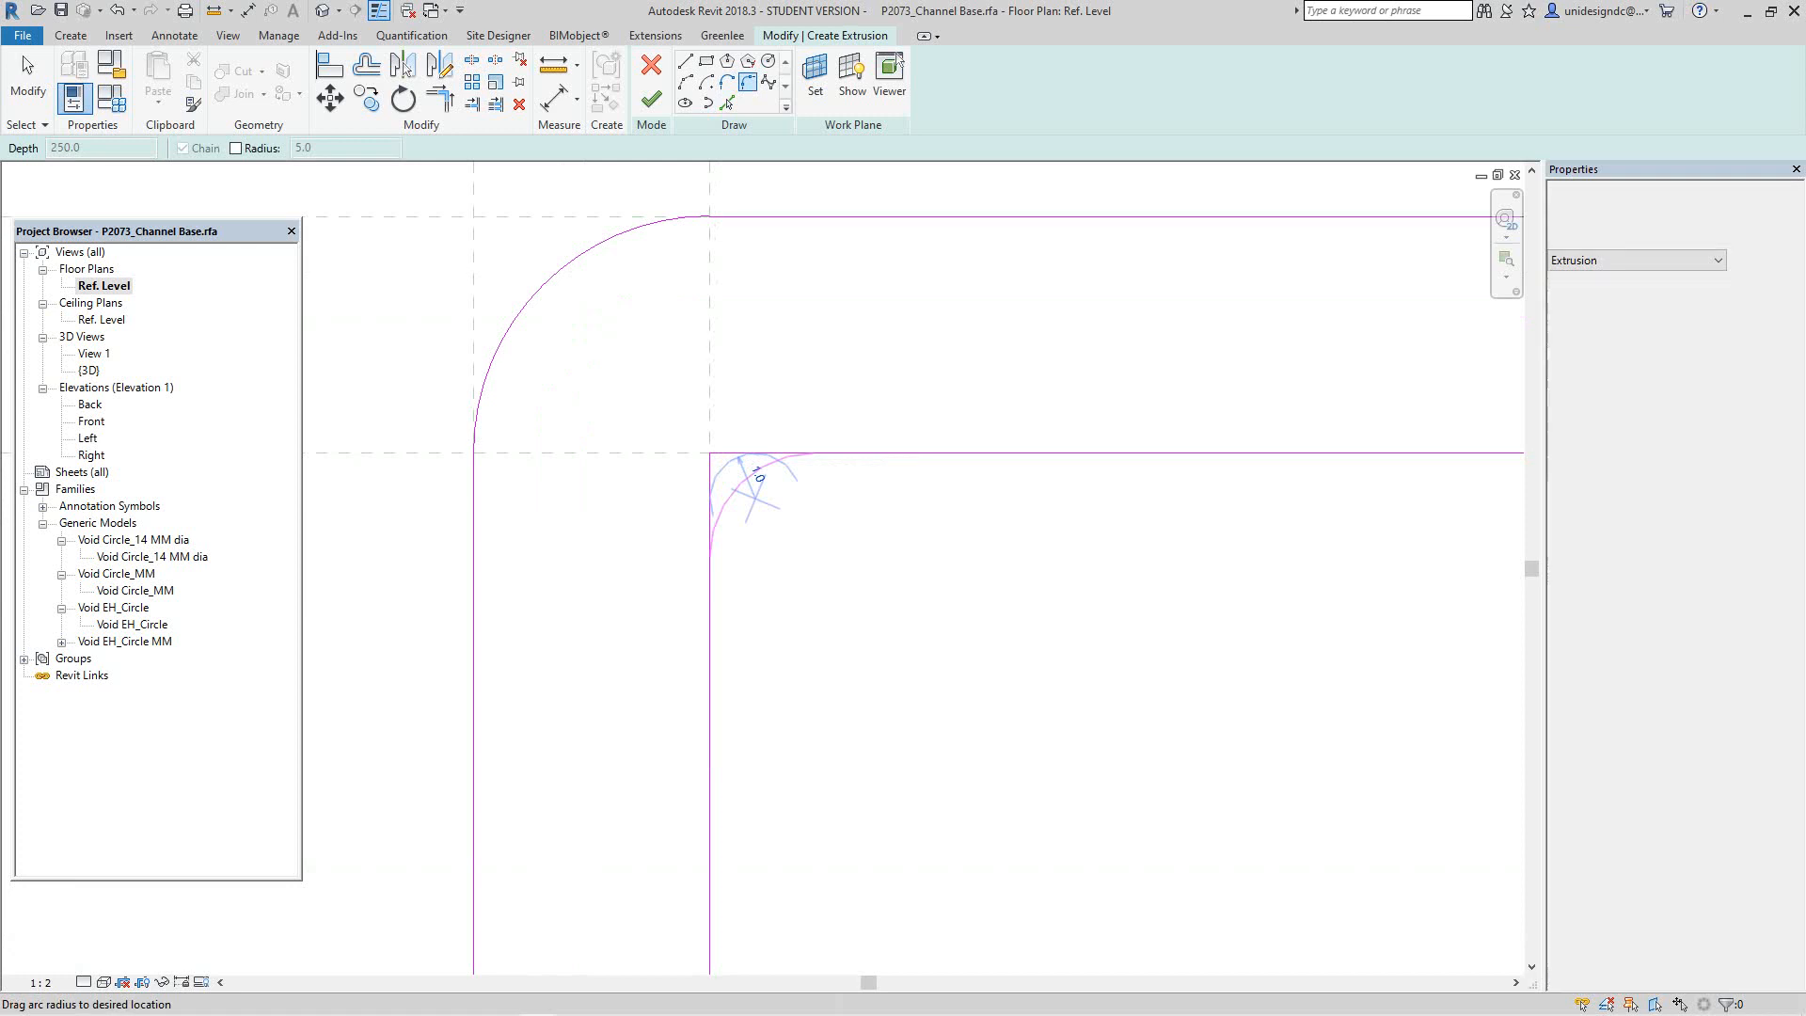
key(Escape)
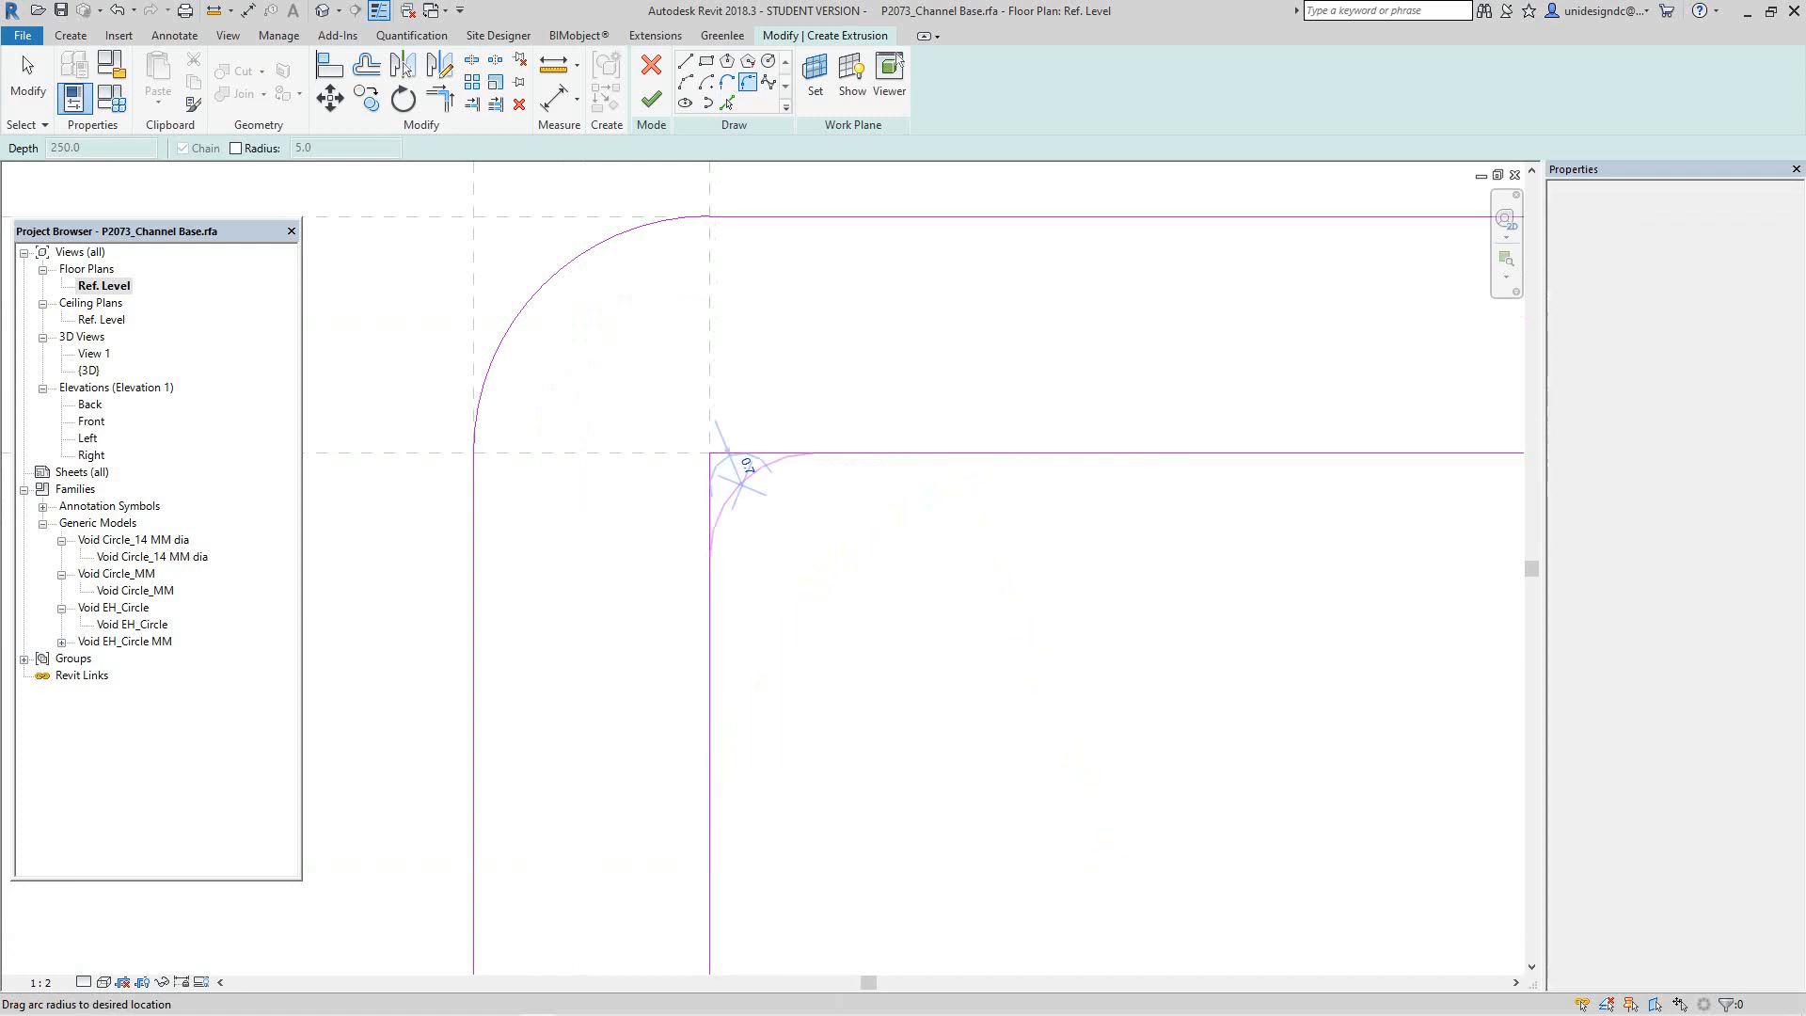
scroll(690, 461, down, 2)
key(Escape)
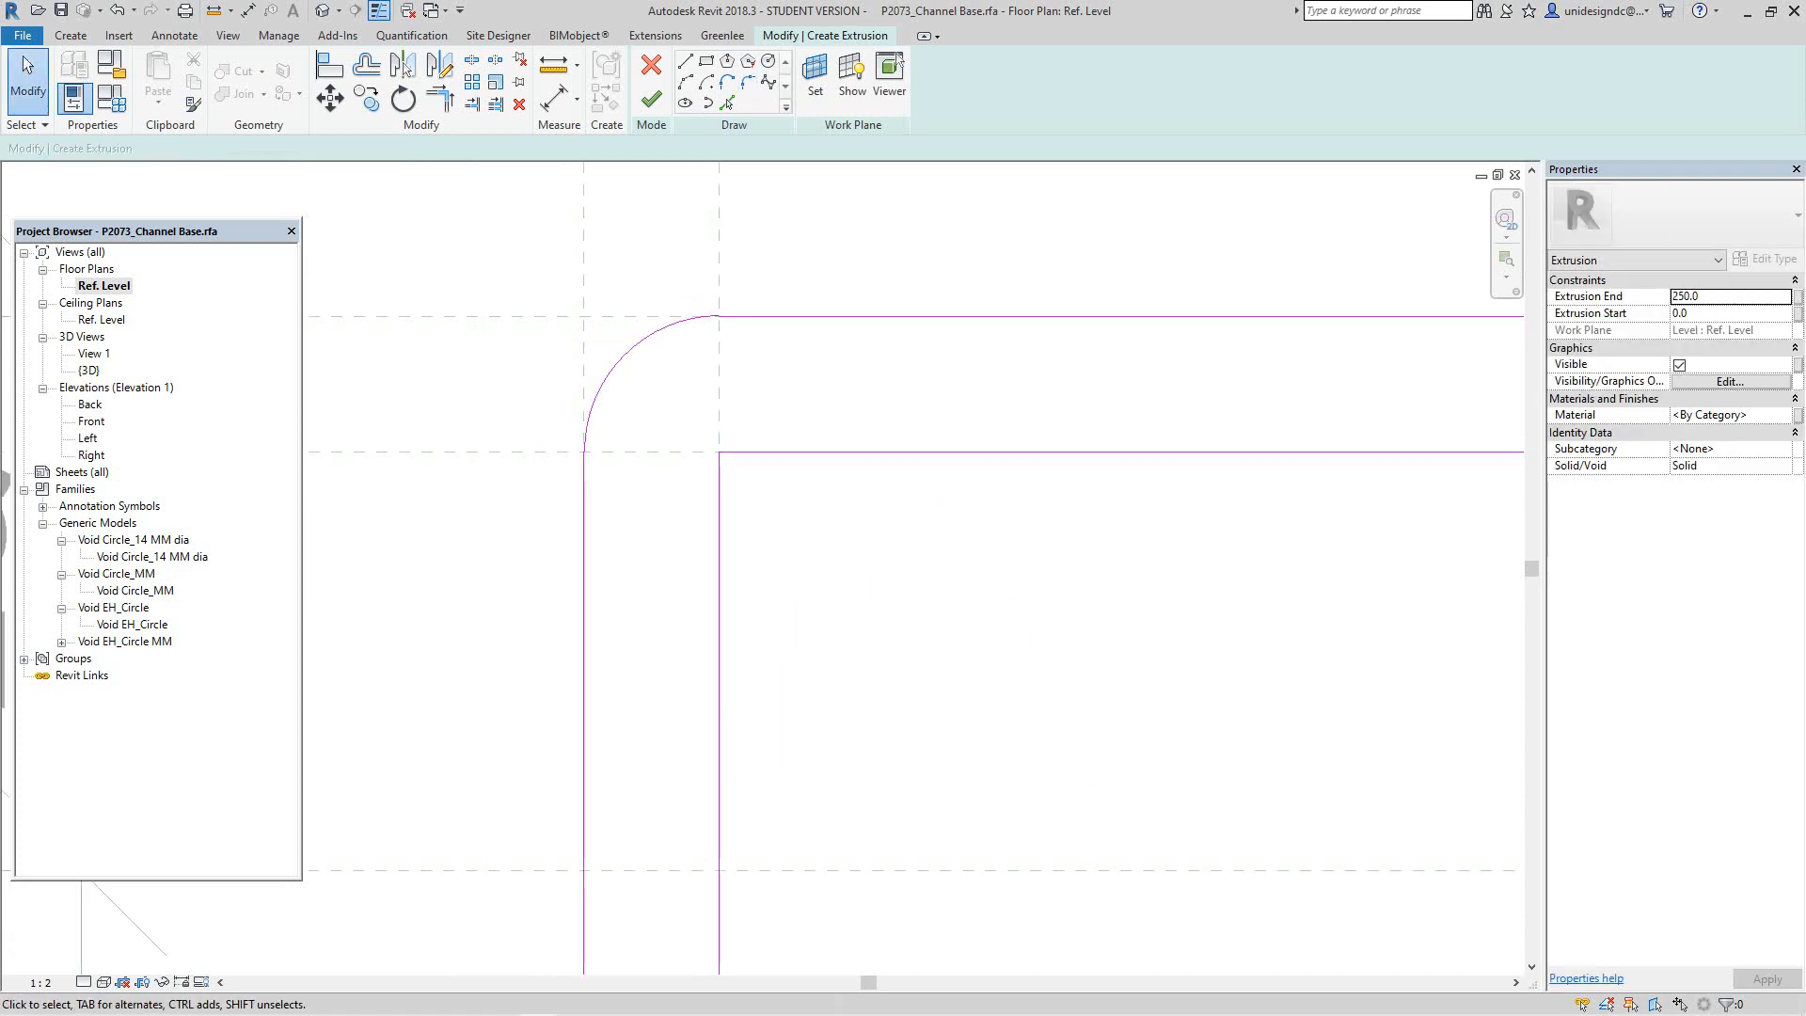
Step: Try to draw a center-ends arc at the channel's inner top-left corner
scroll(460, 224, down, 1)
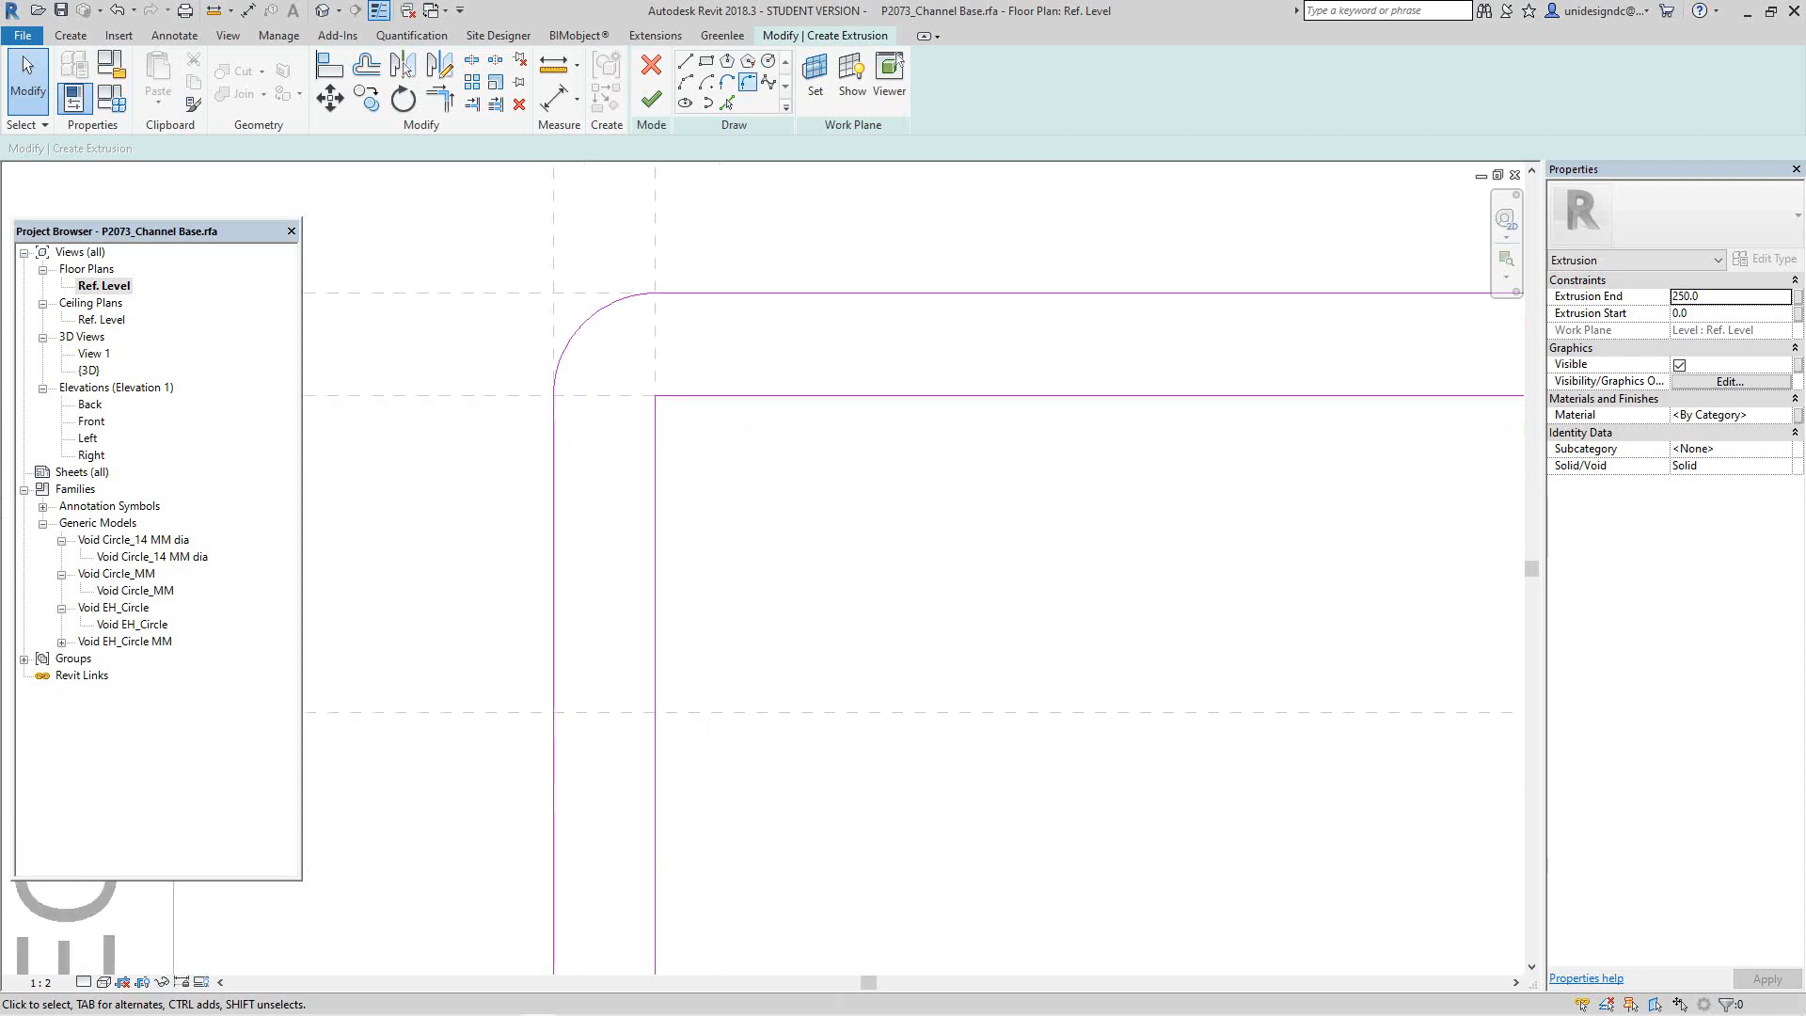
click(706, 82)
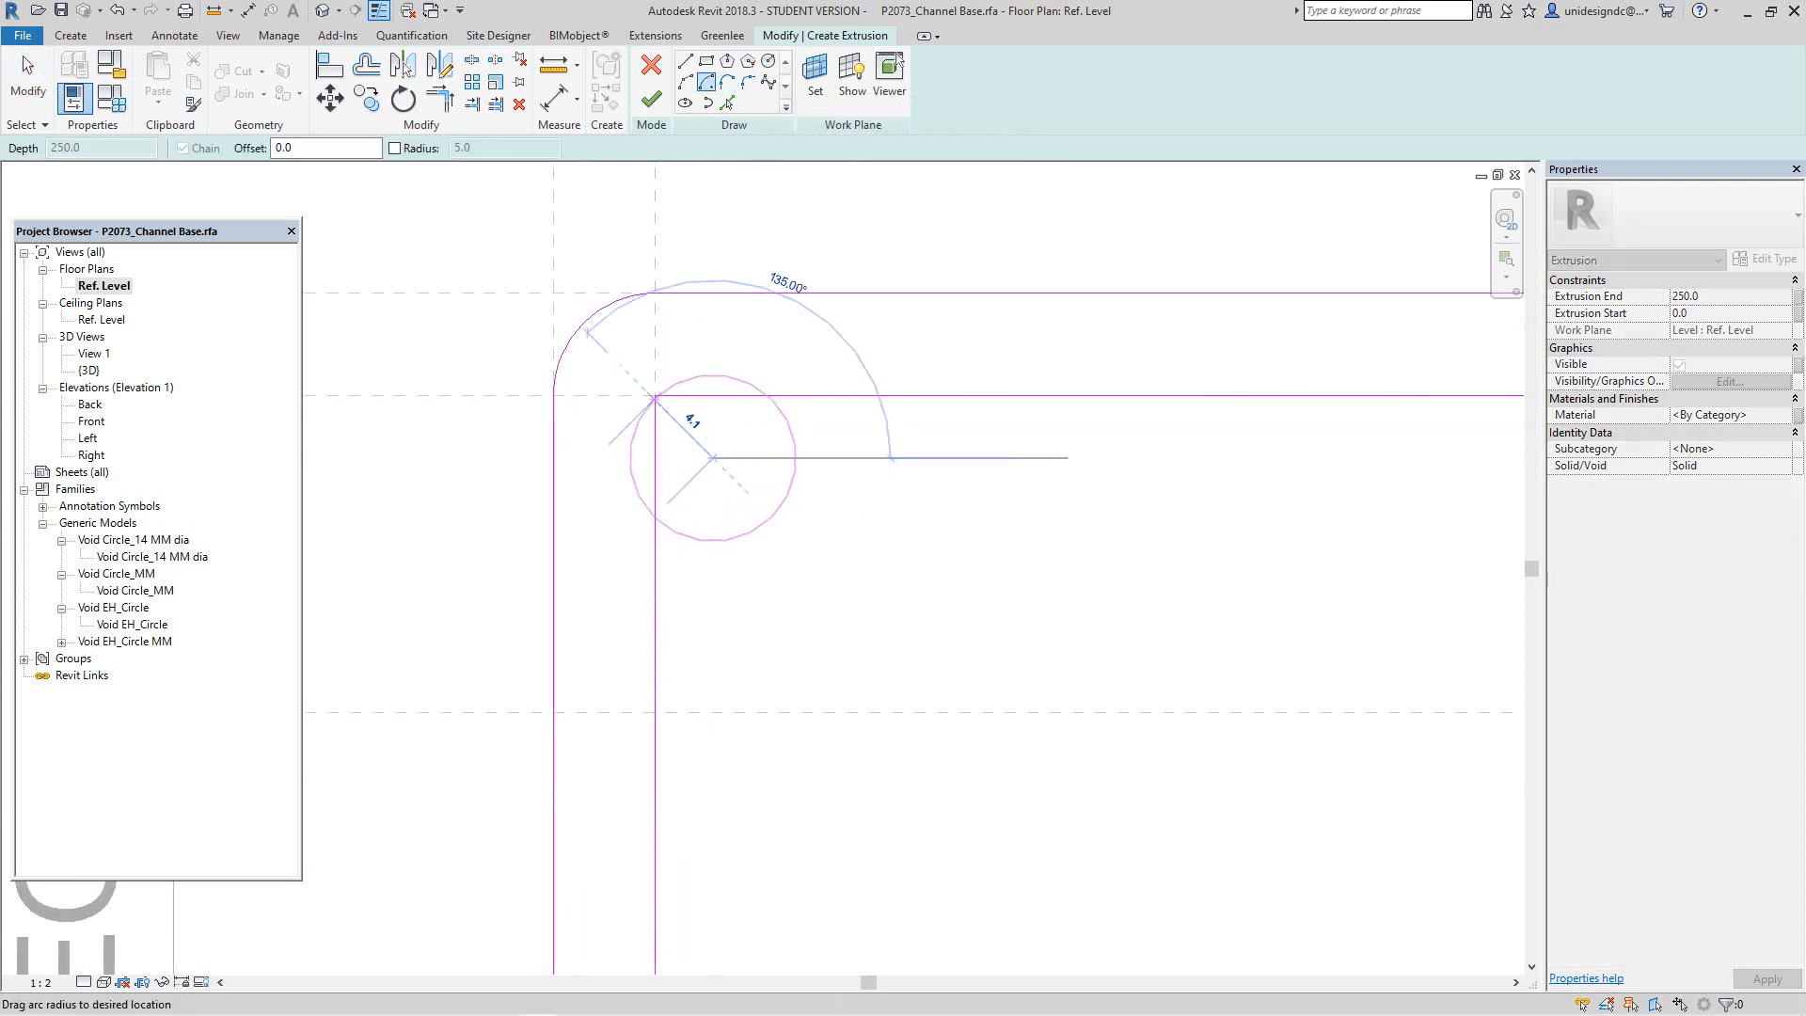
key(Escape)
key(Escape)
scroll(693, 395, up, 1)
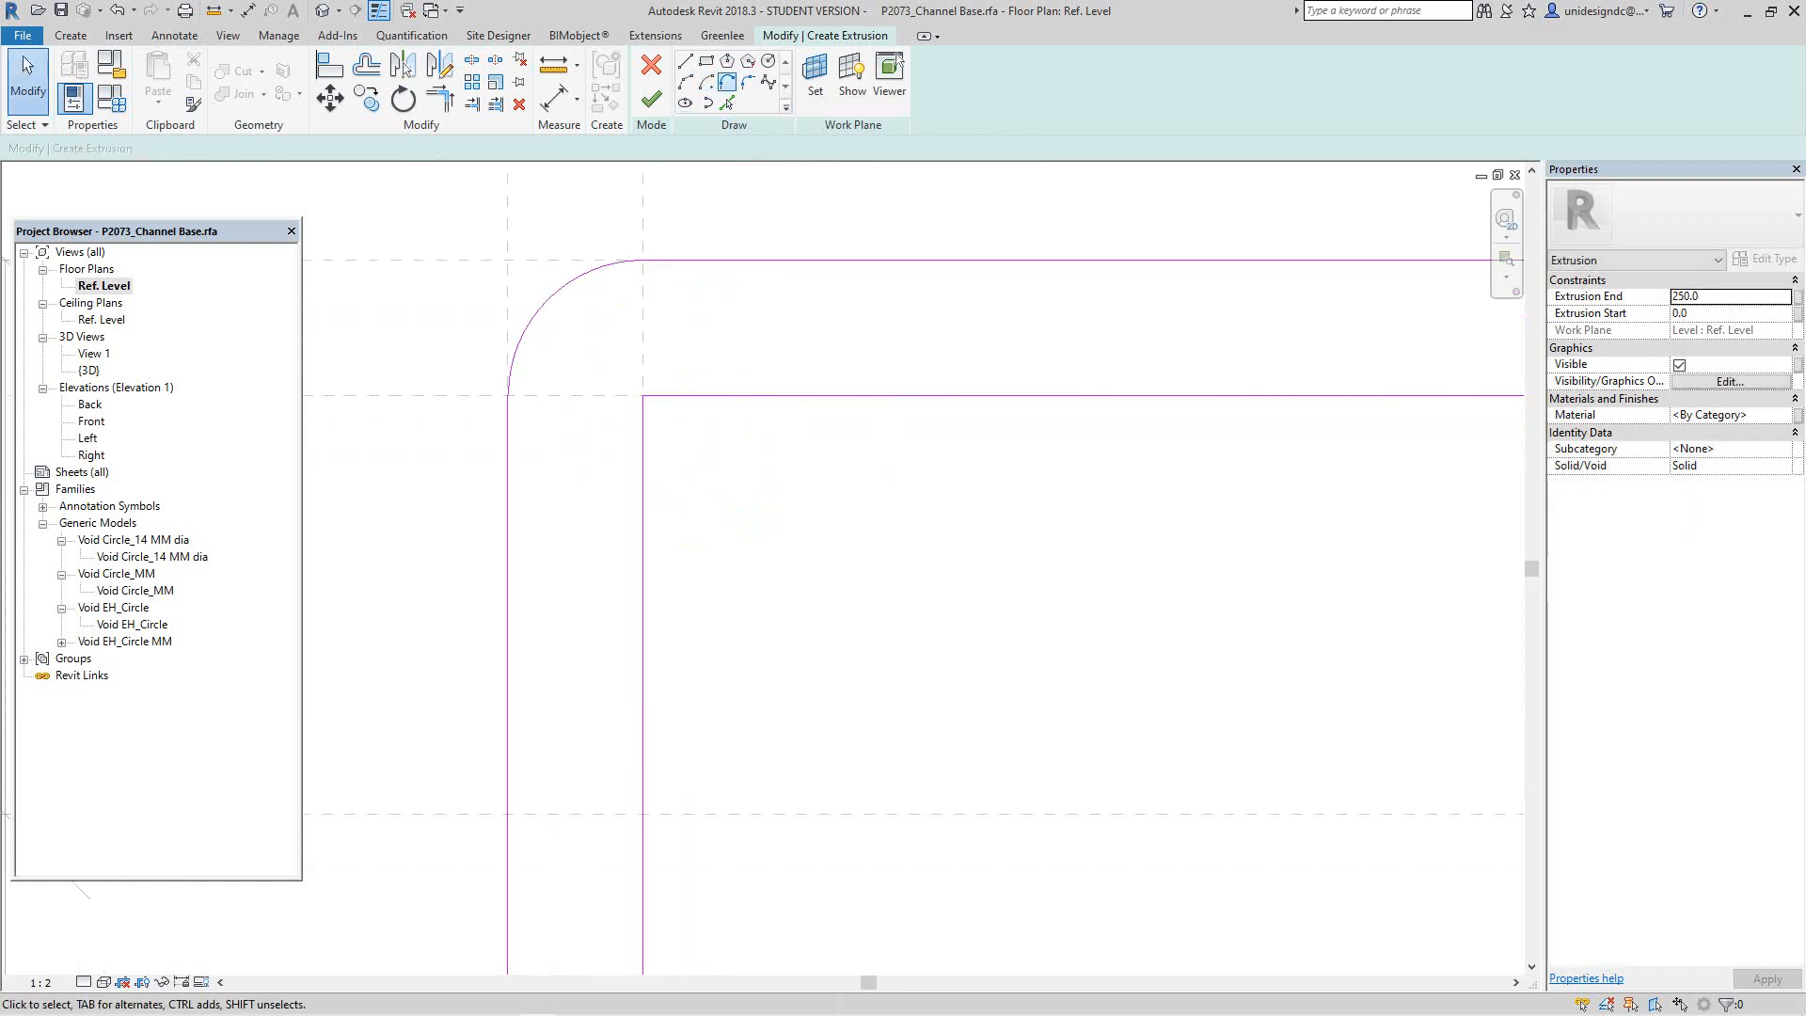
click(706, 82)
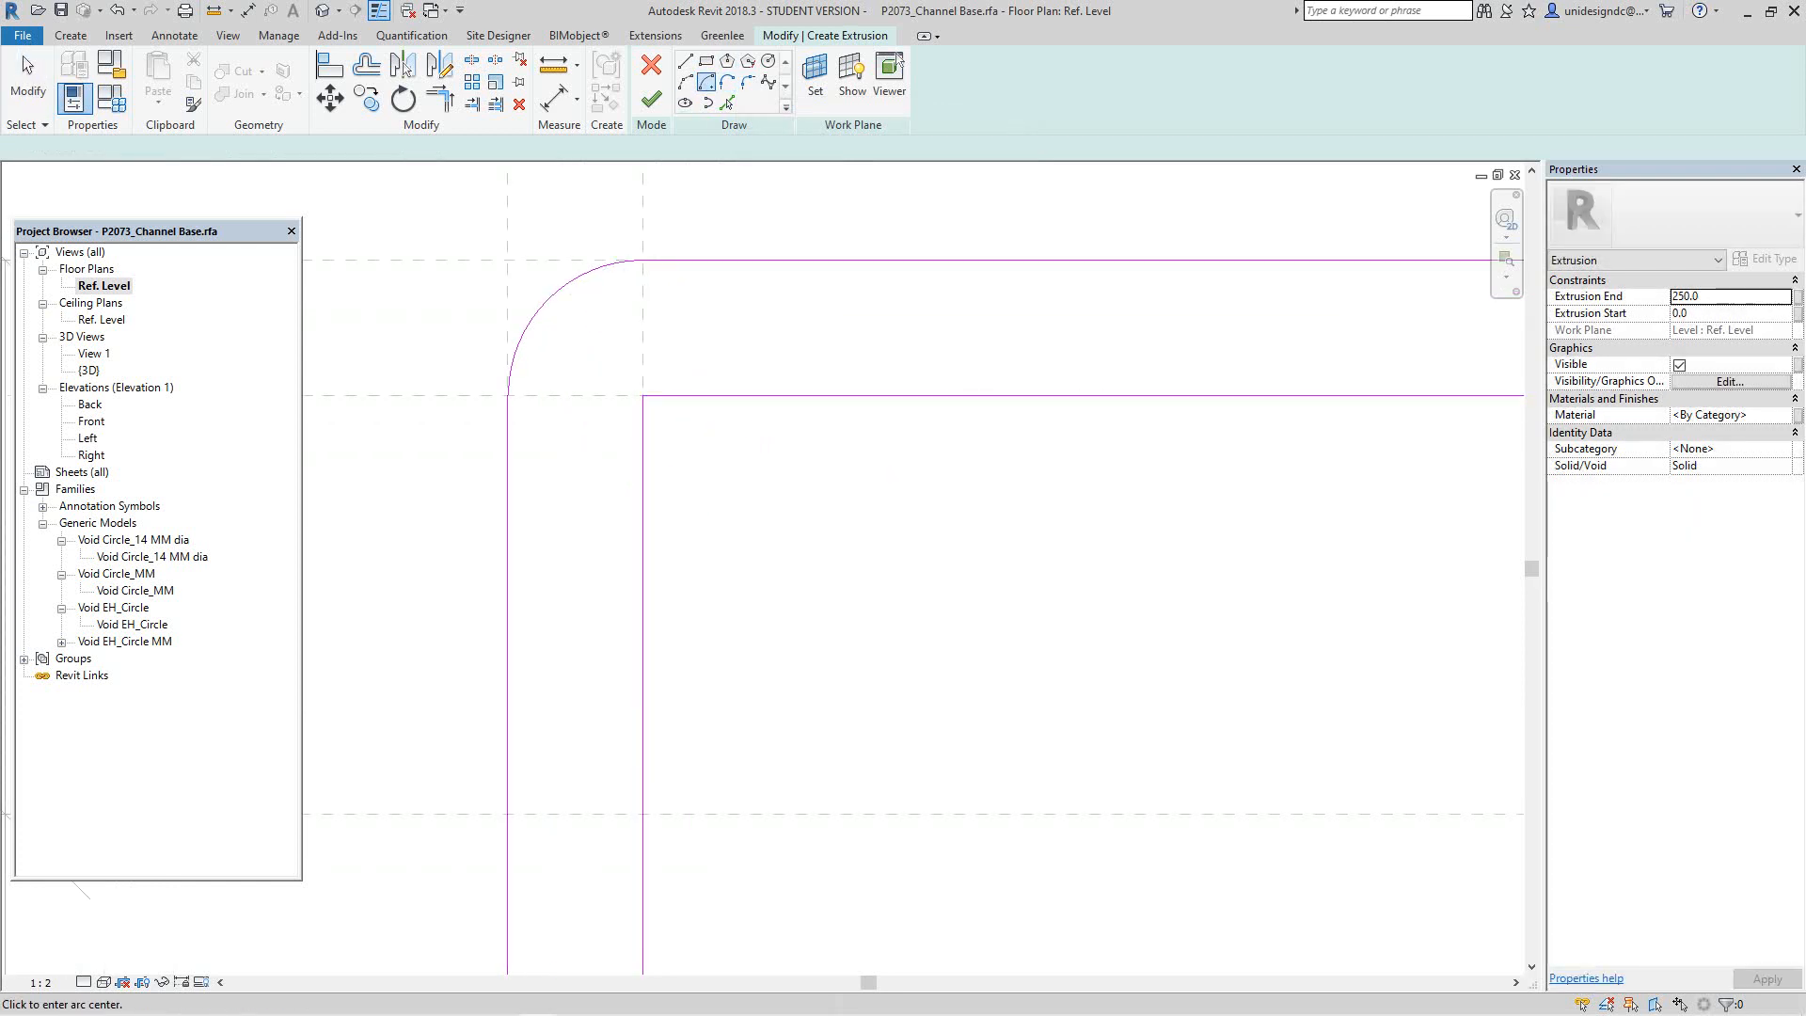
click(724, 480)
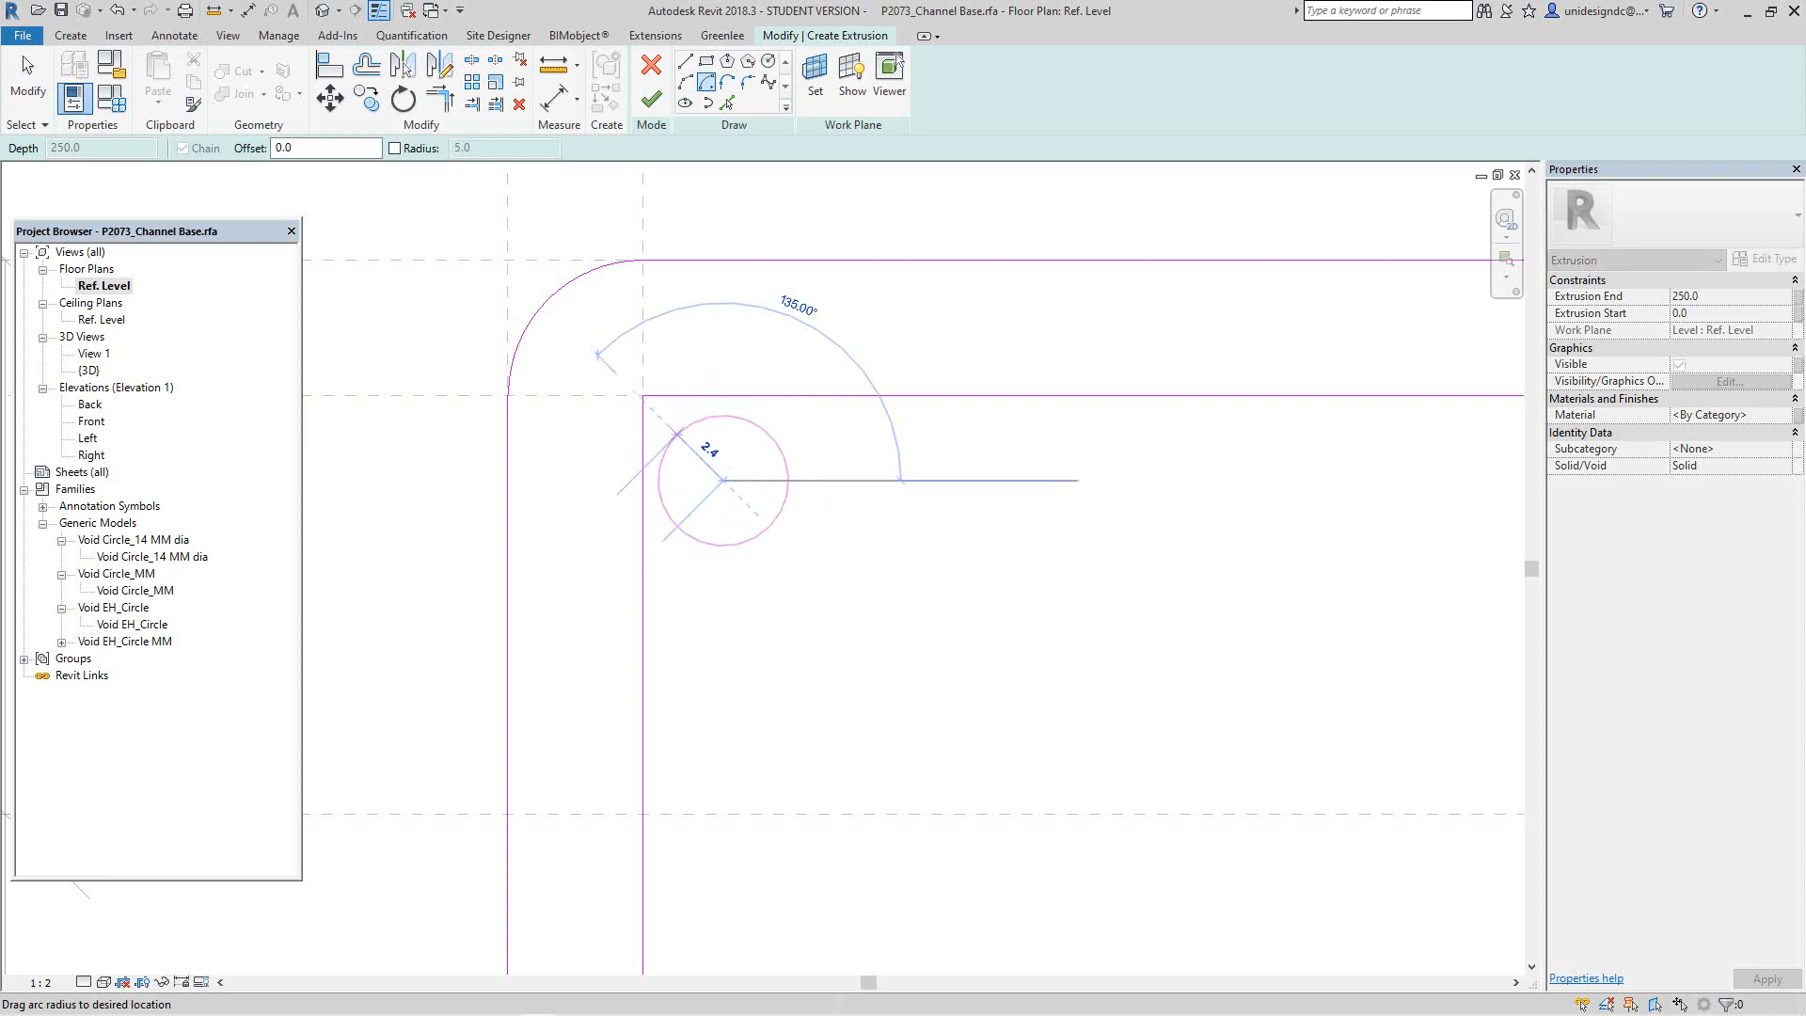
key(Escape)
click(548, 300)
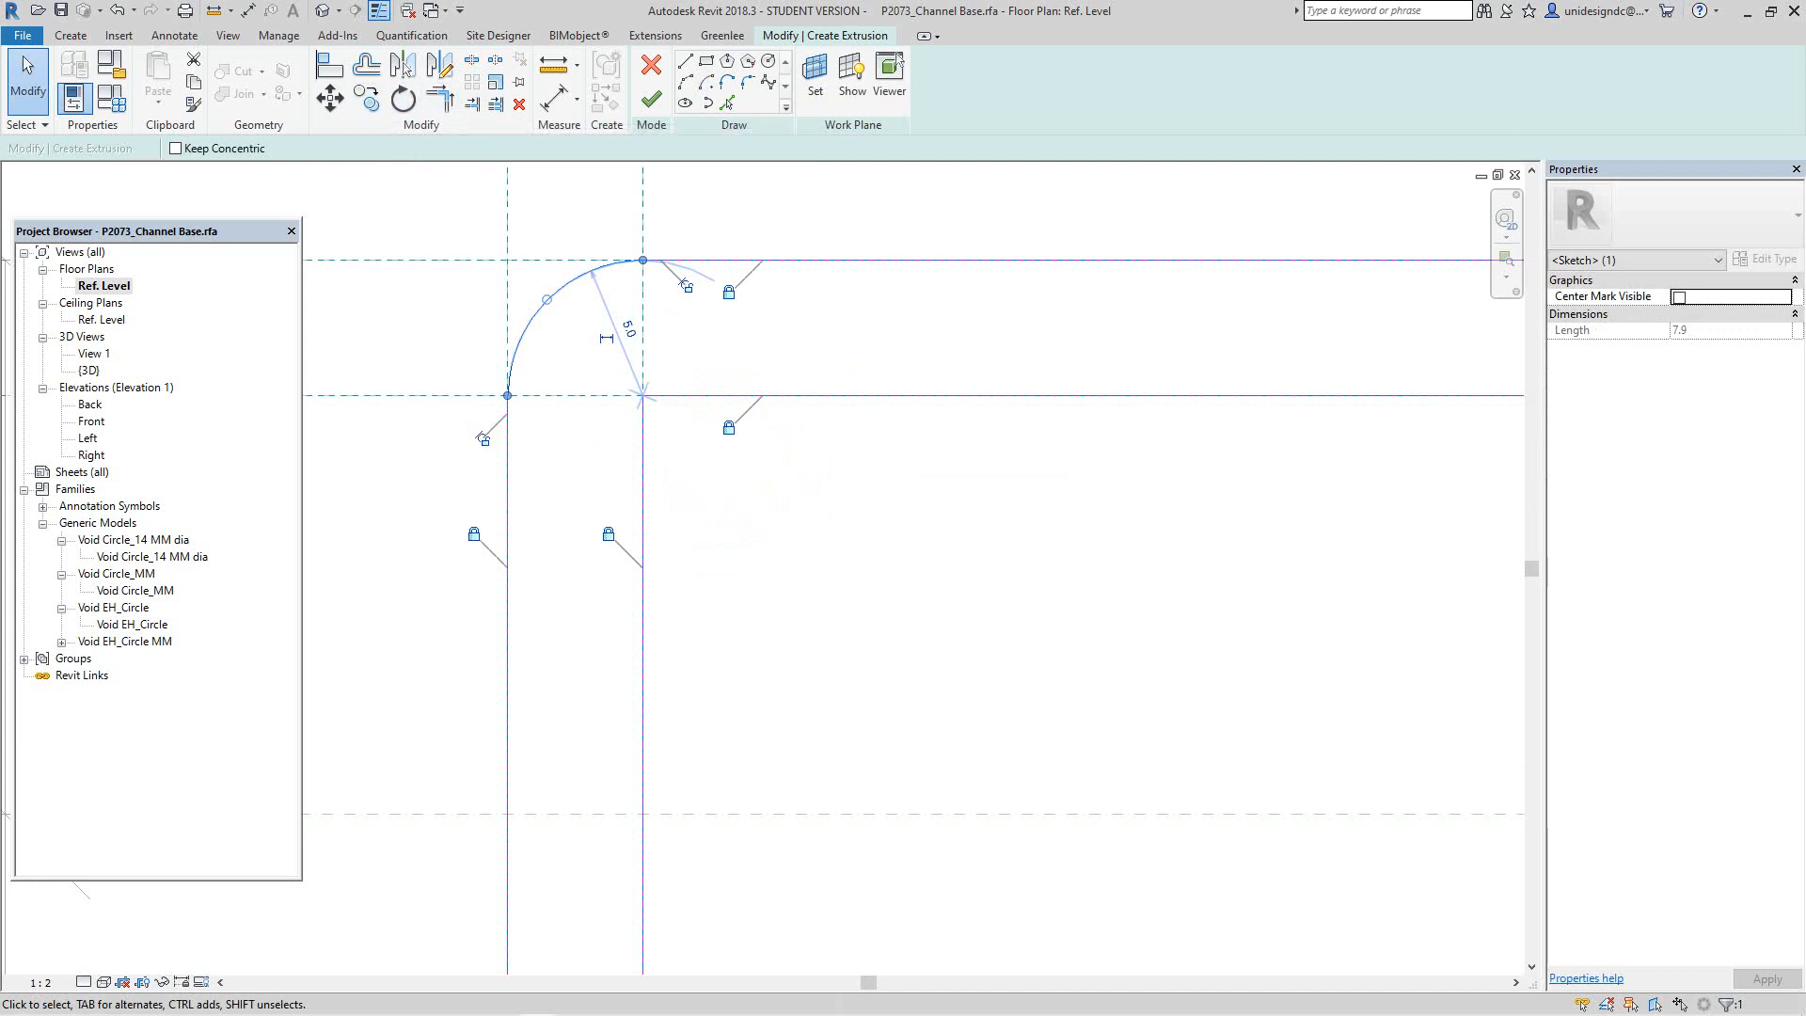
key(Escape)
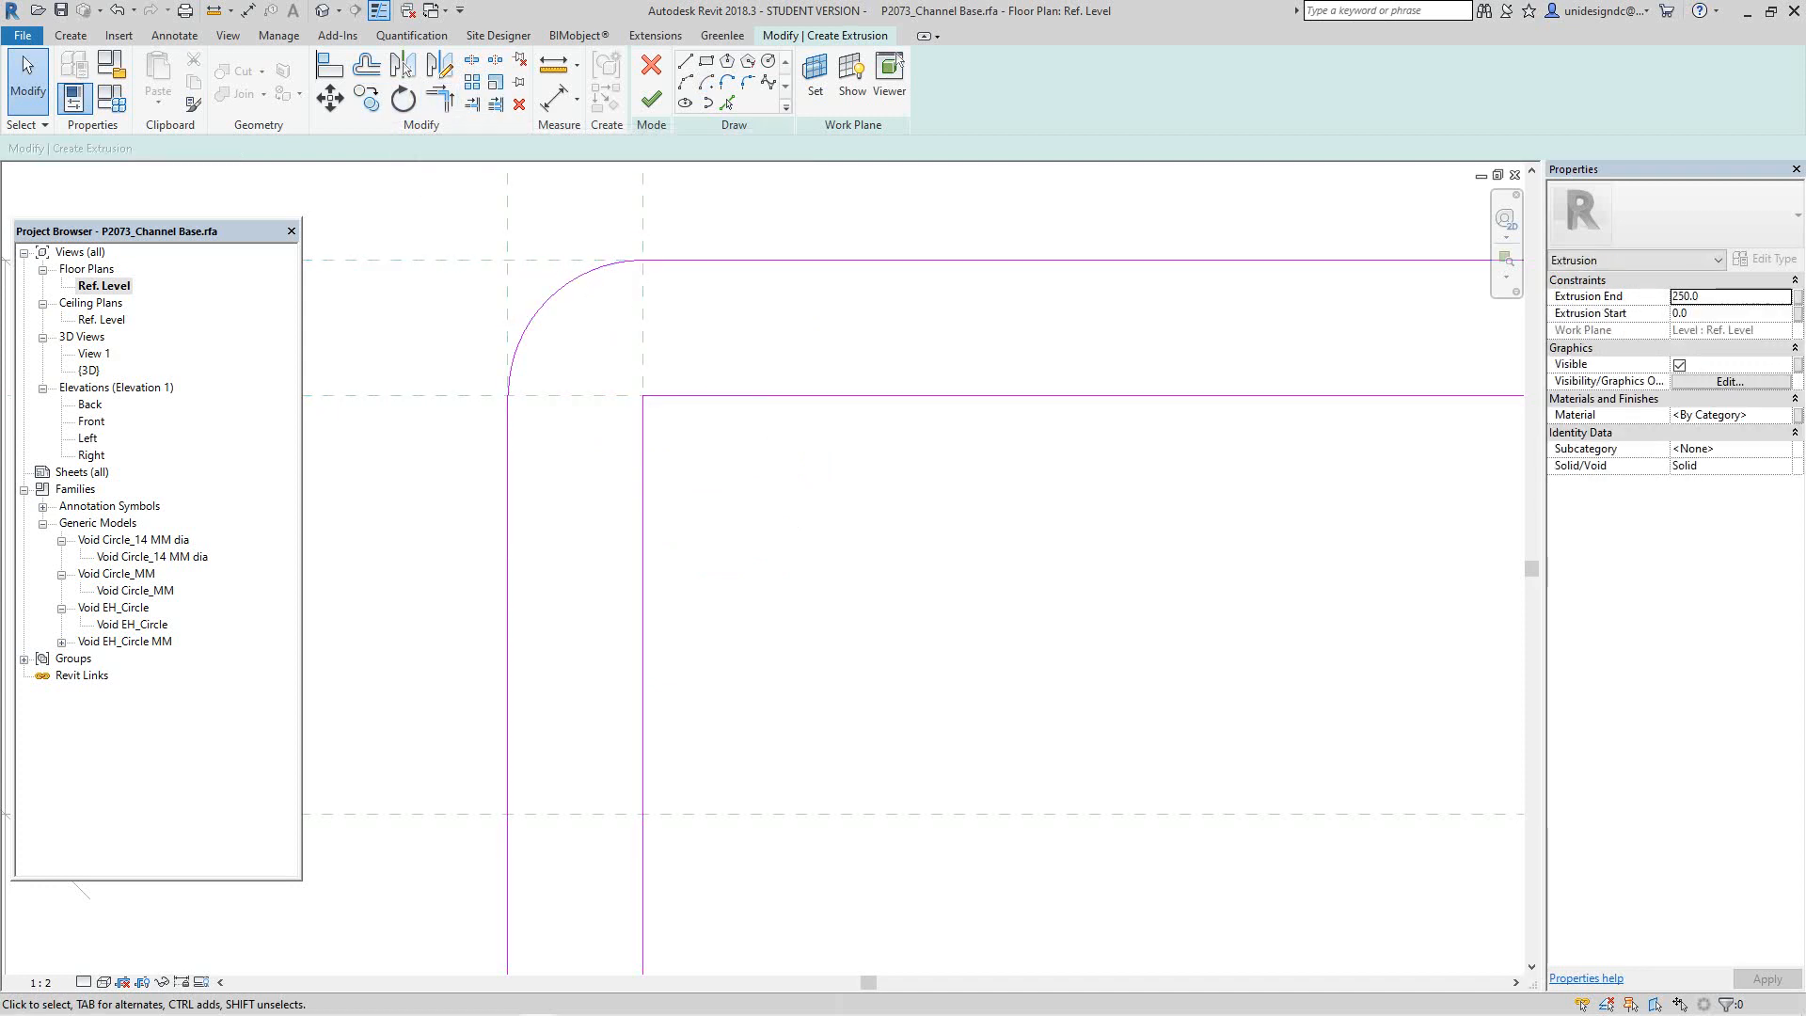
Step: Shorten the inner left line to about 34 mm and pull back the left end of the inner top line, opening their shared corner
scroll(562, 297, up, 5)
middle_drag(562, 298, 623, 423)
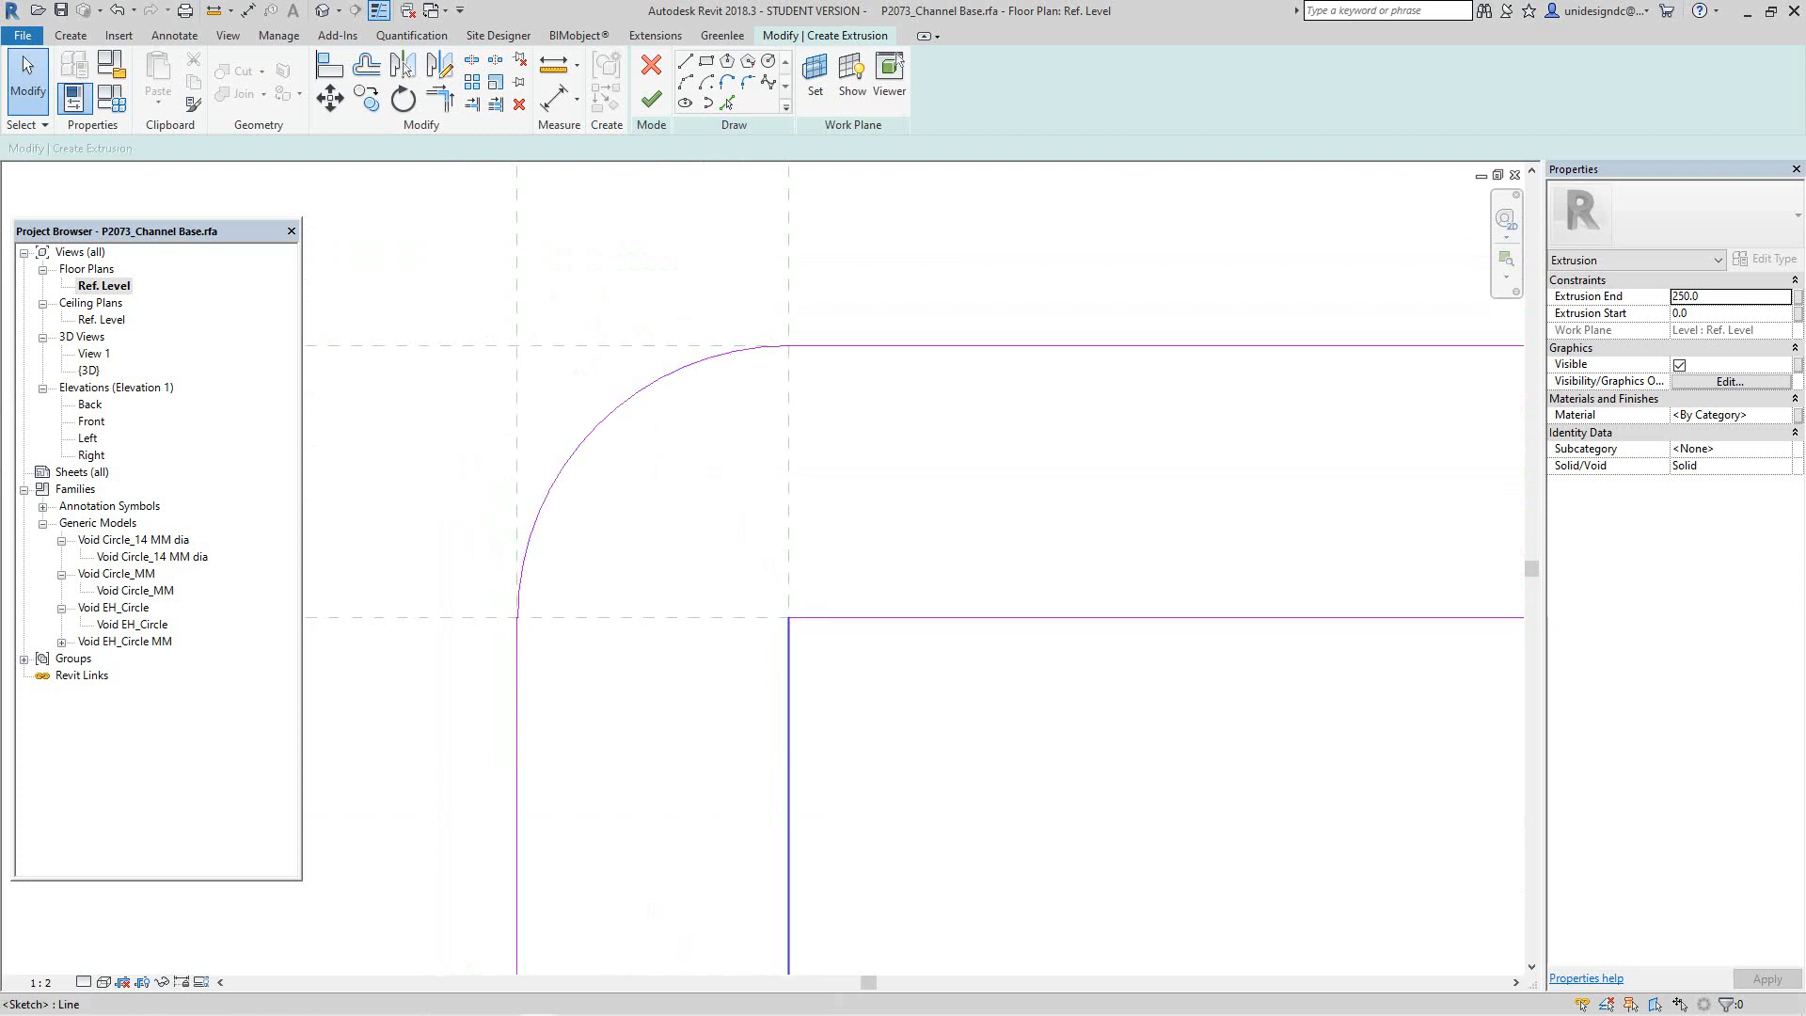
middle_drag(788, 658, 755, 511)
click(755, 489)
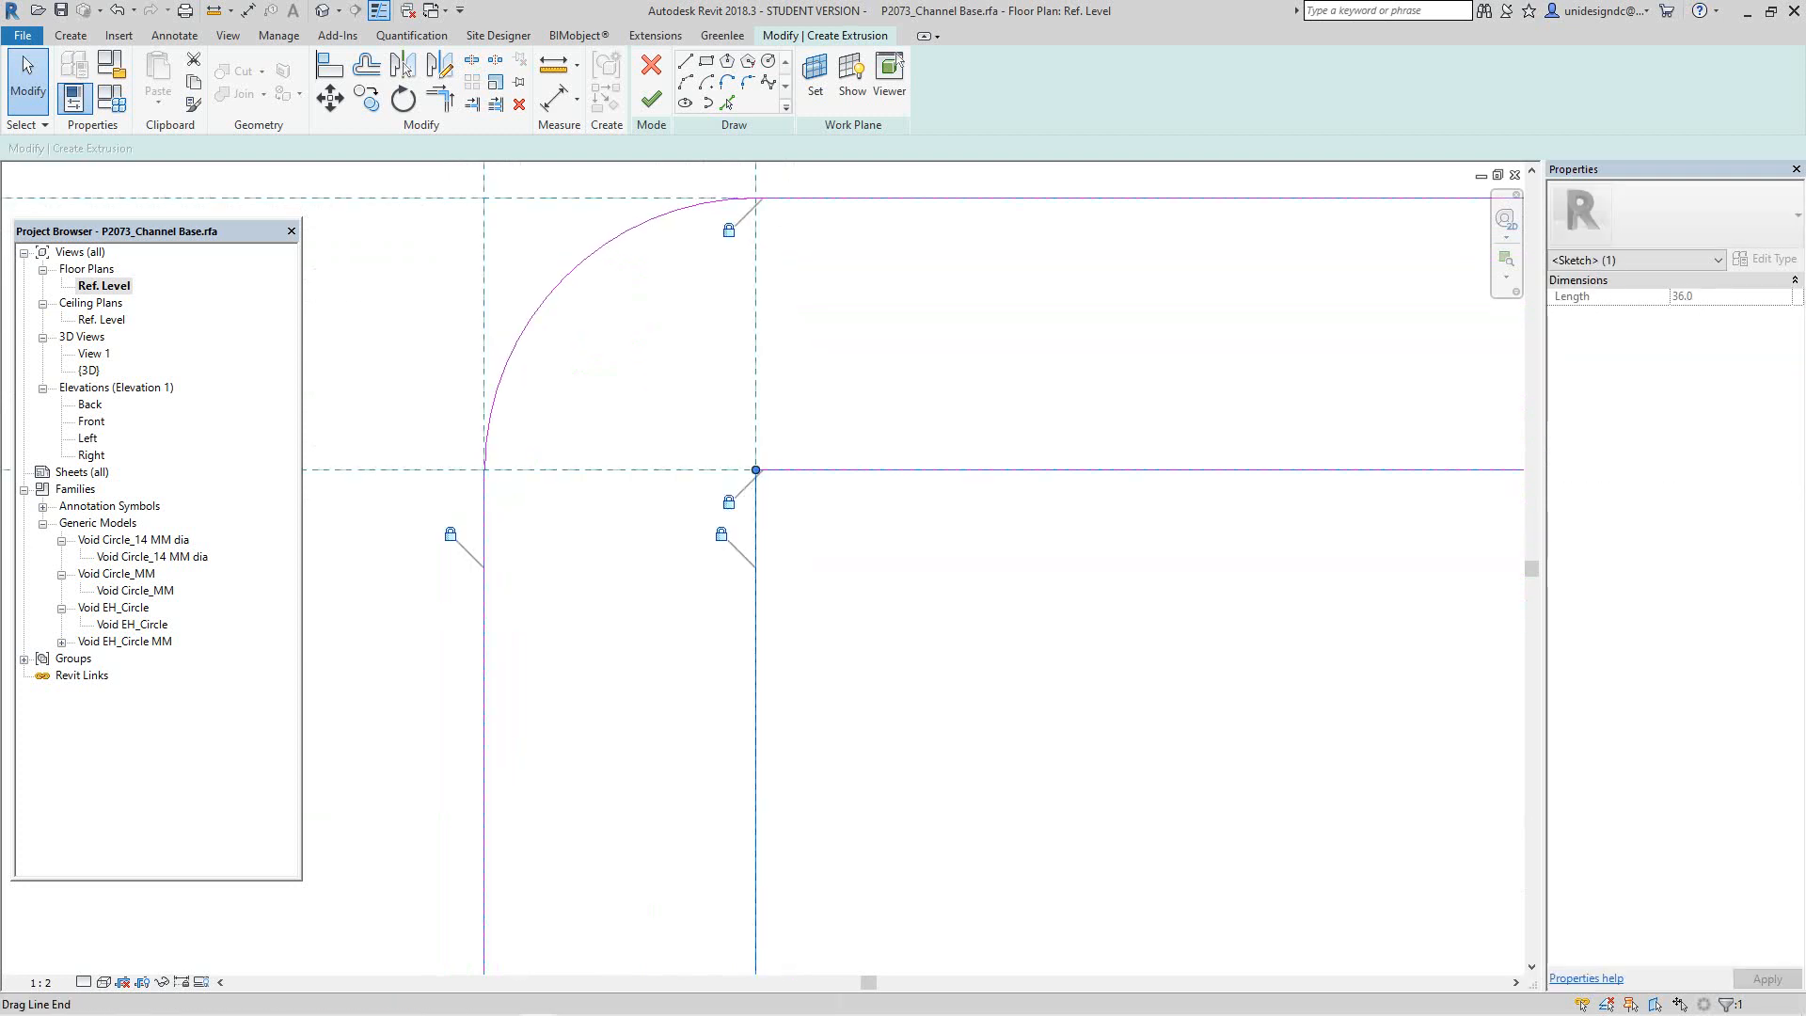
mouse_move(755, 470)
mouse_down()
mouse_move(796, 539)
mouse_move(756, 584)
mouse_up()
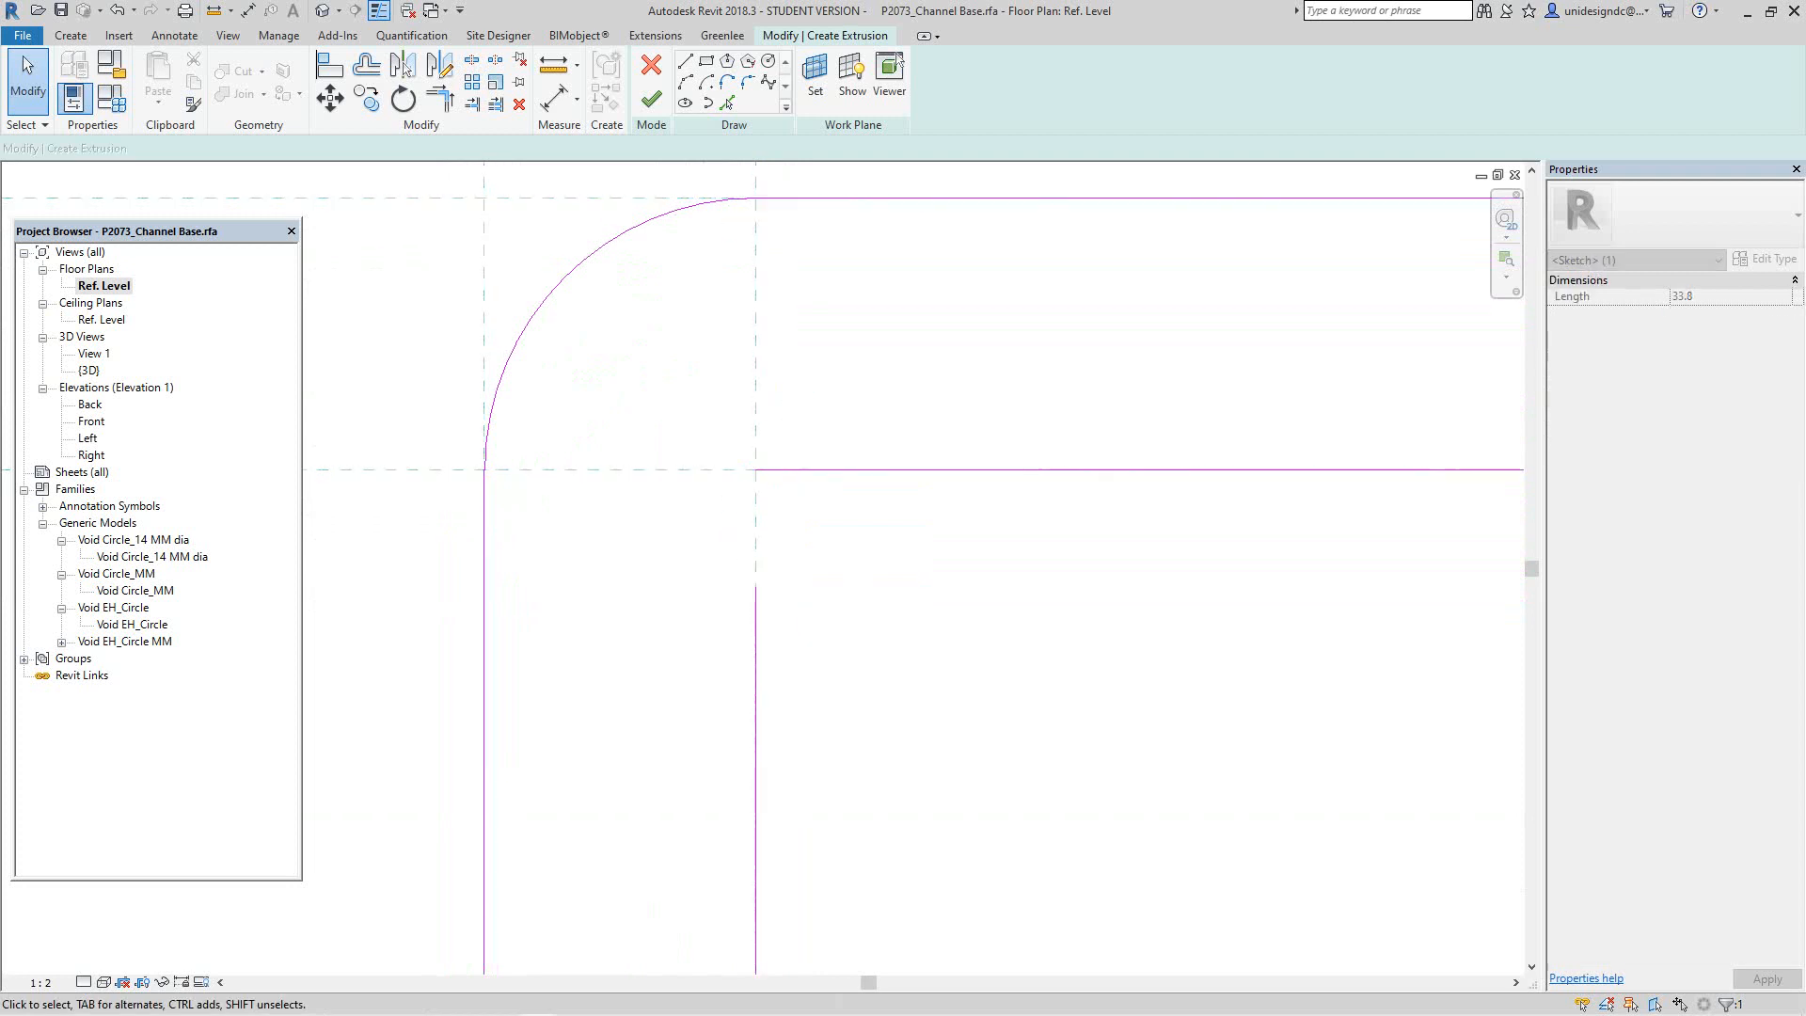
click(796, 469)
mouse_move(755, 469)
mouse_down()
mouse_move(906, 470)
mouse_move(886, 469)
mouse_up()
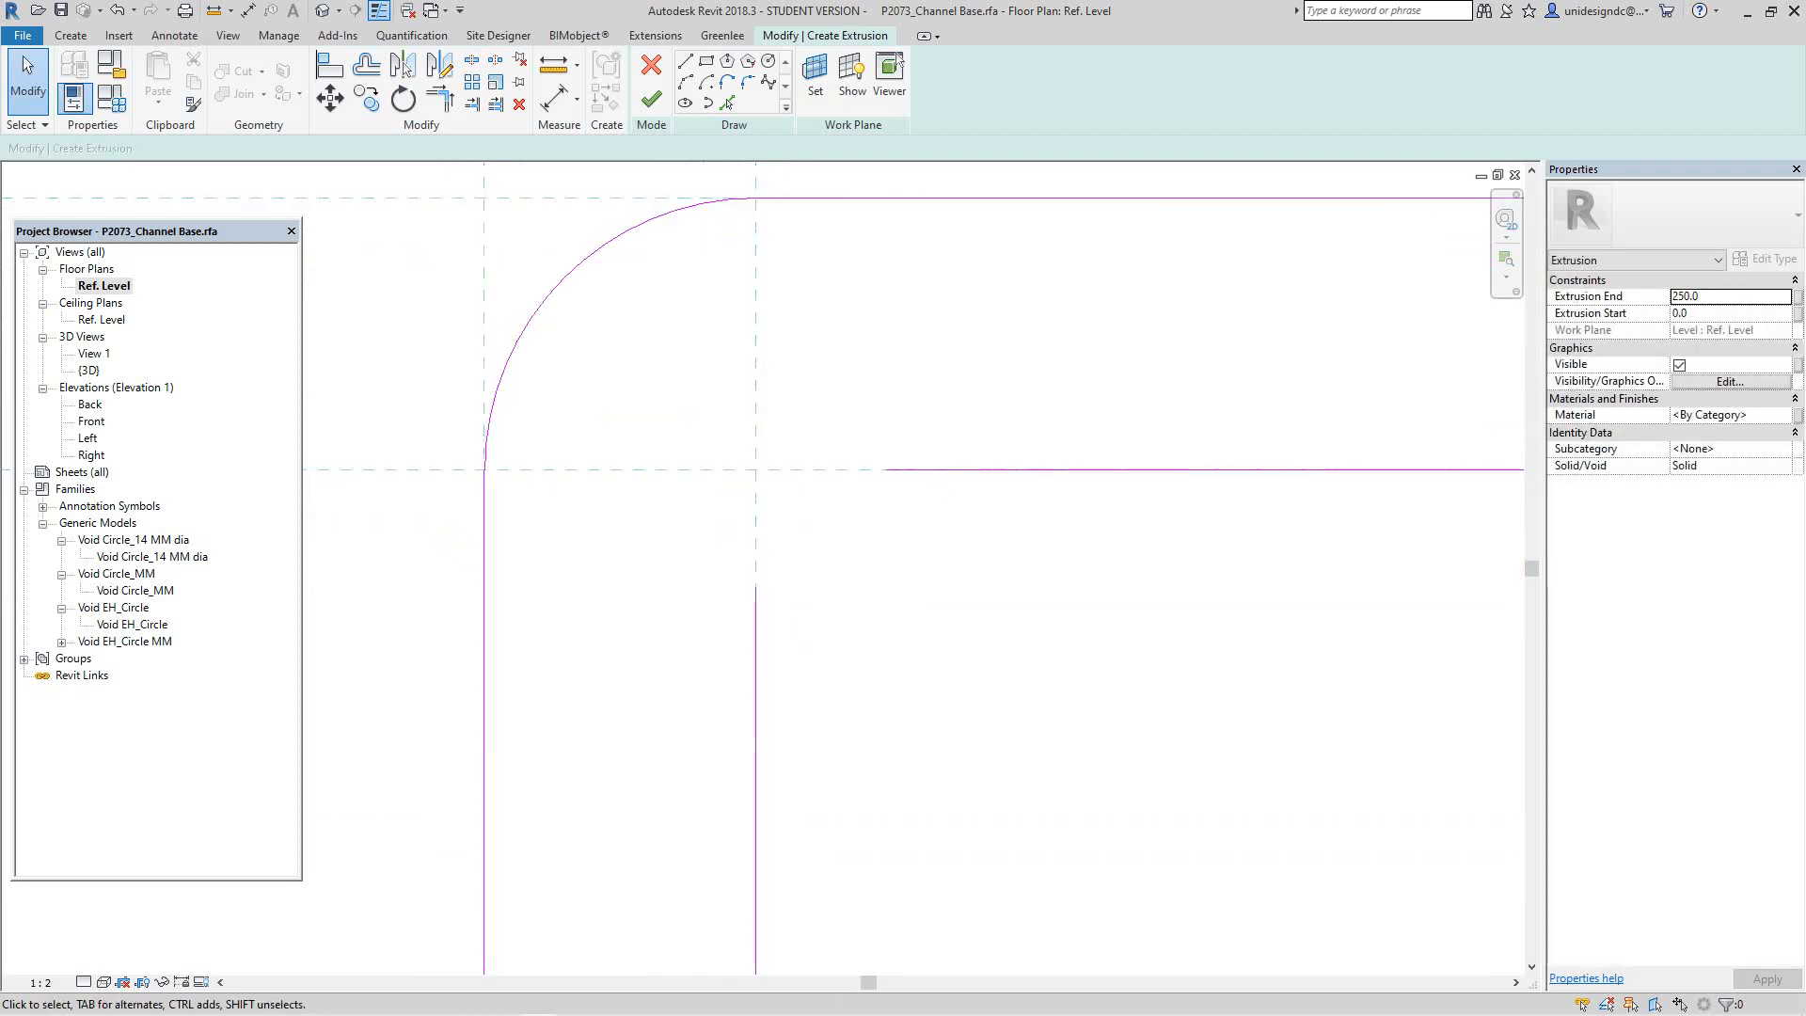
Step: Try to create the inner corner arc by offsetting a copy of the outer top-left arc 5 mm, and delete the misplaced copy
click(606, 245)
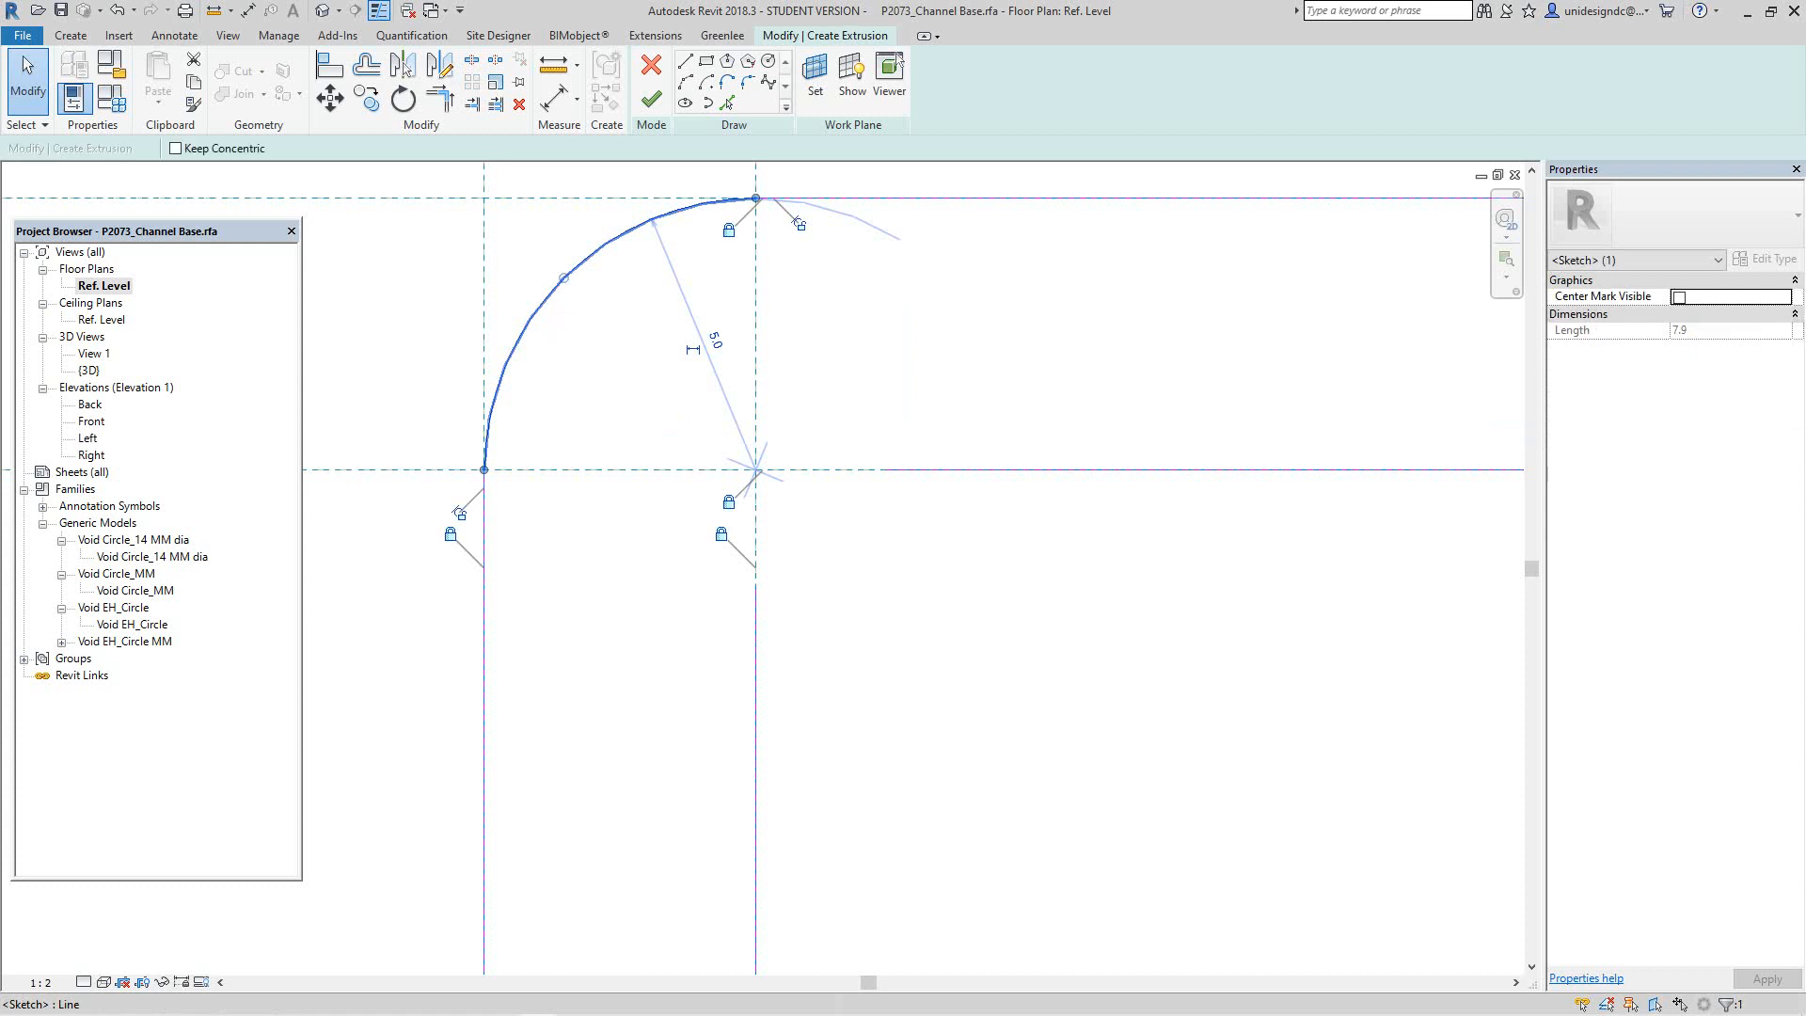
key(Escape)
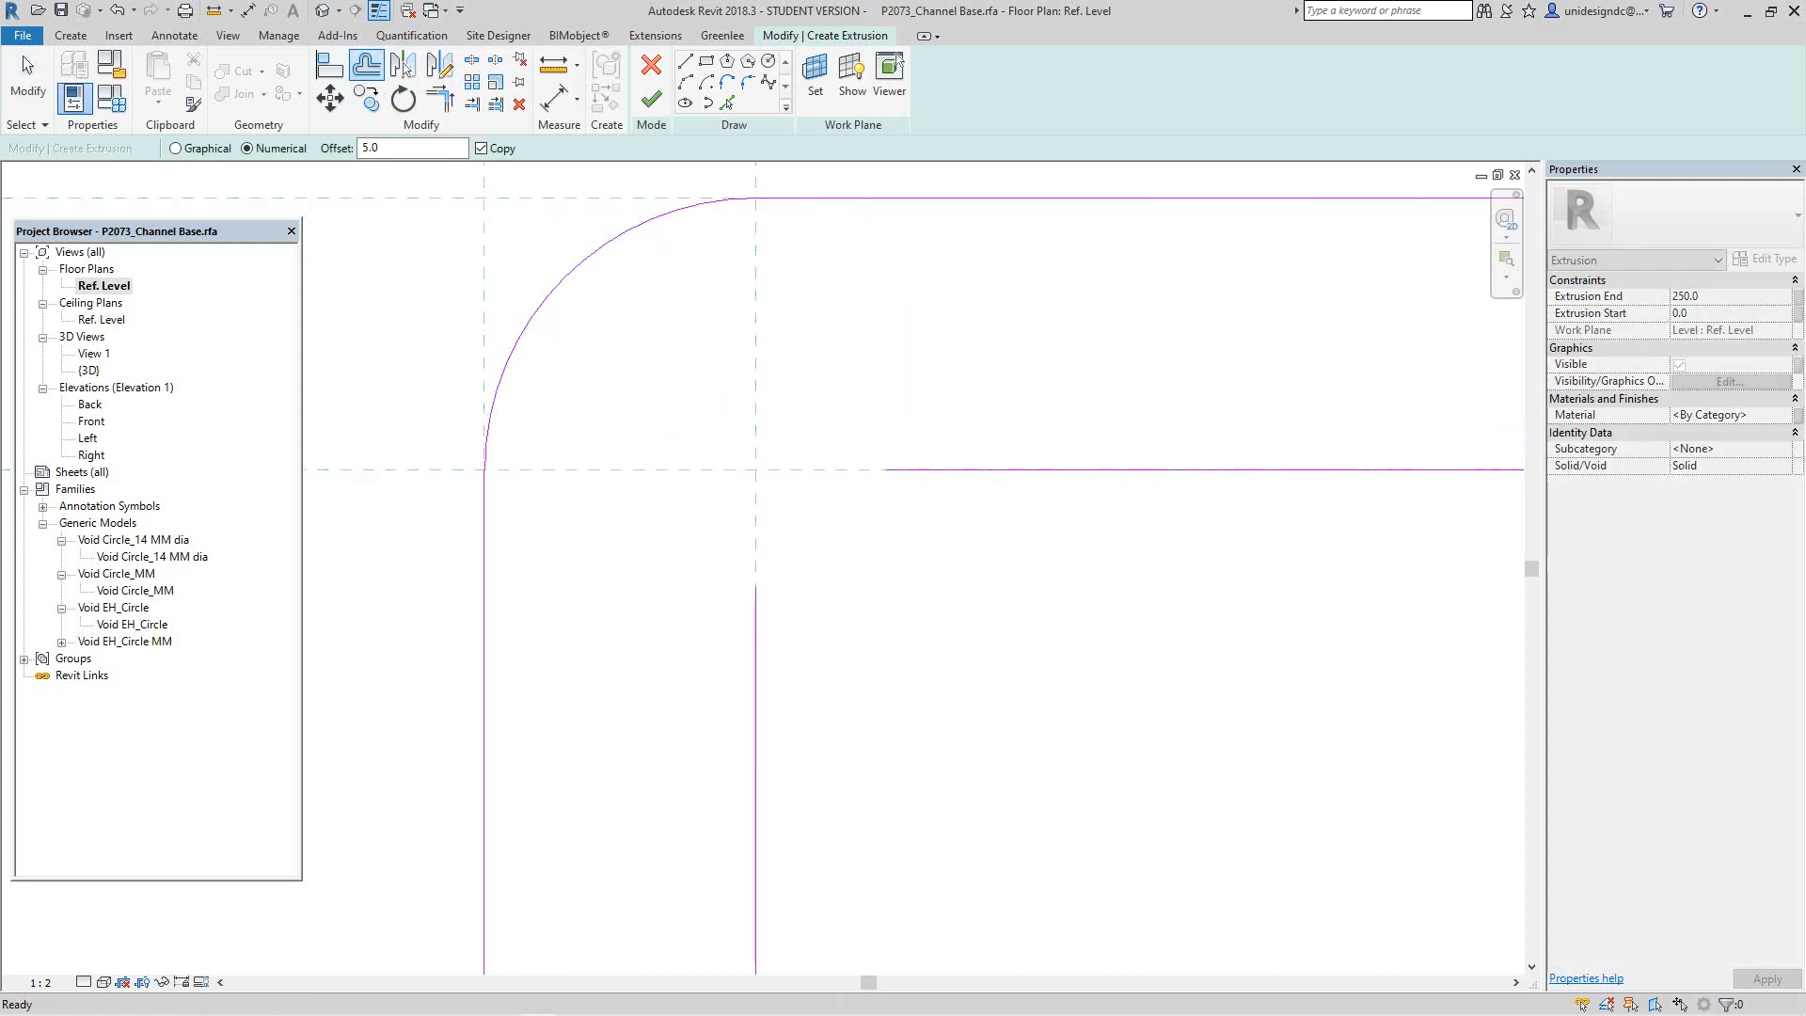
key(o)
key(f)
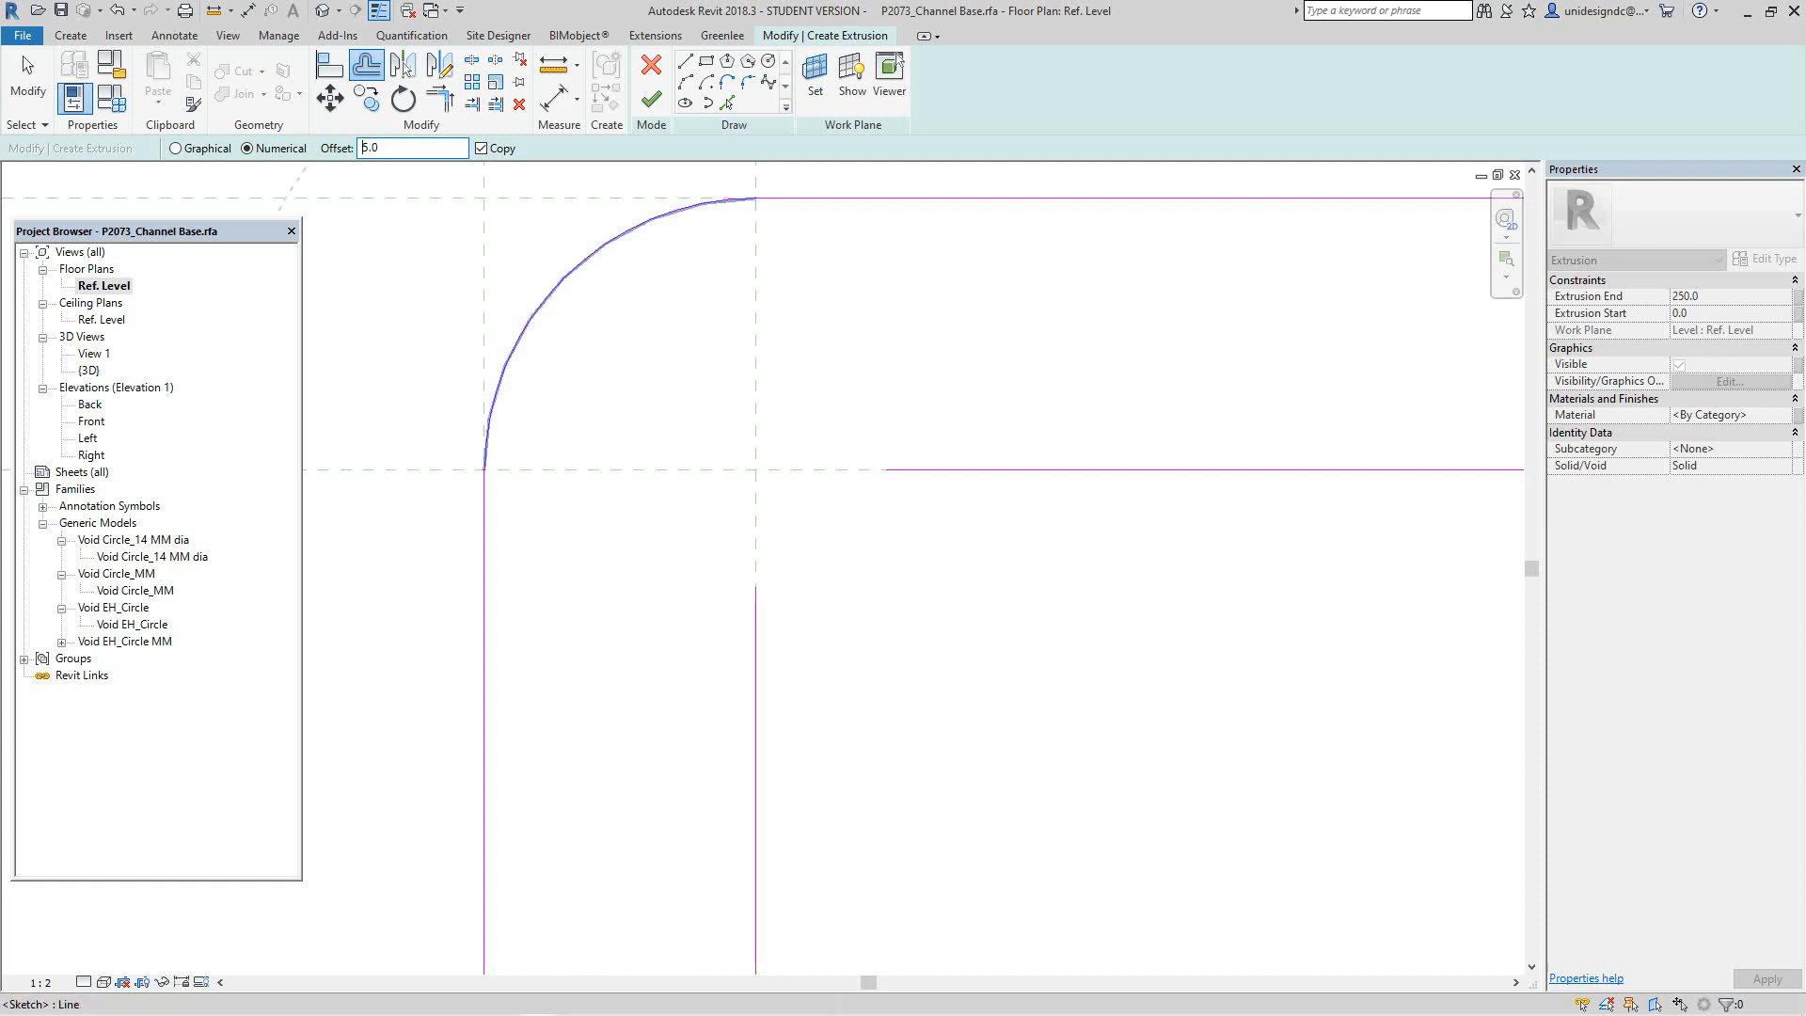
click(562, 278)
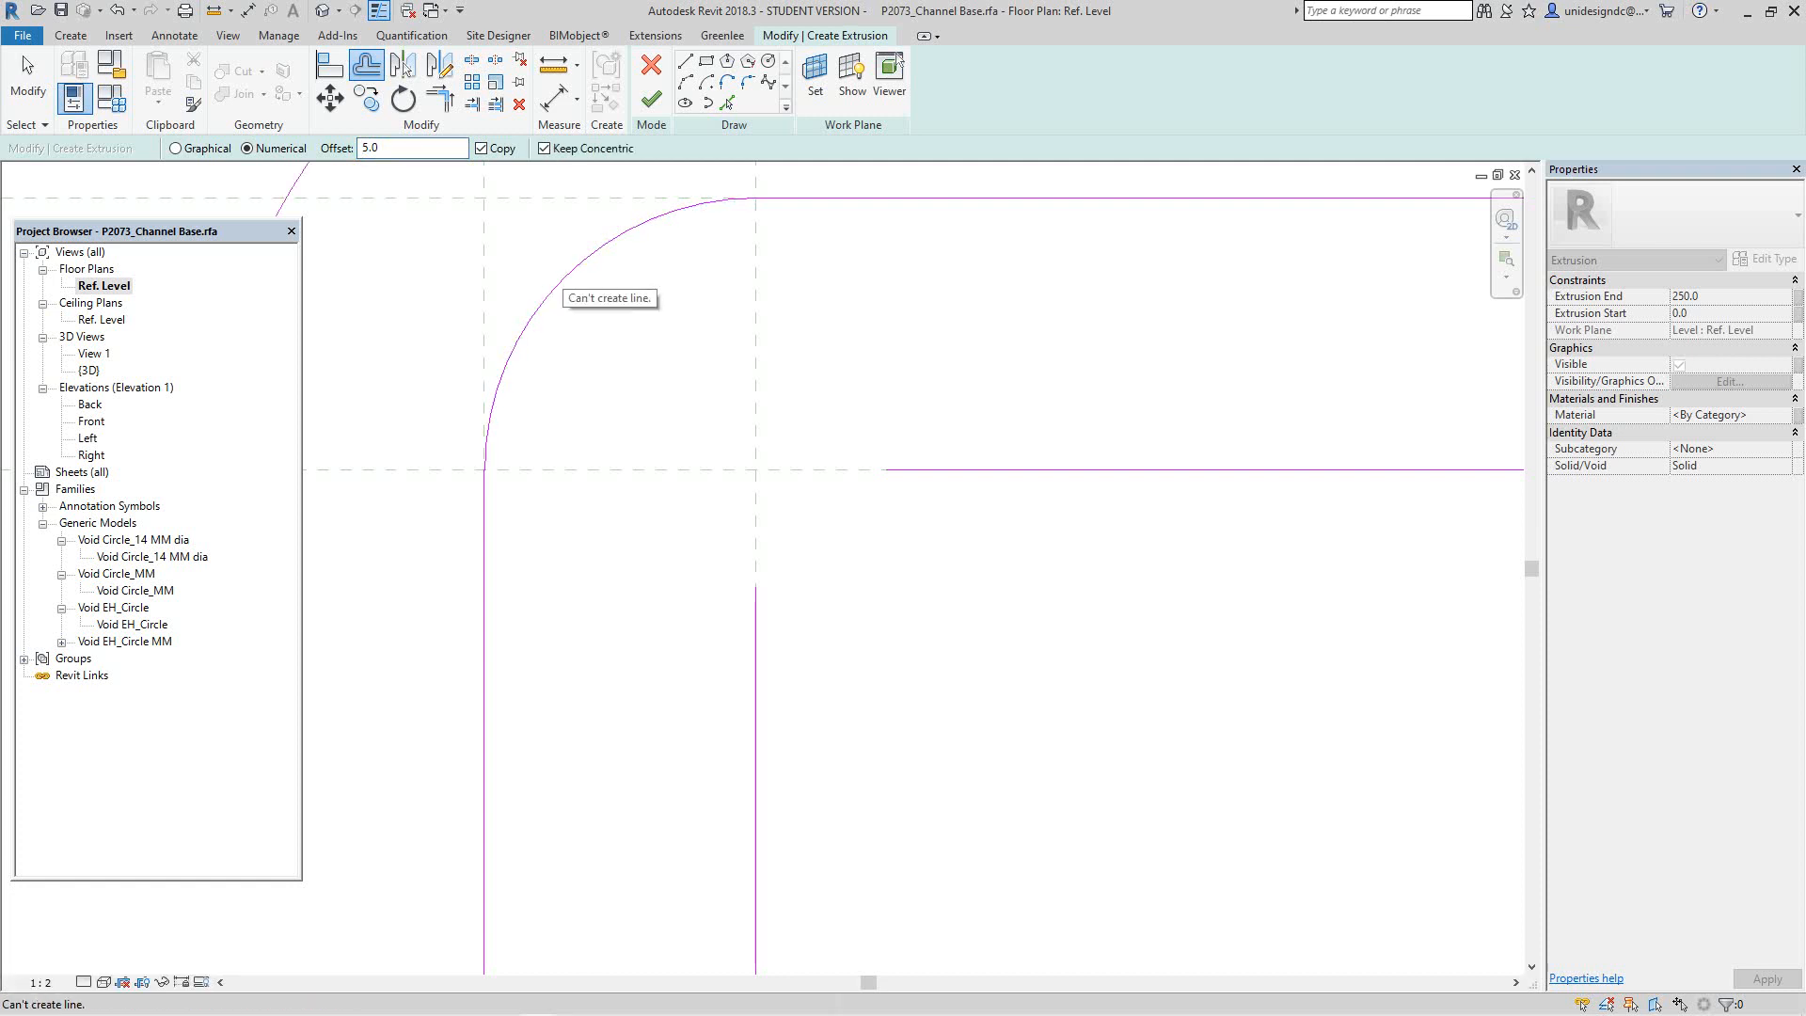
scroll(563, 286, down, 5)
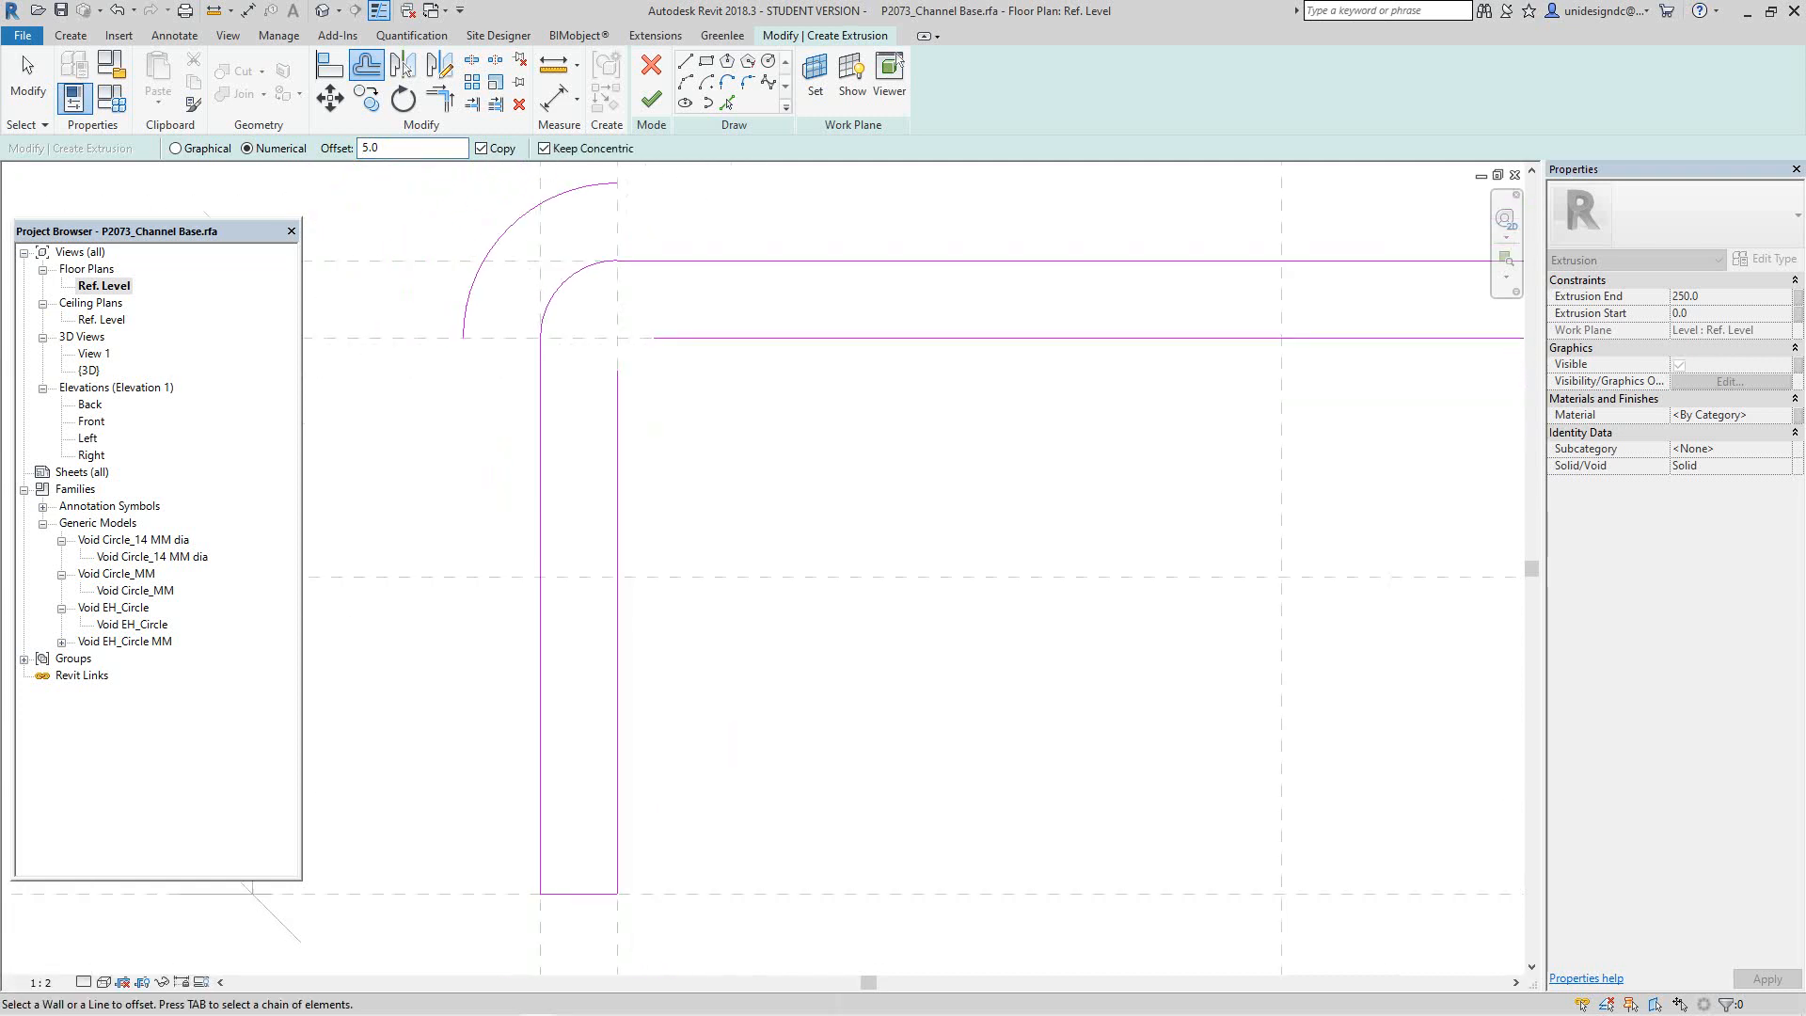
key(Escape)
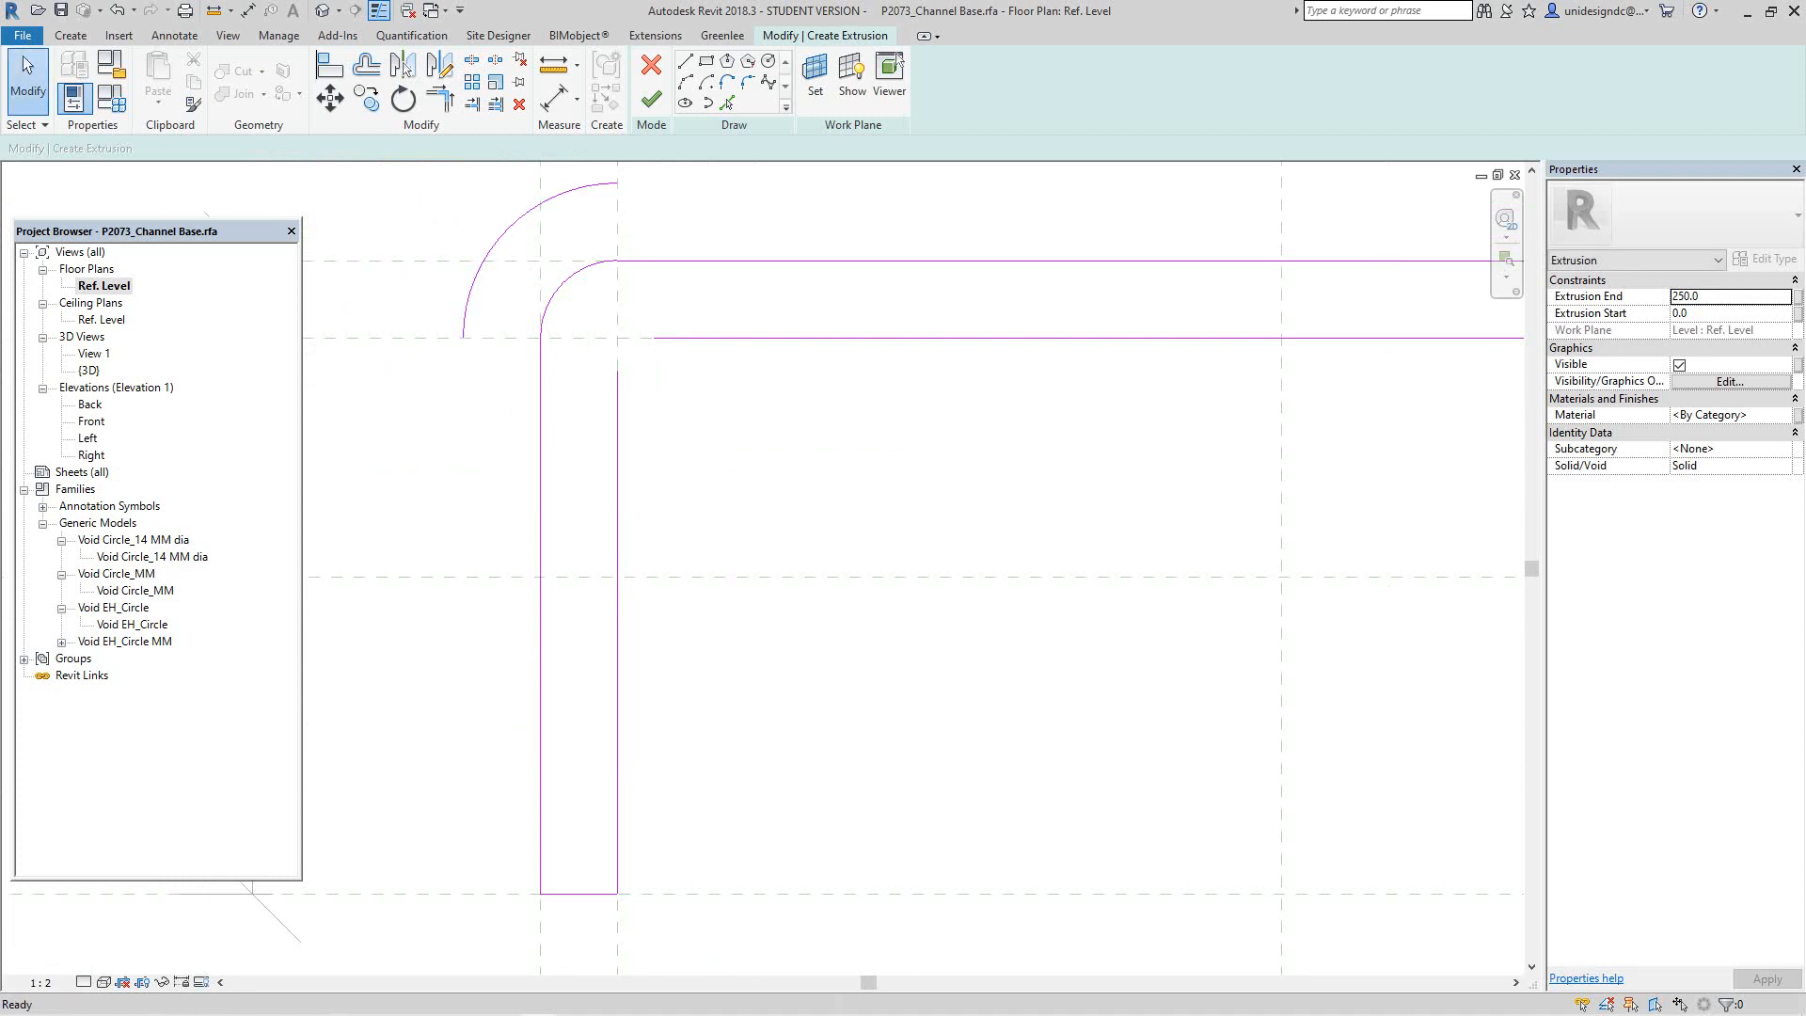
scroll(632, 253, up, 3)
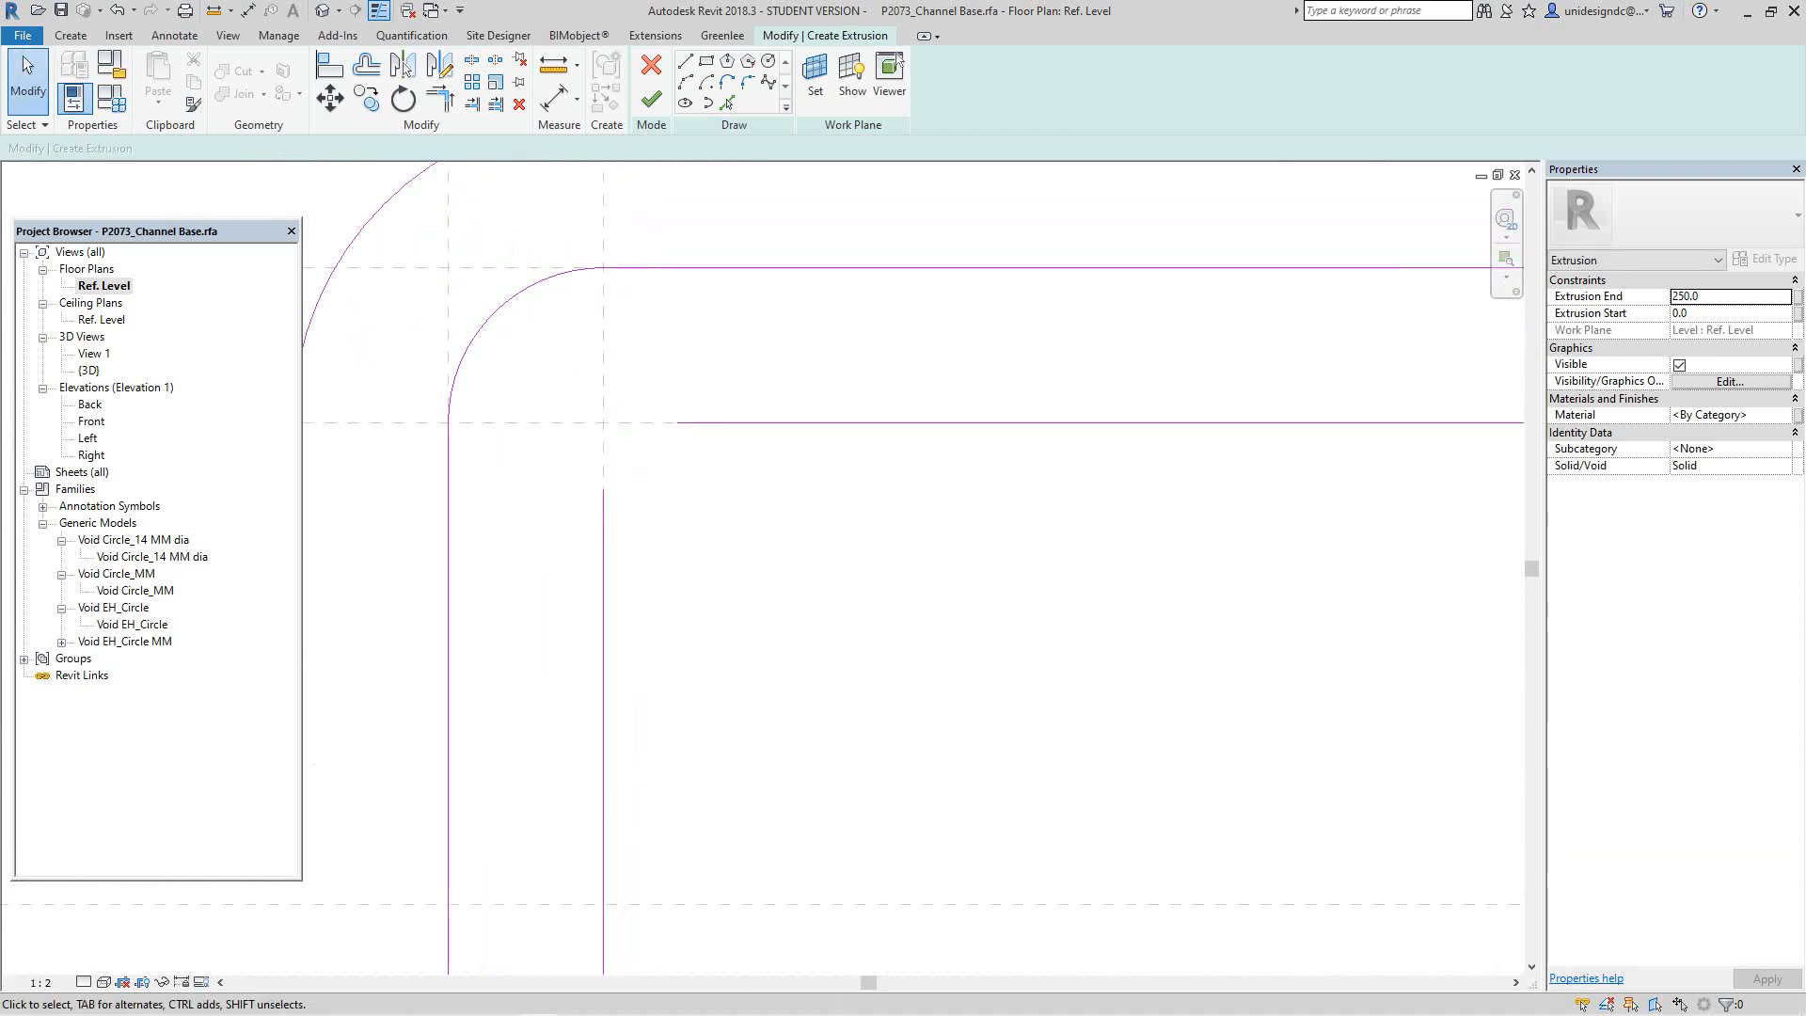
middle_drag(632, 253, 691, 420)
click(544, 302)
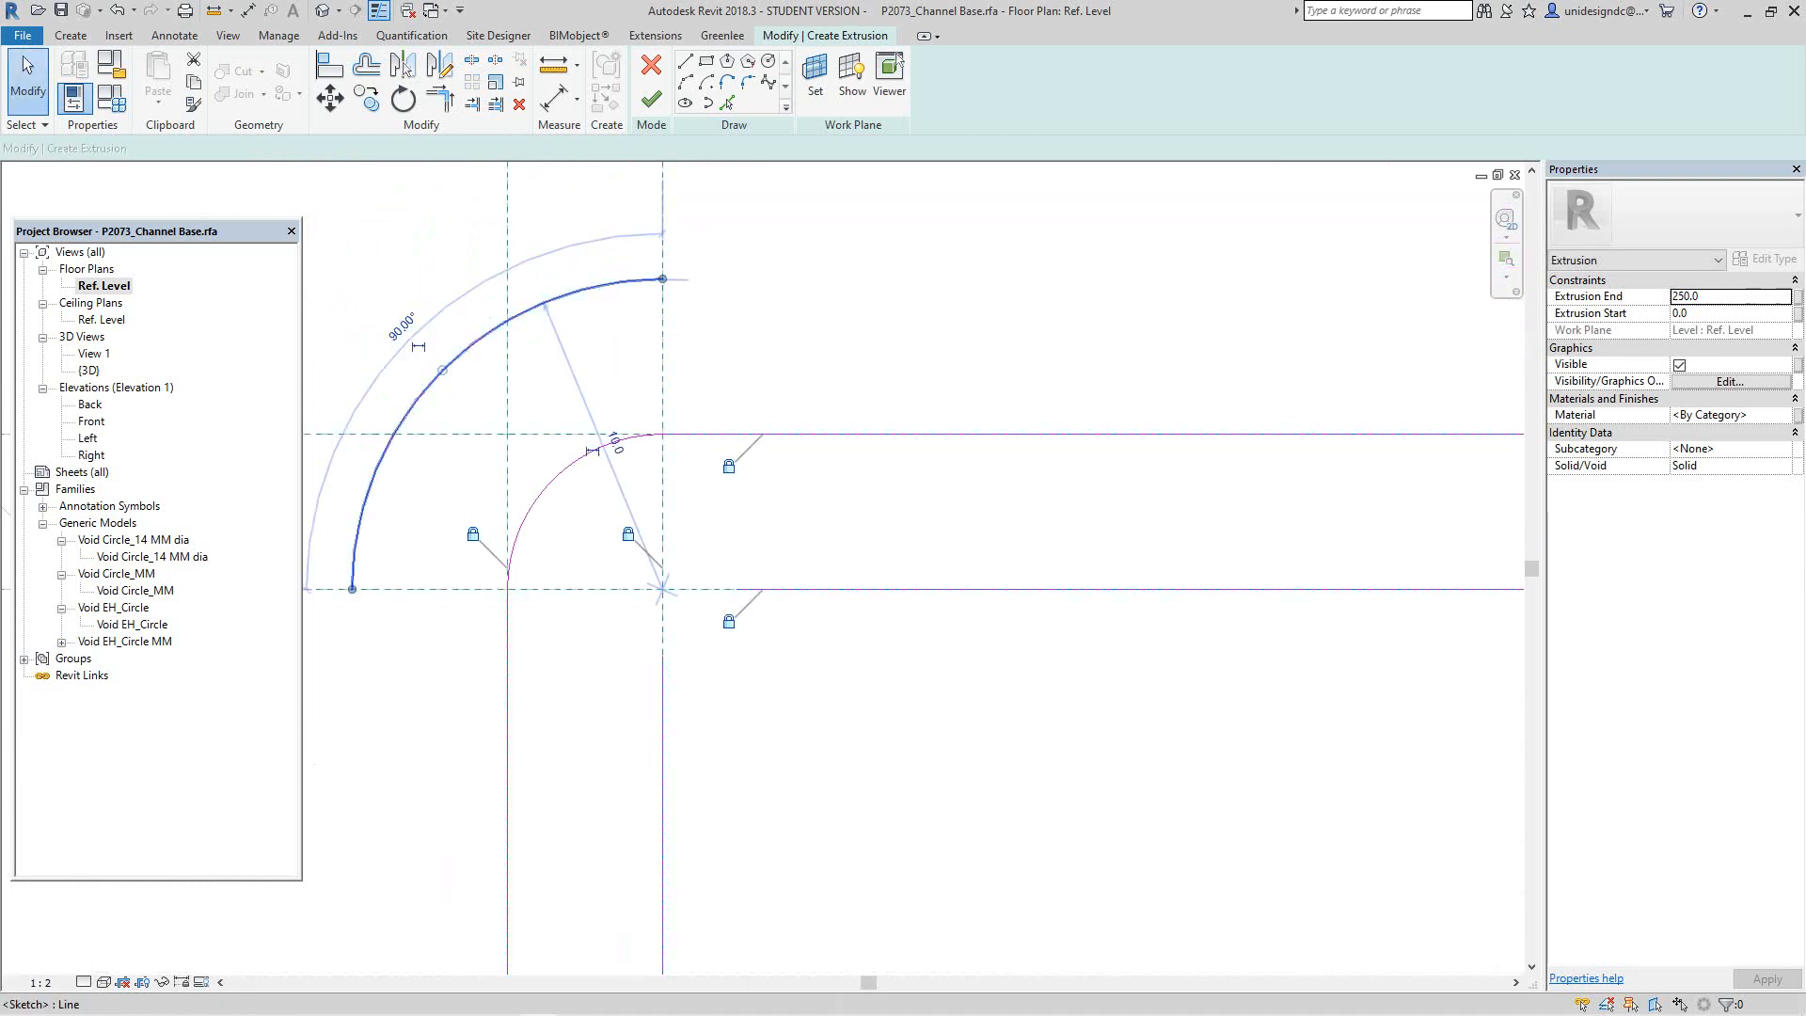
key(Delete)
Step: Draw a tangent end arc from the upper end of the inner left line to the left end of the inner top line
middle_drag(602, 442, 588, 325)
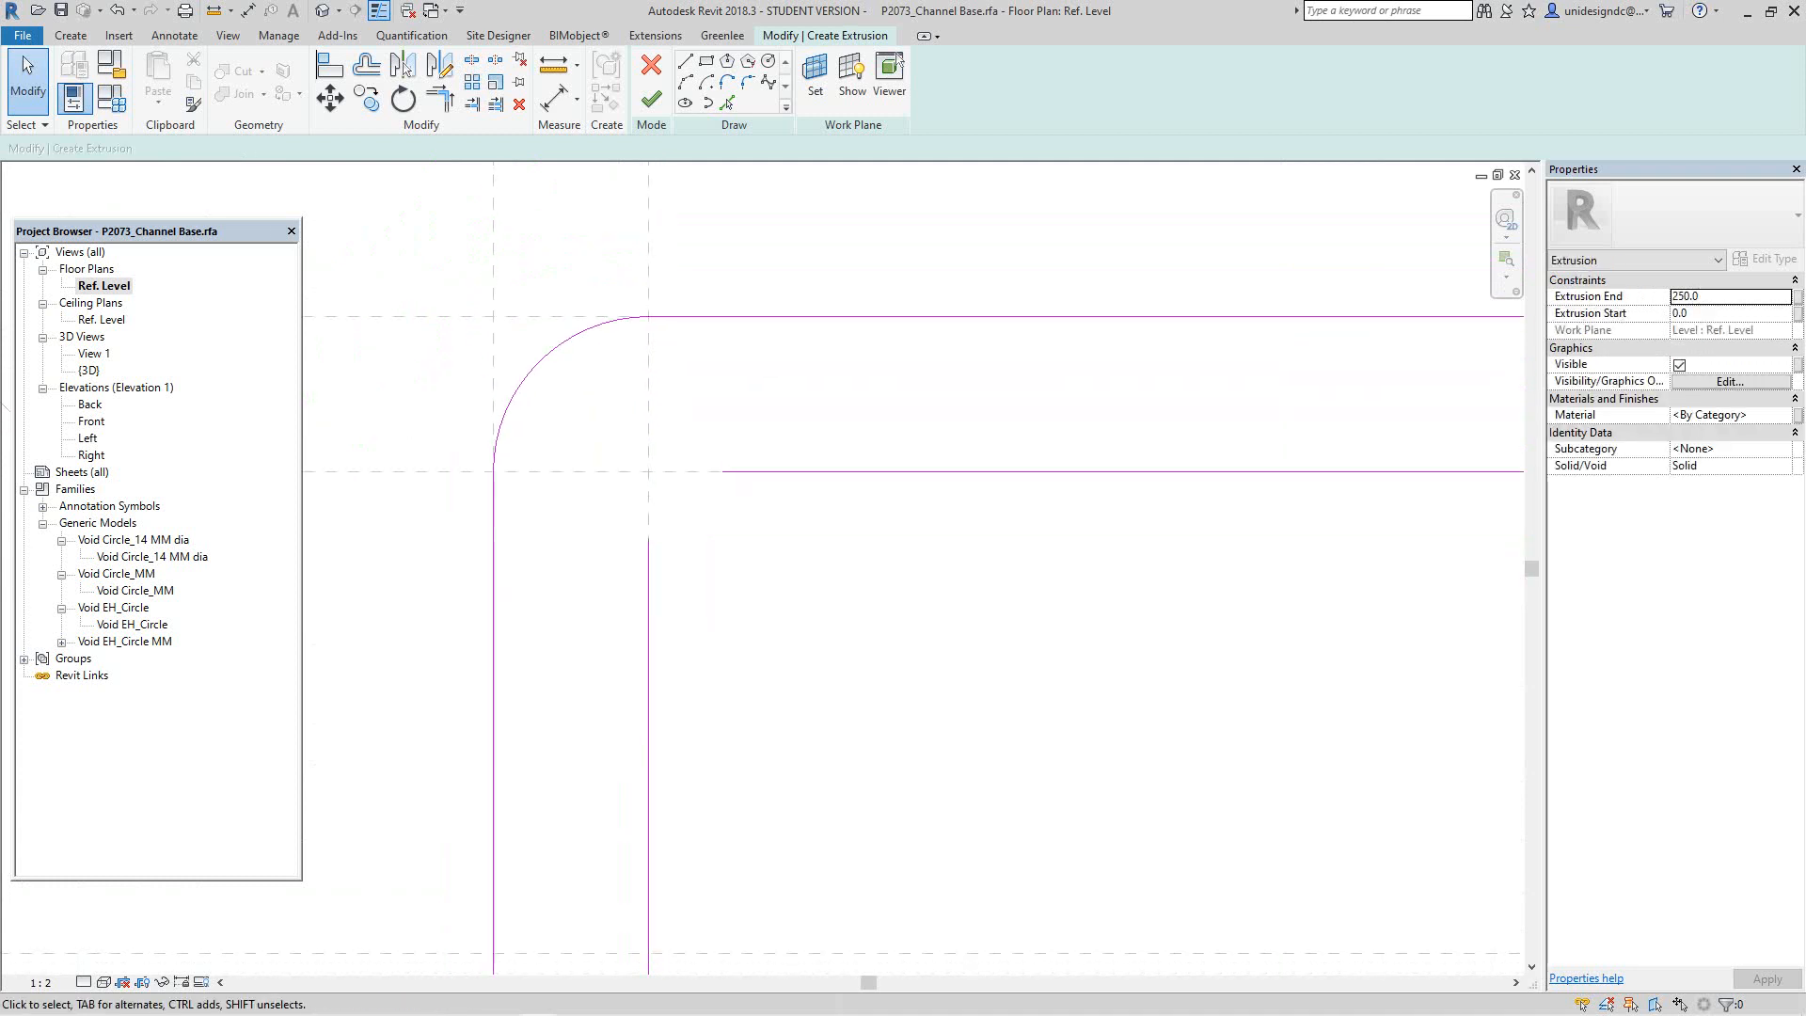
click(728, 82)
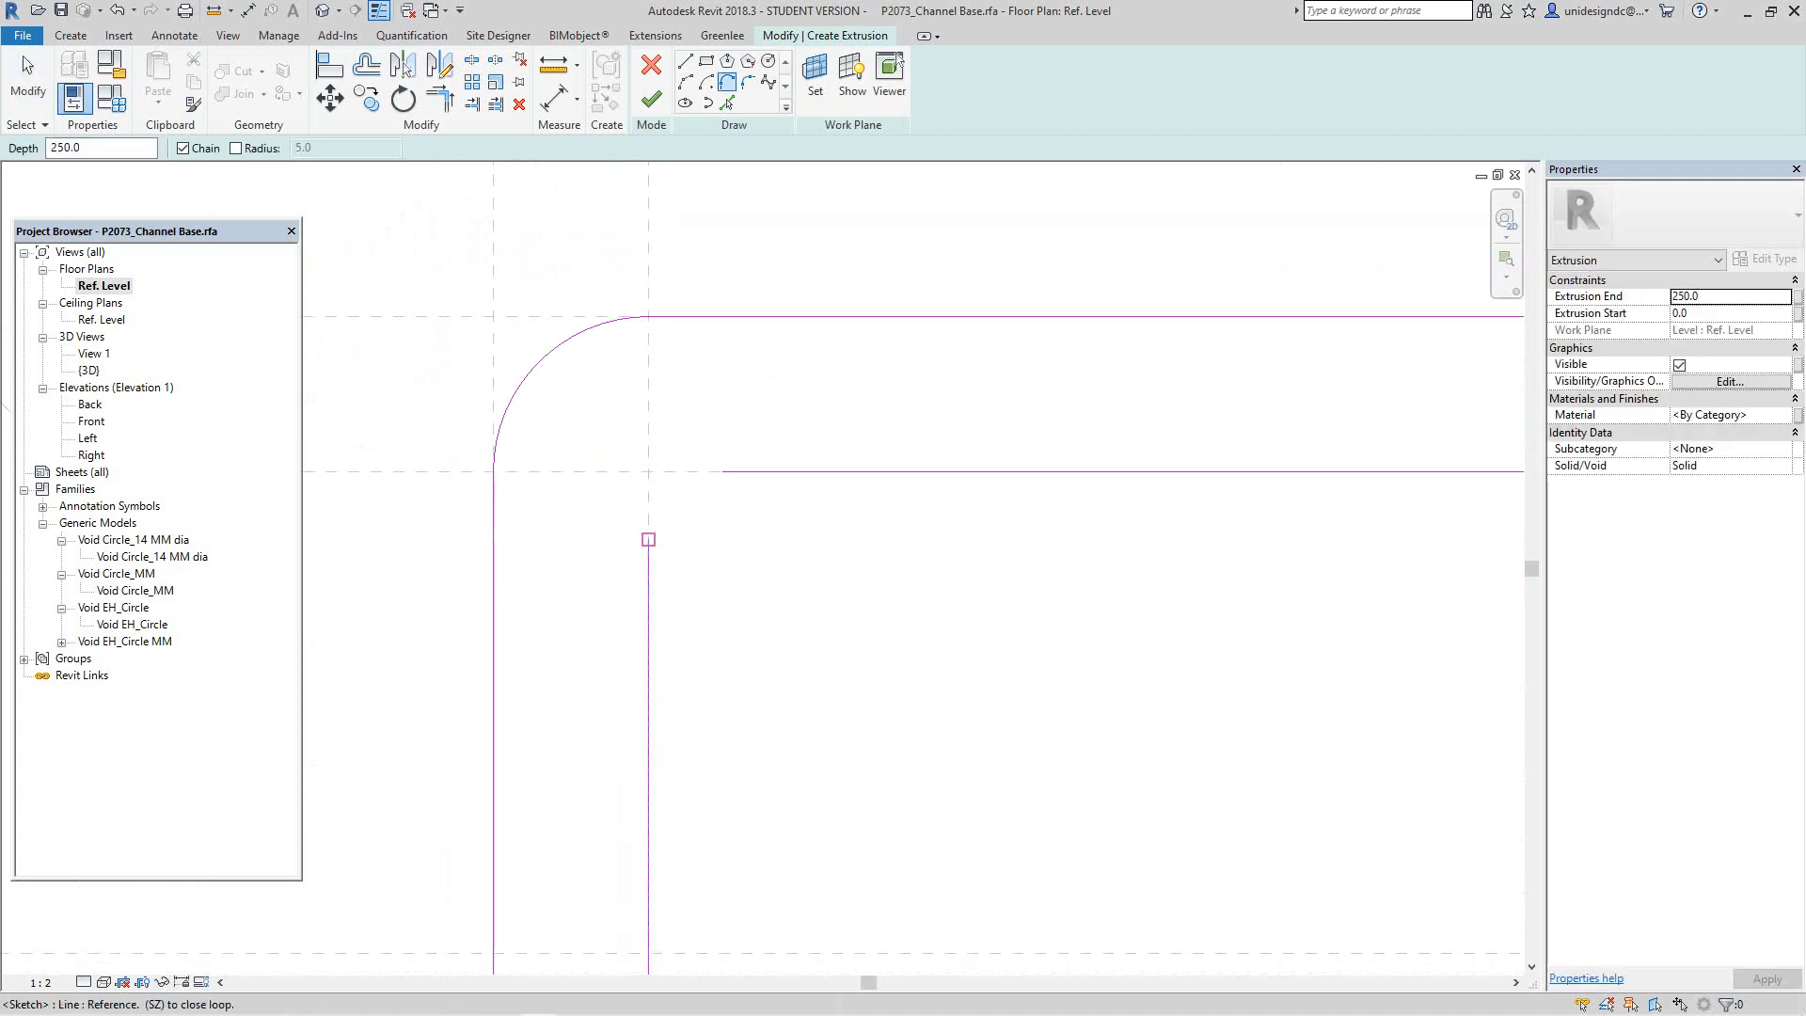
click(722, 471)
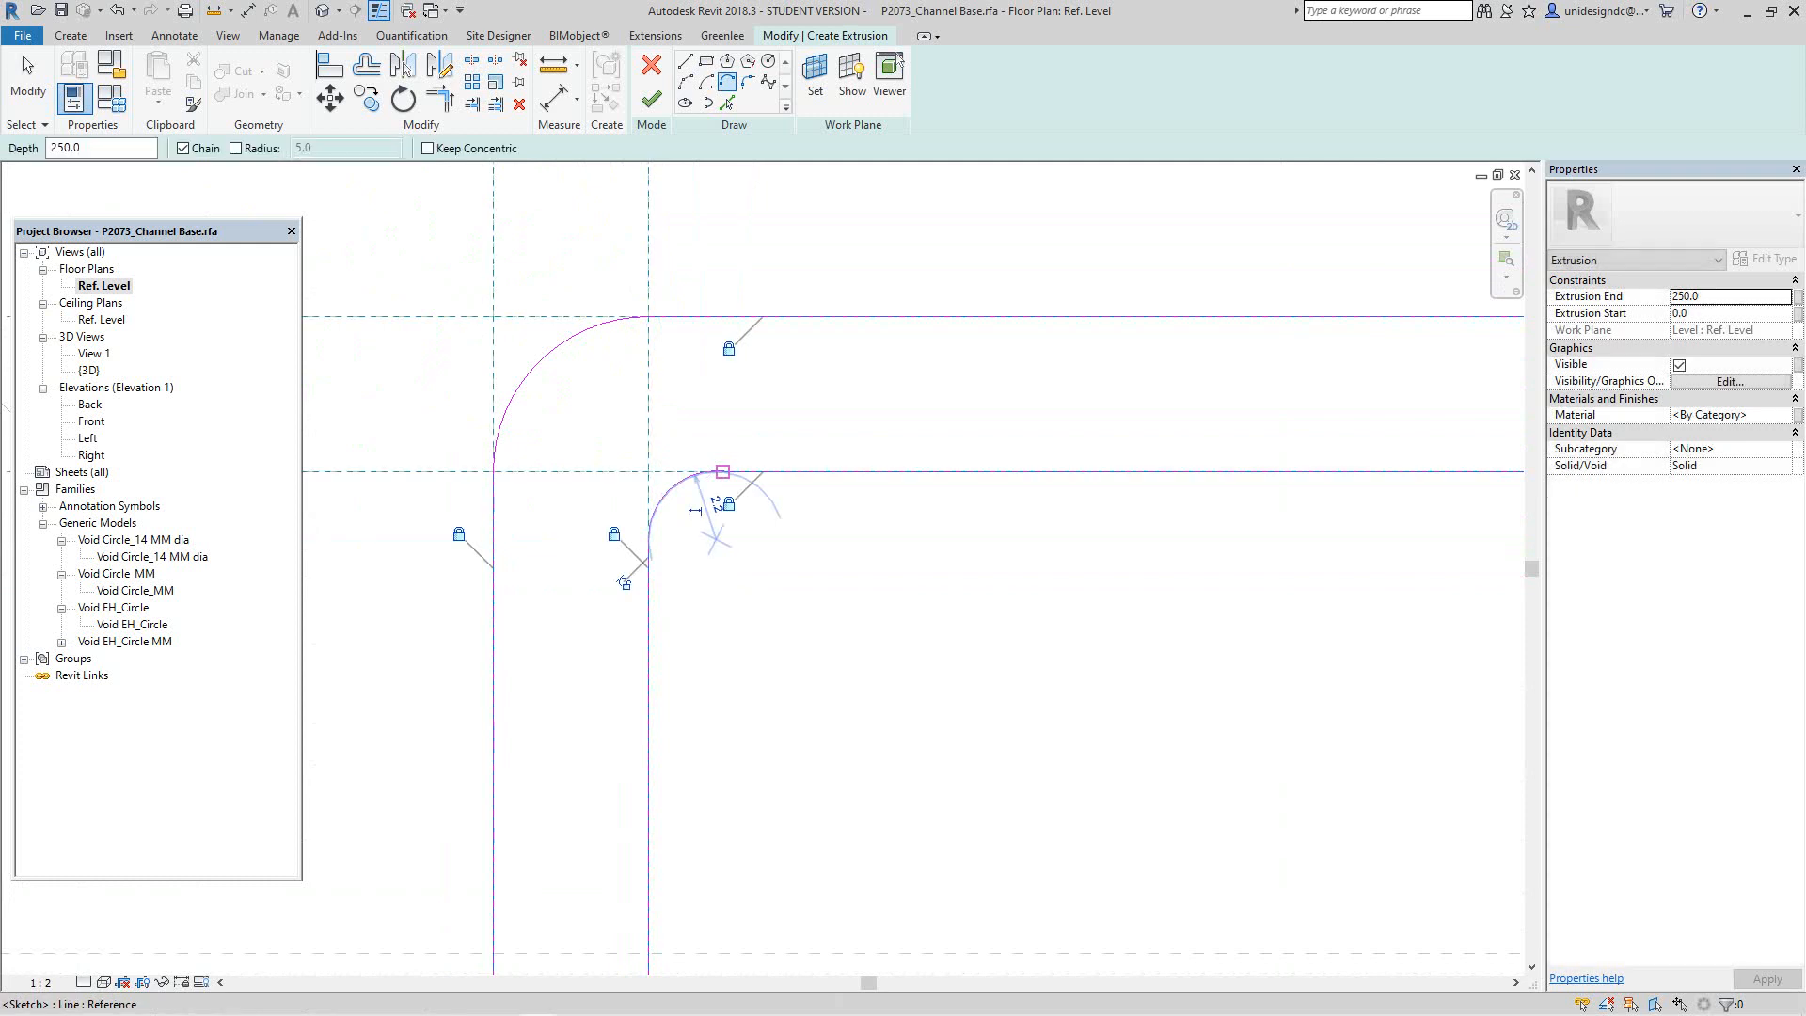
key(Escape)
key(Escape)
scroll(801, 542, down, 4)
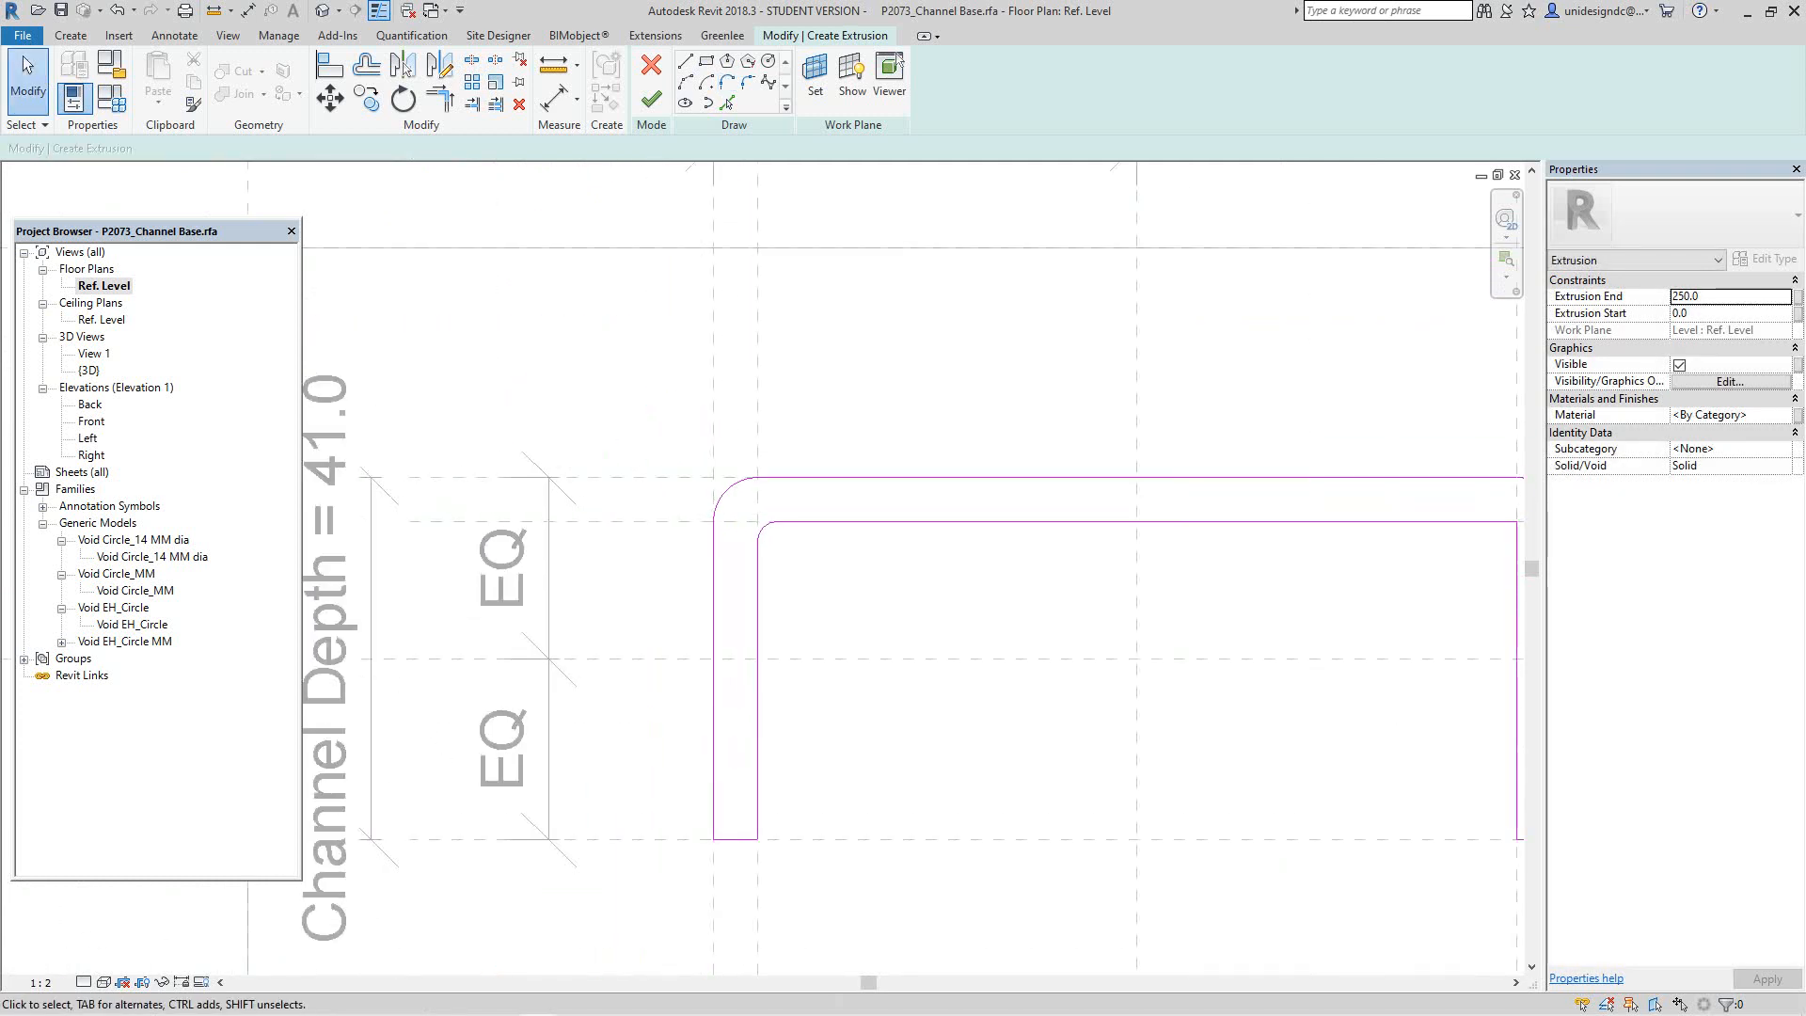
Step: Examine the channel profile and the junction between the inner top-left corner arc and the inner top line
middle_drag(1025, 593, 782, 632)
scroll(948, 624, down, 2)
scroll(781, 632, up, 2)
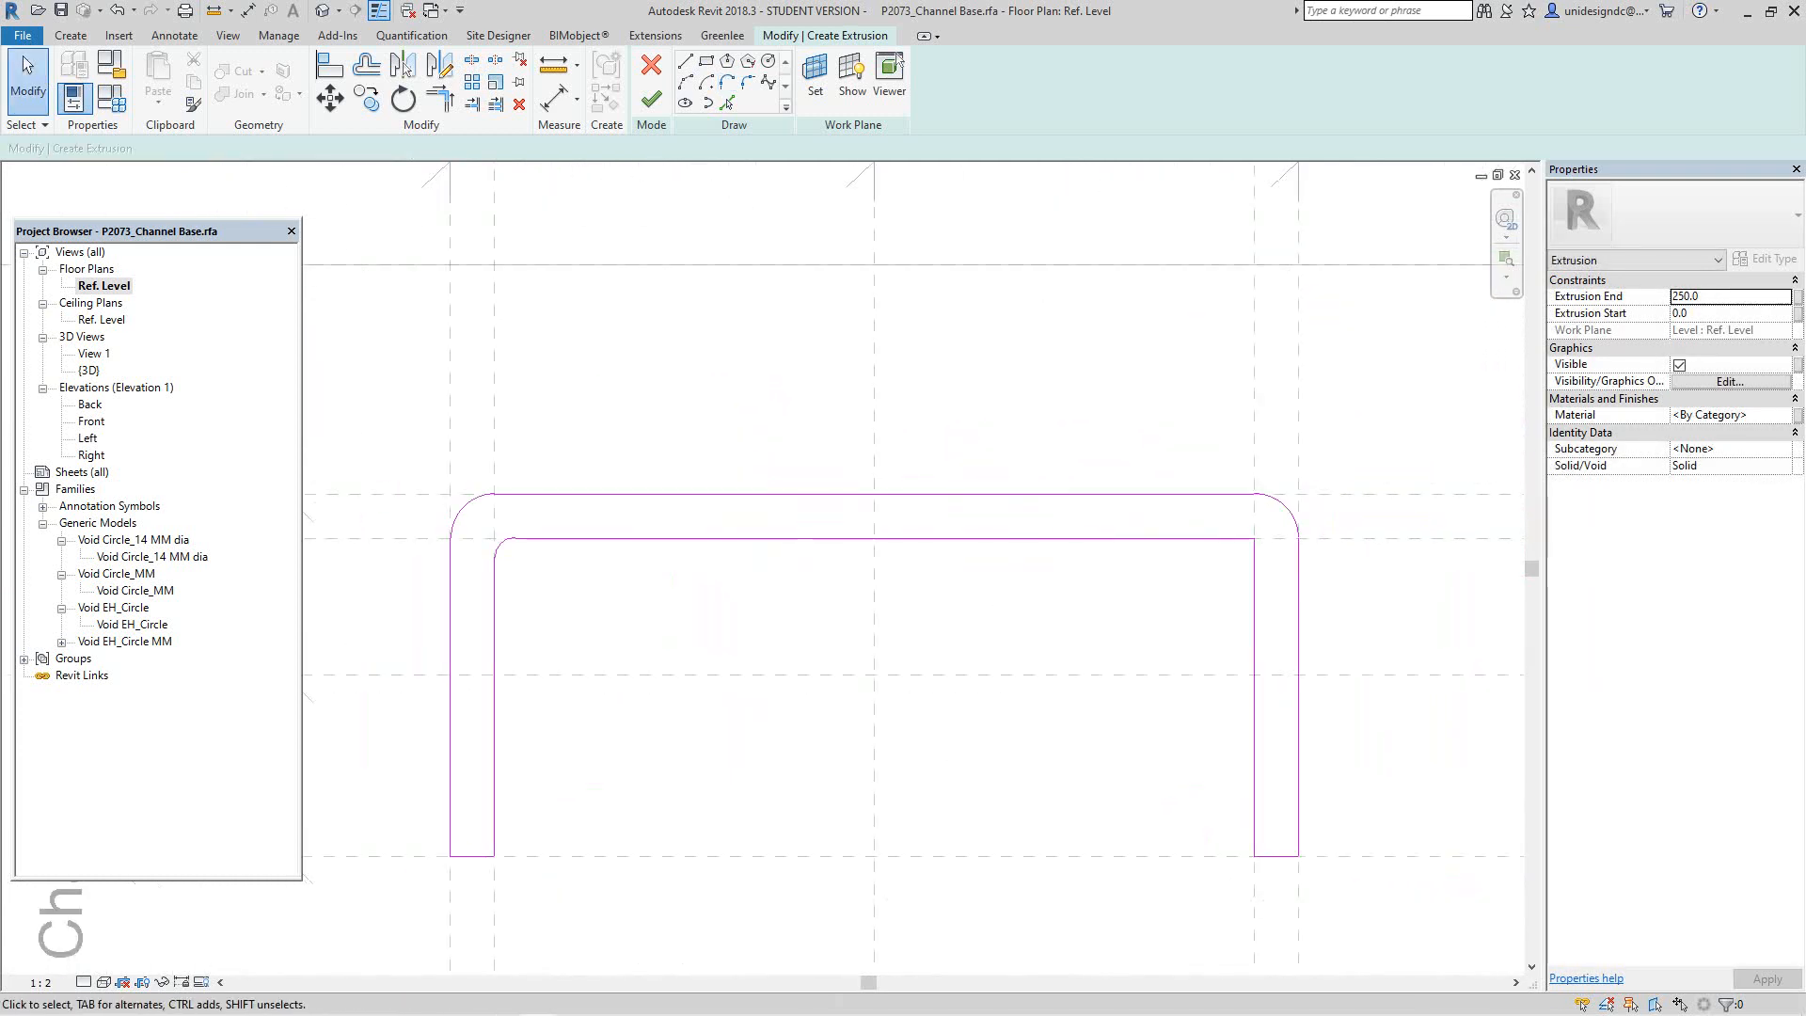
scroll(687, 541, up, 4)
scroll(402, 539, up, 2)
middle_drag(402, 539, 711, 596)
scroll(711, 595, up, 7)
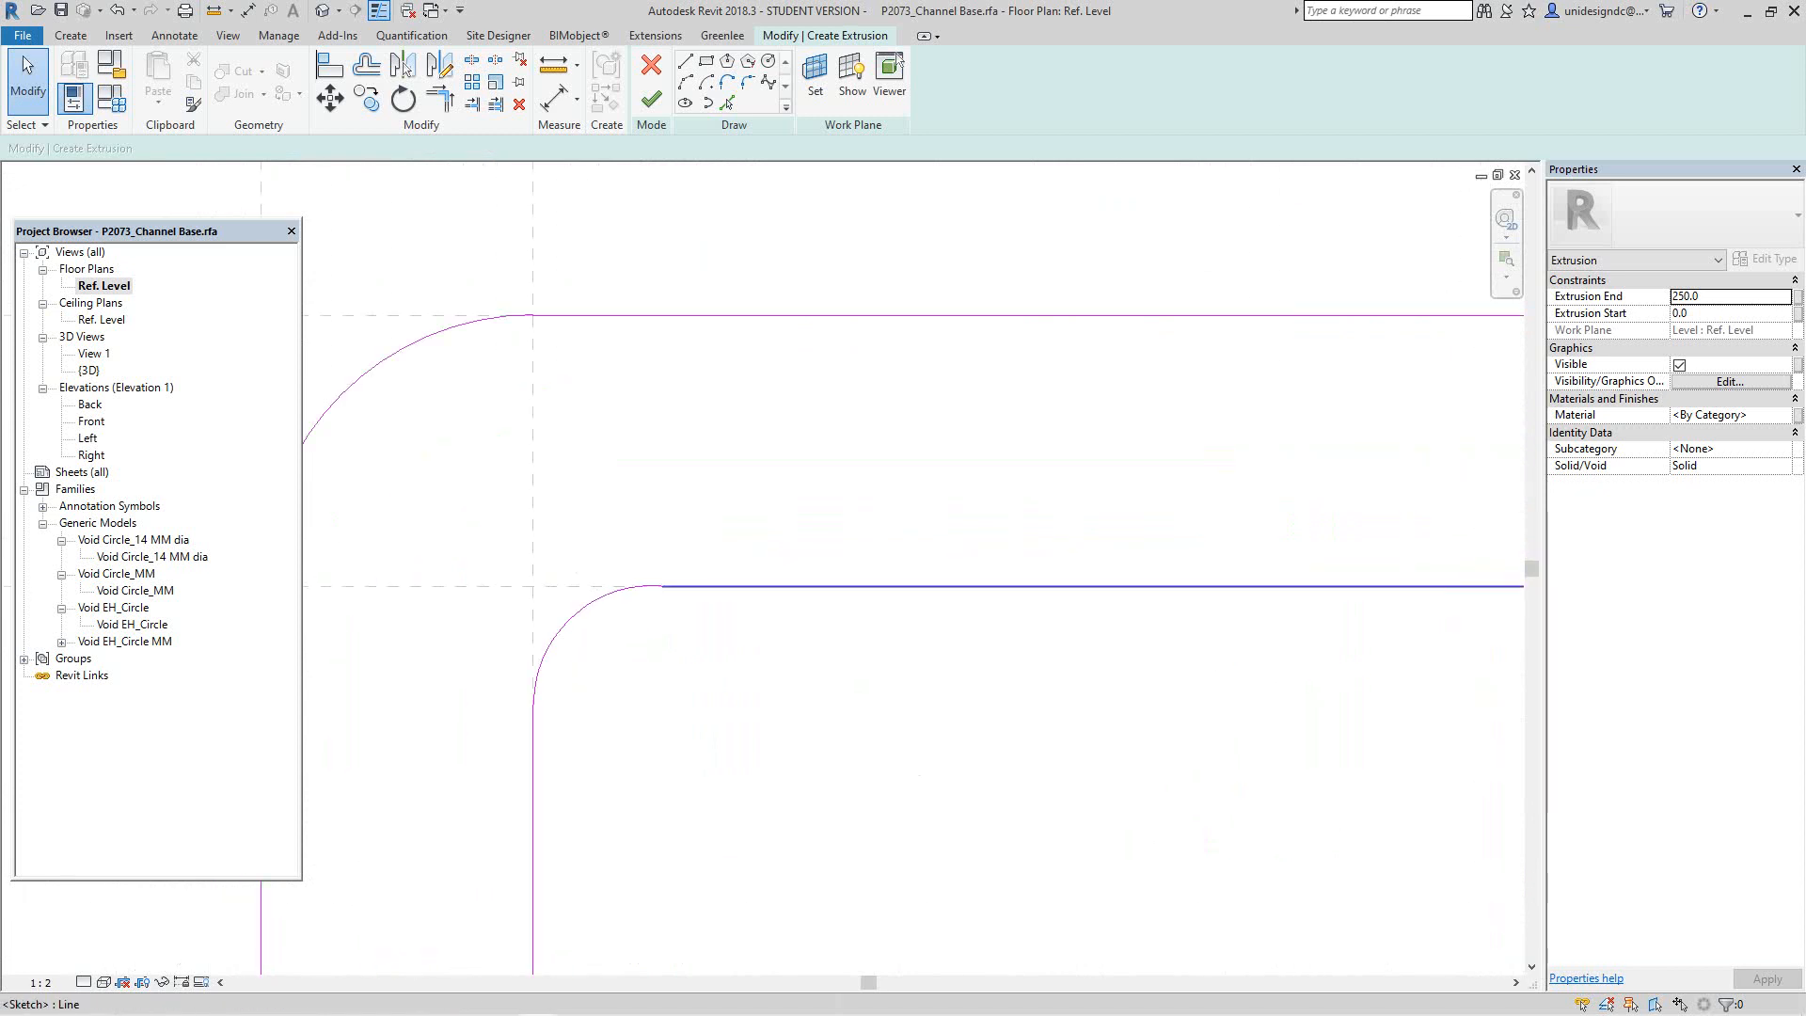
click(677, 590)
key(Escape)
scroll(674, 593, down, 2)
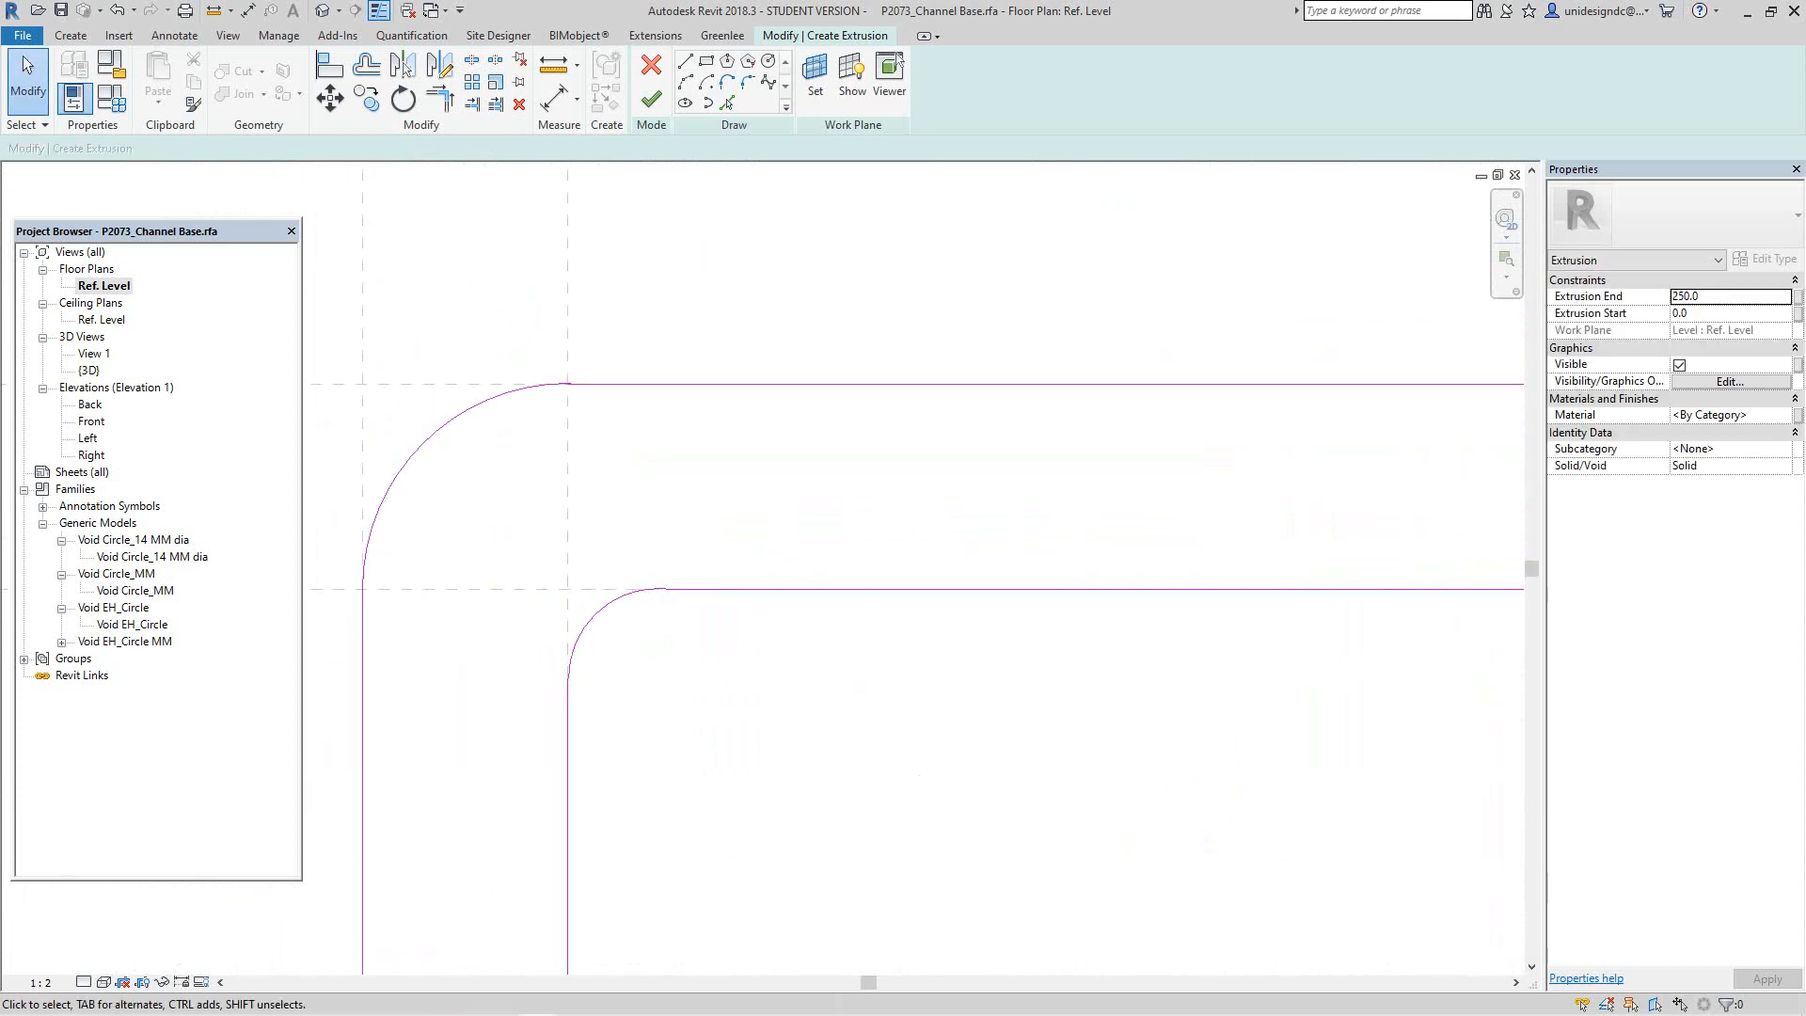
click(713, 591)
key(Escape)
scroll(701, 615, down, 6)
middle_drag(701, 616, 556, 608)
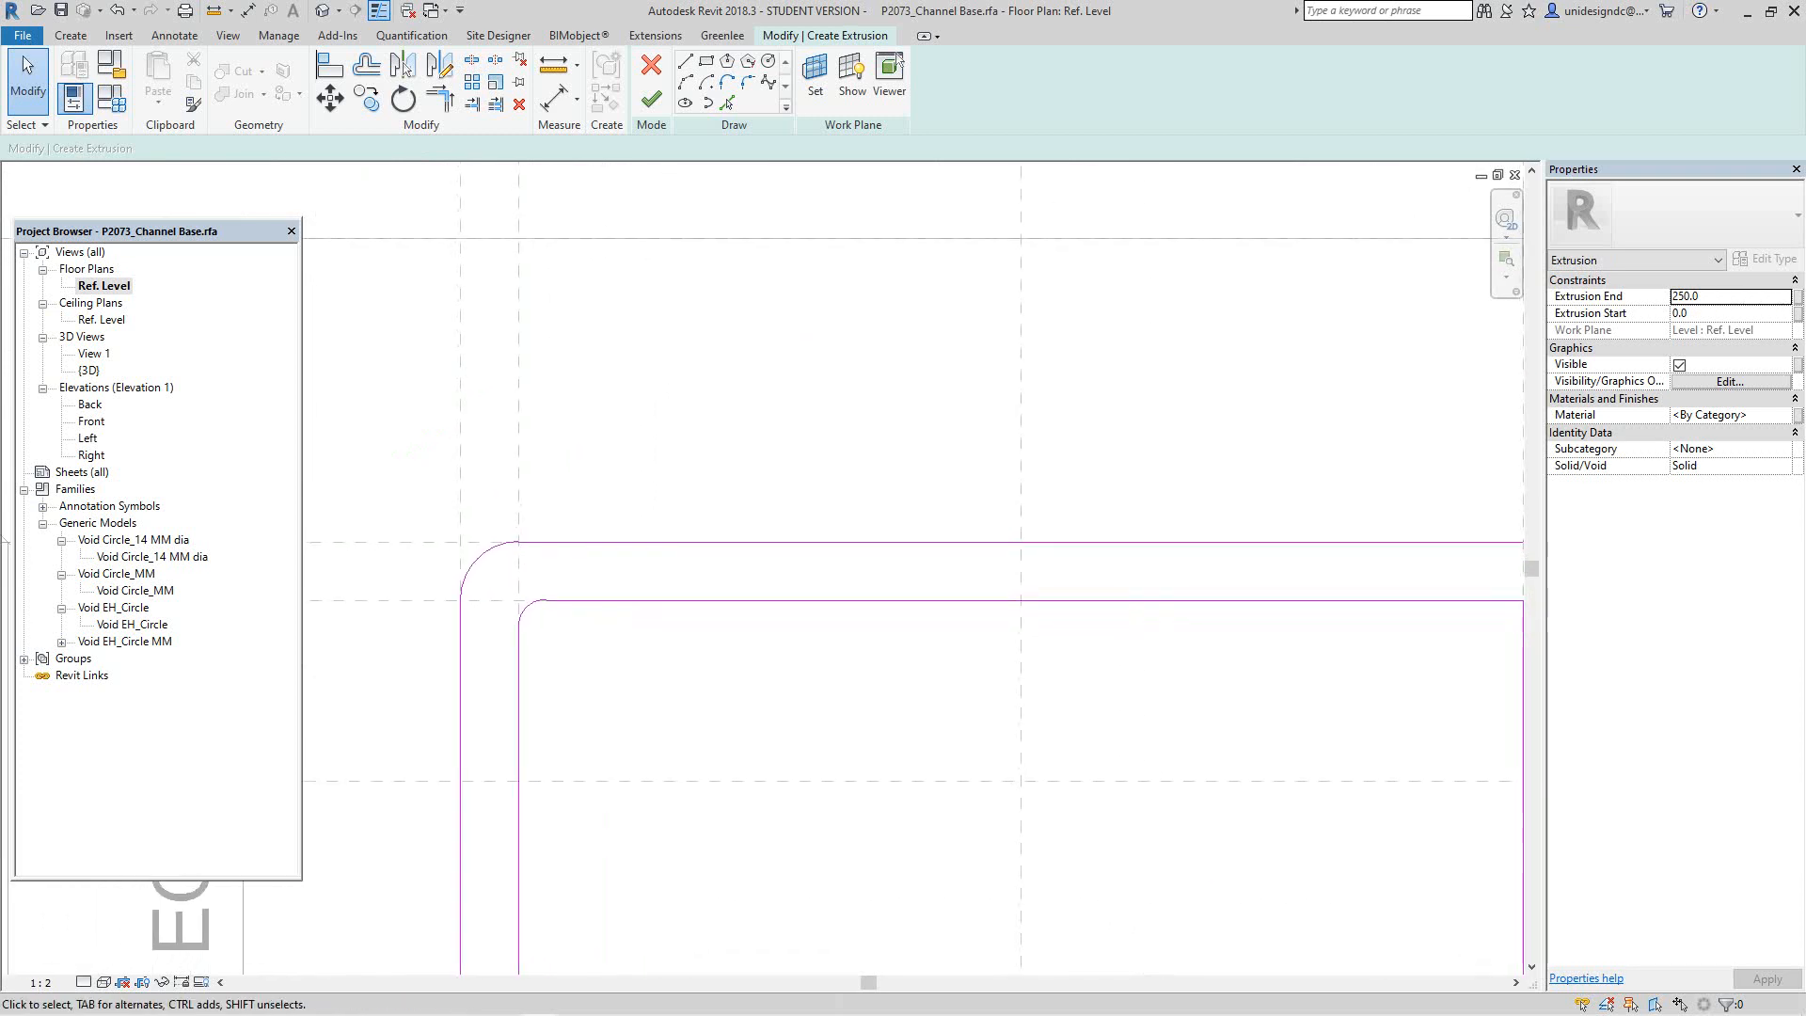
Step: Set the radius of the inner top-left corner arc to 2.5 mm and check both left corner arcs' radii
scroll(542, 629, up, 6)
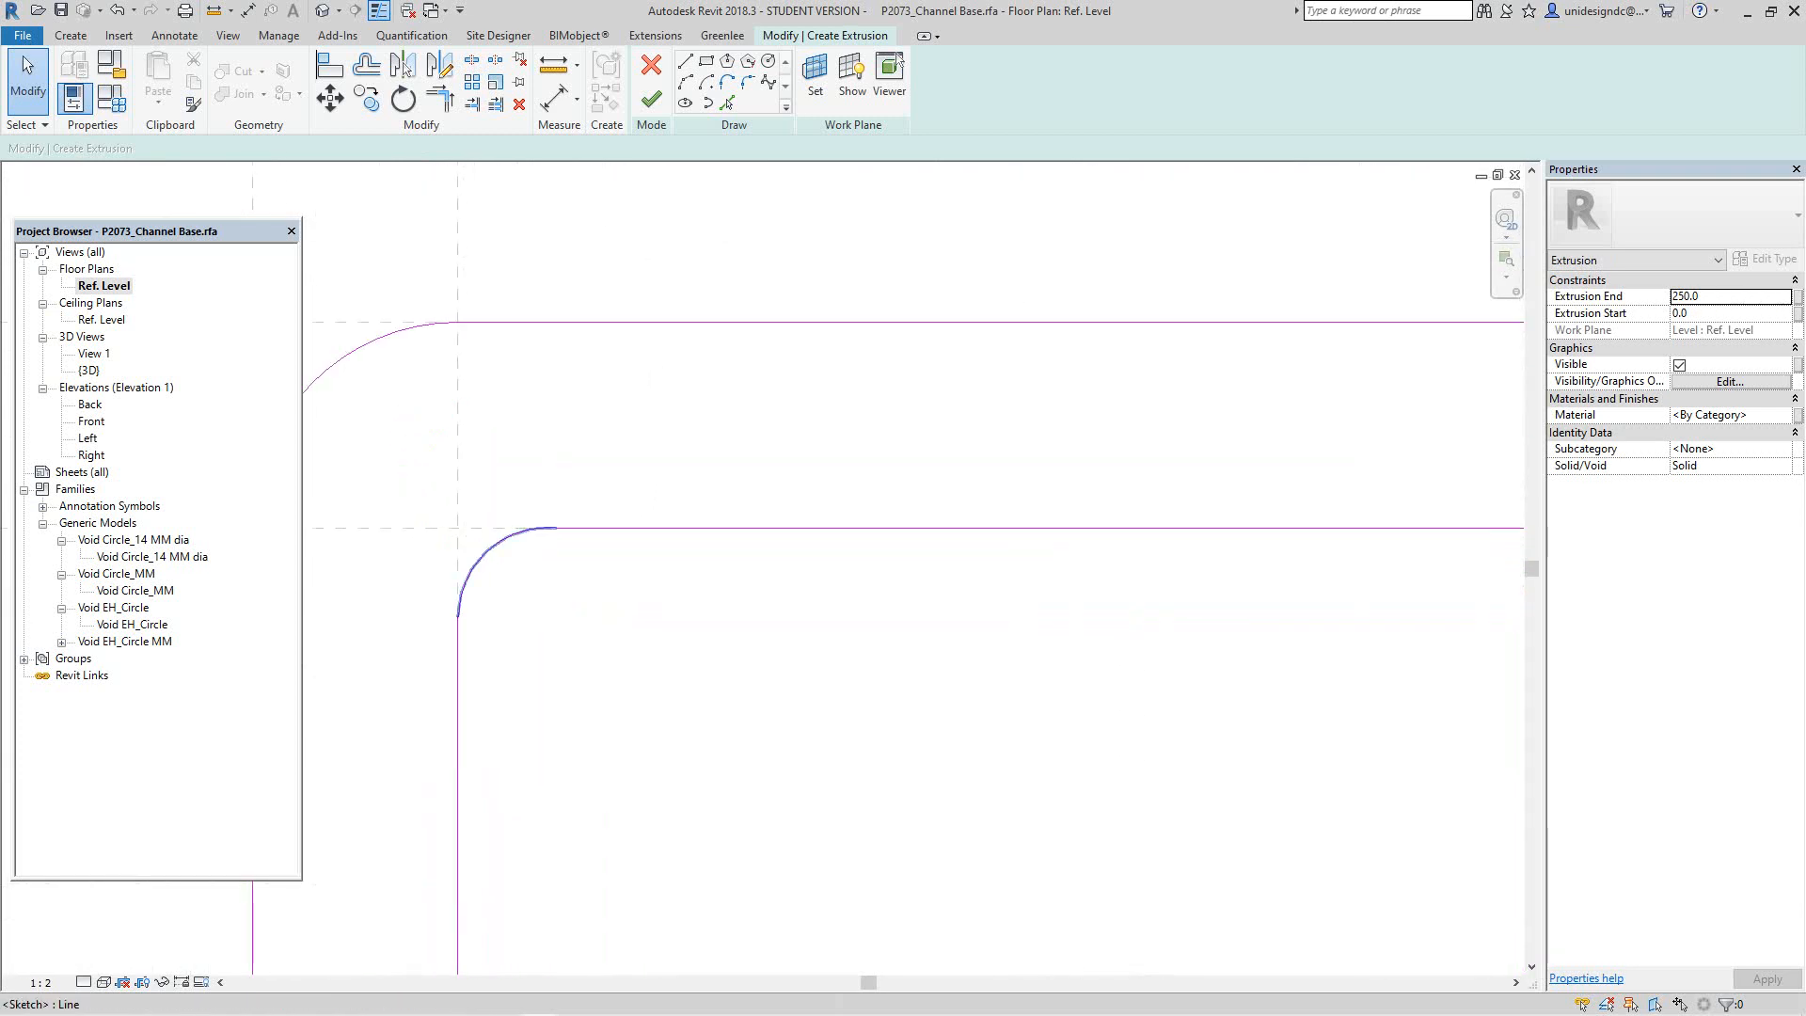
click(489, 547)
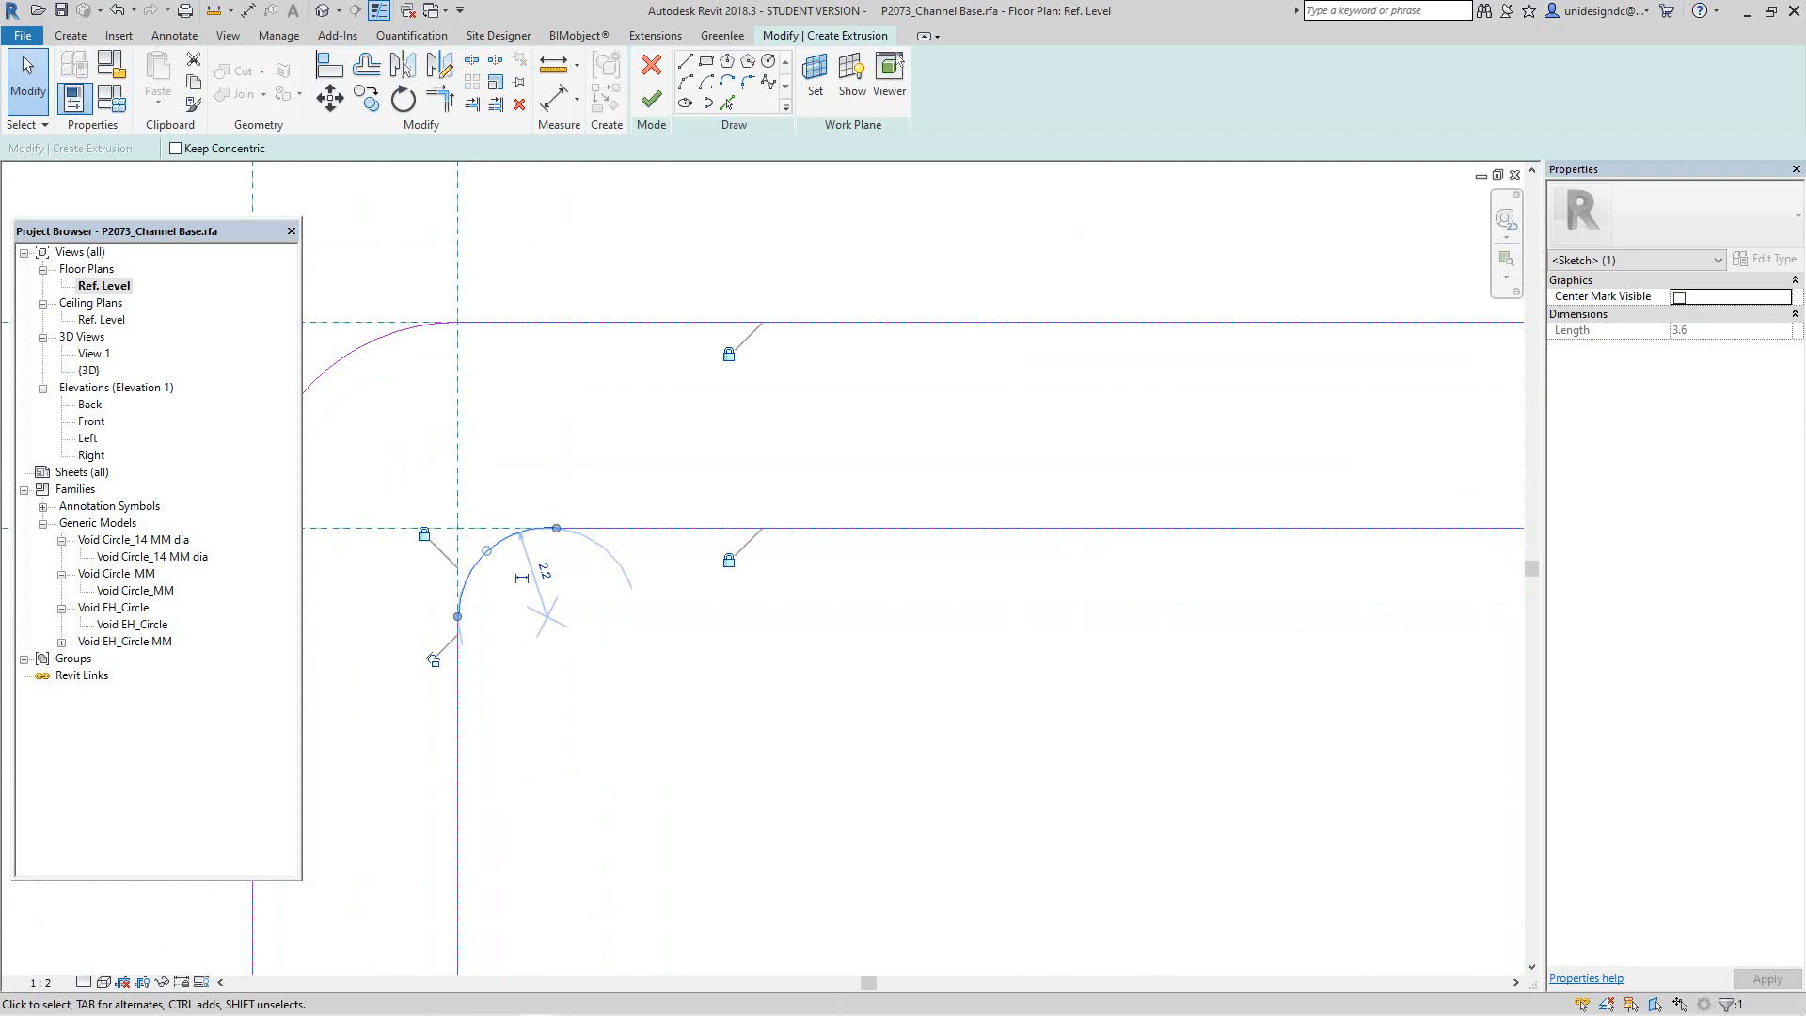
click(544, 571)
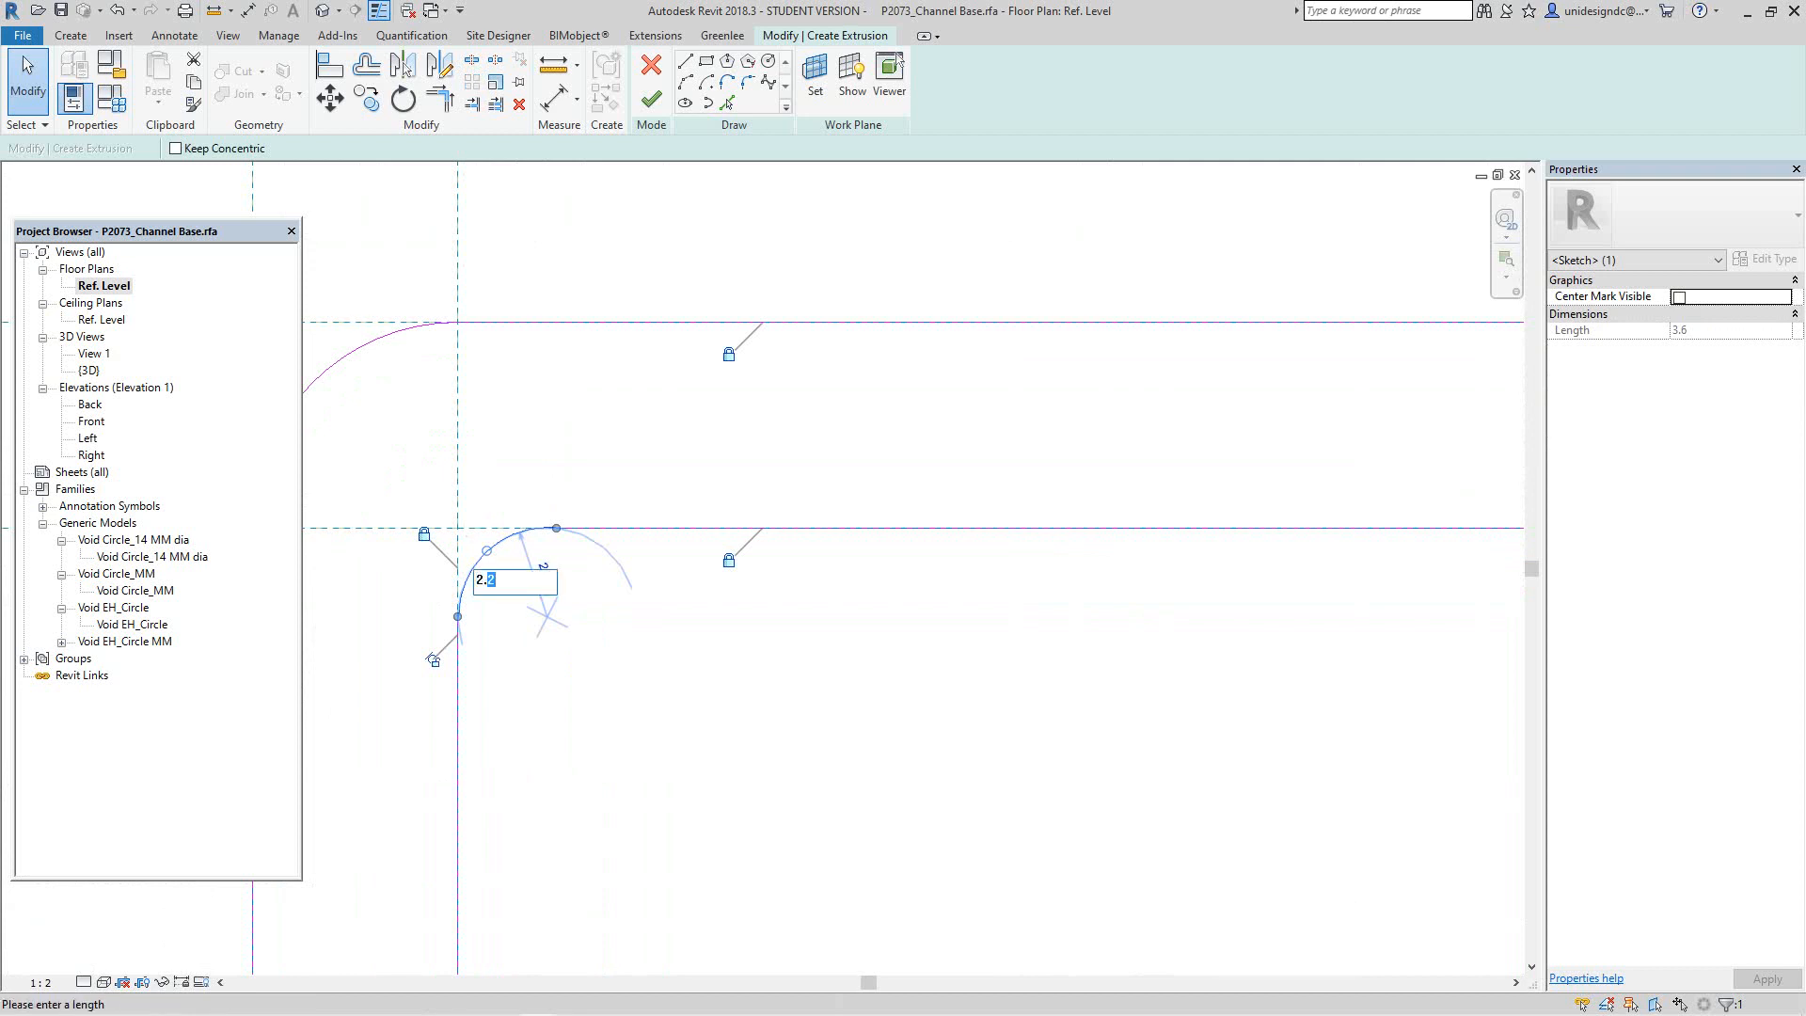
key(Return)
key(Escape)
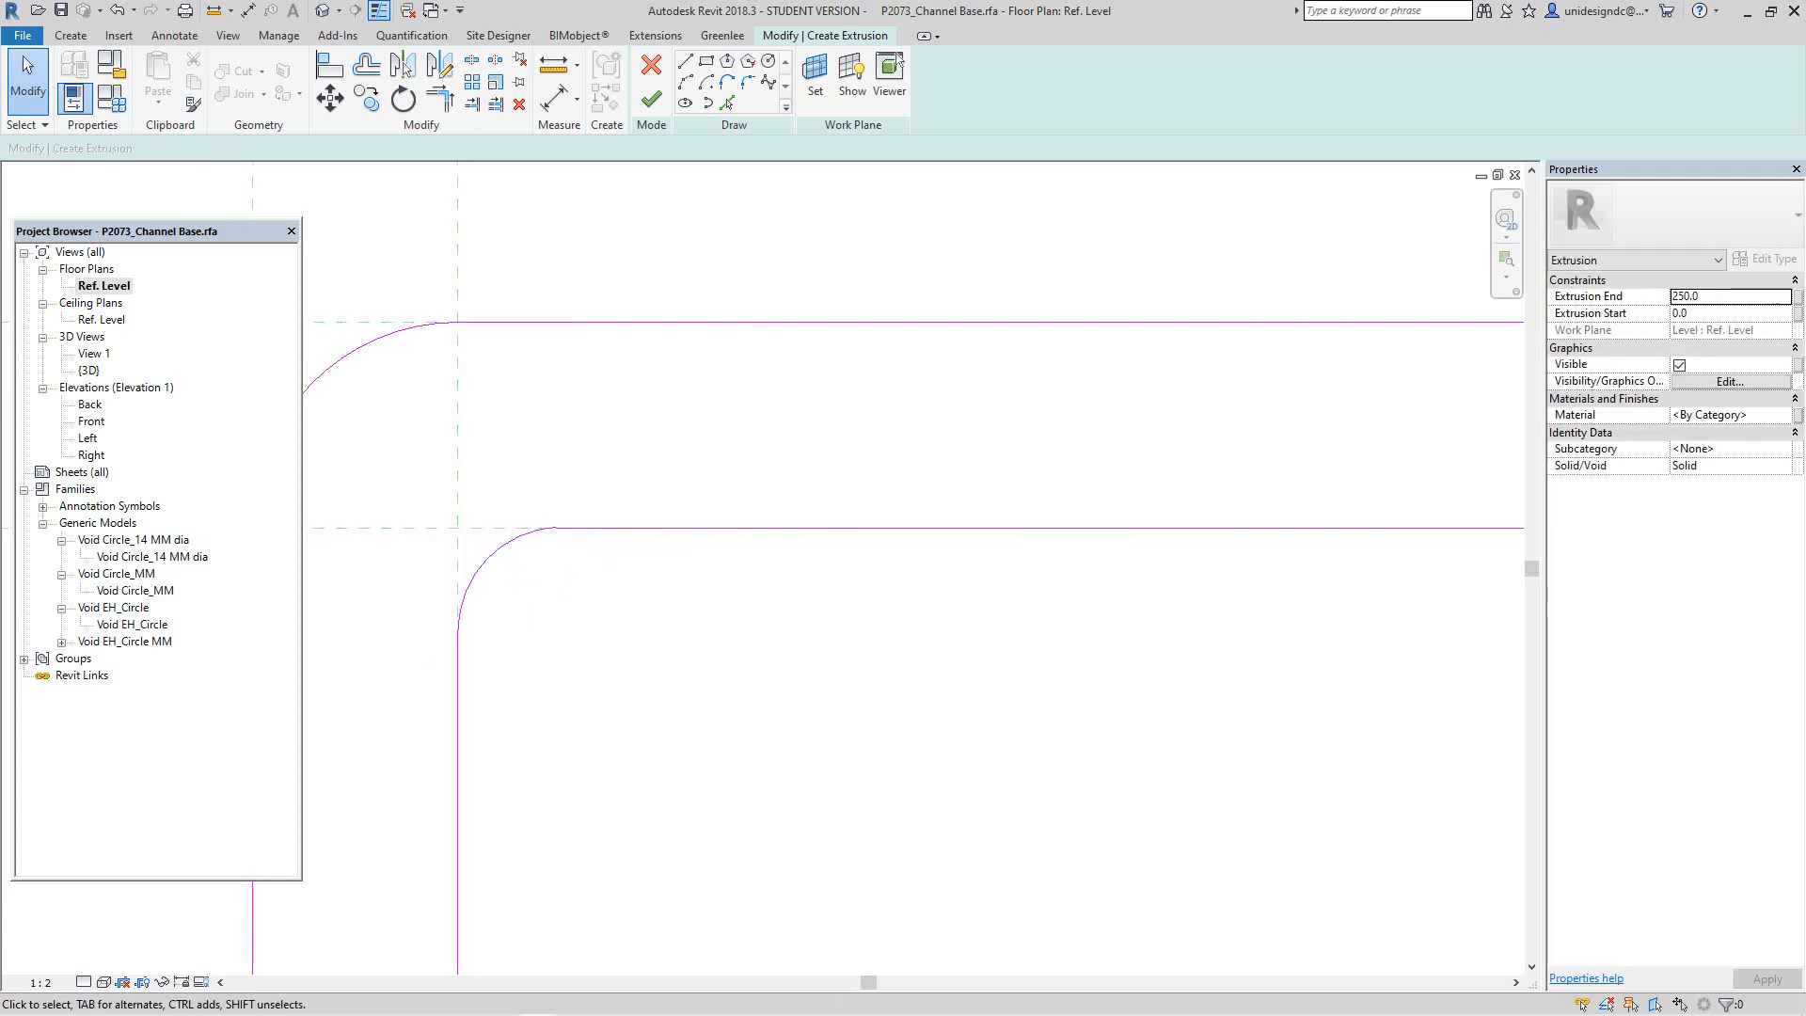
scroll(691, 680, down, 3)
scroll(559, 566, up, 1)
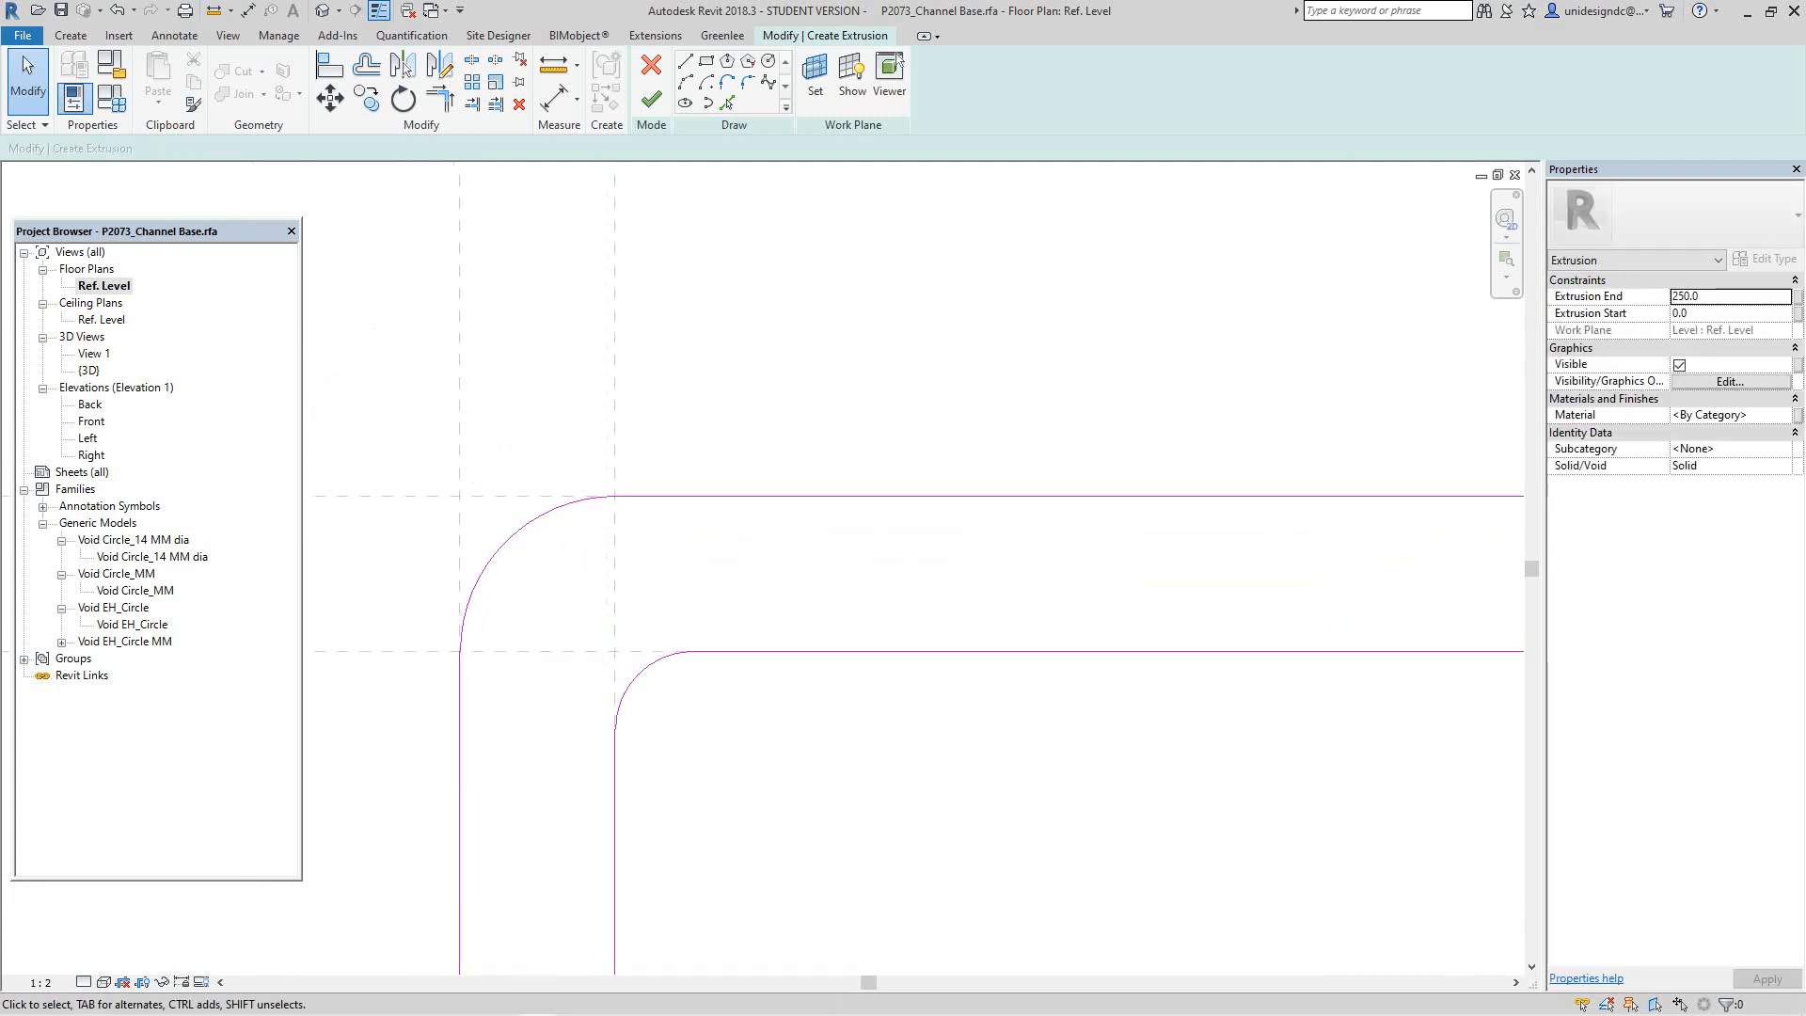
click(503, 546)
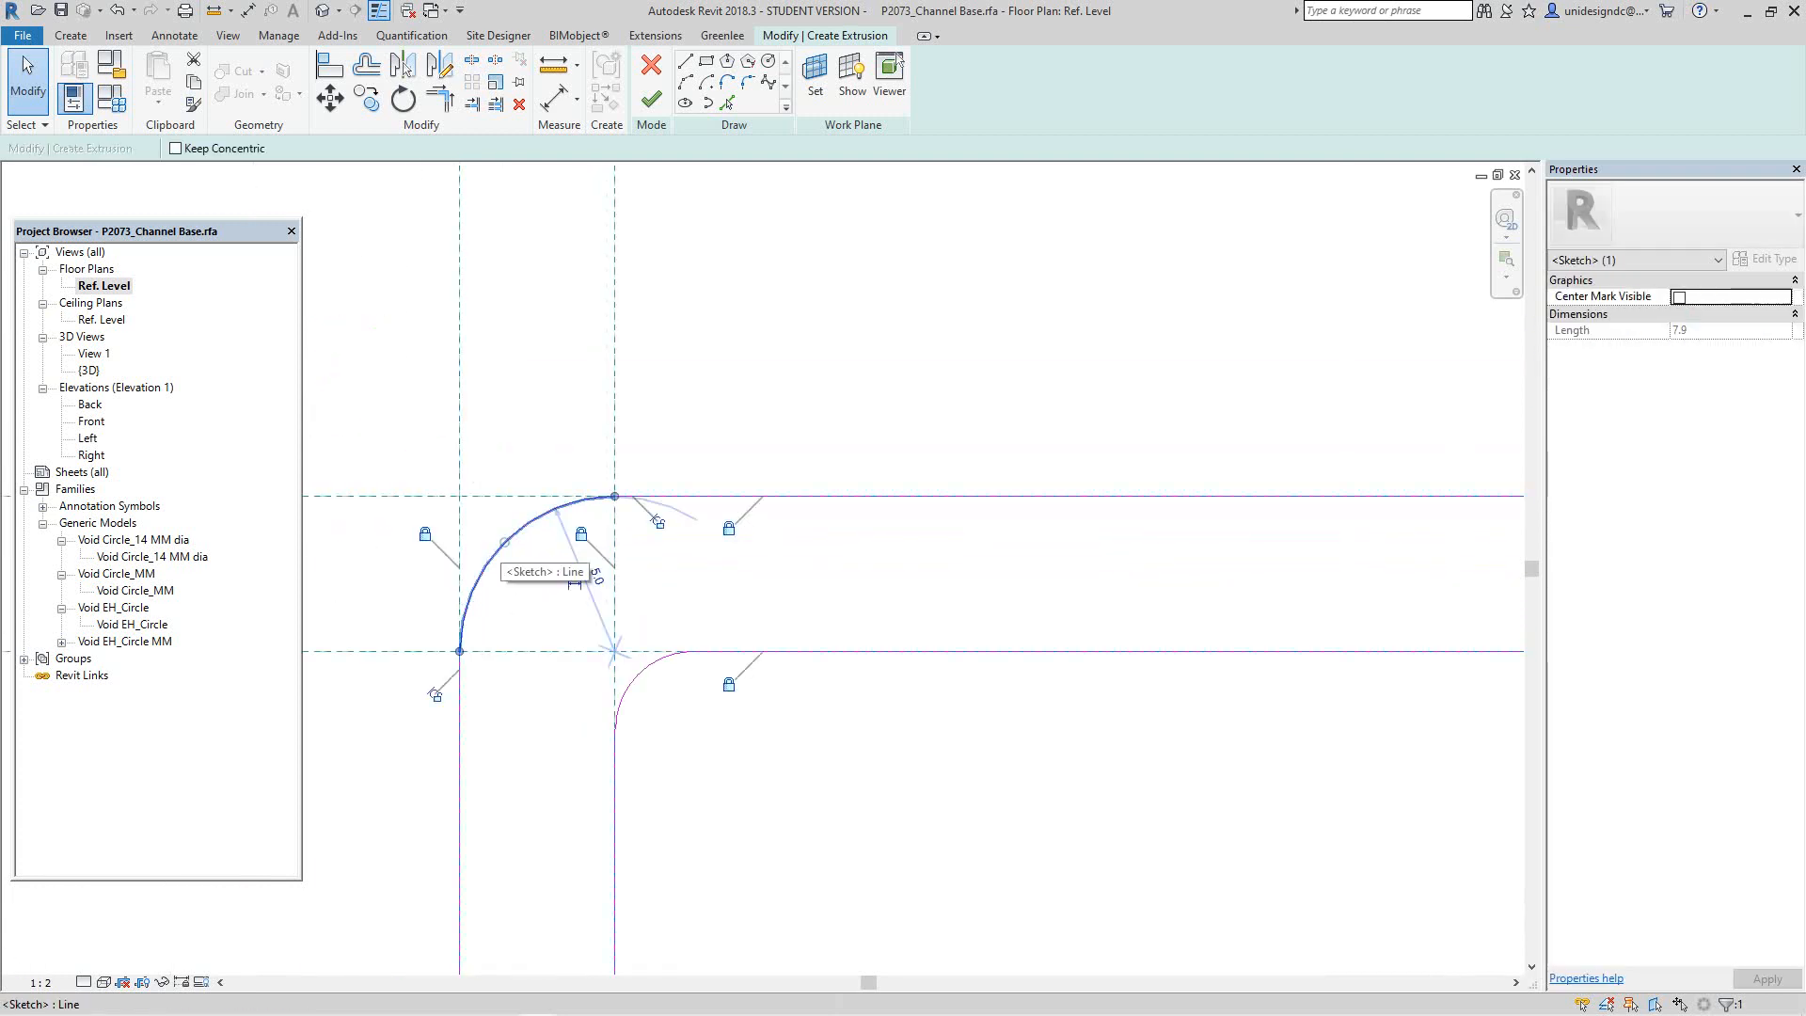
key(Escape)
click(637, 674)
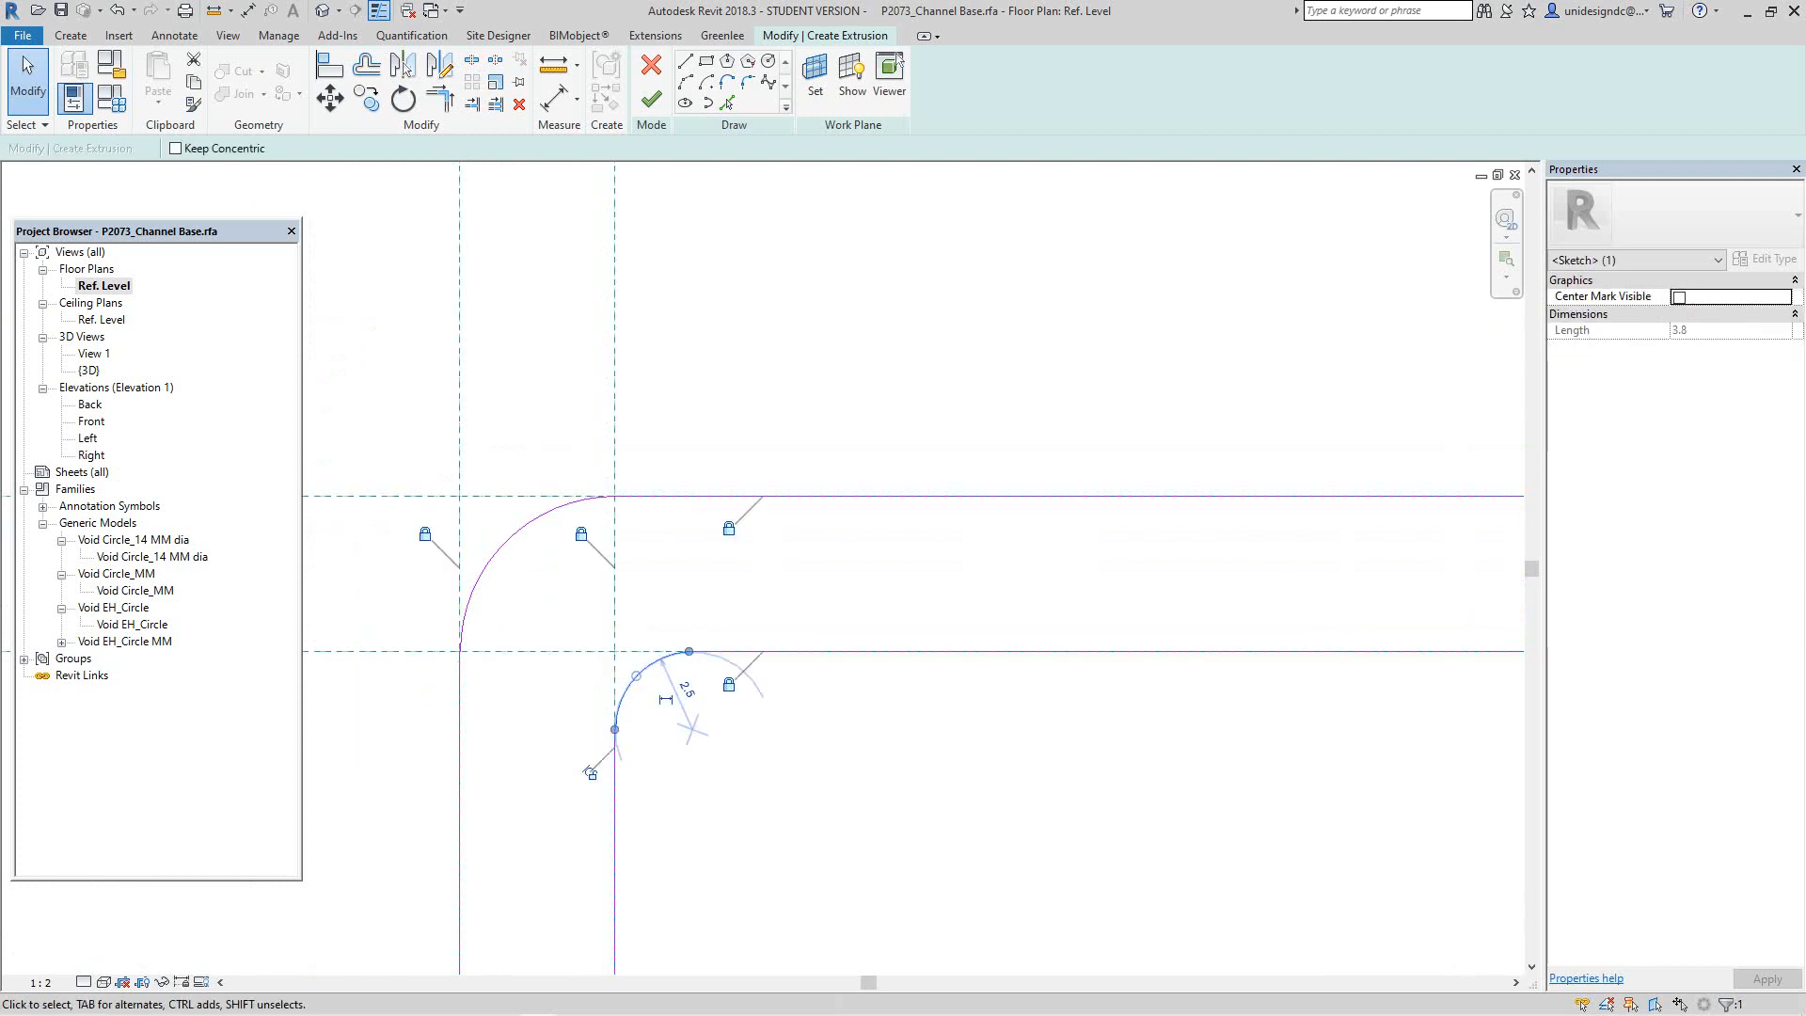
key(Escape)
Step: Delete the outer top-right corner arc of the channel profile
scroll(934, 777, down, 5)
scroll(649, 602, down, 3)
scroll(1067, 675, up, 3)
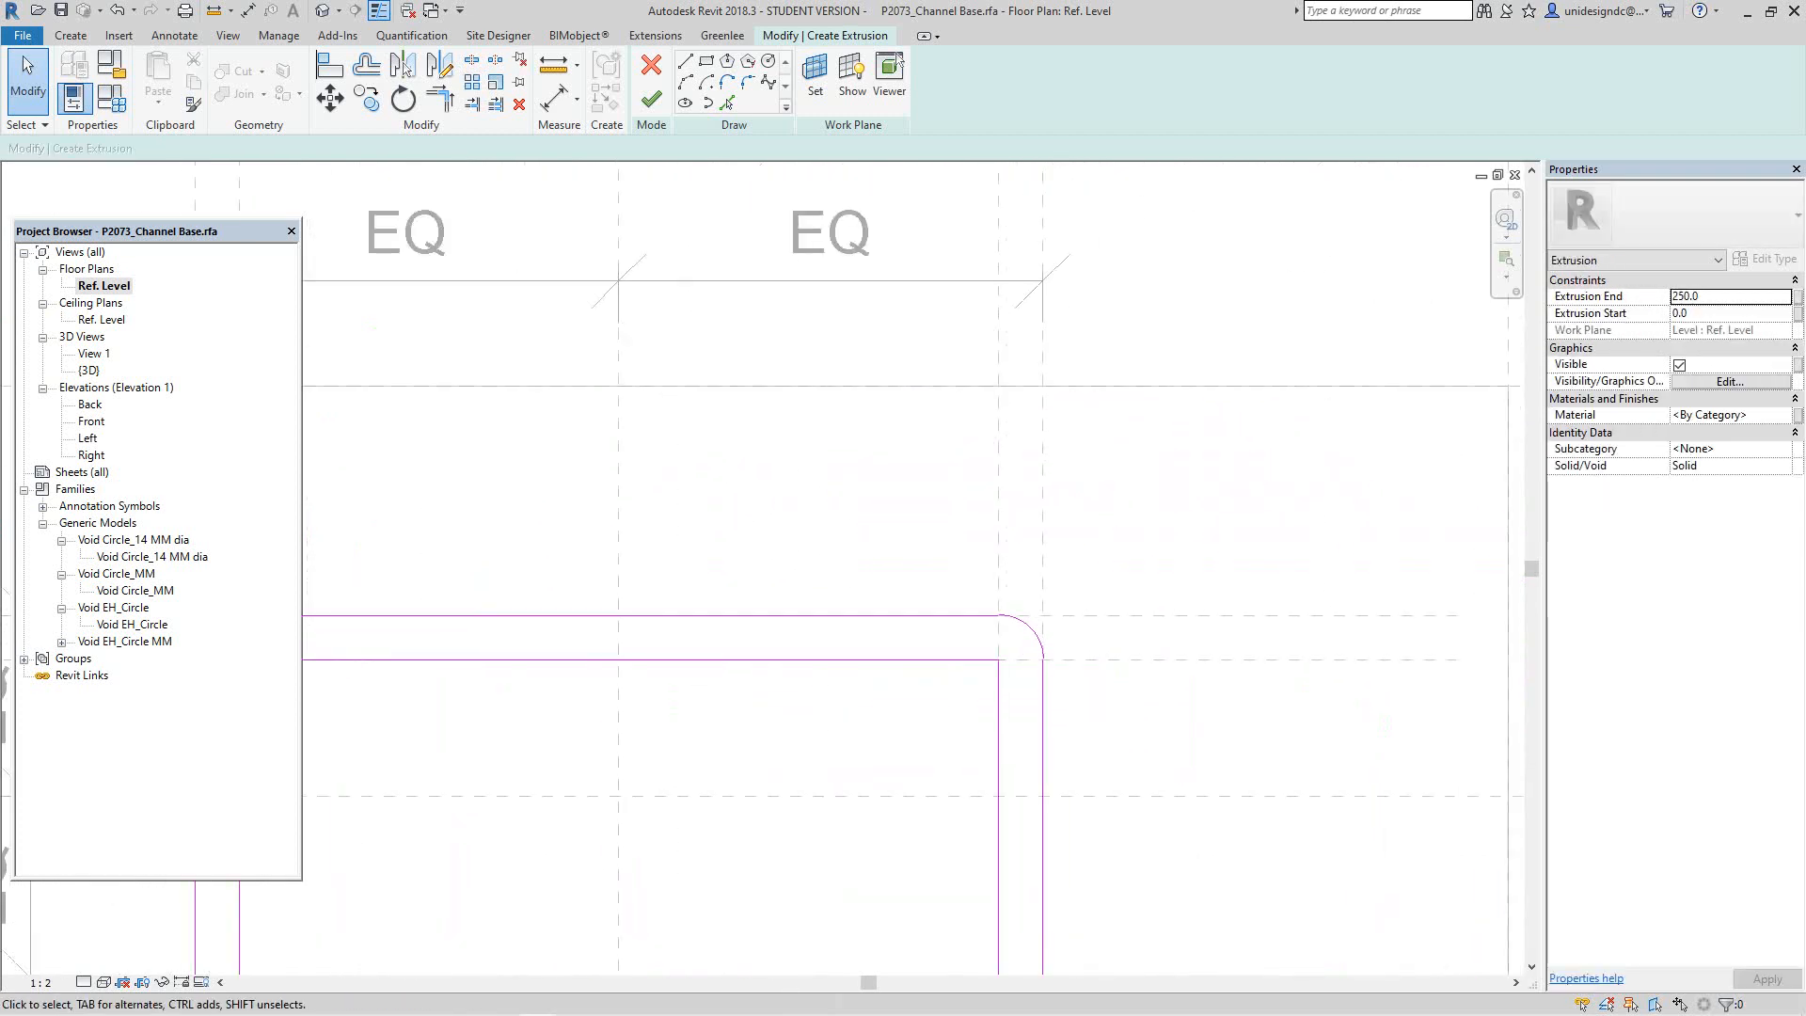
drag(913, 560, 1135, 752)
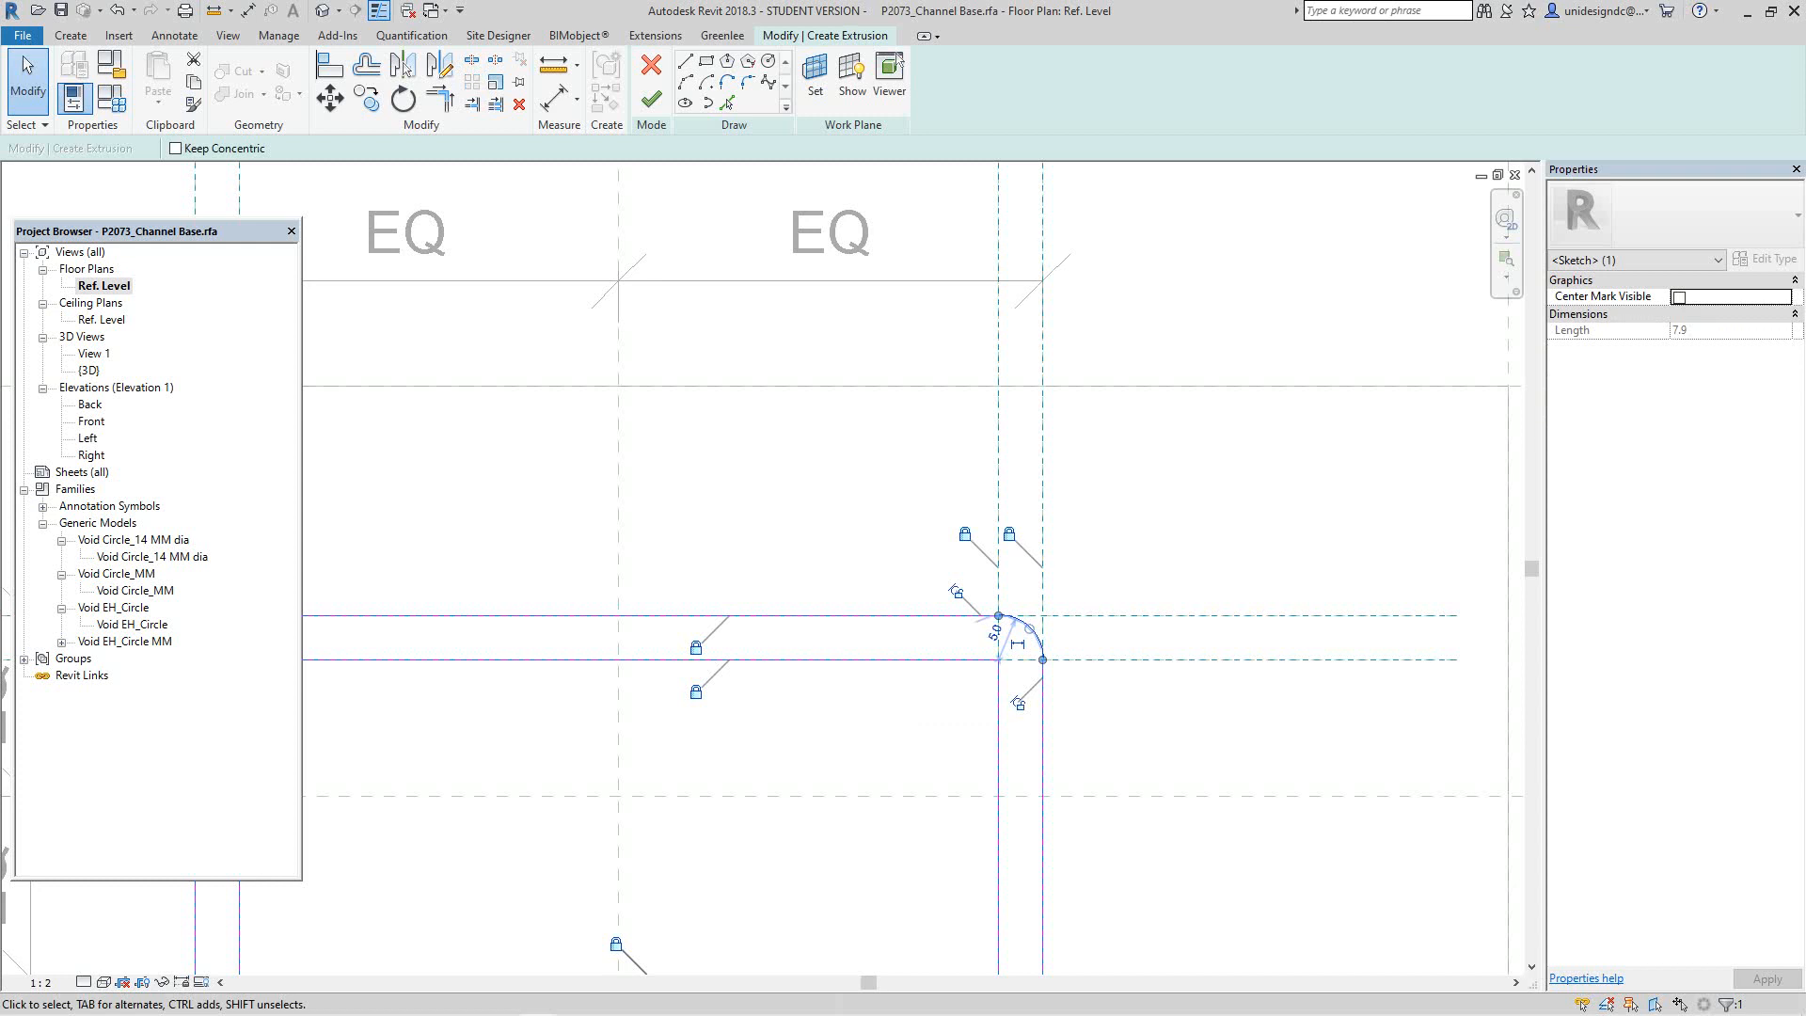
key(Delete)
Step: Mirror copies of the outer and inner top-left corner arcs to the right corner about the vertical centre axis
scroll(1134, 753, down, 2)
middle_drag(1129, 751, 1211, 761)
drag(632, 633, 790, 780)
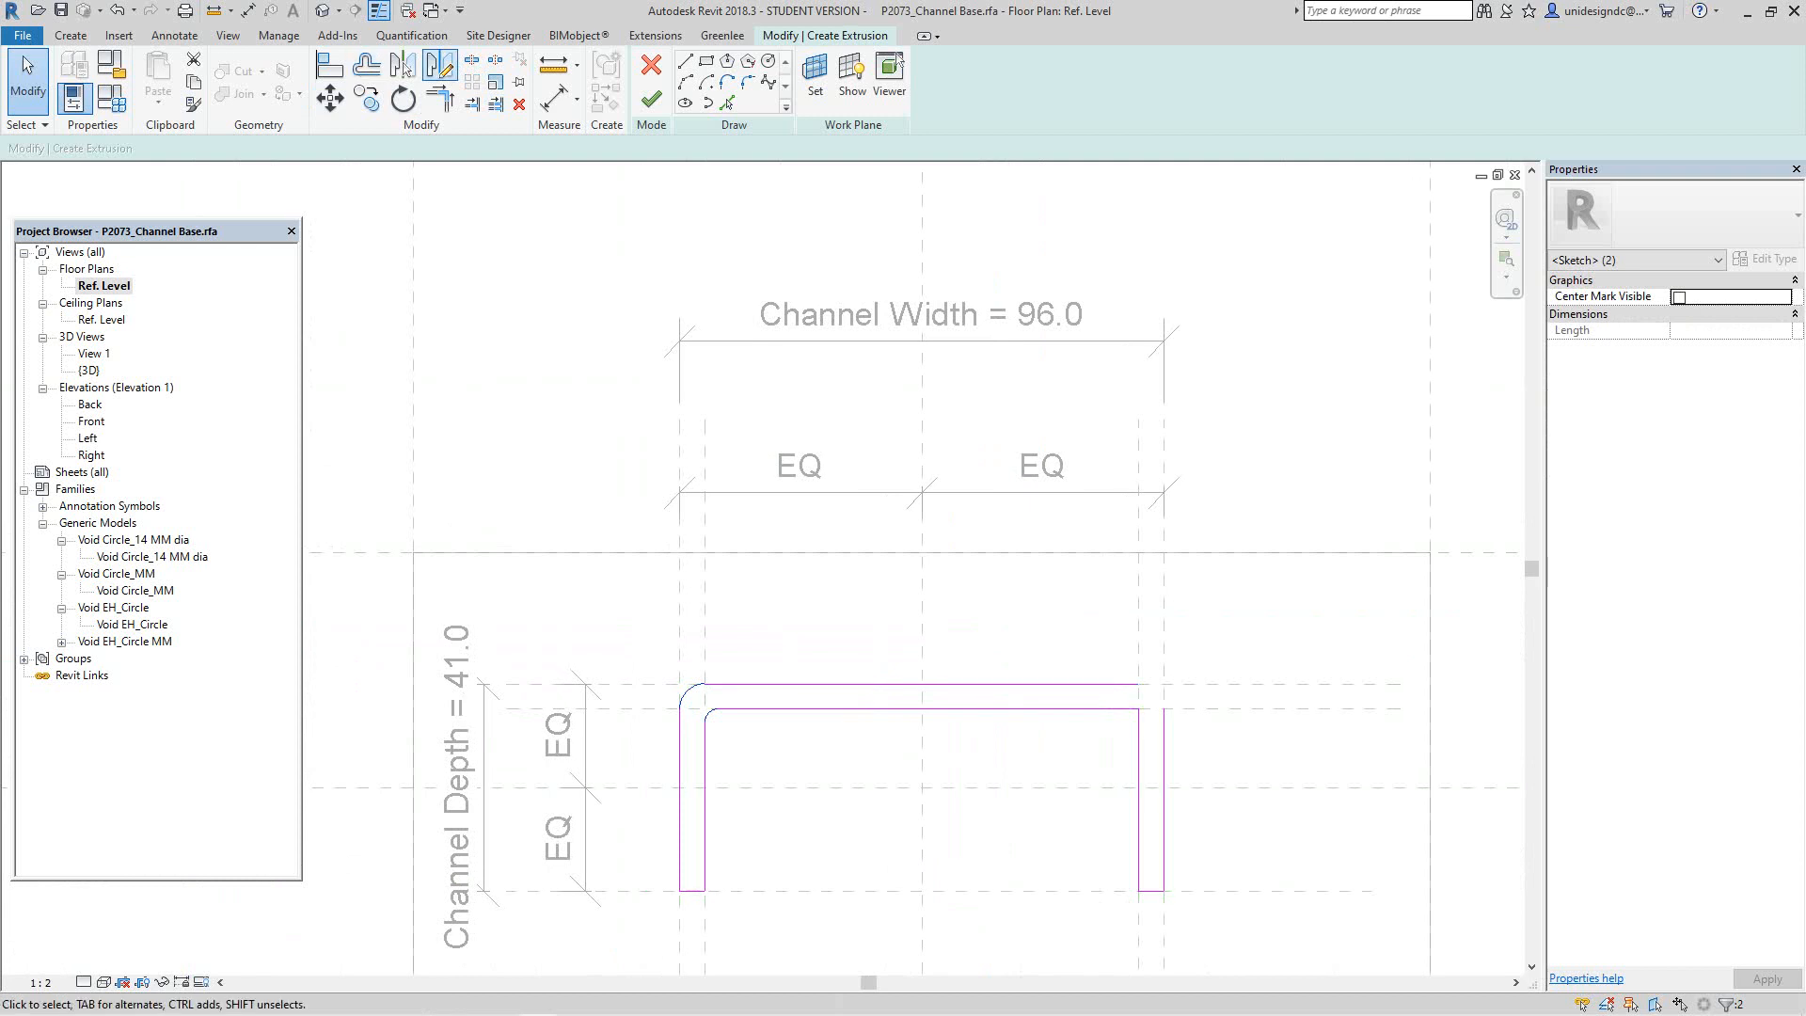
click(405, 66)
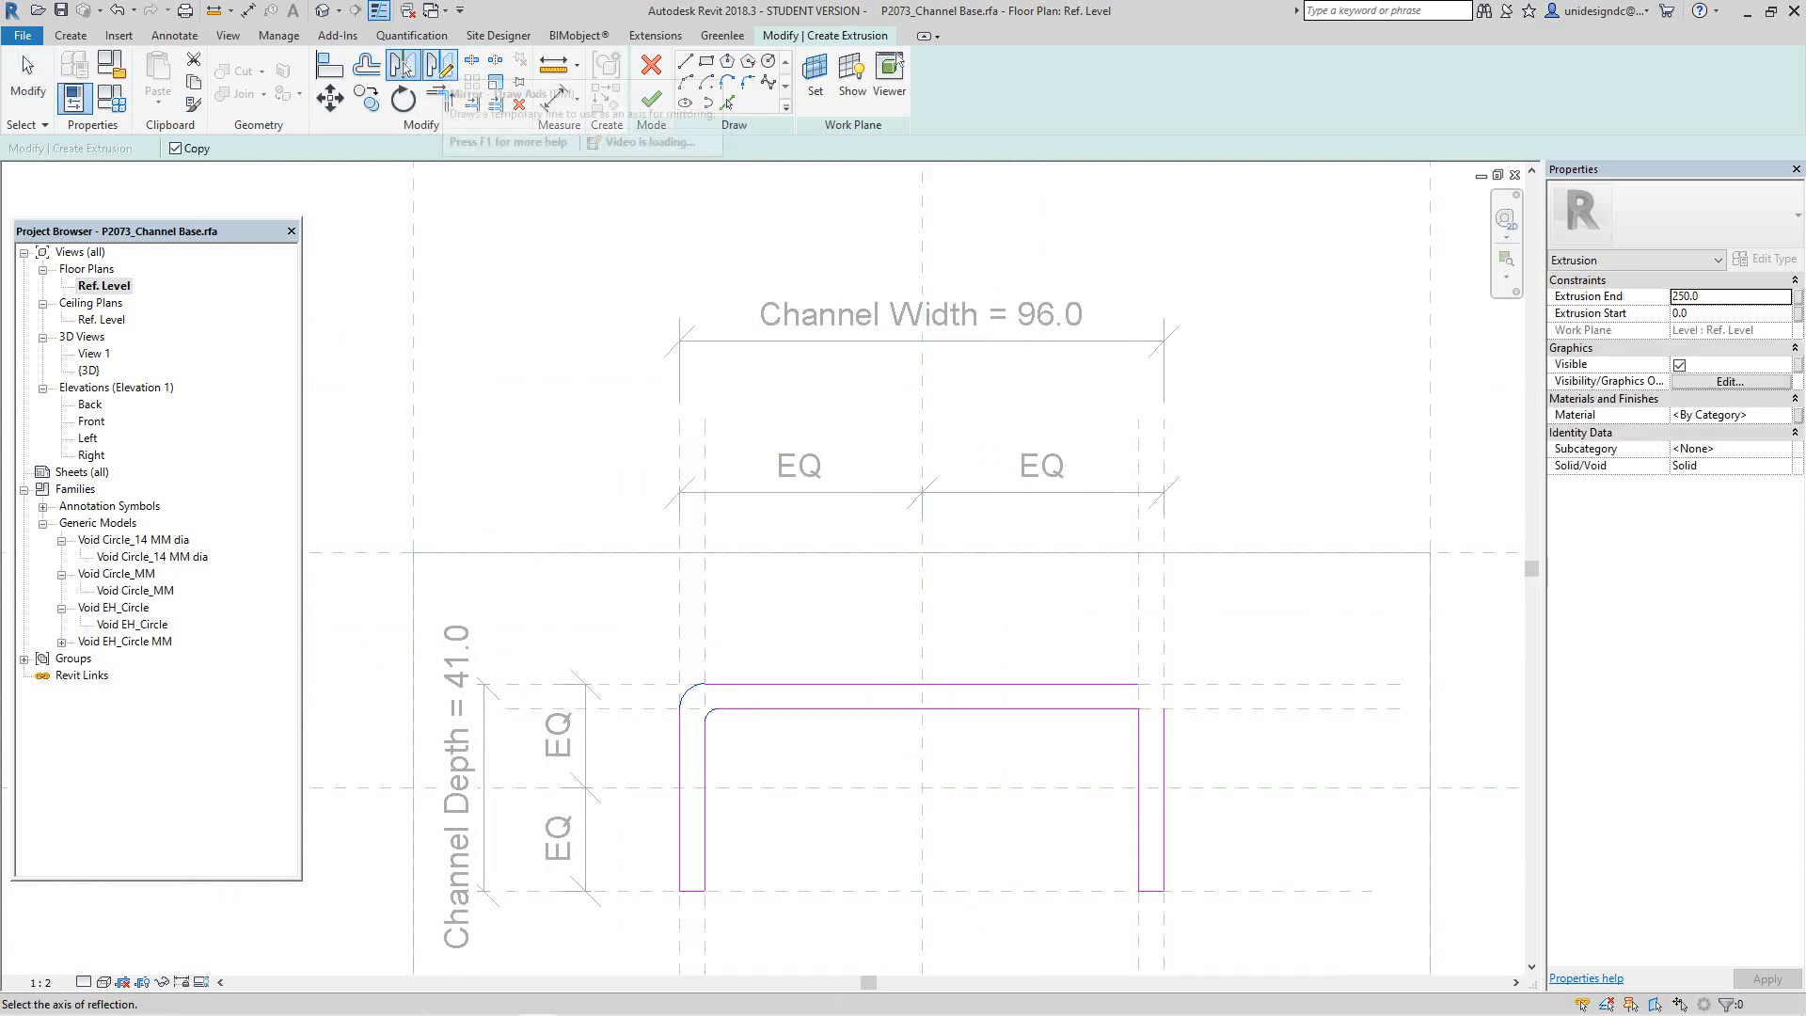
click(439, 64)
click(922, 593)
click(922, 947)
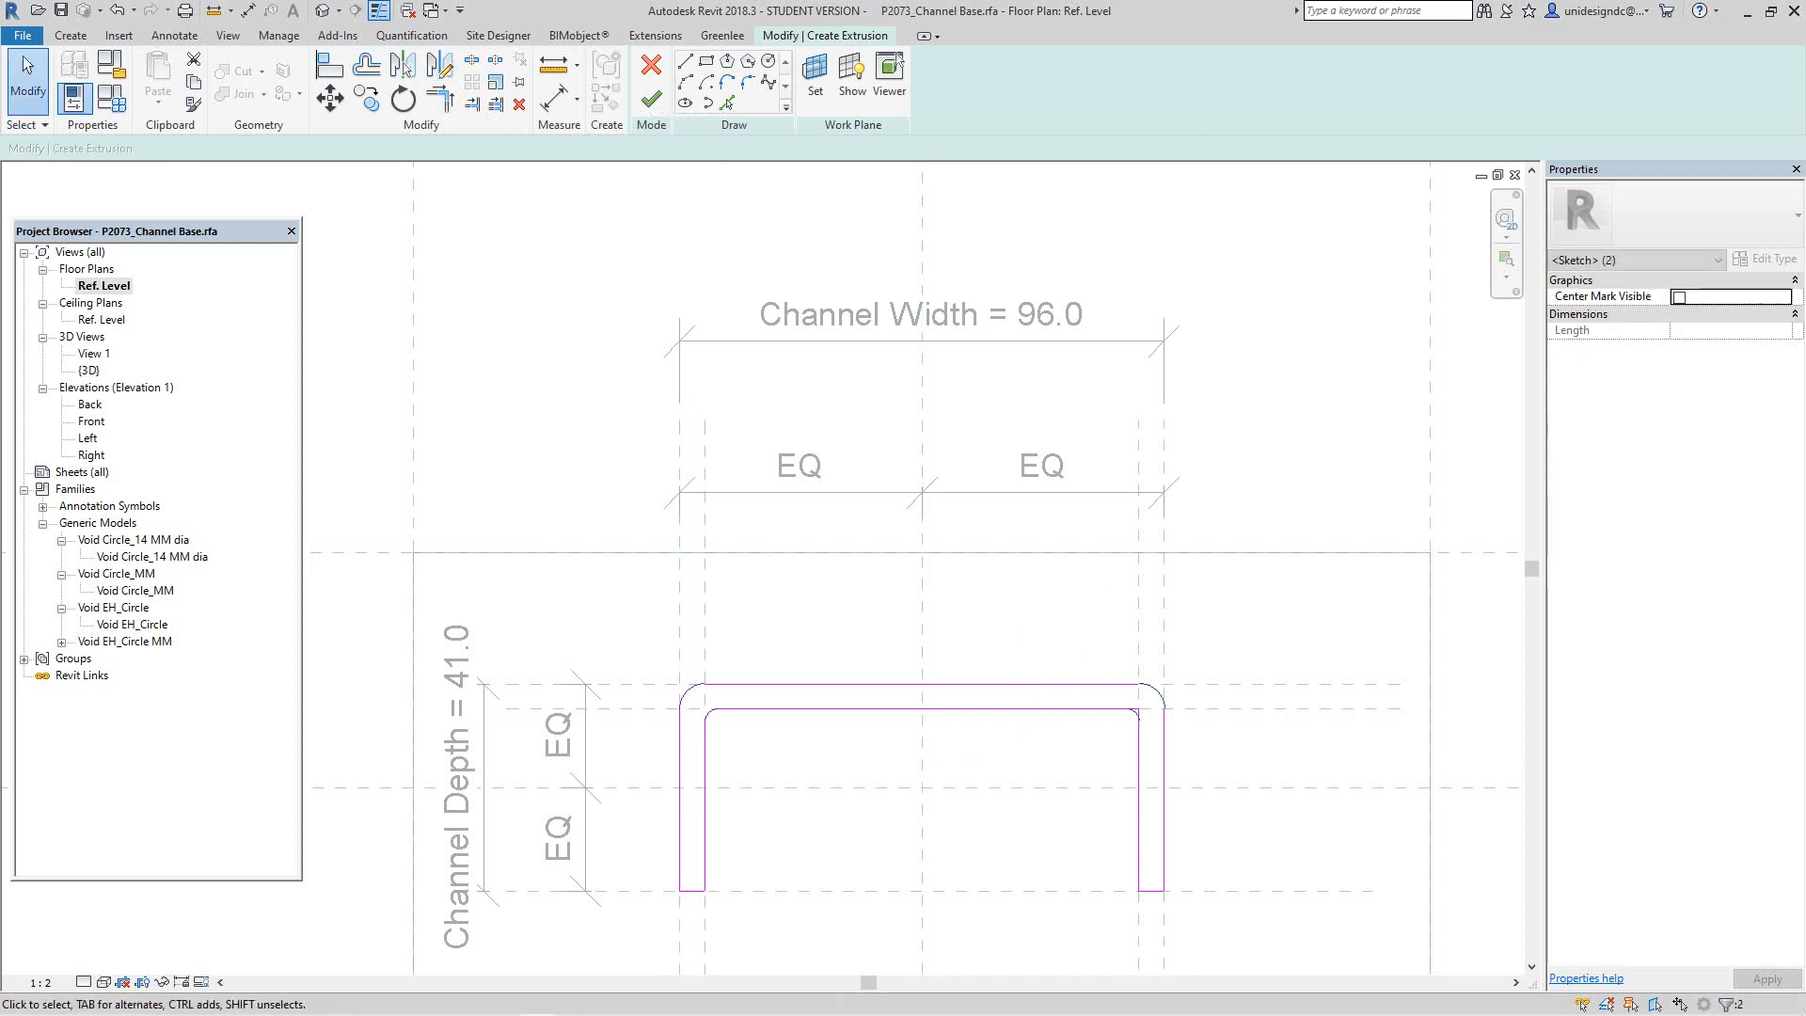
scroll(1160, 727, up, 10)
key(Escape)
Step: Trim the inner right line and the inner top line to the ends of the mirrored inner corner arc
scroll(1080, 697, up, 2)
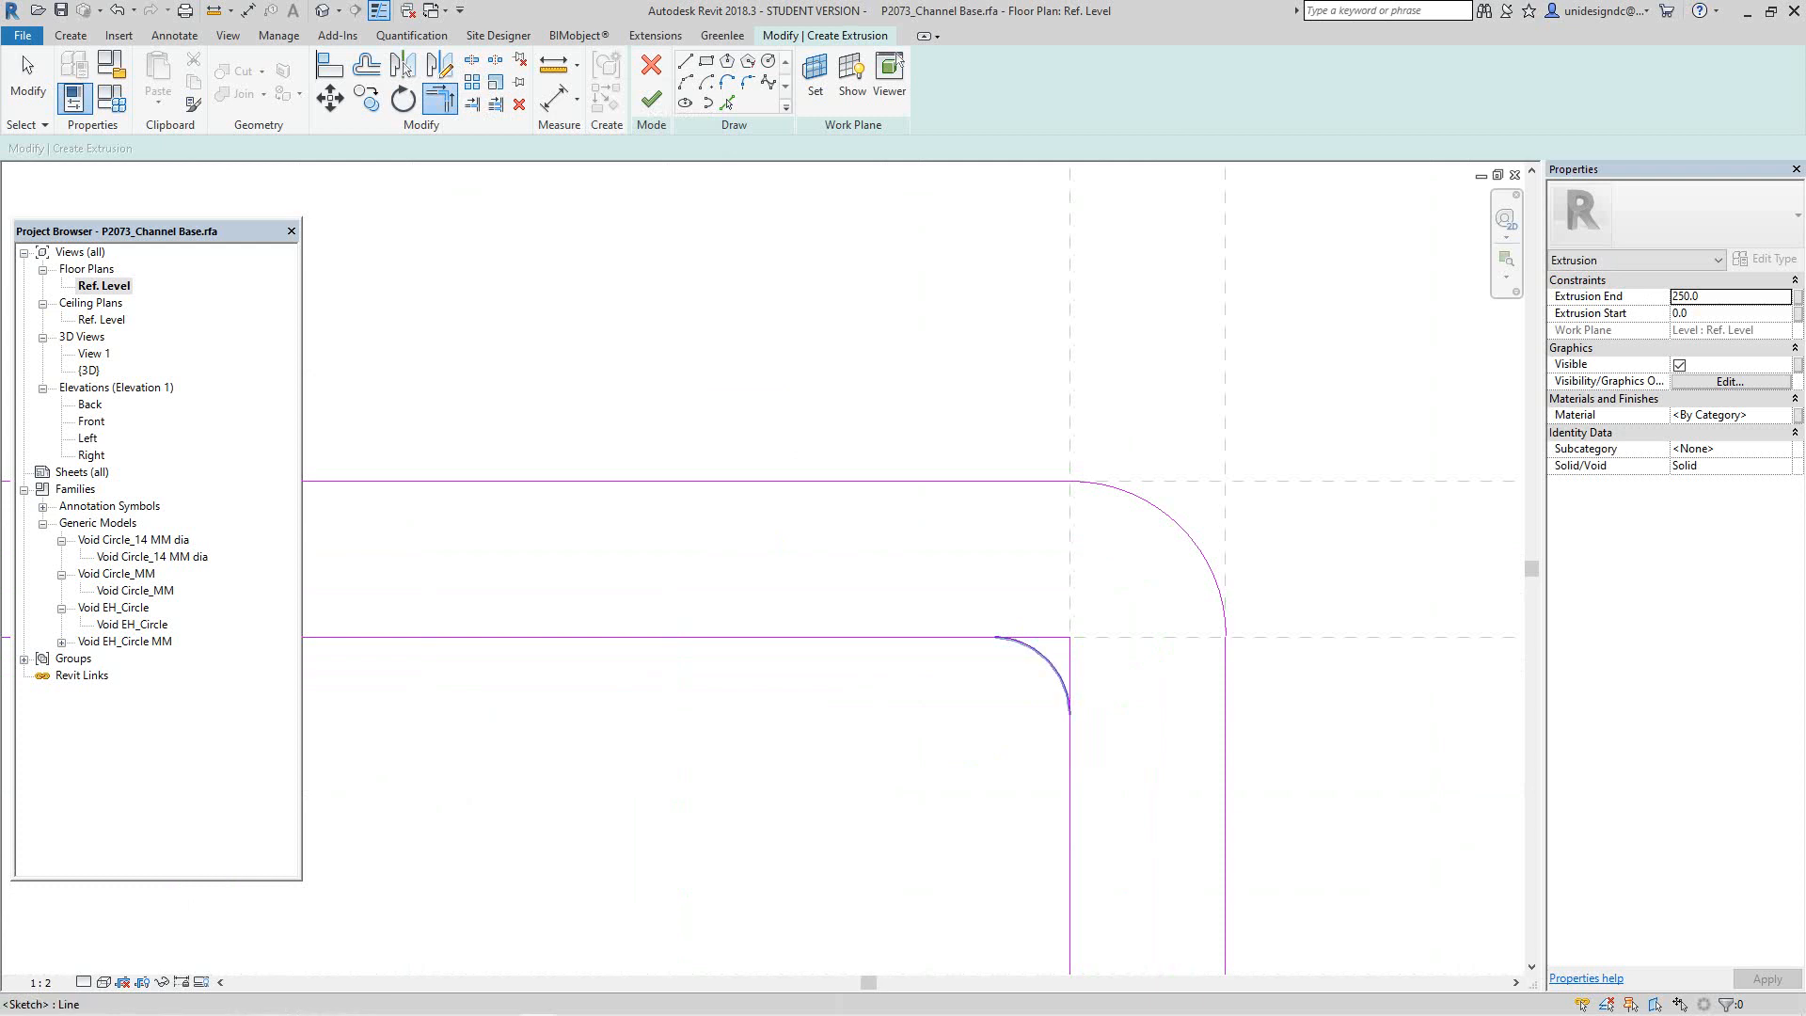
click(1069, 789)
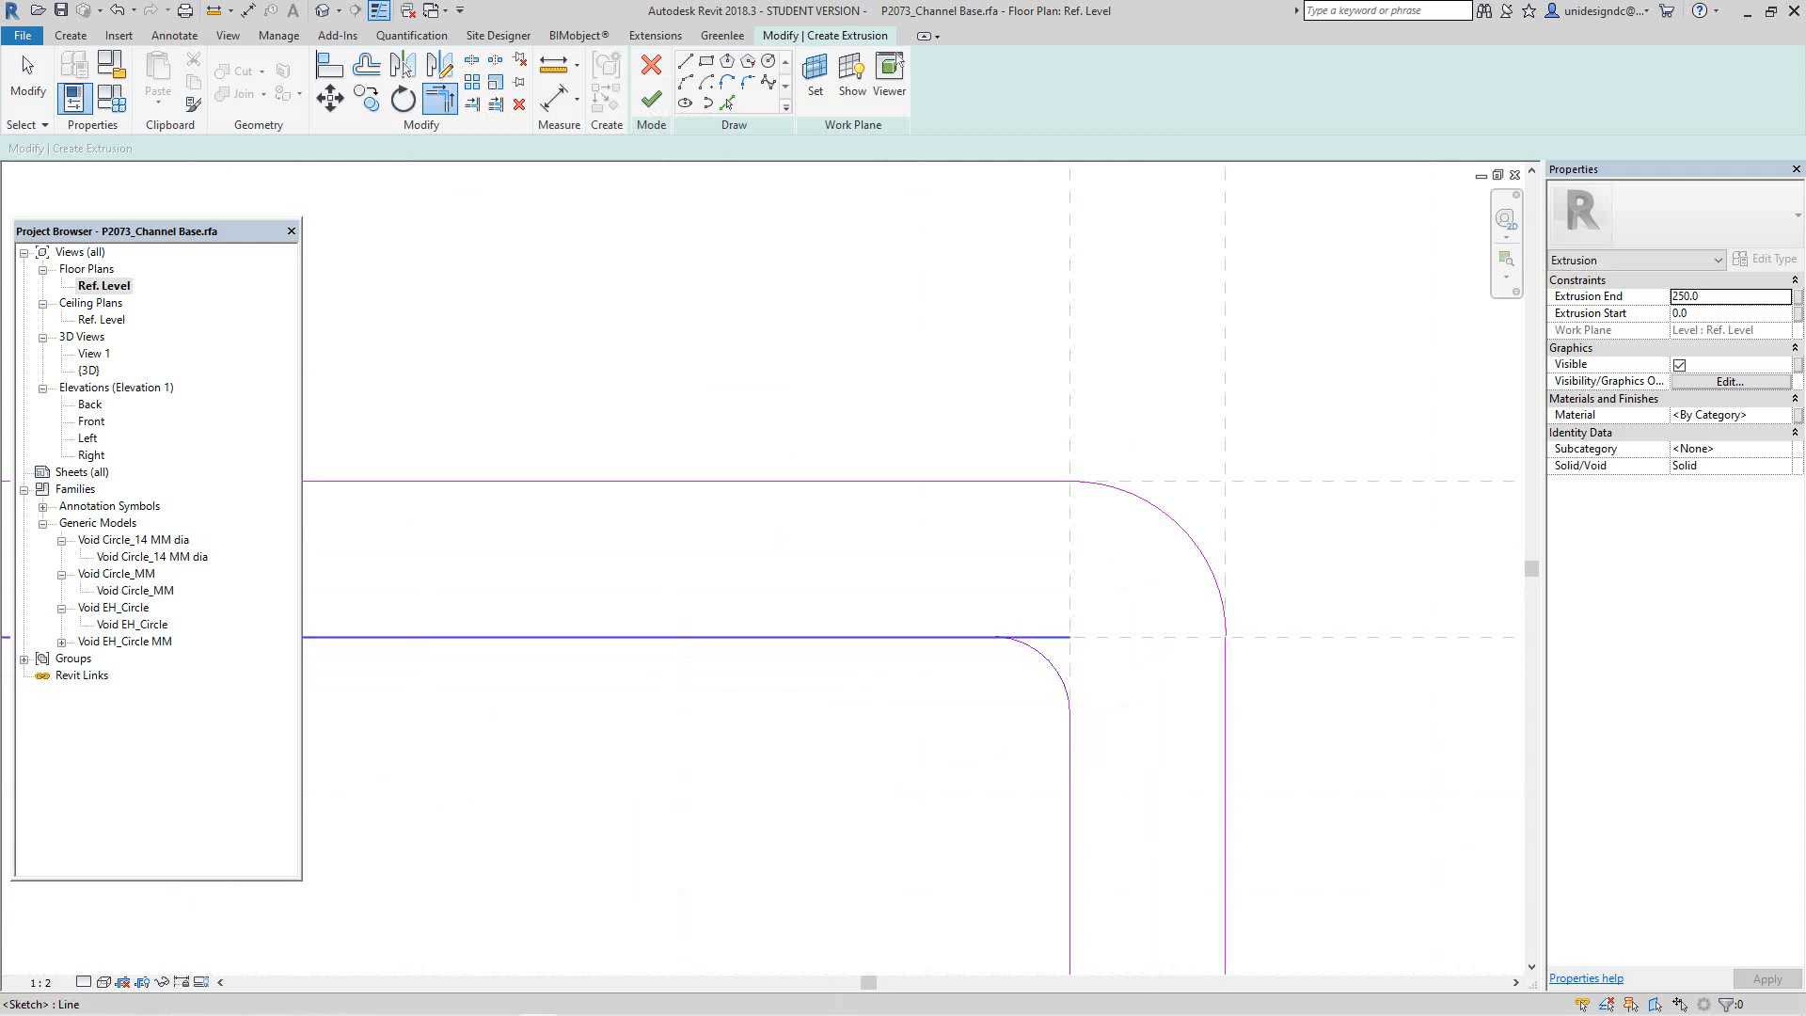
click(935, 637)
click(1046, 655)
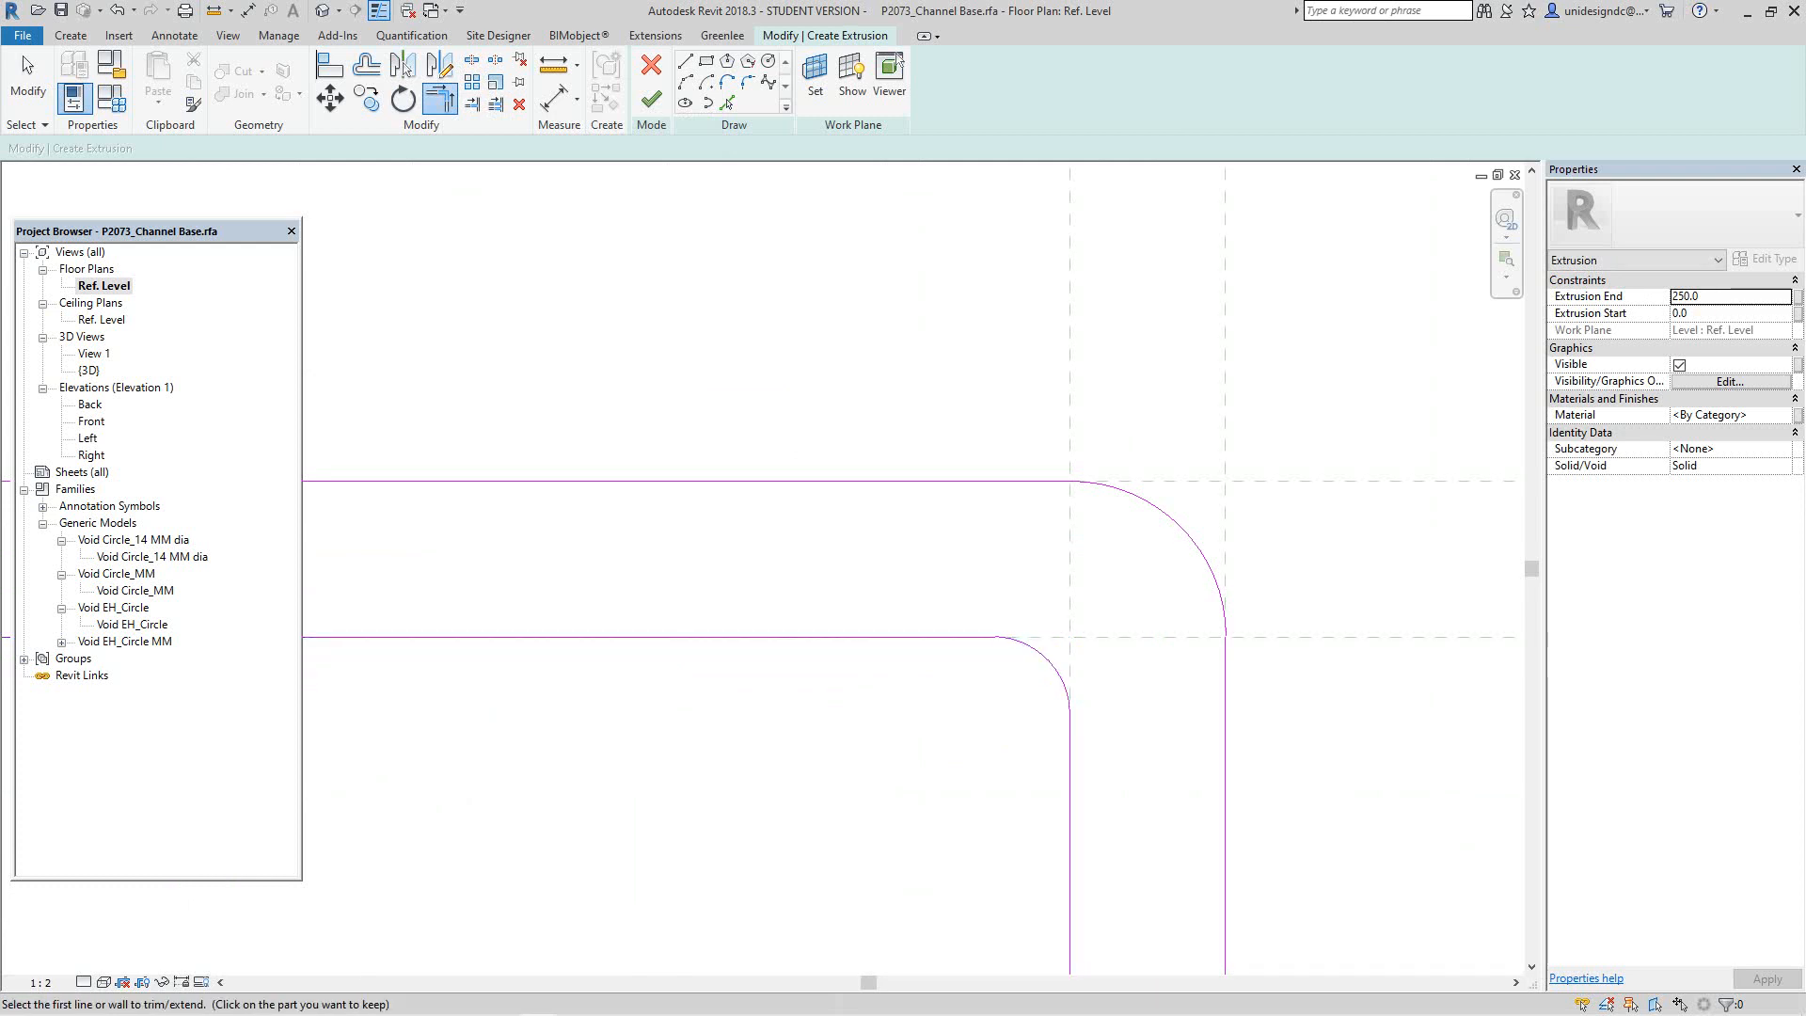
Step: Check both rounded corners of the closed channel profile and finish the extrusion sketch
scroll(1035, 491, down, 3)
scroll(1159, 668, down, 1)
scroll(973, 583, up, 1)
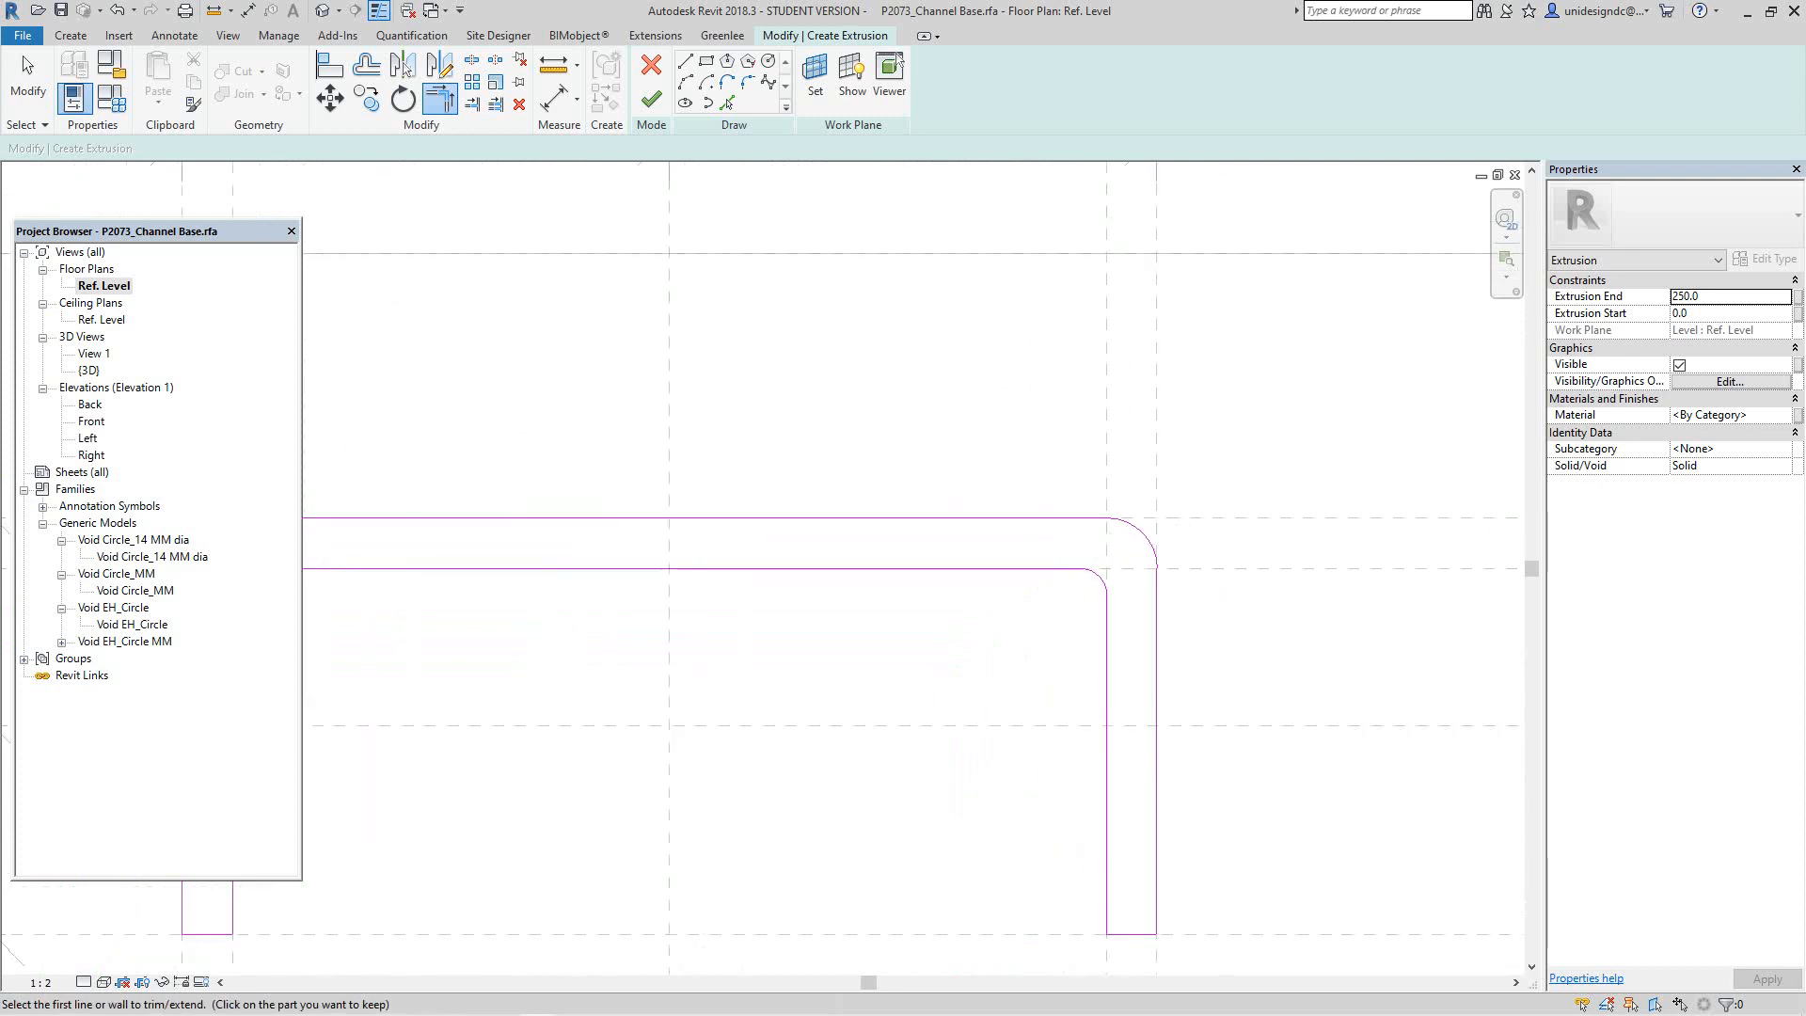
middle_drag(932, 585, 1478, 600)
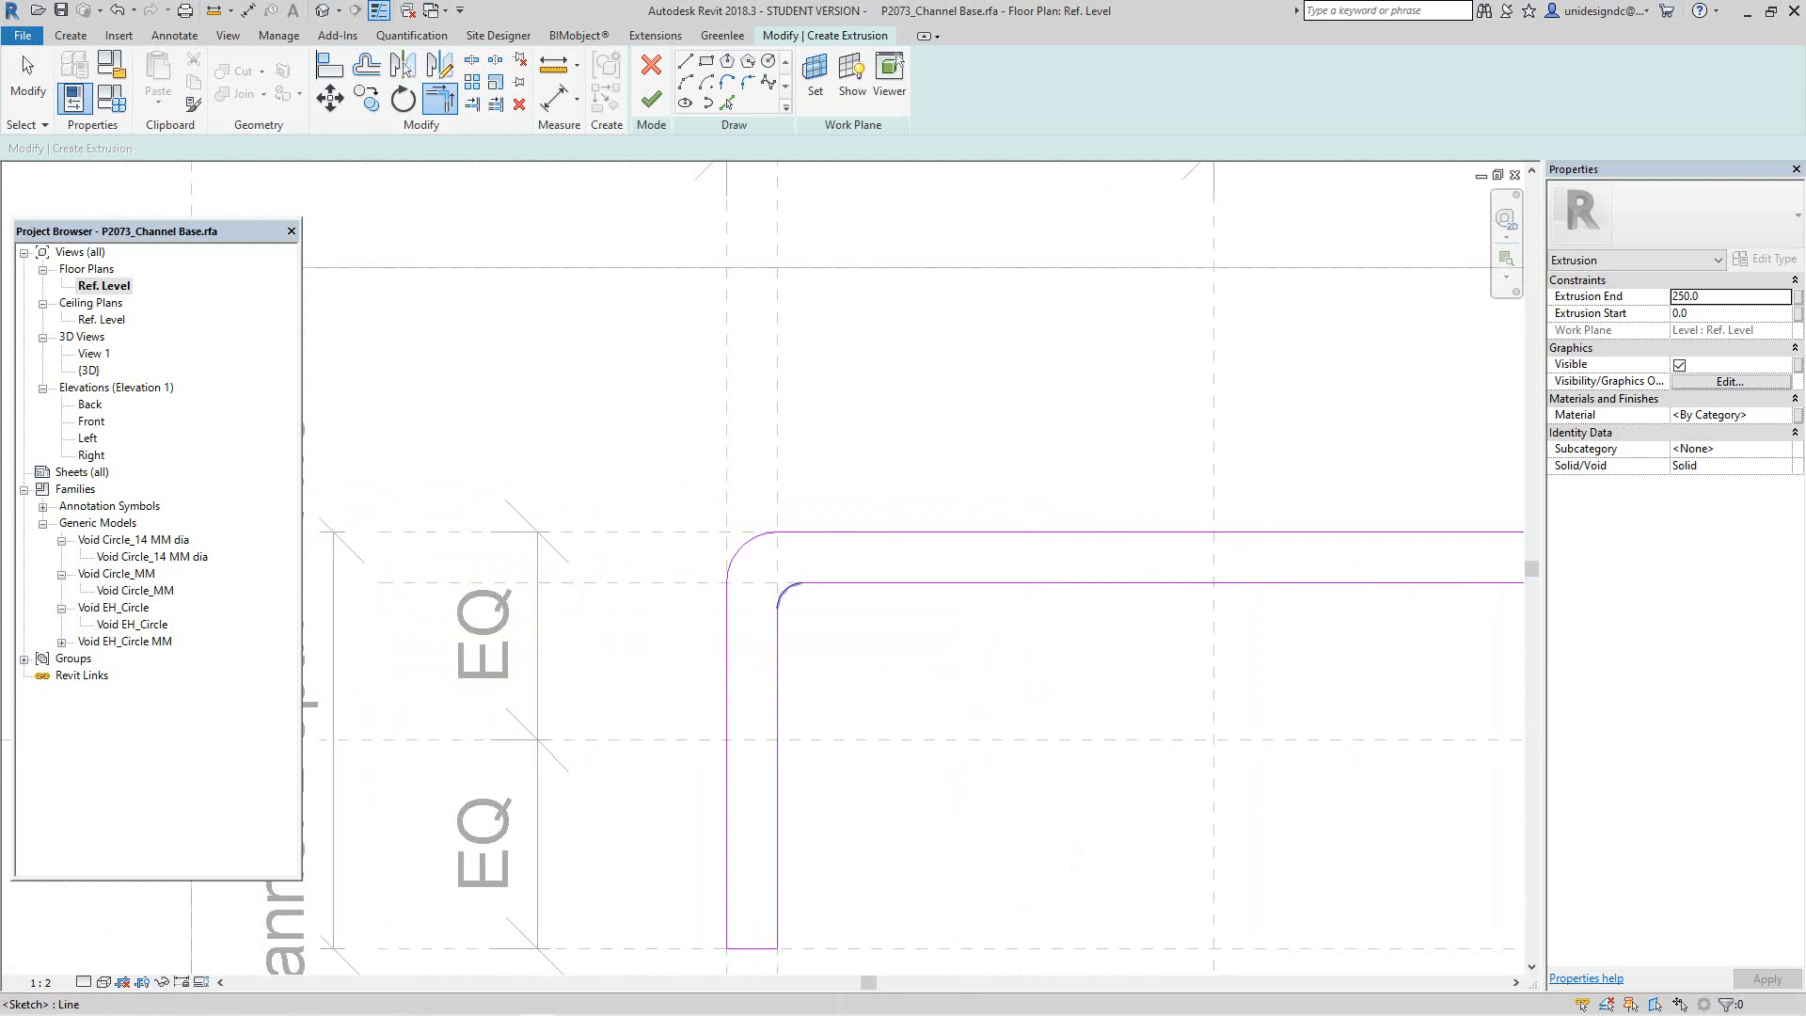
scroll(894, 623, down, 9)
middle_drag(1119, 659, 900, 673)
scroll(880, 696, up, 4)
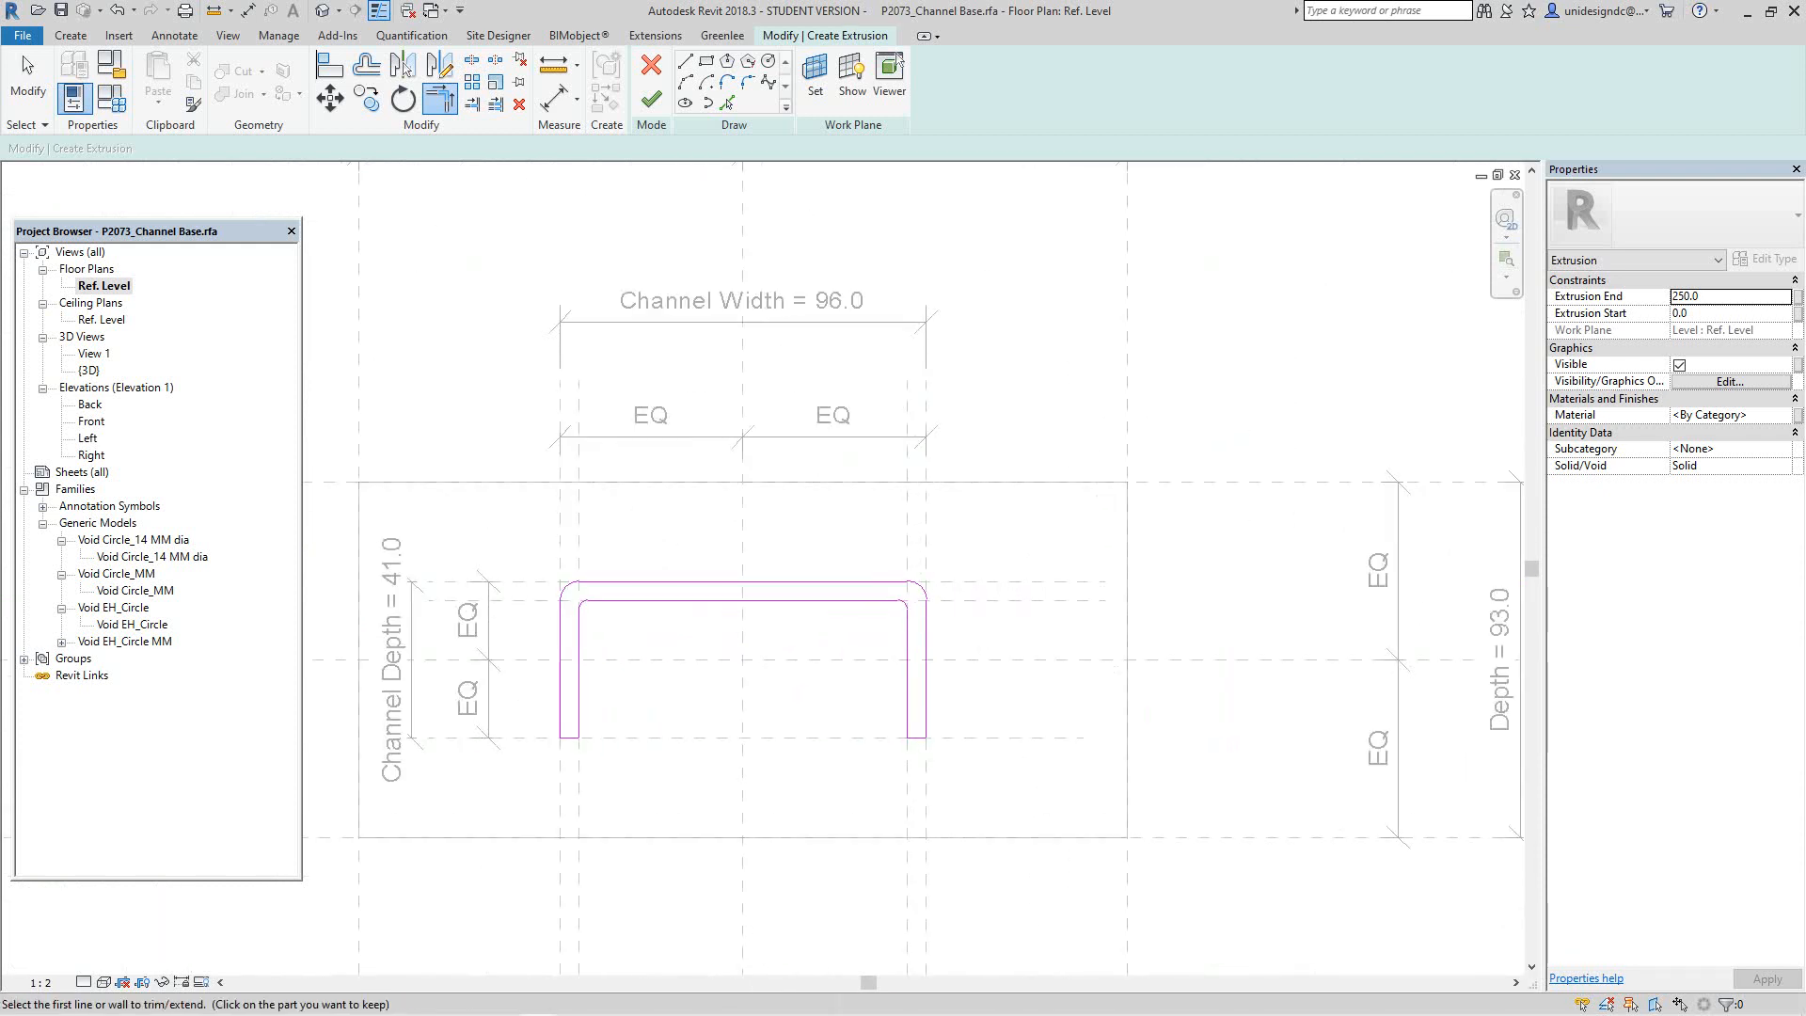
click(651, 98)
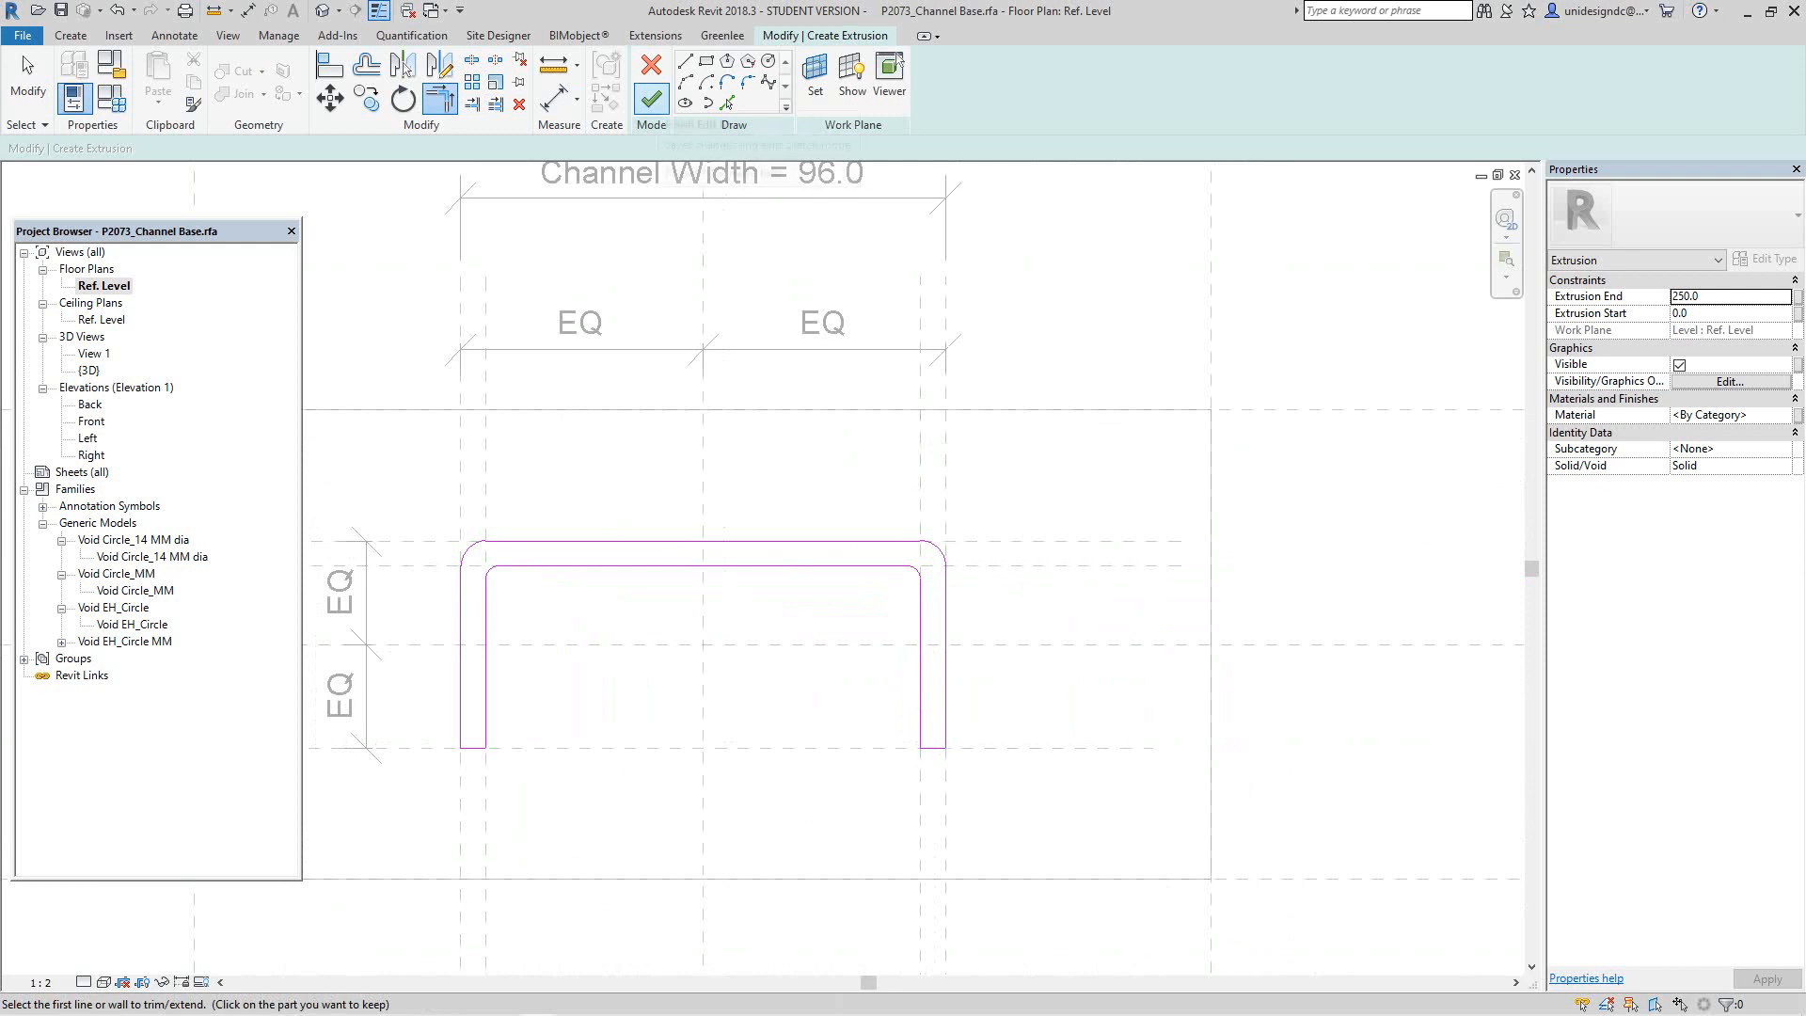
key(Escape)
middle_drag(828, 489, 833, 490)
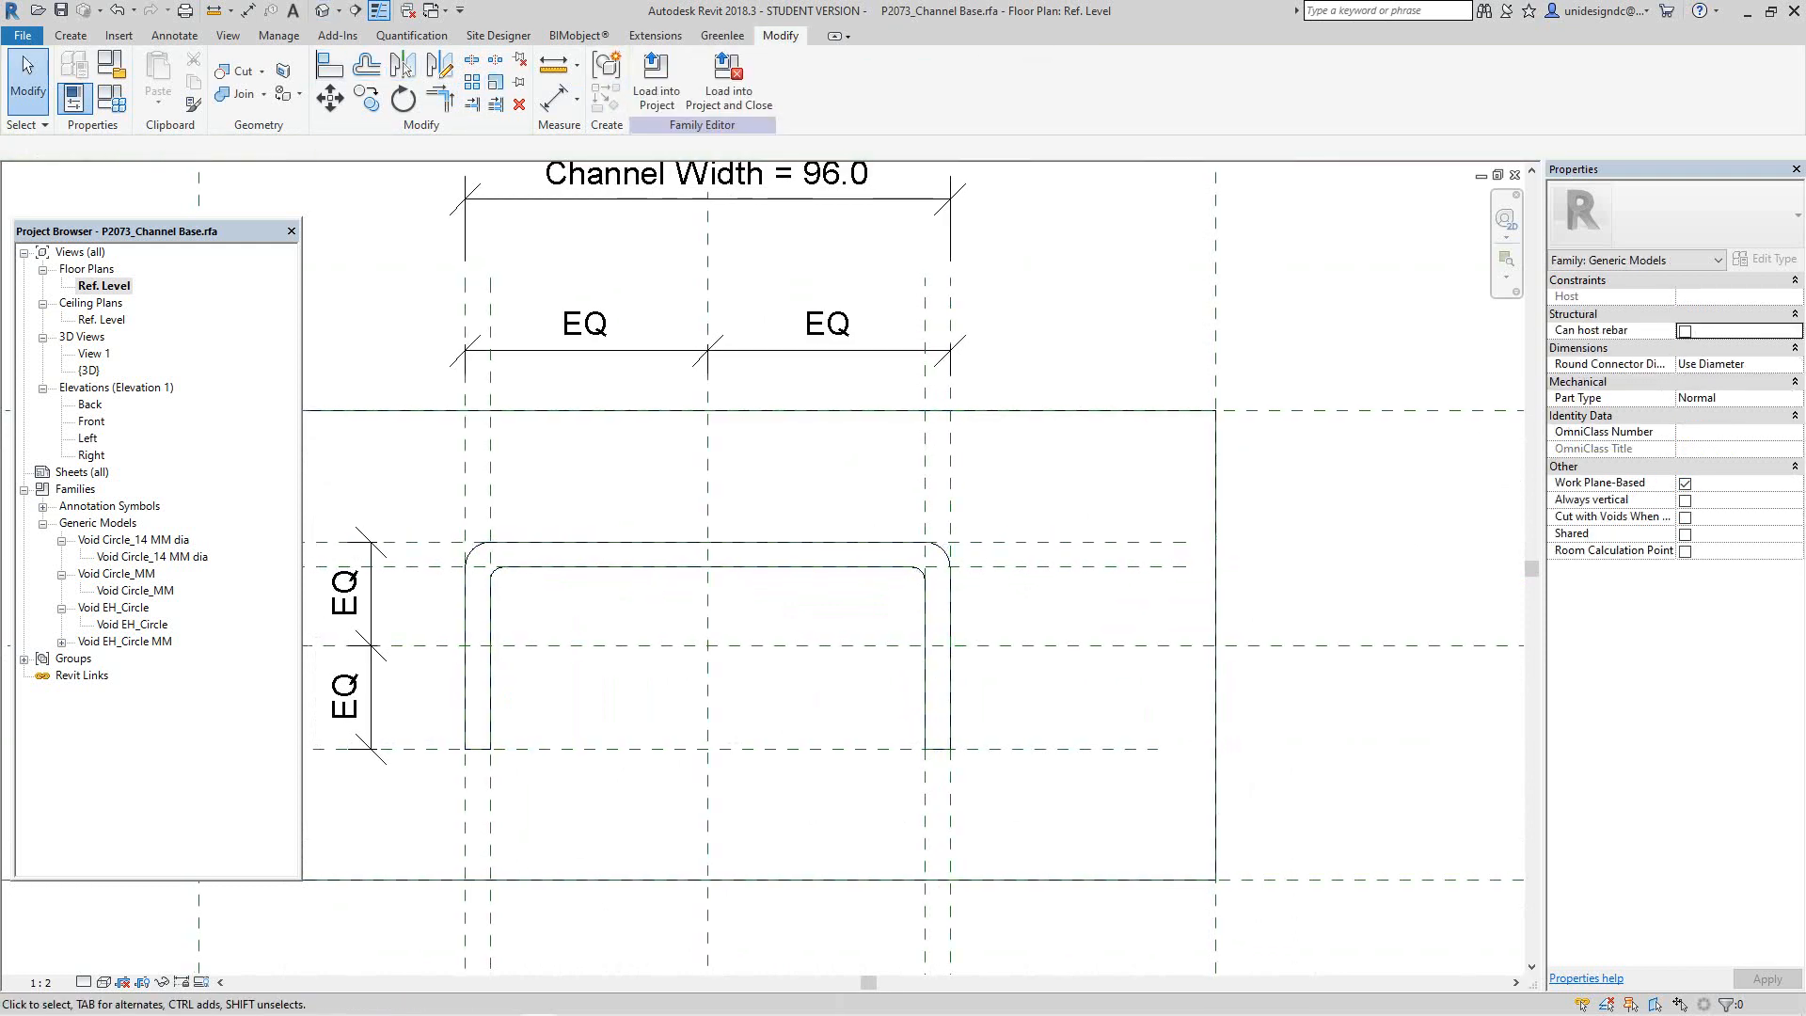
Step: In the Front elevation, align the channel extrusion's top face to the Channel Height reference plane and lock it
double_click(91, 421)
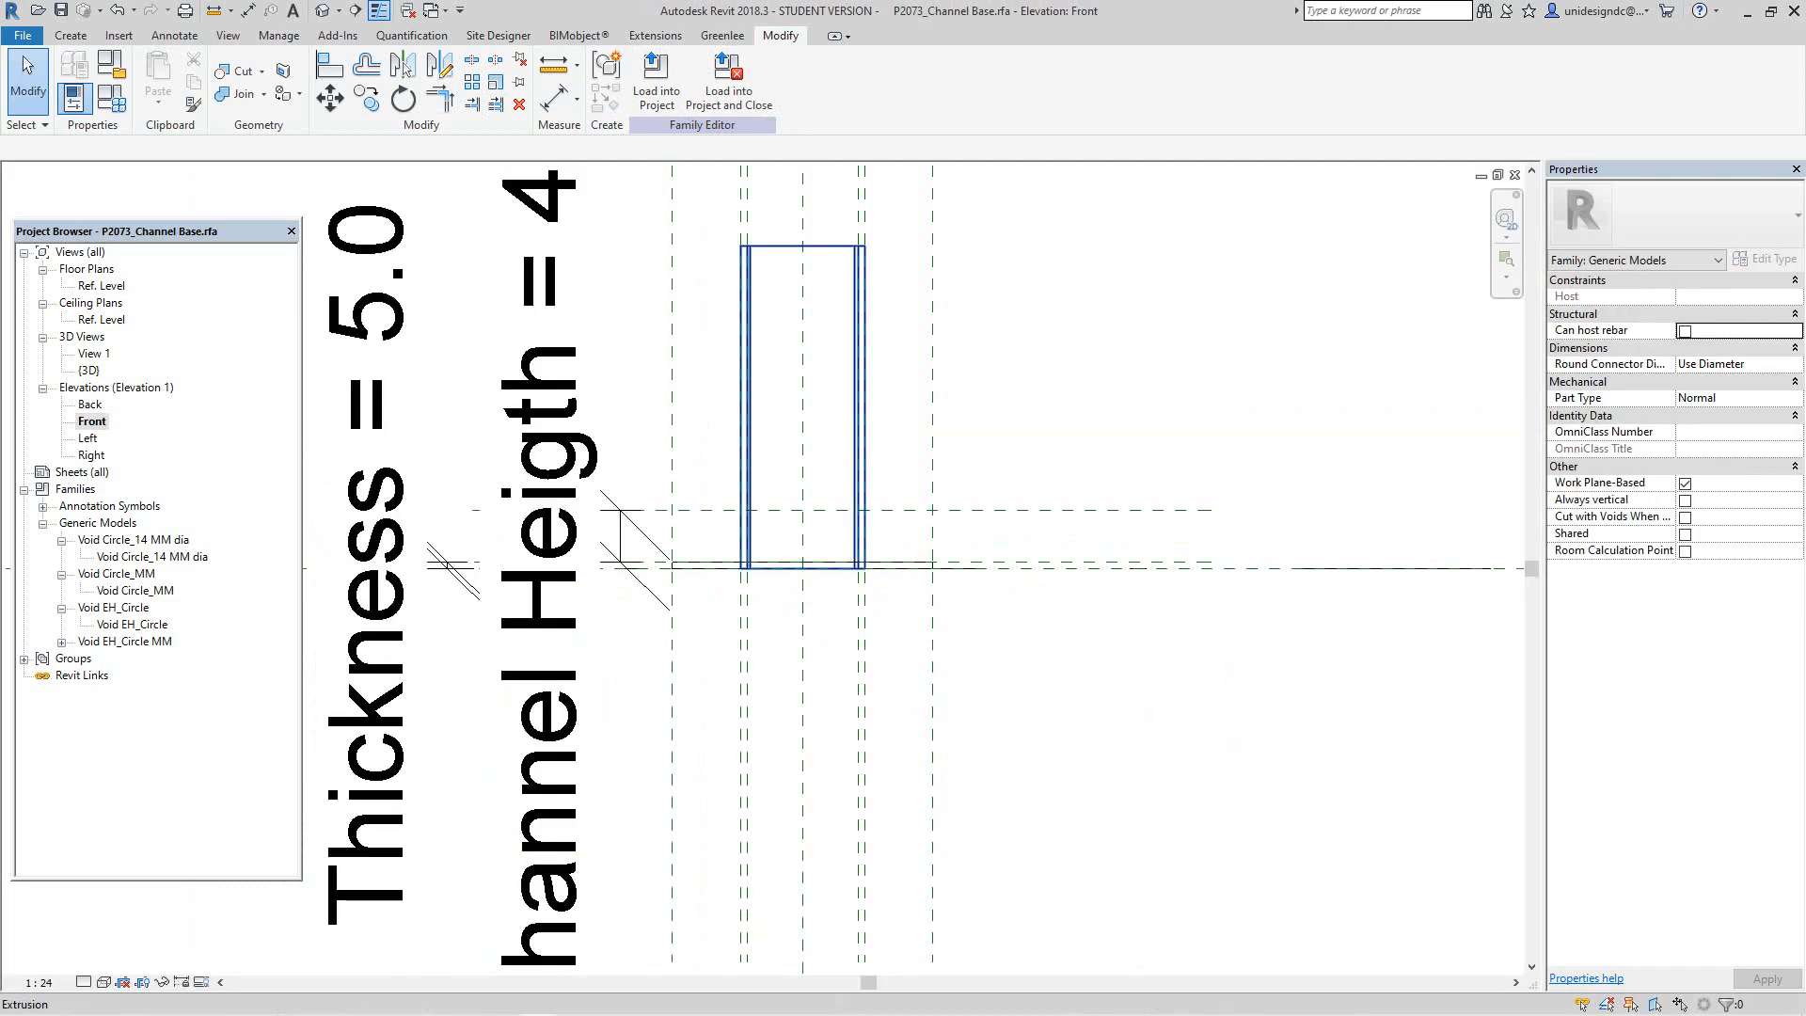
scroll(765, 545, down, 1)
middle_drag(757, 509, 761, 598)
scroll(764, 546, up, 4)
scroll(765, 546, down, 3)
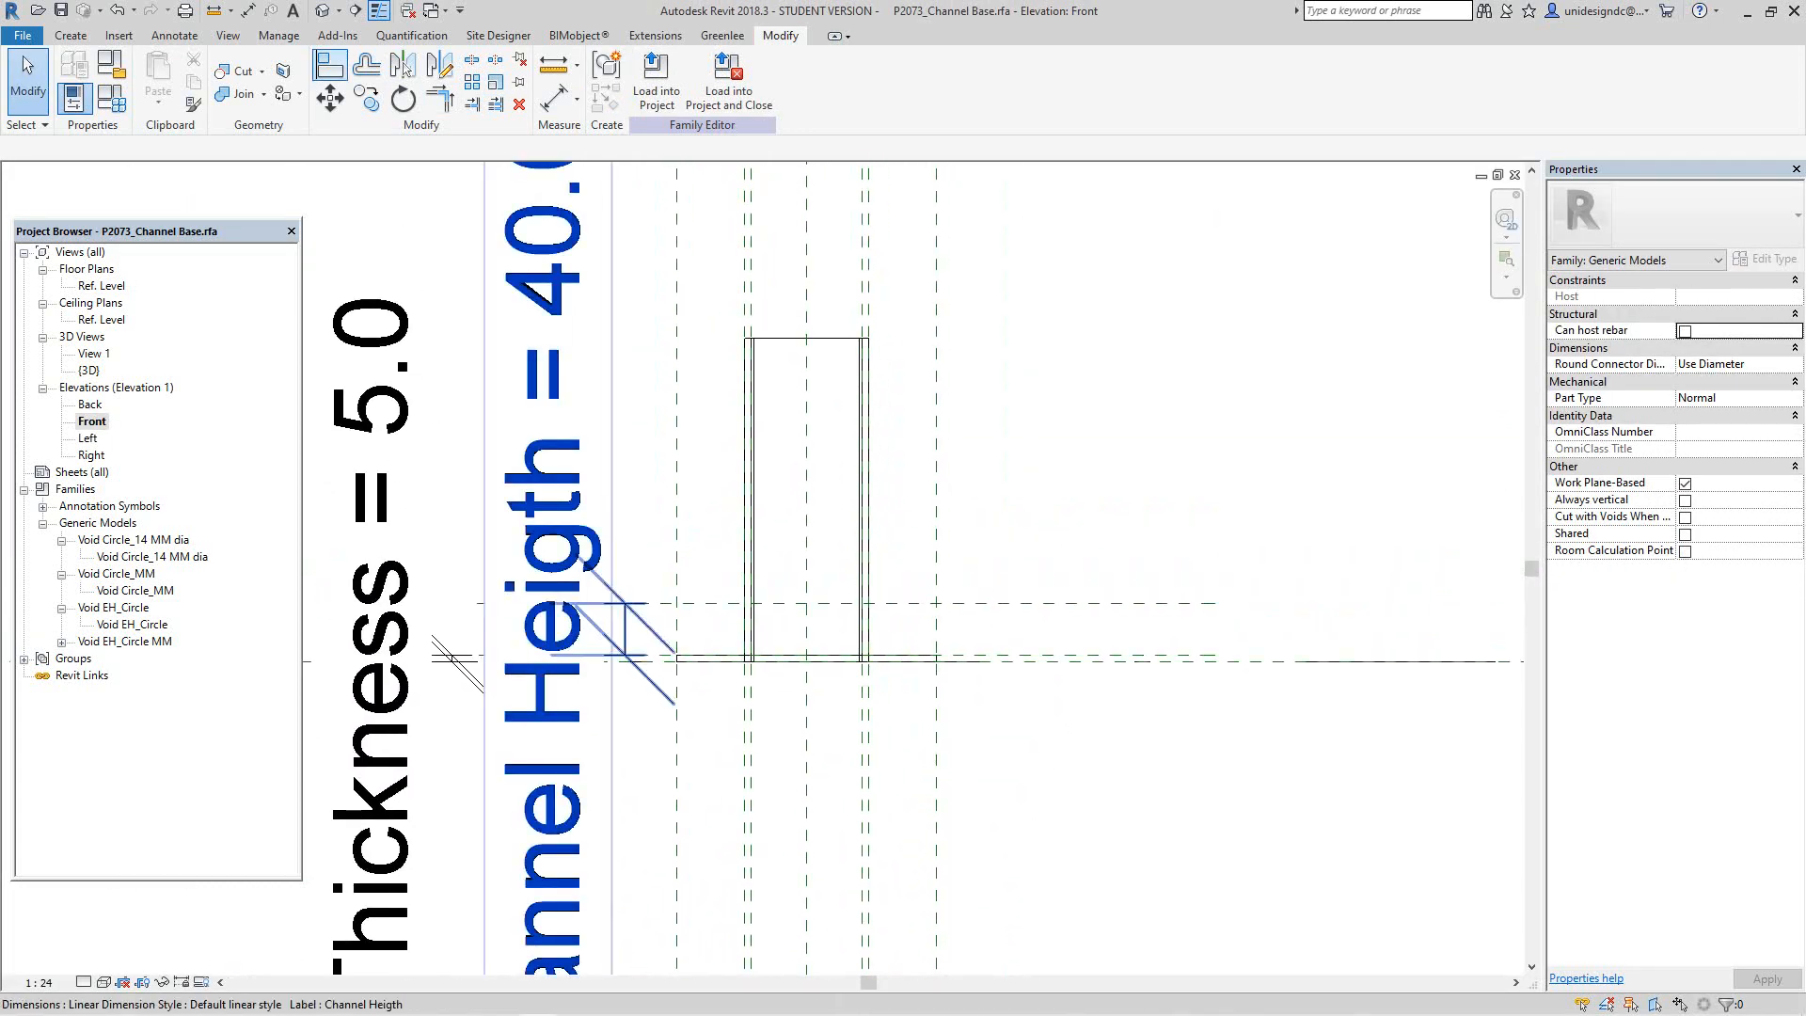
key(a)
key(l)
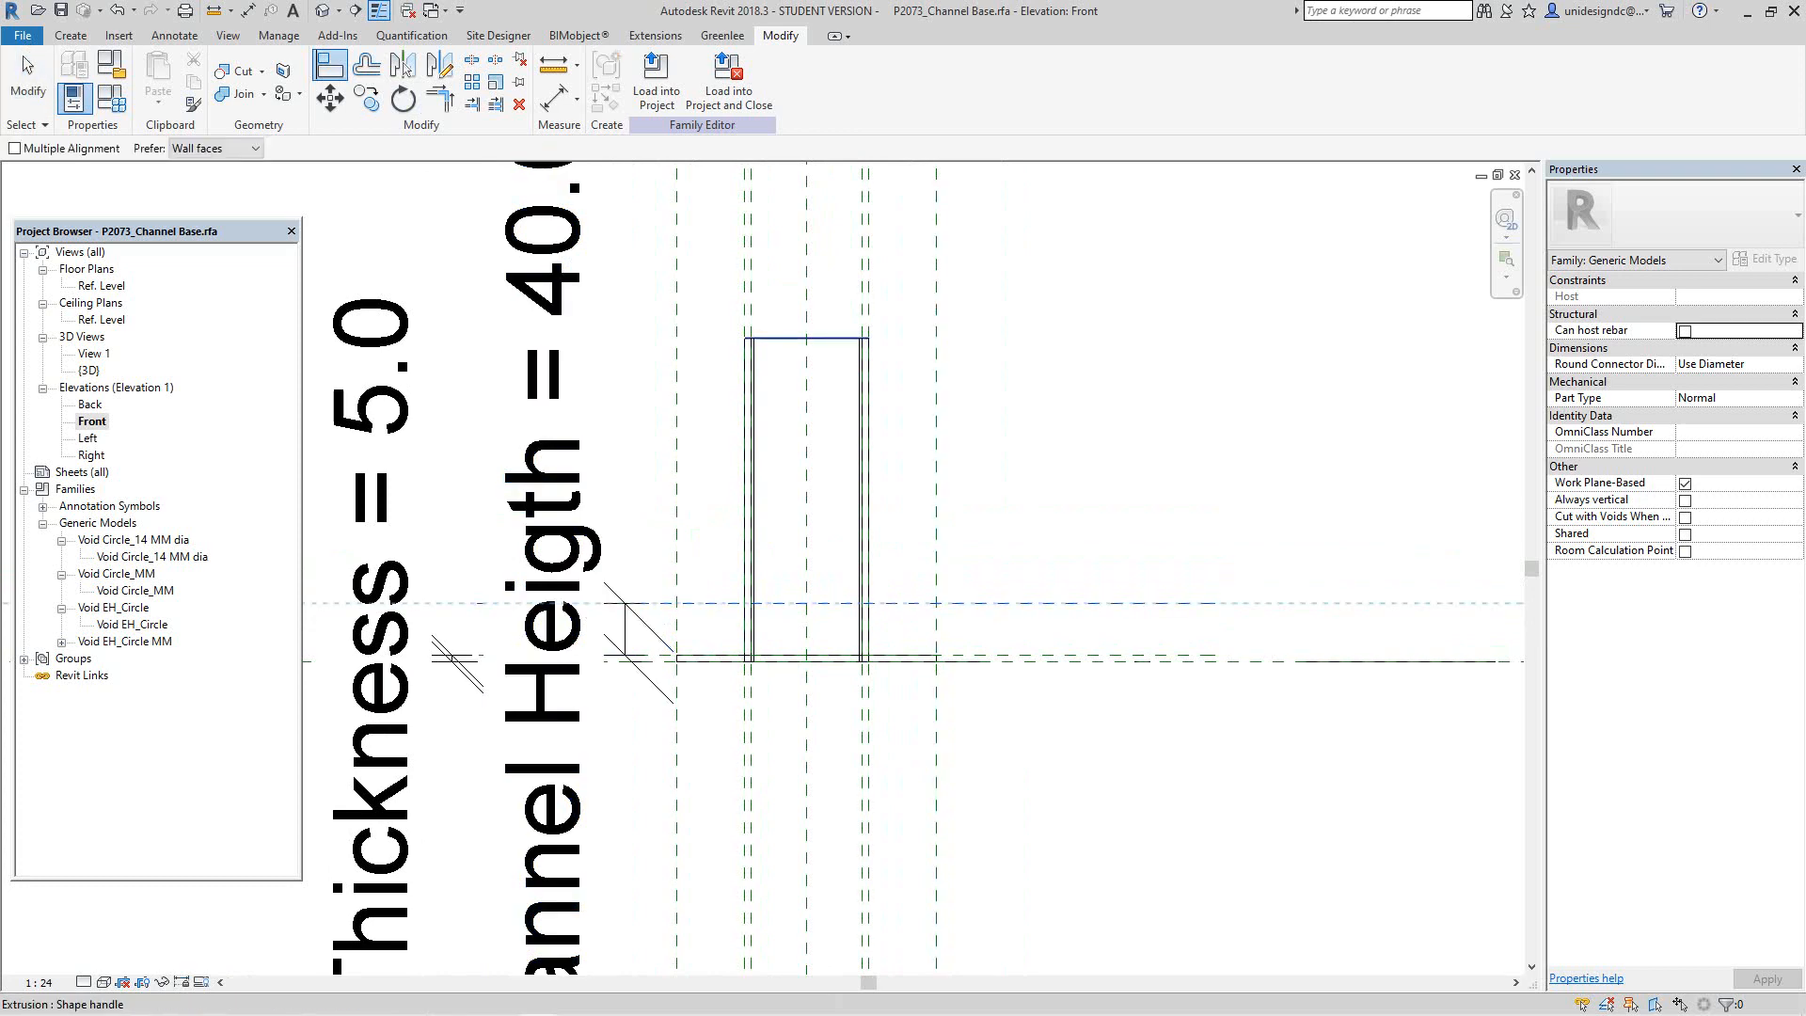
click(806, 338)
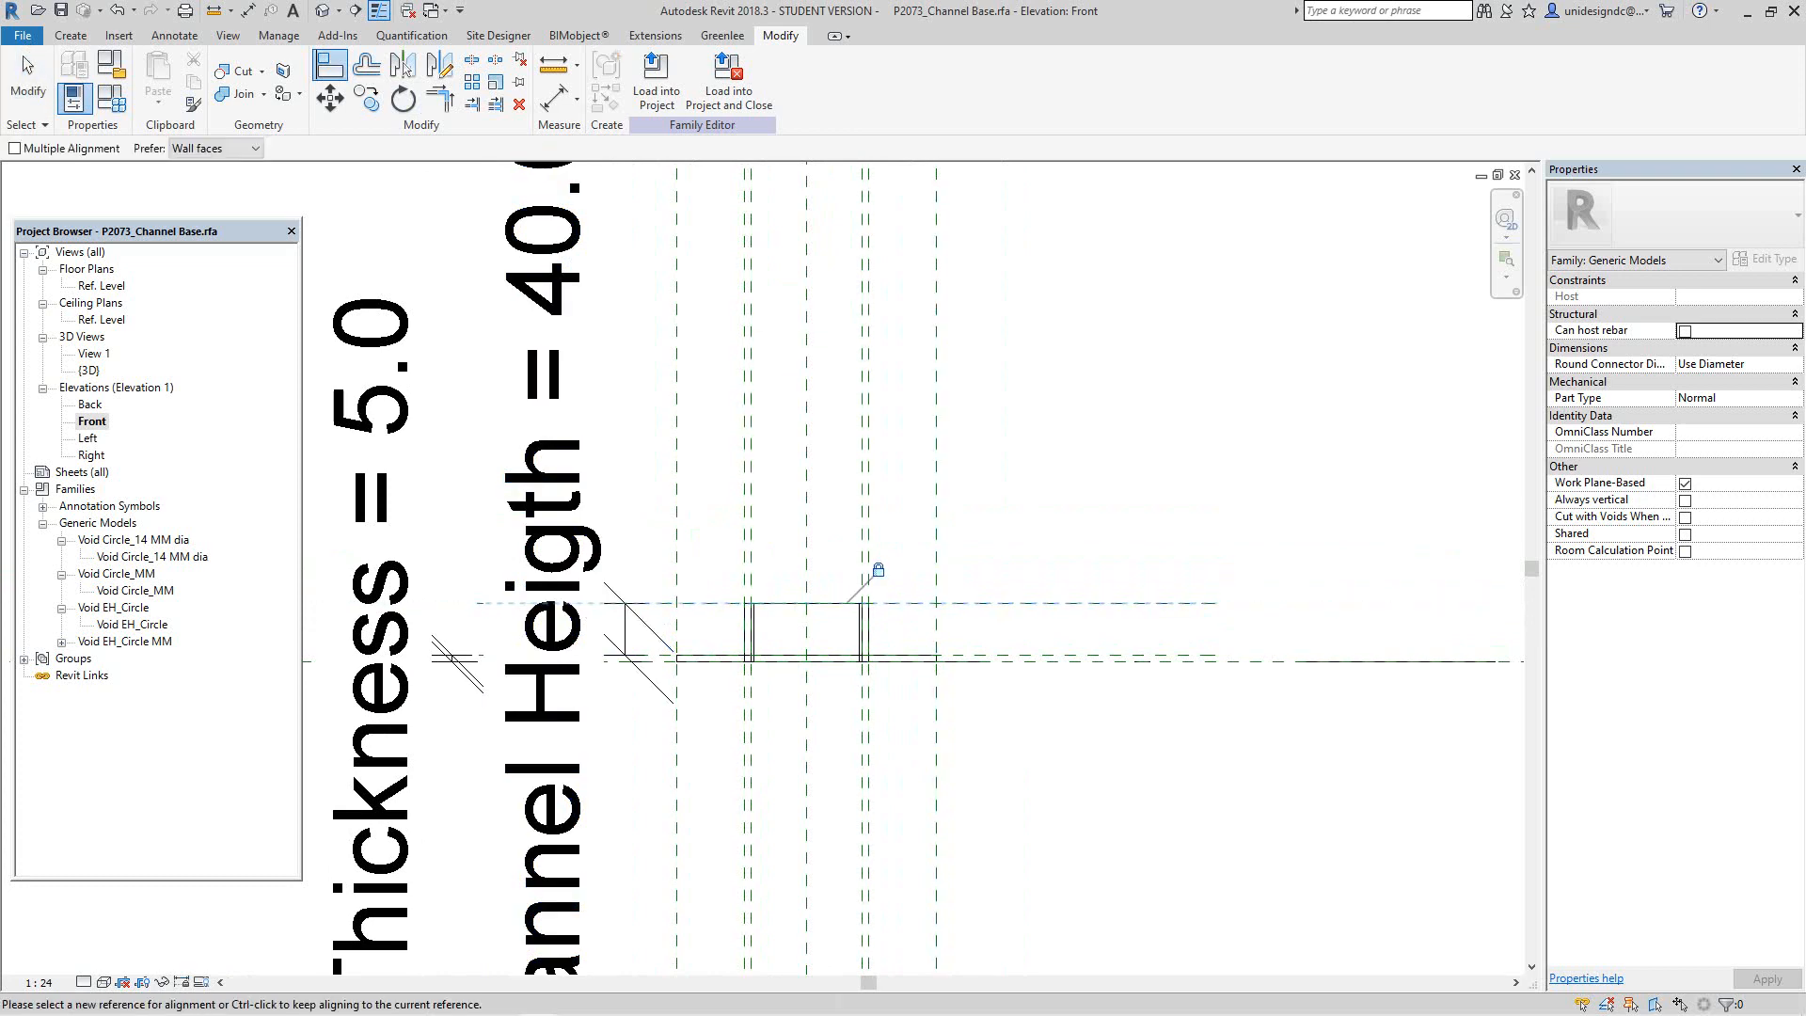
scroll(851, 621, up, 5)
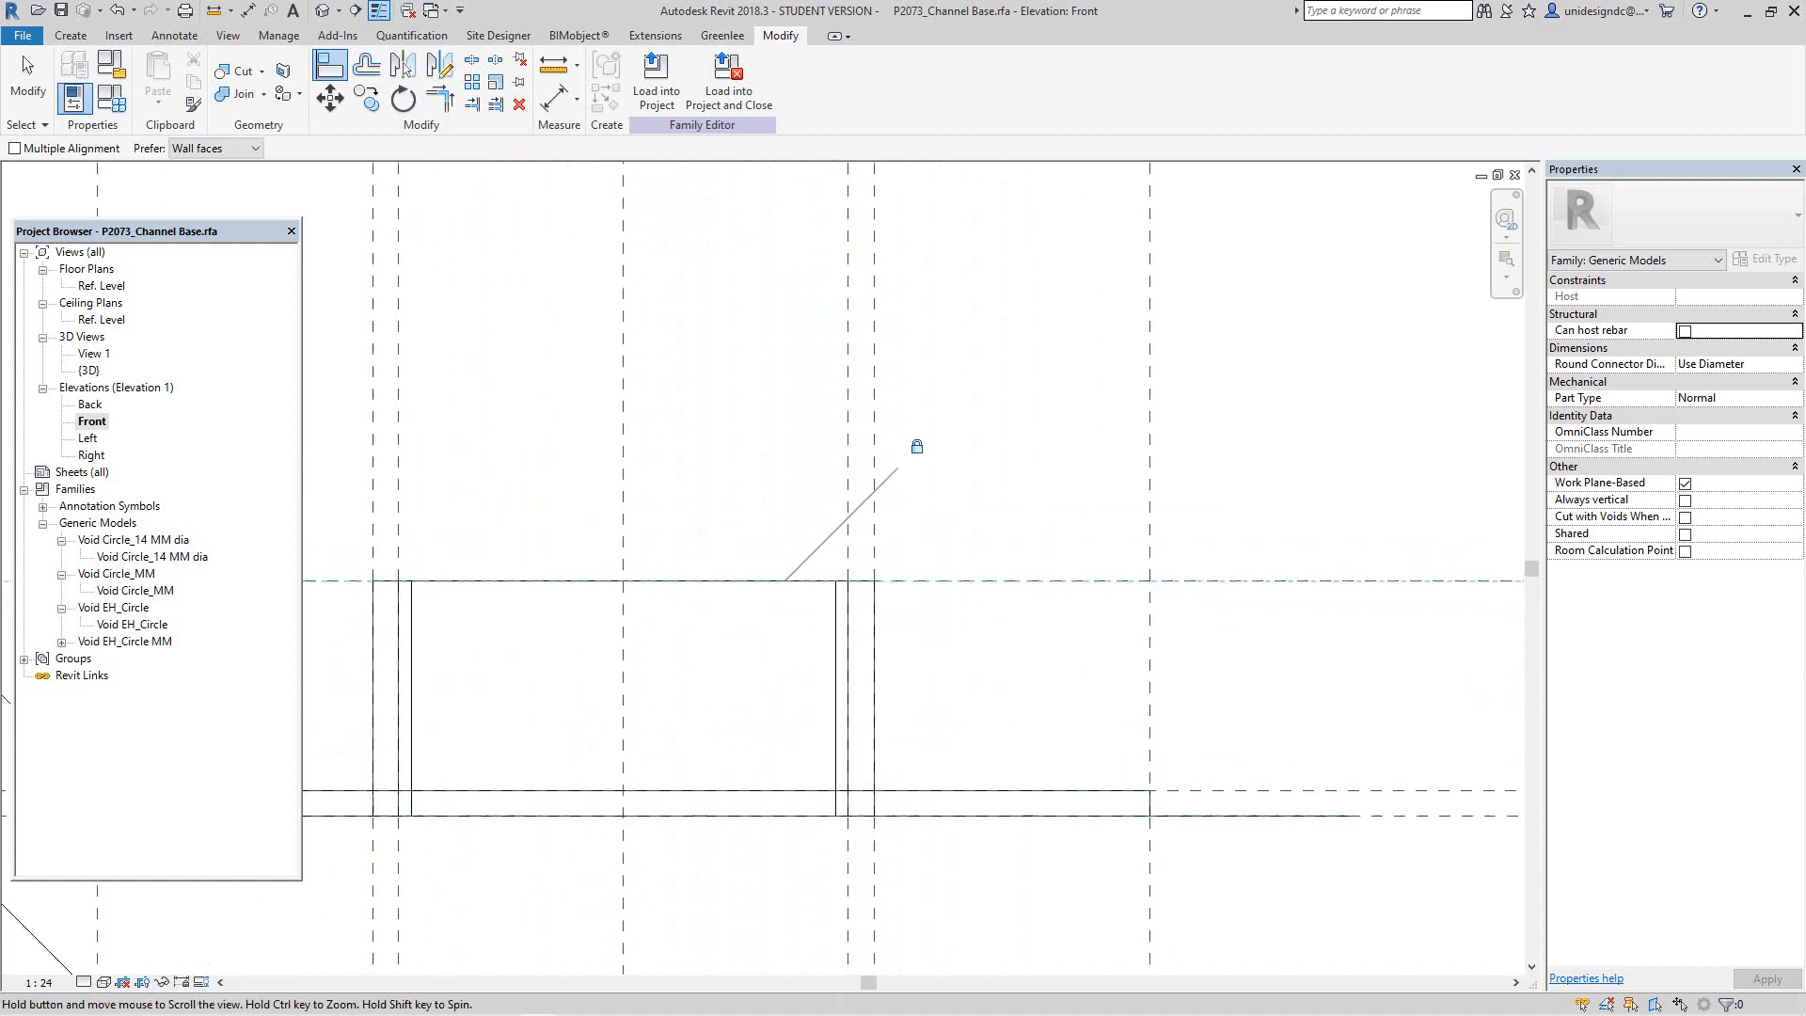
middle_drag(692, 658, 742, 605)
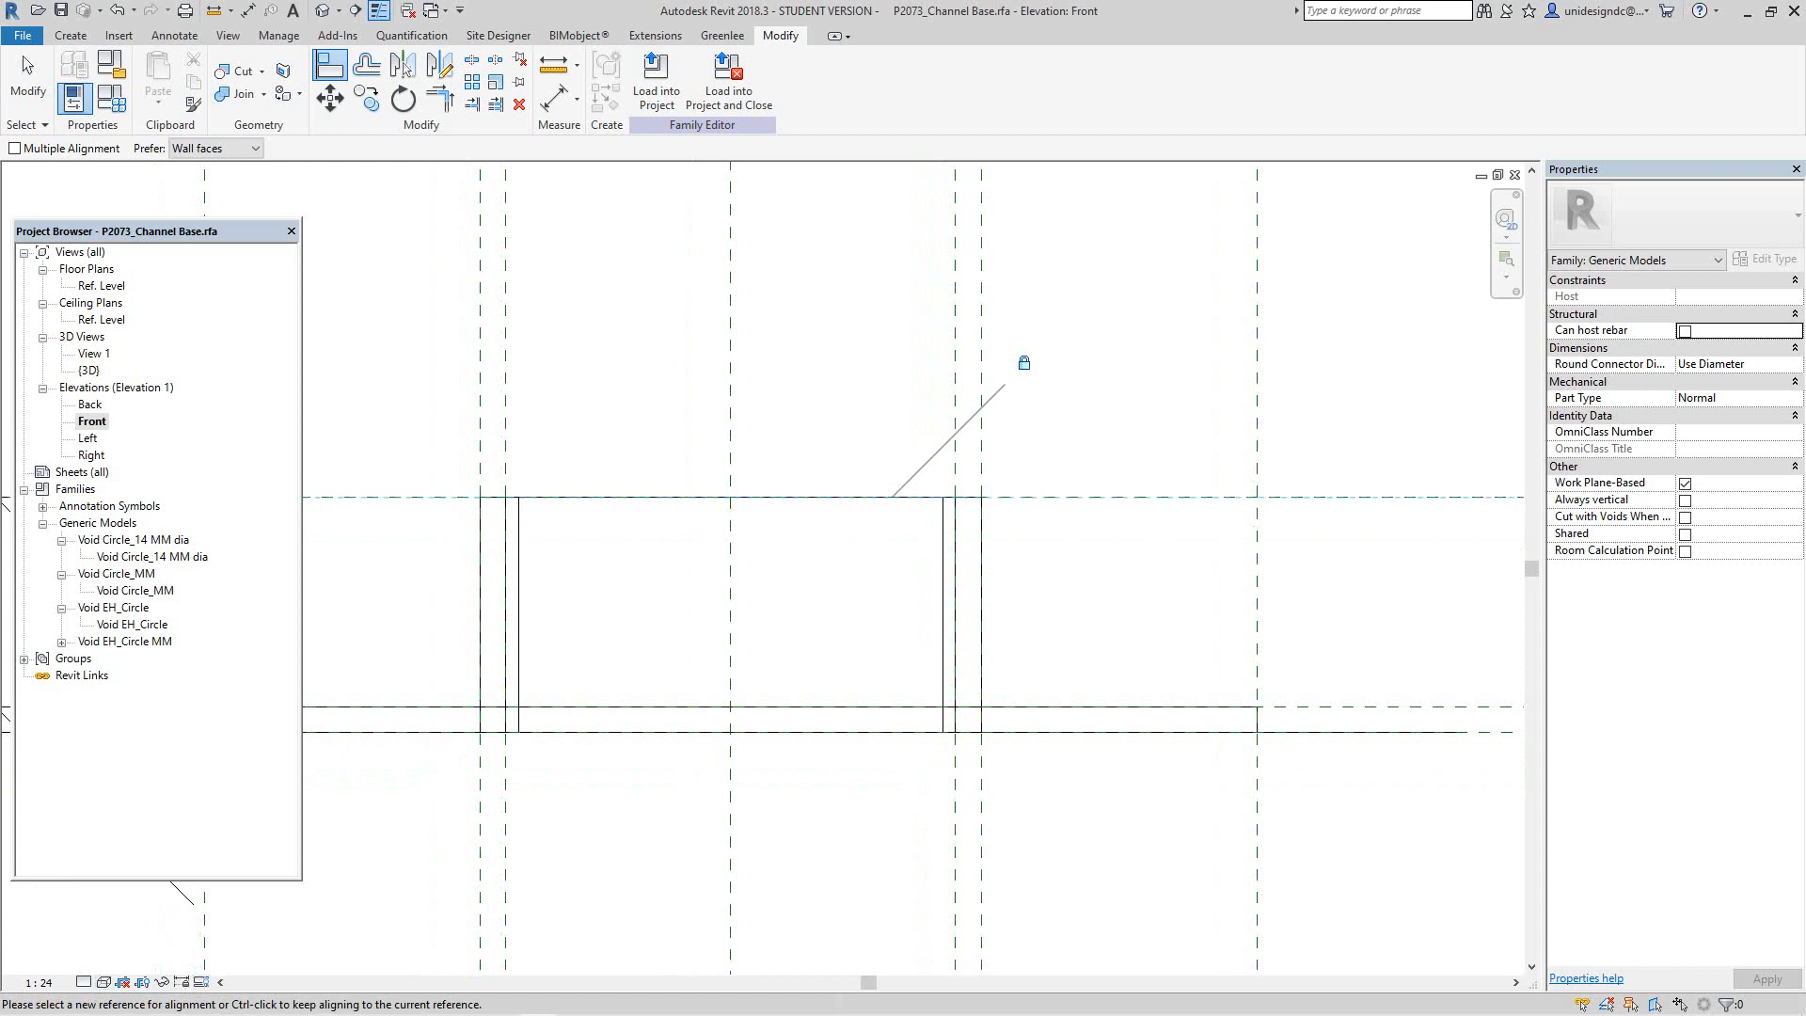
Step: Switch to Chrome to examine the P2073 part drawing and standard dimensions, and return to Revit
mouse_move(259, 1001)
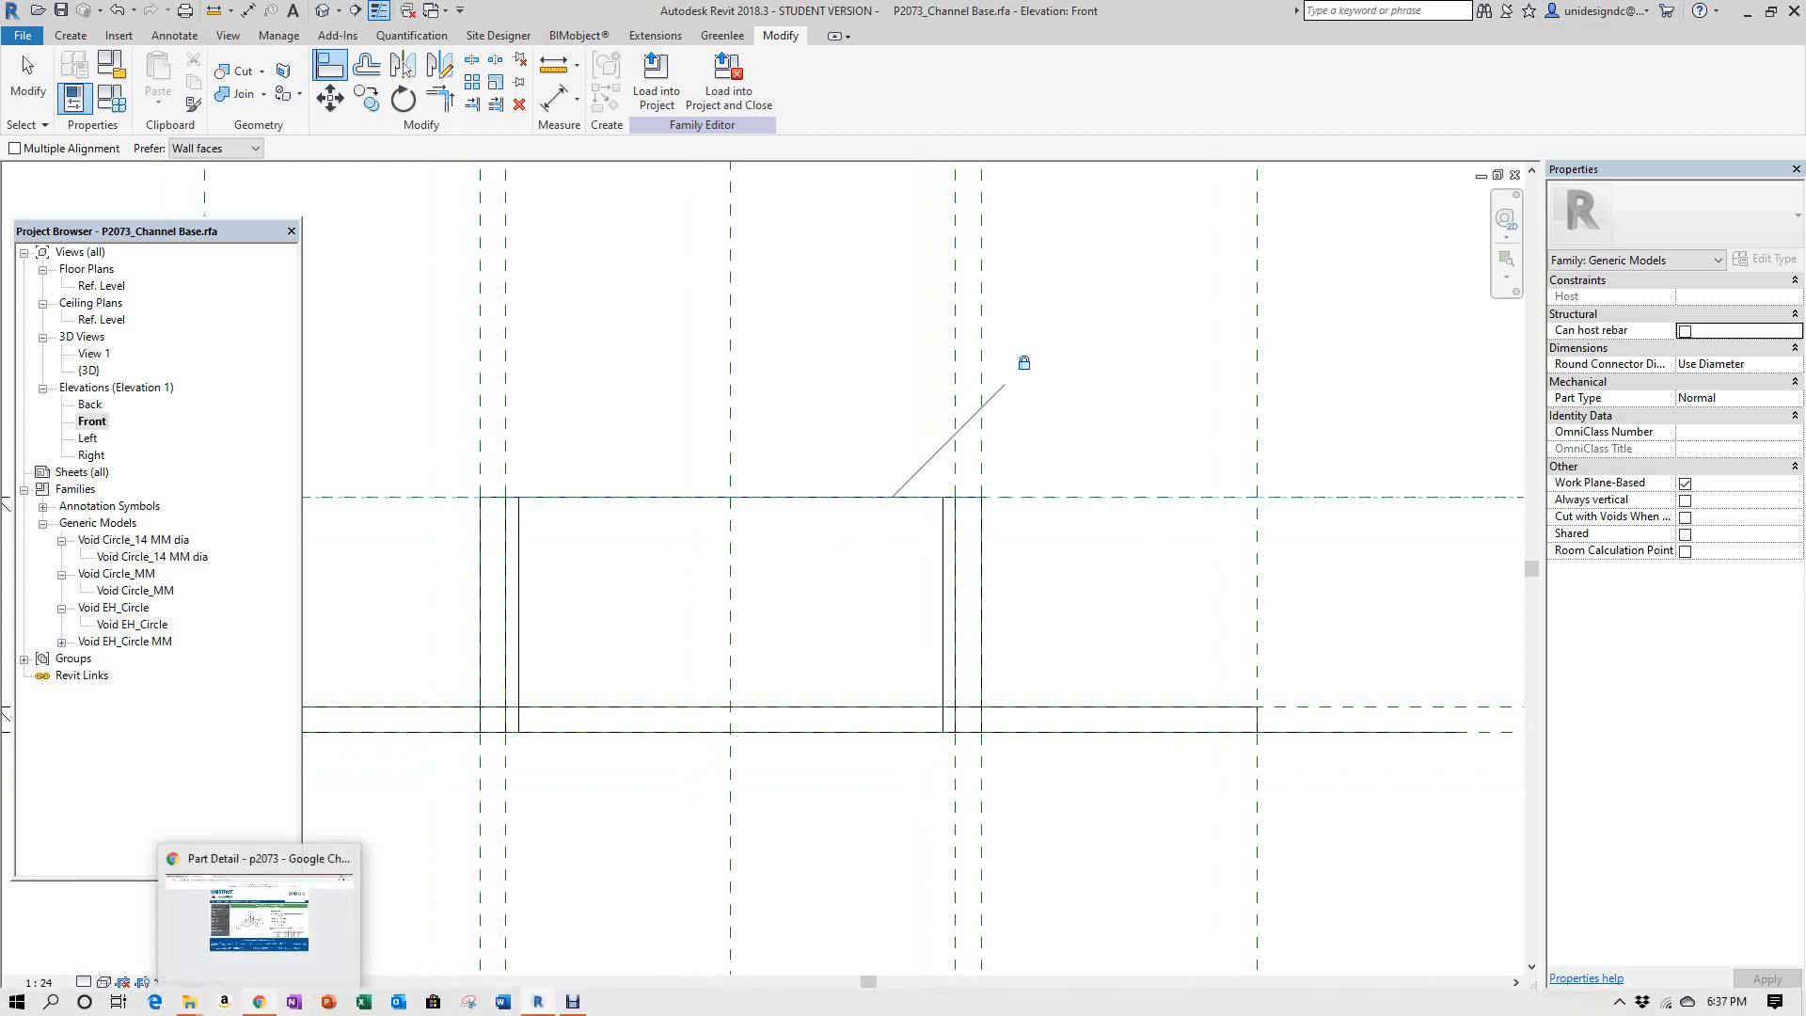
click(259, 913)
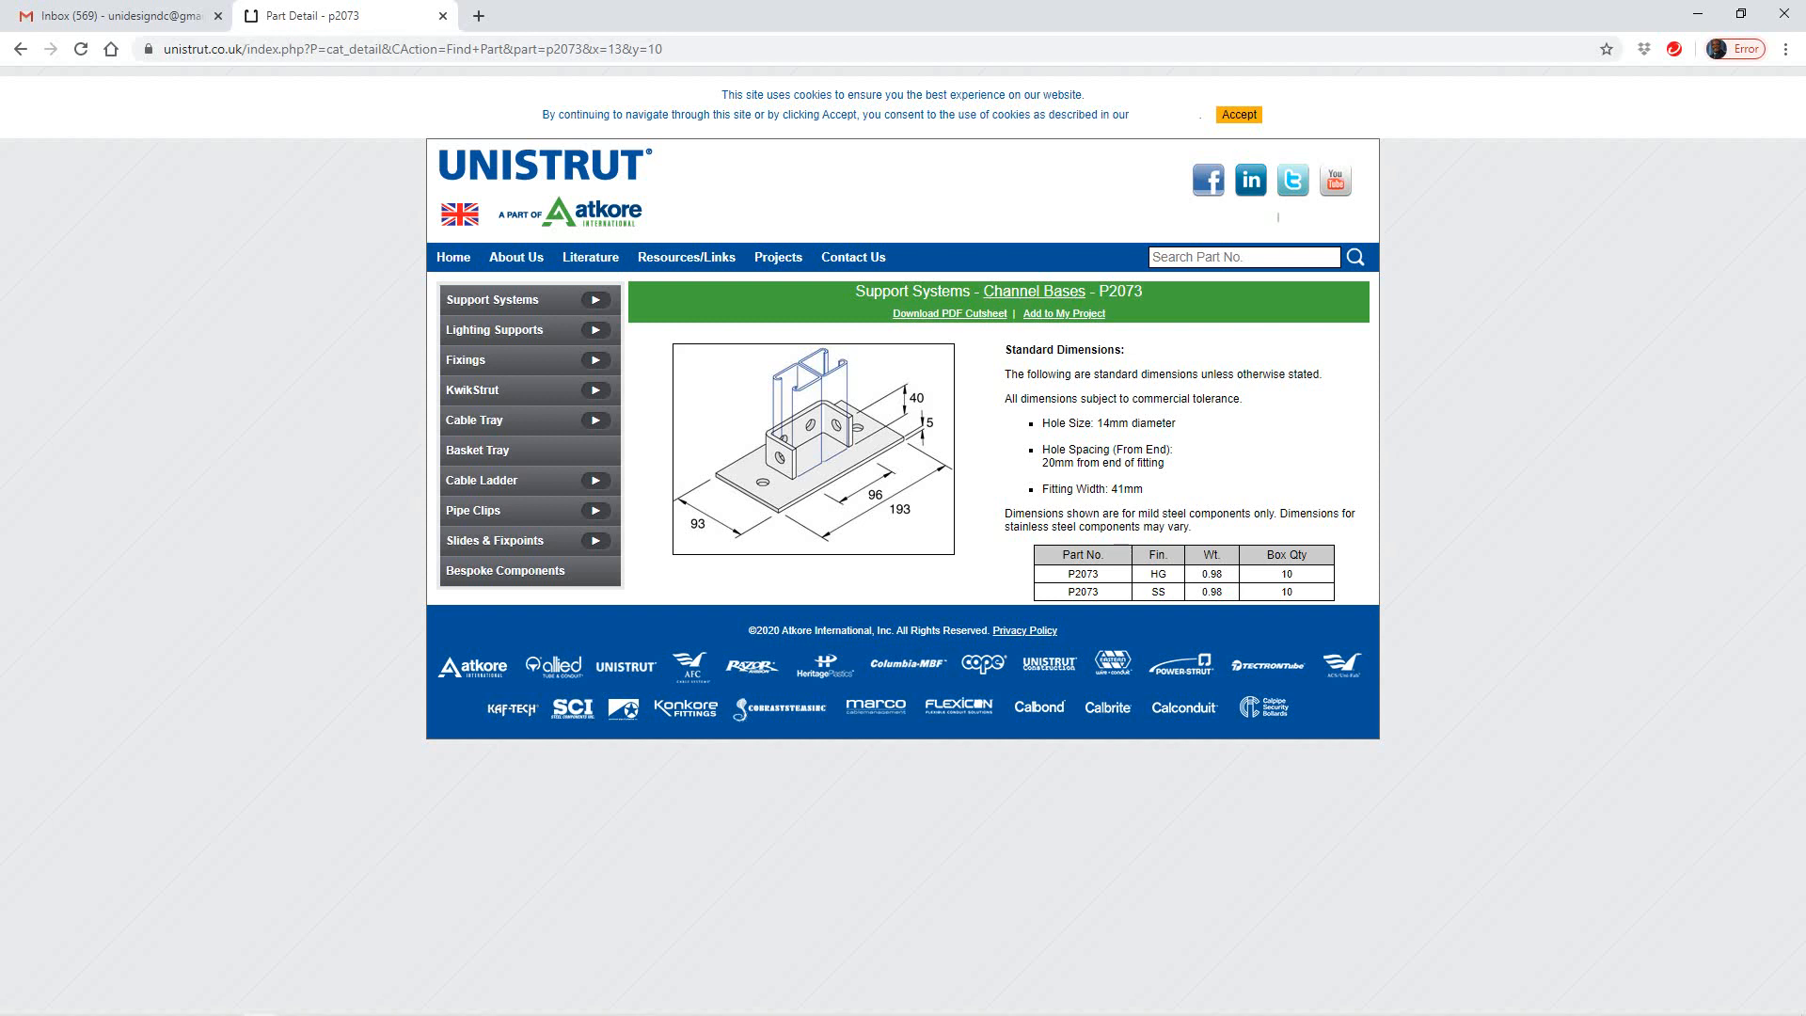
mouse_move(611, 1015)
mouse_move(258, 1001)
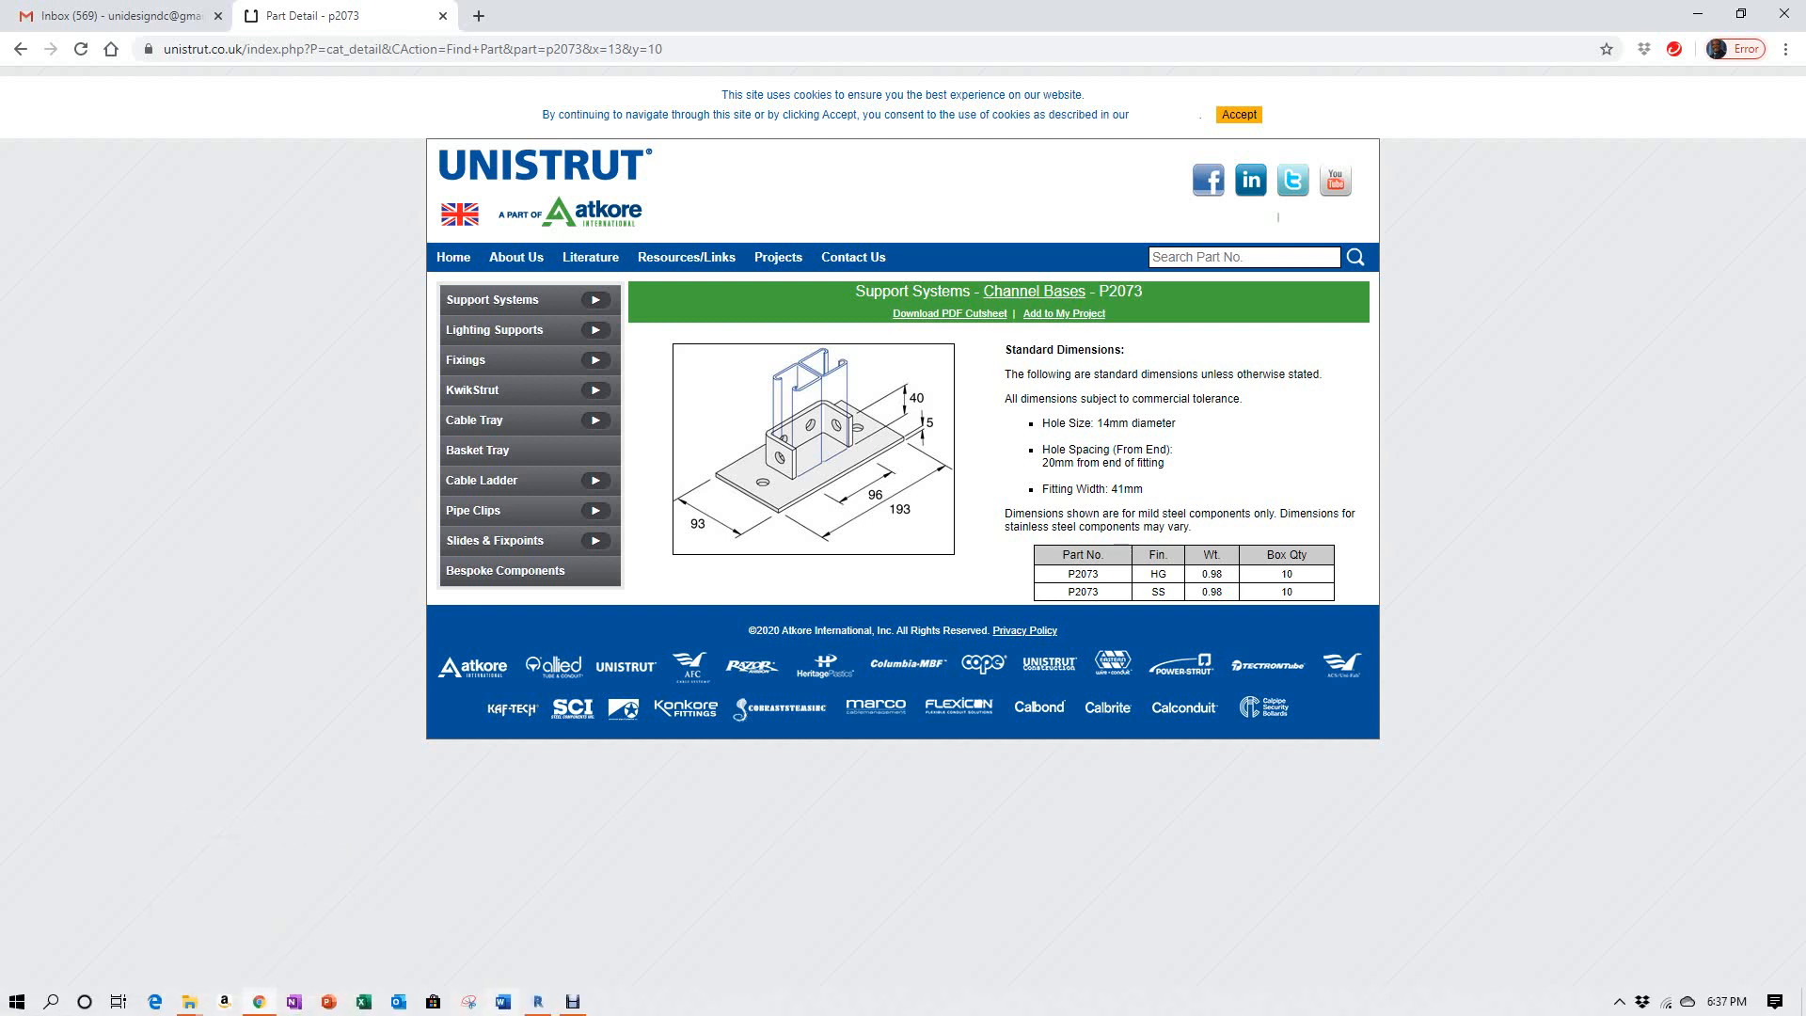
click(538, 1002)
scroll(798, 647, down, 3)
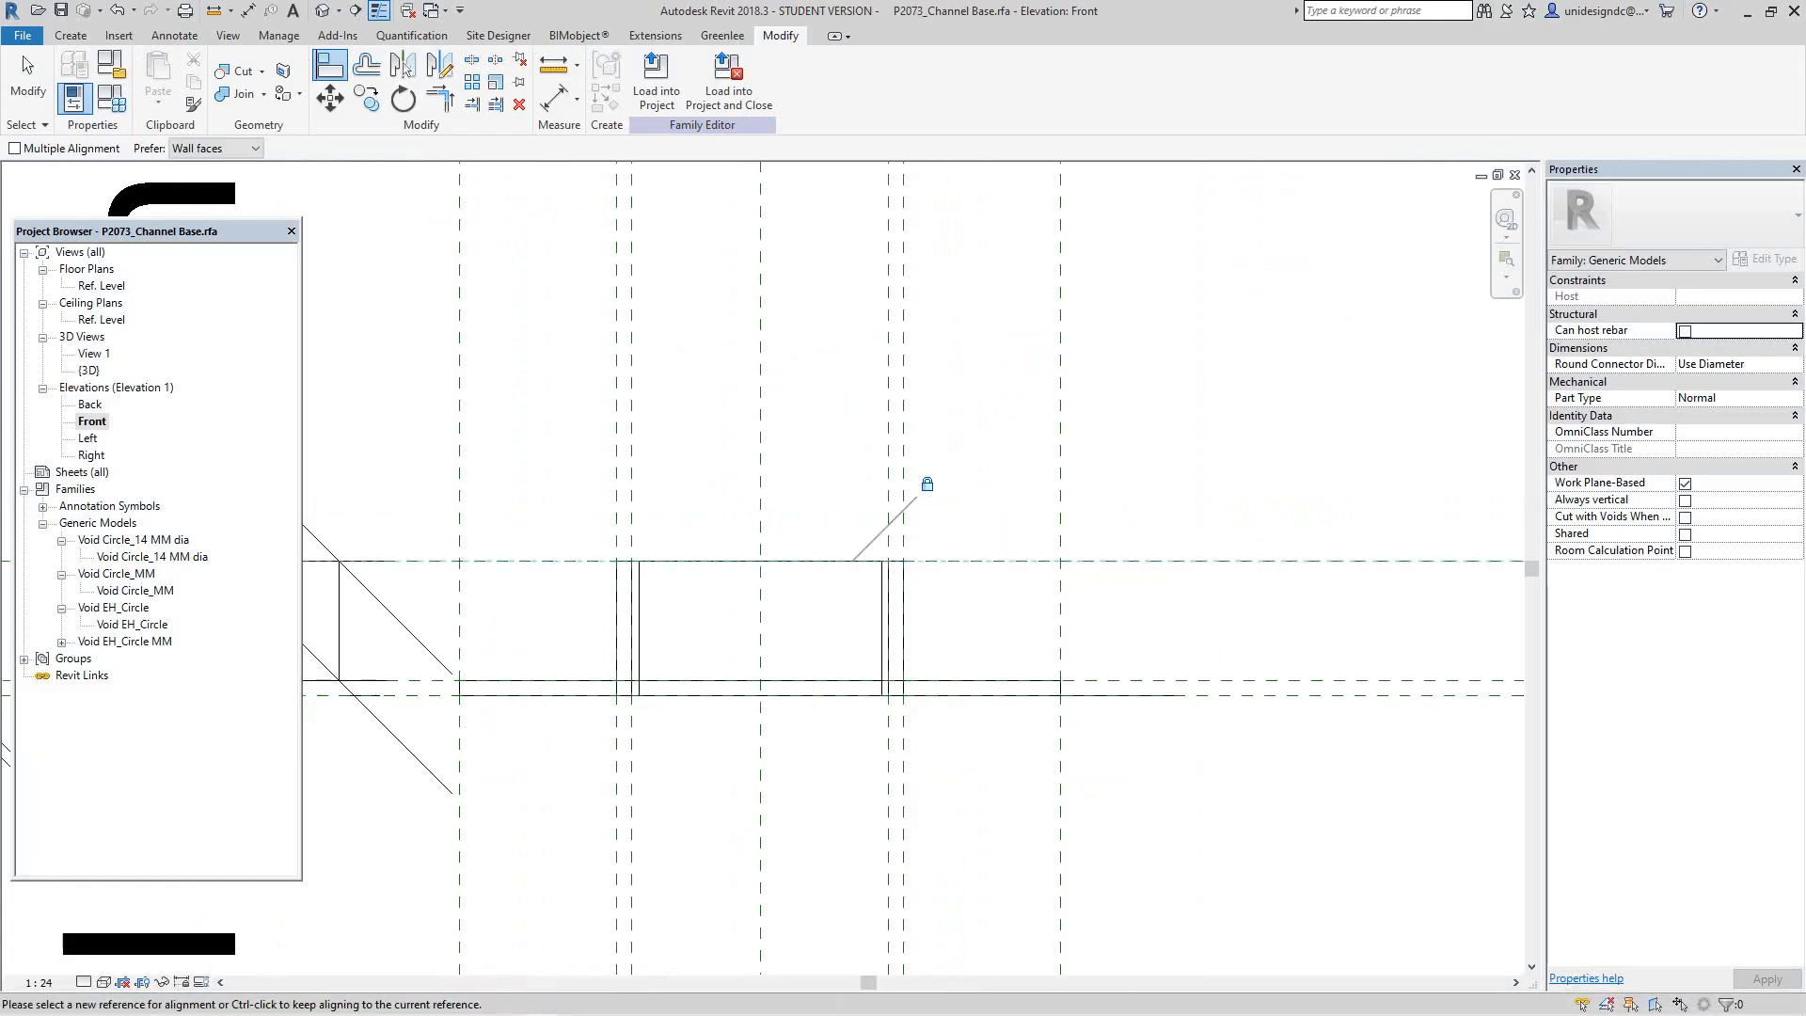
scroll(567, 530, down, 2)
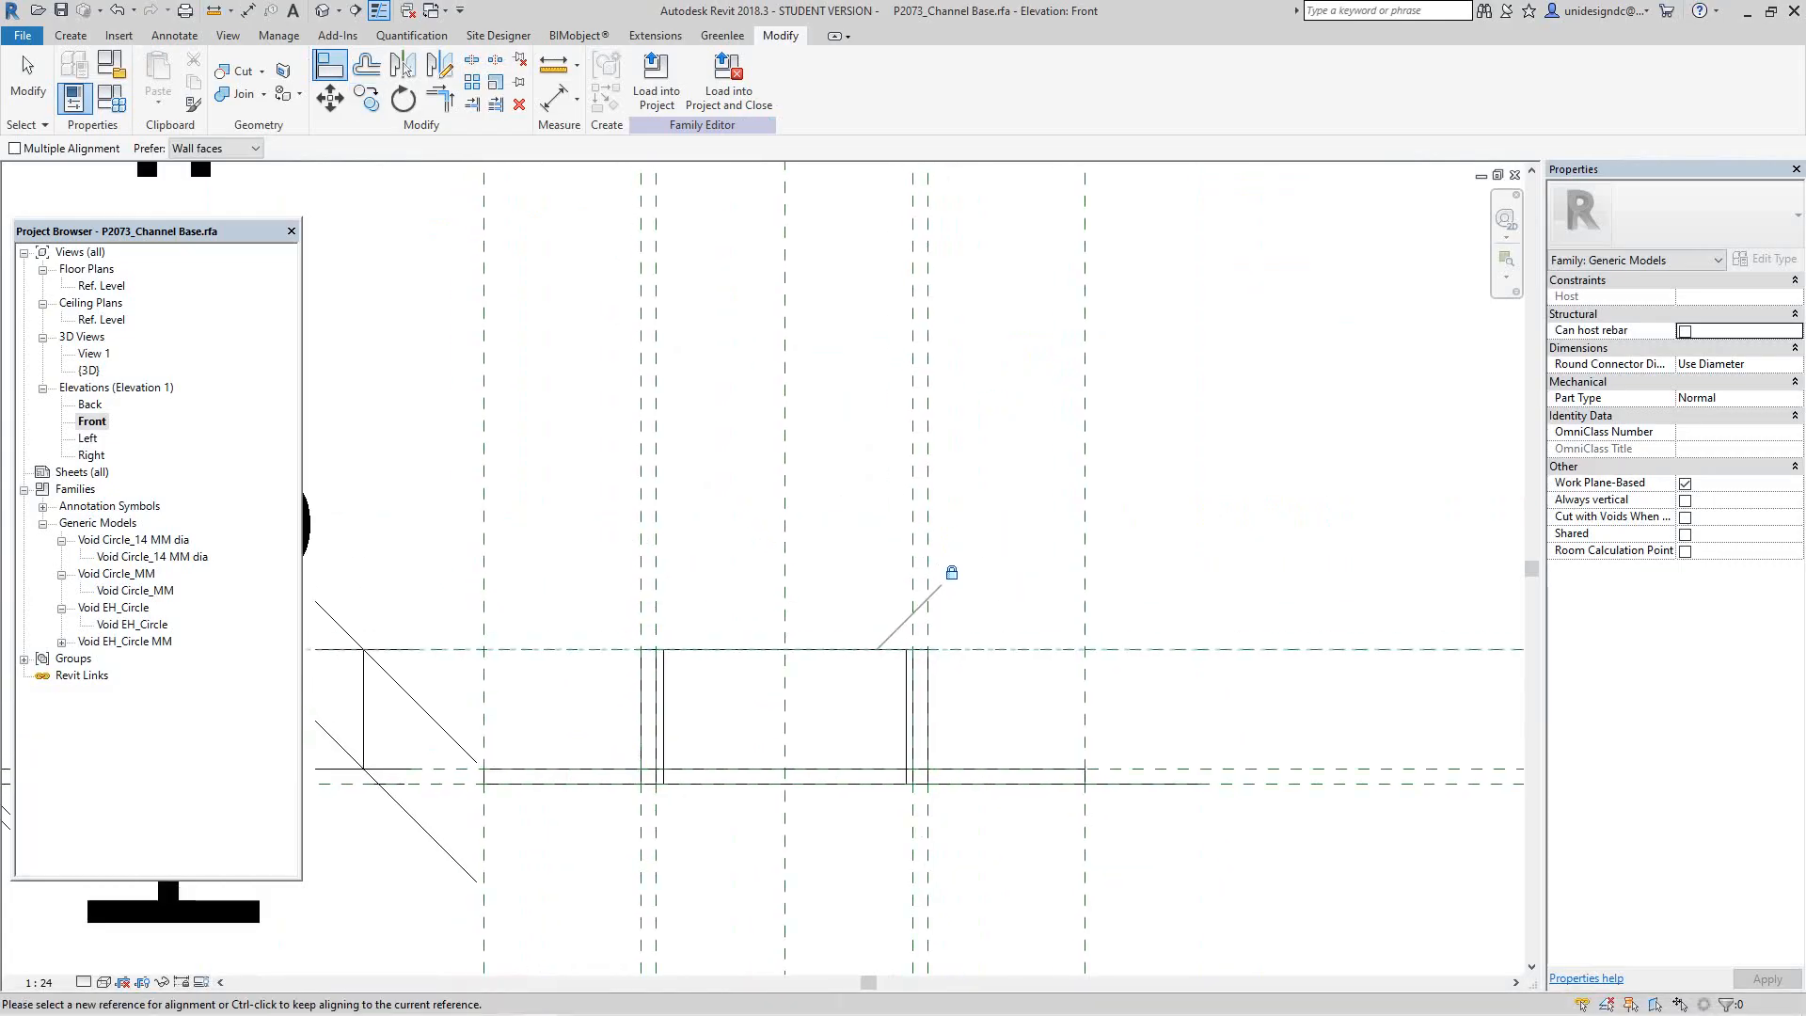
Step: Leave the Align command and open the Ref. Level floor plan to view the channel and its reference planes
key(Escape)
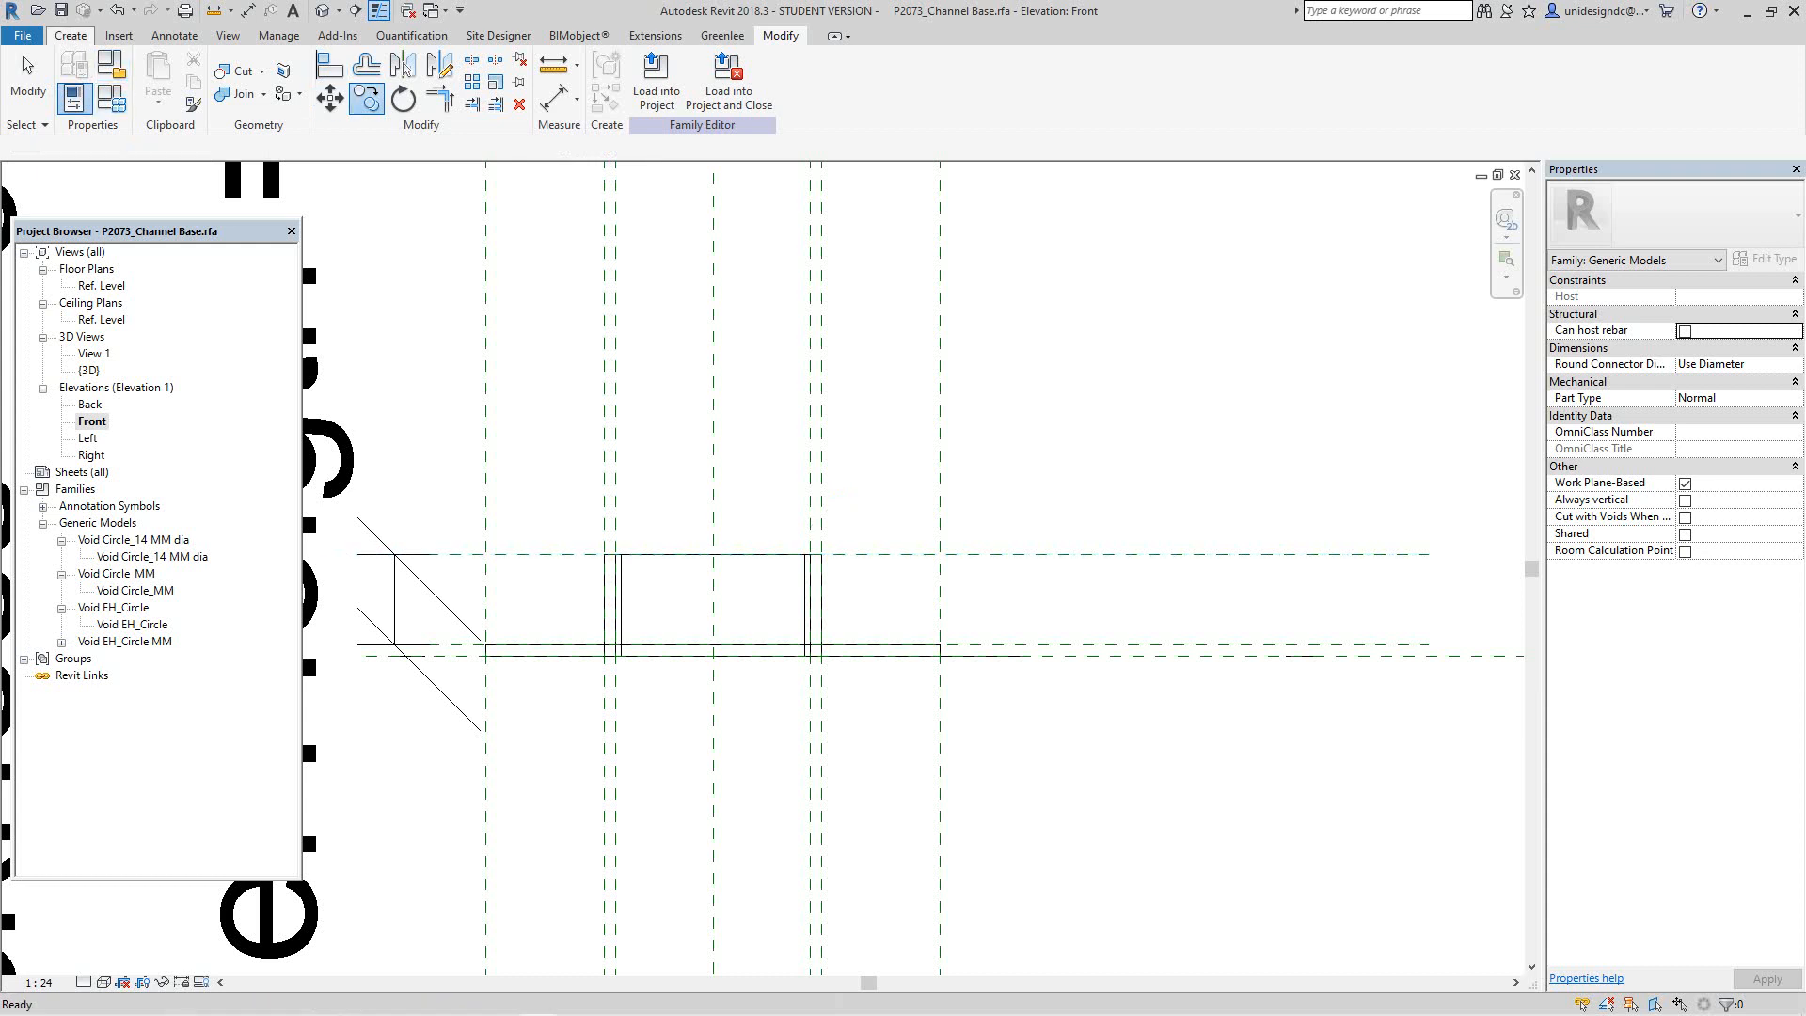
double_click(104, 285)
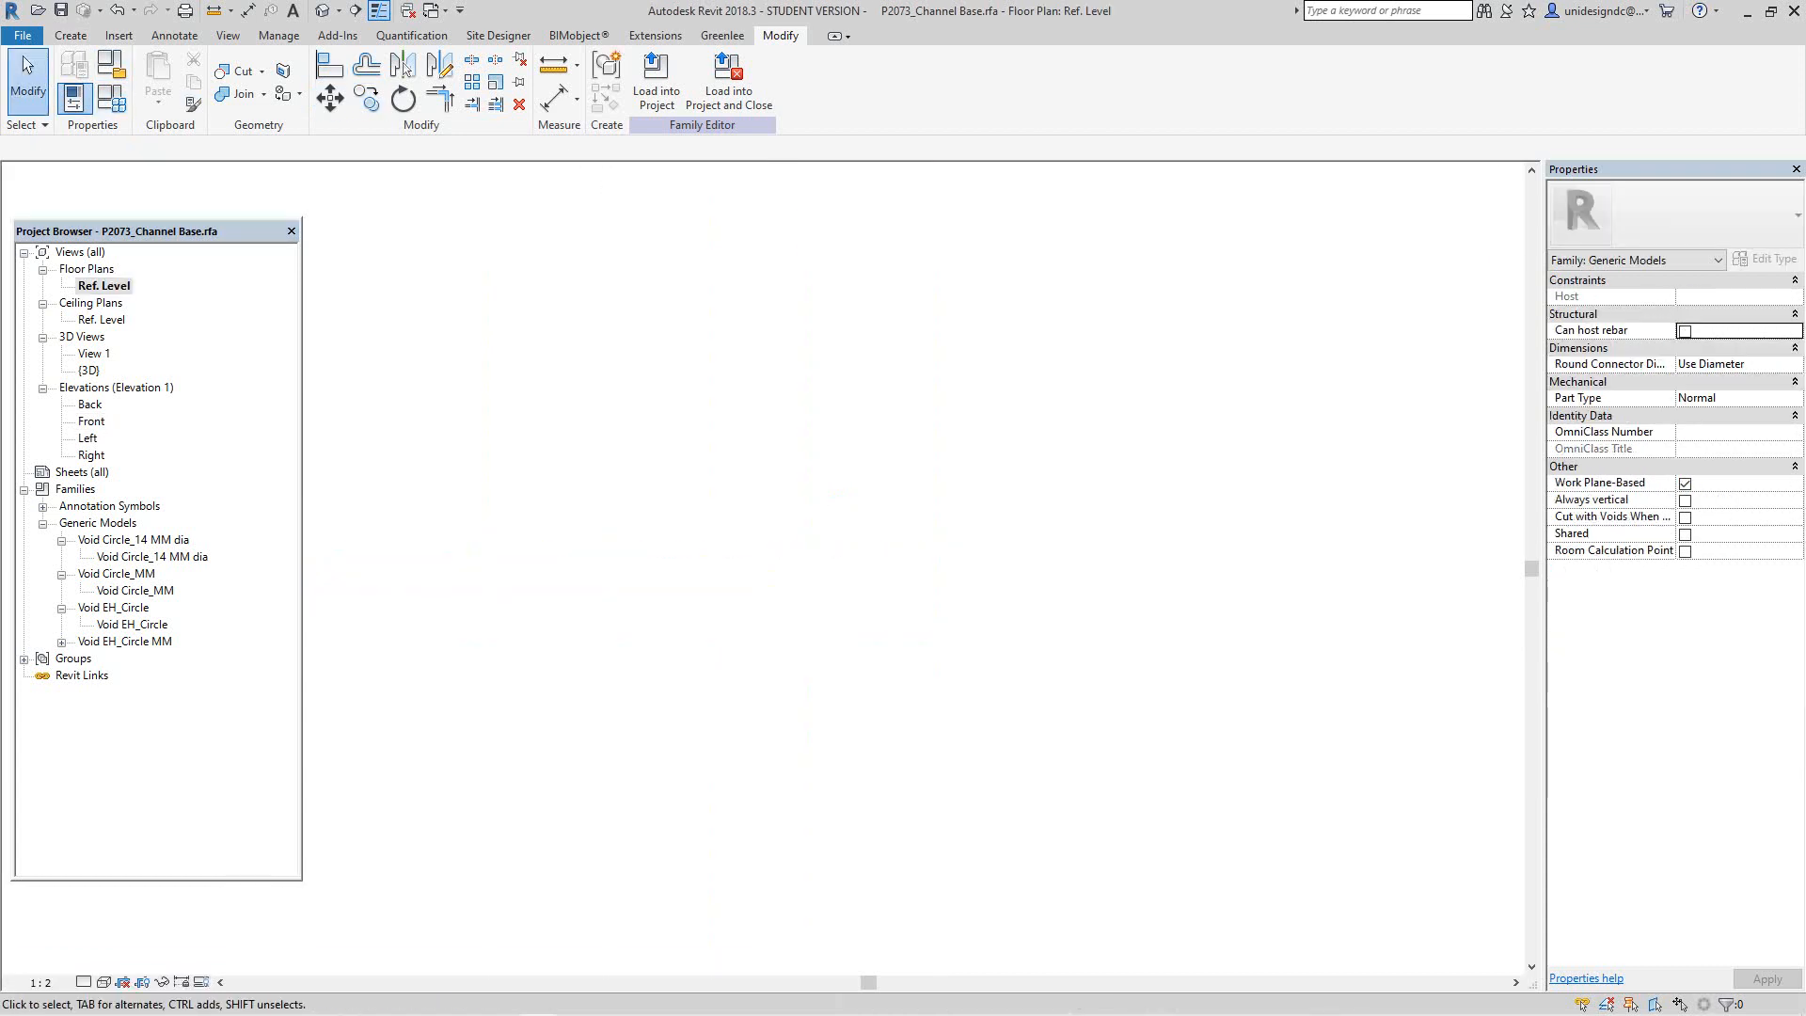
scroll(822, 577, down, 6)
middle_drag(821, 579, 876, 581)
scroll(706, 625, up, 3)
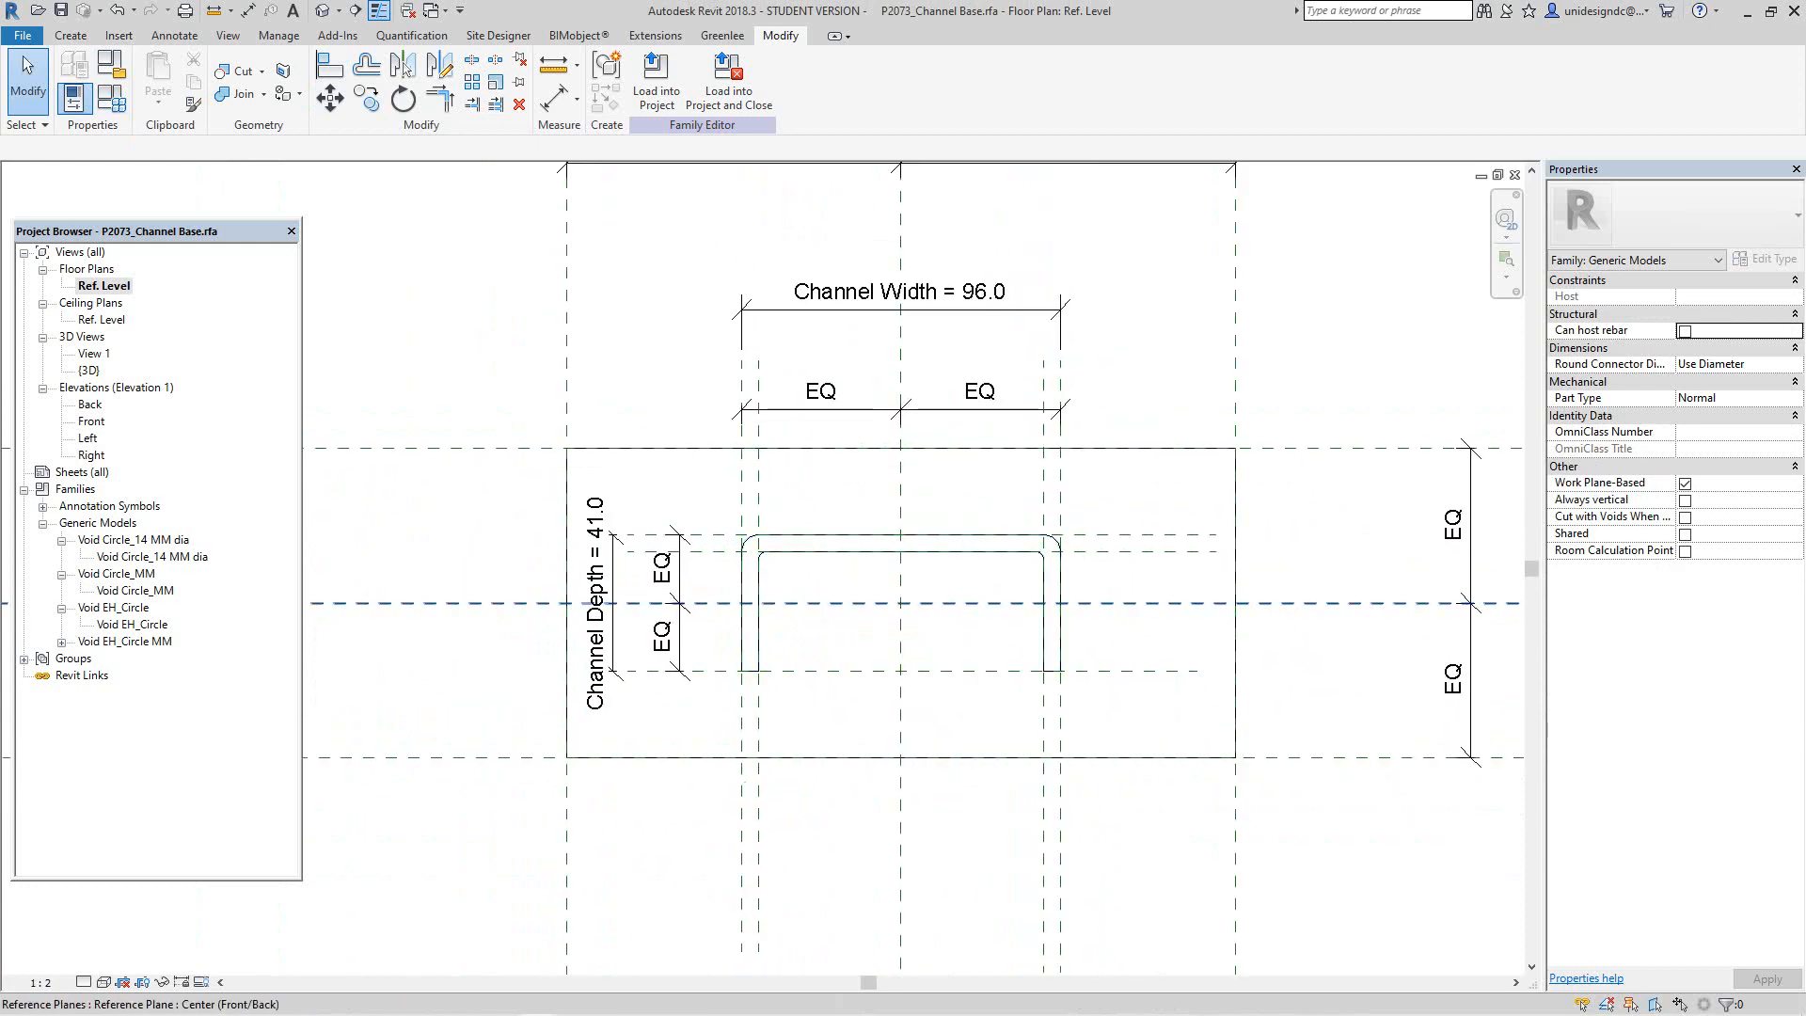
scroll(694, 602, down, 1)
middle_drag(695, 602, 909, 549)
scroll(908, 549, up, 1)
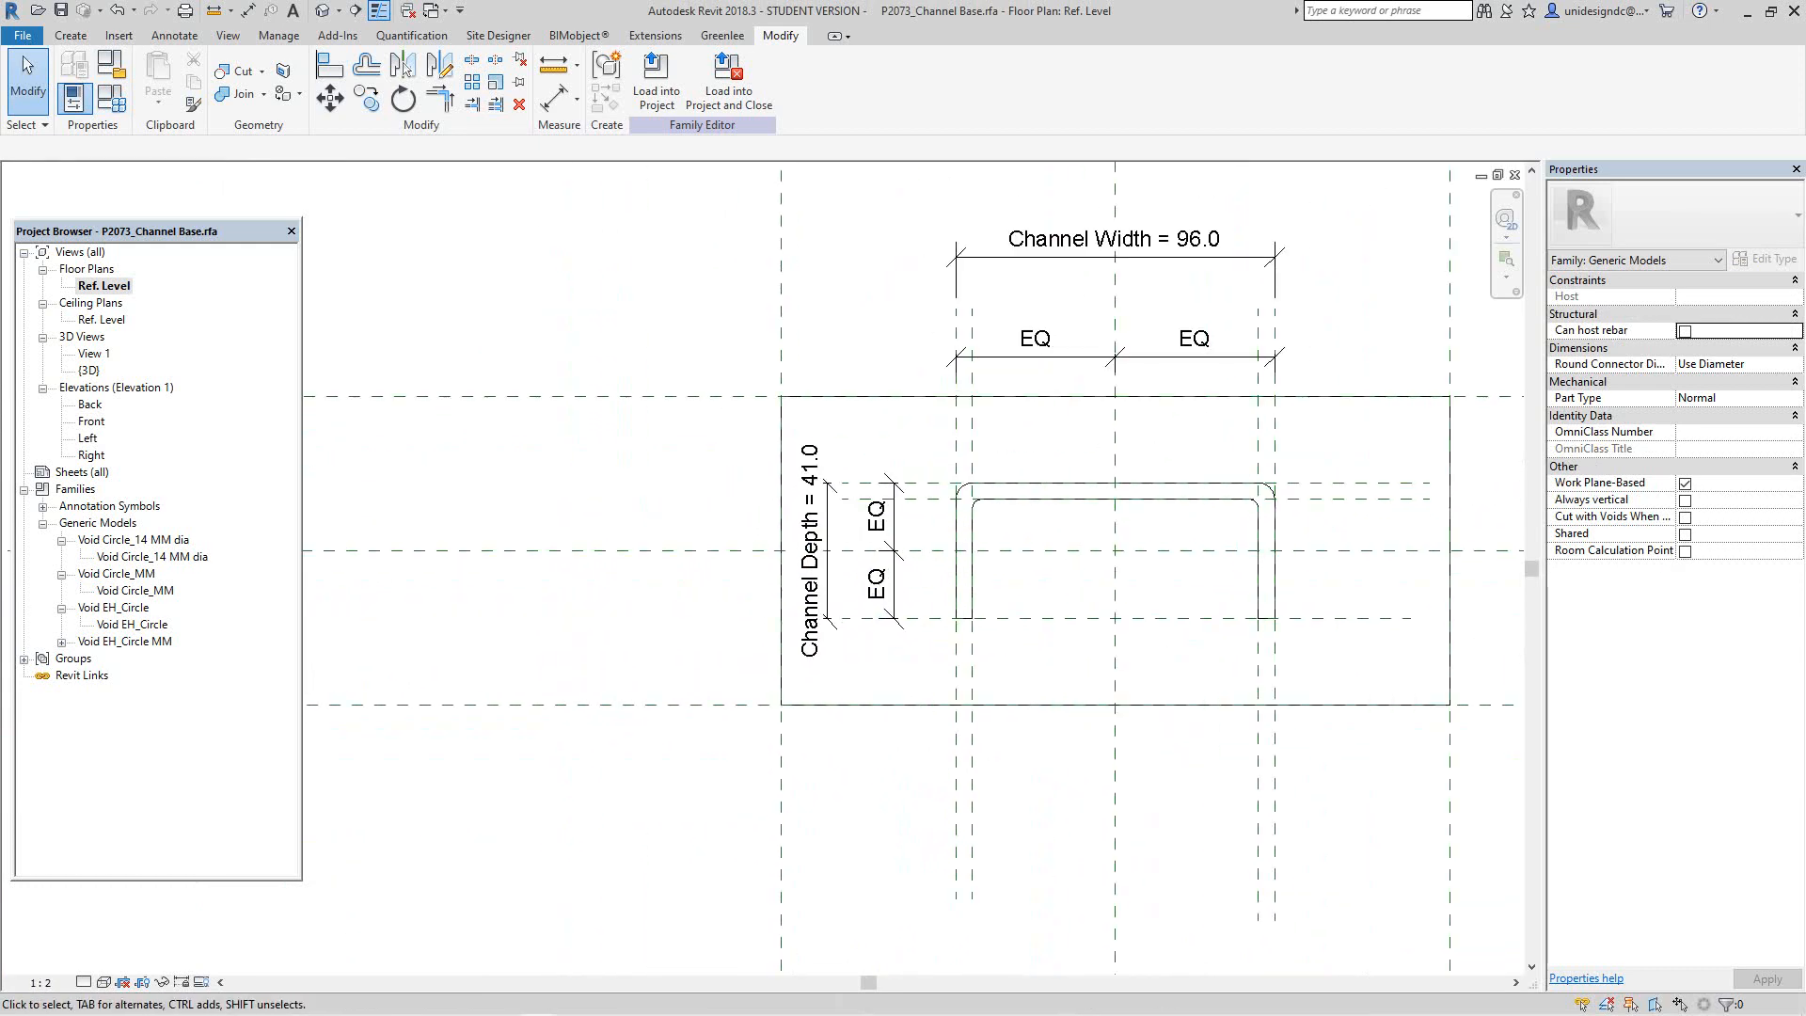
Step: Move the Channel Depth dimension and its EQ dimension to the left, outside the base plate
scroll(856, 790, down, 2)
click(840, 696)
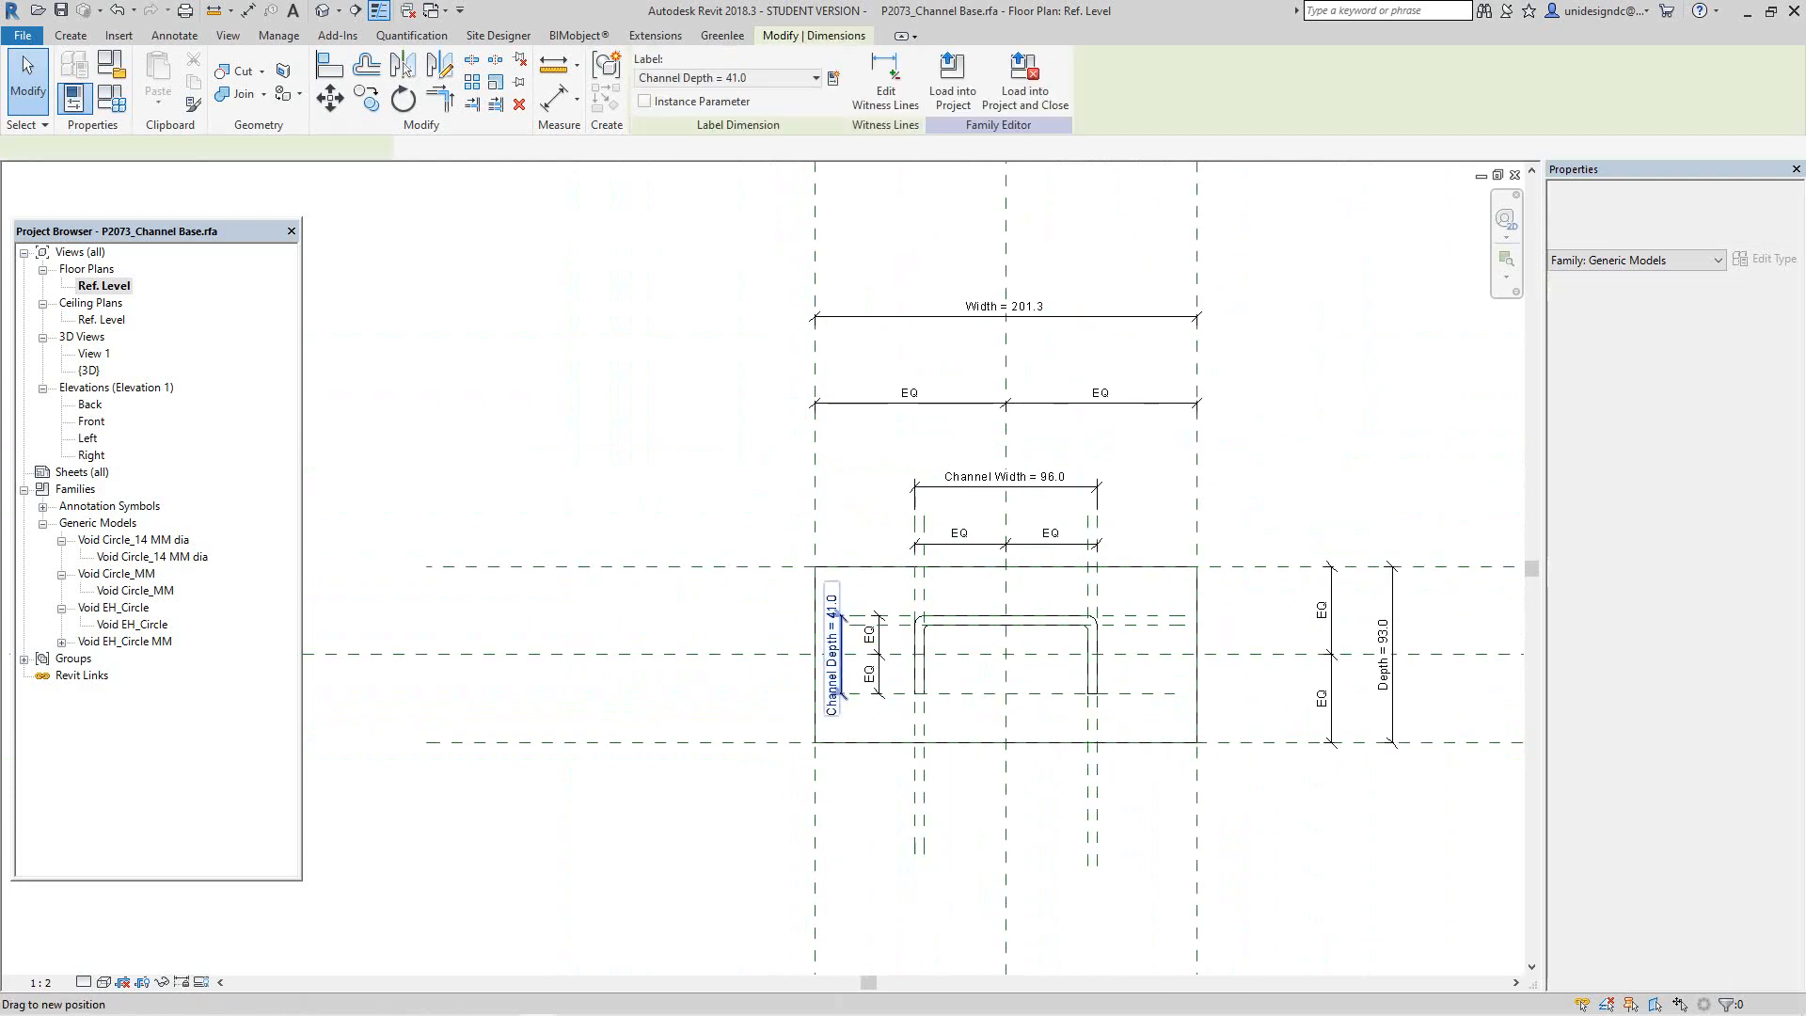
drag(840, 696, 520, 696)
key(Escape)
scroll(908, 723, up, 1)
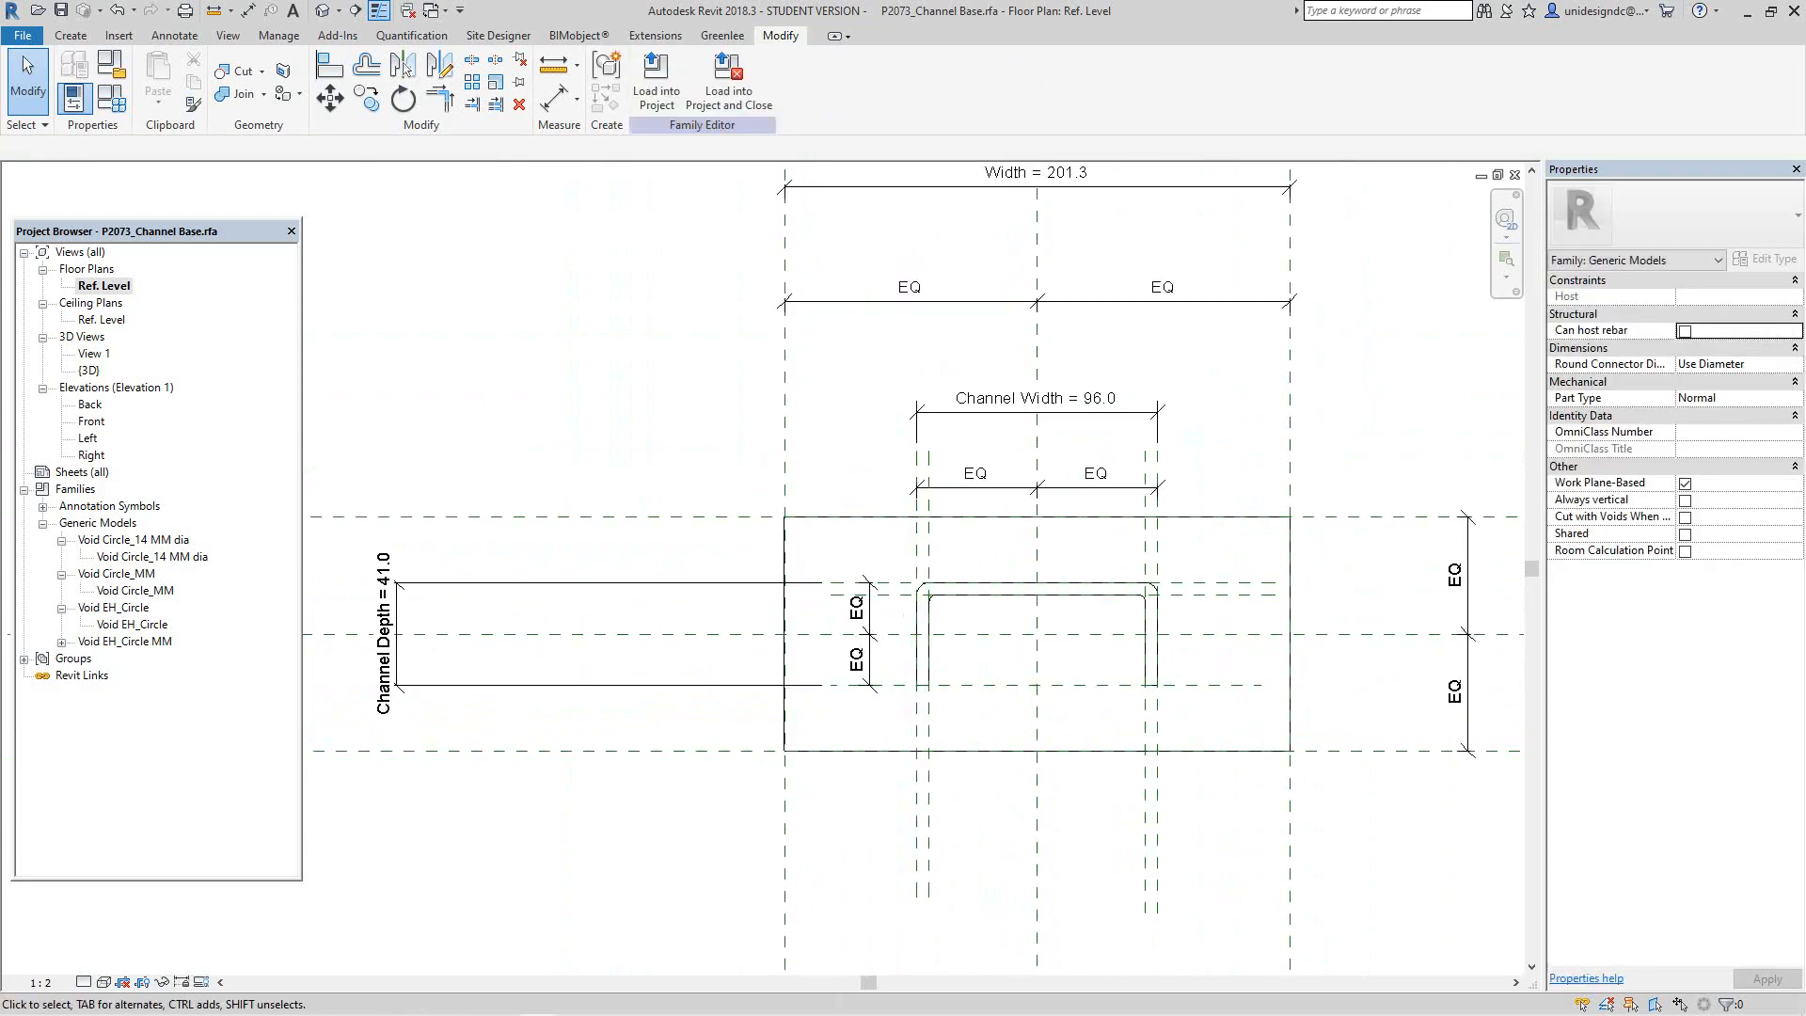
drag(870, 658, 547, 659)
key(Escape)
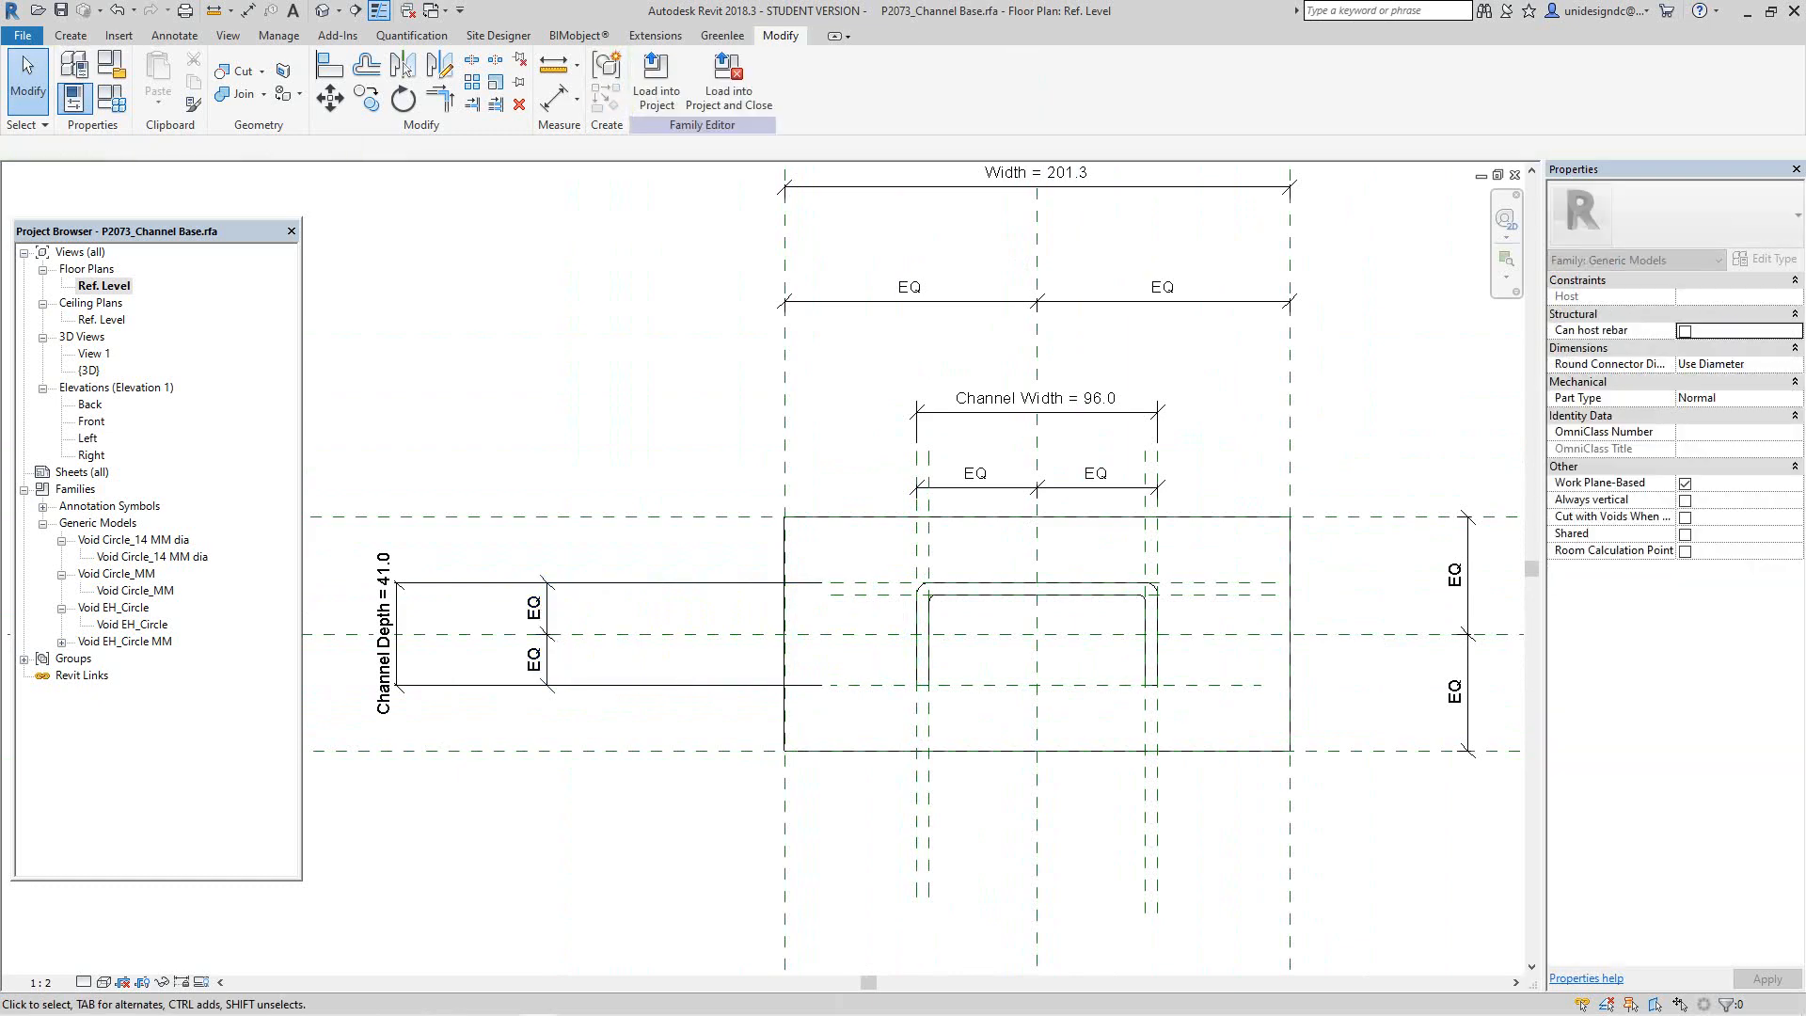
Step: Place a Void Circle_14 MM dia component on the base plate's face, left of the channel on the horizontal centre reference plane
scroll(612, 843, down, 1)
middle_drag(612, 843, 385, 842)
scroll(385, 842, up, 1)
scroll(971, 680, up, 3)
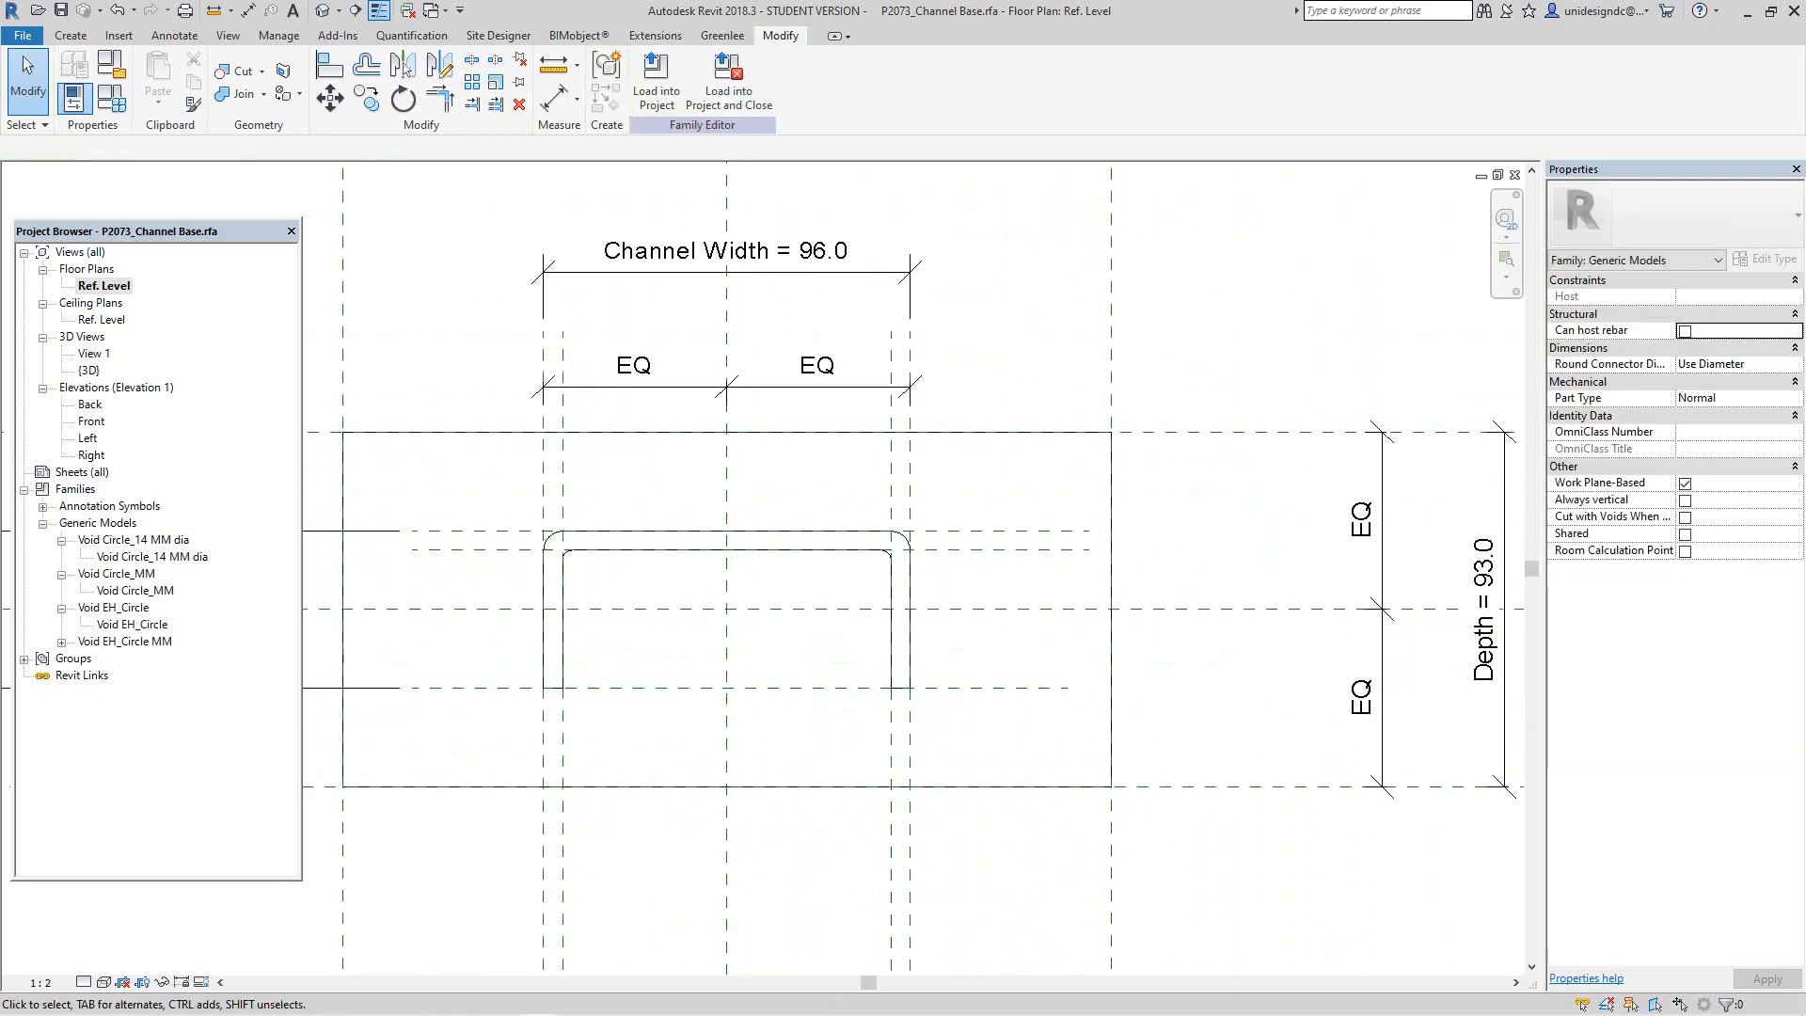
scroll(972, 674, down, 2)
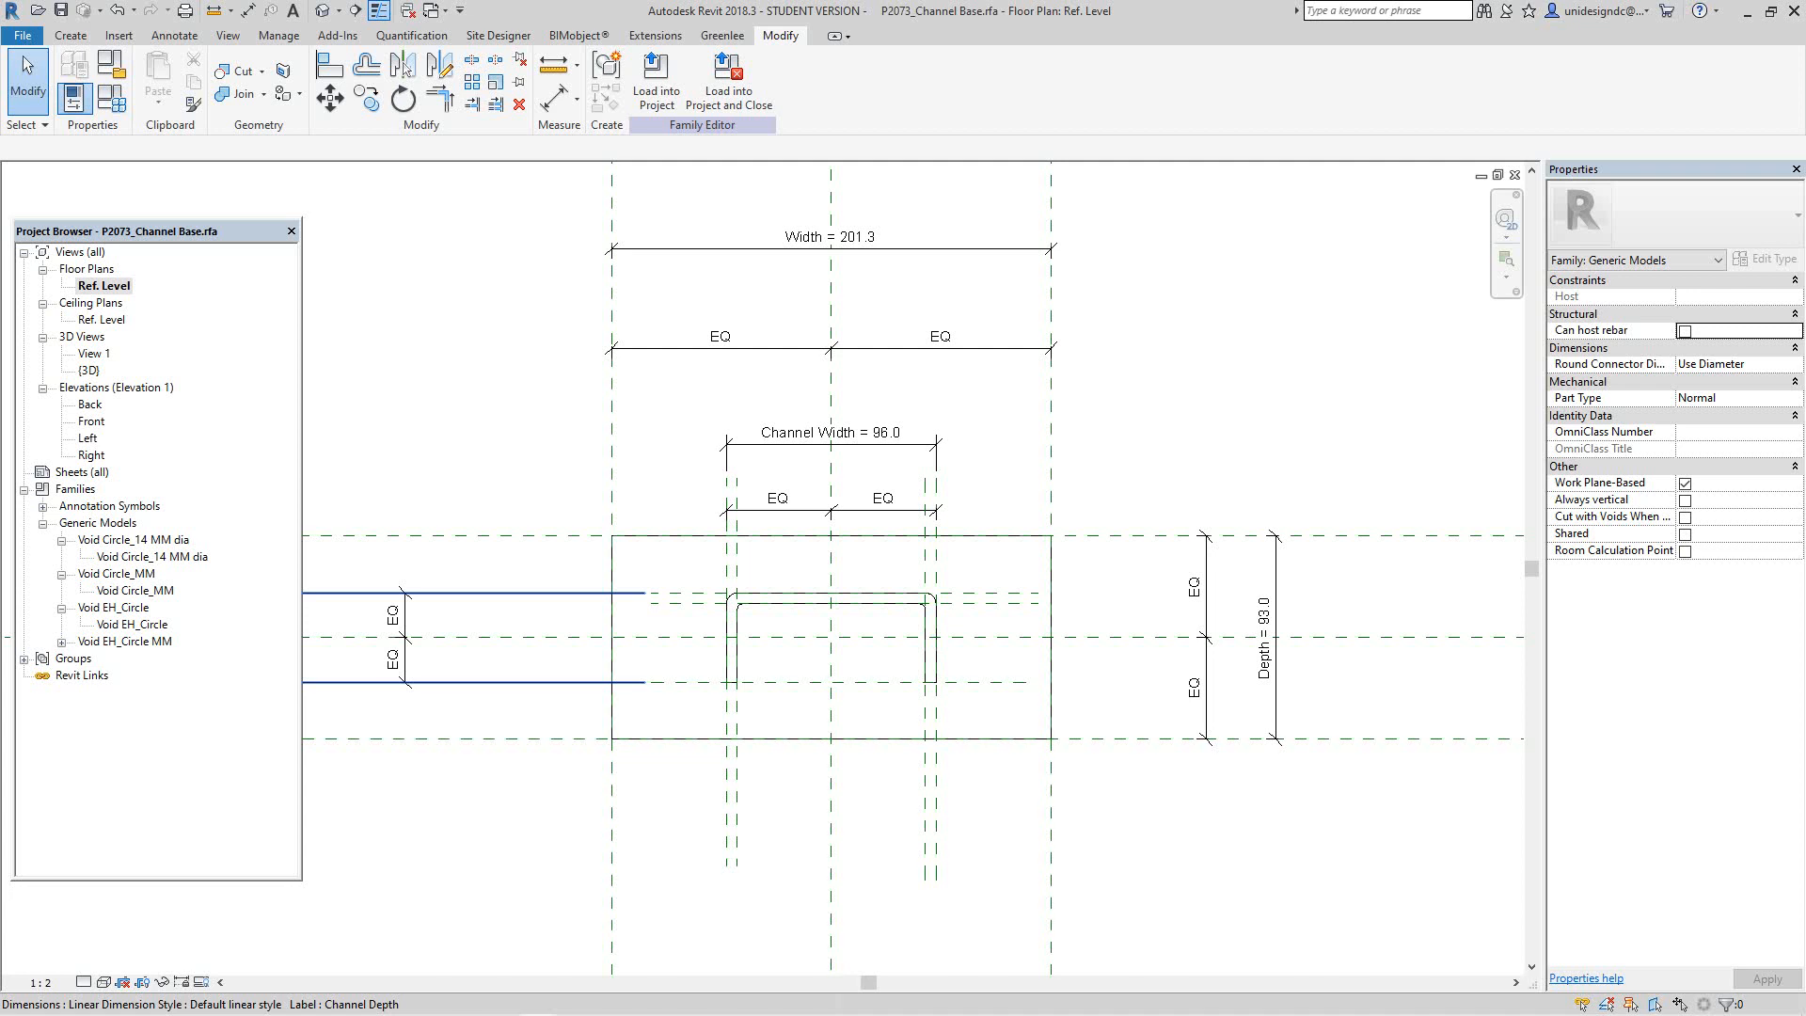
click(151, 557)
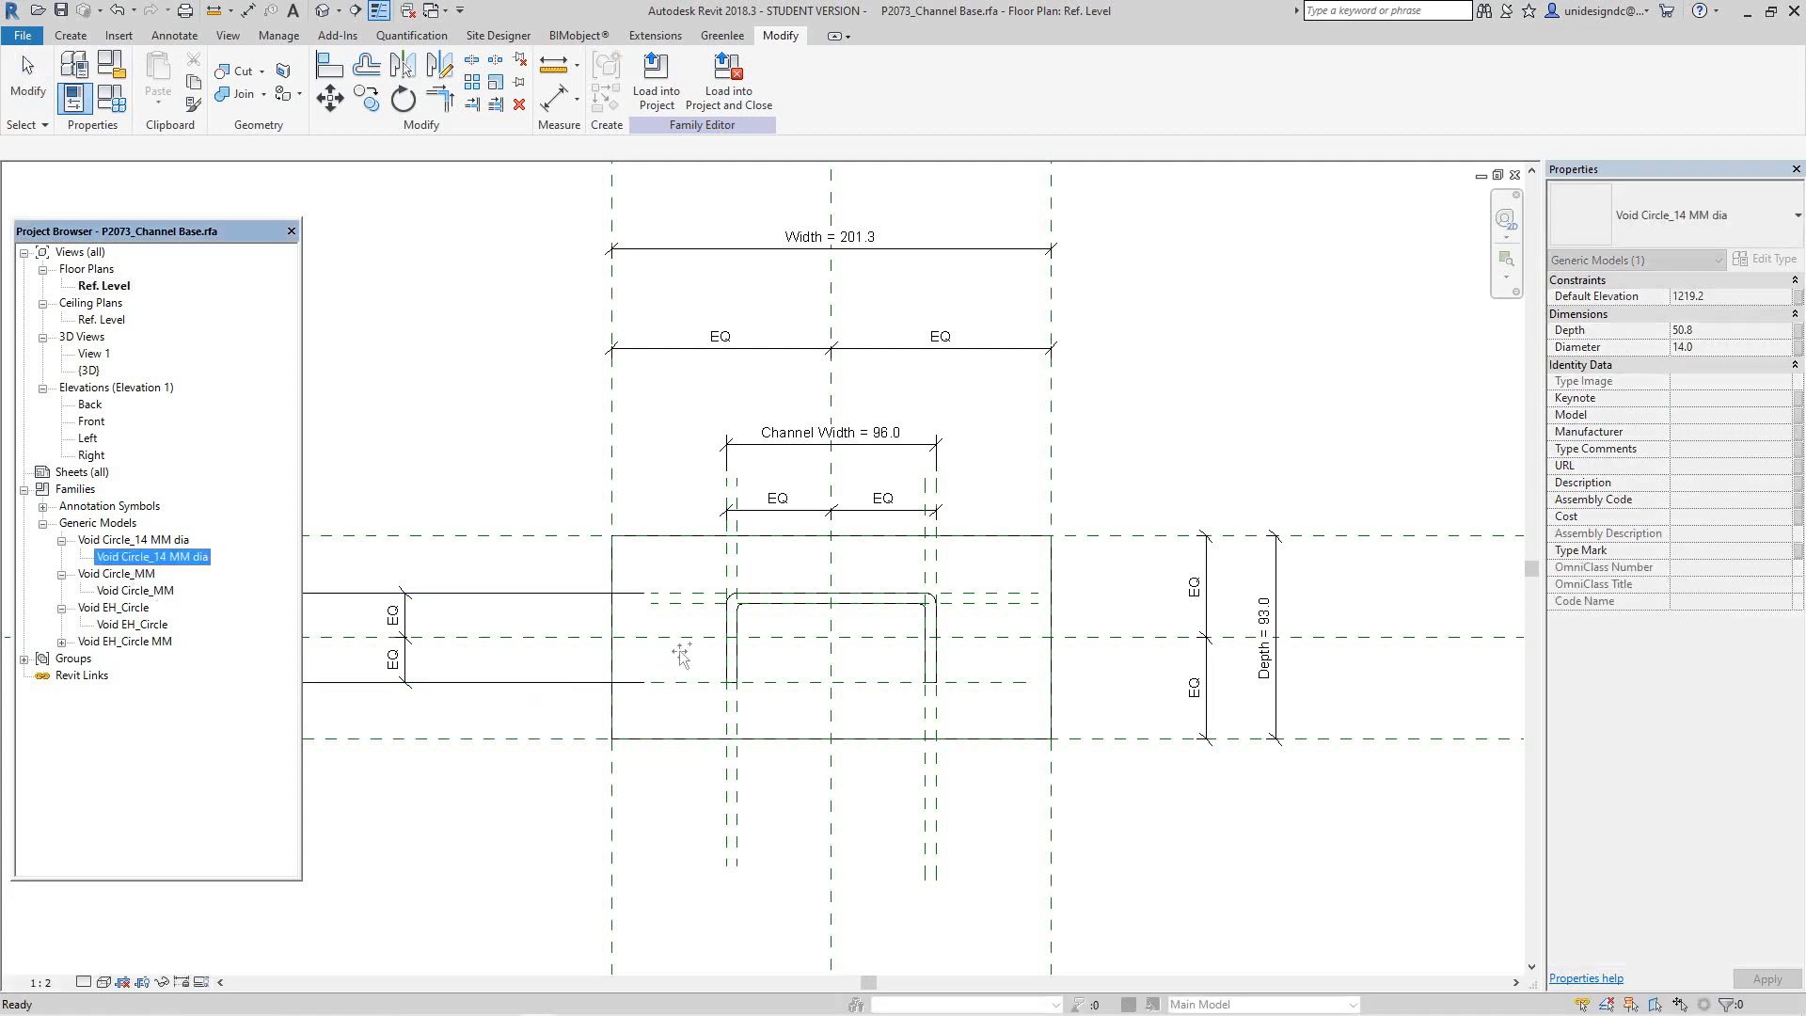
drag(684, 642, 666, 643)
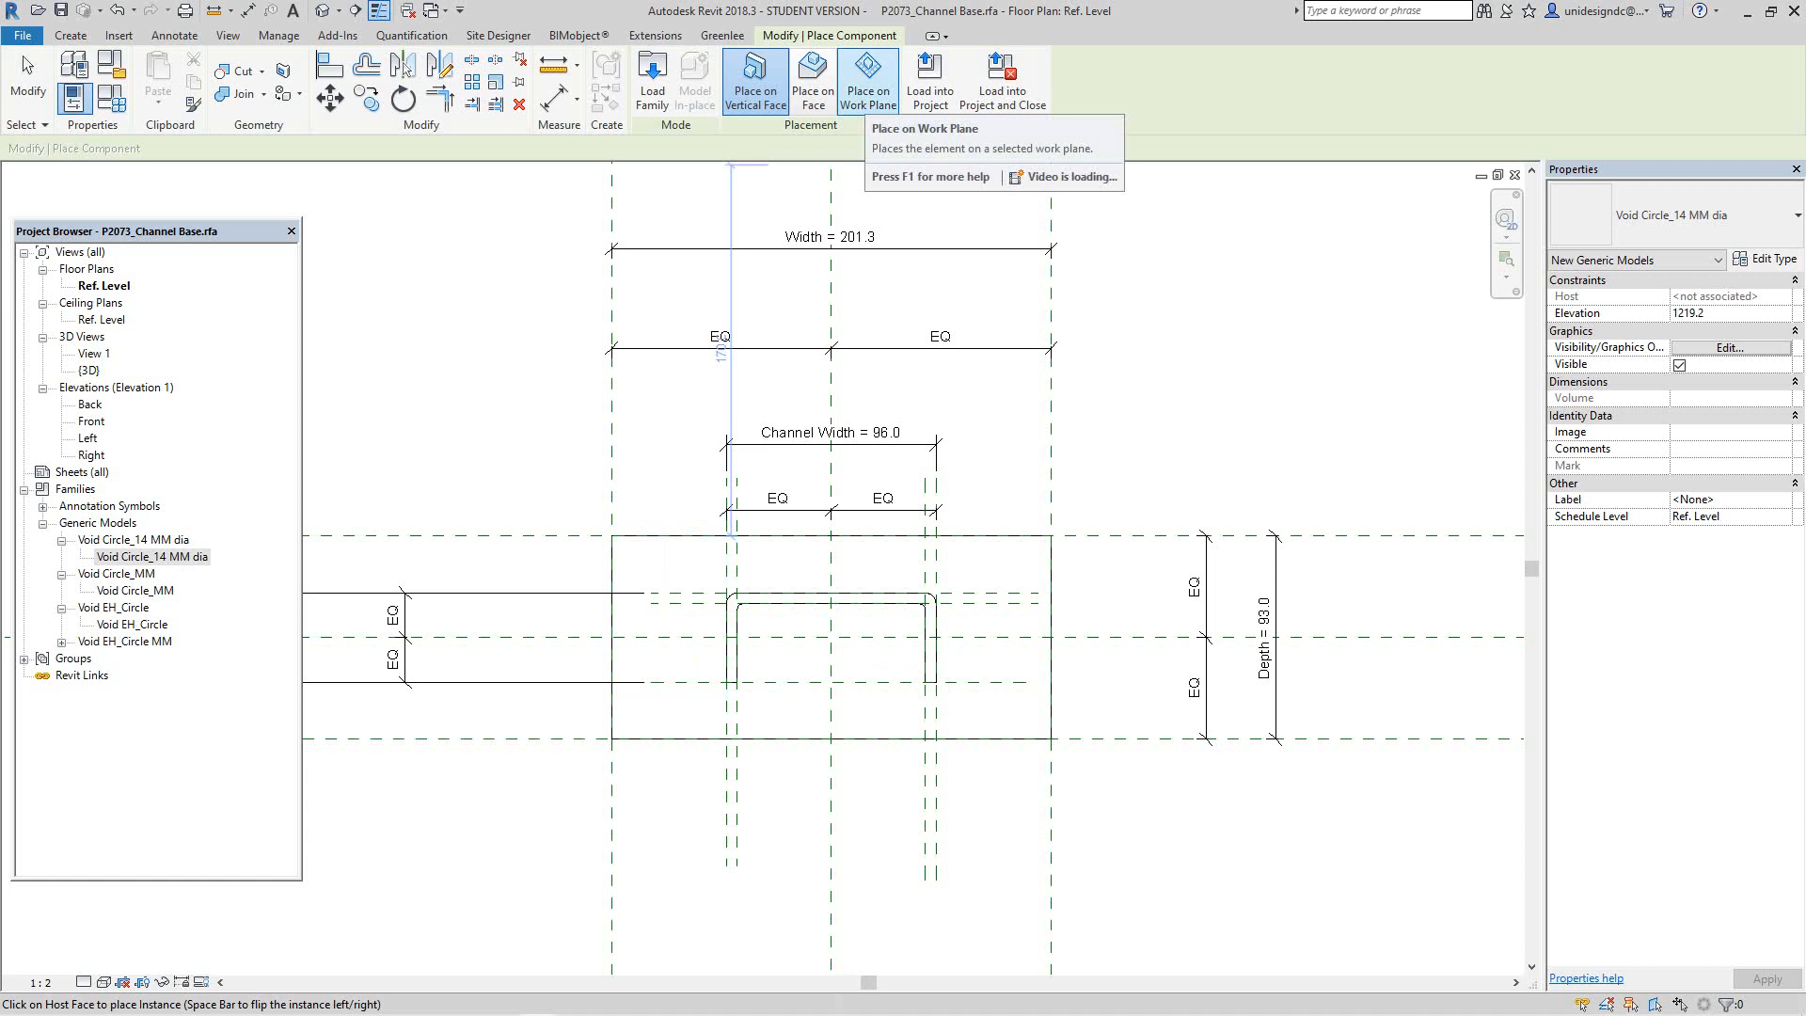
click(813, 80)
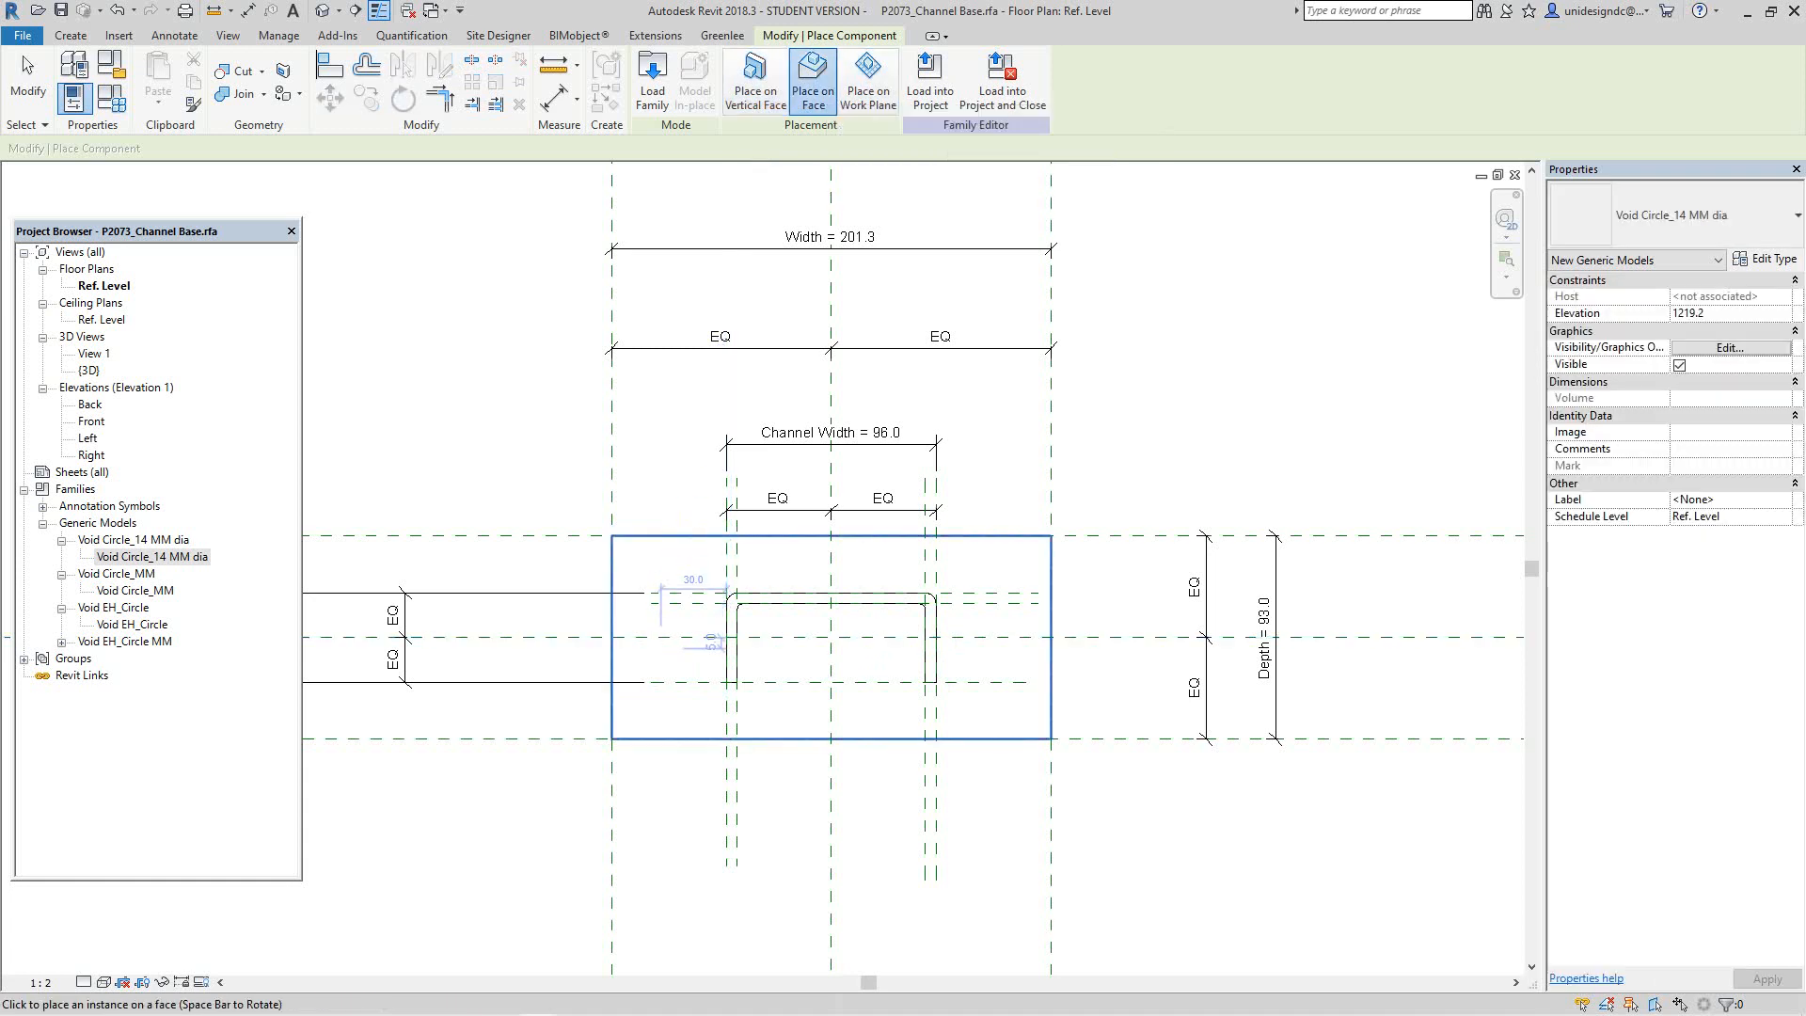
scroll(699, 708, up, 3)
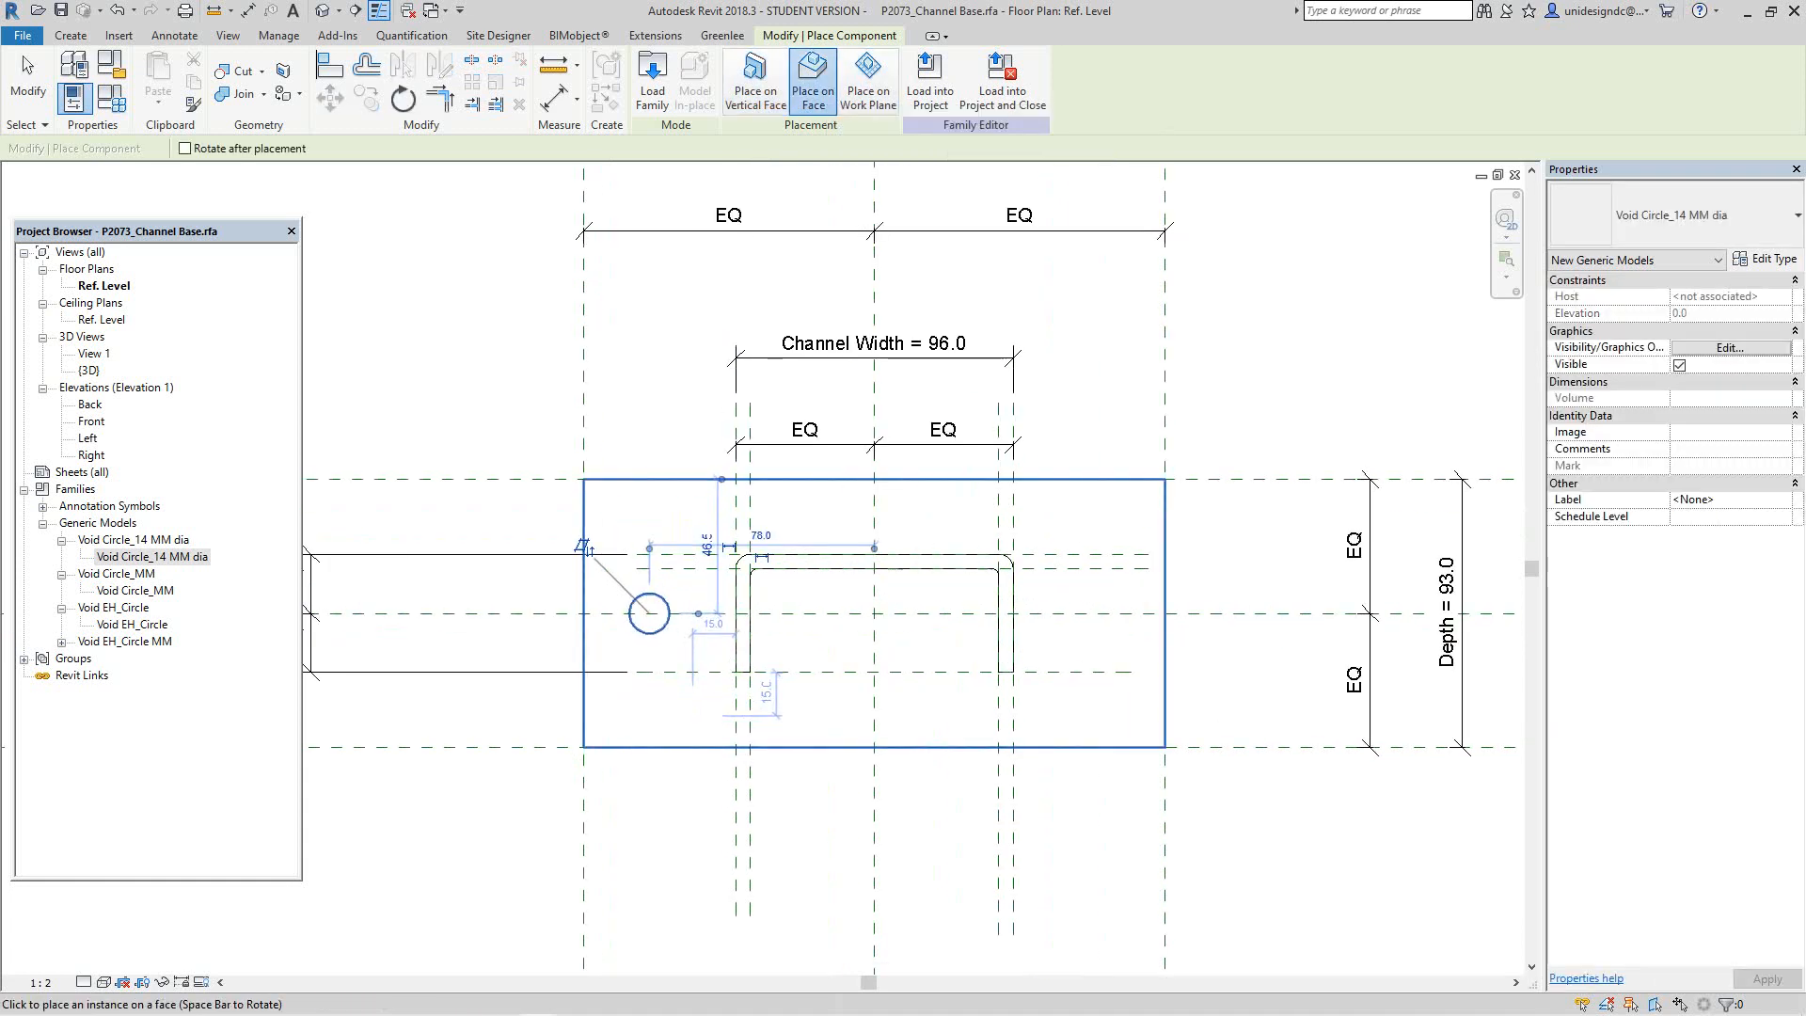
click(567, 523)
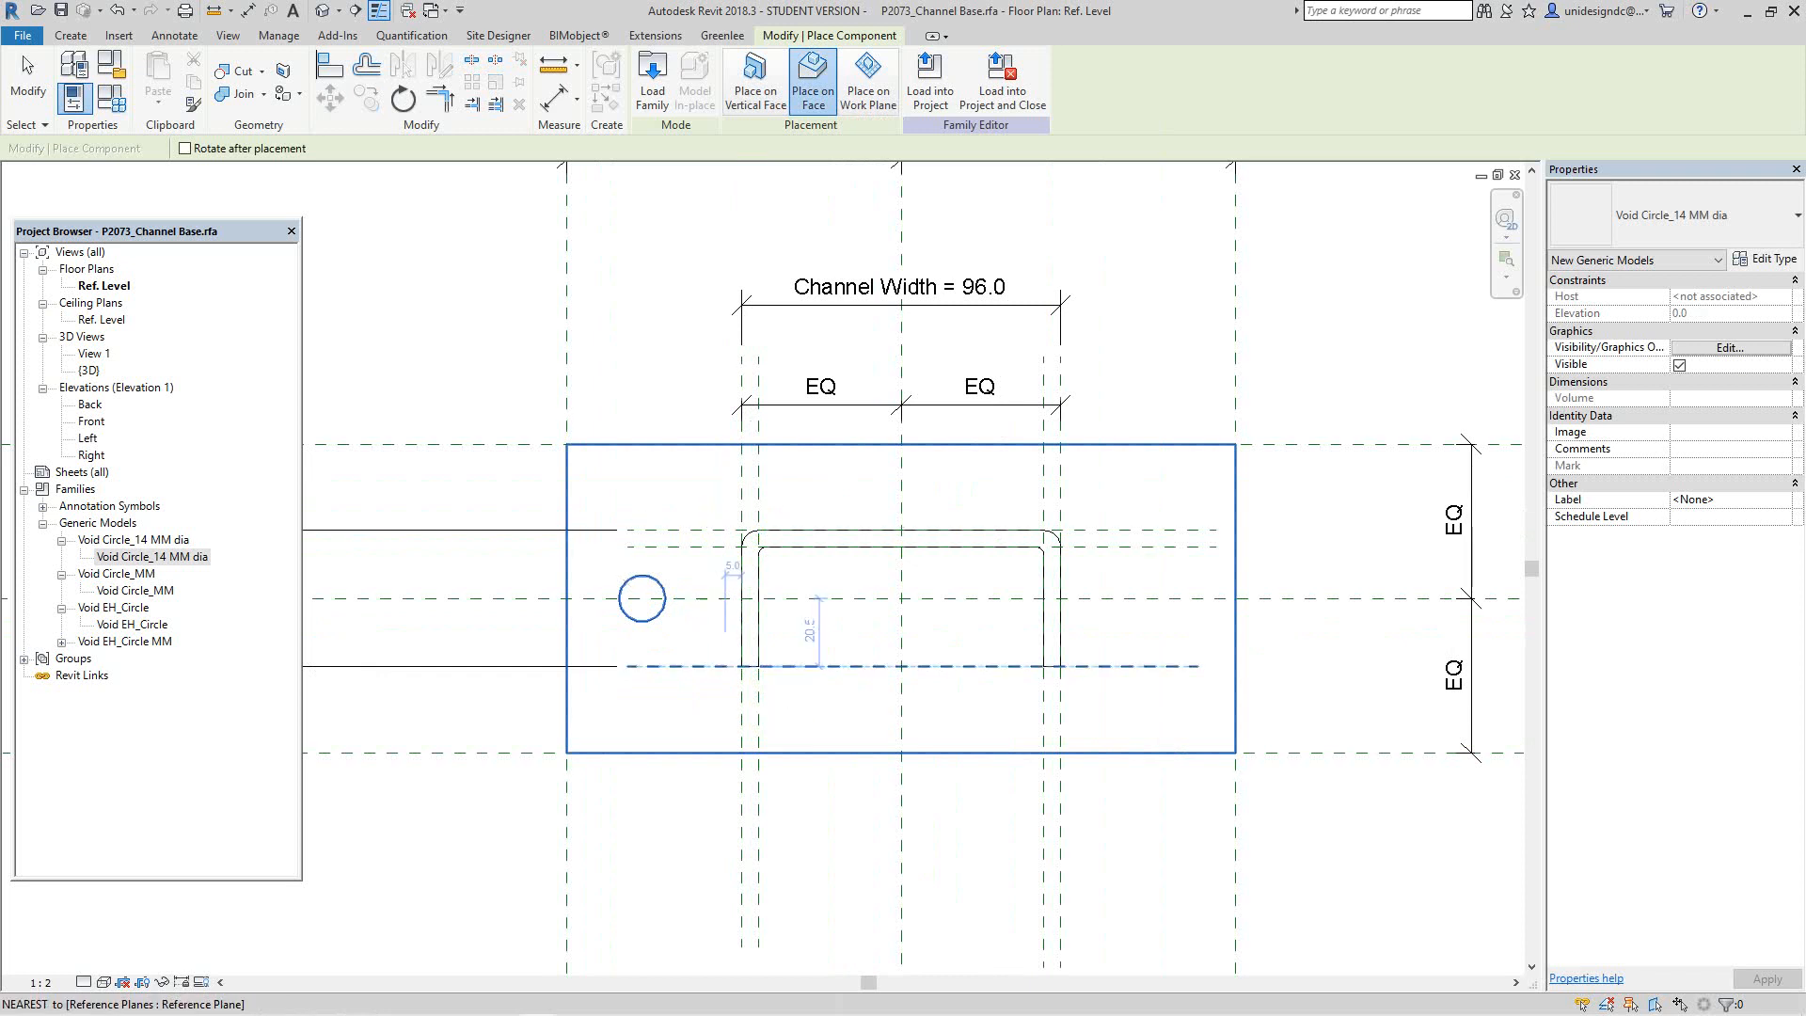
key(Escape)
Step: Try shifting the void circle slightly off the centre plane, and undo both the shift and the circle's placement
scroll(573, 669, up, 1)
scroll(658, 513, up, 1)
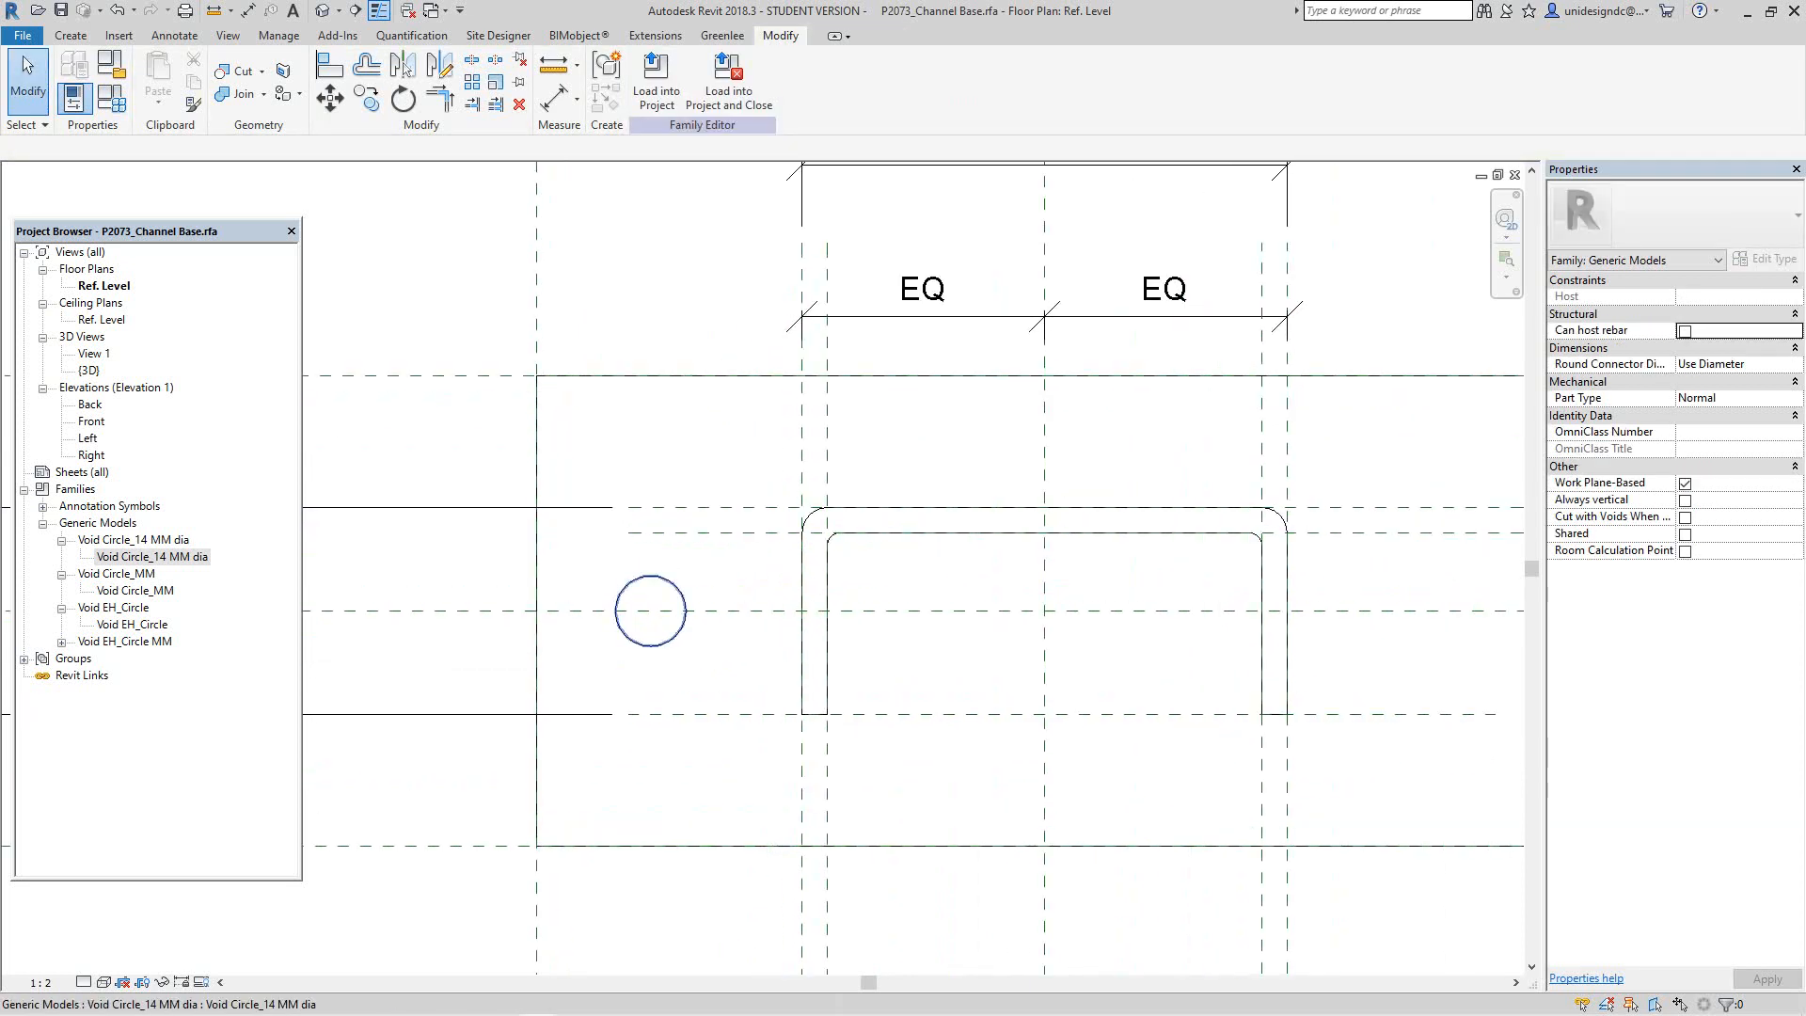
click(684, 621)
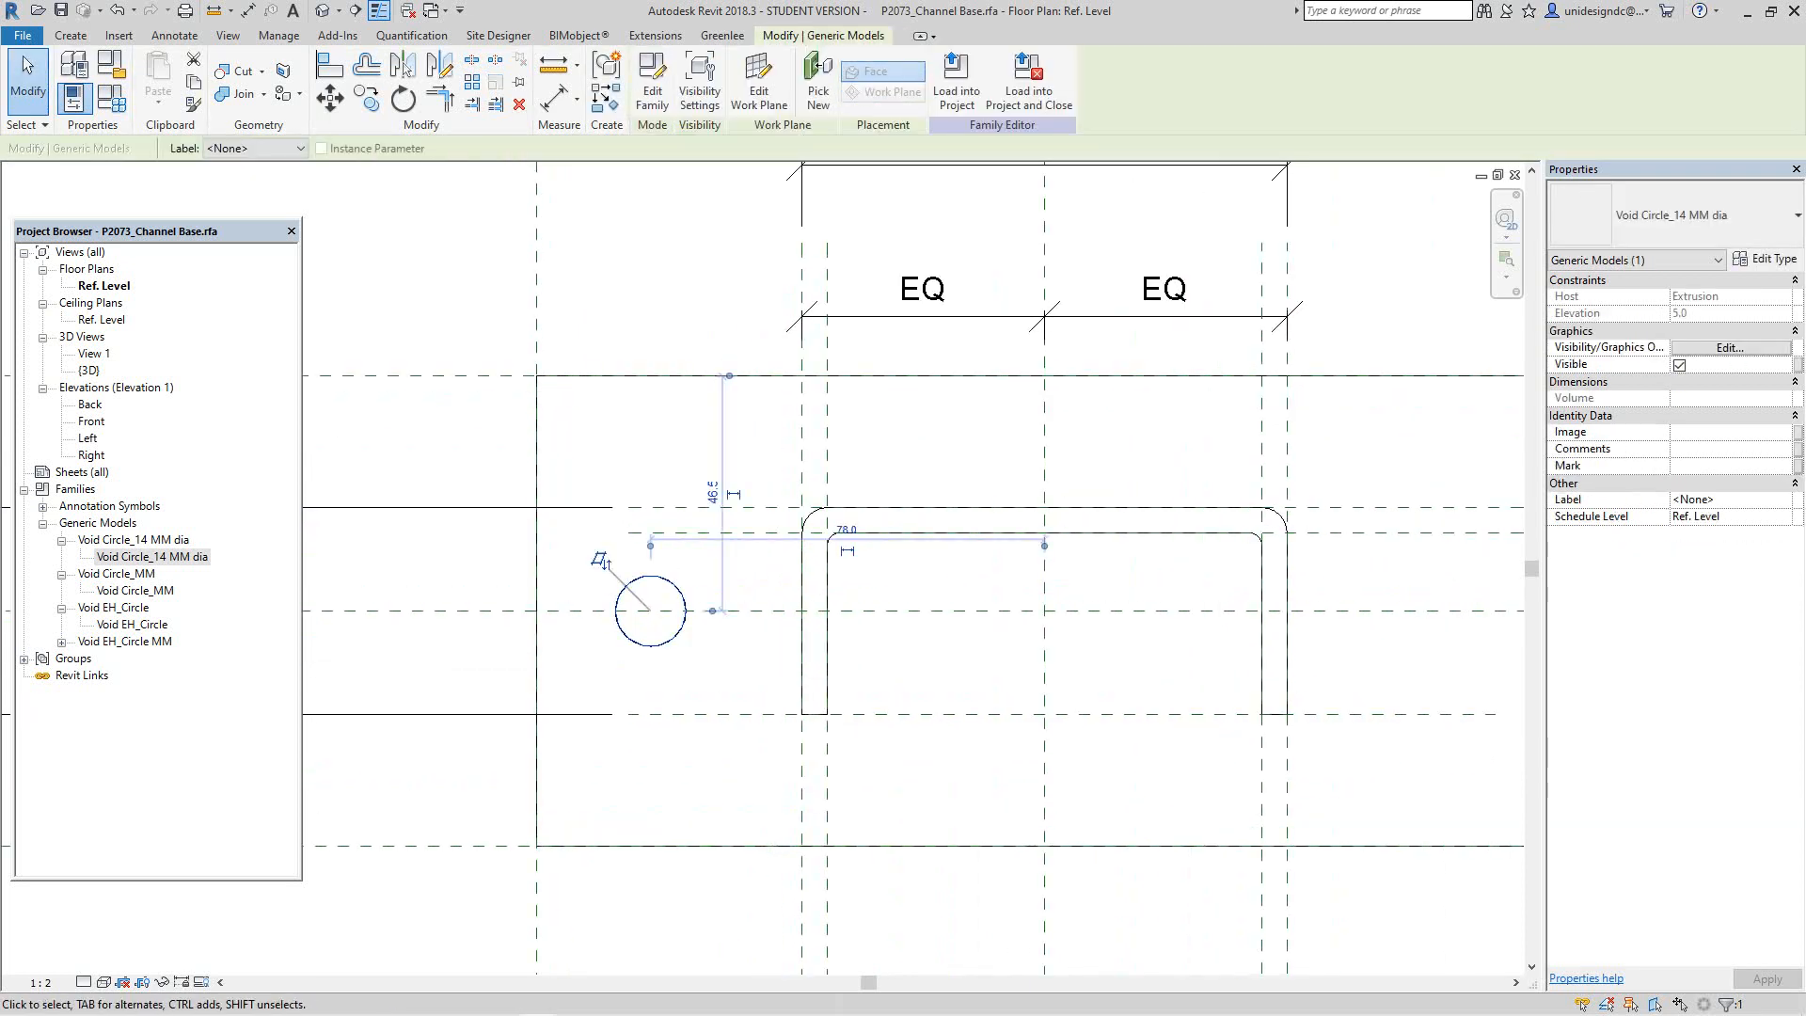
key(Escape)
mouse_move(684, 621)
mouse_down()
mouse_move(720, 620)
mouse_move(699, 628)
mouse_up()
key(Escape)
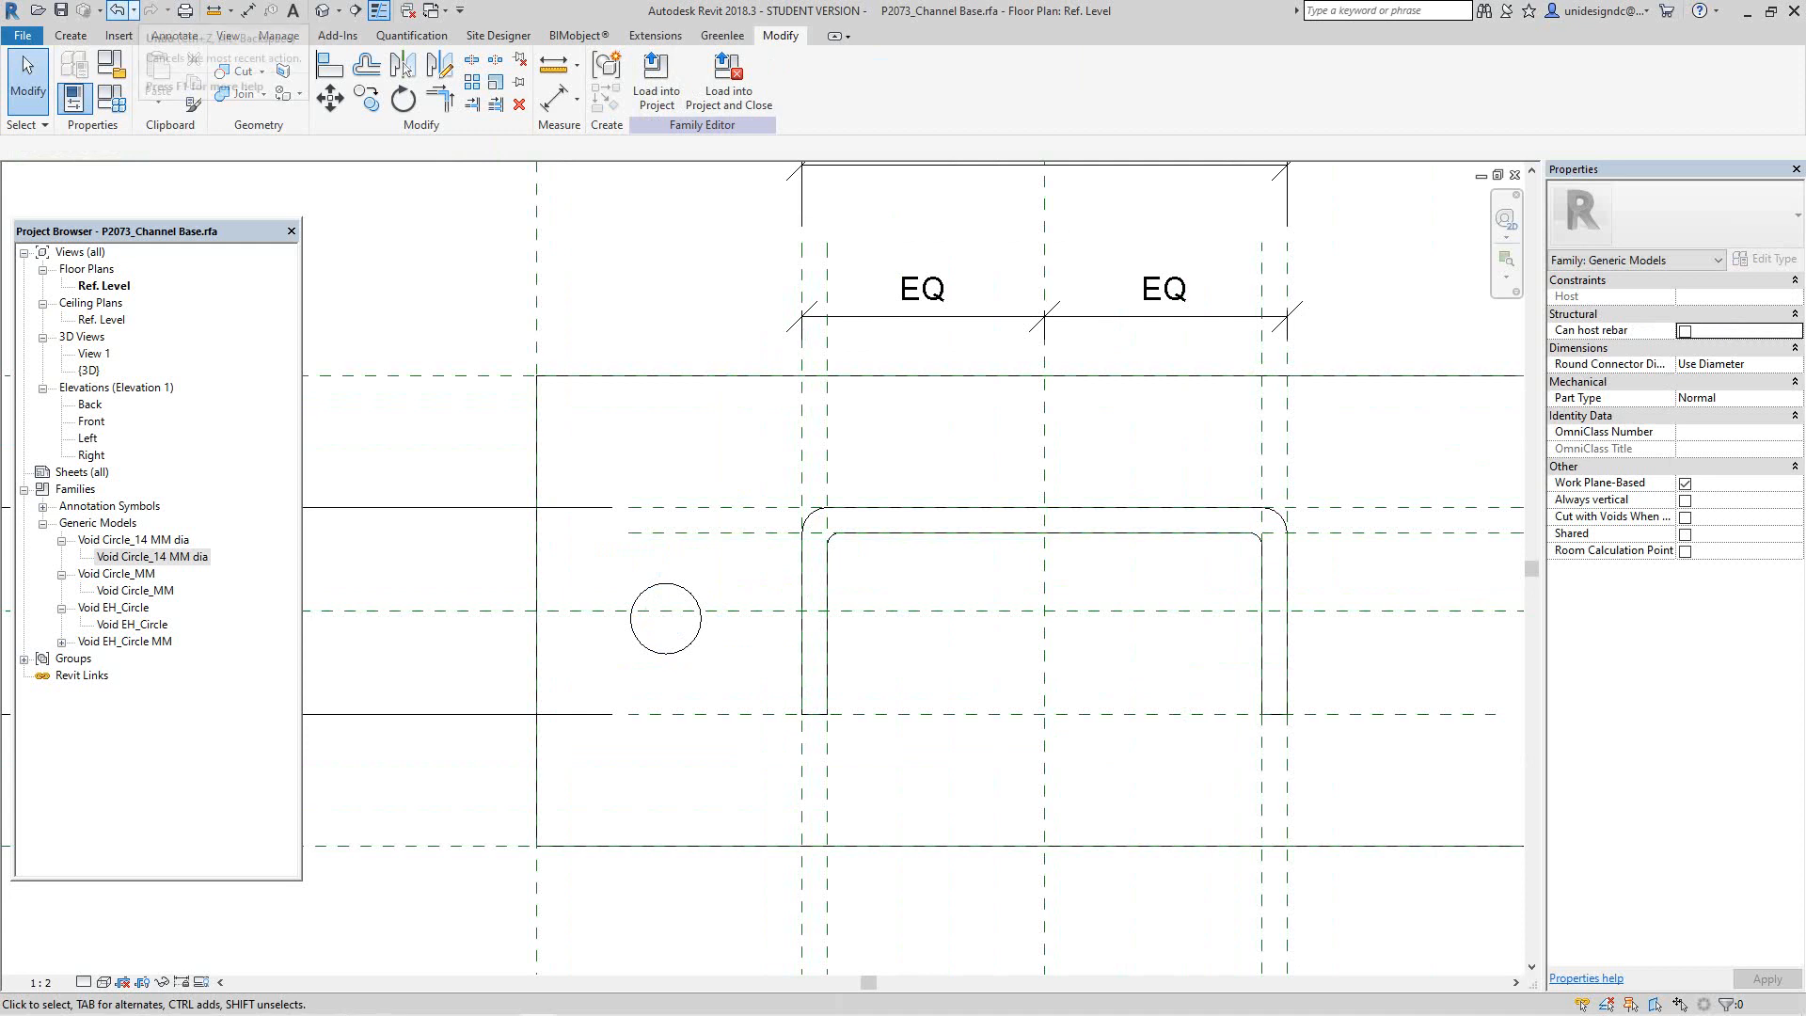
click(118, 10)
scroll(1287, 348, down, 2)
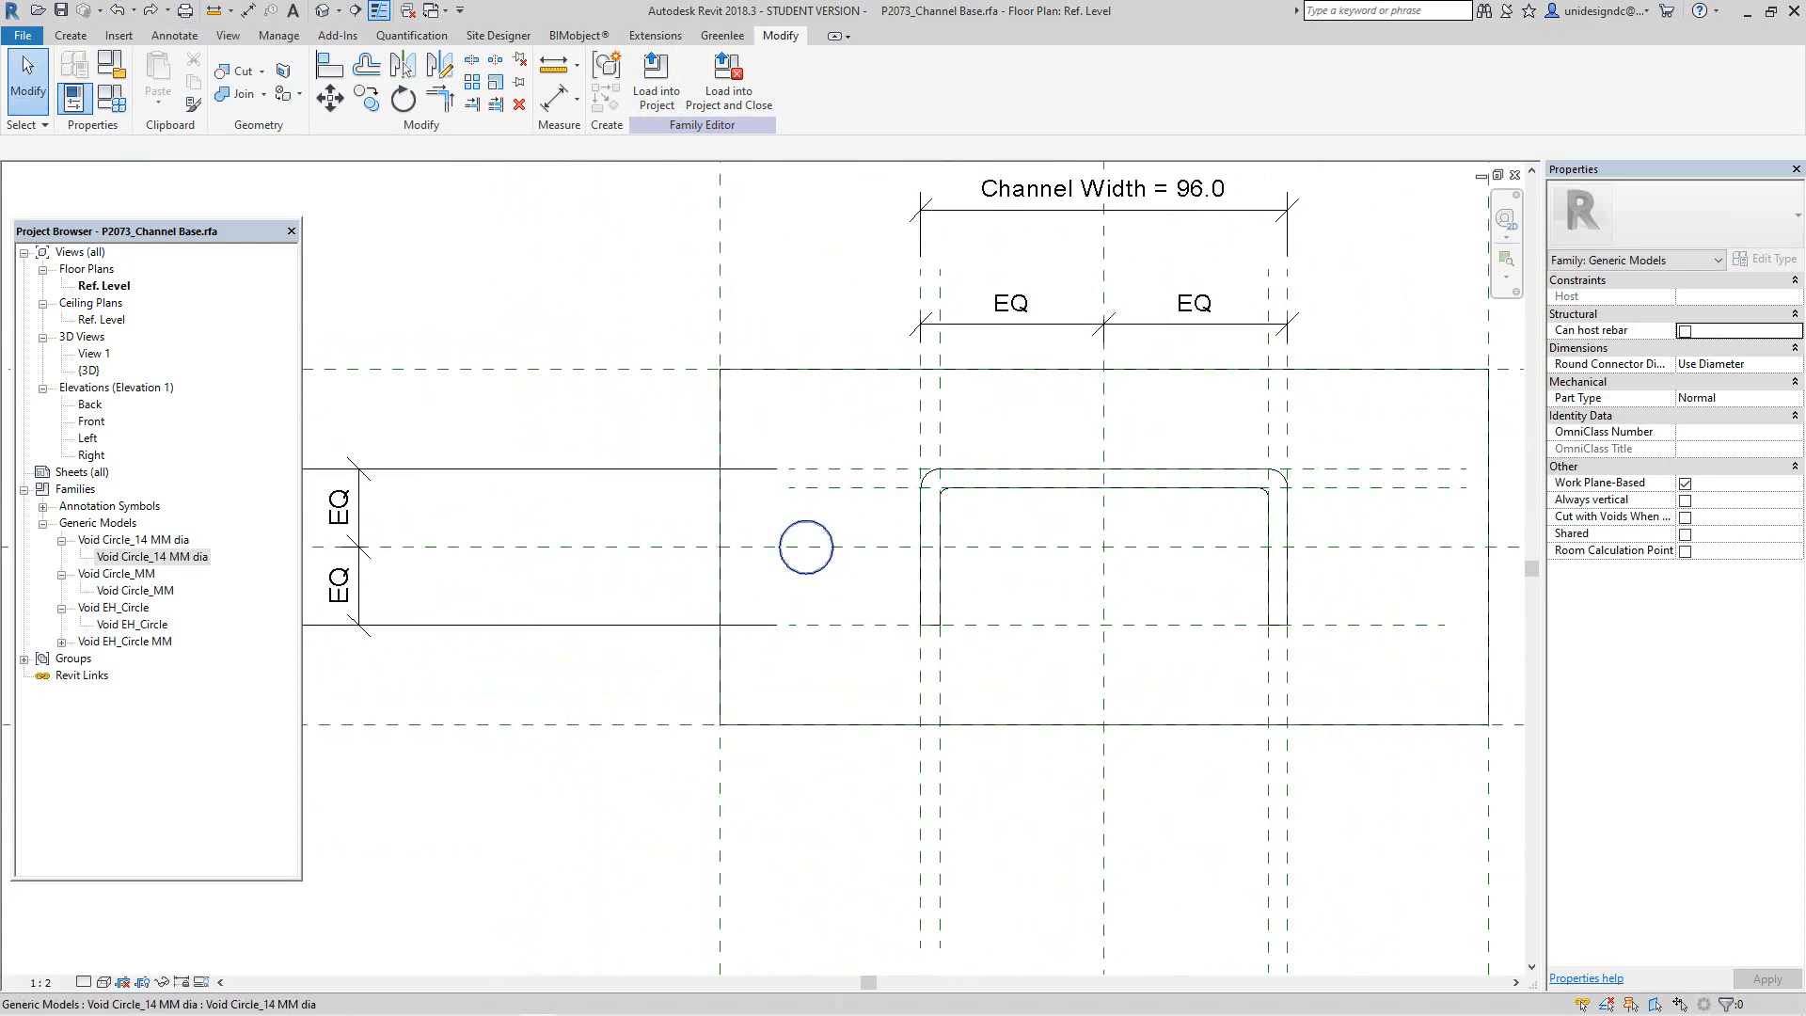
scroll(809, 549, down, 3)
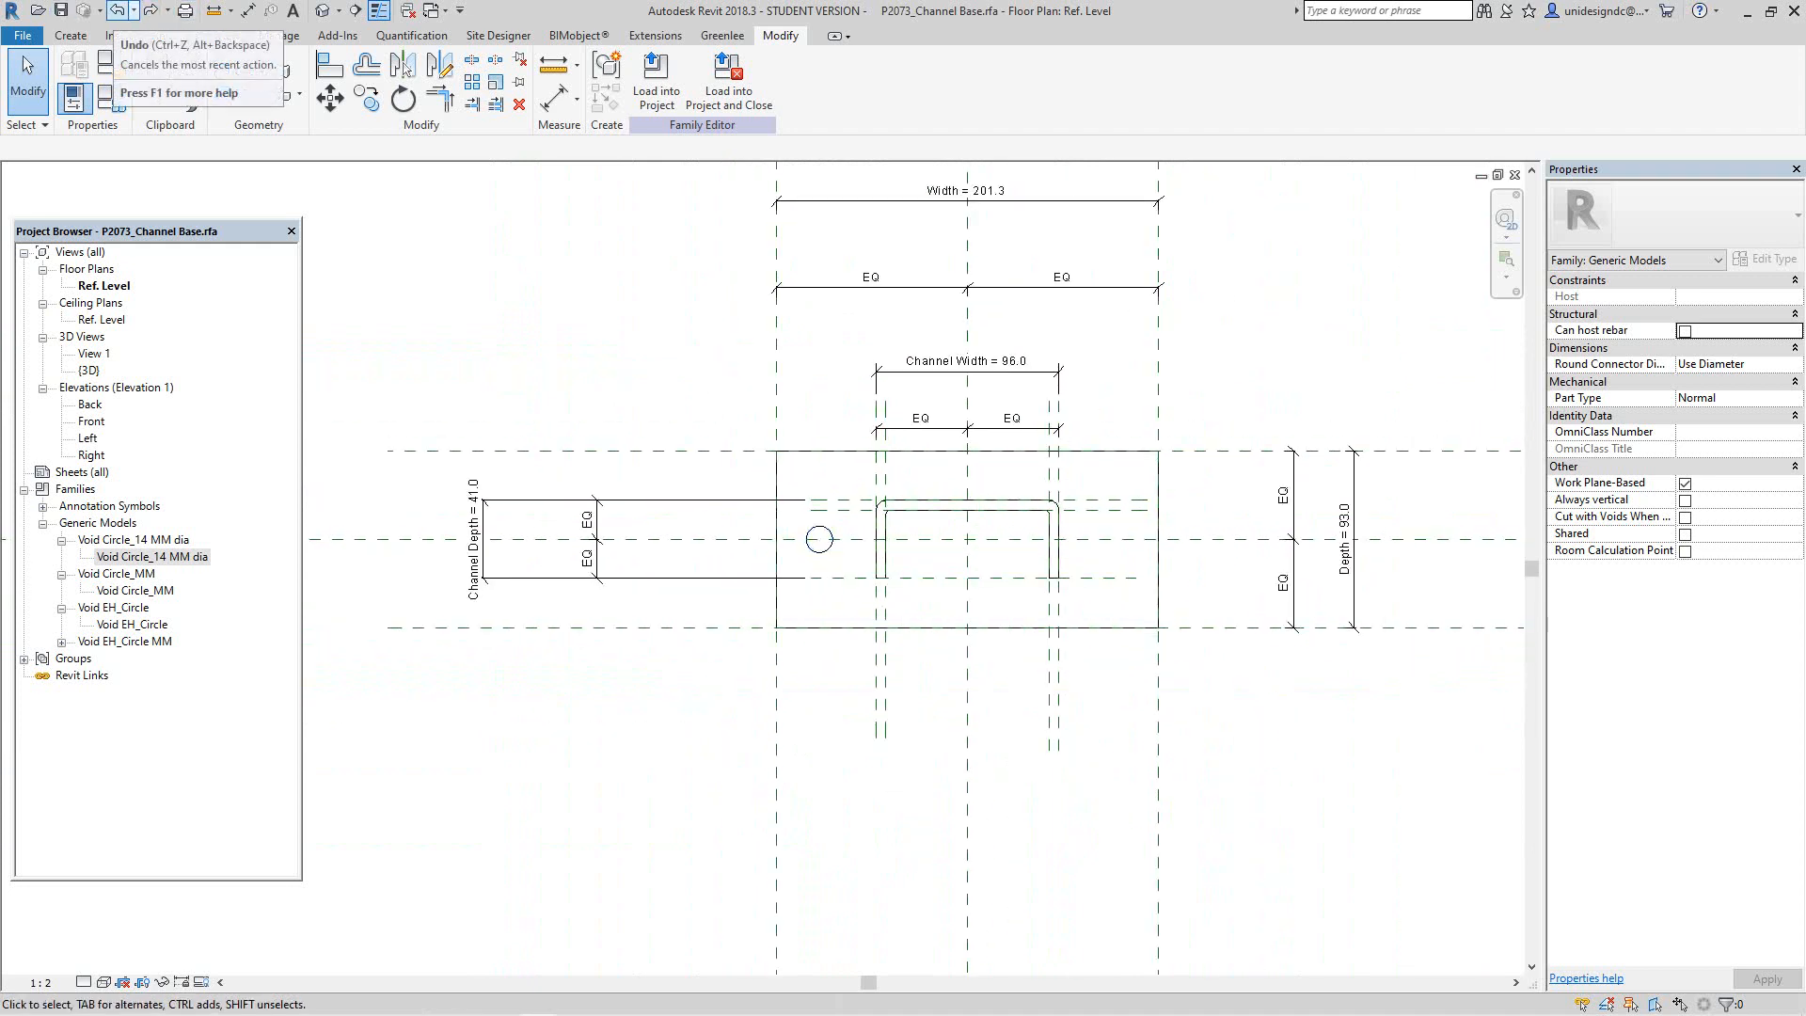
click(117, 10)
scroll(658, 565, up, 1)
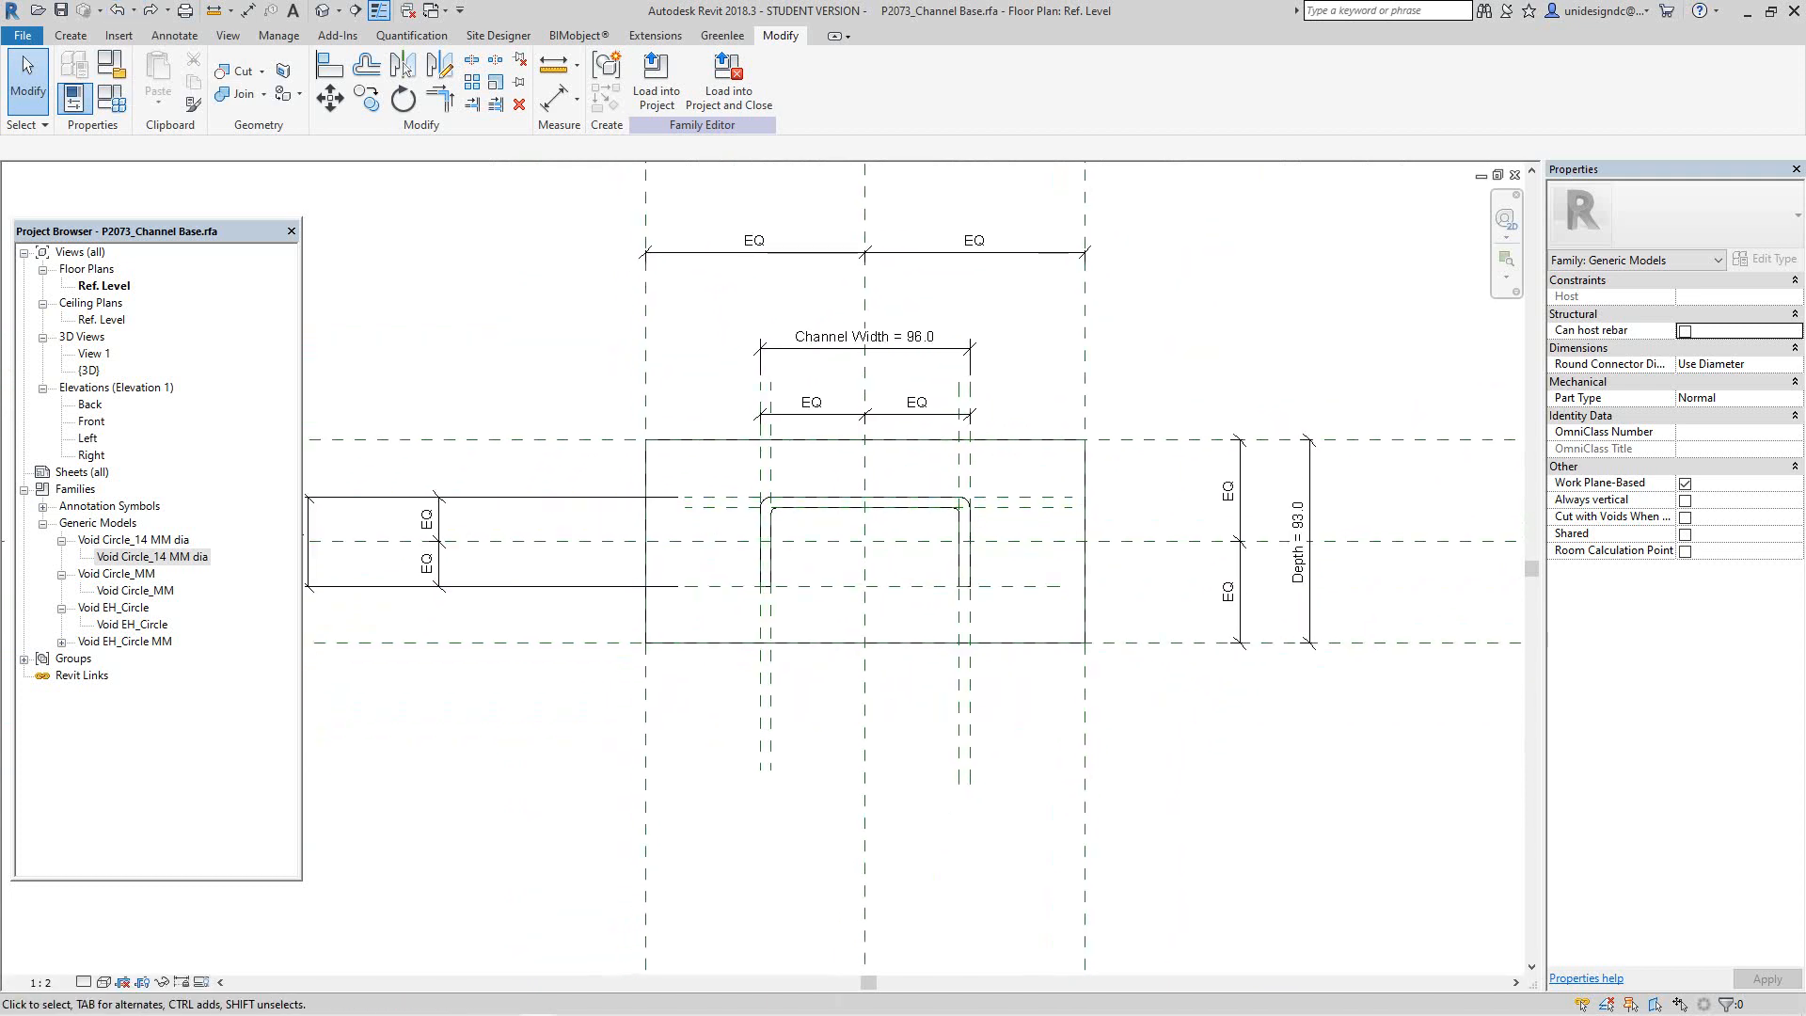
Step: Draw a vertical reference plane between the base plate's left edge and the channel, about 24 mm from the plate edge
click(71, 36)
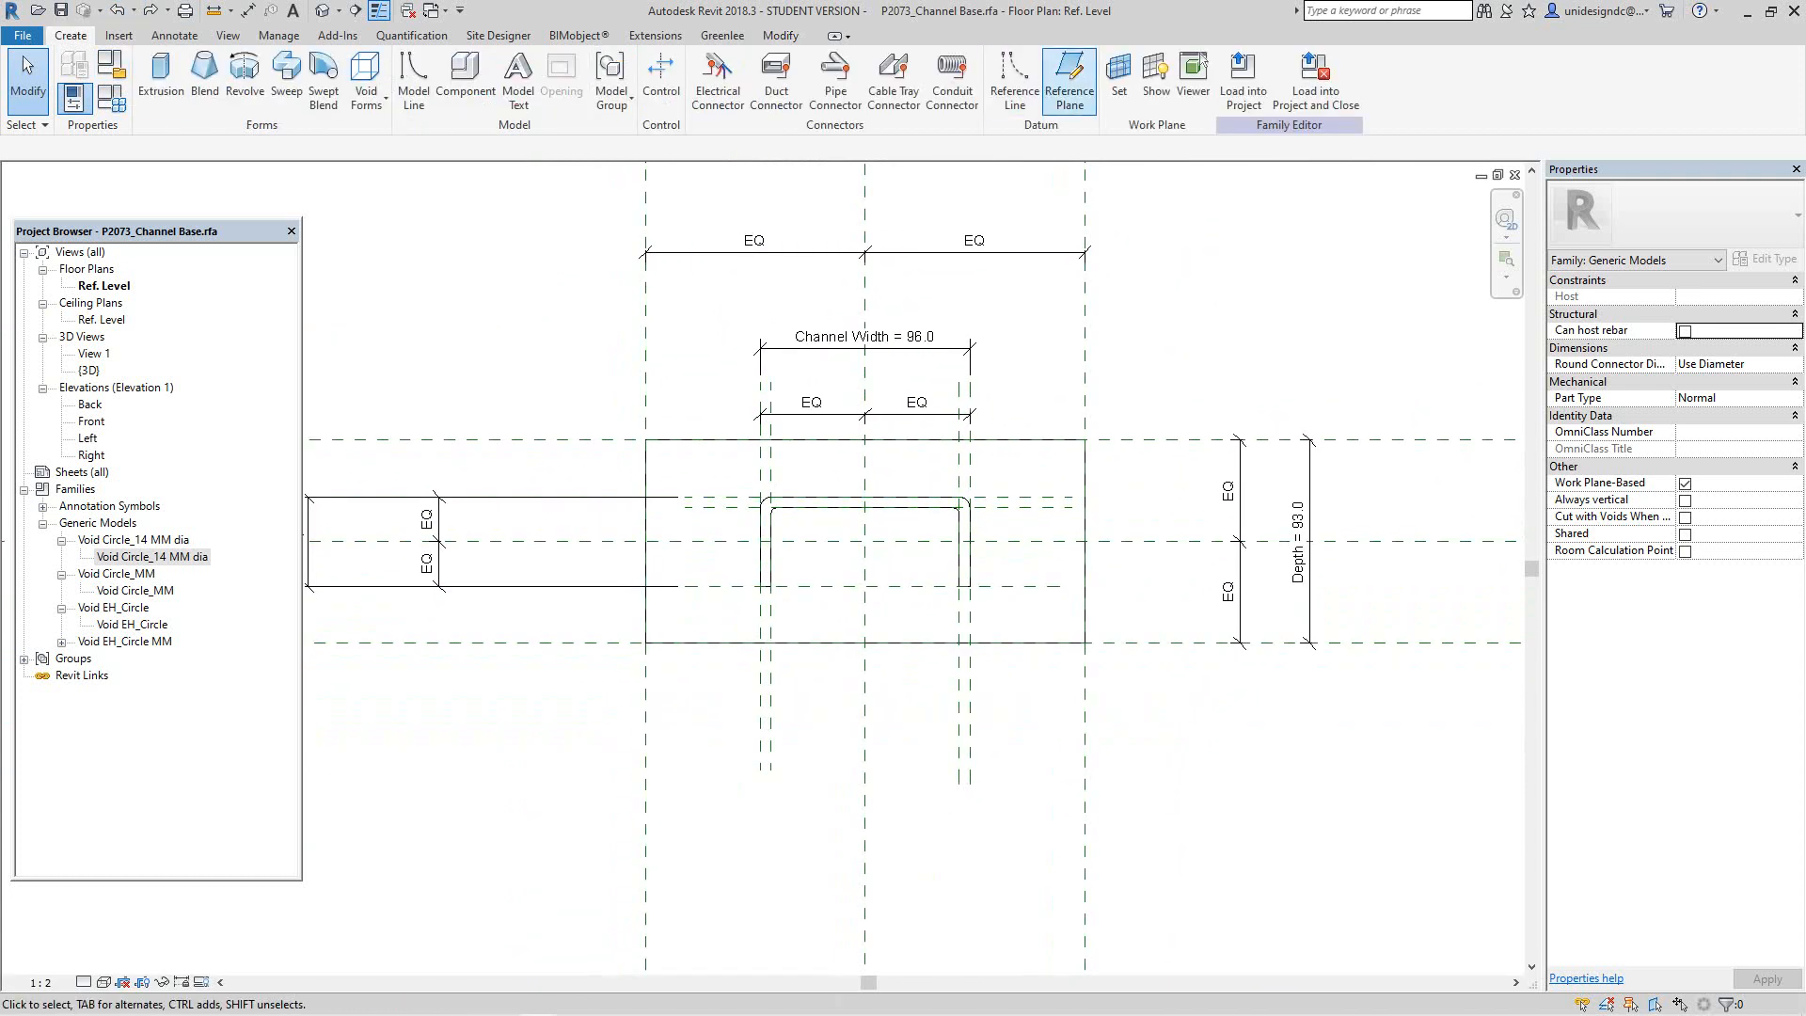
click(1069, 83)
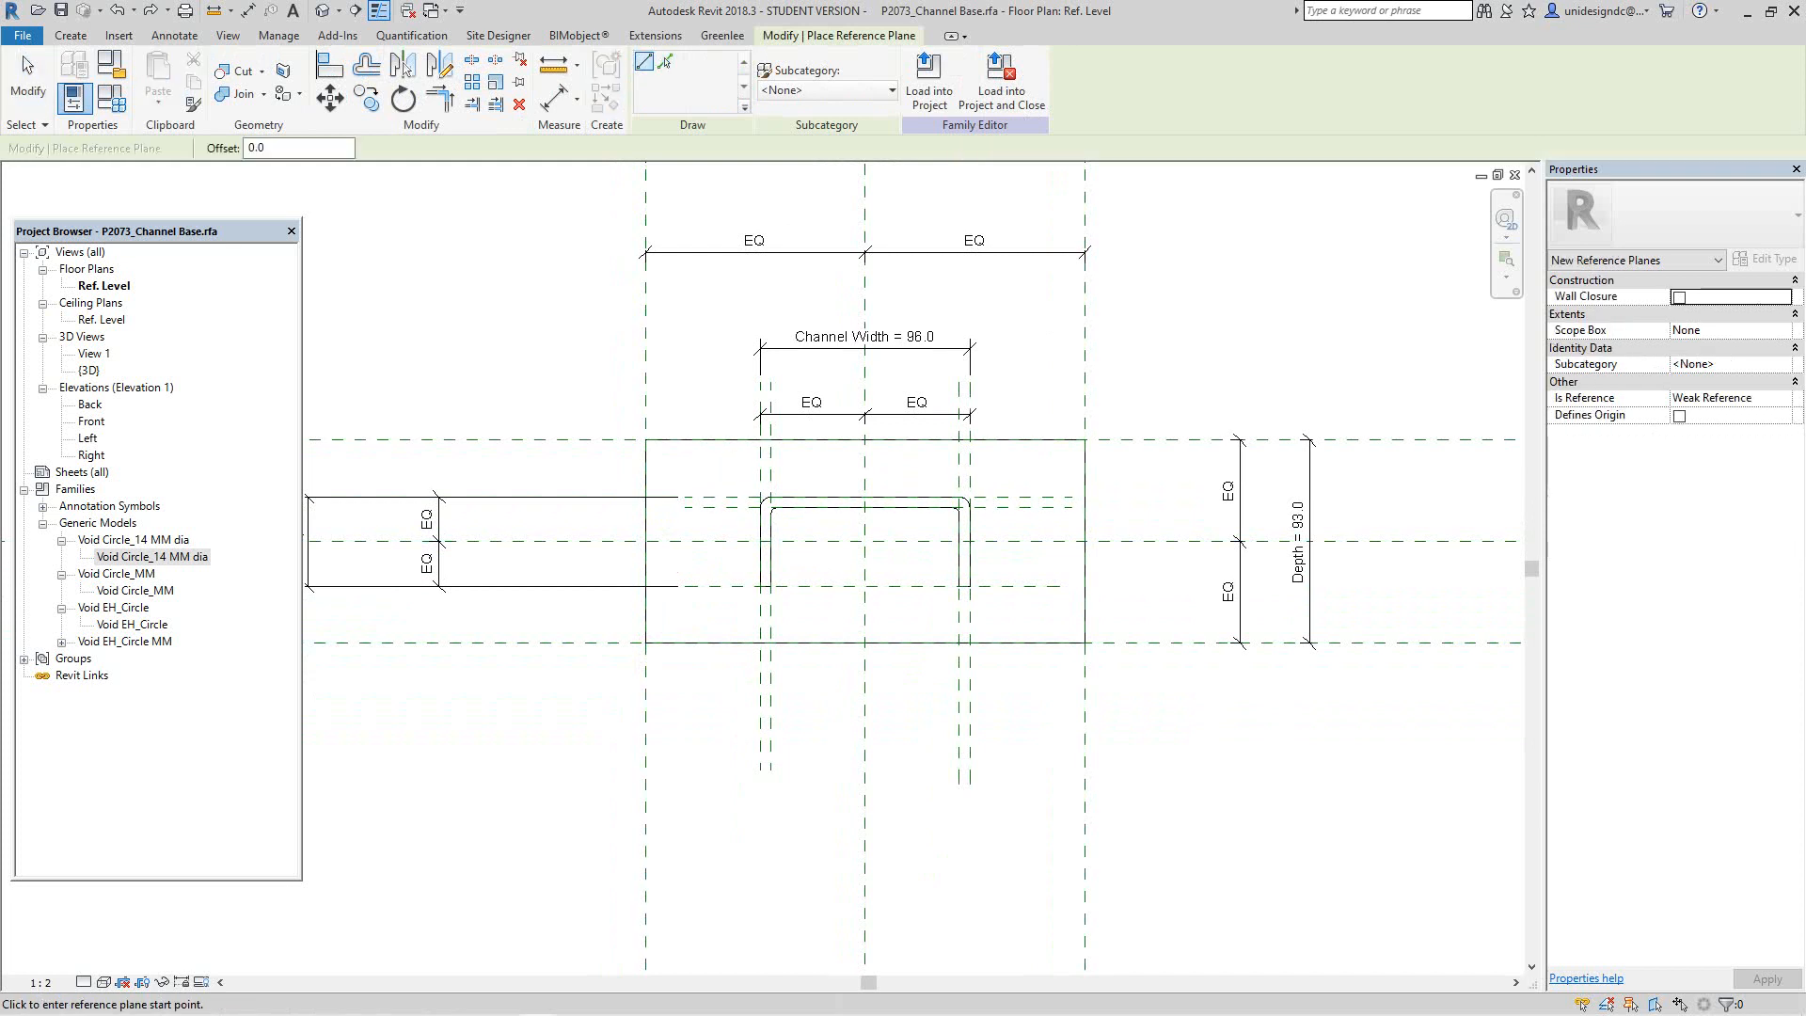
click(697, 477)
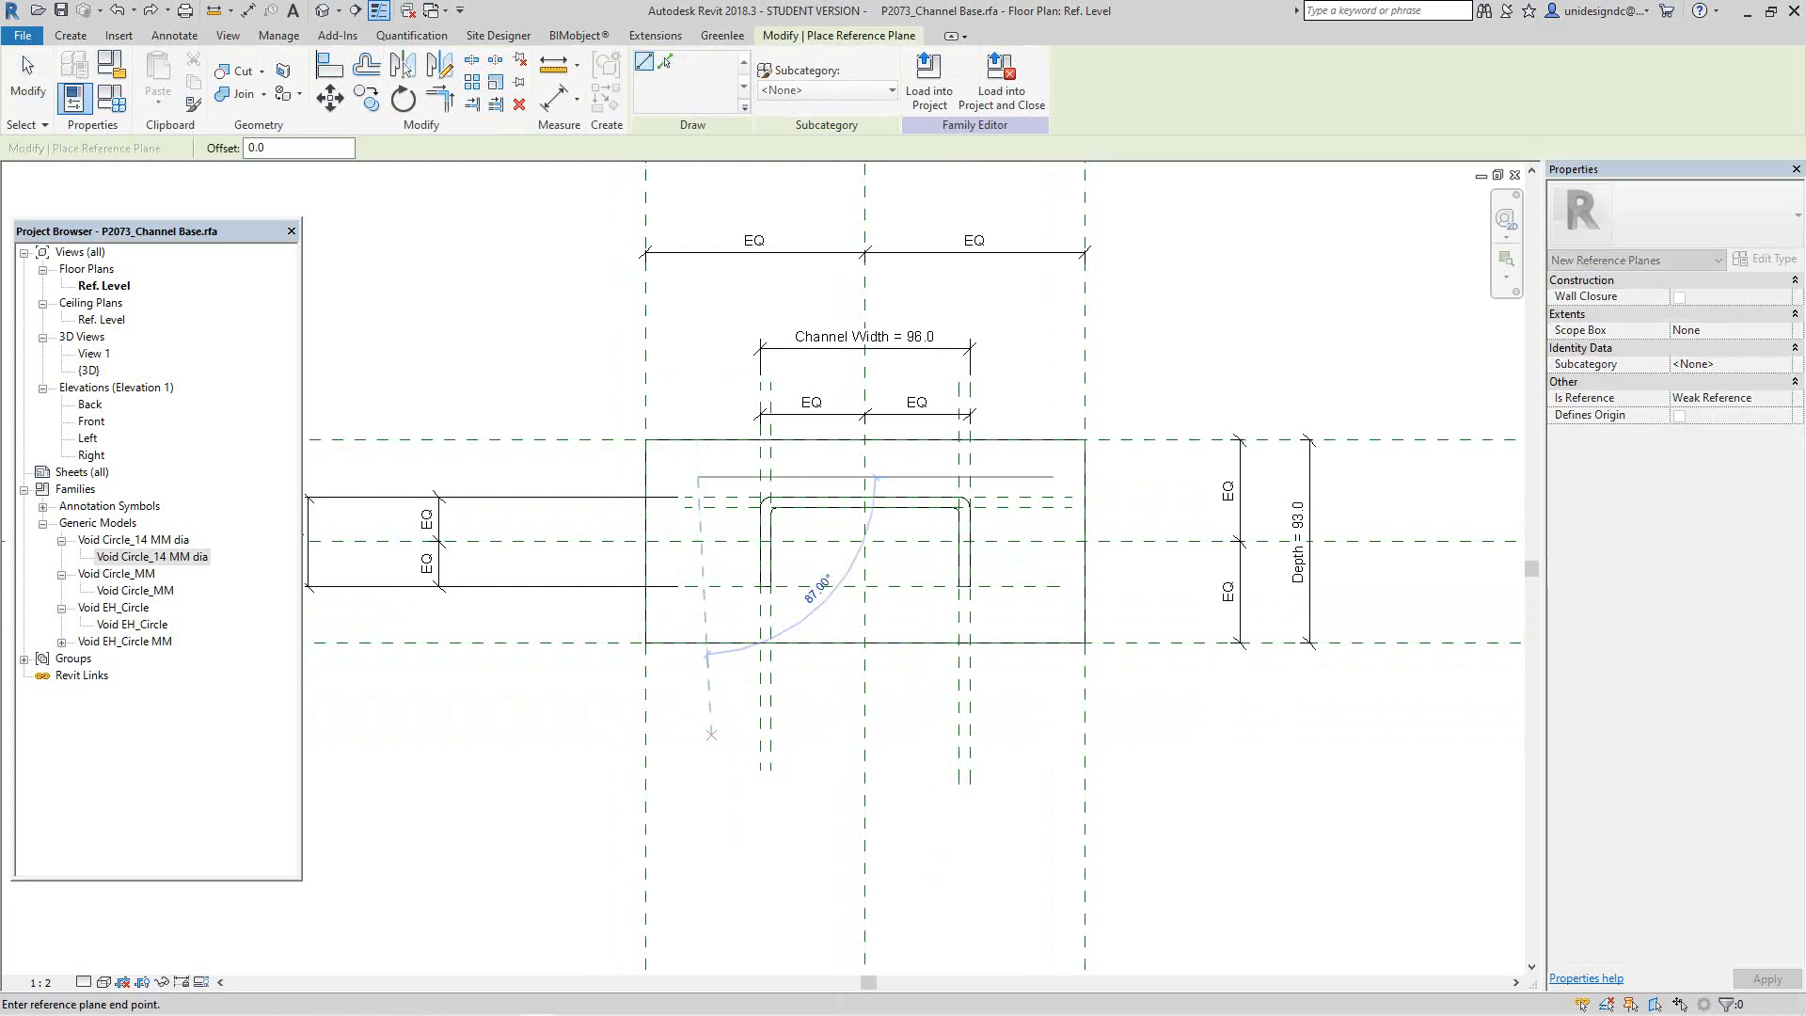
click(697, 703)
key(Escape)
key(Escape)
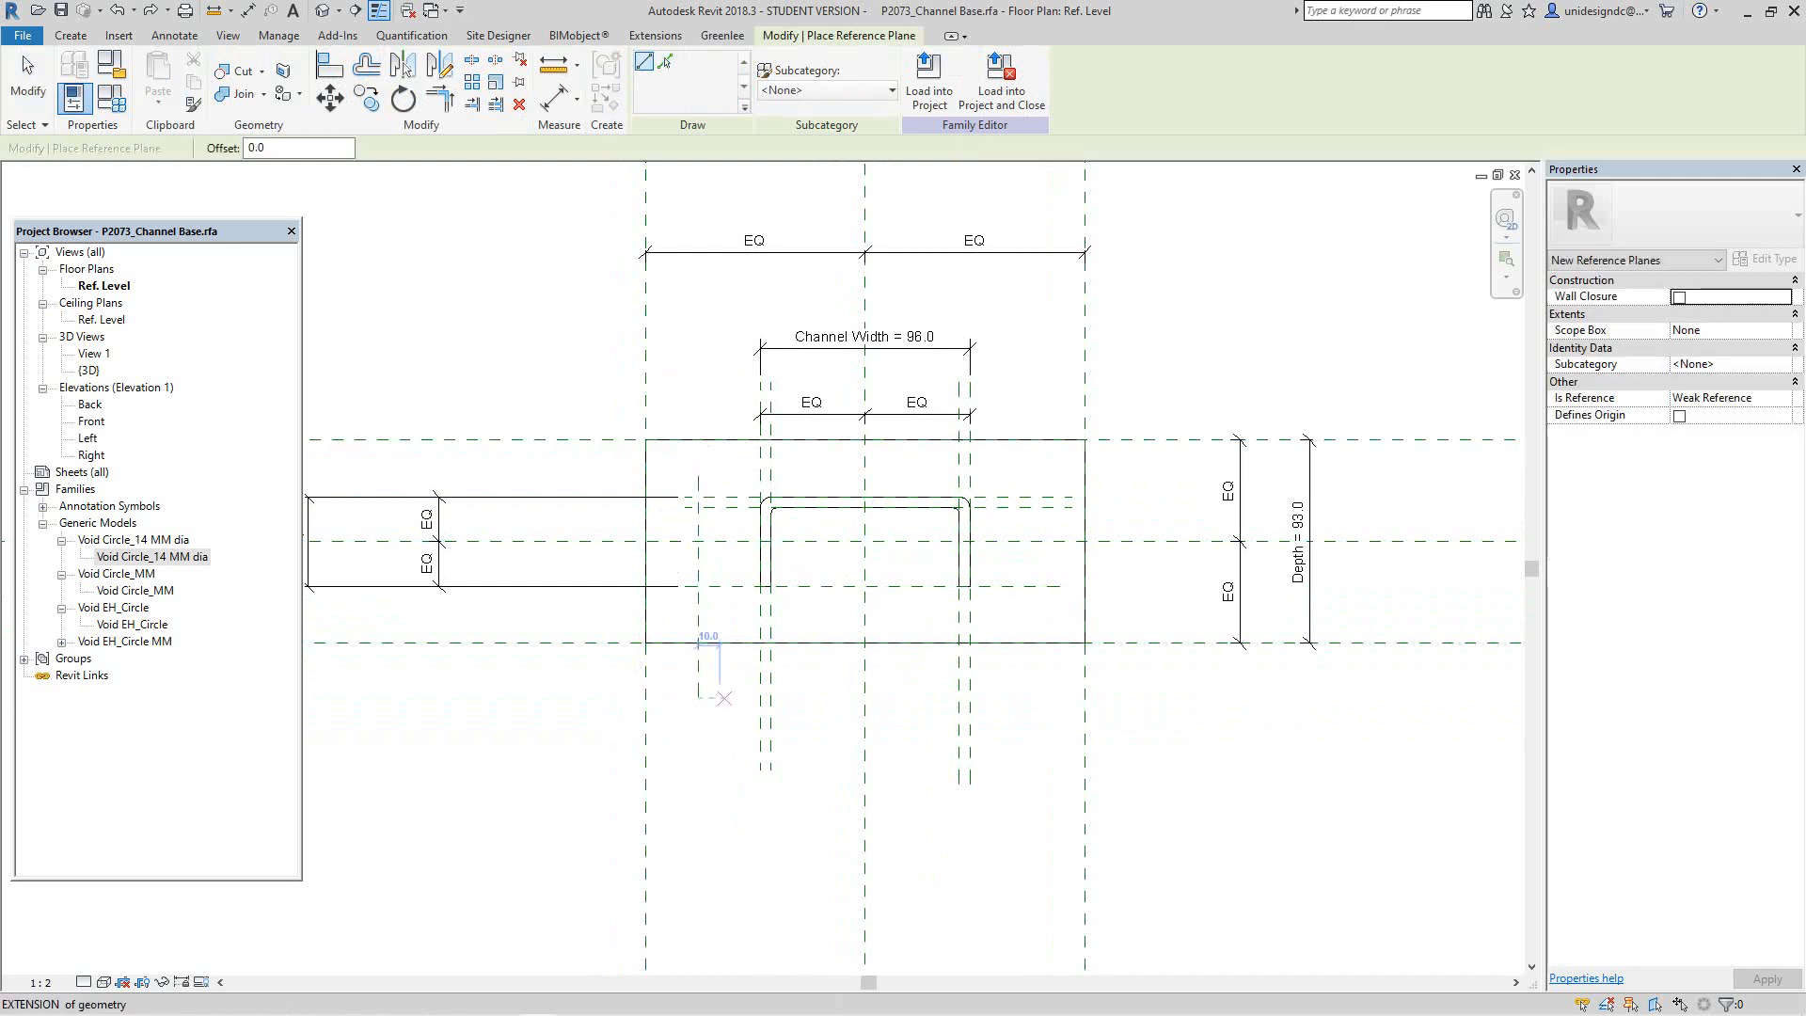
Step: Dimension the plate's left edge plane, the new reference plane and the channel's outer left plane, and make the spacing equal
scroll(718, 650, up, 3)
middle_drag(753, 539, 756, 572)
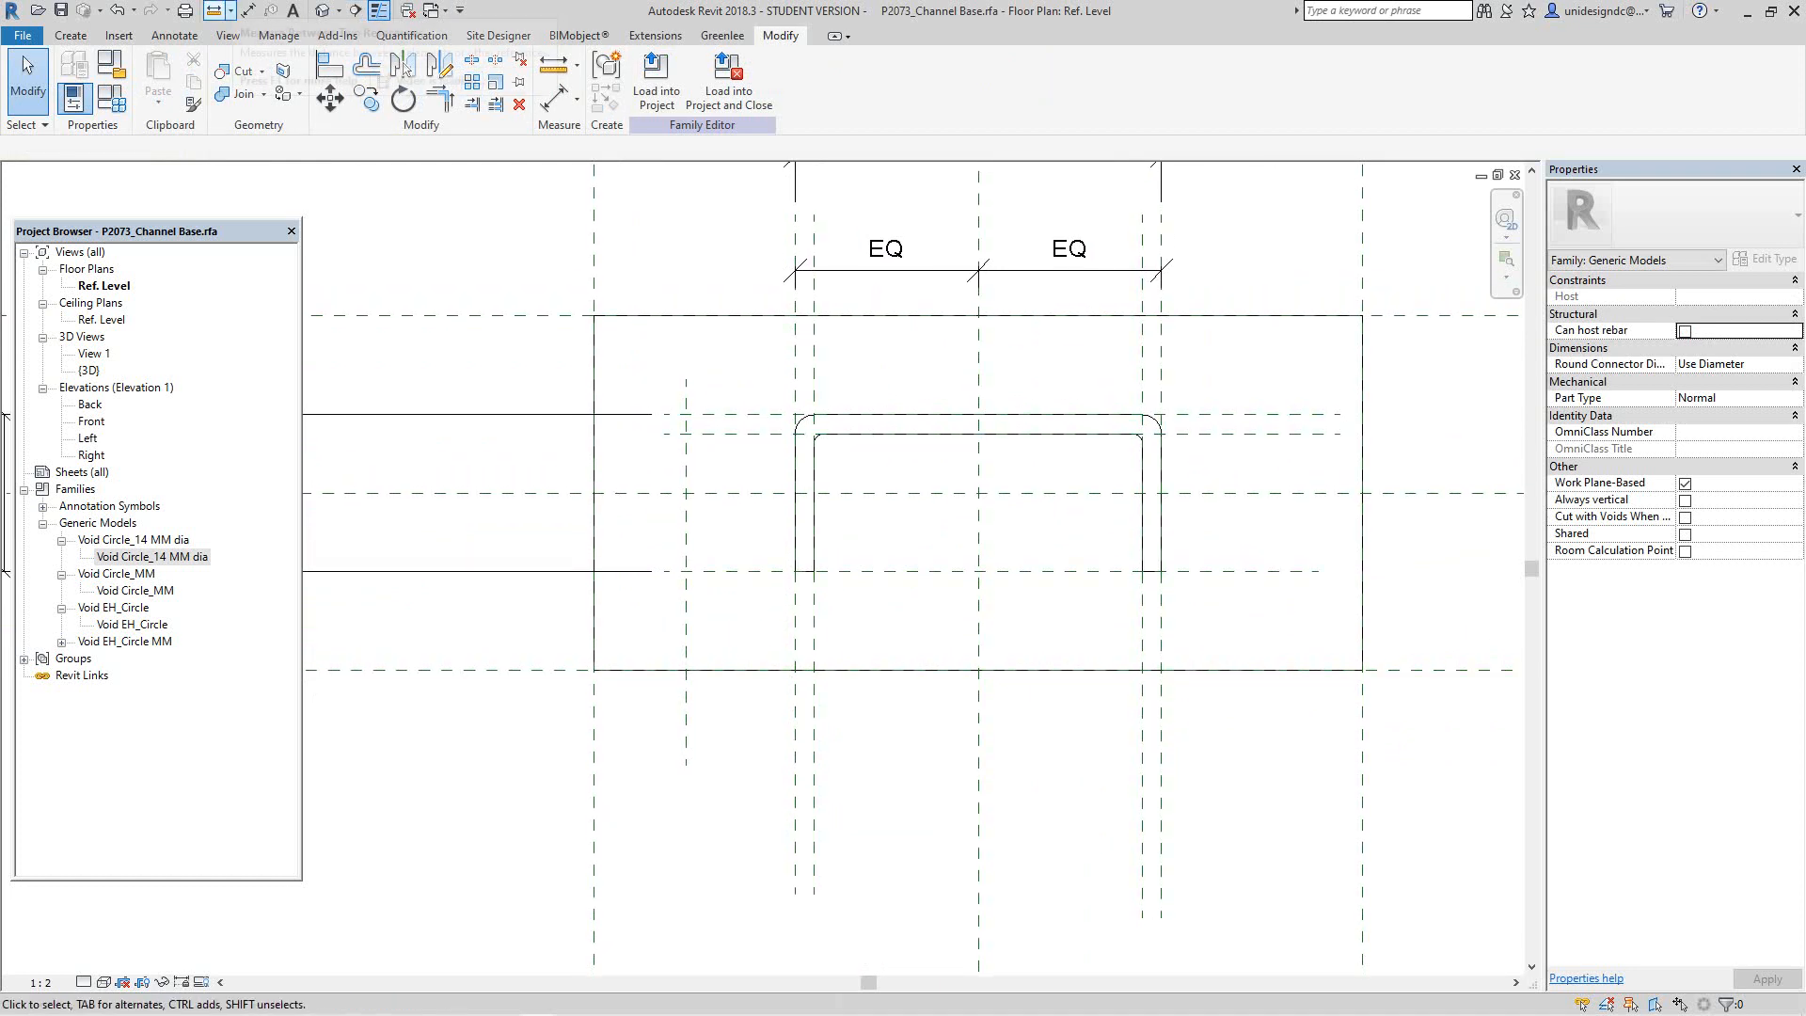
click(247, 11)
click(593, 733)
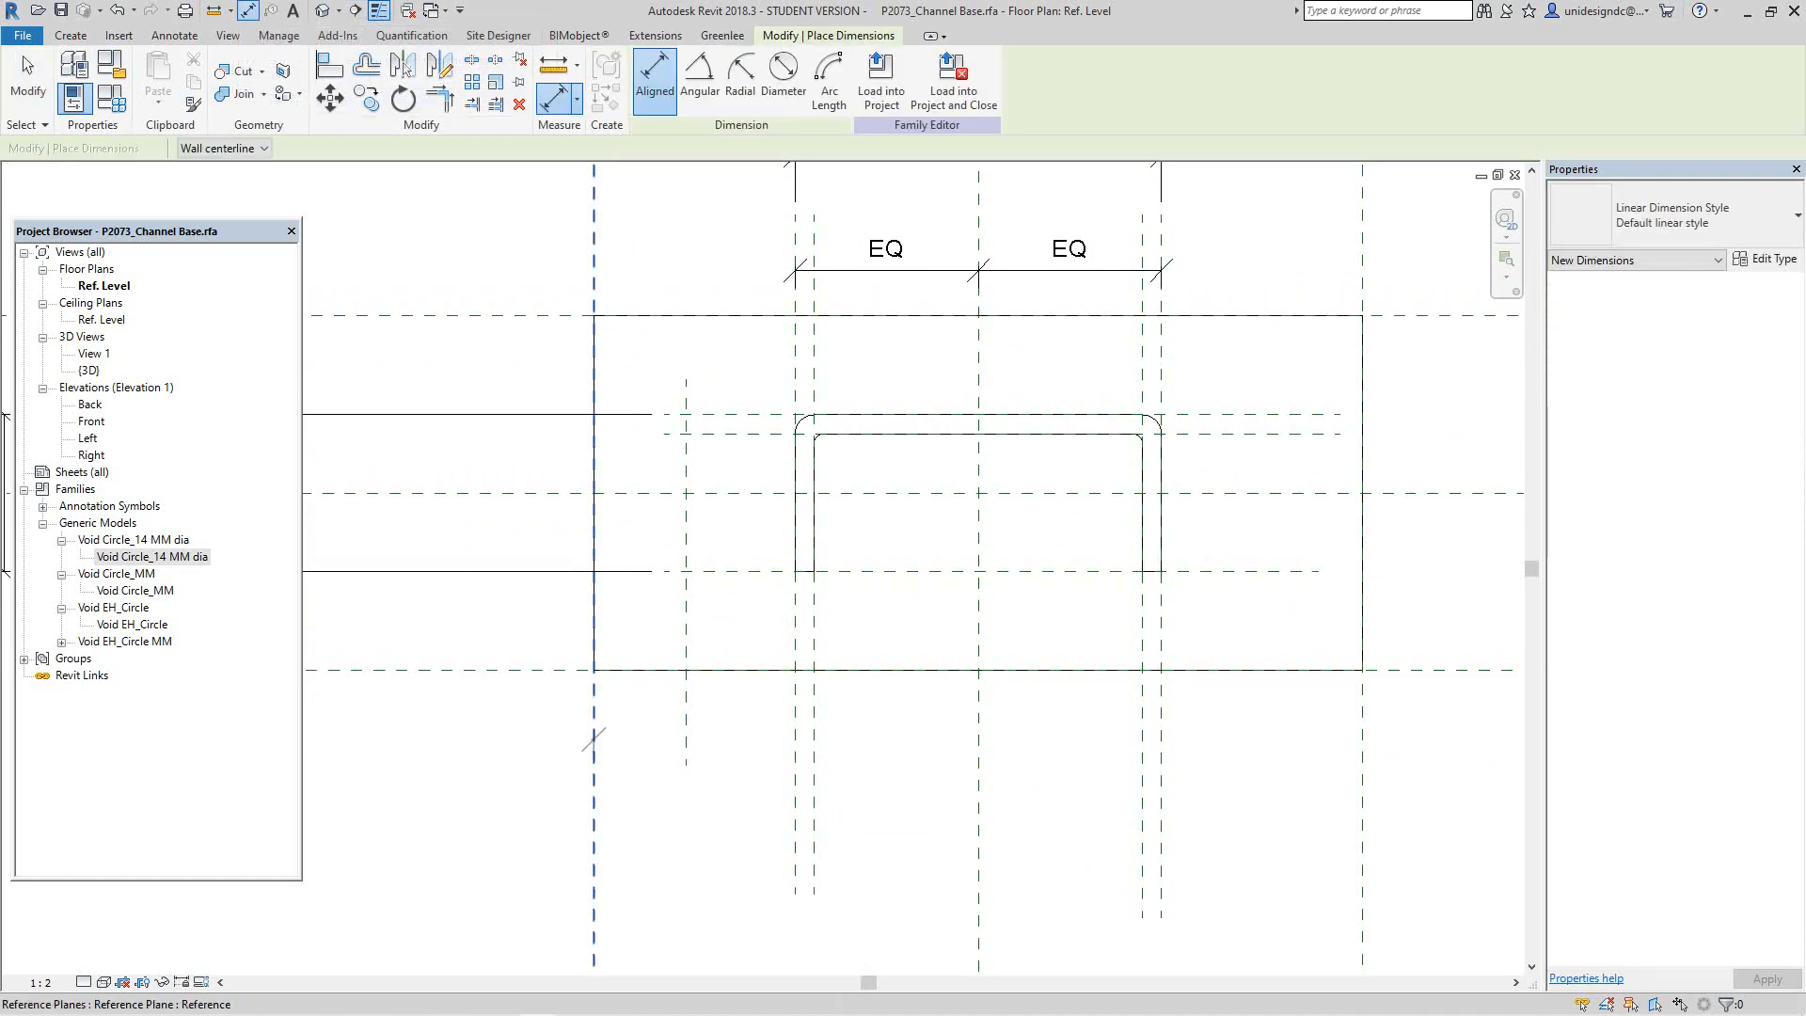
click(686, 730)
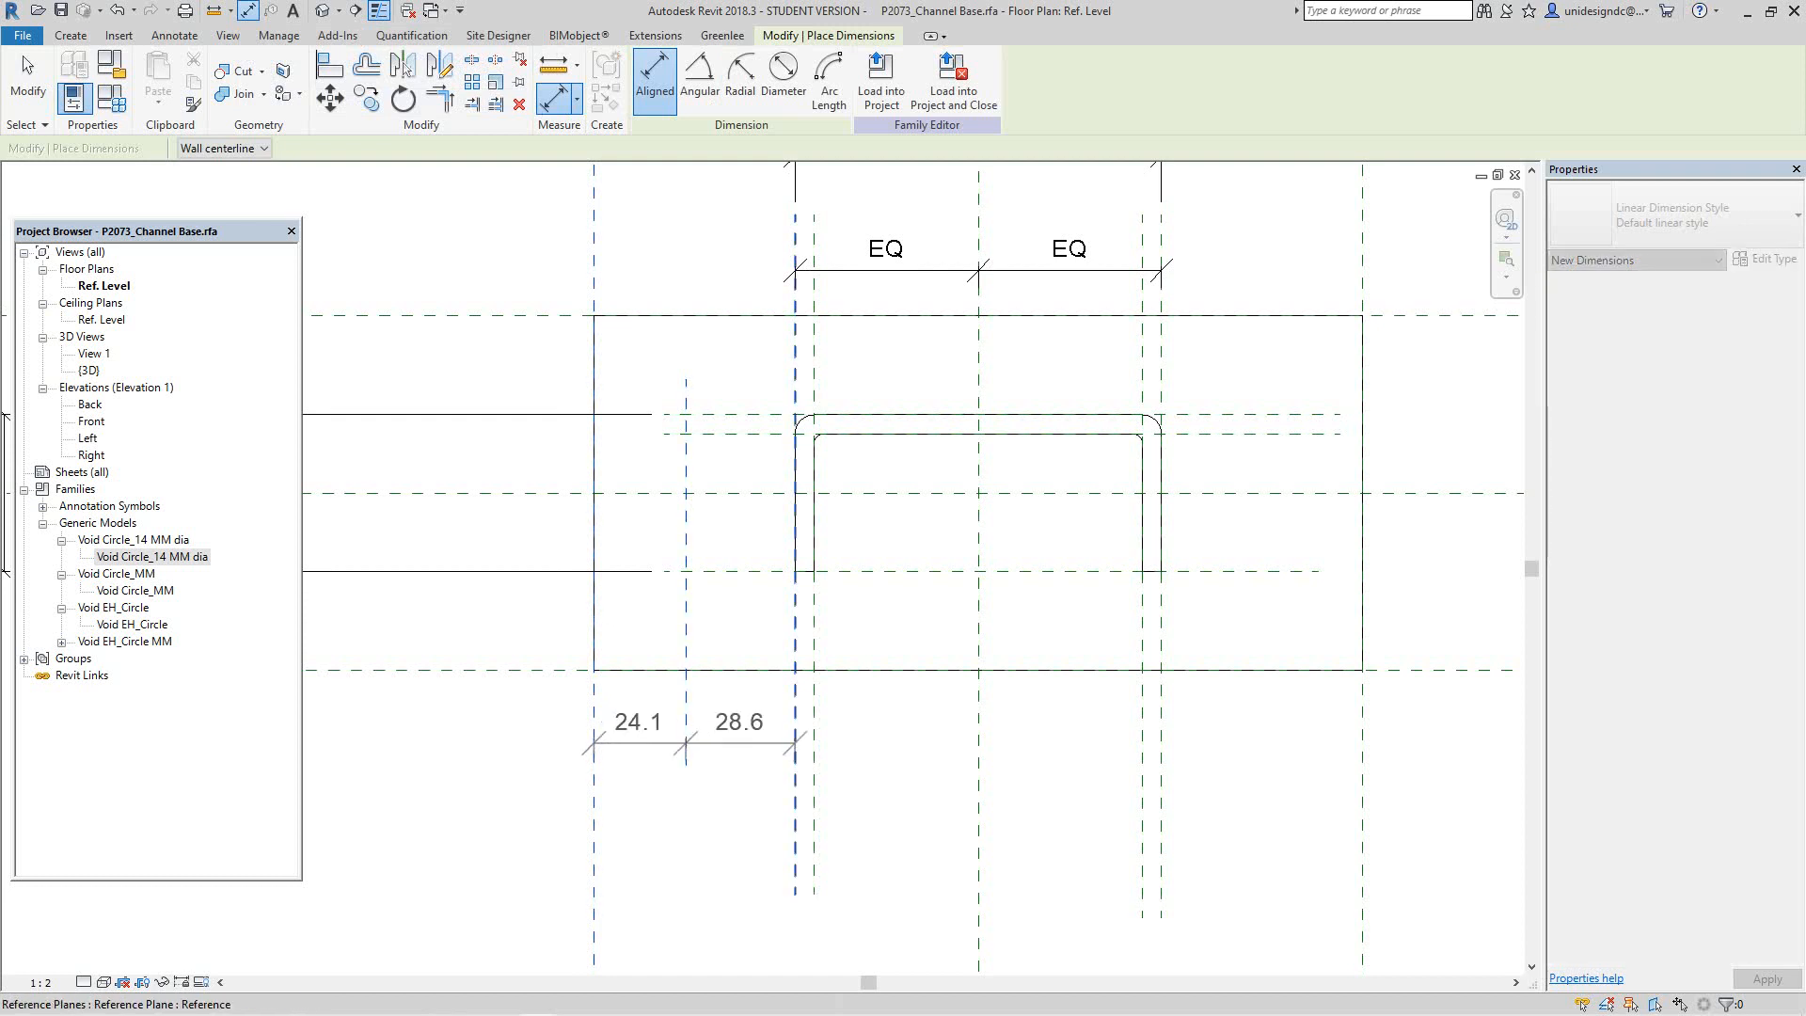
click(795, 744)
click(868, 770)
key(Escape)
key(Escape)
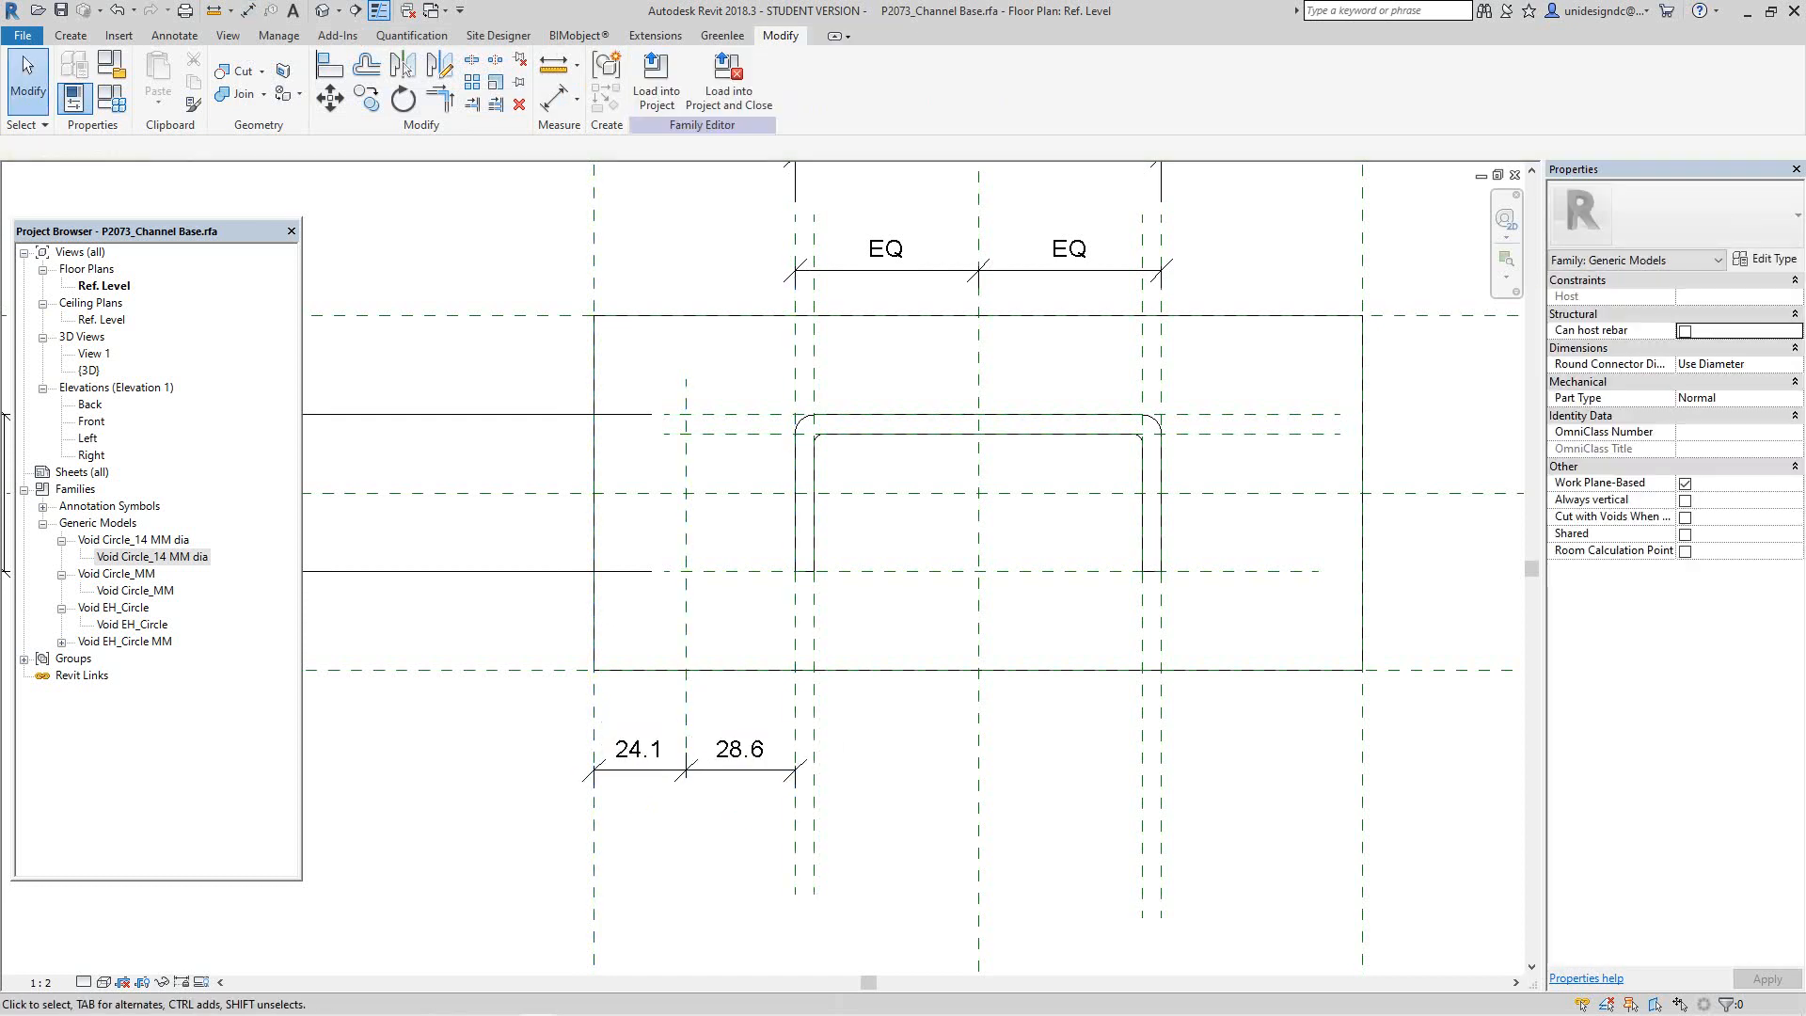
click(724, 770)
click(690, 674)
key(Escape)
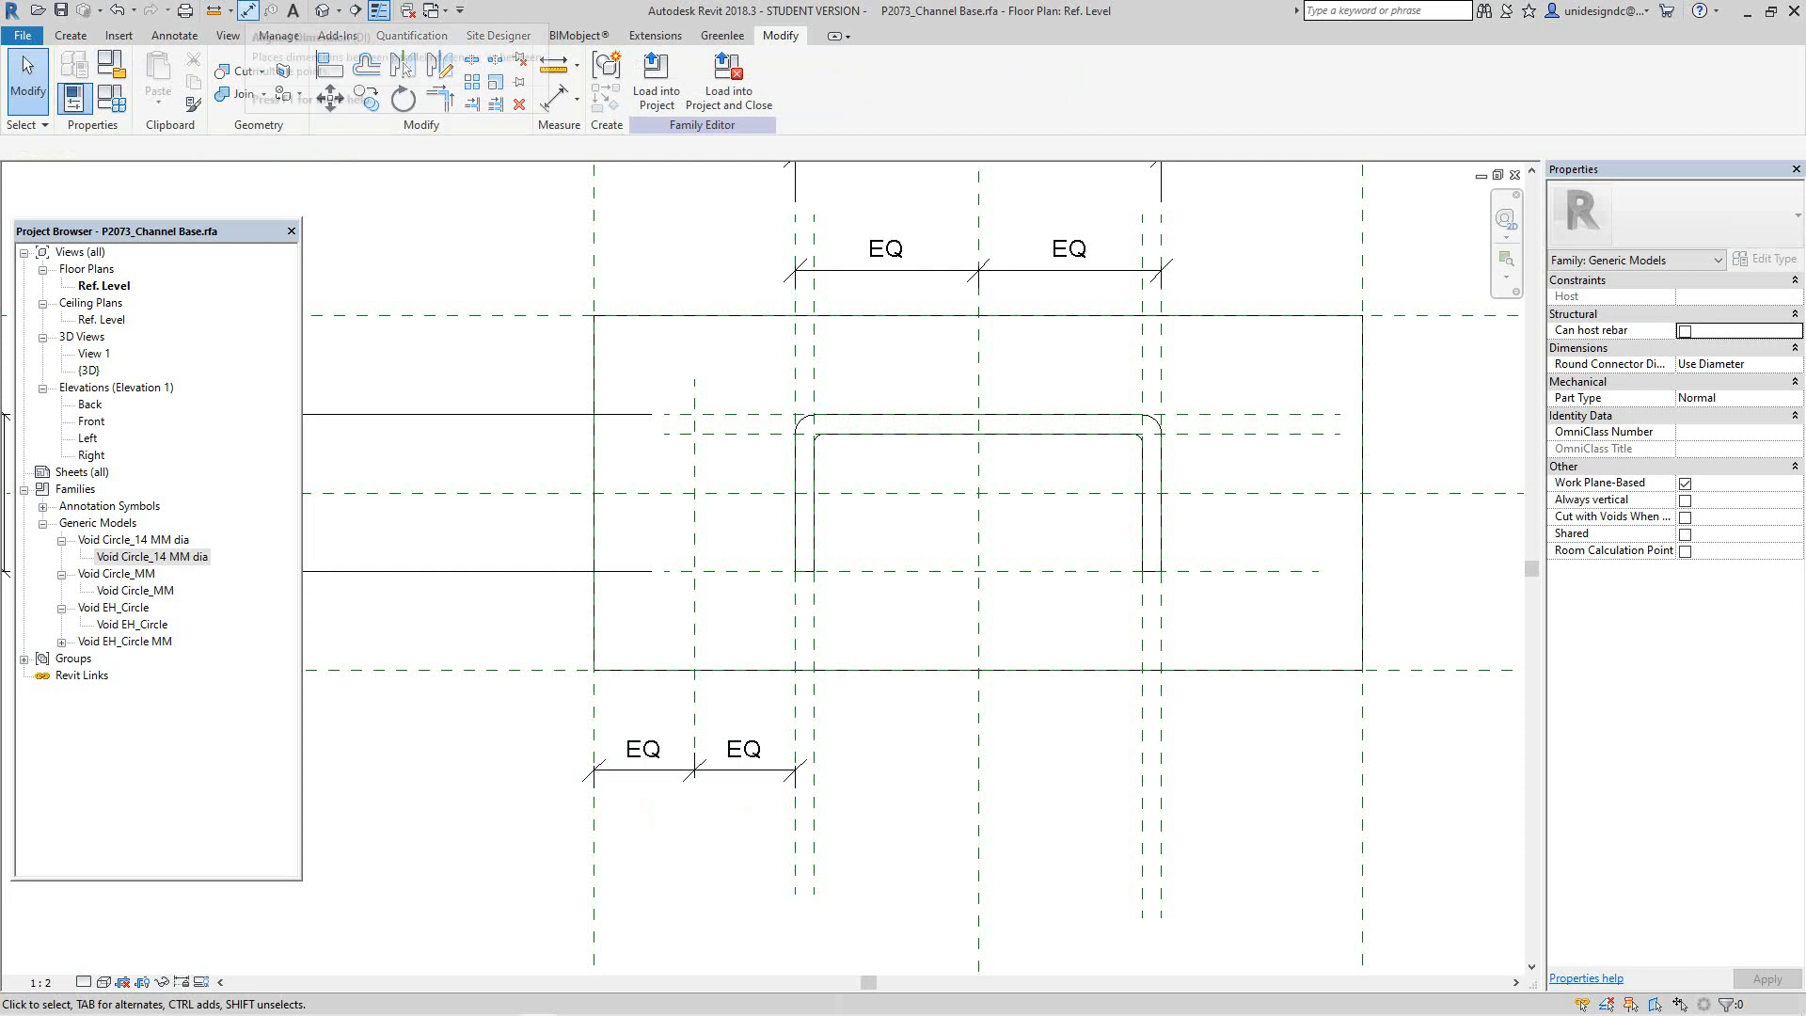
Step: Add an overall aligned dimension between the channel's outer left plane and the base plate's left edge plane, below the EQ dimension
click(554, 98)
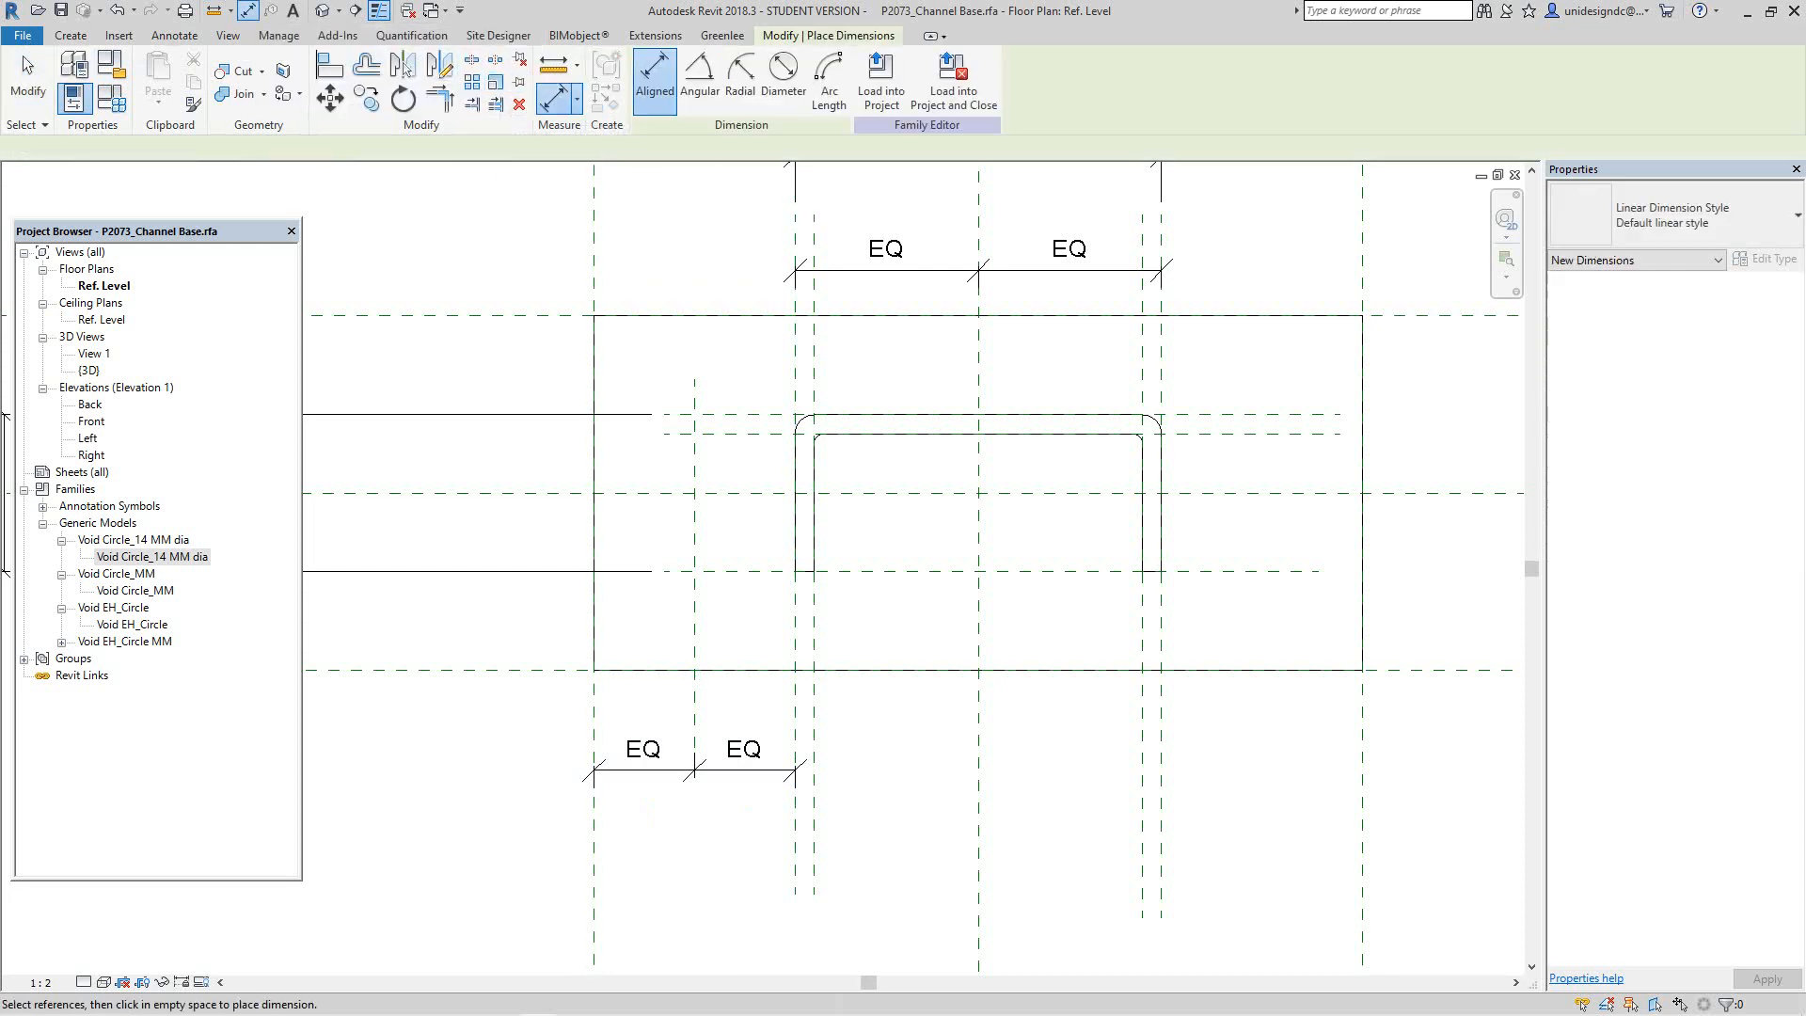
click(795, 731)
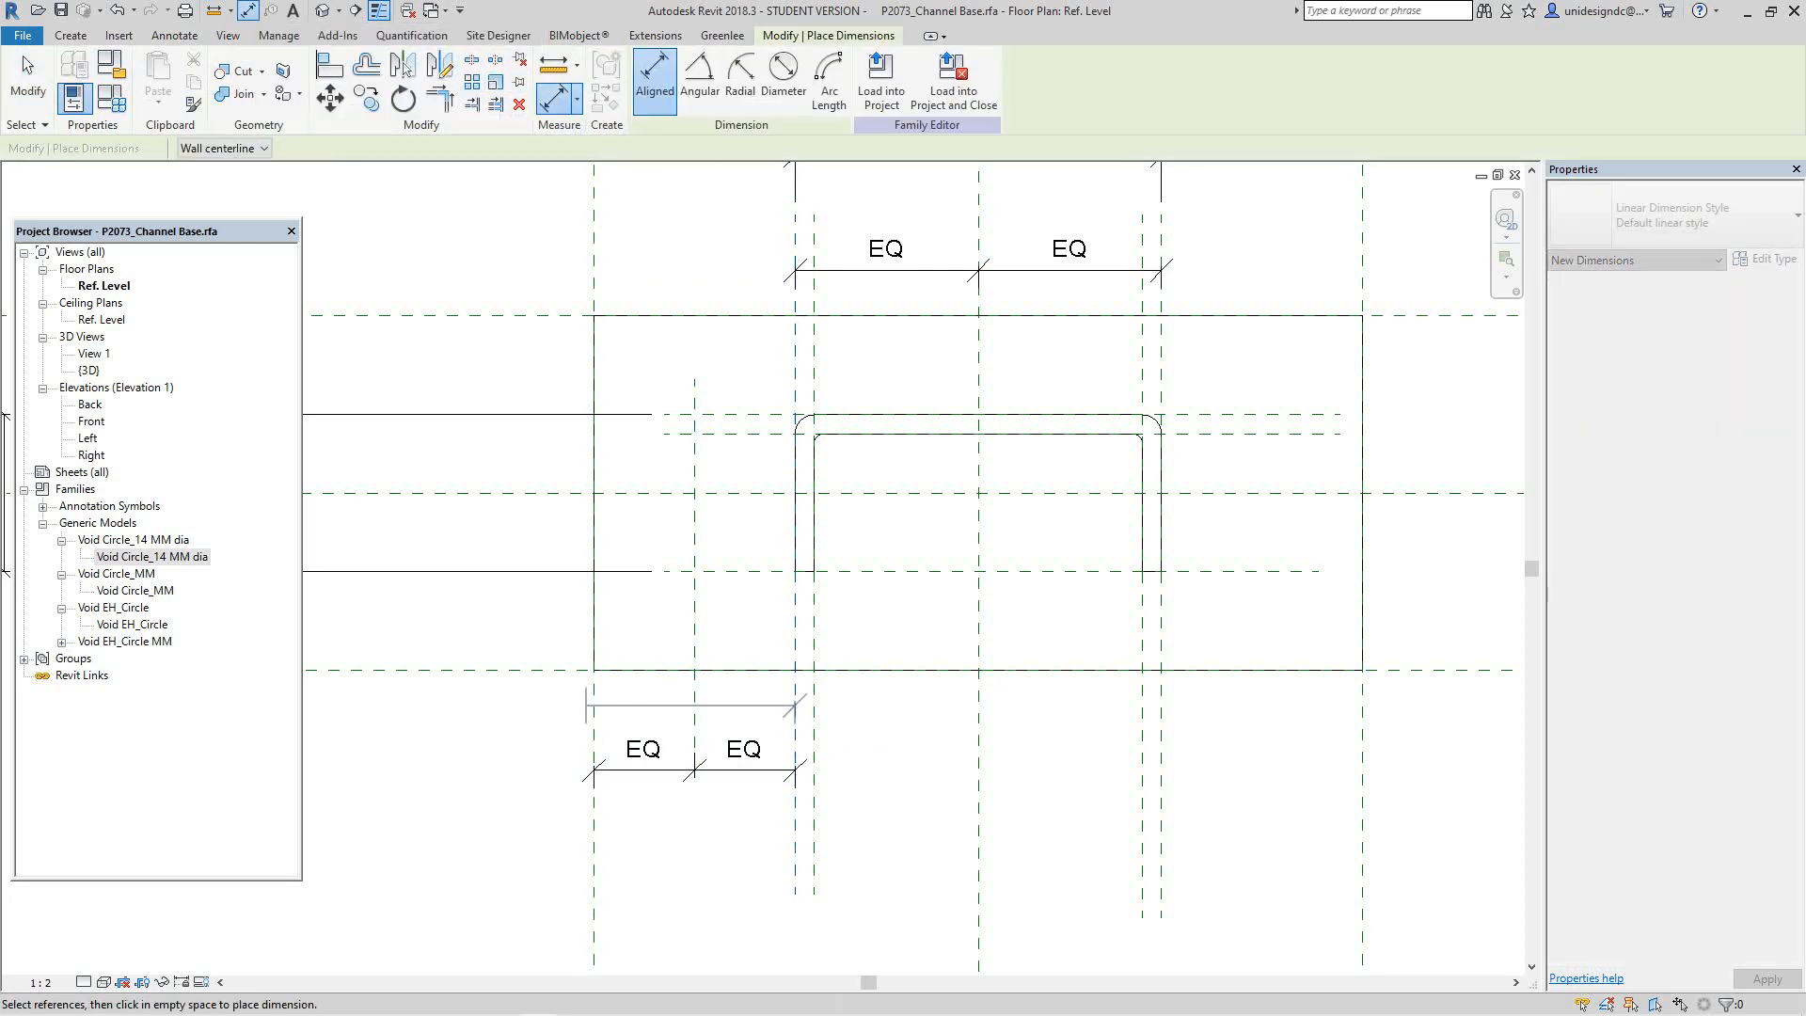
click(590, 705)
click(533, 857)
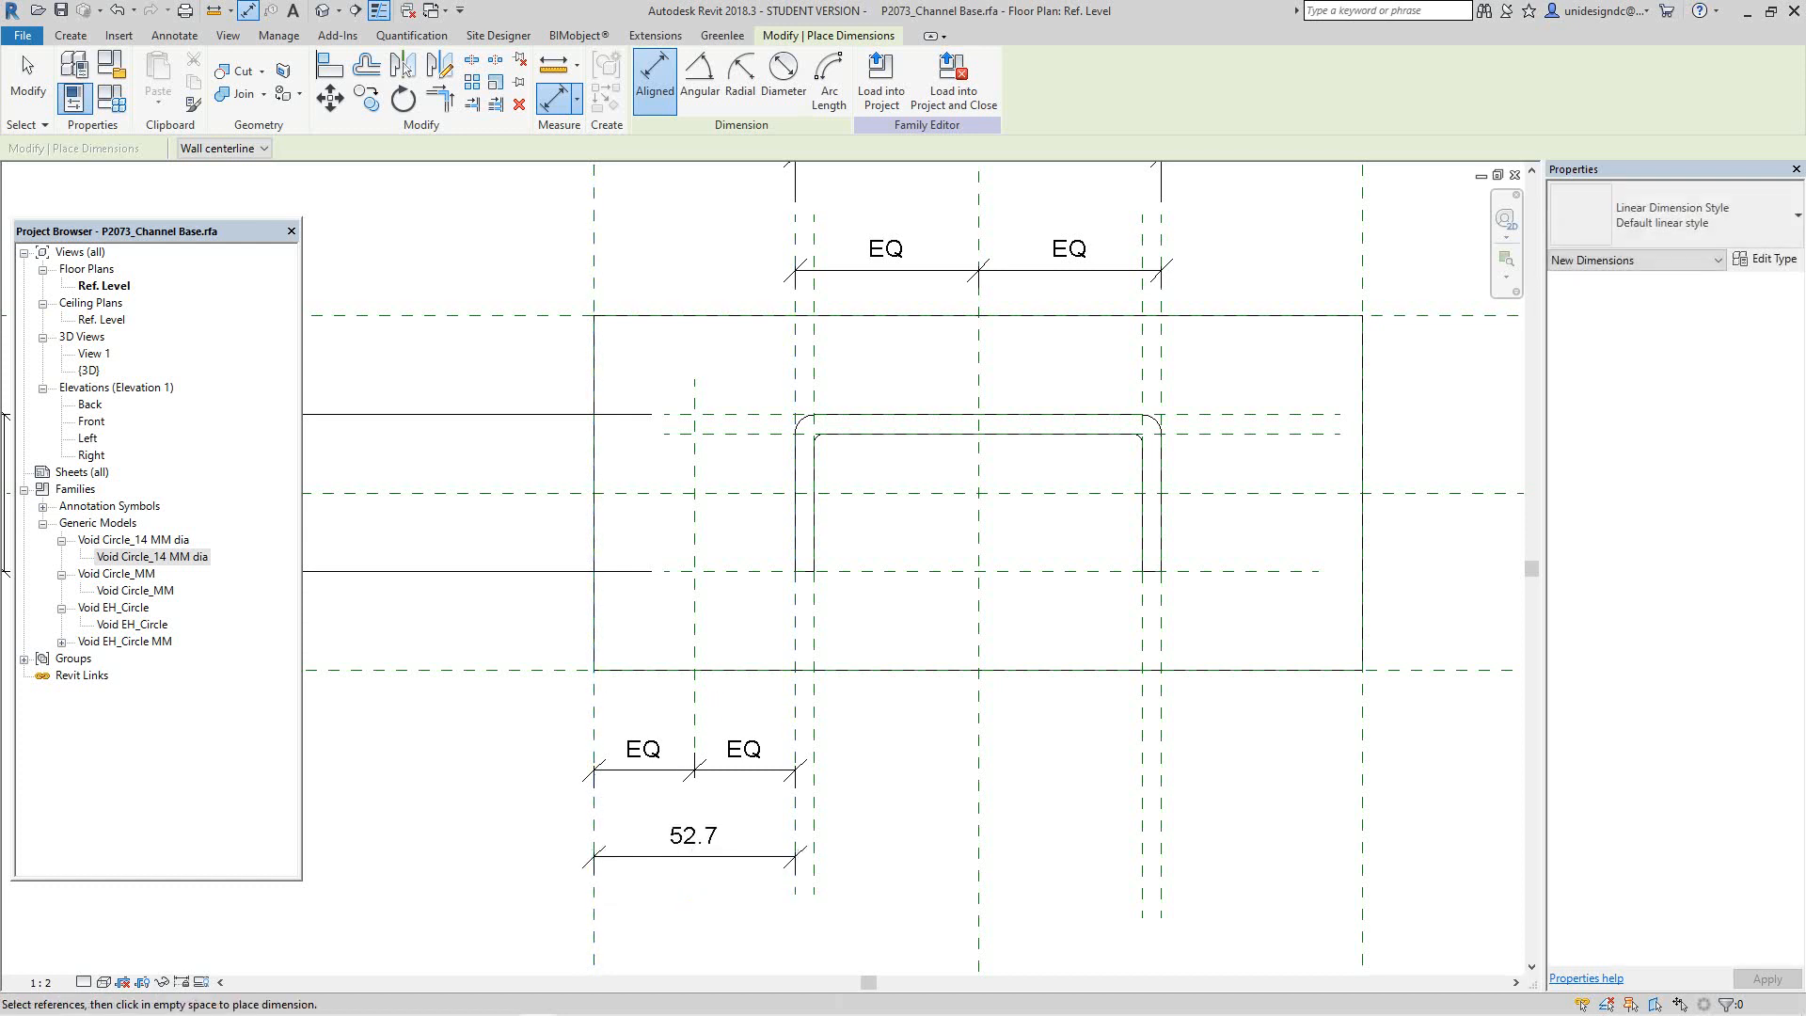
middle_drag(533, 857, 543, 817)
key(Escape)
click(704, 814)
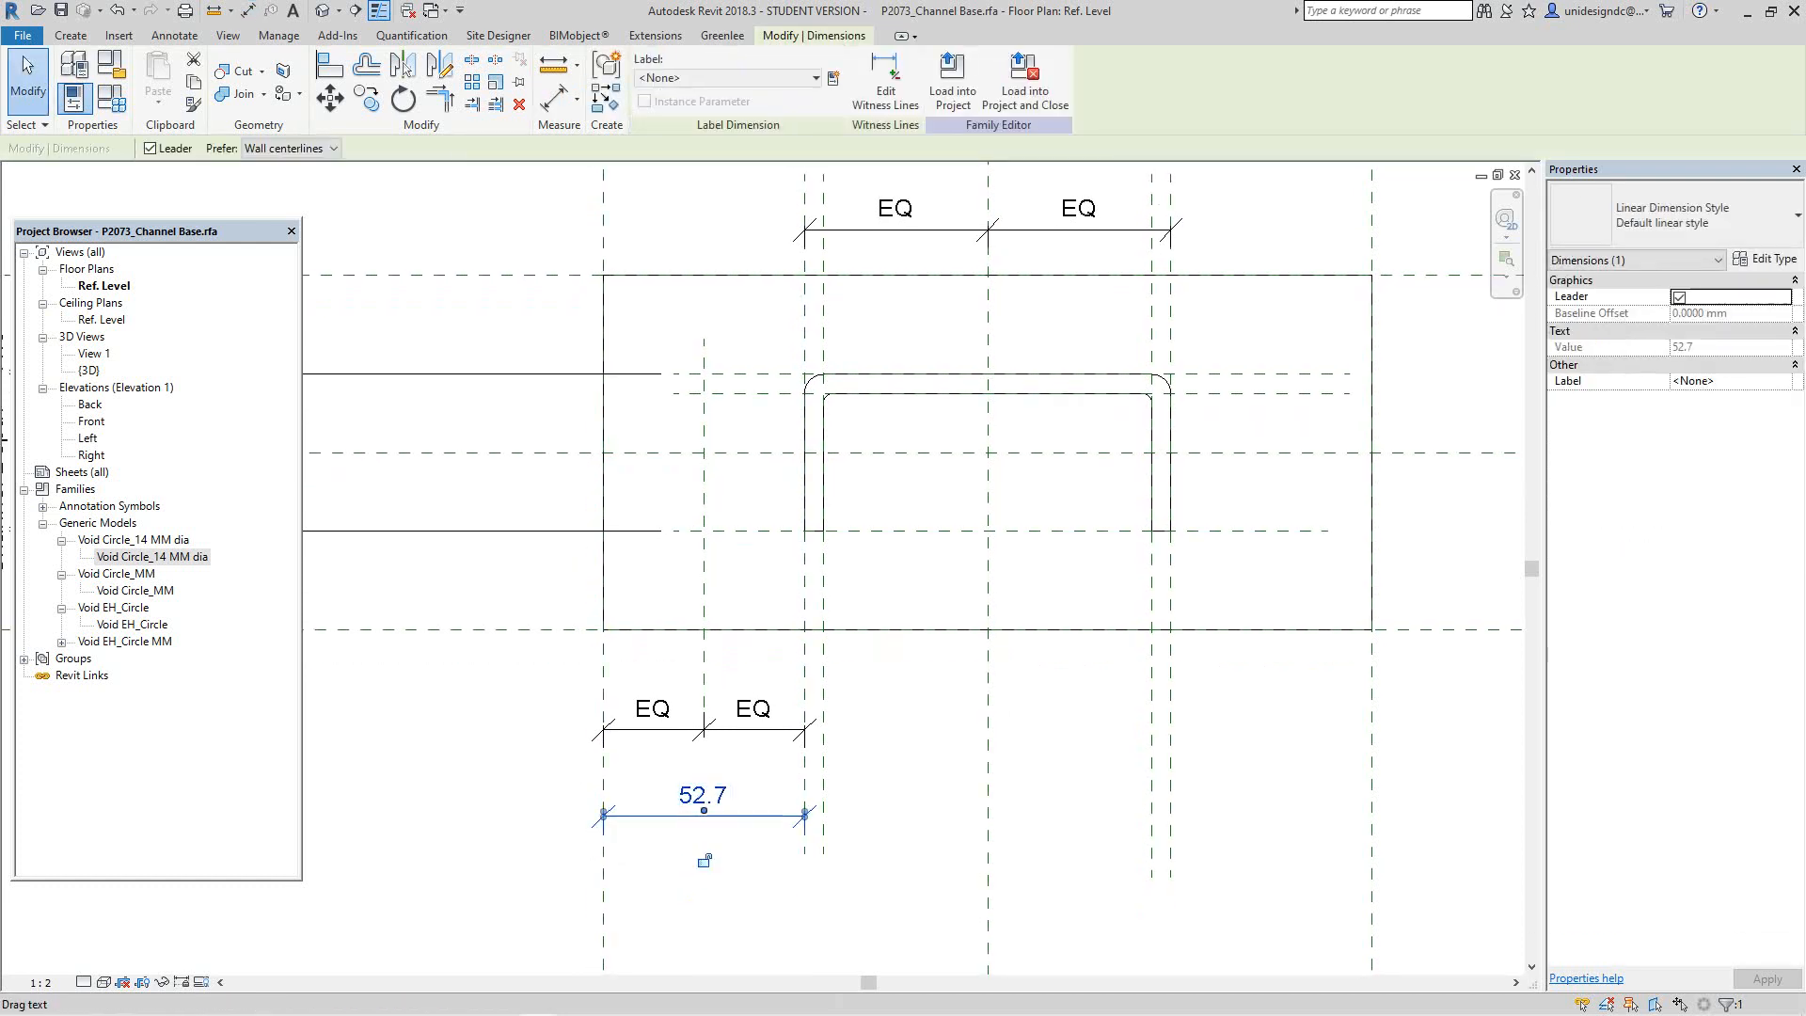
key(Escape)
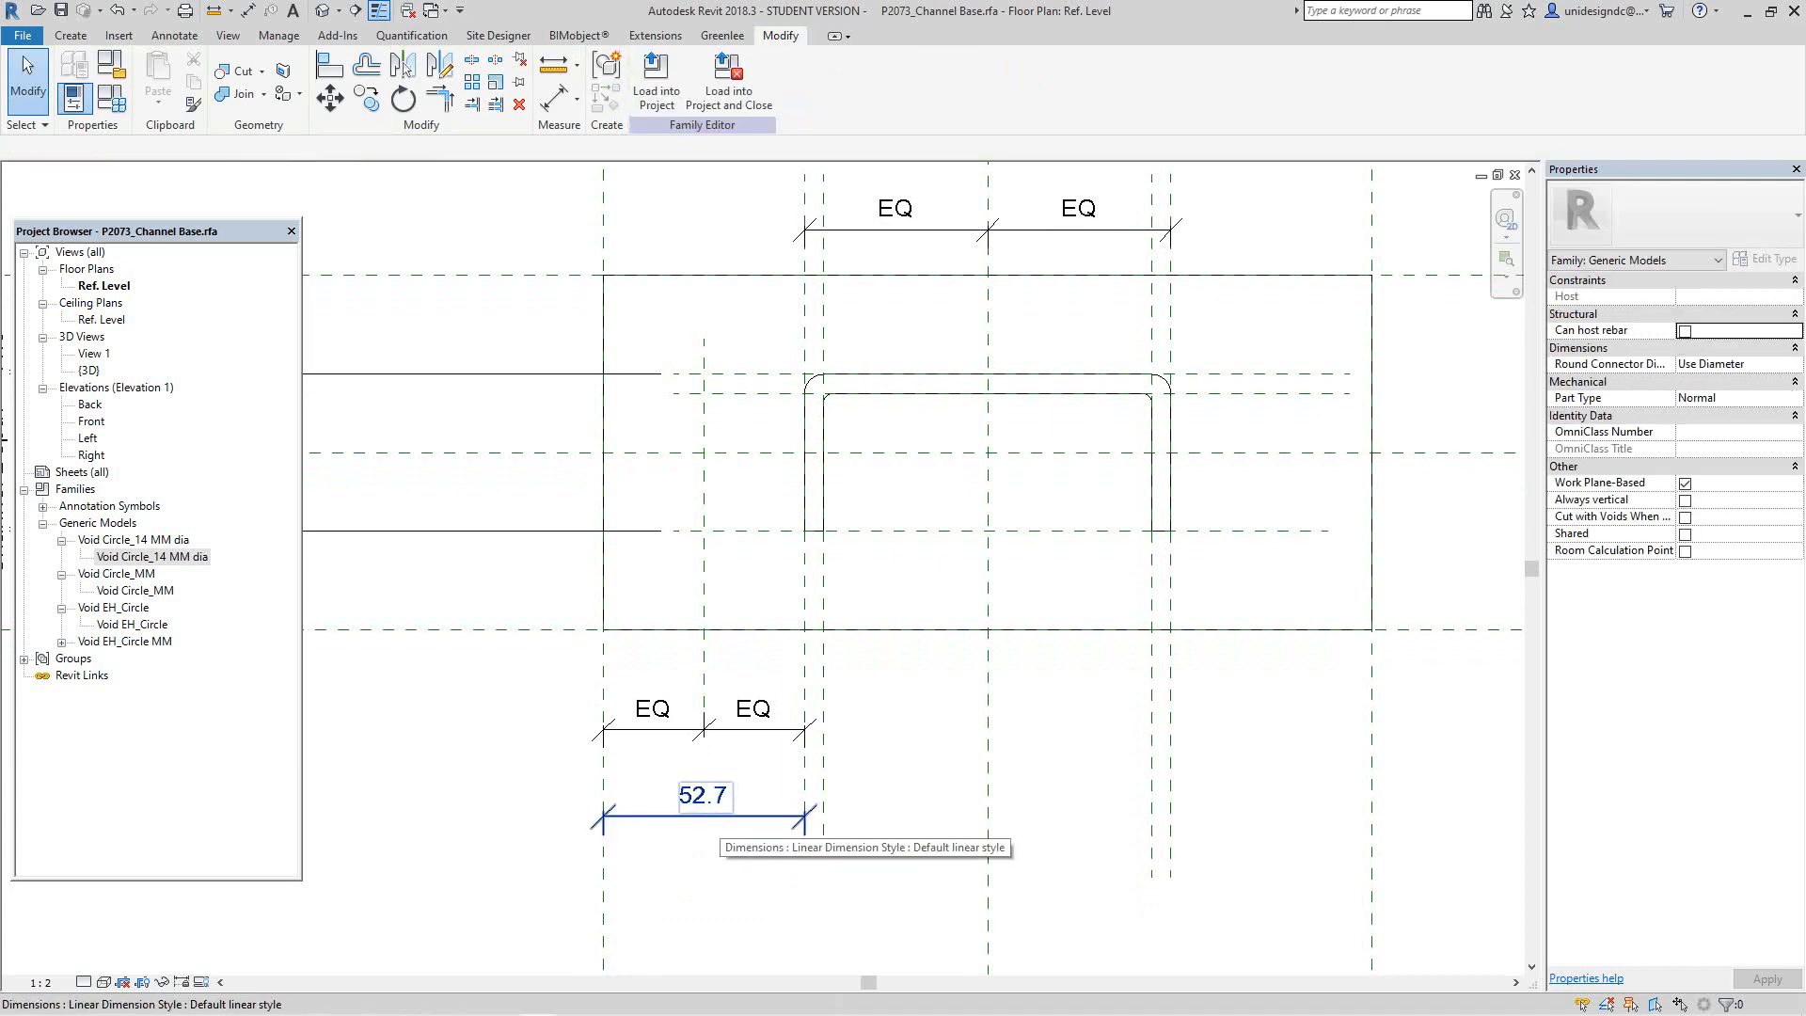
Step: Try to label the overall dimension between the plate edge and channel with a new type parameter named hl
click(703, 816)
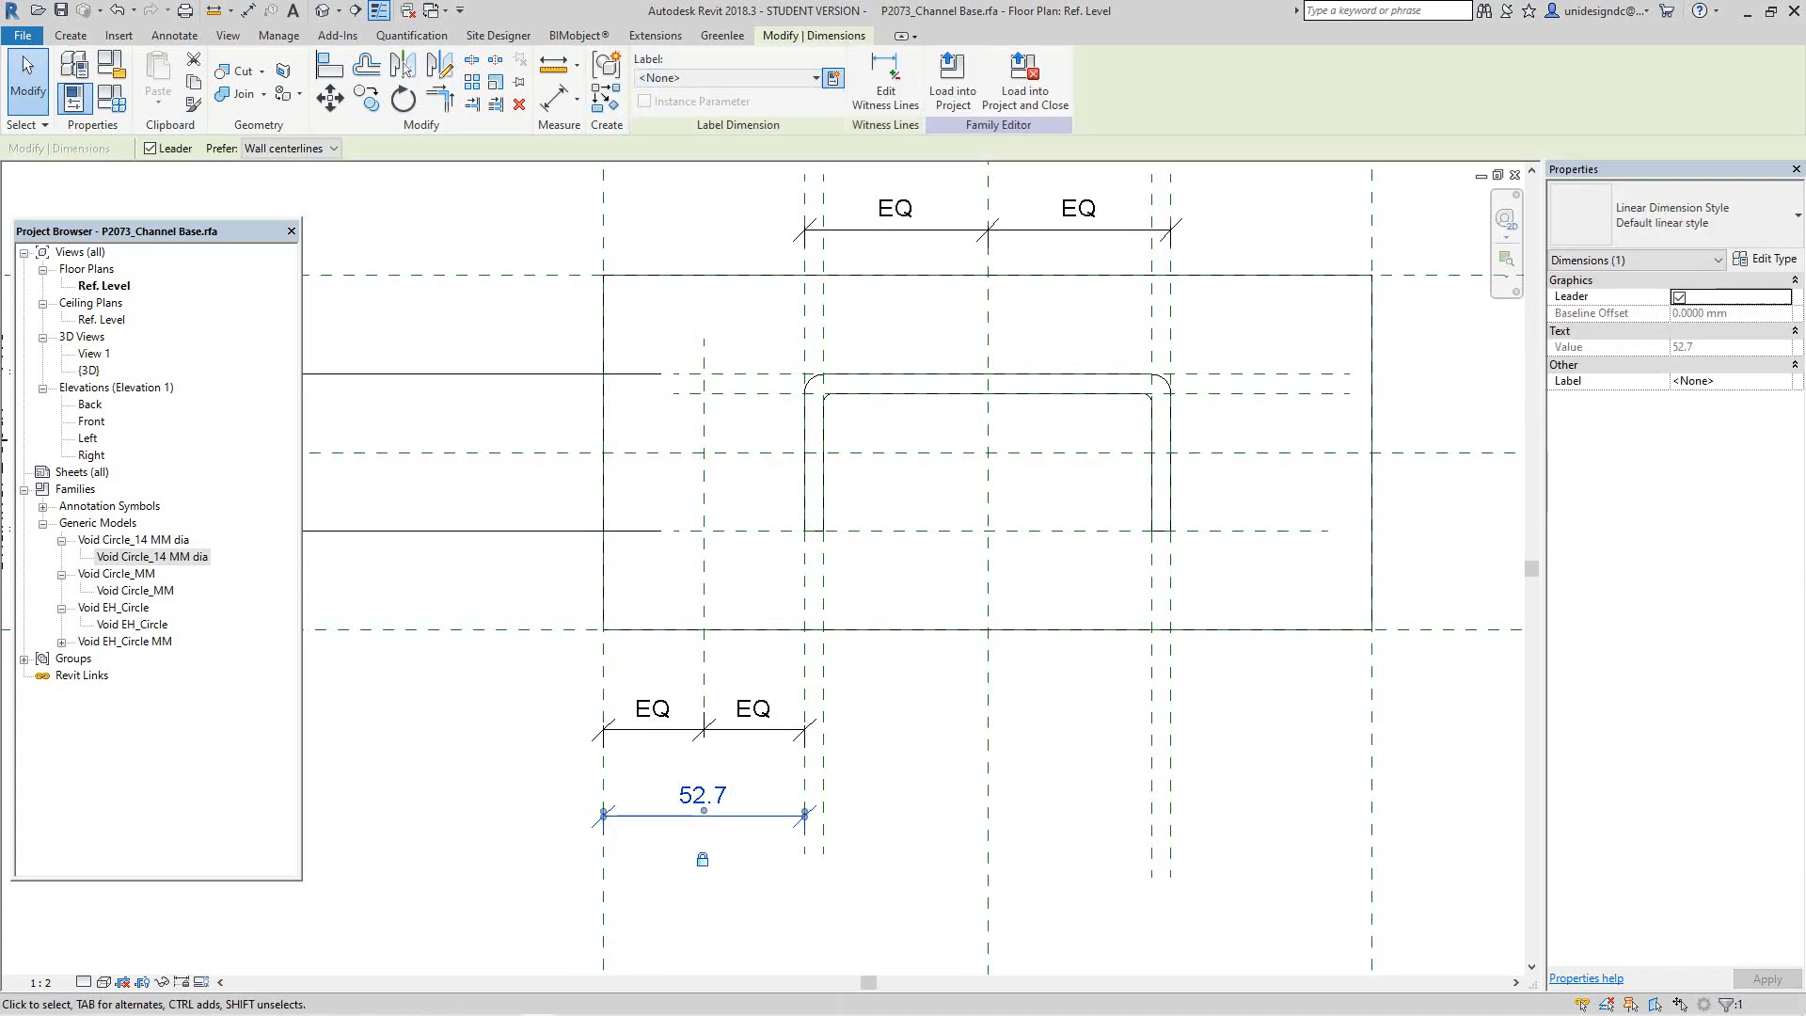
click(834, 78)
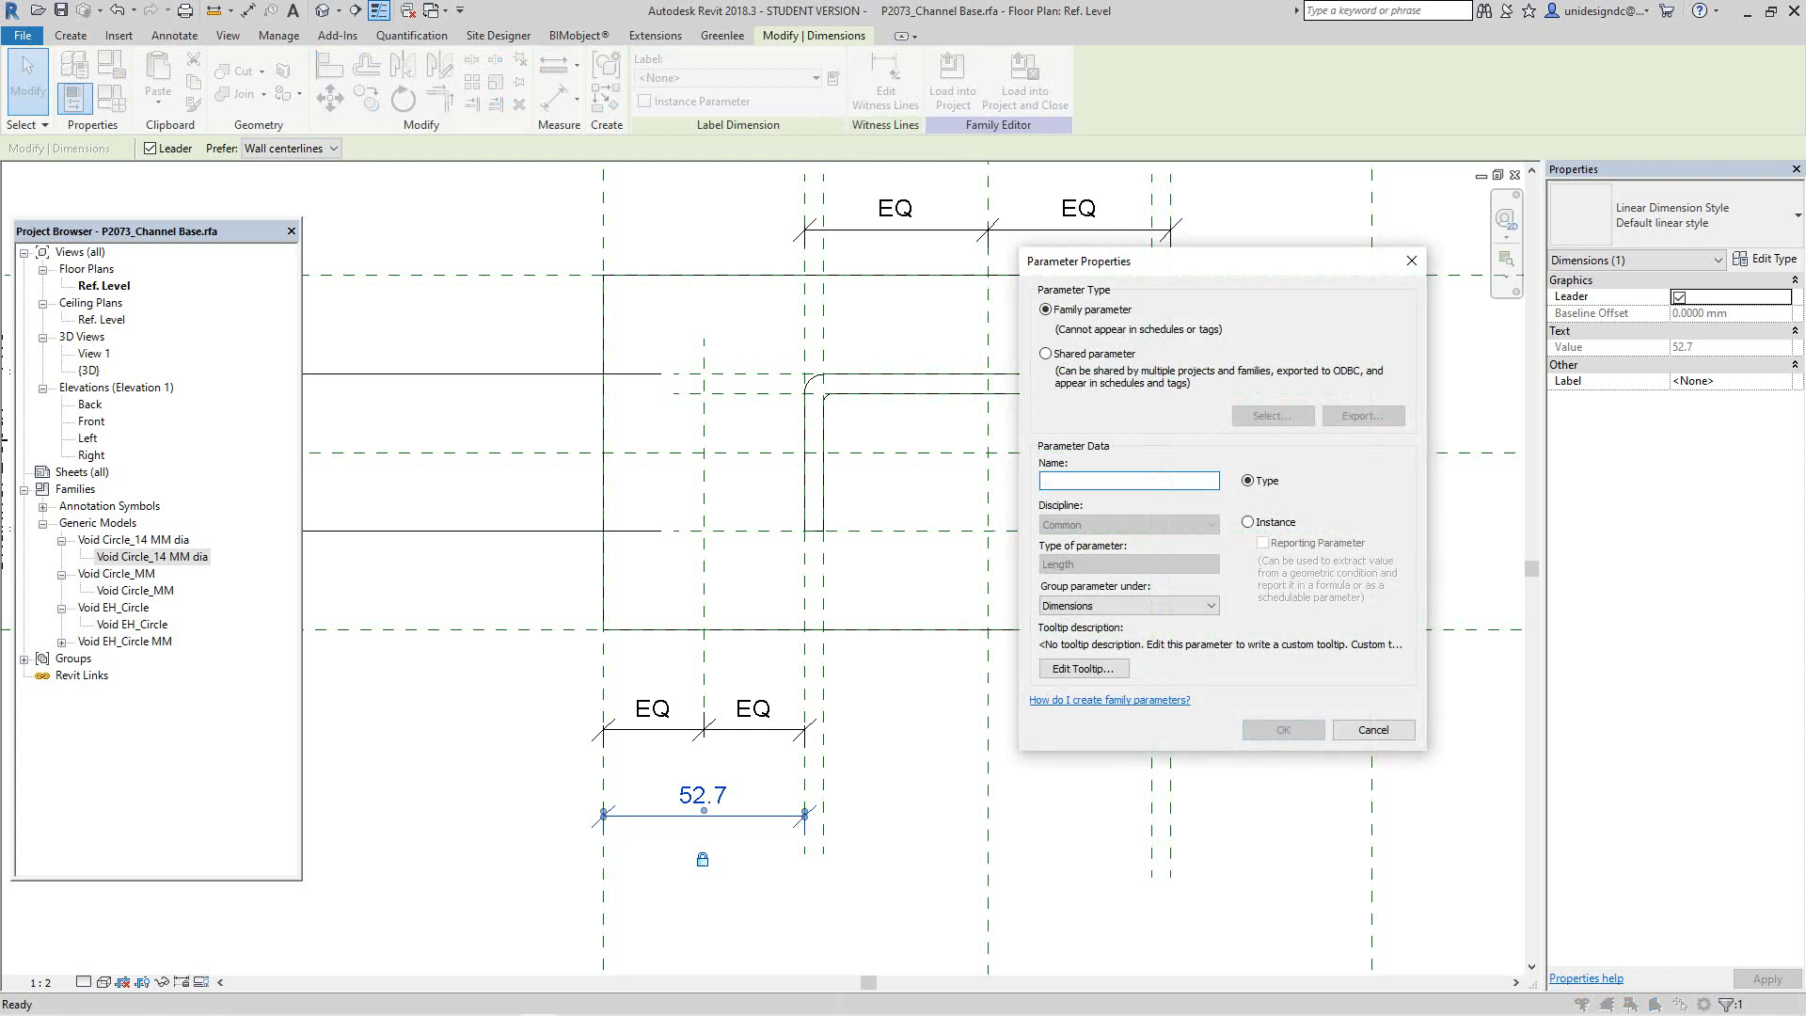
text(h)
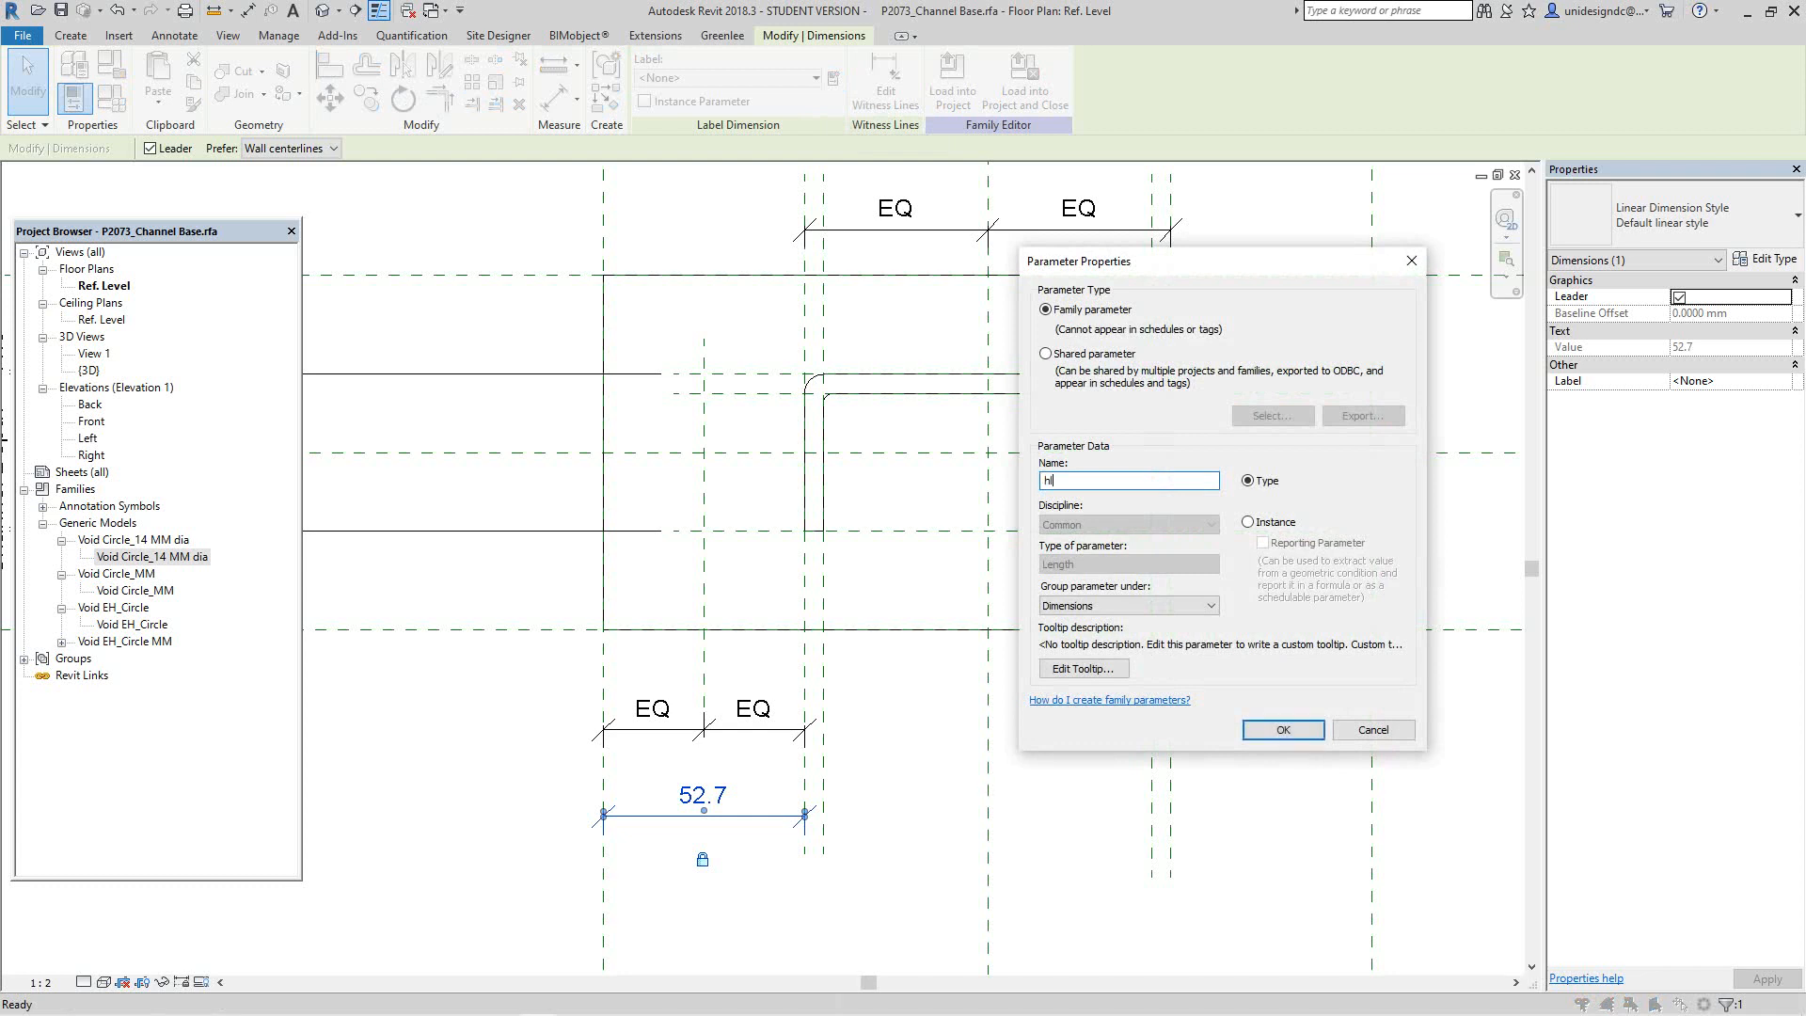
text(l)
key(Return)
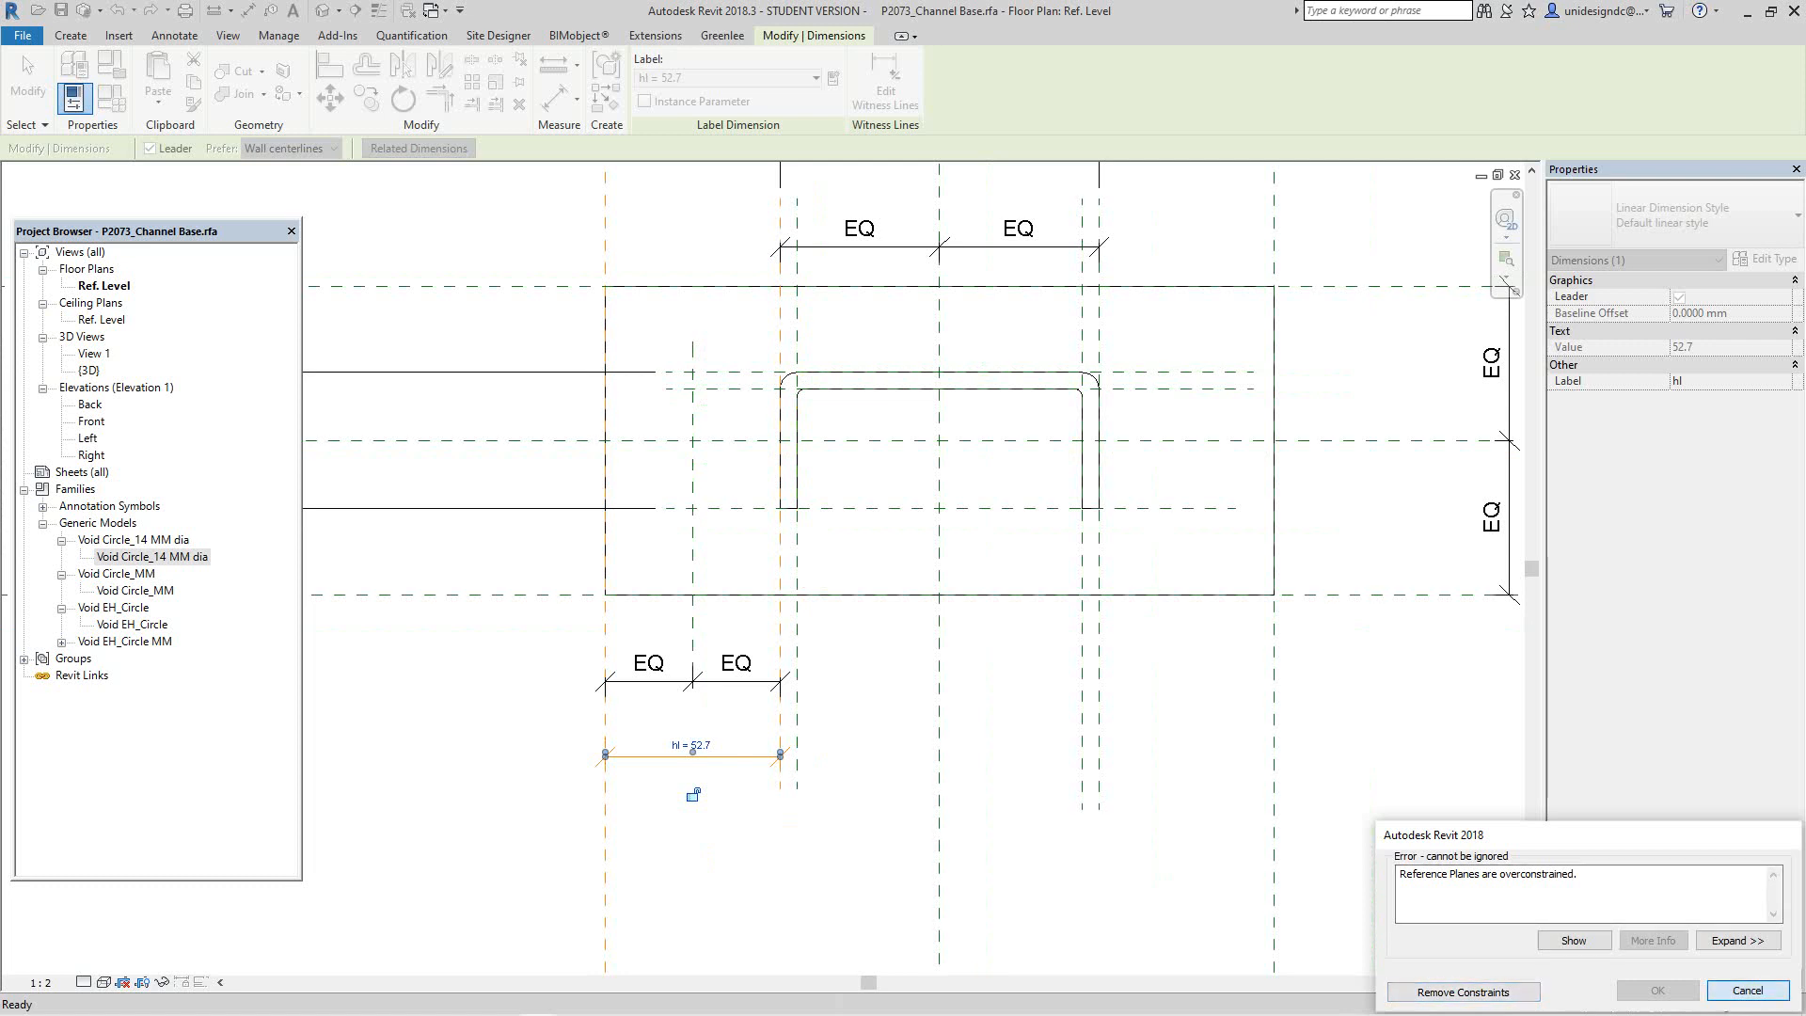
click(1748, 991)
scroll(710, 767, down, 1)
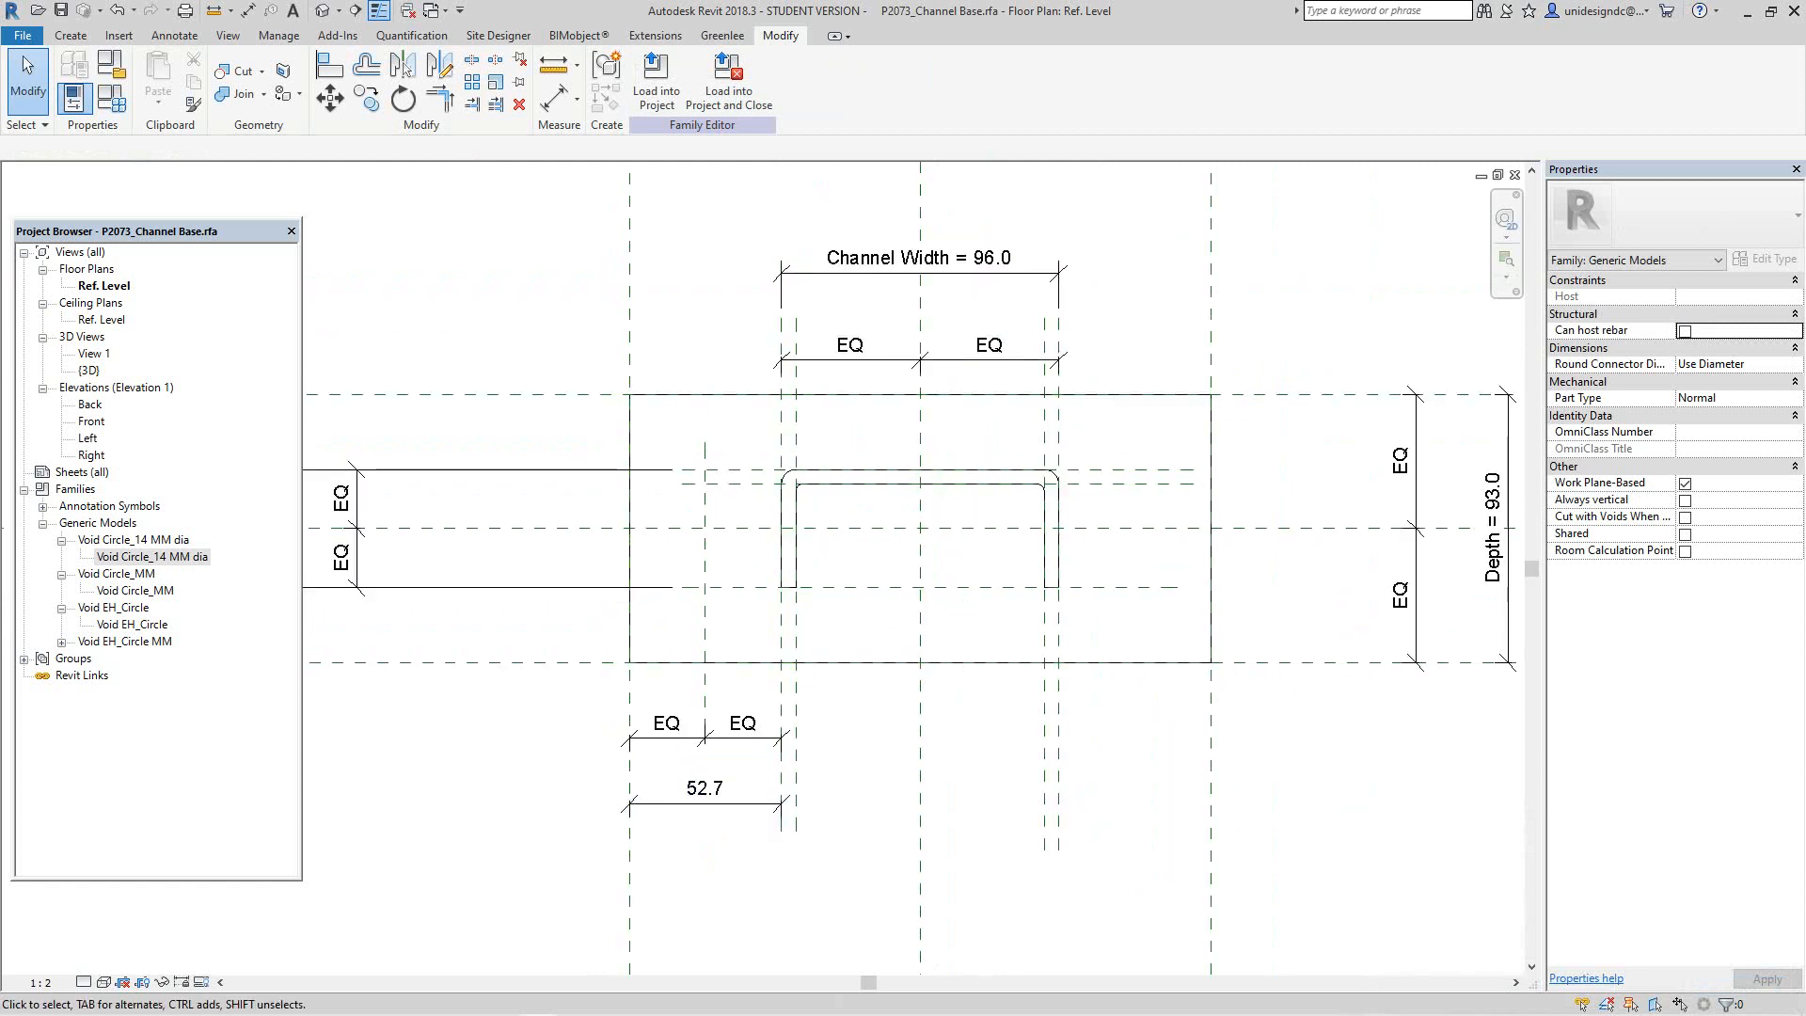
Step: Undo the overall and equal-spacing dimensions between the base plate's left edge and the channel
scroll(716, 754, up, 1)
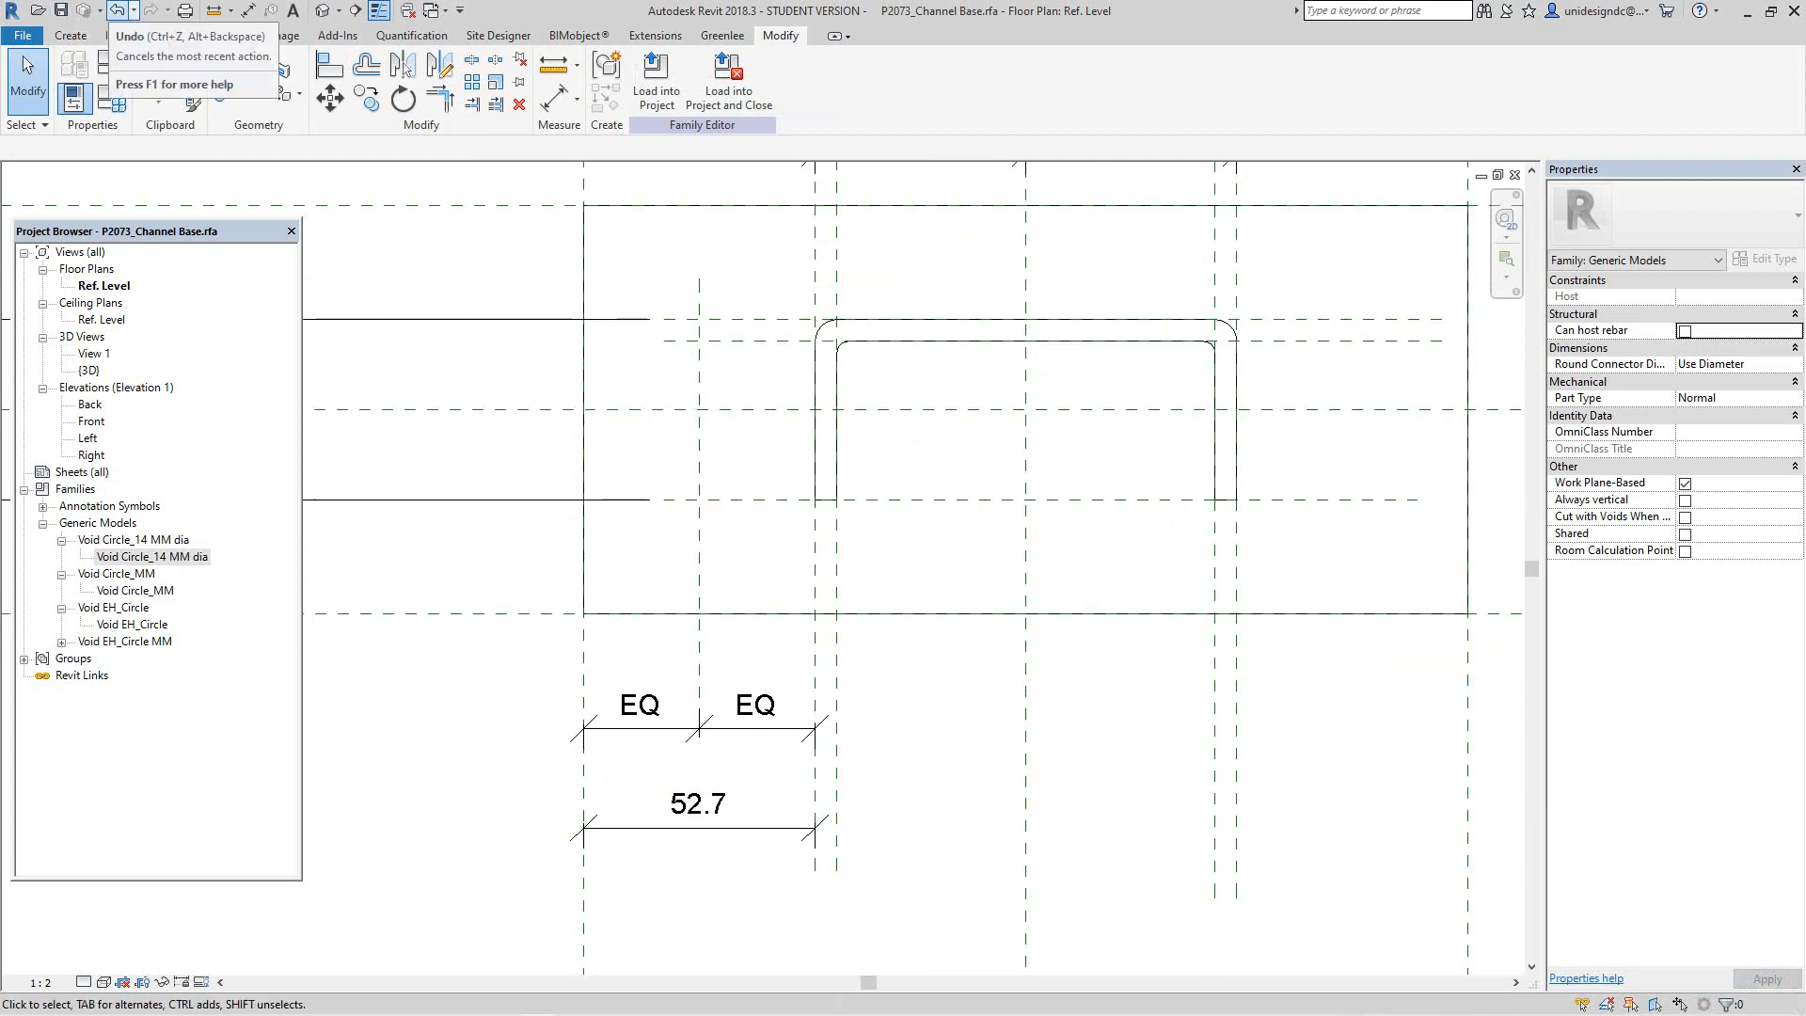
click(117, 10)
click(117, 10)
click(117, 10)
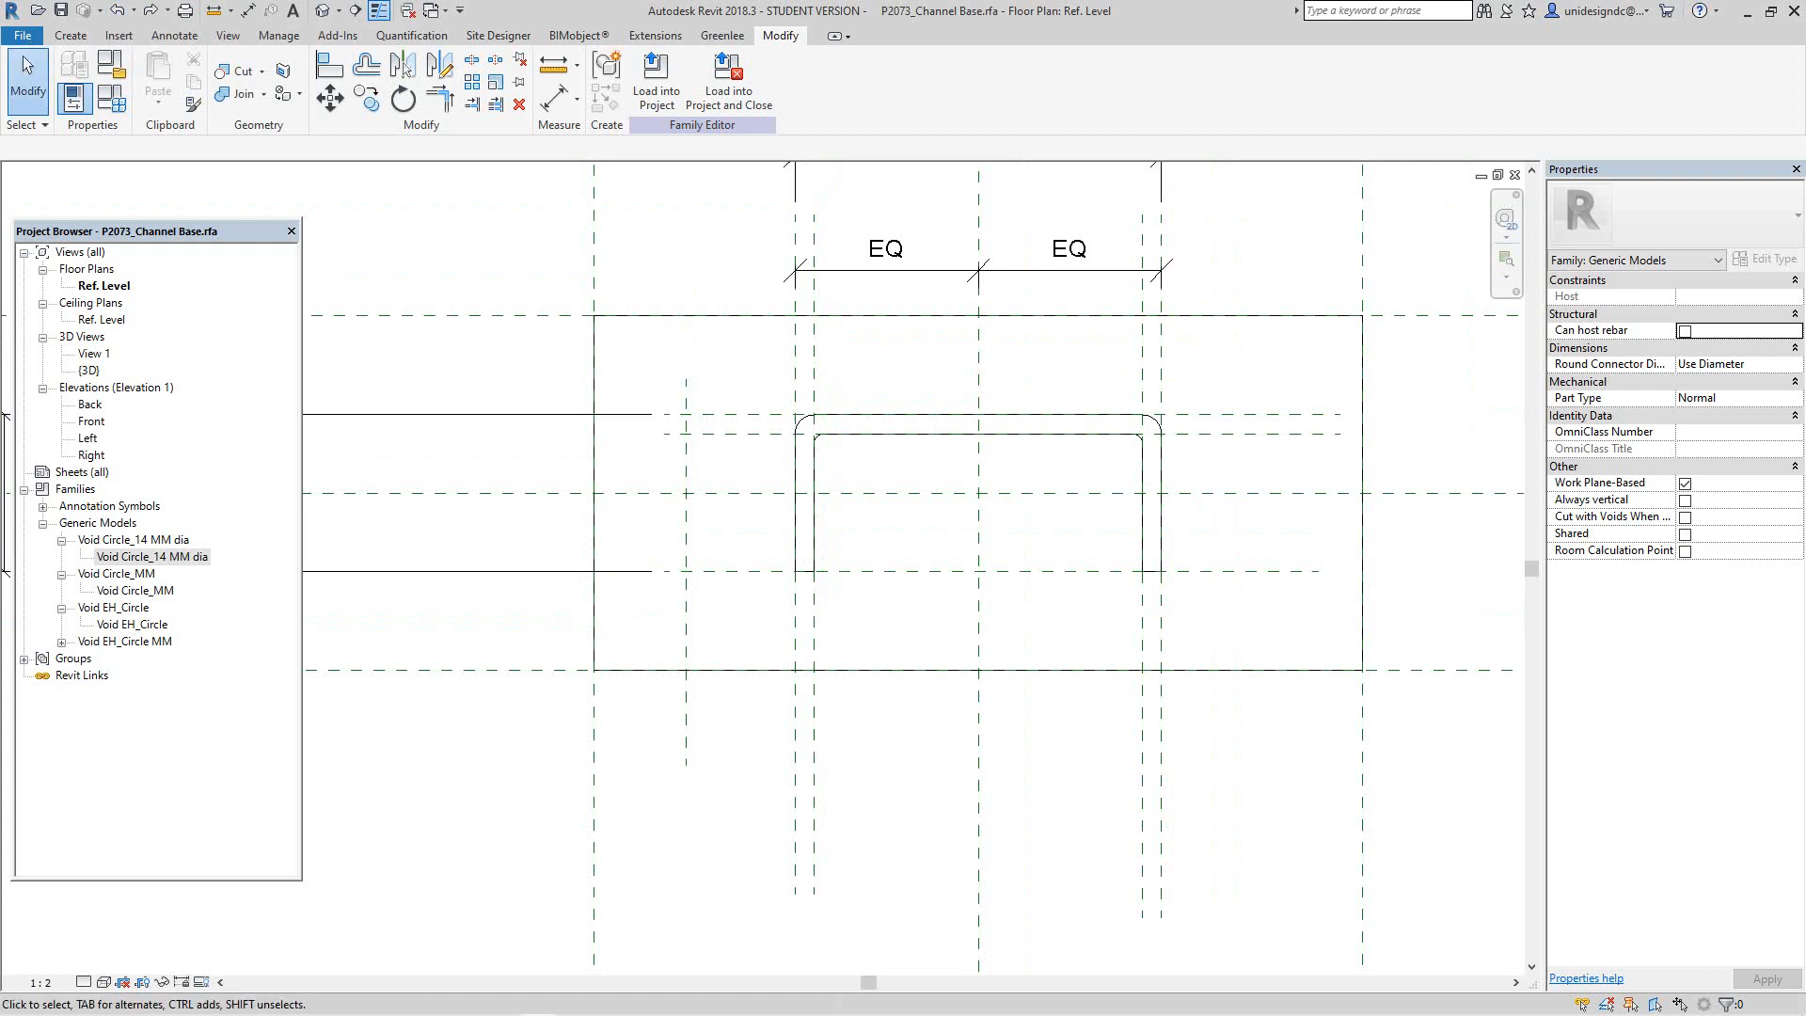
Step: Add an aligned dimension below the plate between its left edge and the channel's outer left face
scroll(639, 600, up, 1)
scroll(724, 600, down, 1)
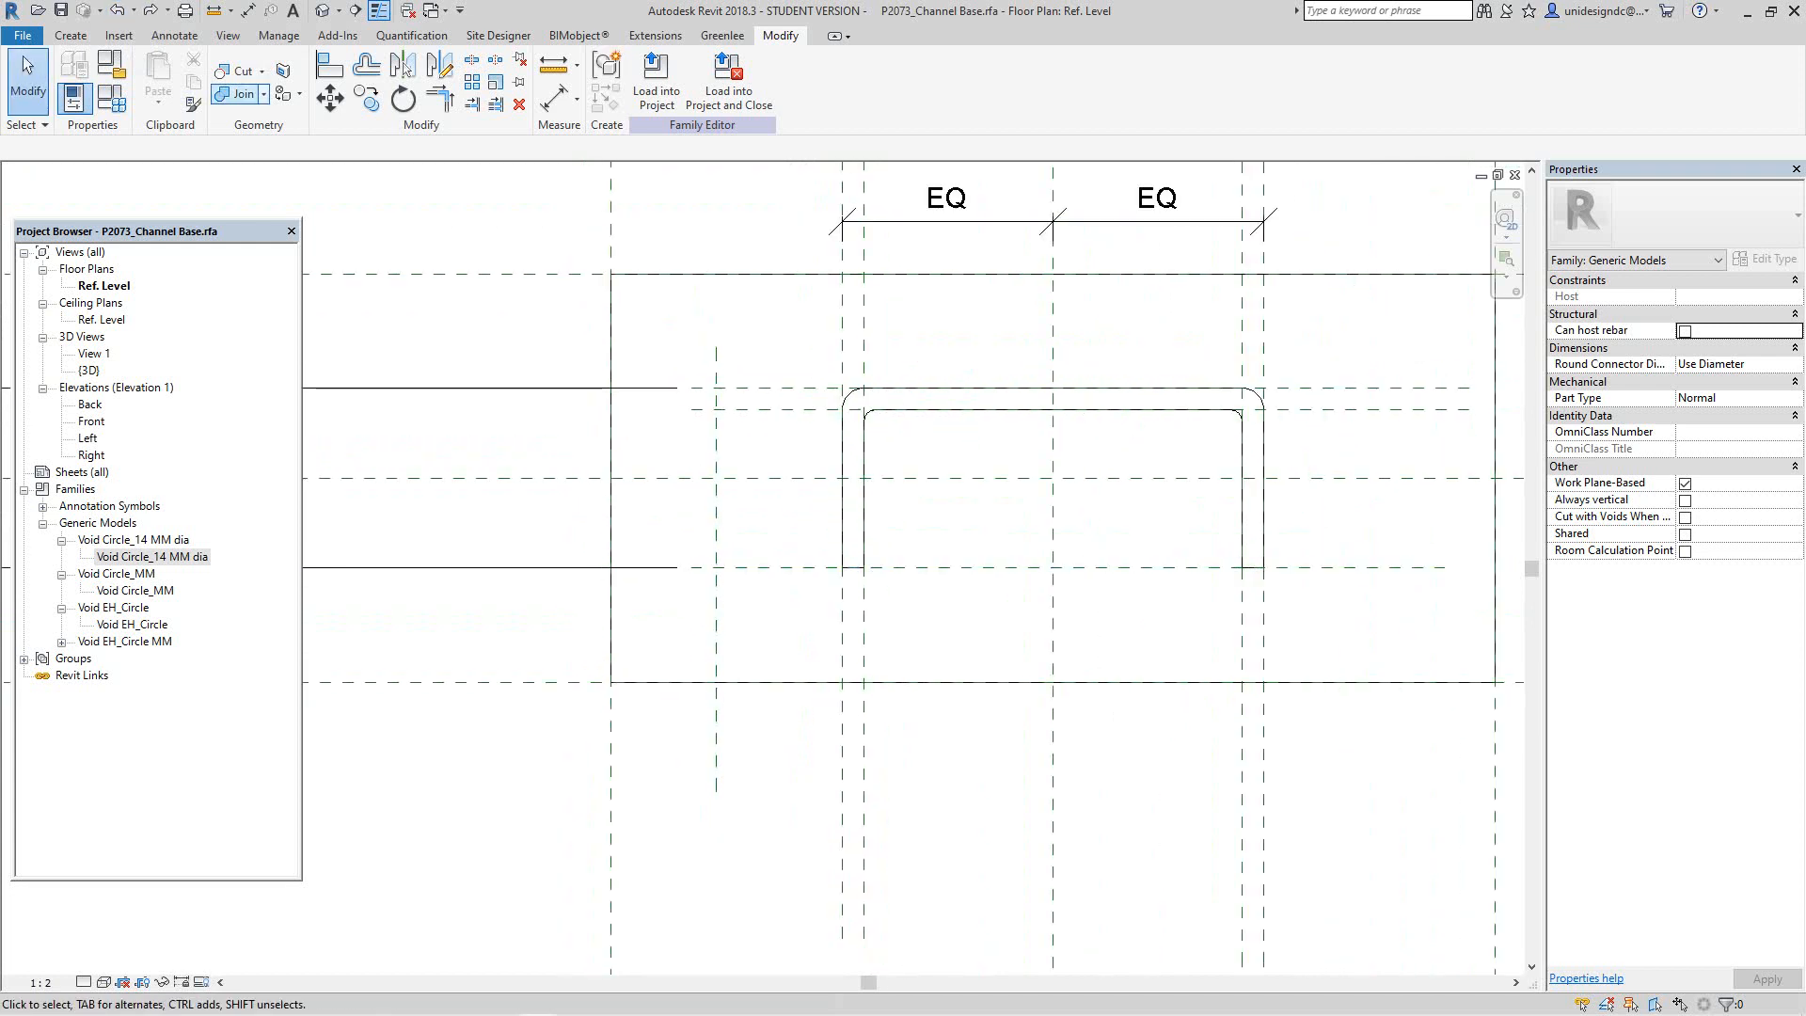
scroll(666, 709, down, 2)
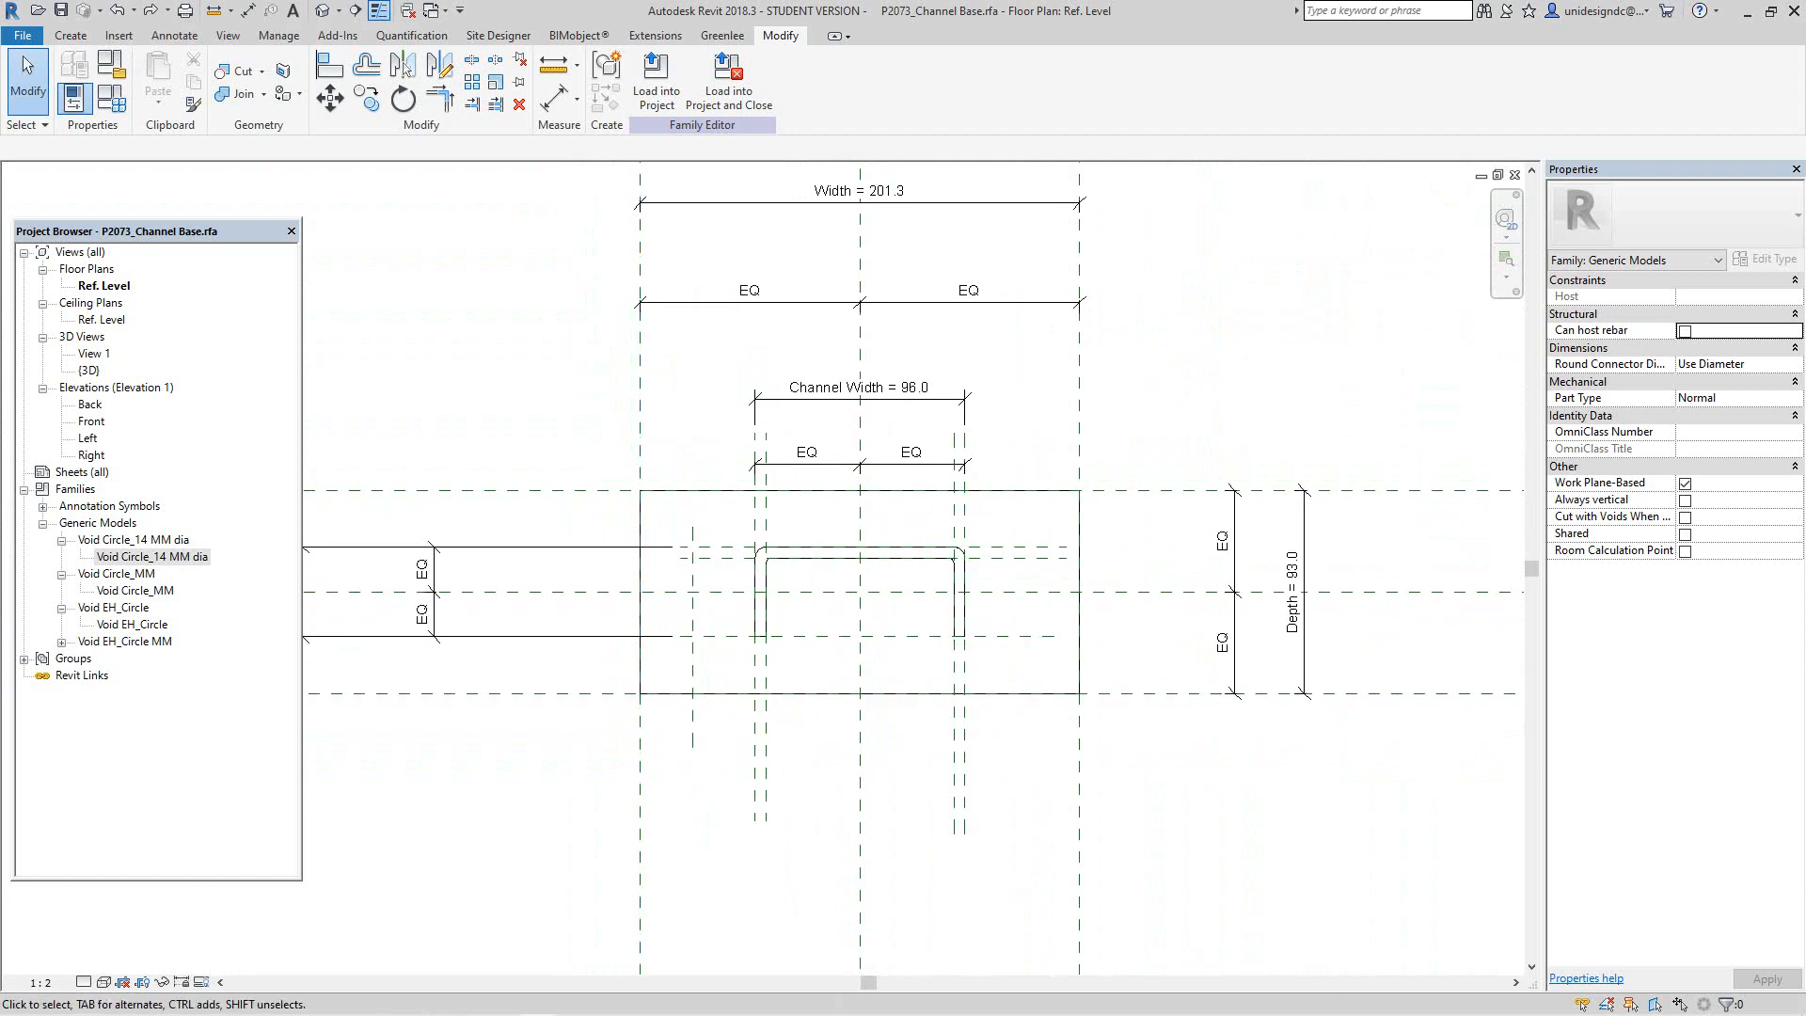
middle_drag(875, 395, 872, 371)
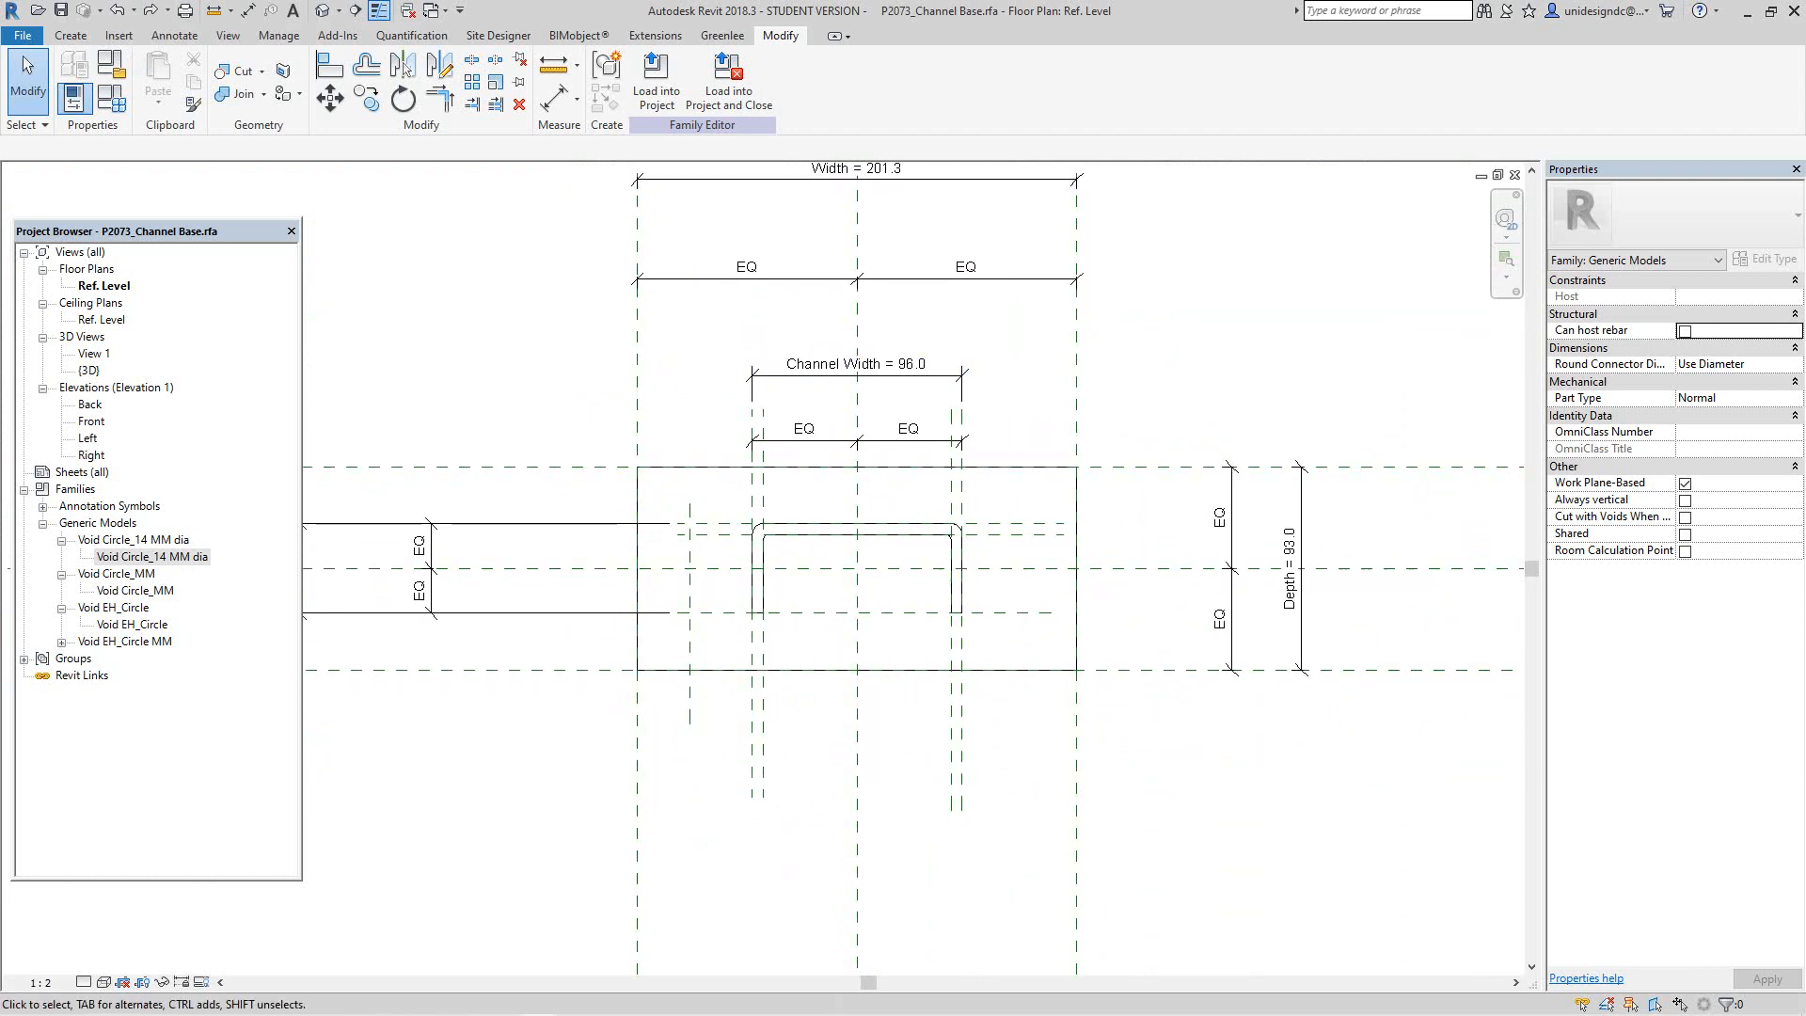
middle_drag(865, 523, 876, 504)
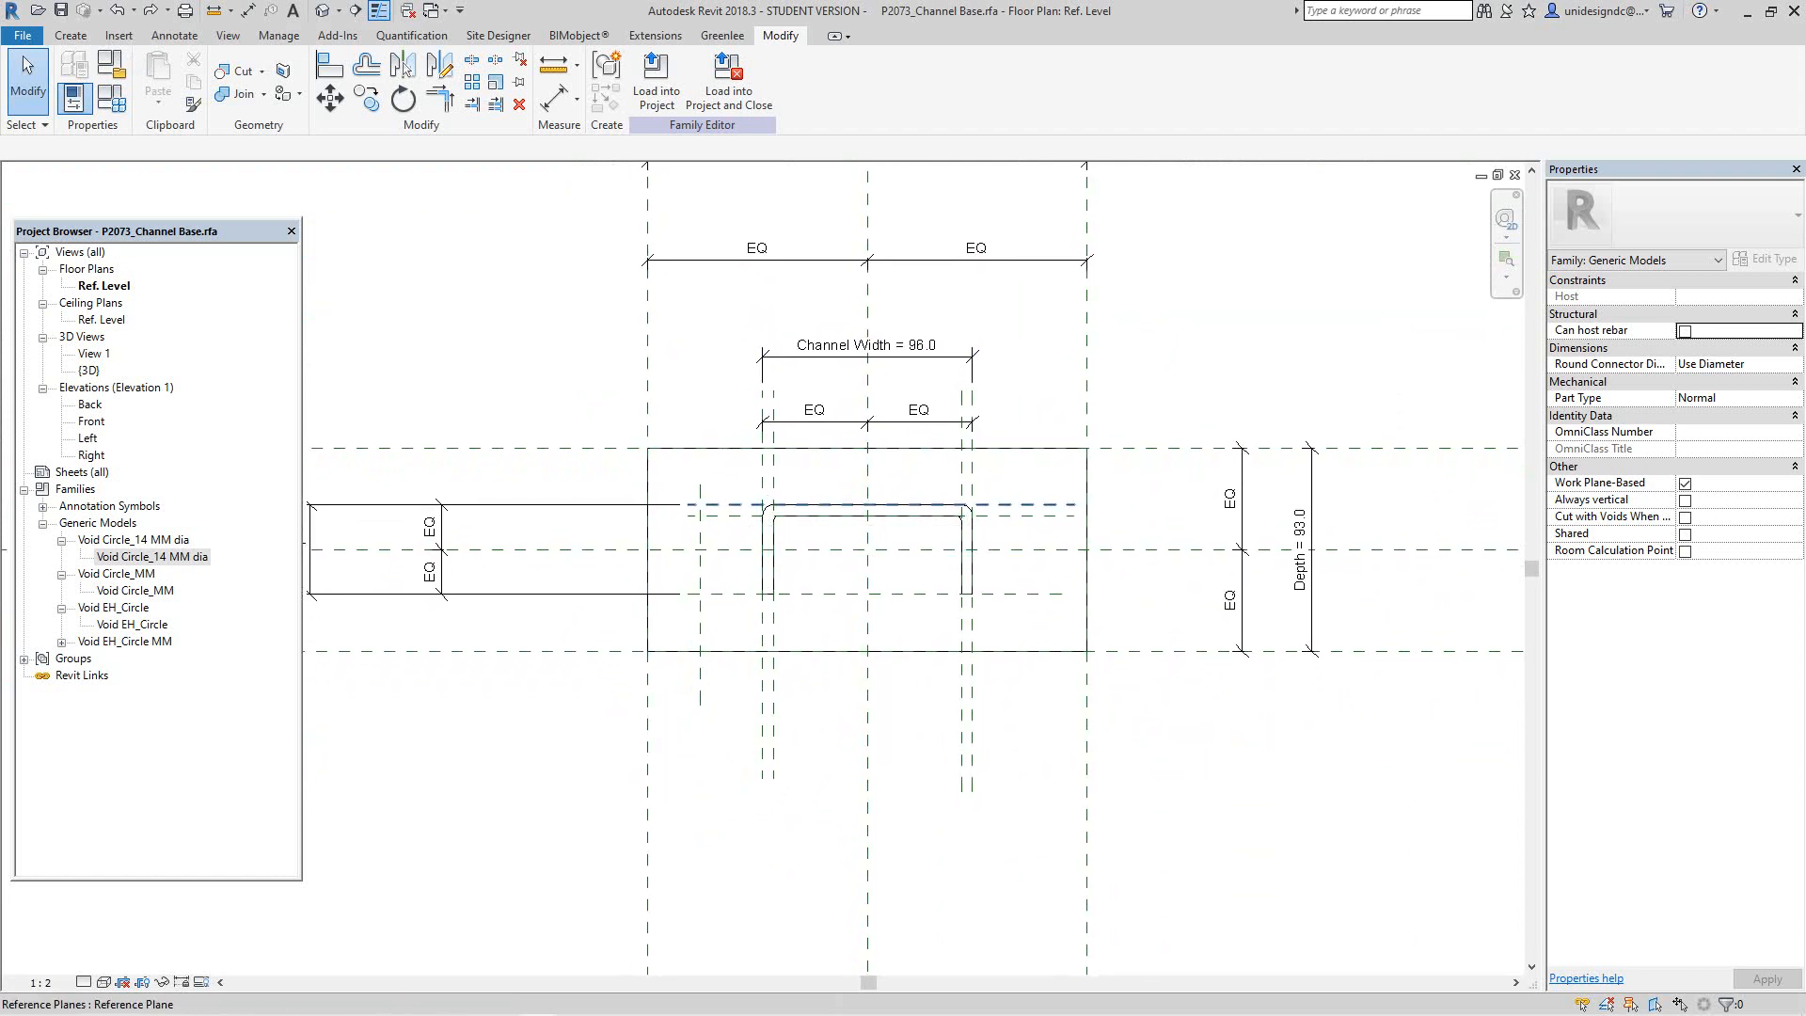
scroll(746, 581, up, 1)
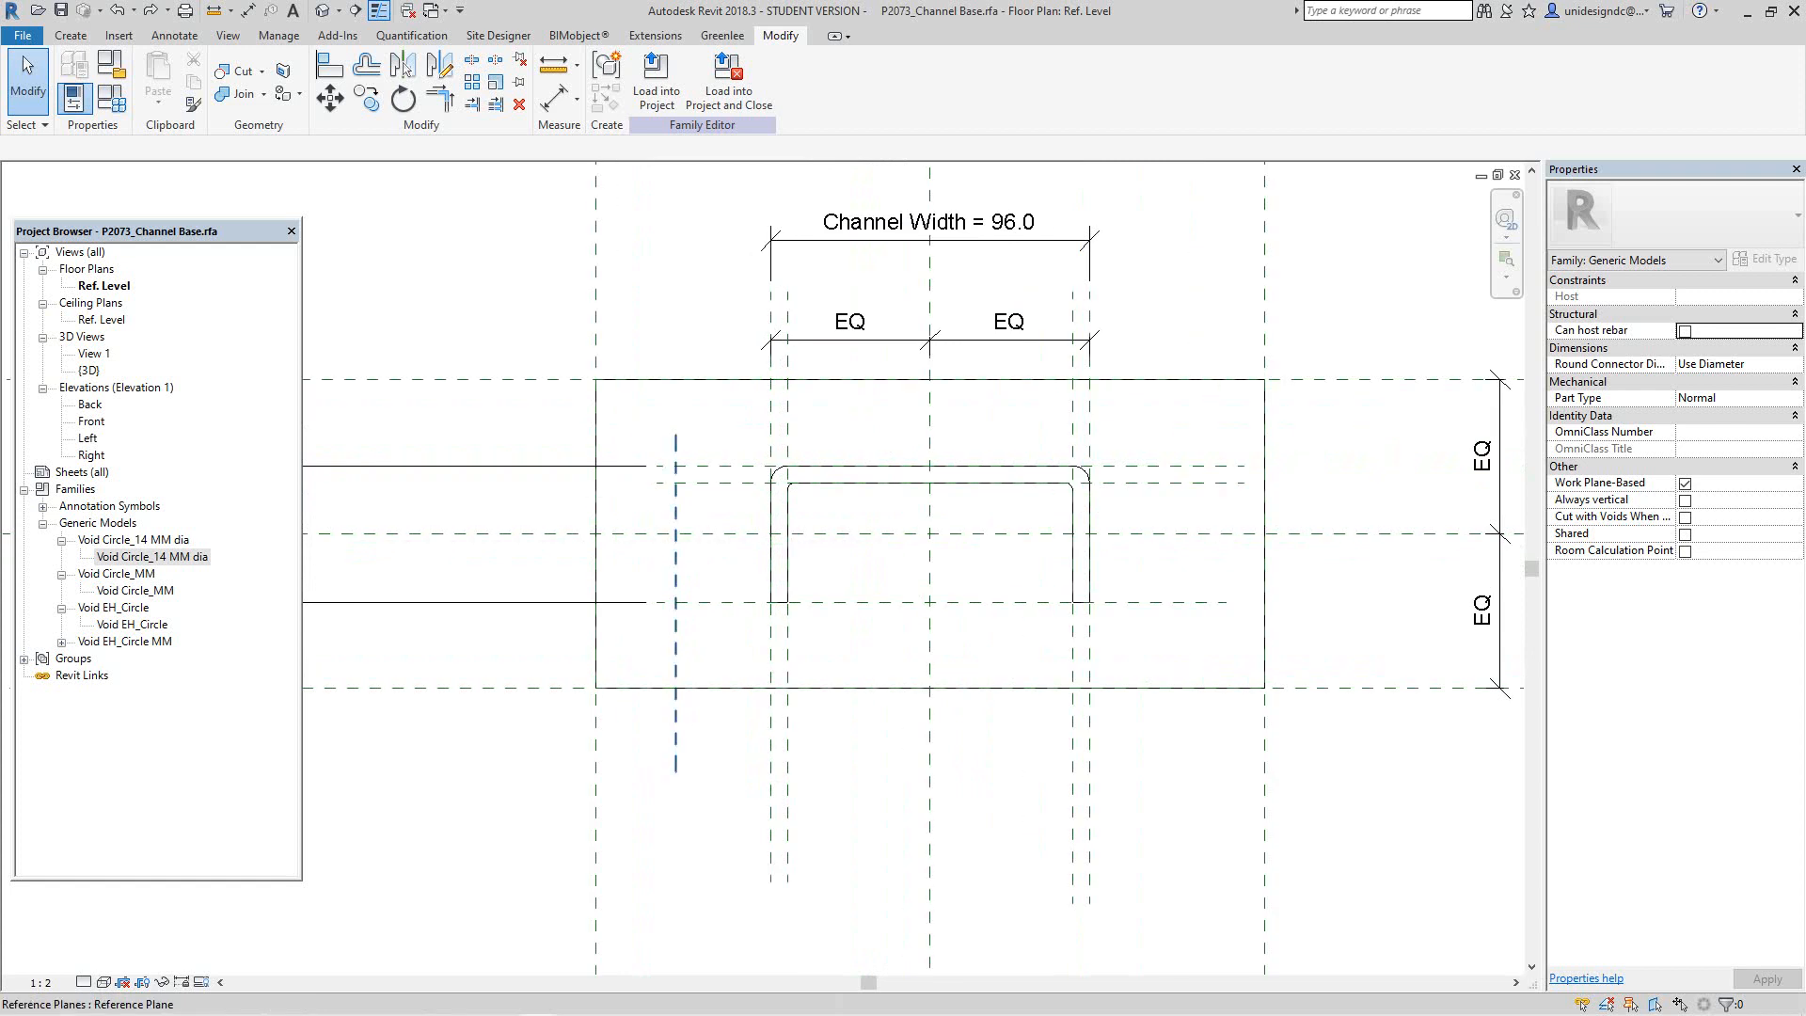
scroll(675, 565, down, 1)
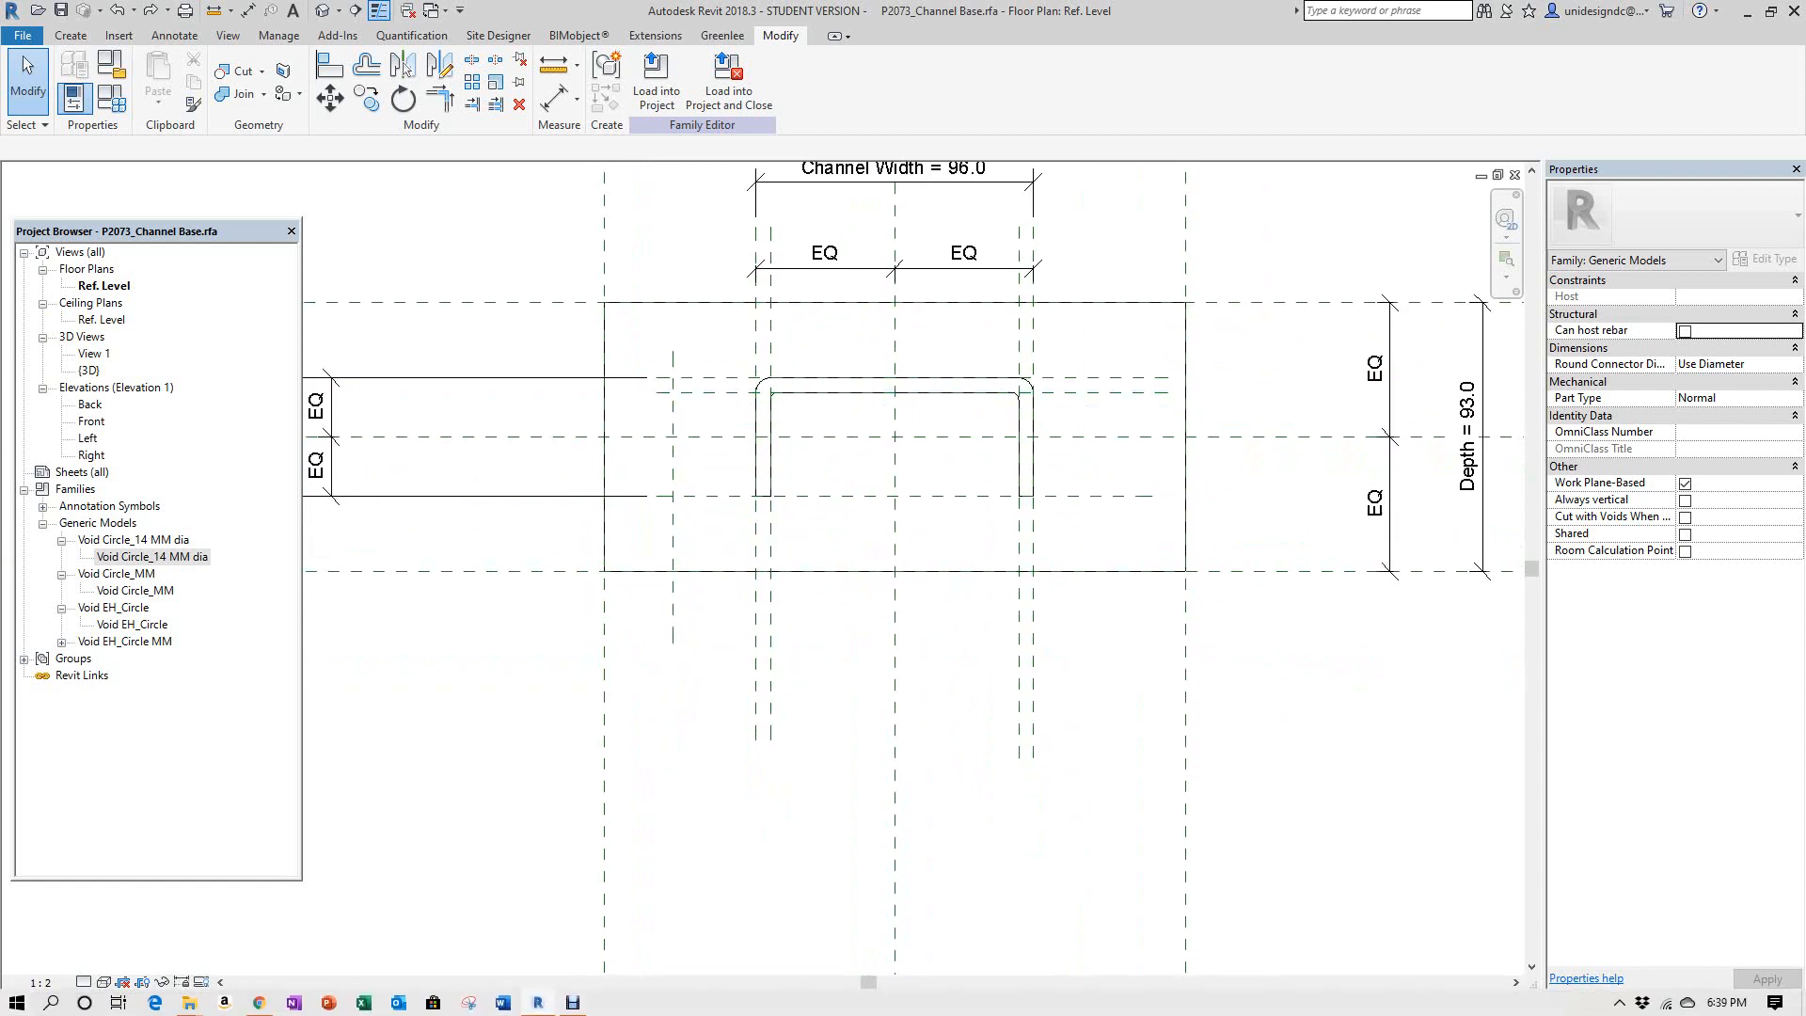
click(247, 10)
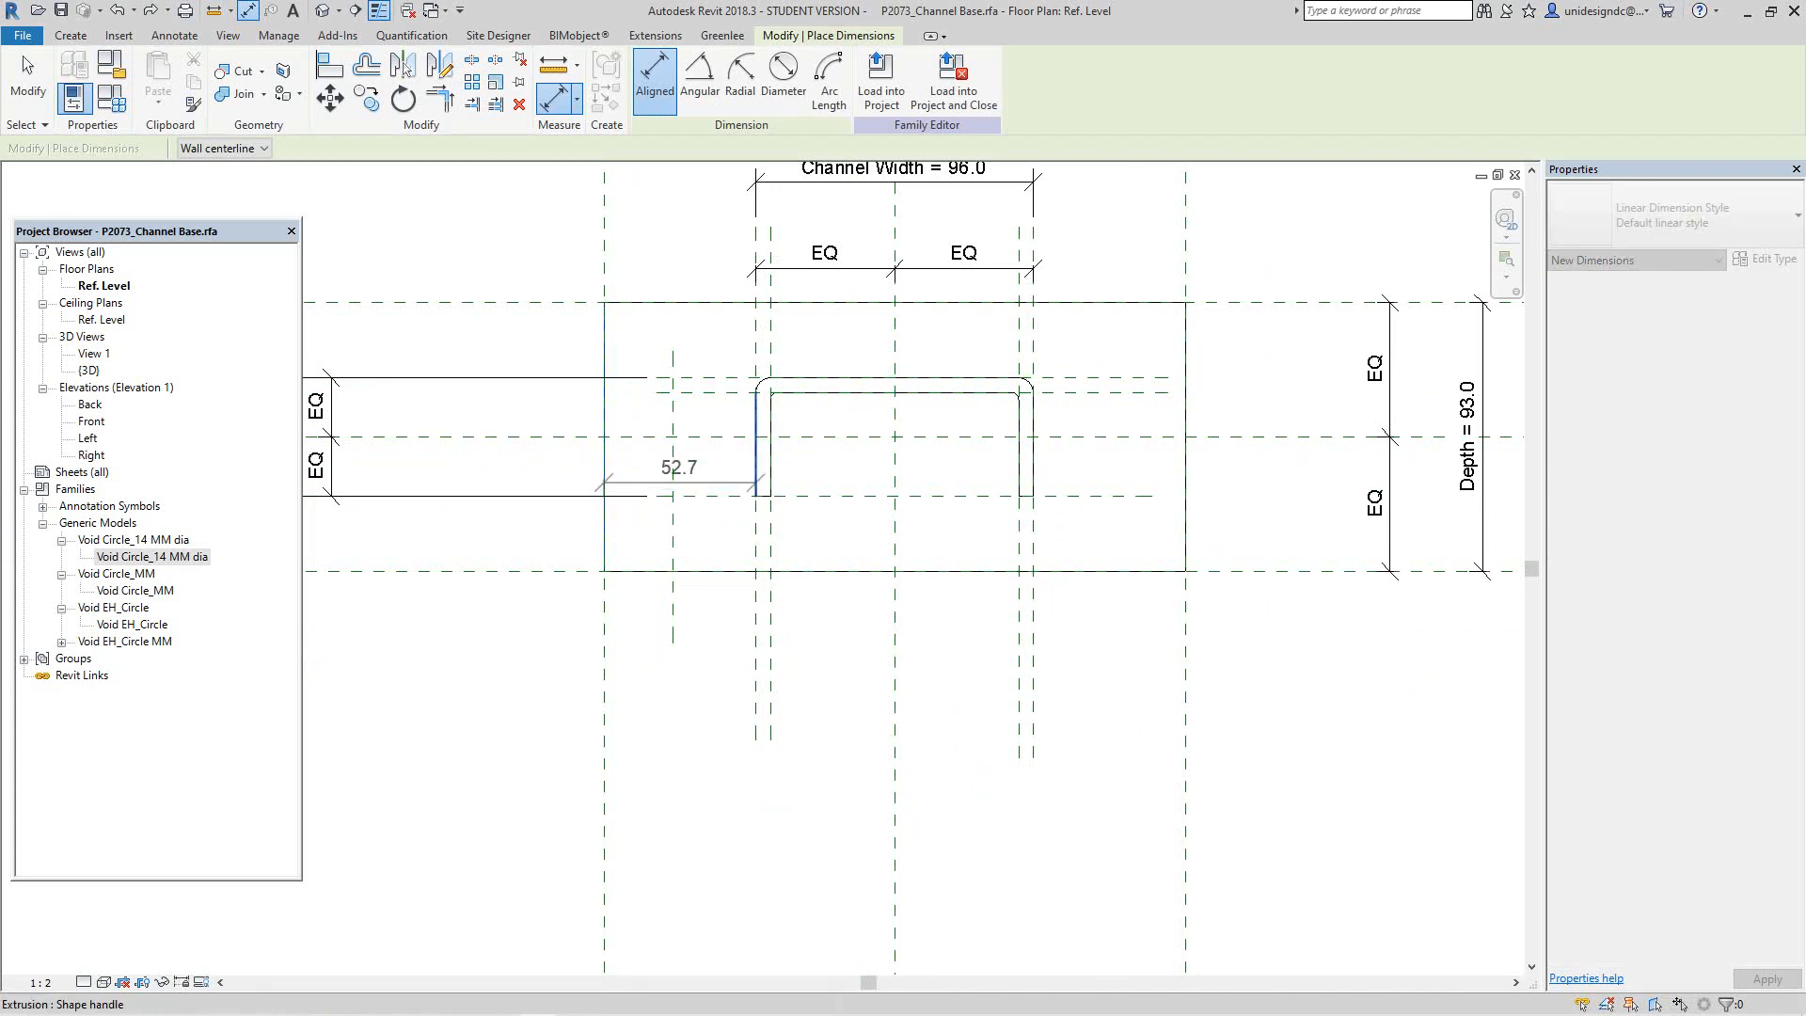
click(758, 483)
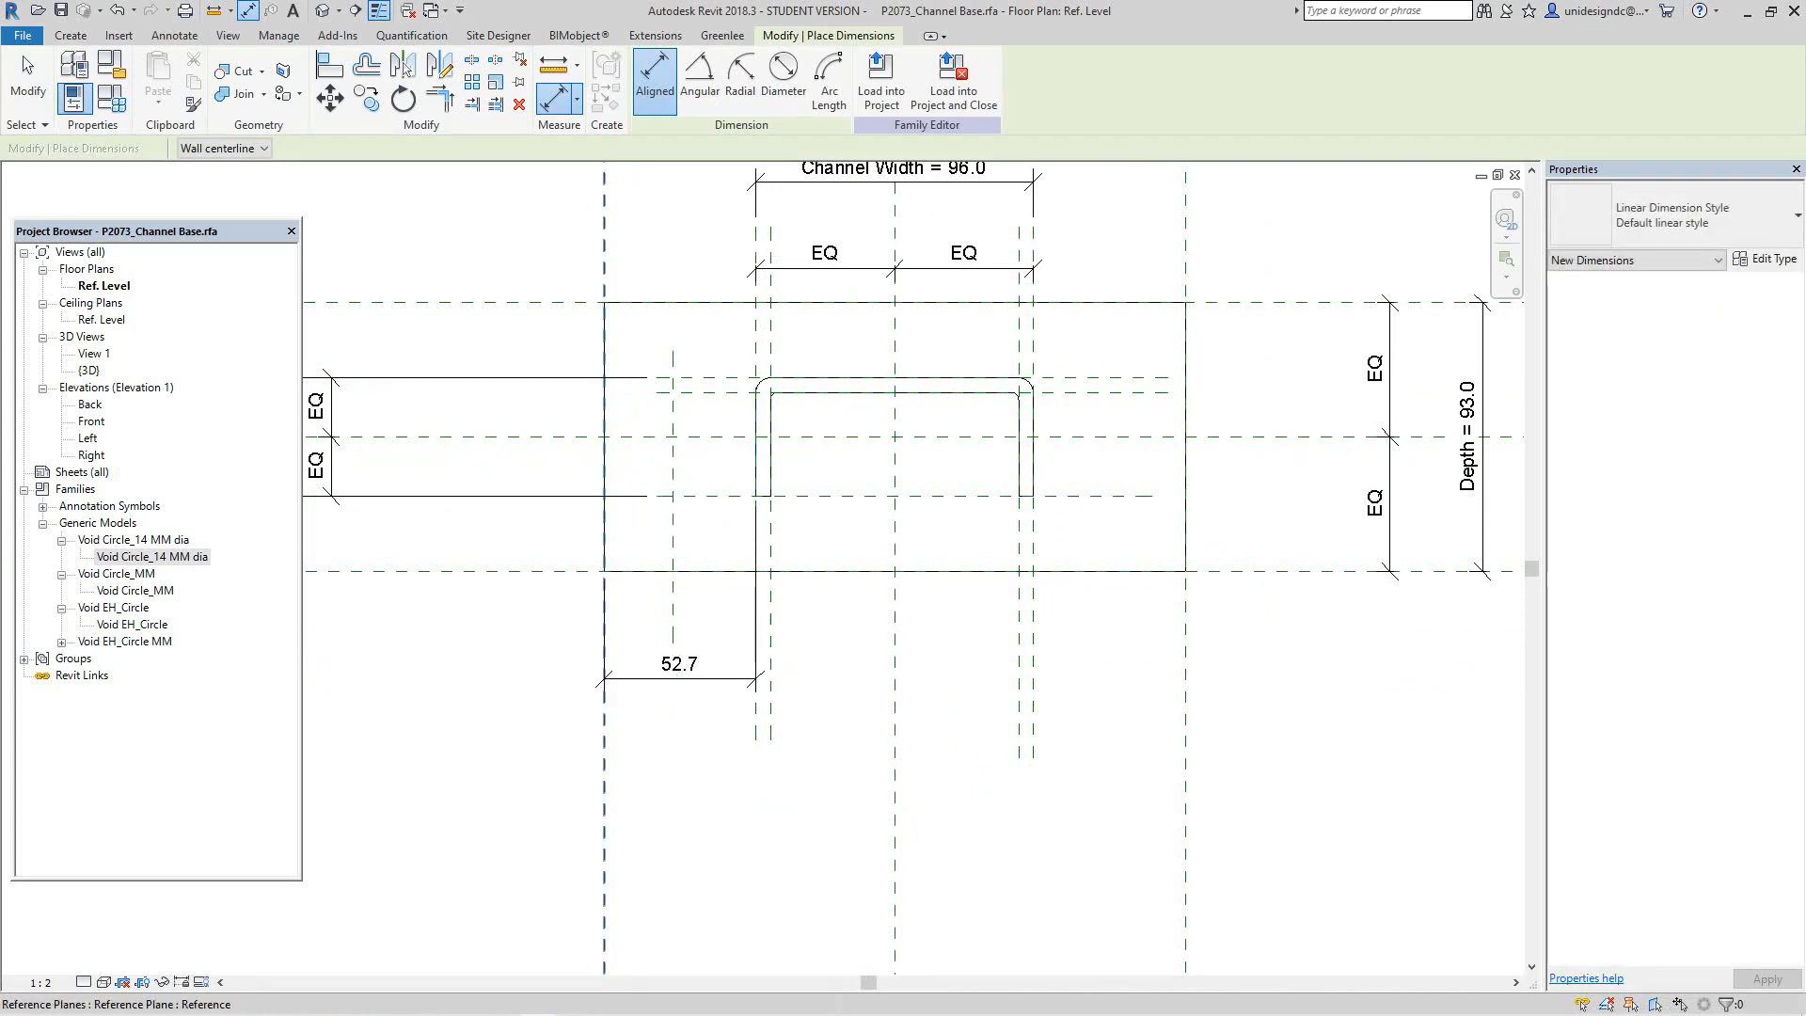
Step: Dimension the plate's left edge plane, the short vertical reference plane and the channel's outer left plane, and make the spacing equal
click(604, 621)
click(673, 622)
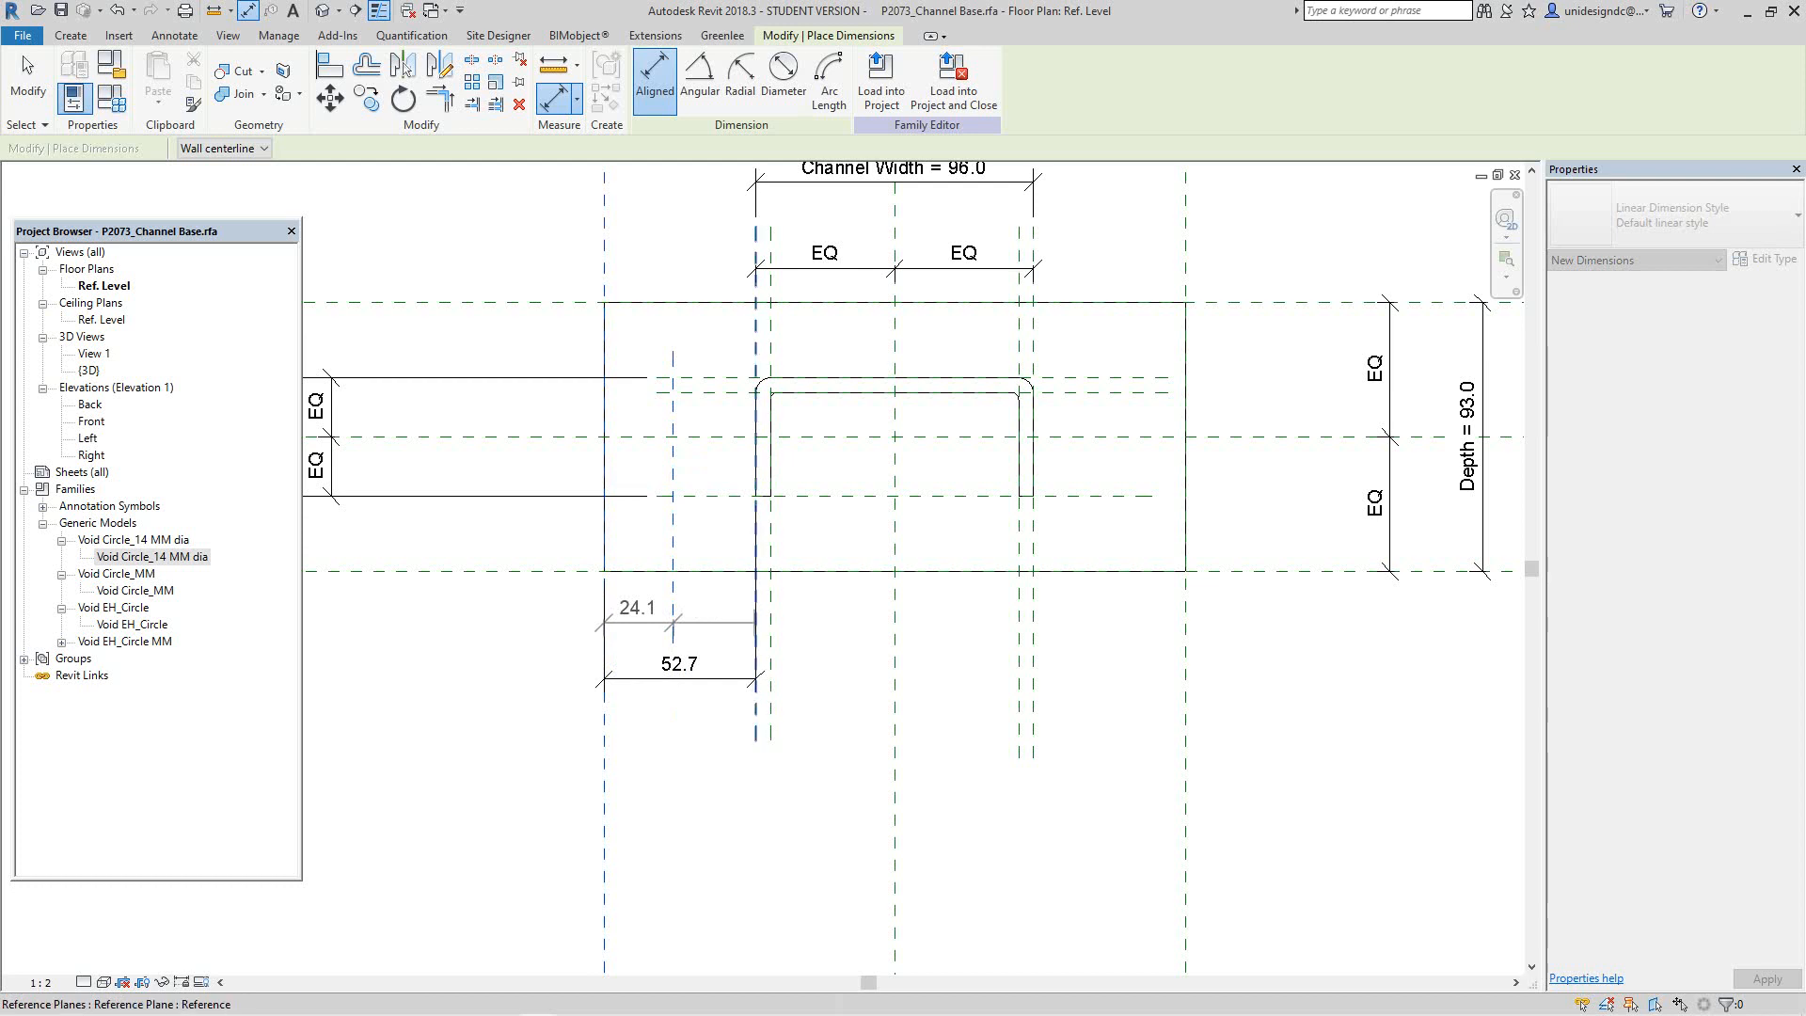
click(755, 622)
click(802, 620)
key(Escape)
key(Escape)
click(738, 620)
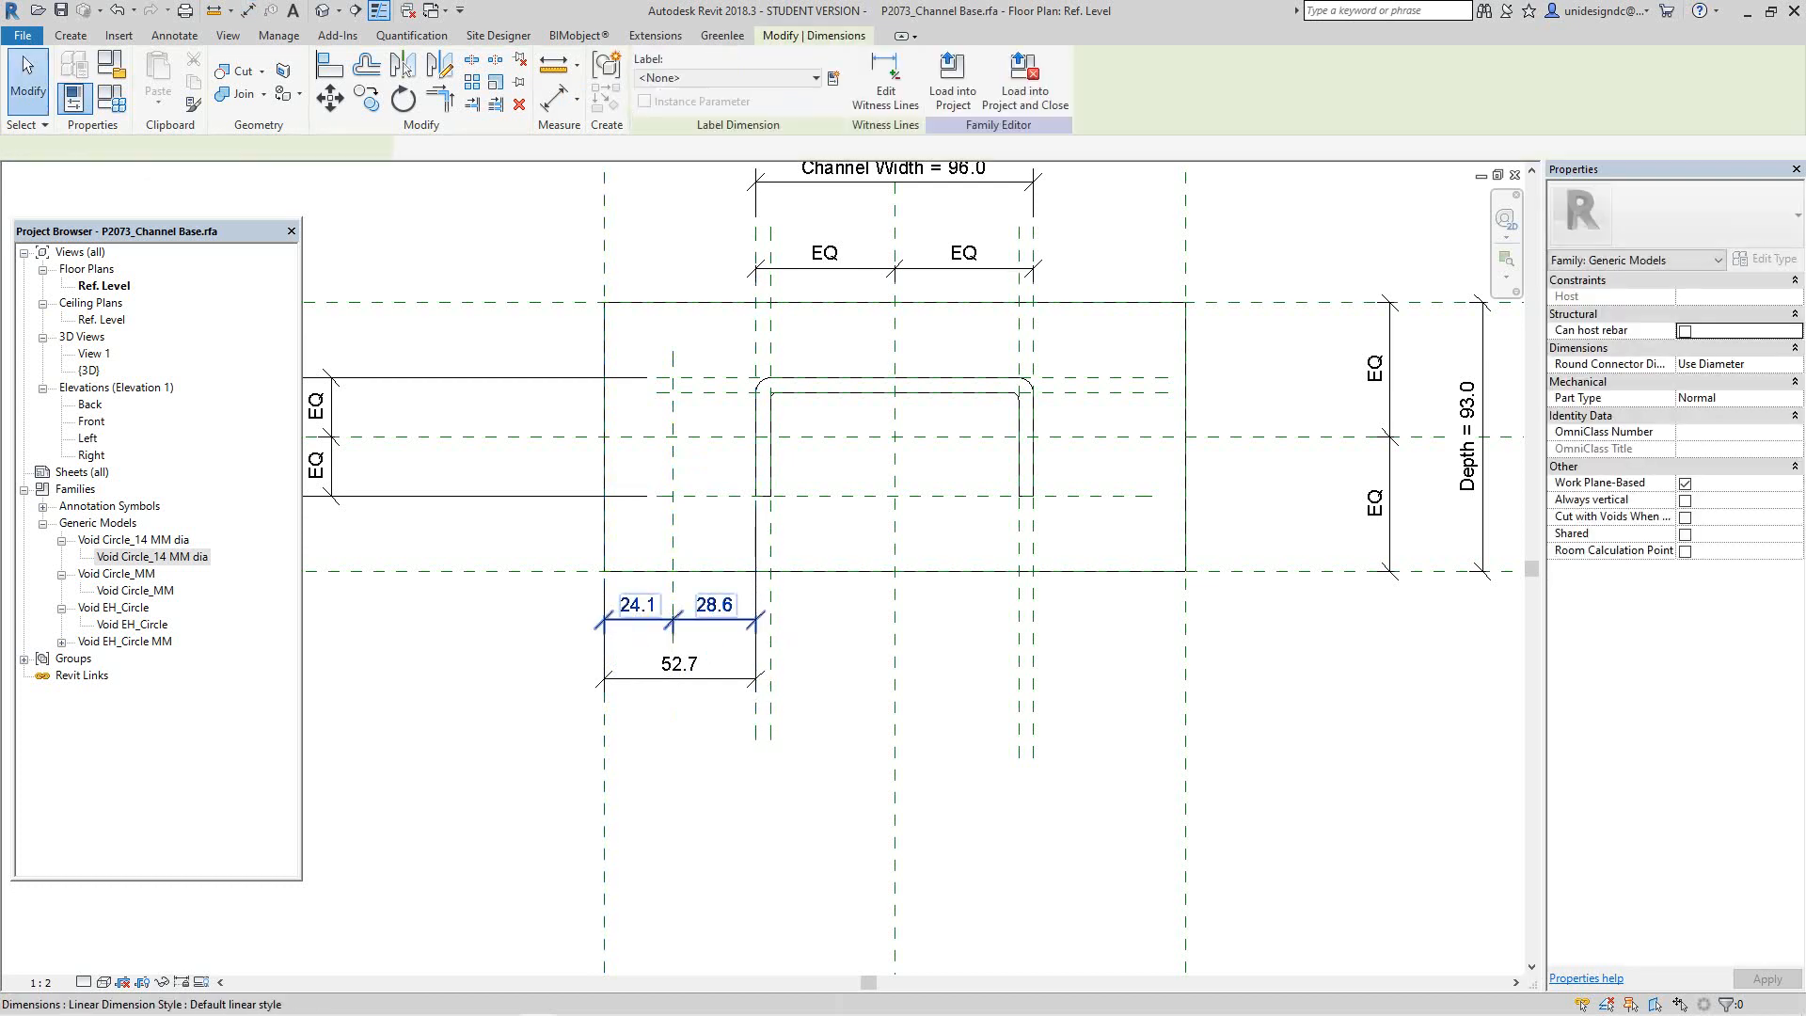
click(678, 545)
key(Escape)
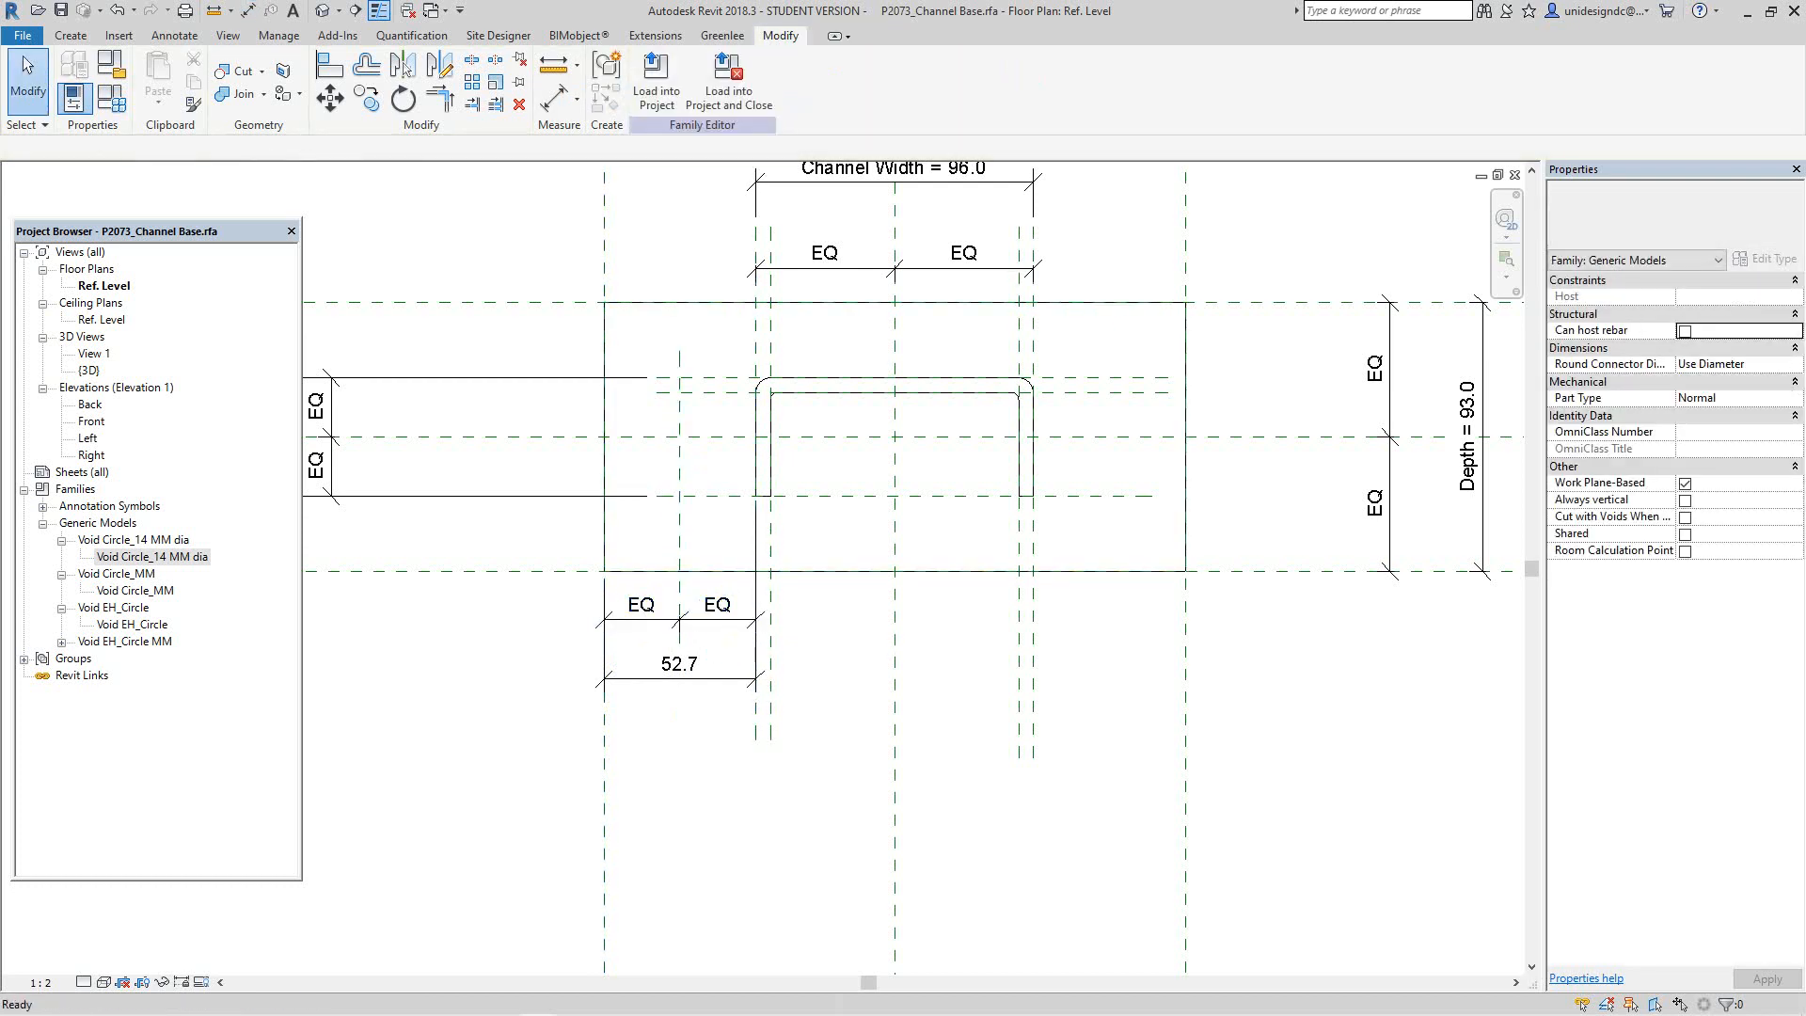
Step: Delete the overall dimension between the plate's left edge and the channel, keeping the EQ dimension above it
click(679, 682)
key(Delete)
middle_drag(679, 682, 723, 764)
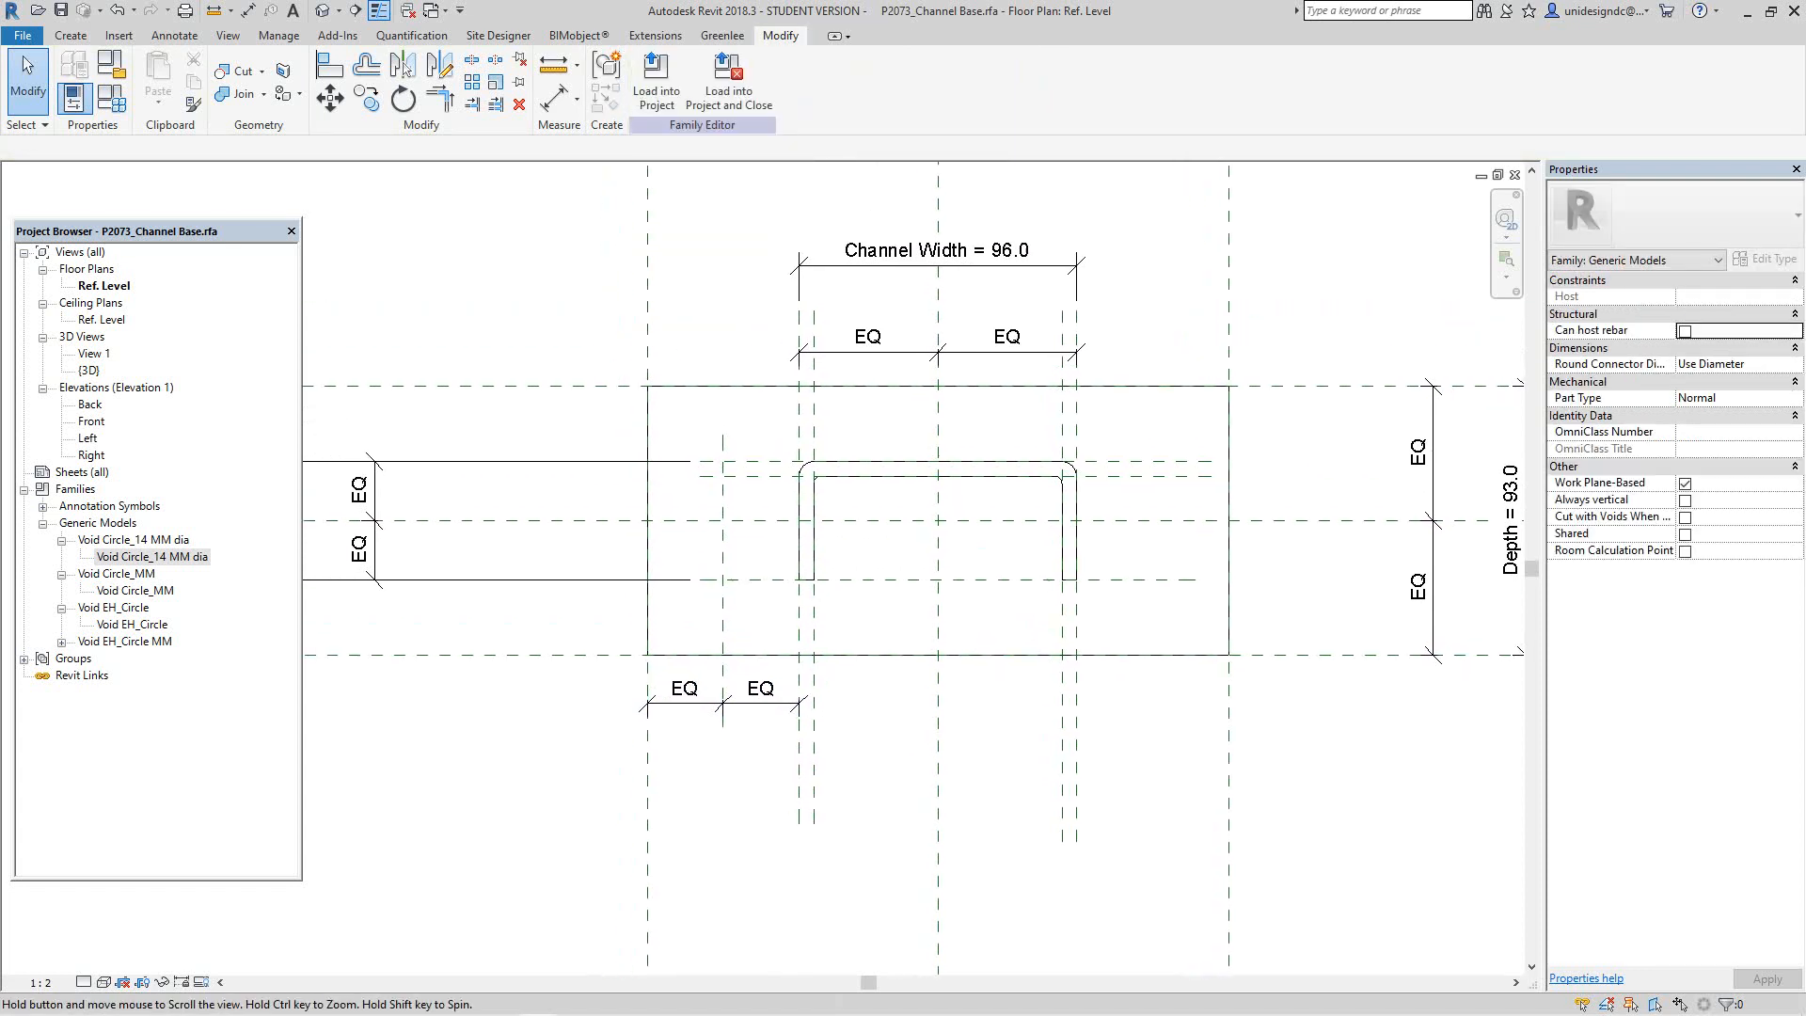
scroll(722, 629, down, 2)
scroll(707, 553, up, 3)
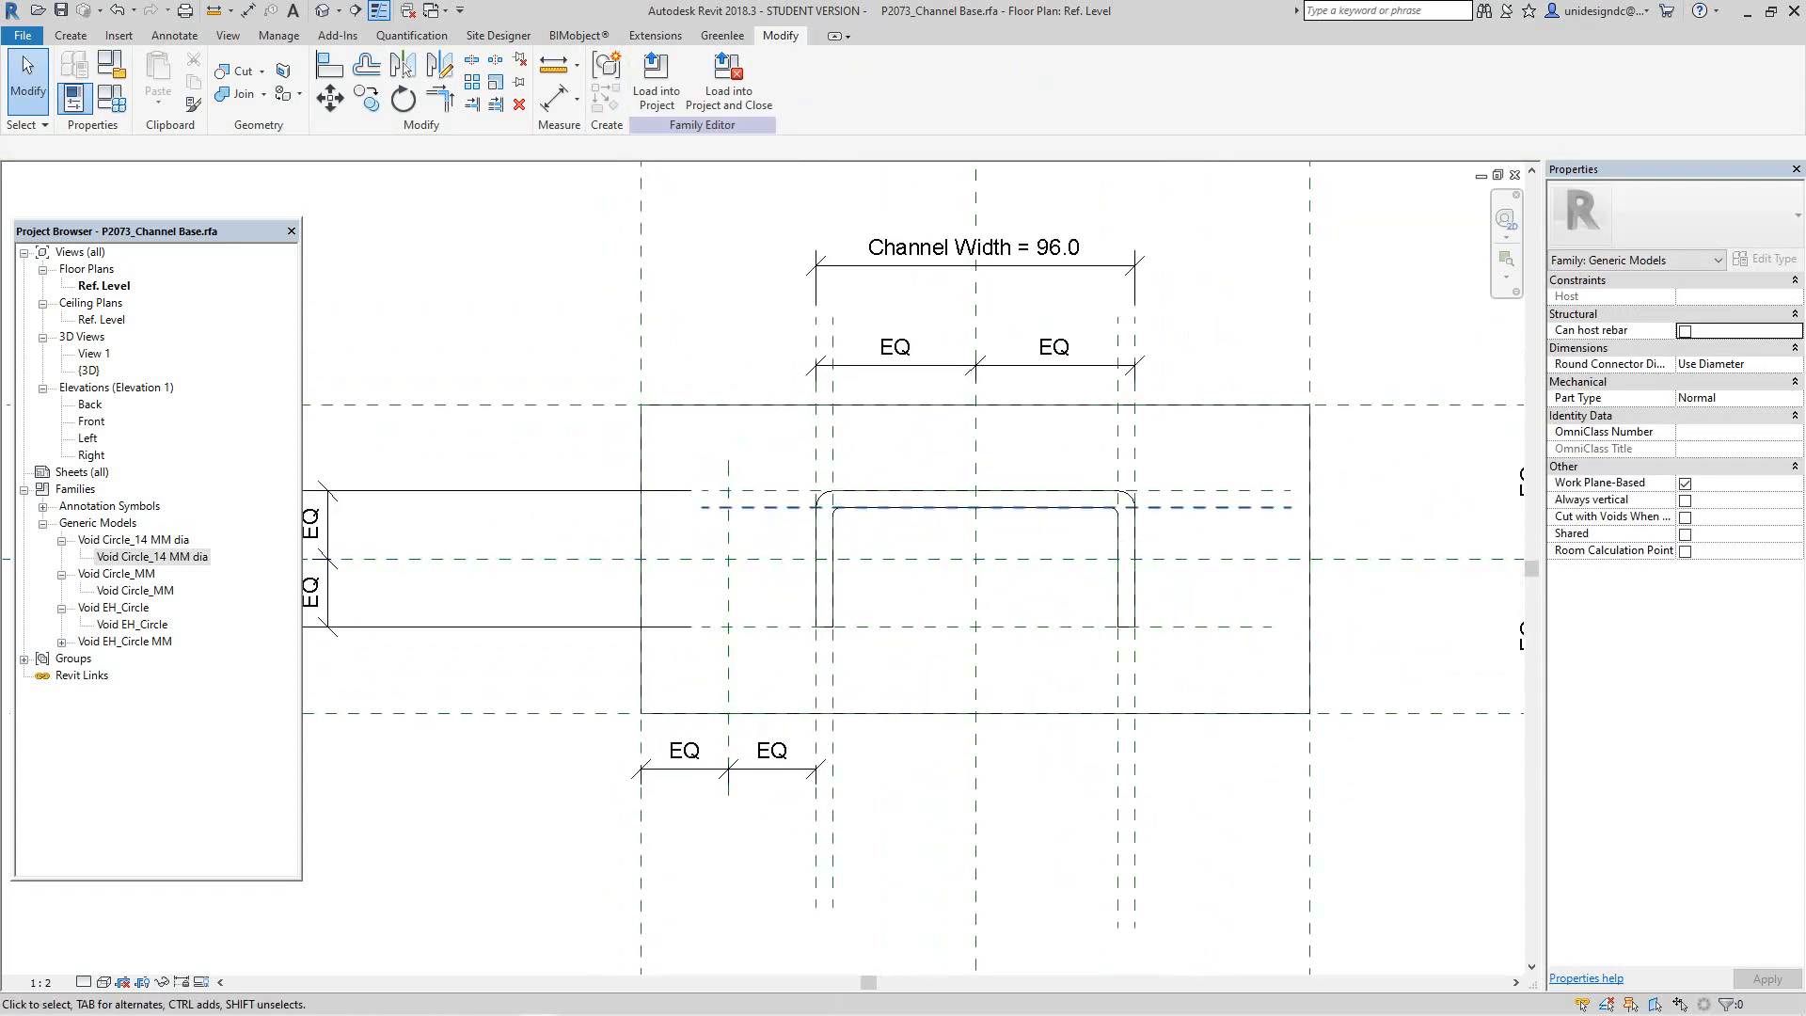
scroll(451, 559, down, 3)
scroll(621, 564, up, 2)
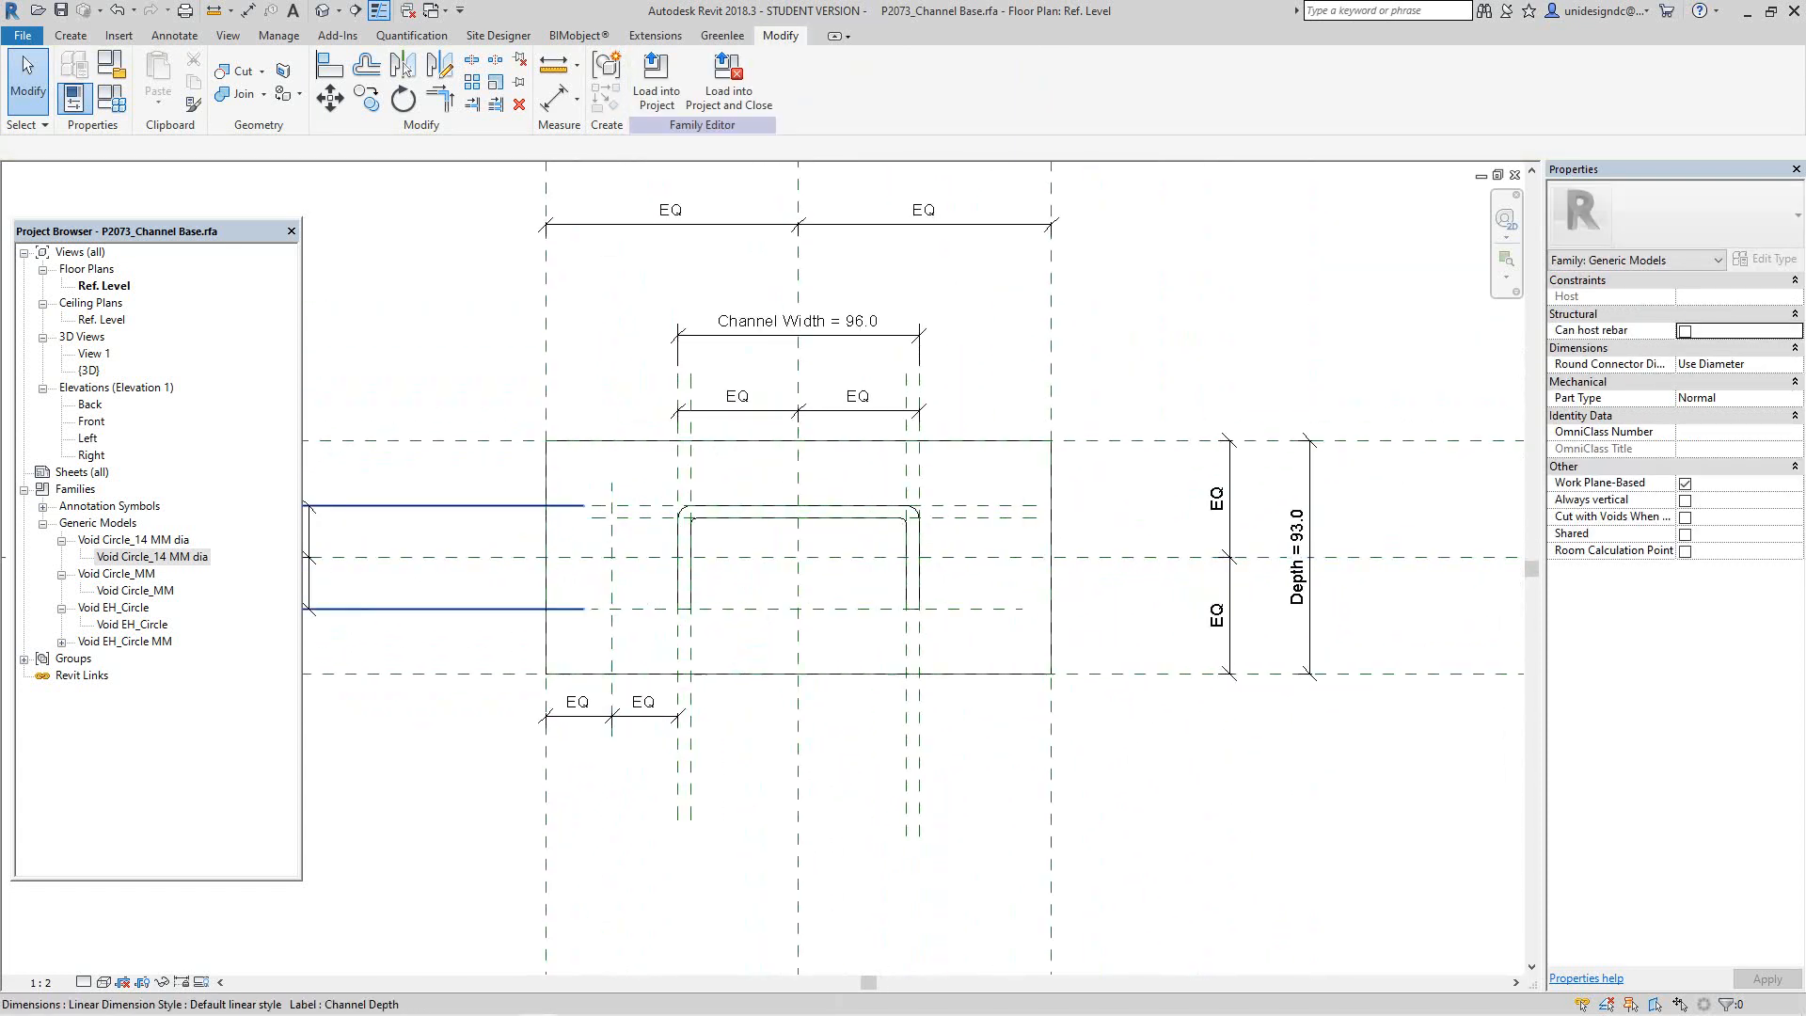
Step: Place a Void Circle_14 MM dia on the base plate's face where the left hole plane crosses the horizontal centre plane
click(153, 557)
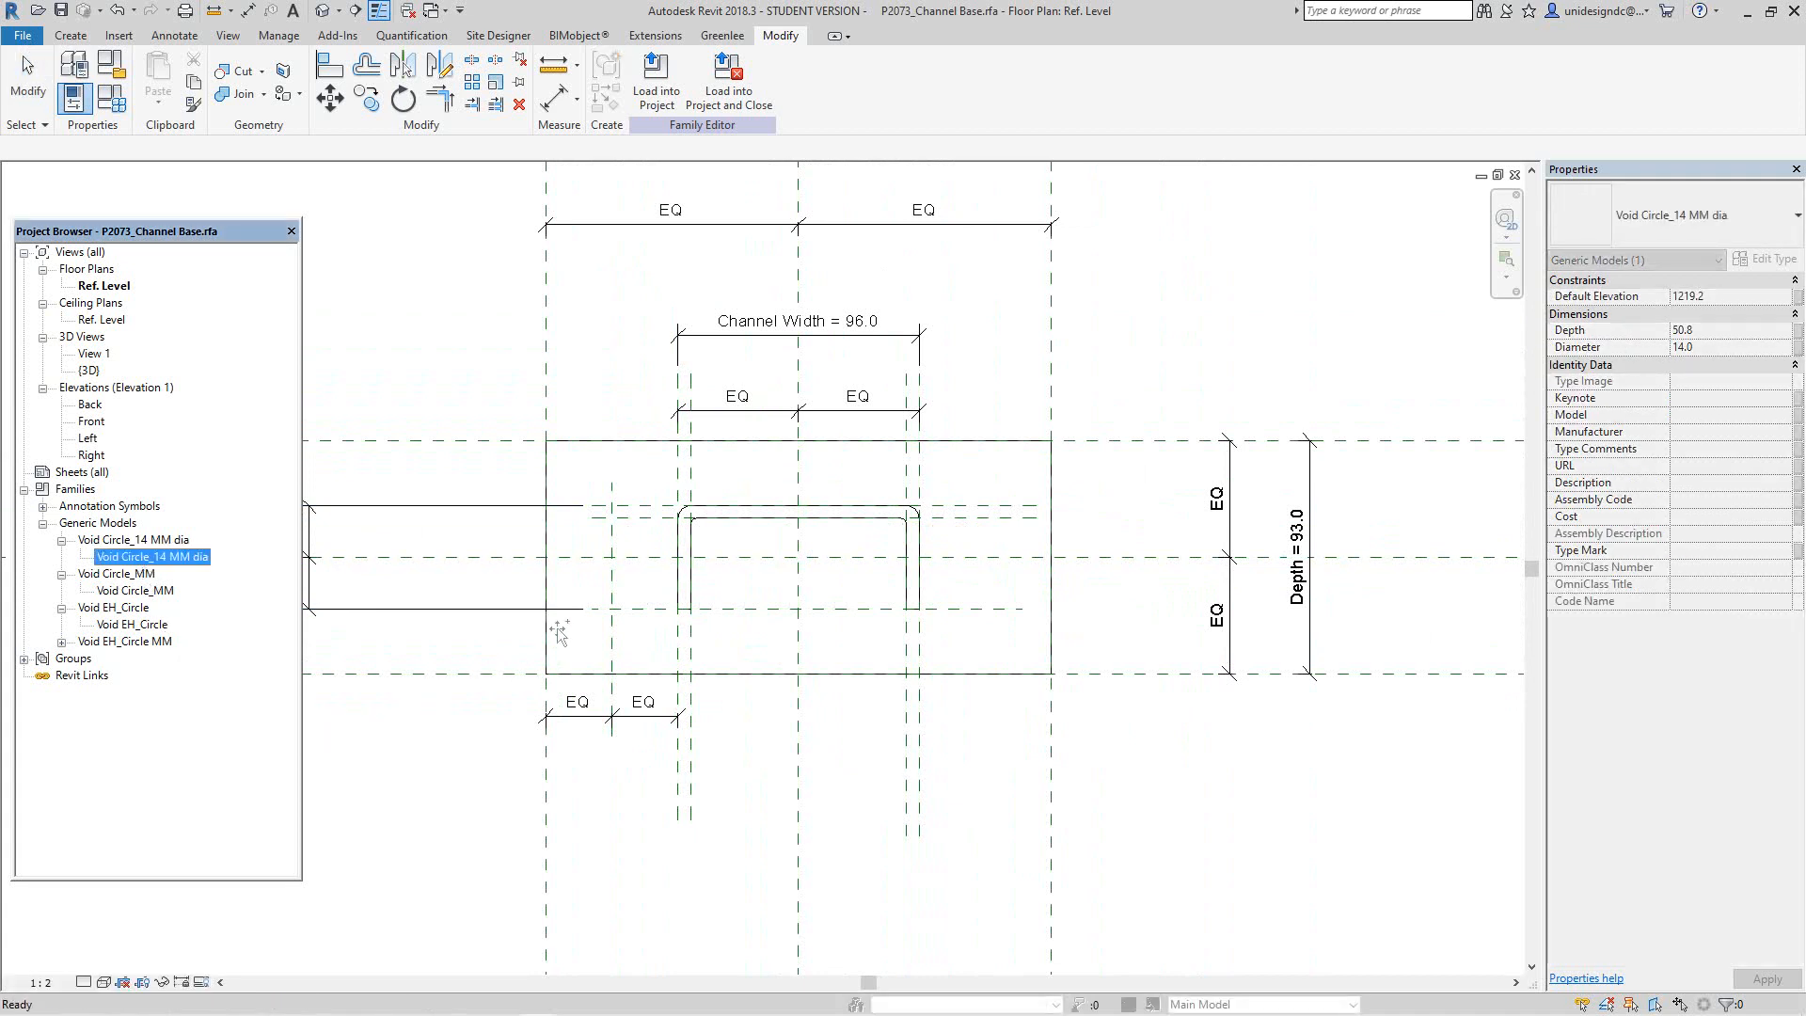
drag(612, 560, 602, 558)
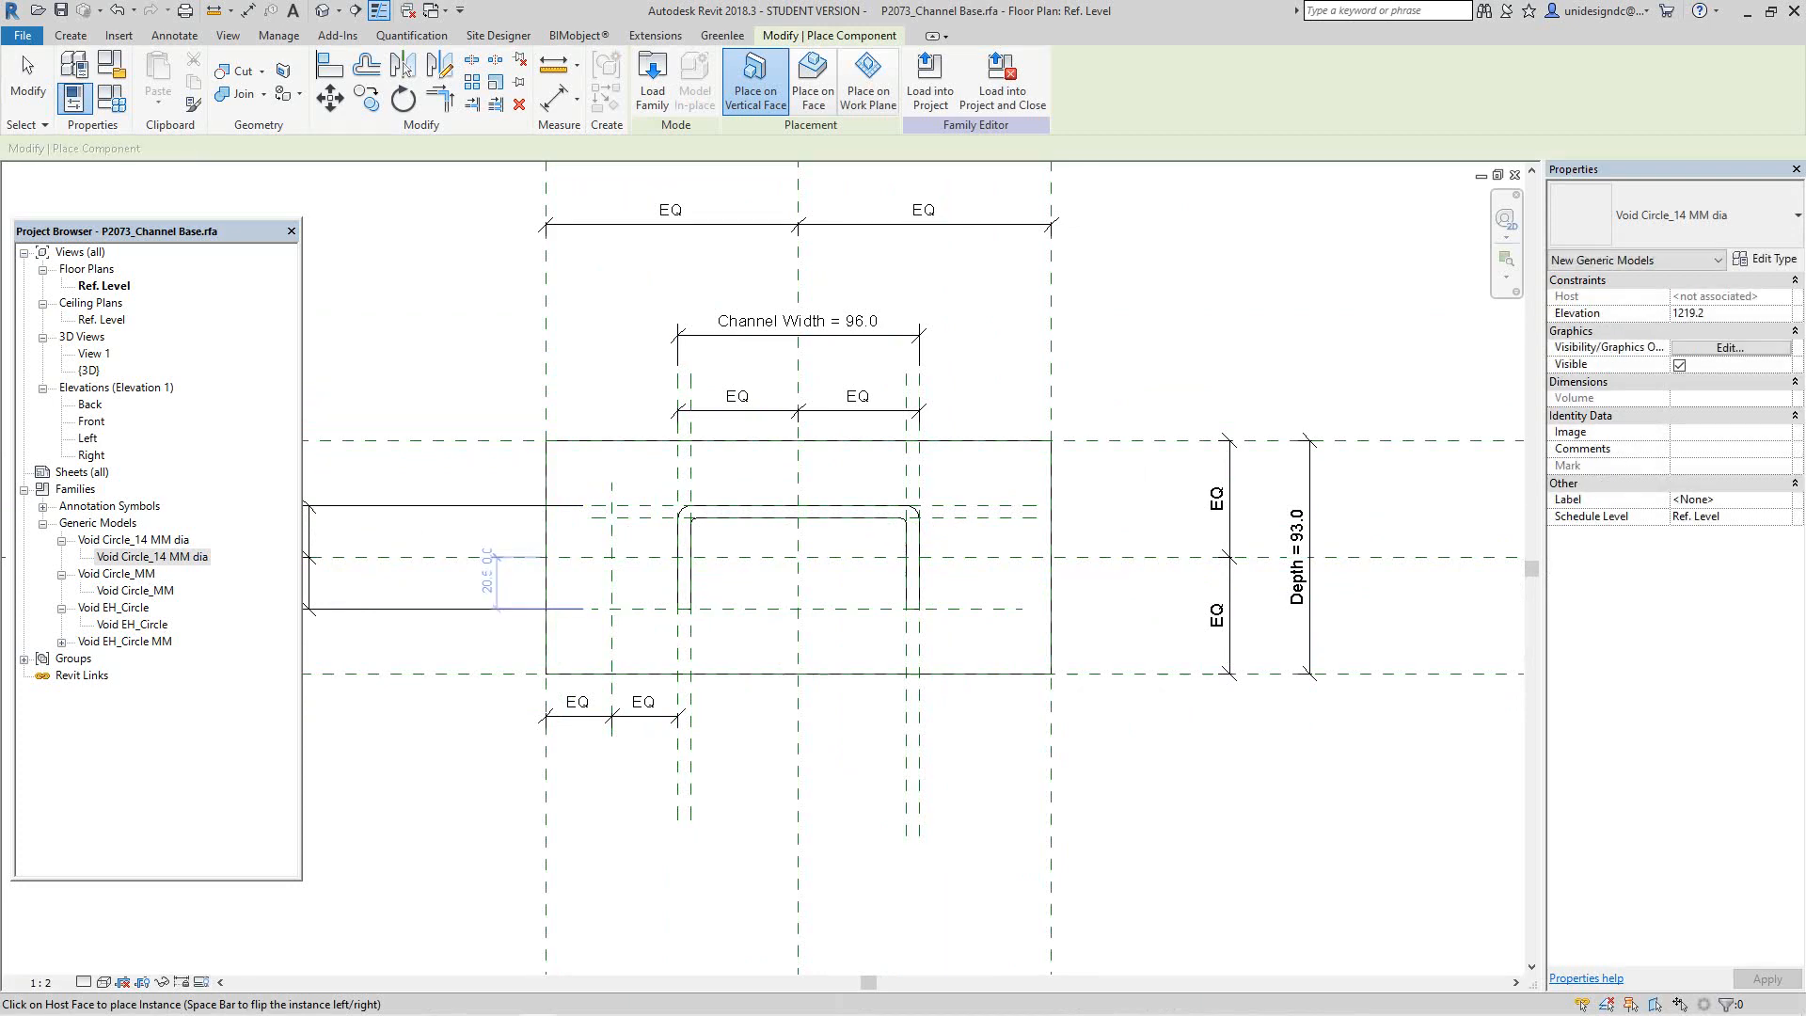
click(814, 85)
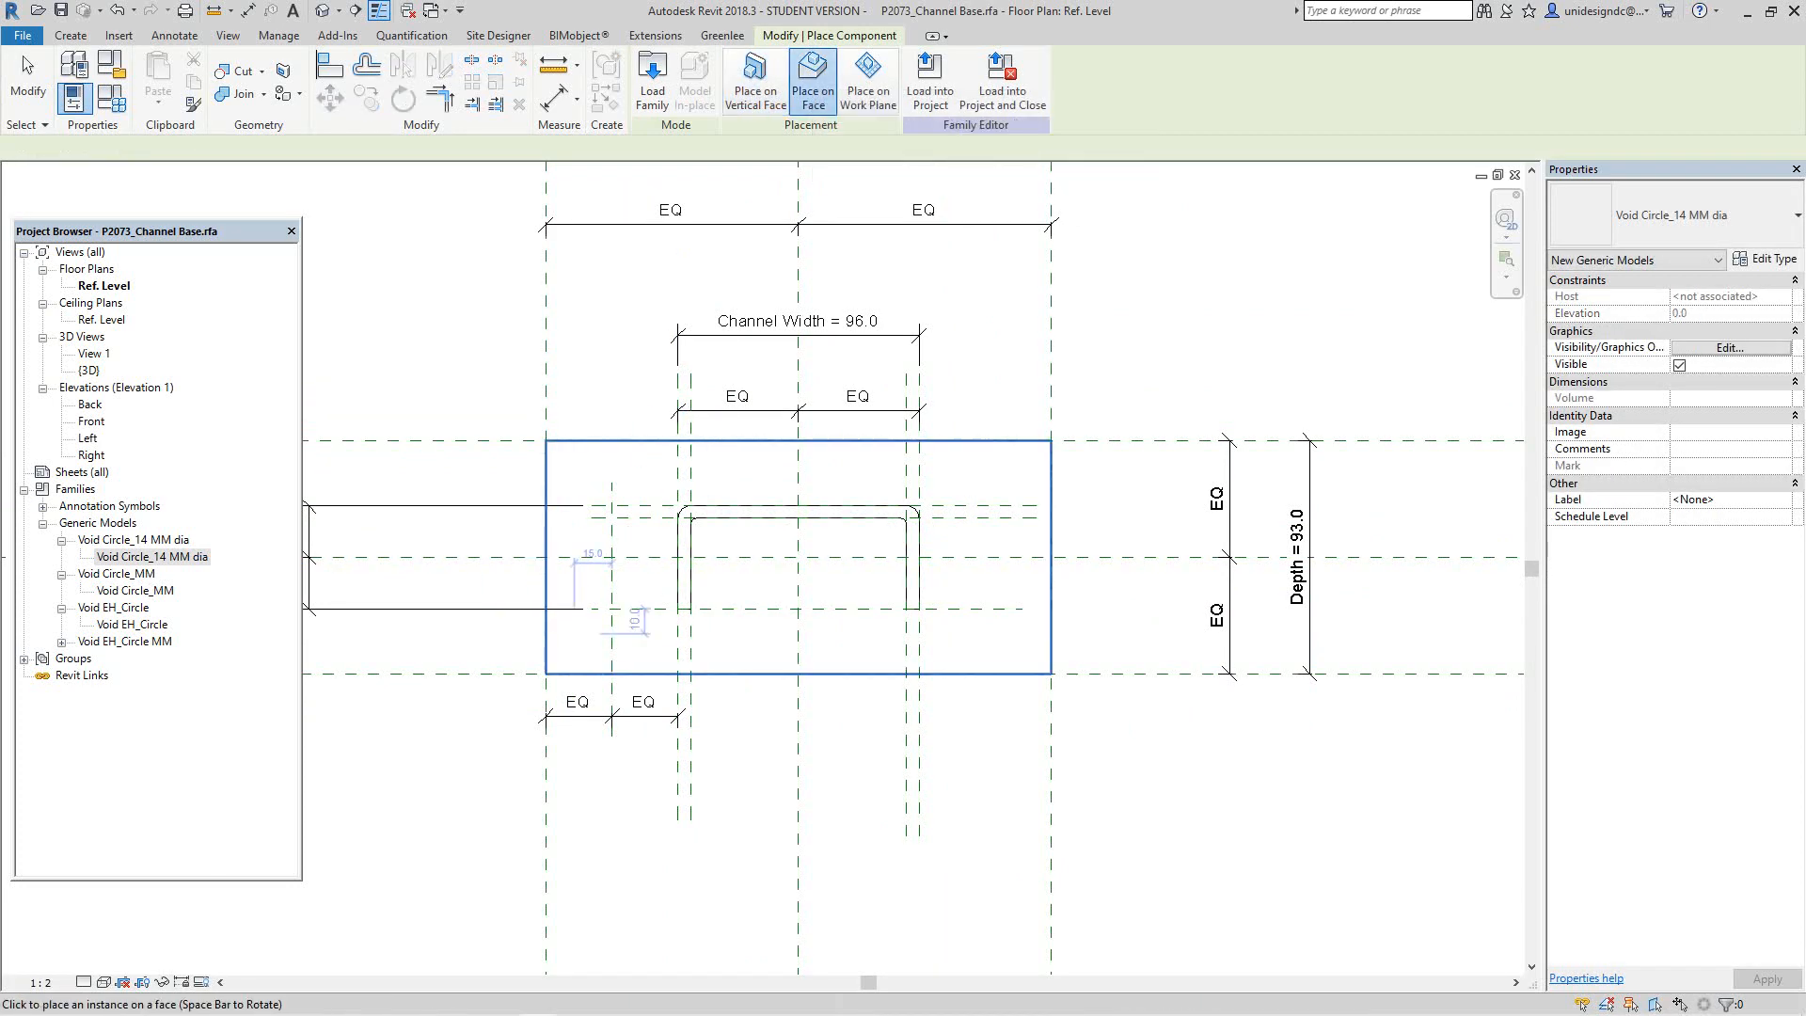
click(611, 557)
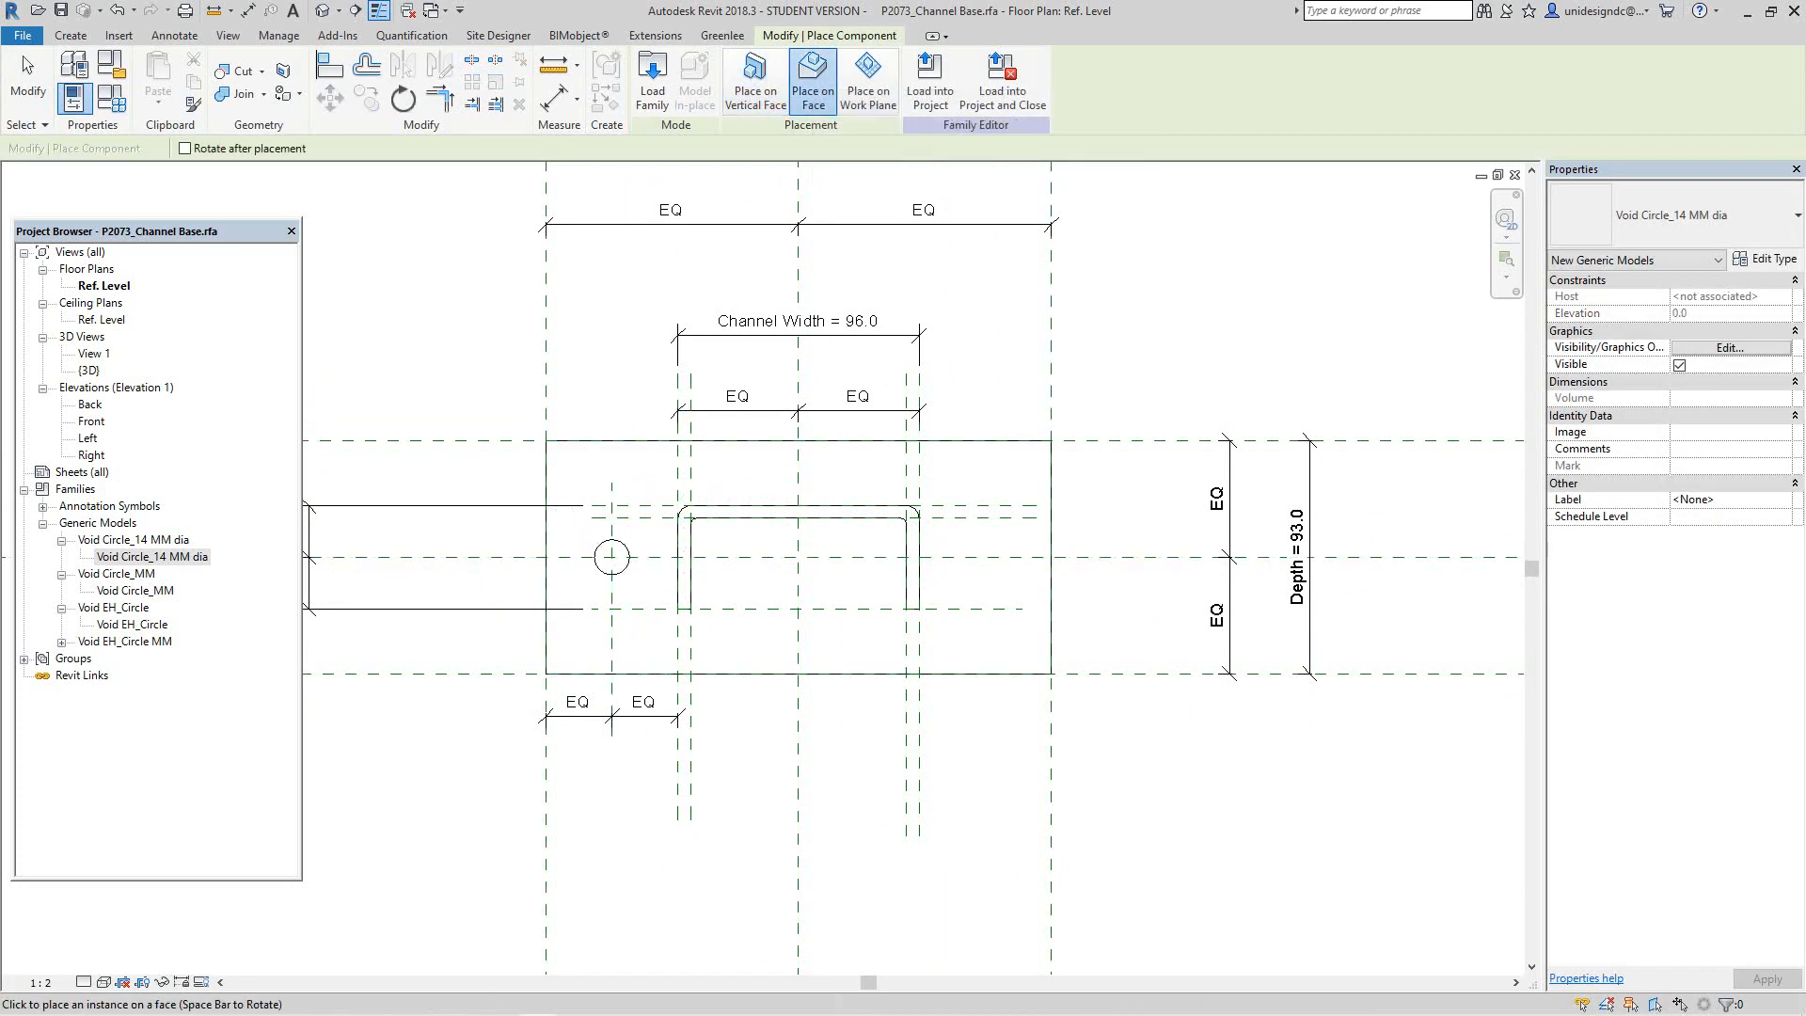
scroll(682, 615, up, 2)
key(Escape)
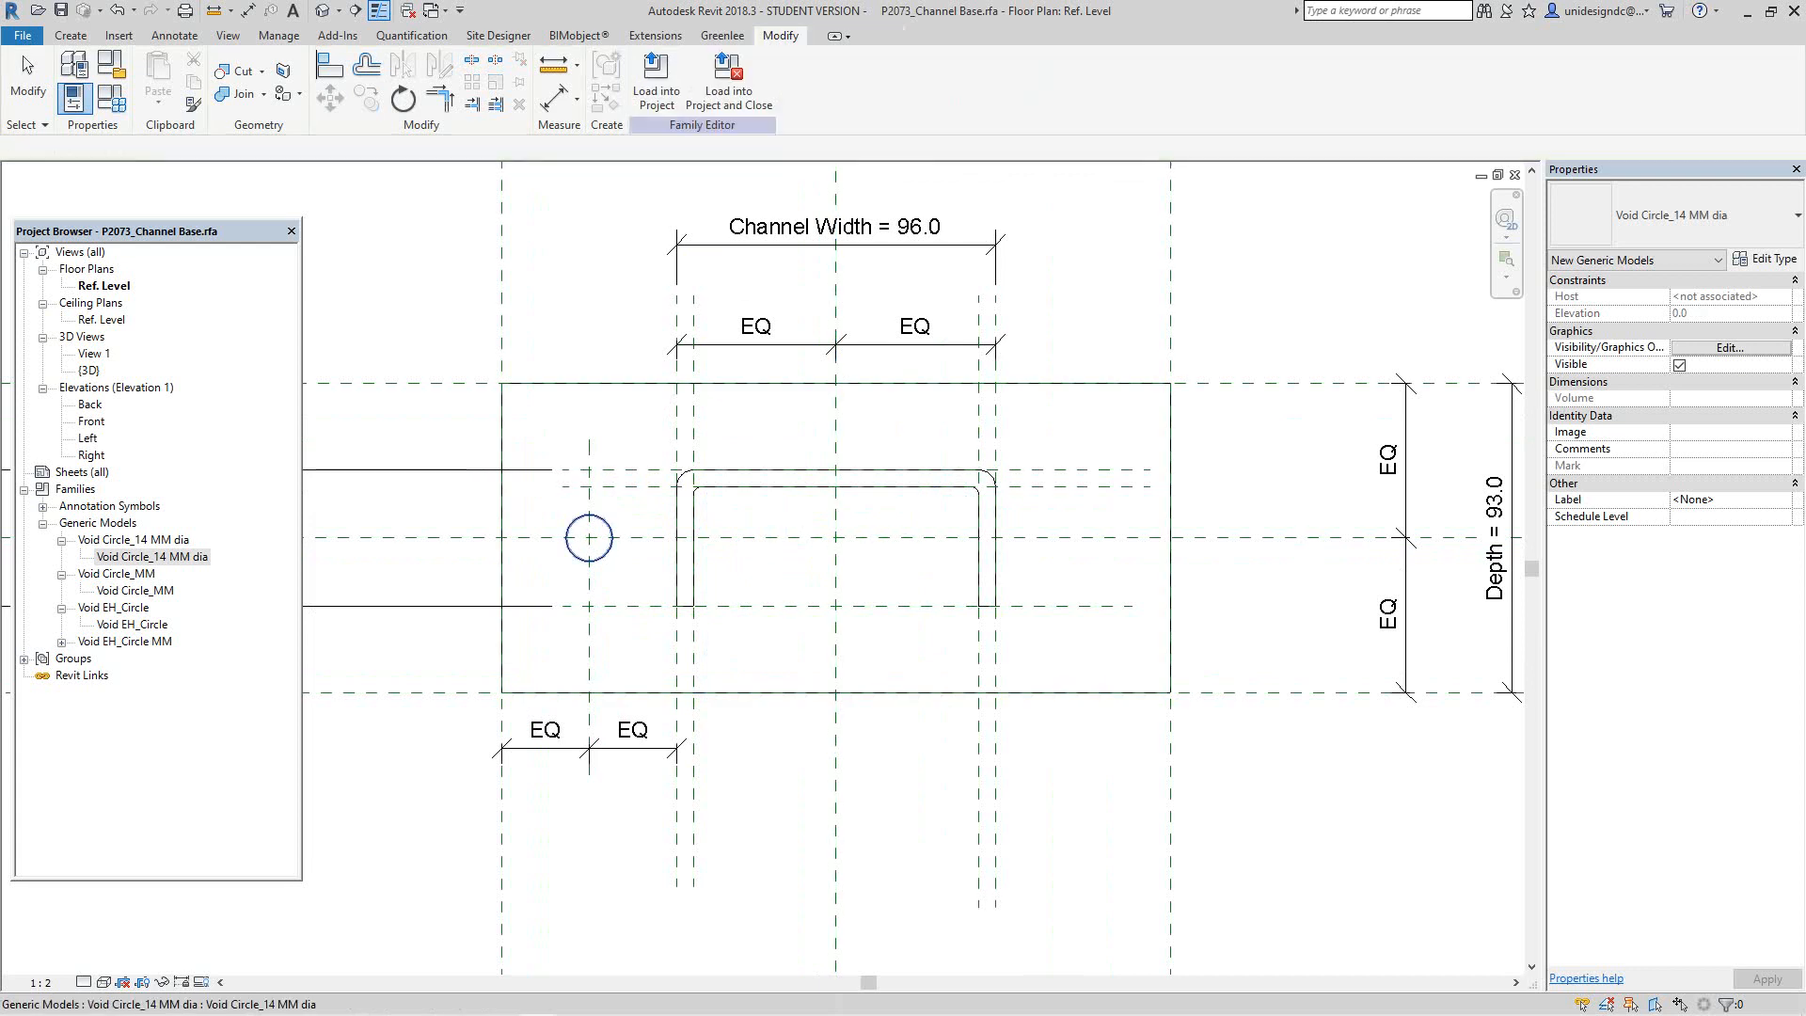
Step: Mirror a copy of the 14 mm void circle across the plate's vertical centre line to the opposite side
click(572, 521)
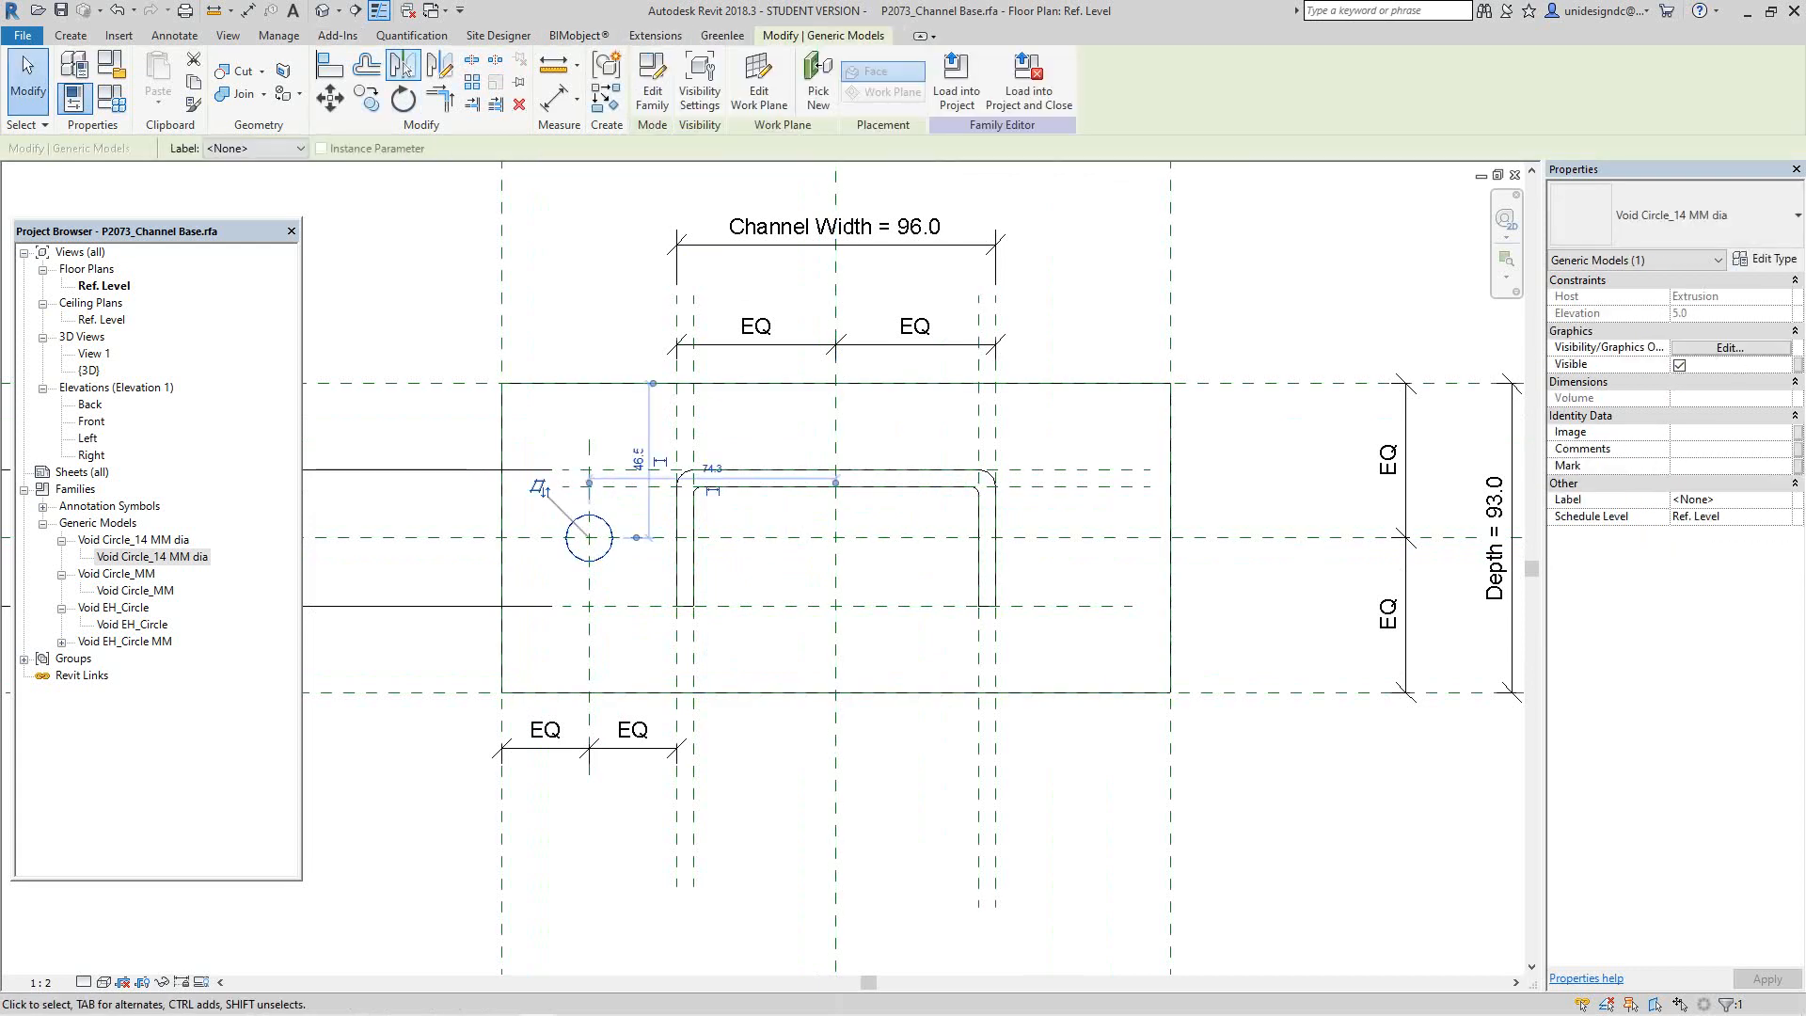
click(403, 66)
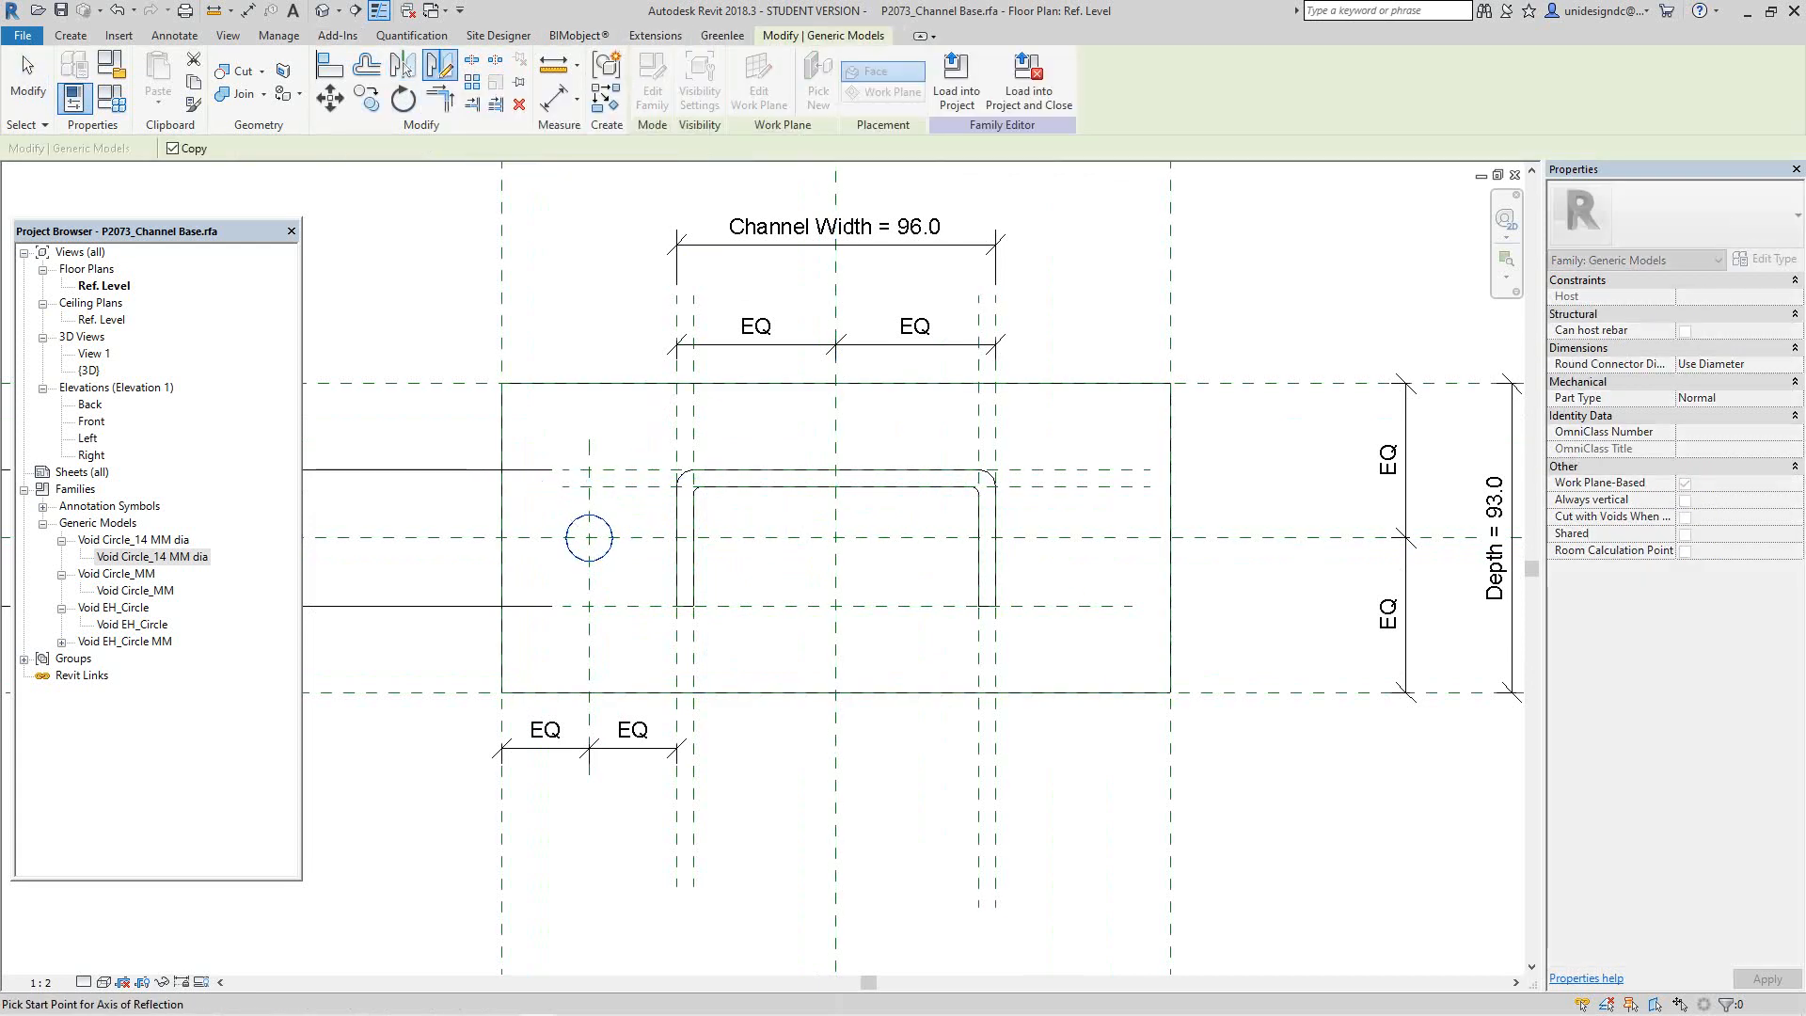
click(836, 556)
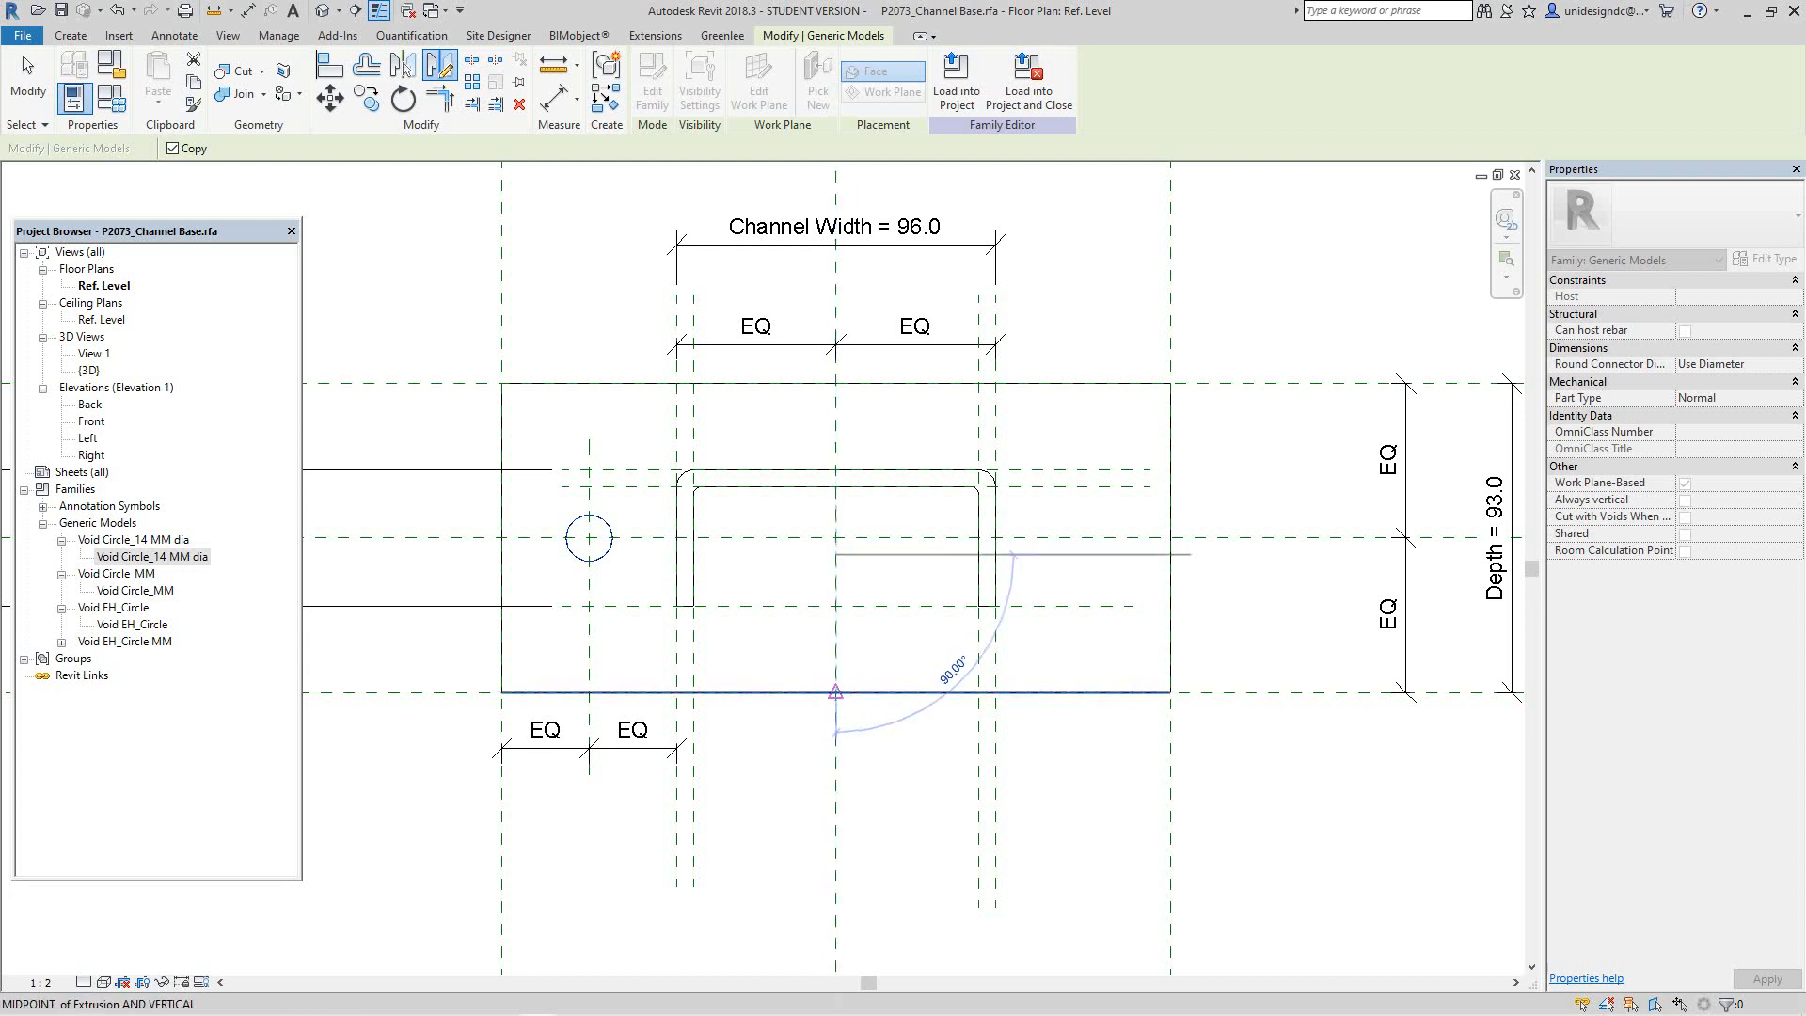
click(836, 692)
key(Escape)
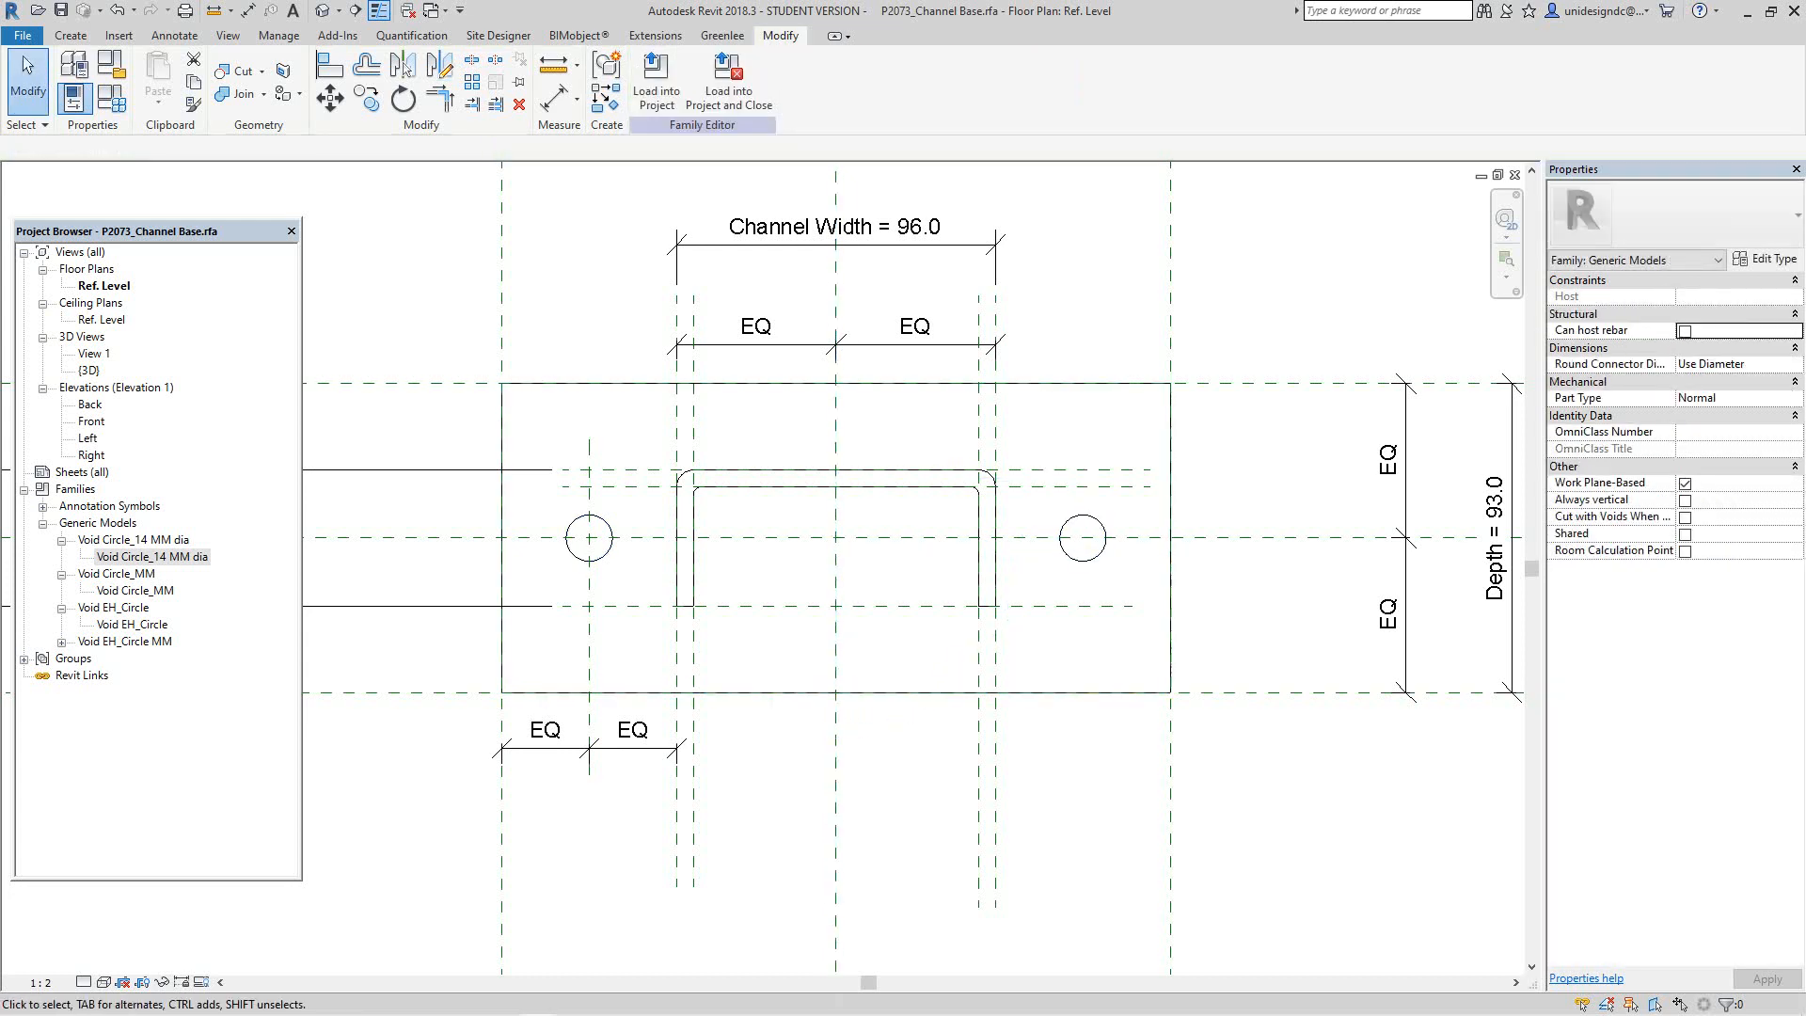
Step: Delete the EQ dimension between the plate's left edge, the hole's reference plane and the channel
scroll(875, 643, down, 1)
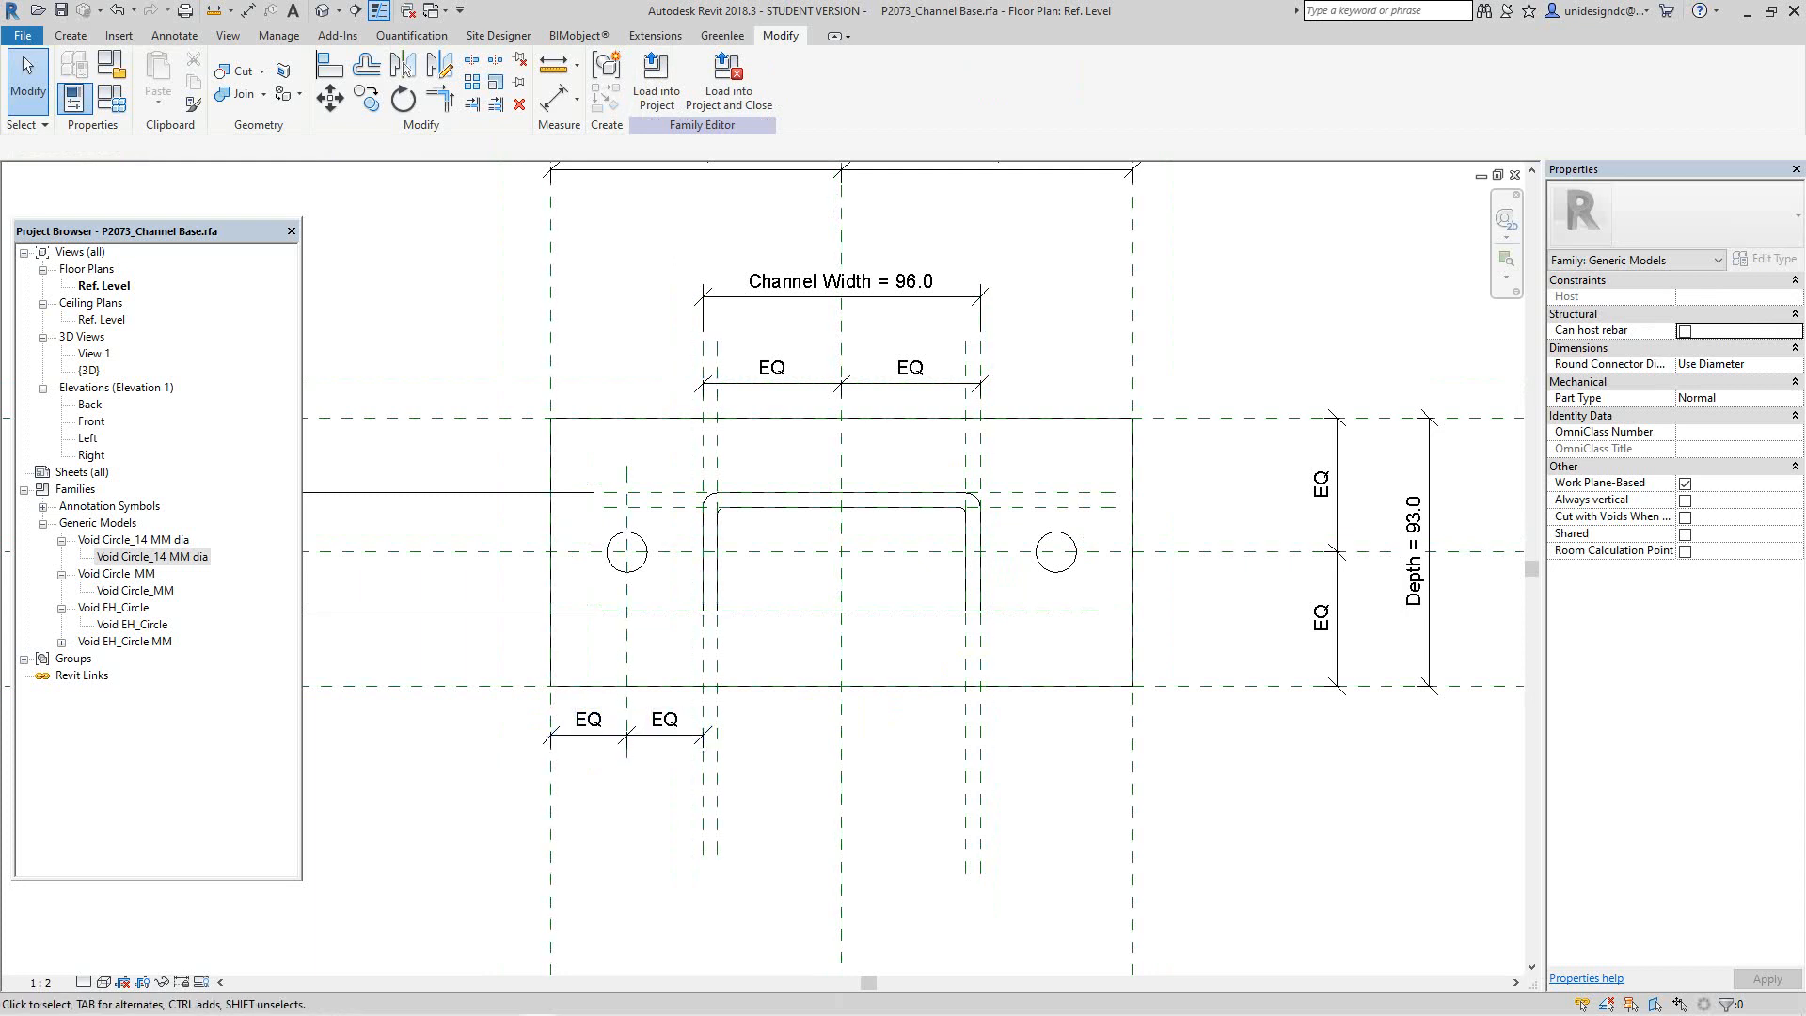
click(665, 732)
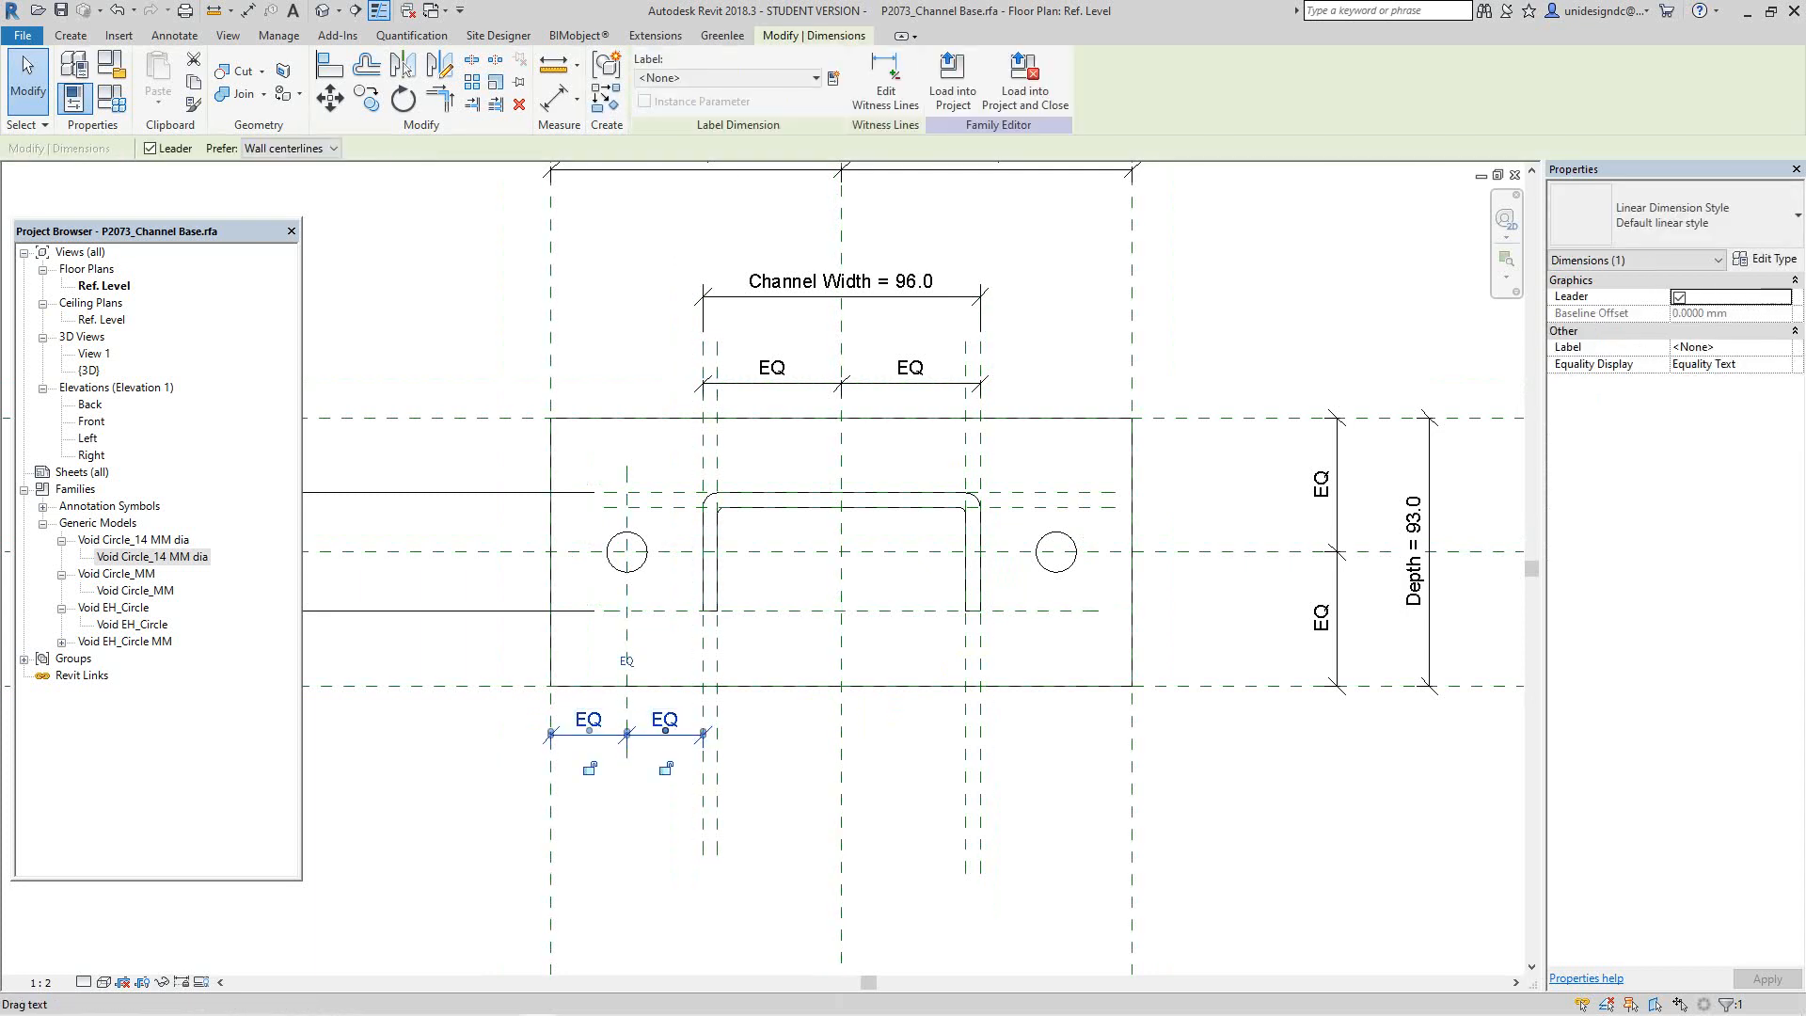
key(Delete)
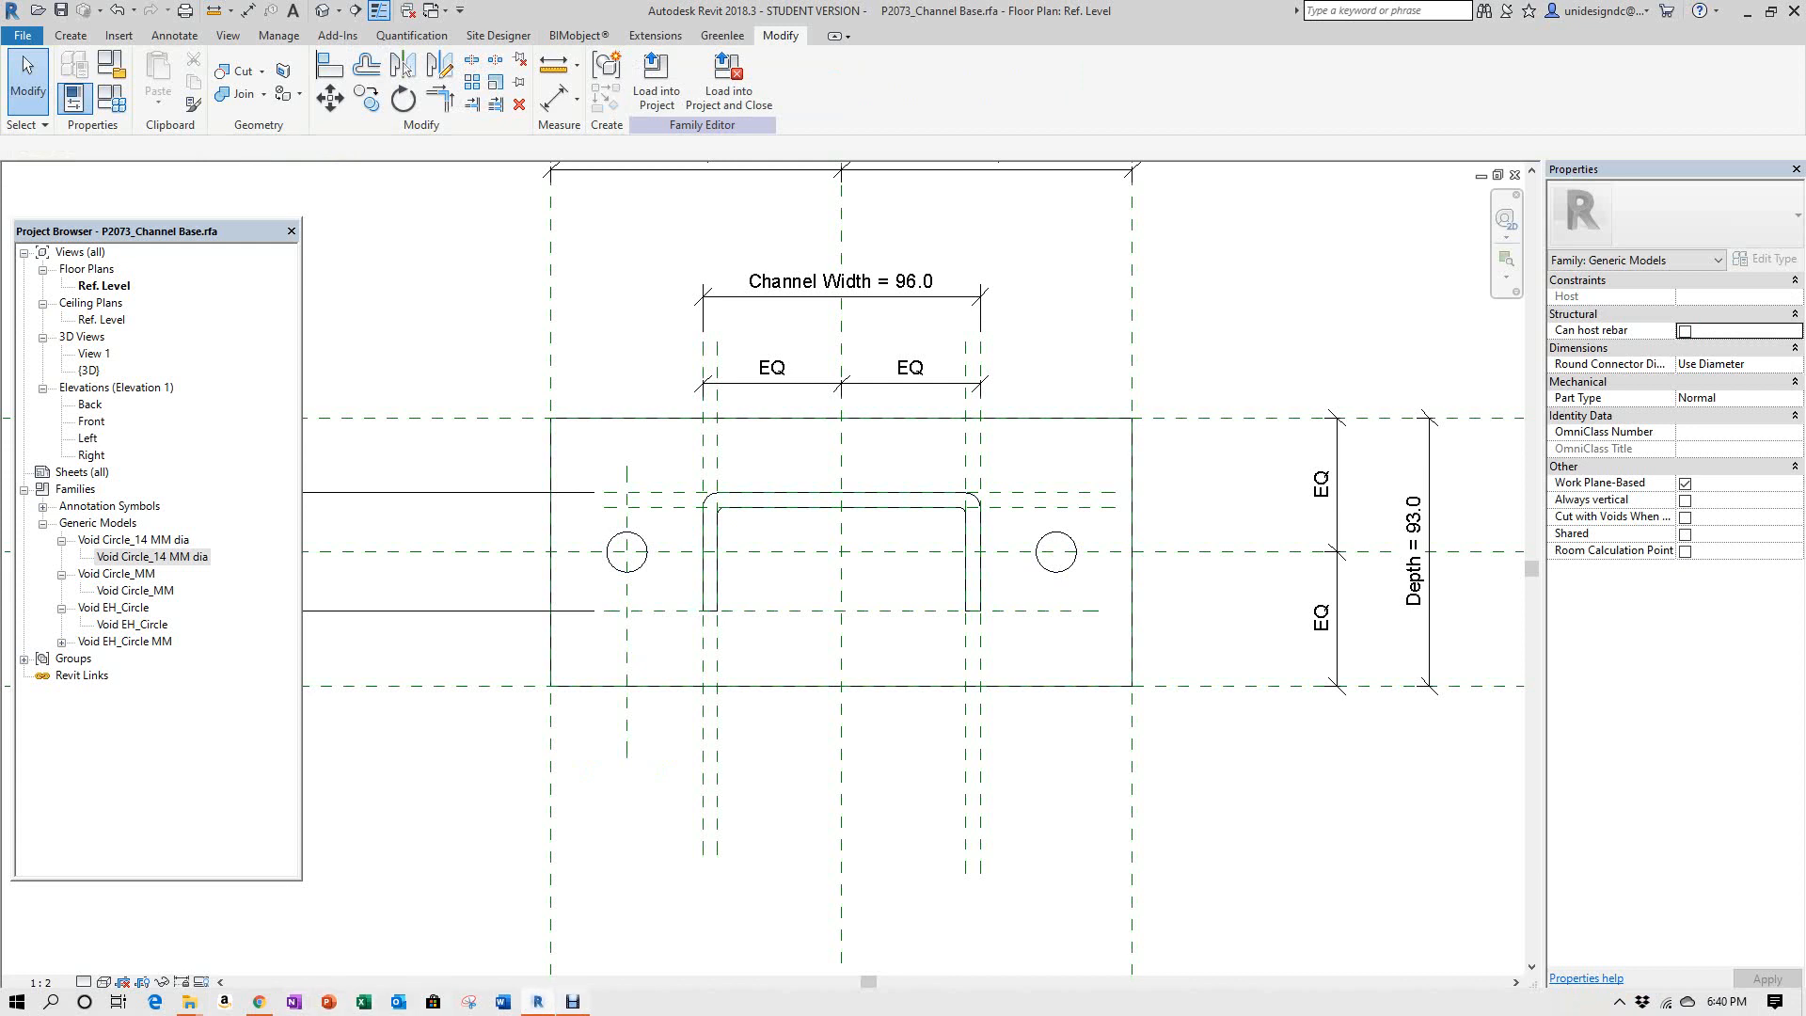
Step: Switch to Chrome to check the hole and plate dimensions on the Unistrut P2073 page, and return to Revit
mouse_move(538, 1001)
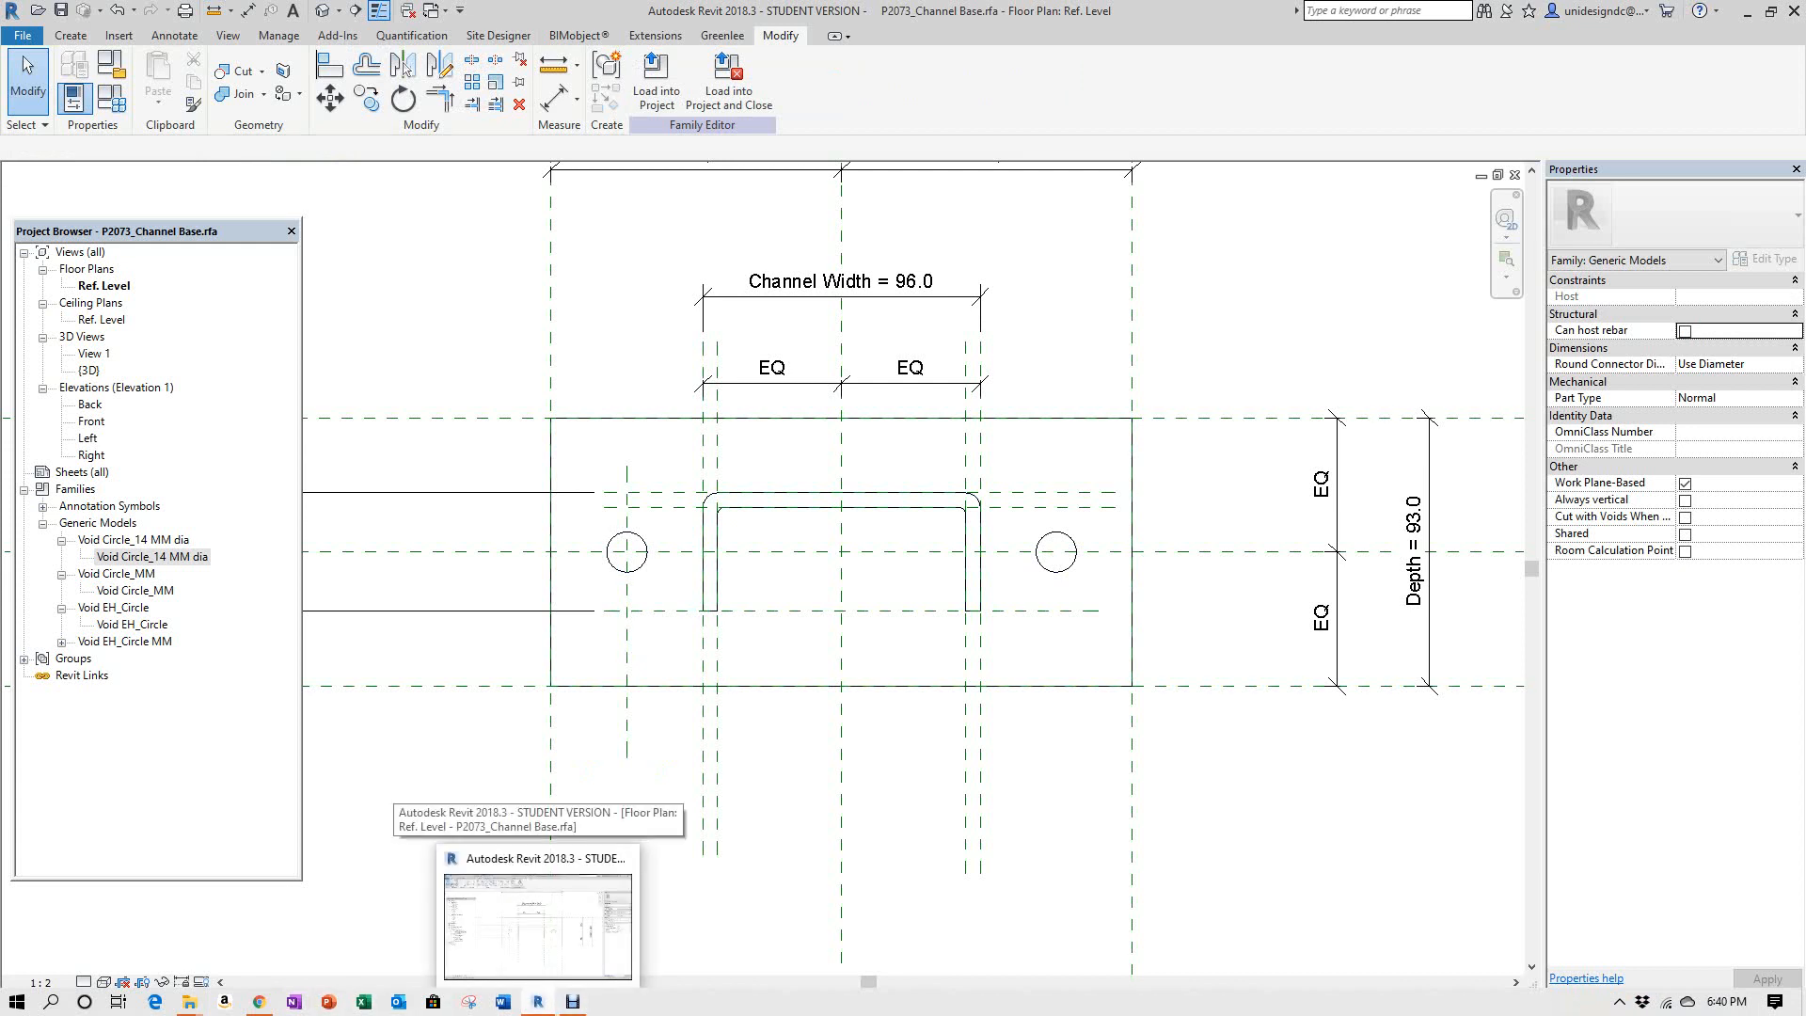
click(259, 1001)
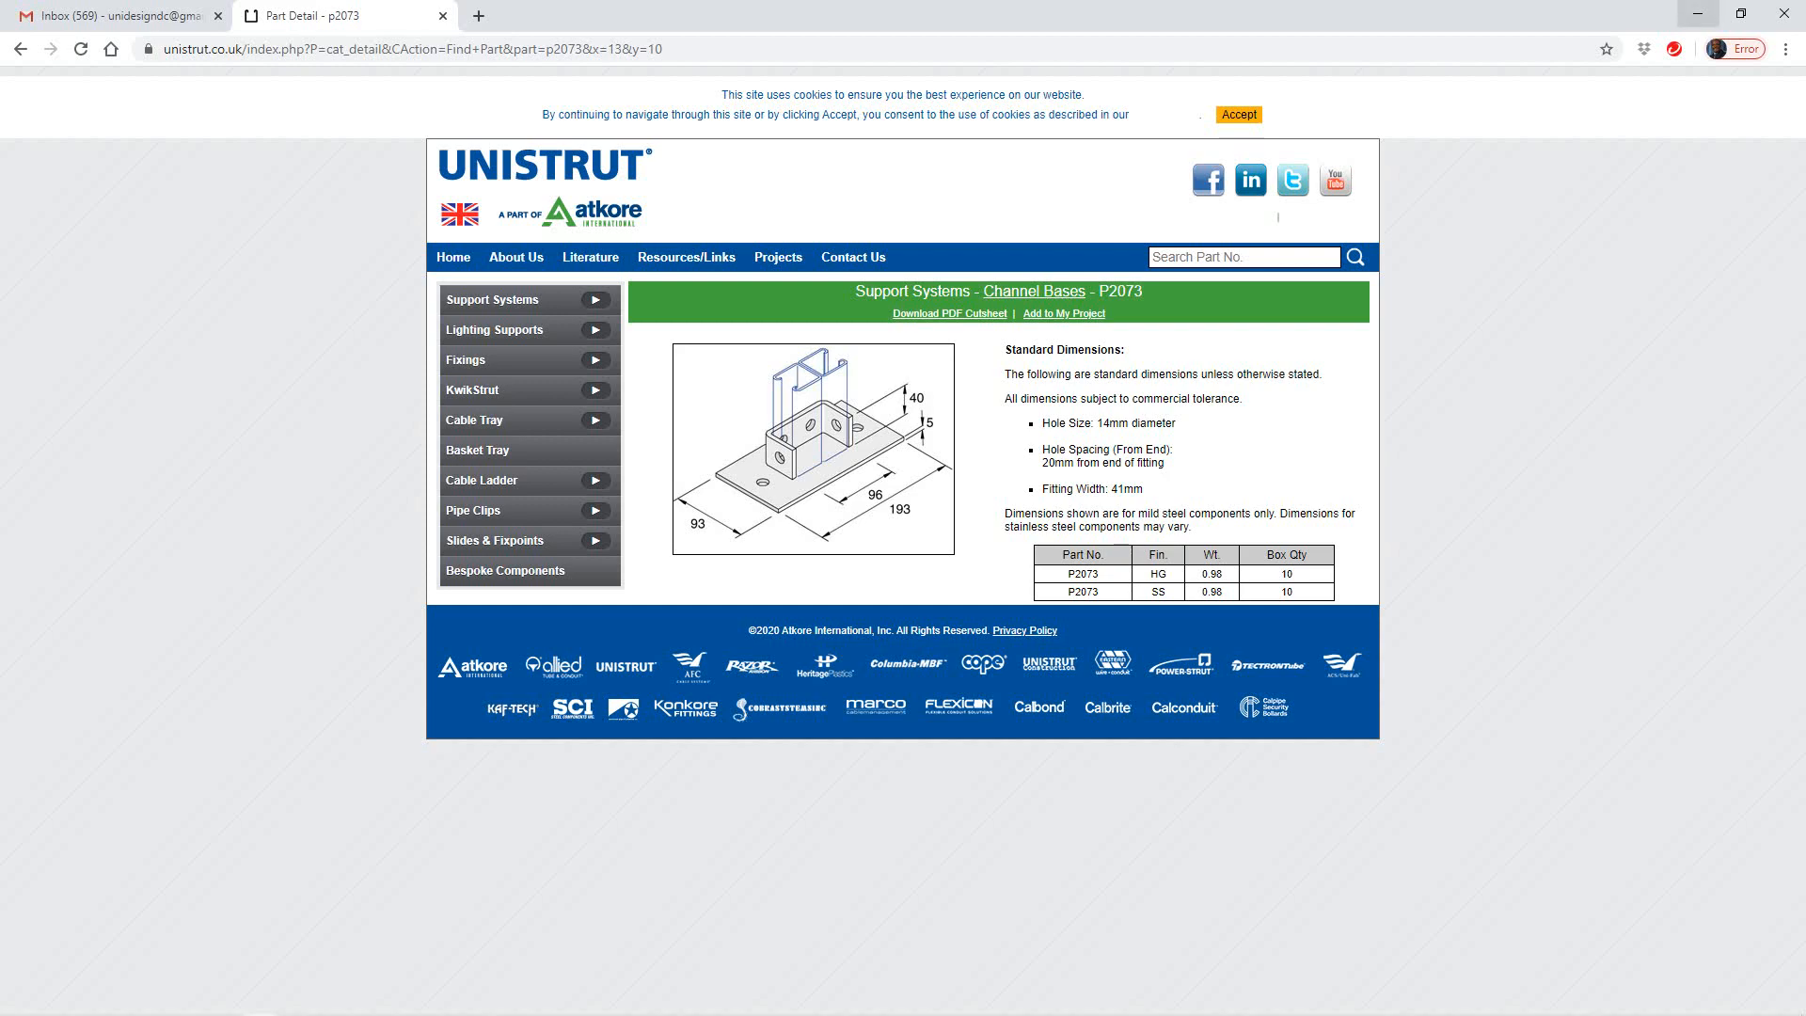
click(1698, 13)
scroll(552, 583, down, 1)
middle_drag(551, 583, 667, 584)
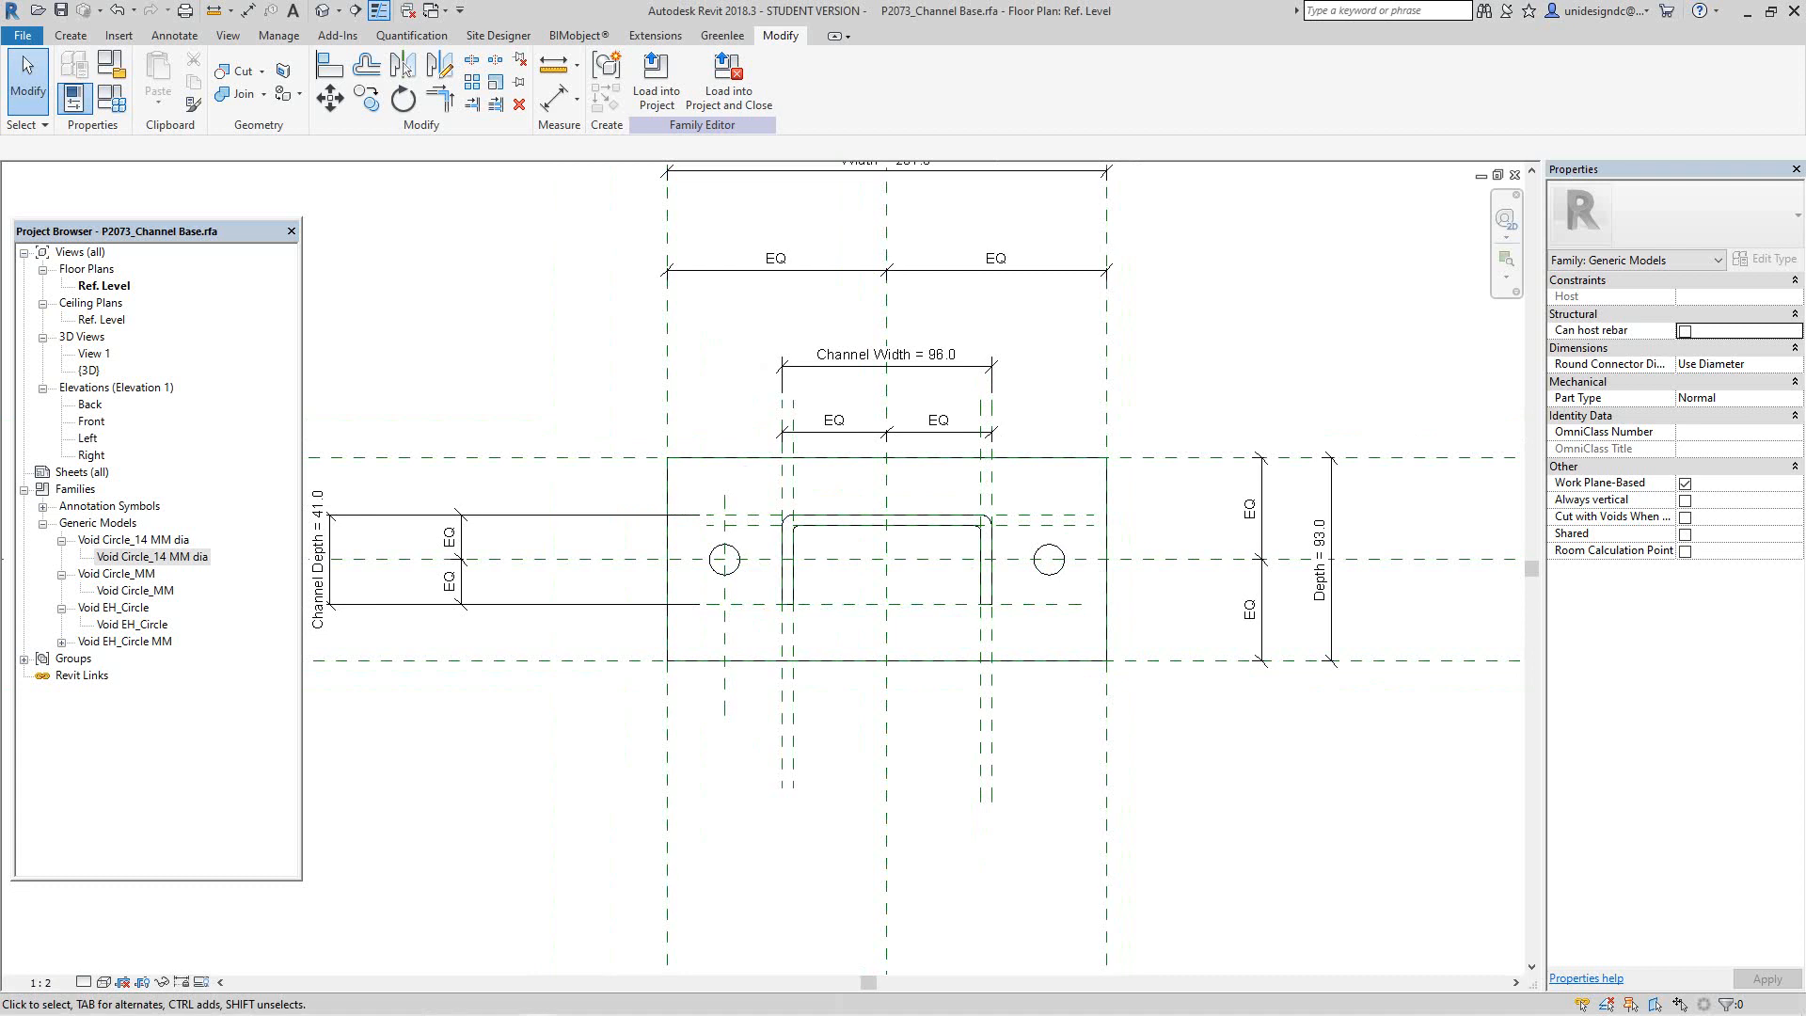
Step: Open the Front elevation and examine the channel, base plate, void holes and channel height dimension
double_click(92, 421)
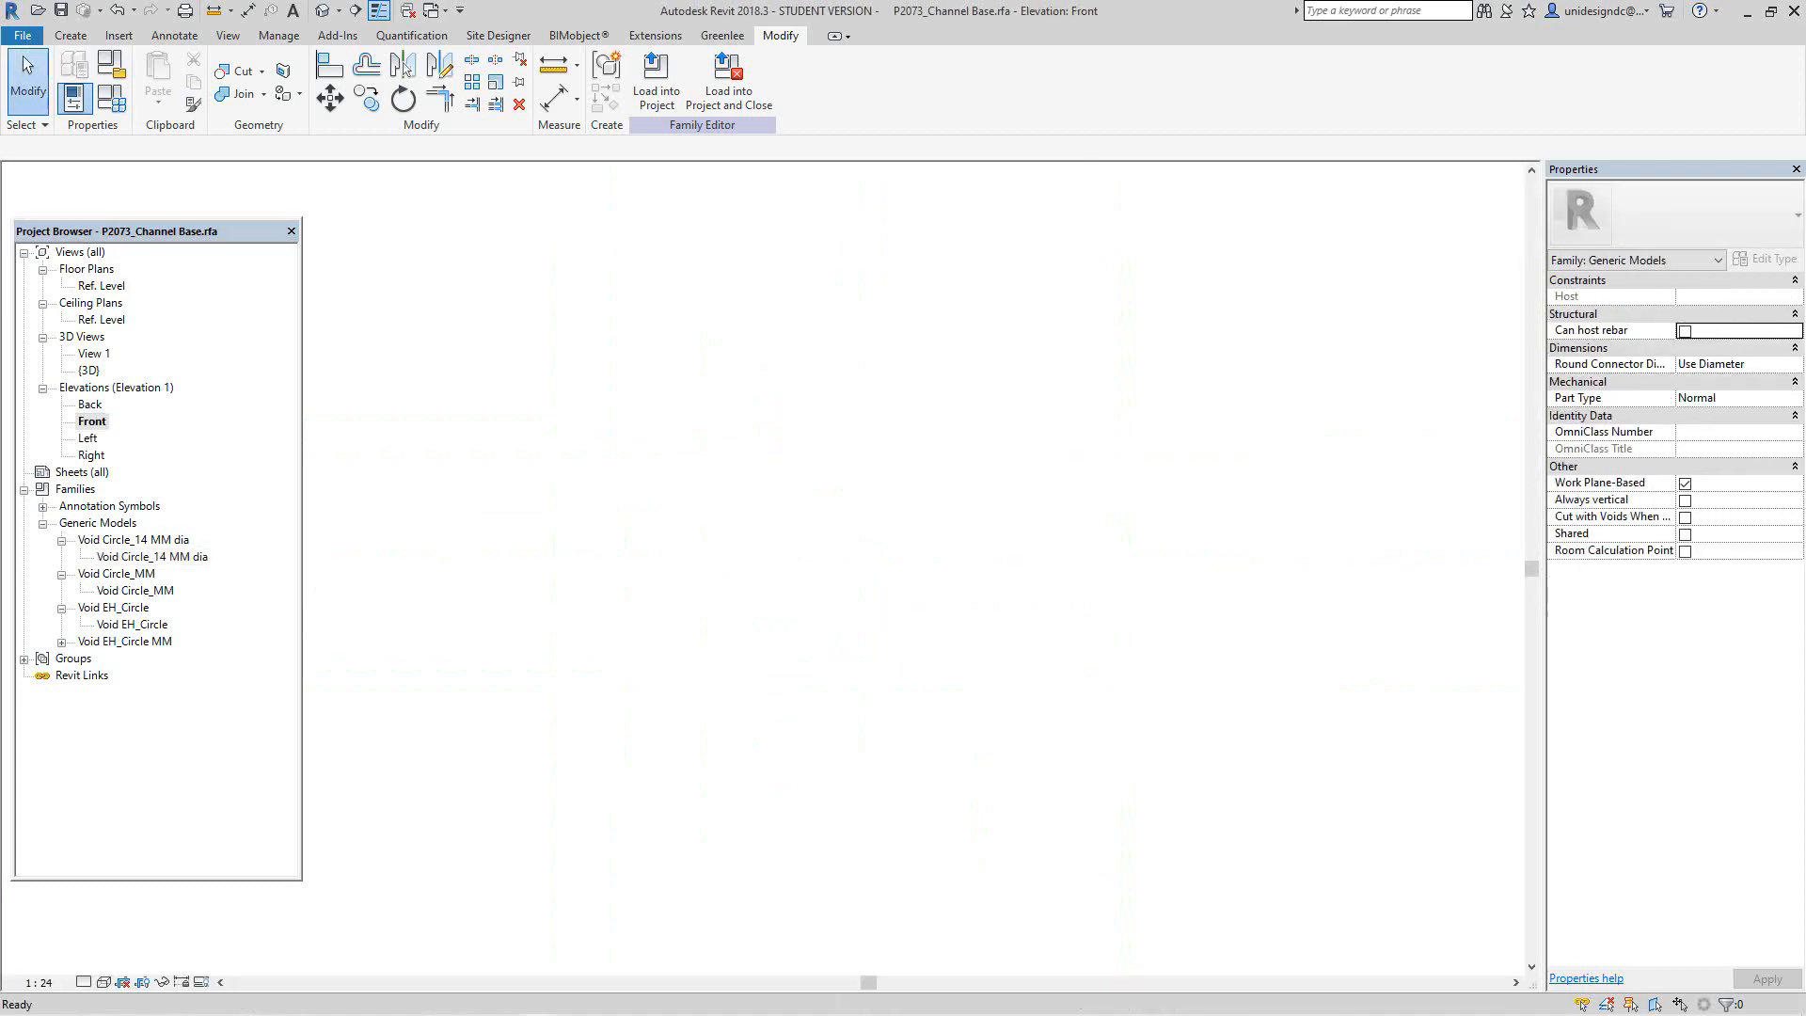
scroll(635, 583, up, 2)
scroll(637, 583, down, 3)
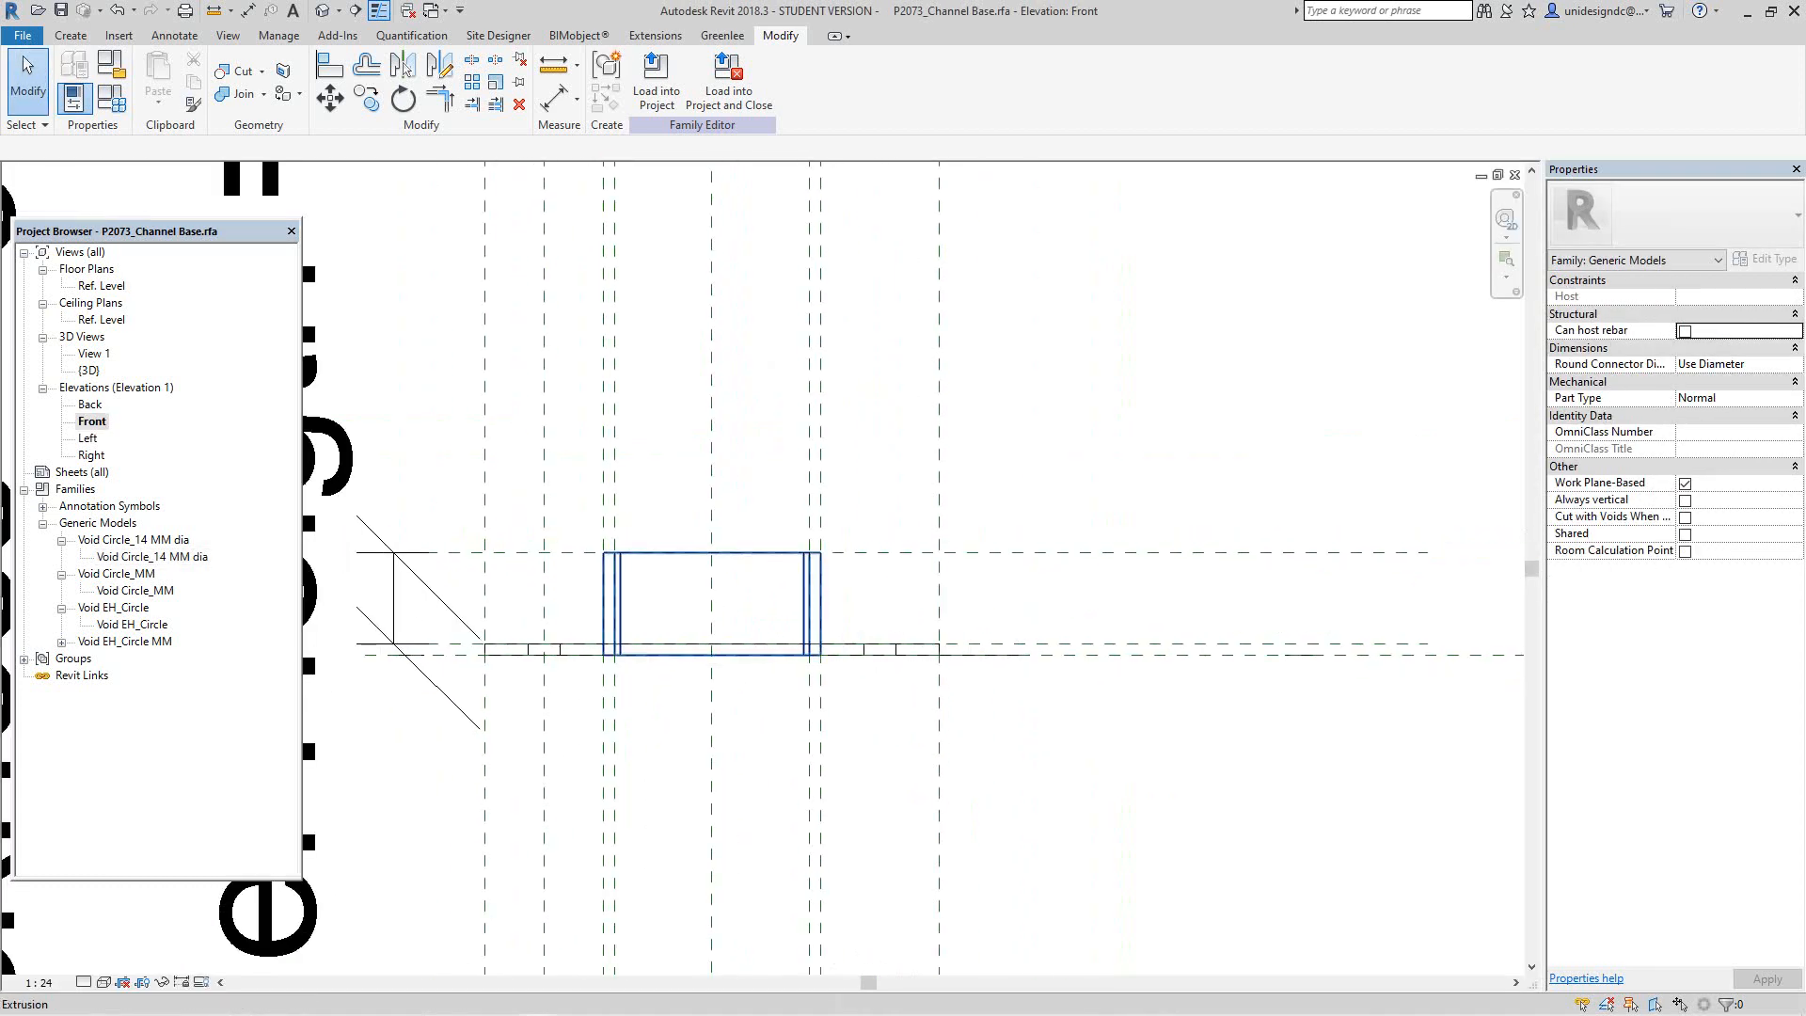
scroll(690, 564, up, 3)
middle_drag(691, 560, 865, 493)
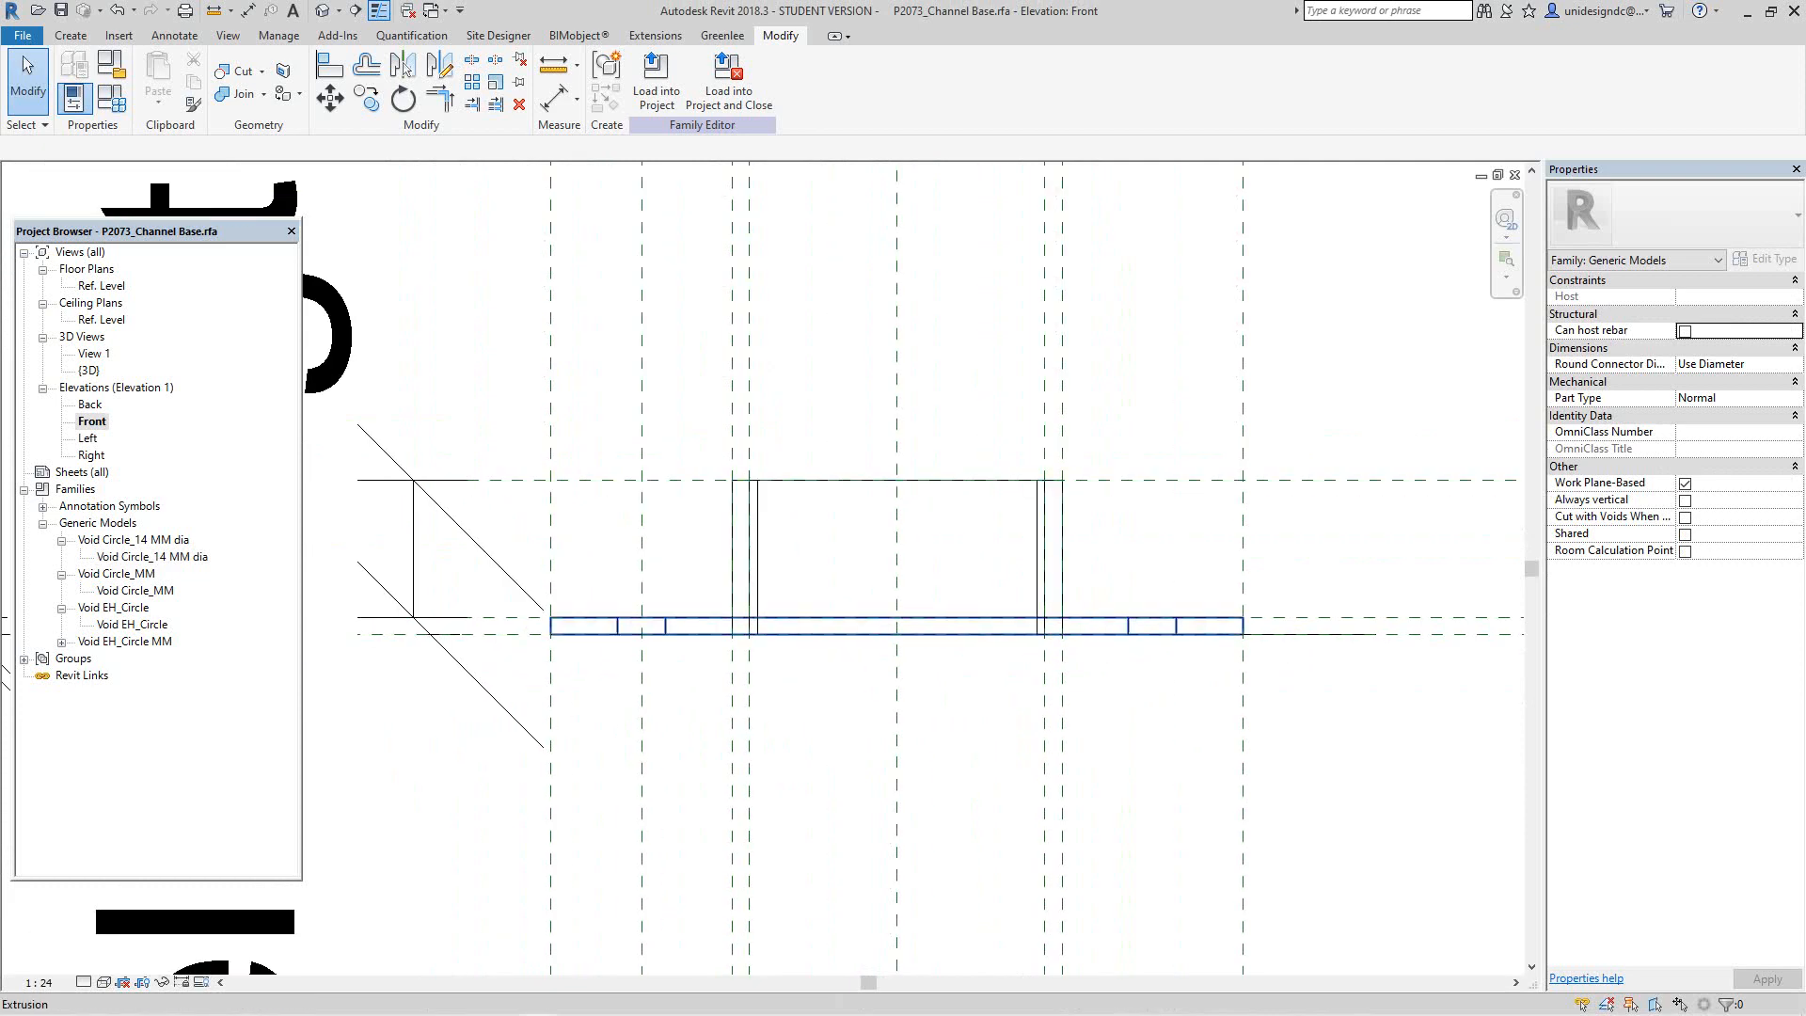
scroll(751, 485, down, 2)
scroll(490, 551, down, 1)
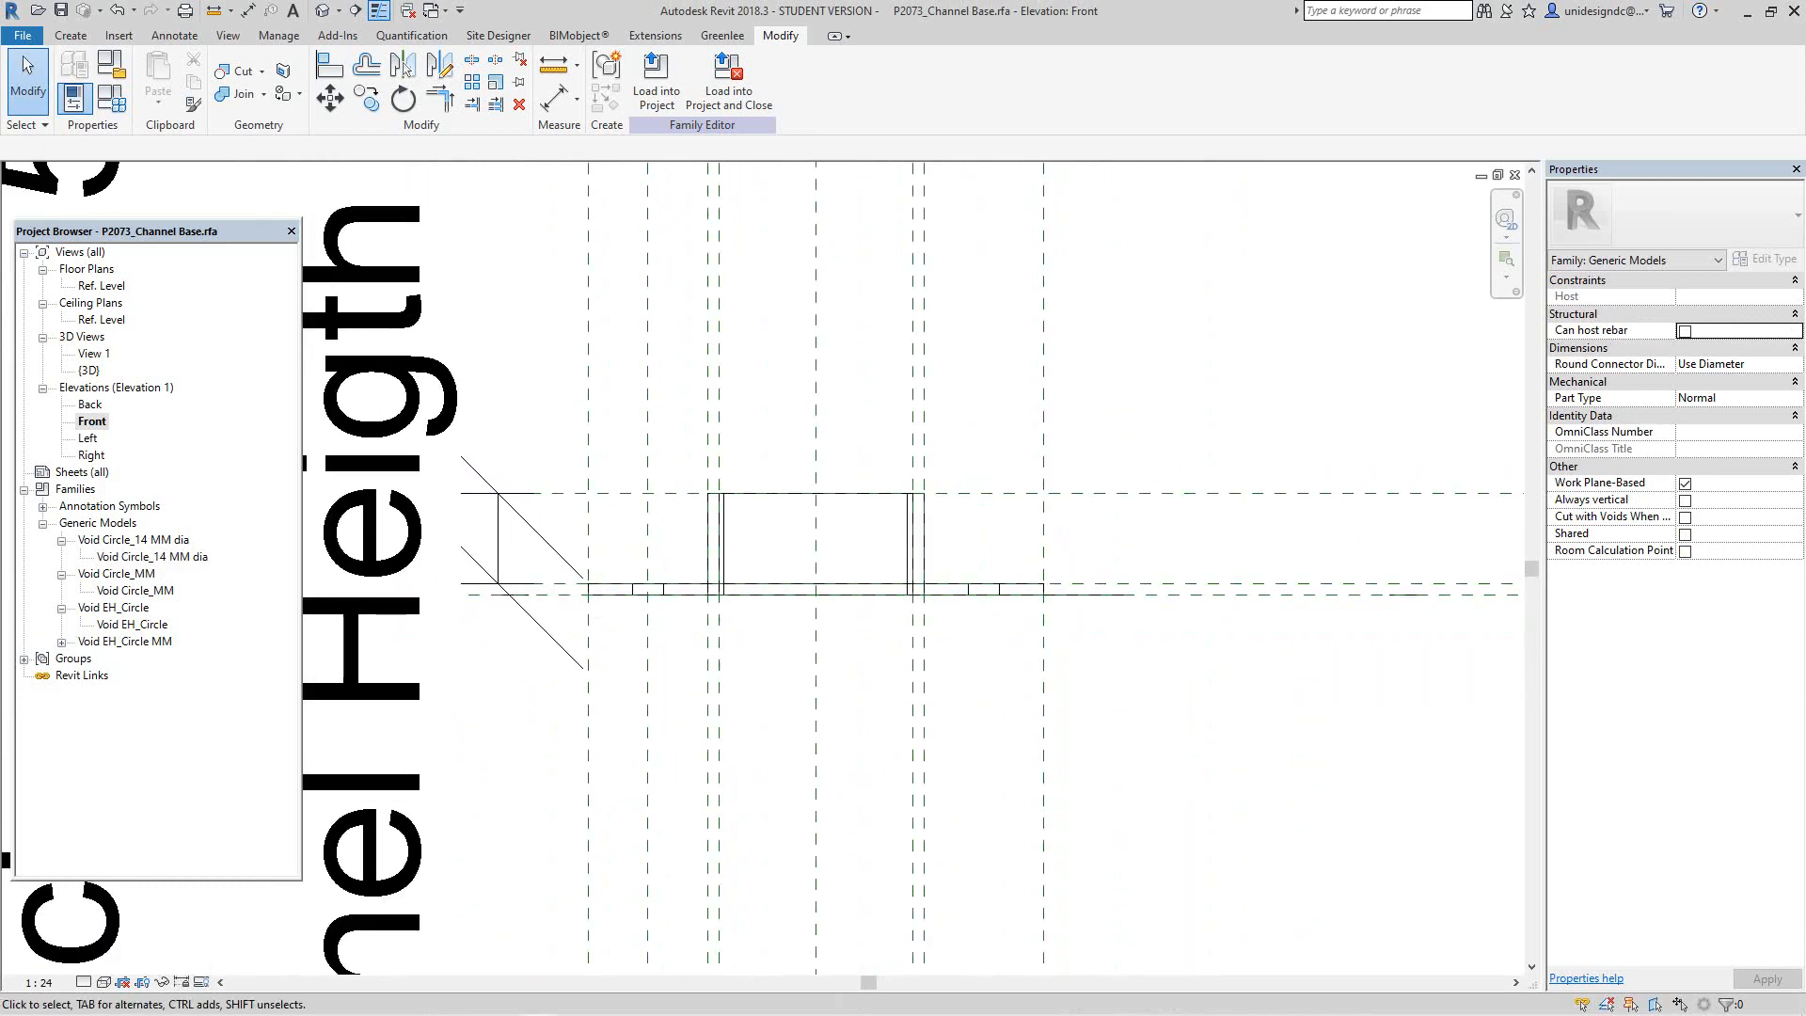
middle_drag(508, 554, 821, 568)
scroll(1035, 551, down, 4)
scroll(824, 596, down, 1)
scroll(922, 591, up, 6)
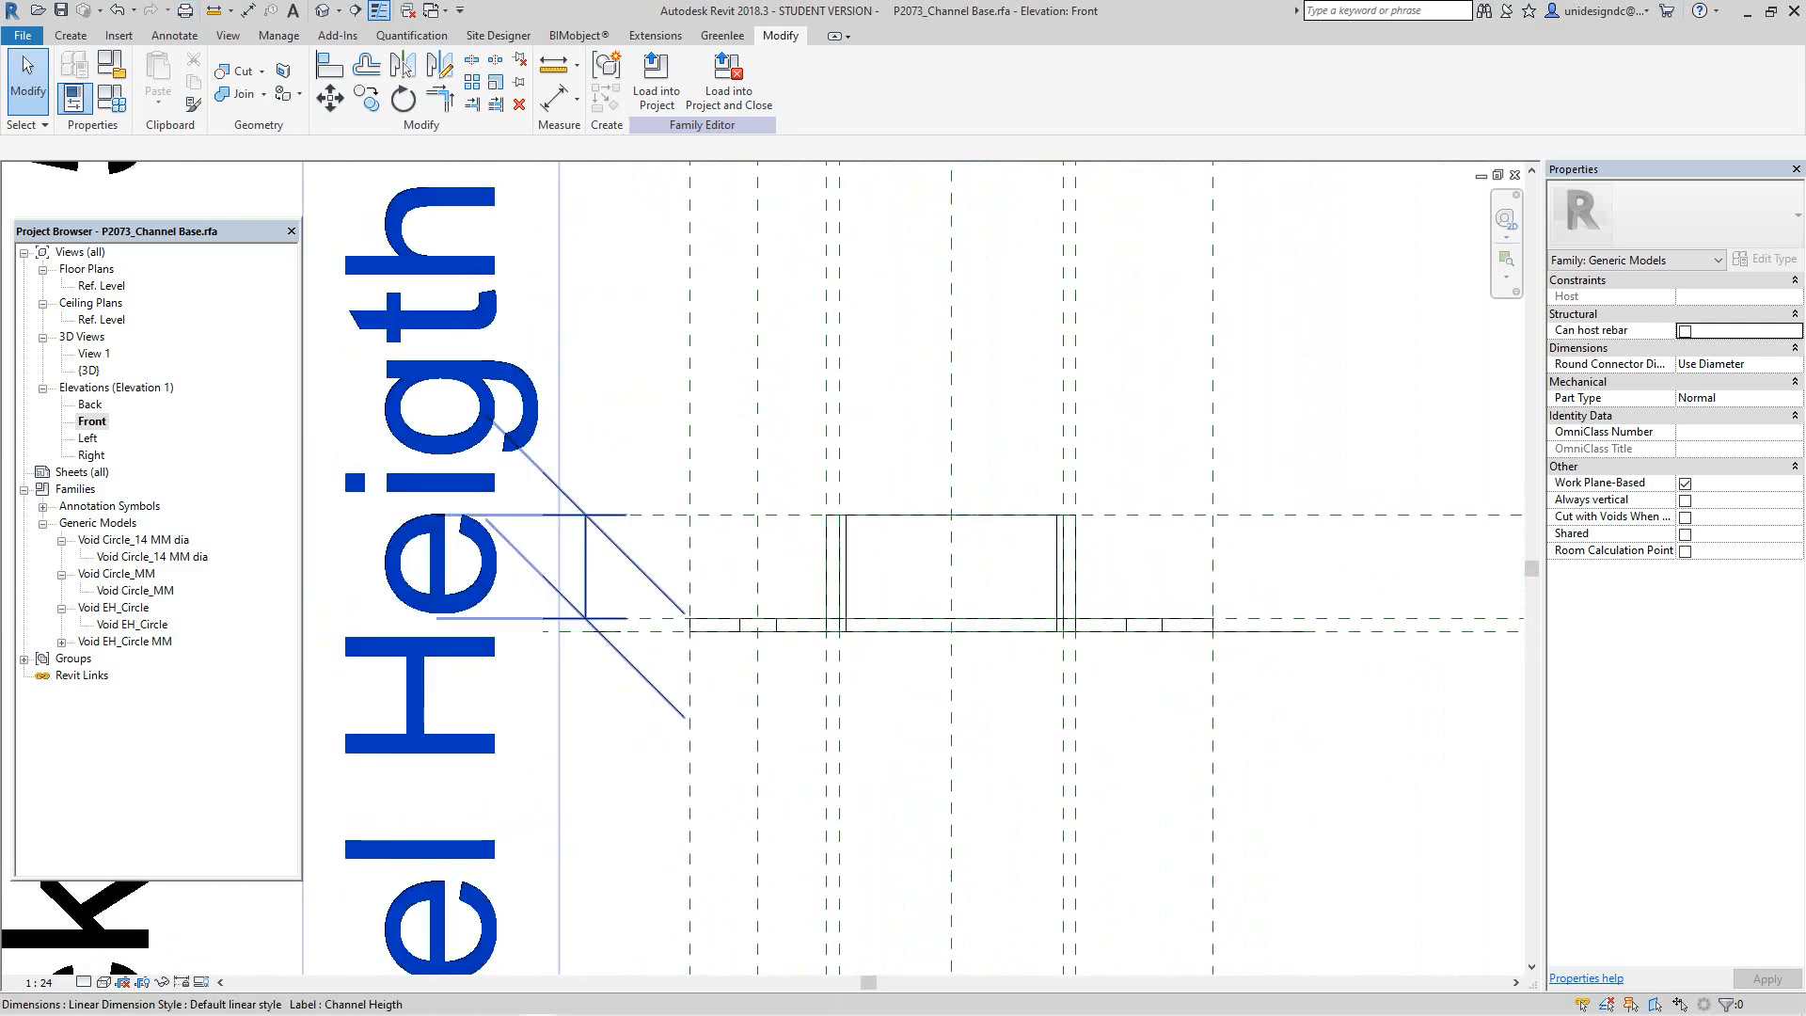
Step: Draw a horizontal reference plane across the channel, about 17.5 mm above the top plane of the base plate
click(71, 36)
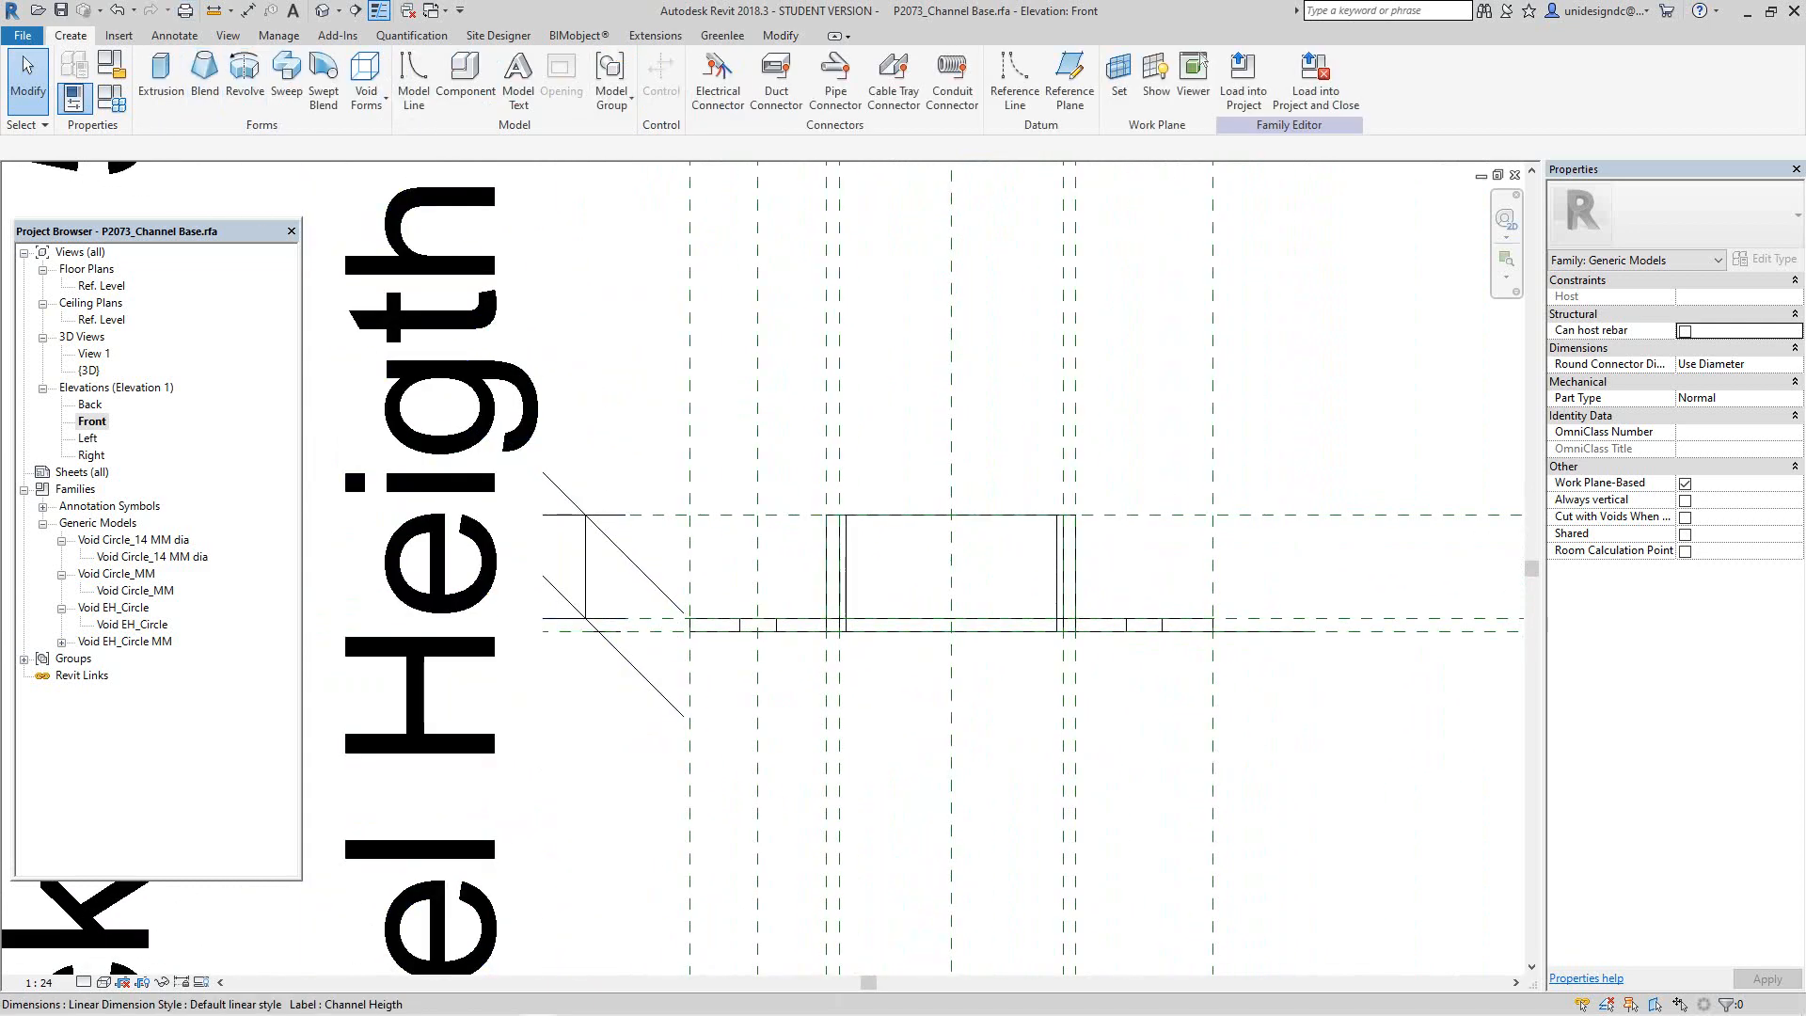
click(1069, 80)
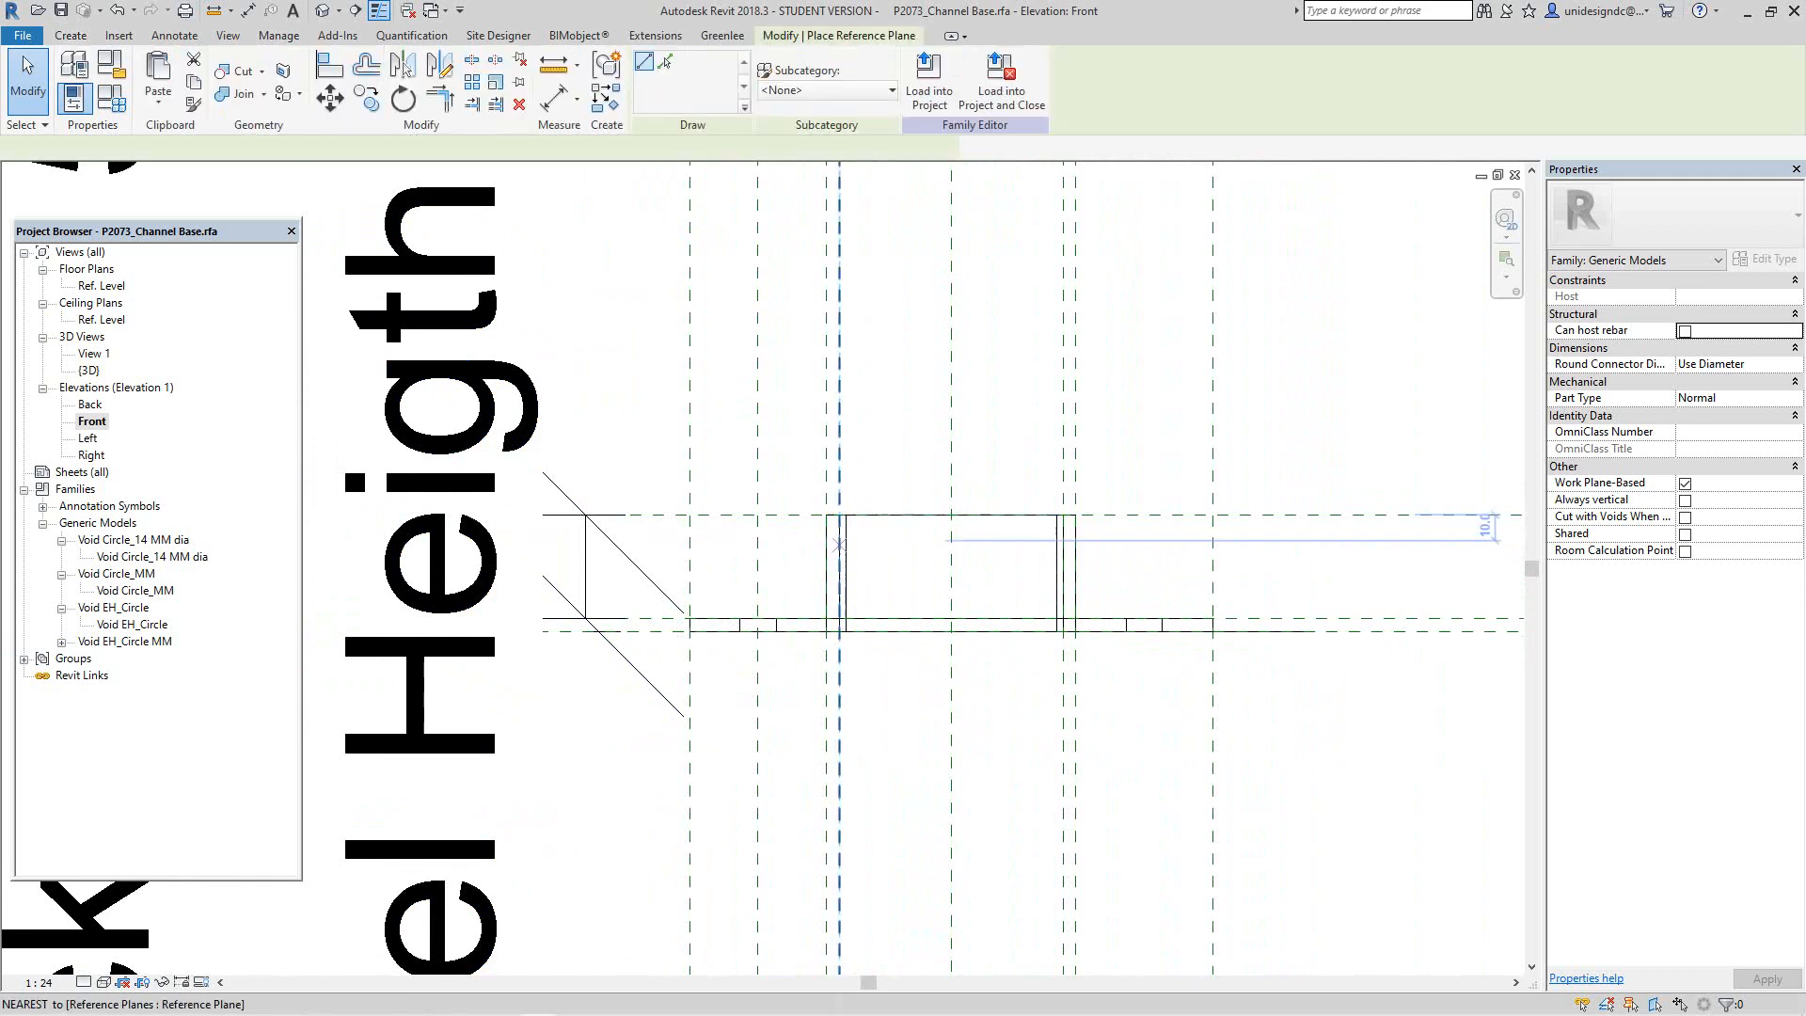
click(826, 573)
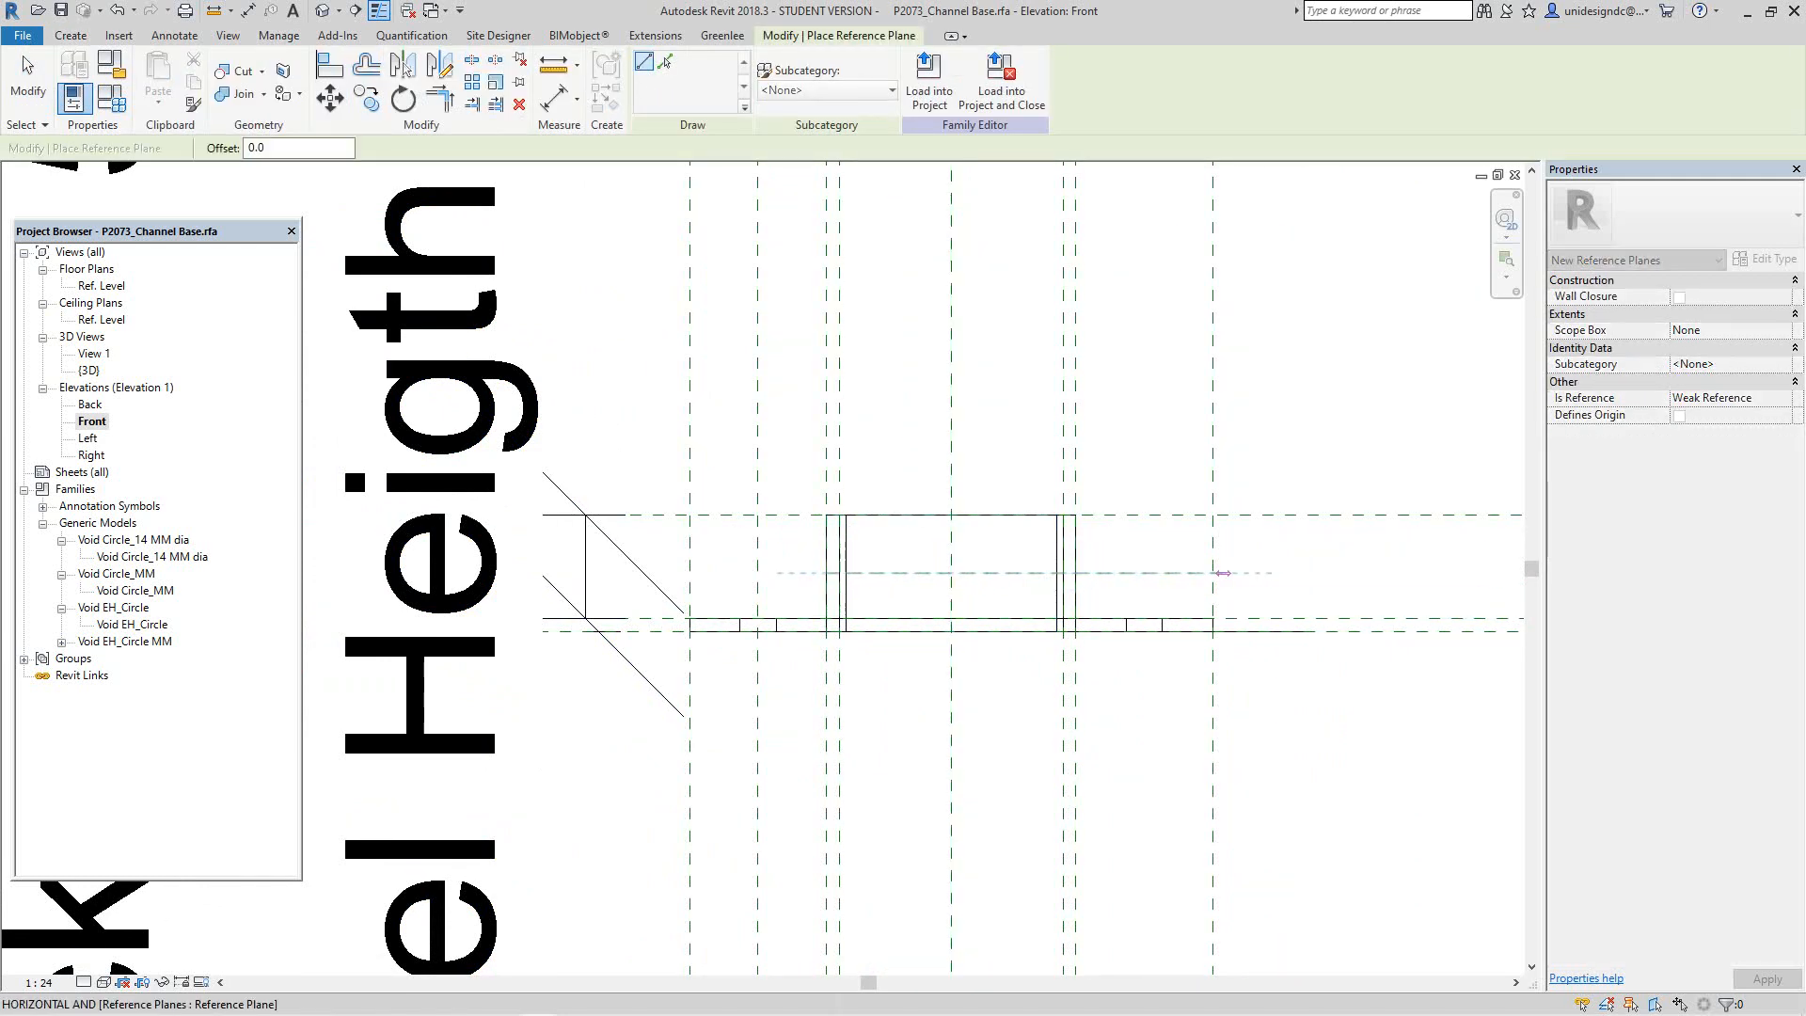
click(1285, 573)
key(Escape)
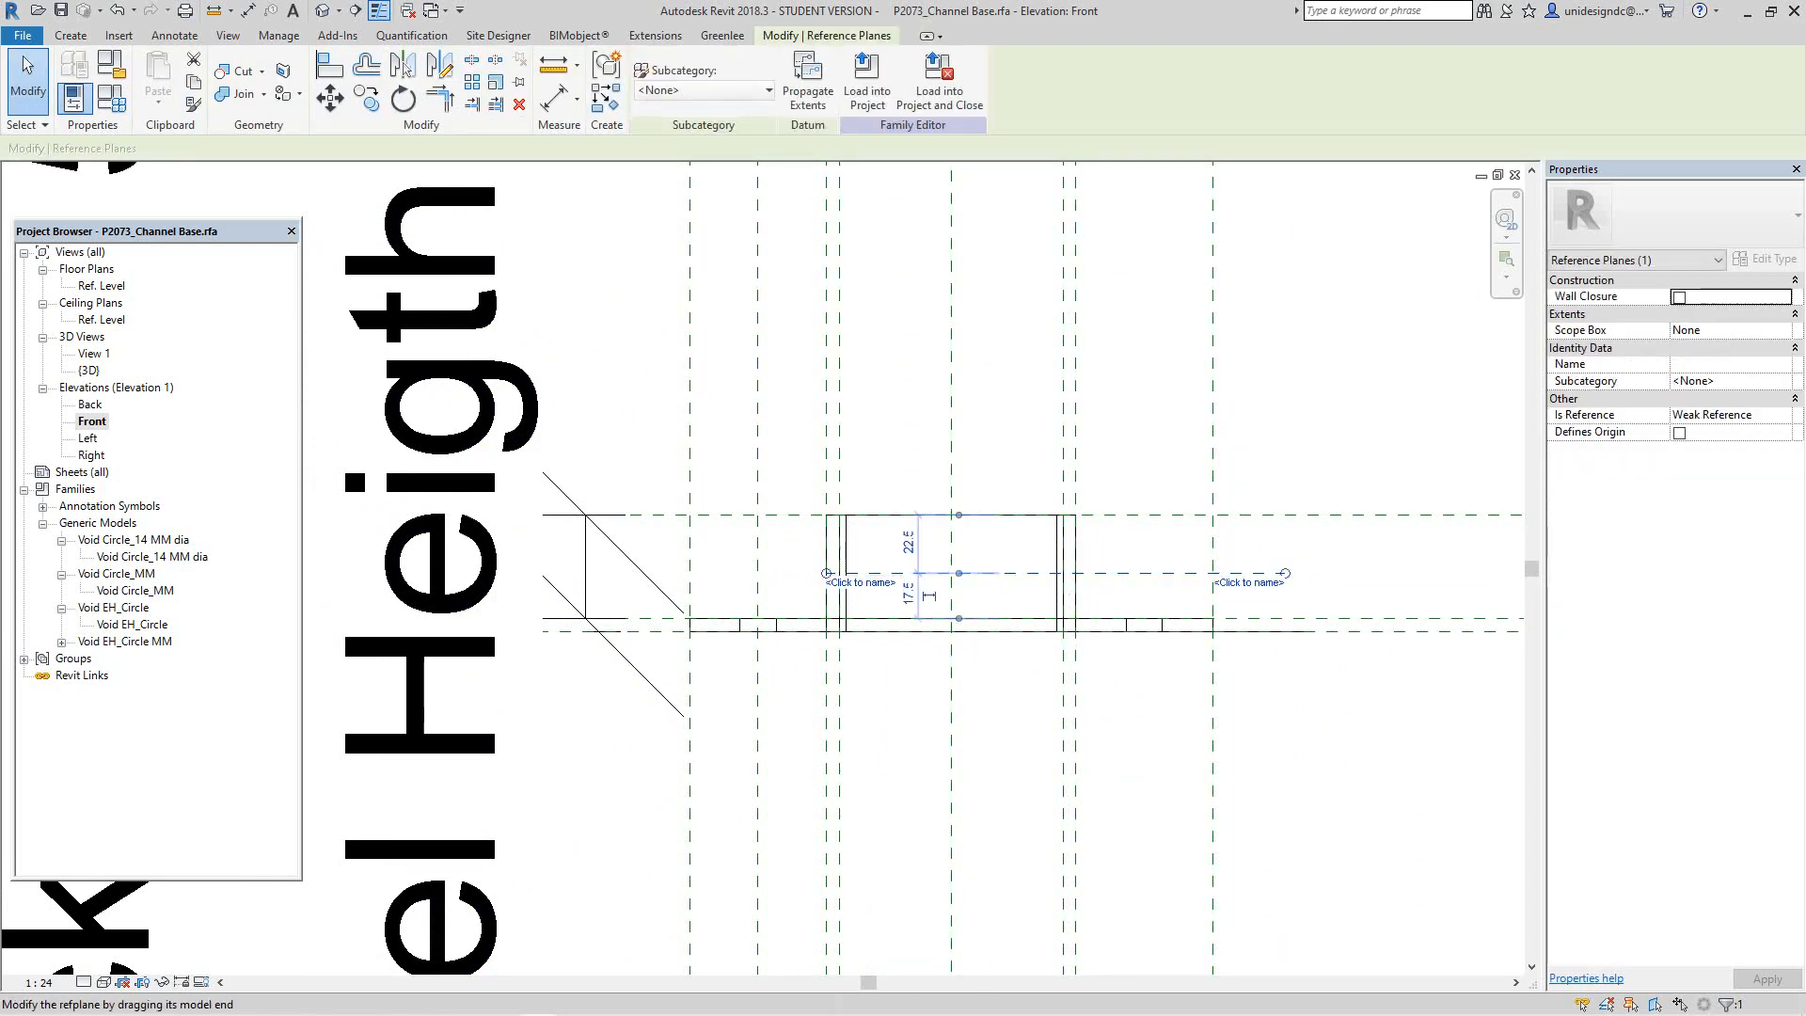
key(Escape)
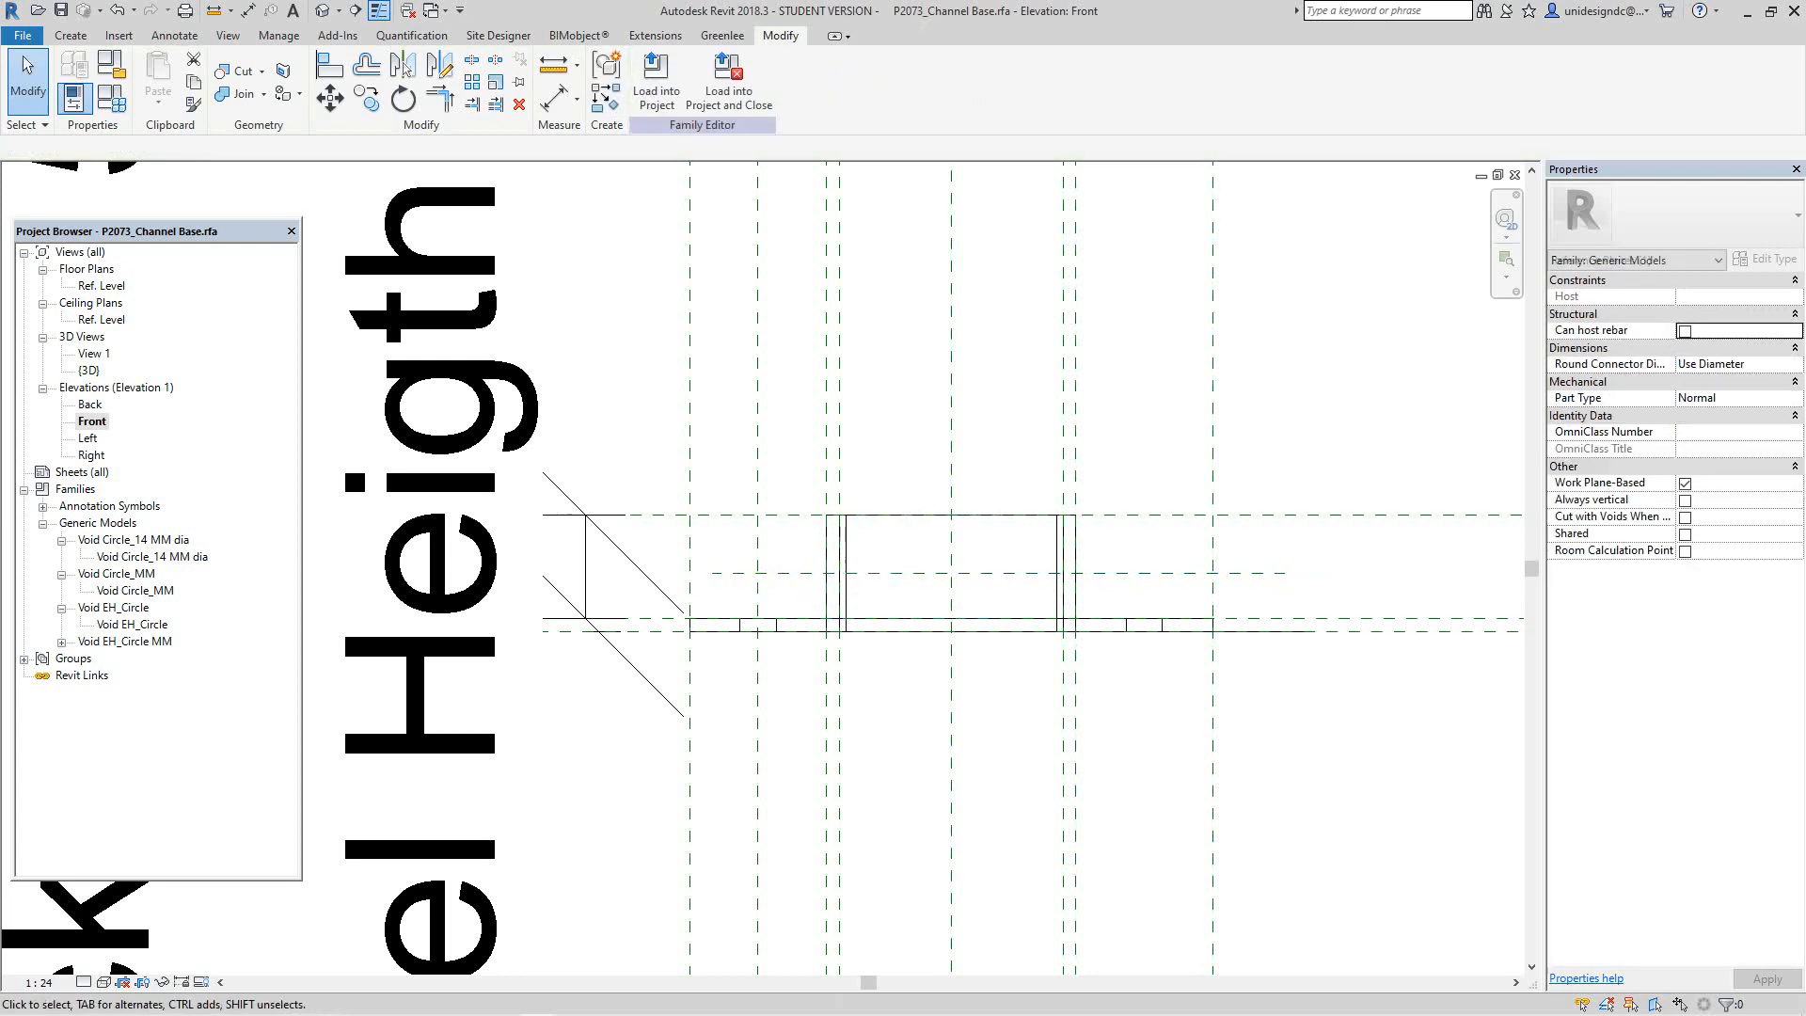
Step: Add an aligned dimension string through the base plate's top plane, the new horizontal plane and the channel's top plane
scroll(731, 422, up, 2)
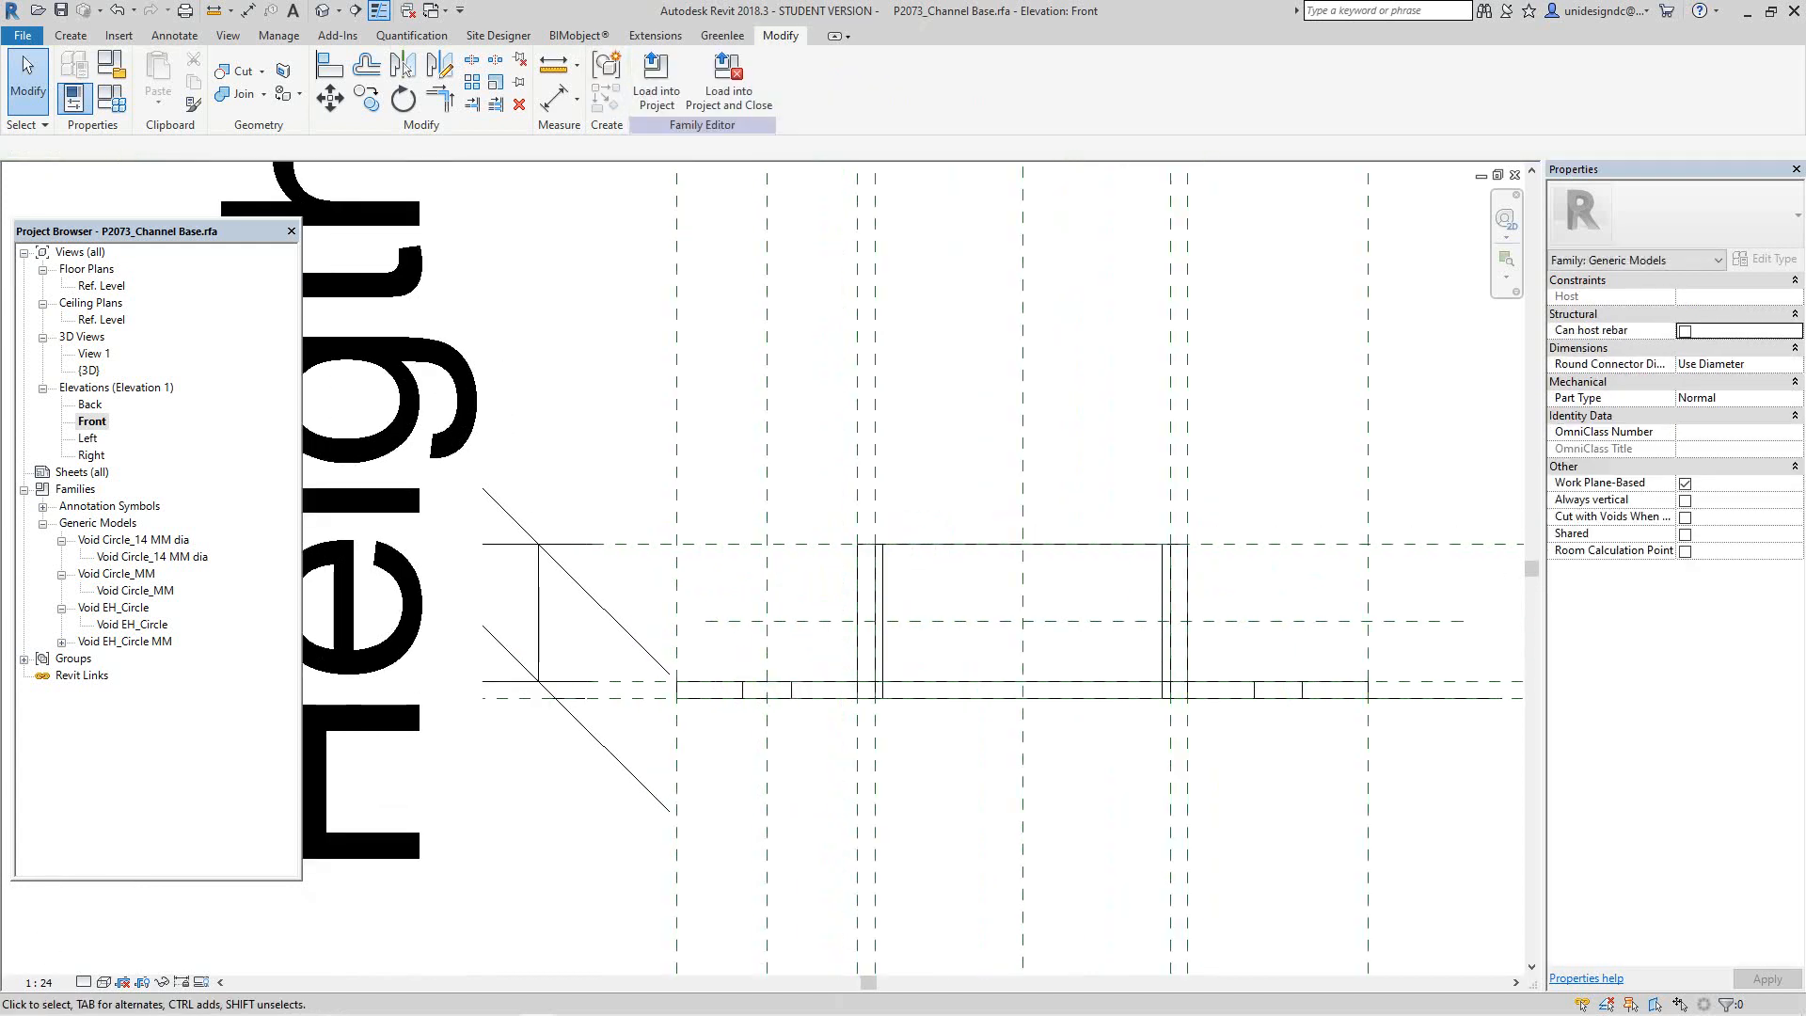
scroll(970, 576, down, 2)
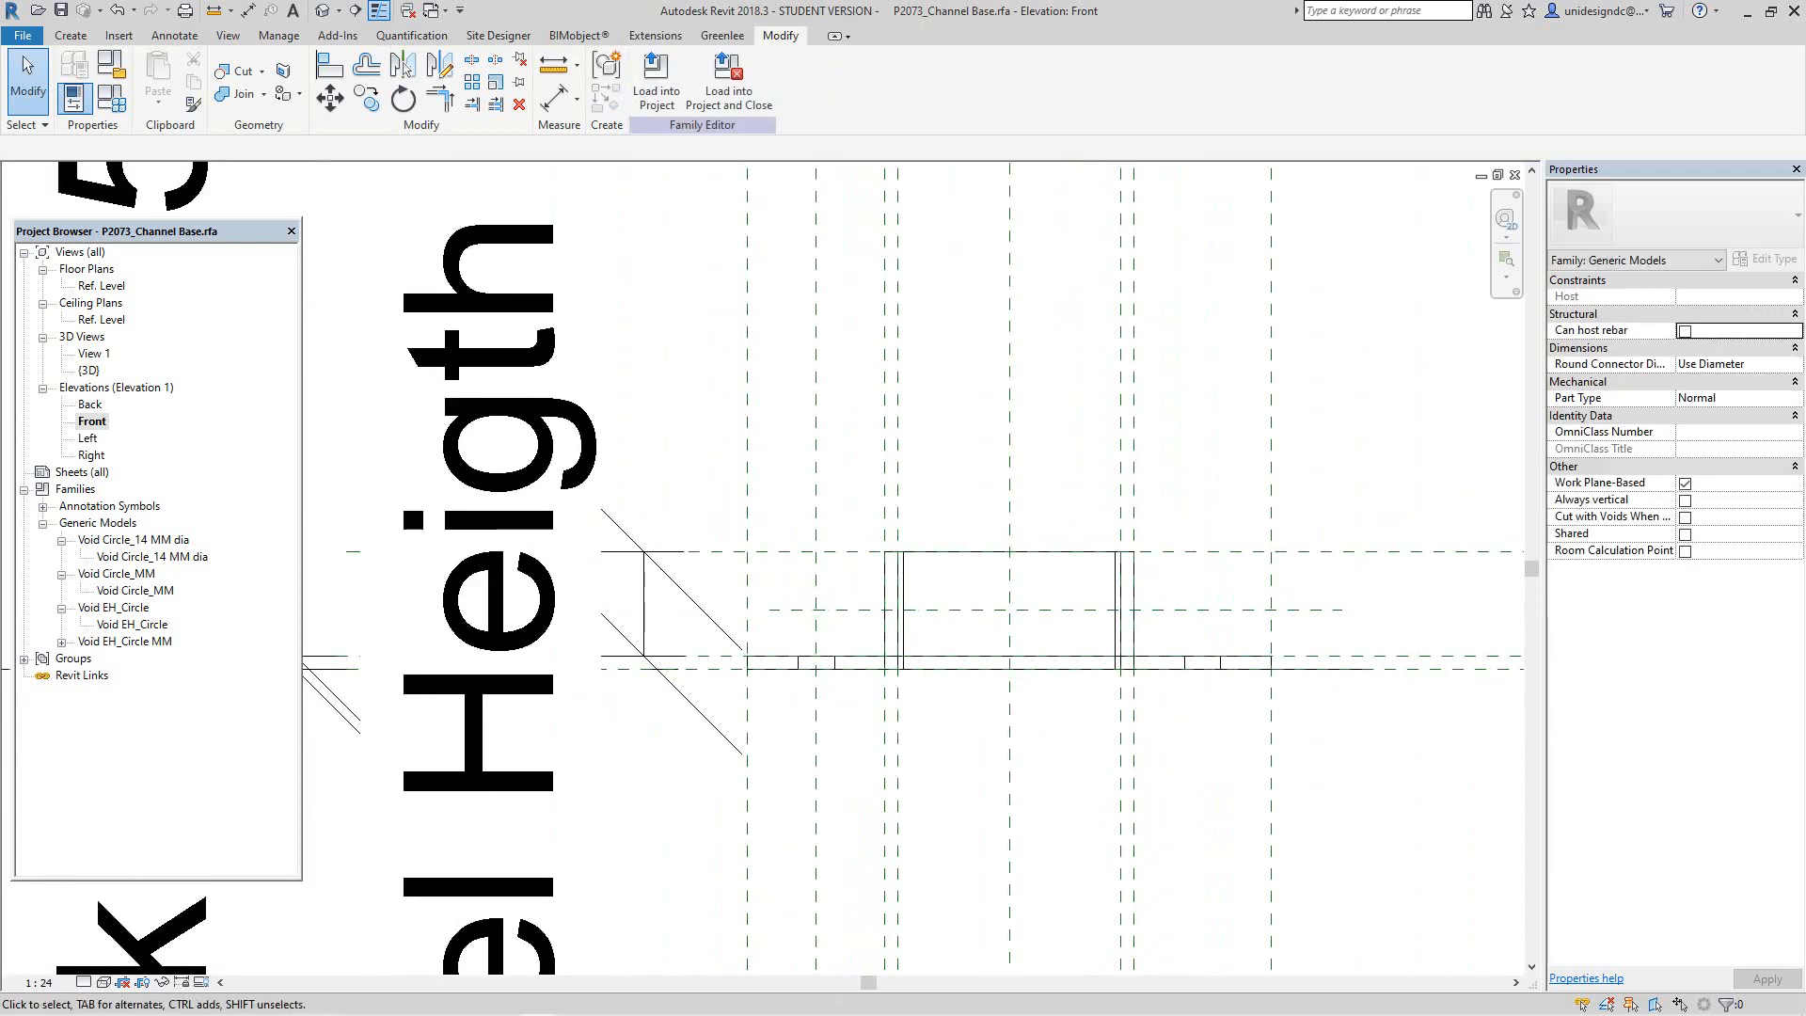
middle_drag(1318, 656, 1232, 654)
scroll(1232, 654, up, 1)
scroll(1232, 654, down, 1)
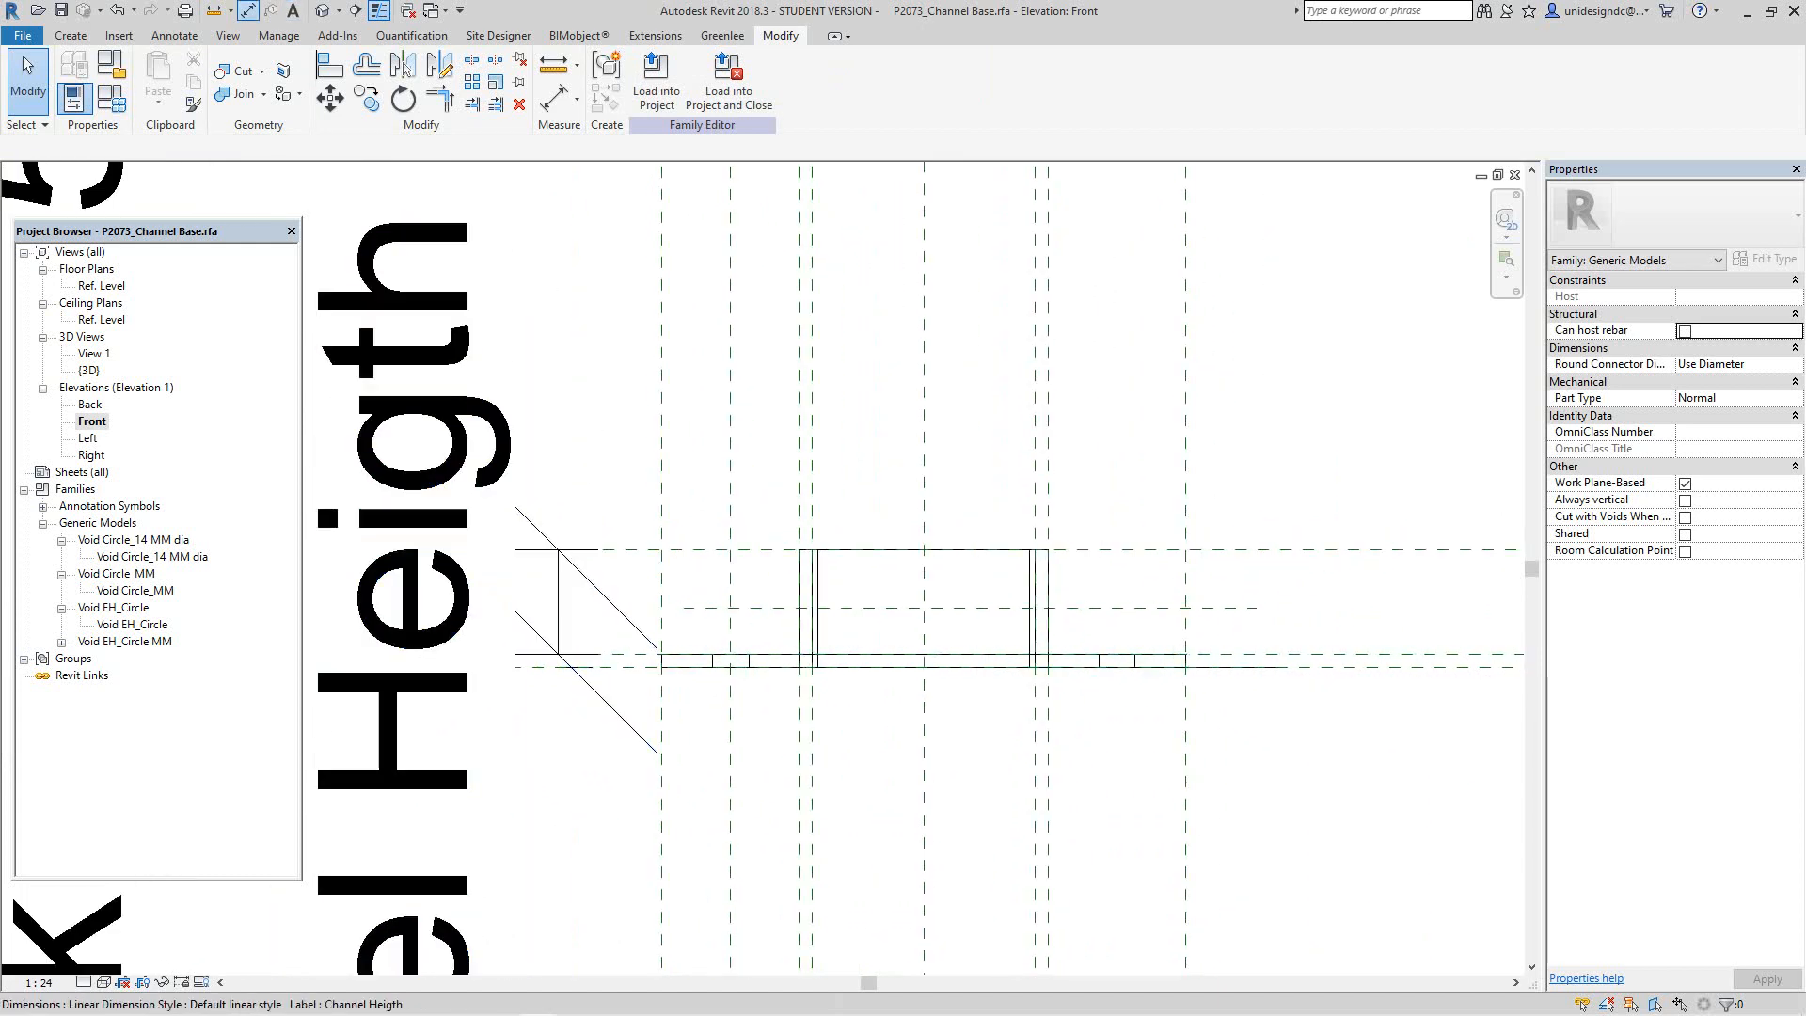
click(249, 11)
click(1231, 654)
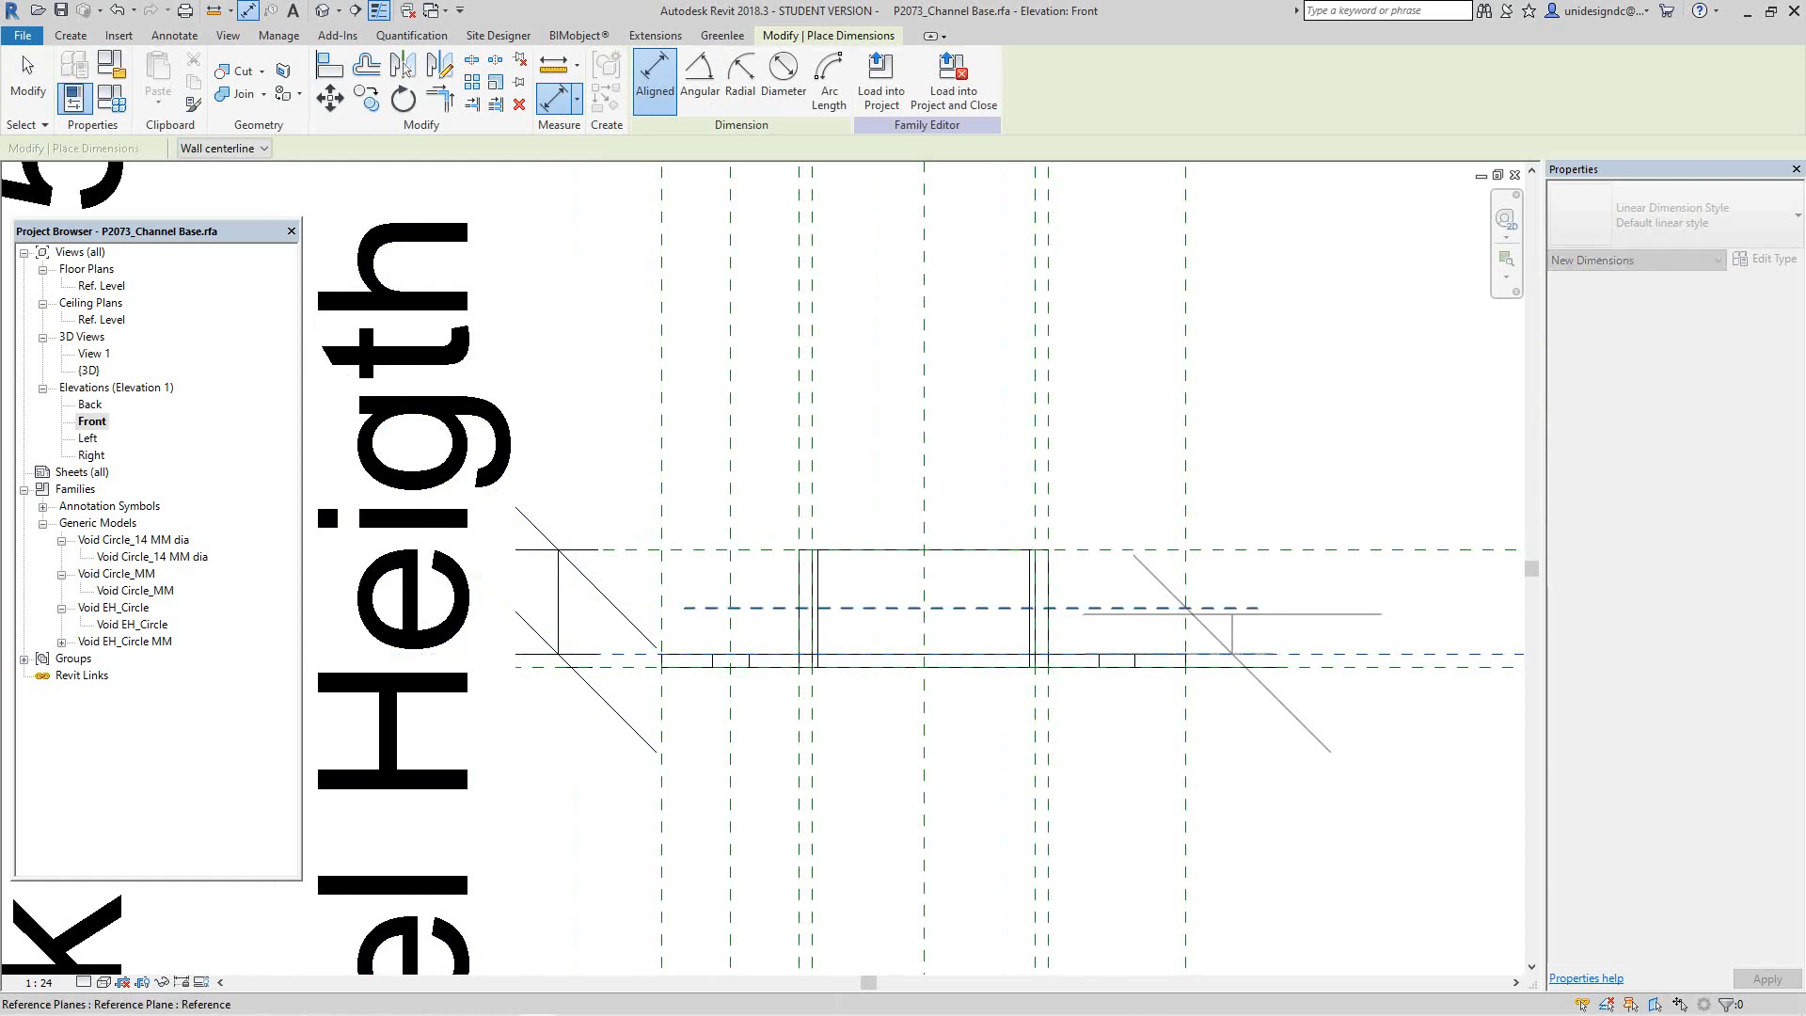
click(1235, 609)
click(1256, 551)
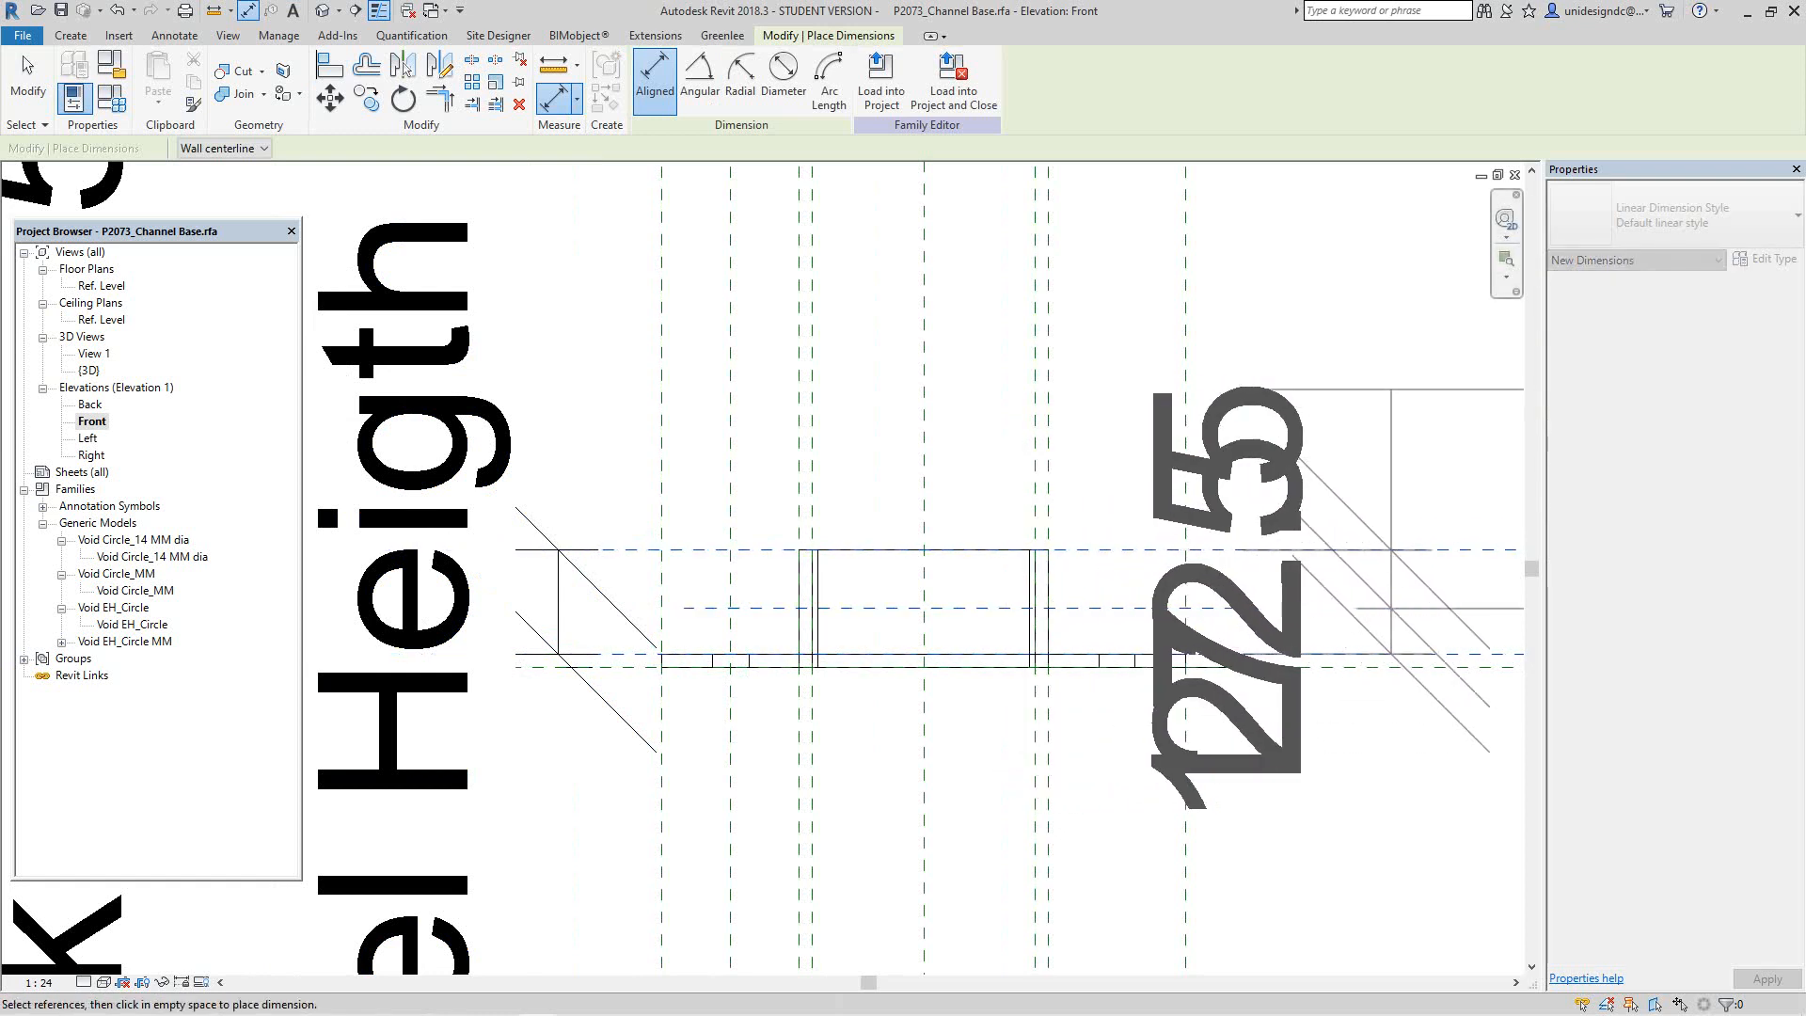
middle_drag(1368, 373, 1226, 448)
click(1329, 344)
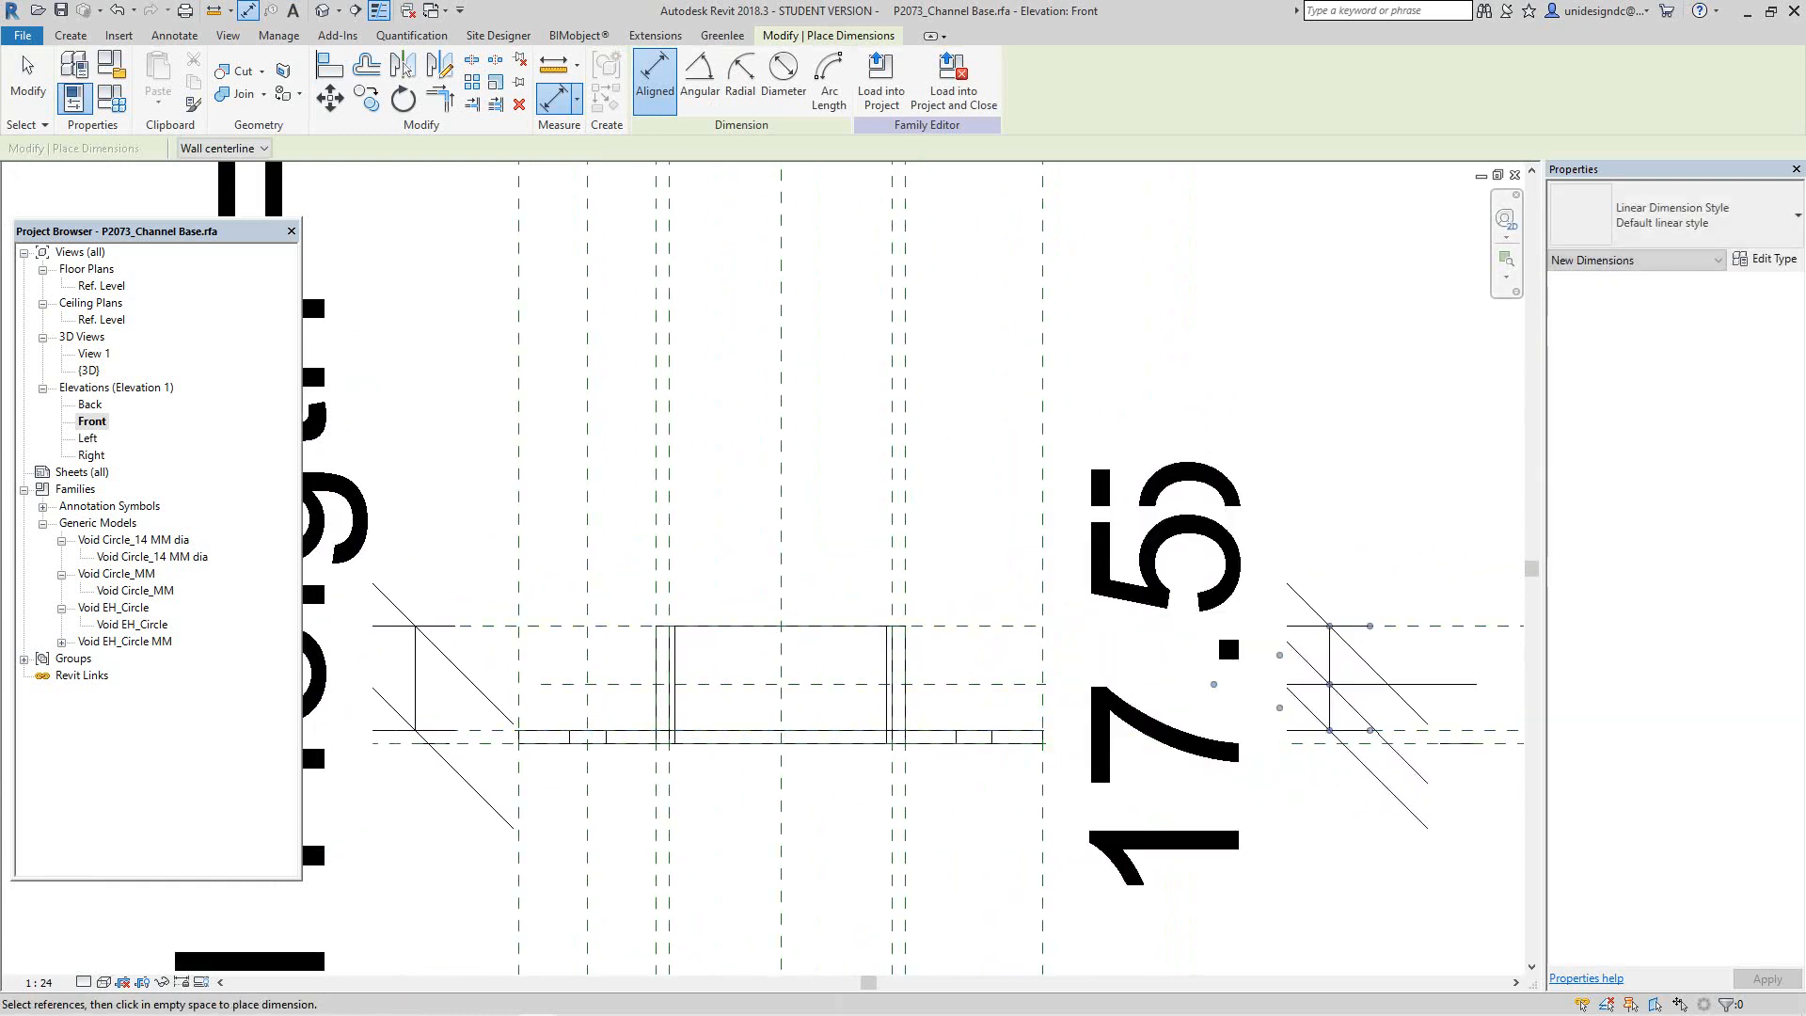
scroll(1082, 621, down, 1)
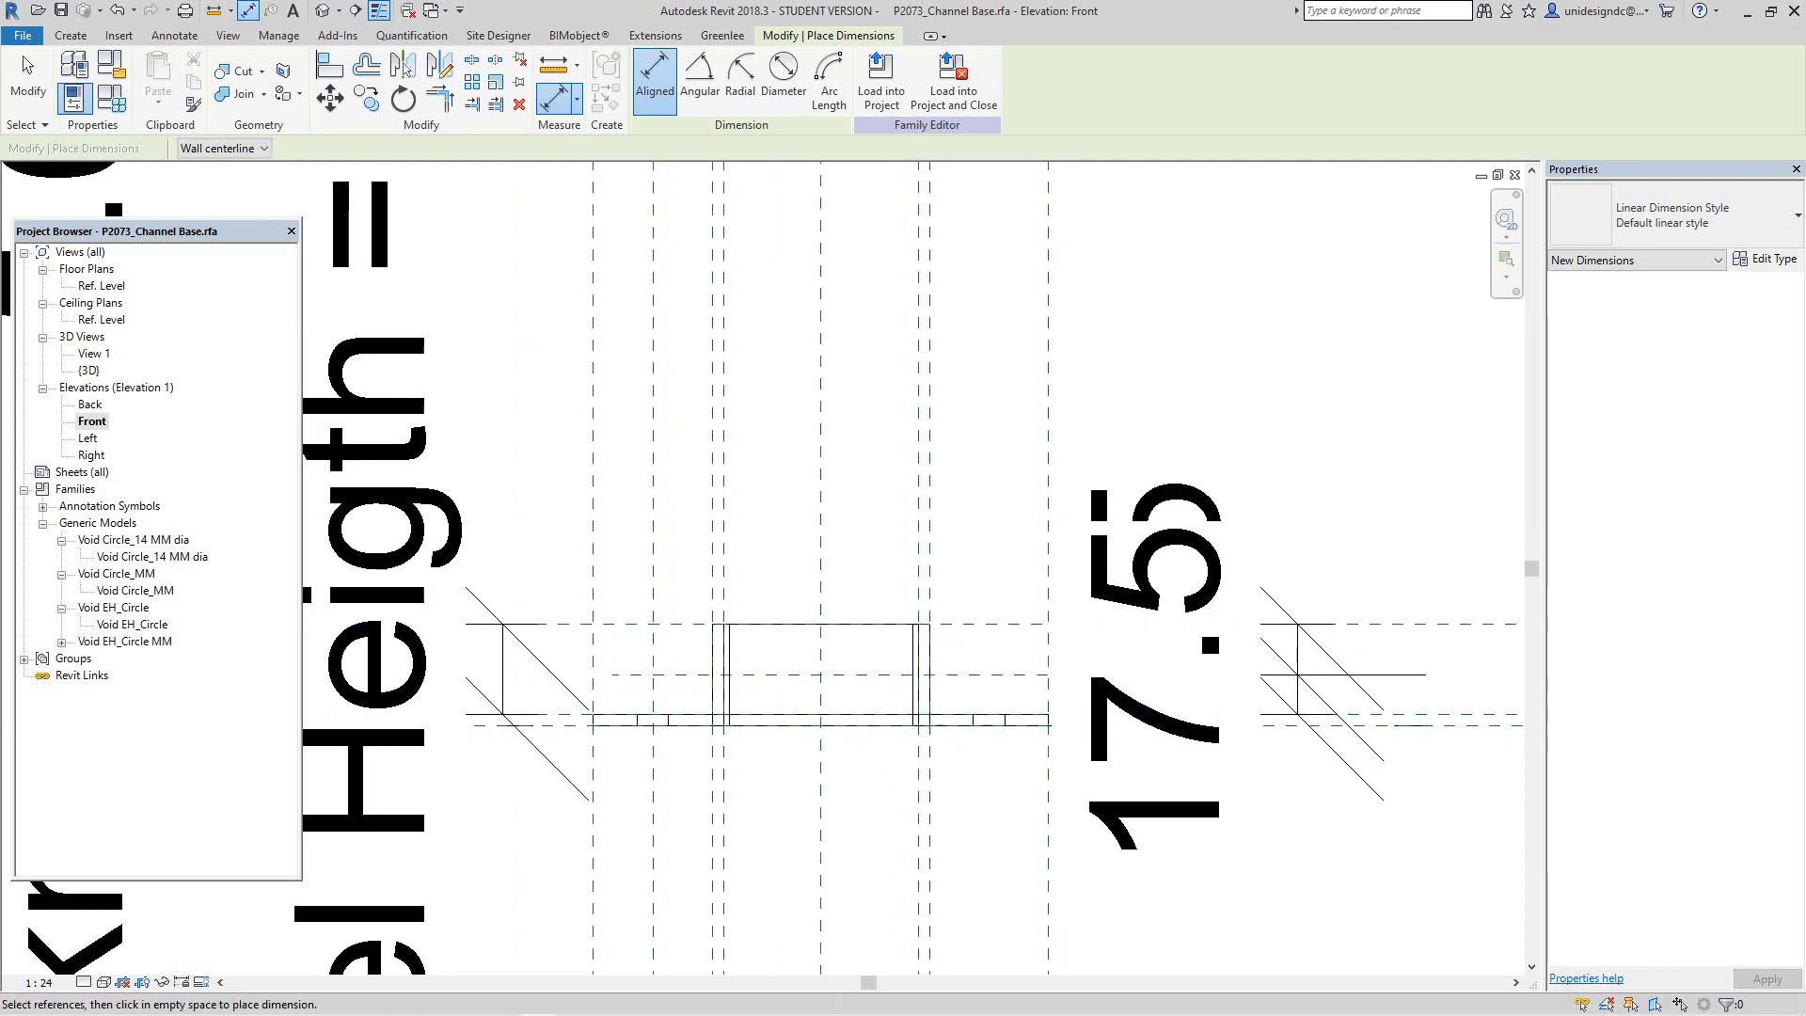
key(Escape)
Step: Apply the EQ constraint to the vertical dimension string to centre the horizontal reference plane in the channel height
click(1297, 674)
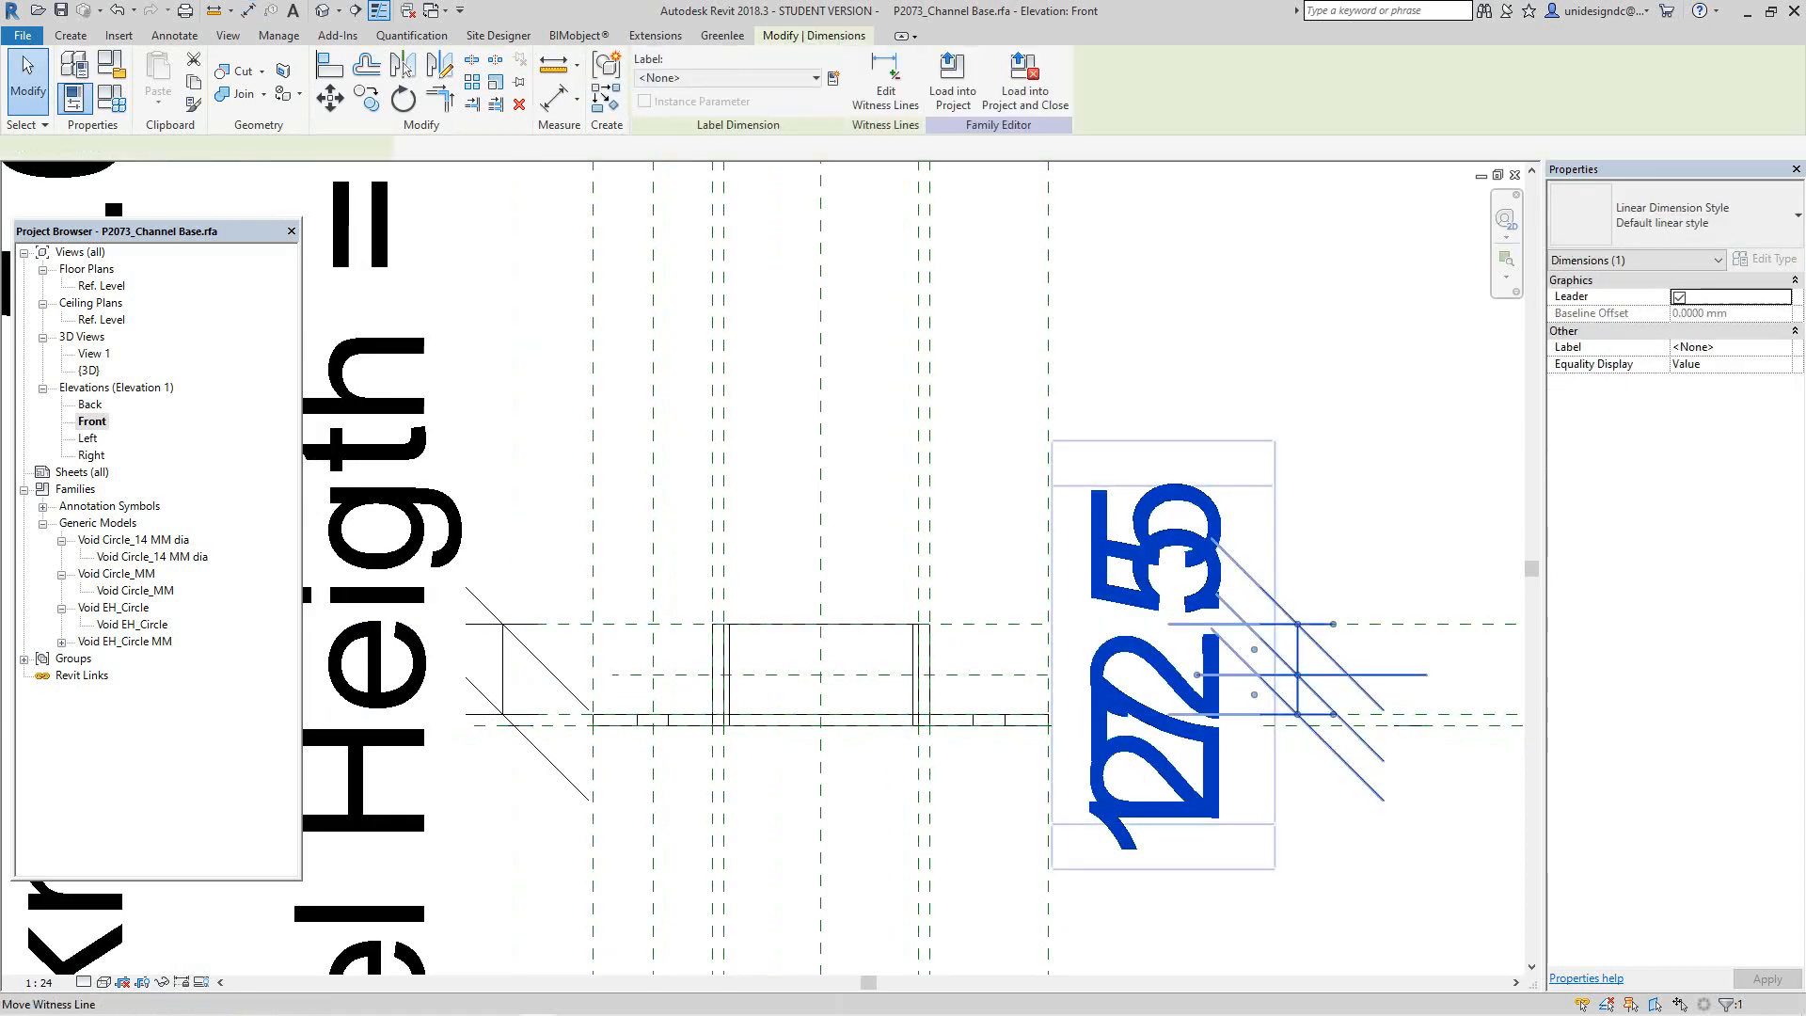
scroll(1045, 649, down, 5)
key(Escape)
scroll(1143, 706, up, 3)
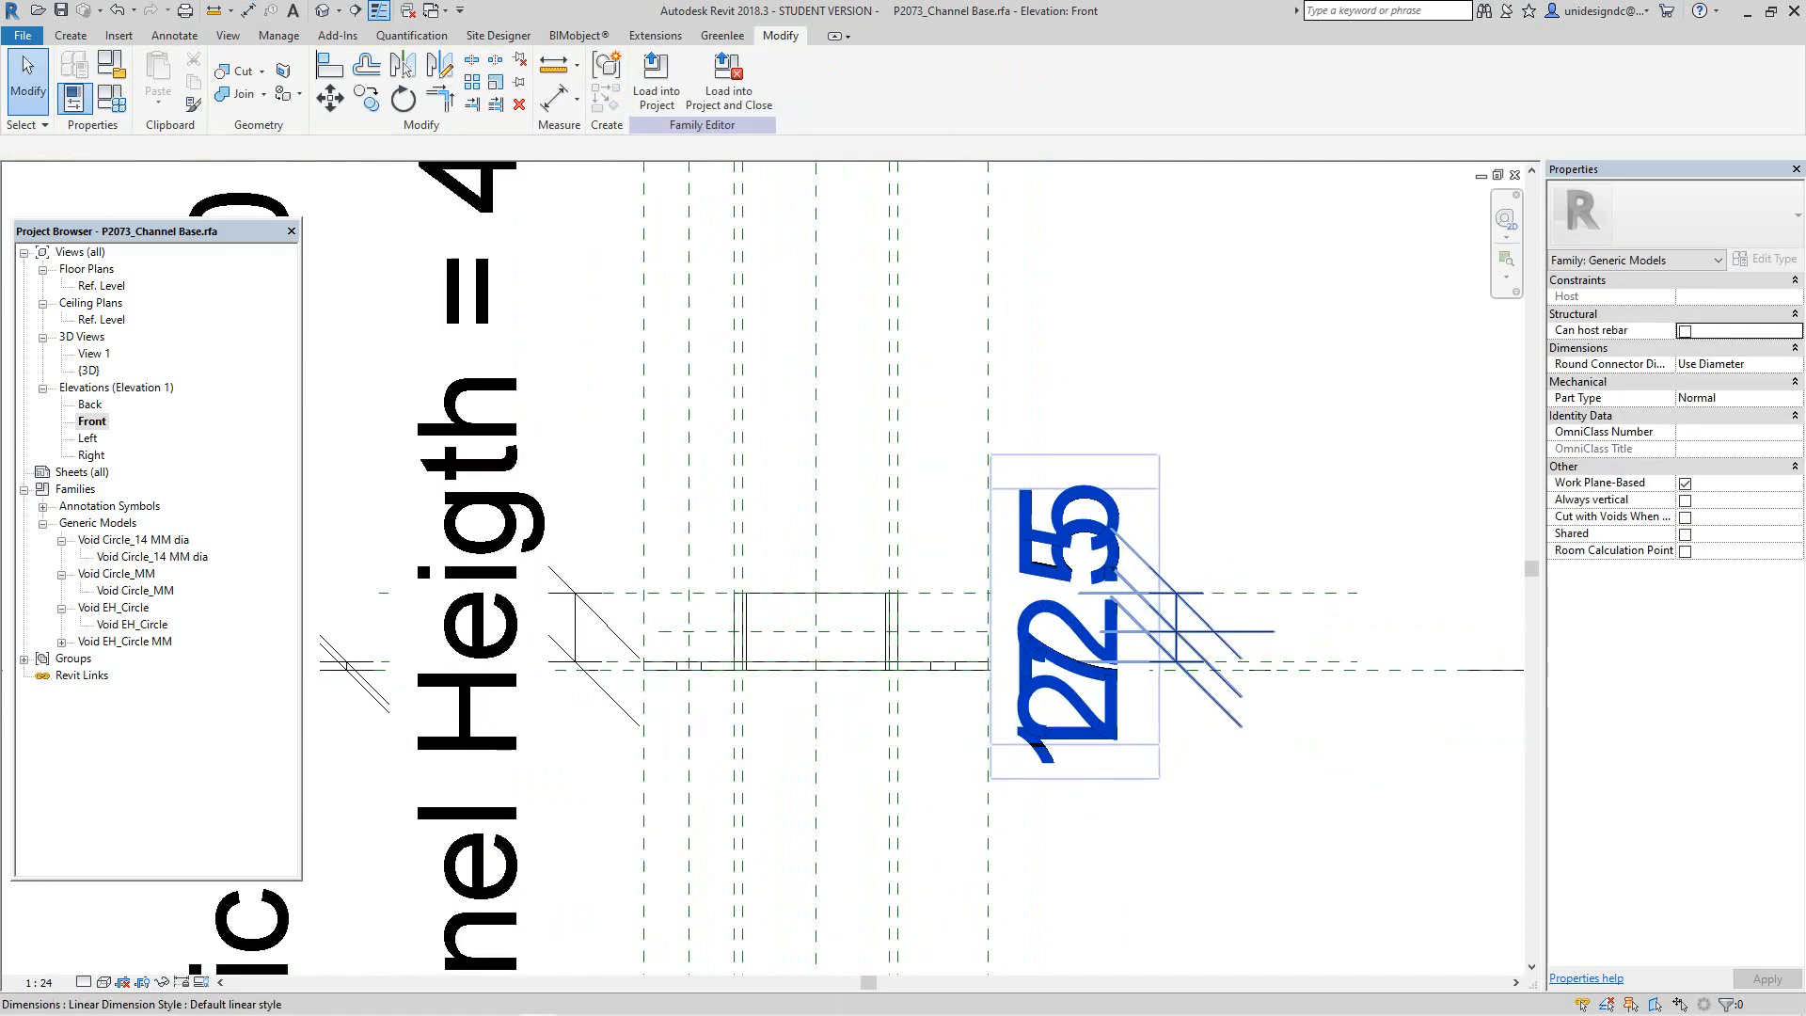
scroll(791, 752, down, 3)
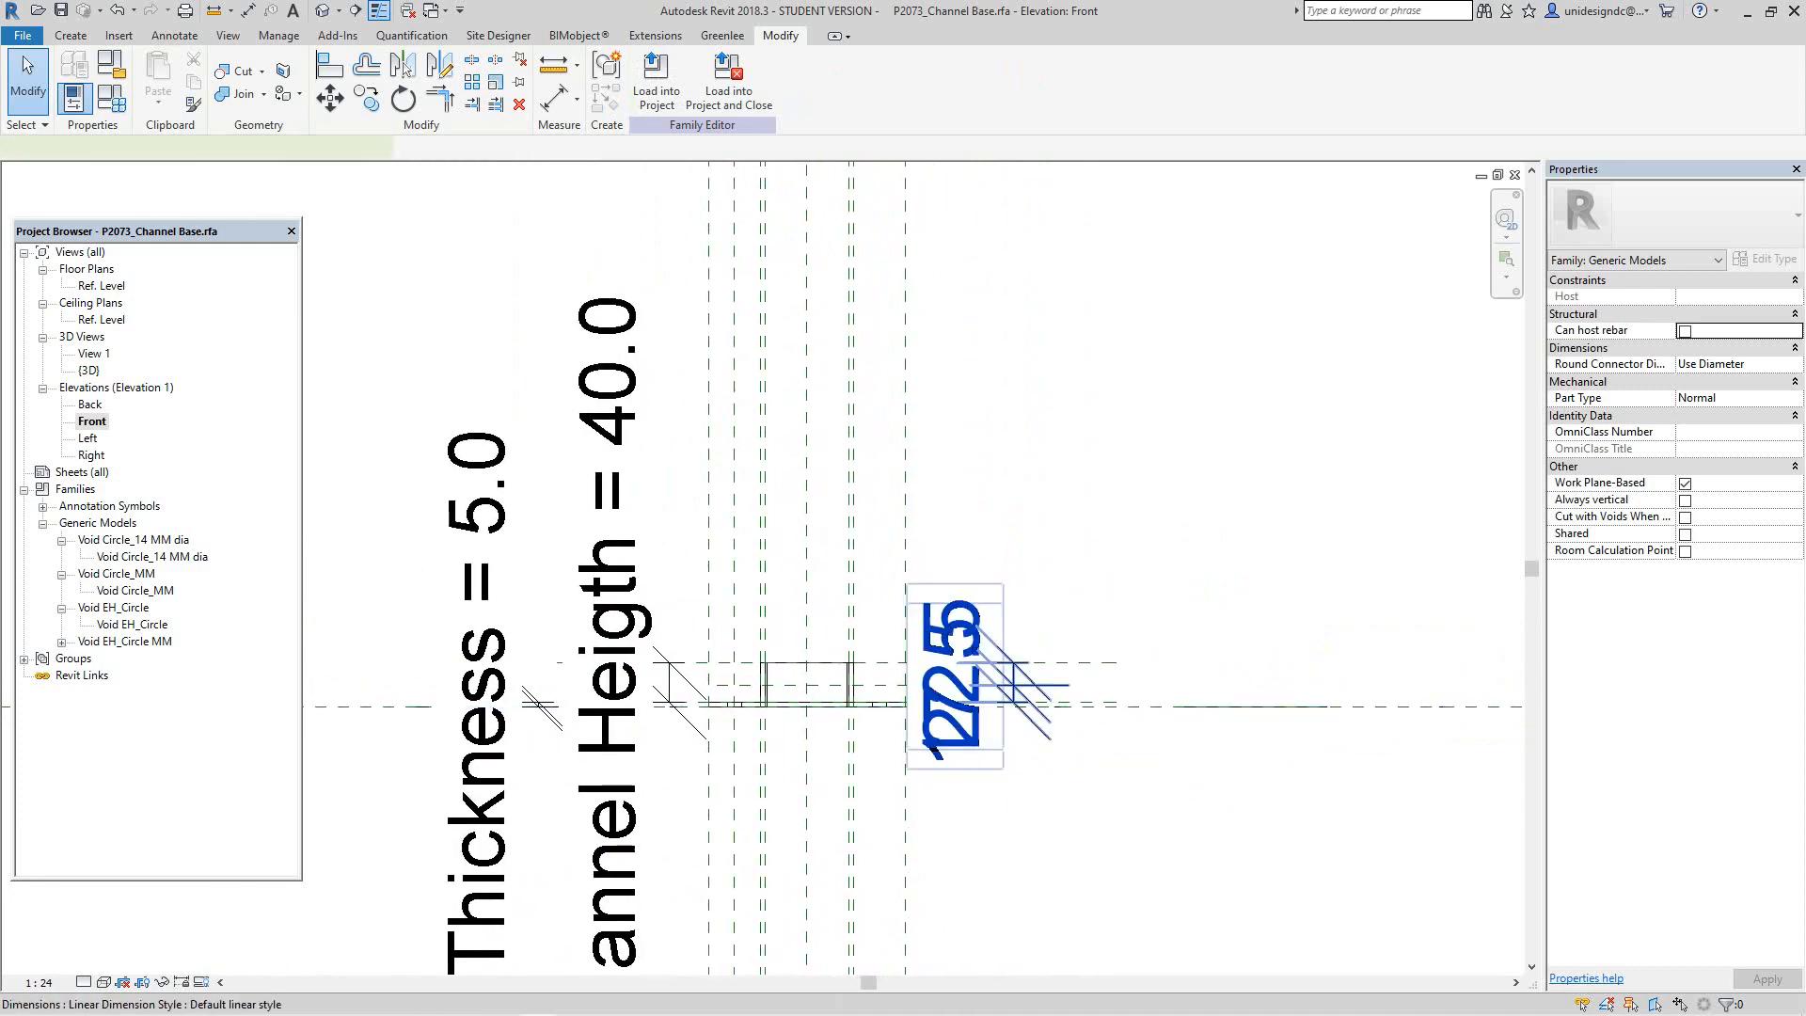
click(1033, 685)
click(1313, 683)
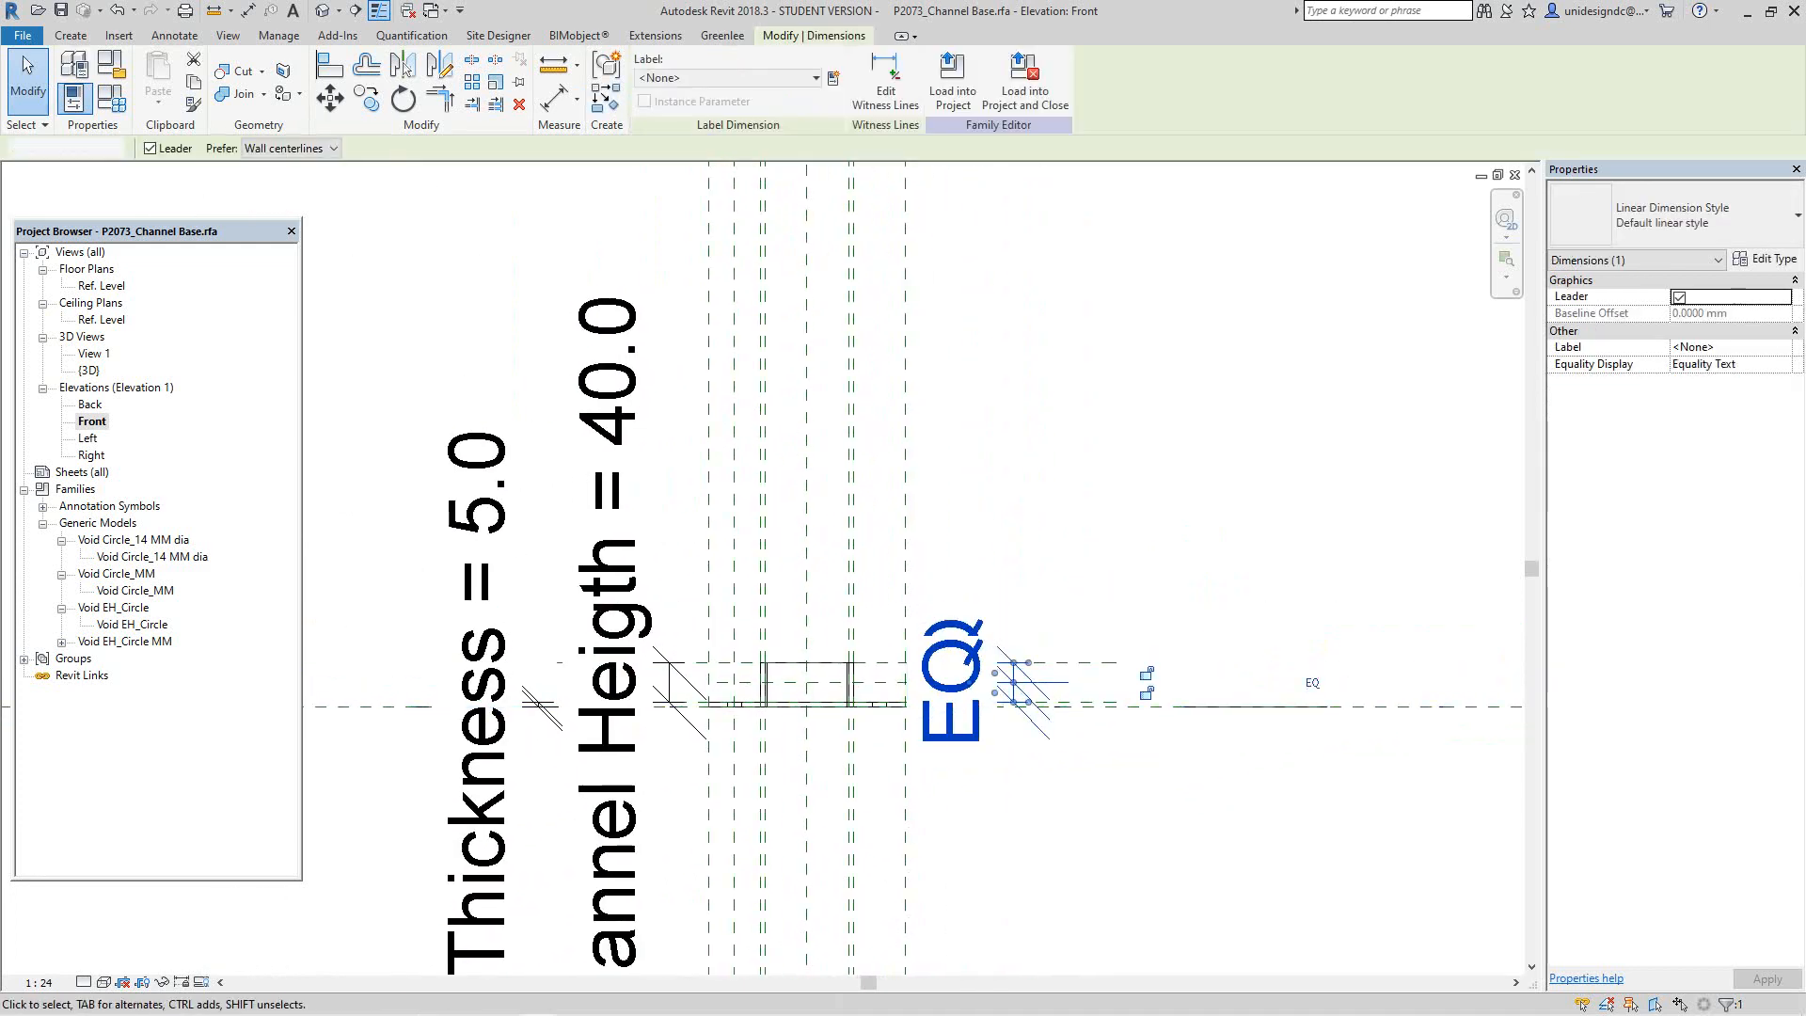
key(Escape)
Step: Draw two vertical reference planes through the channel, one on each side of the centre plane, about 22.5 mm from it
scroll(602, 627, up, 1)
scroll(906, 623, up, 1)
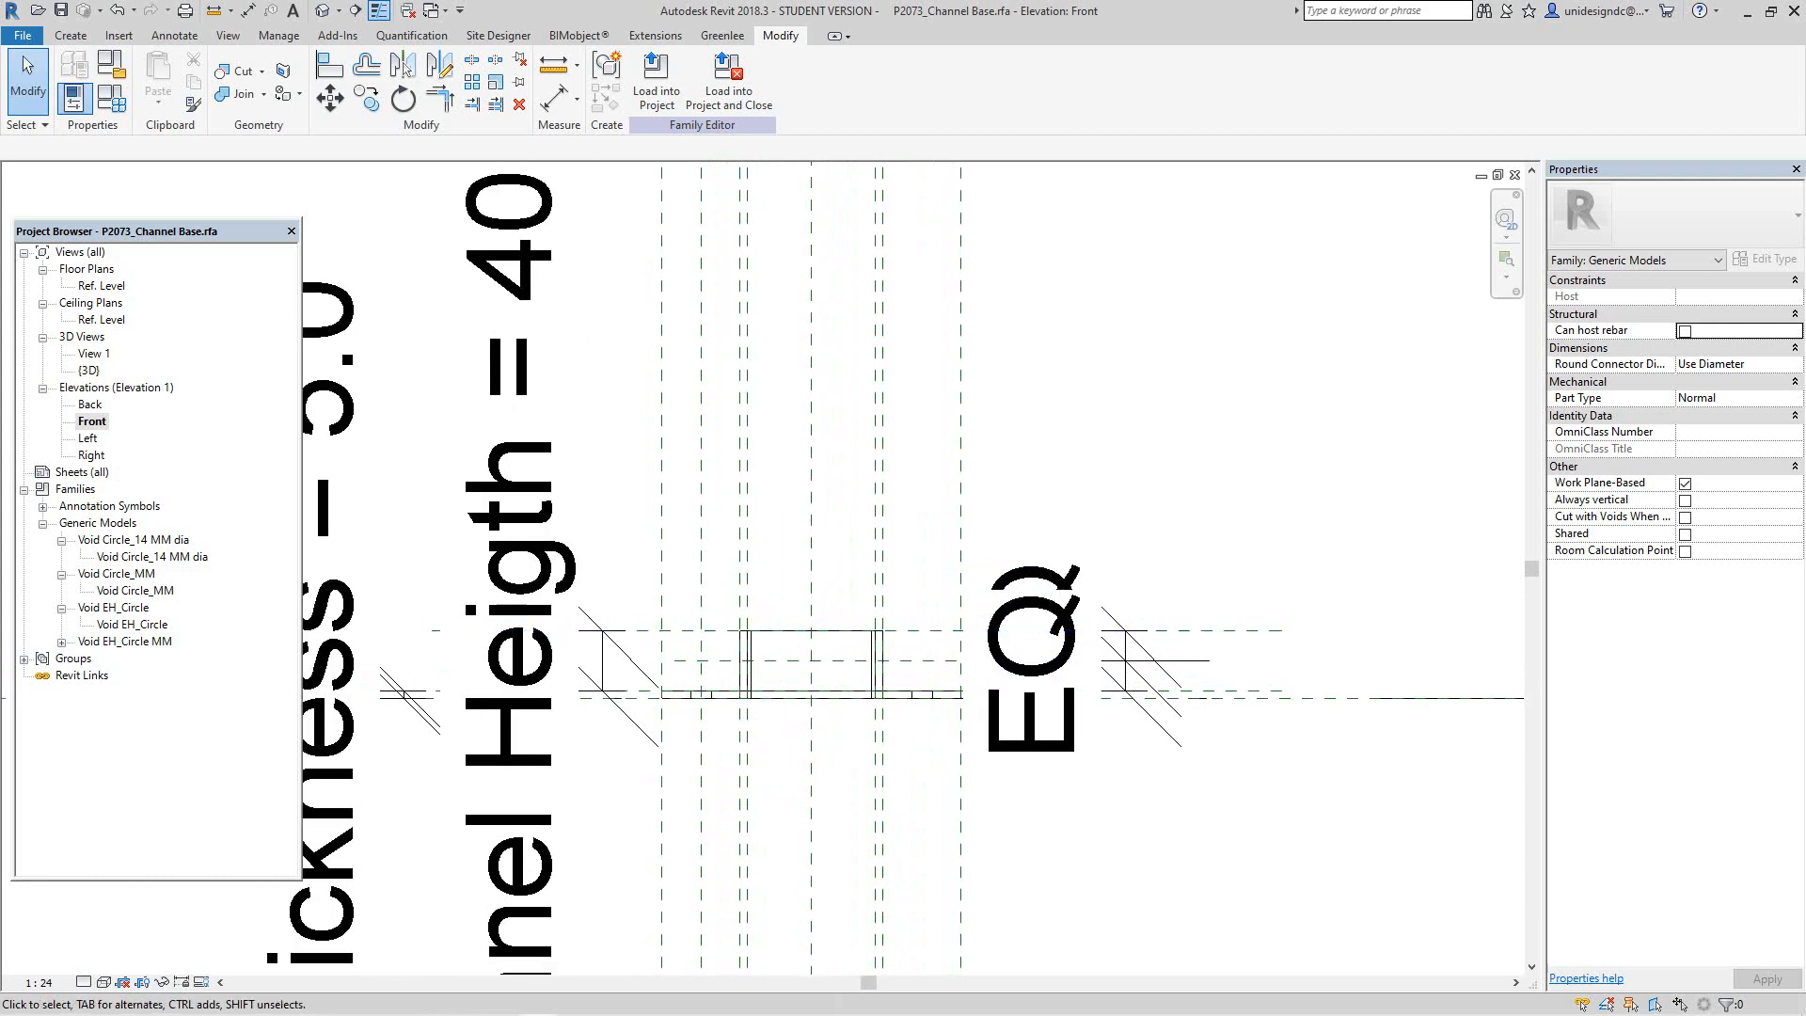
scroll(791, 631, up, 1)
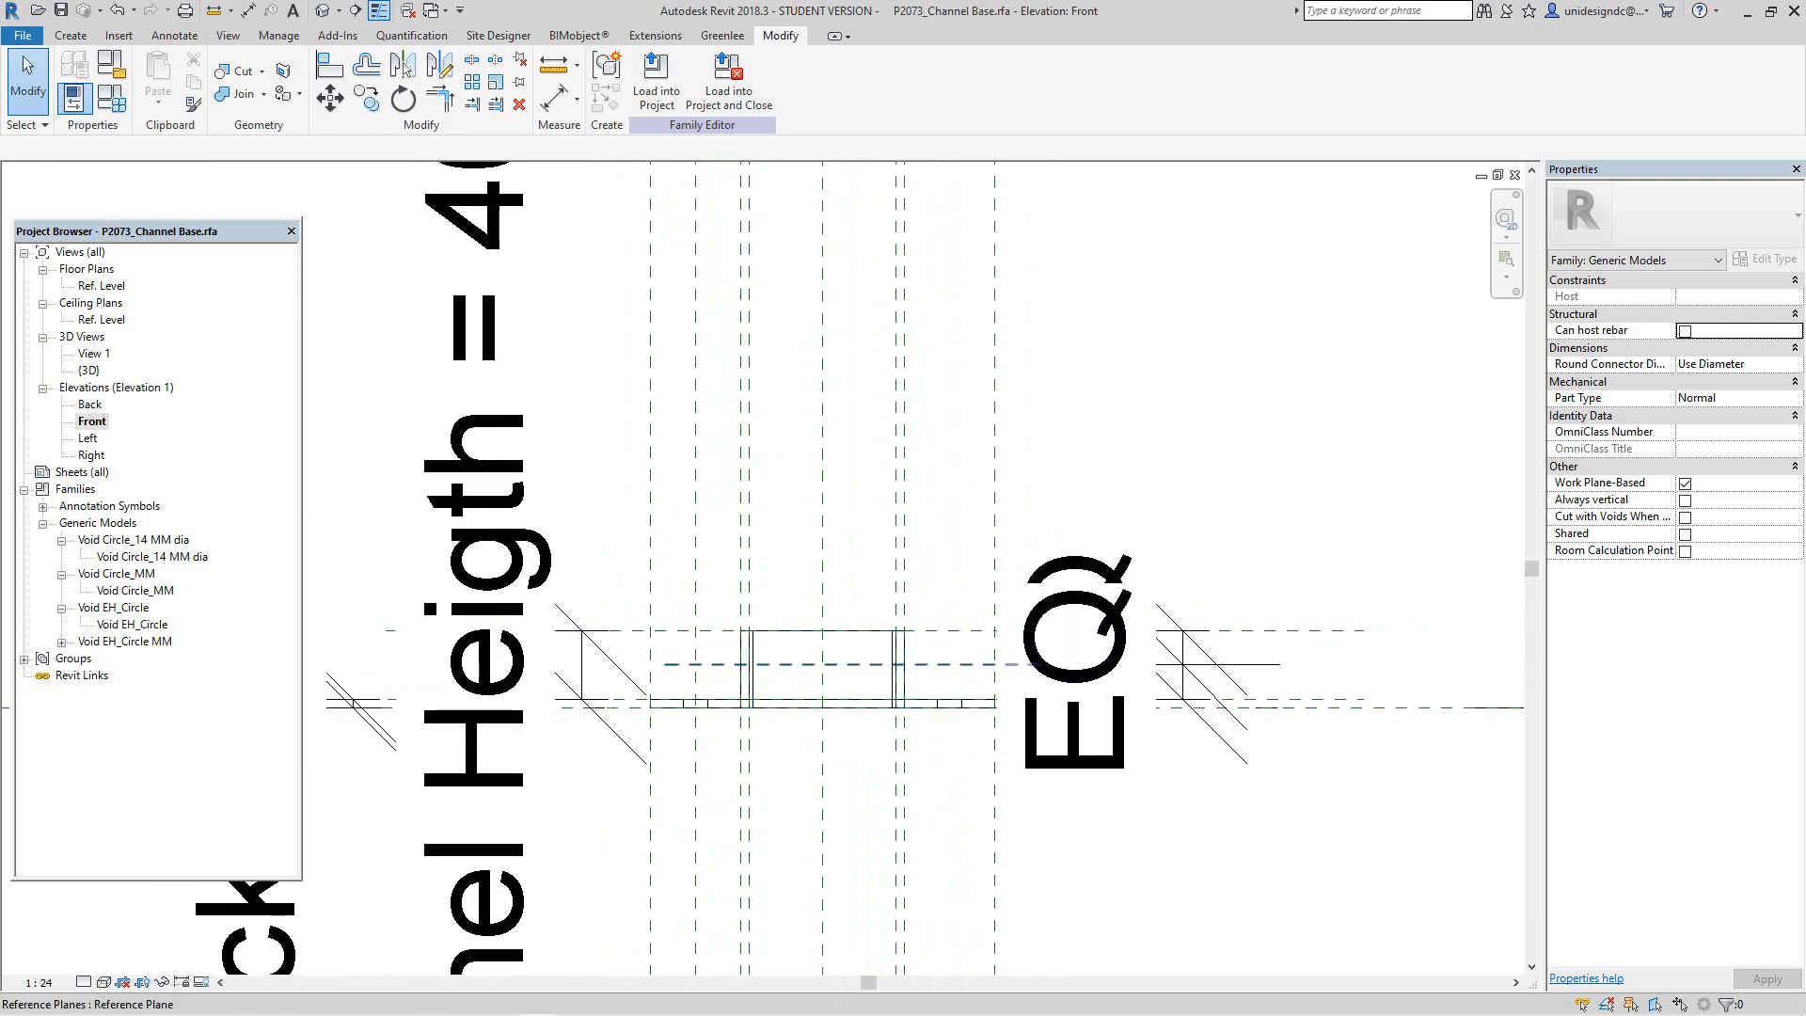
scroll(825, 660, up, 1)
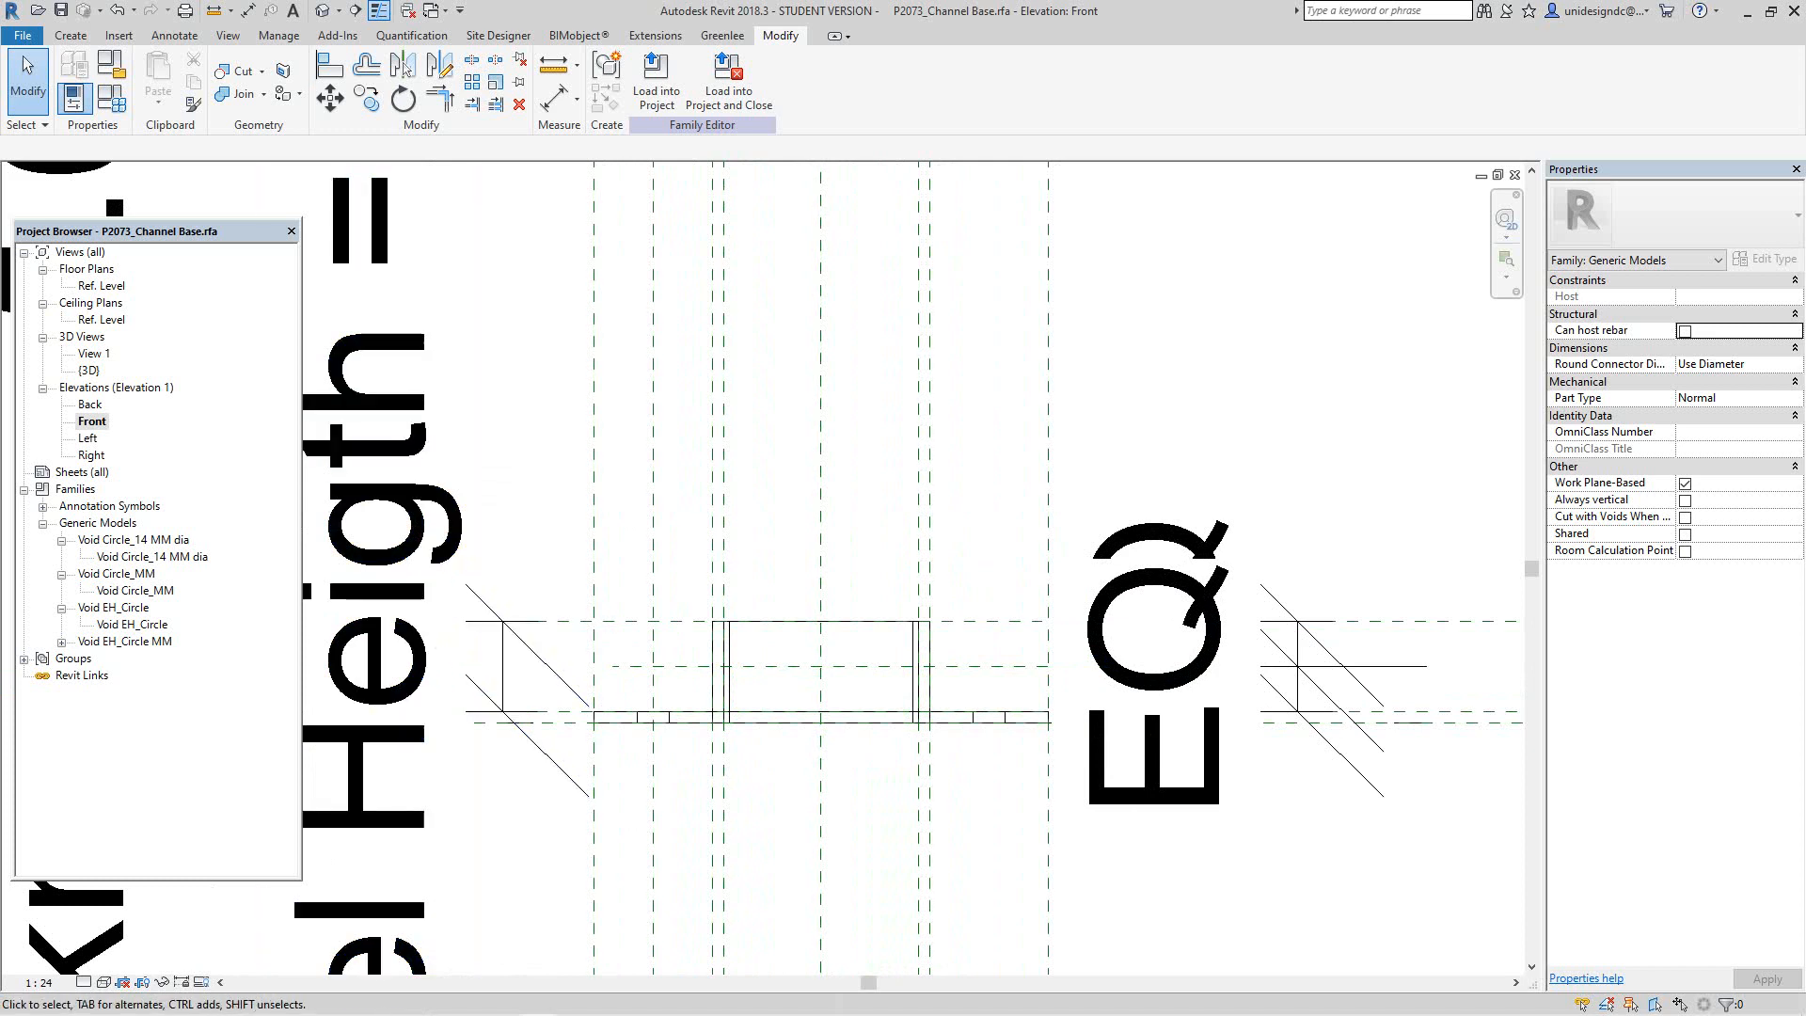
click(820, 524)
right_click(822, 524)
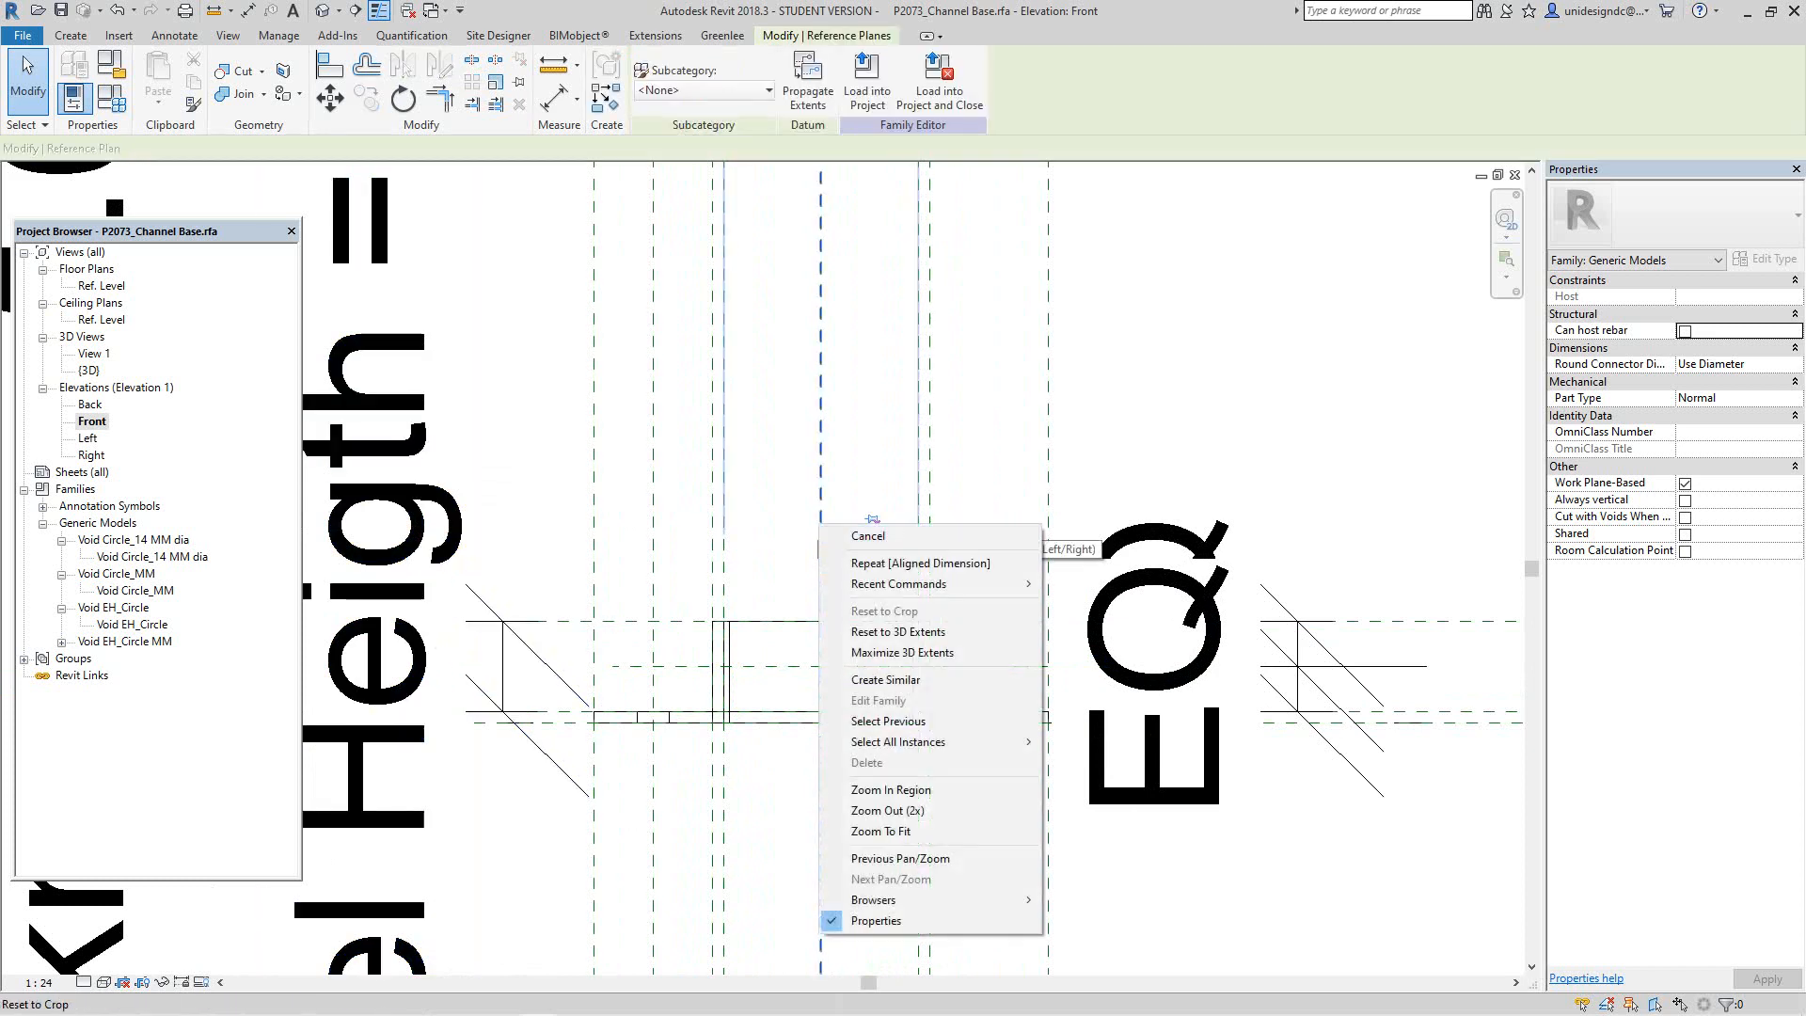
click(884, 680)
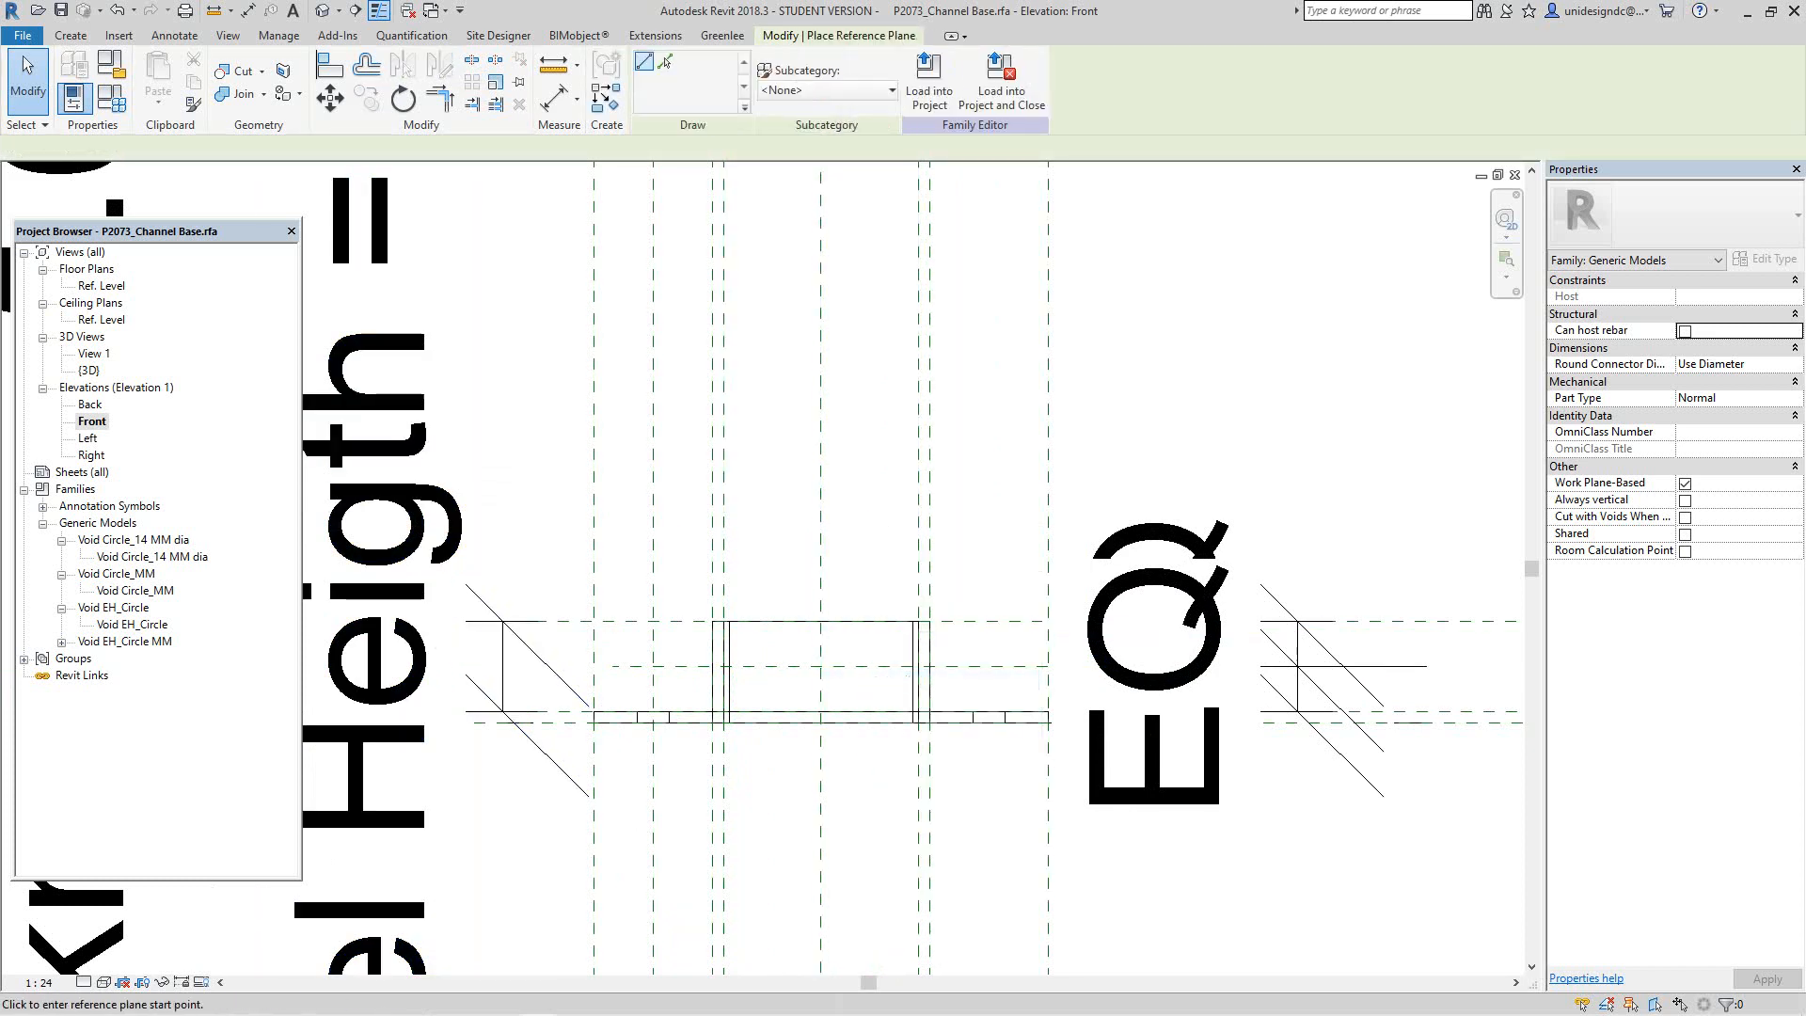
click(772, 506)
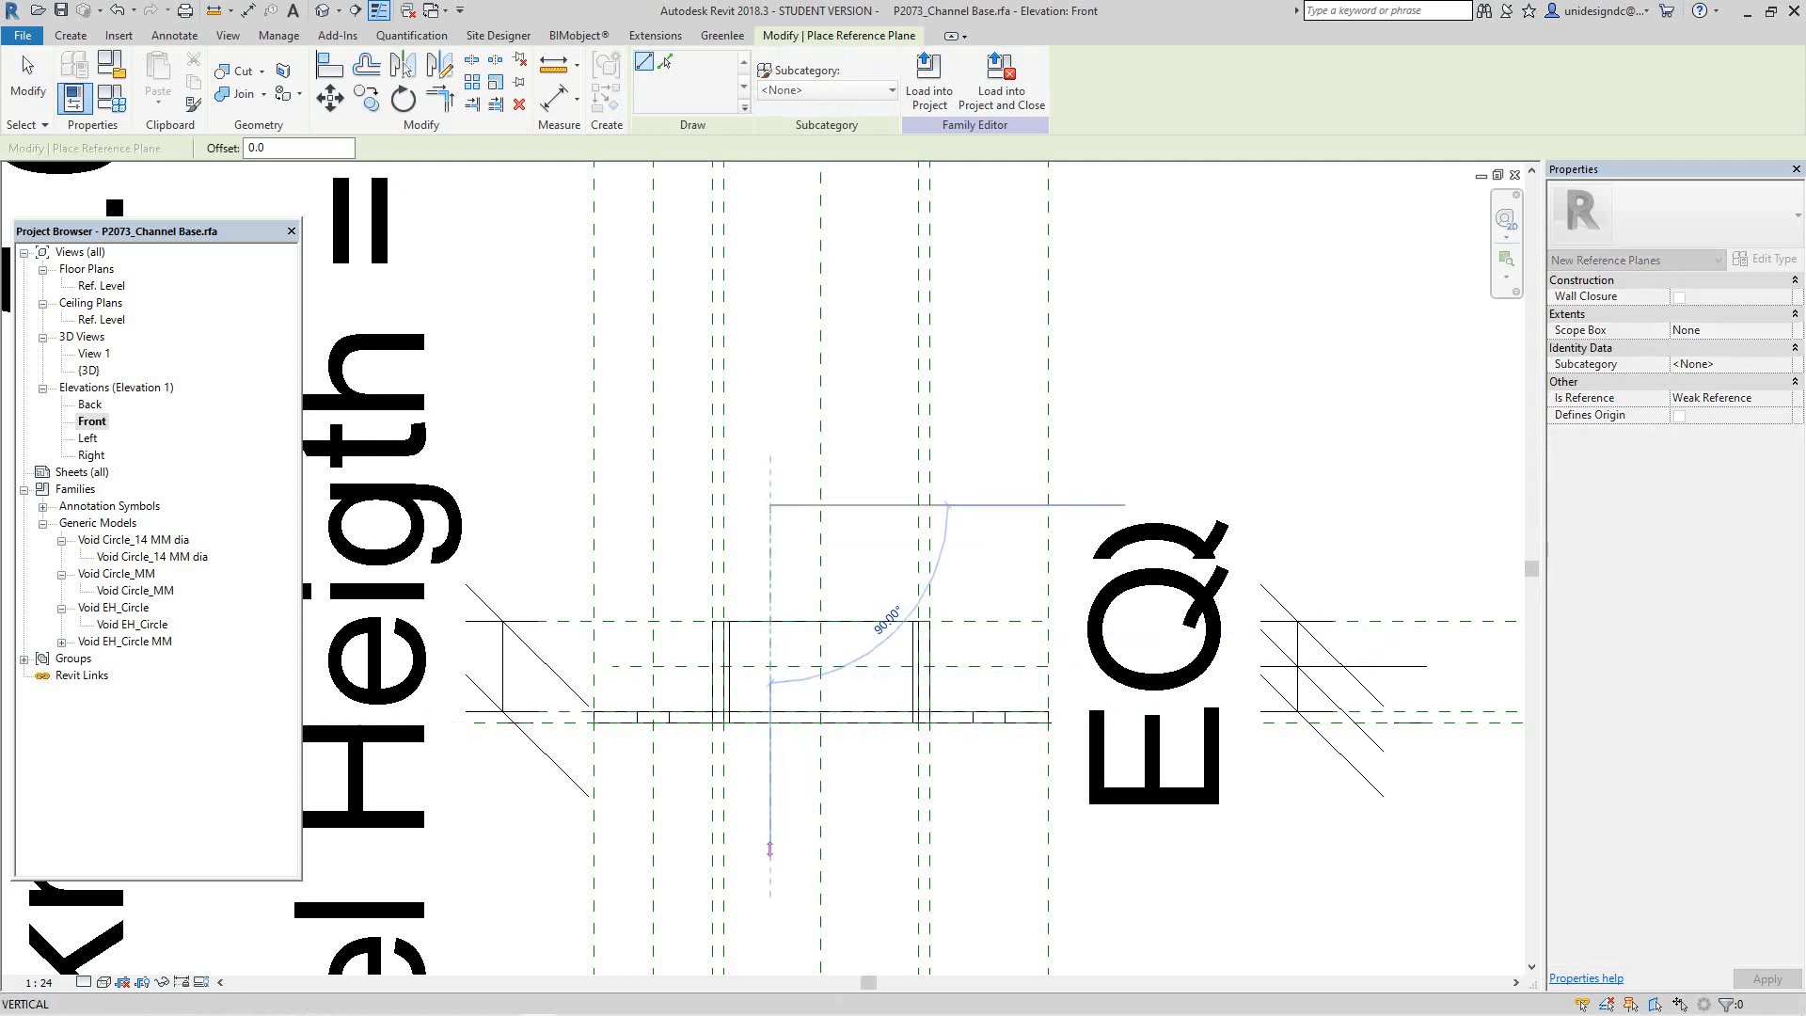
click(770, 847)
click(871, 506)
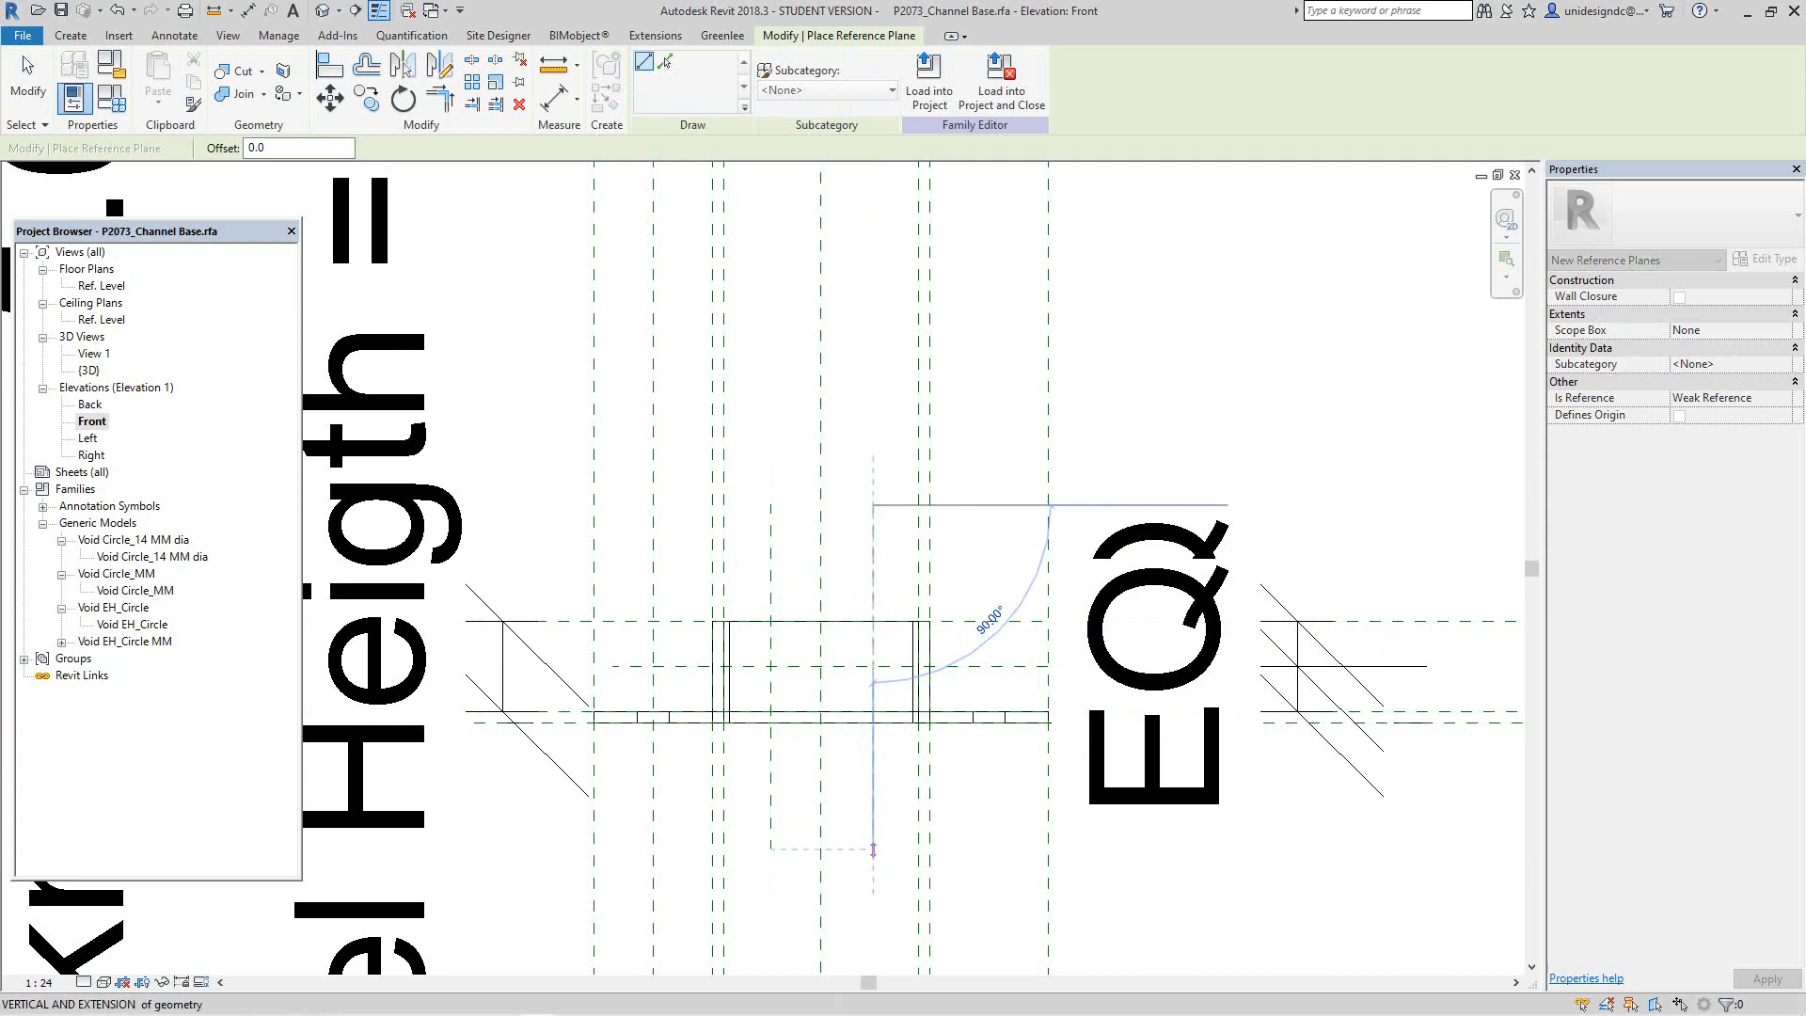
click(873, 848)
scroll(768, 538, up, 1)
right_click(764, 406)
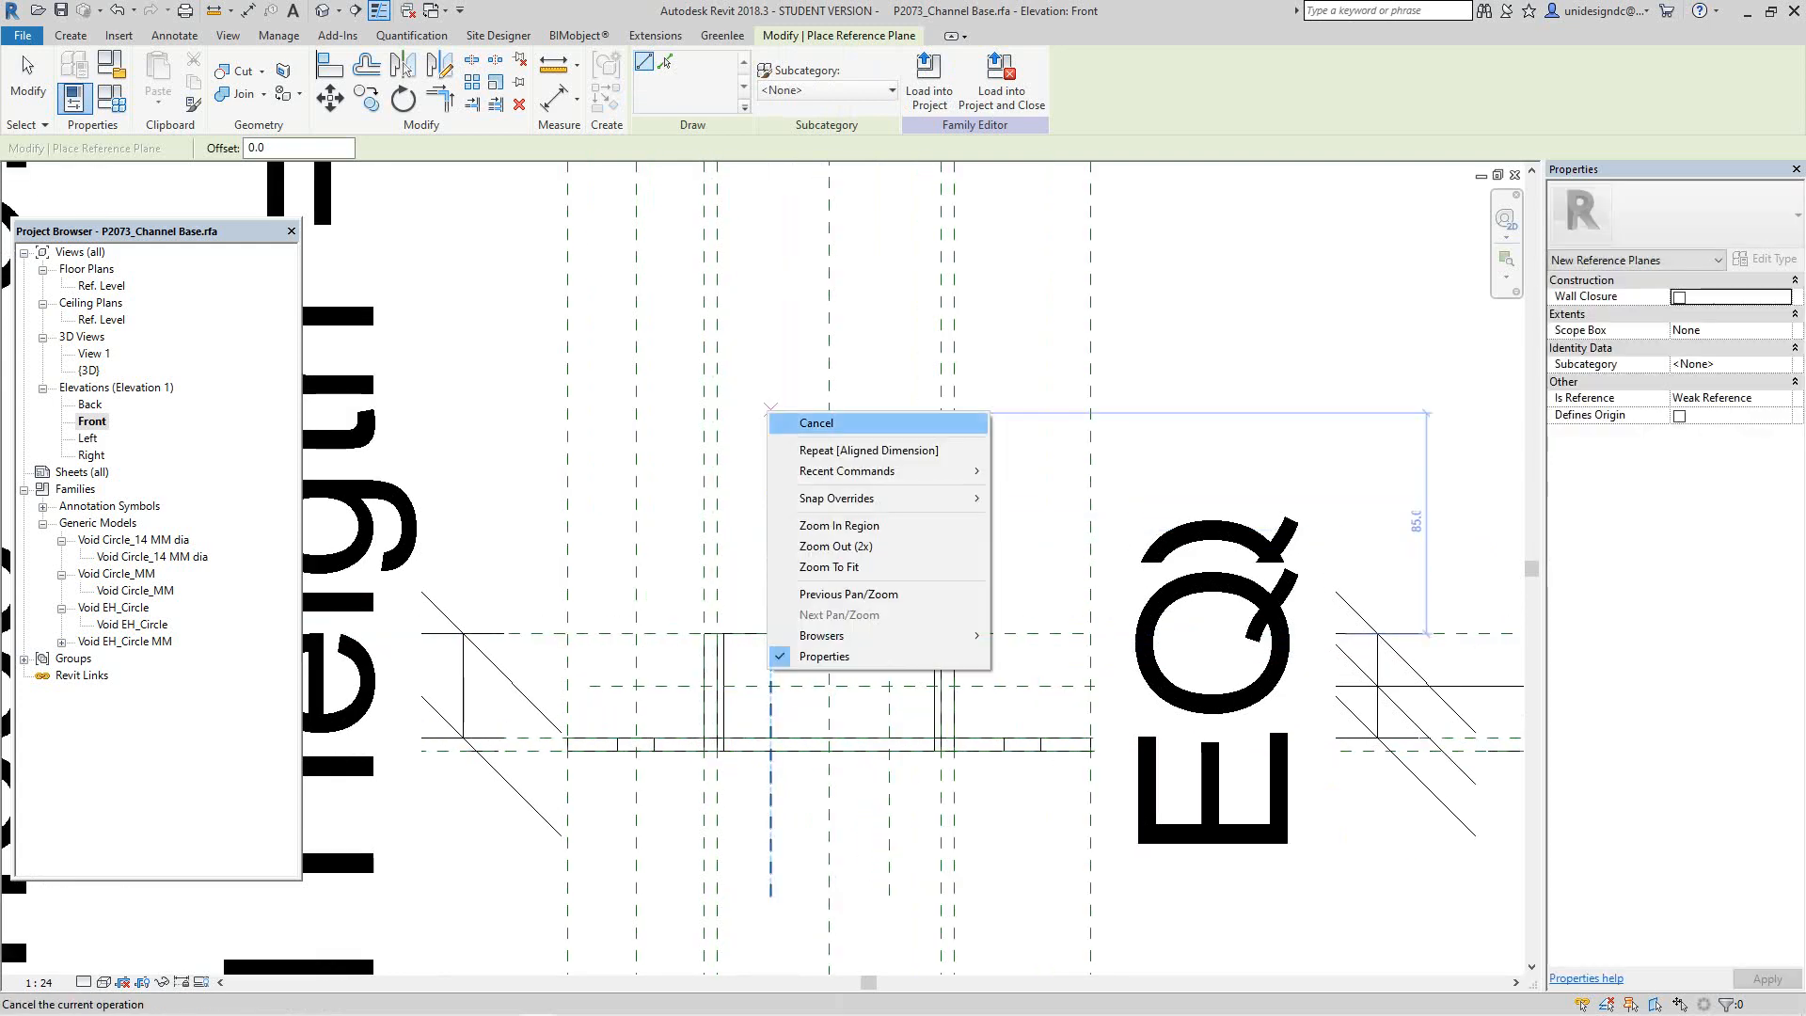
click(800, 416)
Step: Add an aligned dimension string above the channel through the two new vertical planes and the centre plane
click(248, 11)
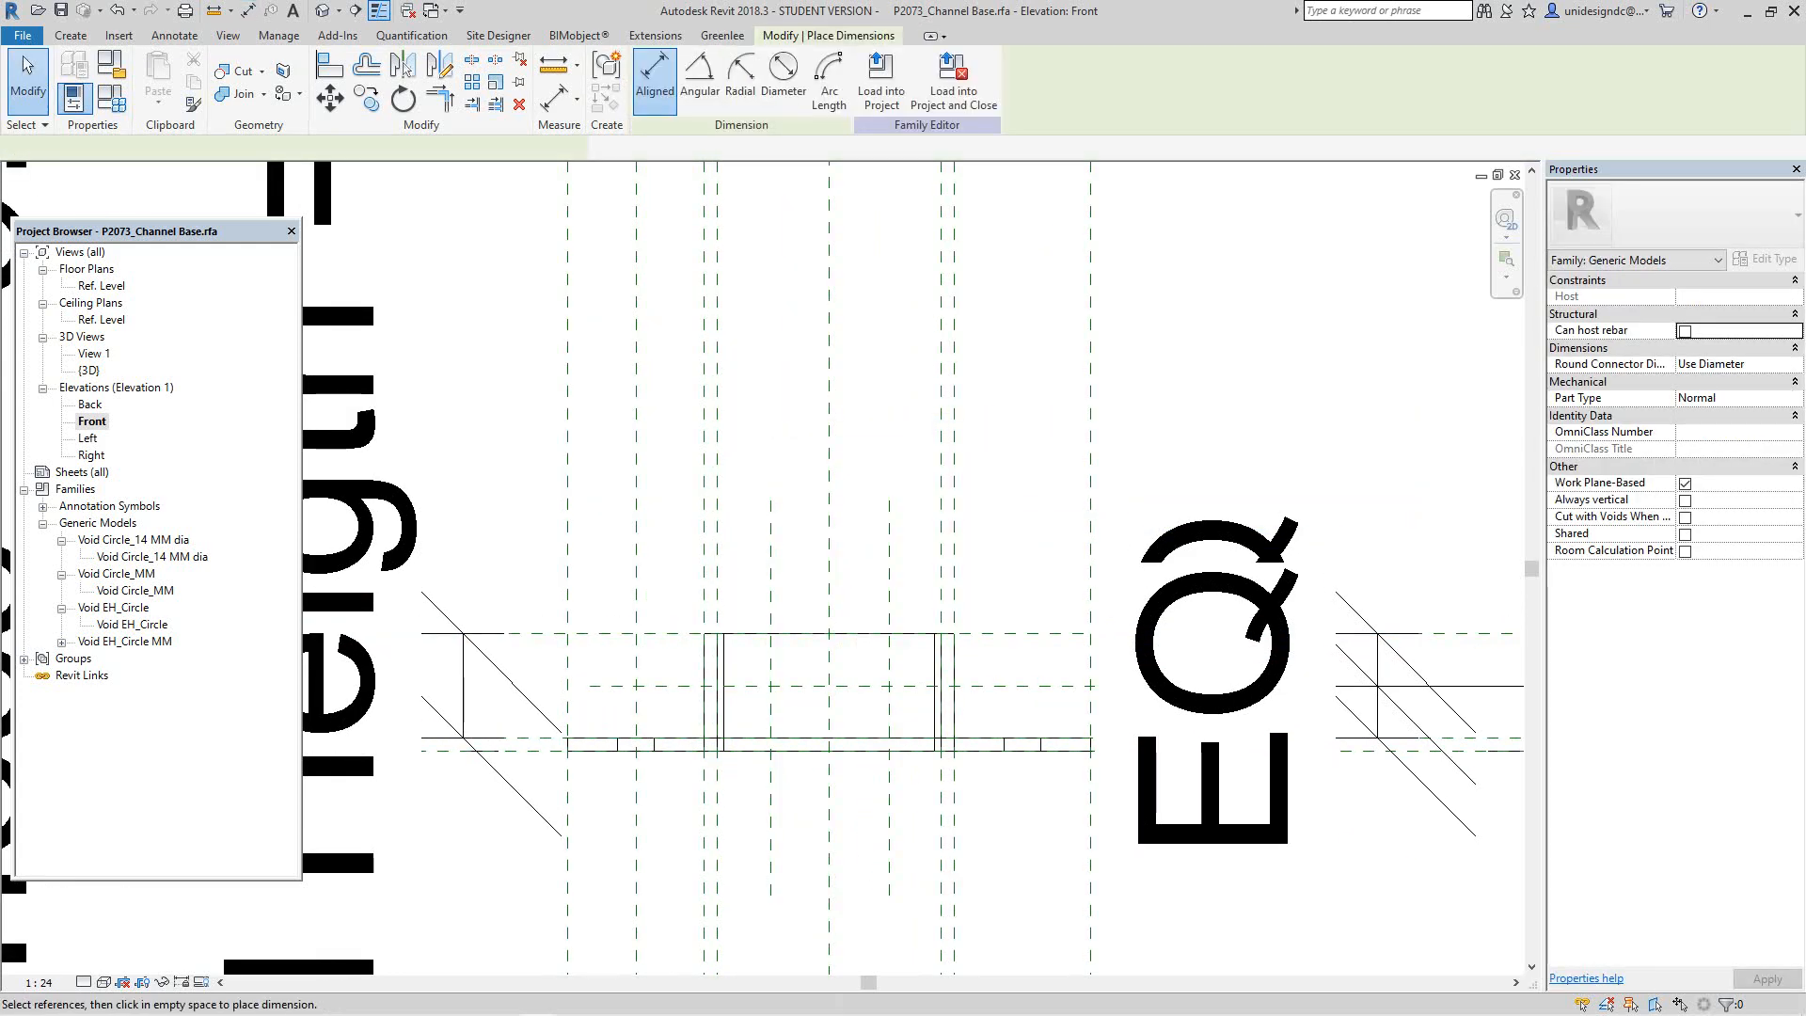
click(834, 591)
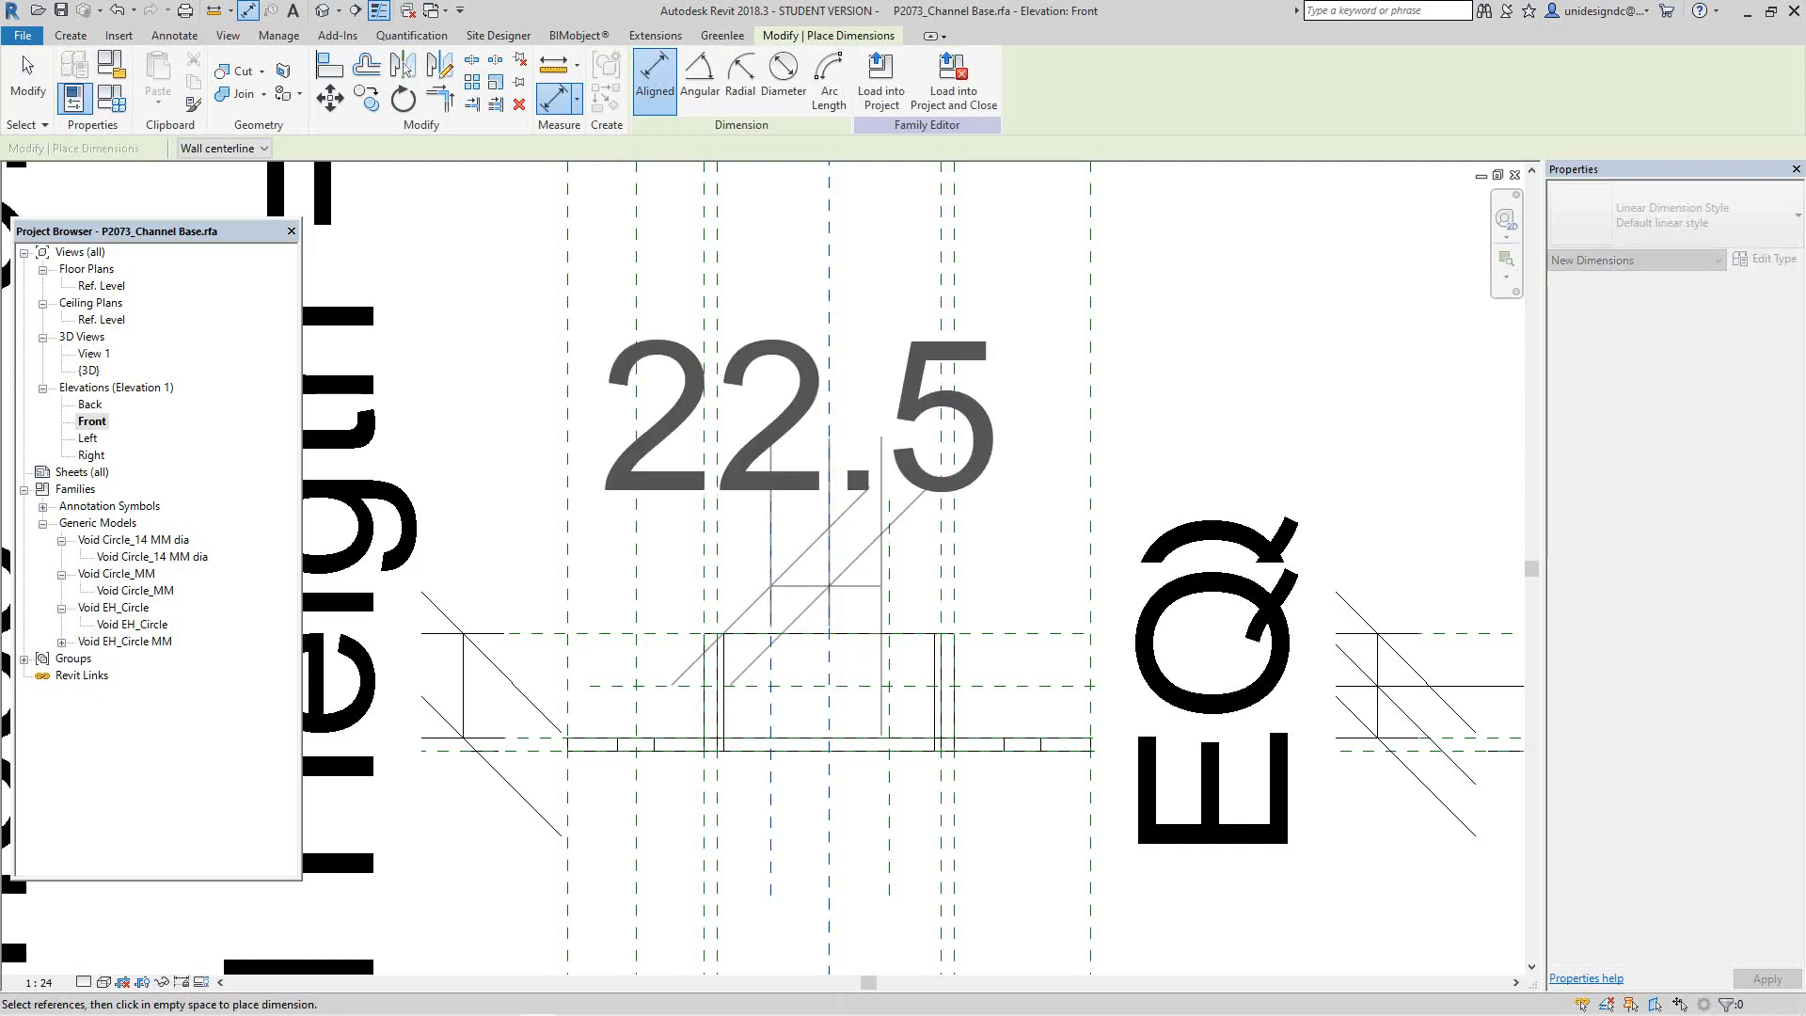
click(890, 584)
scroll(978, 551, down, 1)
middle_drag(978, 551, 909, 631)
click(851, 434)
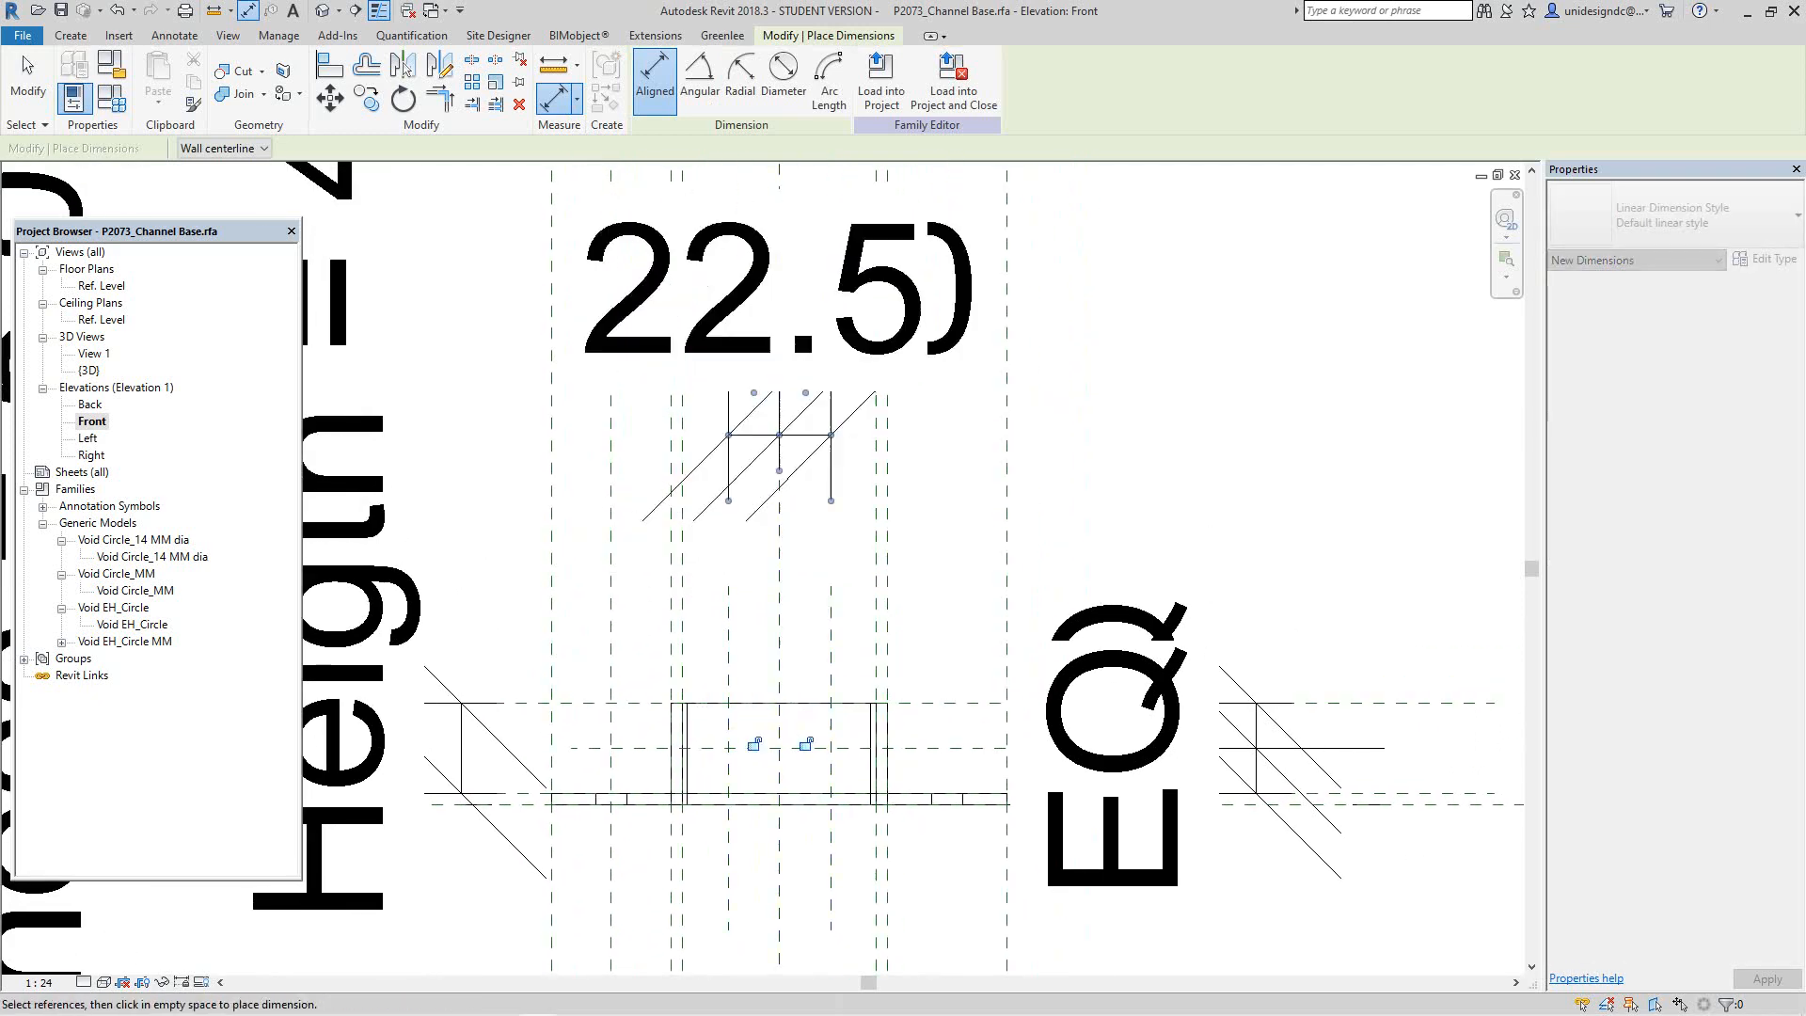
key(Escape)
key(Escape)
Step: Apply the EQ constraint to the horizontal dimension string to space both vertical planes equally about the centre
click(807, 414)
middle_drag(808, 395, 792, 533)
scroll(822, 783, down, 1)
scroll(792, 533, down, 1)
scroll(773, 625, down, 3)
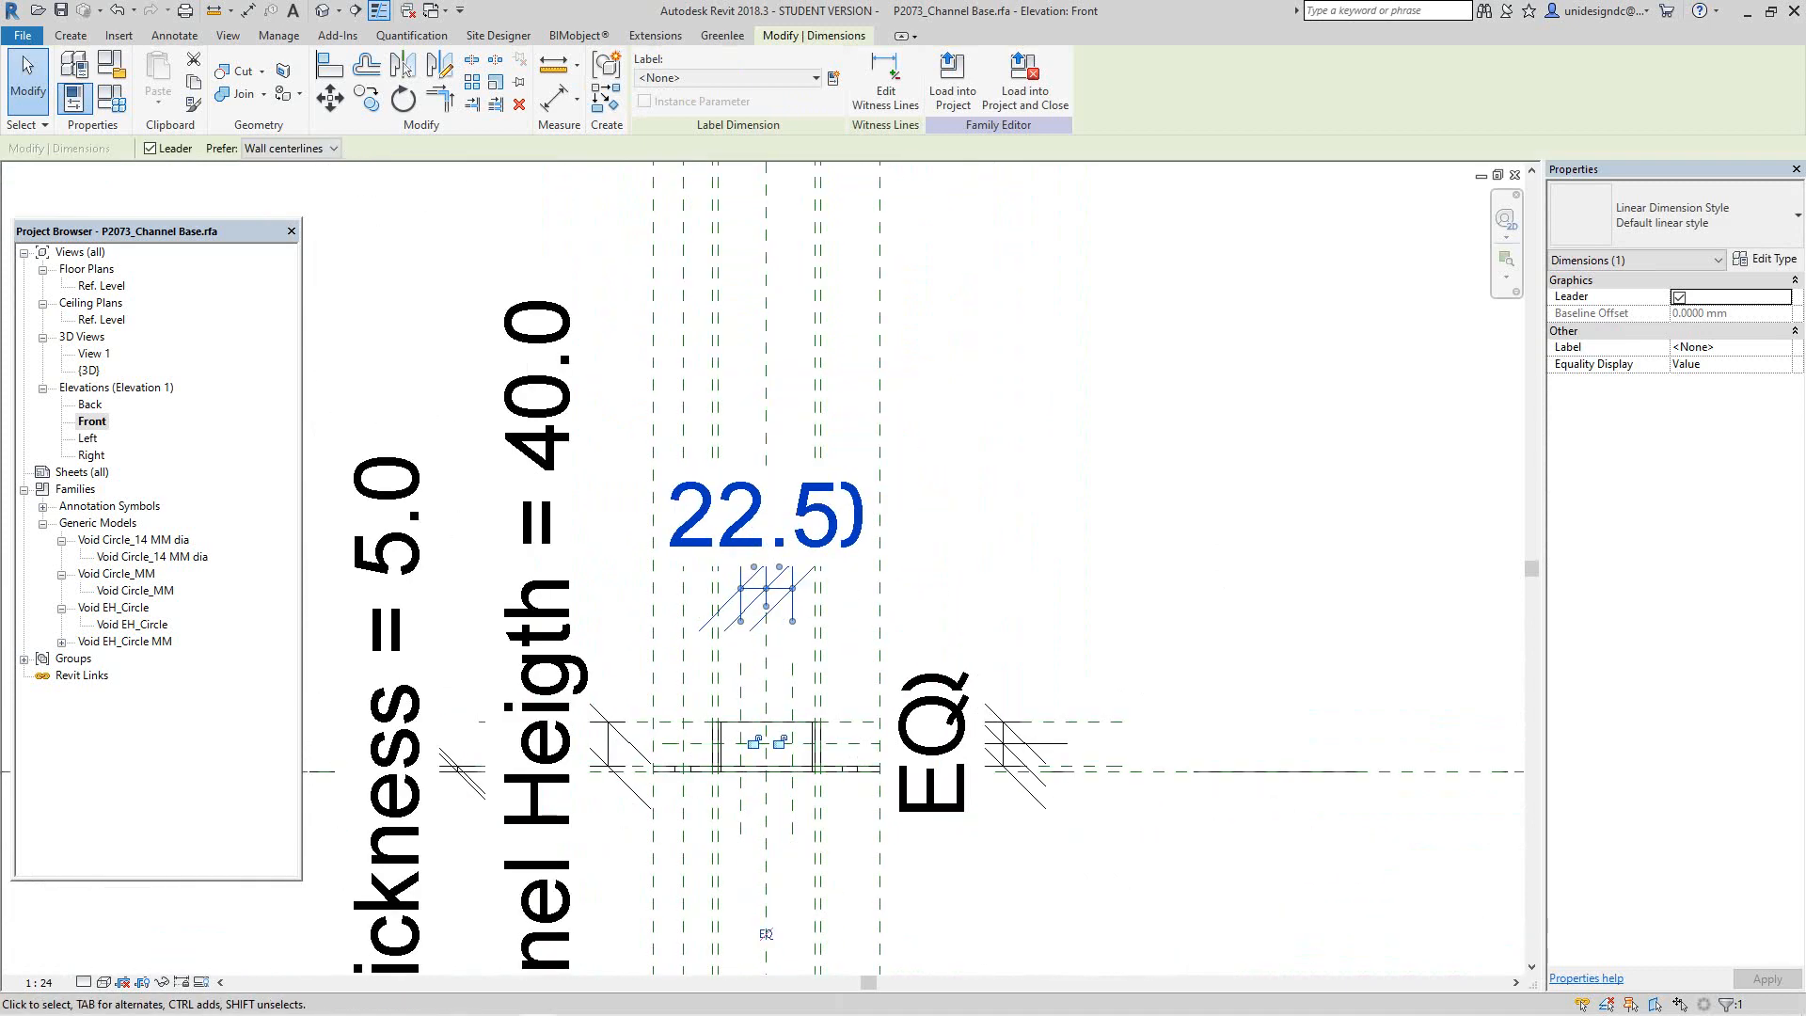
middle_drag(793, 632, 799, 583)
click(777, 755)
key(Escape)
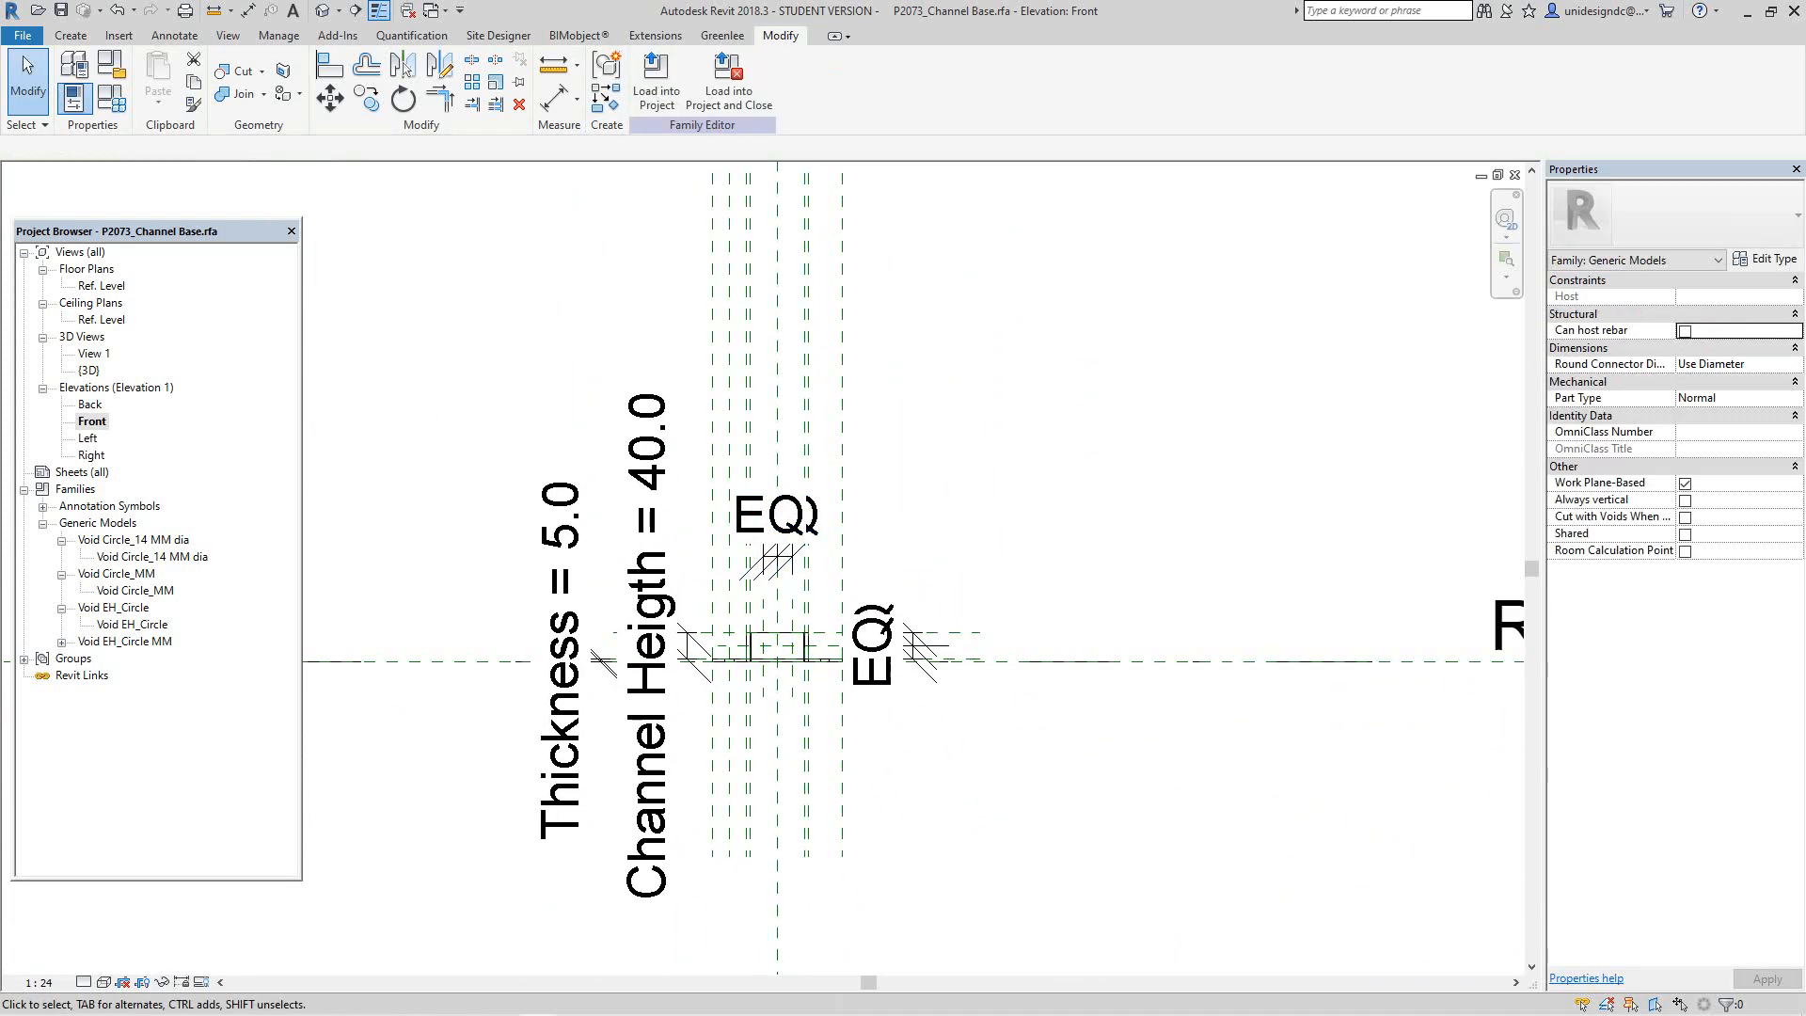
Step: Set the front elevation's view scale to 1:5
scroll(787, 738, up, 4)
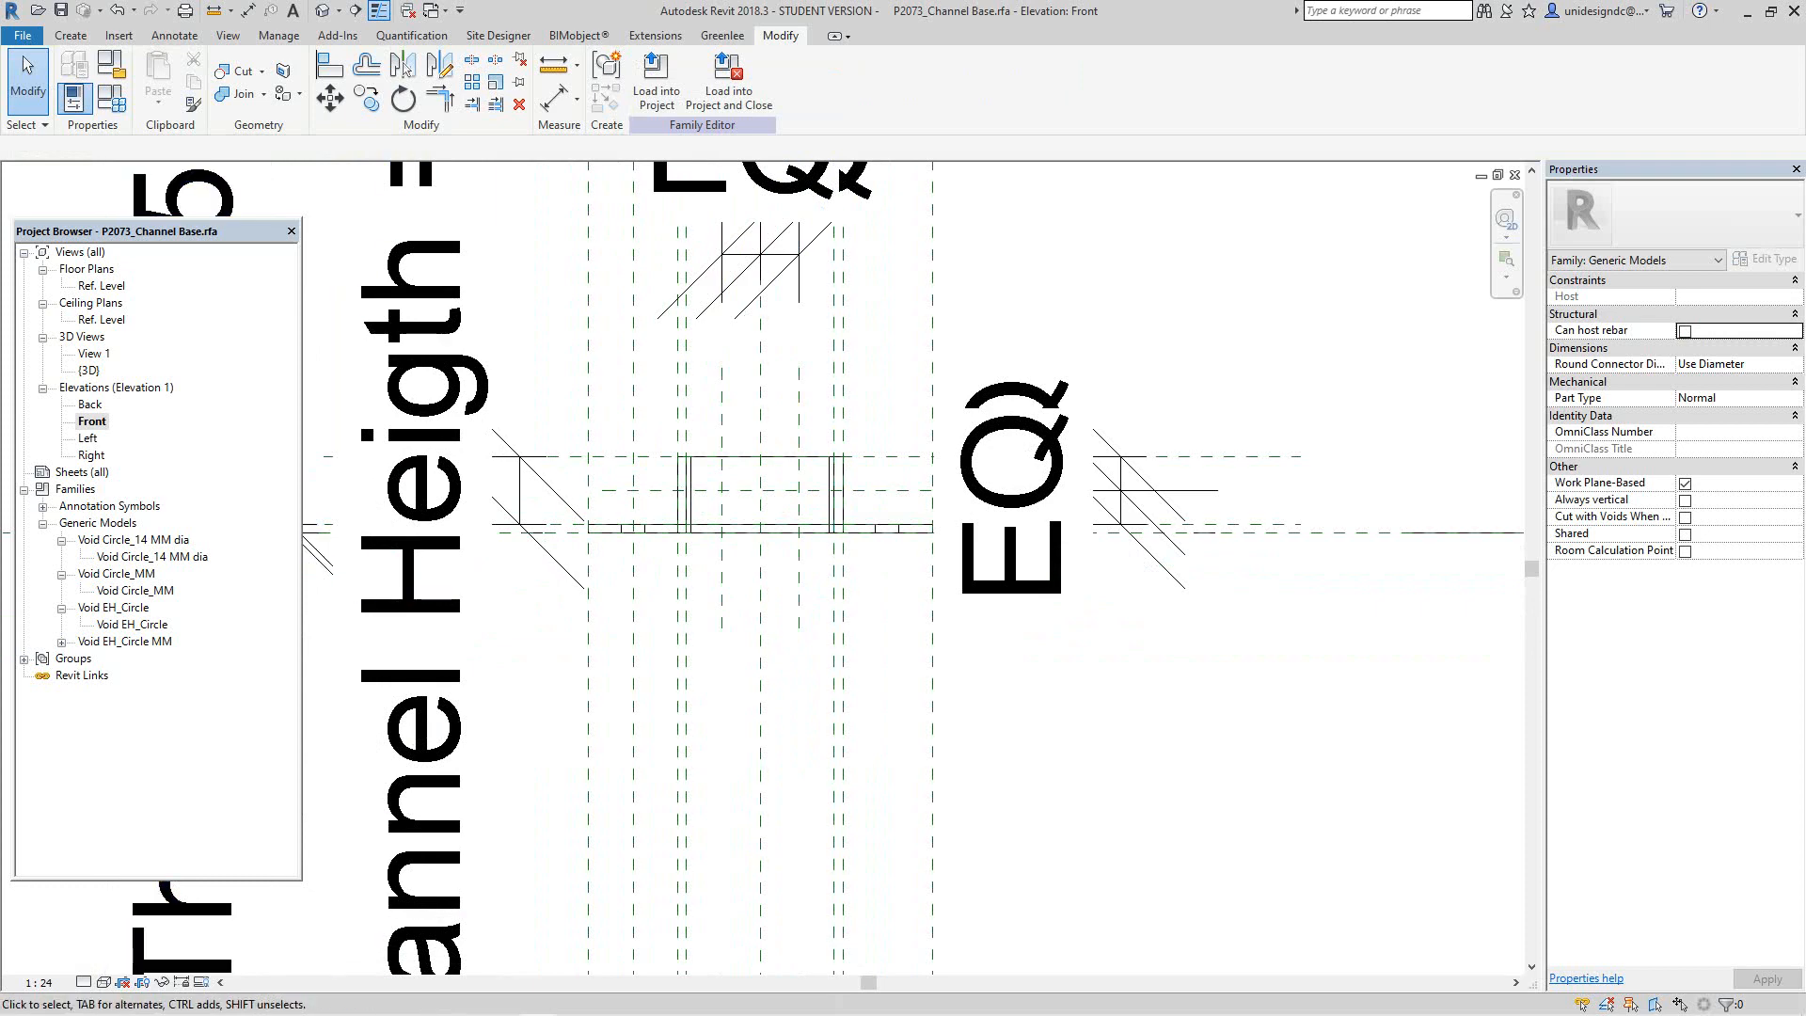
click(40, 982)
click(28, 753)
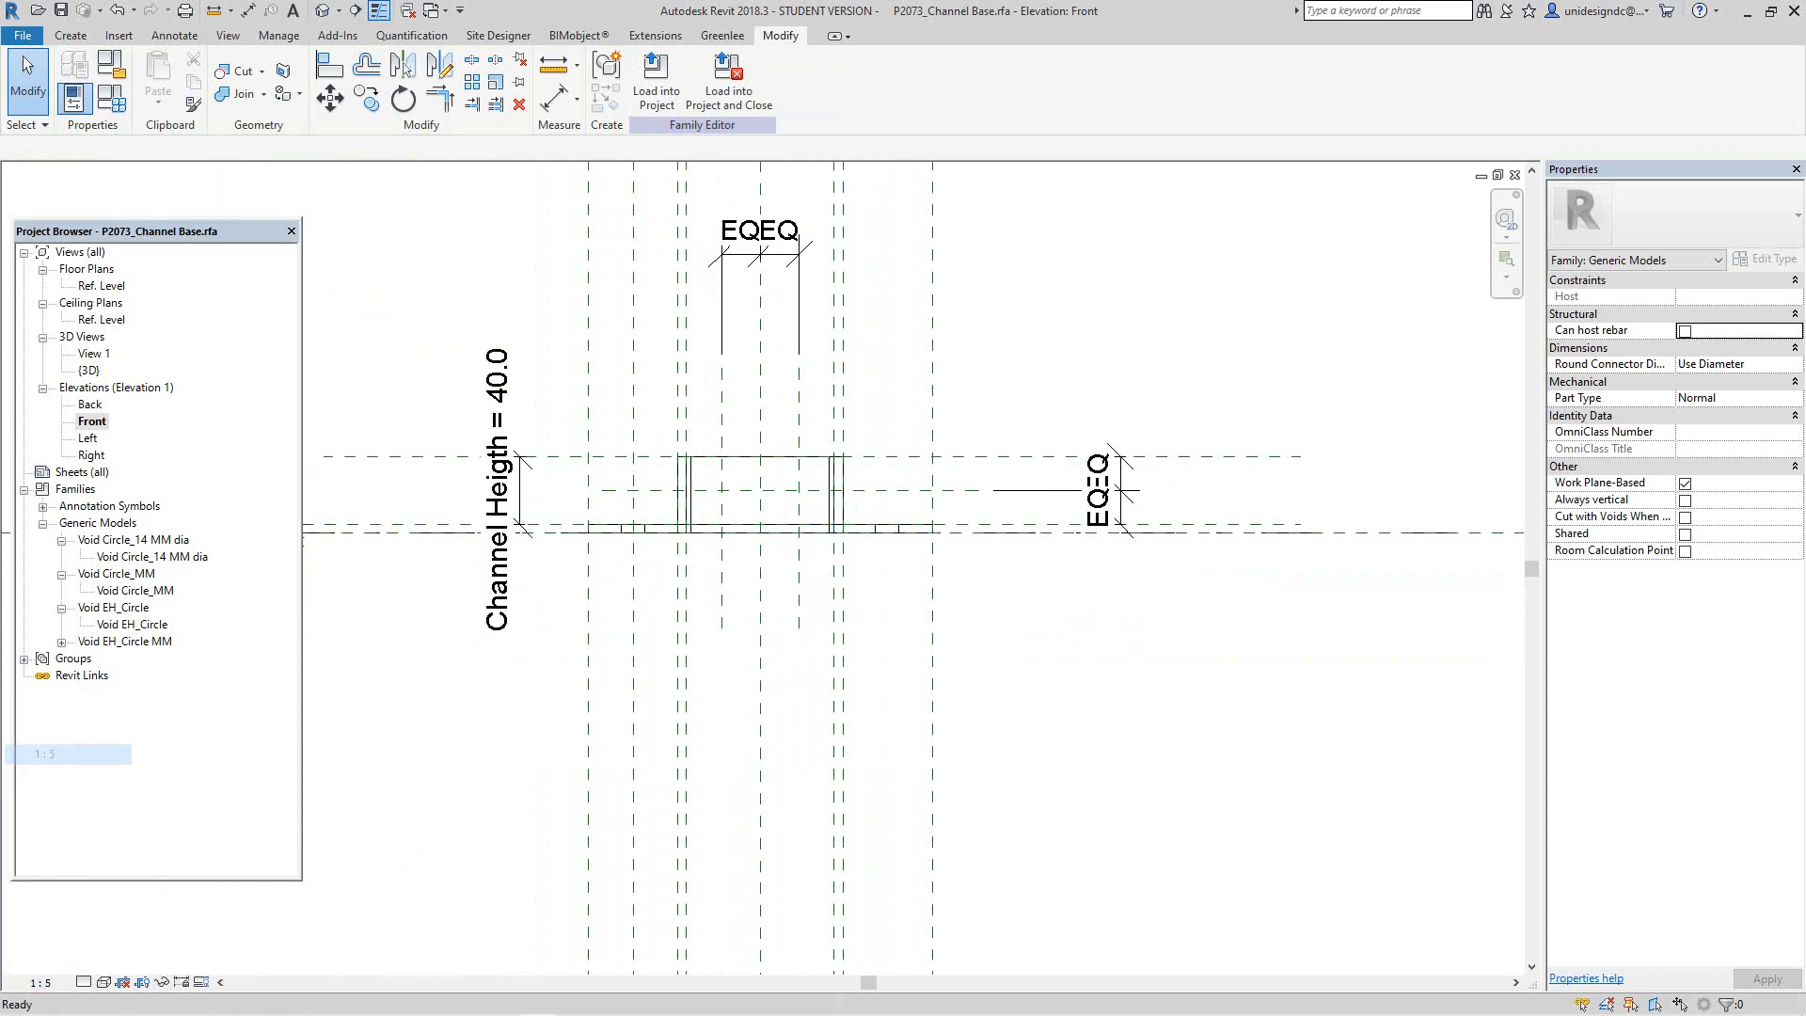
Step: Place two Void Circle_14 MM dia components on the channel's back web, where the two EQ vertical planes cross the mid-height plane
scroll(721, 384, up, 4)
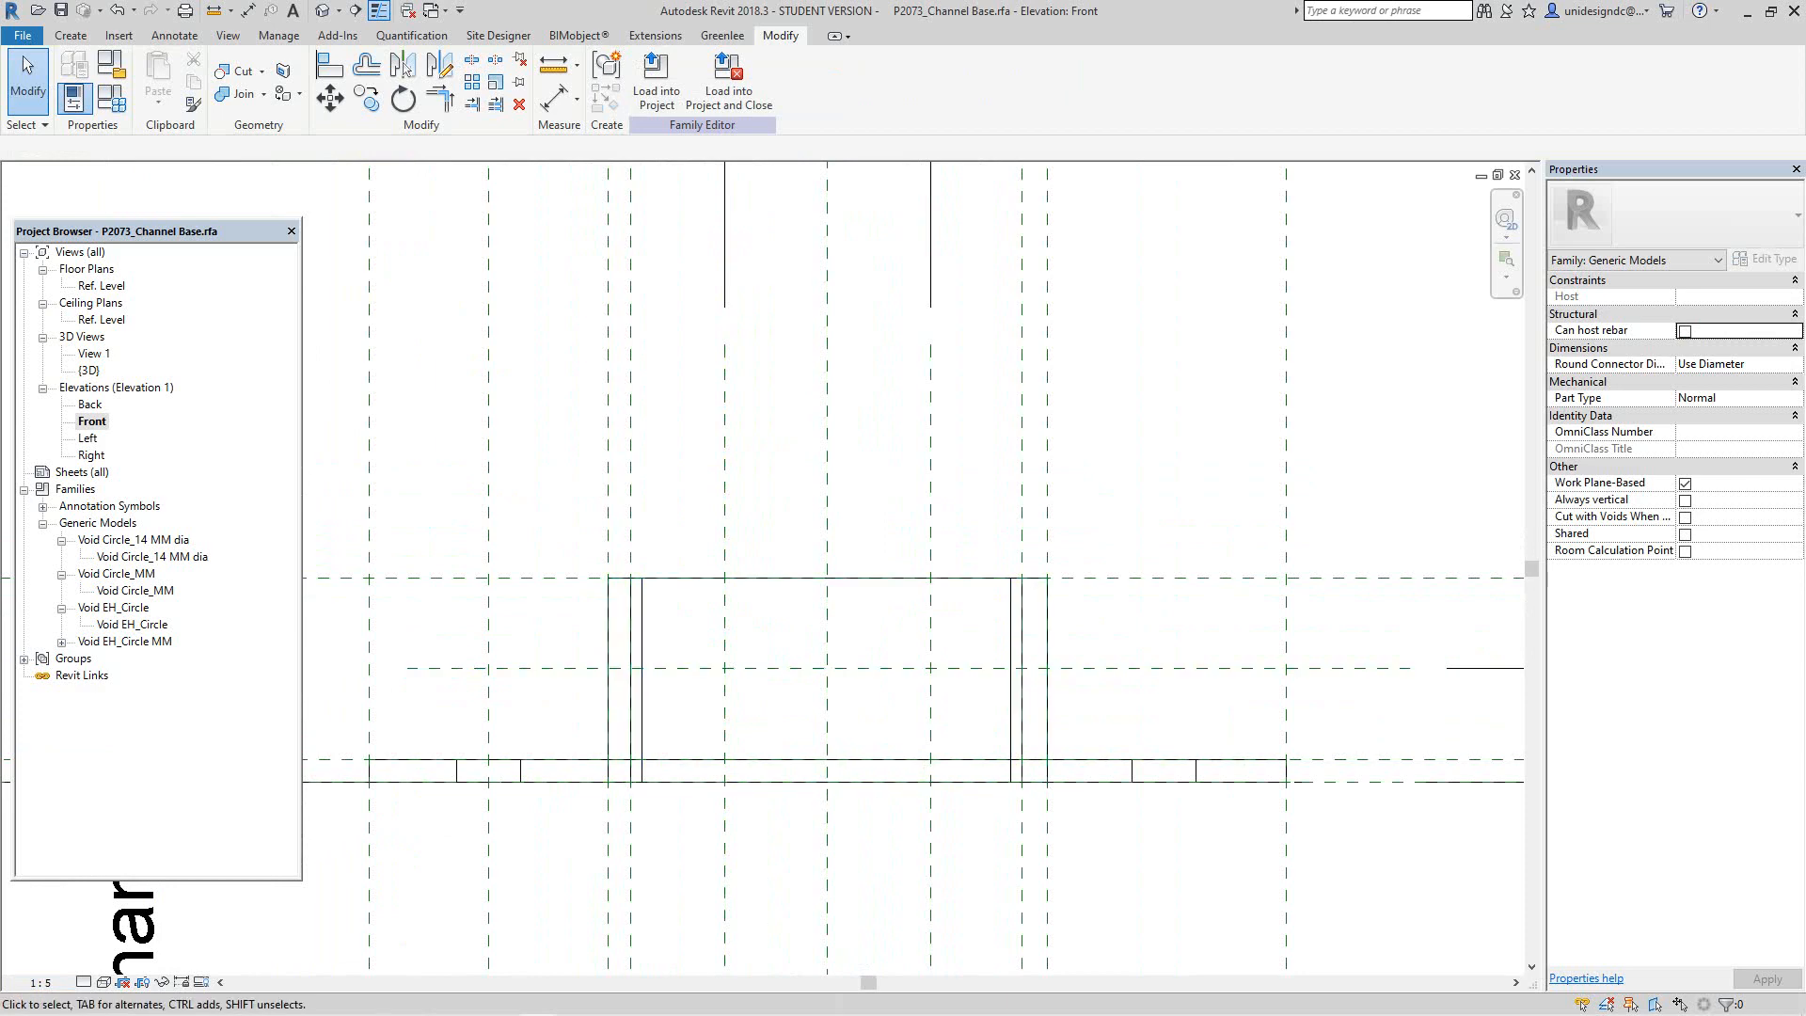
scroll(864, 698, down, 2)
scroll(860, 706, down, 3)
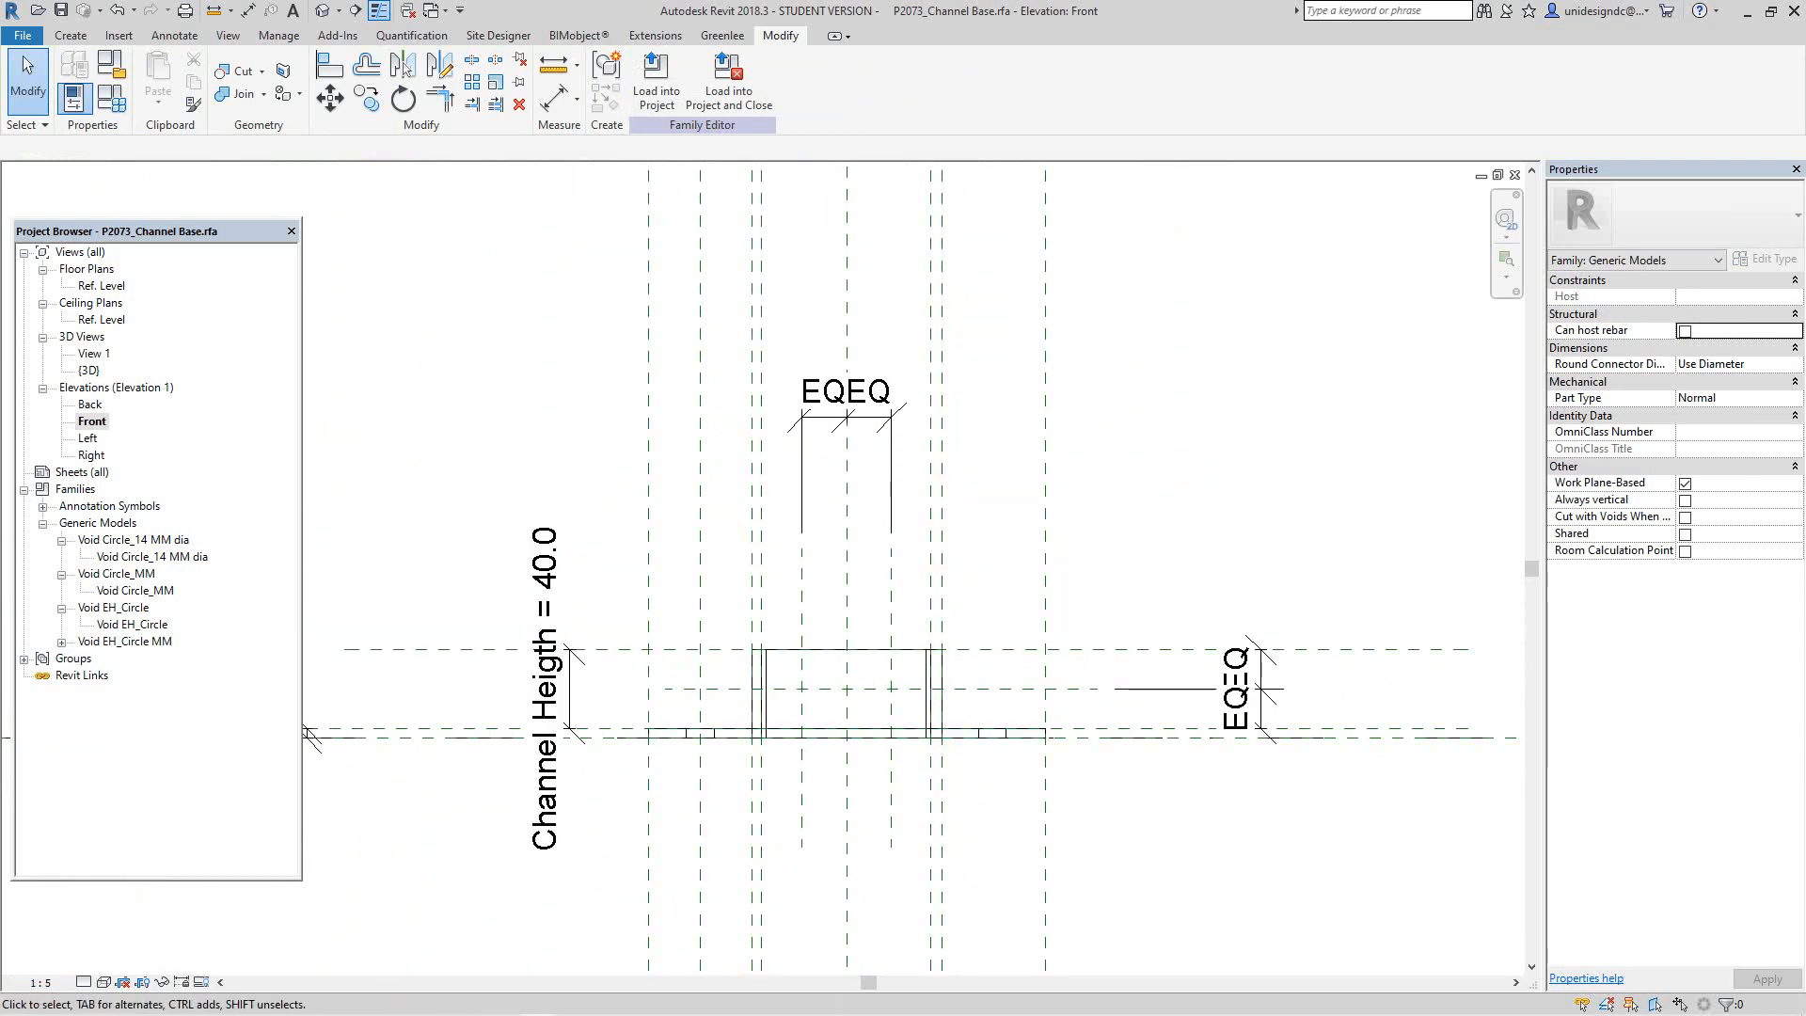
scroll(1167, 707, up, 1)
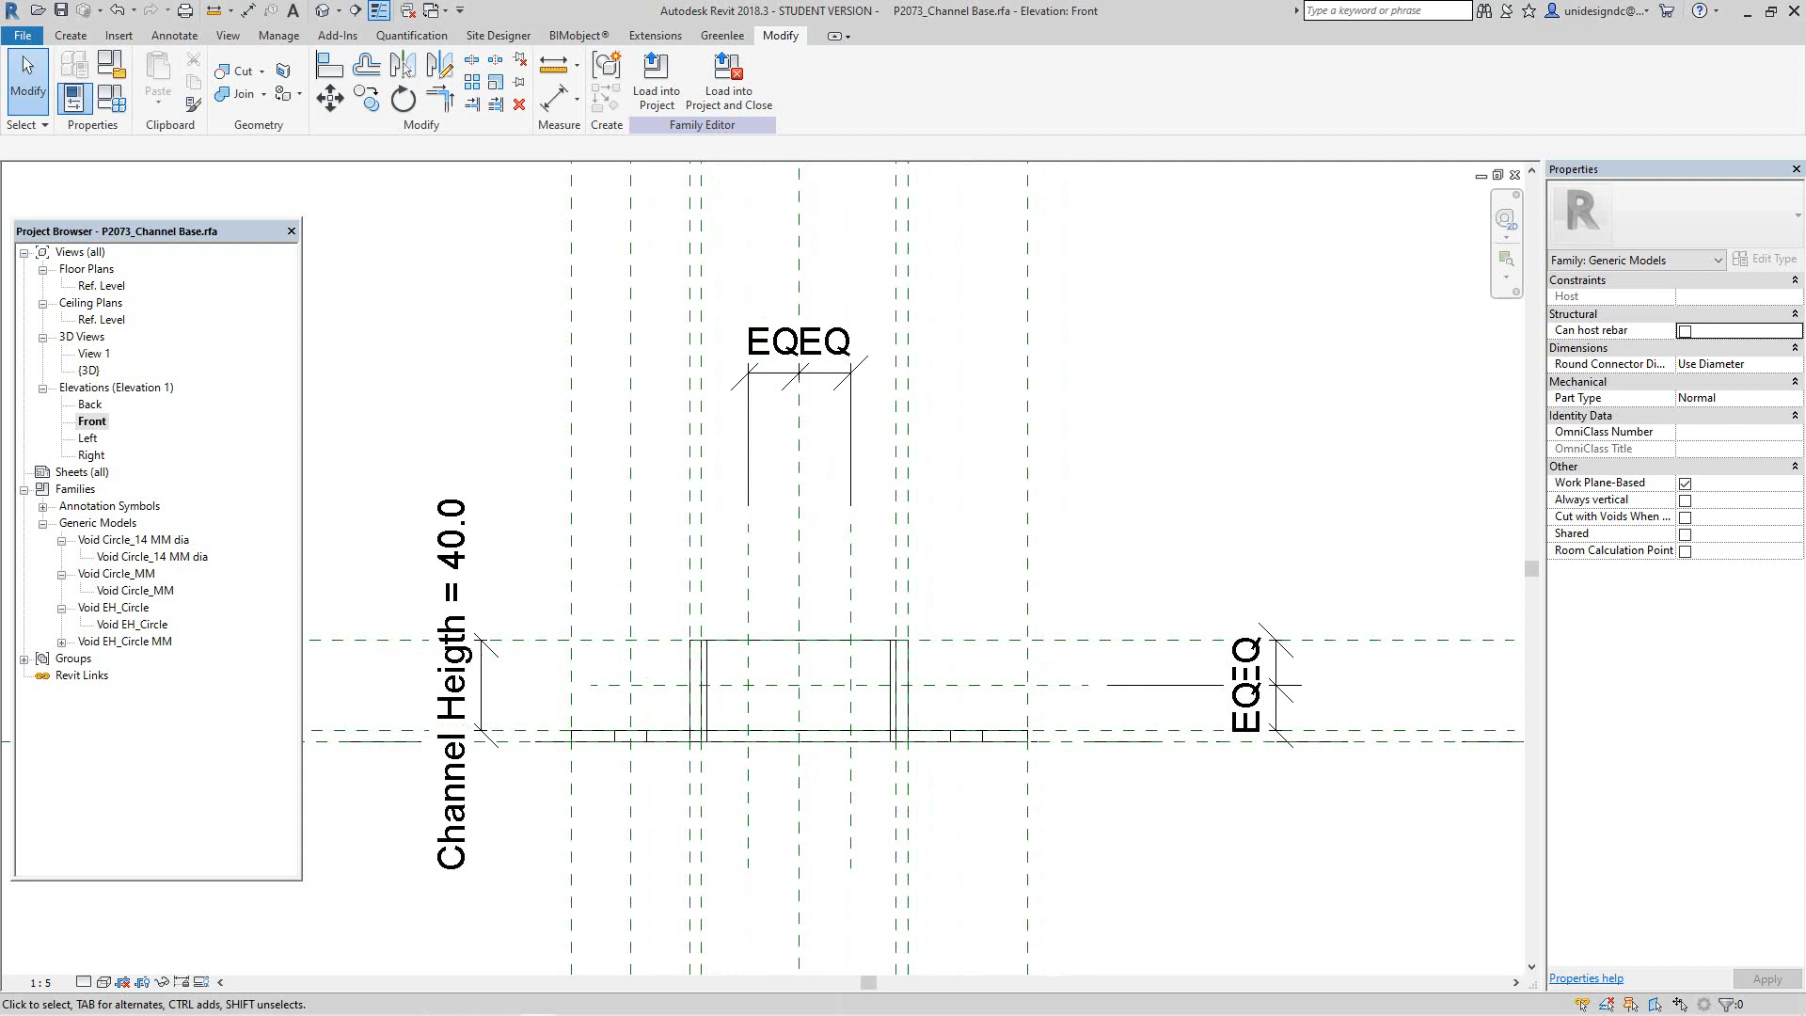
click(150, 556)
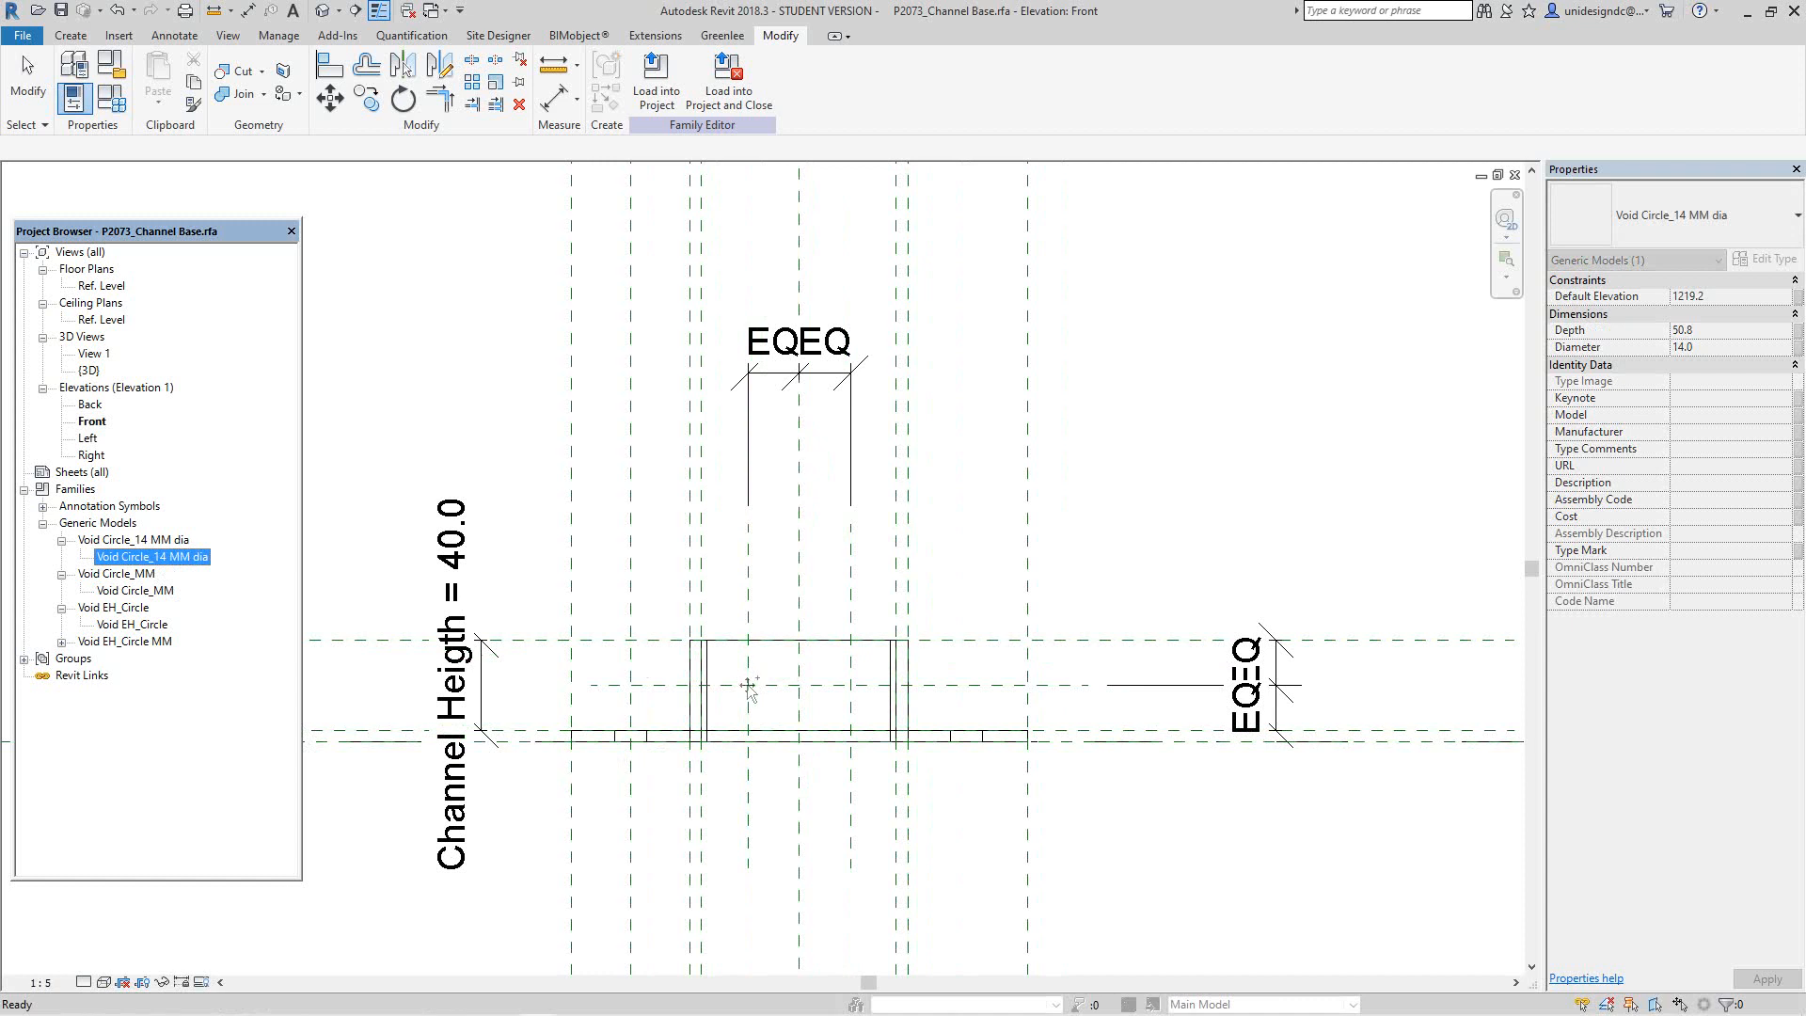
drag(749, 687, 749, 687)
scroll(749, 688, up, 2)
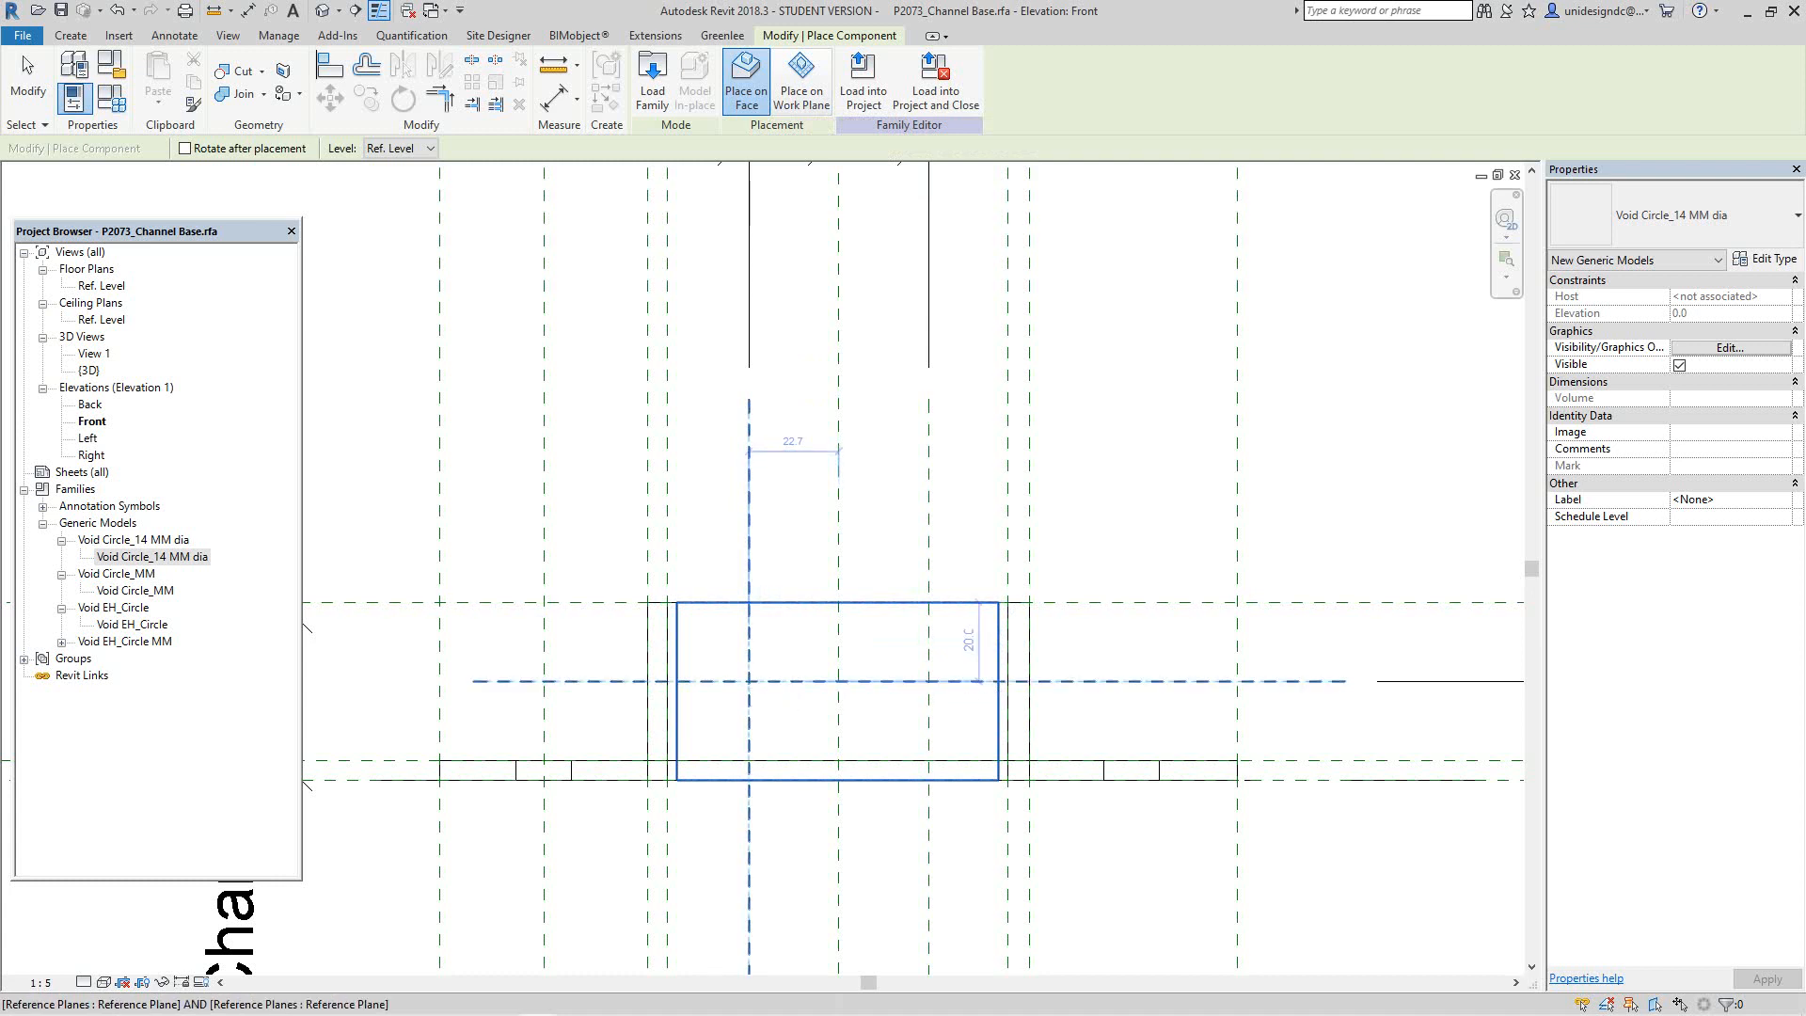
click(749, 681)
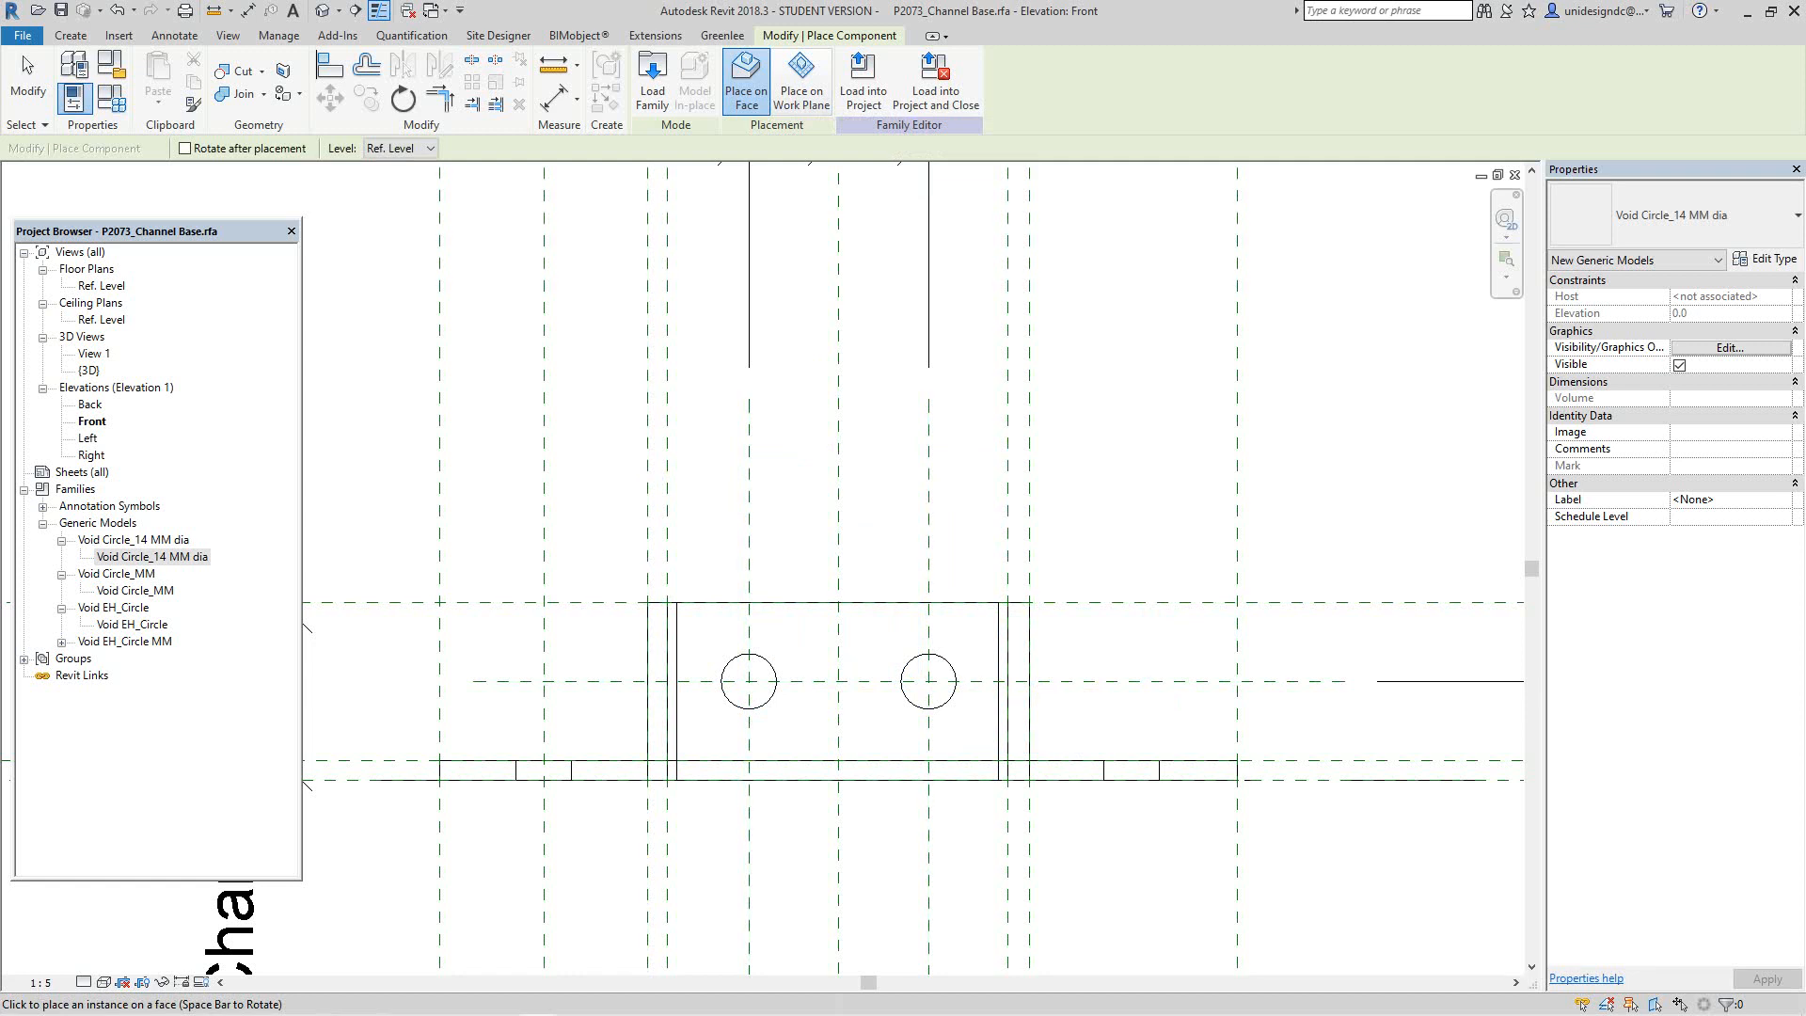
Step: Open the Left elevation and bring the channel's side flange into close view
double_click(87, 439)
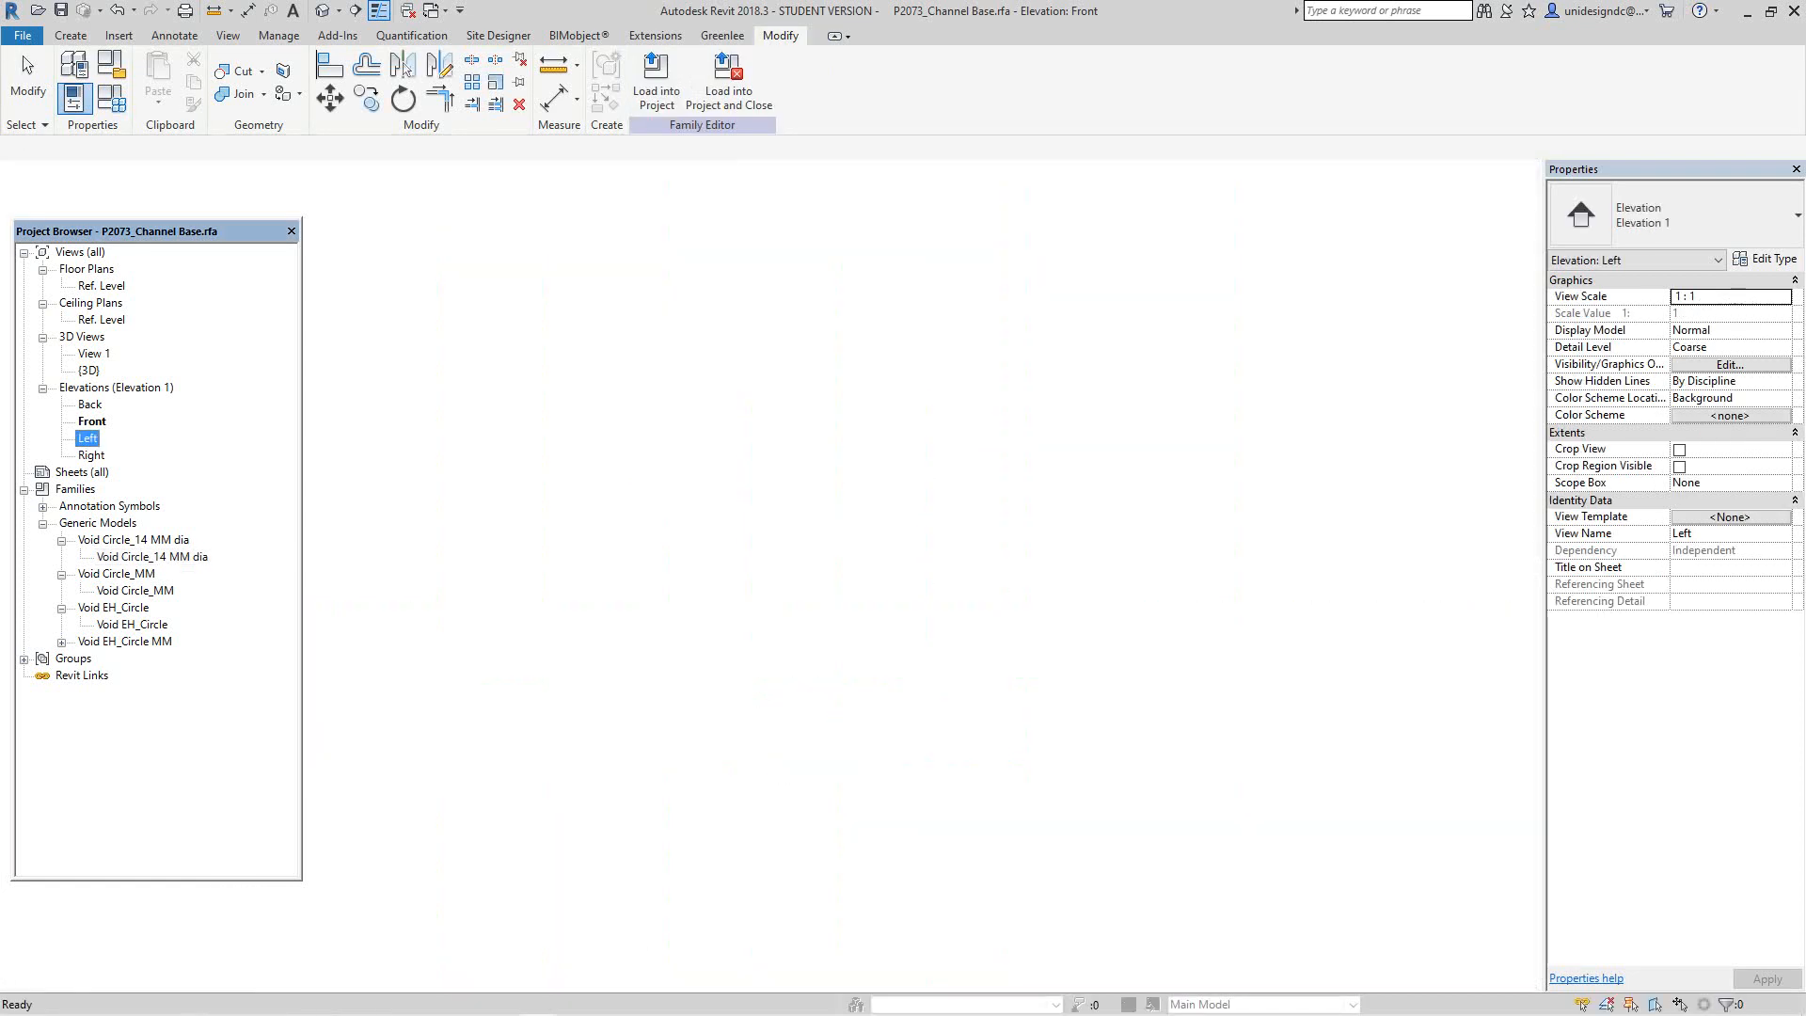
scroll(1081, 828, up, 6)
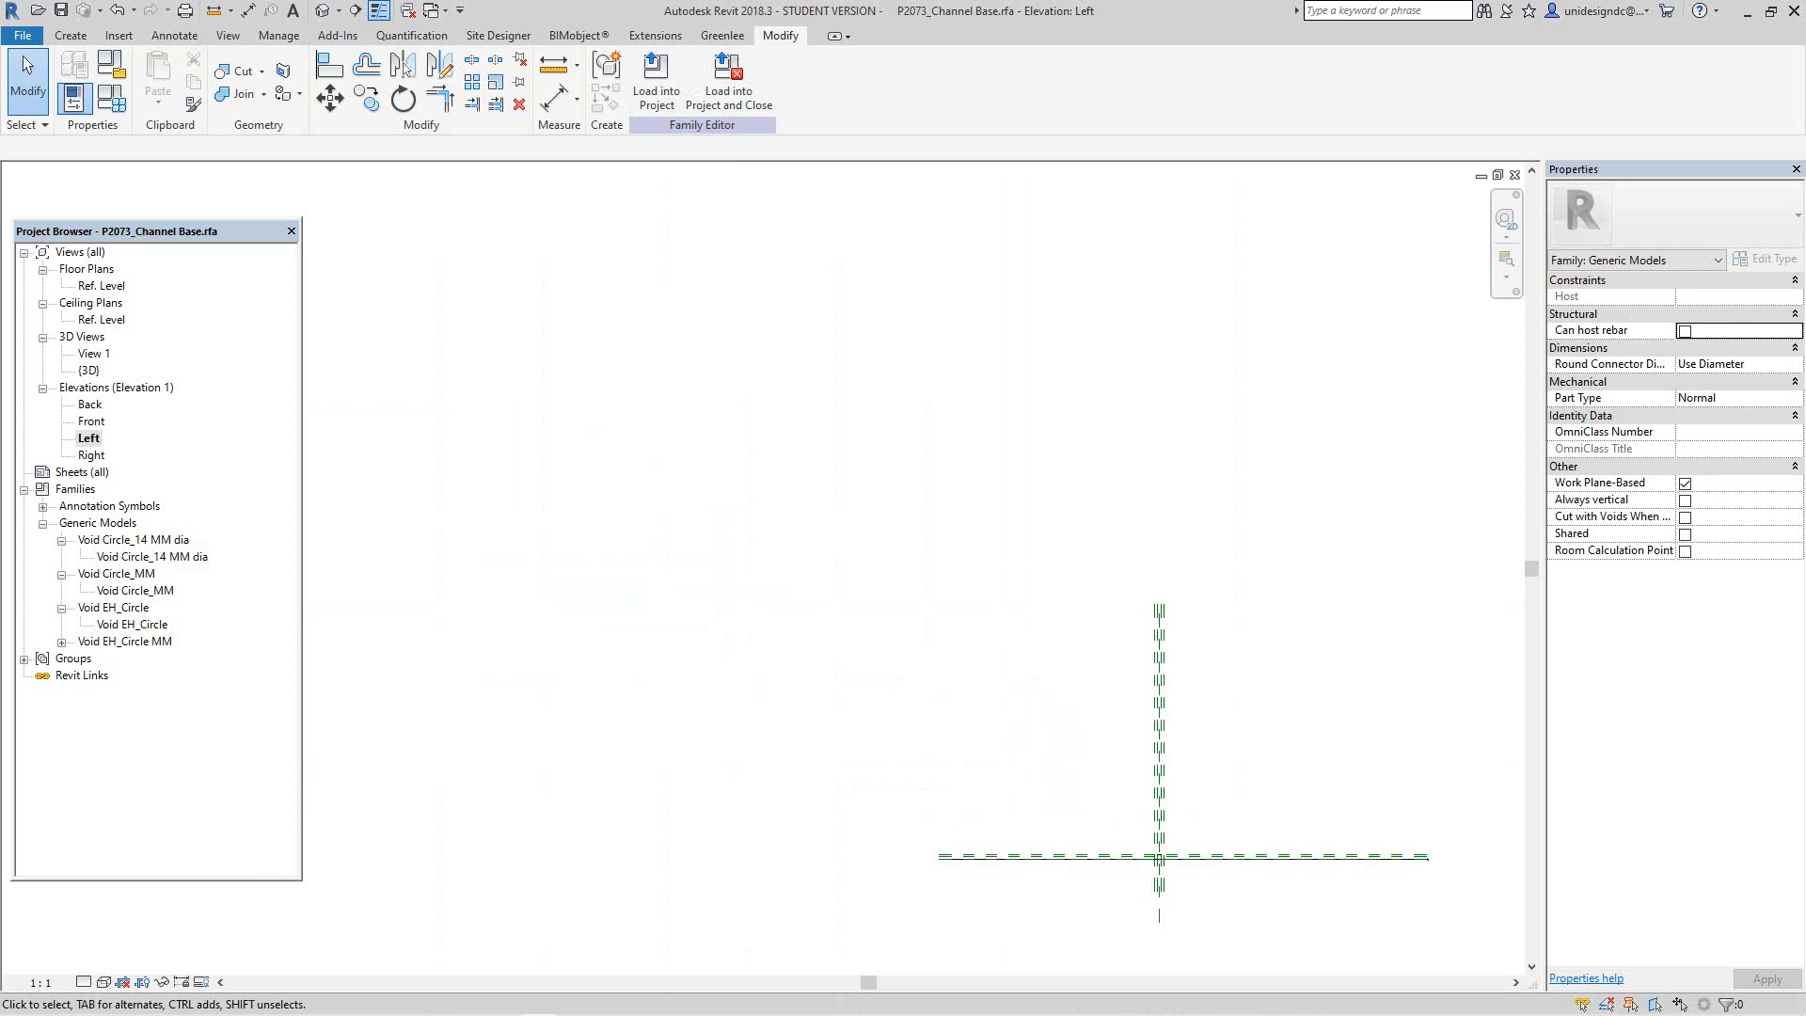
scroll(1049, 794, up, 5)
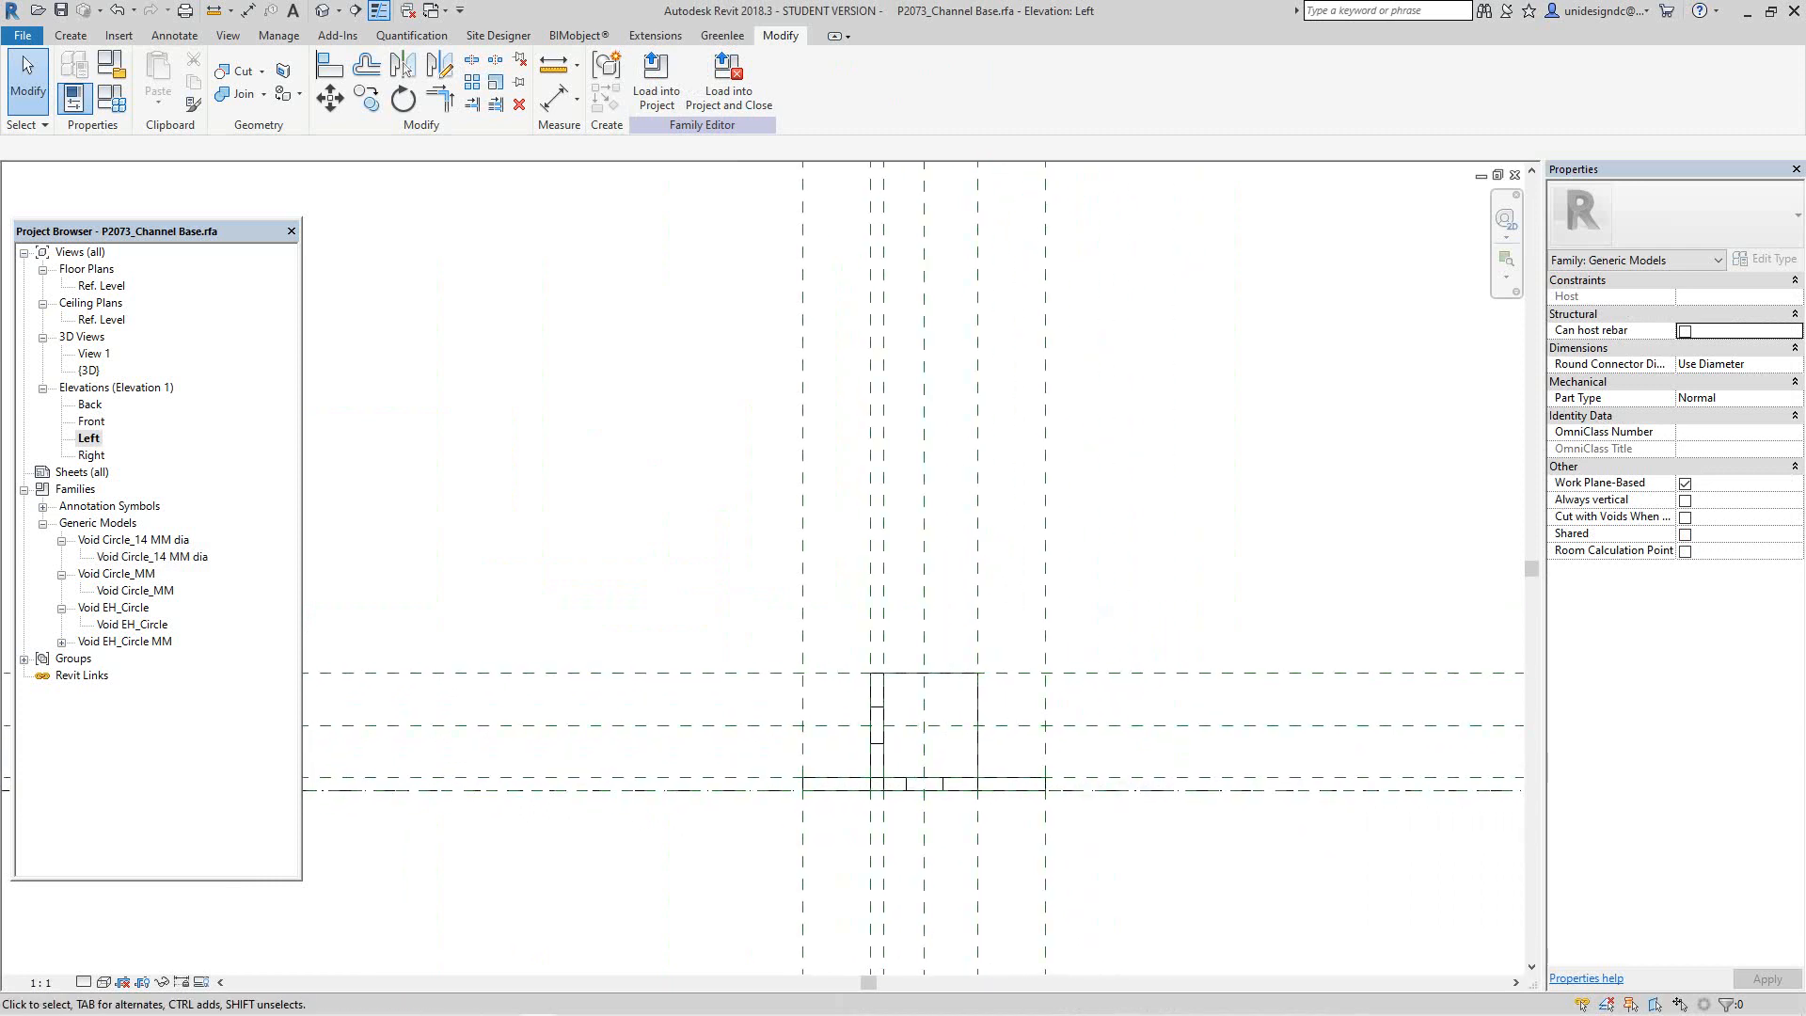
click(152, 557)
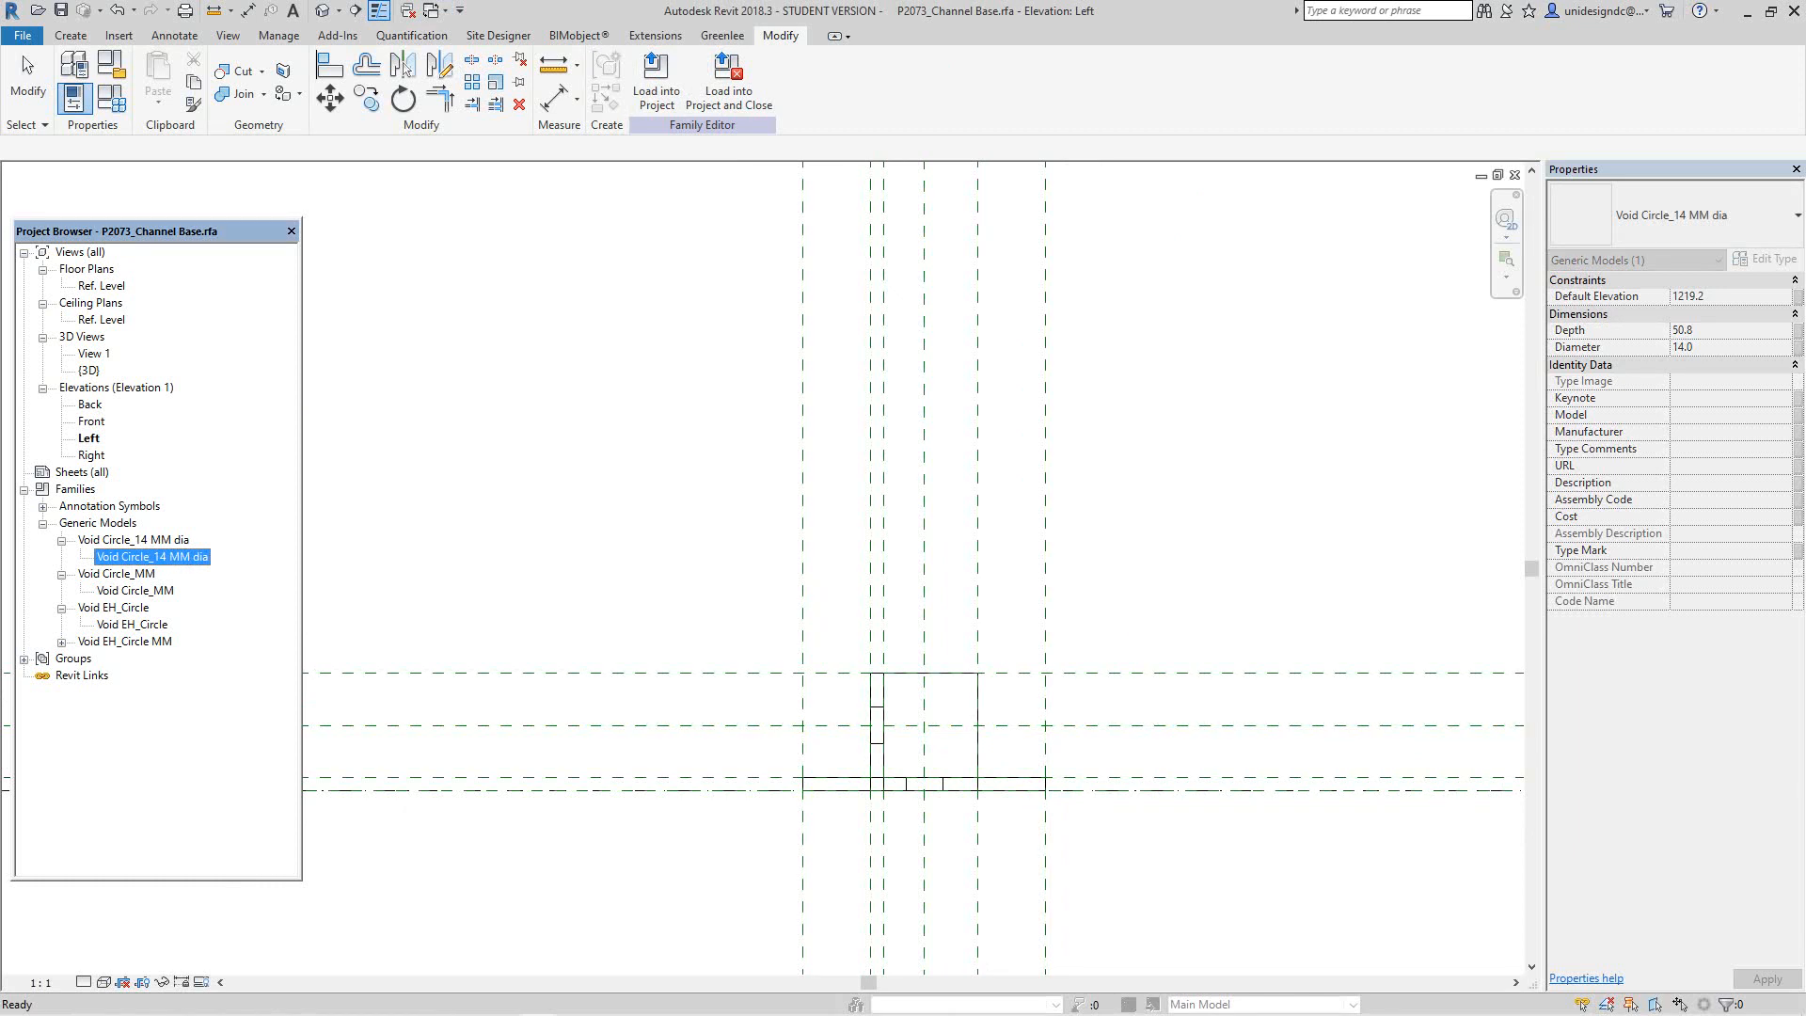
right_click(548, 421)
click(576, 435)
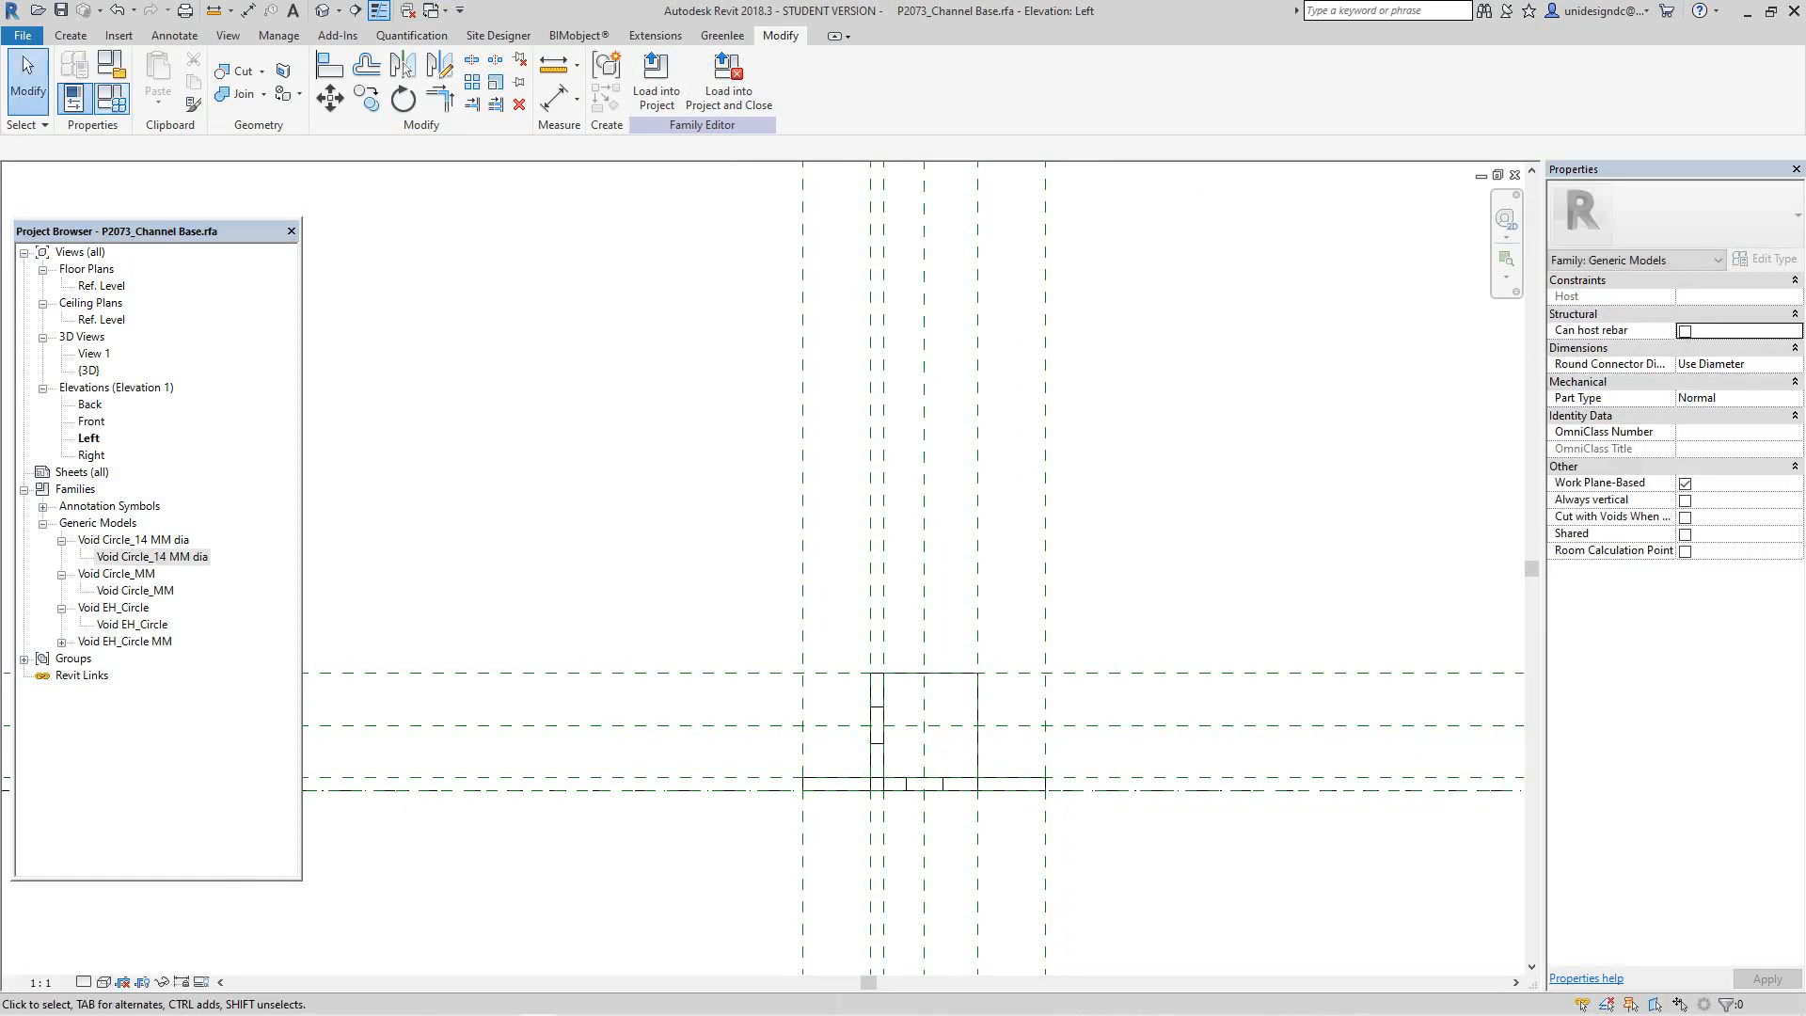
Step: Place a Void Circle_14 MM dia component on the side flange where the front/back centre plane crosses the mid-height plane
click(70, 35)
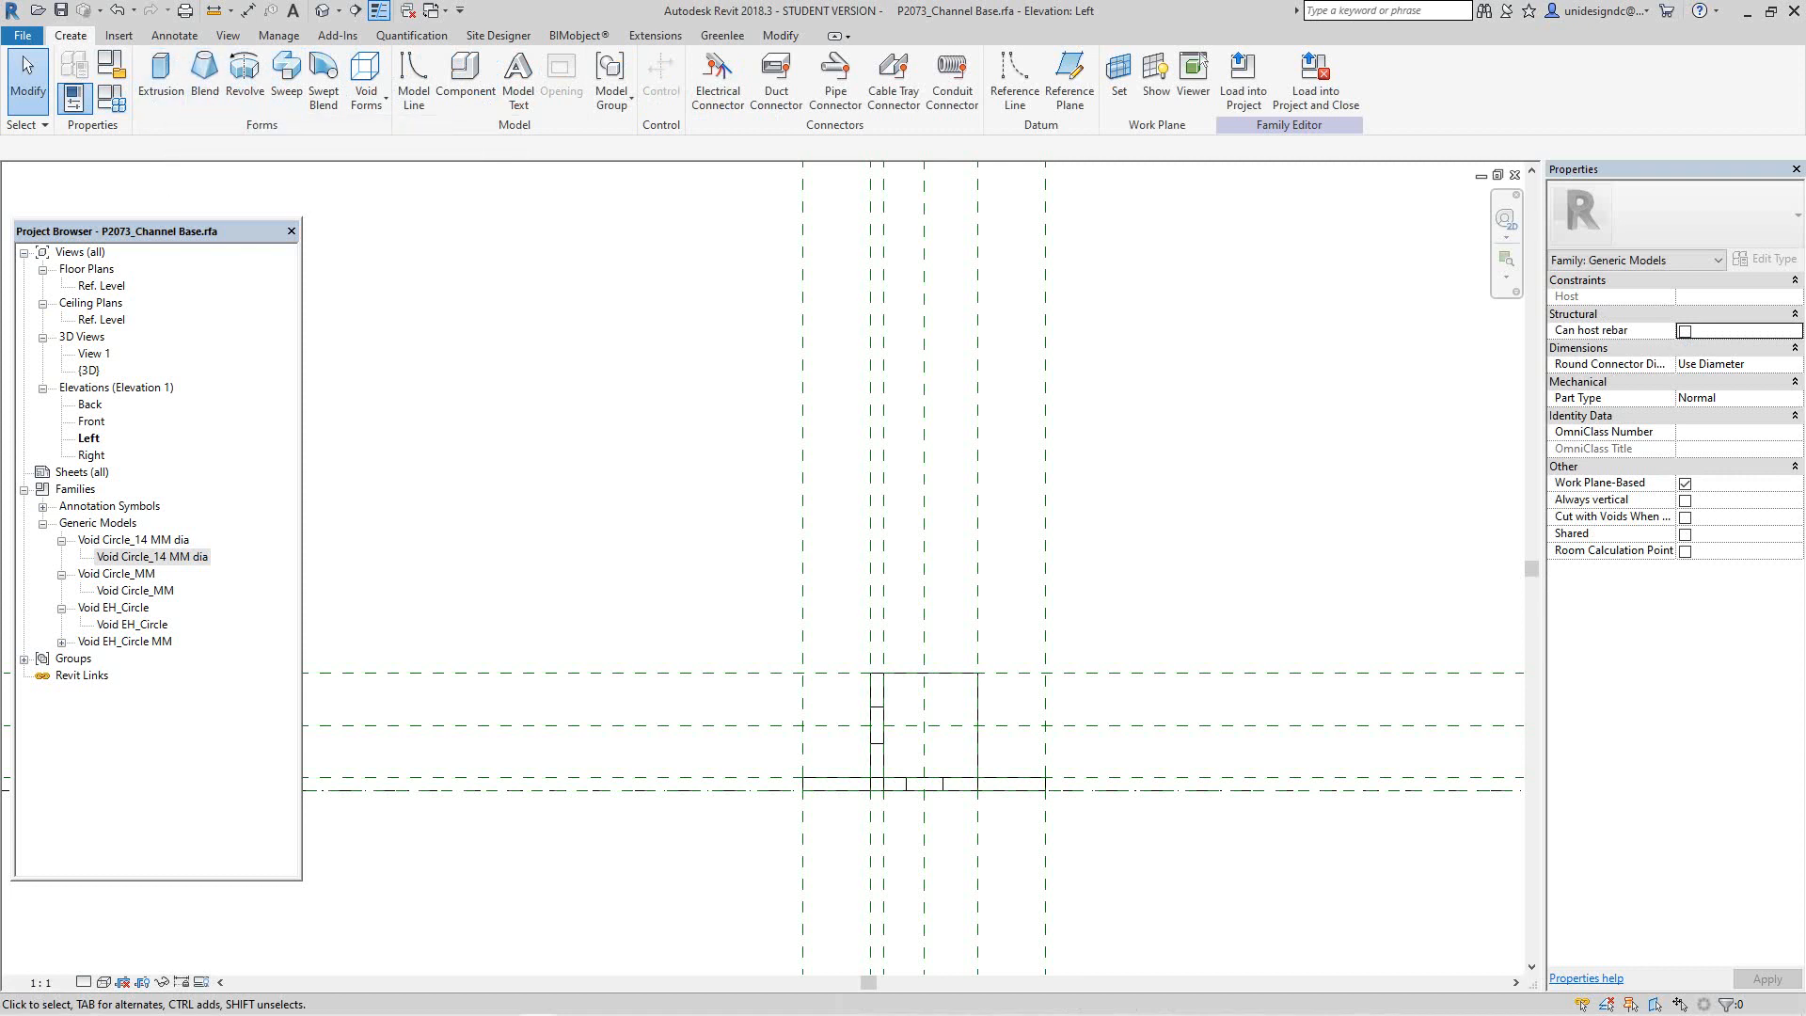
click(466, 80)
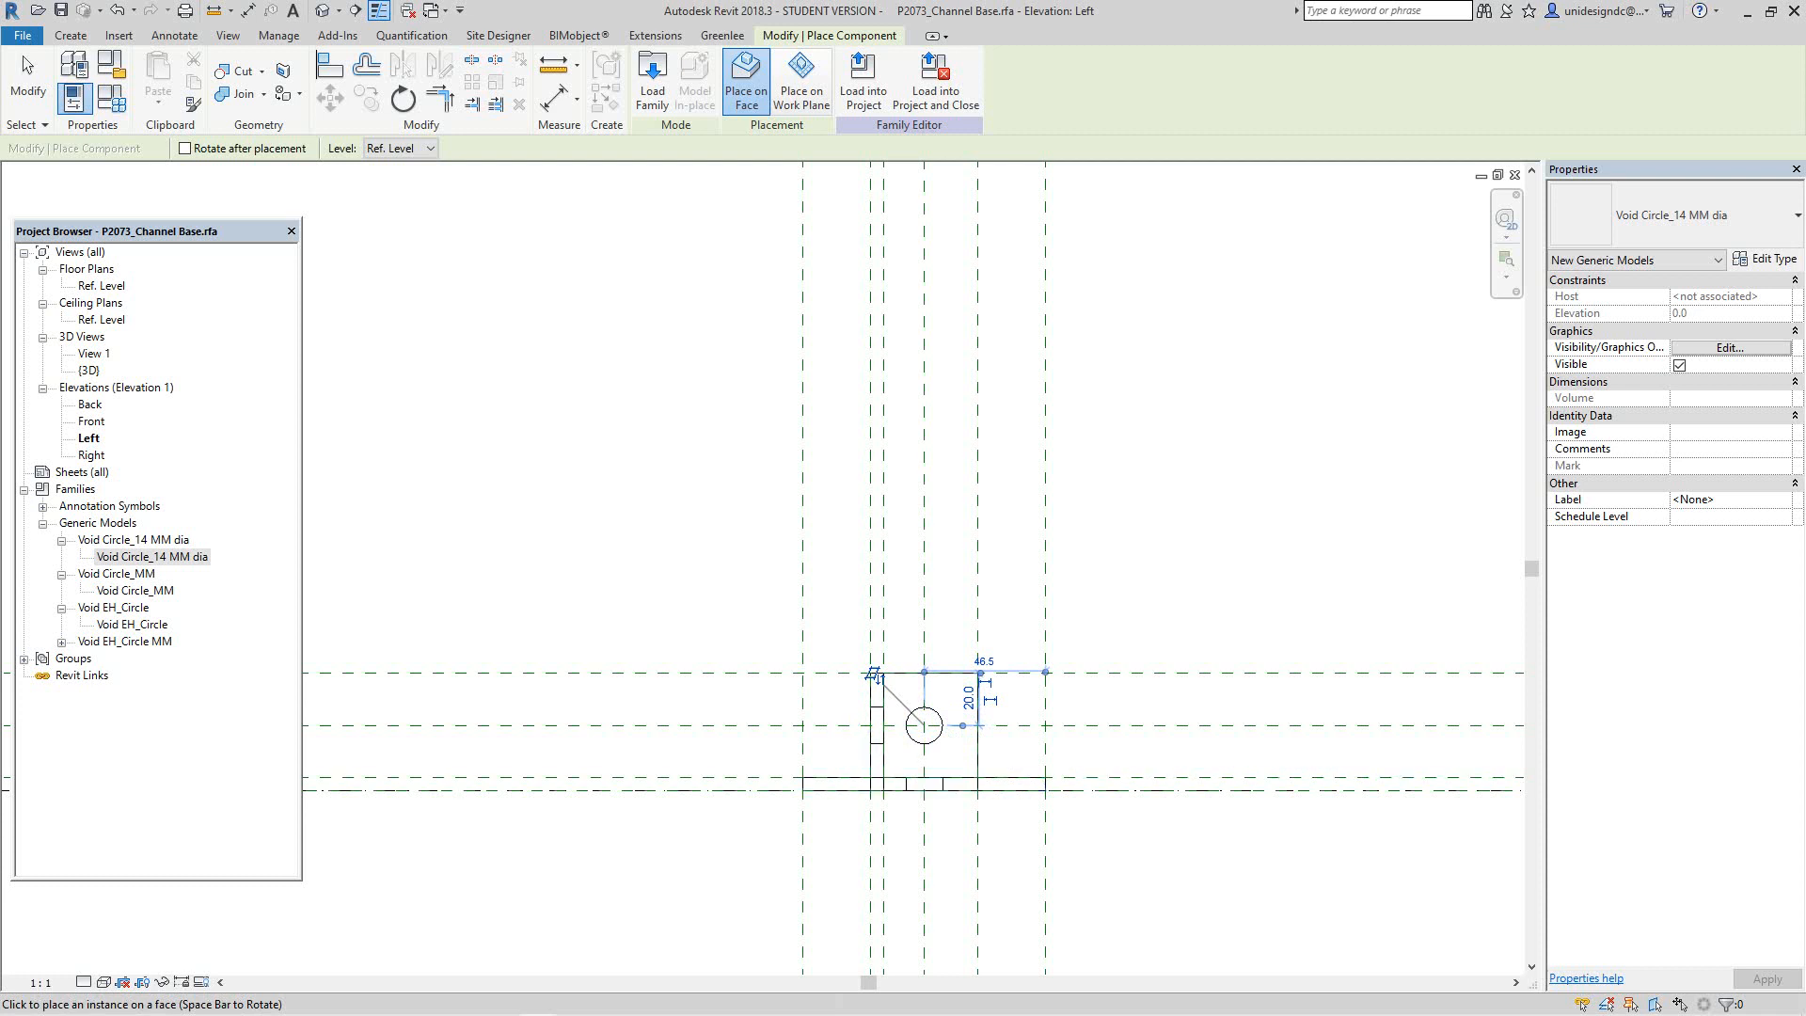
Step: Open the Right elevation and set its visual style to Shaded
double_click(92, 455)
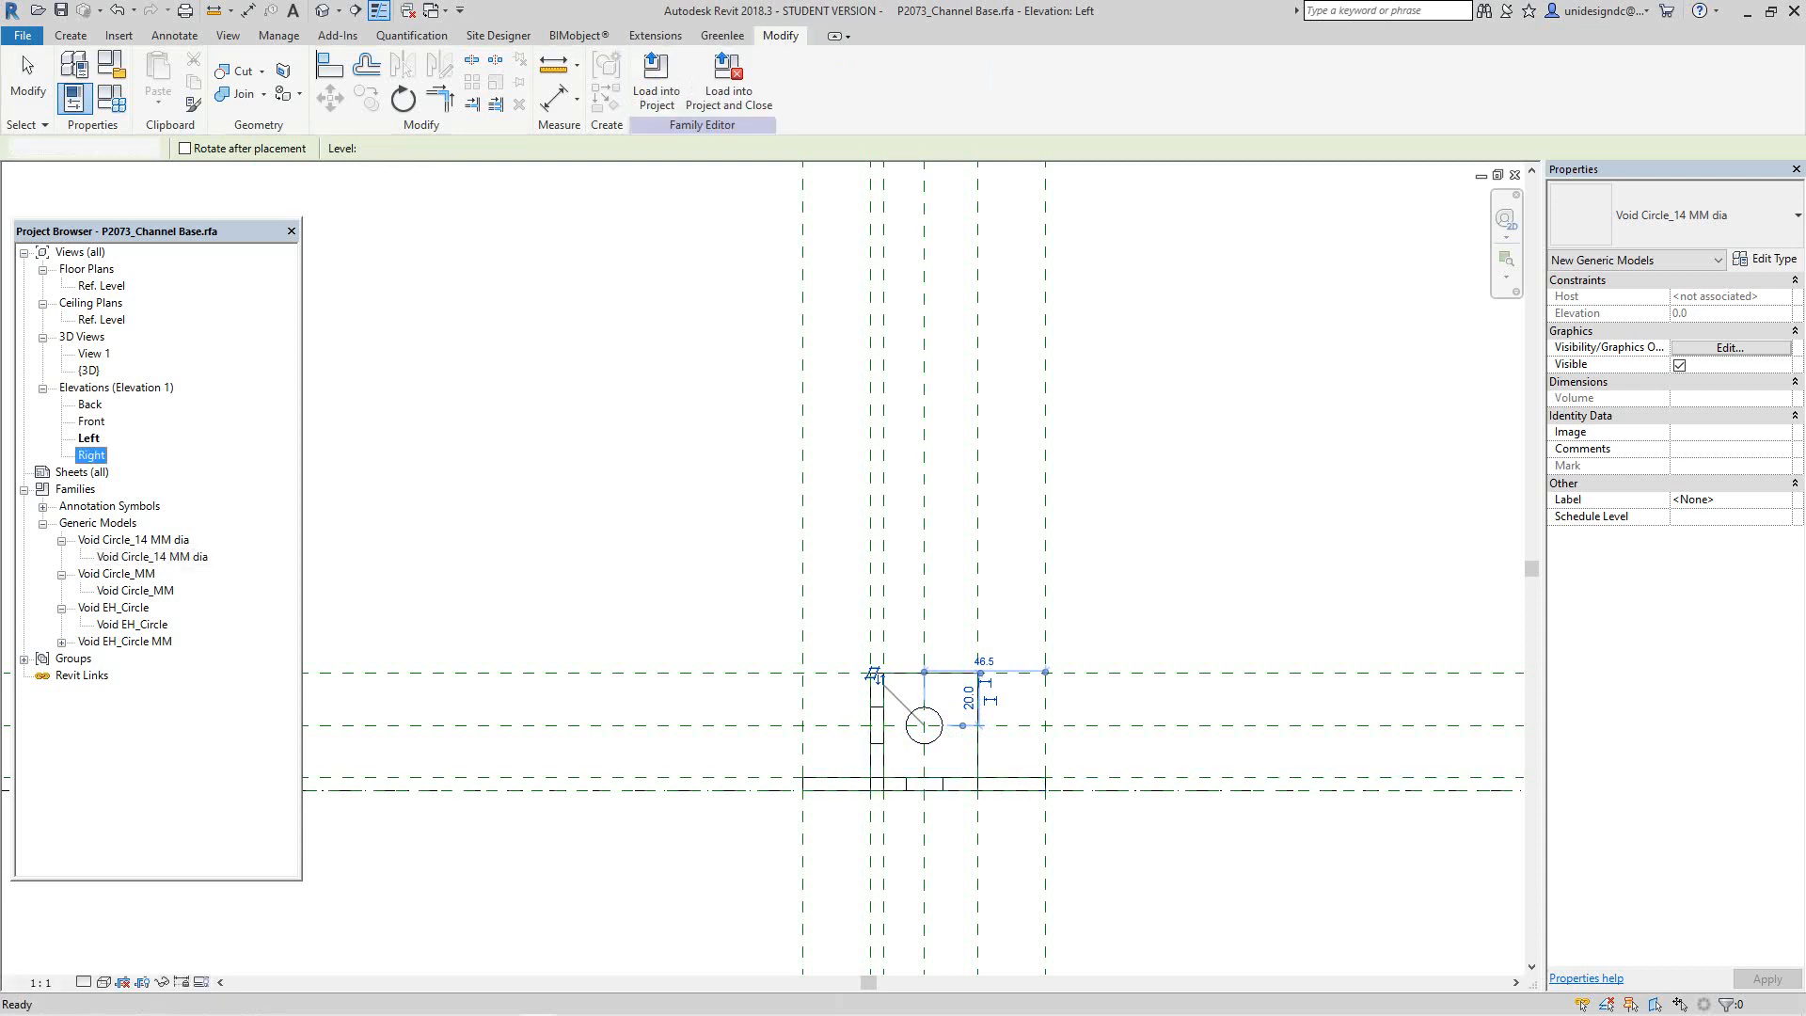
scroll(790, 741, up, 2)
scroll(790, 741, up, 2)
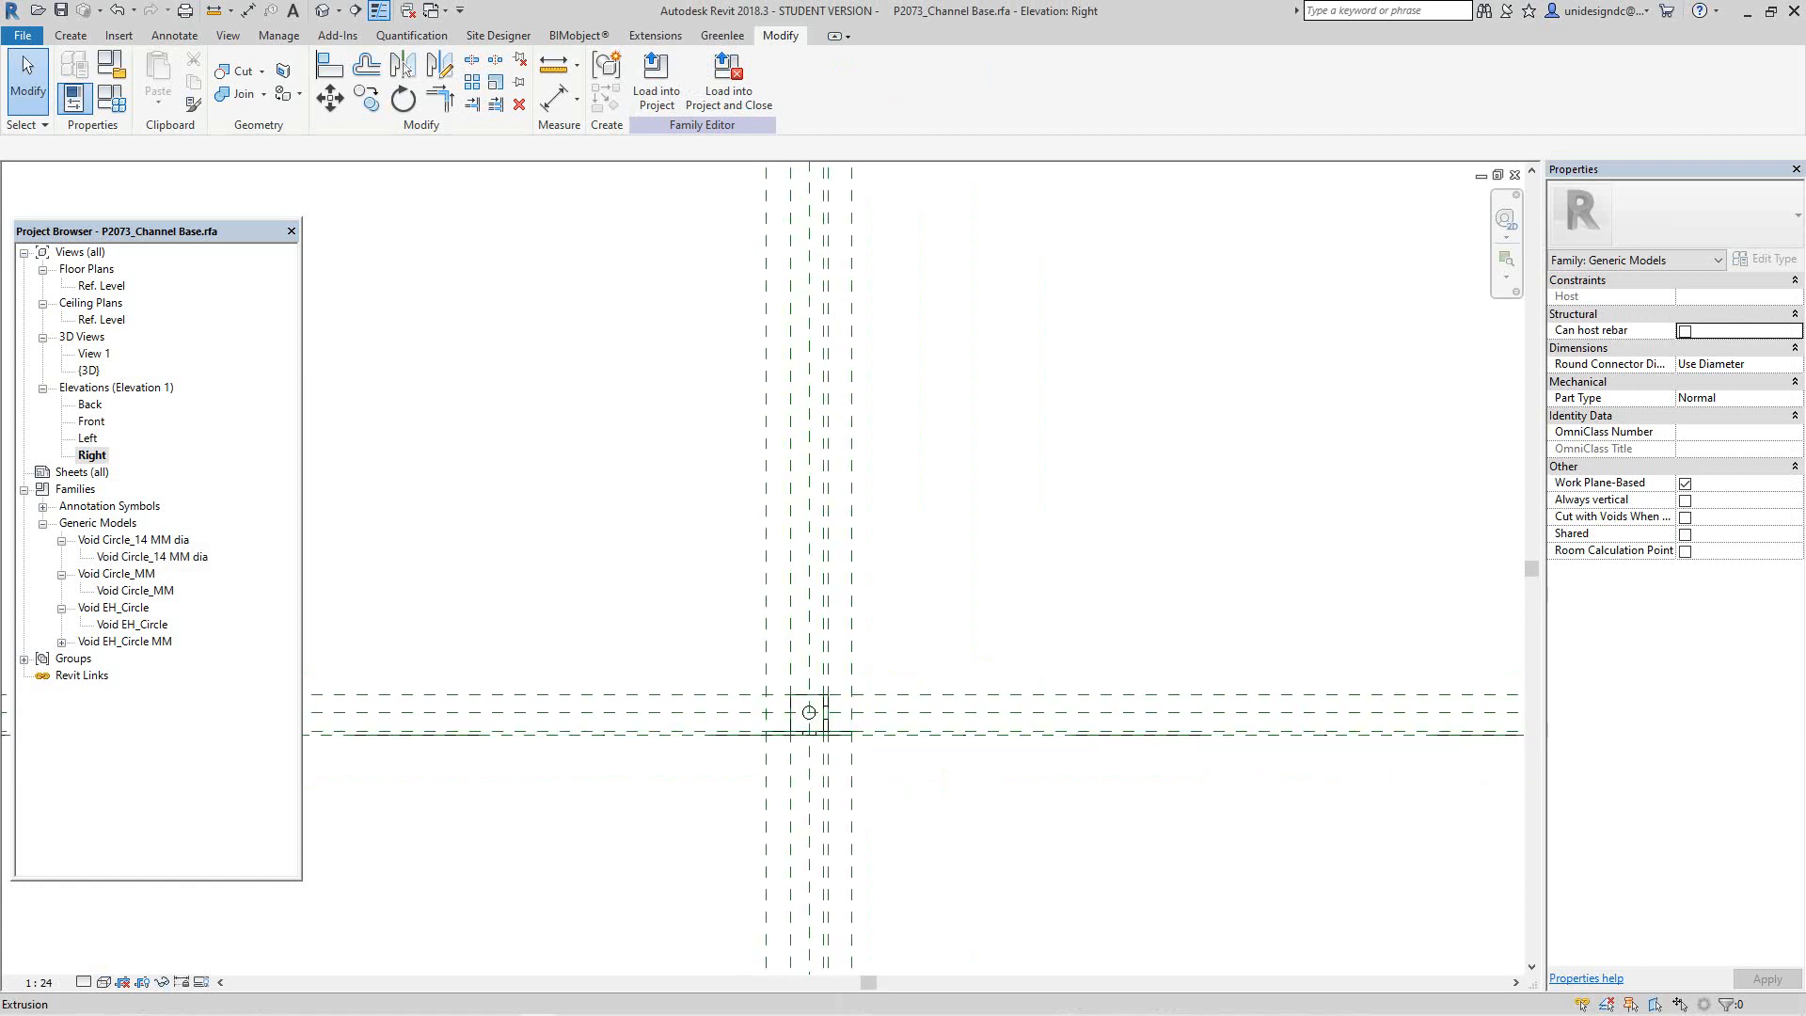
click(103, 982)
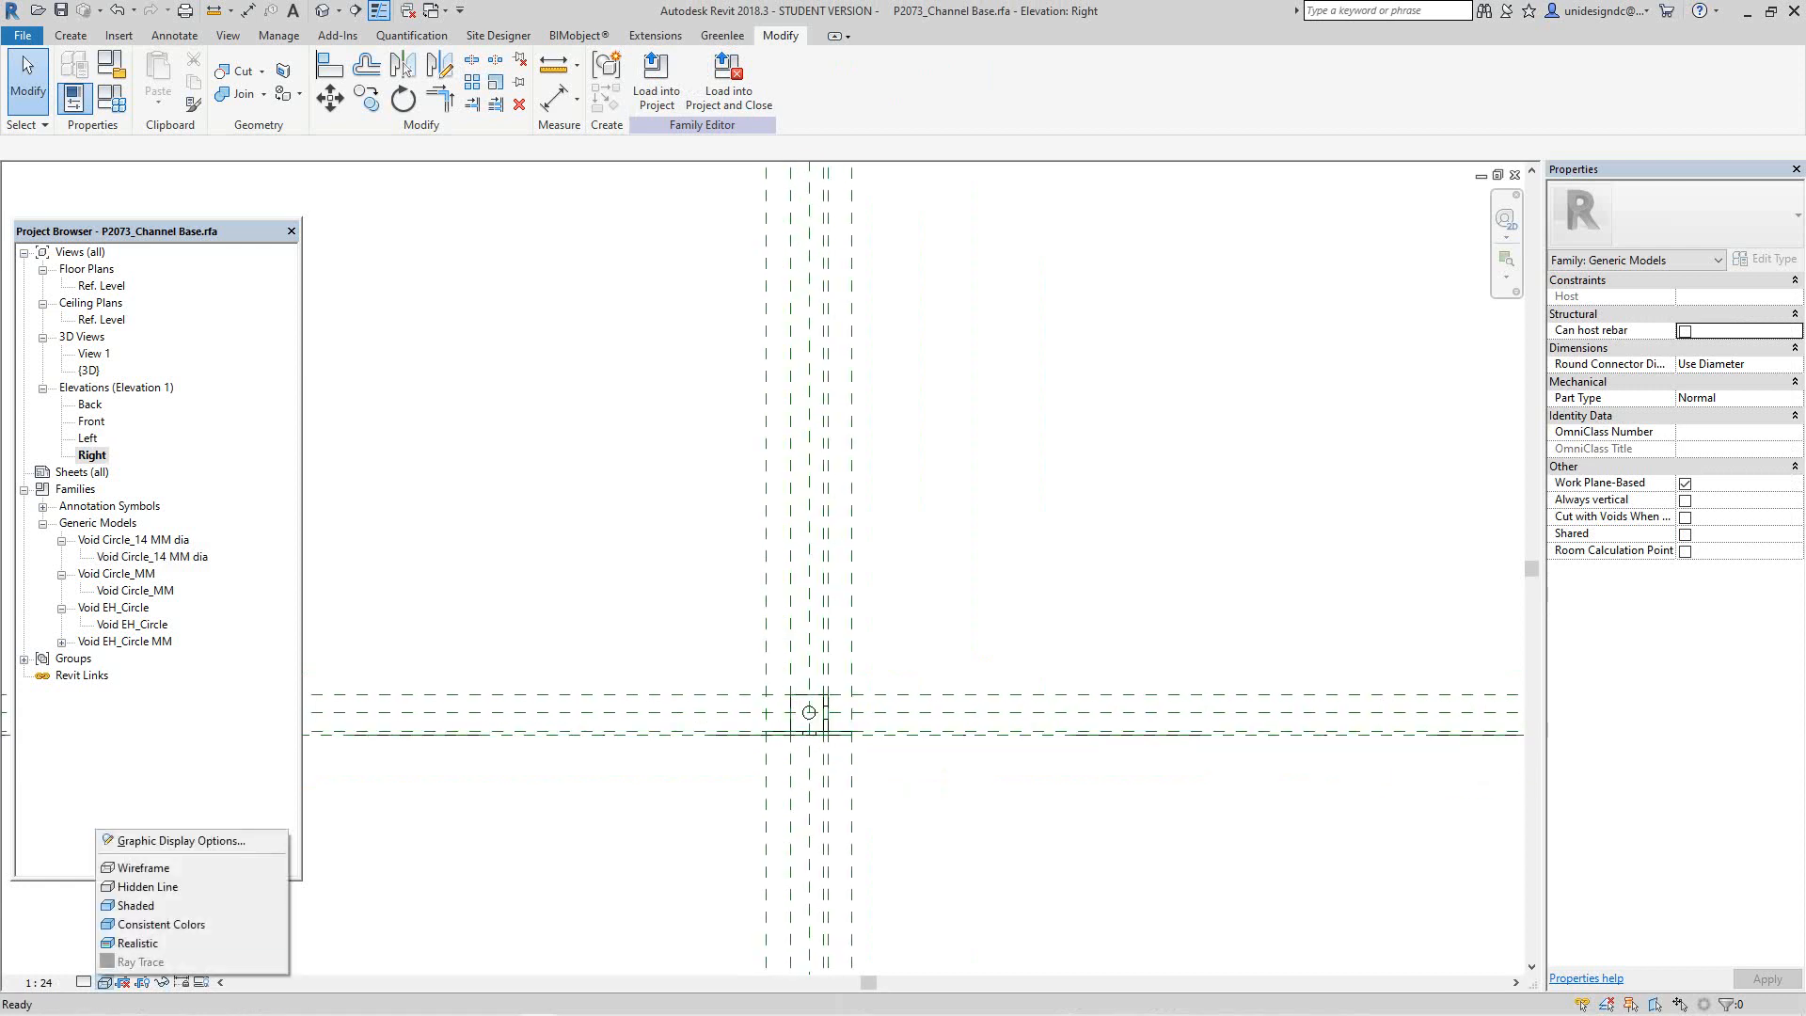
click(132, 906)
scroll(785, 715, up, 4)
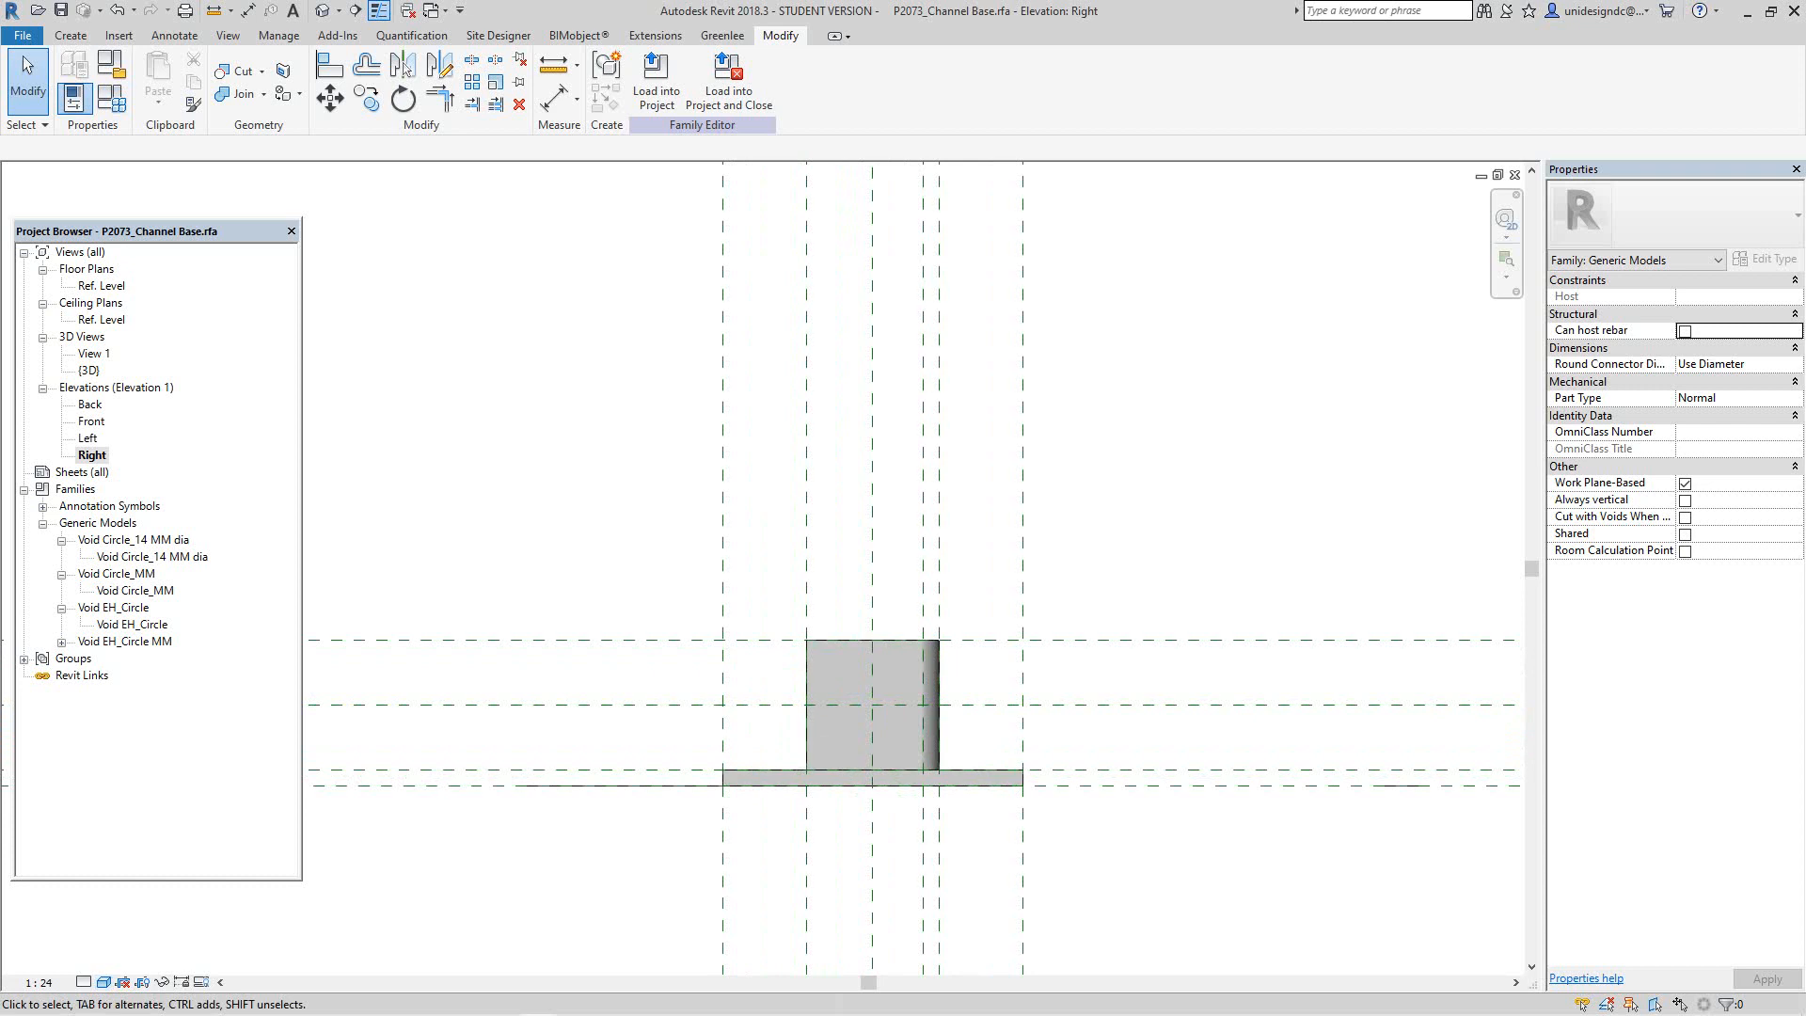
click(153, 557)
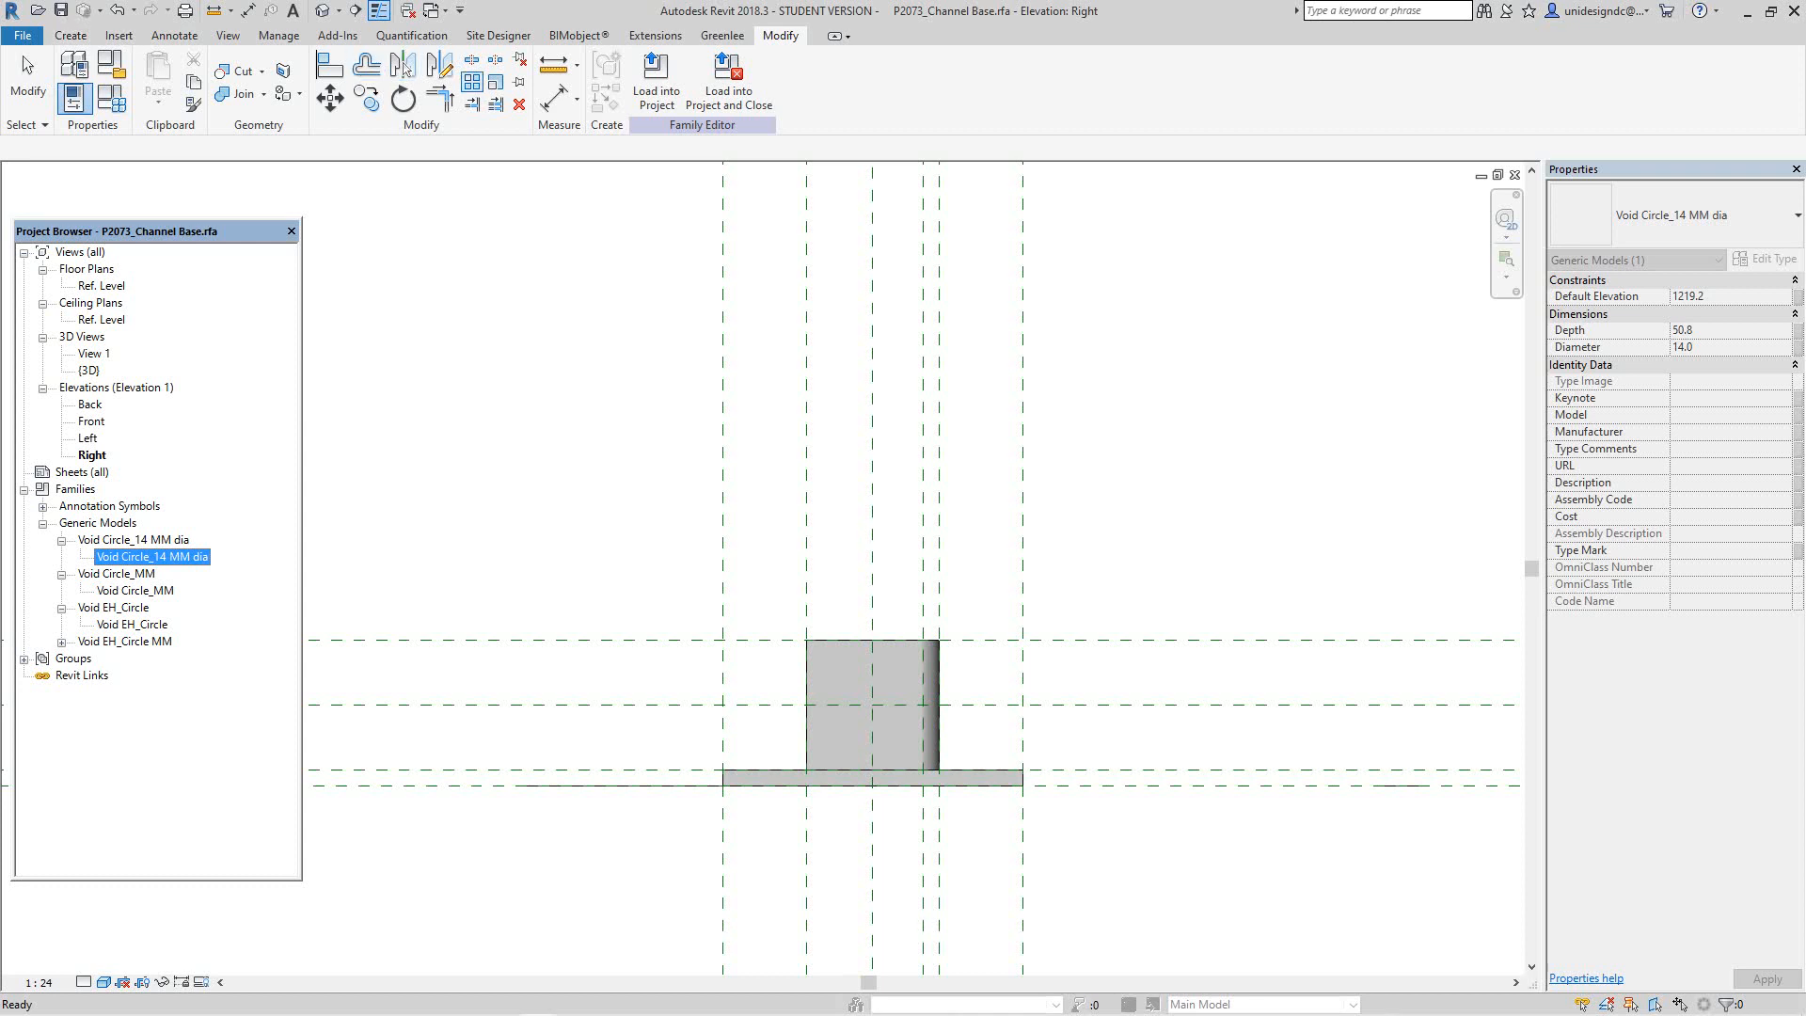
right_click(484, 264)
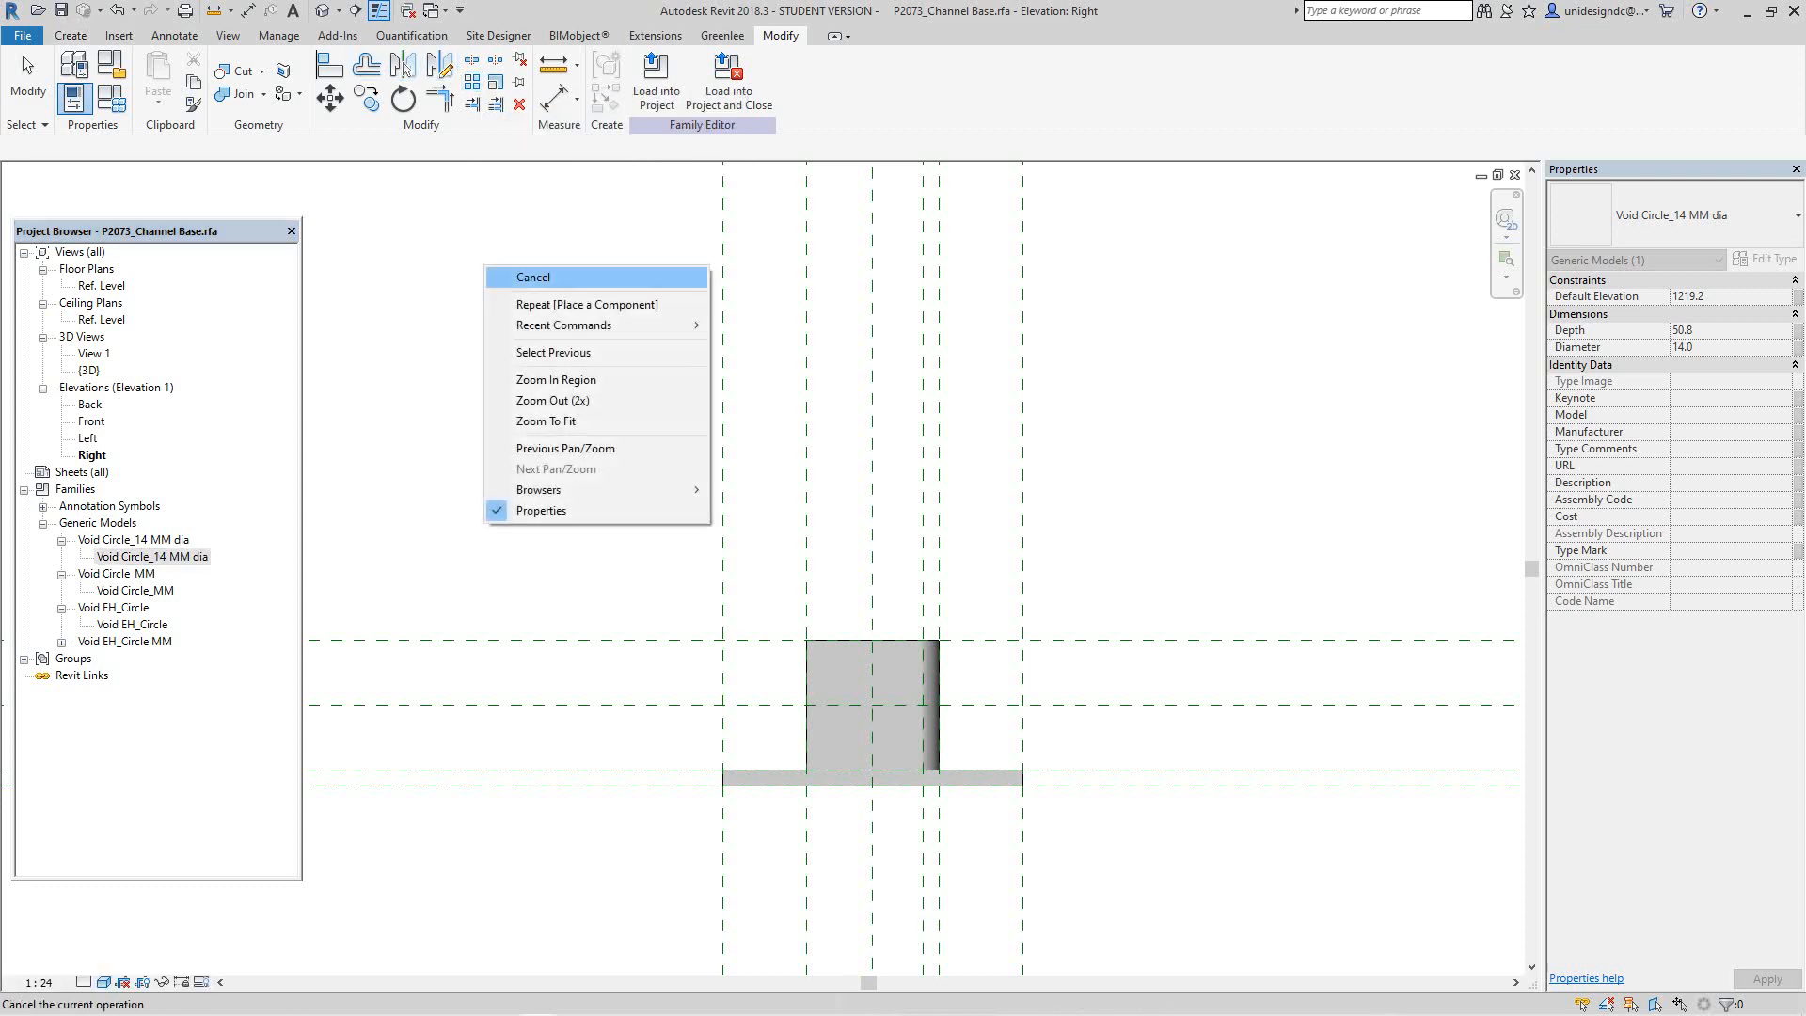
click(508, 274)
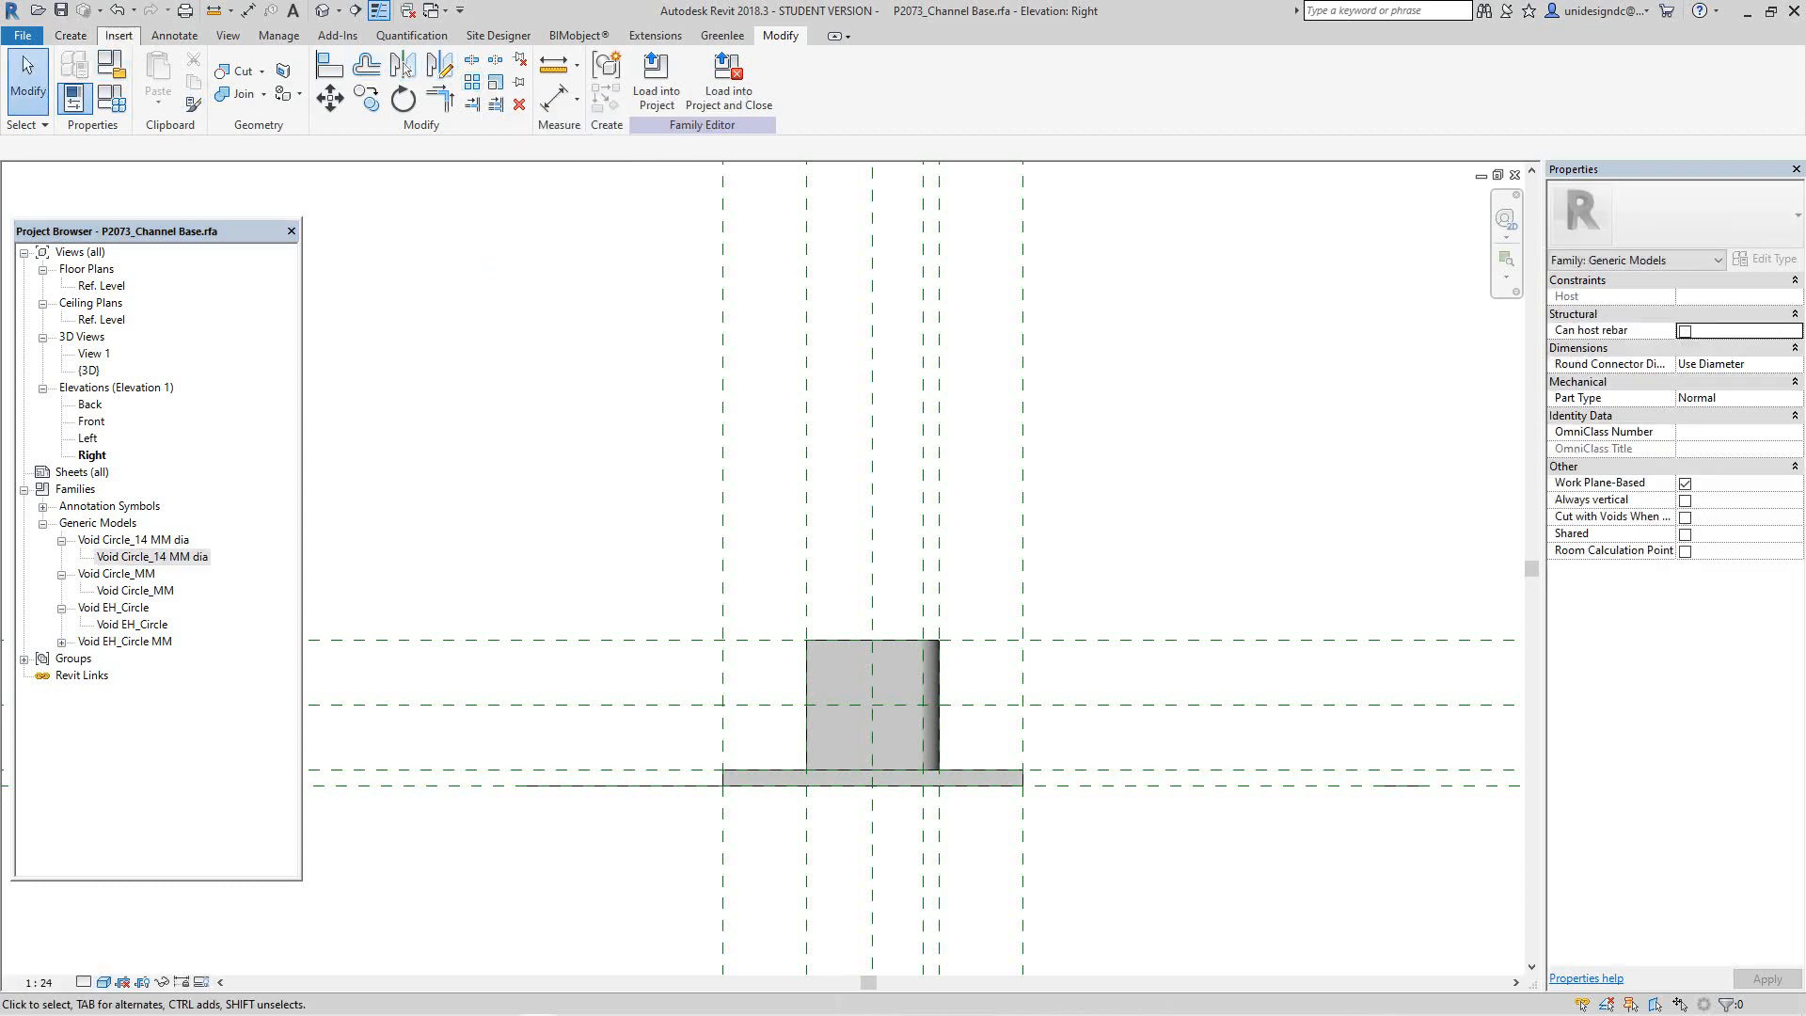
Step: Place a Void Circle_14 MM dia component on the right-side flange where the front/back centre plane crosses the mid-height plane
click(70, 35)
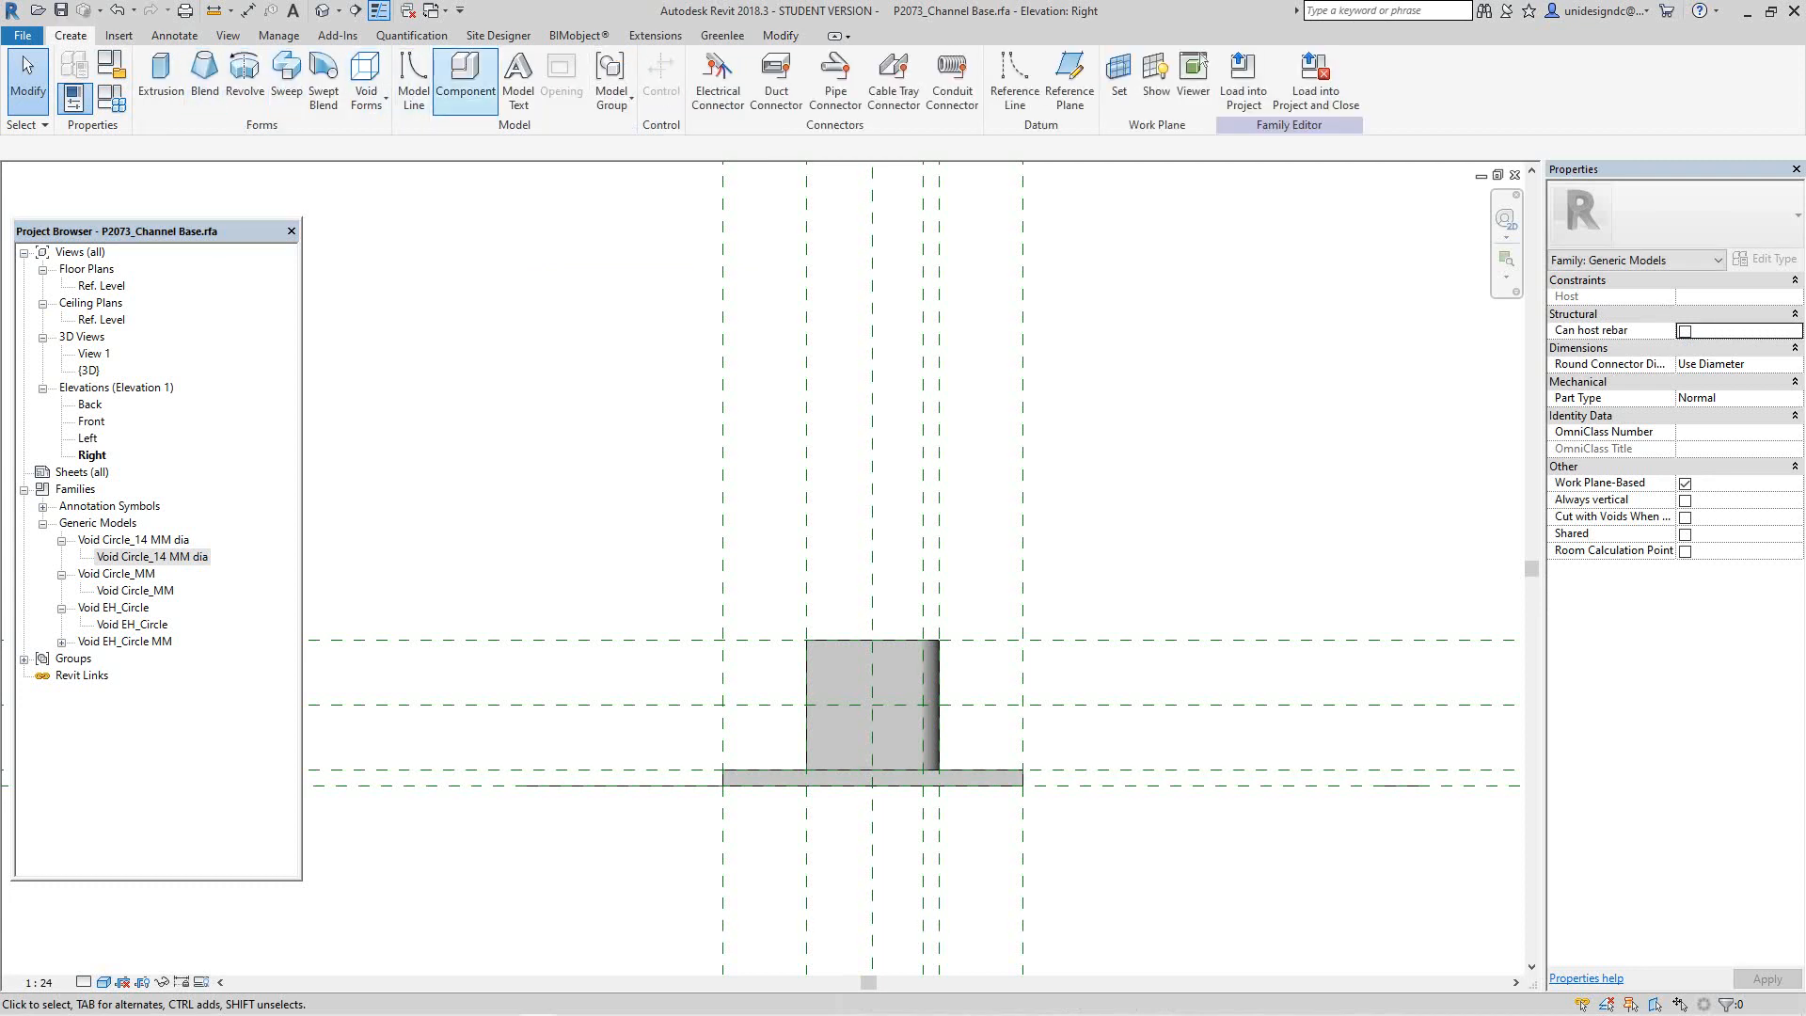
click(466, 77)
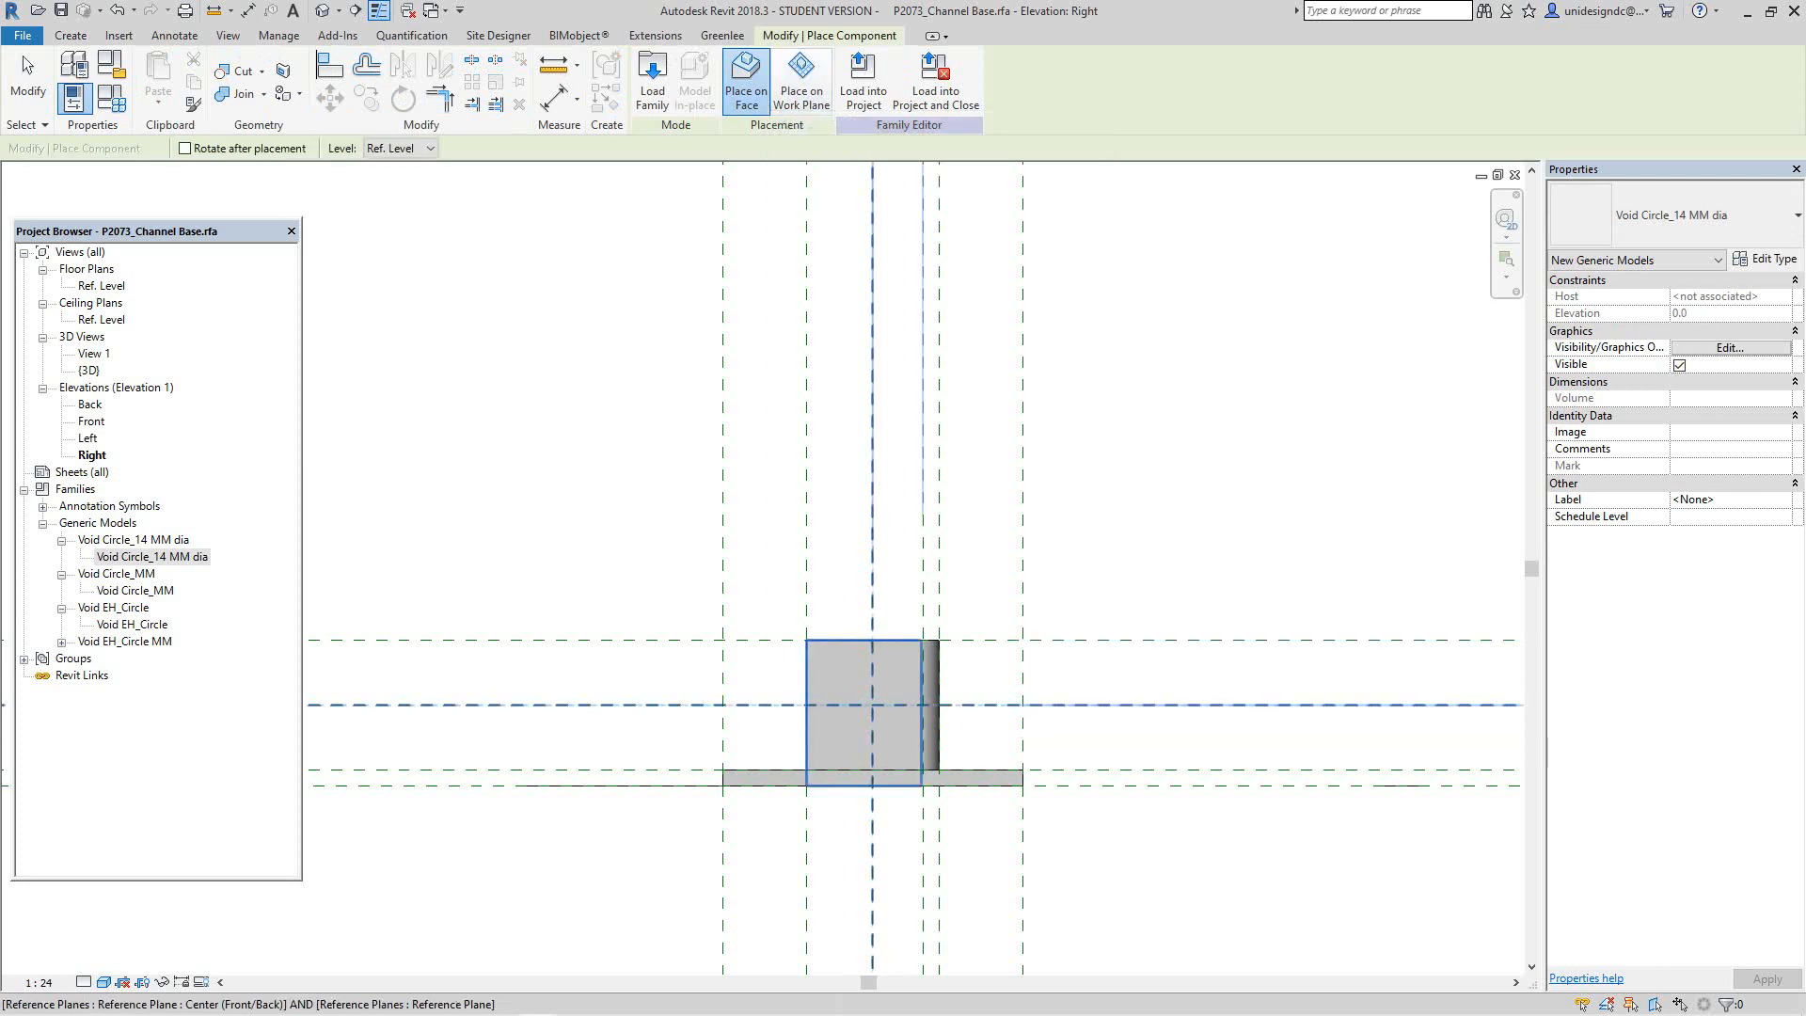
click(872, 705)
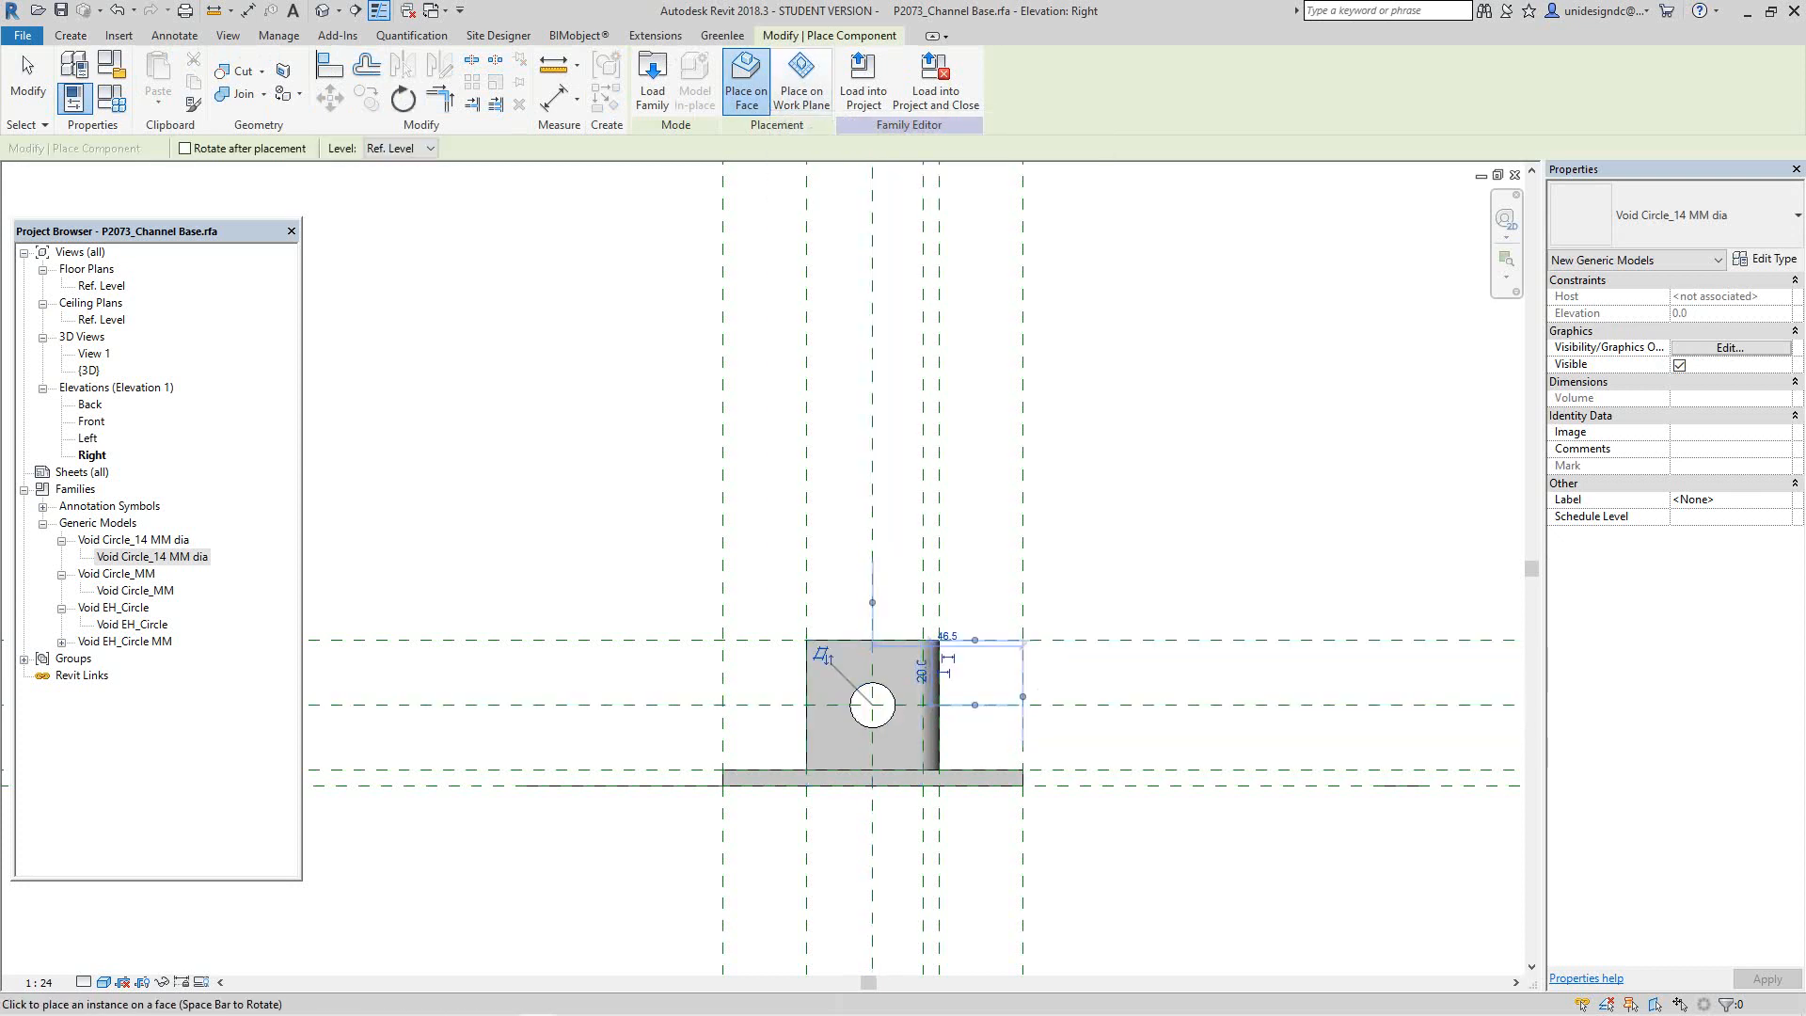
Step: Open the default 3D view and examine the channel's holes from the front and from the back
click(323, 11)
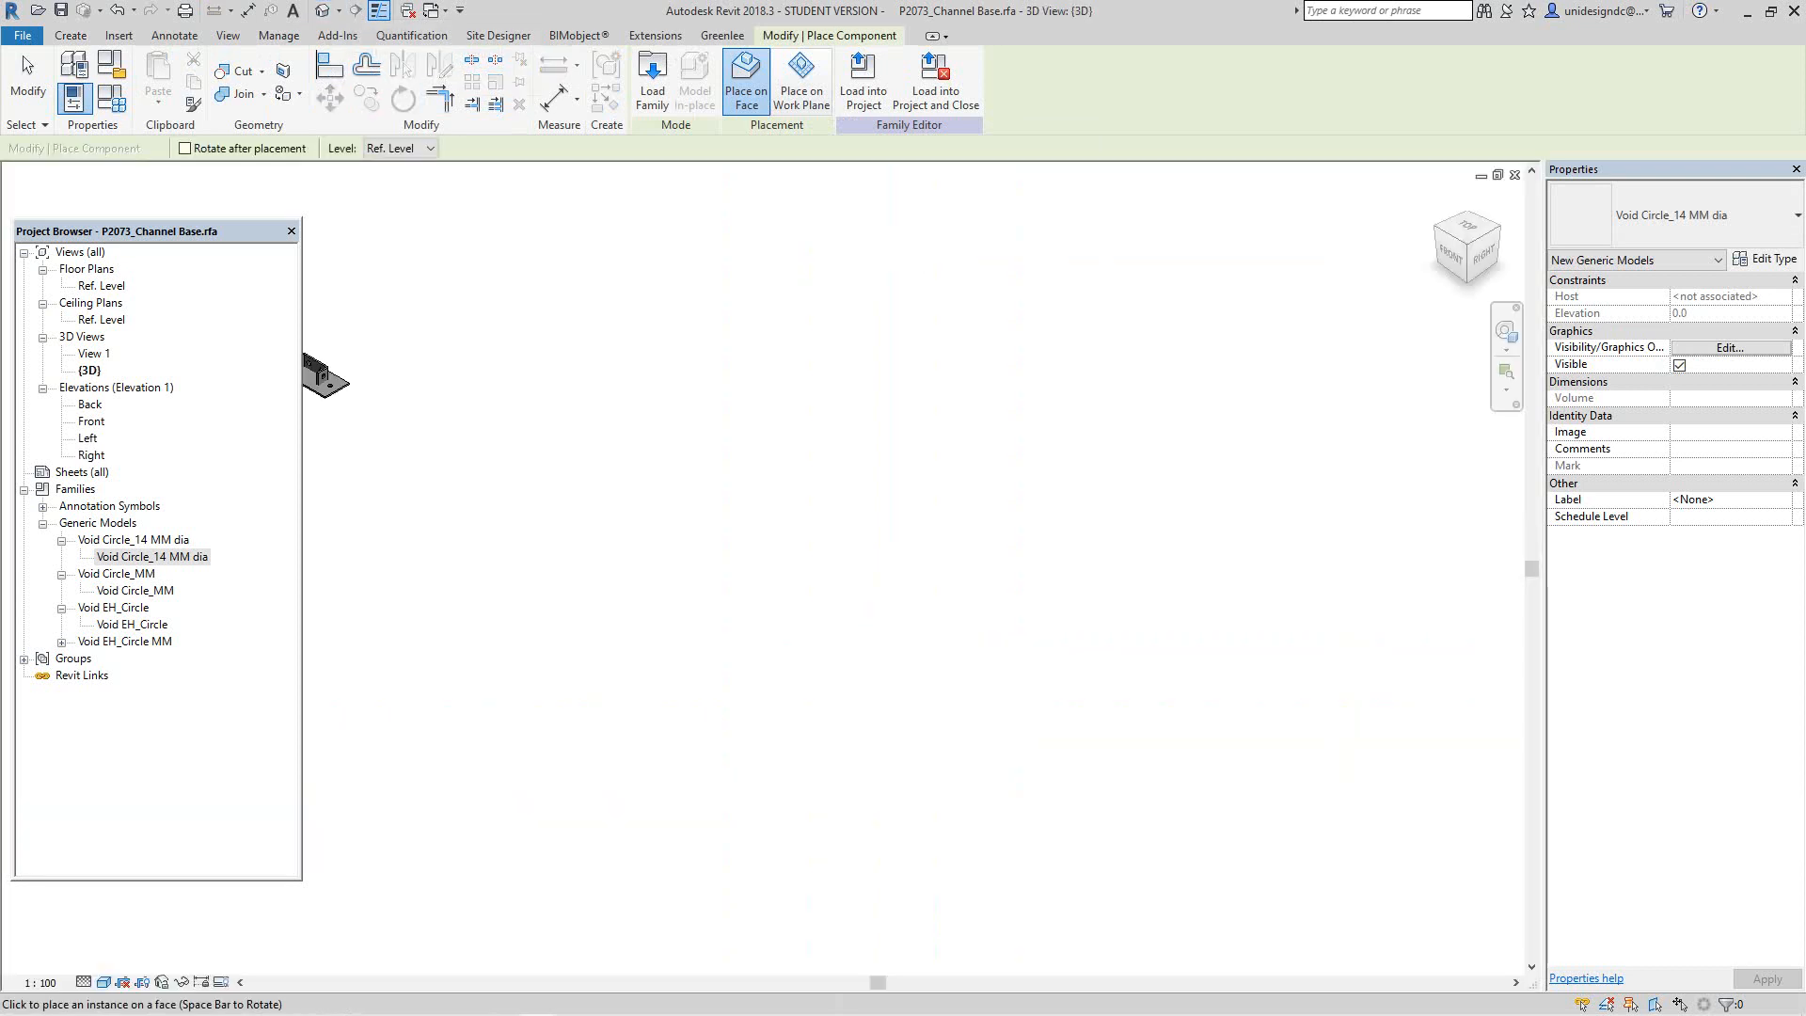
middle_drag(386, 388, 948, 778)
scroll(946, 777, up, 5)
scroll(736, 715, up, 3)
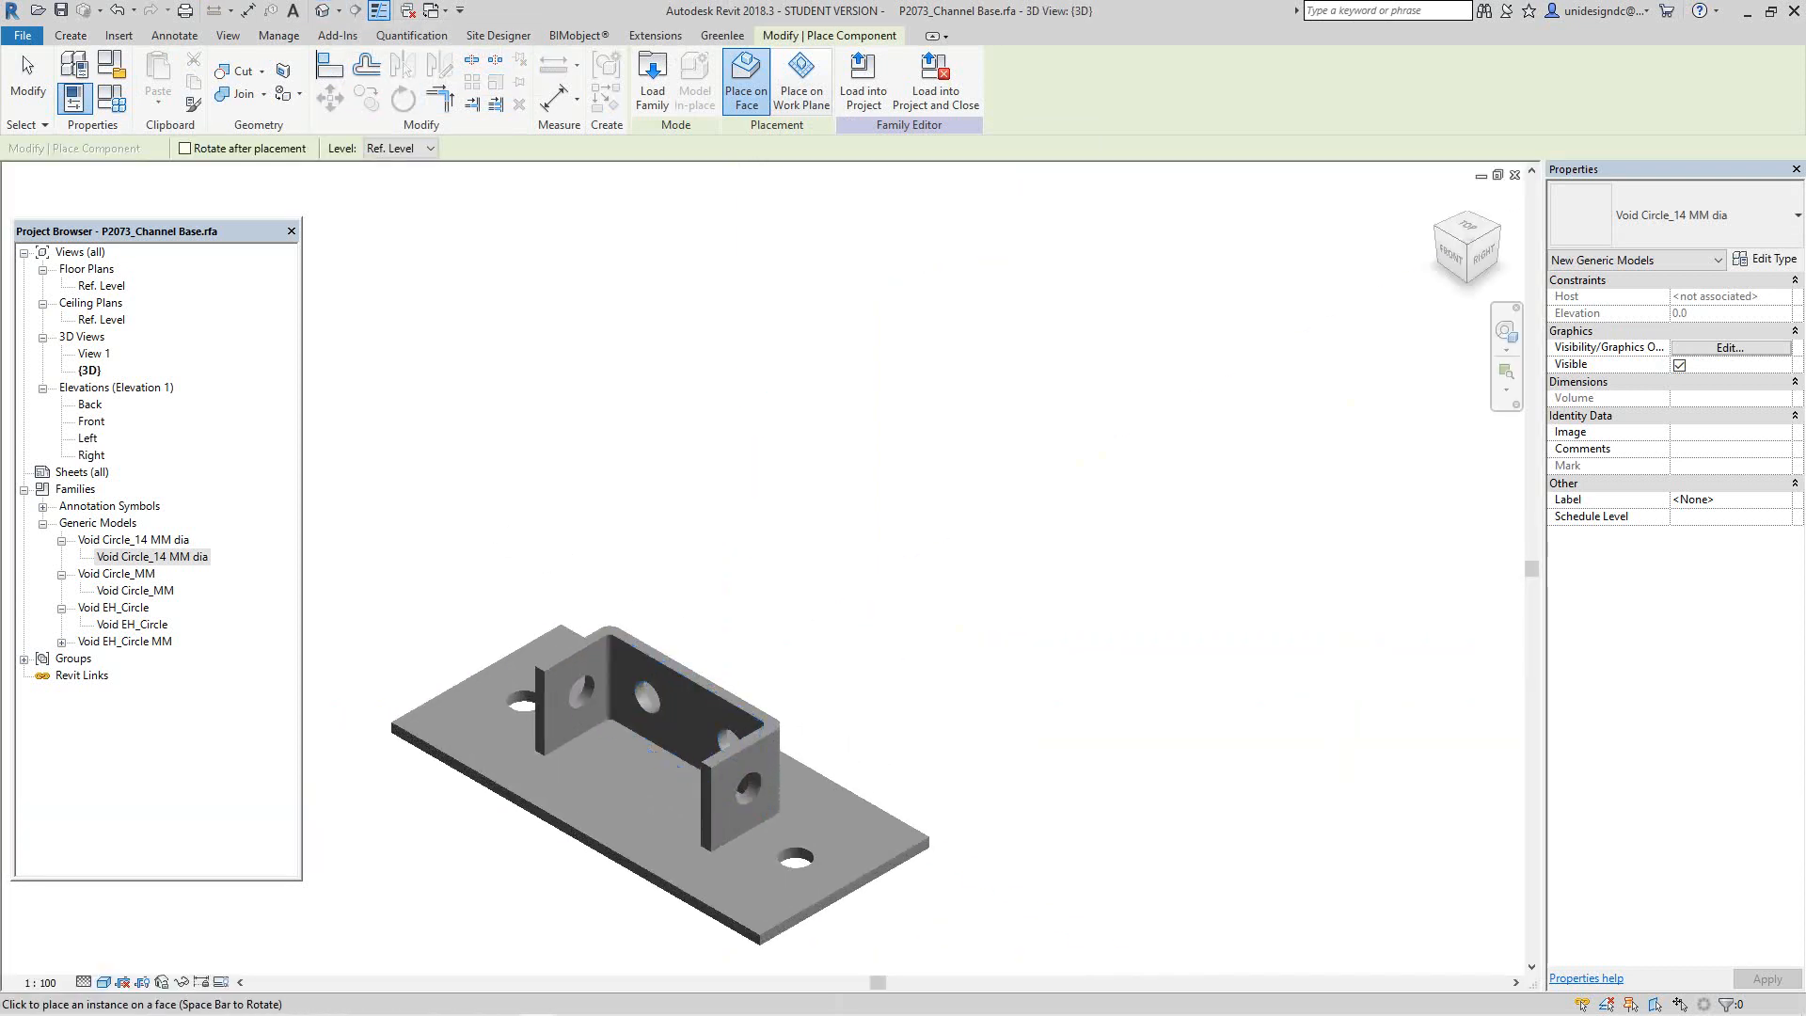
scroll(809, 673, up, 1)
middle_drag(809, 672, 916, 617)
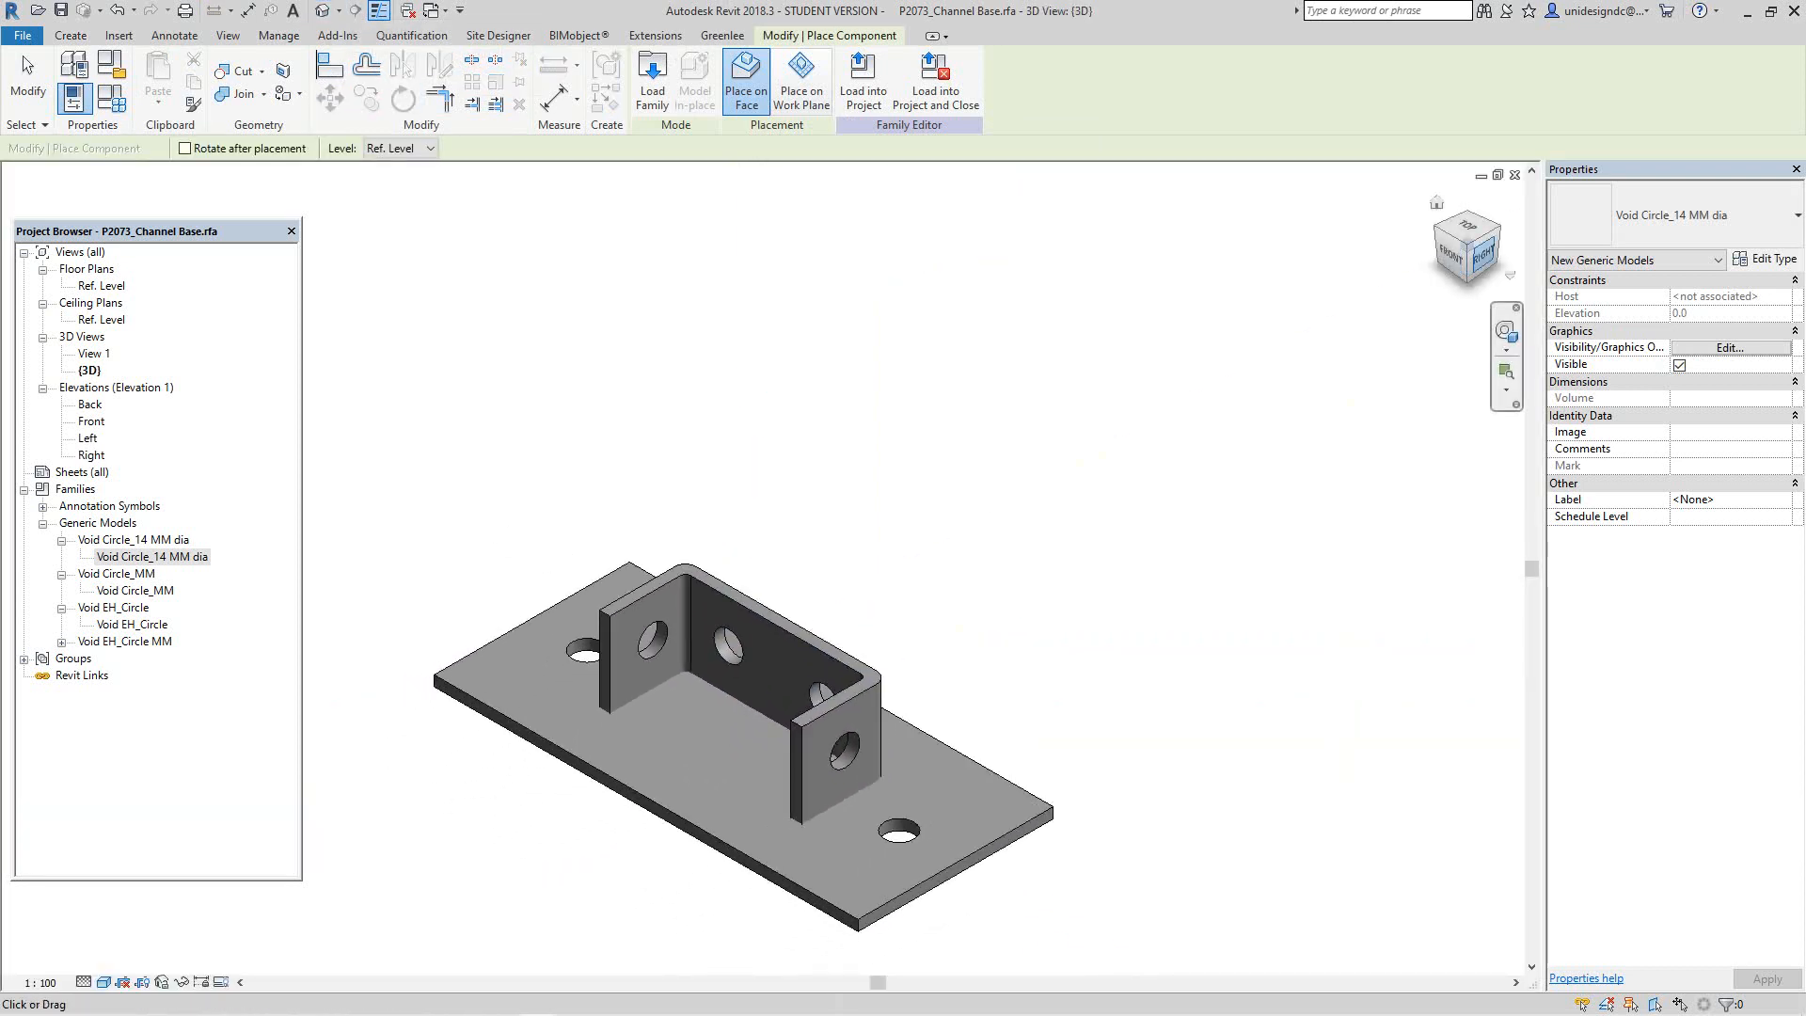
mouse_move(1483, 255)
mouse_down()
mouse_move(1463, 290)
mouse_move(1355, 306)
mouse_move(1308, 249)
mouse_up()
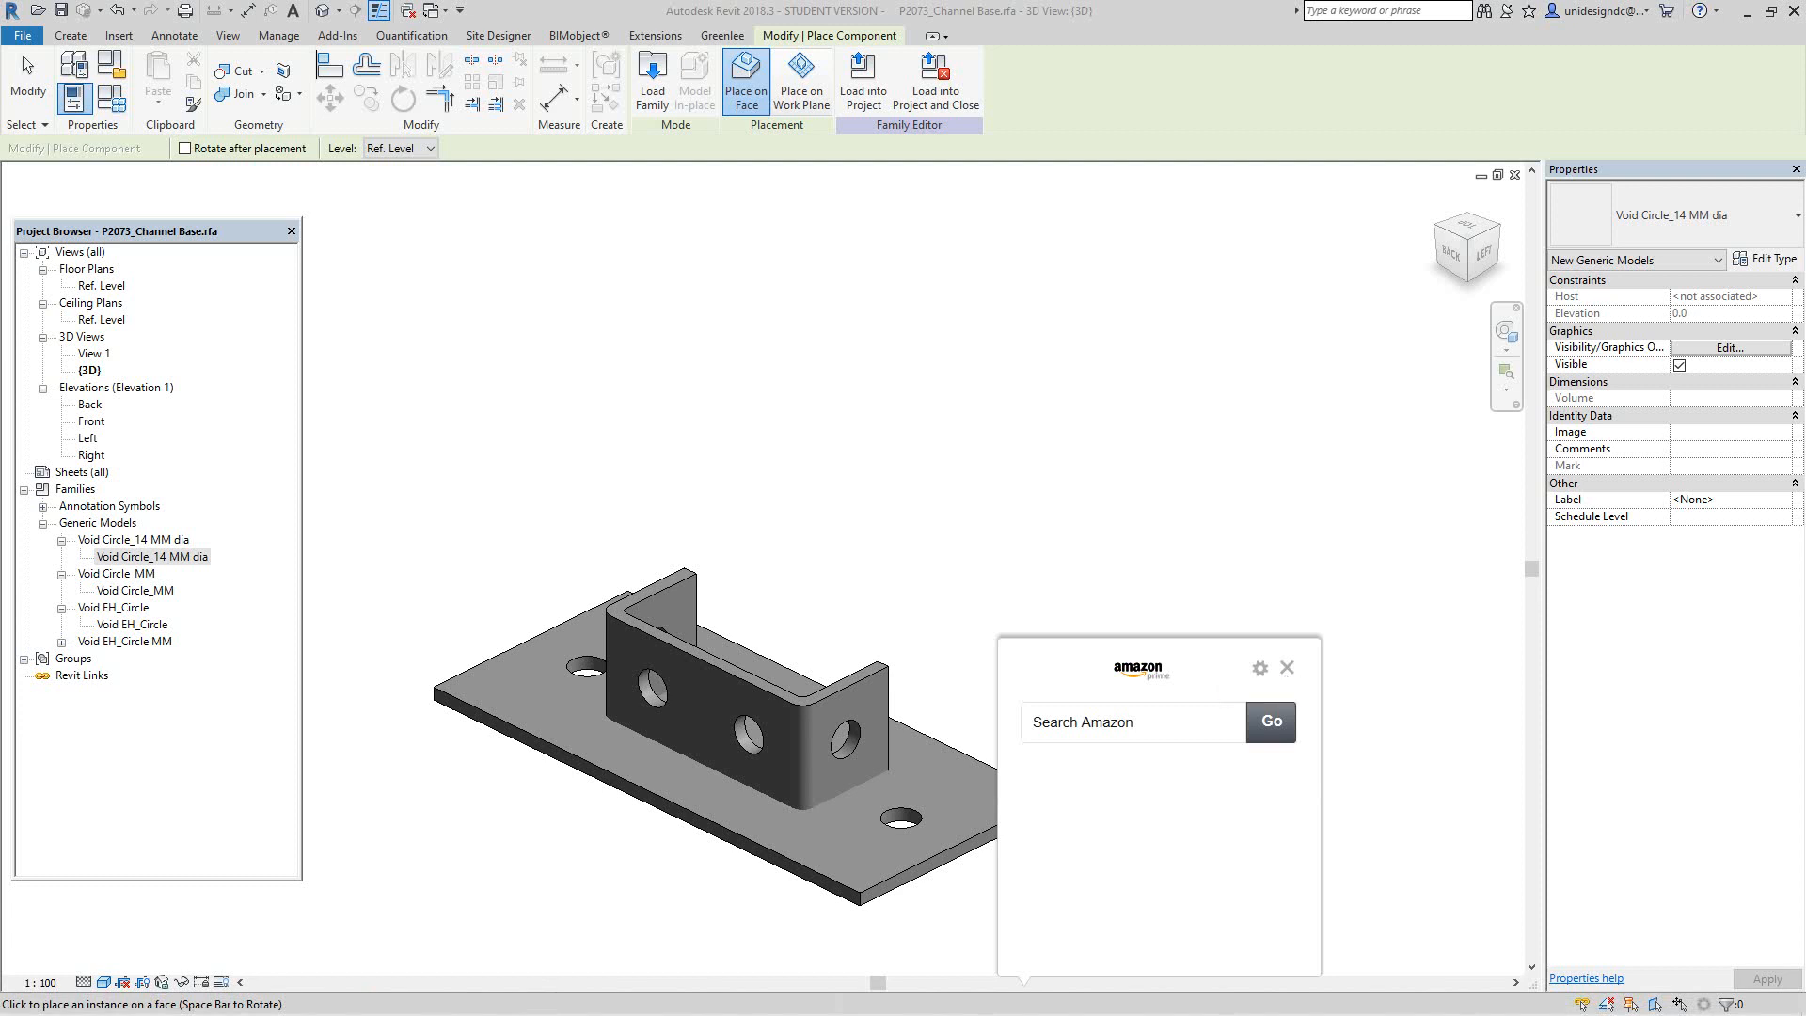
Step: Dismiss the Amazon pop-up and compare the model with the P2073 drawing and standard dimensions on the Unistrut page in Chrome
click(1287, 667)
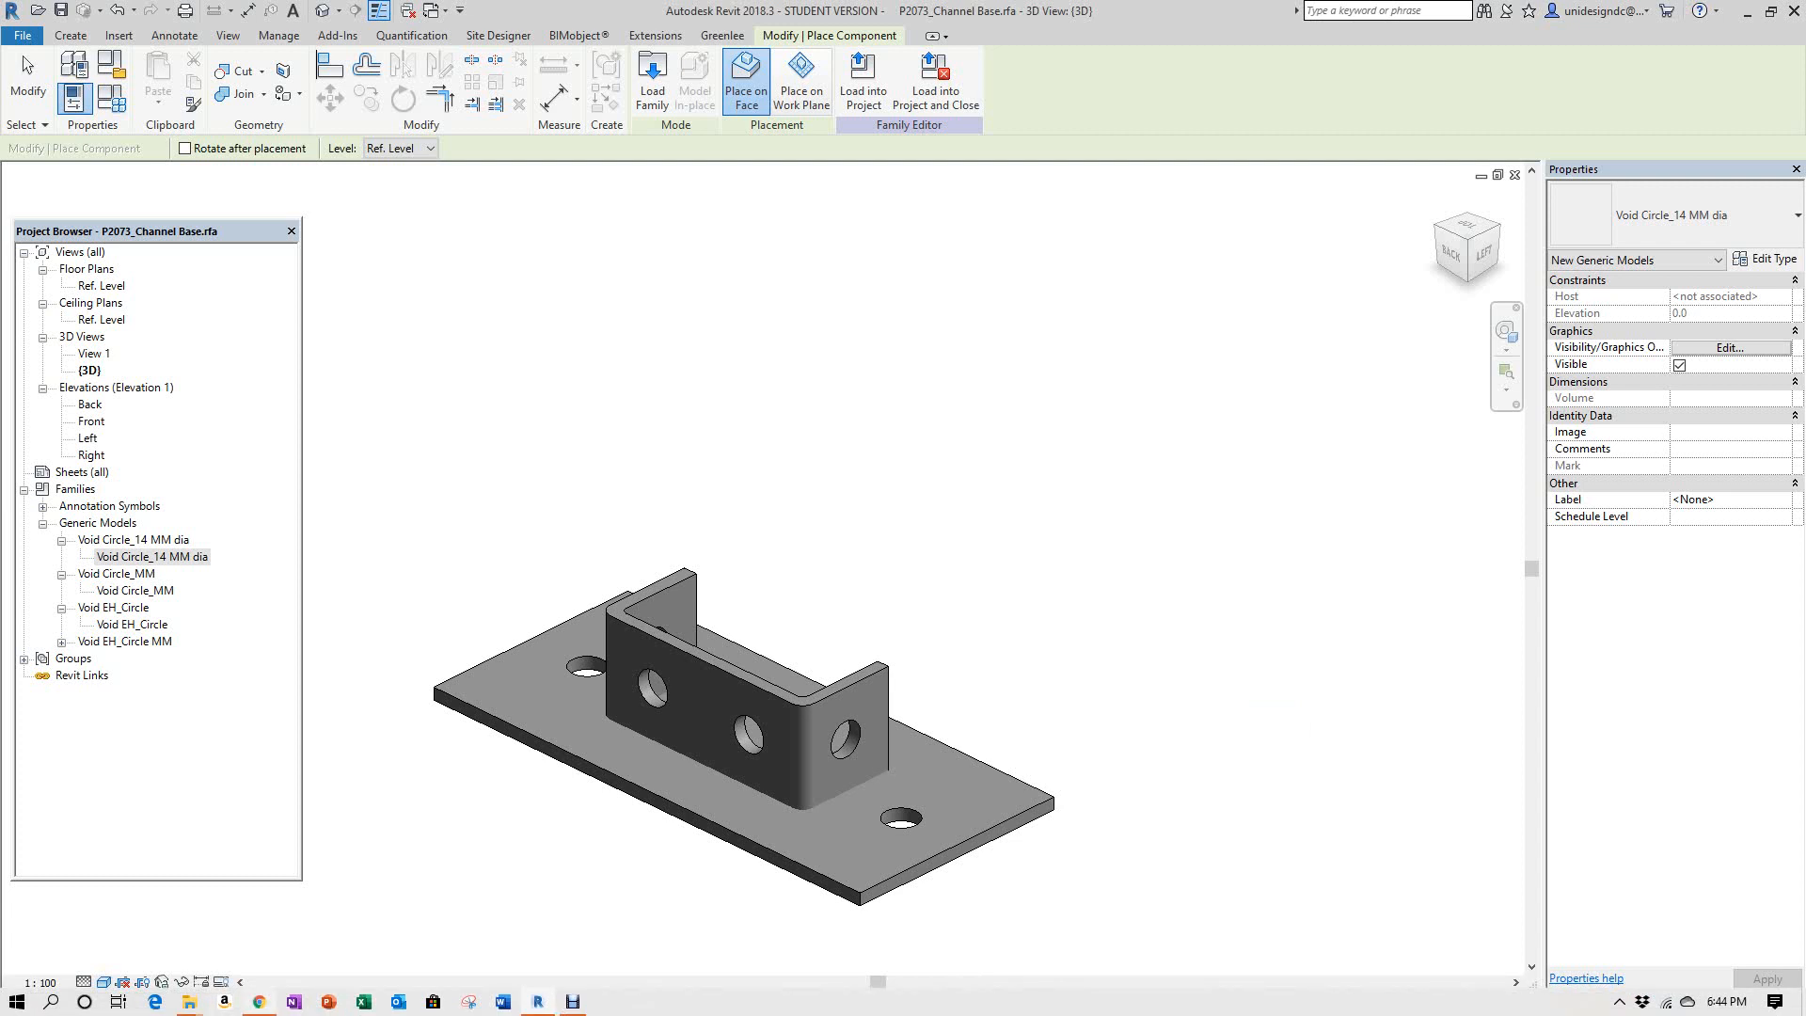
click(259, 1002)
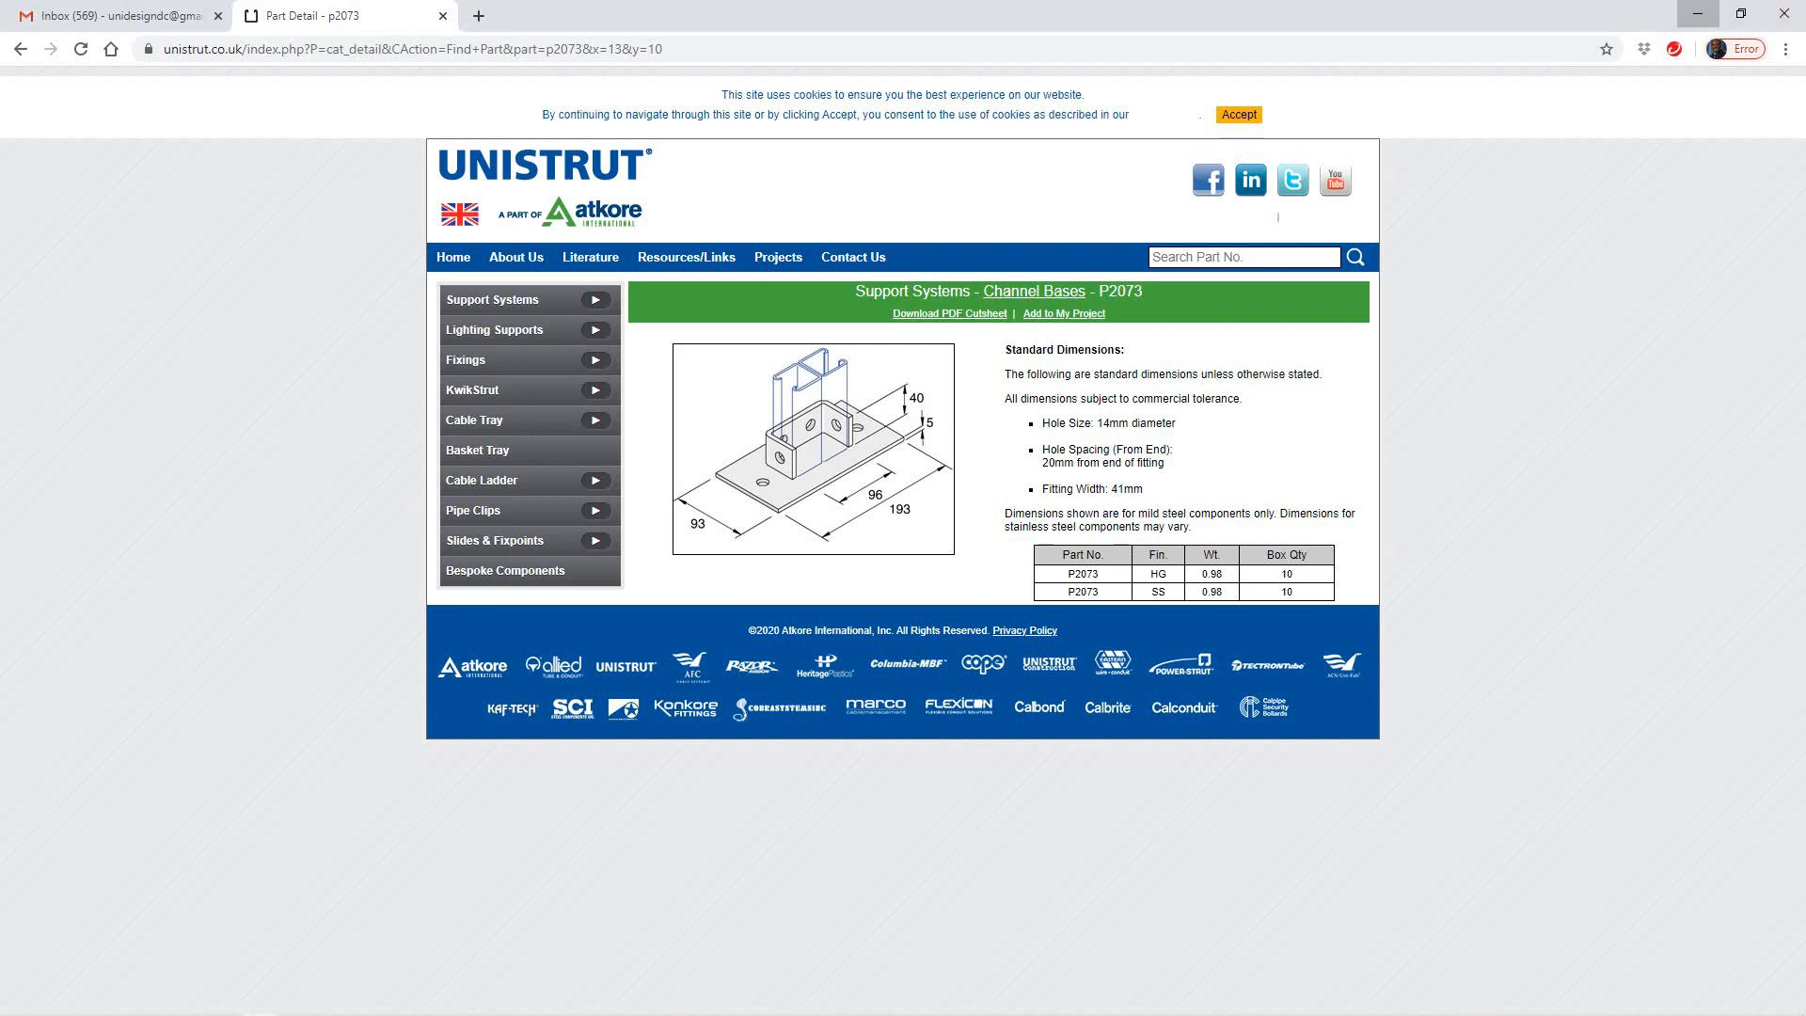
click(1698, 14)
Step: Examine the 3D channel base from above its open front side and end component placement
scroll(1061, 776, down, 2)
scroll(1002, 847, up, 1)
middle_drag(1002, 847, 1019, 807)
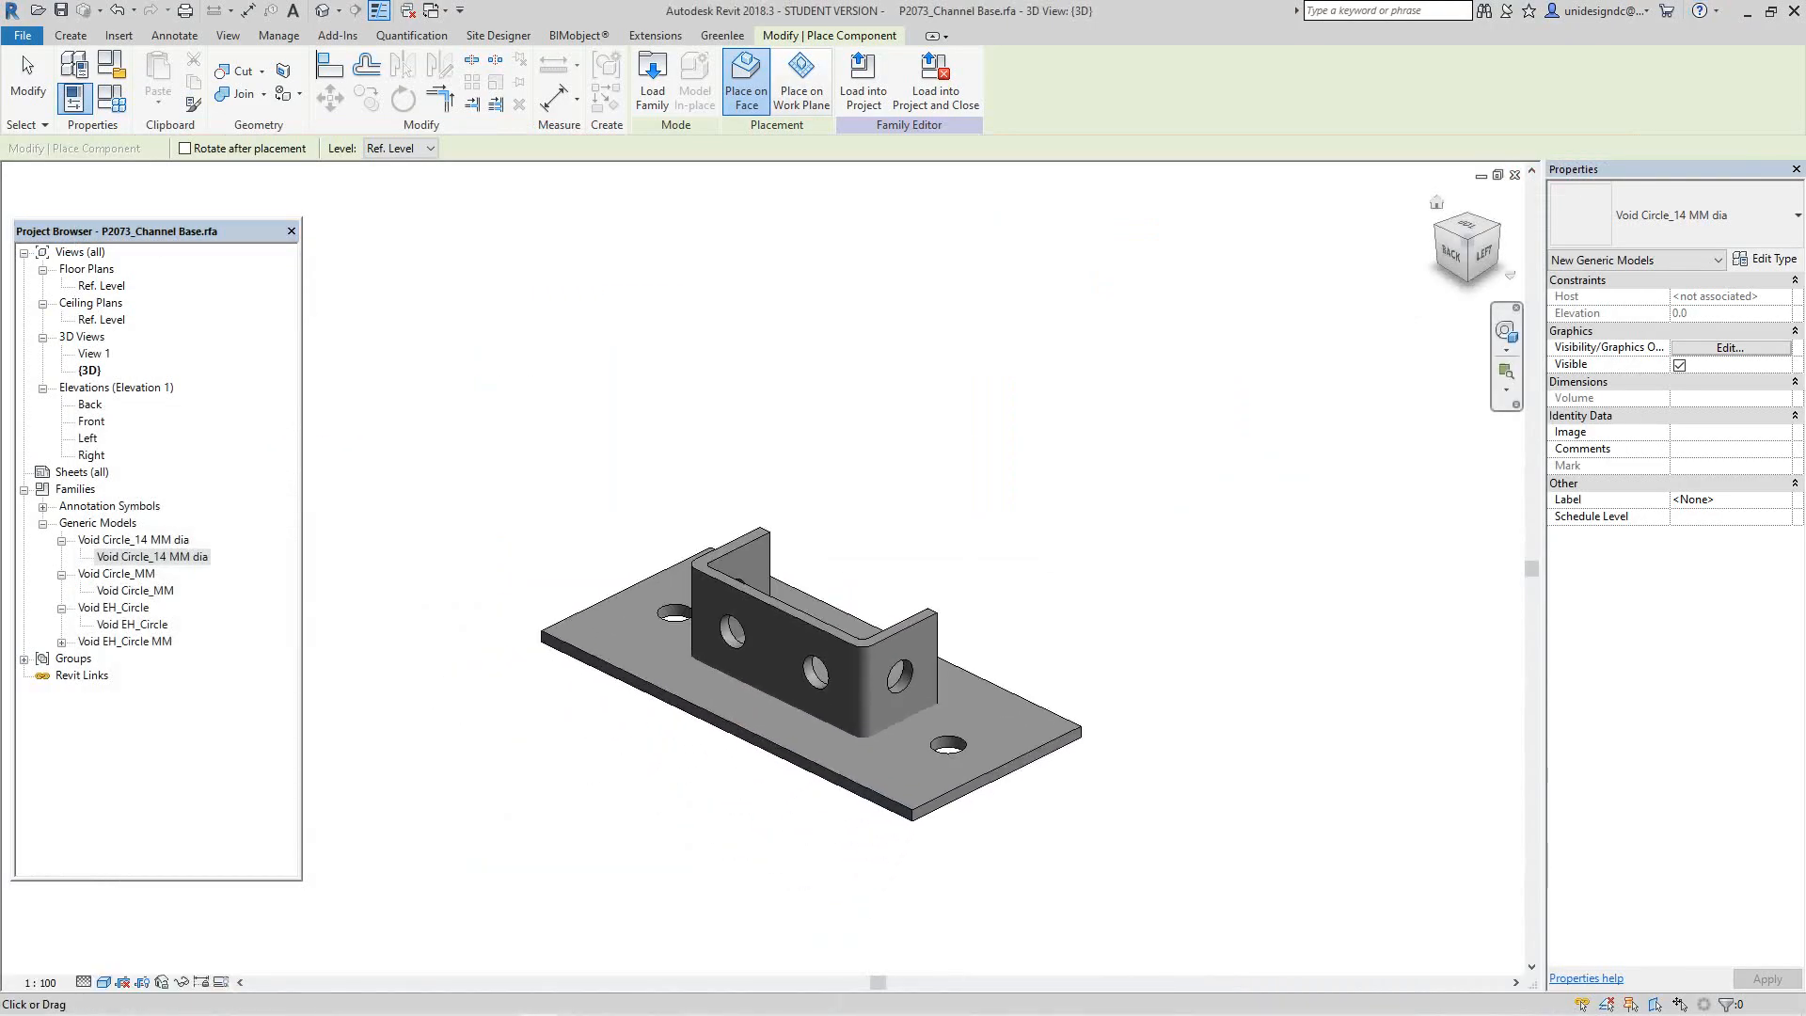
drag(1484, 254, 1291, 287)
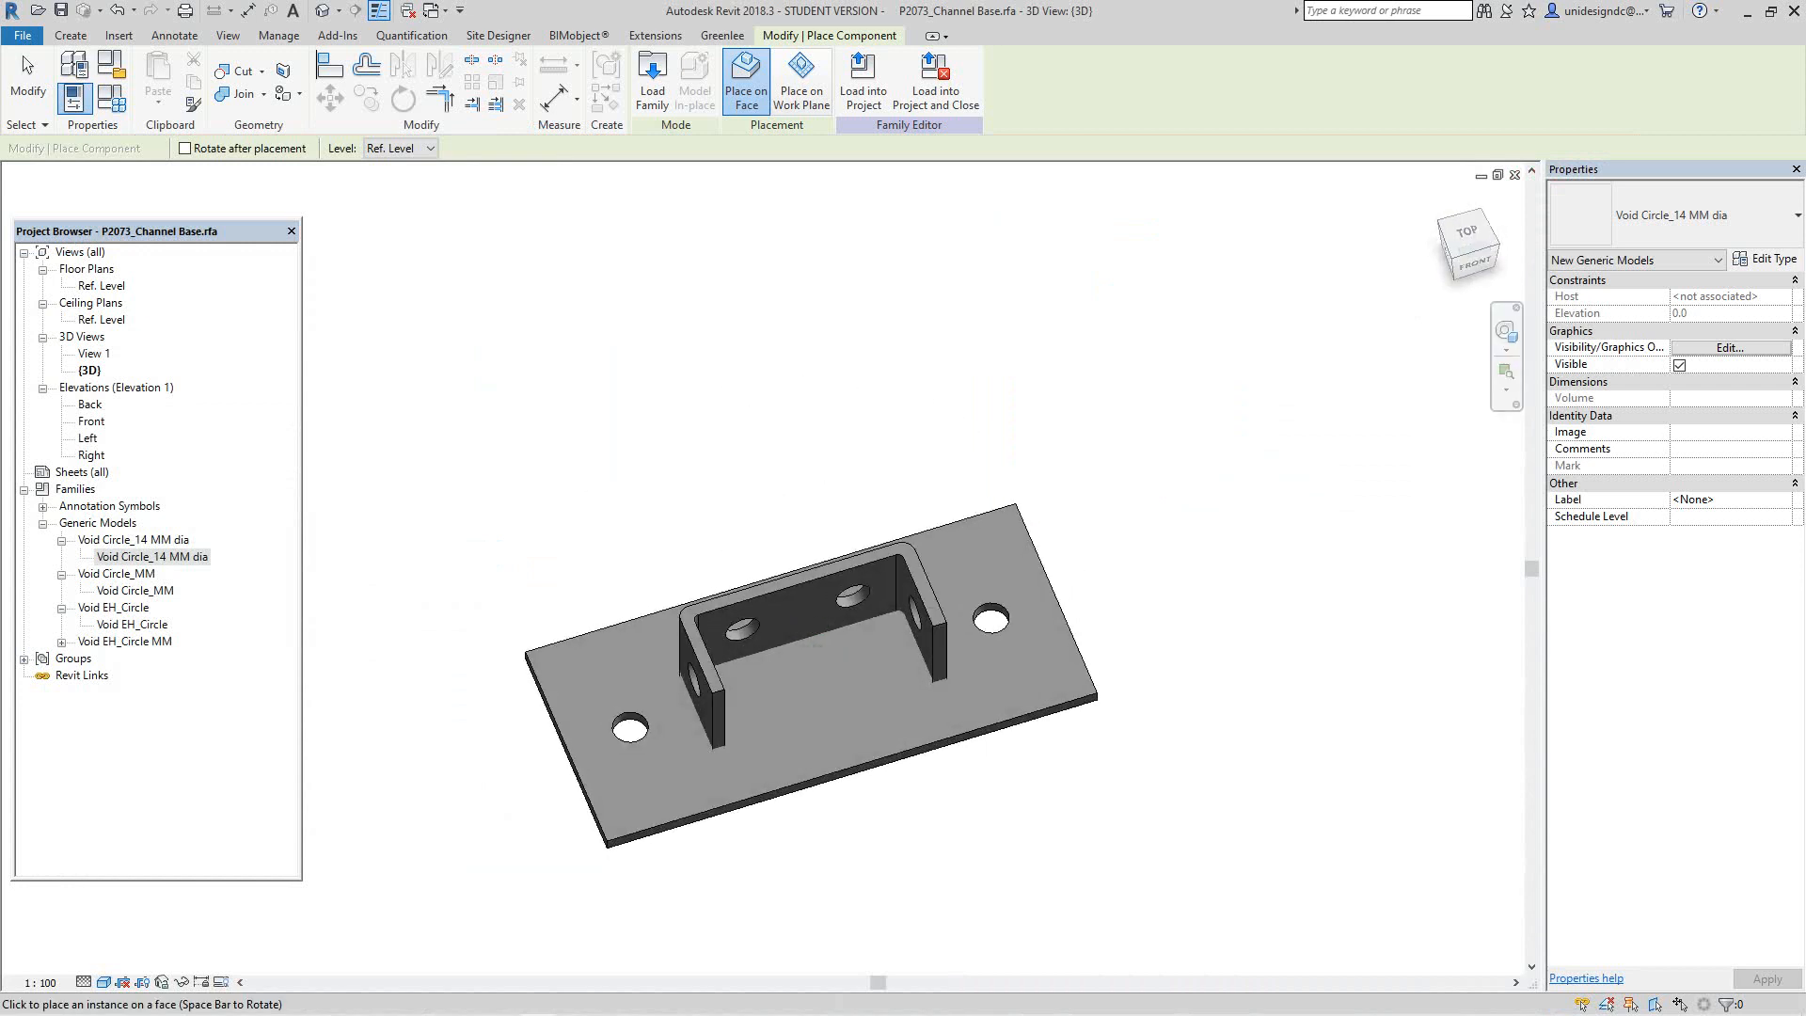
scroll(848, 695, up, 2)
scroll(970, 629, down, 3)
key(Escape)
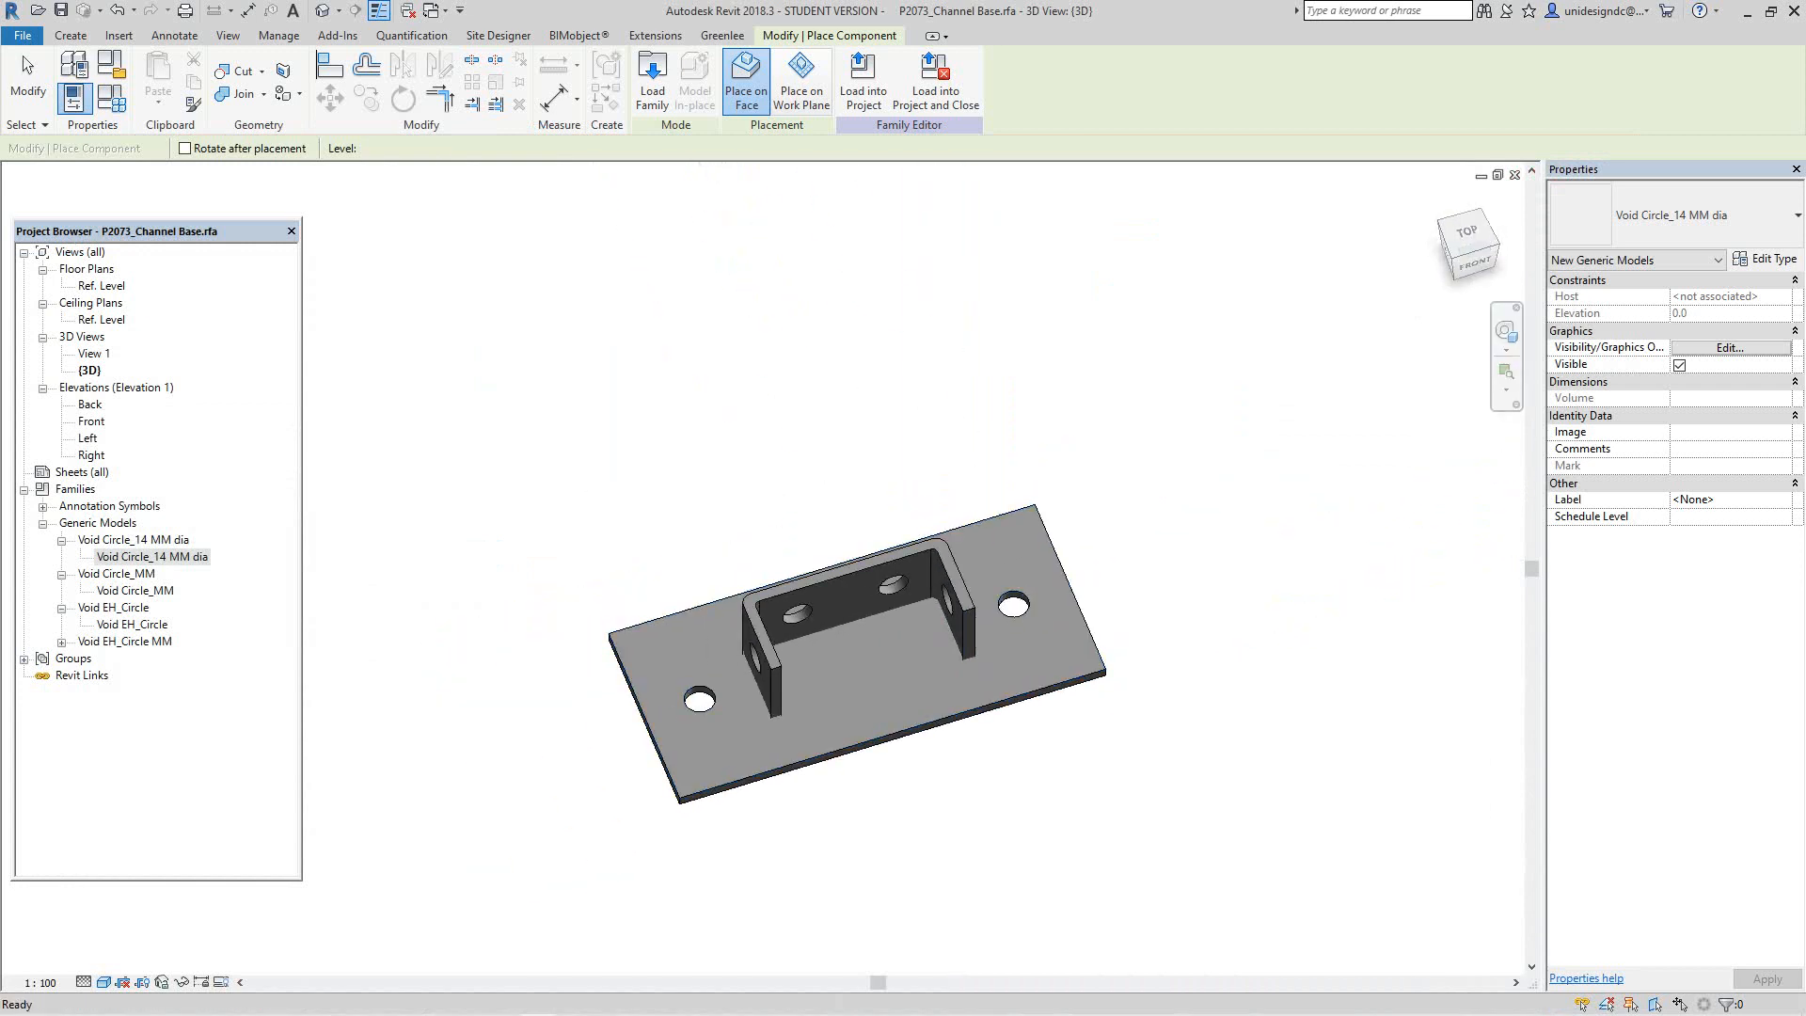
Step: Open the Ref. Level floor plan and review the width and depth dimensions of the plate and channel
double_click(102, 286)
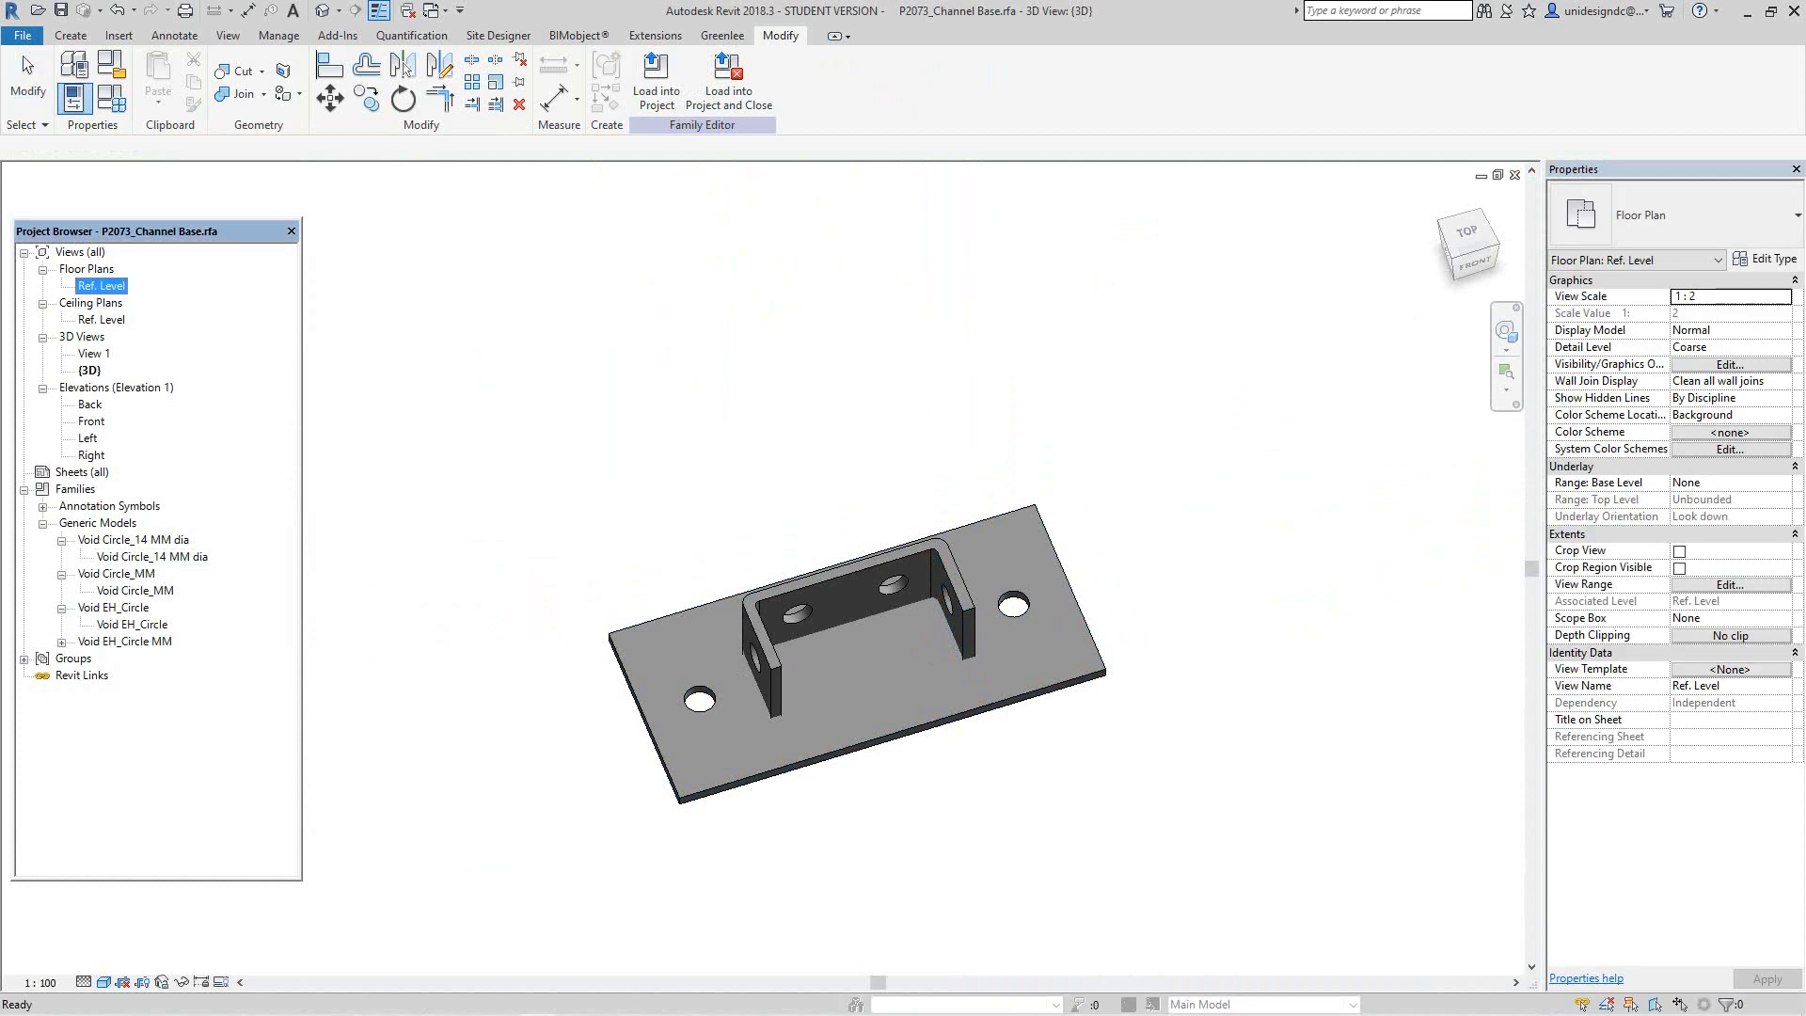
middle_drag(880, 433, 822, 658)
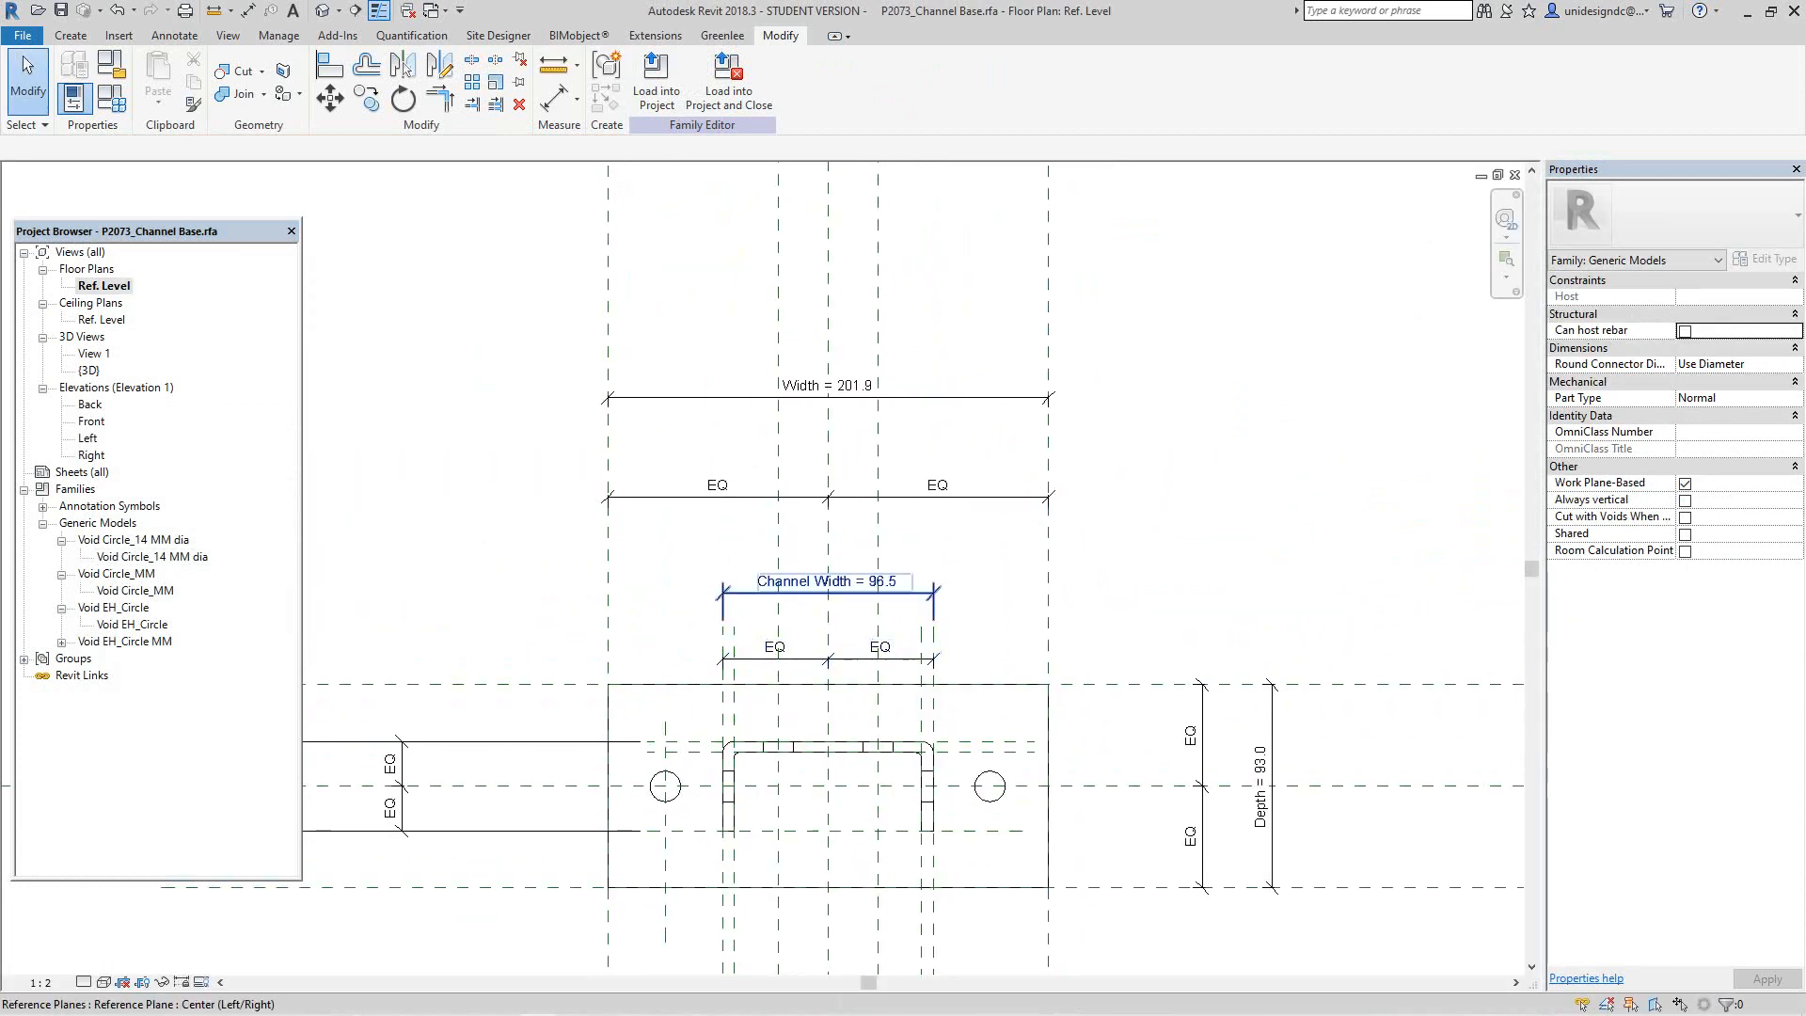
scroll(821, 394, down, 2)
middle_drag(845, 471, 851, 479)
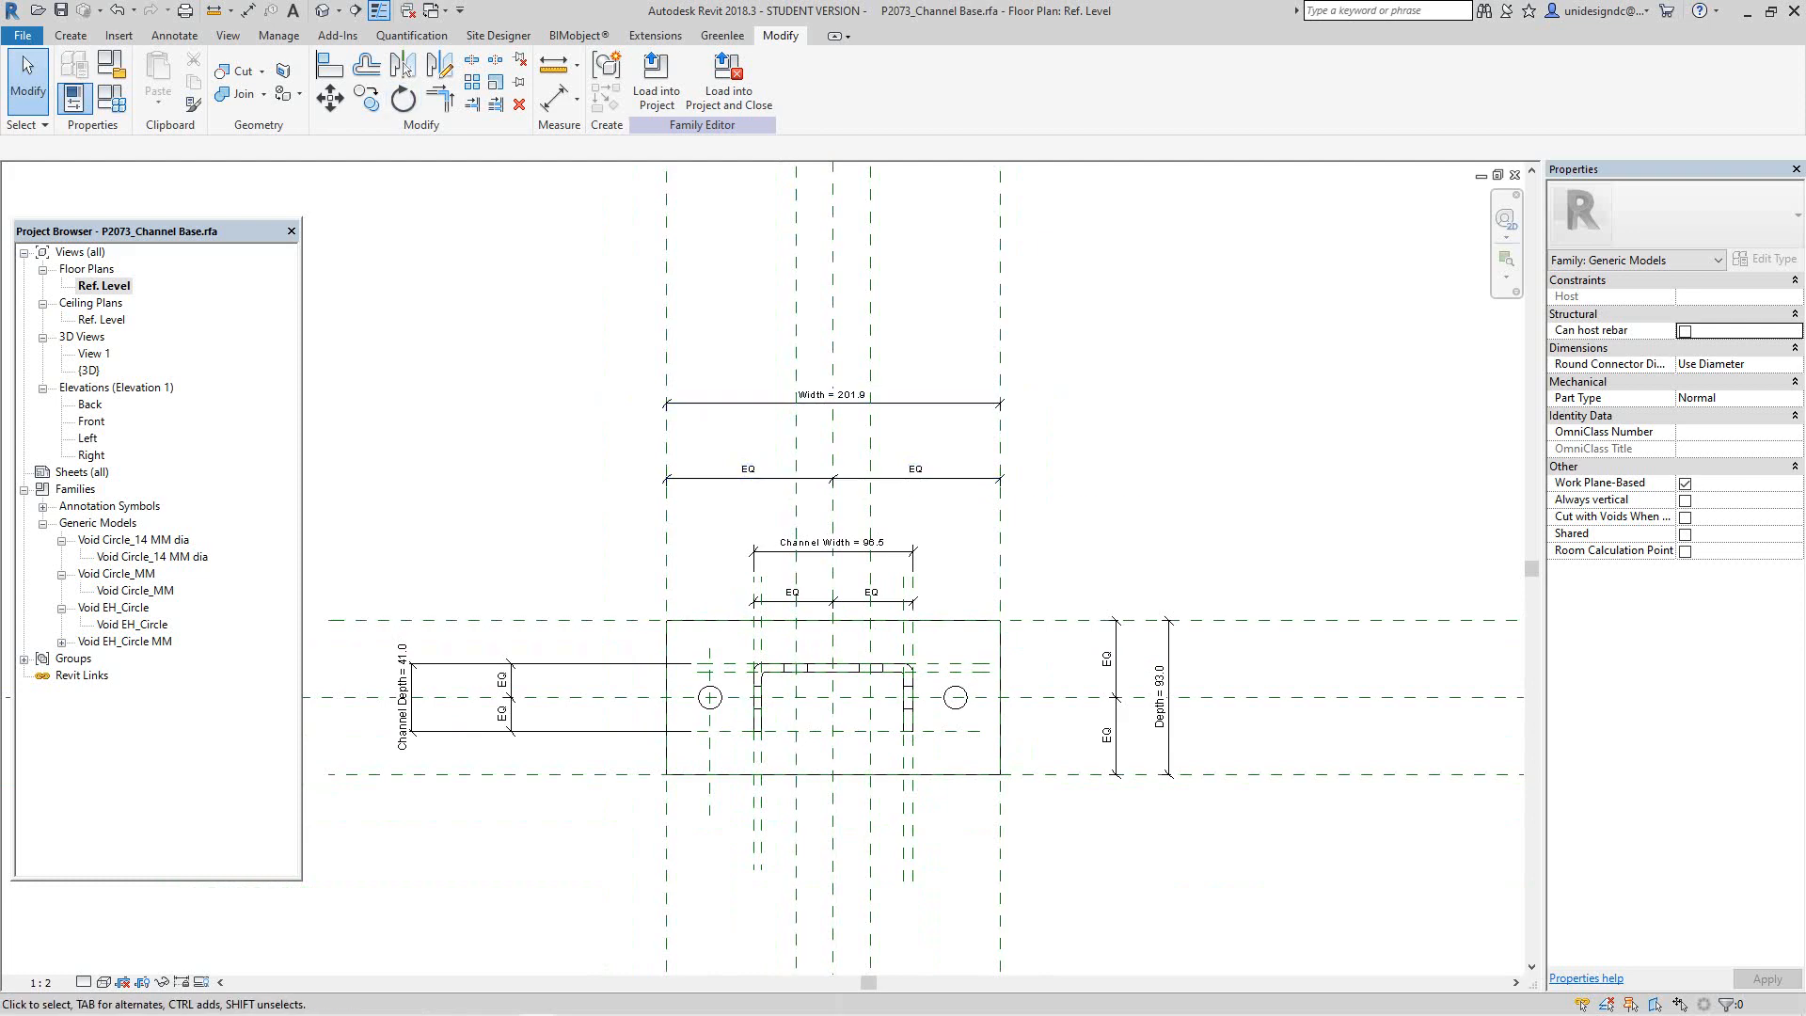
Step: Set the Width parameter of the P2073_HG family type to 193 mm
click(110, 97)
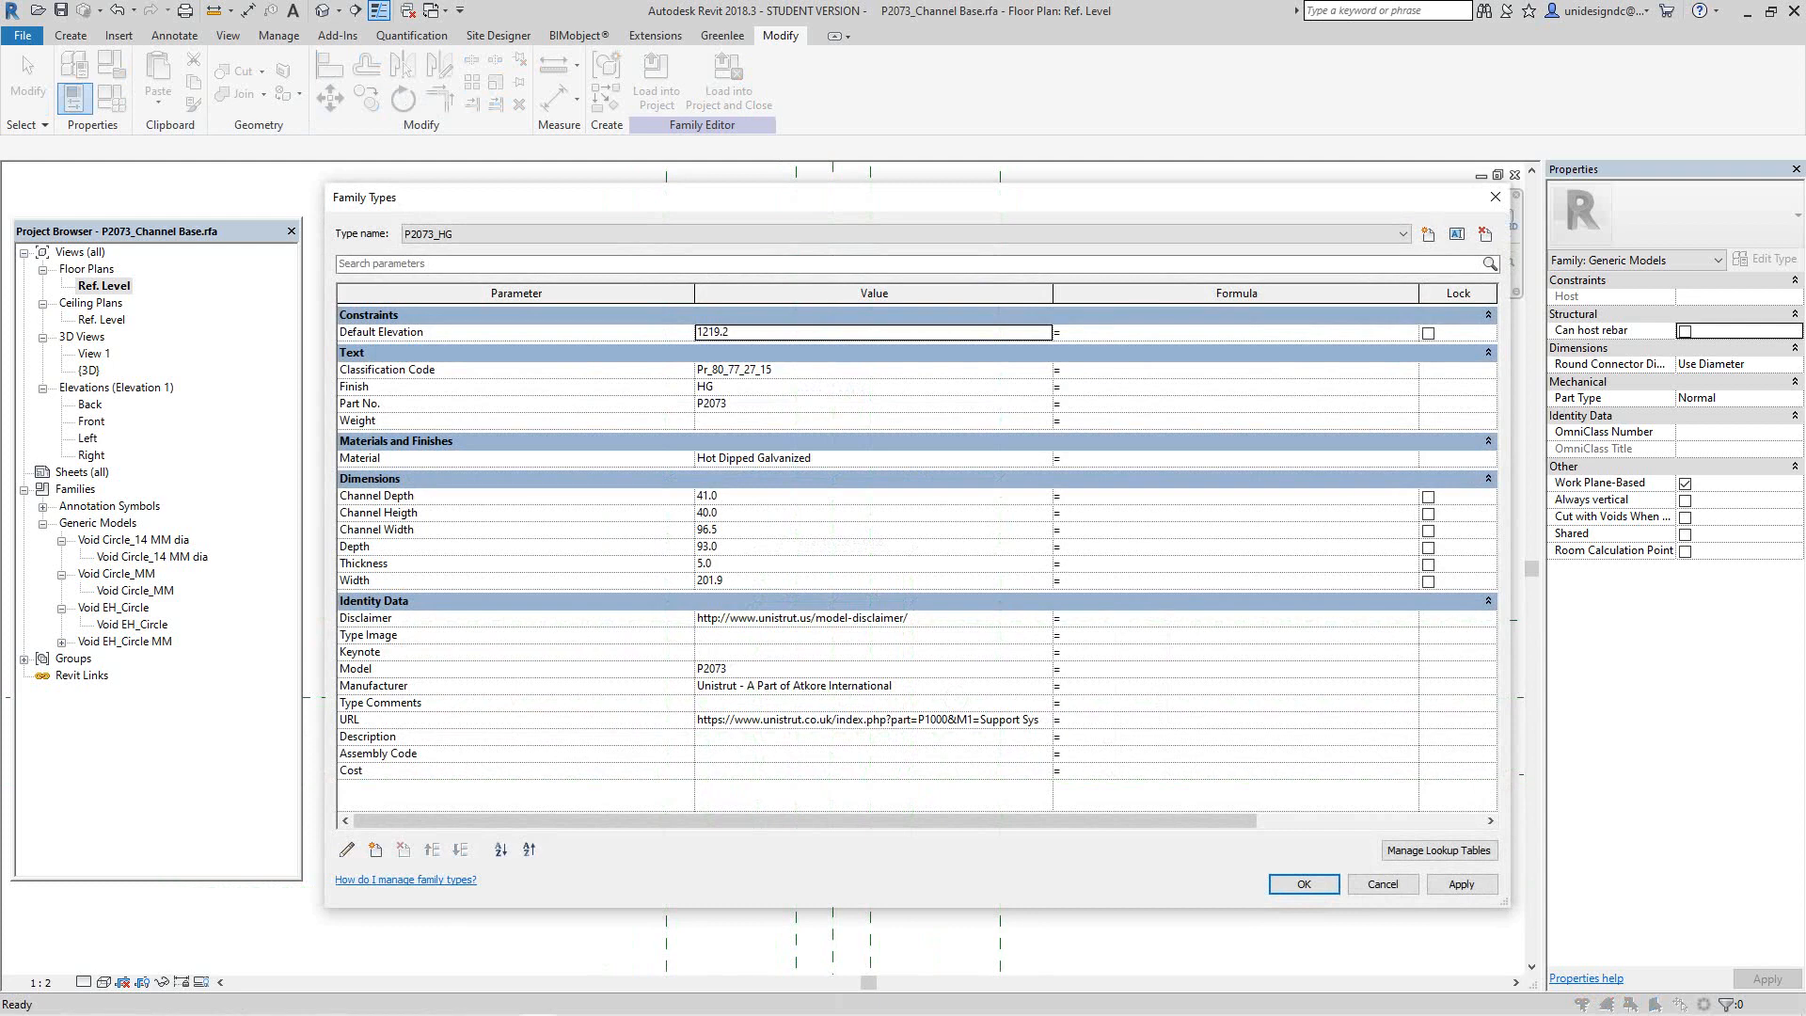
drag(789, 204, 738, 319)
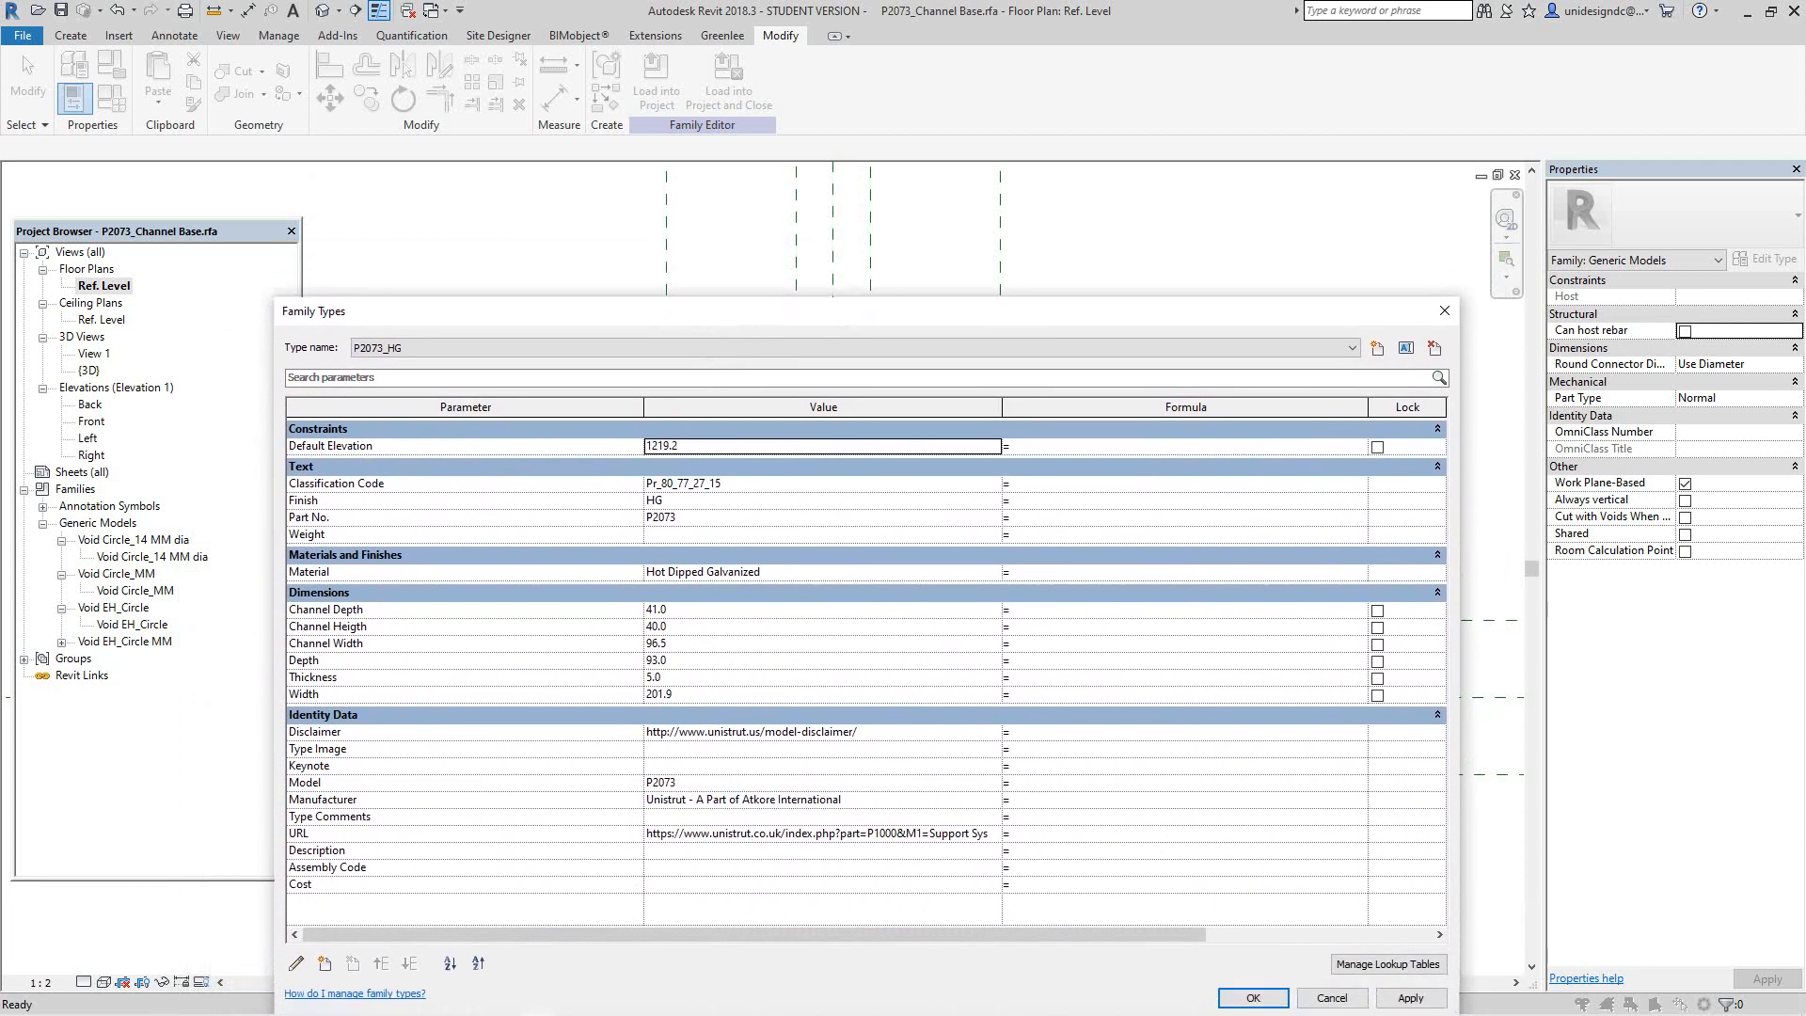
click(659, 694)
text(193)
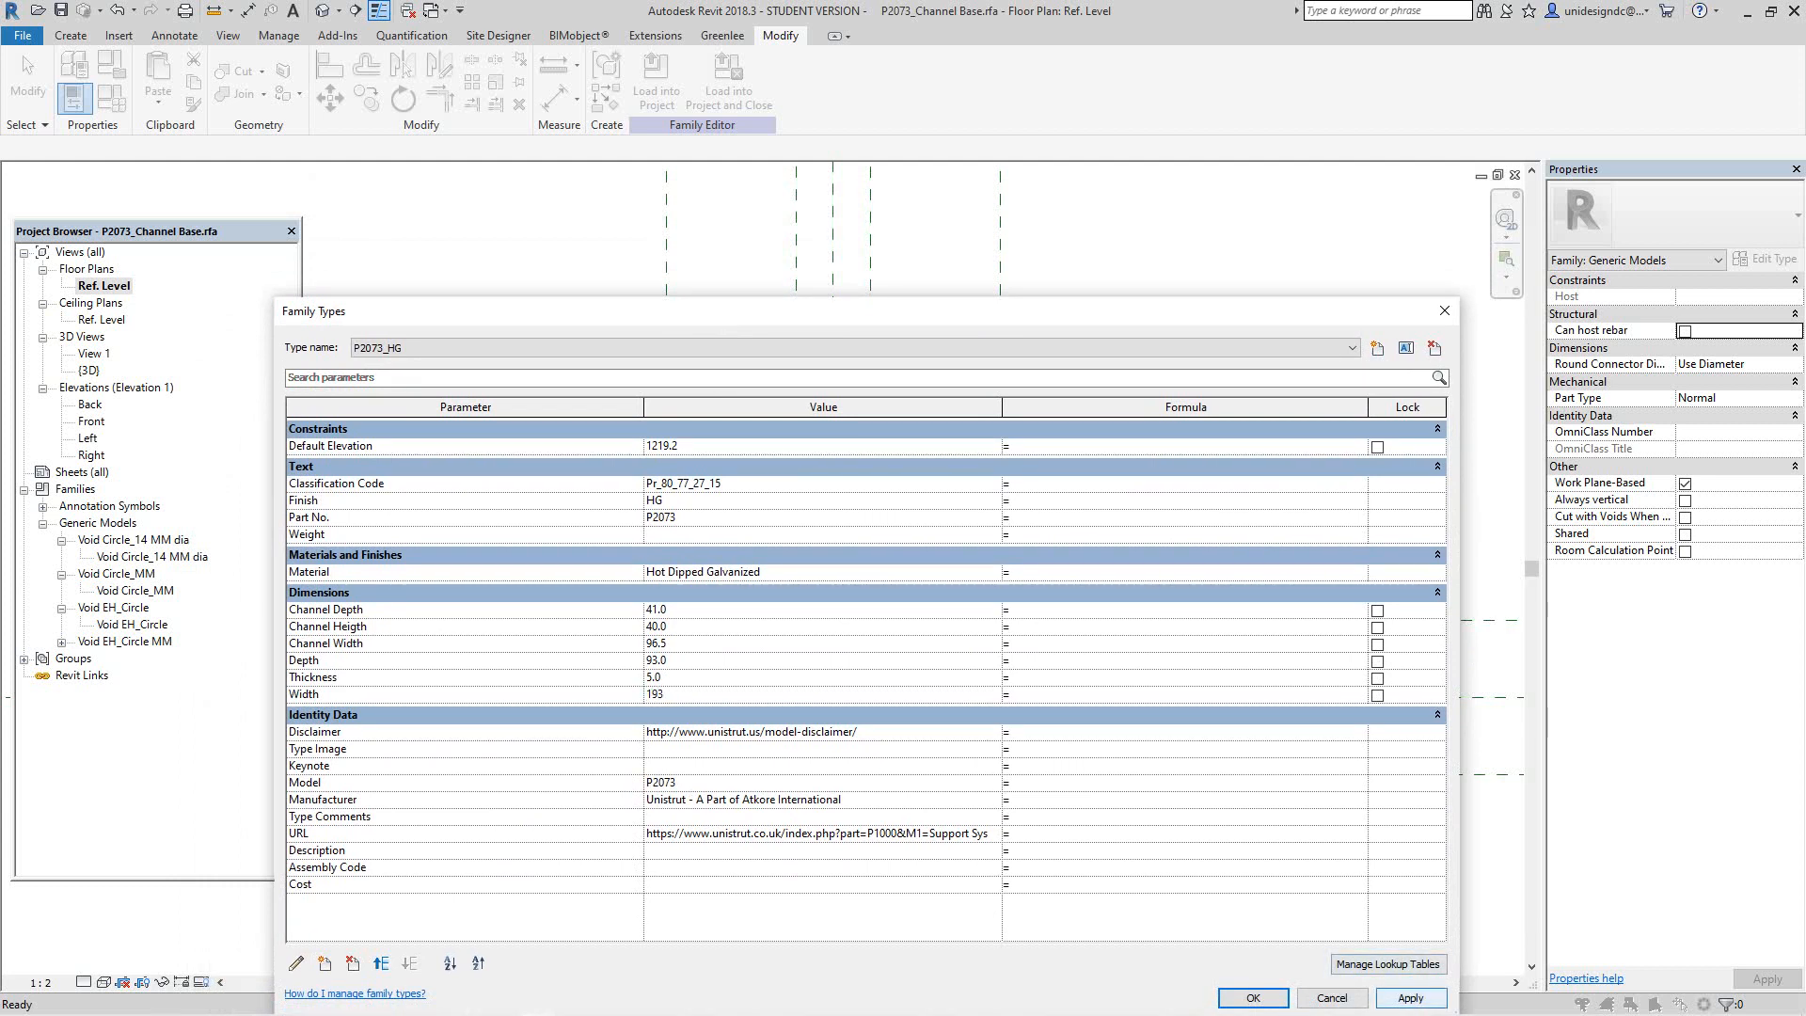
click(1410, 999)
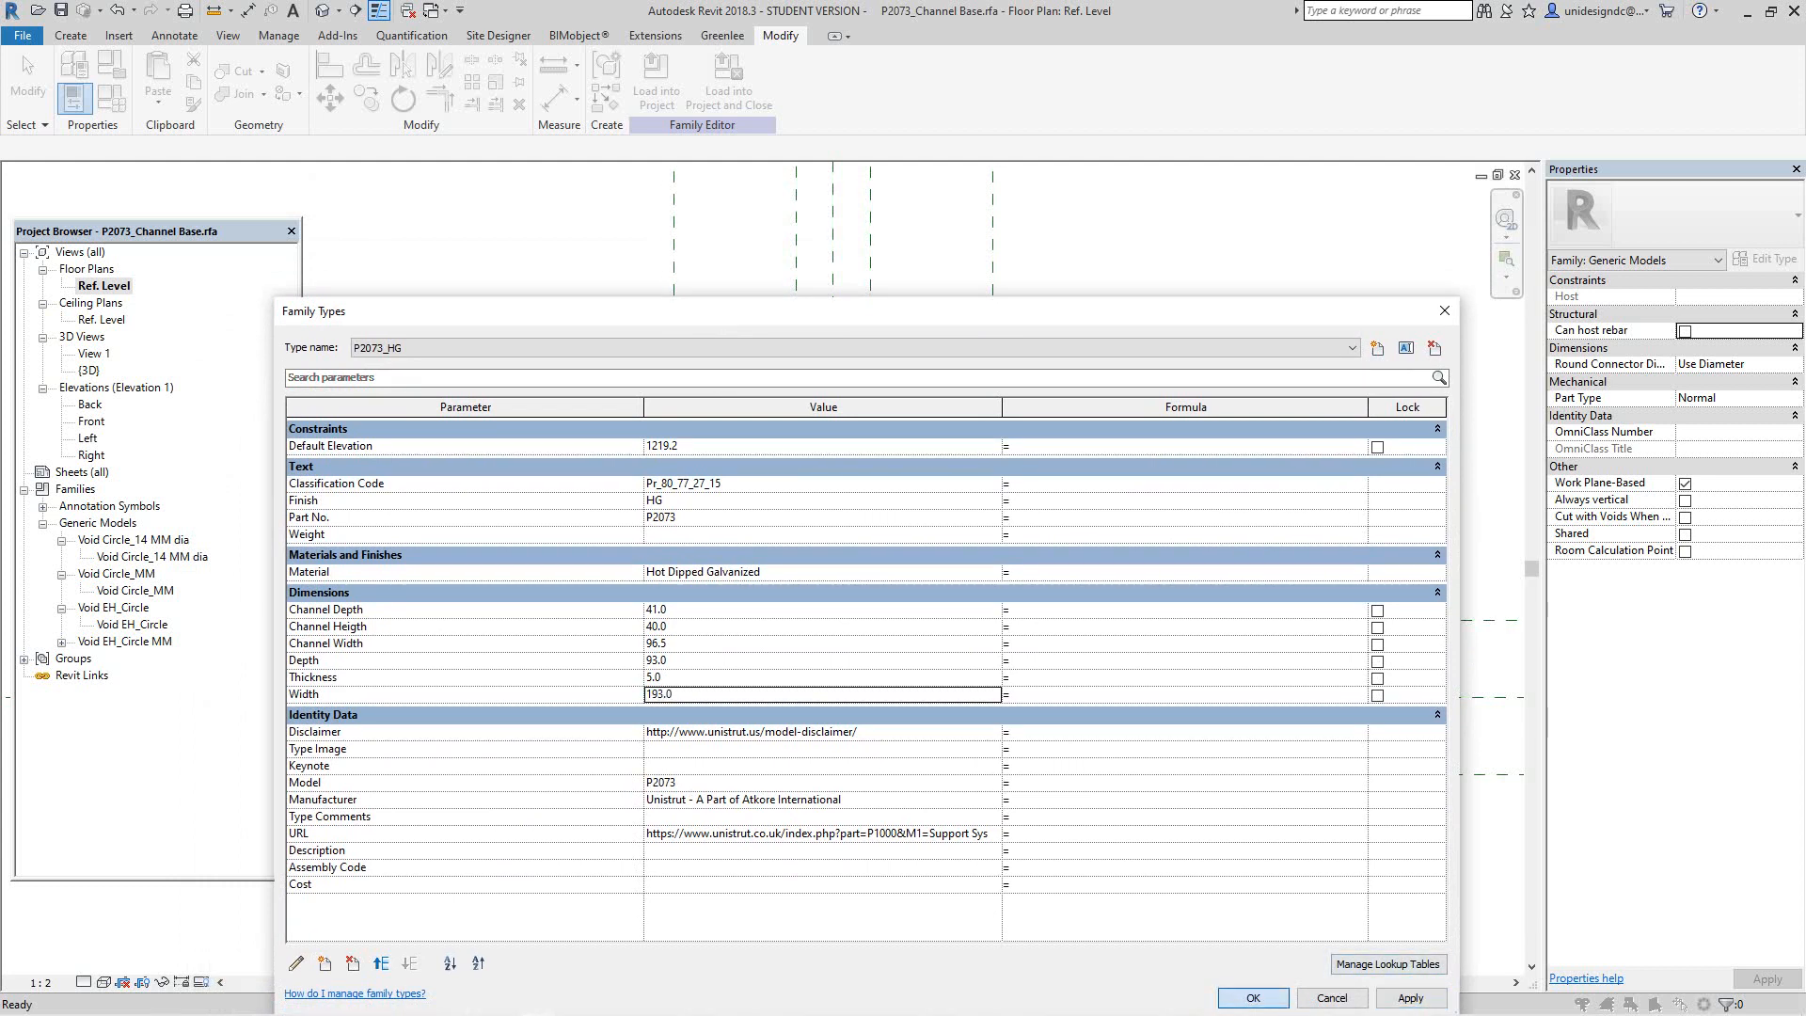
click(1253, 998)
Step: Open the default 3D view and examine the resized base plate and its holes from above and from the front-right corner
scroll(937, 456, down, 3)
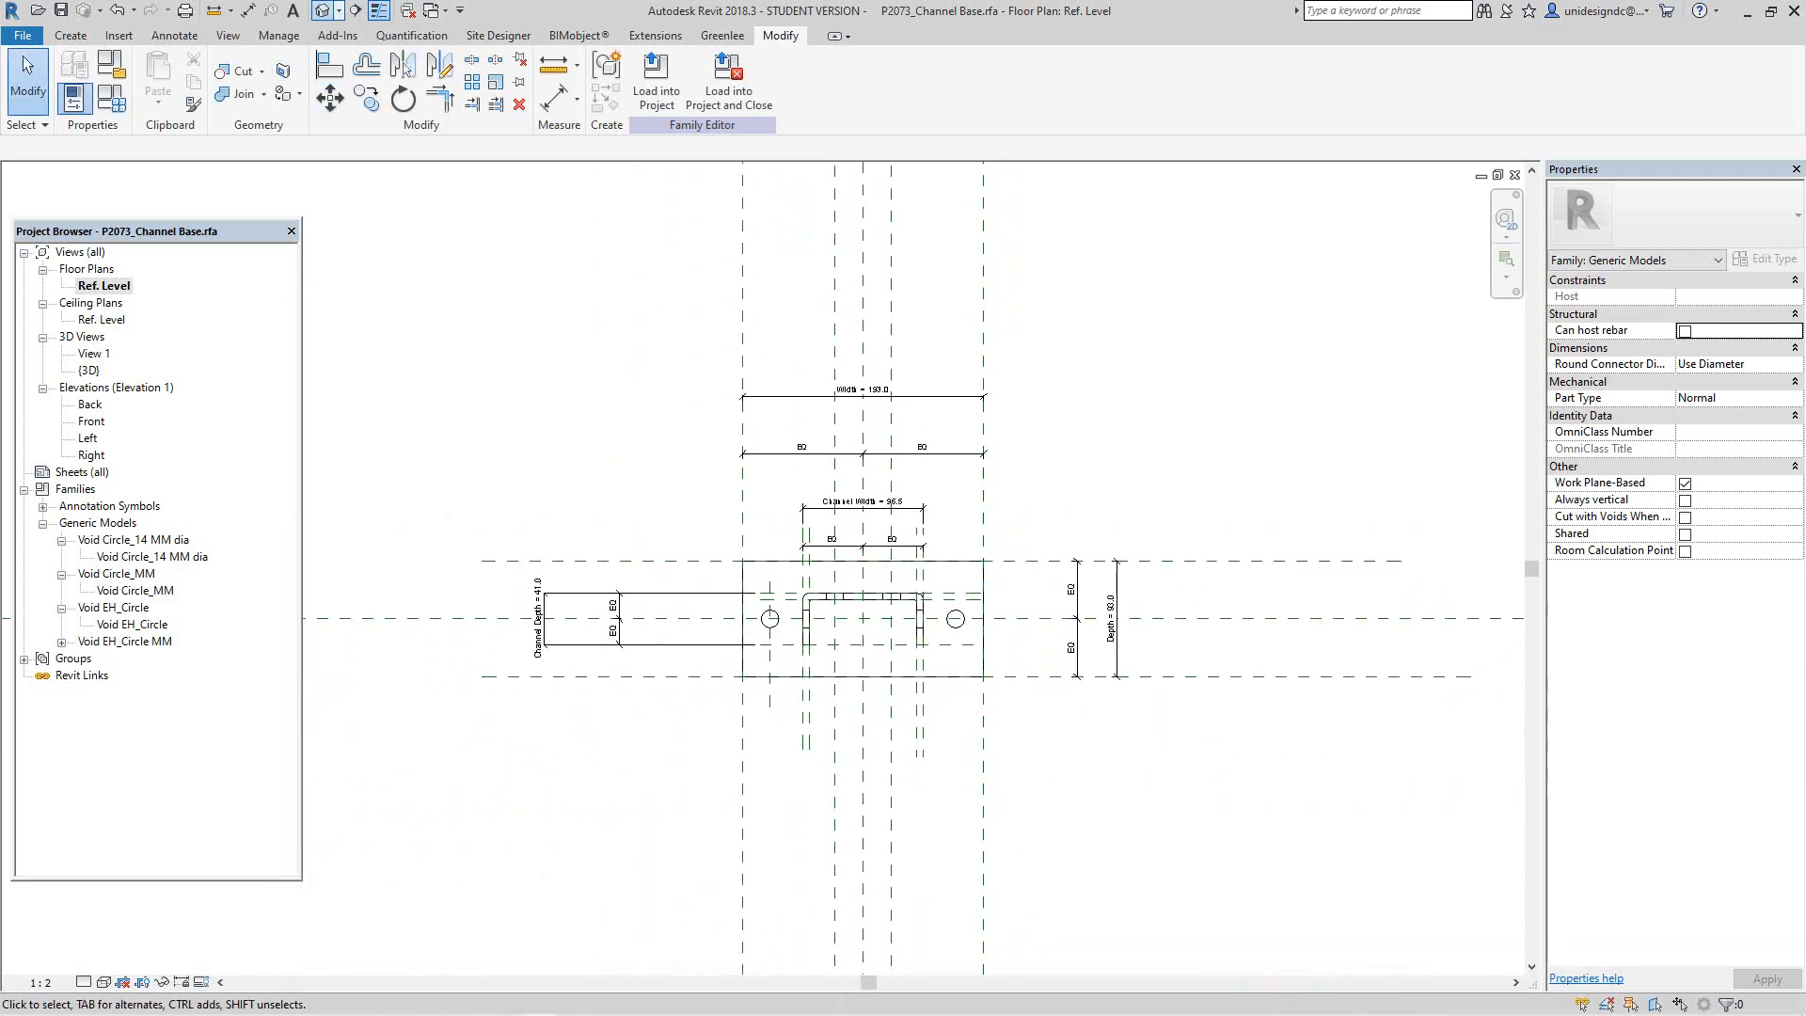
click(1026, 590)
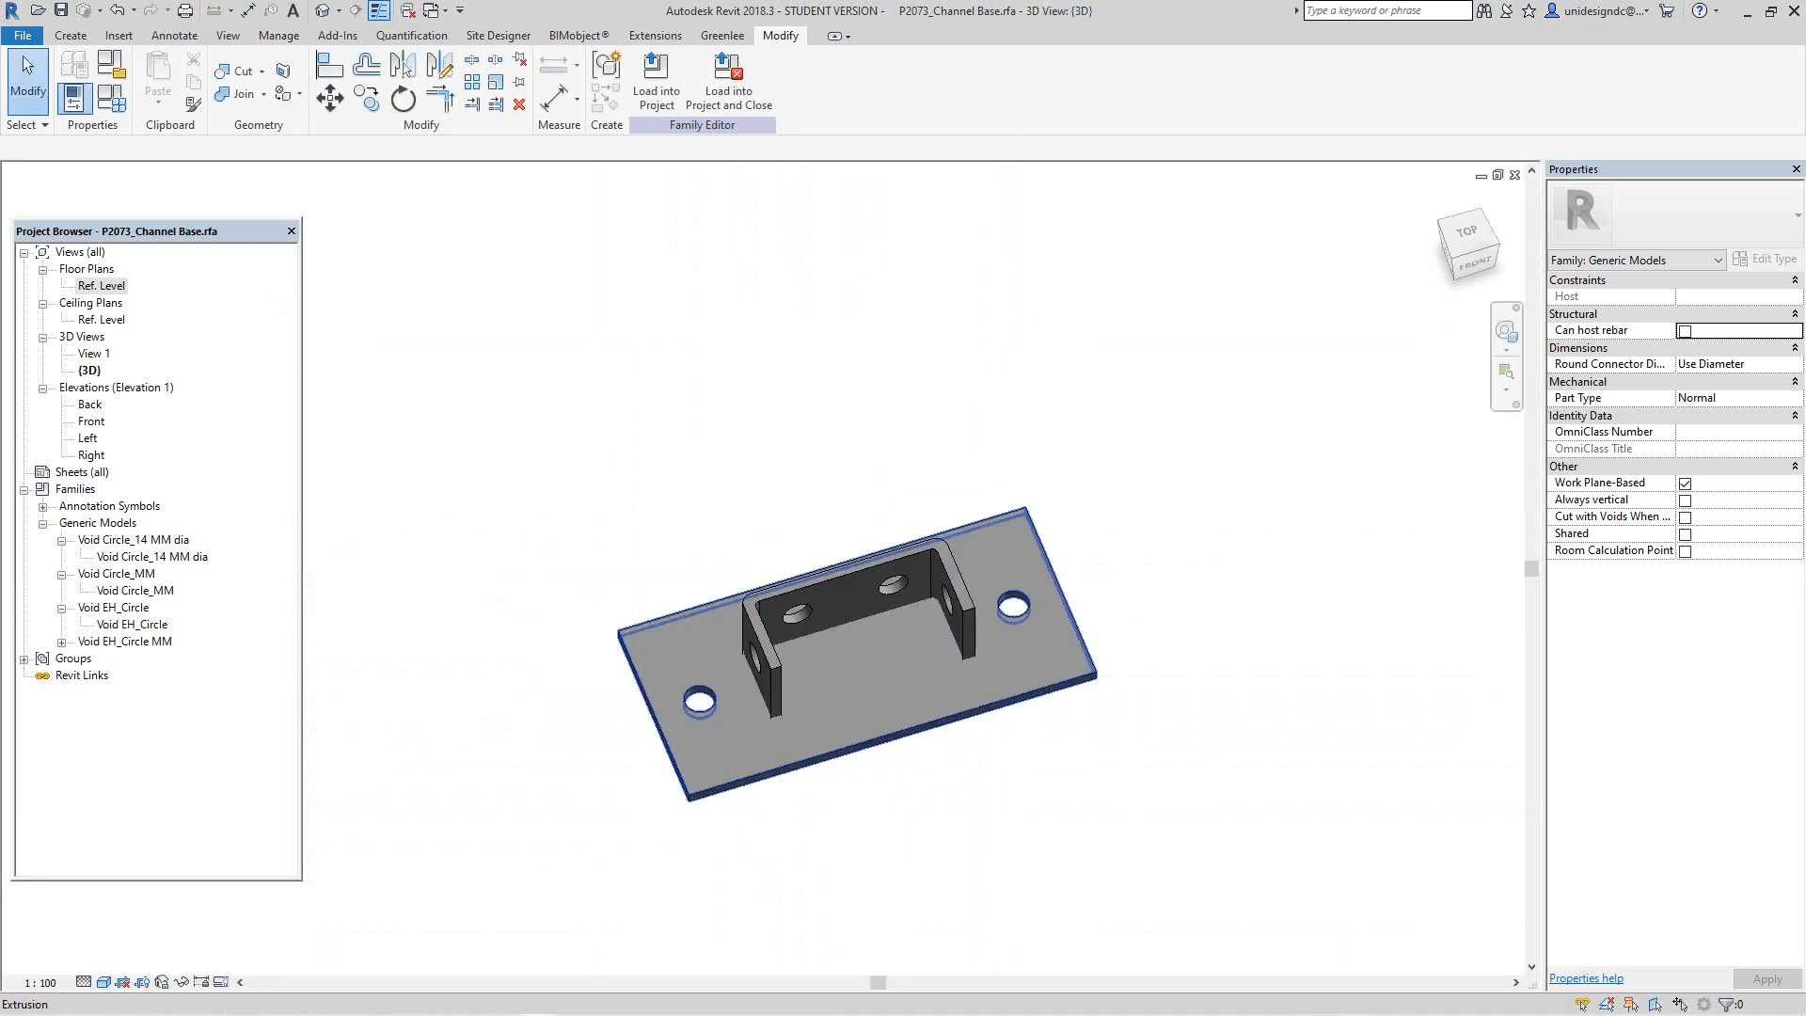
mouse_move(1475, 265)
mouse_down()
mouse_move(1440, 229)
mouse_move(1388, 225)
mouse_move(1293, 296)
mouse_move(1270, 254)
mouse_move(1275, 320)
mouse_move(1213, 273)
mouse_move(1251, 284)
mouse_up()
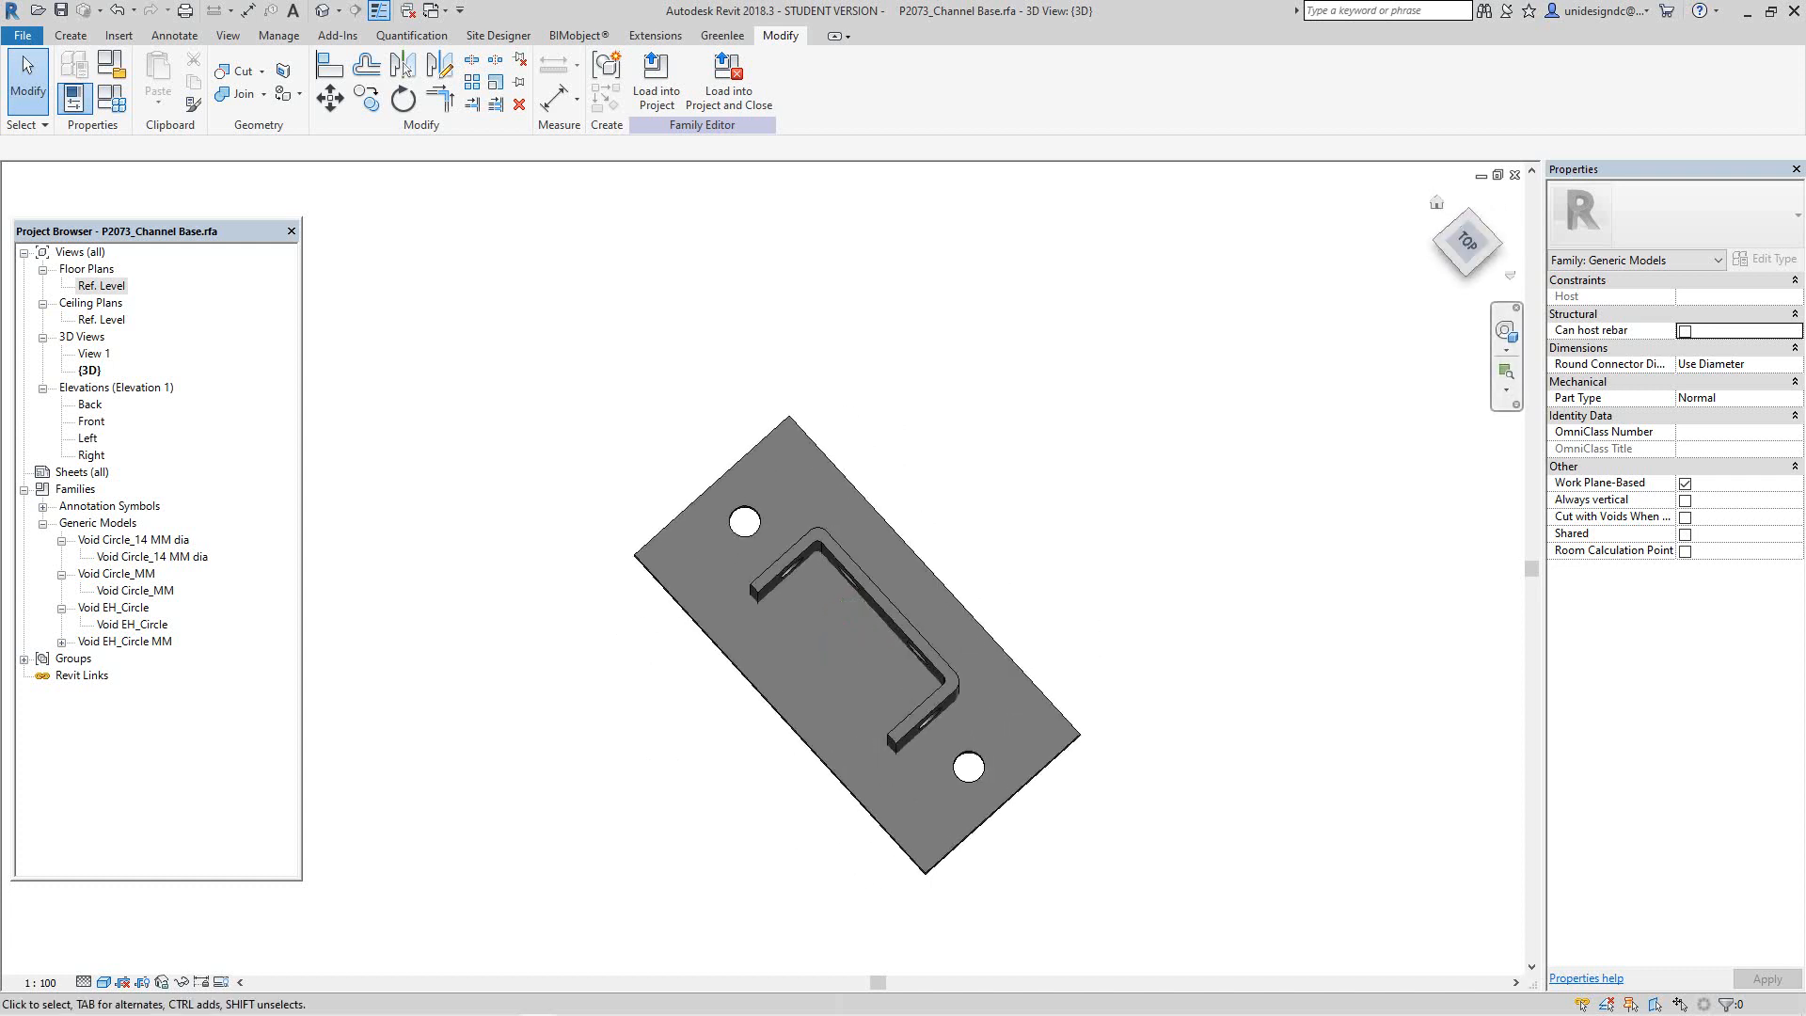
click(1466, 273)
scroll(1007, 790, up, 3)
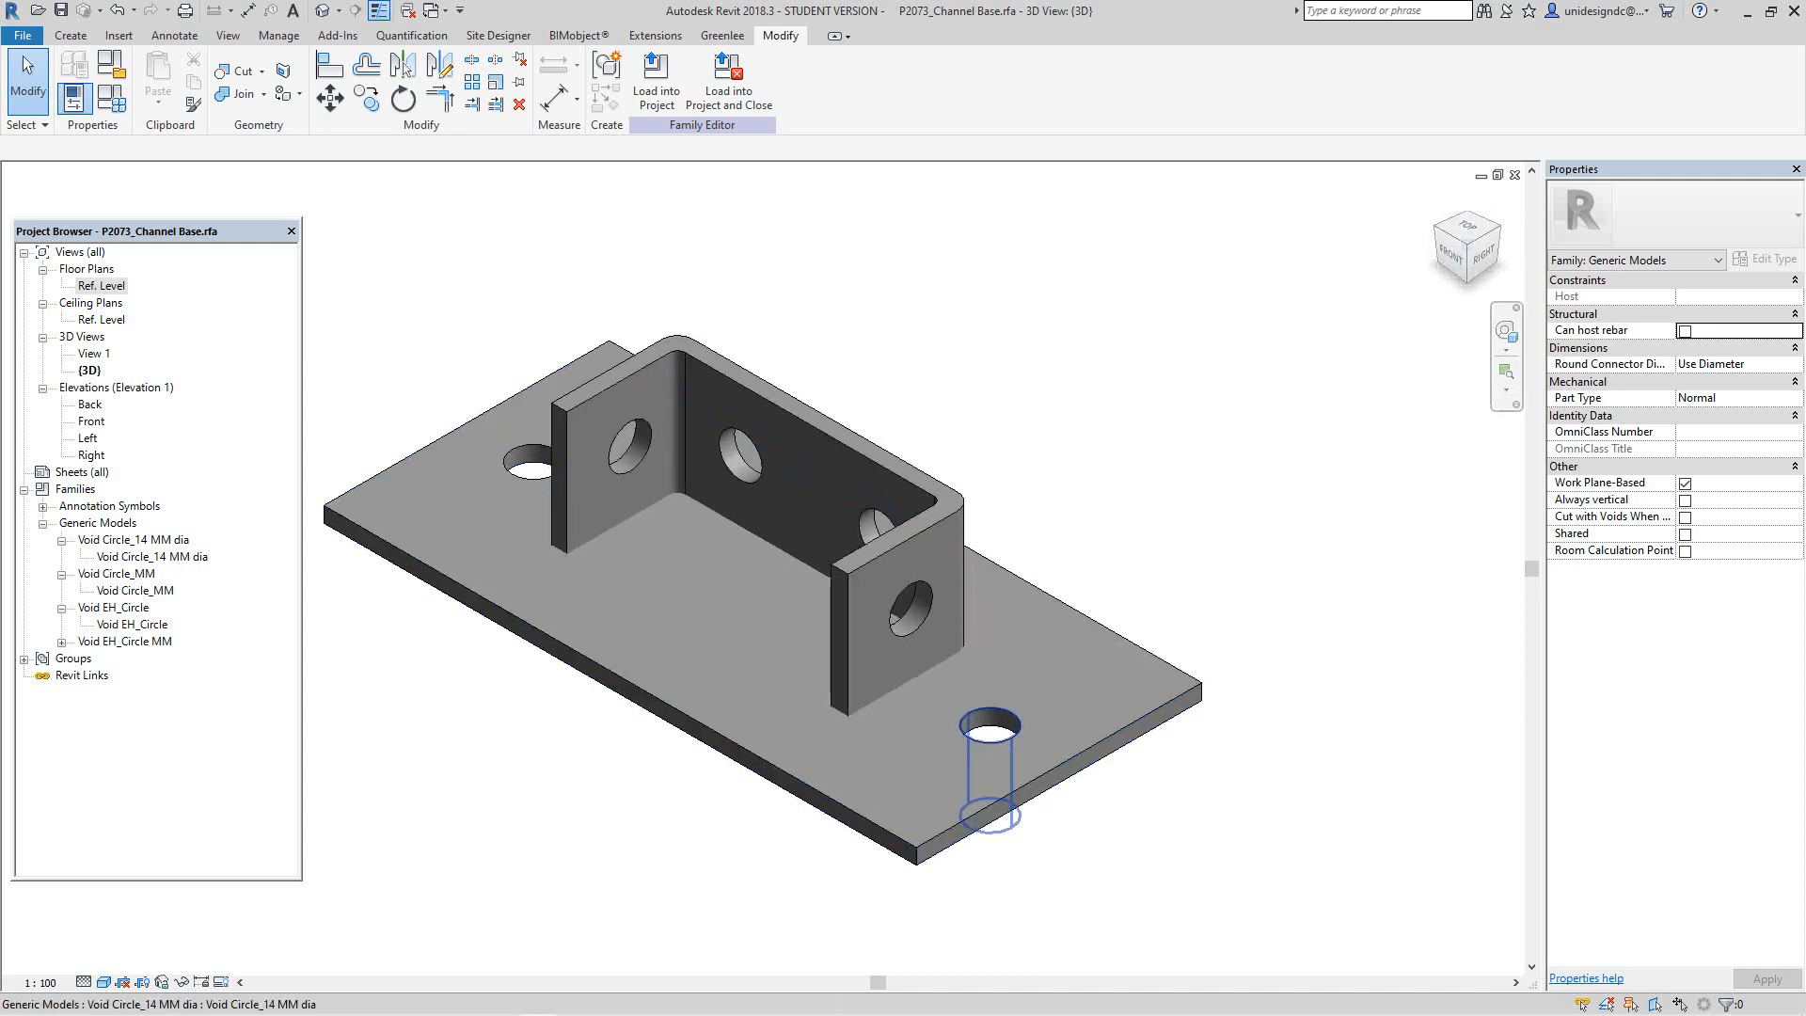
middle_drag(1006, 790, 1016, 810)
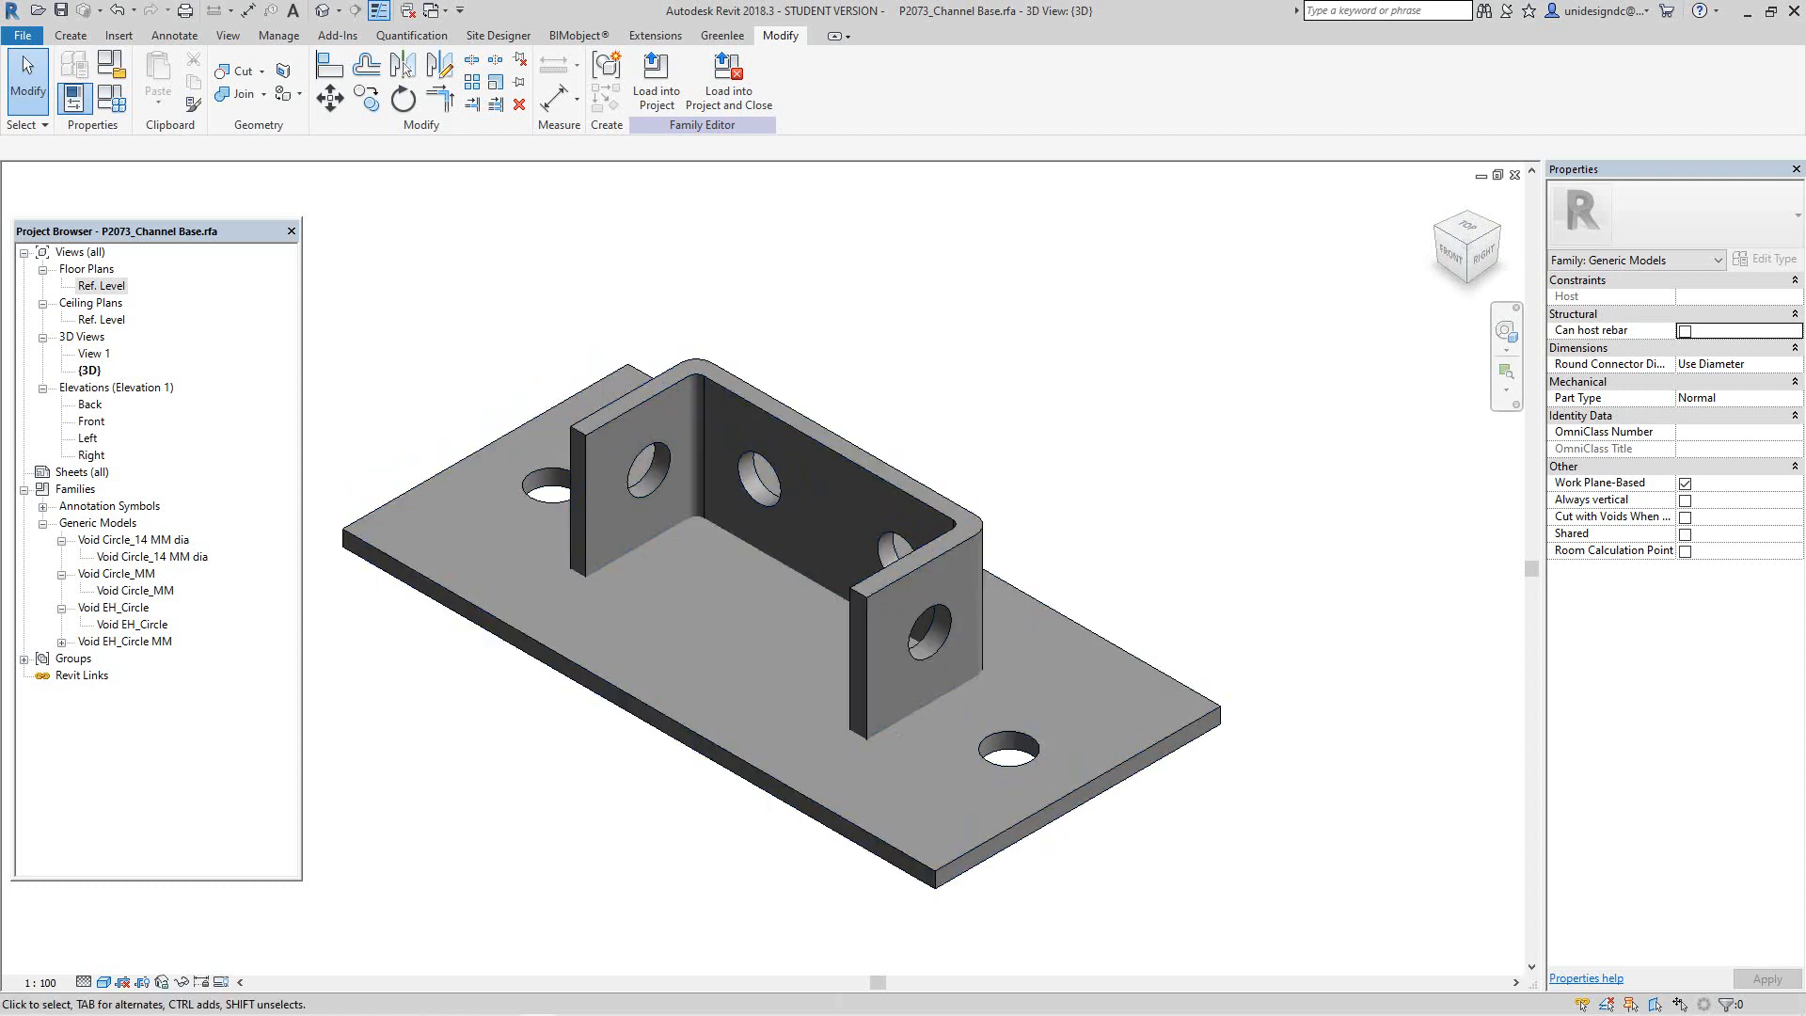
scroll(1223, 633, down, 2)
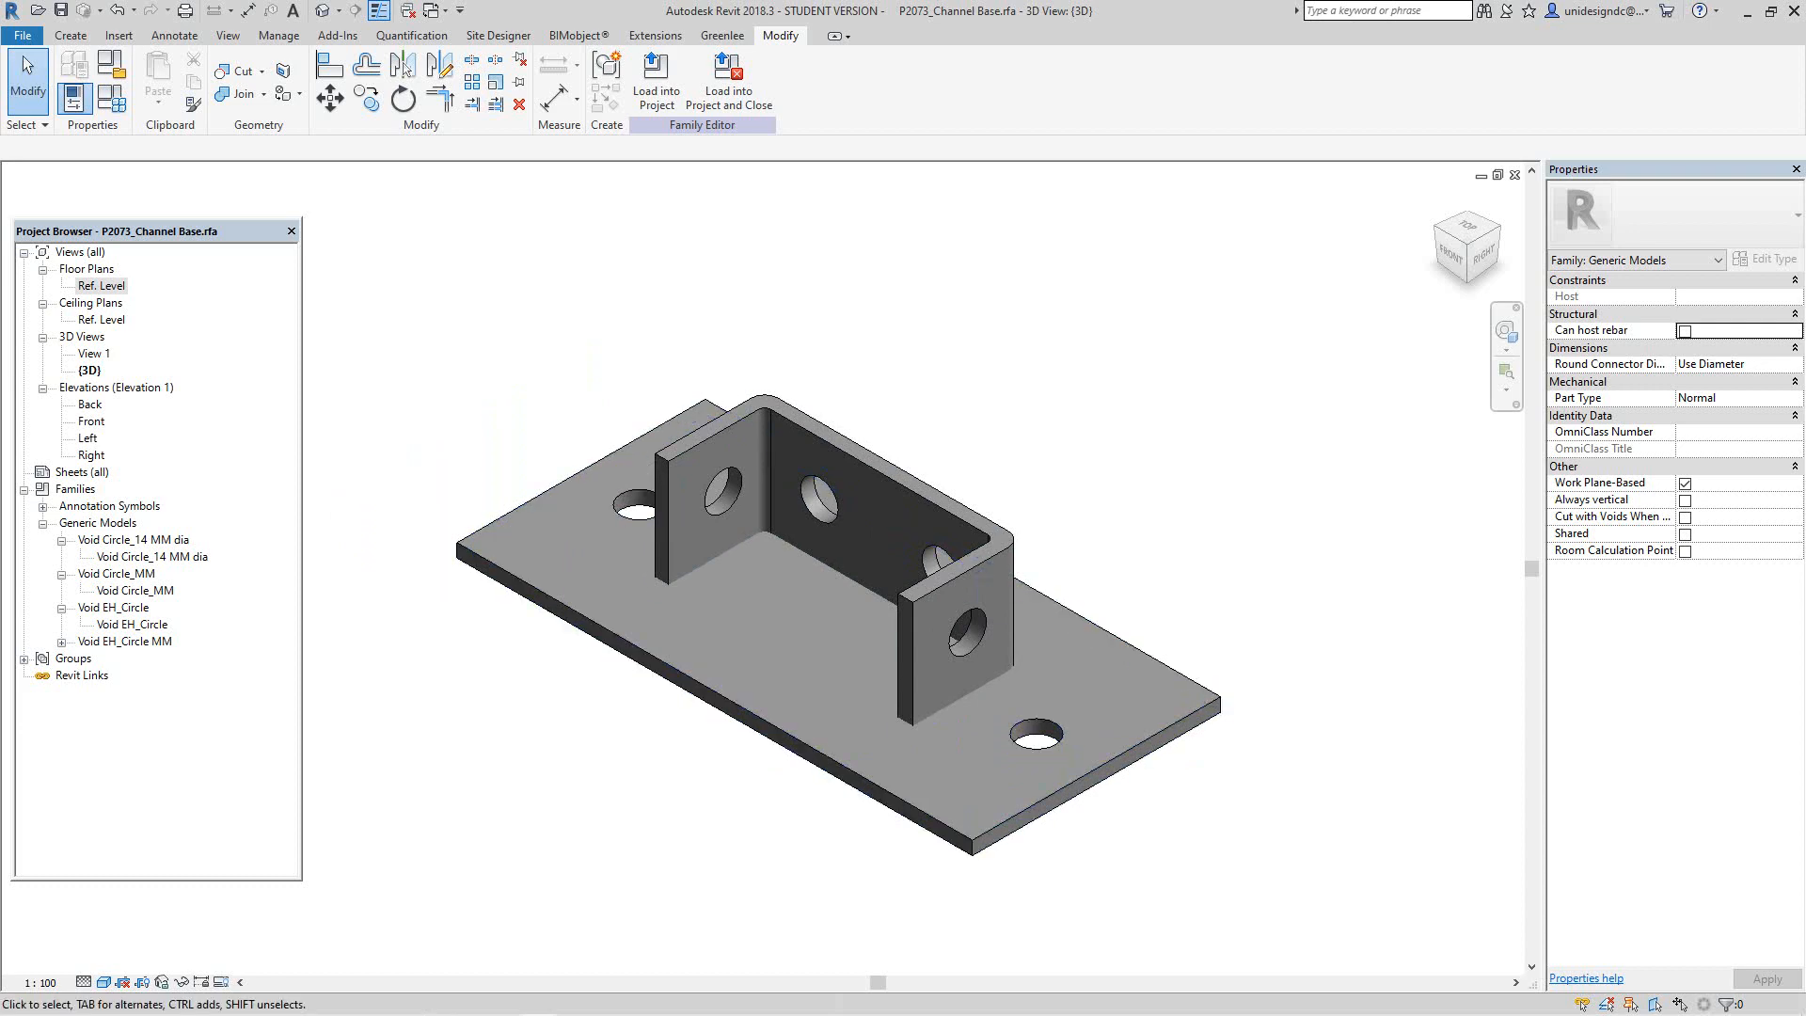
Step: Open the web link stored in the P2073_HG type's URL parameter, check which part page it shows, and close the browser tabs
click(111, 97)
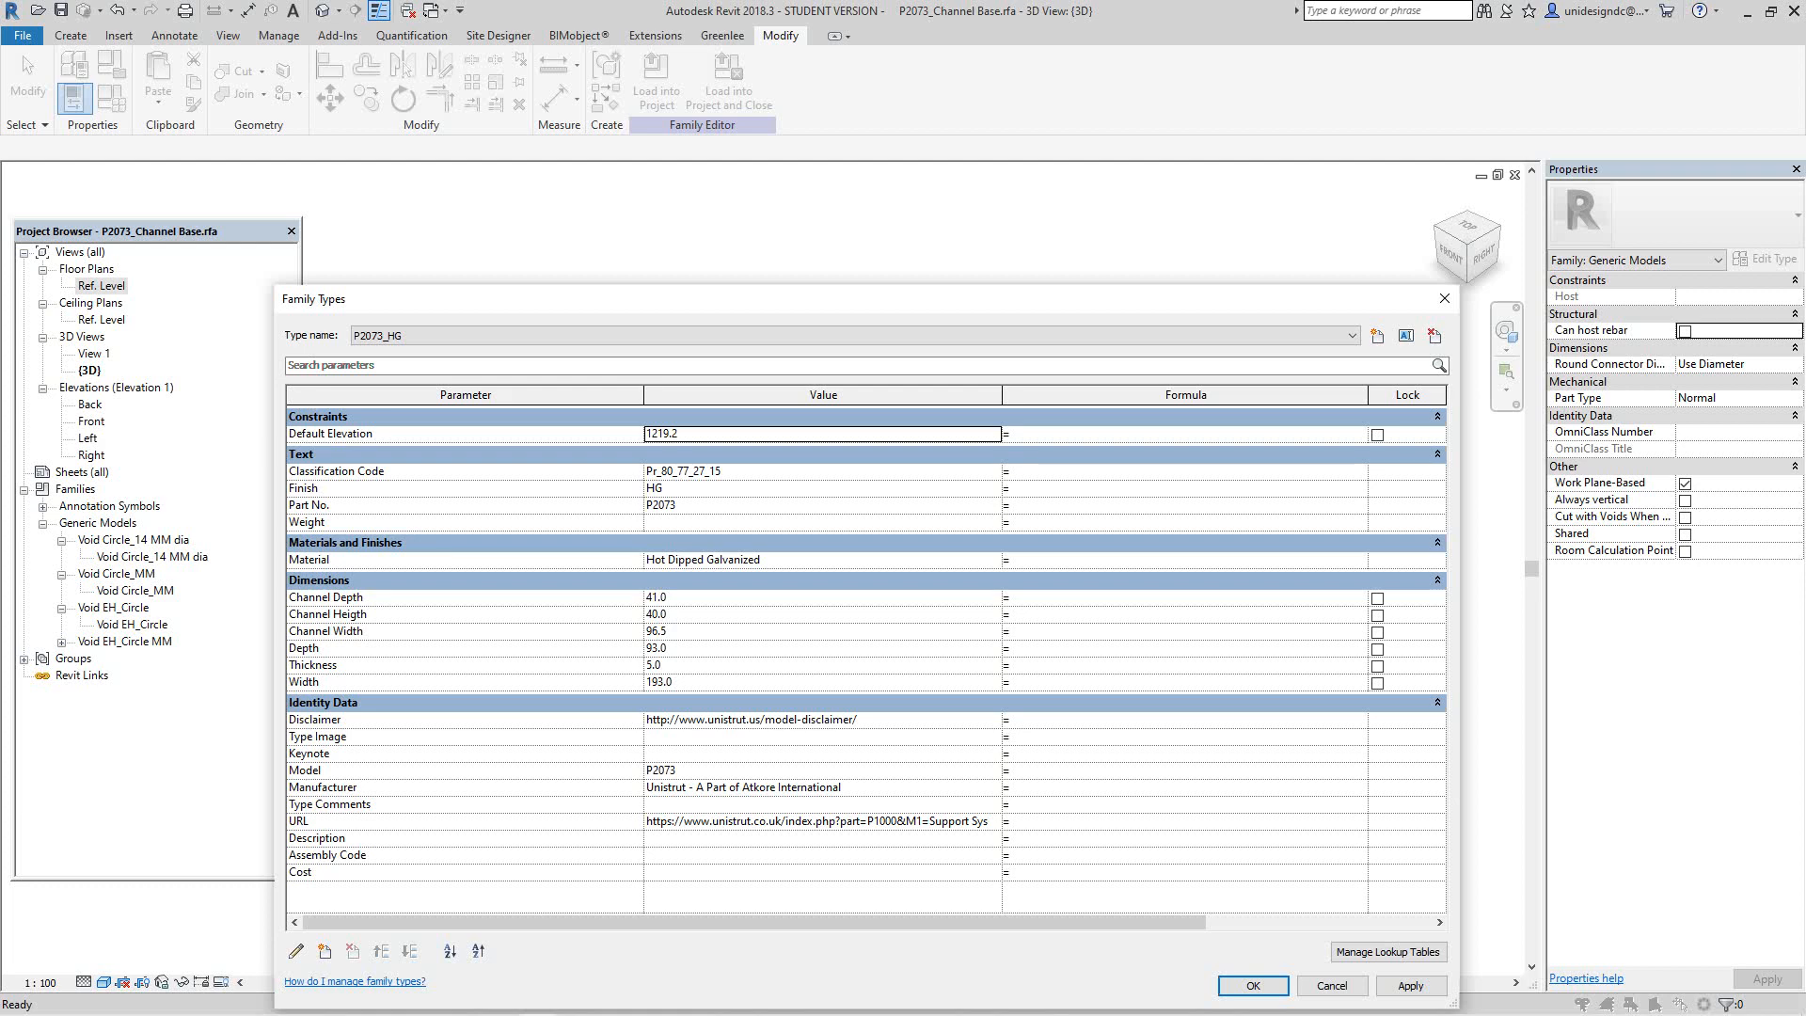
drag(875, 297, 865, 146)
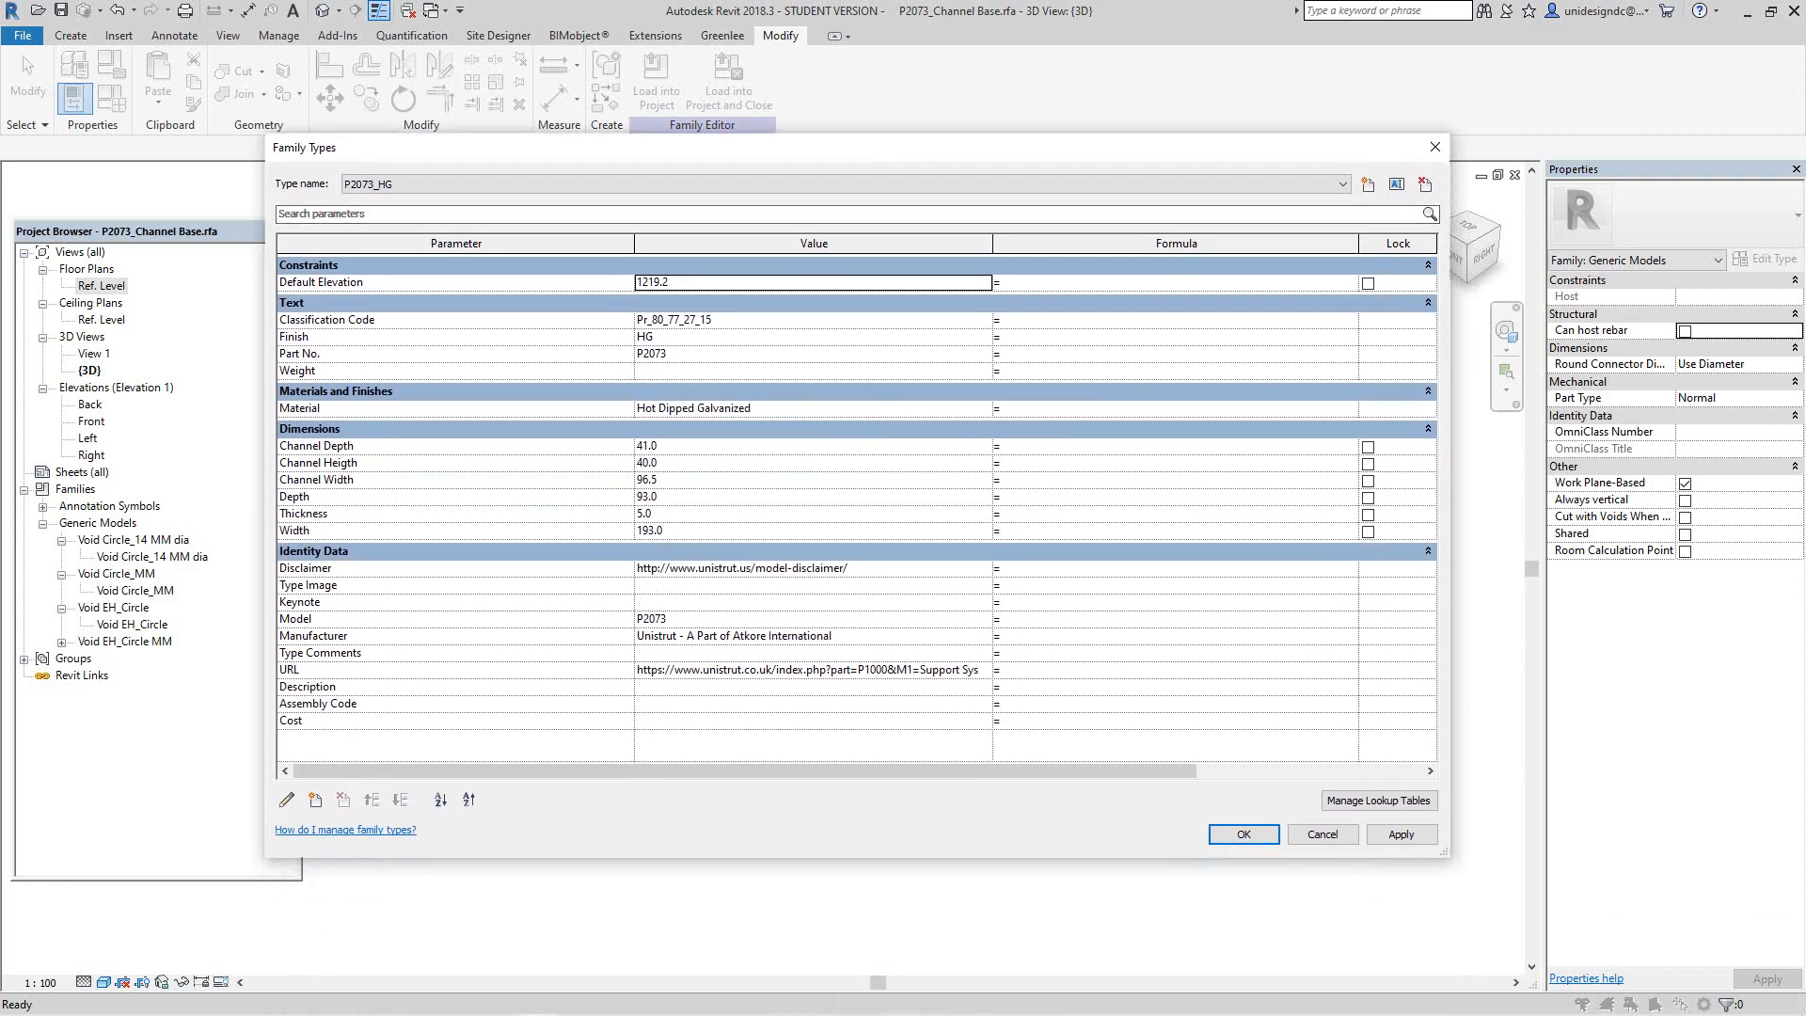
click(979, 670)
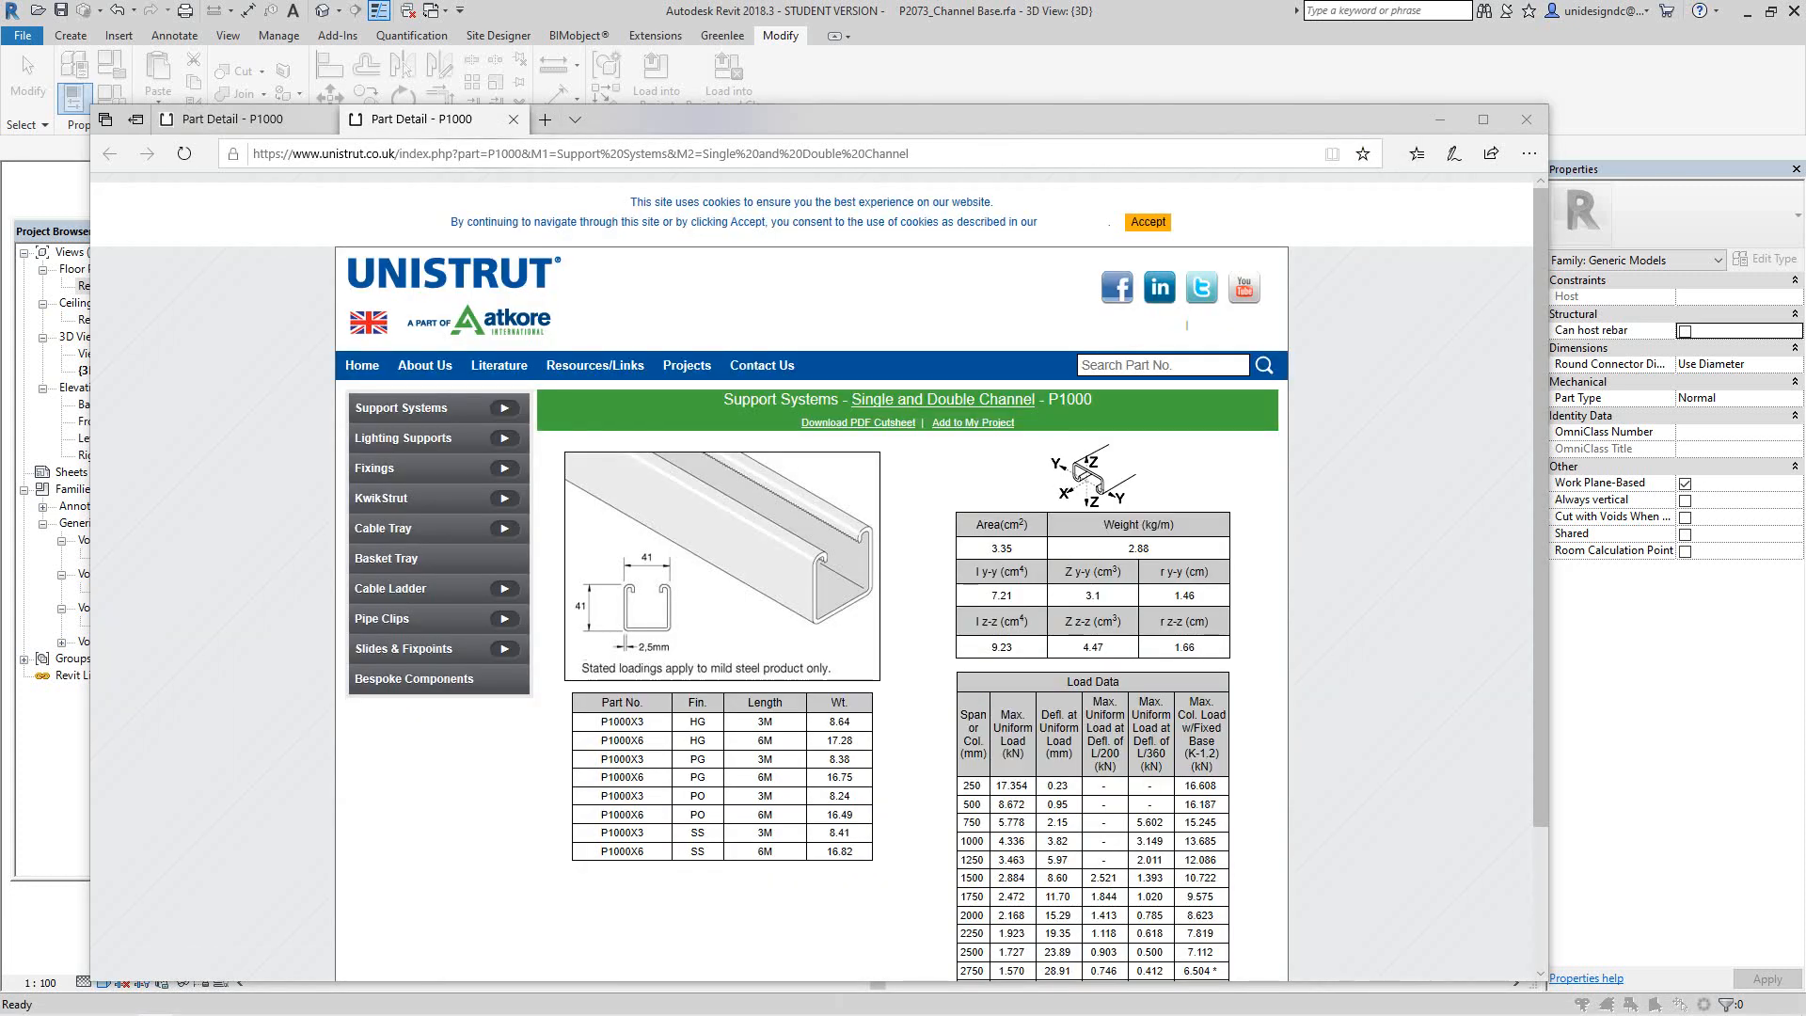
key(ctrl+w)
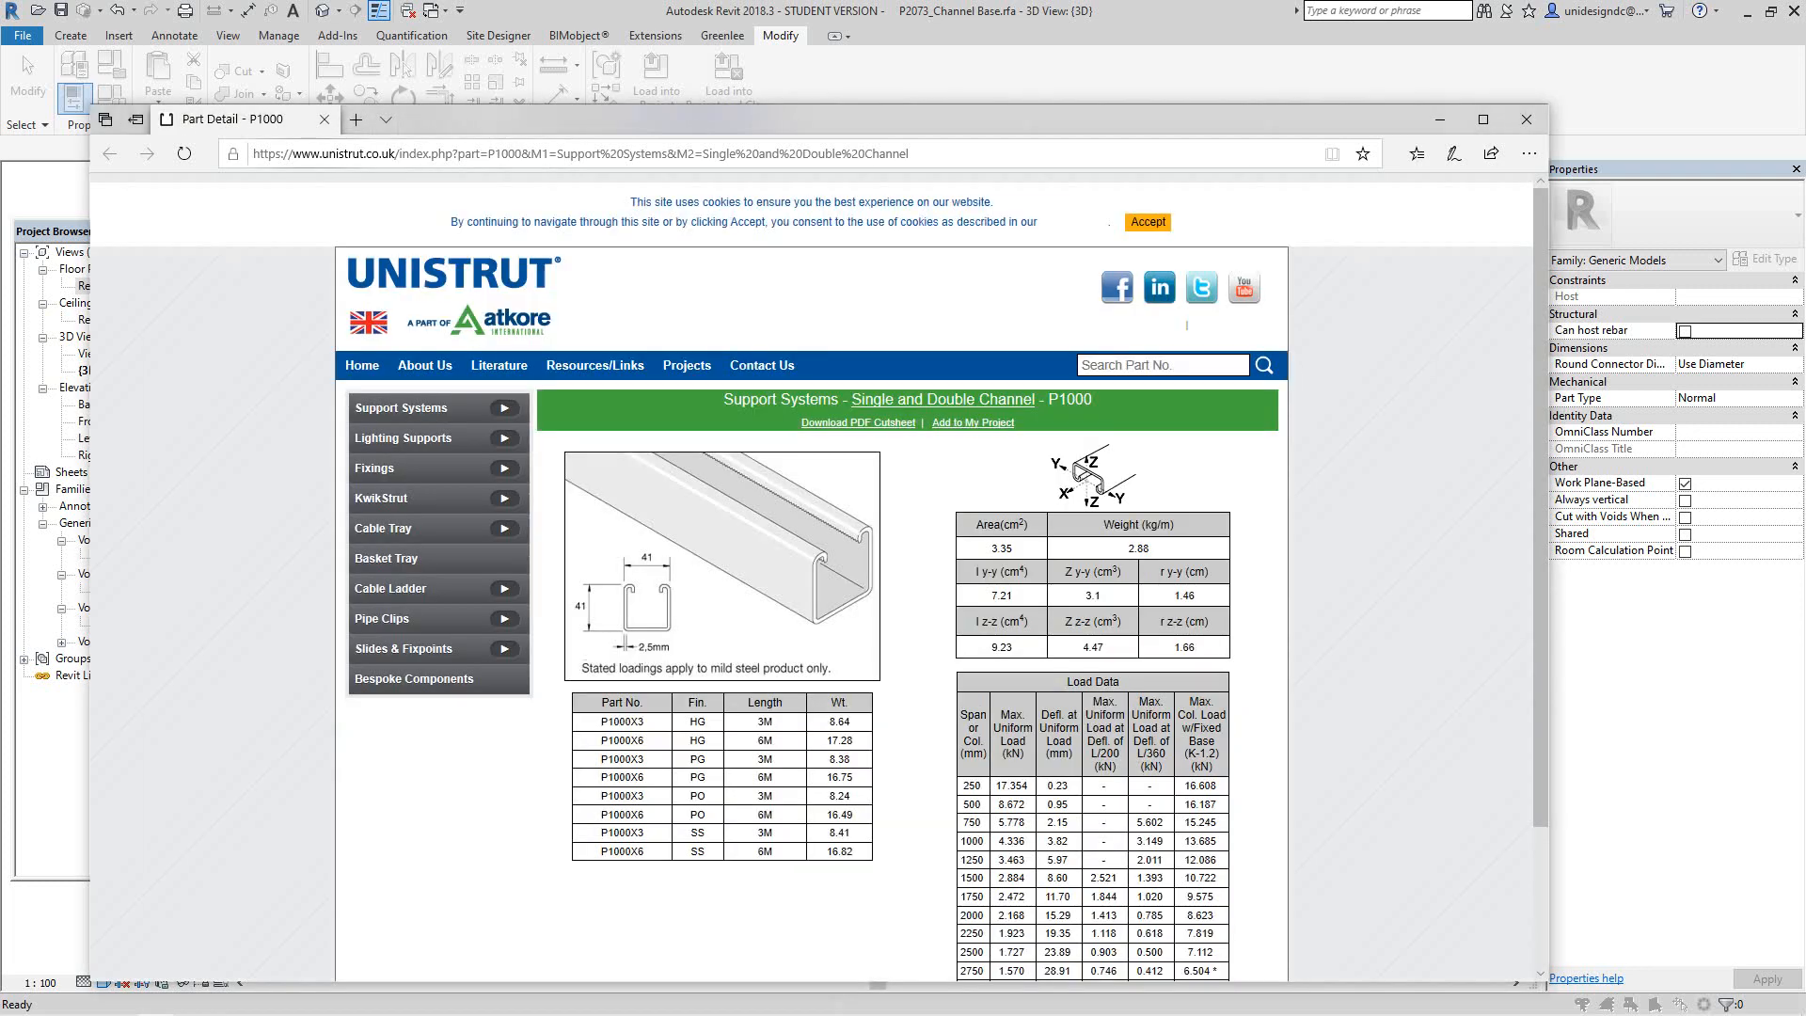
key(ctrl+w)
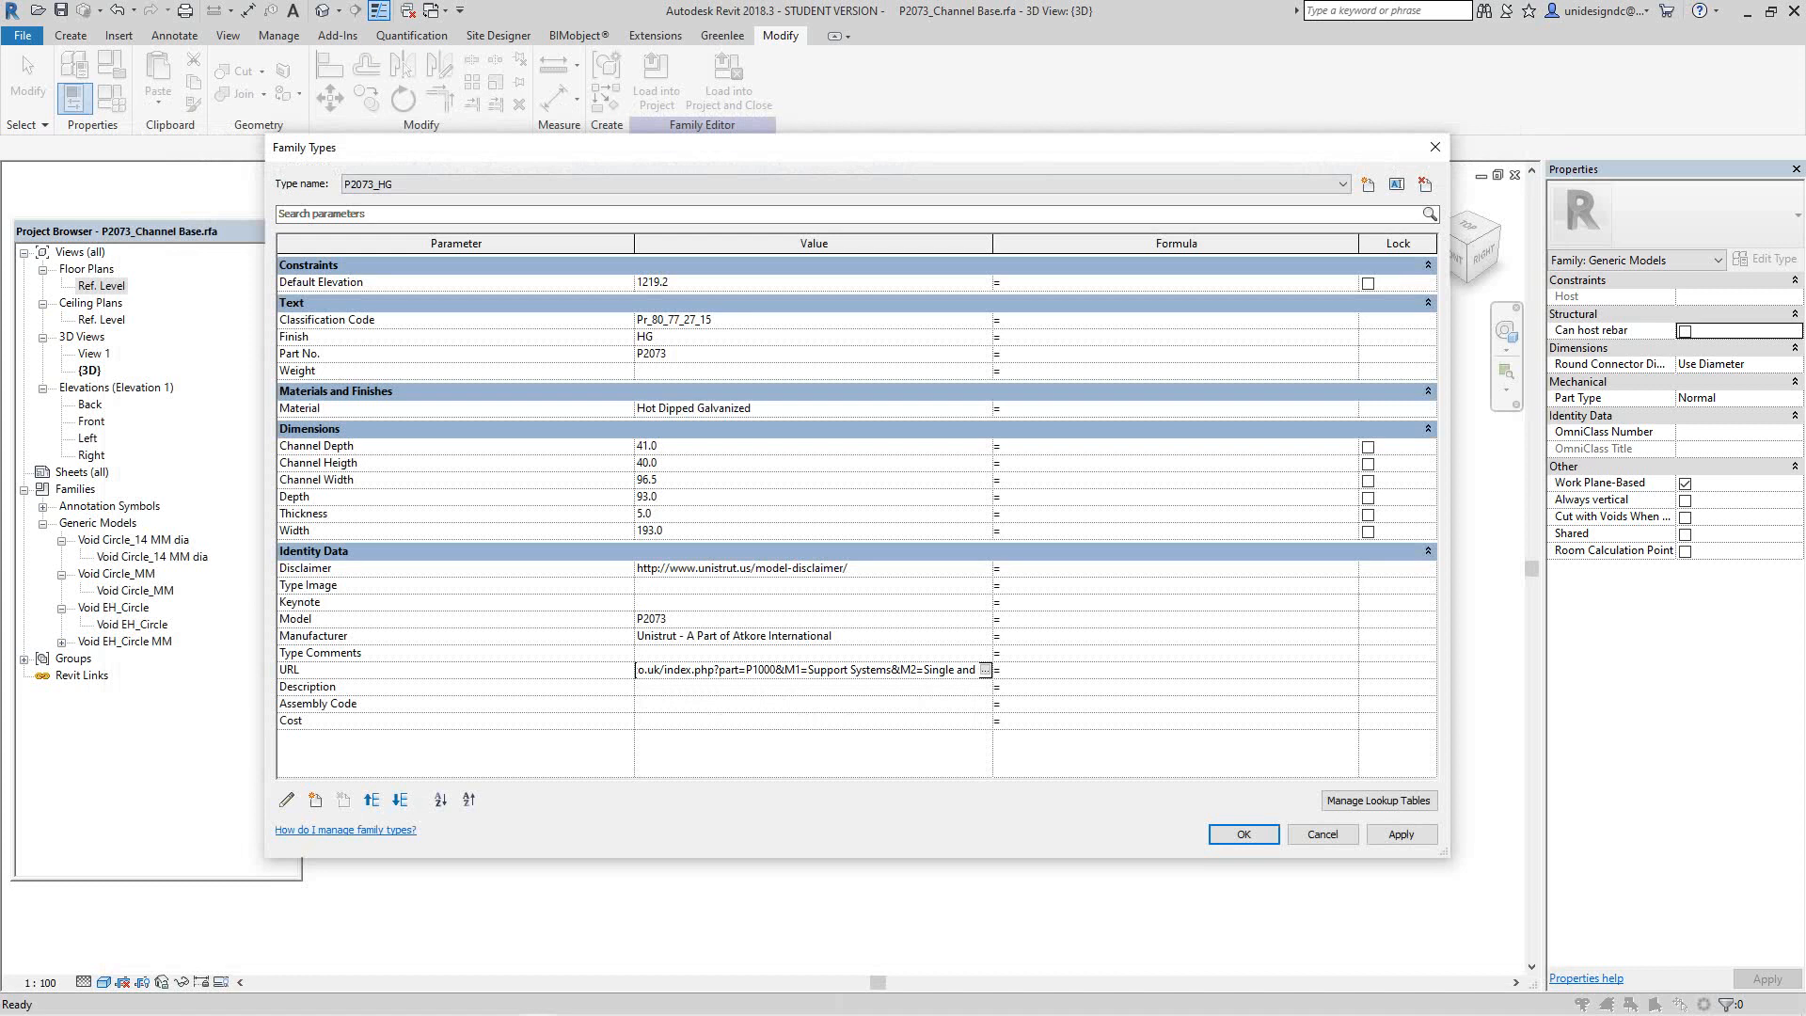
Step: Clear the P1000 web link from the URL parameter of the P2073_HG type
drag(638, 670, 999, 672)
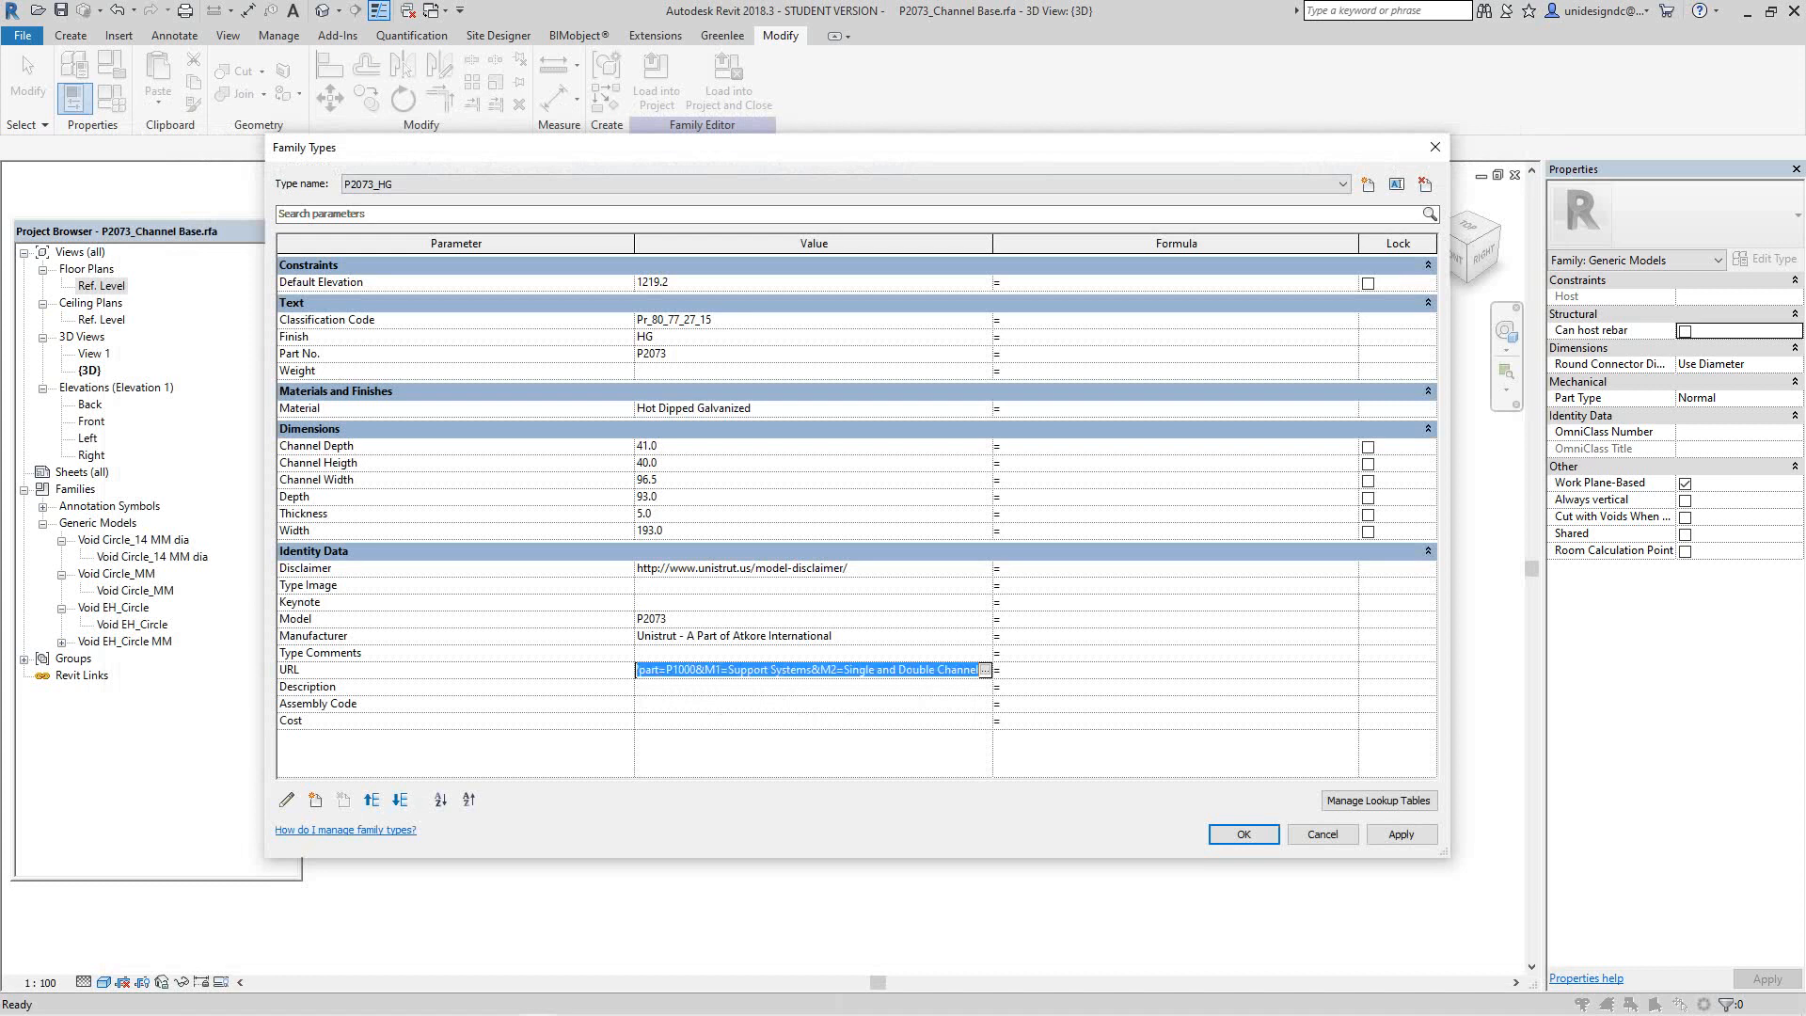
text(https://www.unistrut.c)
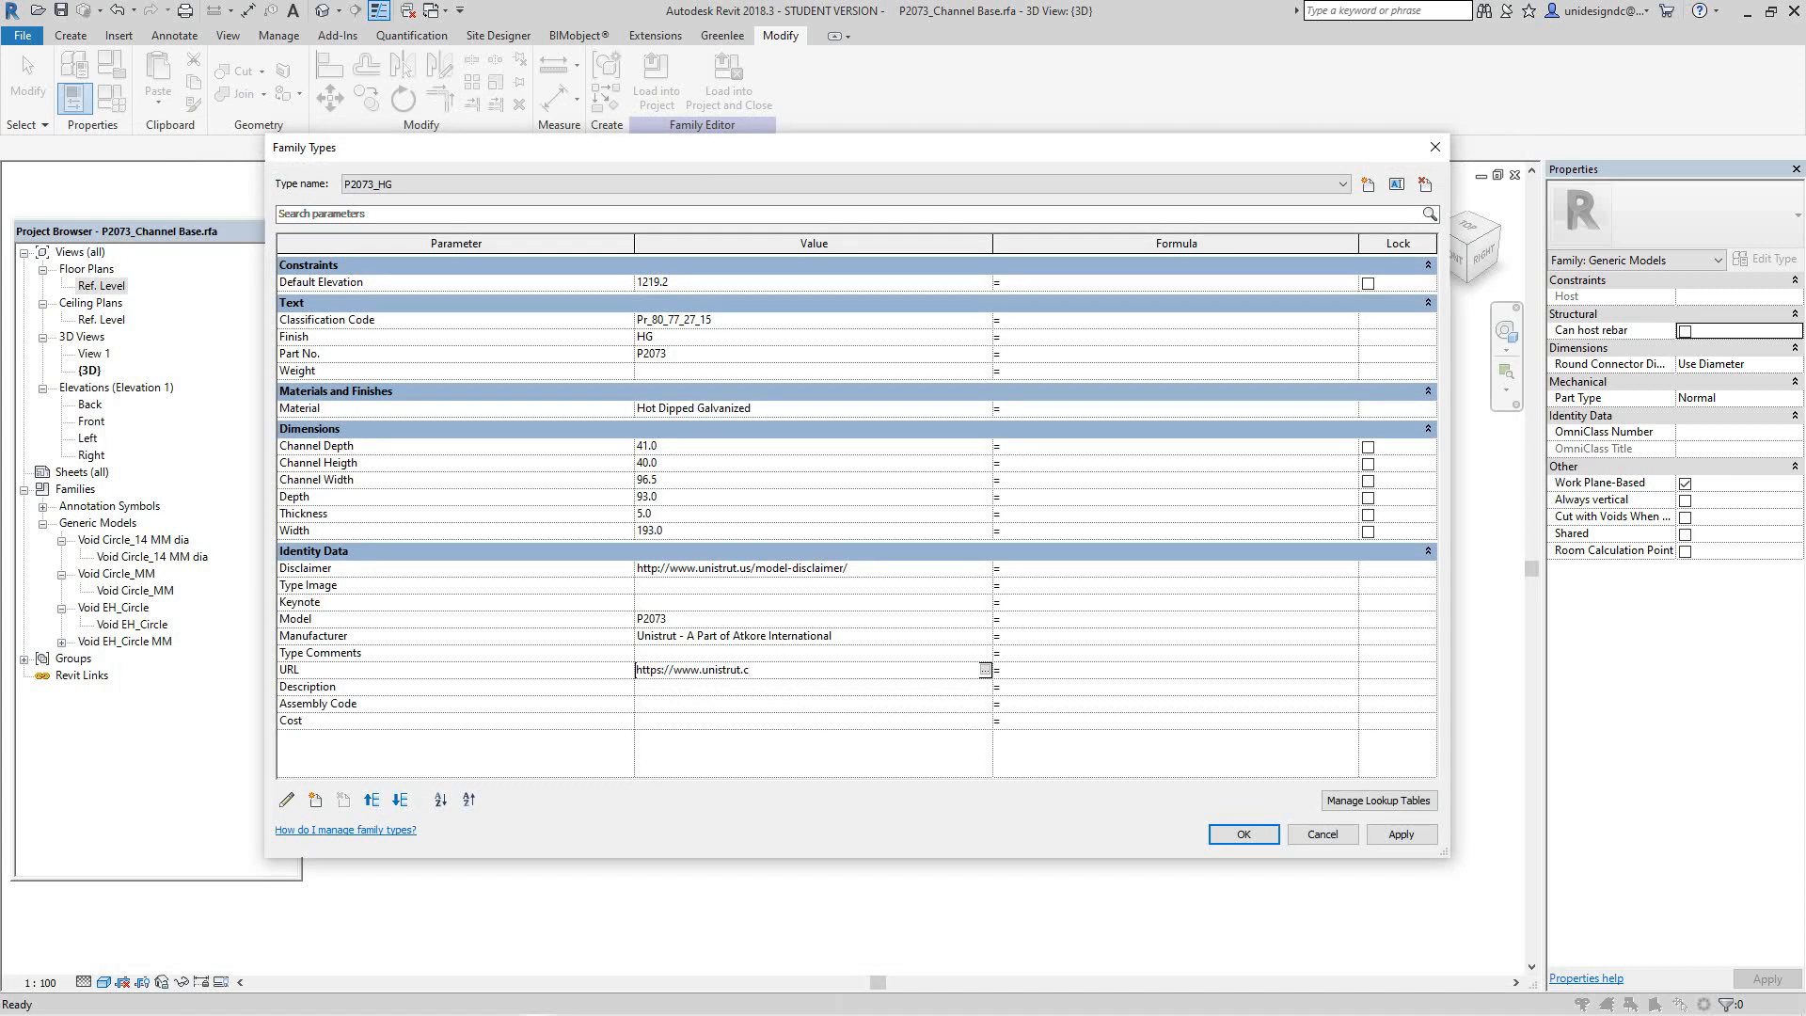
drag(752, 670, 636, 669)
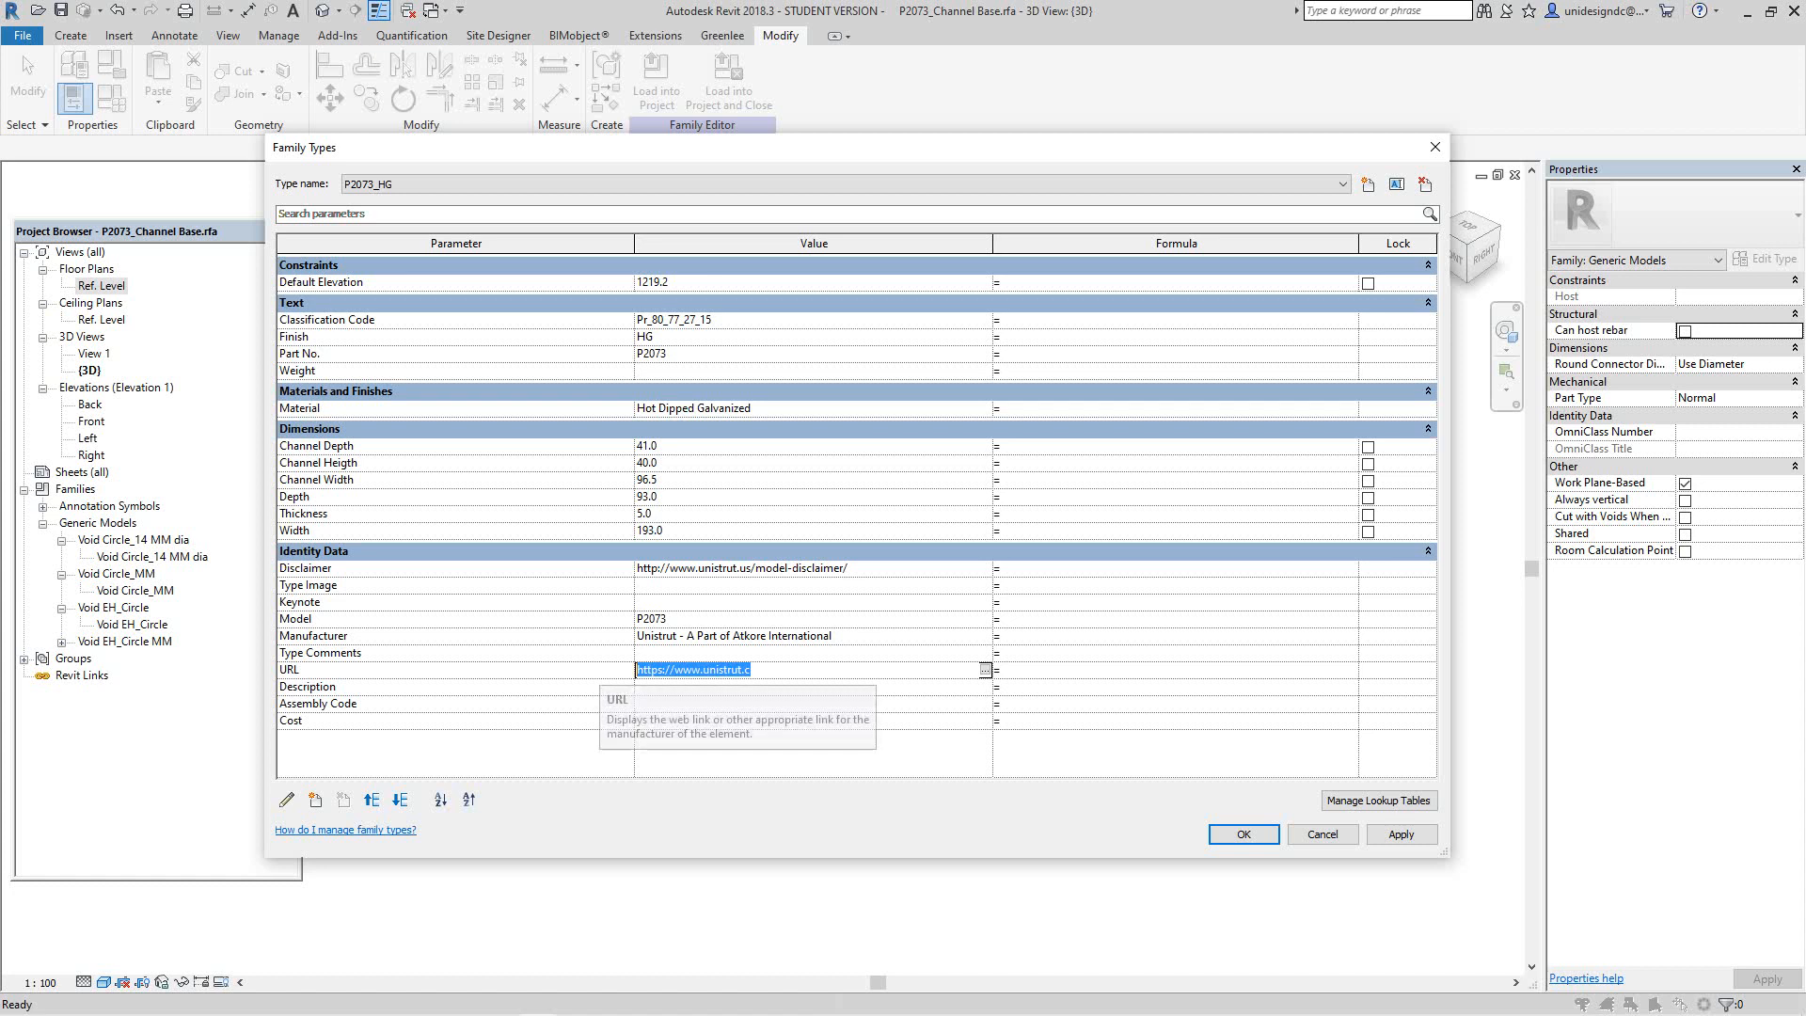
key(BackSpace)
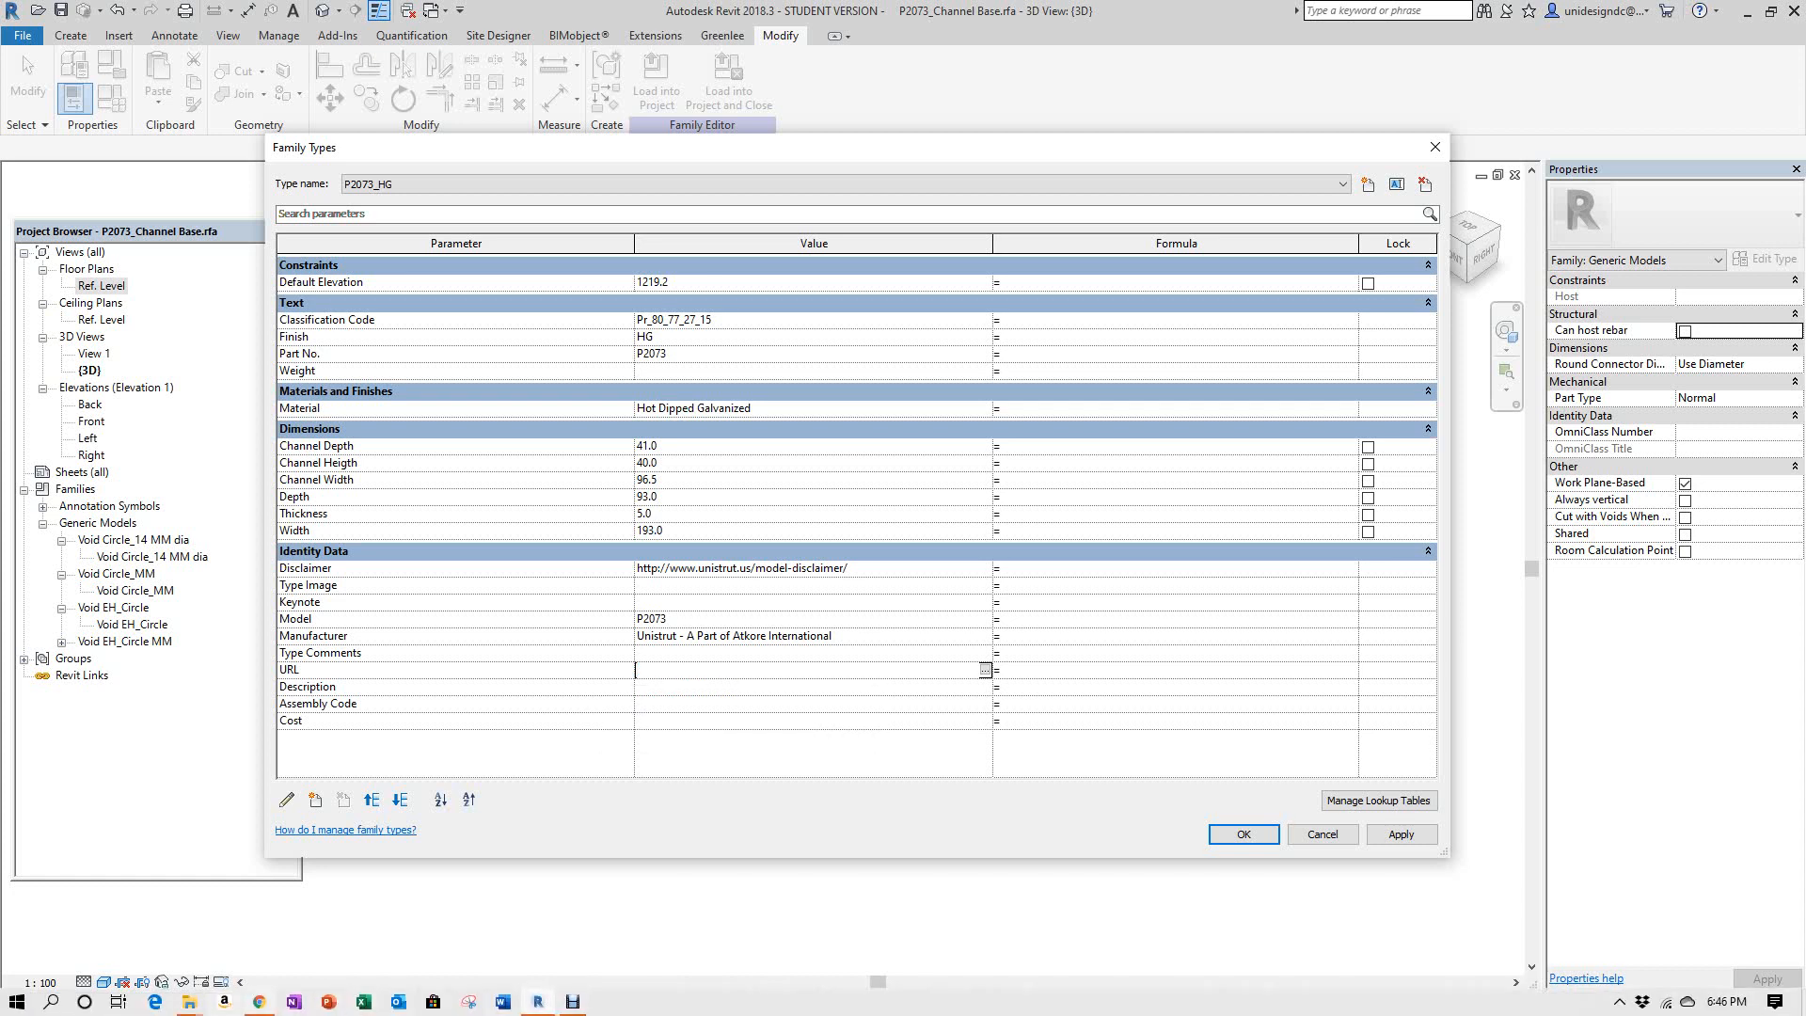
Step: Copy the P2073 part page's web address from Chrome and apply it as the URL parameter of the P2073_HG type in Revit
mouse_move(258, 1001)
click(262, 917)
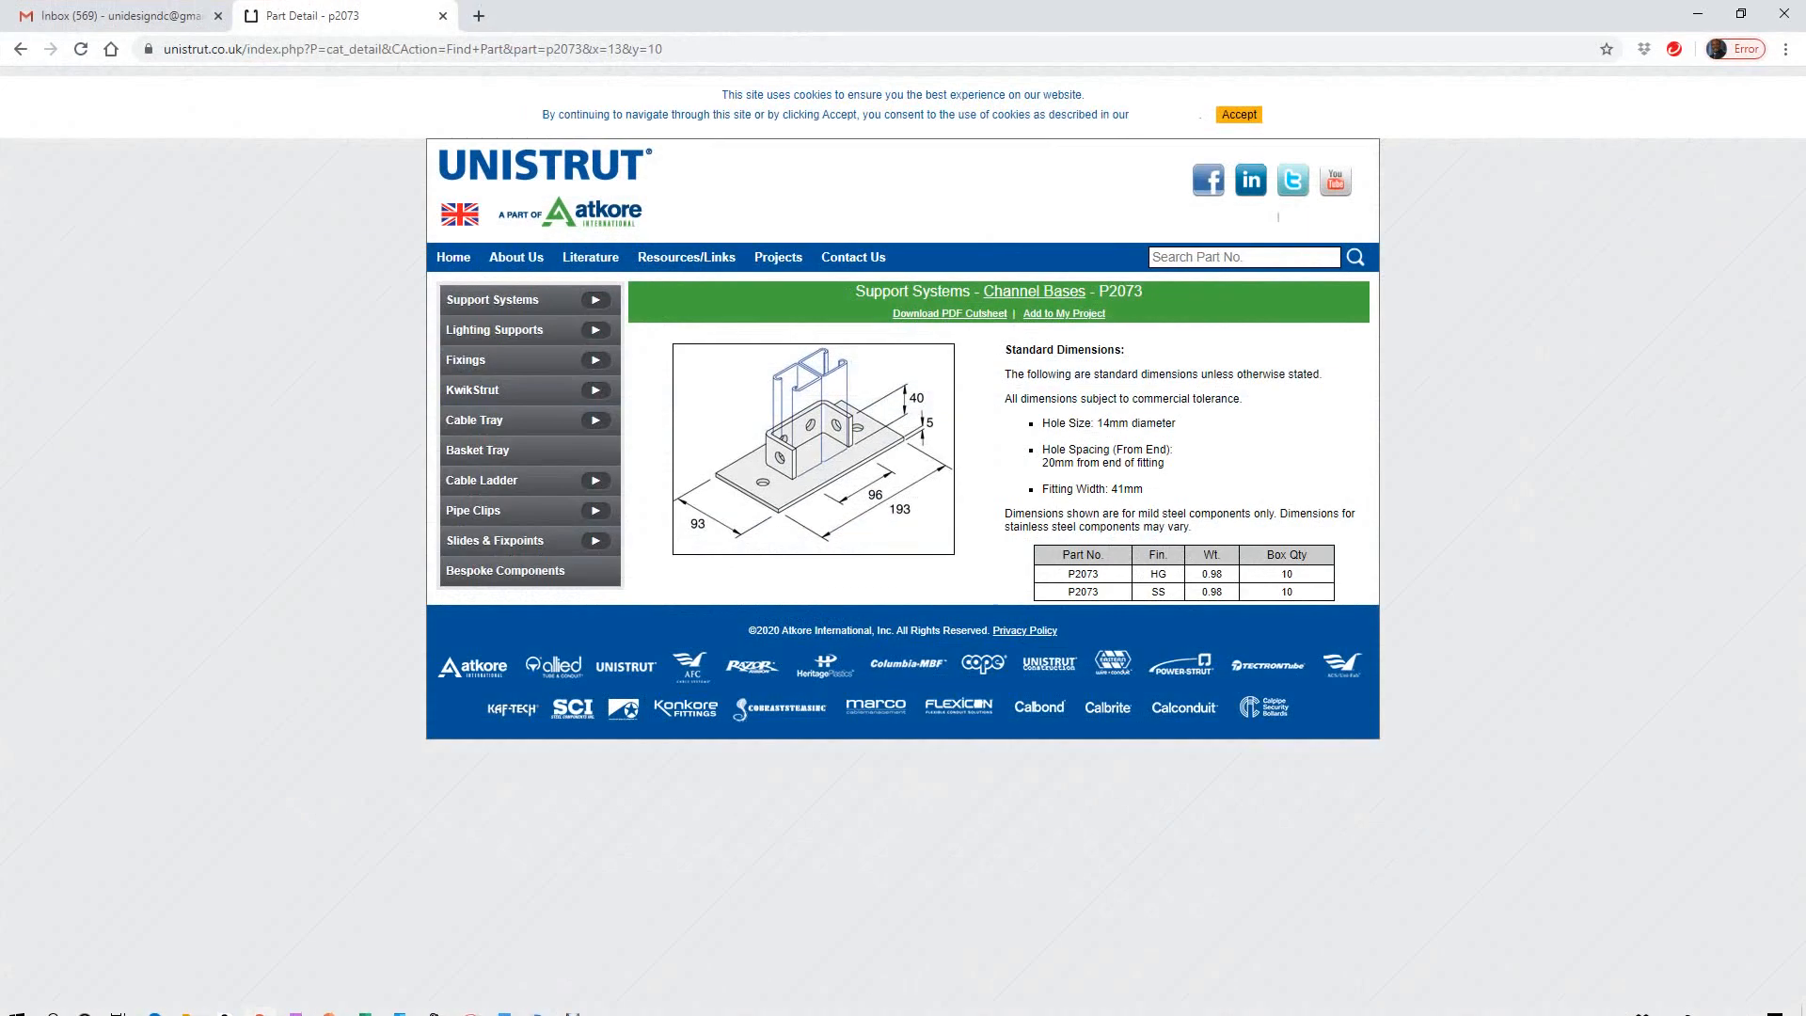
click(800, 49)
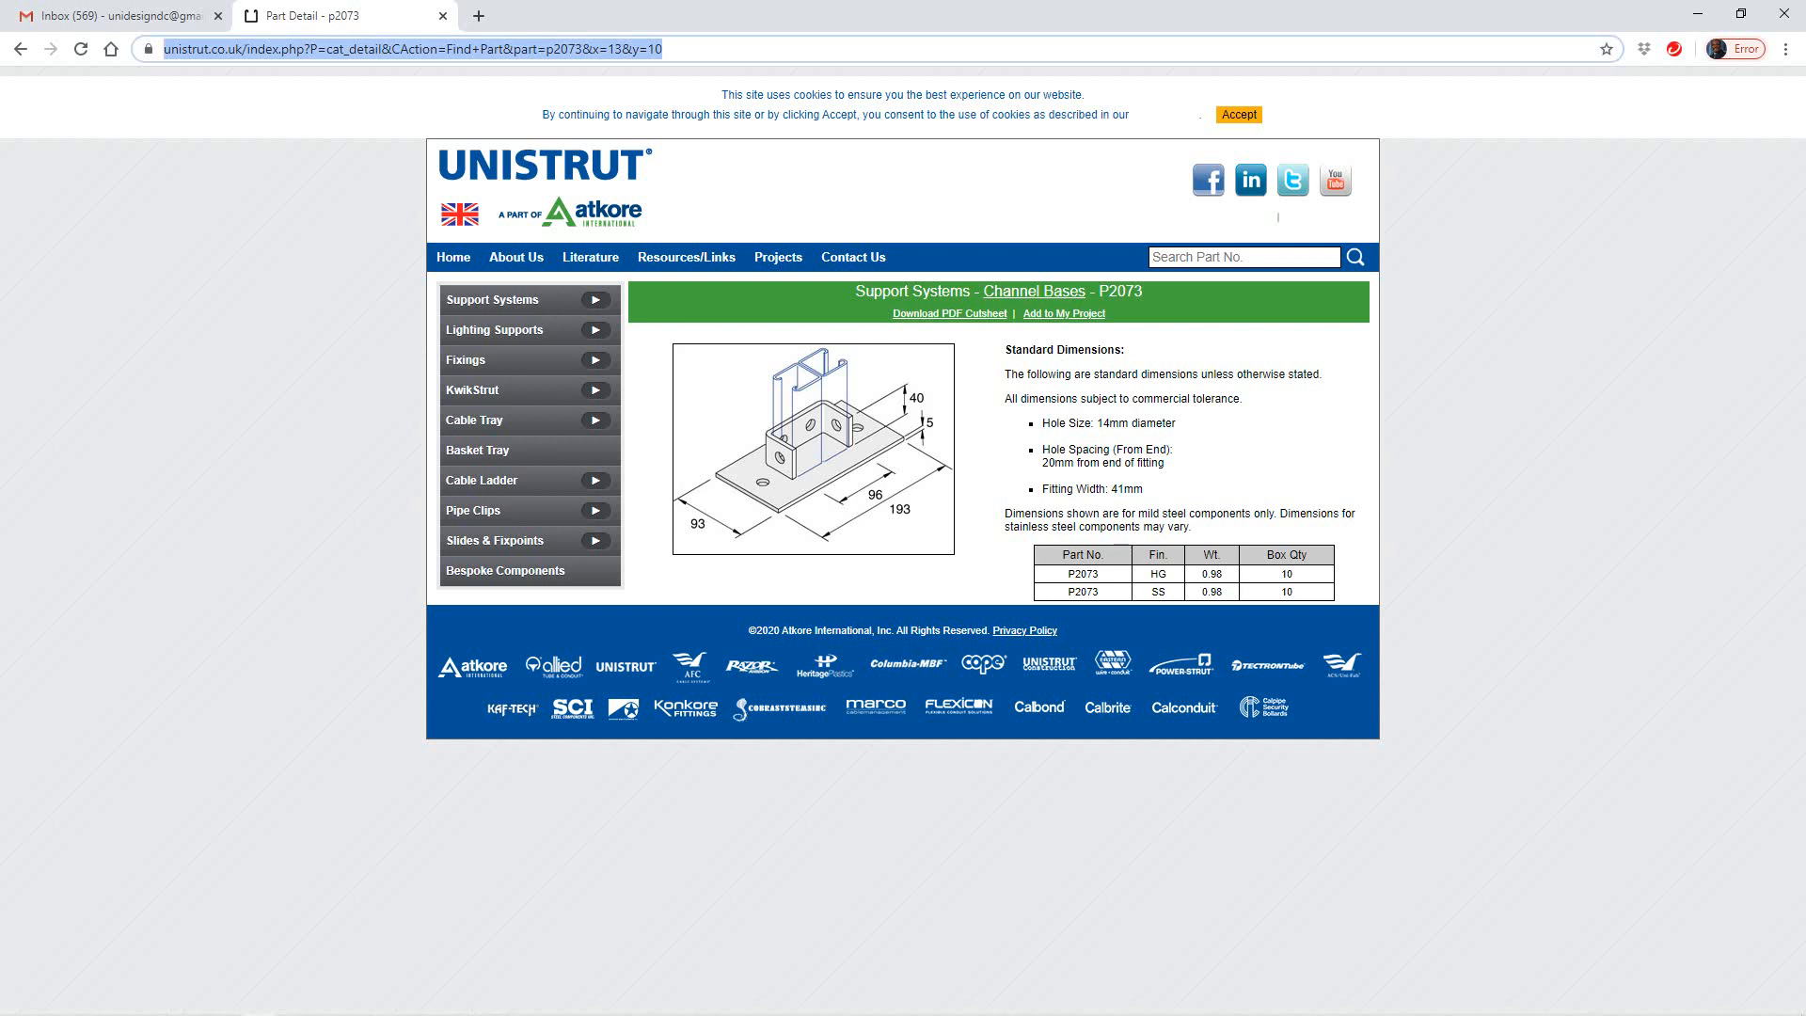
right_click(526, 47)
click(562, 148)
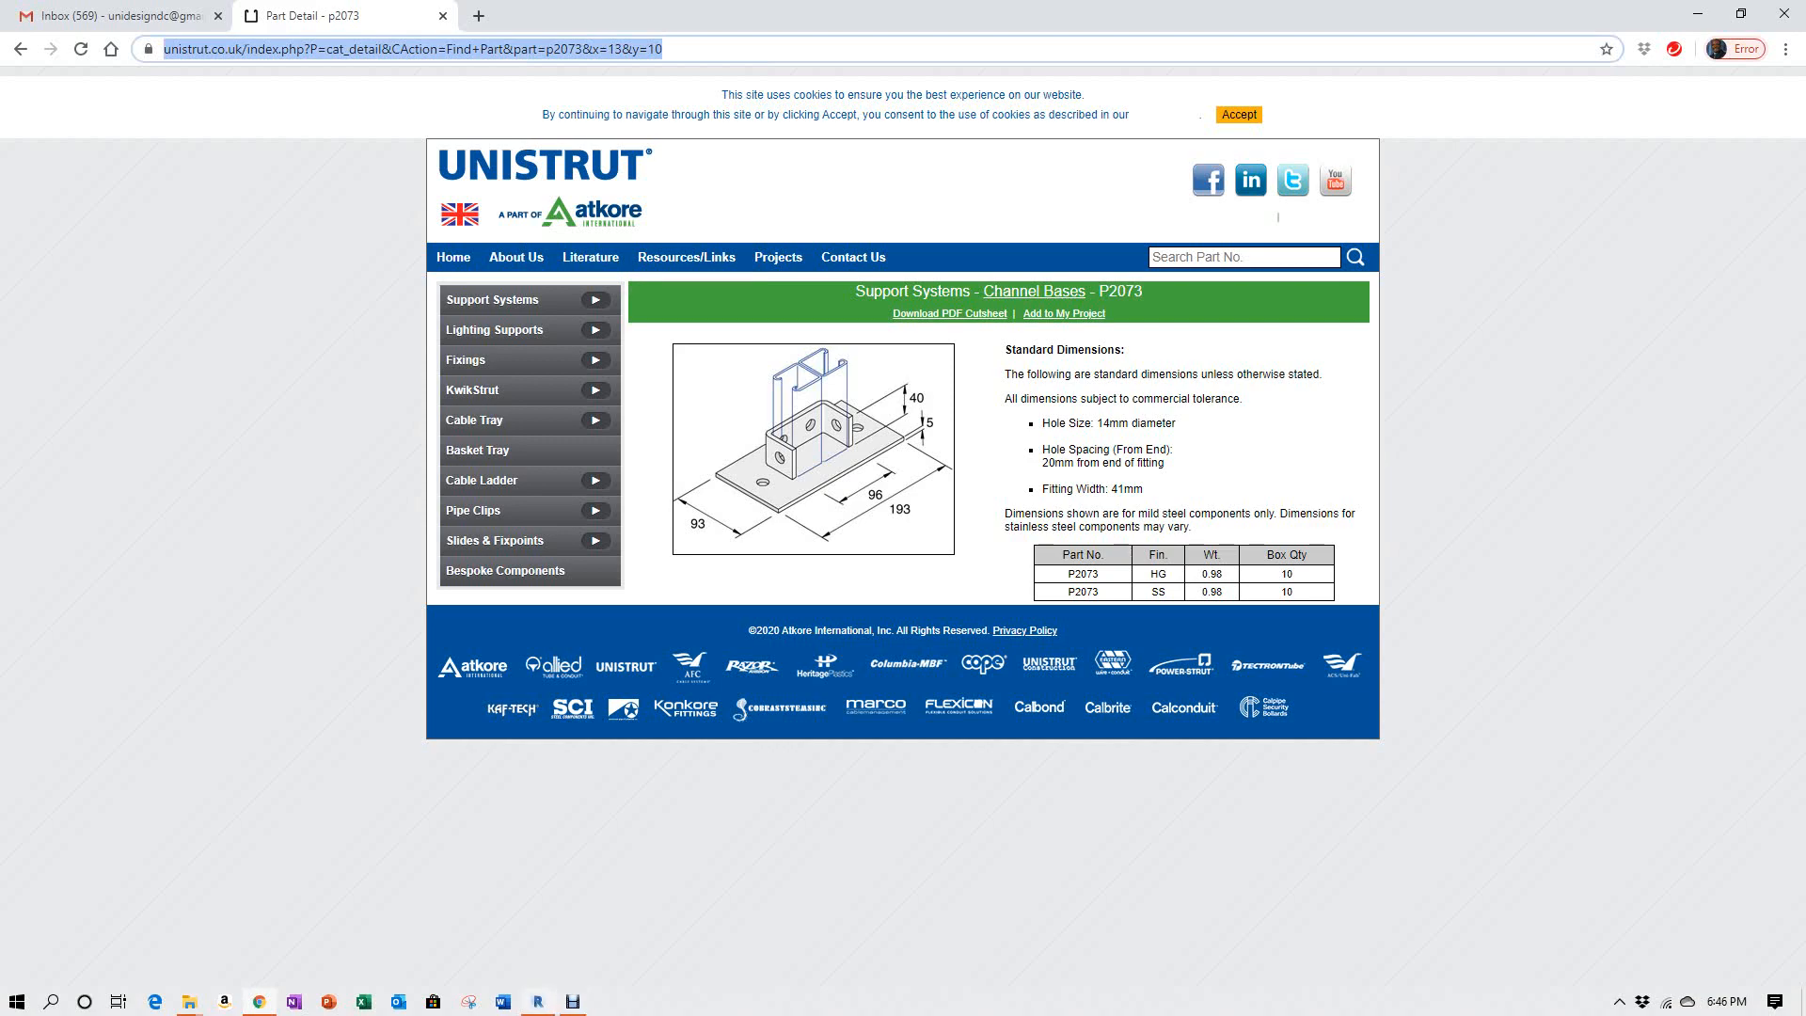
click(539, 1001)
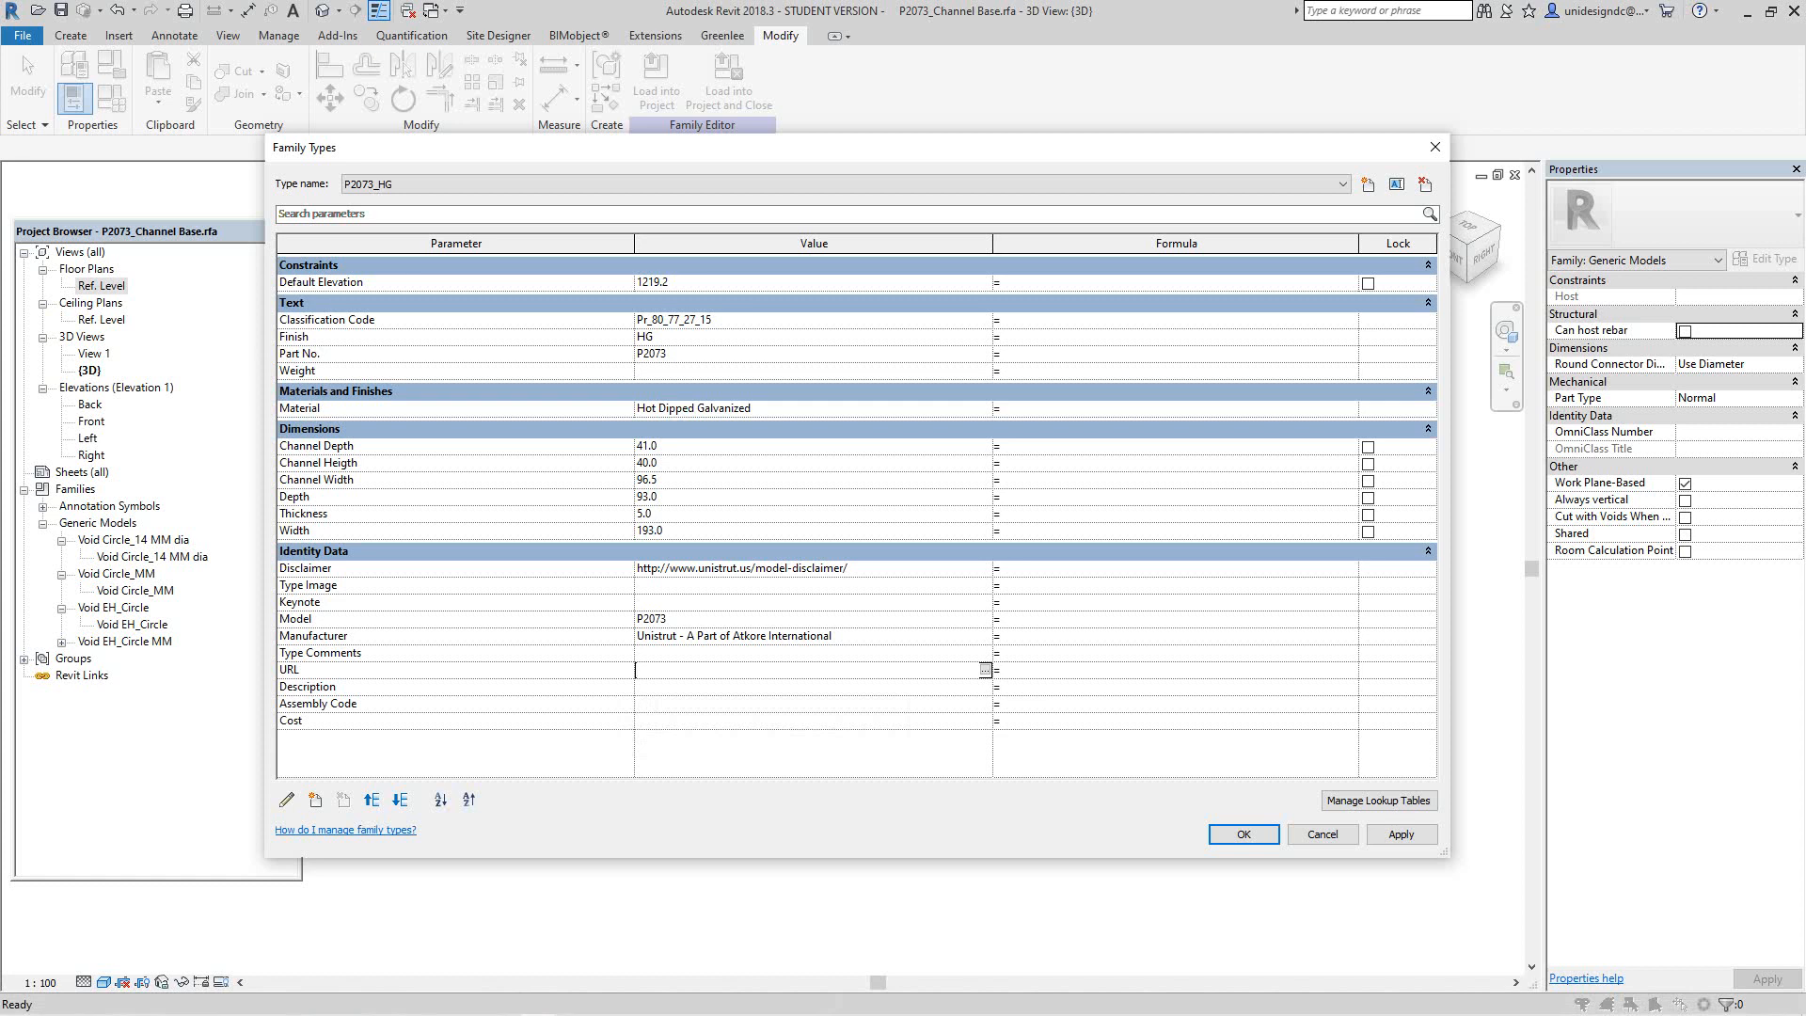
key(ctrl+v)
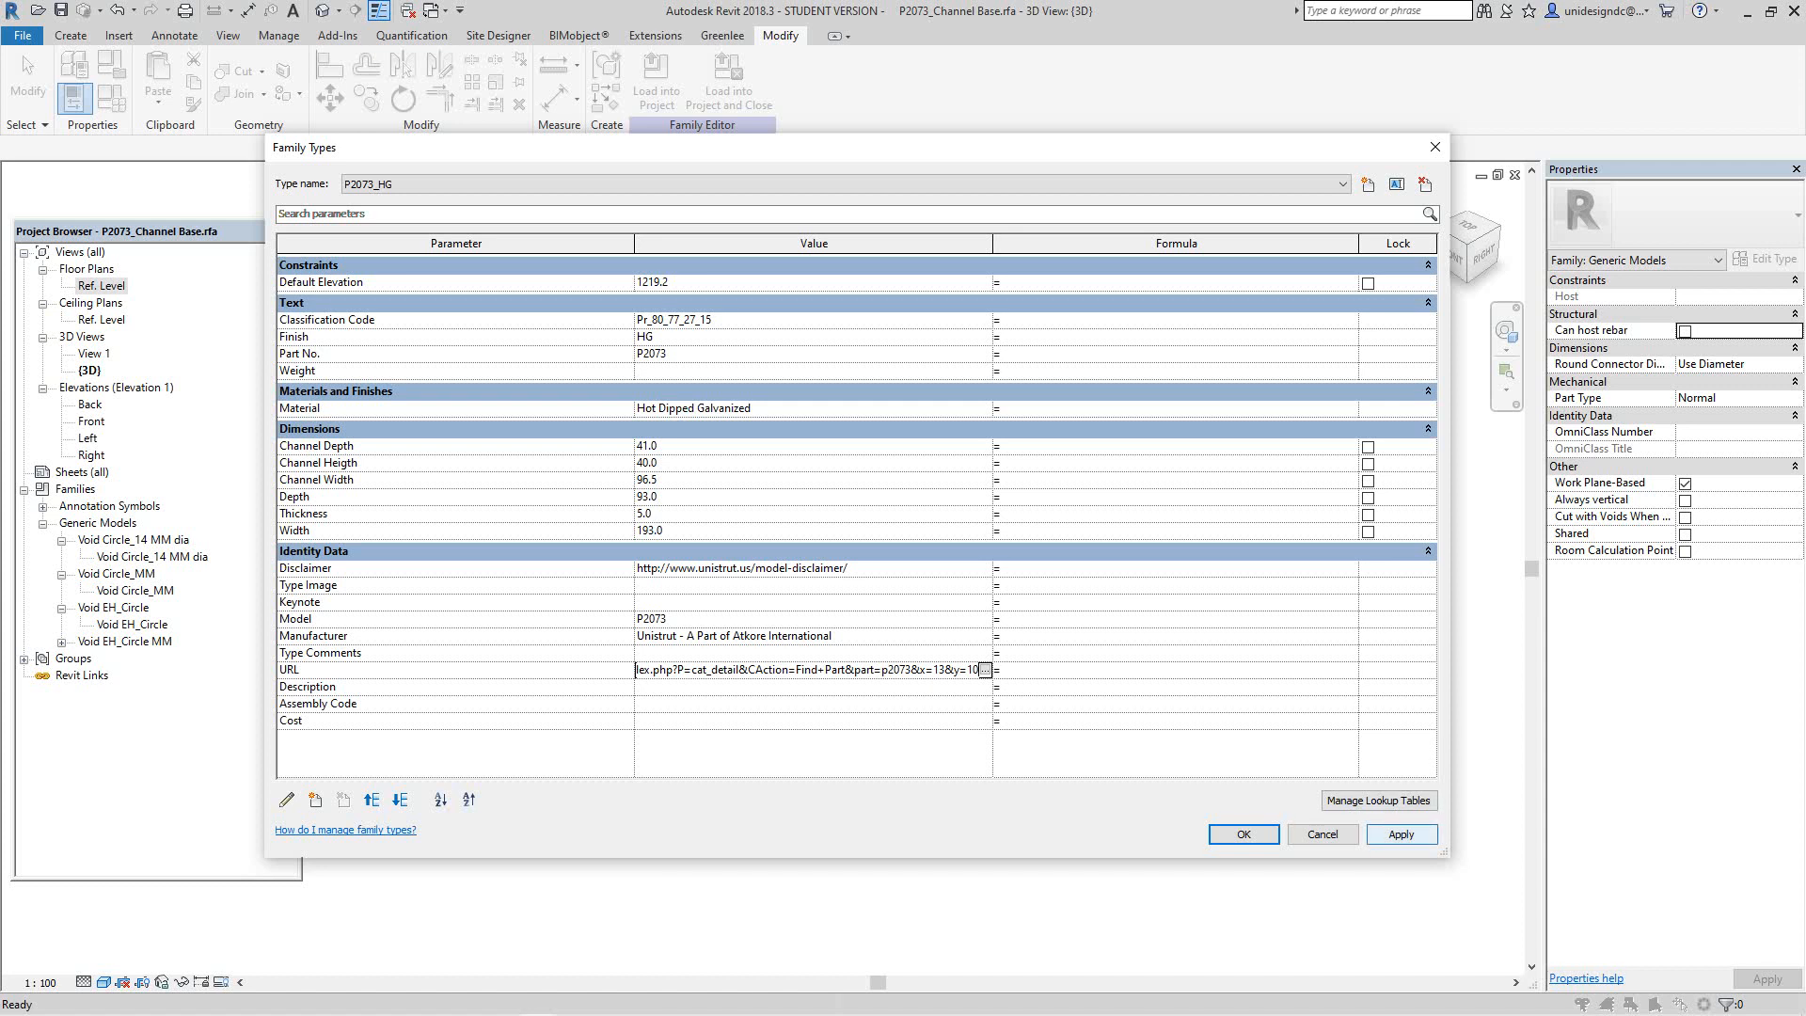
click(1400, 835)
click(1243, 834)
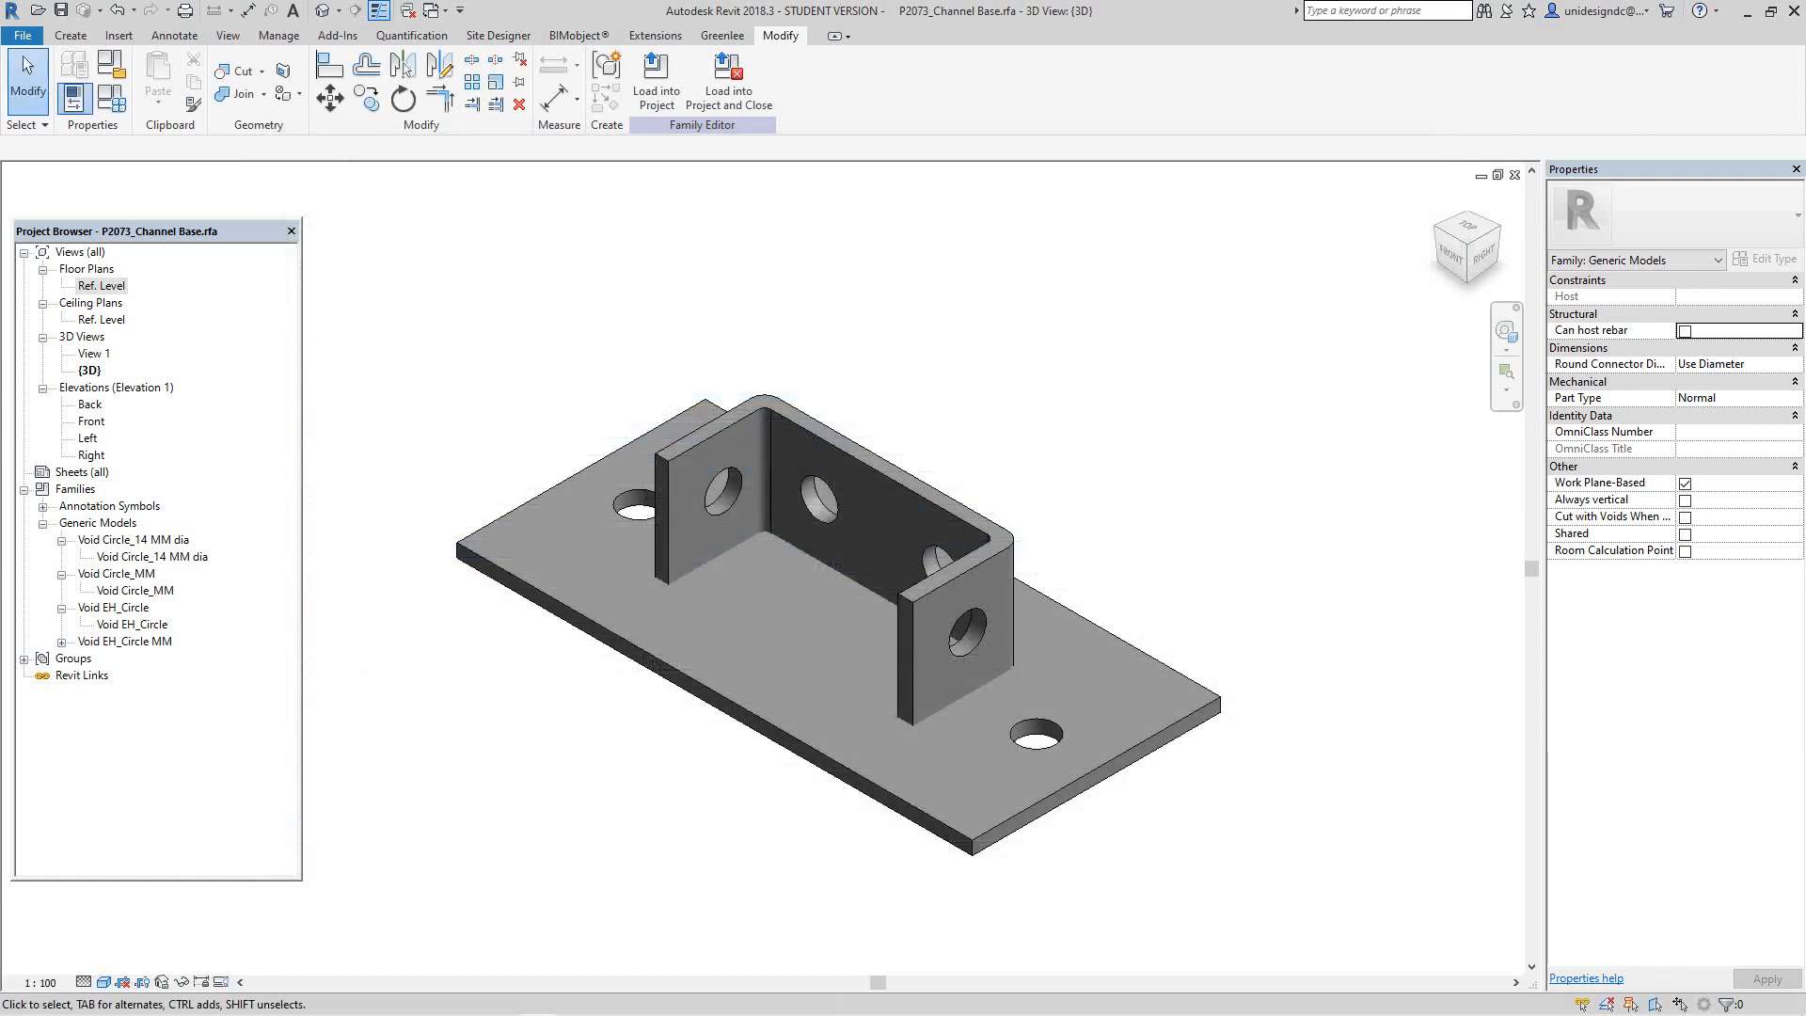
Step: Tile all open view windows and fit the model in each of them
scroll(1347, 792, up, 2)
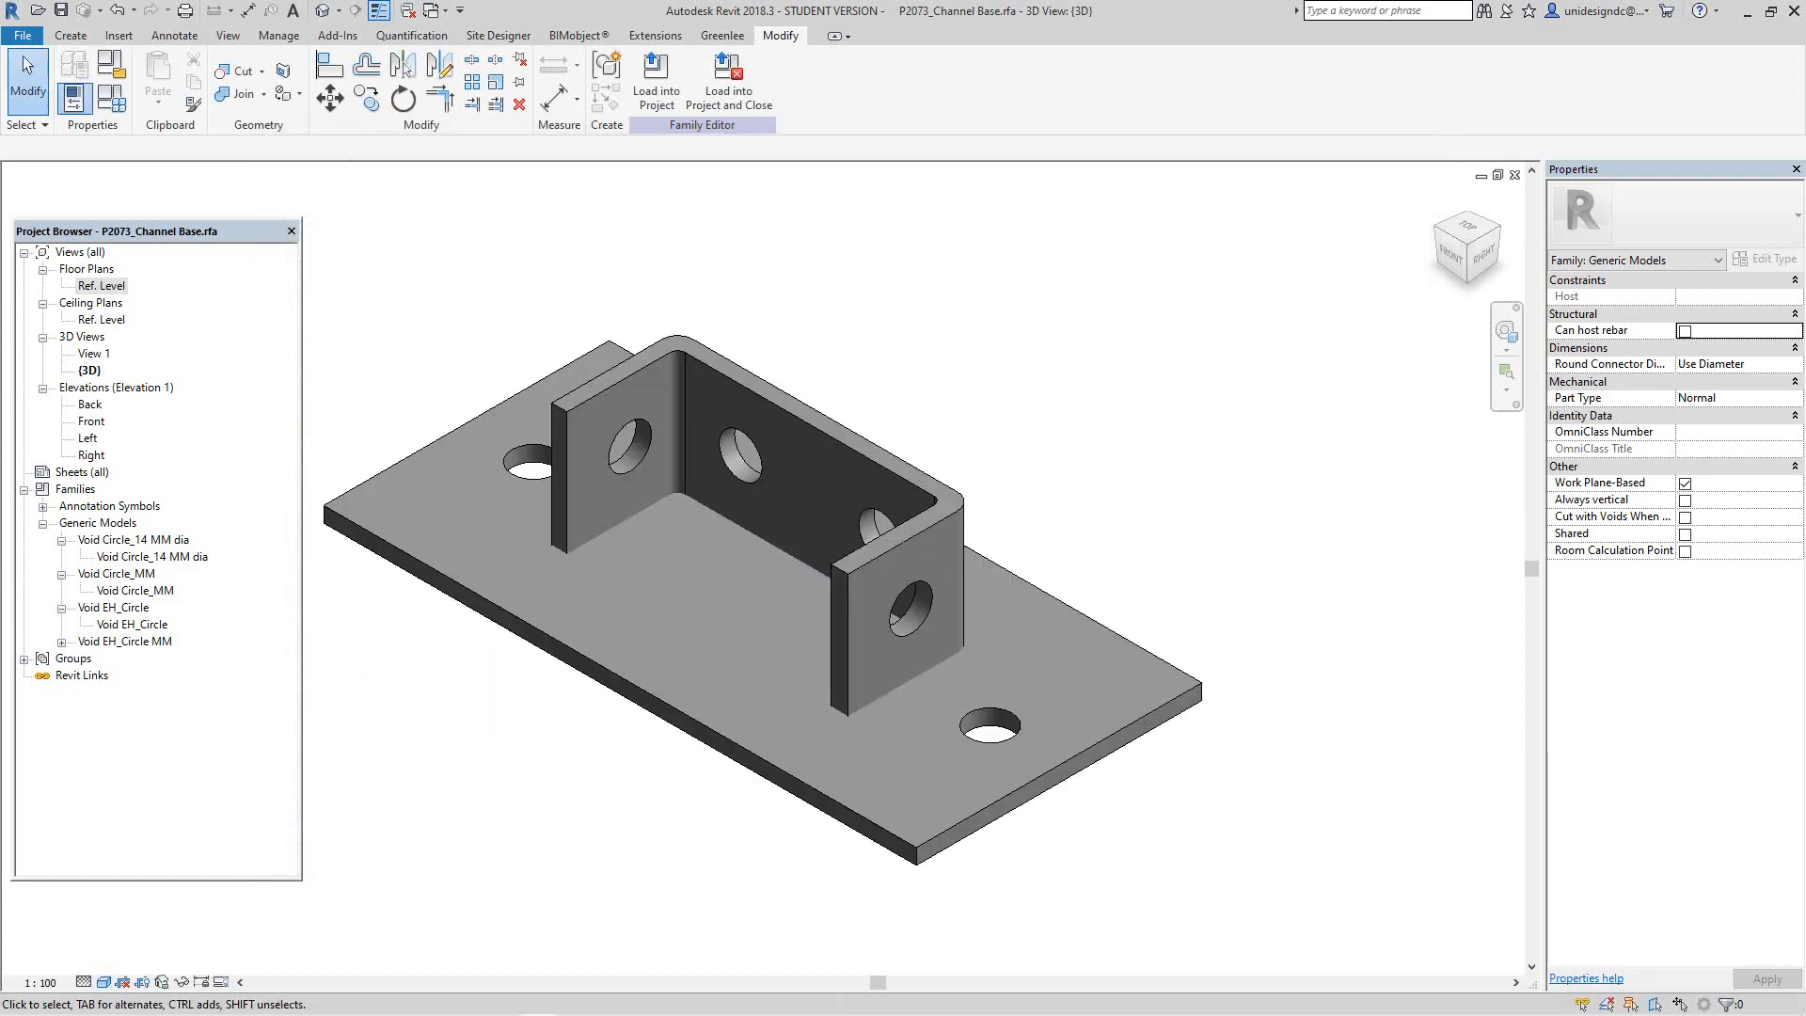
key(w)
key(t)
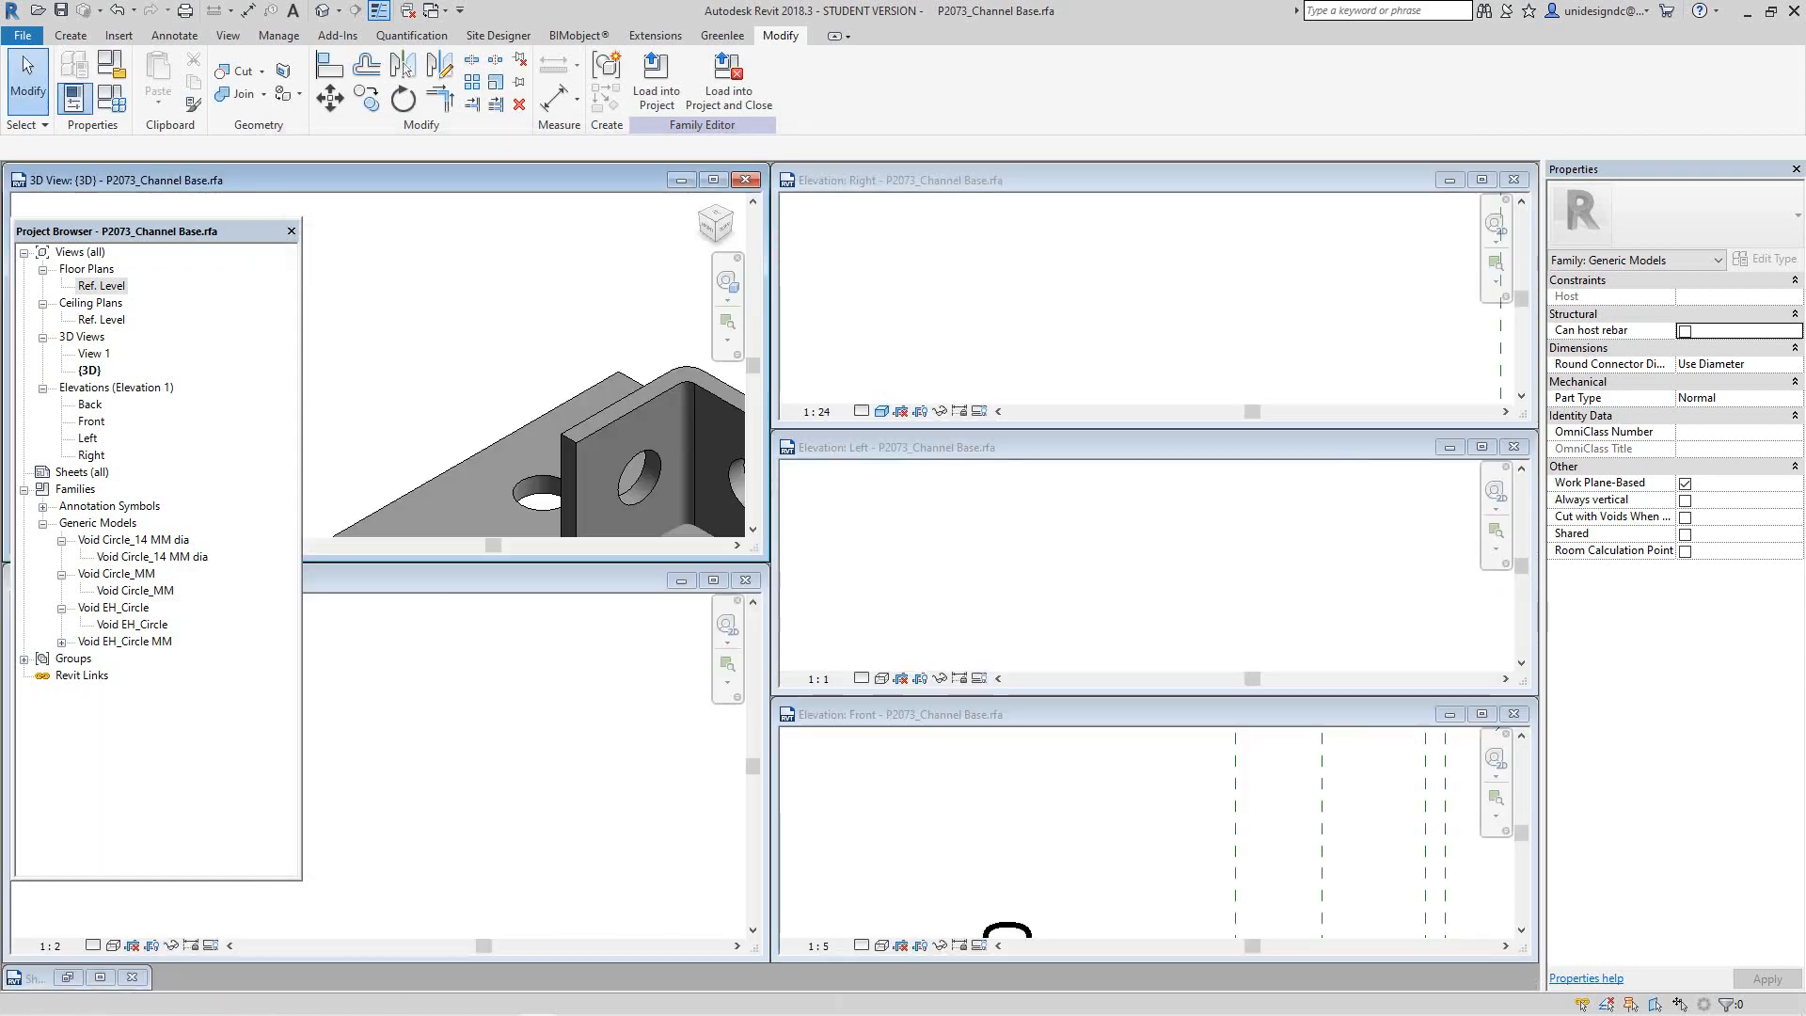
key(z)
key(a)
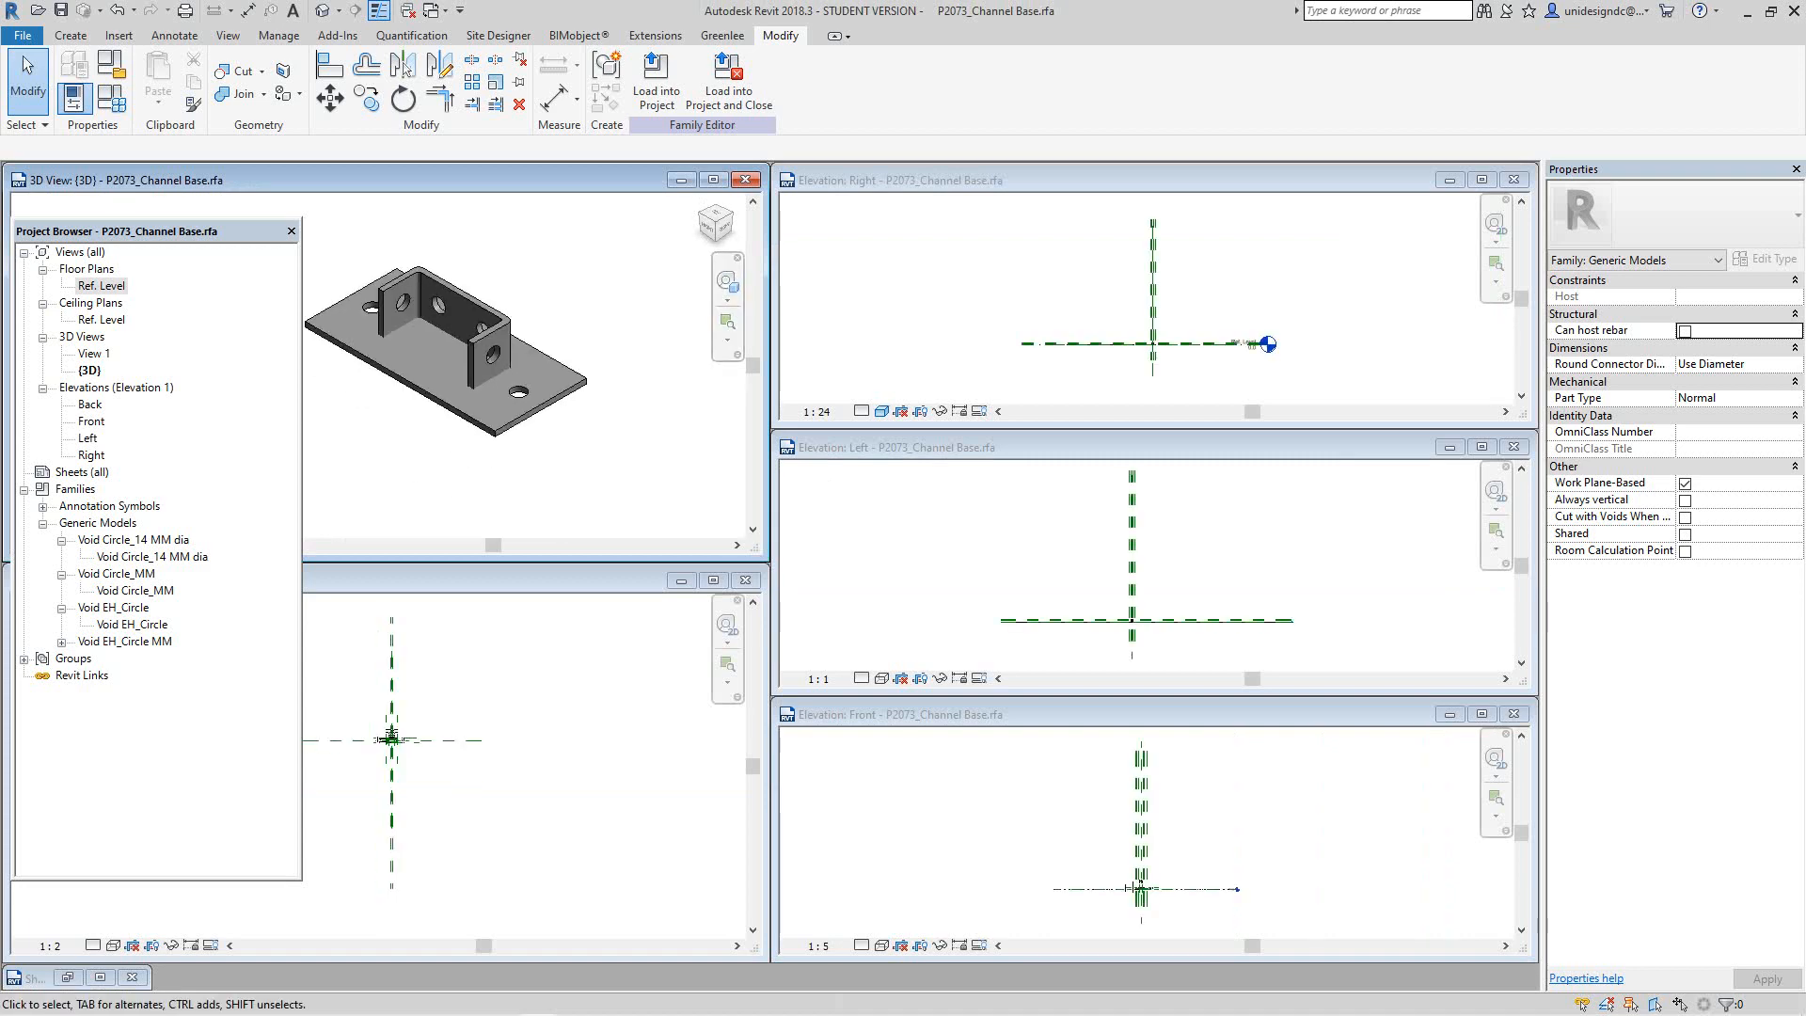
Step: Bring up the P1737 project sheet and examine its views, part schedule and title block
click(101, 978)
scroll(807, 739, down, 1)
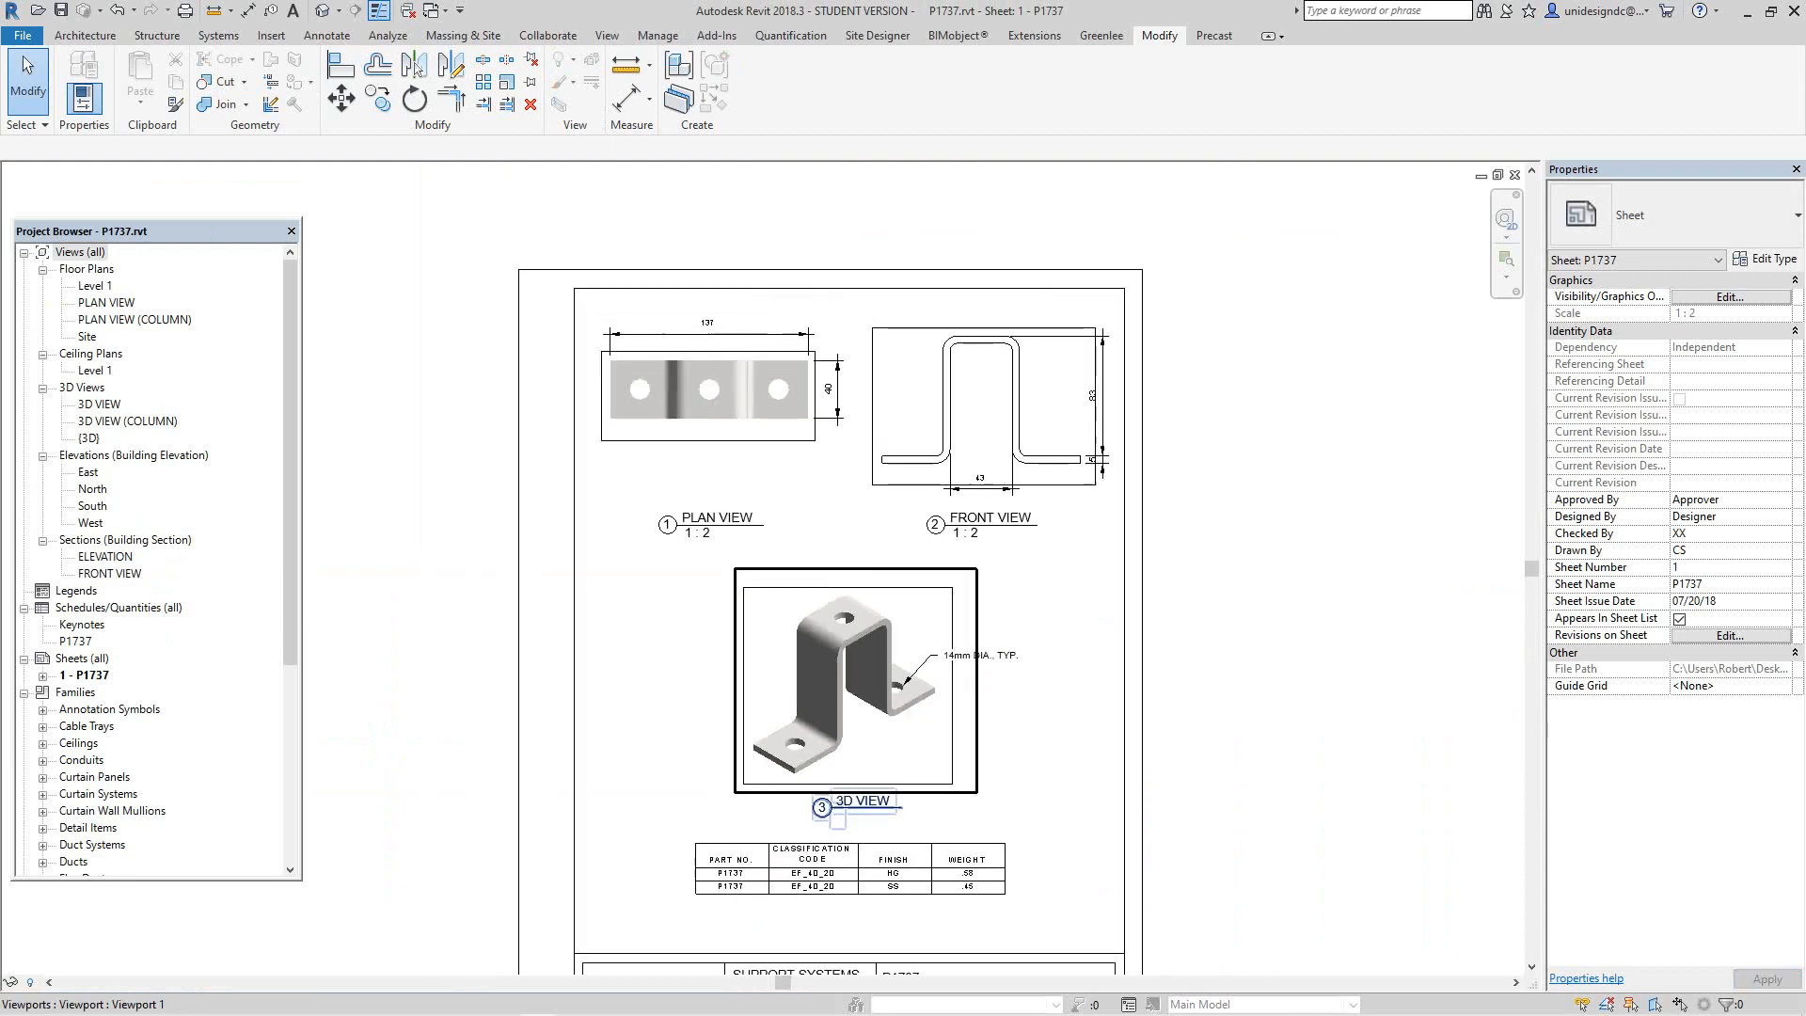
middle_drag(941, 746, 954, 749)
scroll(1027, 750, down, 1)
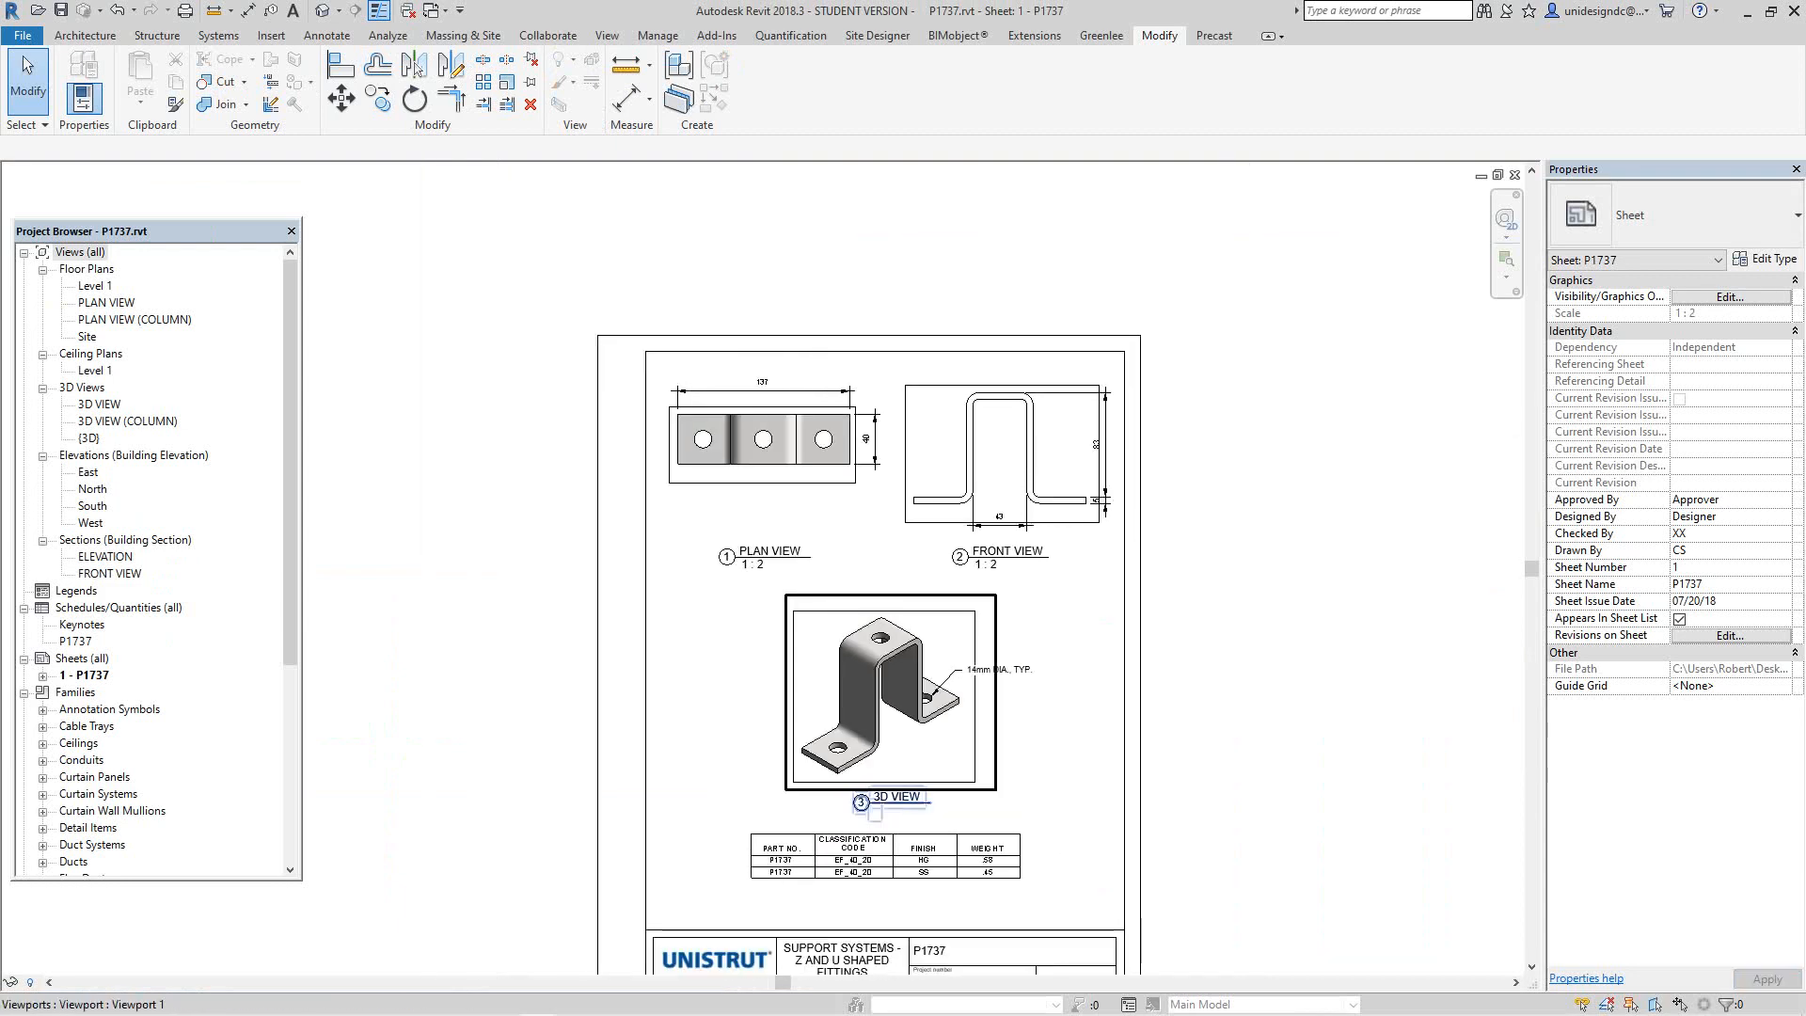
scroll(875, 811, up, 5)
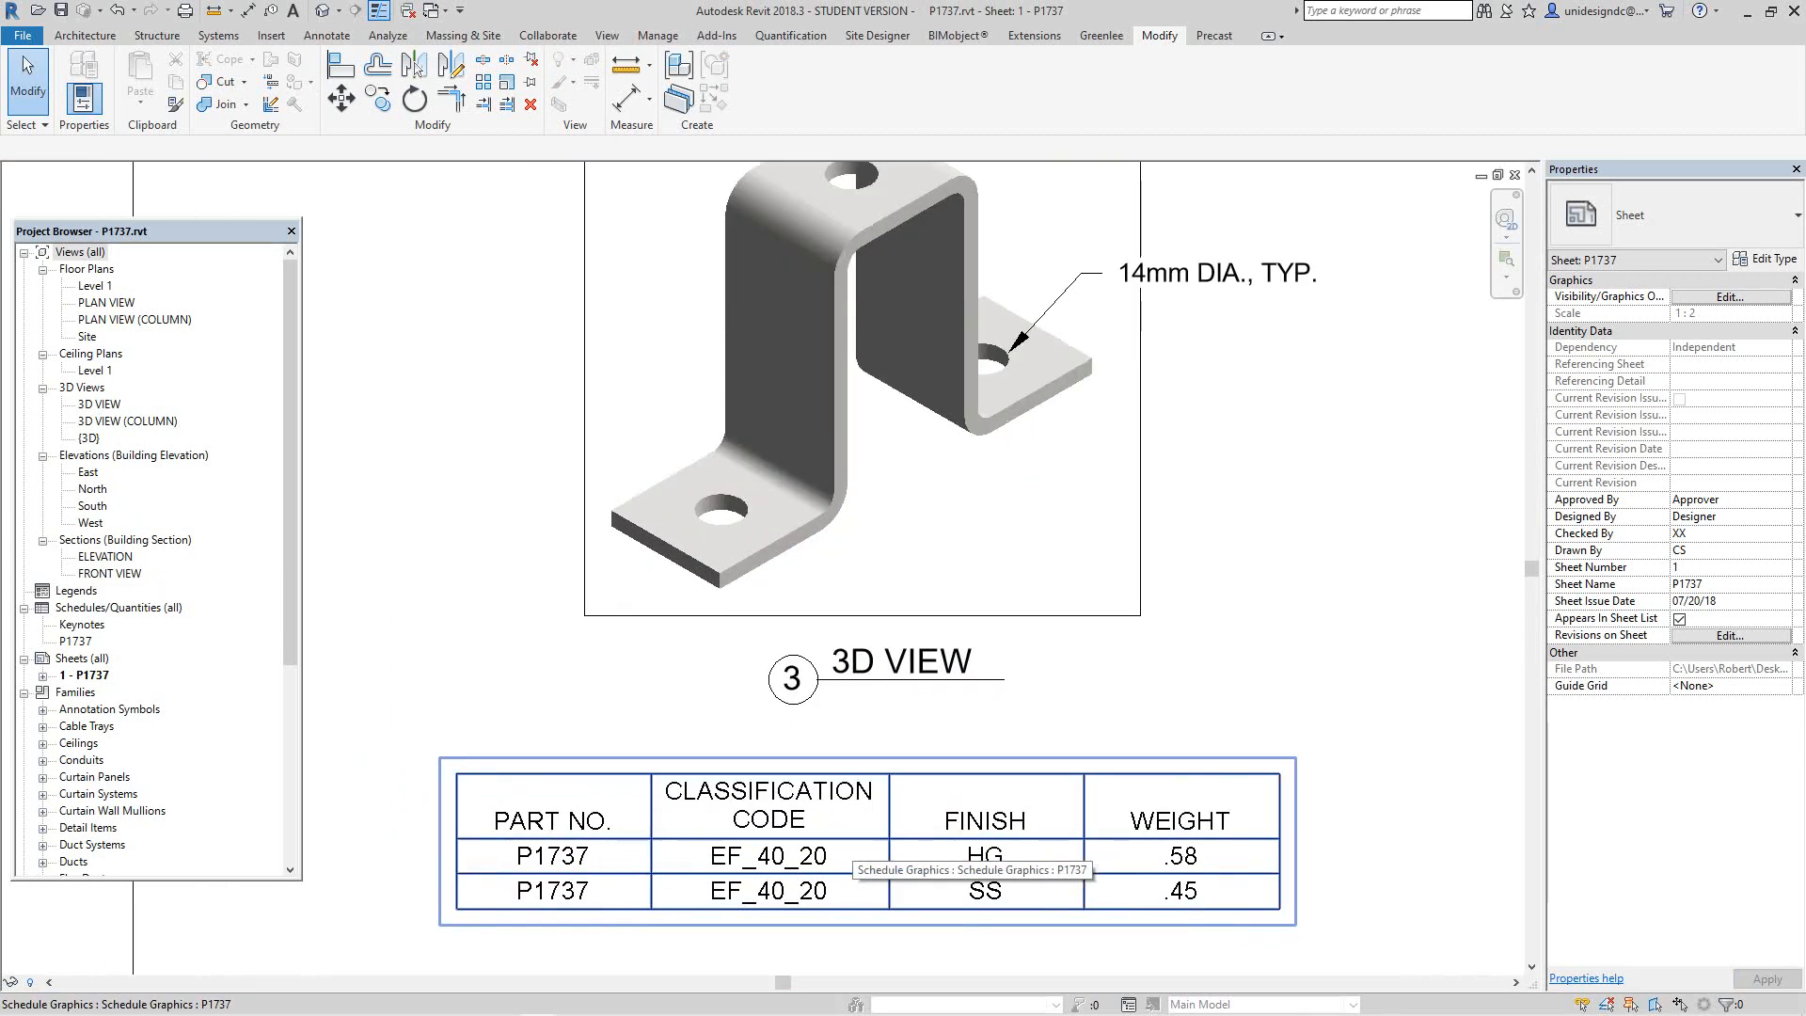
middle_drag(850, 852, 876, 804)
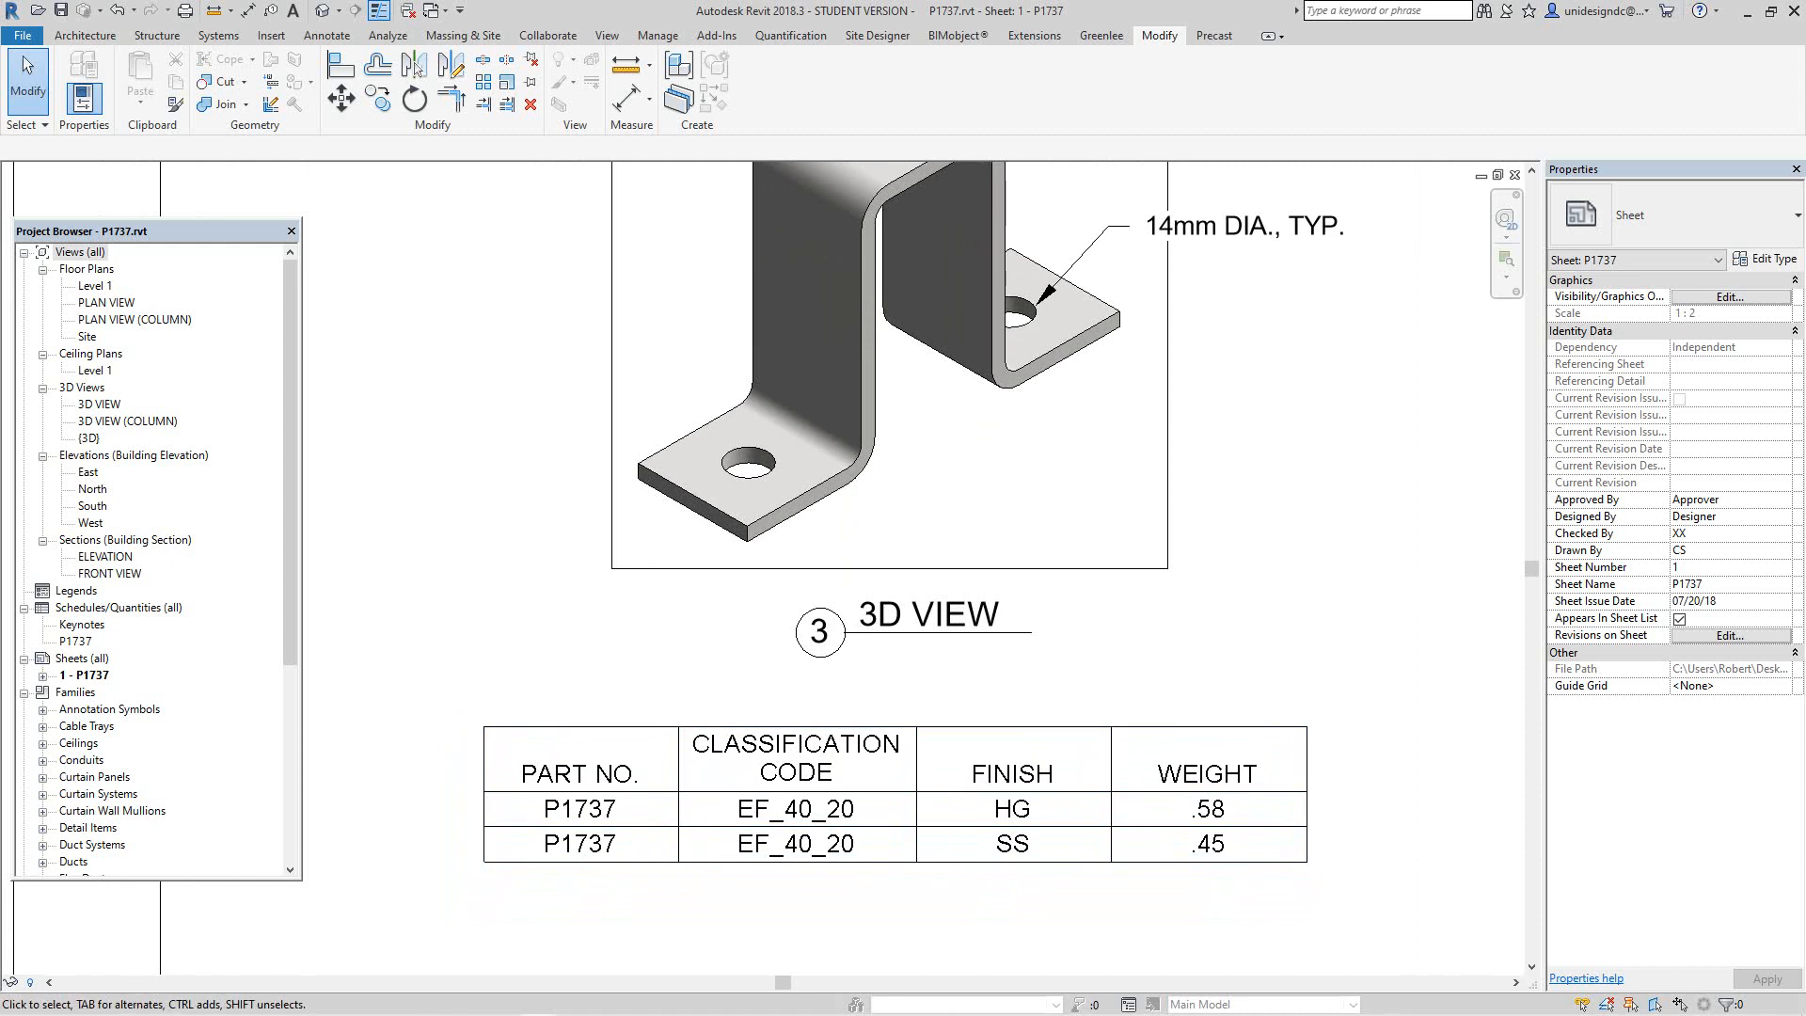
scroll(811, 803, up, 1)
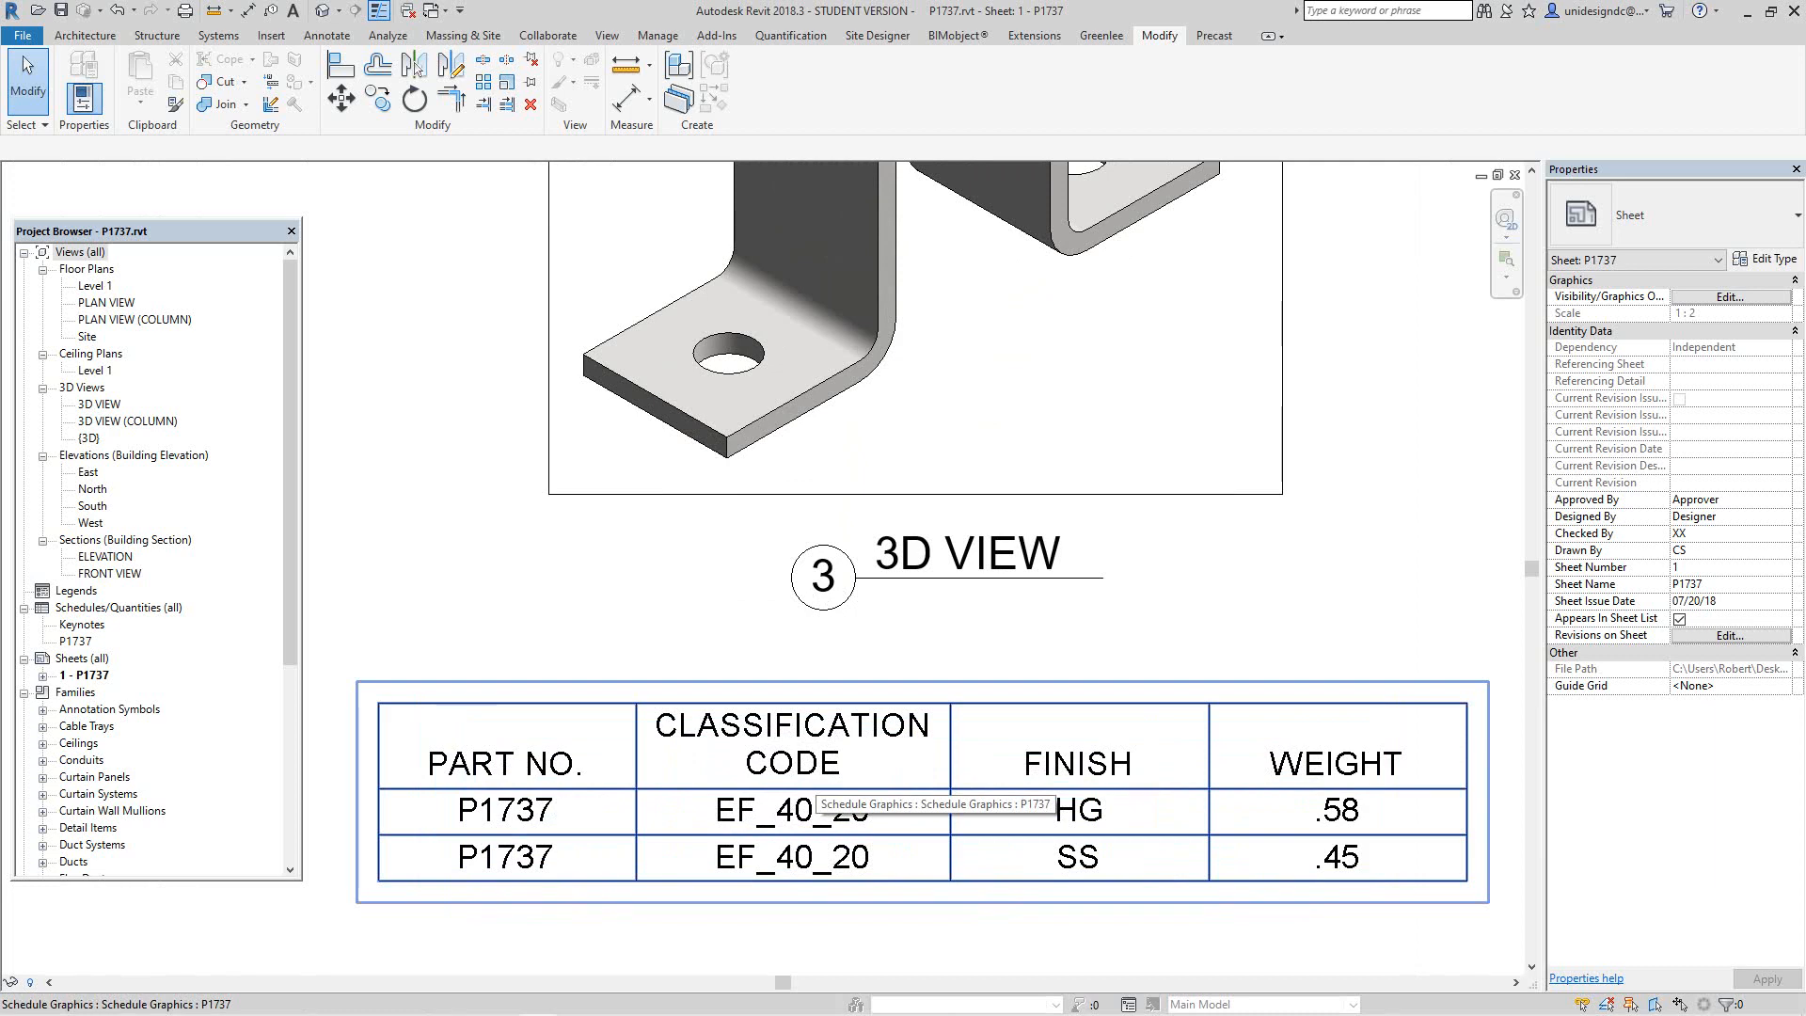
scroll(1000, 702, down, 4)
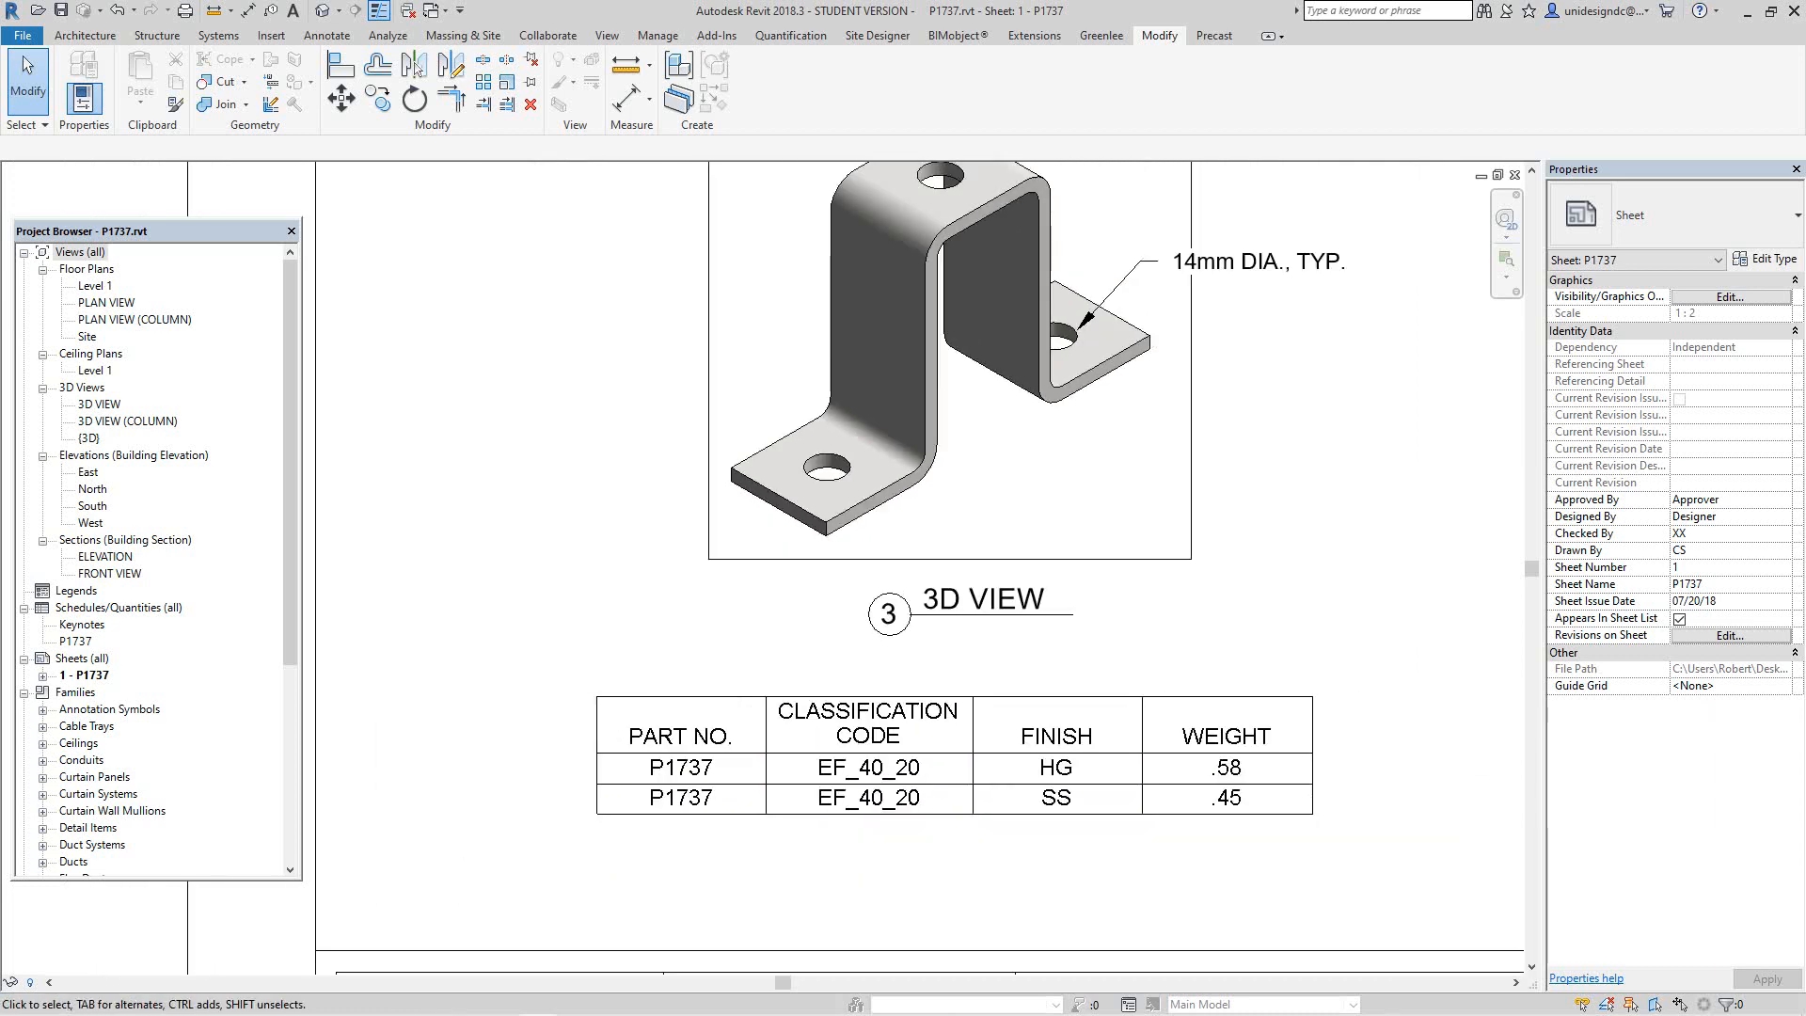
scroll(758, 510, down, 3)
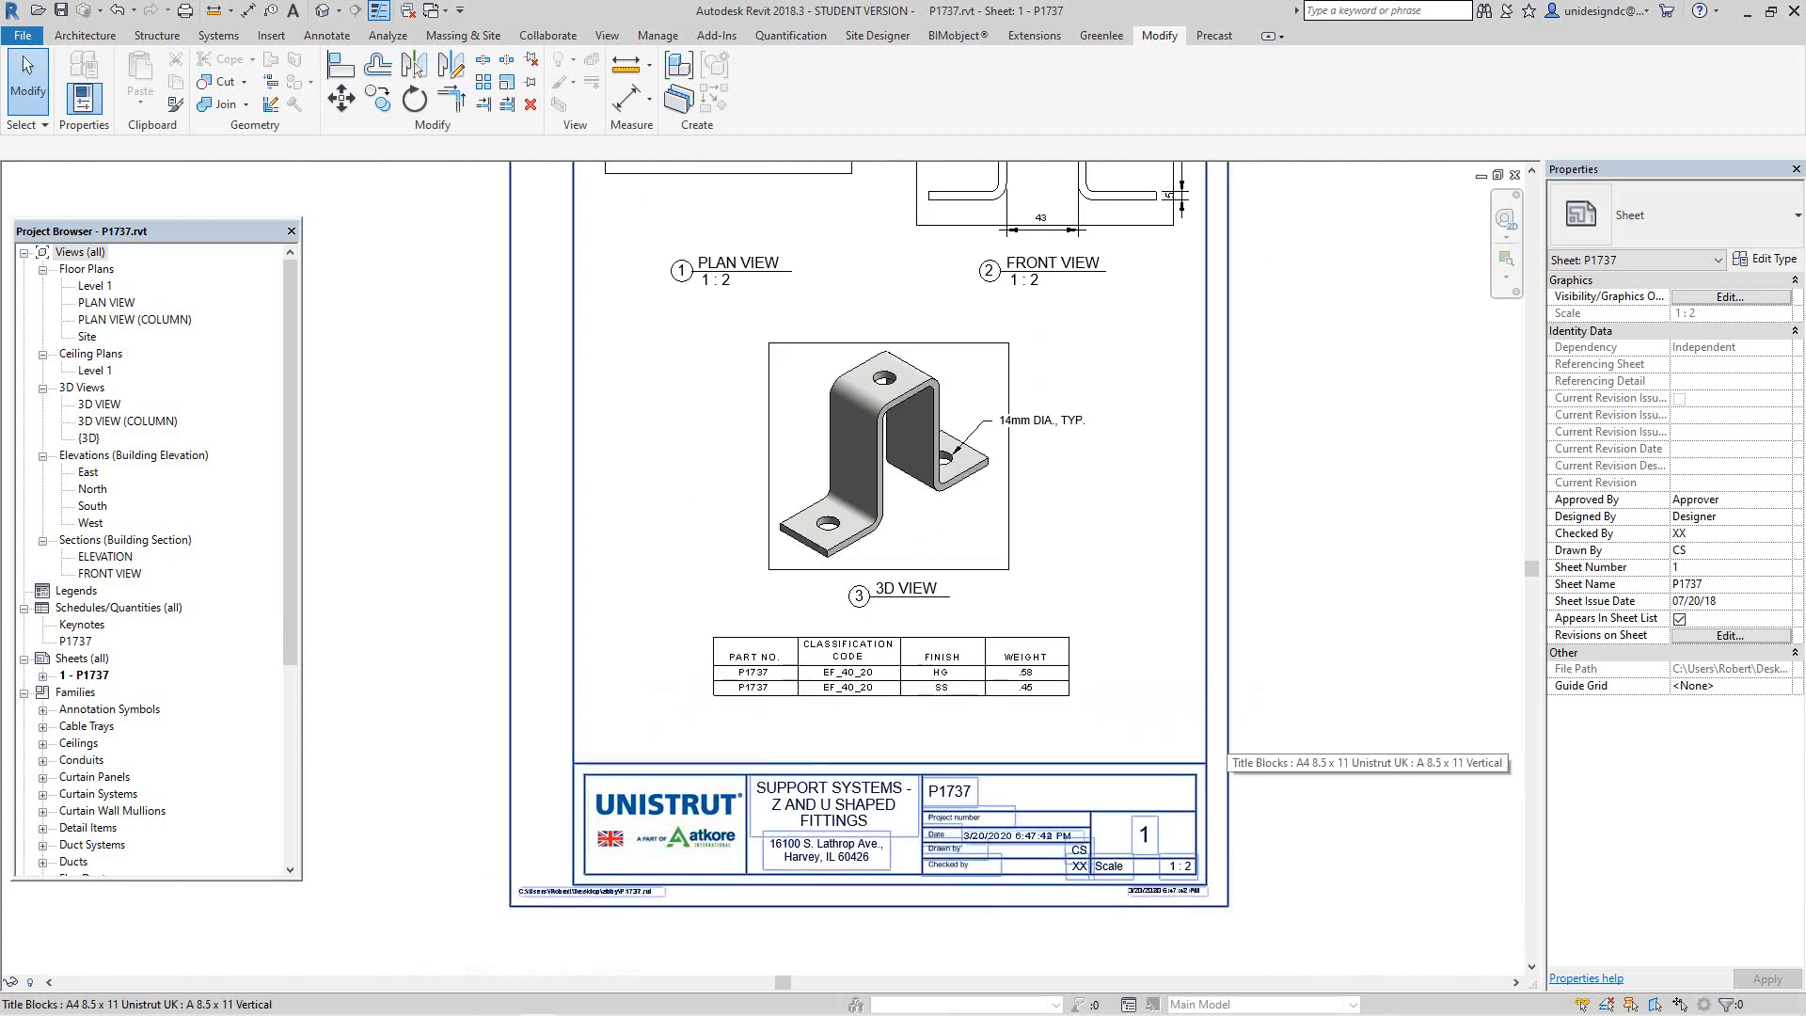
Step: Open the P1737 sheet's title block family for editing and examine its layout
double_click(1207, 735)
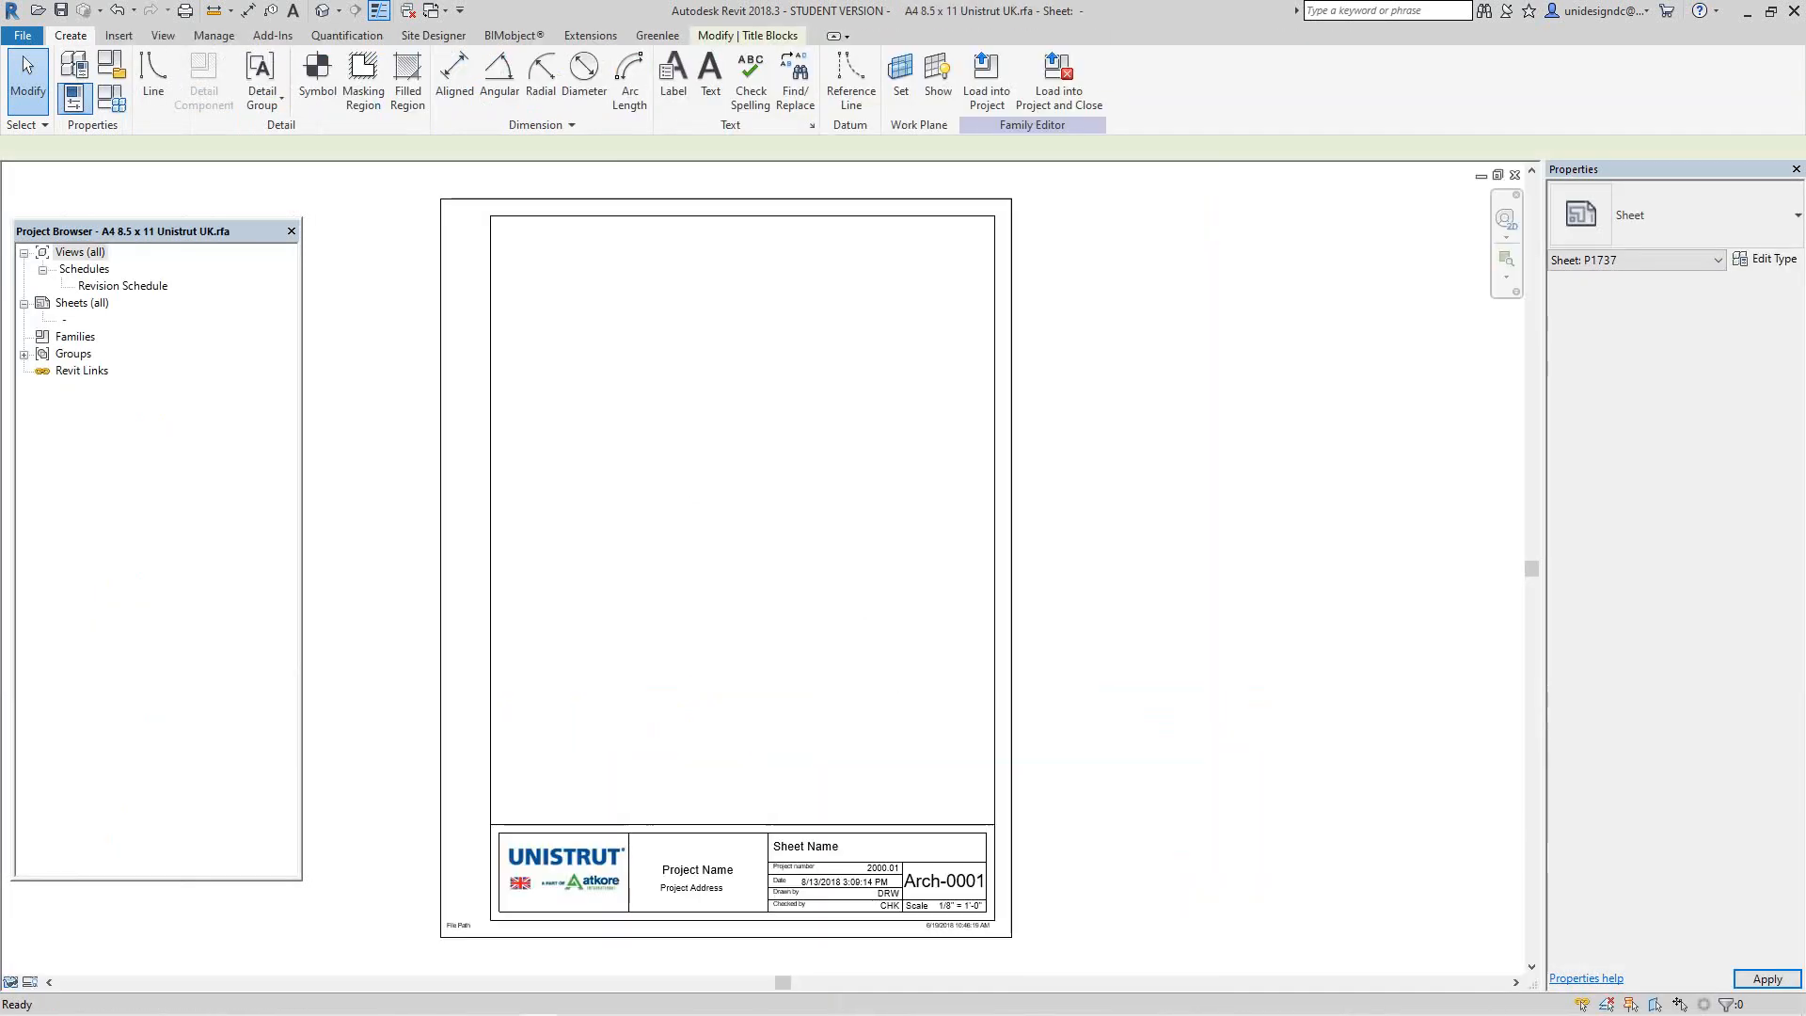
scroll(1163, 793, down, 1)
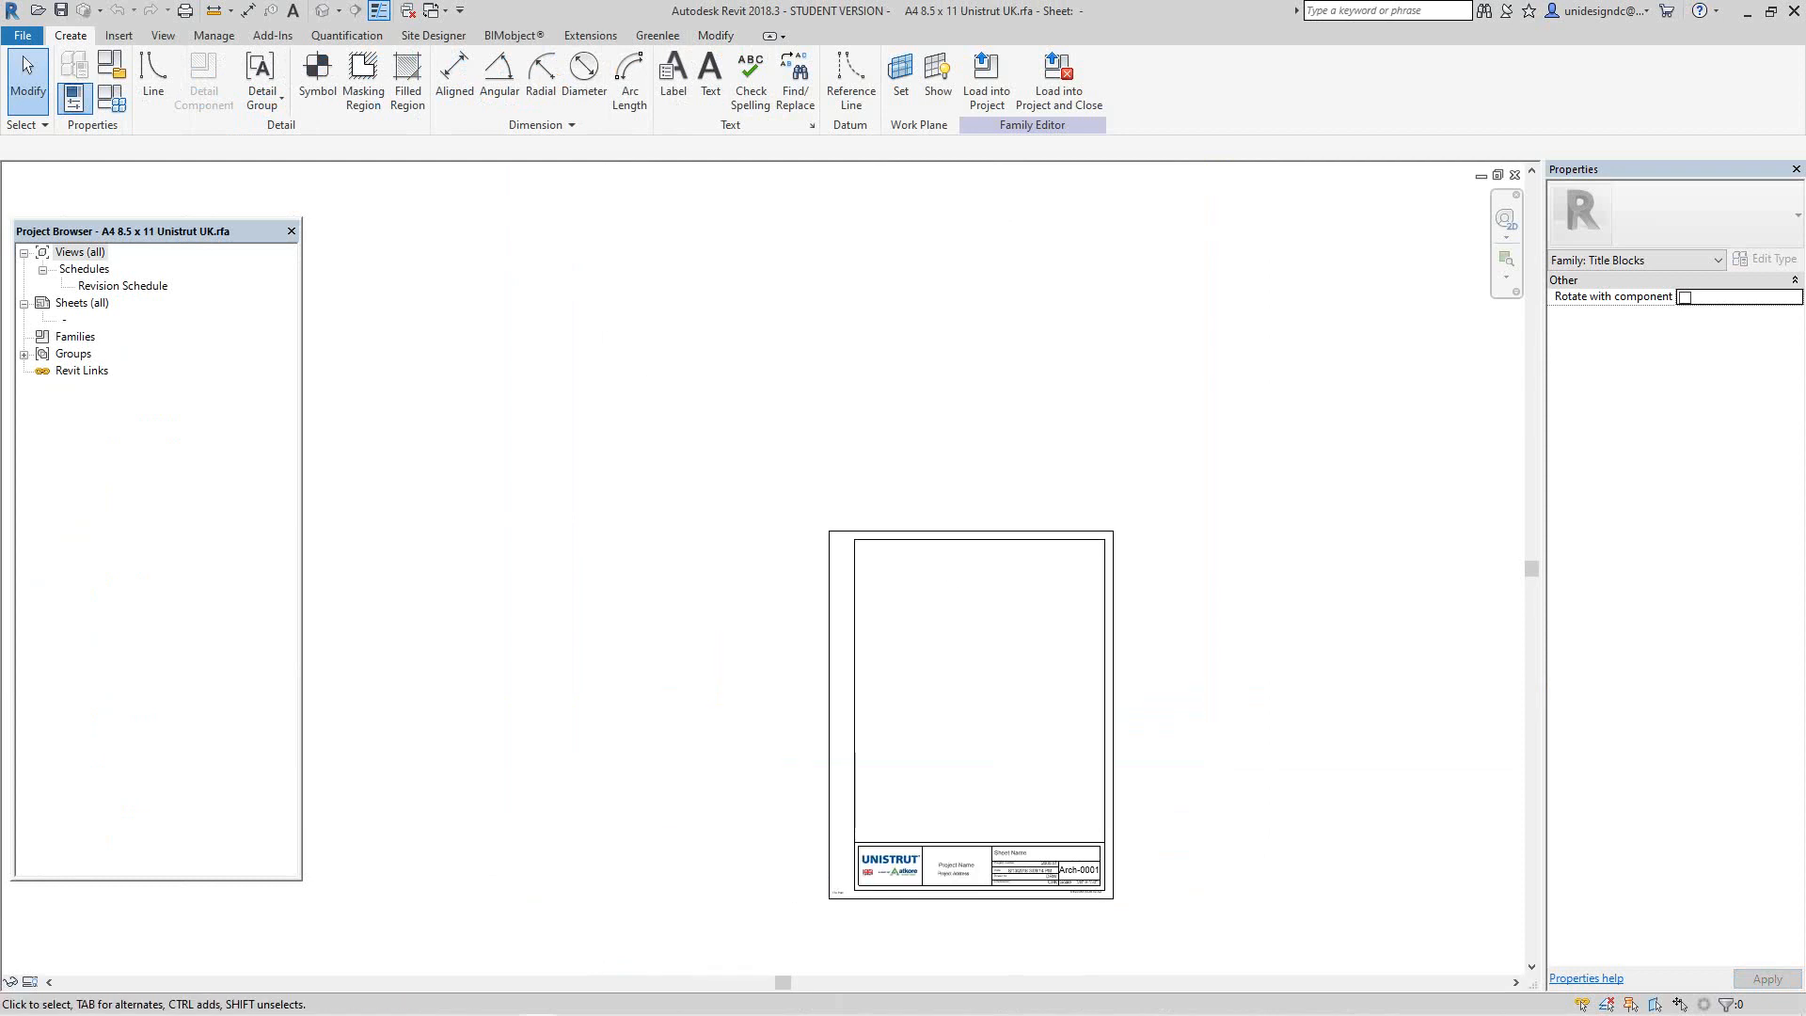
scroll(1215, 860, up, 5)
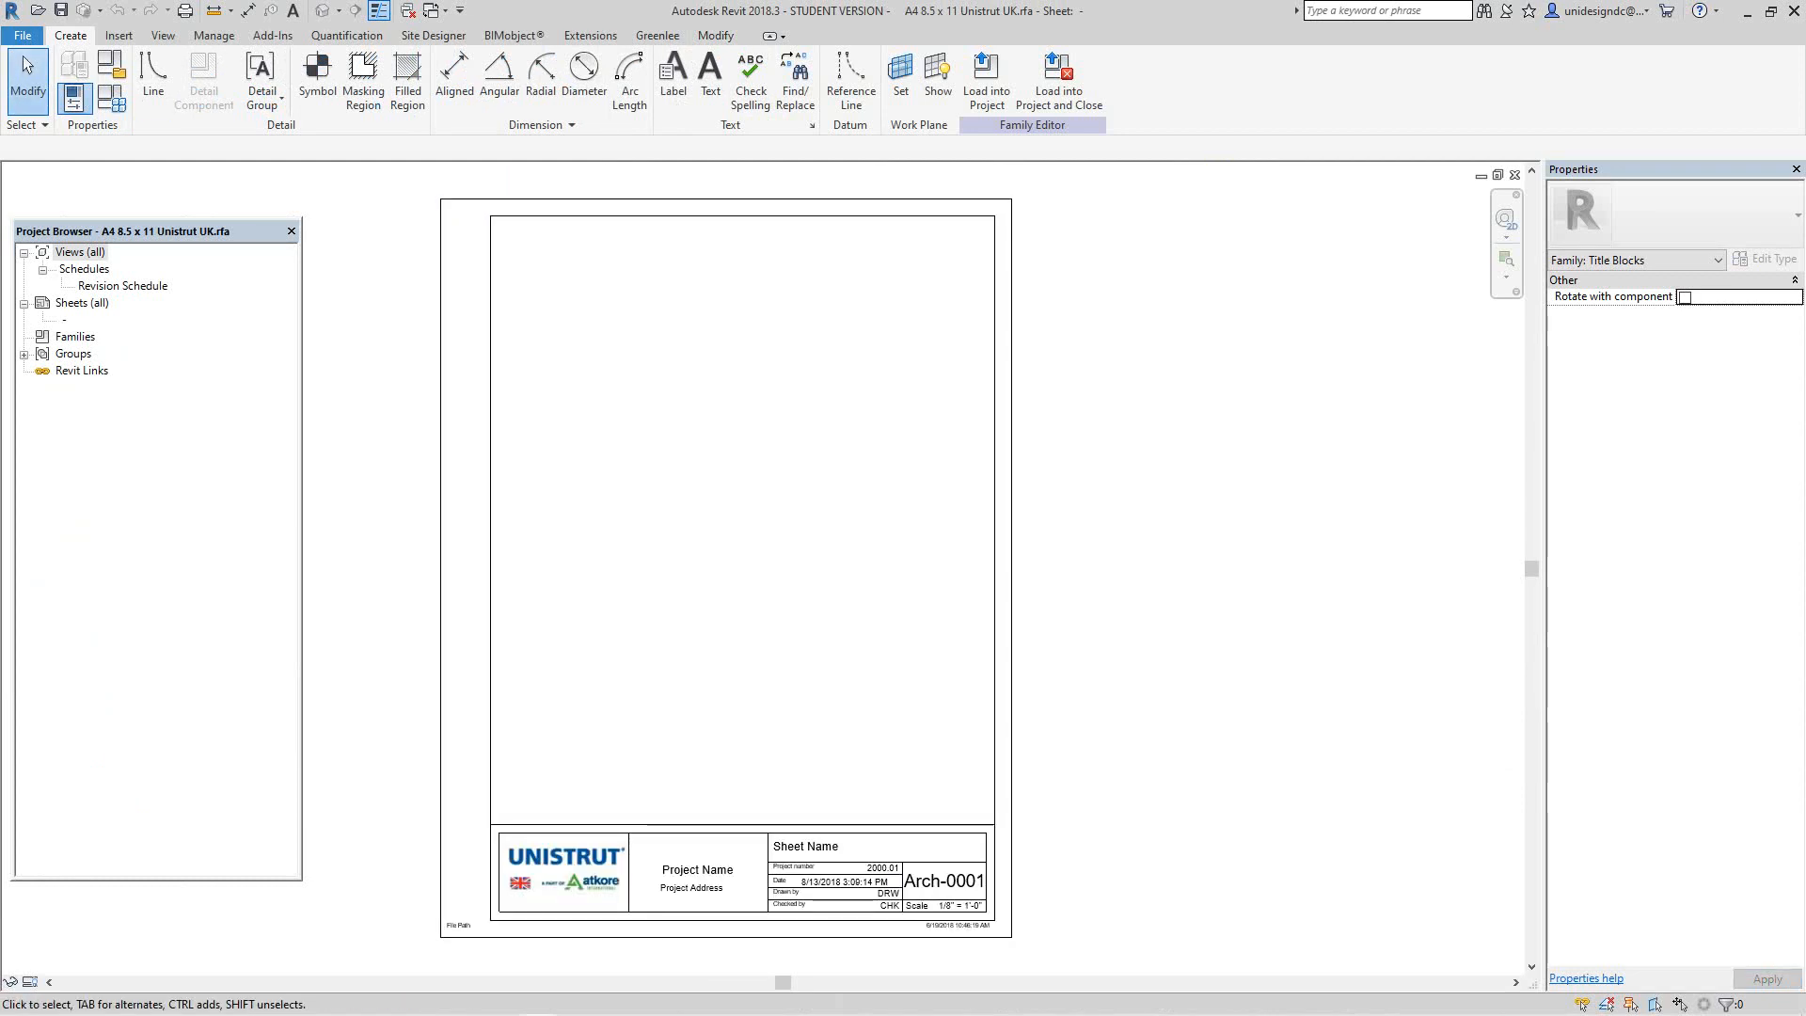
Step: Save the title block family as A4 8.5 x 11 Unistrut UK.rfa in the desktop folder holding the P2073_Channel Base family, and close it
click(23, 35)
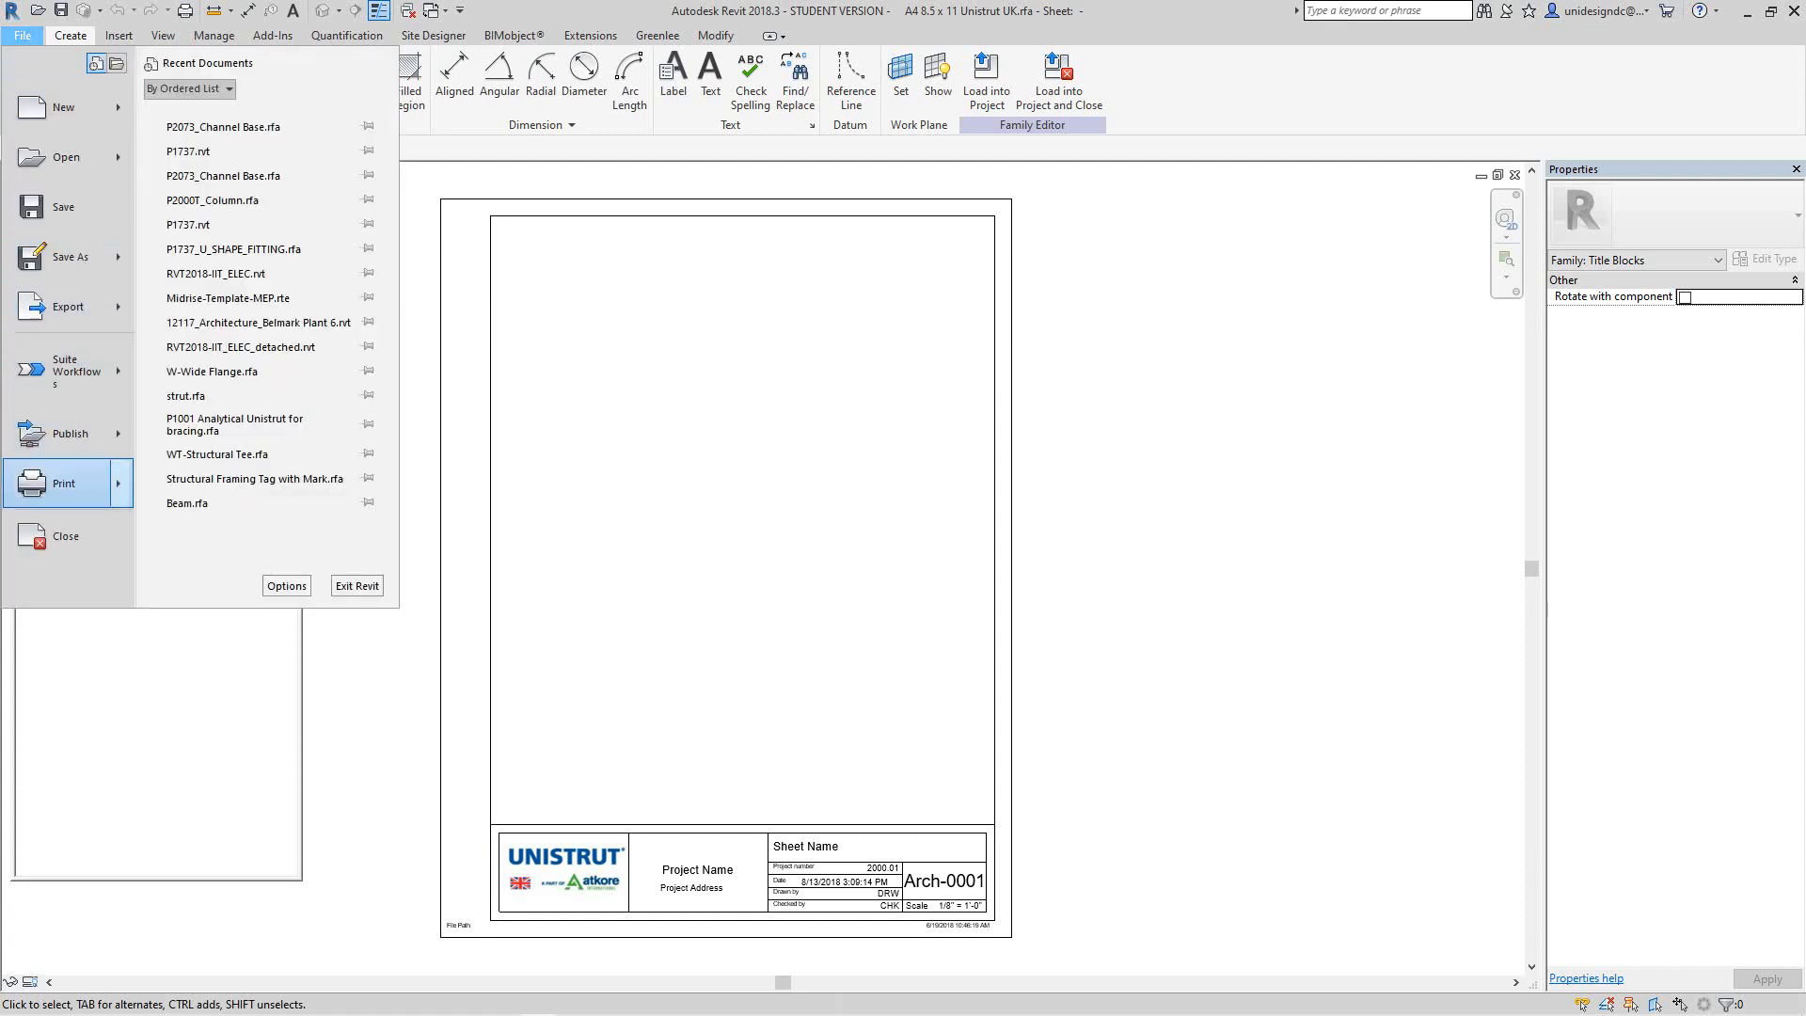
mouse_move(71, 256)
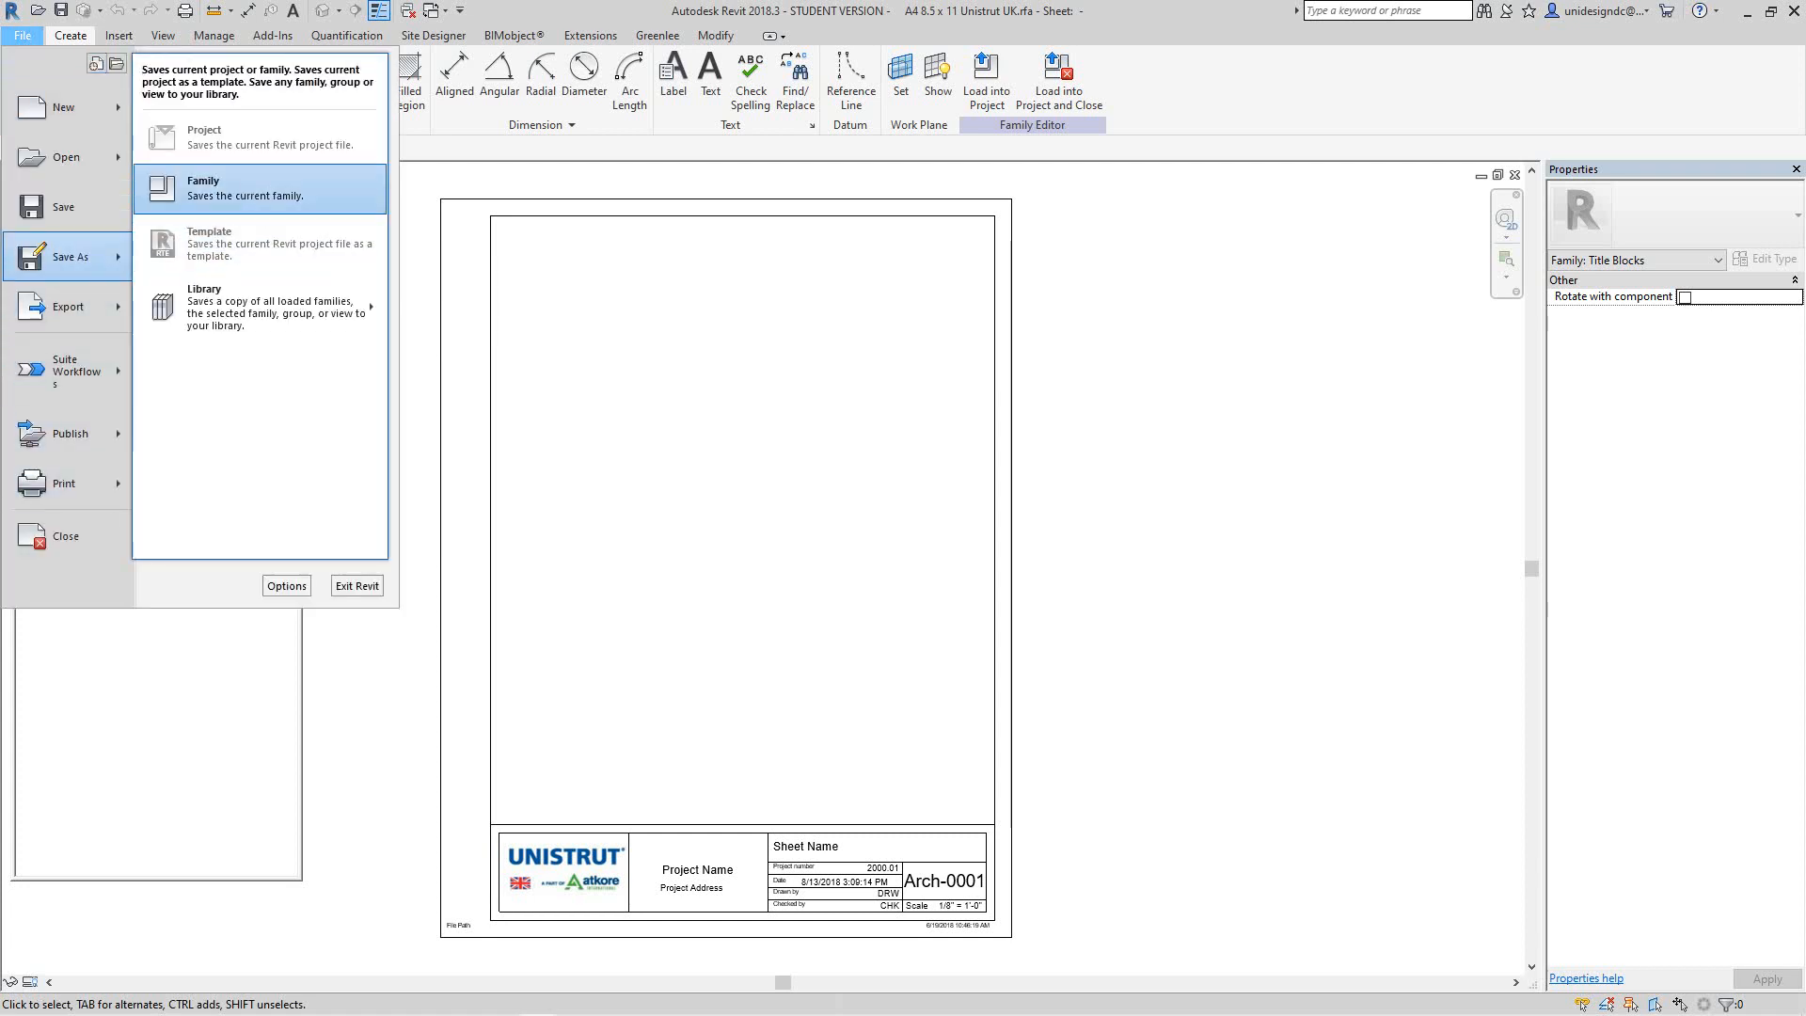
click(179, 183)
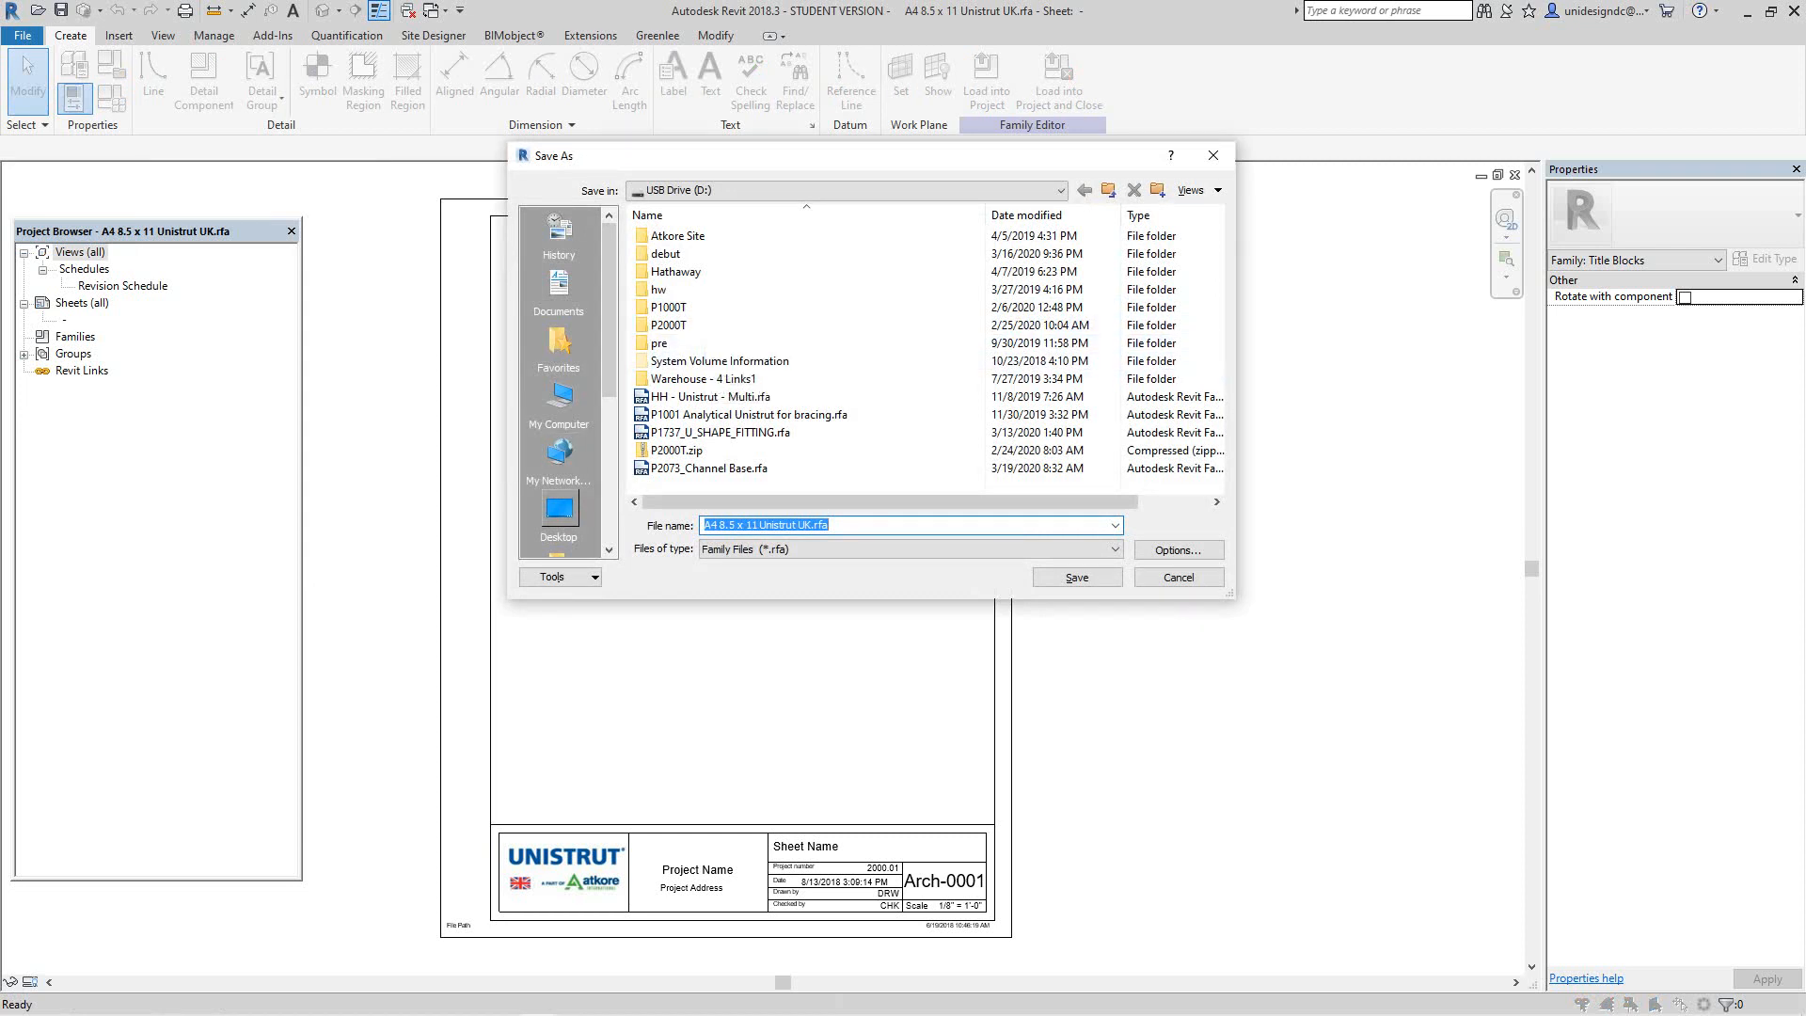
click(559, 513)
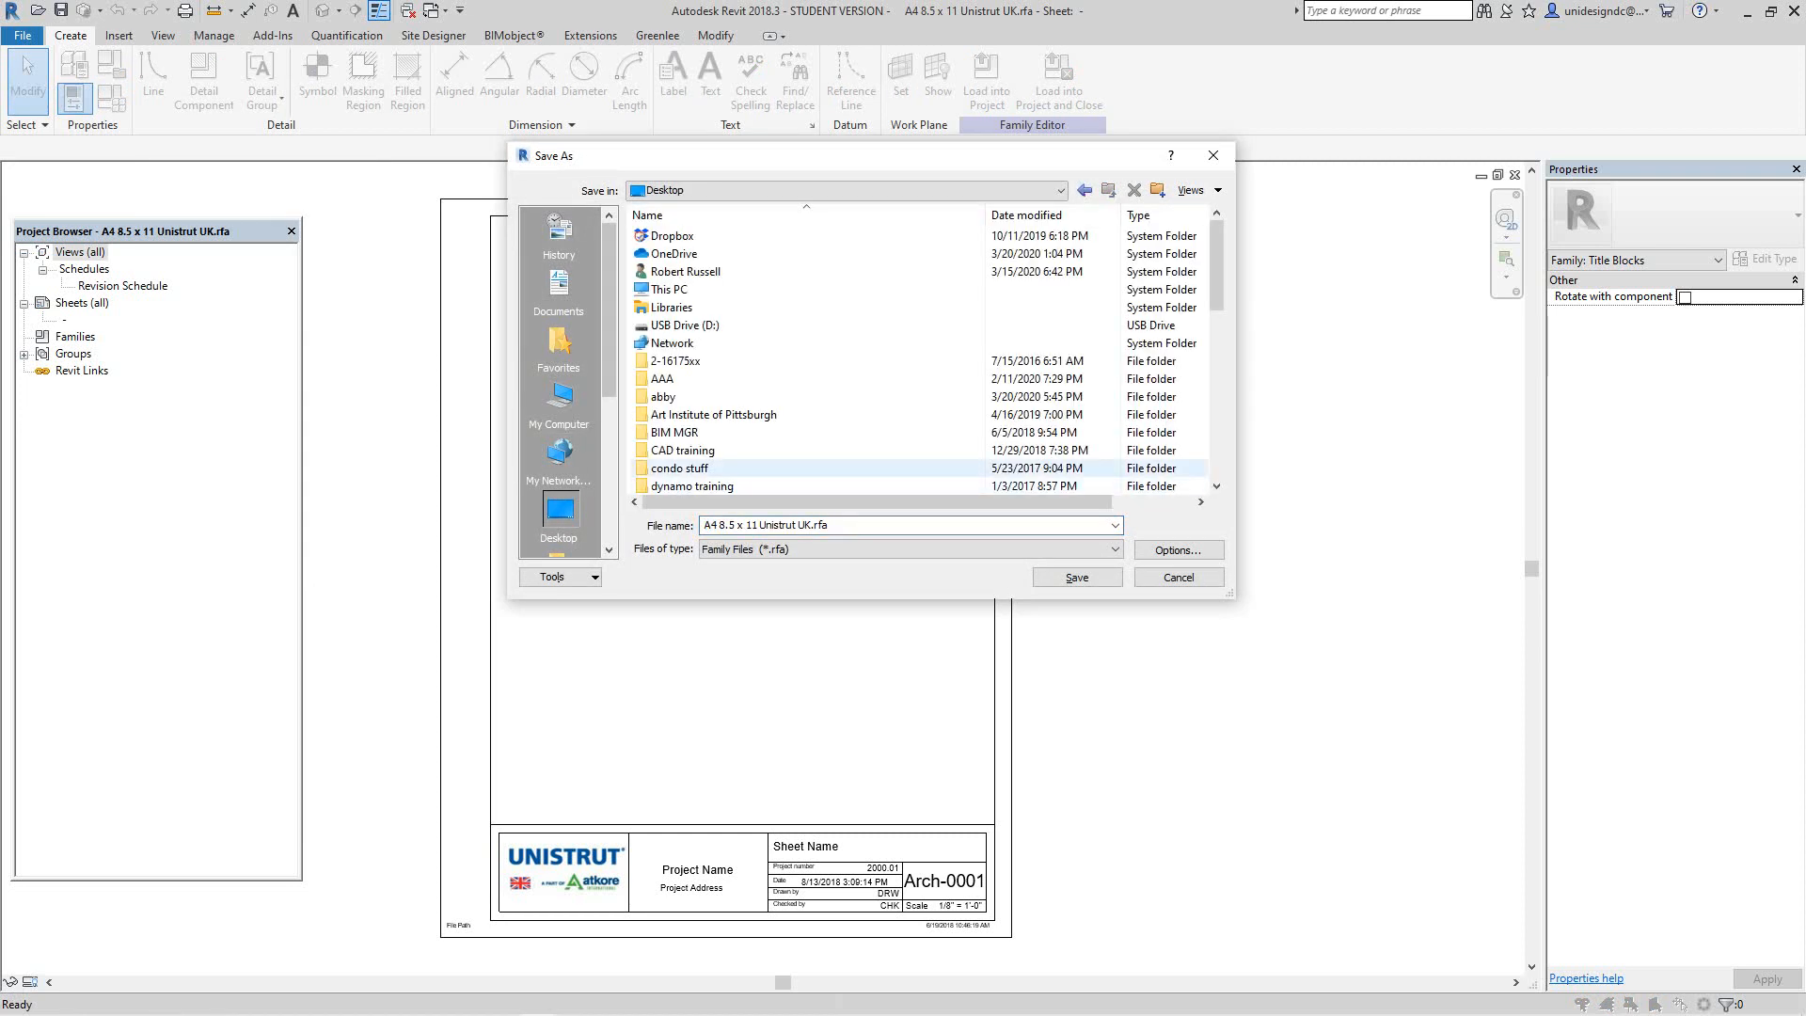
double_click(663, 396)
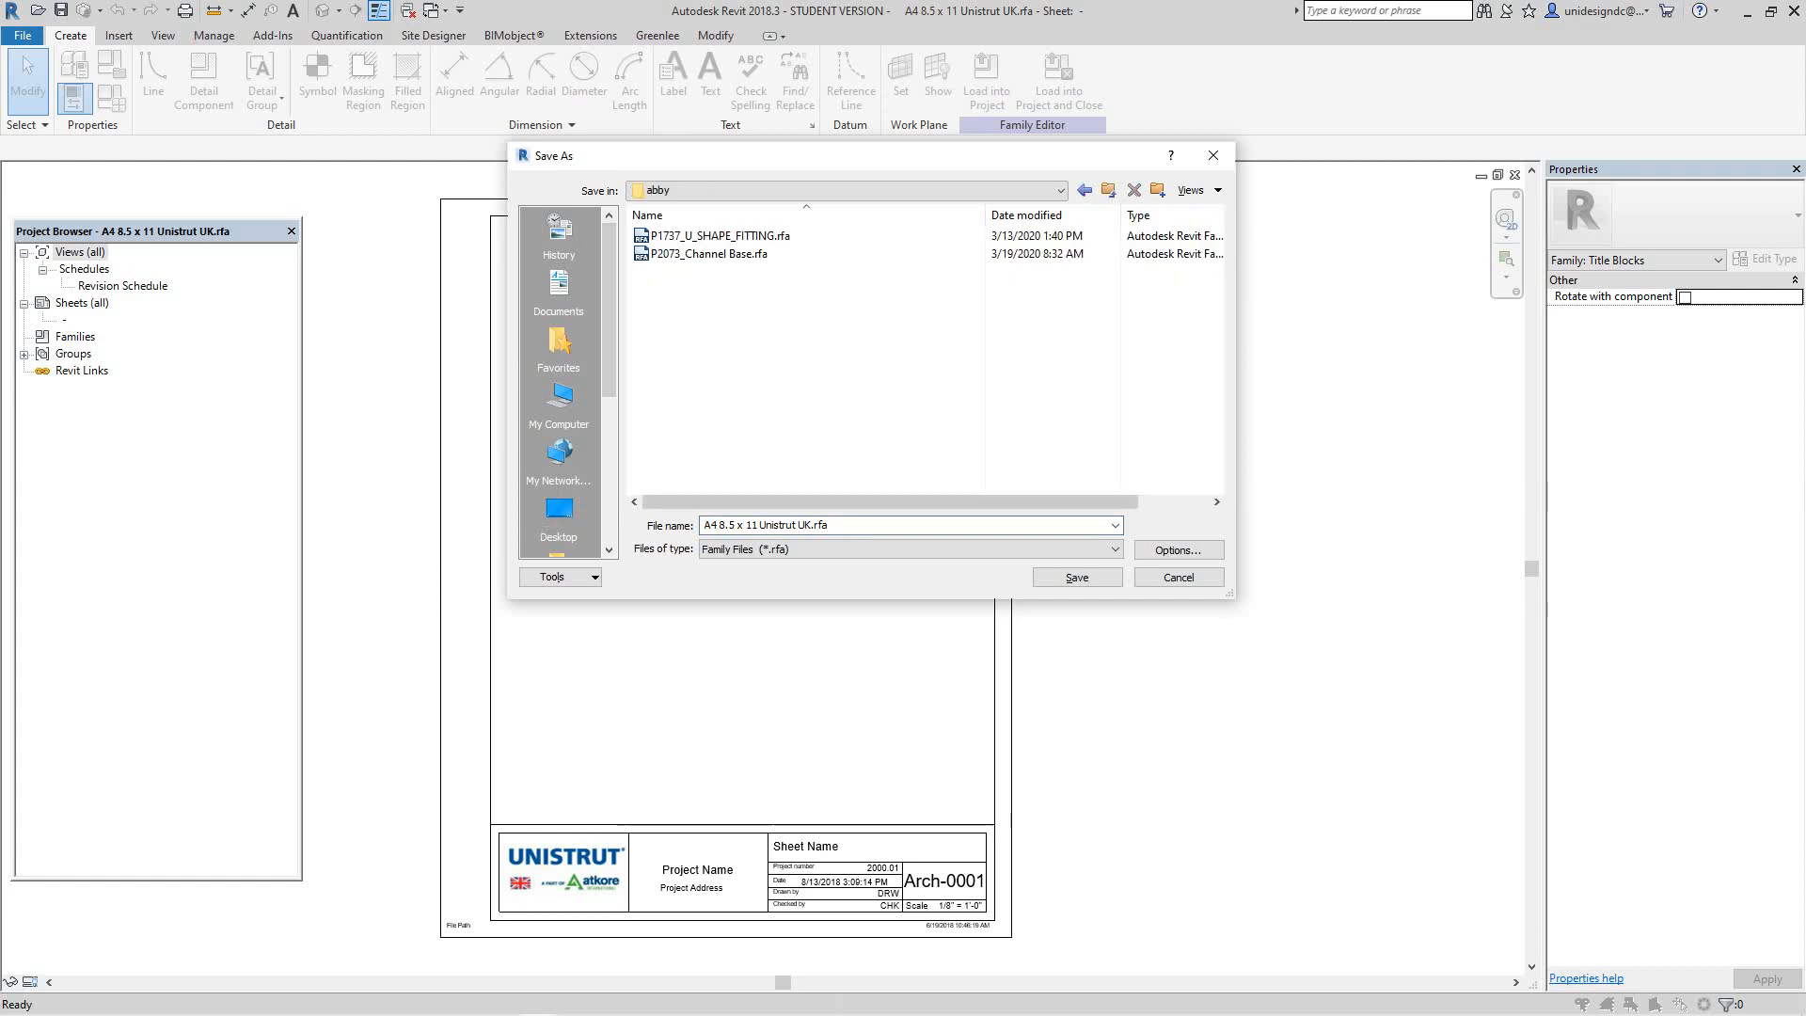
click(1077, 576)
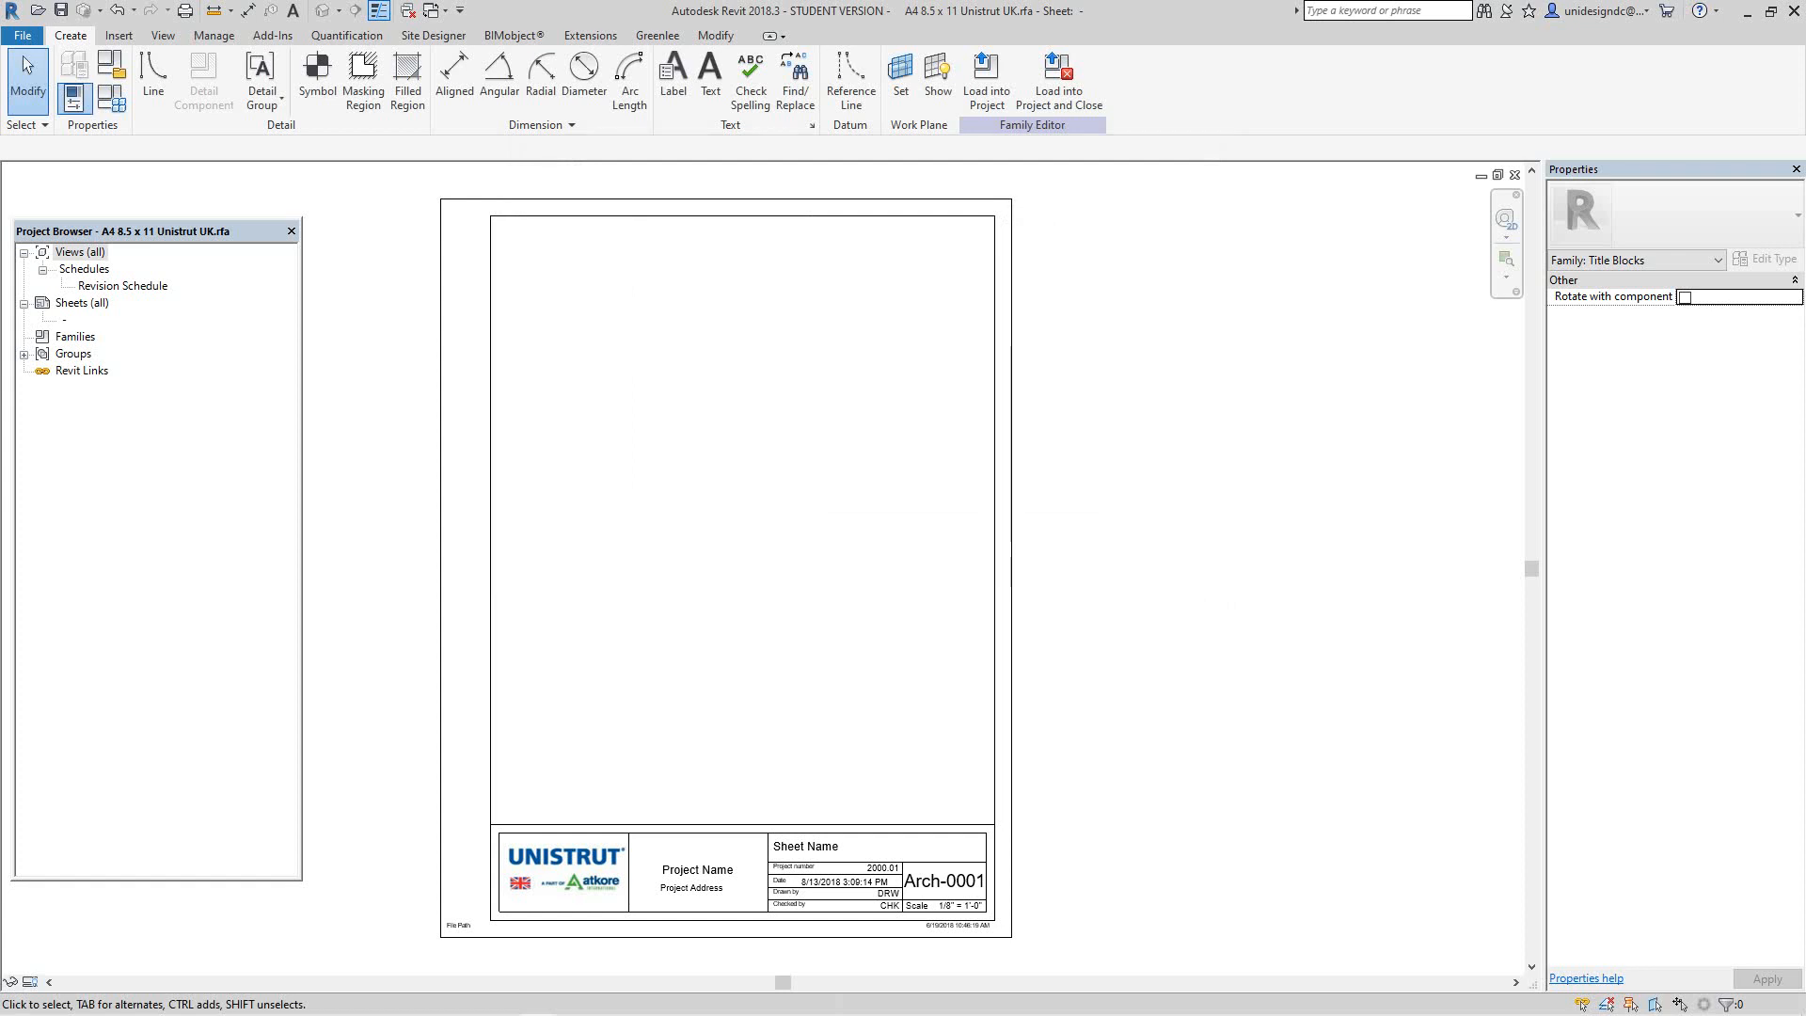
click(1515, 175)
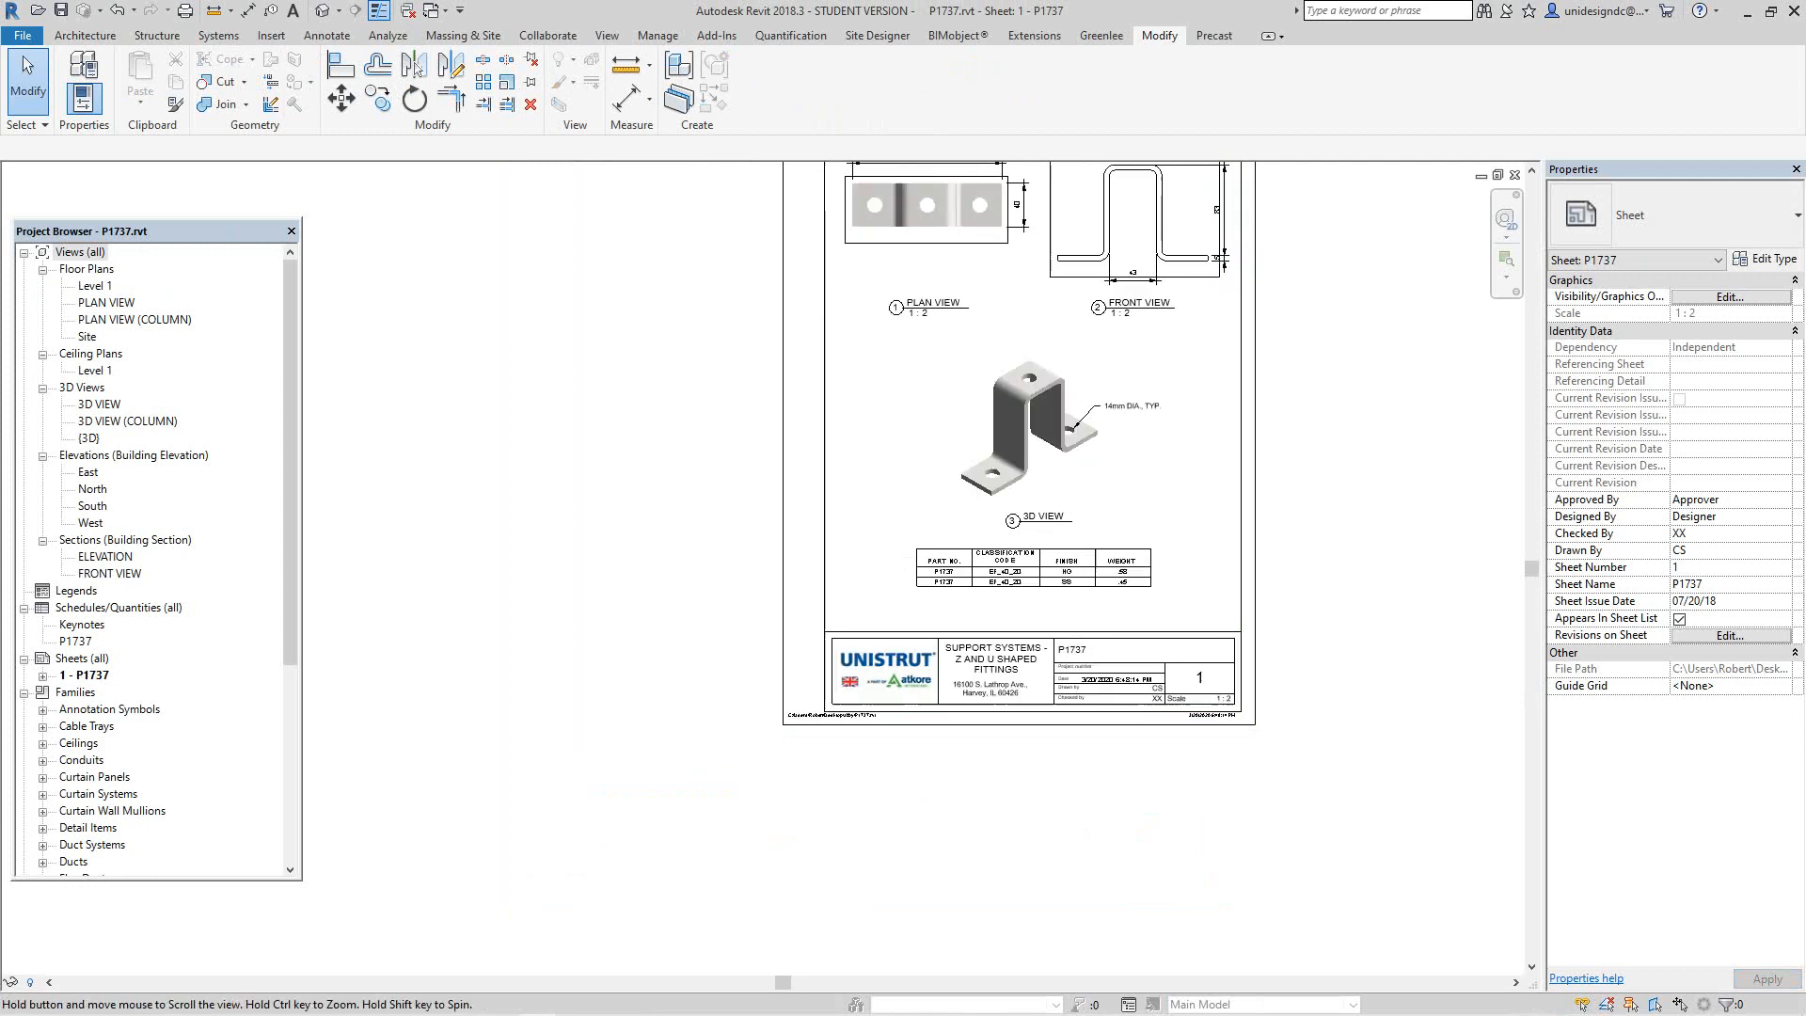
Step: Minimize the P1737 sheet and tile the P2073 Channel Base views with the model fitted in them
middle_drag(1028, 431, 940, 572)
click(1482, 176)
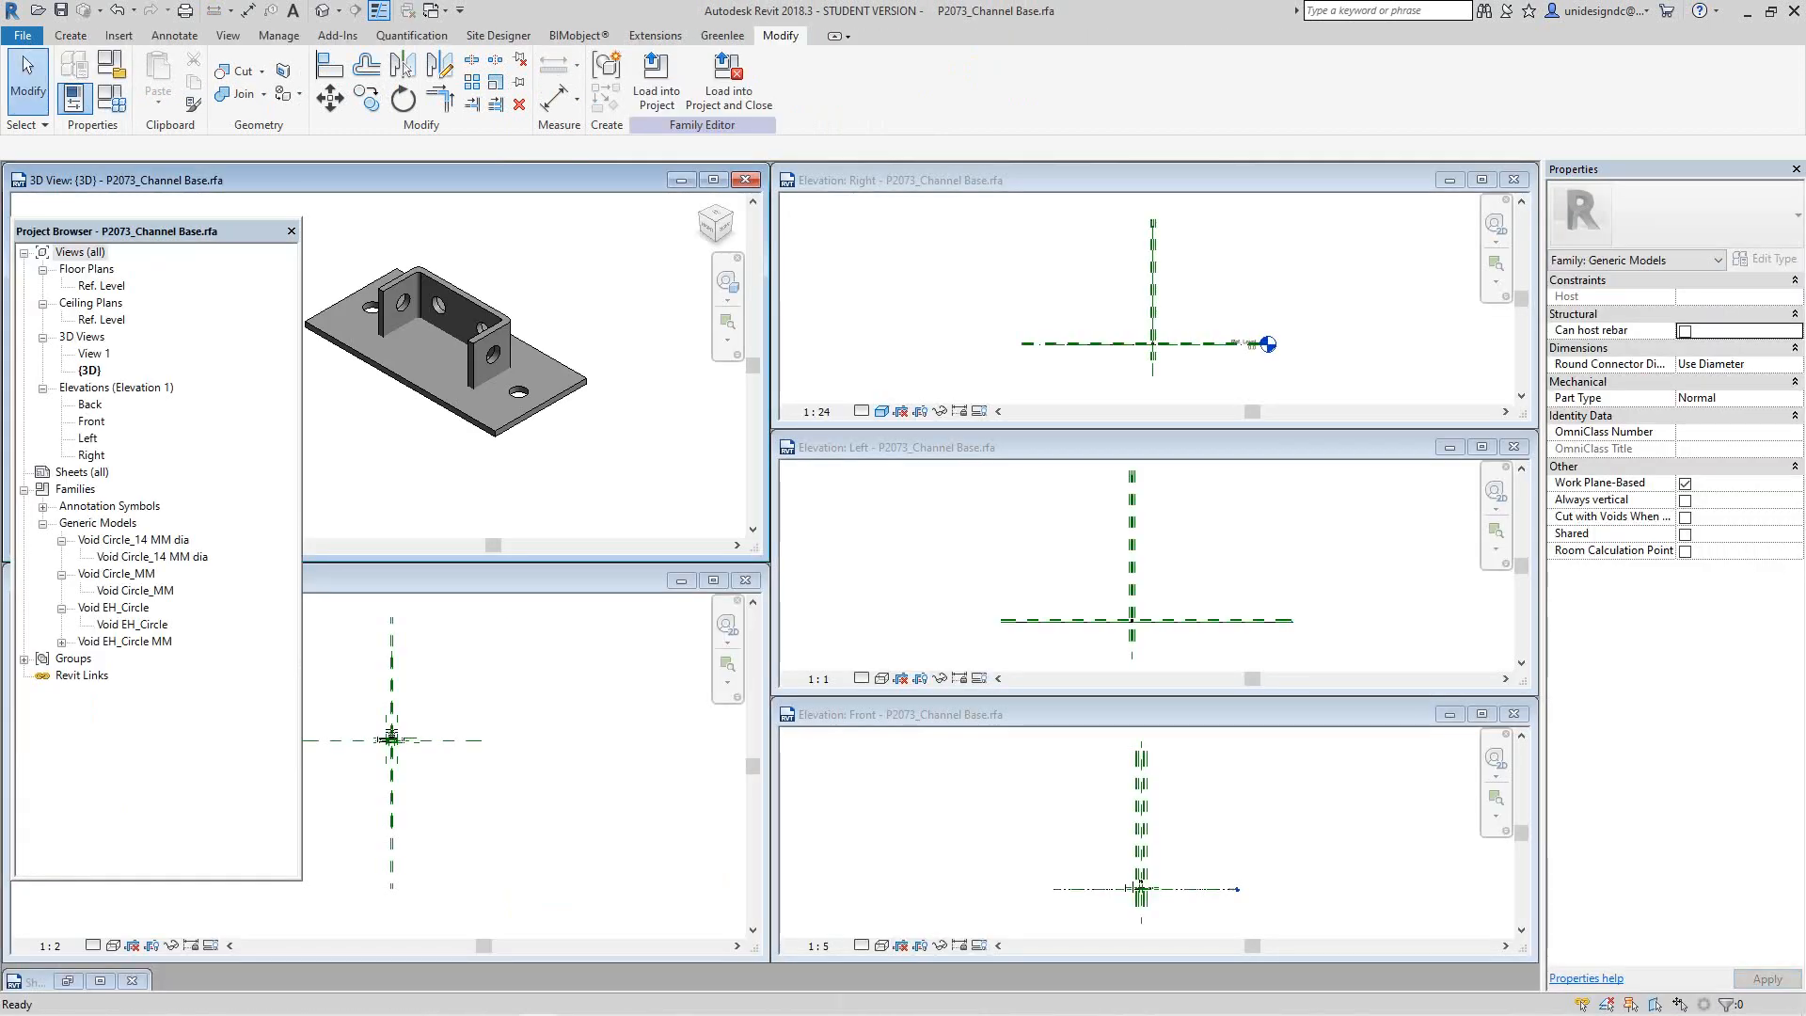
key(w)
key(t)
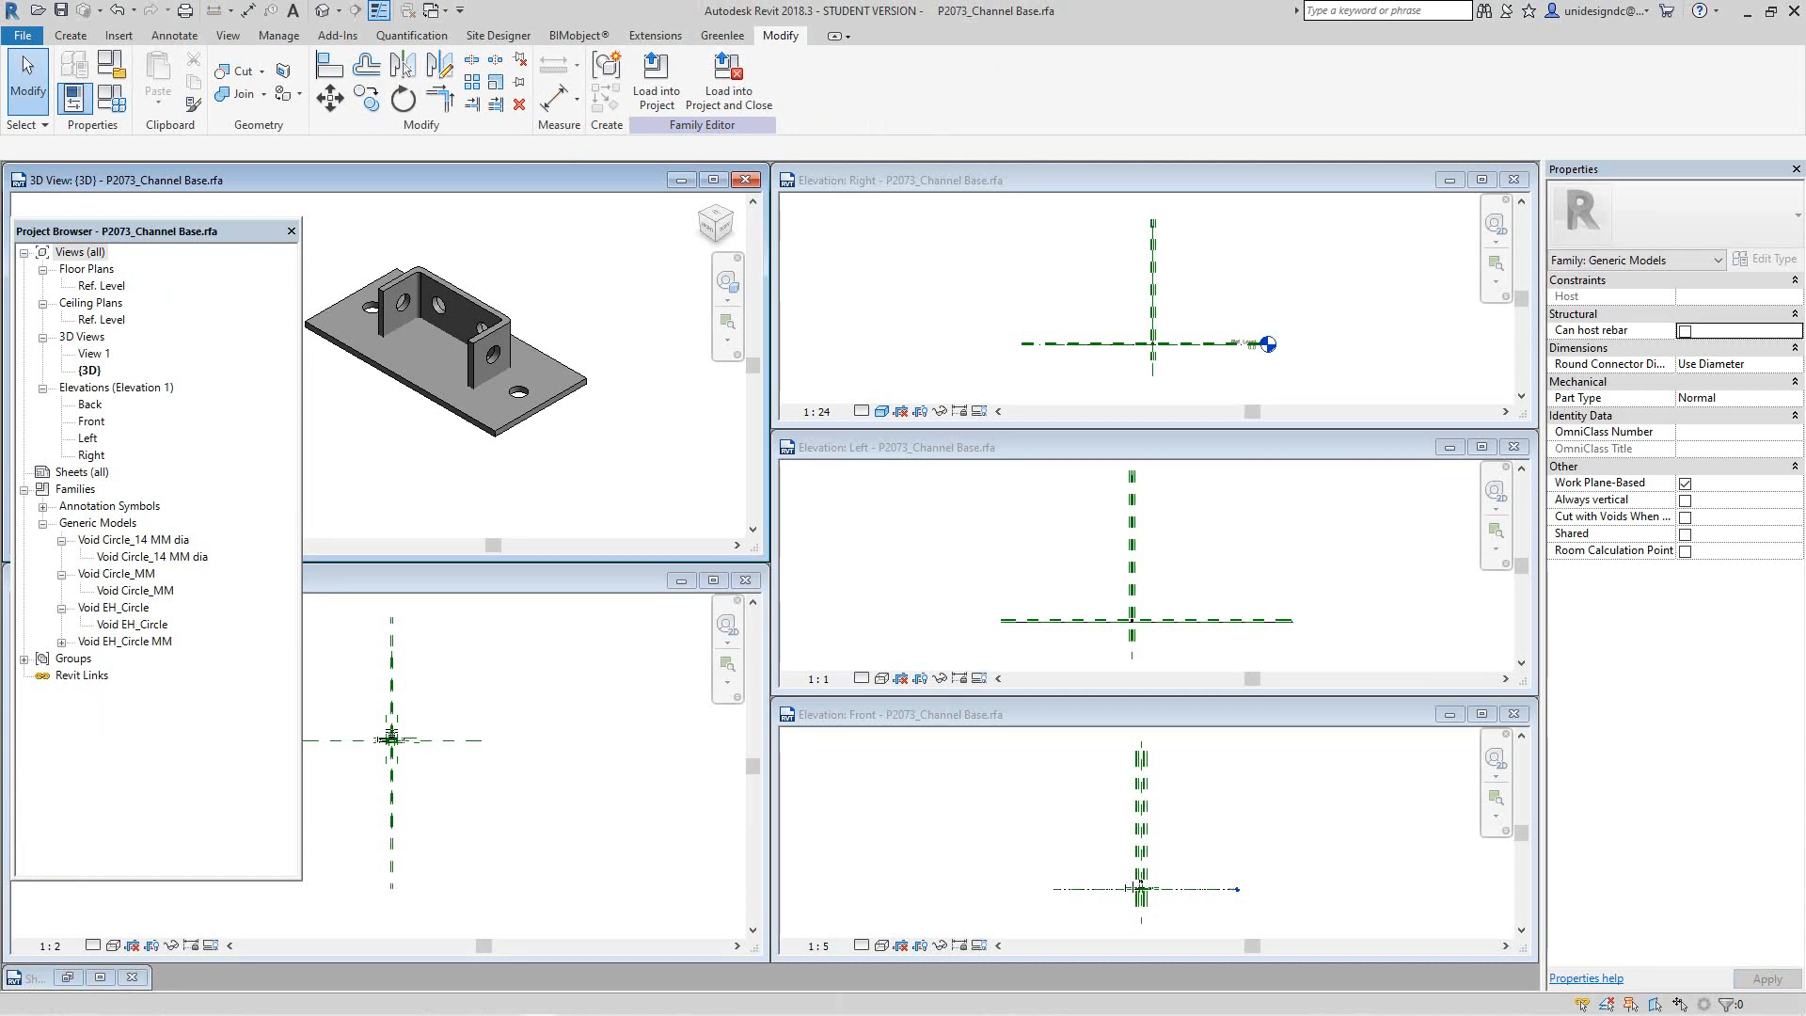
key(z)
key(a)
scroll(594, 717, down, 2)
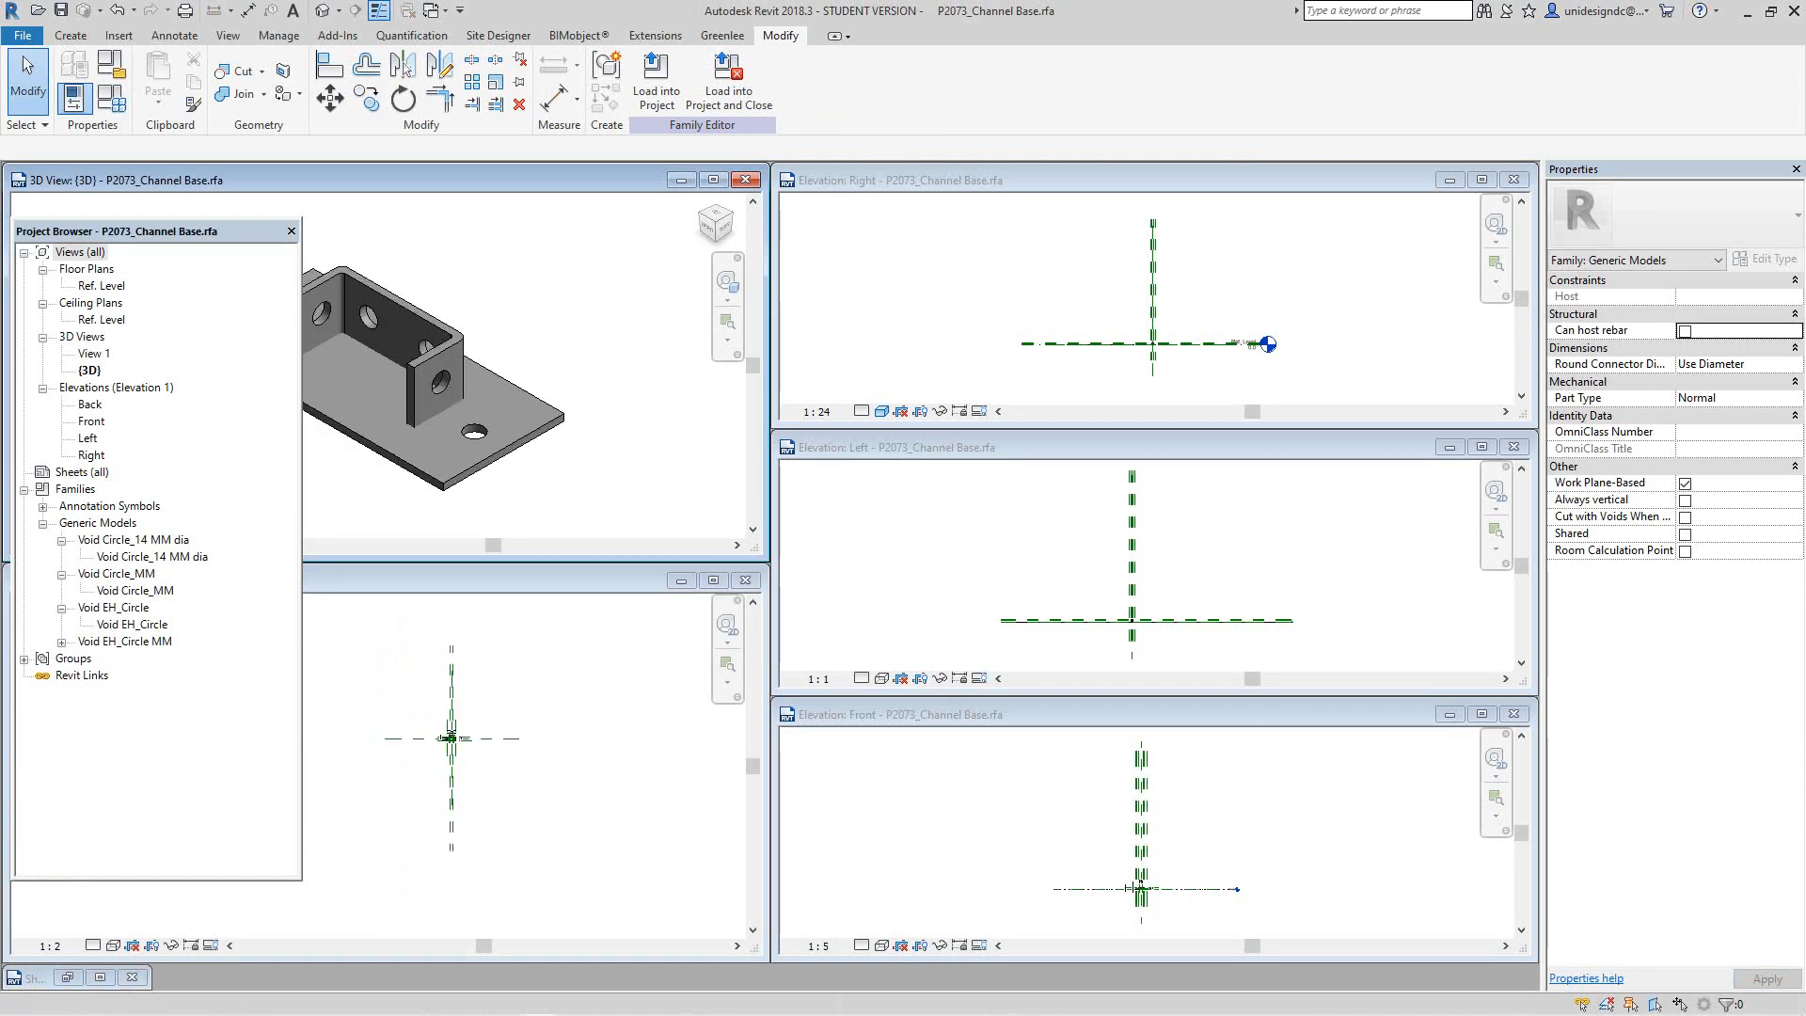
click(593, 717)
scroll(538, 689, up, 2)
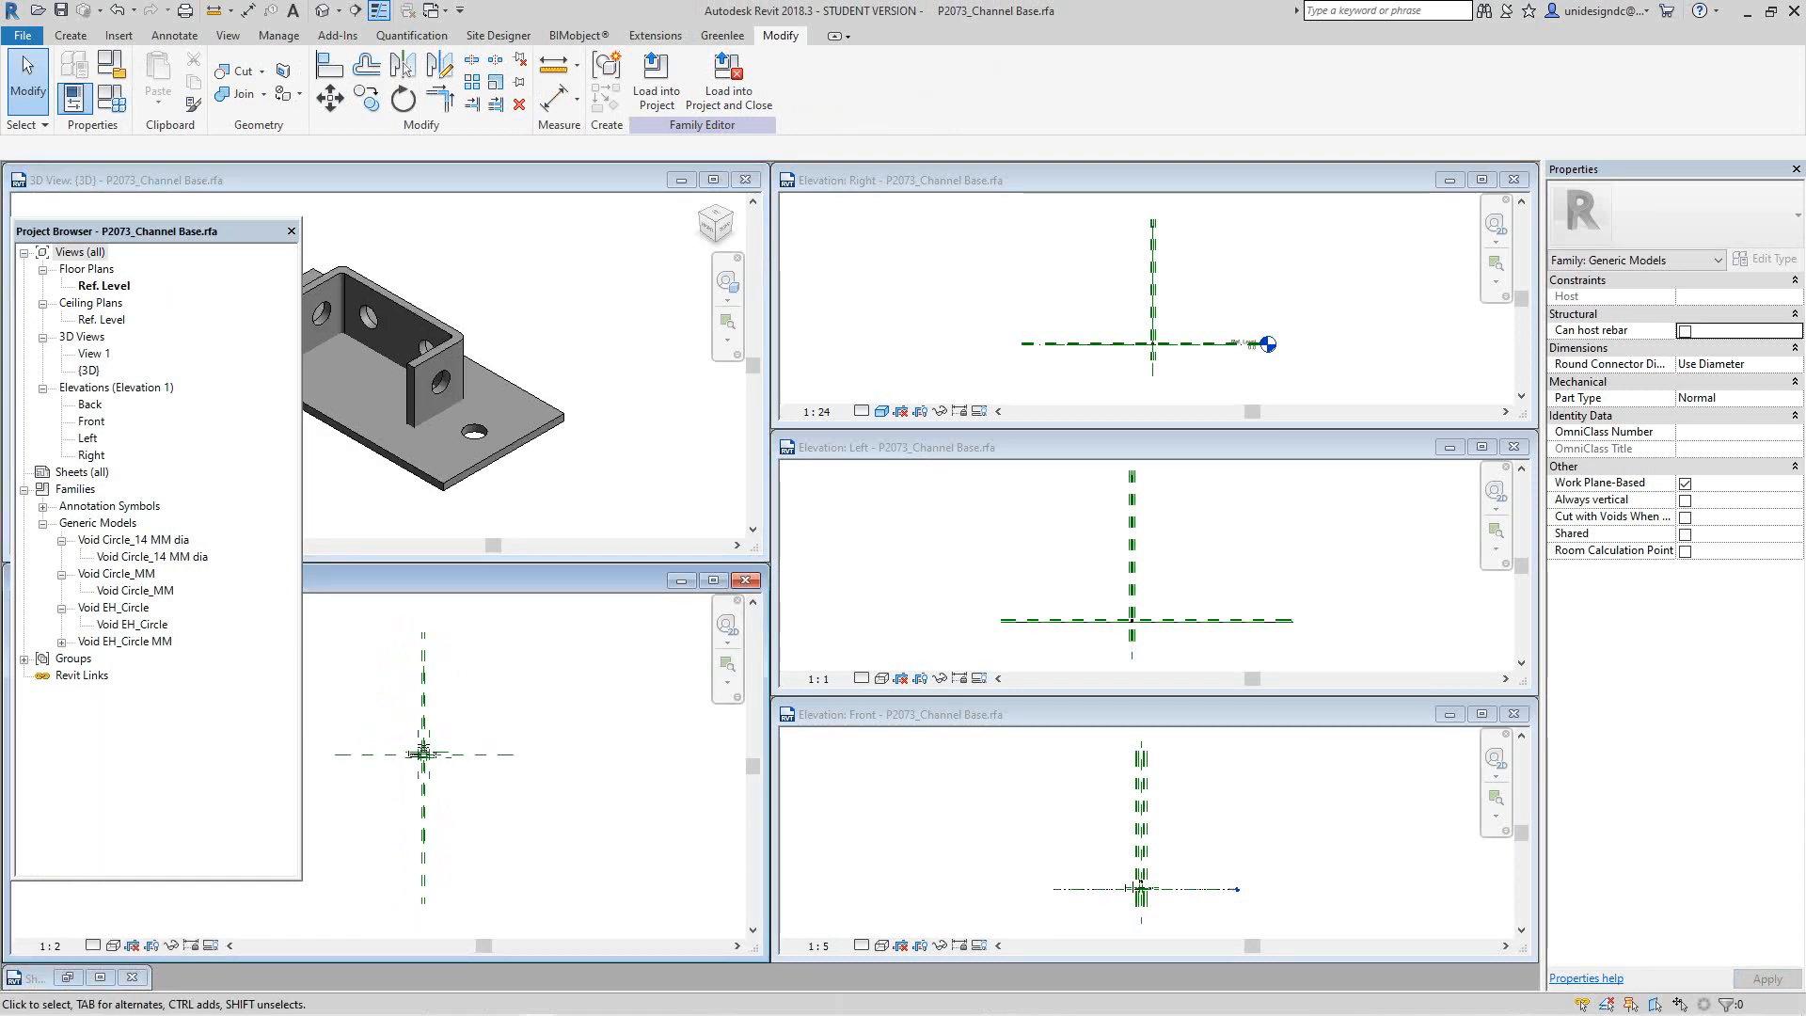
scroll(517, 716, down, 1)
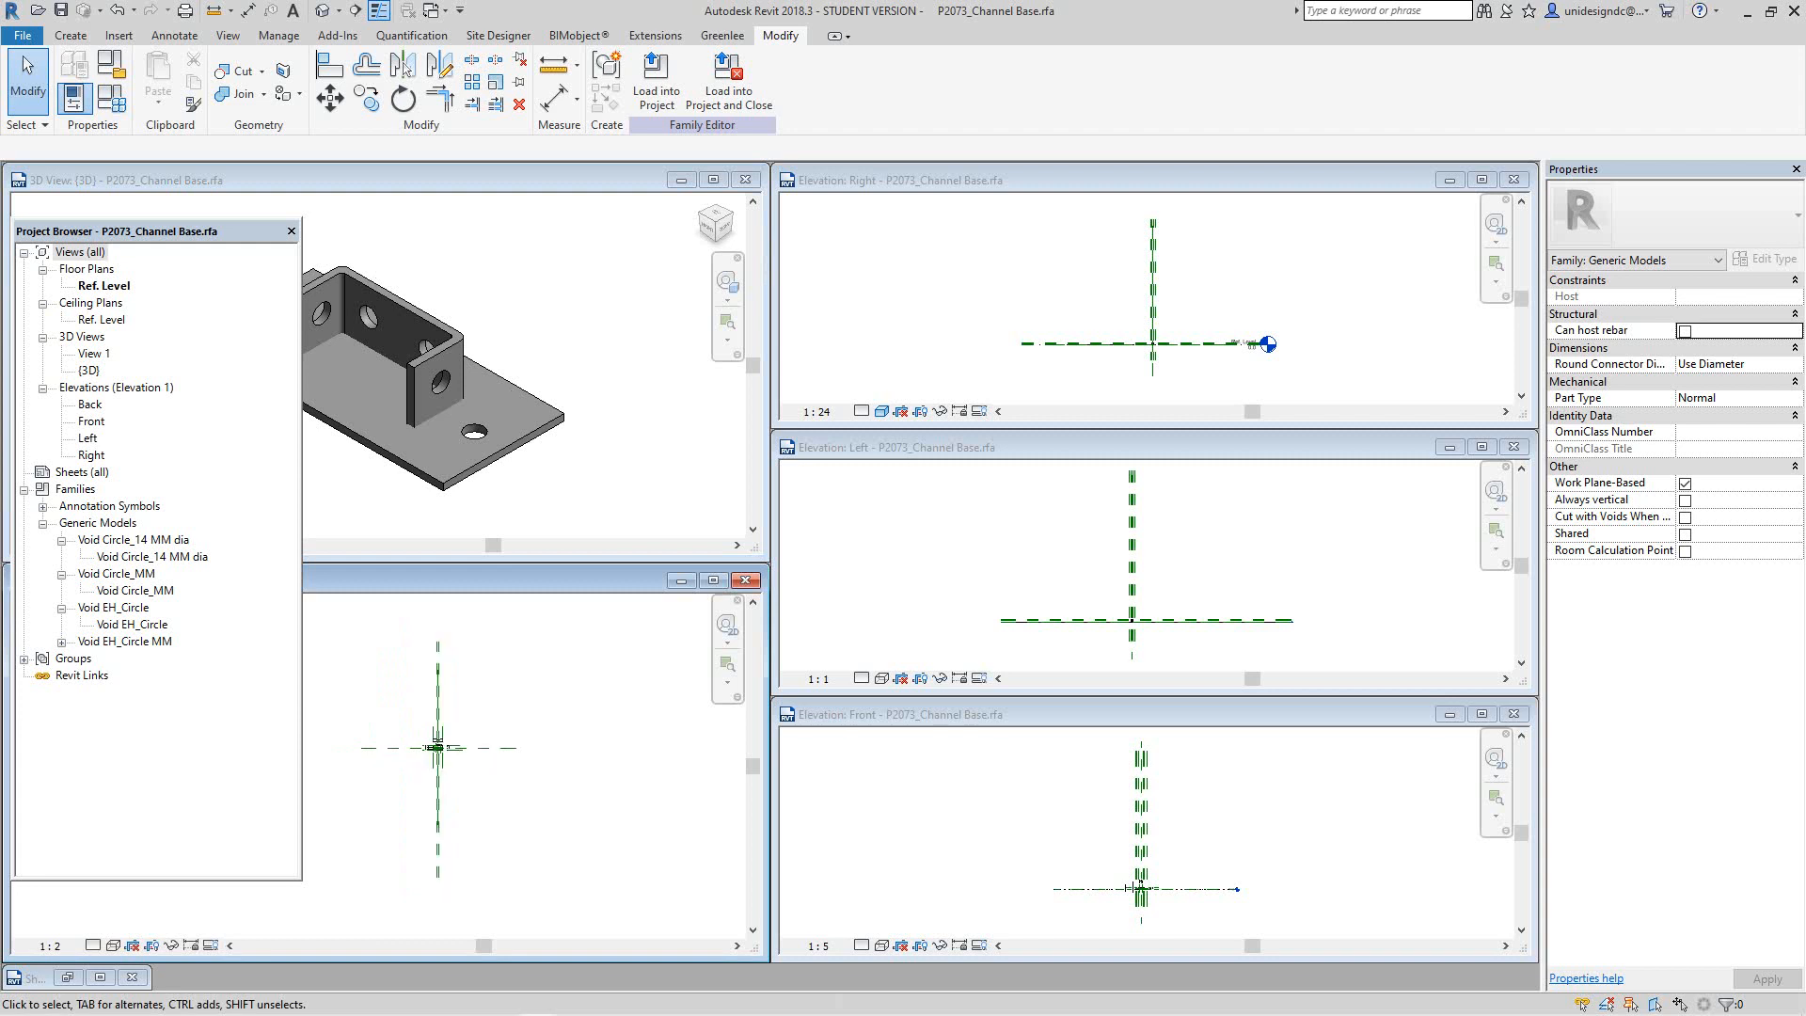
scroll(555, 708, down, 1)
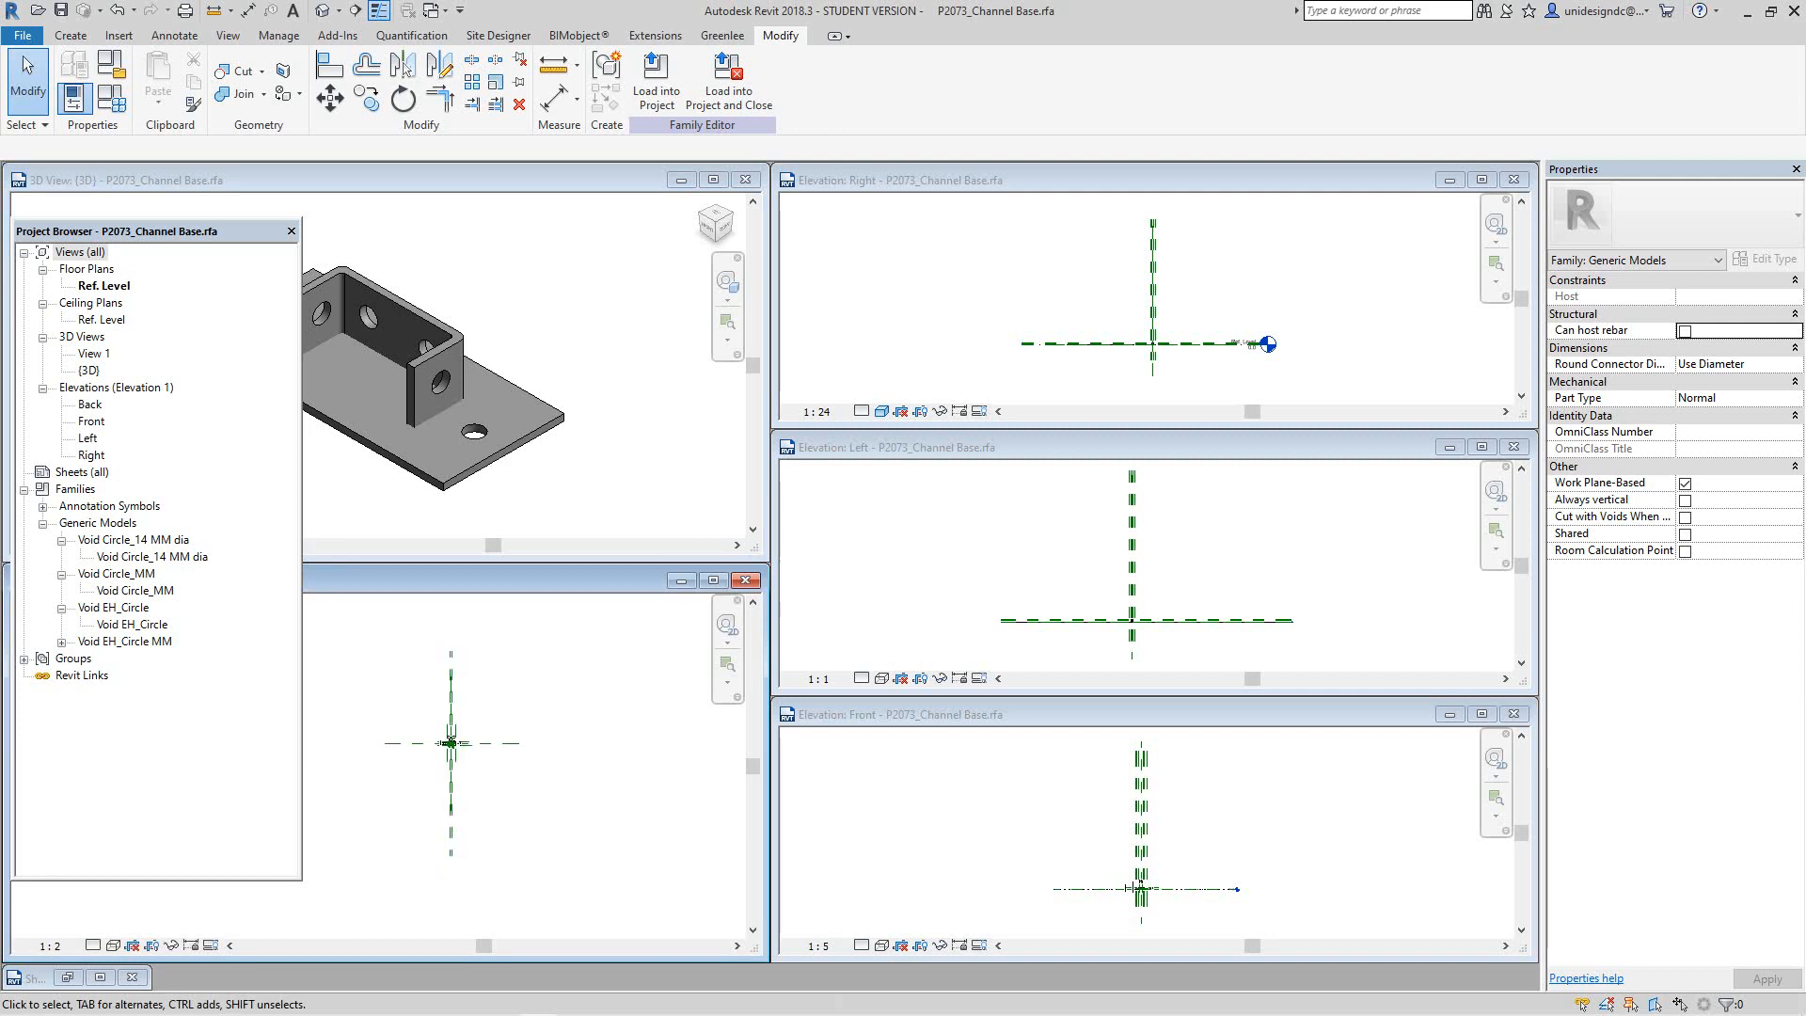
scroll(532, 706, down, 1)
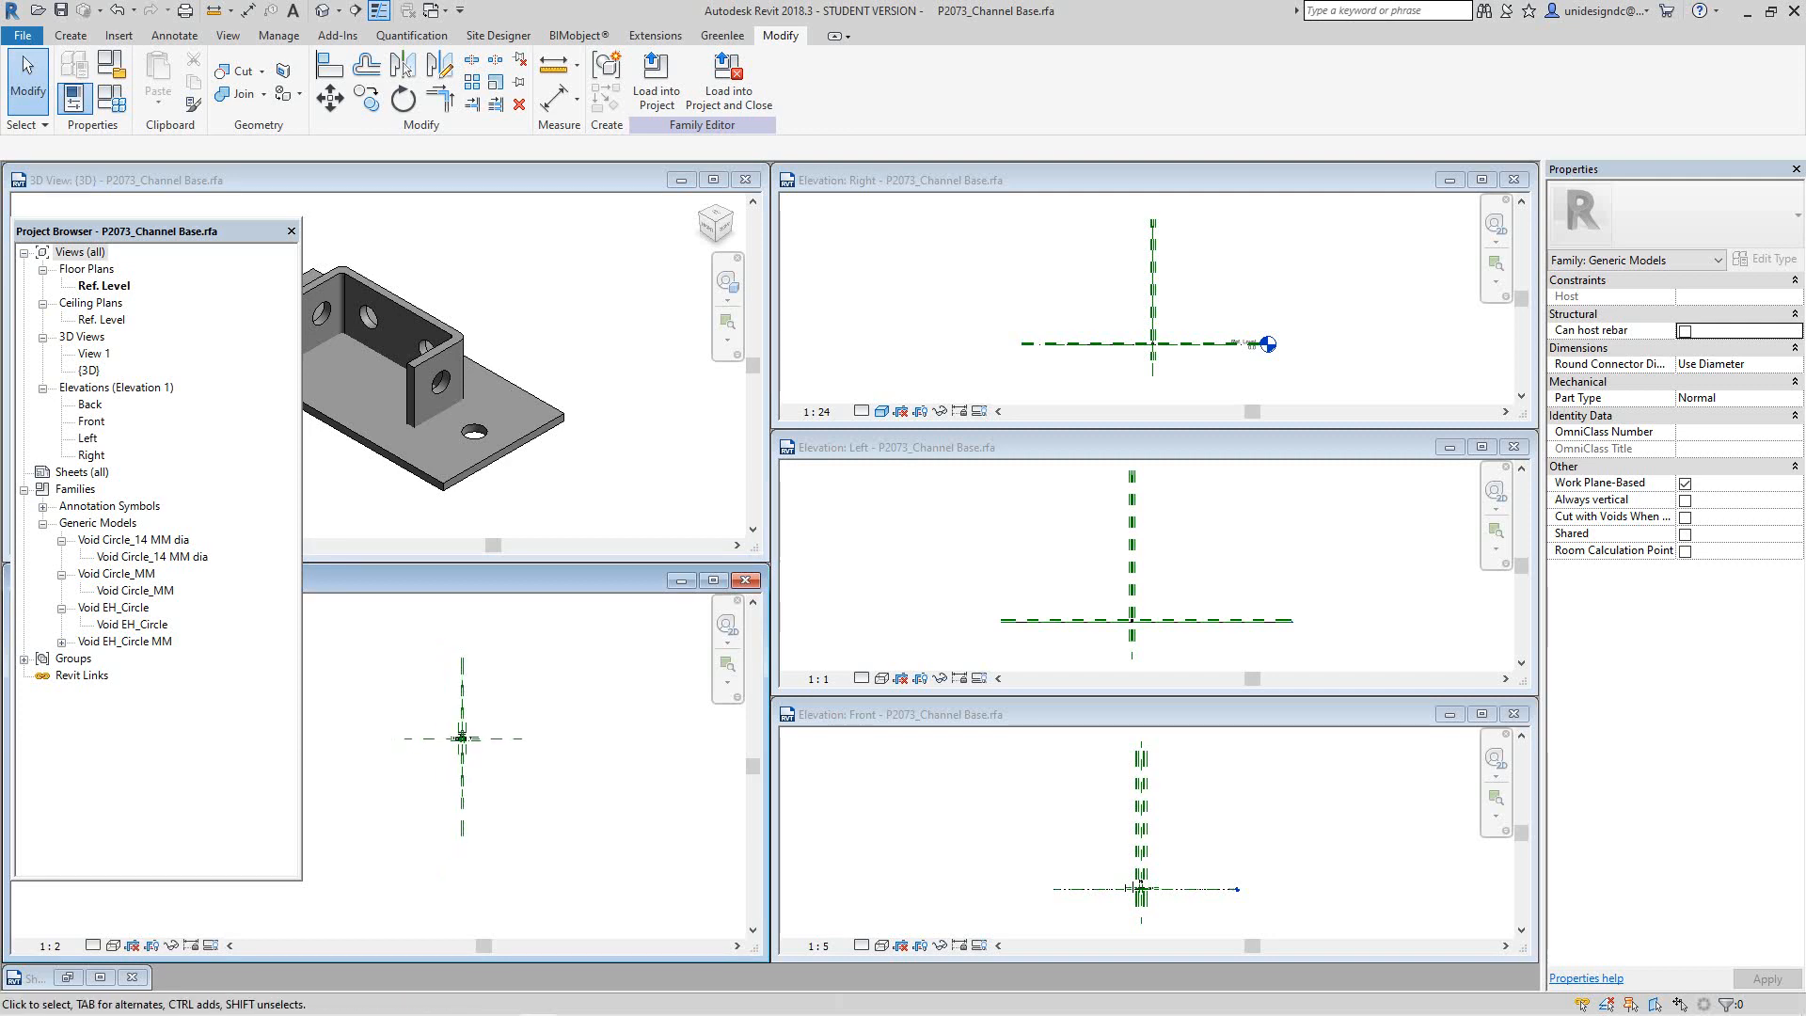
Step: Bring the P1737 sheet back up and examine its overall layout of views, schedule and title block
click(100, 977)
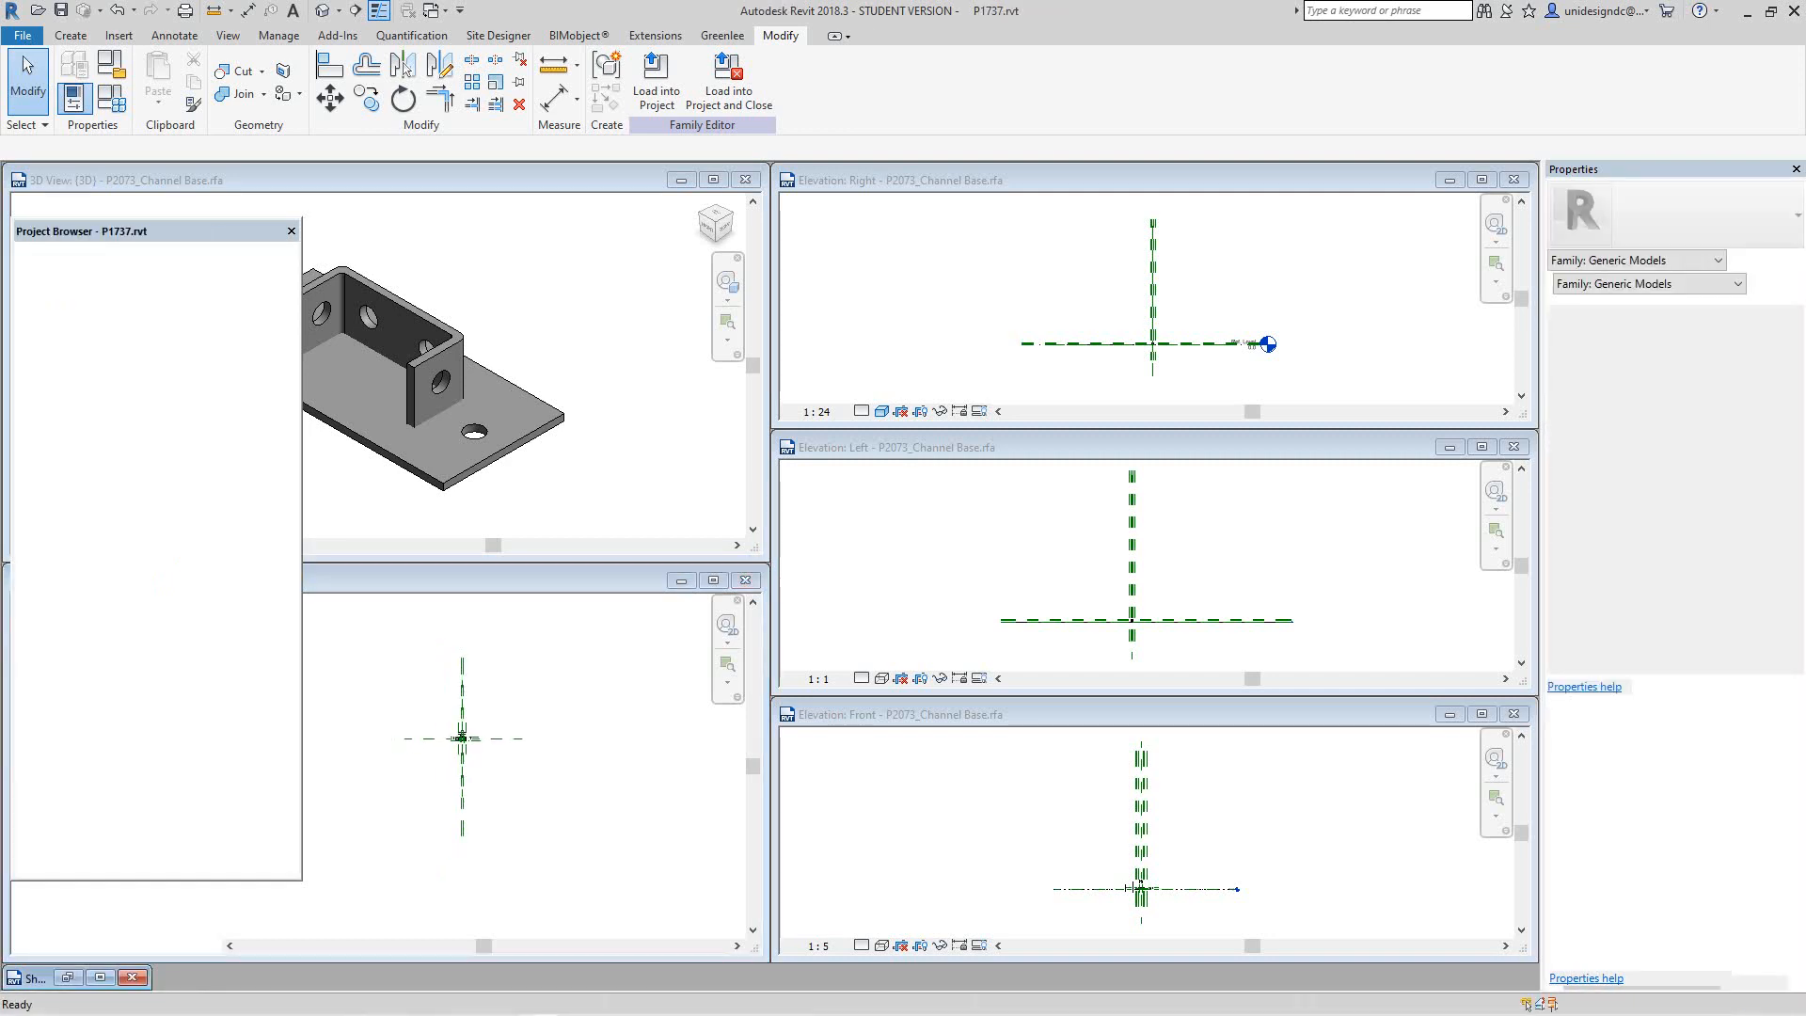
scroll(856, 747, up, 2)
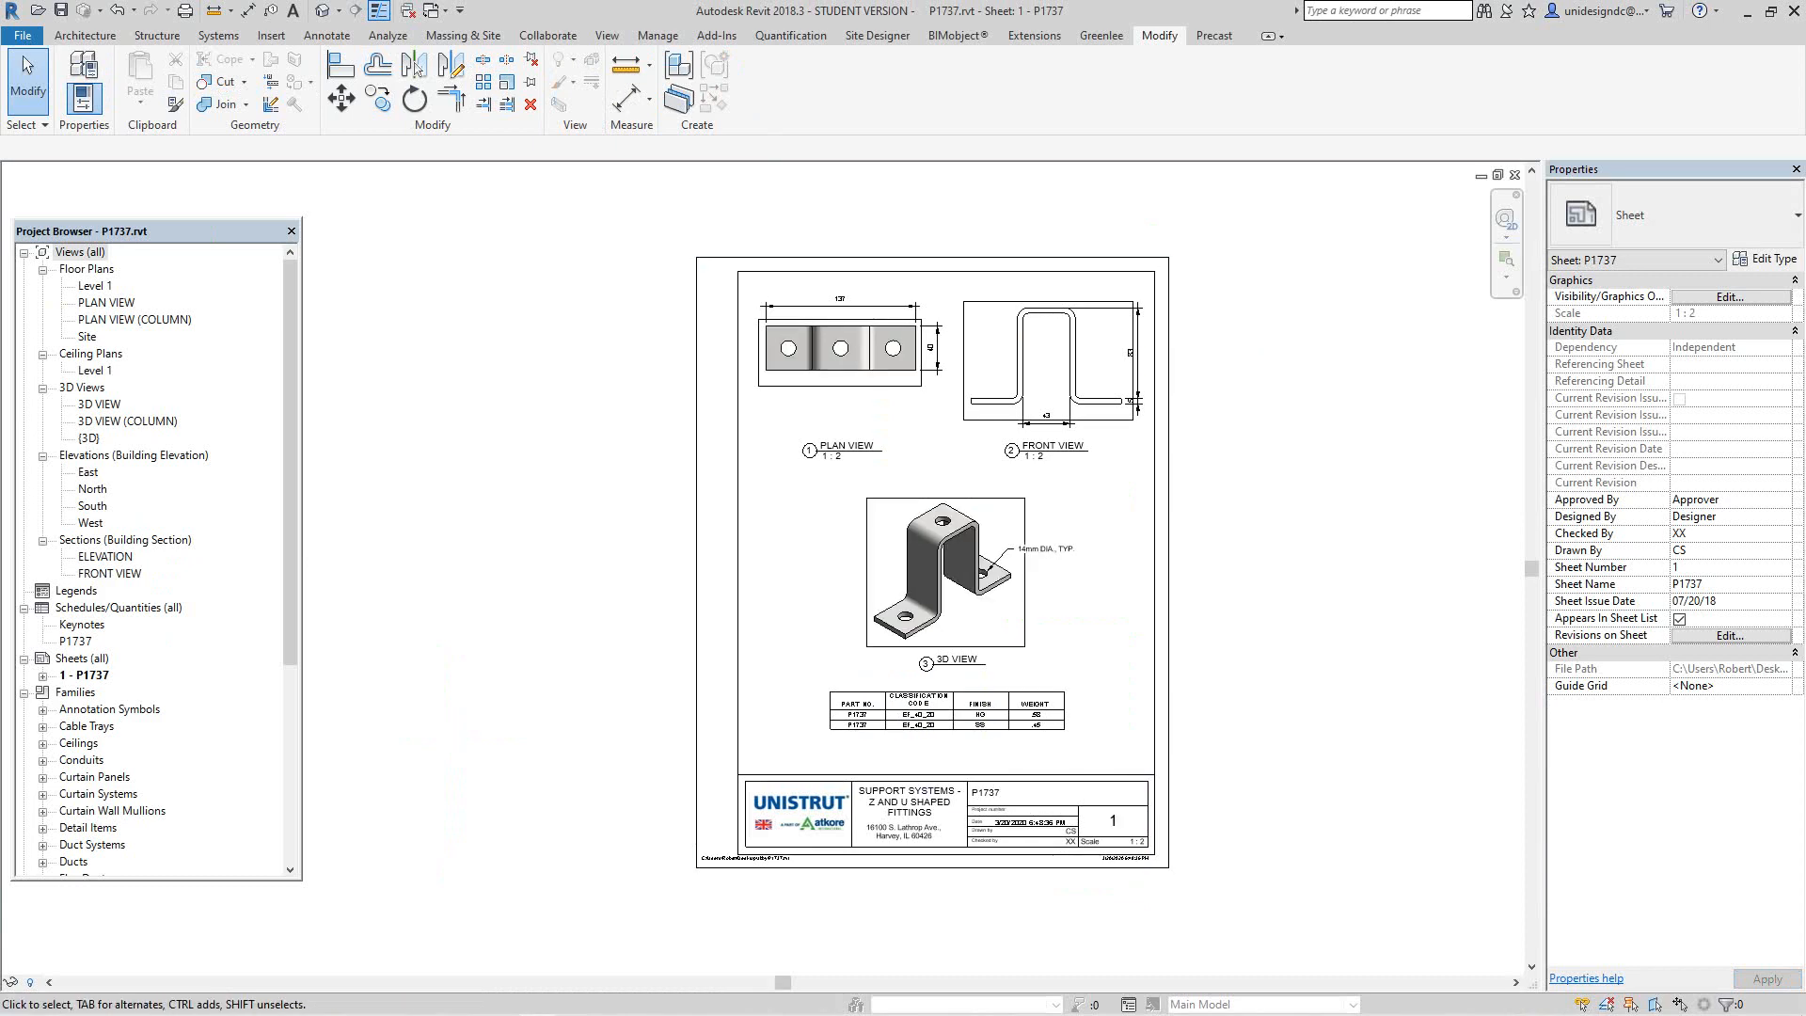
scroll(884, 705, down, 2)
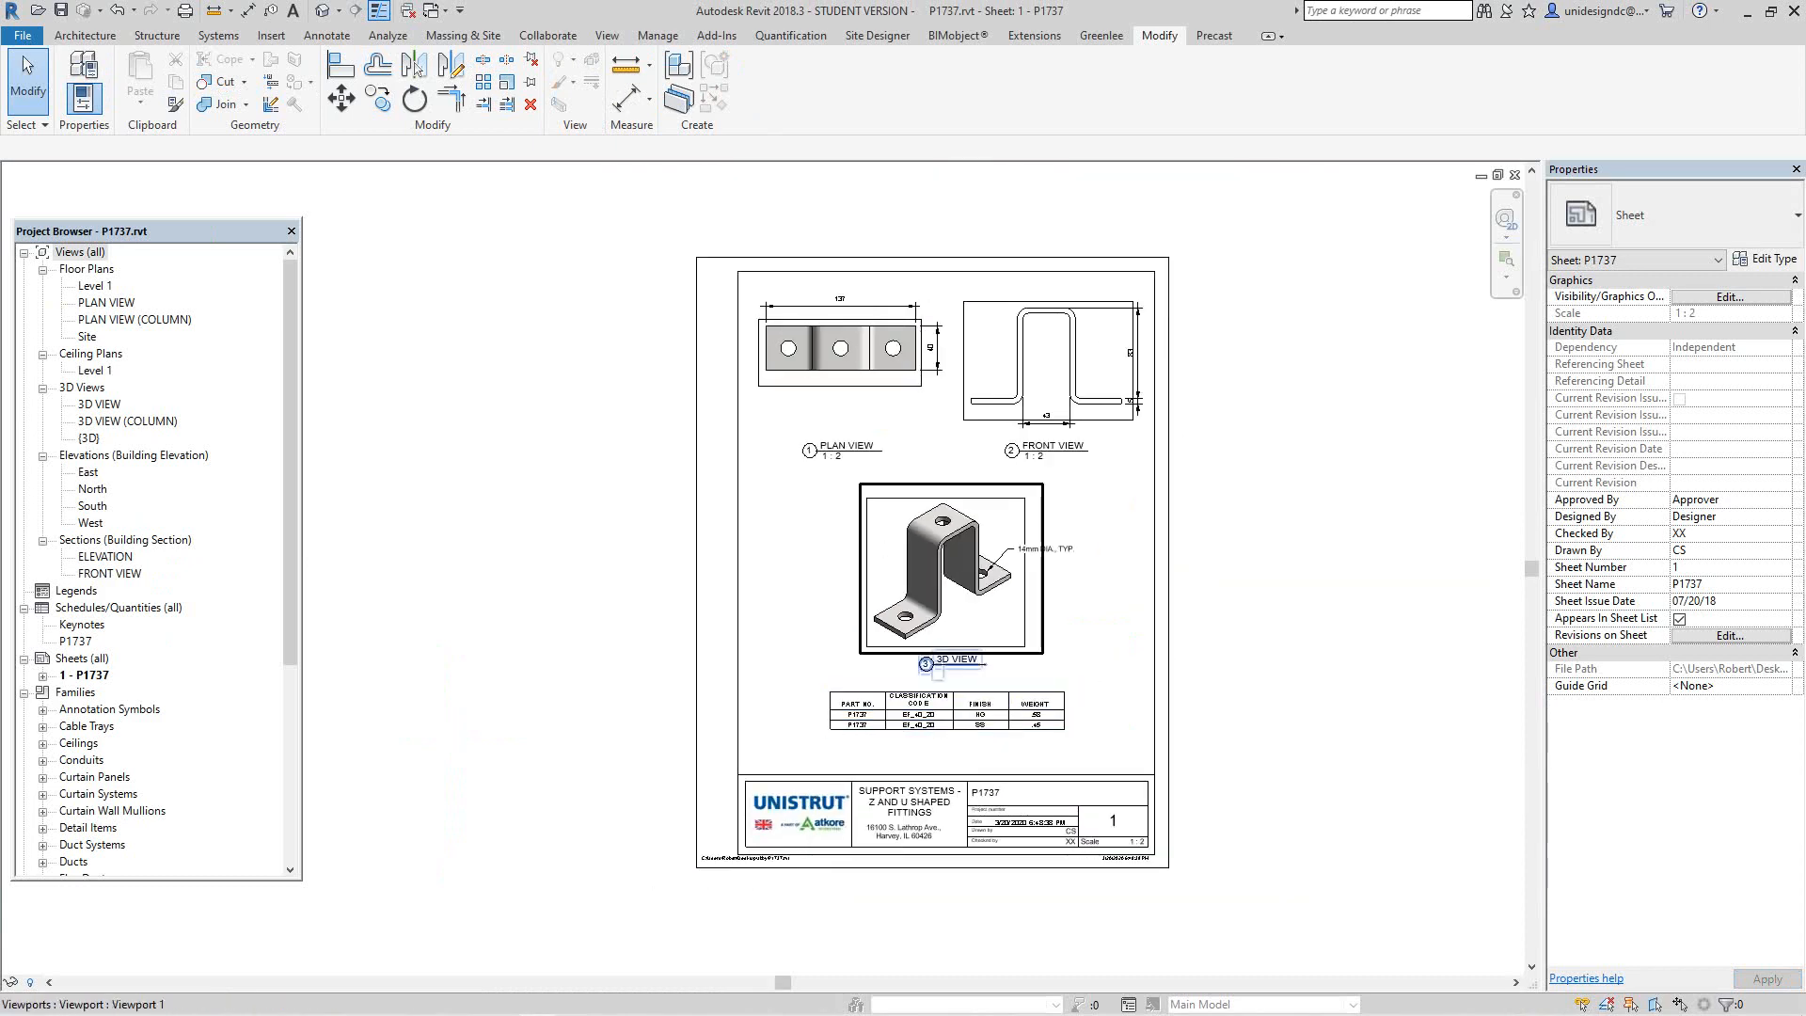
scroll(1053, 590, up, 2)
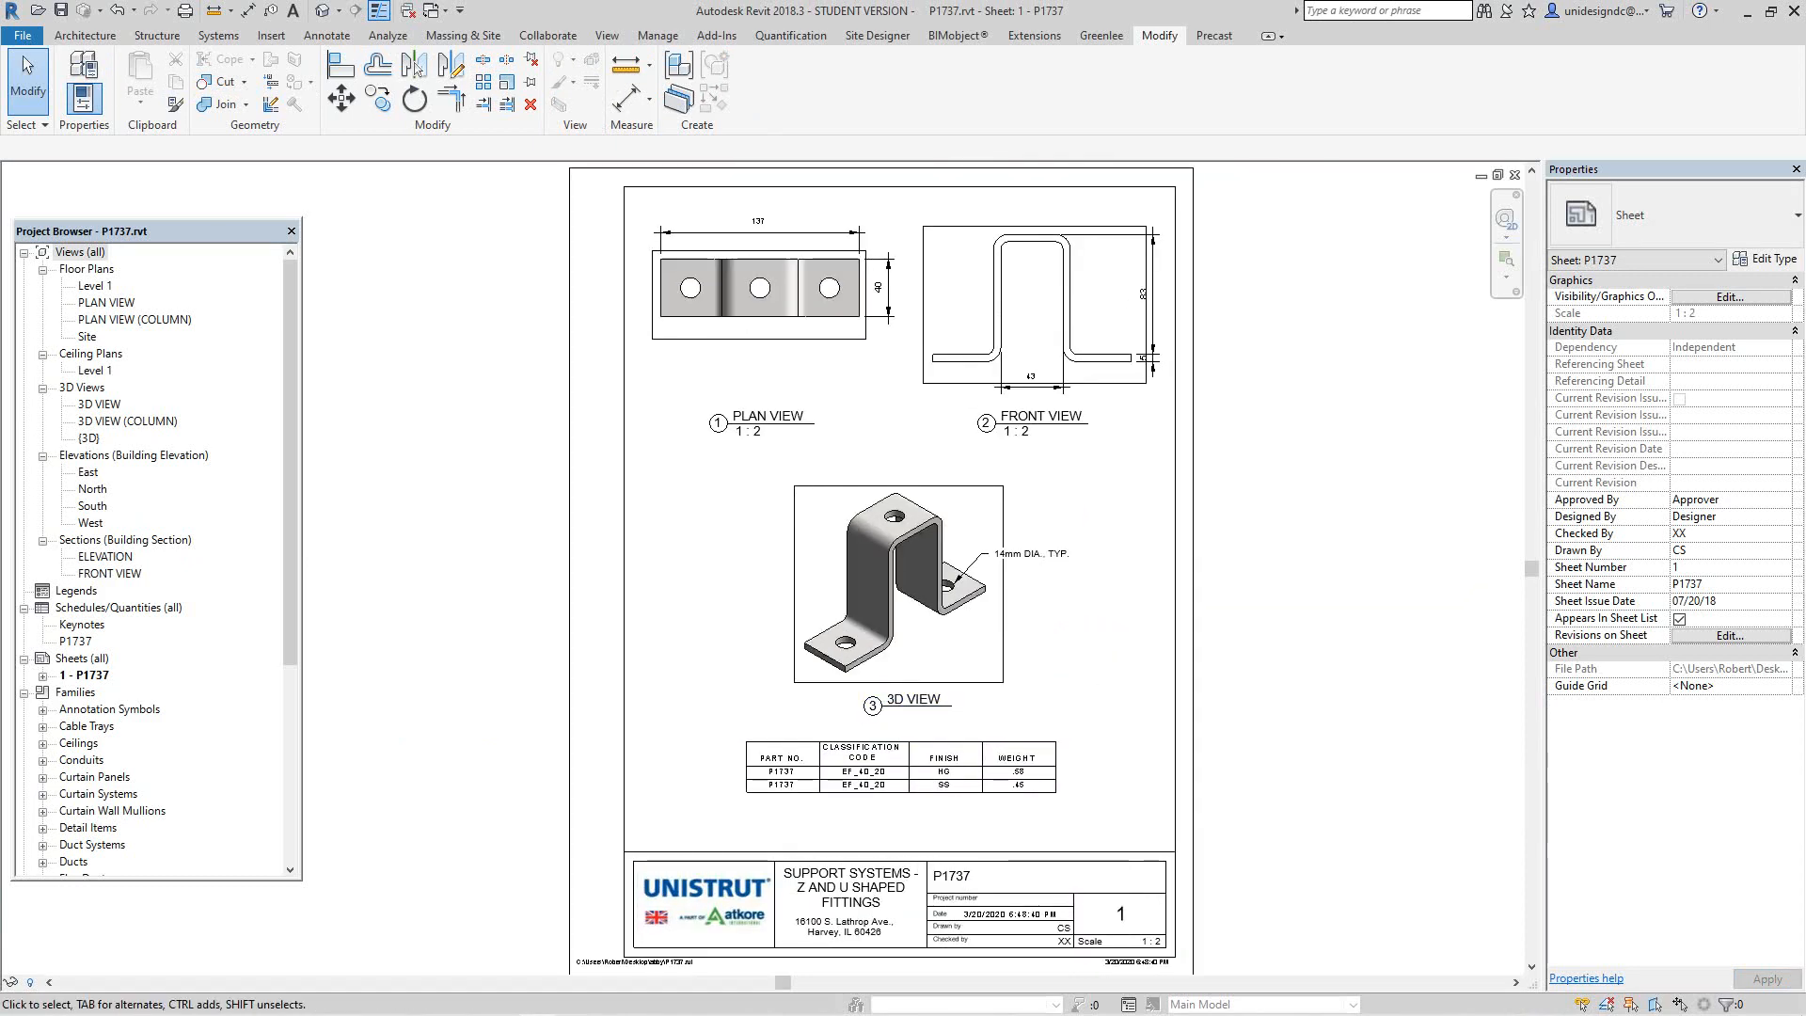
middle_drag(1054, 590, 1042, 600)
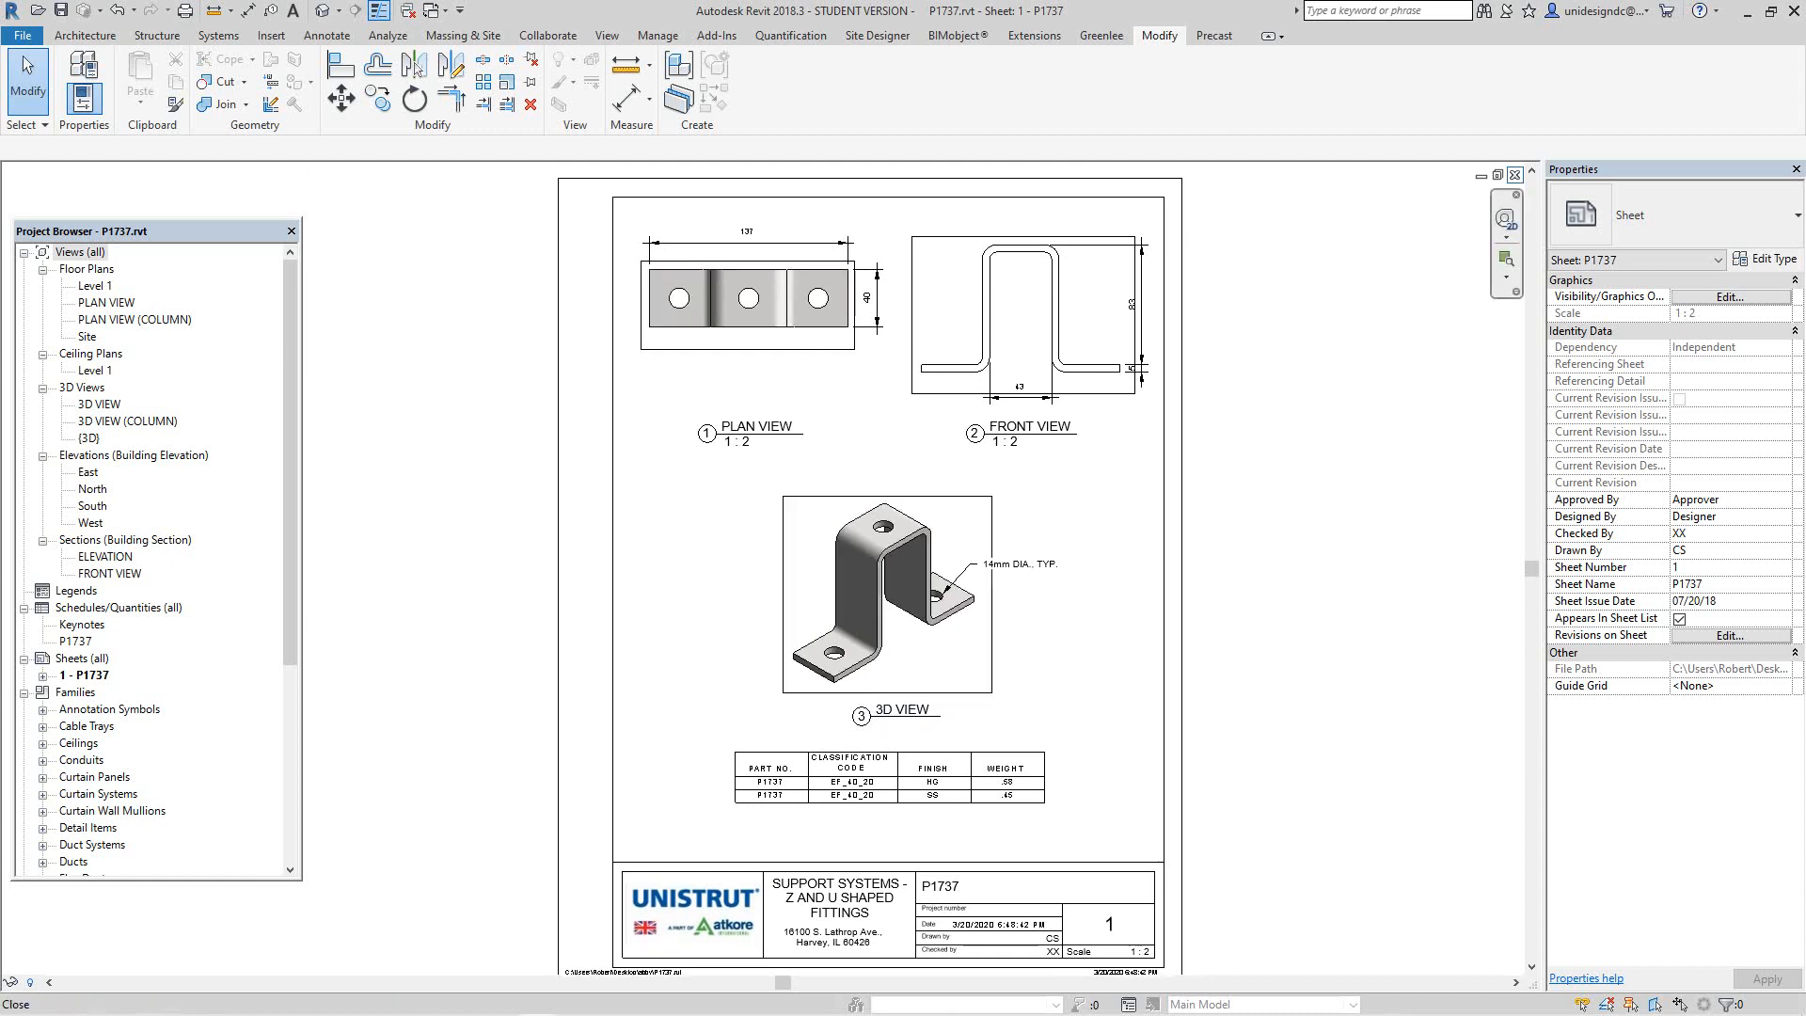
Step: Minimize the P1737 sheet to return to the P2073 Channel Base views, leaving the project open
click(1514, 175)
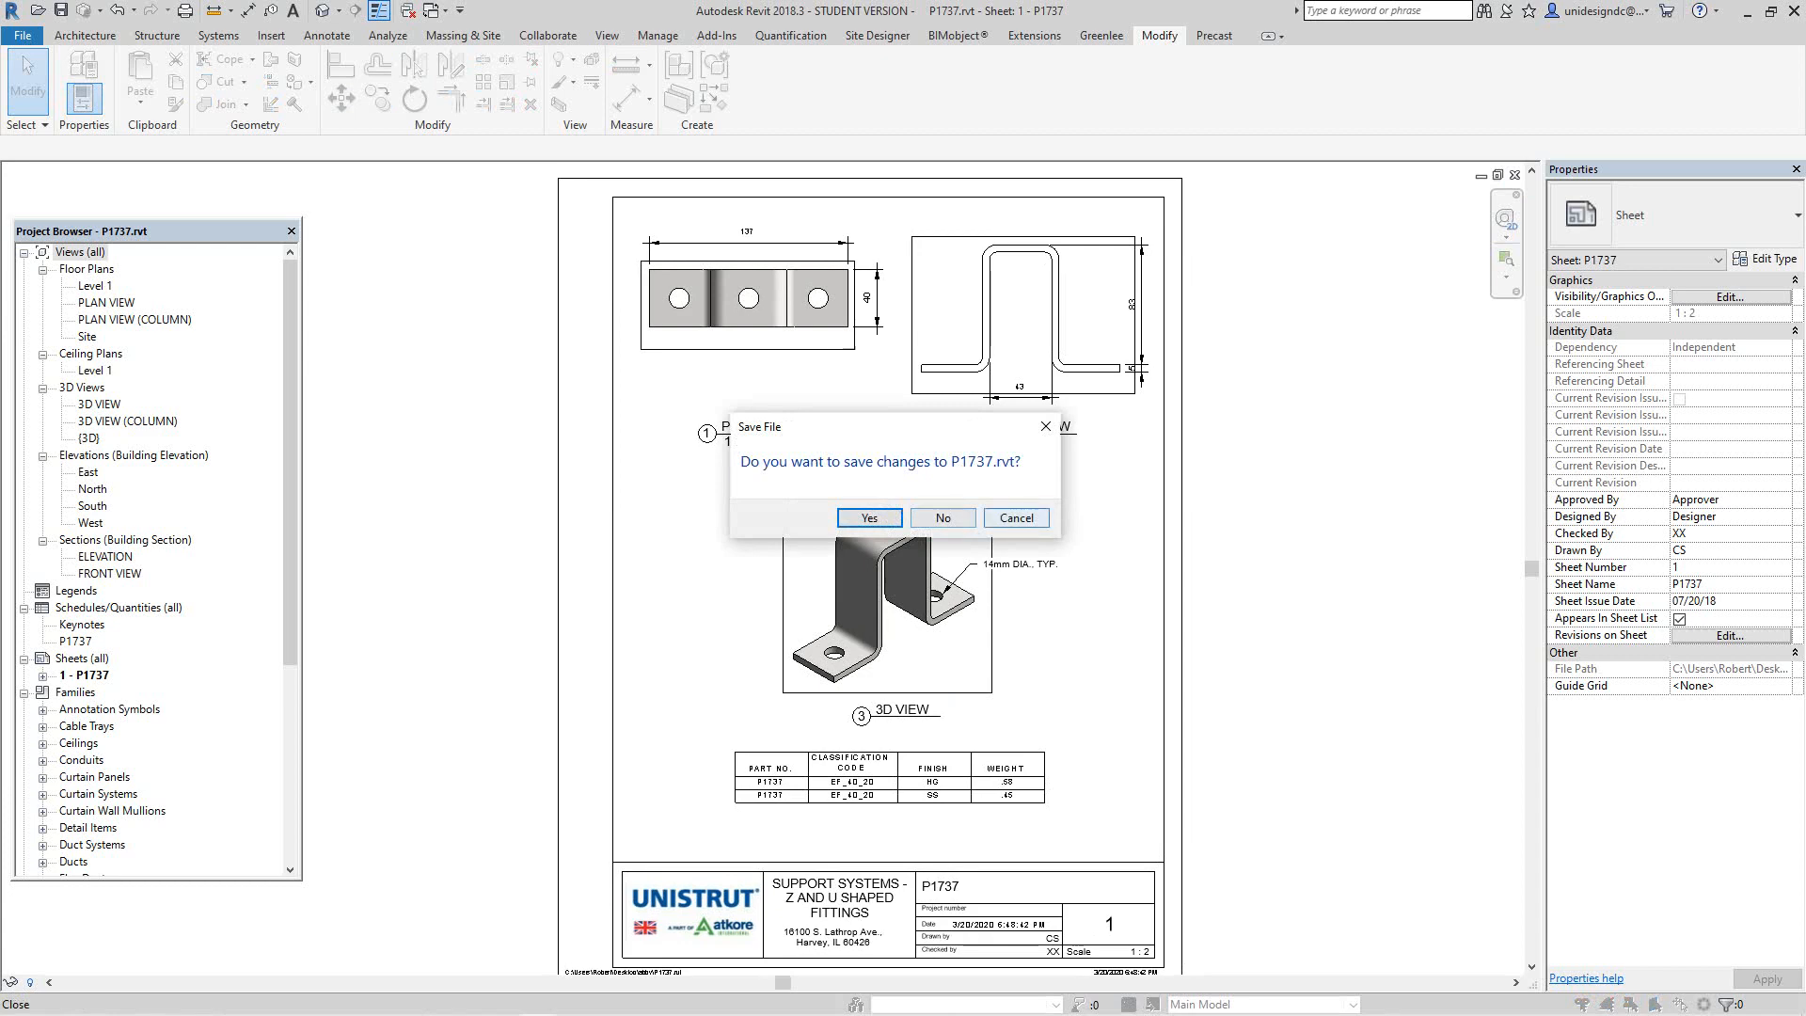
click(1016, 517)
click(1482, 176)
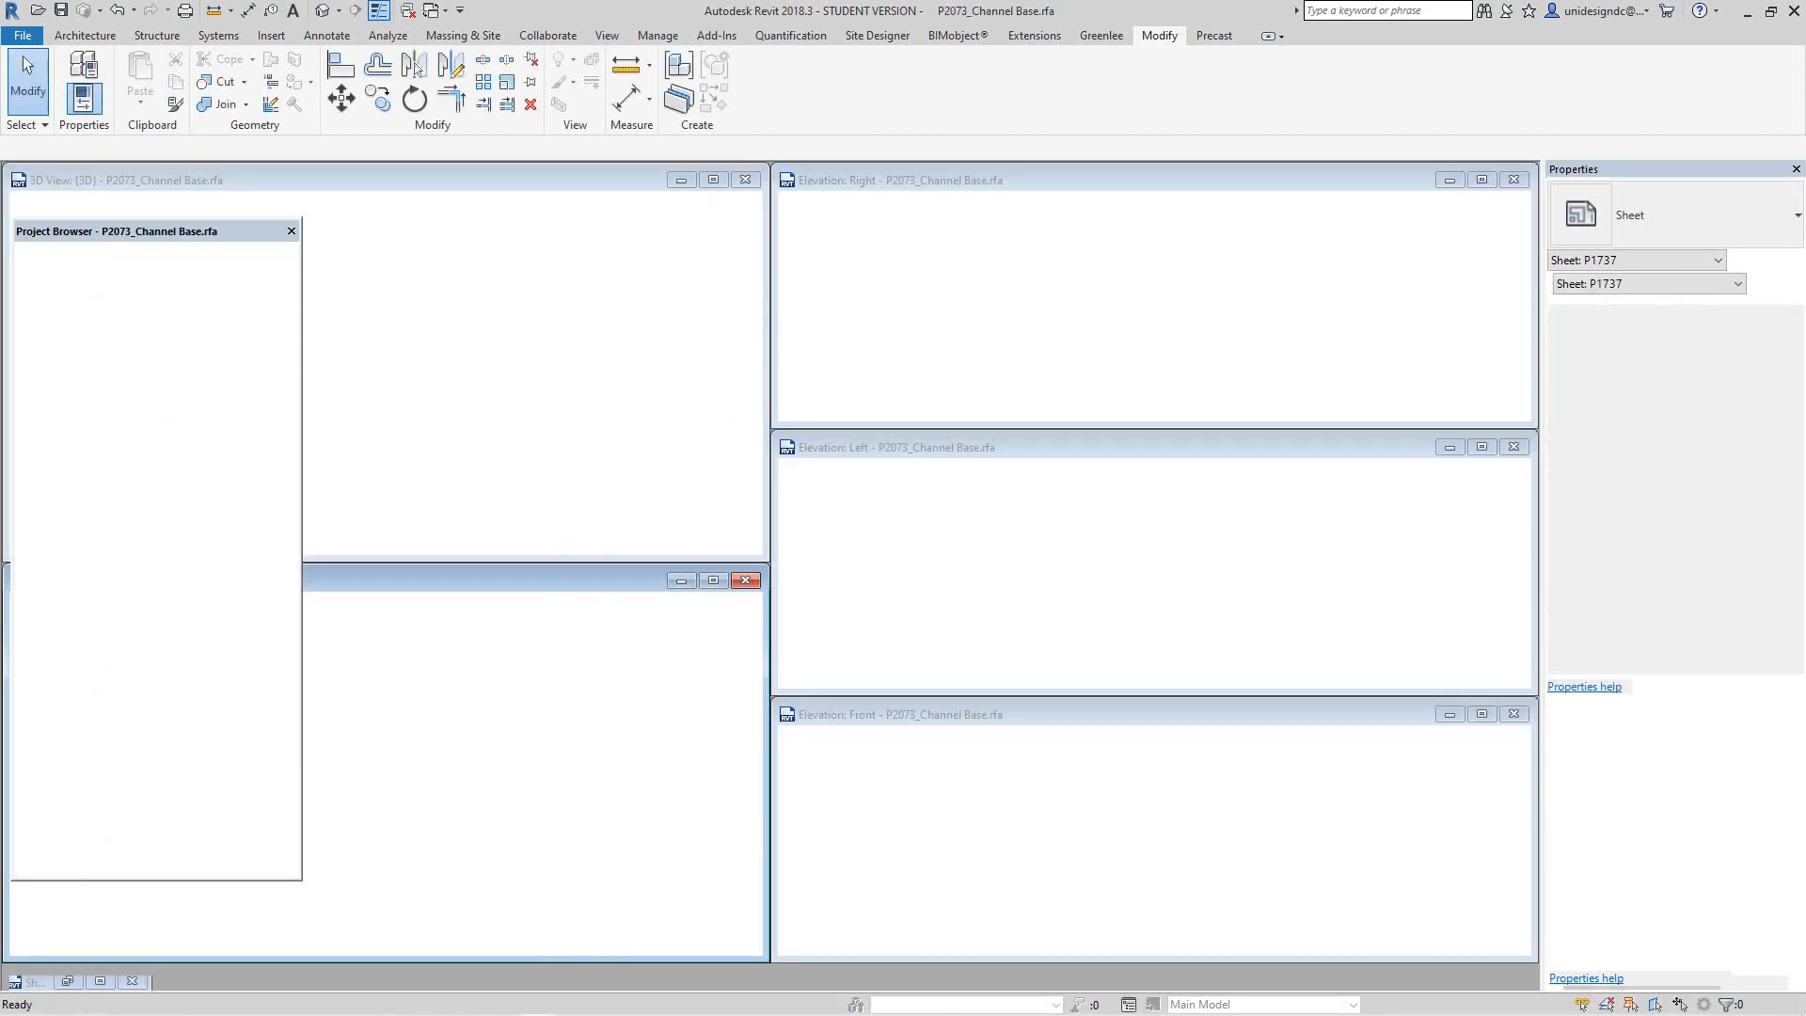
Step: Examine the channel base plan and its dimensions closely in the Ref. Level view
scroll(574, 724, up, 2)
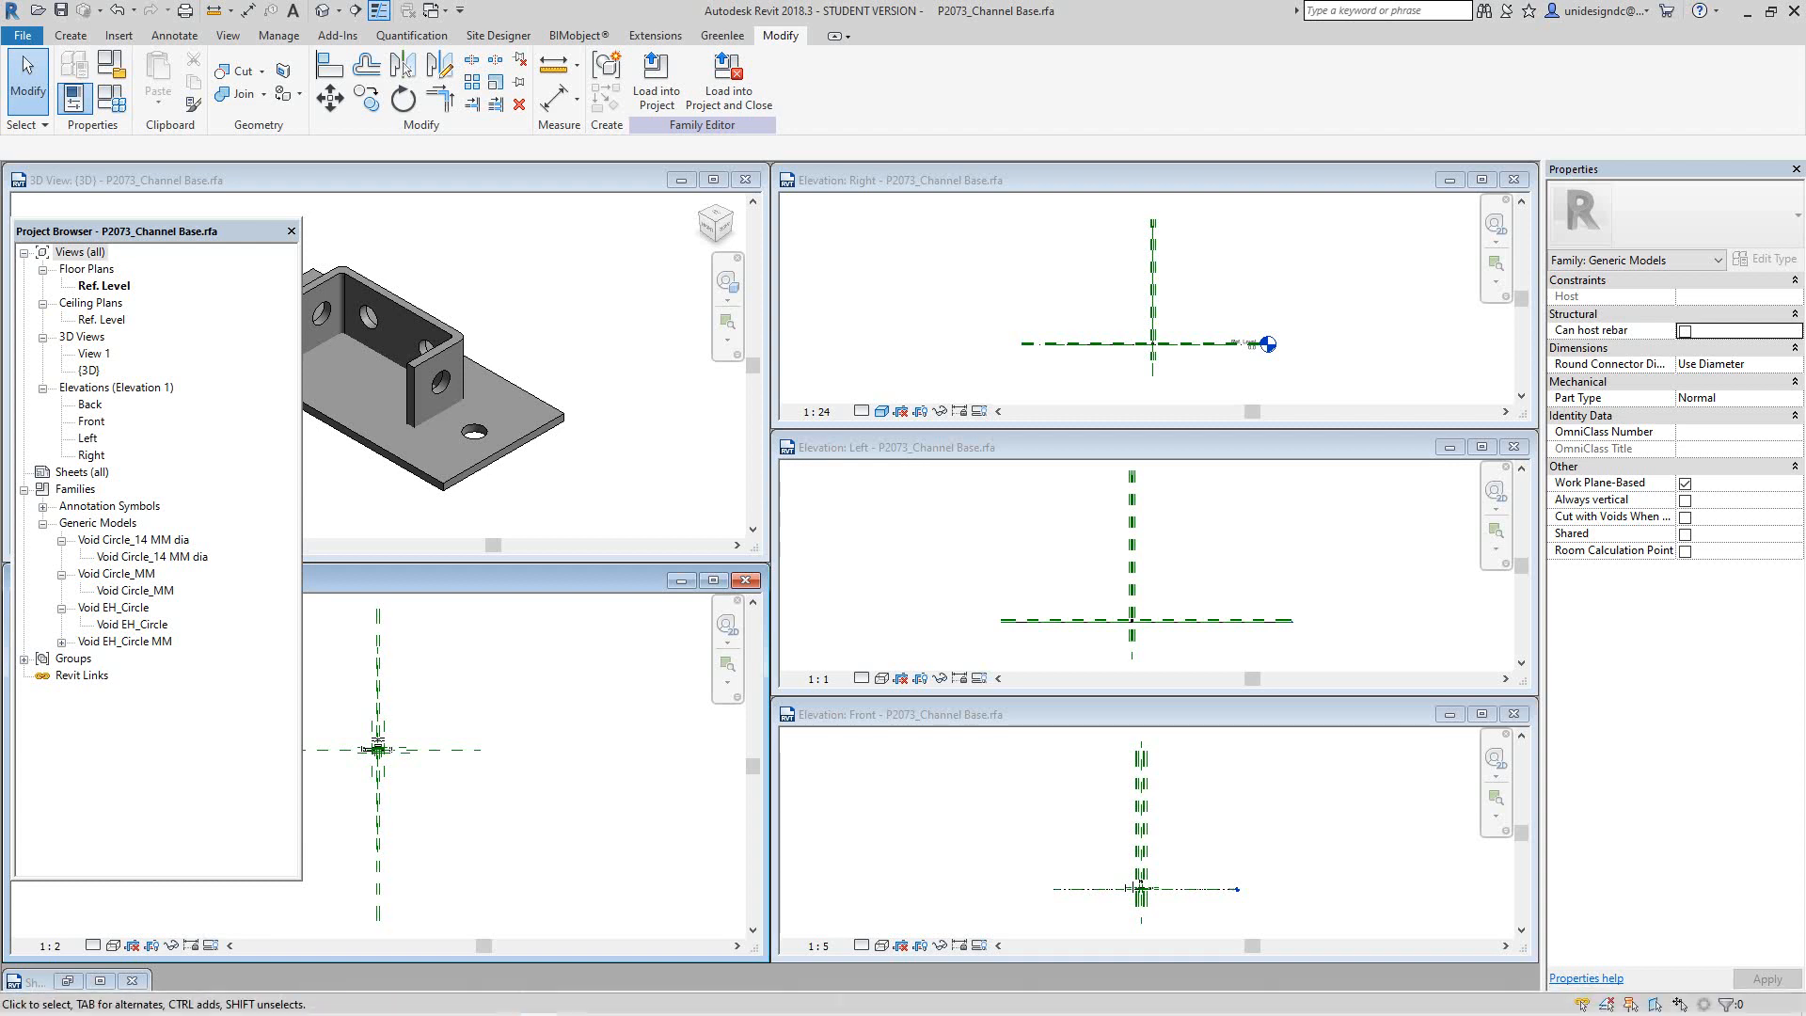
middle_drag(425, 750, 513, 811)
scroll(408, 764, up, 5)
scroll(468, 779, up, 3)
scroll(489, 712, up, 5)
scroll(503, 723, down, 5)
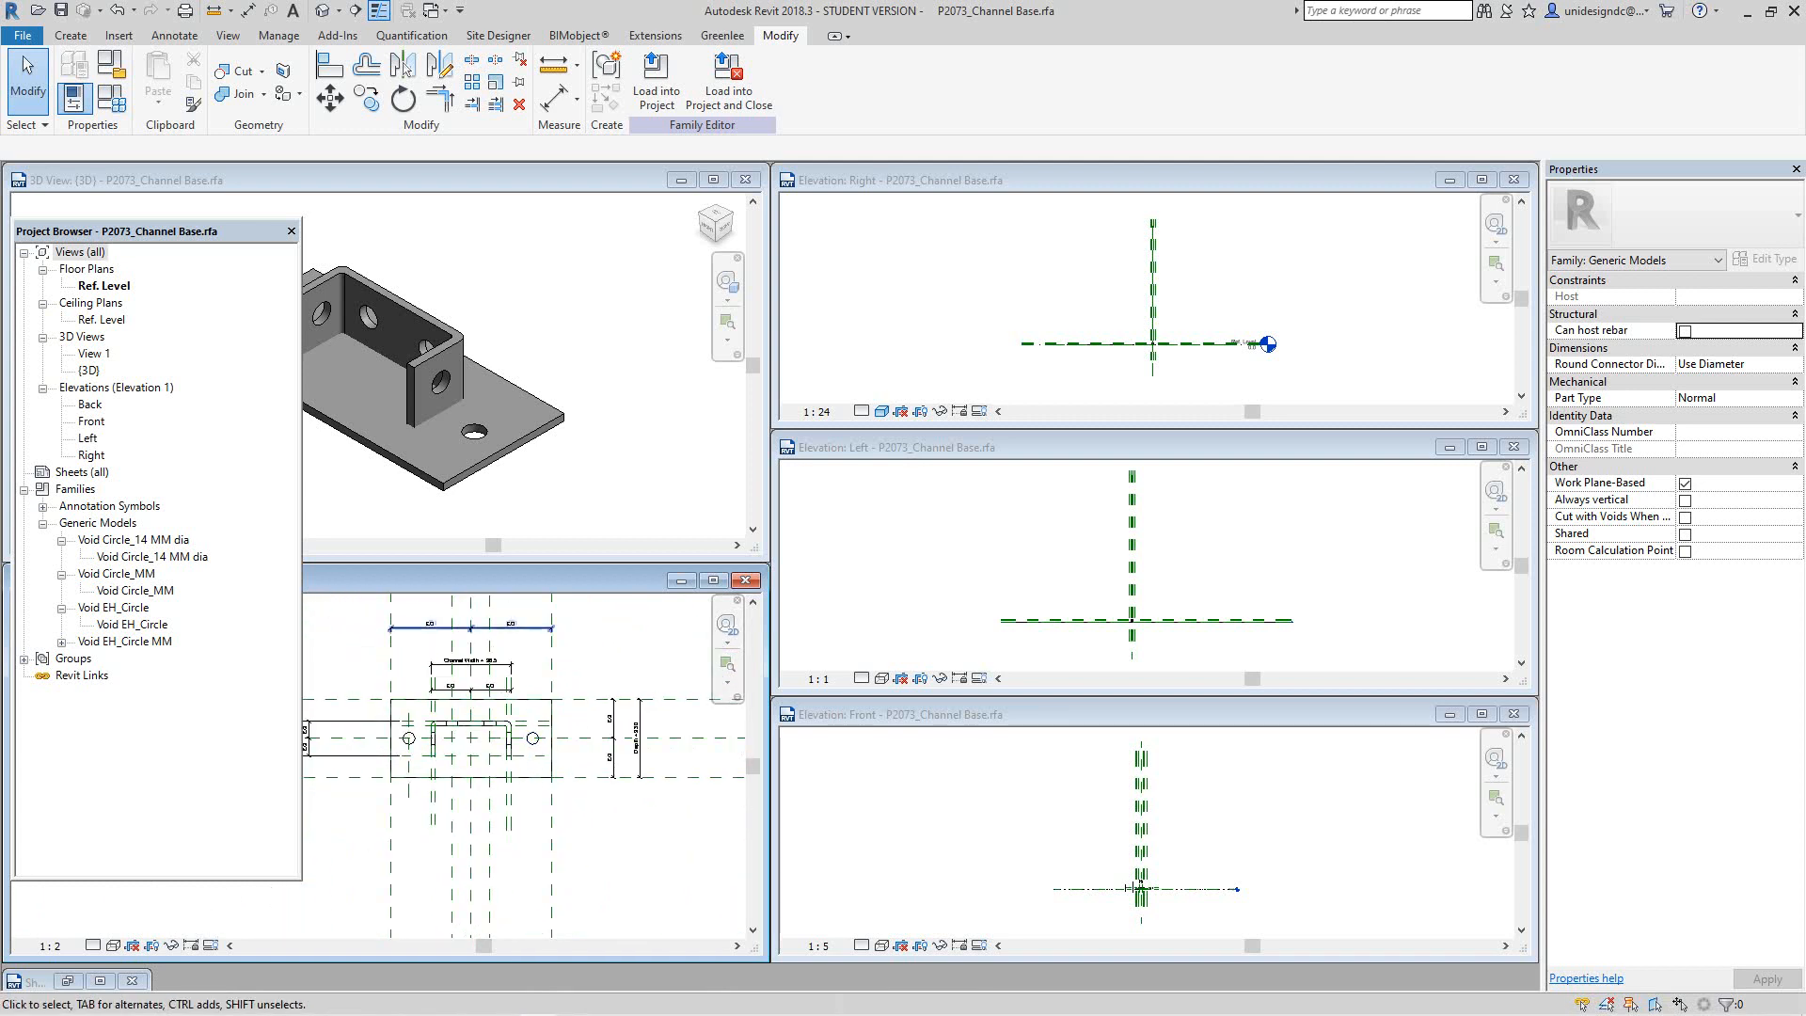
Step: Maximize the P2073 Channel Base 3D view and fit the whole model in it
click(534, 491)
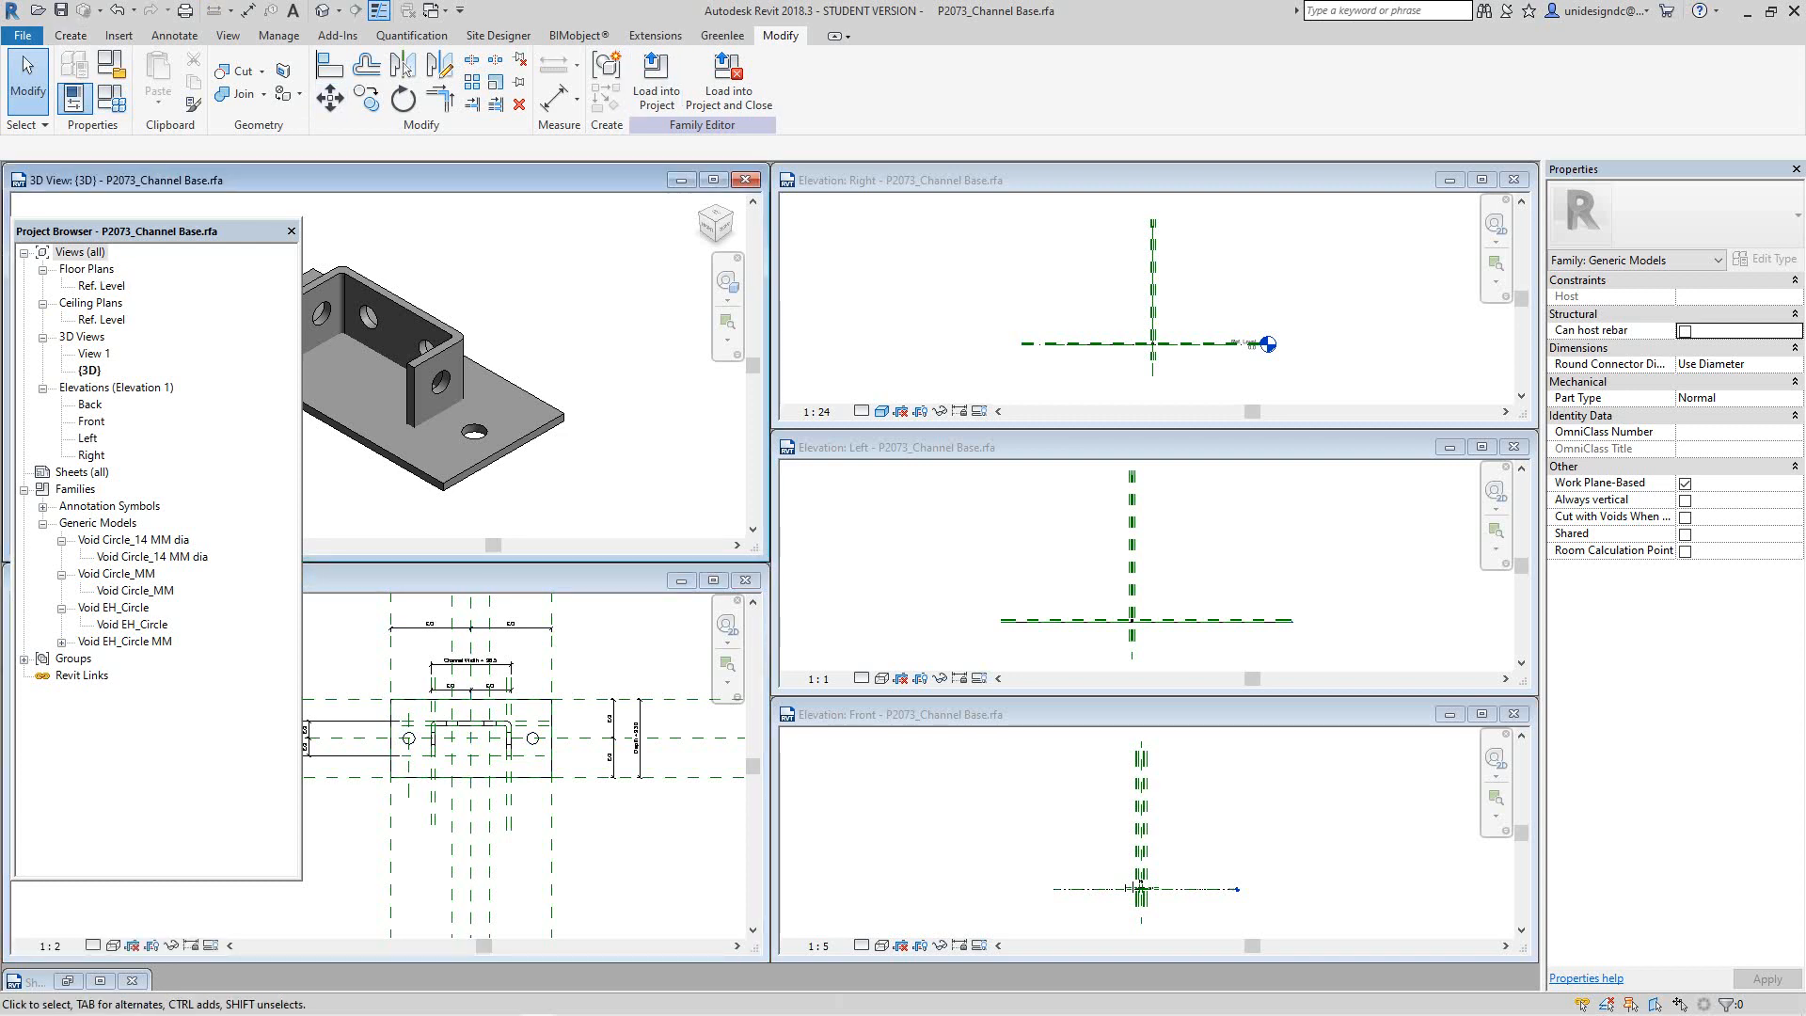
click(713, 179)
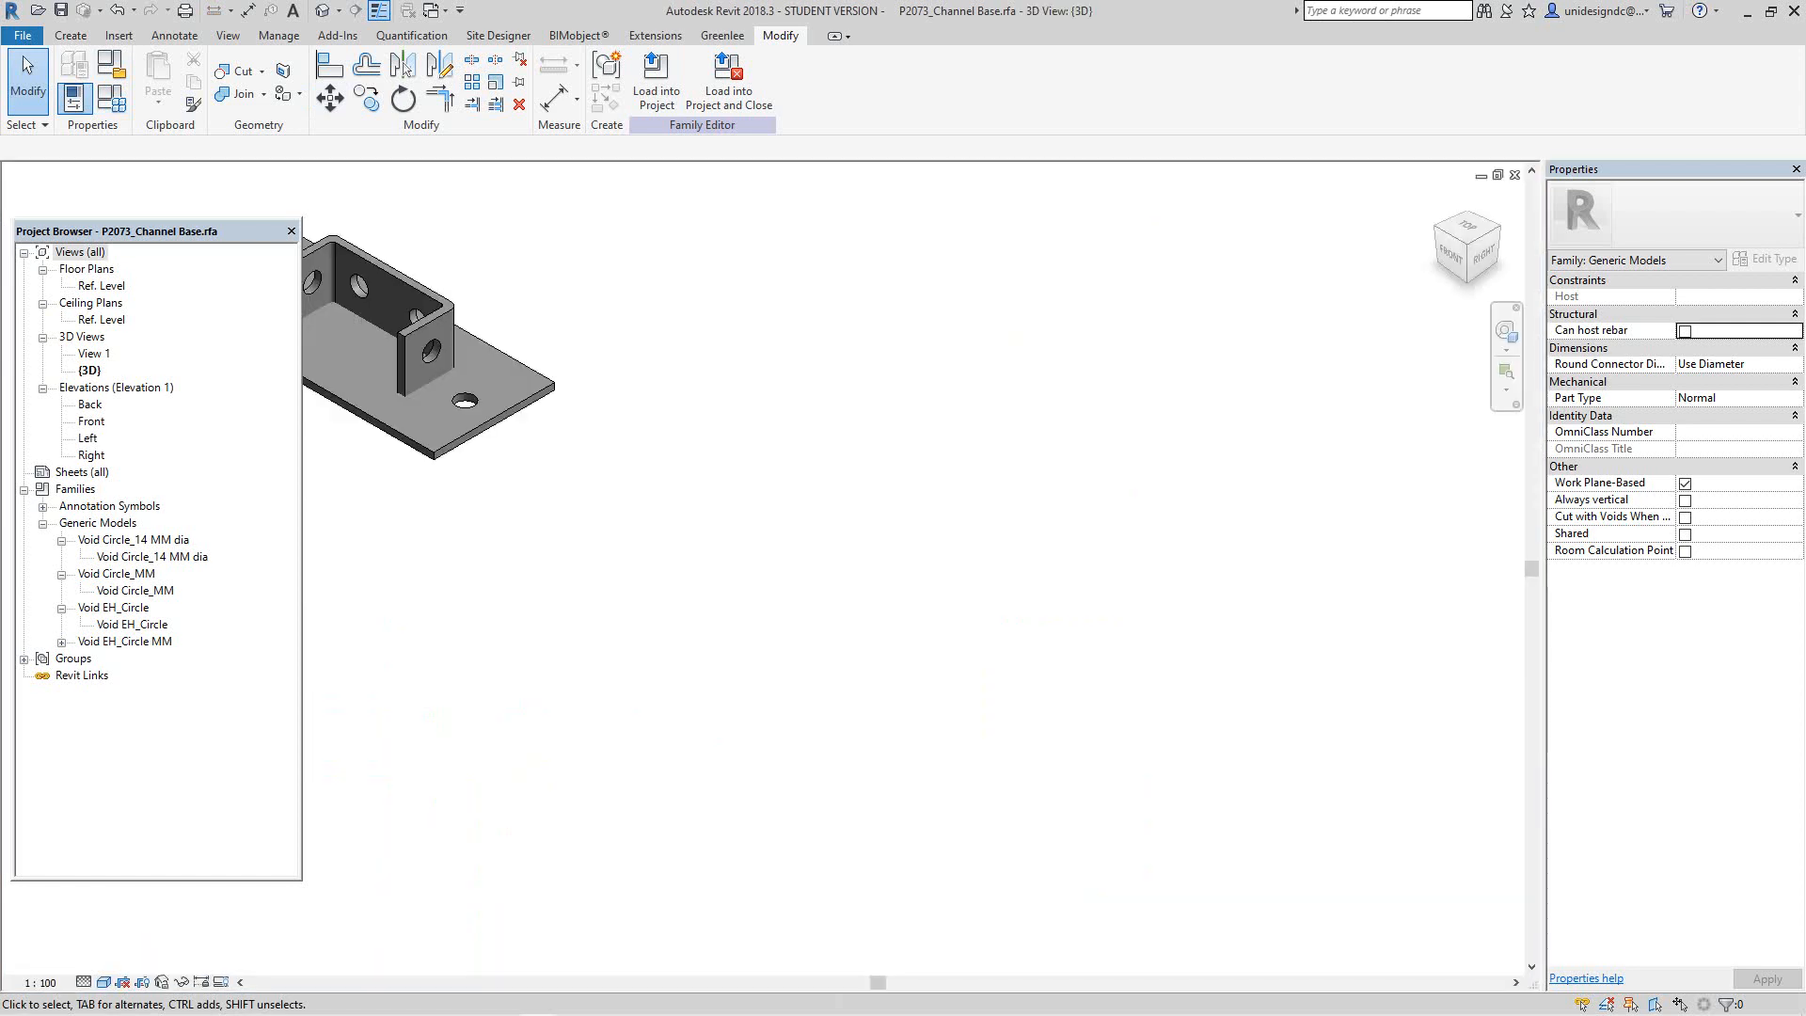
scroll(713, 180, down, 3)
middle_click(763, 526)
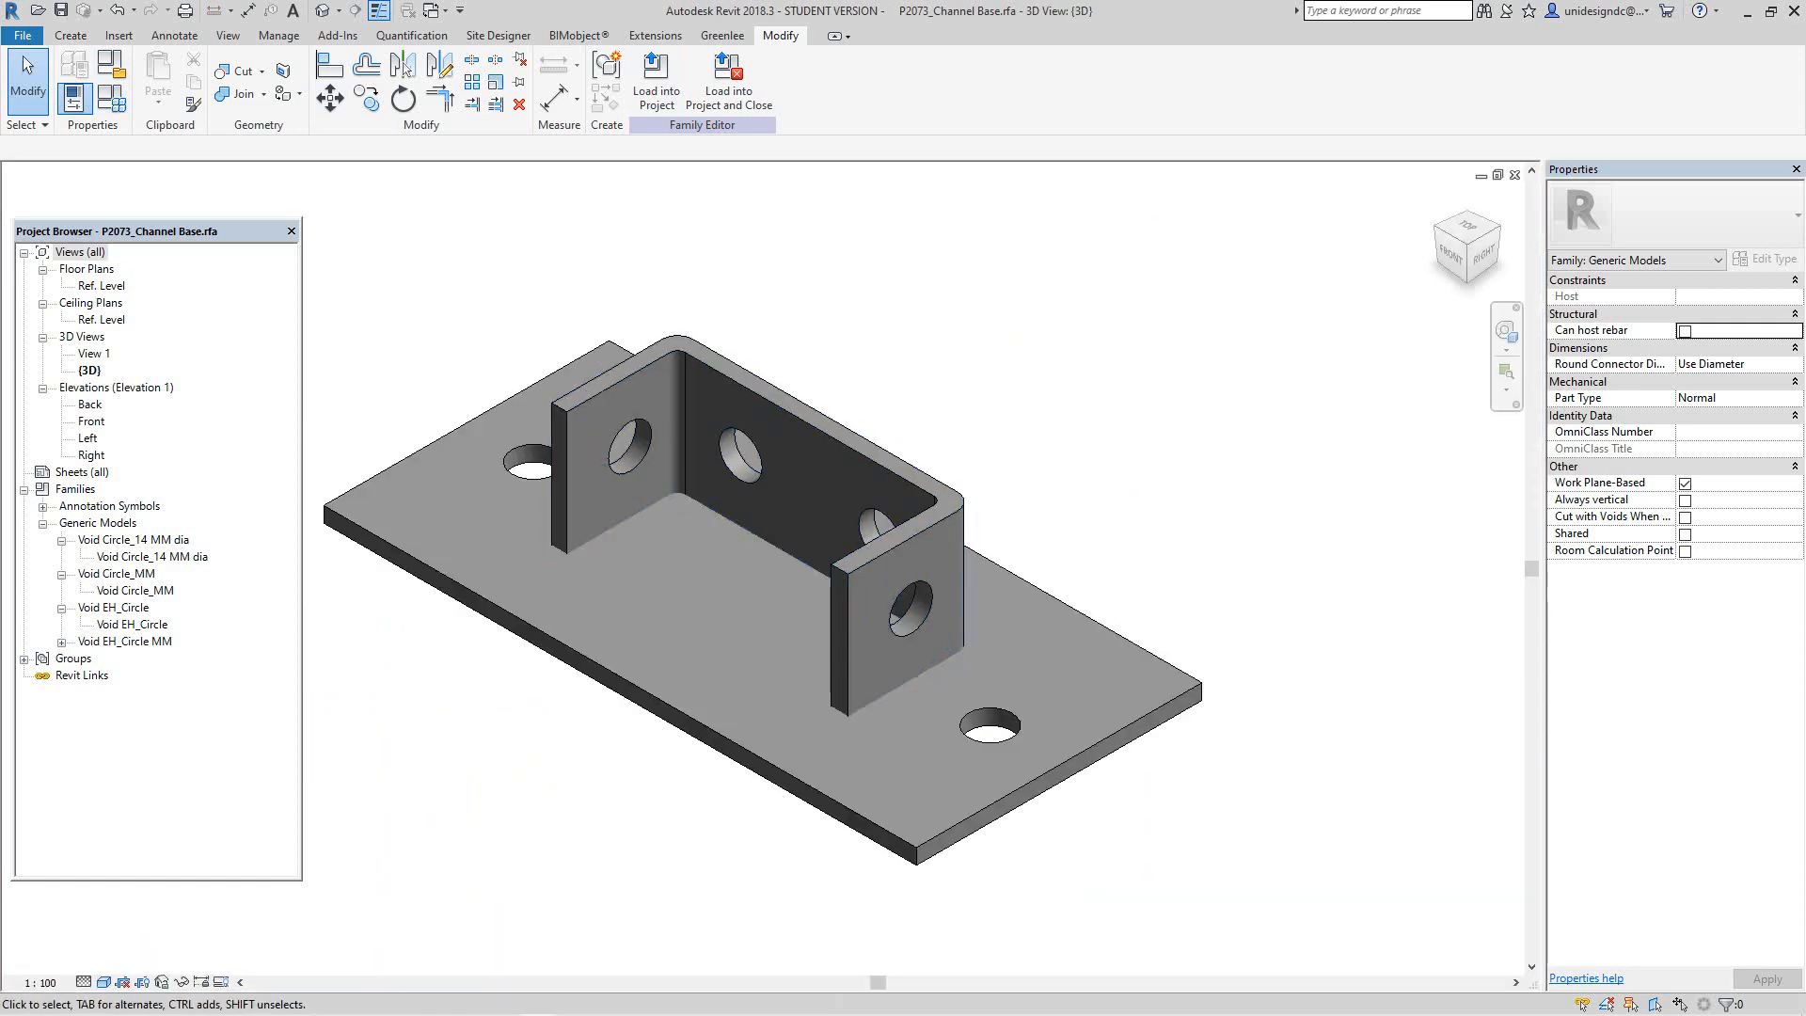
right_click(925, 270)
click(950, 283)
click(228, 34)
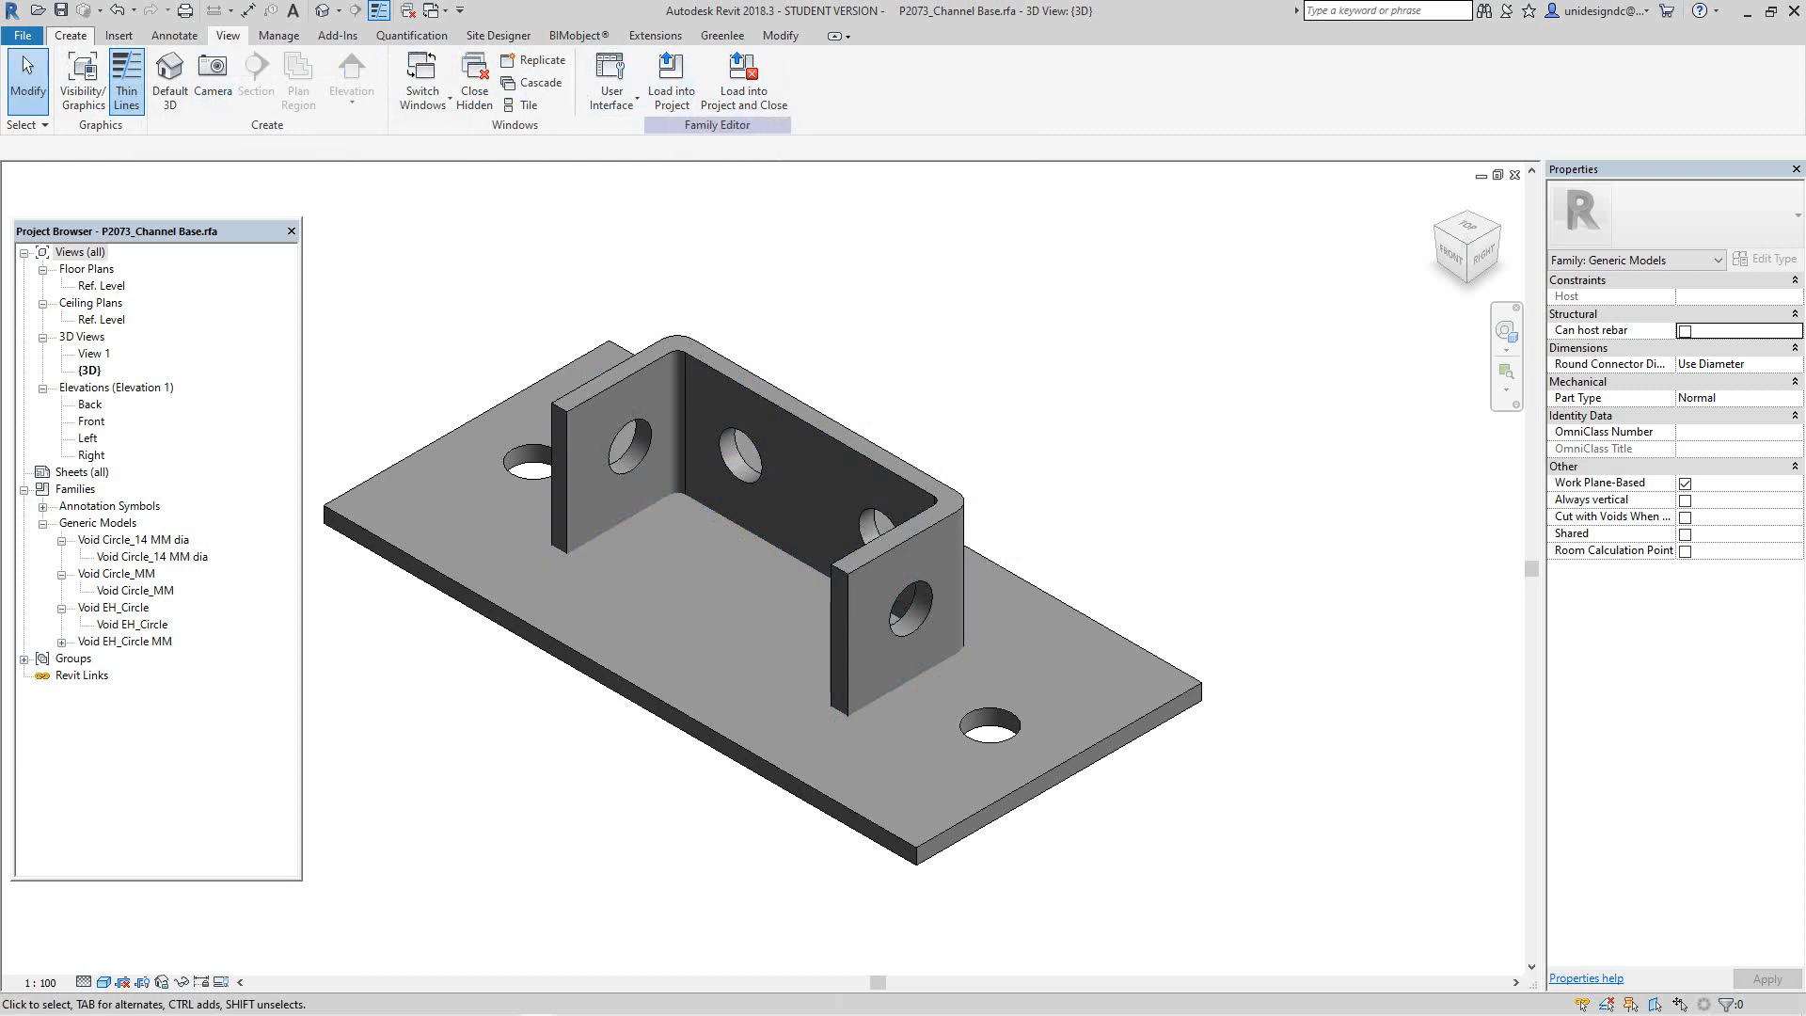
click(71, 35)
click(22, 35)
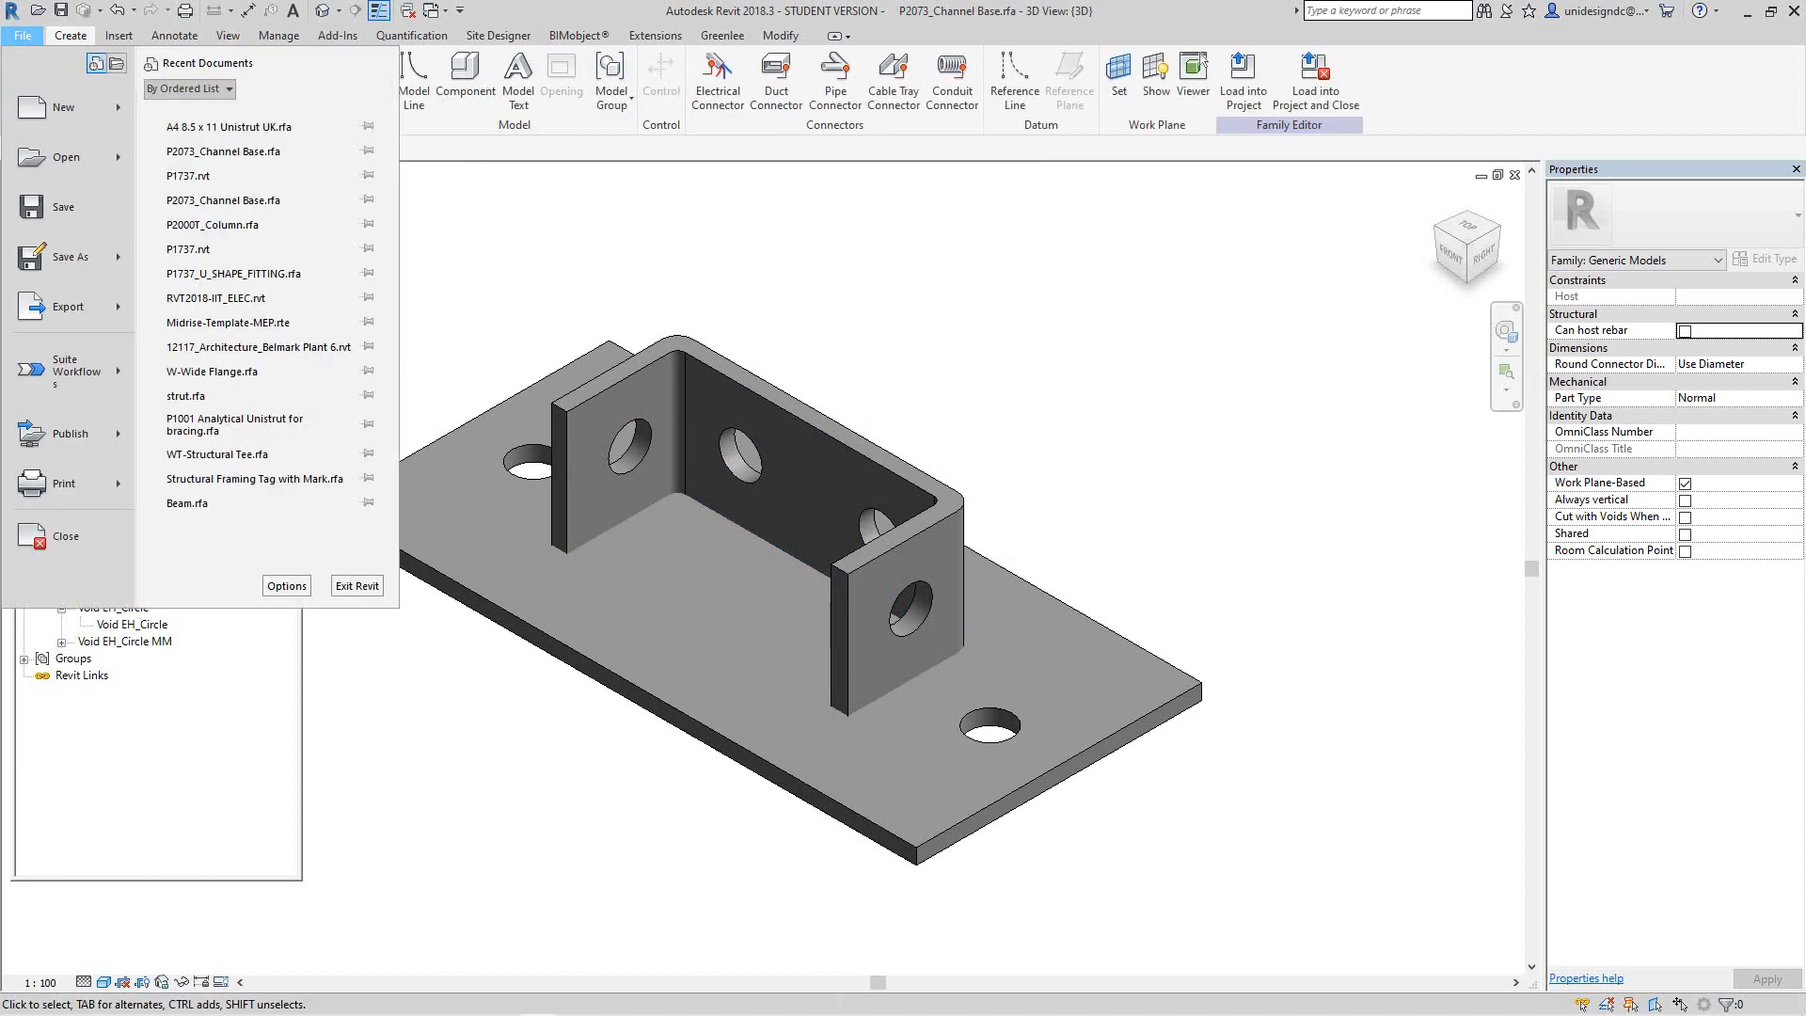
click(357, 585)
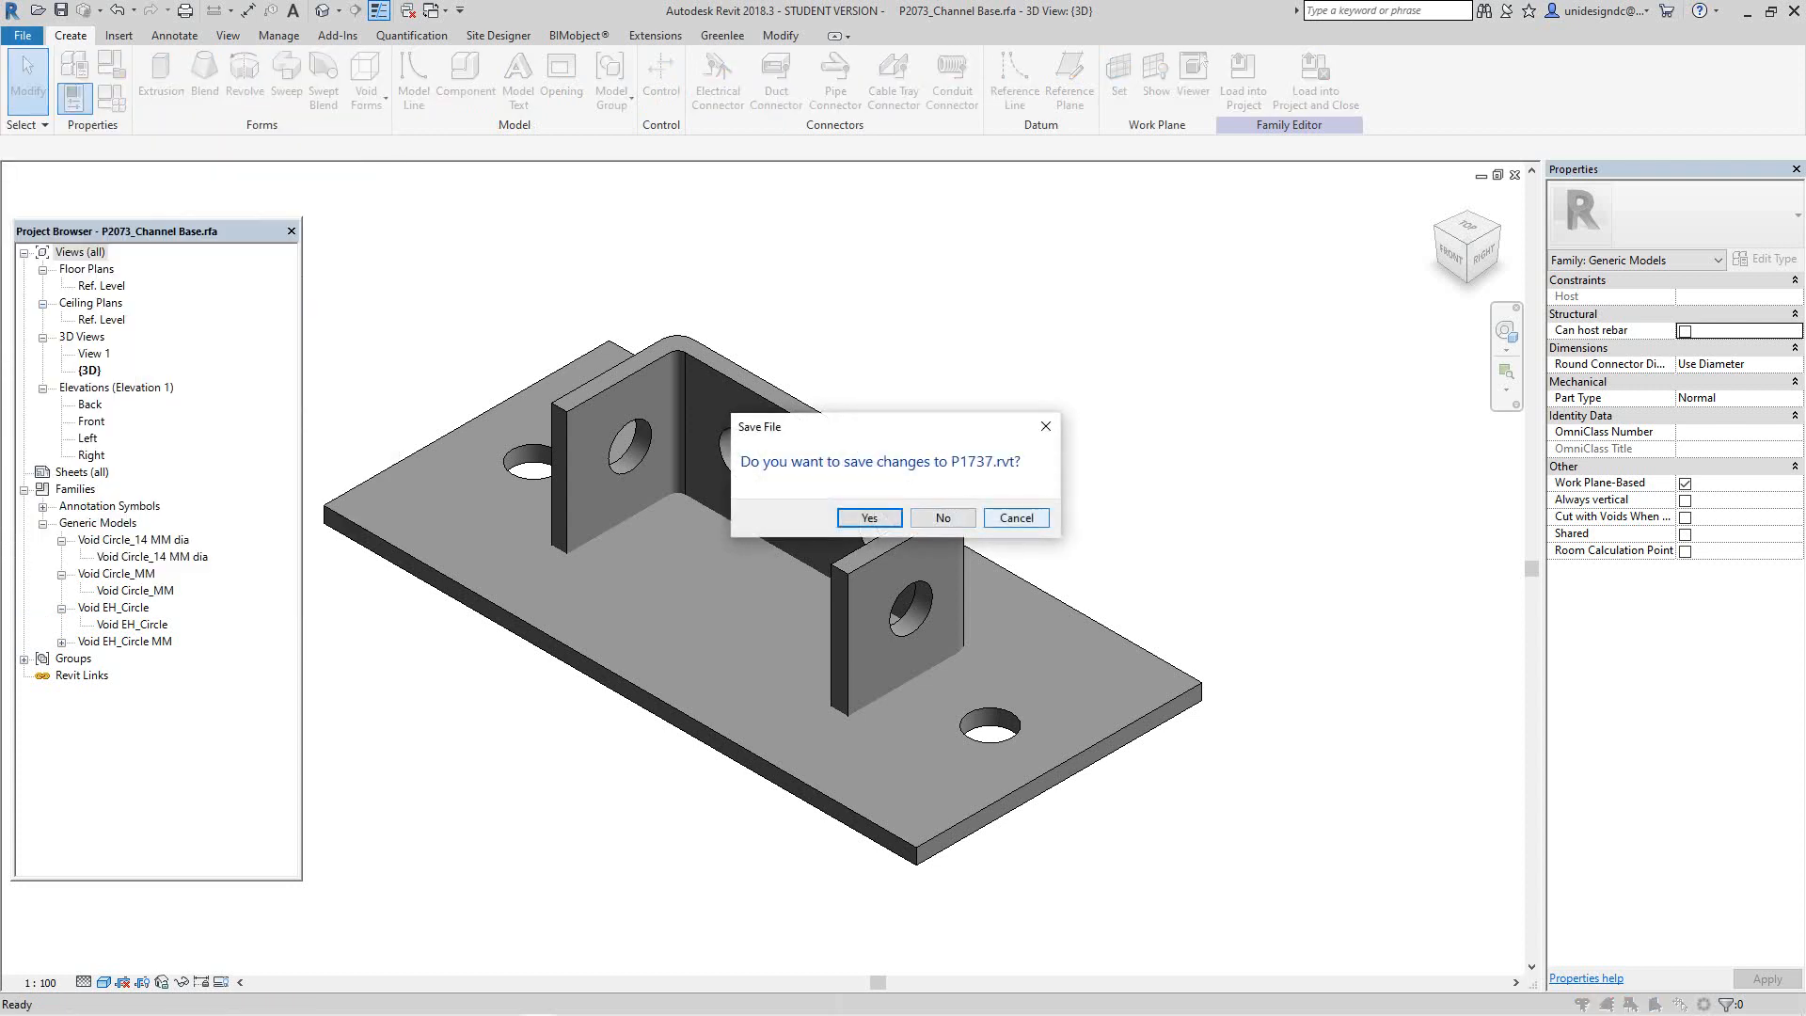
click(1016, 517)
Step: Save the family under its existing name P2073_Channel Base.rfa in the abby folder, overwriting the older file
click(23, 34)
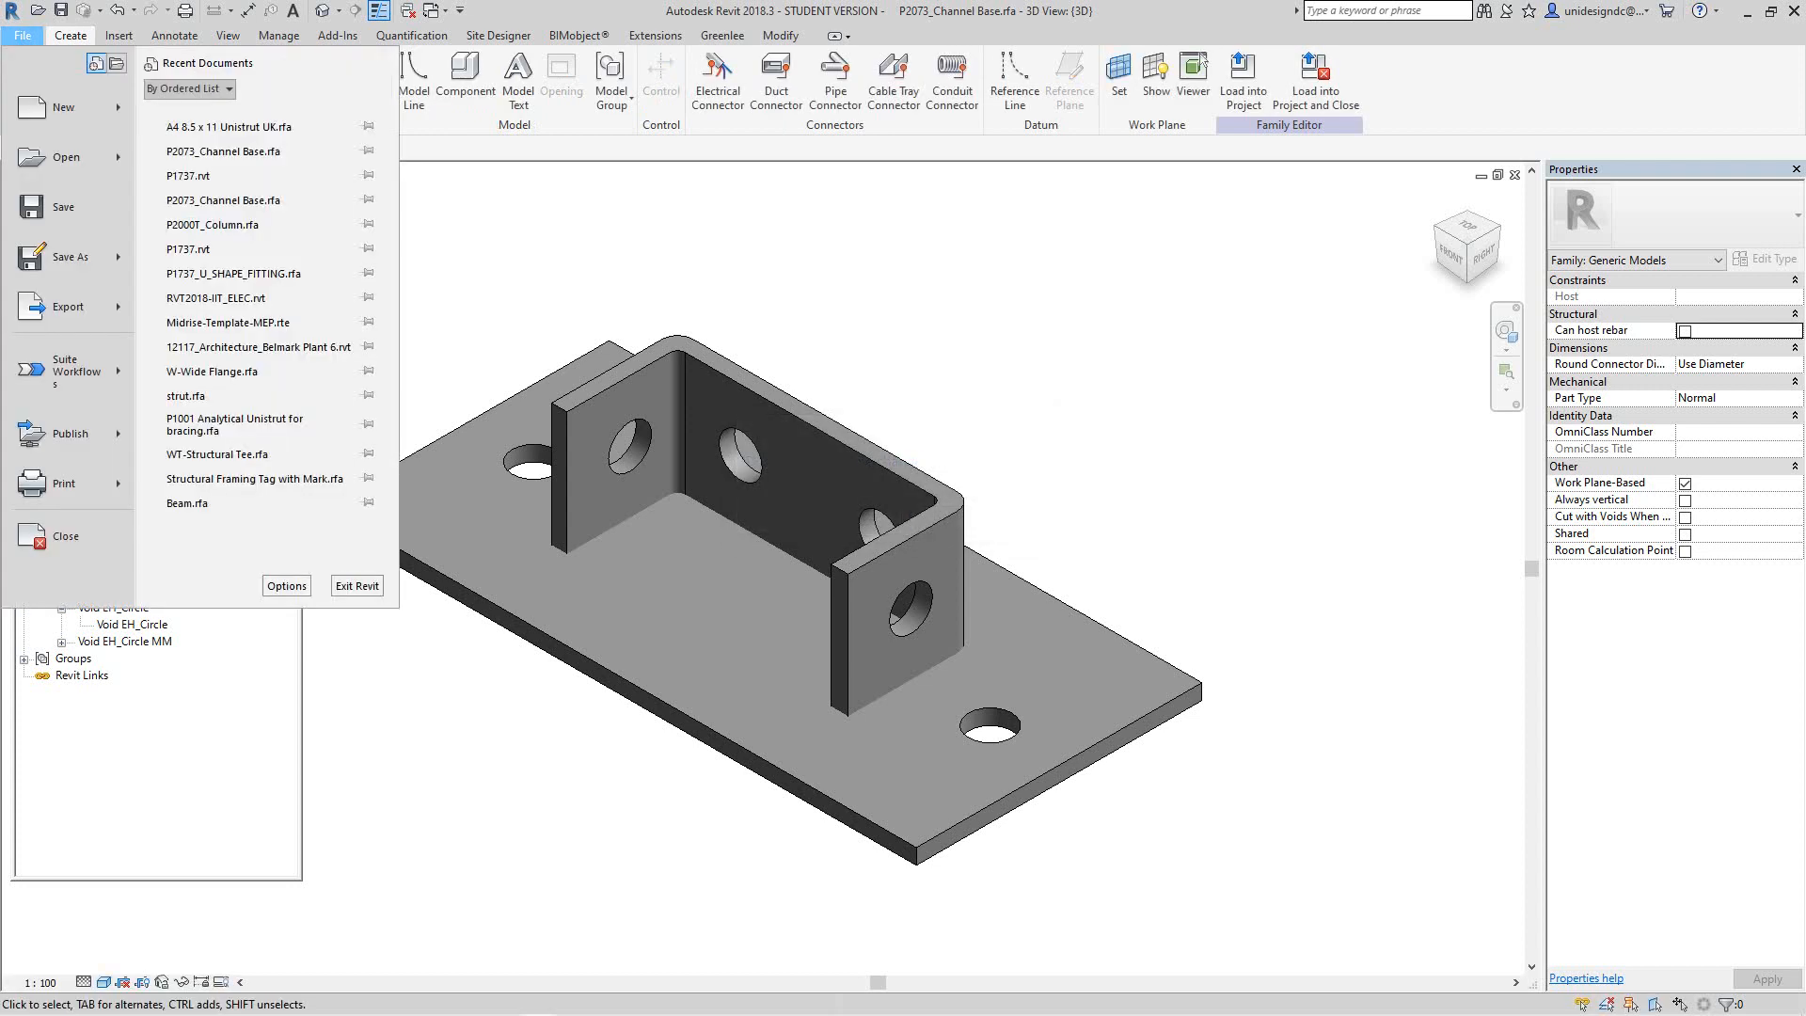
mouse_move(72, 257)
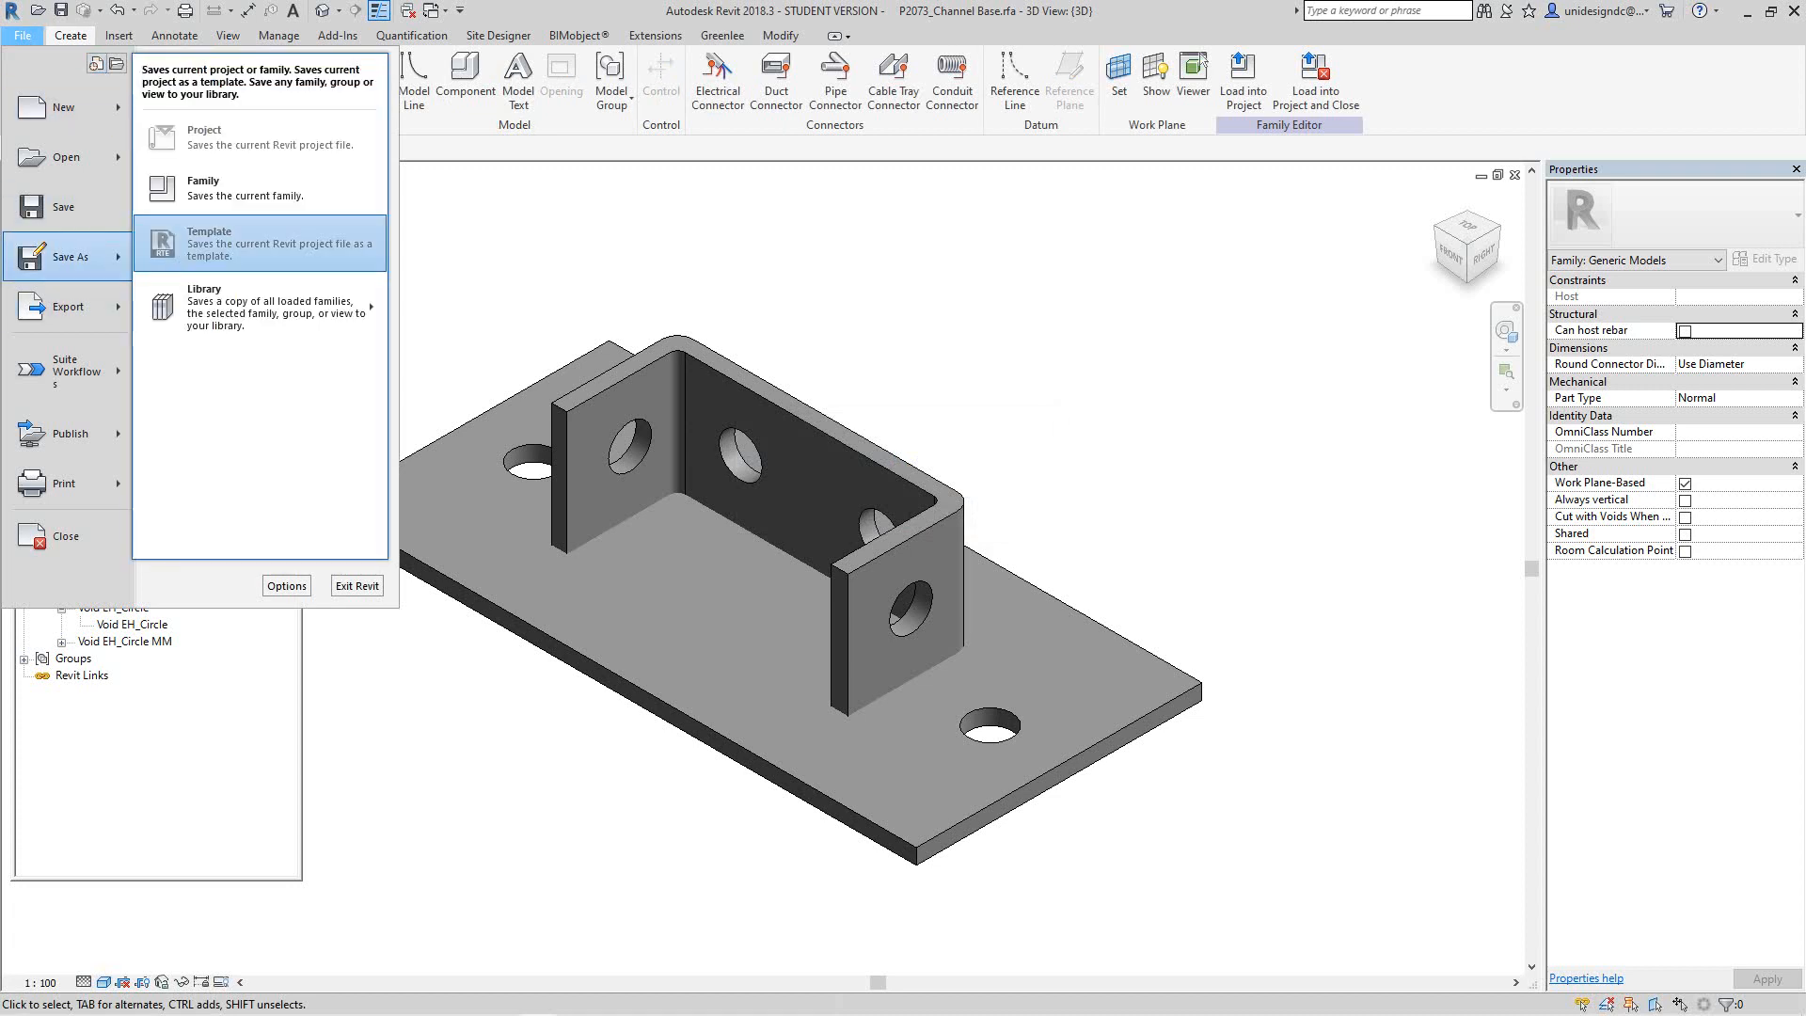
click(259, 188)
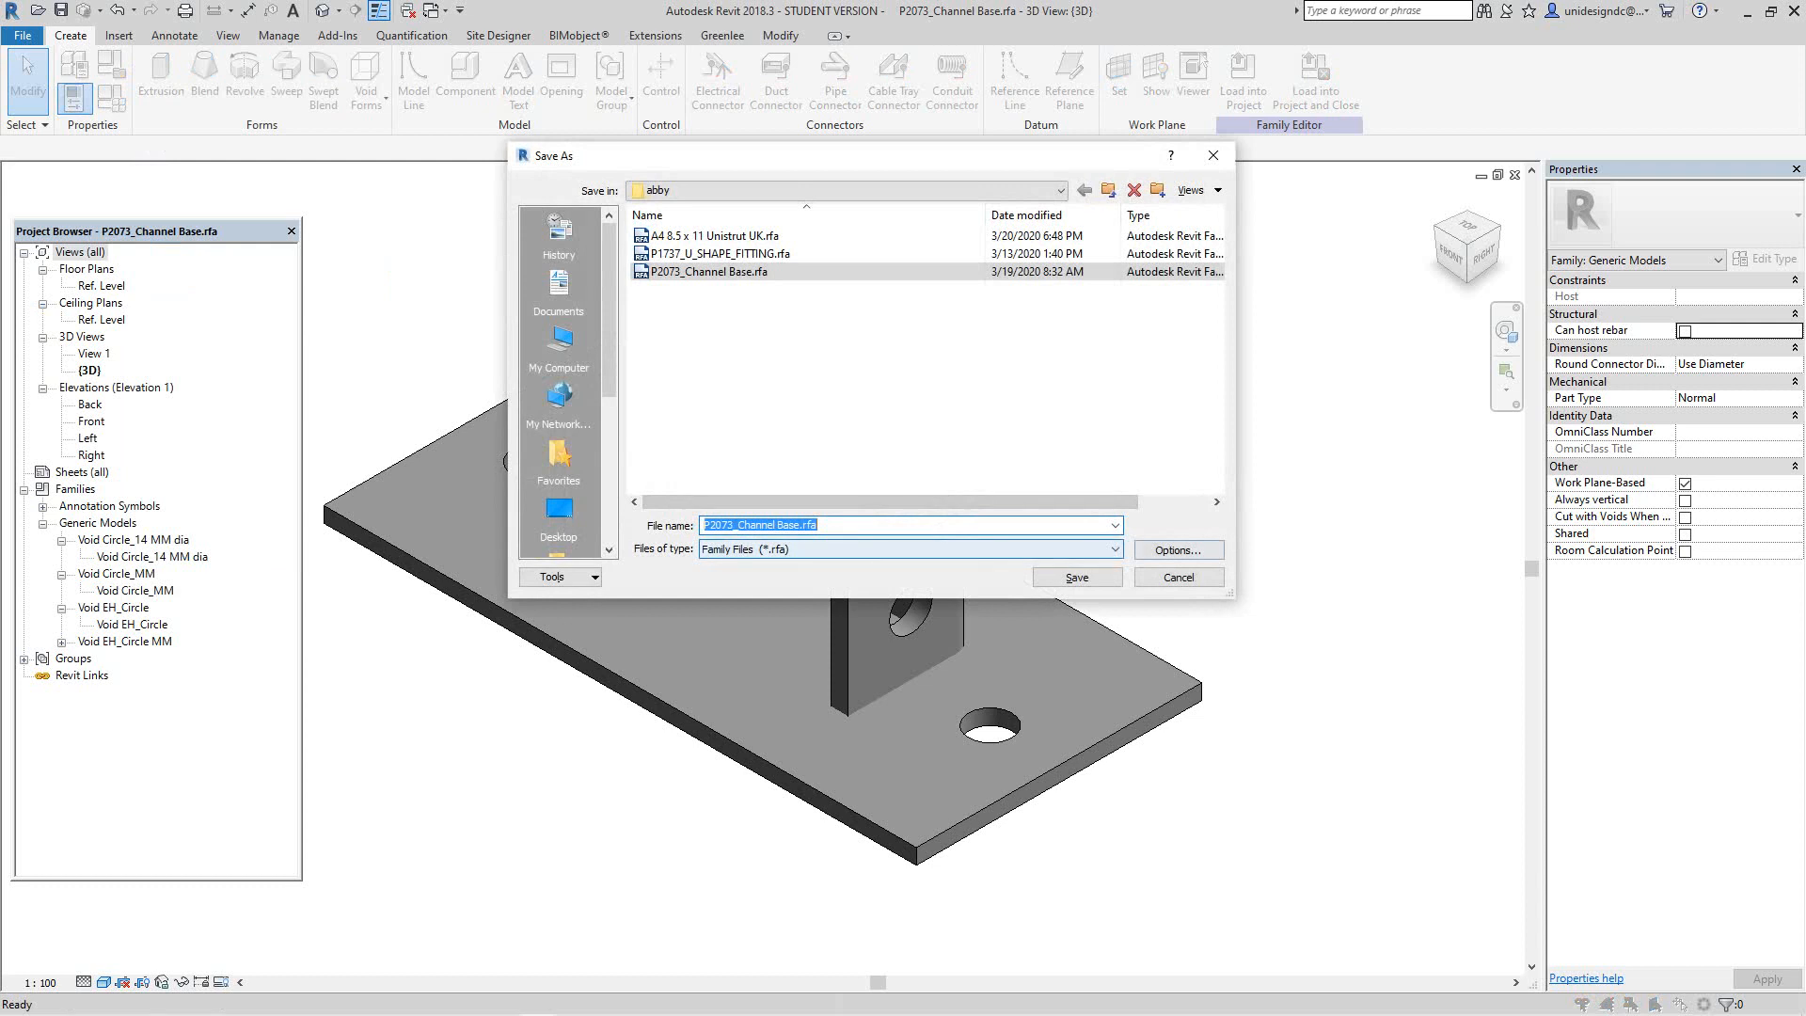
key(Return)
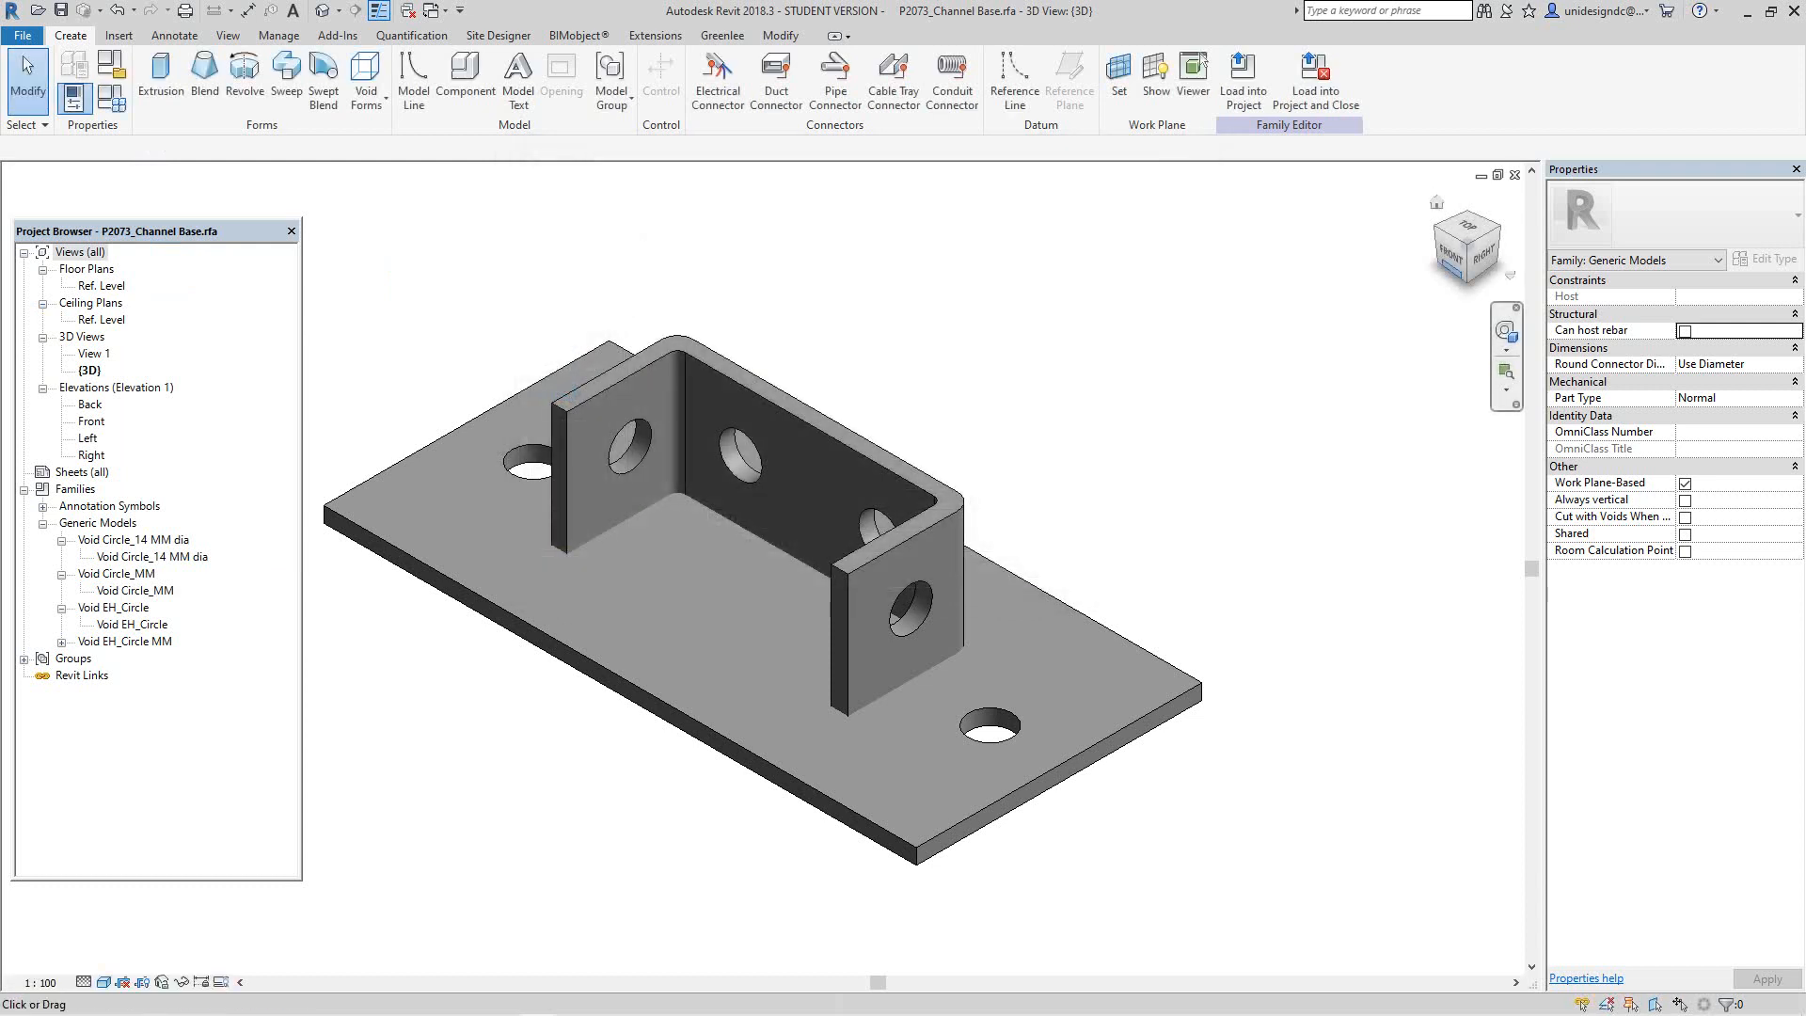
Step: Close the P2073 Channel Base 3D view and its Ref. Level floor plan after checking the plan
click(1515, 175)
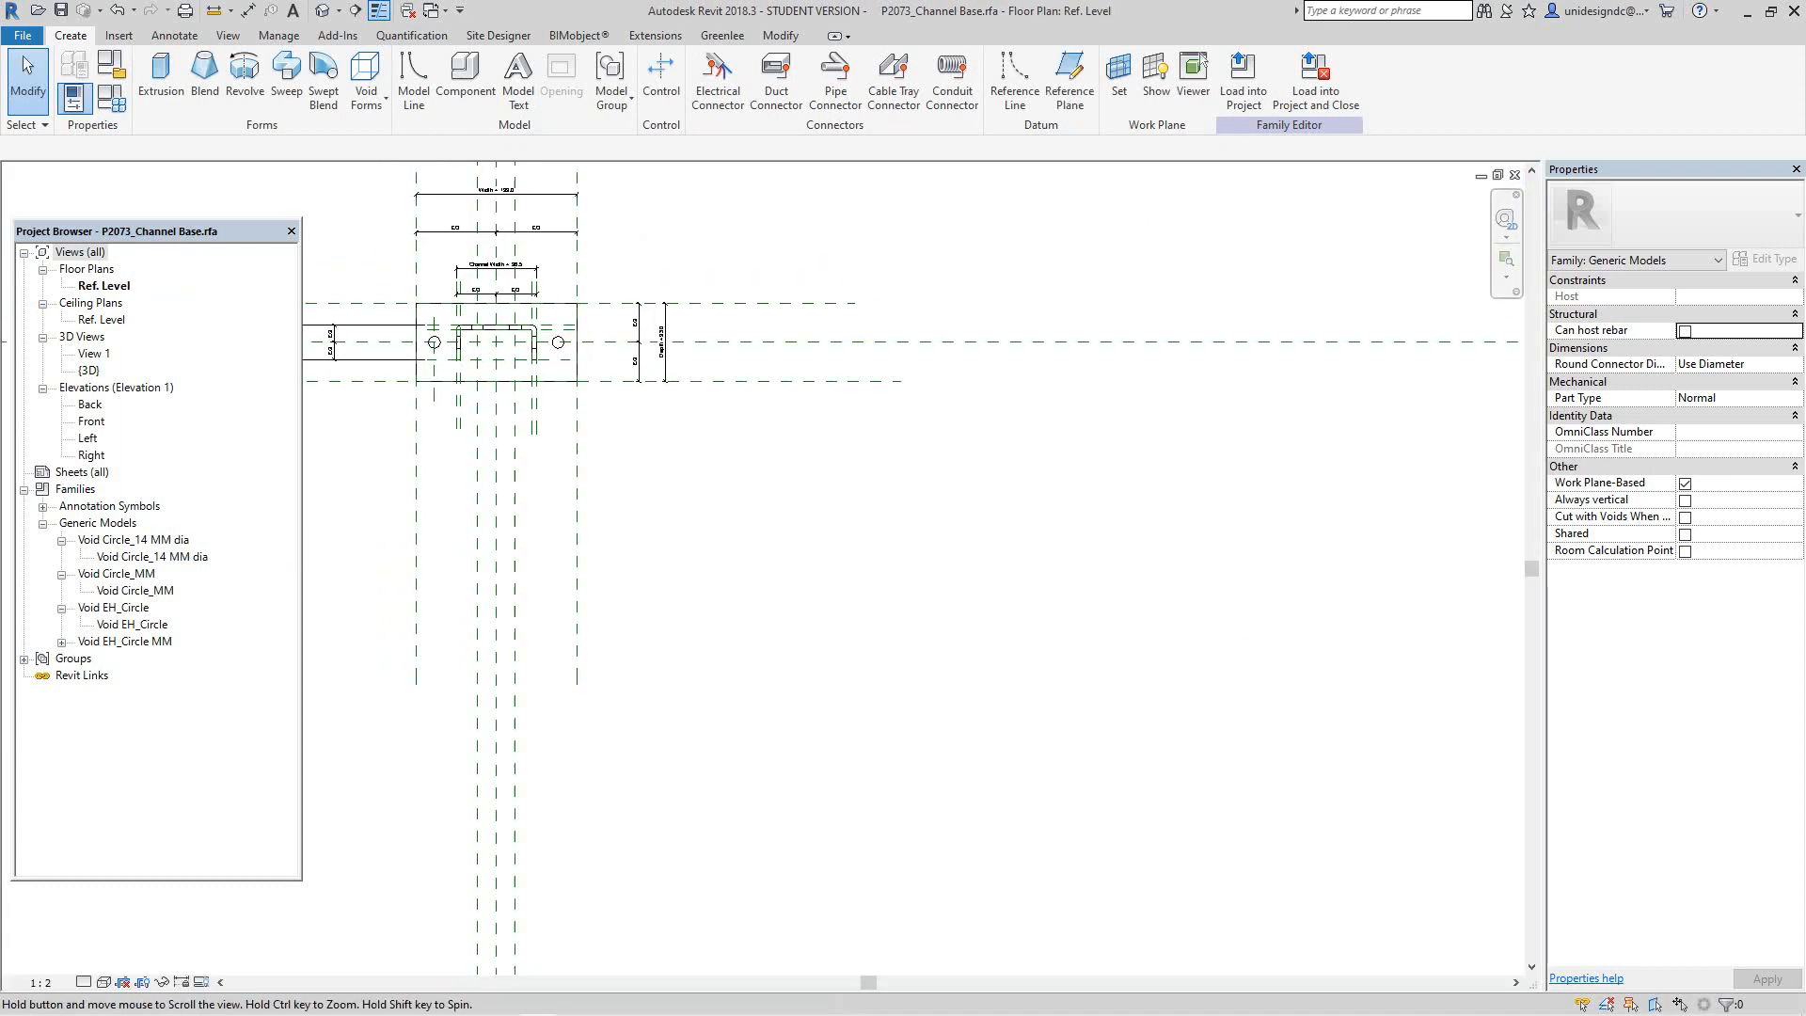
scroll(1323, 454, down, 2)
scroll(874, 529, down, 5)
mouse_move(1323, 454)
middle_down()
mouse_move(874, 530)
mouse_move(1068, 565)
middle_up()
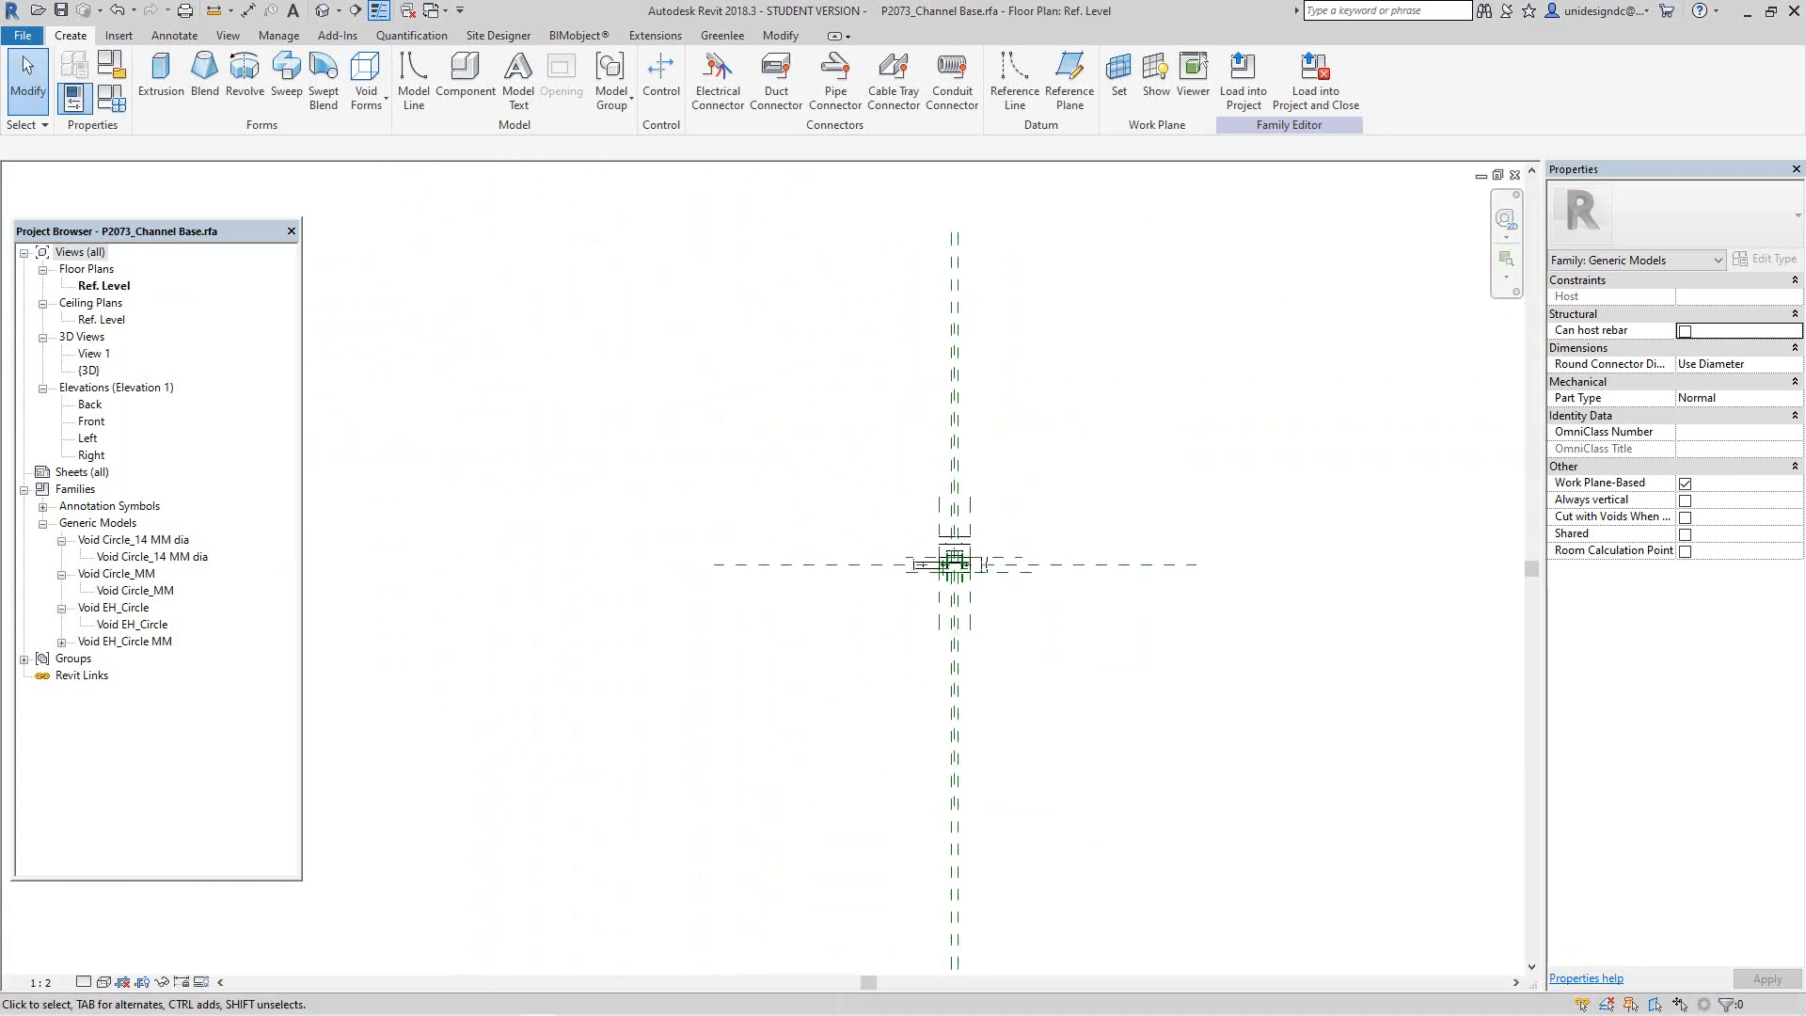
scroll(956, 548, up, 3)
scroll(976, 572, up, 7)
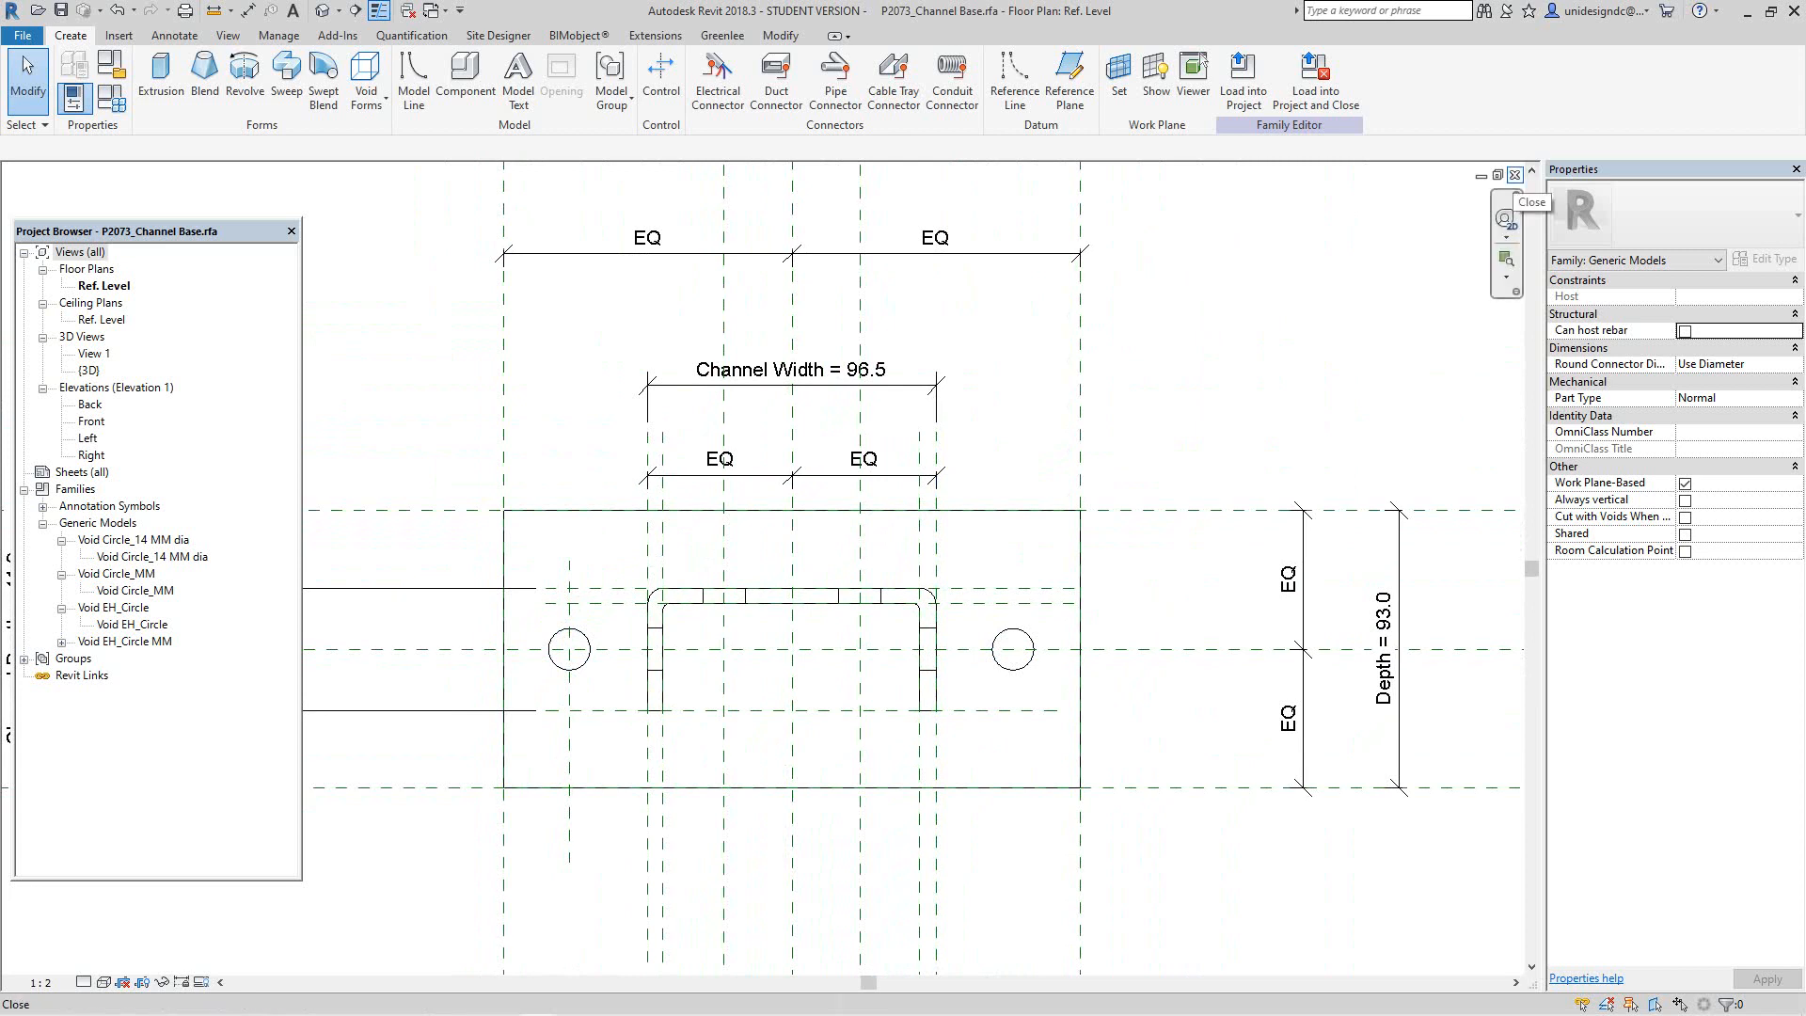
click(1516, 176)
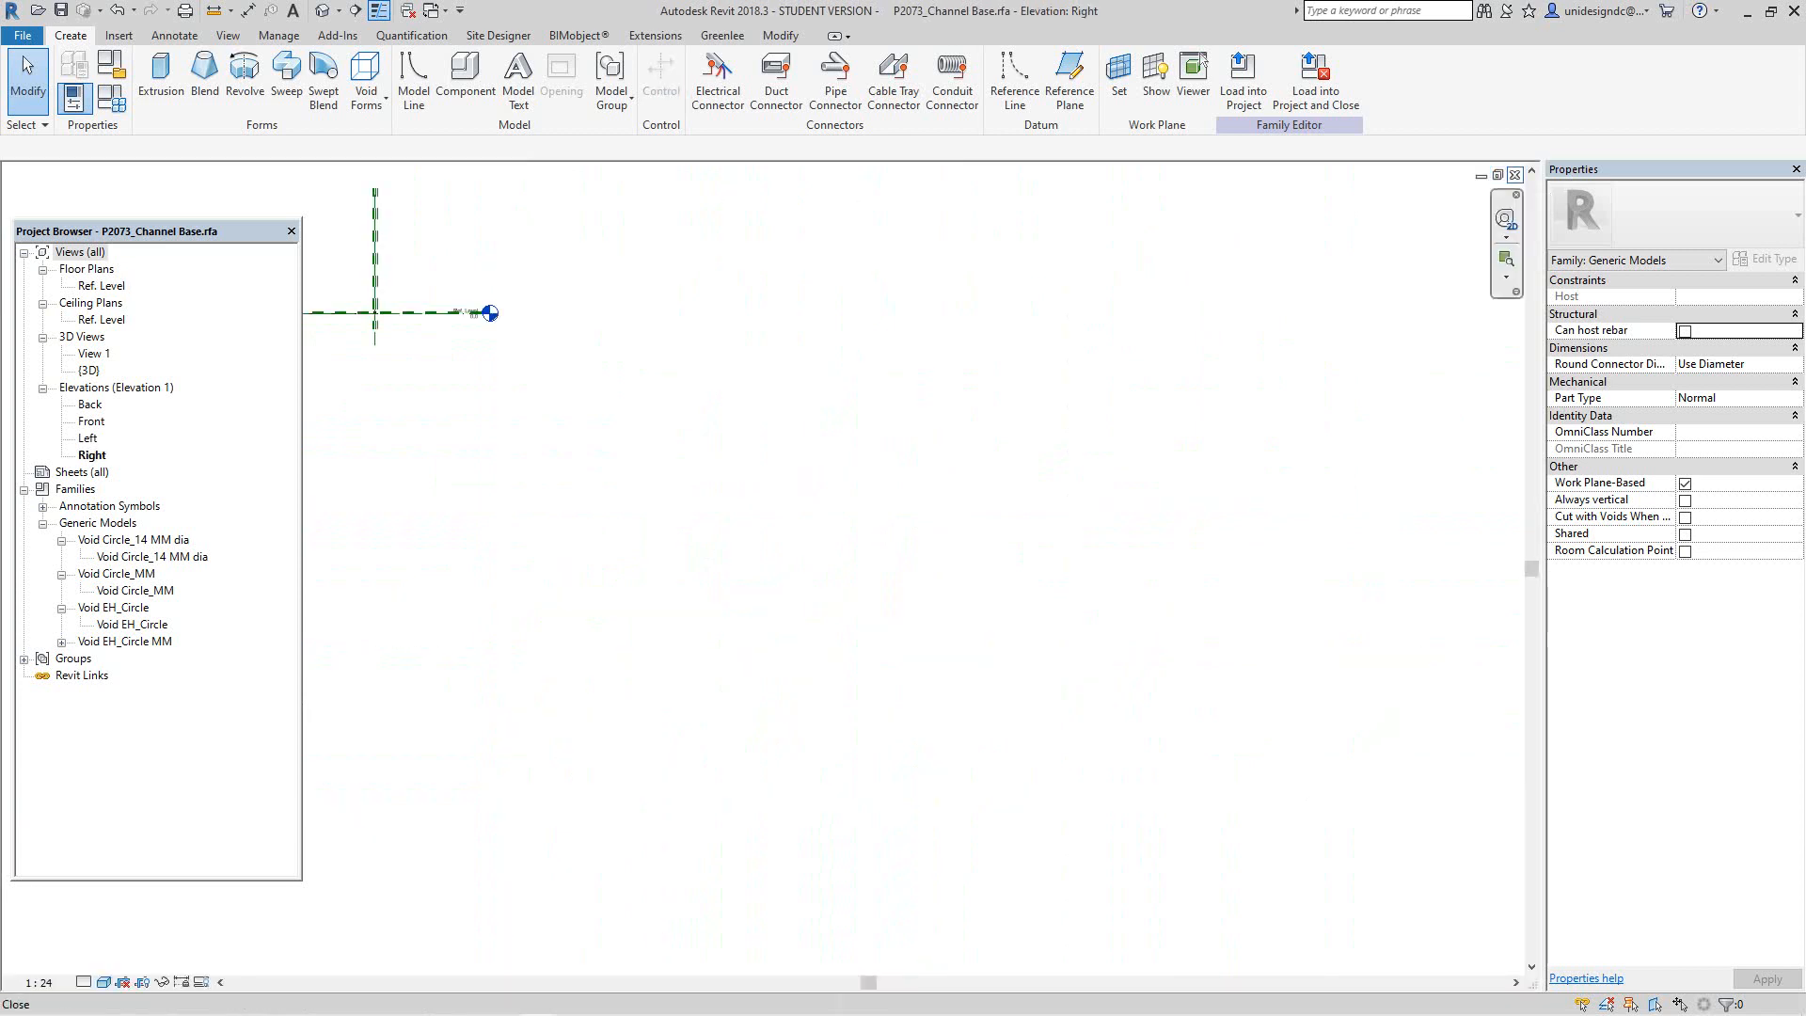
Step: Close the Right and Left elevation views of the channel base family to get back to the P1737 sheet
click(1516, 176)
middle_drag(522, 255, 789, 779)
scroll(789, 779, up, 3)
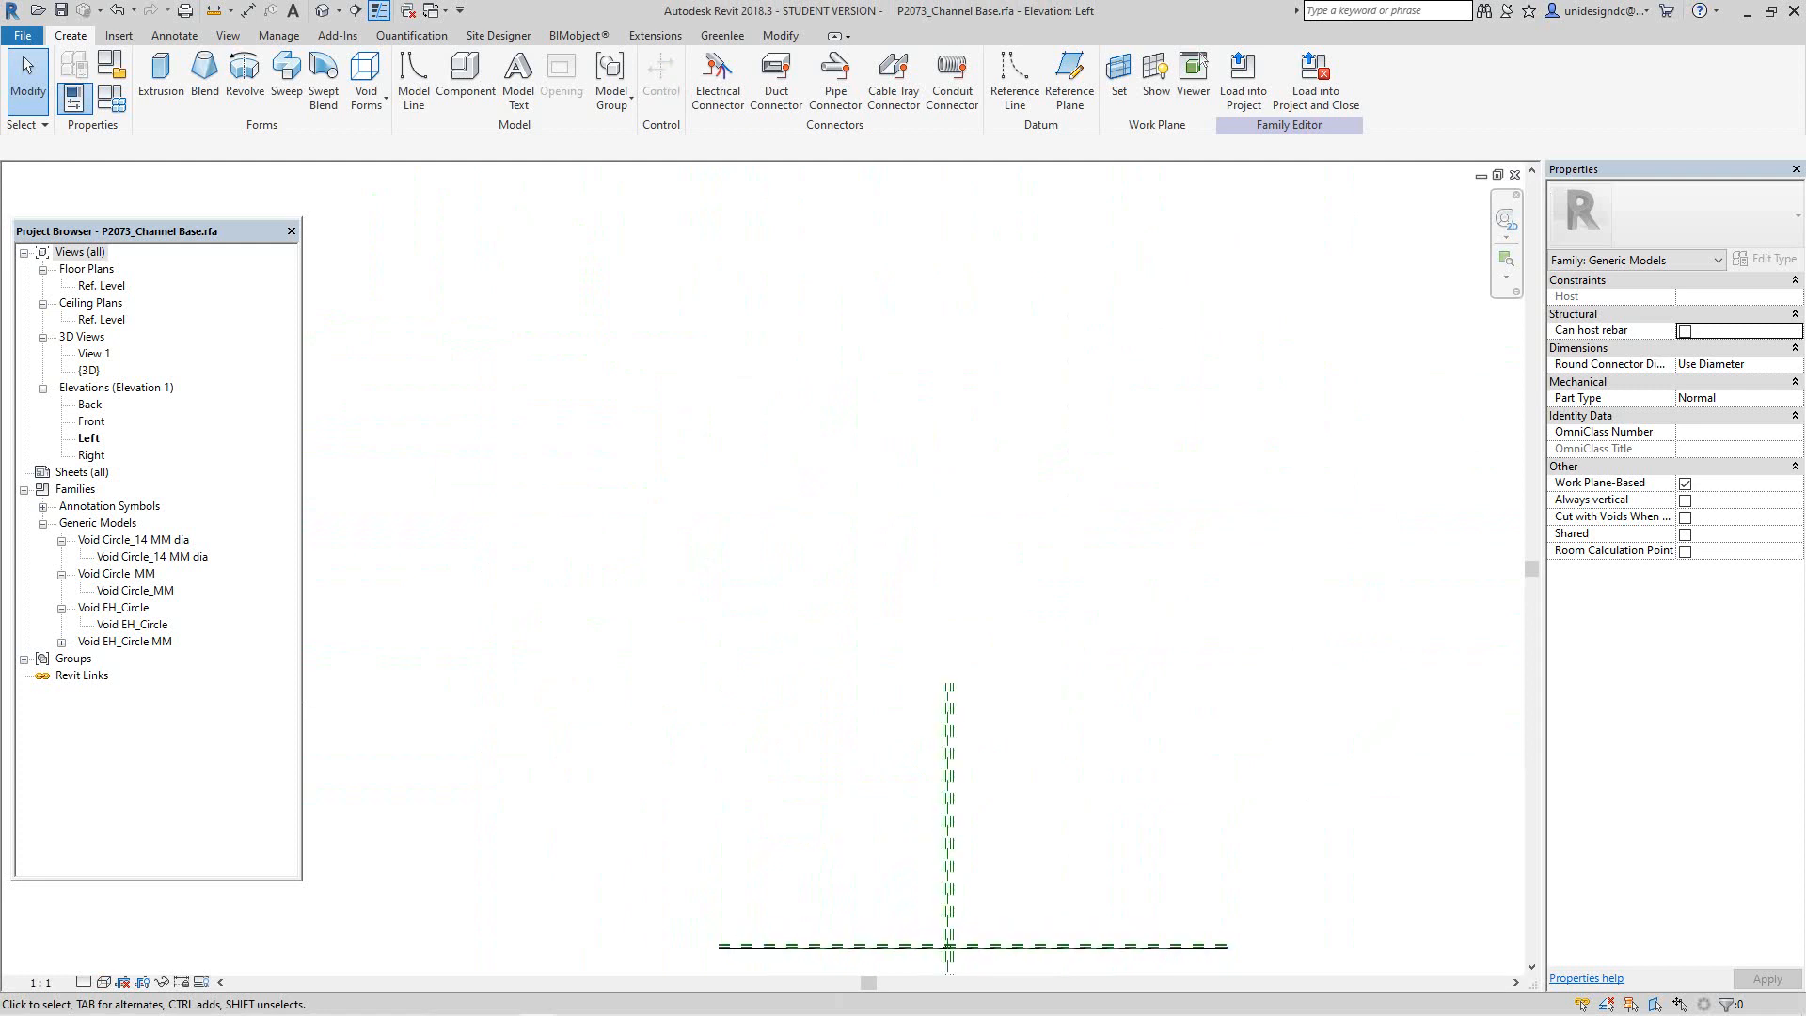
middle_drag(907, 961, 800, 569)
scroll(805, 562, up, 6)
scroll(1066, 444, up, 6)
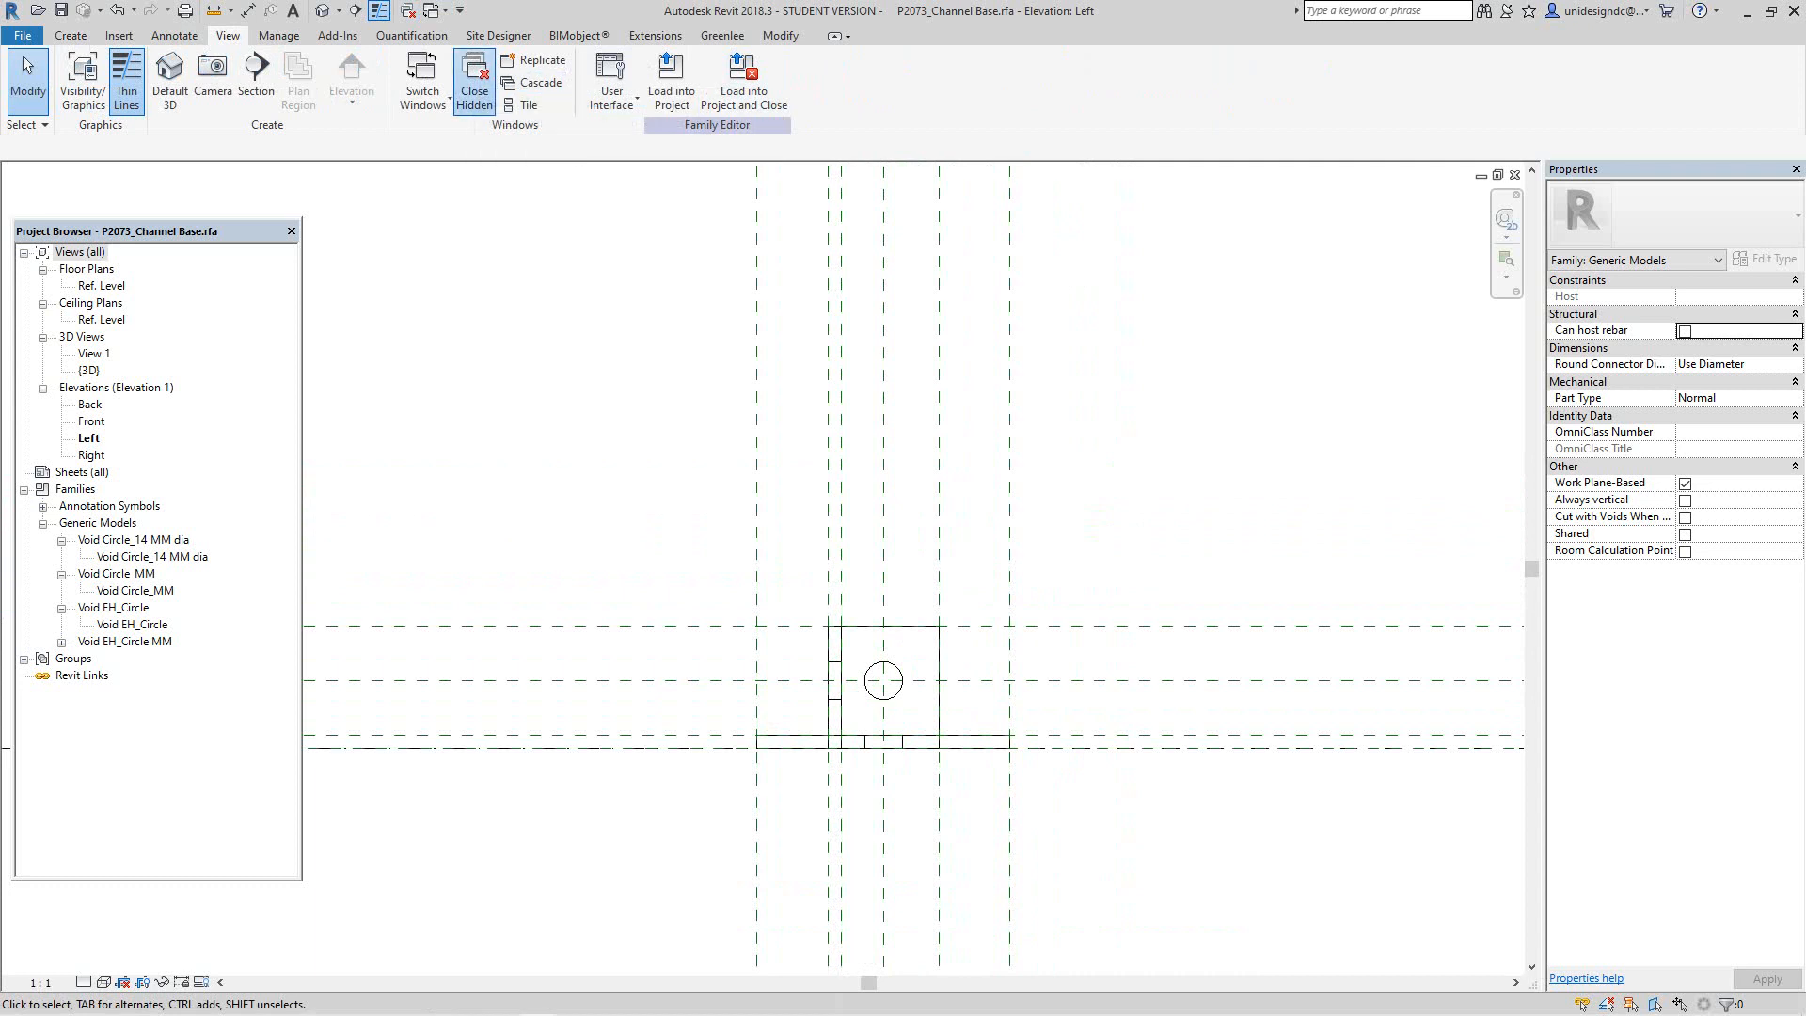
click(1514, 175)
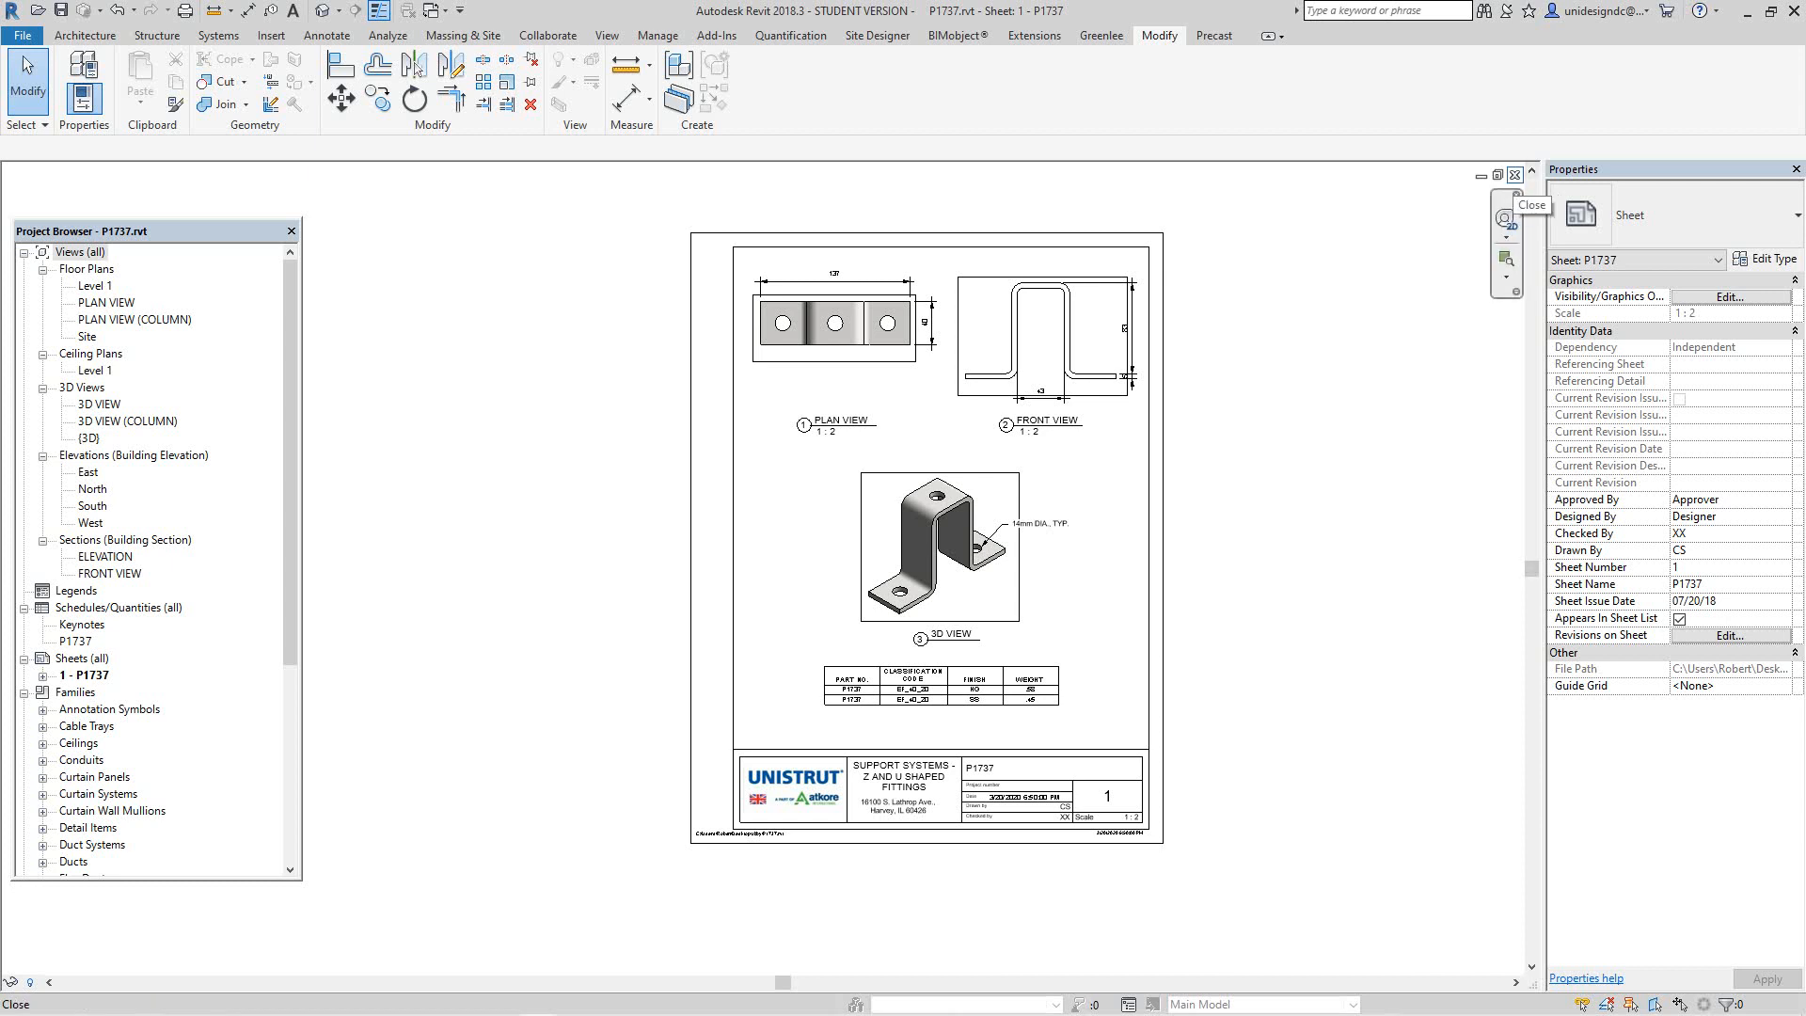
Step: Examine the P1737 sheet's plan, front and 3D viewports, parts schedule and title block
middle_drag(1211, 537, 1164, 557)
scroll(1168, 515, up, 2)
scroll(1169, 515, down, 2)
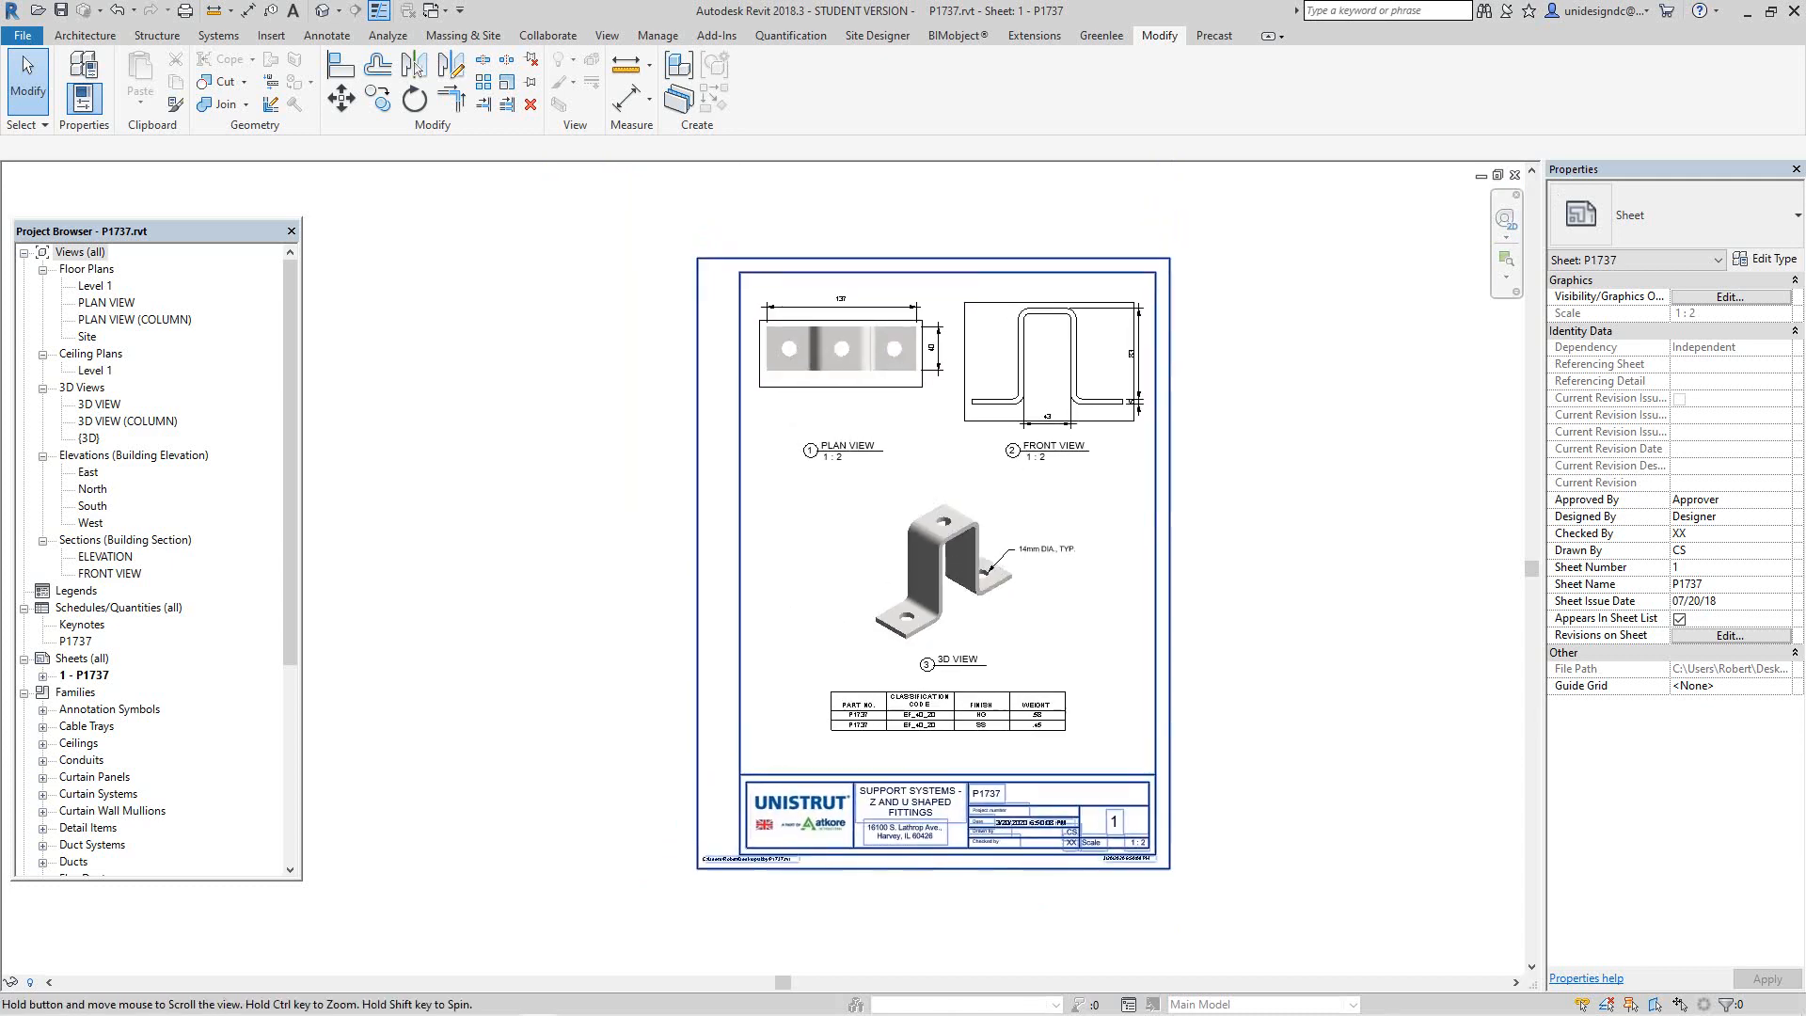
scroll(1169, 453, down, 2)
scroll(1176, 465, up, 3)
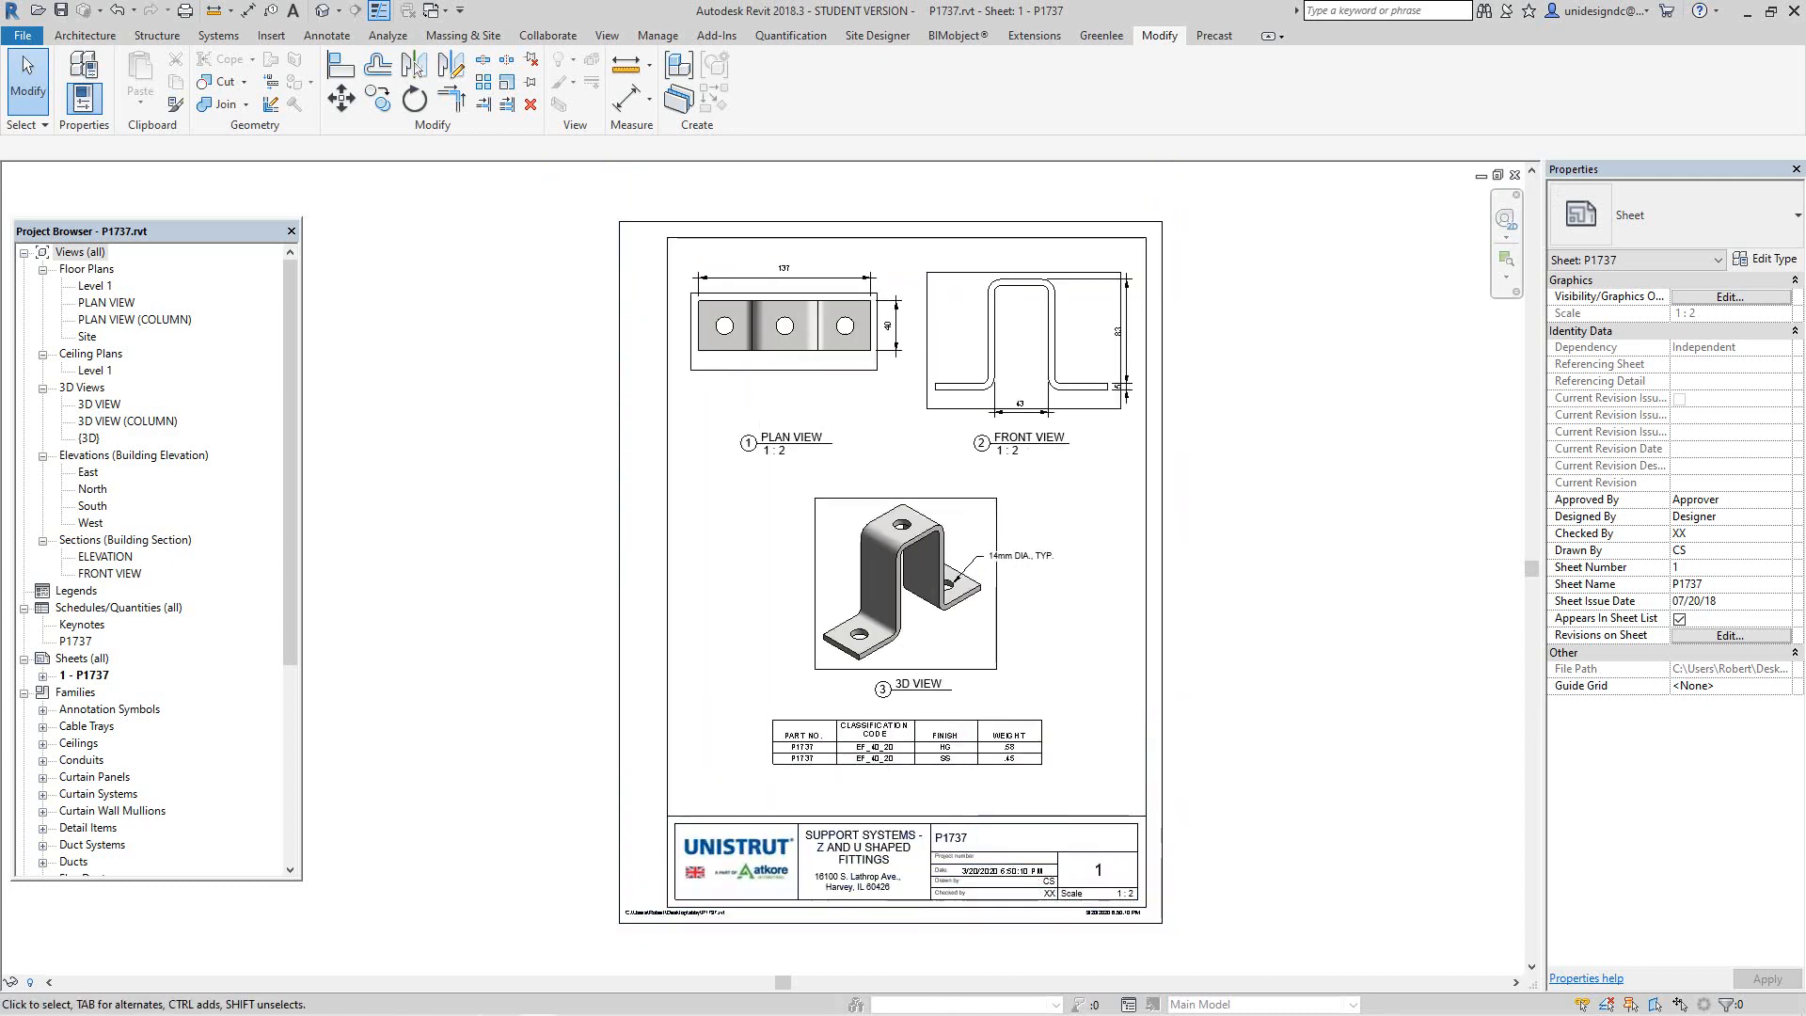
middle_drag(1165, 465, 1187, 511)
scroll(1187, 449, down, 1)
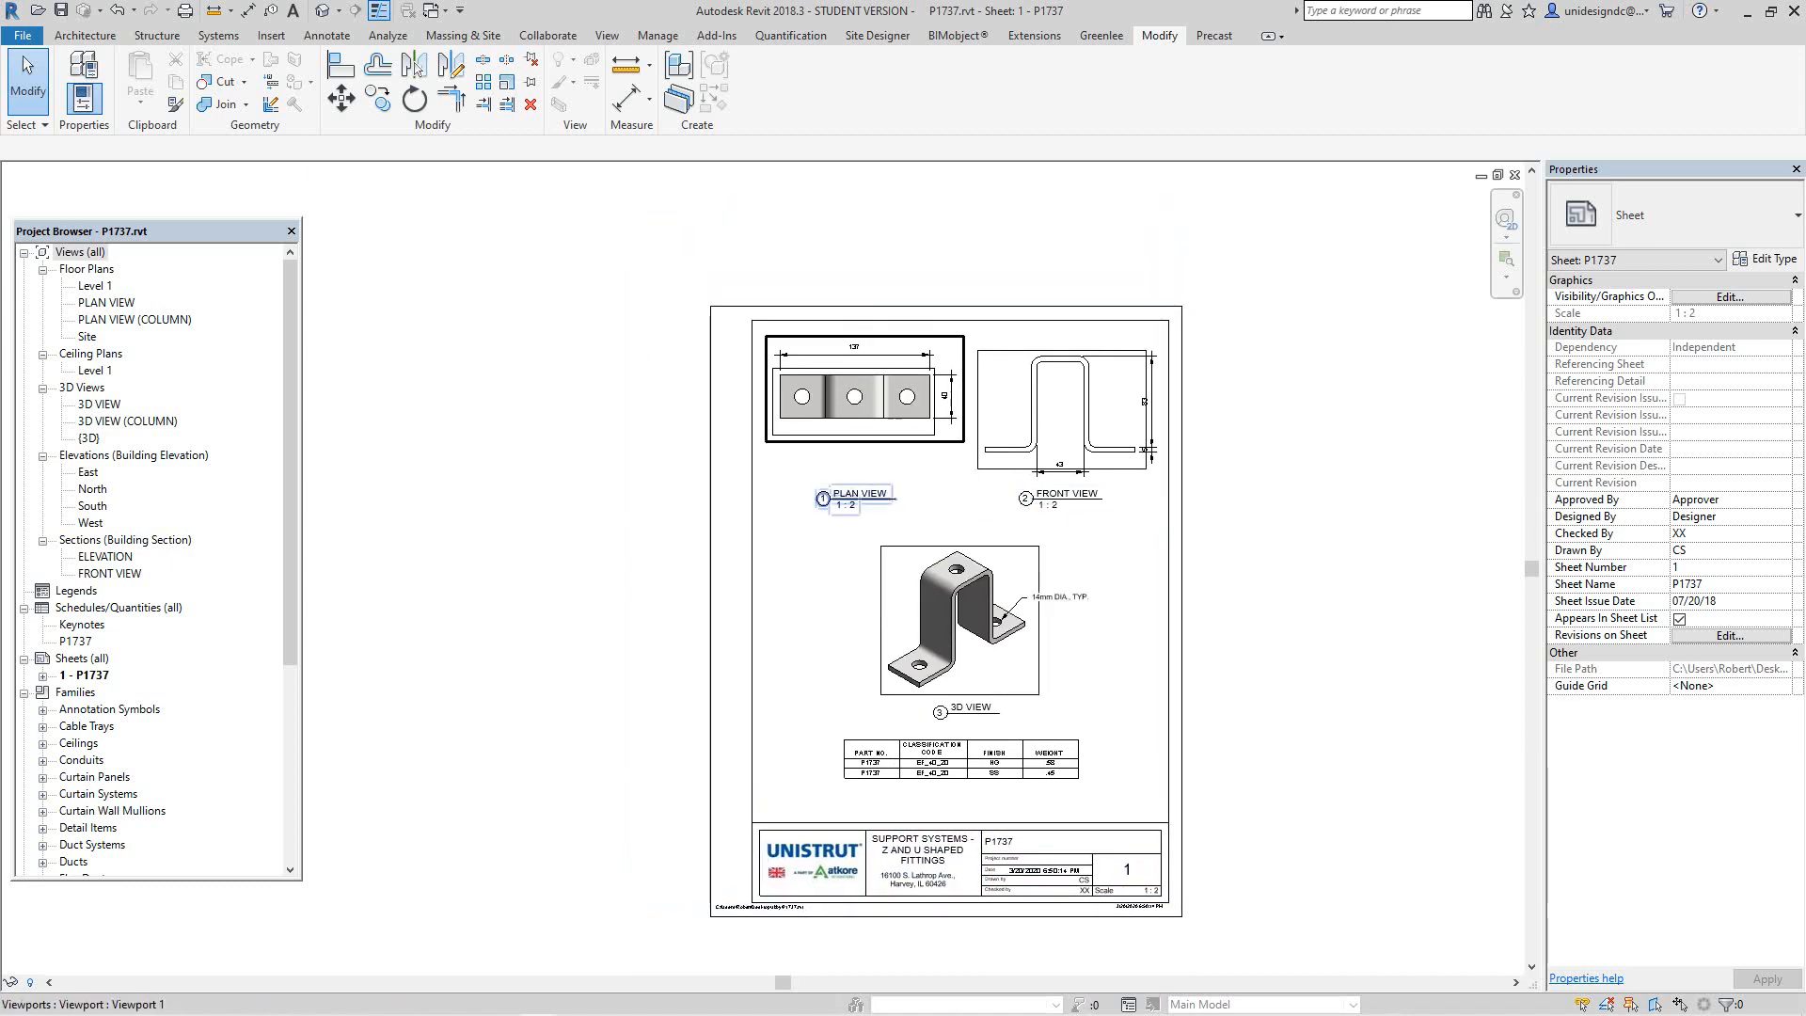
scroll(816, 407, up, 1)
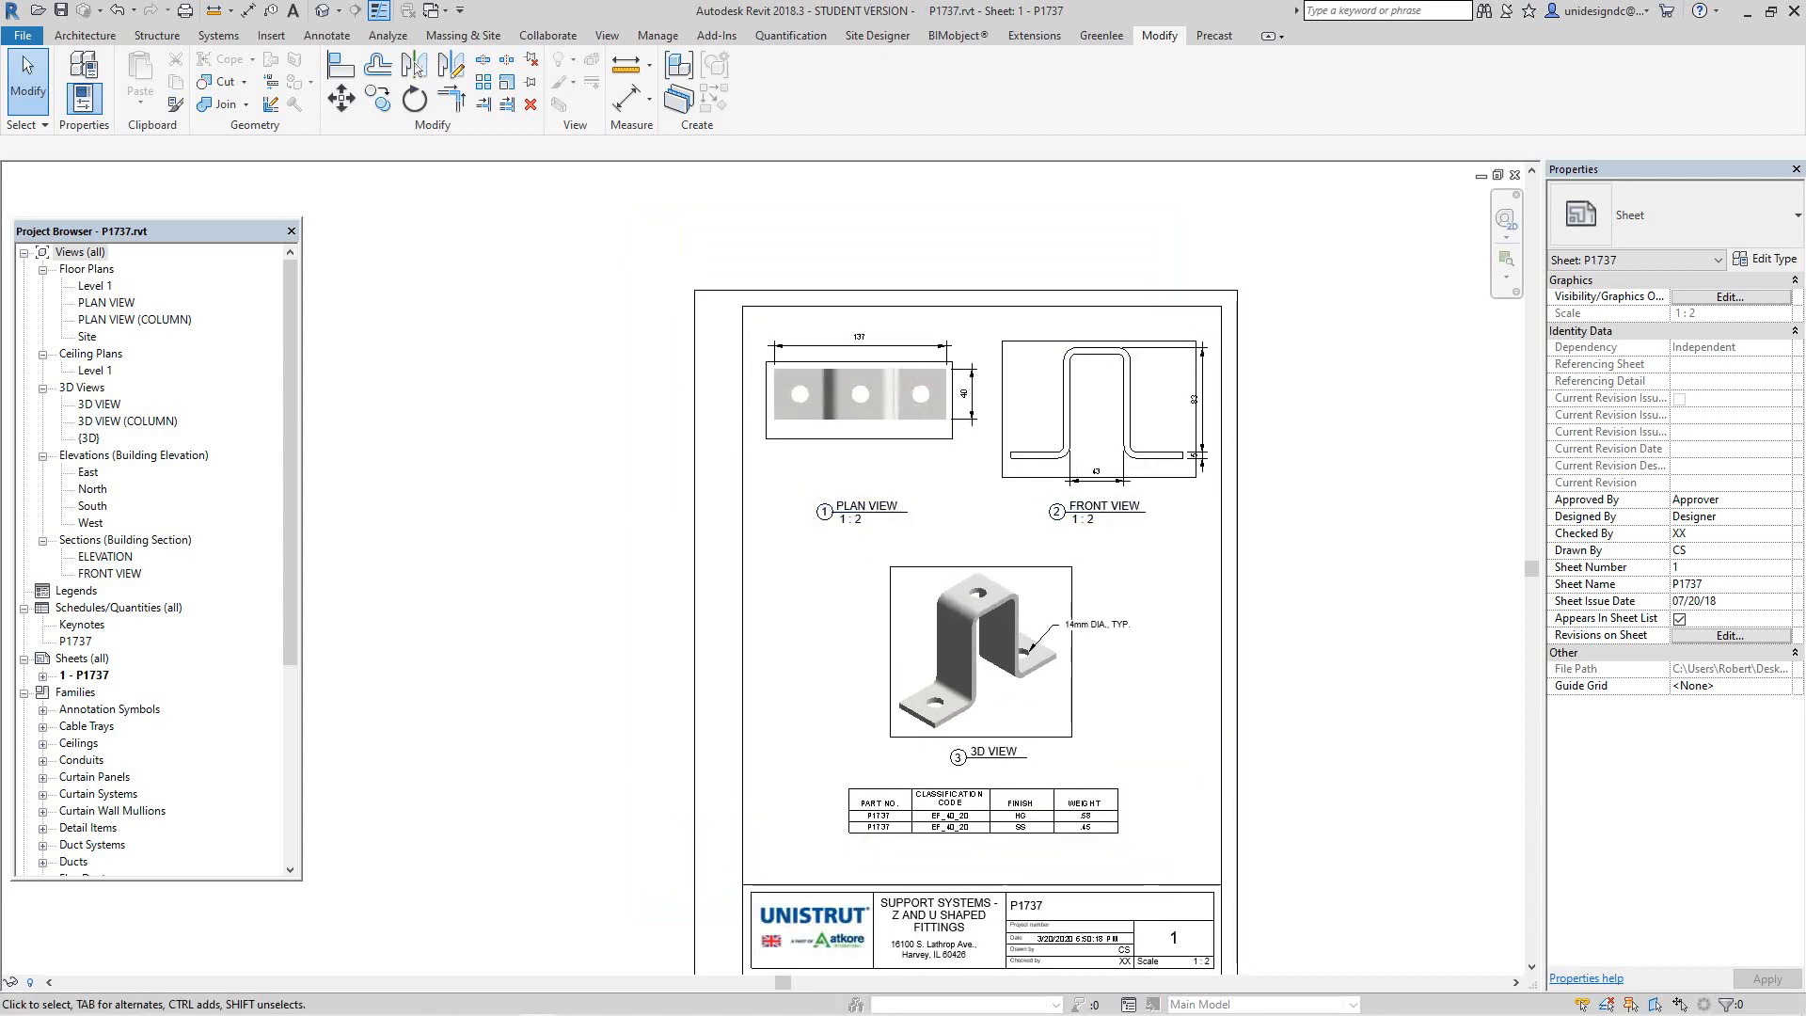
middle_drag(940, 526, 817, 454)
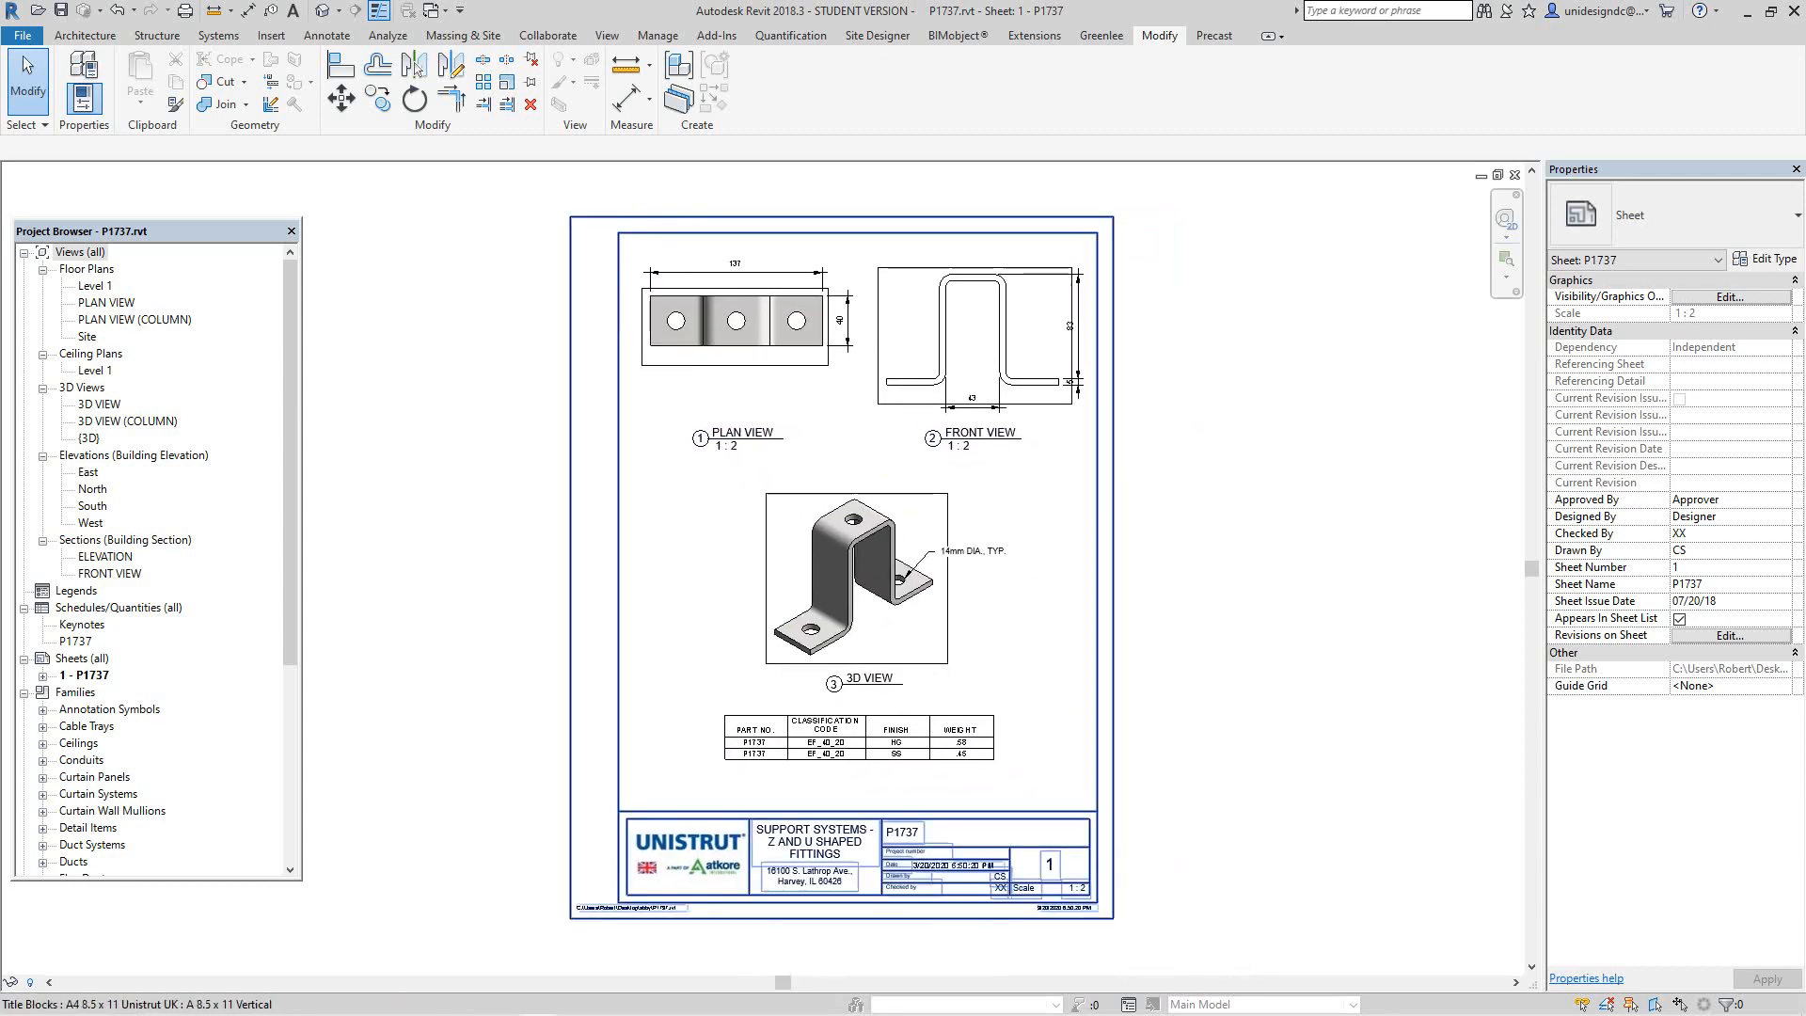
Step: Activate the 3D VIEW viewport on the sheet and open the type properties of the P1737 fitting
right_click(889, 562)
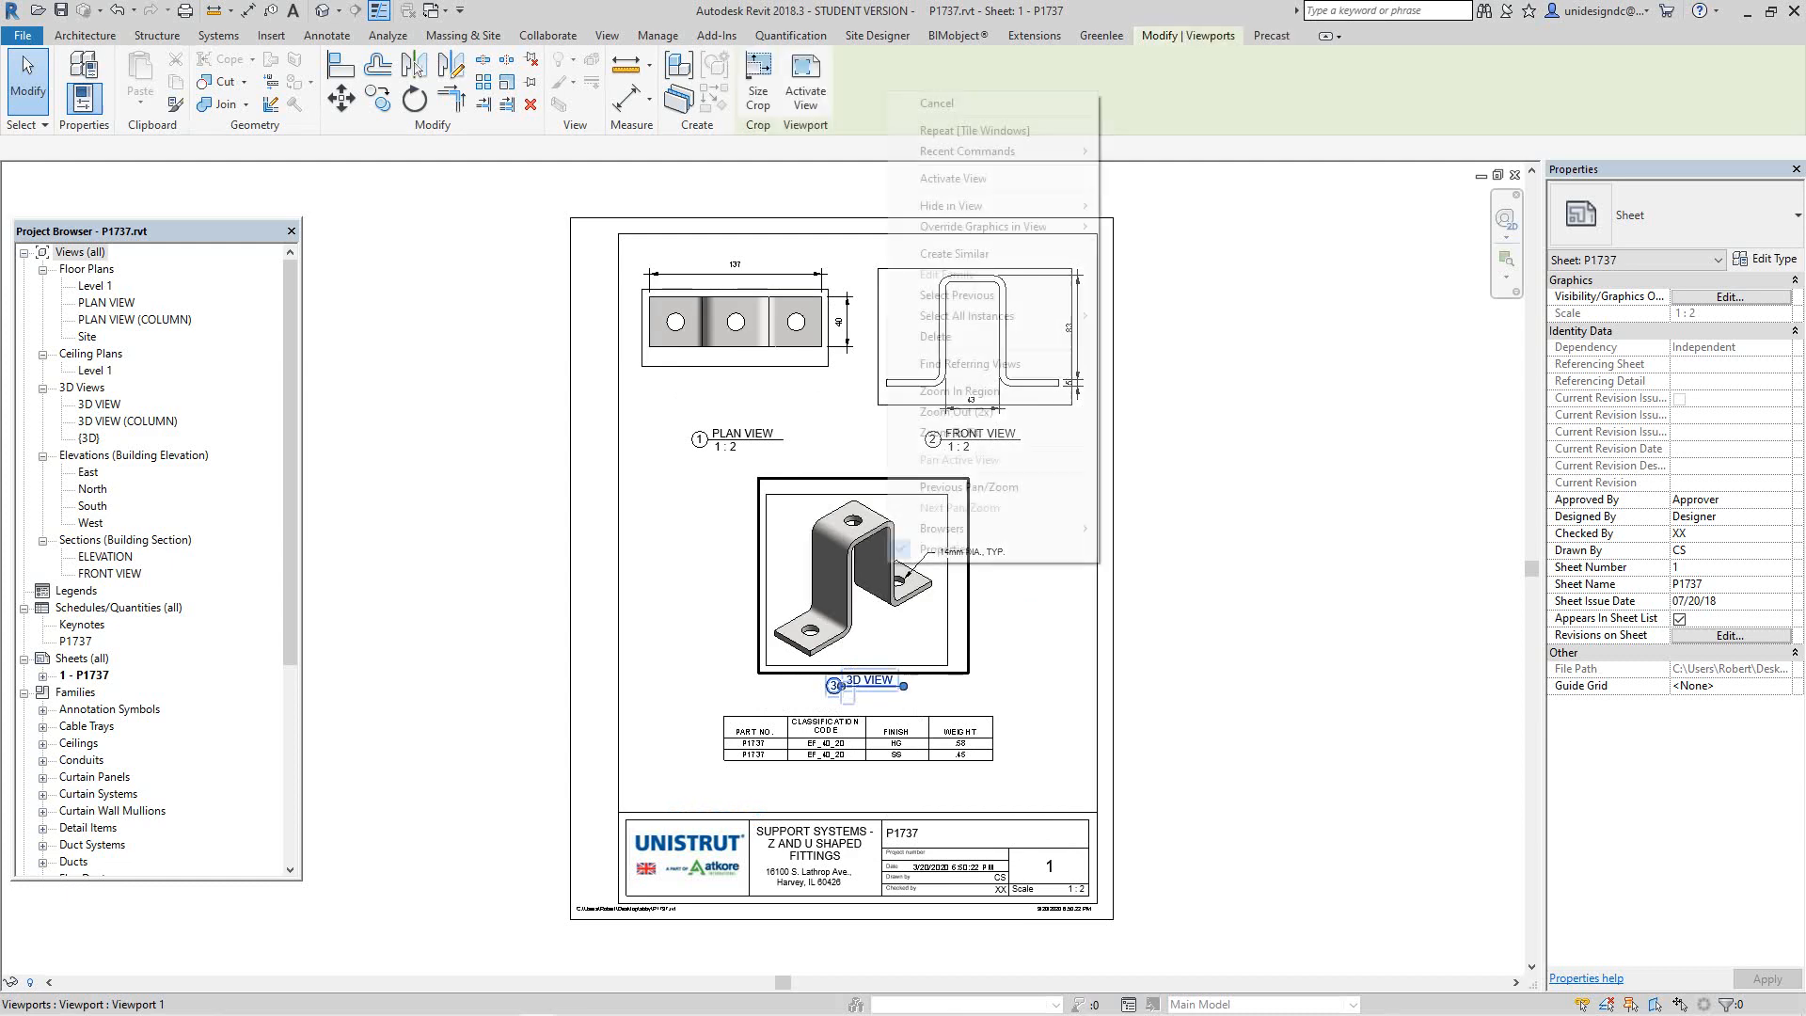
click(953, 178)
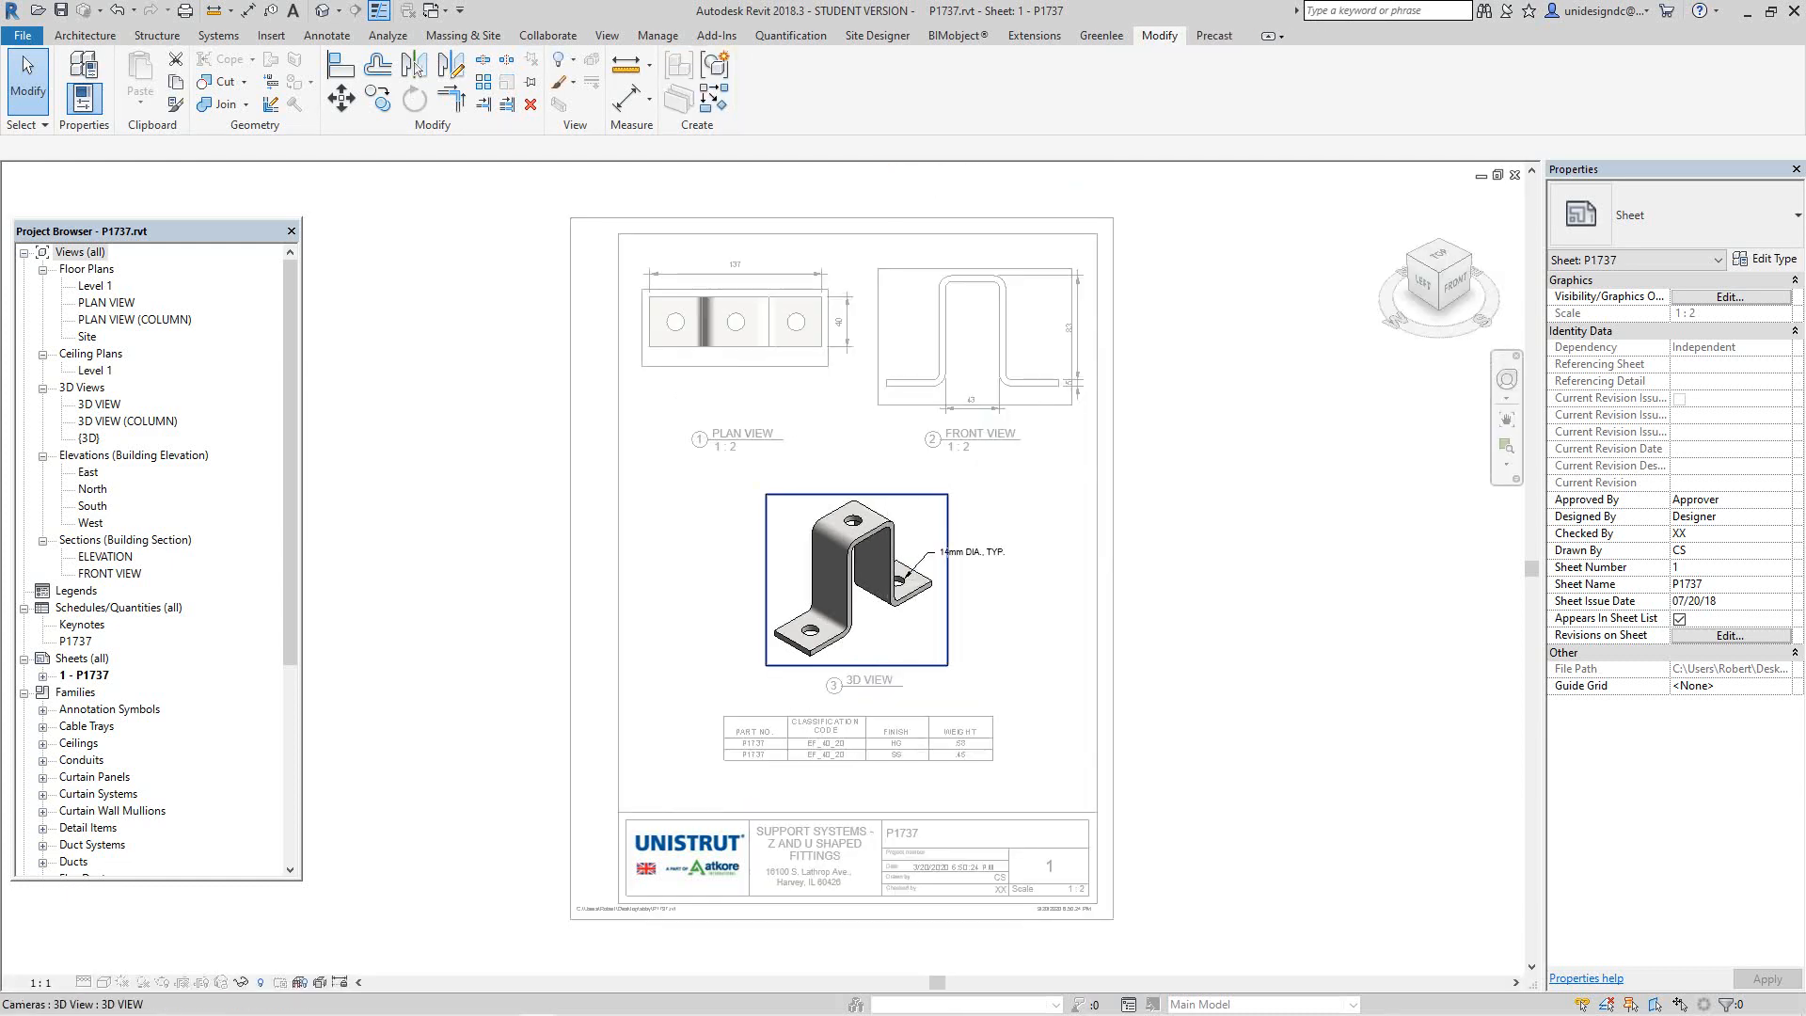
click(802, 514)
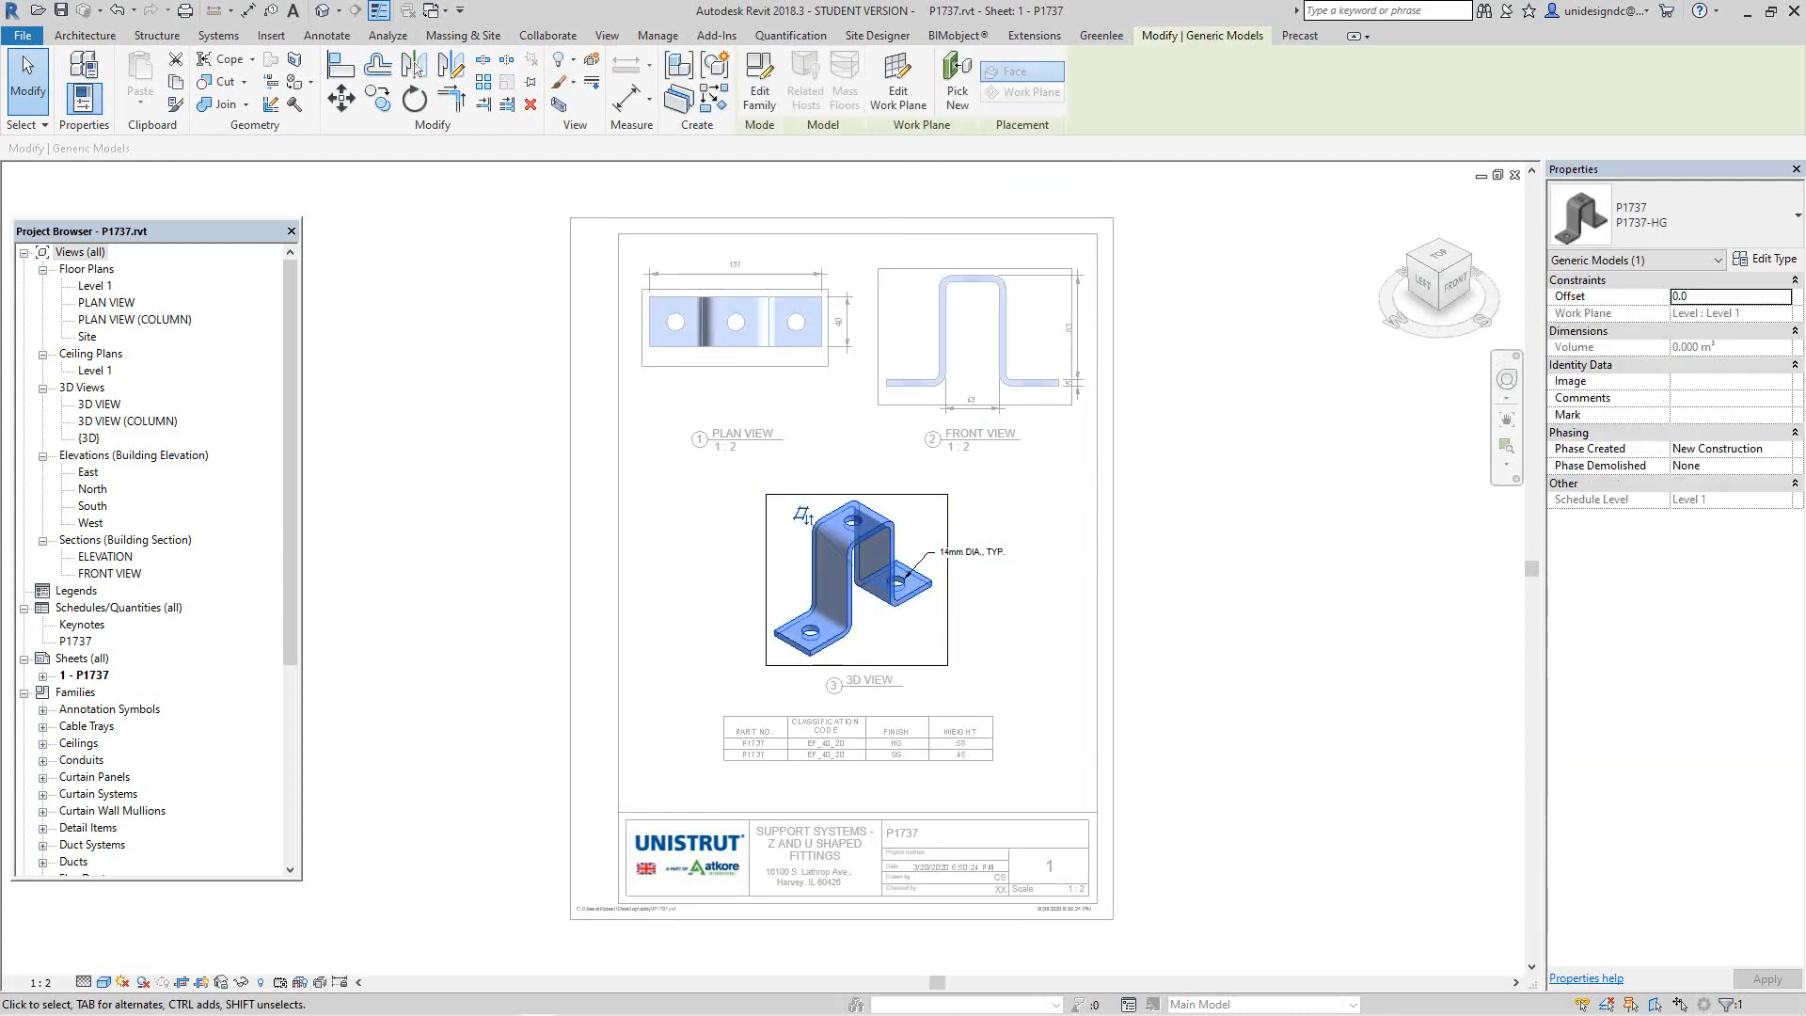
click(1767, 261)
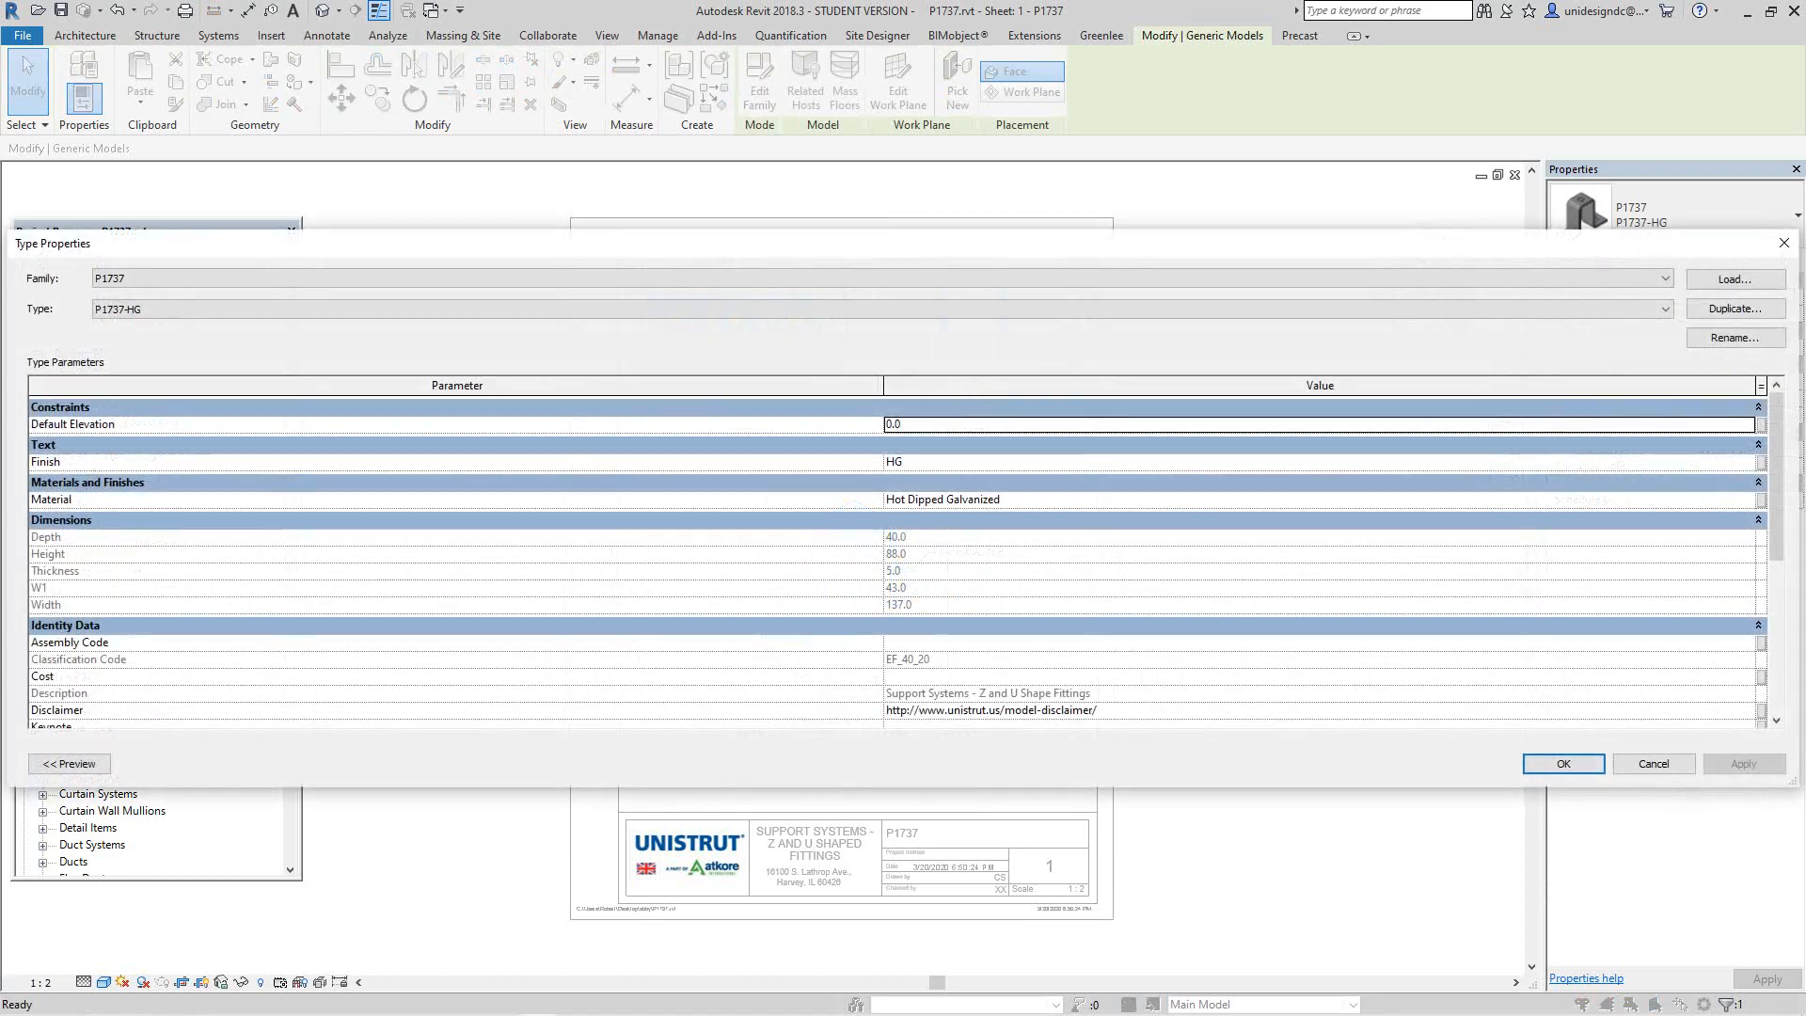
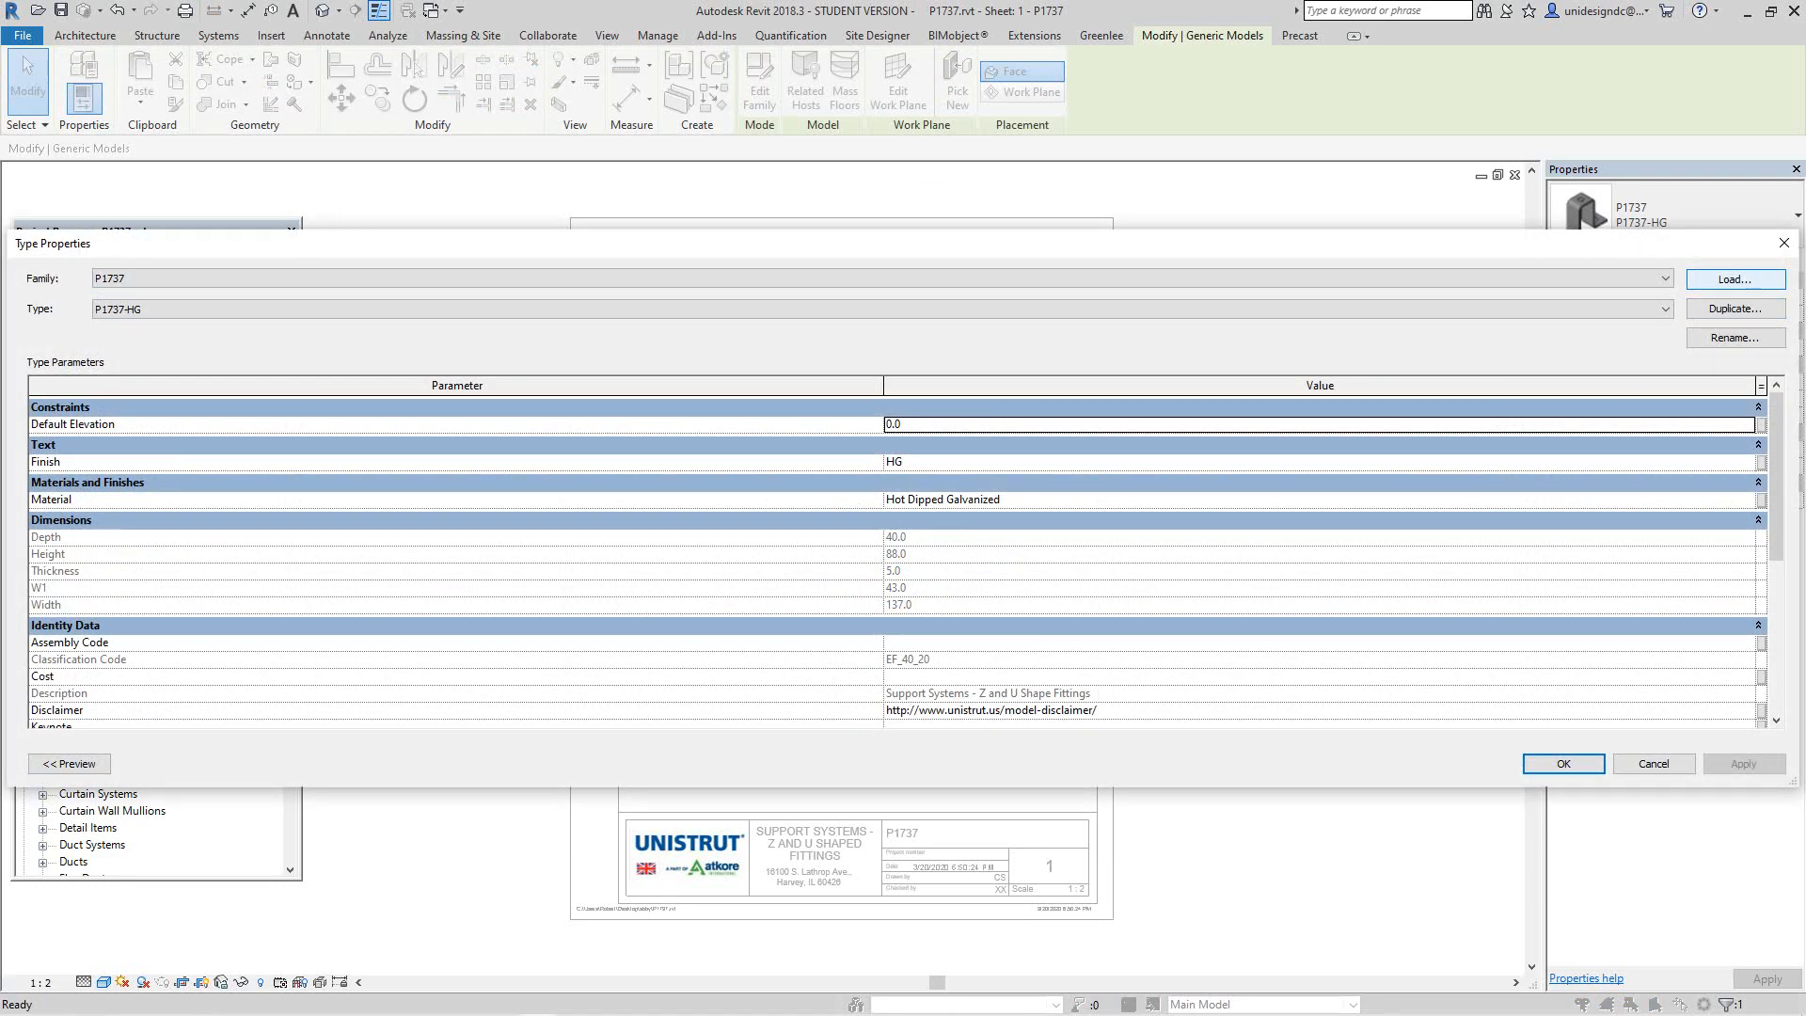
Step: Load P2073_Channel Base.rfa from the abby folder on the Desktop and swap the fitting to type P2073_HG
click(1736, 280)
scroll(866, 466, down, 6)
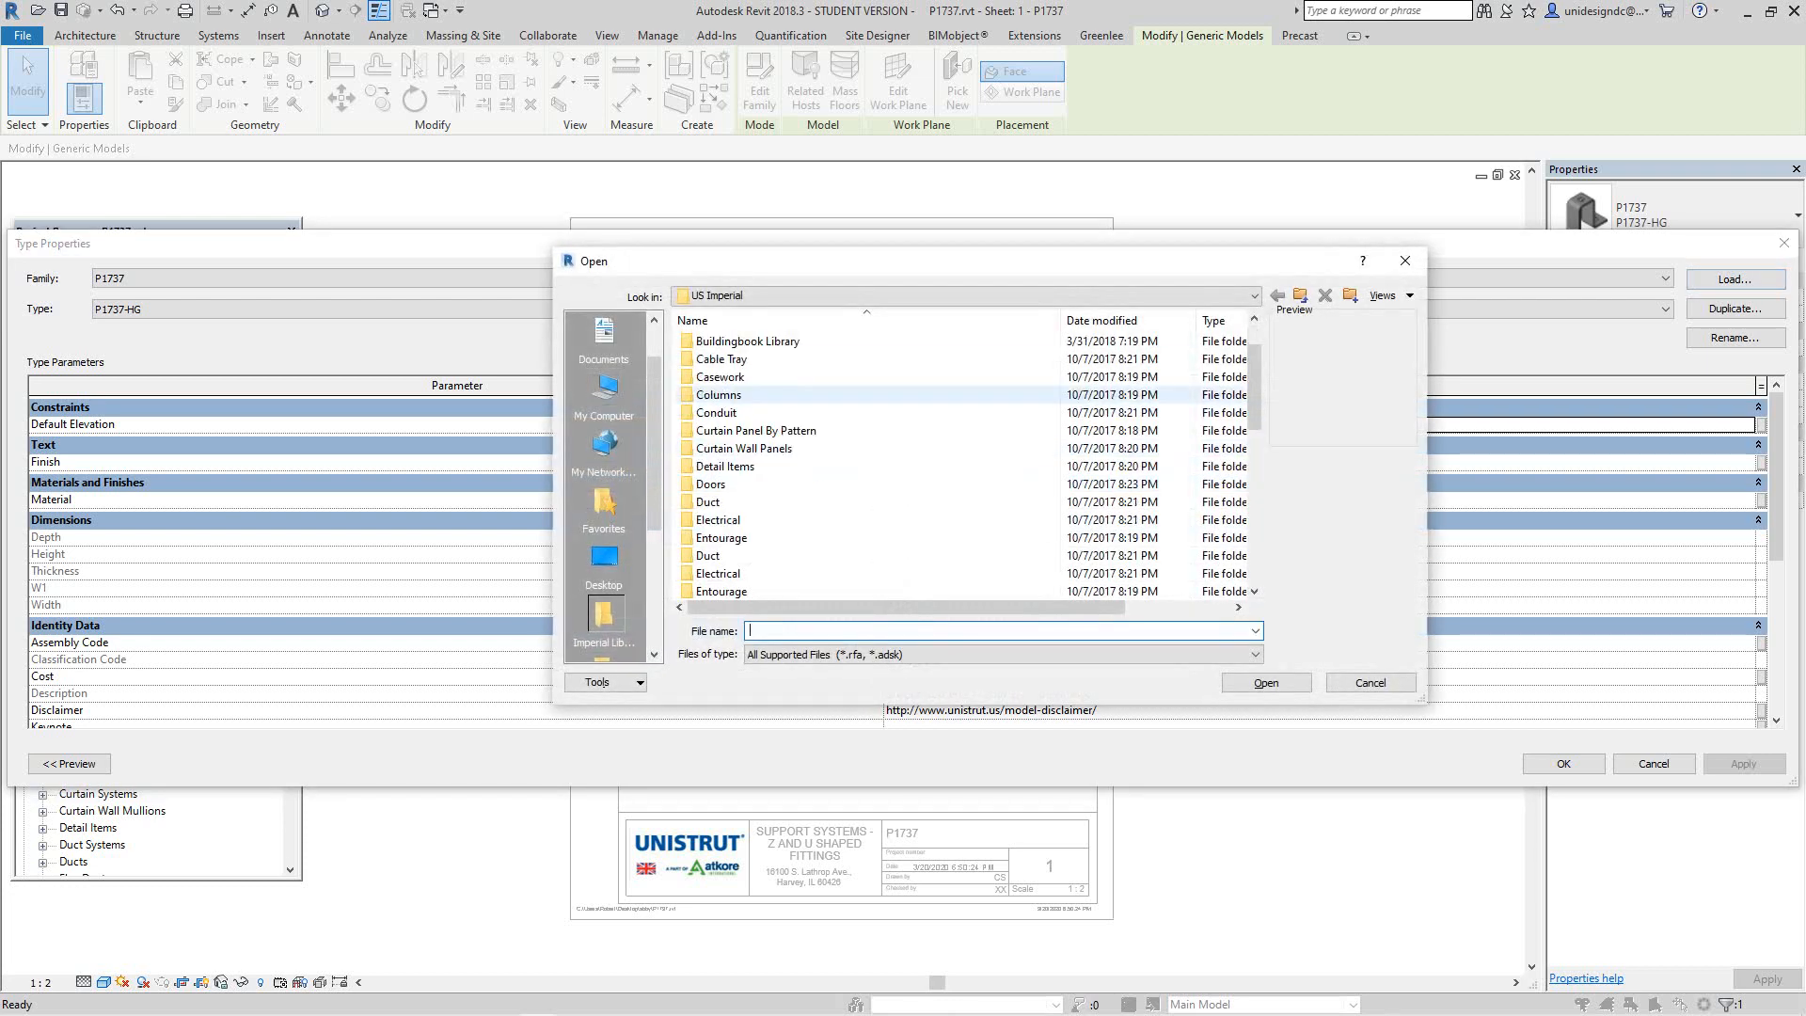
scroll(865, 466, down, 3)
scroll(865, 465, up, 10)
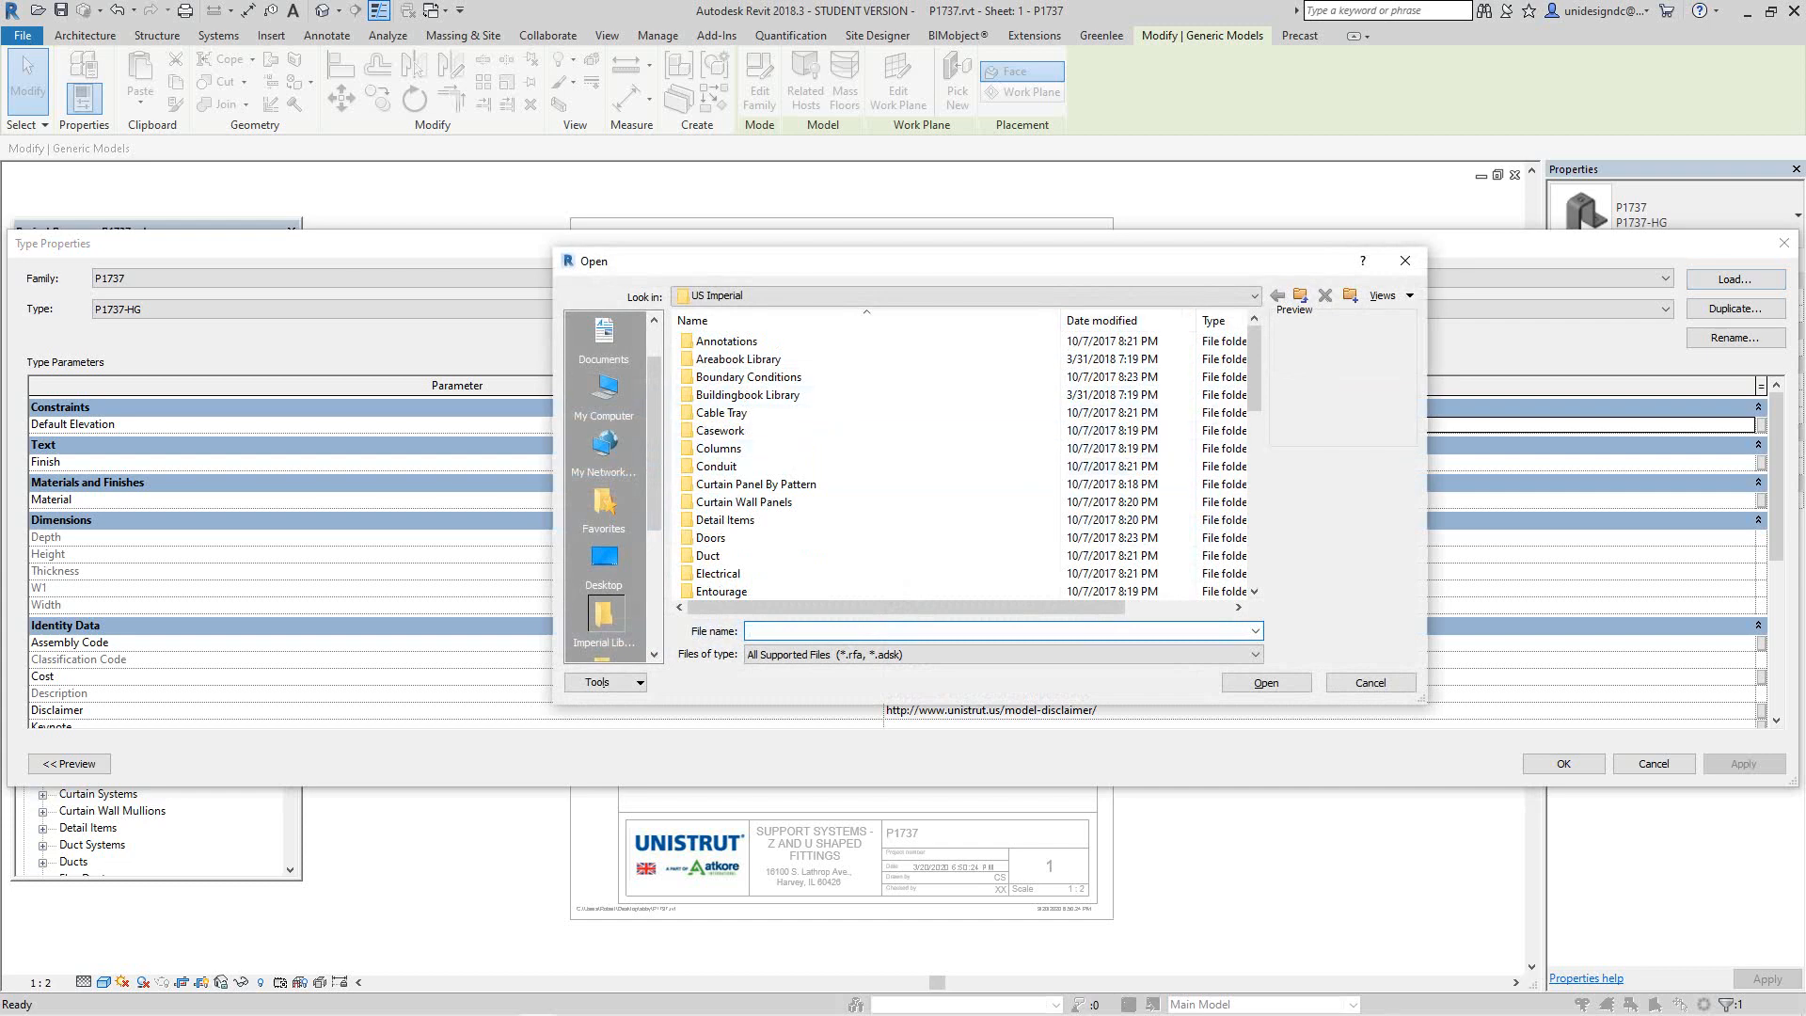
click(604, 558)
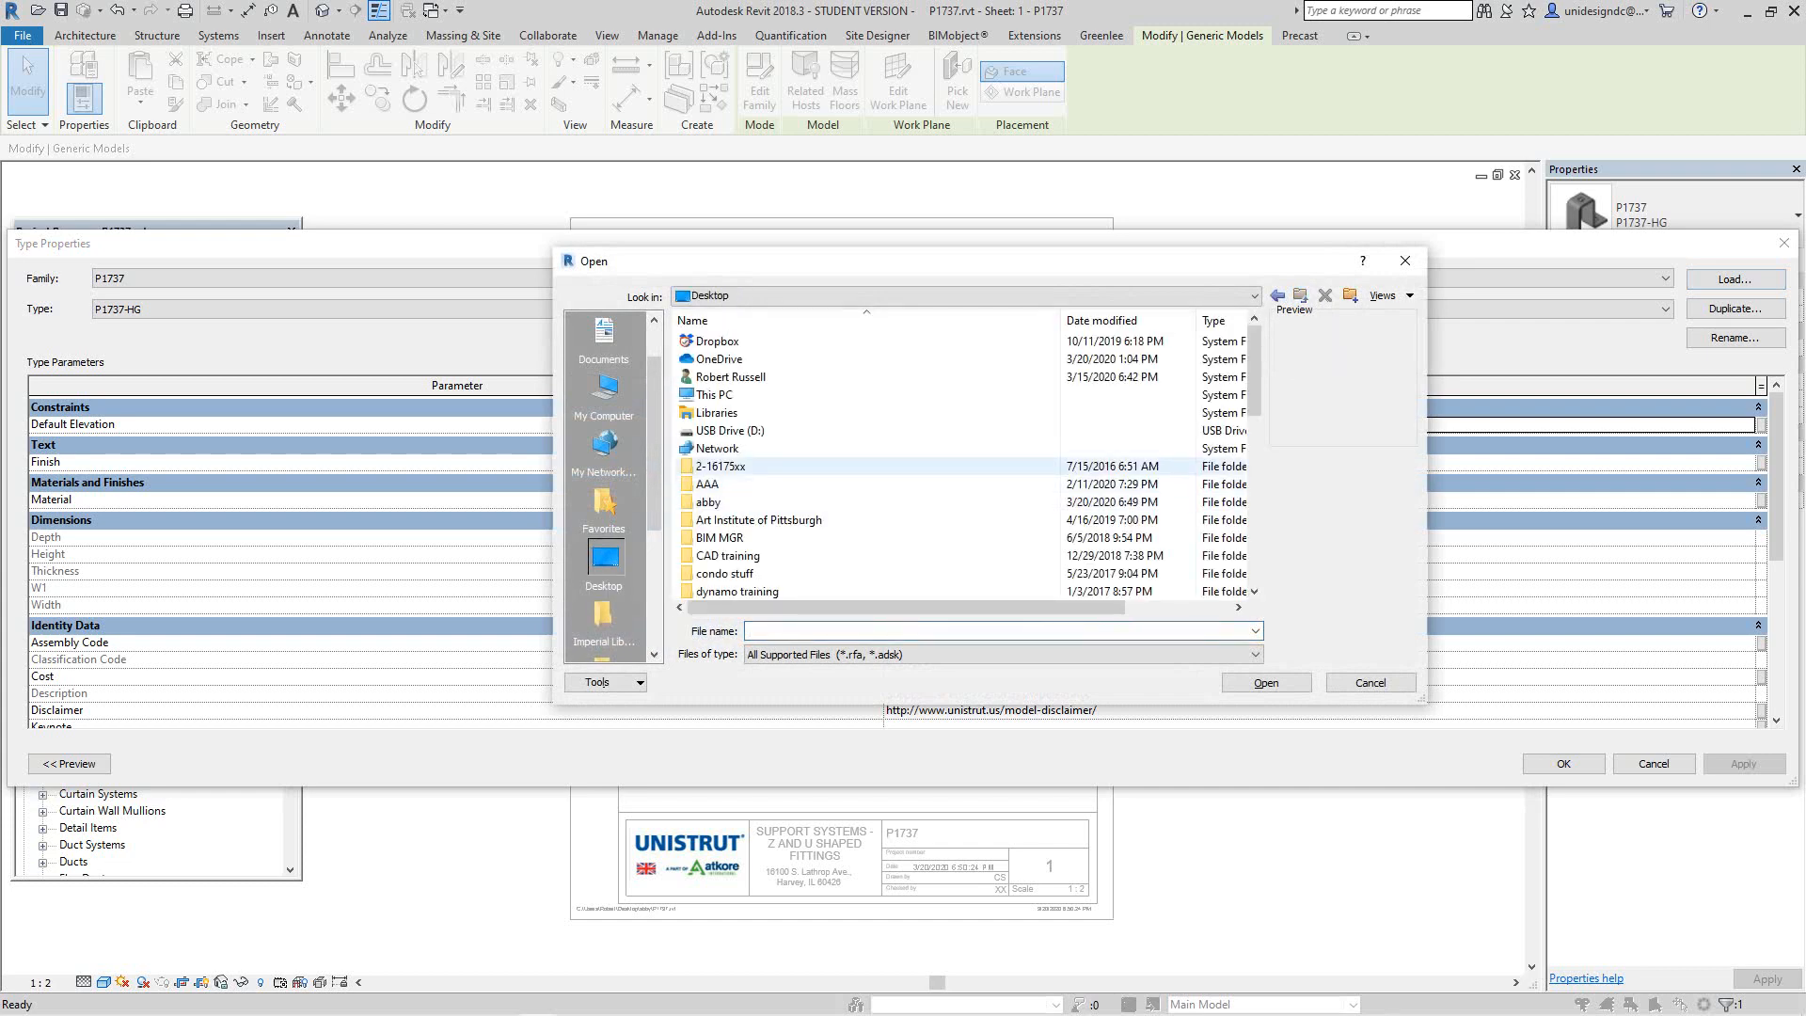
double_click(708, 501)
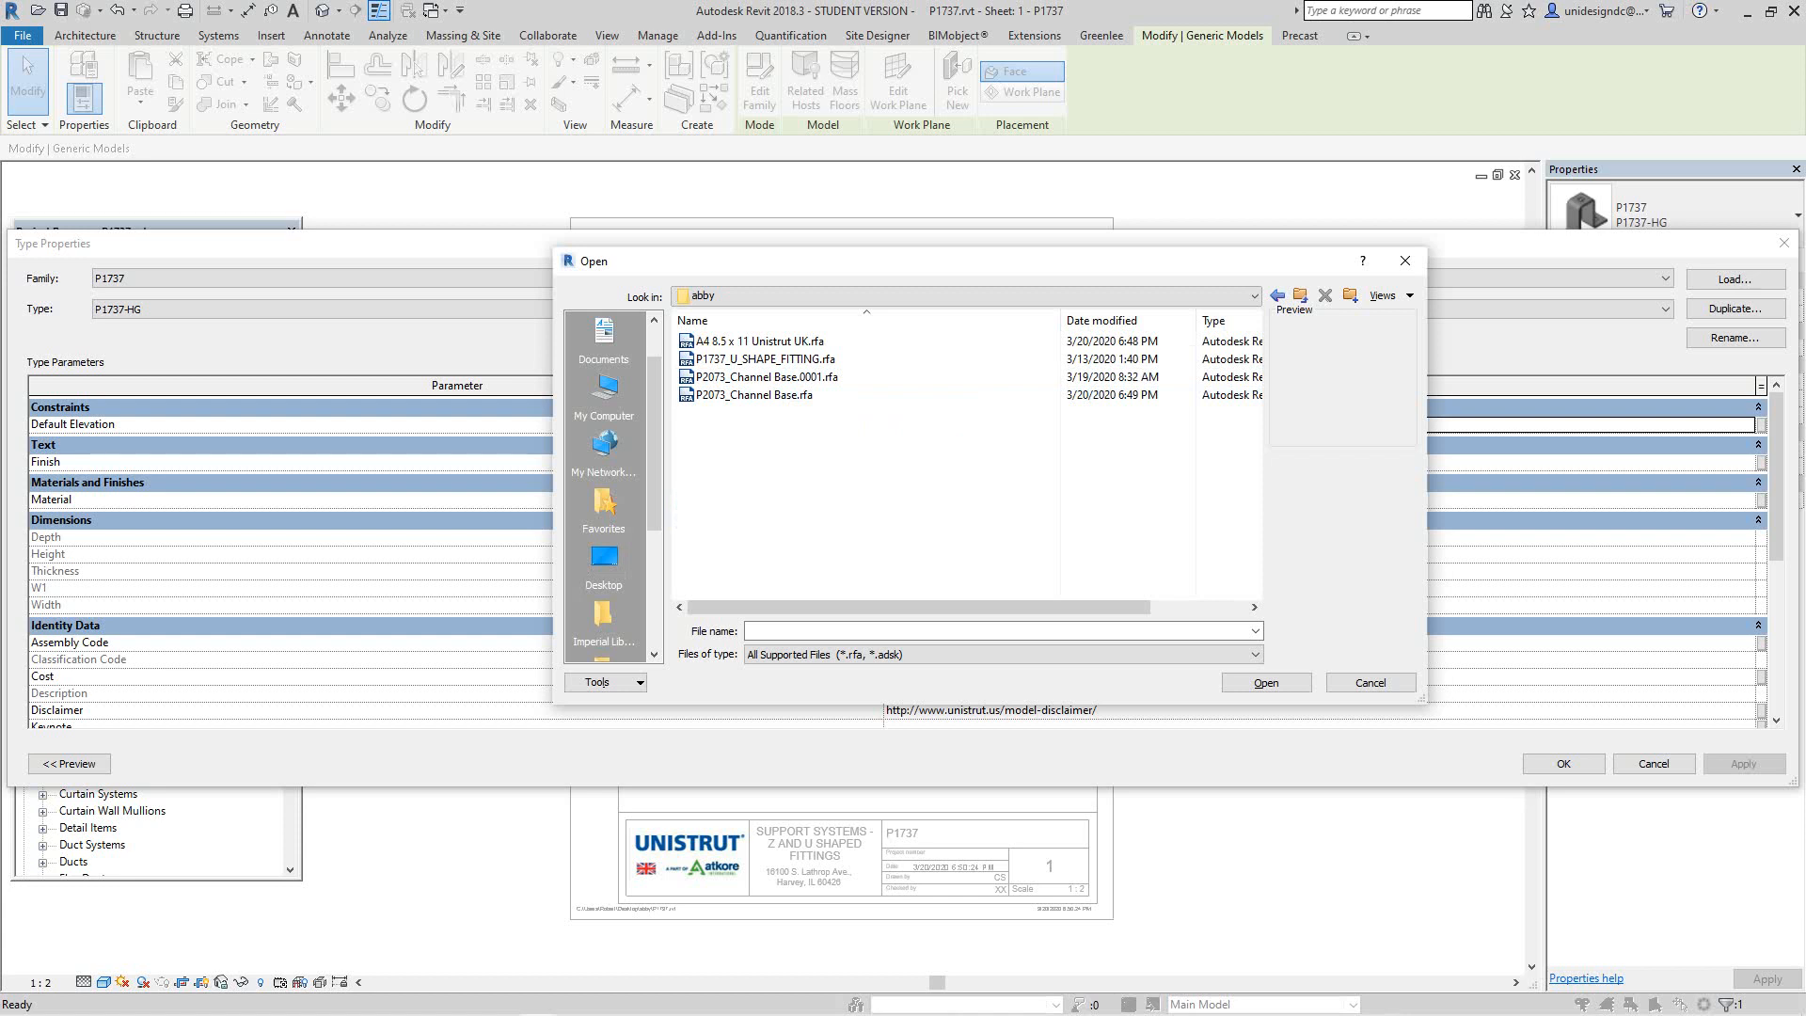
click(754, 395)
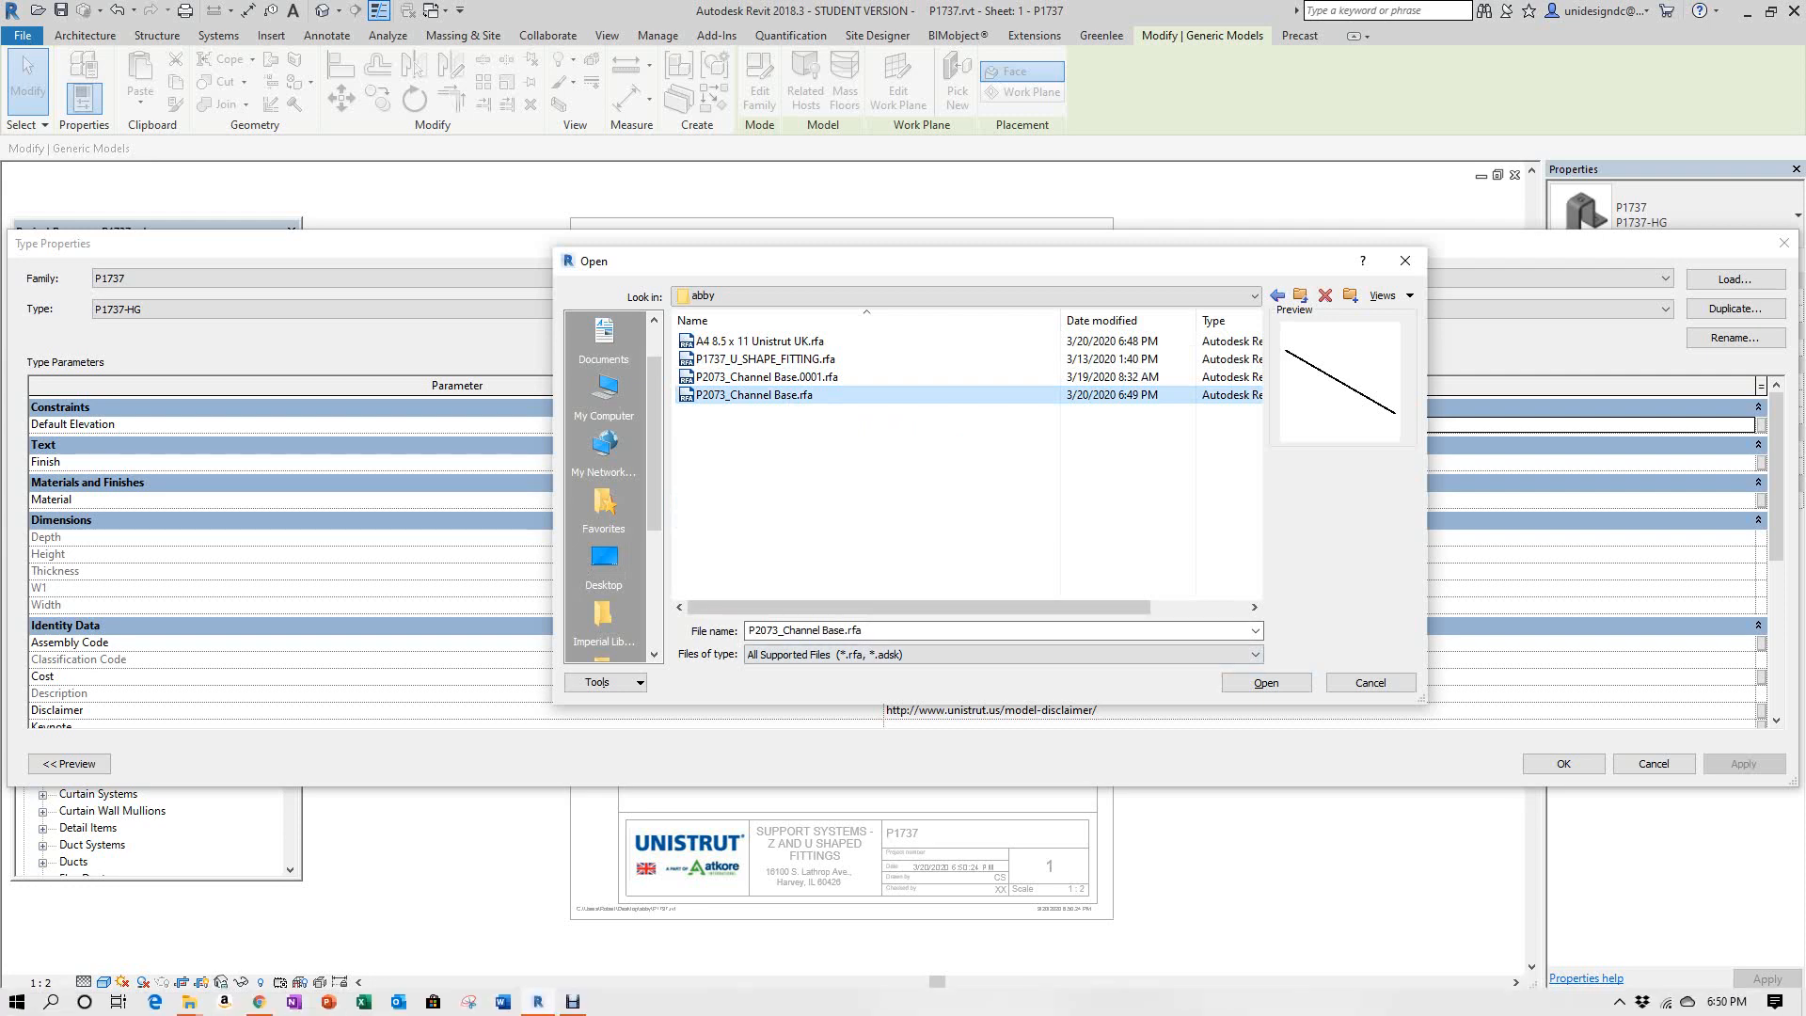
click(1266, 683)
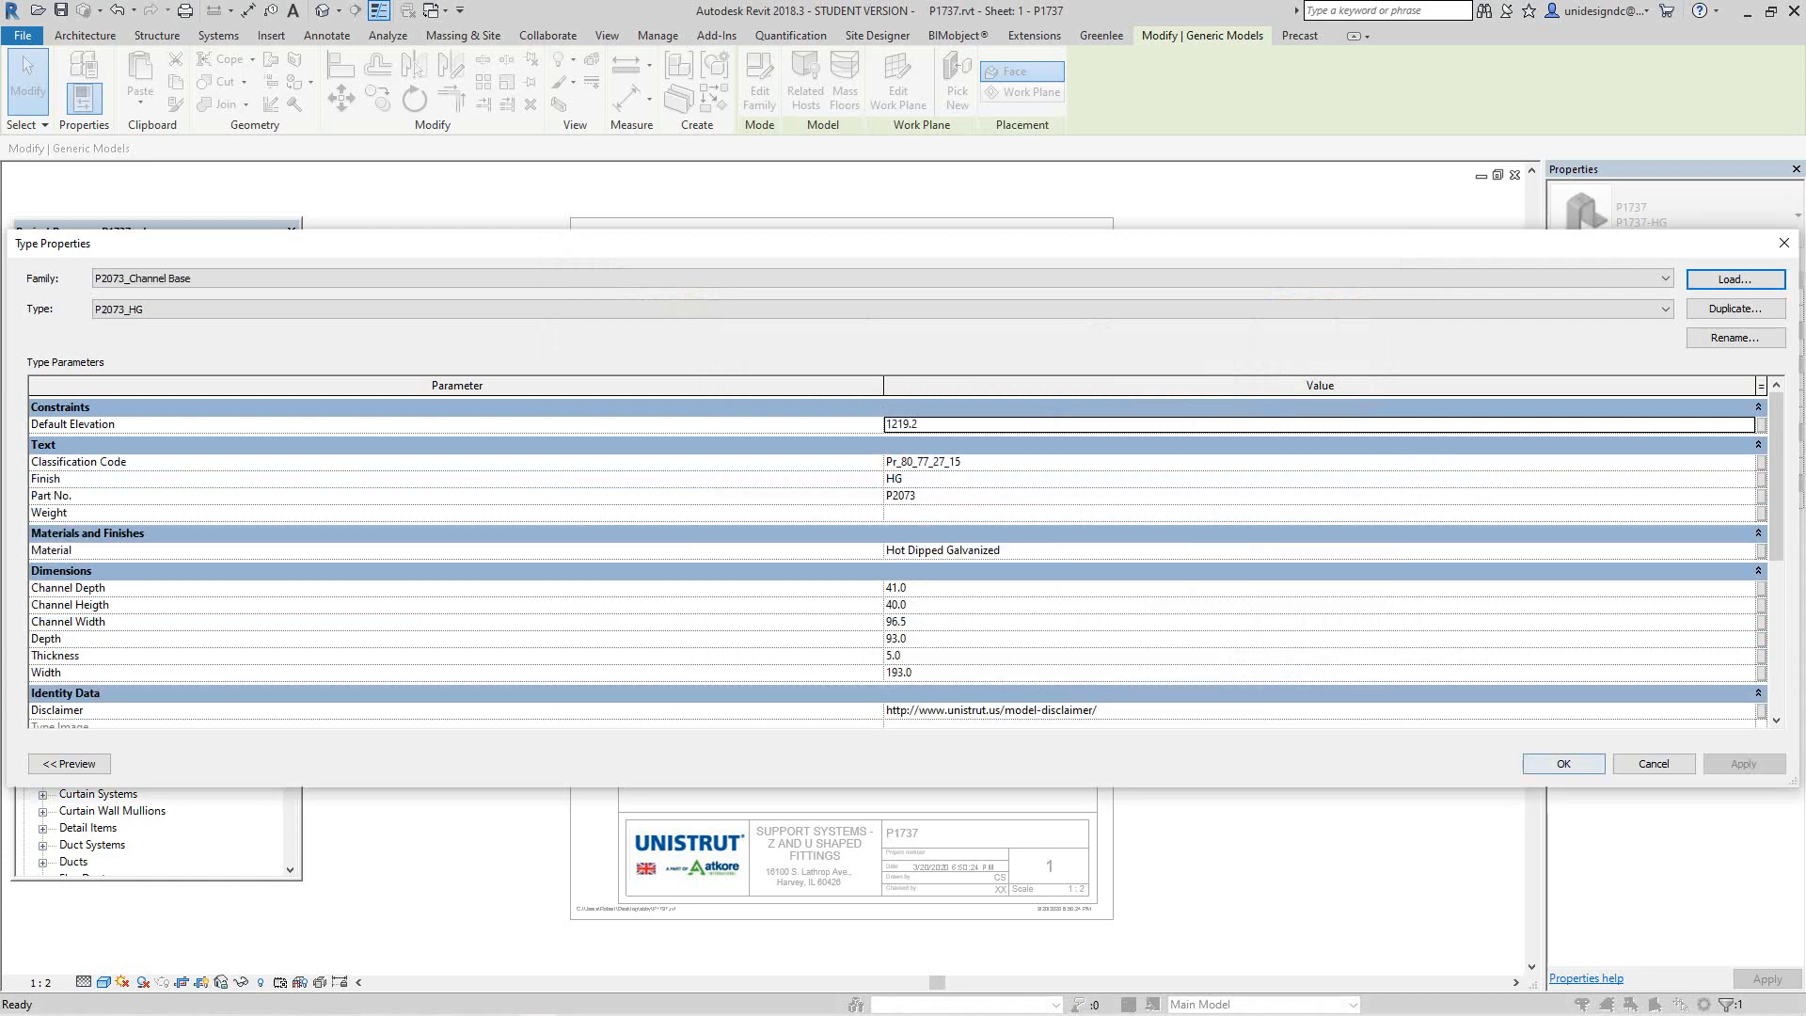
click(1563, 764)
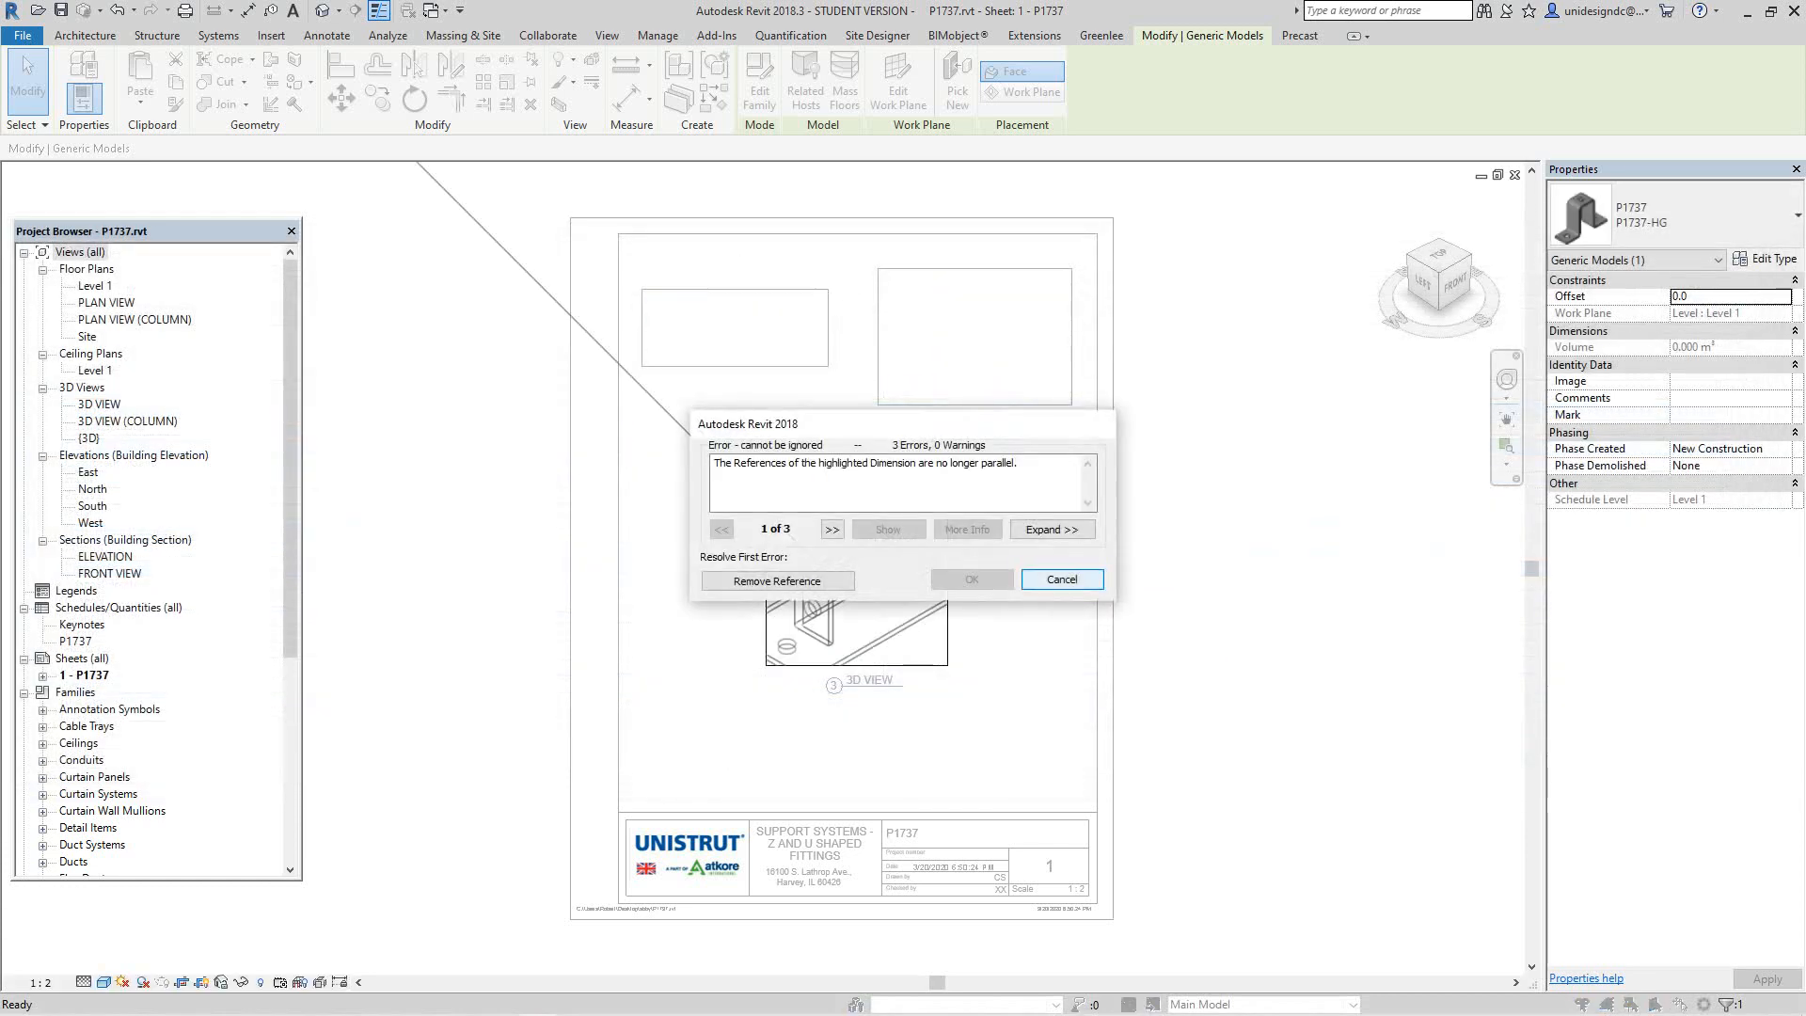
Step: Resolve the dimension errors by removing the two non-parallel references and deleting the invalid dimensions, then deselect the channel base
click(778, 580)
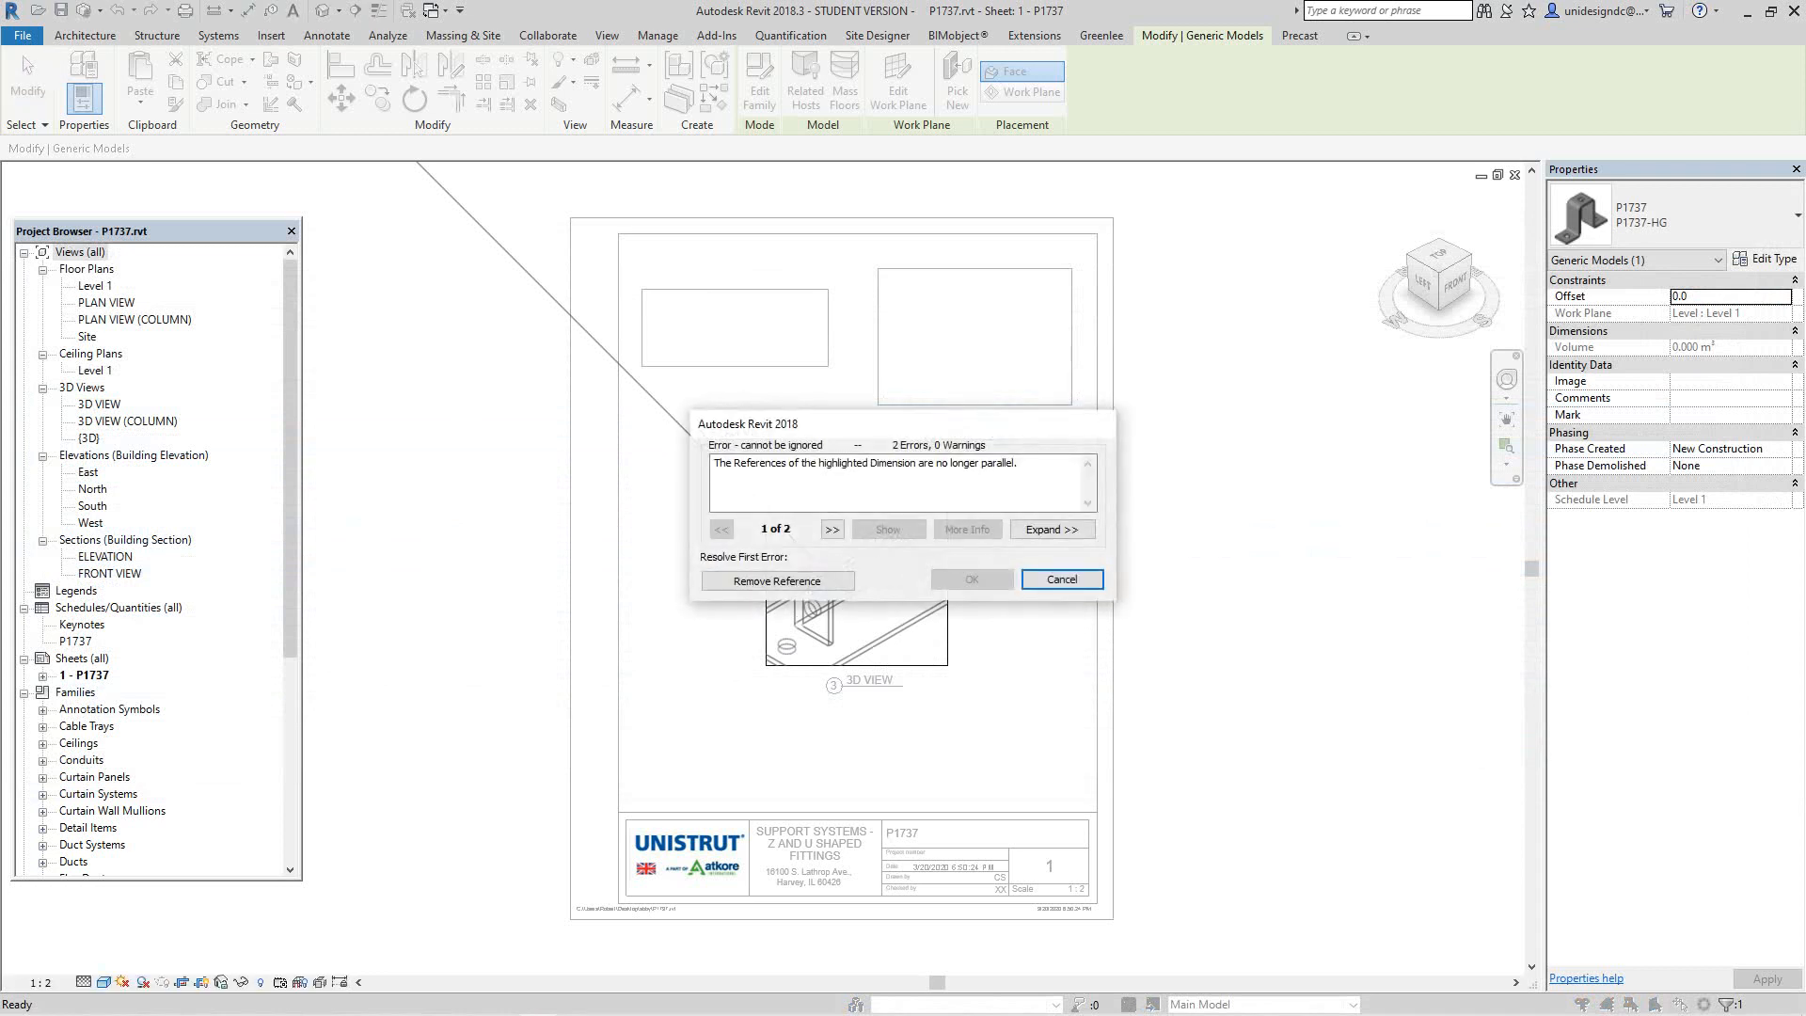
click(777, 580)
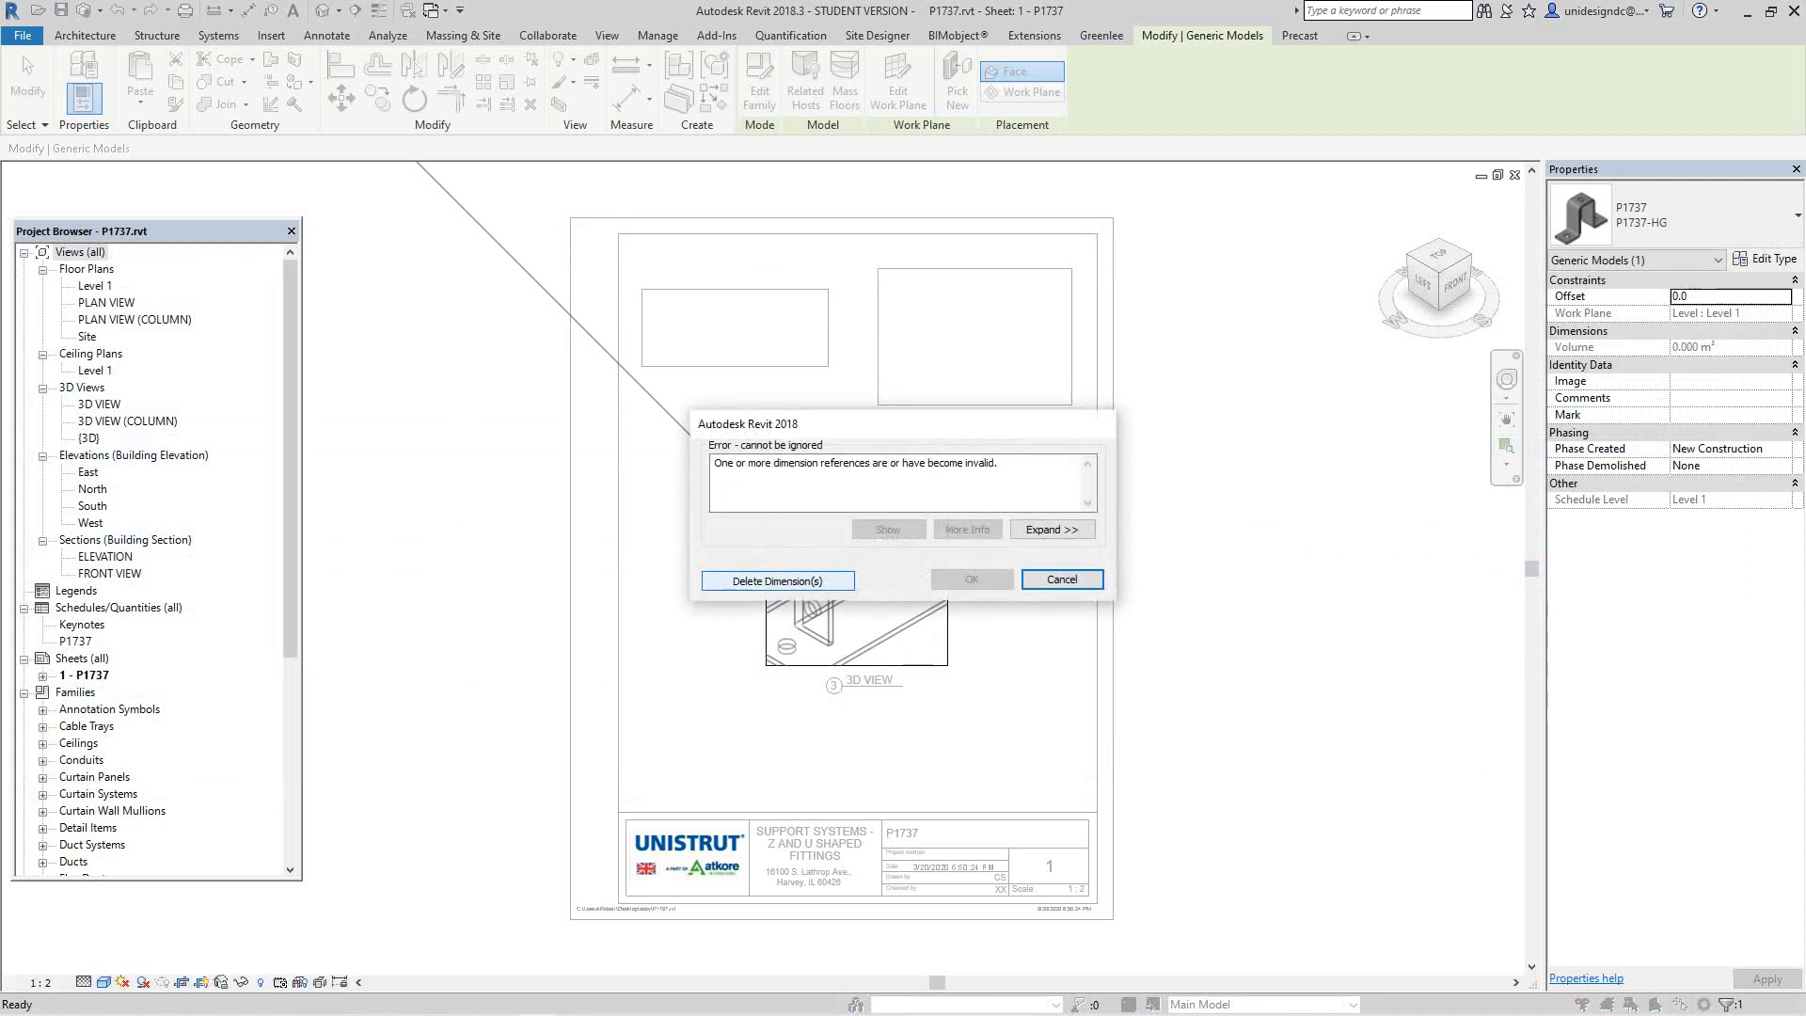
click(777, 580)
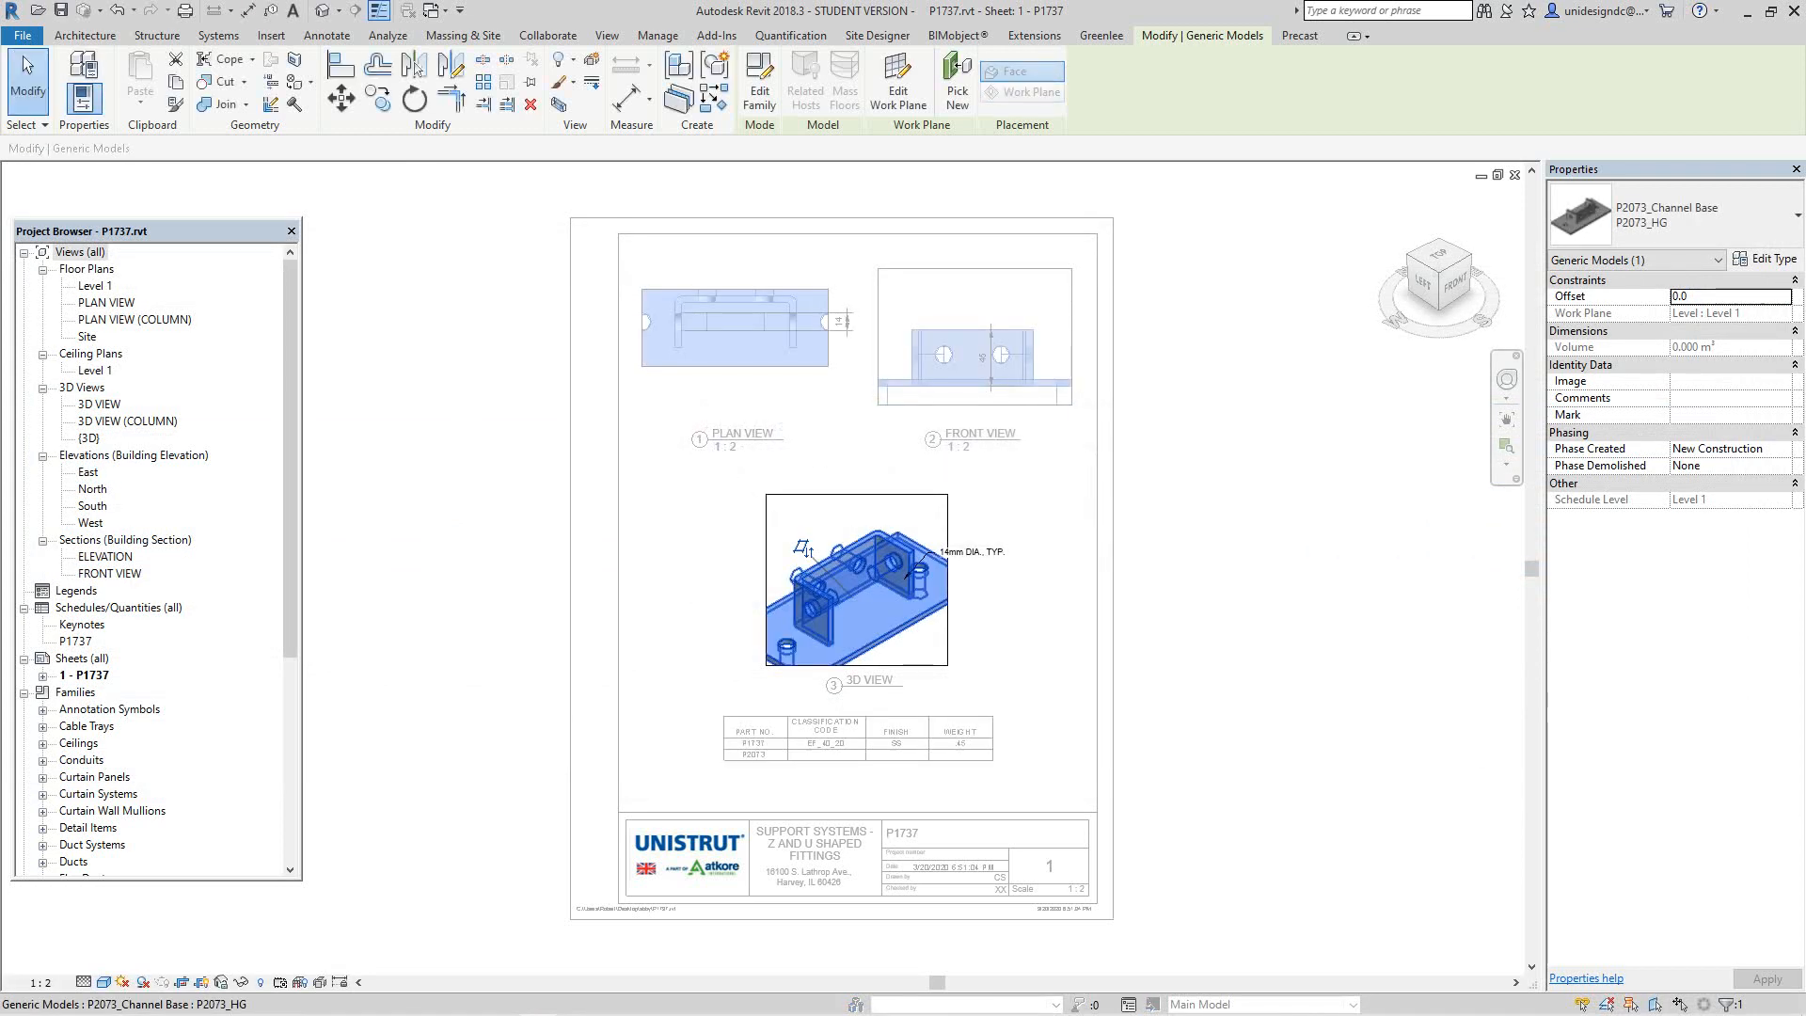
click(993, 607)
Step: Deactivate the 3D VIEW viewport to return to the sheet
scroll(992, 607, up, 2)
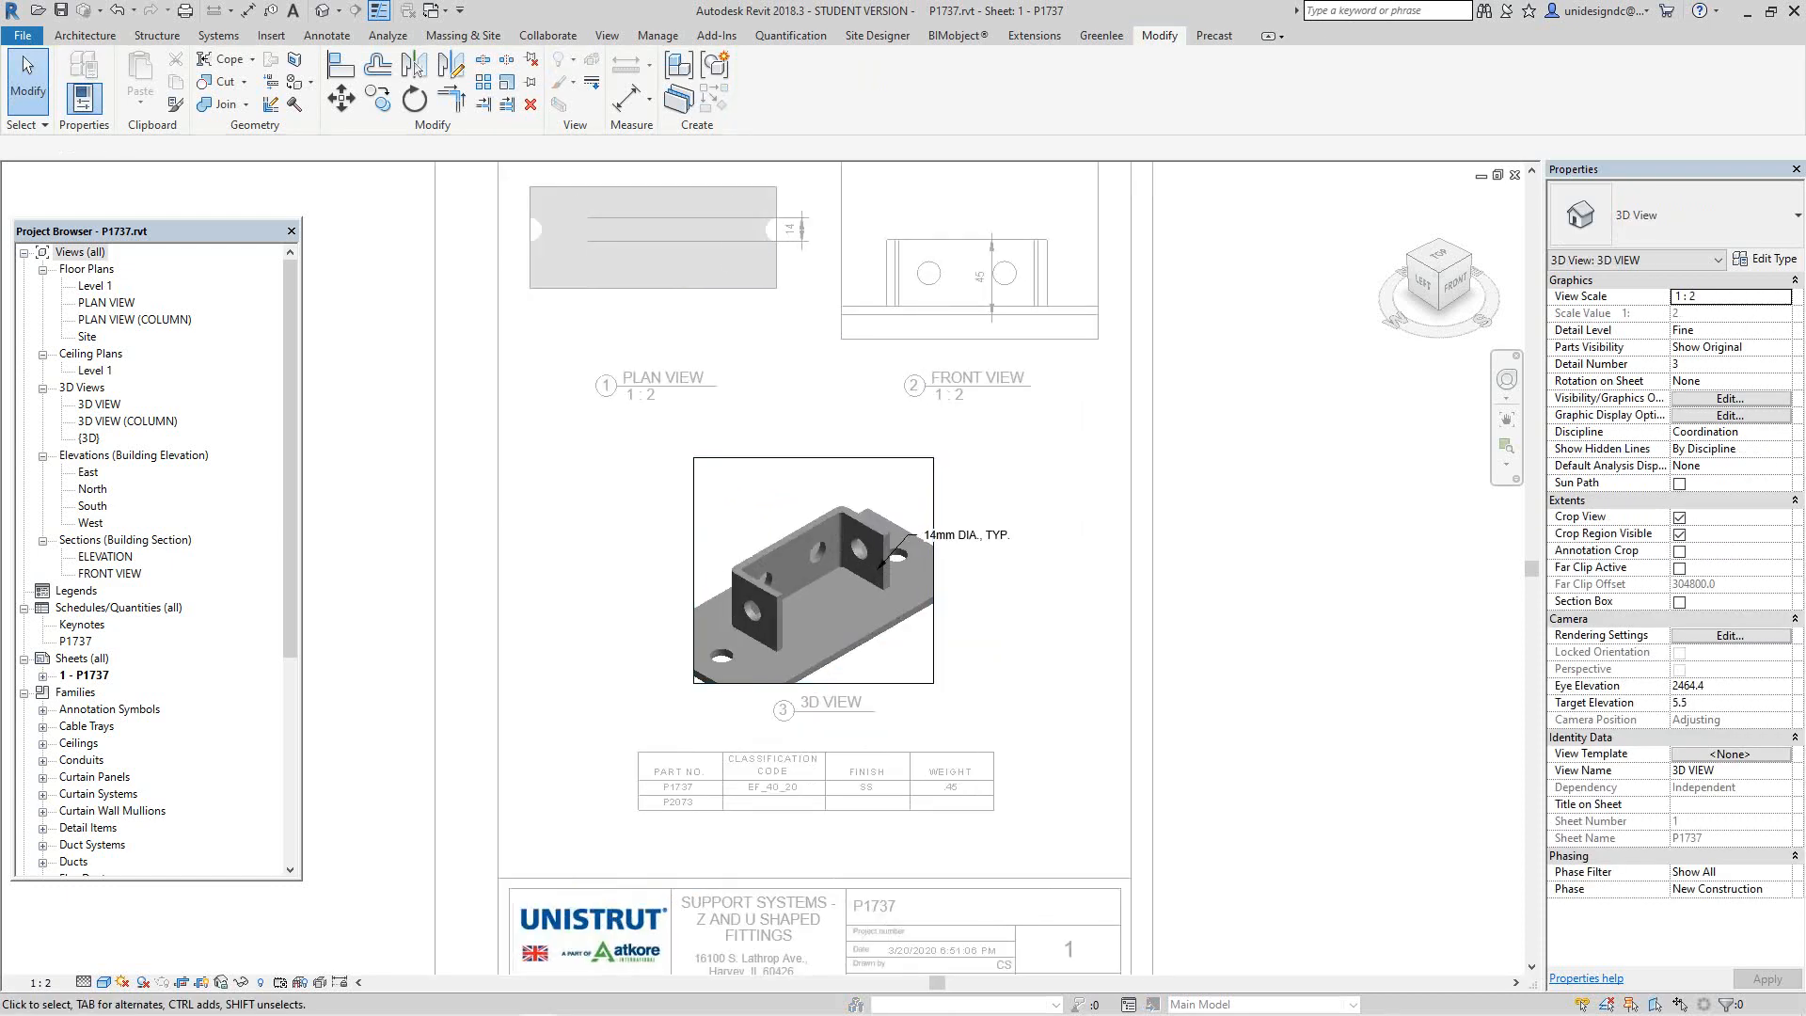
scroll(923, 619, down, 1)
scroll(817, 775, up, 2)
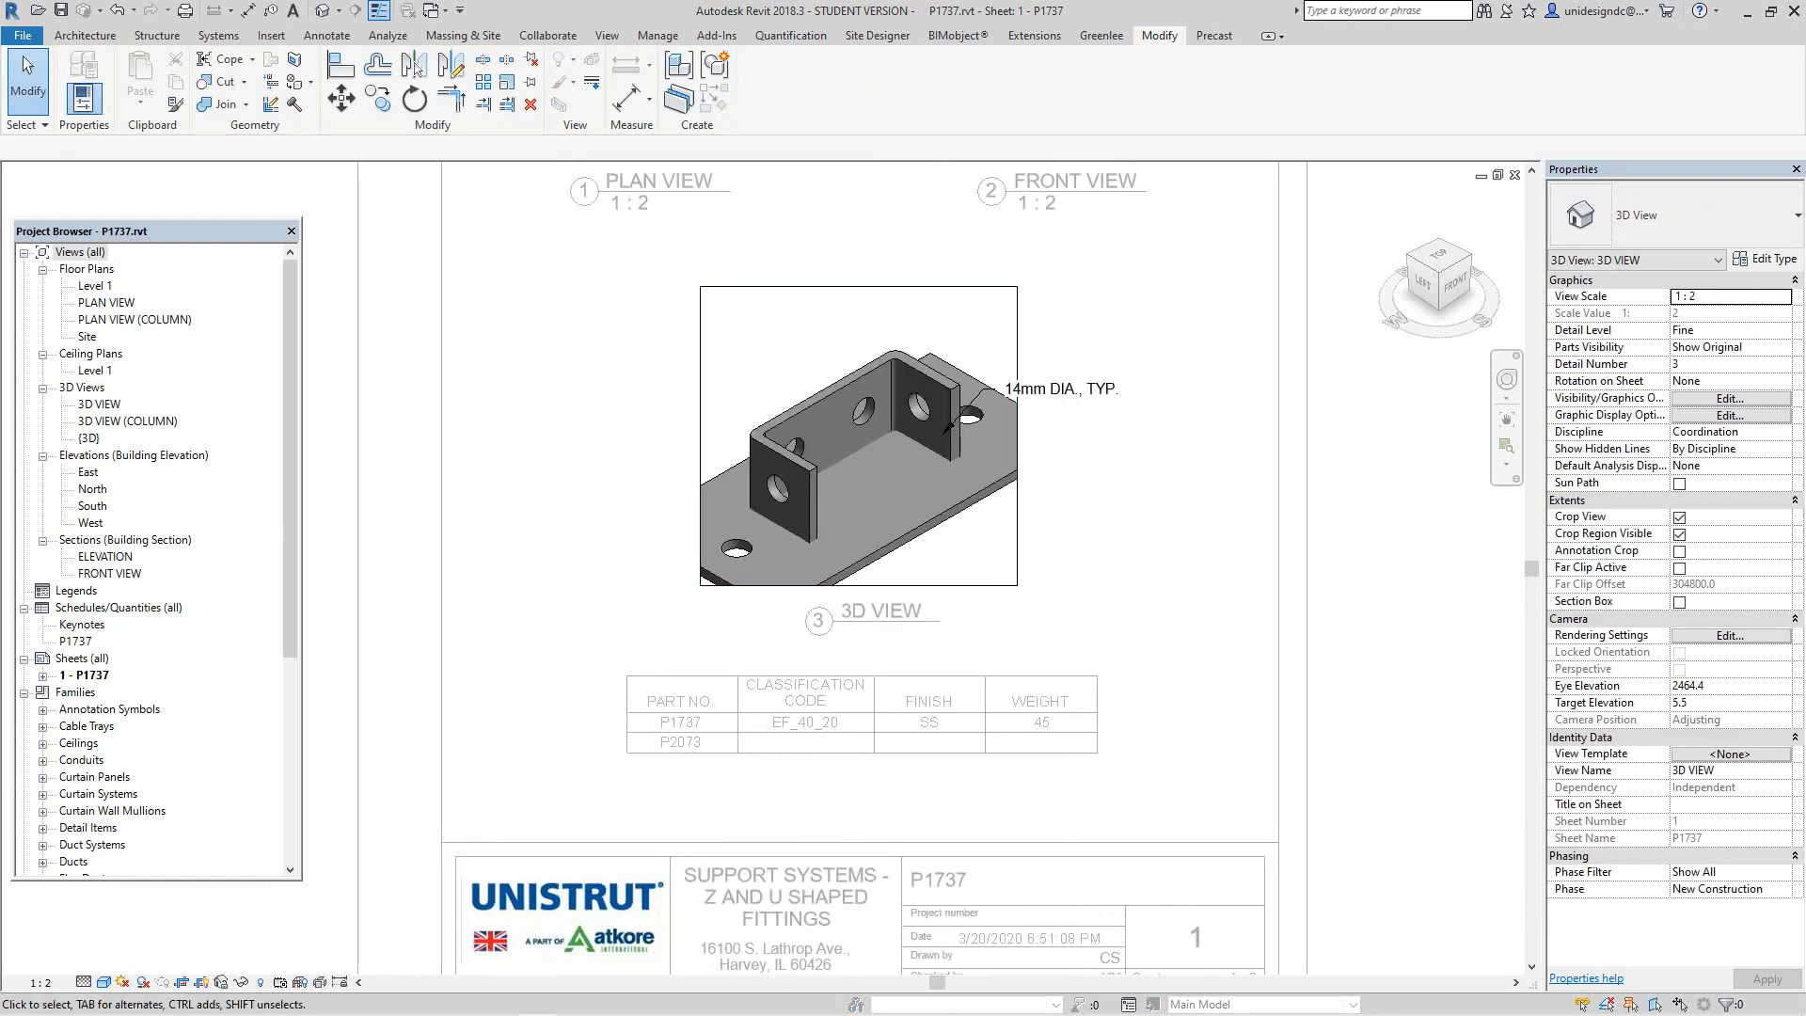
right_click(1093, 557)
click(1138, 646)
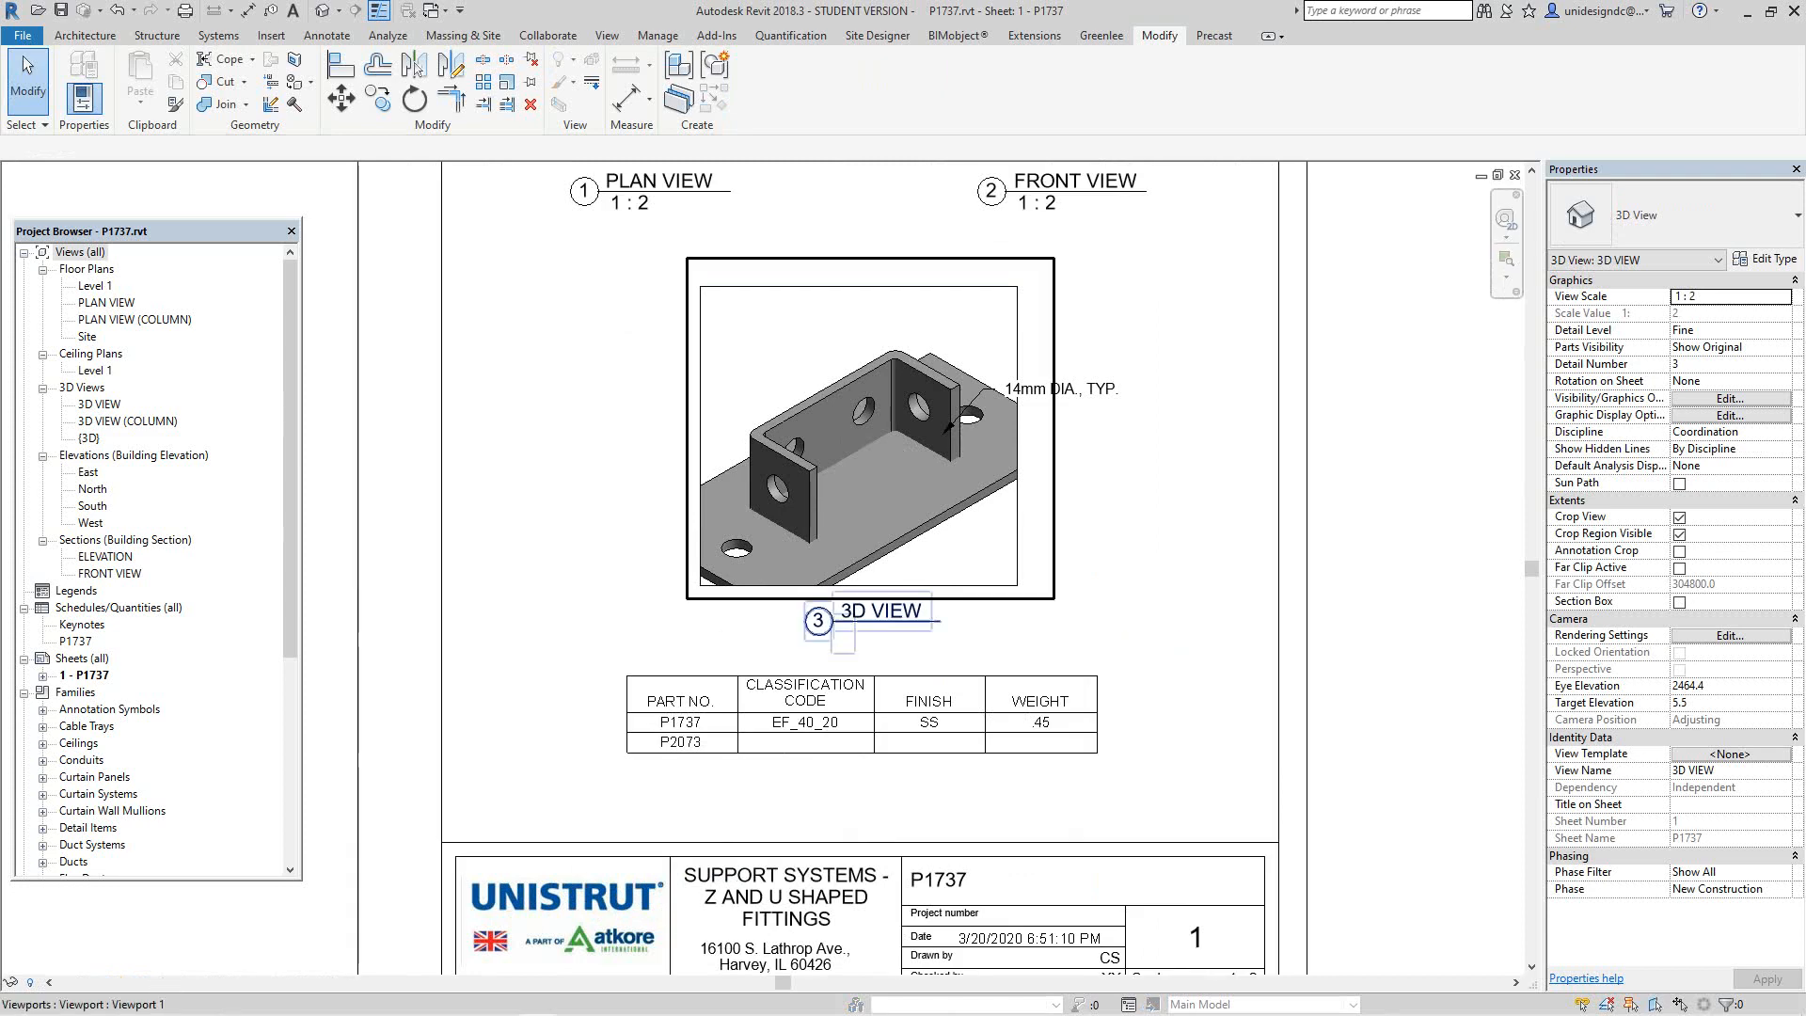
Step: Reactivate the 3D VIEW viewport, extend its crop region at both sides and below to enclose the whole base plate, and deactivate it
right_click(1014, 532)
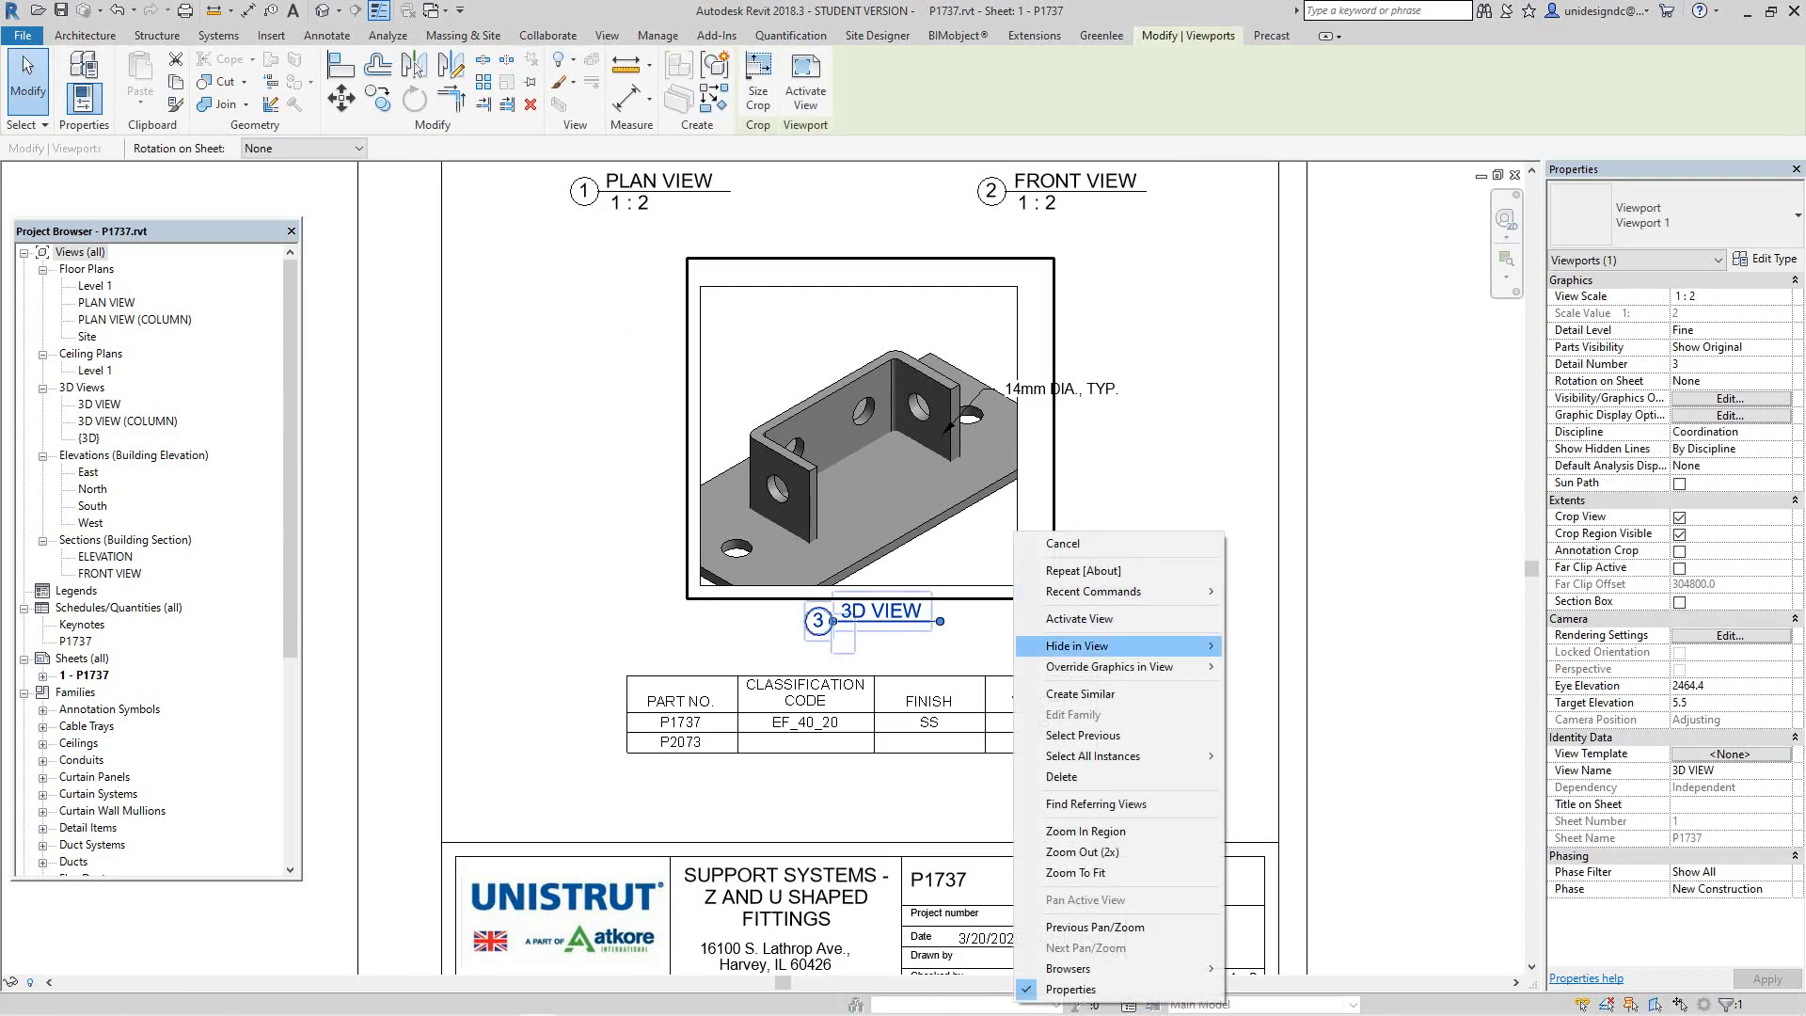
click(1079, 619)
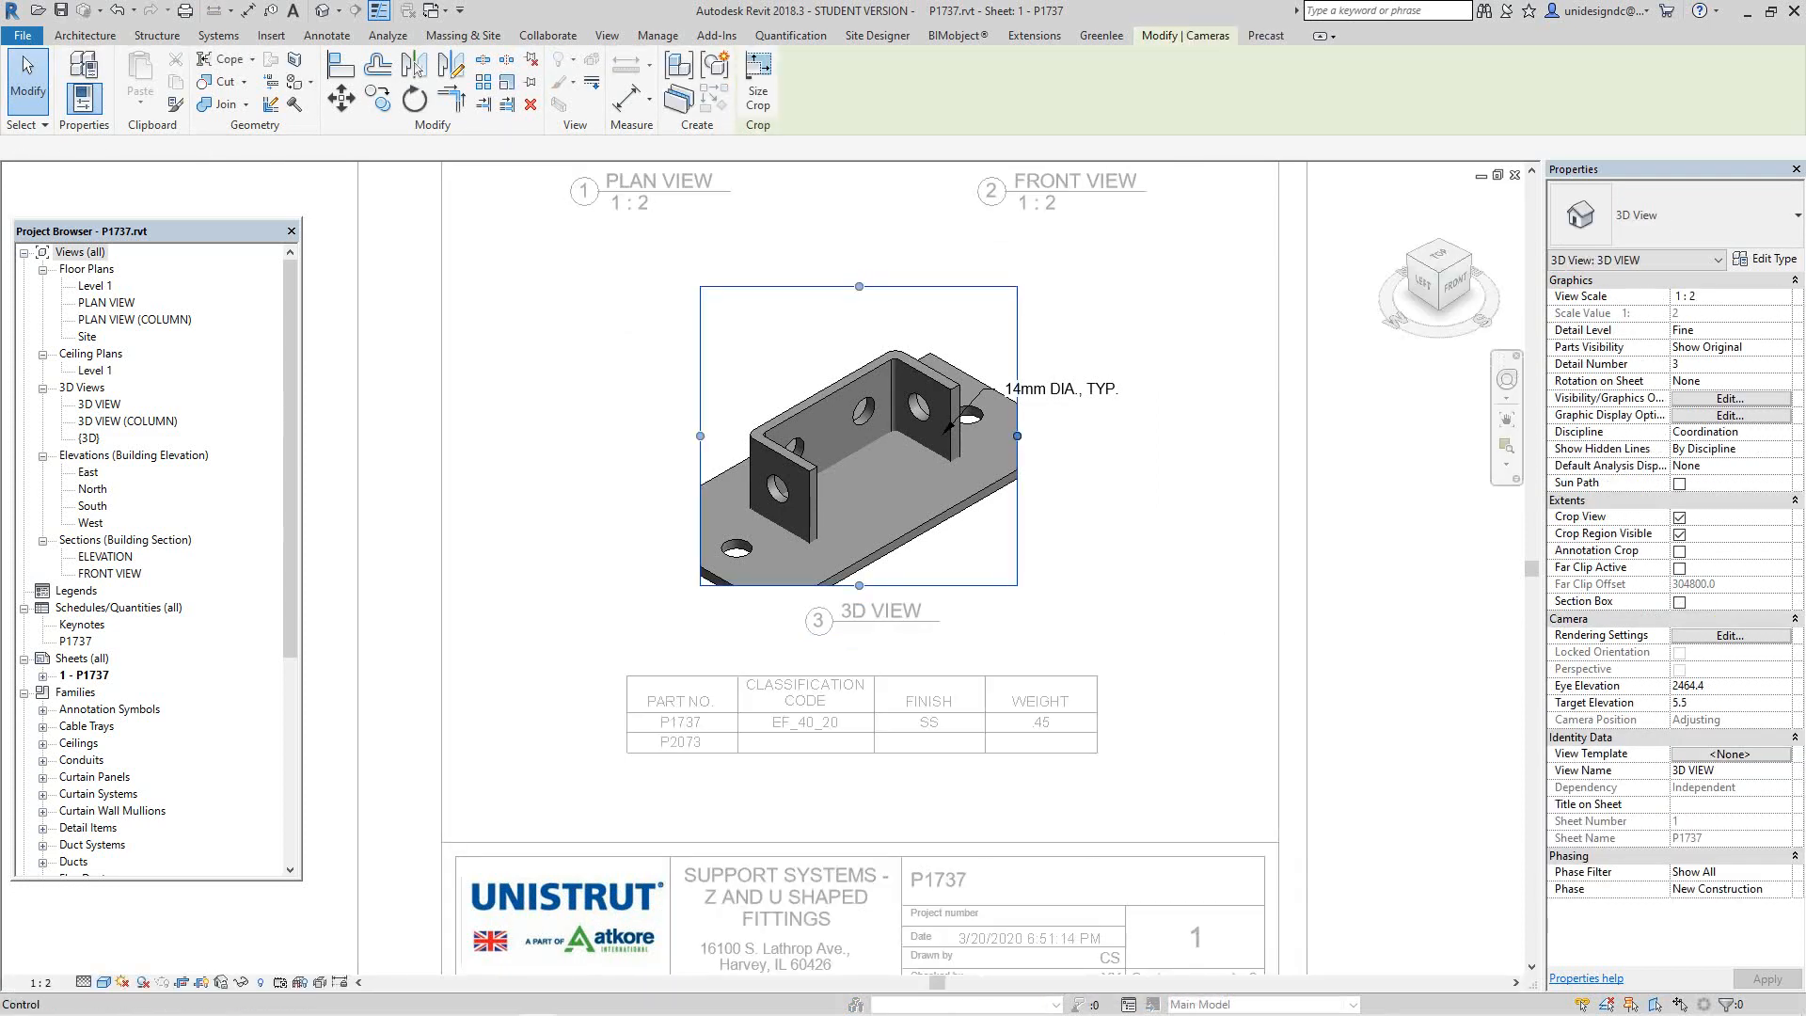
drag(1017, 436, 1120, 435)
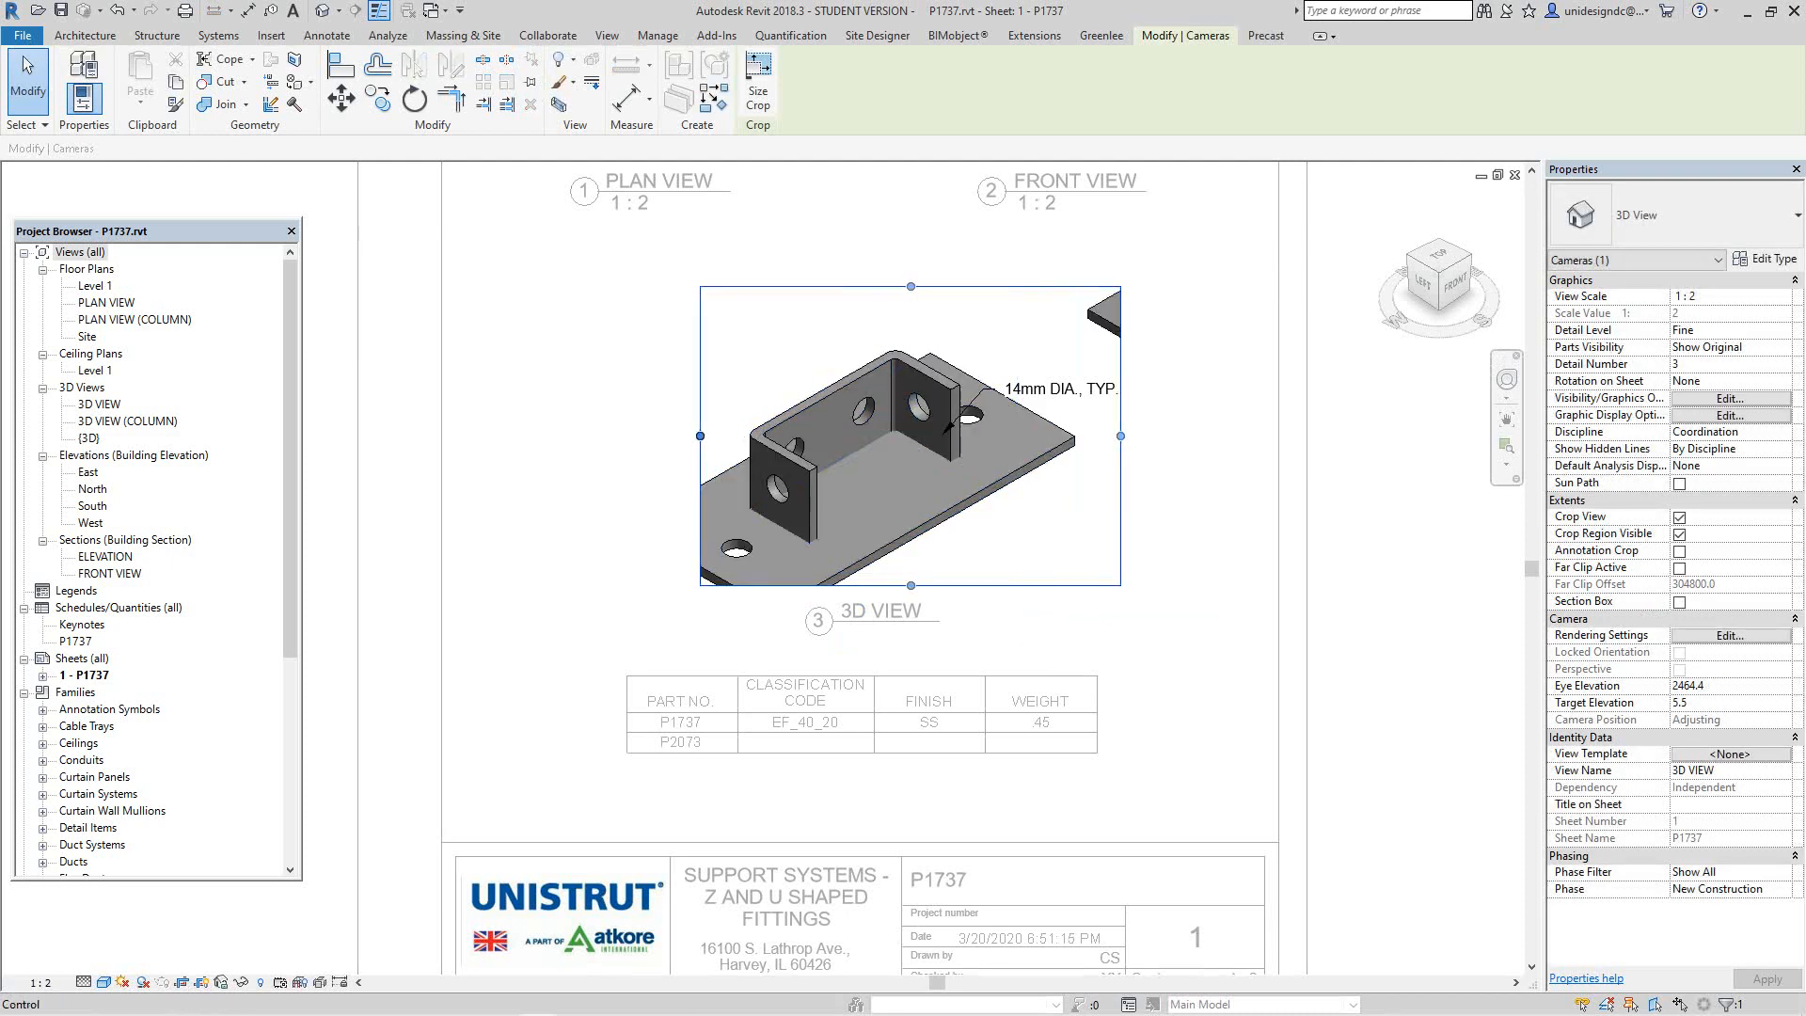
drag(640, 436, 565, 436)
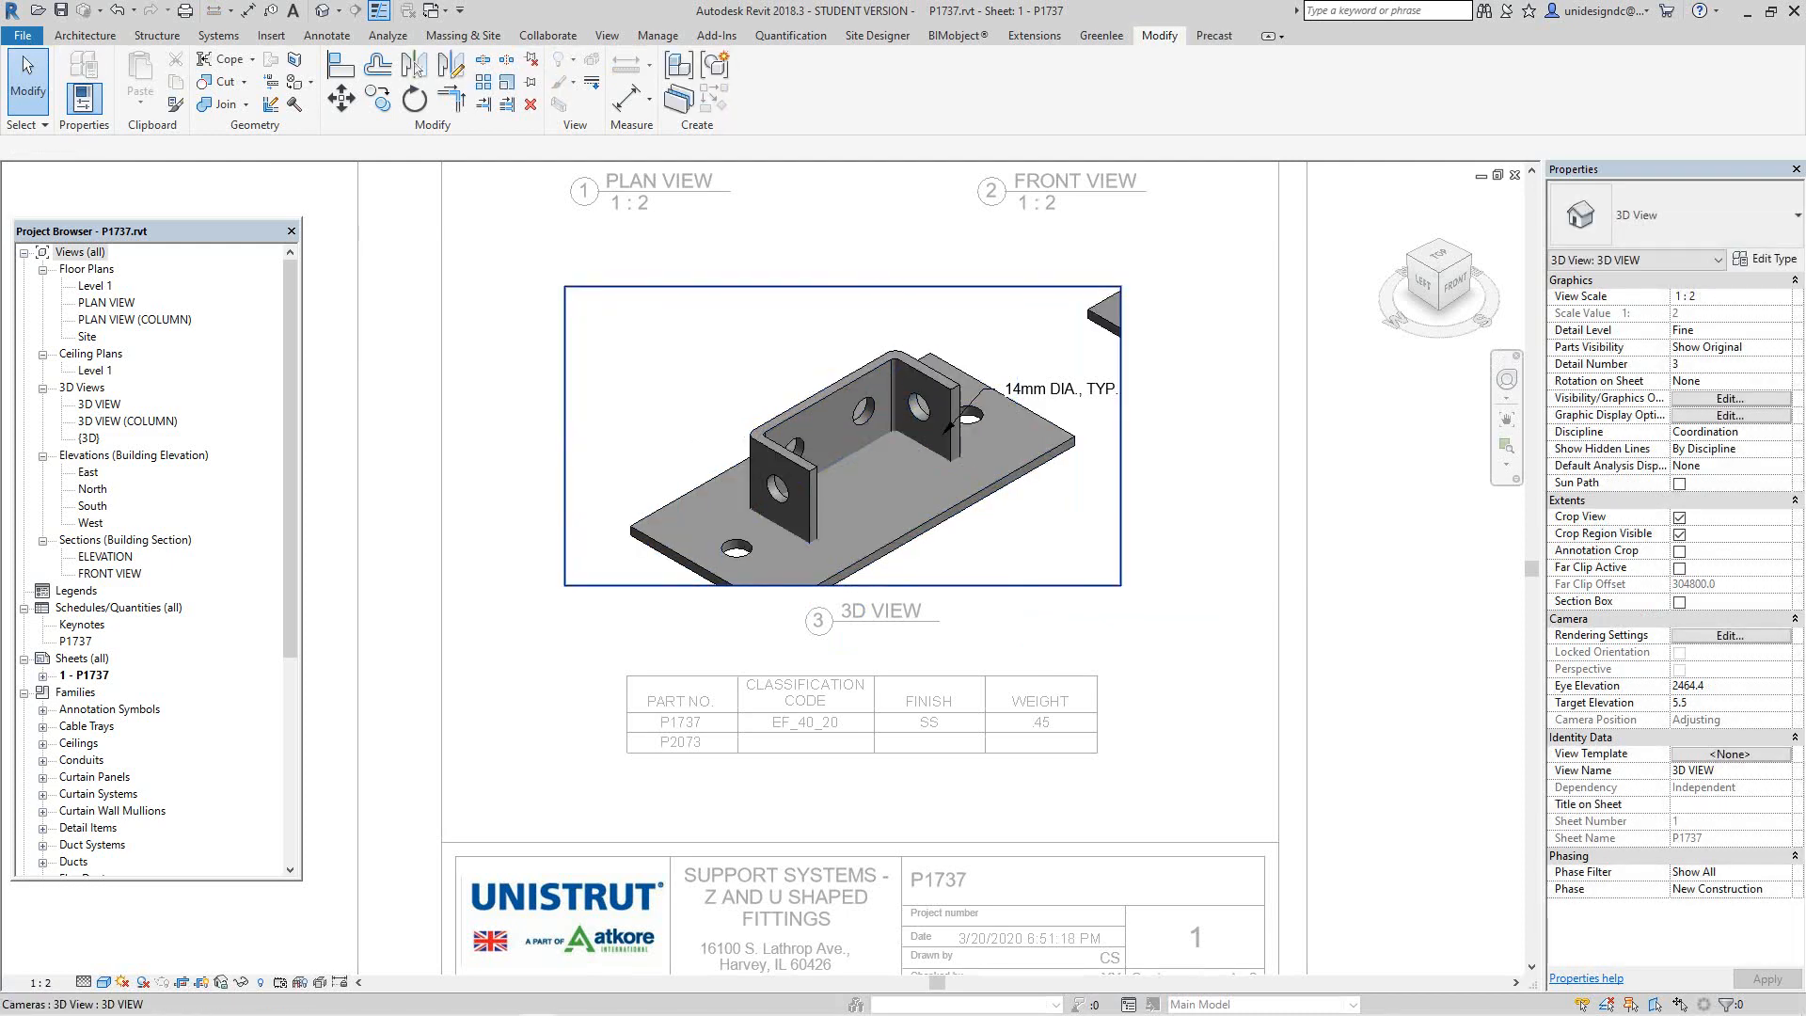
drag(843, 586, 843, 635)
right_click(1177, 641)
click(1223, 655)
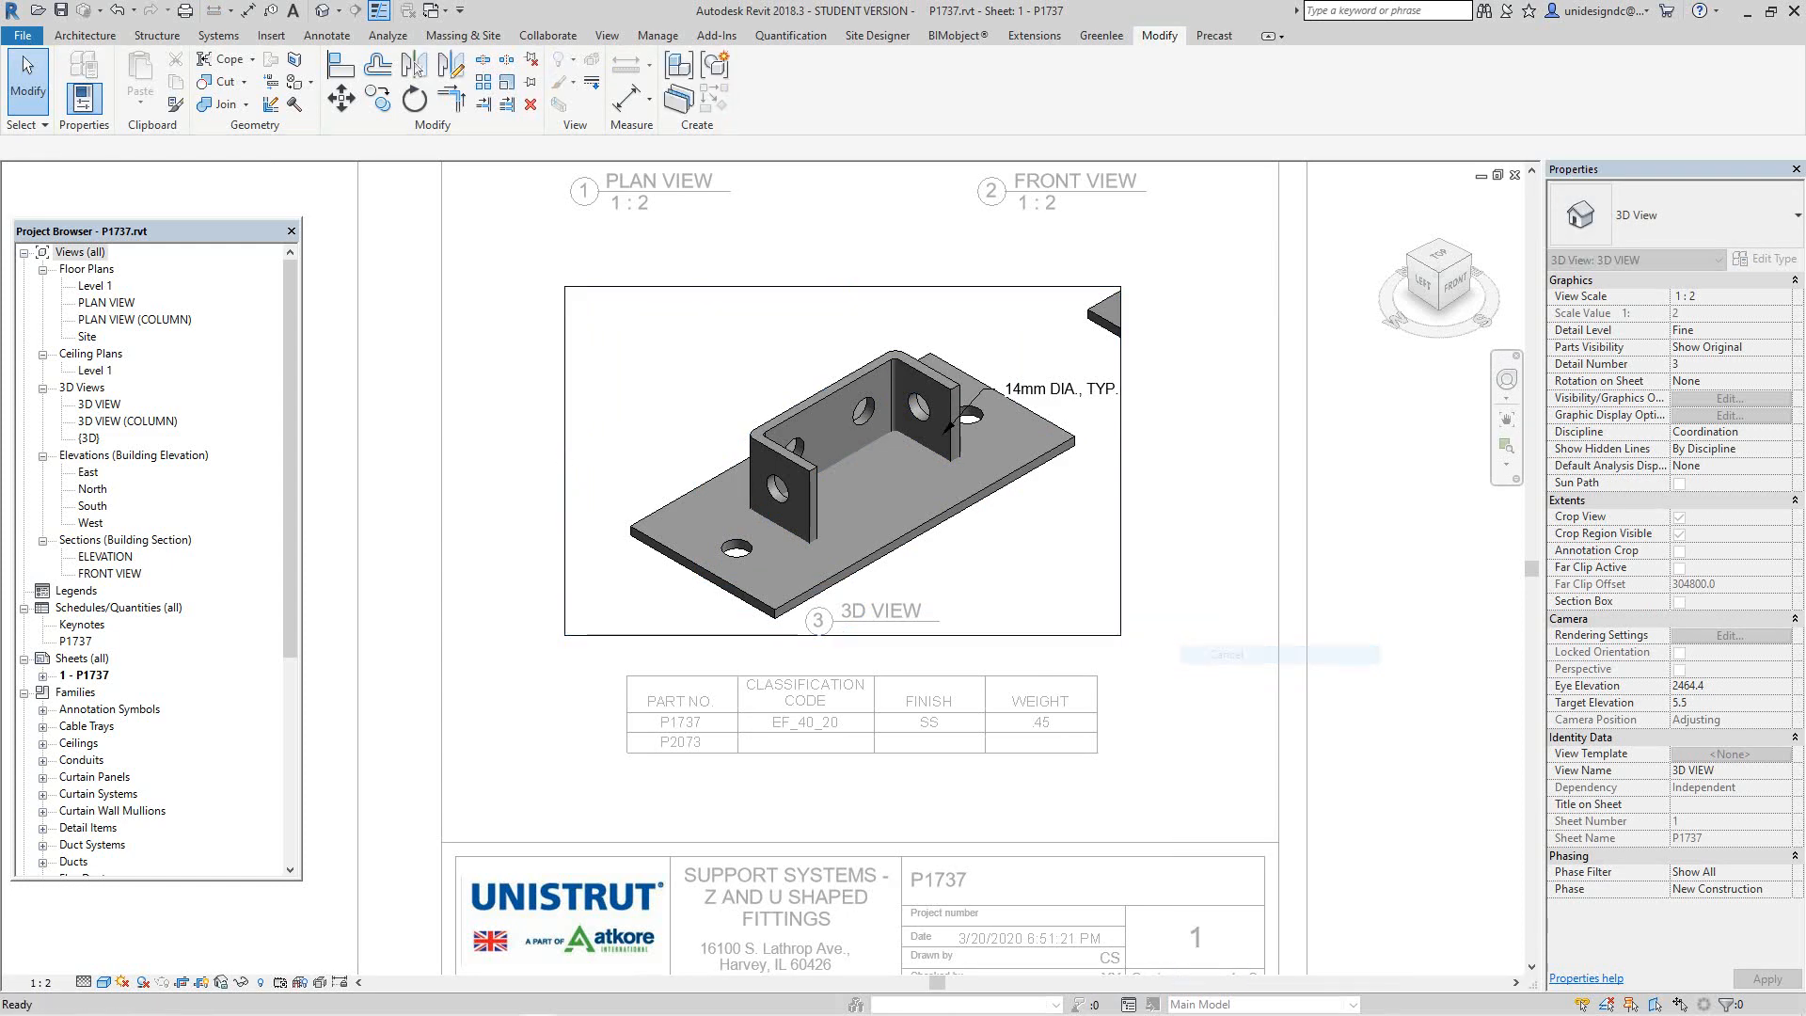
right_click(1140, 587)
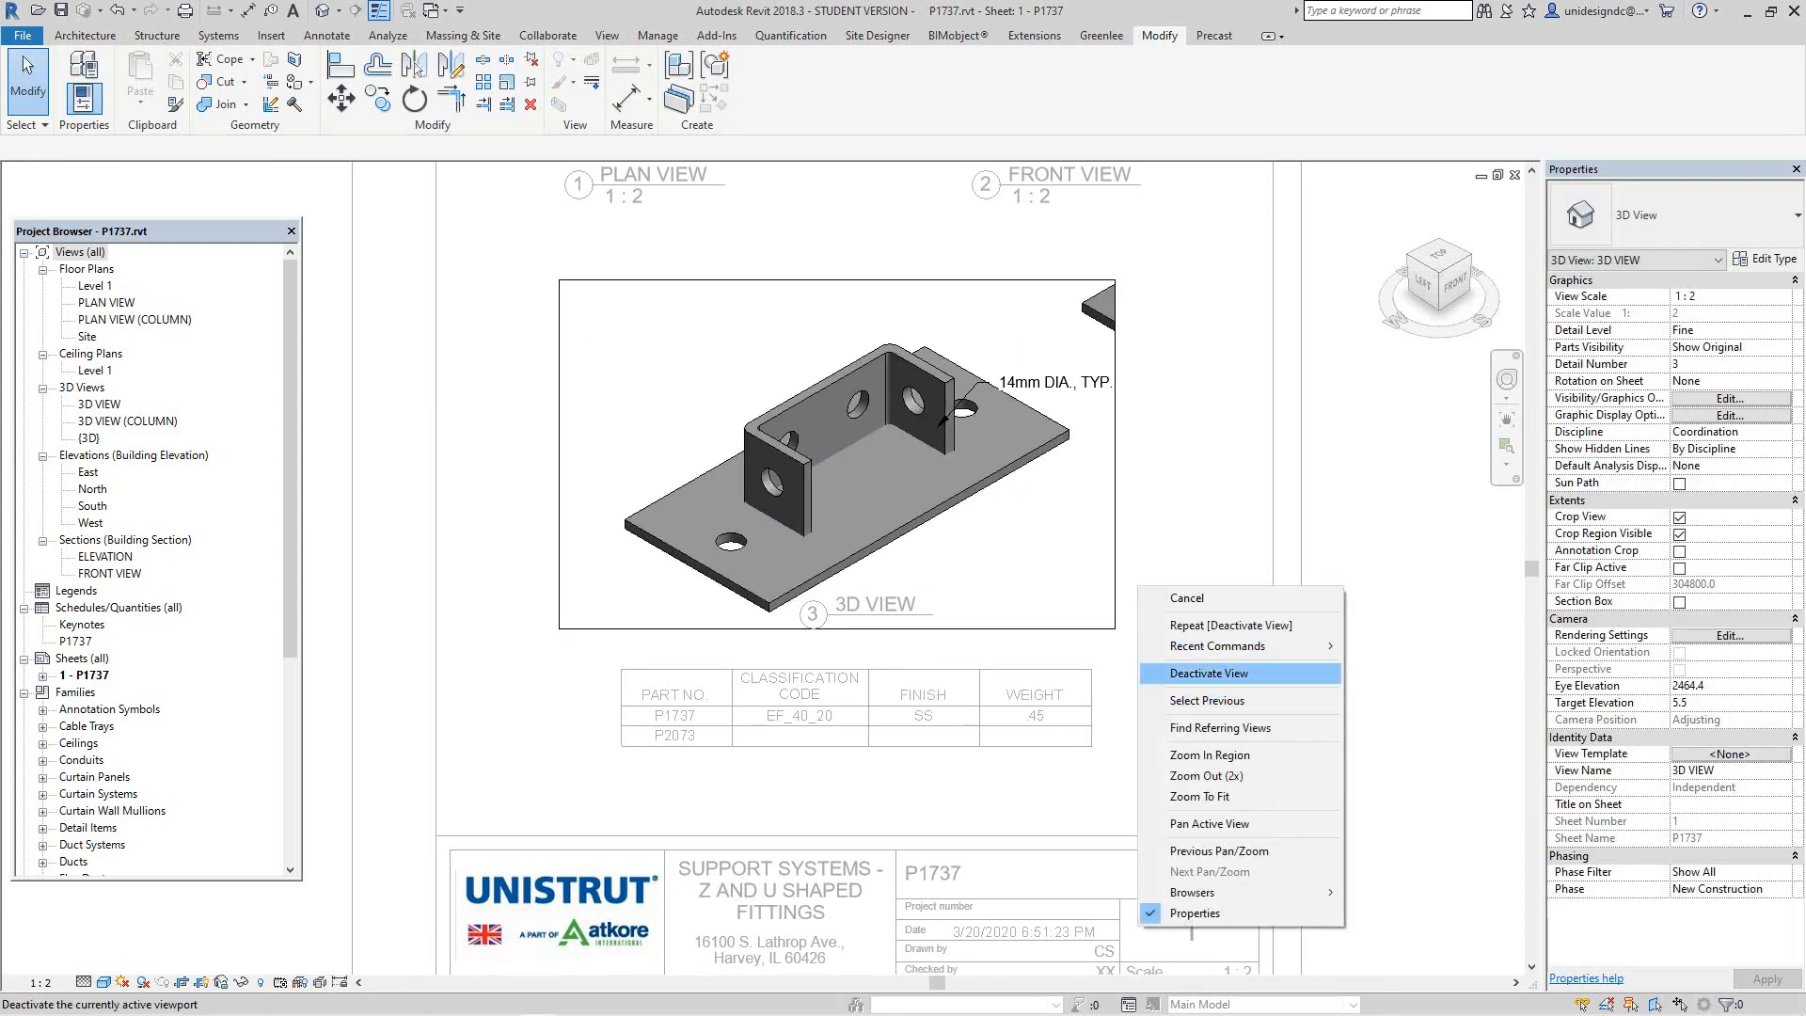
click(1190, 801)
Step: Activate the 3D VIEW viewport again and pull its right crop edge in to exclude the stray plate corner
click(871, 607)
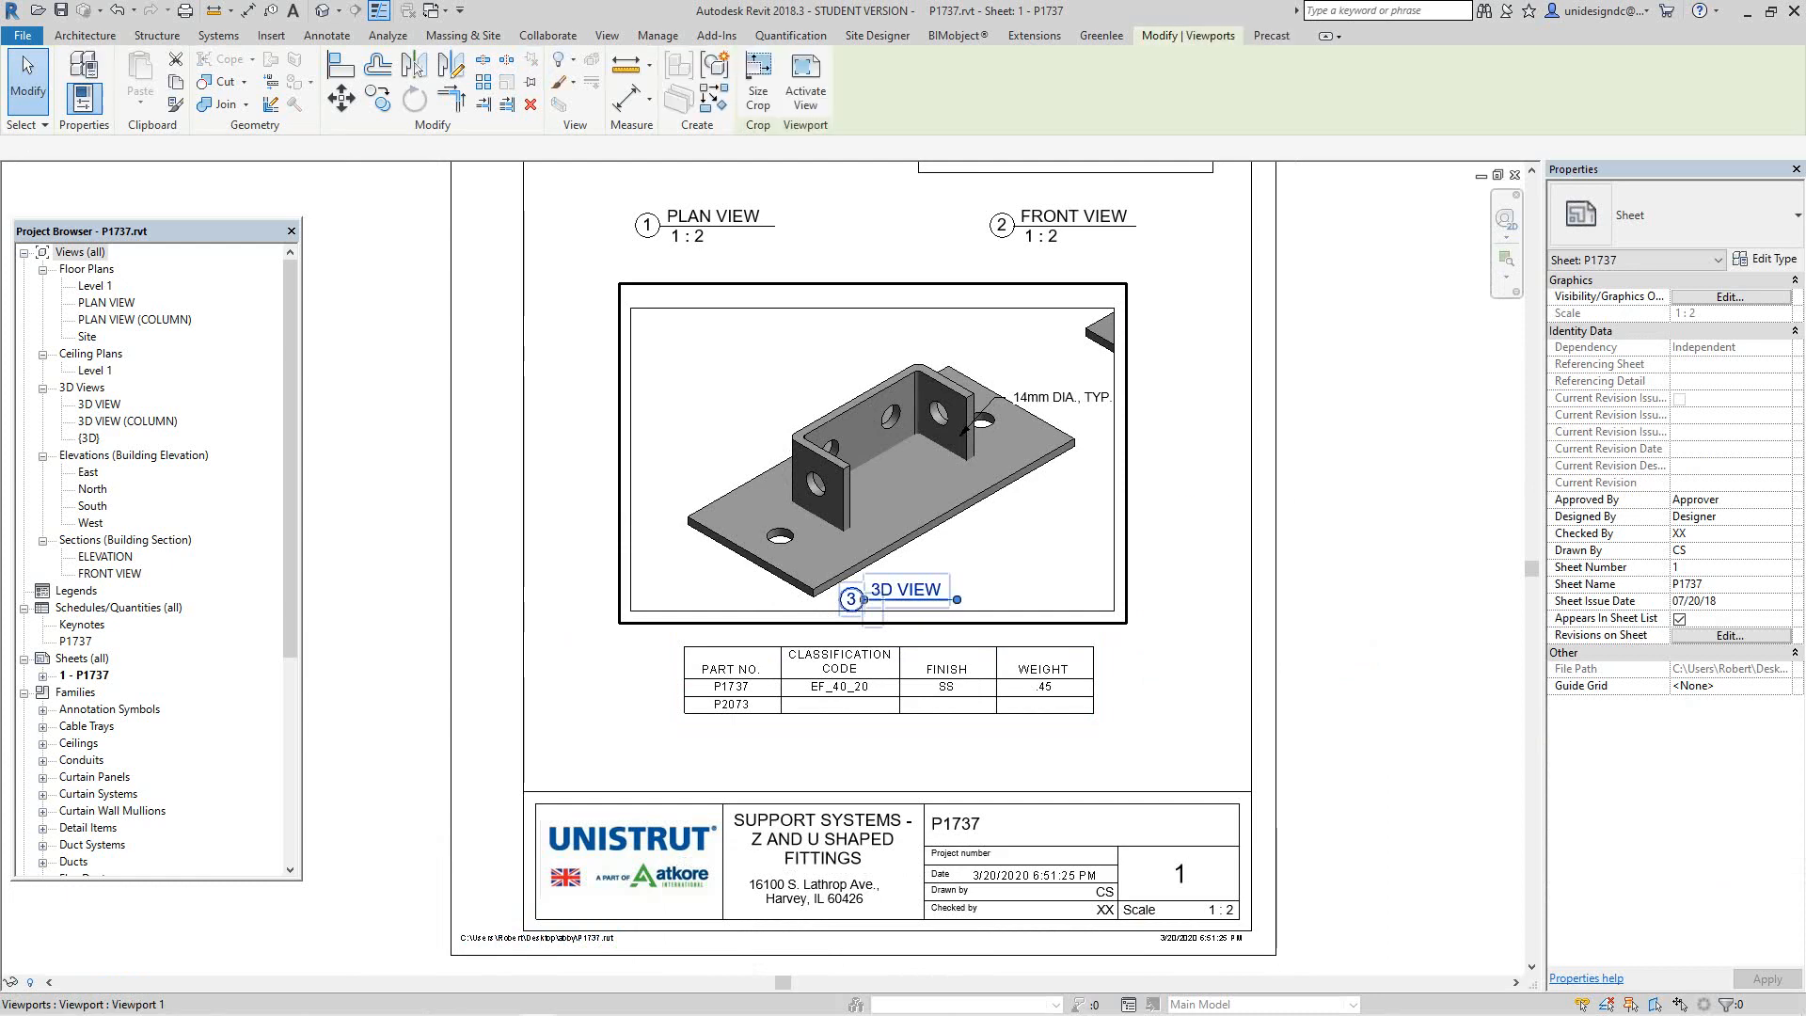
right_click(1100, 469)
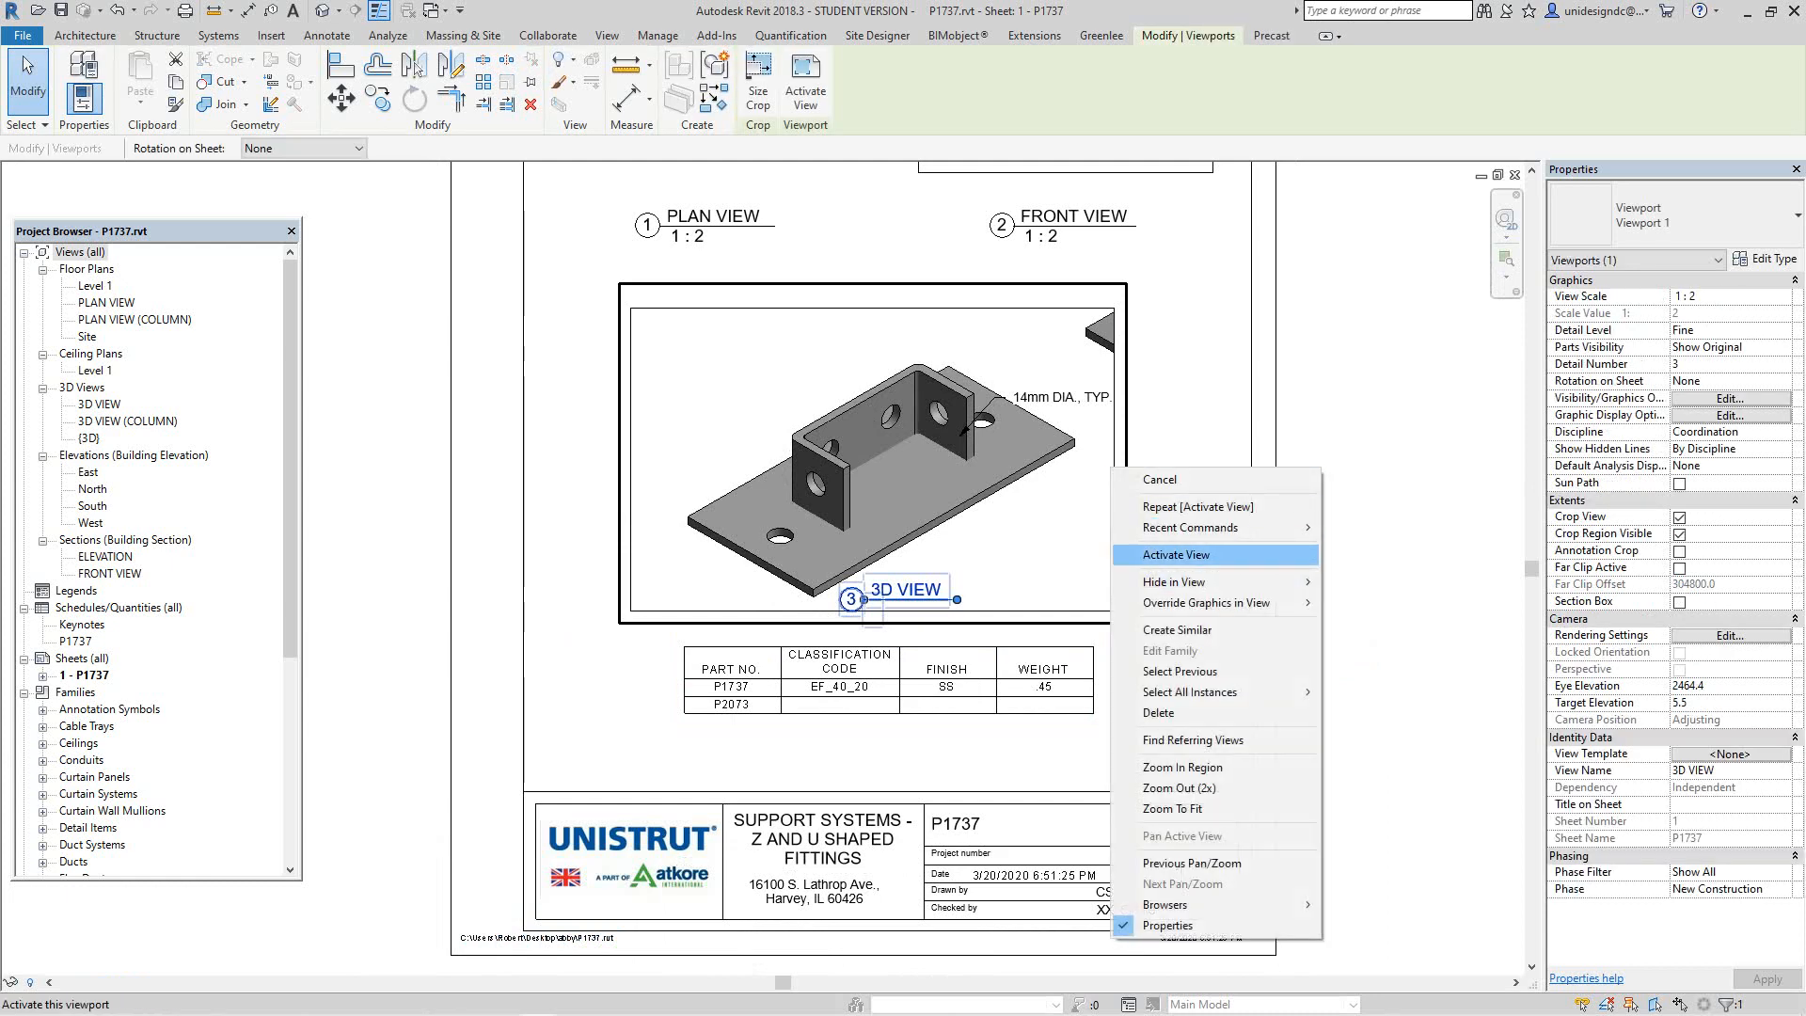
click(1166, 556)
click(1115, 545)
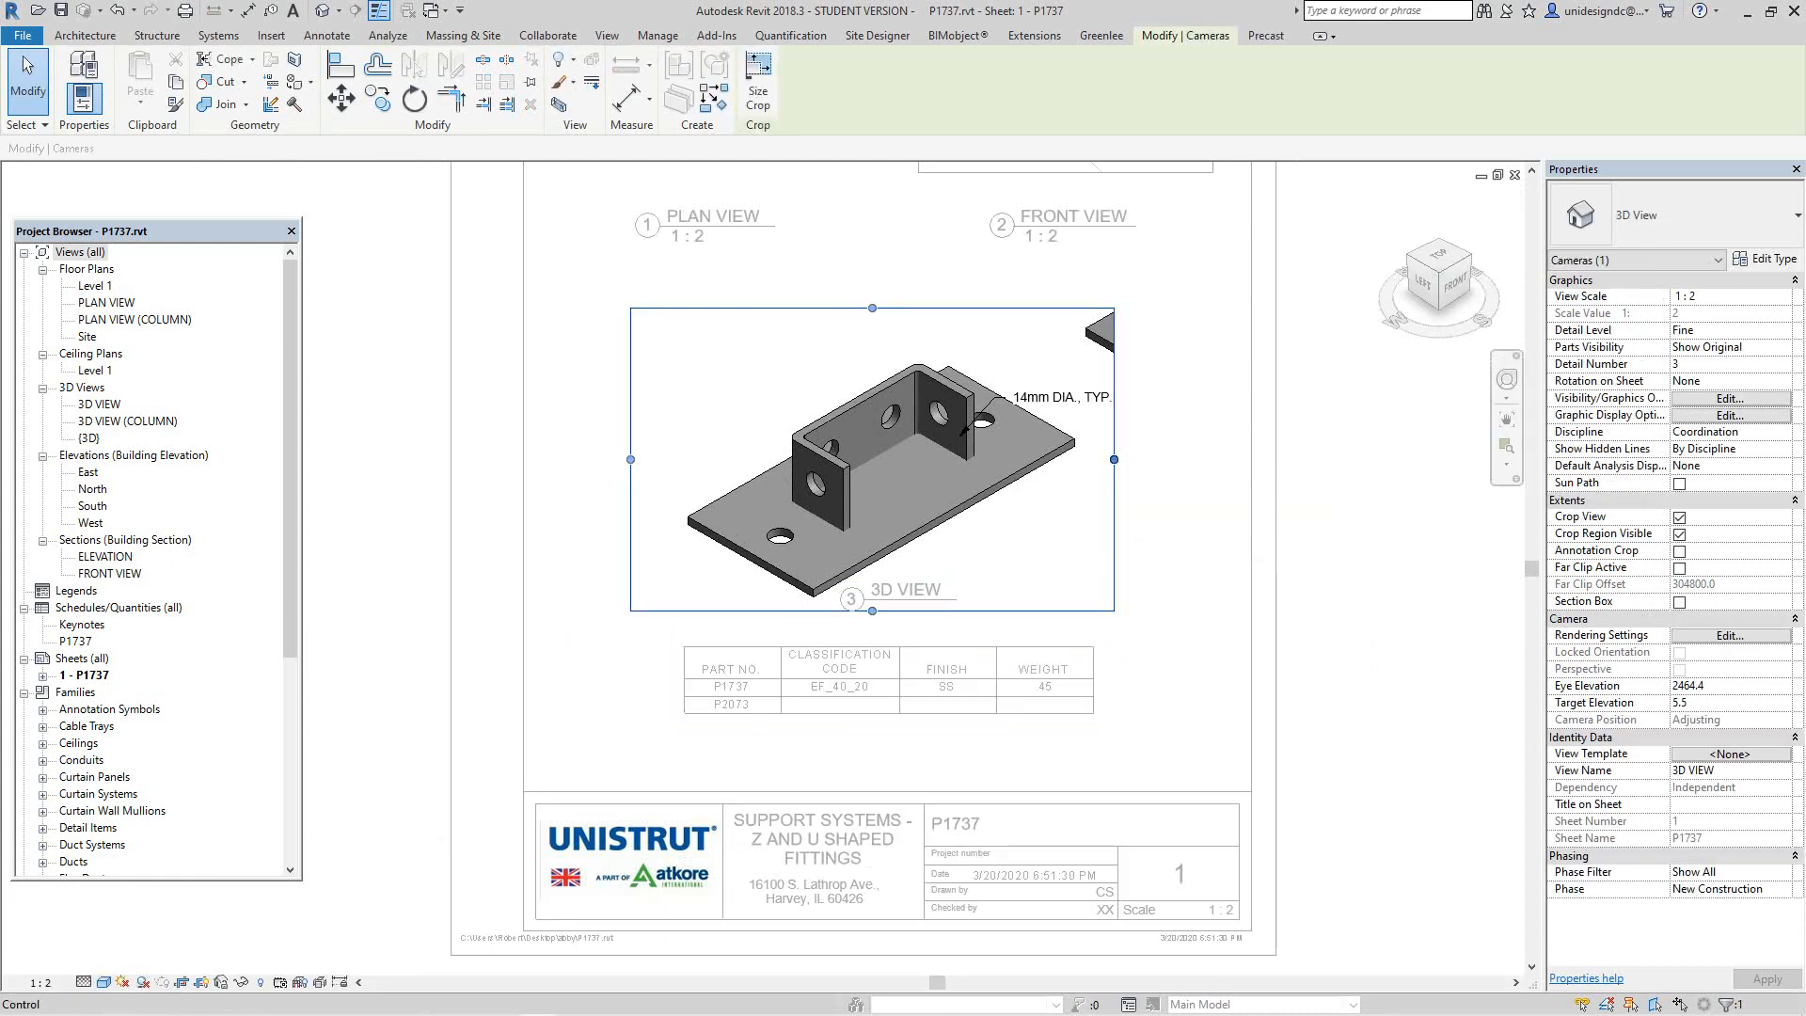
drag(1114, 460, 1084, 460)
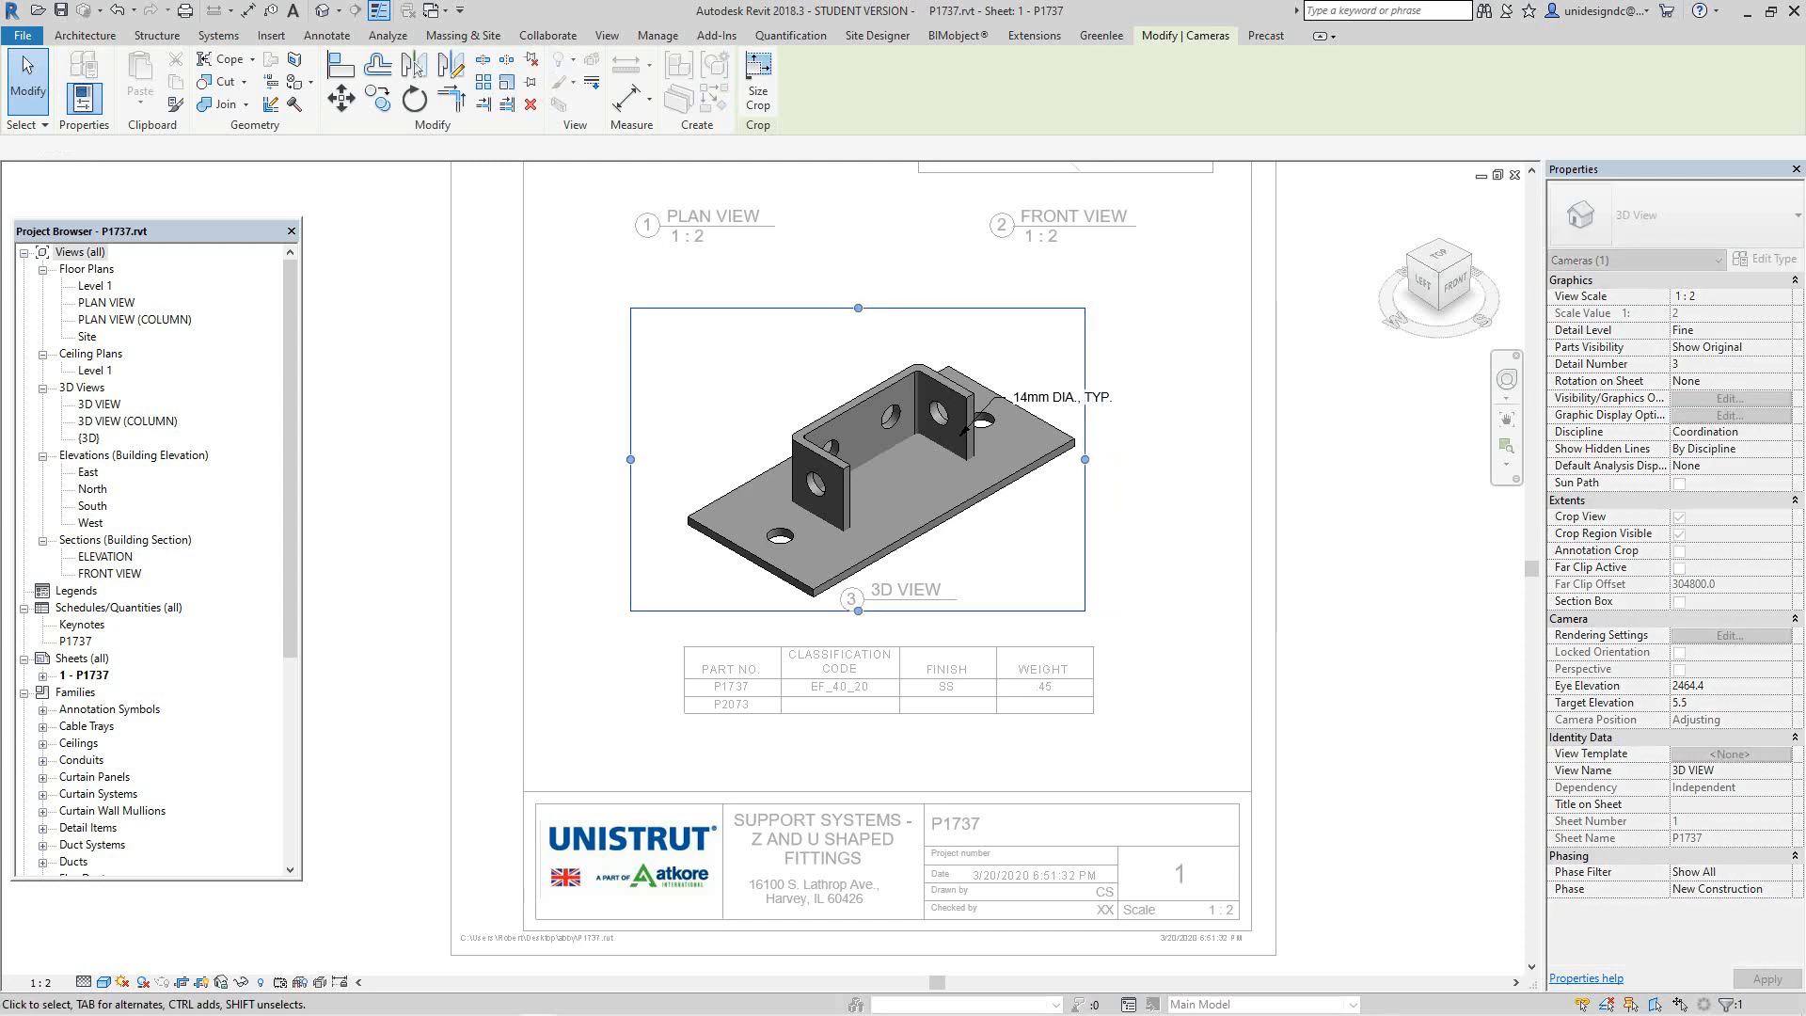
click(1145, 462)
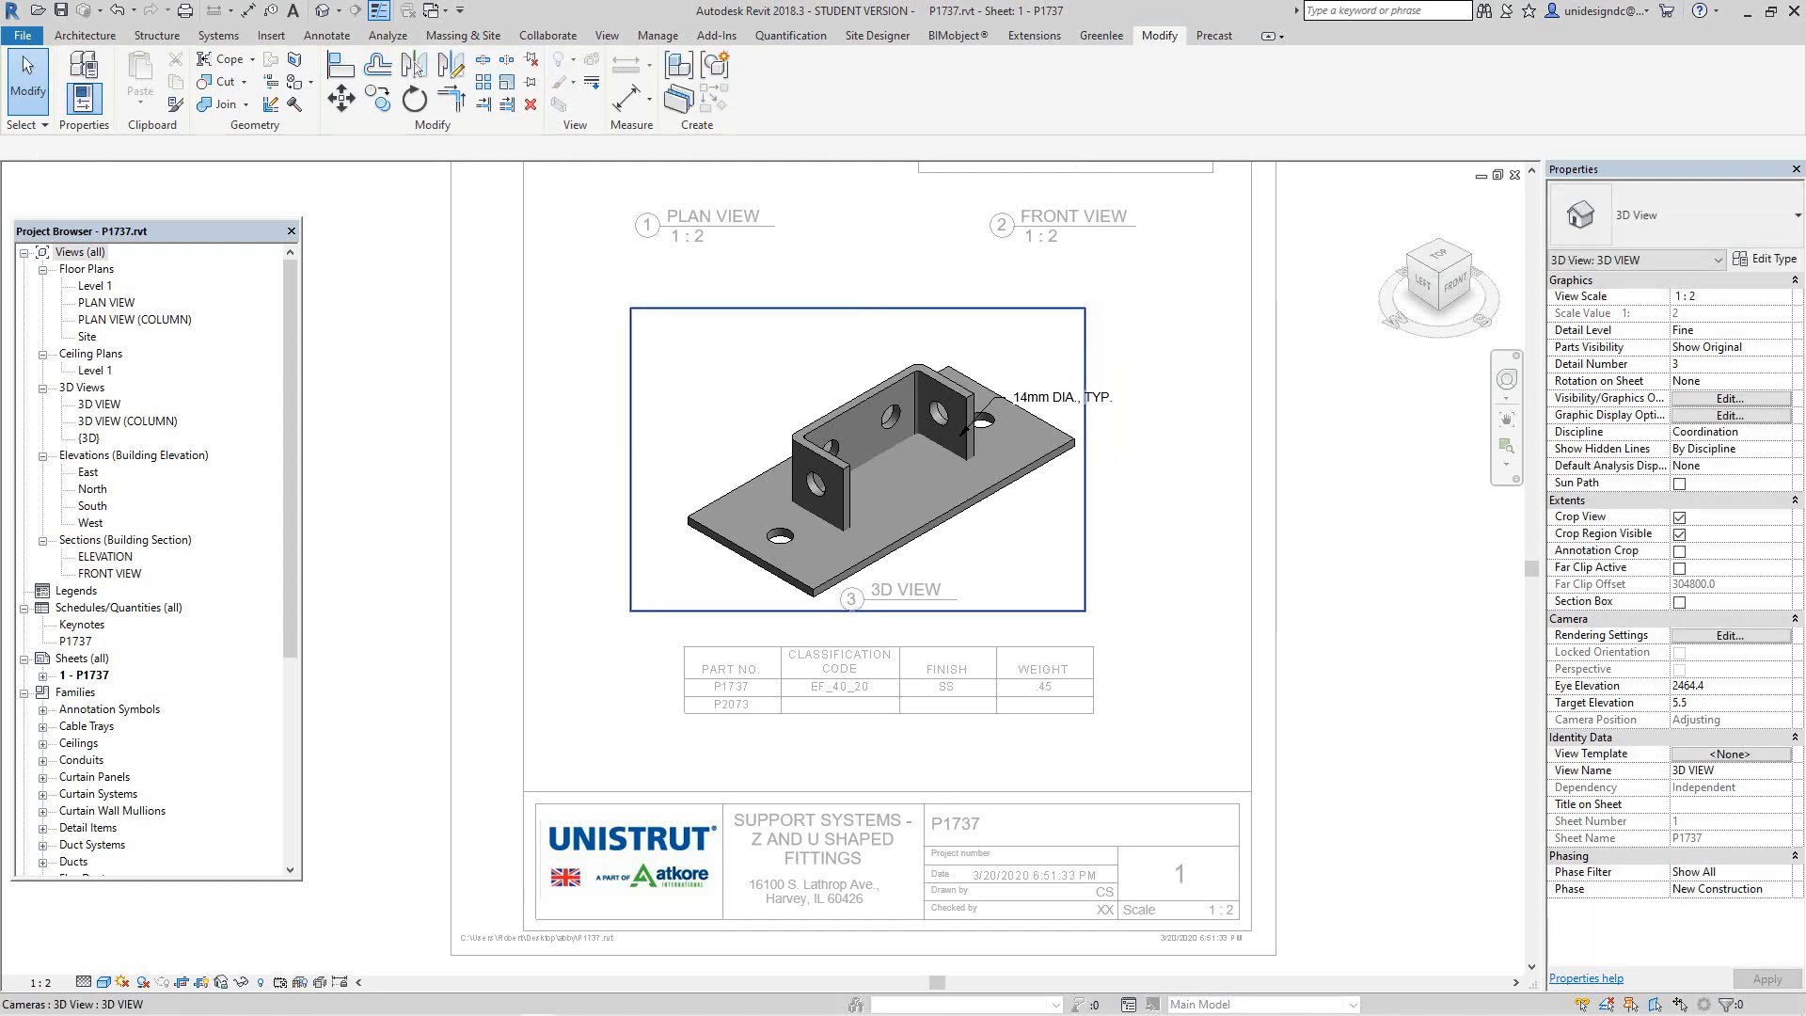
Step: Pull the 3D VIEW's left crop edge in closer to the base plate and deactivate the view
click(631, 445)
right_click(629, 442)
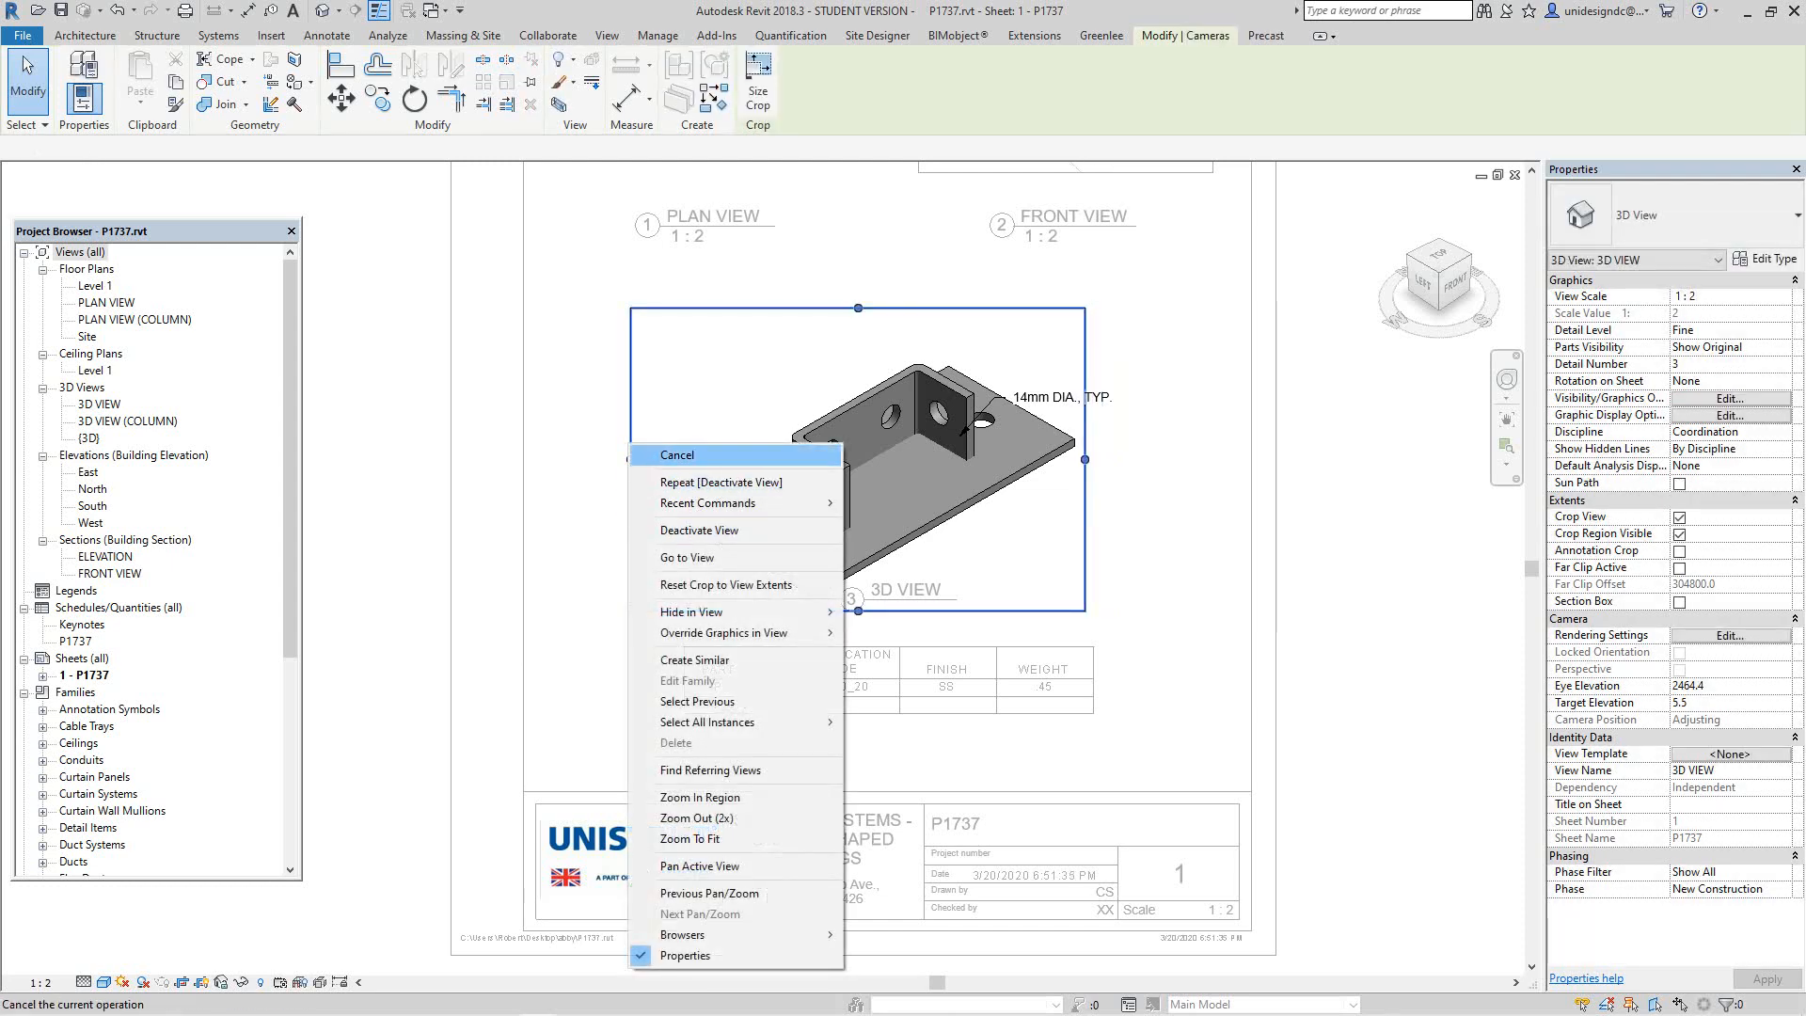
click(677, 454)
drag(630, 460, 659, 460)
click(597, 461)
right_click(584, 461)
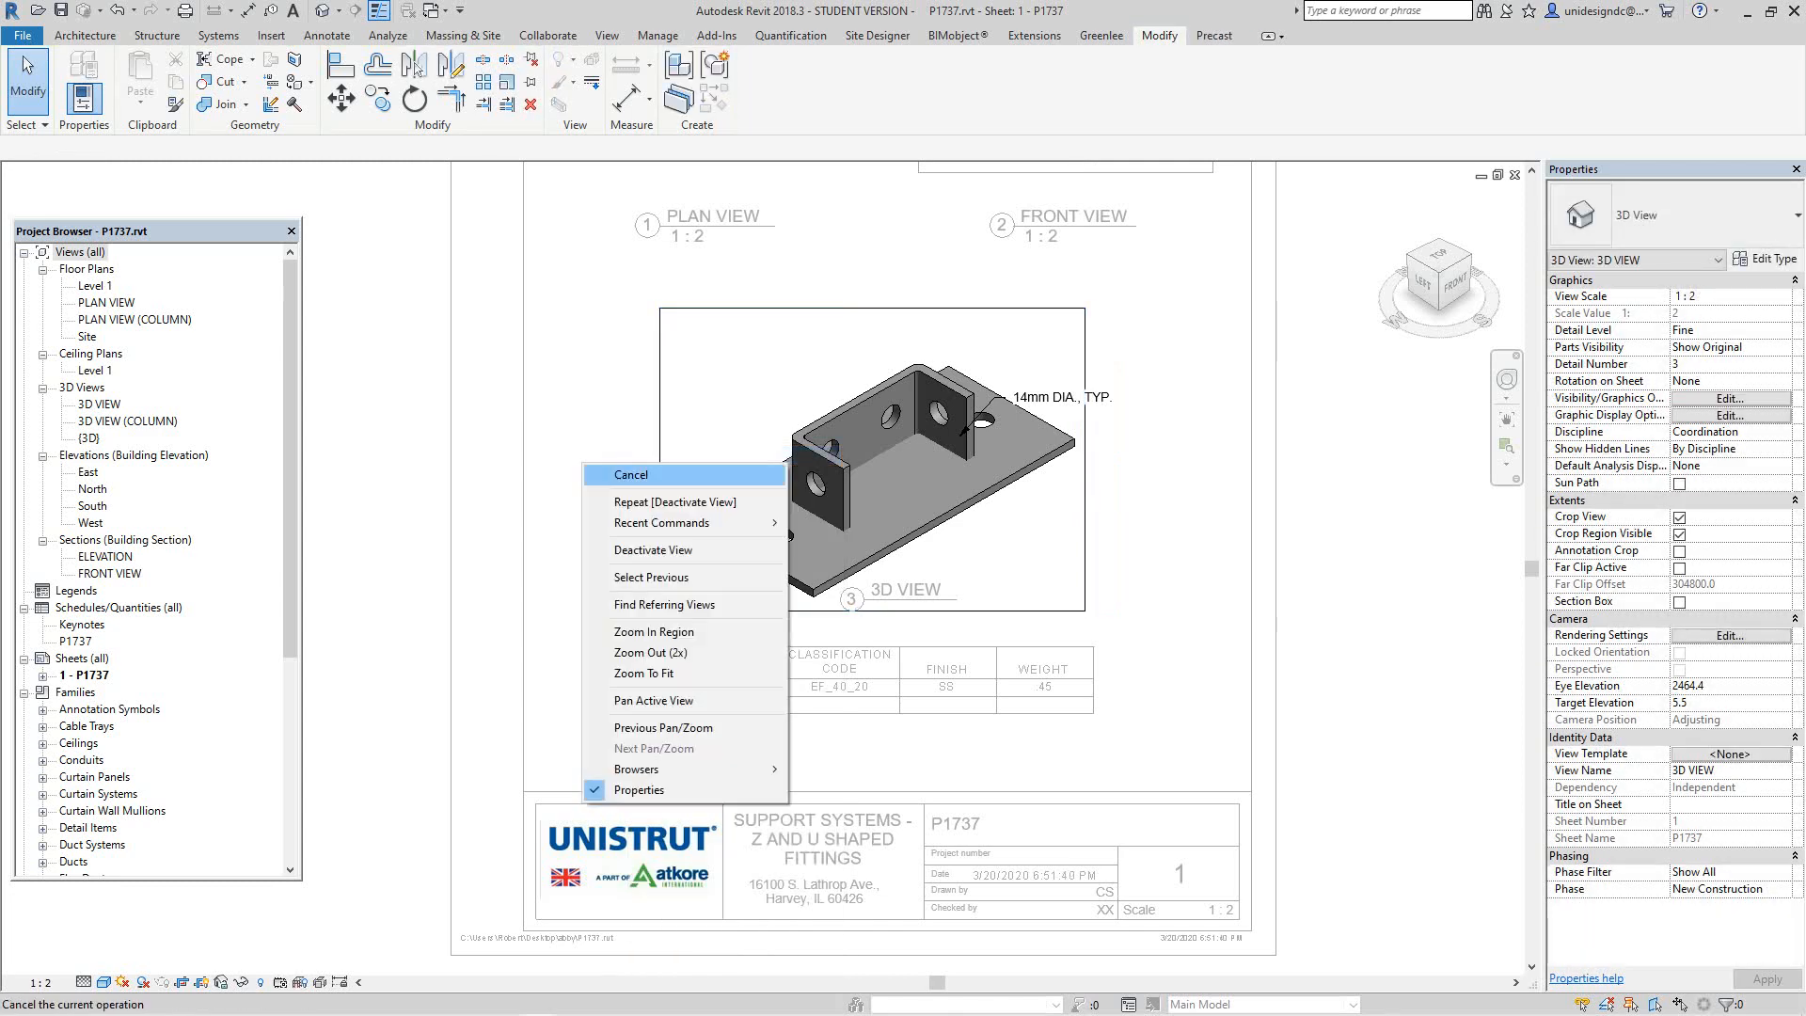
click(630, 473)
scroll(631, 472, down, 2)
middle_drag(629, 472, 632, 633)
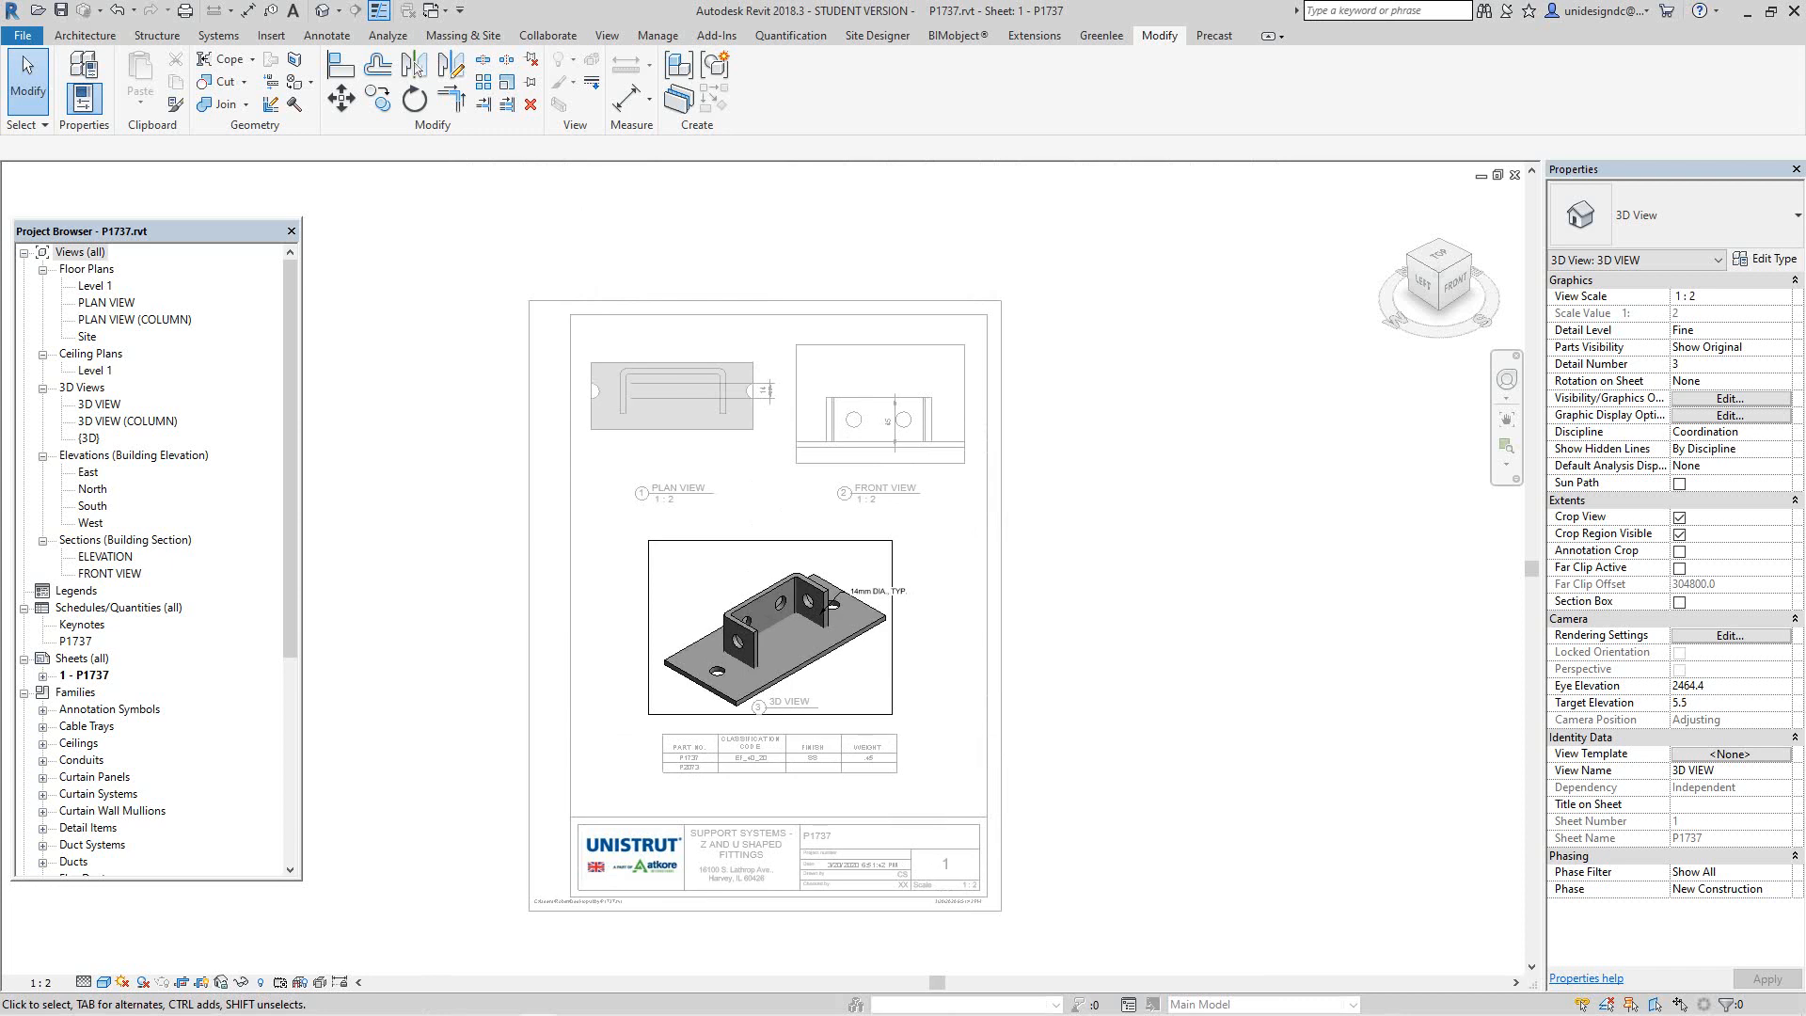
right_click(711, 465)
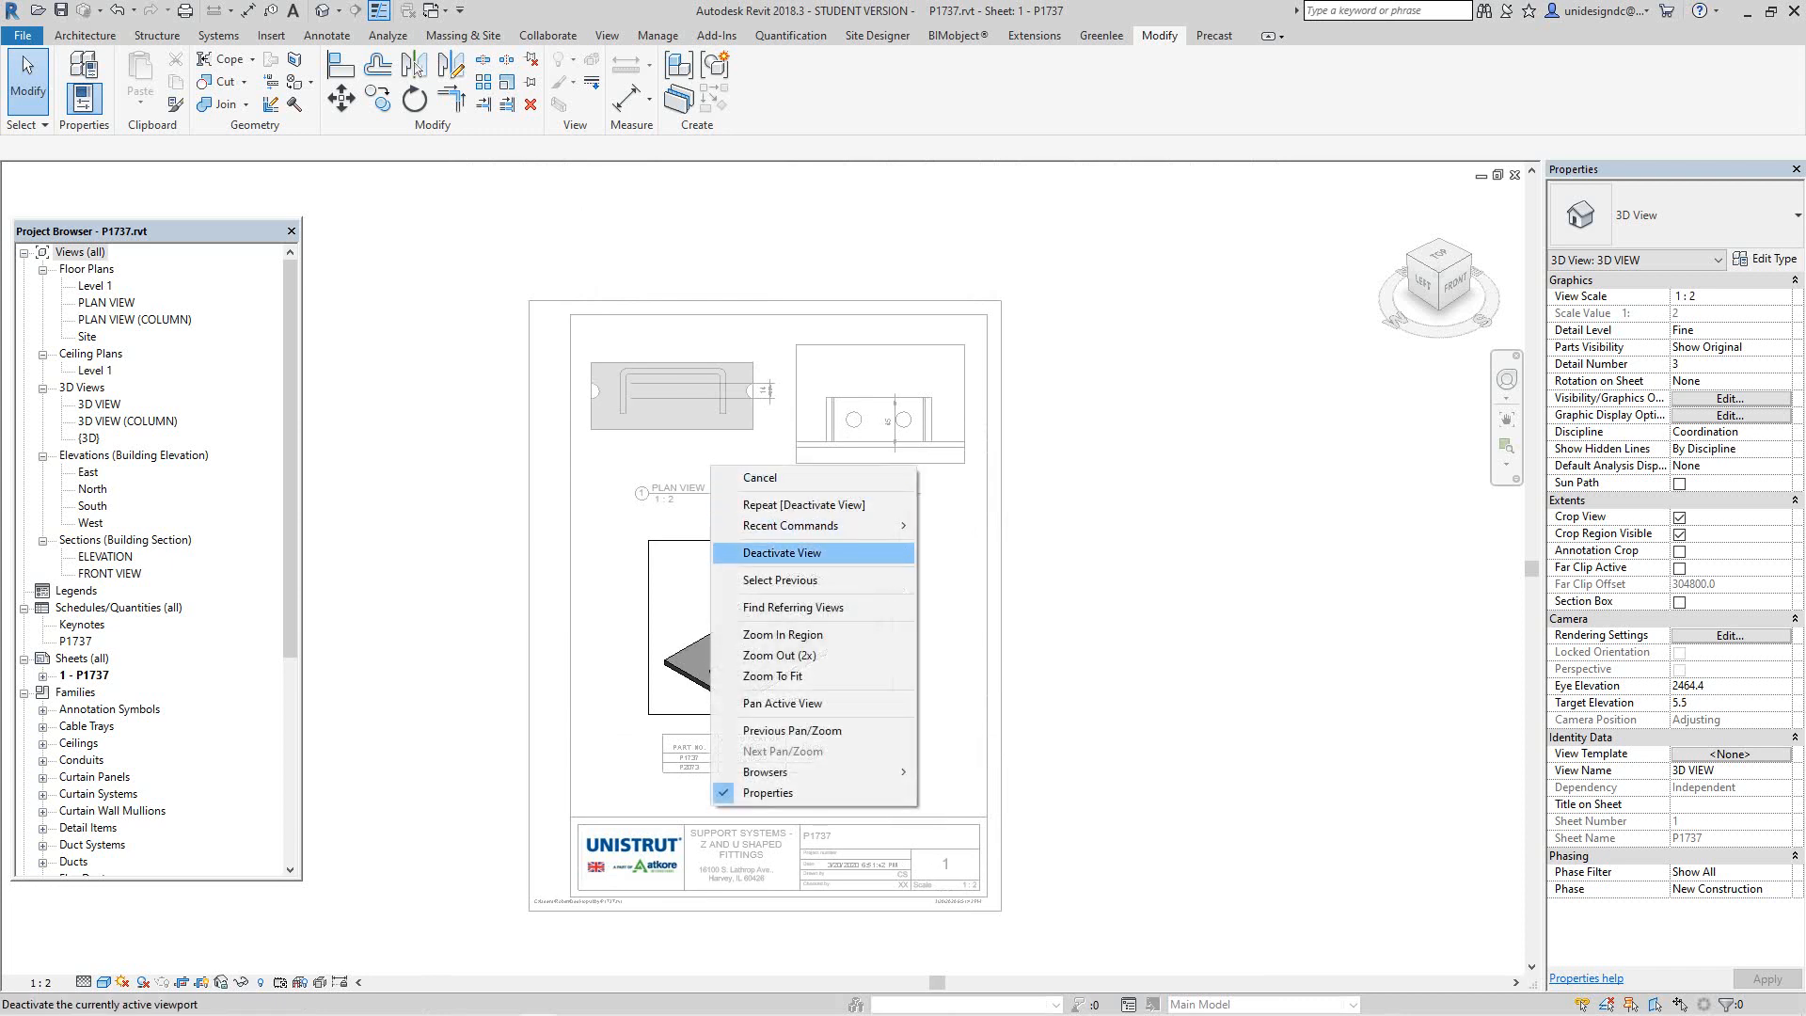
click(782, 553)
Step: Move the FRONT VIEW viewport off the sheet to the empty area on its right and activate it
scroll(782, 553, up, 2)
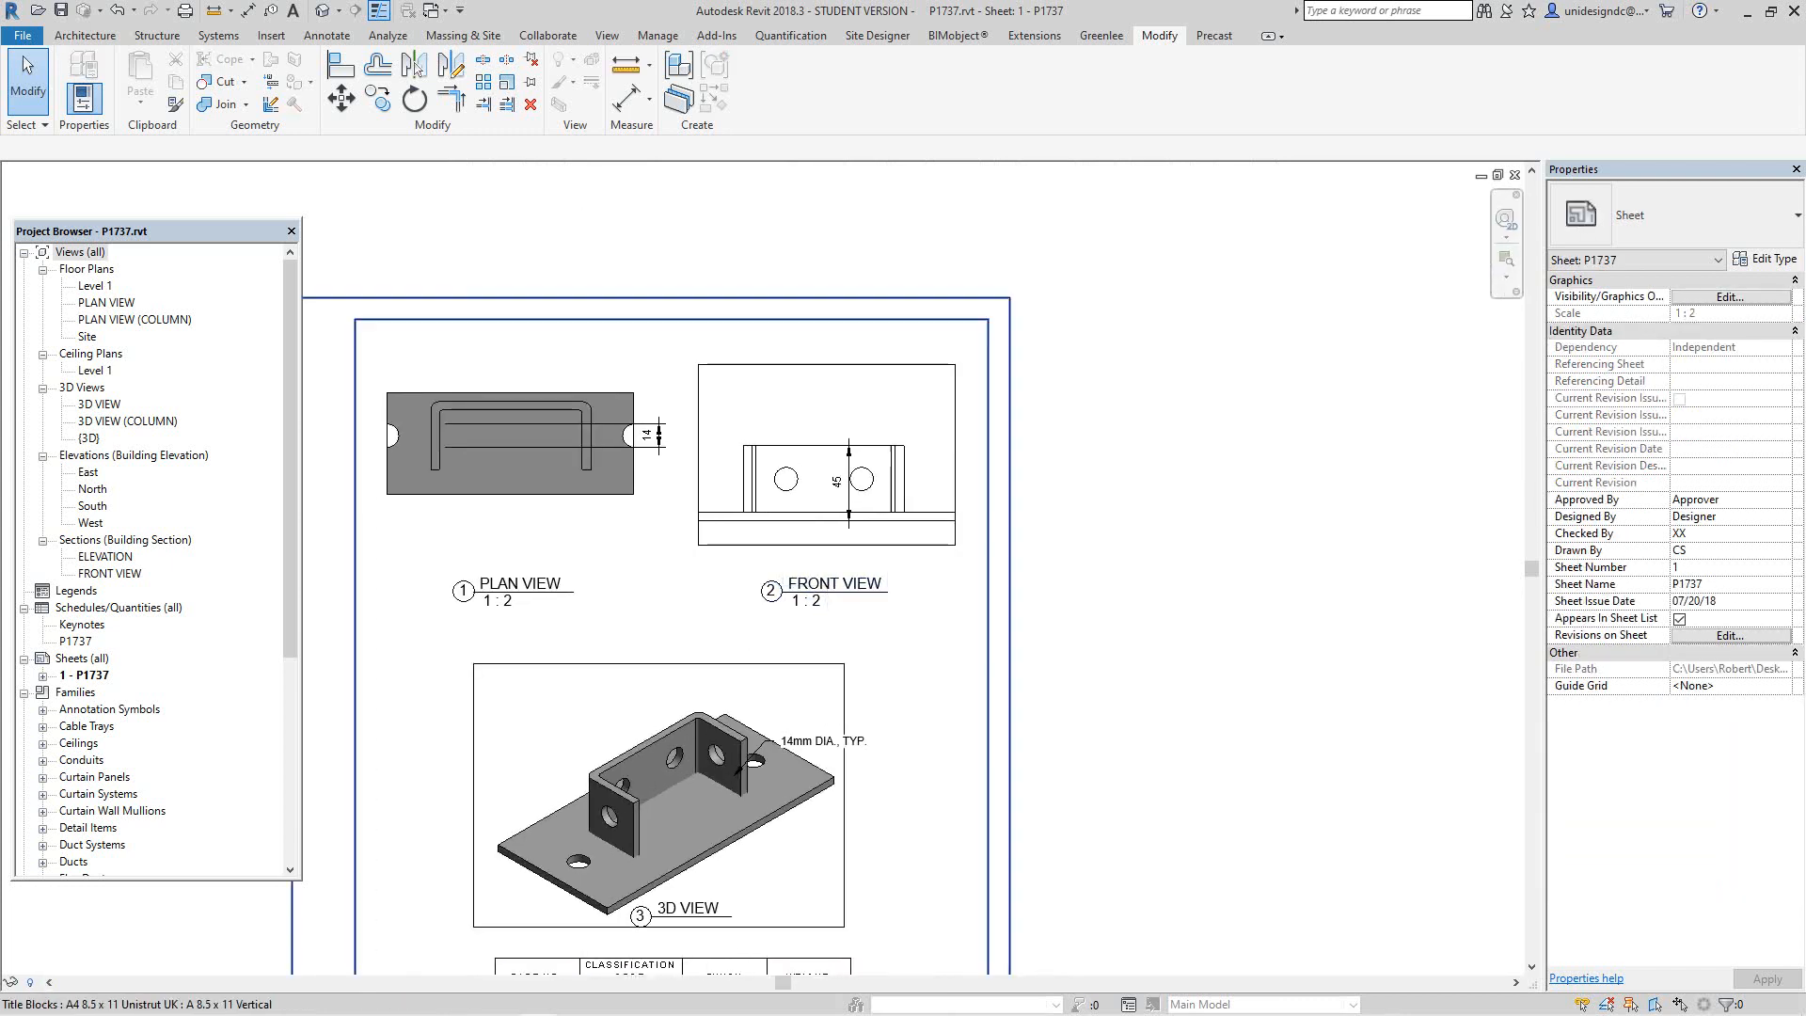
drag(817, 489, 1171, 476)
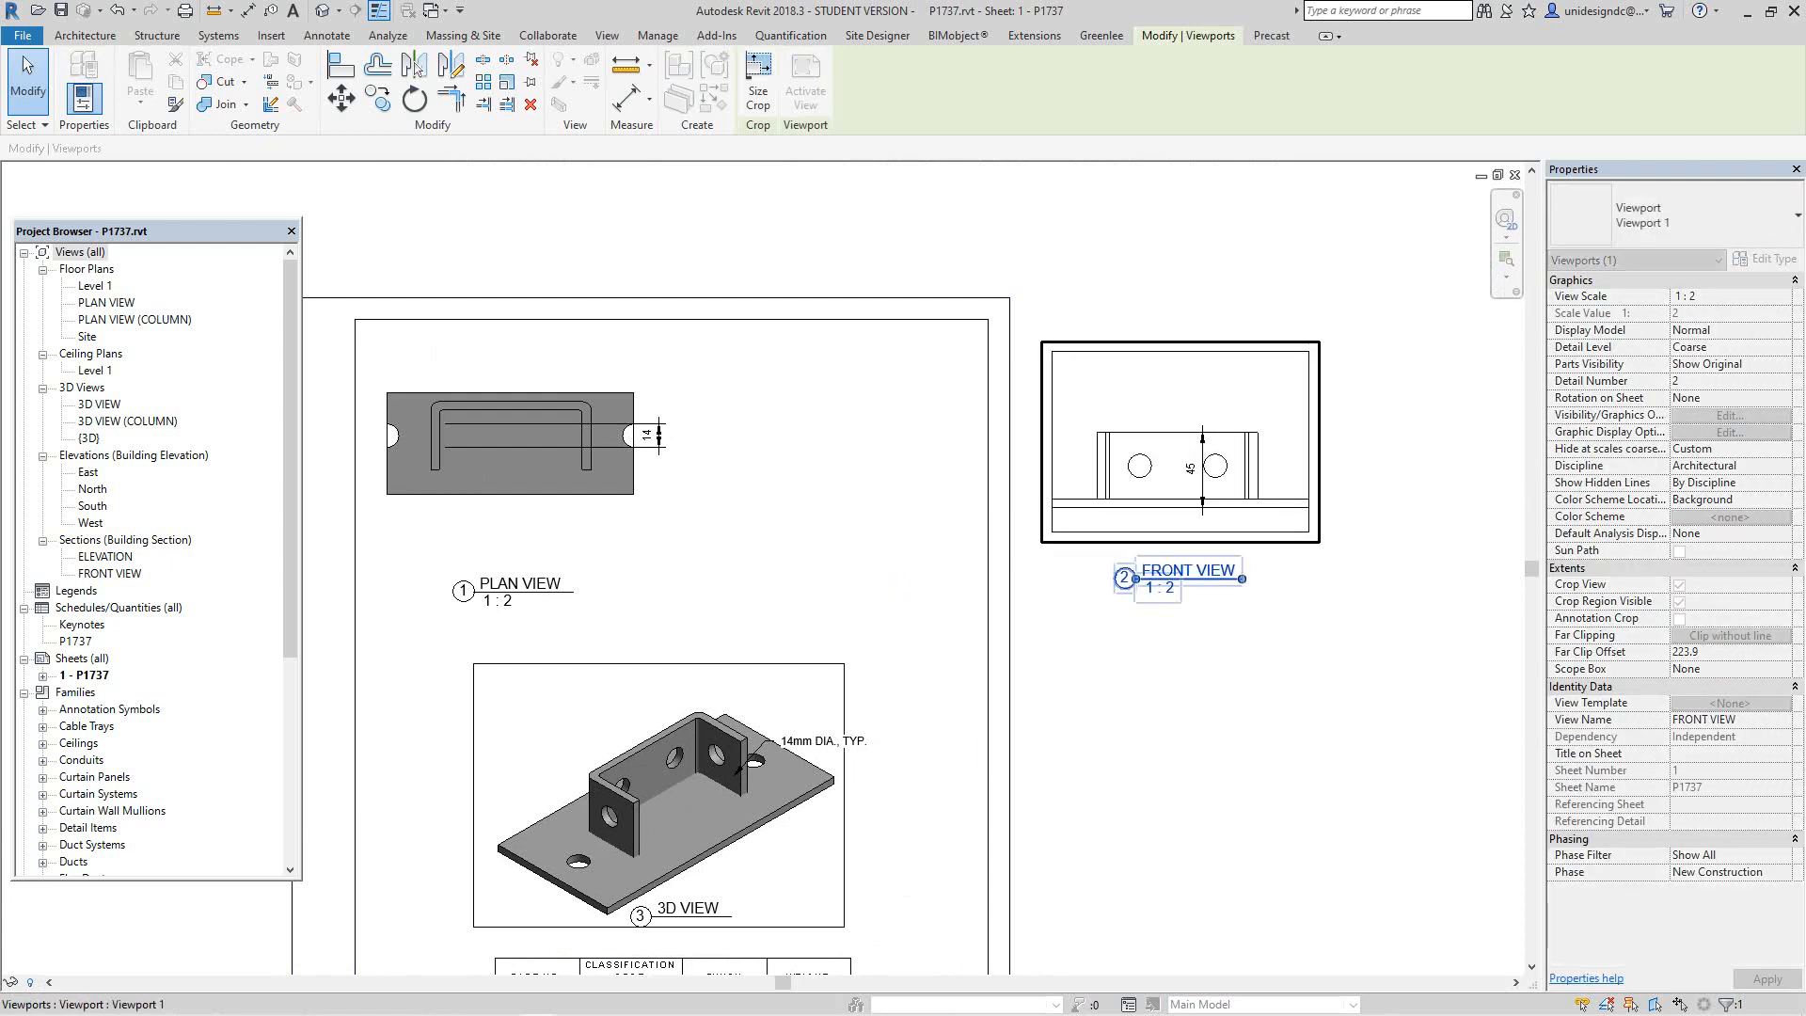
right_click(1176, 414)
click(1242, 502)
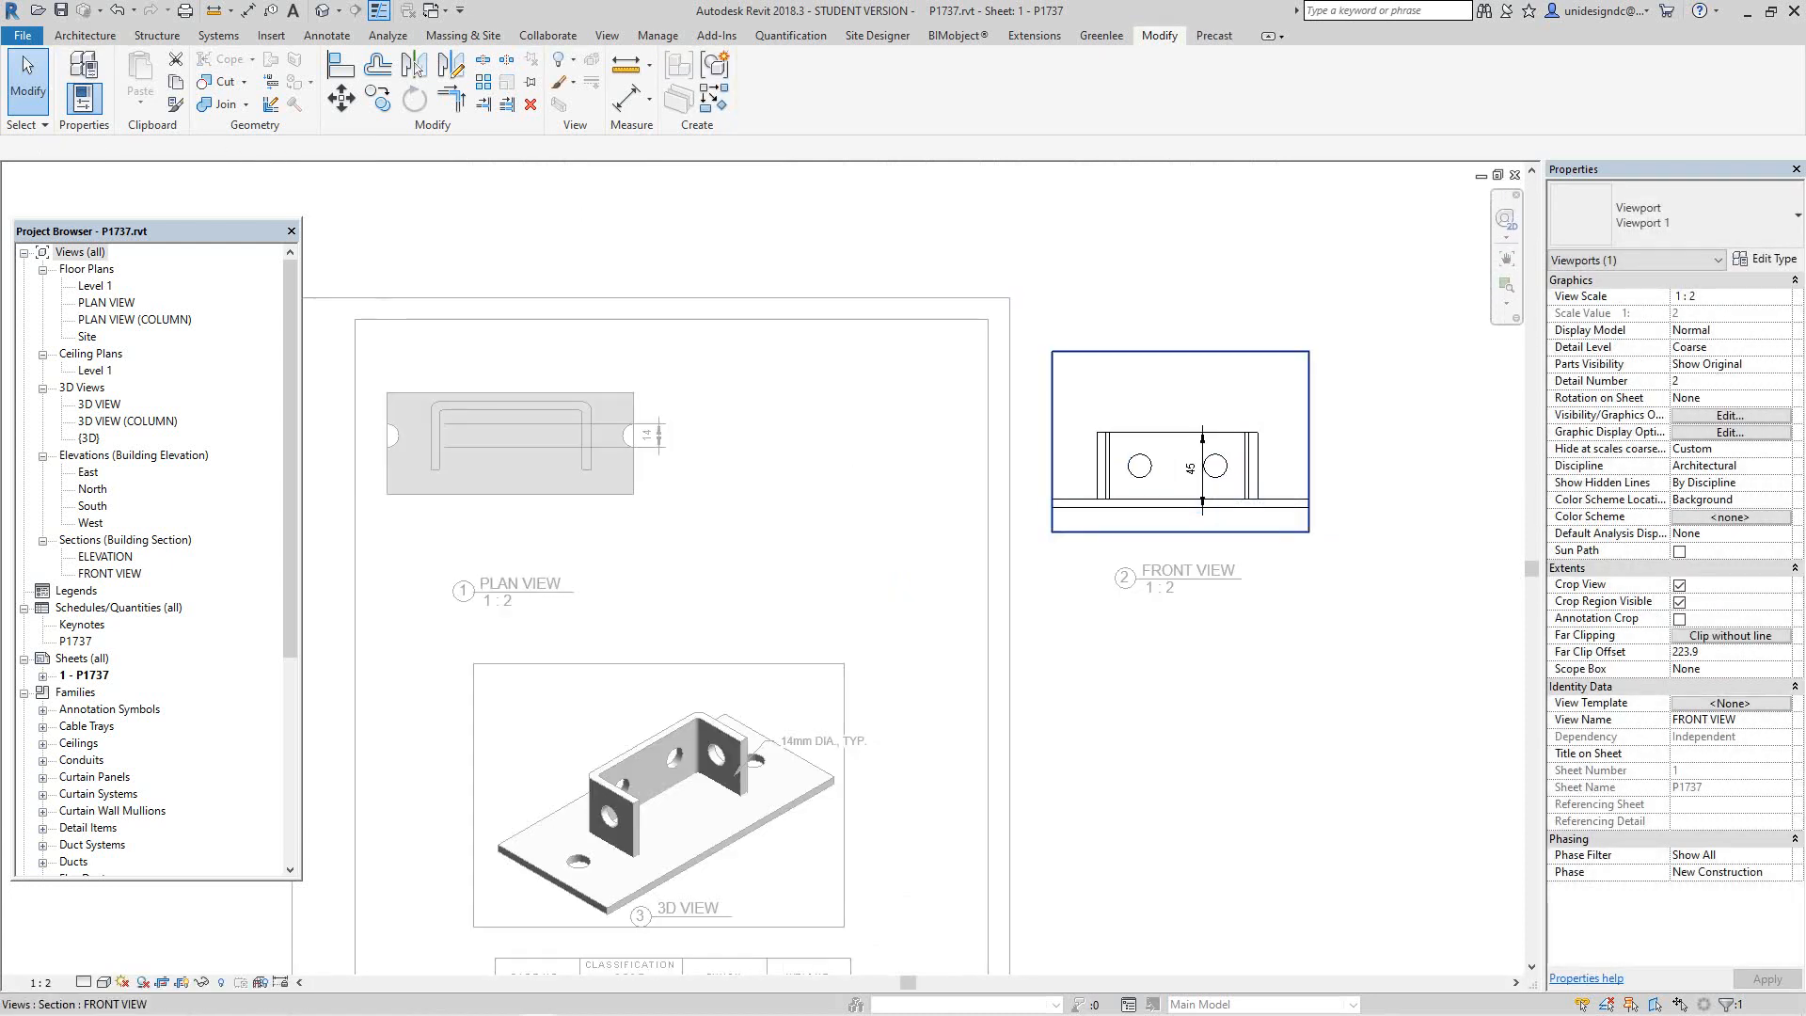
Step: Widen the FRONT VIEW crop region on both sides to show the full base plate, and deactivate the view
drag(1363, 442, 1370, 442)
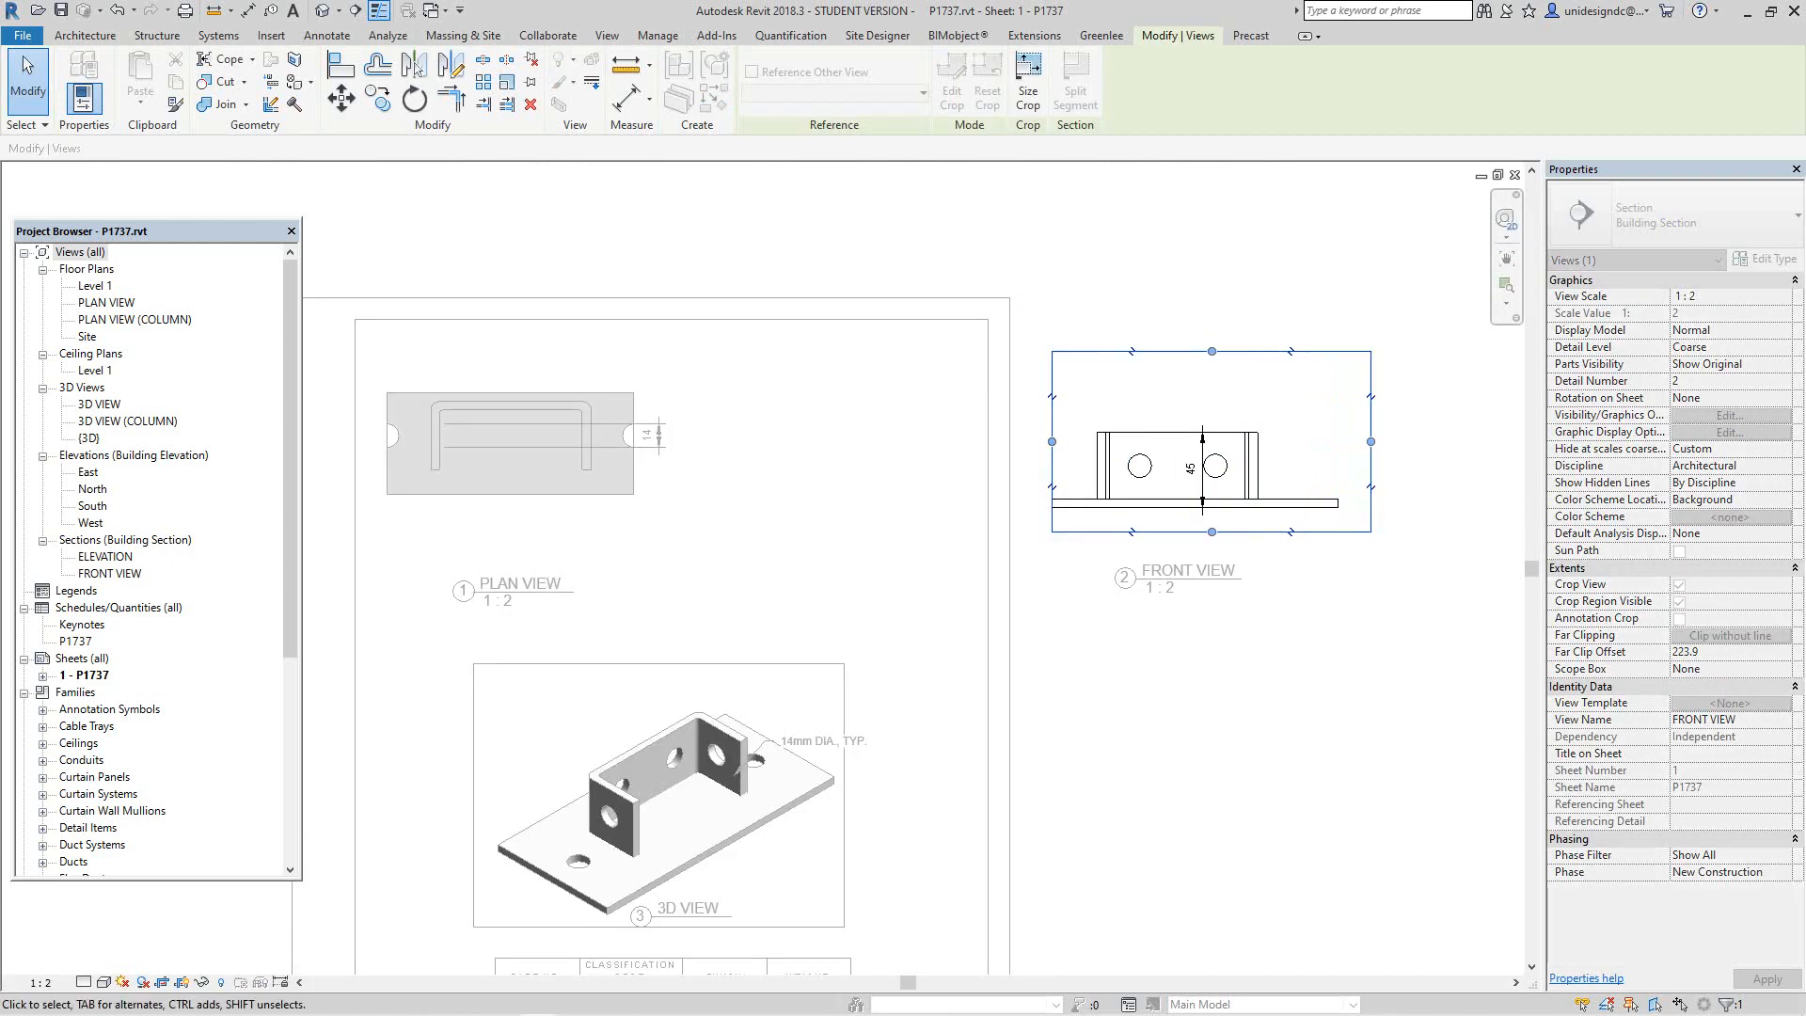
click(1336, 434)
click(1051, 441)
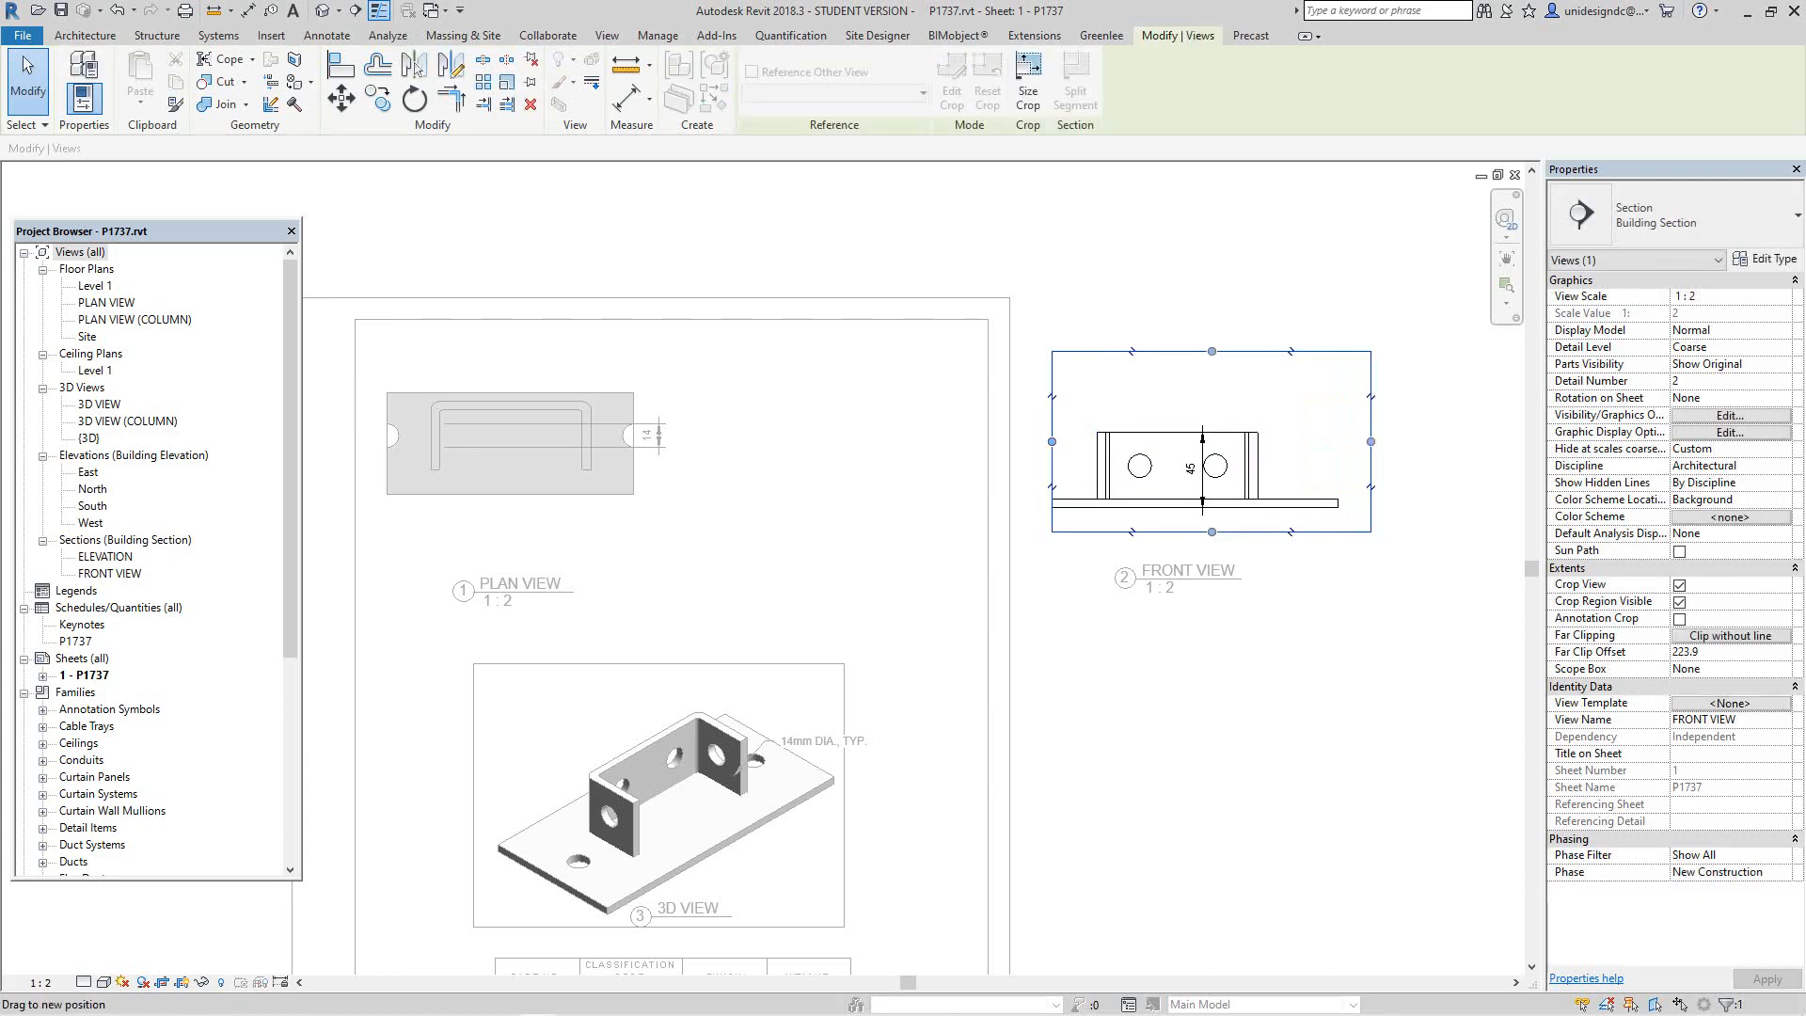
drag(1052, 442, 1003, 442)
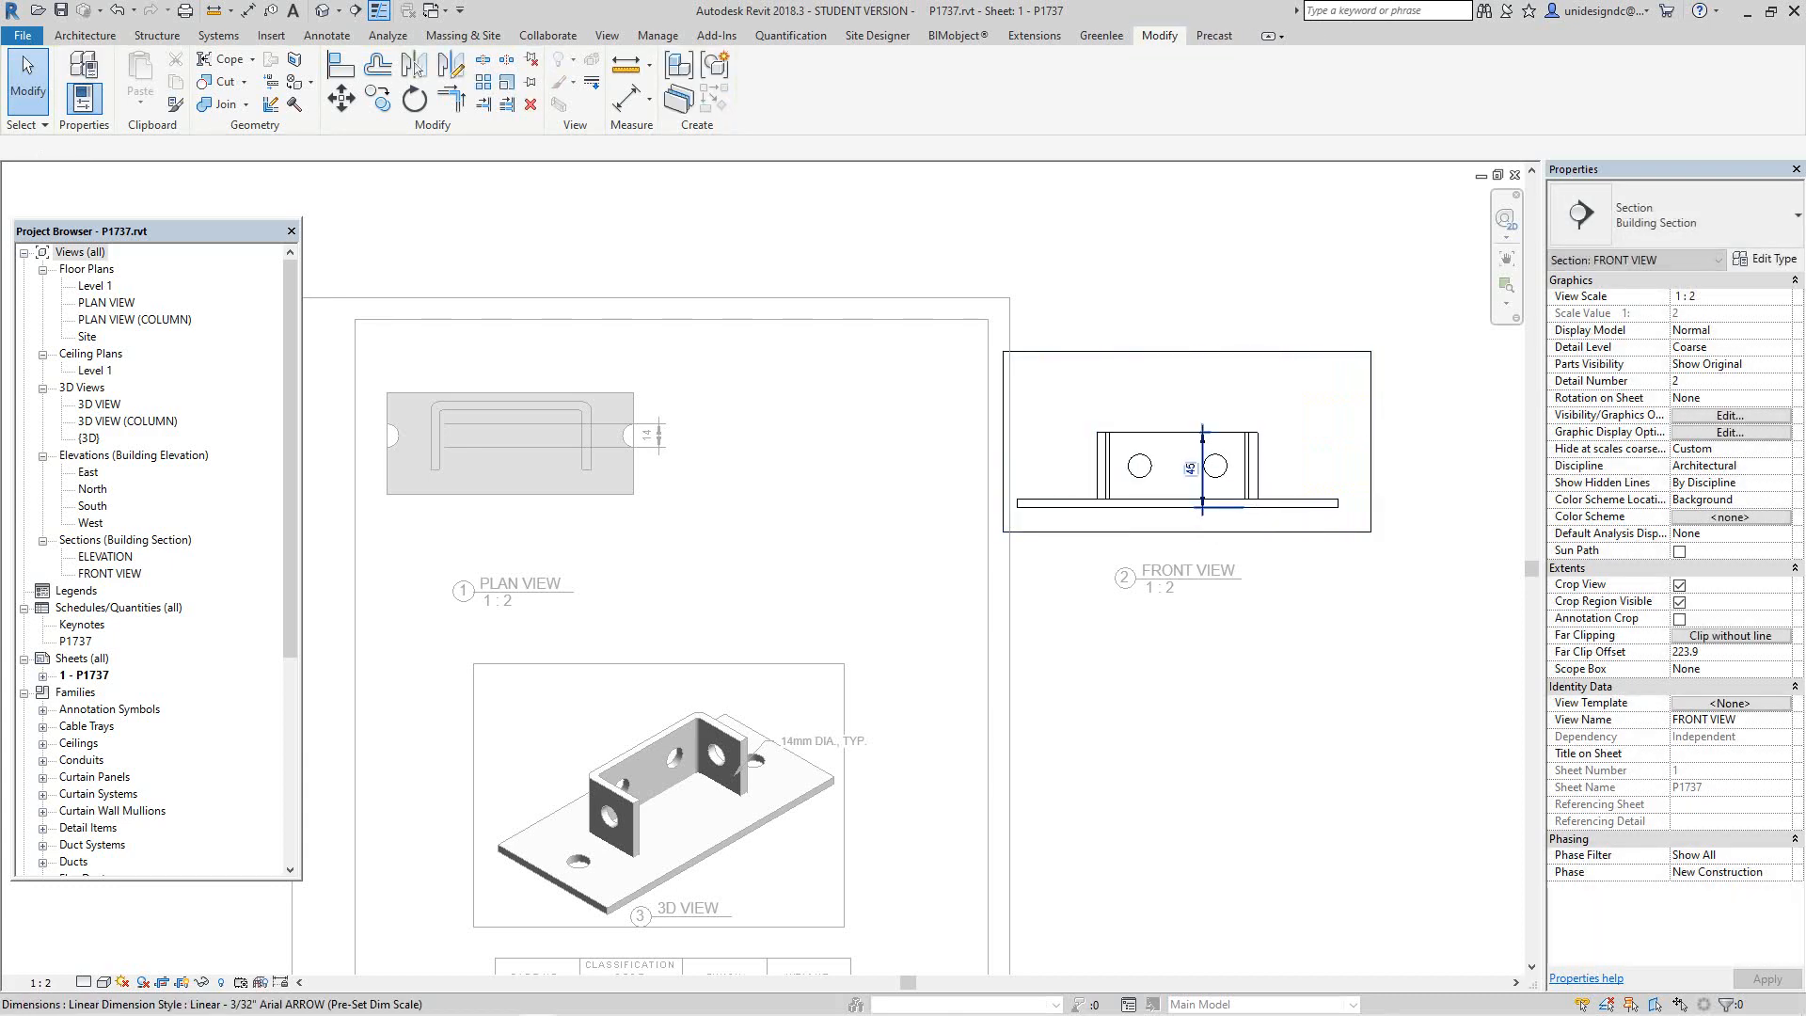
right_click(1177, 392)
click(1213, 476)
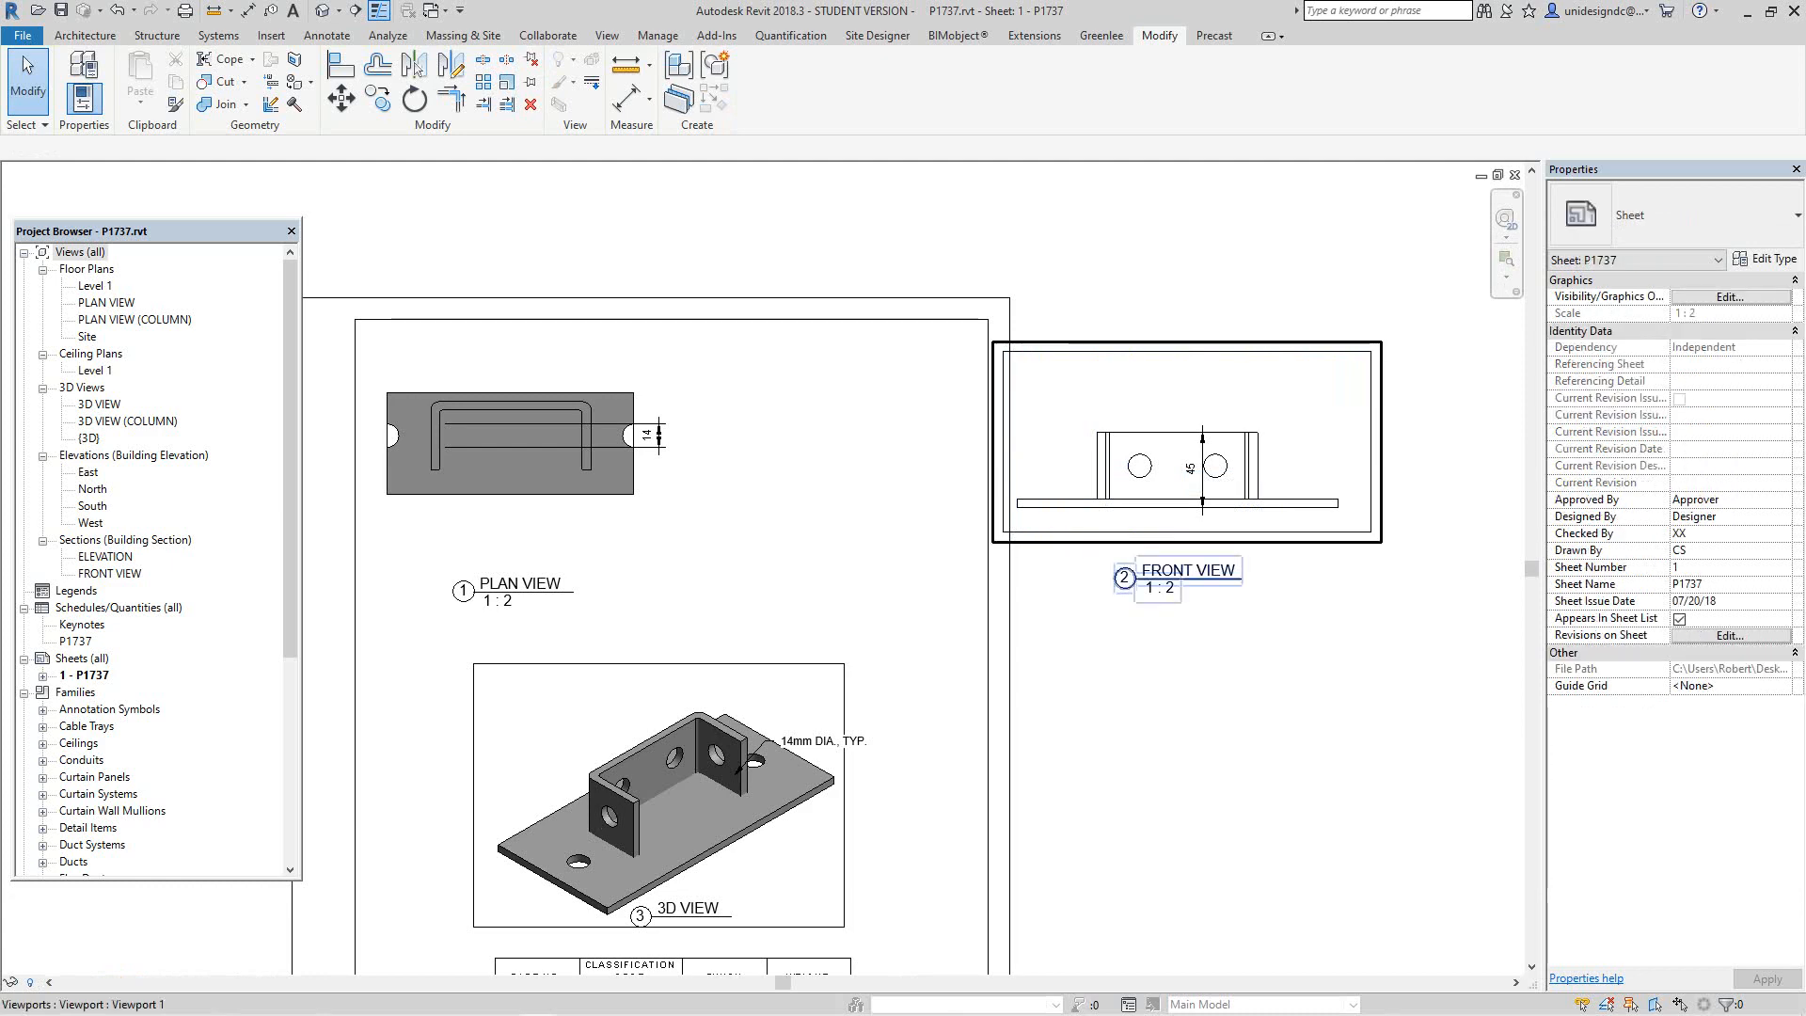
Step: Activate the FRONT VIEW viewport and set its visual style to Shaded
right_click(1152, 367)
click(1220, 454)
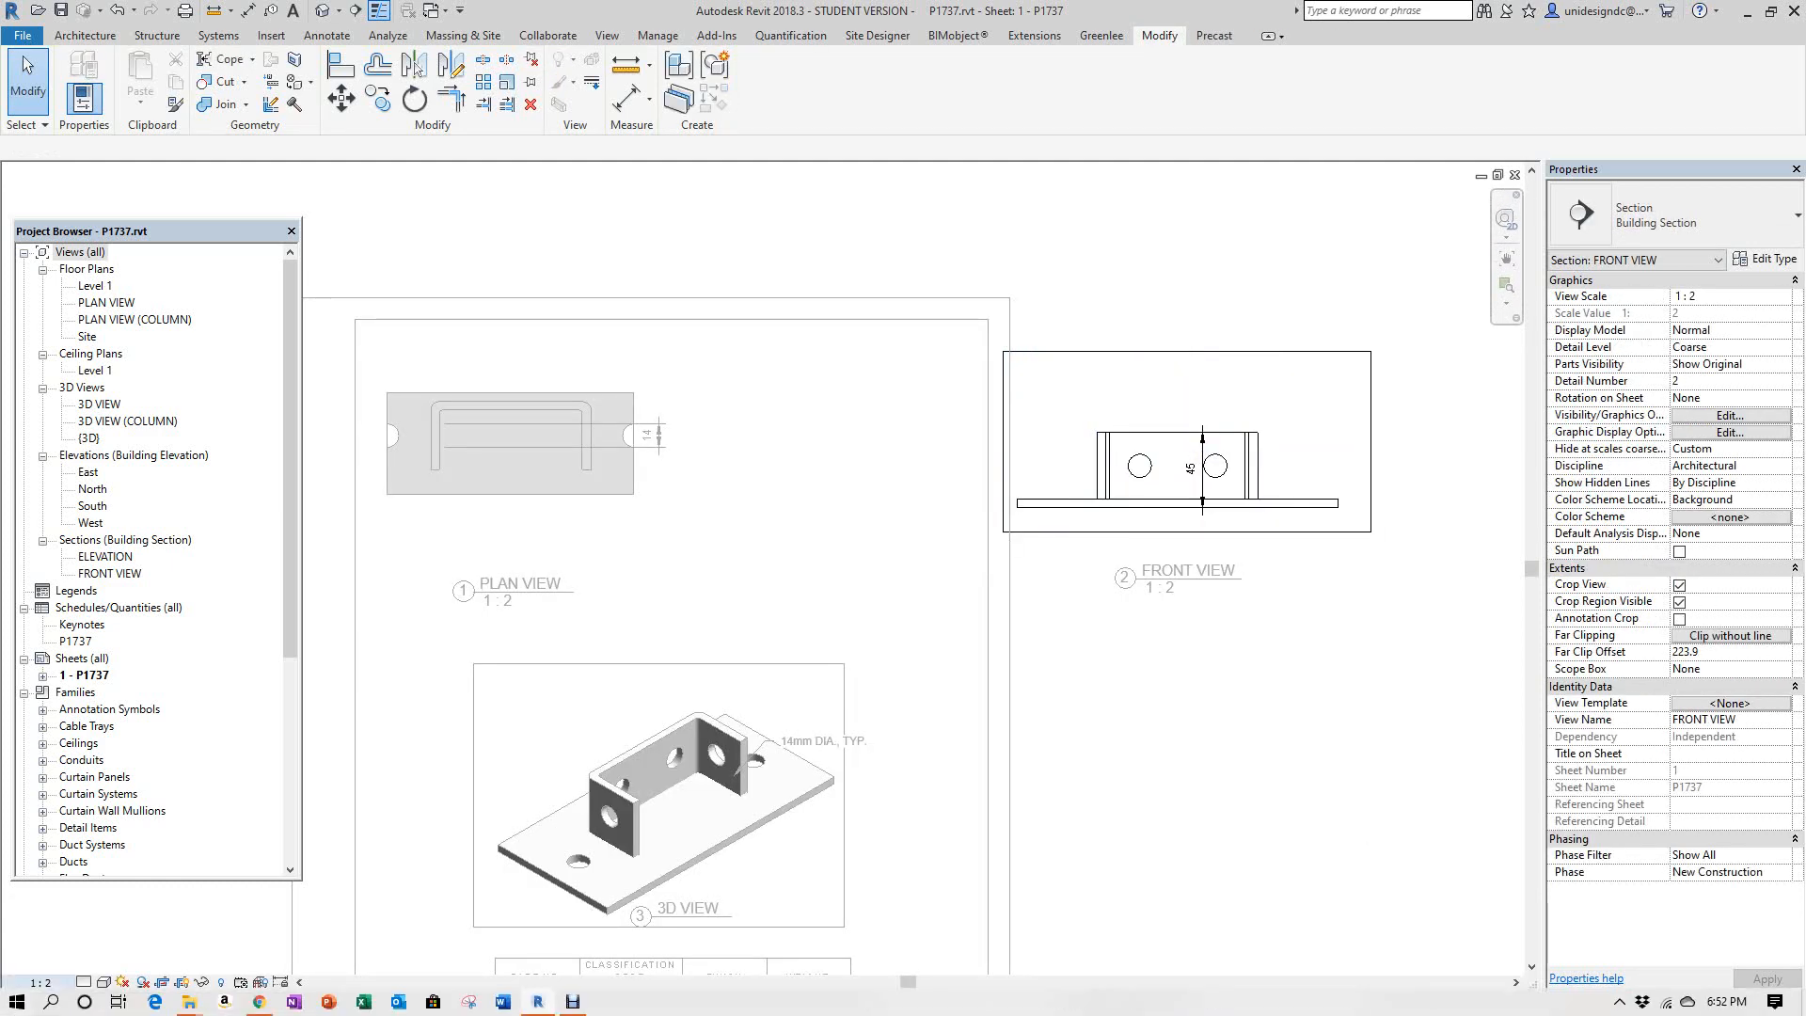
click(104, 982)
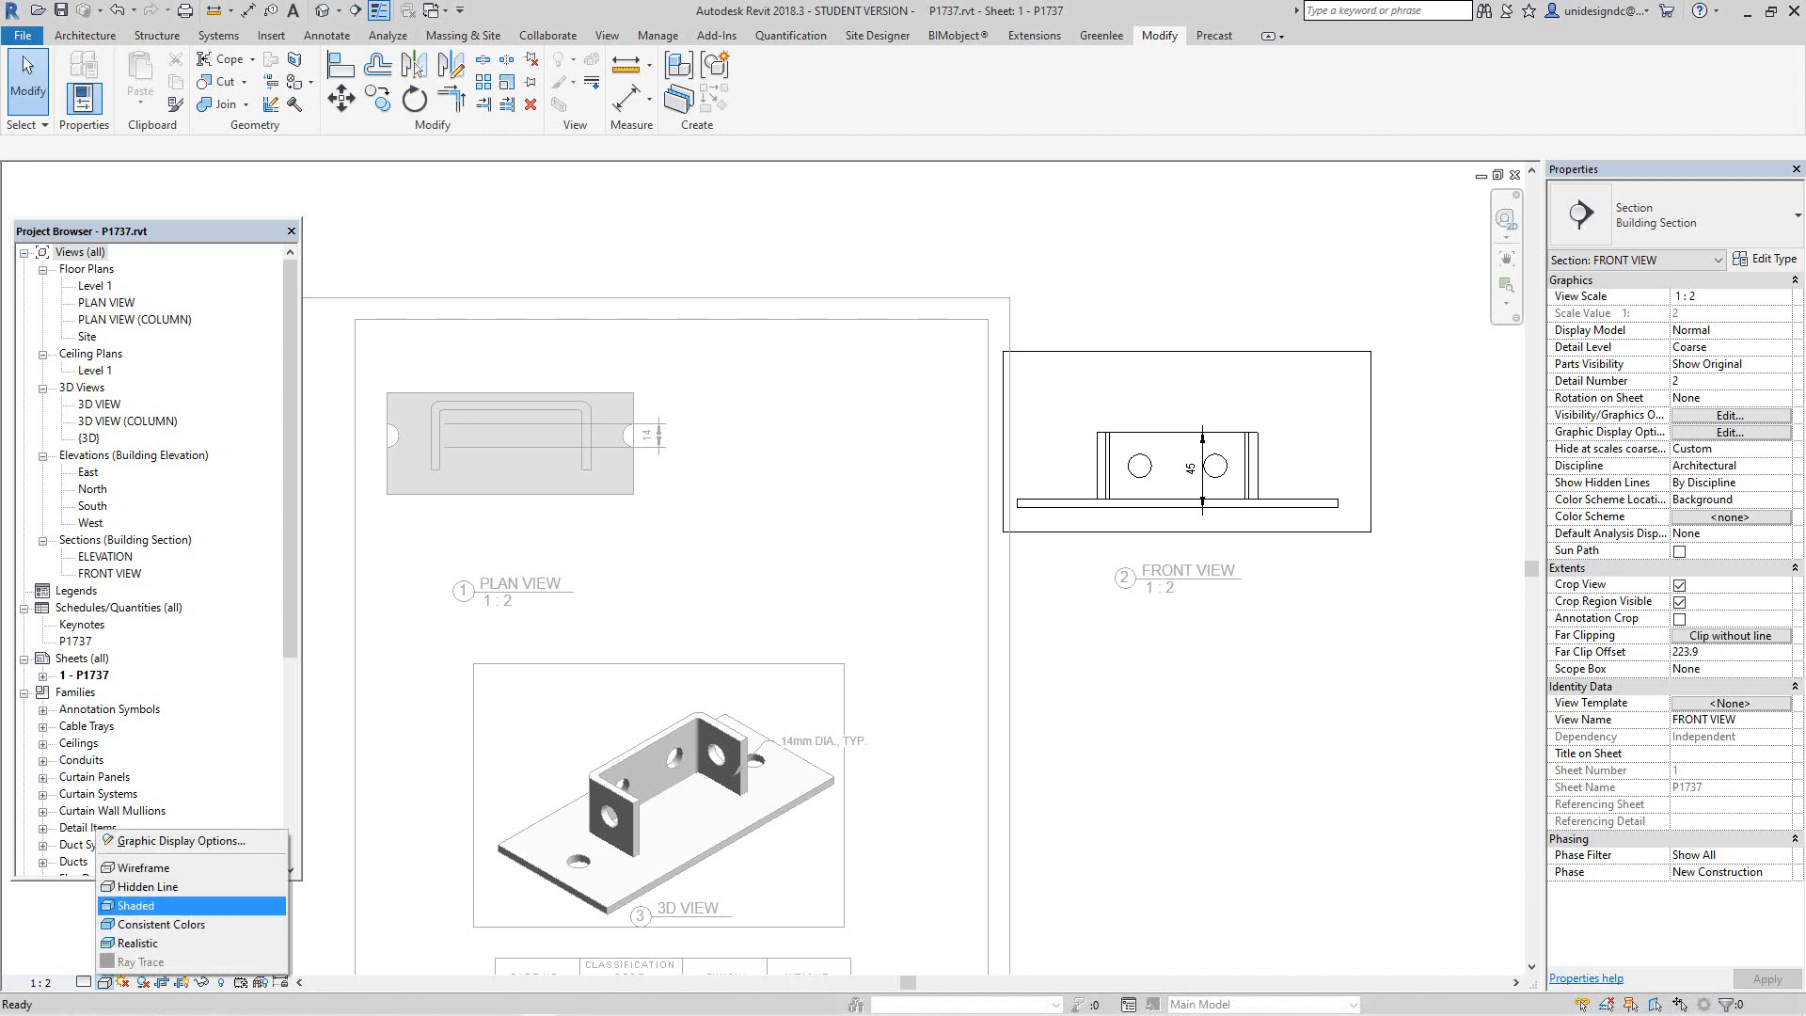
click(135, 905)
scroll(1340, 245, up, 3)
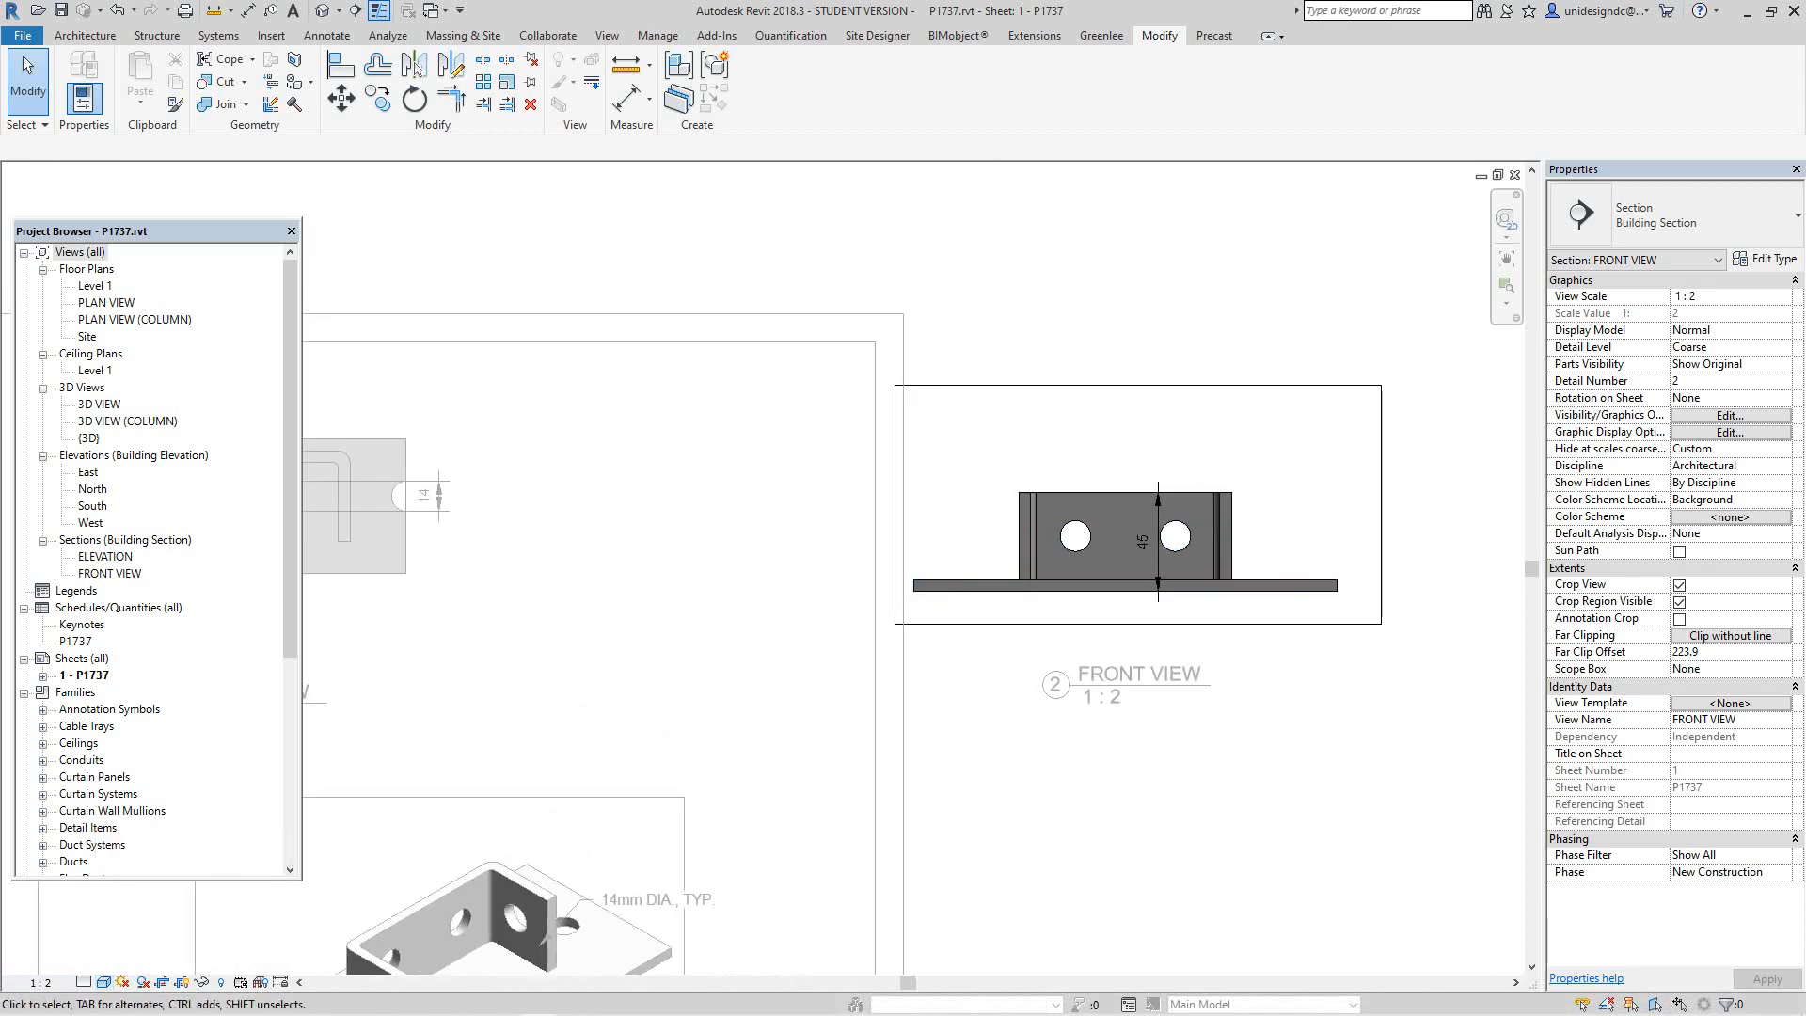
Step: Move the 45 mm height dimension to the right of the channel in the front view and deactivate the view
right_click(1230, 462)
click(1257, 474)
drag(1144, 541, 1294, 542)
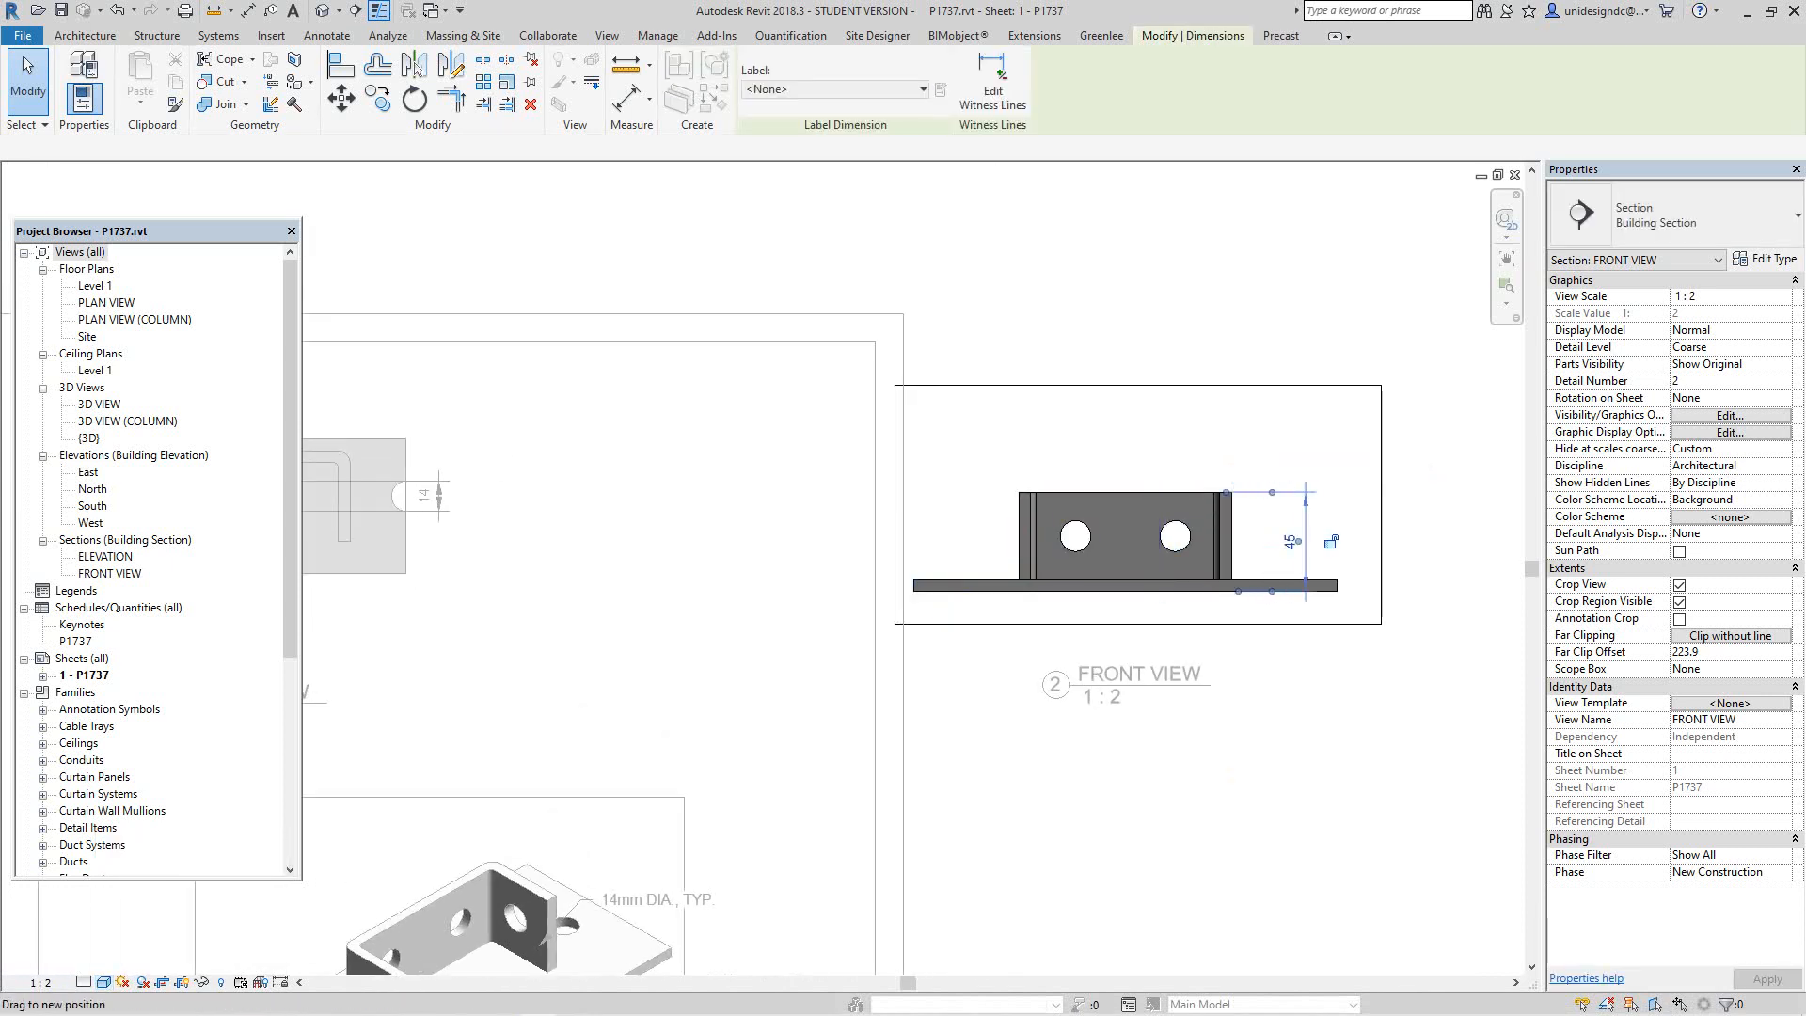
click(1259, 461)
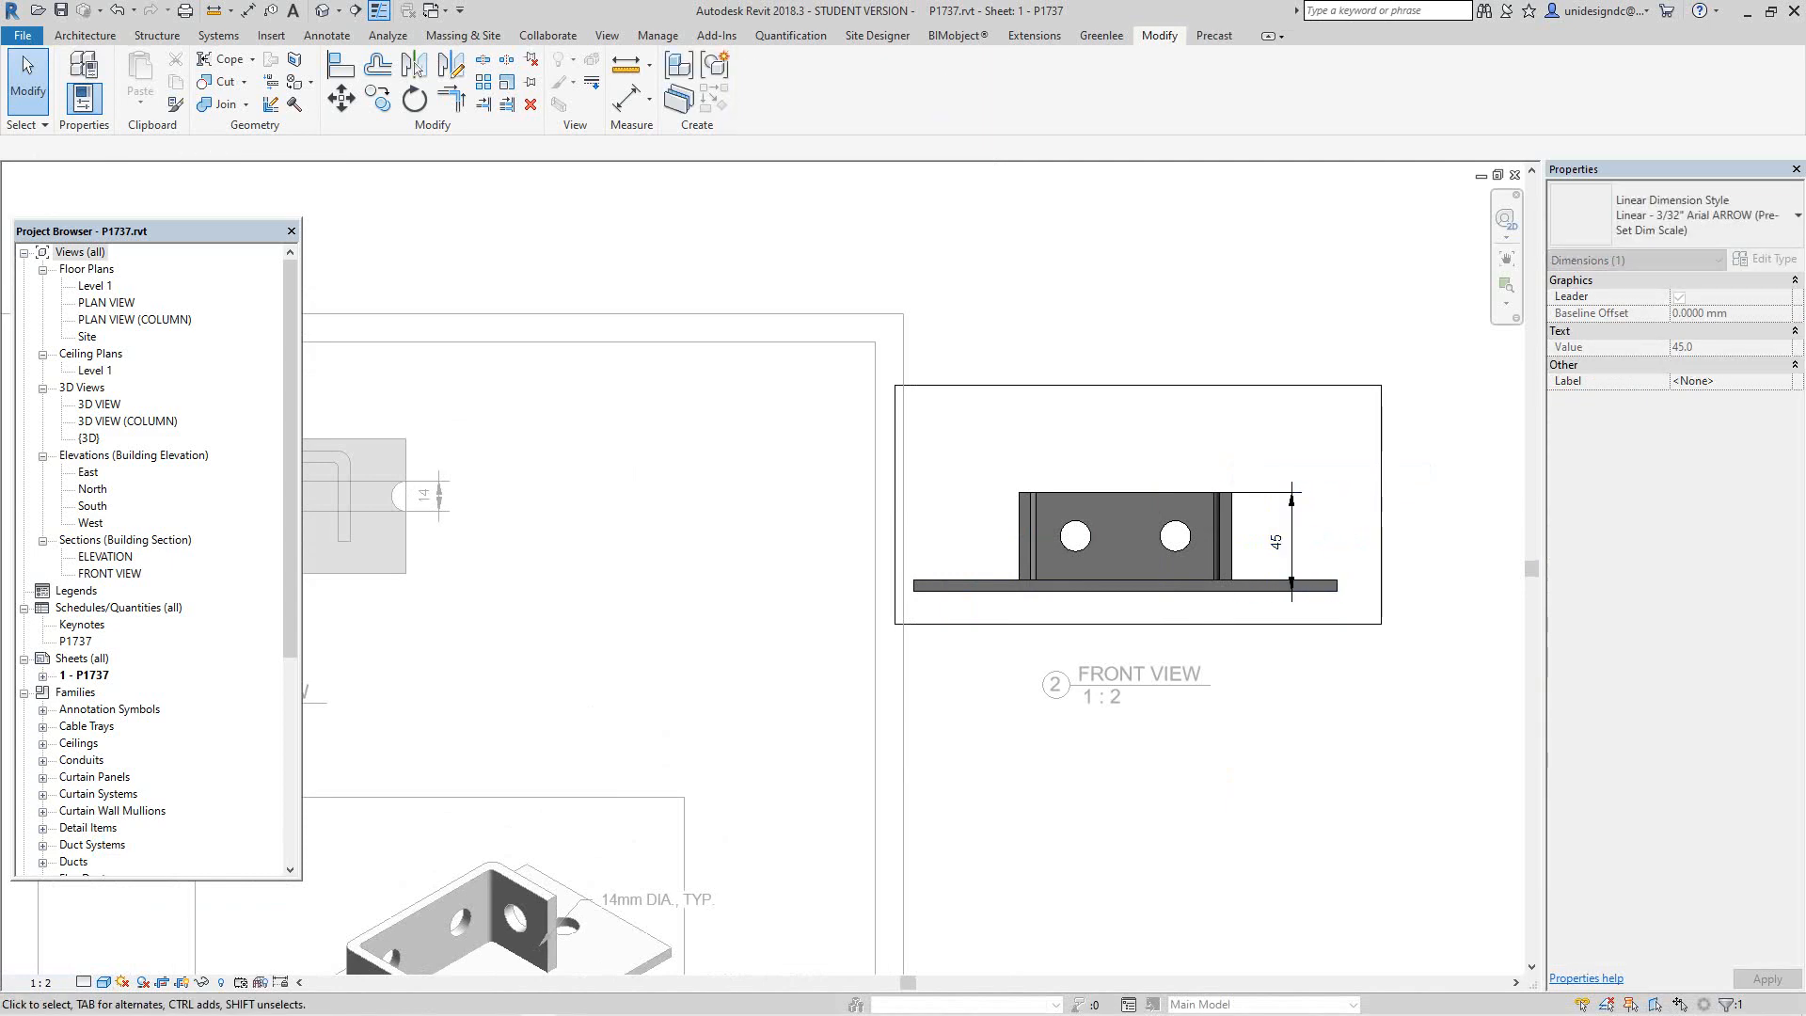
scroll(1252, 462, down, 1)
right_click(1251, 423)
click(1322, 510)
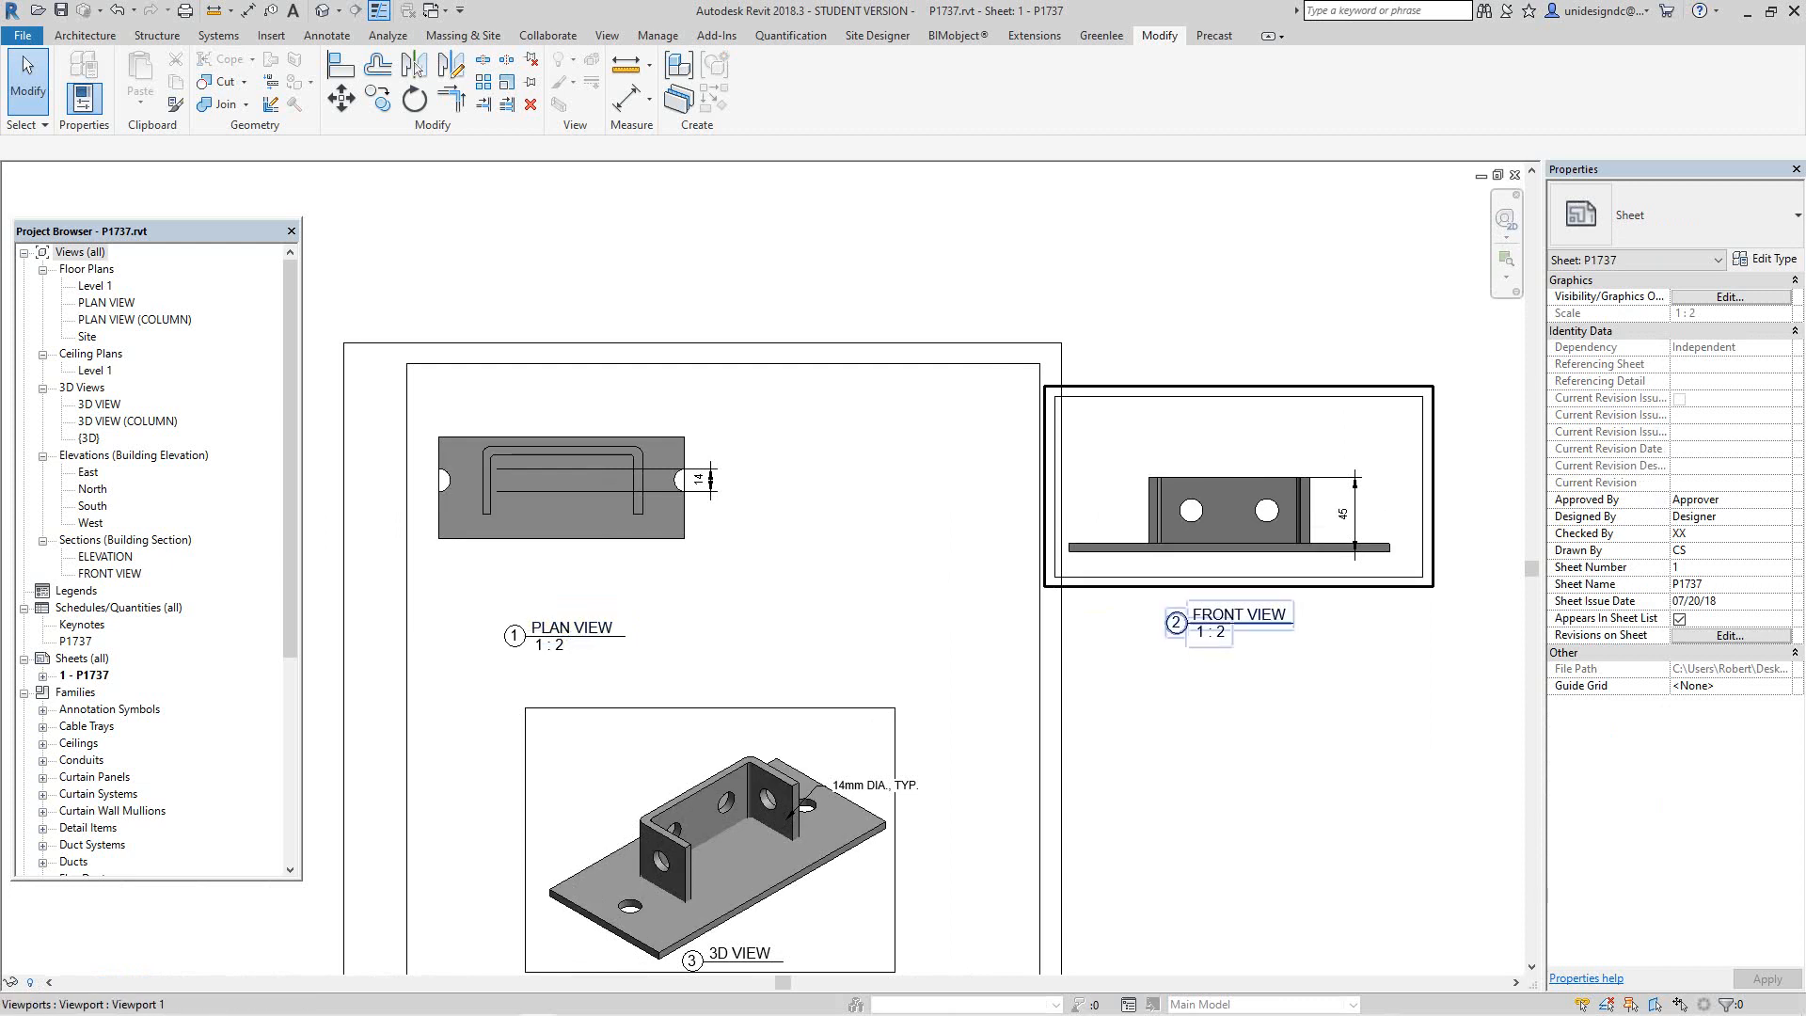
Step: Move the FRONT VIEW viewport back onto the sheet beside the plan view, shifting it up and right so the two parts do not overlap
drag(1252, 470, 850, 484)
click(917, 661)
scroll(917, 662, down, 1)
middle_drag(917, 661, 1074, 613)
scroll(1073, 613, up, 3)
middle_drag(1073, 452, 1002, 617)
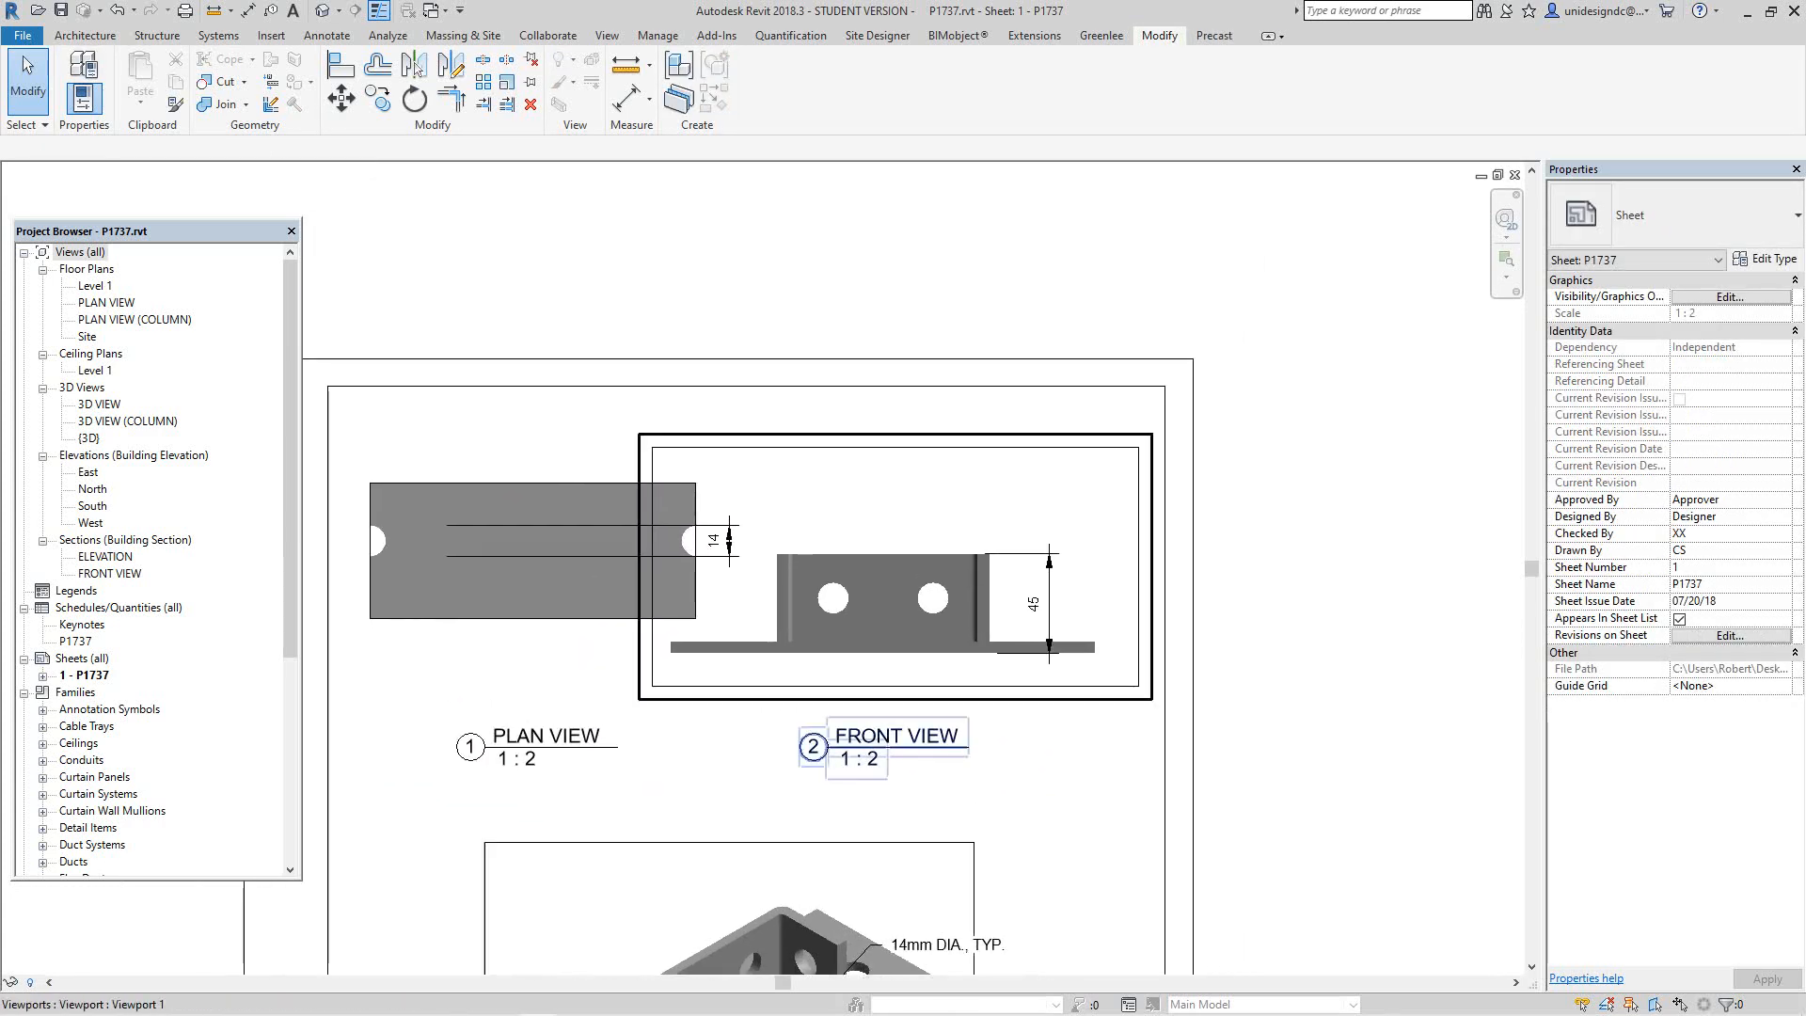
drag(1002, 618, 1068, 572)
click(1064, 696)
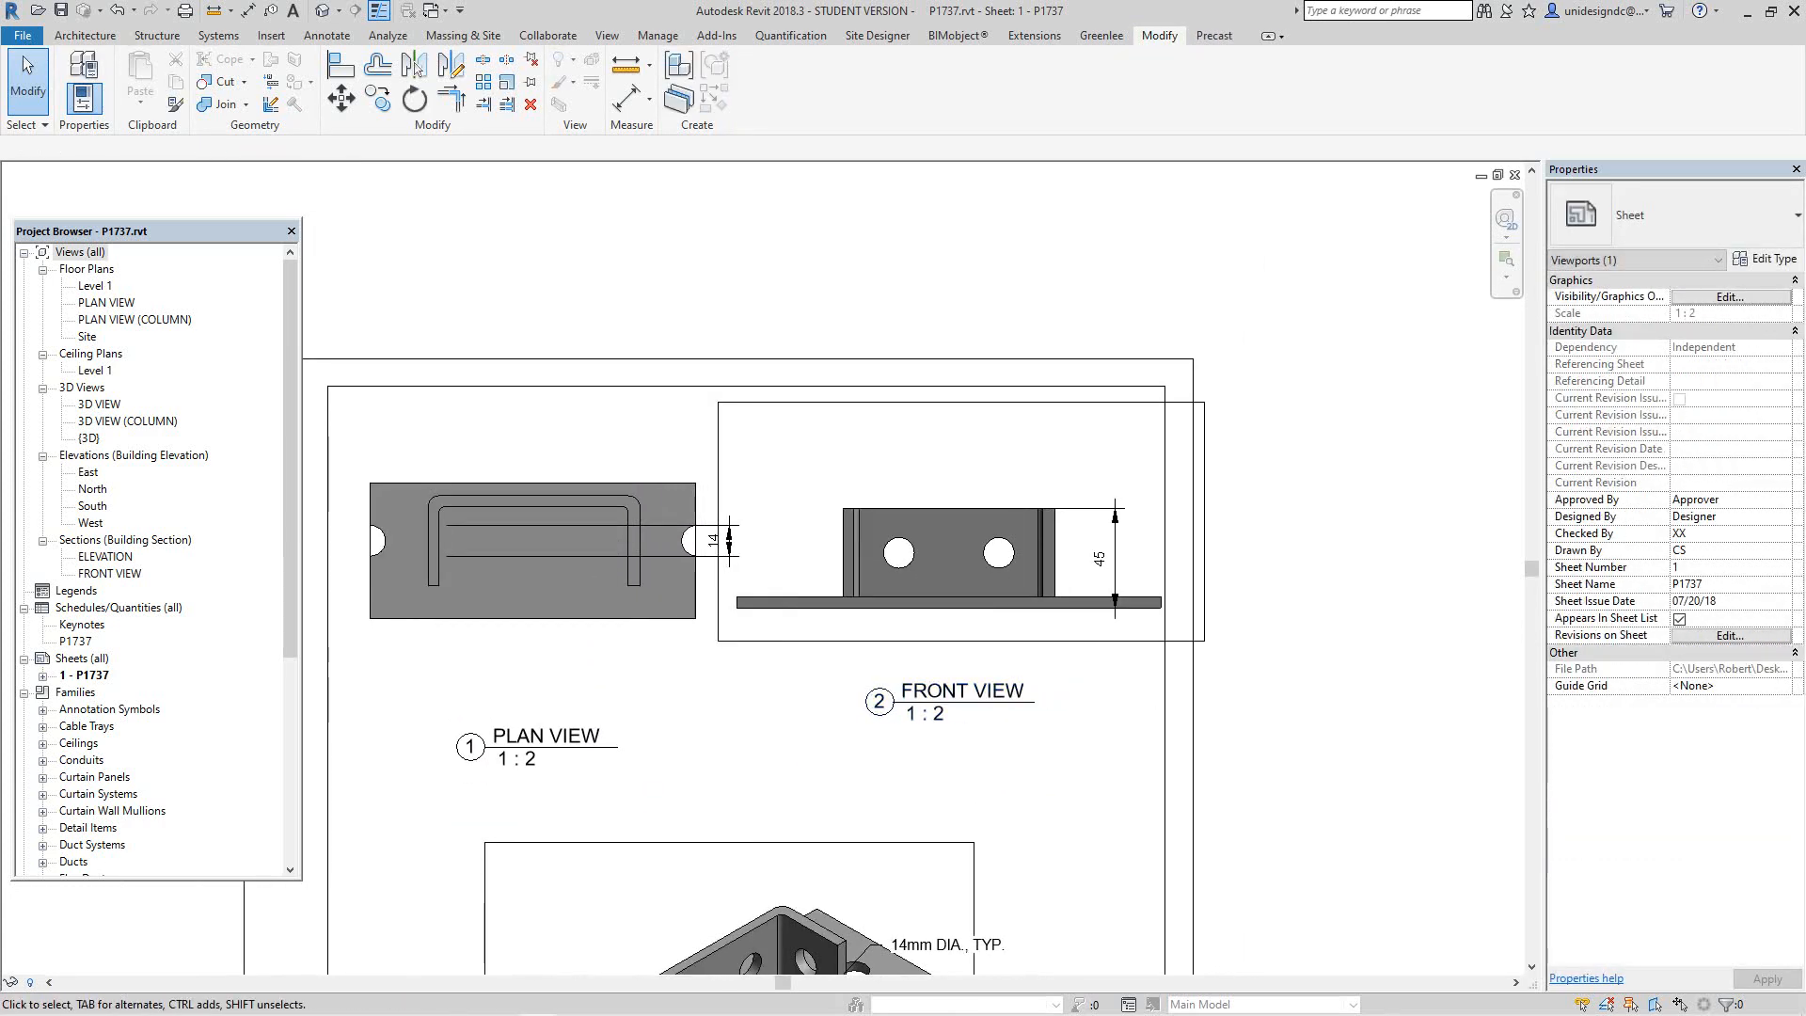
middle_drag(997, 687, 1179, 706)
scroll(1129, 678, down, 3)
scroll(941, 630, up, 2)
scroll(790, 661, up, 1)
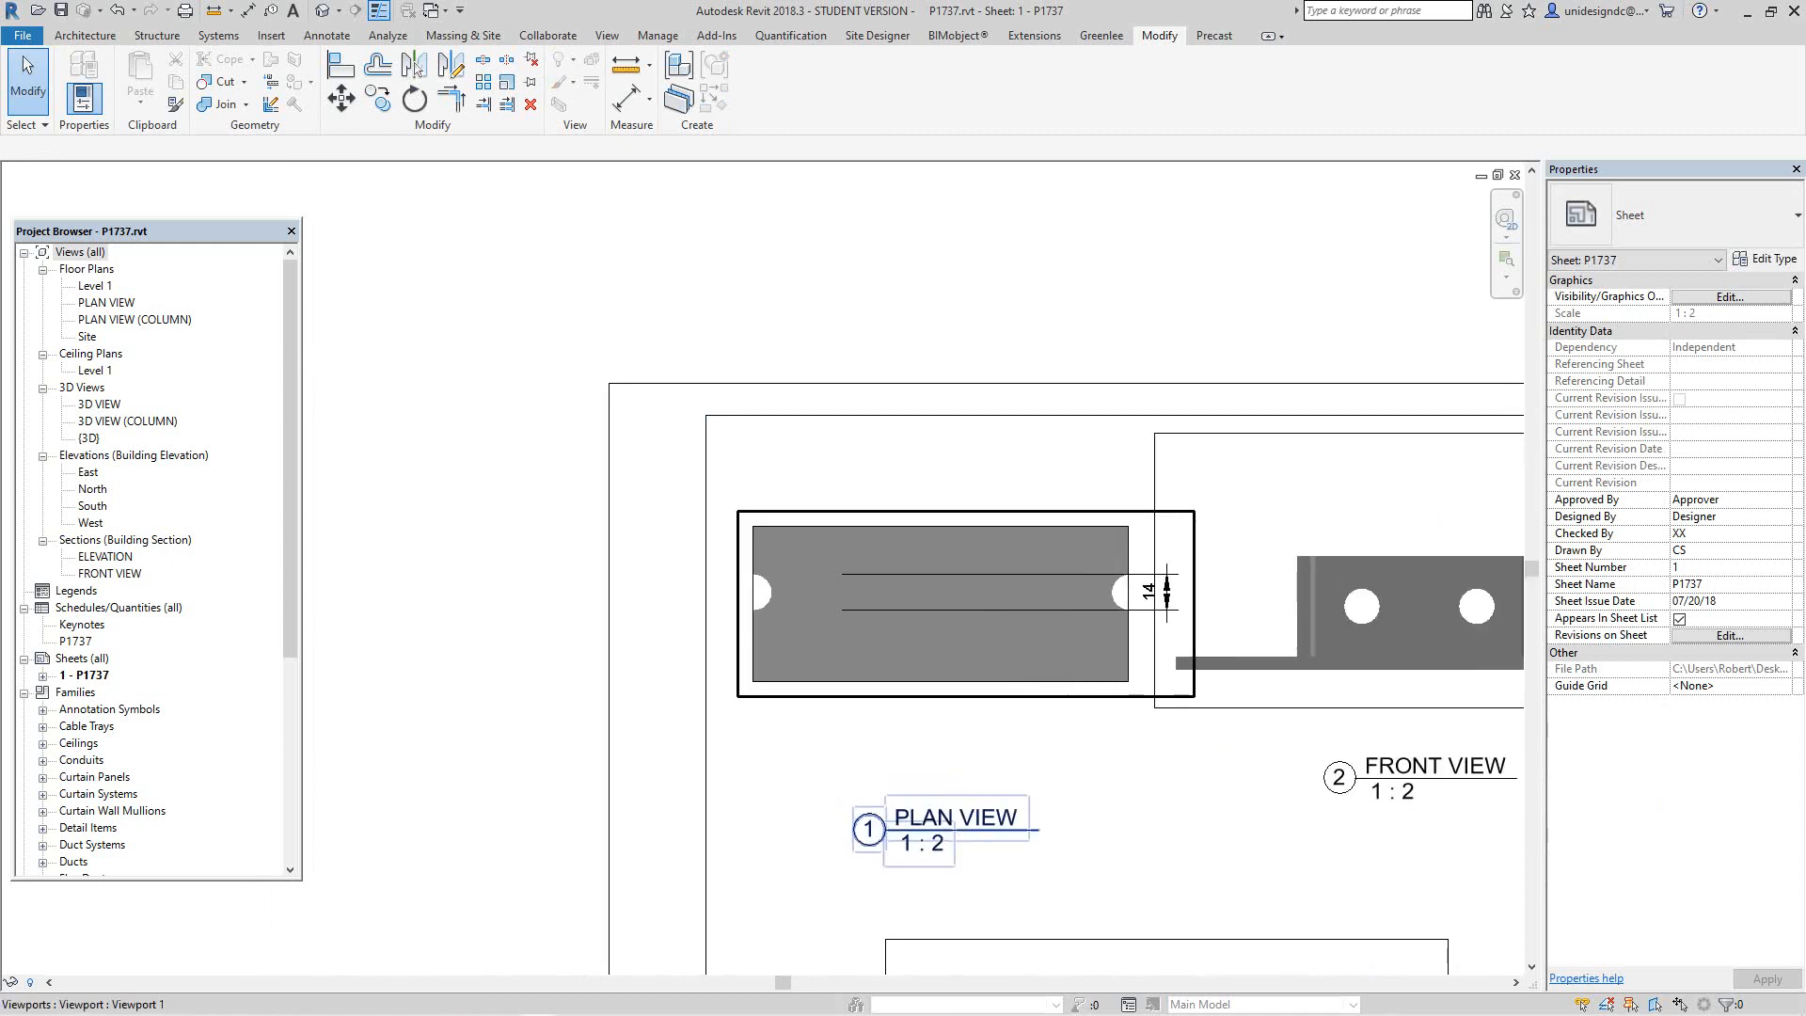
scroll(856, 701, down, 1)
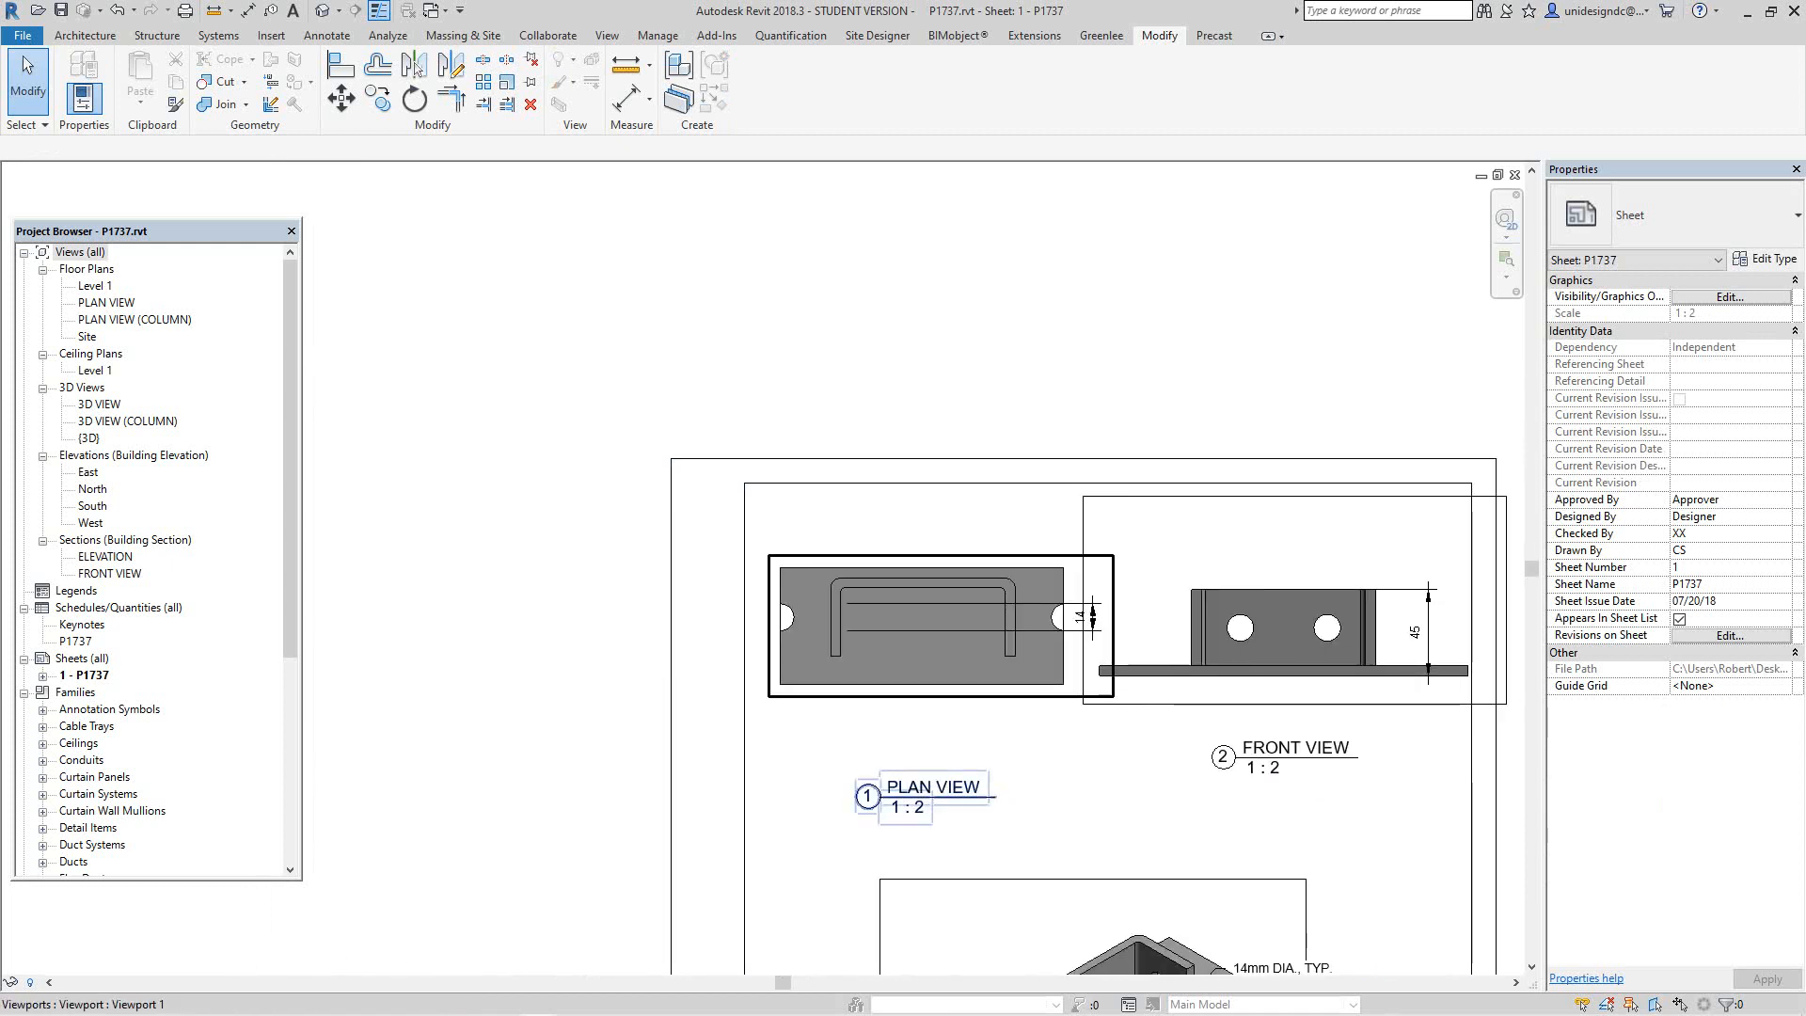
Step: Move the PLAN VIEW viewport left, clear of the front view, and activate it
drag(856, 701, 532, 705)
scroll(659, 676, up, 1)
right_click(699, 640)
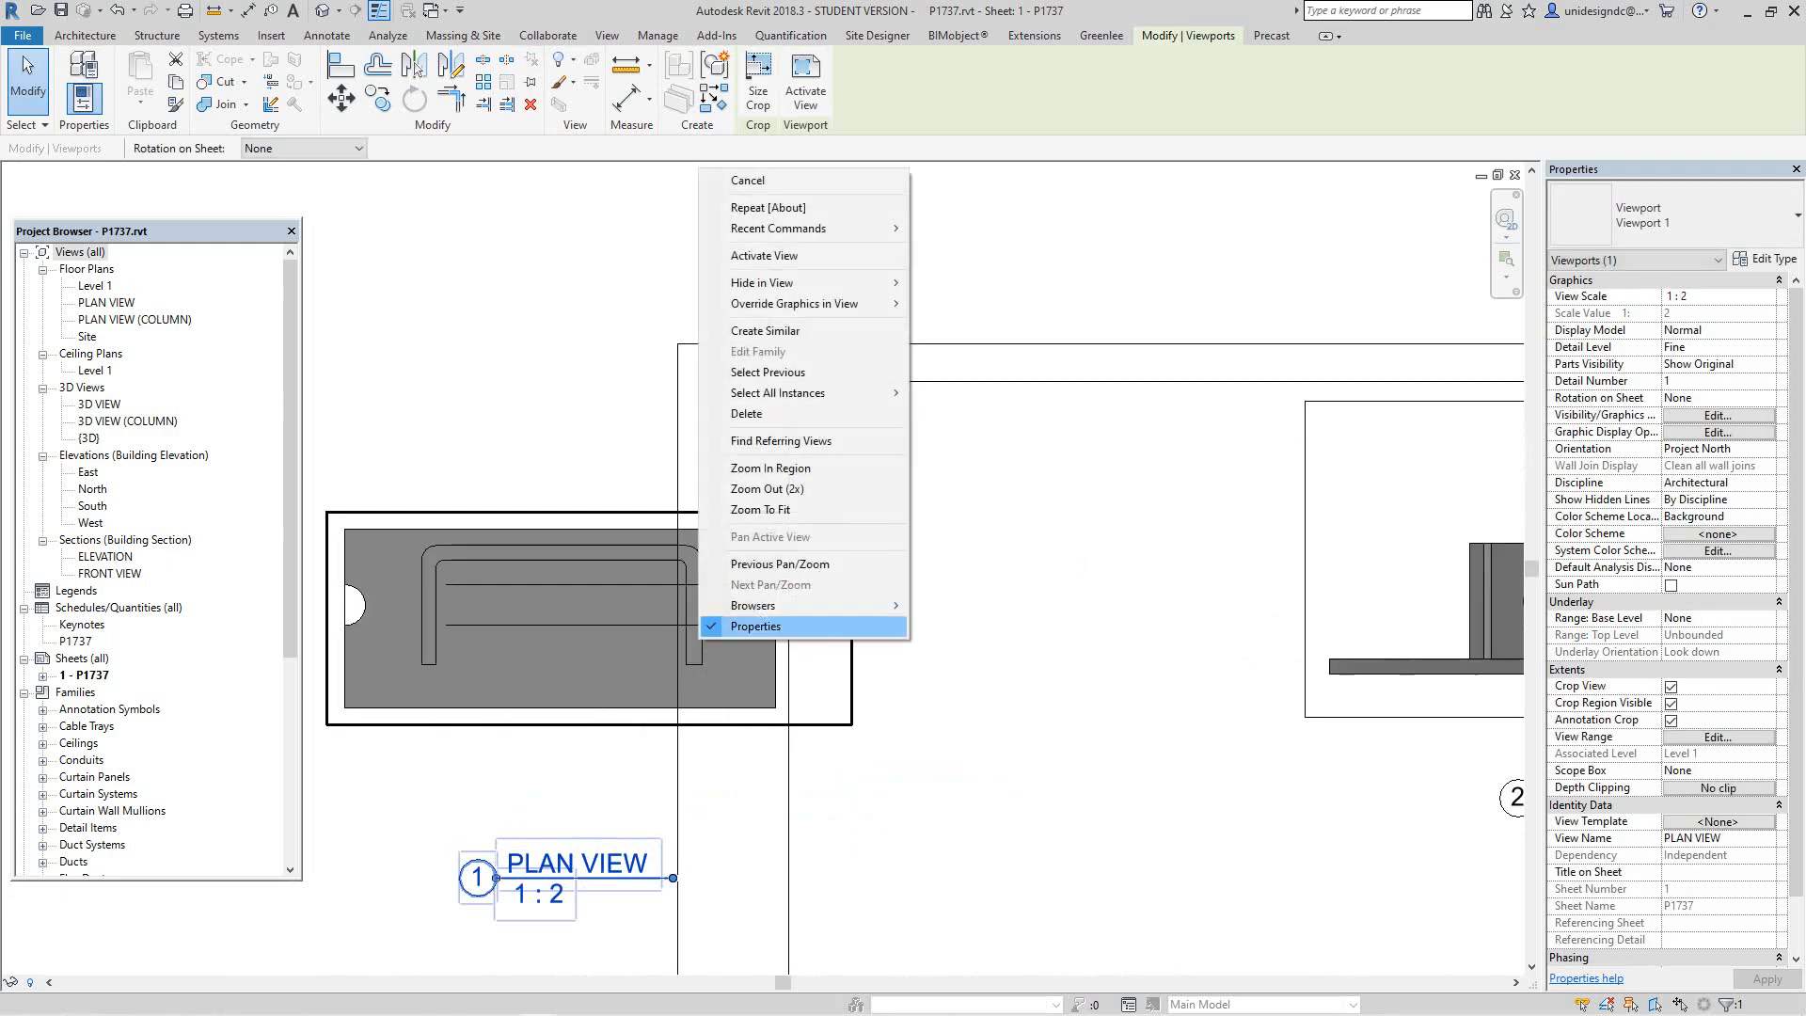
click(764, 255)
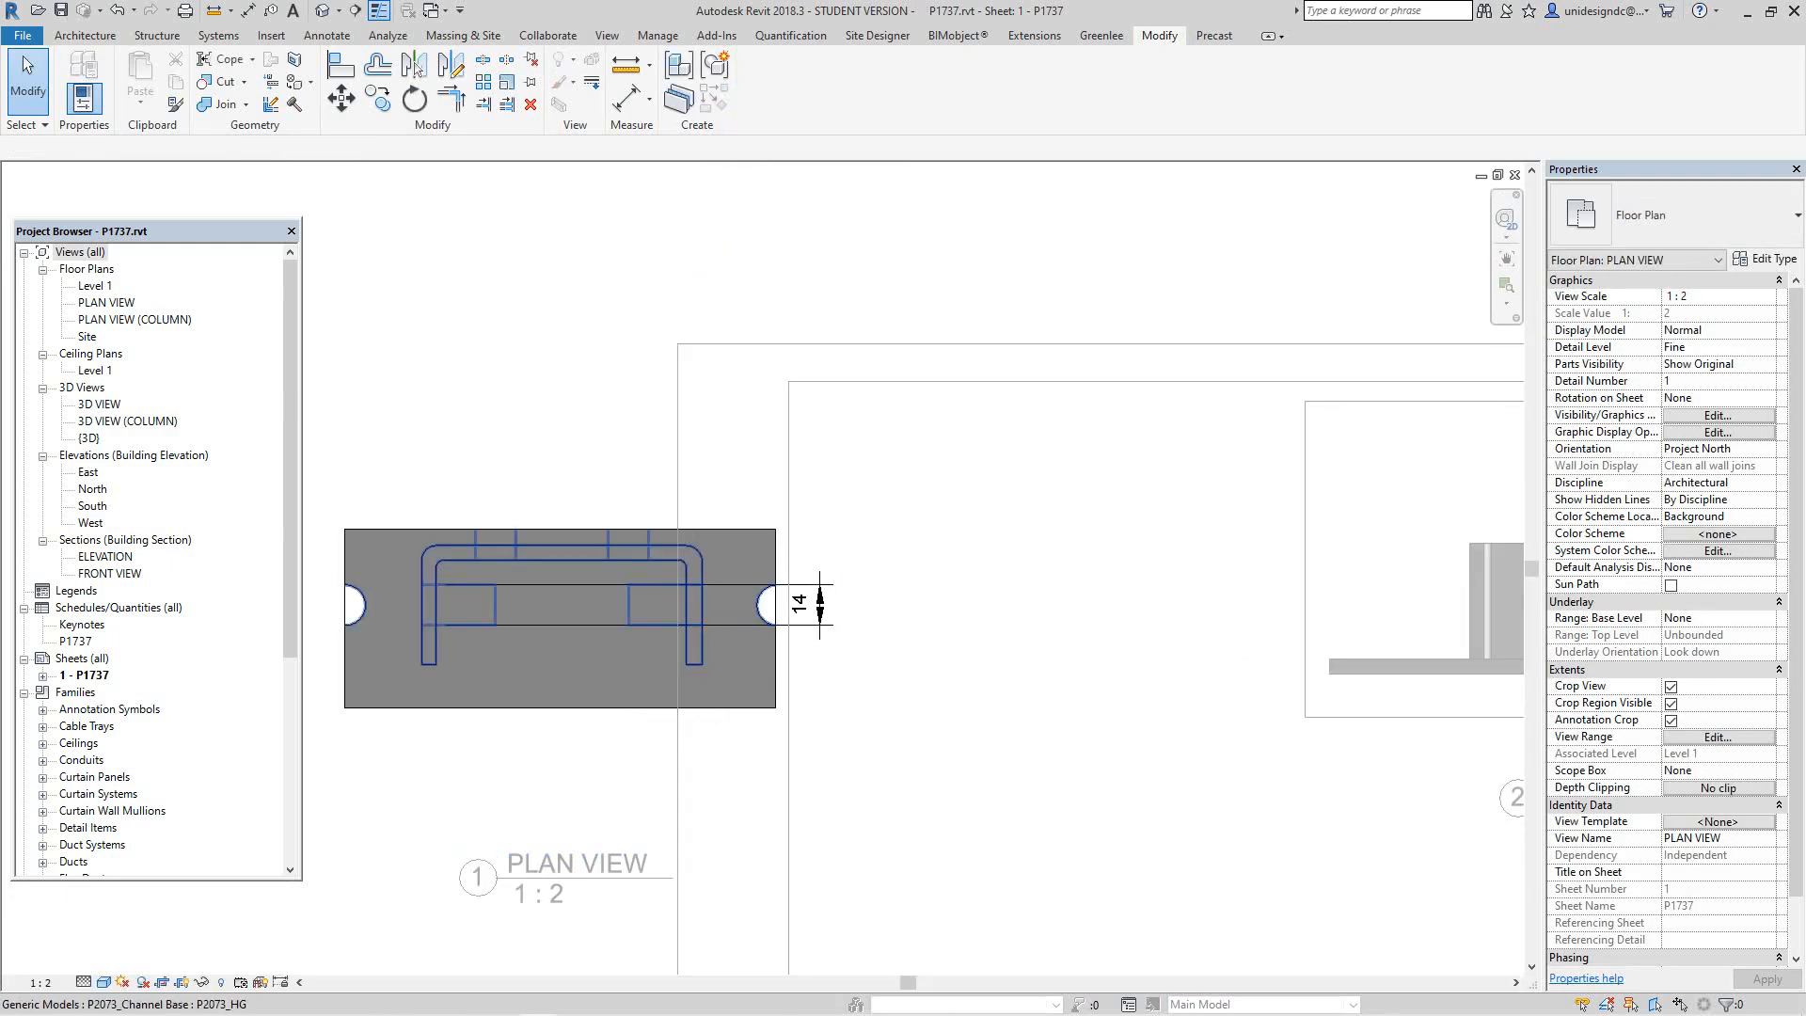
Step: Extend the plan view's crop region on the right side past the end of the base plate
click(513, 556)
key(Escape)
click(776, 562)
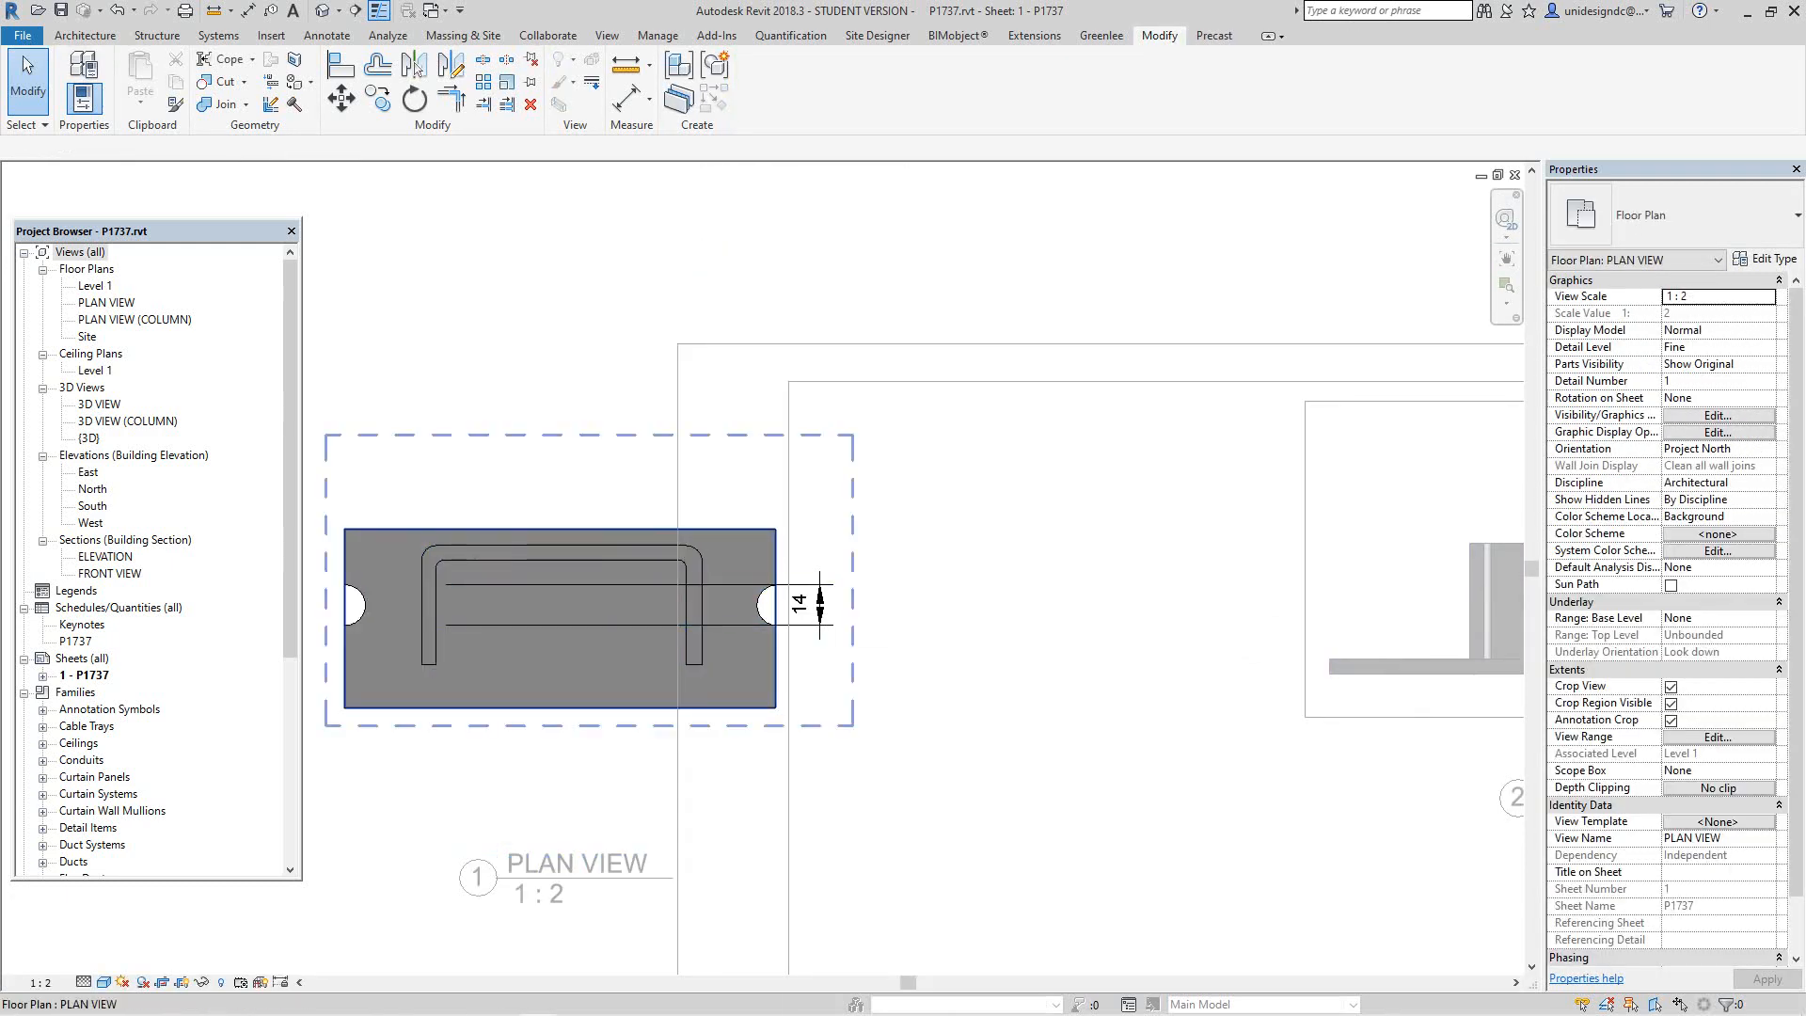
drag(776, 618, 913, 618)
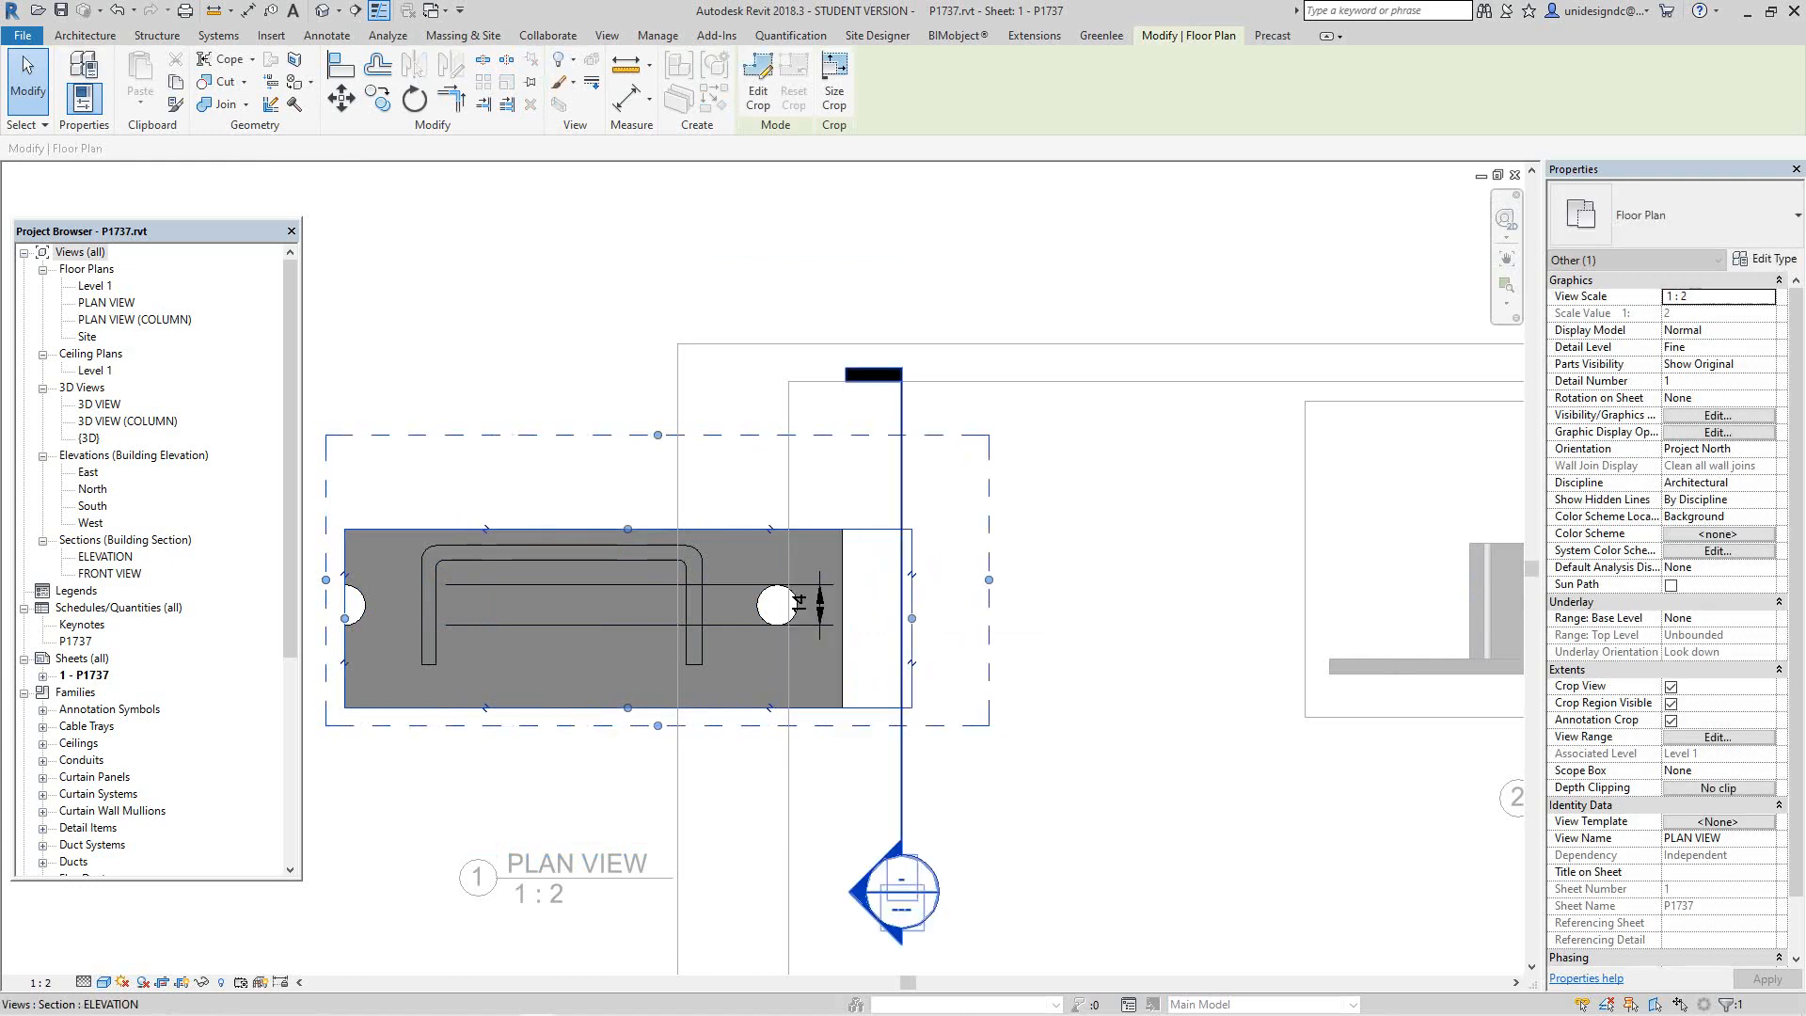
click(902, 625)
middle_drag(902, 625, 1219, 632)
scroll(1219, 633, down, 1)
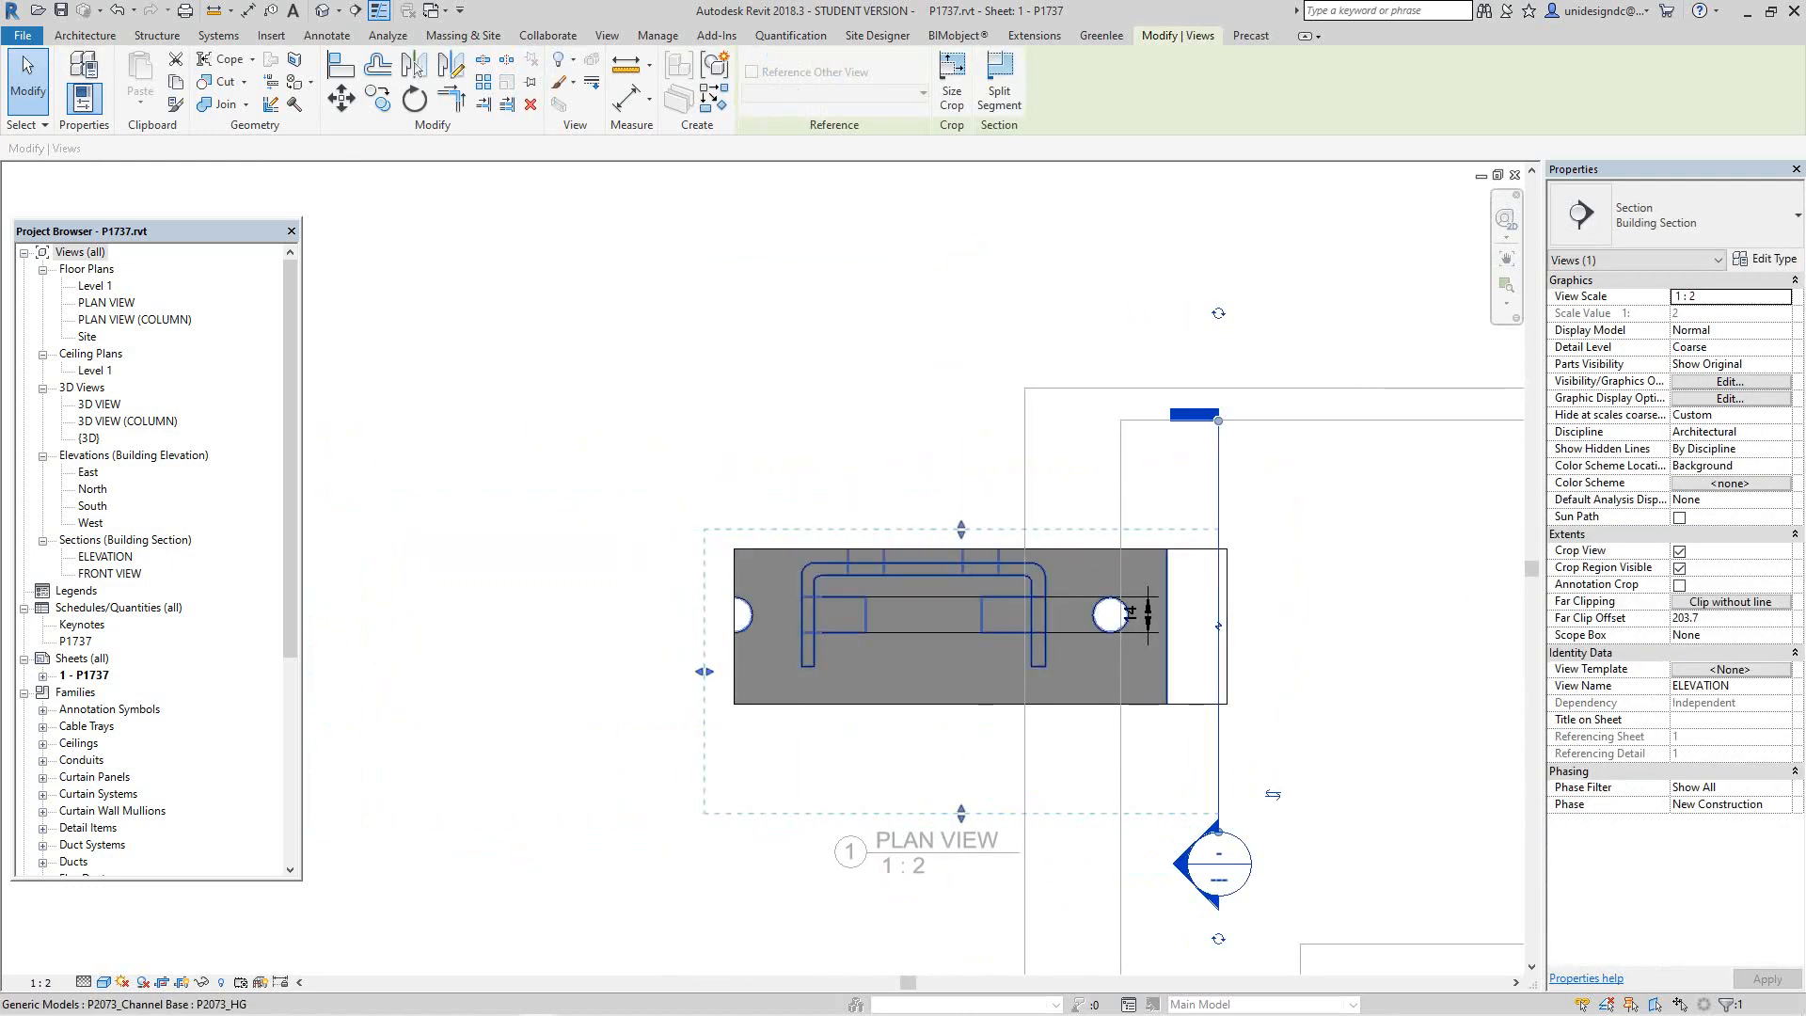
click(735, 609)
right_click(735, 625)
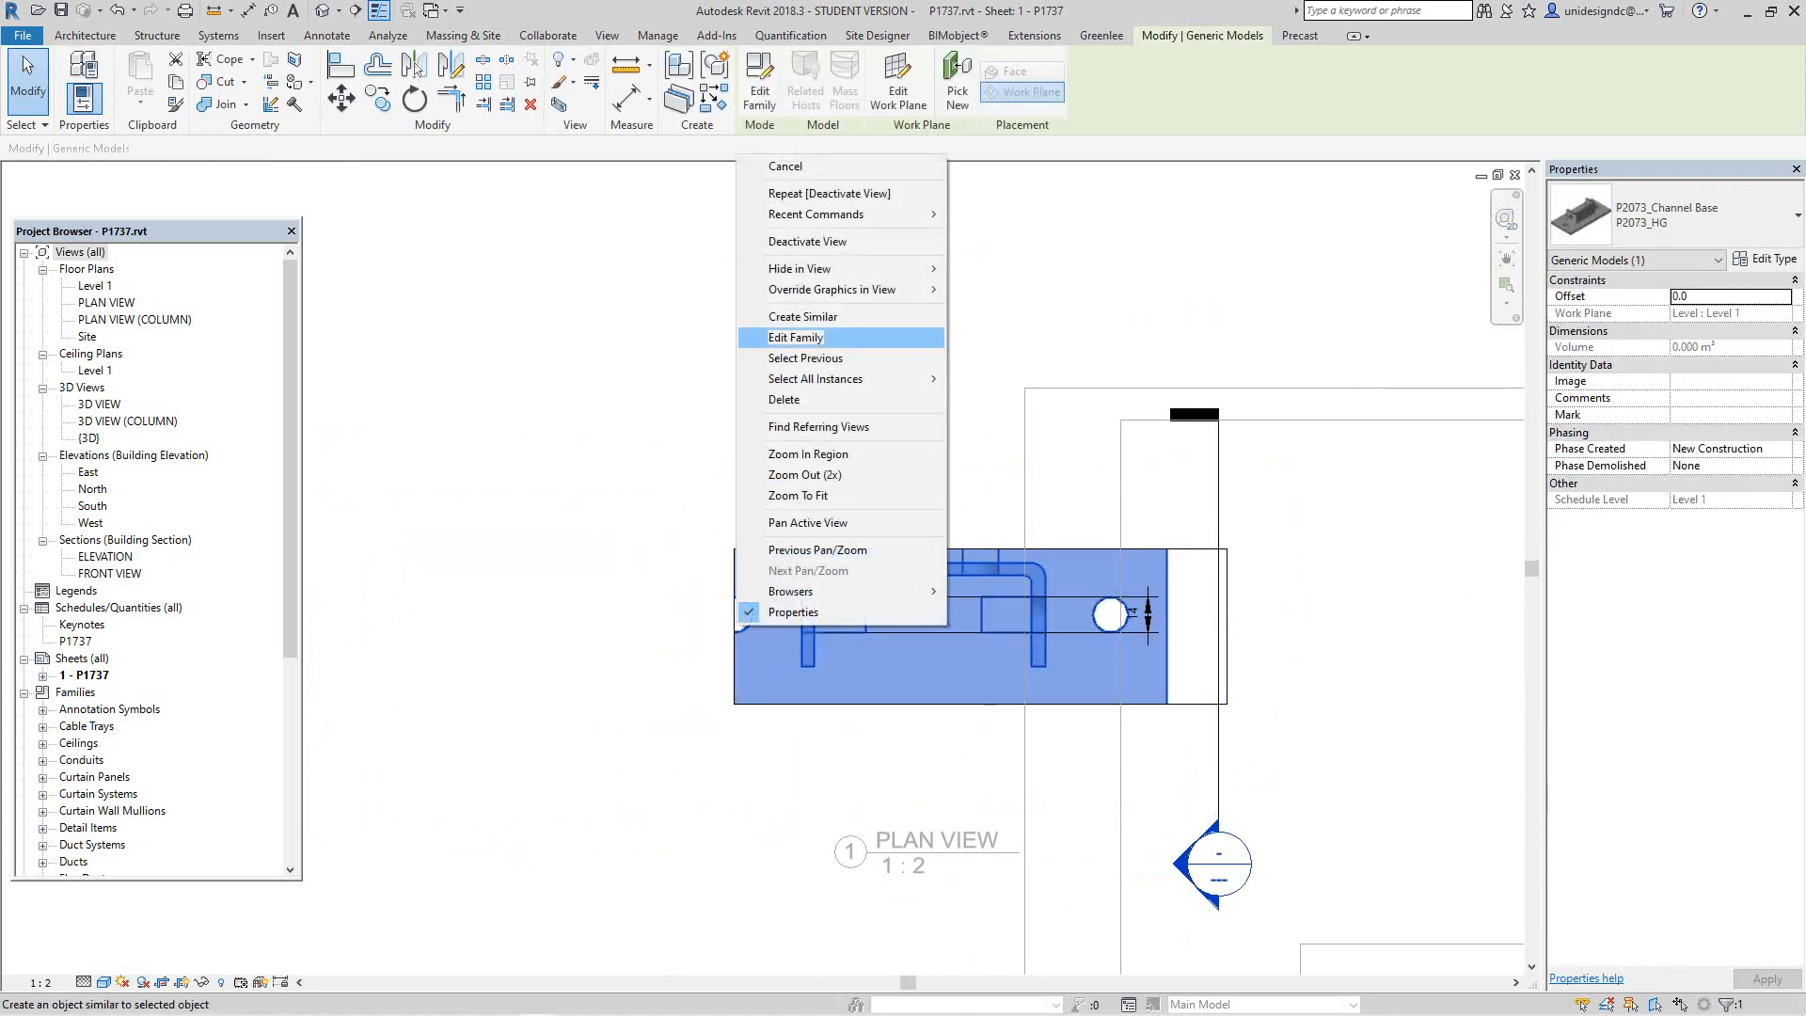
click(790, 243)
click(735, 622)
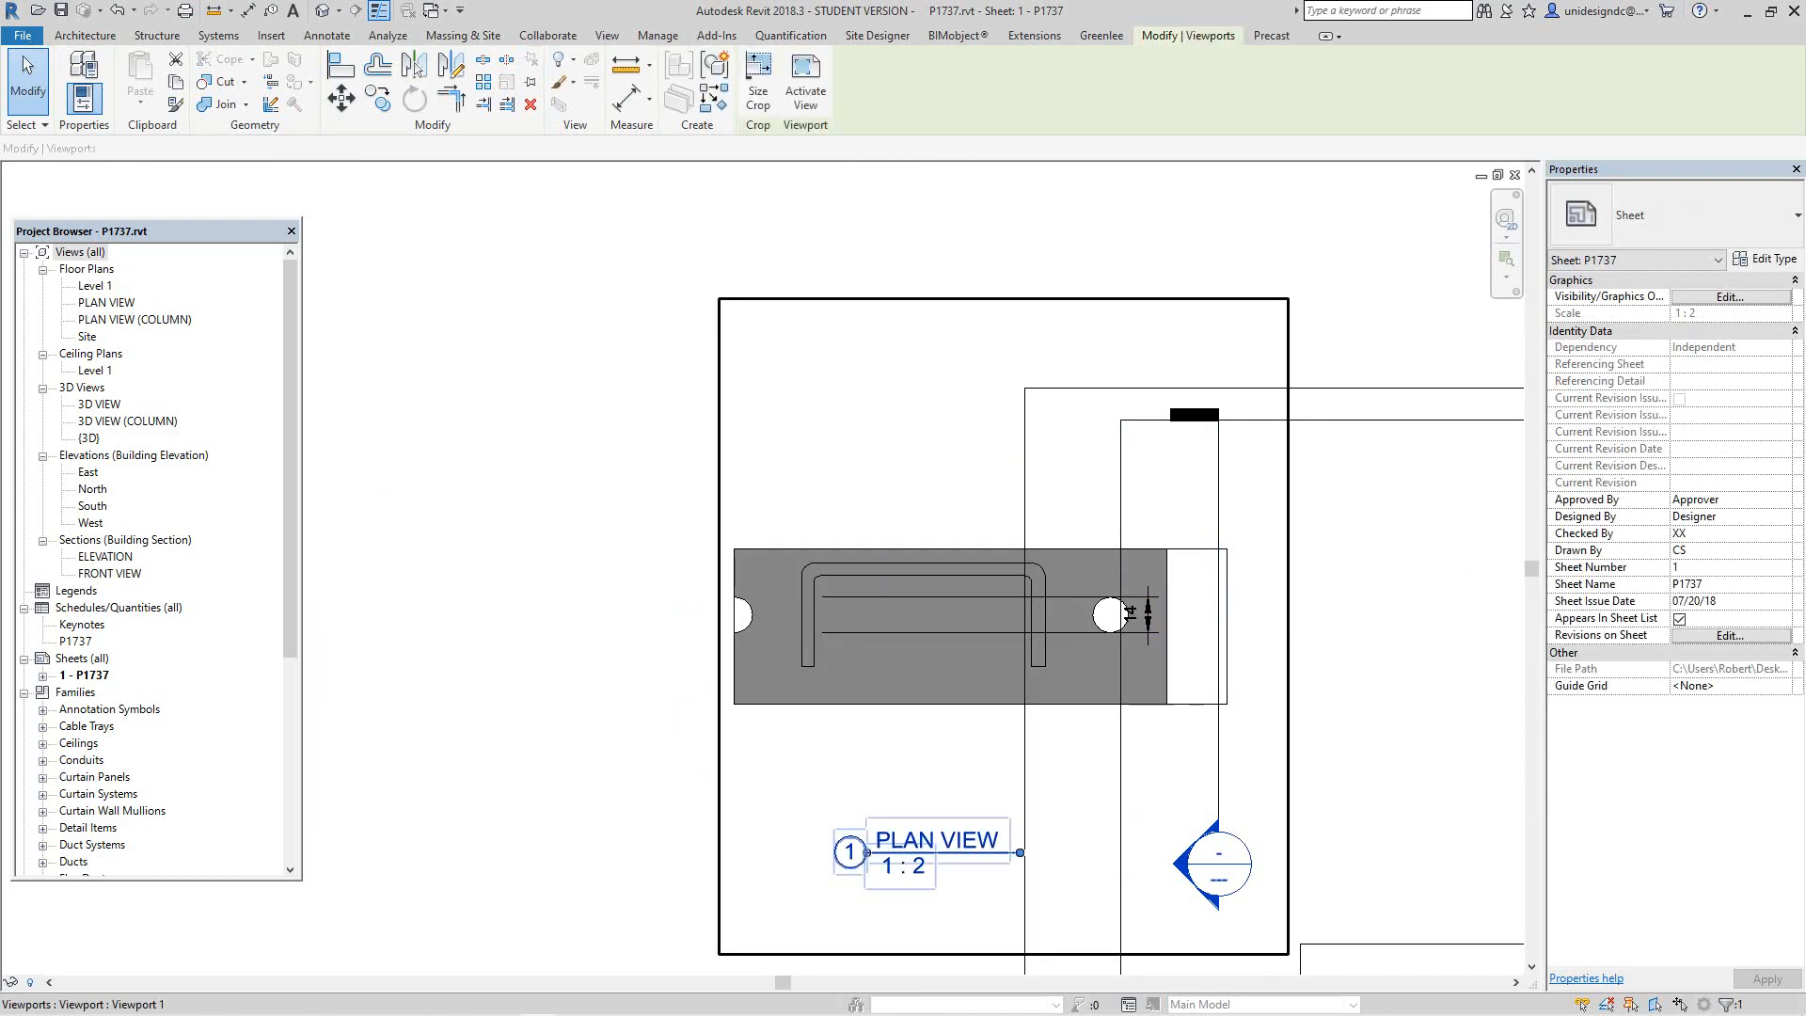
right_click(736, 625)
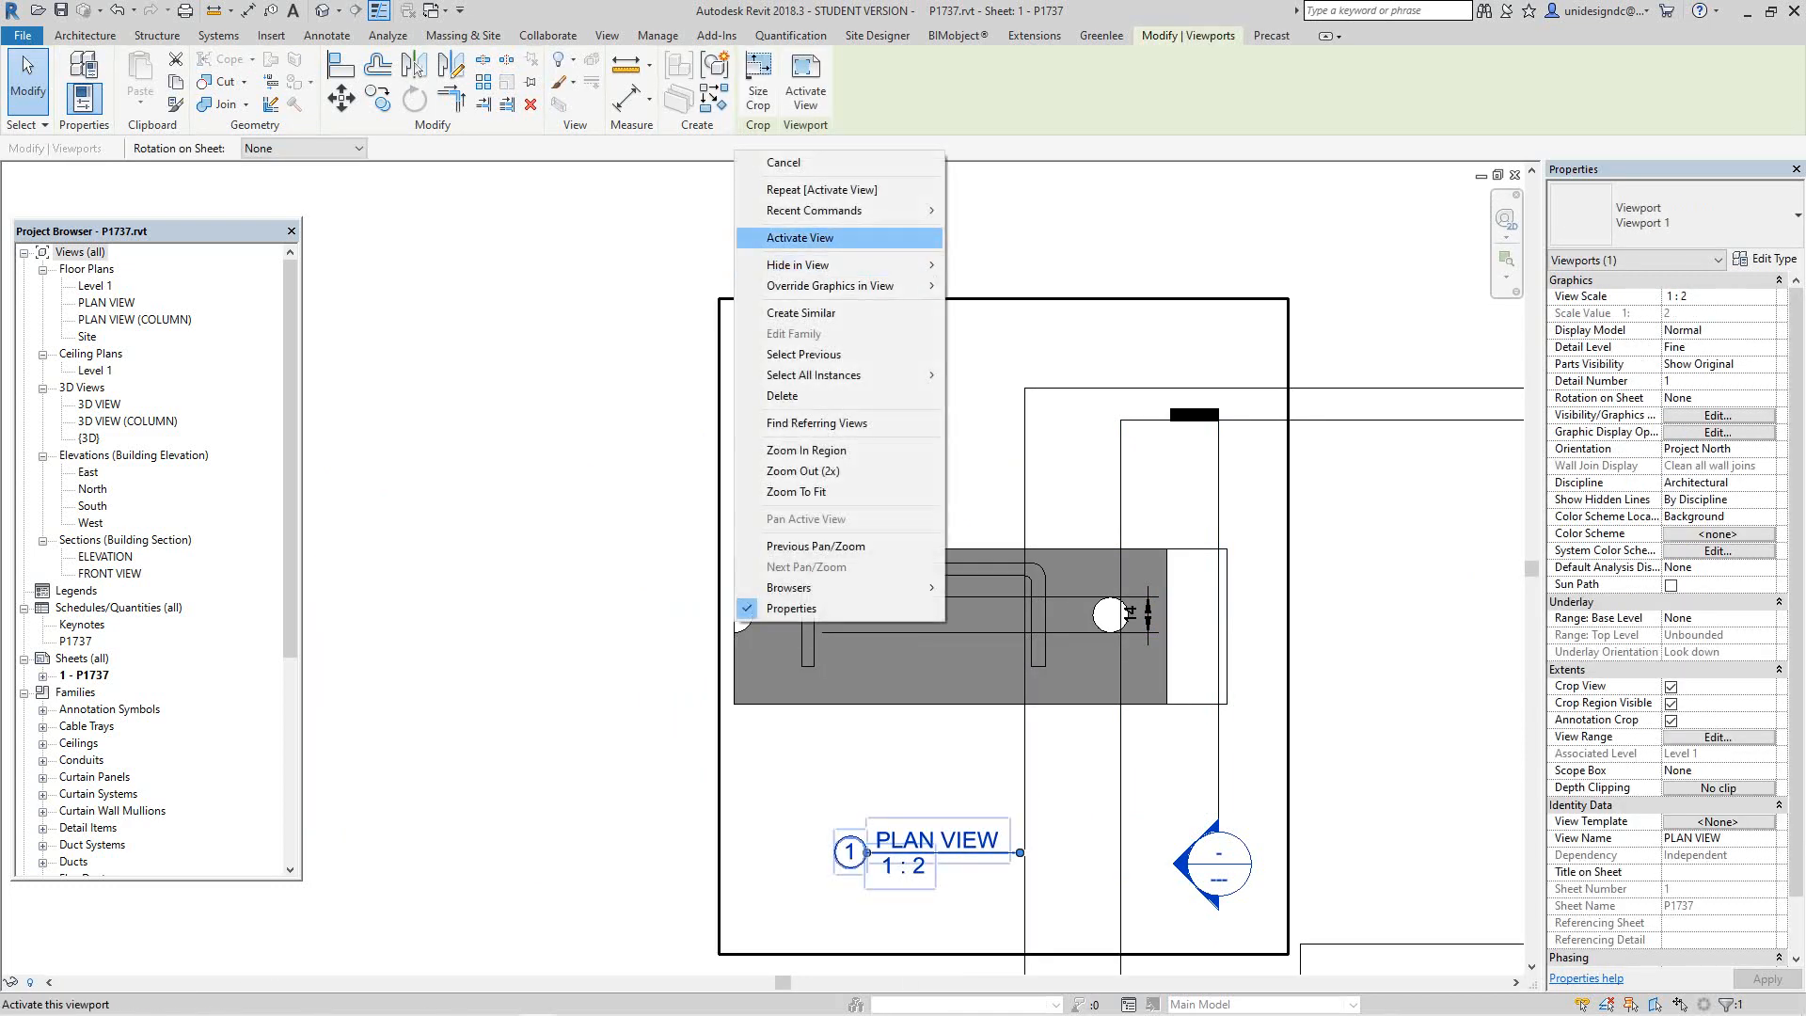
click(800, 238)
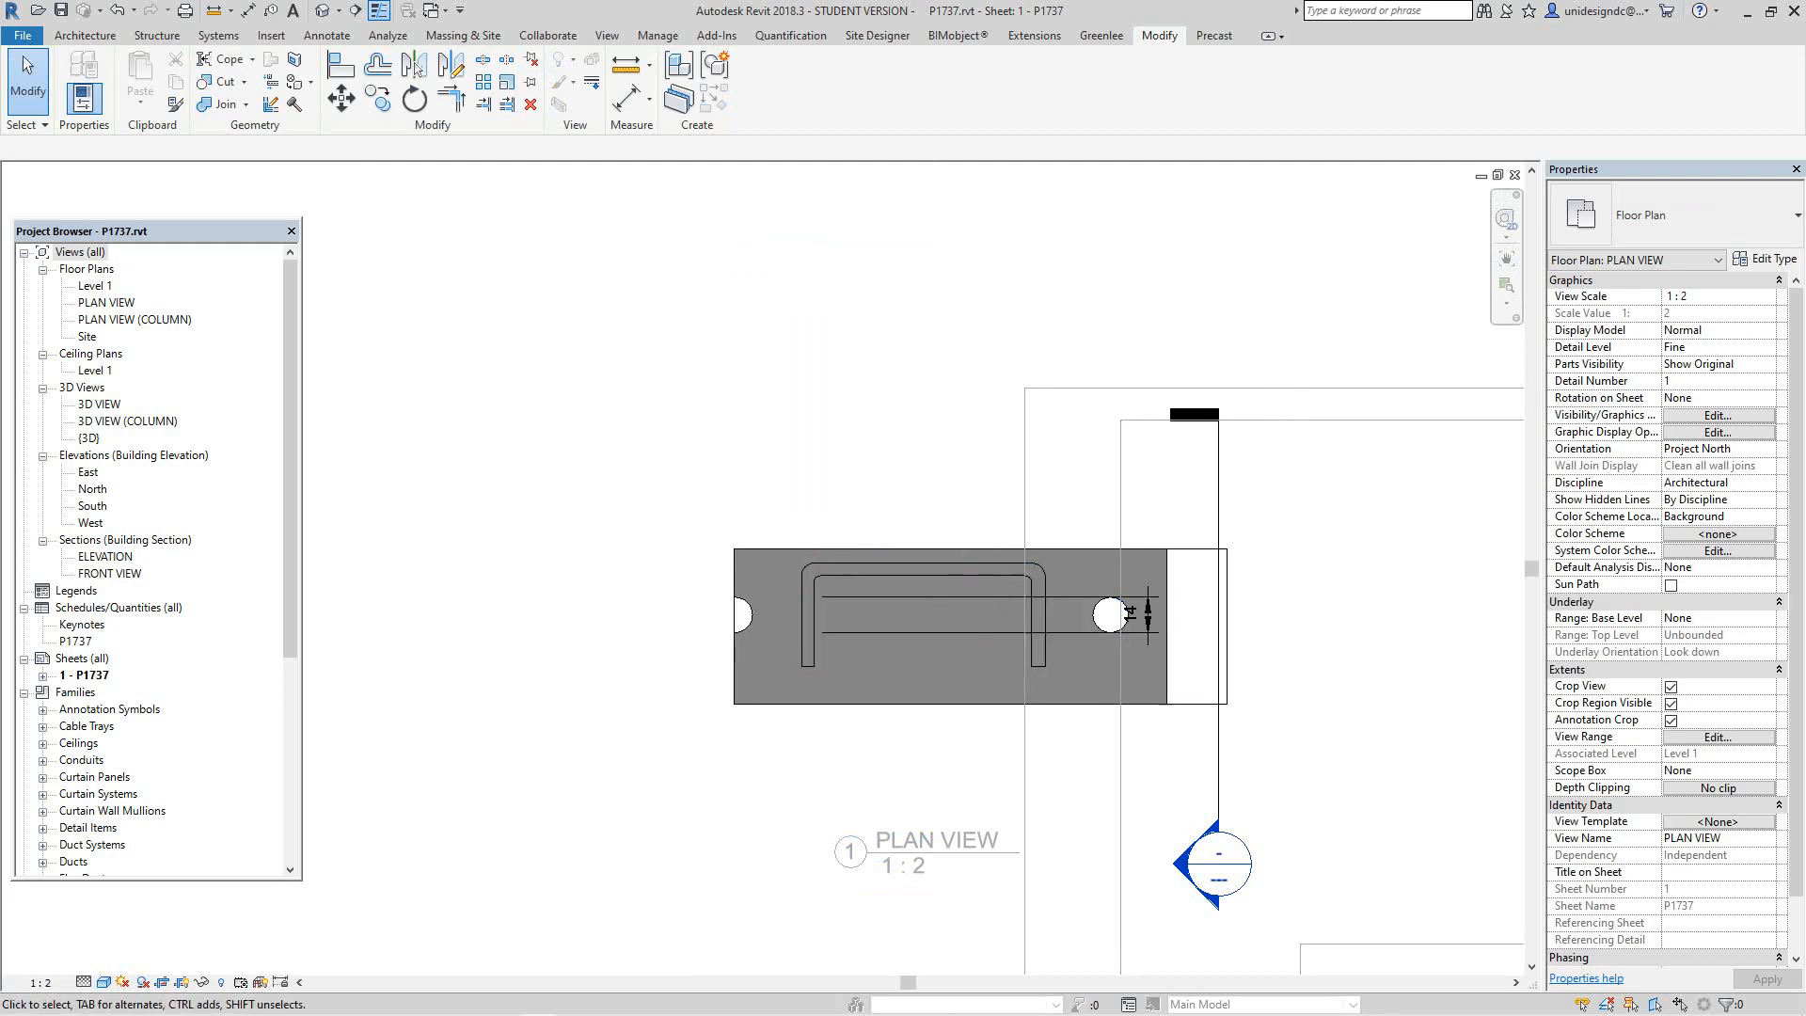
click(900, 576)
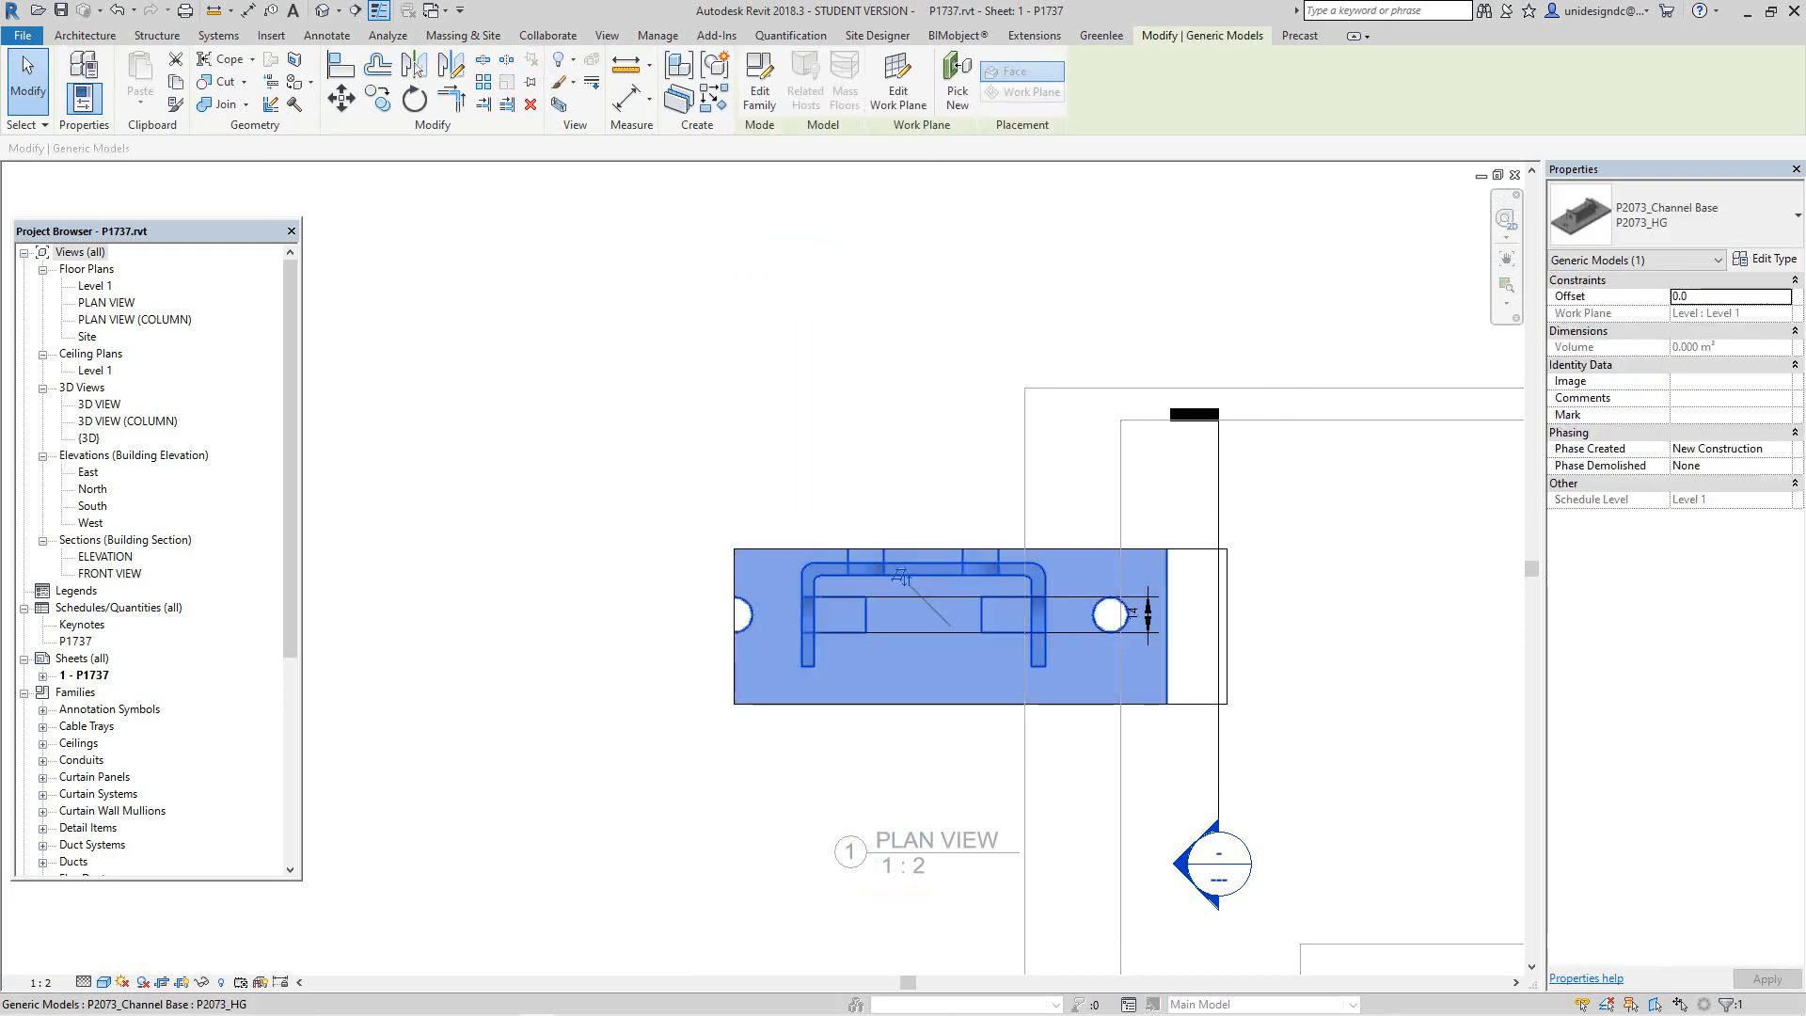
right_click(901, 577)
click(837, 257)
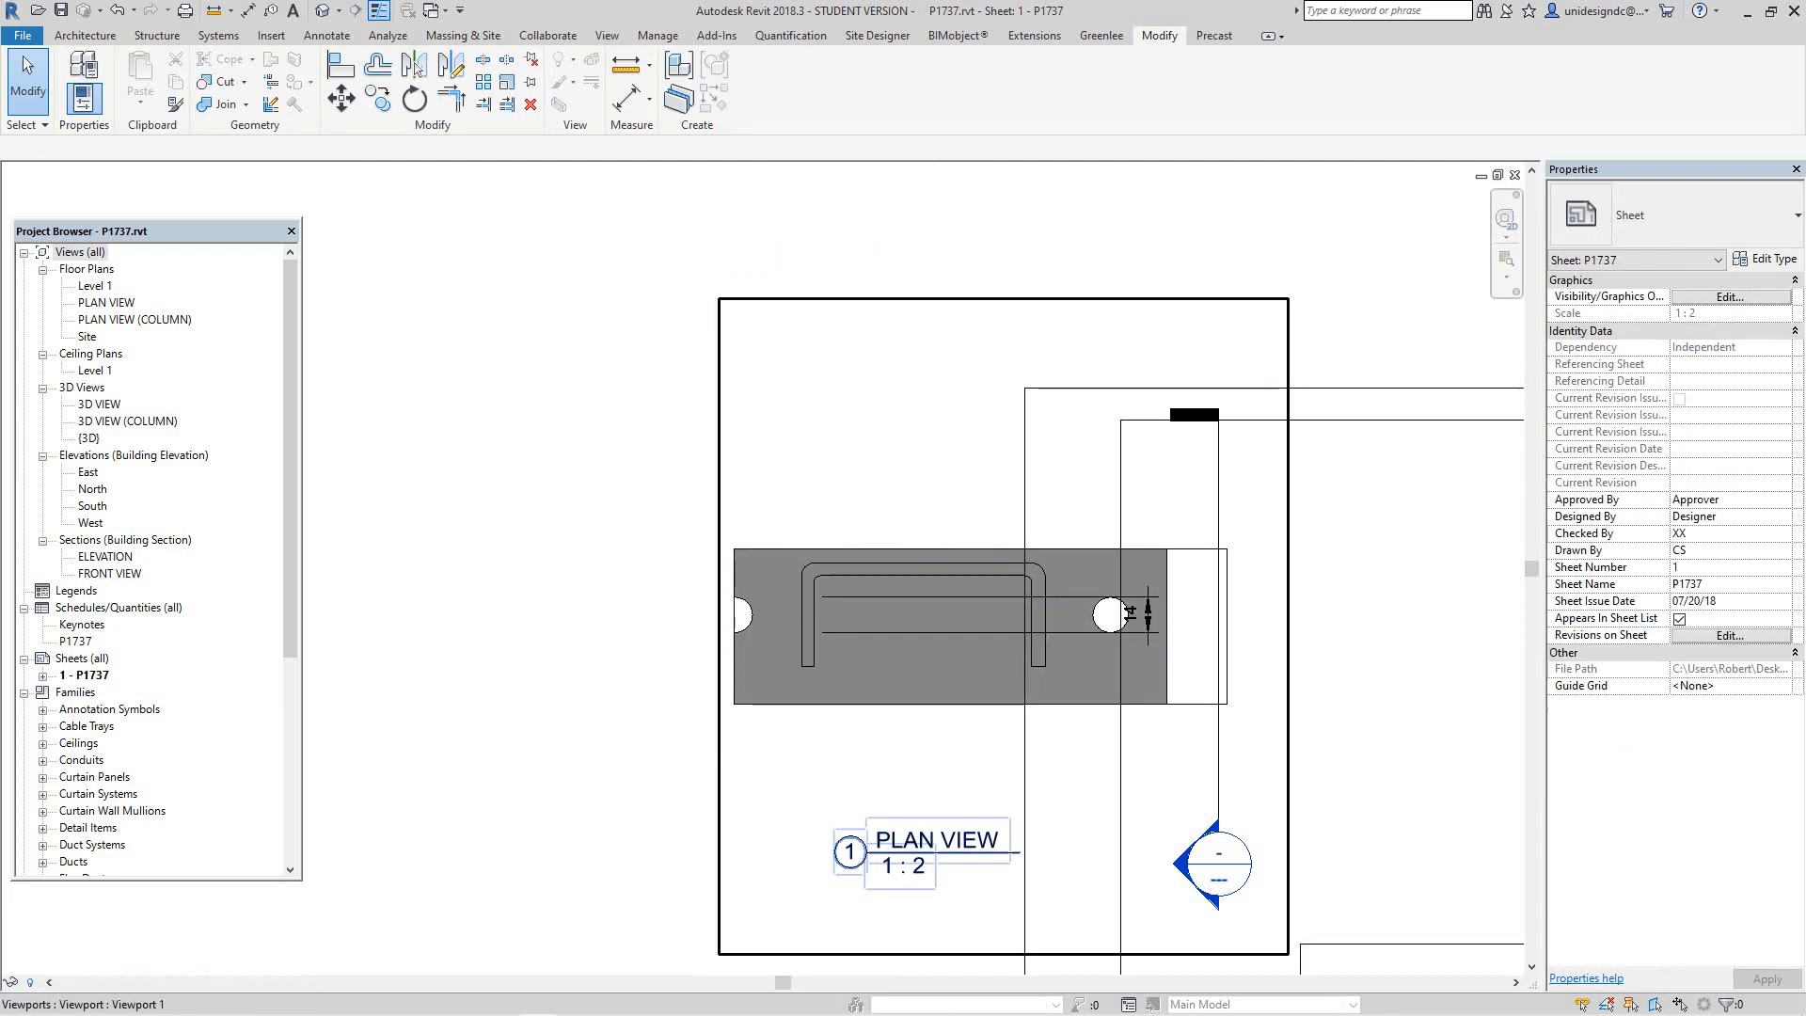
click(738, 621)
right_click(738, 621)
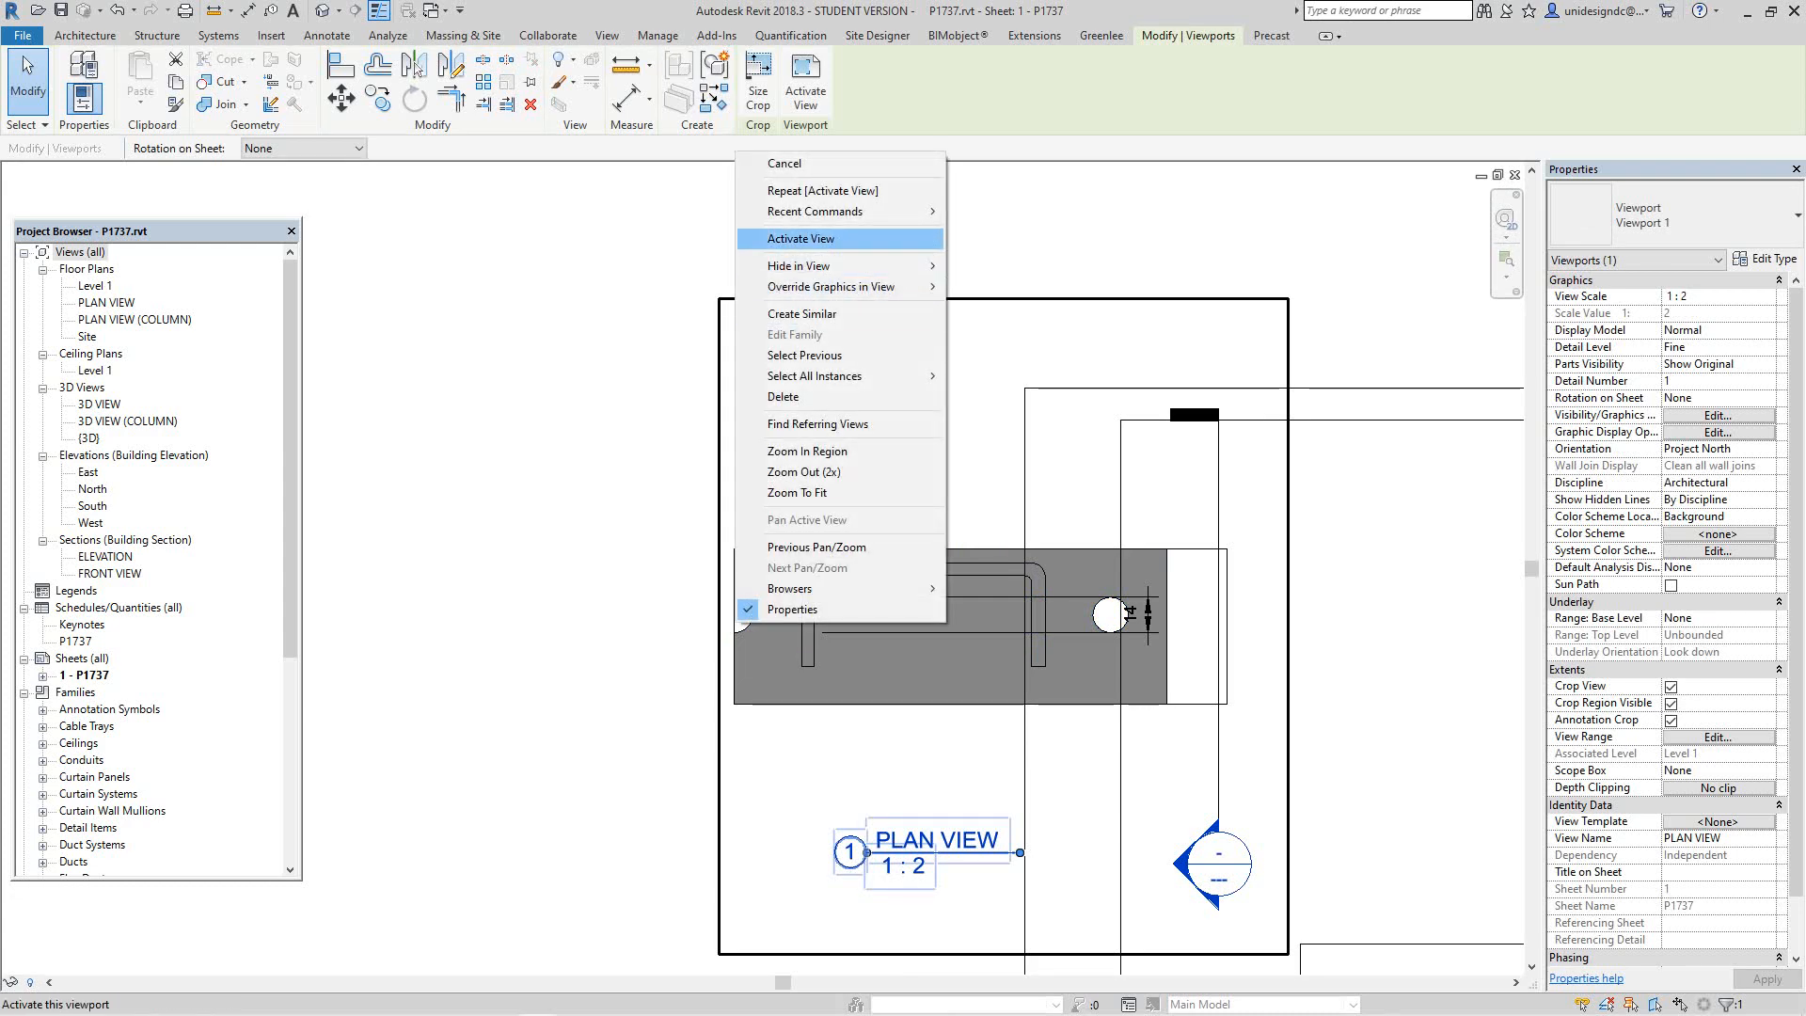
click(800, 238)
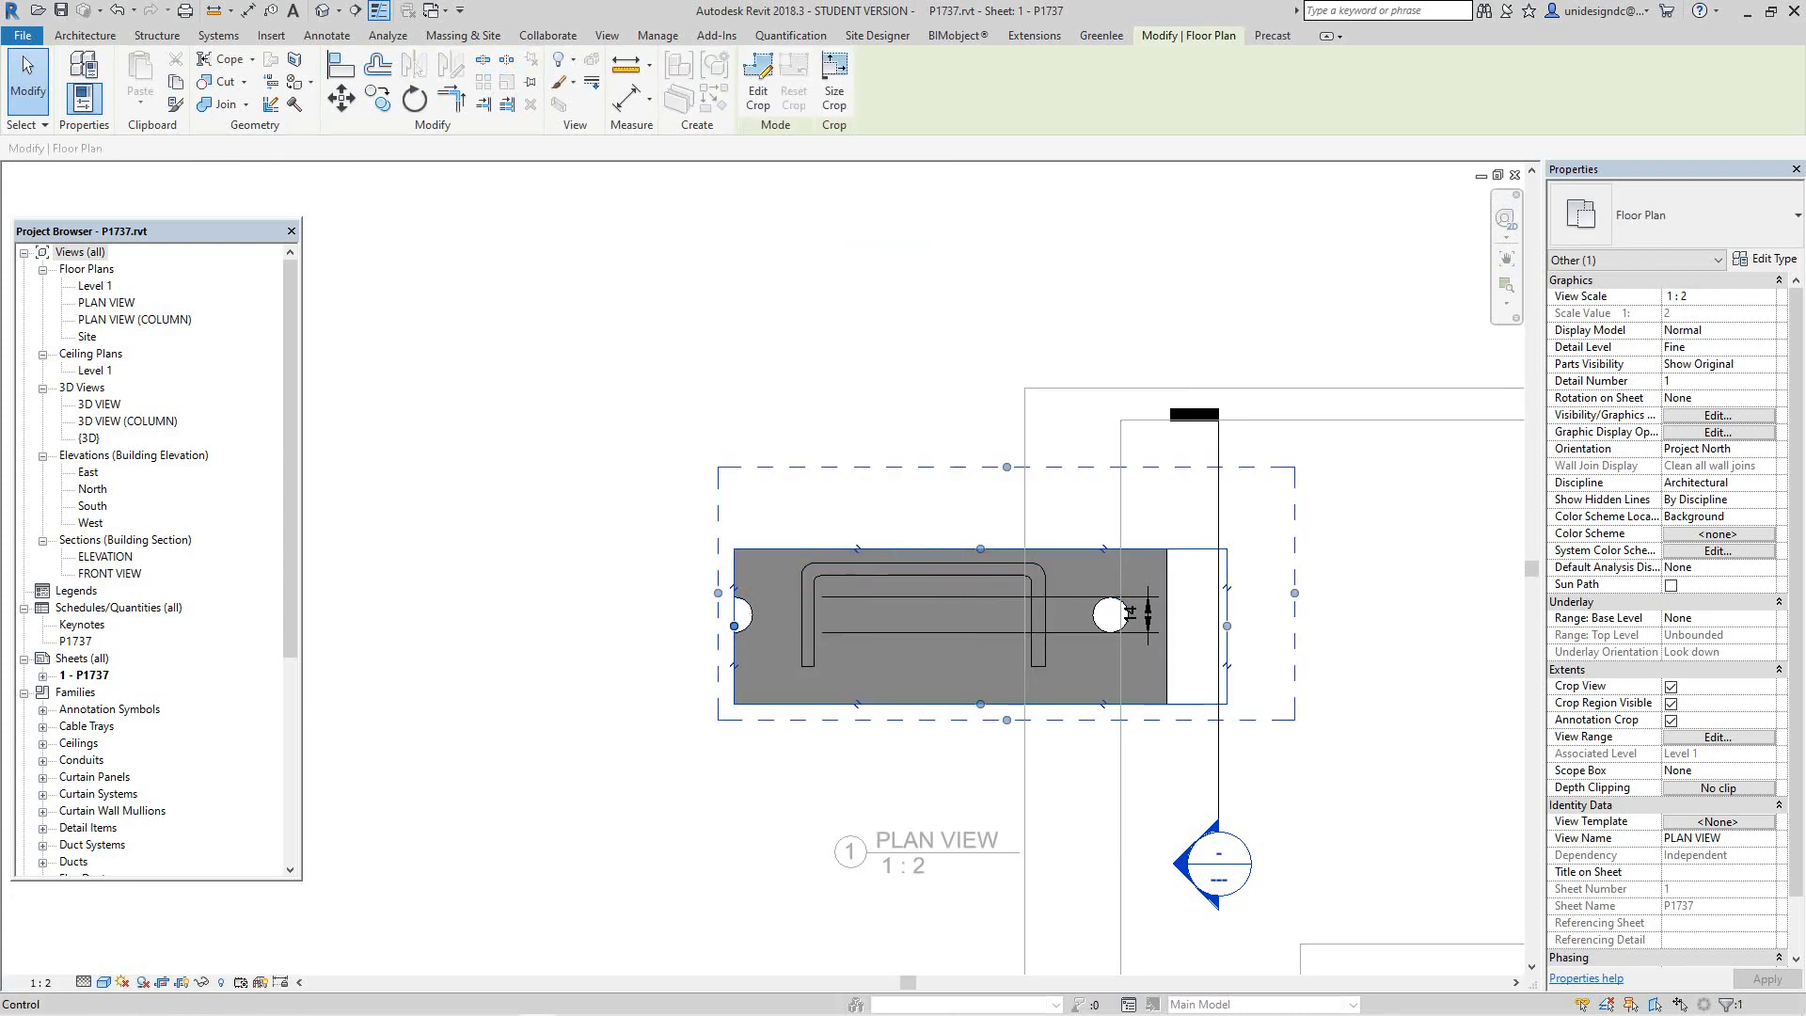
Step: Extend the plan view's crop region to the left, upward and downward around the full base plate, and deactivate the view
drag(734, 626, 625, 626)
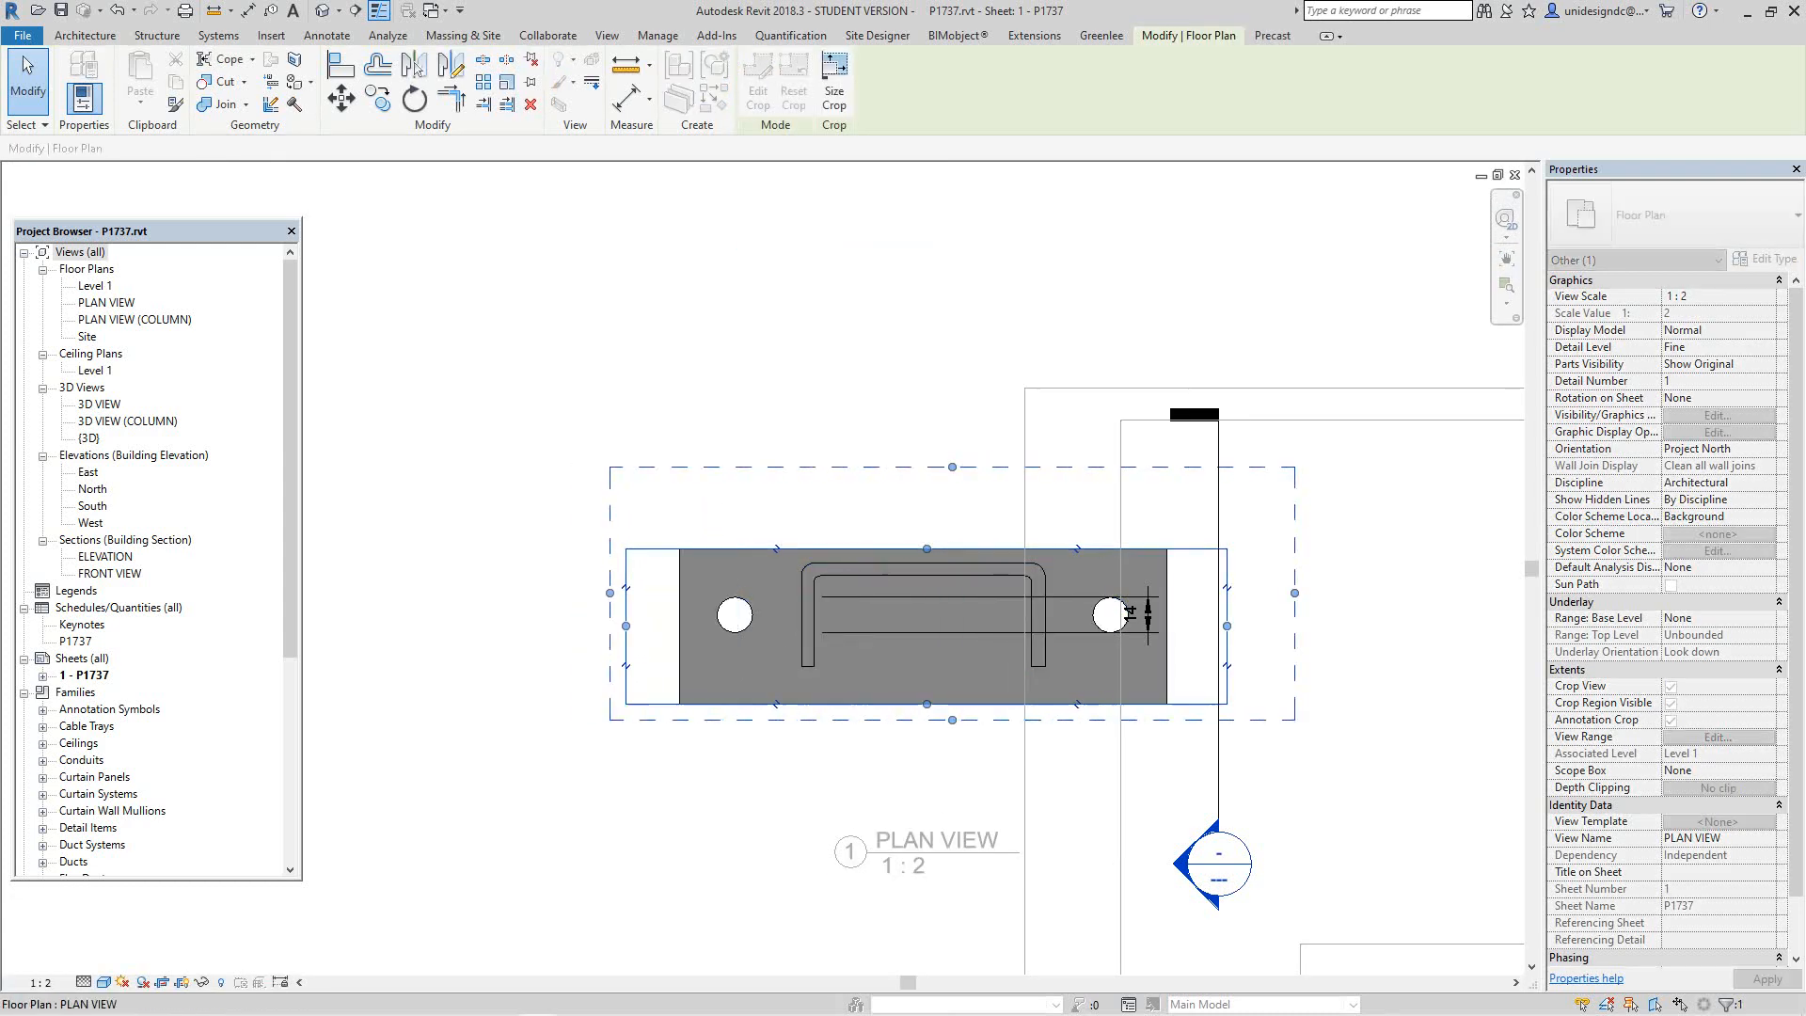
key(Escape)
click(910, 549)
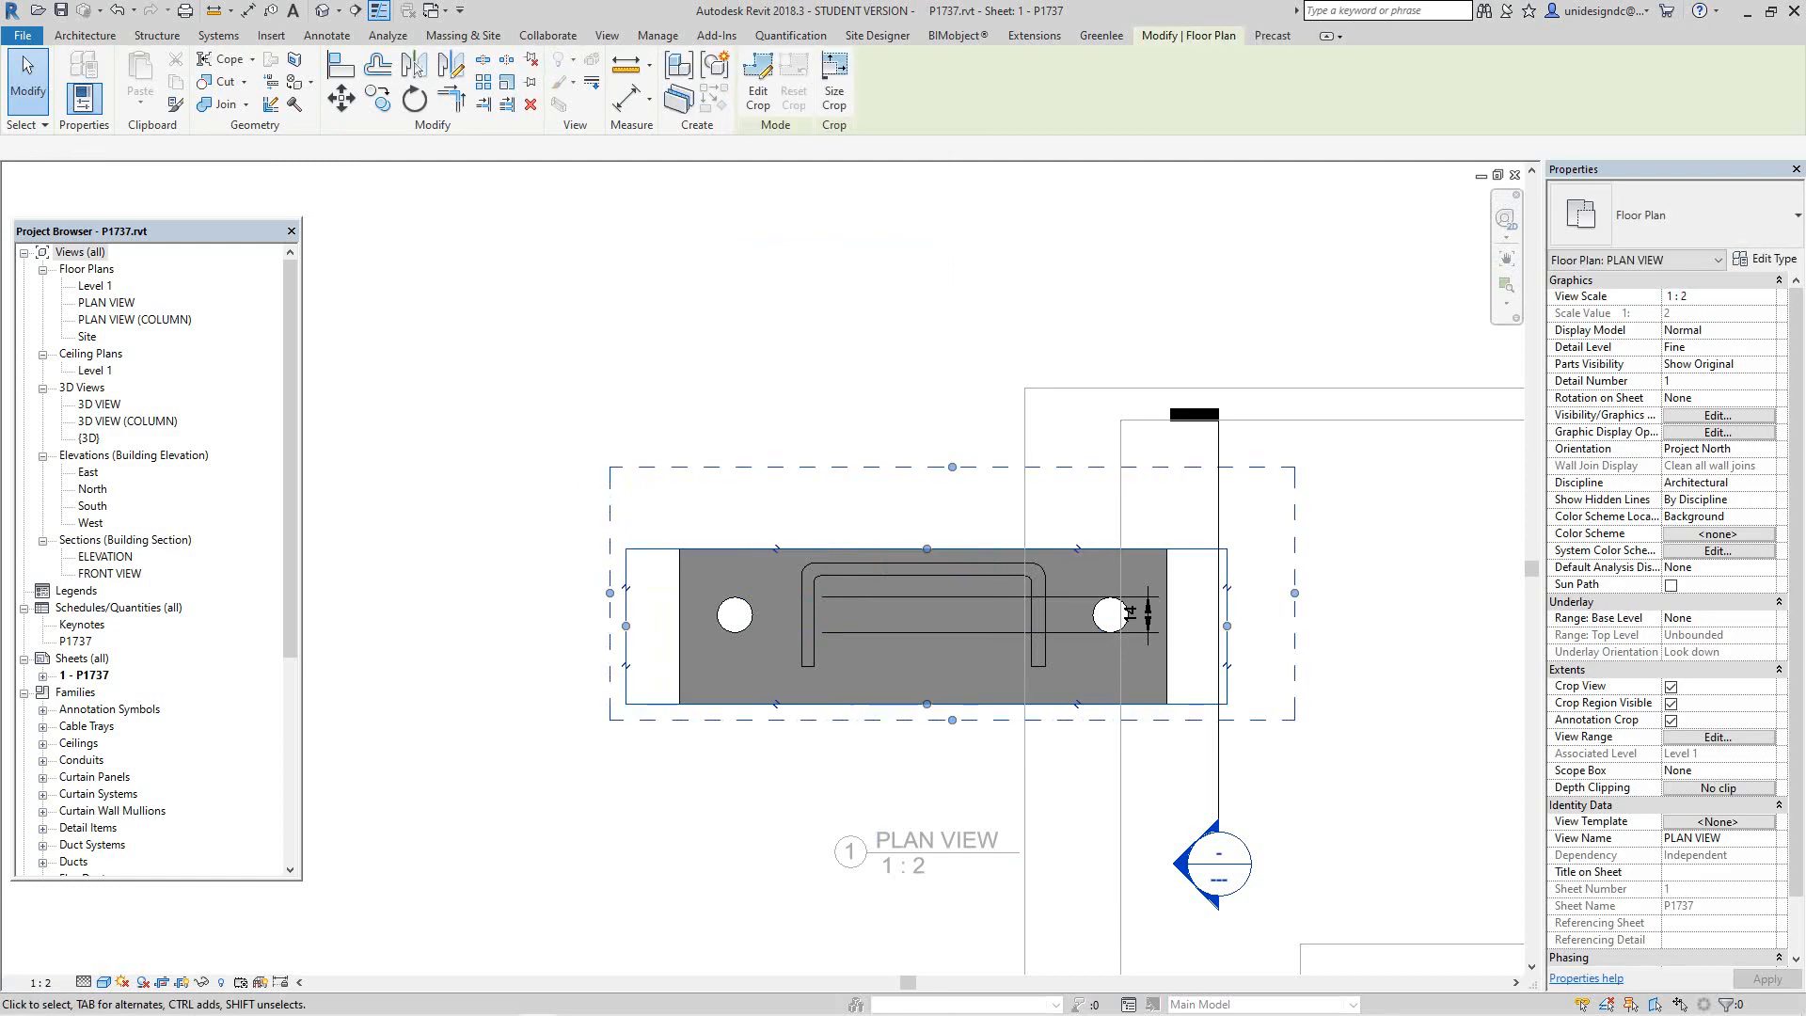
drag(926, 548, 927, 486)
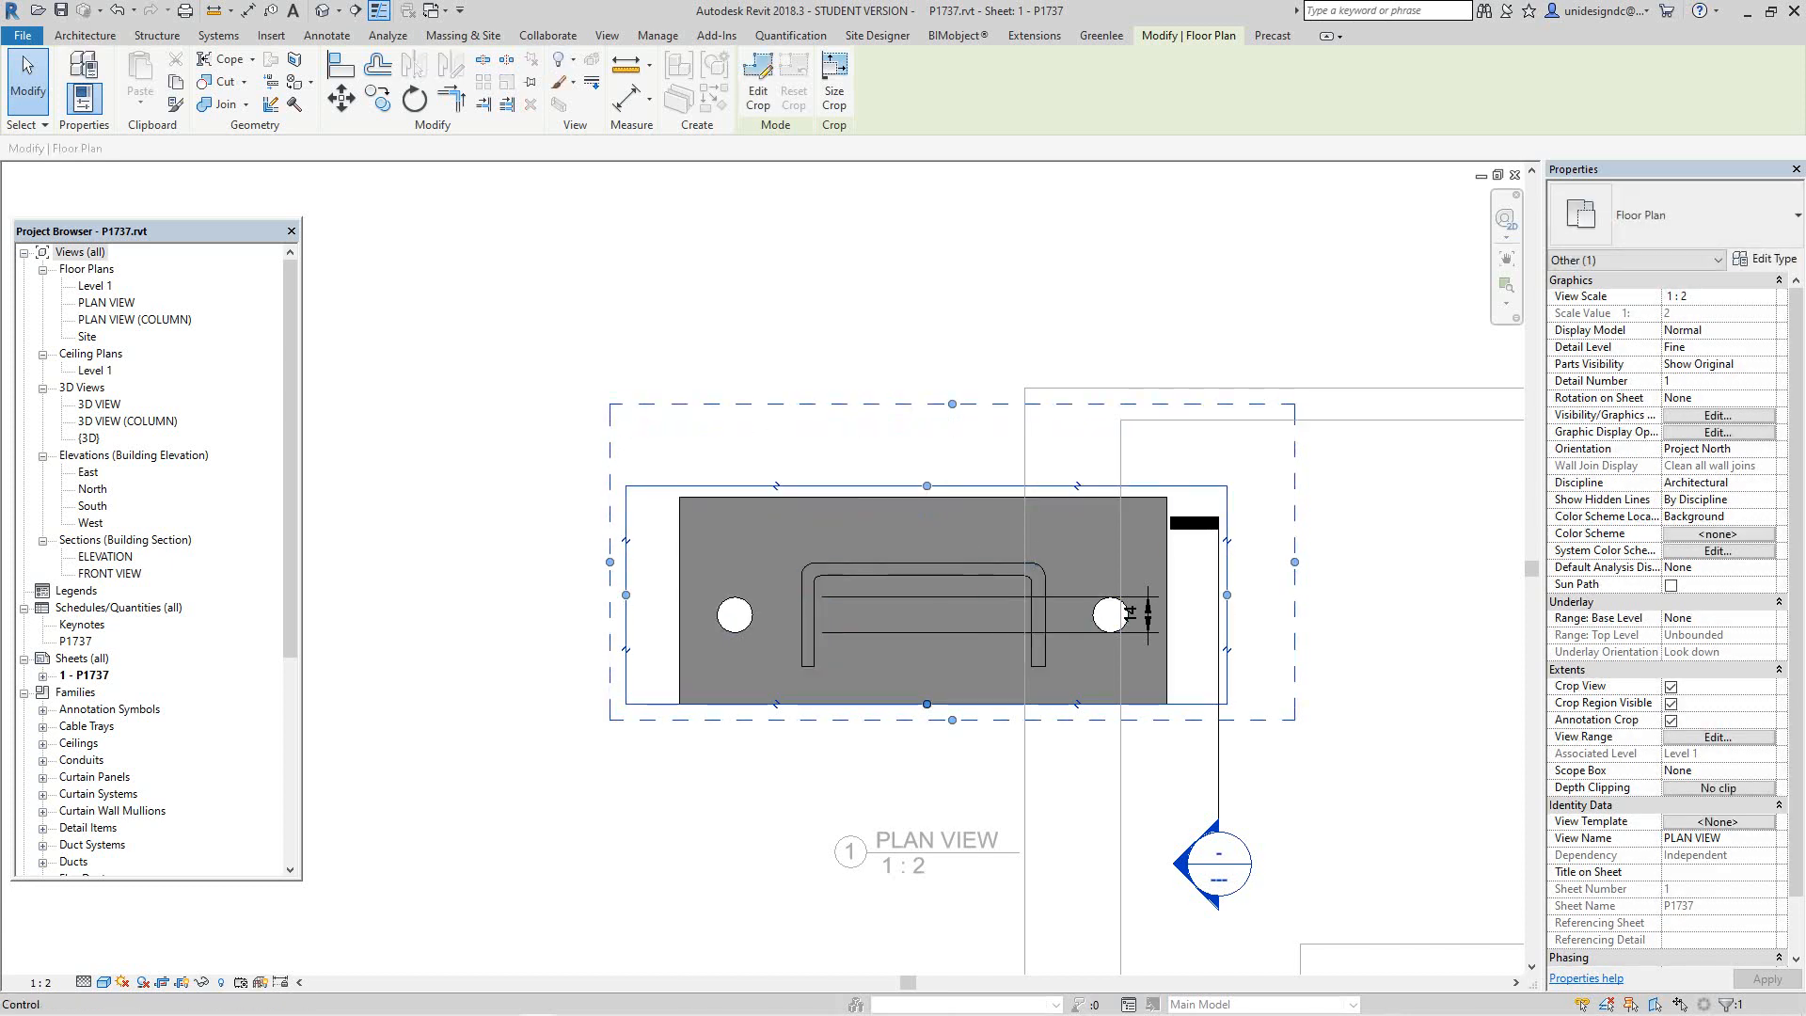
drag(926, 704, 927, 752)
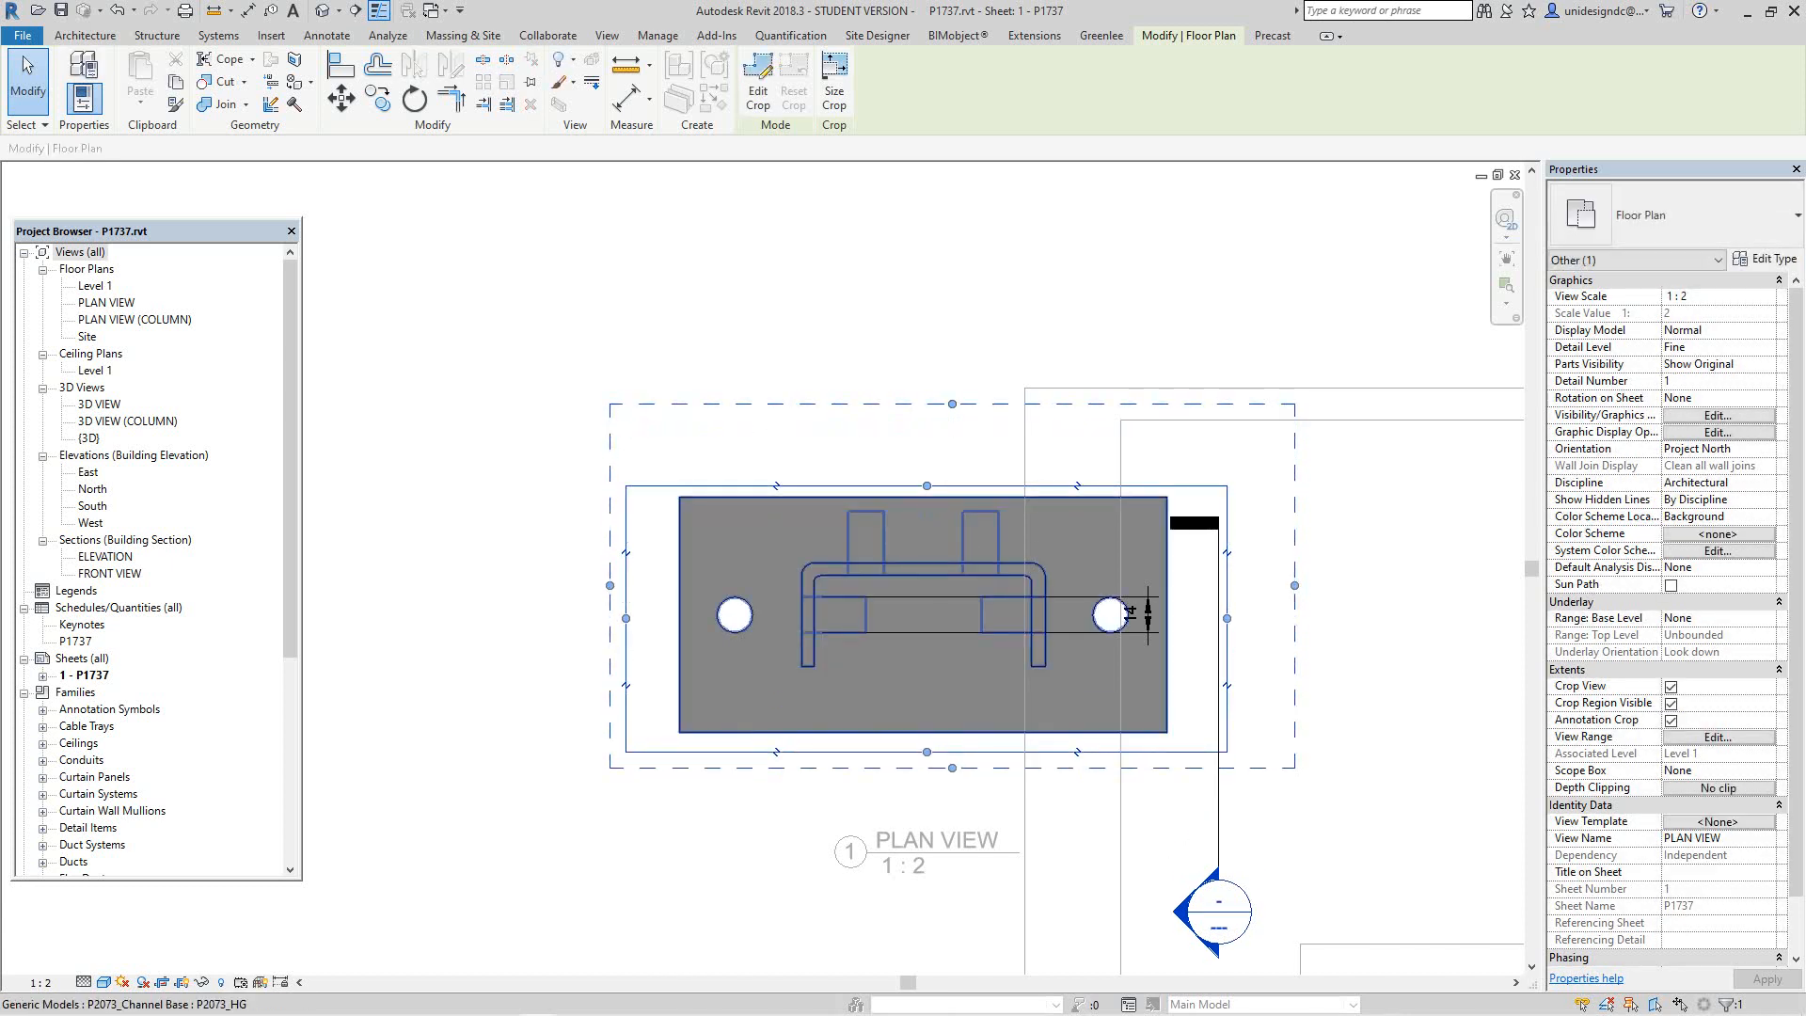
right_click(1161, 612)
click(1077, 299)
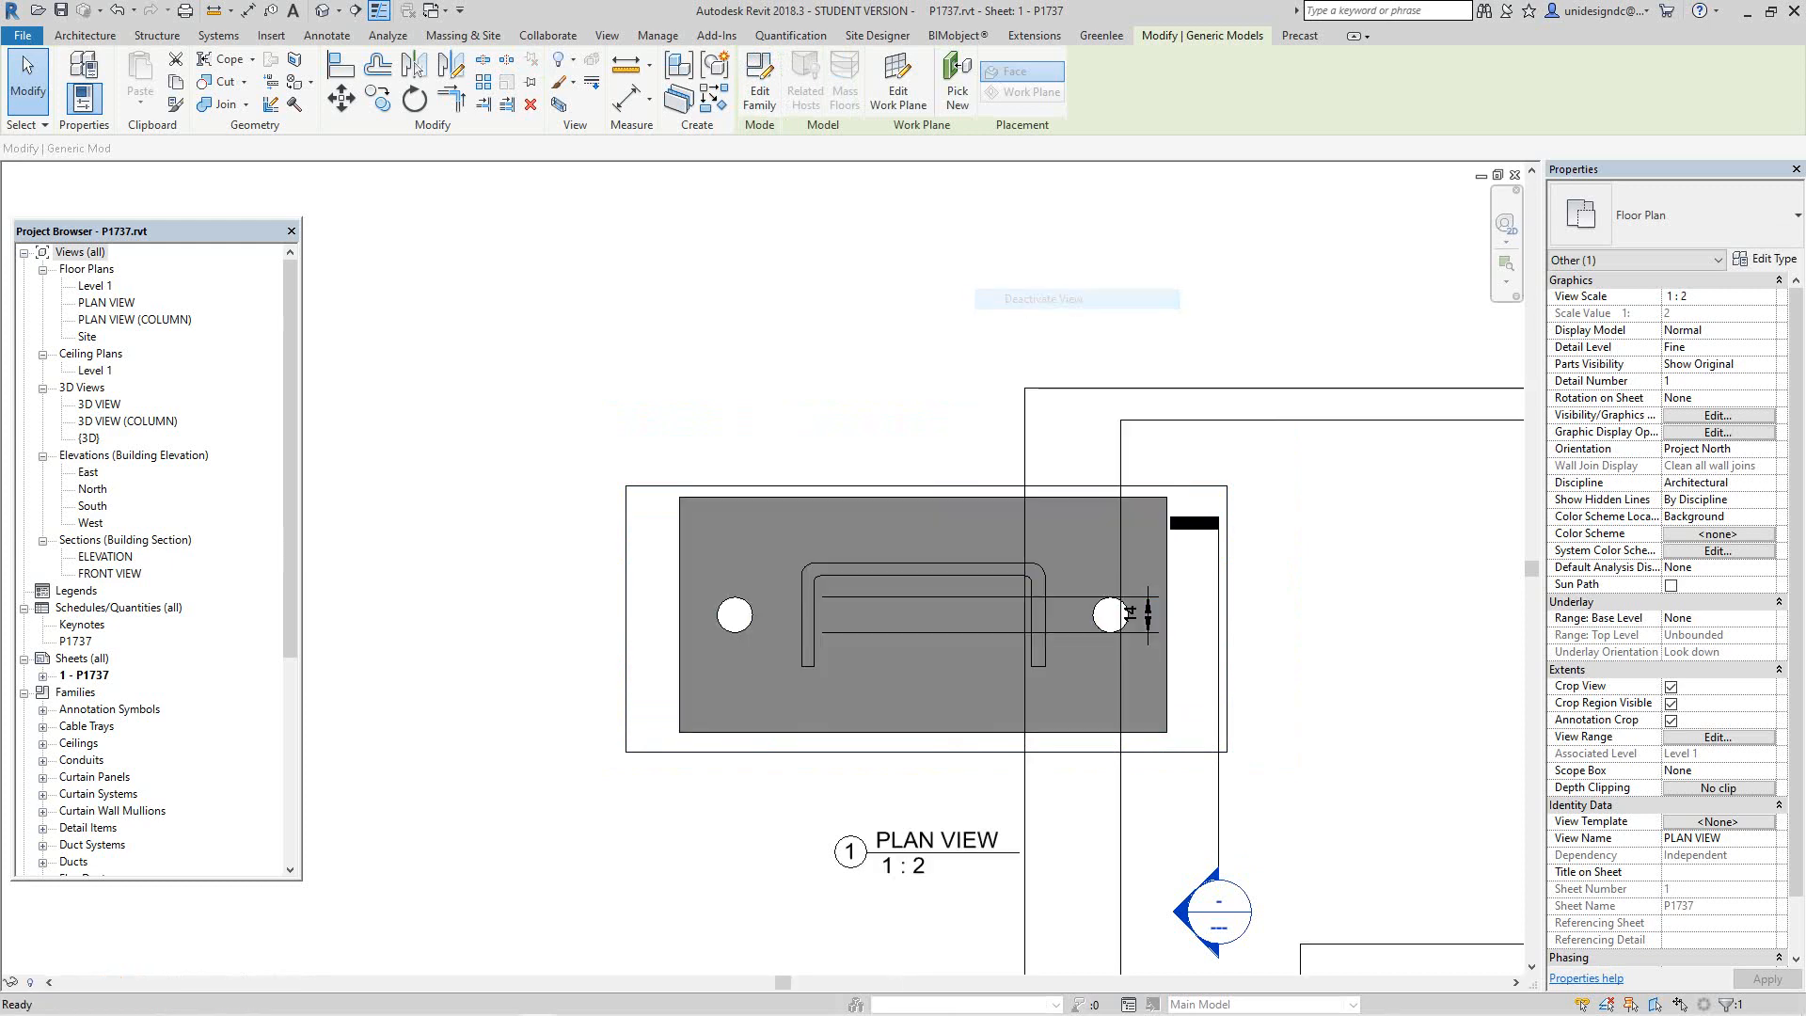
Step: Activate the PLAN VIEW viewport, stretch its annotation crop boundary slightly downward and to the left, and deactivate the view
scroll(1035, 781, down, 1)
middle_drag(1035, 781, 931, 602)
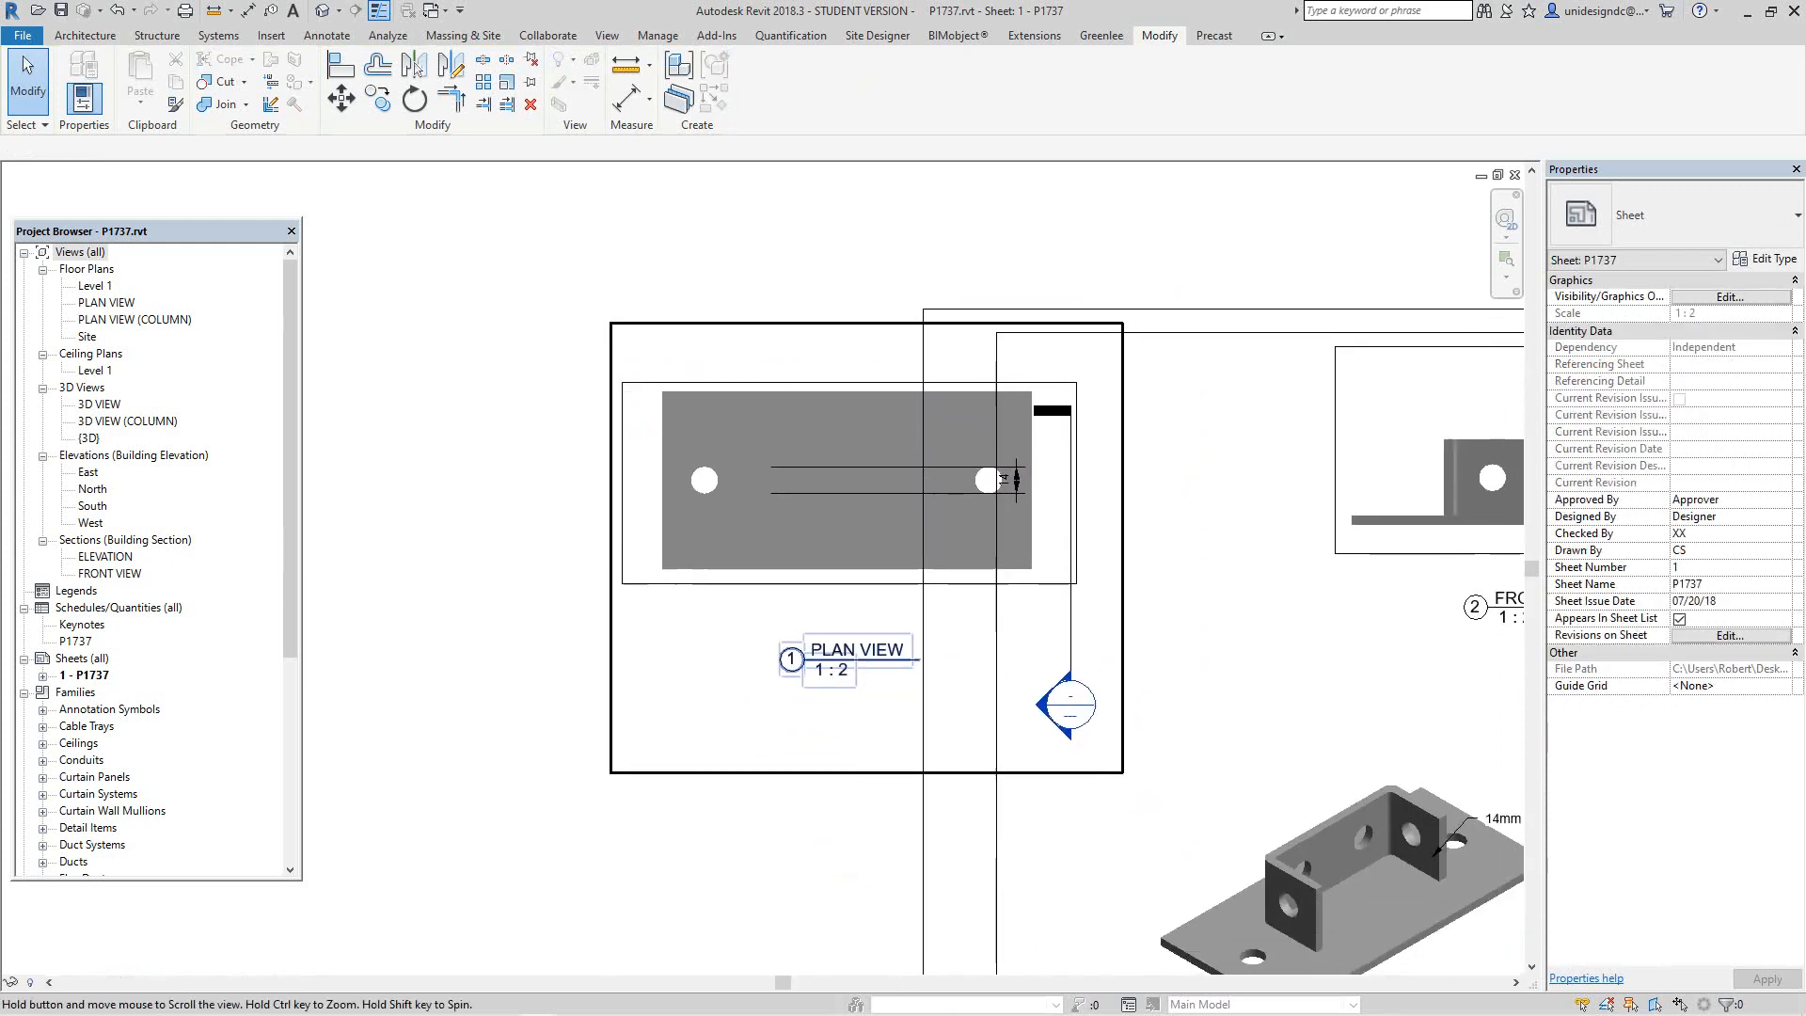
right_click(869, 732)
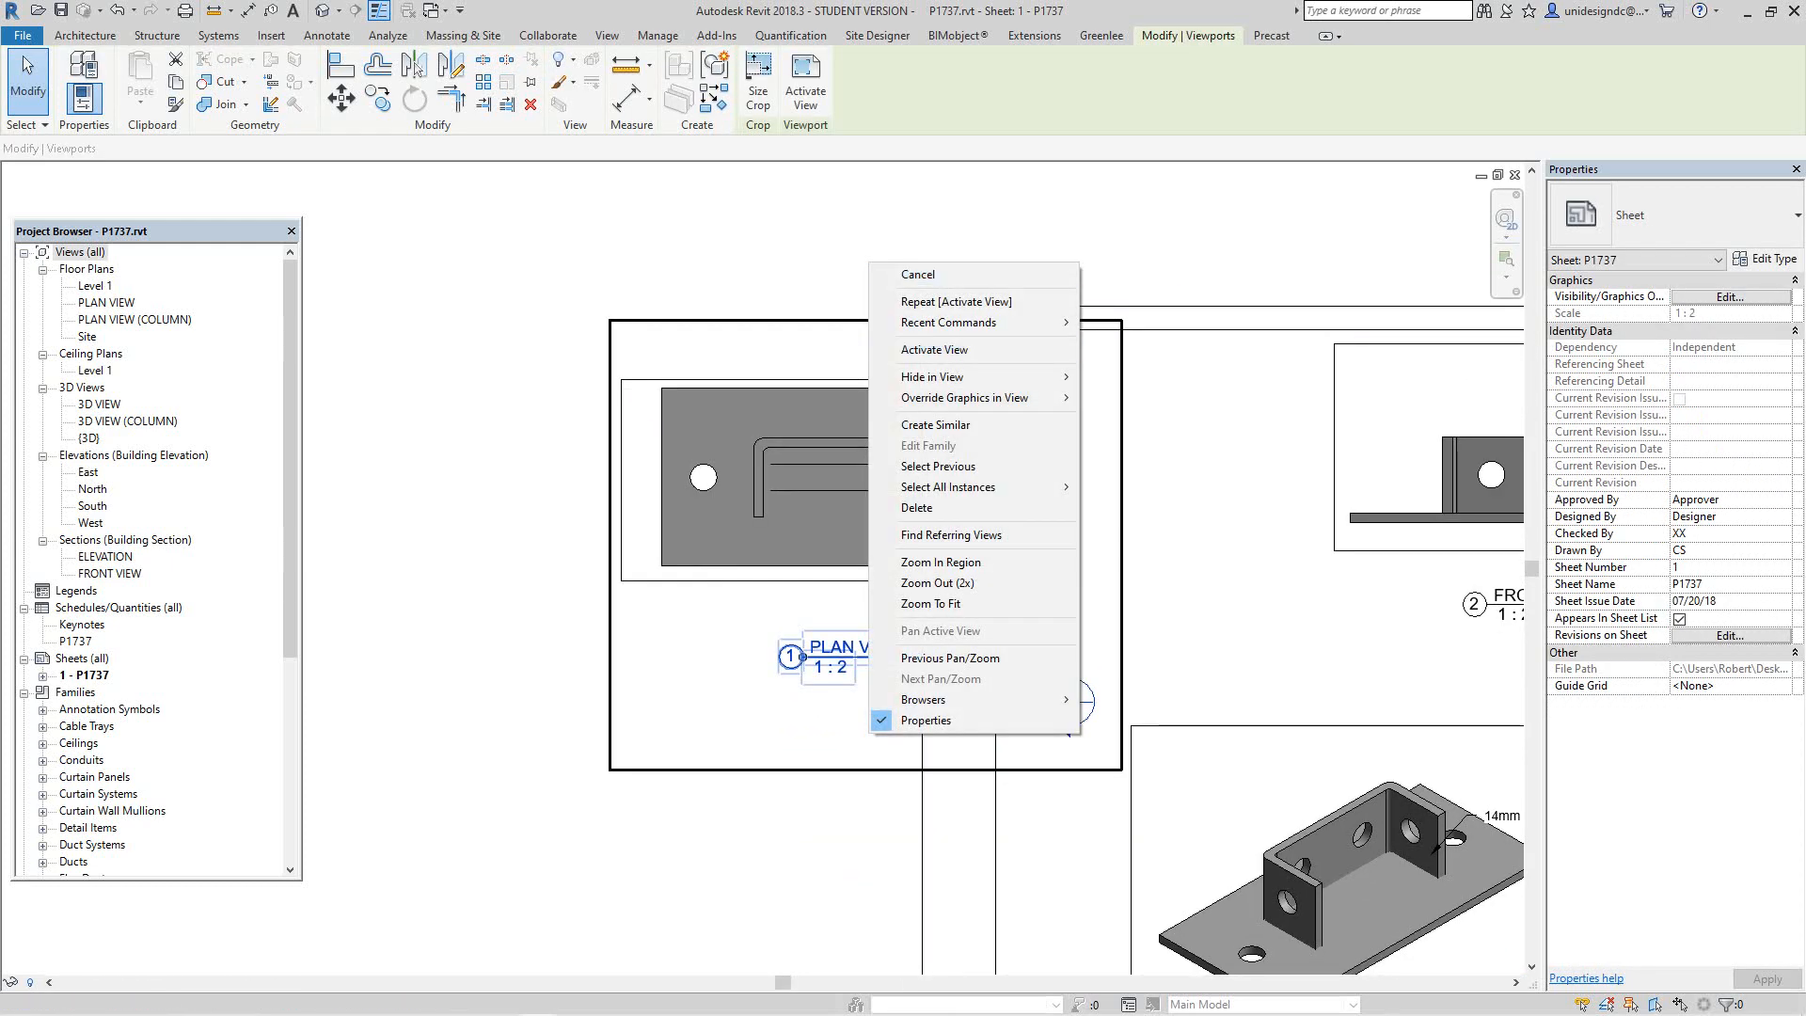
click(934, 349)
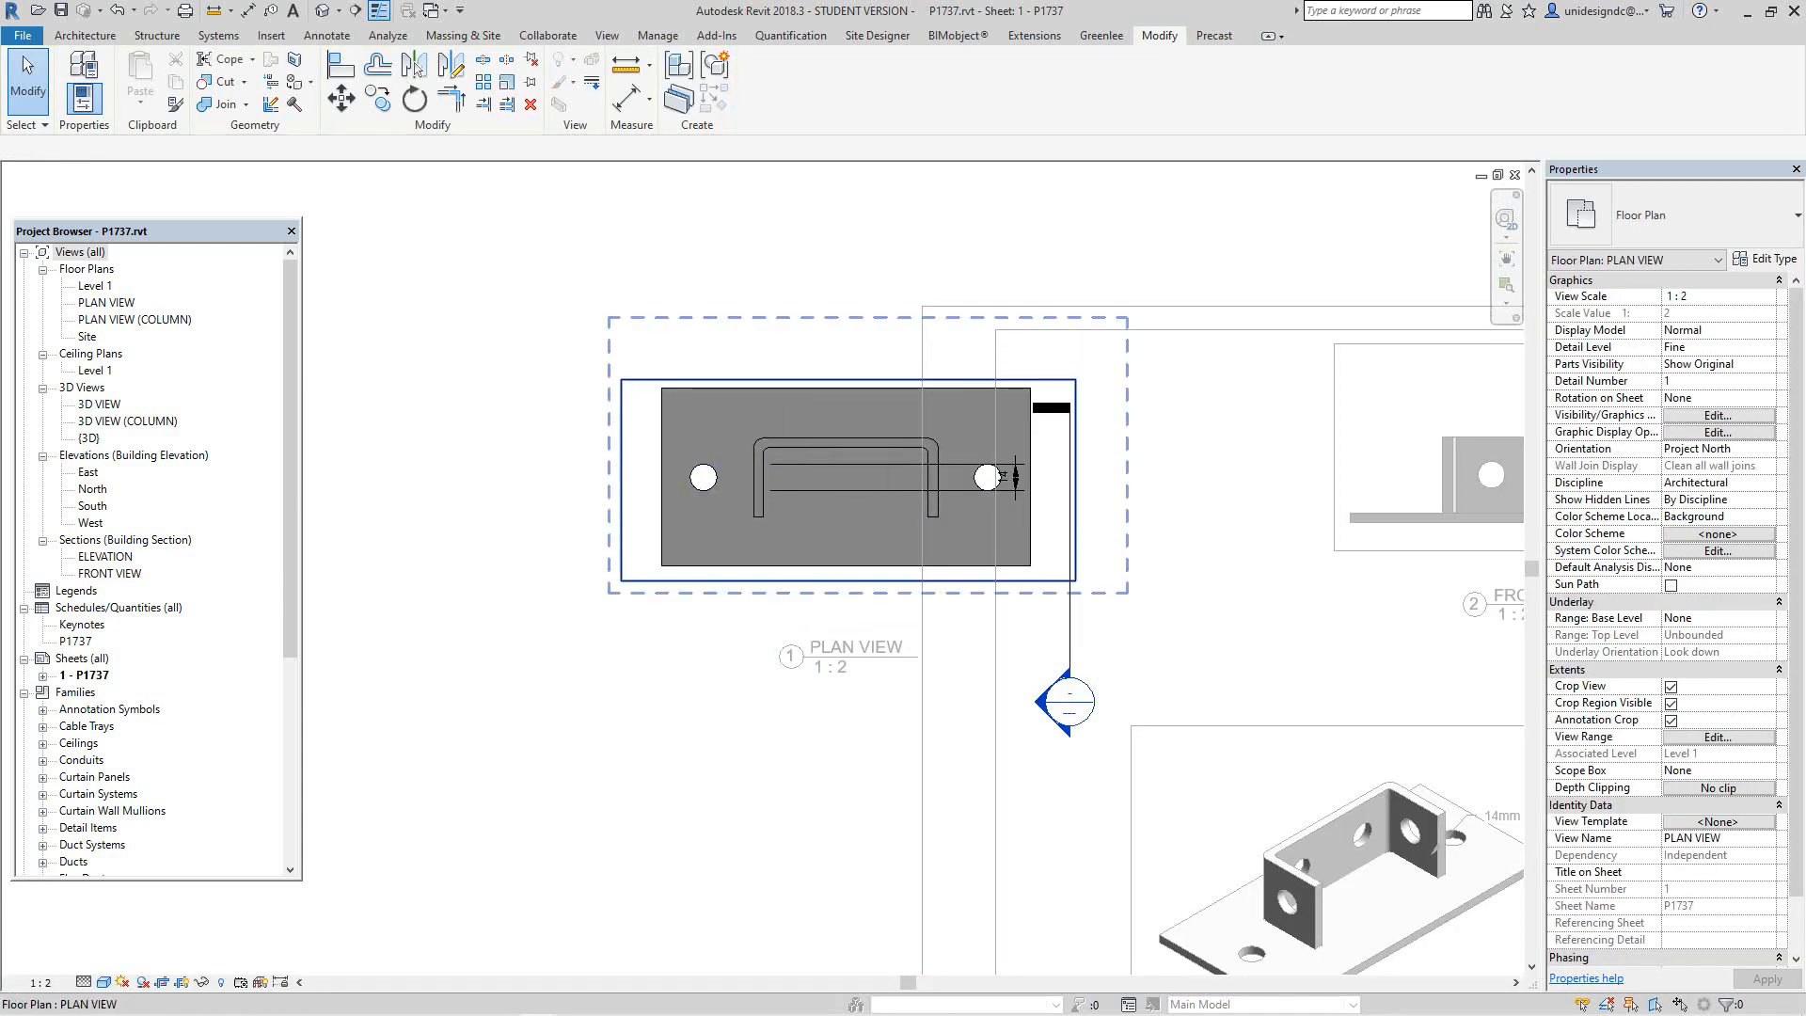
click(1014, 380)
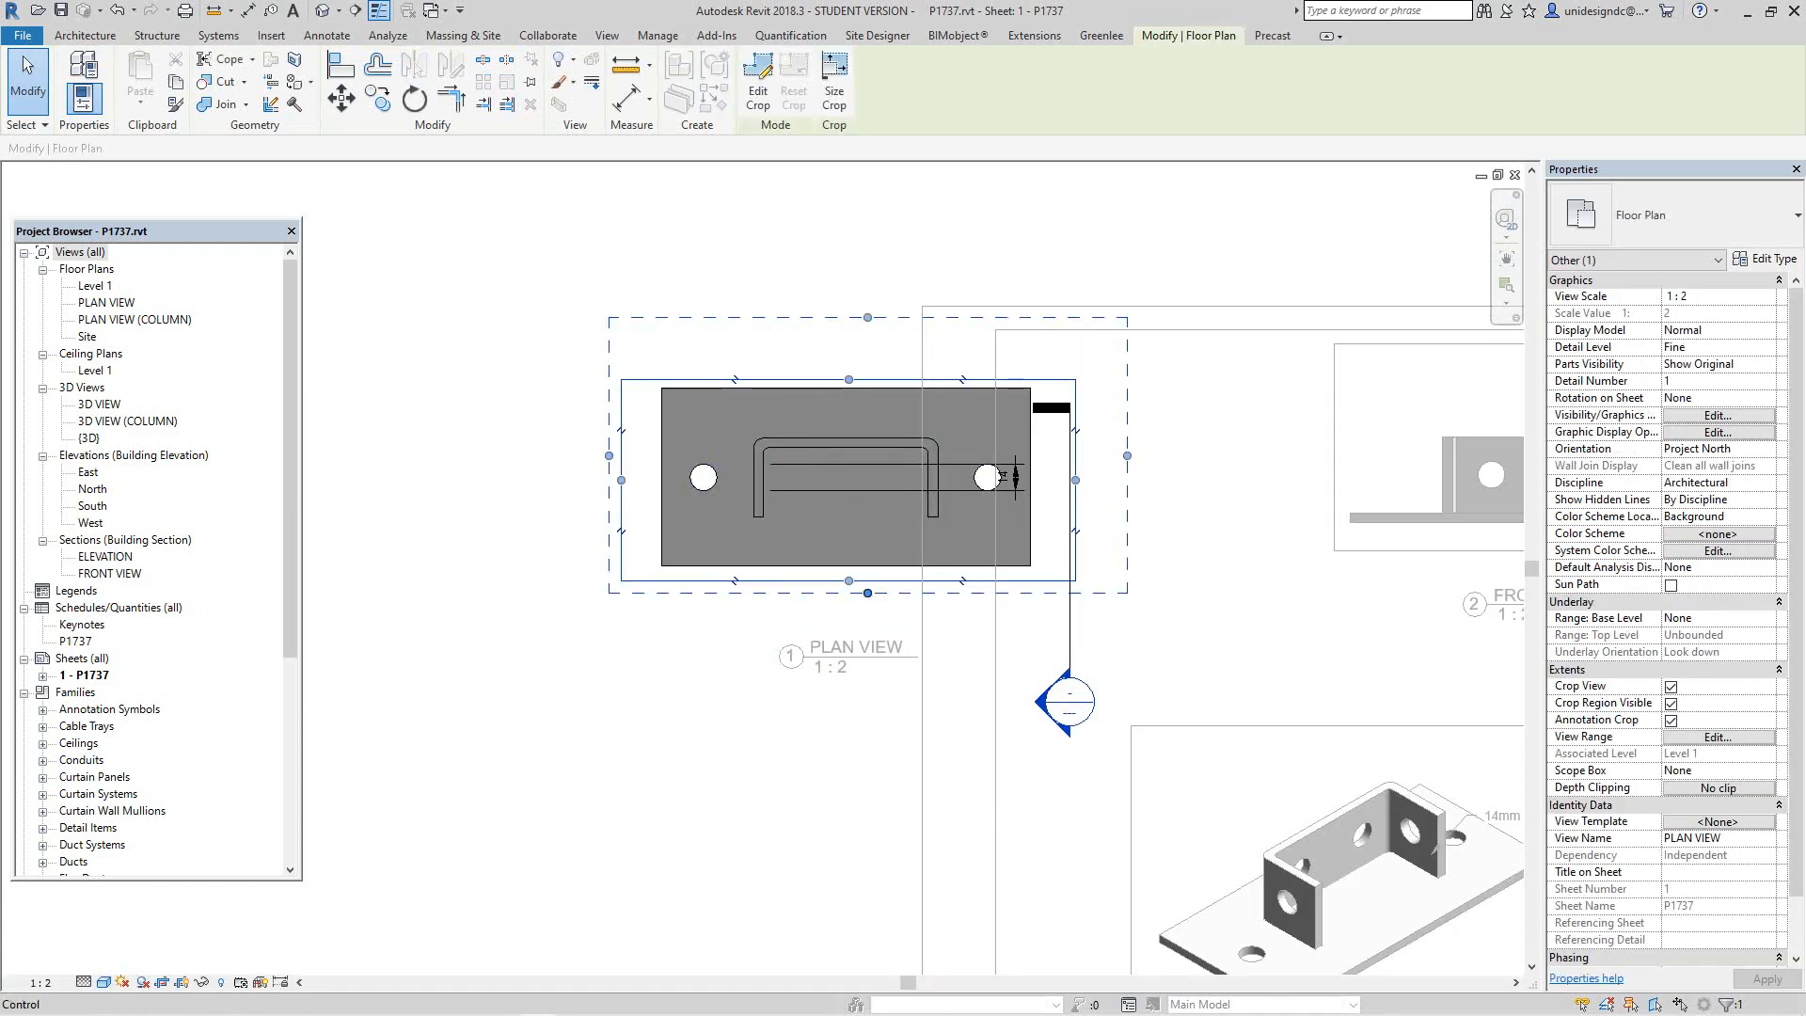
drag(868, 593, 867, 614)
drag(571, 466, 561, 466)
right_click(473, 363)
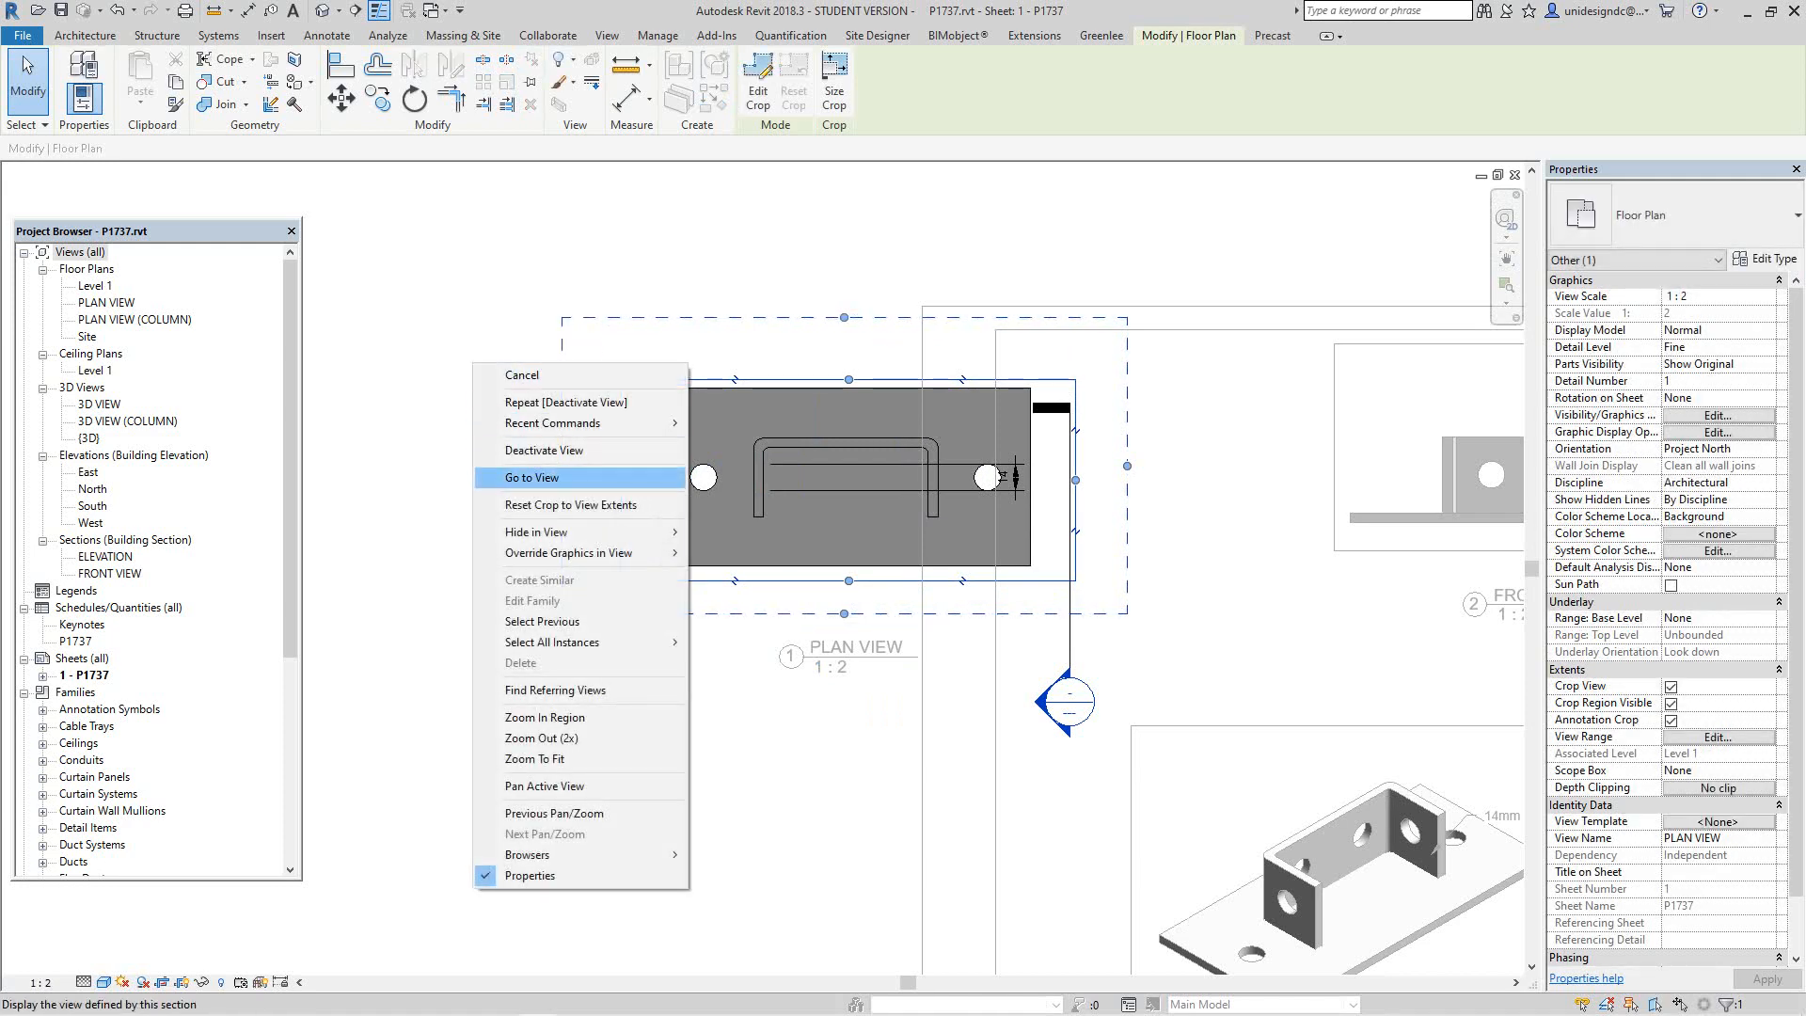
click(544, 450)
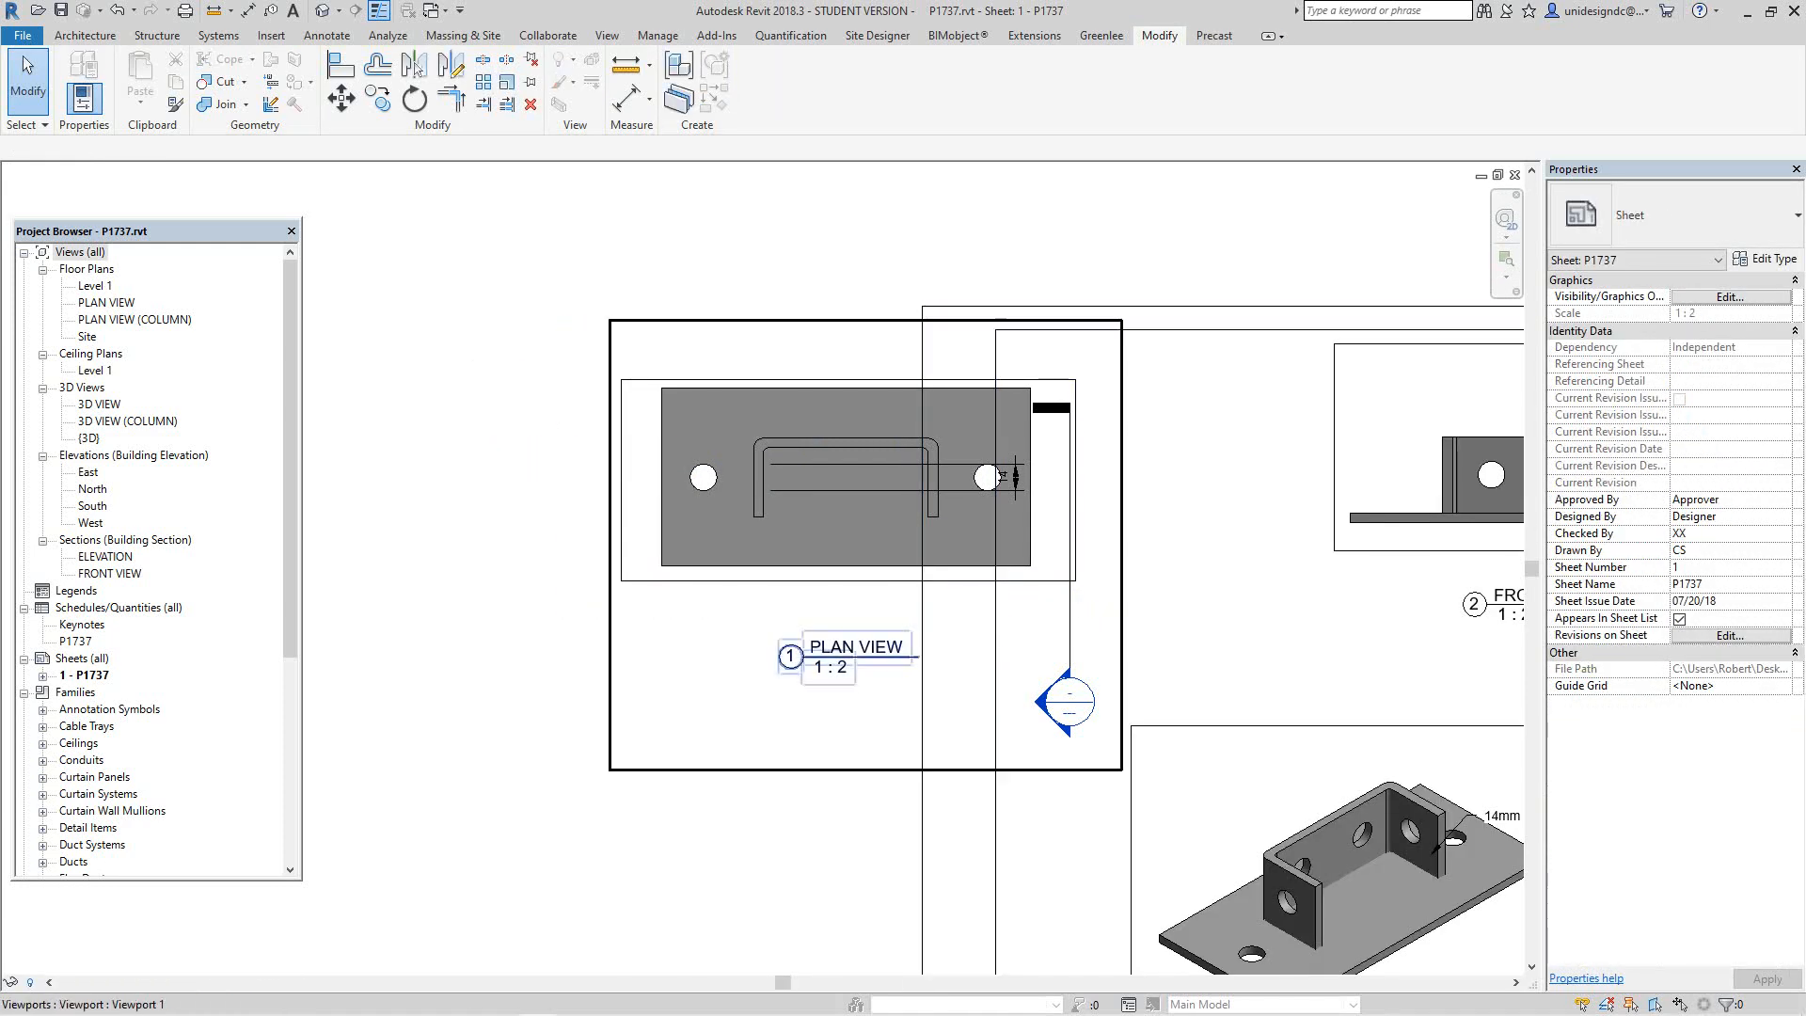
Step: Activate the PLAN VIEW viewport, delete the 14 mm dimension at the right hole, and deactivate the view
right_click(868, 509)
click(933, 594)
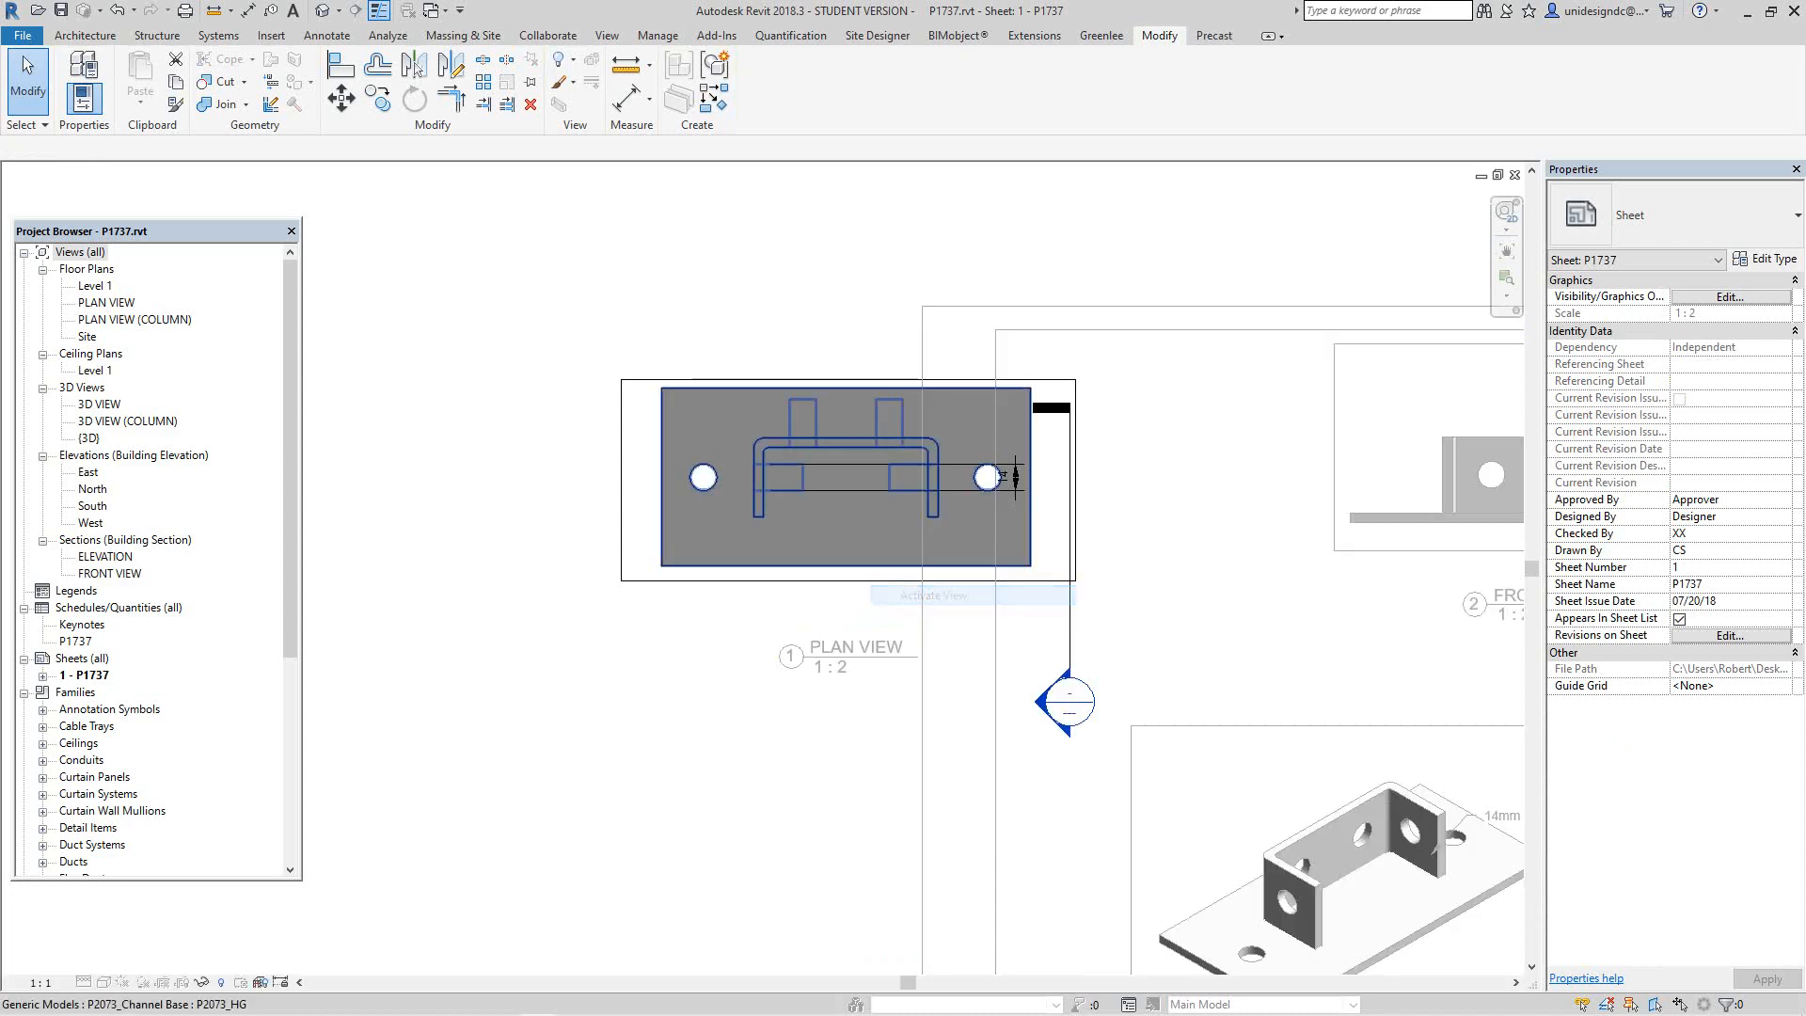
click(861, 490)
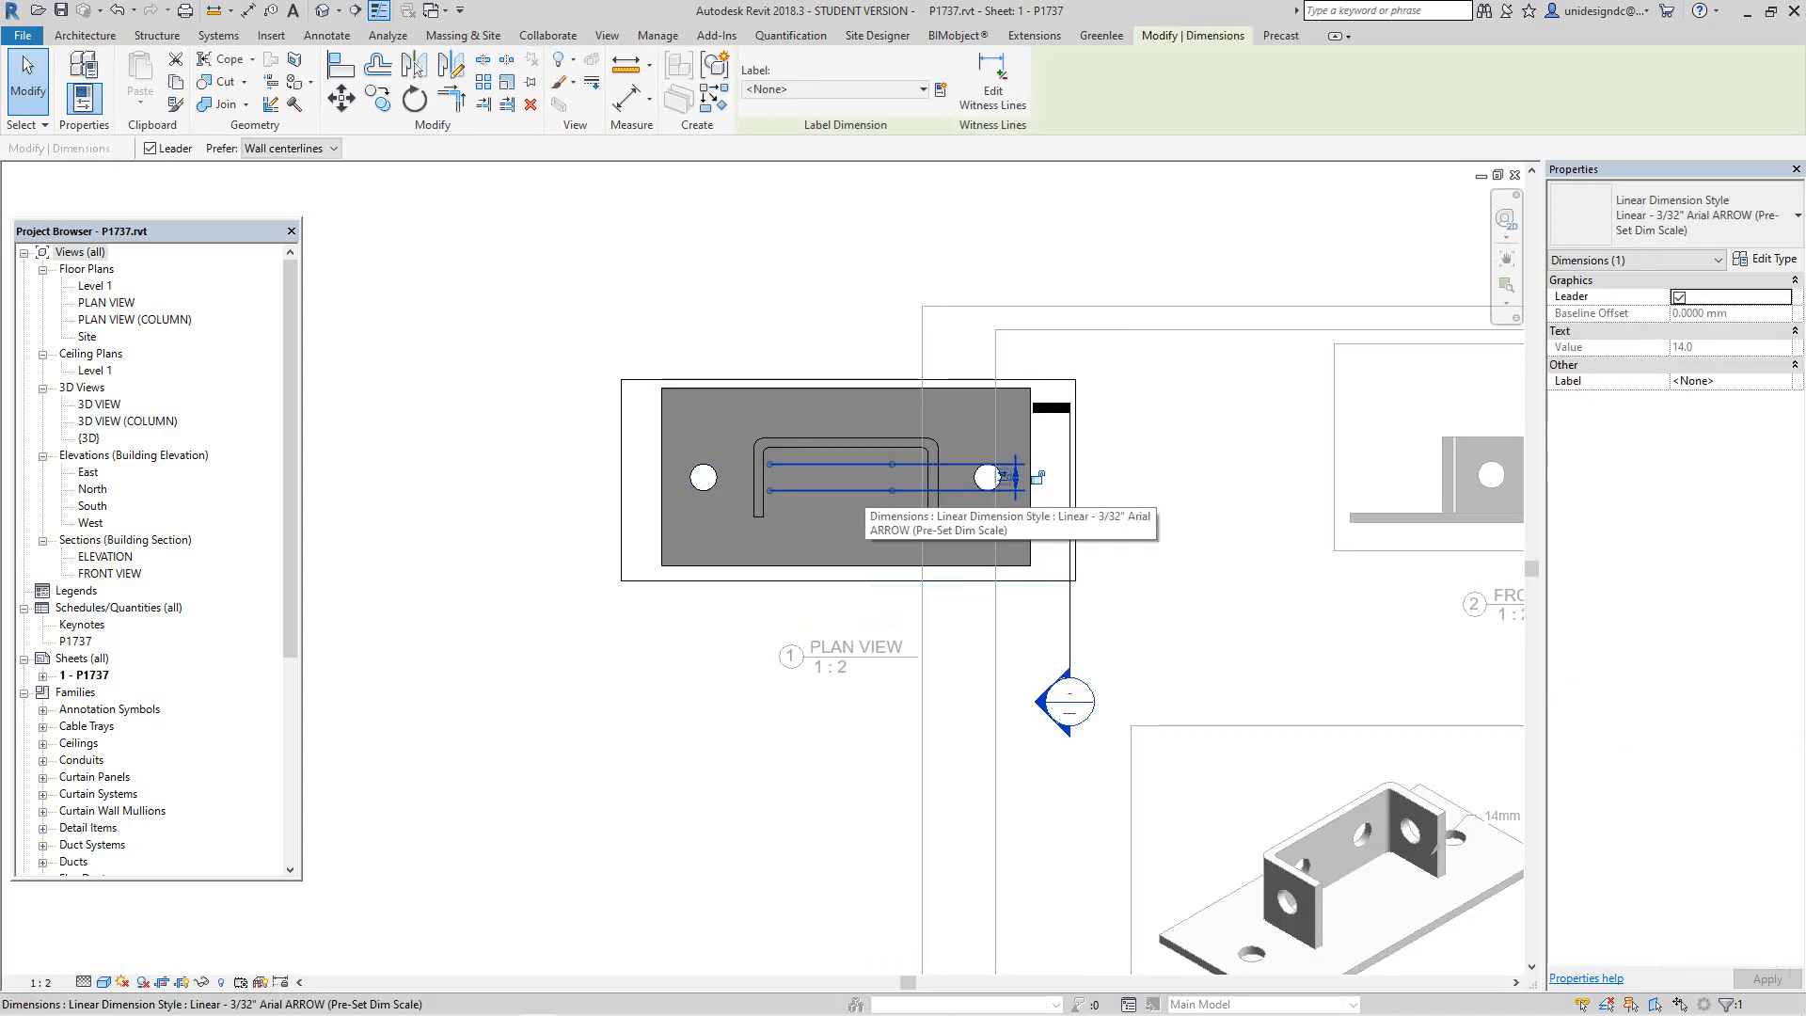
key(Delete)
scroll(724, 389, down, 4)
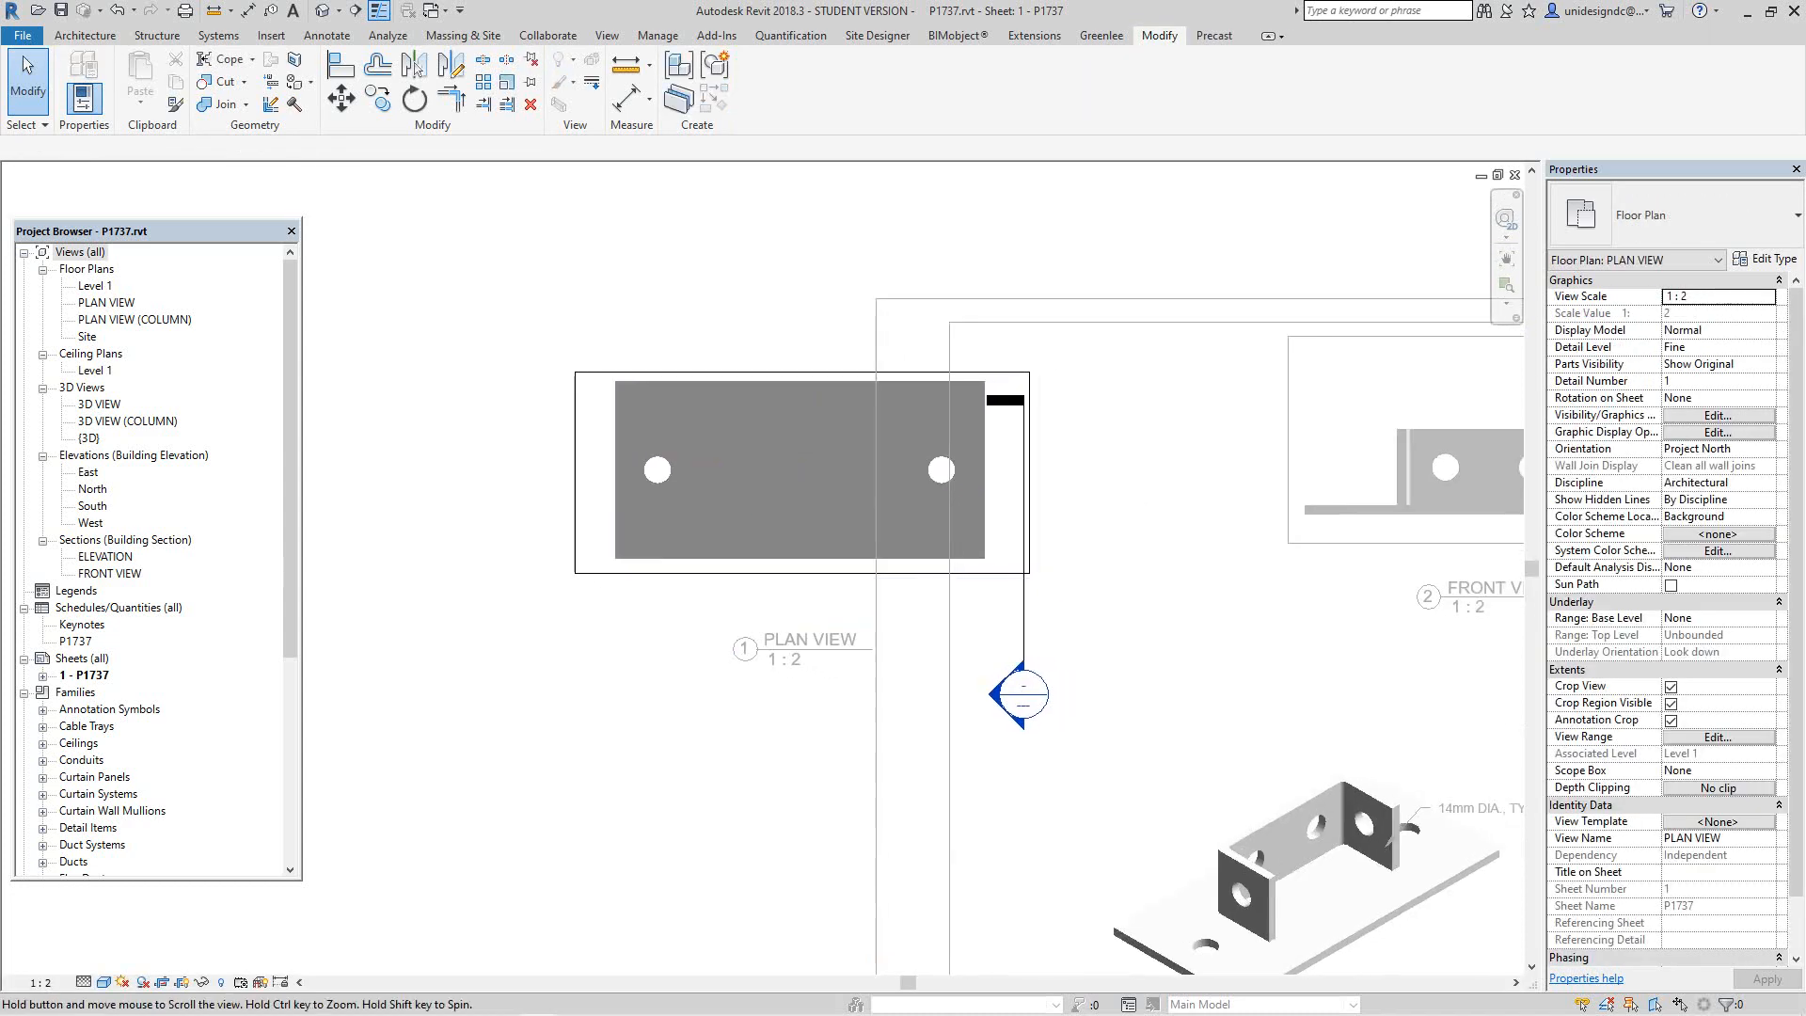
right_click(1016, 428)
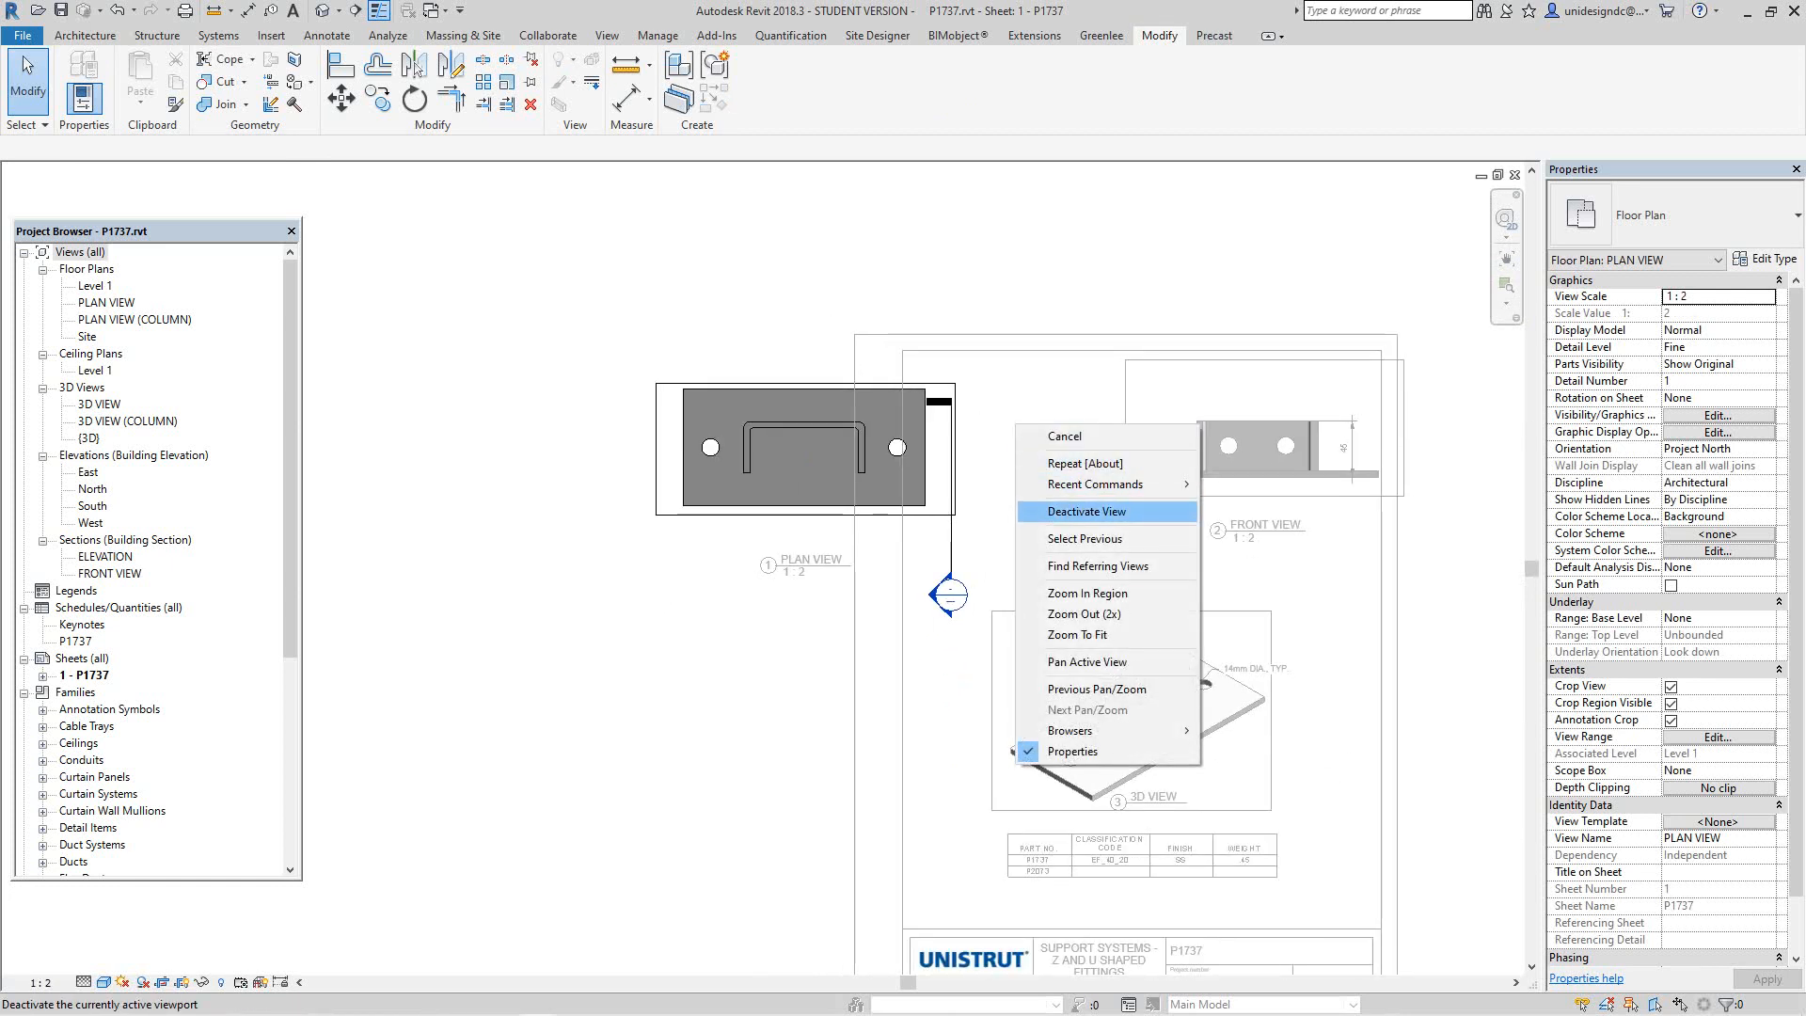
click(1087, 510)
Step: Move the PLAN VIEW viewport right, back onto the sheet beside the front view
click(809, 489)
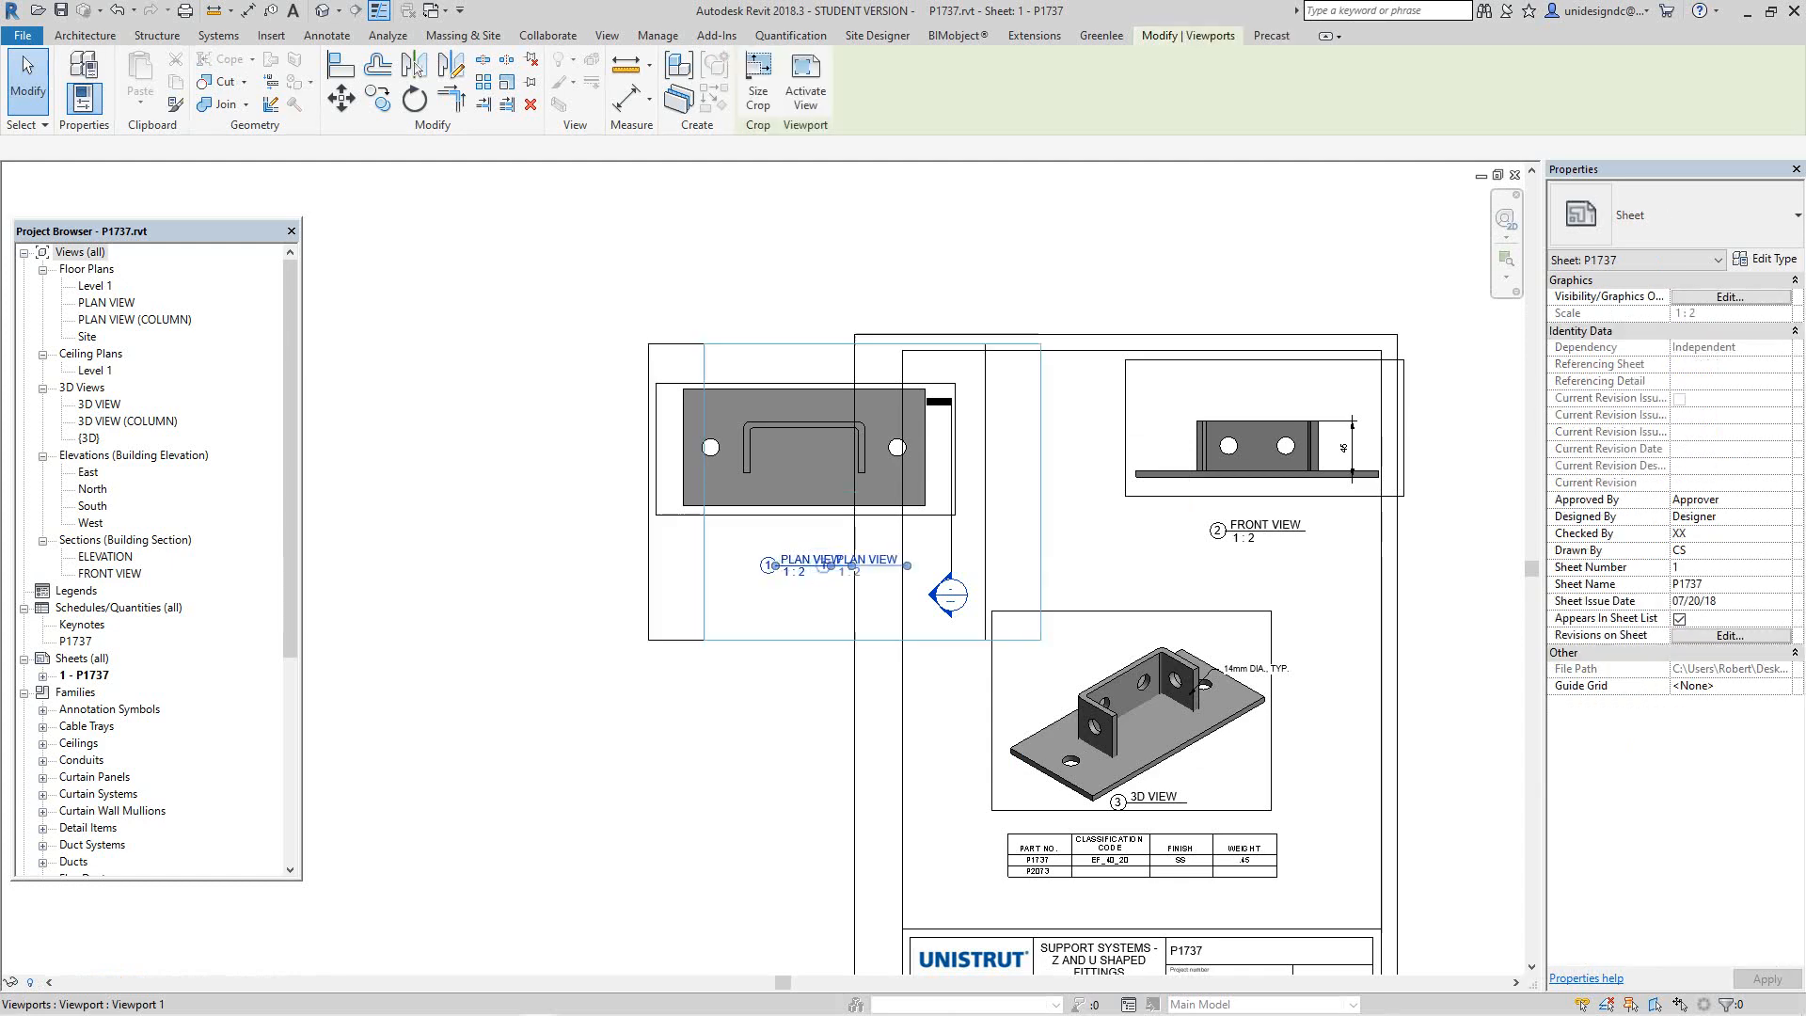
drag(809, 489, 958, 489)
scroll(1077, 541, down, 1)
scroll(1193, 654, up, 1)
middle_drag(1193, 654, 1108, 538)
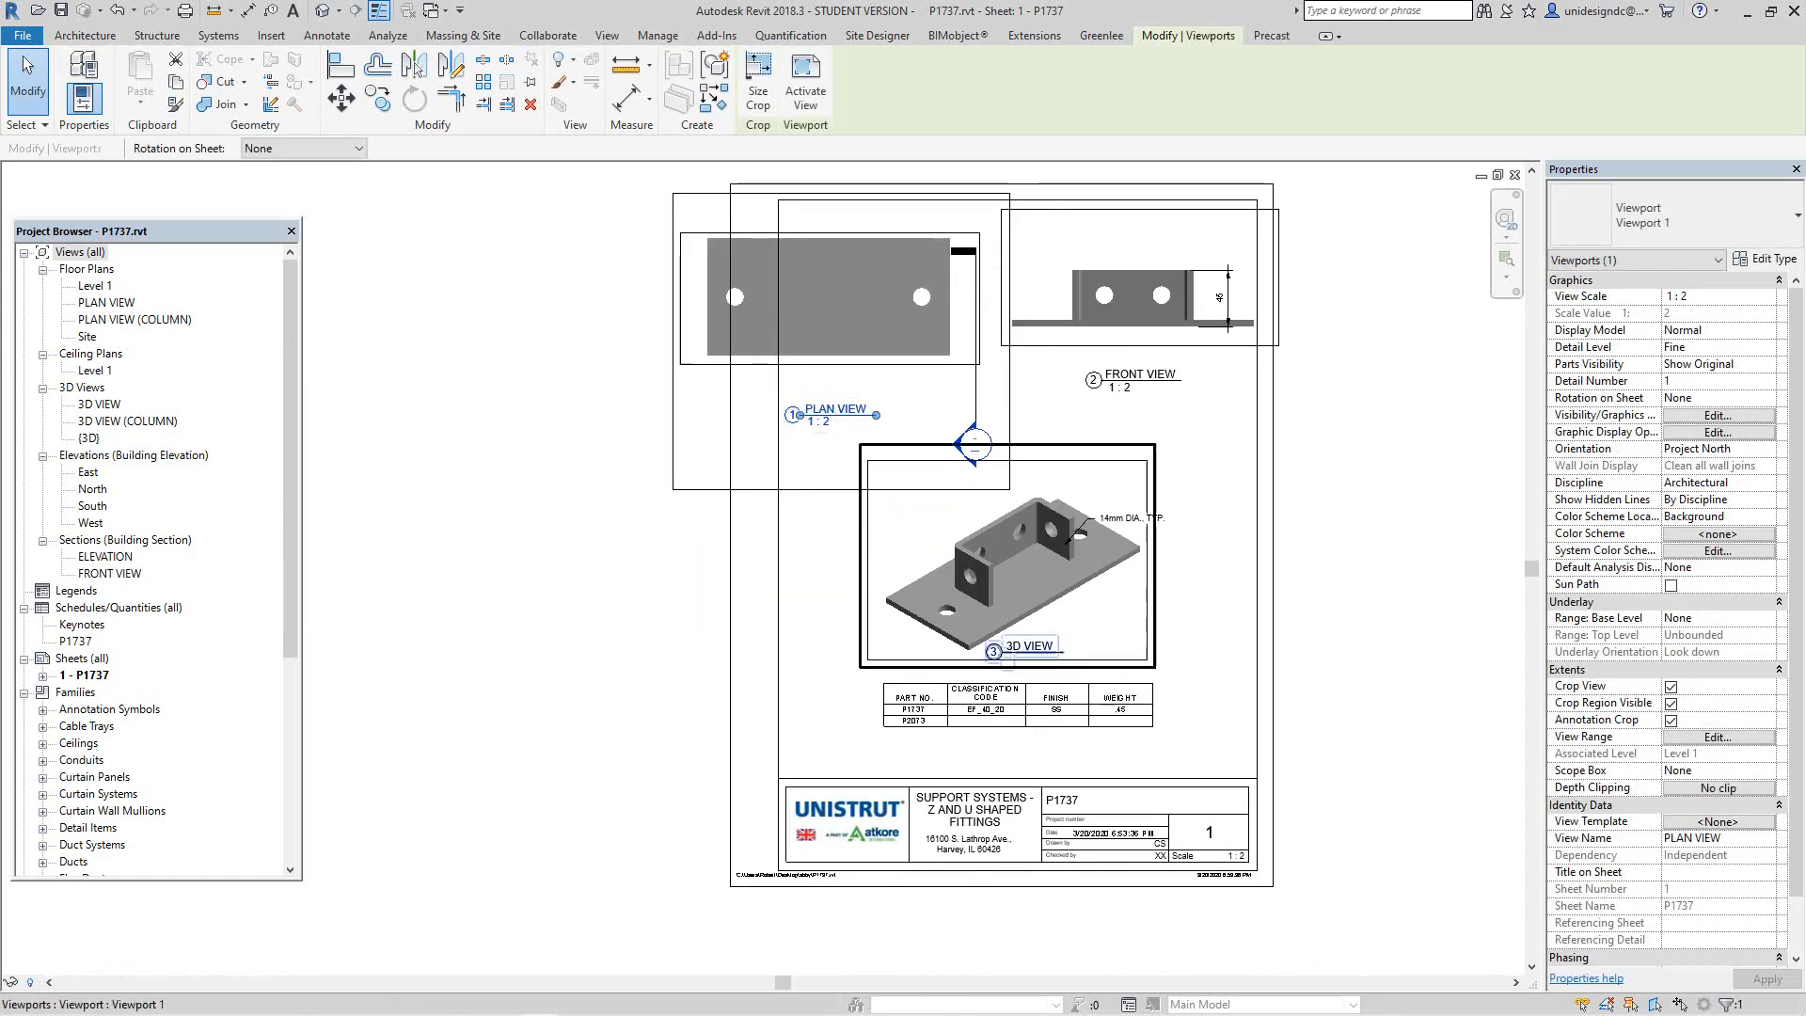
Step: Move the part number schedule down slightly, closer to the title block
scroll(1027, 602, up, 1)
middle_drag(1027, 602, 978, 488)
scroll(1022, 645, up, 3)
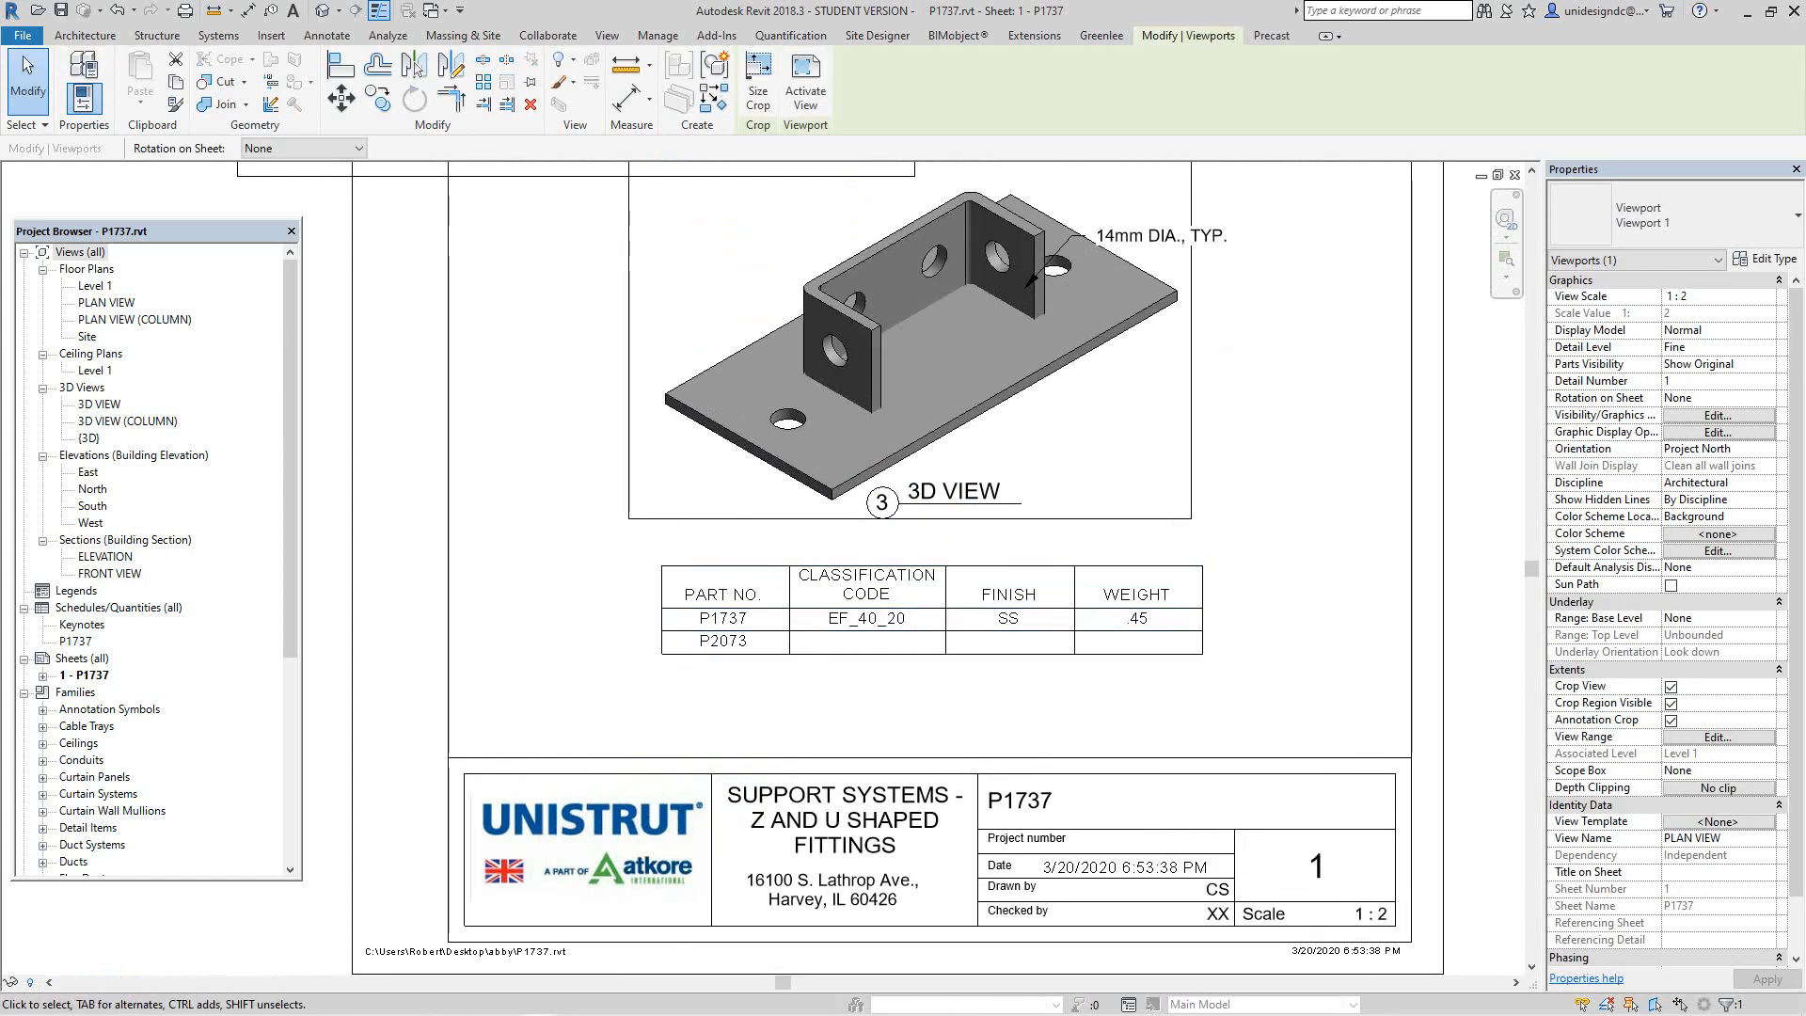
scroll(729, 630, down, 2)
scroll(764, 616, down, 3)
middle_drag(764, 613, 779, 544)
scroll(779, 544, down, 1)
key(Escape)
mouse_move(779, 544)
mouse_down()
mouse_move(779, 589)
mouse_move(779, 567)
mouse_up()
key(Escape)
Step: Move the 3D VIEW viewport down to just above the part number schedule
middle_drag(950, 461, 963, 504)
scroll(963, 504, up, 2)
drag(963, 506, 963, 540)
middle_drag(964, 540, 914, 703)
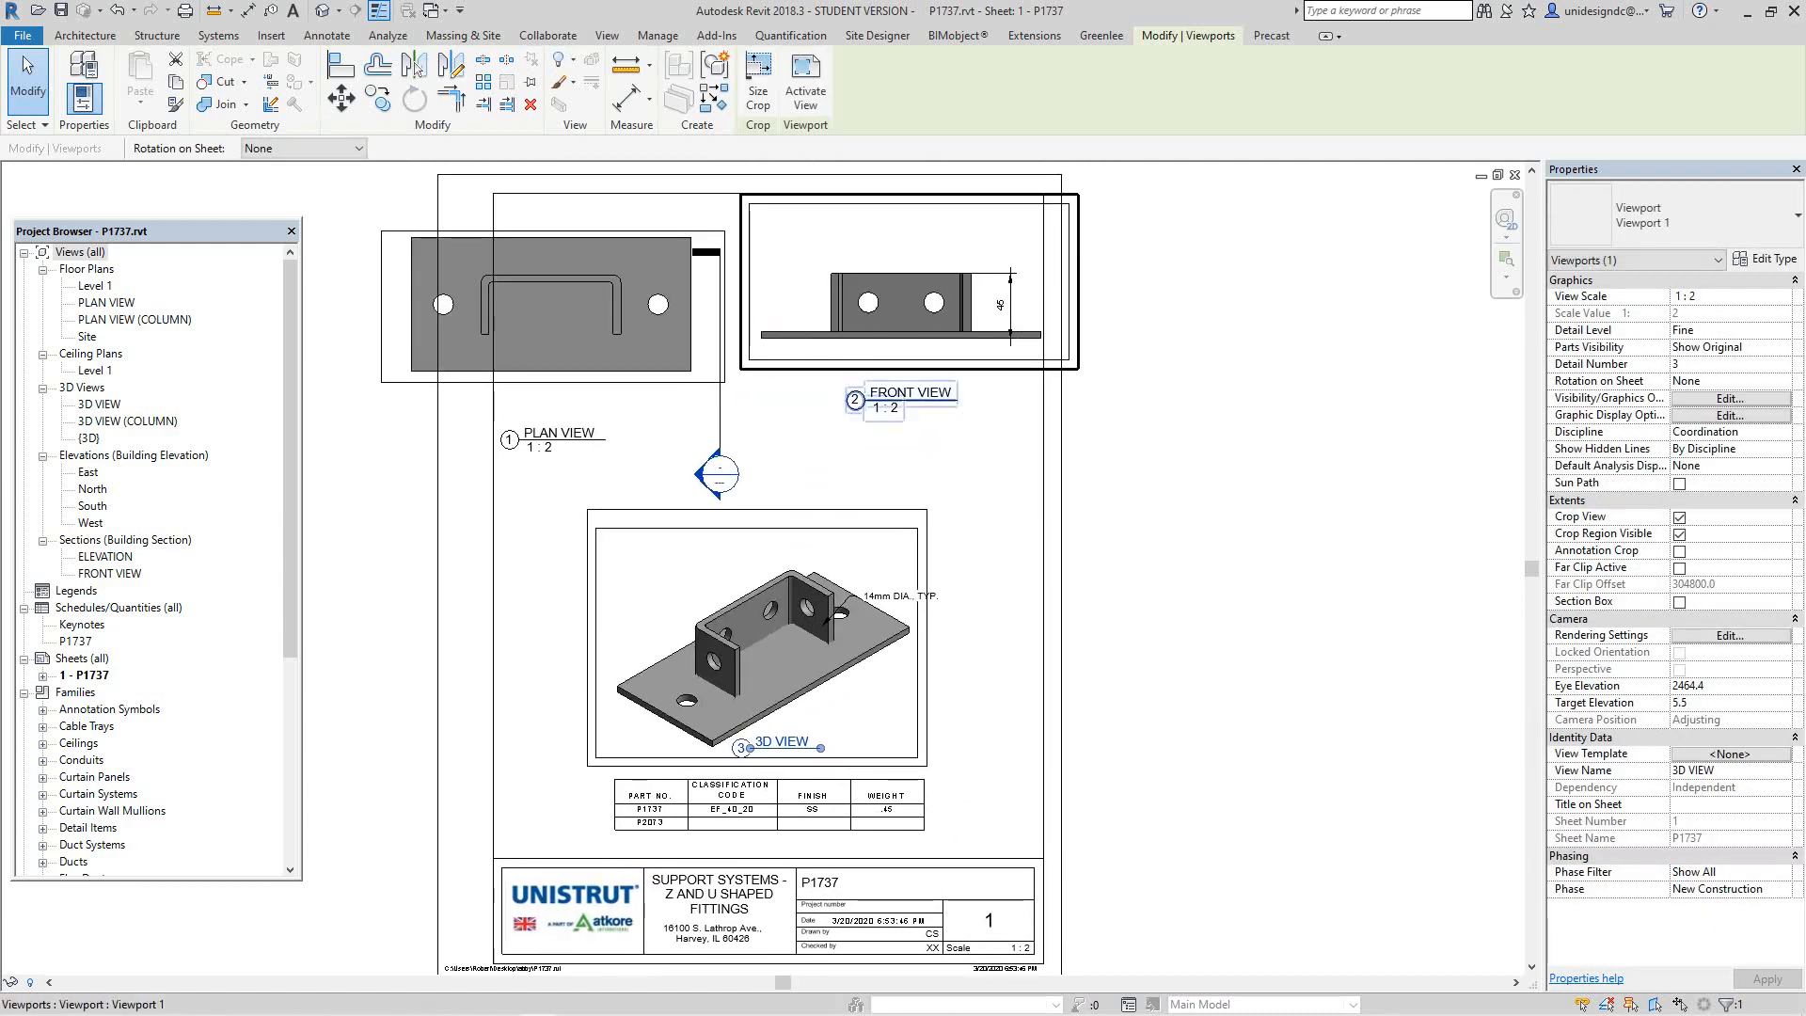
Step: Move the FRONT VIEW viewport down to line up its title with the PLAN VIEW title, and fit the sheet in the window
drag(909, 302, 898, 342)
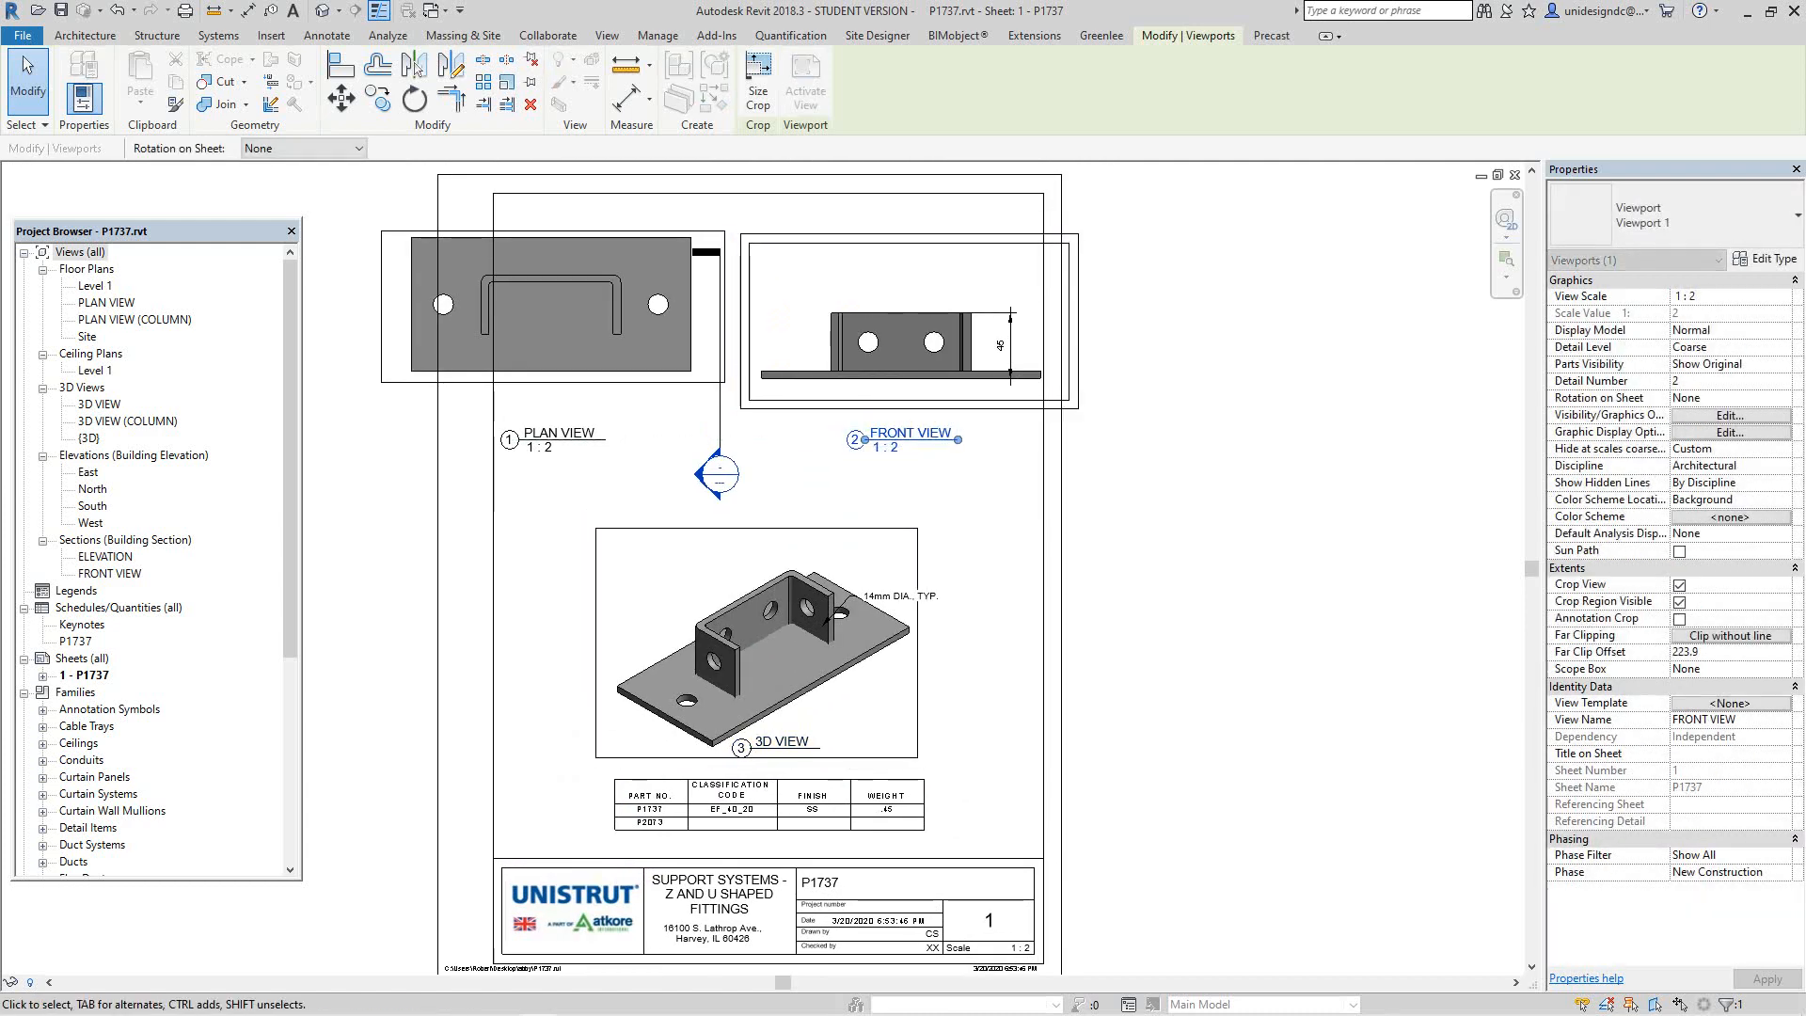
key(Escape)
scroll(911, 346, up, 3)
key(z)
key(f)
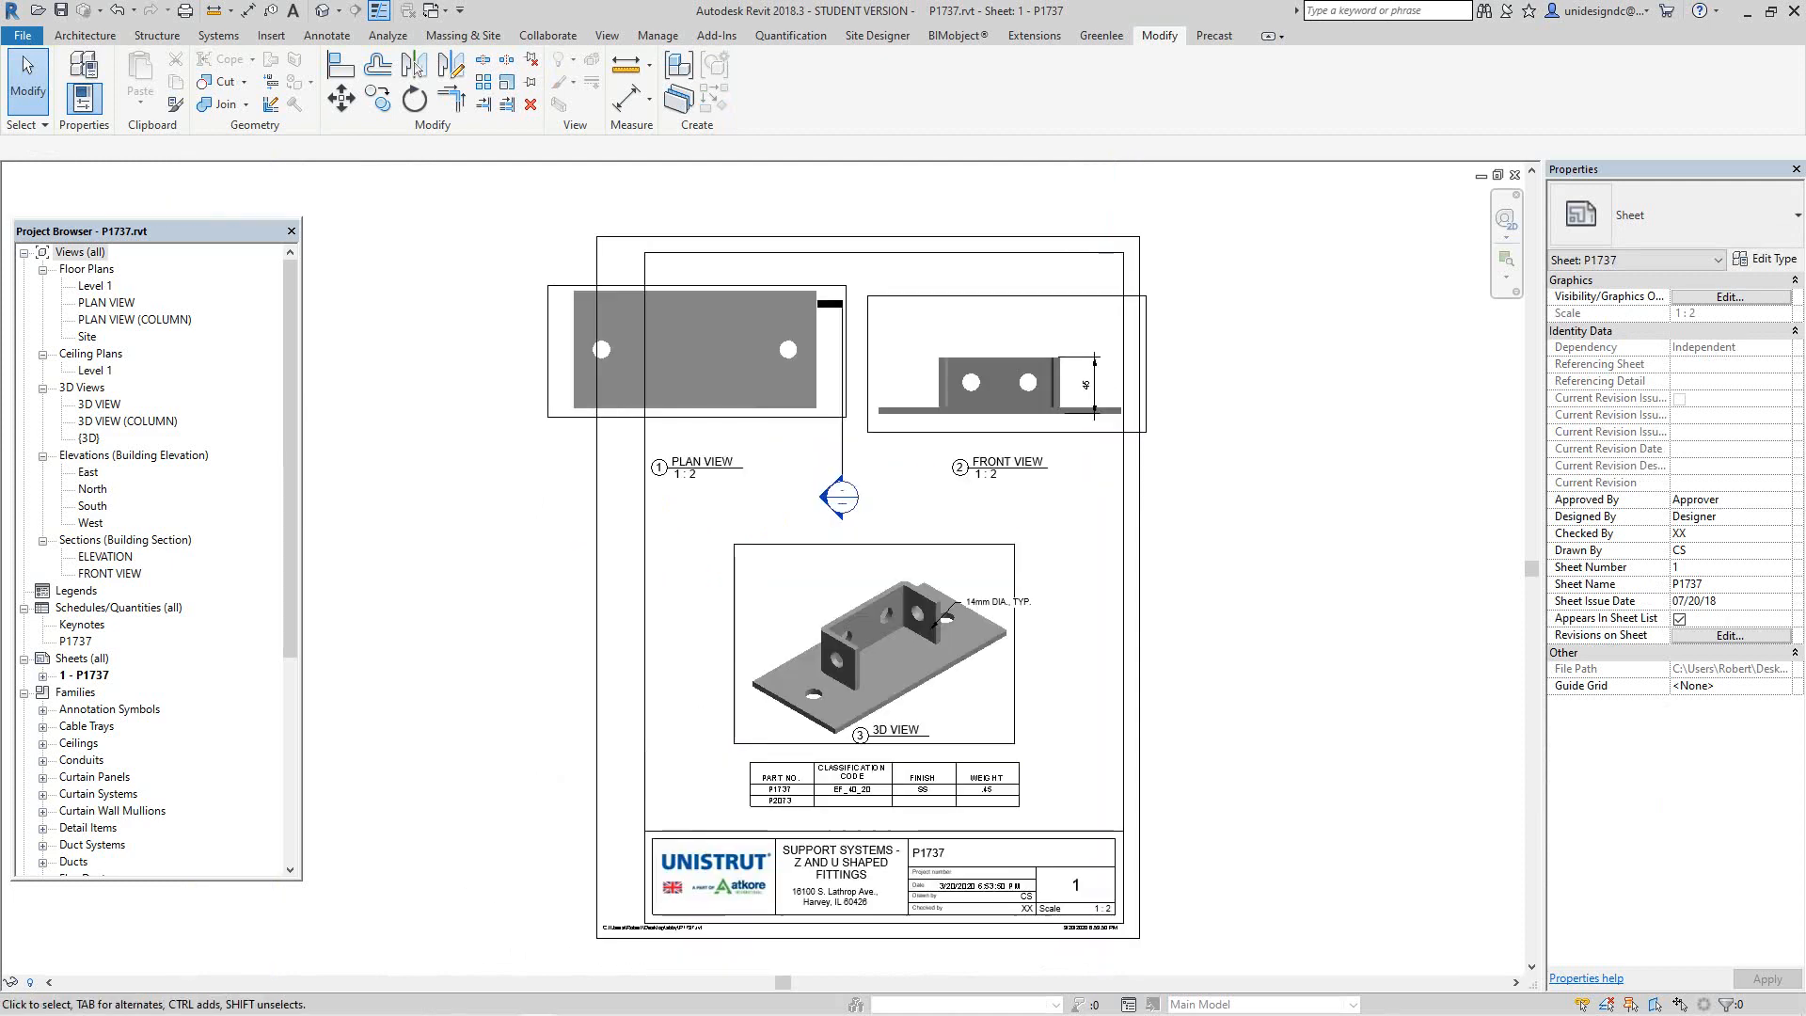
middle_drag(885, 837, 871, 794)
scroll(1061, 689, down, 1)
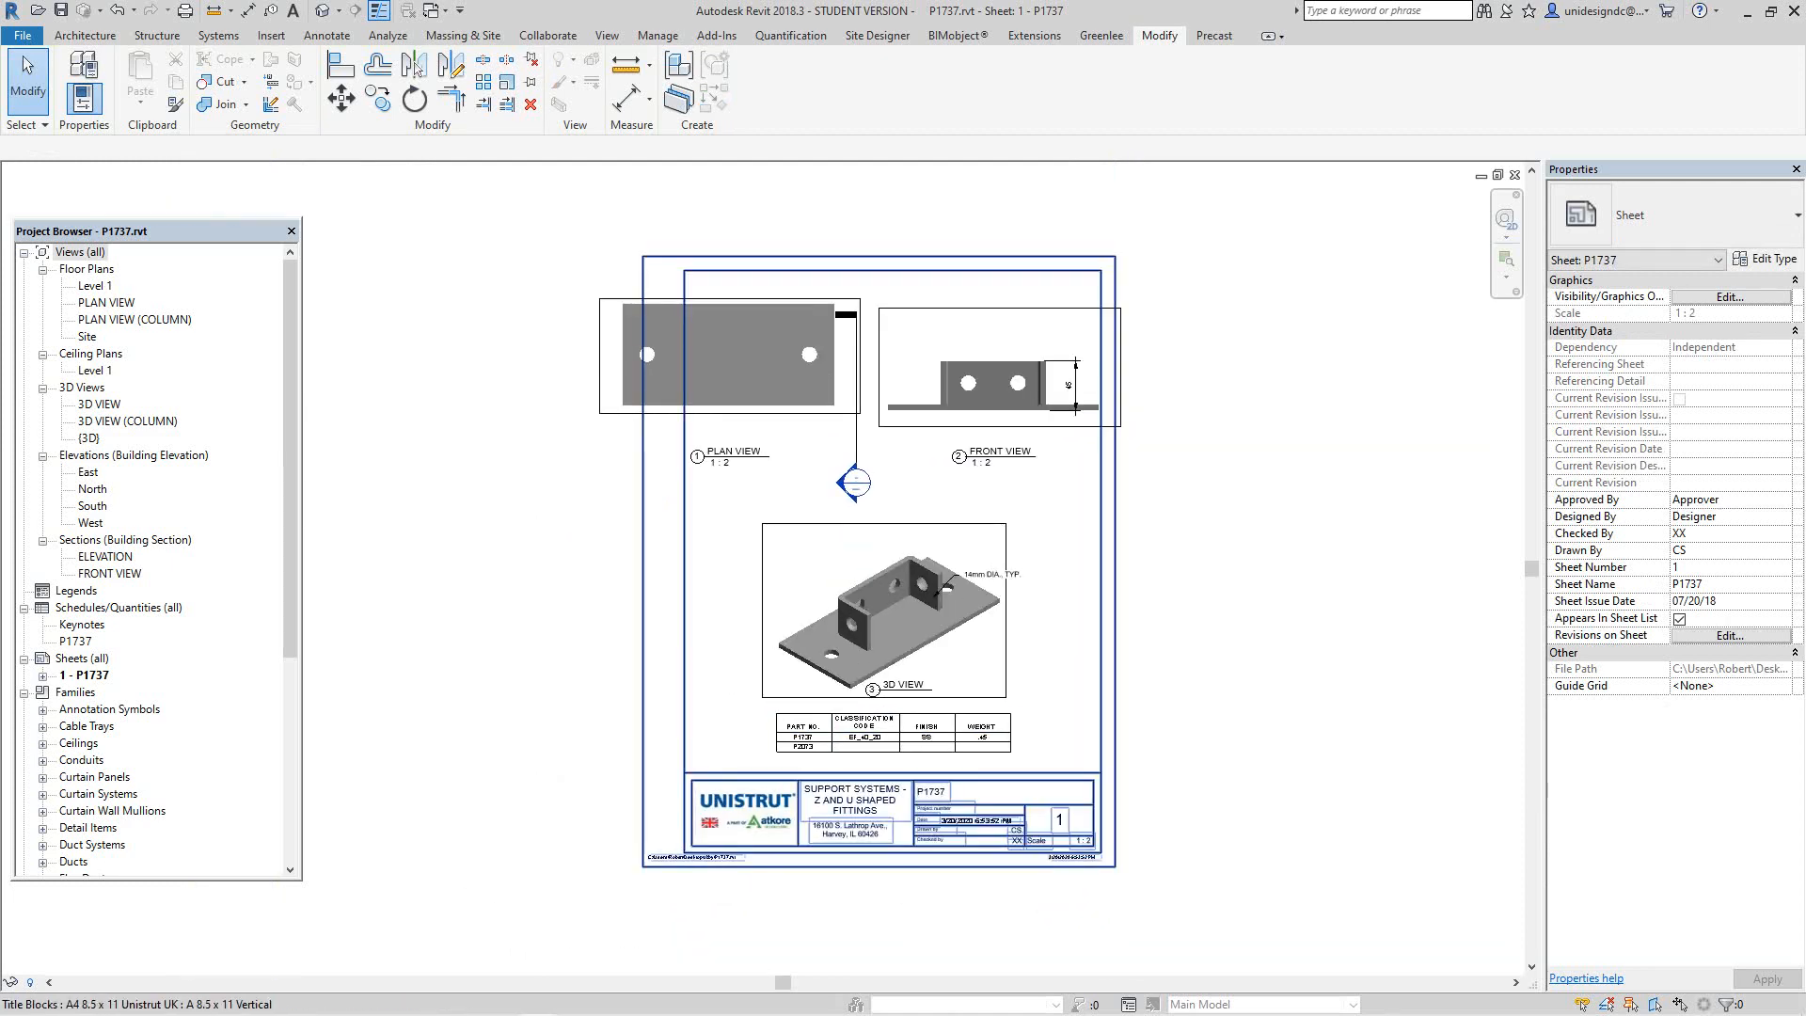
Step: Examine the title block's text fields, including the sheet name, project number, date and scale
scroll(788, 853, up, 4)
double_click(907, 764)
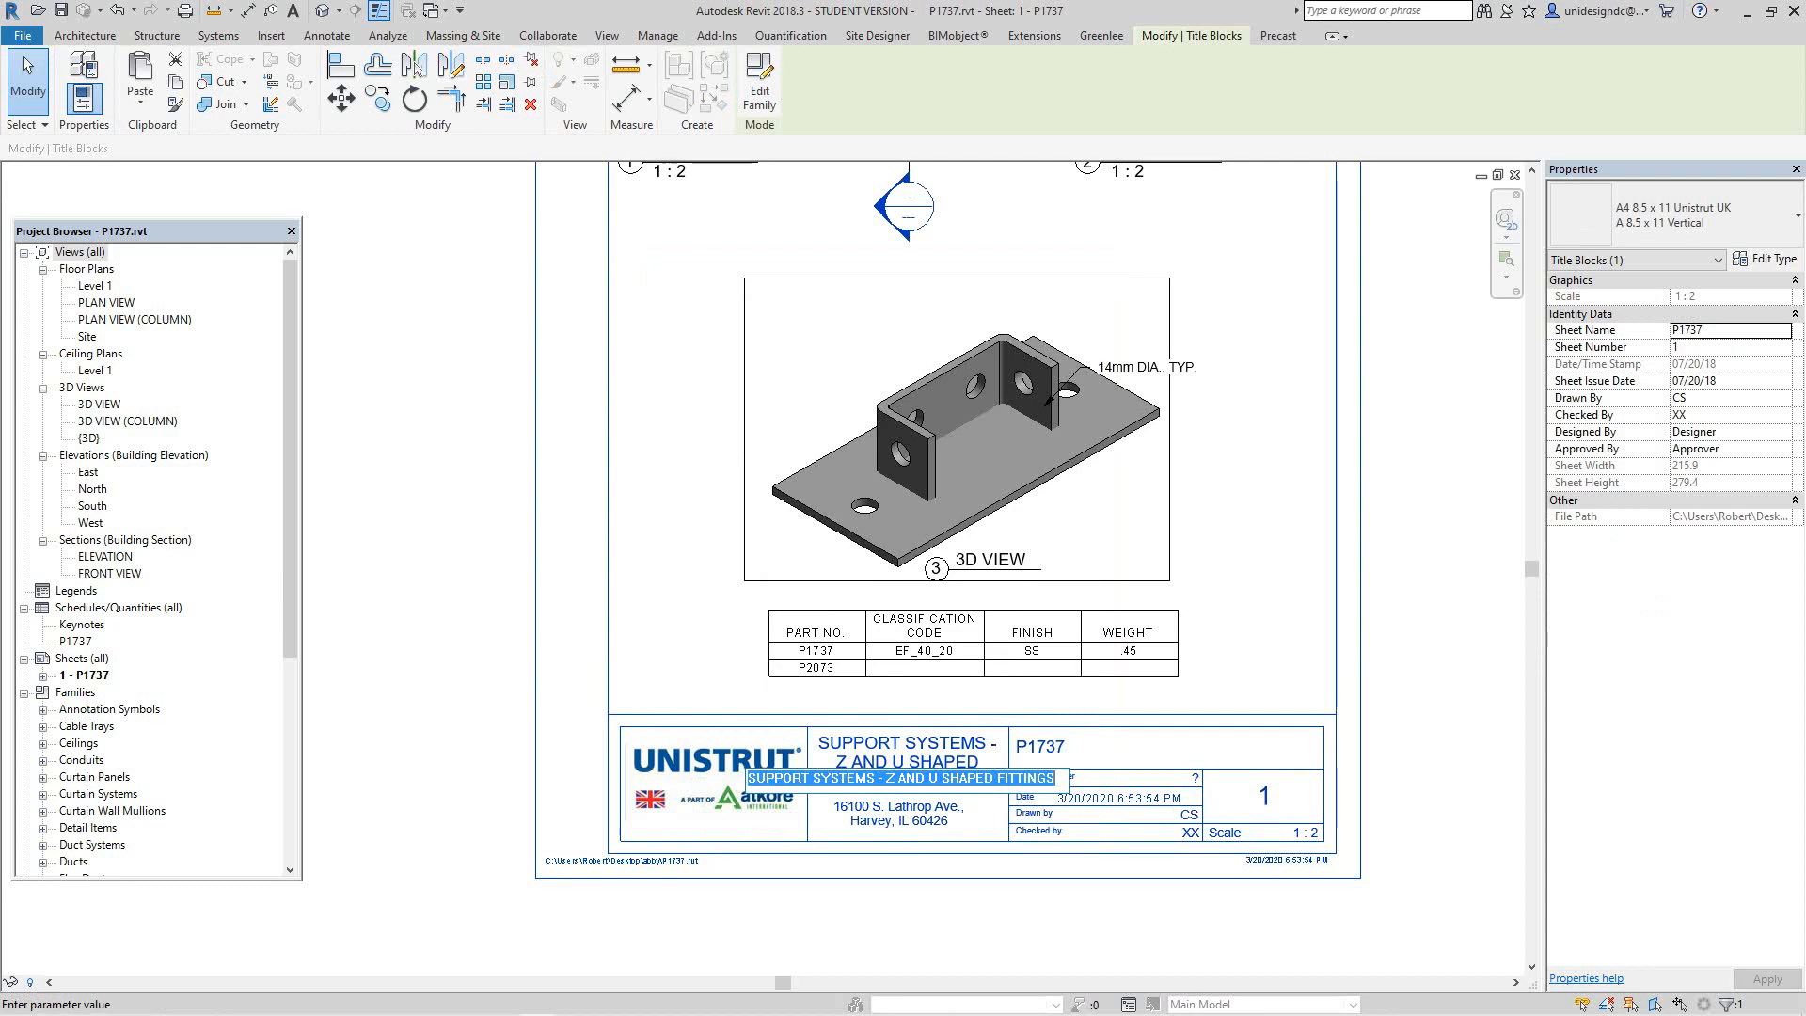
click(1444, 770)
middle_drag(1172, 861, 1106, 701)
scroll(1106, 699, up, 3)
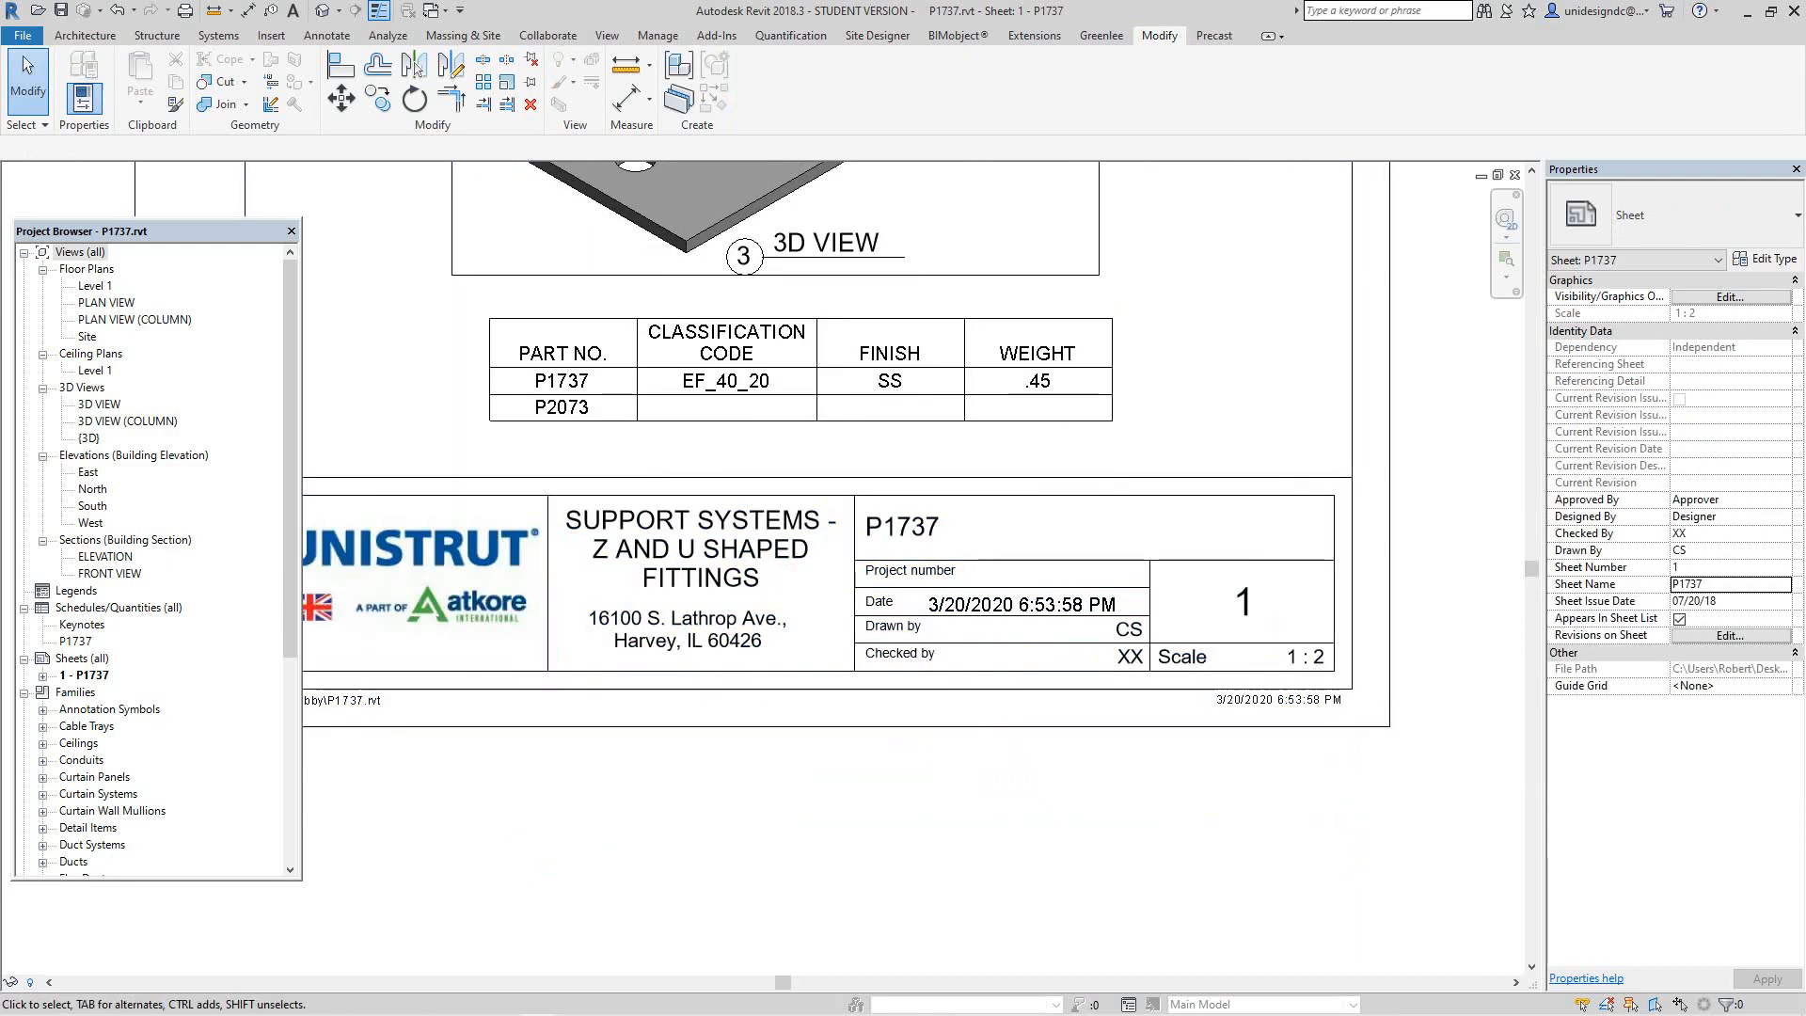
scroll(1098, 685, up, 1)
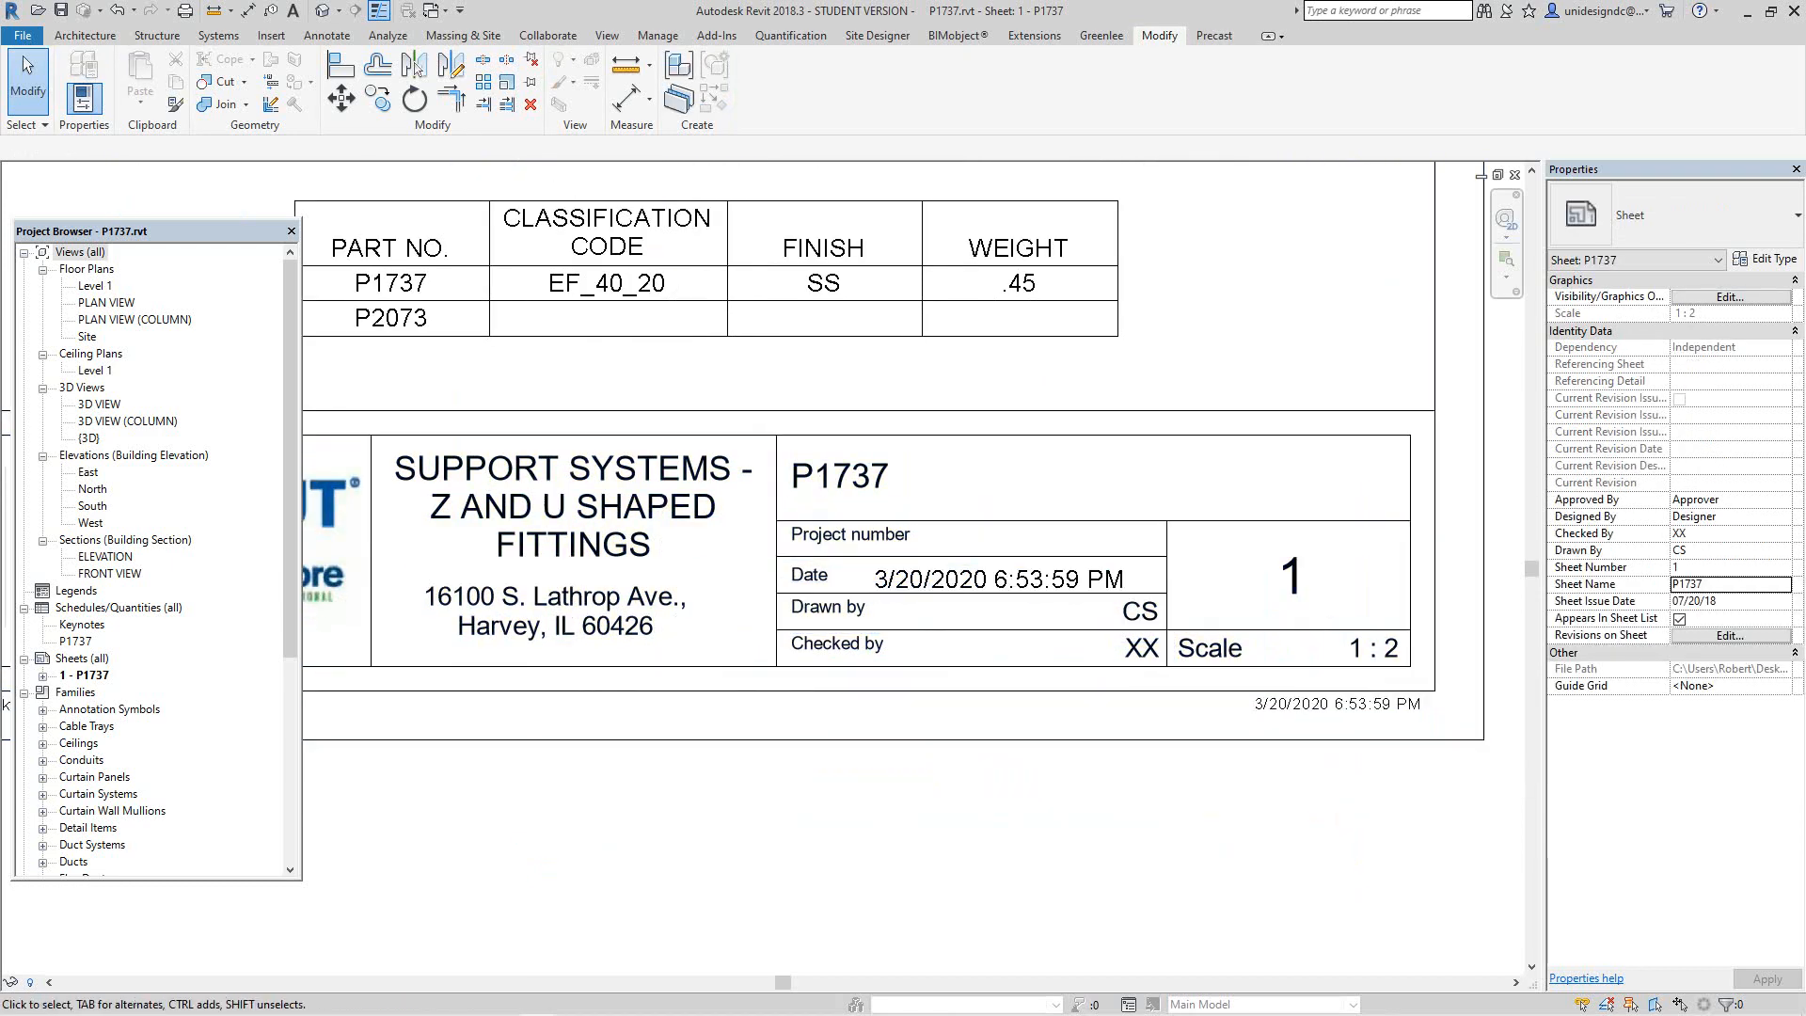
scroll(1230, 654, up, 4)
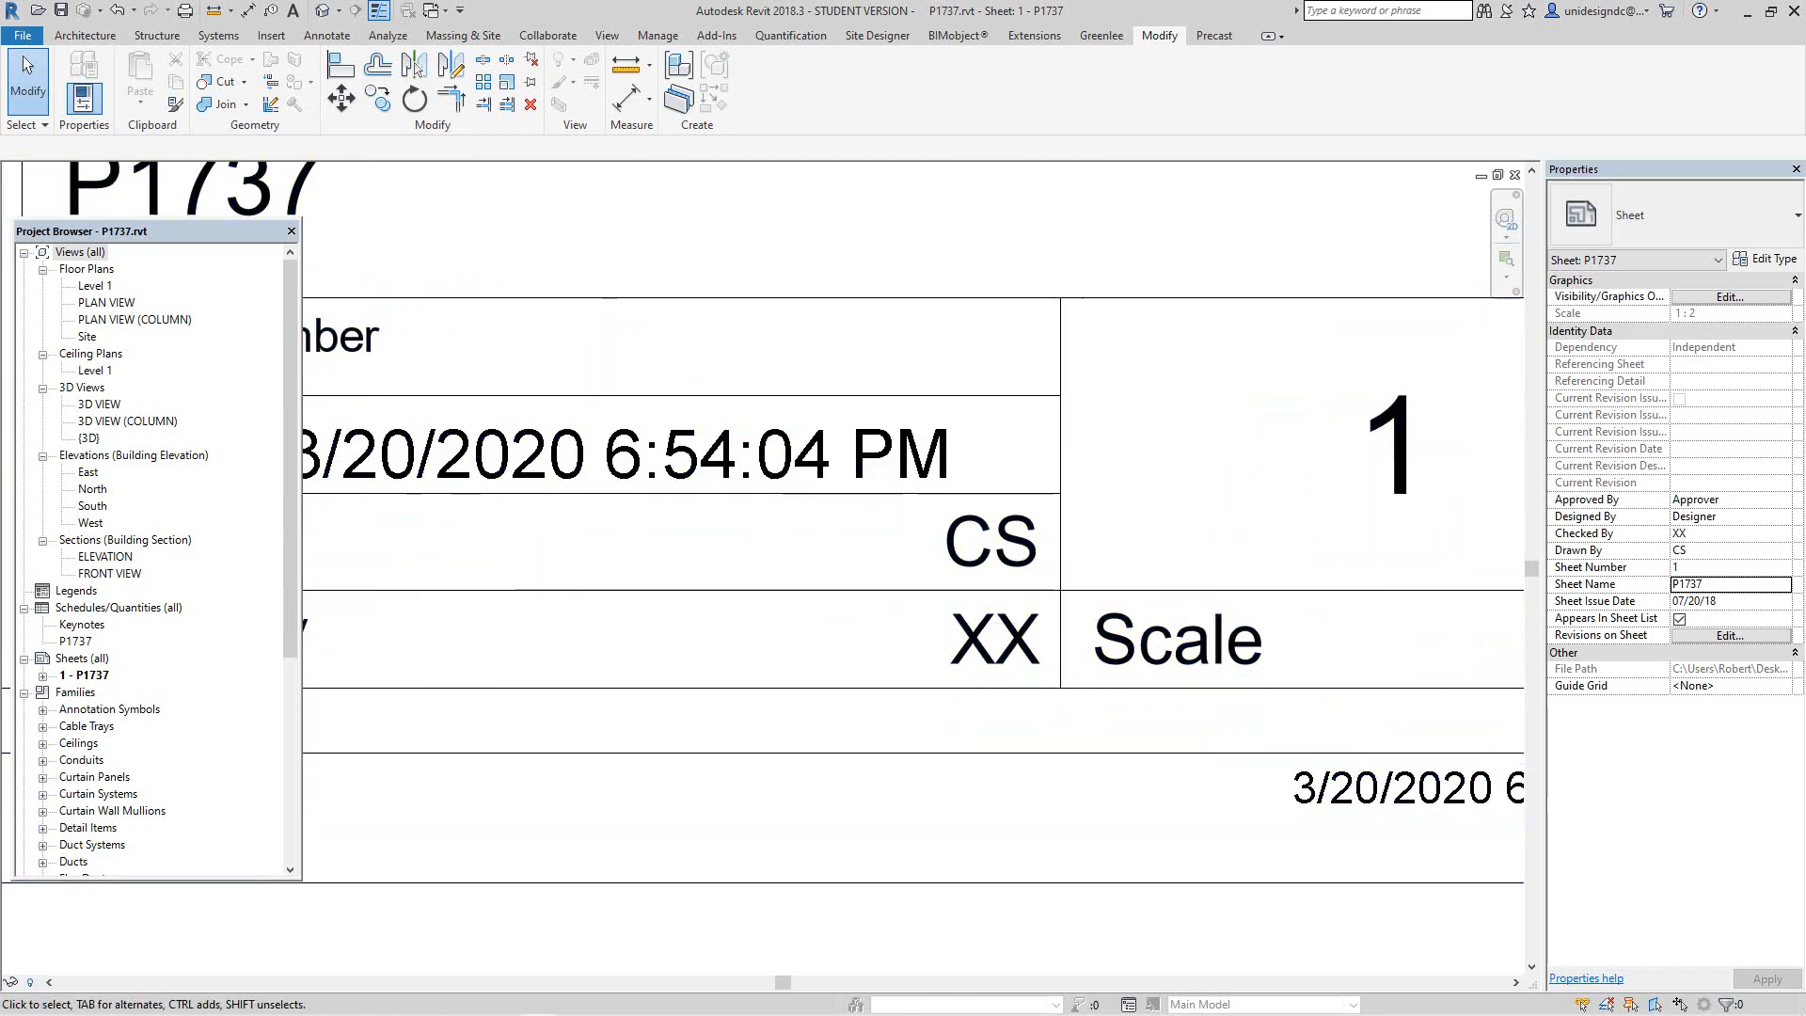
scroll(790, 696, down, 2)
scroll(1073, 604, down, 4)
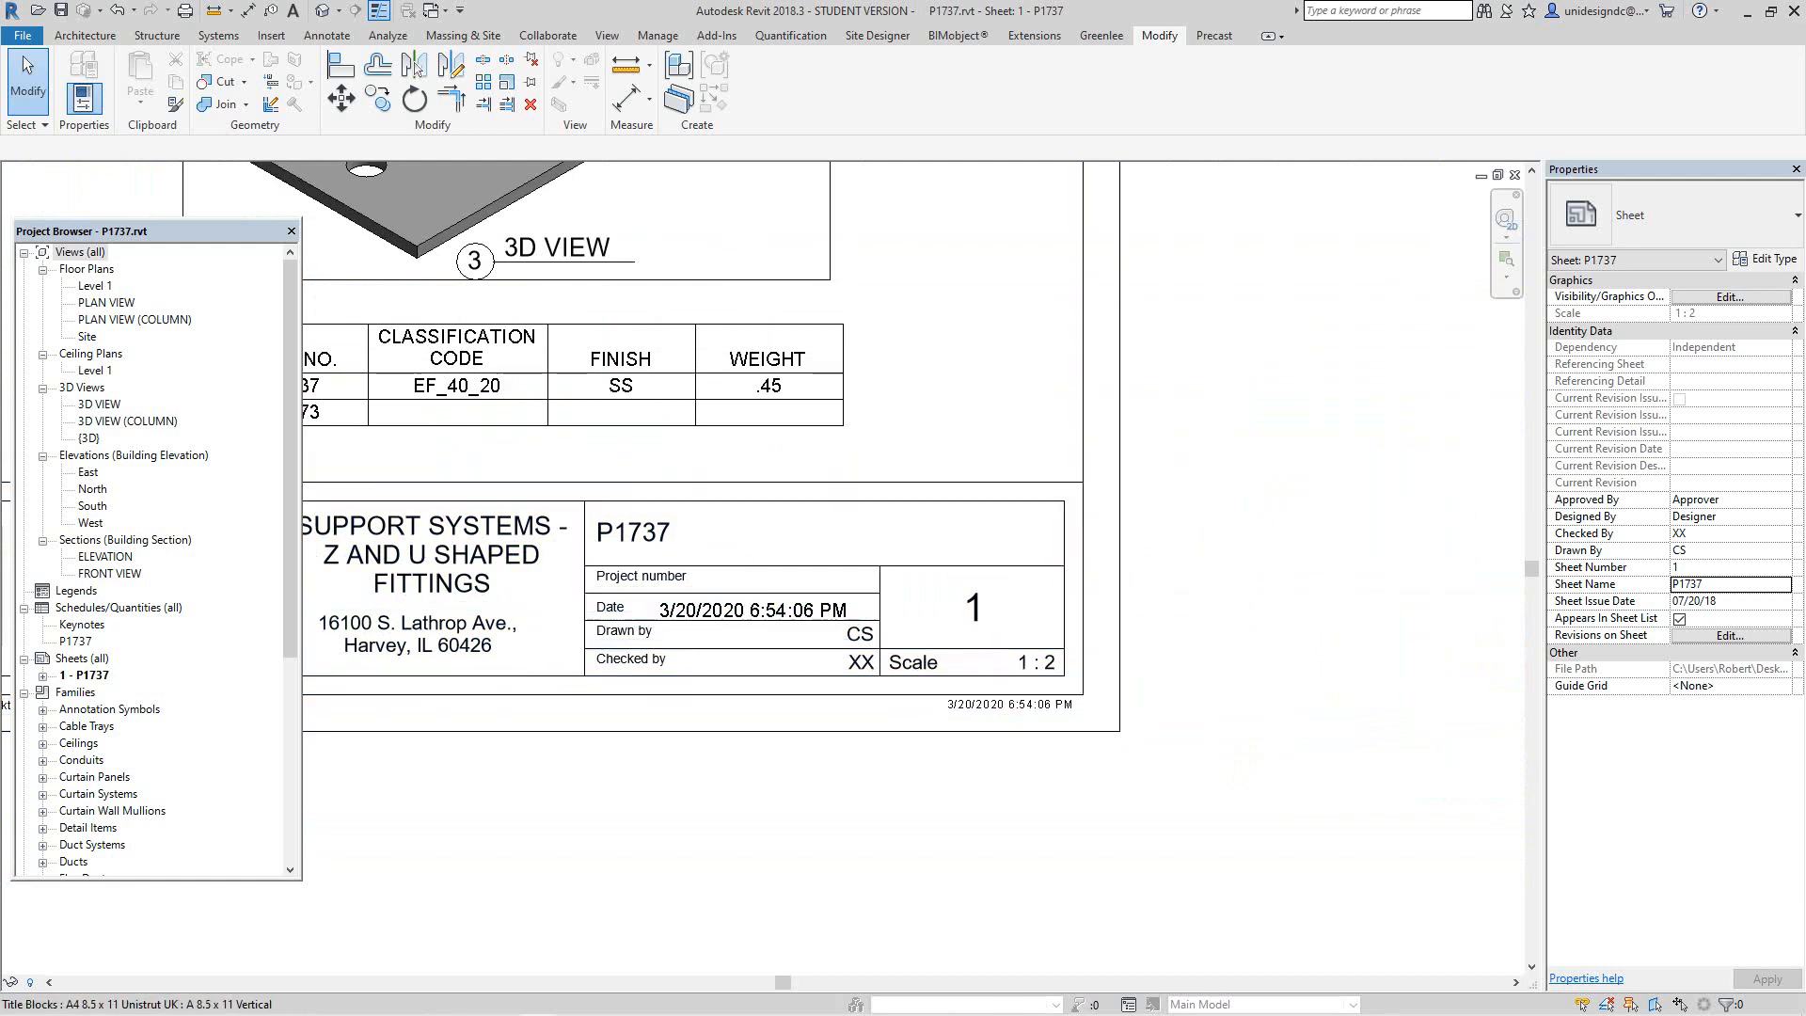
Step: Activate the FRONT VIEW viewport, pull its crop region's right edge in to the sheet's inner border line, and deactivate the view
middle_drag(1152, 585, 1135, 899)
scroll(1140, 706, up, 2)
scroll(1026, 331, up, 2)
middle_drag(1026, 331, 1021, 569)
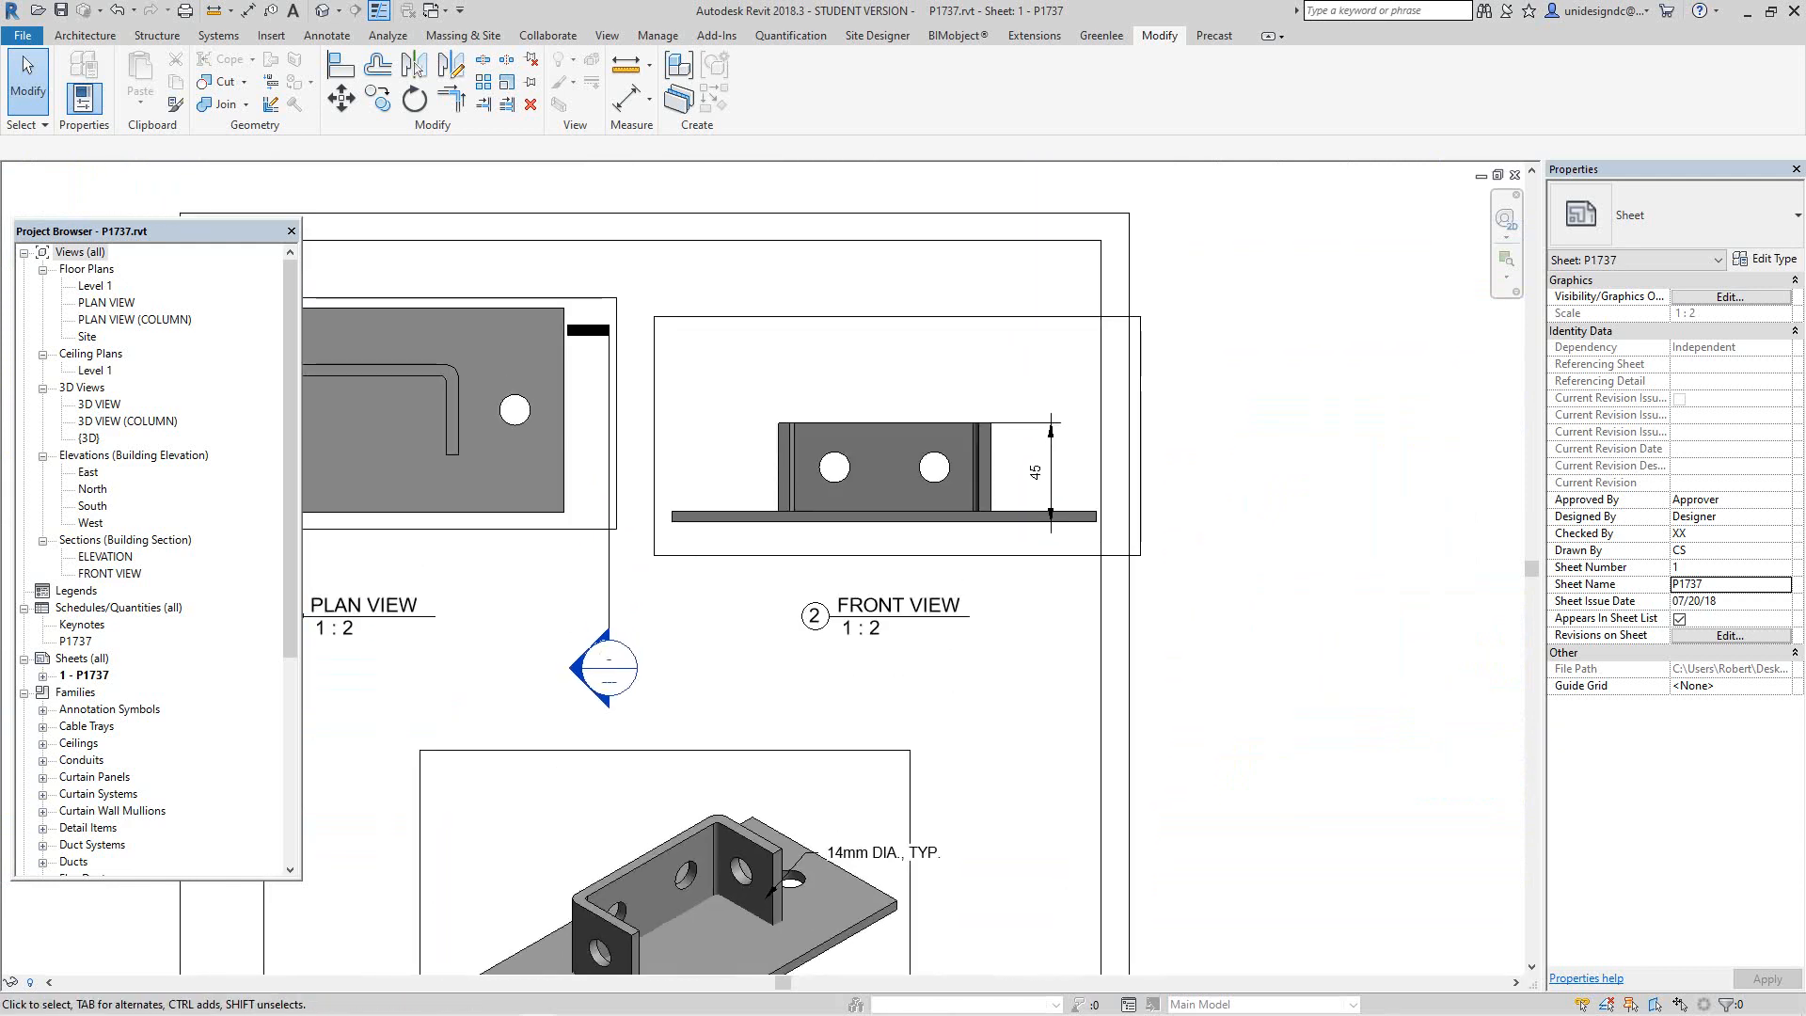
scroll(1021, 570, up, 1)
click(1022, 565)
right_click(986, 551)
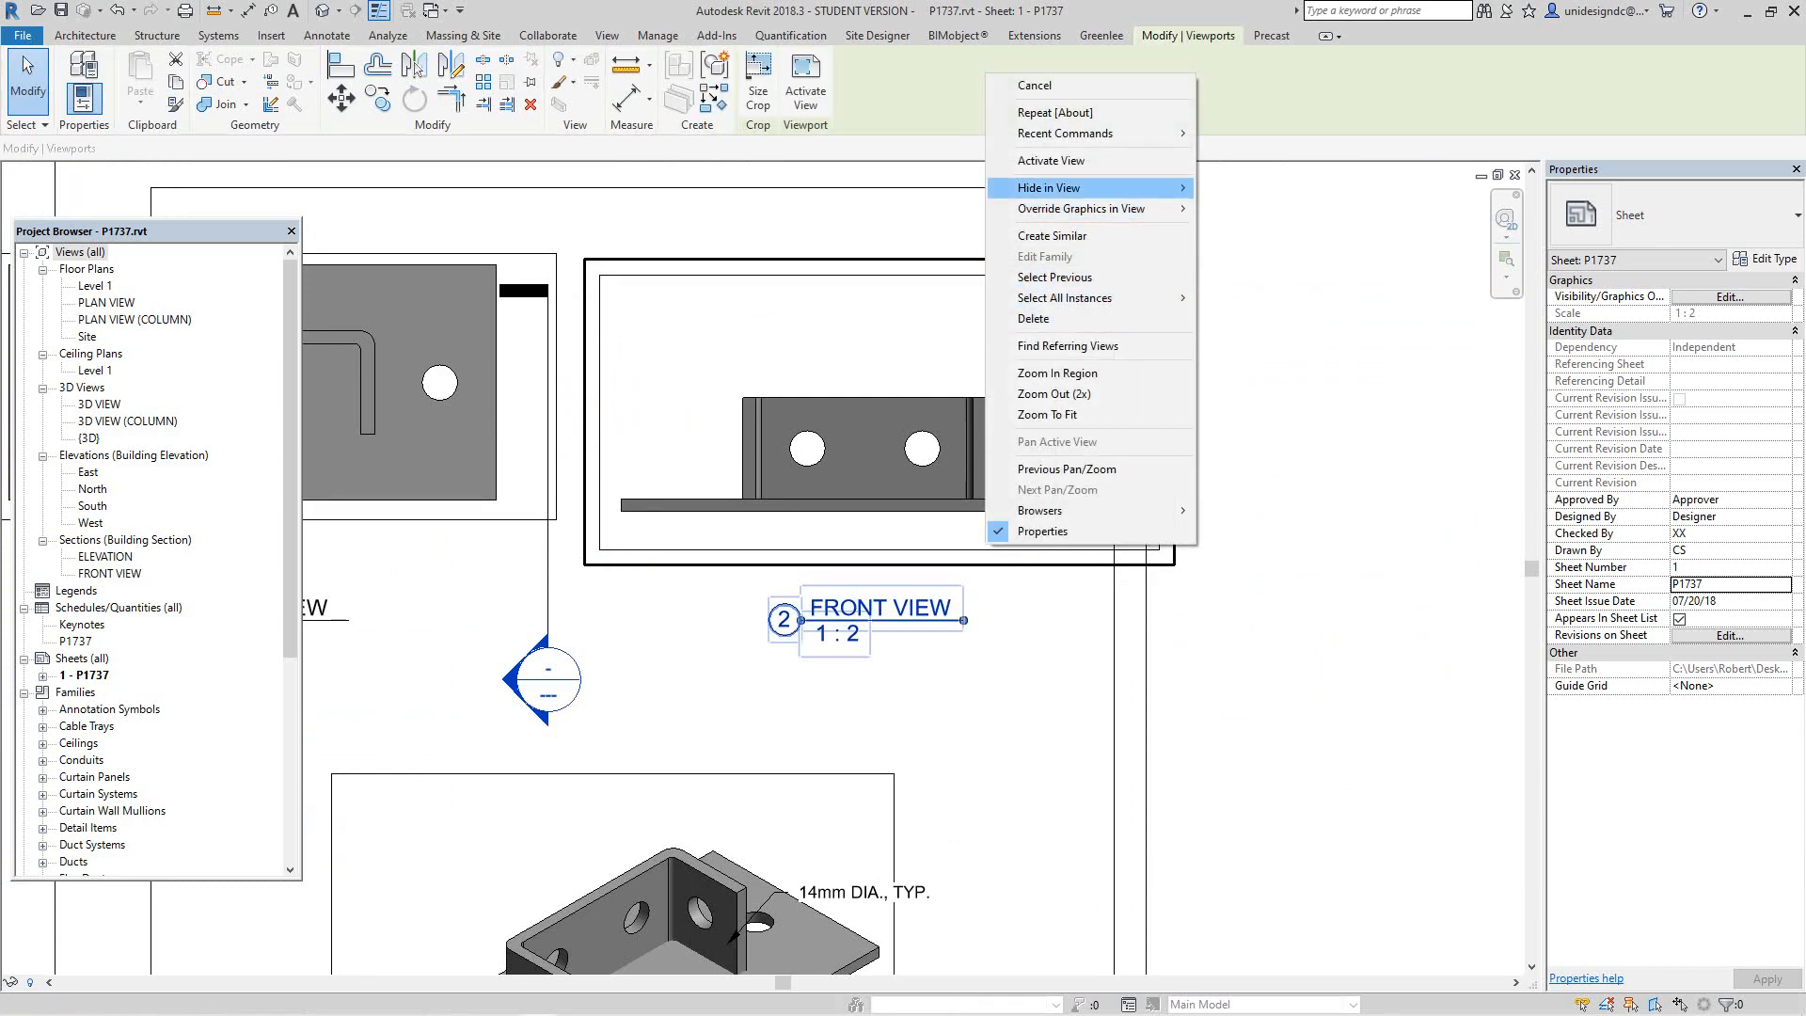
click(1051, 160)
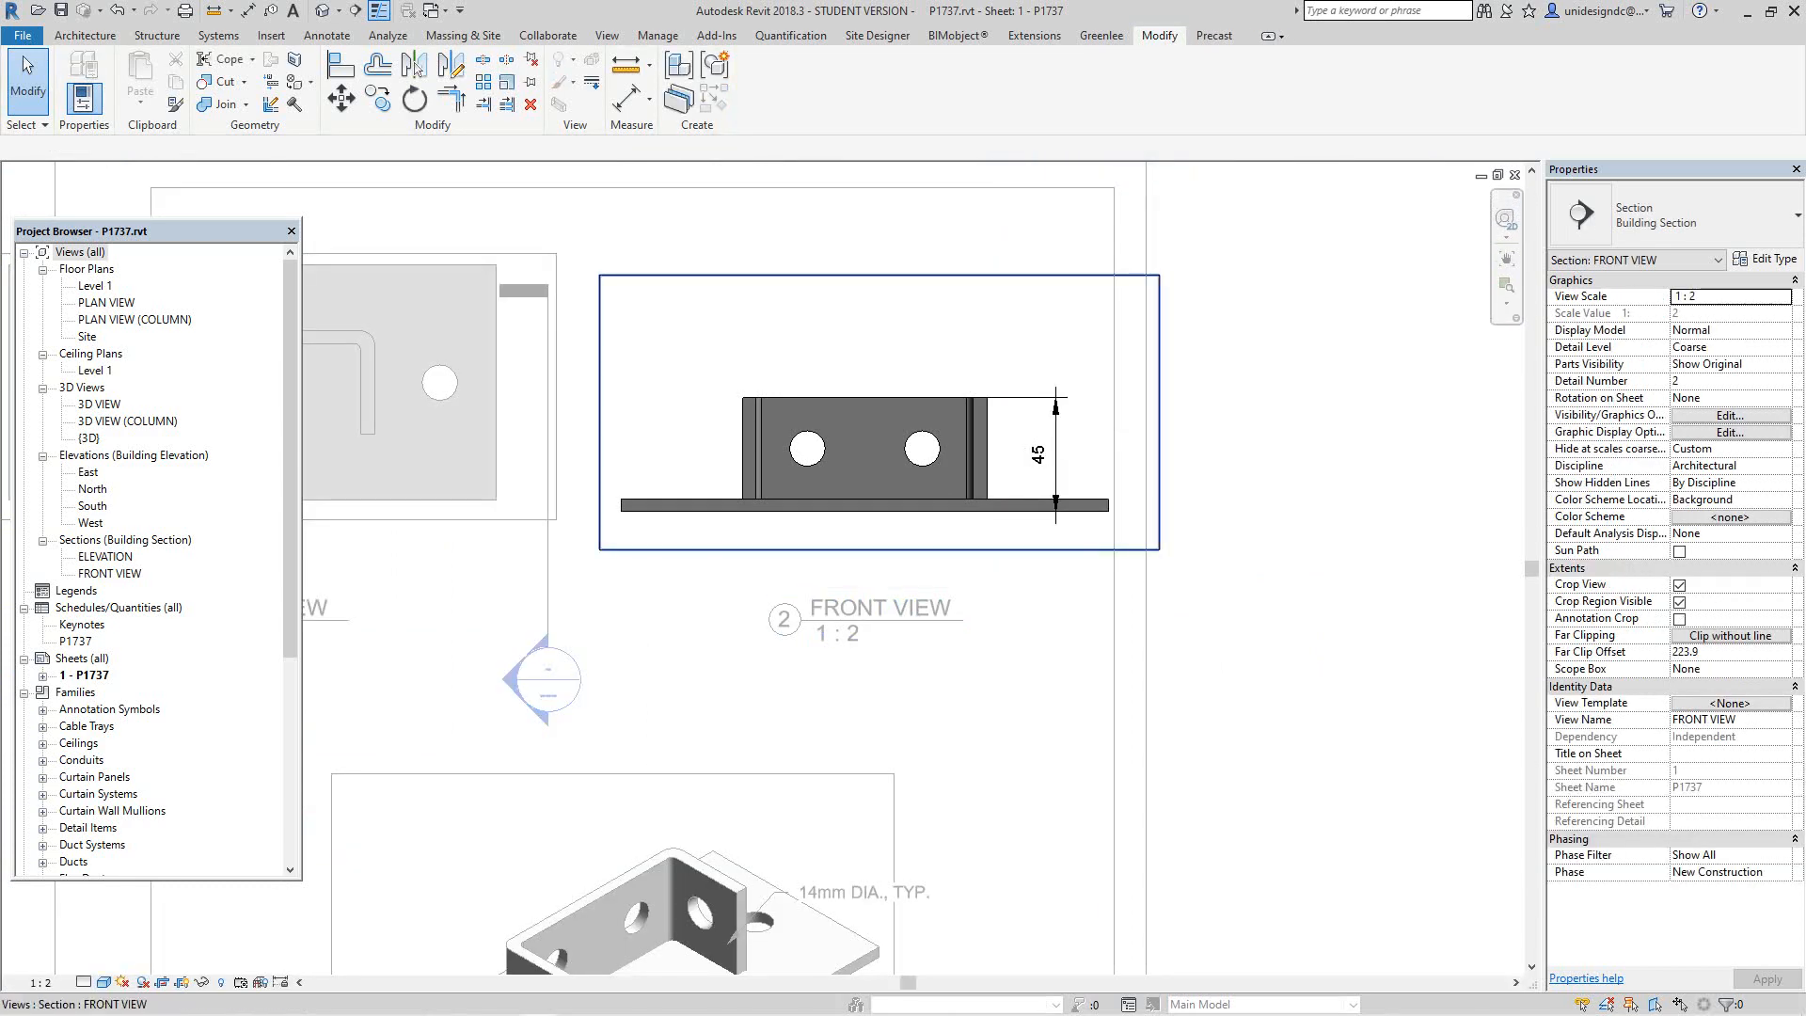
key(Escape)
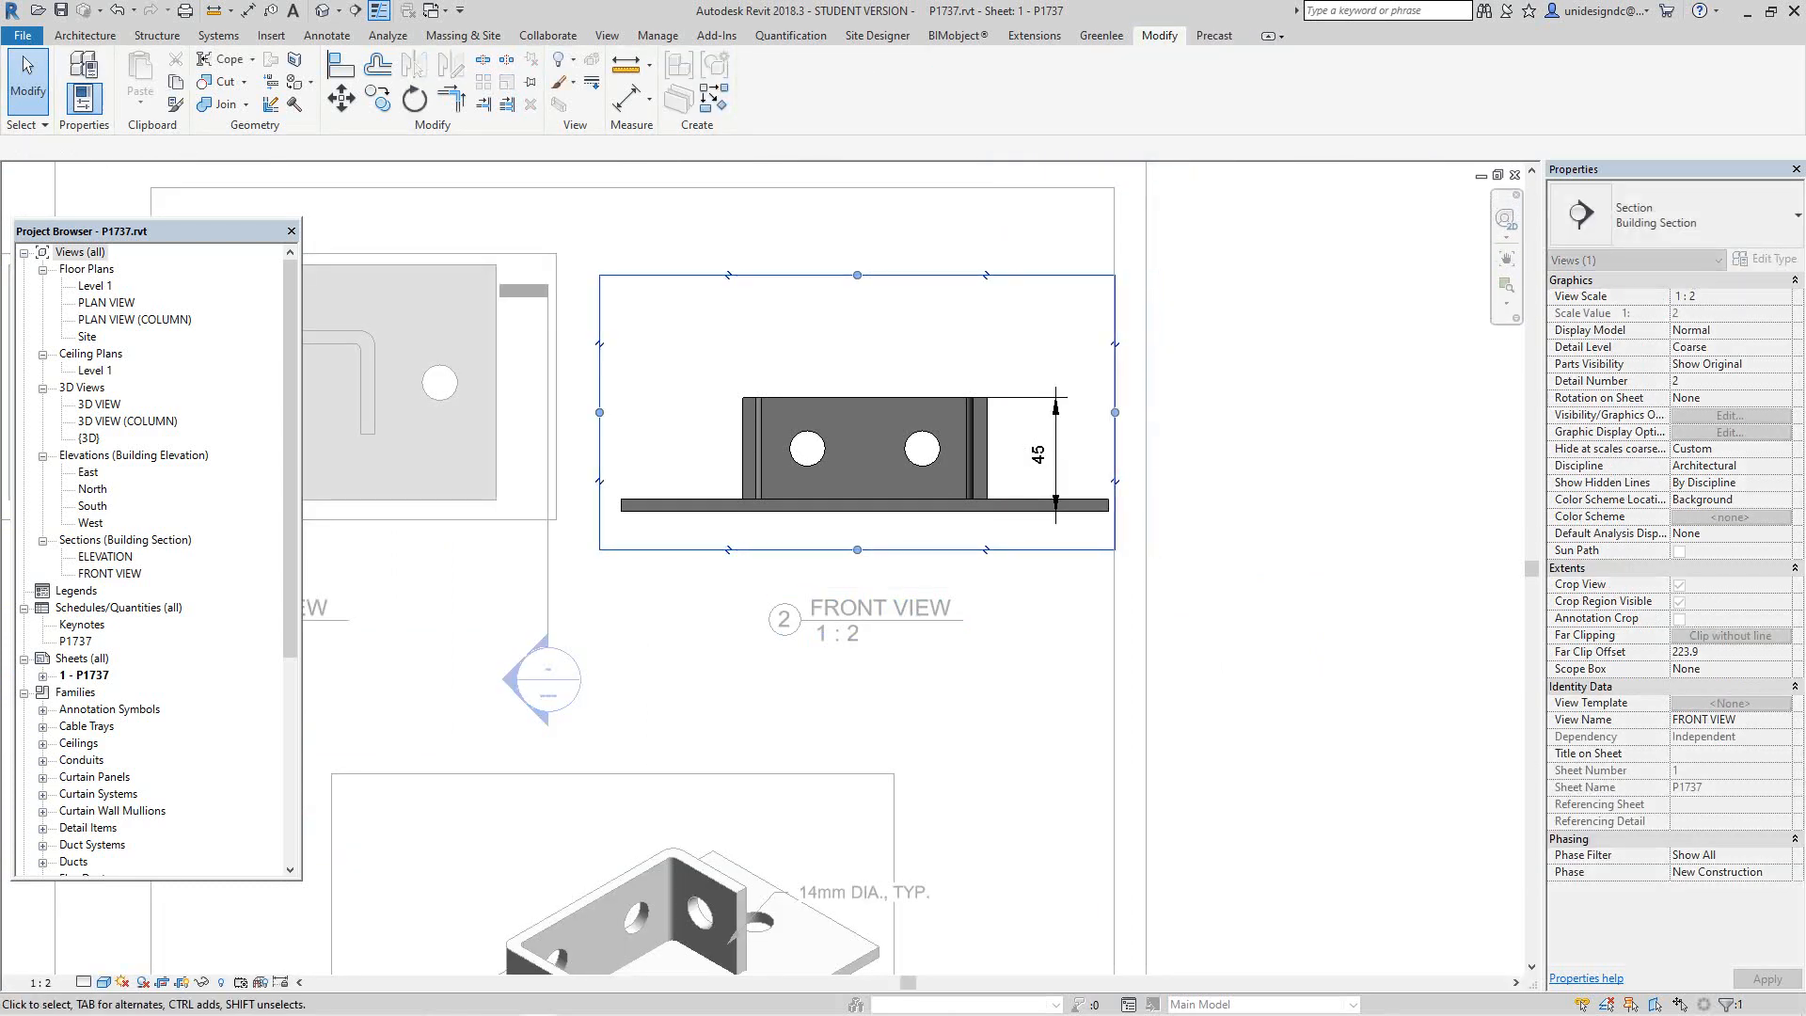
scroll(603, 409, down, 1)
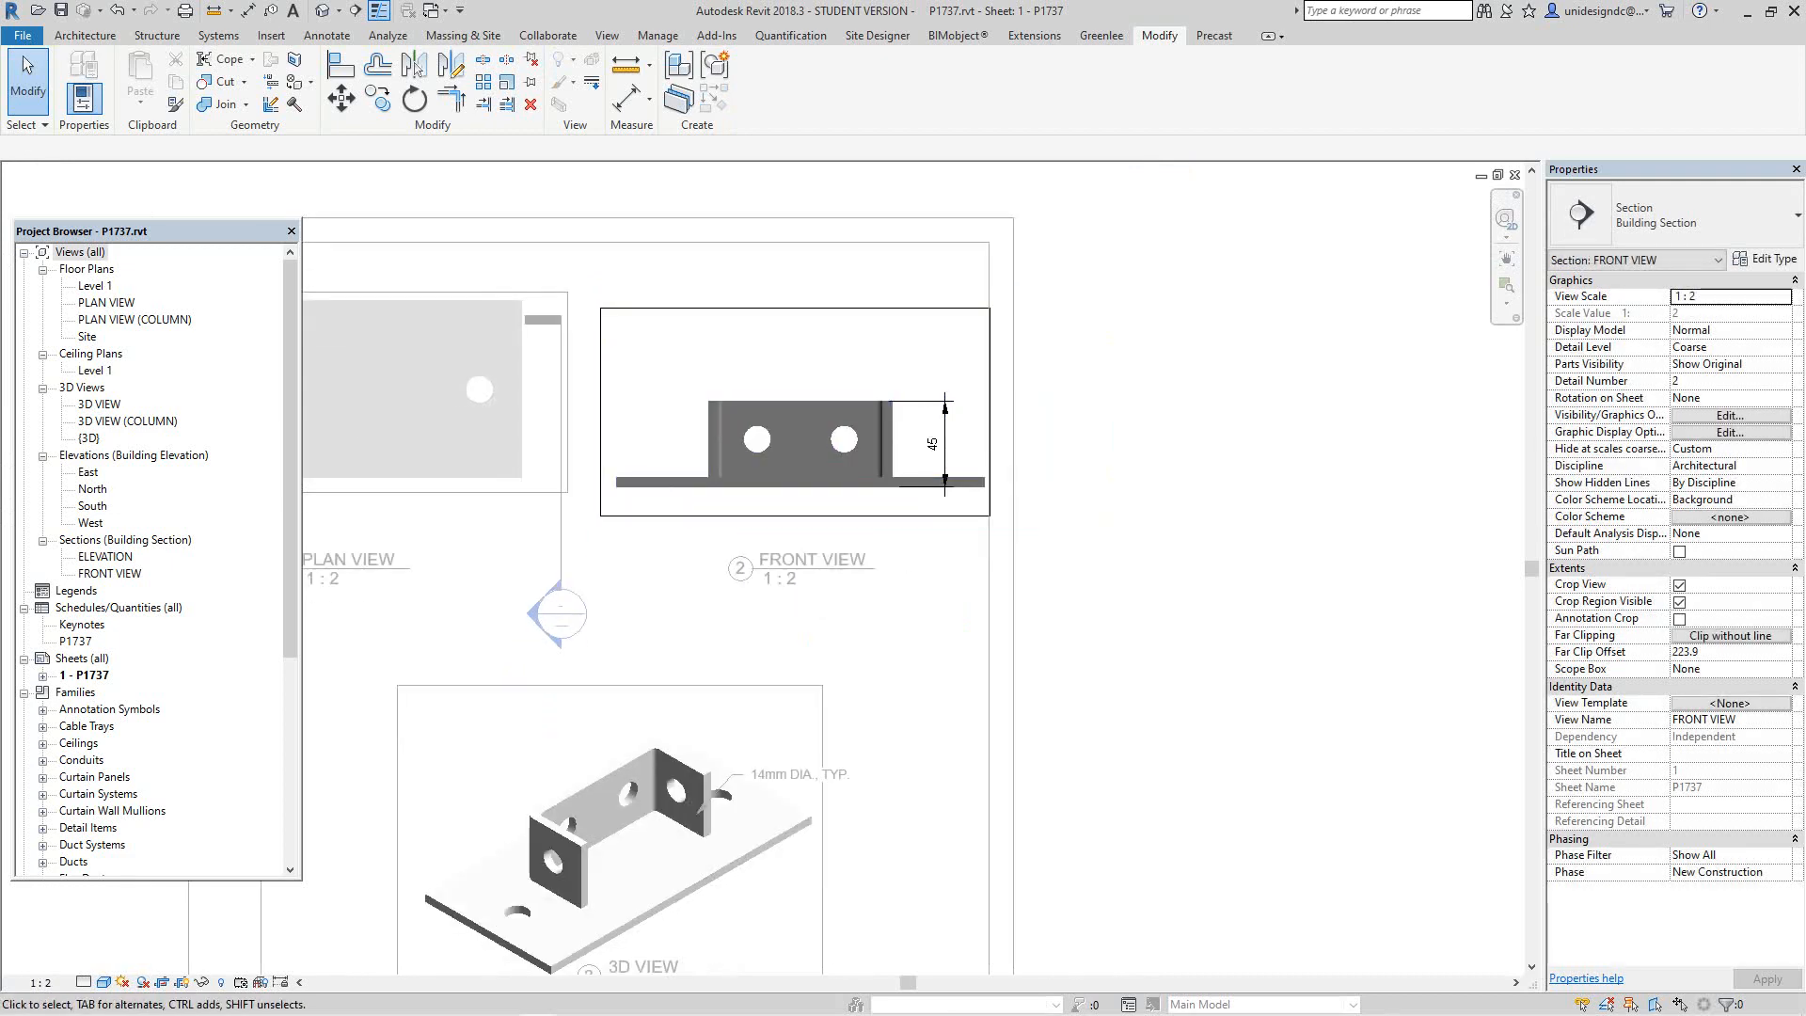
right_click(1112, 366)
click(1180, 450)
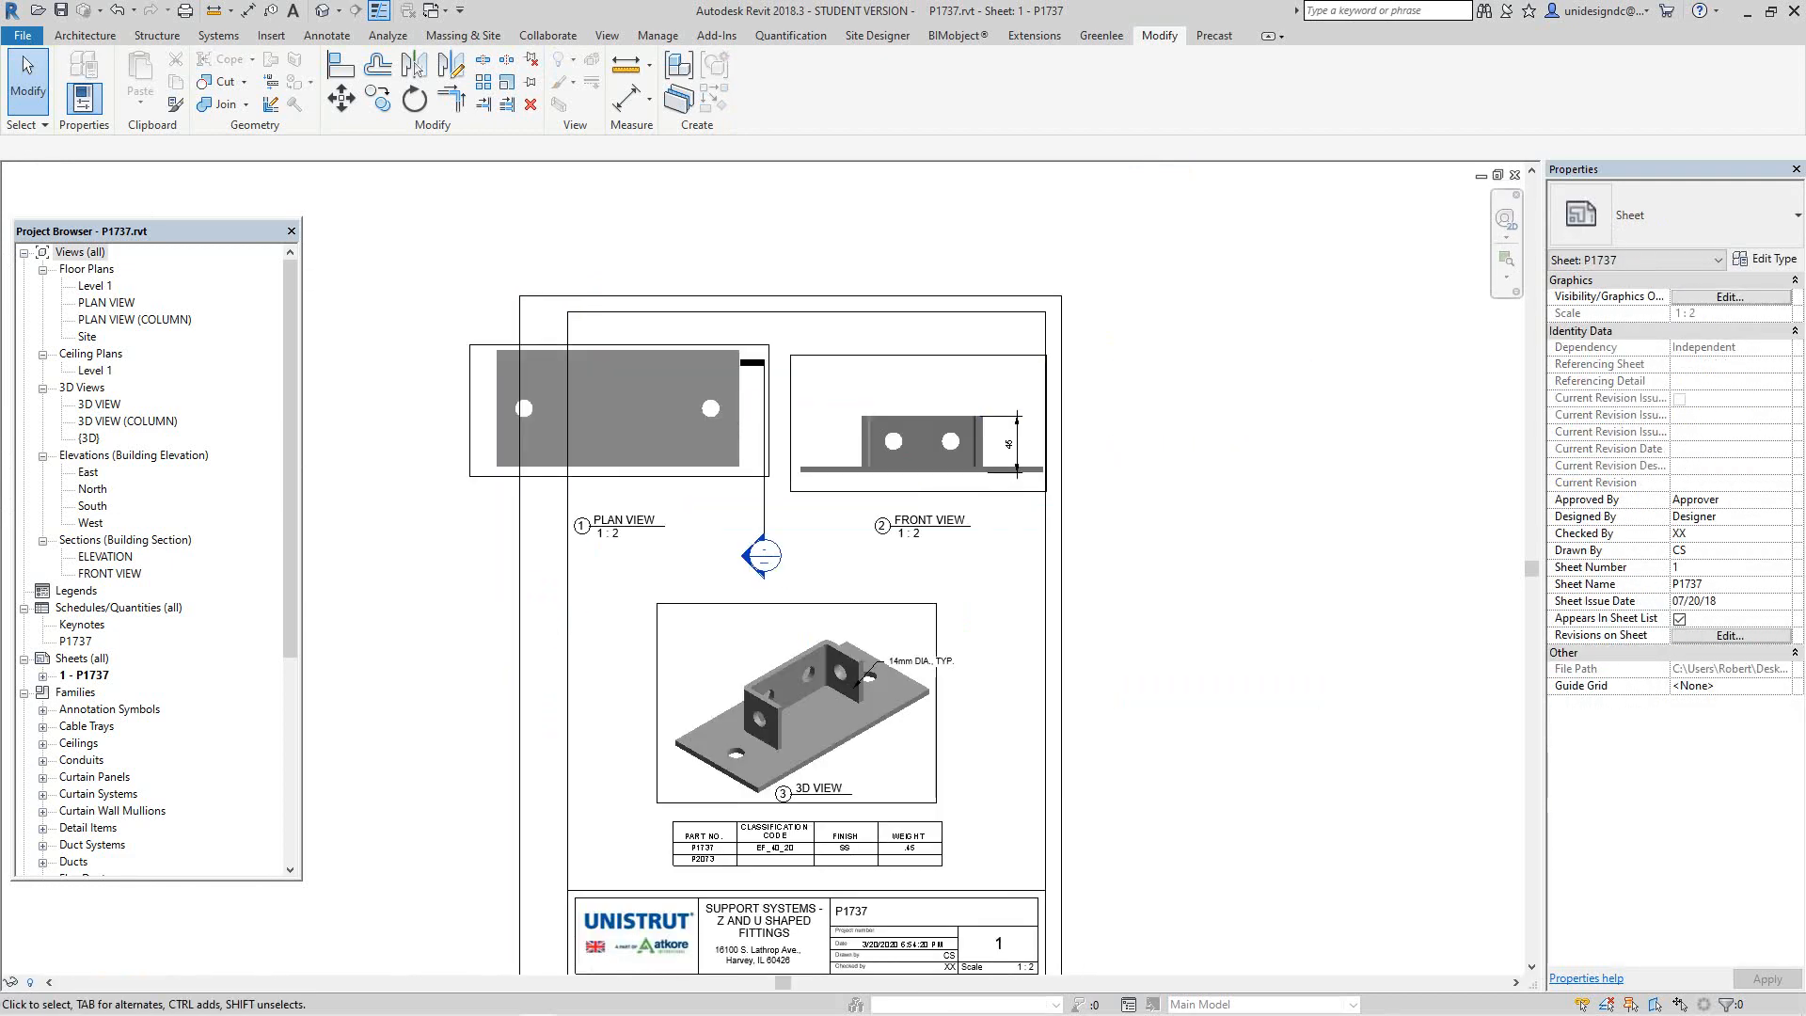
middle_drag(758, 509, 762, 507)
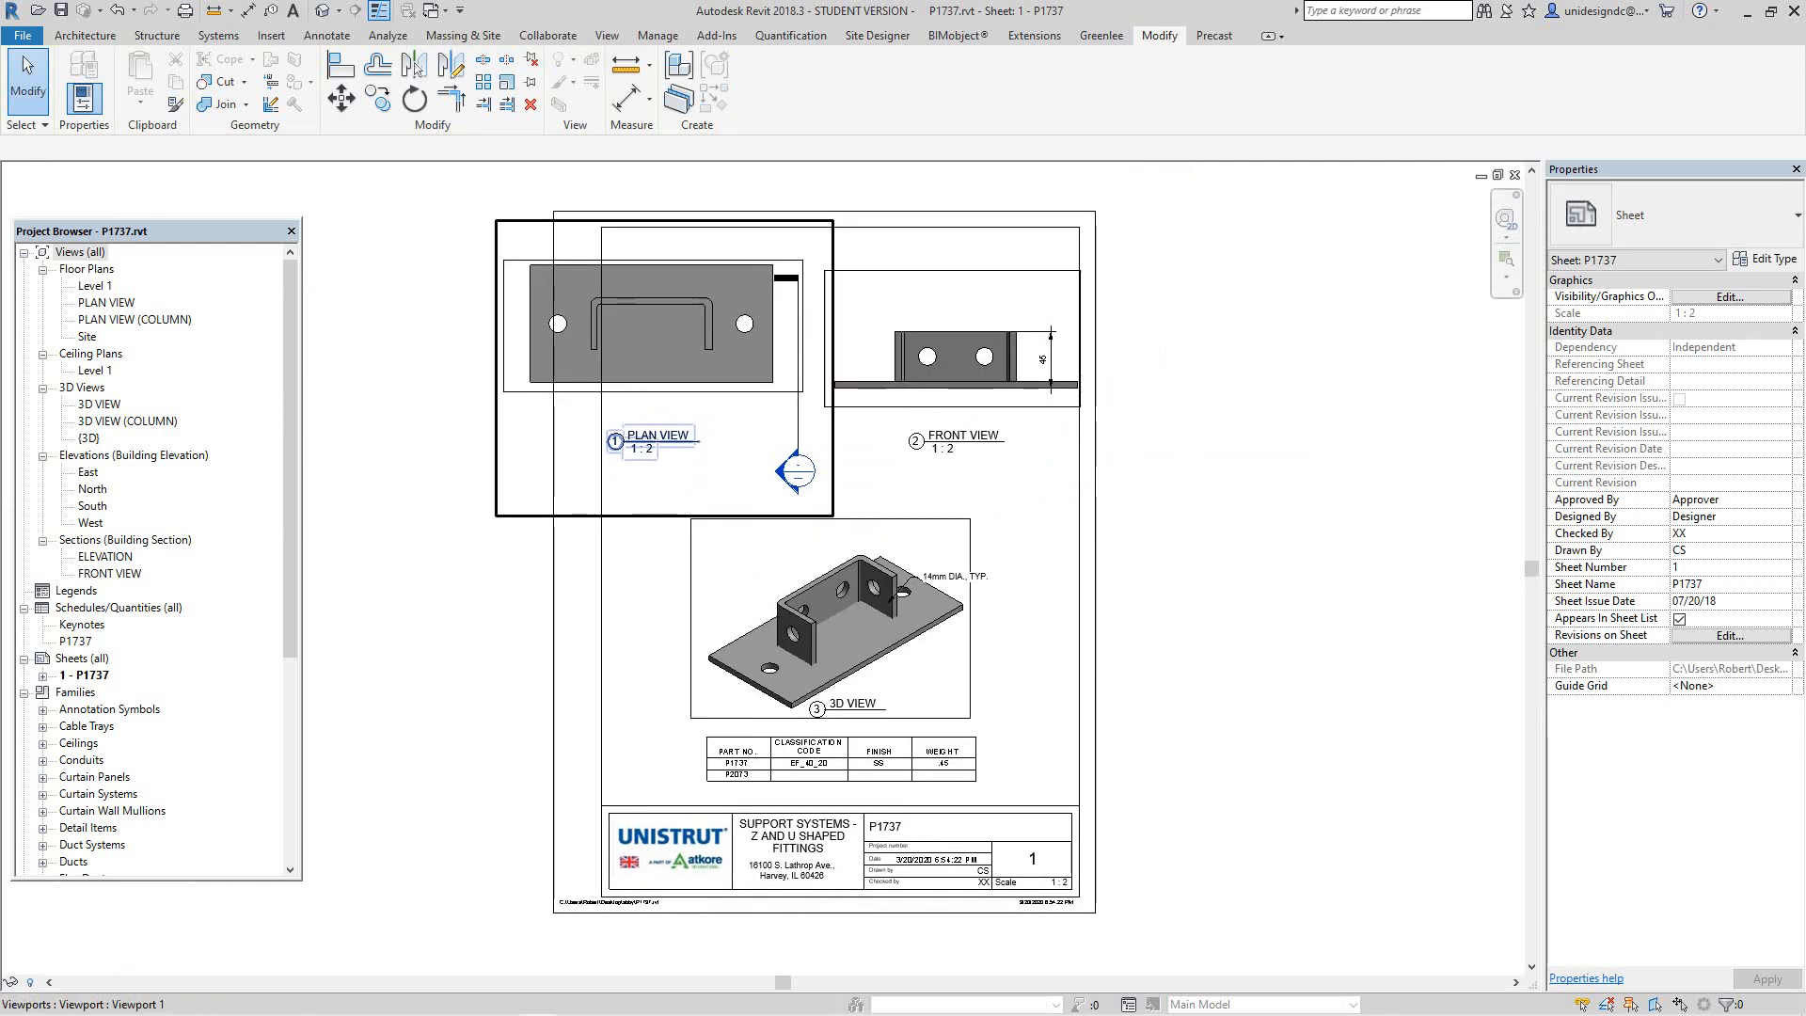
right_click(715, 411)
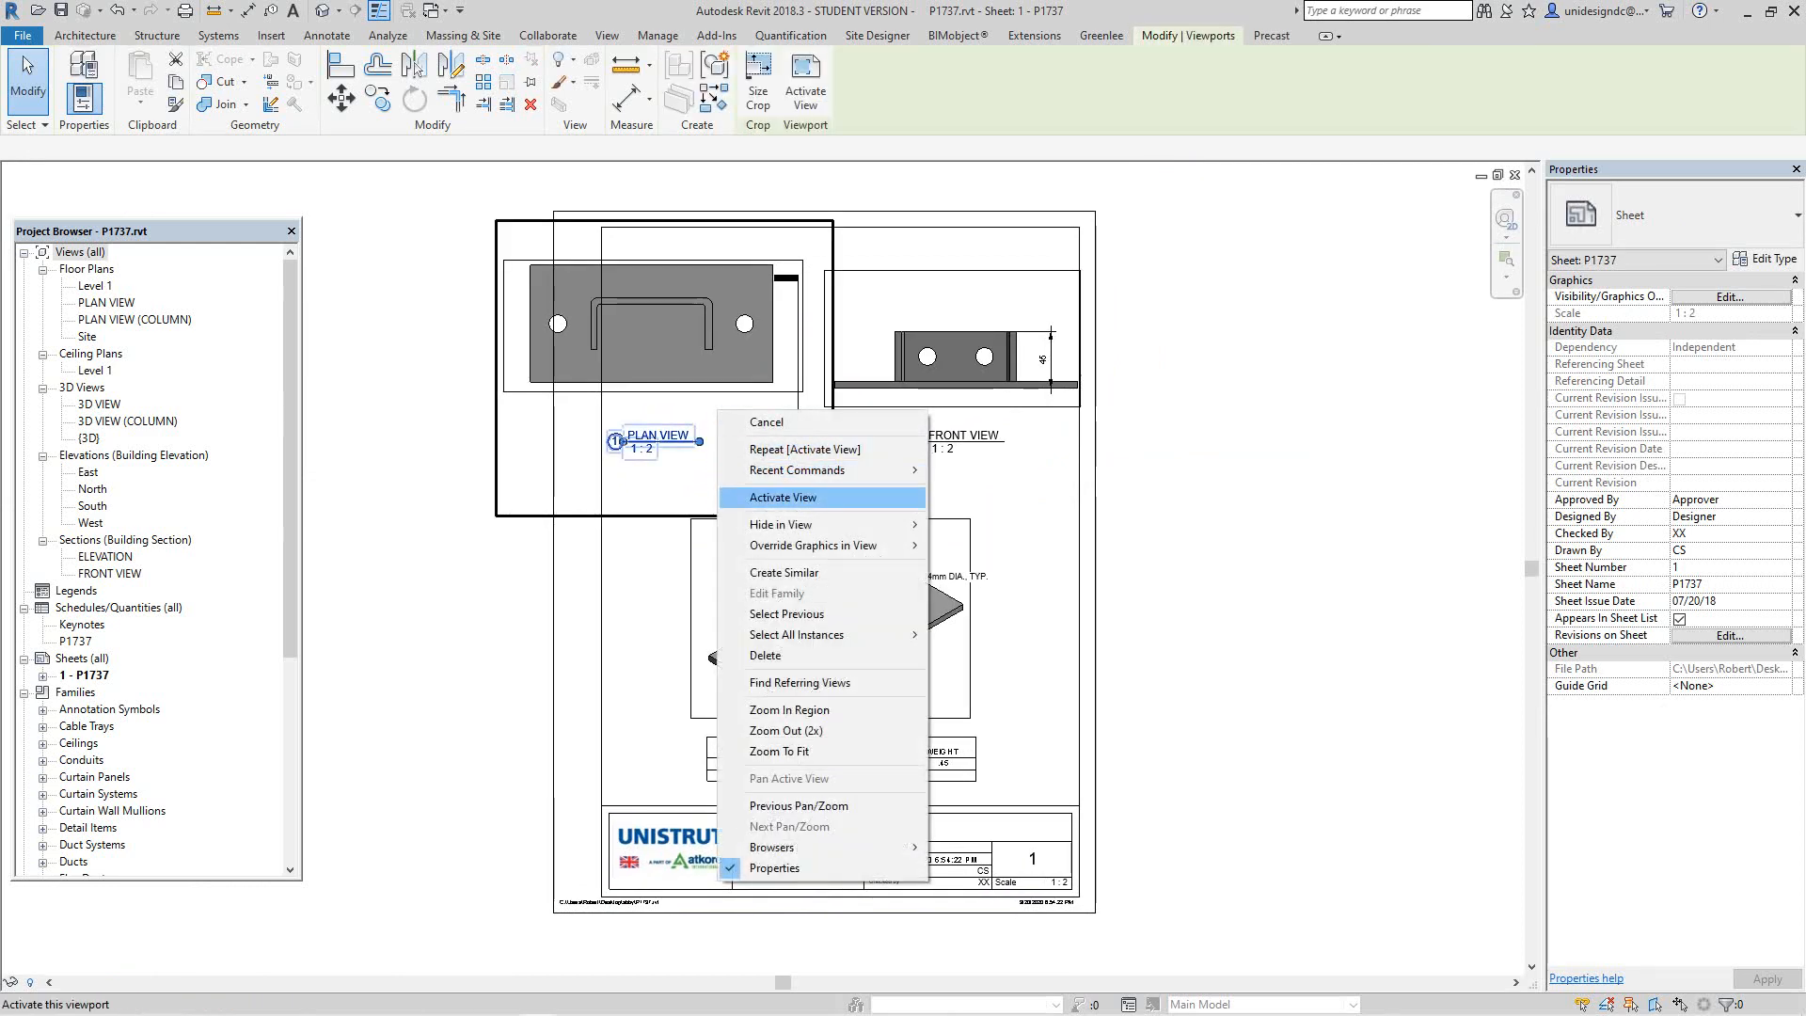
click(752, 497)
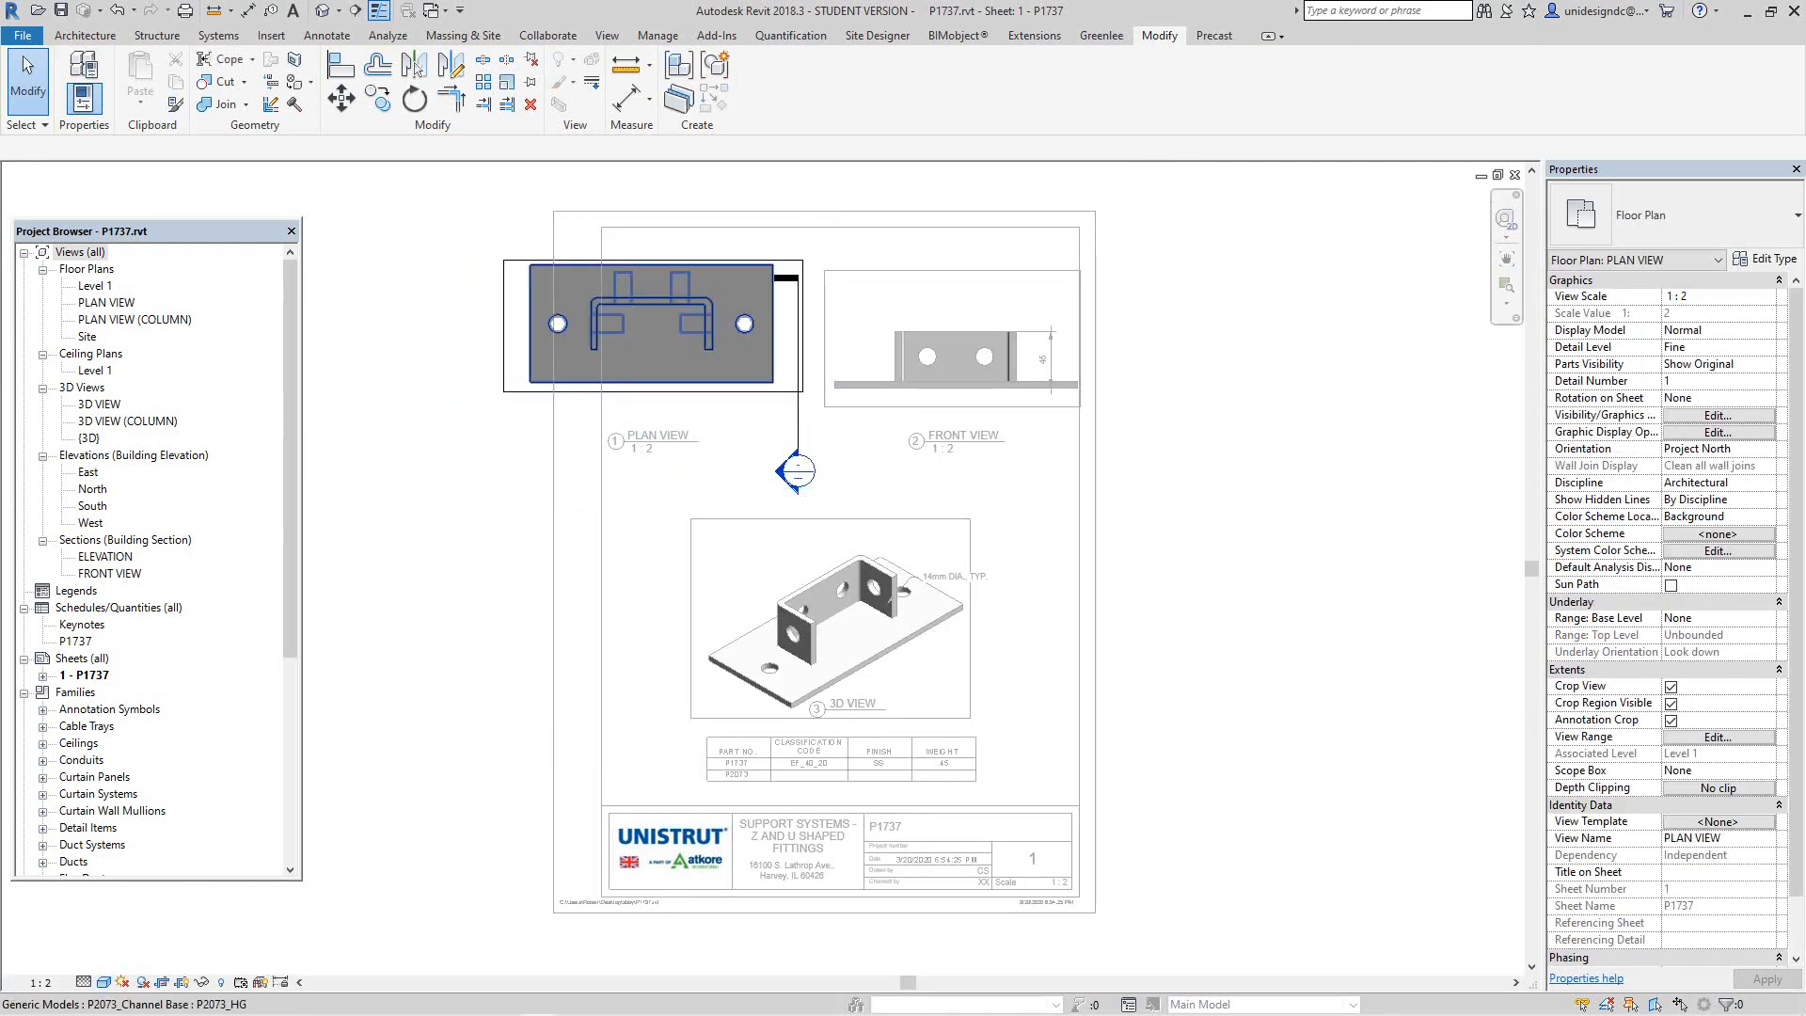
middle_drag(724, 384, 716, 423)
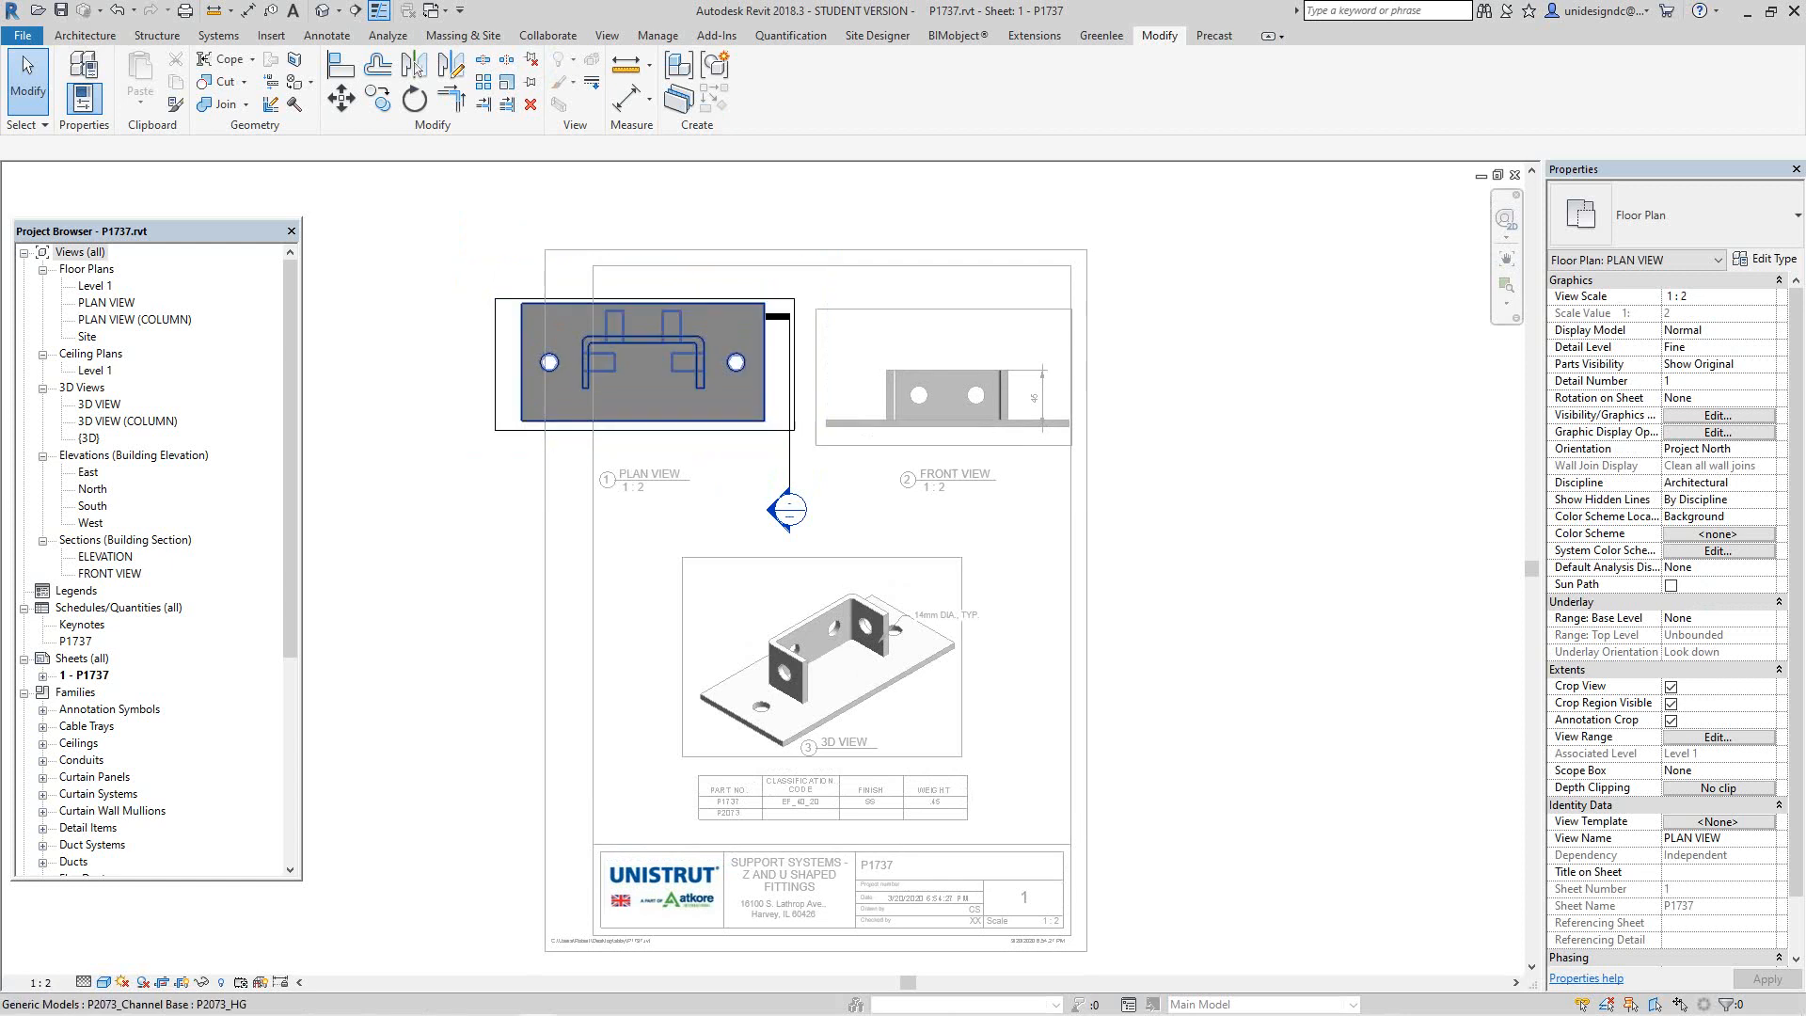
scroll(749, 414, down, 1)
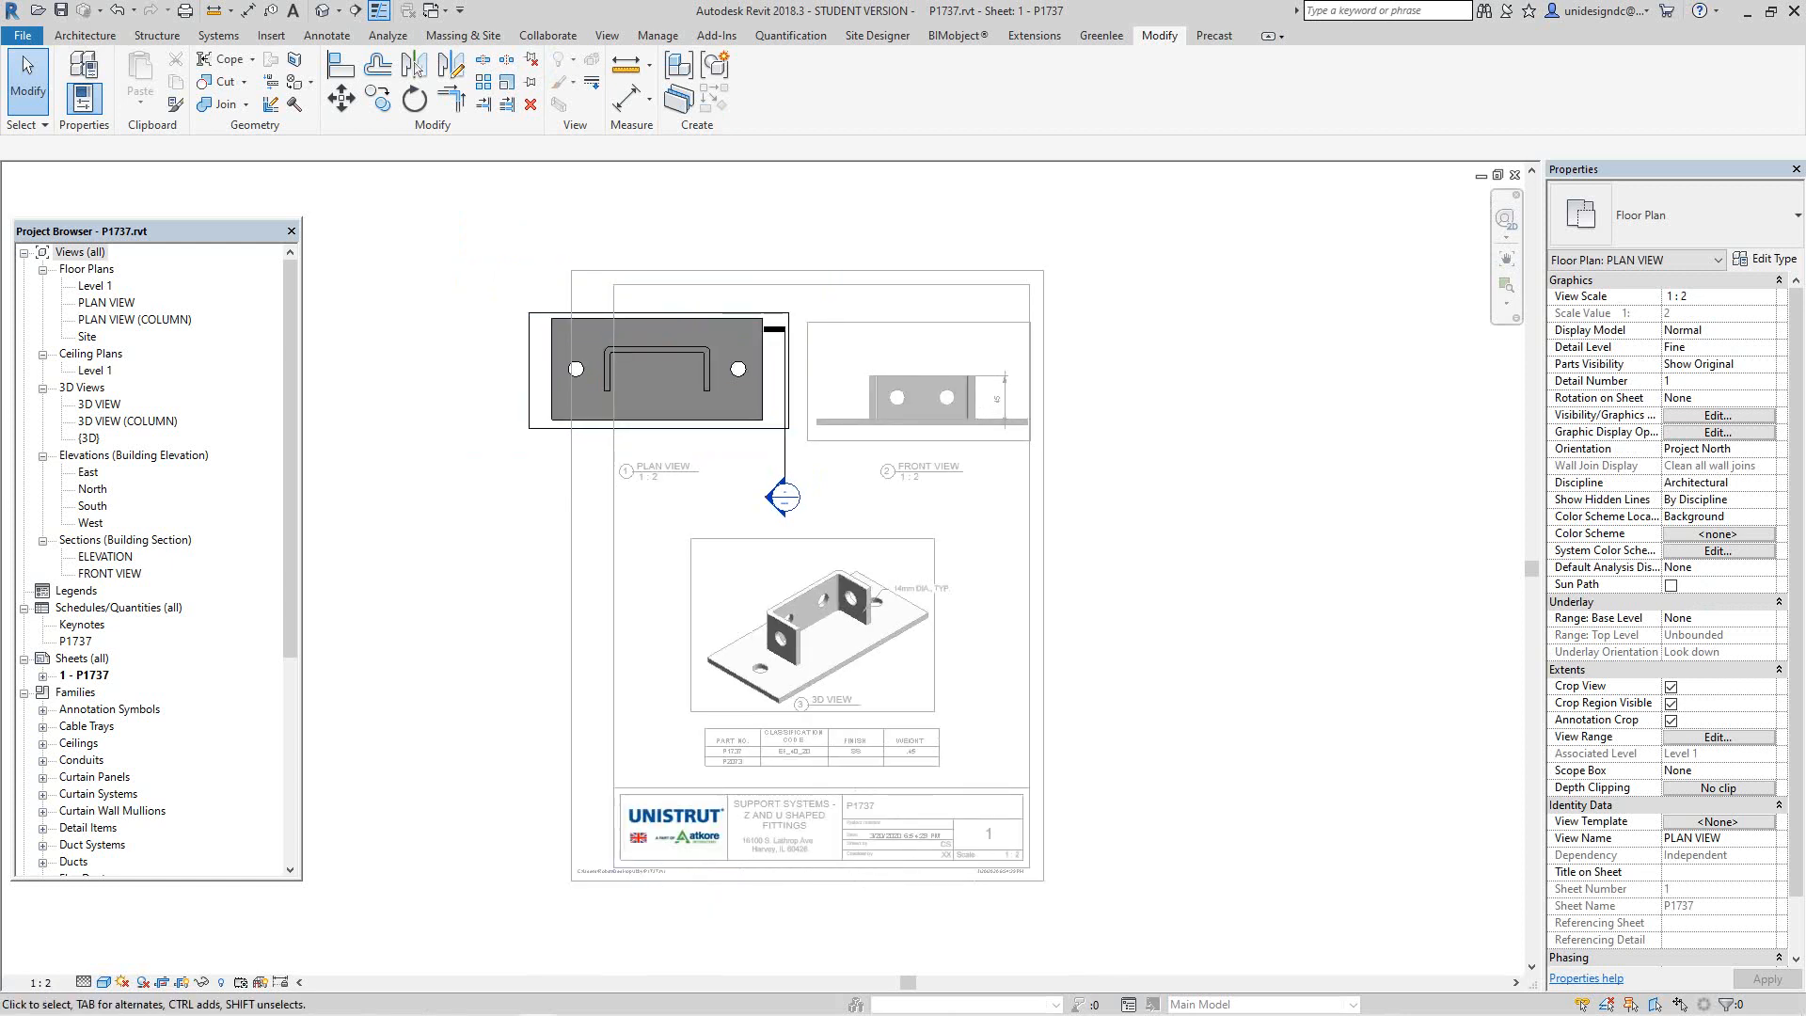
right_click(1128, 579)
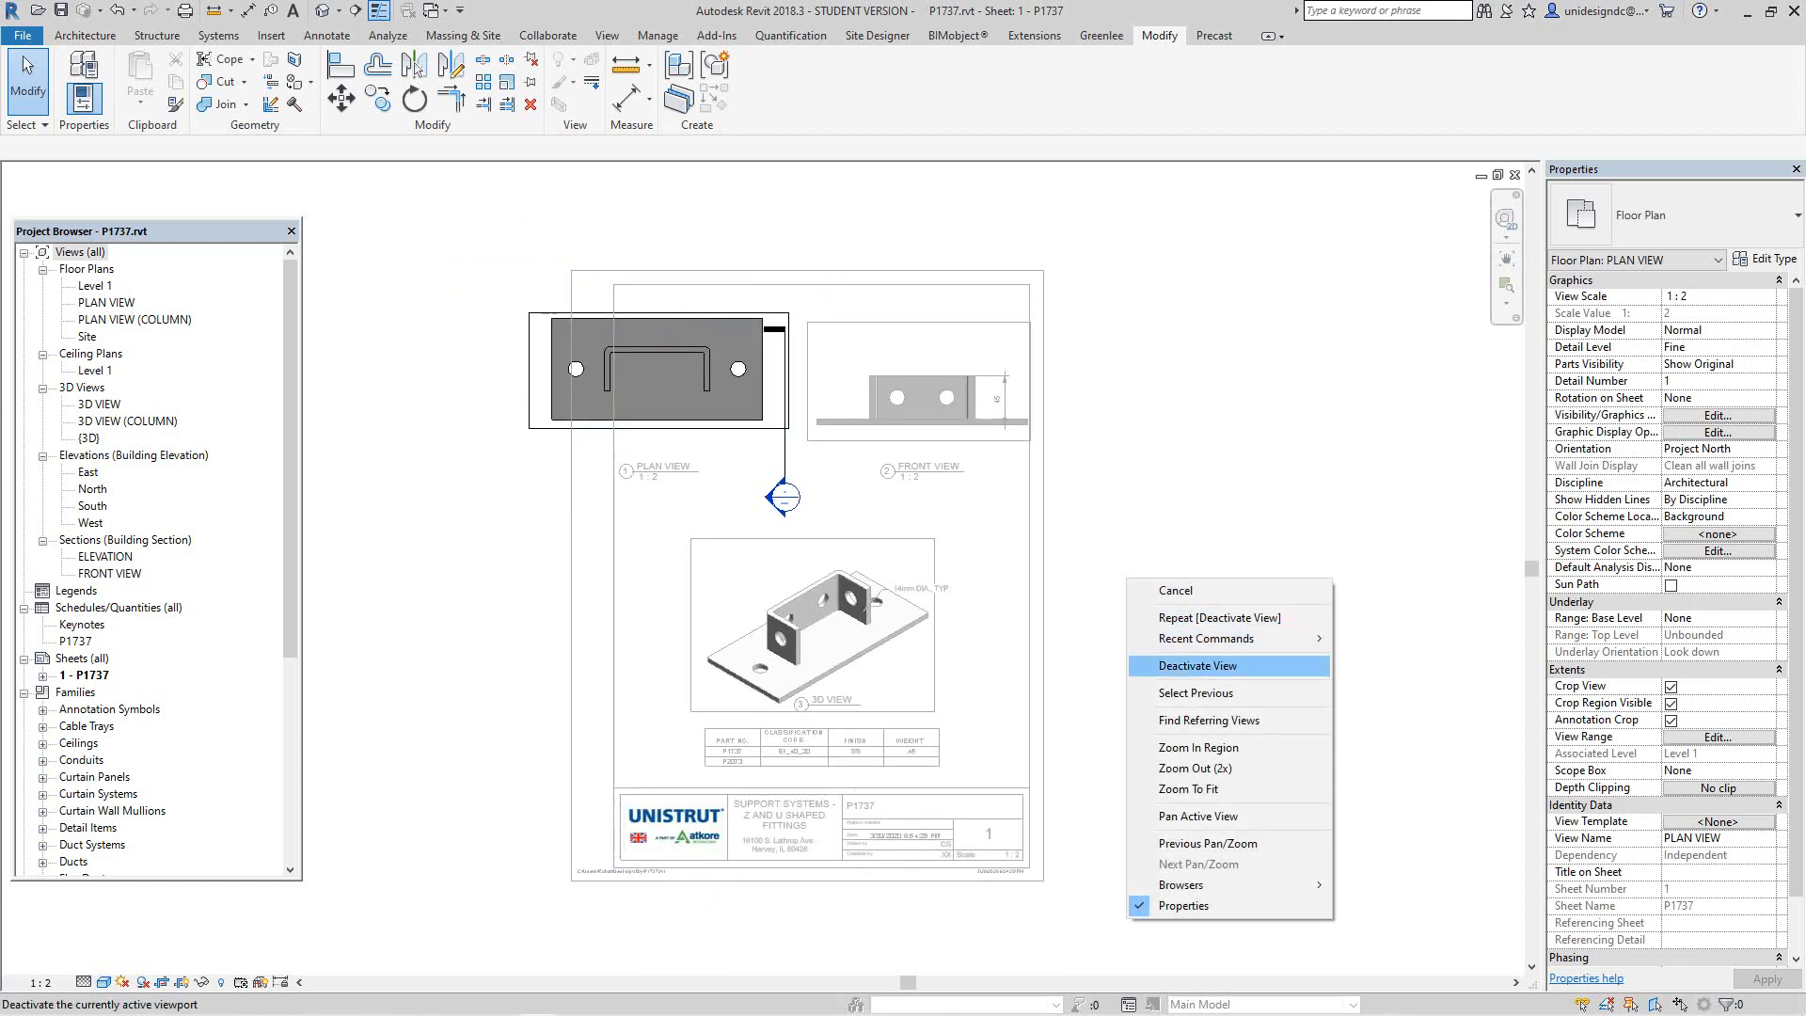
click(1197, 665)
drag(828, 630, 814, 656)
key(Escape)
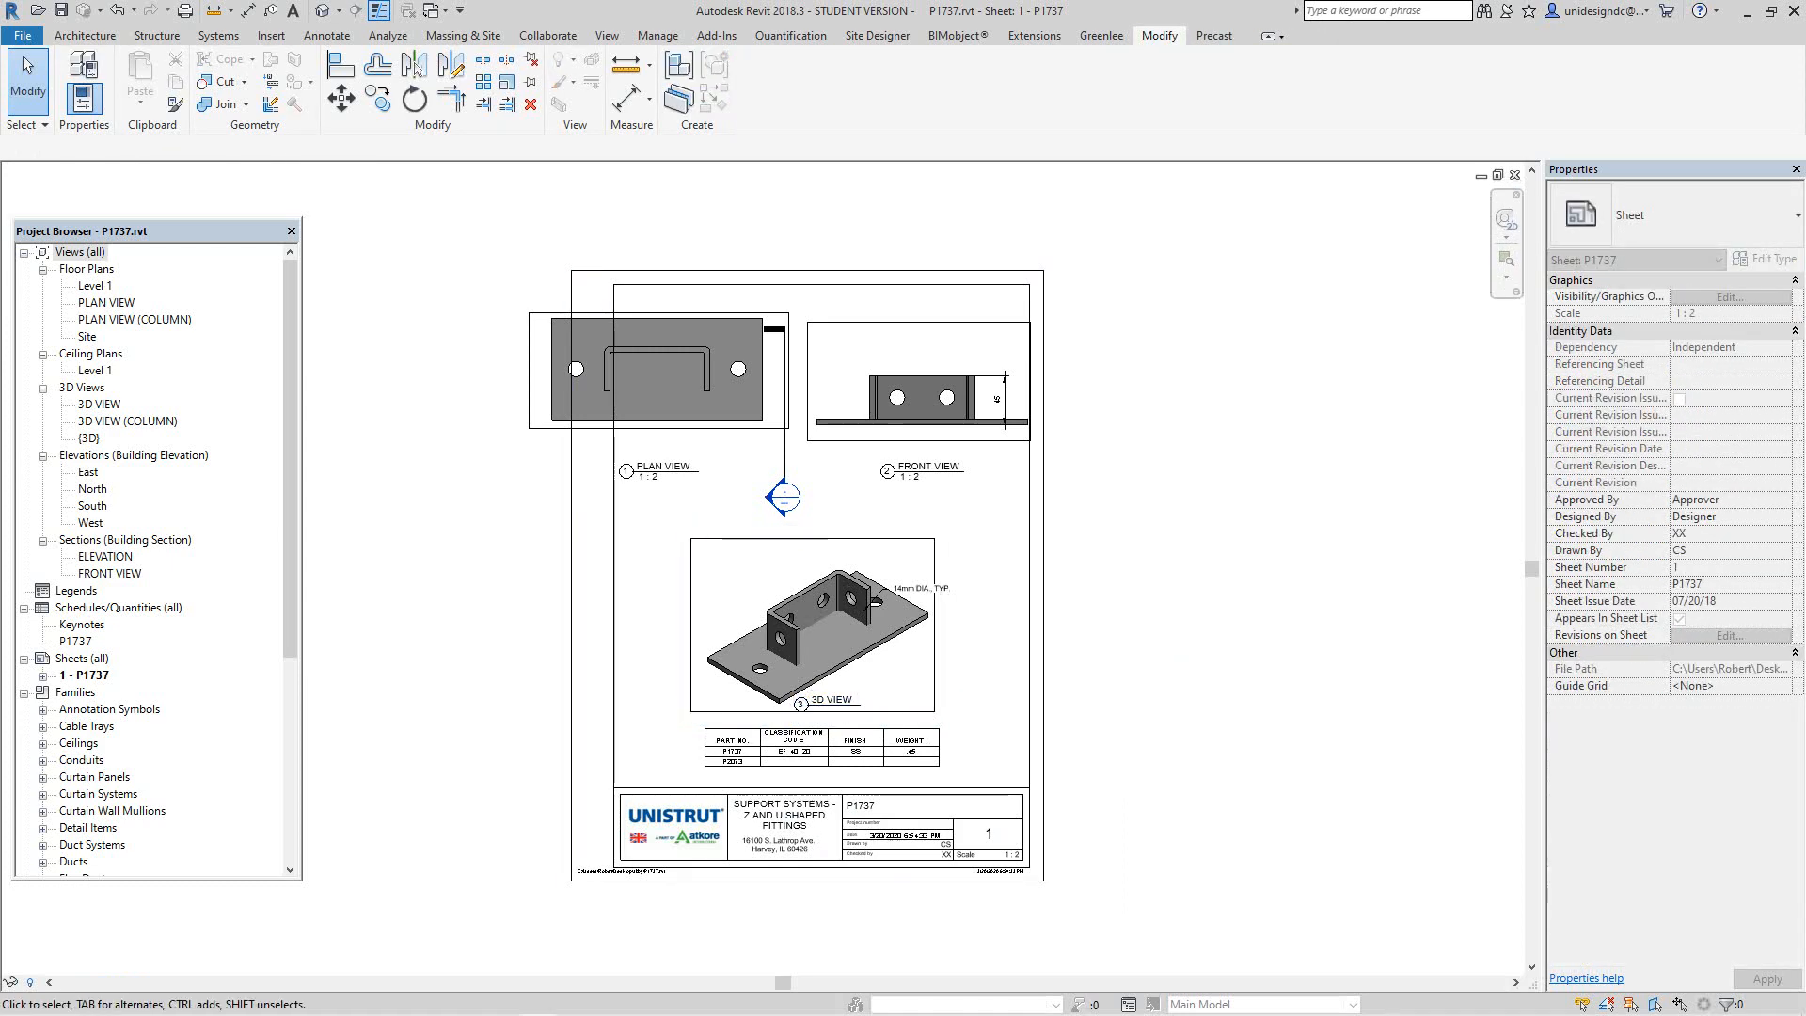
Step: Open the part number schedule from the sheet, review its field list without changing it, and return to the sheet
scroll(928, 720, up, 3)
click(885, 756)
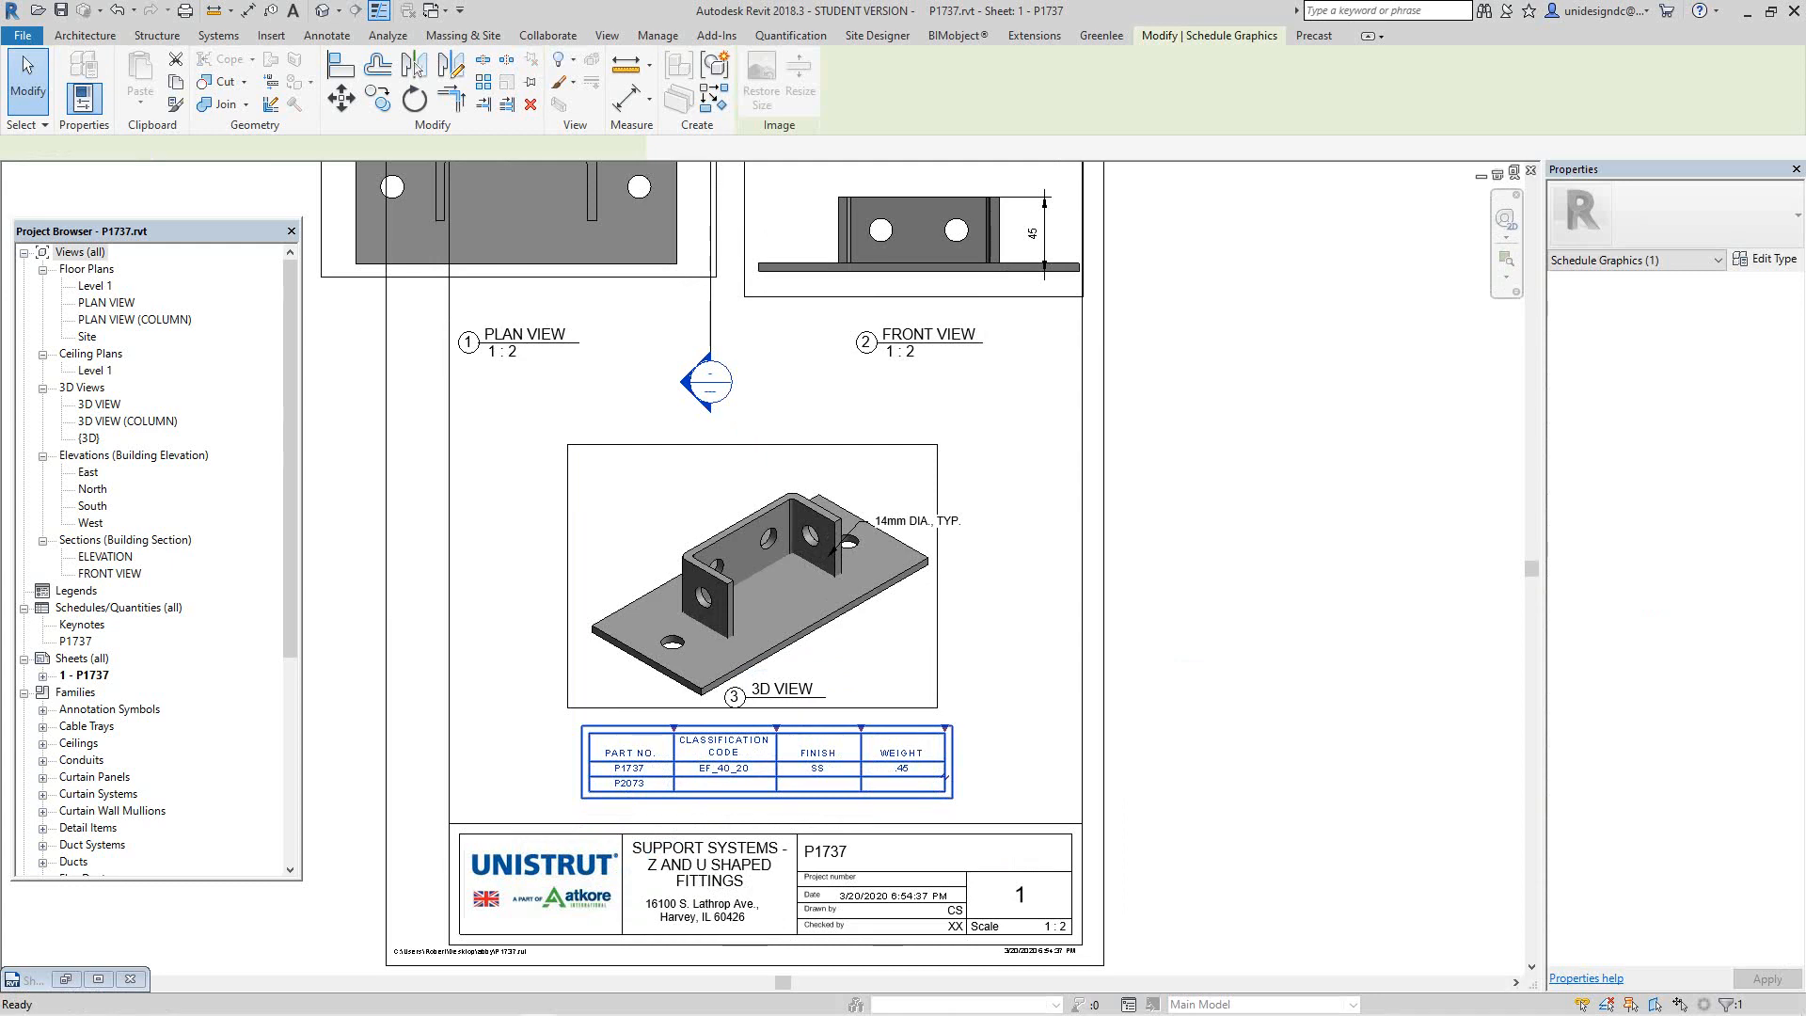
double_click(884, 756)
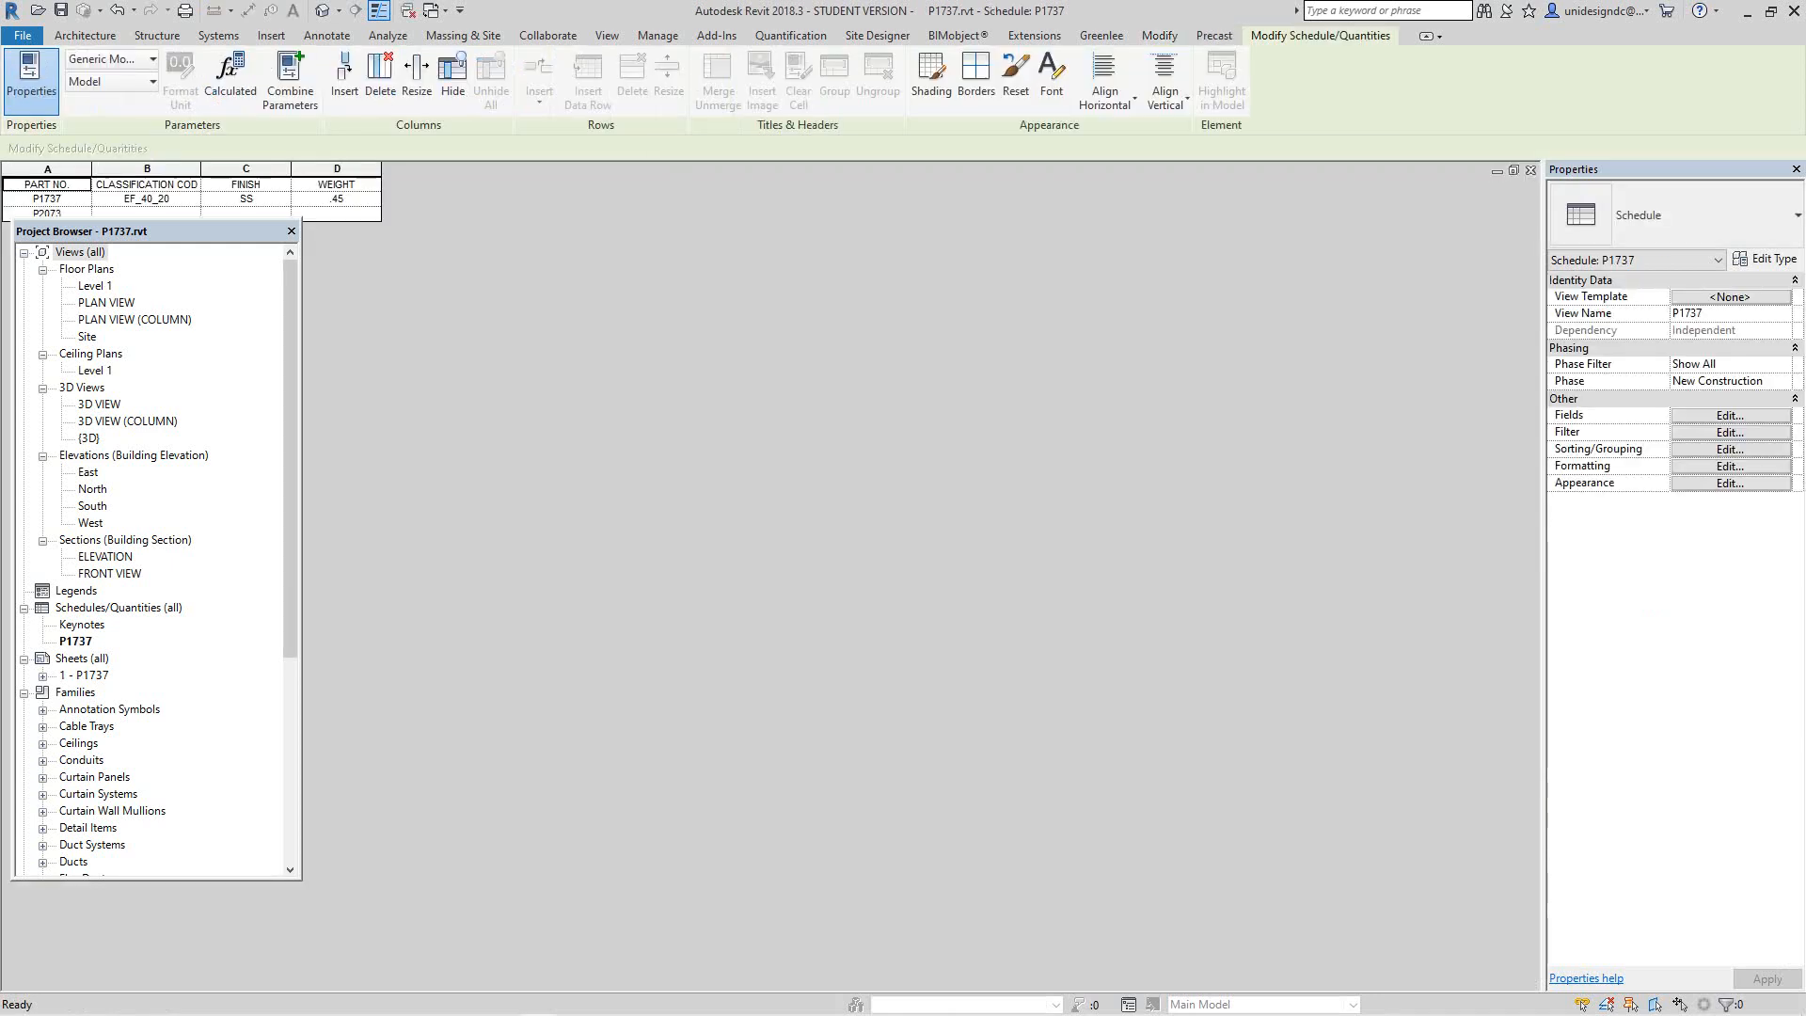
drag(141, 231, 216, 319)
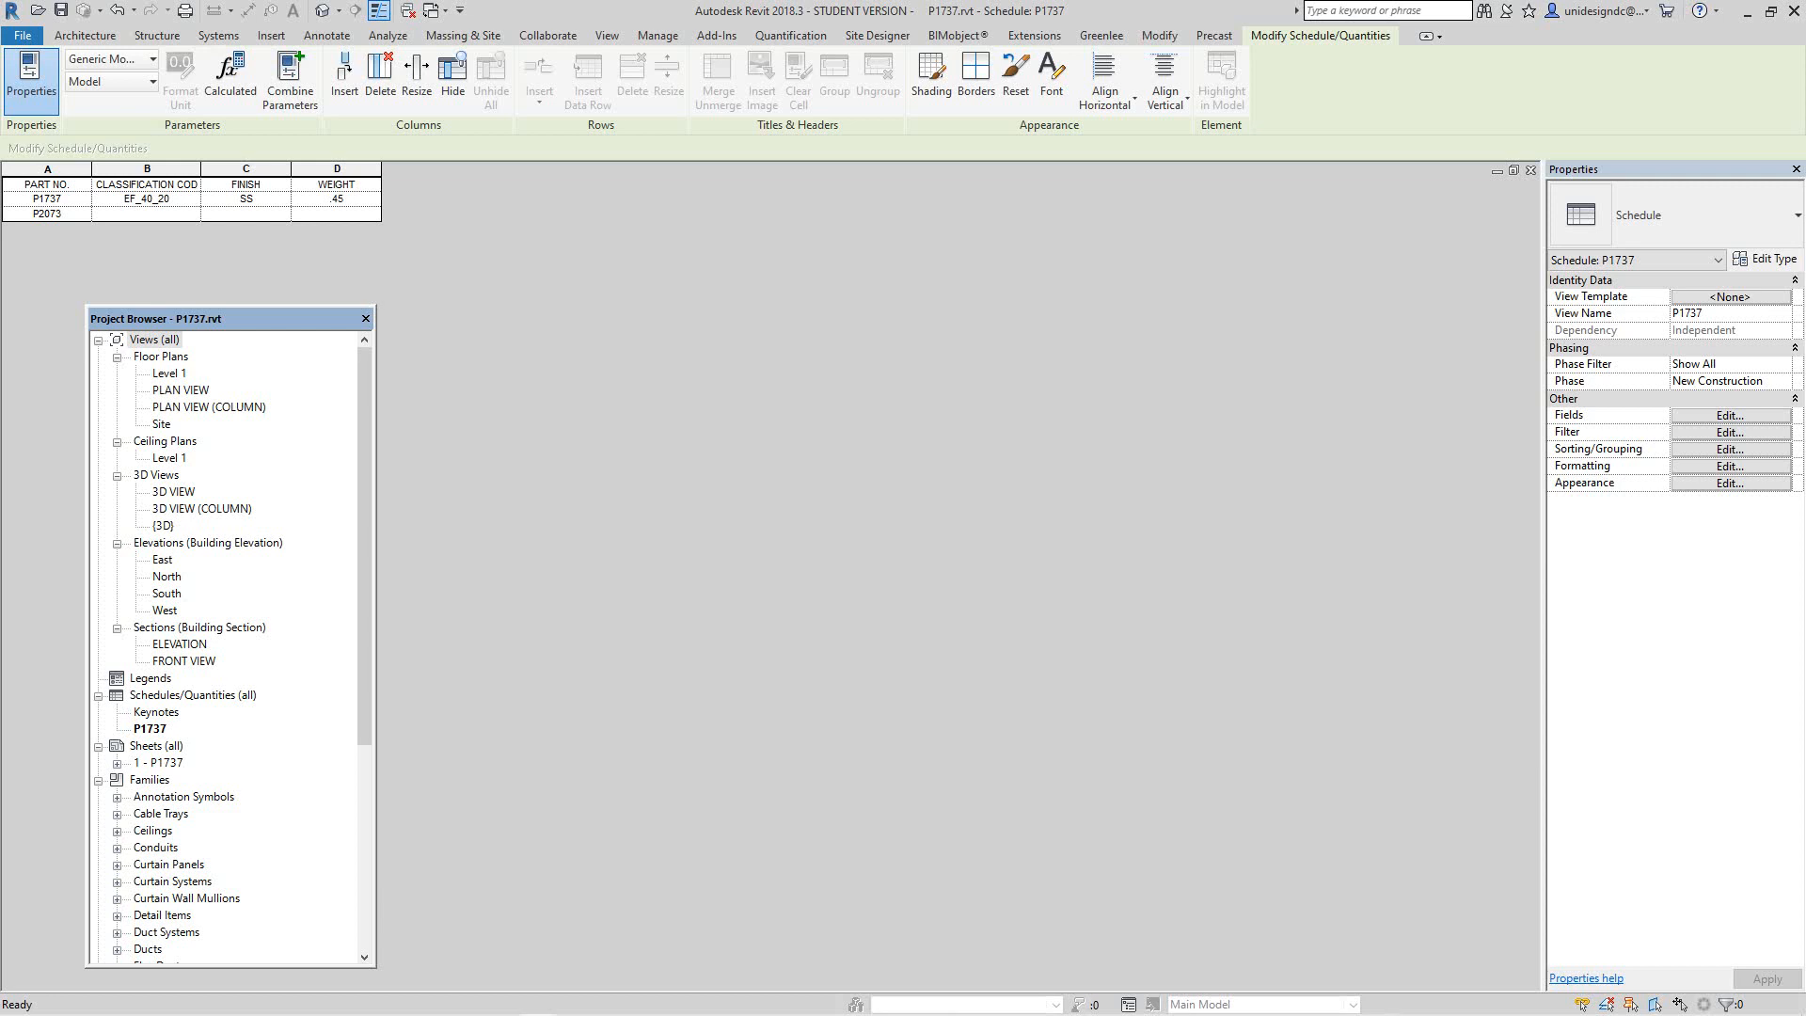
click(1730, 415)
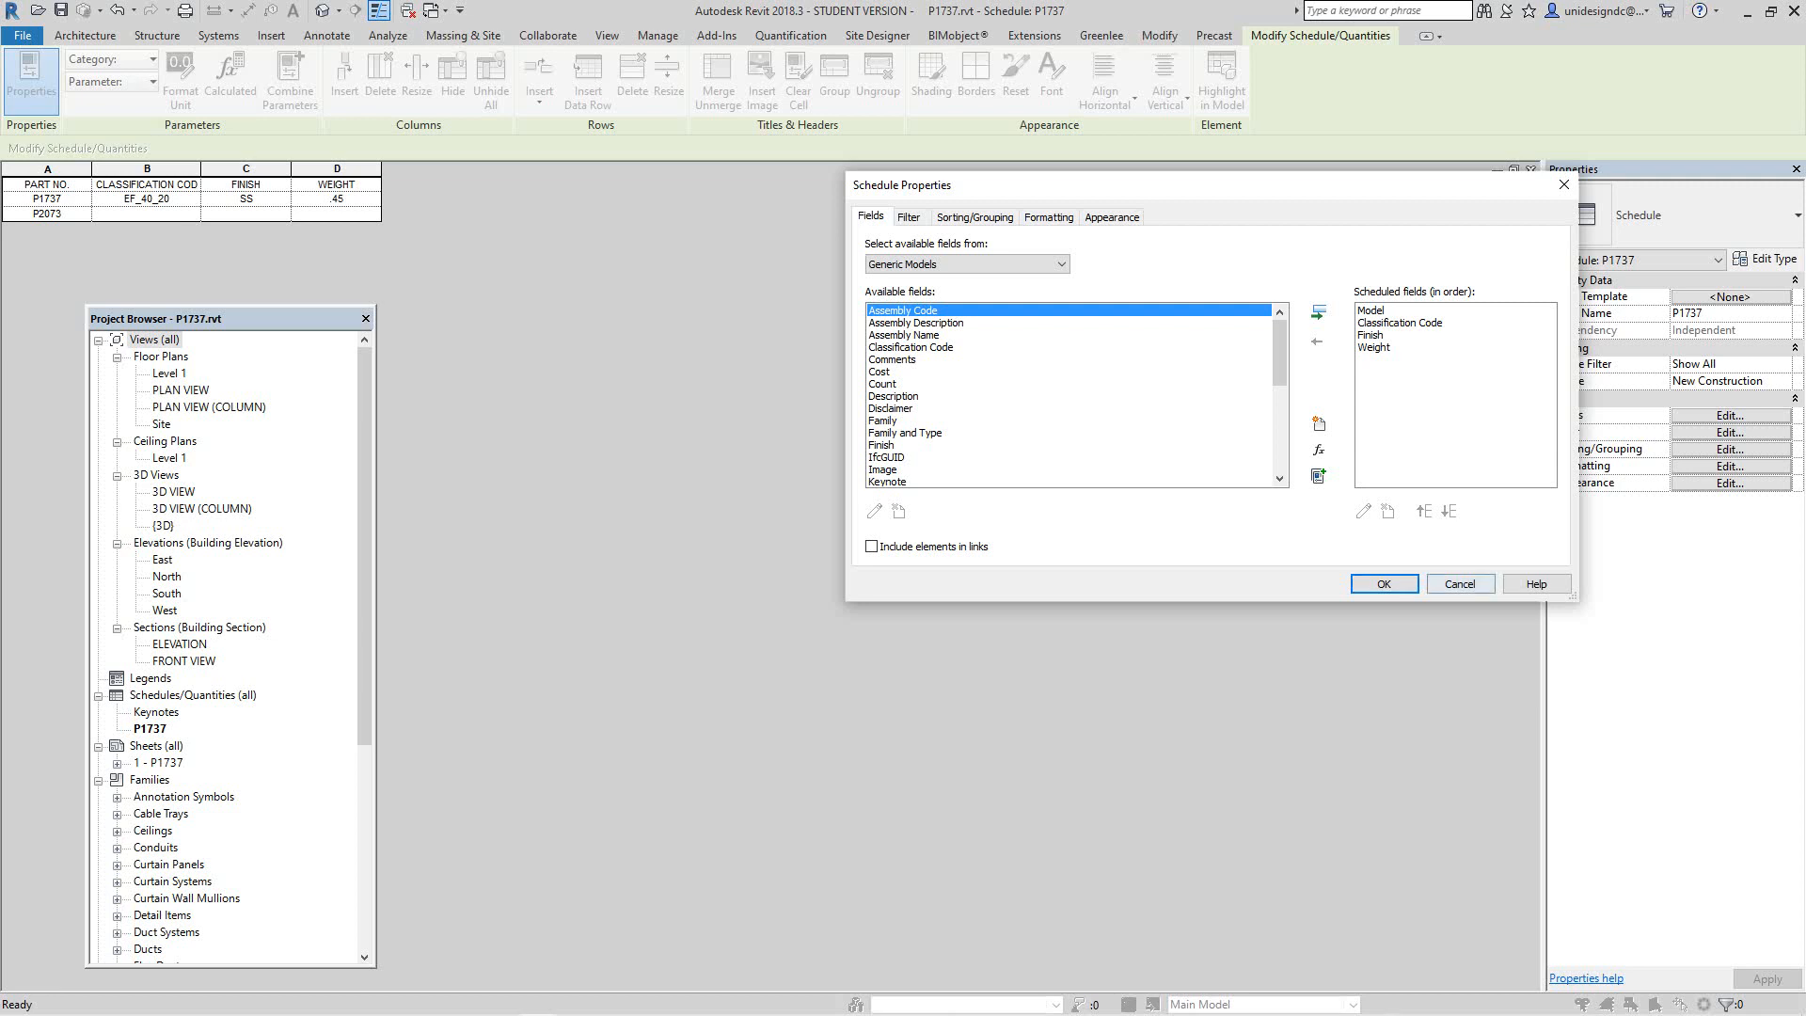
click(1460, 584)
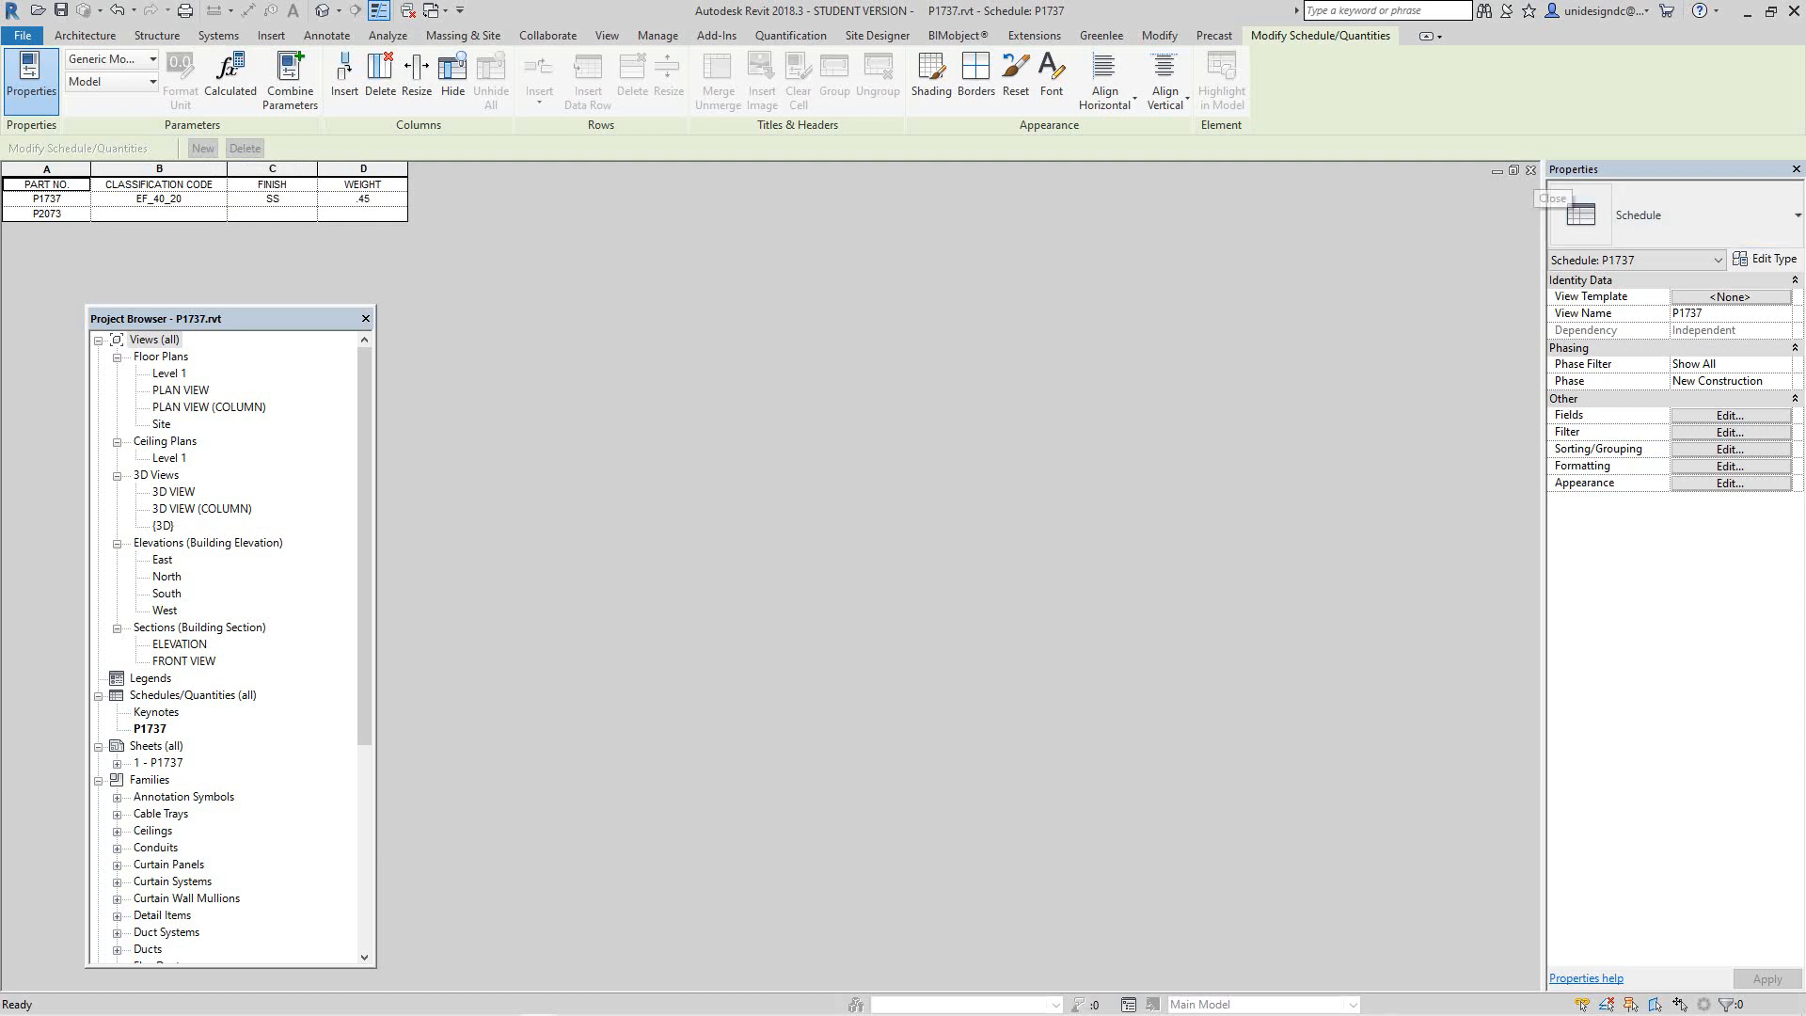
click(1530, 170)
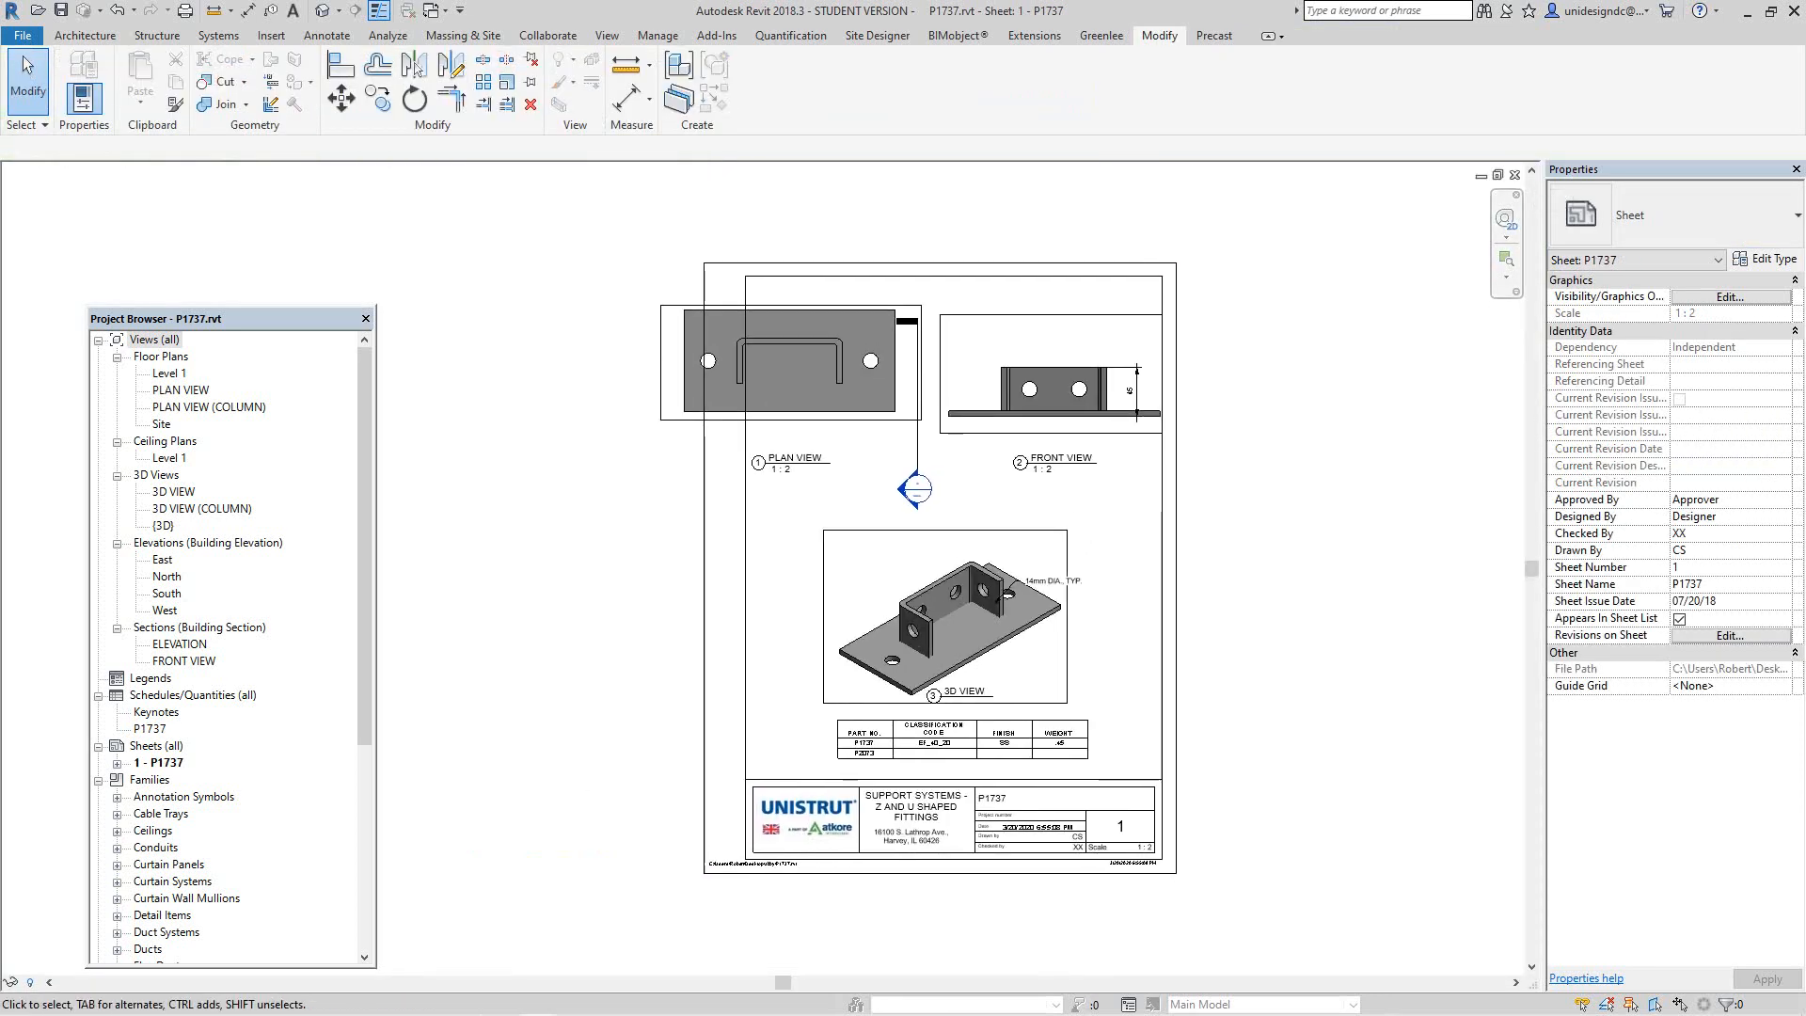
Step: Park the 3D VIEW viewport outside the sheet's right edge and move the PLAN VIEW viewport down to just above the schedule
scroll(1152, 491, up, 1)
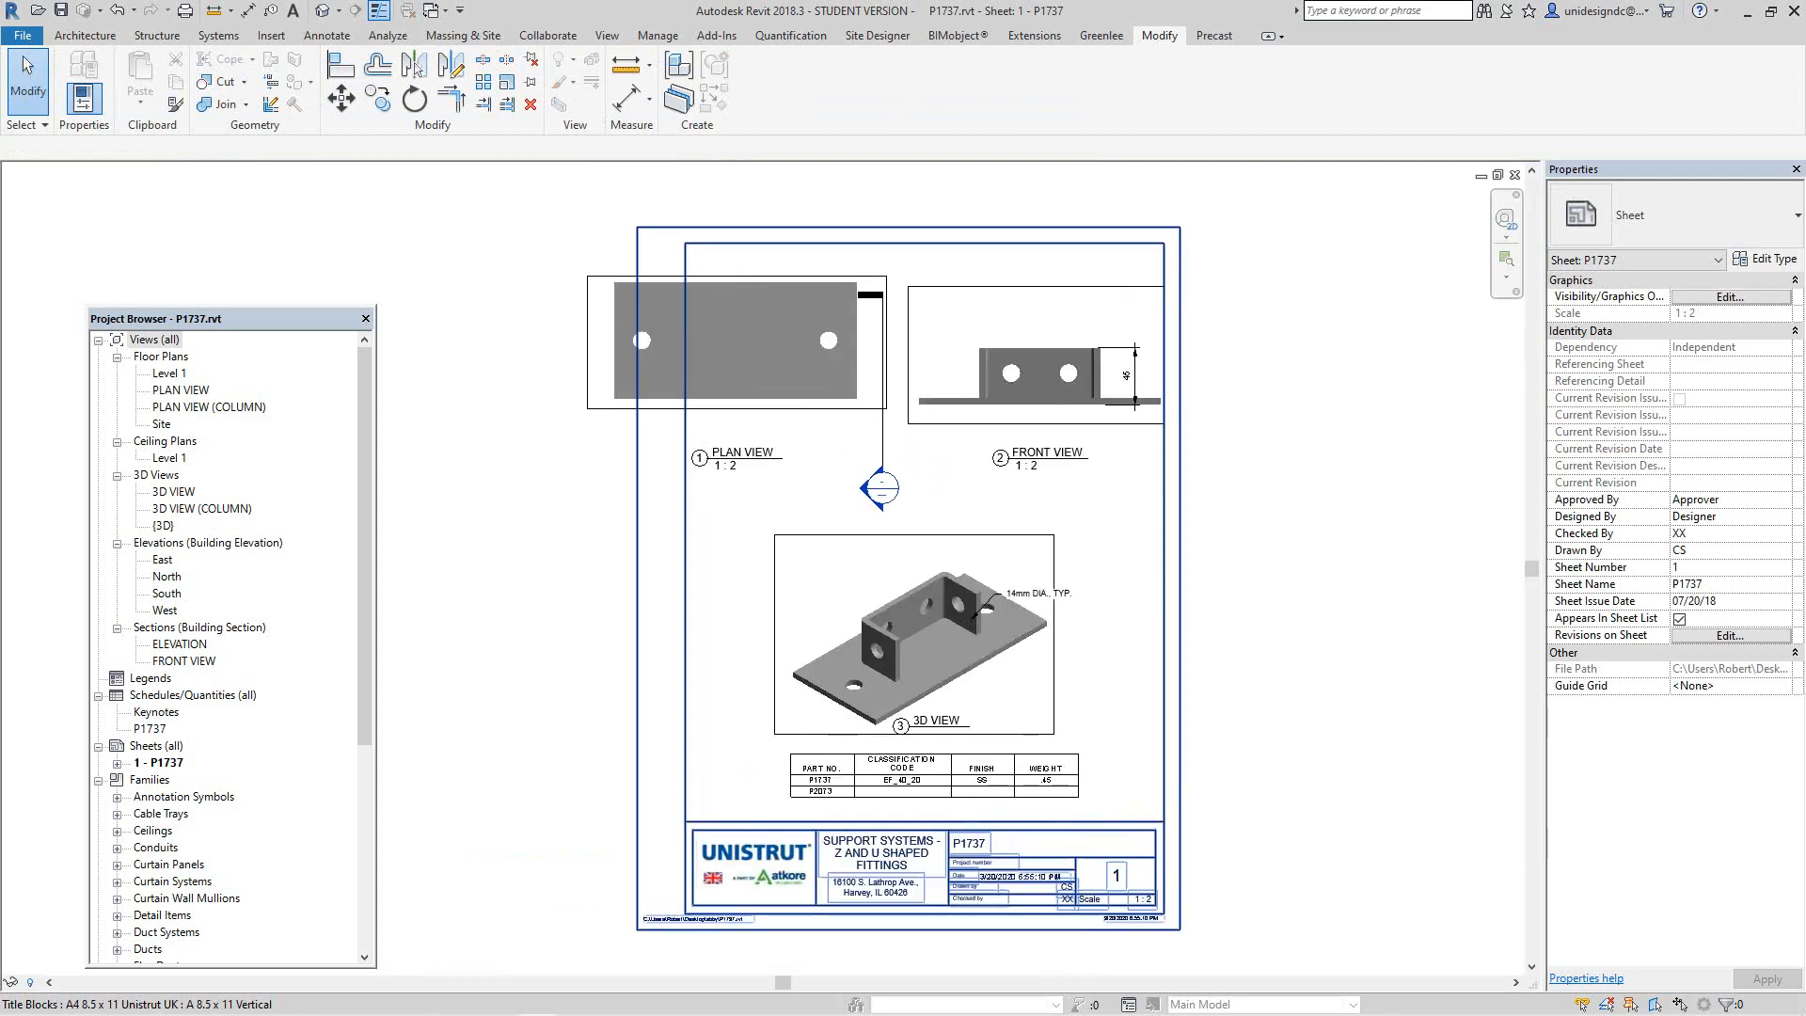
middle_drag(1151, 491, 1086, 517)
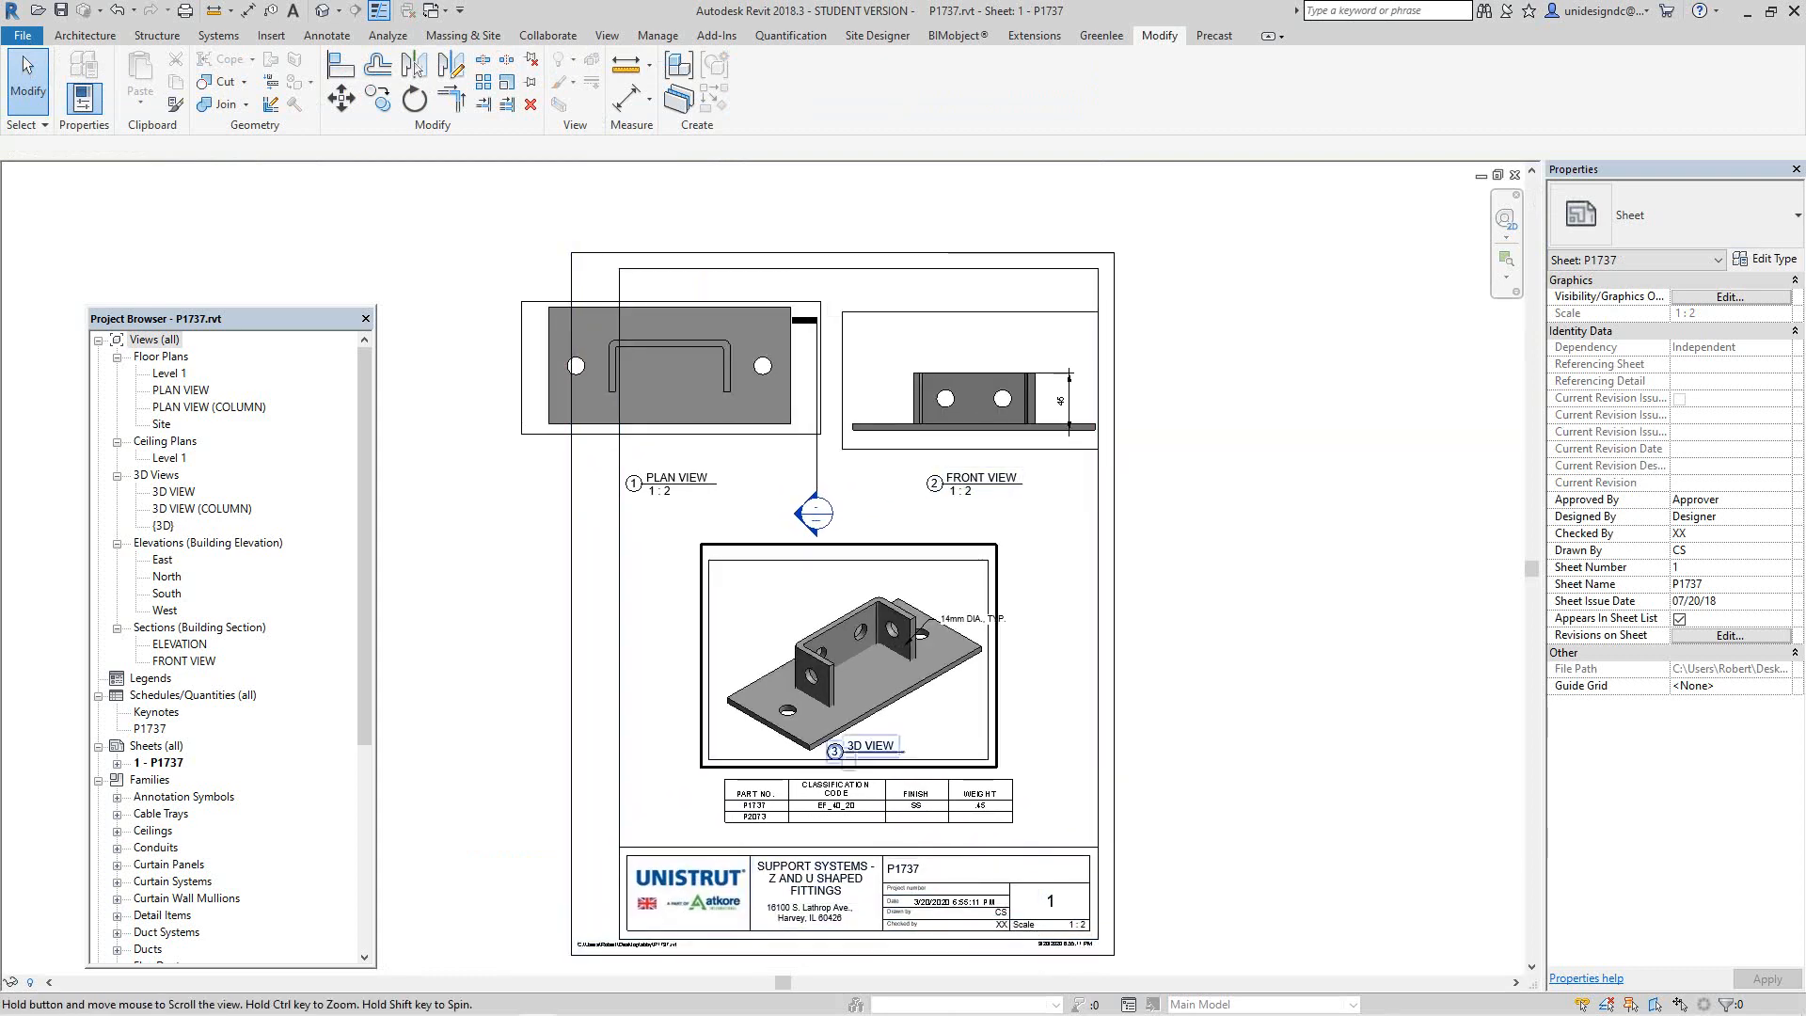
middle_drag(960, 635, 882, 555)
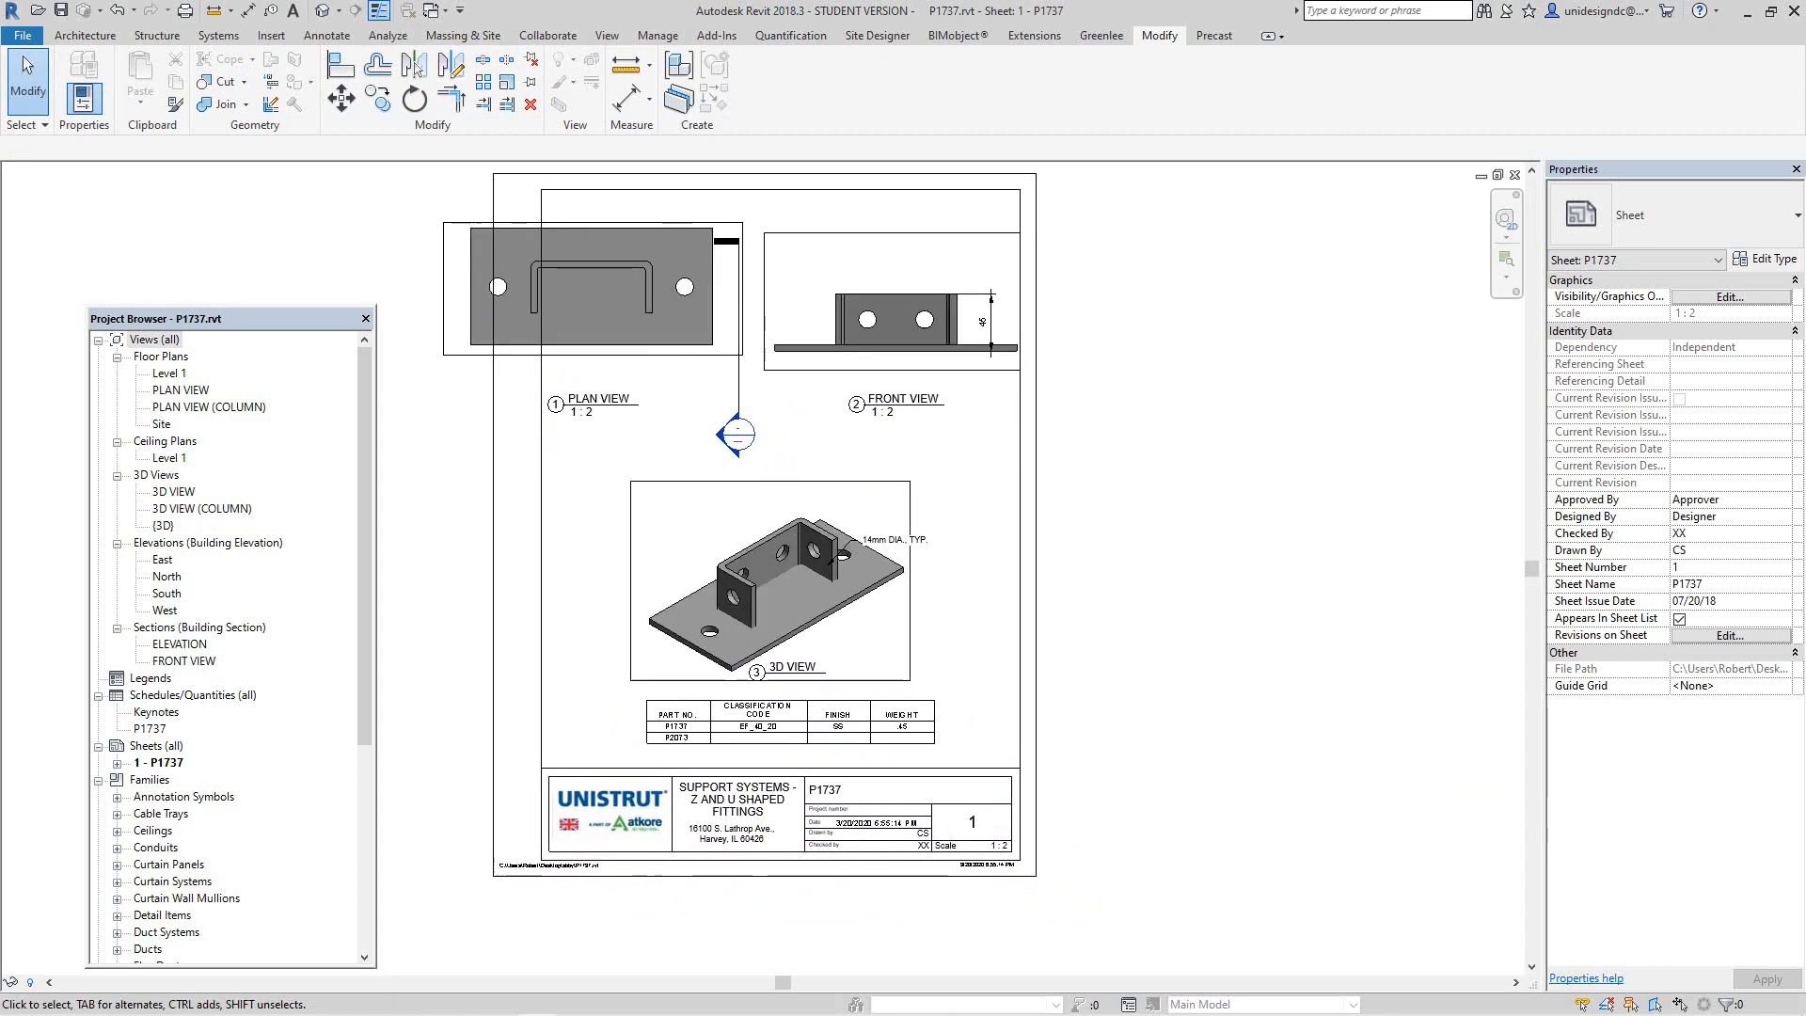
click(793, 668)
drag(793, 668, 1236, 735)
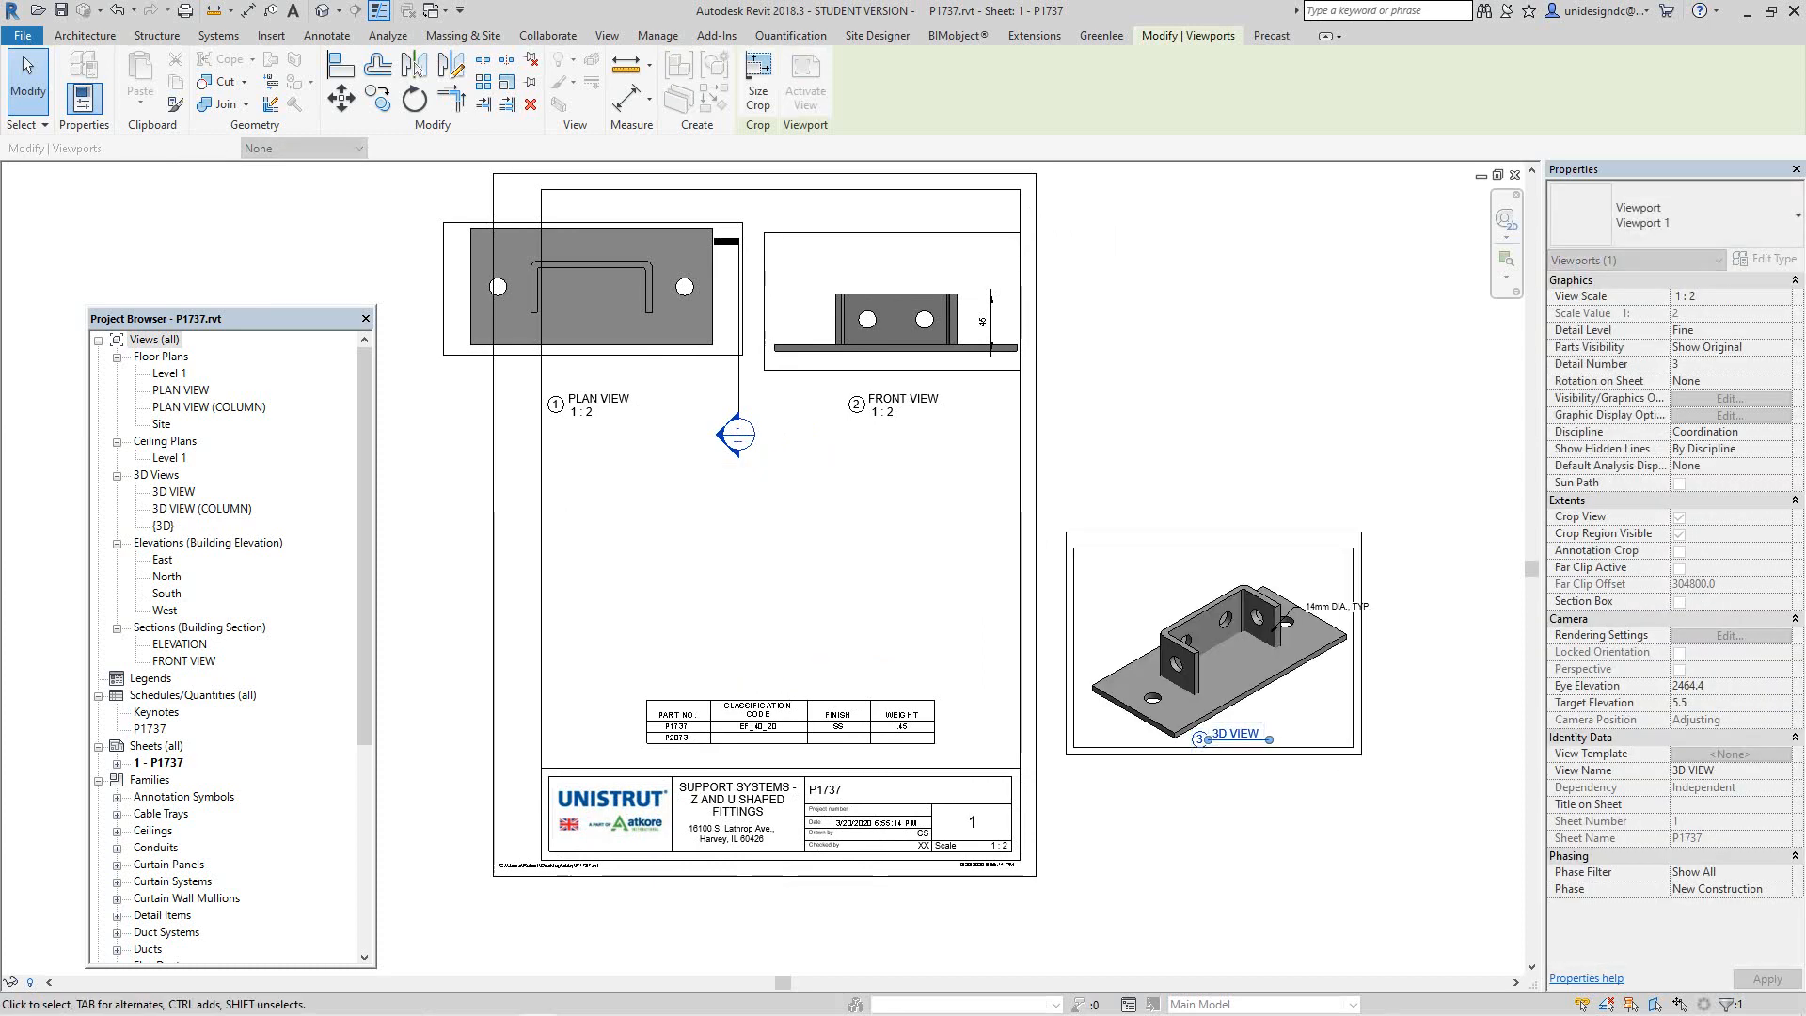
drag(598, 400, 699, 618)
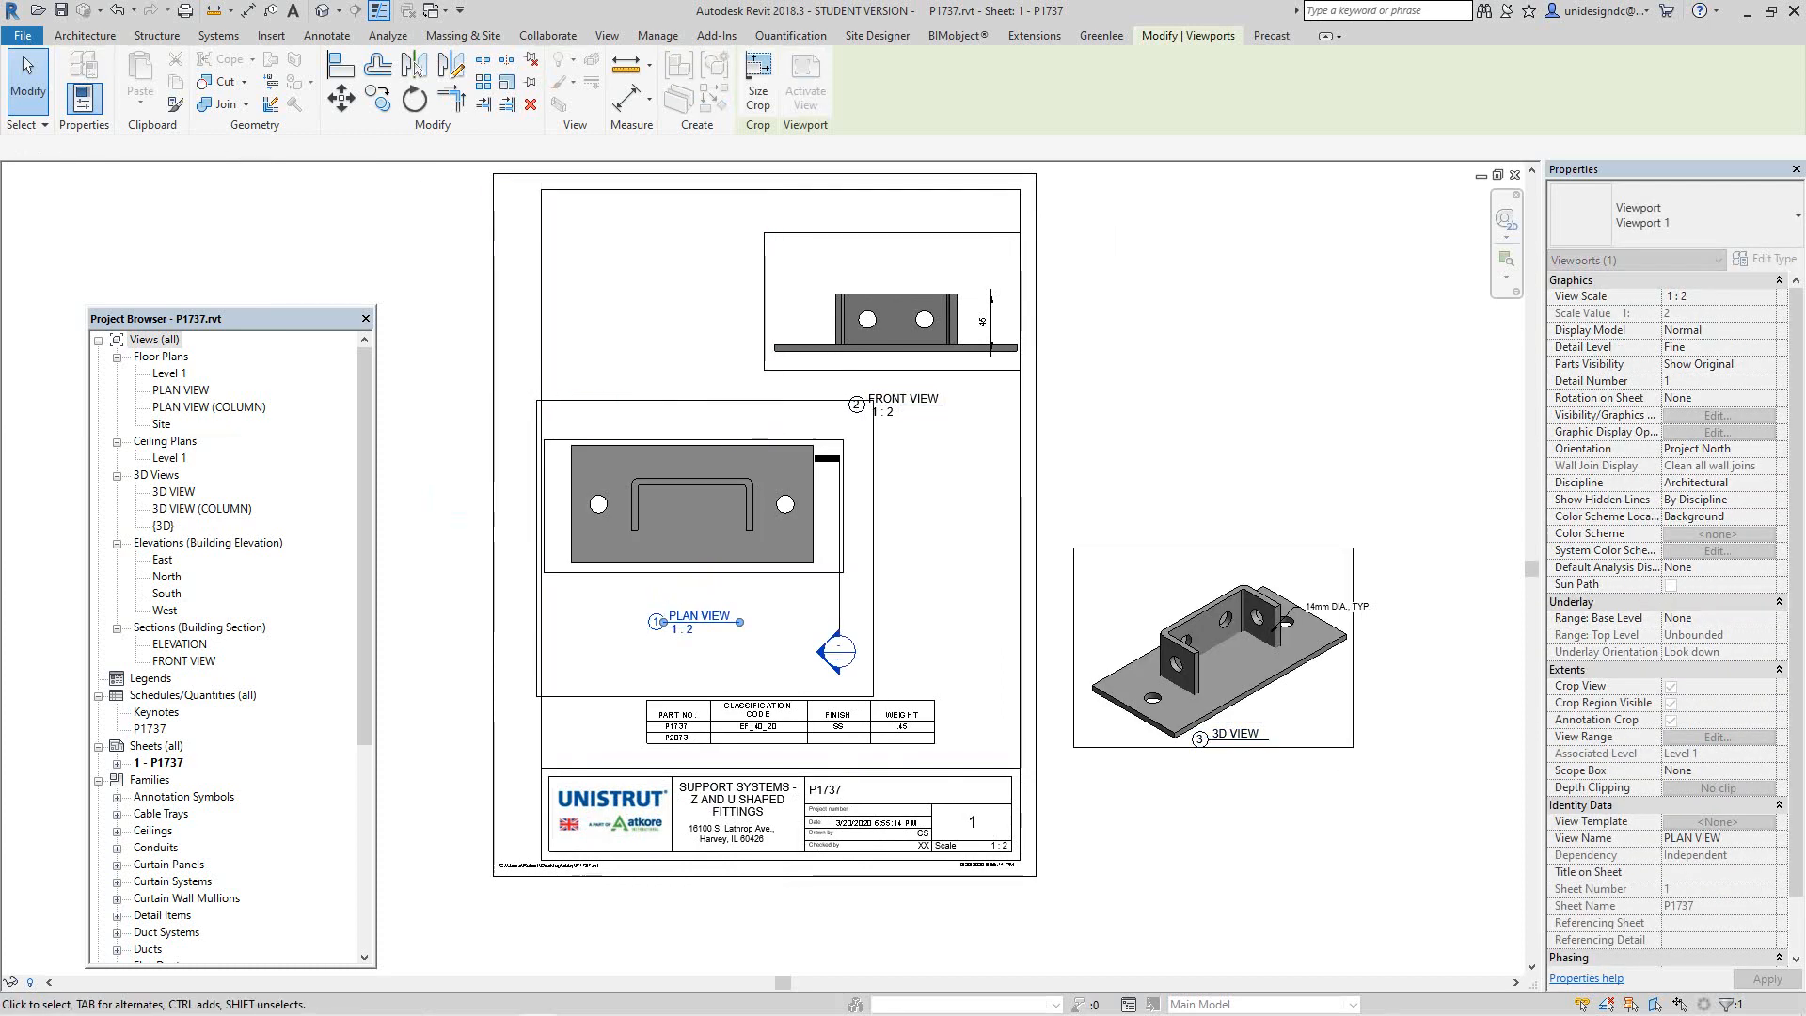
Step: Place the 3D VIEW viewport in the sheet's upper left area, beside the FRONT VIEW
click(927, 479)
drag(1213, 649, 623, 299)
key(Escape)
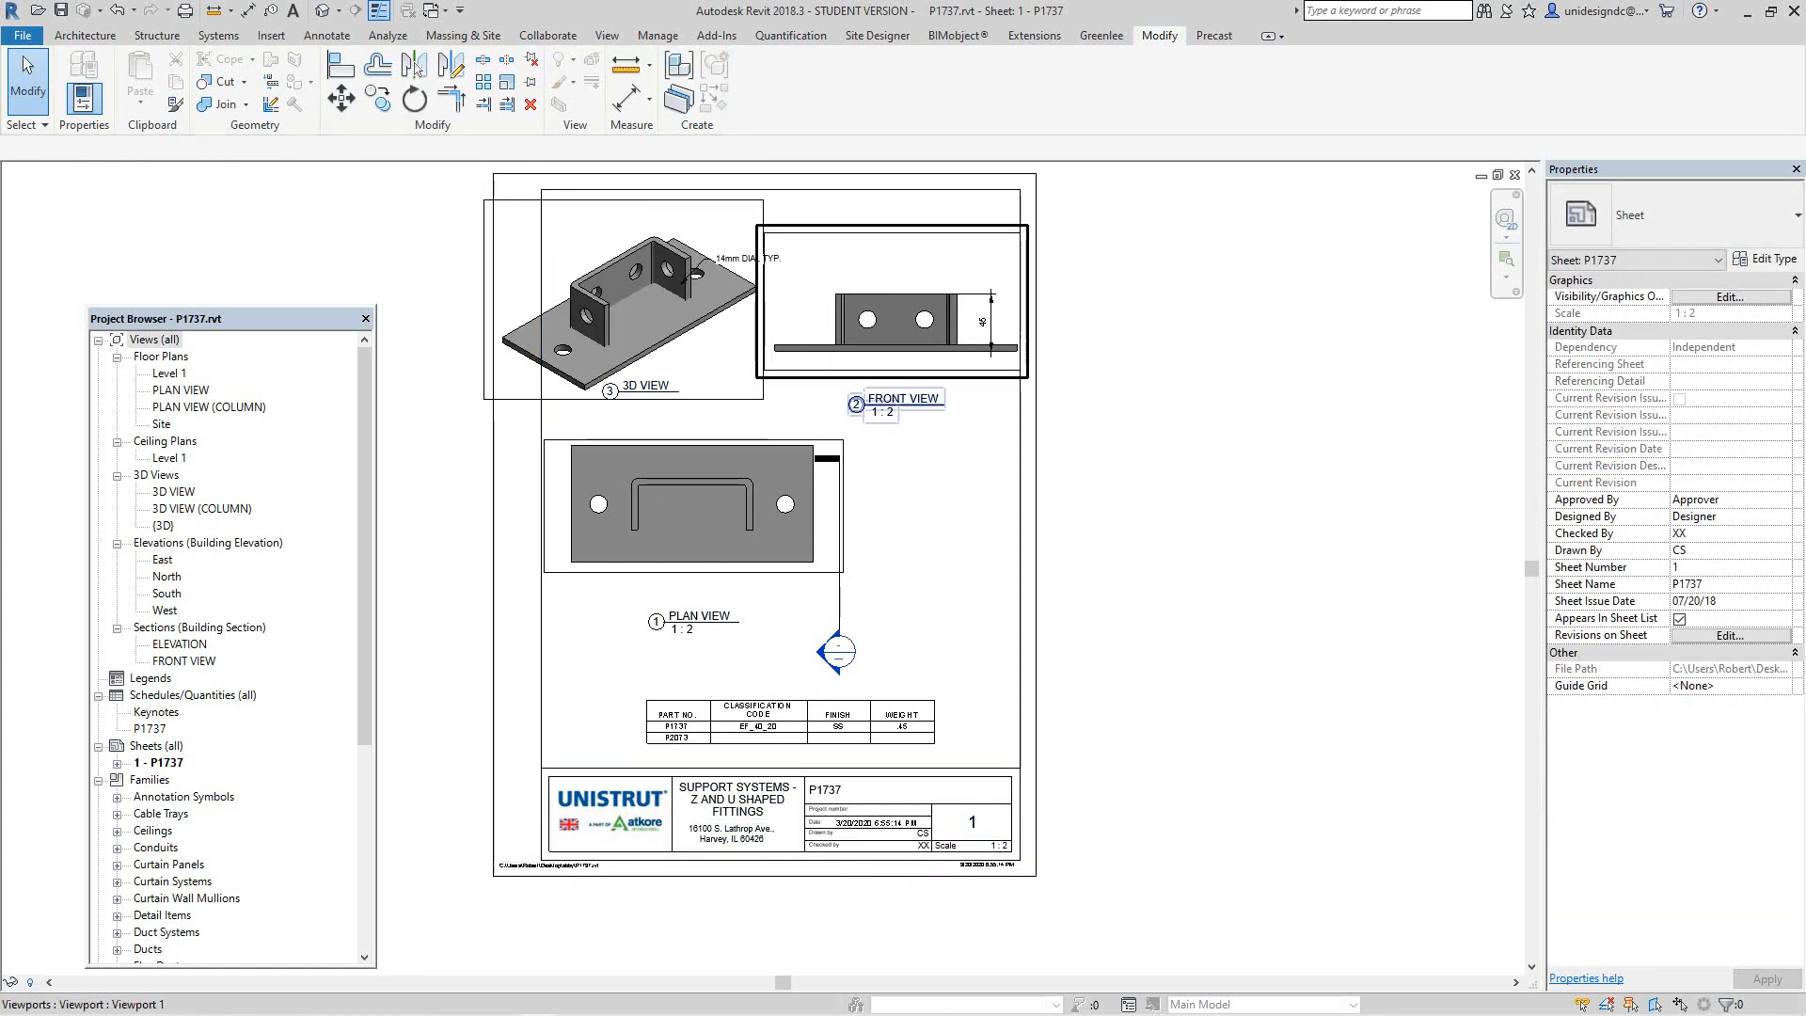
click(987, 363)
scroll(1040, 355, up, 2)
middle_drag(707, 269, 954, 438)
scroll(828, 527, down, 1)
scroll(832, 452, up, 4)
scroll(831, 450, down, 4)
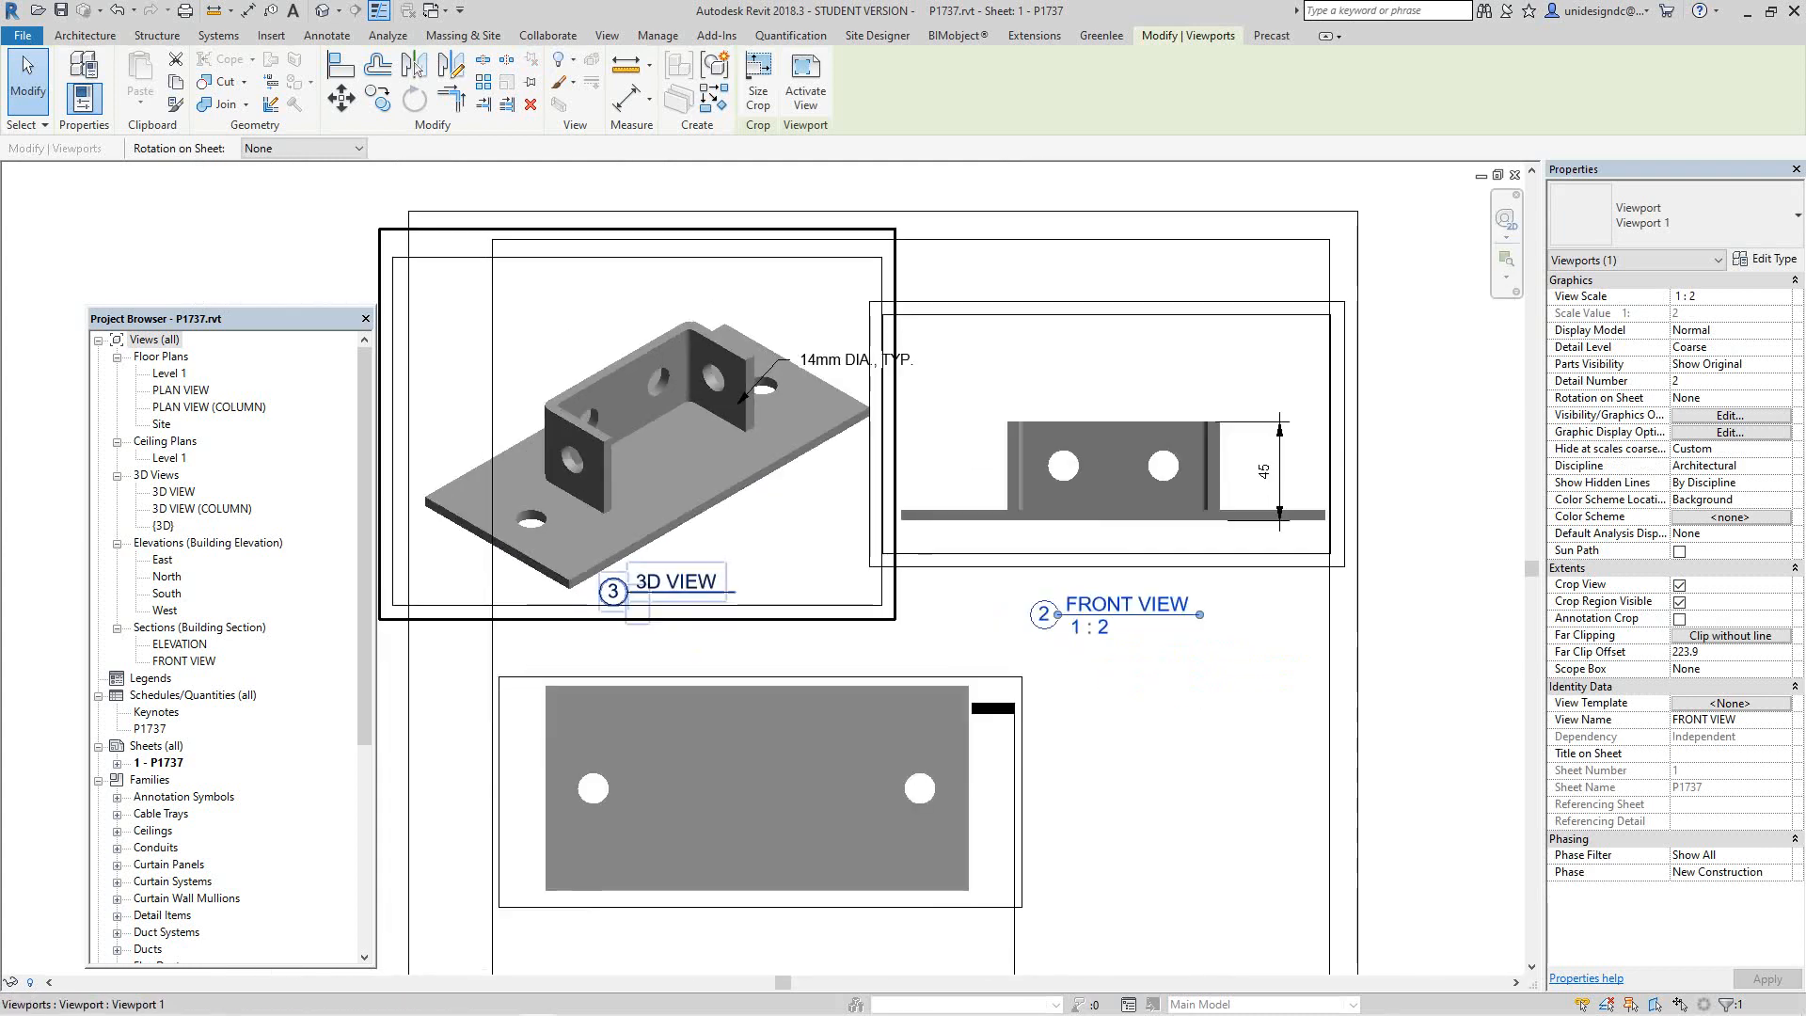
Step: Move the PLAN VIEW viewport right and slightly down to centre it above the part number schedule
middle_drag(851, 603, 840, 456)
drag(819, 546, 901, 575)
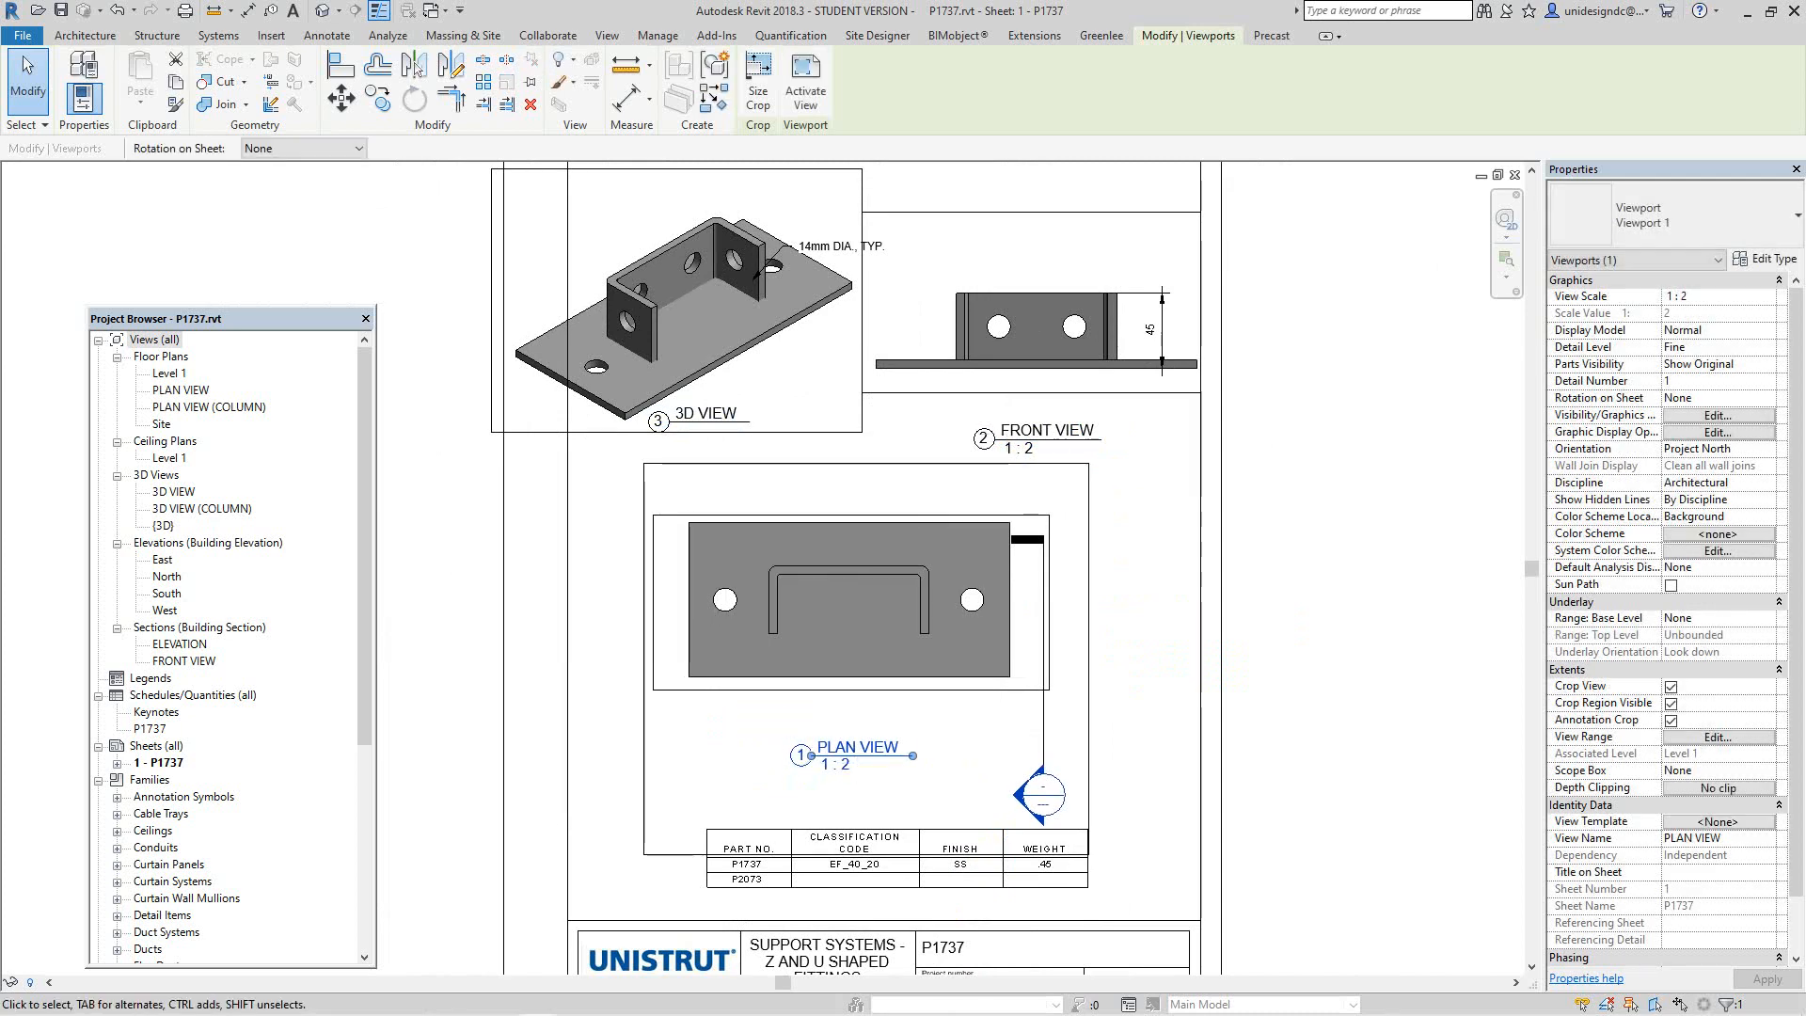
click(1264, 499)
middle_drag(1264, 499, 1082, 488)
scroll(1264, 554, down, 2)
scroll(1082, 487, up, 1)
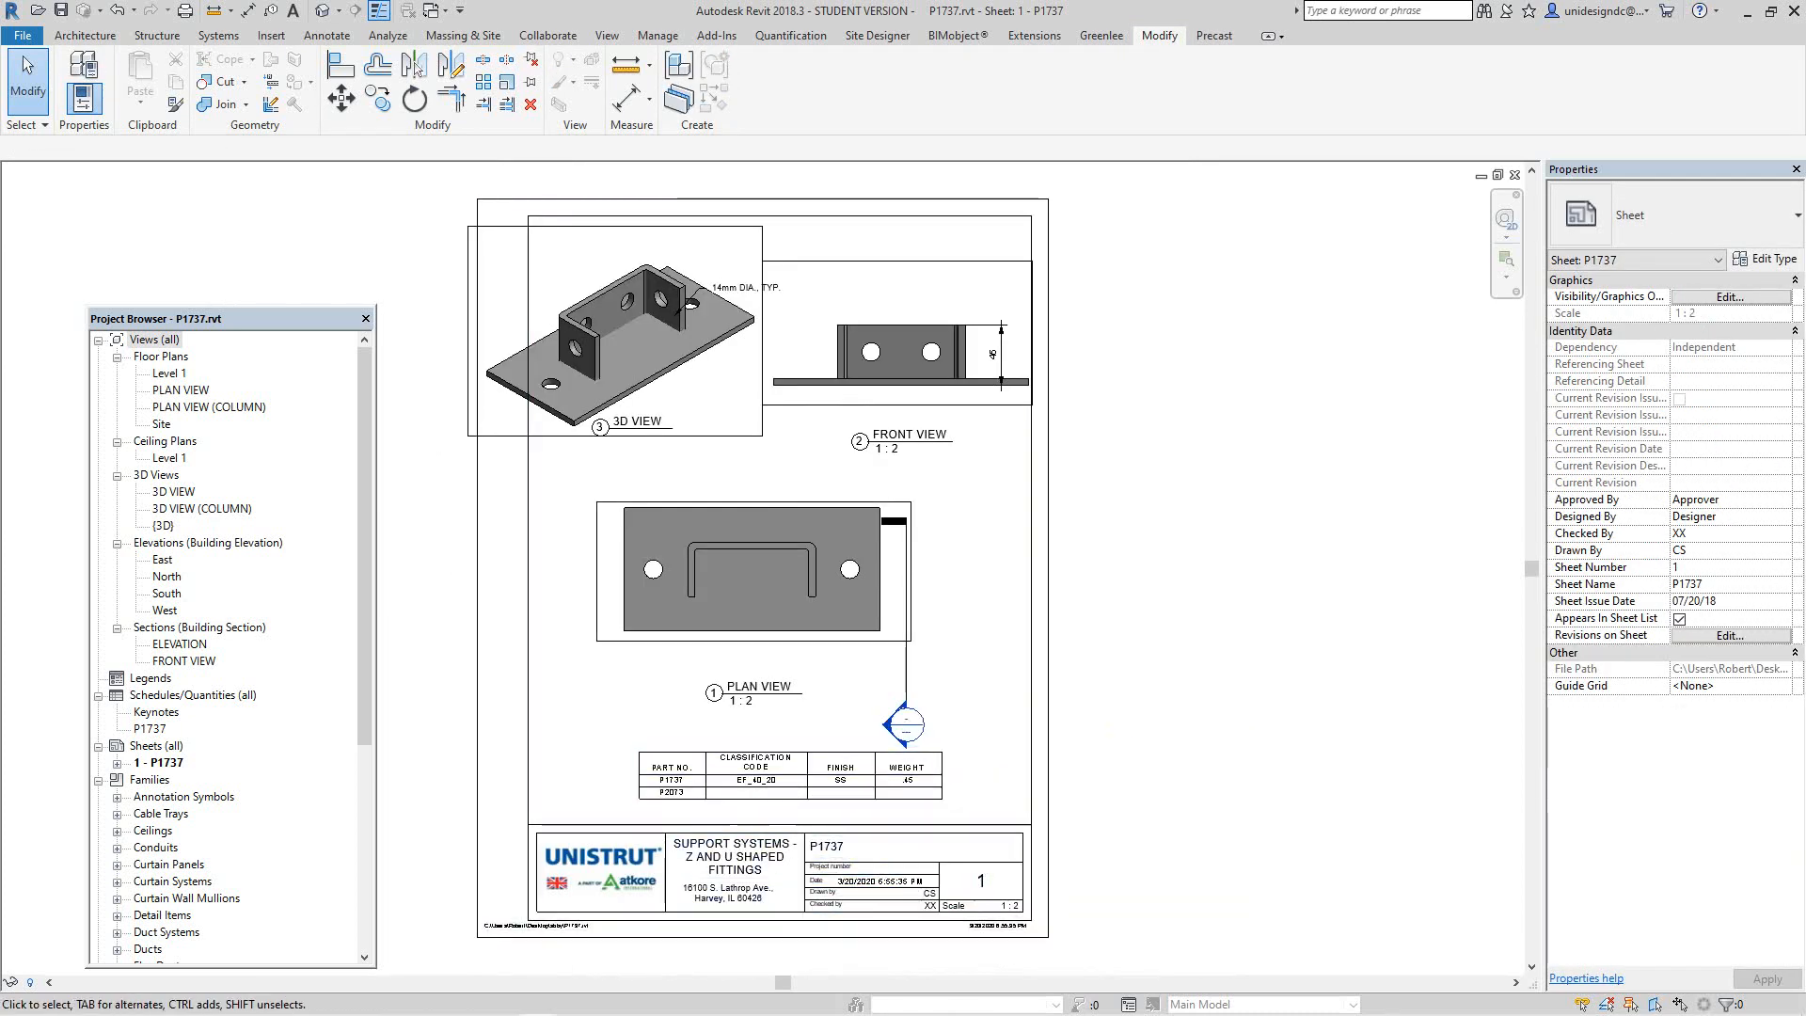
Step: Examine the sheet layout, checking the FRONT VIEW viewport and the spacing of the 3D, front and plan views above the schedule
middle_drag(840, 406, 942, 470)
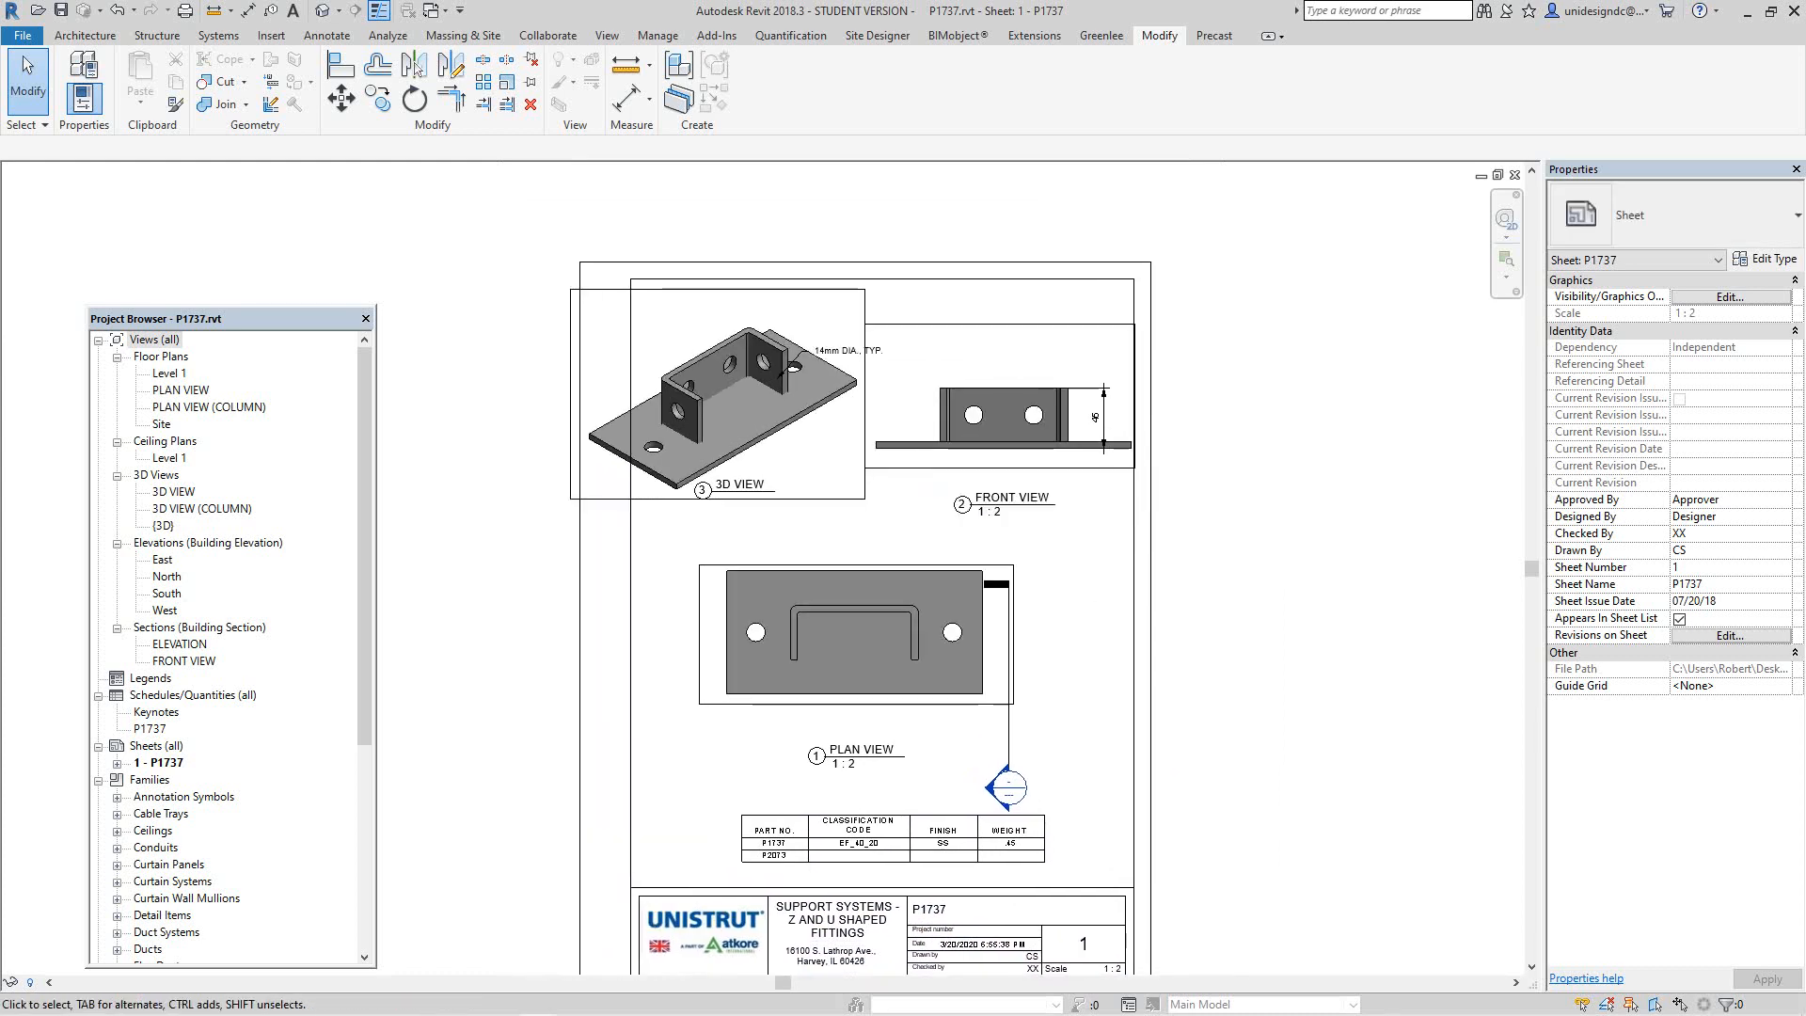
click(1092, 420)
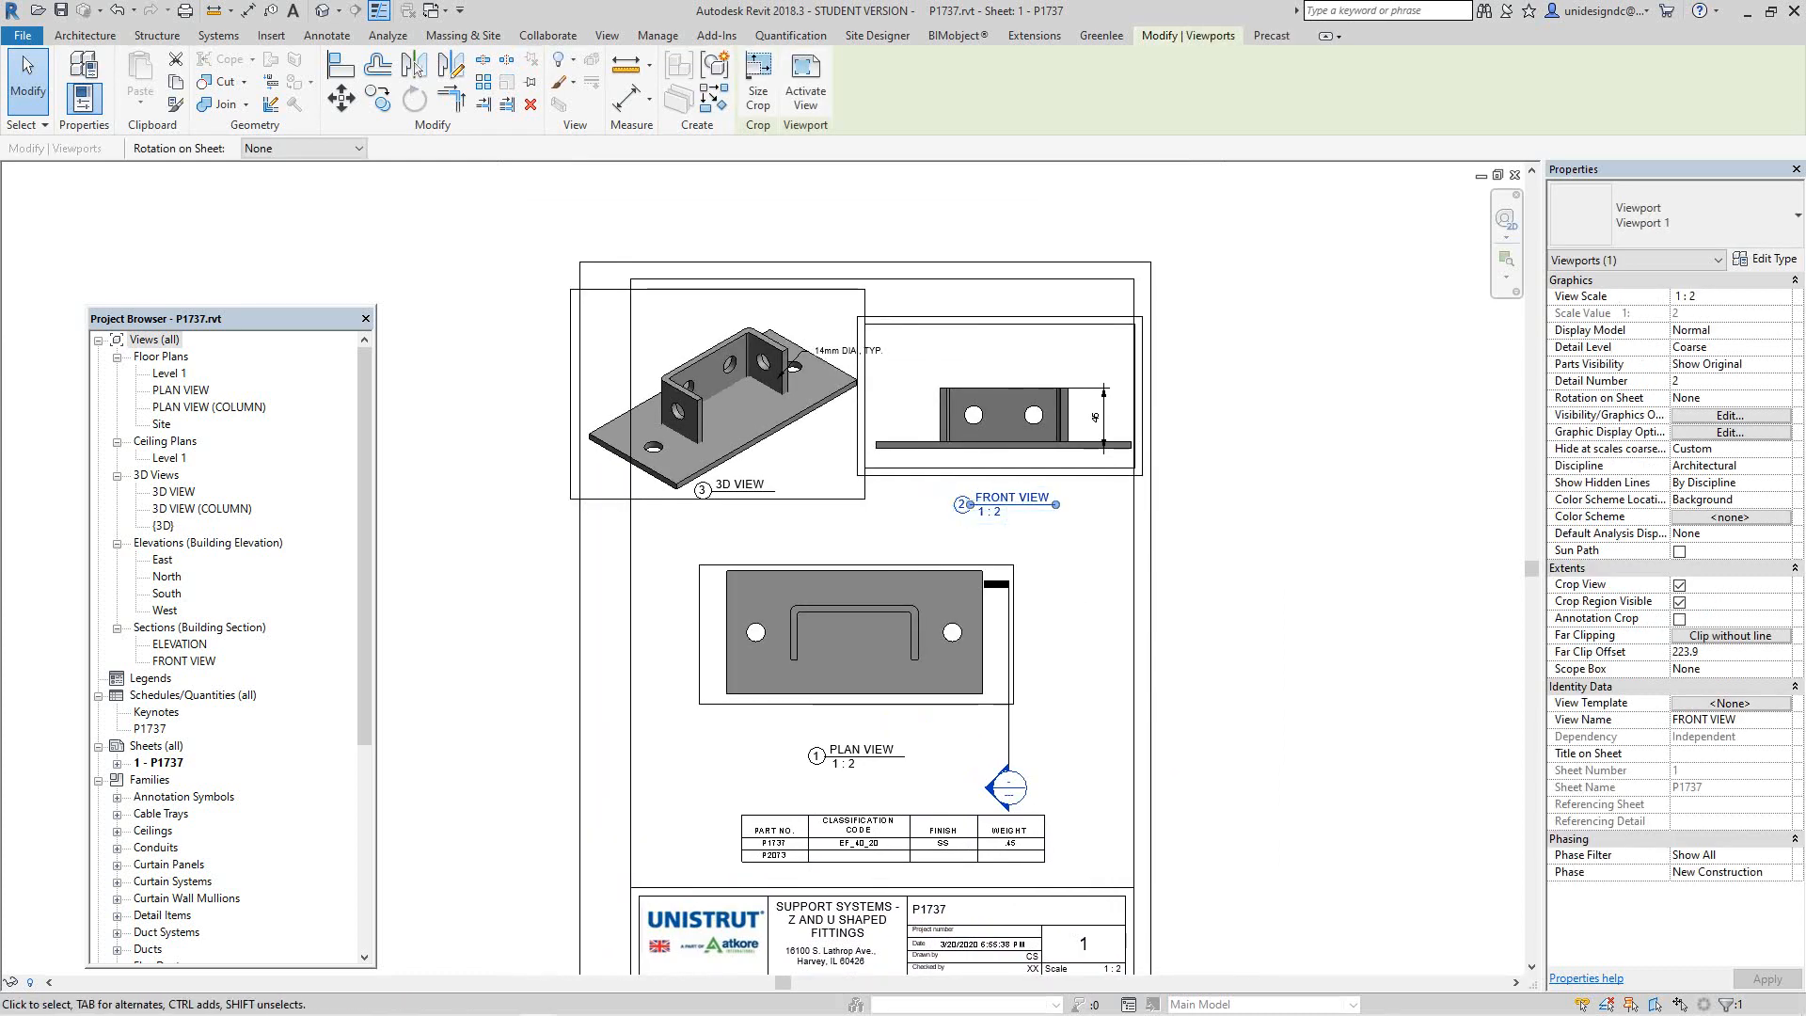
scroll(765, 452, up, 2)
mouse_move(997, 585)
middle_down()
mouse_move(1002, 487)
mouse_move(1001, 566)
middle_up()
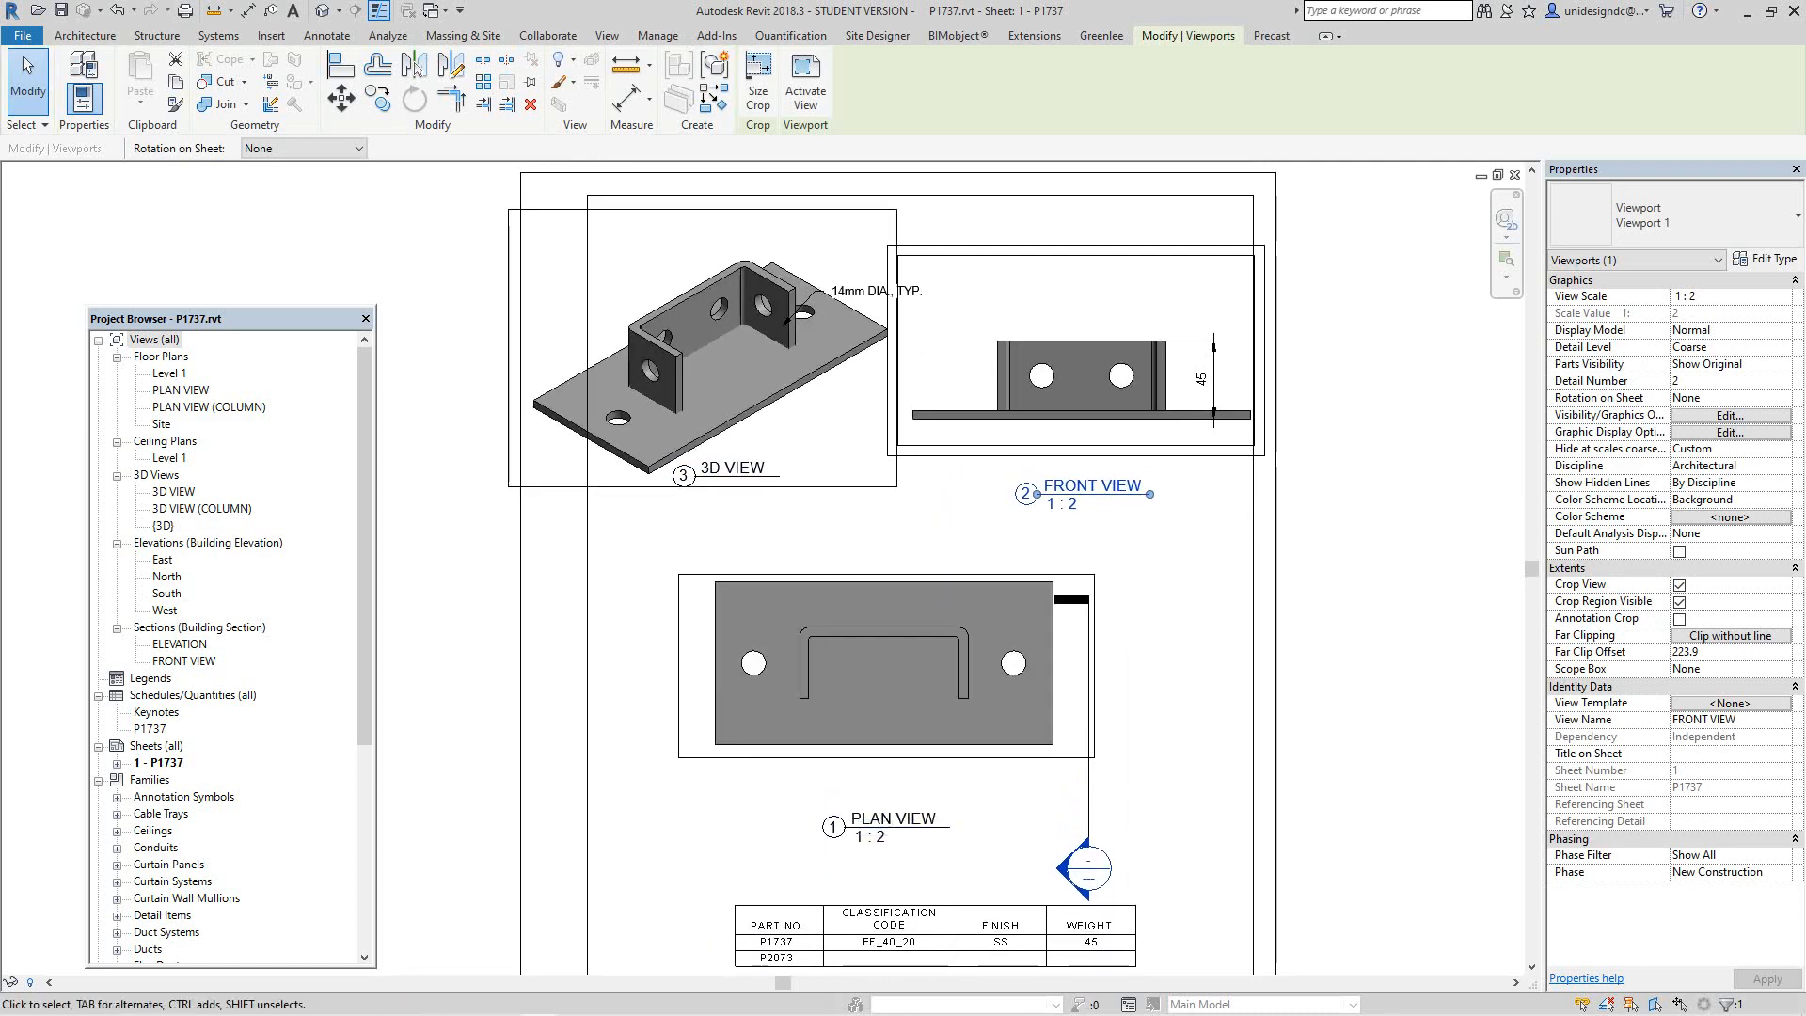
scroll(1283, 499, down, 3)
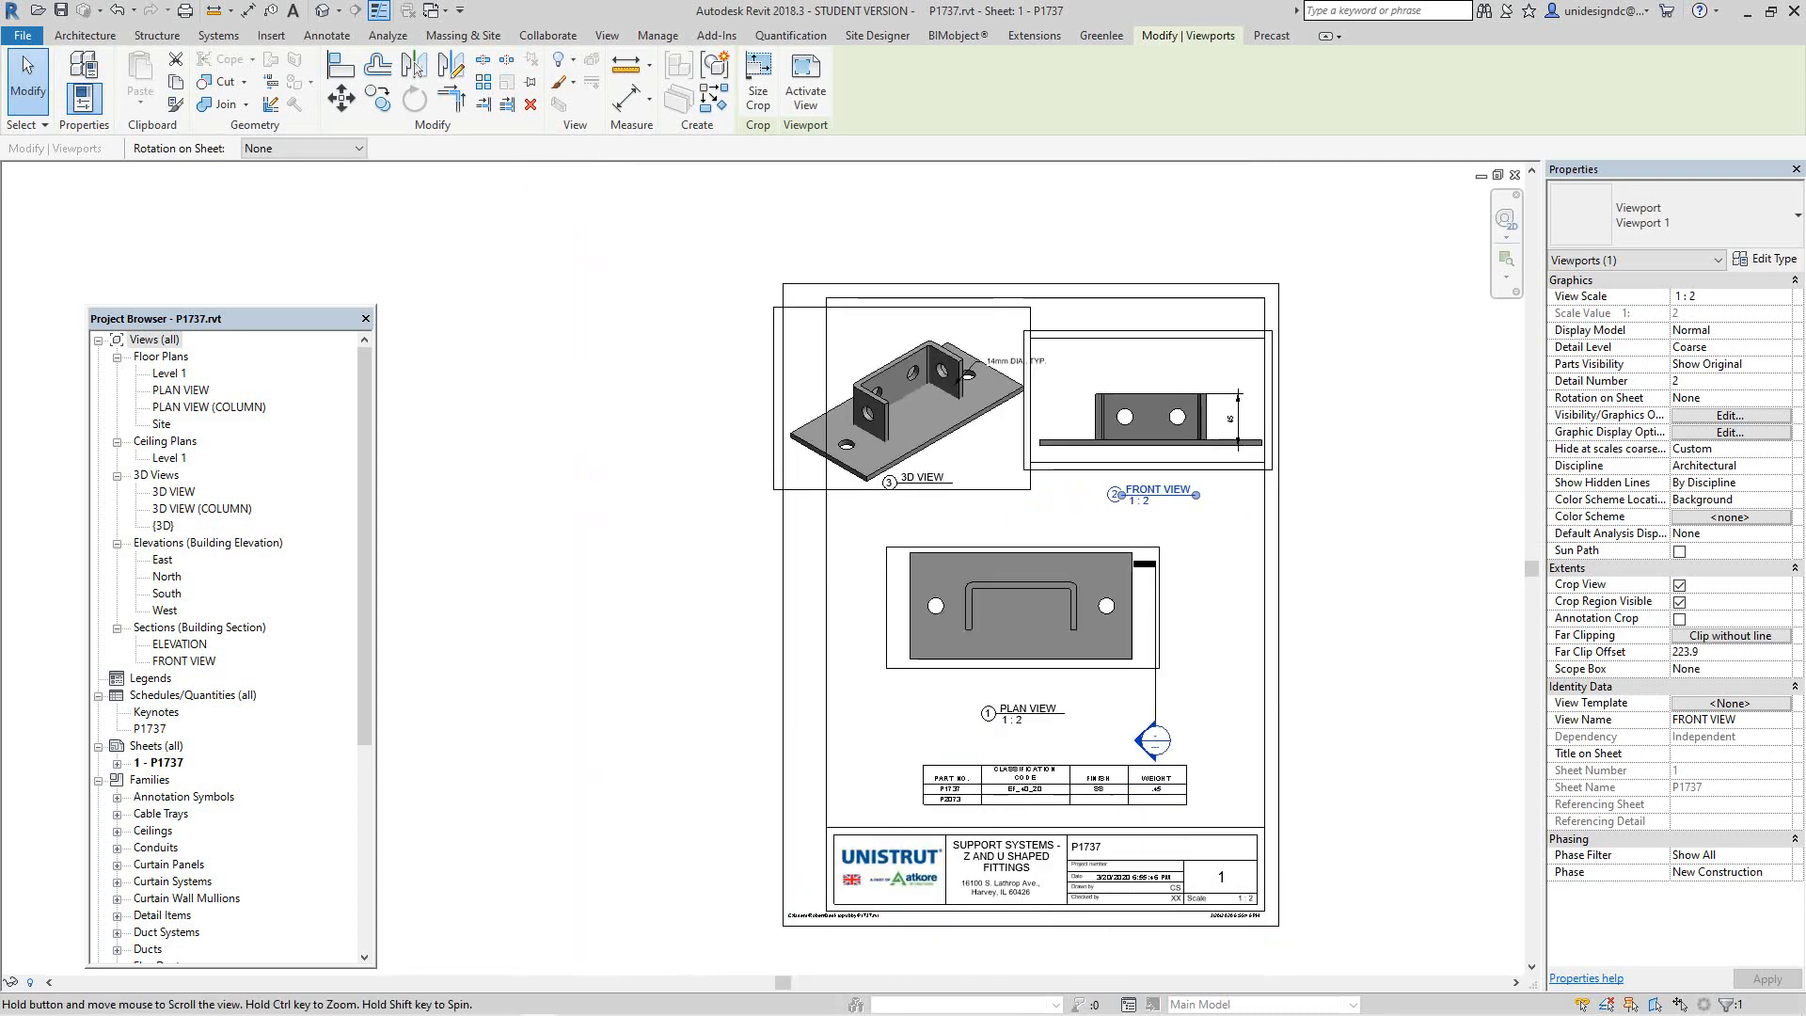
middle_drag(1283, 499, 1053, 446)
scroll(1054, 446, up, 1)
click(1092, 499)
middle_drag(1087, 509, 1090, 500)
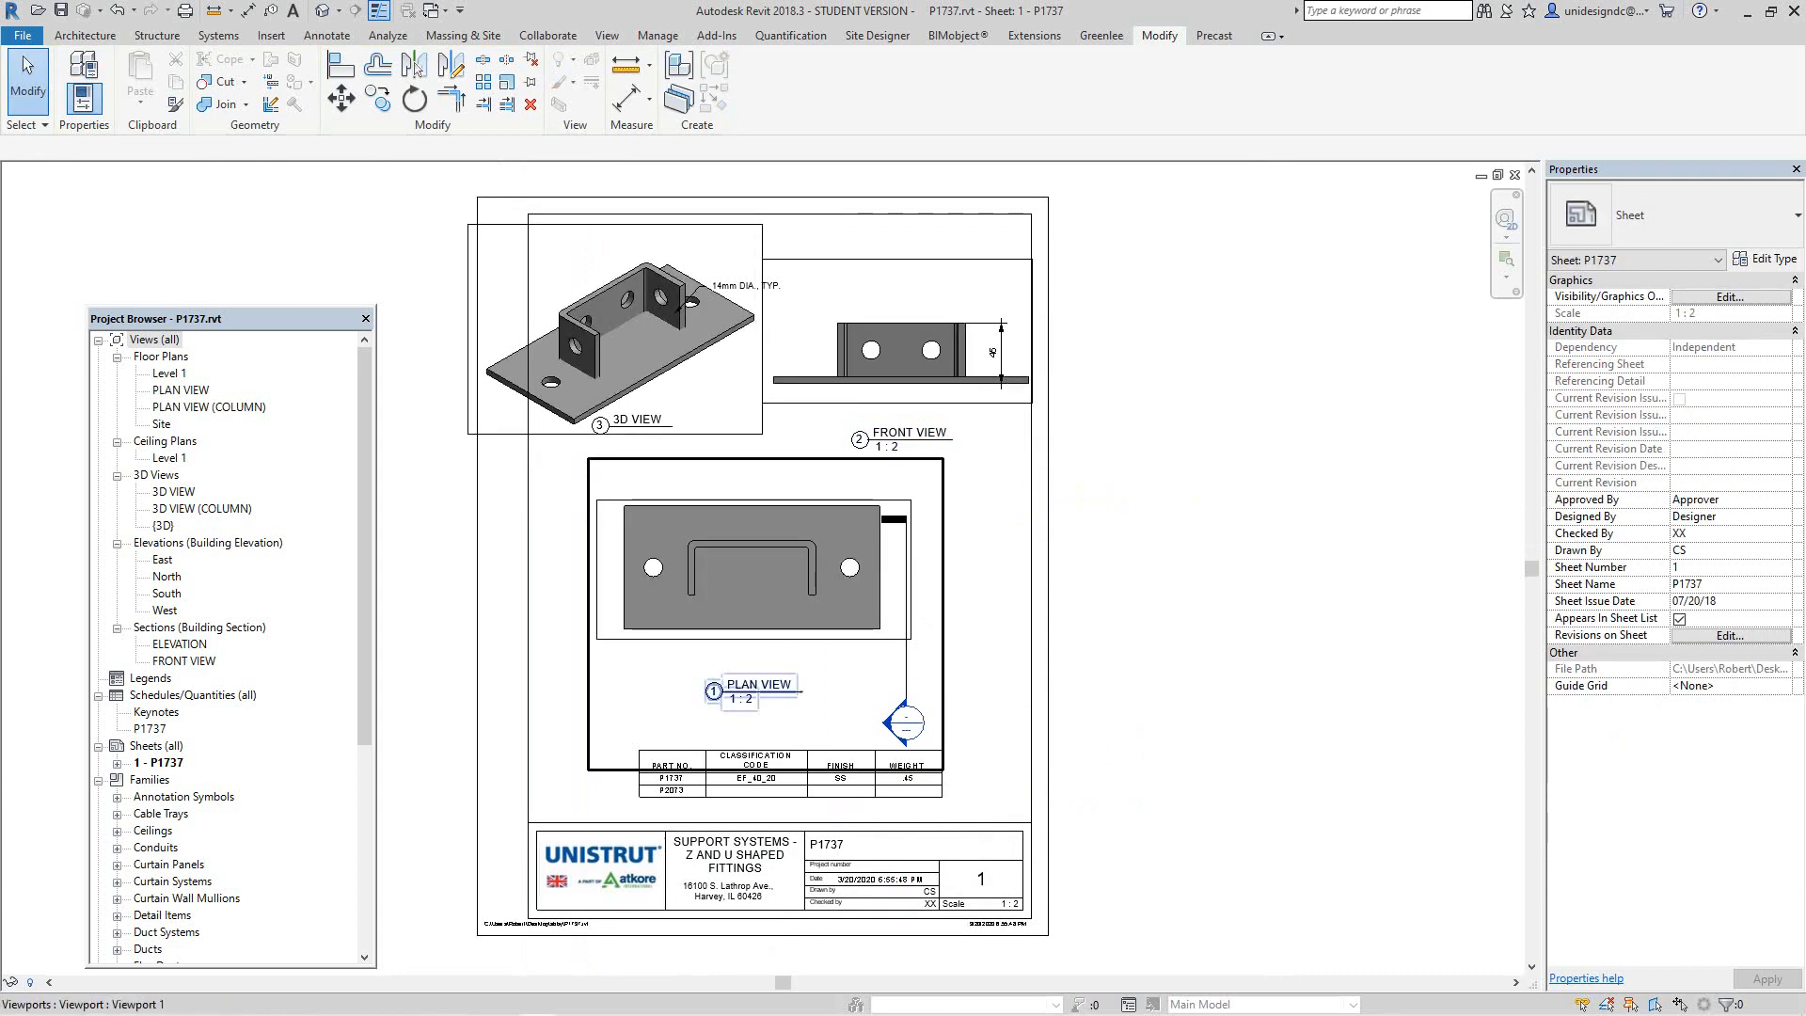
middle_drag(903, 602, 919, 604)
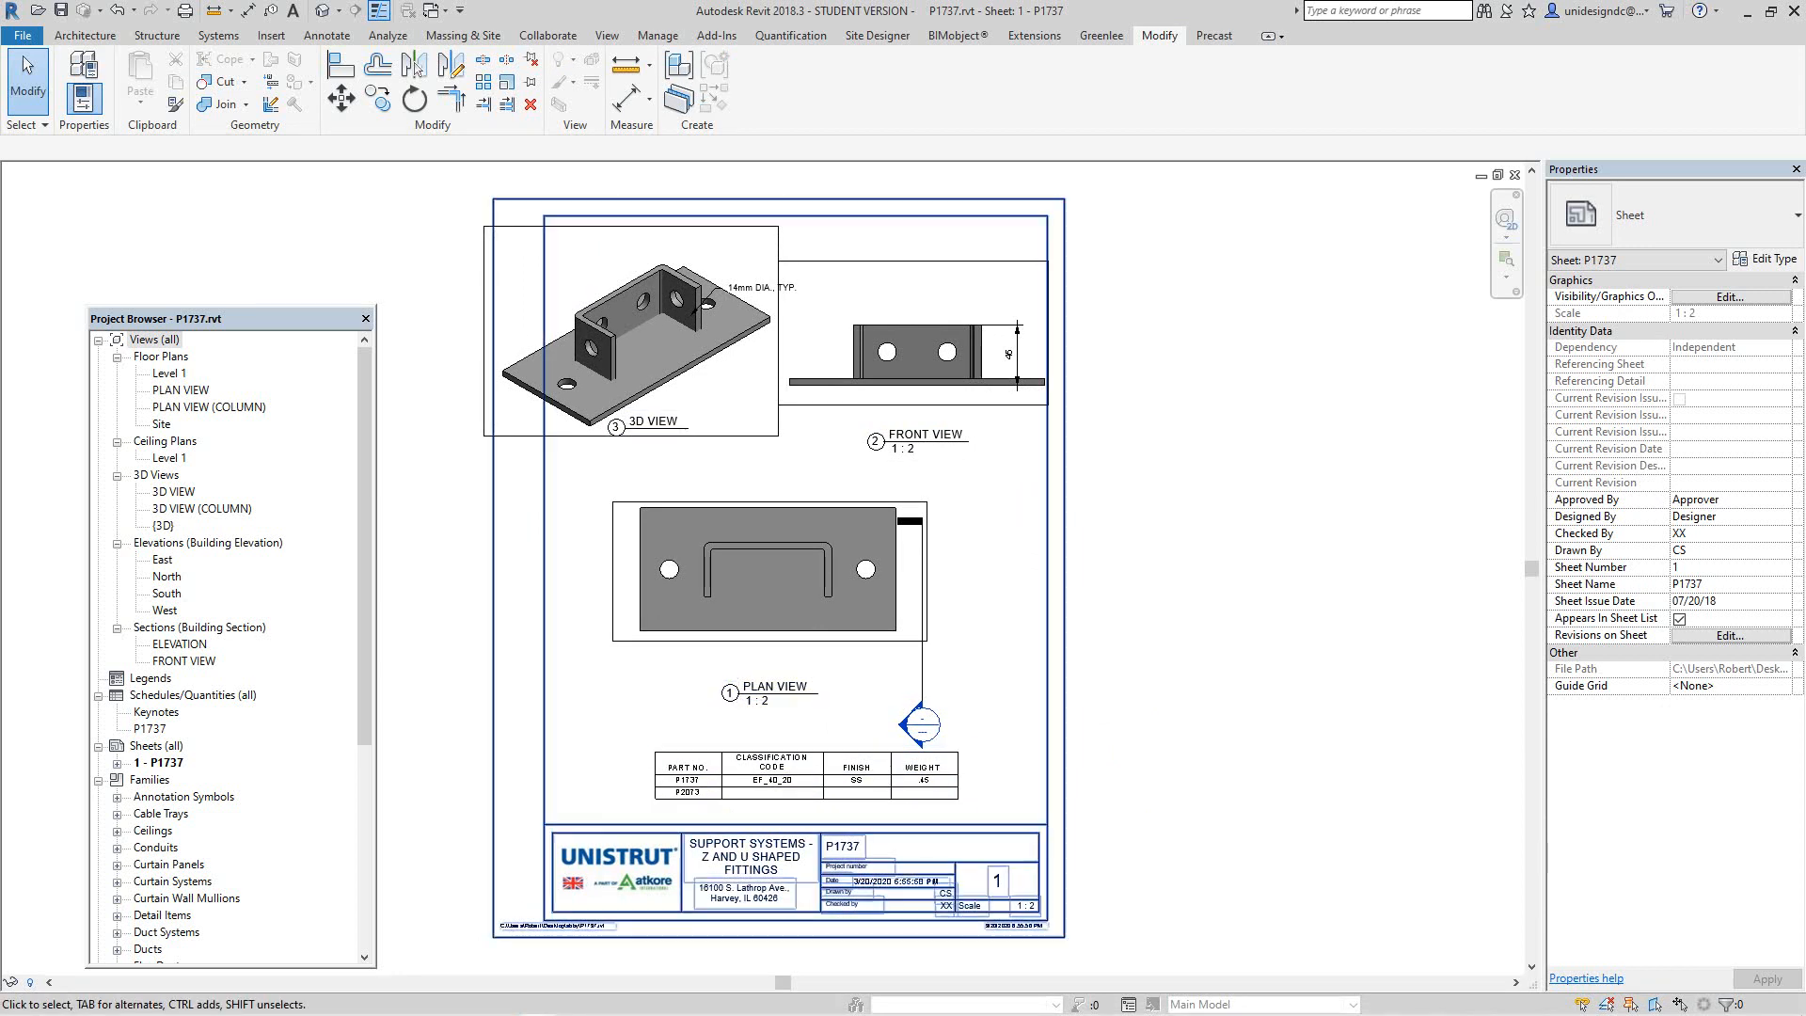
Step: Select the sheet's title block and inspect its text fields together with the part number schedule above it
double_click(751, 857)
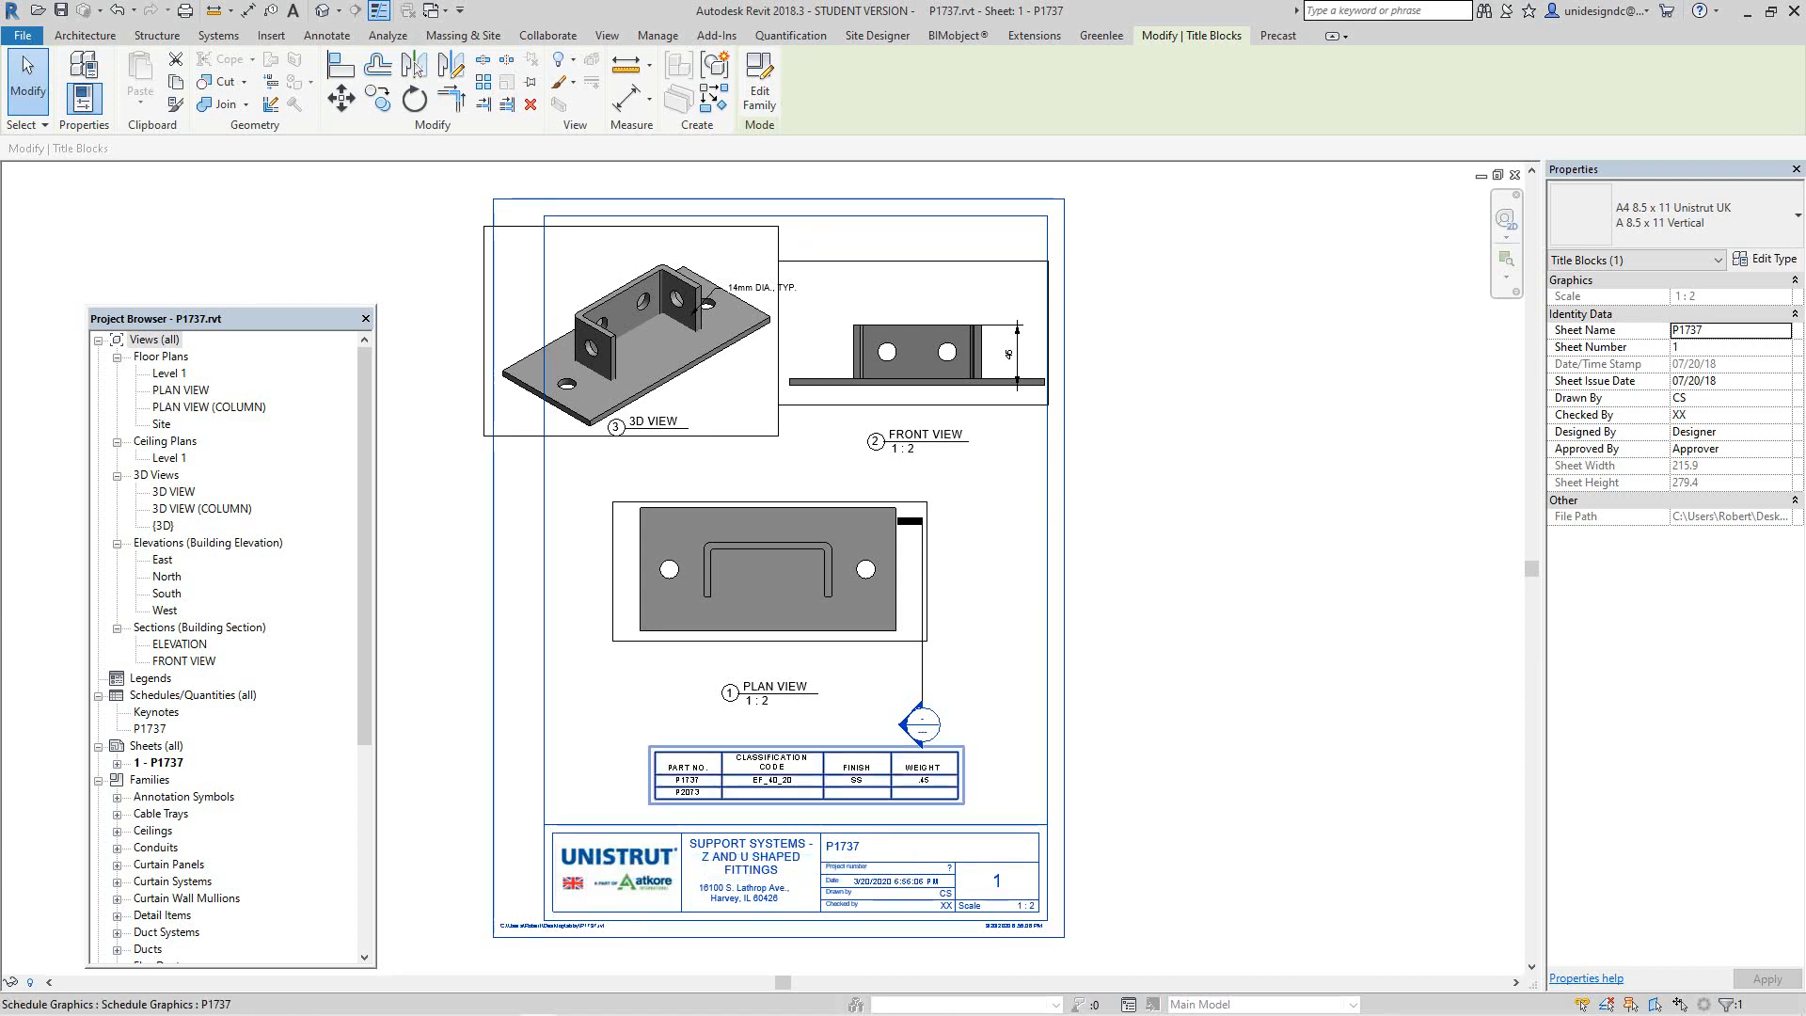
scroll(950, 917, up, 4)
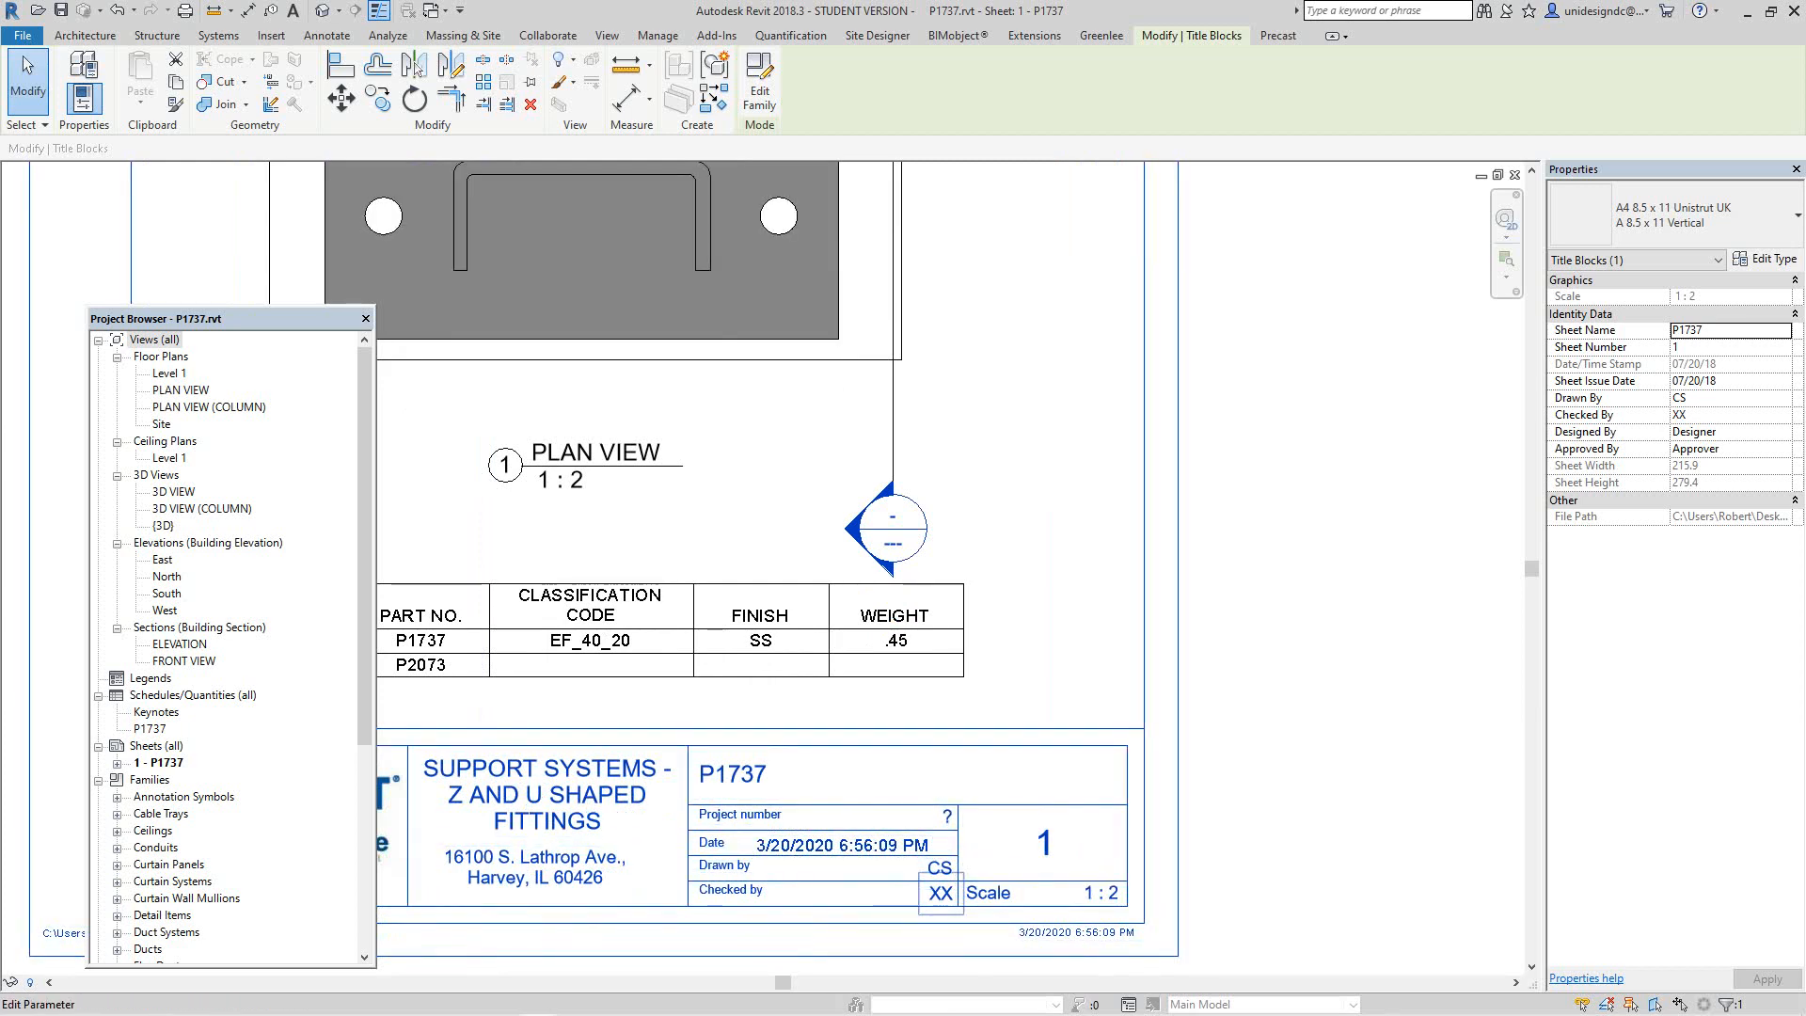
scroll(941, 893, down, 5)
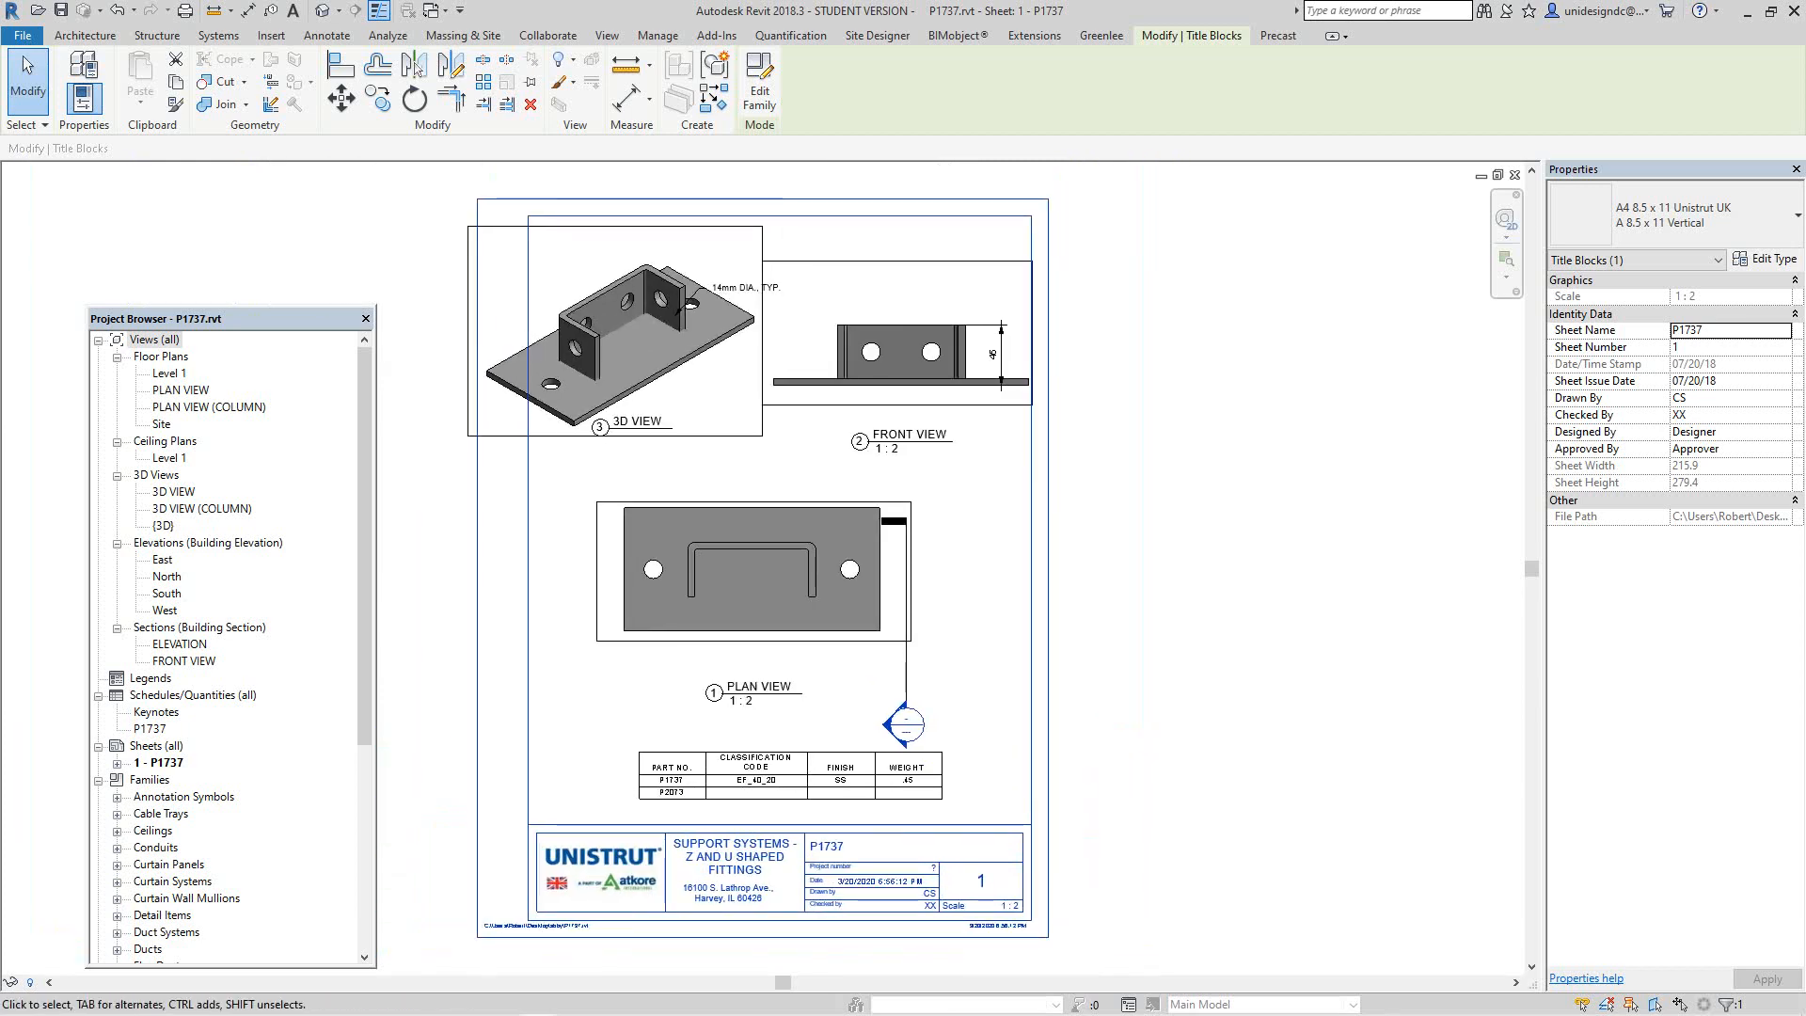